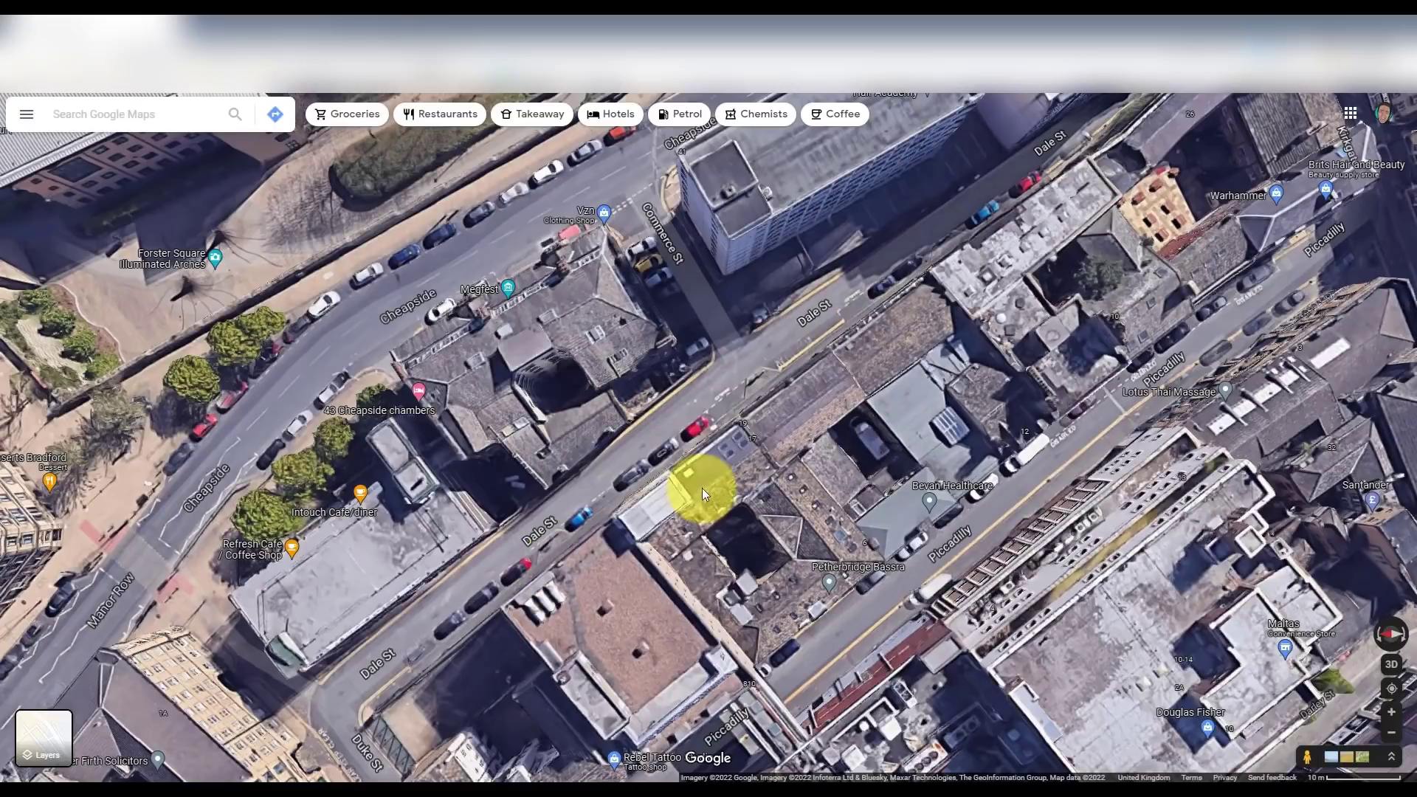
- Enter Street View on Dale St and tilt between the upper floors and ground-floor windows
left_click_drag(702, 488, 739, 445)
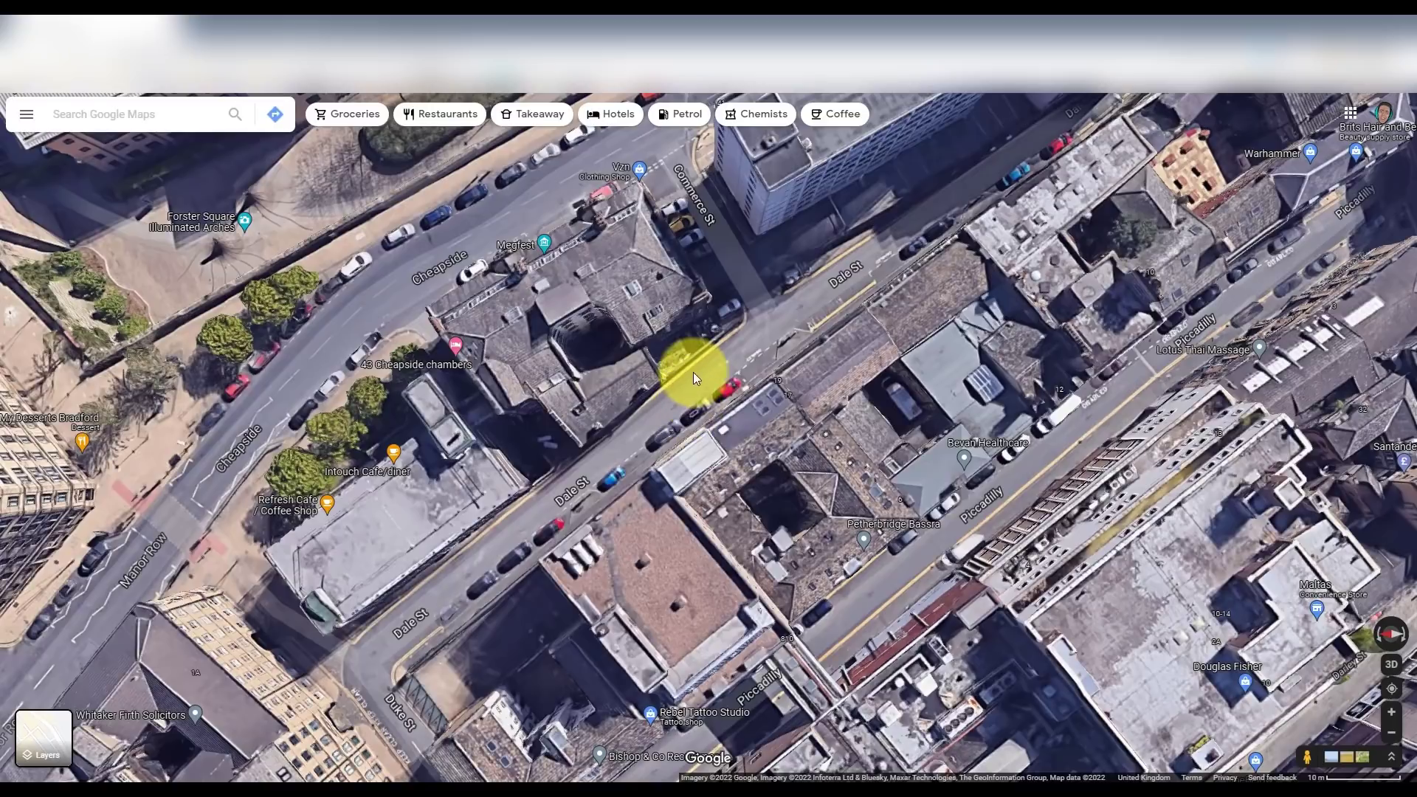
left_click_drag(1303, 752, 705, 339)
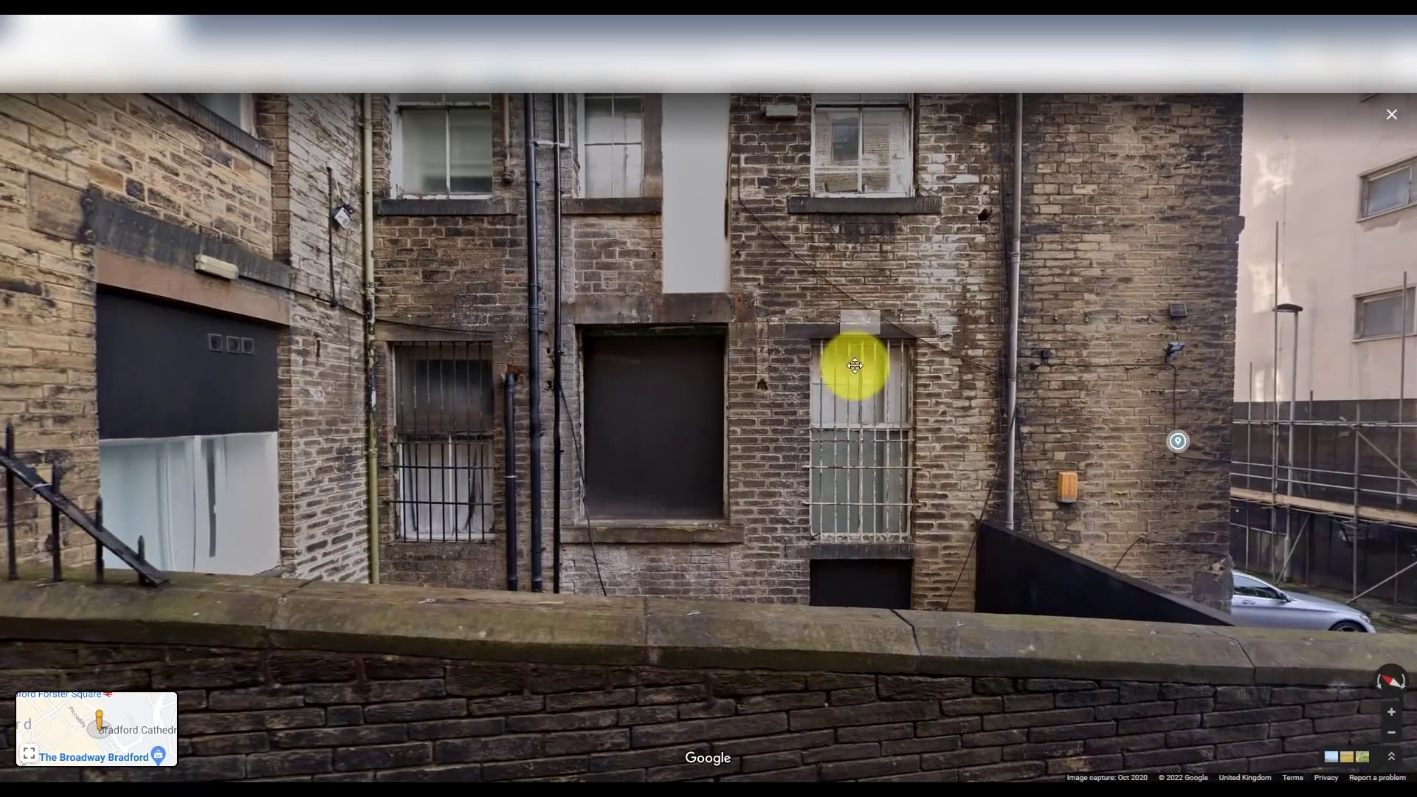
left_click_drag(854, 364, 792, 616)
left_click_drag(846, 555, 840, 456)
left_click_drag(847, 626, 855, 452)
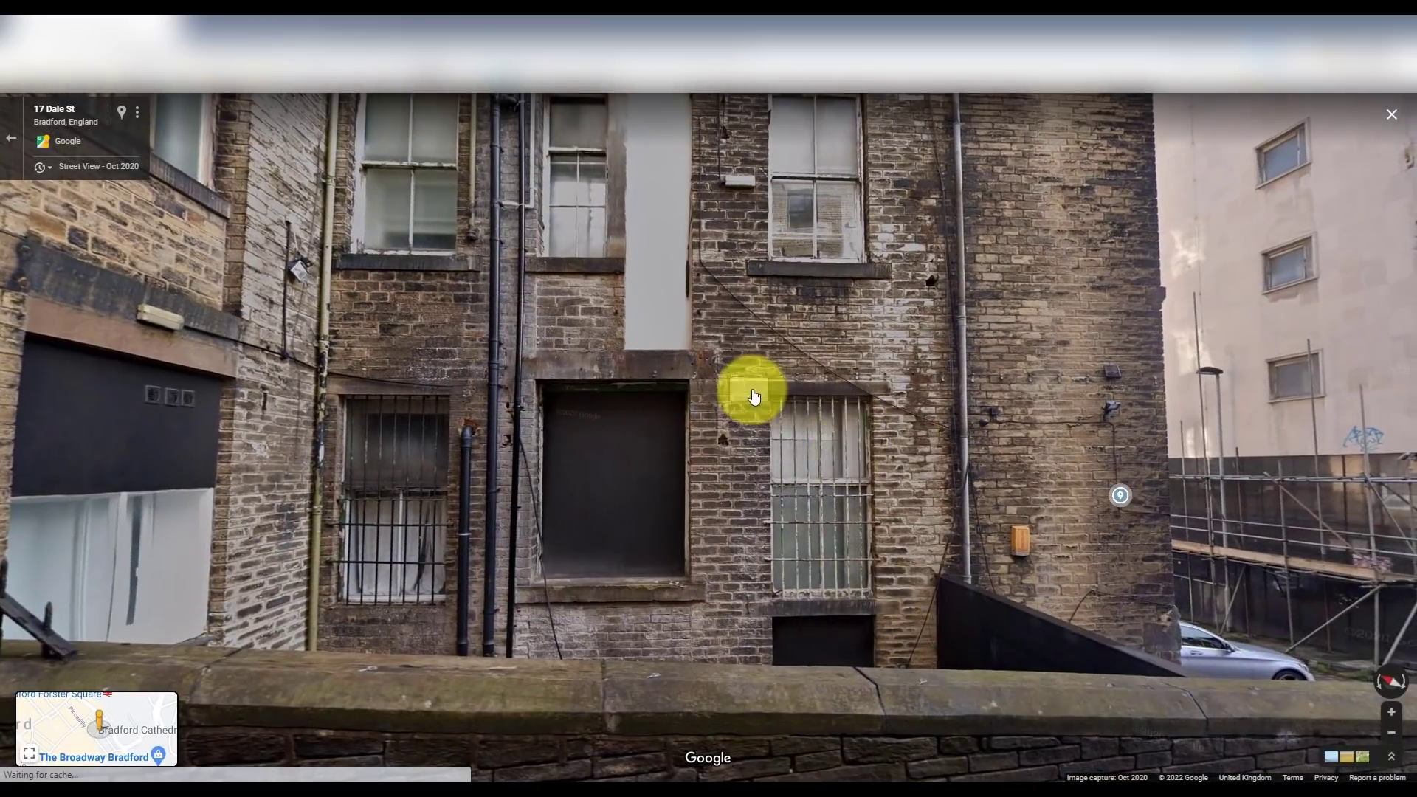
left_click_drag(750, 389, 758, 576)
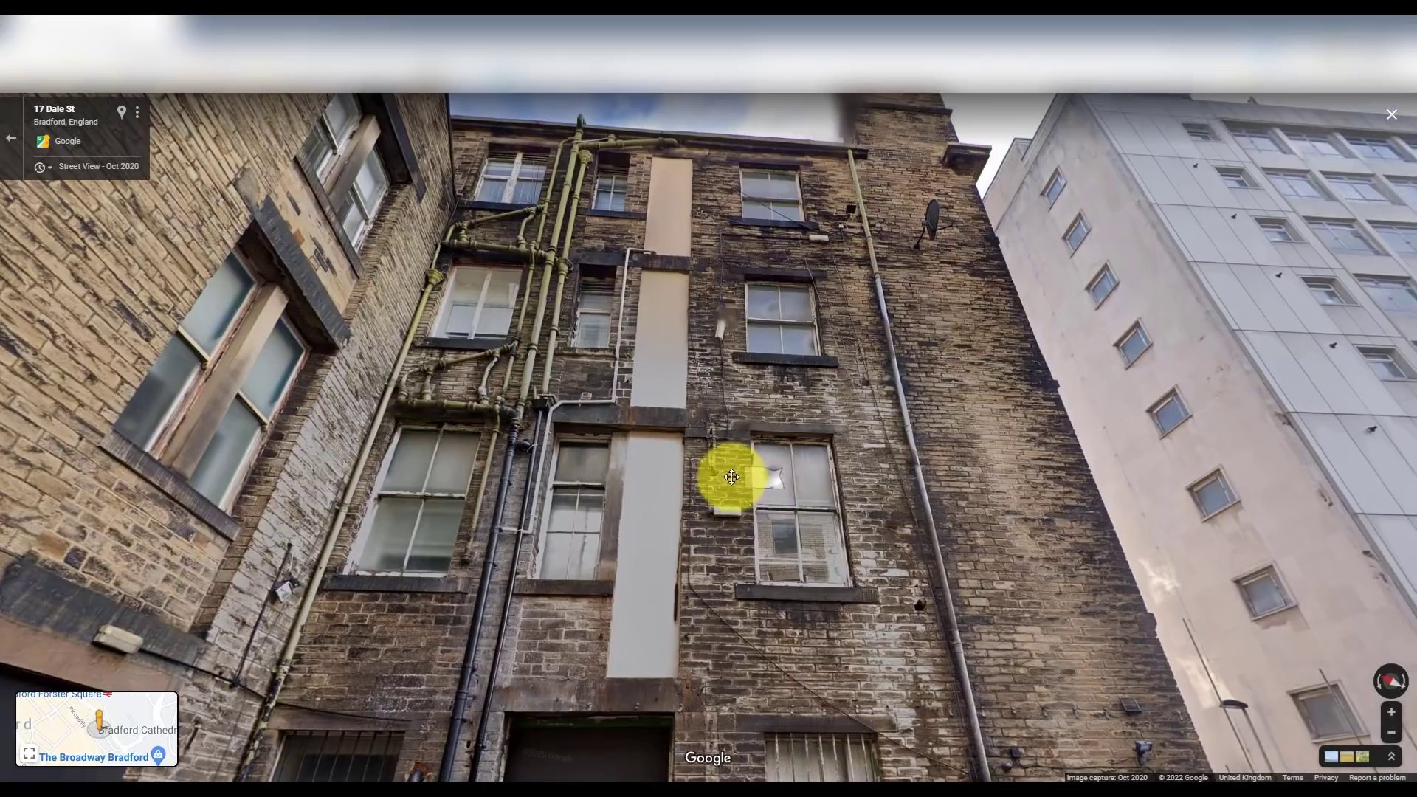
left_click_drag(731, 478, 617, 496)
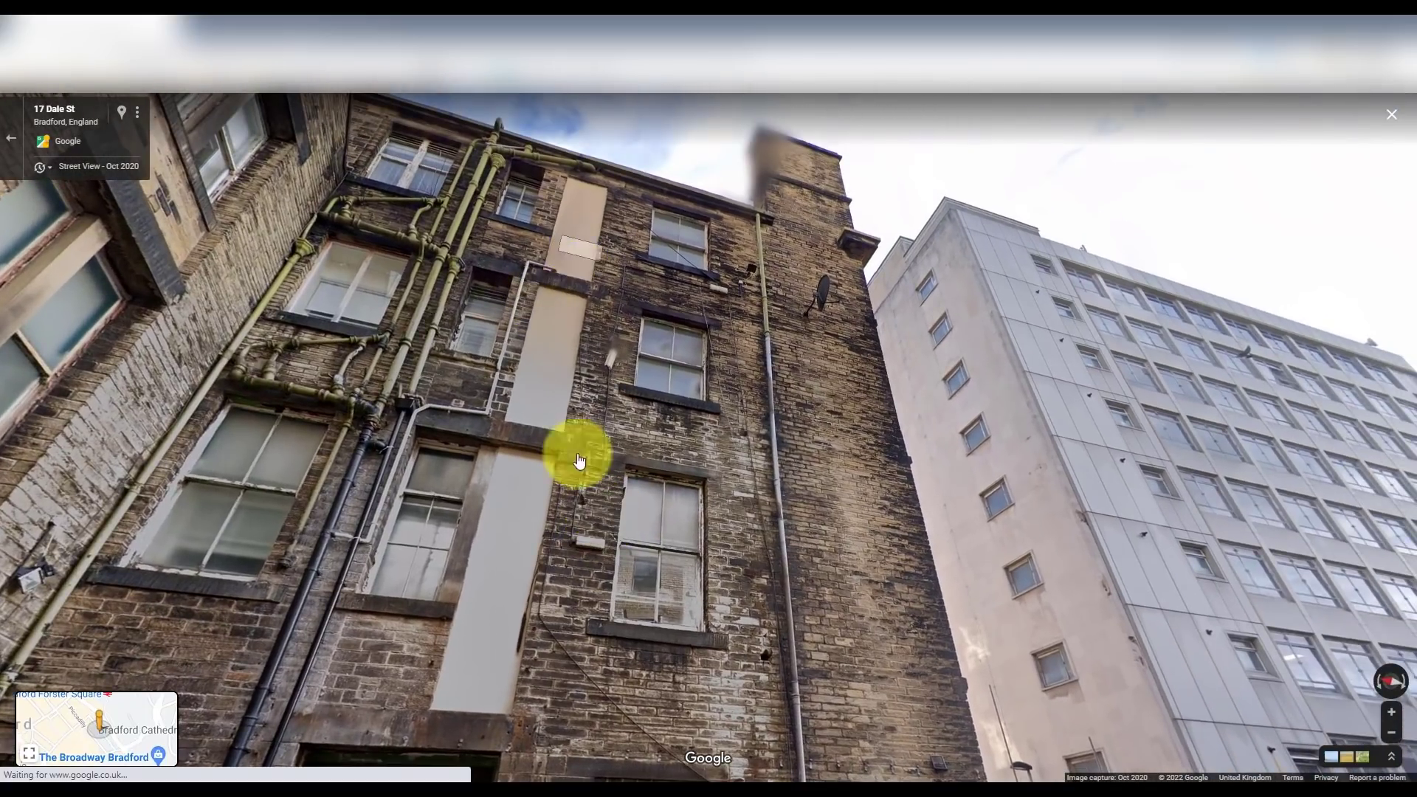
left_click(831, 296)
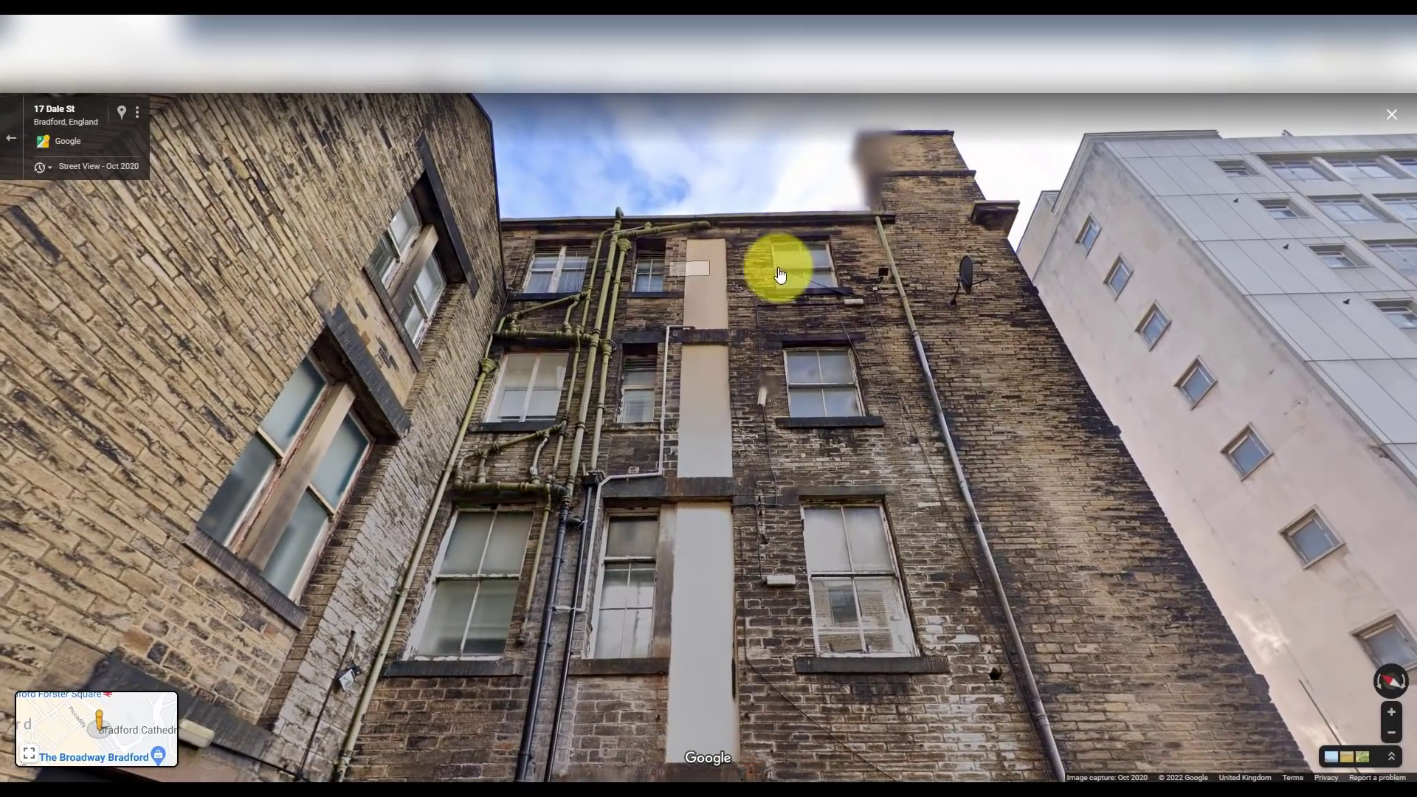
left_click(657, 712)
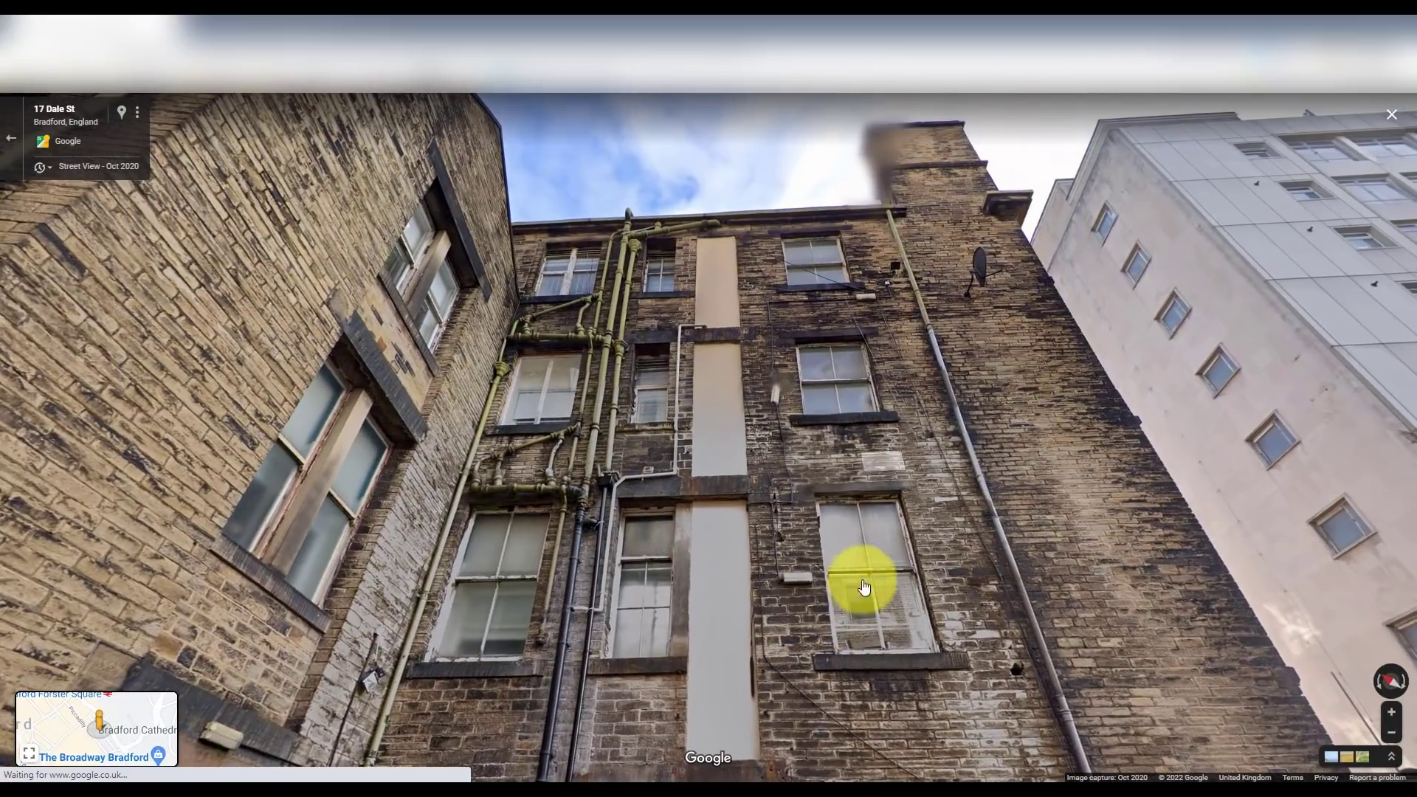
left_click(864, 579)
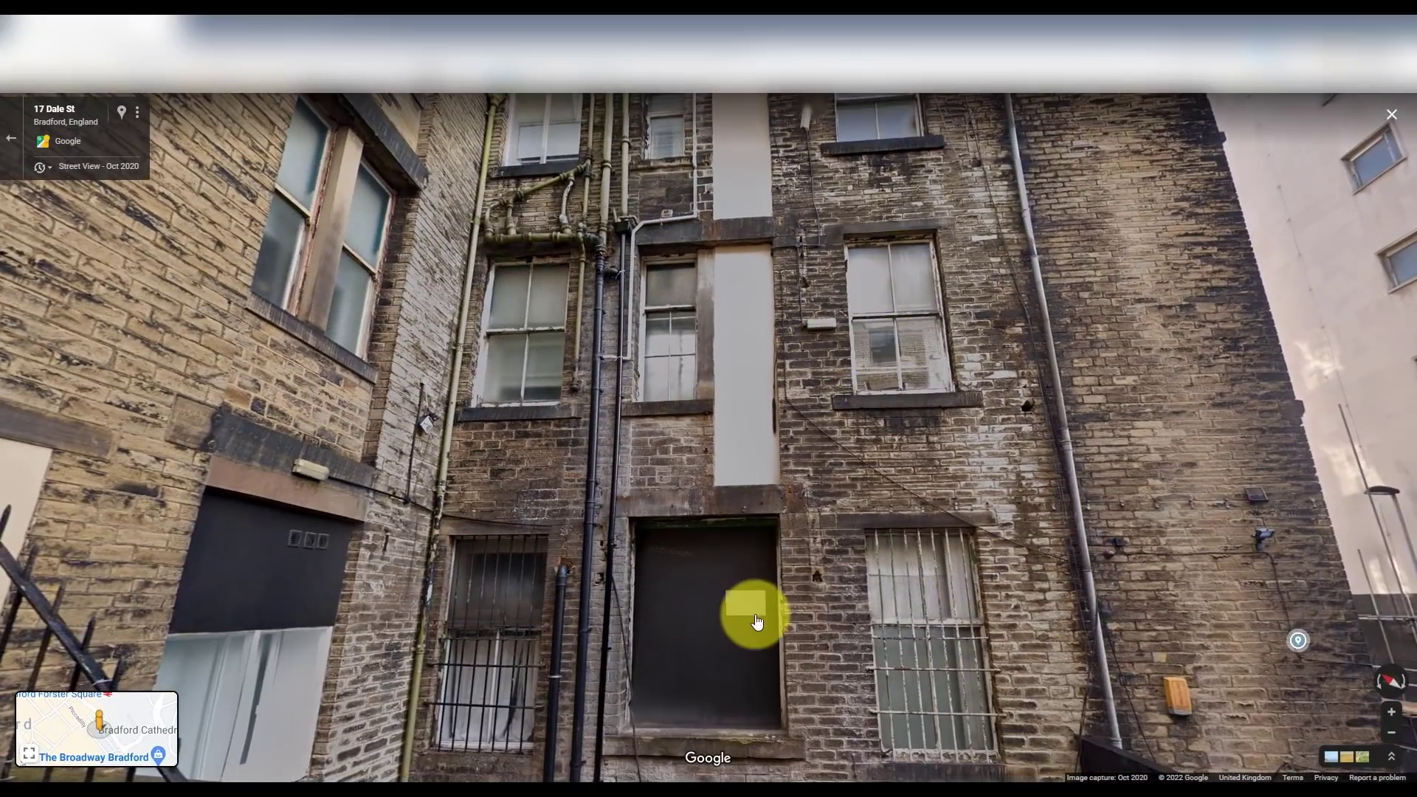
left_click_drag(791, 578, 812, 472)
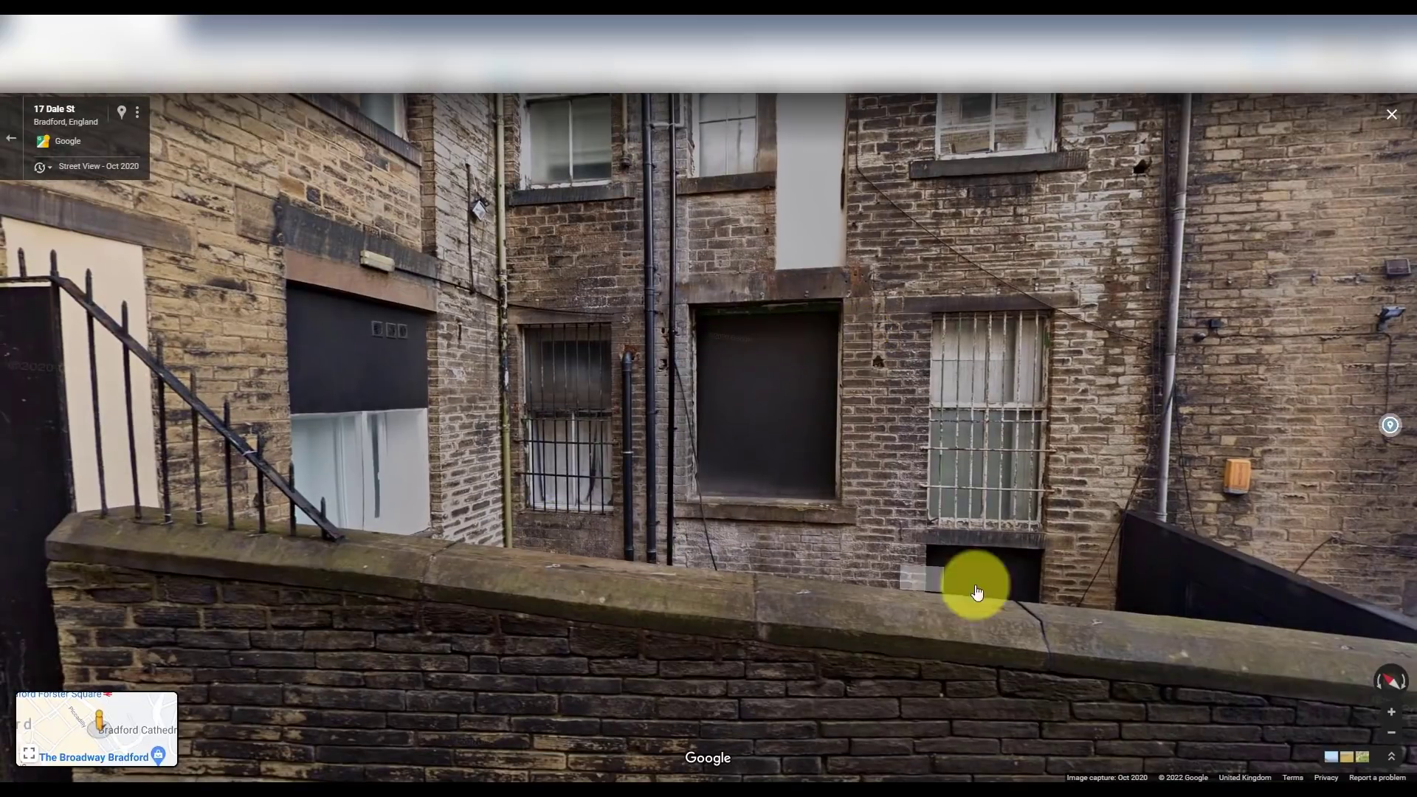
left_click_drag(1085, 588, 1201, 478)
left_click(857, 494)
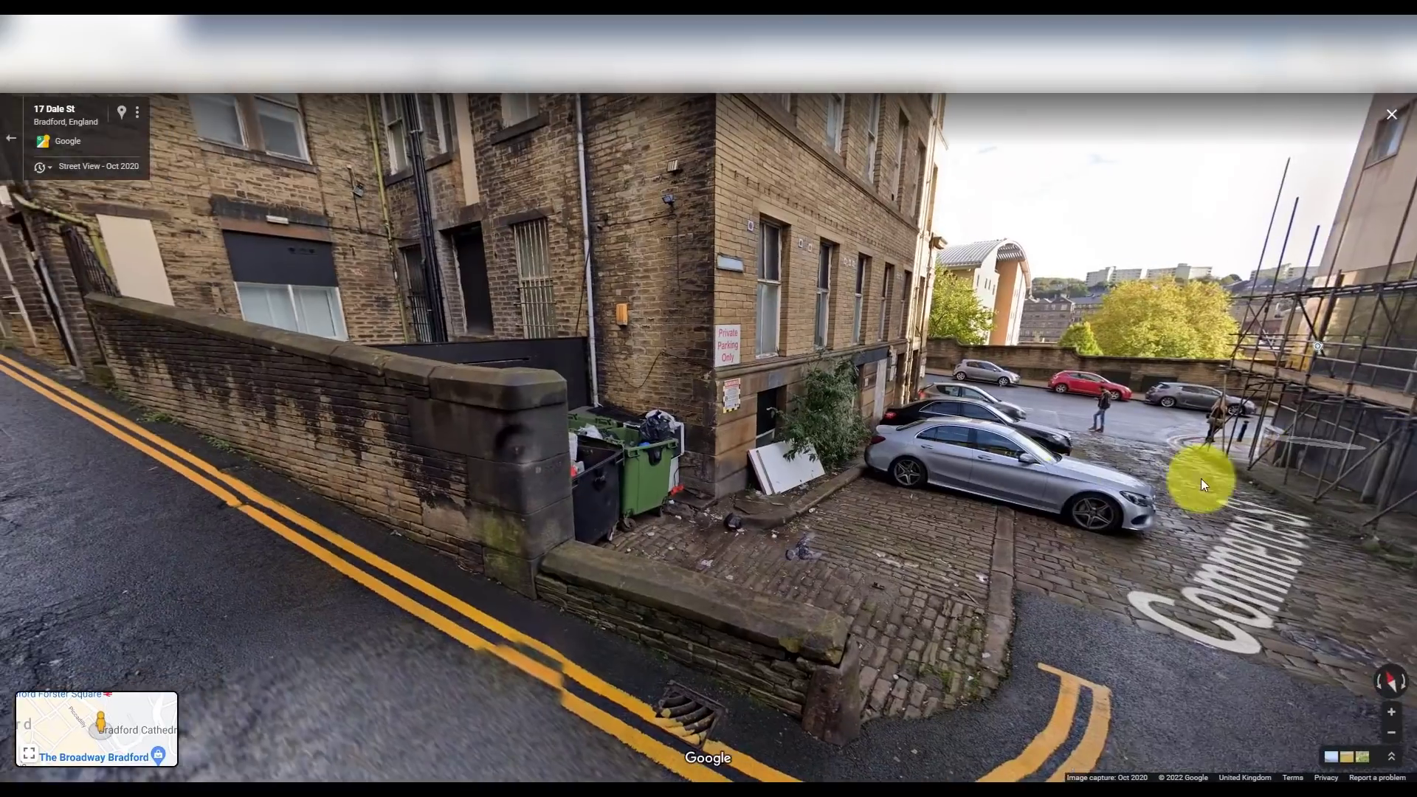
left_click(902, 500)
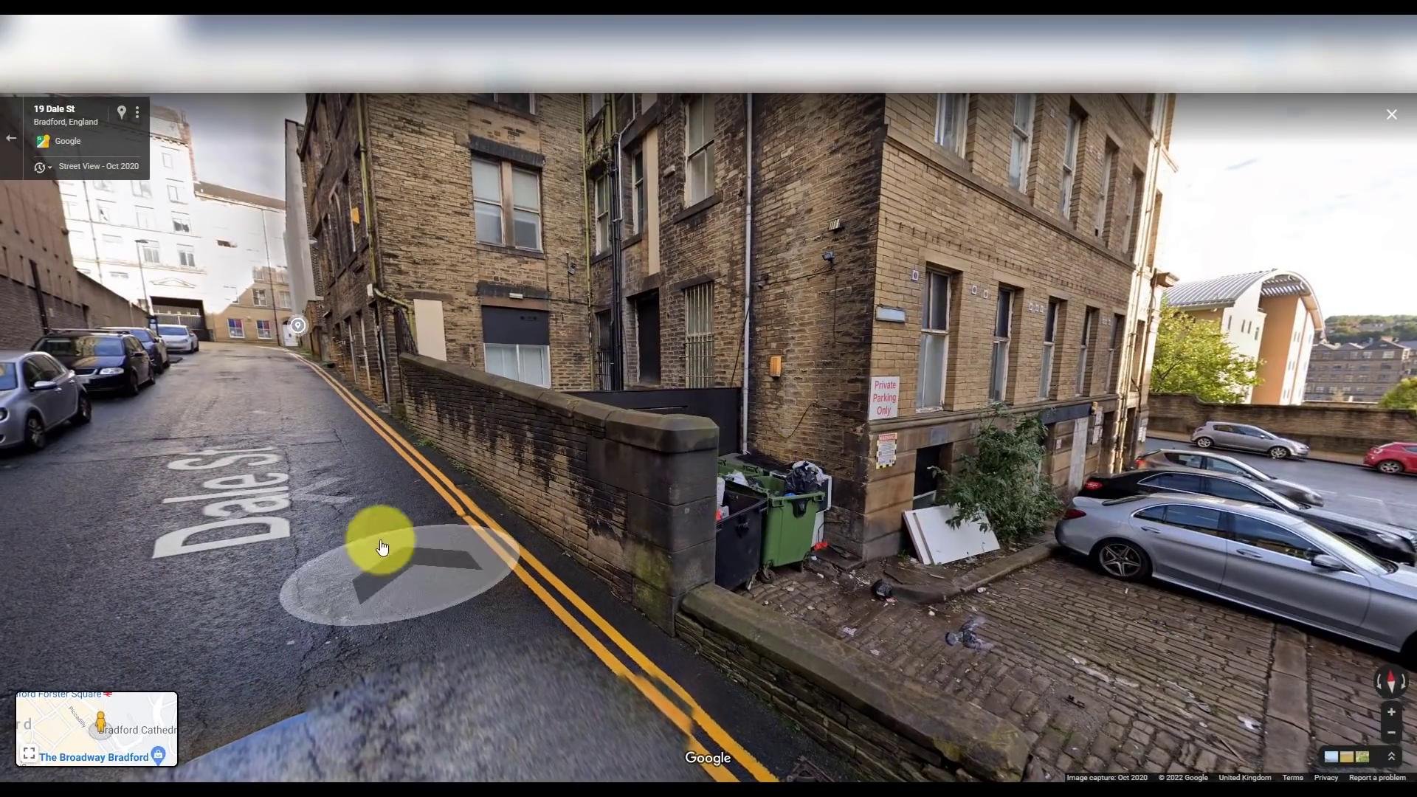
left_click(279, 550)
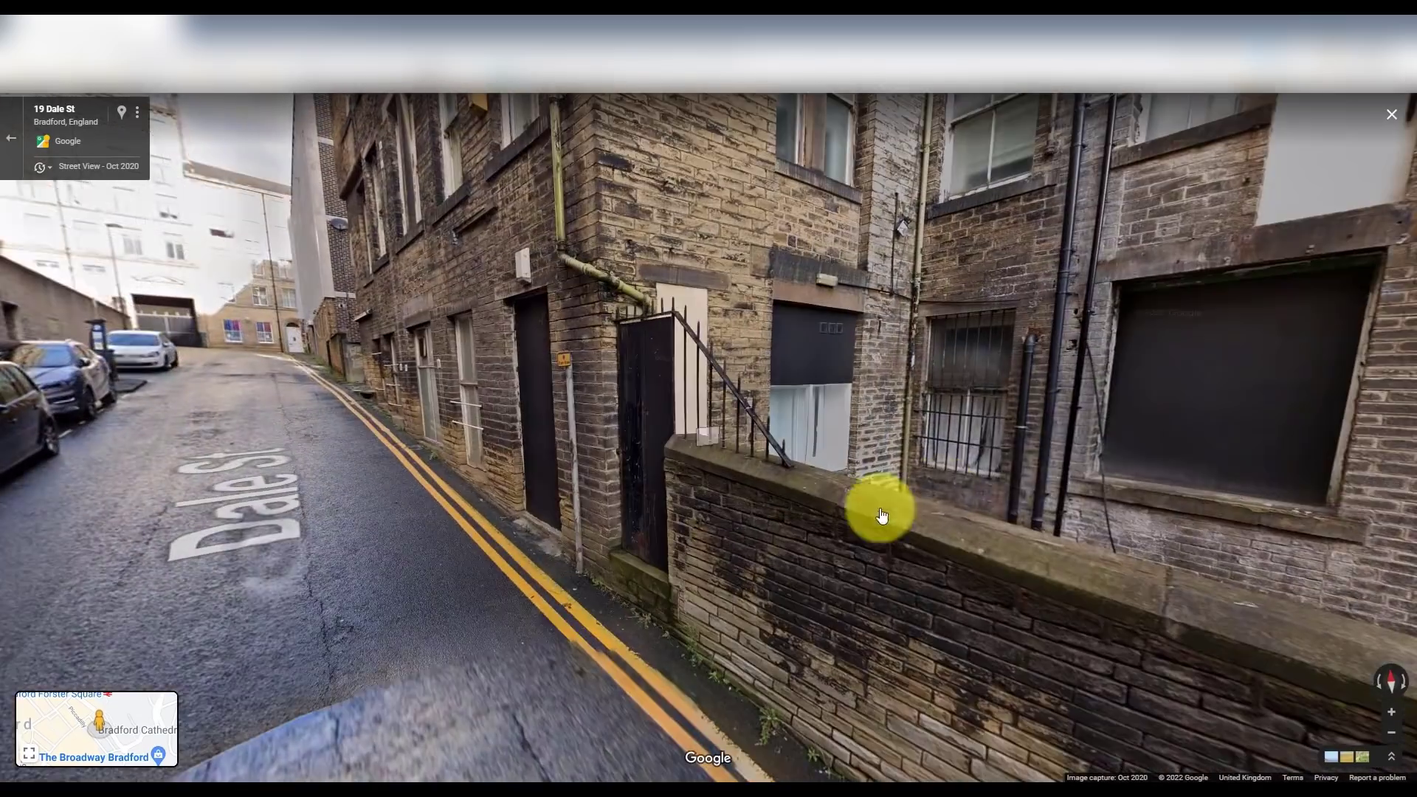
left_click(883, 515)
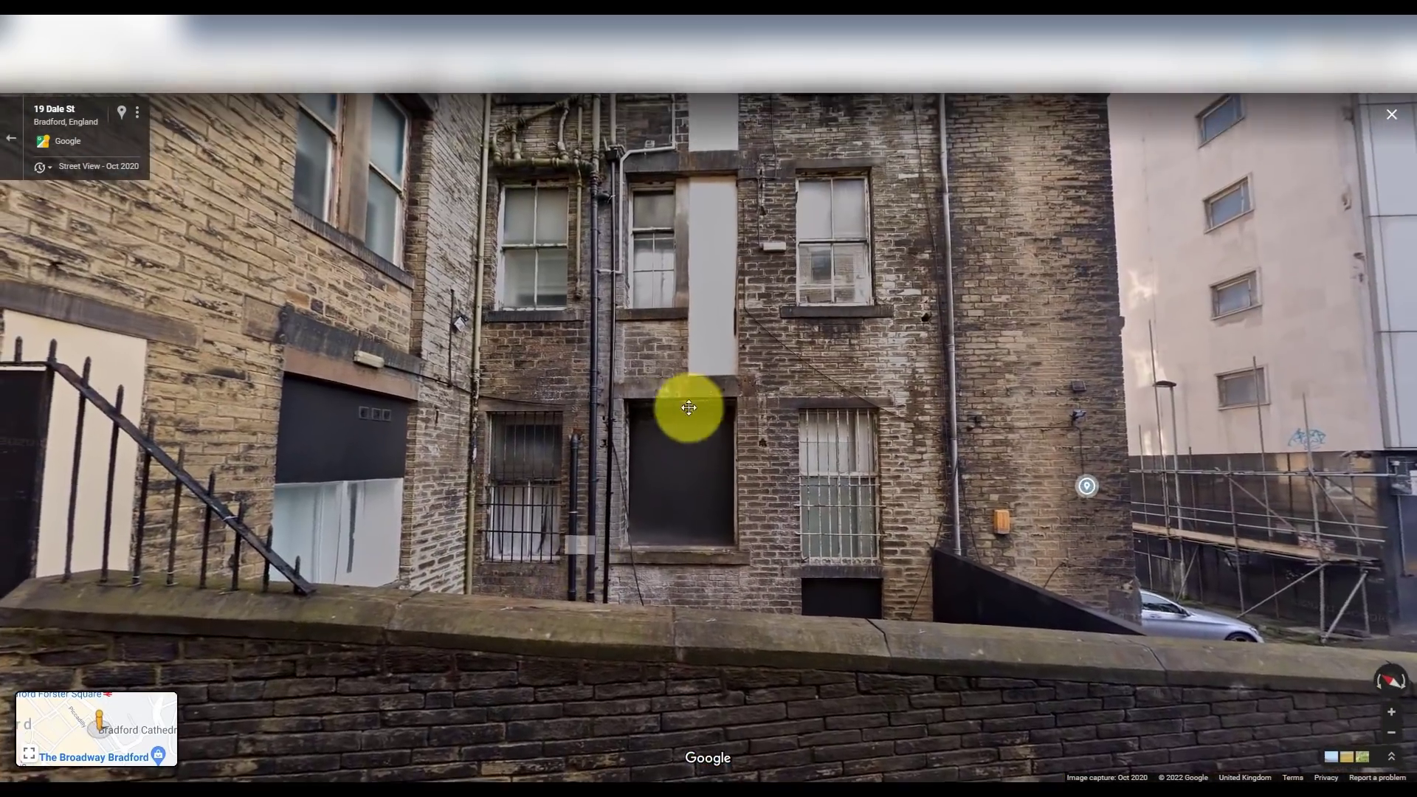
left_click_drag(686, 405, 661, 561)
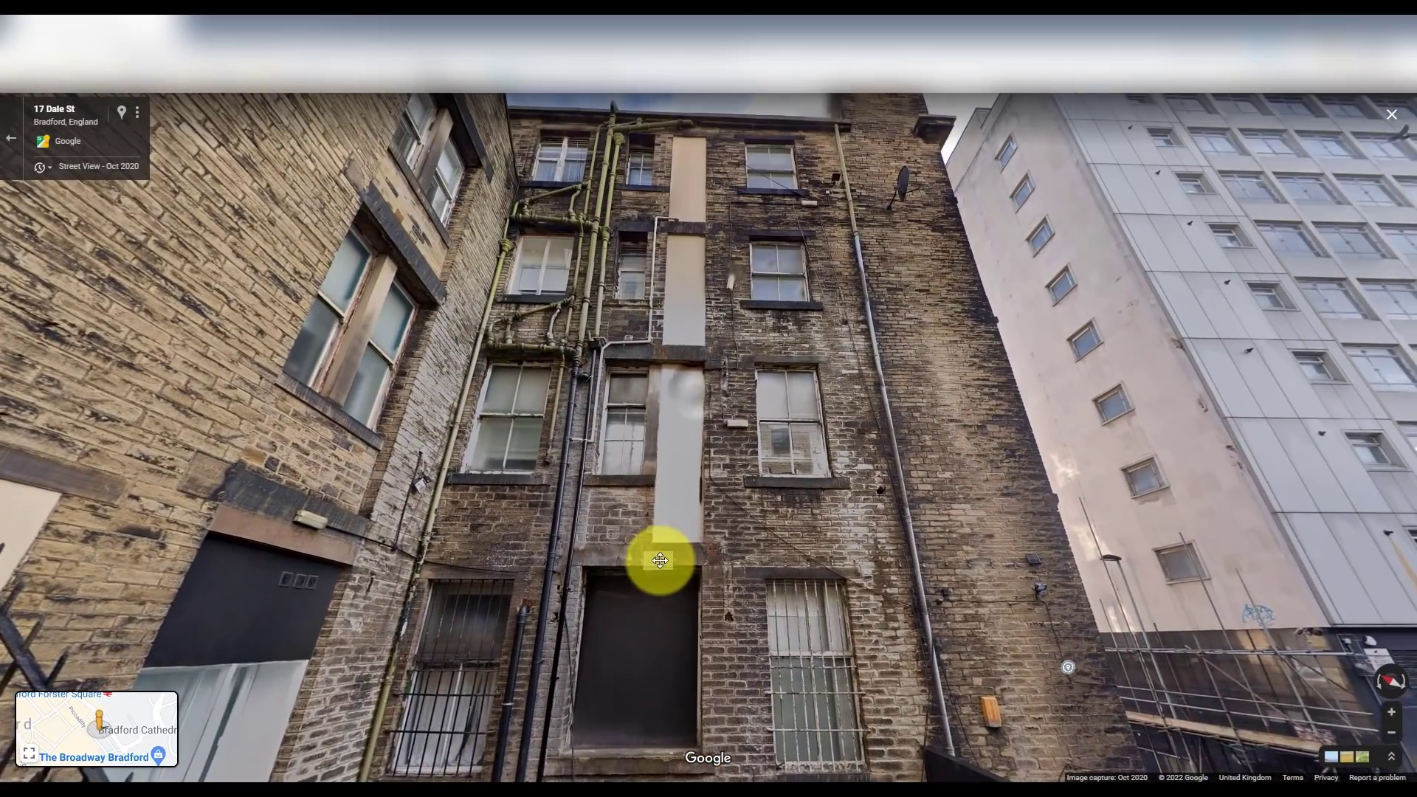
left_click_drag(797, 601, 1047, 347)
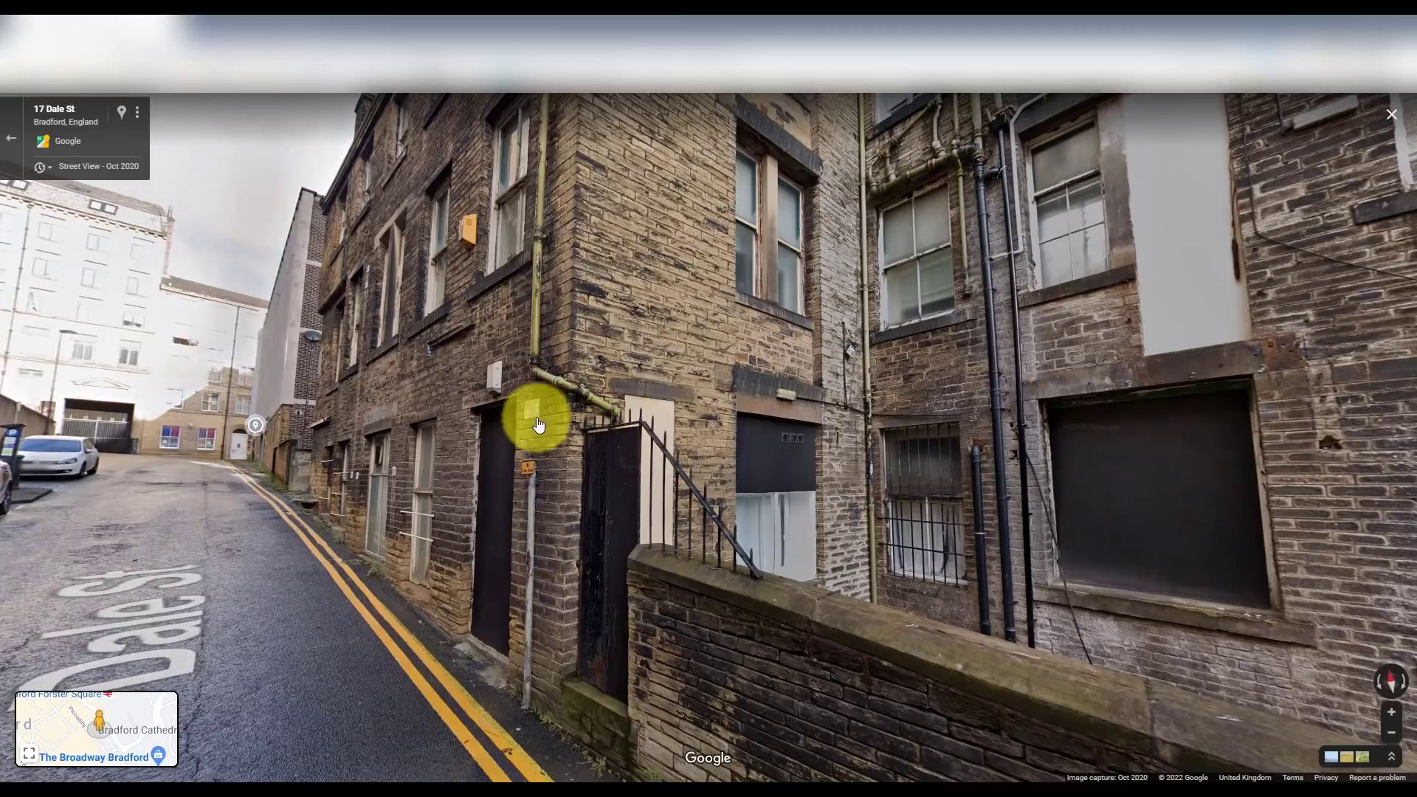
- Move closer to the rear wall and turn toward the barred window
left_click(564, 483)
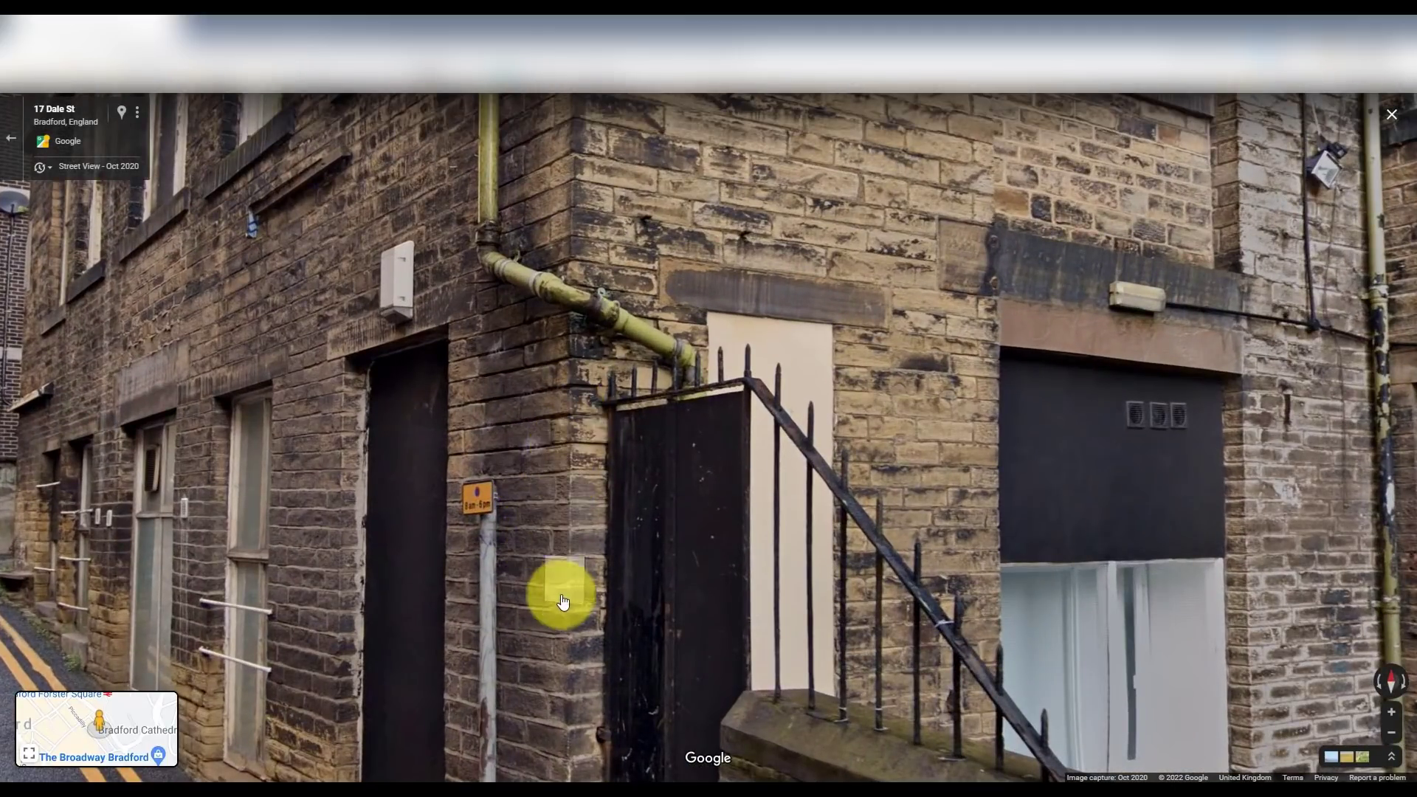
left_click_drag(945, 458, 487, 329)
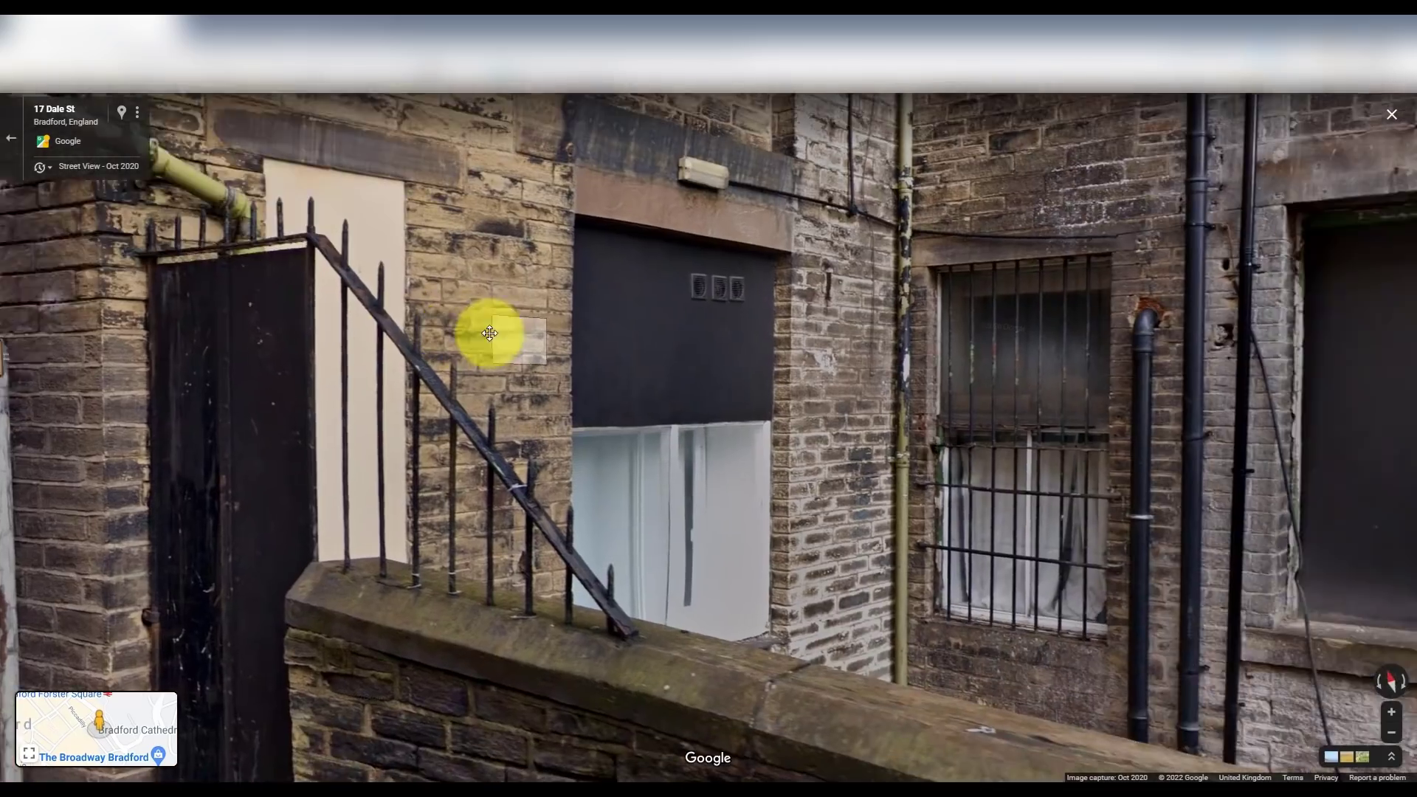
left_click_drag(911, 484, 872, 463)
scroll(750, 462, "down", 3)
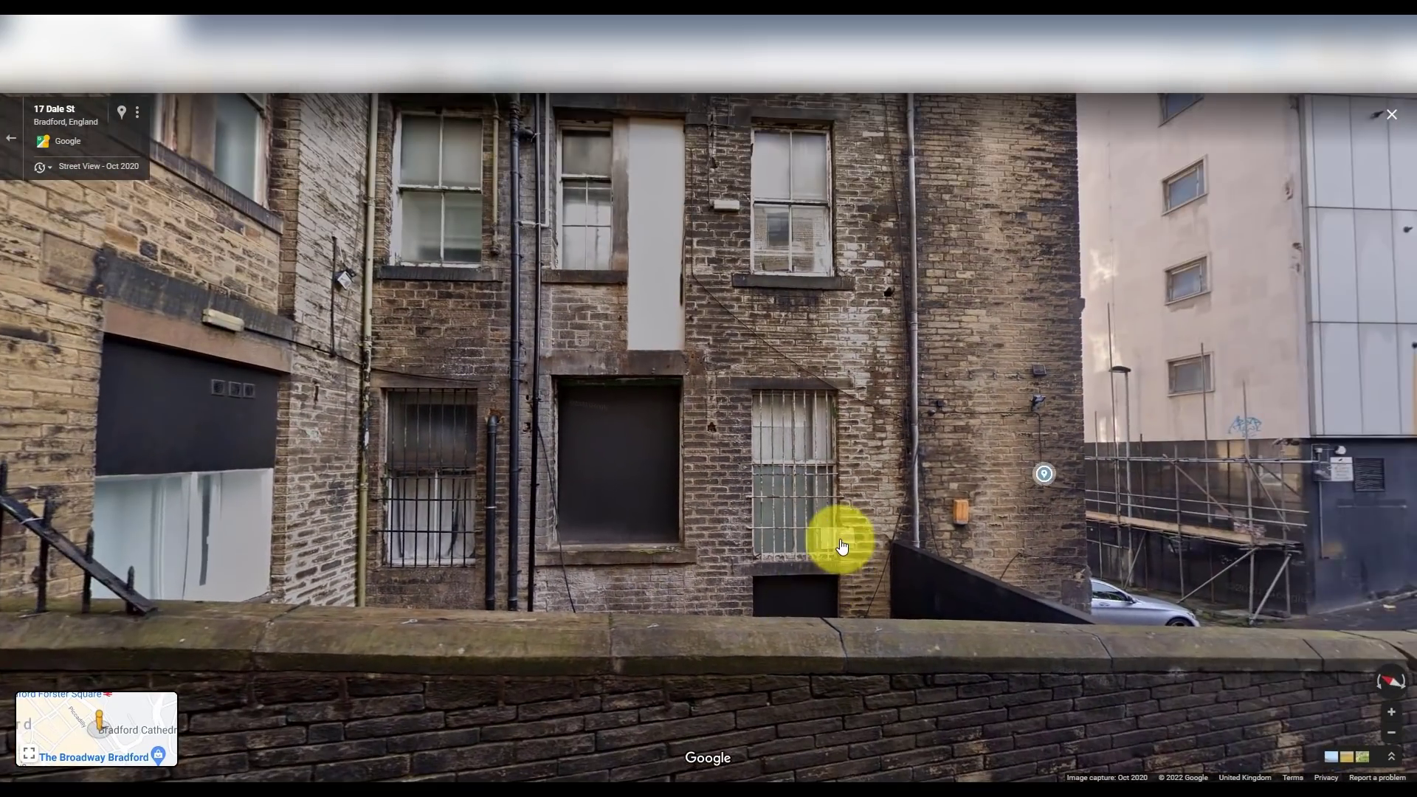
left_click(842, 541)
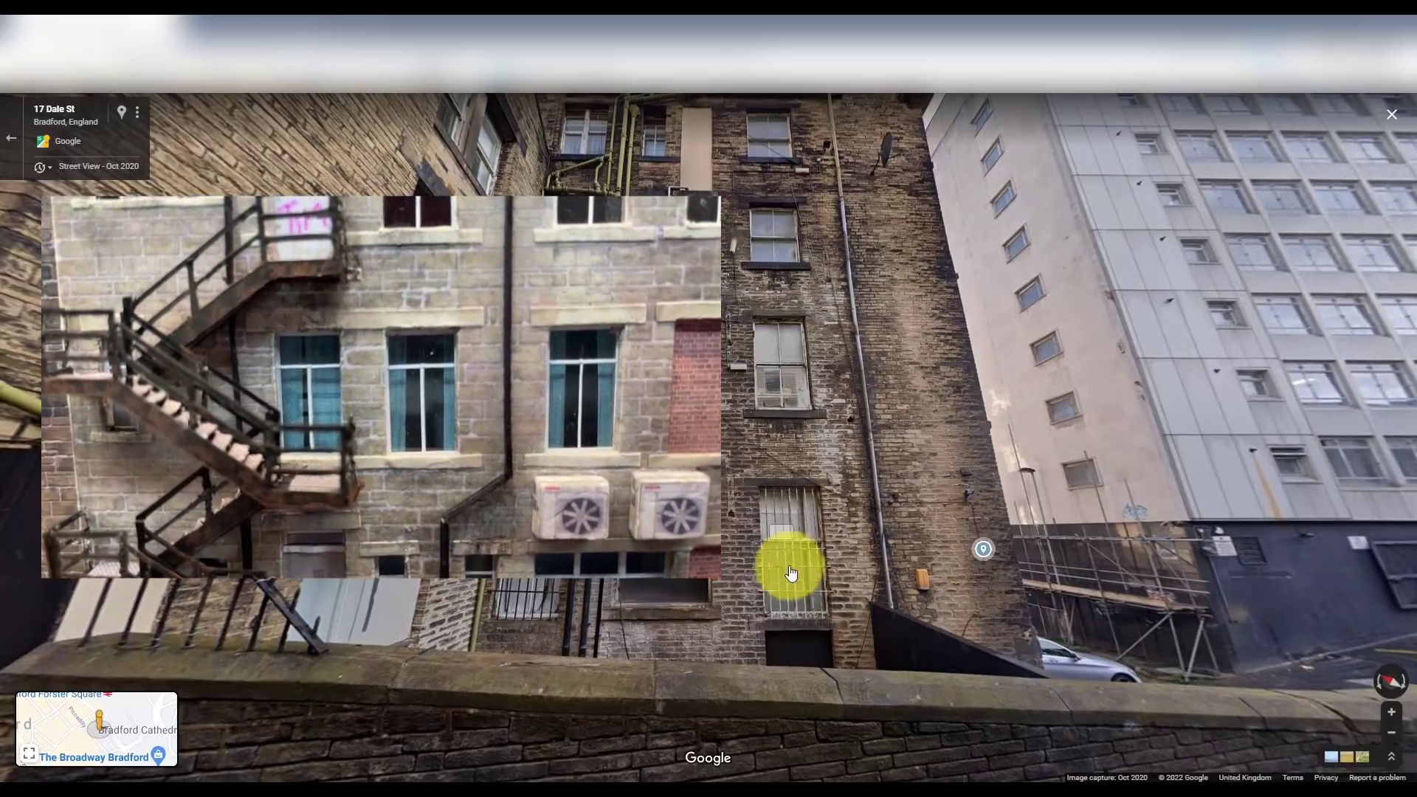
- Zoom out of Street View back to the 3D satellite map of the Dale St block
scroll(783, 532, "down", 2)
scroll(775, 488, "down", 3)
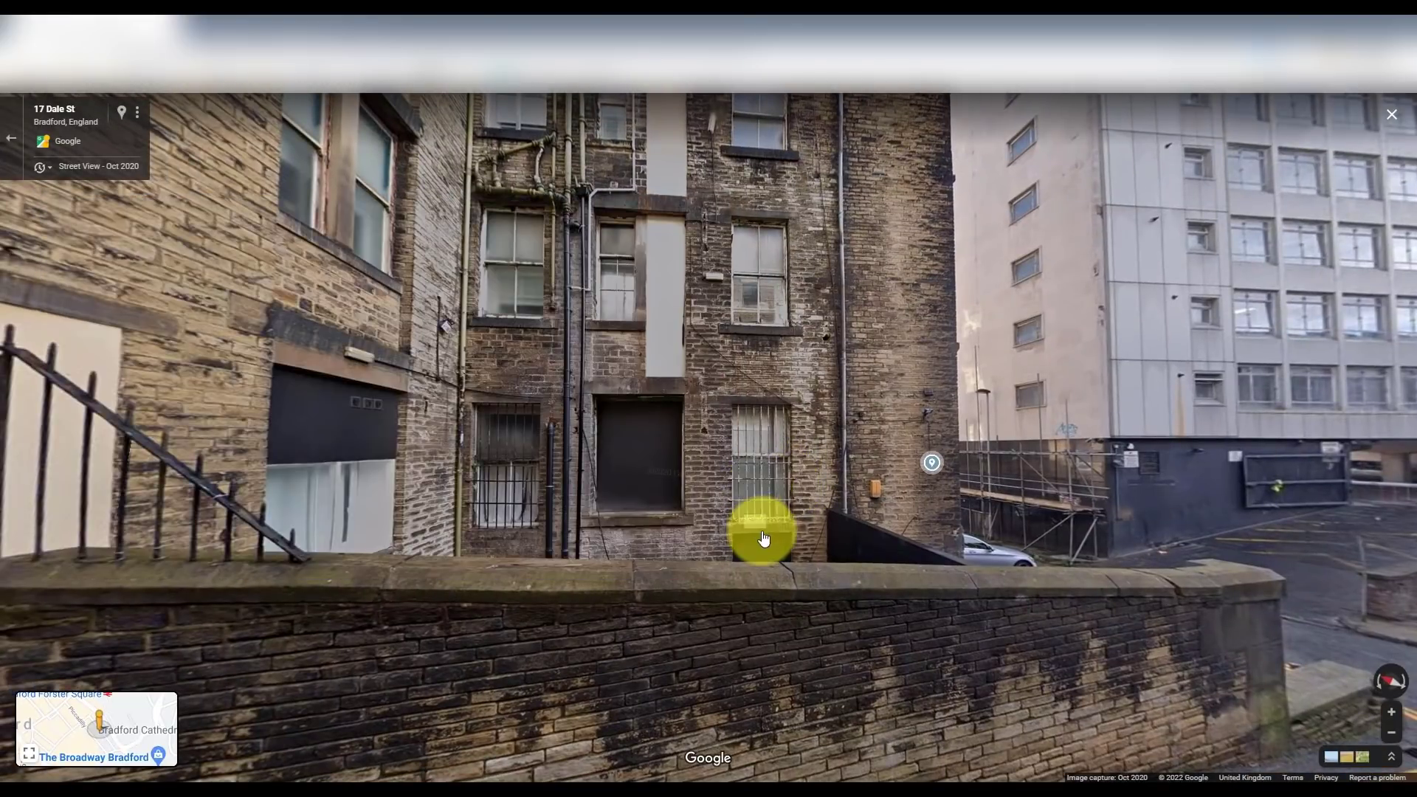
scroll(838, 473, "up", 2)
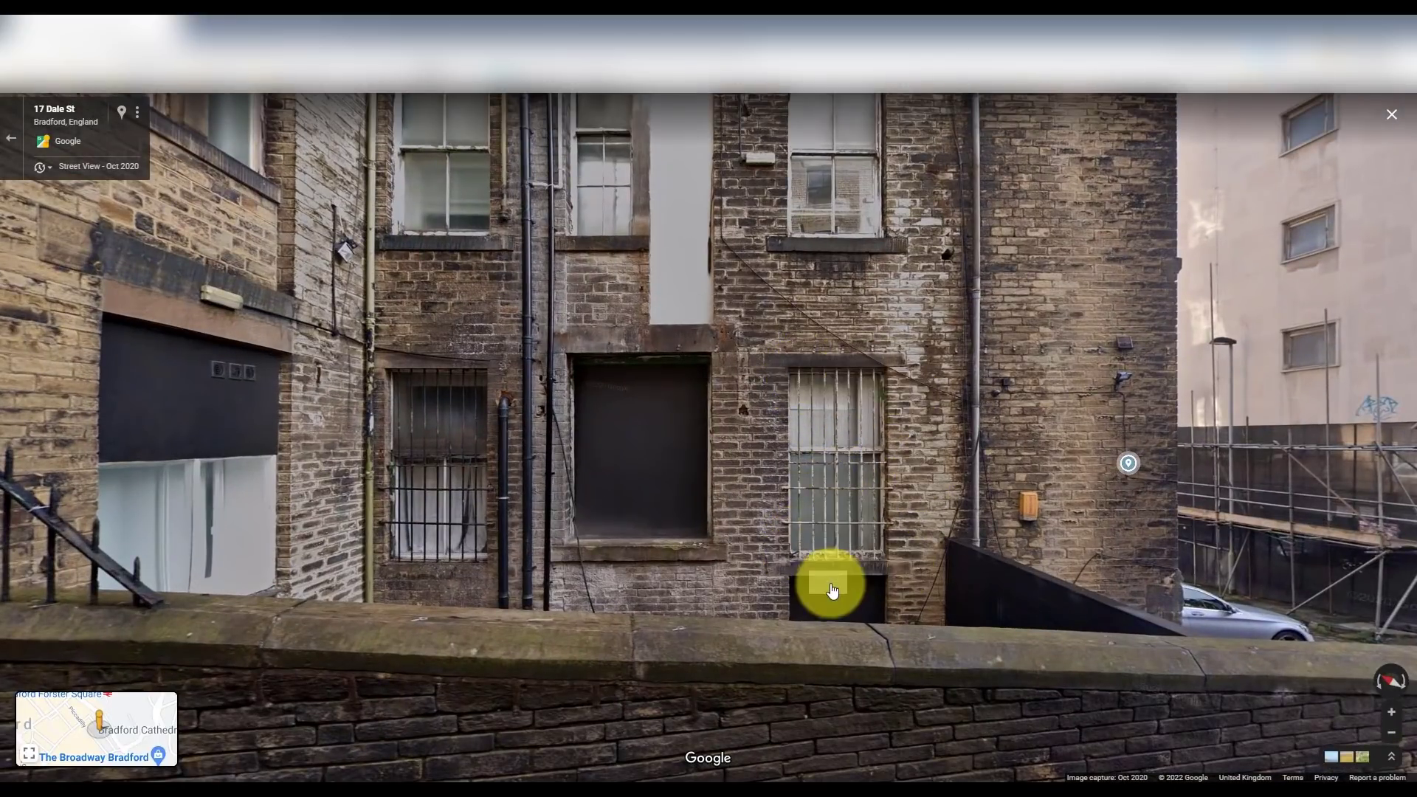
scroll(896, 468, "up", 1)
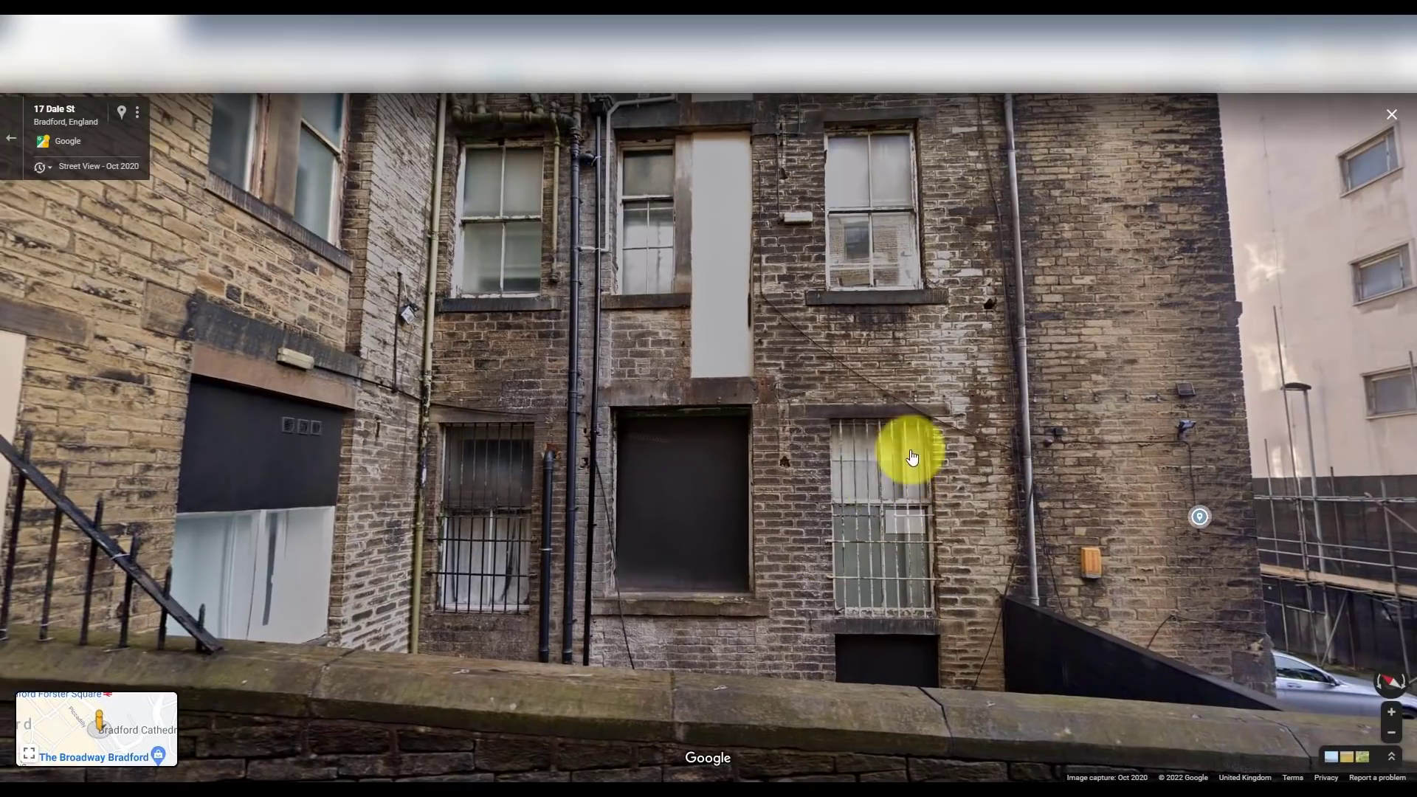
scroll(927, 524, "down", 1)
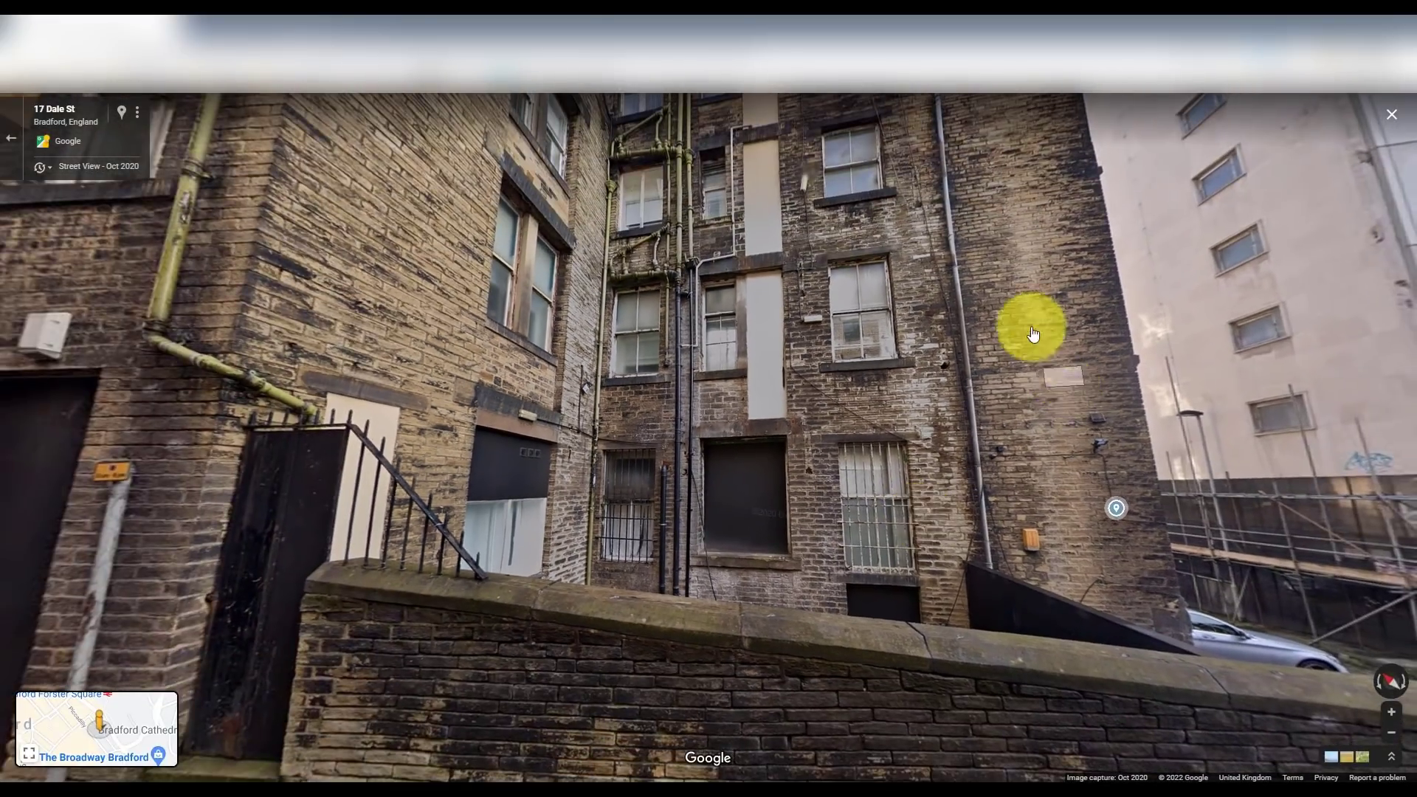
scroll(991, 258, "down", 1)
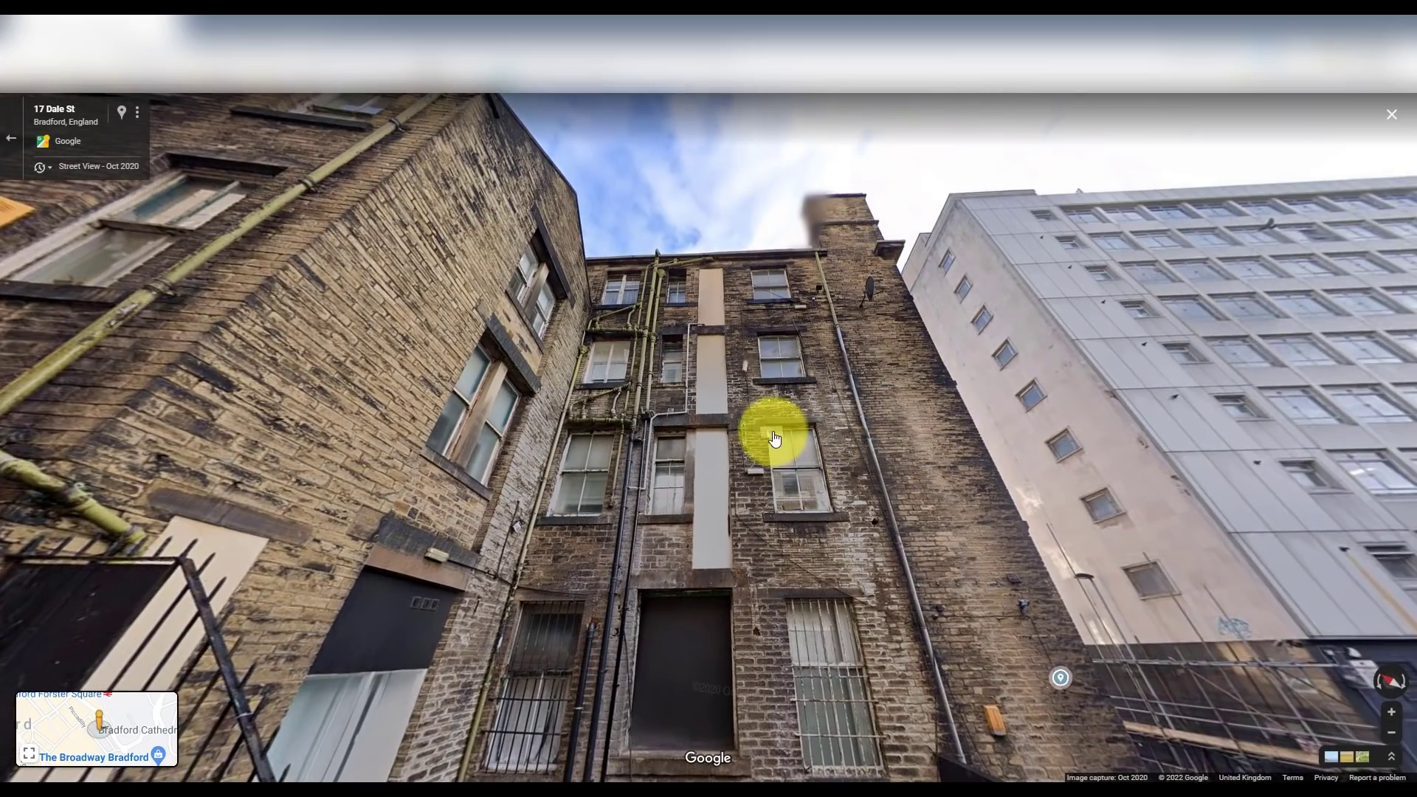
scroll(774, 439, "down", 1)
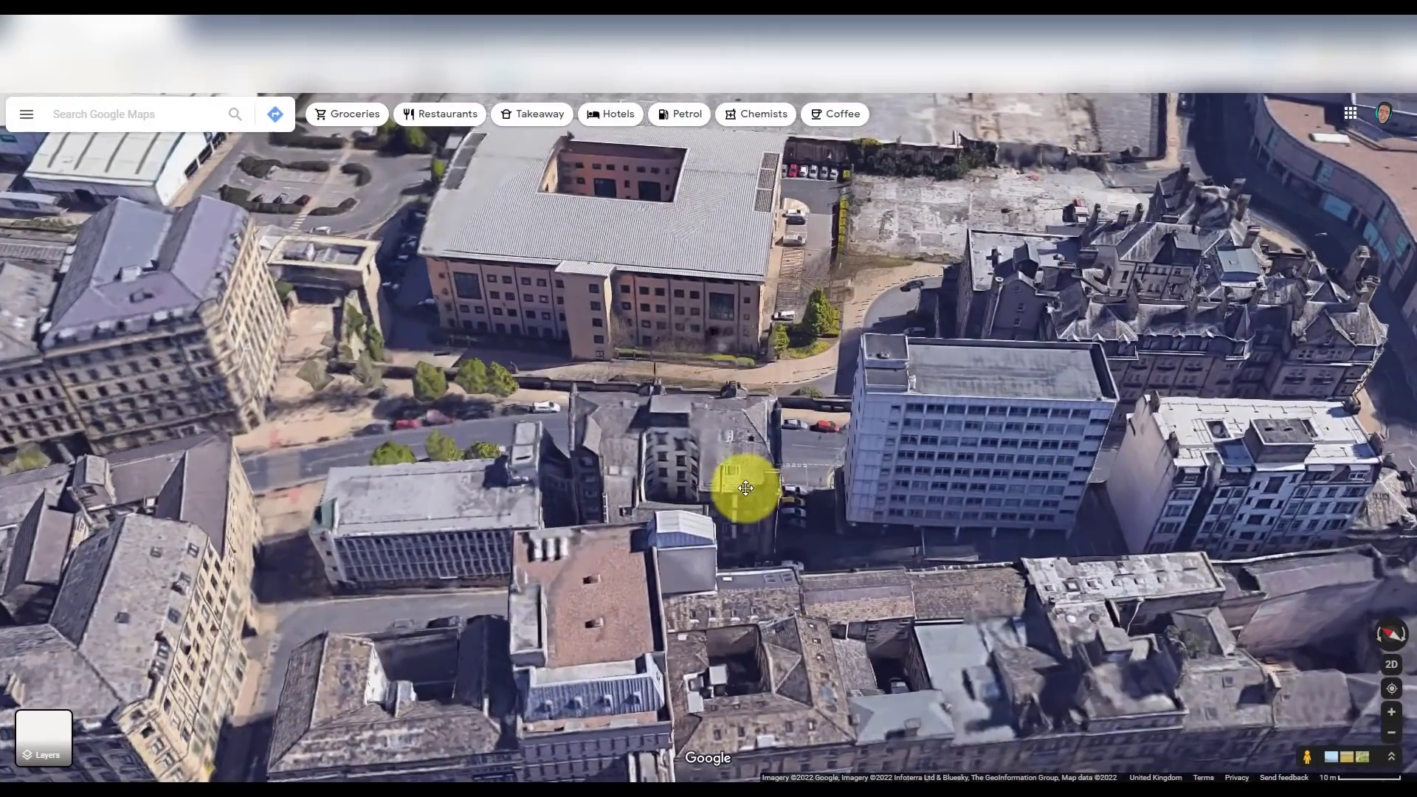
- In flat top-down view, measure the distance from the building to Commerce St
left_click(1391, 664)
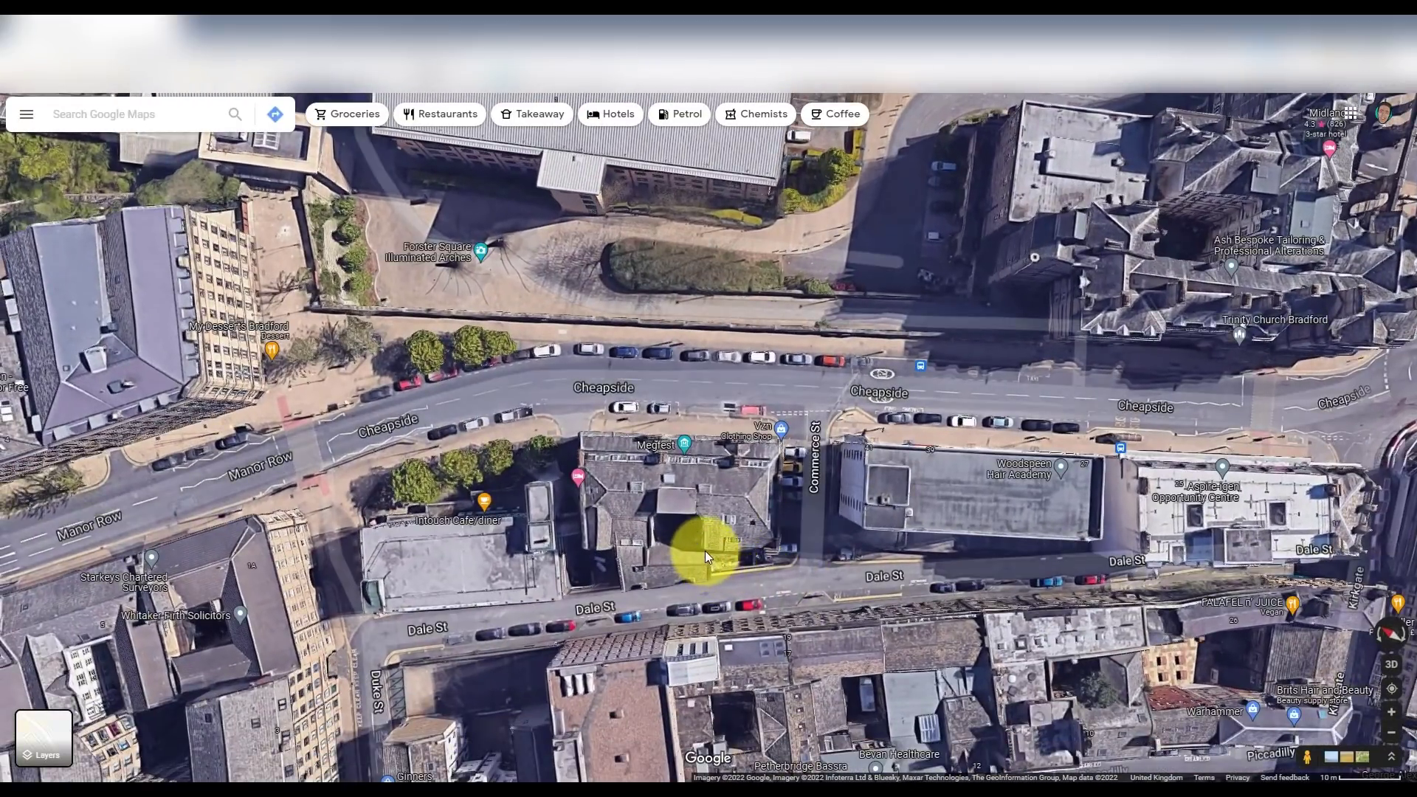
right_click(706, 551)
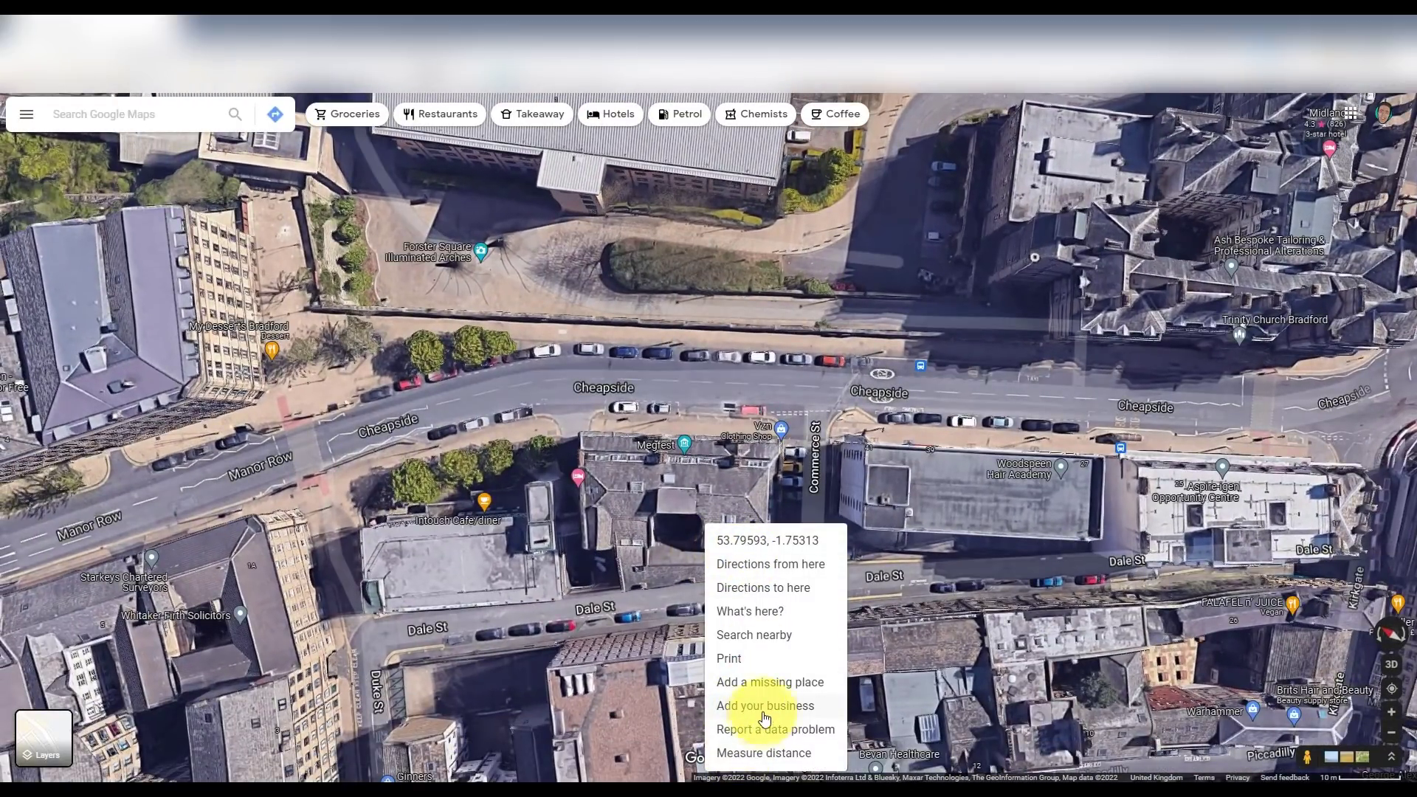
left_click(761, 753)
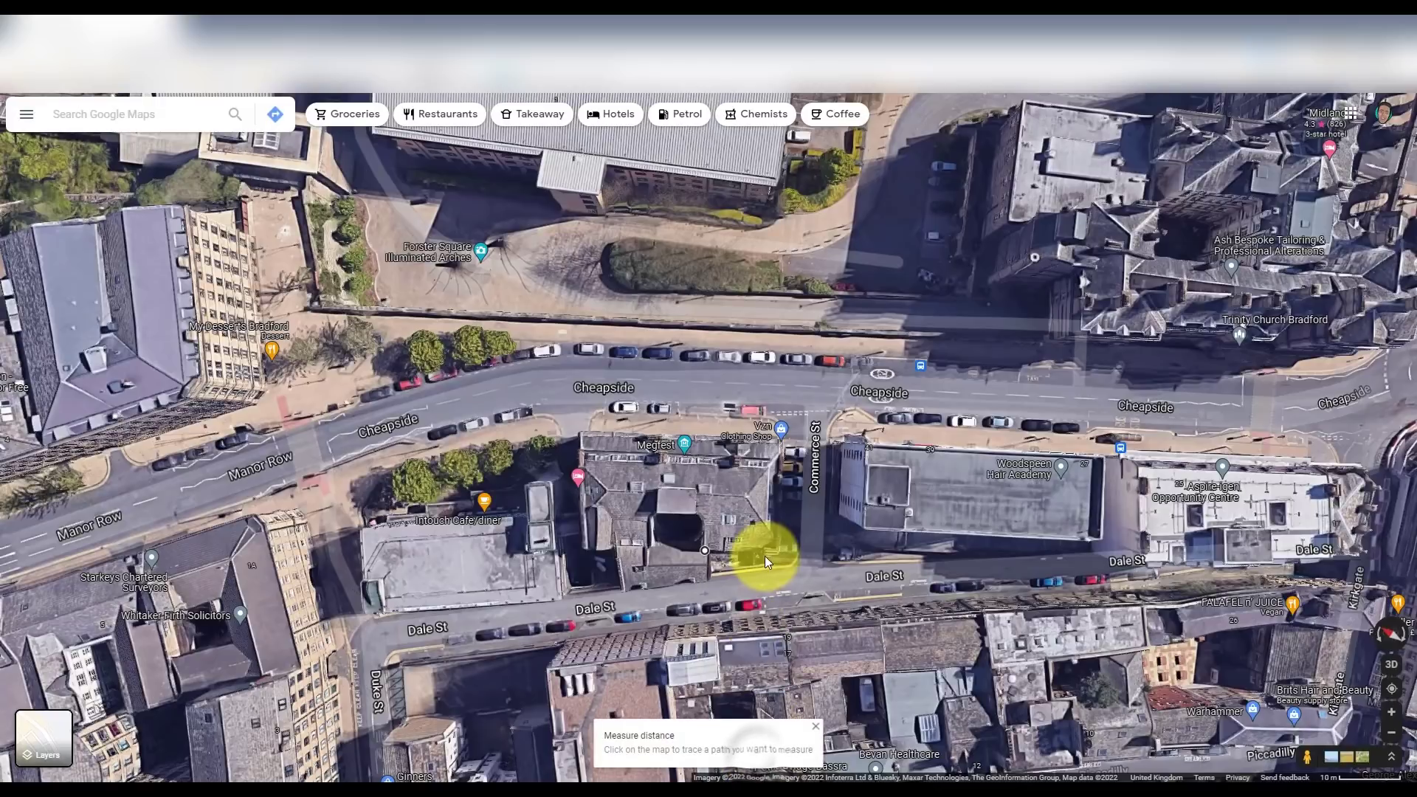
left_click(776, 553)
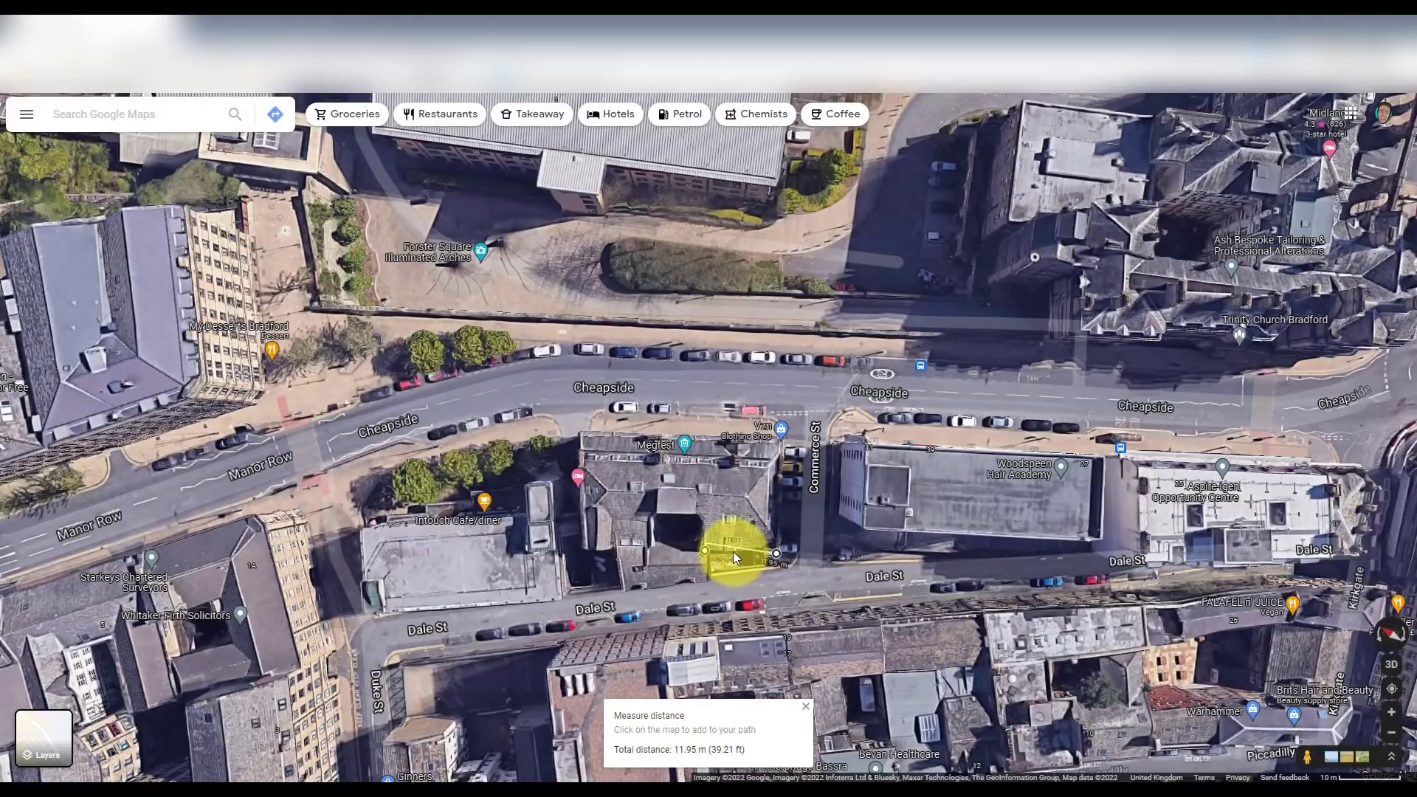
- Adjust the measuring line's end points, then drop into Street View on Dale St
scroll(734, 555, "up", 5)
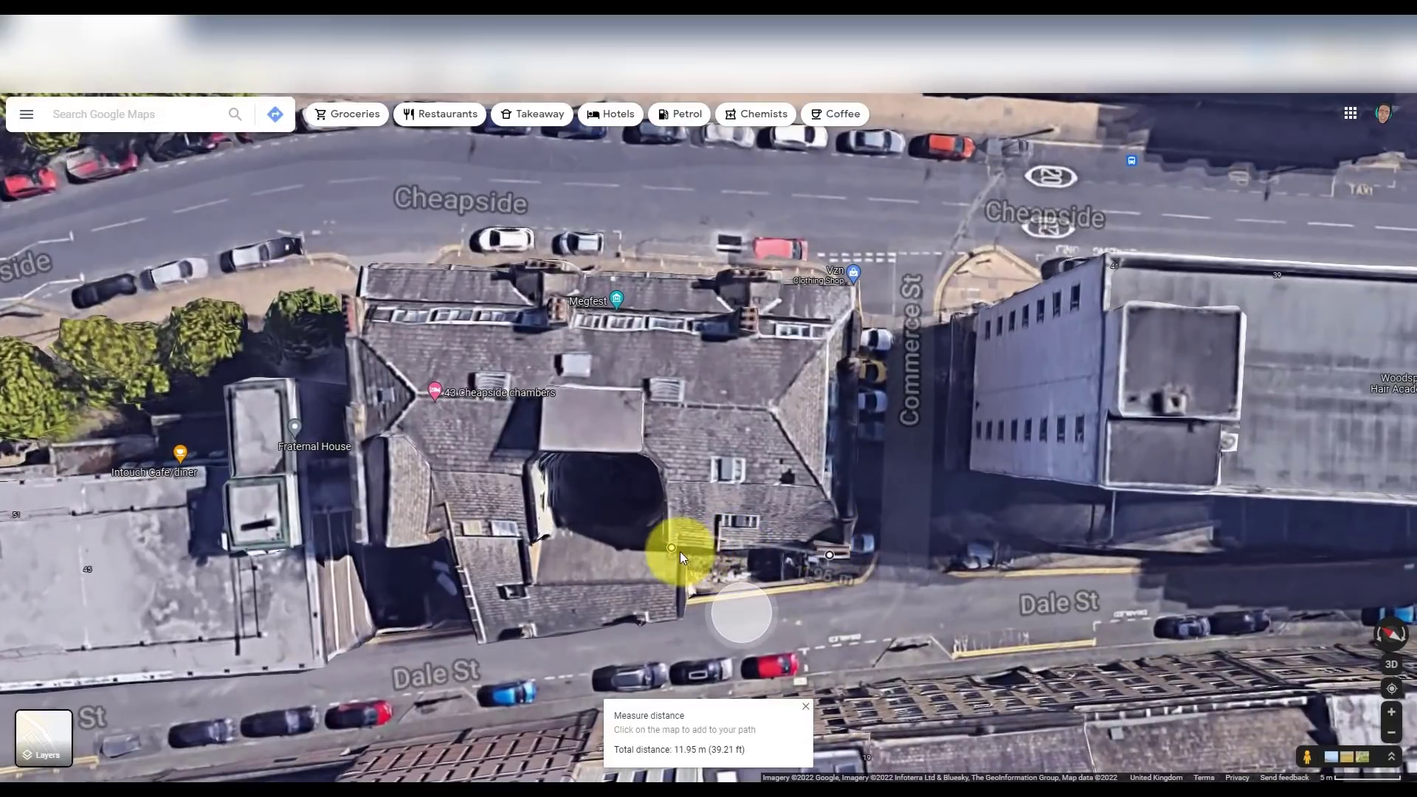
left_click_drag(666, 557, 662, 558)
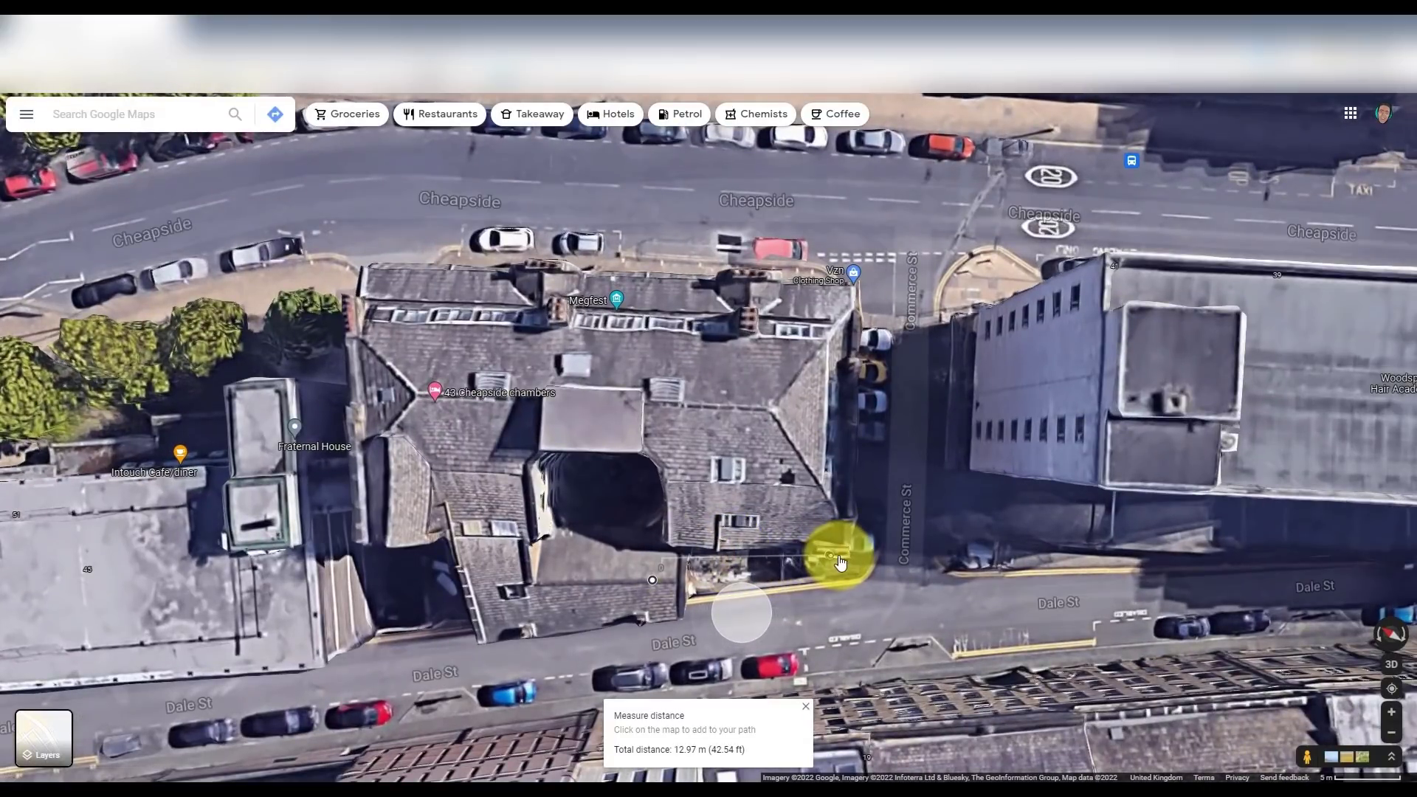
left_click_drag(832, 556, 841, 554)
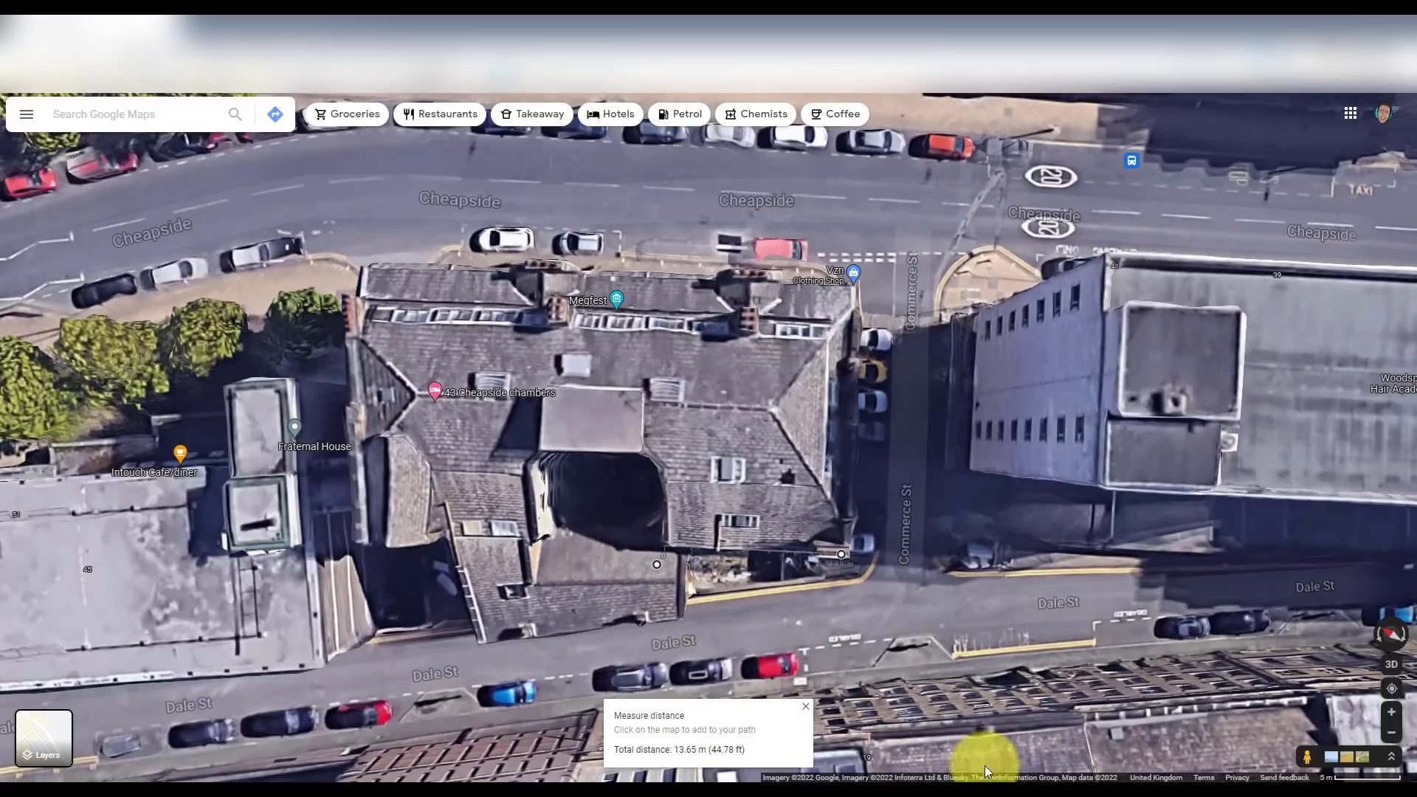
left_click_drag(1310, 760, 813, 568)
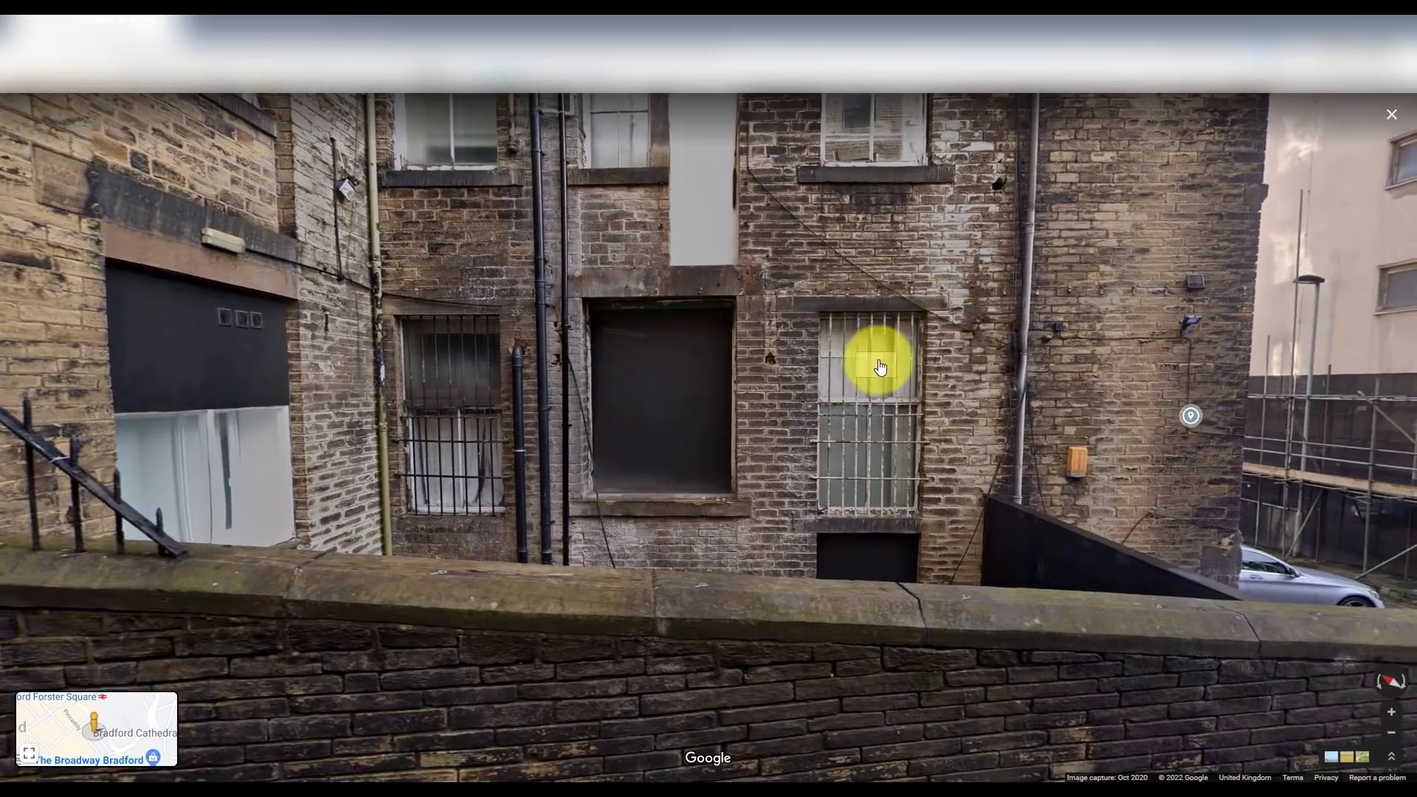
- Look across the rear facade, then bring up the spreadsheet of window and brick heights
left_click_drag(886, 412, 833, 418)
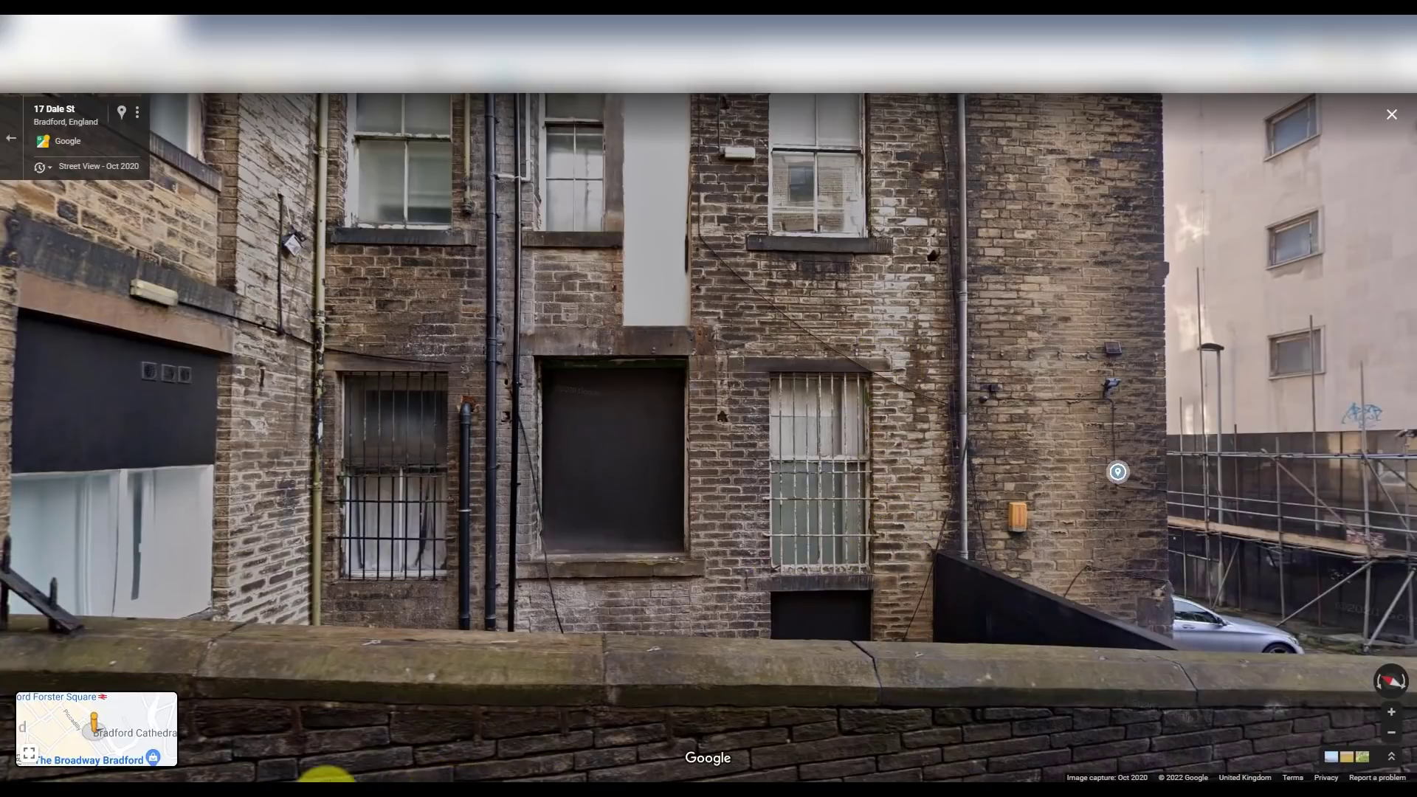
left_click(273, 779)
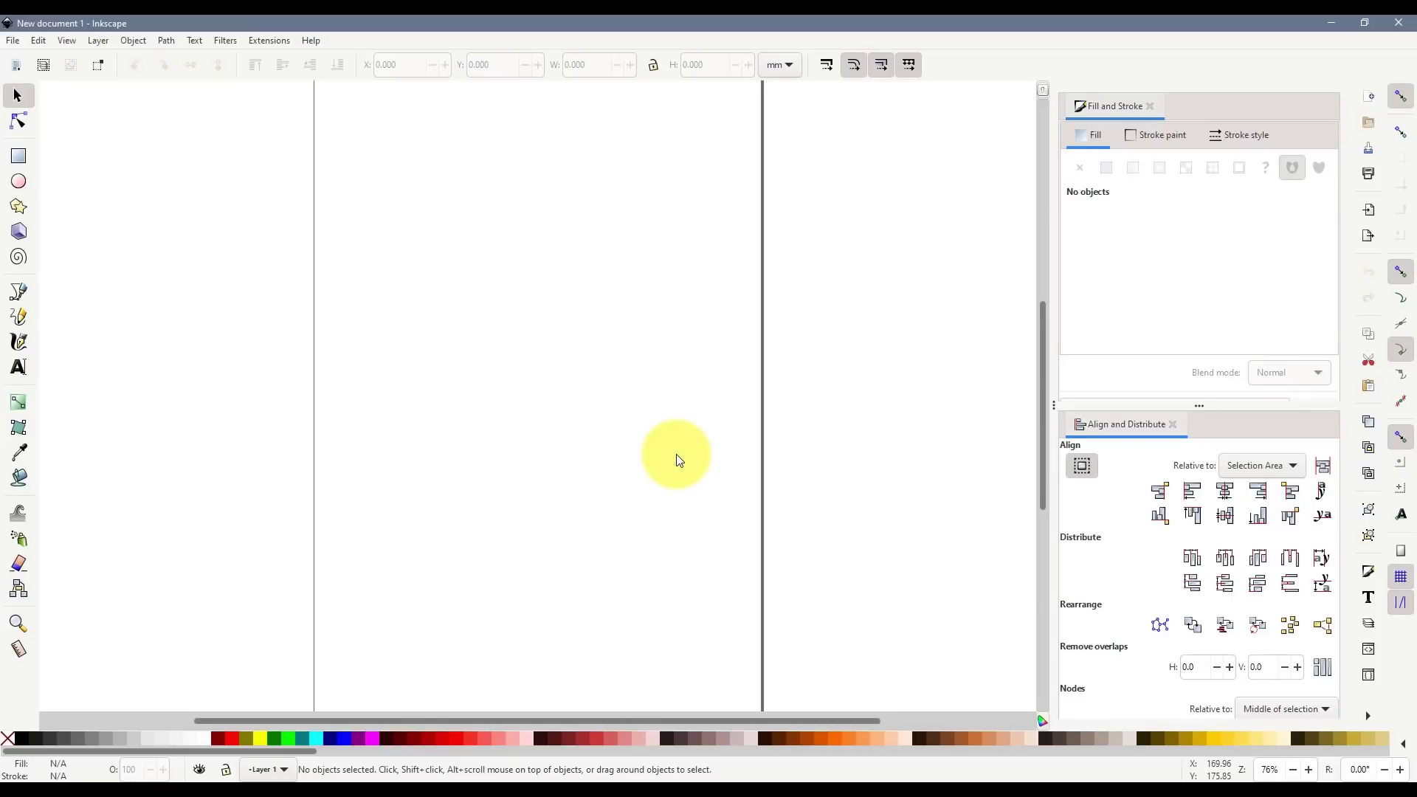
- Zoom around the blank Inkscape page and pick the Rectangle tool
scroll(623, 459, "down", 2)
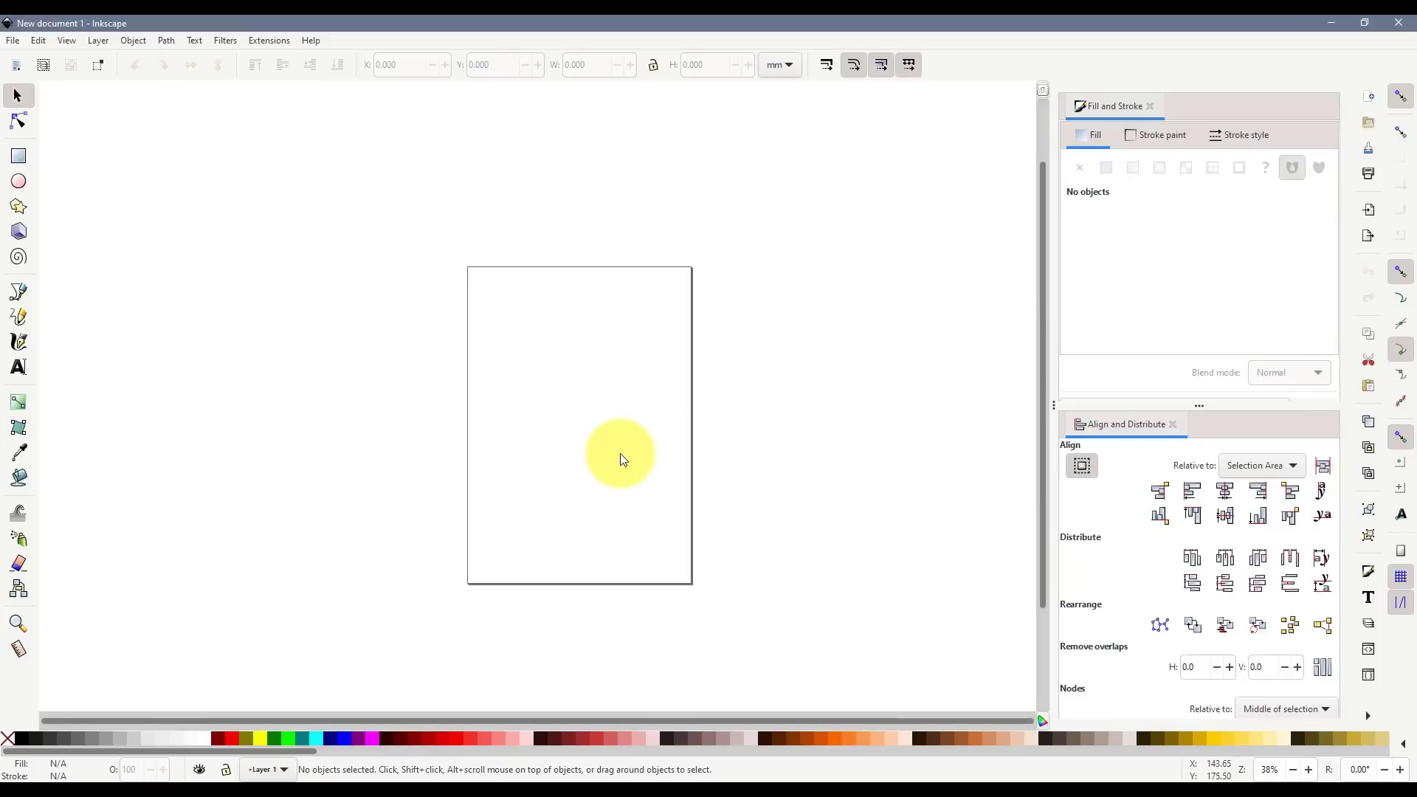
scroll(601, 421, "down", 2)
scroll(601, 420, "up", 4)
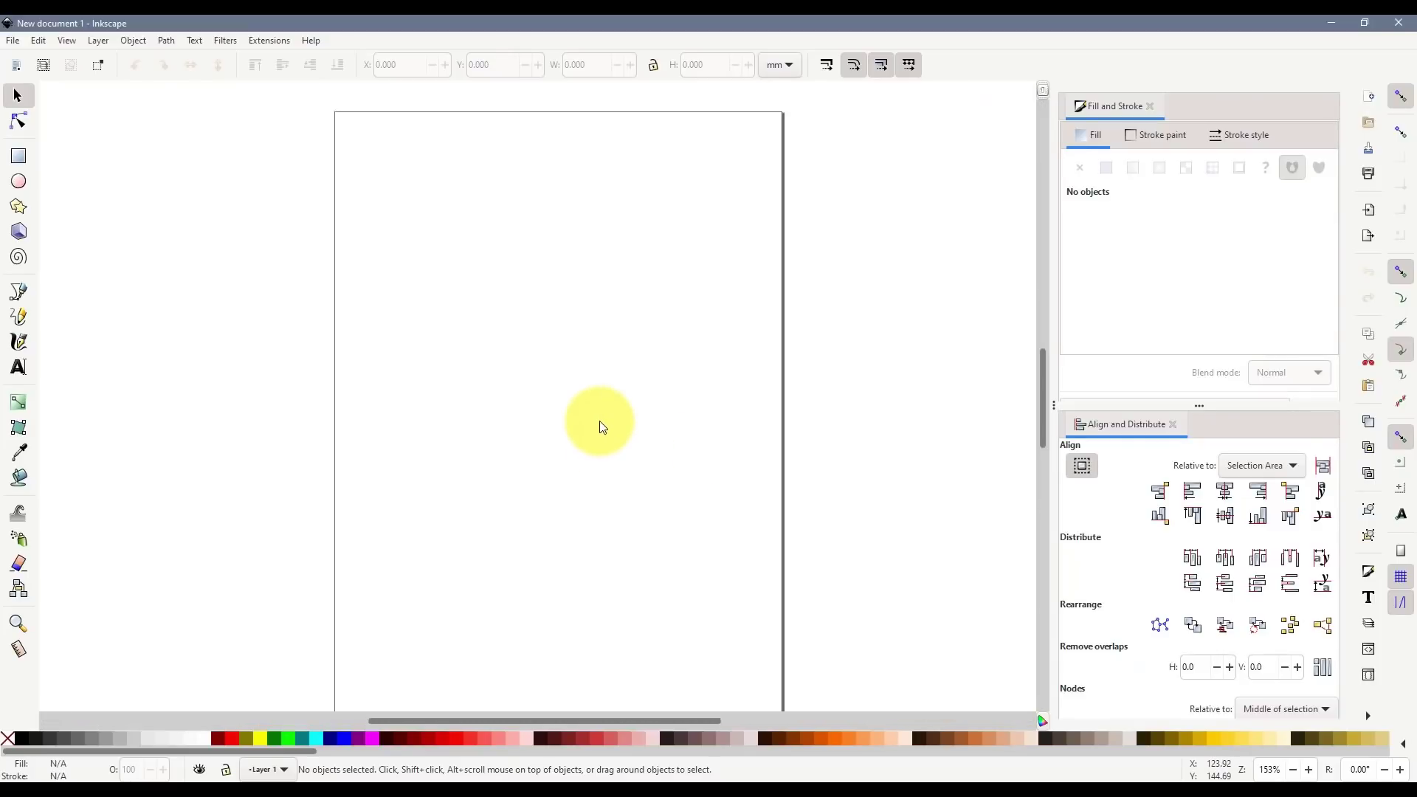
scroll(602, 425, "down", 2)
scroll(599, 422, "down", 4)
left_click_drag(421, 395, 608, 579)
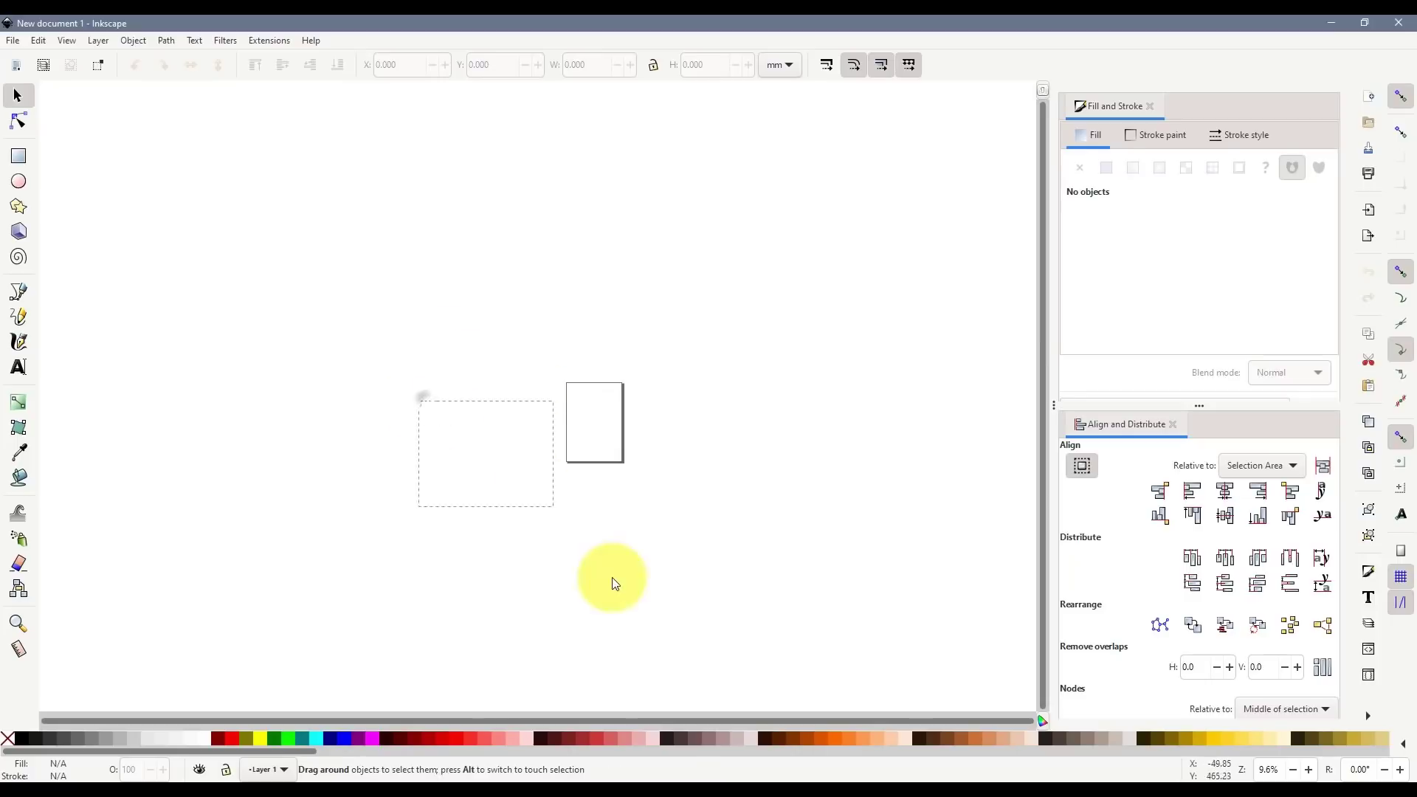
scroll(228, 222, "up", 2)
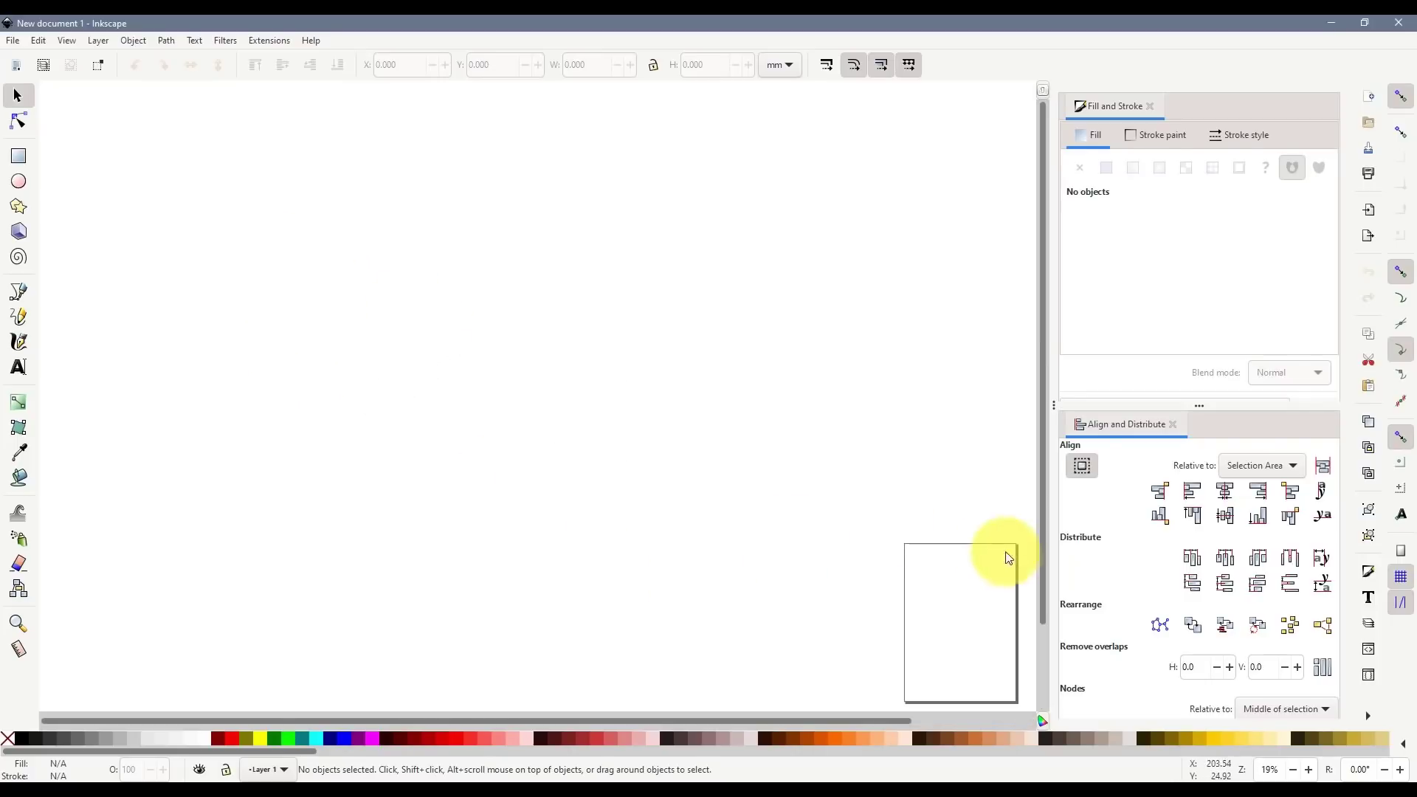
scroll(421, 288, "up", 4)
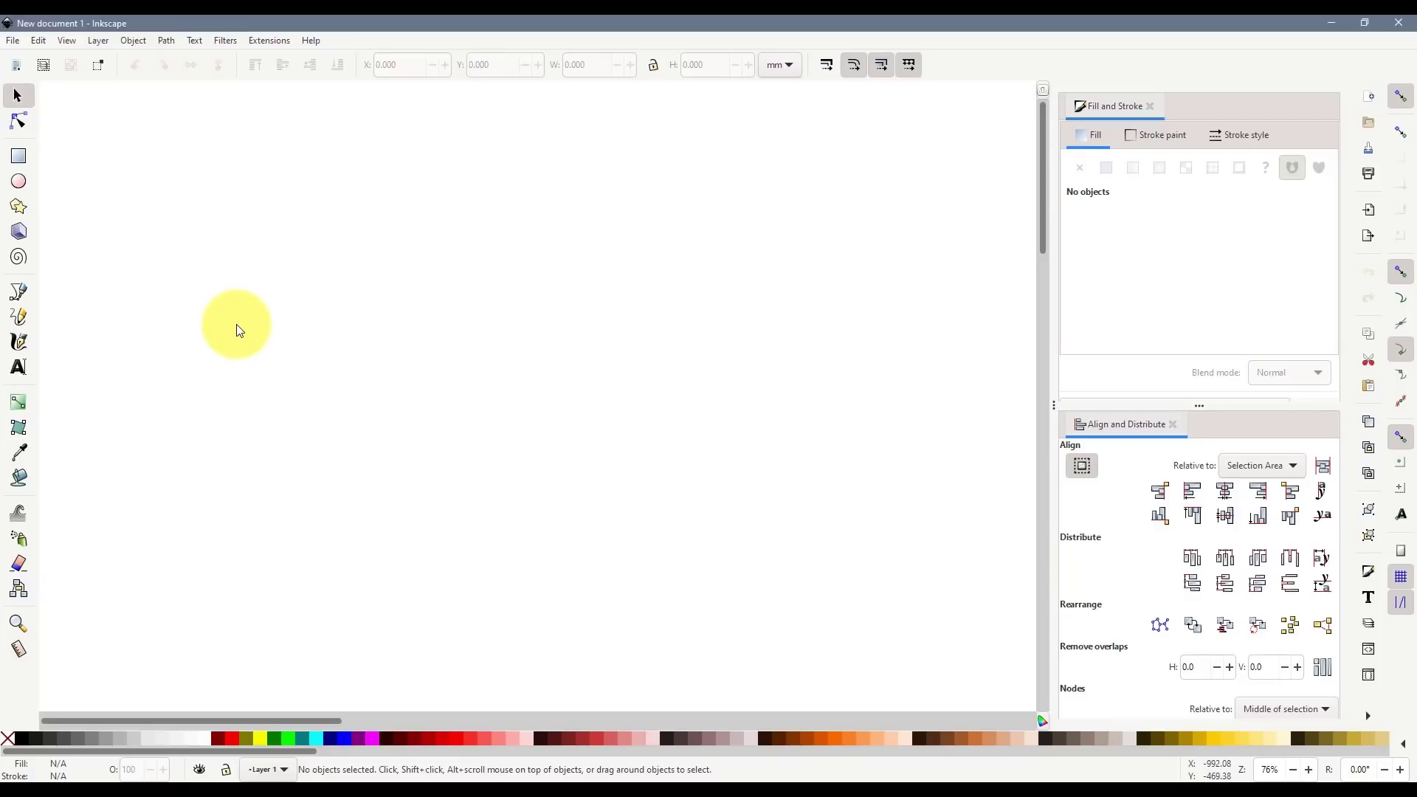
left_click(18, 156)
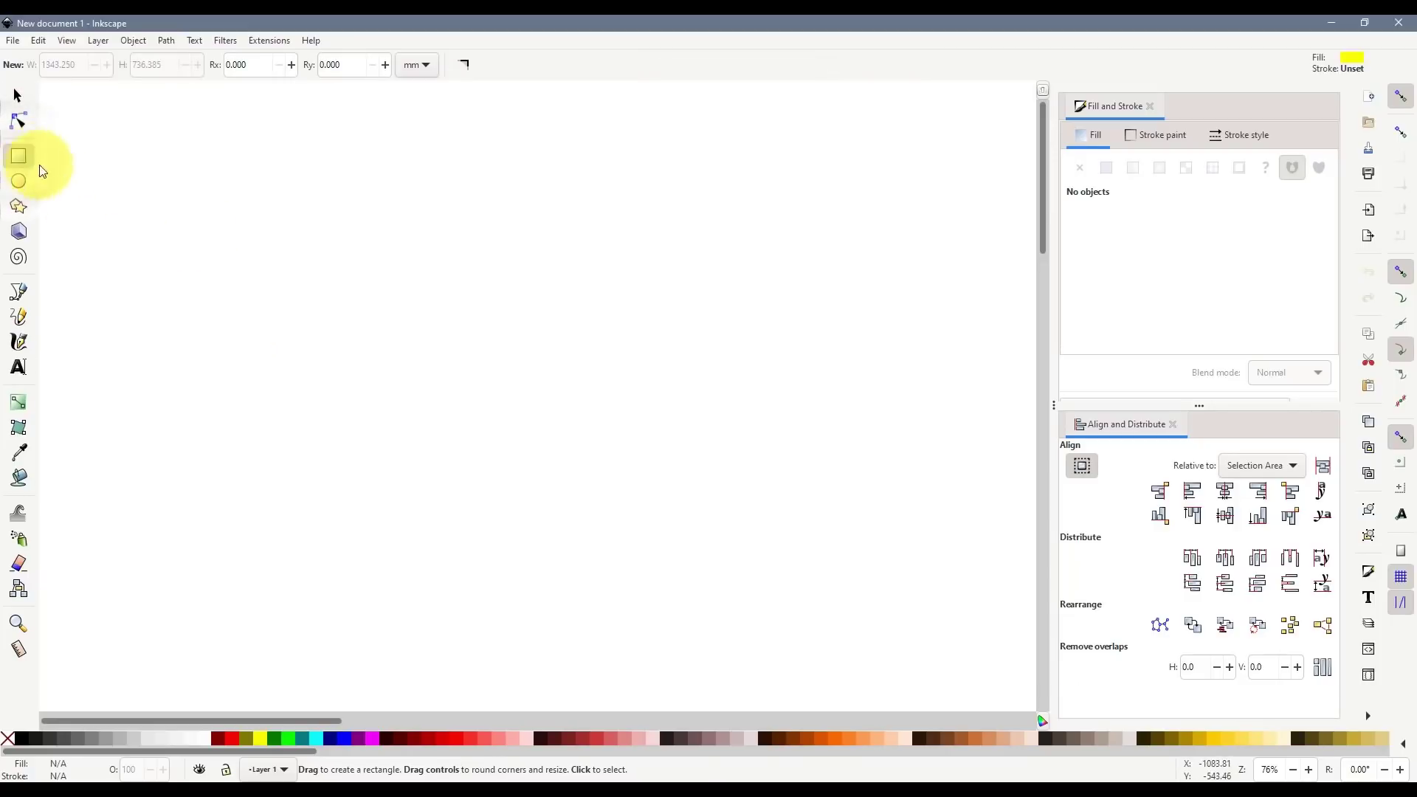
- Draw a rectangle, fill it orange, and nudge it into place
left_click_drag(392, 281, 617, 484)
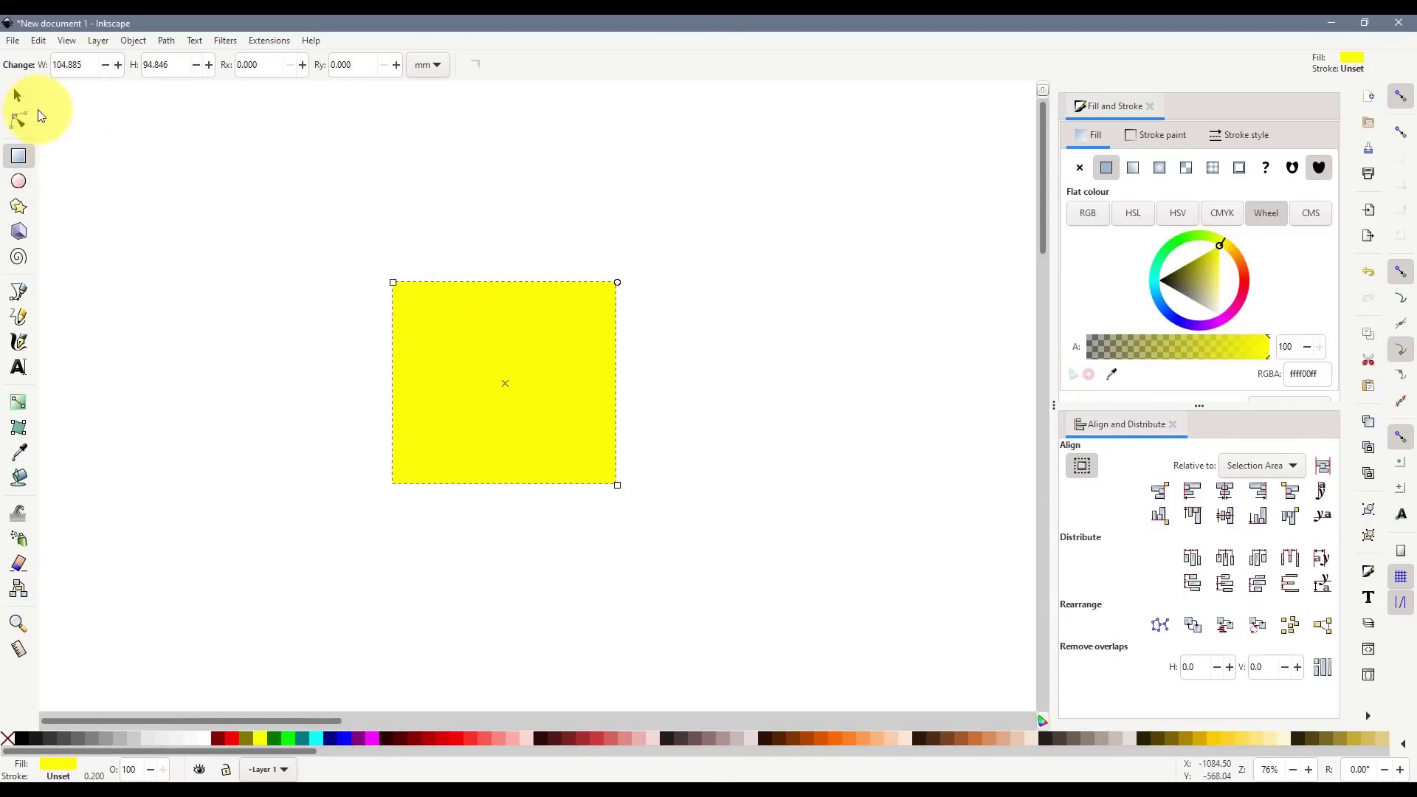
left_click(18, 95)
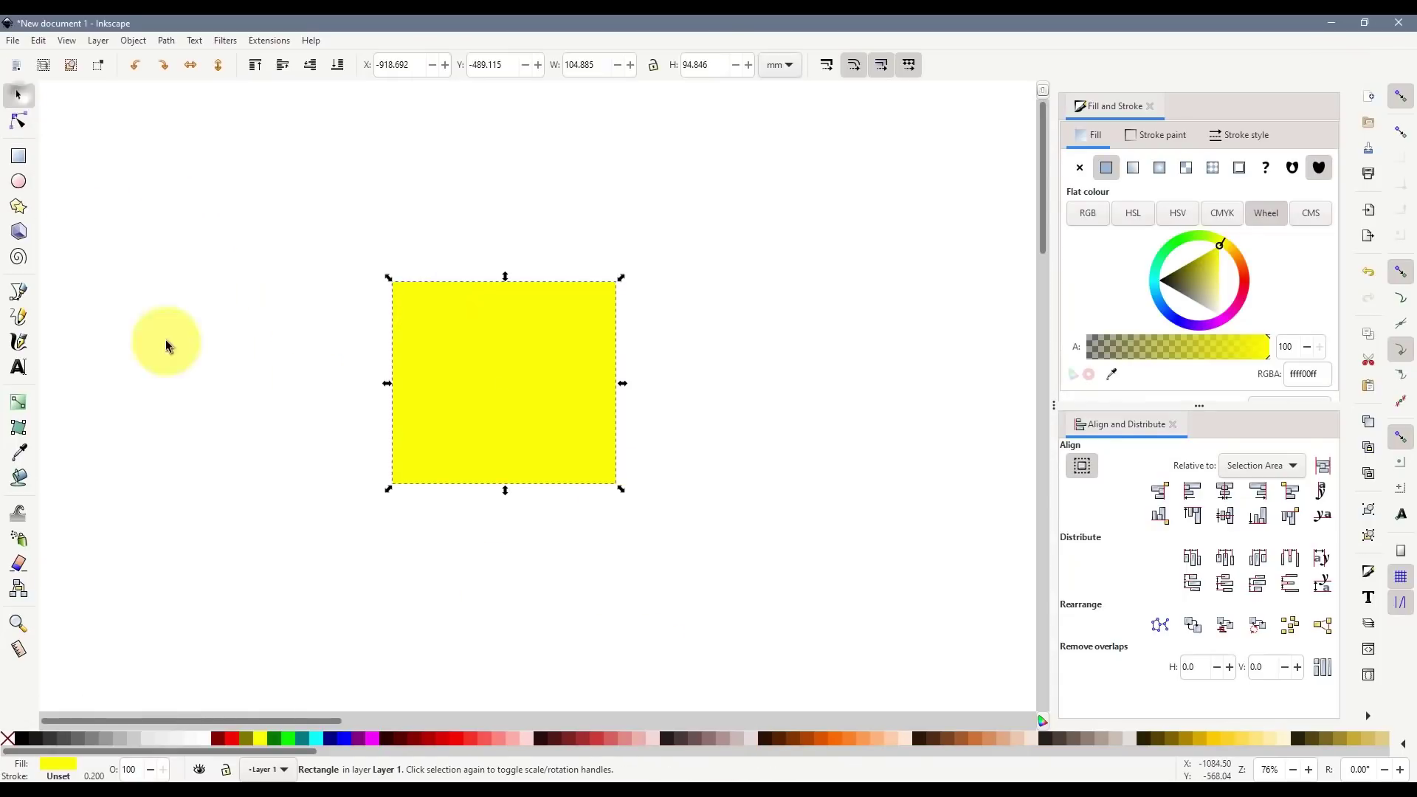
left_click(848, 738)
left_click(548, 522)
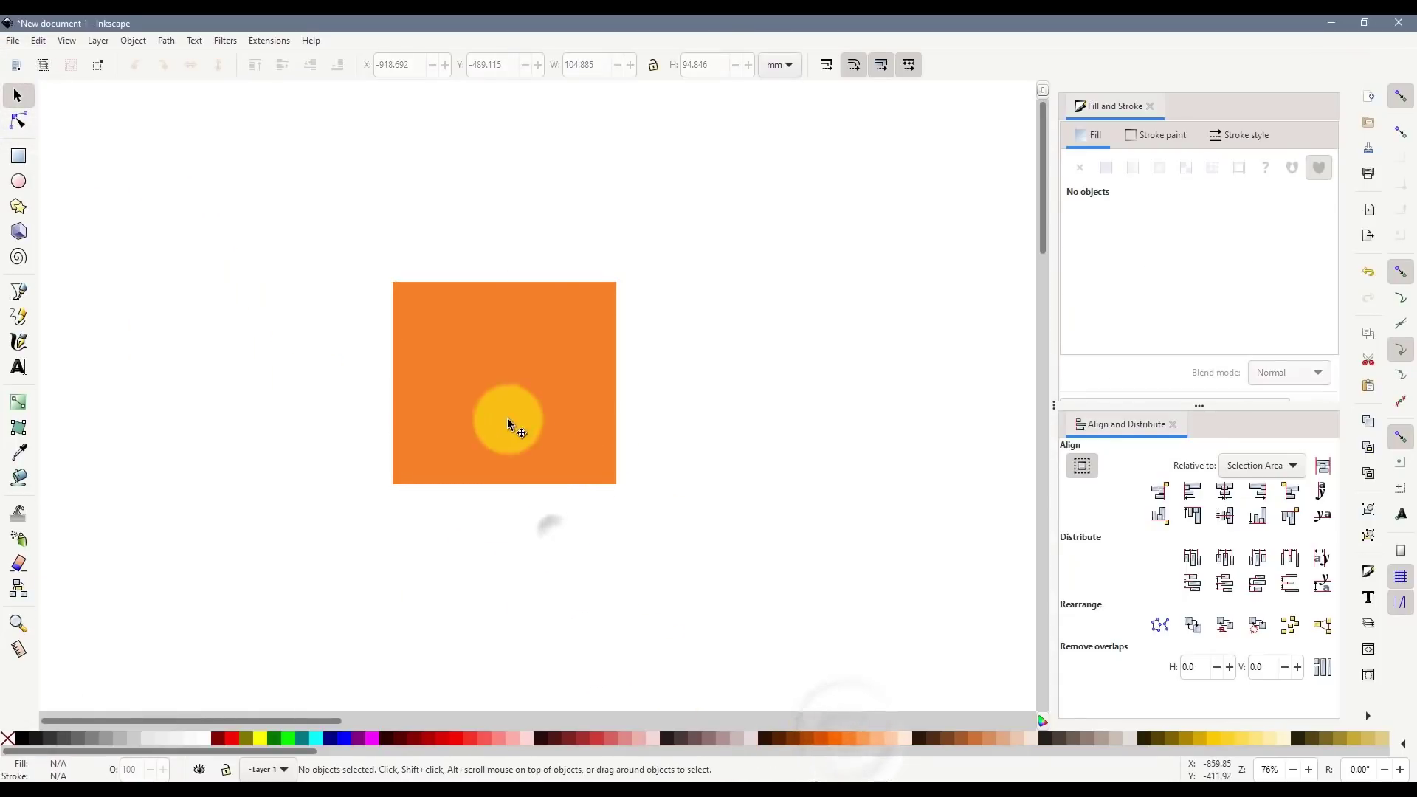
mouse_move(562, 469)
left_mouse_down()
mouse_move(496, 457)
mouse_move(570, 479)
left_mouse_up()
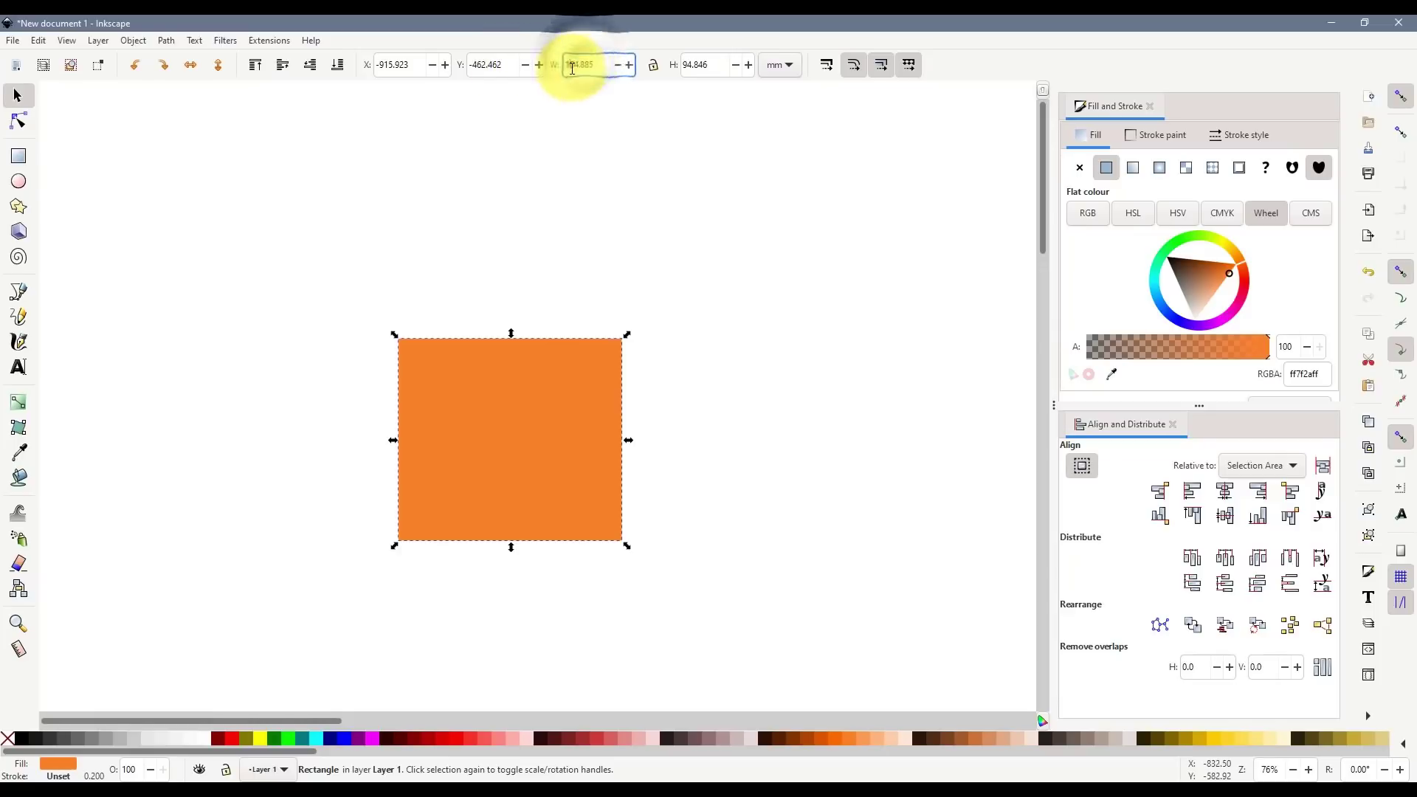
- Size the orange rectangle to W 8.552 mm and H 14.796 mm
left_click_drag(595, 68, 563, 71)
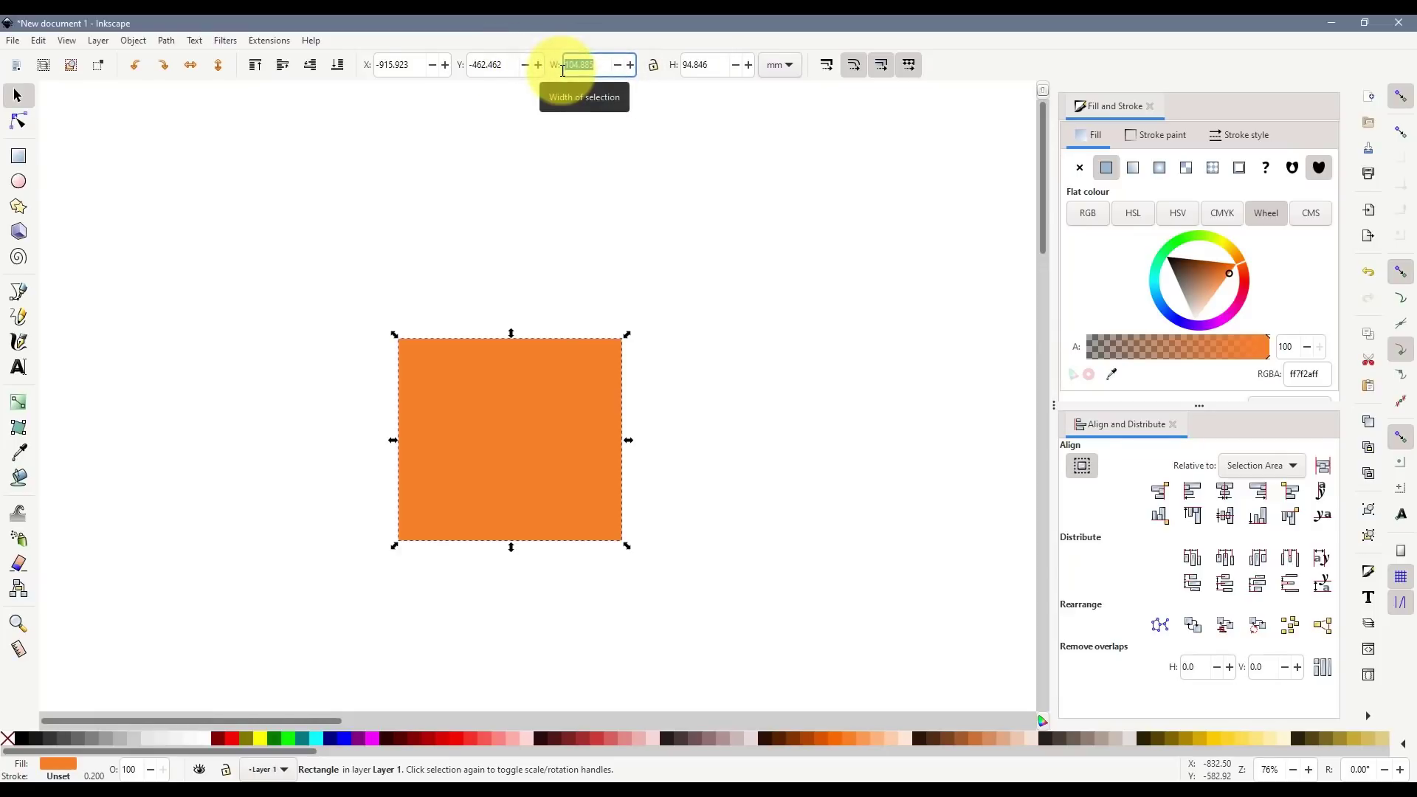
left_click(786, 65)
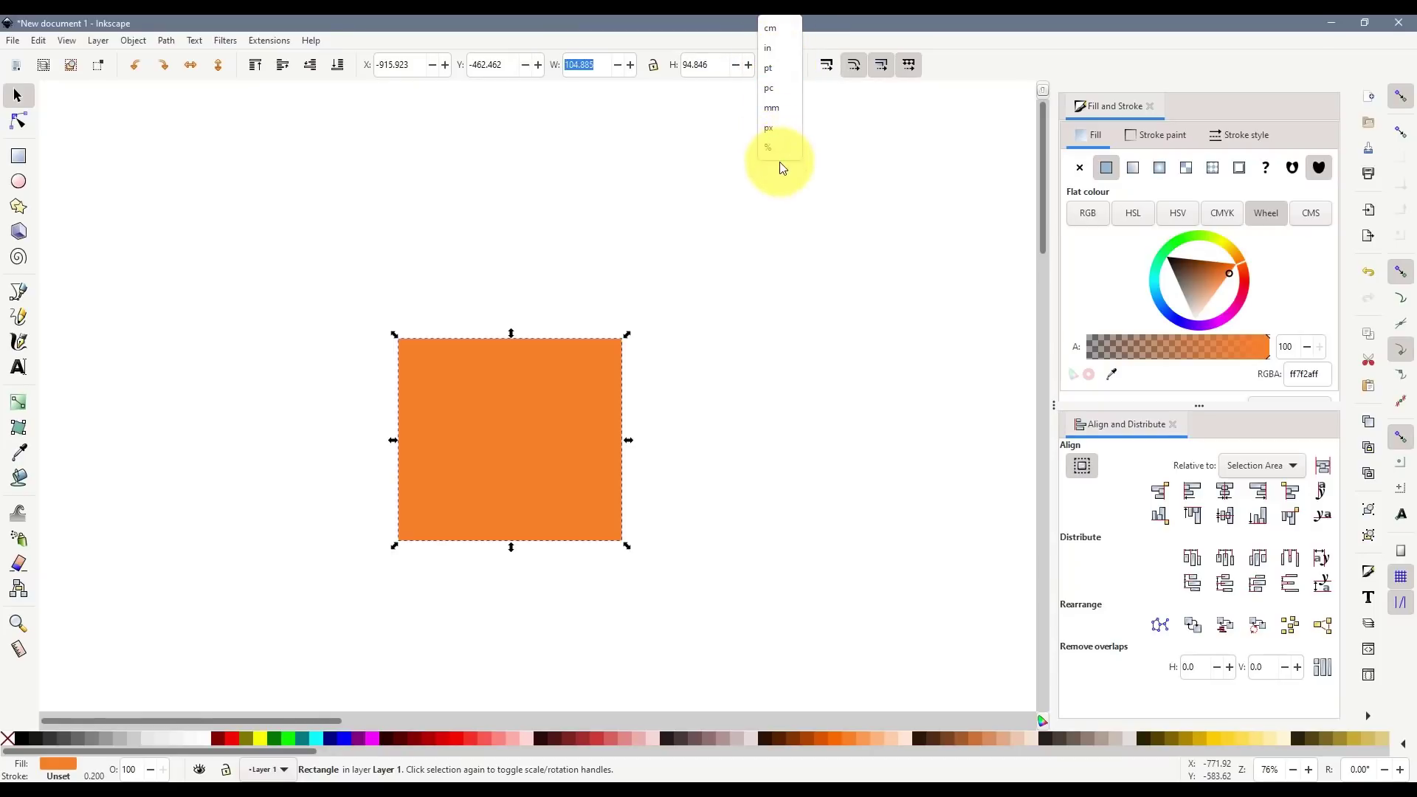
left_click(784, 113)
scroll(600, 382, "down", 1)
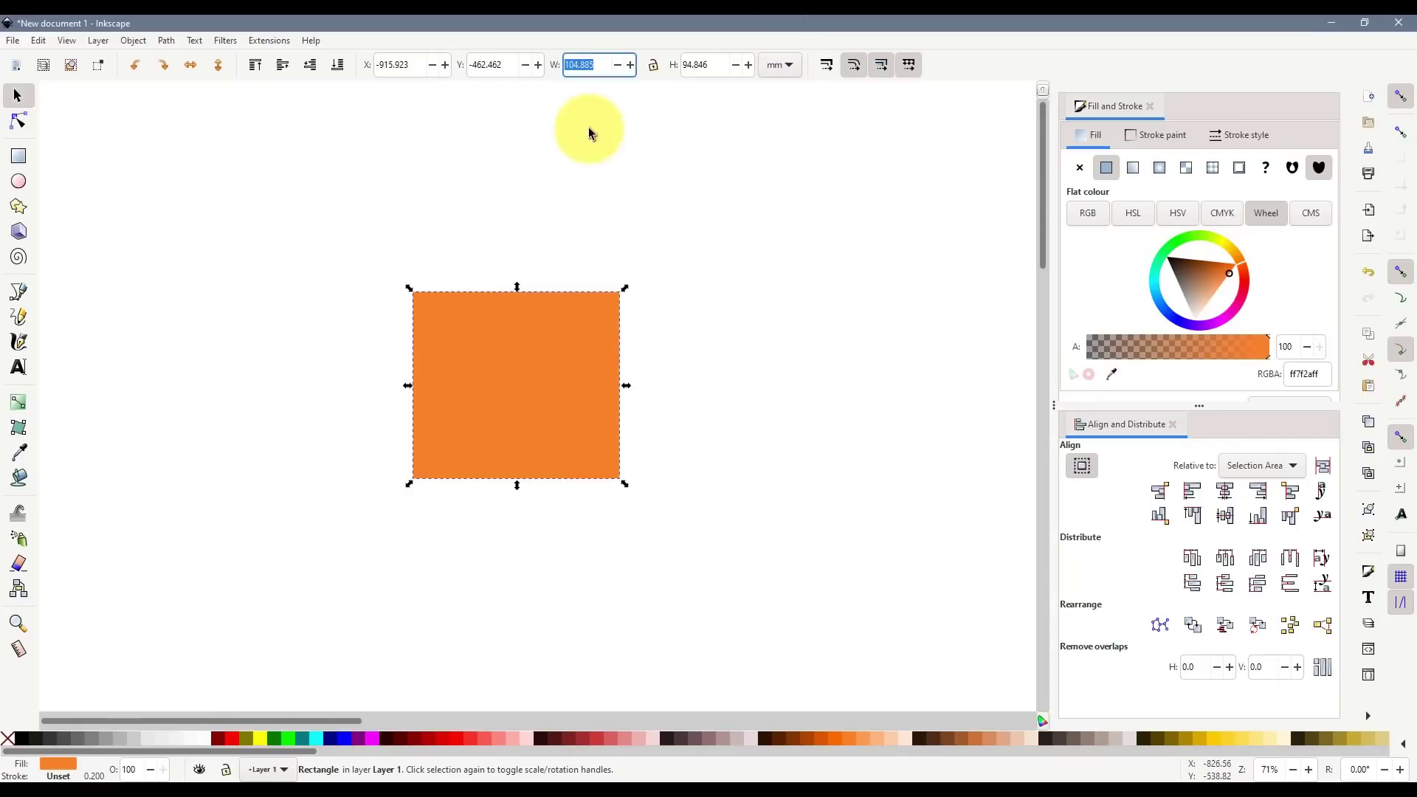
left_click(584, 66)
double_click(584, 66)
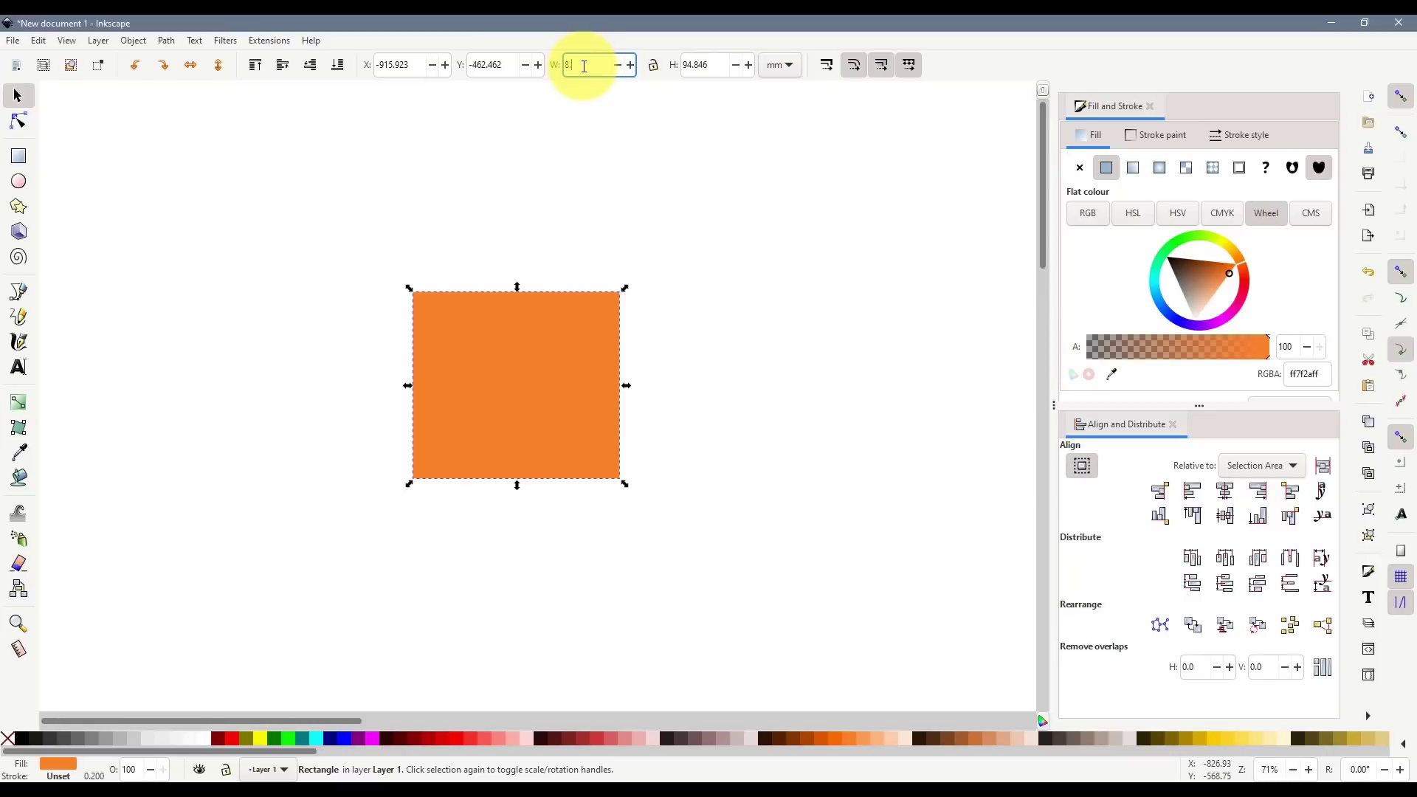
type("8.552")
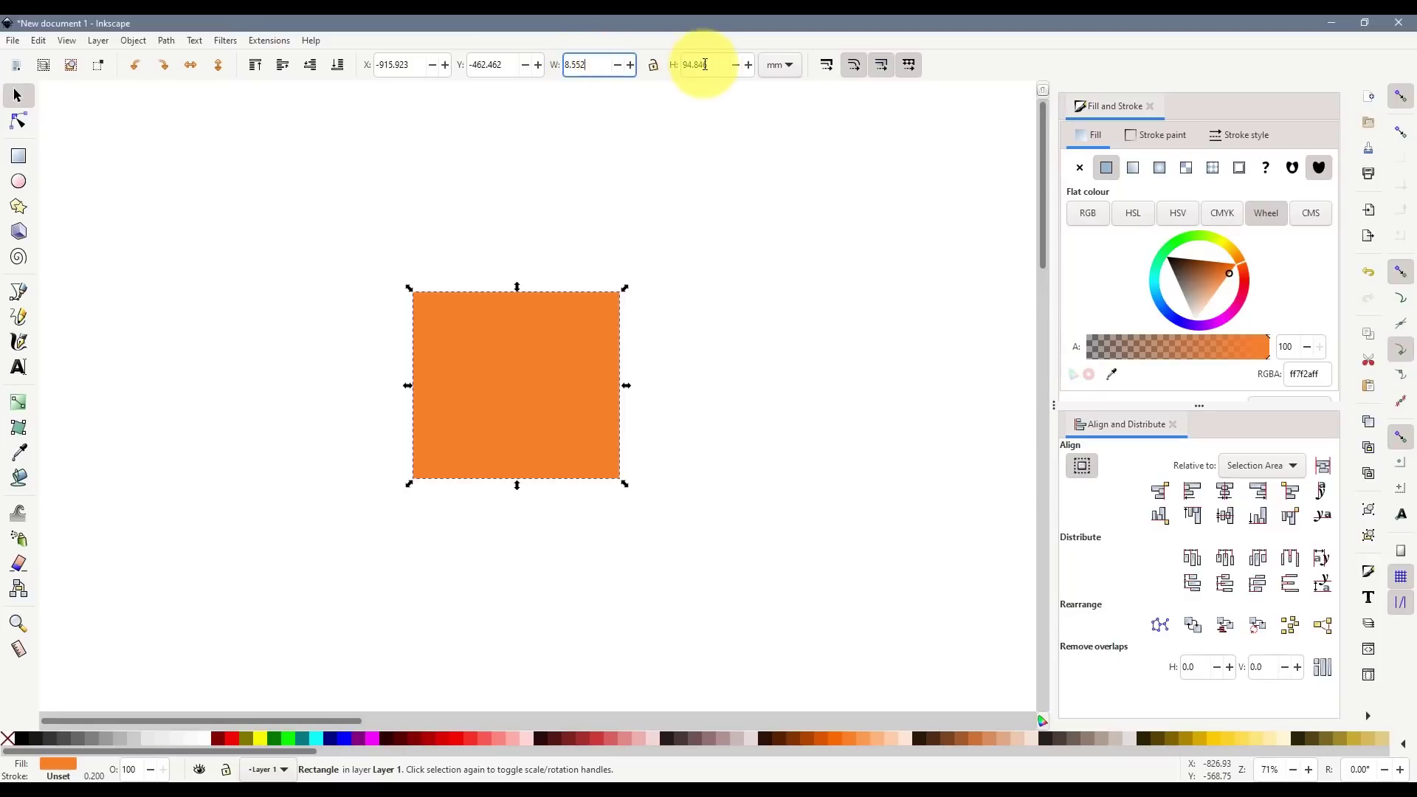
left_click(705, 64)
type("74")
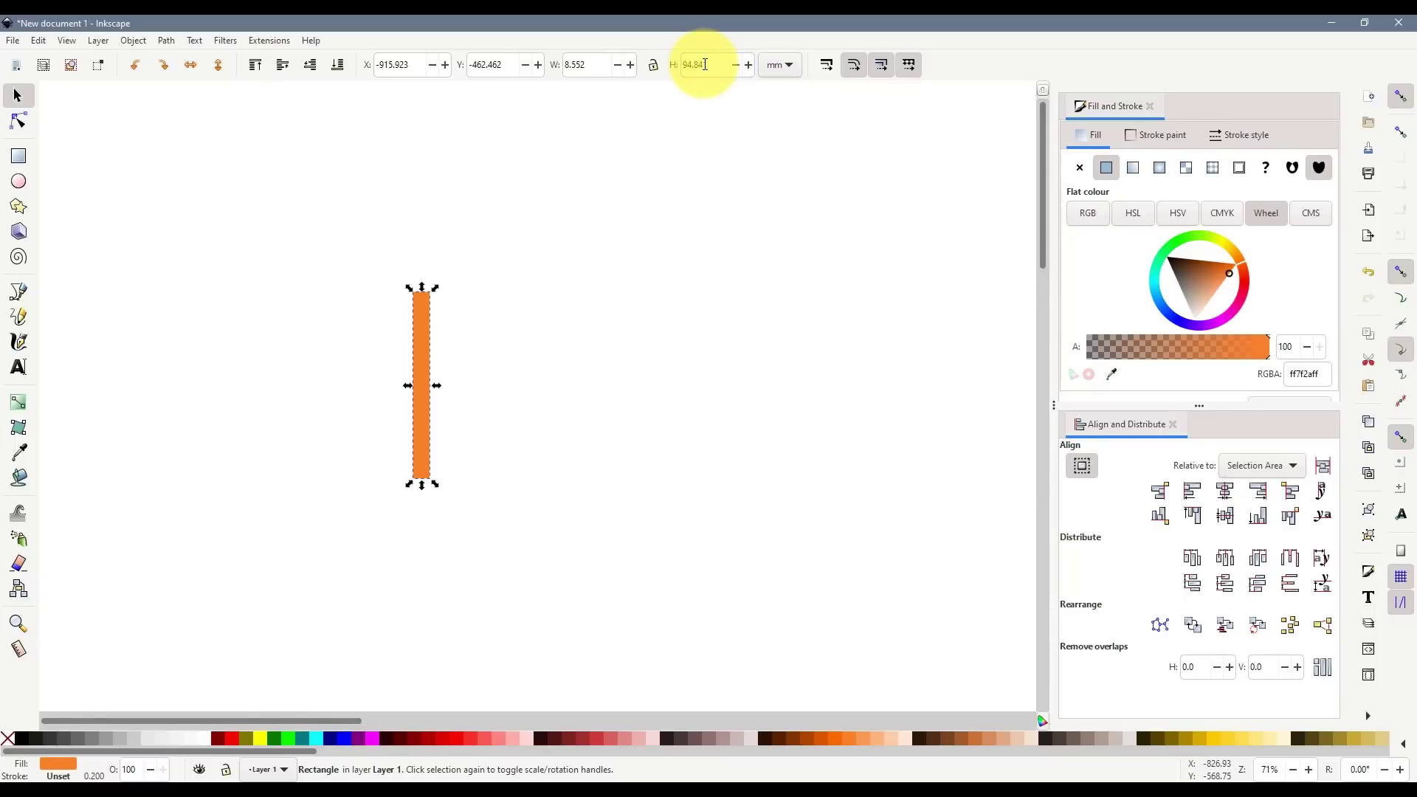
type("1")
double_click(714, 71)
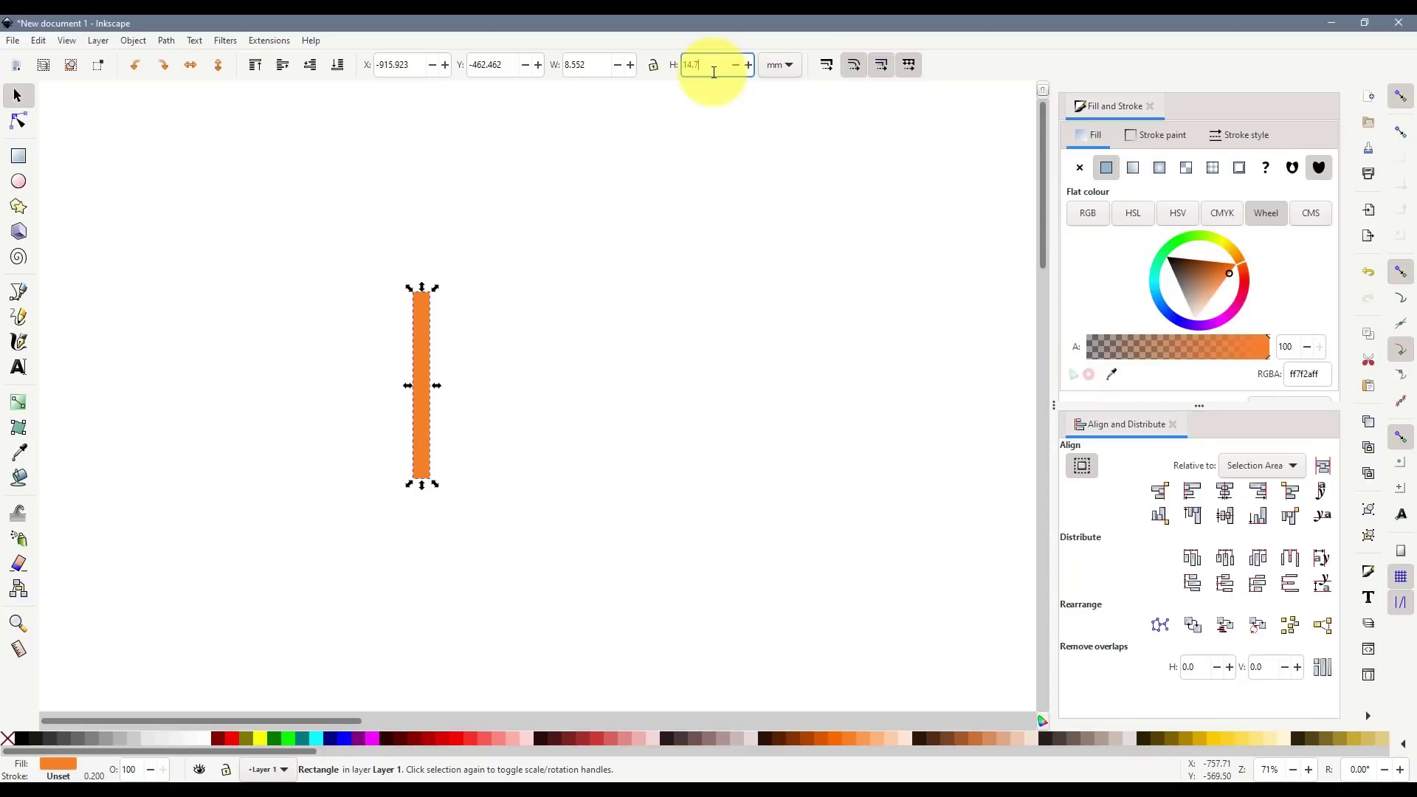
key("Return")
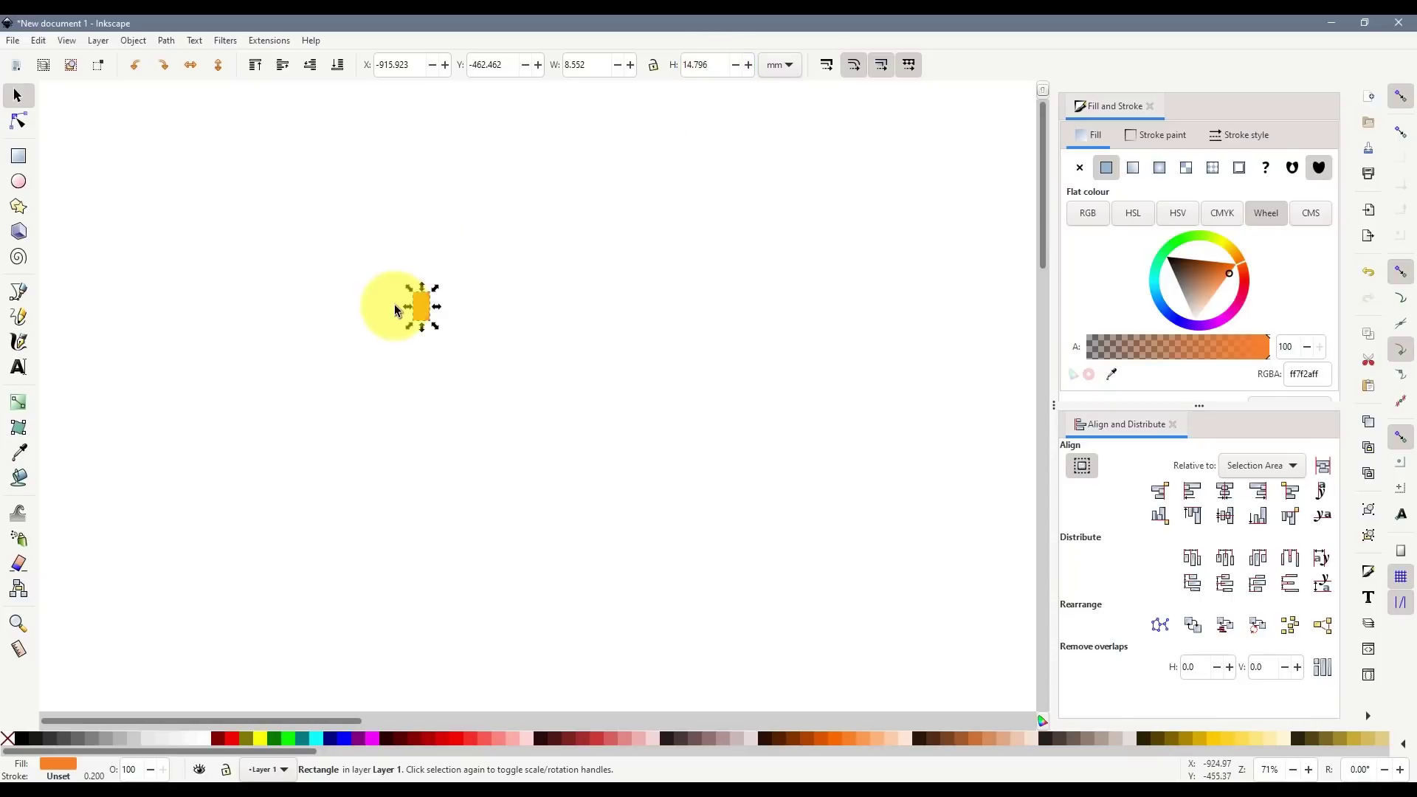
scroll(387, 303, "up", 4)
scroll(387, 299, "up", 2)
- Walk along Dale St in Street View and turn back to face the barred windows
left_click_drag(617, 357, 443, 379)
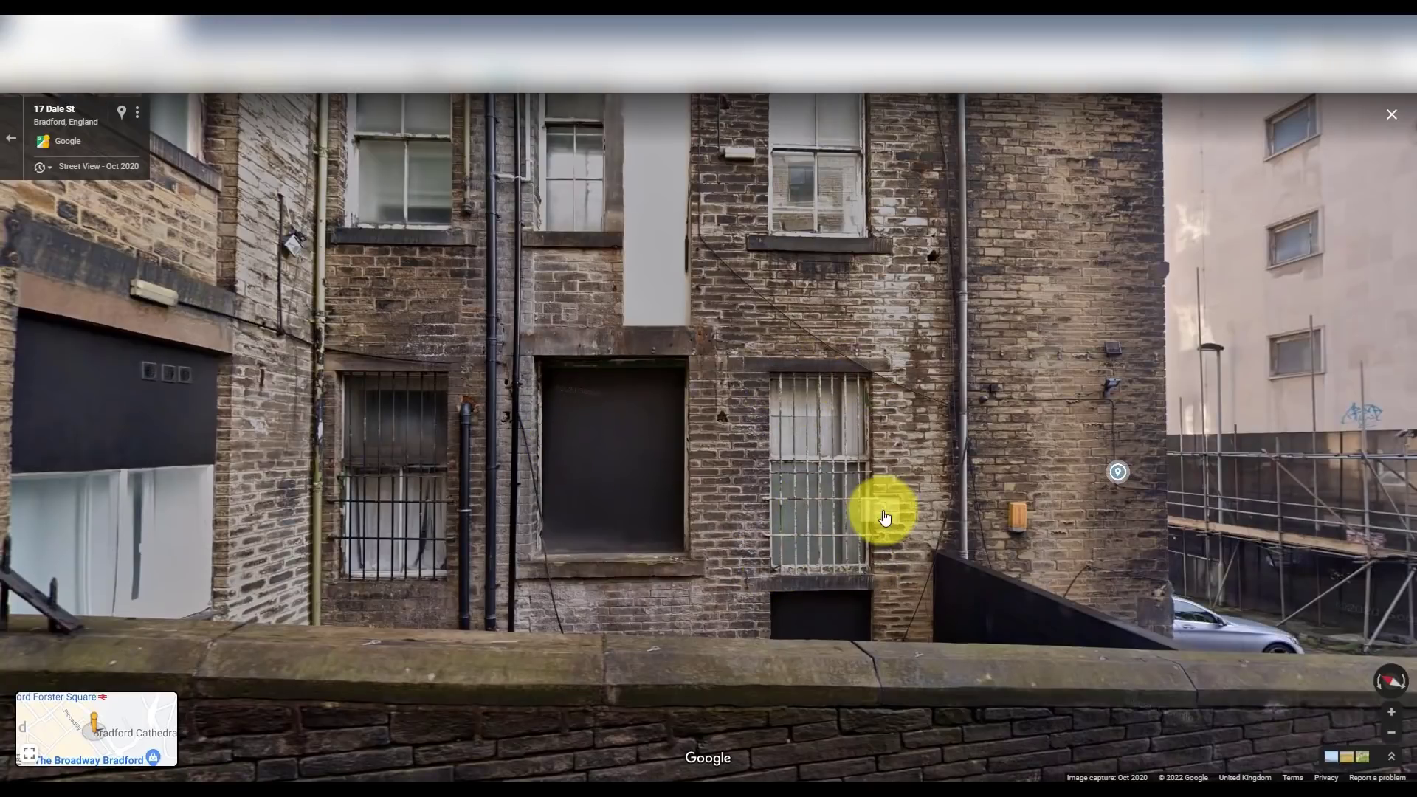
left_click_drag(914, 512, 633, 332)
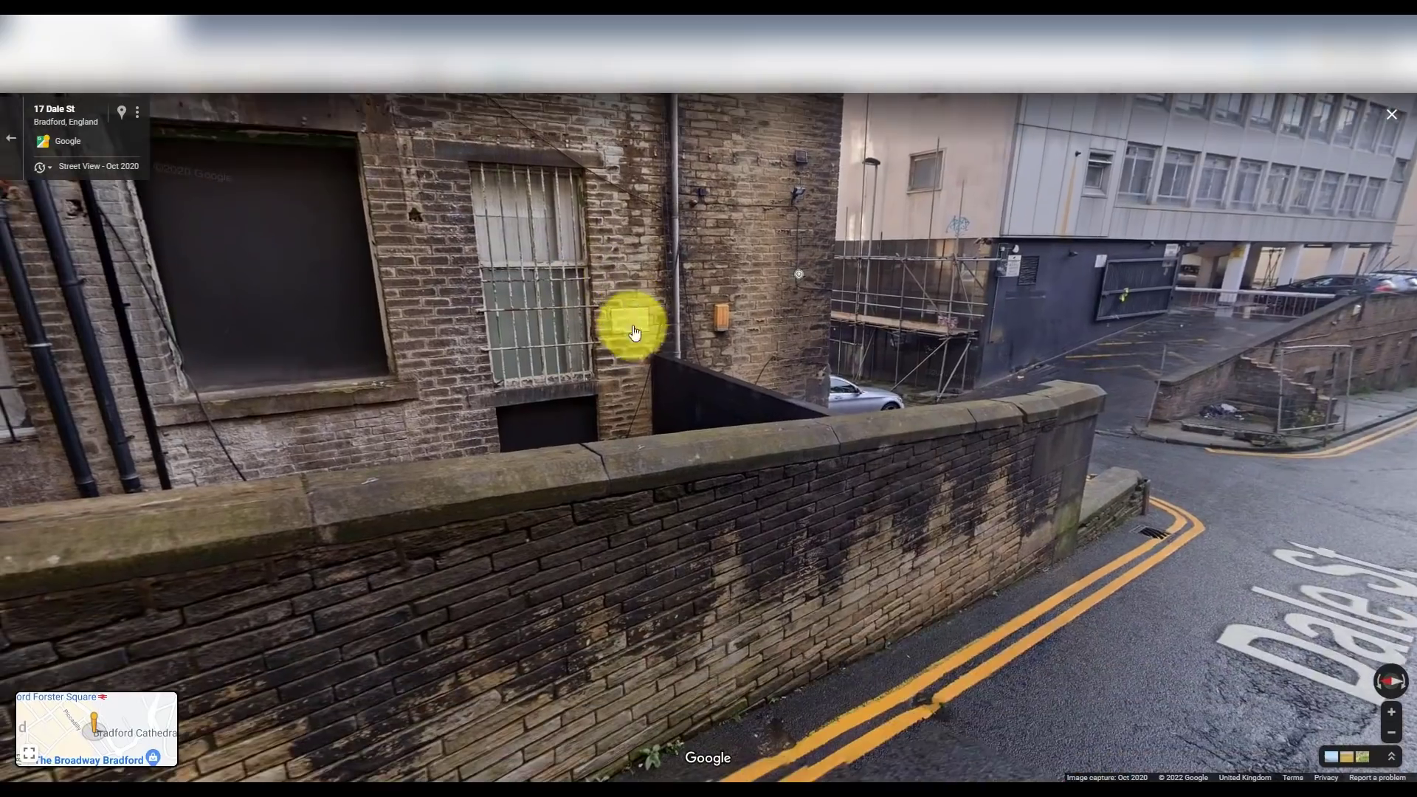
left_click(1044, 708)
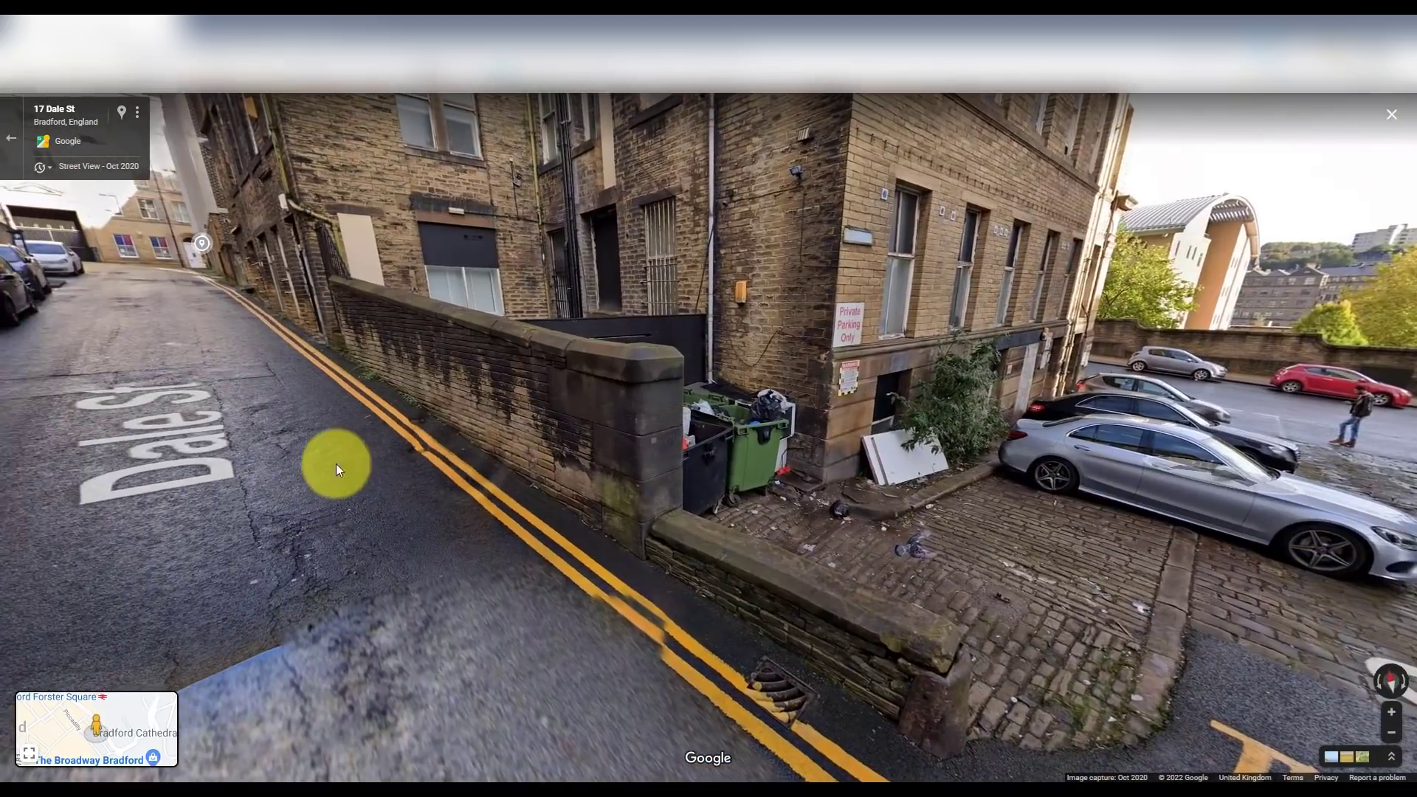
left_click(336, 470)
left_click_drag(842, 409, 596, 473)
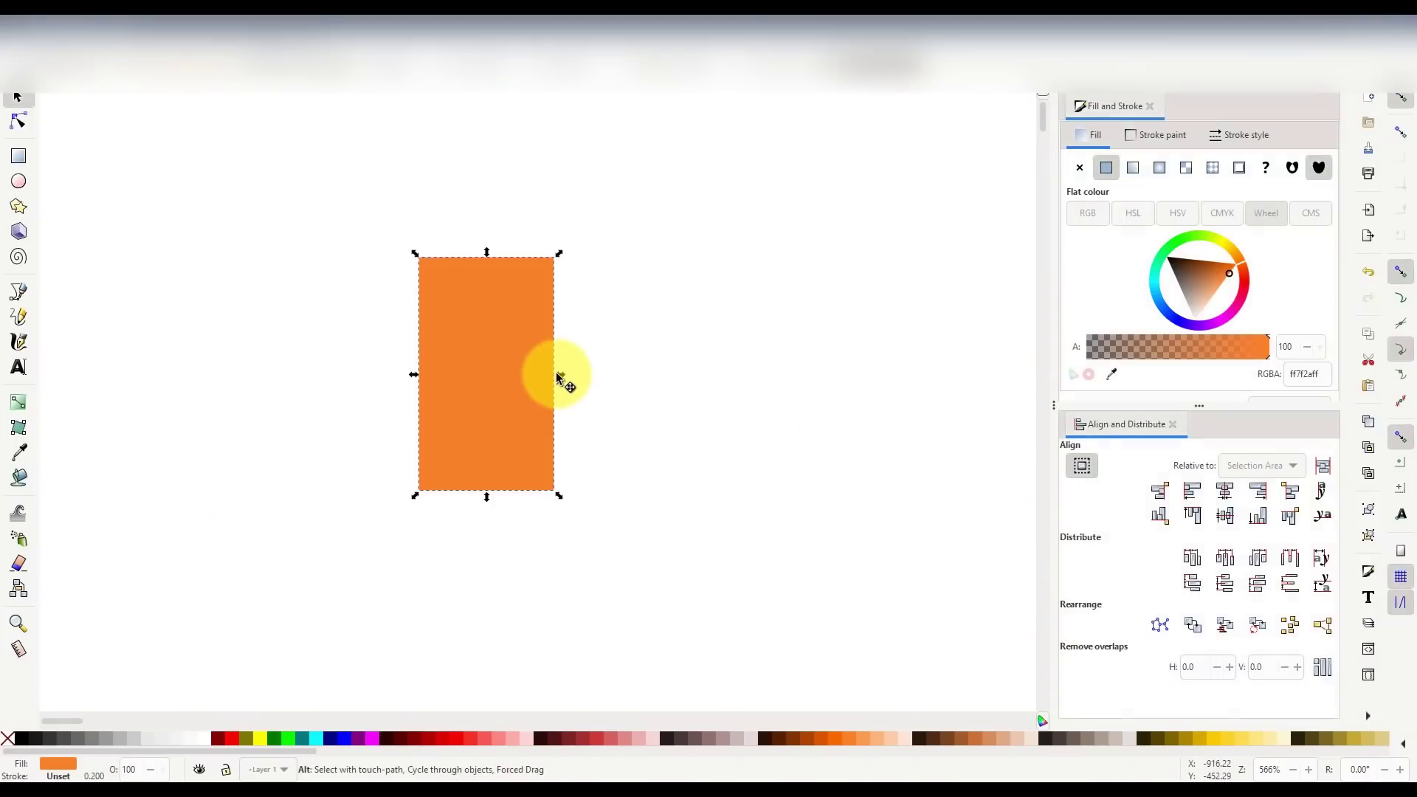
- Make the orange window rectangle slightly narrower and shift it down and right
left_click_drag(561, 375, 549, 374)
left_click(603, 464)
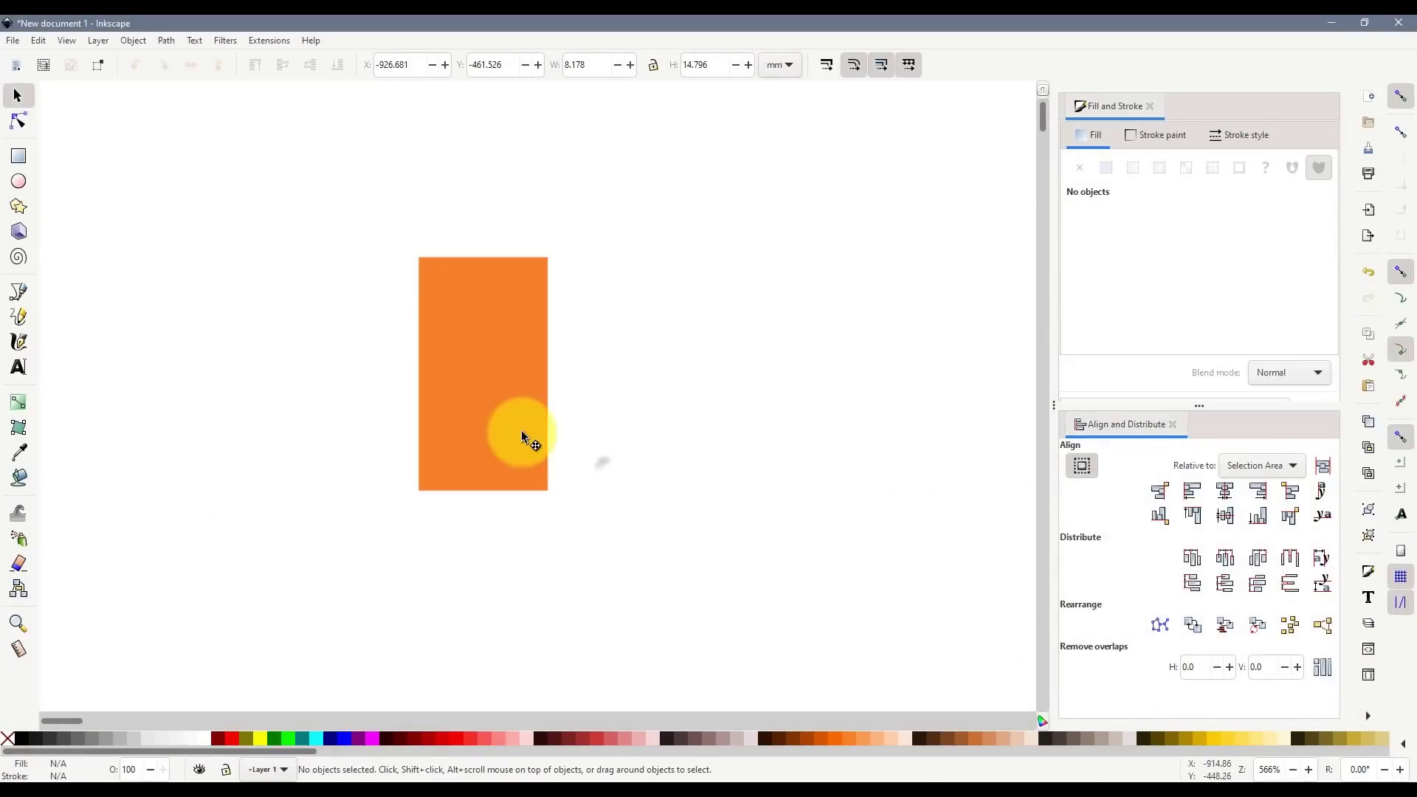
left_click_drag(521, 431, 596, 449)
scroll(576, 450, "down", 3)
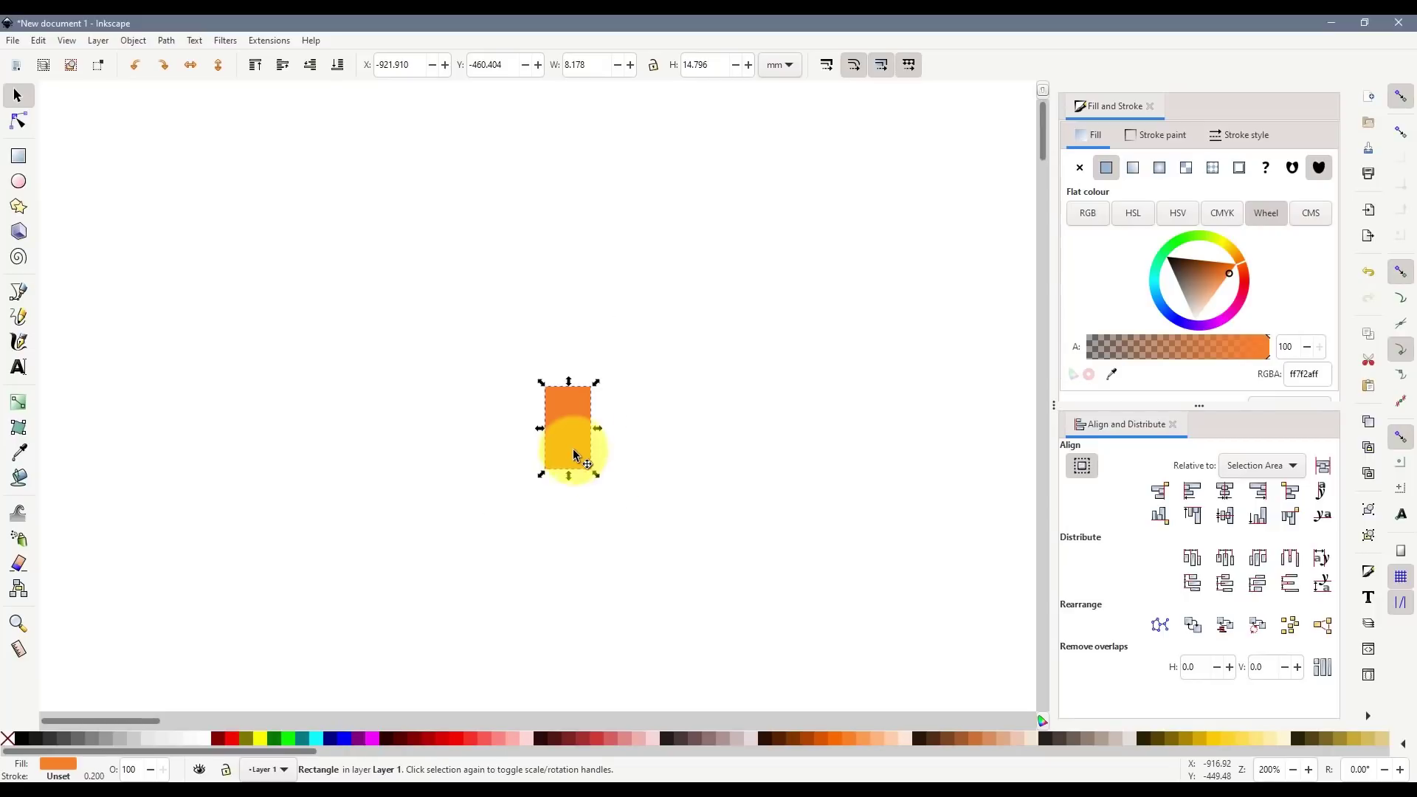
scroll(574, 454, "down", 4)
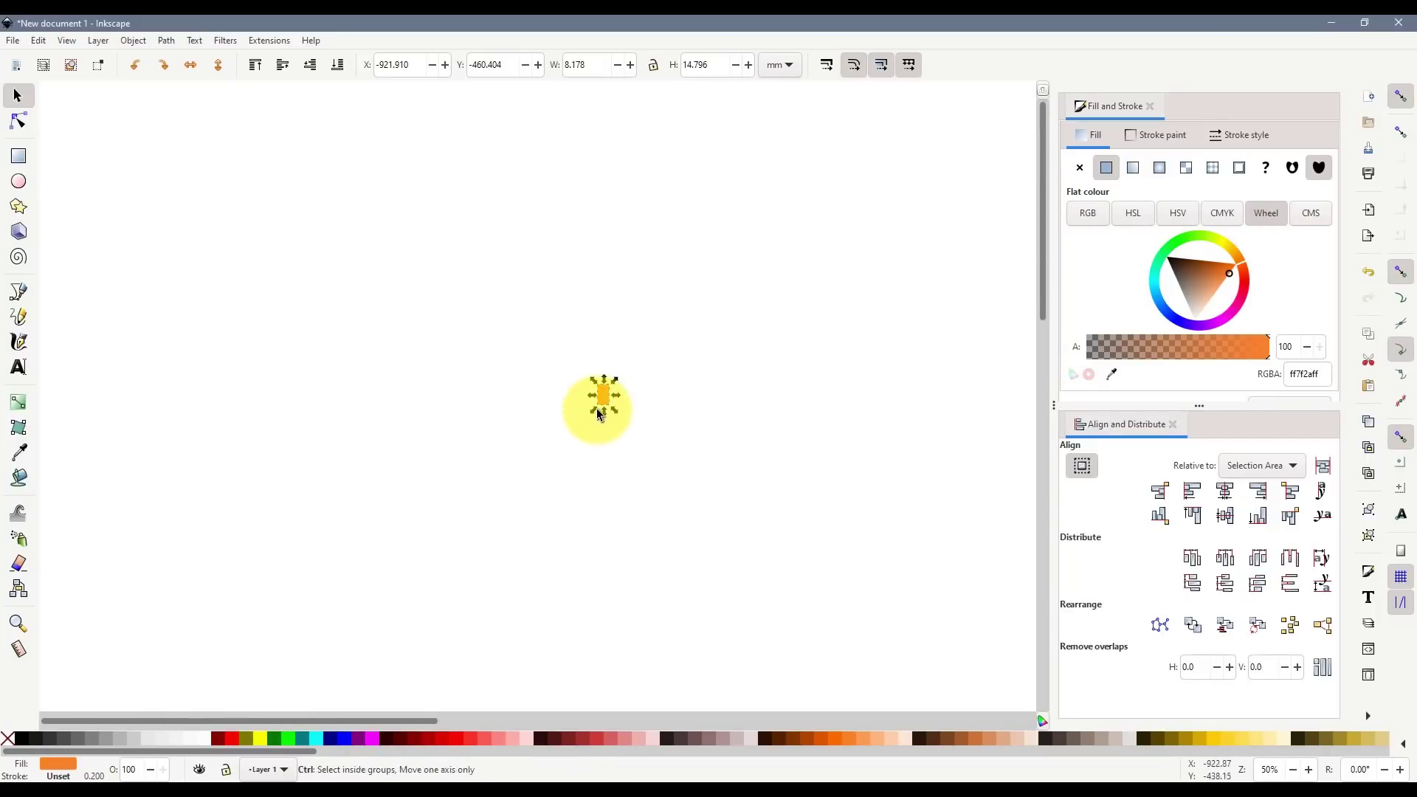
scroll(629, 399, "up", 5)
left_click(480, 487)
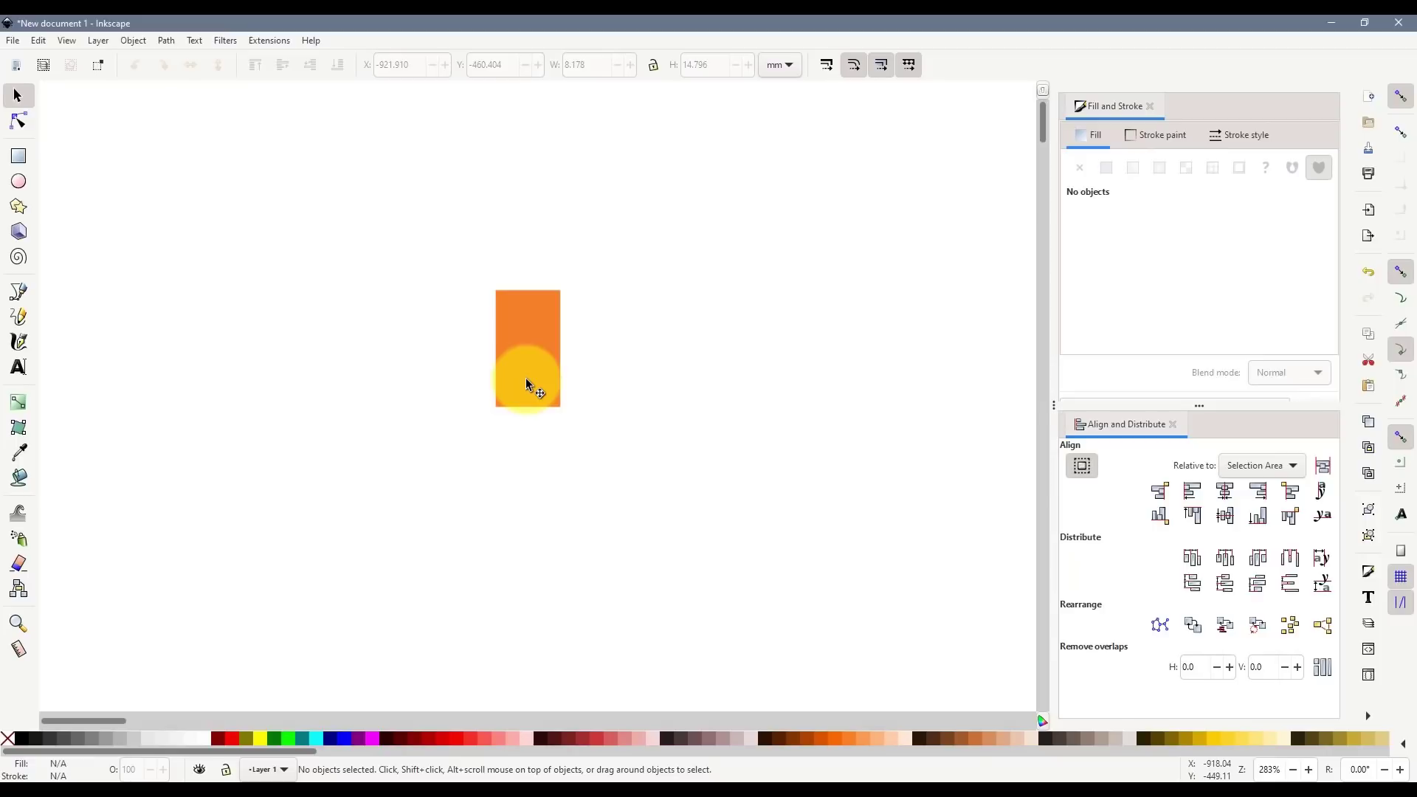
left_click_drag(541, 370, 574, 402)
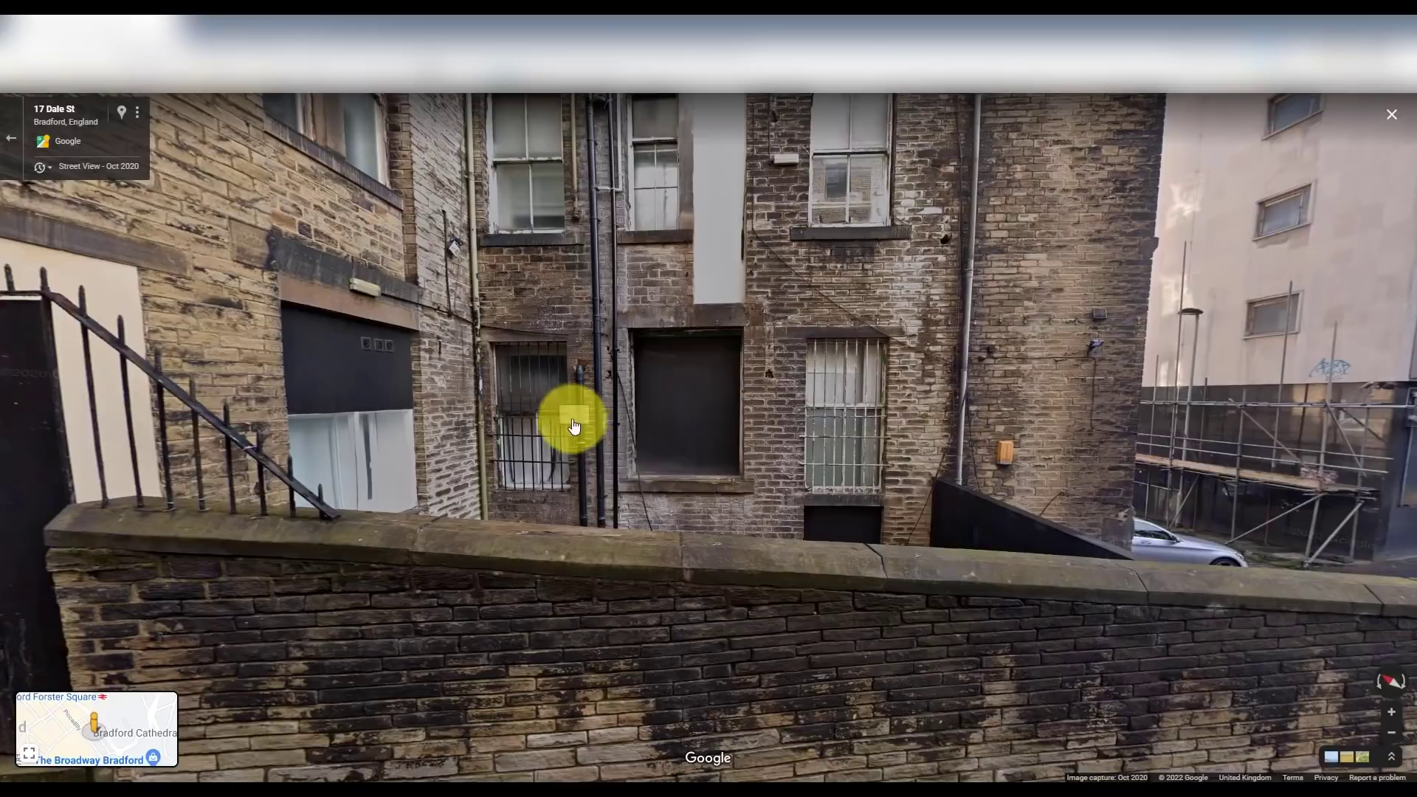
left_click(894, 284)
left_click_drag(924, 279, 864, 361)
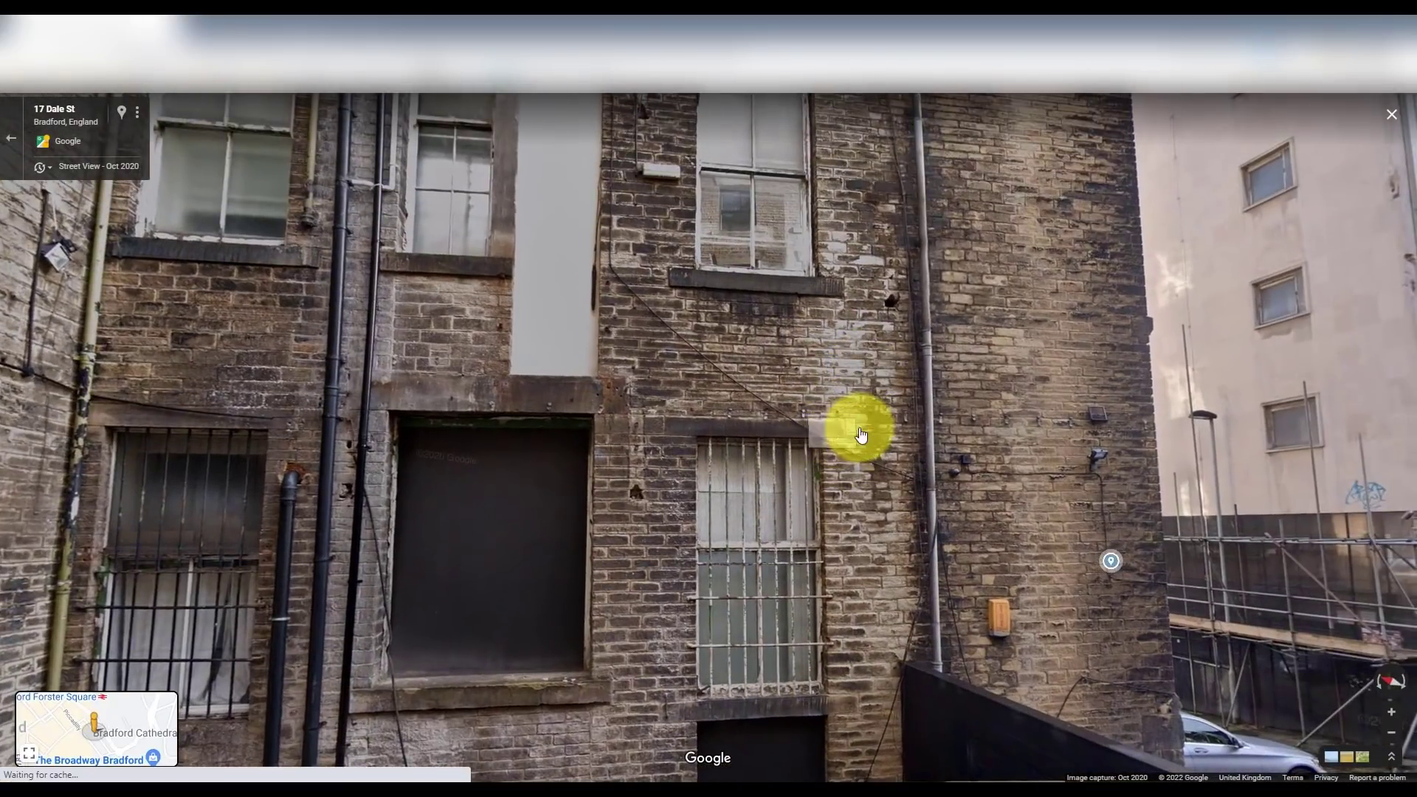
left_click(834, 471)
left_click(832, 544)
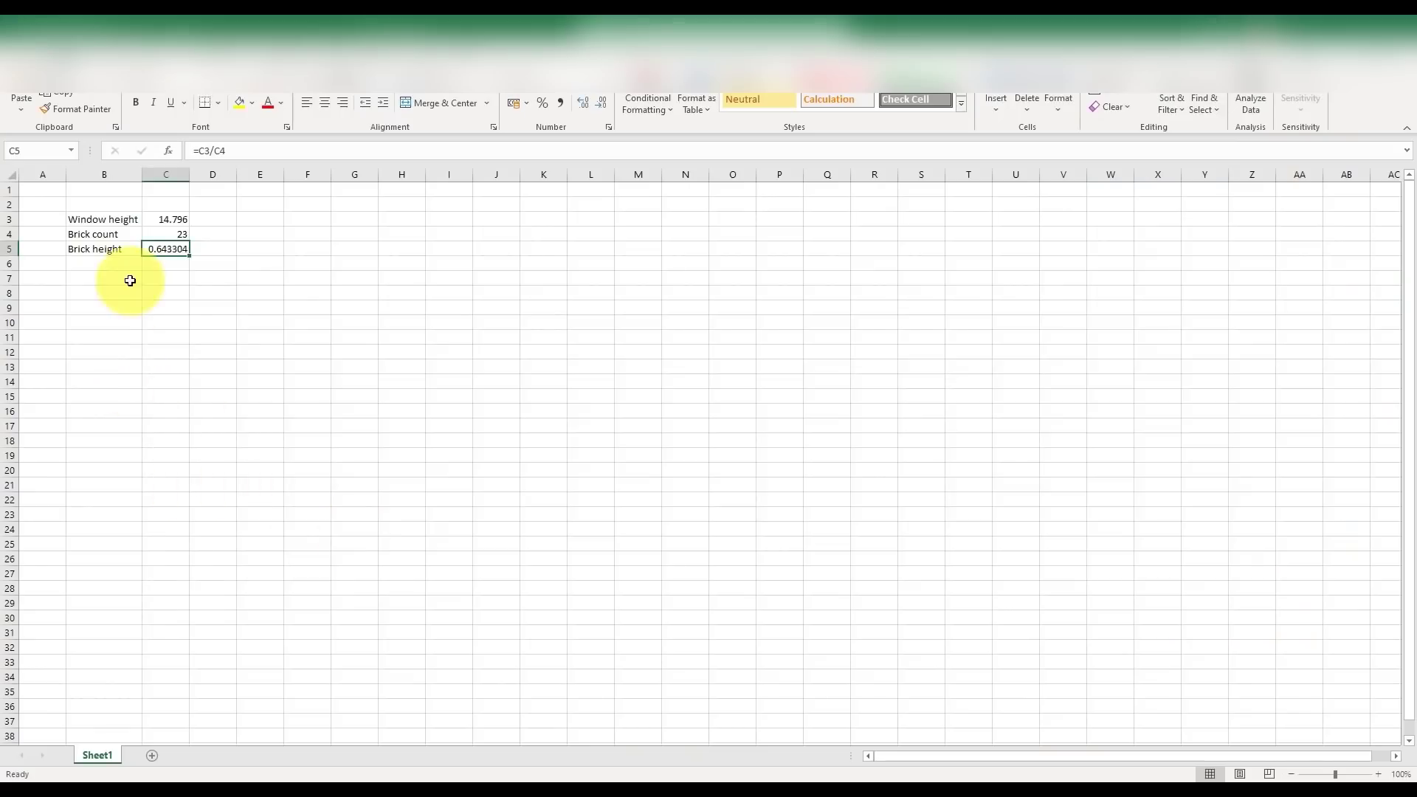
- Enter 17 in C9 and =C9*$C$5 in D9, giving 10.93617
left_click(108, 263)
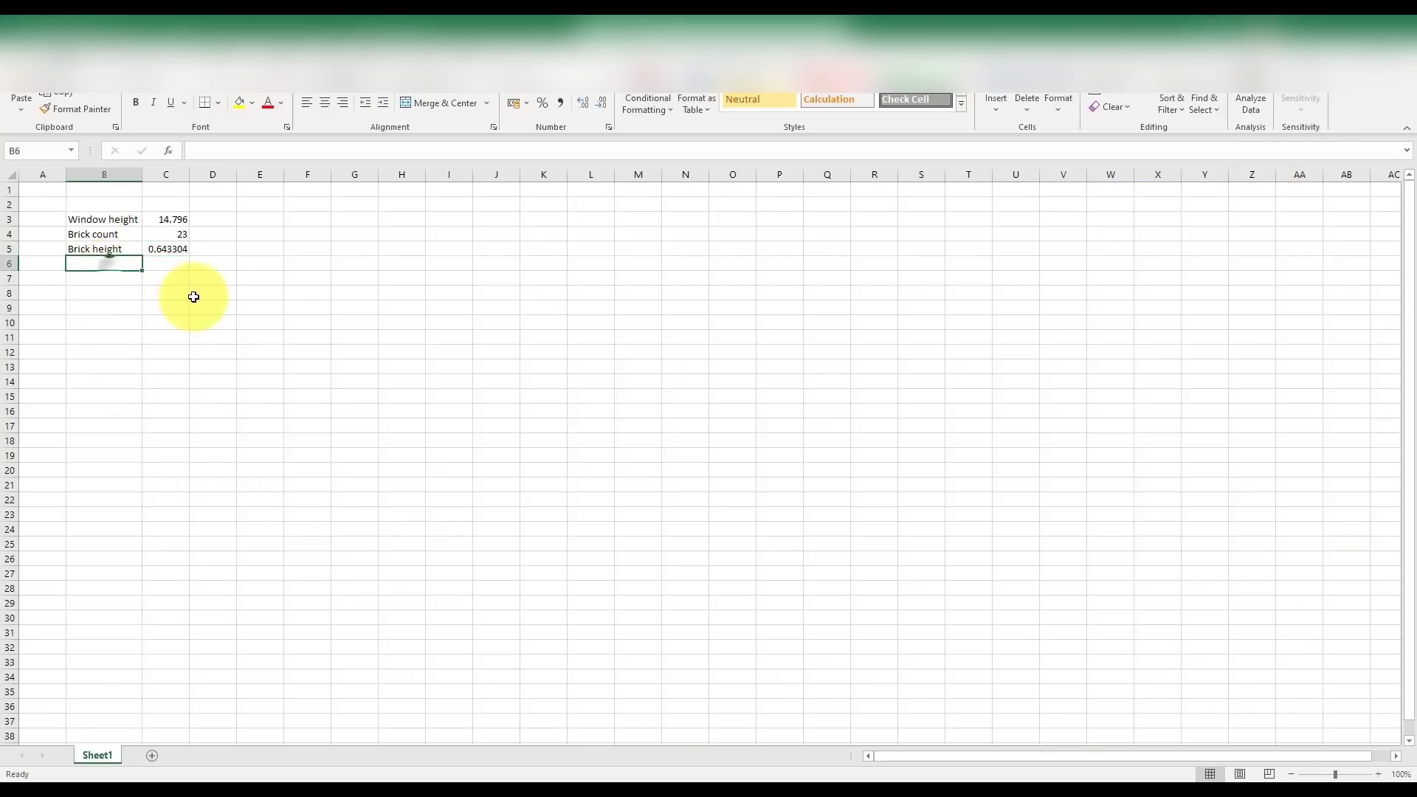
left_click(243, 277)
left_click(166, 305)
type("17")
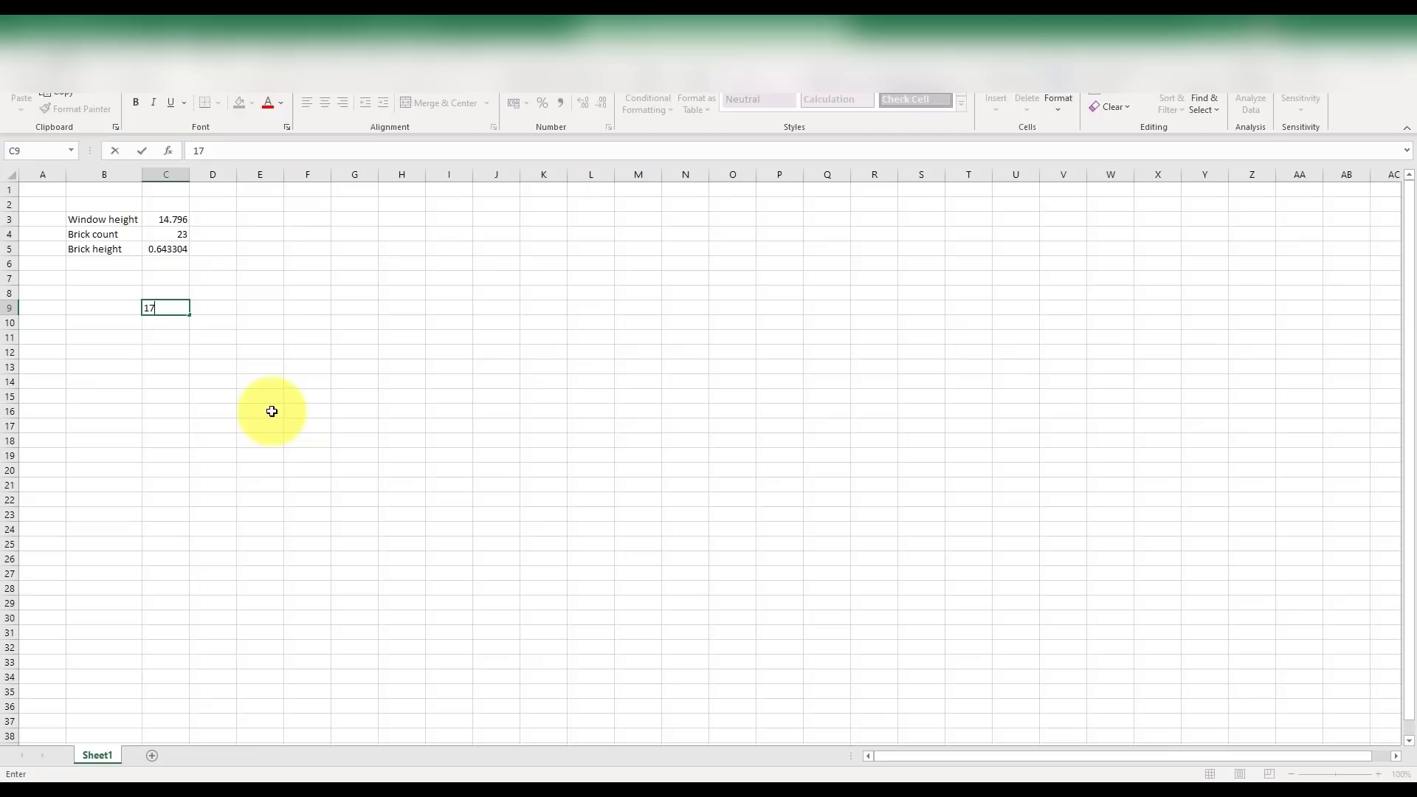
left_click(214, 309)
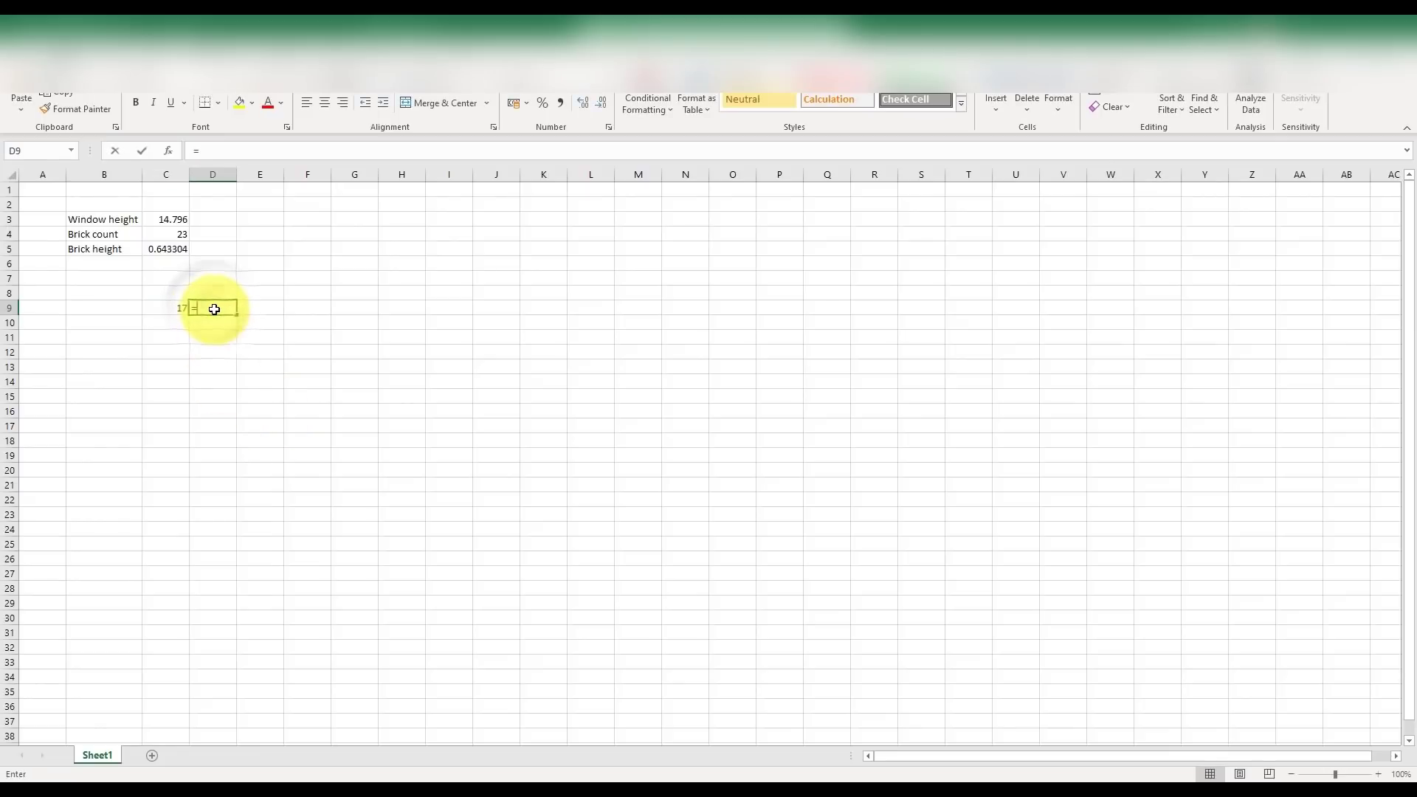
type("=")
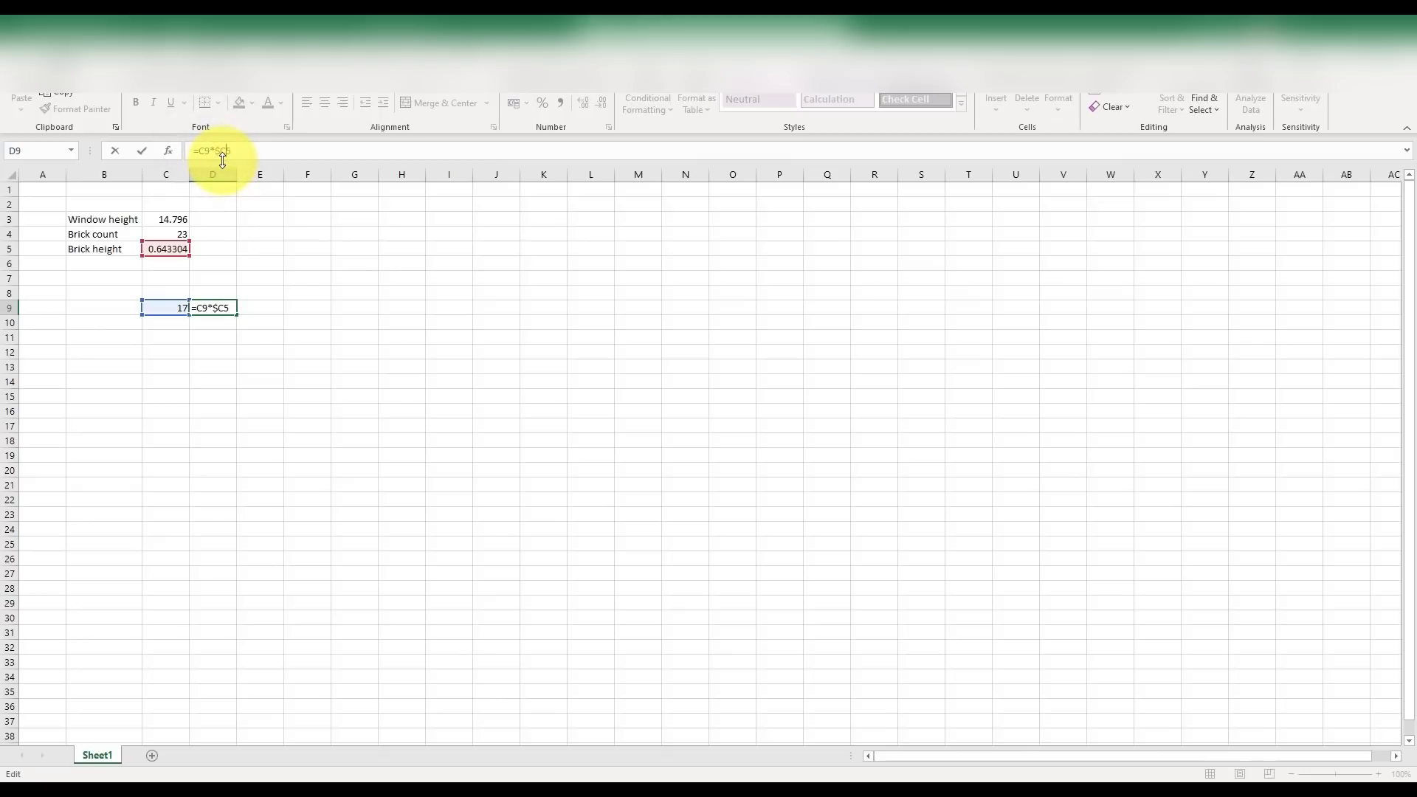
key("Return")
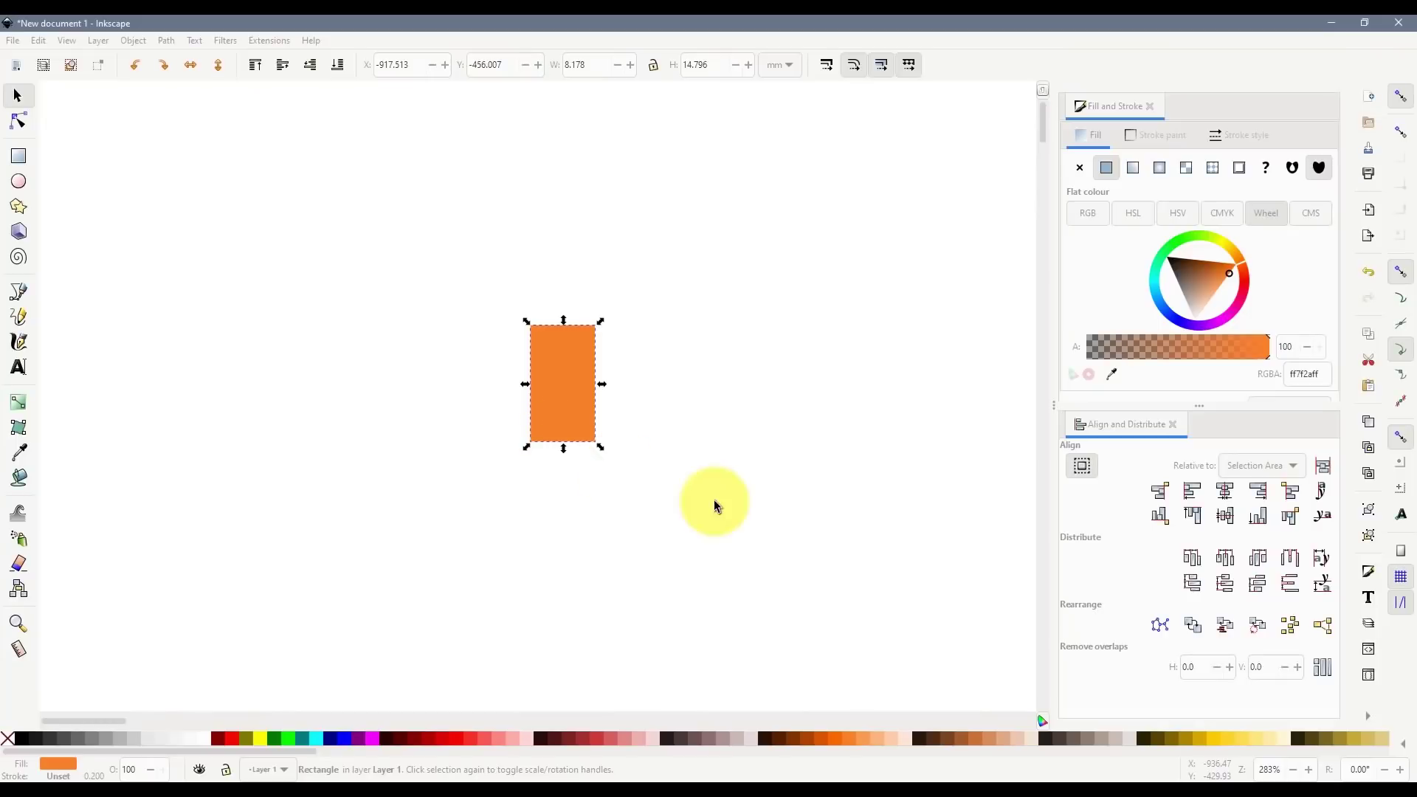
- Delete a stray new rectangle and duplicate the orange window rectangle
left_click(19, 156)
left_click_drag(270, 230, 369, 347)
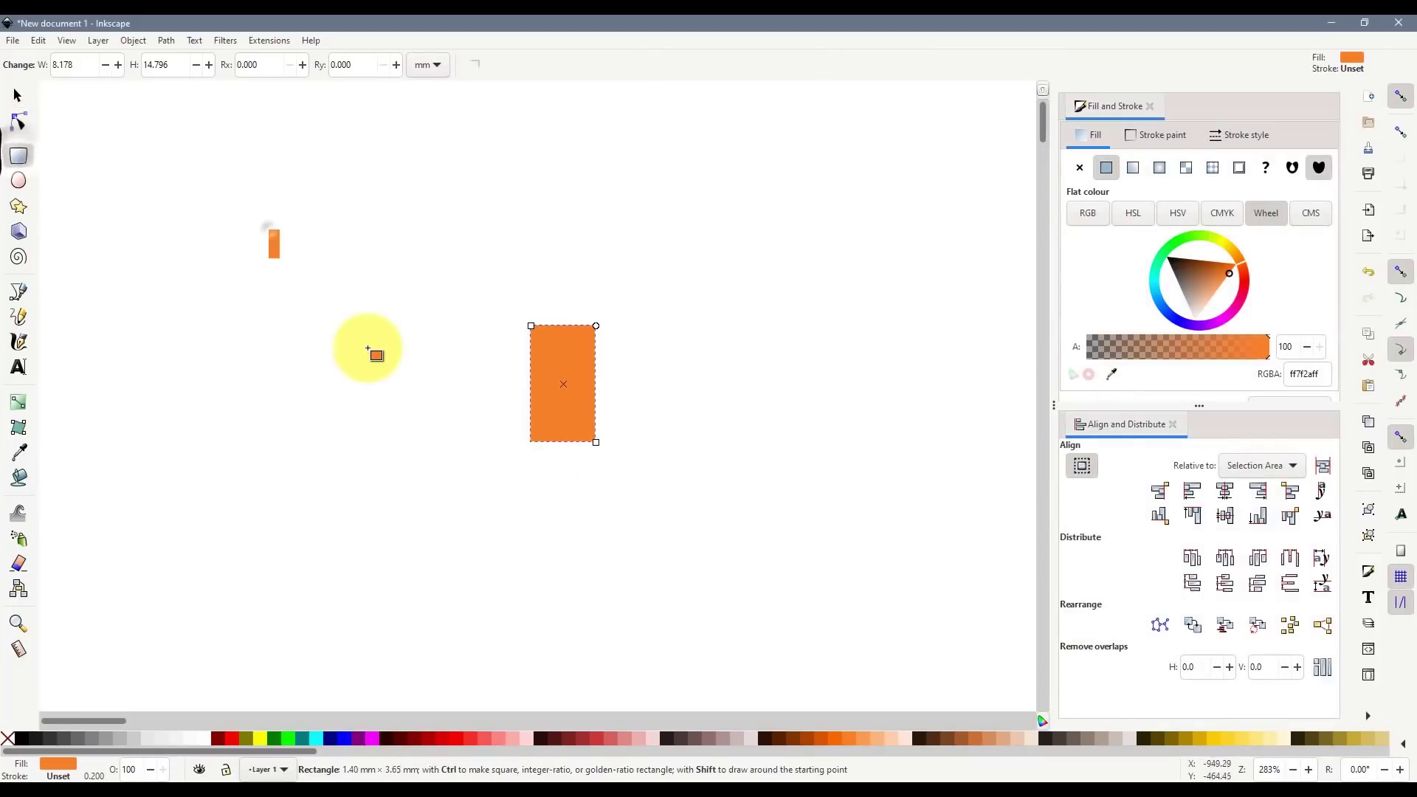
key("s")
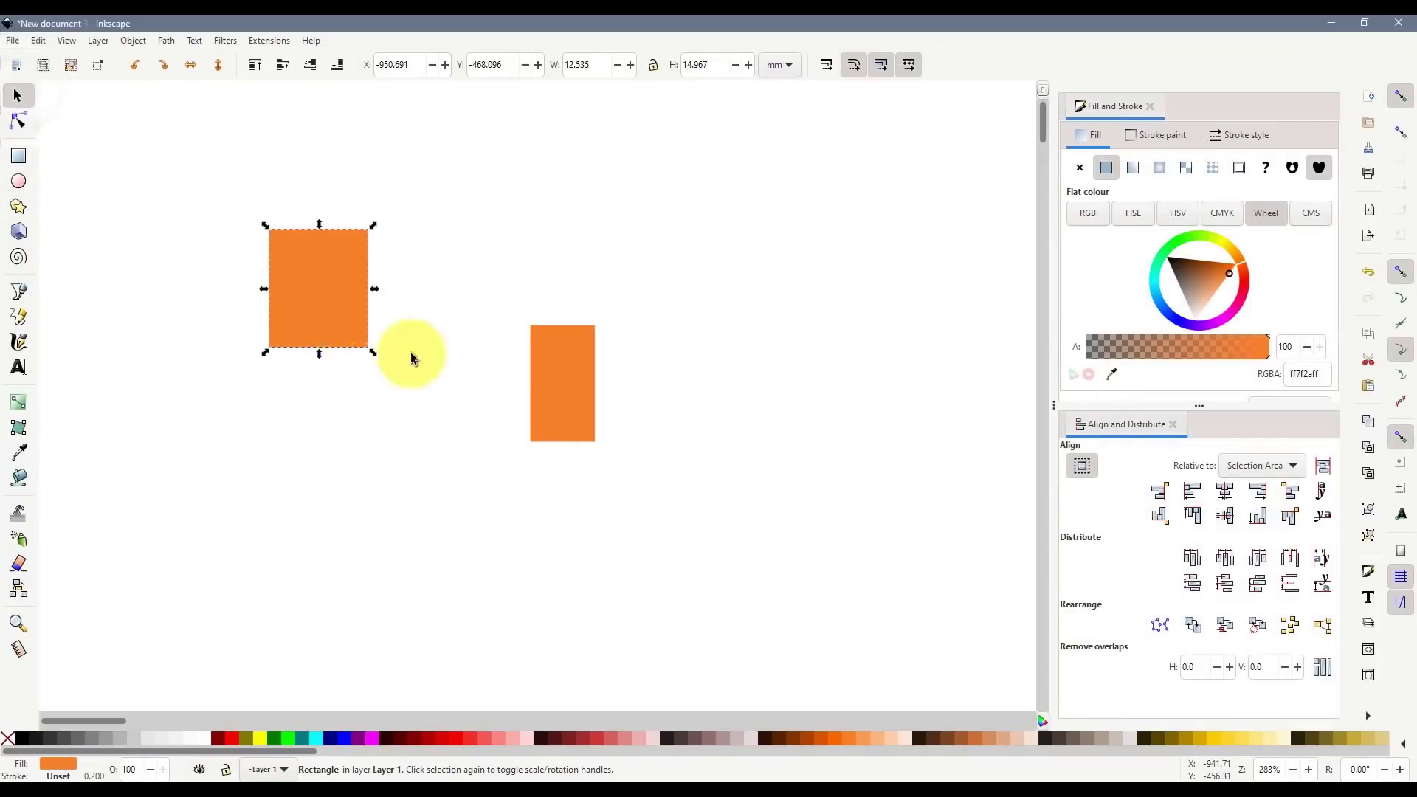
key("Delete")
left_click(566, 381)
key("ctrl+d")
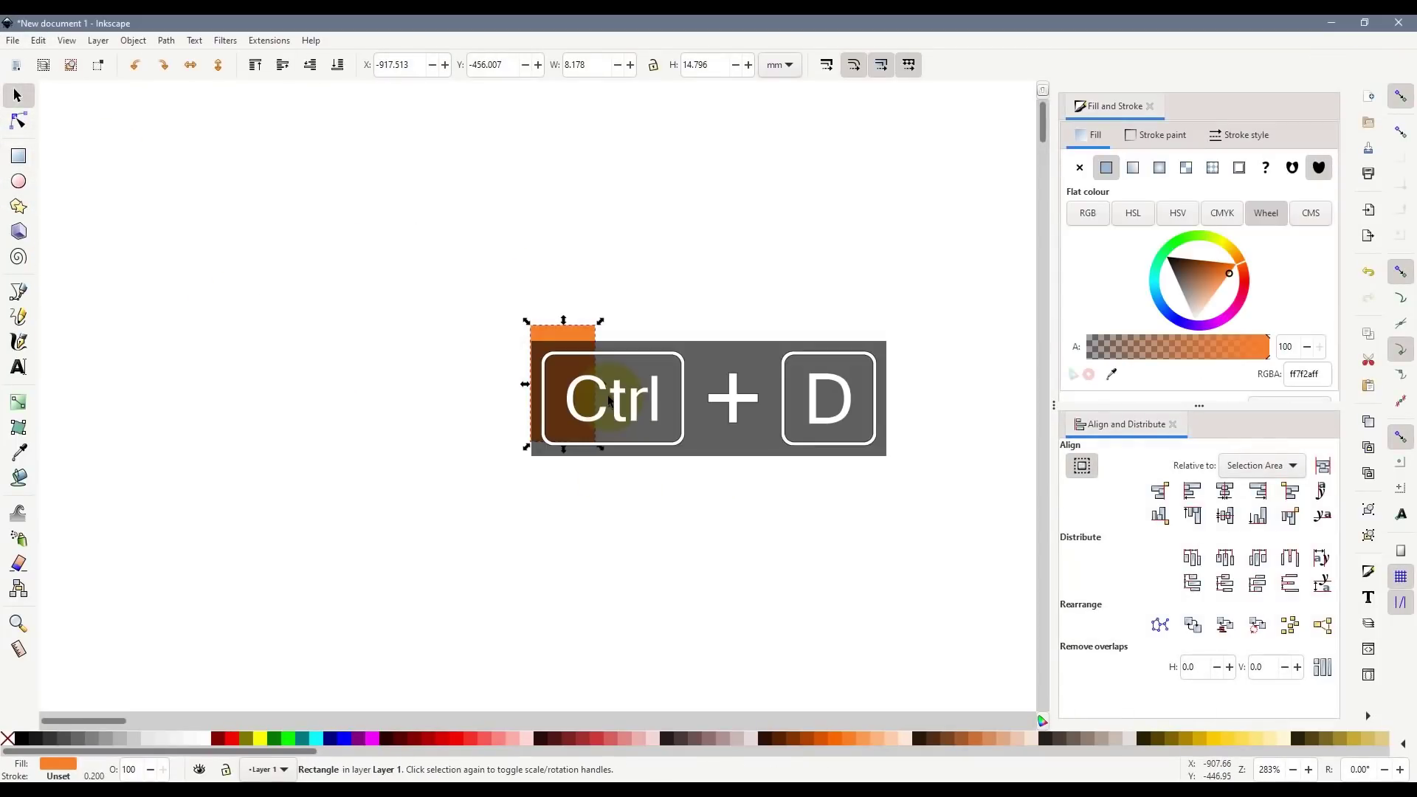
- Fill the duplicate dark brown, set its height to 10.936 mm, and move it above the orange one
left_click(770, 741)
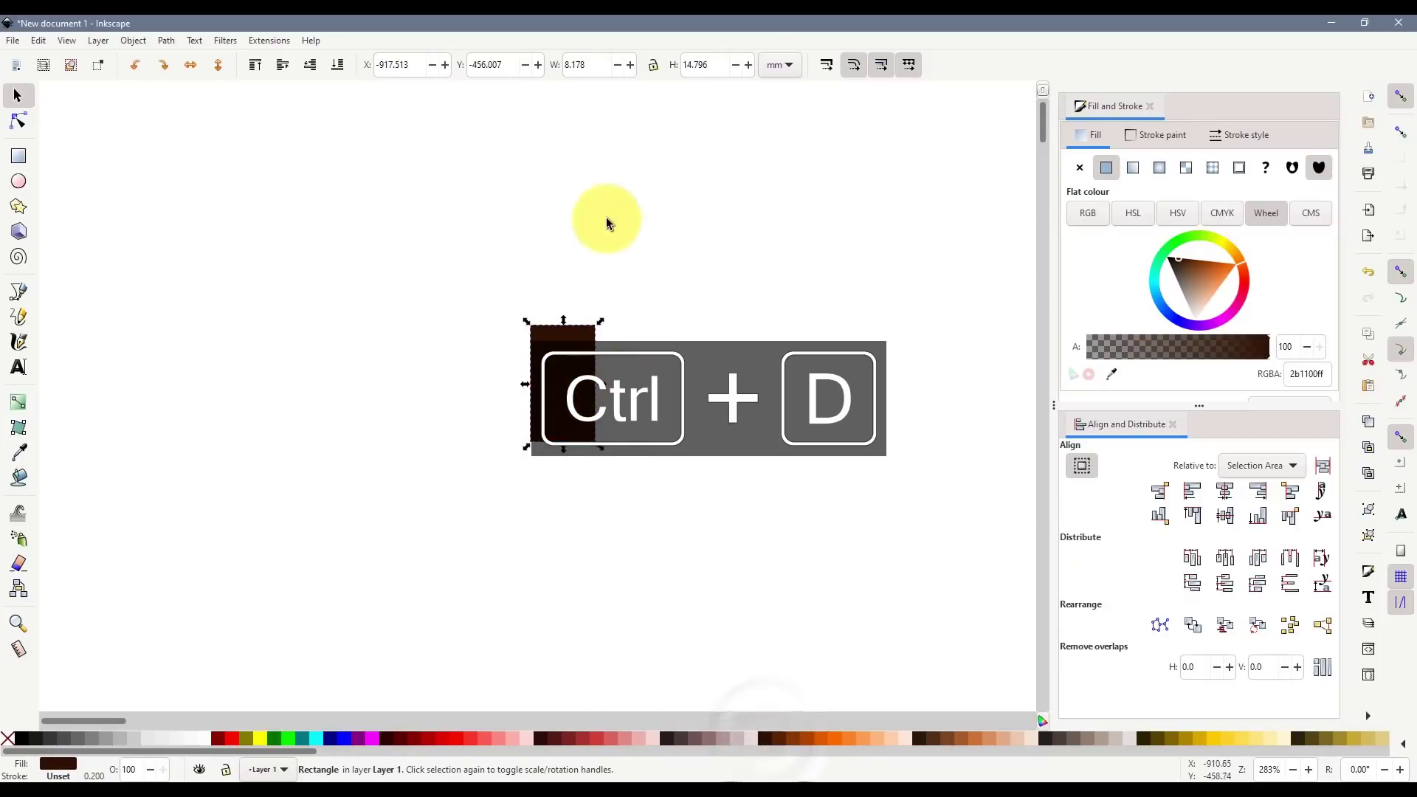
key("alt+Tab")
key("alt+Tab")
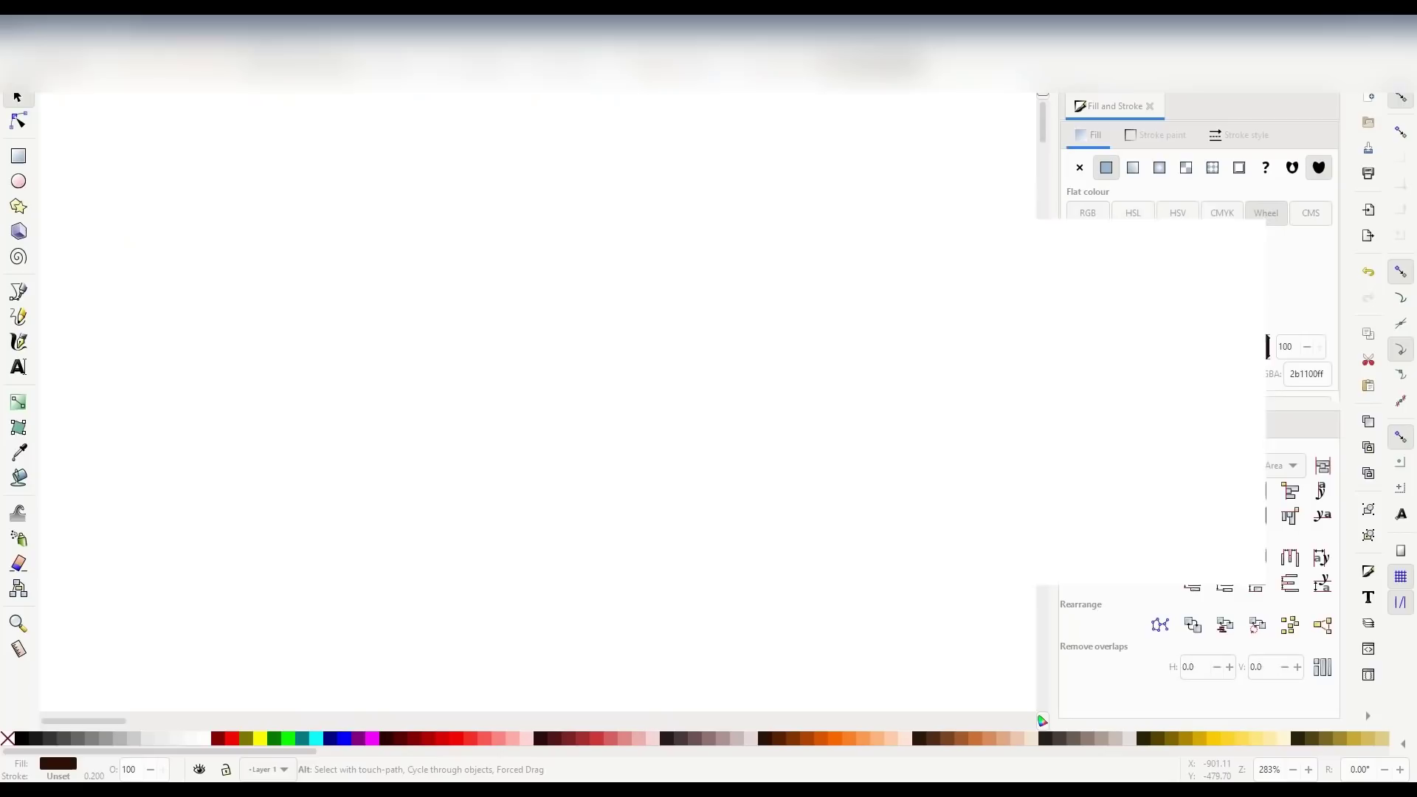
left_click(710, 67)
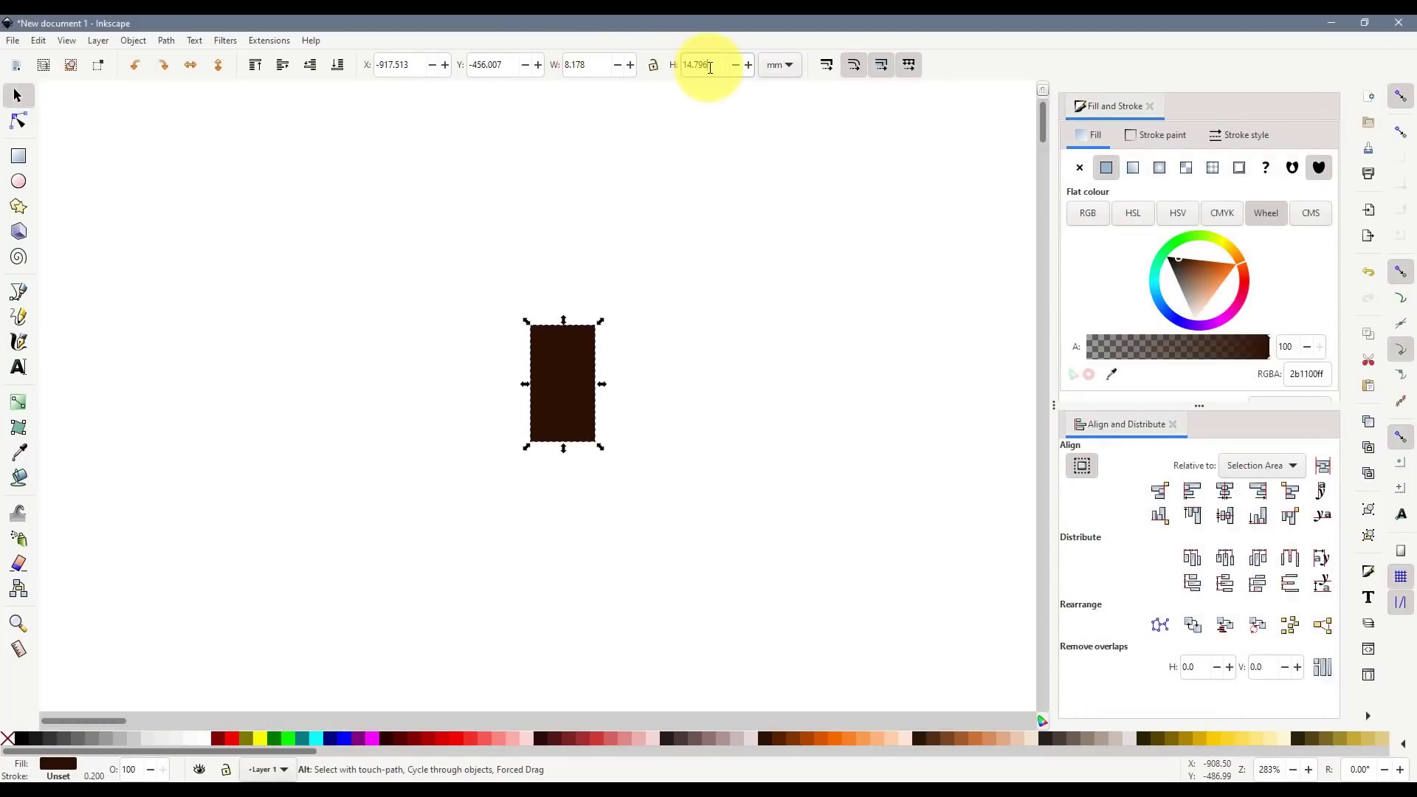
type("10")
key("Return")
left_click_drag(555, 379, 565, 287)
- Recheck the facade in Street View, panning across the wall and tilting up
key("alt+Tab")
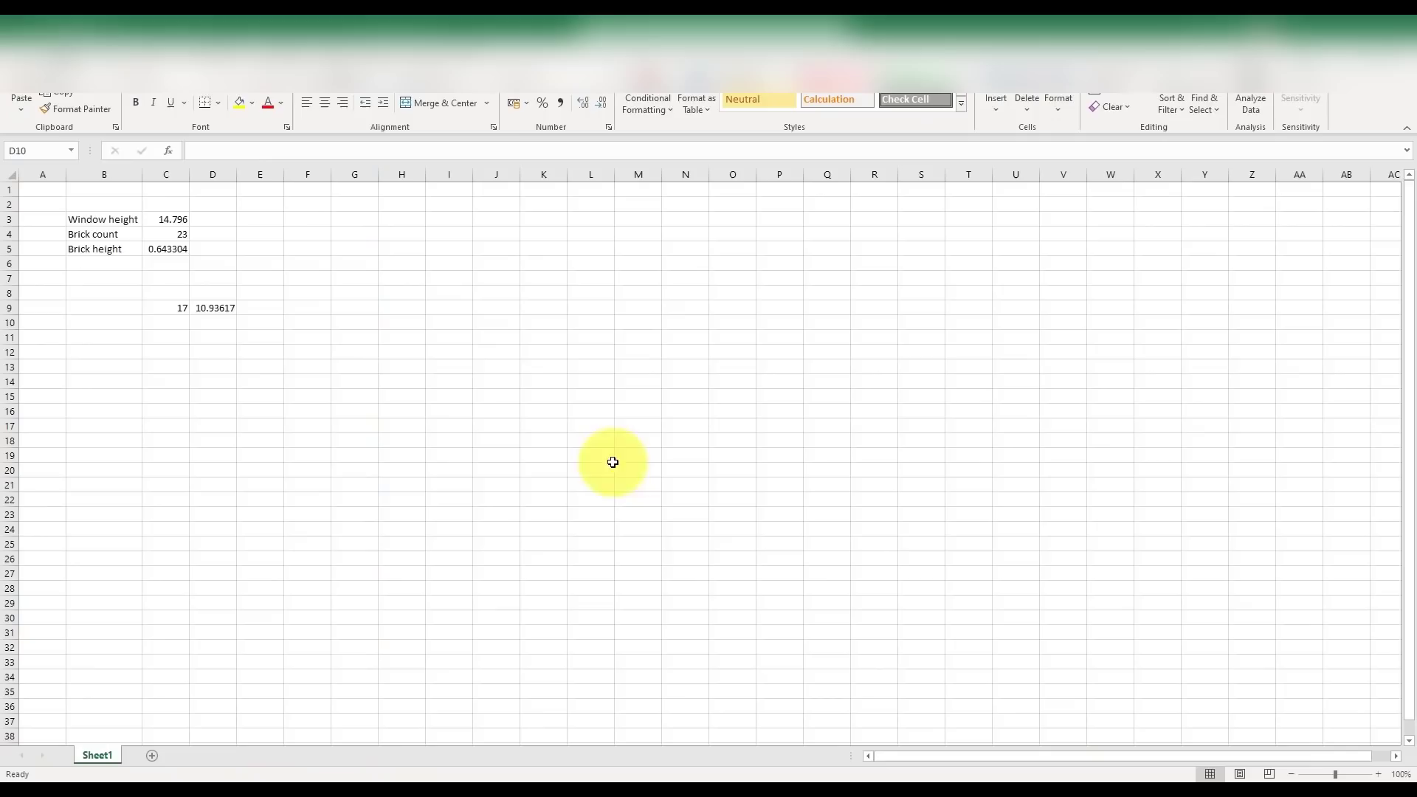
key("alt+Tab")
scroll(917, 591, "up", 4)
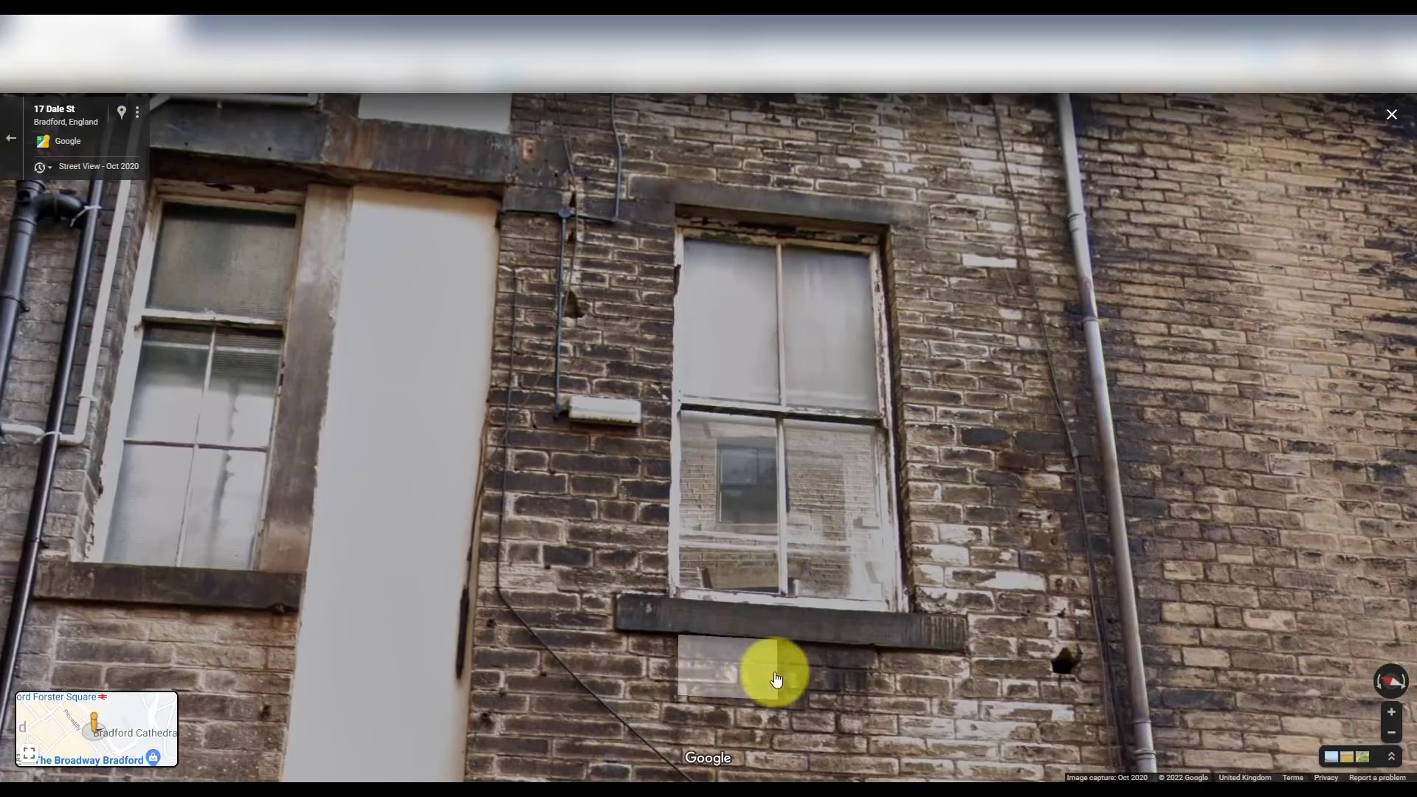
left_click_drag(772, 671, 945, 539)
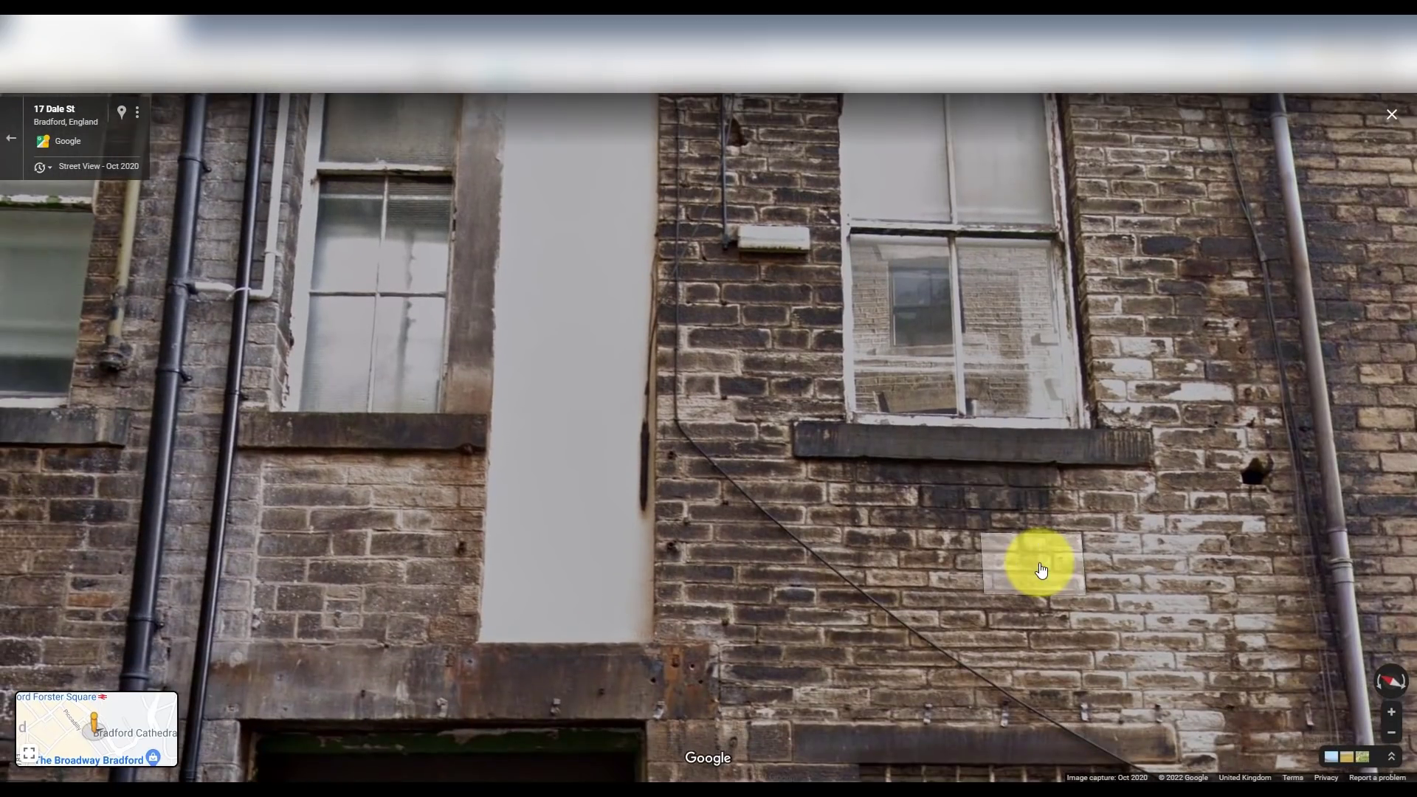
left_click(1063, 561)
left_click_drag(1075, 559, 909, 692)
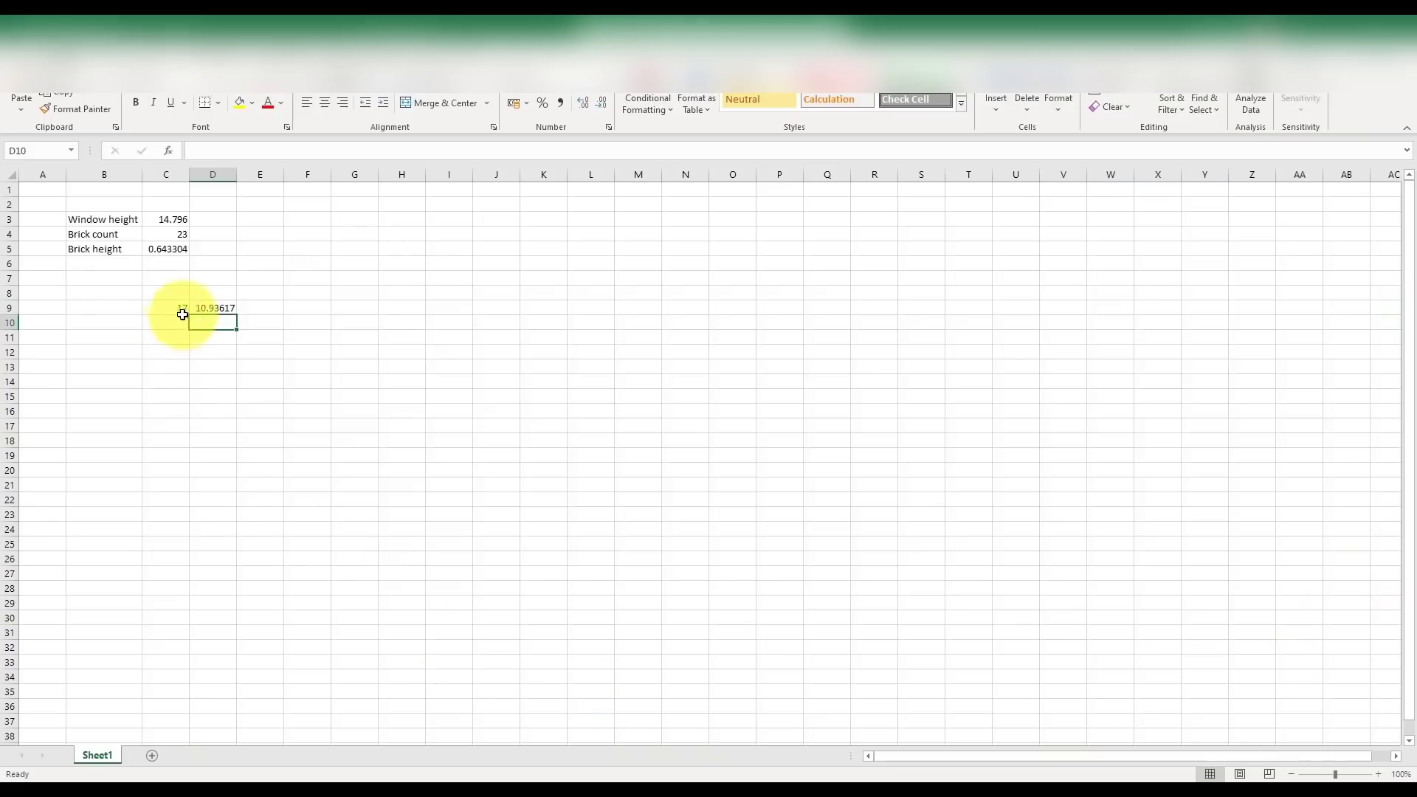
- Change the brick count in C9 to 22, making D9 14.1527
left_click(181, 310)
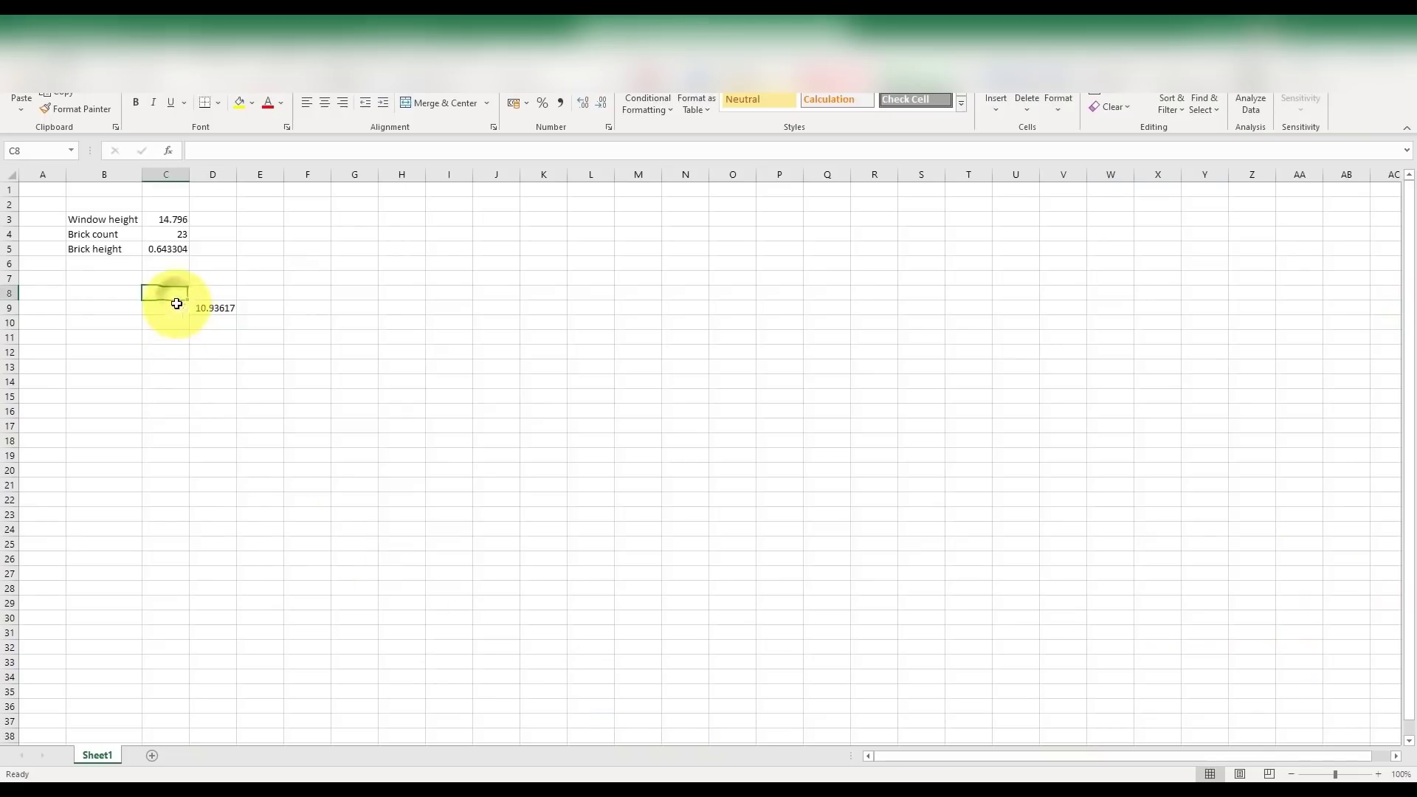
type("22")
key("Tab")
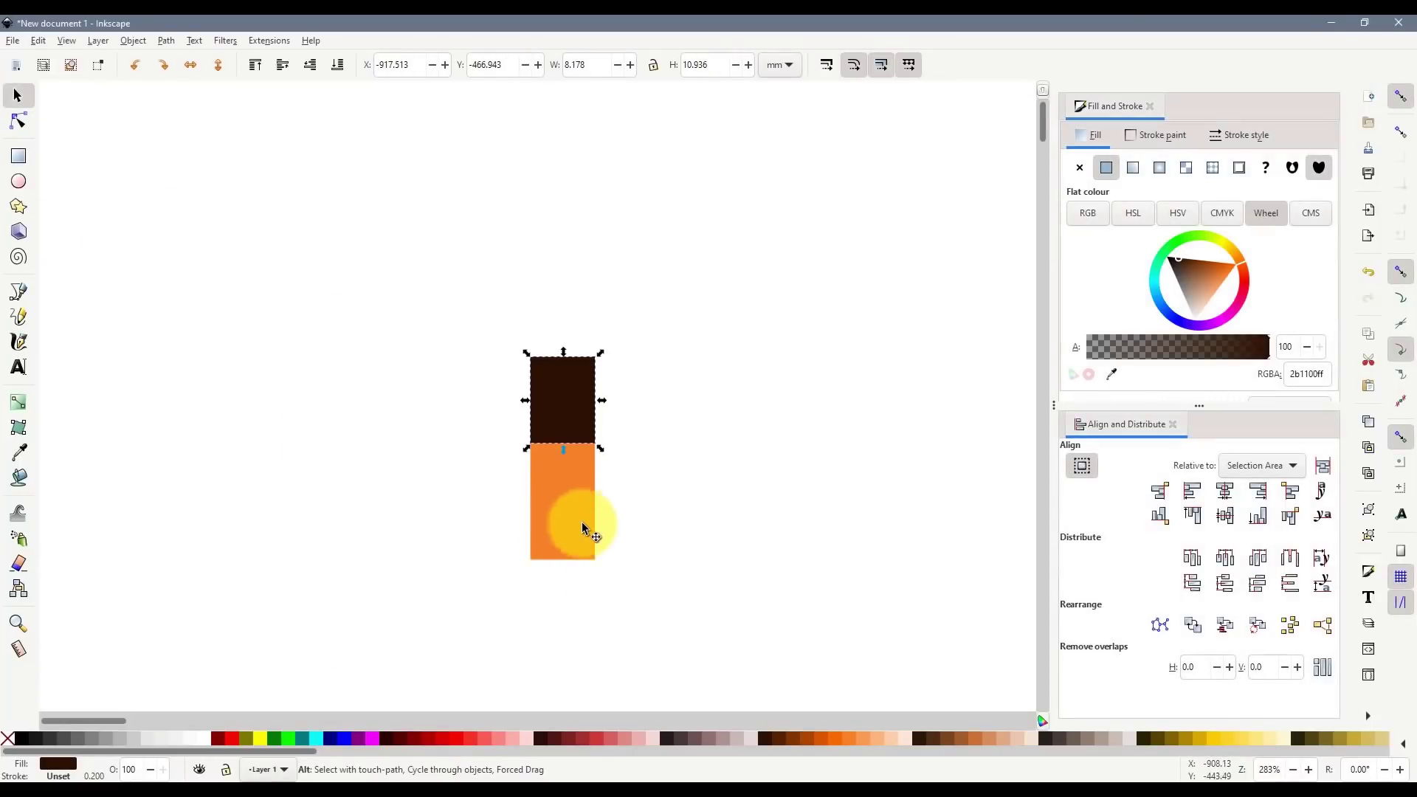
- Duplicate the orange window and snap the copy, 14.153 mm tall, onto the dark brown strip's top
left_click(568, 527)
key("ctrl+d")
left_click_drag(560, 525, 565, 317)
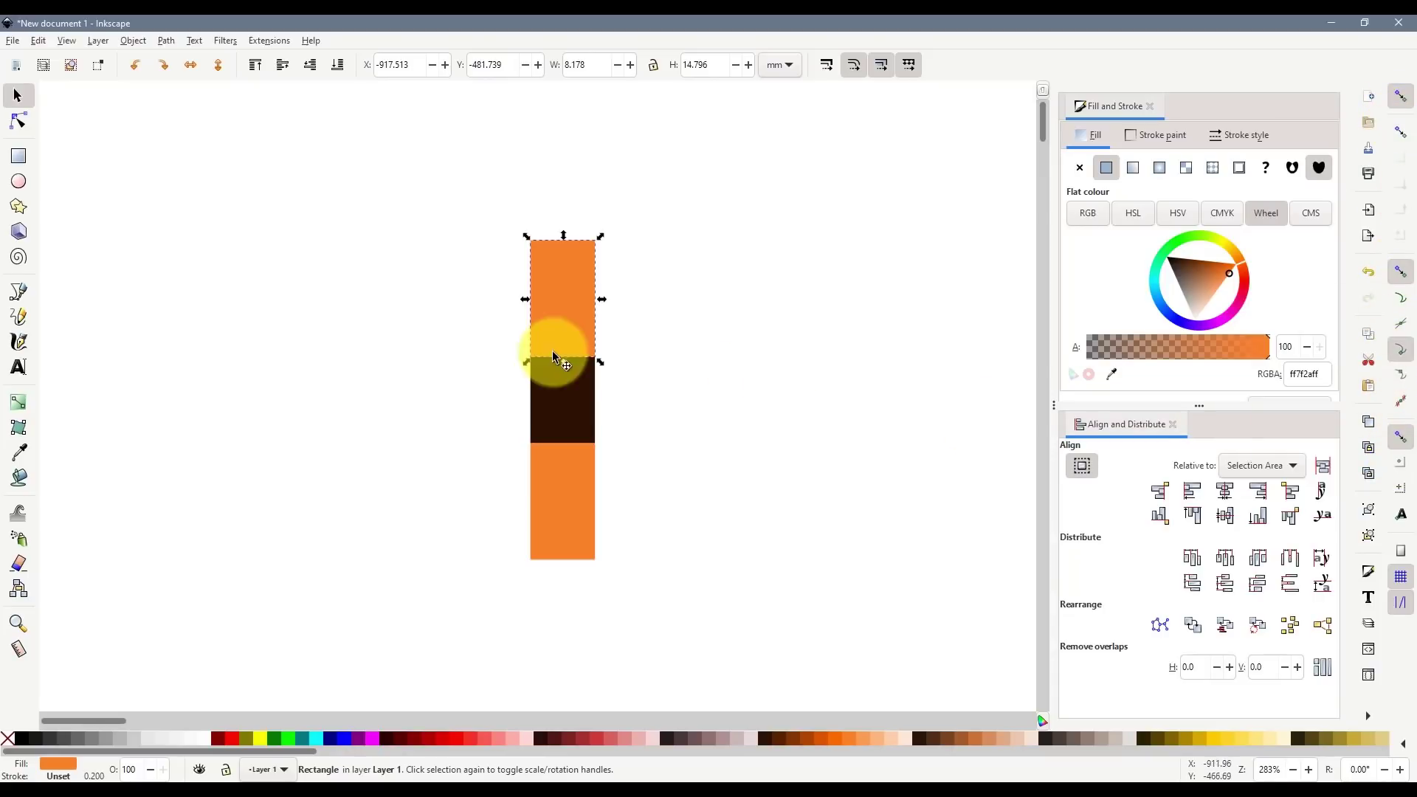
left_click(560, 323)
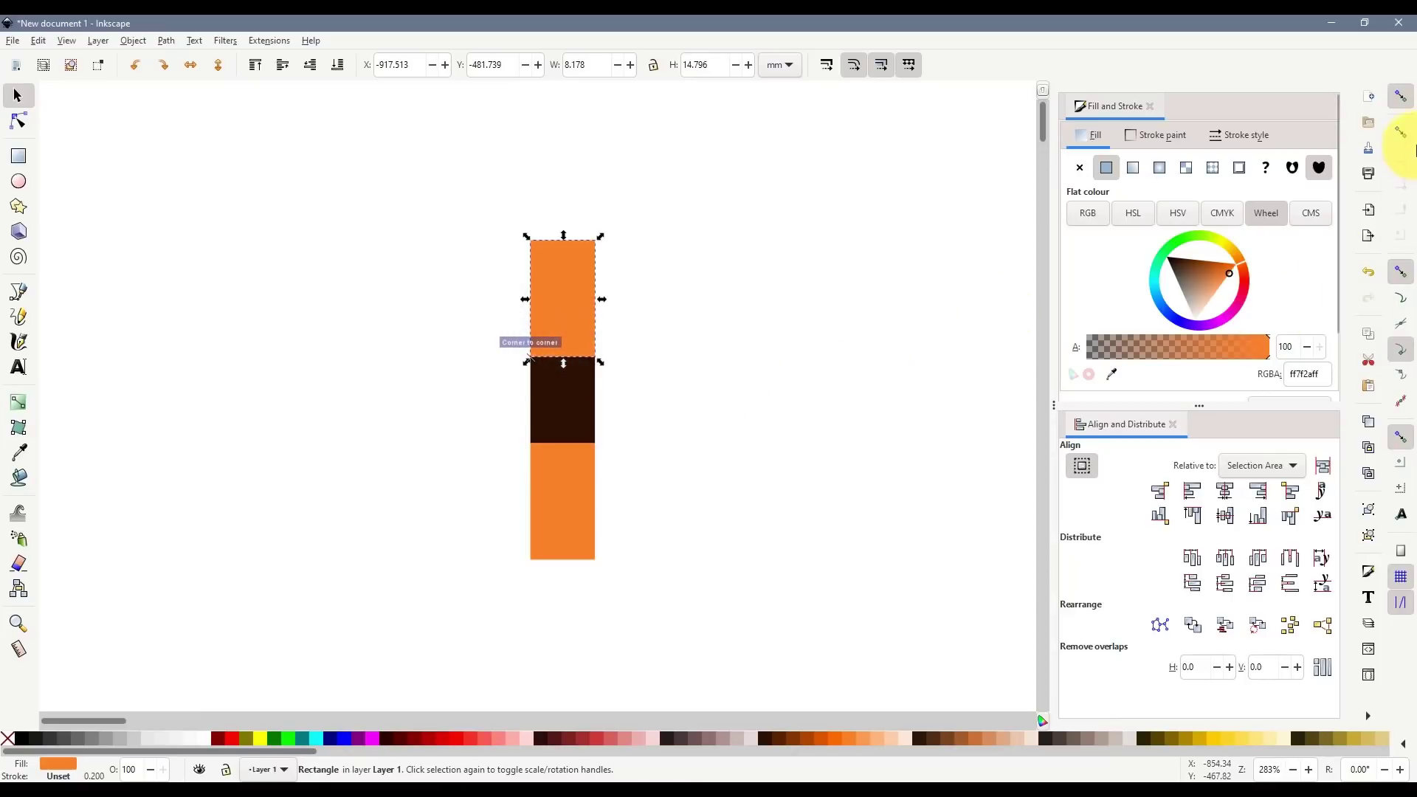
mouse_move(555, 326)
left_mouse_down()
mouse_move(556, 307)
mouse_move(556, 325)
left_mouse_up()
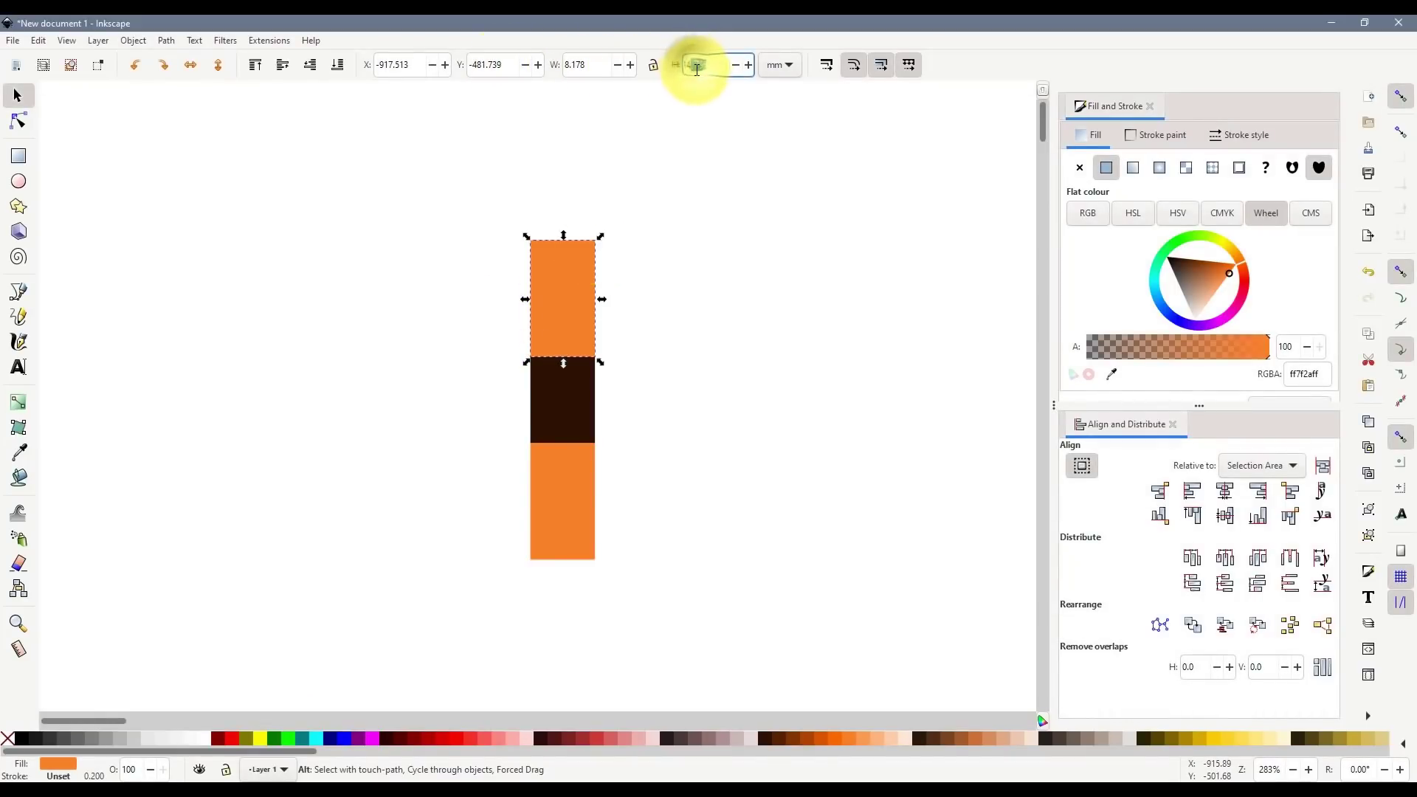
type("14.153")
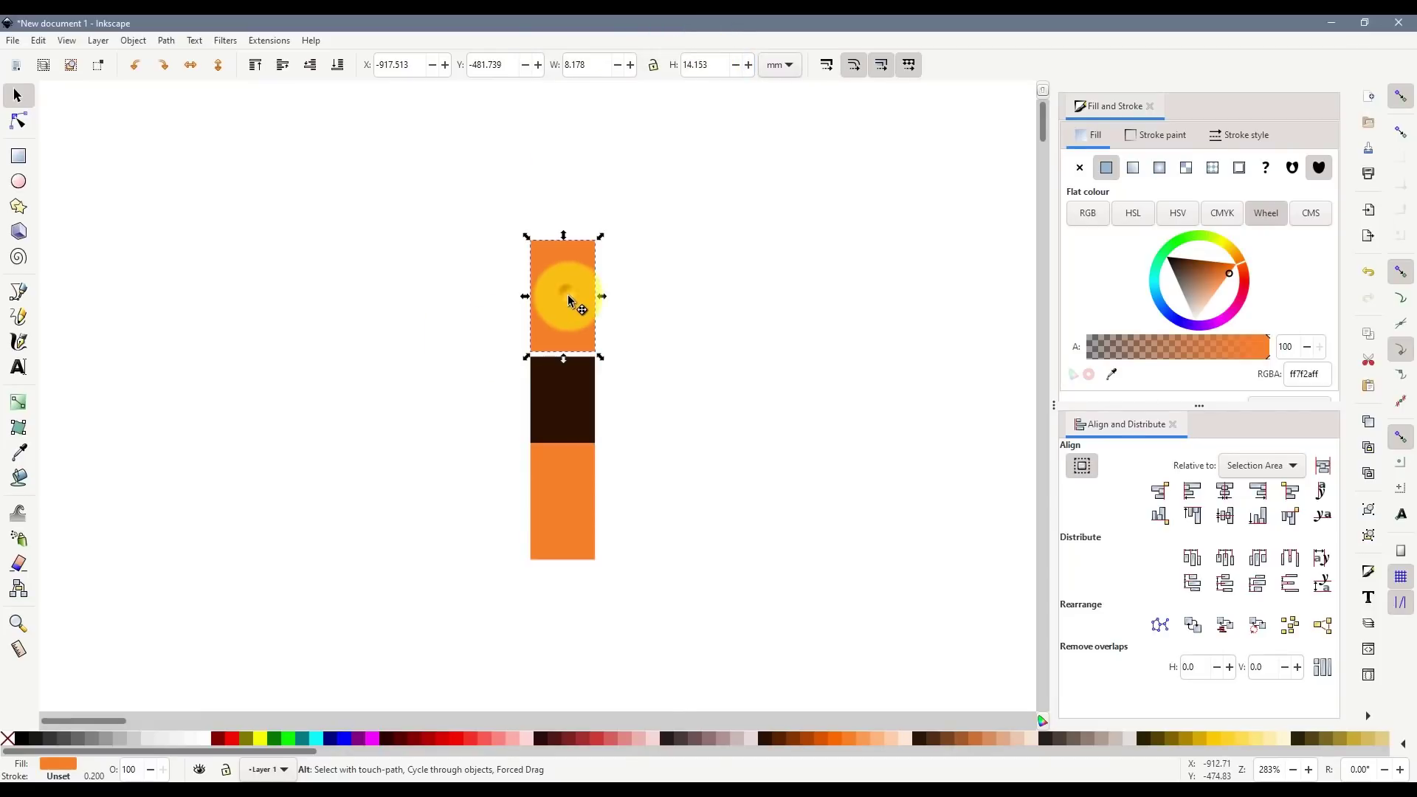
left_click_drag(563, 294, 563, 300)
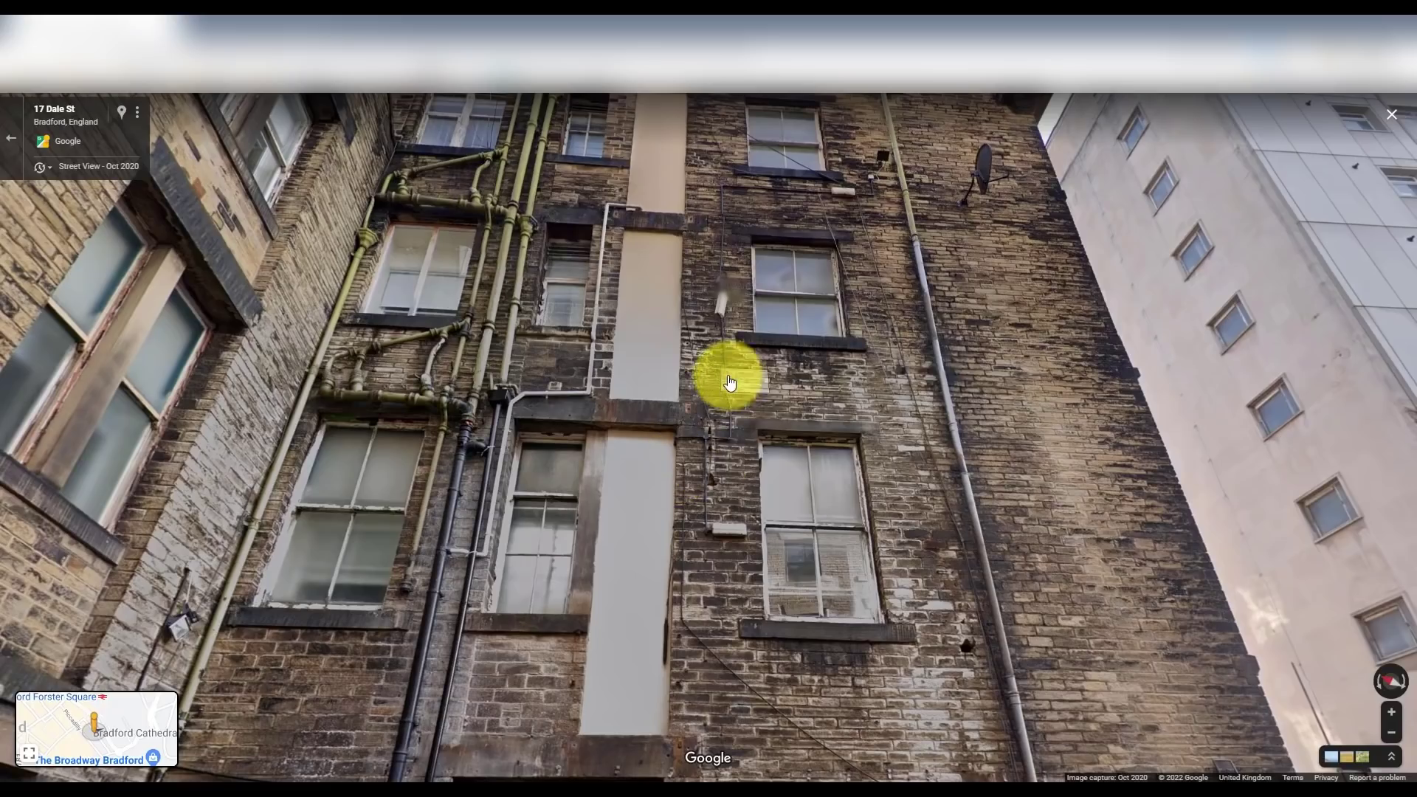
- Inspect the upper wall in Street View, then change the brick count in C9 to 16 (10.29287)
left_click_drag(908, 307, 902, 434)
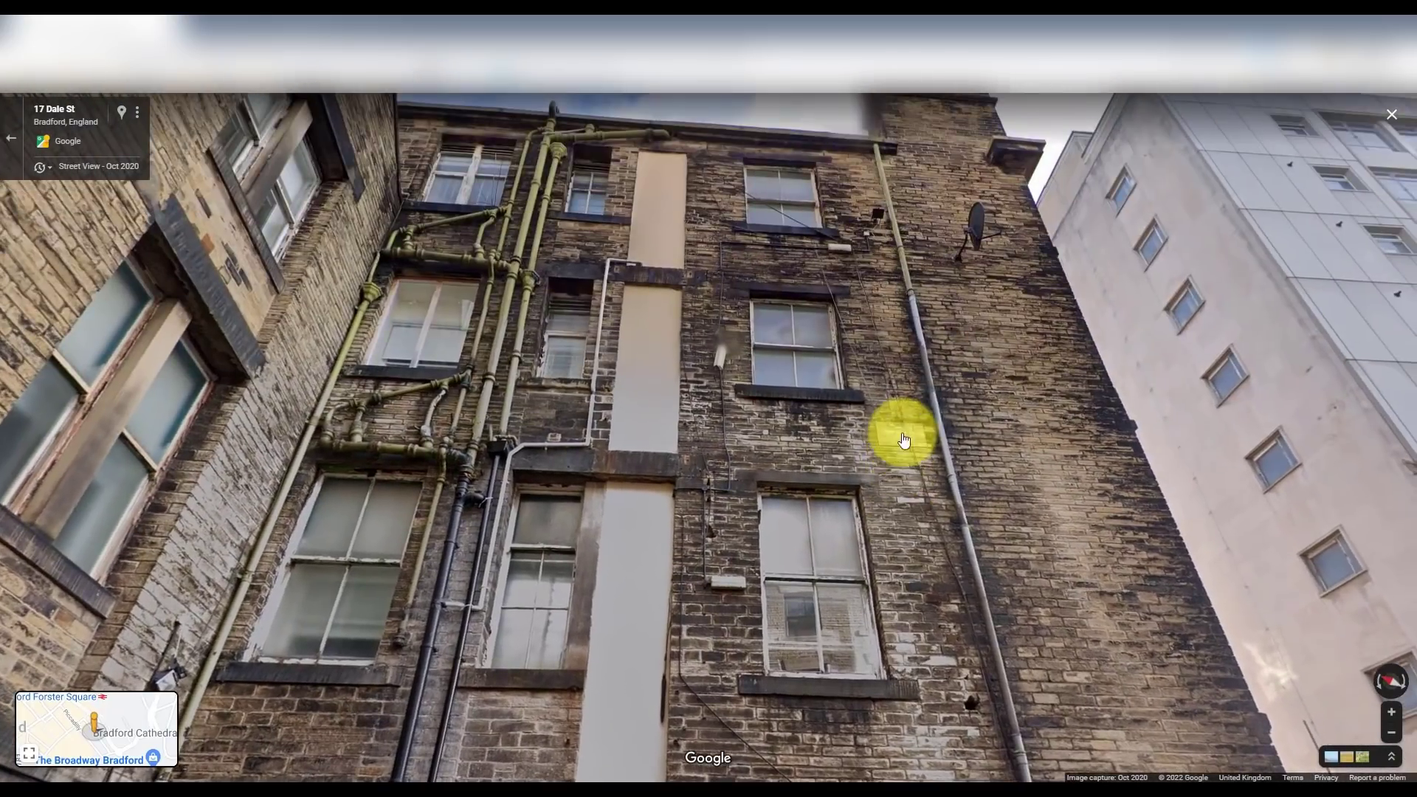
left_click(772, 462)
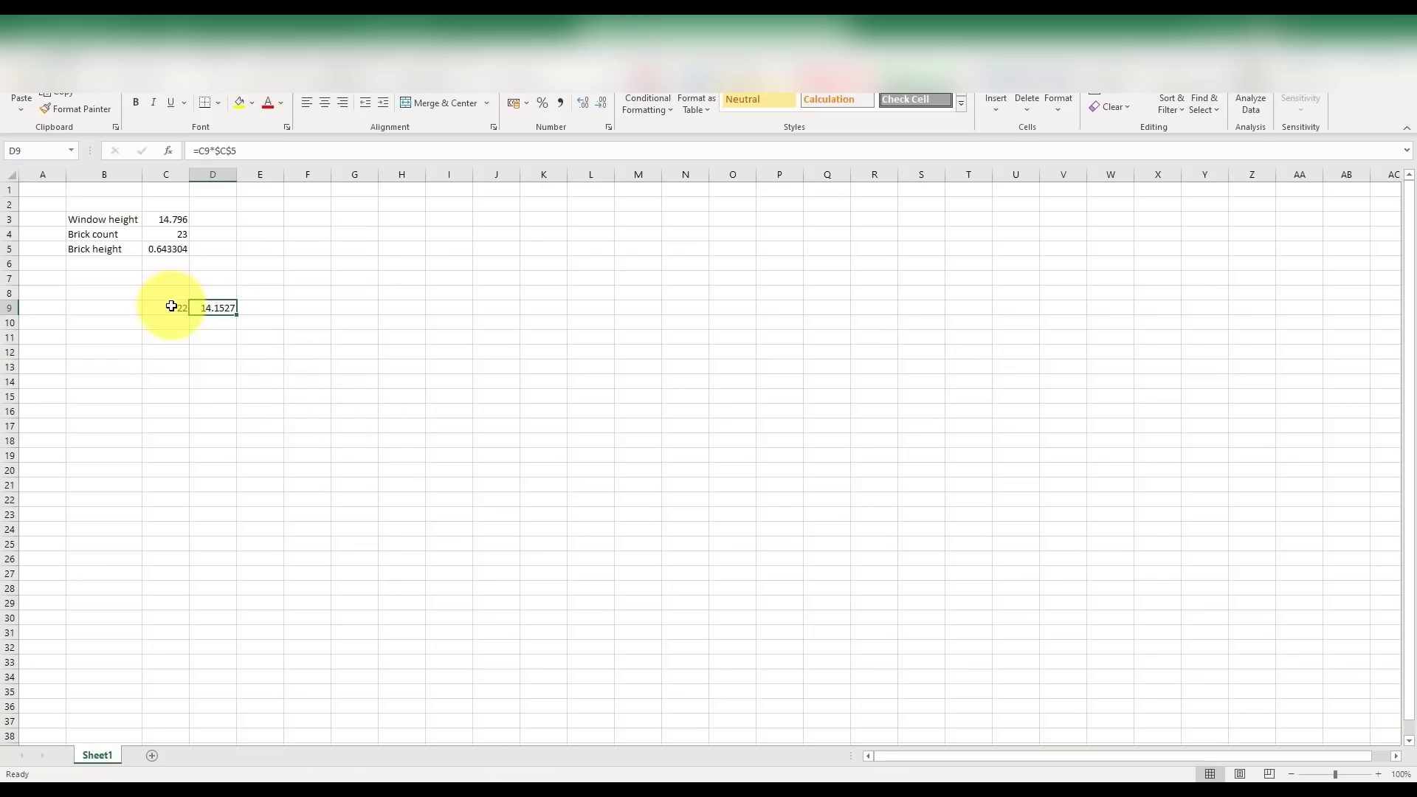
left_click(174, 307)
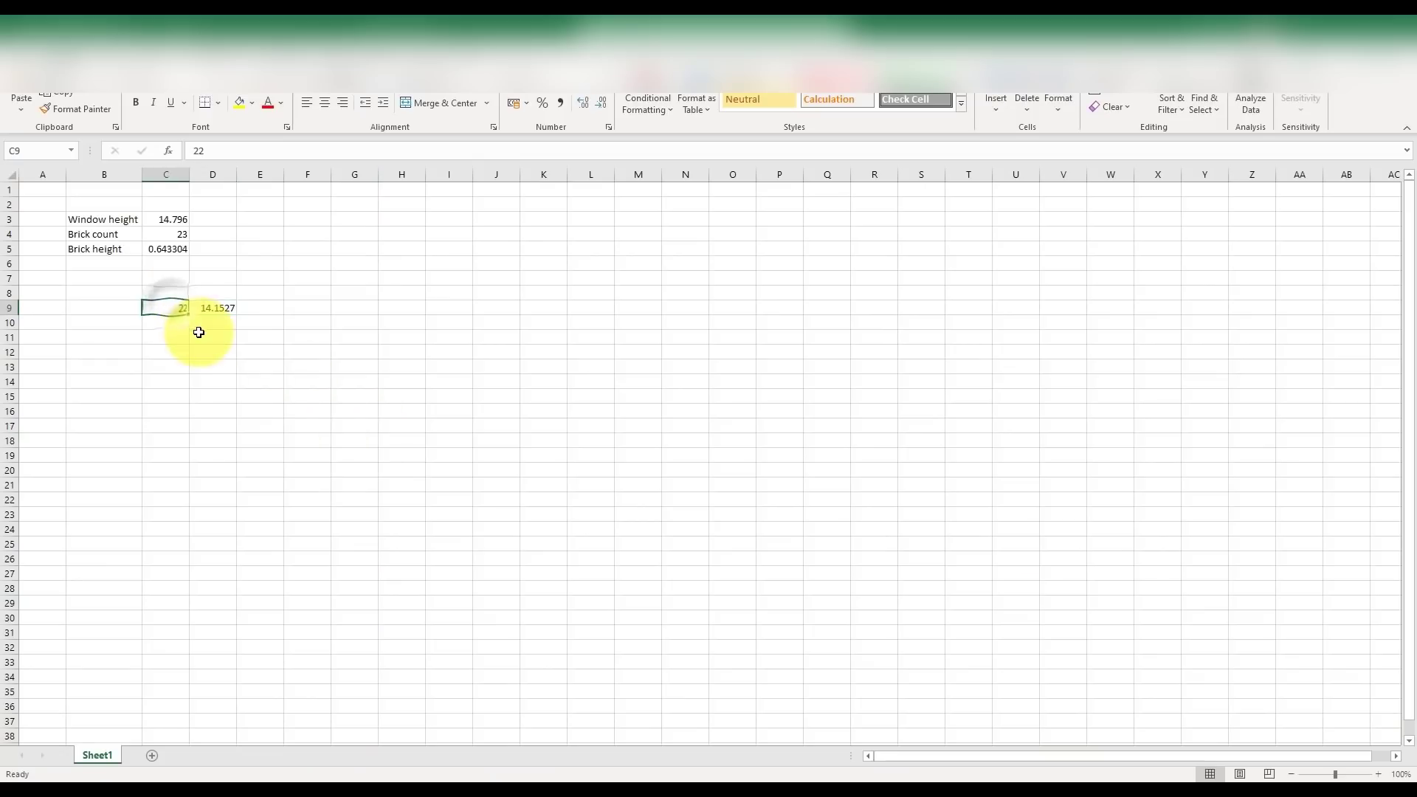
type("16")
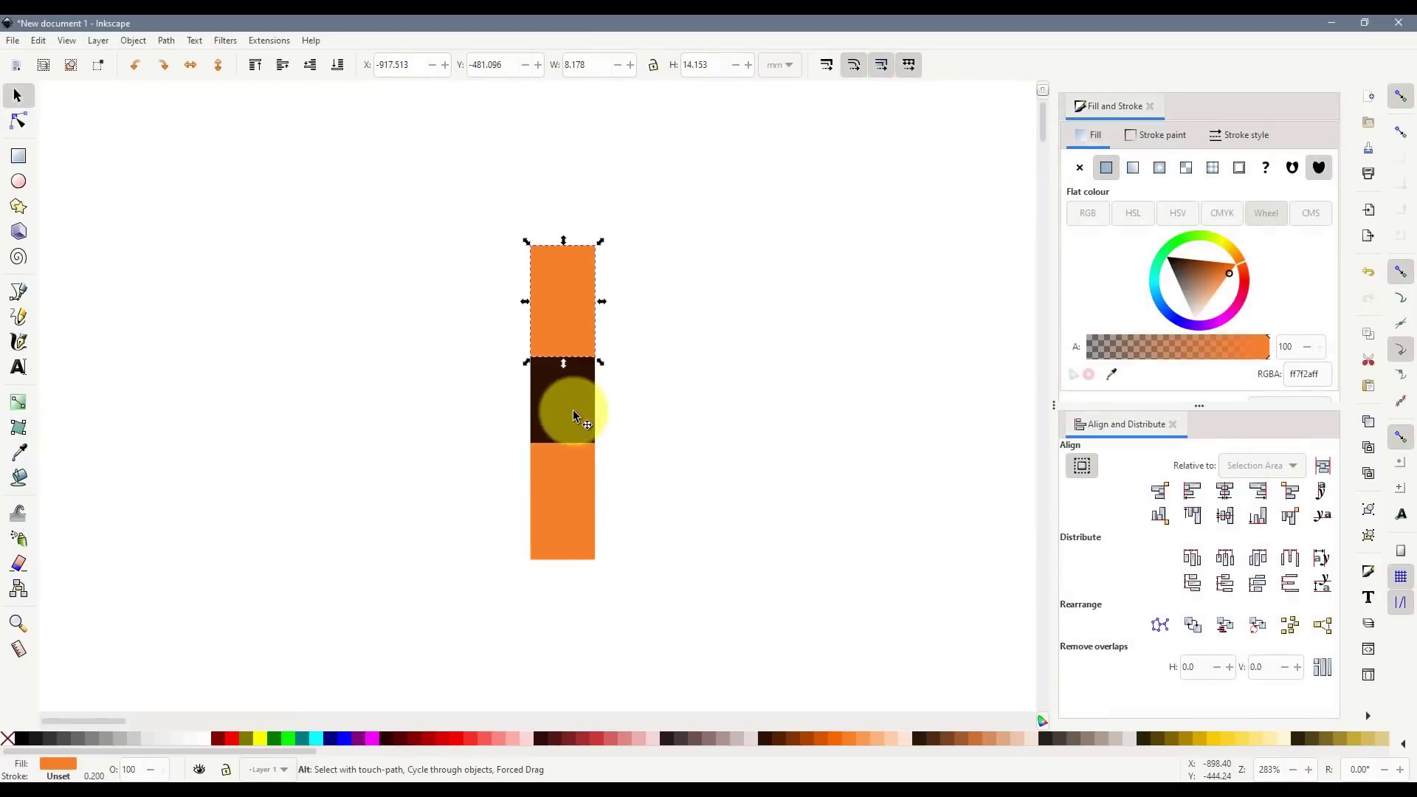
left_click(575, 413, "ctrl")
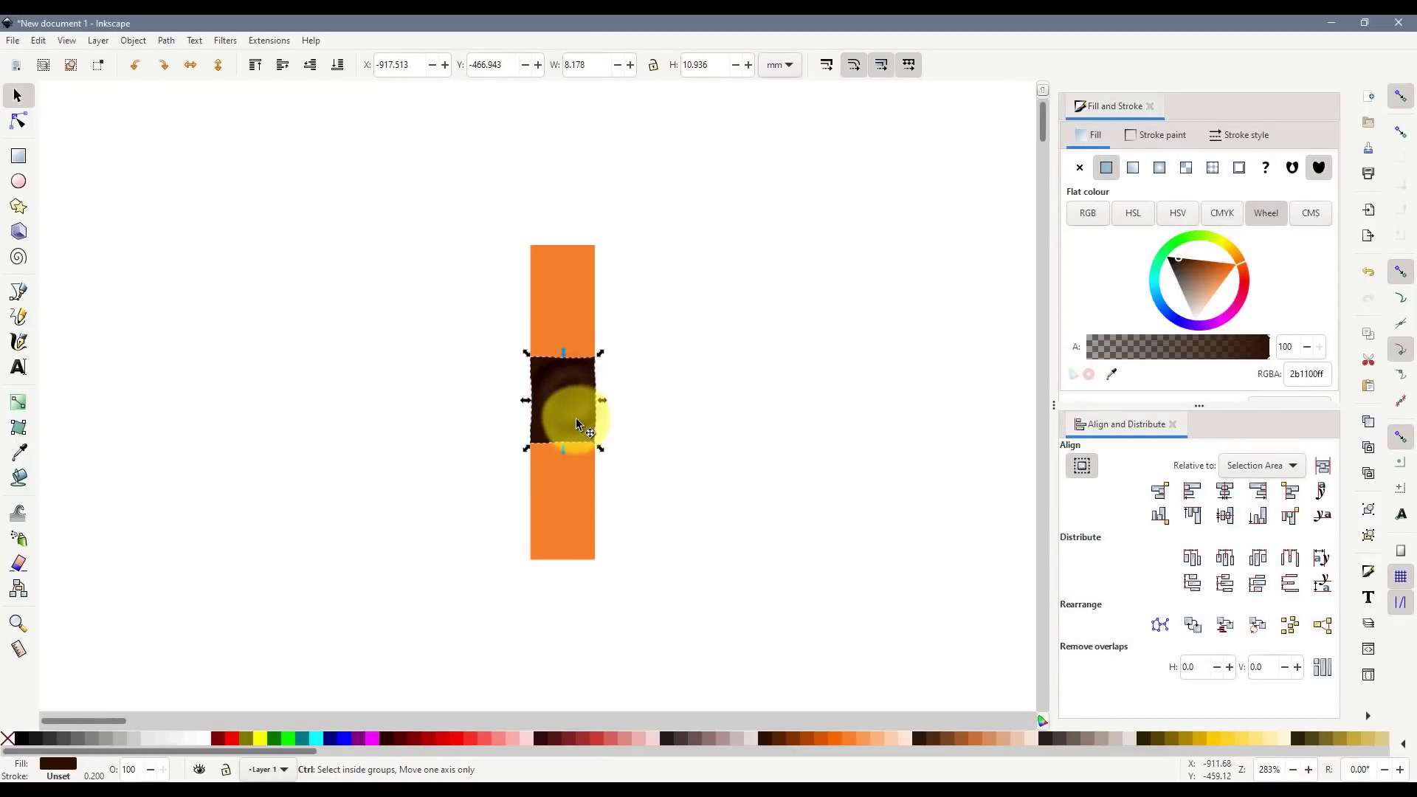
- Move the dark brown strip up onto the top orange window and set its height to 10.293 mm
left_click_drag(573, 418, 573, 220)
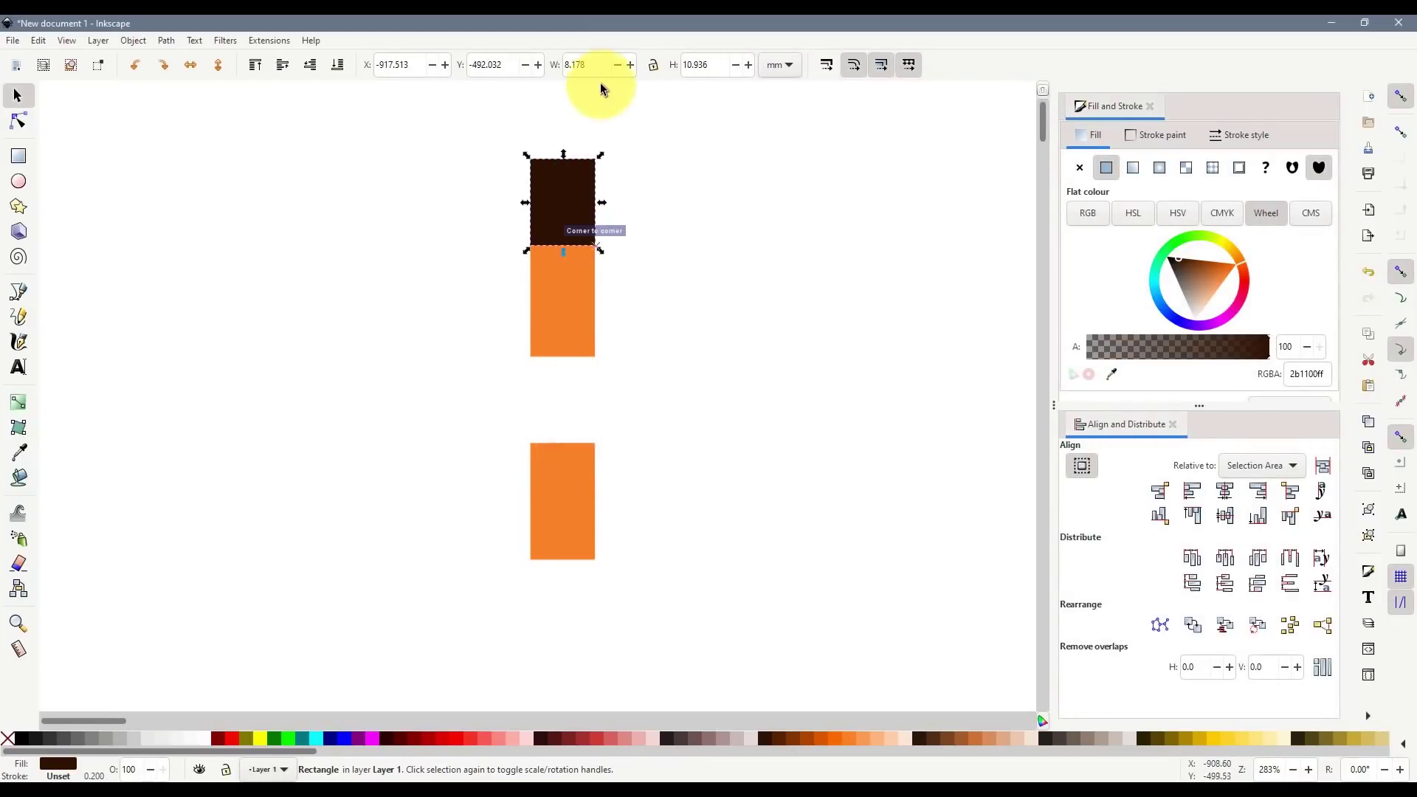
type("10.293")
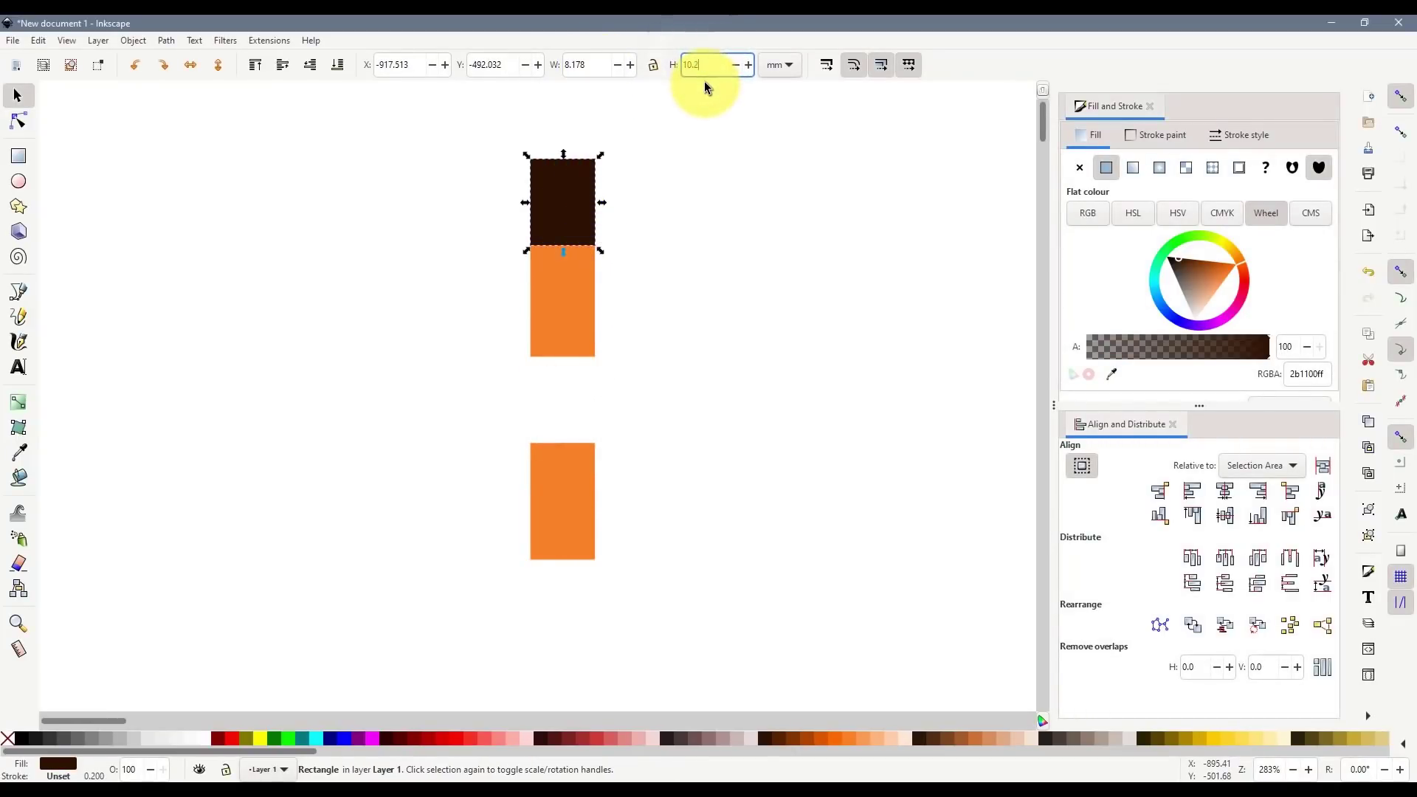
key("Return")
left_click_drag(555, 191, 562, 196)
scroll(556, 479, "up", 5)
- Duplicate an orange window above the brown strip and recalculate brick height for a count of 18
left_click(556, 480)
key("ctrl+d")
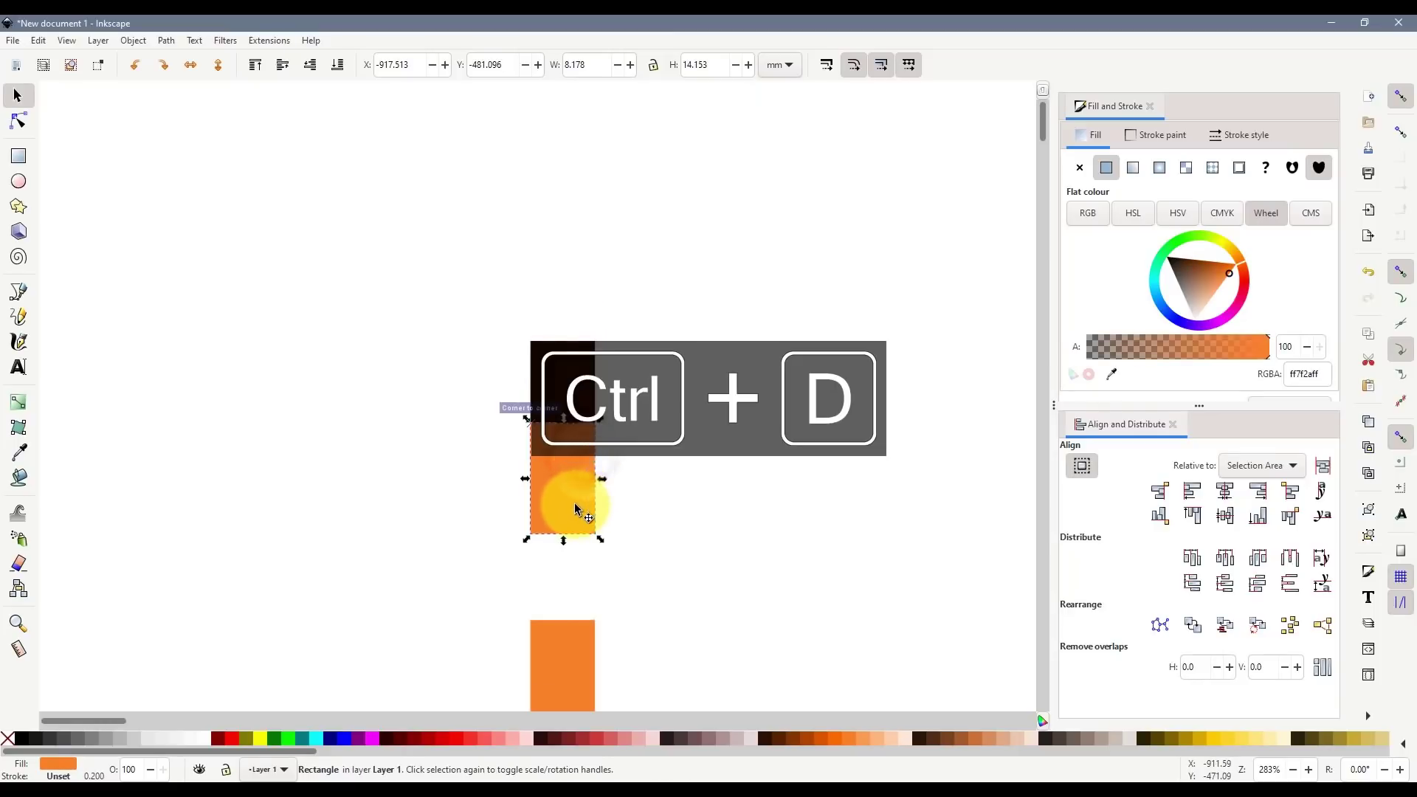
left_click_drag(565, 480, 574, 286)
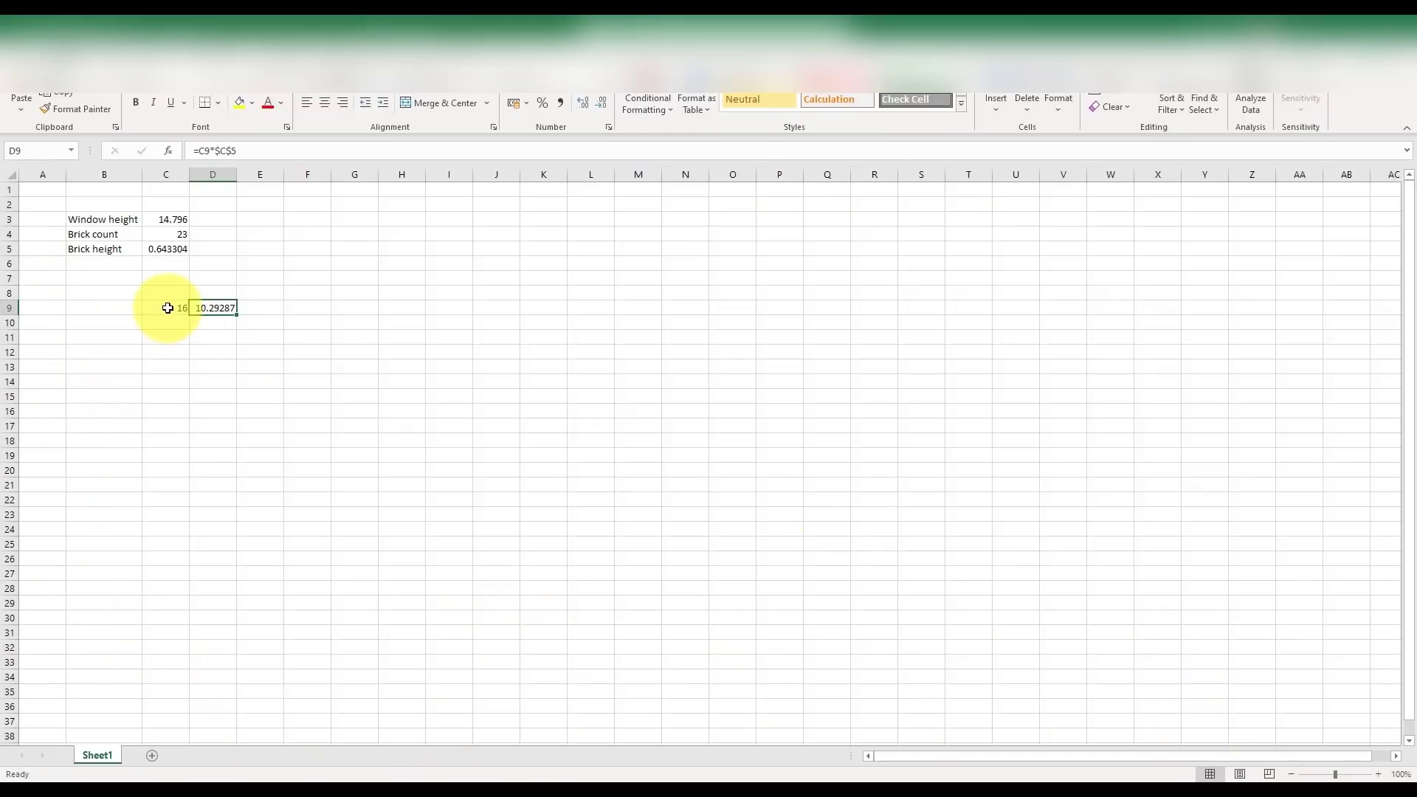
type("18")
key("Return")
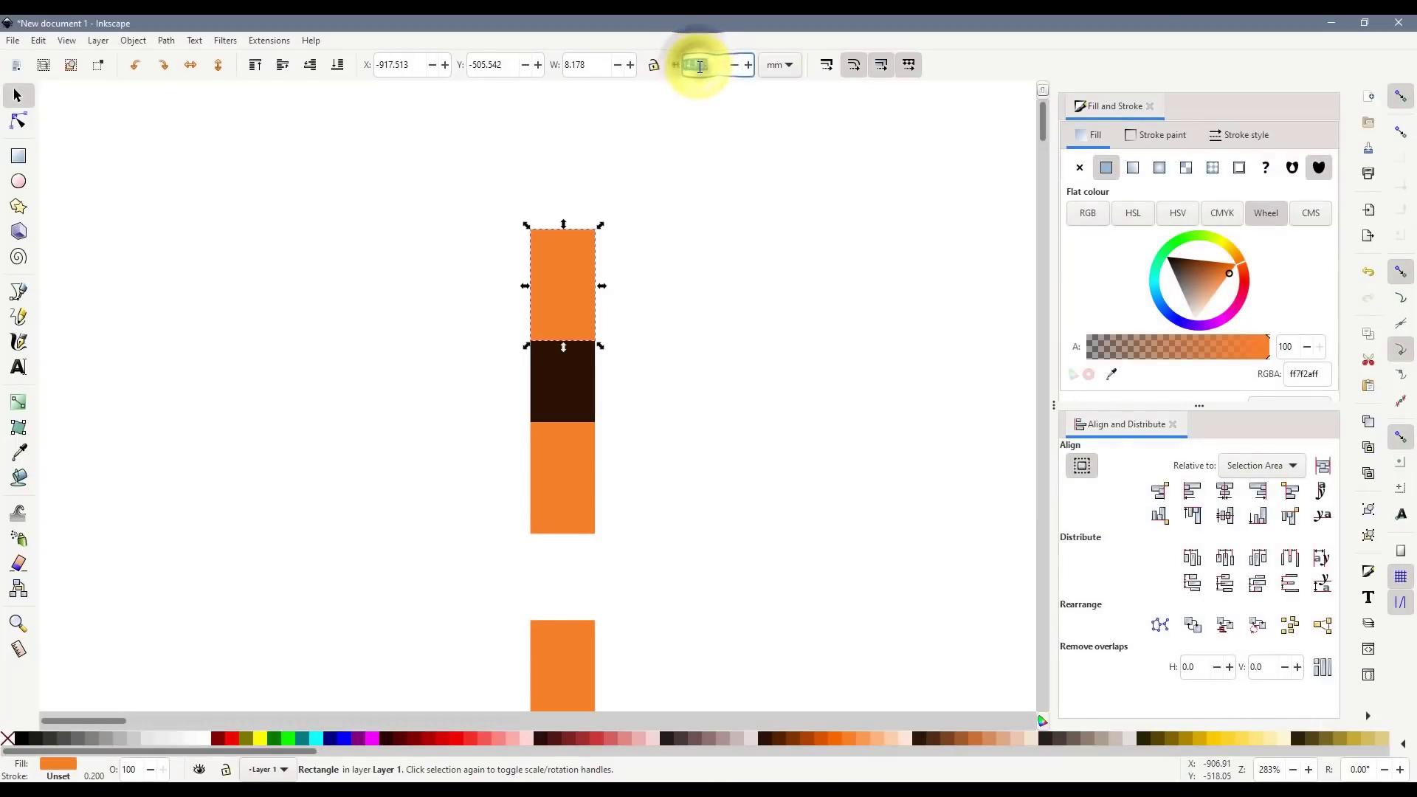
- Make the new window 11.579 mm tall, snap it onto the band, and move the dark band above it
type("11.579")
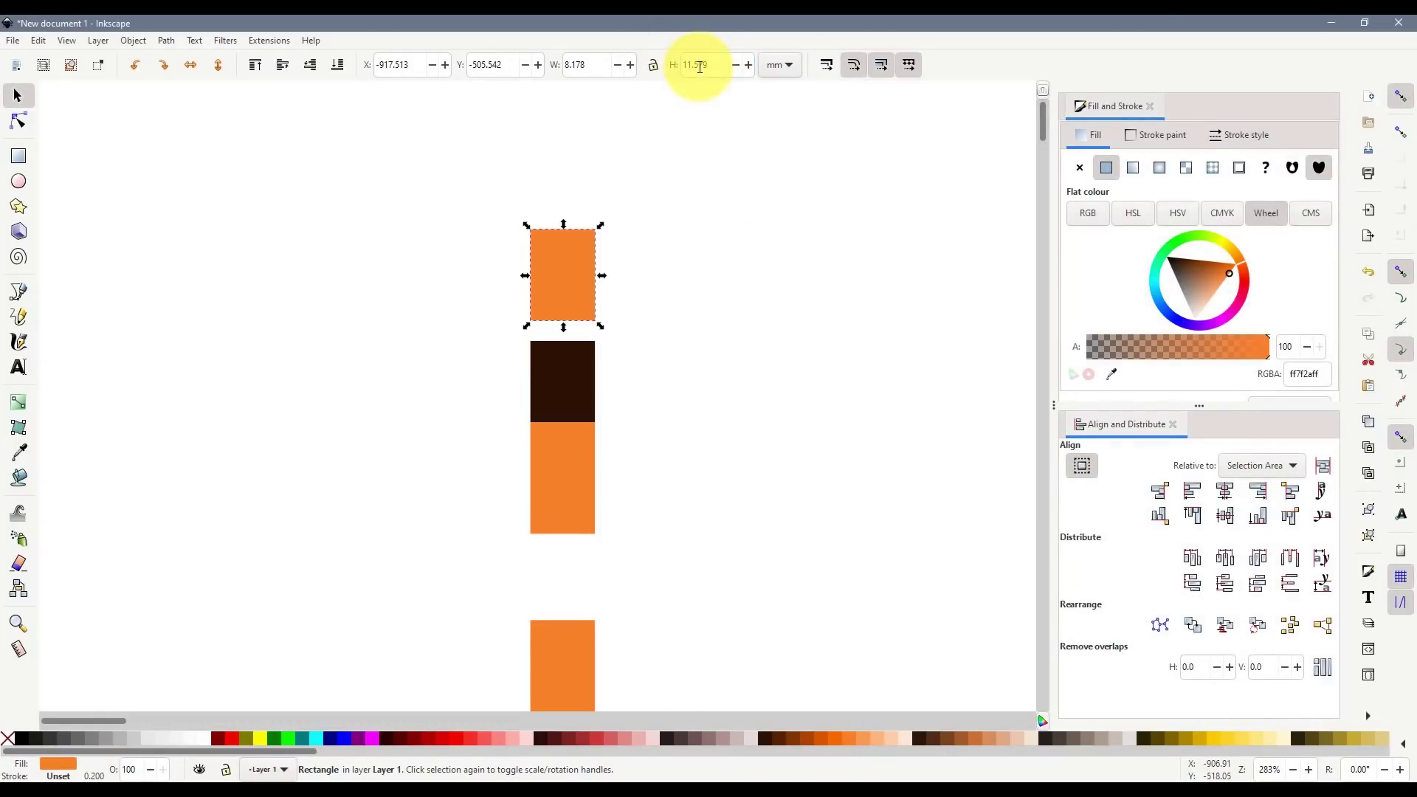
left_click_drag(561, 279, 560, 299)
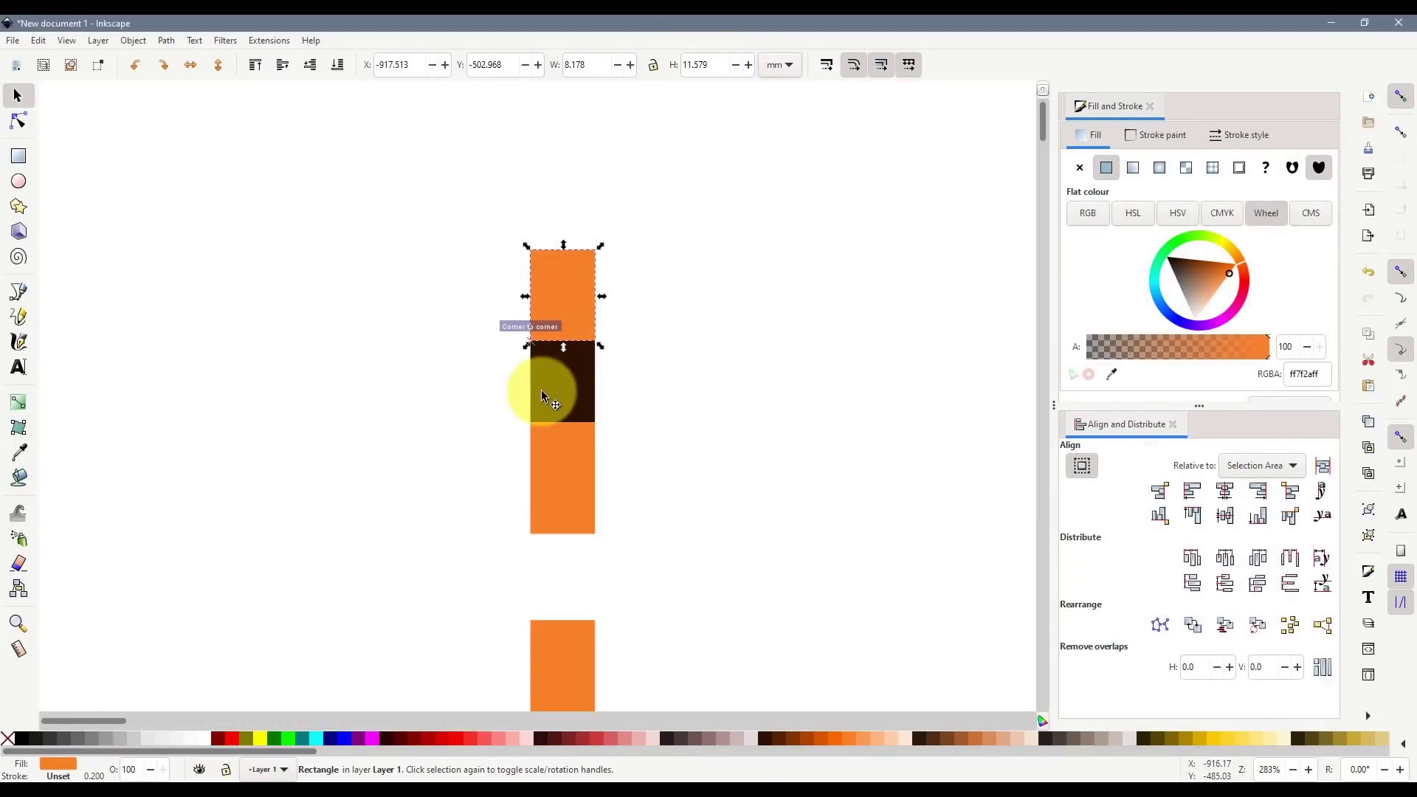
left_click_drag(541, 390, 543, 217)
scroll(701, 508, "down", 3)
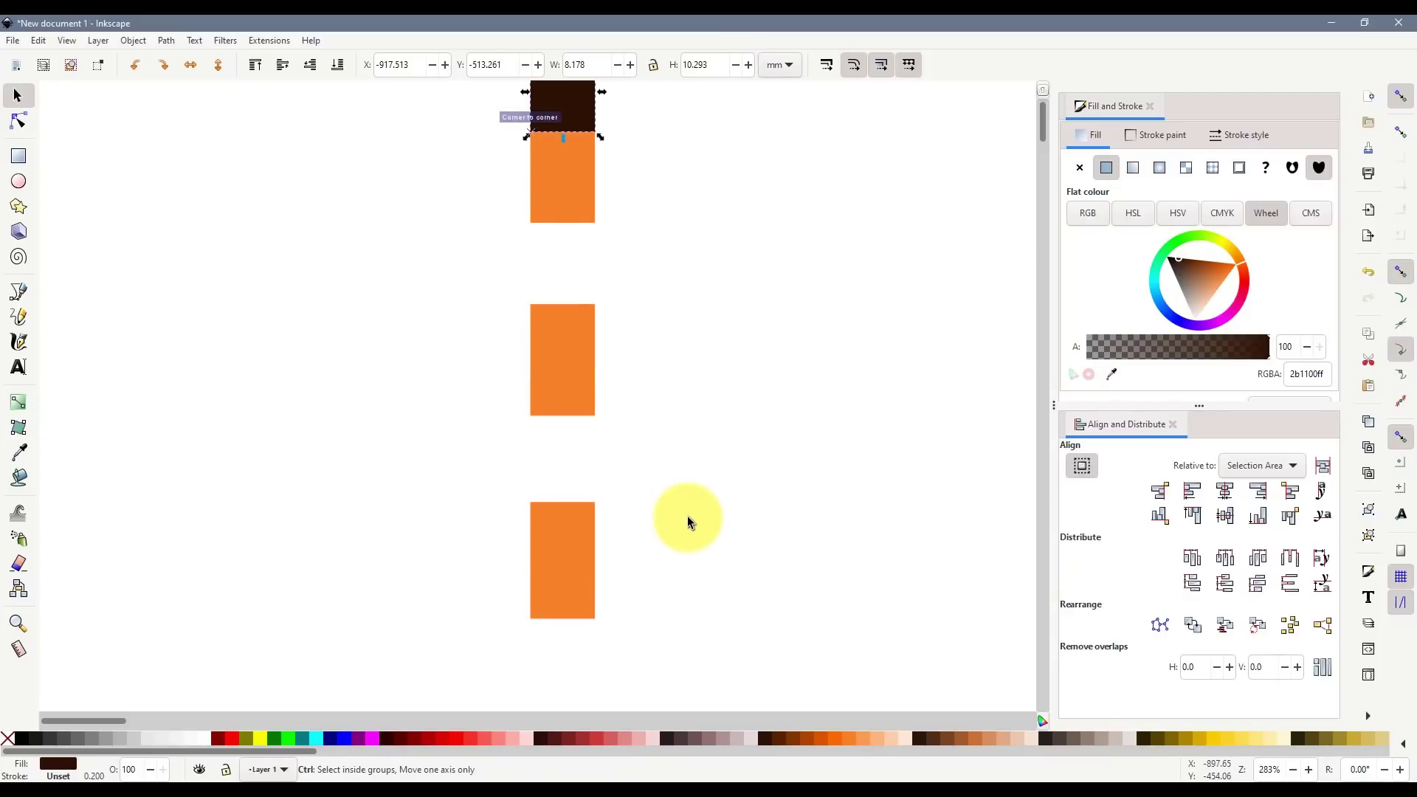
scroll(688, 516, "down", 2)
scroll(693, 503, "up", 1)
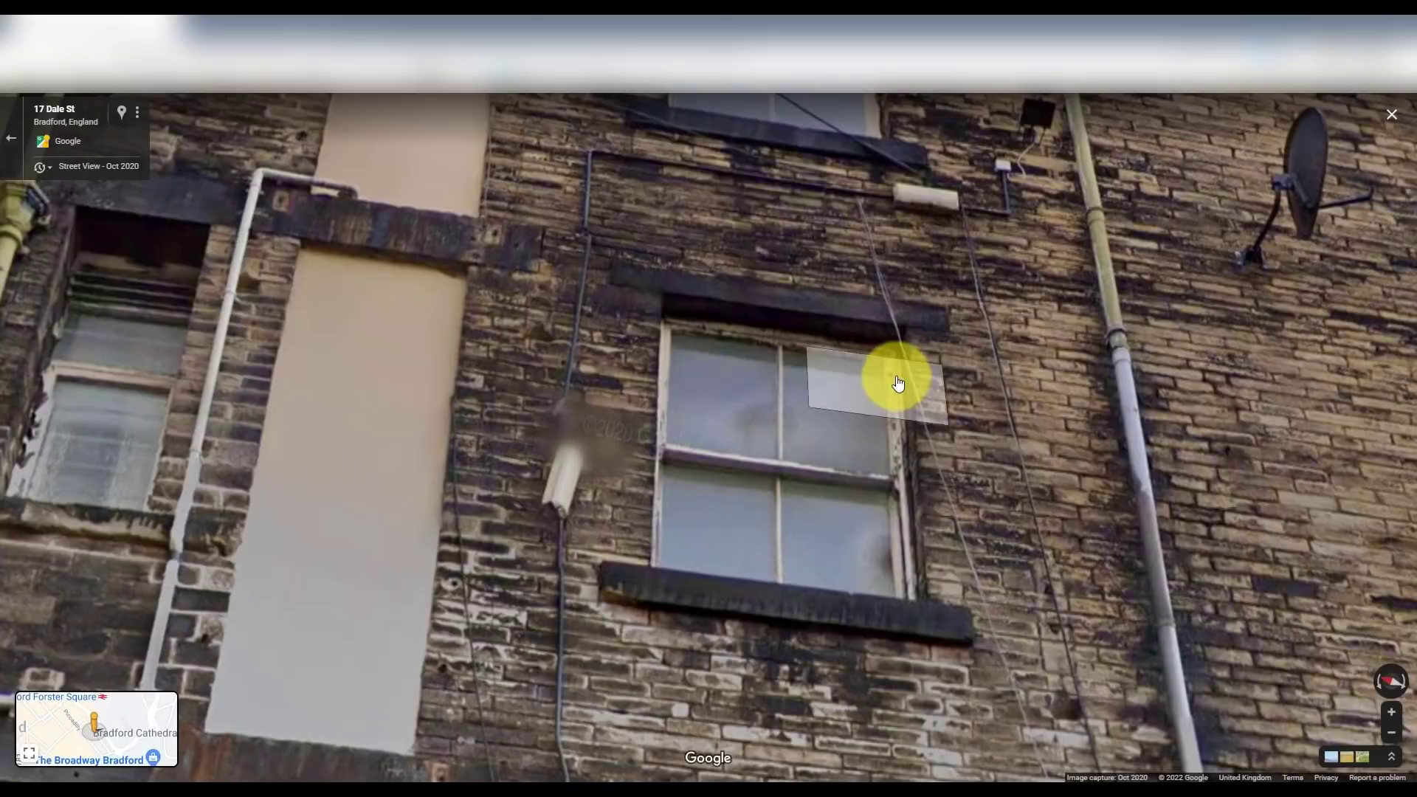
- Look higher up the rear wall in Street View and set the brick count in C9 to 10
left_click_drag(898, 382, 769, 642)
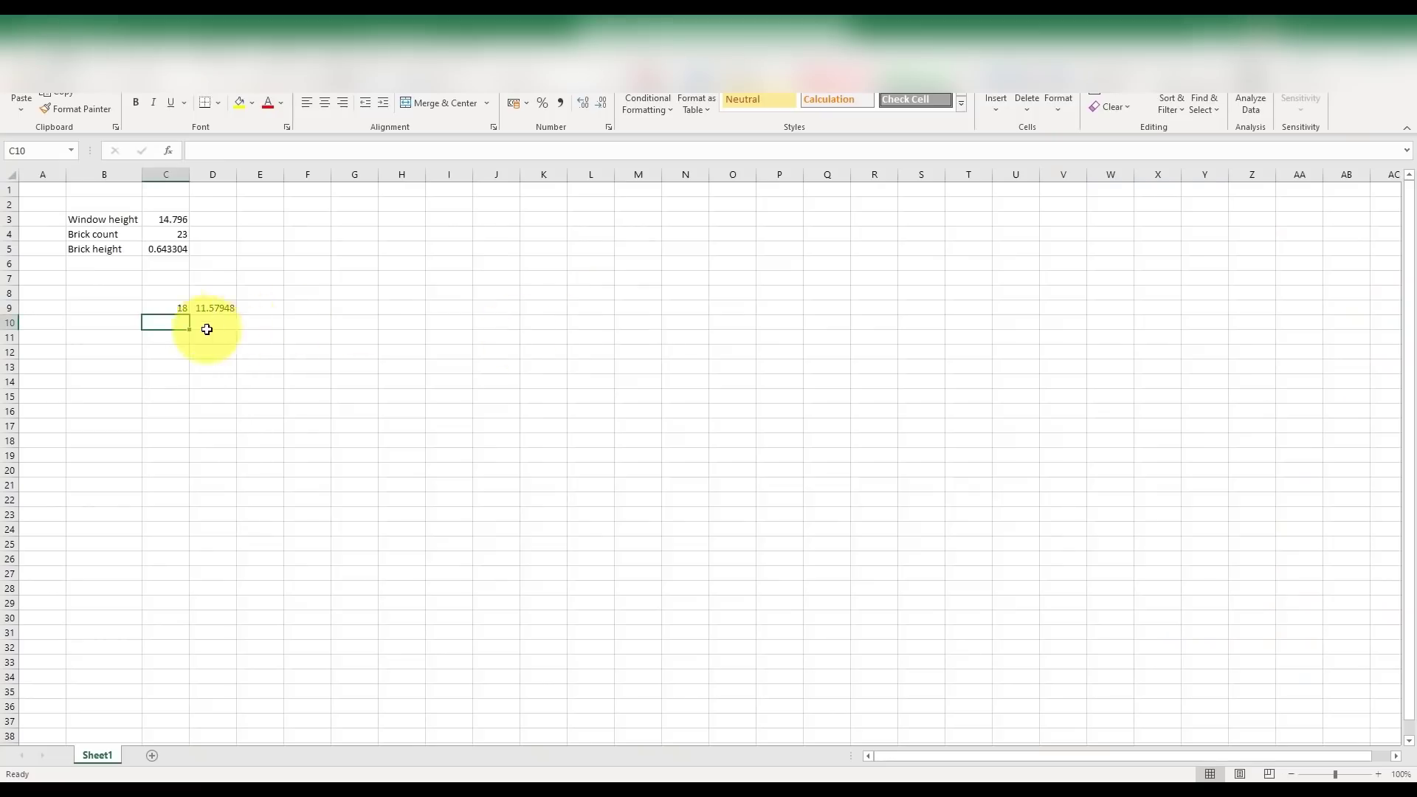
left_click(186, 310)
type("10")
key("Return")
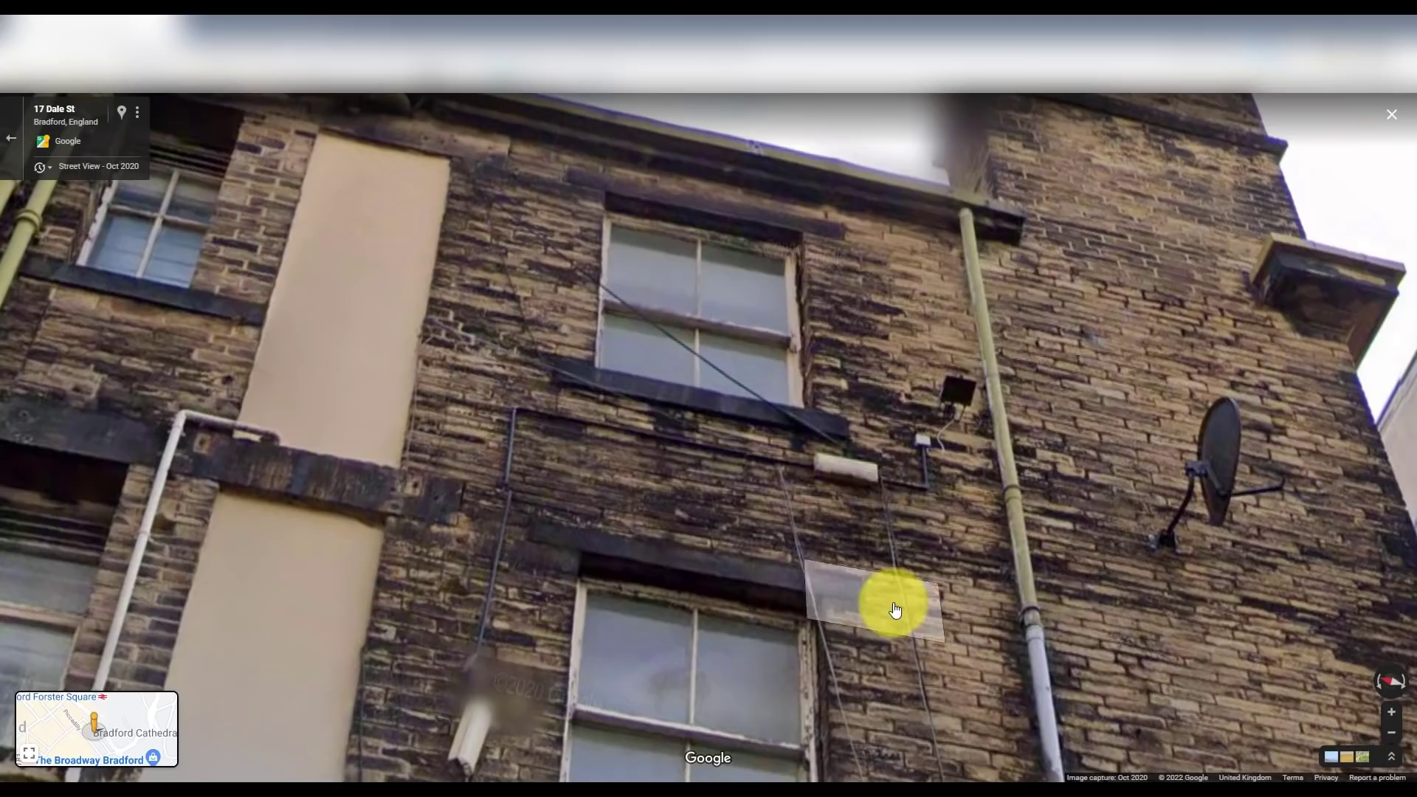
- Zoom in on the upper wall, re-enter brick count 16 in C9, and return to the drawing
left_click(892, 601)
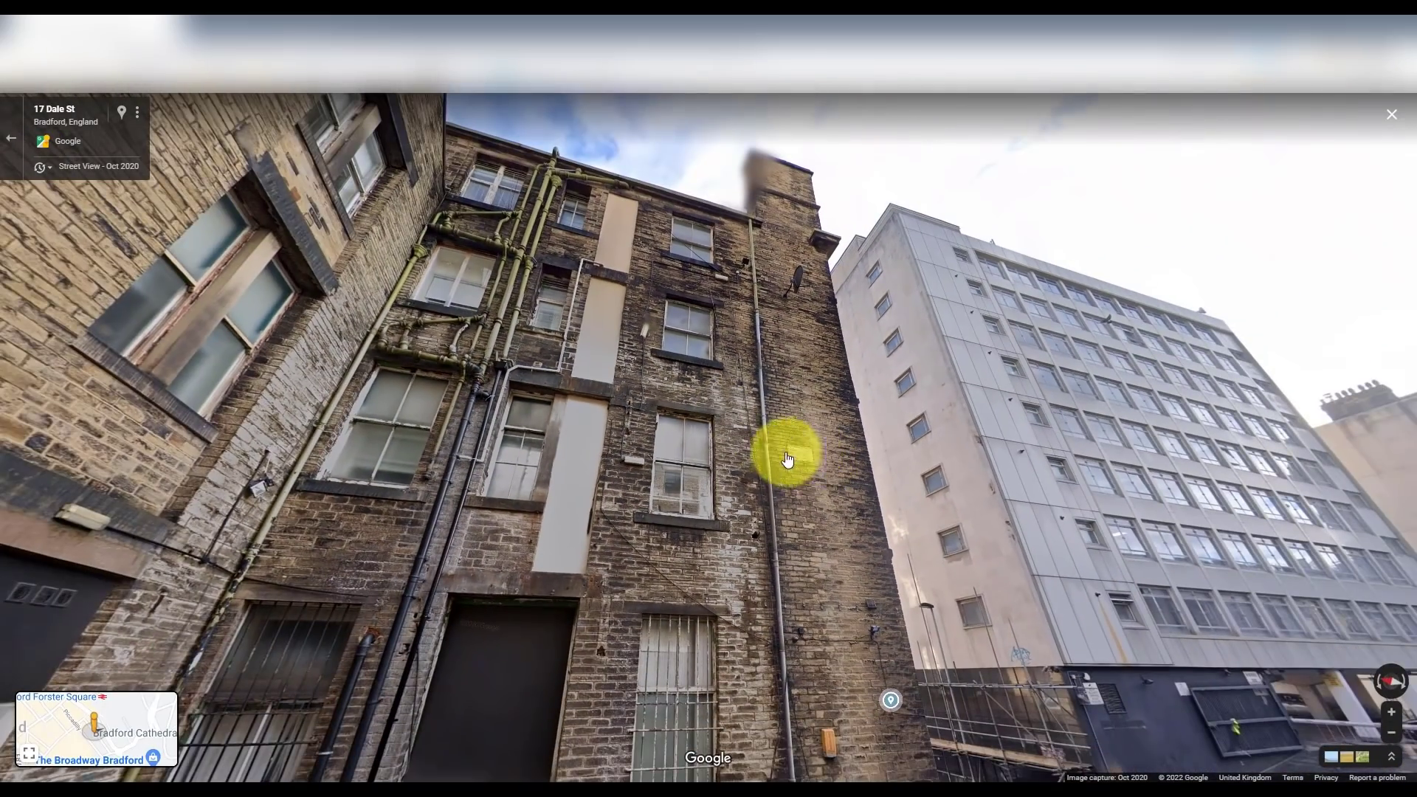
scroll(694, 375, "up", 3)
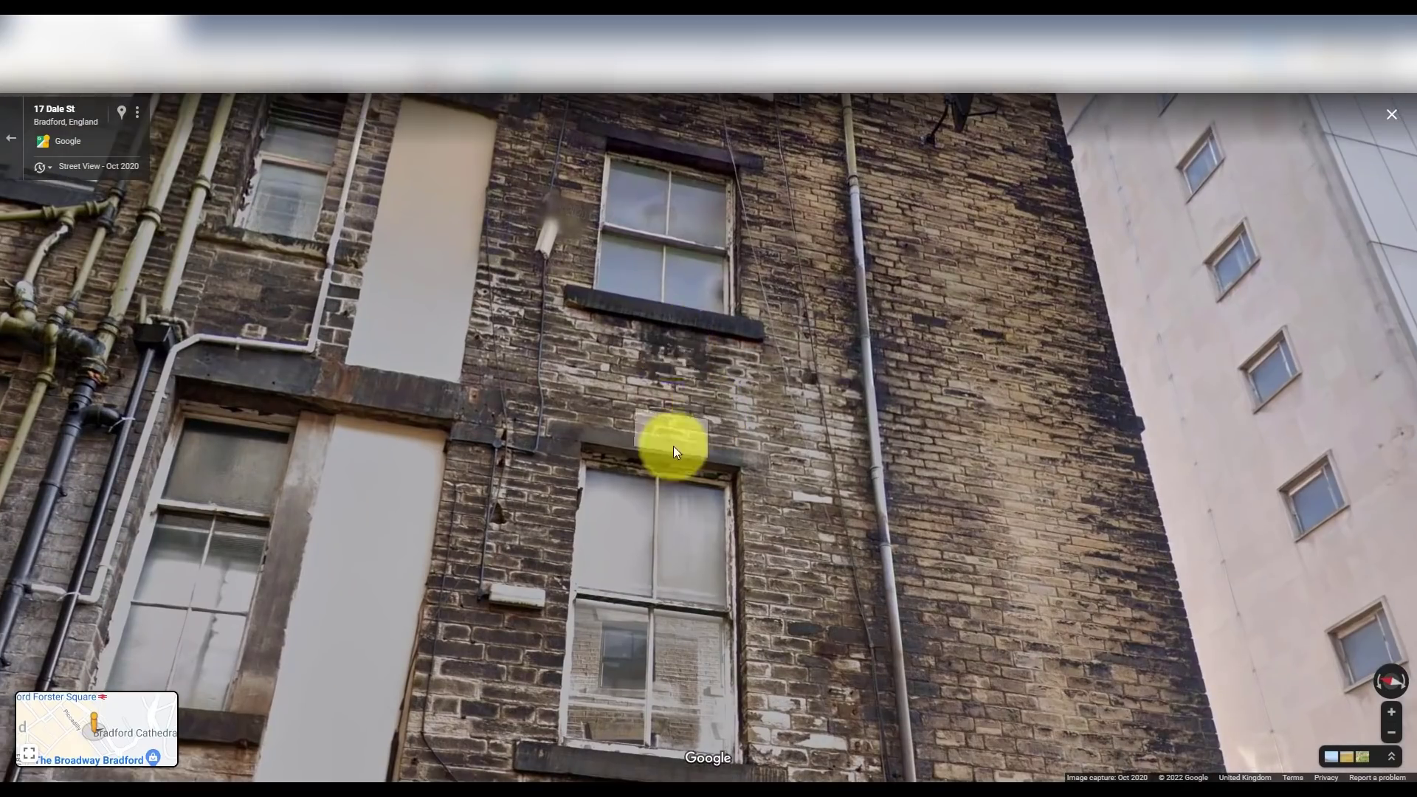
scroll(694, 463, "down", 3)
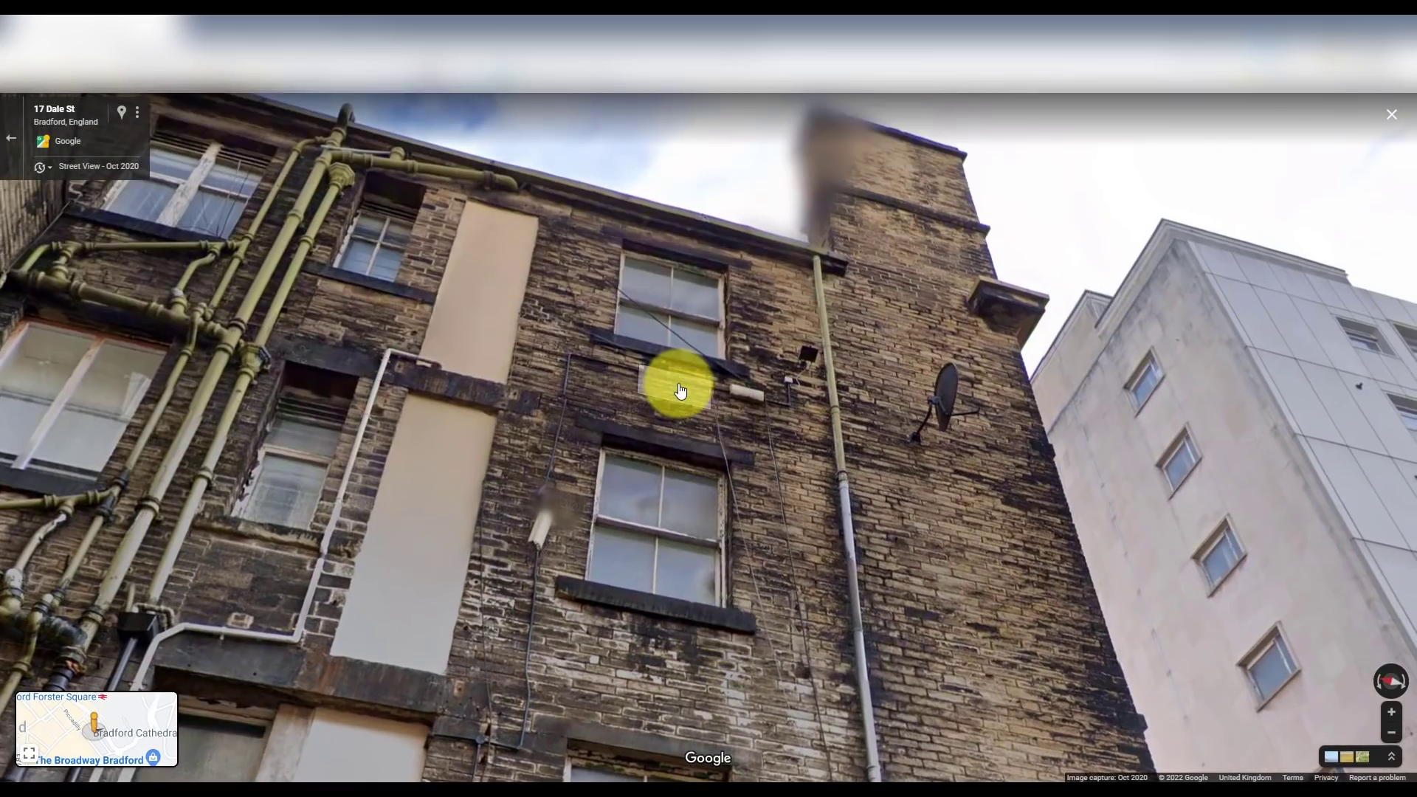
scroll(676, 382, "up", 3)
scroll(360, 385, "down", 3)
scroll(96, 446, "up", 3)
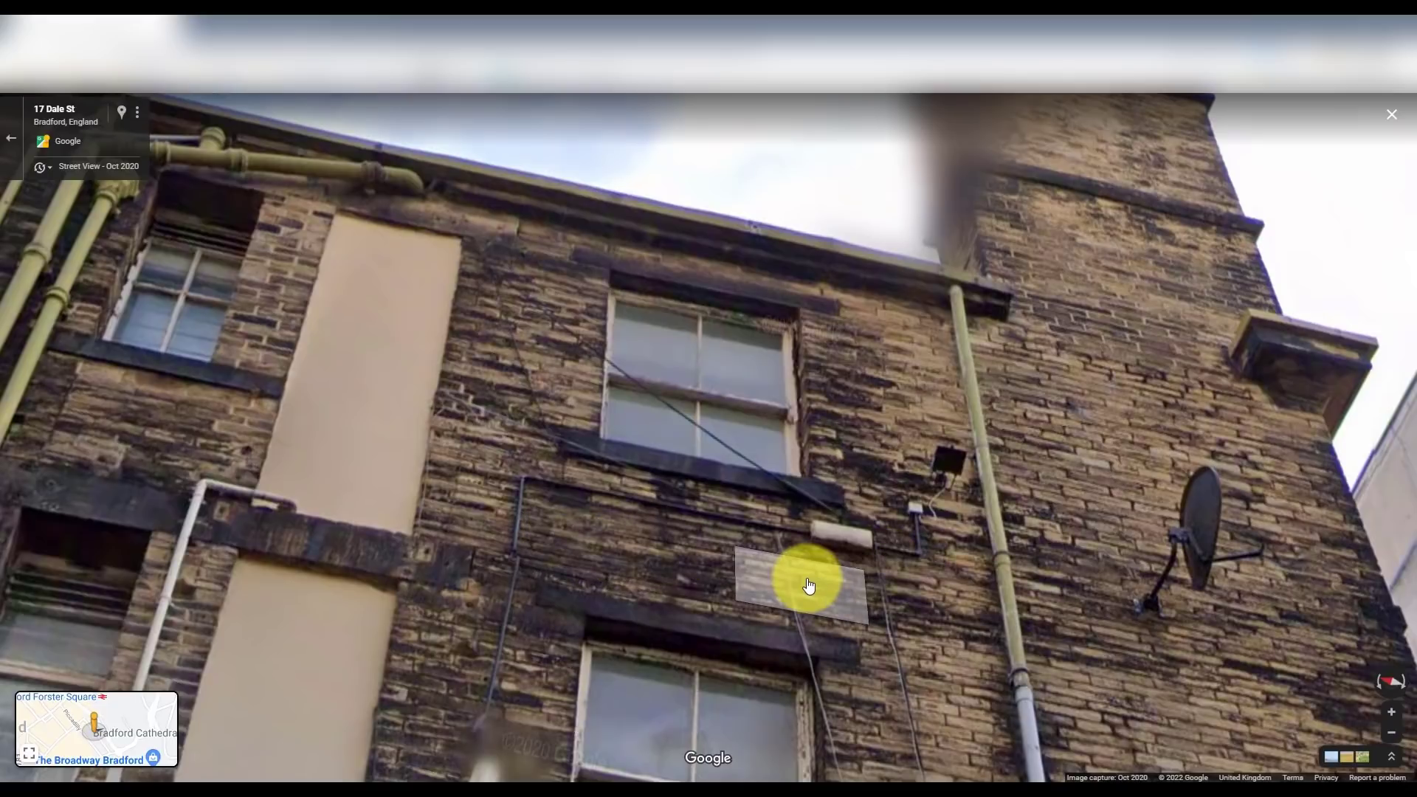
key("alt+Tab")
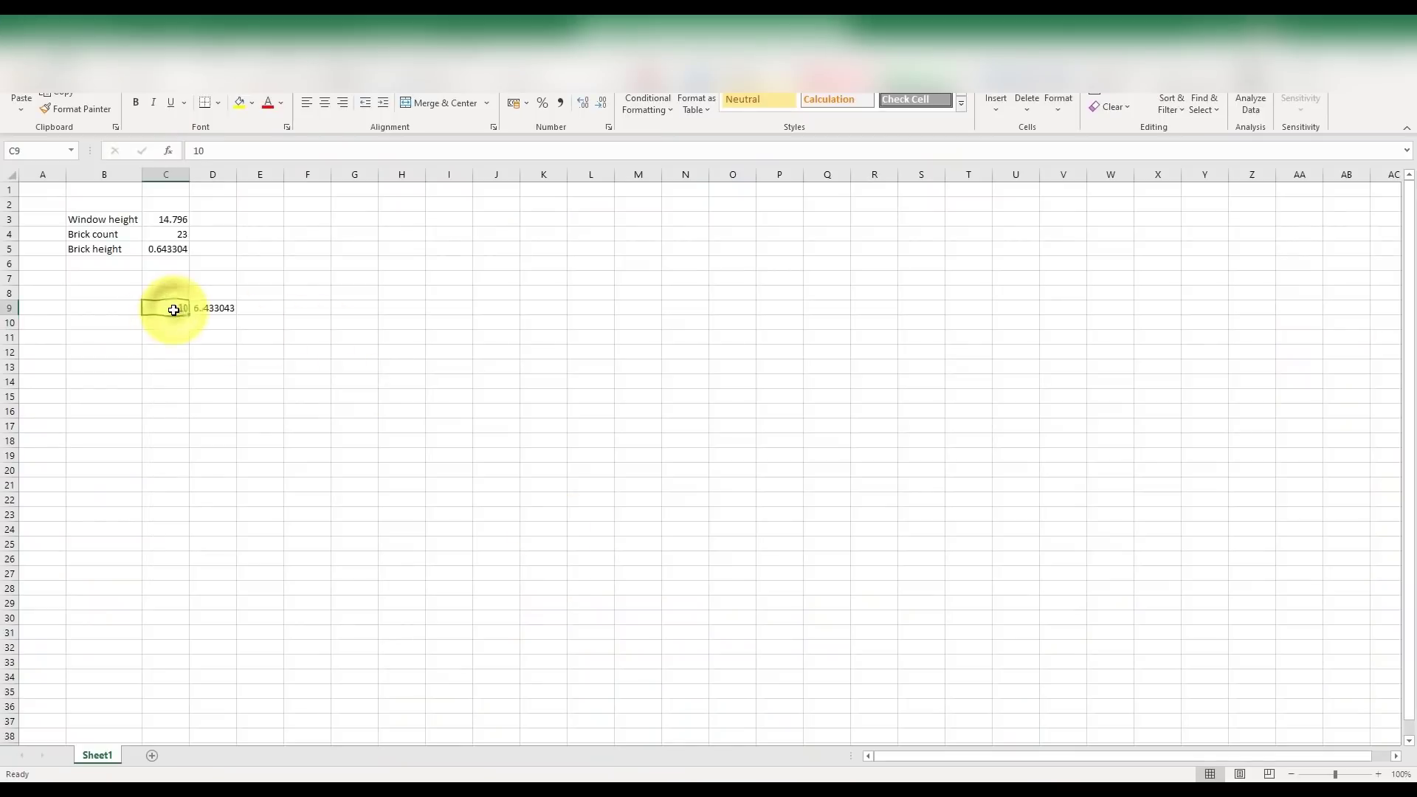
type("16")
key("Return")
key("alt+Tab")
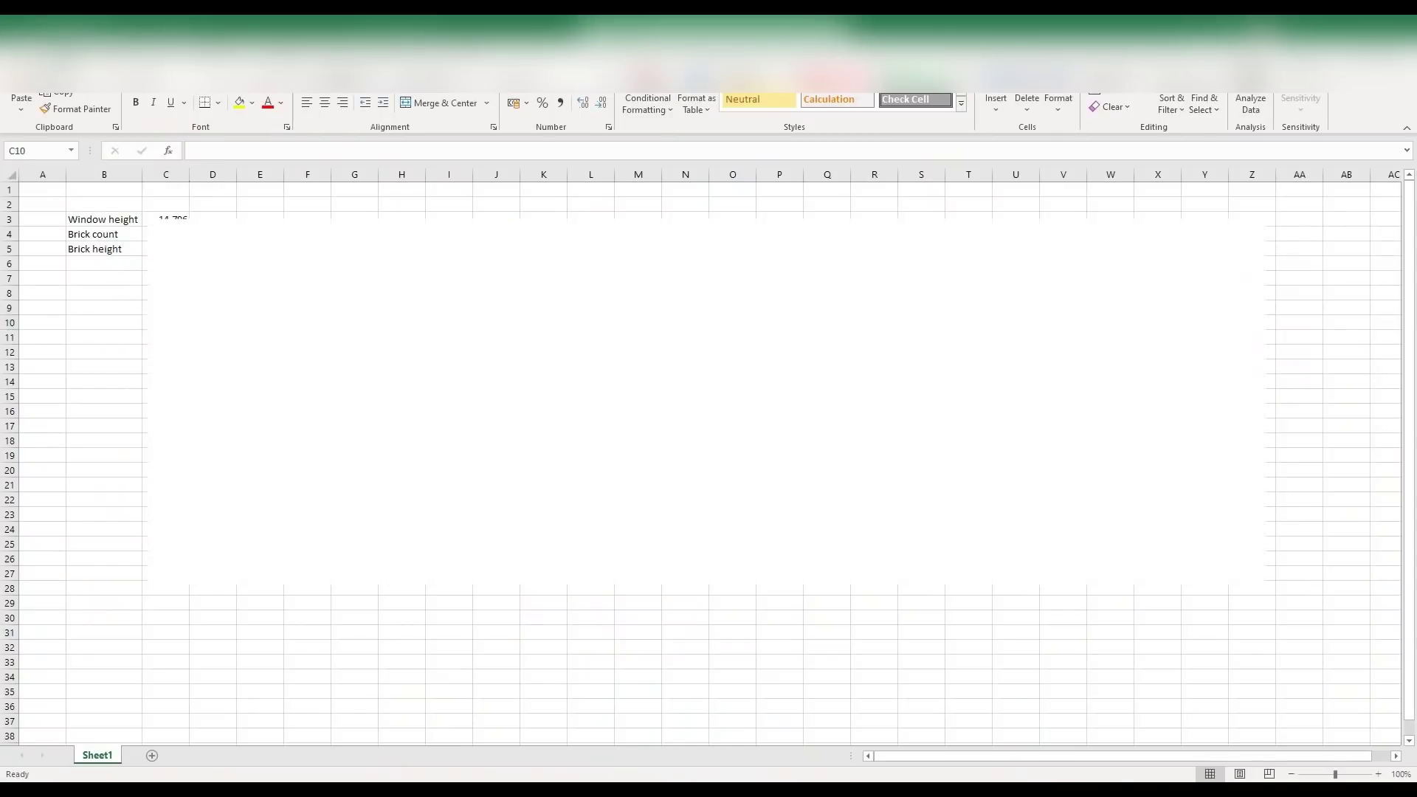
key("alt+Tab")
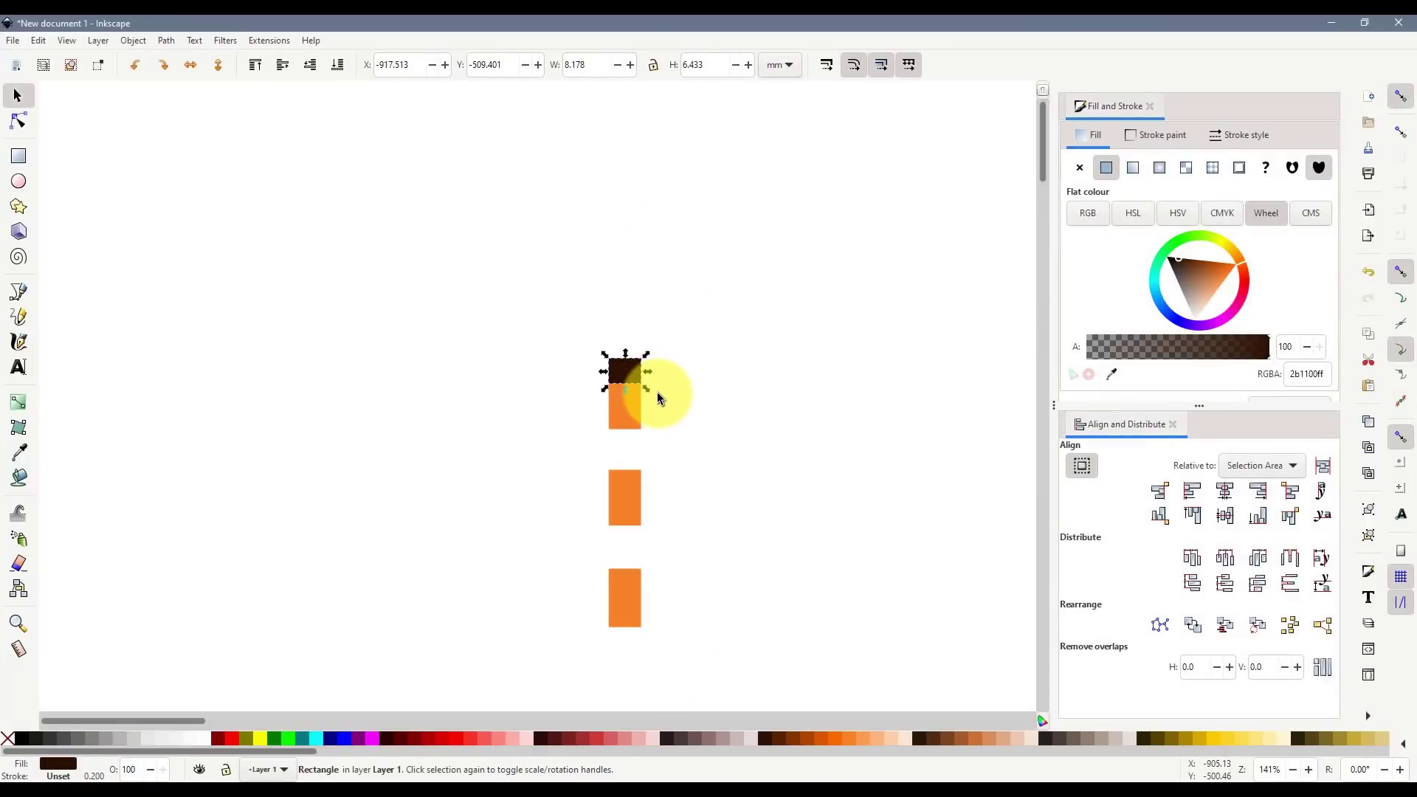
- Place the dark brown band just above the top orange window, undoing two misplaced moves
mouse_move(625, 400)
left_mouse_down()
mouse_move(624, 440)
mouse_move(627, 422)
left_mouse_up()
key("ctrl+z")
left_click_drag(630, 367, 639, 434)
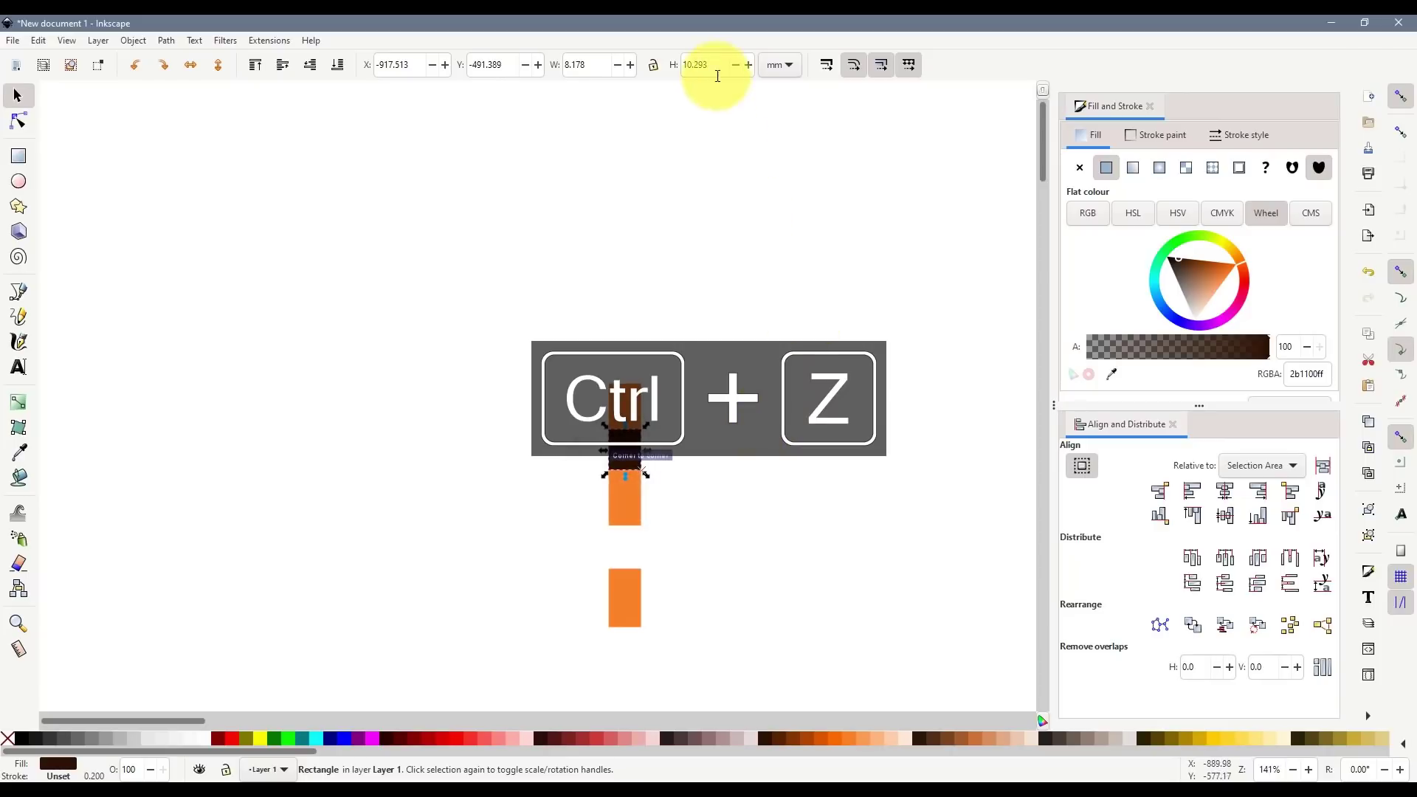
key("ctrl+z")
left_click_drag(627, 362, 626, 357)
- Add a fourth orange window above the band, about 9.65 mm tall for brick count 15, snapped down
left_click(630, 402)
key("ctrl+d")
left_click_drag(640, 429, 640, 338)
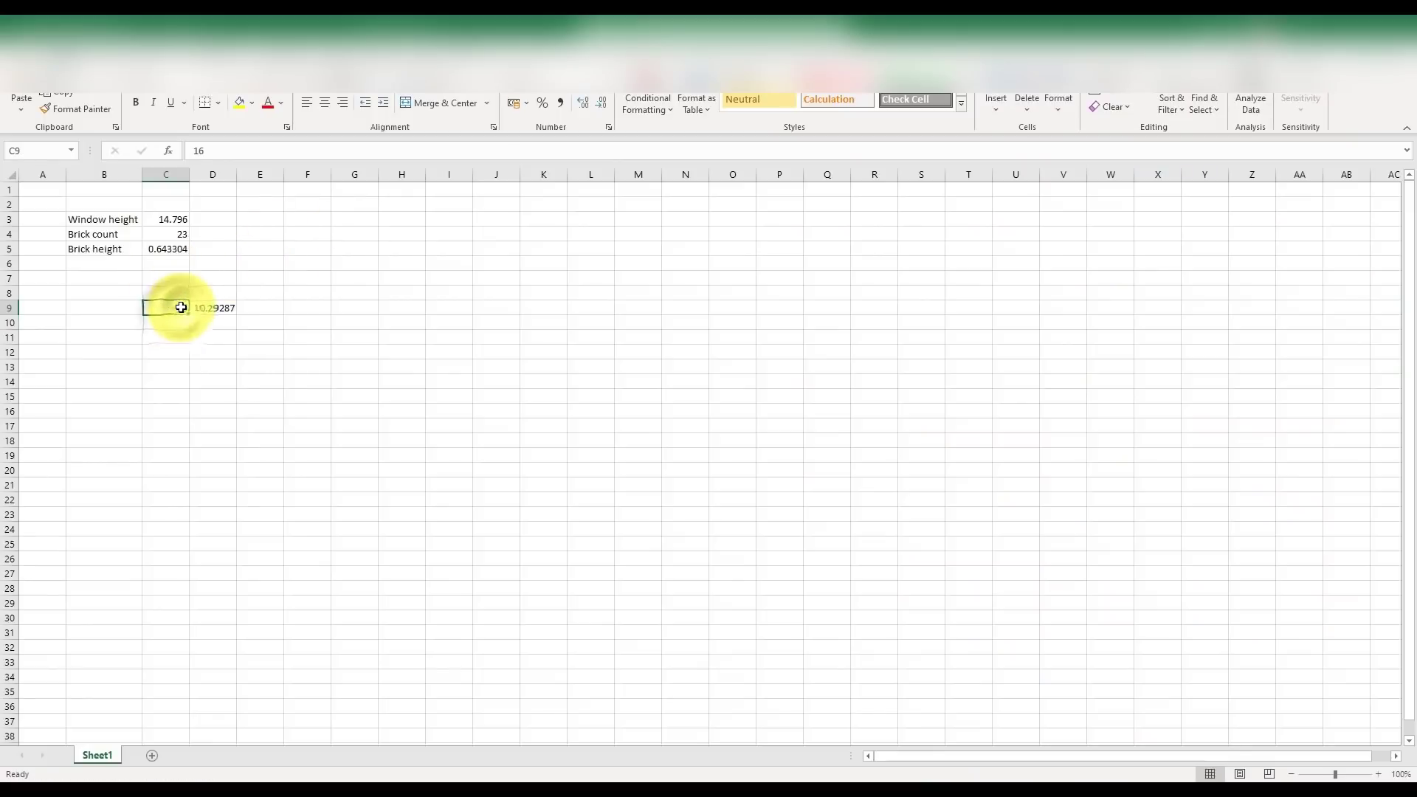
type("15")
key("Return")
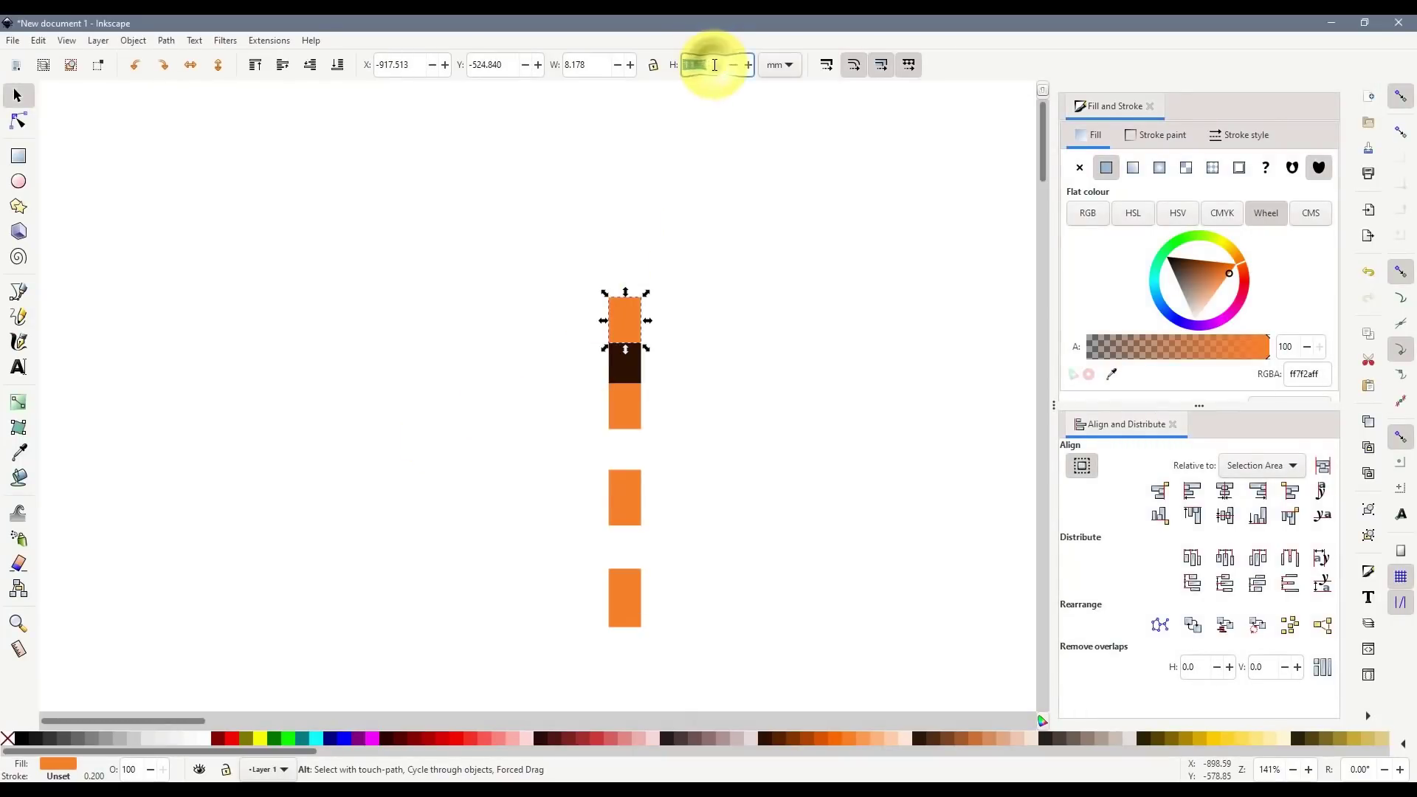
type("9")
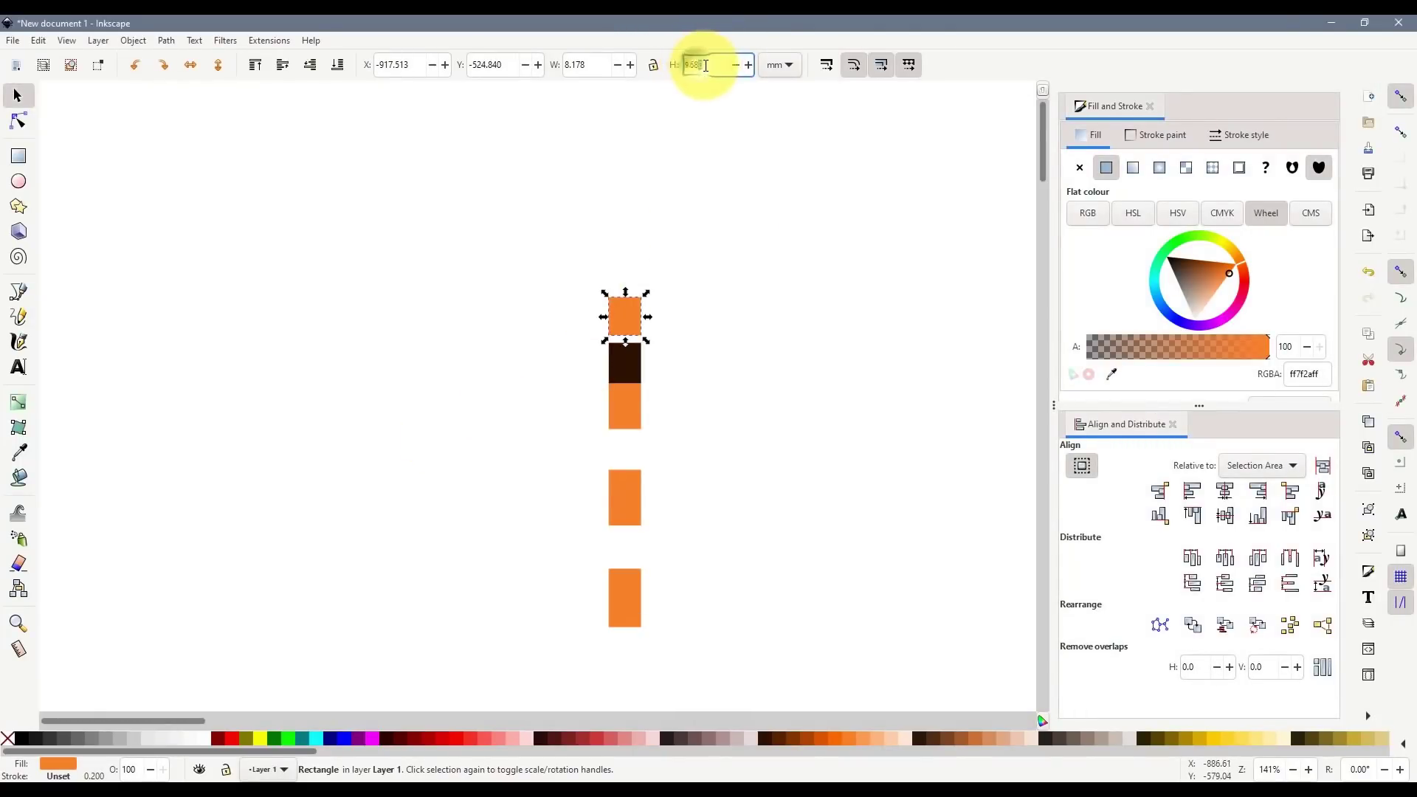
type(".68")
key("BackSpace")
left_click(713, 257)
left_click_drag(628, 310, 629, 319)
- Delete the dark brown band and start saving the drawing
left_click(699, 508)
left_click(635, 376)
key("Delete")
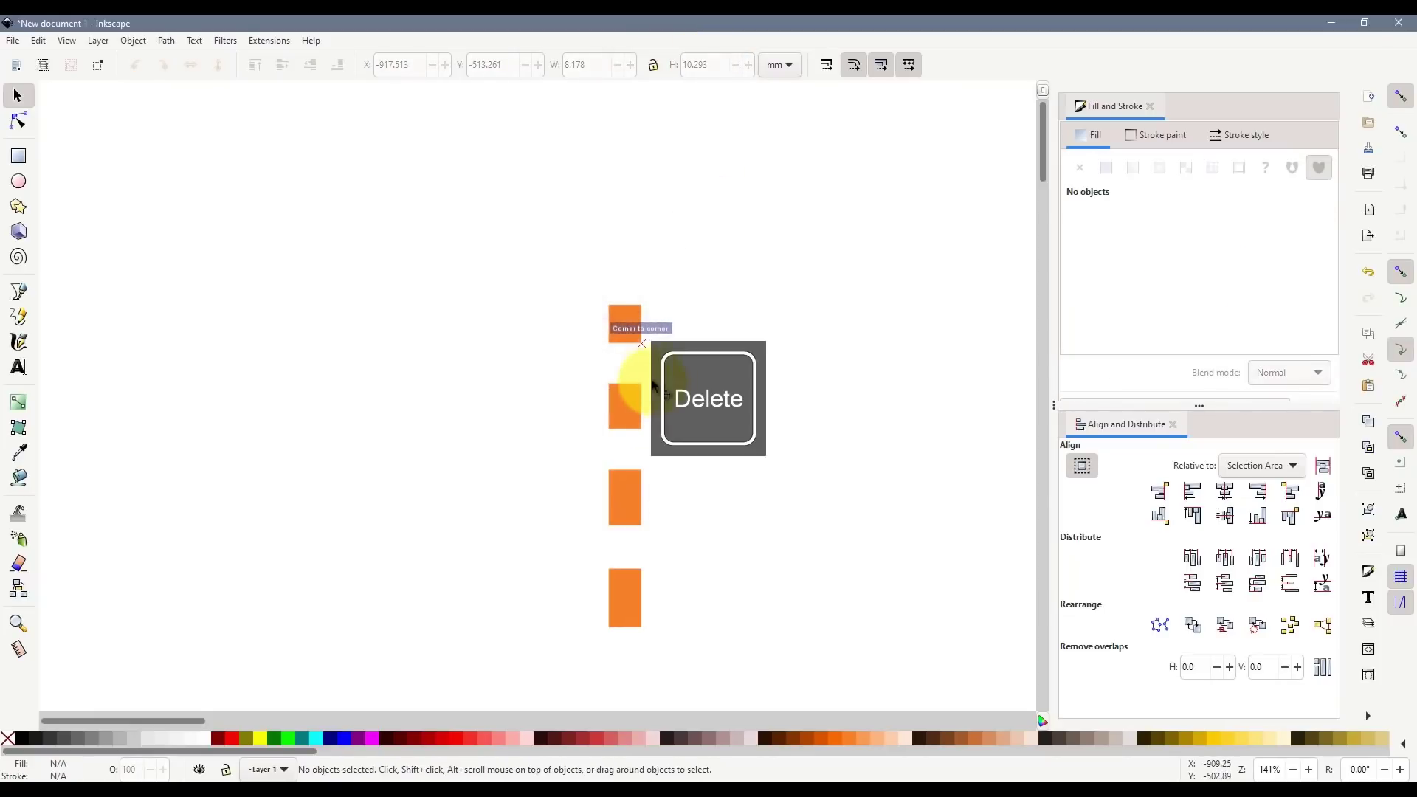
scroll(722, 507, "down", 2)
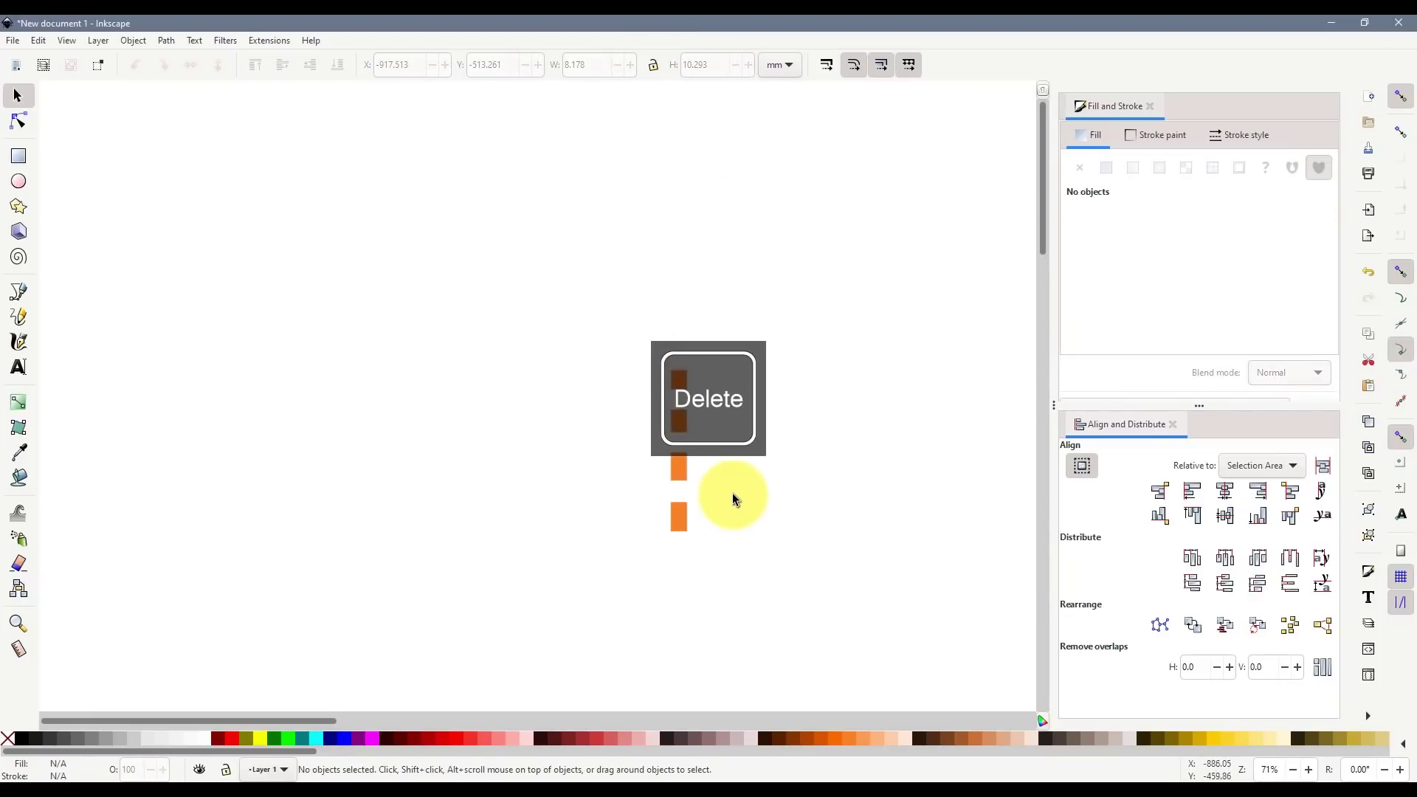
left_click_drag(277, 726, 342, 720)
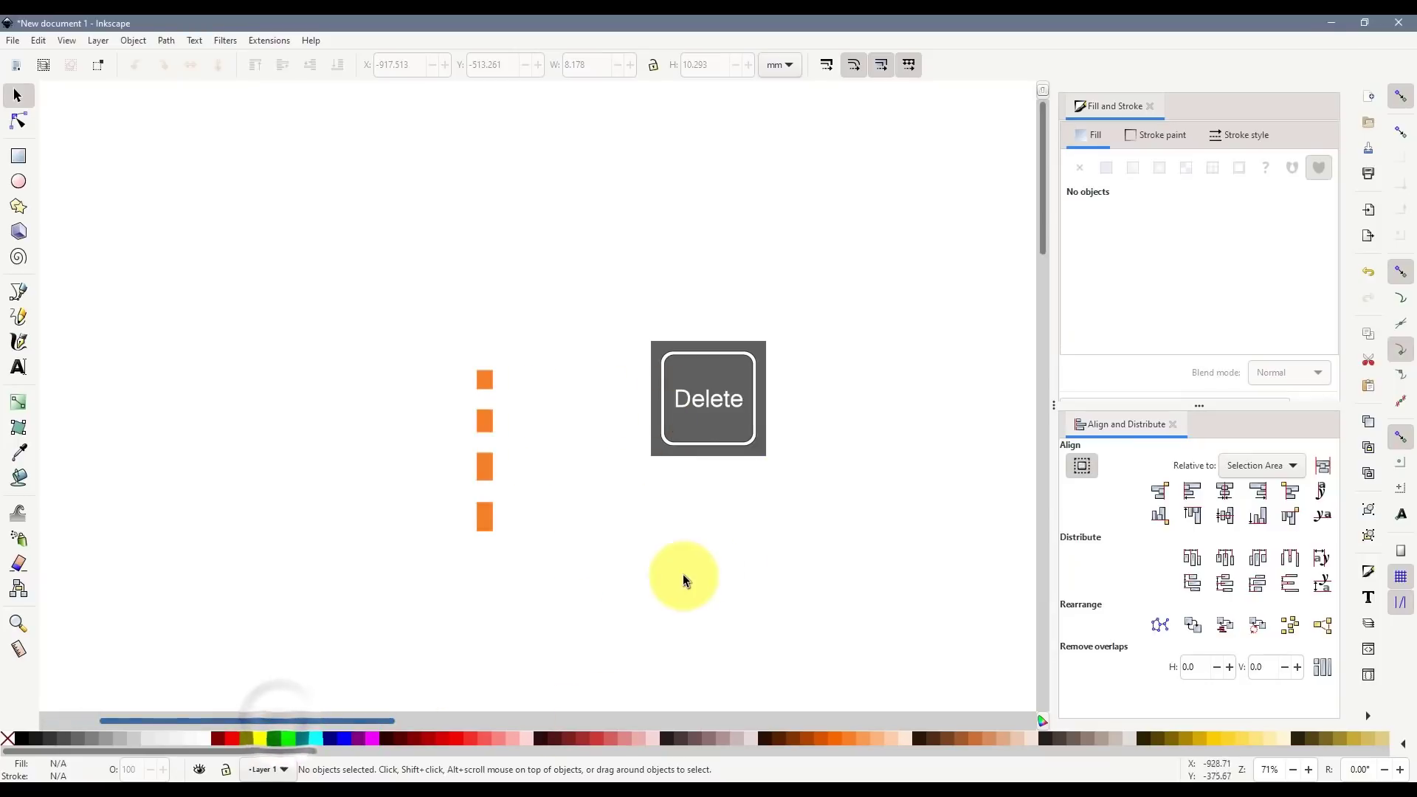
key("ctrl+s")
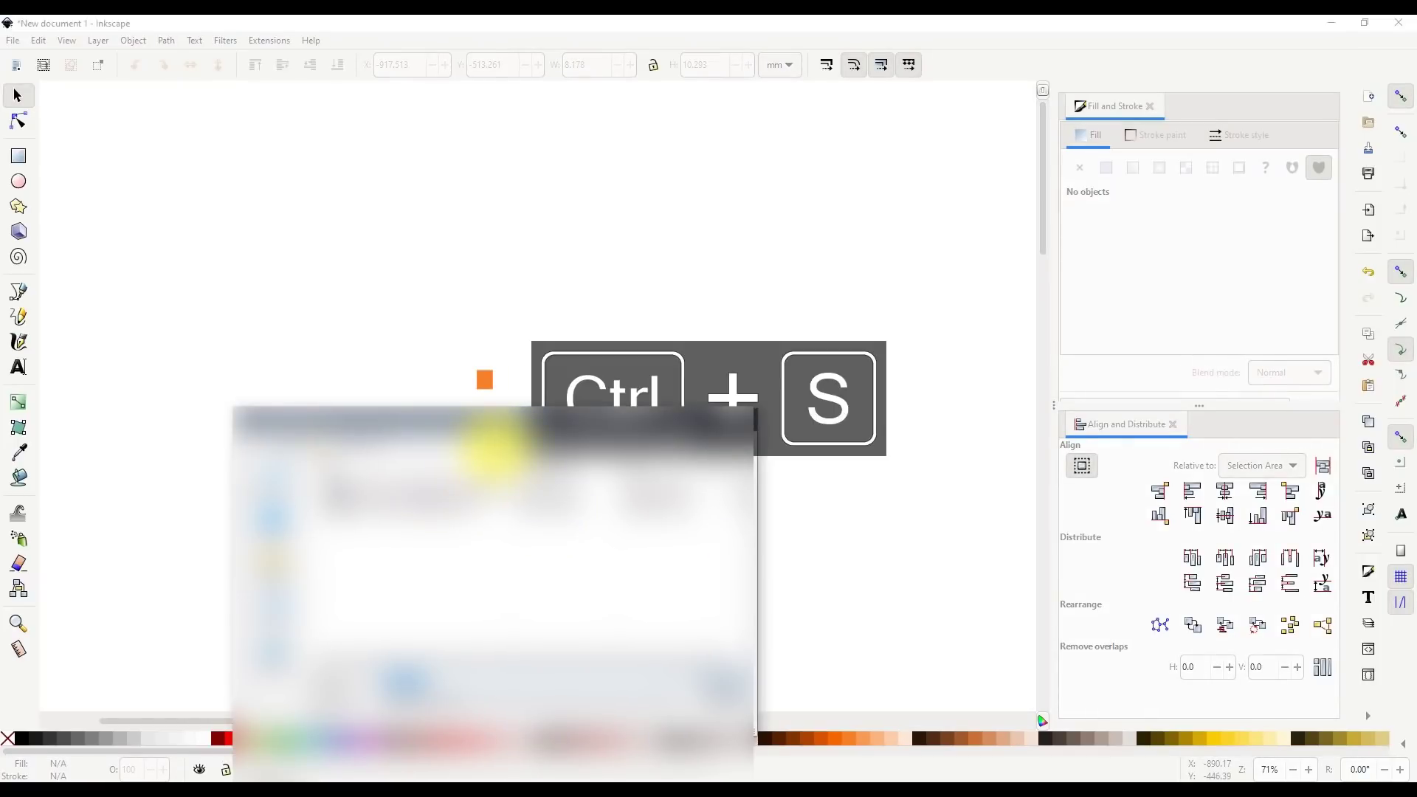
- Save the drawing into the 03 folder as BuildingForYouTube.svg
left_click(495, 449)
left_click(436, 542)
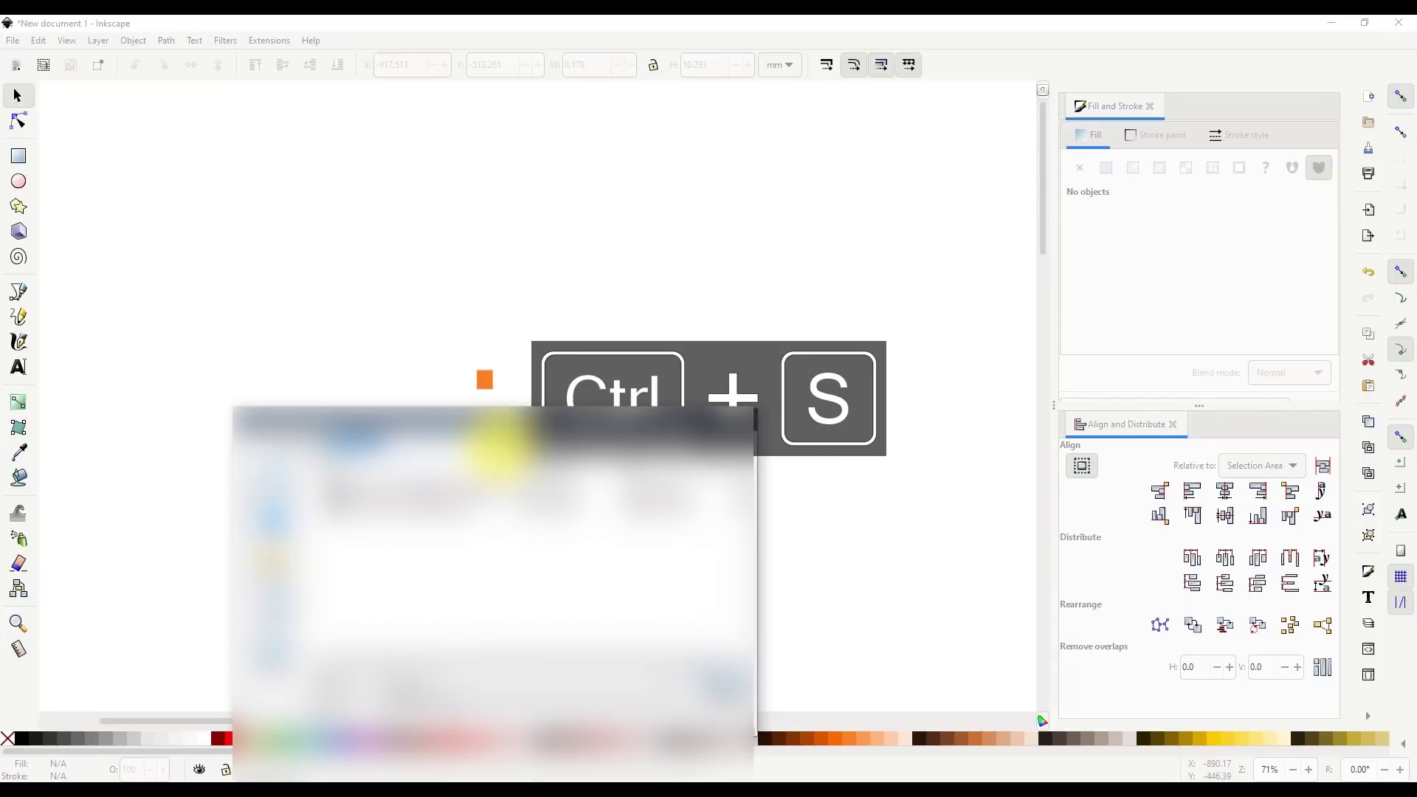
left_click(495, 450)
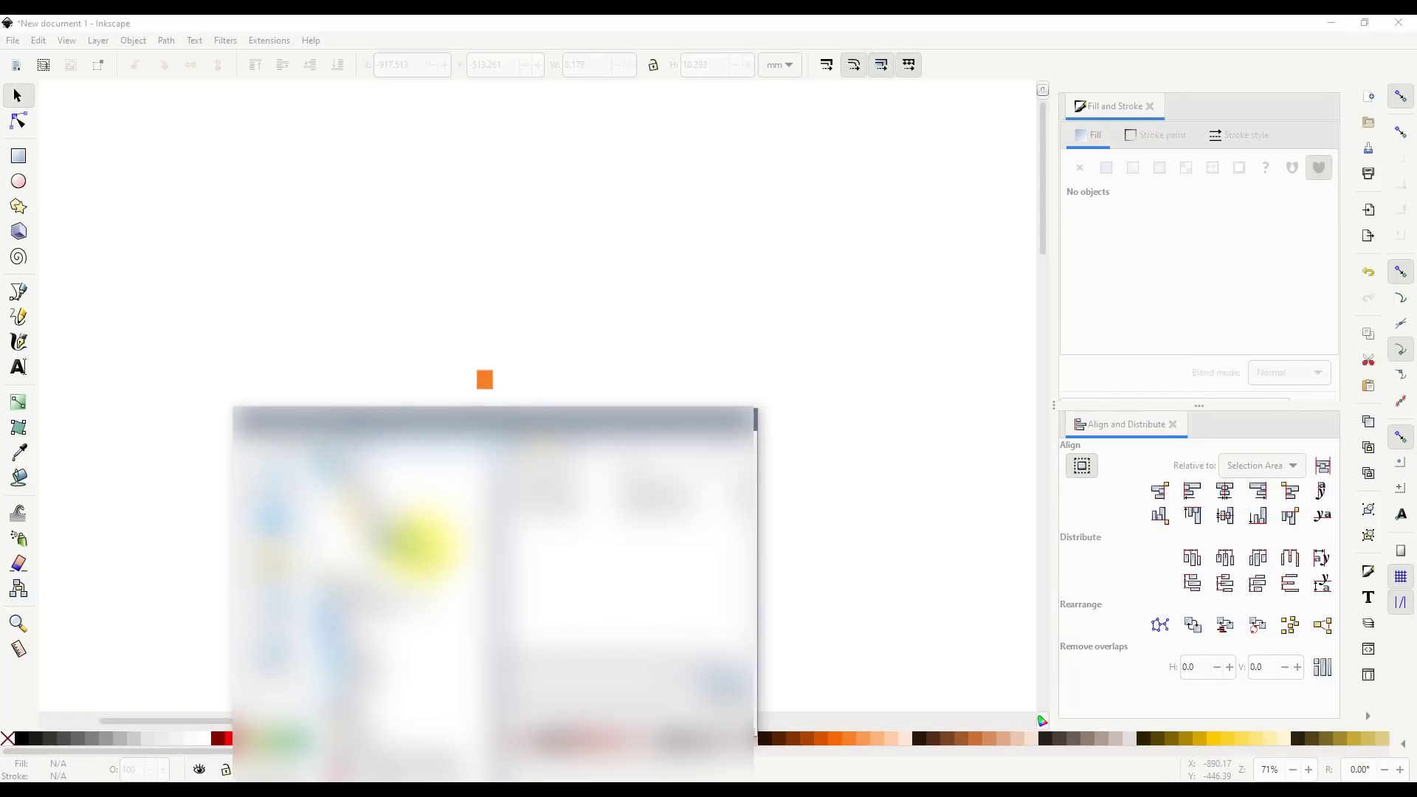
left_click(421, 549)
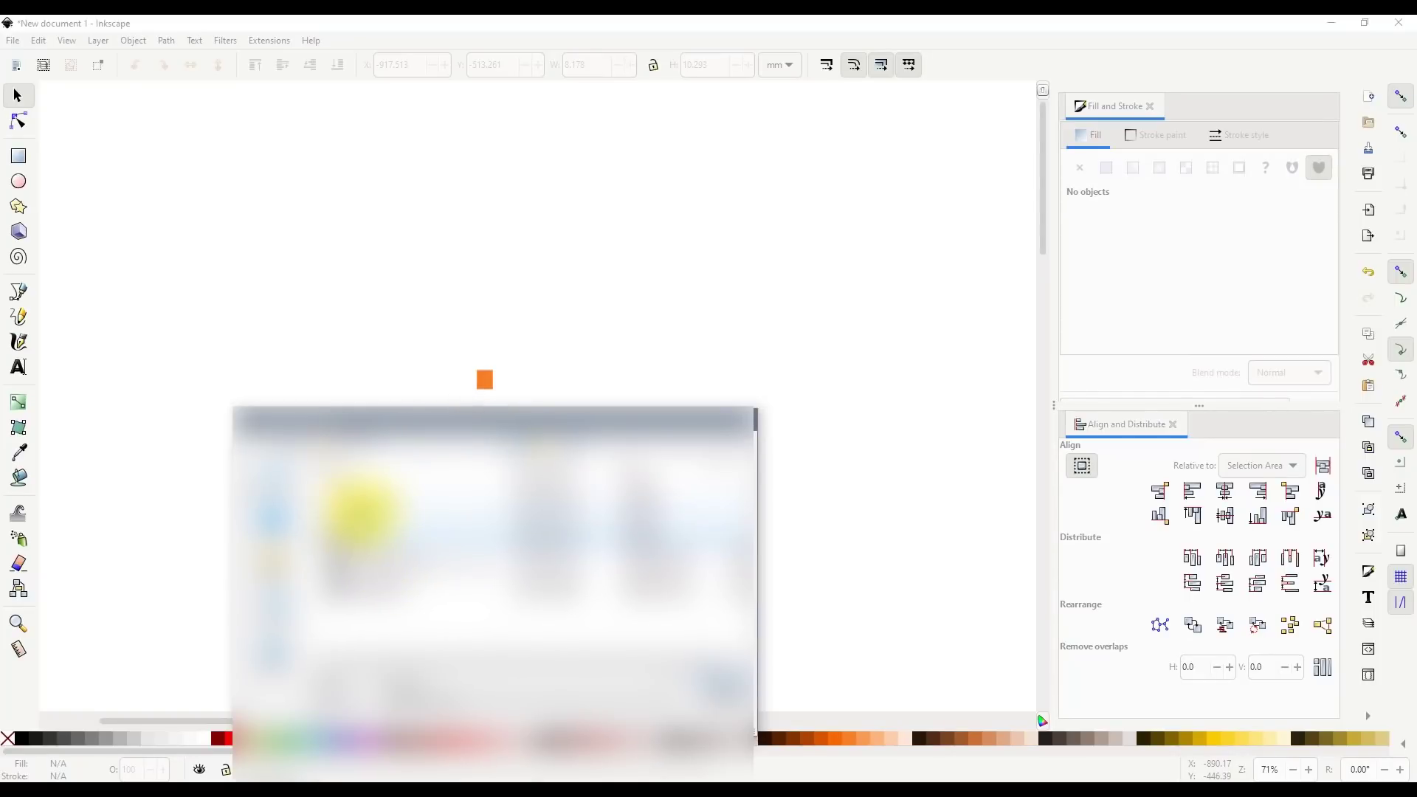
double_click(352, 490)
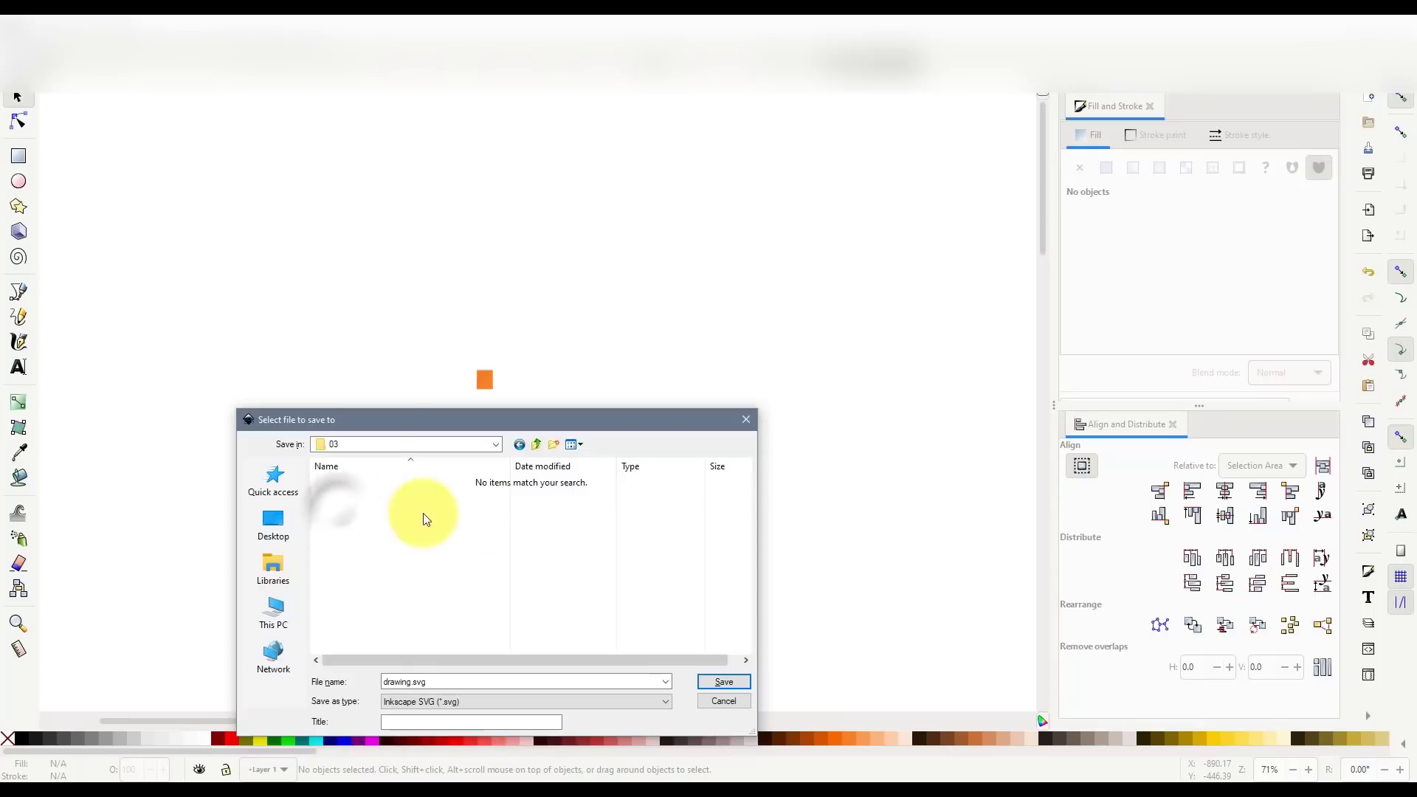
double_click(468, 680)
type("uilding for YouTube")
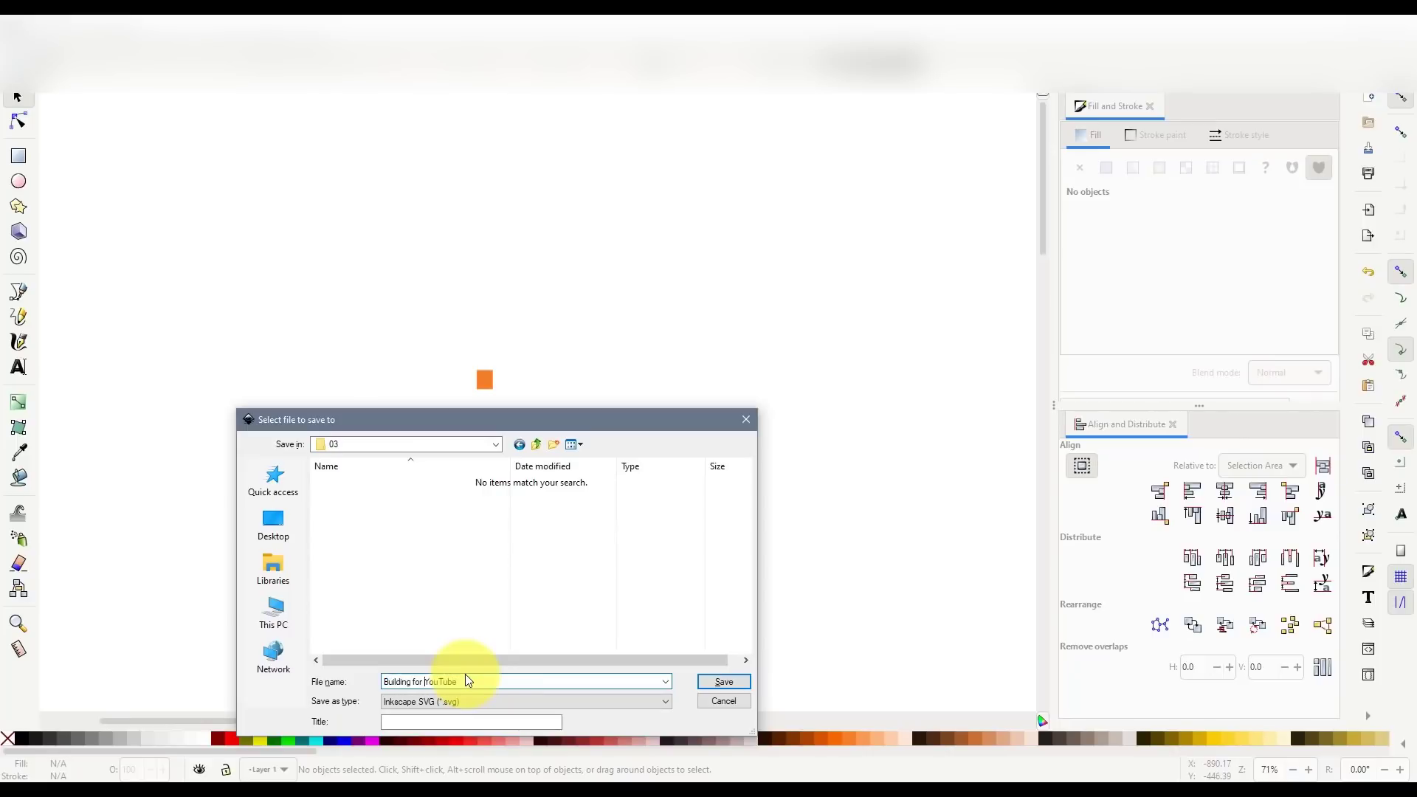
key("BackSpace")
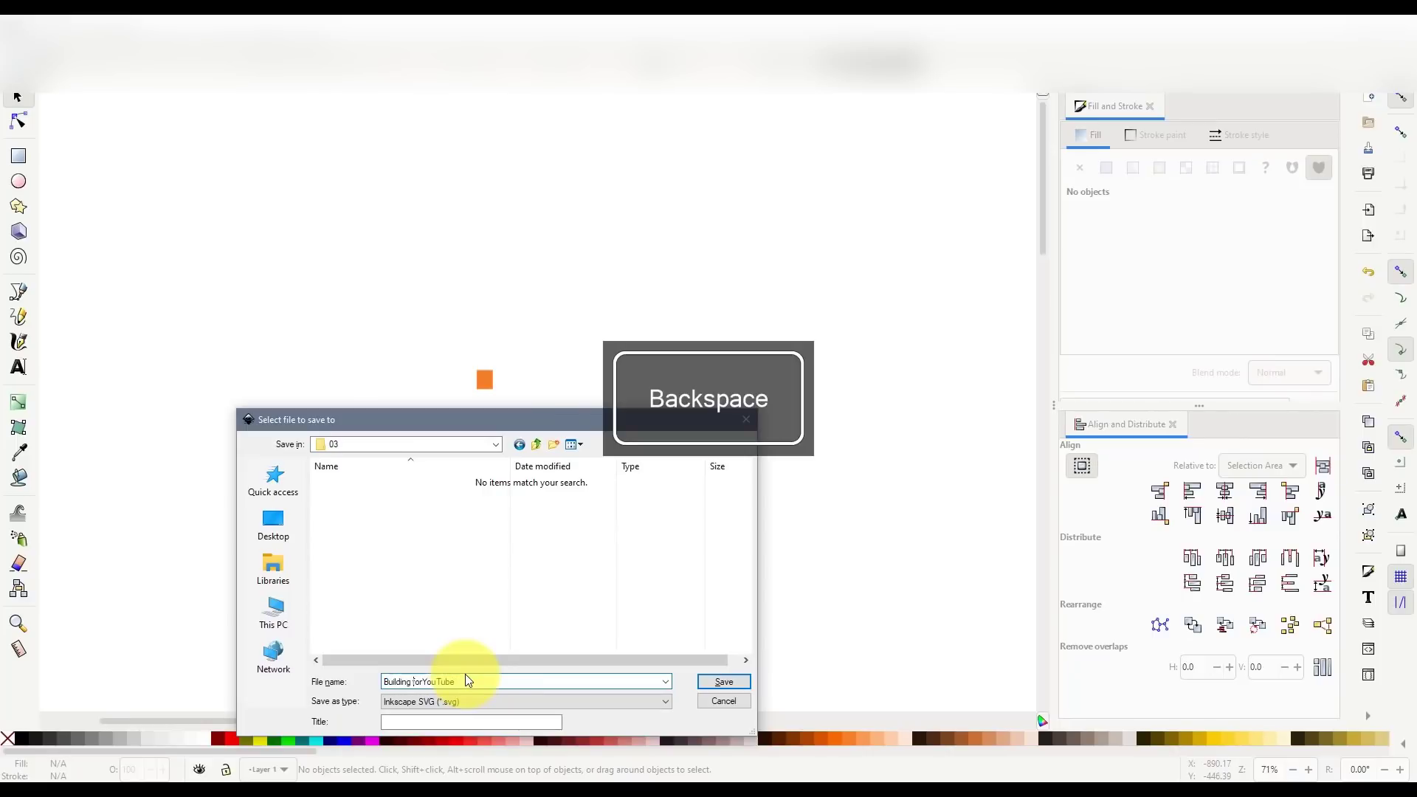
key("Delete")
type("F")
key("Return")
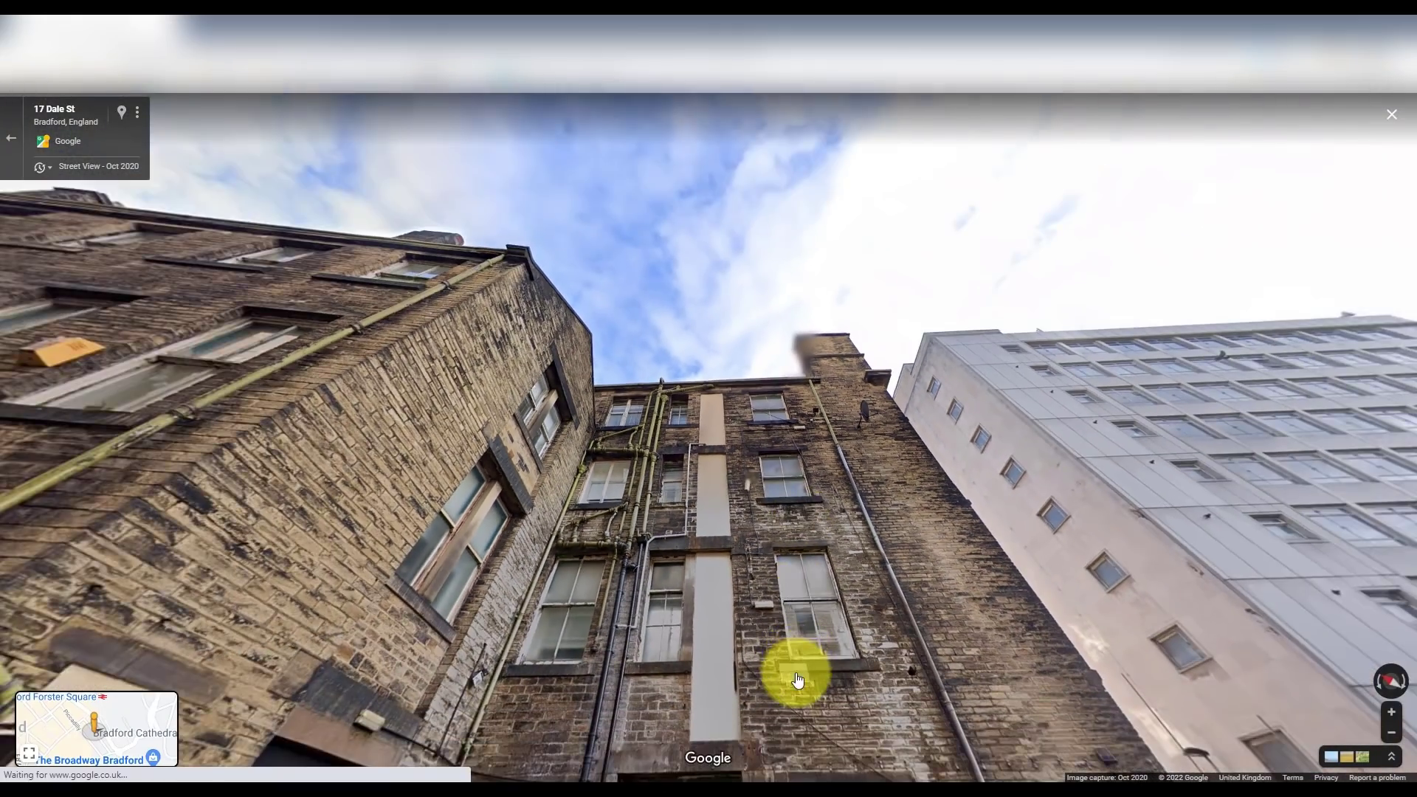
- Tilt and move in on the lower barred rear windows in Street View, then return to Inkscape
left_click_drag(797, 680, 819, 300)
left_click(773, 416)
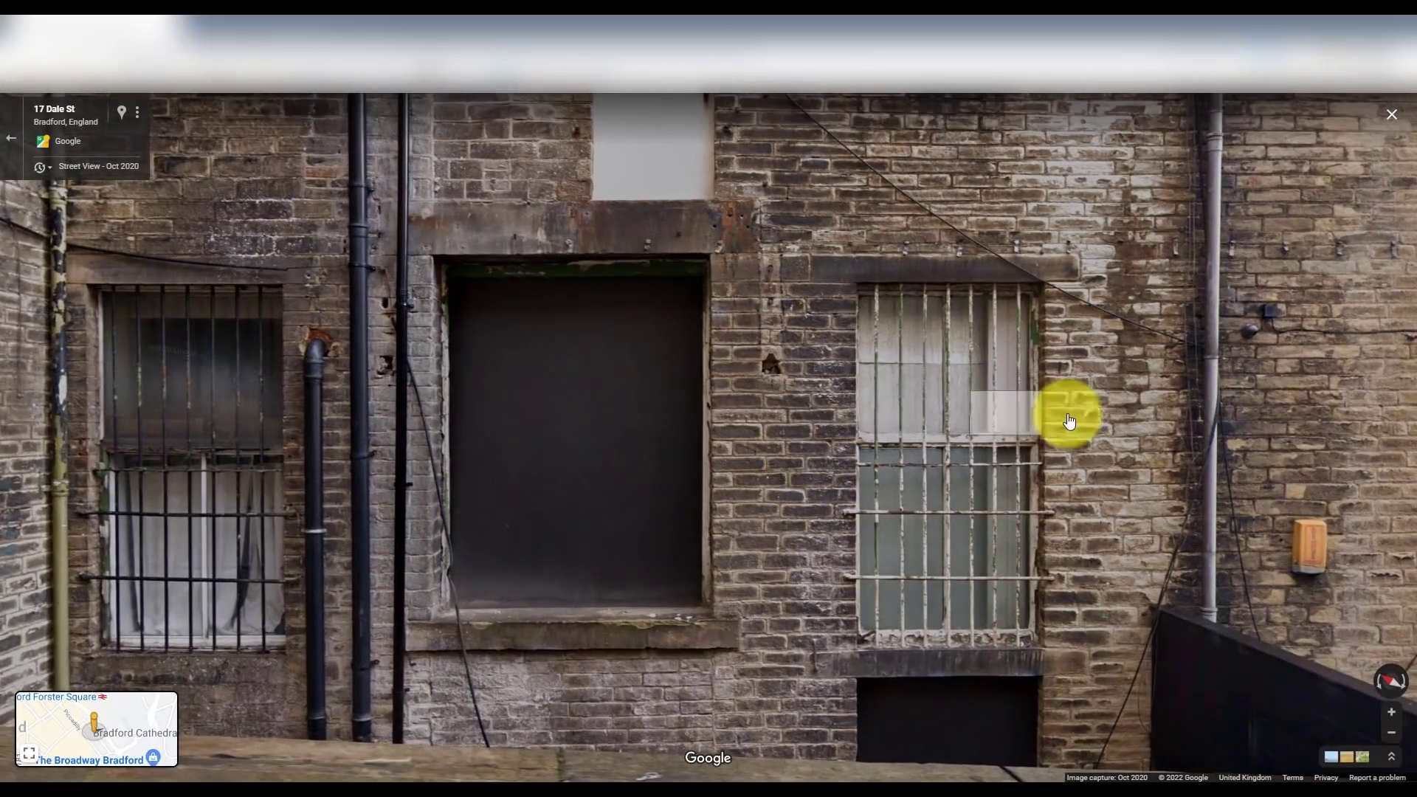
left_click_drag(834, 569, 832, 526)
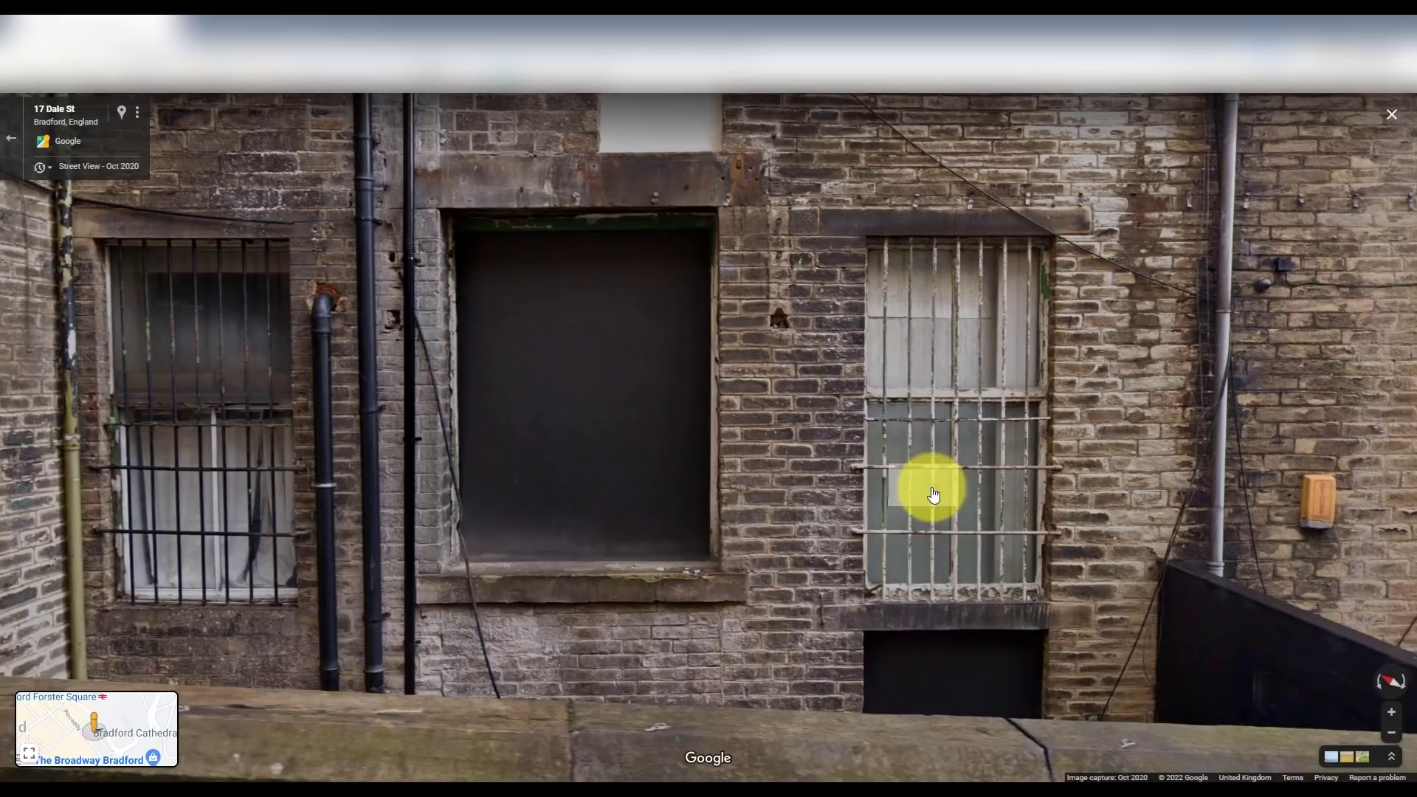
key("alt+Tab")
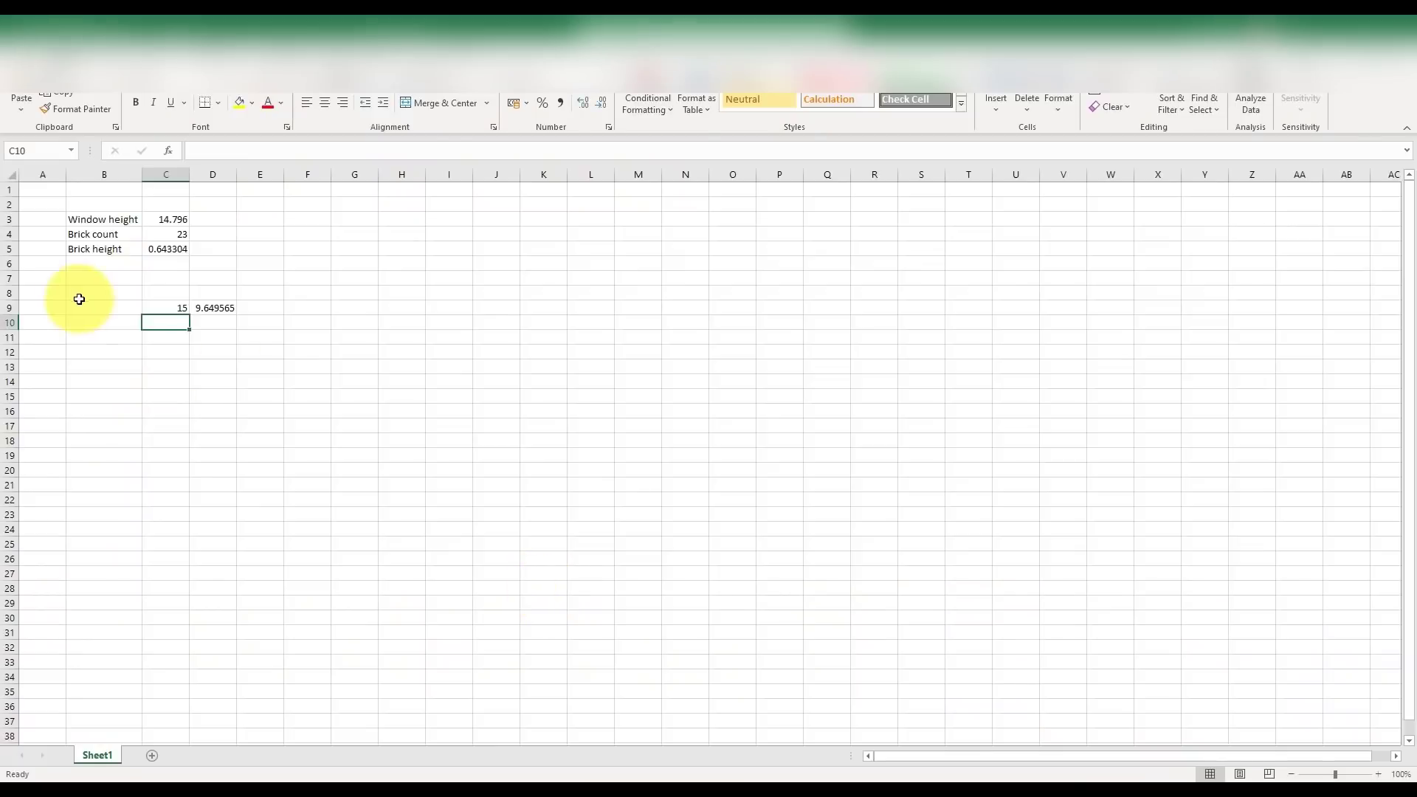
key("alt+Tab")
key("alt+Tab")
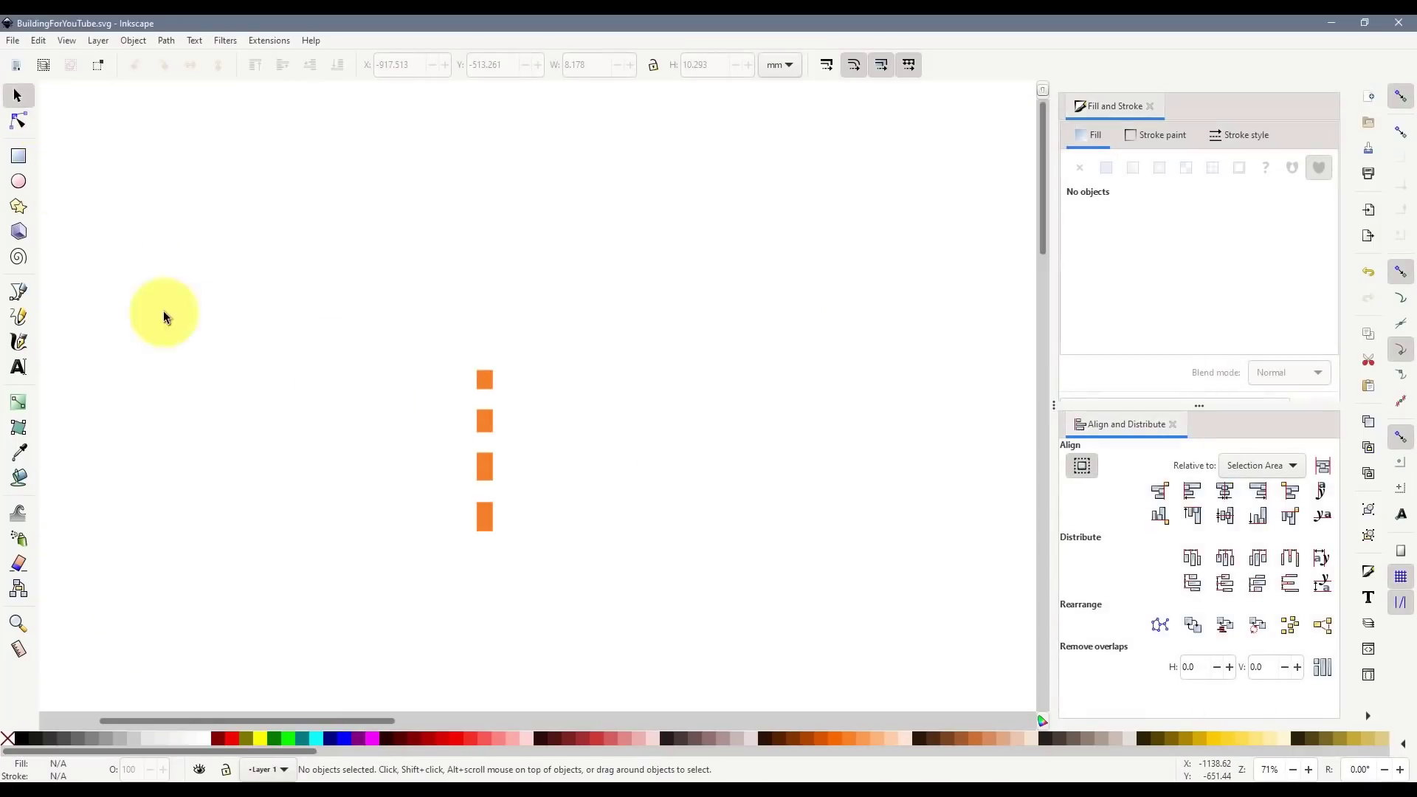
- Duplicate the bottom orange window, shift the copy left, and fill it dark brown
scroll(484, 539, "up", 4, "ctrl")
left_click(499, 481)
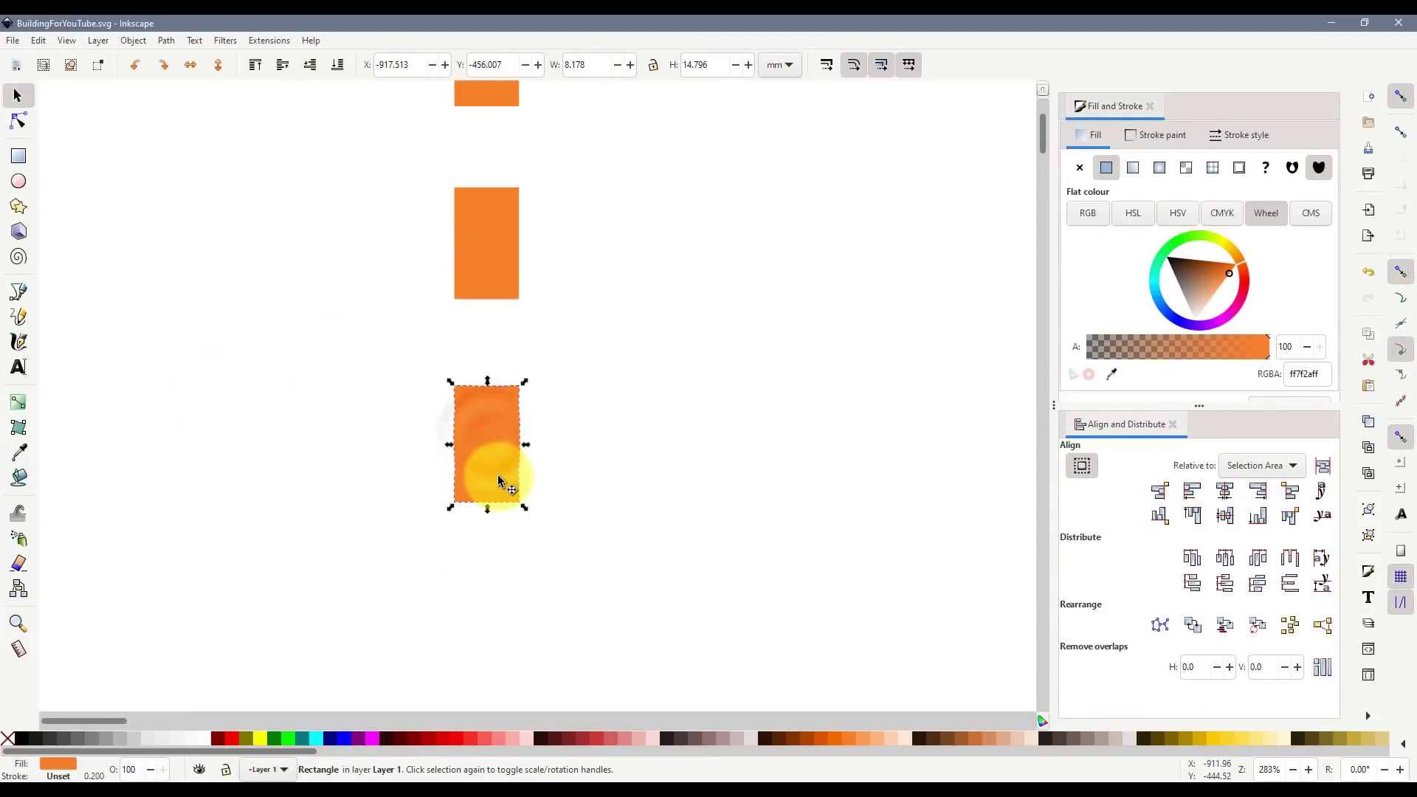
key("ctrl+d")
left_click_drag(499, 481, 442, 454)
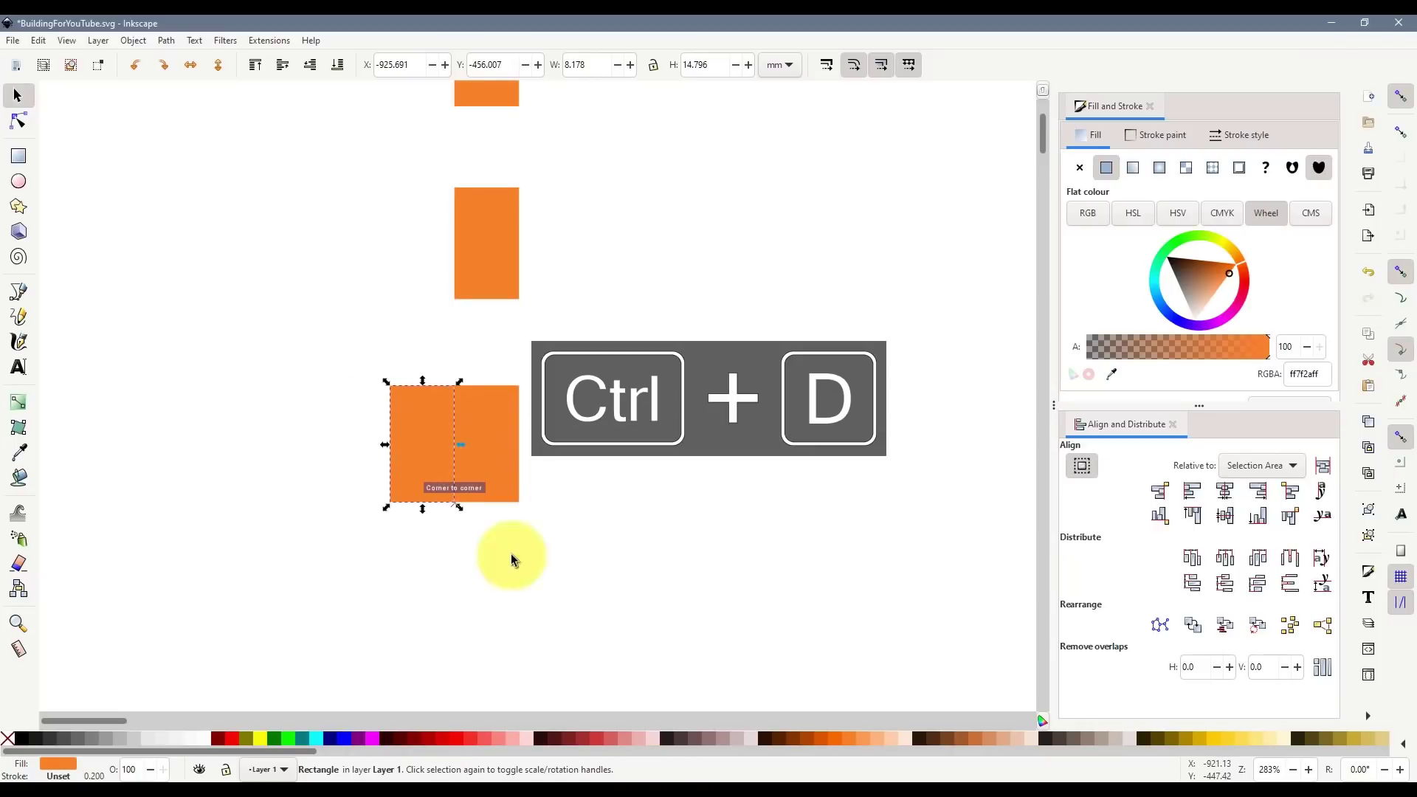
left_click(775, 736)
left_click(452, 601)
left_click(425, 465)
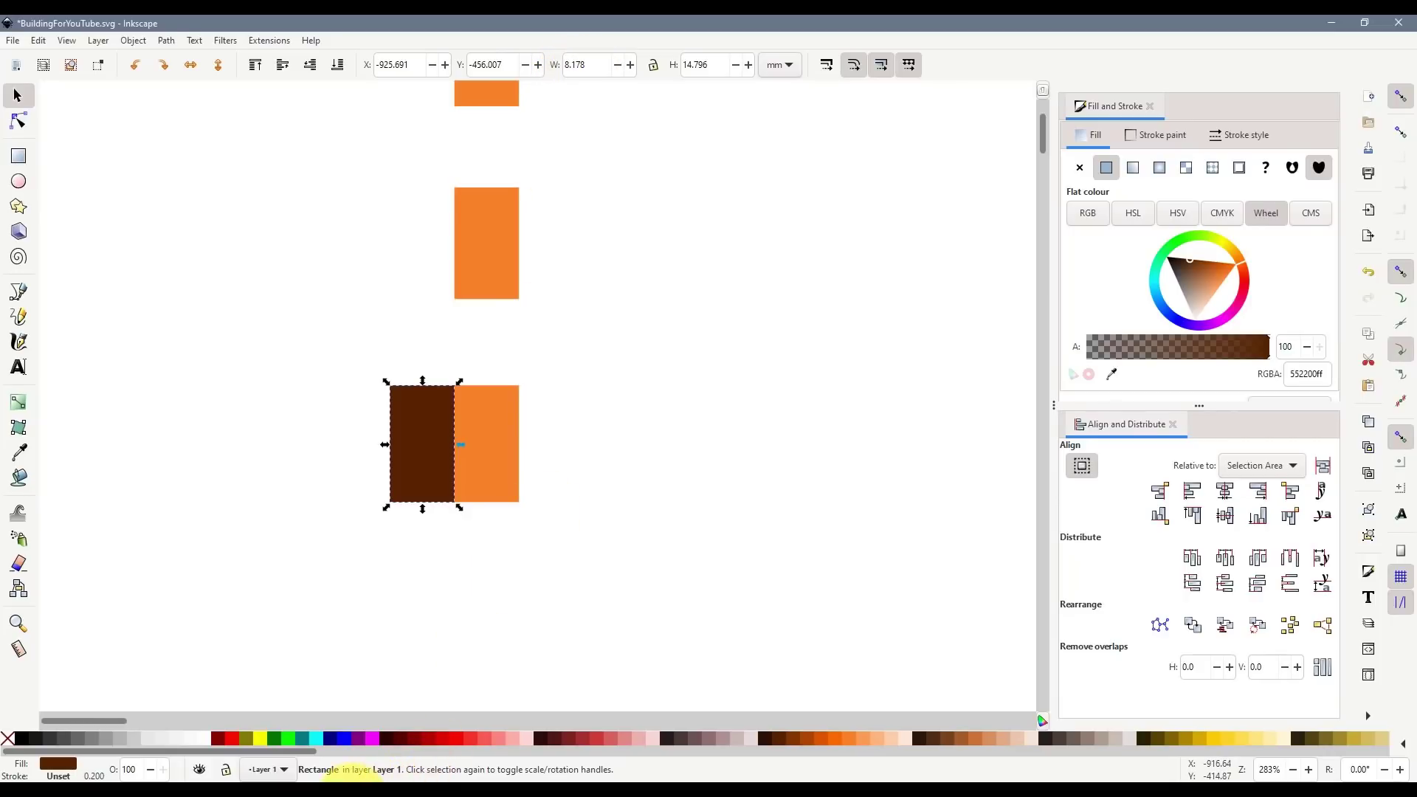
- Make the brown strip 6.134 mm wide (8.178×0.75) and stretch it up to 81.7 mm tall
left_click(352, 786)
type("8.17")
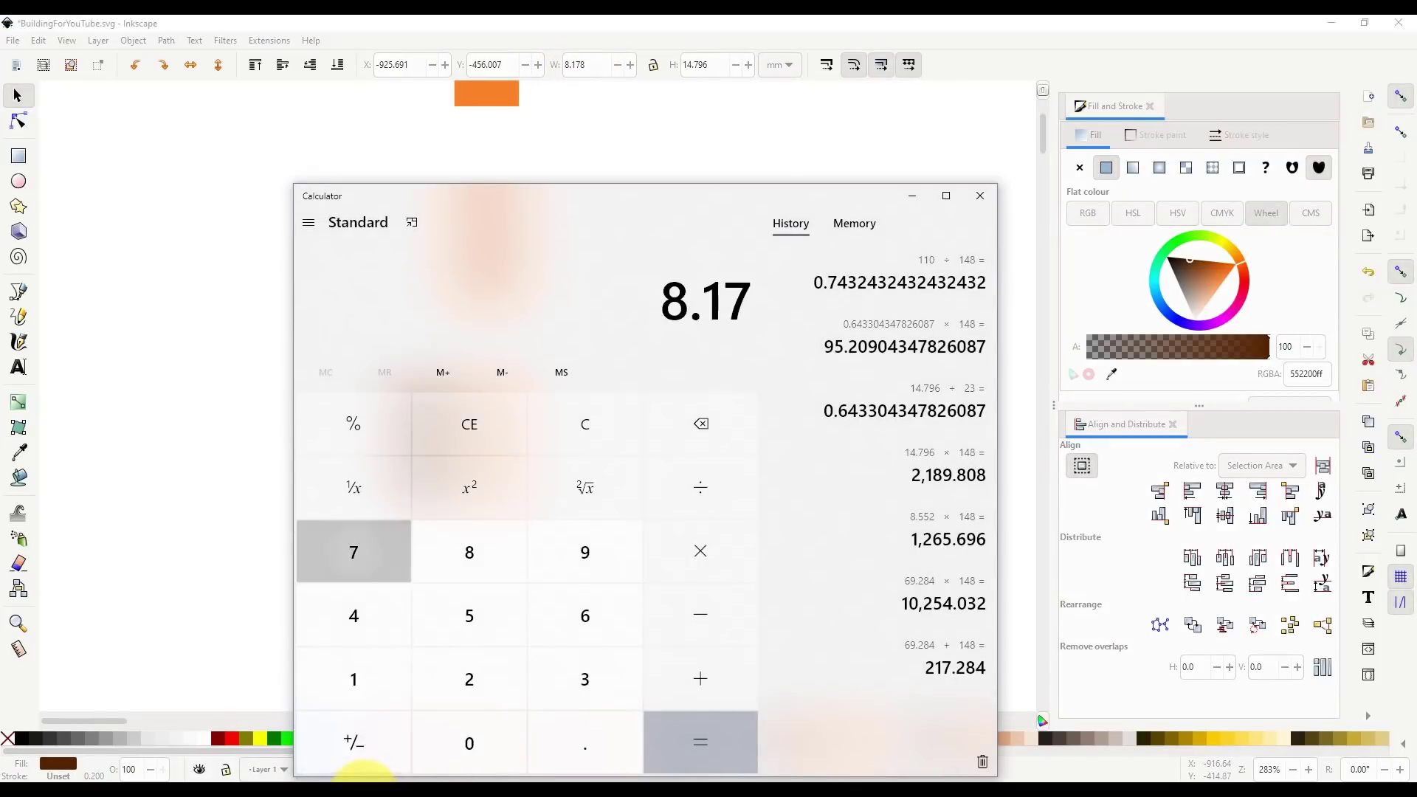
type("8")
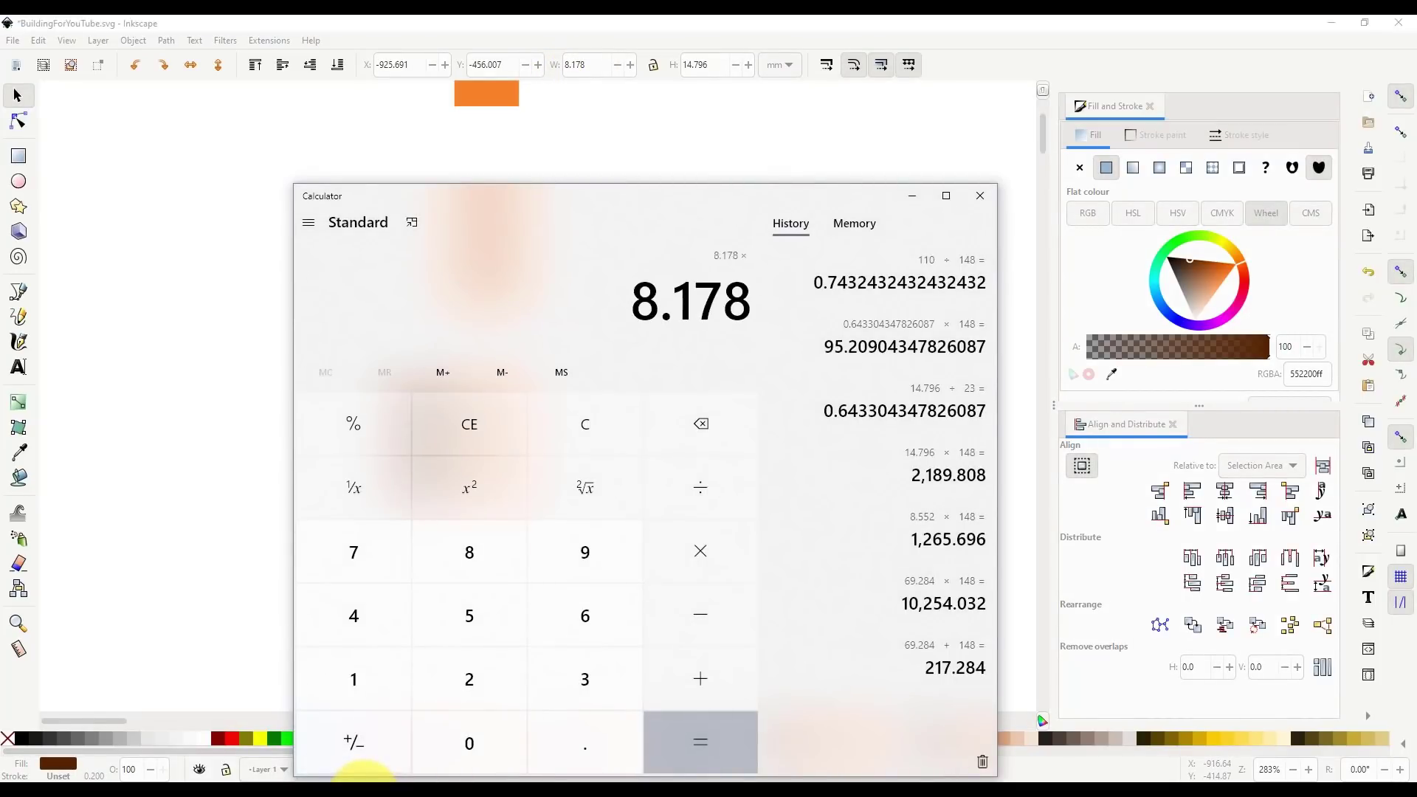
type("*0.75")
key("Return")
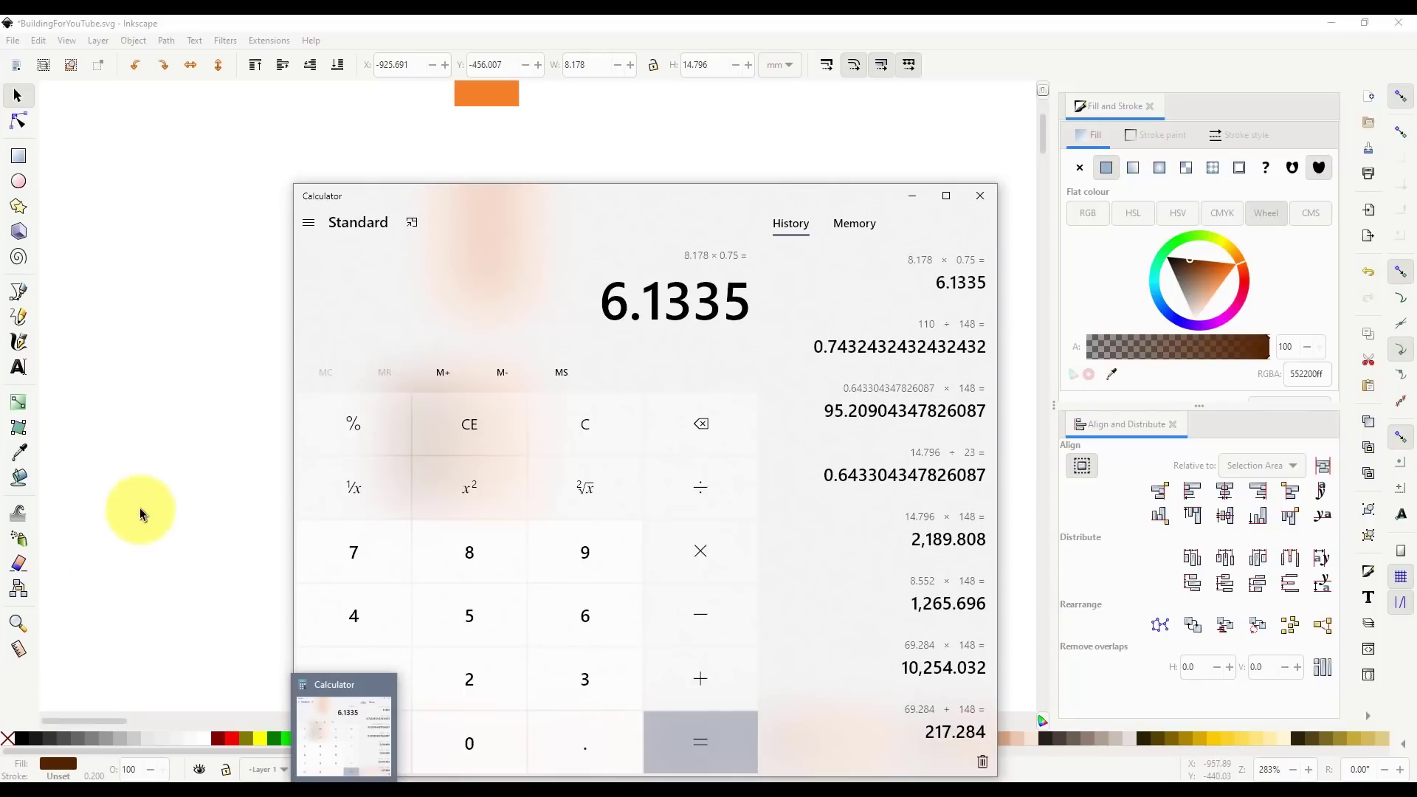
left_click(185, 499)
left_click(541, 249)
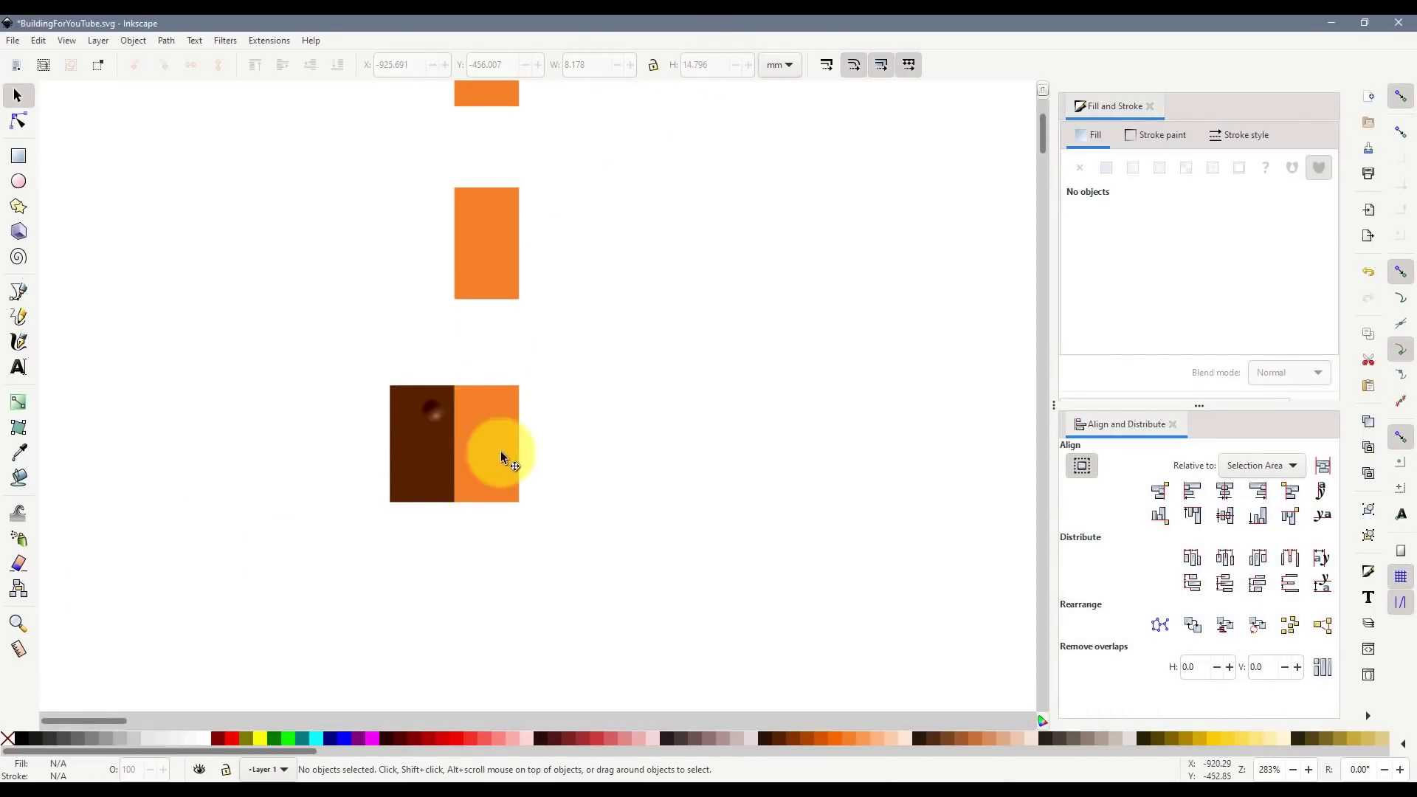
left_click(431, 412)
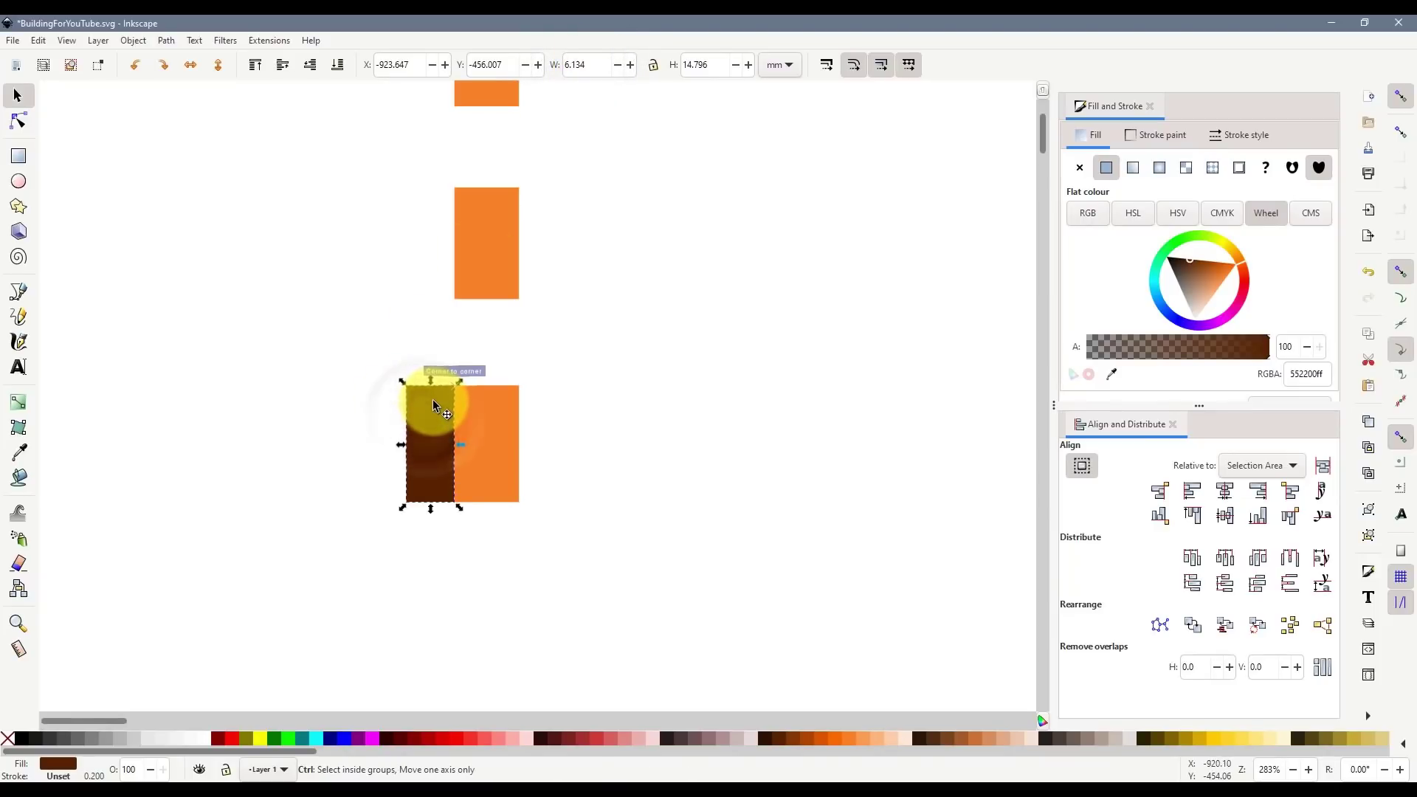
scroll(434, 402, "up", 3)
scroll(481, 452, "down", 1)
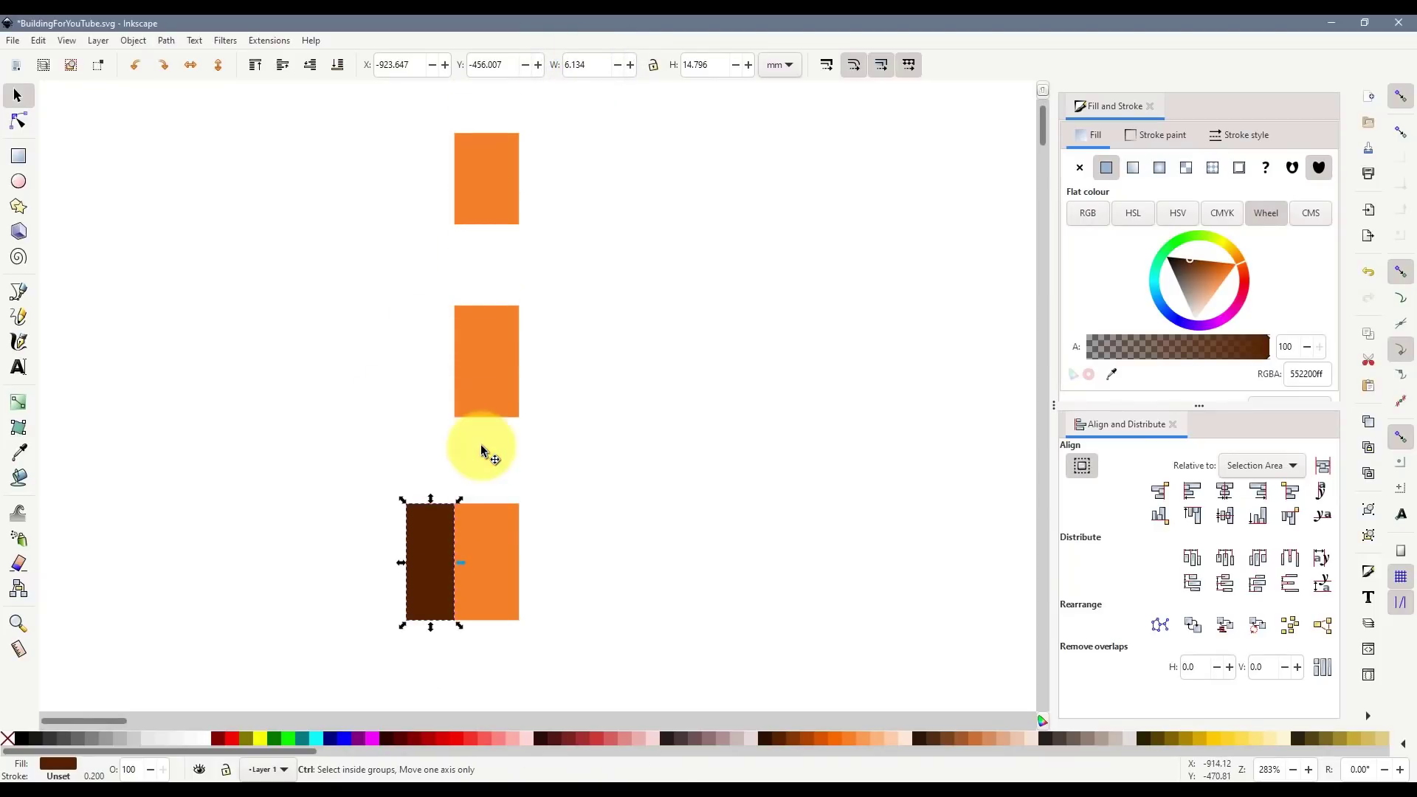
scroll(472, 487, "down", 1, "ctrl")
left_click_drag(468, 485, 467, 113)
left_click(637, 311)
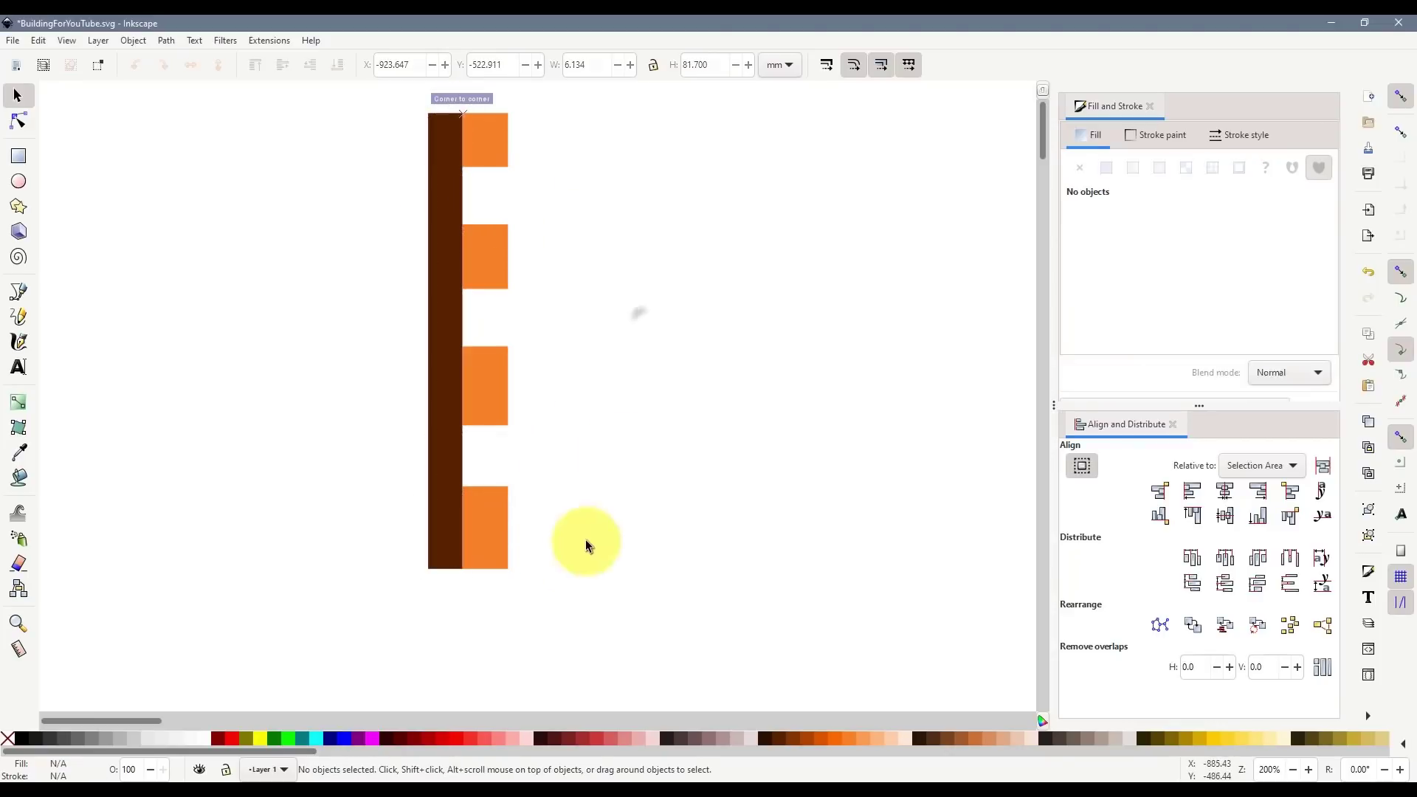
key("alt+Tab")
key("alt+Tab")
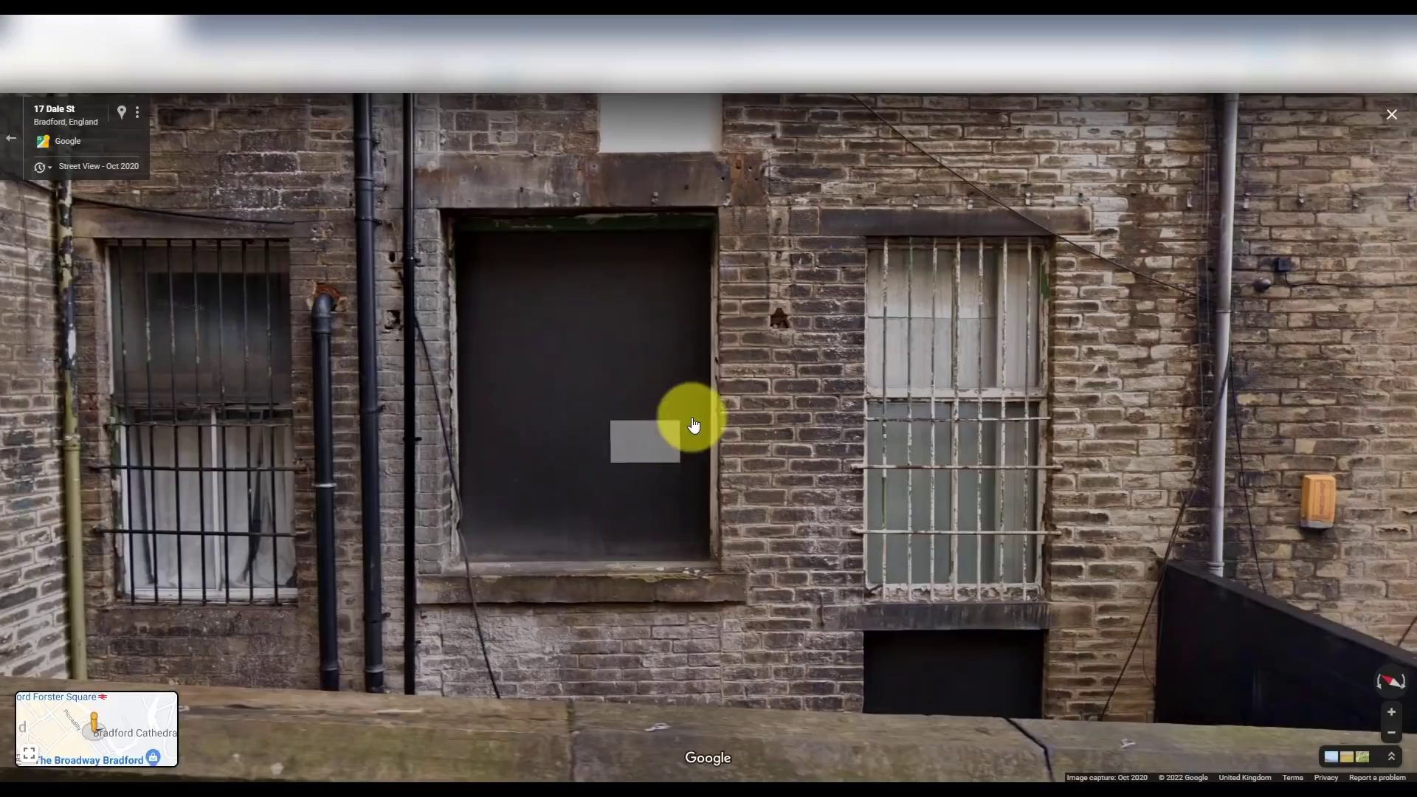
- Zoom Street View out and back in on the rear facade, then select the bottom orange window
scroll(653, 513, "down", 2)
scroll(628, 425, "down", 1)
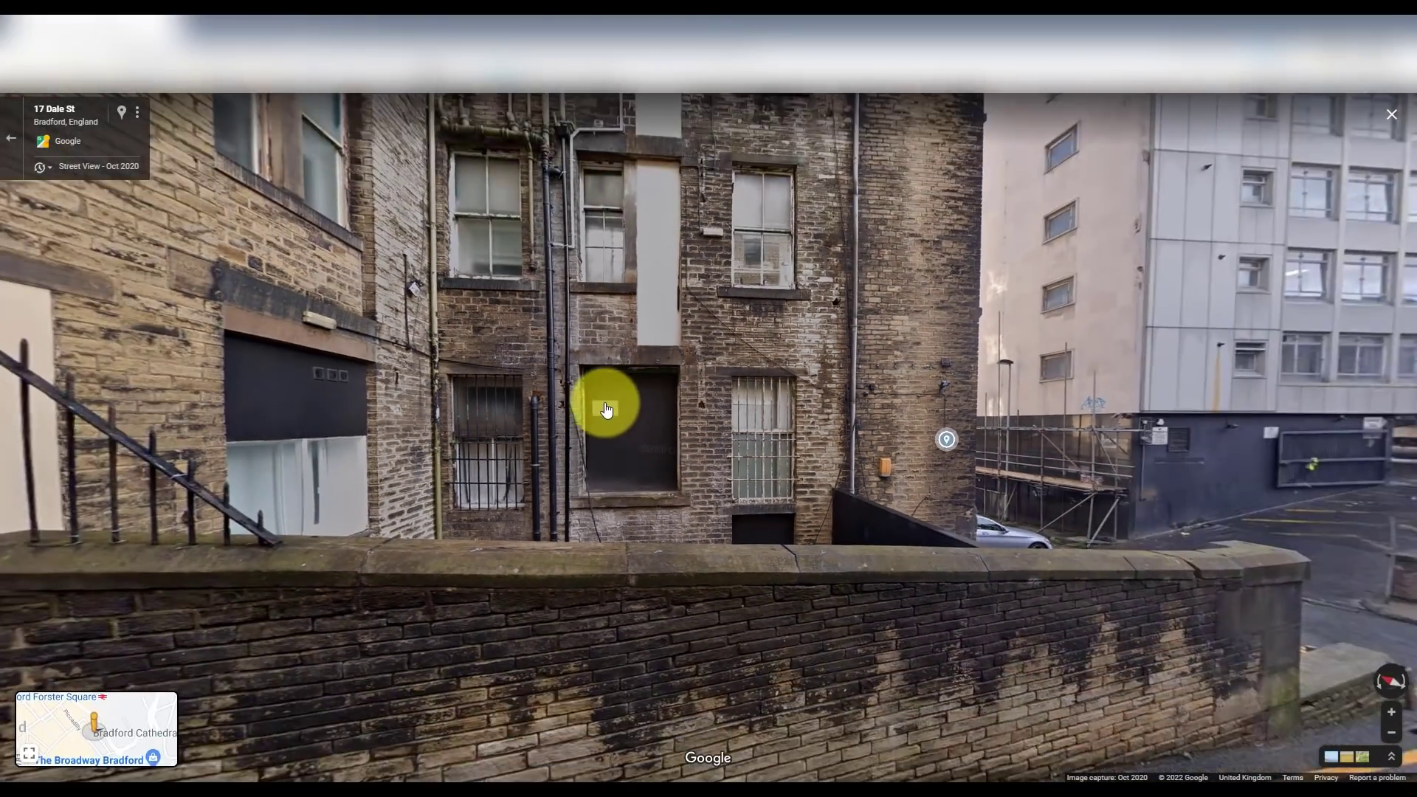
scroll(604, 401, "up", 2)
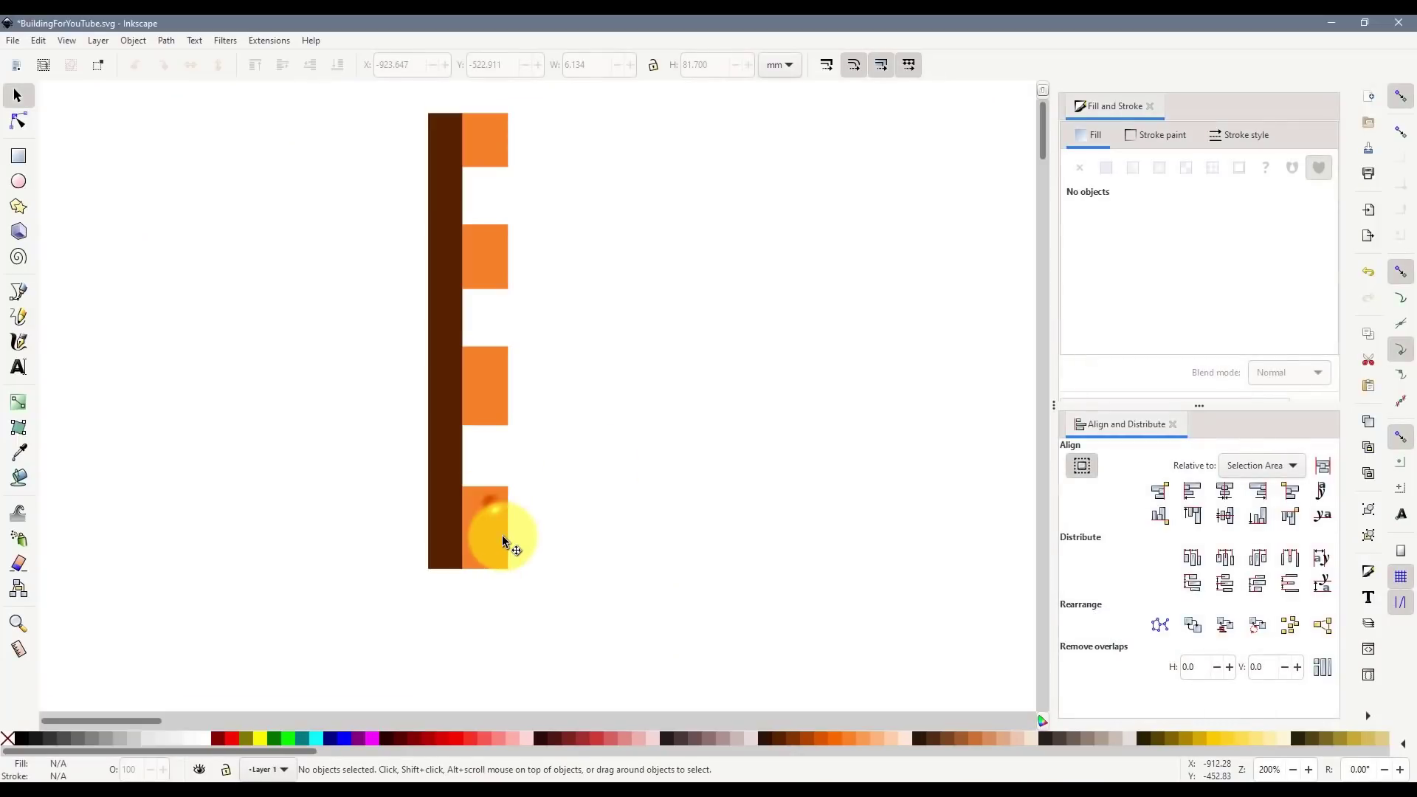
left_click(502, 533)
- Copy the bottom window left of the brown strip, widen it to 10.2225 mm (8.178×1.25), and snap it
key("ctrl+d")
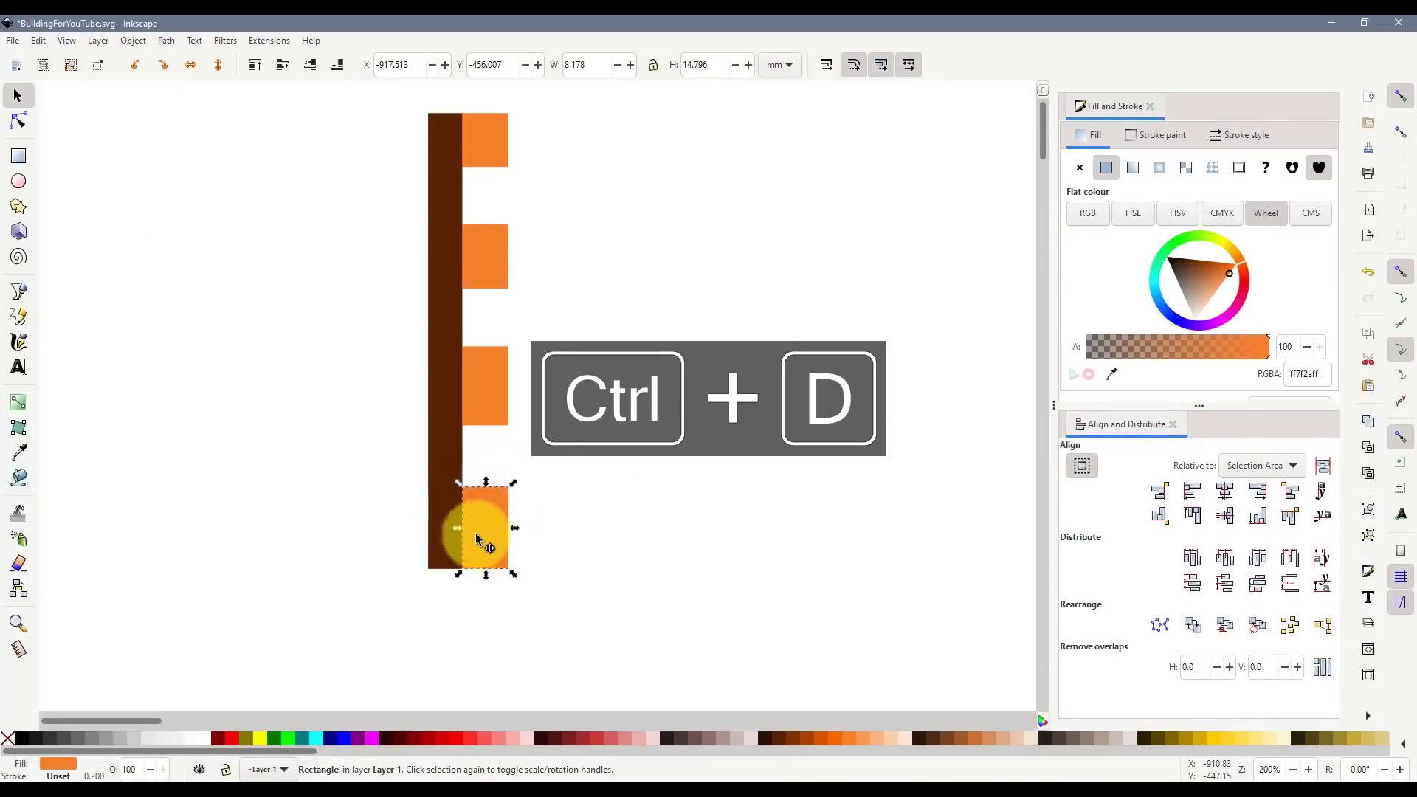
left_click_drag(502, 534, 446, 552)
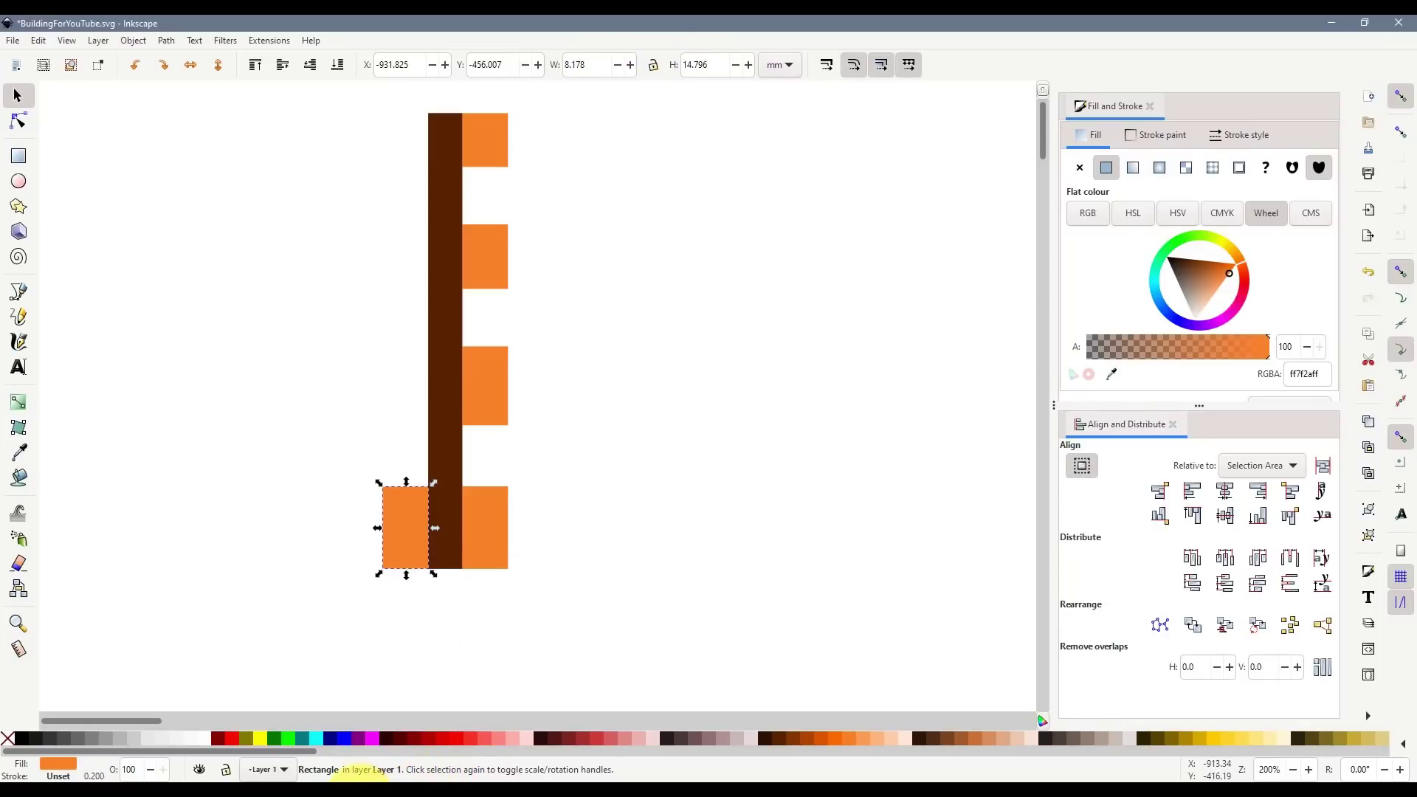
key("alt+Tab")
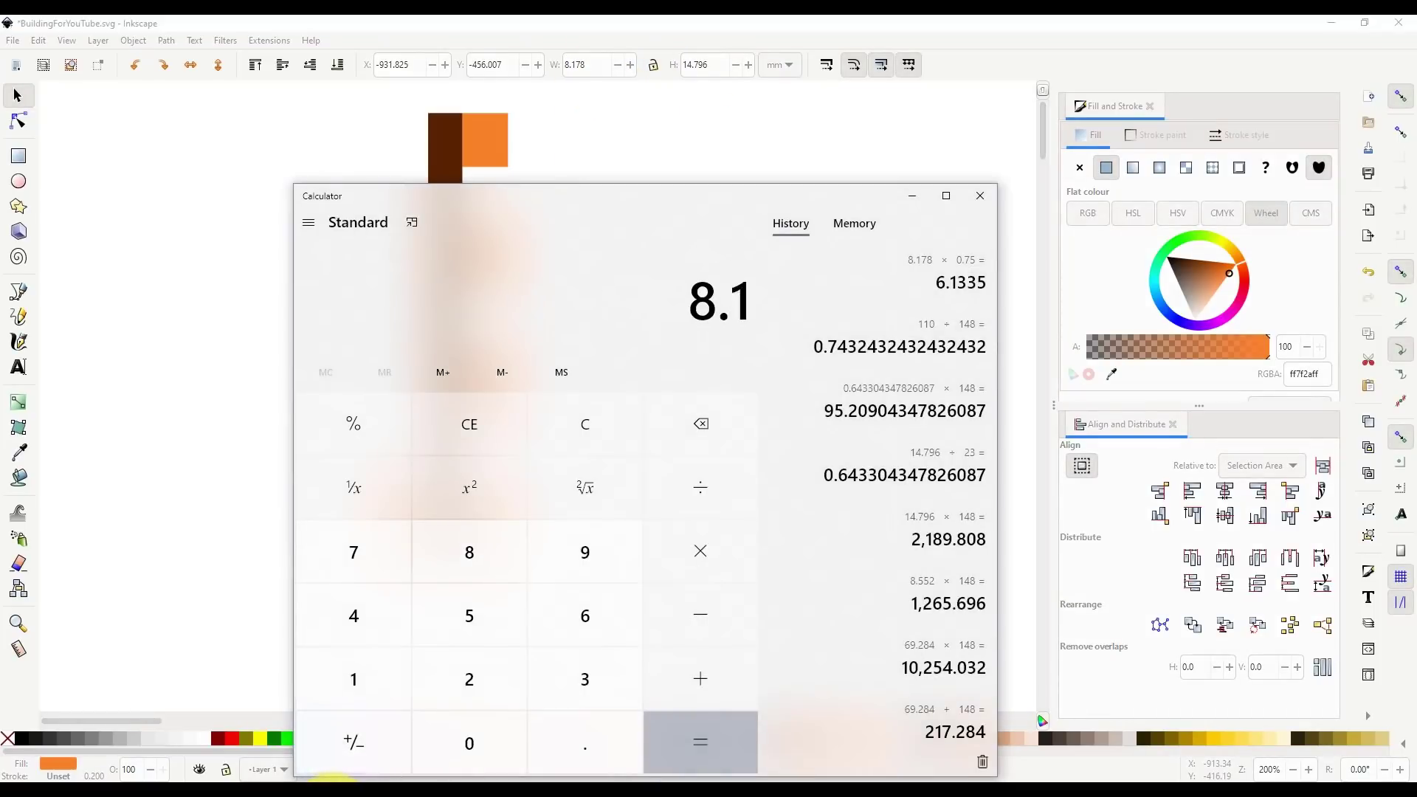
type("1.")
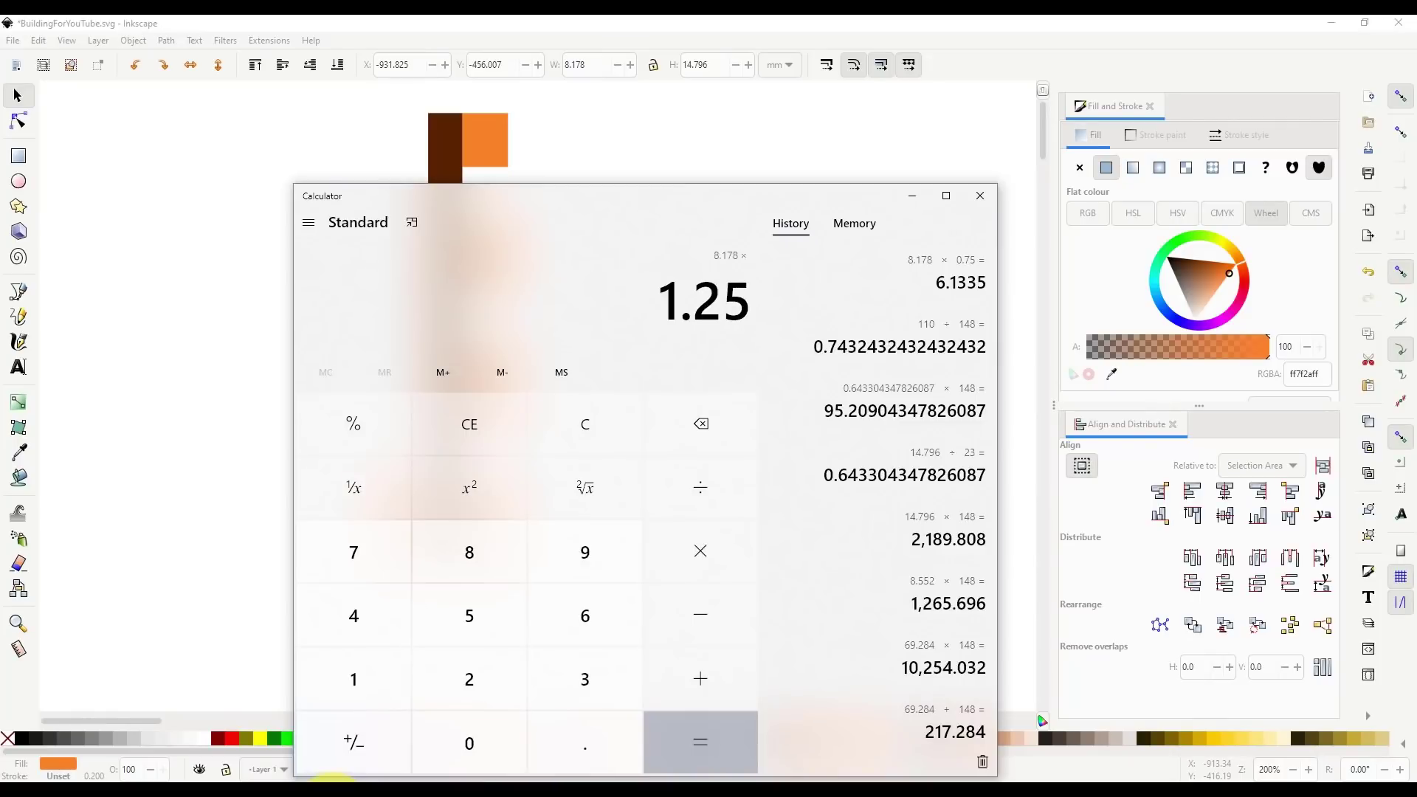
type("25")
key("Return")
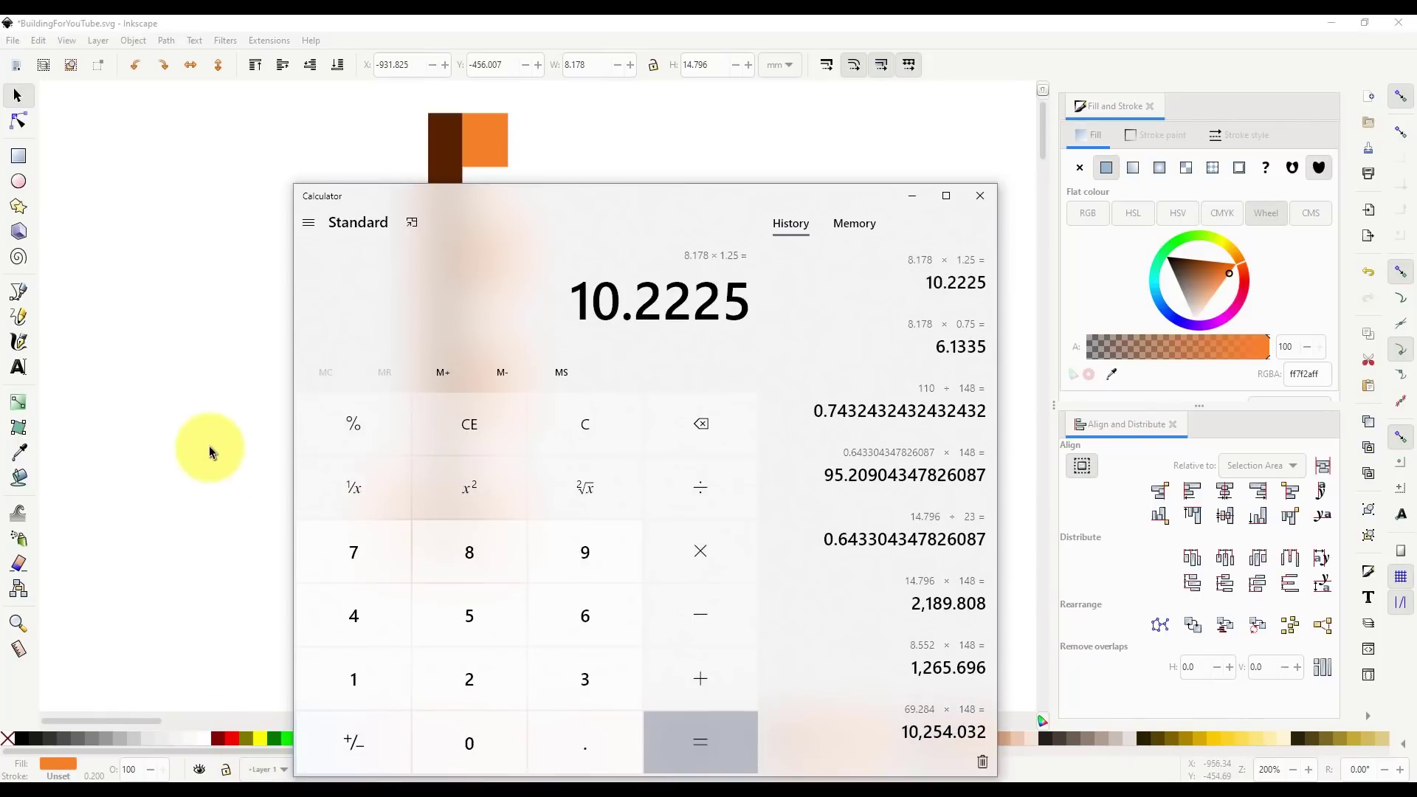
left_click(210, 446)
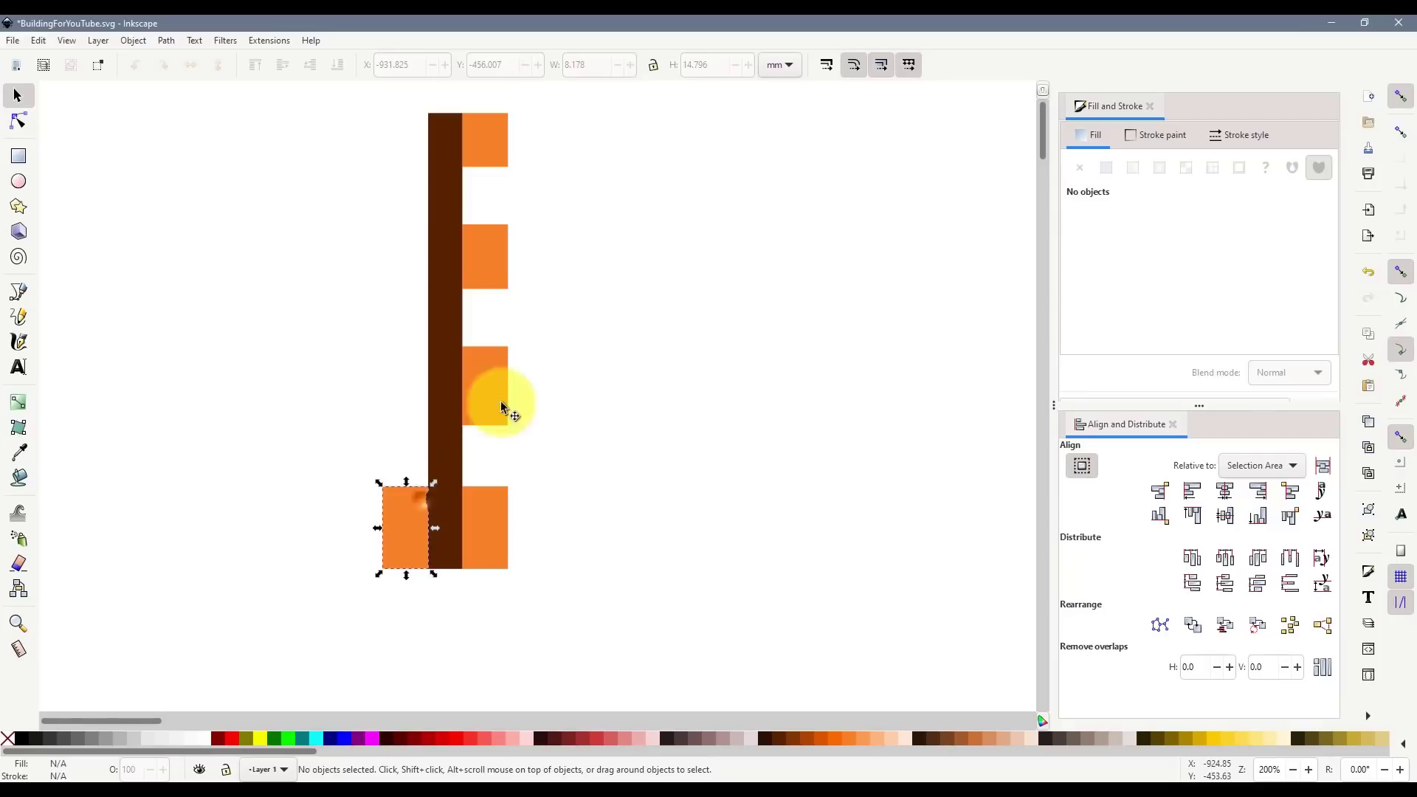
left_click(418, 502)
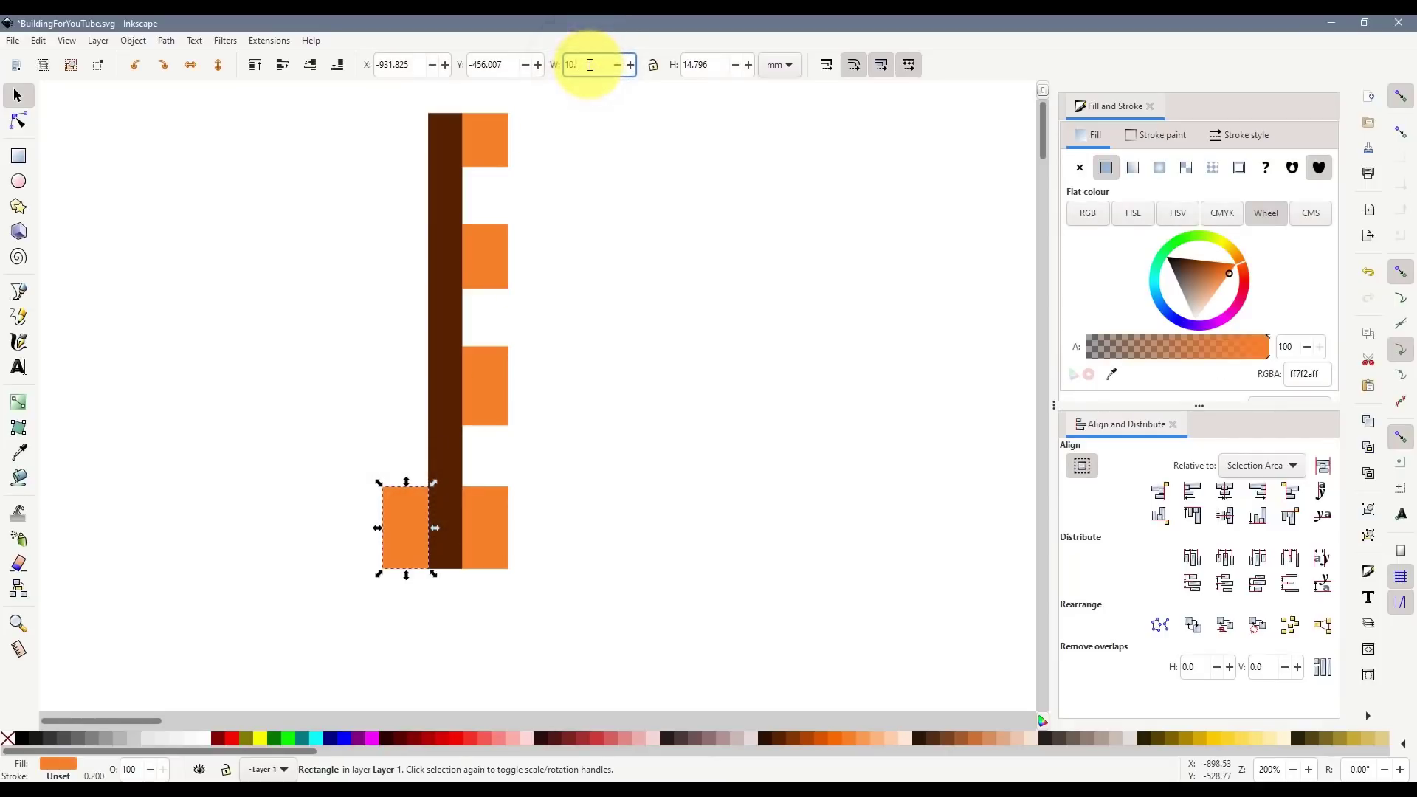
left_click_drag(433, 538, 402, 538)
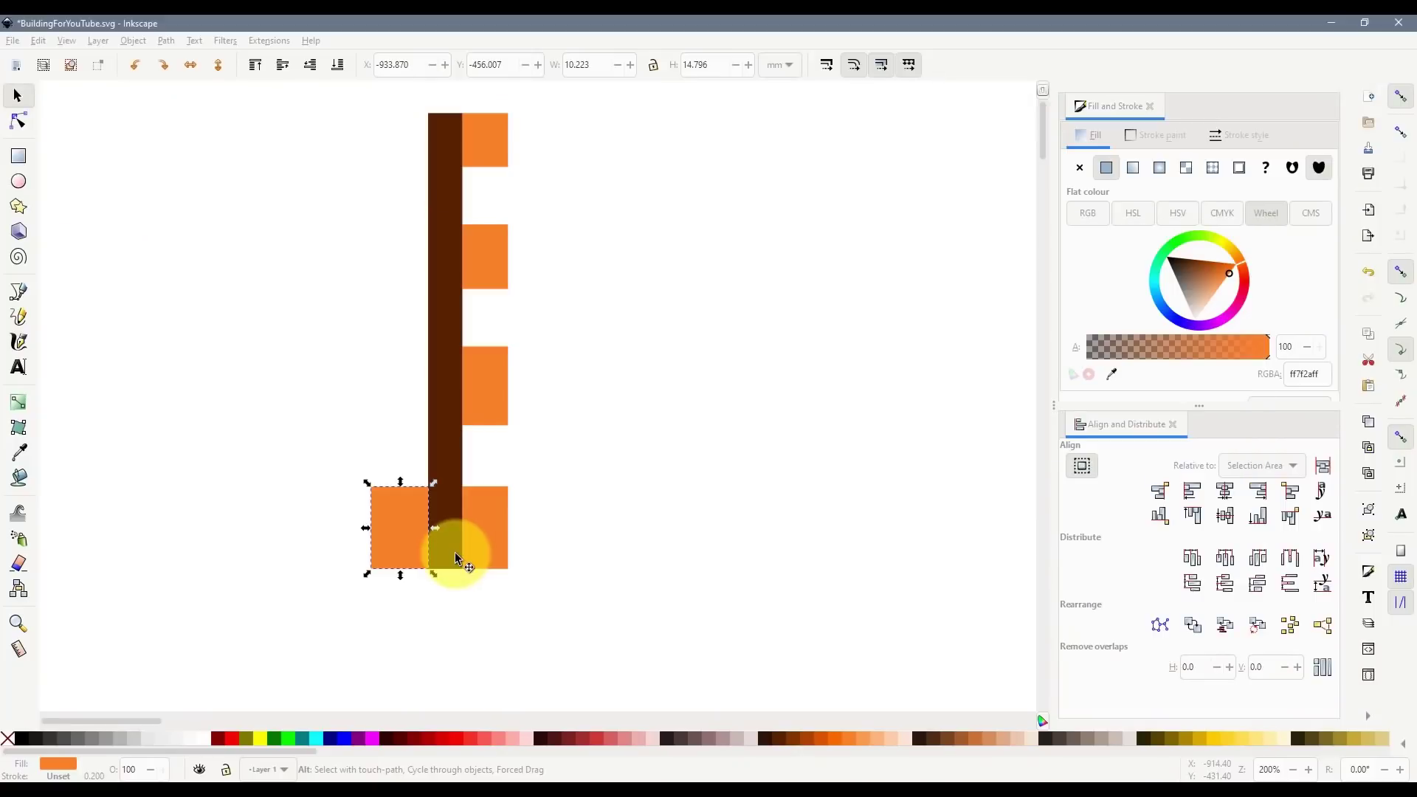
- Duplicate the brown wall strip and move the copy to the left
left_click(461, 555)
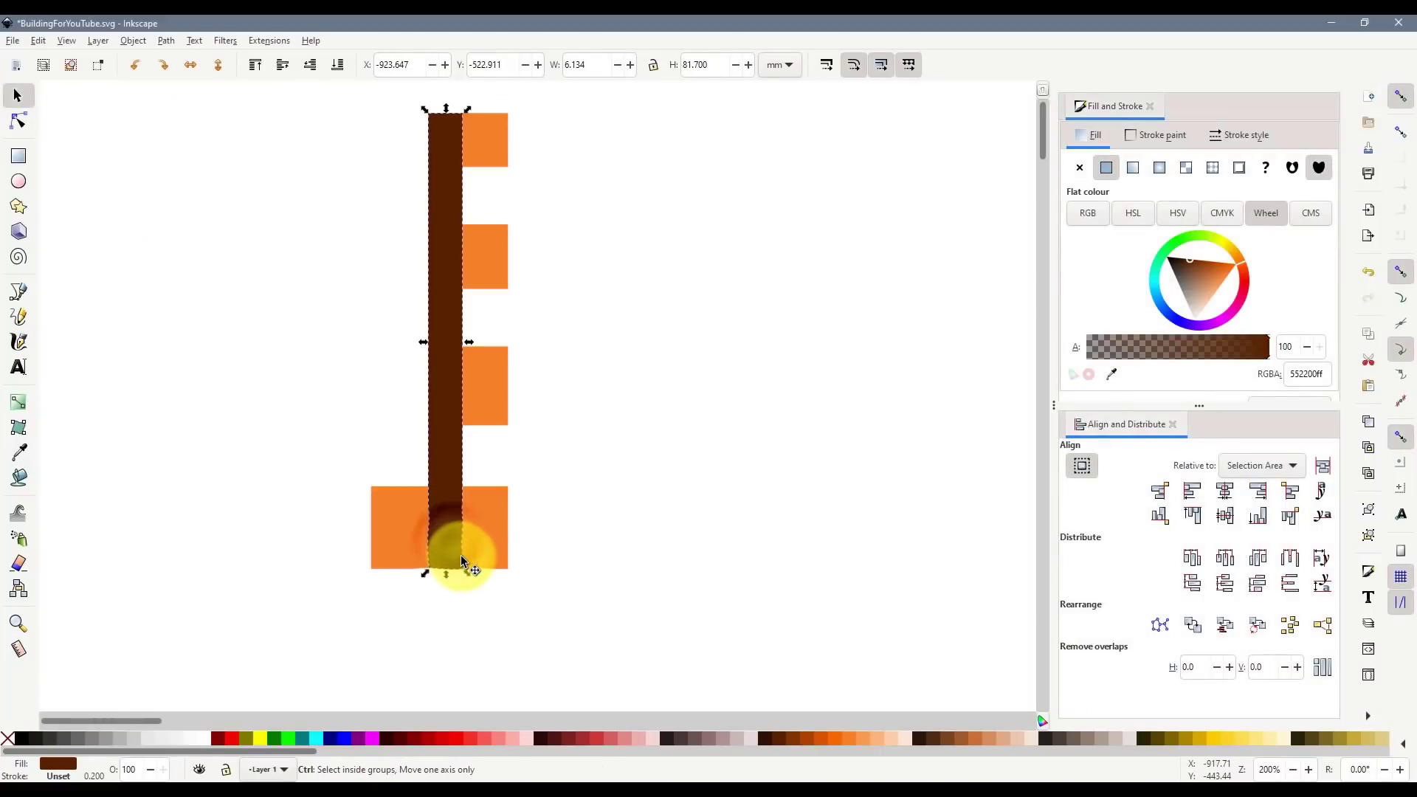
key("ctrl+d")
left_click_drag(453, 554, 348, 547)
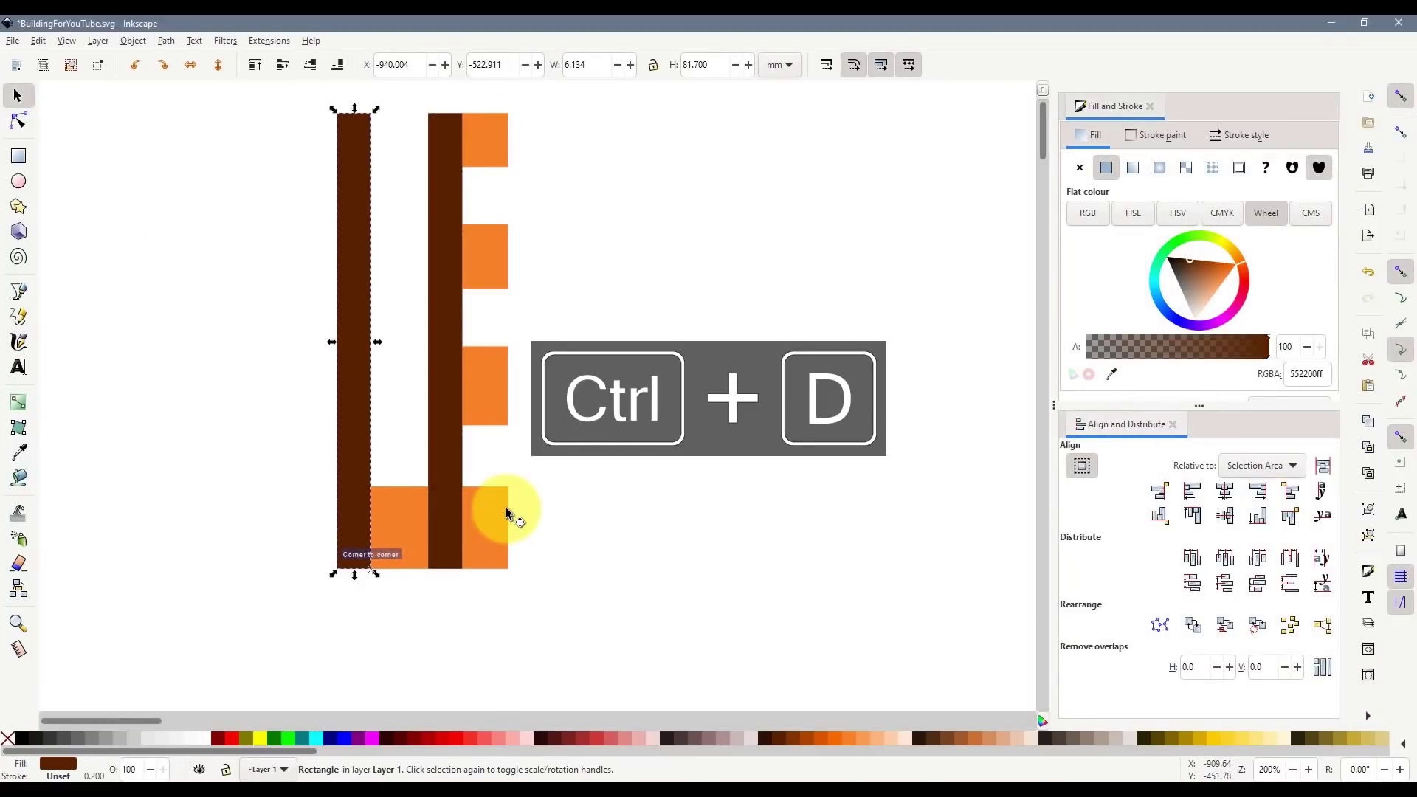
- Copy the four right-hand orange windows into a left column, then select the middle bottom rectangle
left_click(504, 509)
left_click(496, 384, "shift")
left_click(489, 147, "shift")
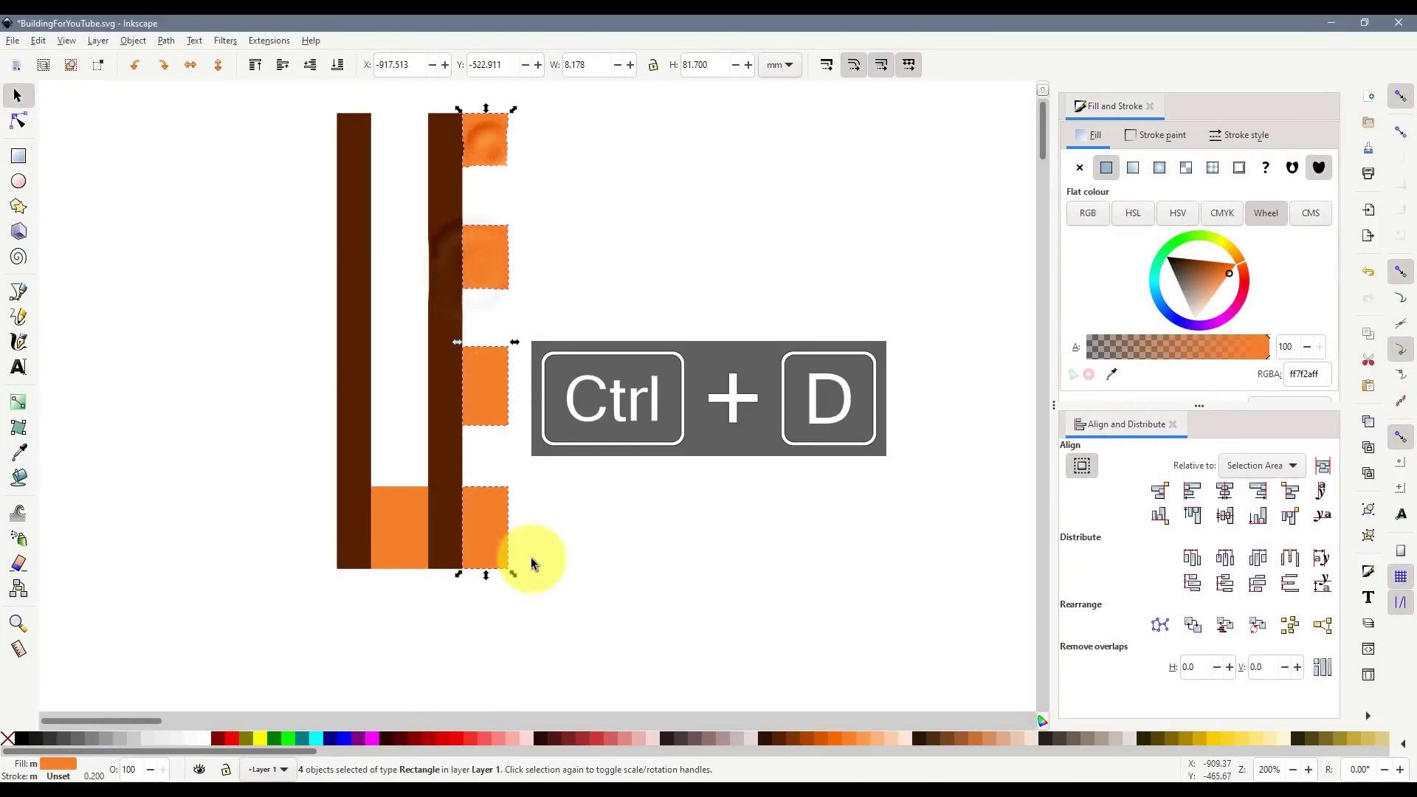
key("ctrl+d")
left_click_drag(490, 544, 313, 553)
scroll(442, 627, "down", 2)
left_click(456, 630)
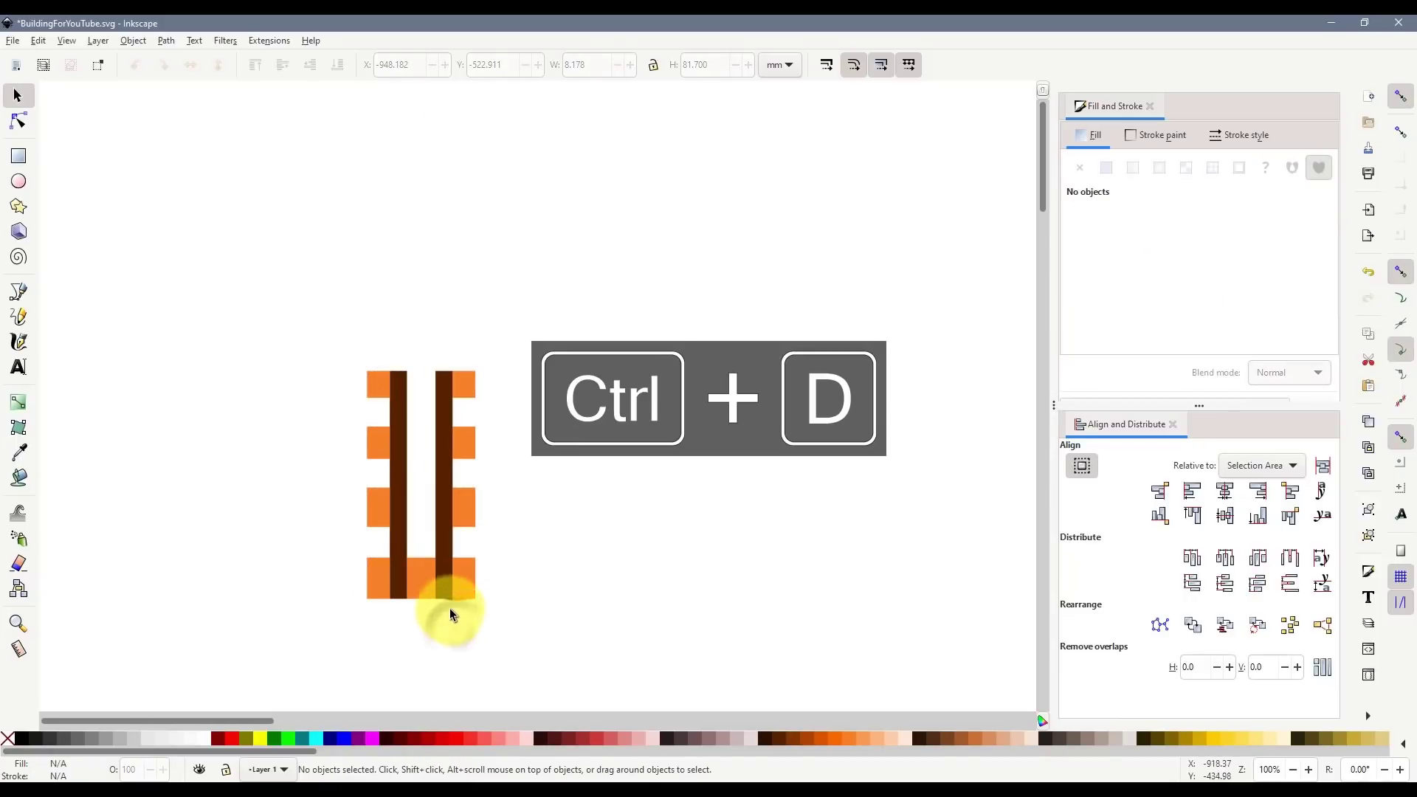
scroll(414, 583, "up", 3)
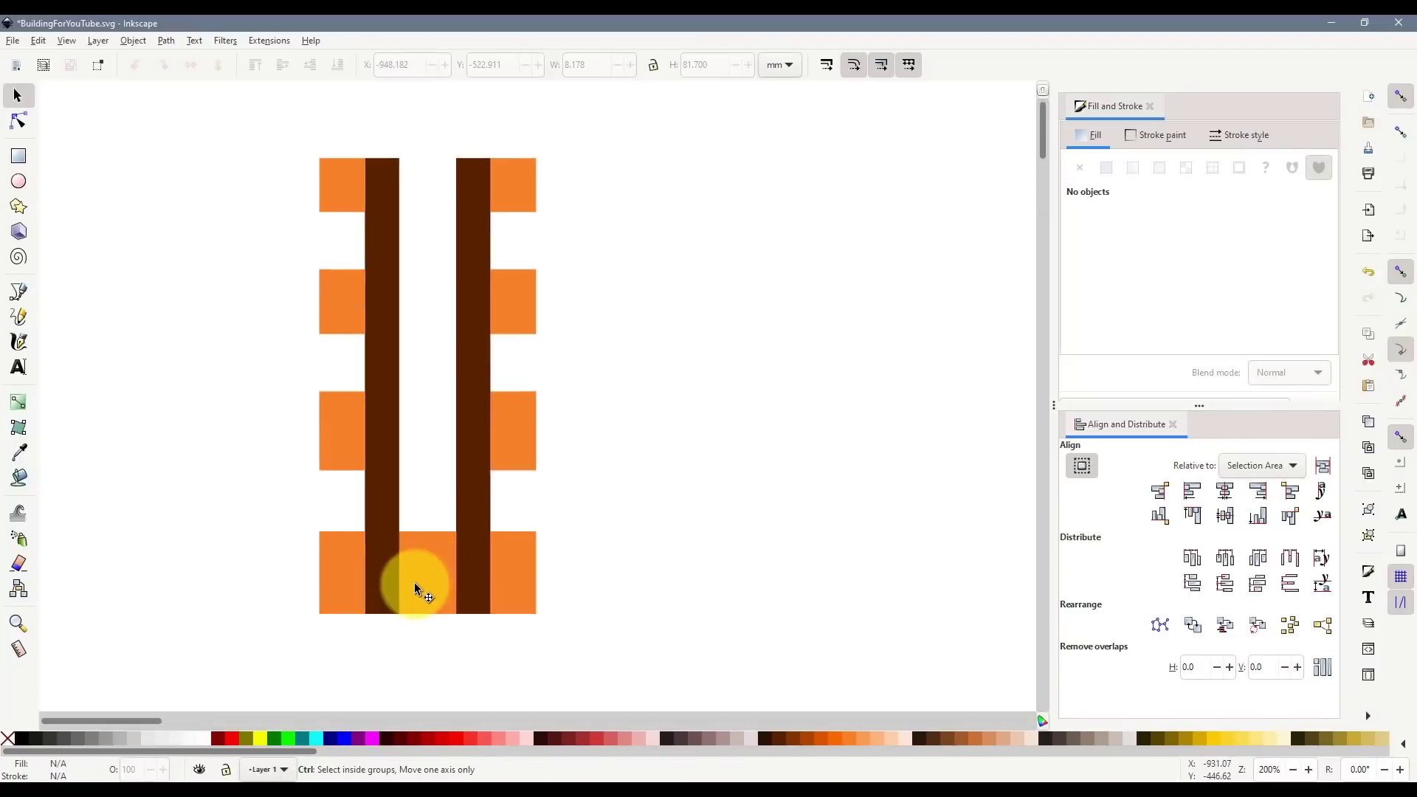
left_click(433, 594)
scroll(458, 620, "down", 4)
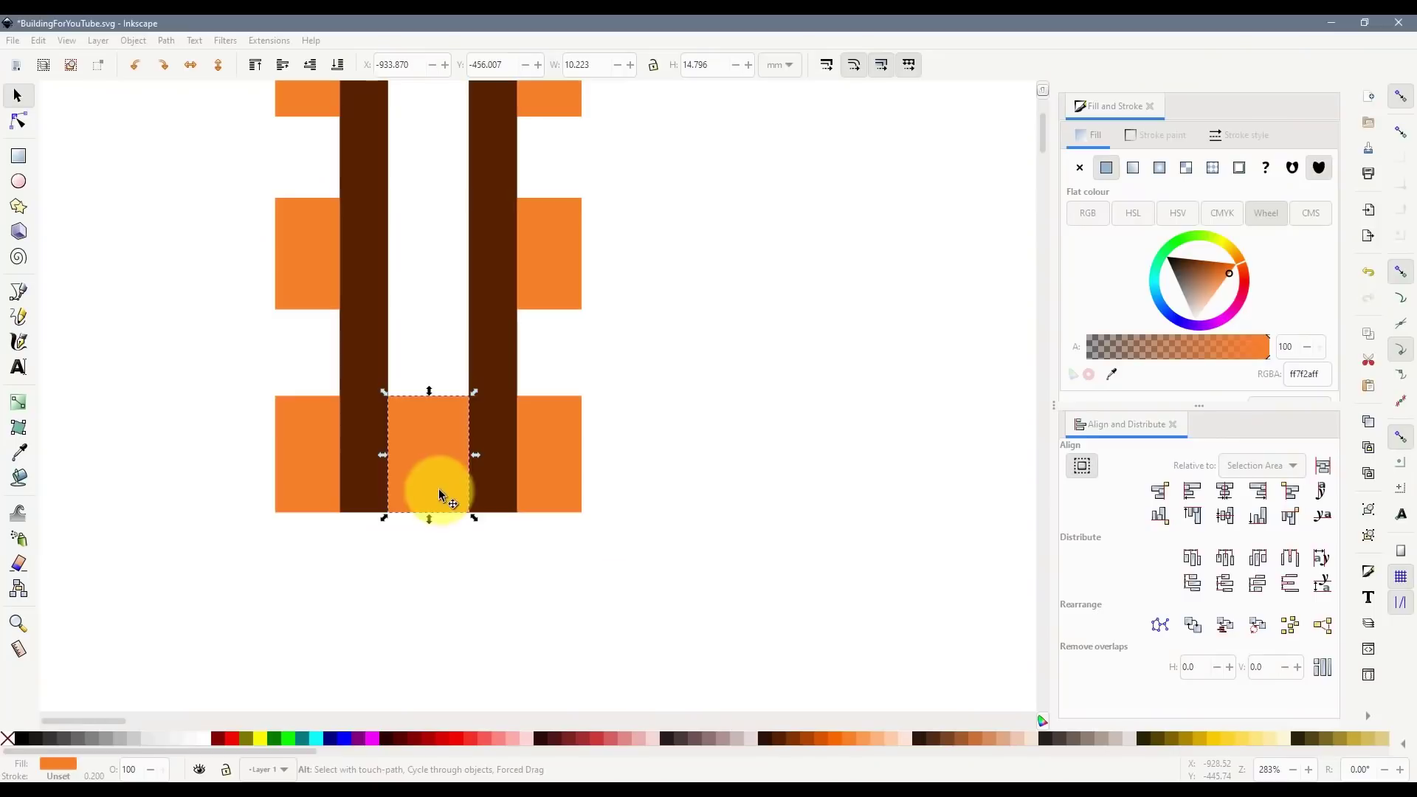
- Try resizing the bottom middle window and shifting the left column, then undo
left_click_drag(386, 459, 372, 455)
scroll(395, 450, "down", 1, "ctrl")
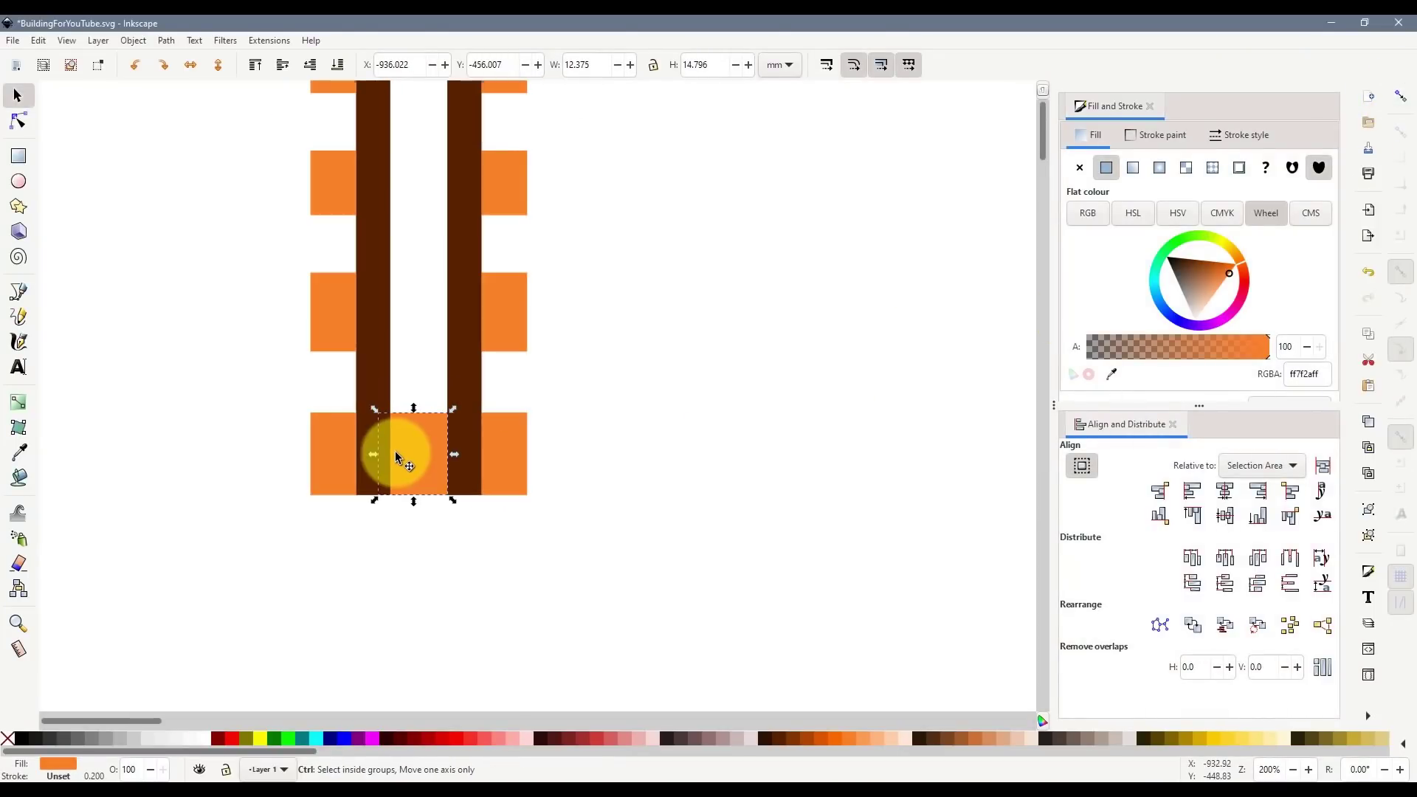
scroll(321, 445, "up", 6)
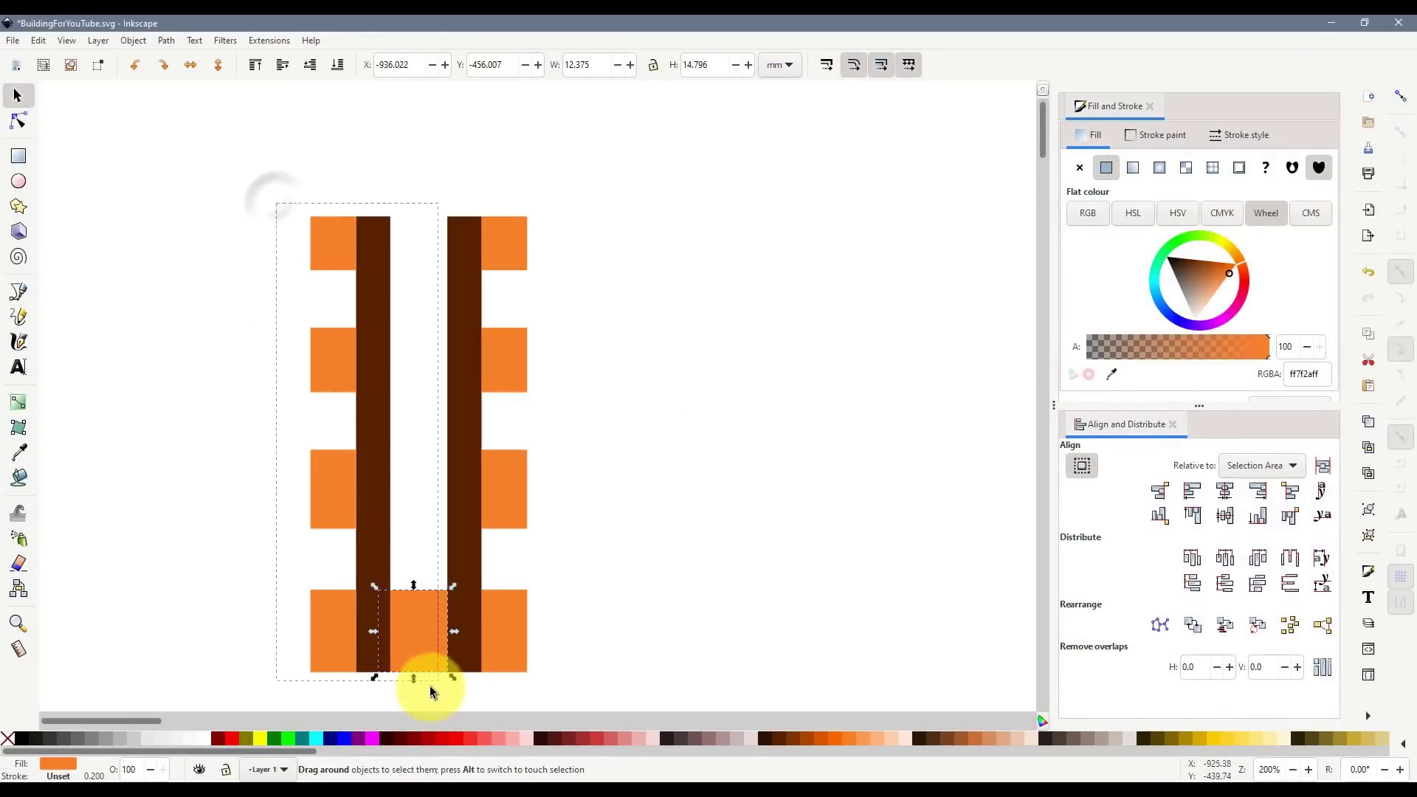
left_click_drag(430, 687, 431, 687)
left_click_drag(377, 632, 361, 632)
left_click(609, 613)
scroll(584, 609, "down", 2, "ctrl")
scroll(568, 602, "down", 4)
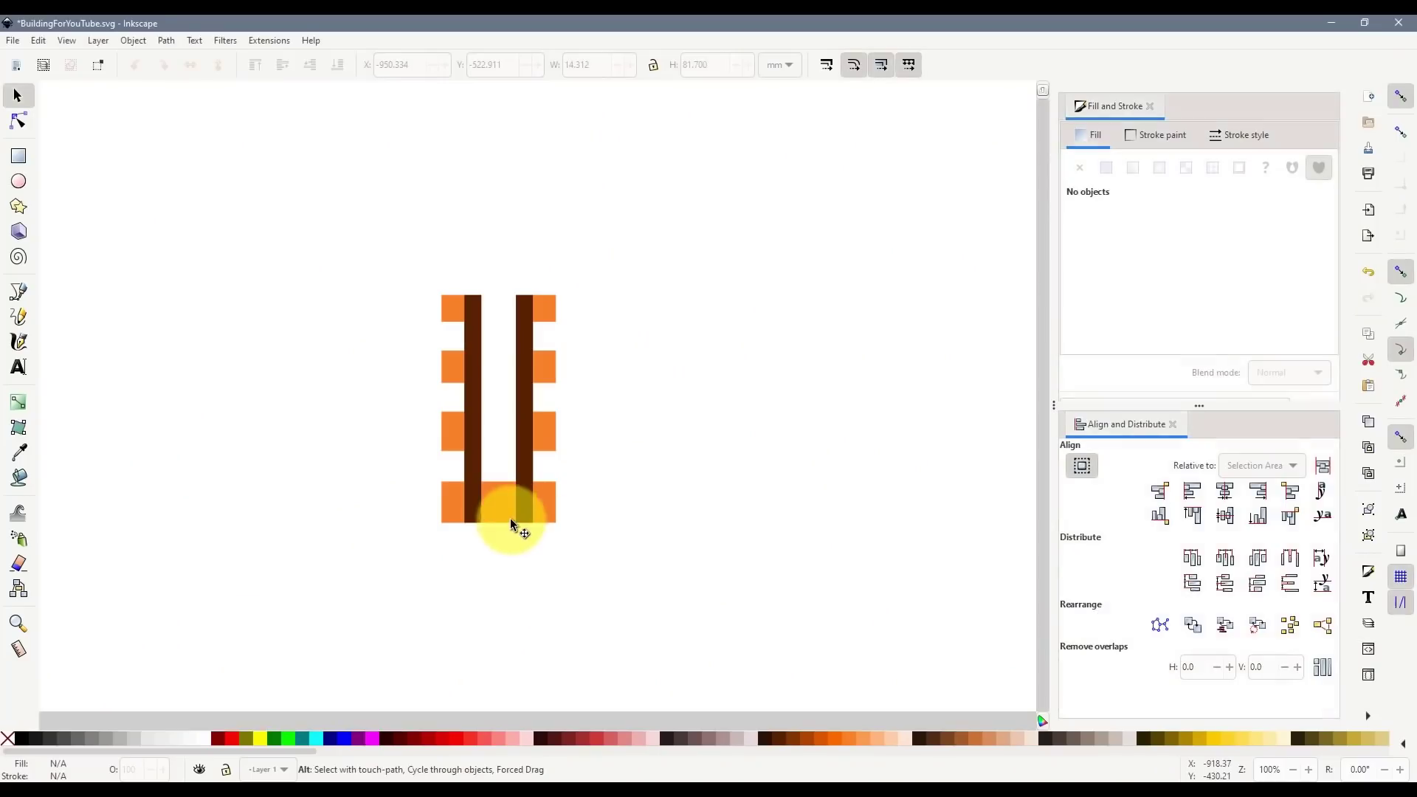
scroll(491, 511, "up", 3, "ctrl")
left_click(481, 502)
key("ctrl+z")
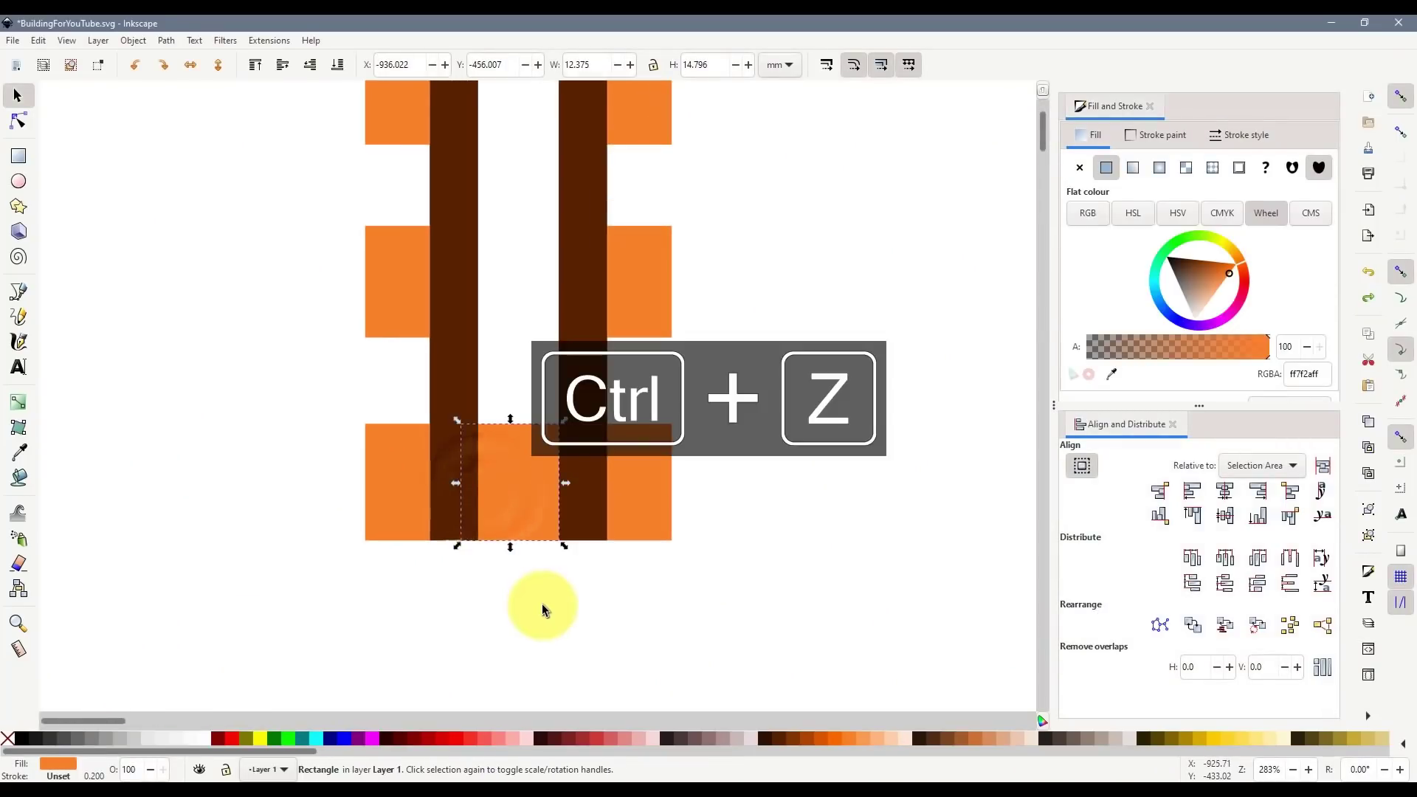
- Stretch the bottom orange block so its edges meet both brown strips, toggling snapping
left_click_drag(455, 486, 471, 490)
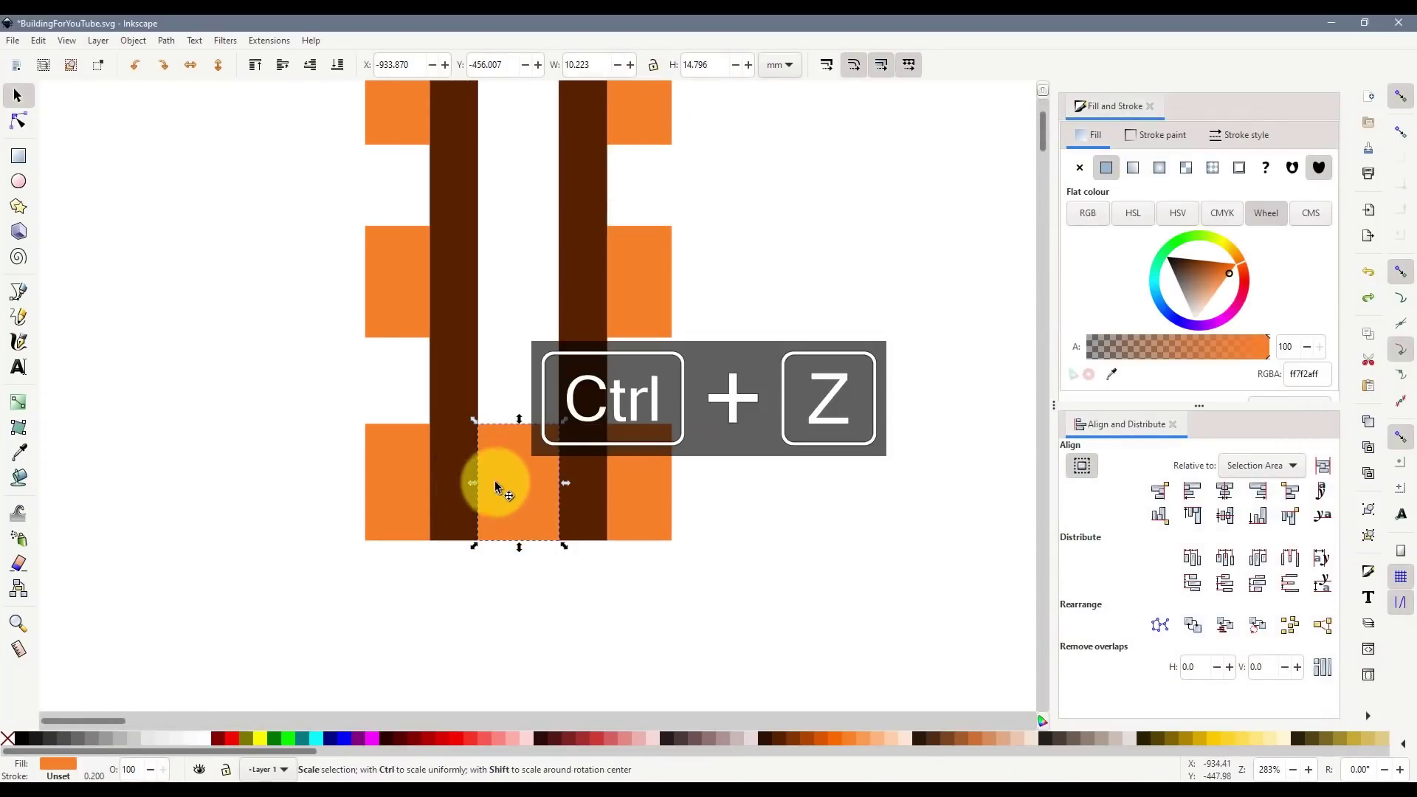
left_click(1404, 102)
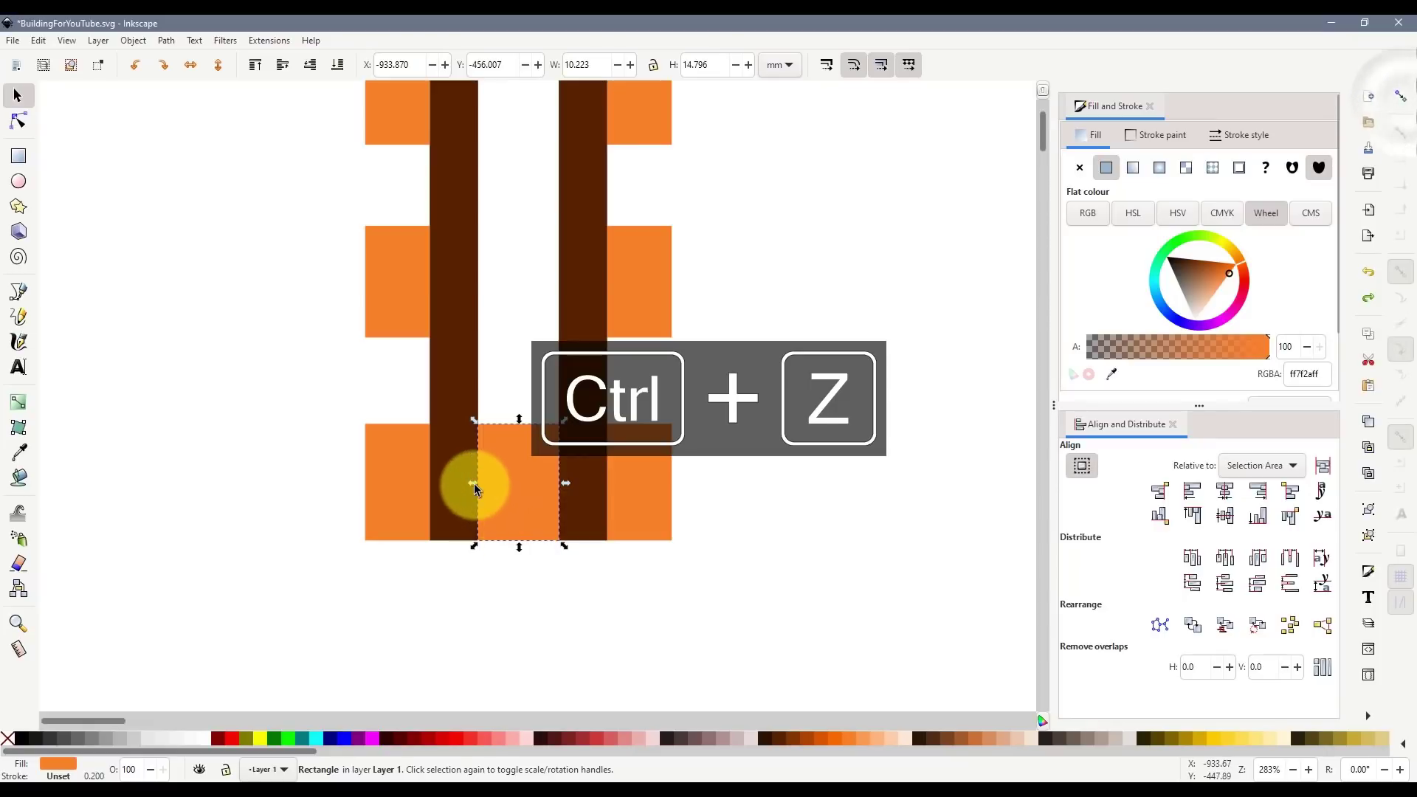
left_click_drag(473, 485, 463, 484)
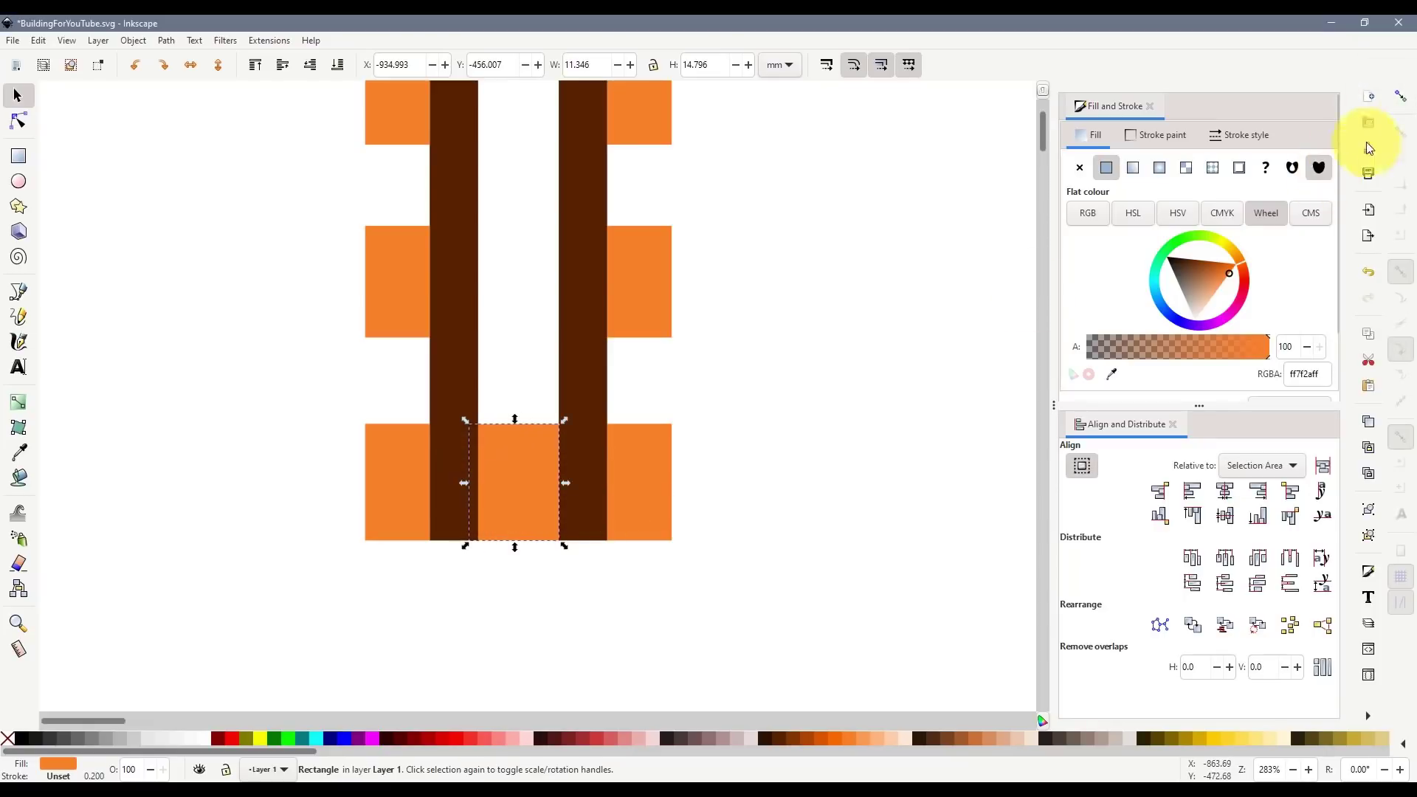
left_click(1400, 100)
scroll(581, 418, "up", 1)
scroll(432, 273, "down", 1)
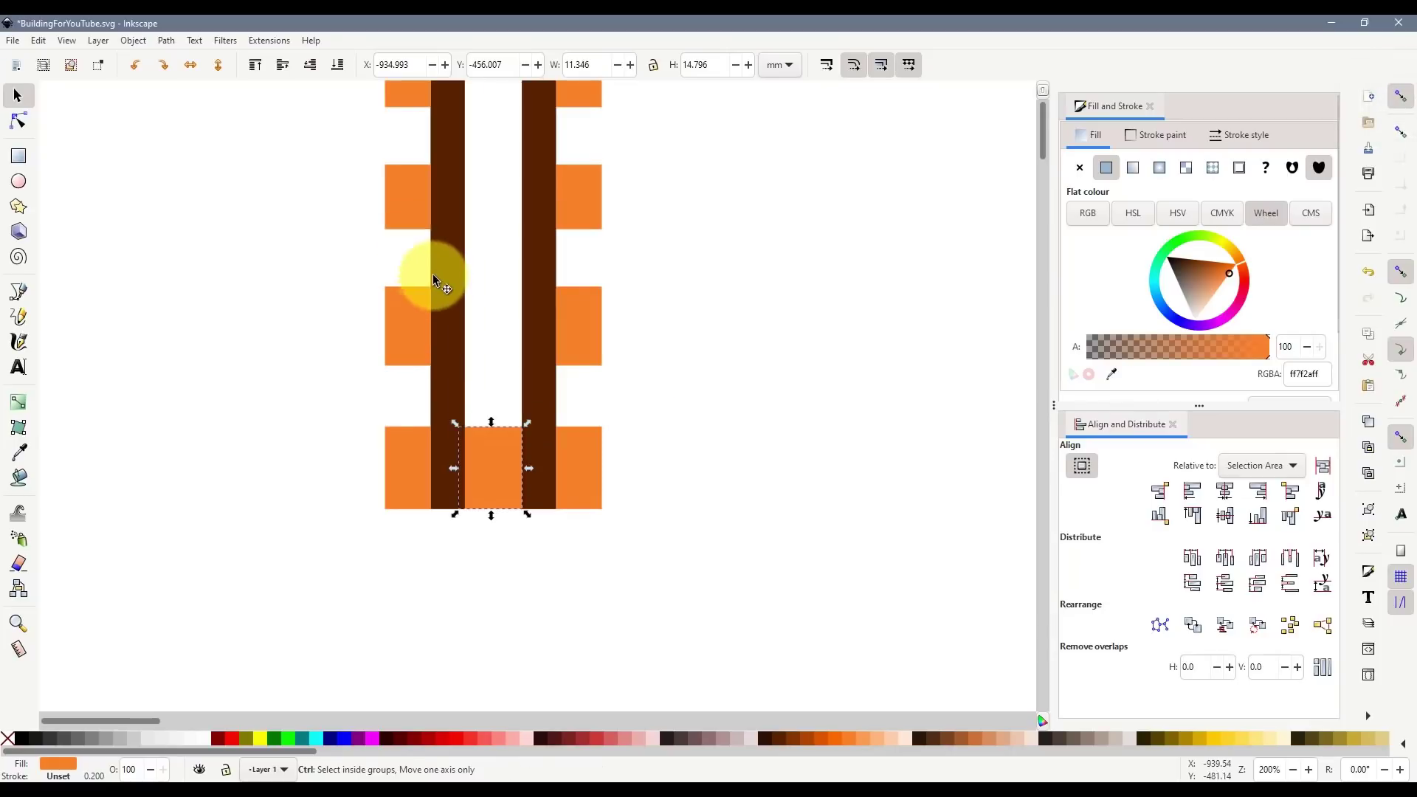
scroll(434, 393, "up", 1)
- Snap the left column's four windows and bar tight against the middle block
left_click_drag(341, 94, 493, 632)
left_click_drag(443, 554, 437, 554)
left_click(539, 592)
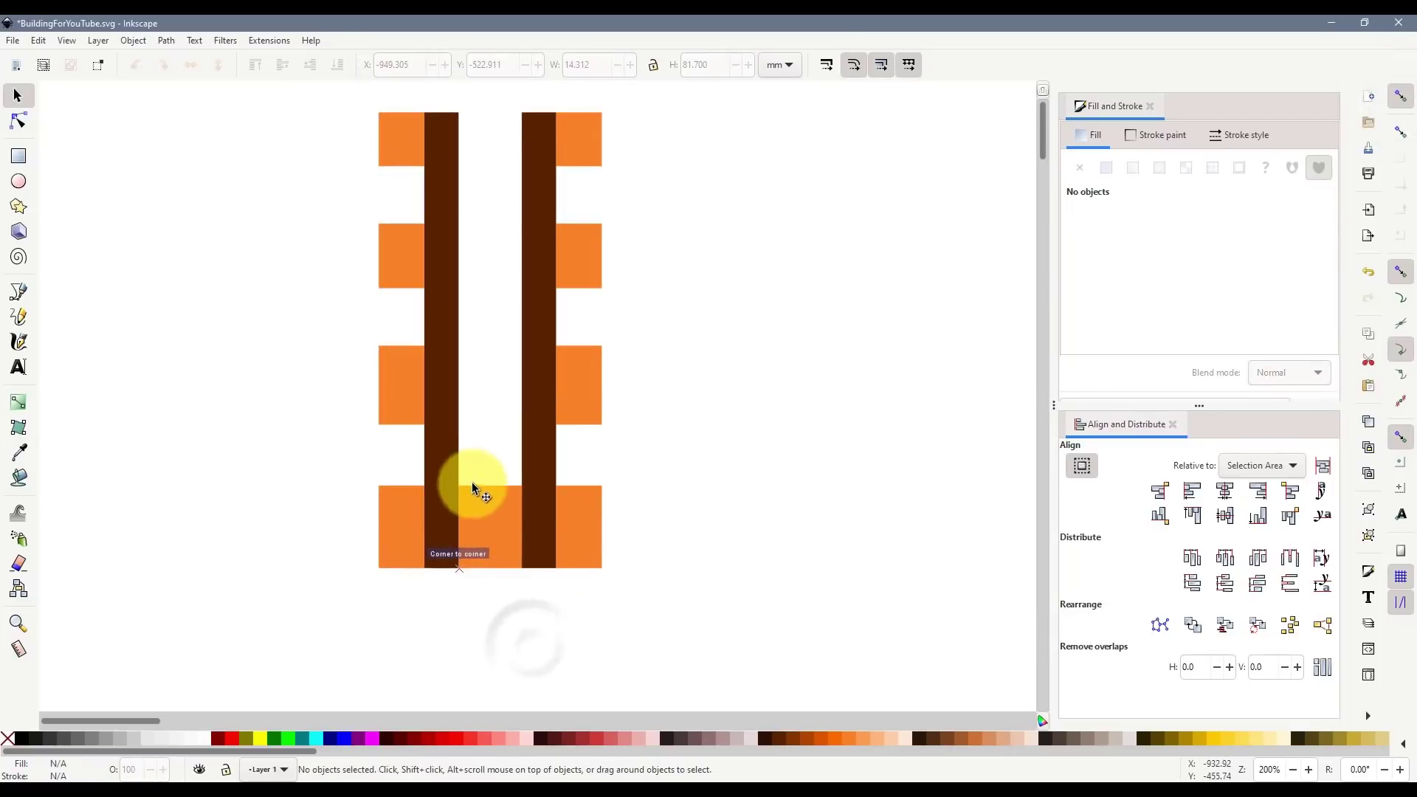
left_click(451, 462)
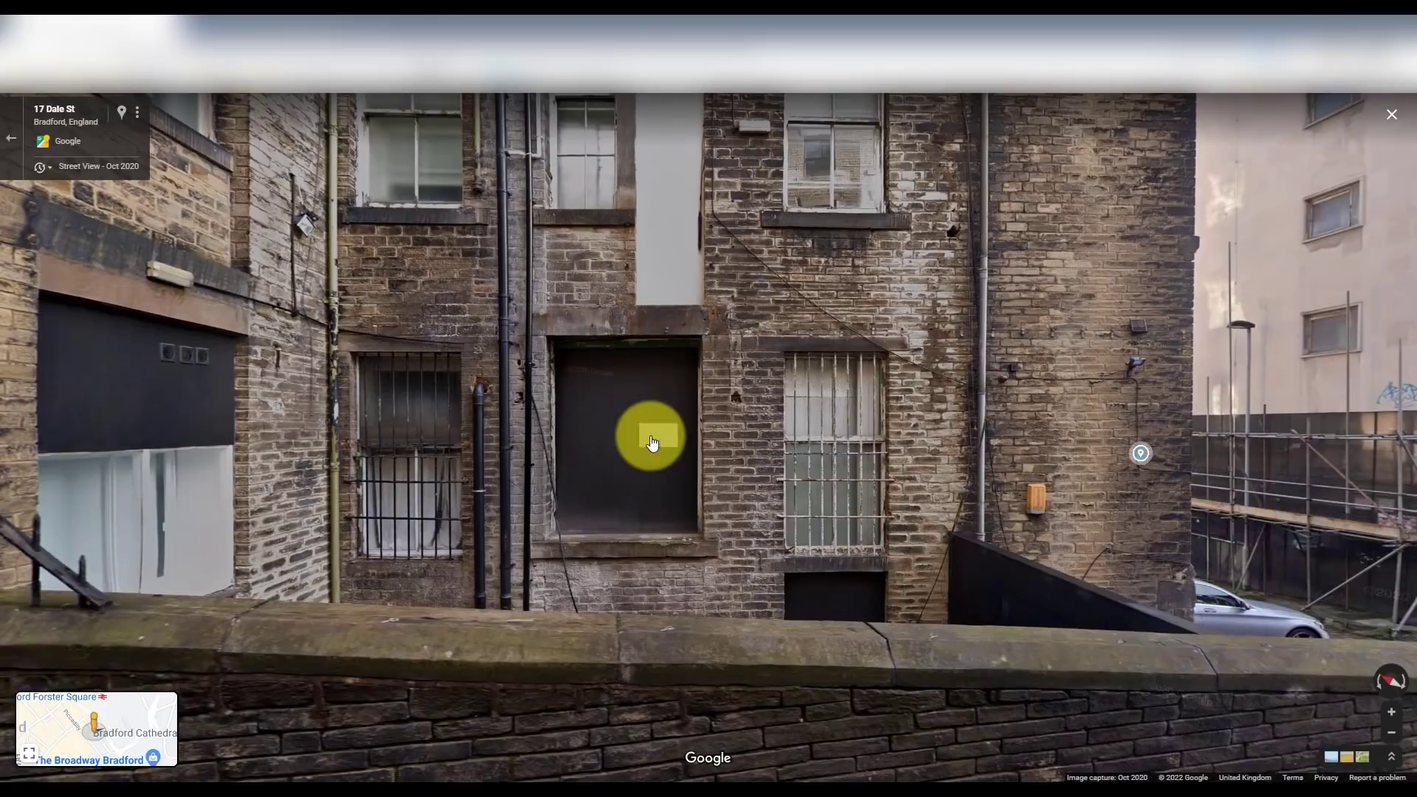
scroll(720, 566, "up", 2)
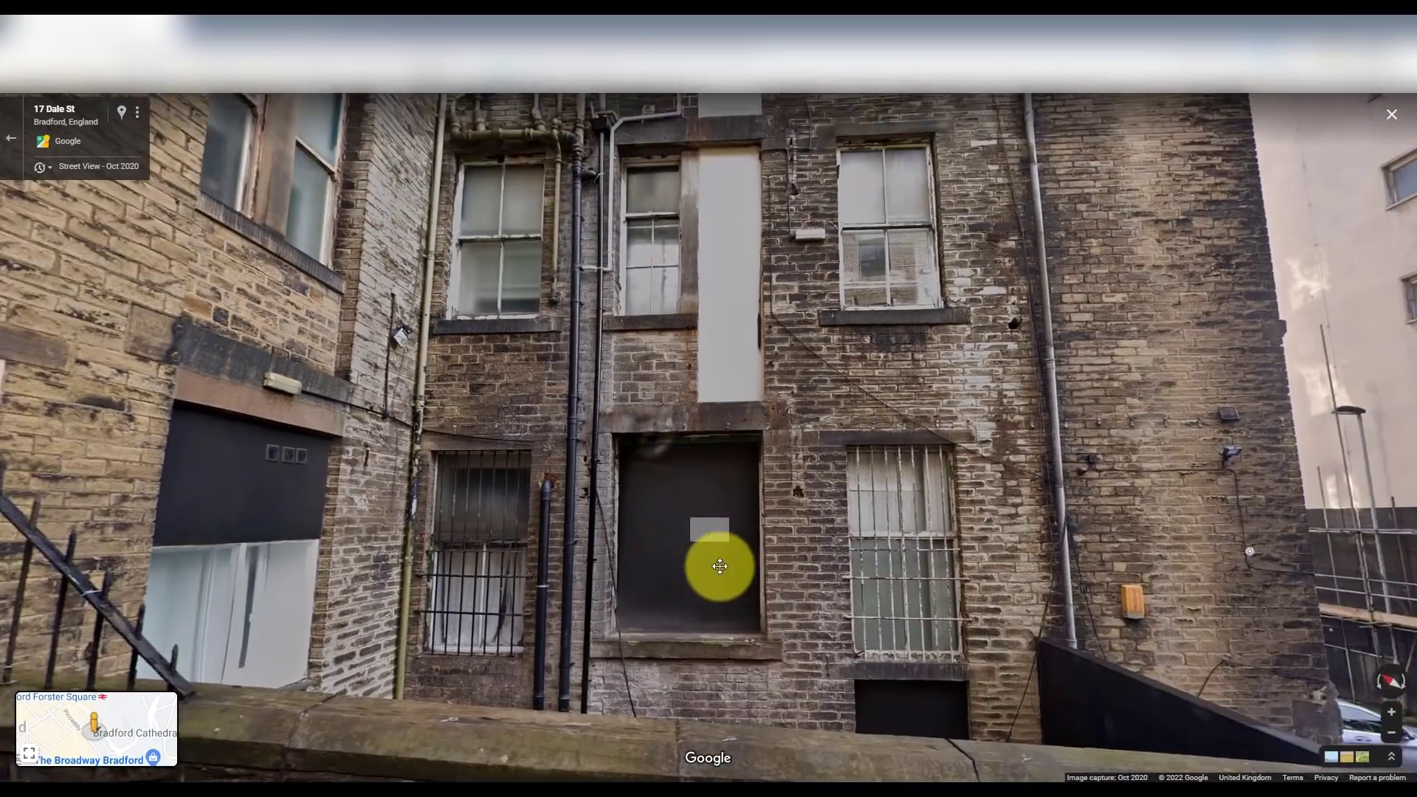
scroll(720, 566, "down", 2)
left_click_drag(800, 411, 702, 563)
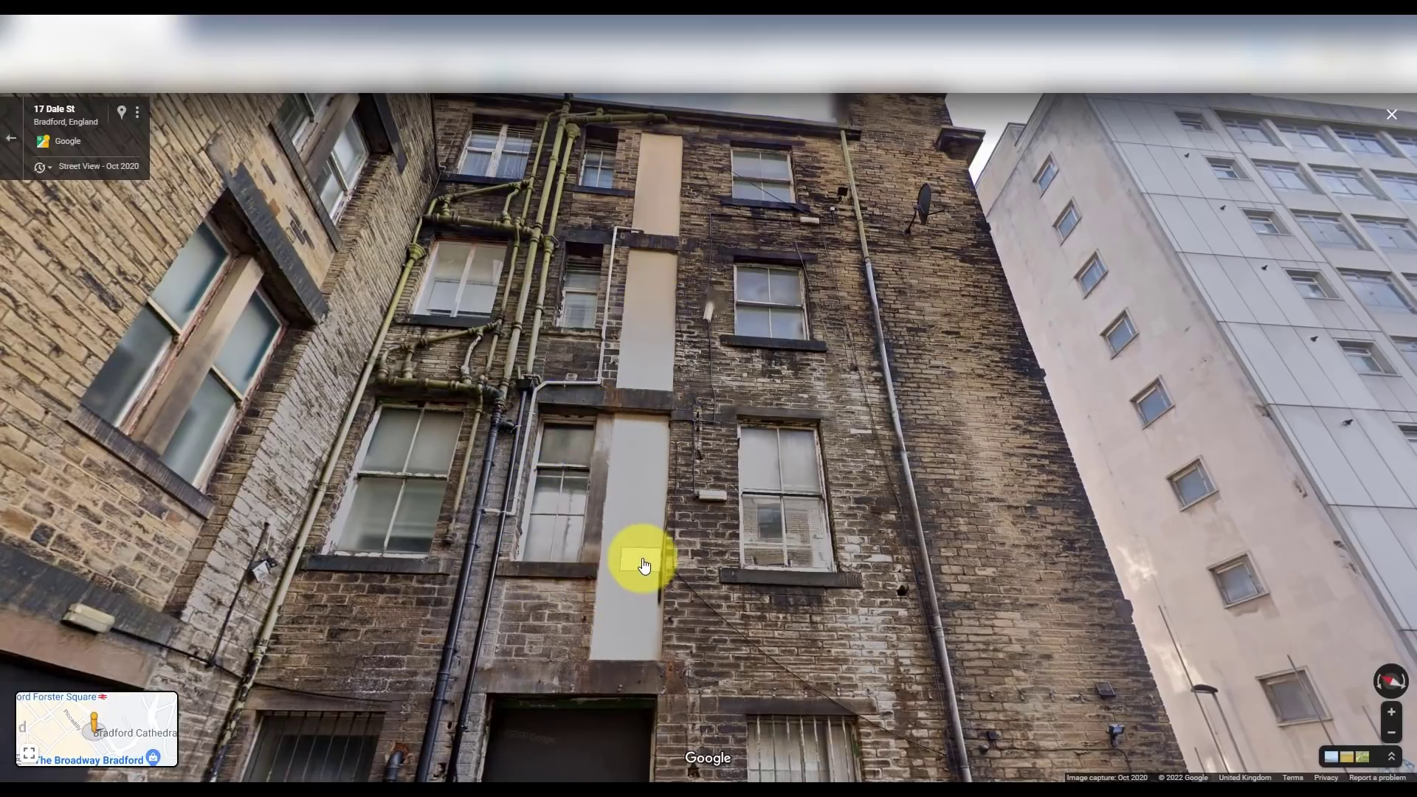
left_click(643, 565)
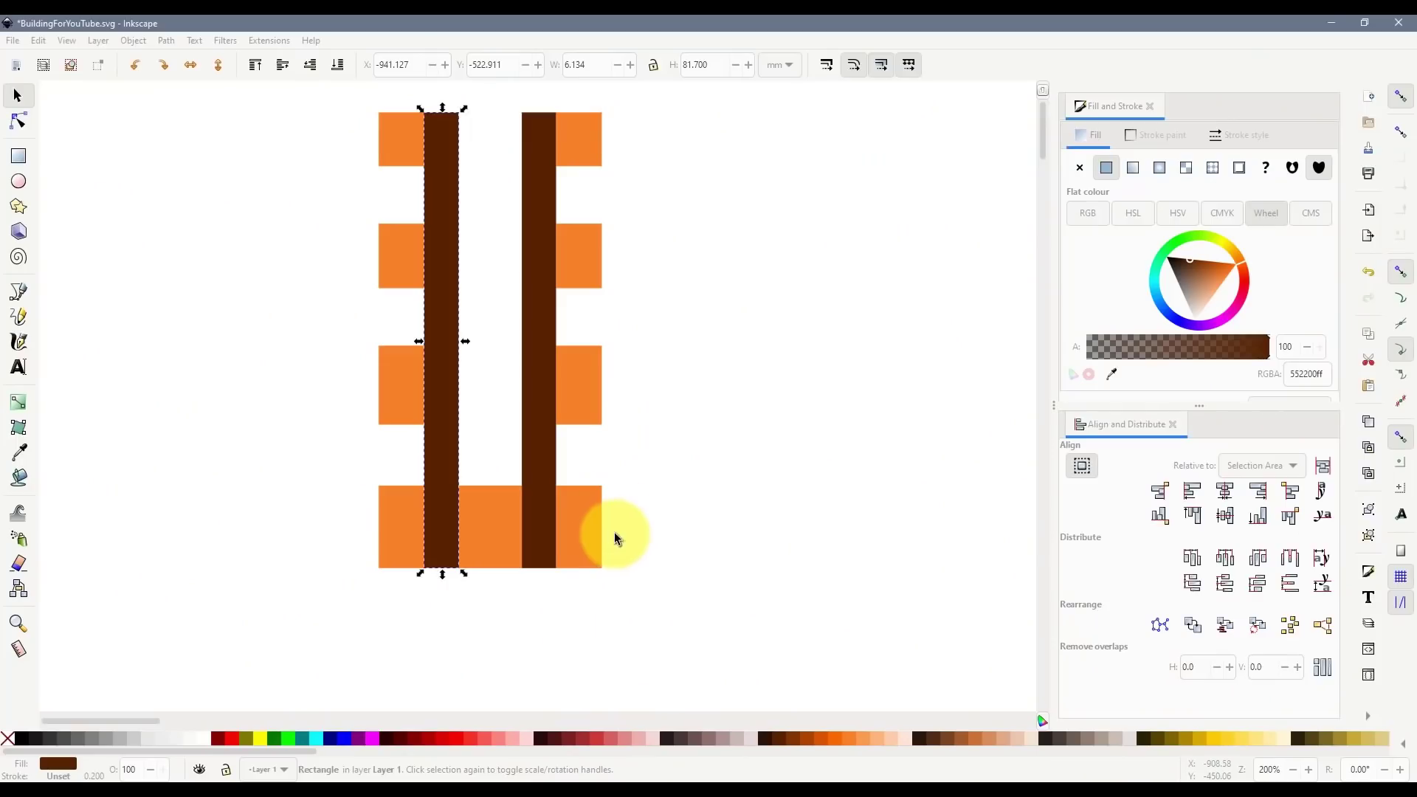
- Duplicate the three upper left-column windows and move the copies between the brown bars
left_click(410, 386)
left_click(402, 258, "shift")
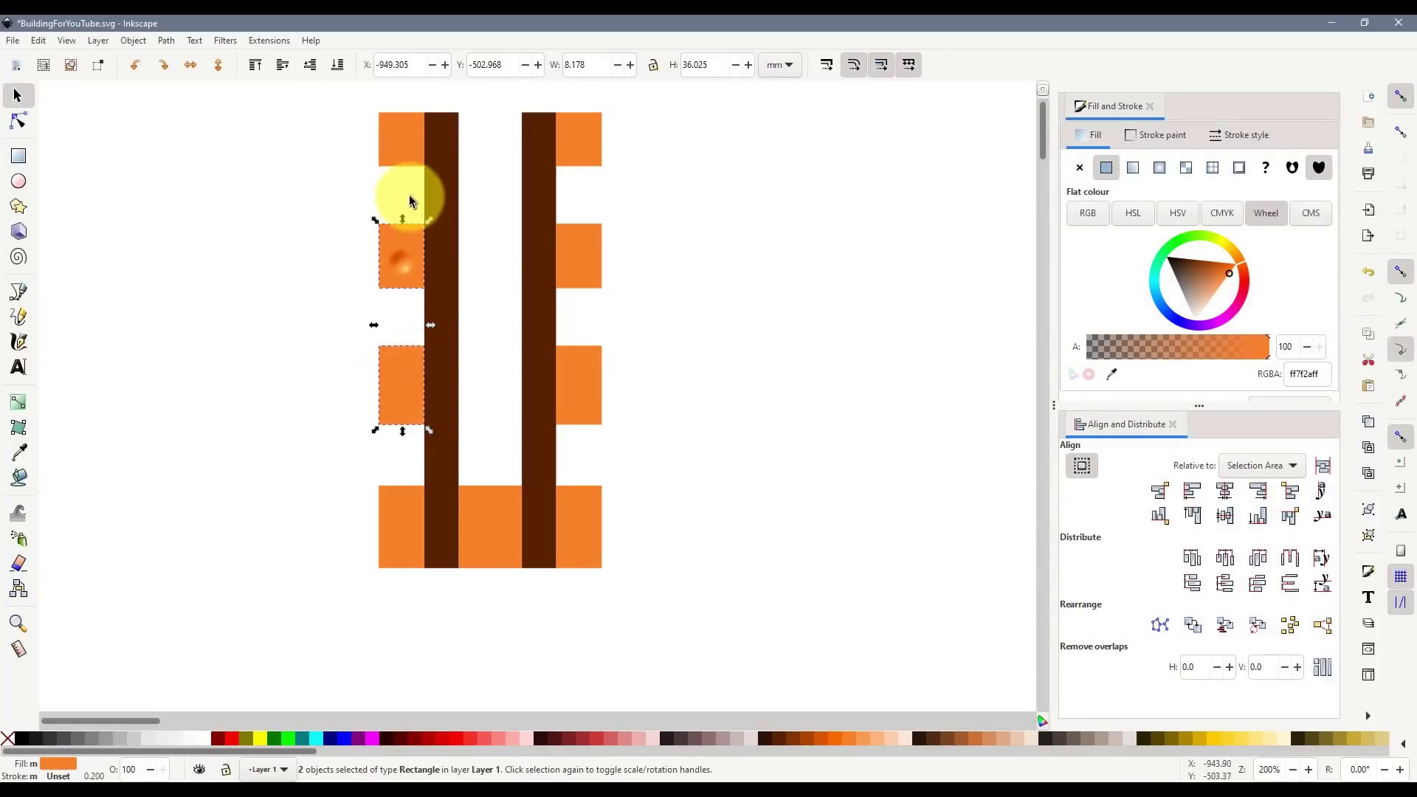
scroll(432, 307, "up", 2)
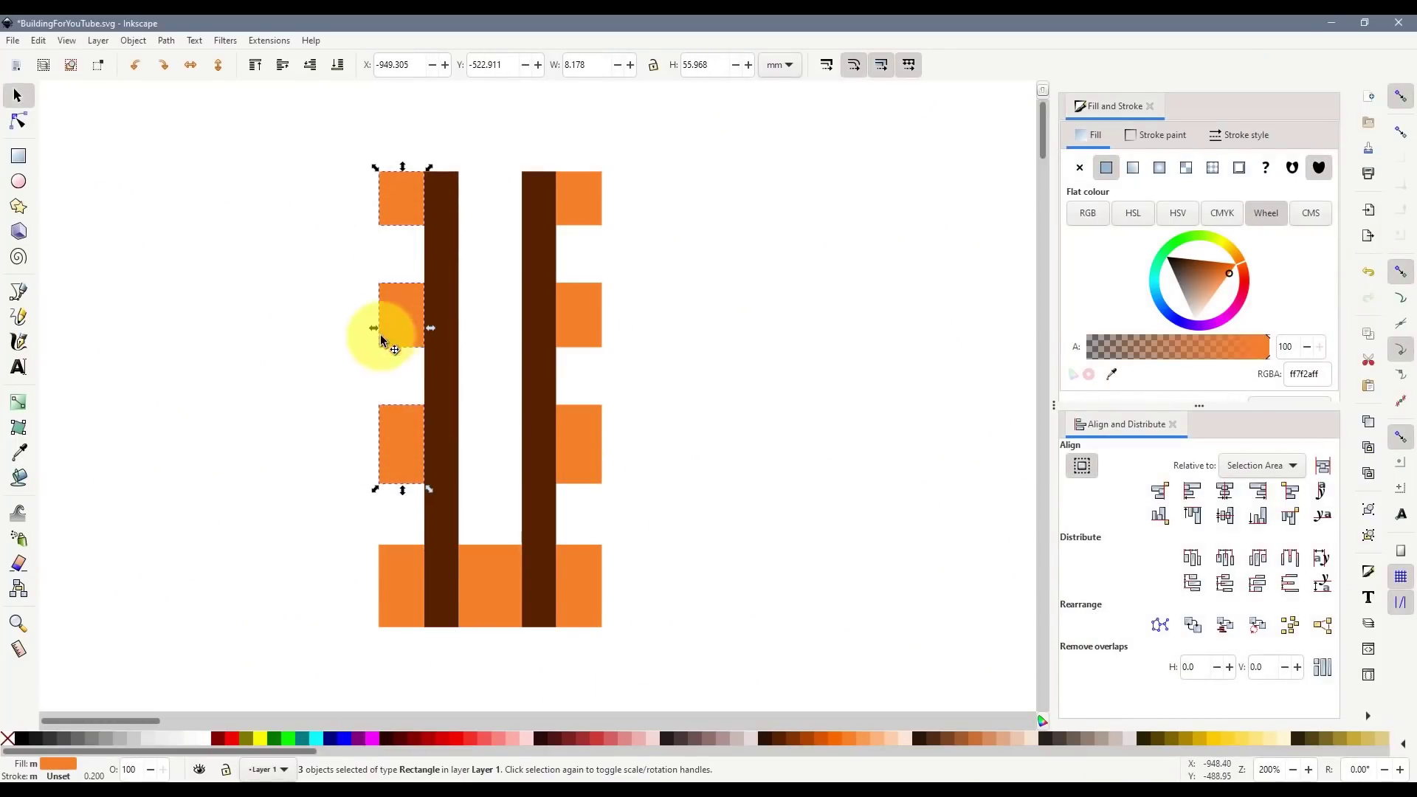
key("ctrl+d")
left_click_drag(402, 317, 521, 325)
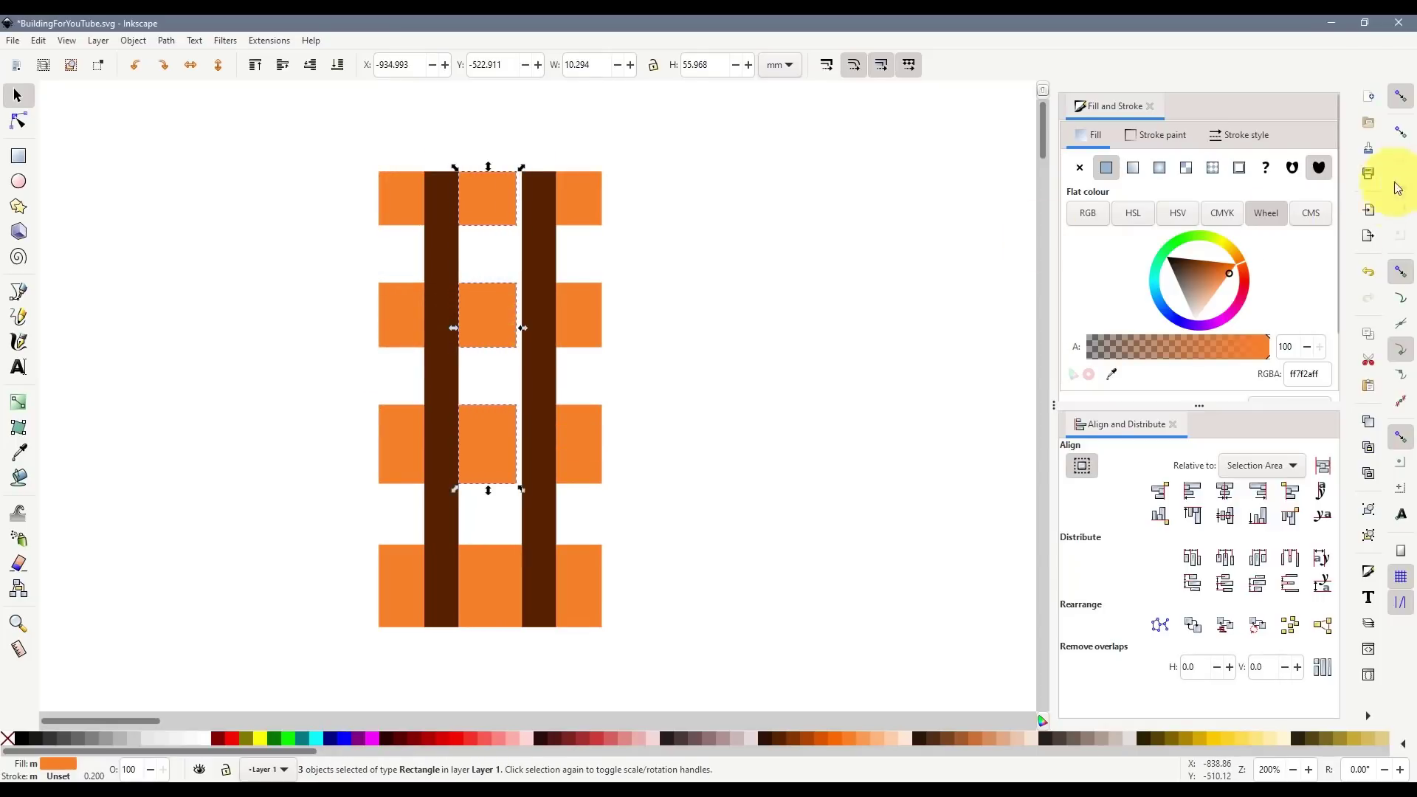
- Turn on bounding-box side snapping and resize the copies to span the two bars
left_click(1403, 133)
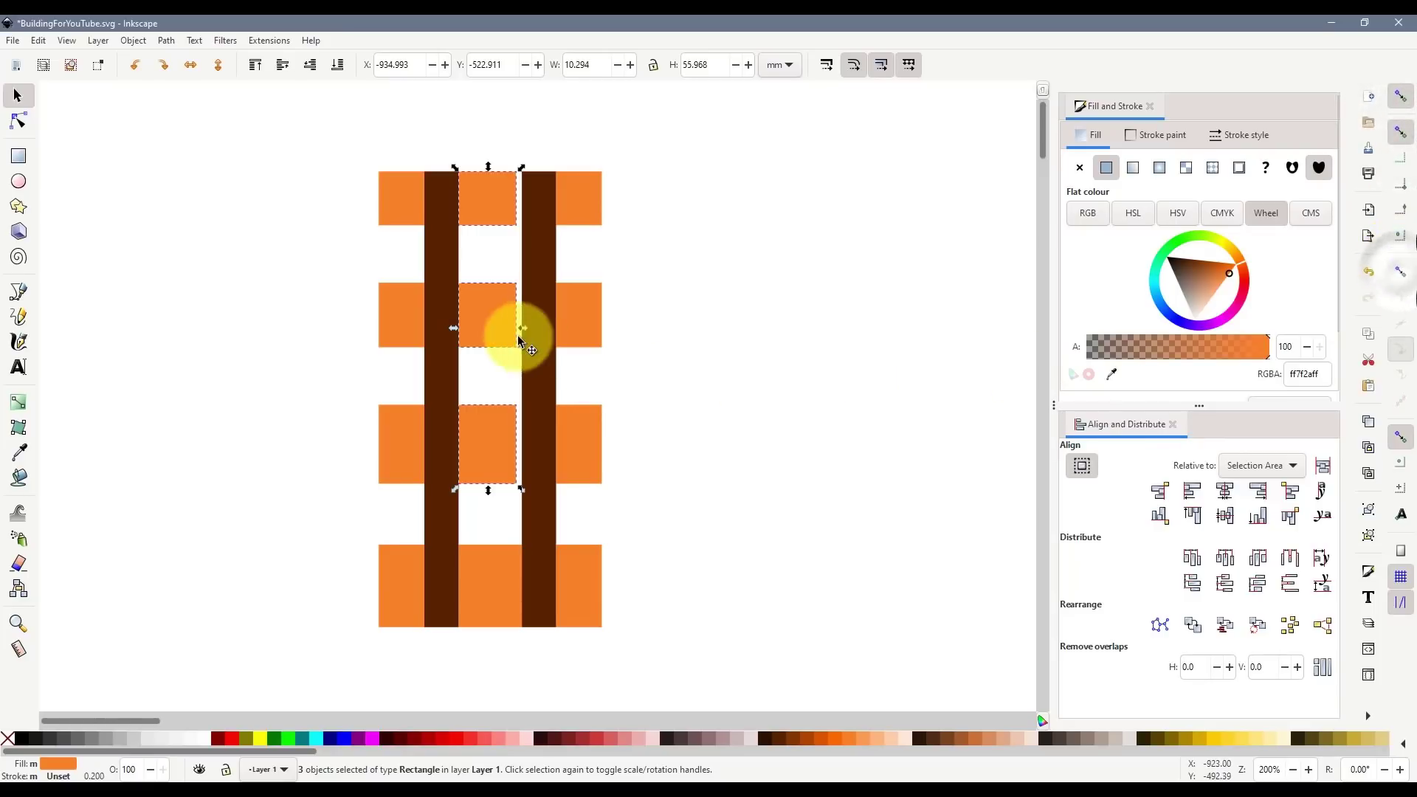
left_click_drag(525, 326, 525, 327)
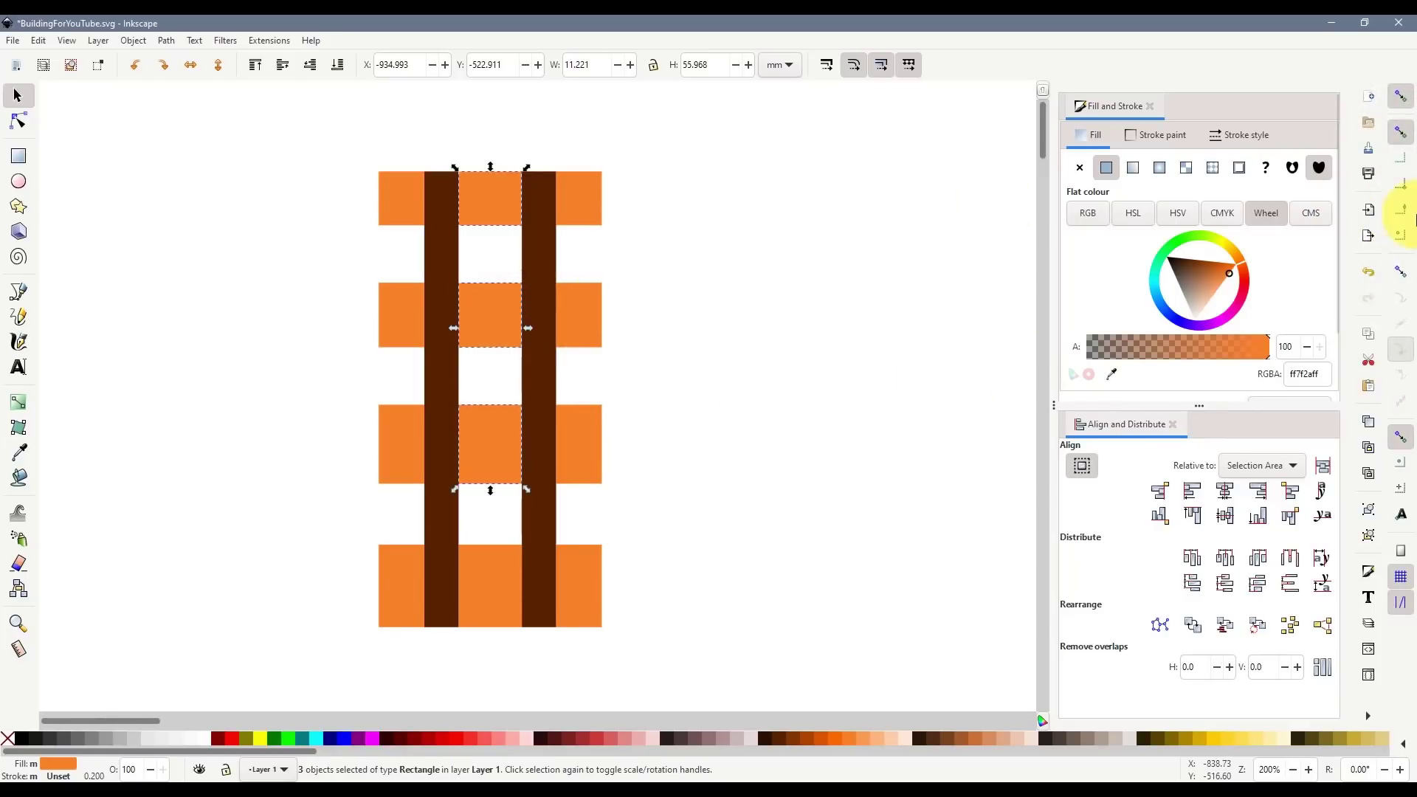
left_click_drag(554, 353, 549, 352)
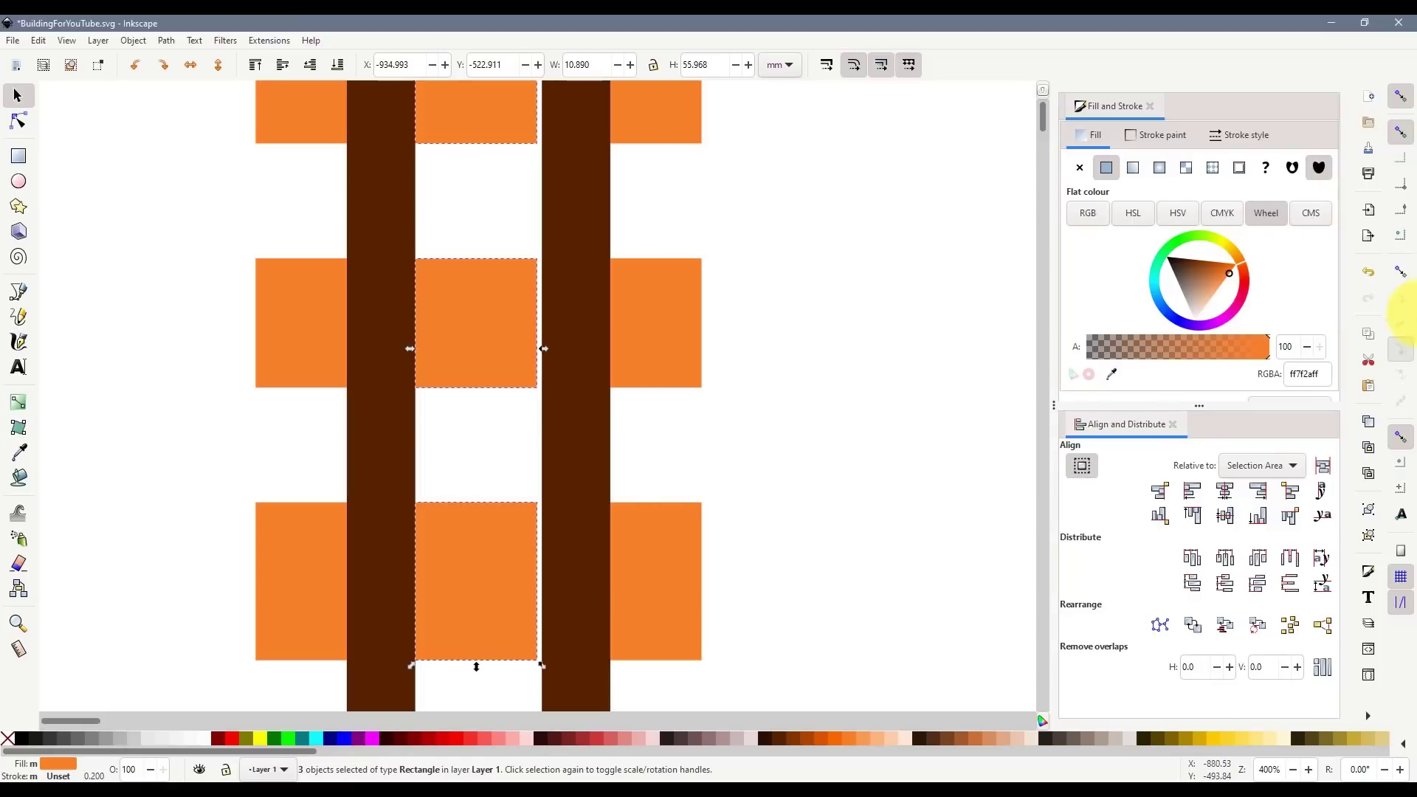
left_click(1400, 187)
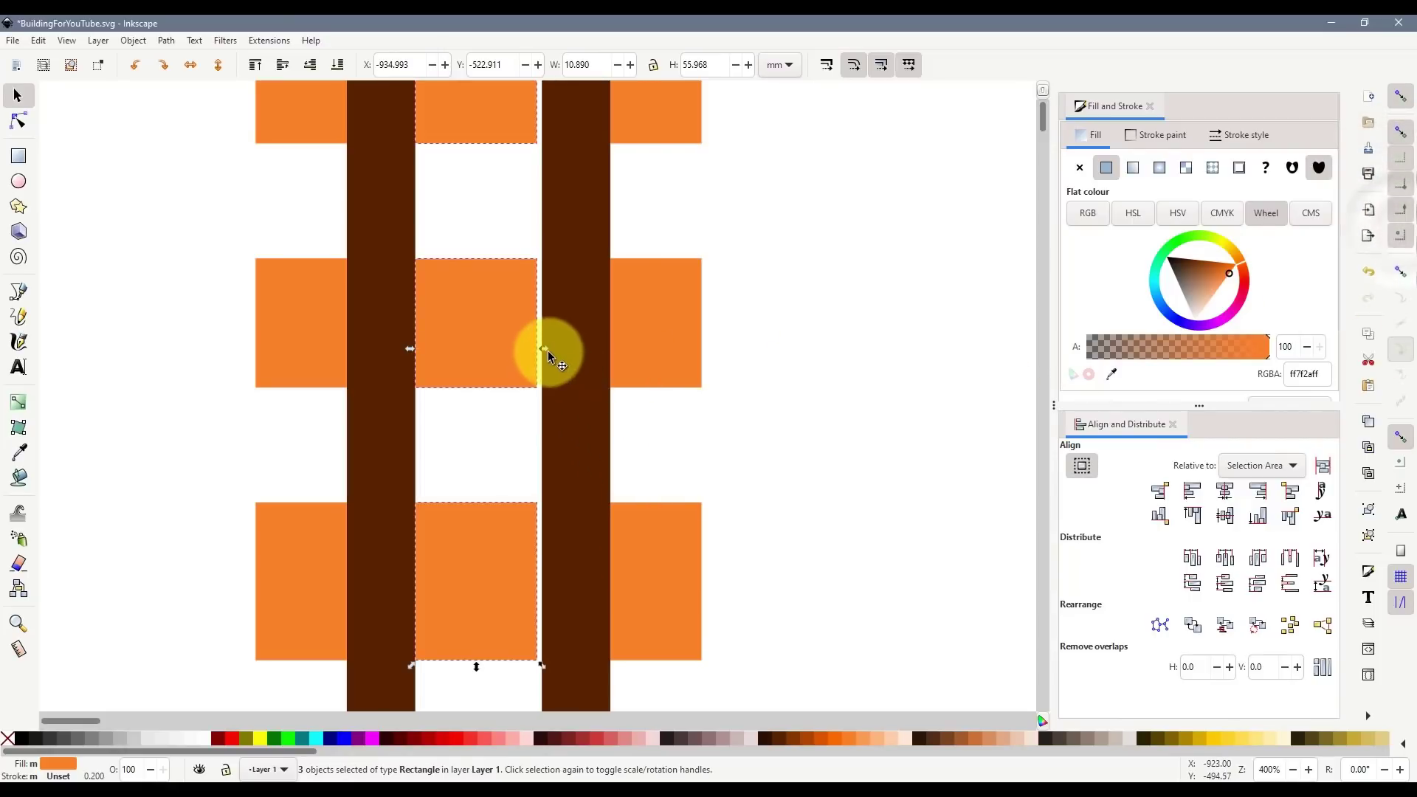
left_click_drag(548, 351, 553, 349)
left_click(797, 480)
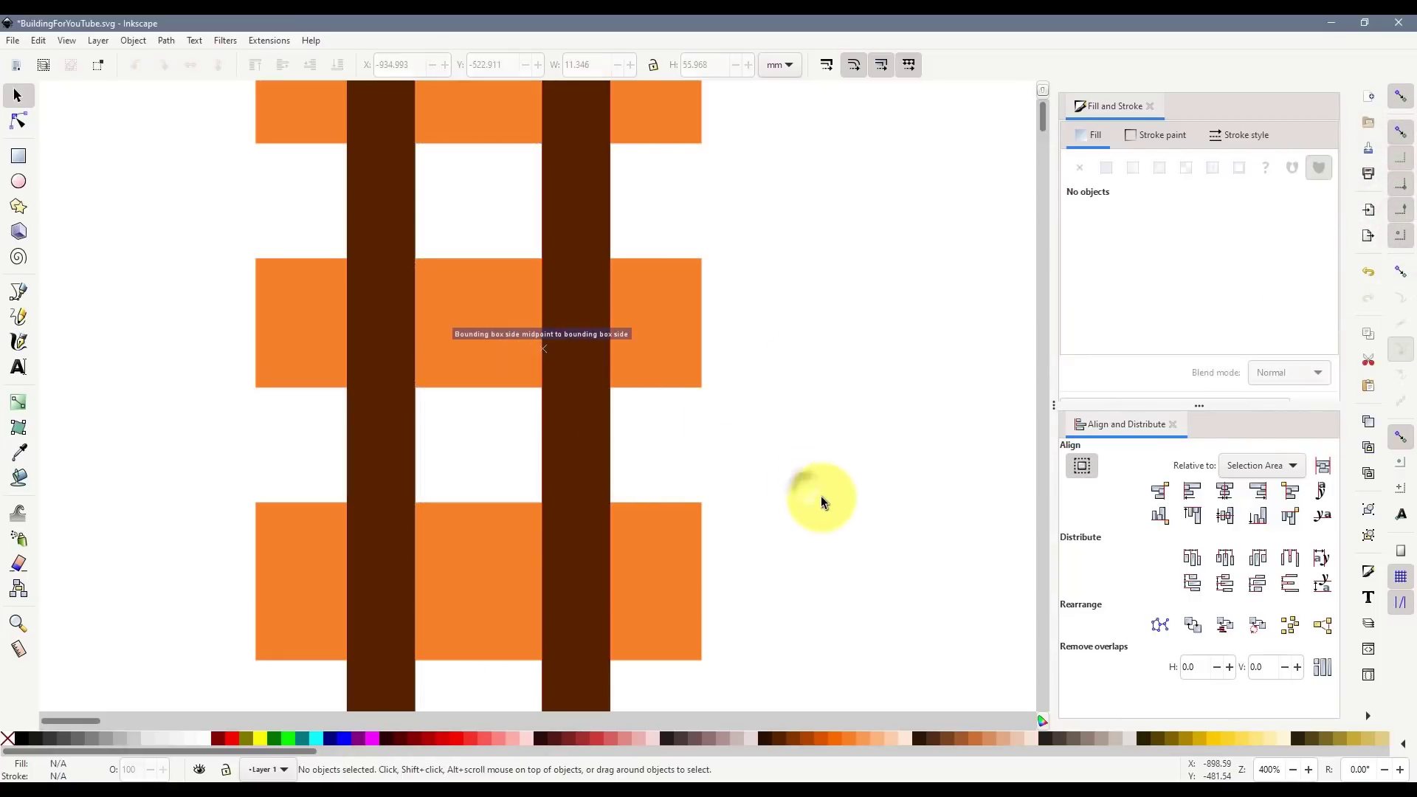
scroll(576, 388, "down", 1)
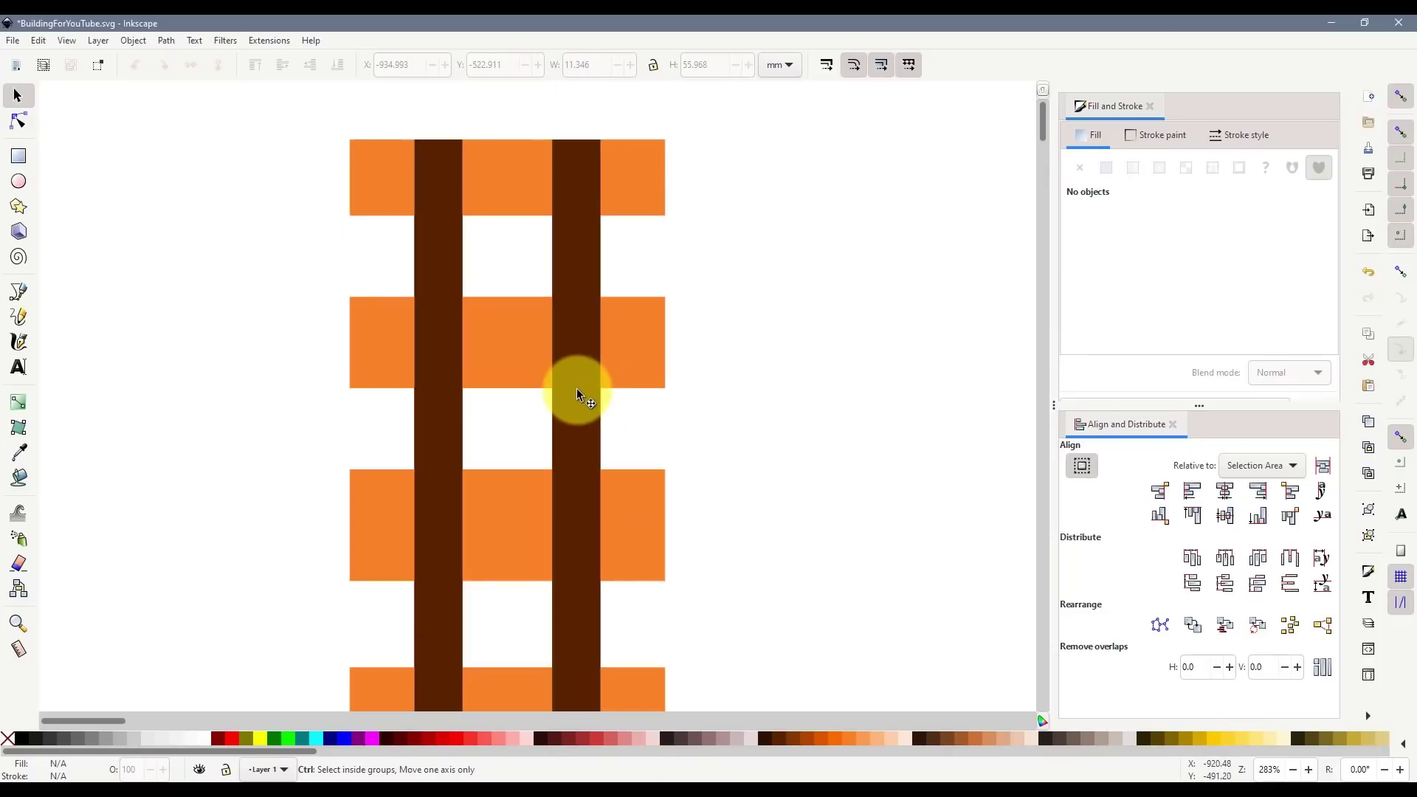
scroll(577, 389, "down", 1)
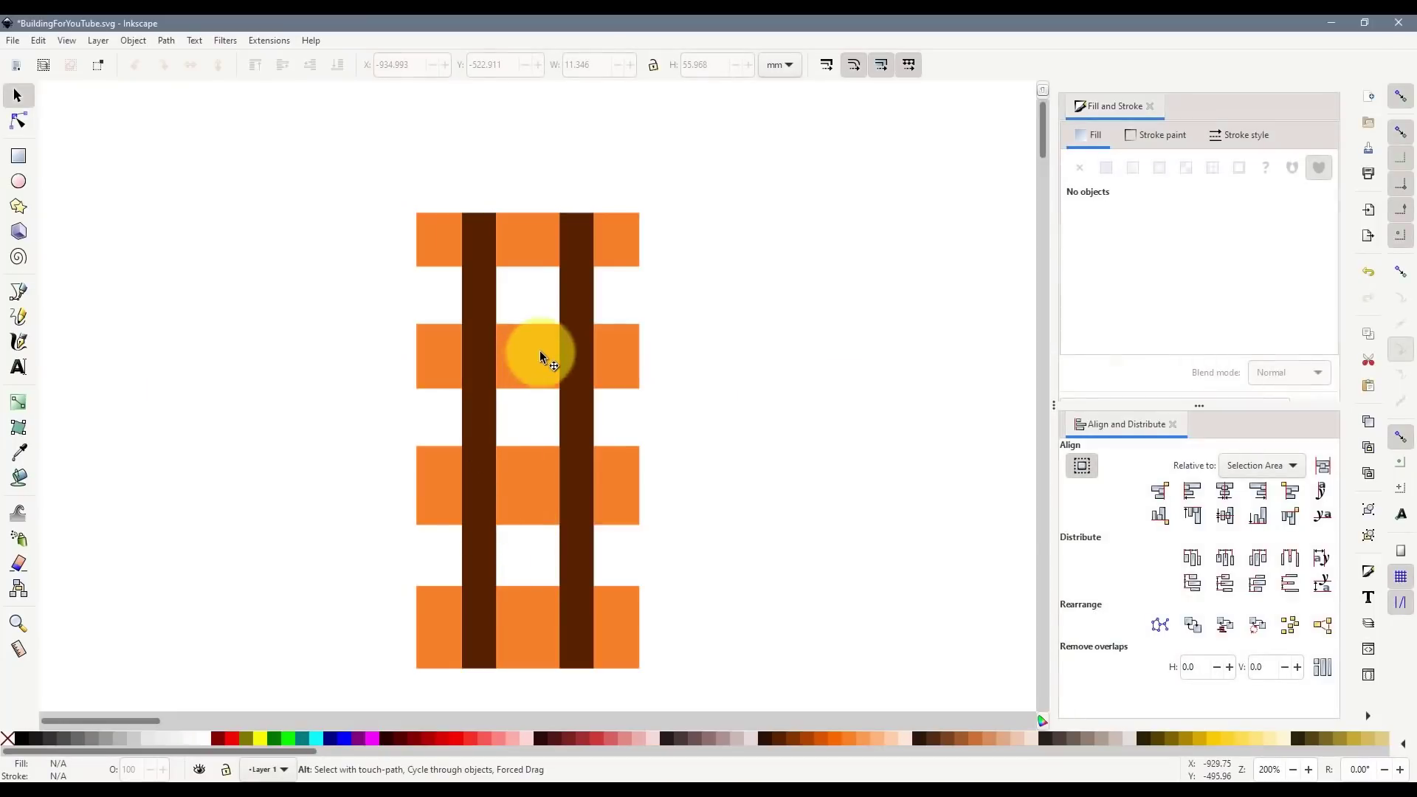
left_click(520, 342)
scroll(520, 342, "up", 2)
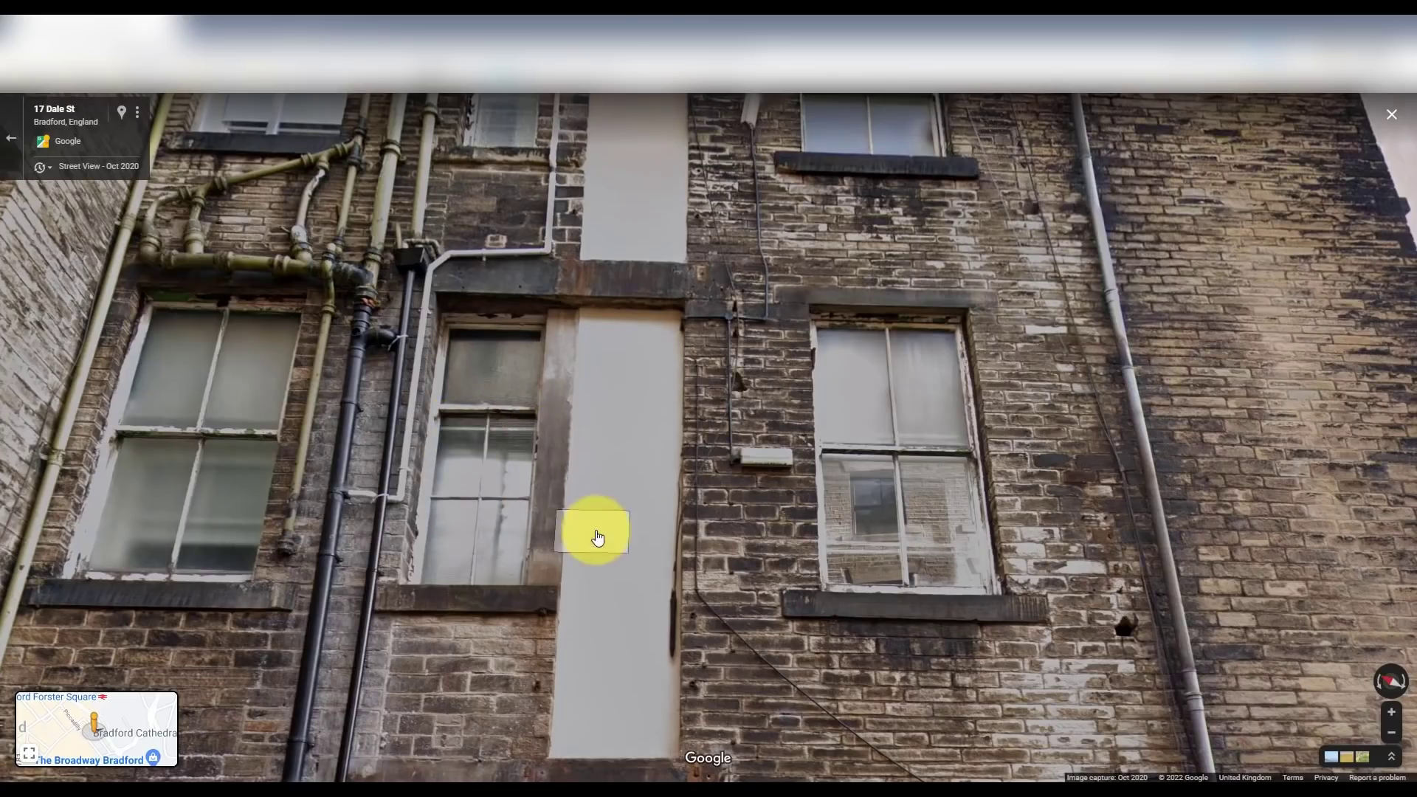
- Zoom out of Street View and tilt up to show the upper floors and roofline
scroll(598, 538, "down", 3)
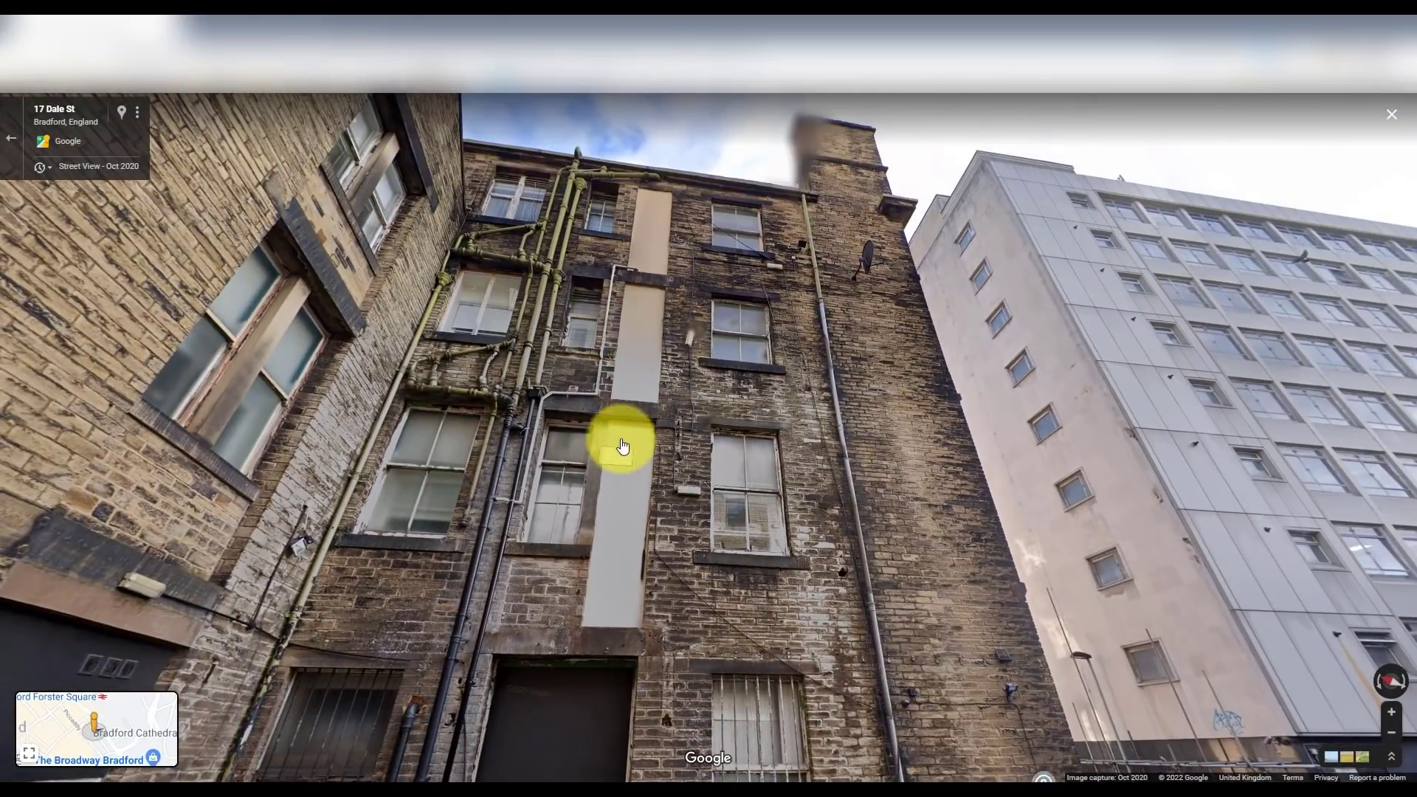
left_click_drag(623, 446, 589, 576)
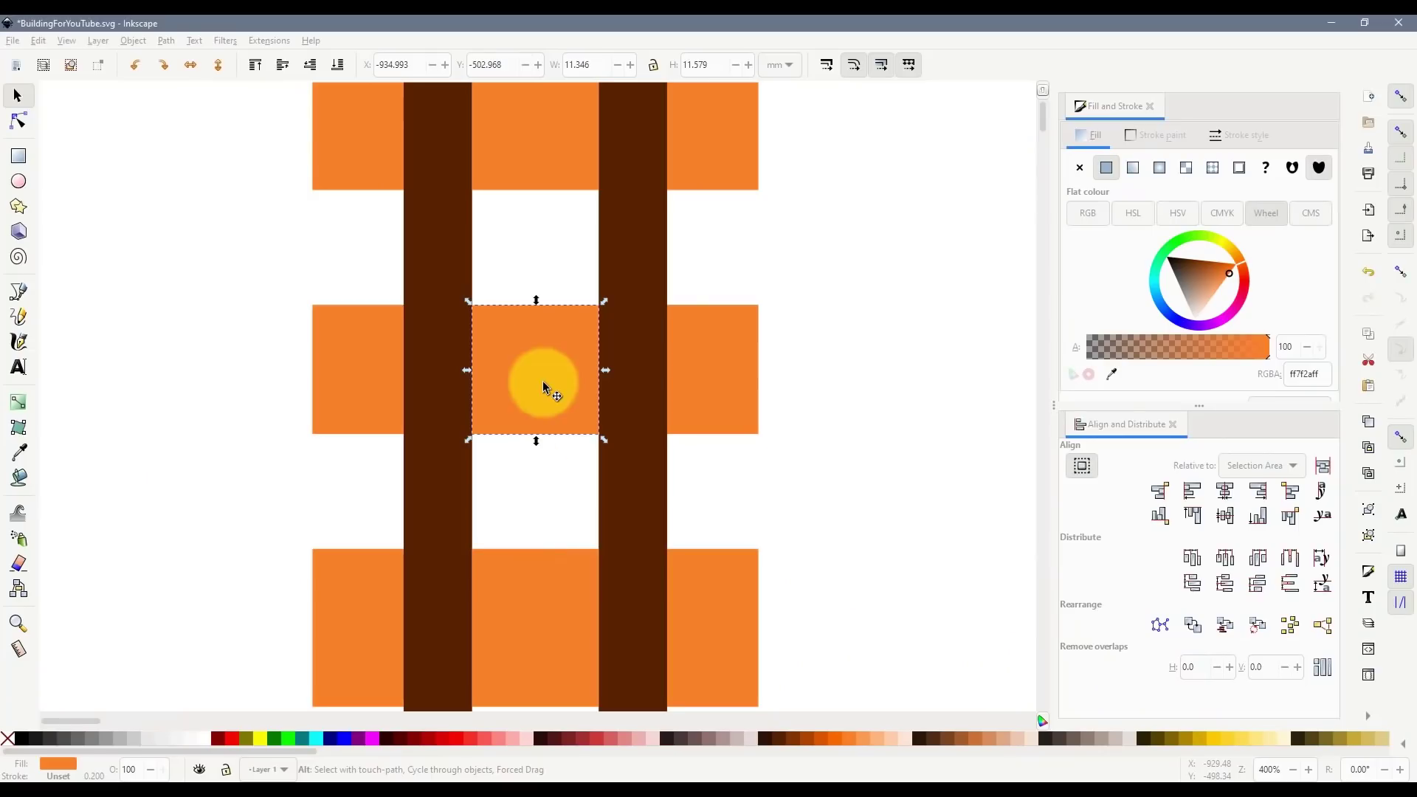
- Duplicate the middle window as a deeper orange copy at half width and reduced height
scroll(538, 359, "up", 1)
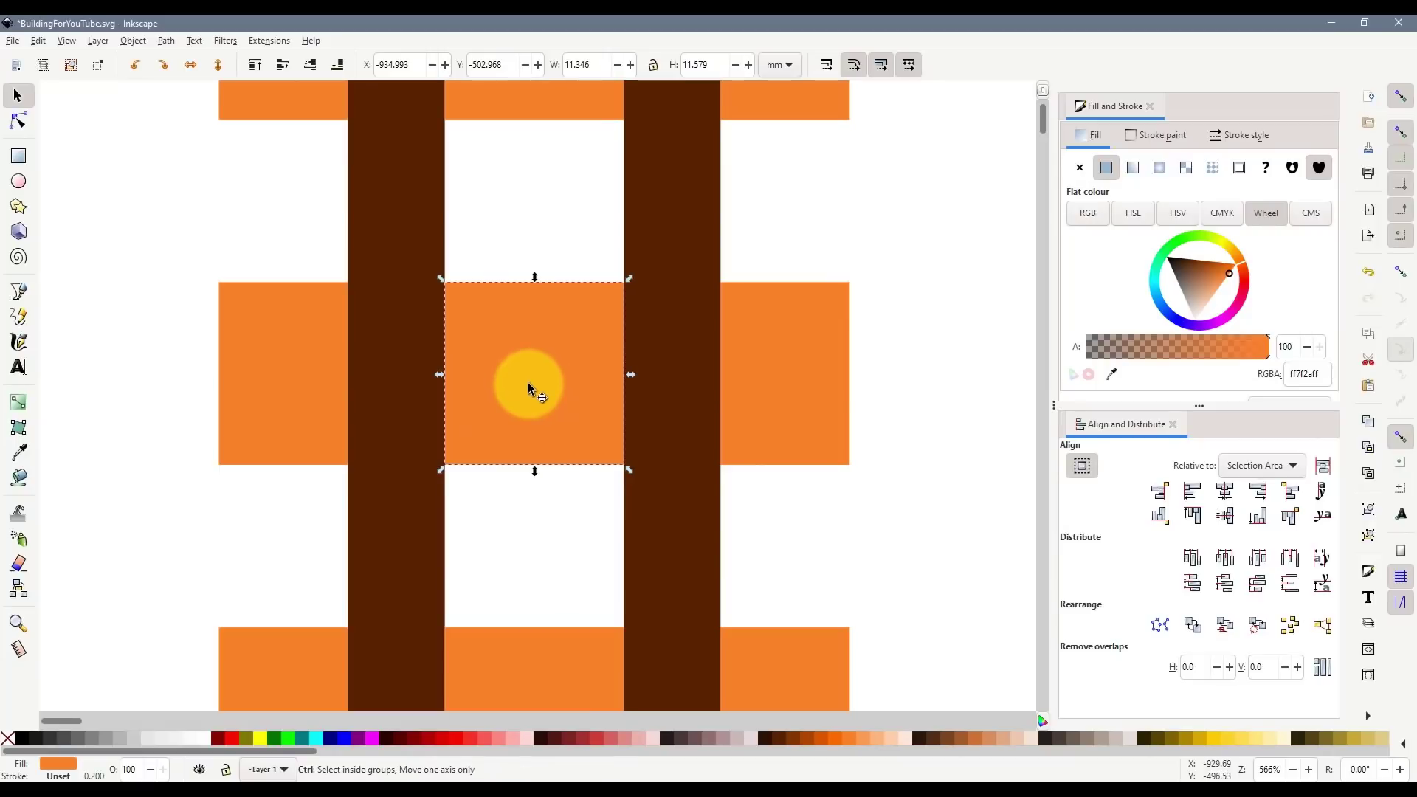
key("ctrl+d")
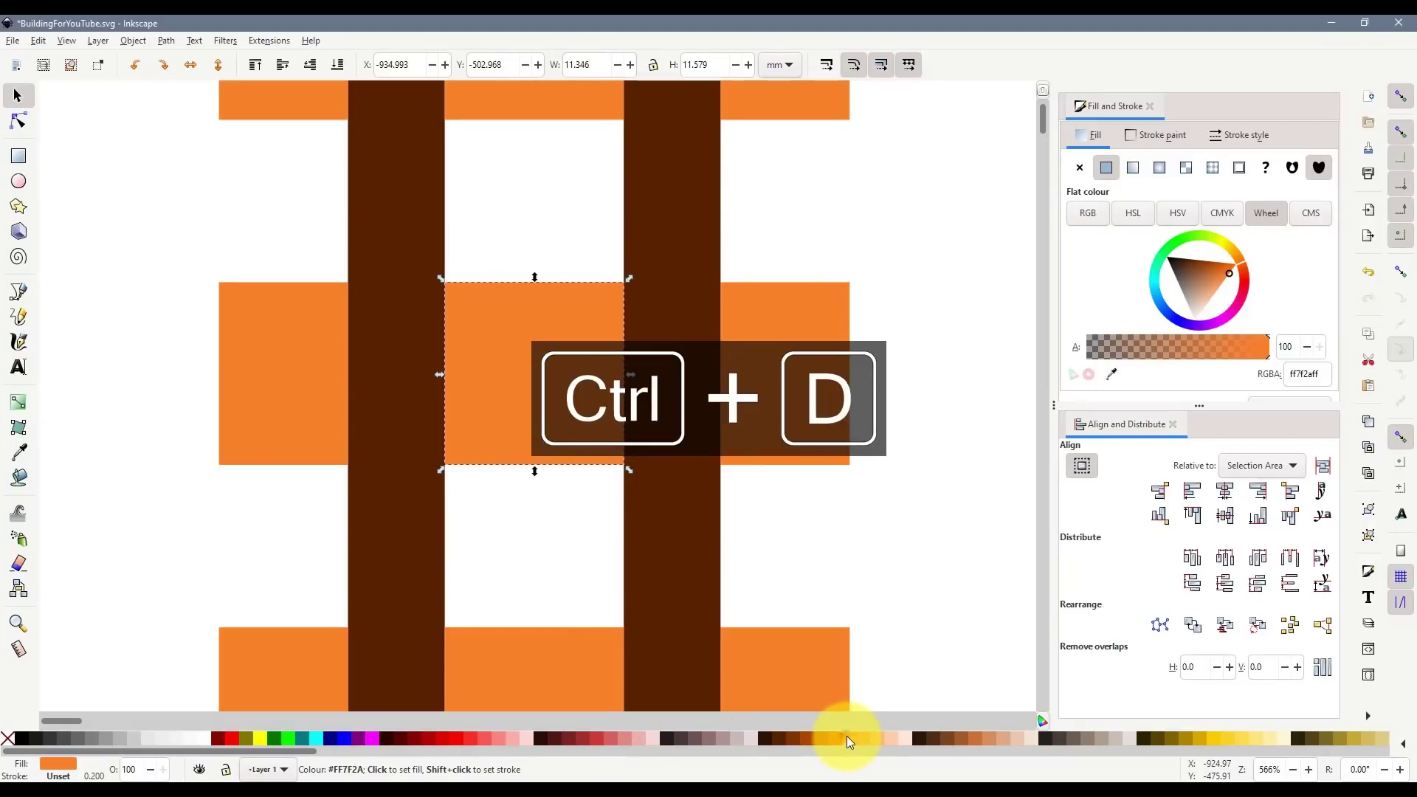
left_click(830, 738)
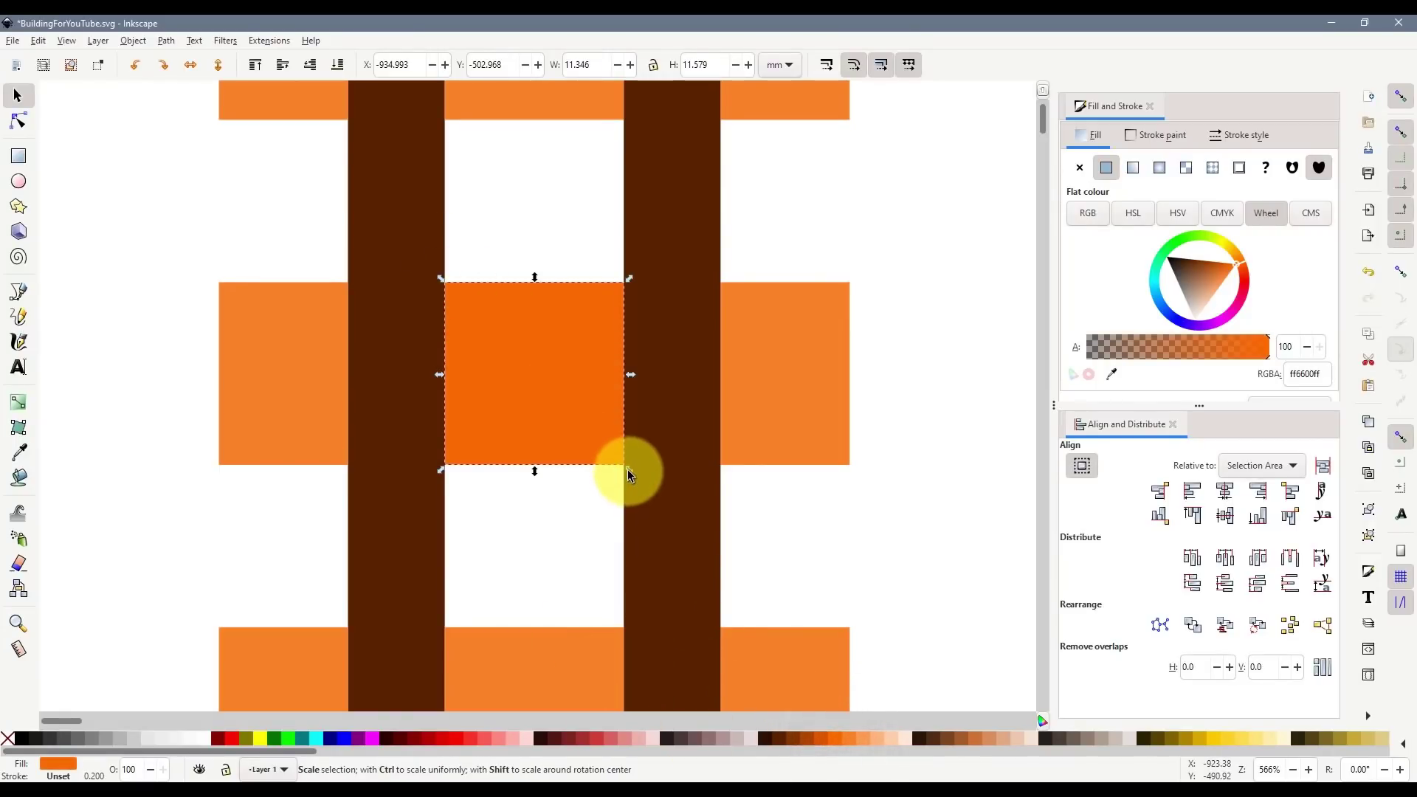
left_click_drag(627, 469, 545, 471)
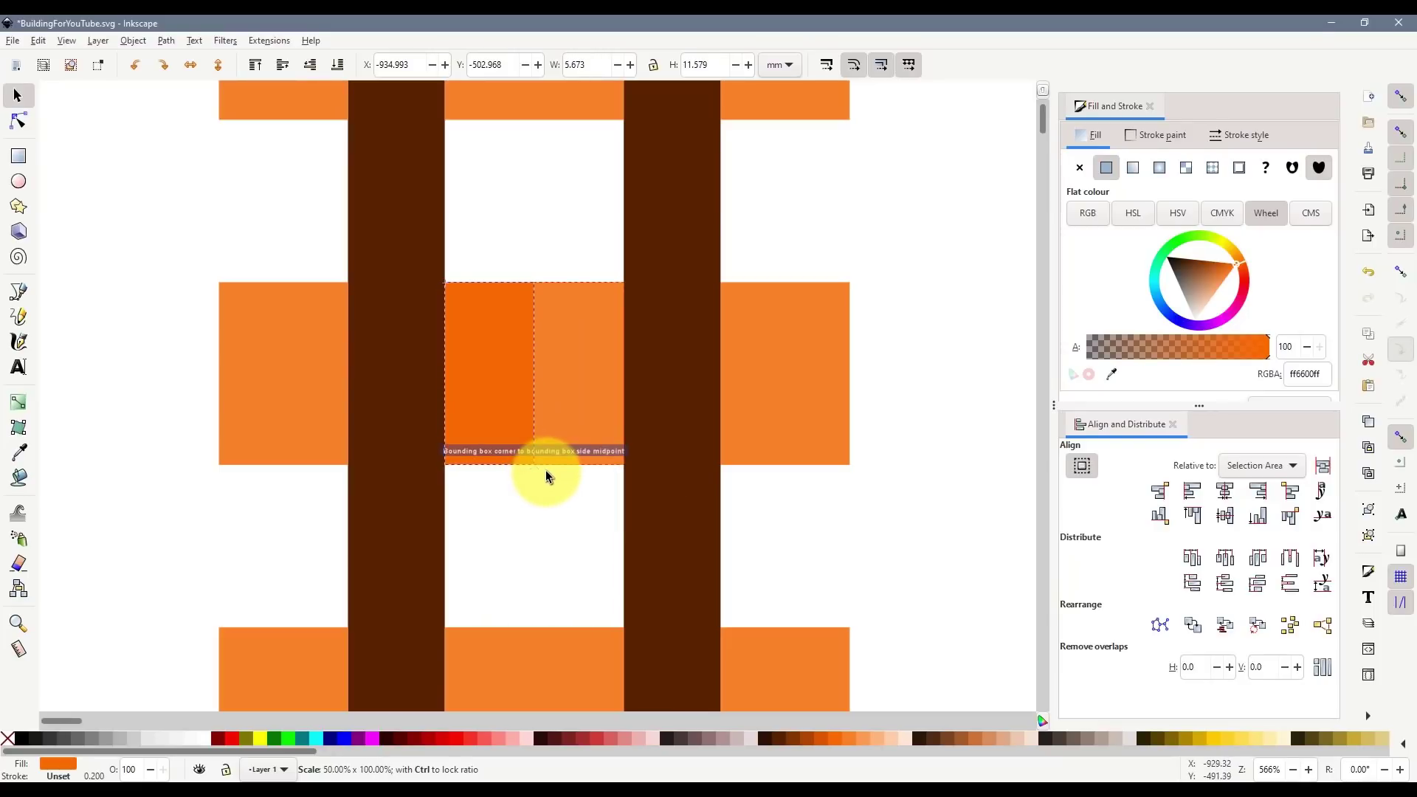
mouse_move(546, 471)
left_mouse_down()
mouse_move(535, 430)
mouse_move(537, 466)
left_mouse_up()
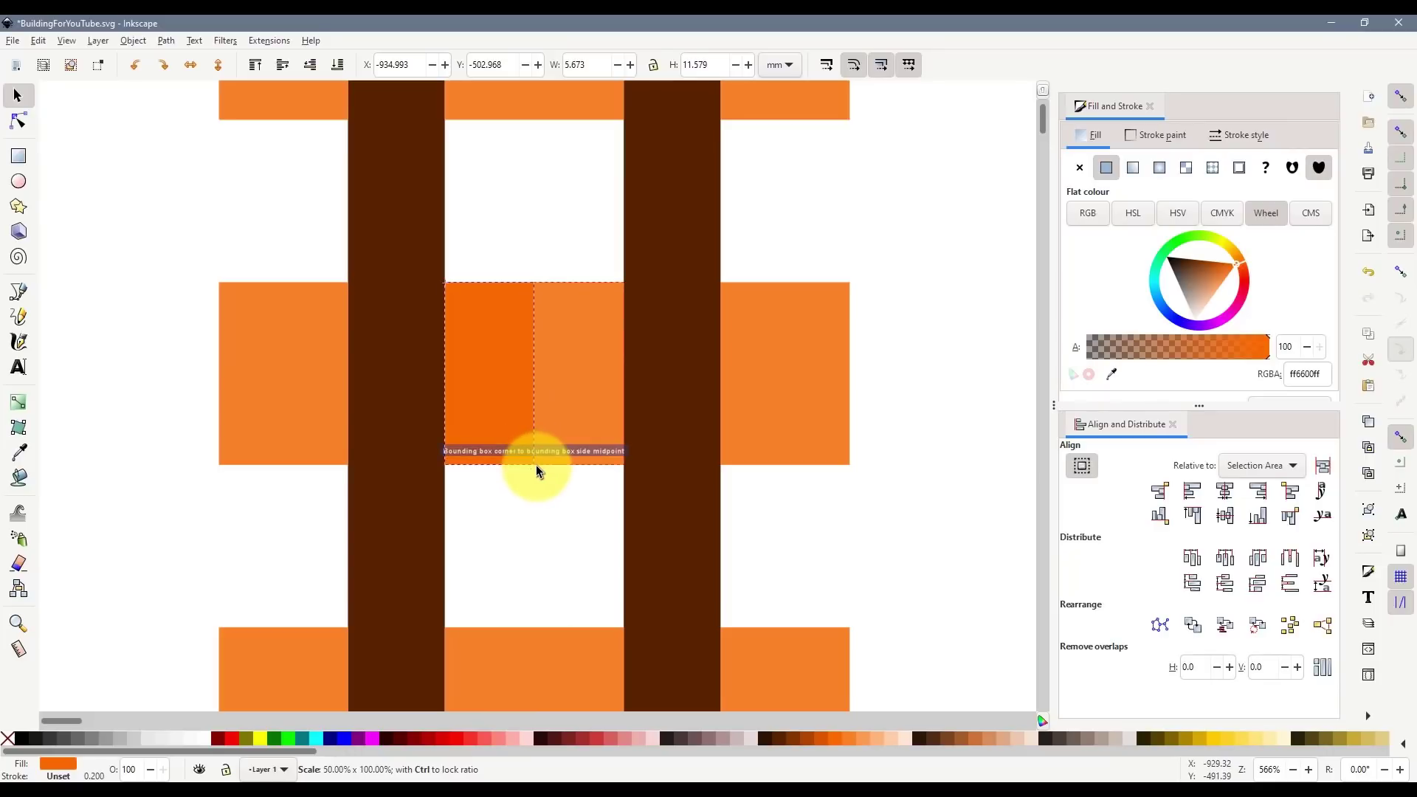
left_click_drag(535, 465, 537, 467)
left_click(555, 498)
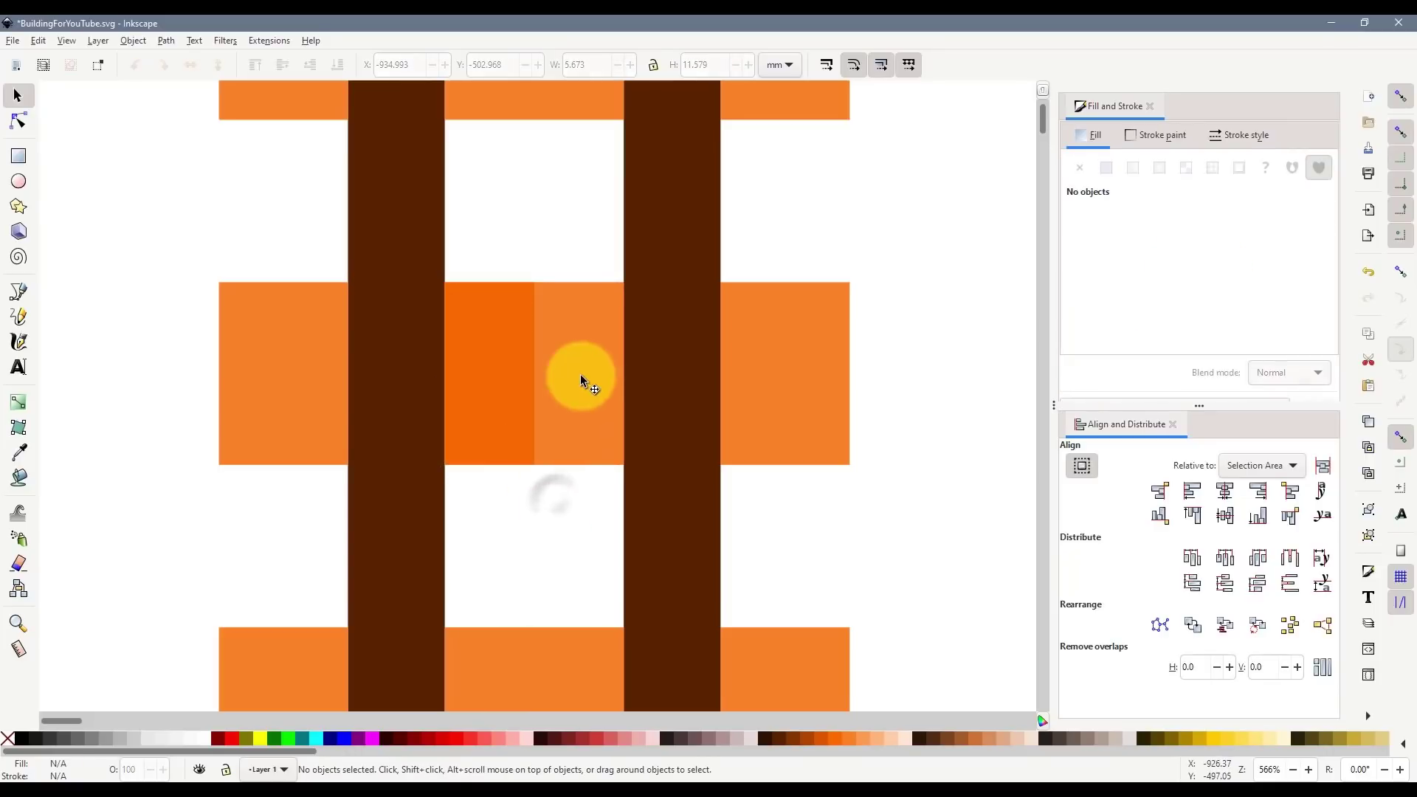
- Delete the wider background rectangle and discard a trial copy of the darker rectangle
left_click(488, 379)
left_click(591, 384)
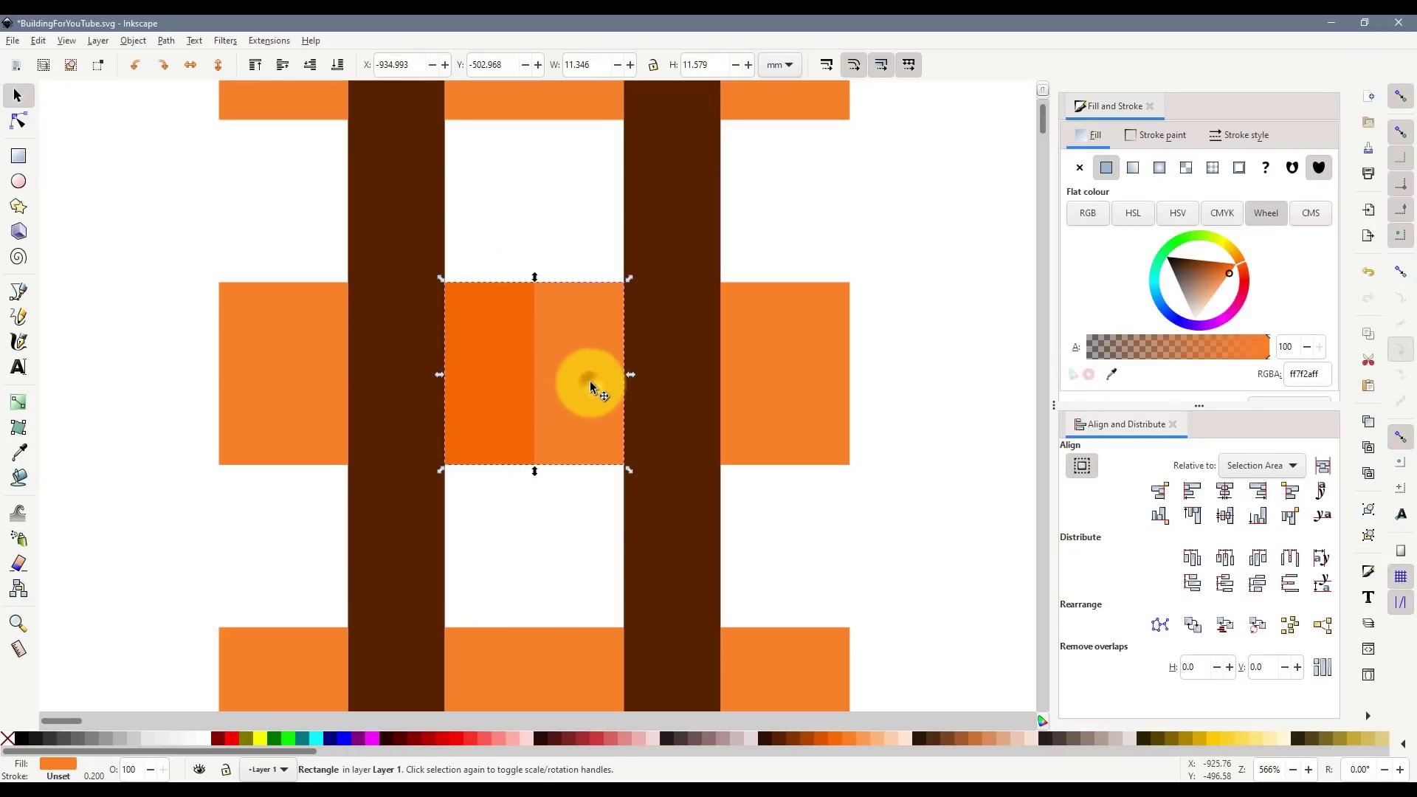
key("Delete")
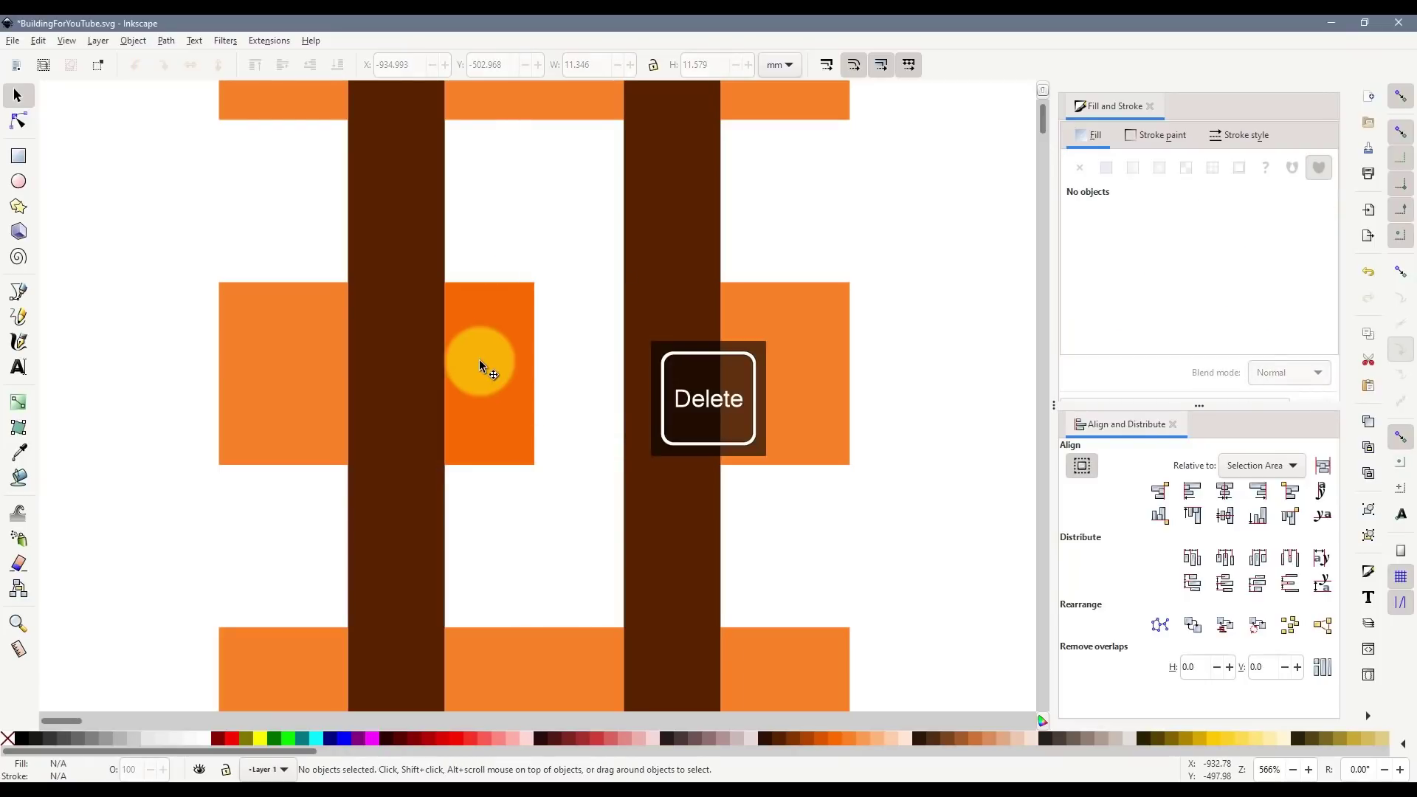
left_click(483, 369)
key("ctrl+d")
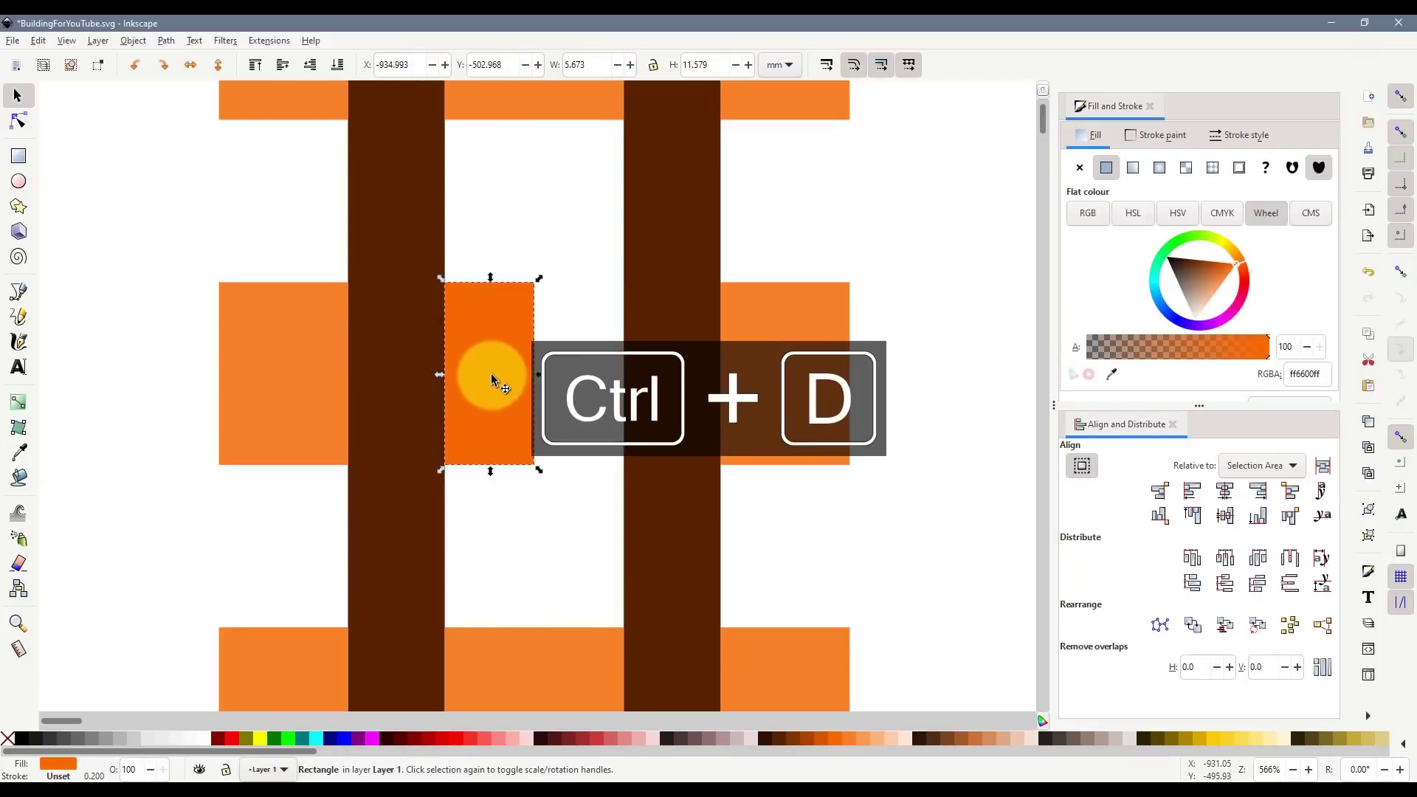
left_click_drag(488, 362, 584, 363)
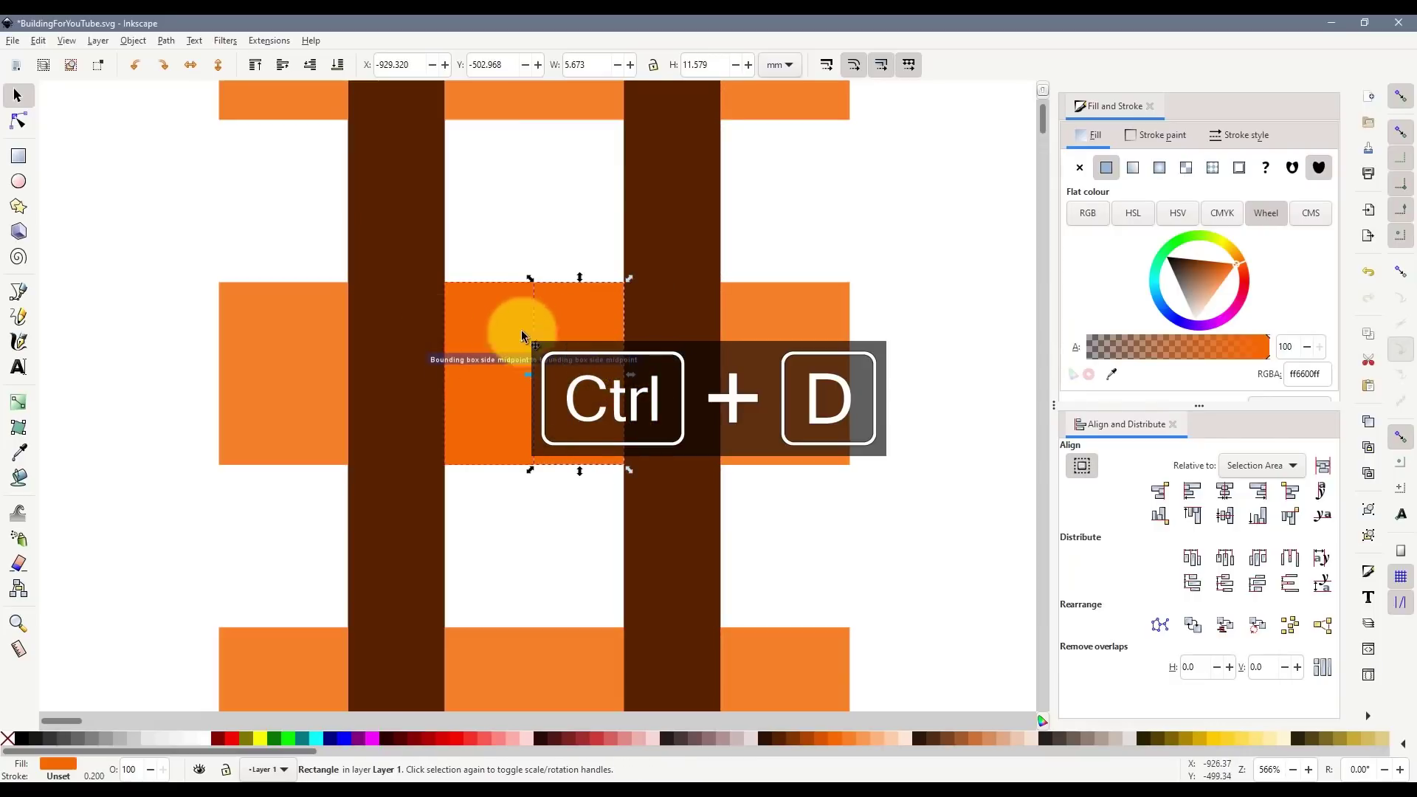
key("Delete")
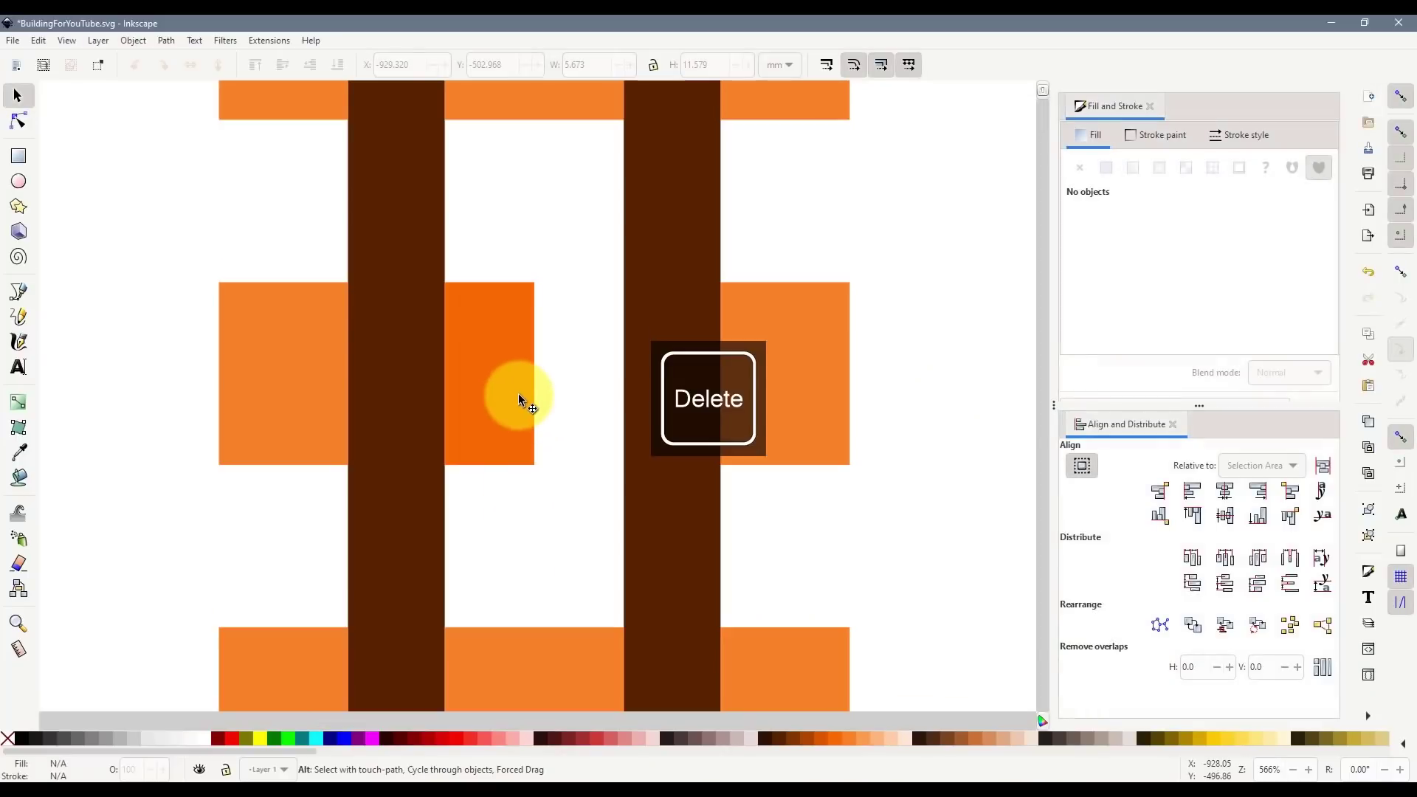
- Undo a width change on the darker orange rectangle, then delete it
left_click(522, 390)
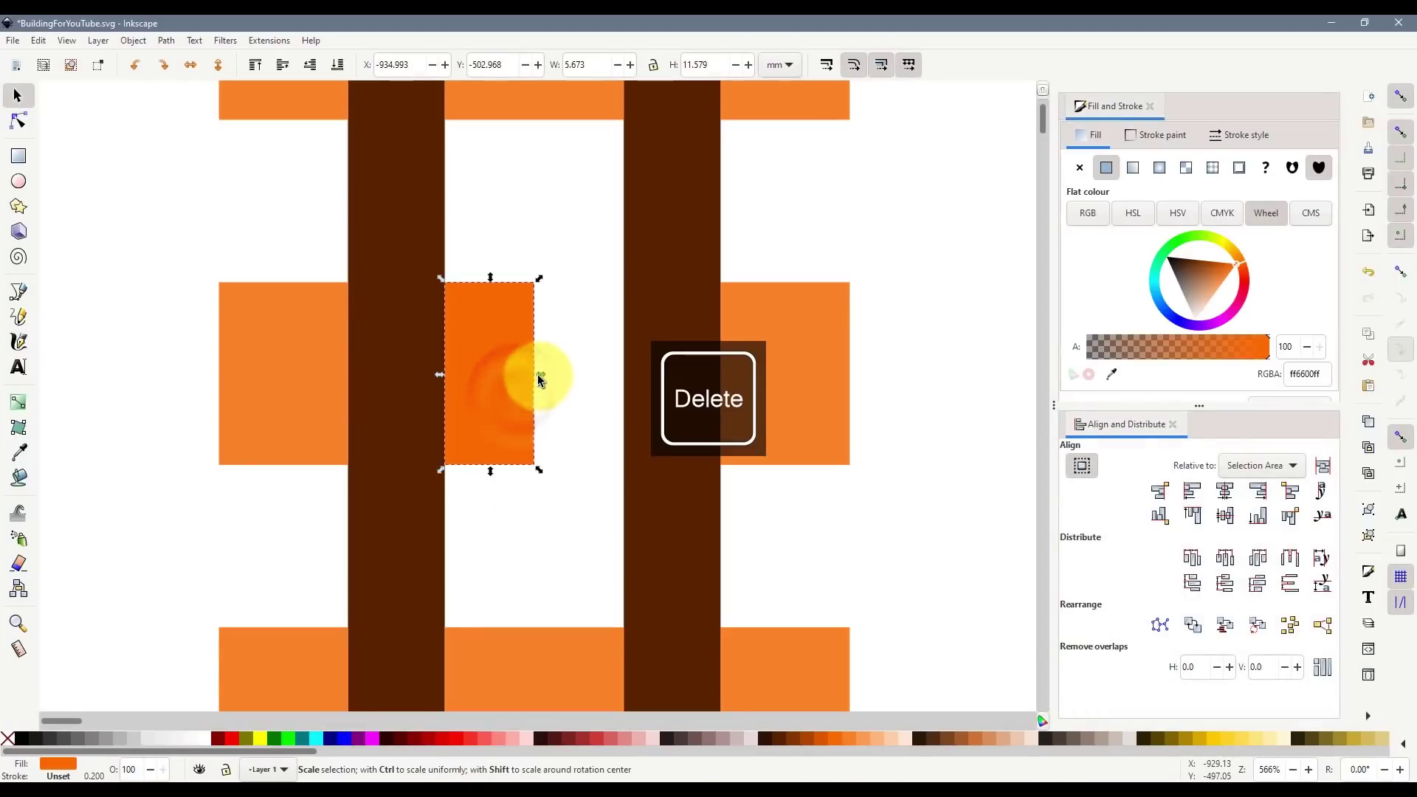
left_click_drag(538, 374, 529, 375)
key("ctrl+z")
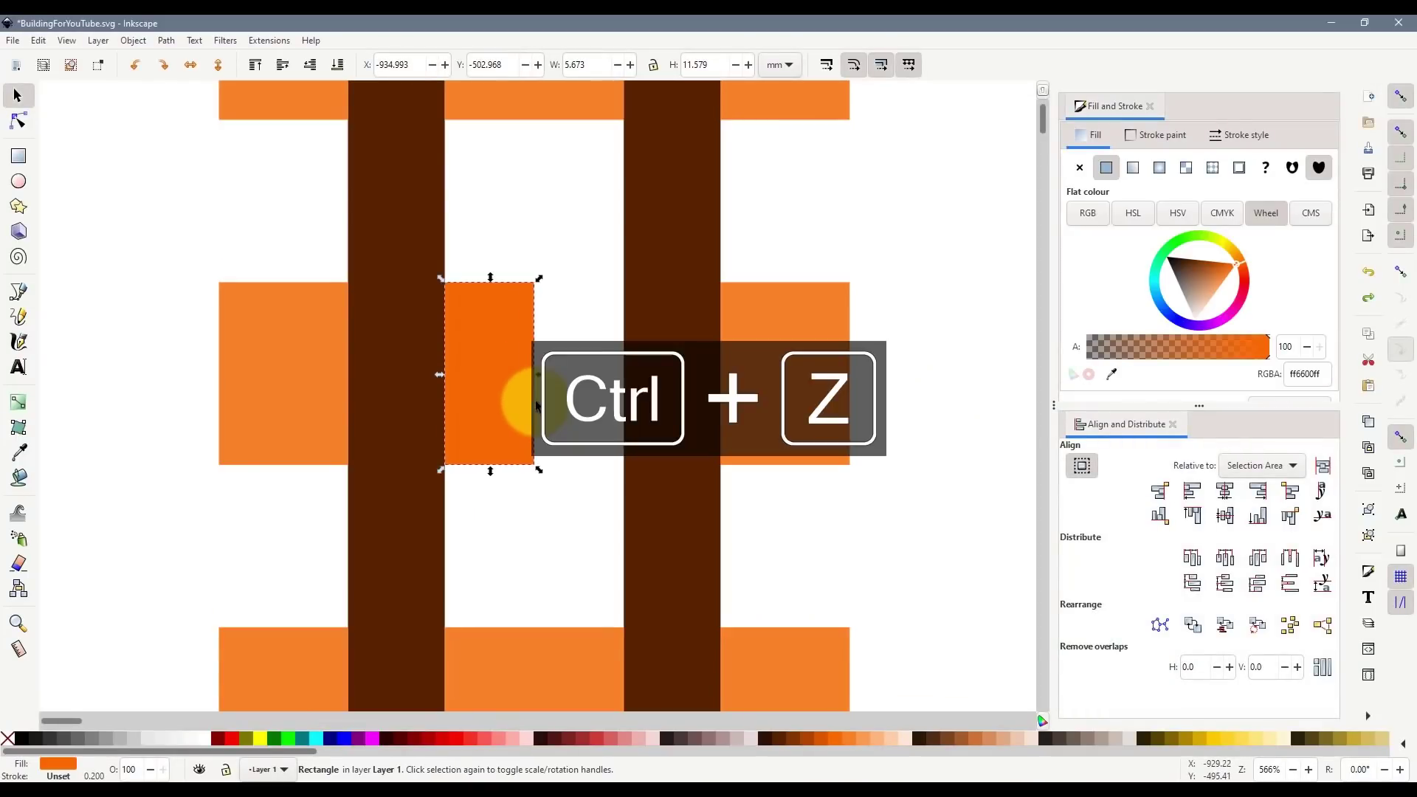
key("ctrl+z")
key("ctrl+z")
key("ctrl+z")
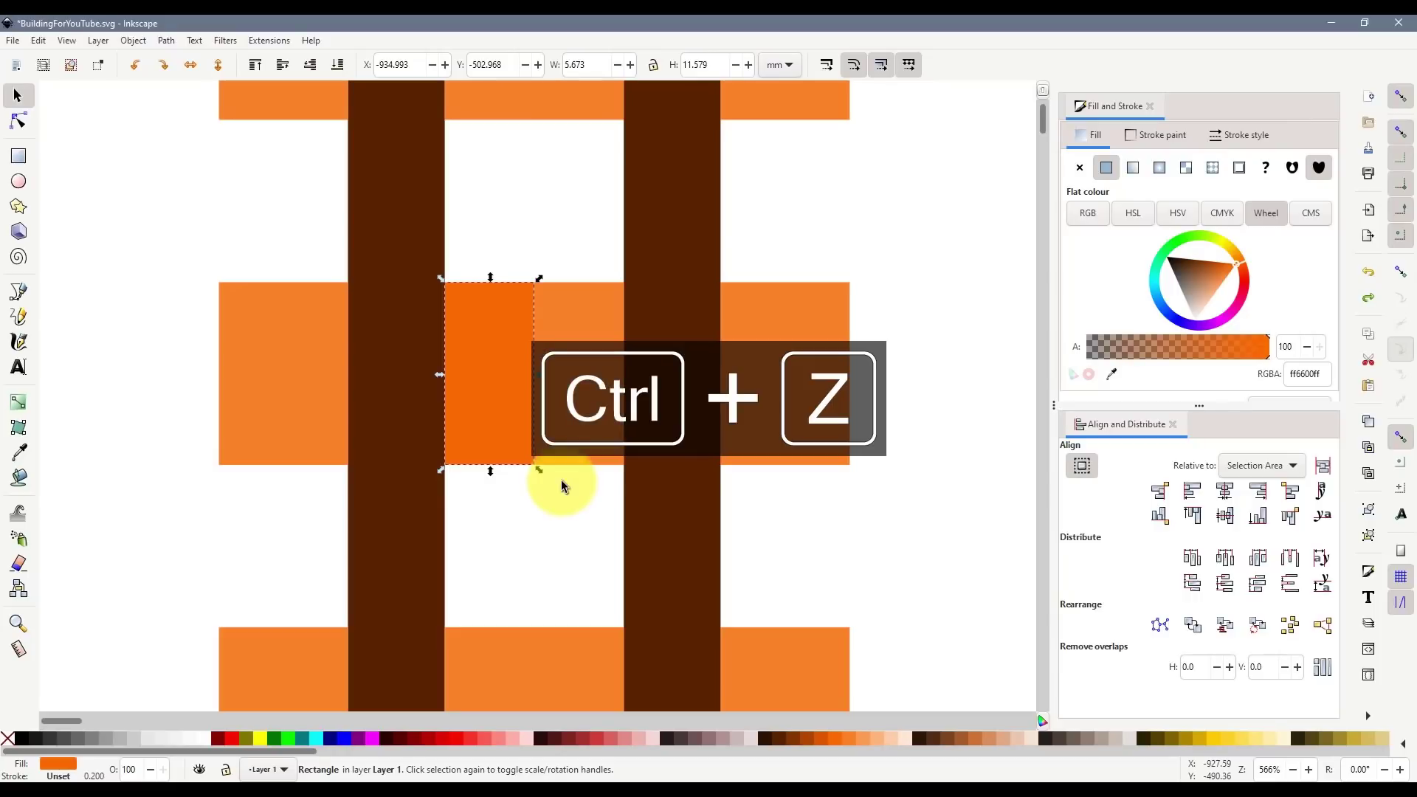
key("ctrl+z")
left_click(563, 520)
left_click_drag(540, 352, 625, 443)
key("Delete")
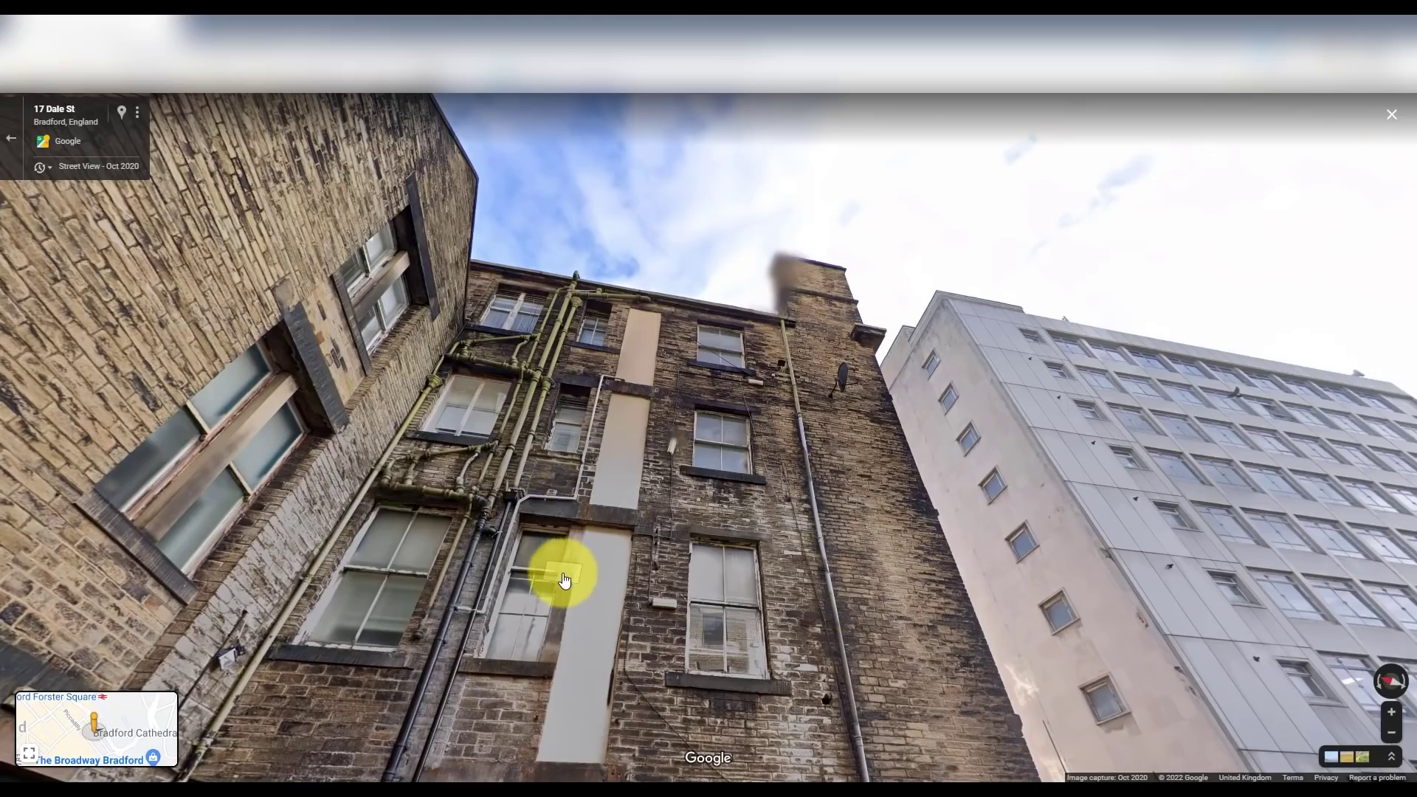
- Zoom Street View in on the middle windows, then select Inkscape's middle orange window
left_click(557, 577)
left_click_drag(536, 614, 610, 268)
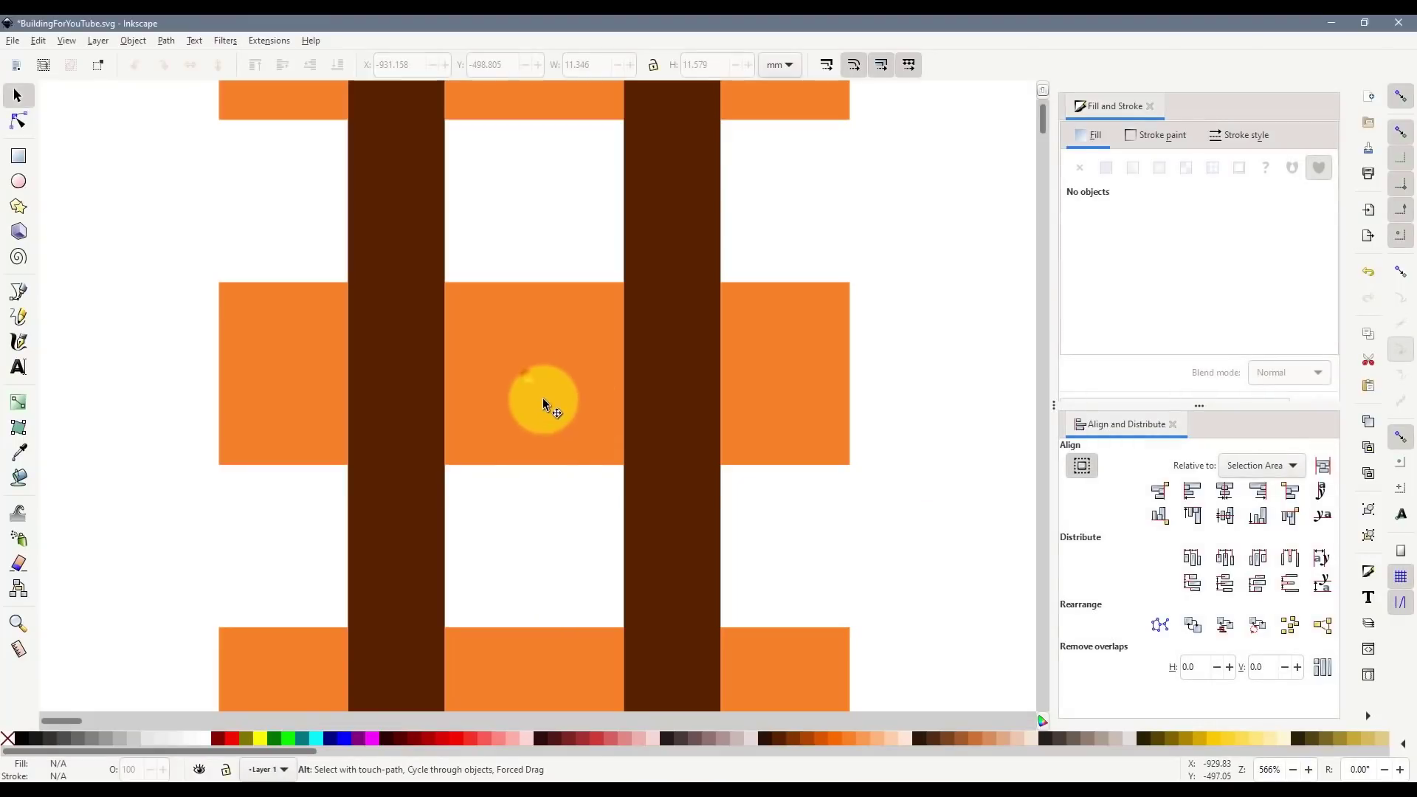
left_click(523, 366)
- Make a dark brown 1.5 mm-wide copy of the middle window and centre it
left_click(520, 366)
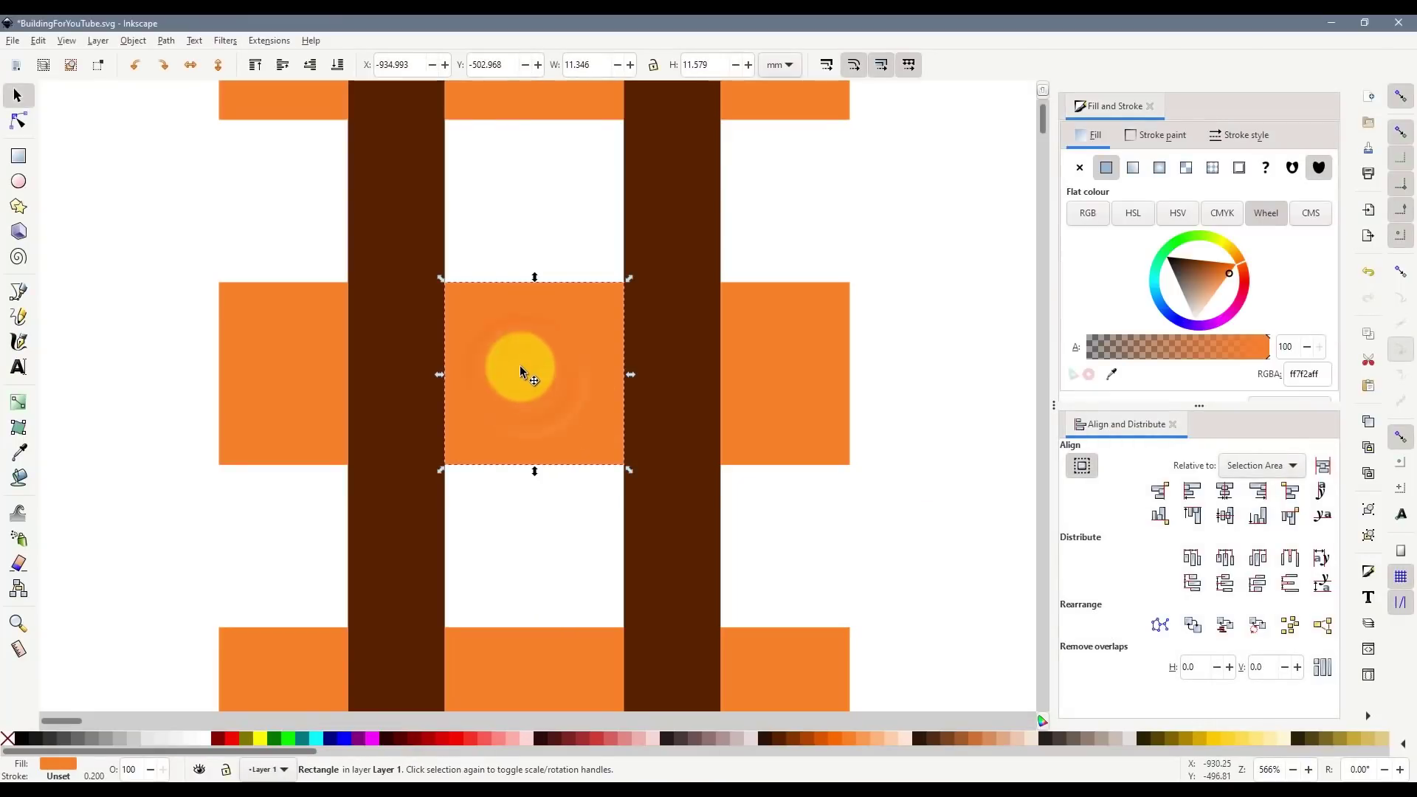
key("ctrl+d")
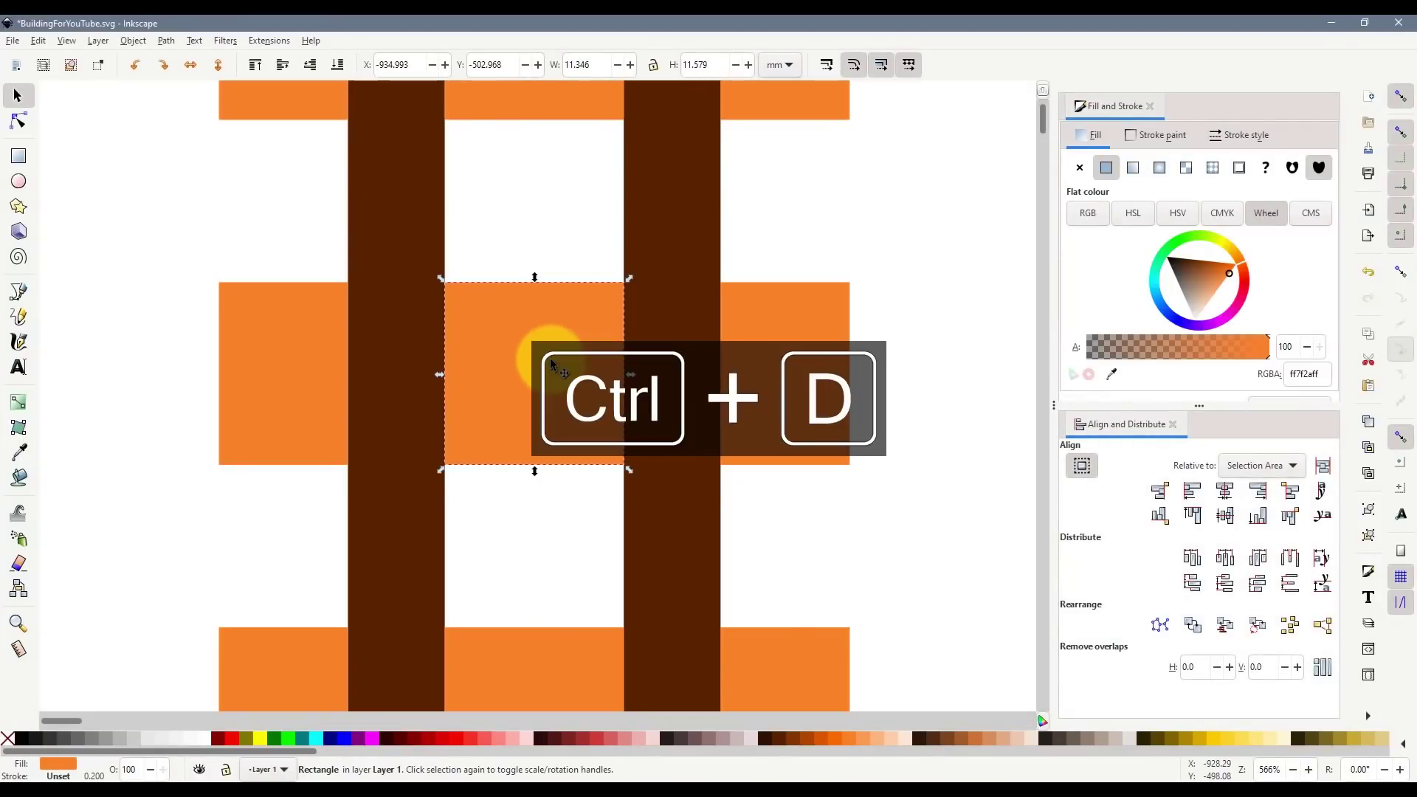
left_click(791, 737)
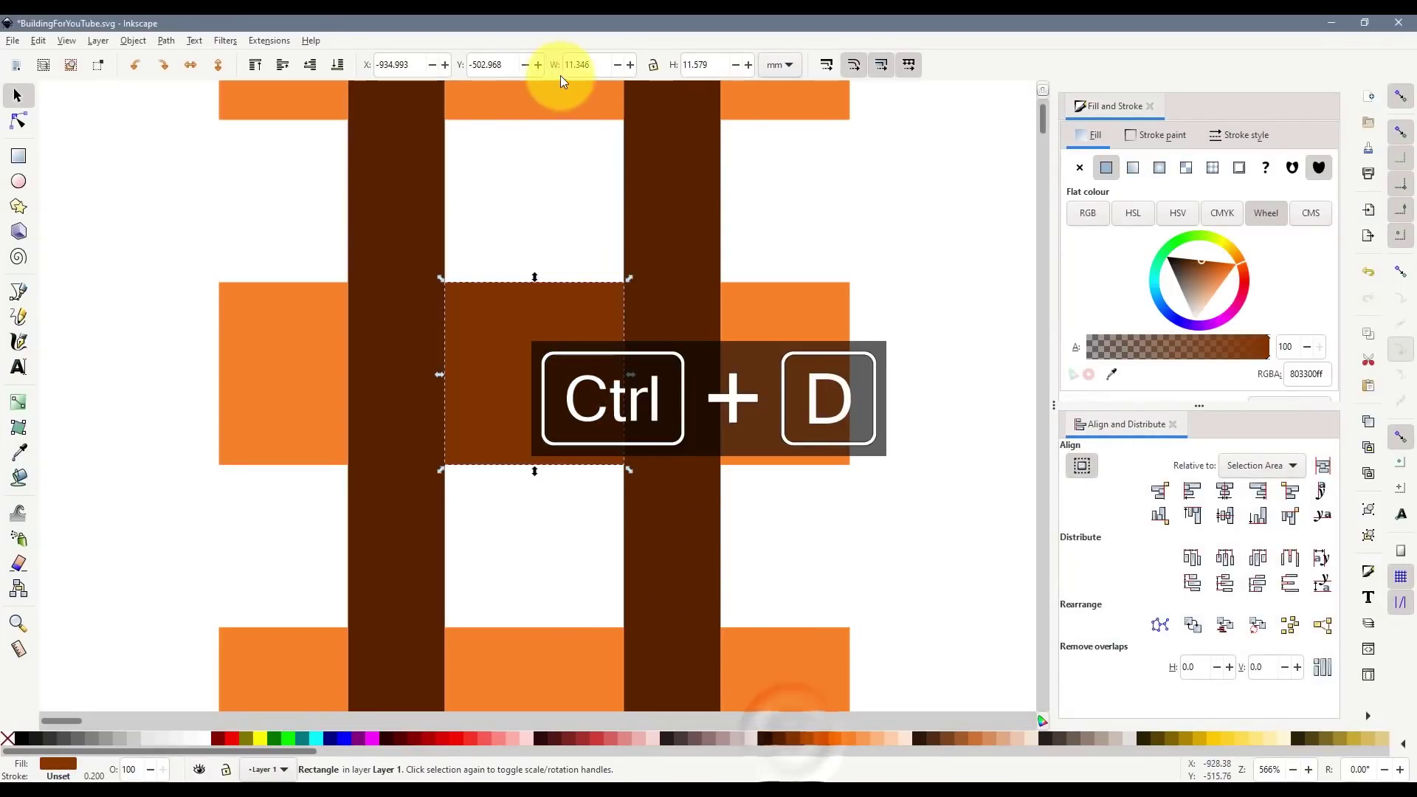
type("1")
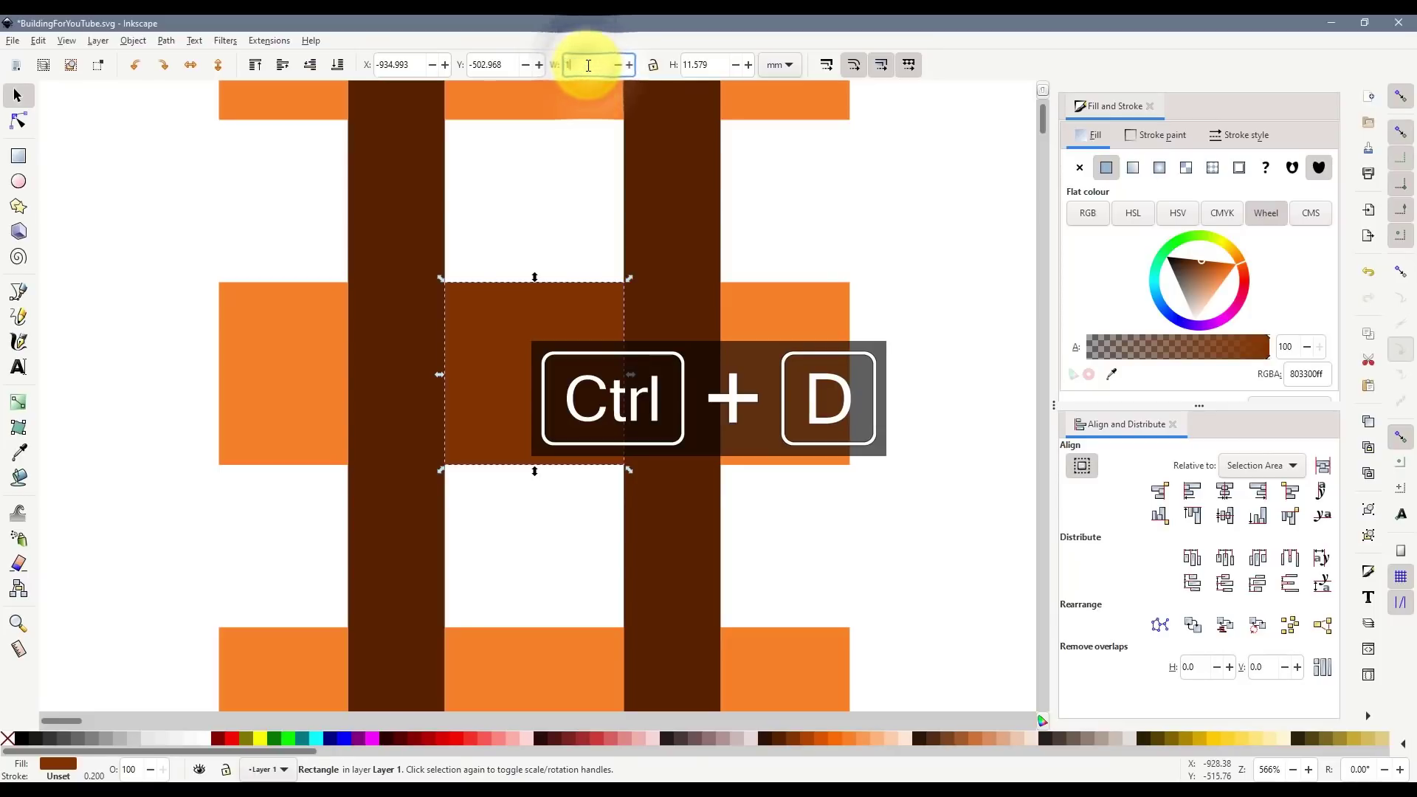
type(".5")
key("Return")
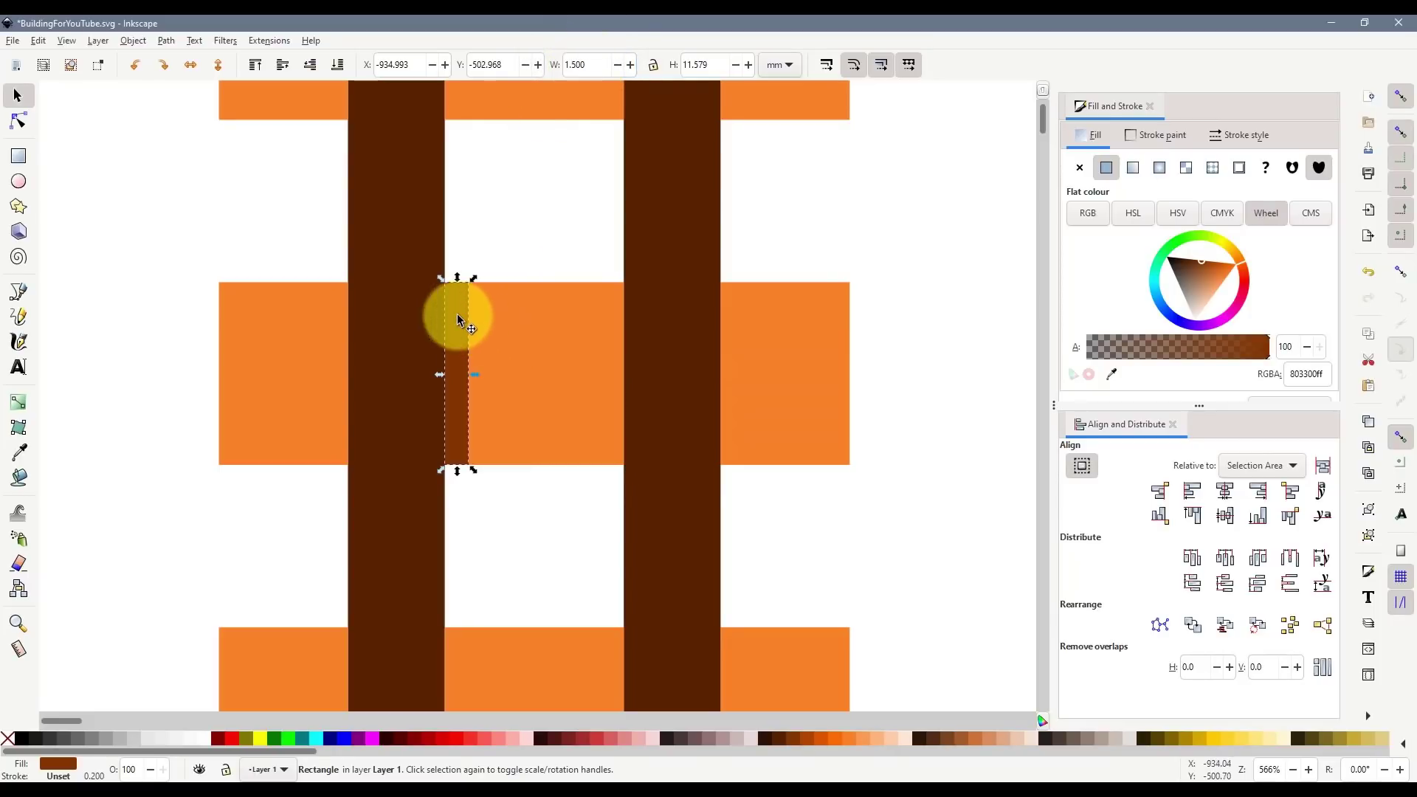
left_click_drag(481, 327, 561, 279)
- Subtract the thin brown bar from the orange rectangle with Path > Difference
left_click(563, 228)
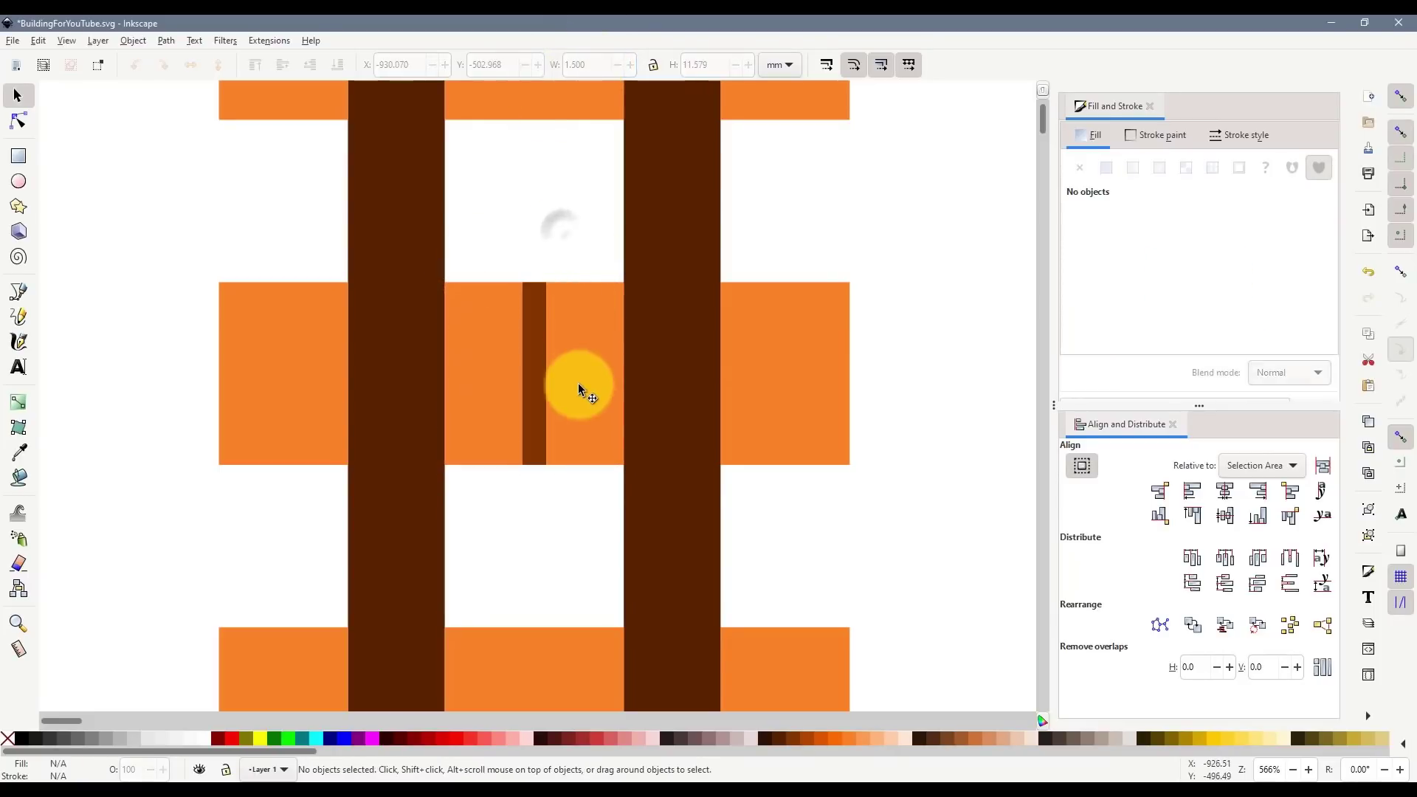
left_click(579, 370)
left_click(542, 348)
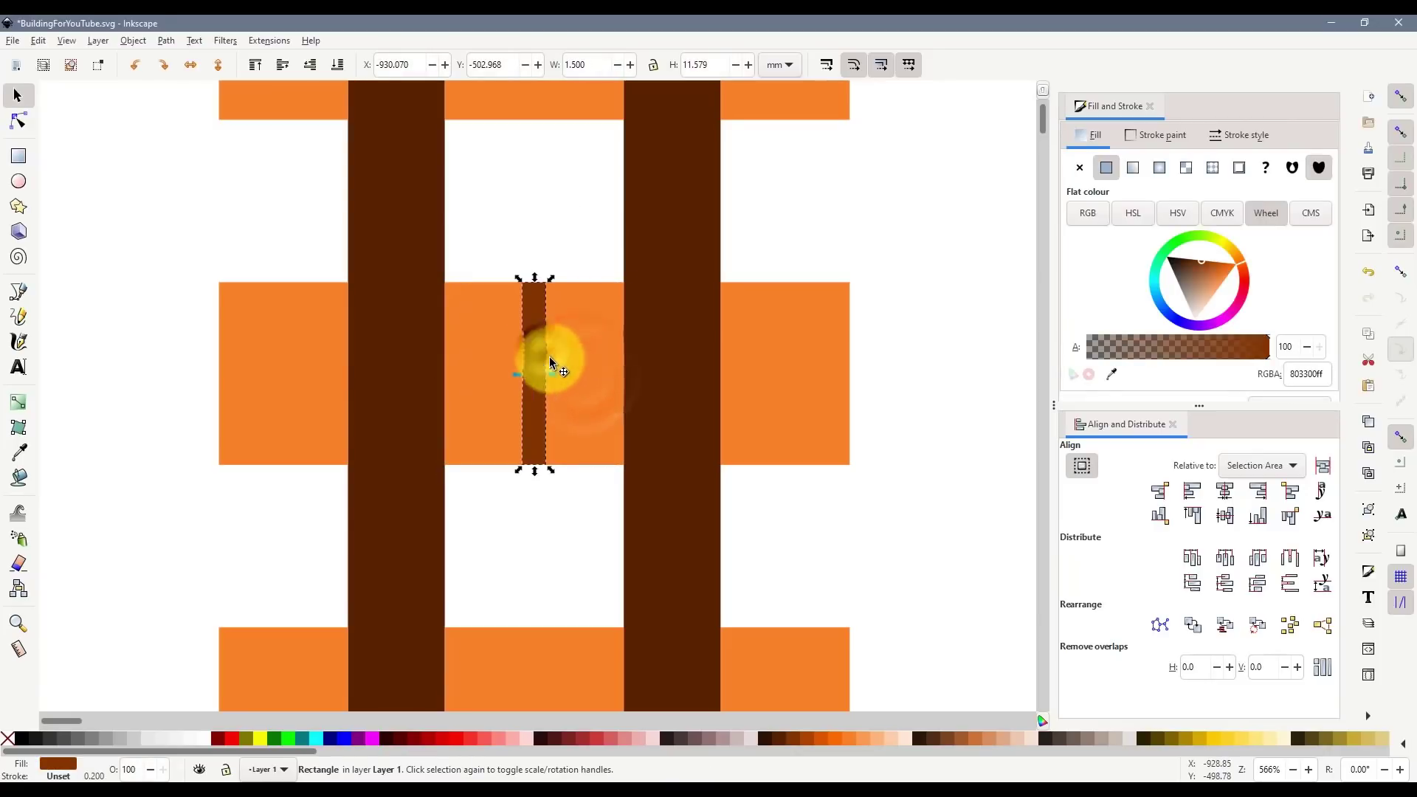
left_click(605, 327, "shift")
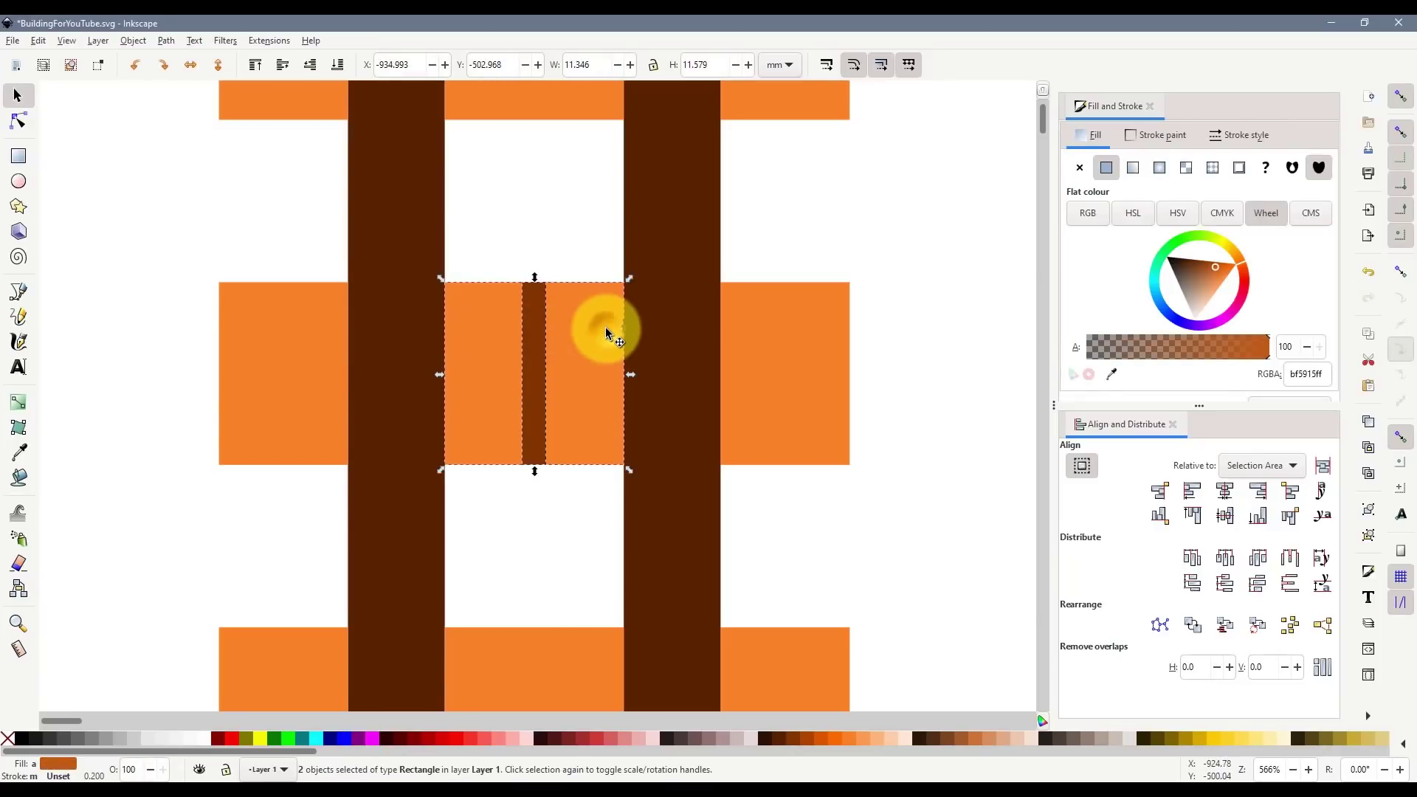
left_click(168, 40)
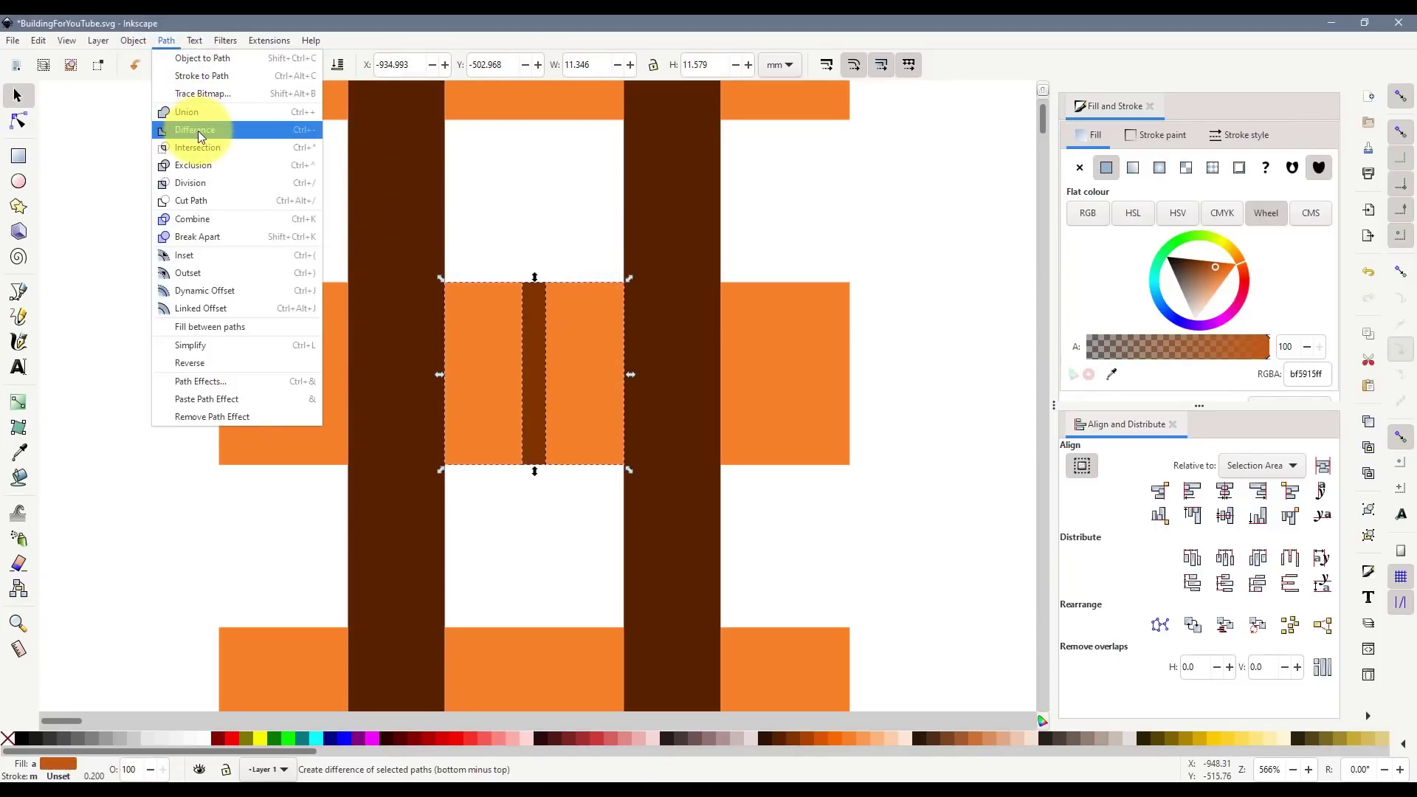
left_click(484, 197)
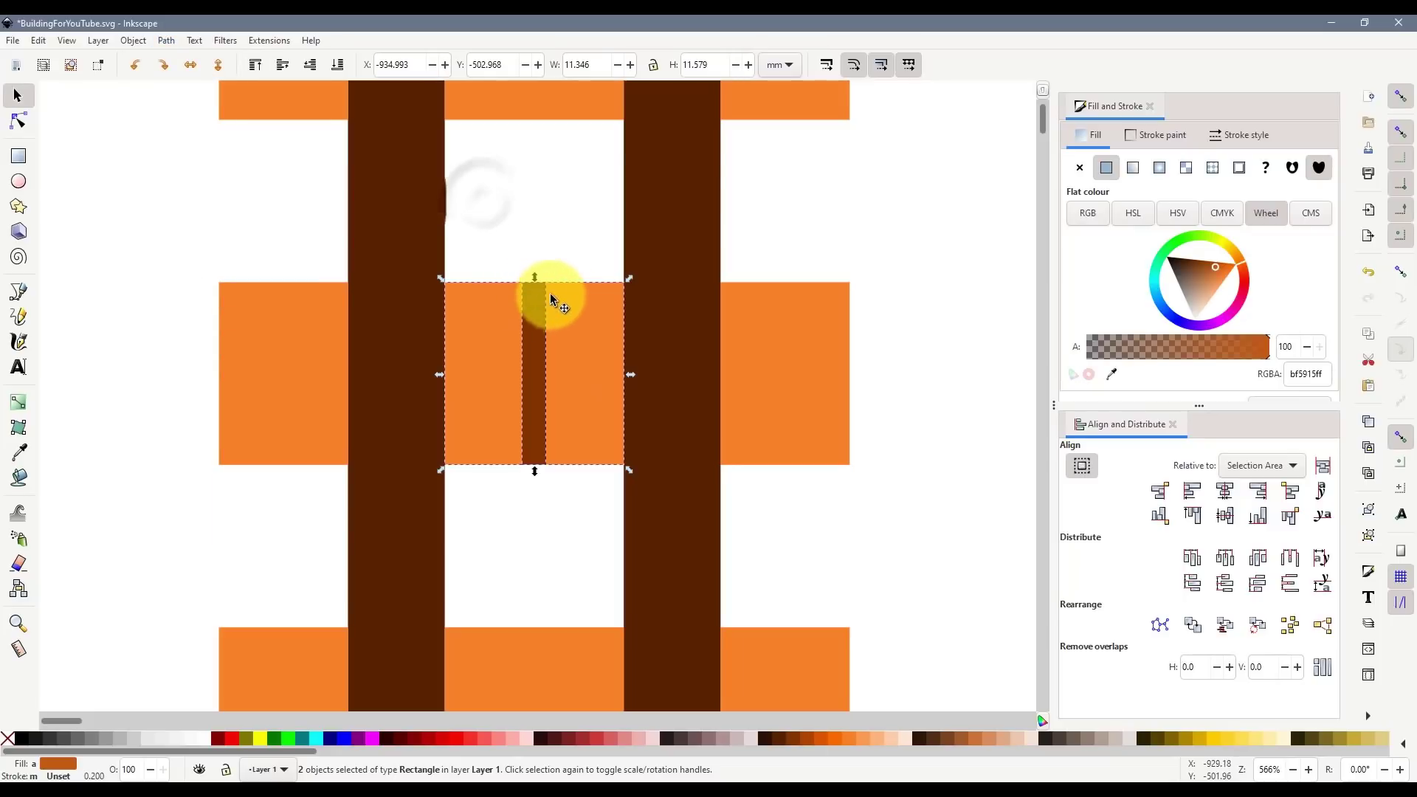
left_click(569, 244)
left_click(534, 295)
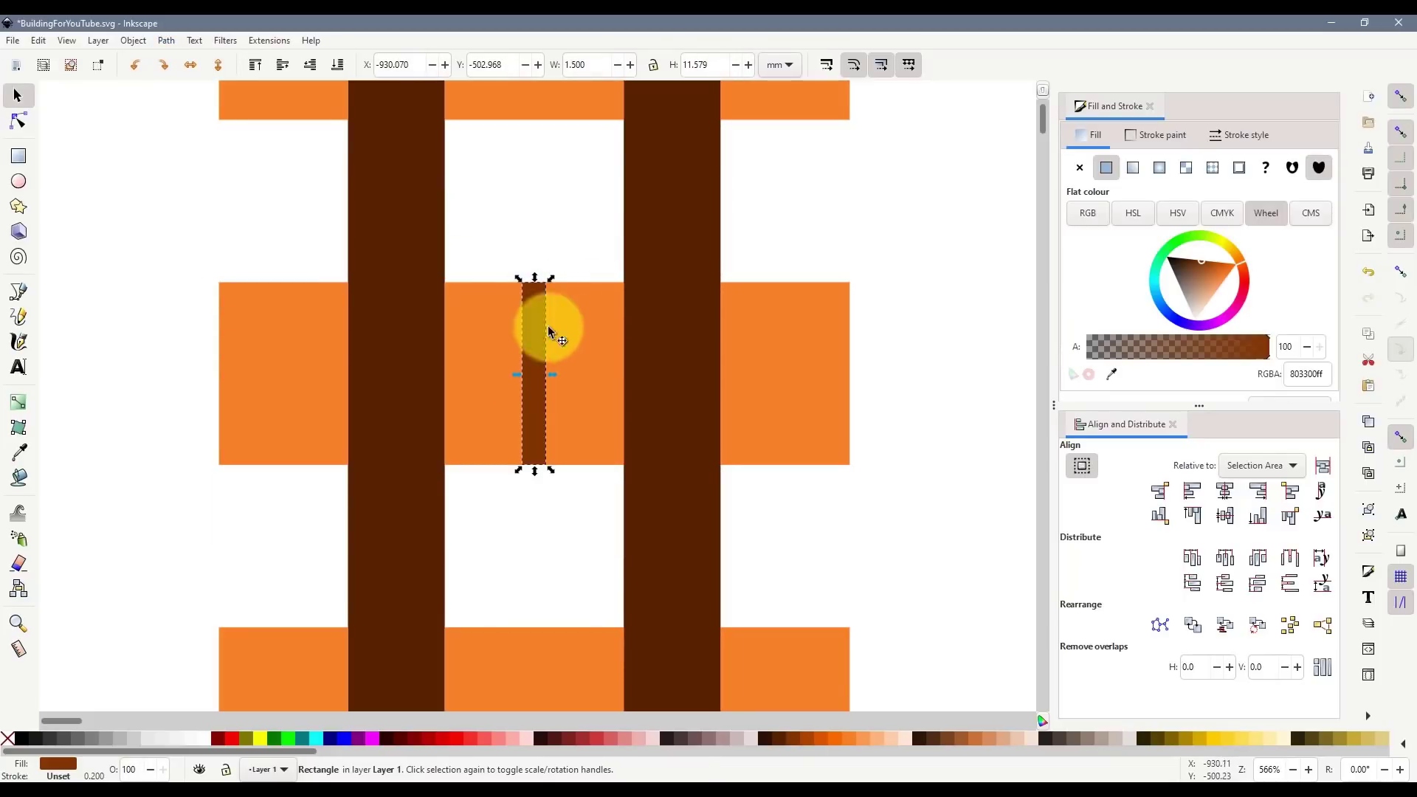
left_click(592, 330, "shift")
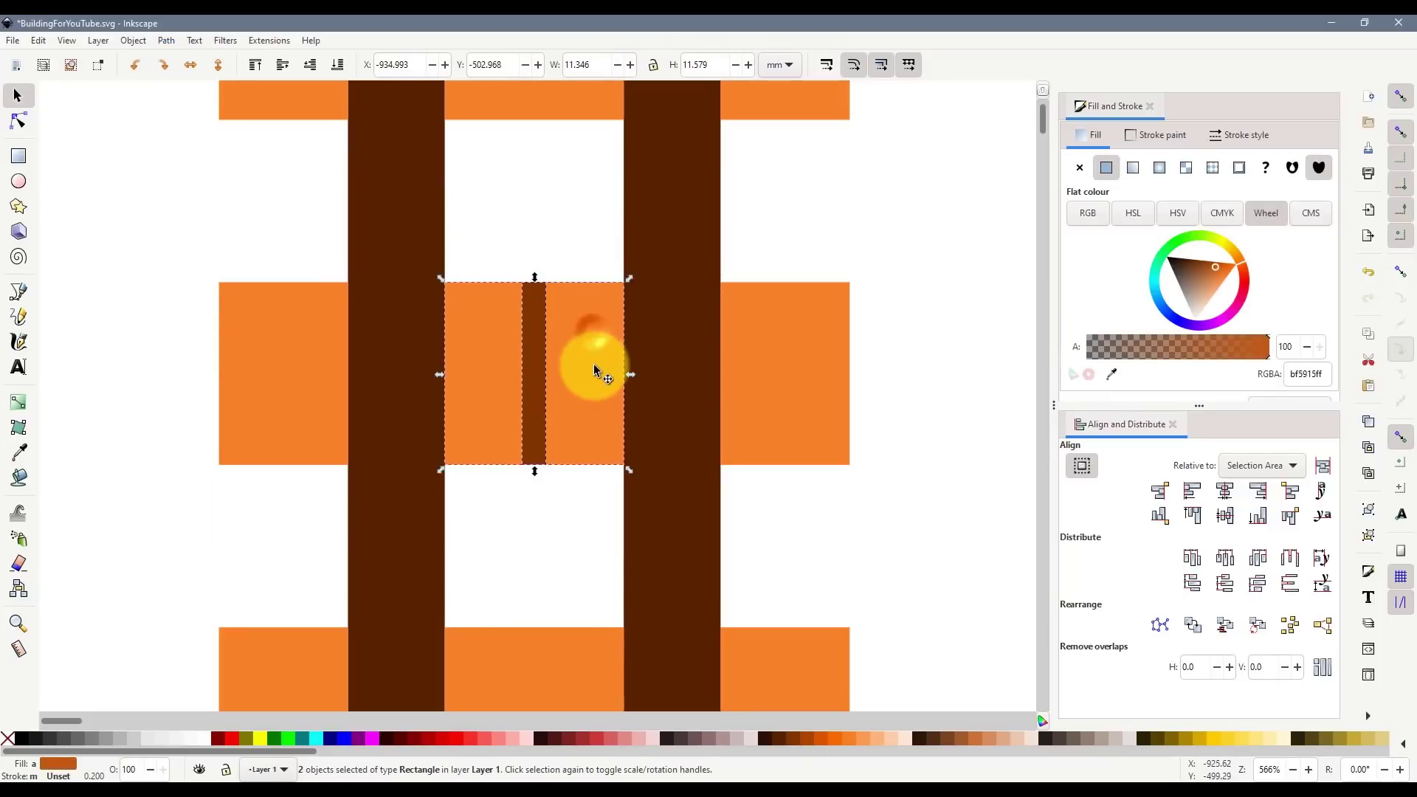
left_click(166, 41)
left_click(191, 127)
left_click(505, 195)
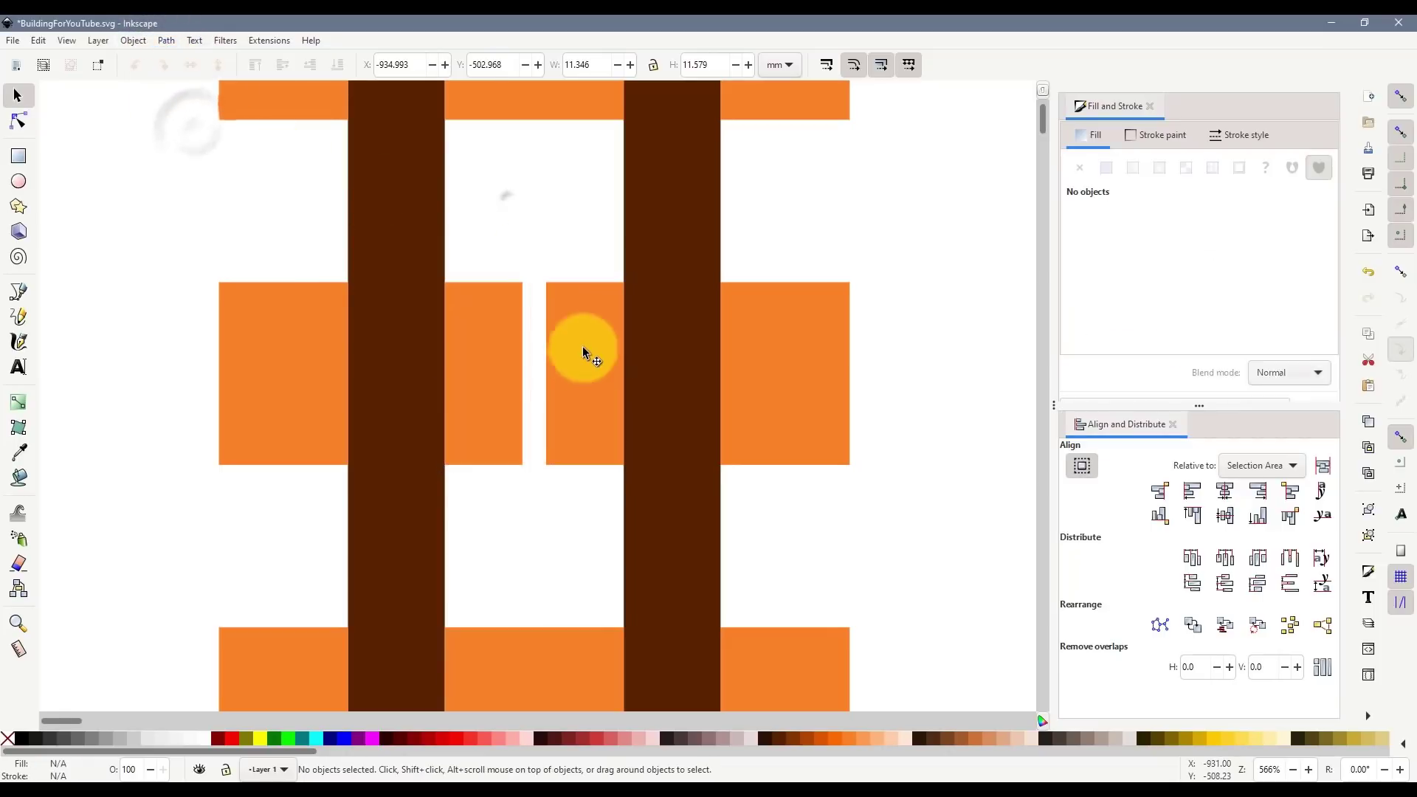
mouse_move(605, 327)
left_mouse_down()
mouse_move(577, 334)
mouse_move(588, 388)
left_mouse_up()
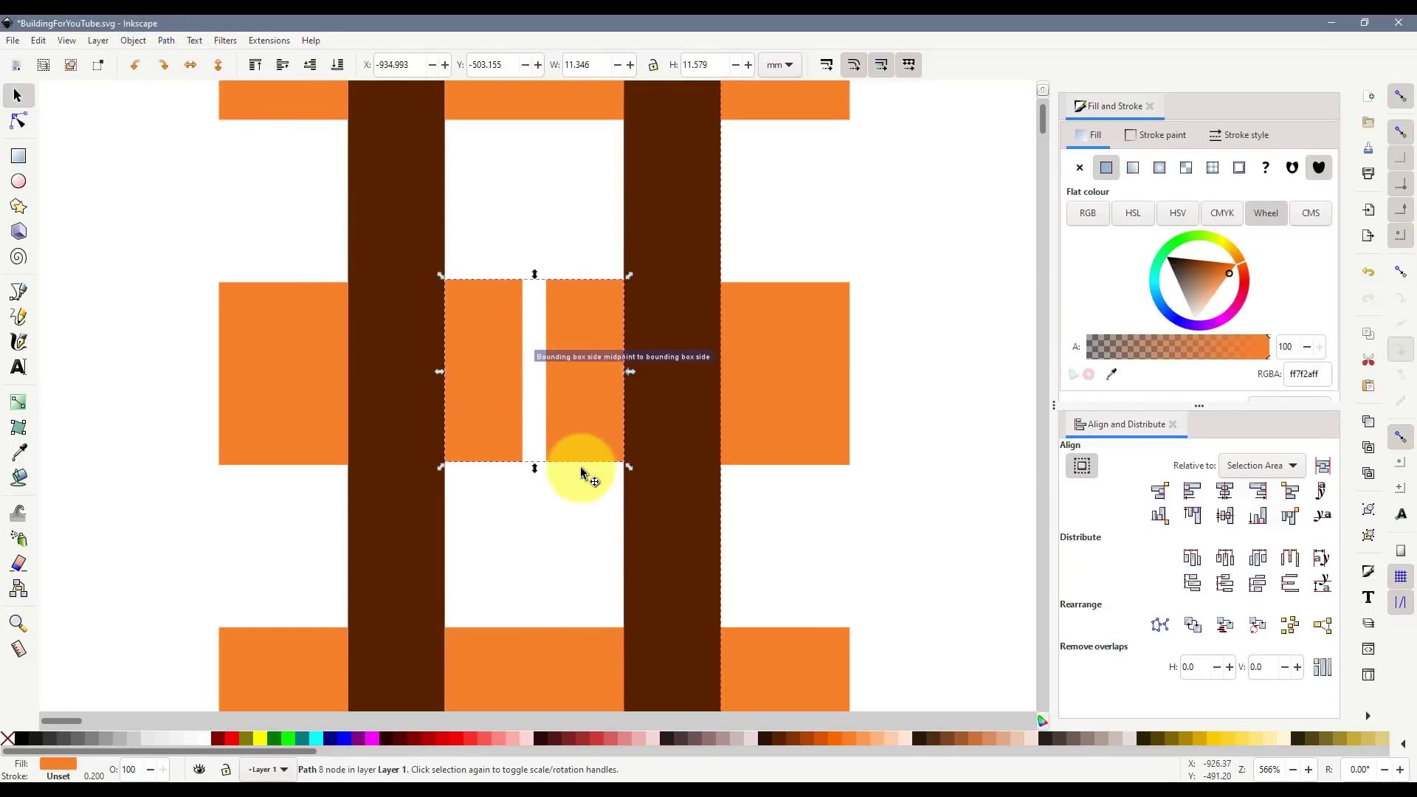
key("ctrl+z")
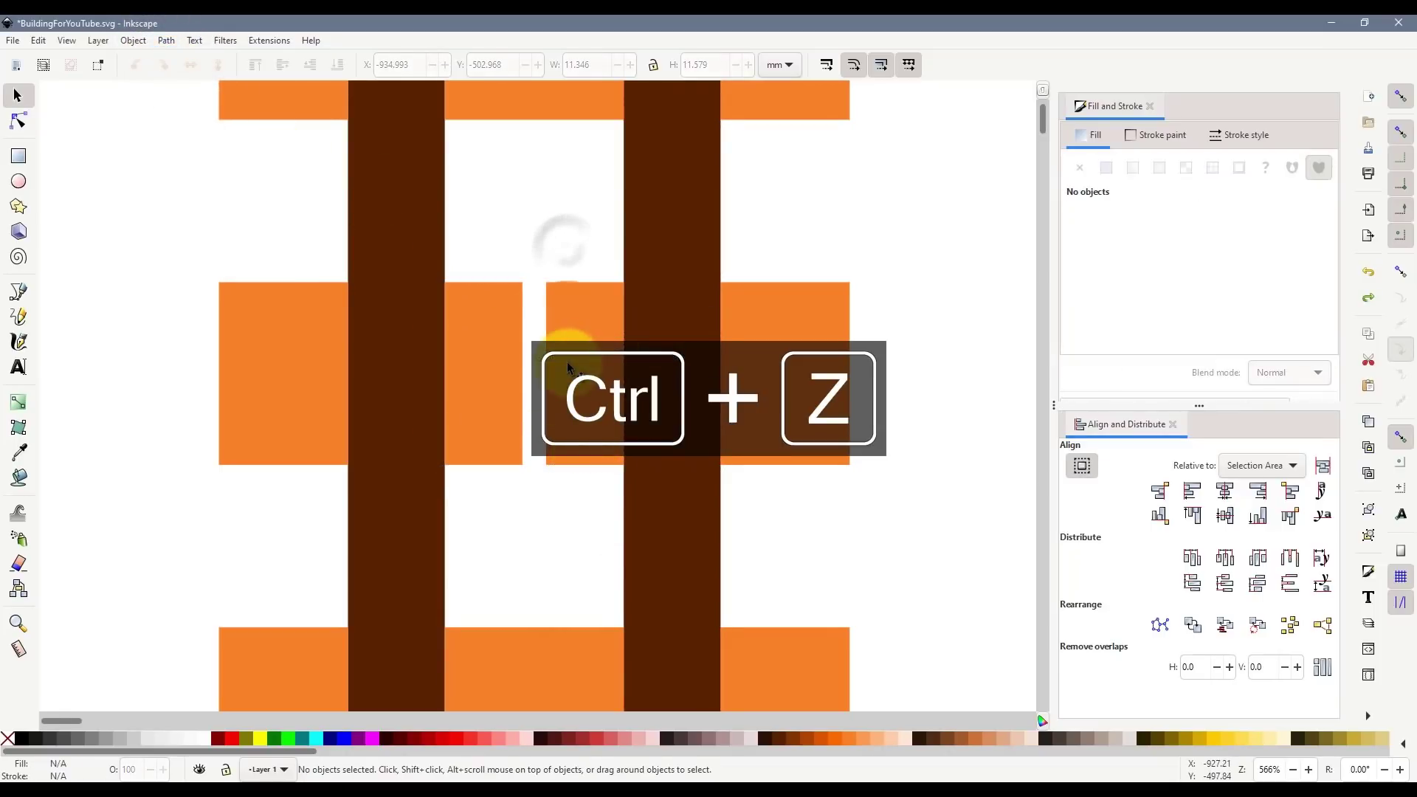
- Break the cut shape apart into two panes and check the right pane moves independently
left_click(550, 295)
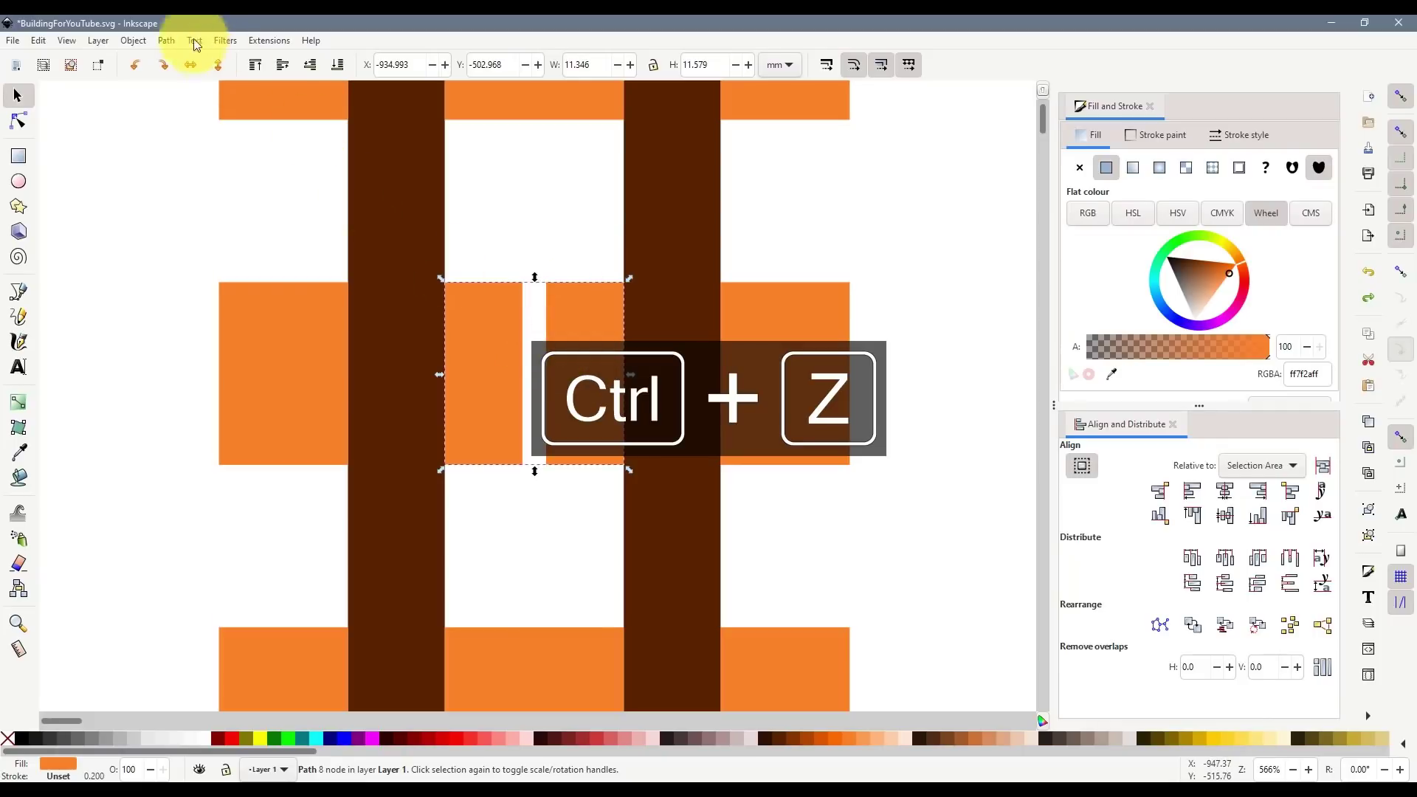
left_click(164, 40)
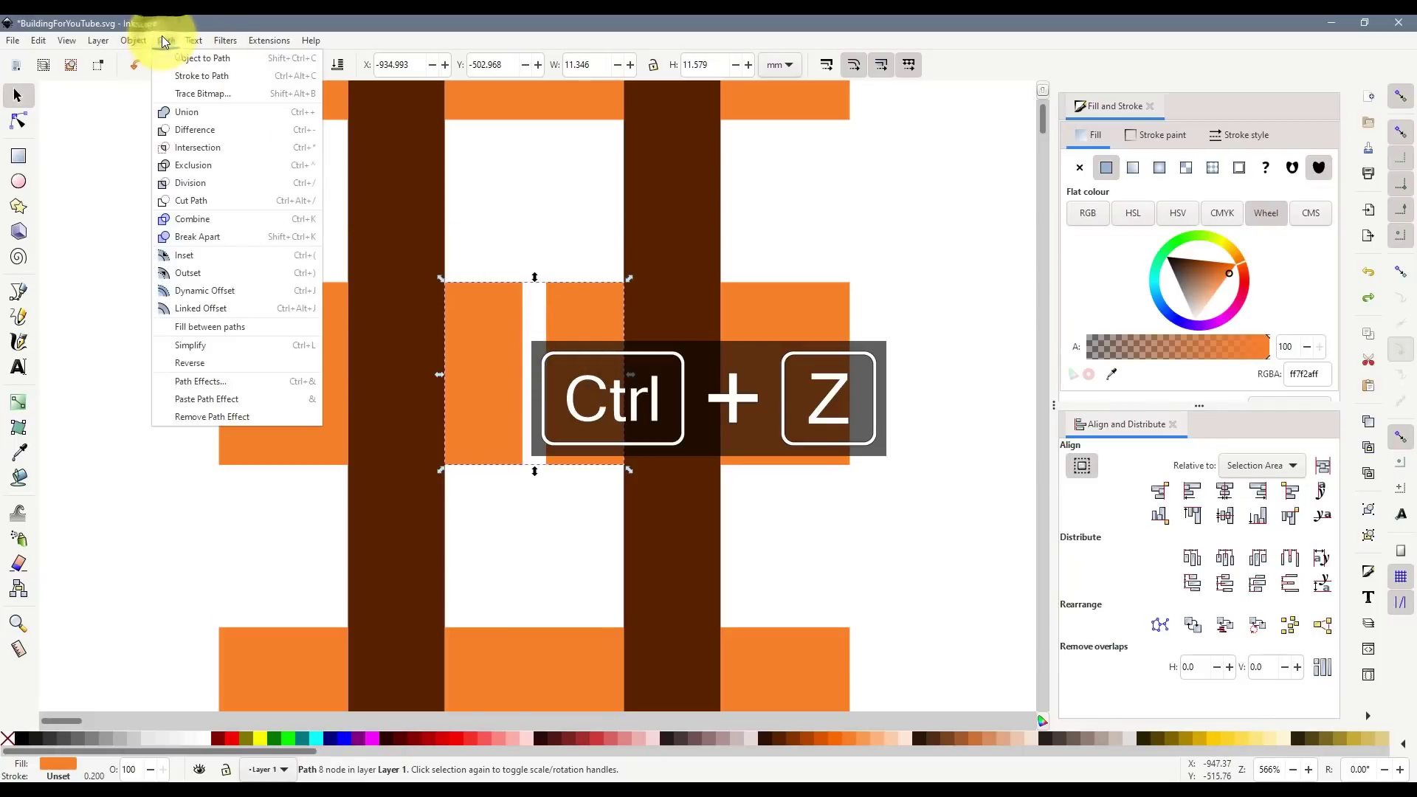
left_click(216, 237)
left_click(537, 246)
mouse_move(592, 338)
left_mouse_down()
mouse_move(509, 351)
mouse_move(500, 333)
left_mouse_up()
key("ctrl+z")
- Copy the narrow rectangle pair down to the third row and stretch it to full row height
left_click(566, 512)
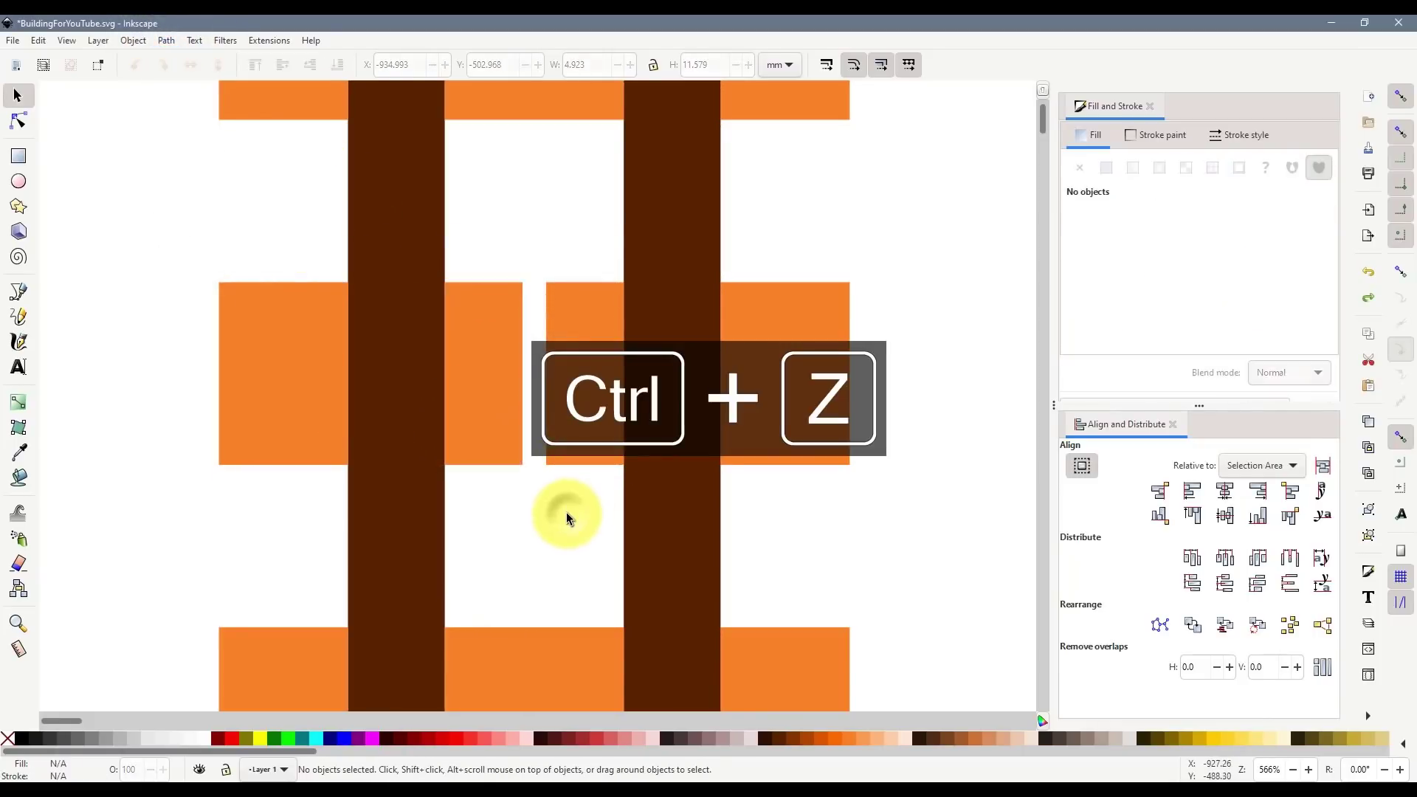
scroll(543, 475, "down", 2, "ctrl")
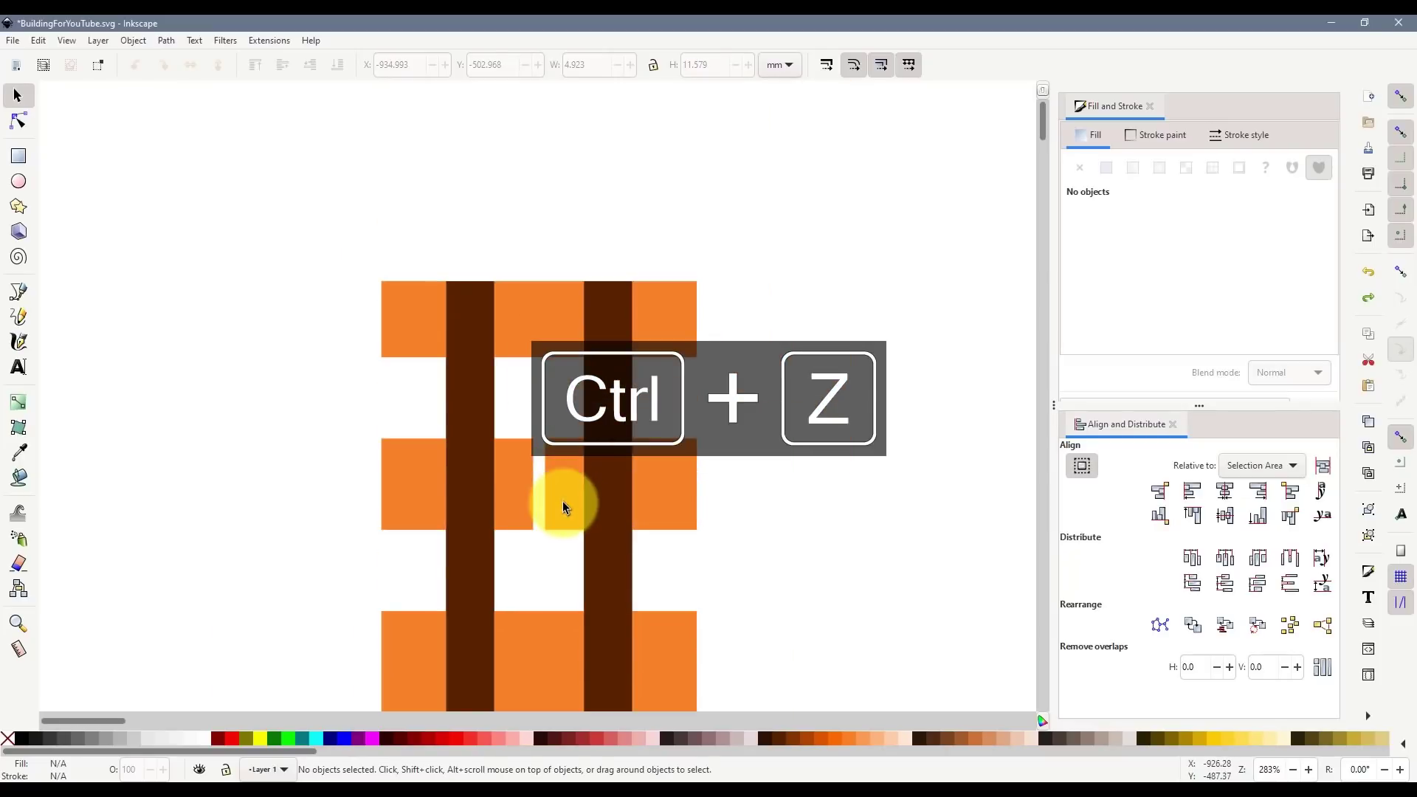
scroll(563, 498, "down", 3)
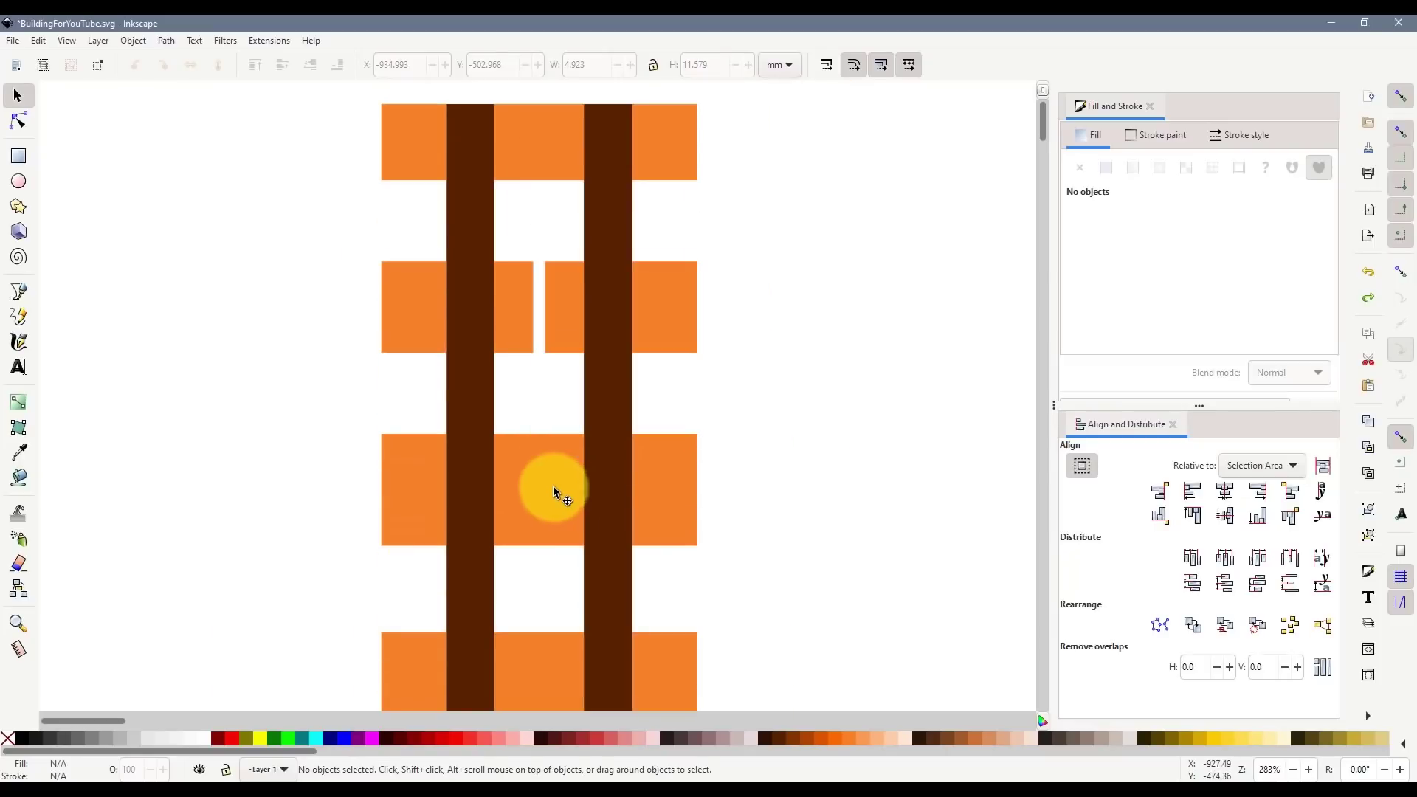
left_click(554, 487)
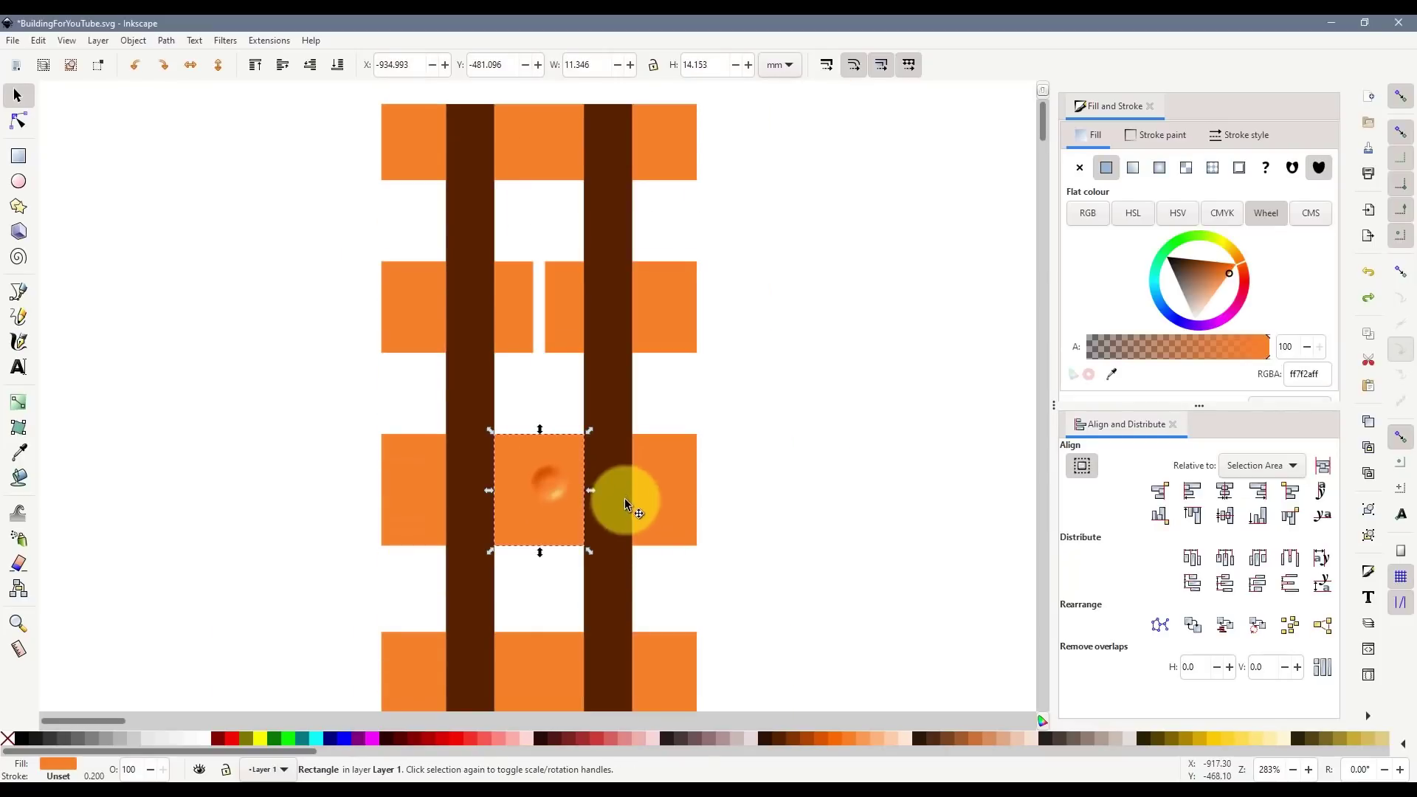
left_click(538, 381)
left_click(509, 294)
left_click(570, 306, "shift")
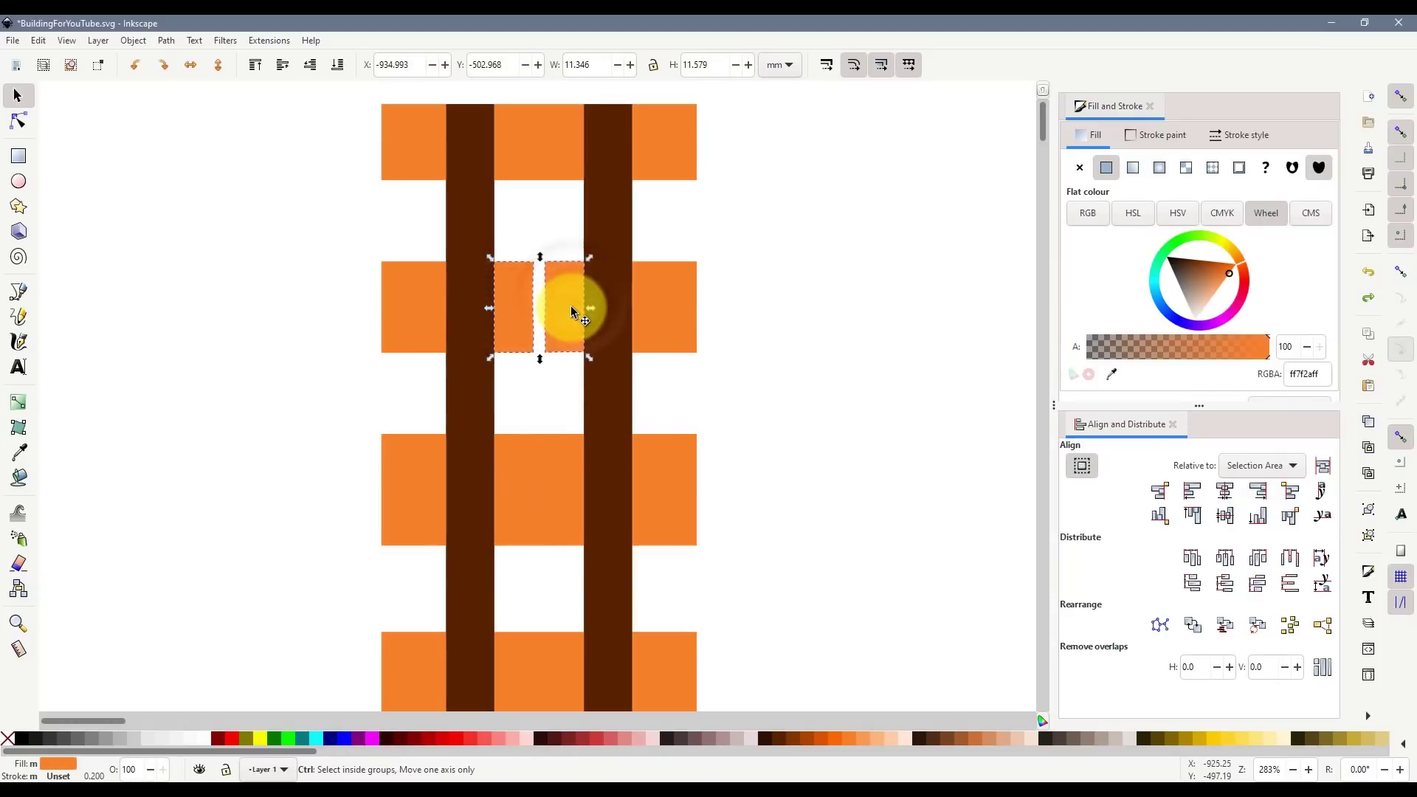
key("ctrl+d")
left_click_drag(562, 274, 561, 453)
left_click_drag(539, 533, 549, 601)
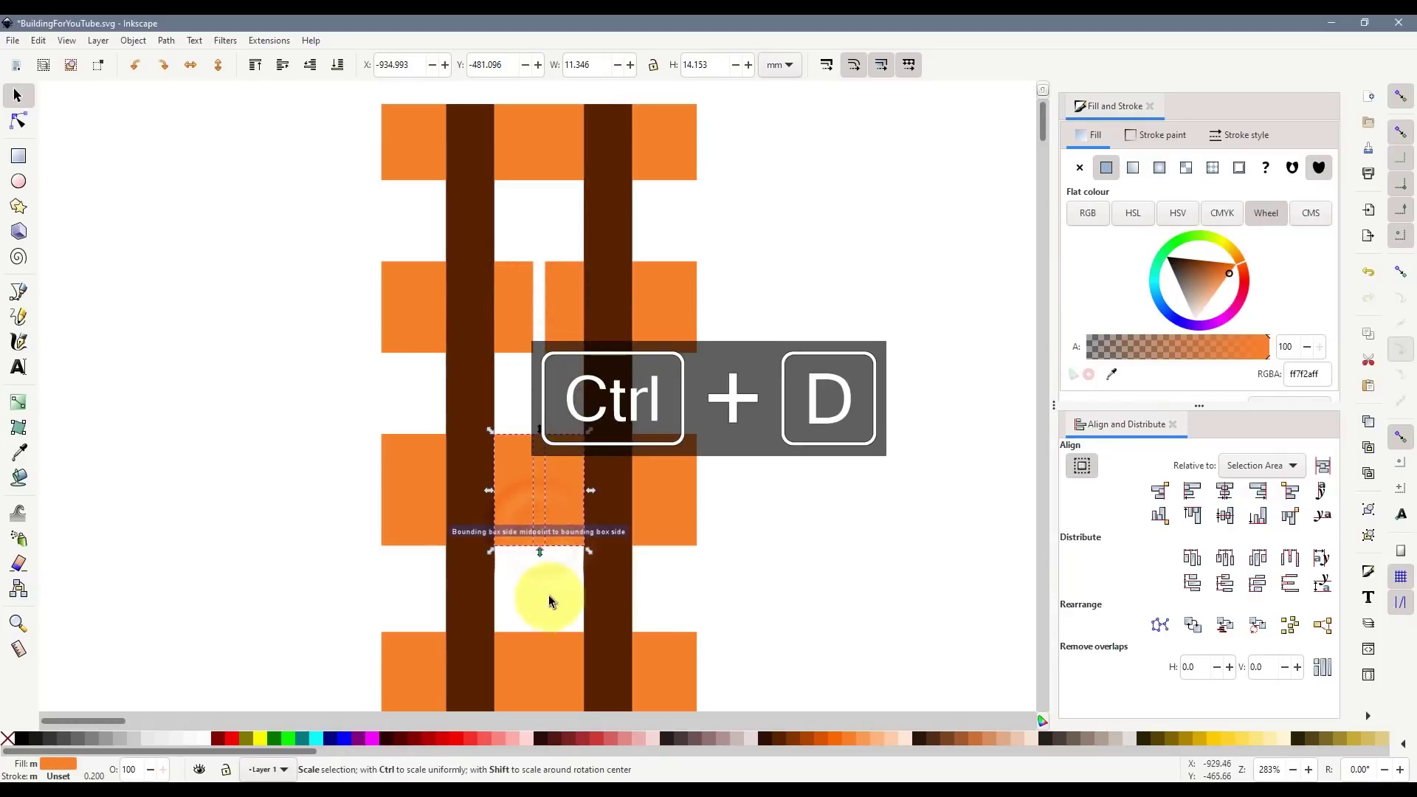
- Delete the wide middle rectangle underneath the new pair in that row
left_click(549, 601)
left_click(544, 506)
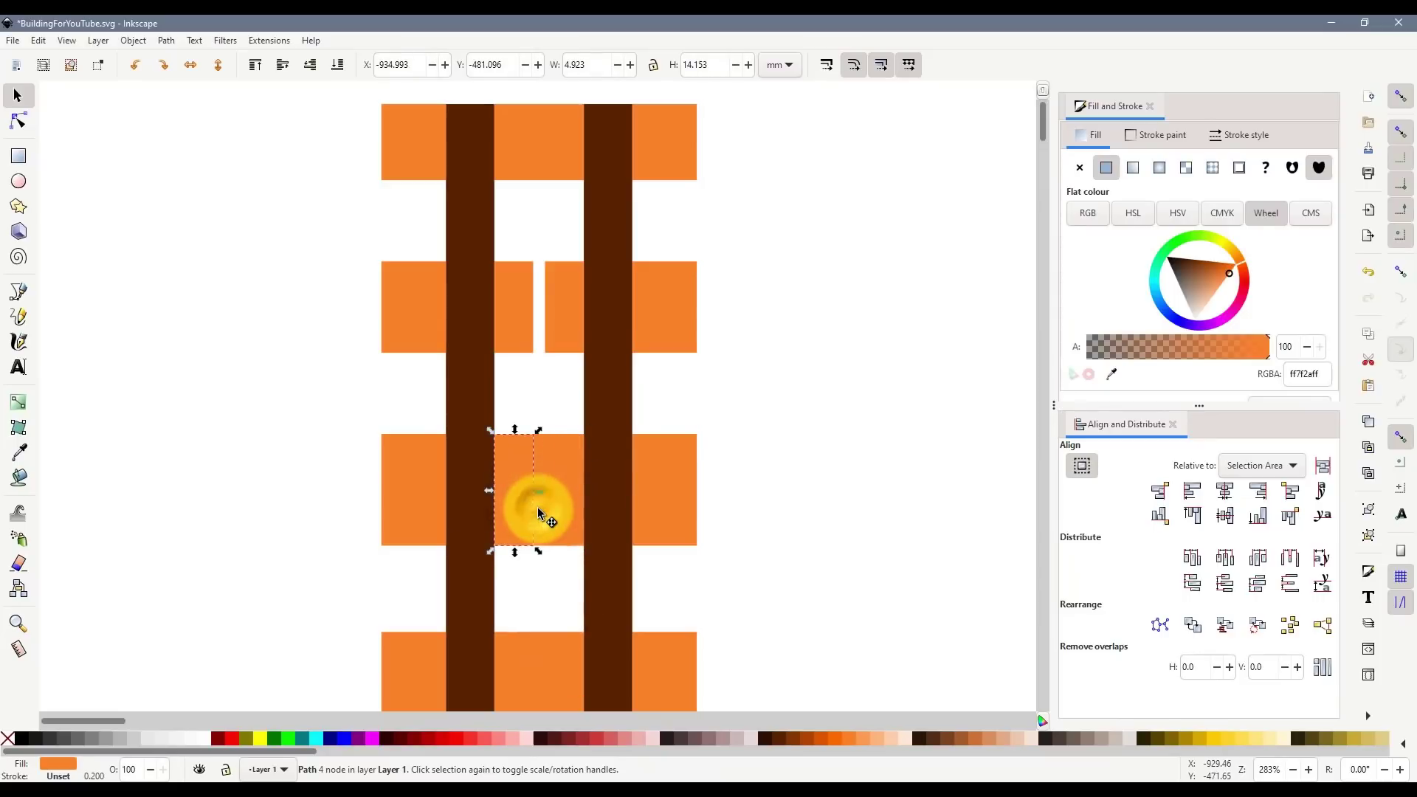
left_click(540, 515, "alt")
scroll(539, 509, "up", 2)
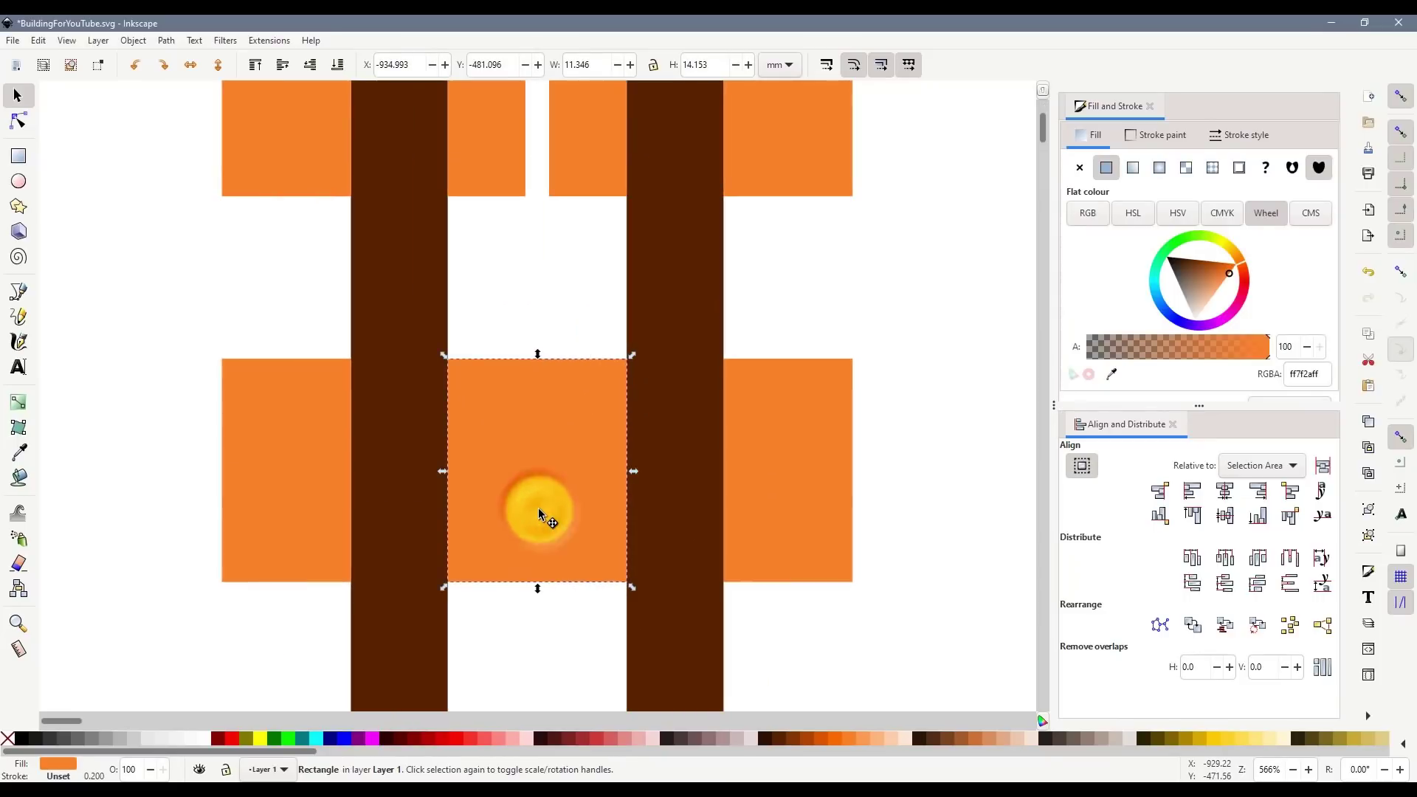
key("Delete")
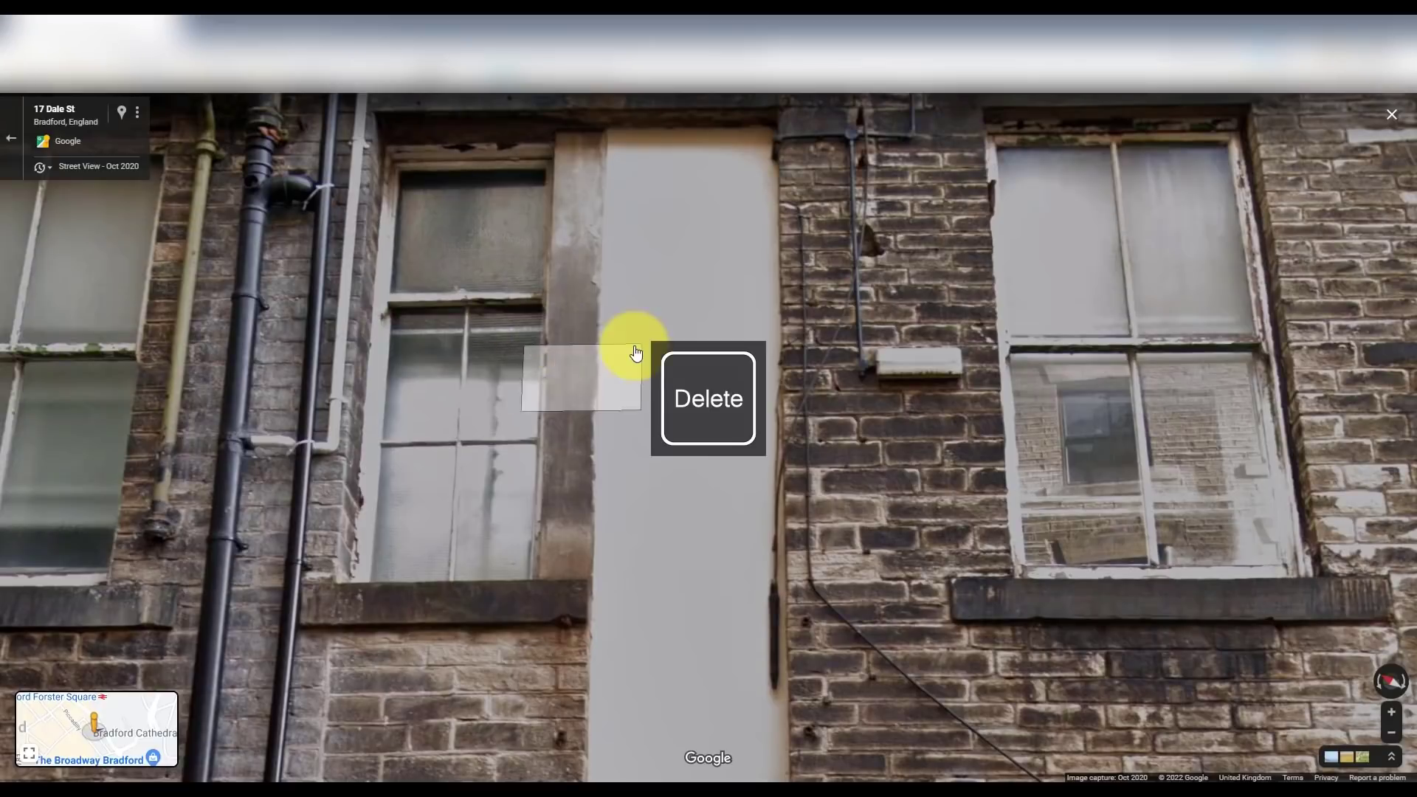
- Narrow one of the orange rectangles to a width of 3.923 mm
left_click_drag(643, 332, 649, 688)
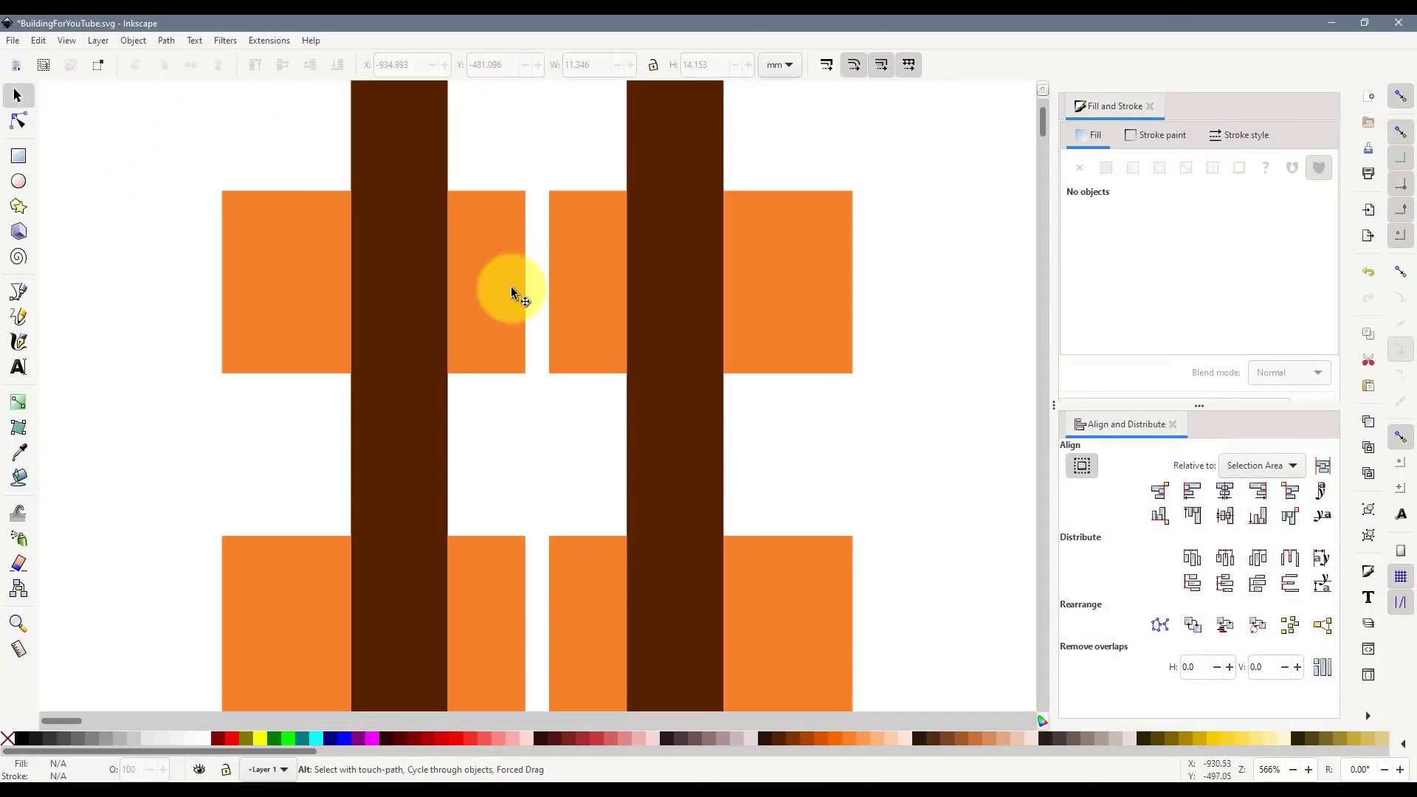
left_click(511, 288)
scroll(507, 261, "up", 2, "ctrl")
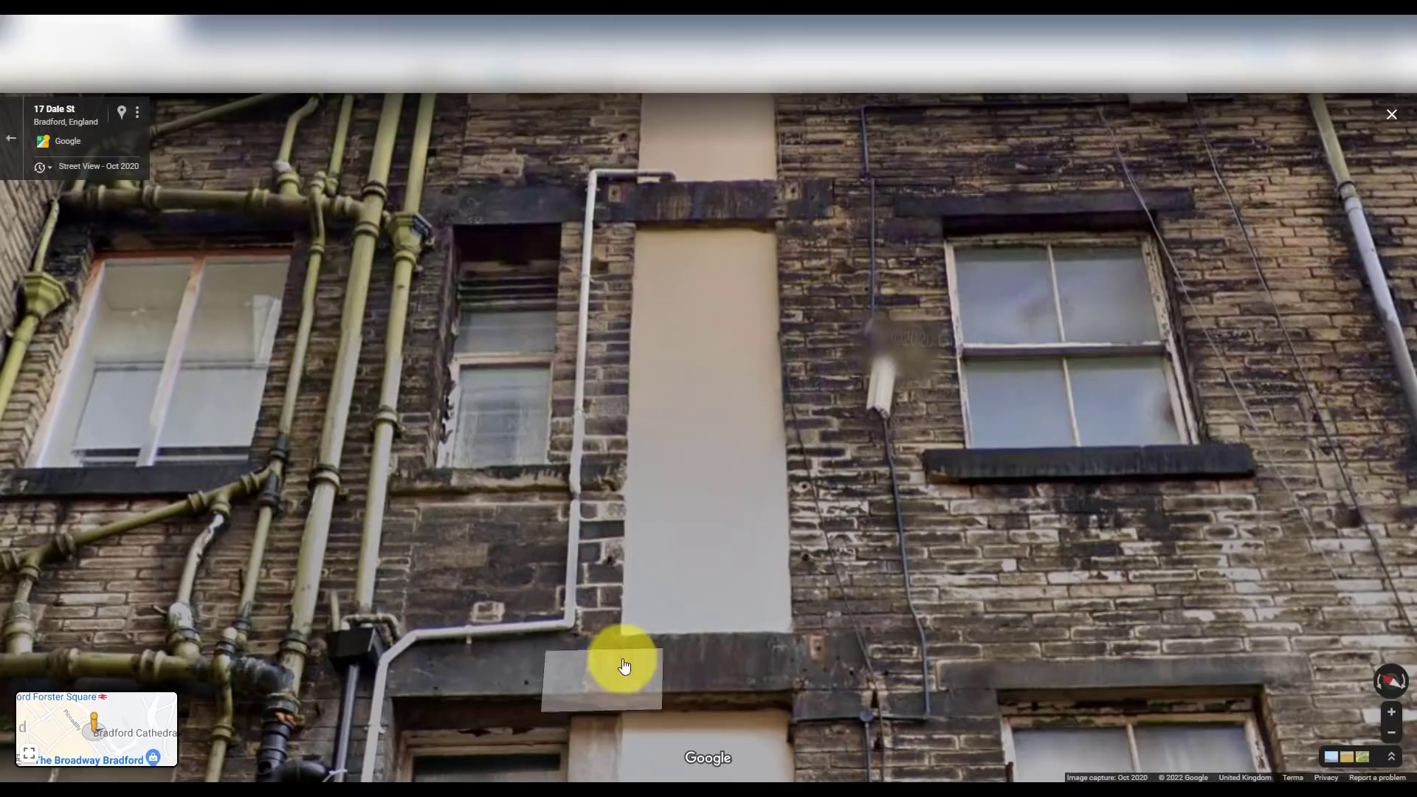
left_click_drag(623, 661, 655, 445)
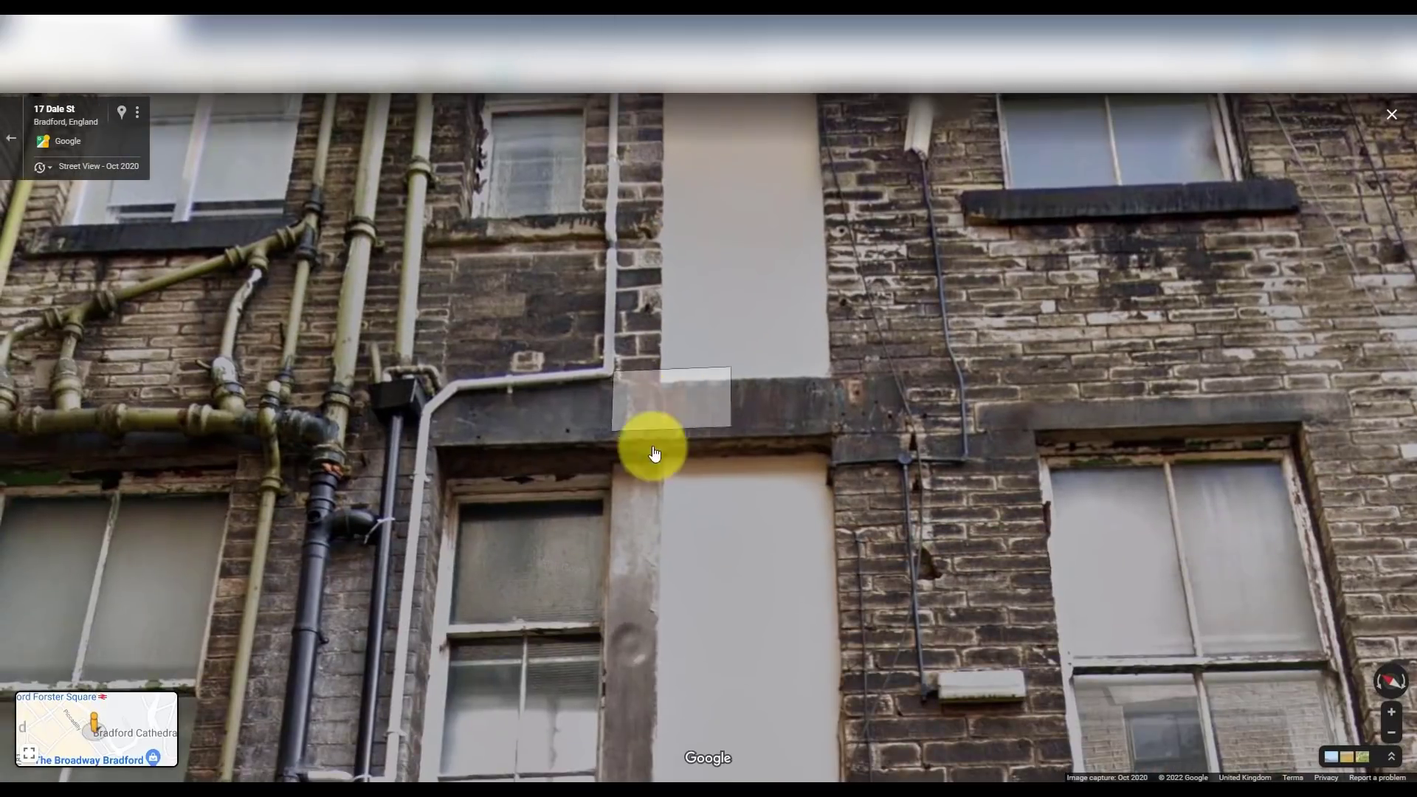
left_click_drag(655, 358, 649, 474)
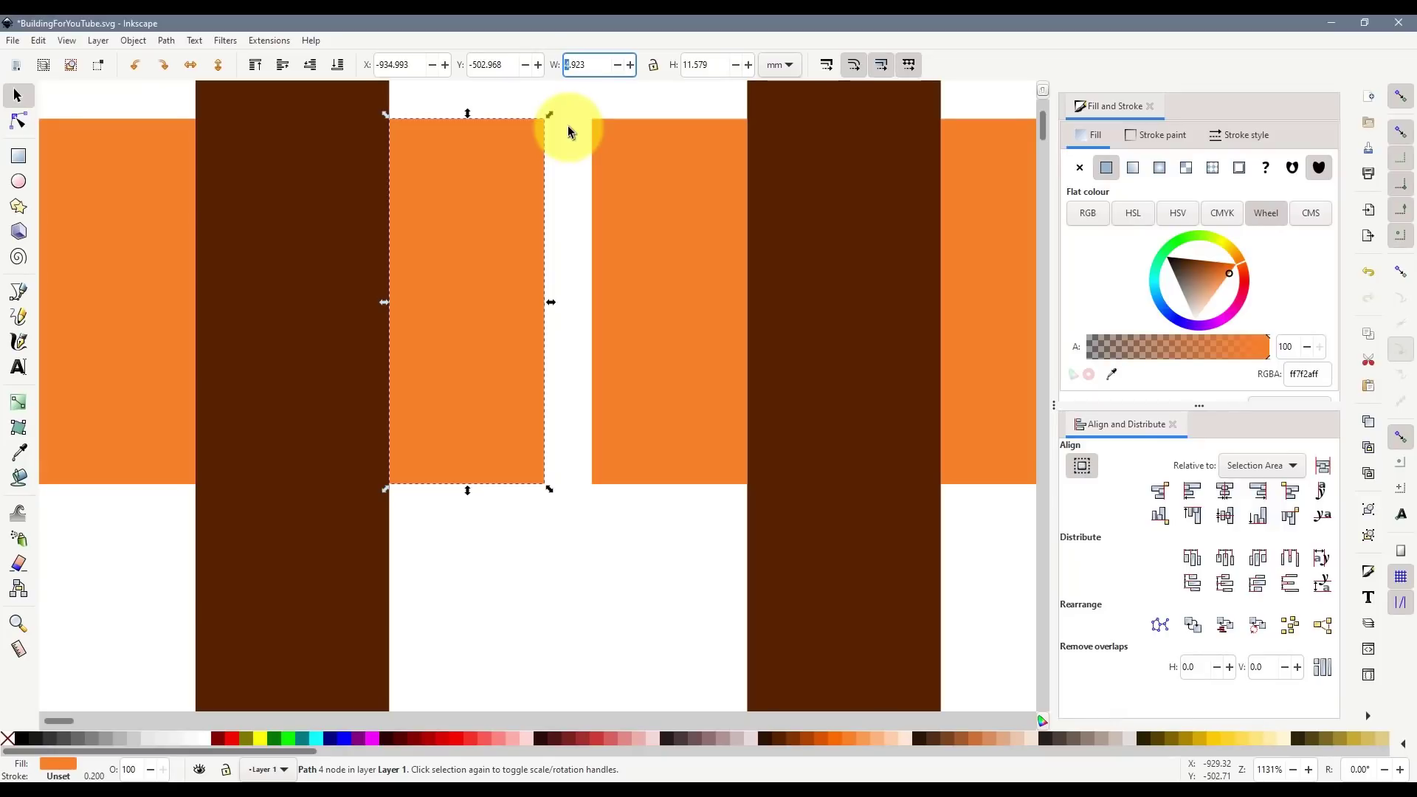
key("Return")
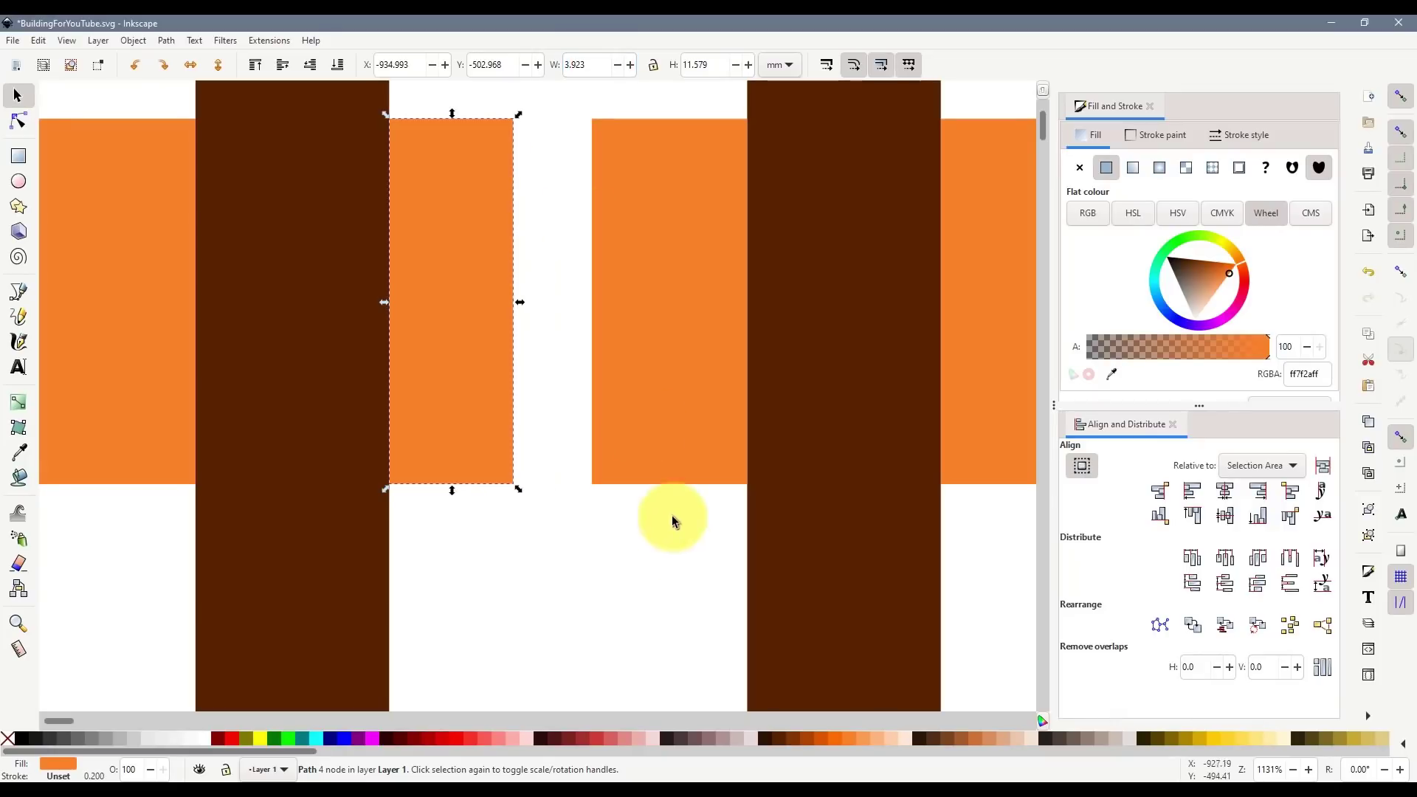
left_click(617, 577)
- Copy the narrow pair onto the top row and delete the wide top-row middle rectangle
scroll(590, 516, "down", 4)
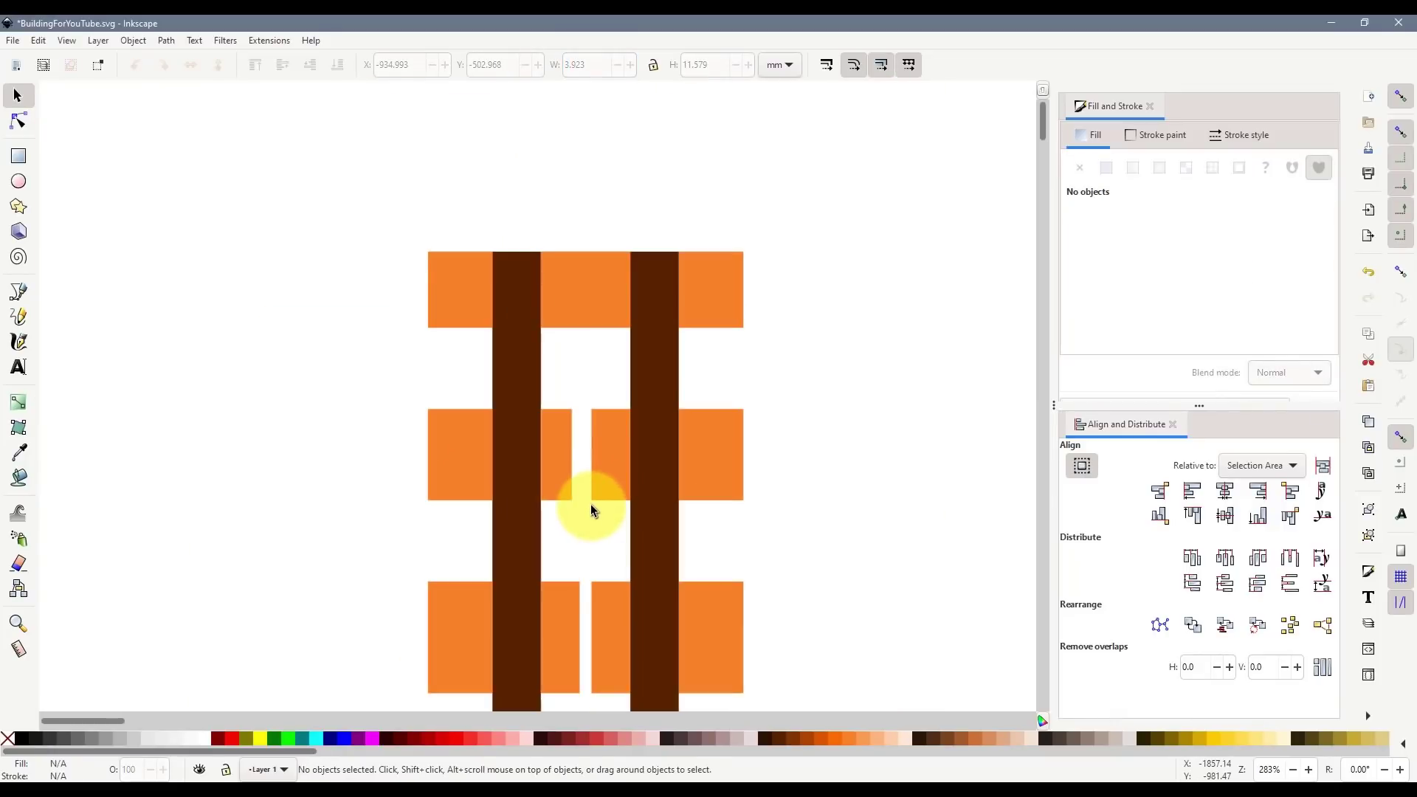
scroll(588, 502, "up", 2)
left_click(564, 493)
left_click(608, 506, "shift")
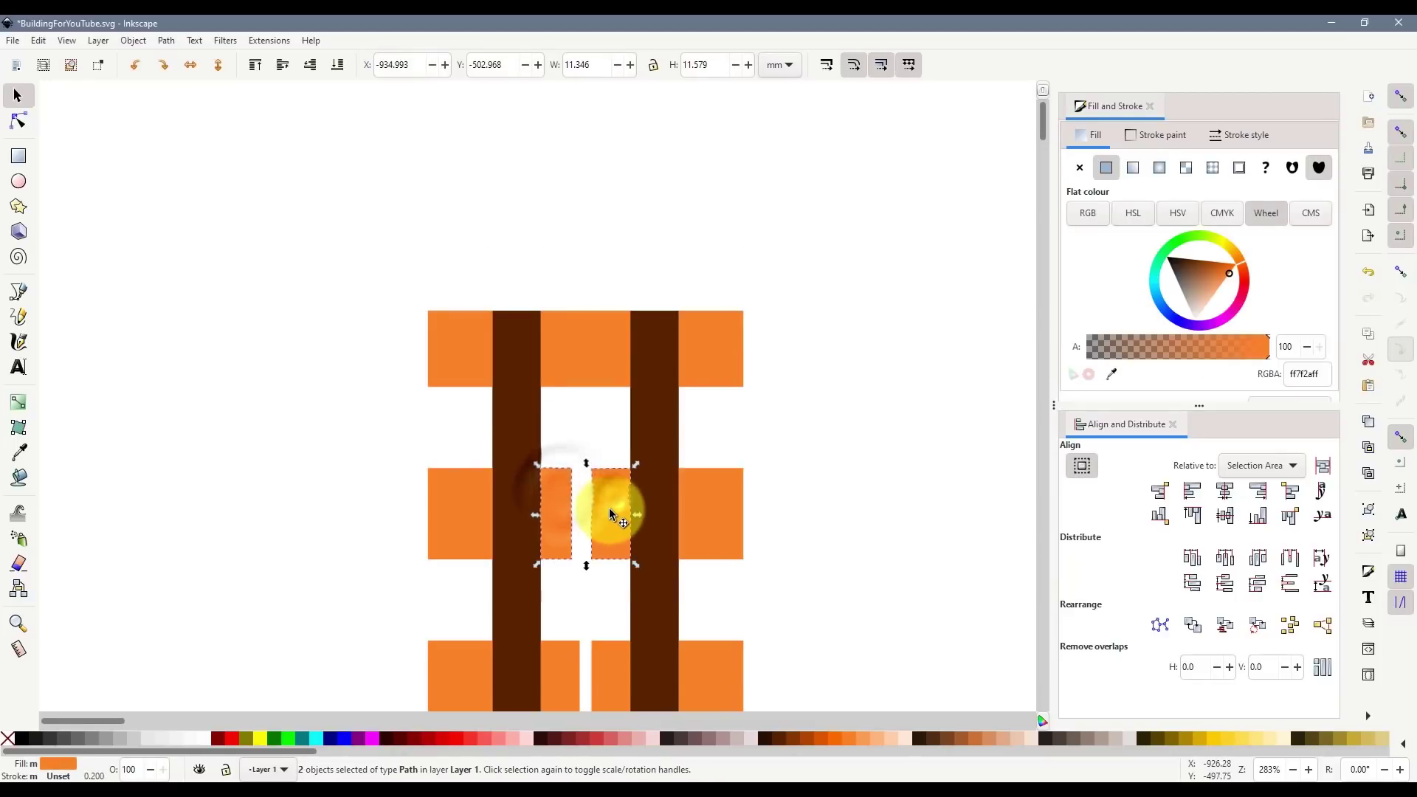
key("ctrl+d")
left_click_drag(611, 506, 597, 403)
scroll(579, 390, "up", 2)
left_click(603, 446)
left_click(595, 354)
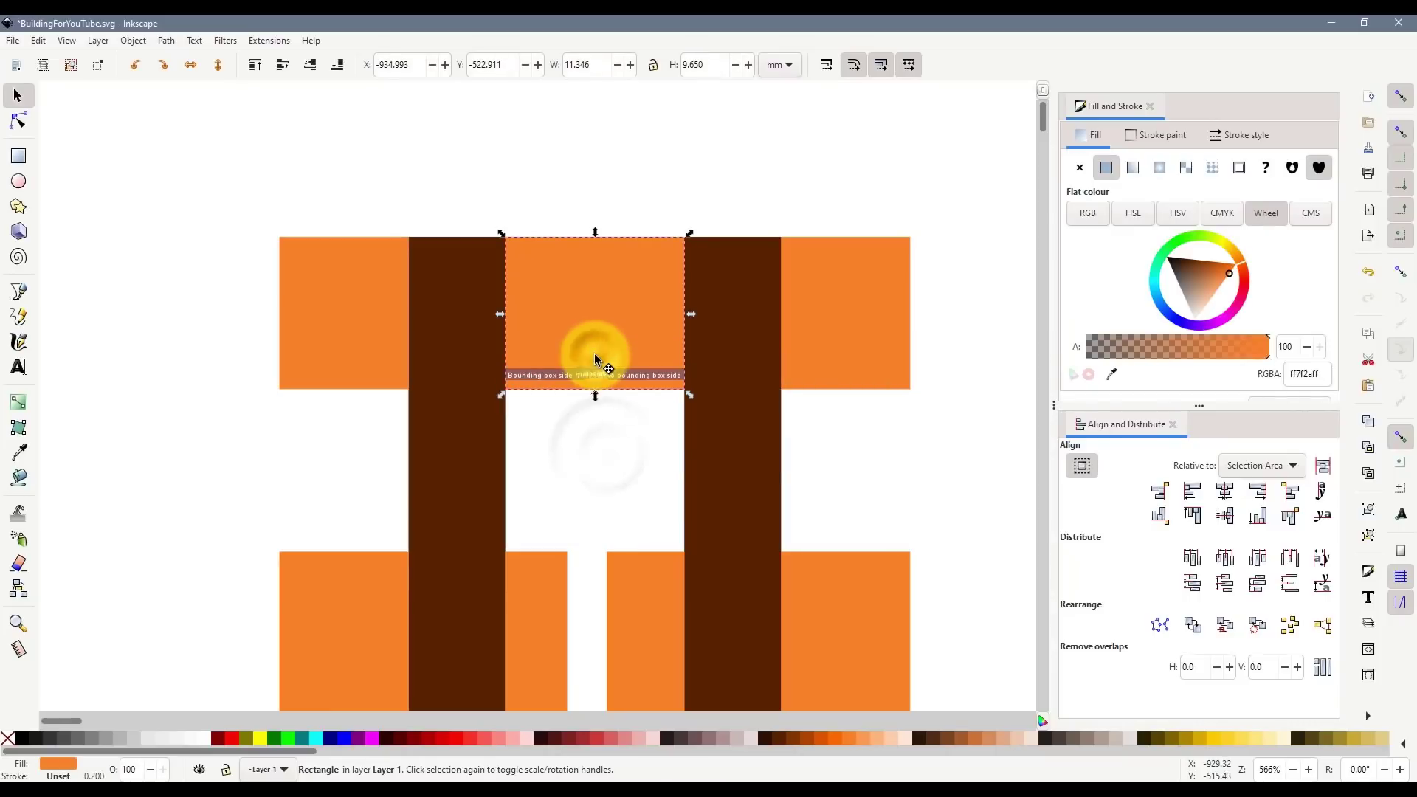
key("Delete")
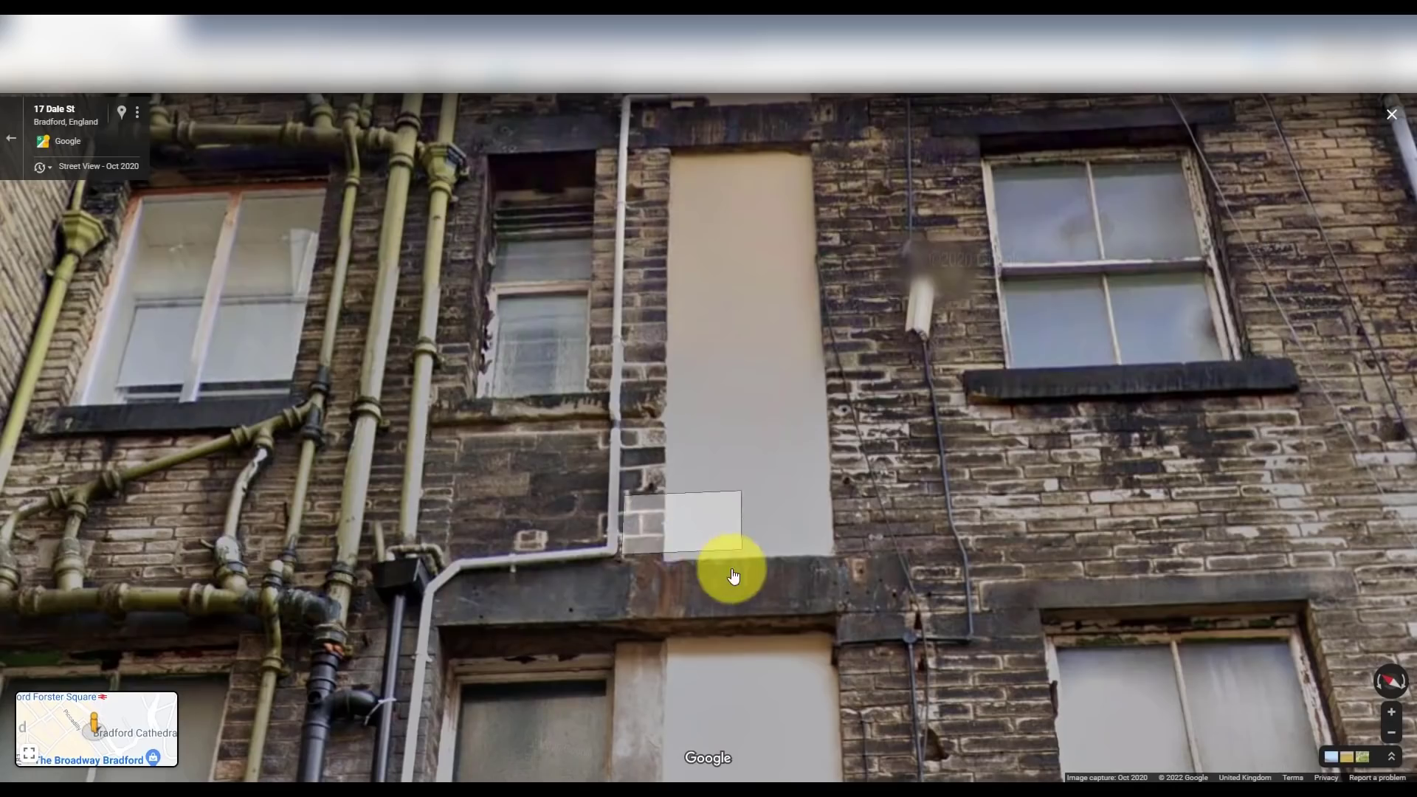
left_click(735, 575)
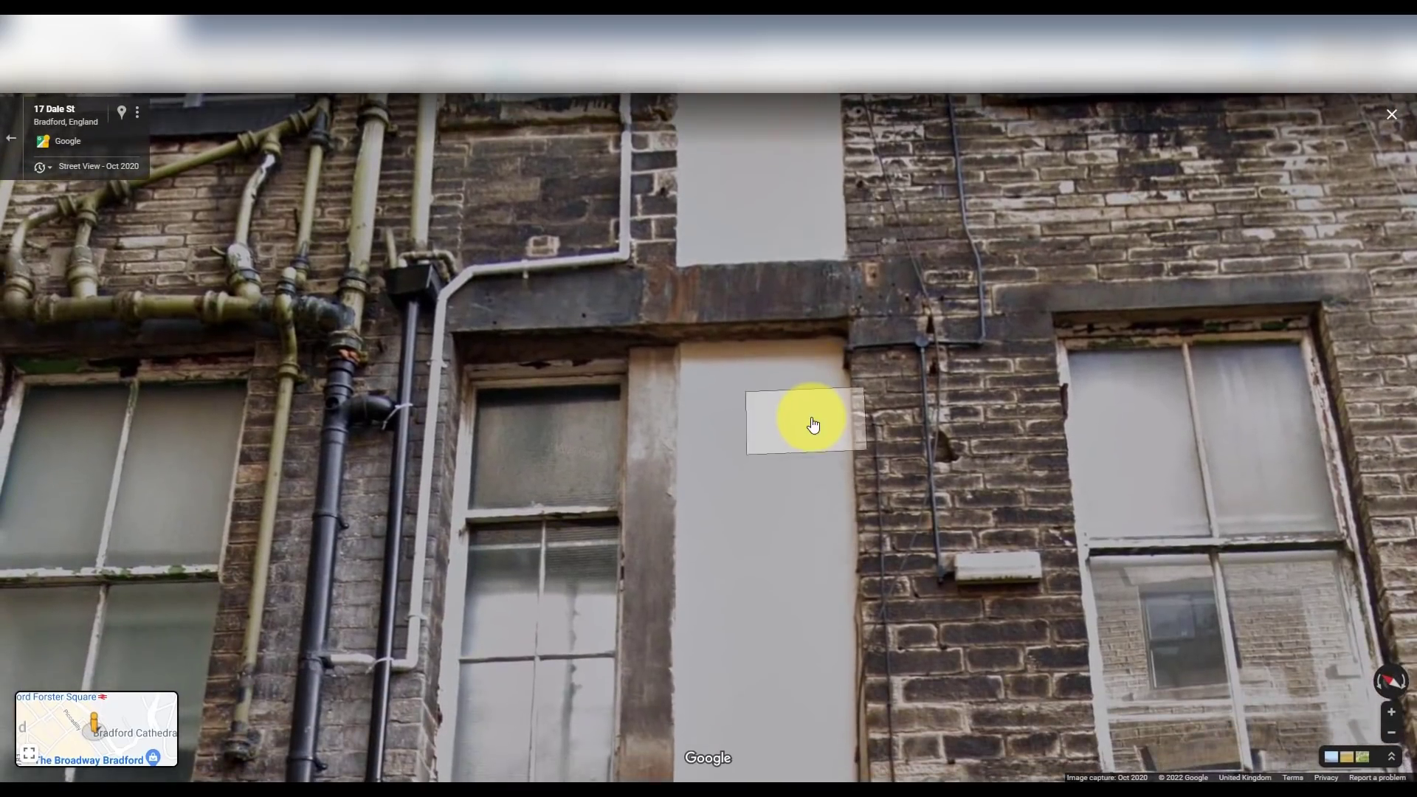
left_click(812, 424)
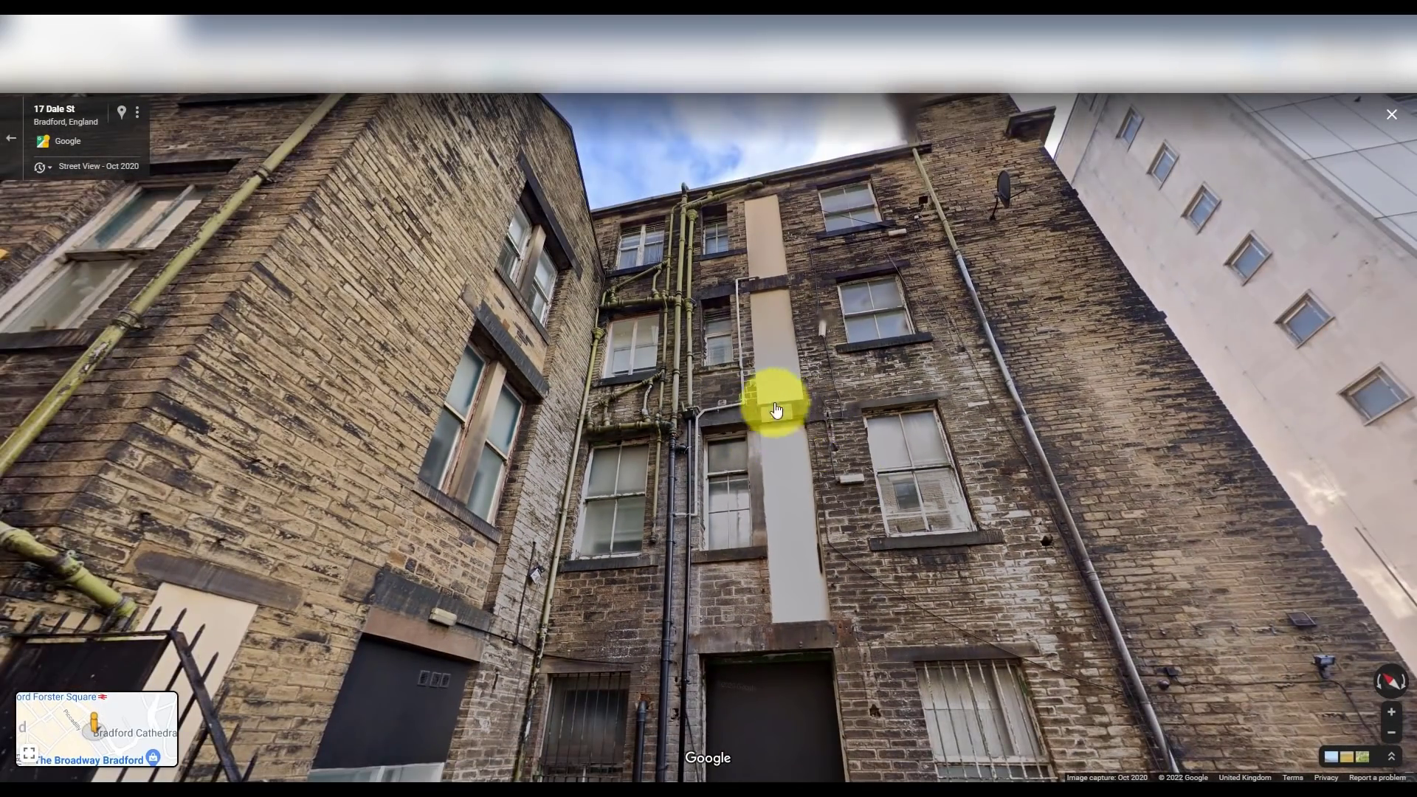
left_click(775, 402)
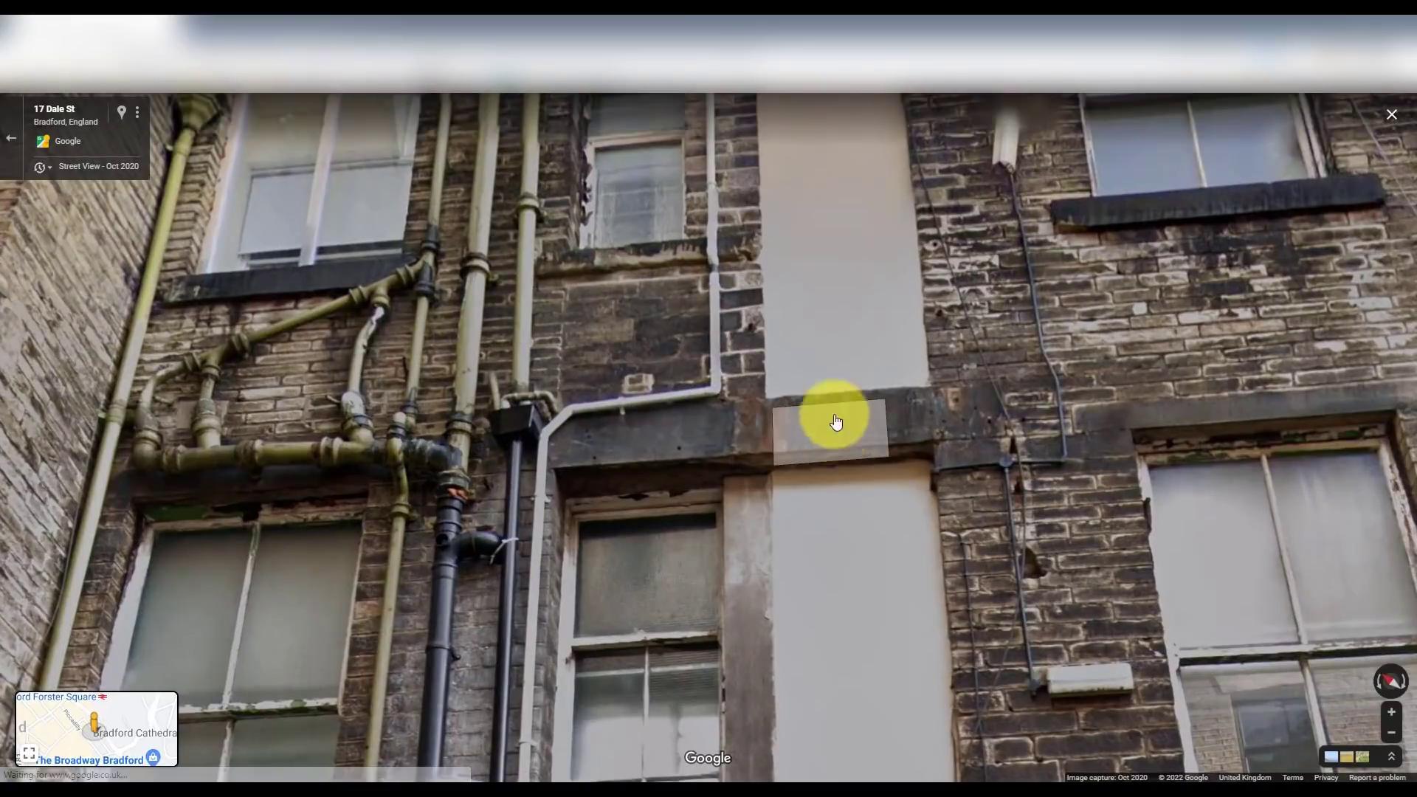
left_click_drag(894, 446, 848, 401)
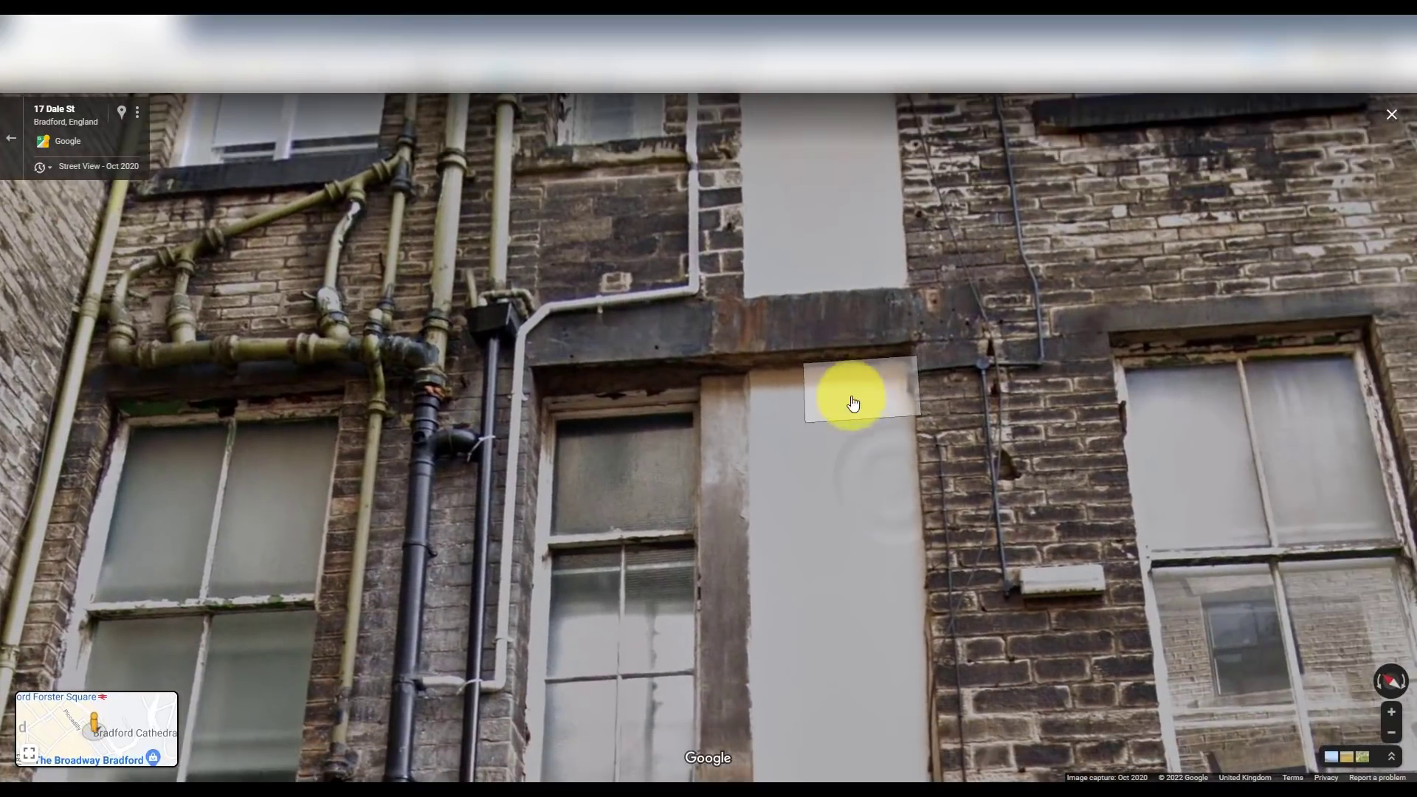
left_click(807, 414)
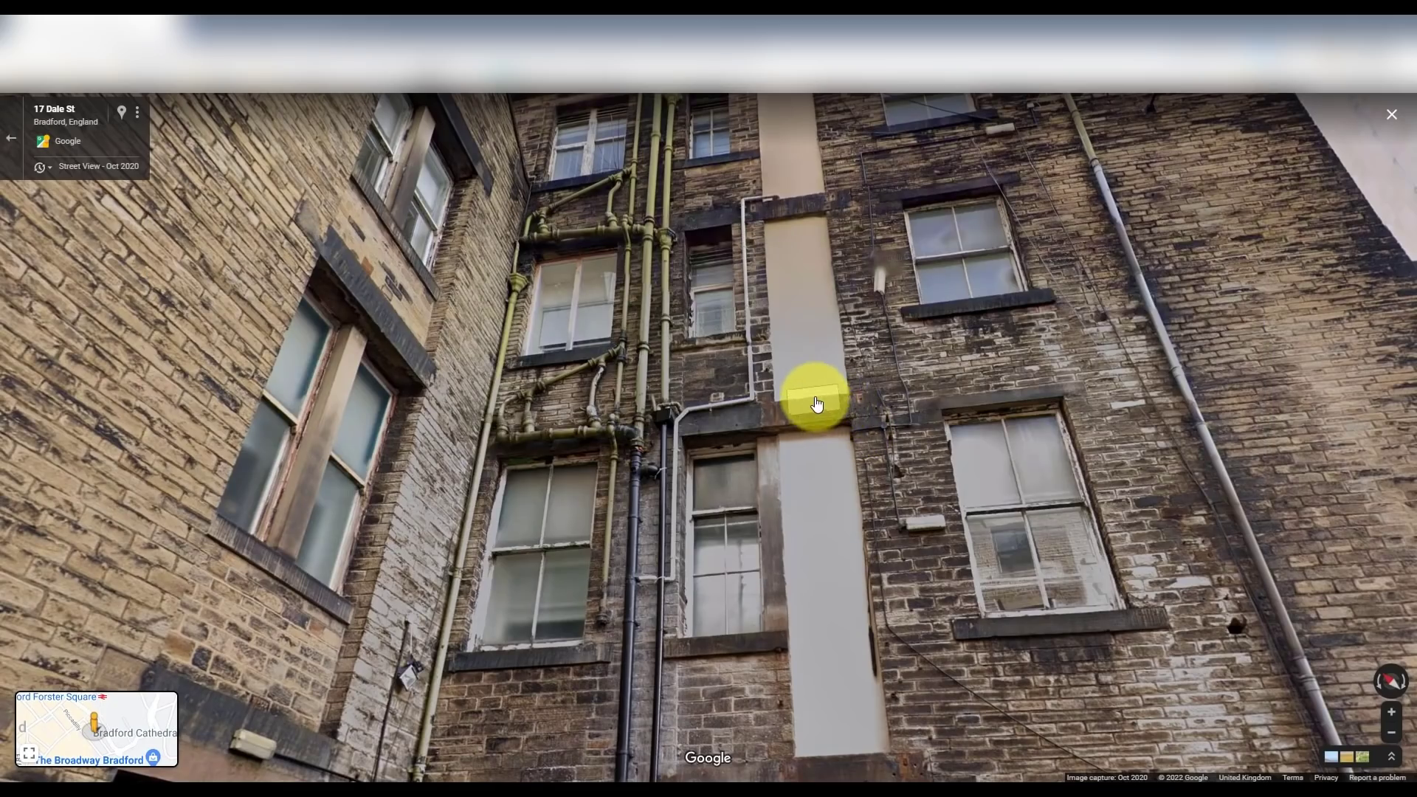
scroll(819, 408, "up", 2)
scroll(820, 453, "down", 1)
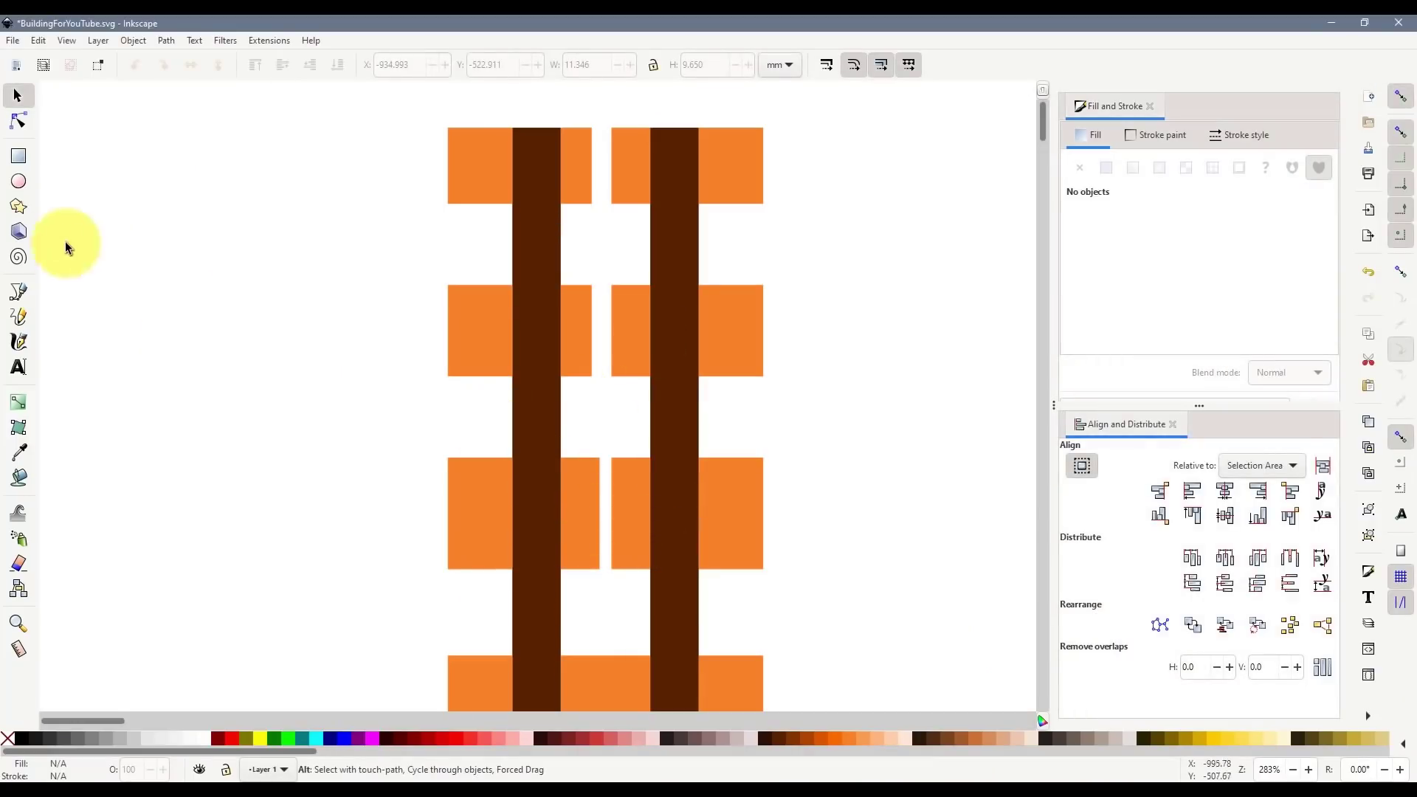
- With node snapping on, draw a dark brown rectangle, make it a 2 mm ledge and place it between the bars
left_click(18, 156)
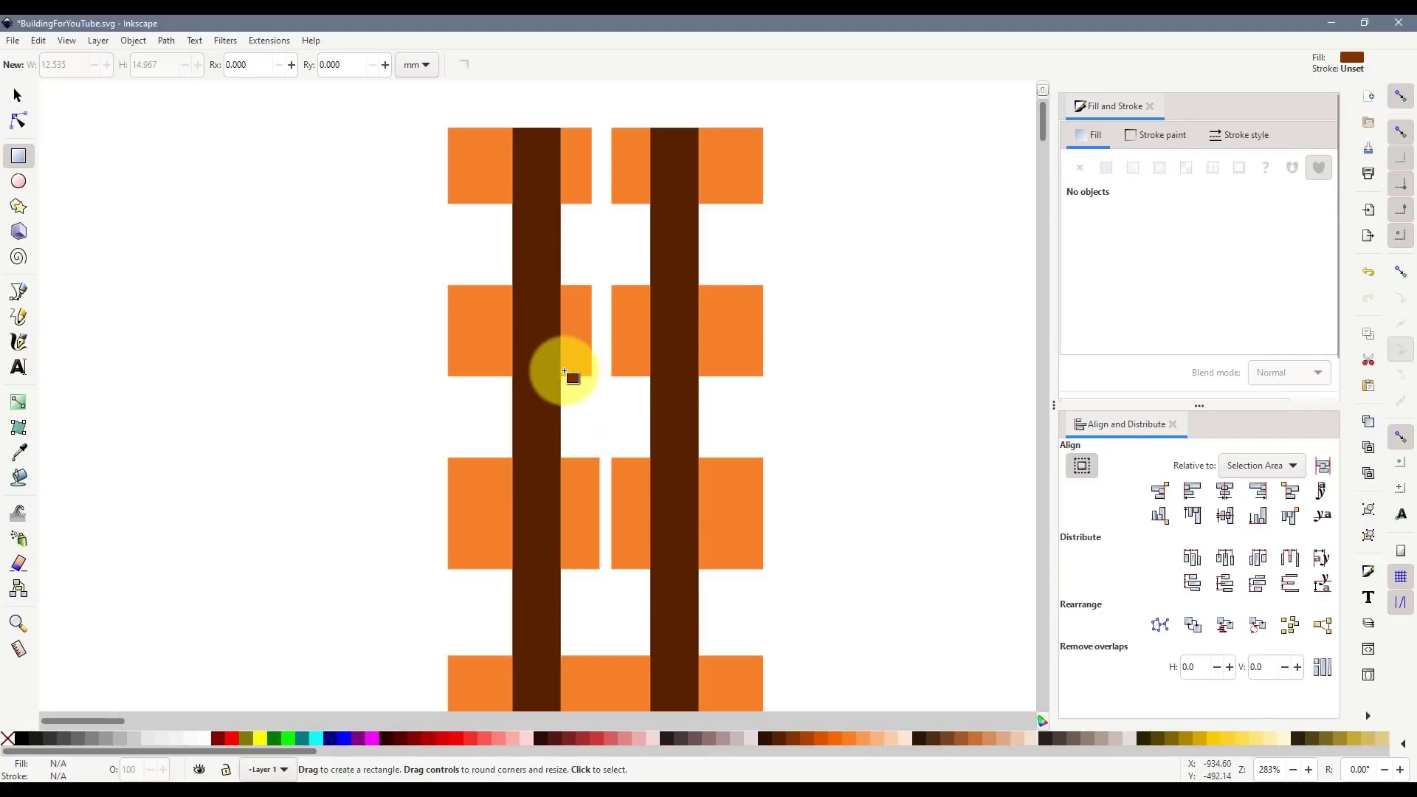
left_click(1399, 272)
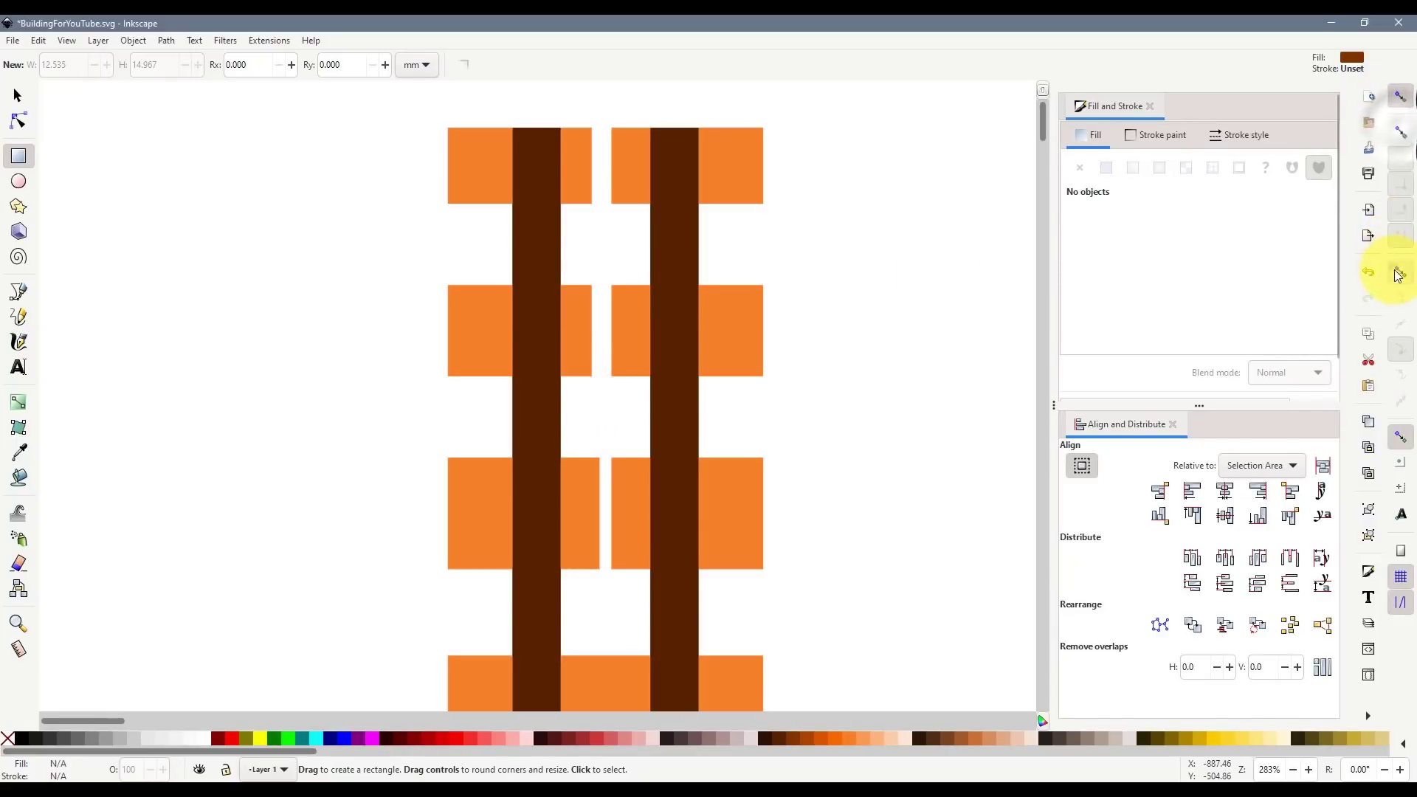
left_click_drag(562, 378, 651, 458)
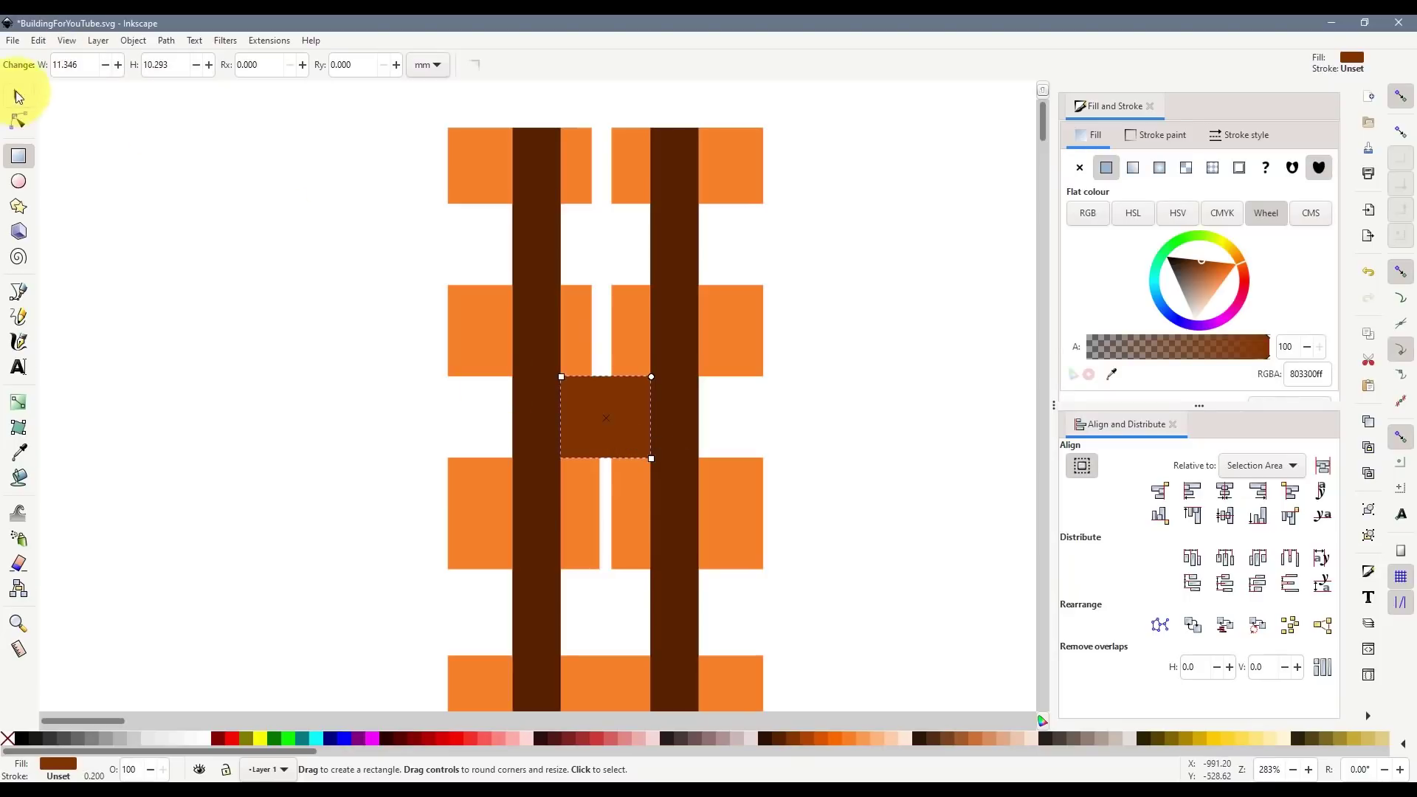
left_click(16, 94)
scroll(588, 413, "up", 1, "ctrl")
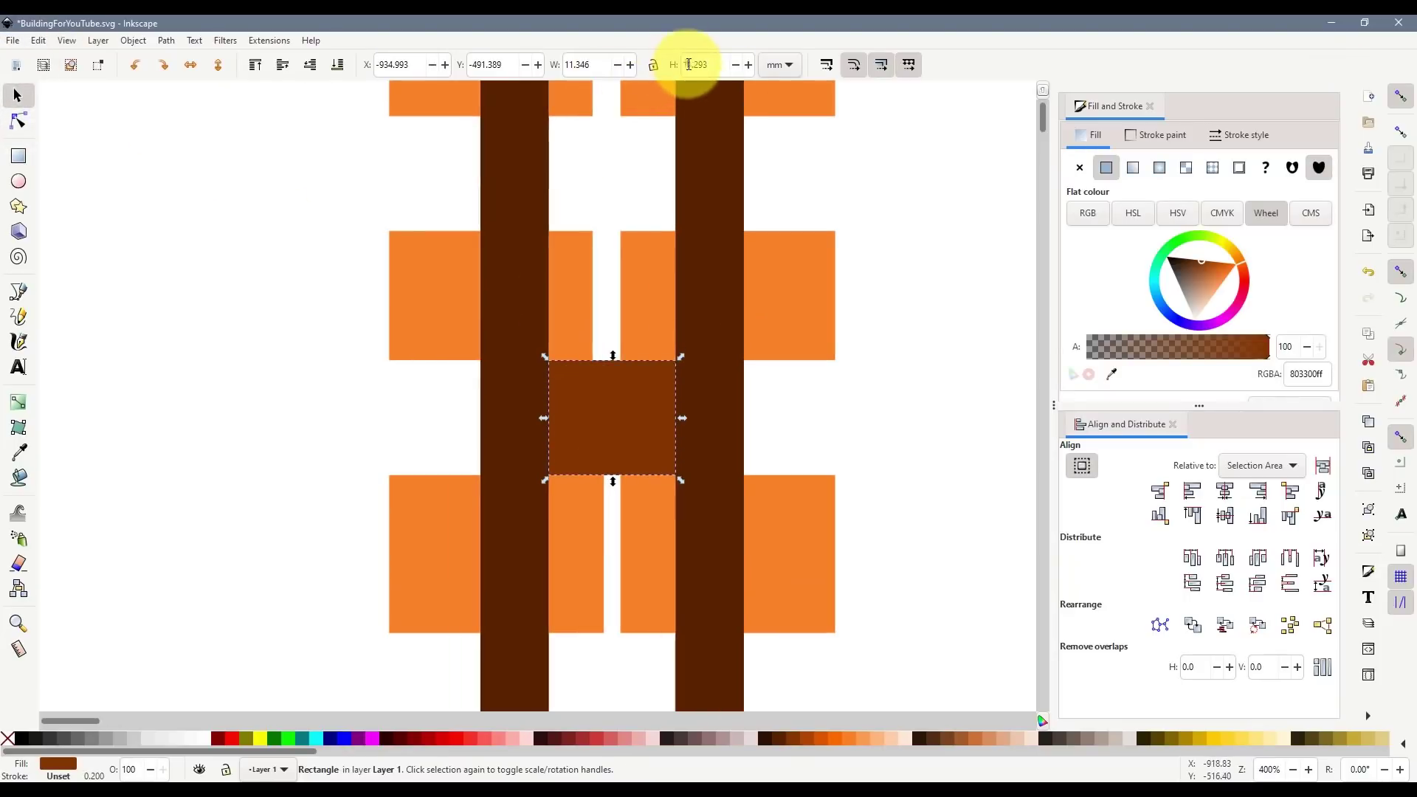
type("2")
key("Return")
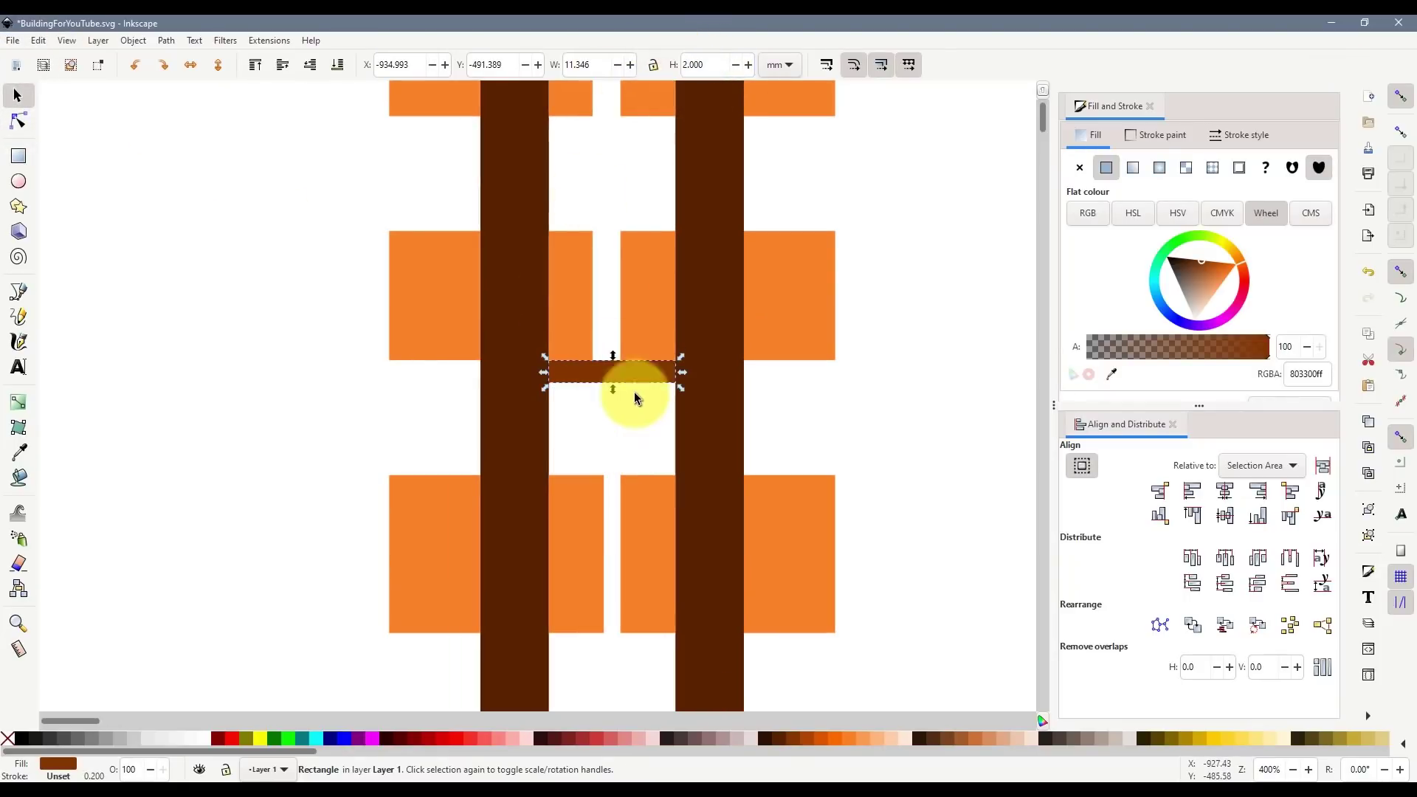
left_click_drag(635, 373, 636, 460)
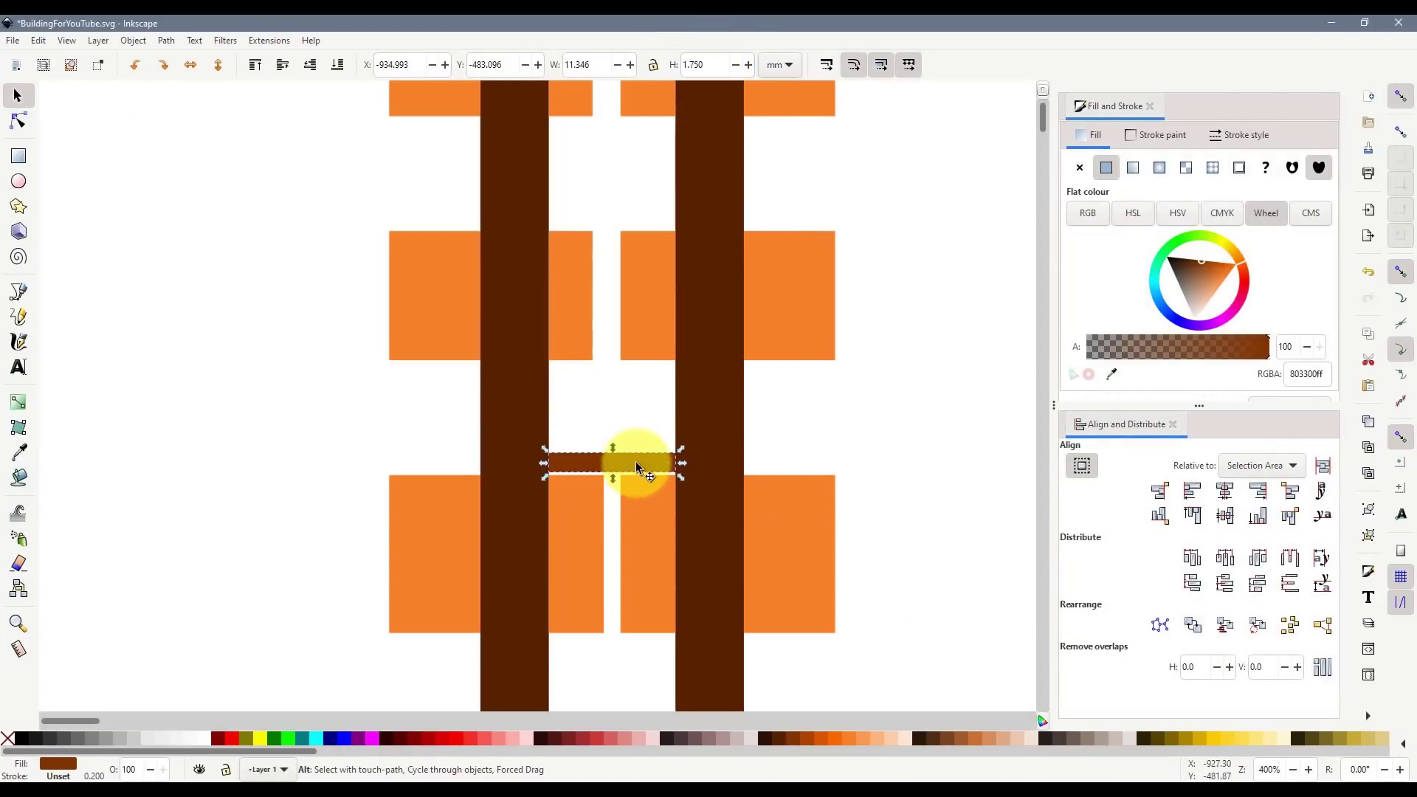
left_click_drag(636, 463, 629, 464)
- Stretch the orange window piece above the ledge down to meet it
scroll(625, 535, "up", 2)
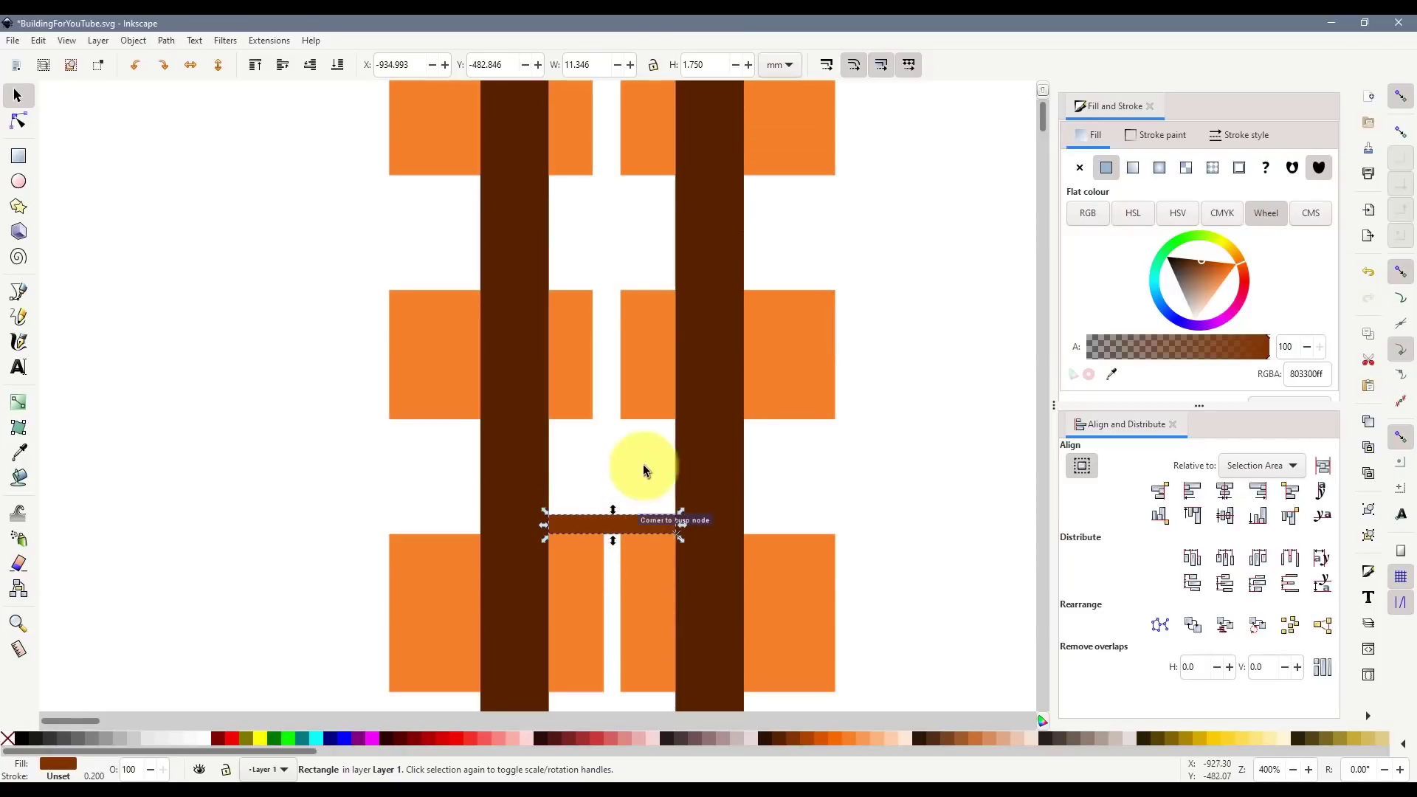
left_click(647, 410)
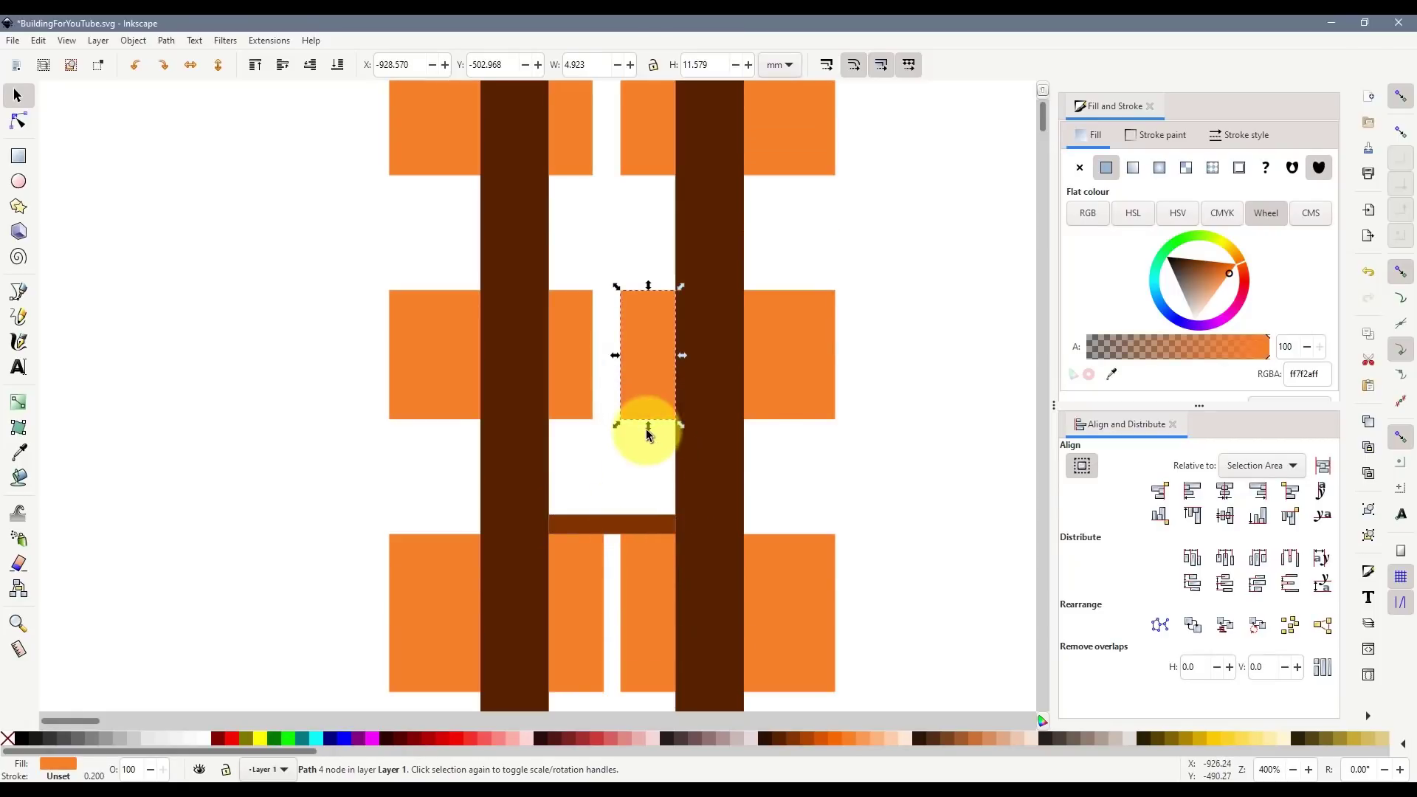
left_click_drag(647, 434, 681, 516)
left_click(853, 499)
- Move the ledge above the middle orange block and stretch that block down to it
scroll(766, 548, "down", 2)
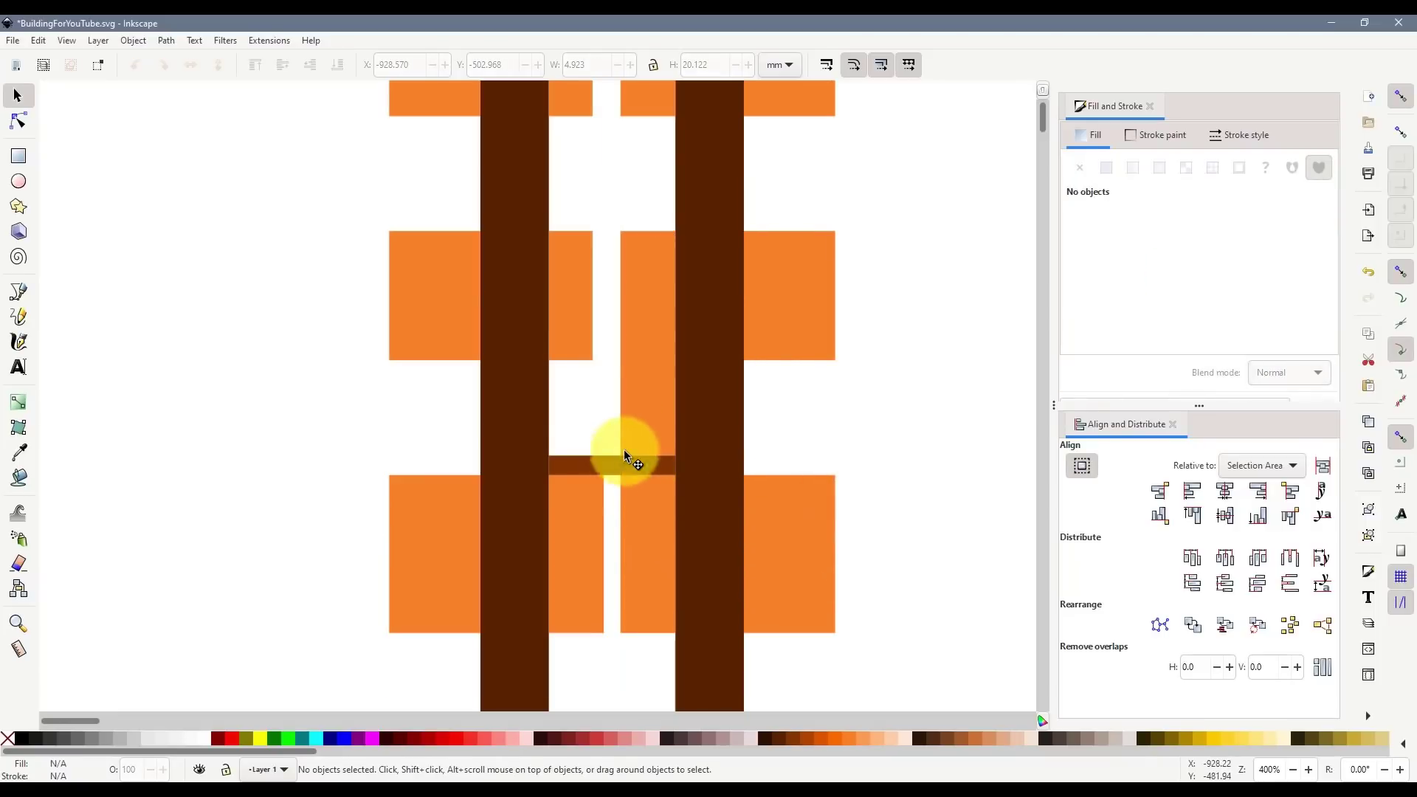
left_click_drag(624, 462, 623, 214)
scroll(664, 301, "up", 6)
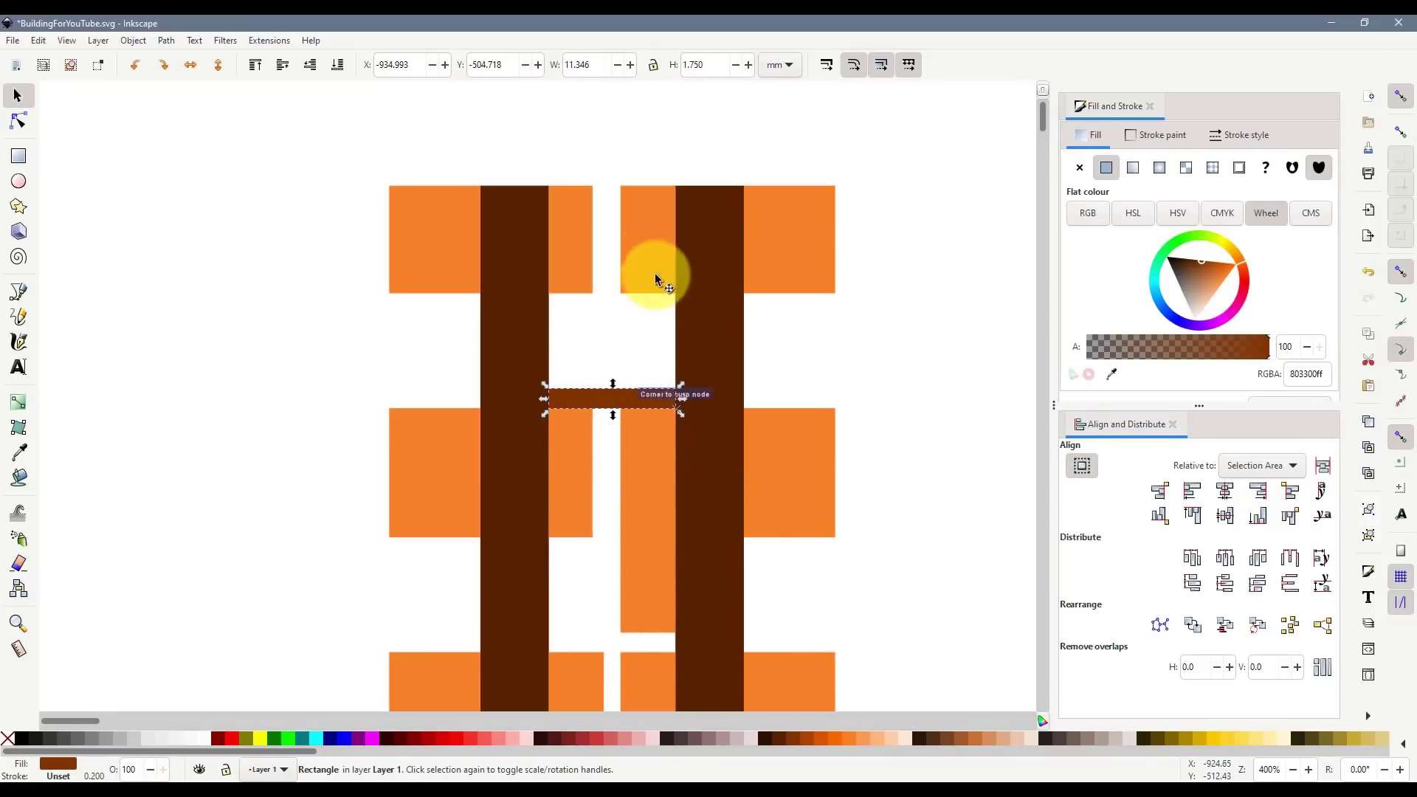
left_click(650, 257)
left_click_drag(682, 305, 682, 388)
scroll(657, 417, "down", 4)
- Move the ledge down to the lower orange row, then step forward in Street View
left_click_drag(598, 279, 620, 654)
scroll(612, 583, "down", 6)
left_click_drag(655, 473, 642, 627)
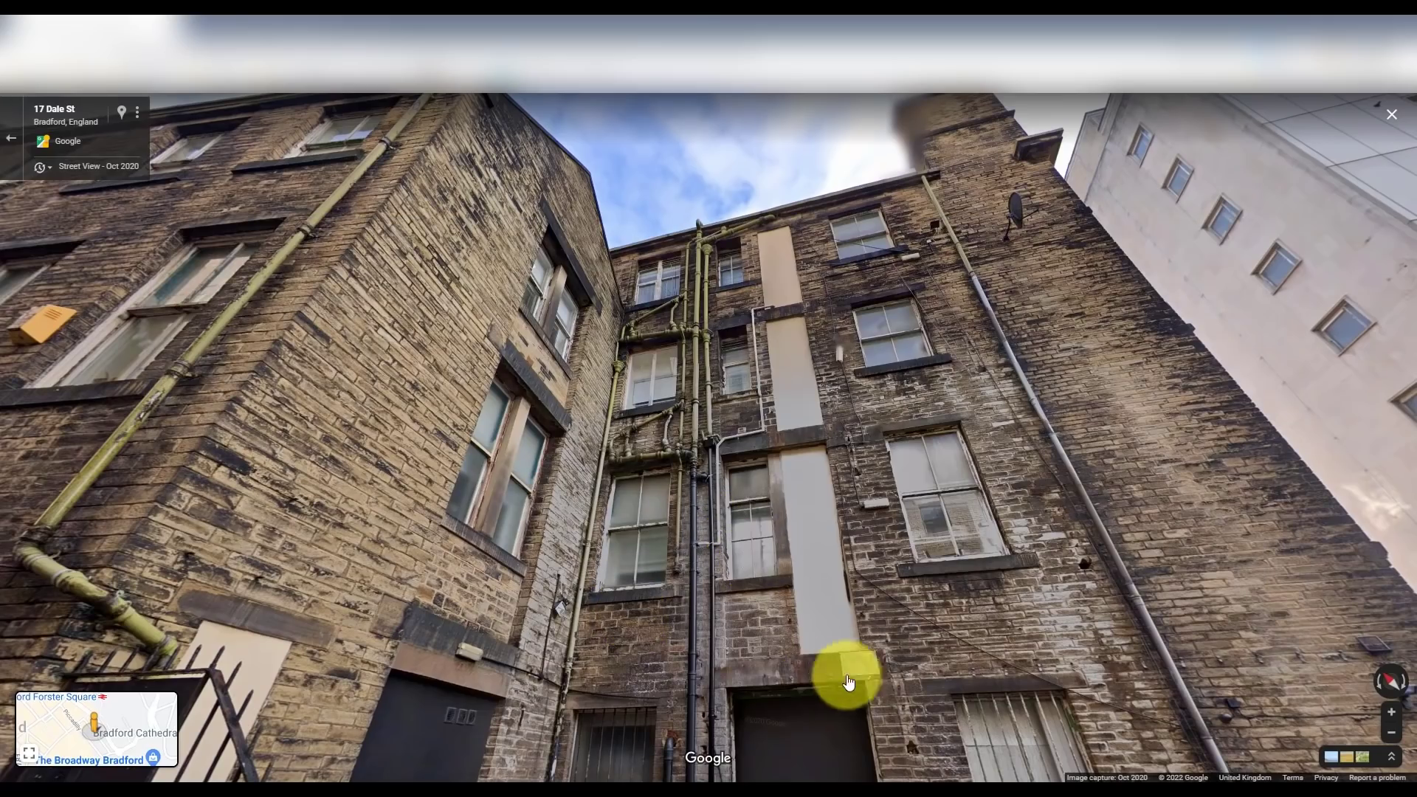
left_click(856, 685)
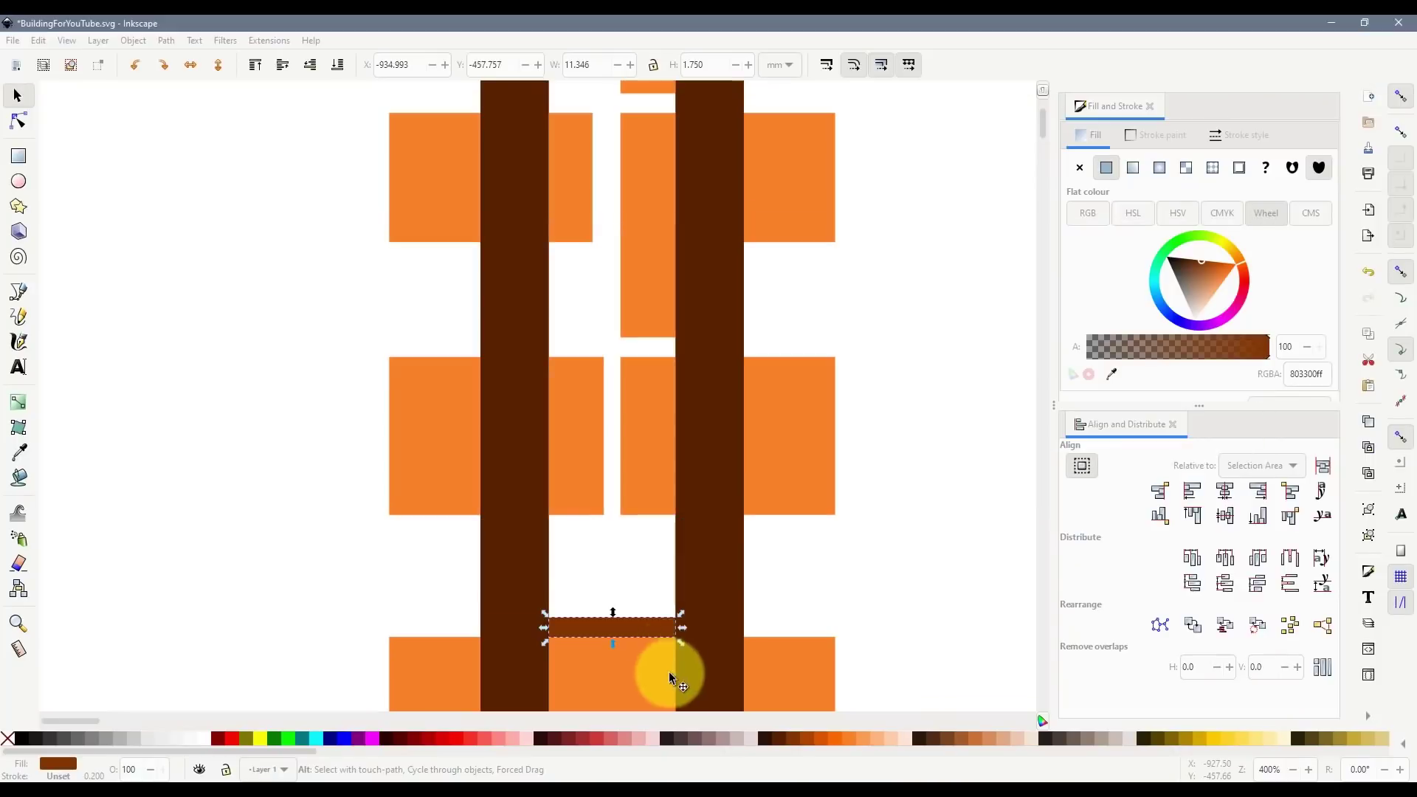
- Stretch the lower orange rectangle down to the brown ledge
left_click(648, 512)
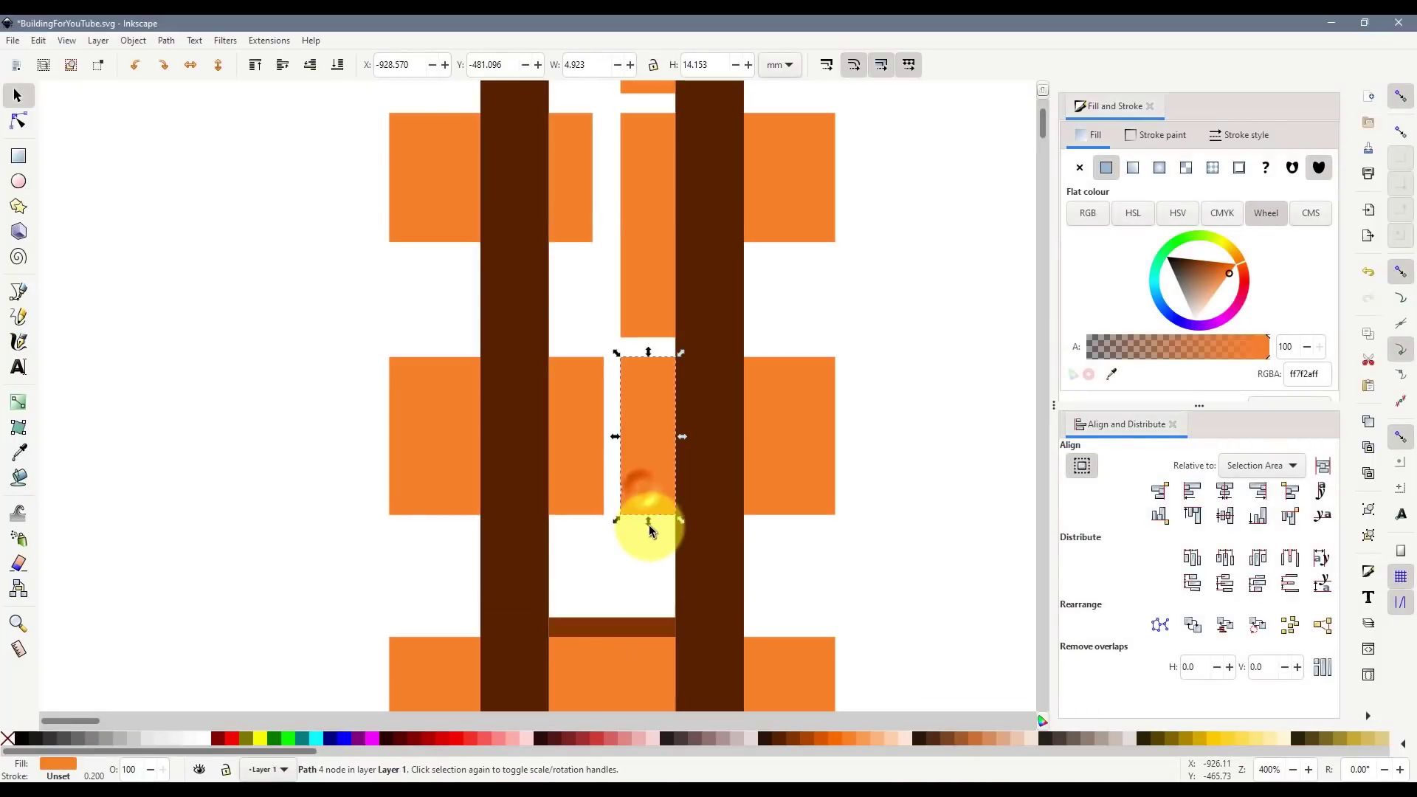
left_click_drag(649, 521, 680, 618)
left_click(868, 613)
- Delete the small brown ledge and the left and right dark brown vertical bars
scroll(871, 620, "down", 2)
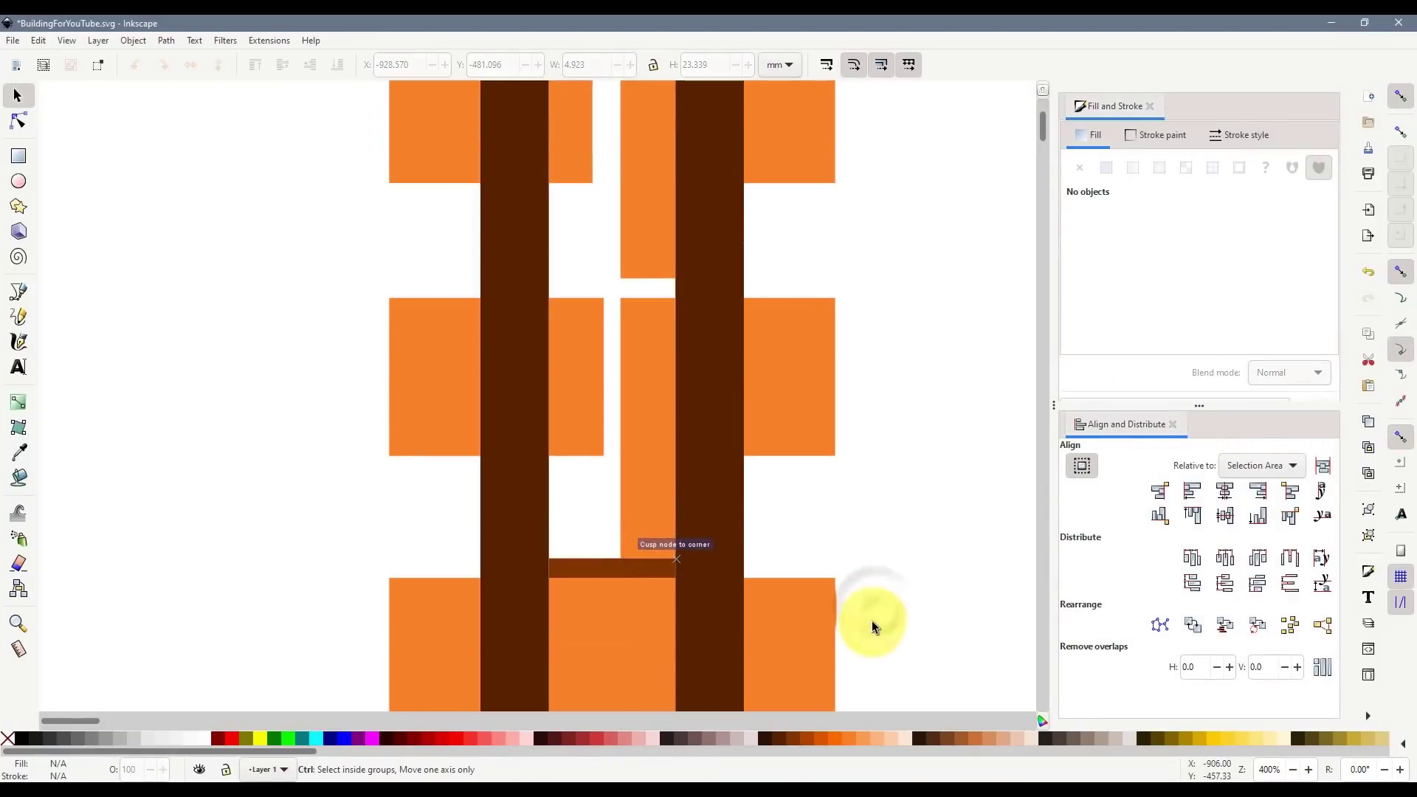
left_click(599, 566)
key("Delete")
left_click(696, 477)
key("Delete")
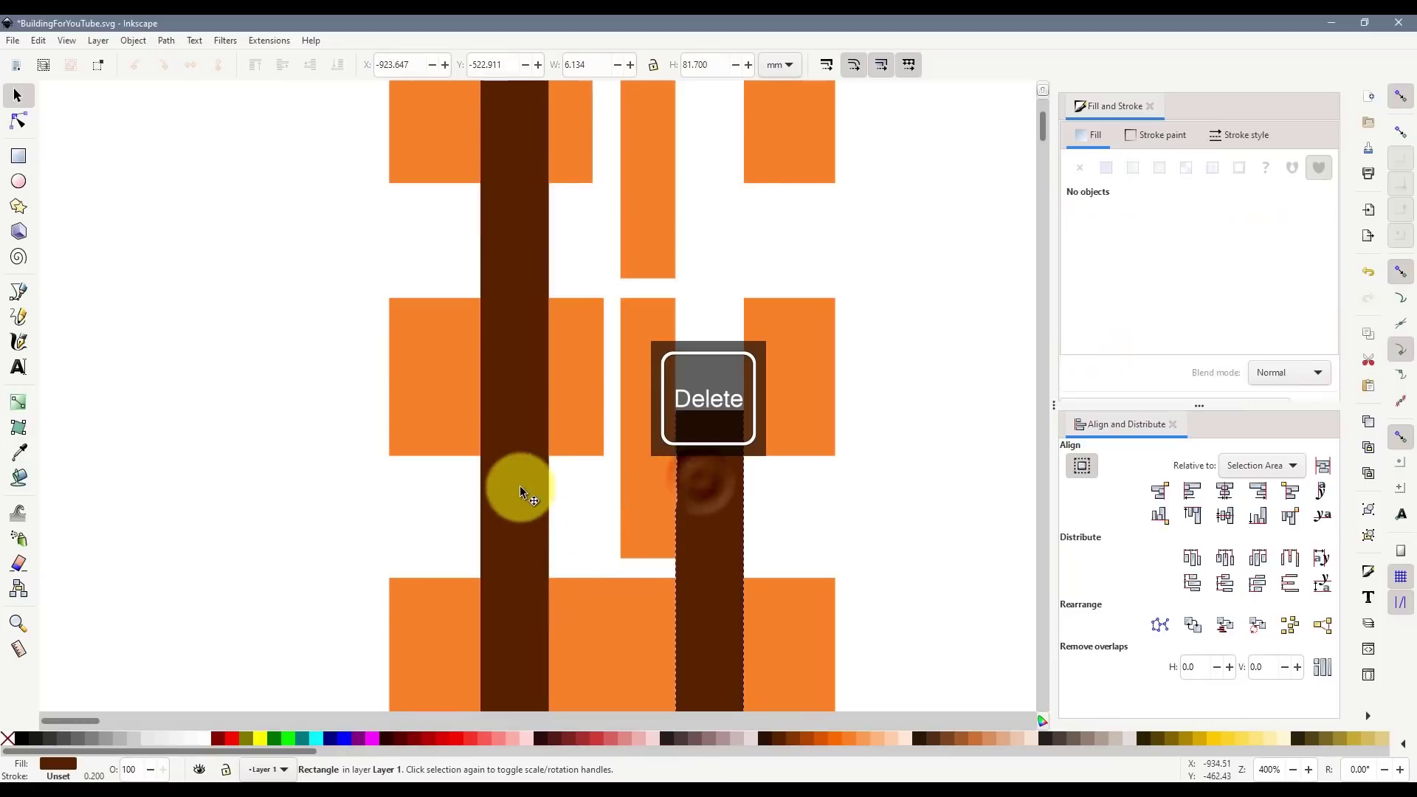
left_click(520, 486)
key("Delete")
scroll(869, 501, "down", 4, "ctrl")
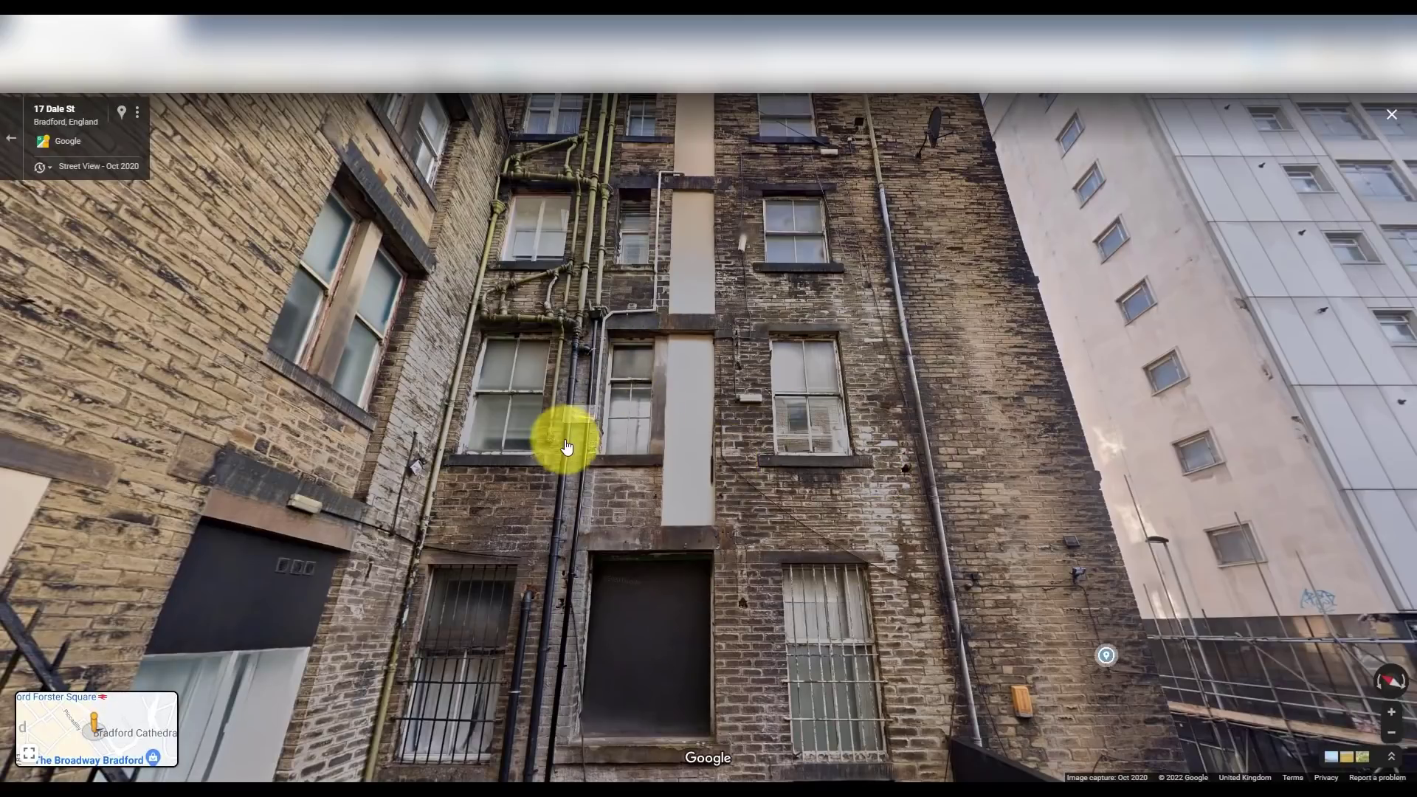
- Step forward twice along the alley and turn and tilt the panorama onto the lower back wall
left_click(1028, 558)
left_click_drag(957, 454, 865, 657)
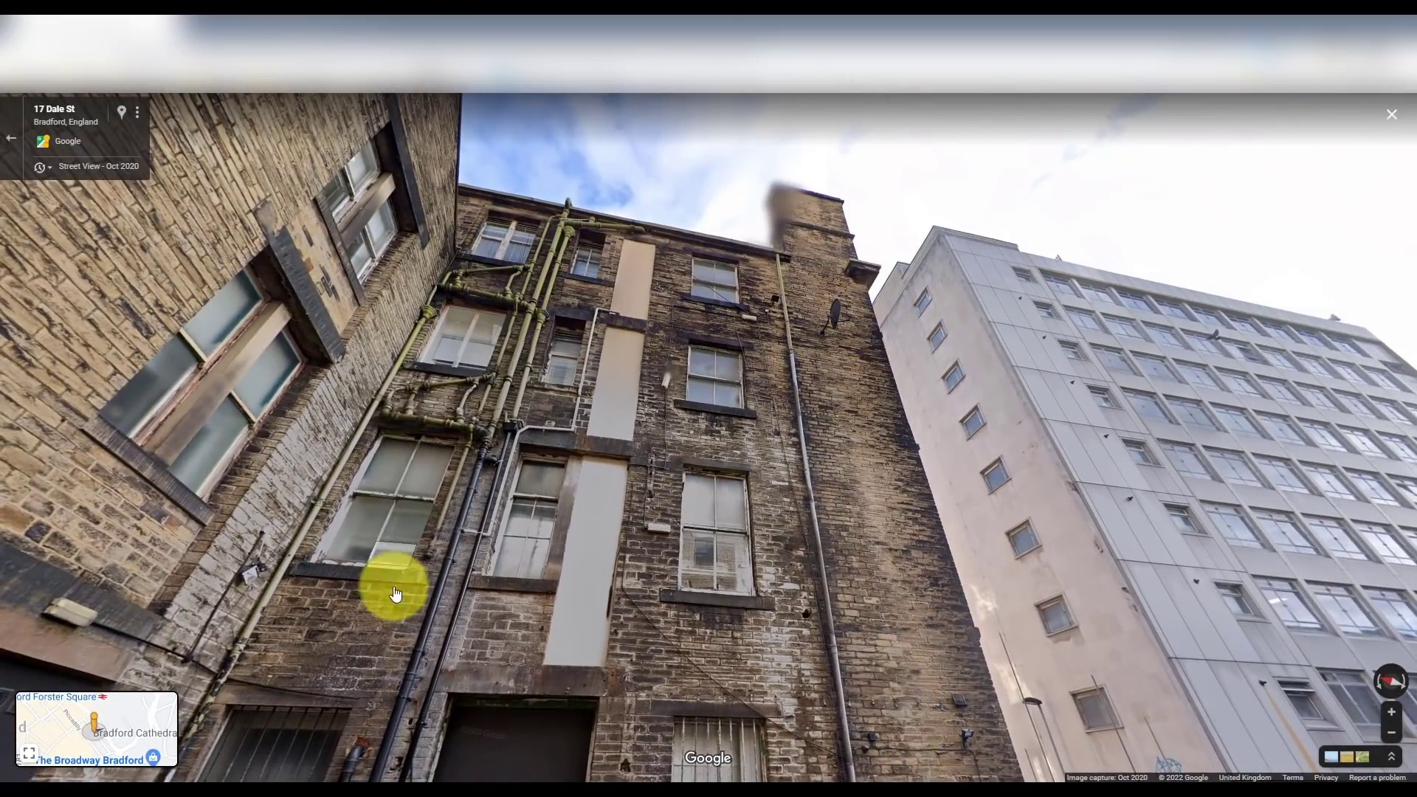
left_click(551, 573)
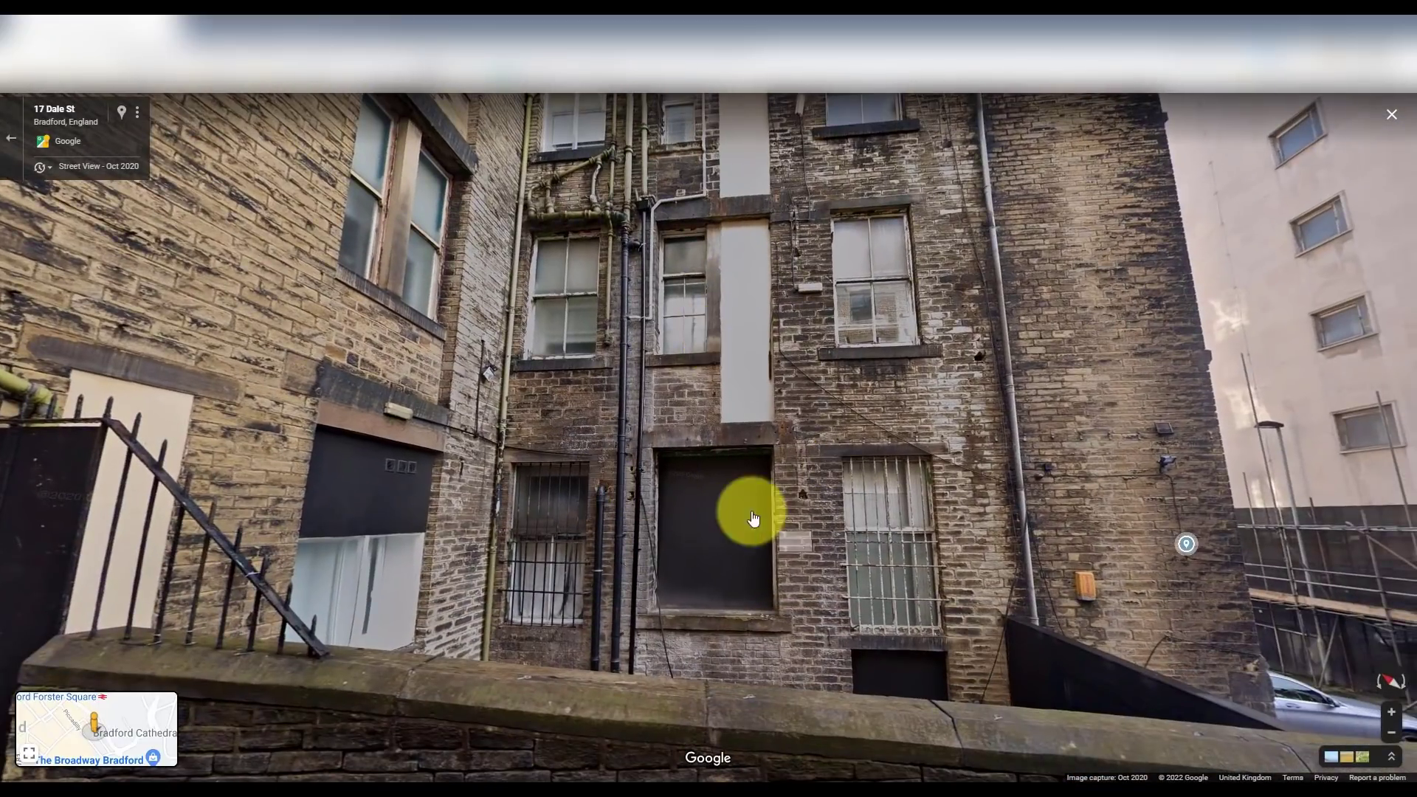
left_click_drag(913, 471, 794, 484)
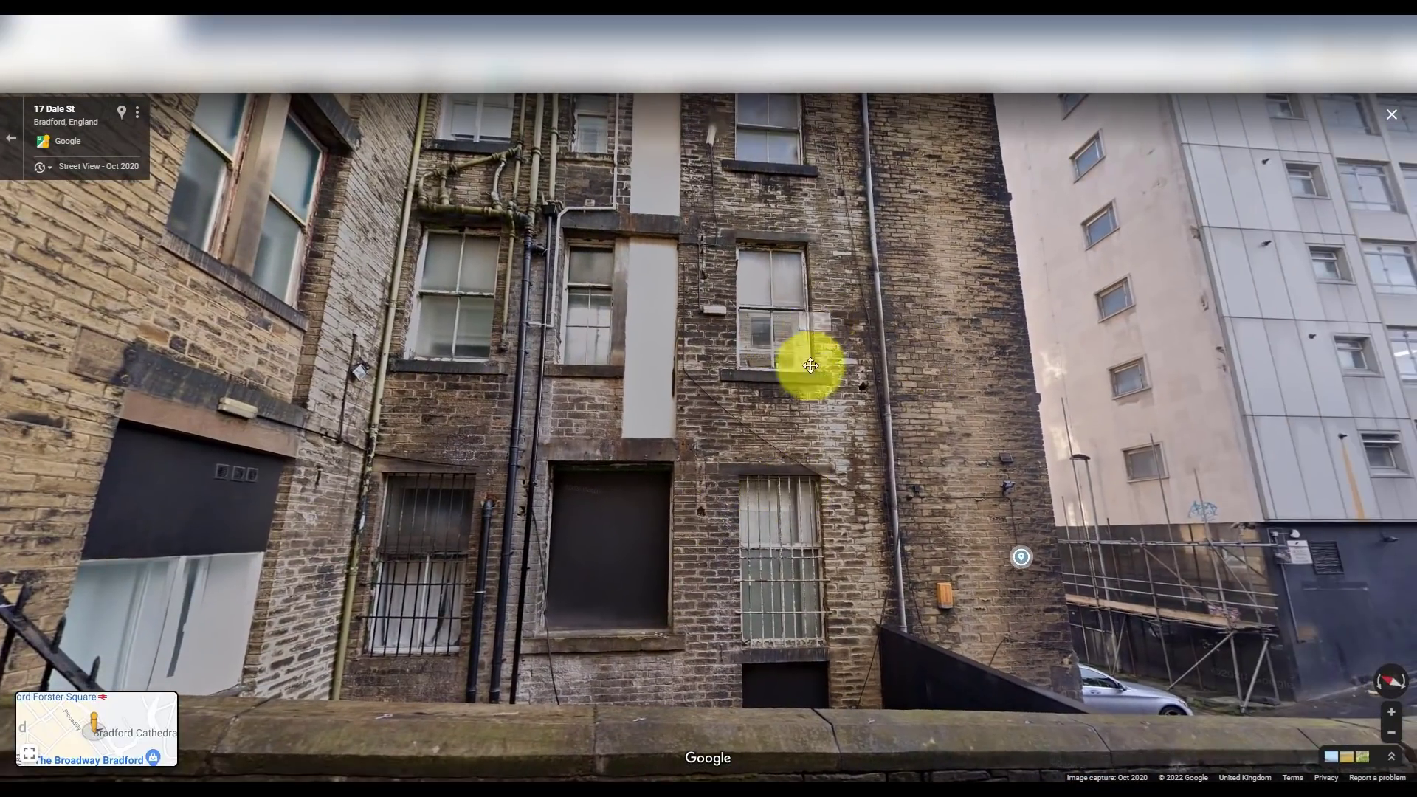
left_click_drag(810, 364, 816, 575)
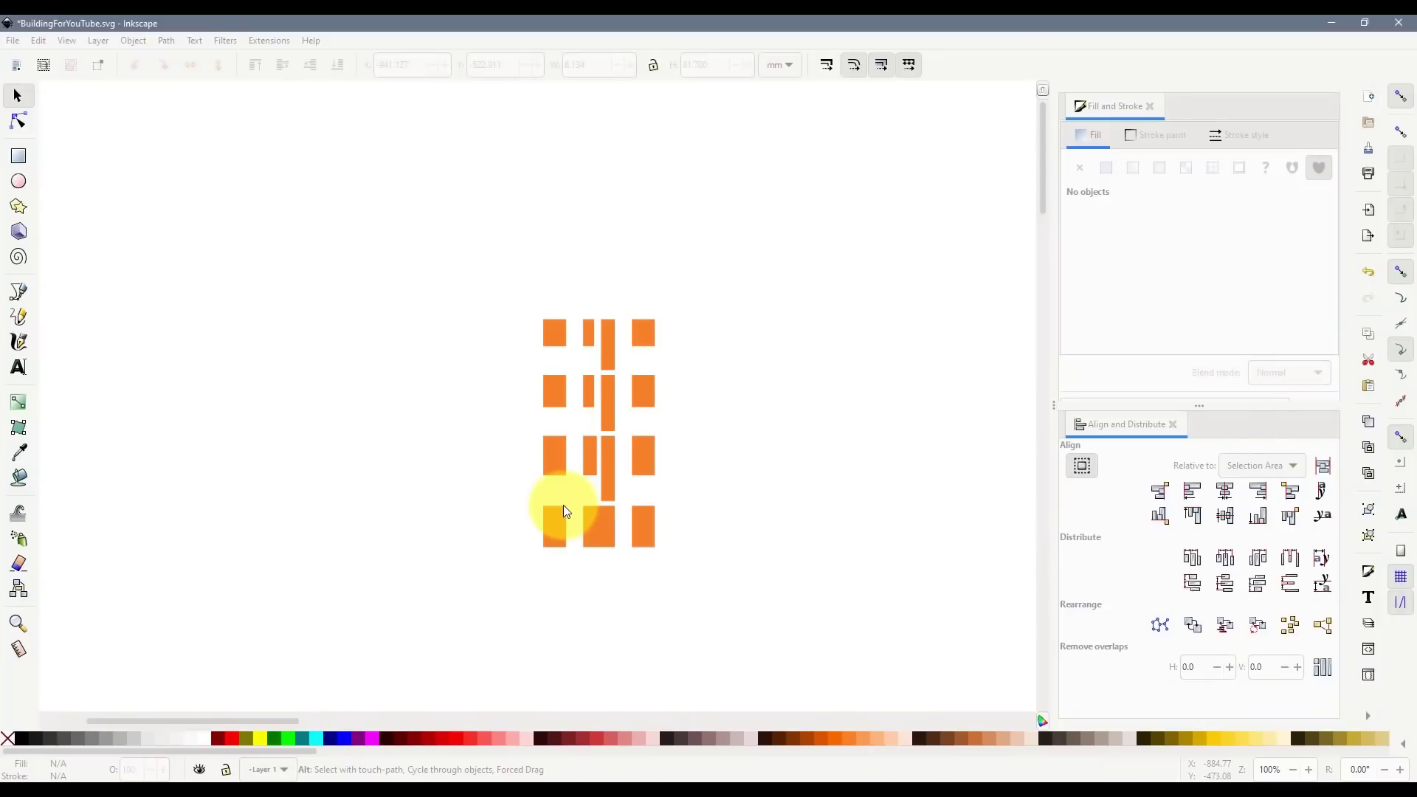
- Draw a dark brown rectangle over the whole window group and save the drawing
left_click(18, 156)
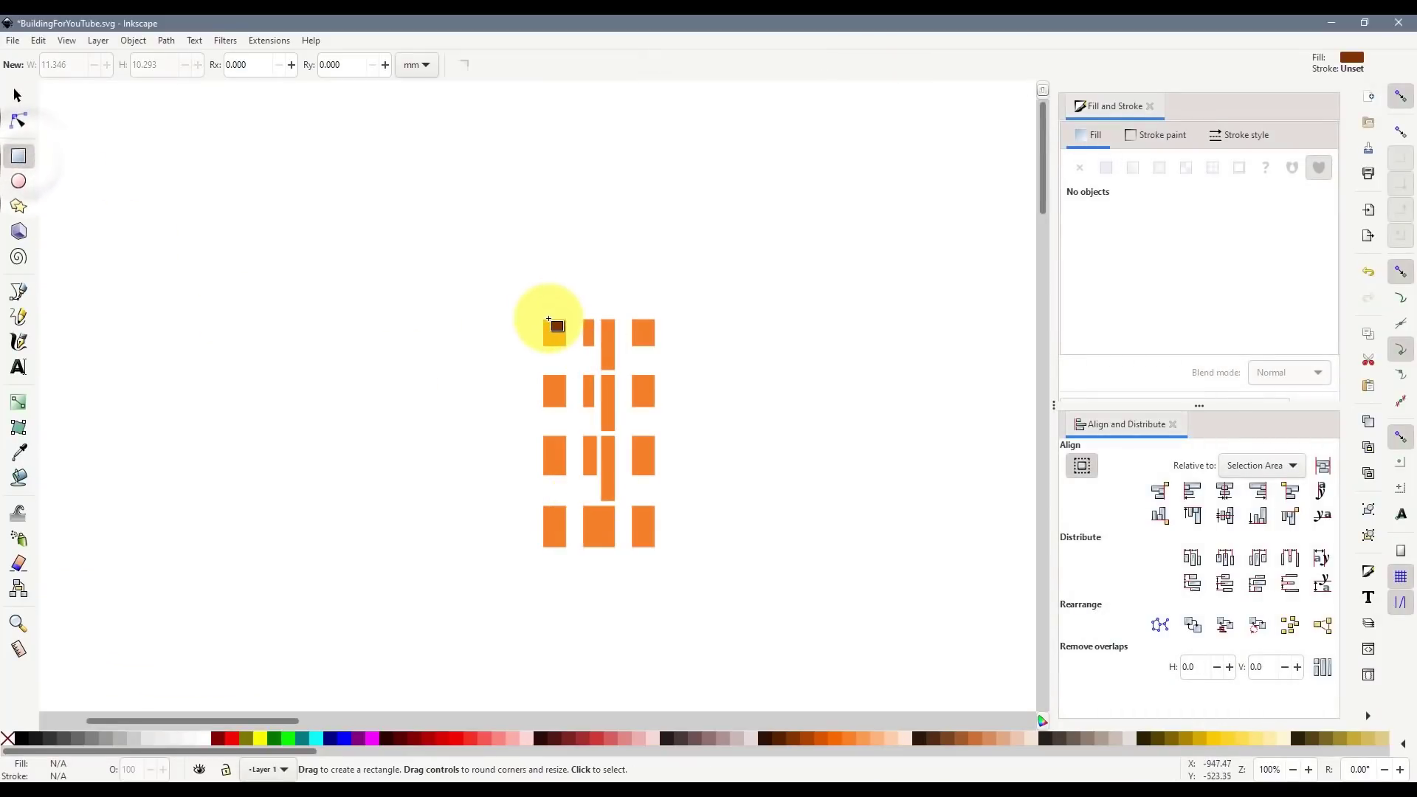
left_click_drag(549, 320, 655, 546)
key("ctrl+s")
- Select the brown wall rectangle and start editing its width value
left_click(18, 95)
left_click(506, 380)
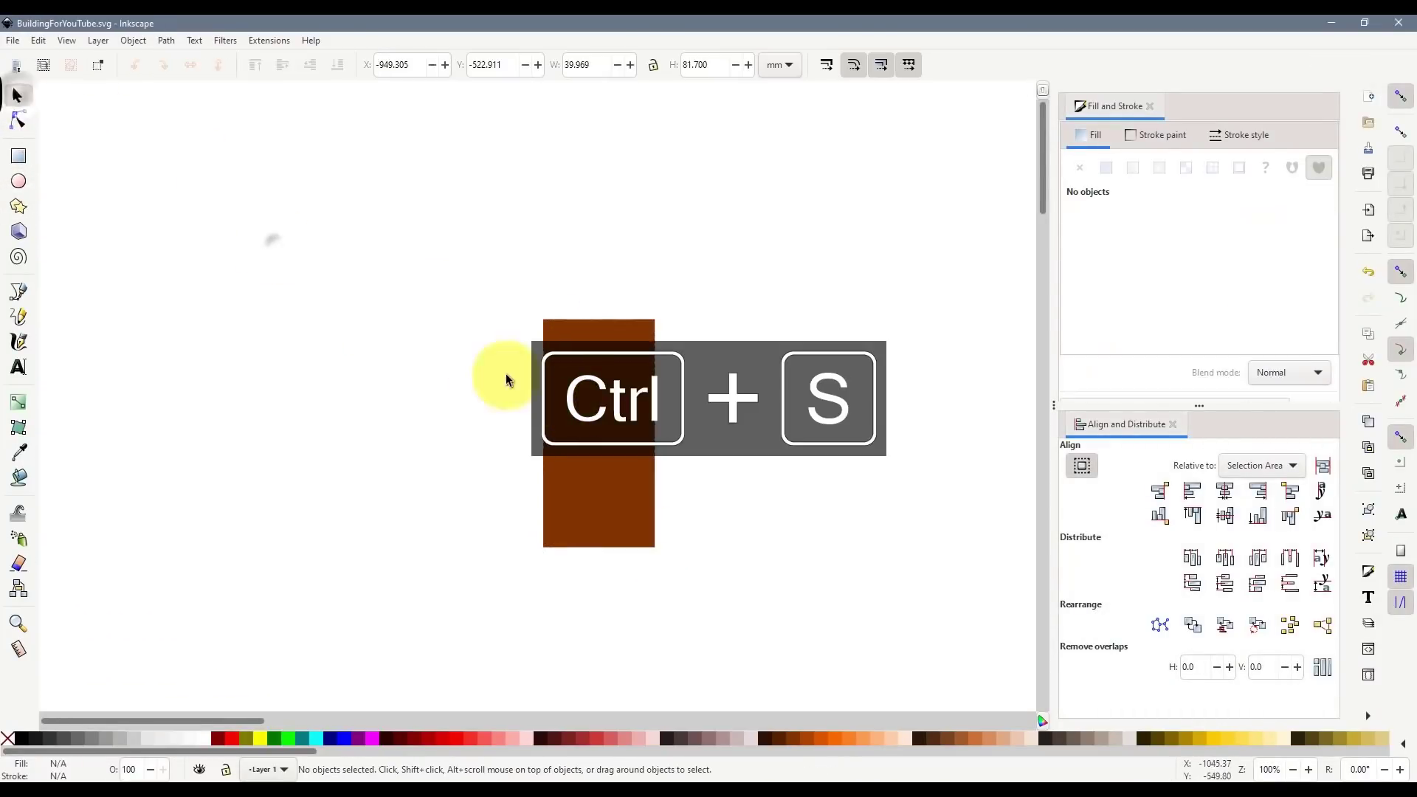
left_click(596, 406)
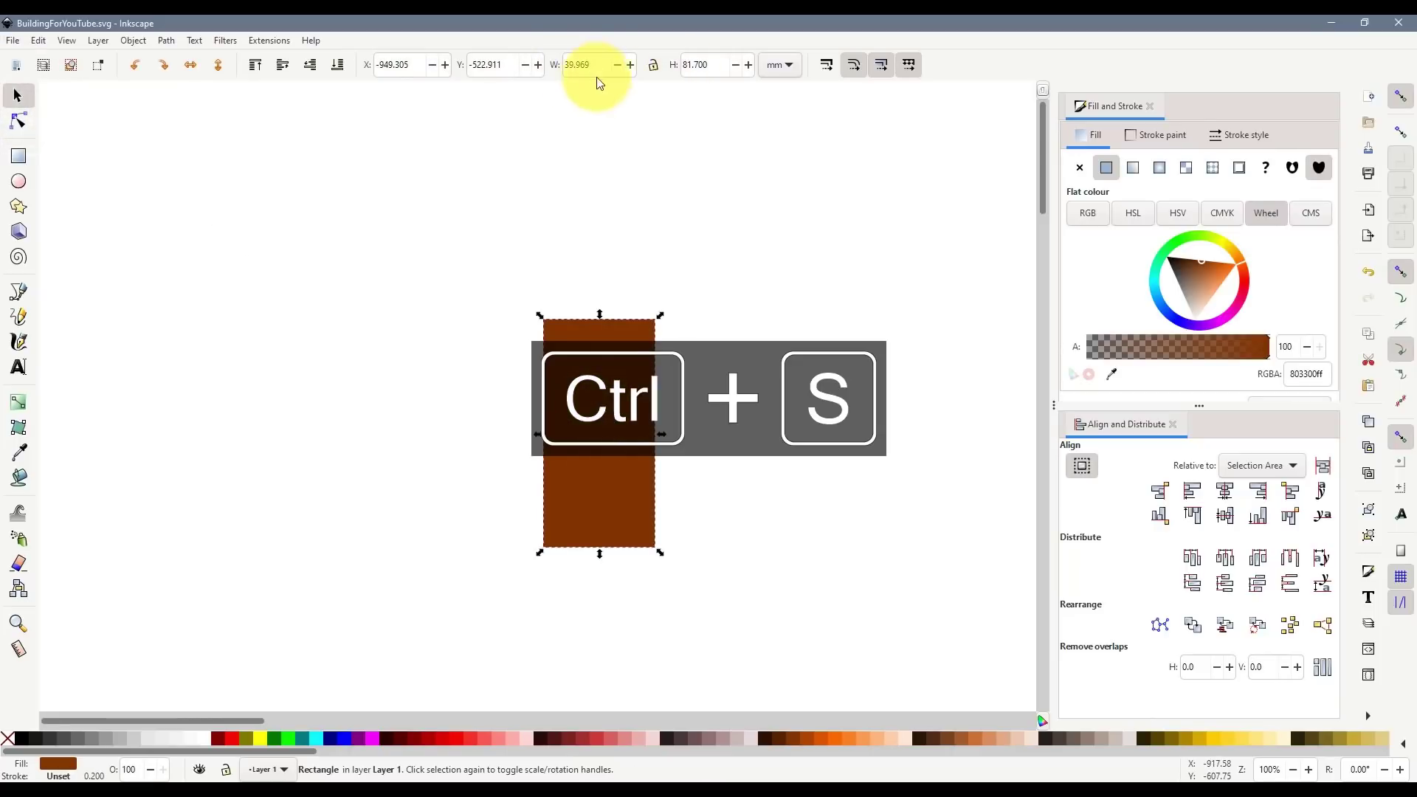
left_click(620, 124)
left_click(565, 465)
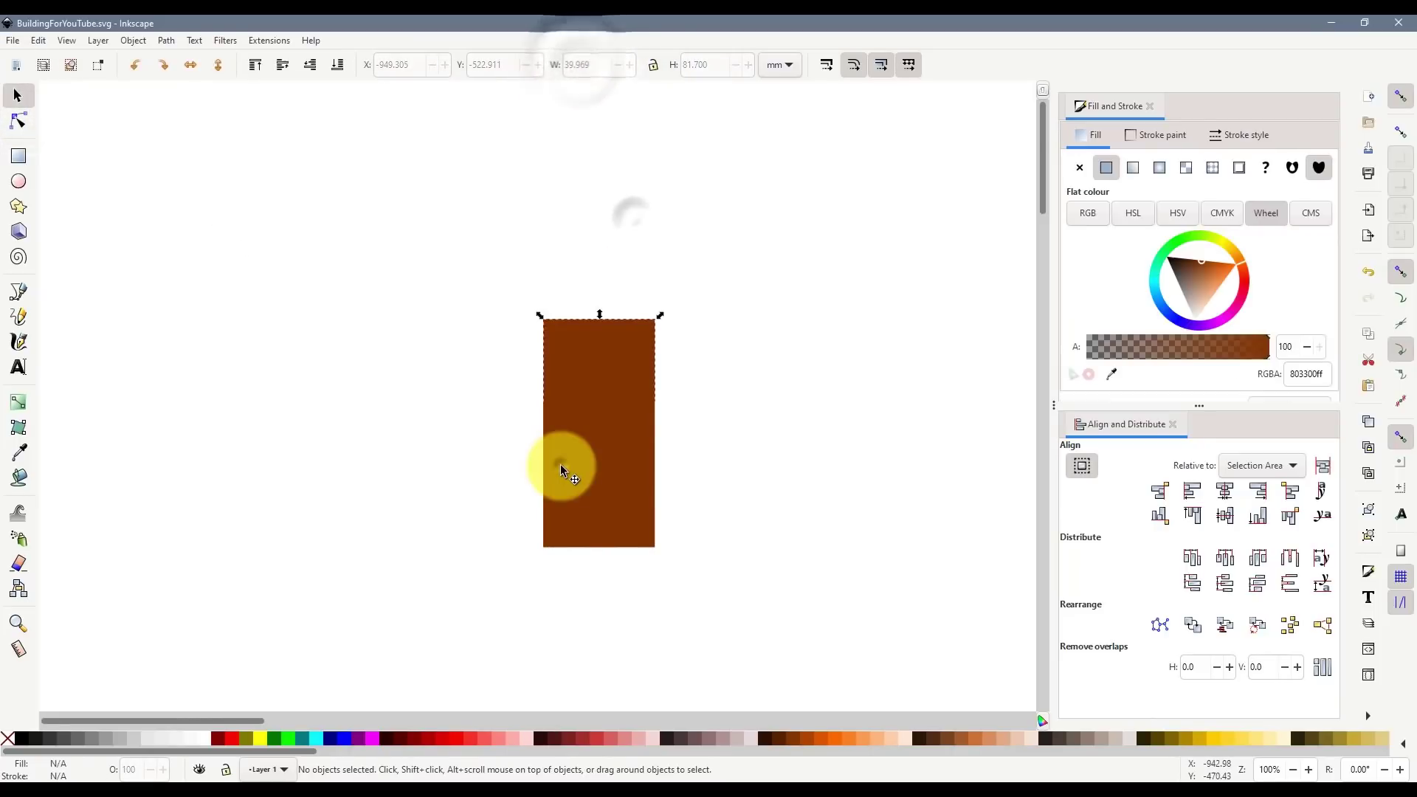
left_click(588, 63)
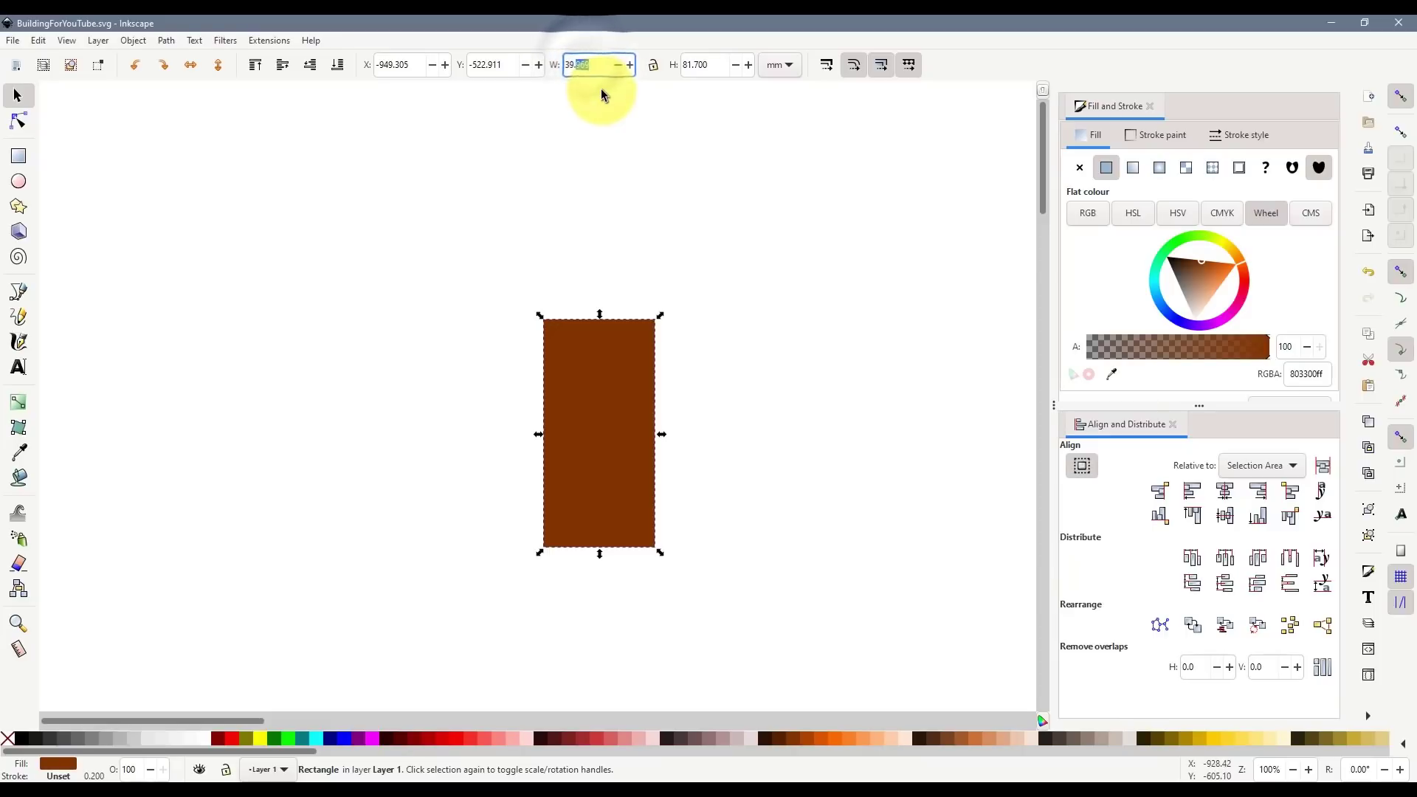
- Compute 39.969 × 148 = 5,915.412 in Calculator, then reselect the brown rectangle in Inkscape
key("alt+Tab")
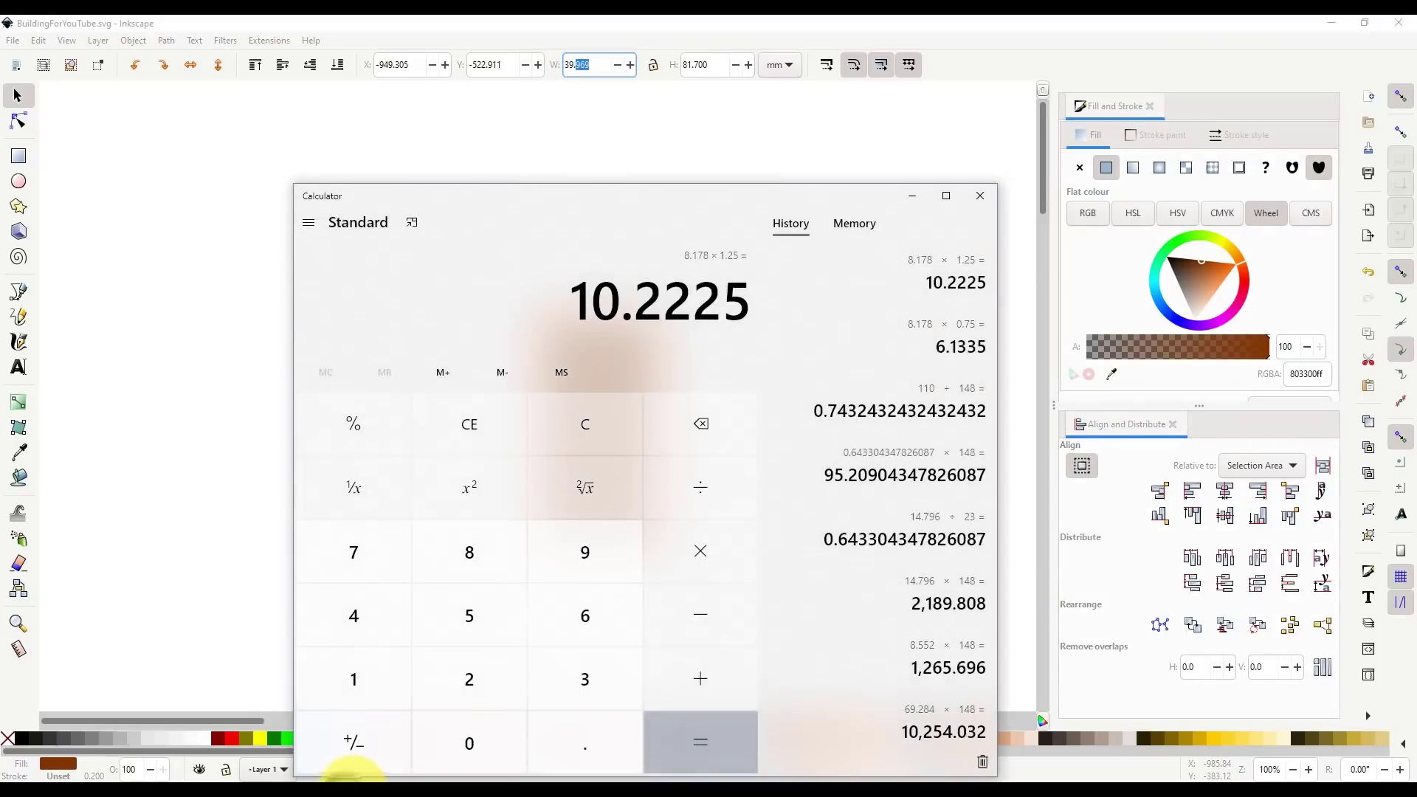
type("39.969")
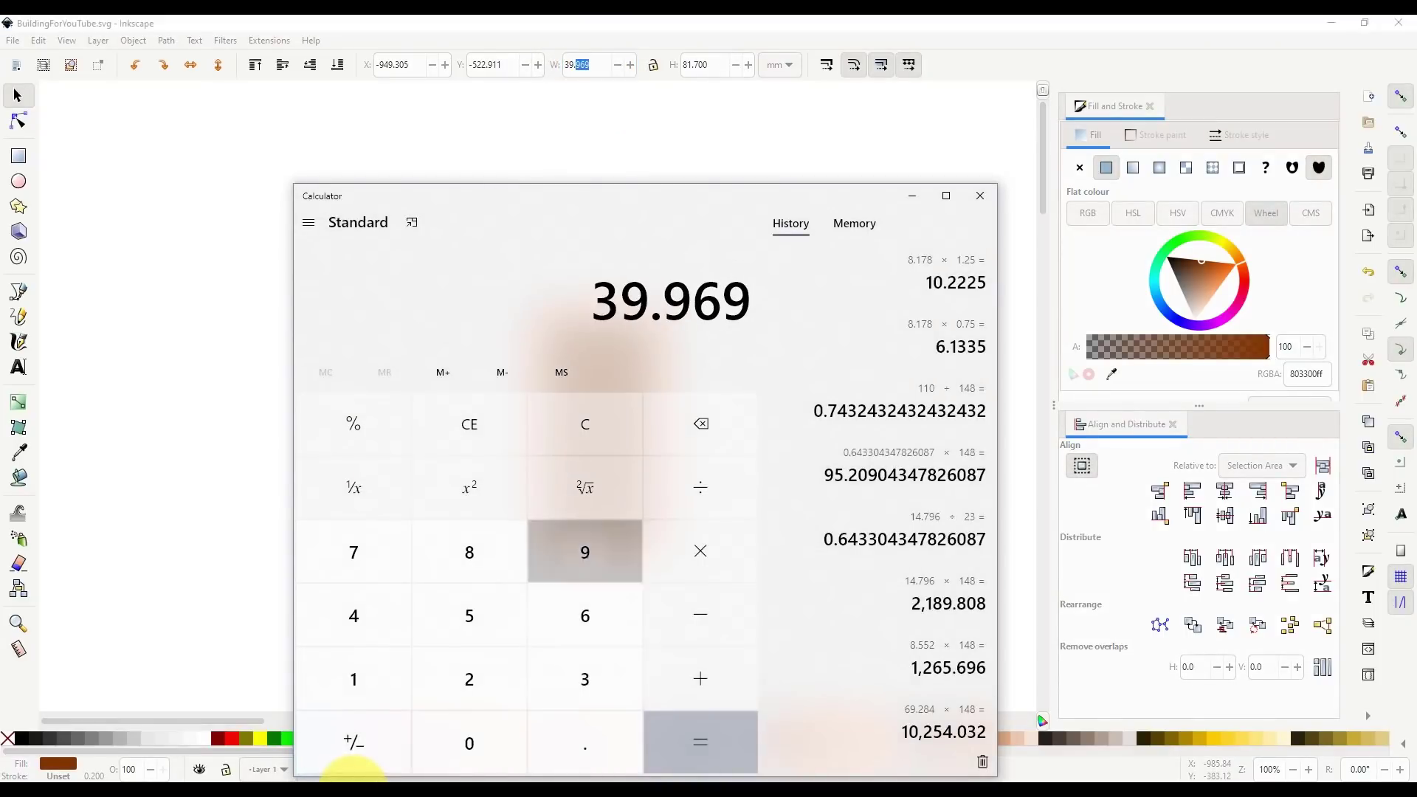
type("*")
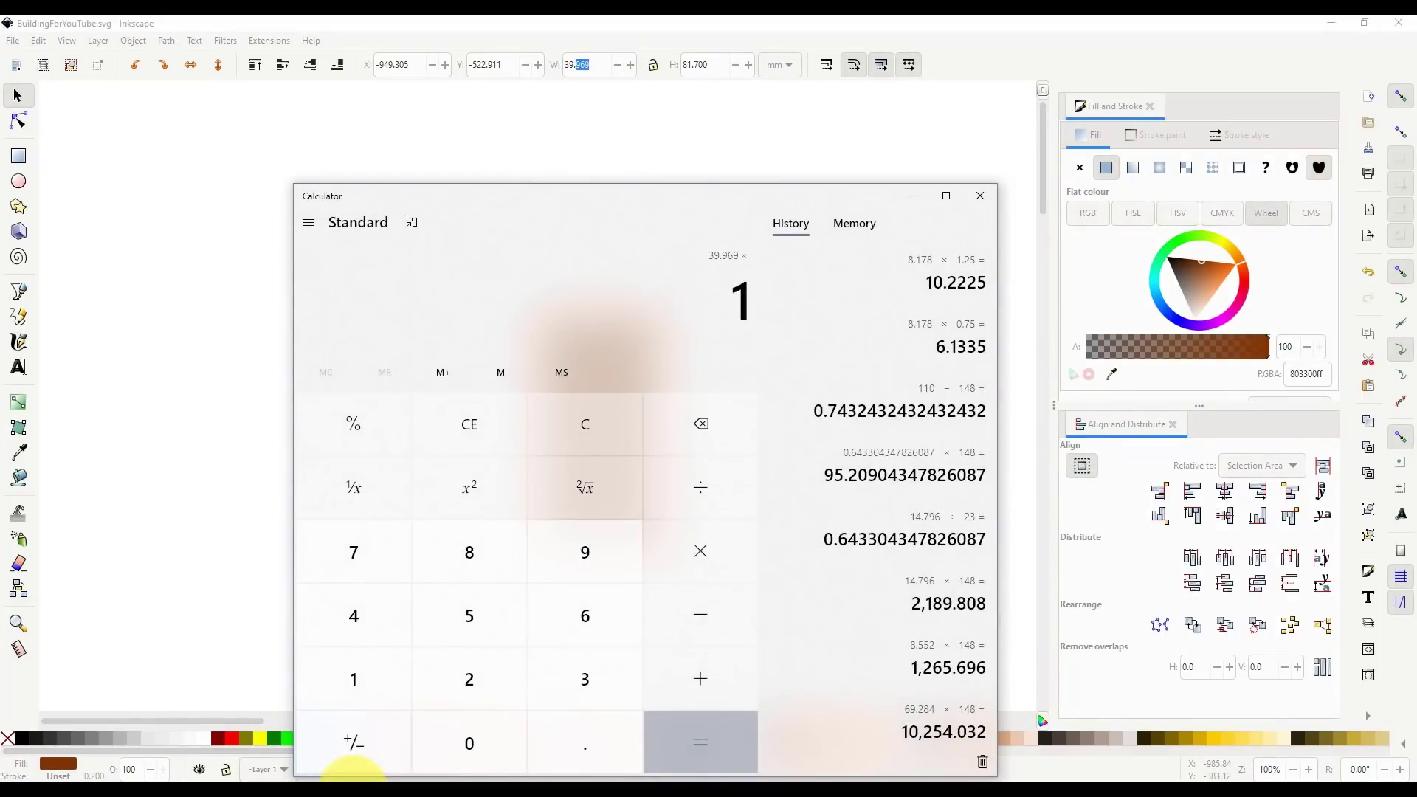
type("148")
key("Return")
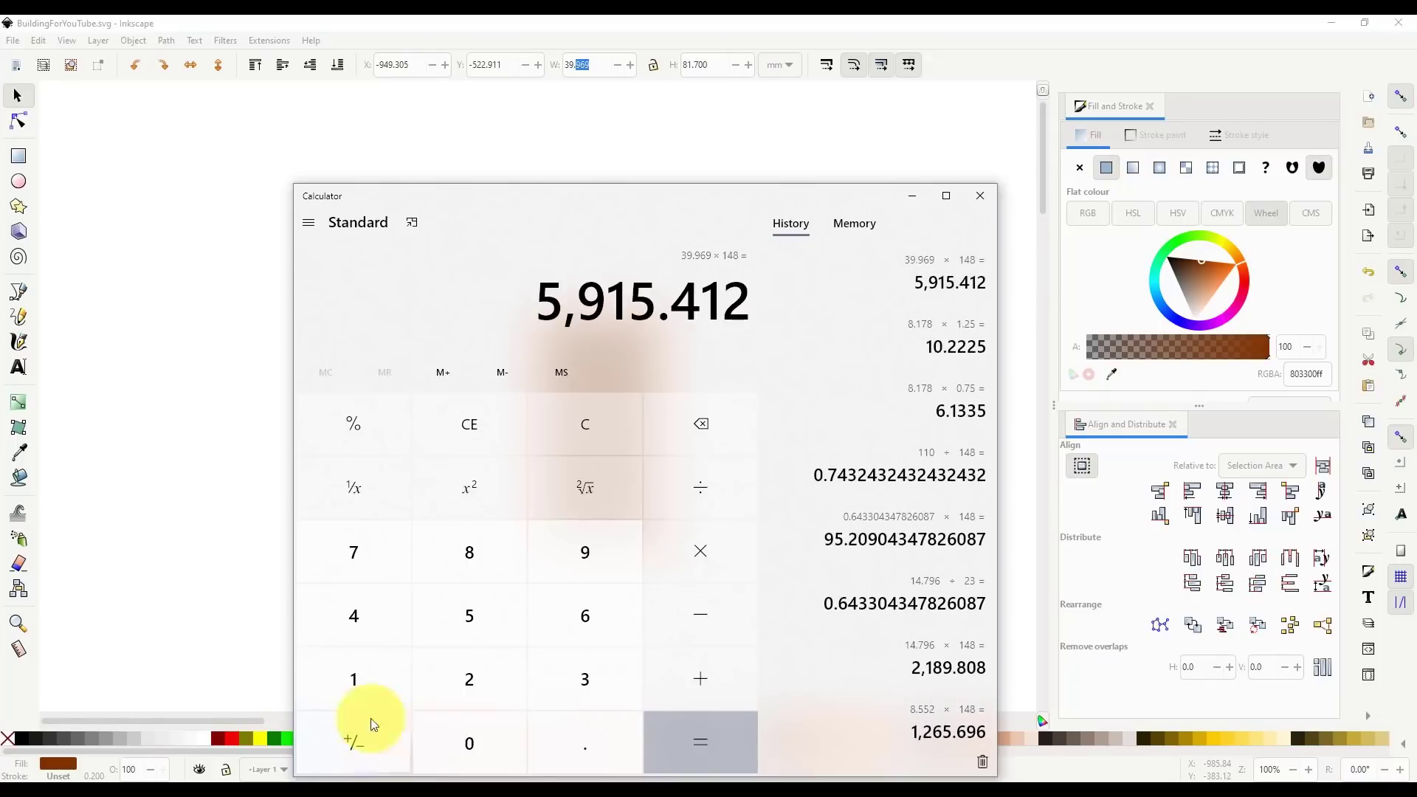
left_click(199, 341)
left_click(587, 487)
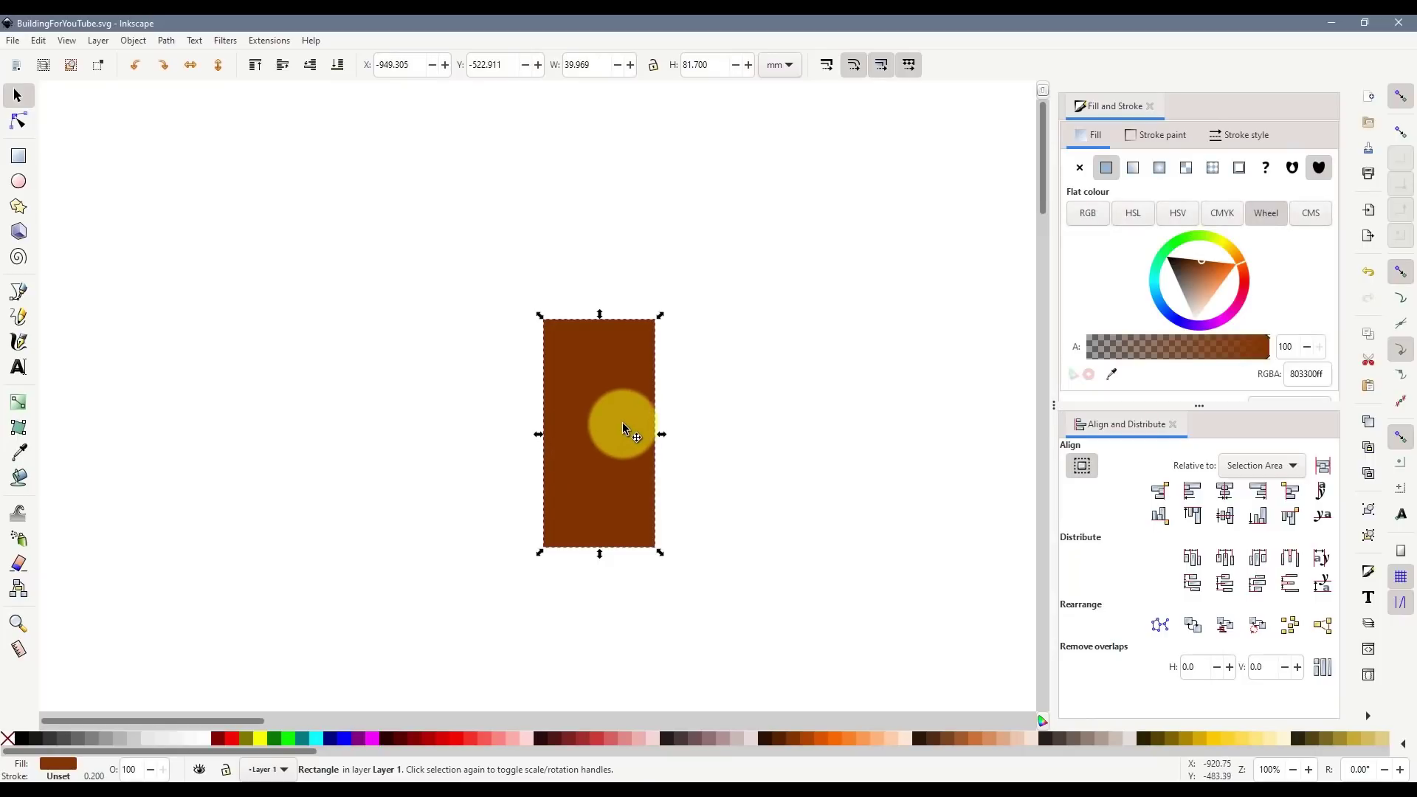
- Lower the brown wall to the bottom, drag it left off the windows, then zoom Street View on the windows
scroll(618, 389, "up", 1, "ctrl")
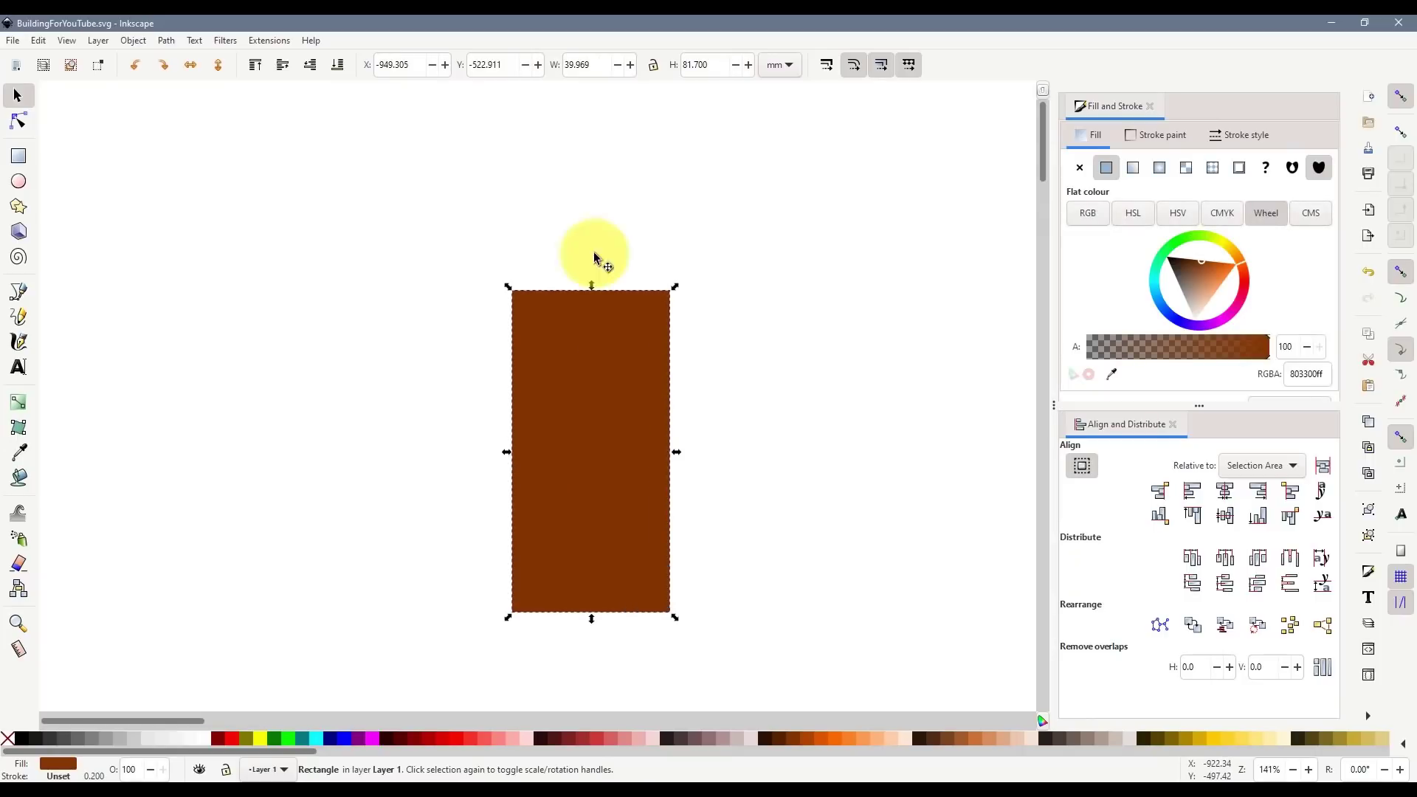
left_click(338, 66)
scroll(597, 462, "up", 1, "ctrl")
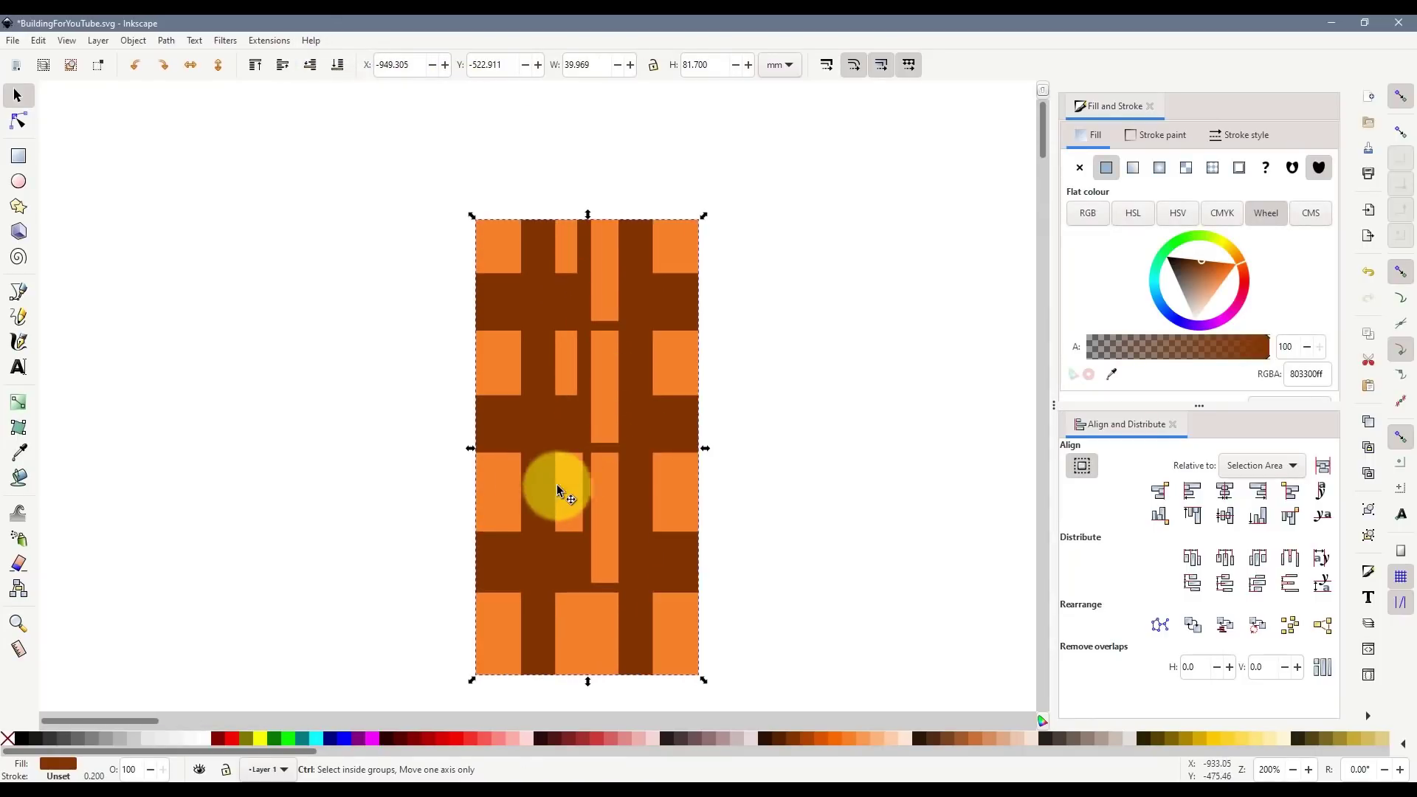
scroll(542, 481, "up", 1, "ctrl")
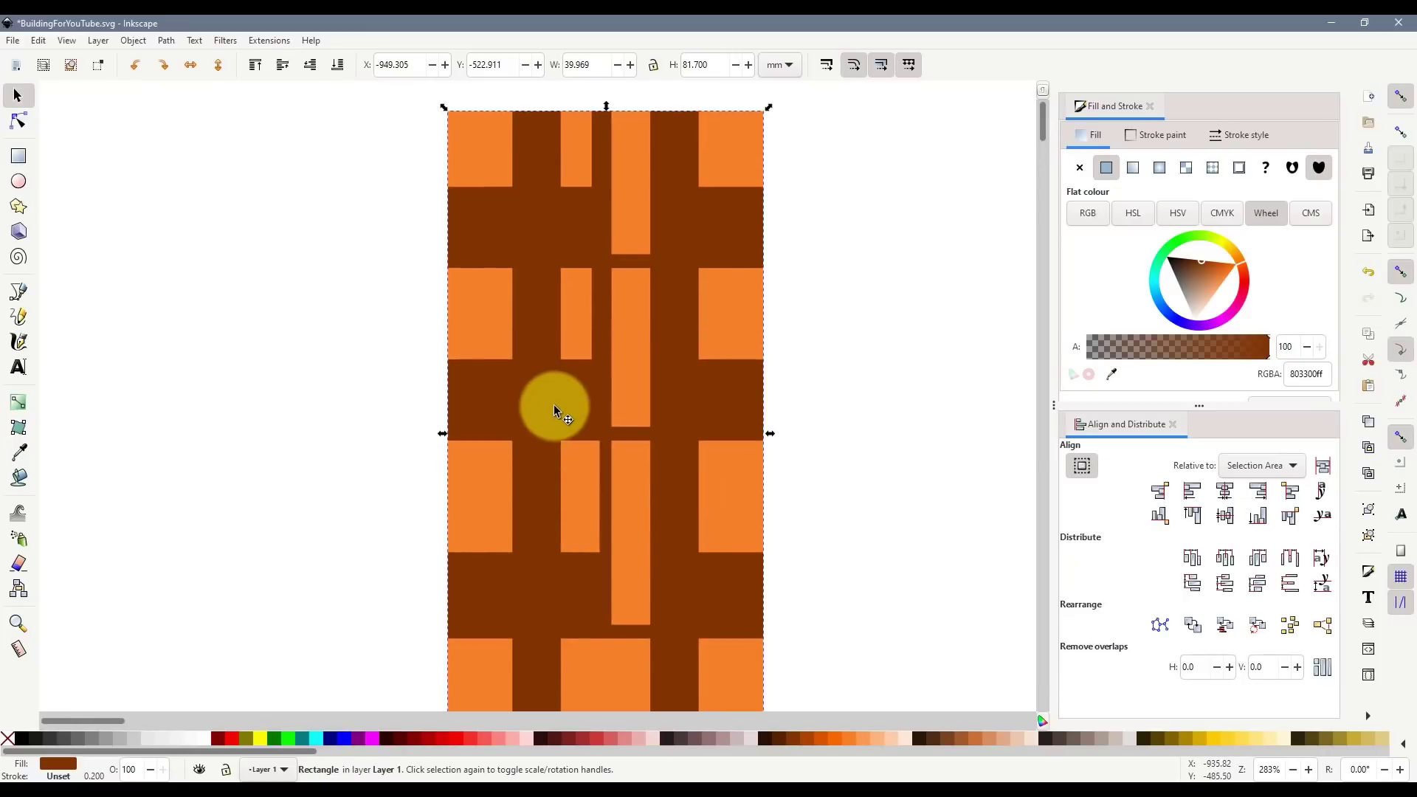
left_click_drag(553, 410, 127, 382)
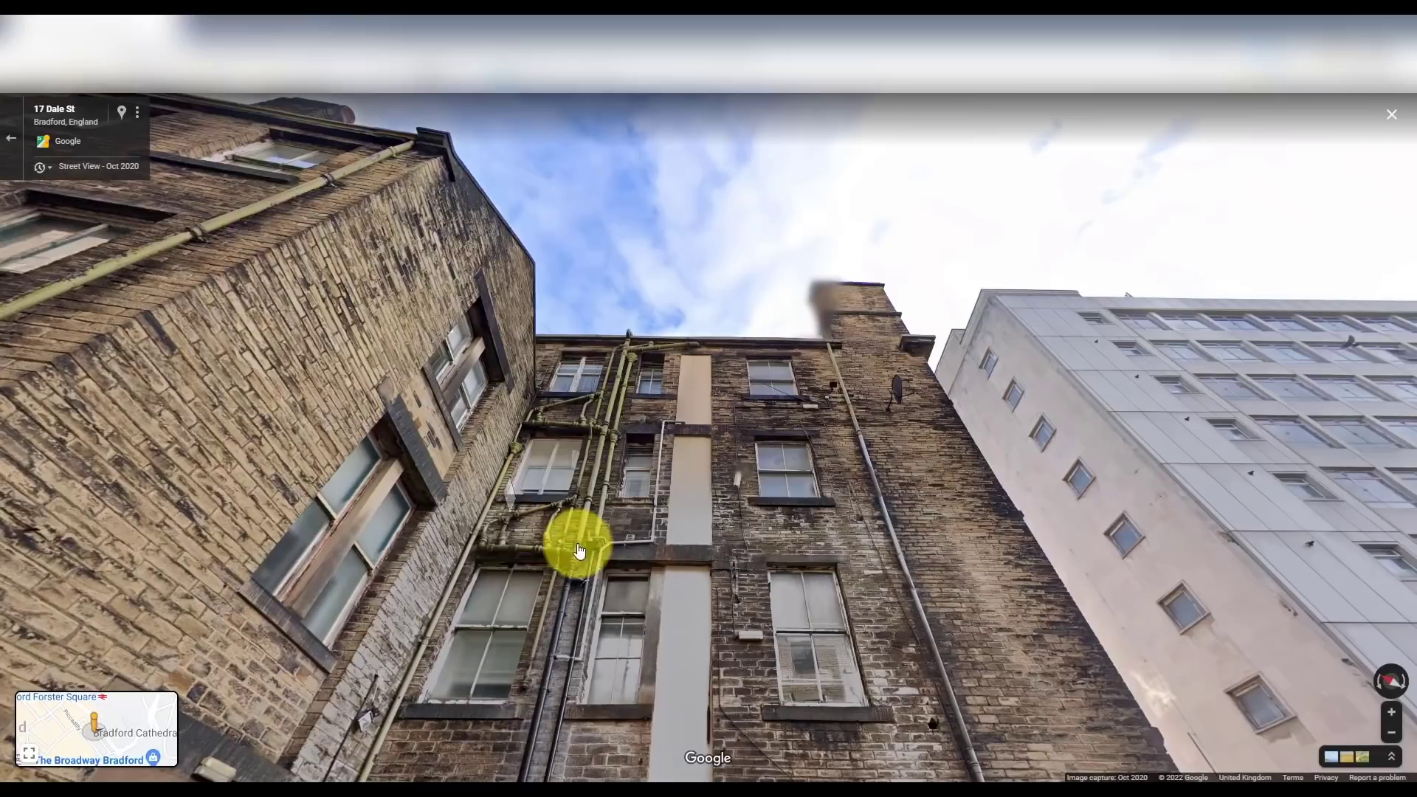
left_click_drag(581, 567, 573, 467)
scroll(513, 484, "up", 5)
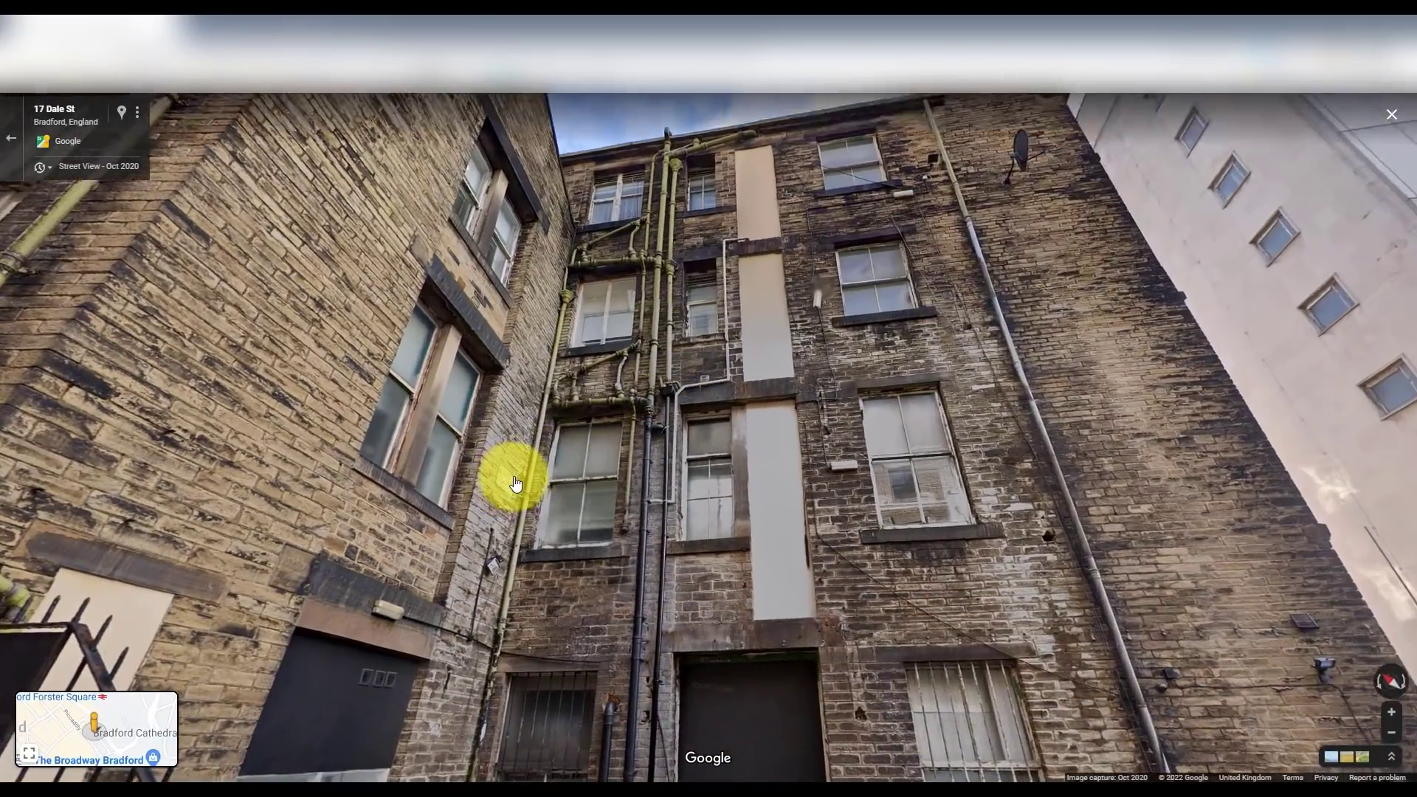
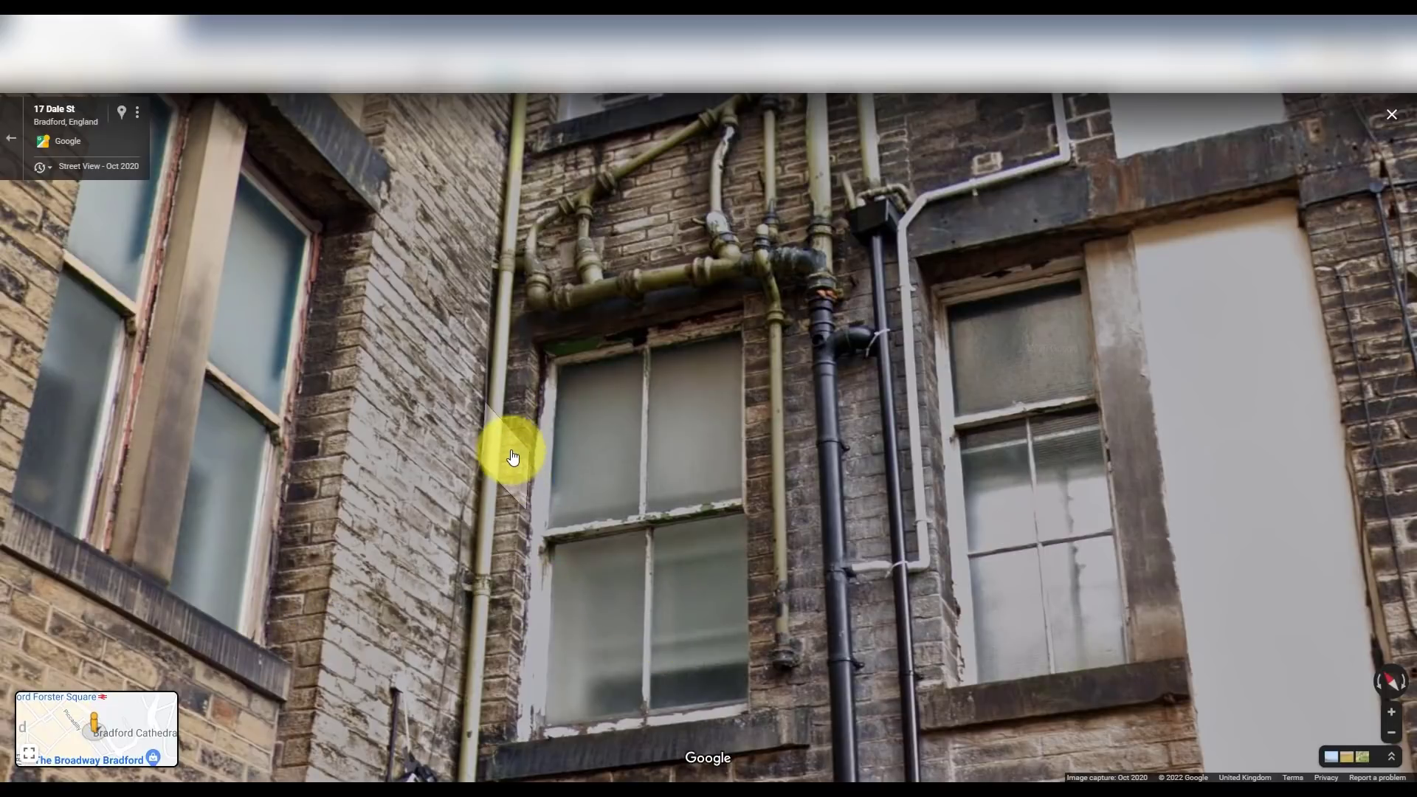
- Zoom Street View out to show the whole brick facade, then return to Inkscape
scroll(516, 457, "down", 3)
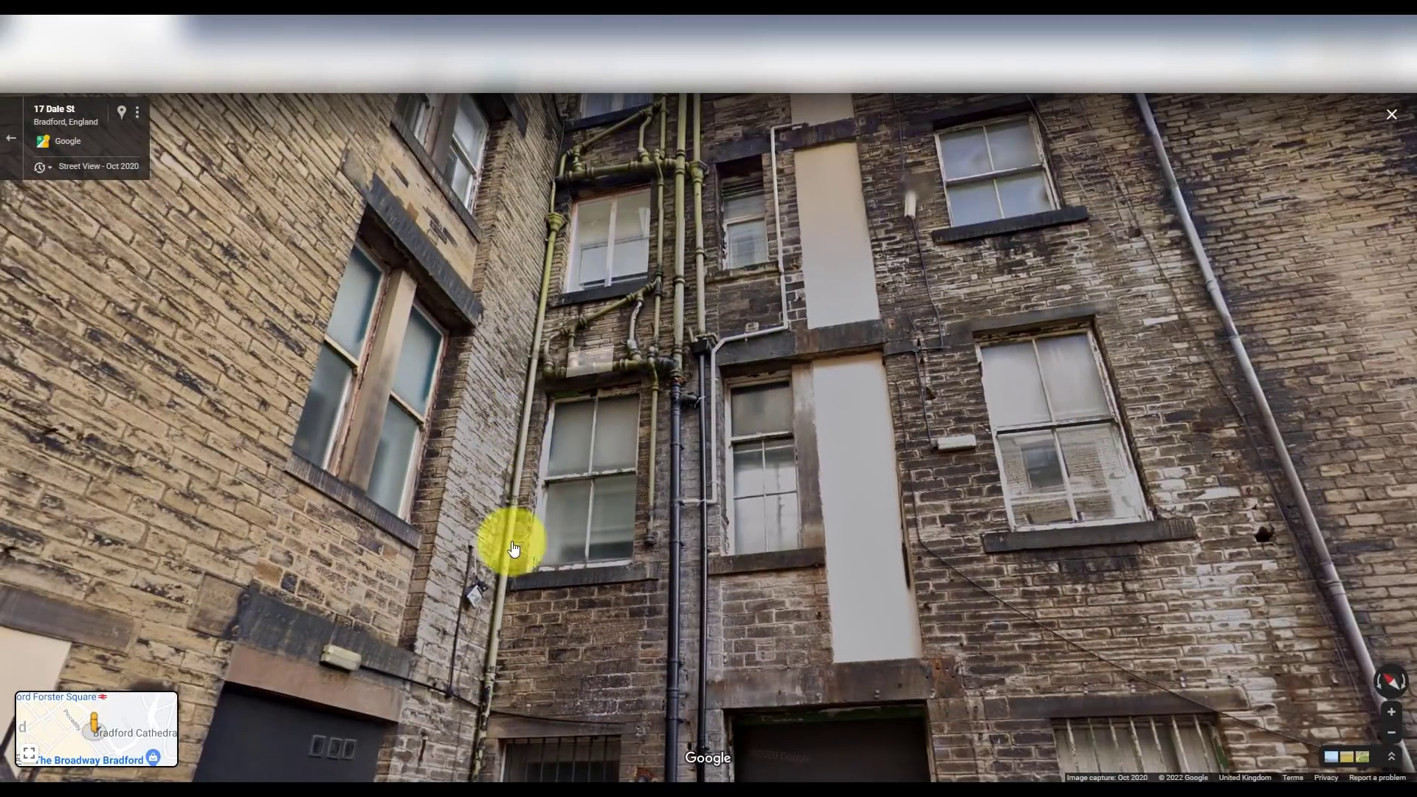
key("alt+Tab")
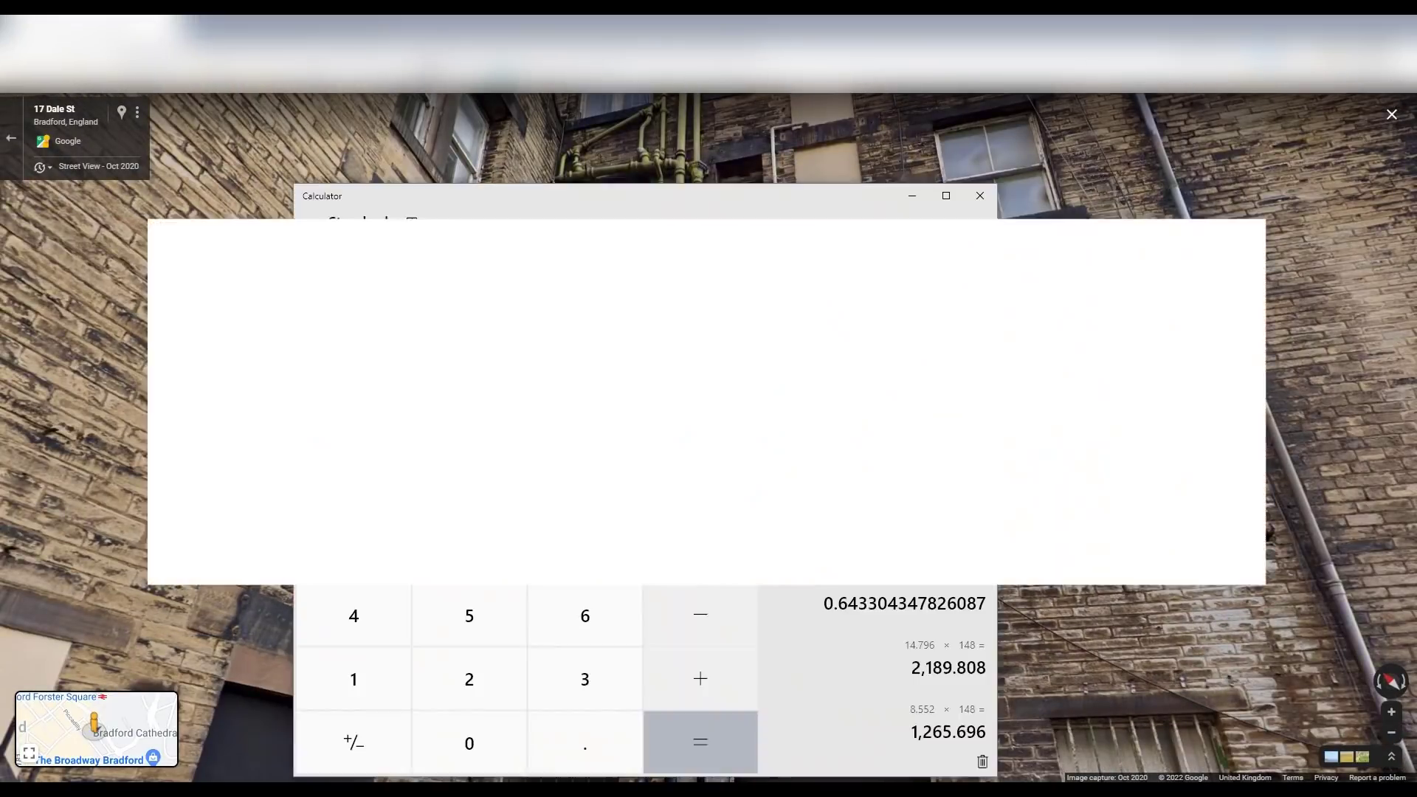
key("alt+Tab")
key("alt+Tab")
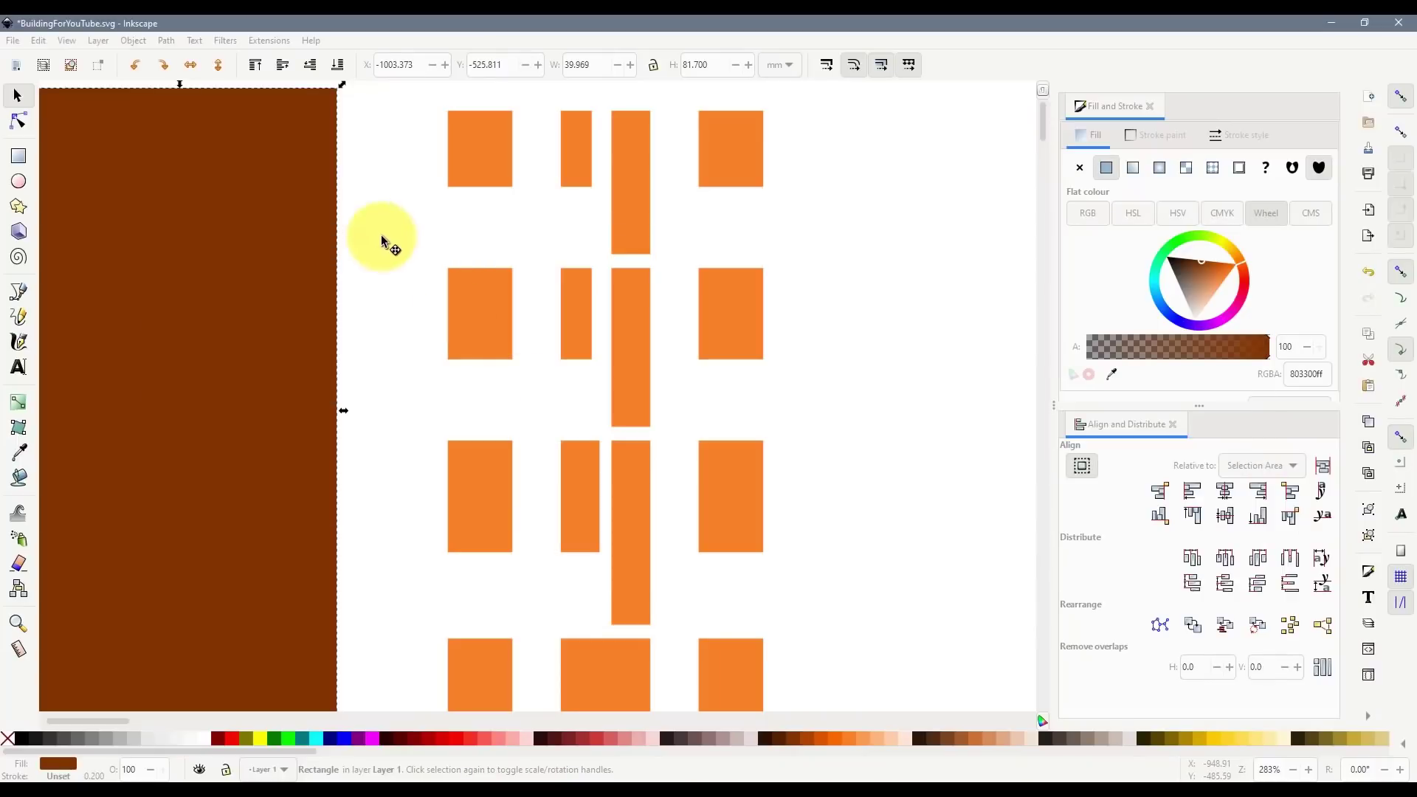
- Move the brown rectangle beside the windows and narrow its width to 5, then 3
scroll(404, 254, "down", 2)
scroll(404, 250, "down", 2, "ctrl")
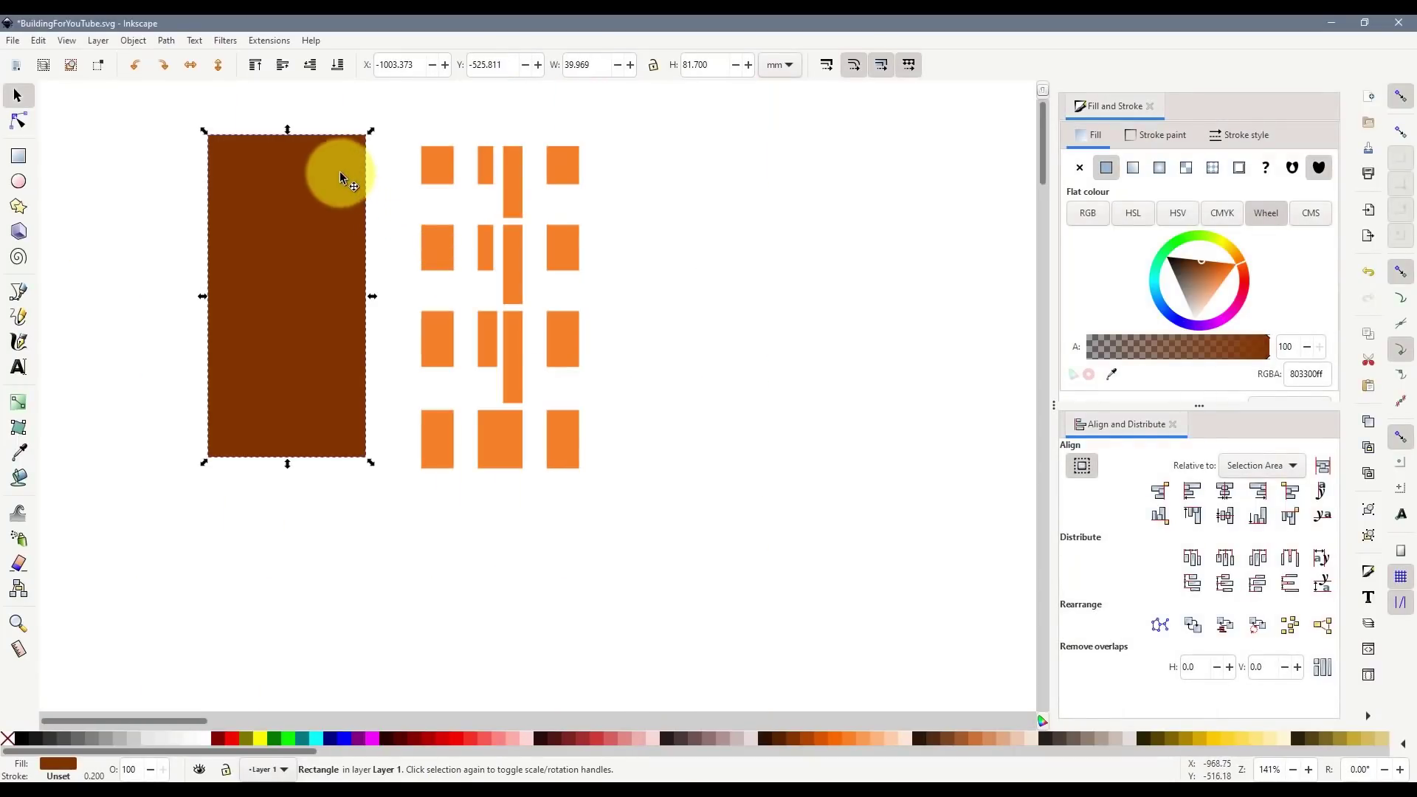
left_click_drag(339, 172, 390, 187)
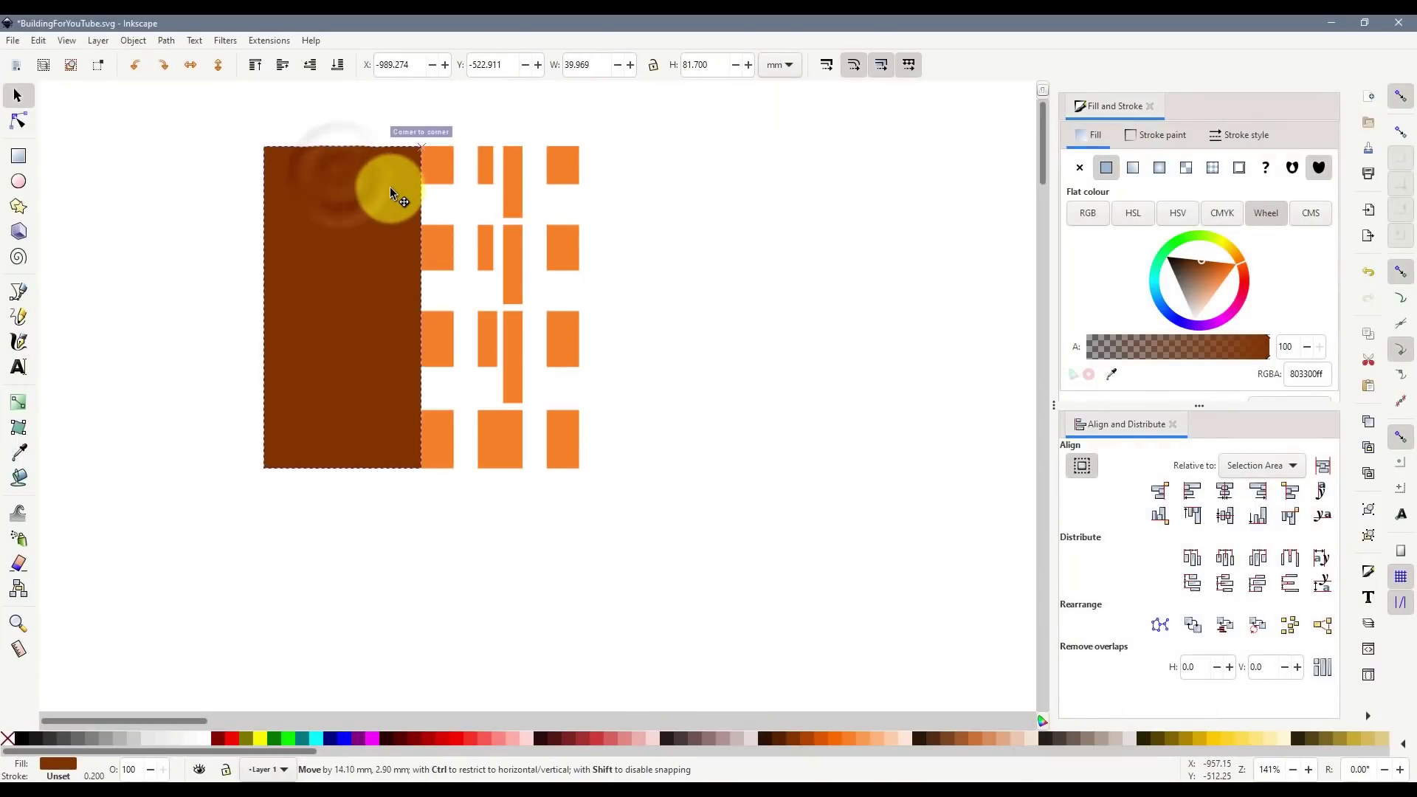
double_click(587, 67)
type("5")
key("Return")
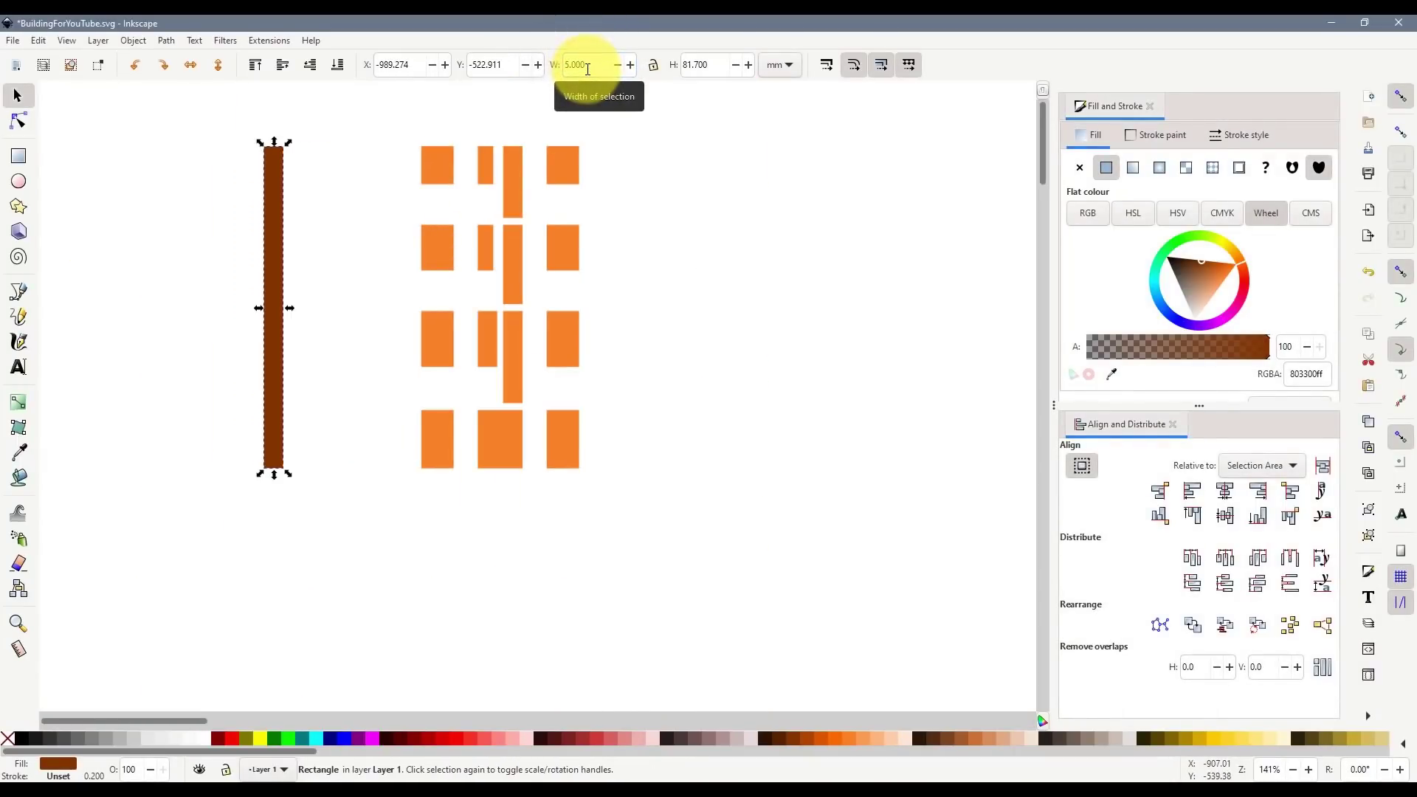
left_click_drag(270, 172, 406, 180)
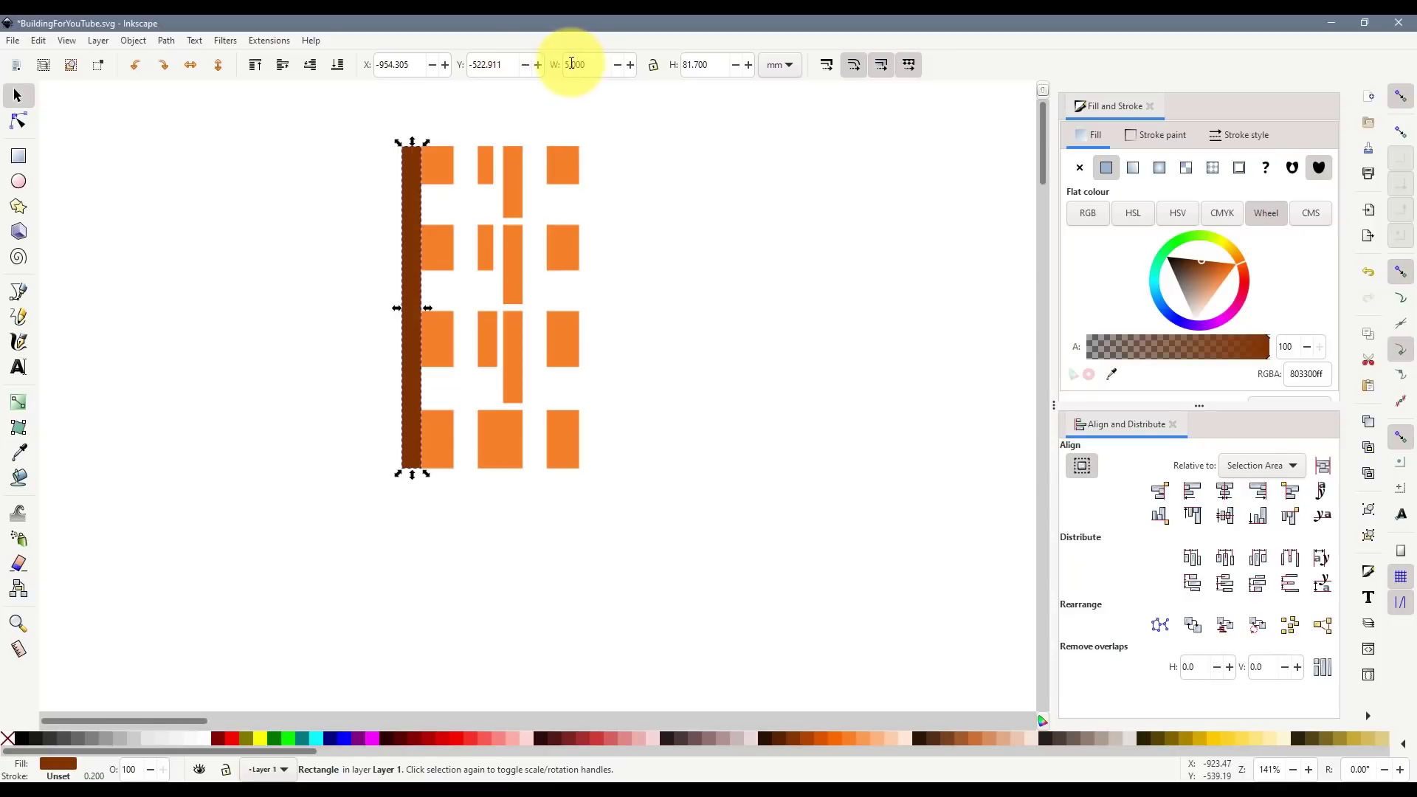
type("3")
key("Return")
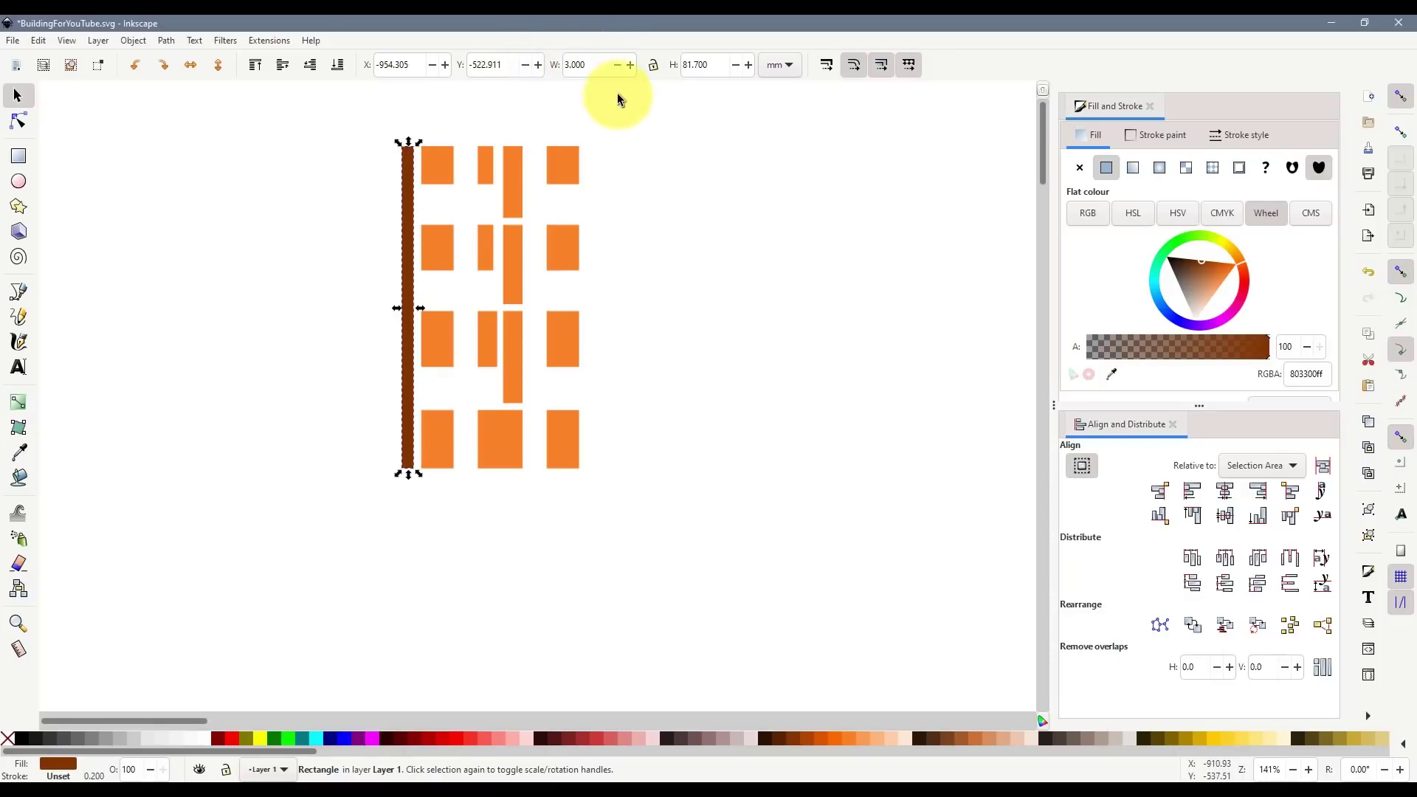
- Snap the 3 mm bar flush to the left window column and place a duplicate at the right edge
scroll(428, 145, "up", 4)
left_click_drag(351, 161, 365, 166)
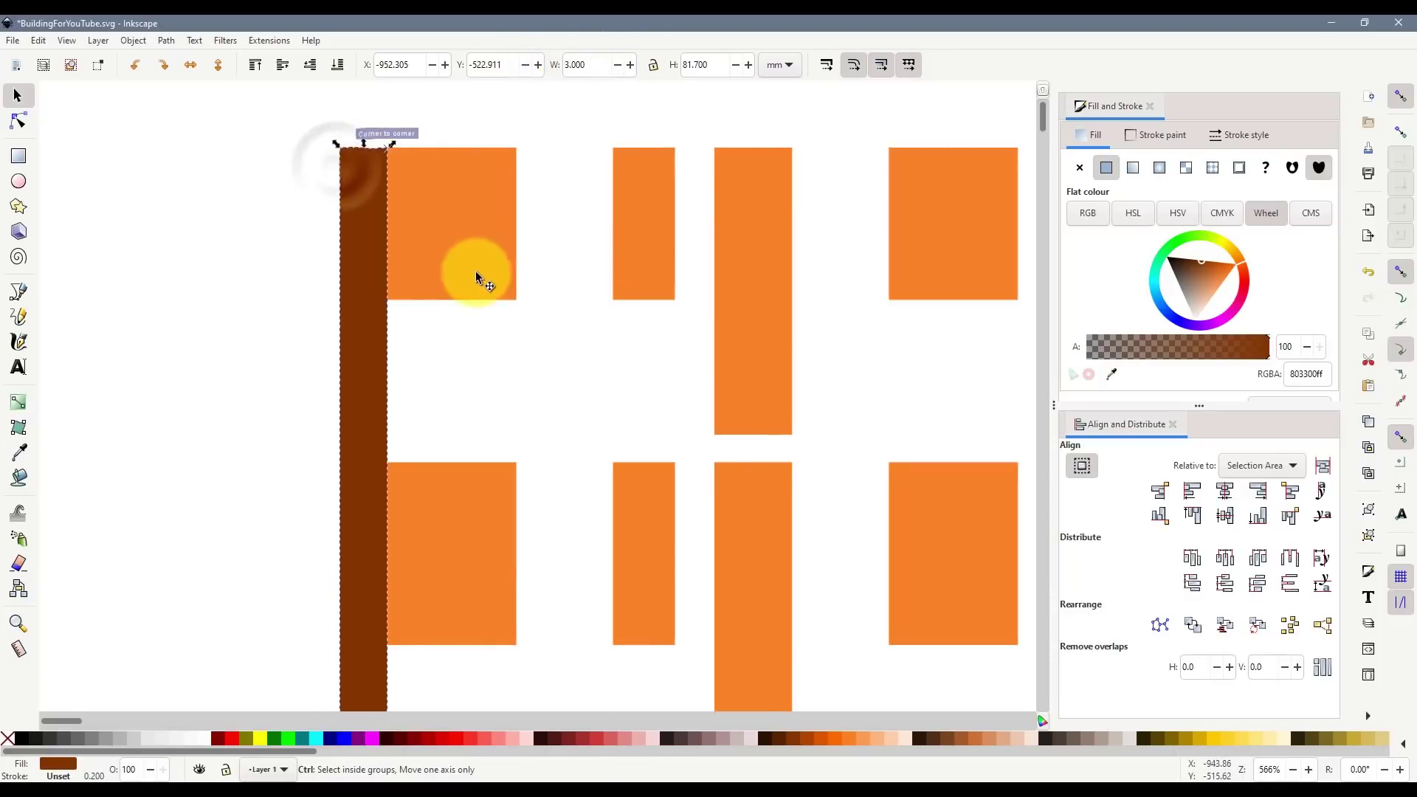
scroll(476, 279, "down", 1)
scroll(480, 282, "down", 2)
scroll(561, 531, "down", 2)
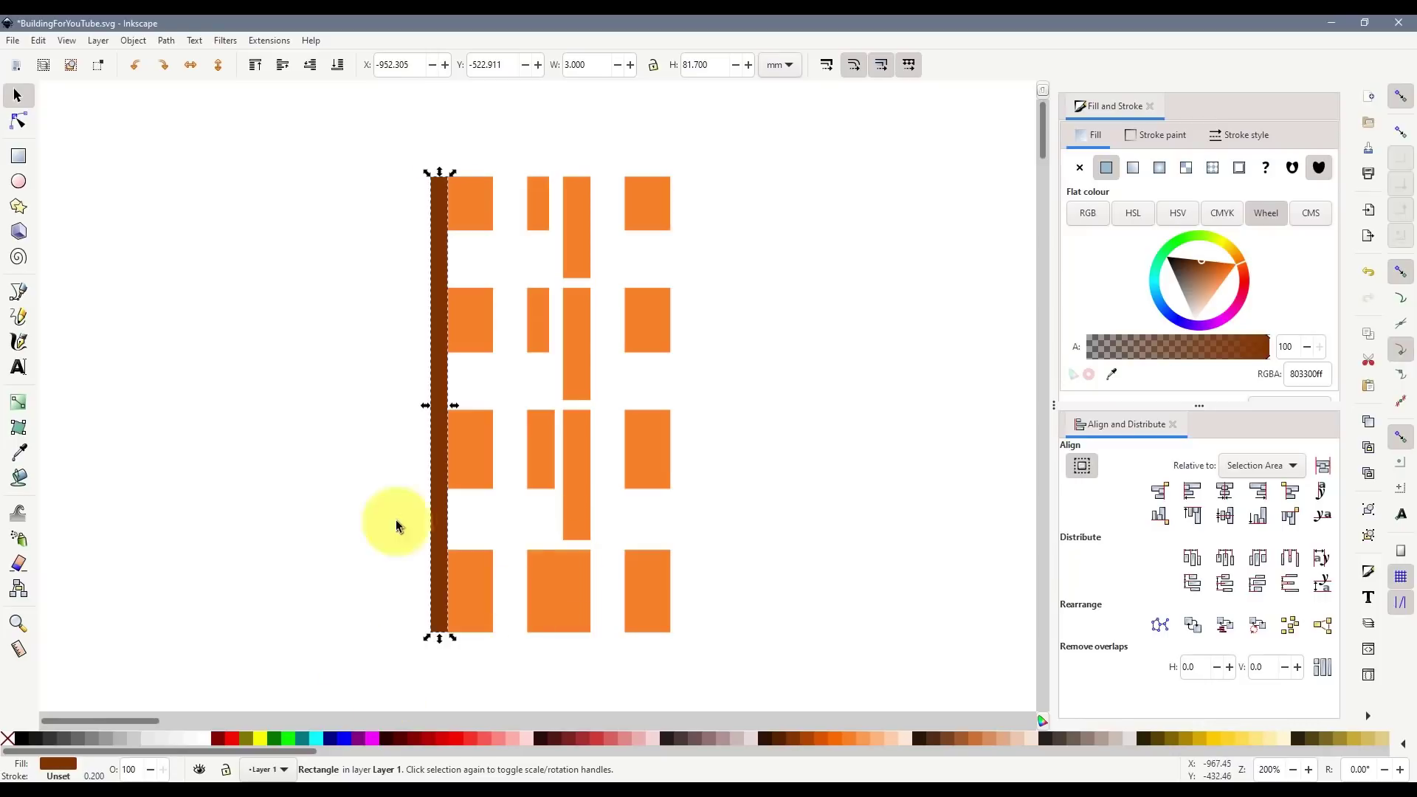
key("ctrl+d")
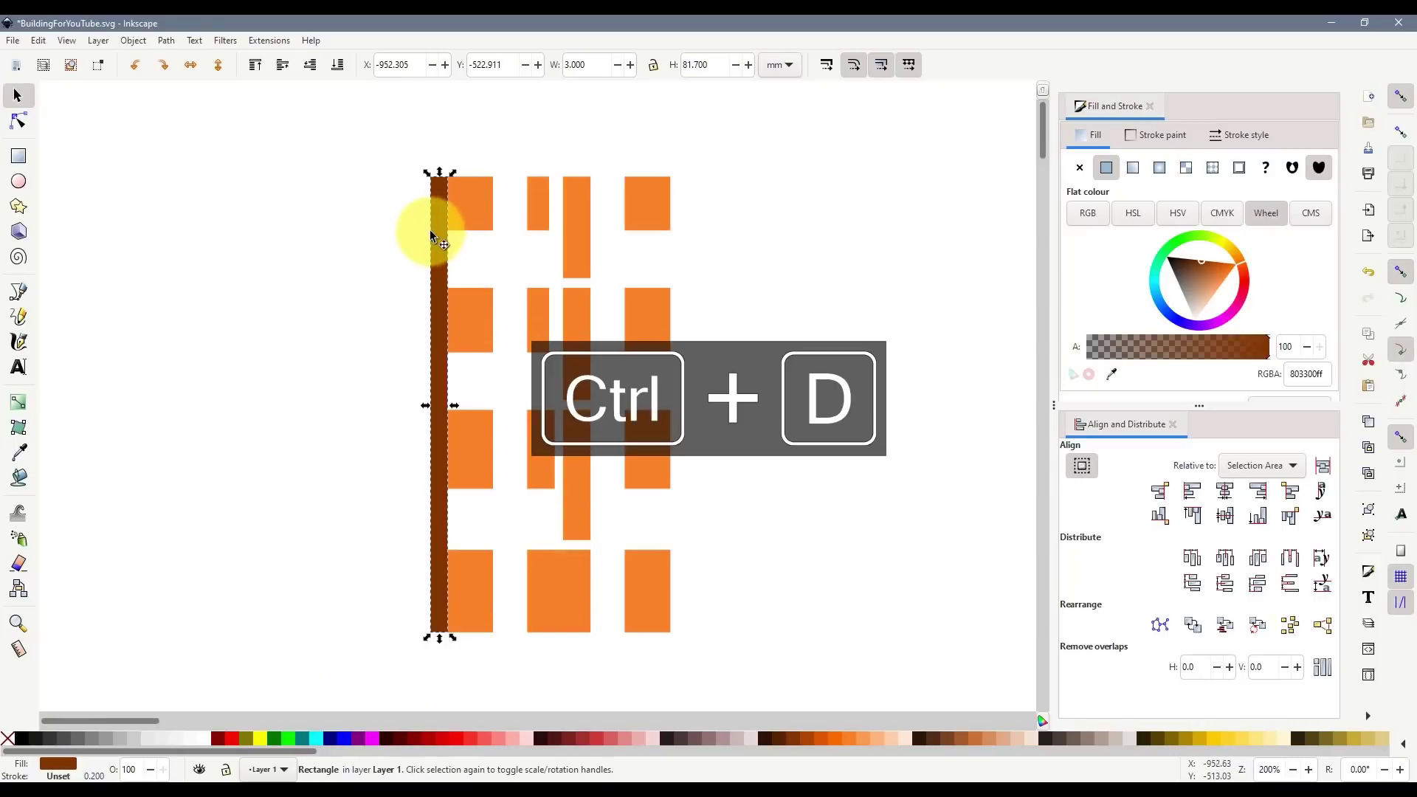
left_click_drag(445, 228, 689, 229)
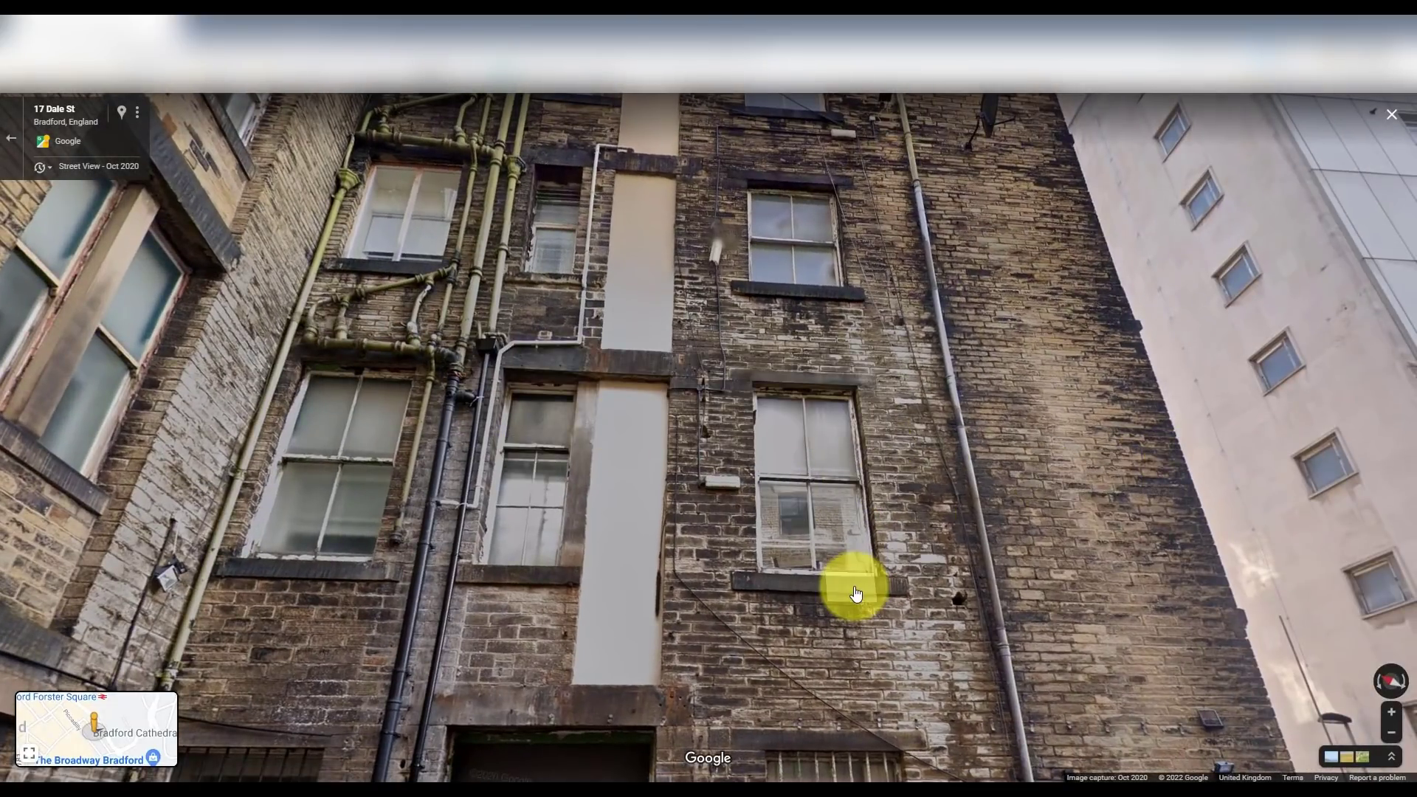
- Tilt Street View down to the barred ground-floor windows behind the low stone wall
left_click_drag(856, 595, 843, 173)
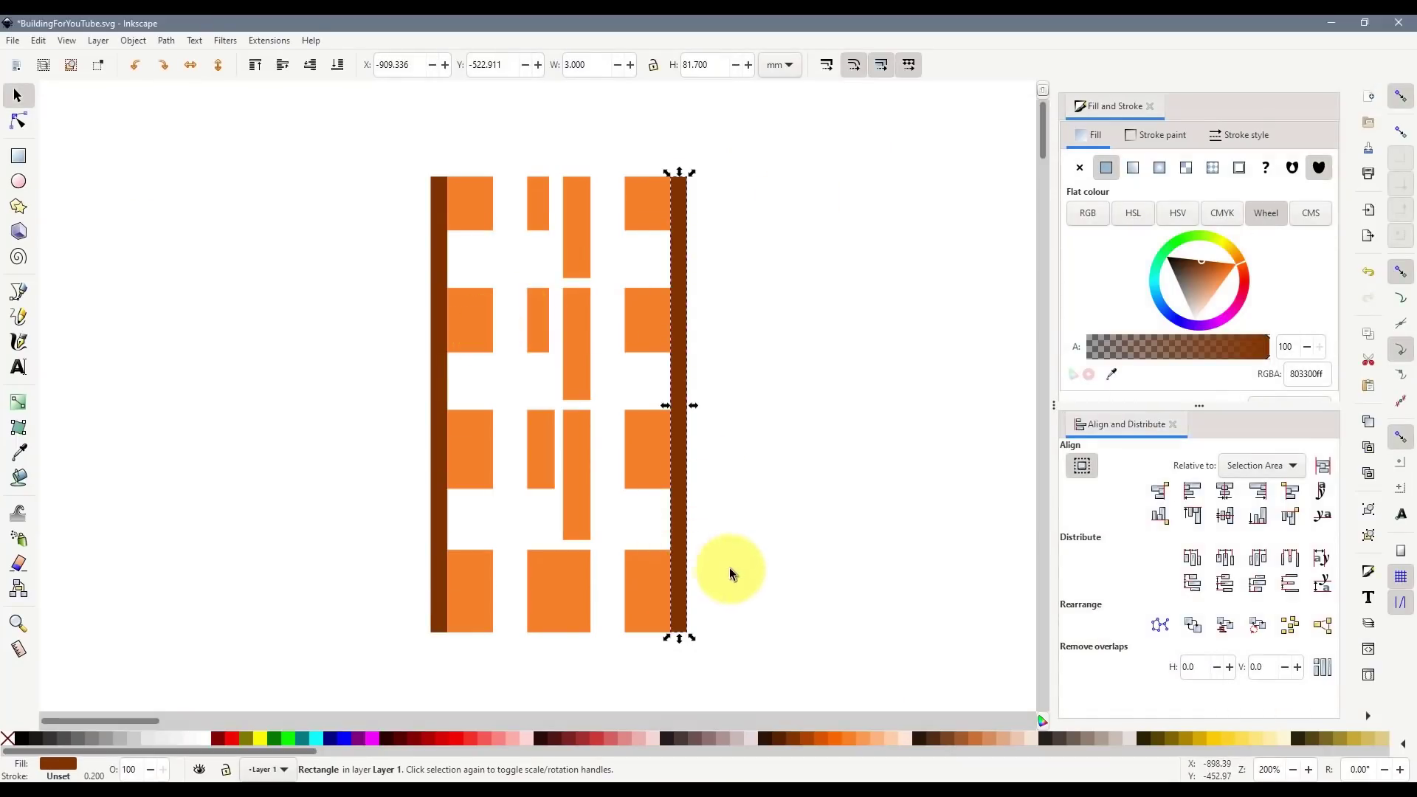
- Draw a trial brown rectangle 22.235 wide and move it over the lower right windows
scroll(734, 569, "down", 4)
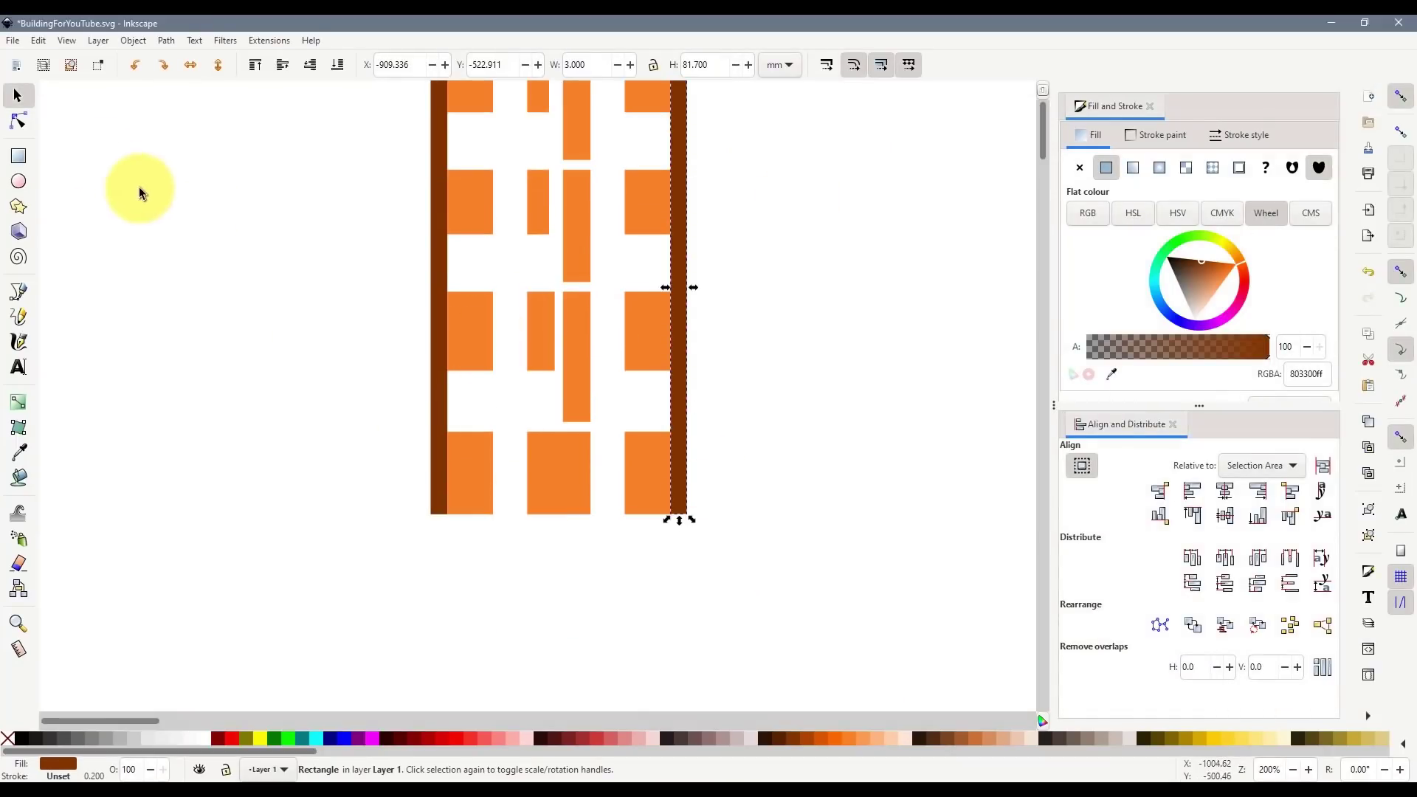
left_click(18, 156)
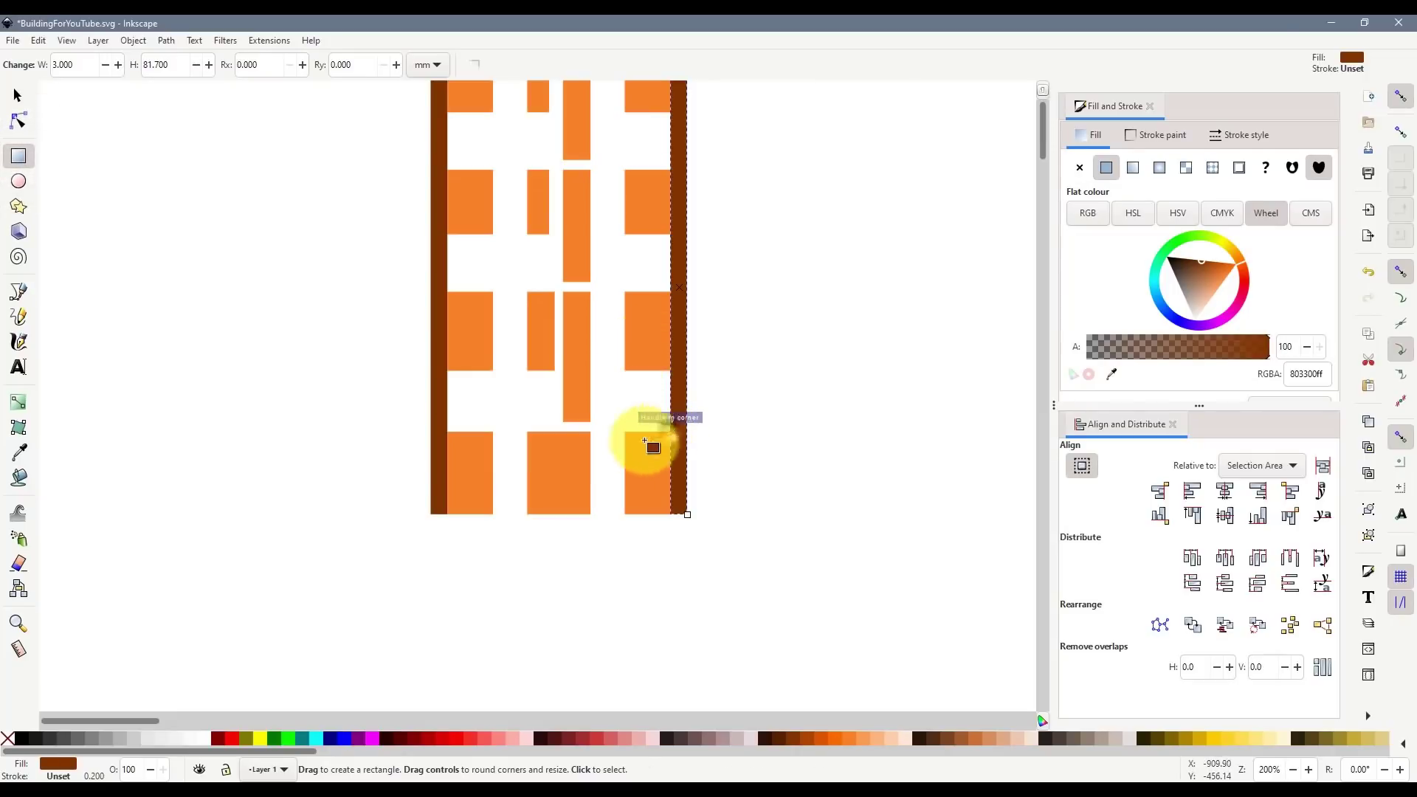
mouse_move(644, 440)
left_mouse_down()
mouse_move(563, 468)
mouse_move(523, 517)
mouse_move(566, 505)
left_mouse_up()
left_click_drag(565, 433, 566, 415)
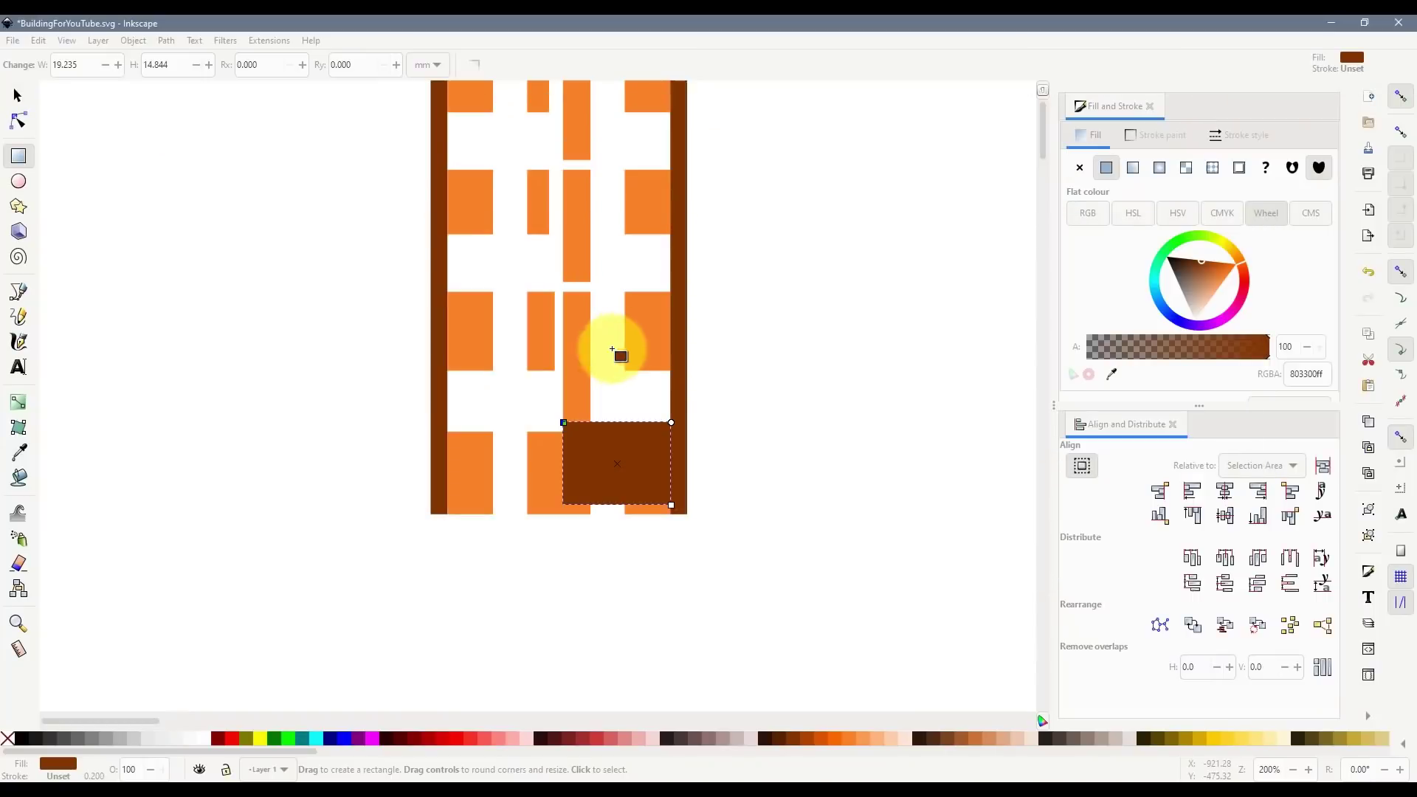
key("s")
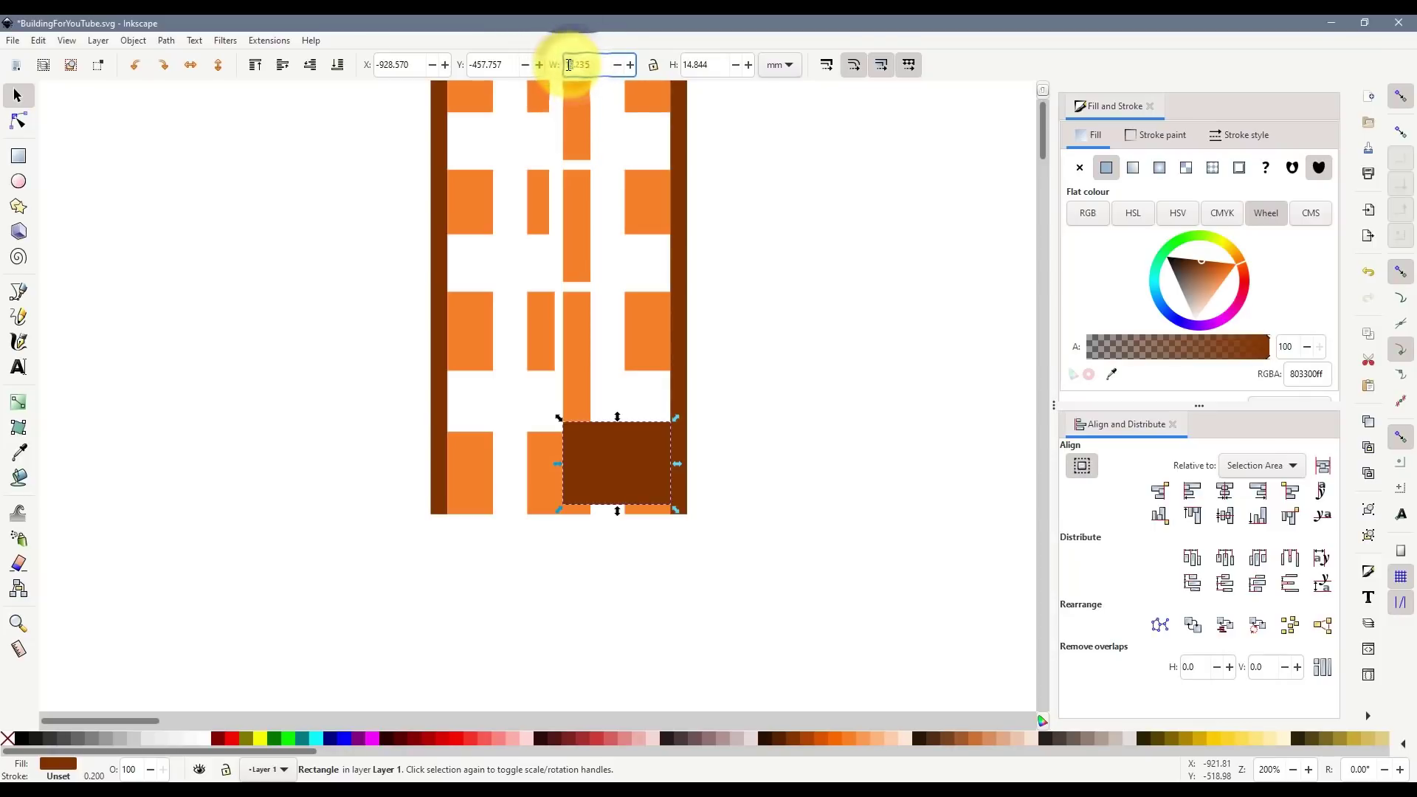
type("22")
key("Return")
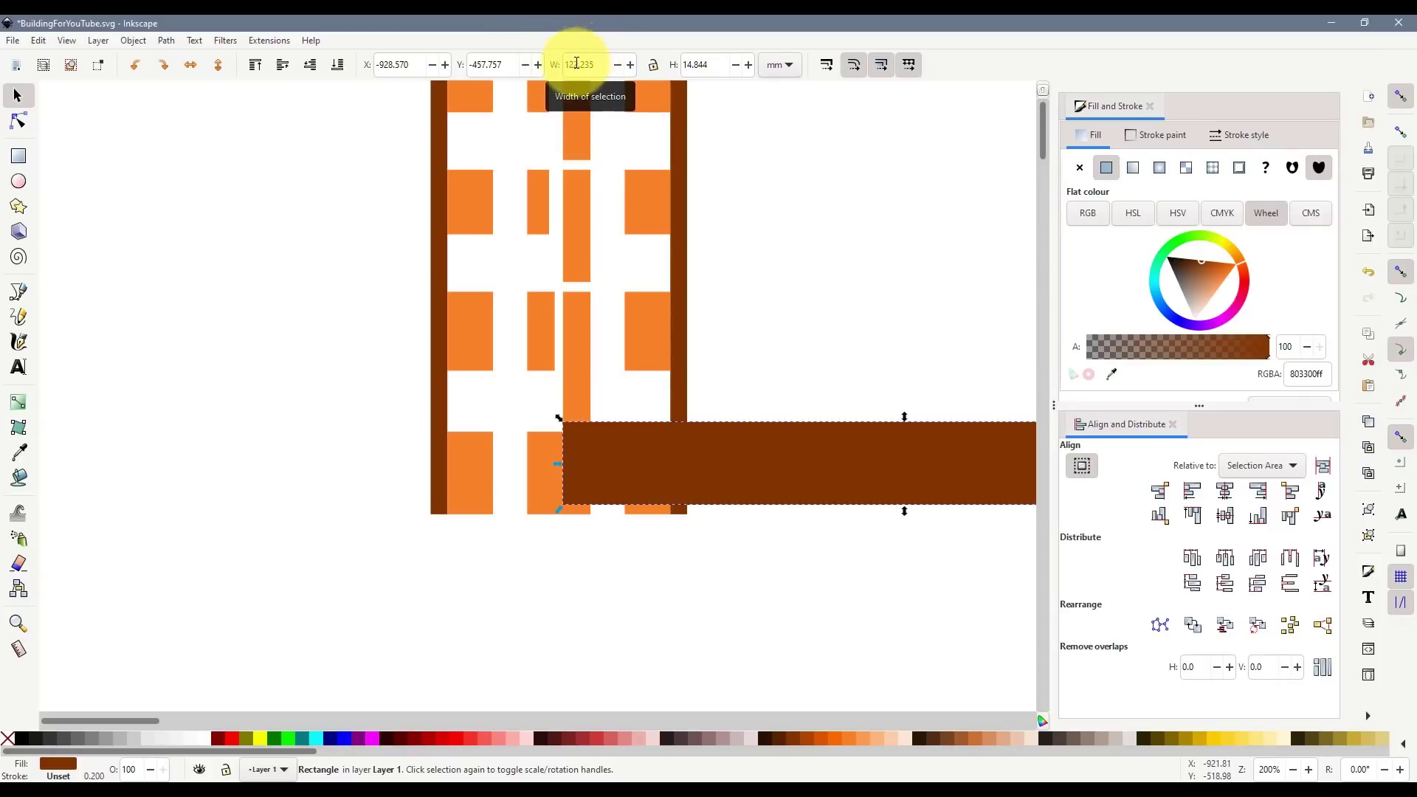
left_click(571, 65)
key("BackSpace")
key("Return")
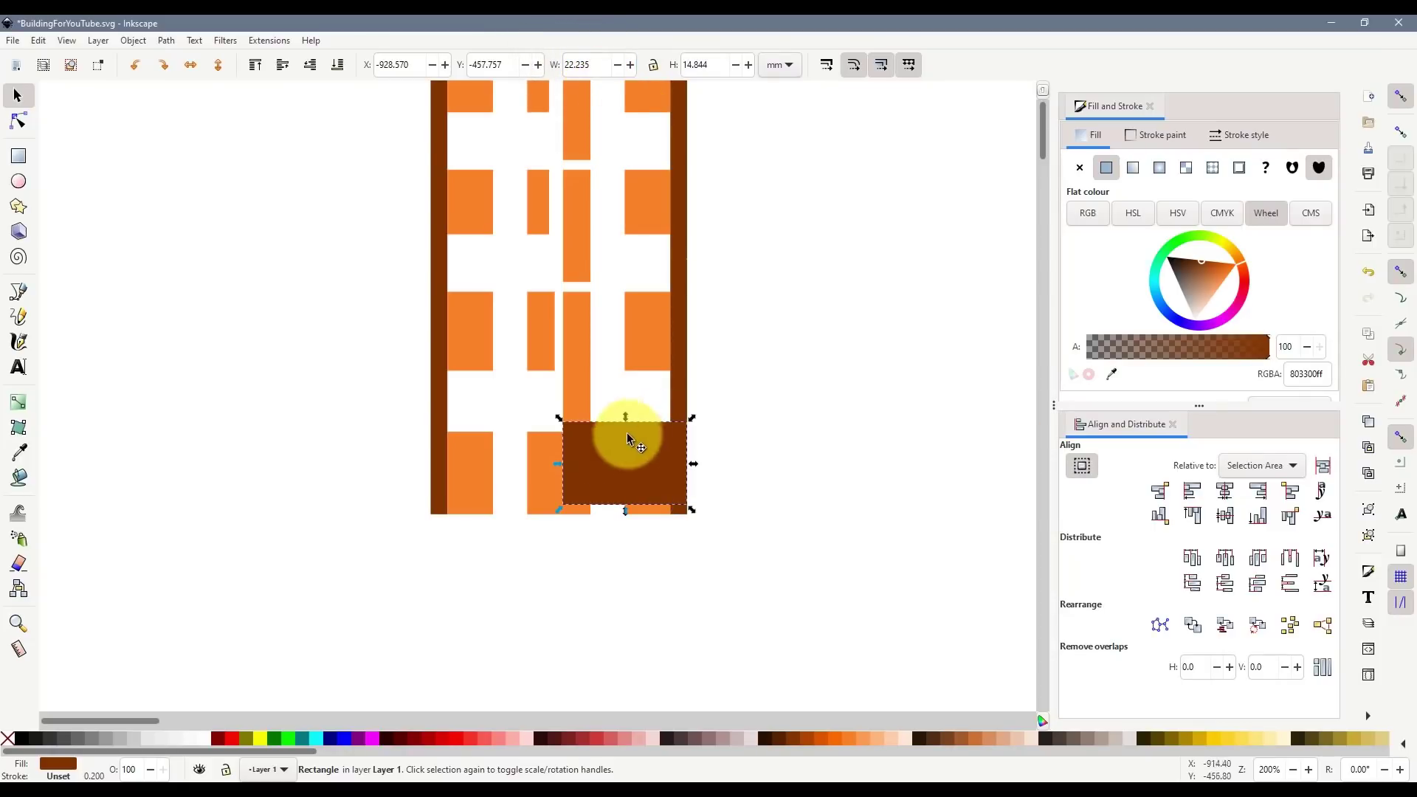
left_click_drag(627, 432, 795, 522)
- Widen the right brown strip into a broad wing, delete the trial rectangle, and select everything
left_click(683, 451)
left_click(836, 576)
left_click(742, 552)
key("Delete")
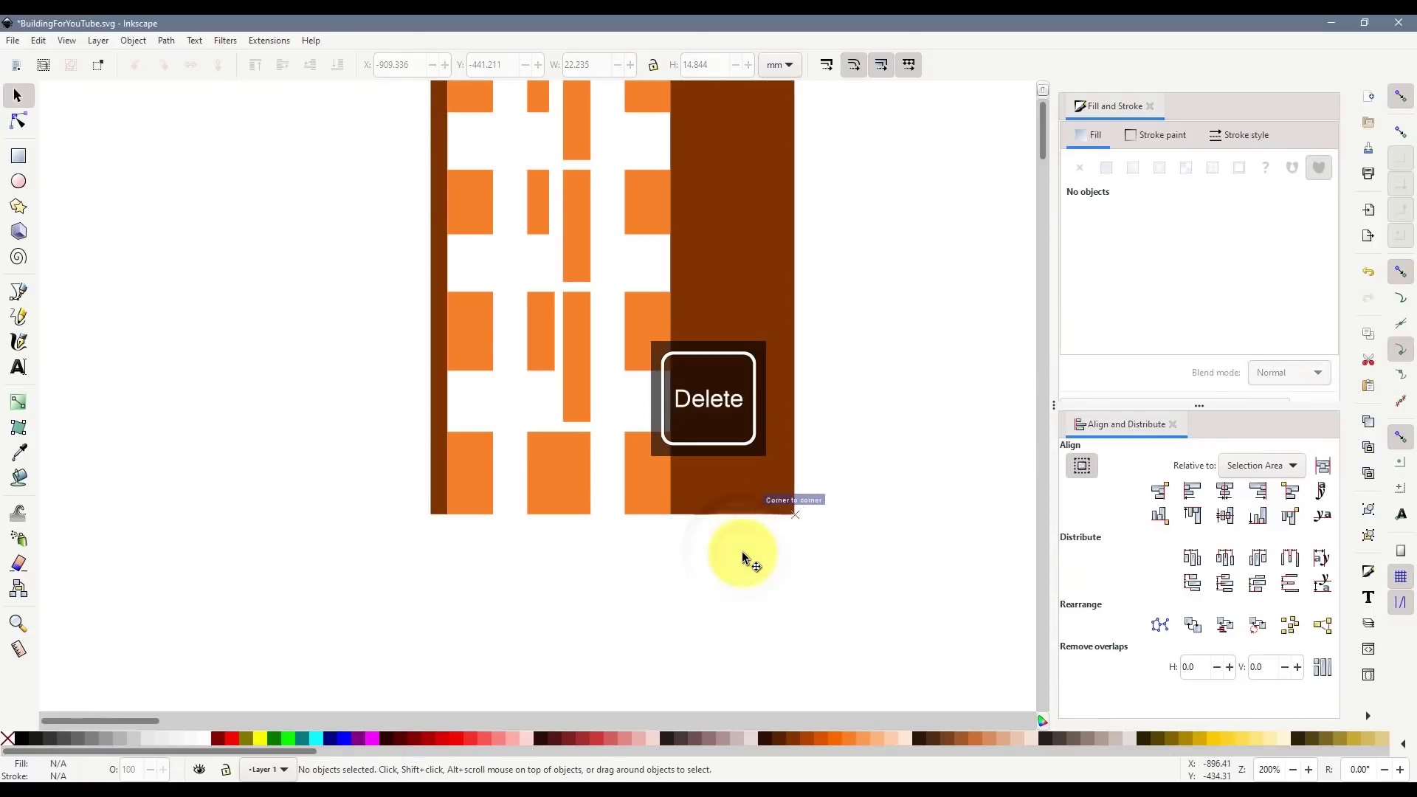
scroll(854, 522, "up", 3)
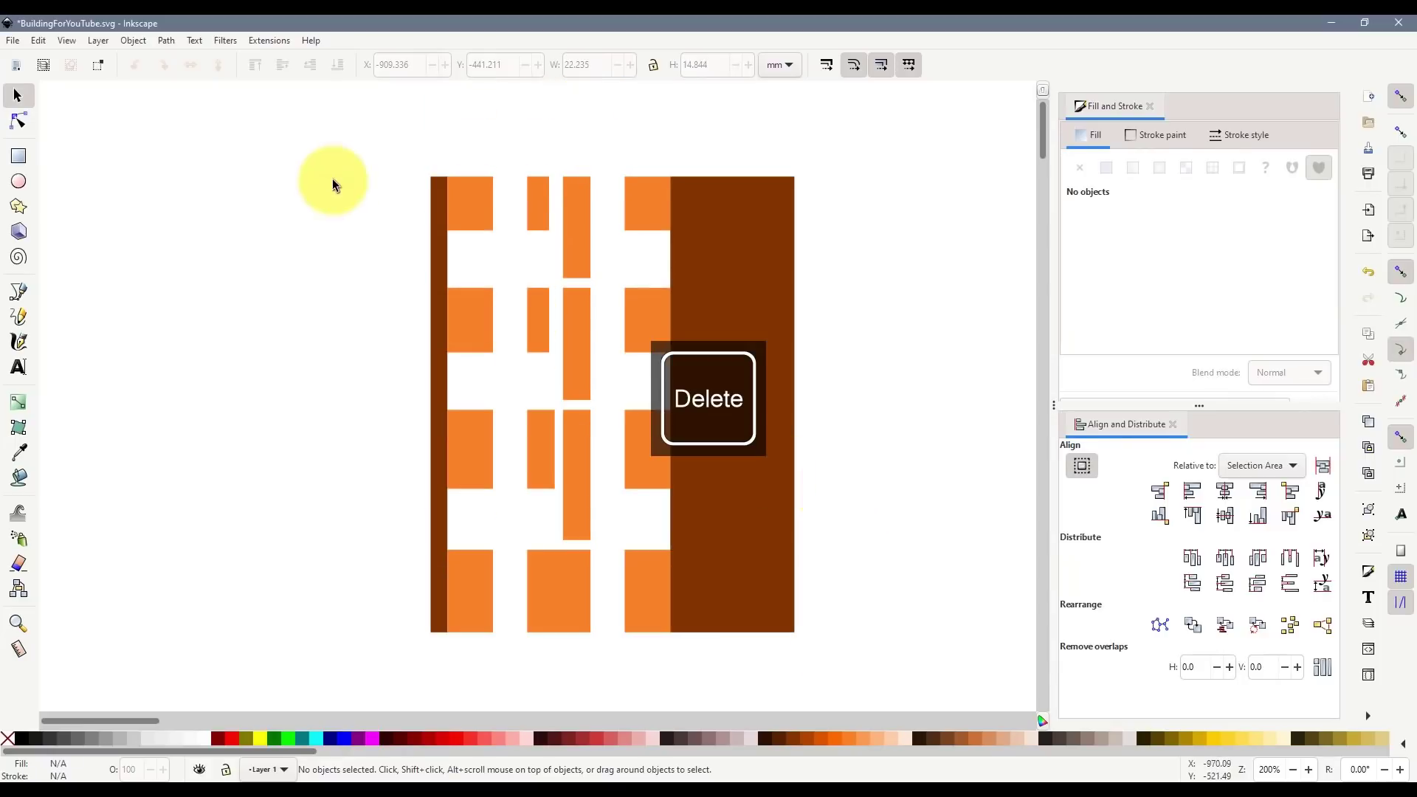
left_click_drag(340, 140, 923, 637)
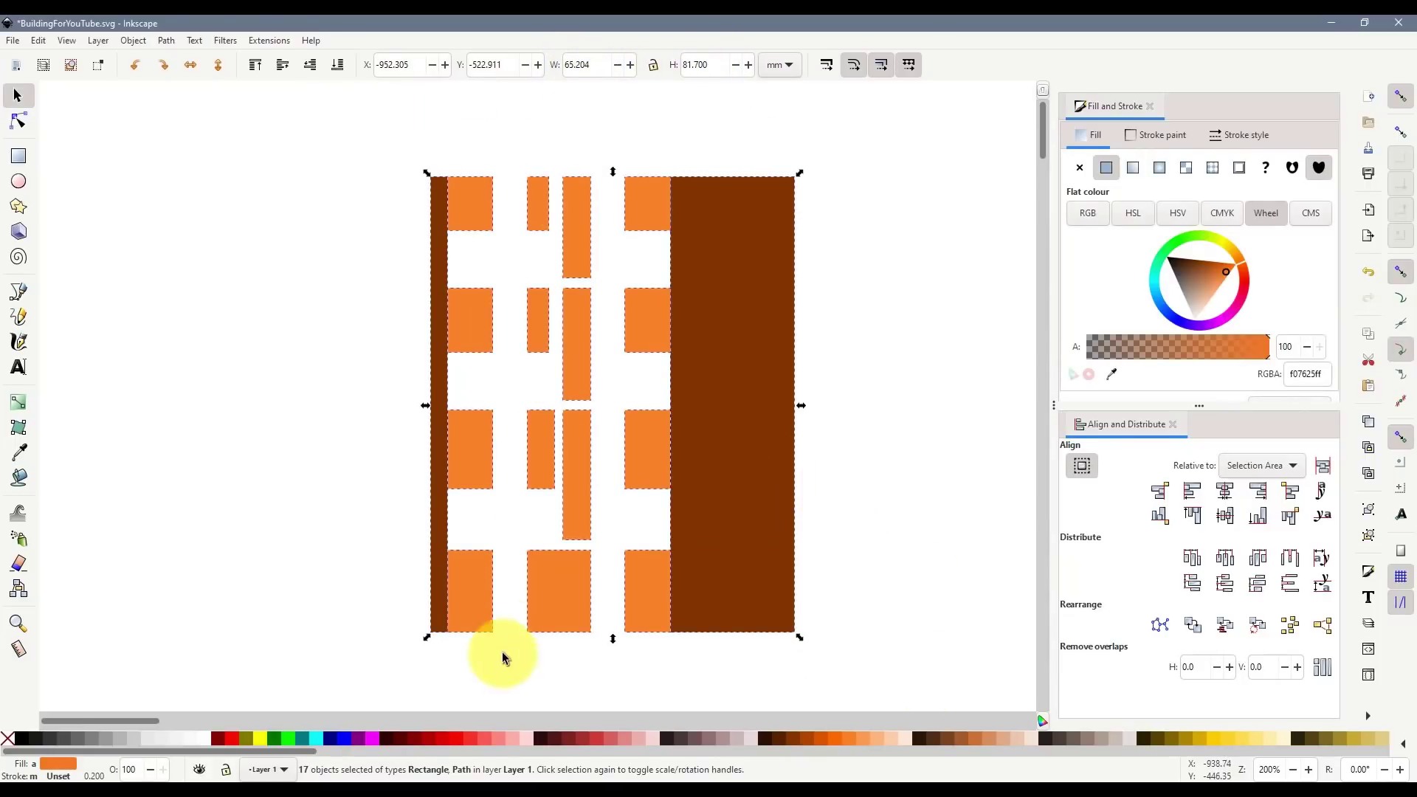
- Multiply the 65.204 facade width by 148 in Calculator (9,650.192), then switch back to Inkscape
left_click(347, 790)
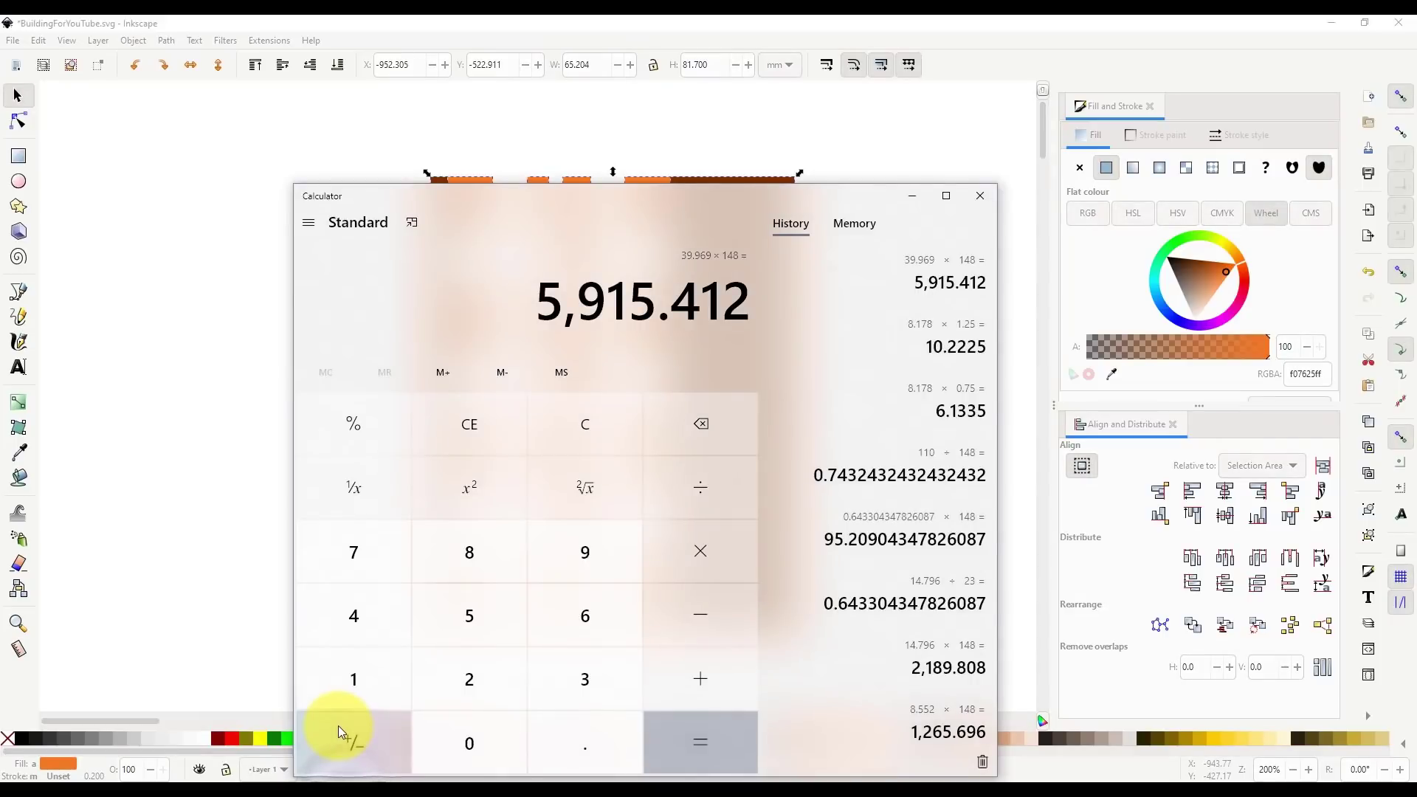
type("65.204")
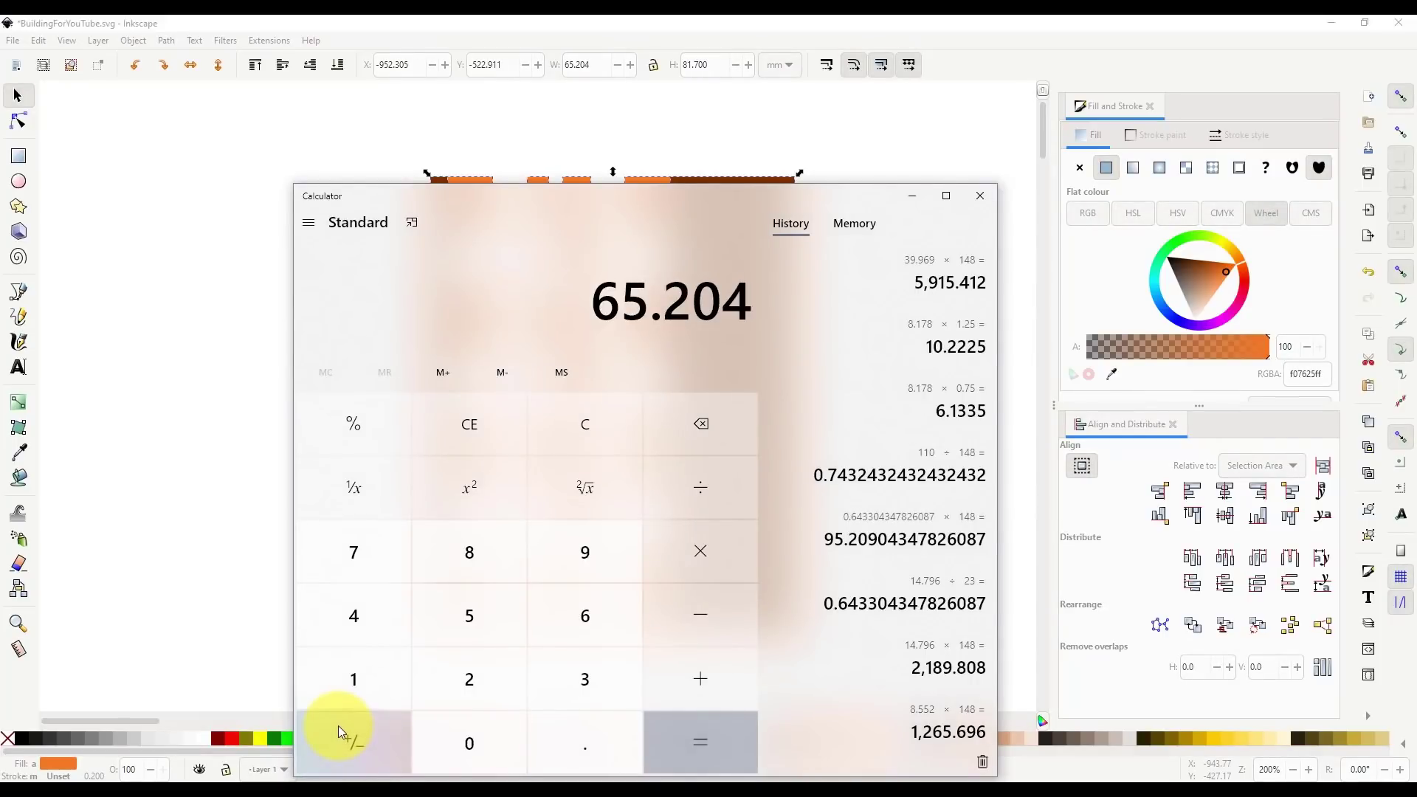
type("*148")
key("Return")
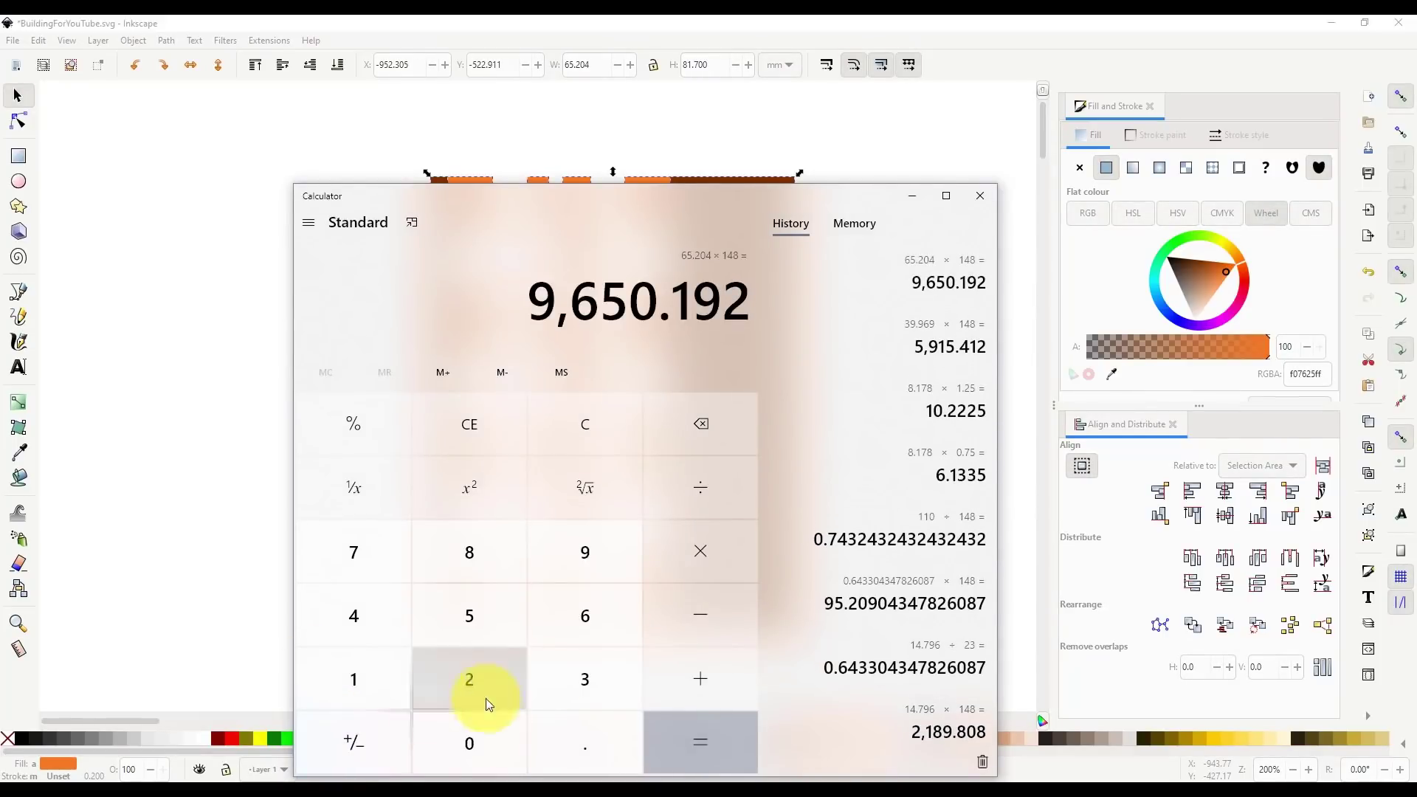
left_click(203, 403)
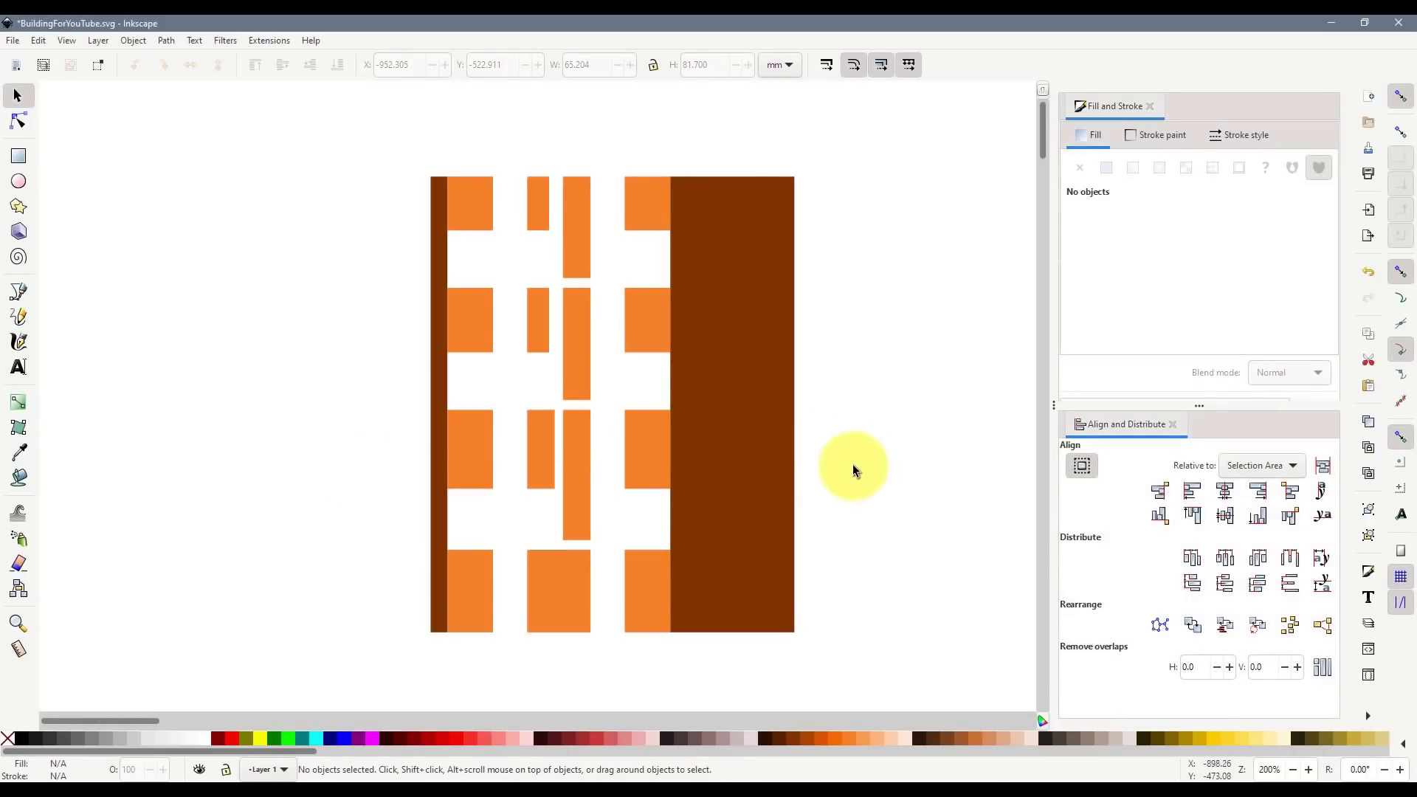
key("alt")
key("alt+Tab")
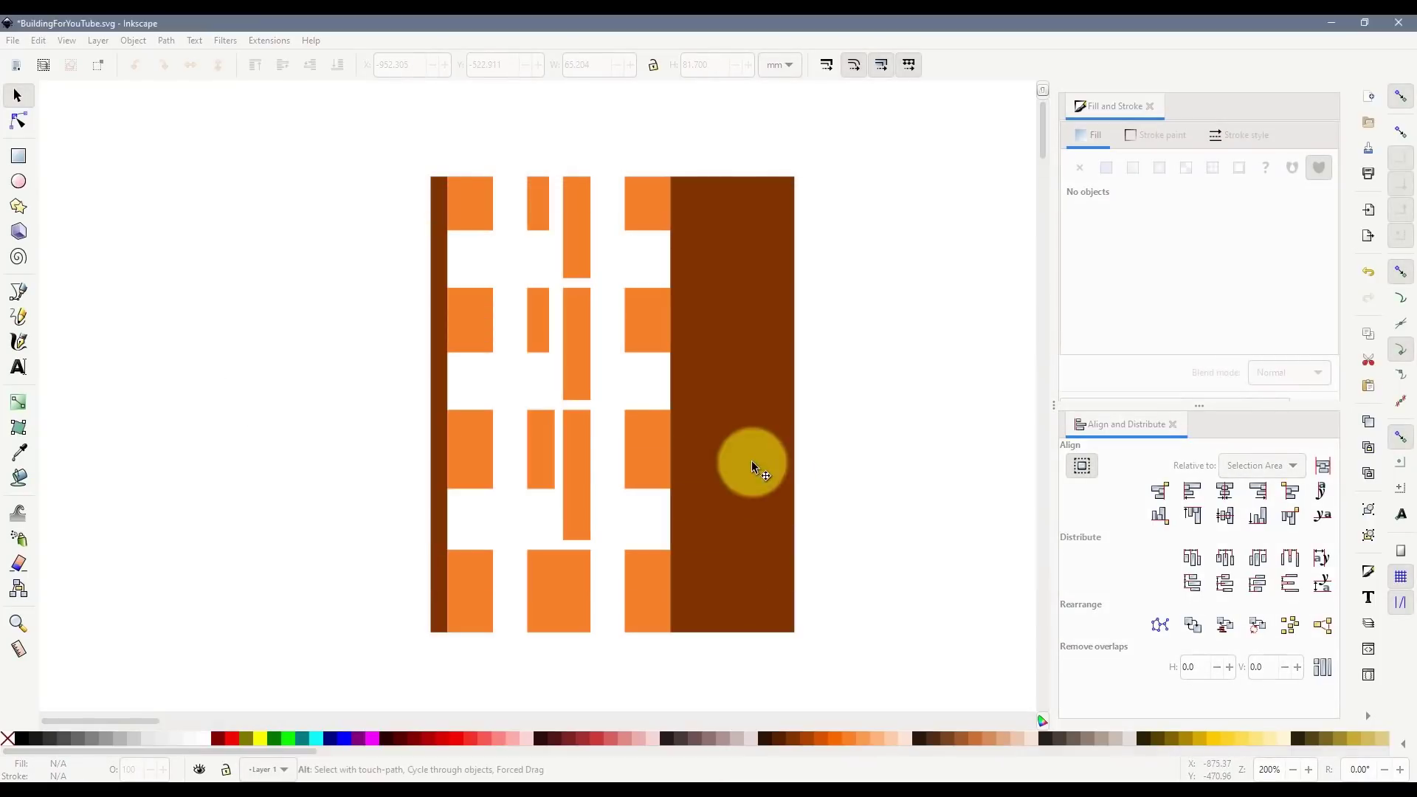
- Bring back Google Maps and switch to a flat top-down map view
mouse_move(201, 794)
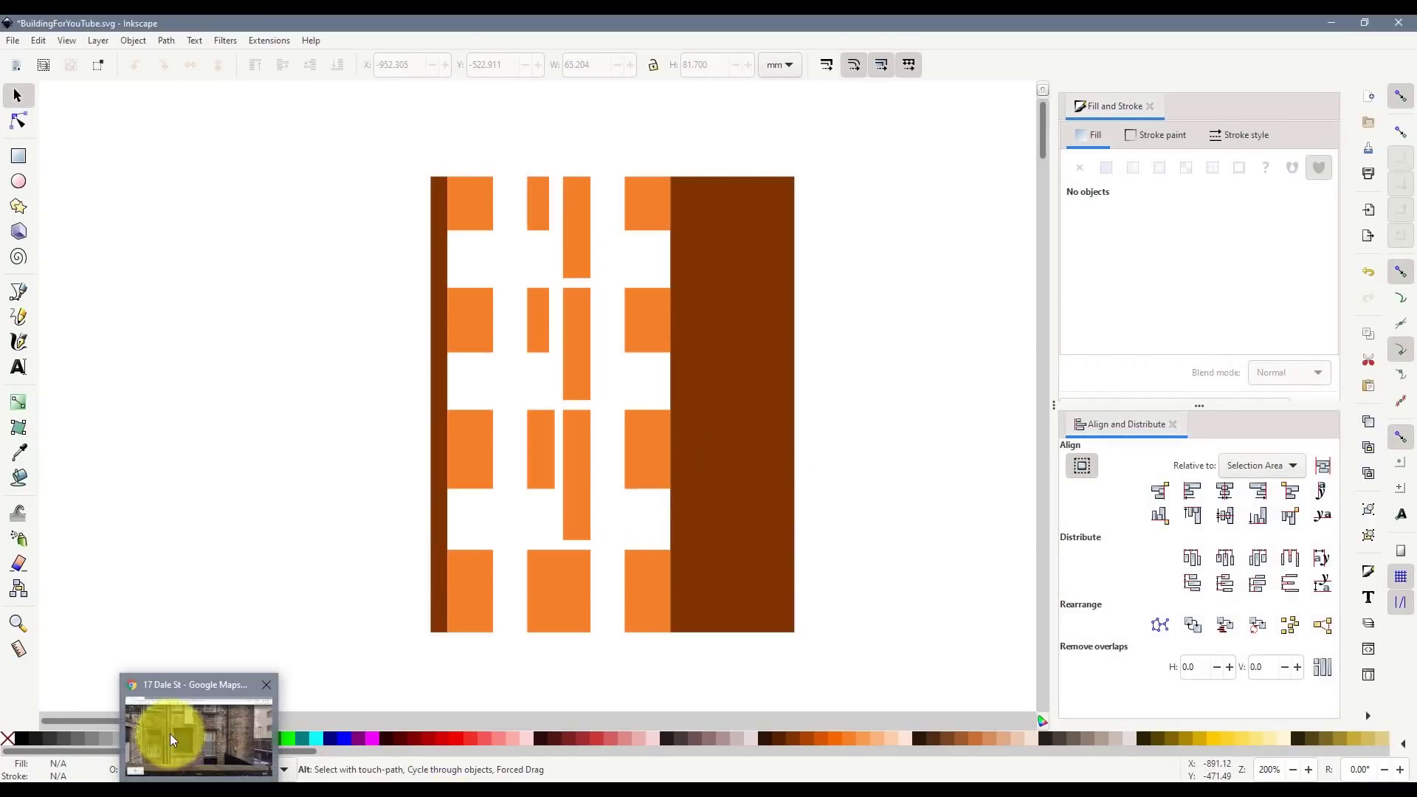
left_click(171, 735)
scroll(772, 407, "down", 3)
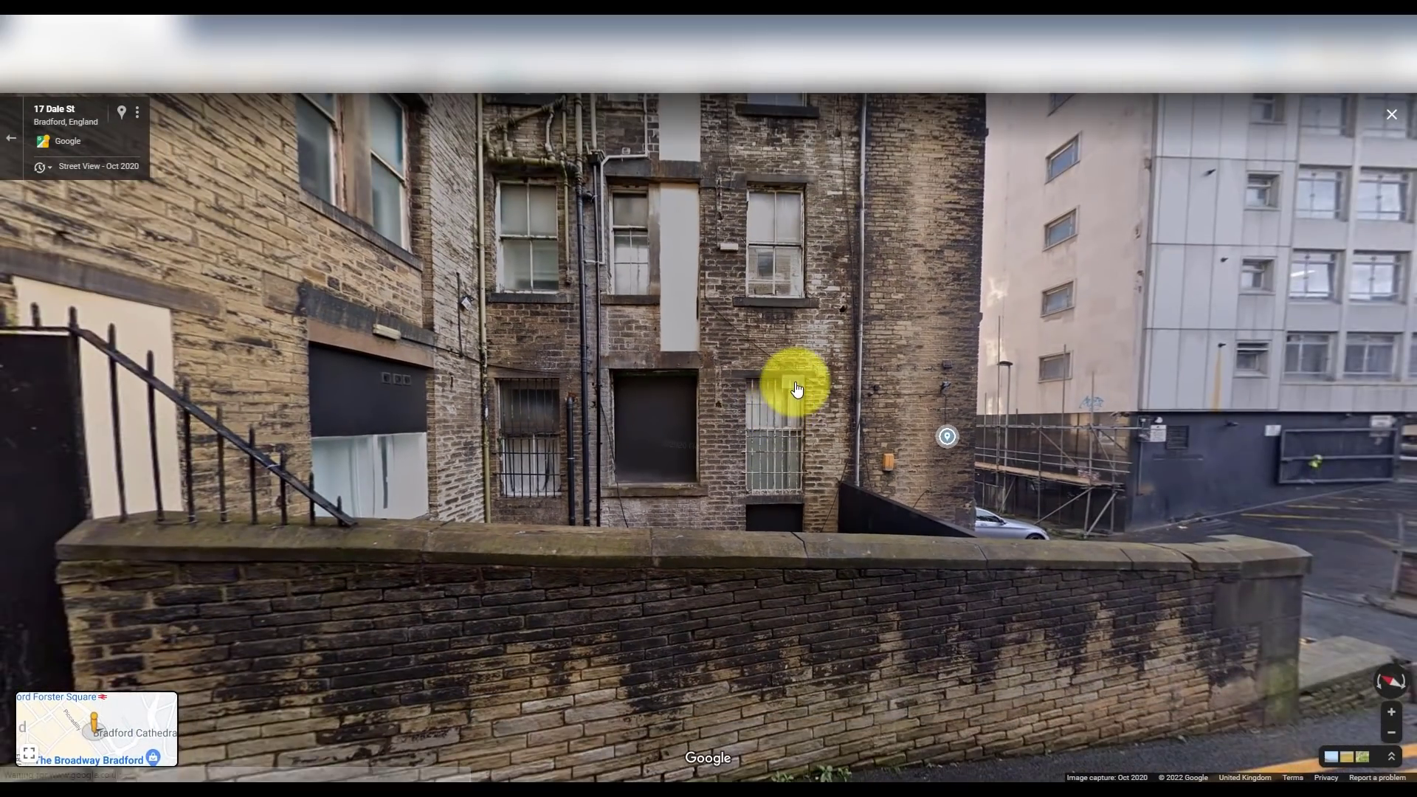
scroll(797, 388, "down", 5)
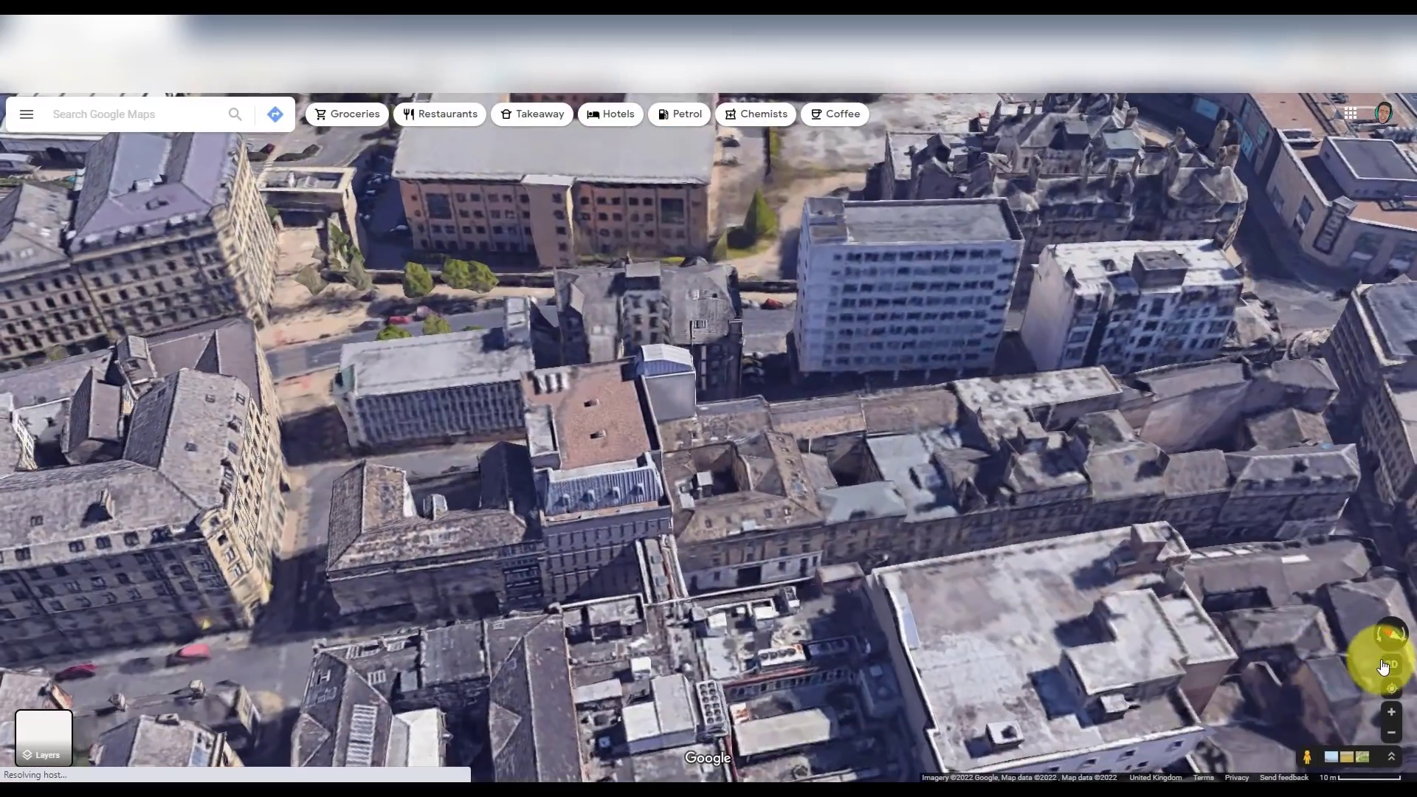
left_click(1391, 665)
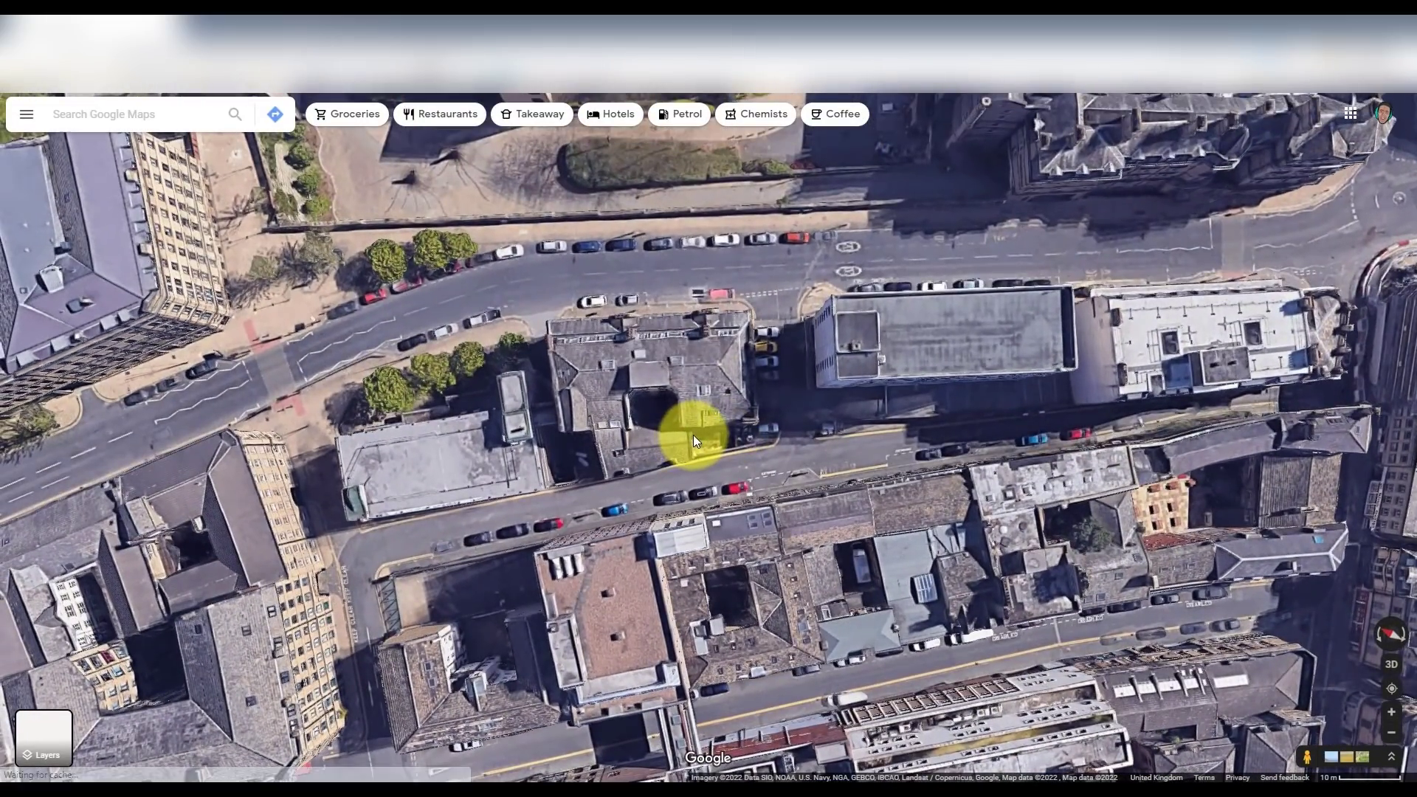
scroll(697, 431, "up", 2)
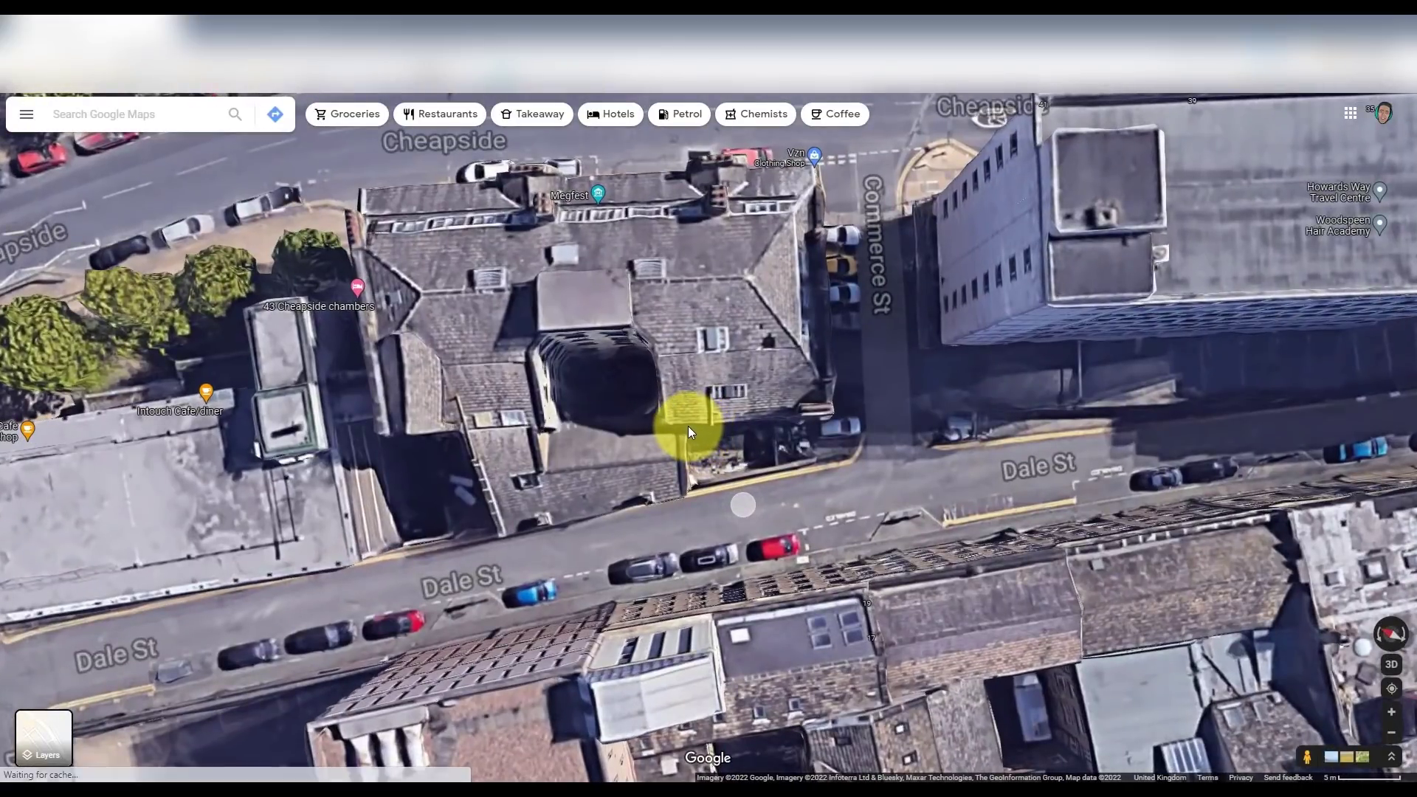
- Try measuring the frontage from the building corner with several points, then clear the measurement
right_click(688, 427)
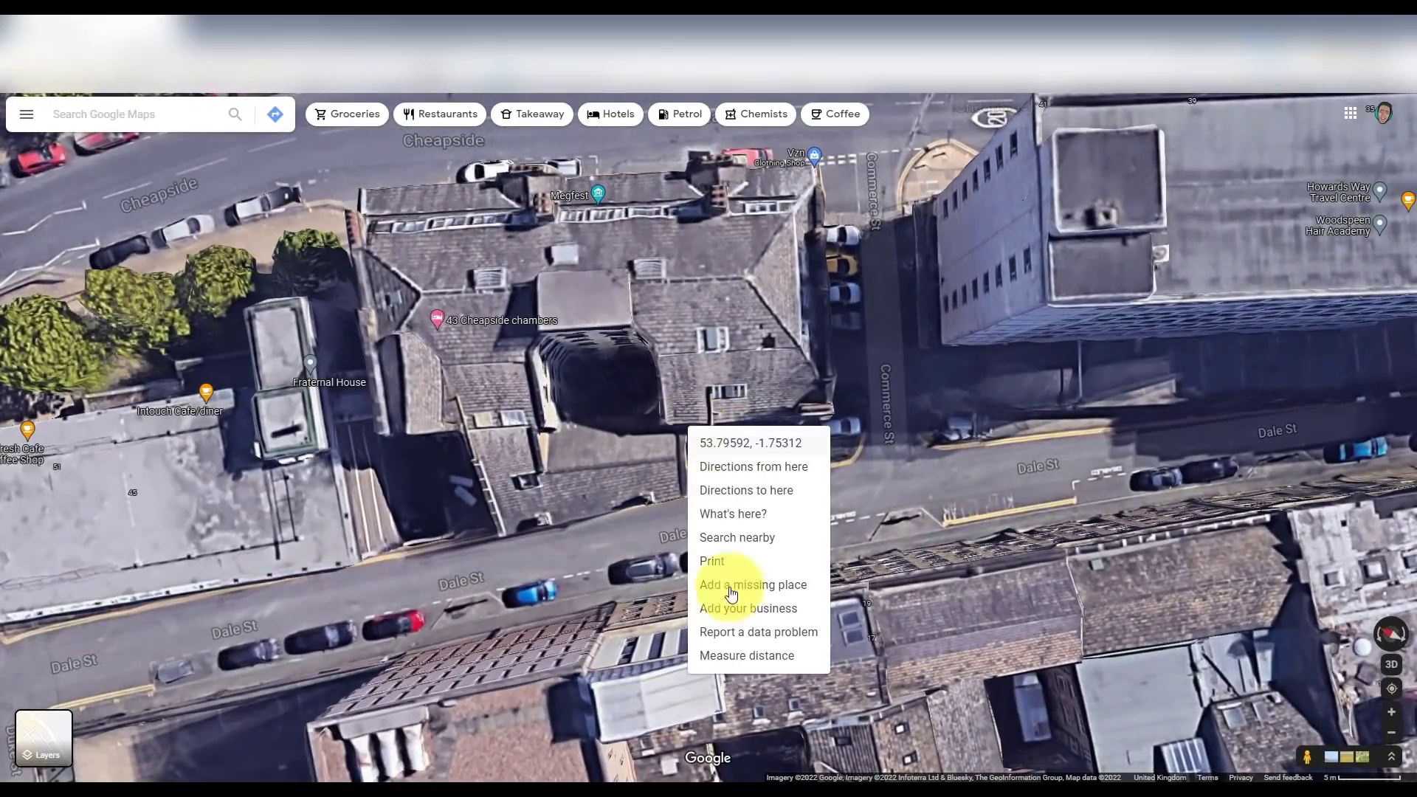
left_click(738, 656)
left_click(830, 418)
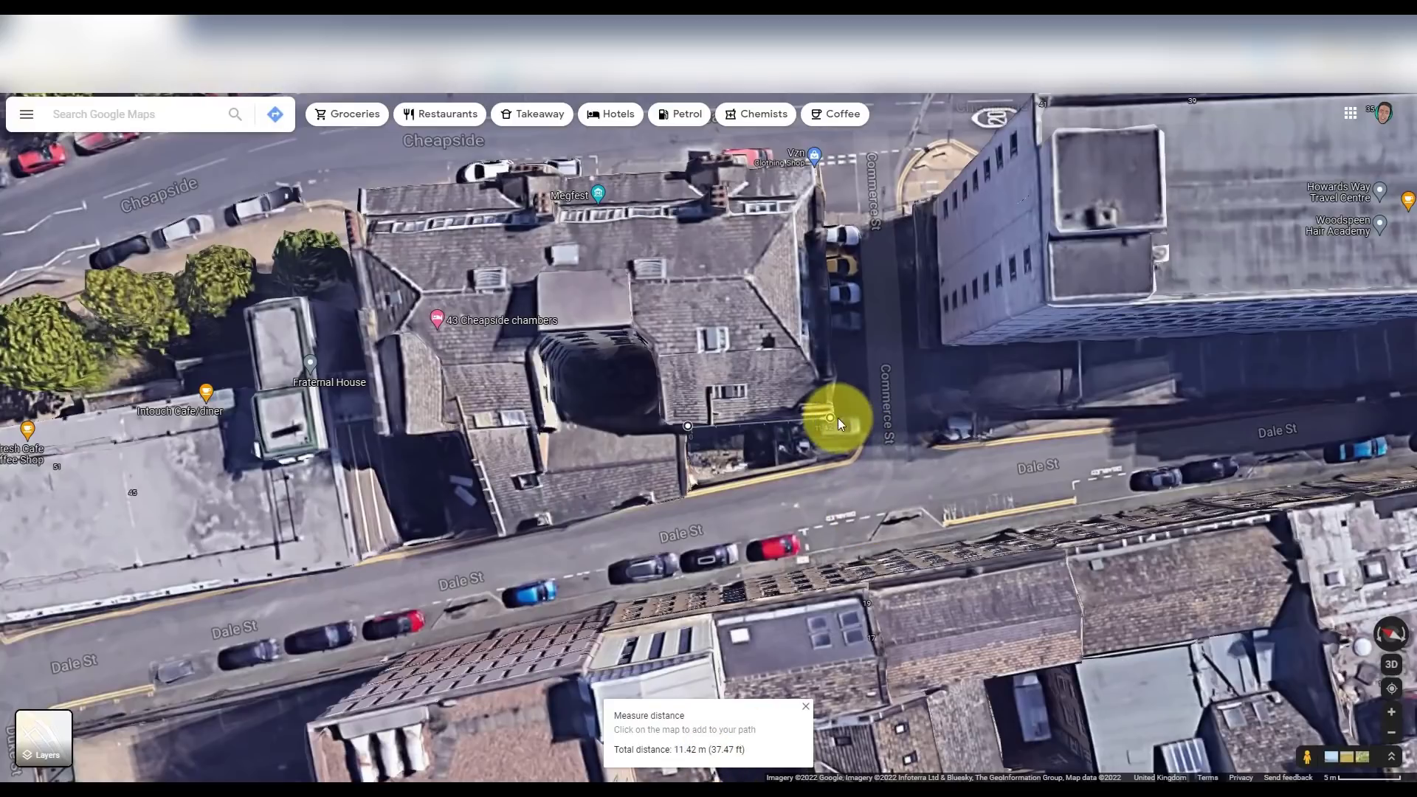
scroll(773, 428, "up", 3)
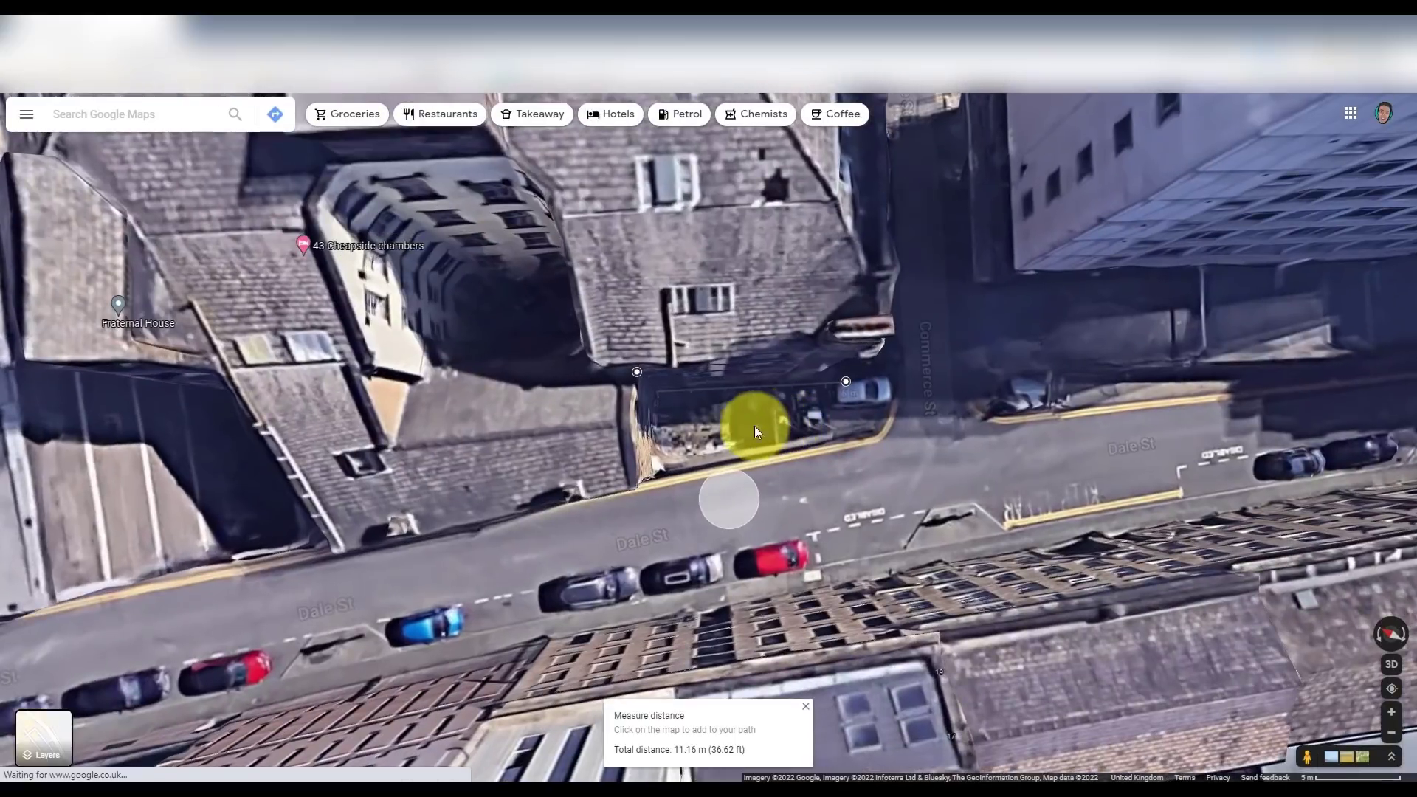
left_click_drag(638, 372, 669, 393)
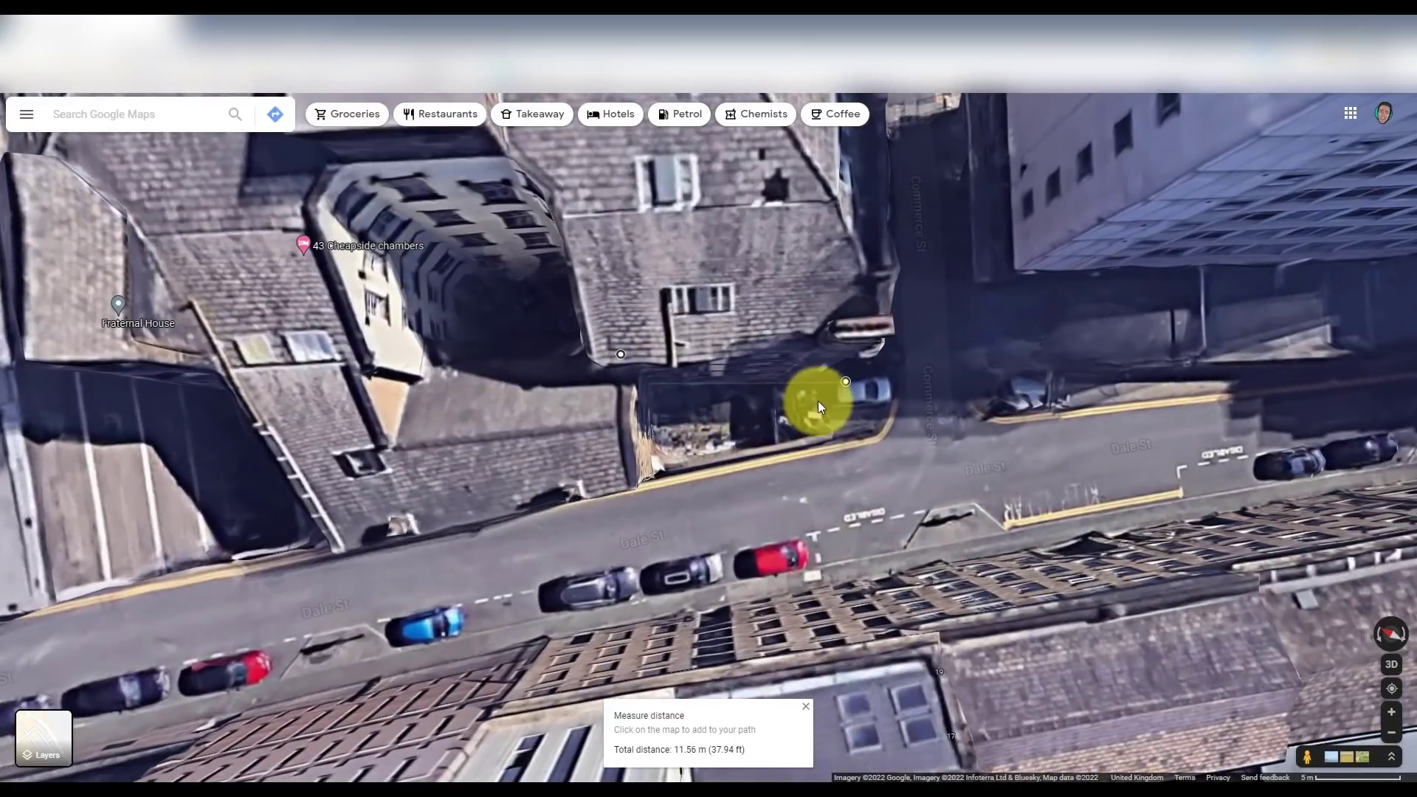
left_click(854, 366)
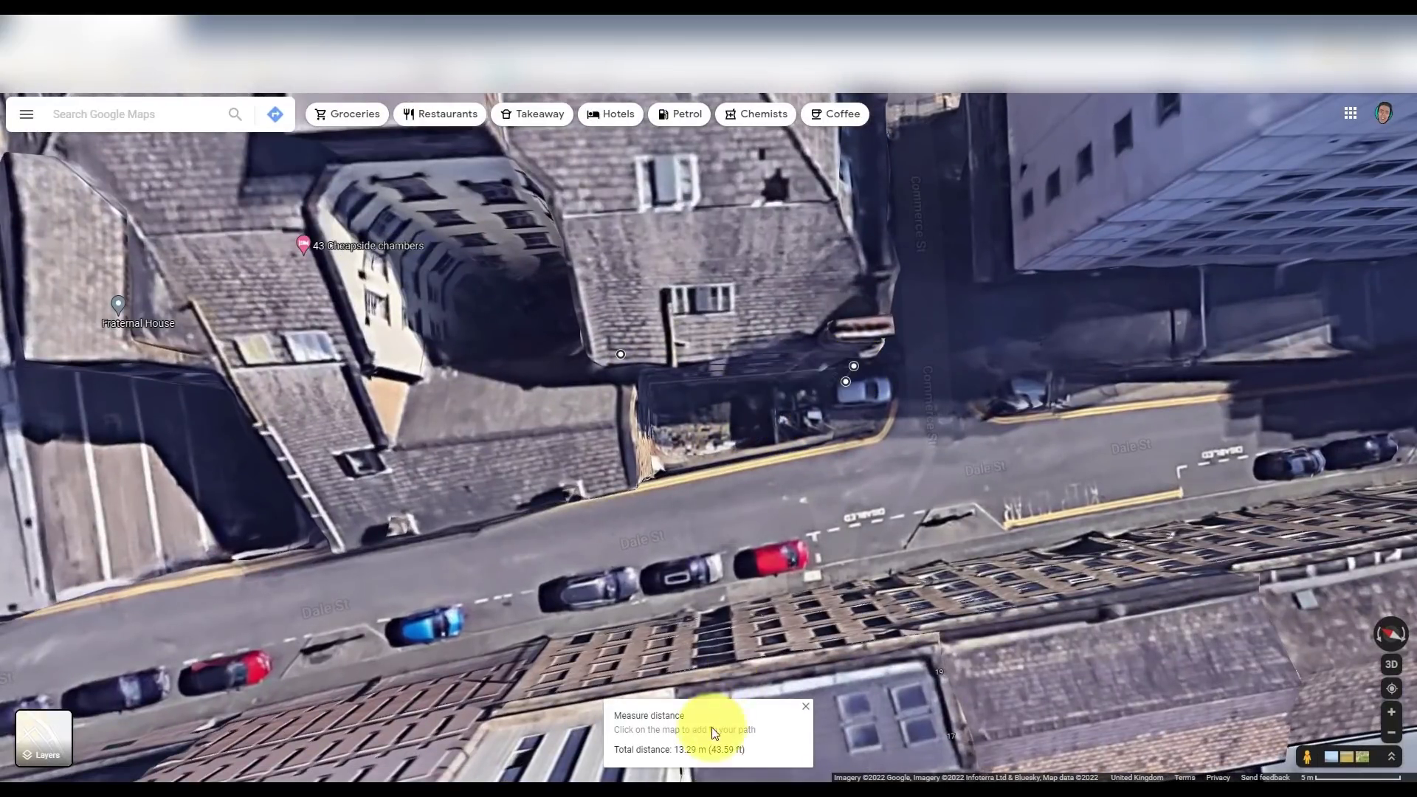
left_click_drag(622, 356, 649, 392)
scroll(652, 393, "up", 3)
scroll(657, 391, "down", 5)
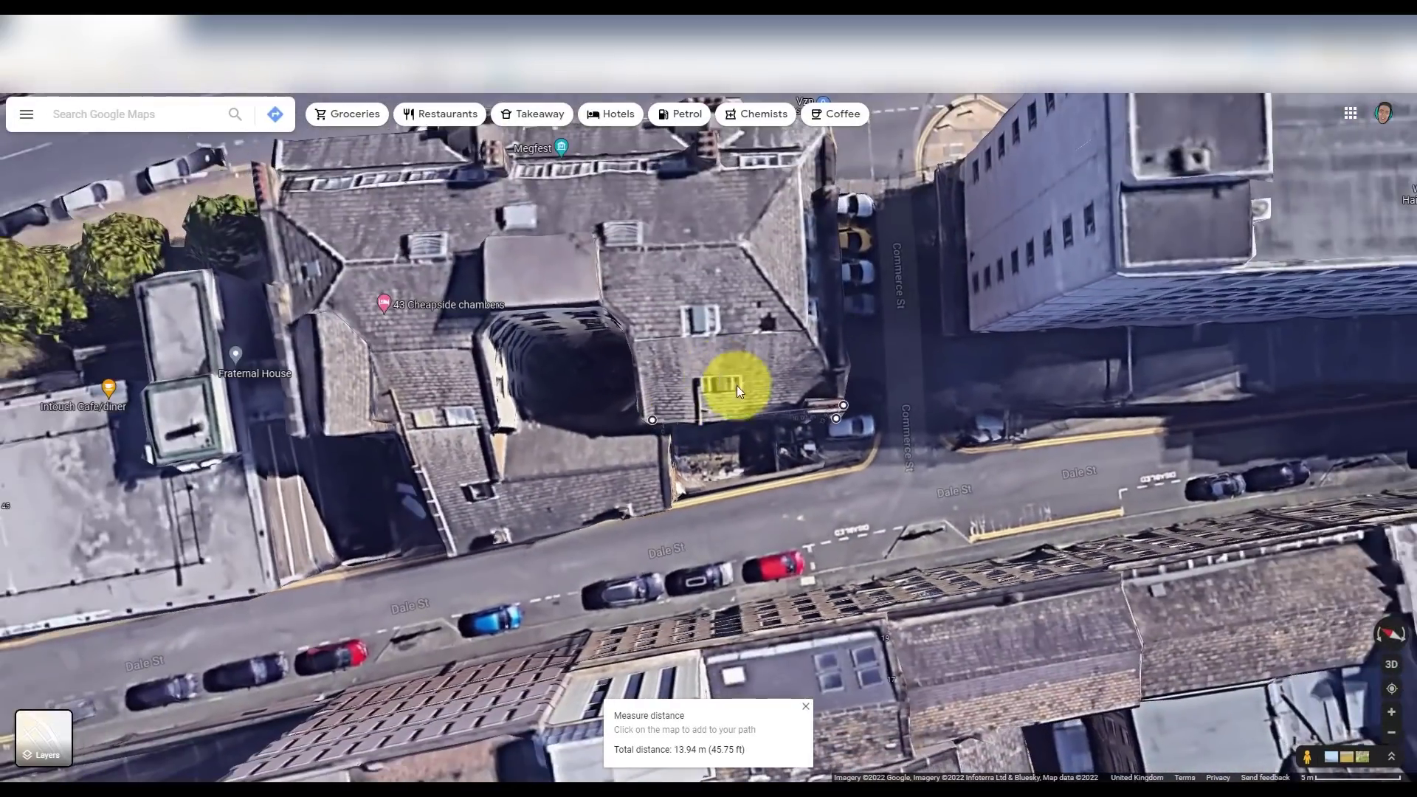
left_click(782, 480)
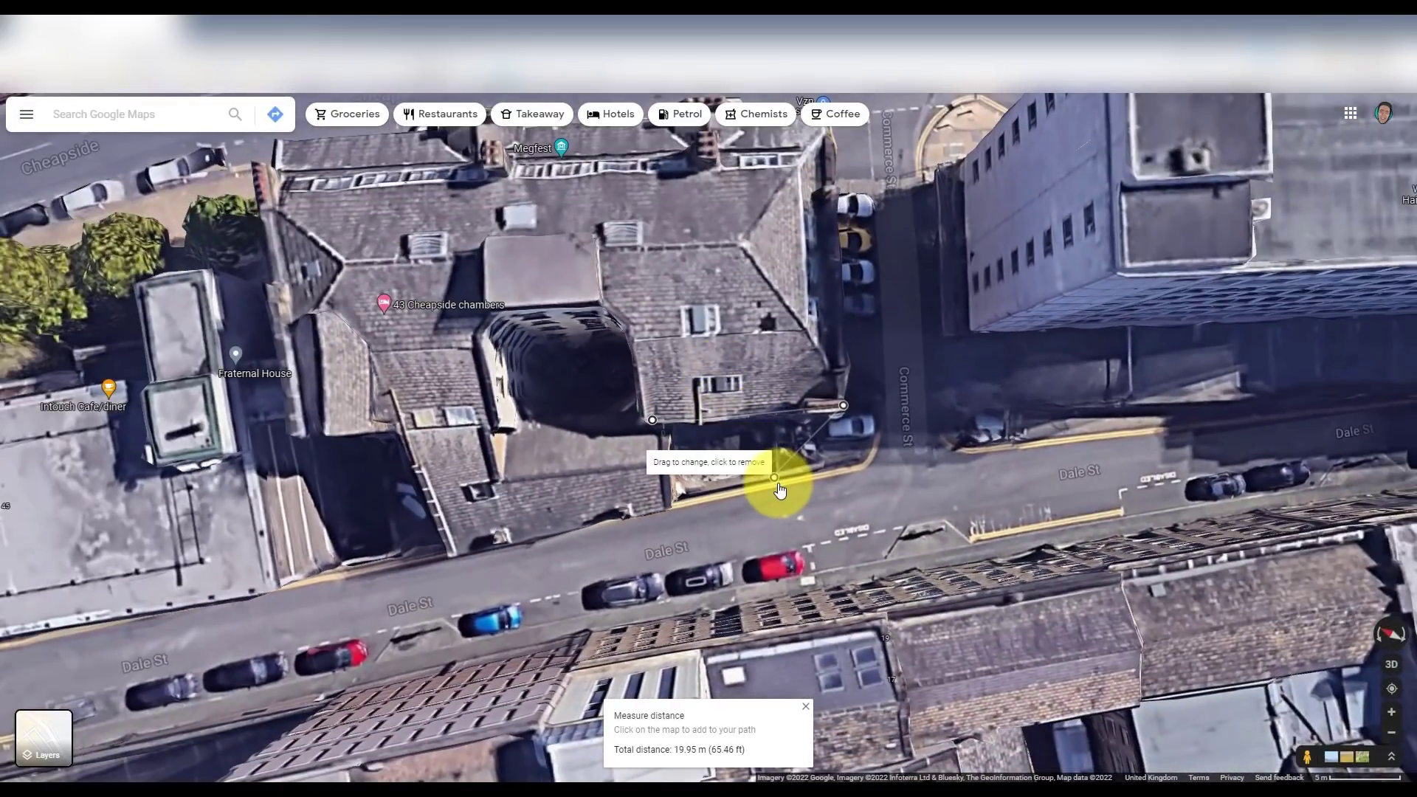
key("Delete")
right_click(781, 466)
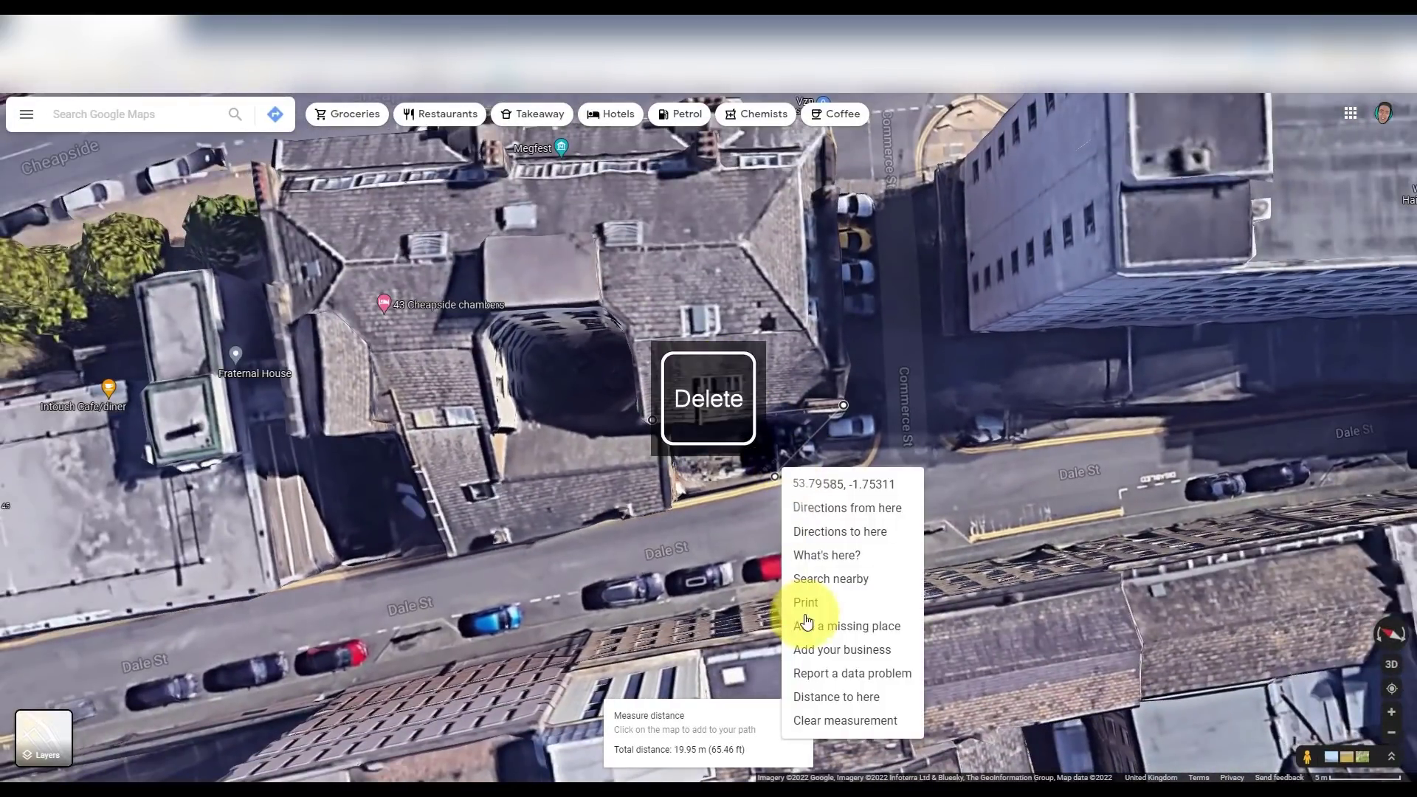
left_click(837, 720)
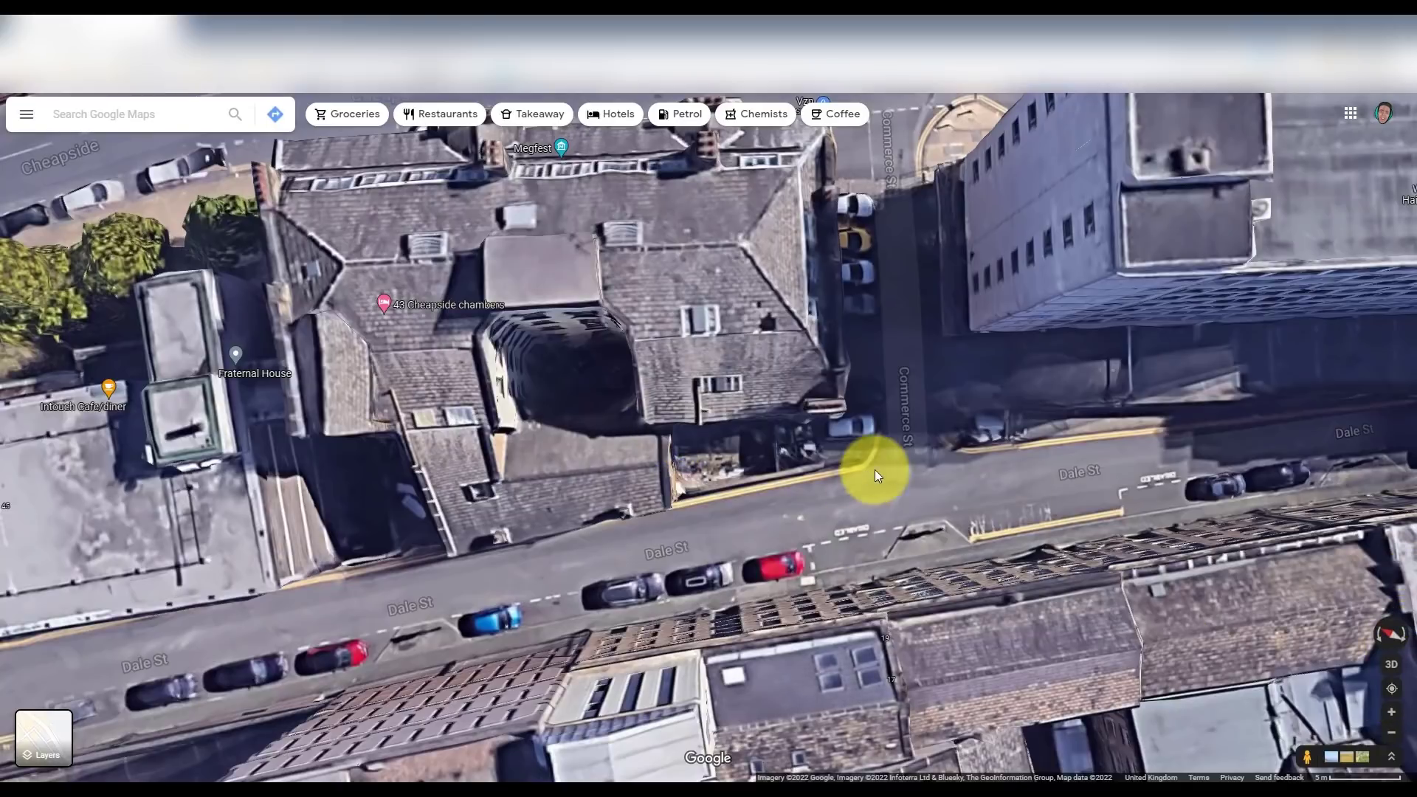
- Measure 9.96 m to the Commerce St corner, save BuildingForYouTube.svg, and enter Street View on Dale St
left_click_drag(875, 470, 939, 539)
right_click(709, 288)
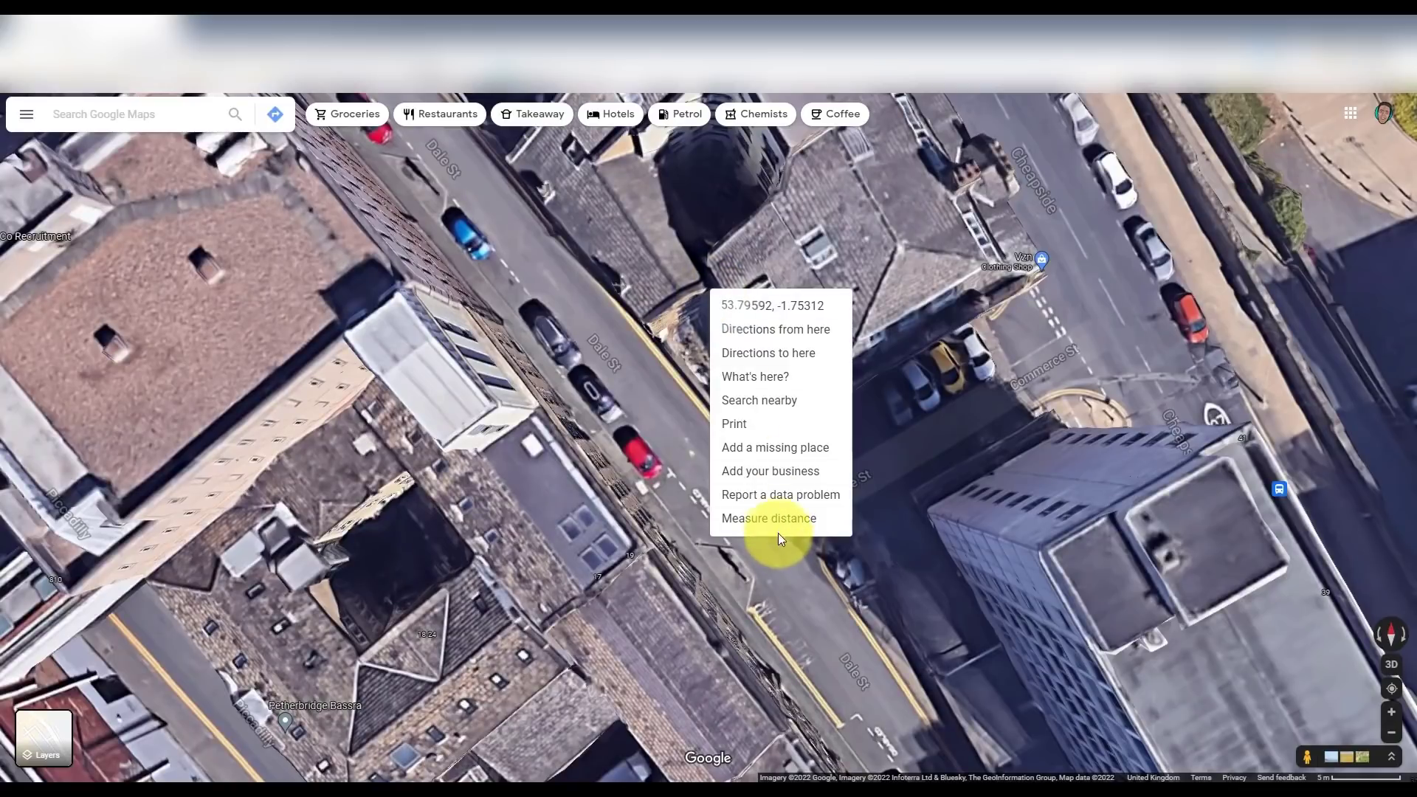
left_click(774, 519)
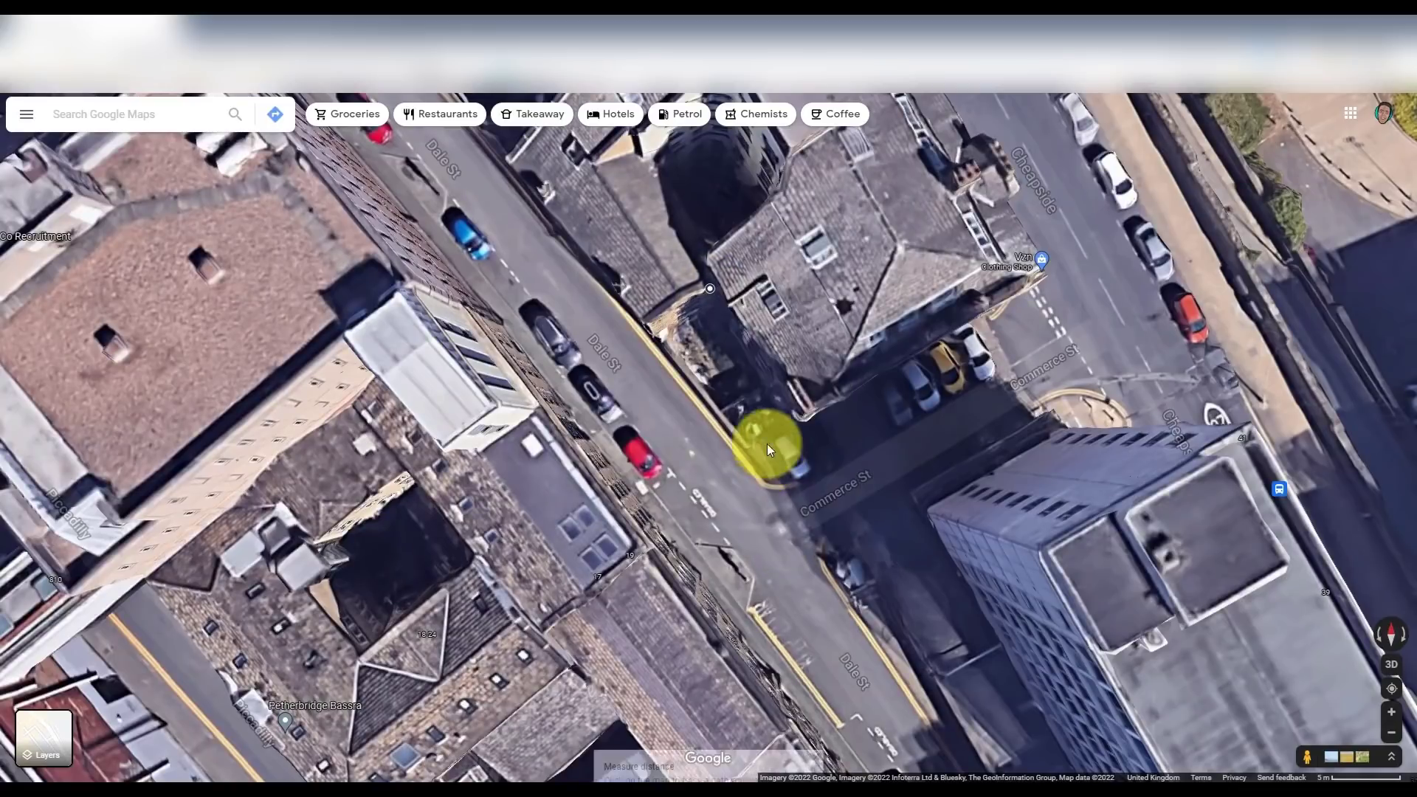
left_click(812, 412)
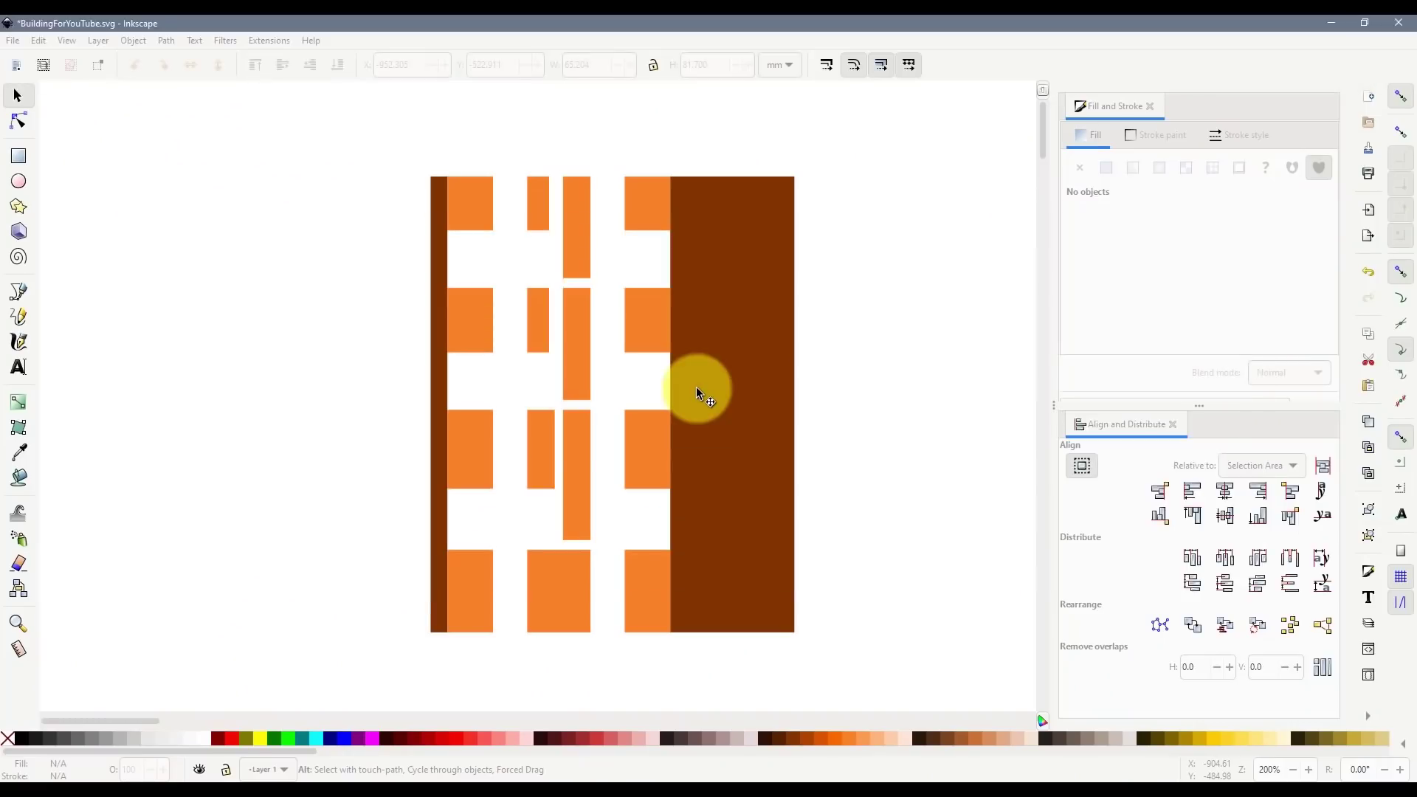
key("ctrl+s")
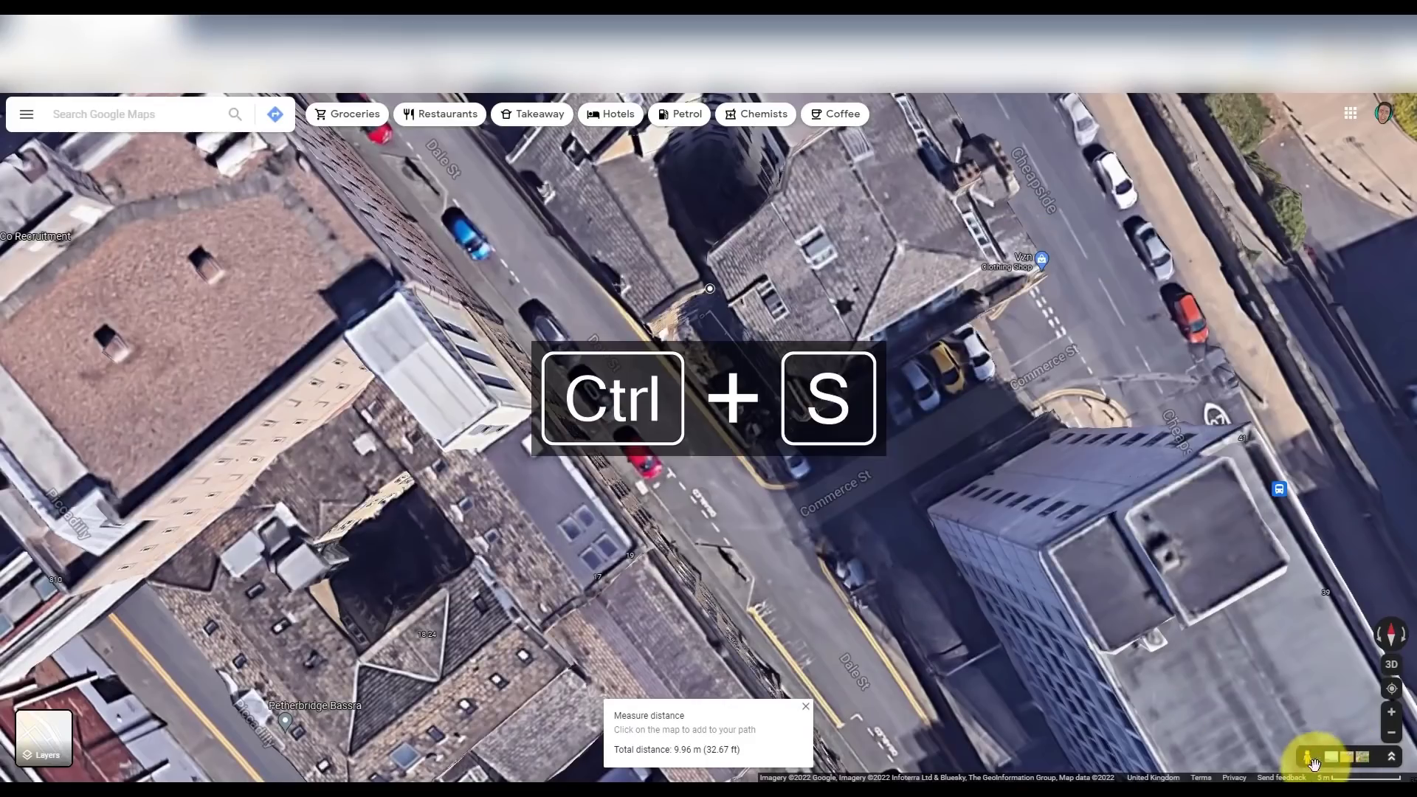
left_click_drag(1313, 764, 783, 309)
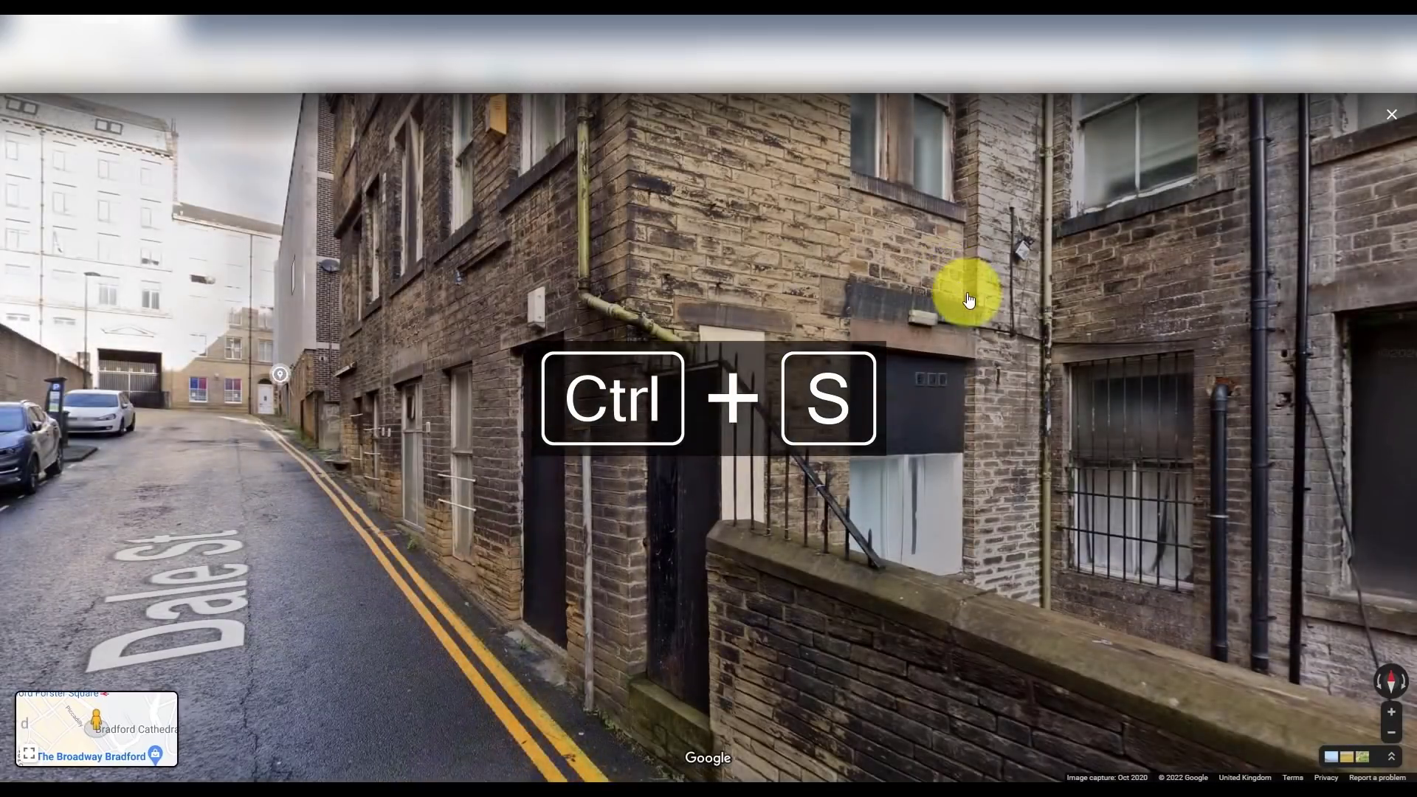
left_click_drag(969, 299, 463, 396)
left_click_drag(798, 347, 741, 694)
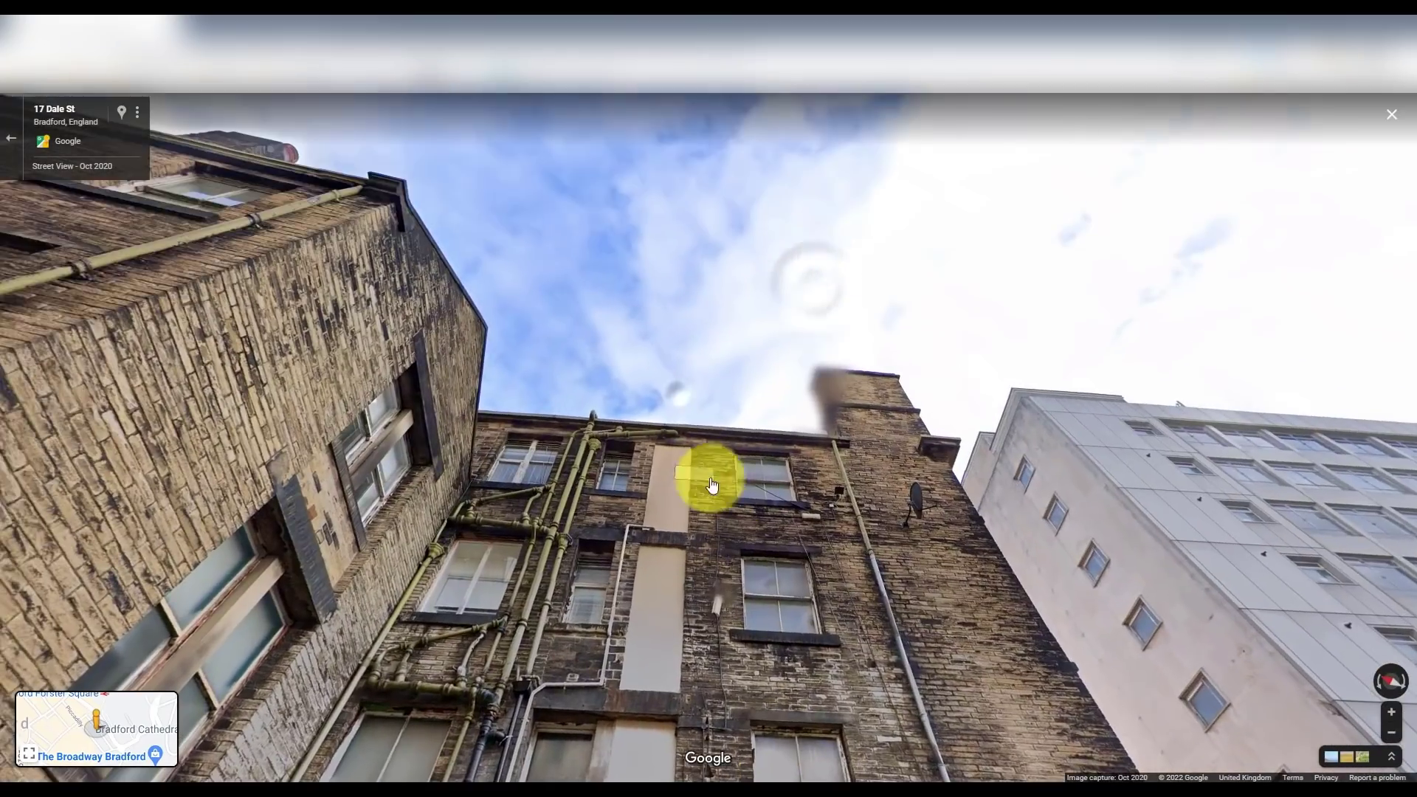
scroll(740, 445, "up", 2)
scroll(741, 445, "up", 3)
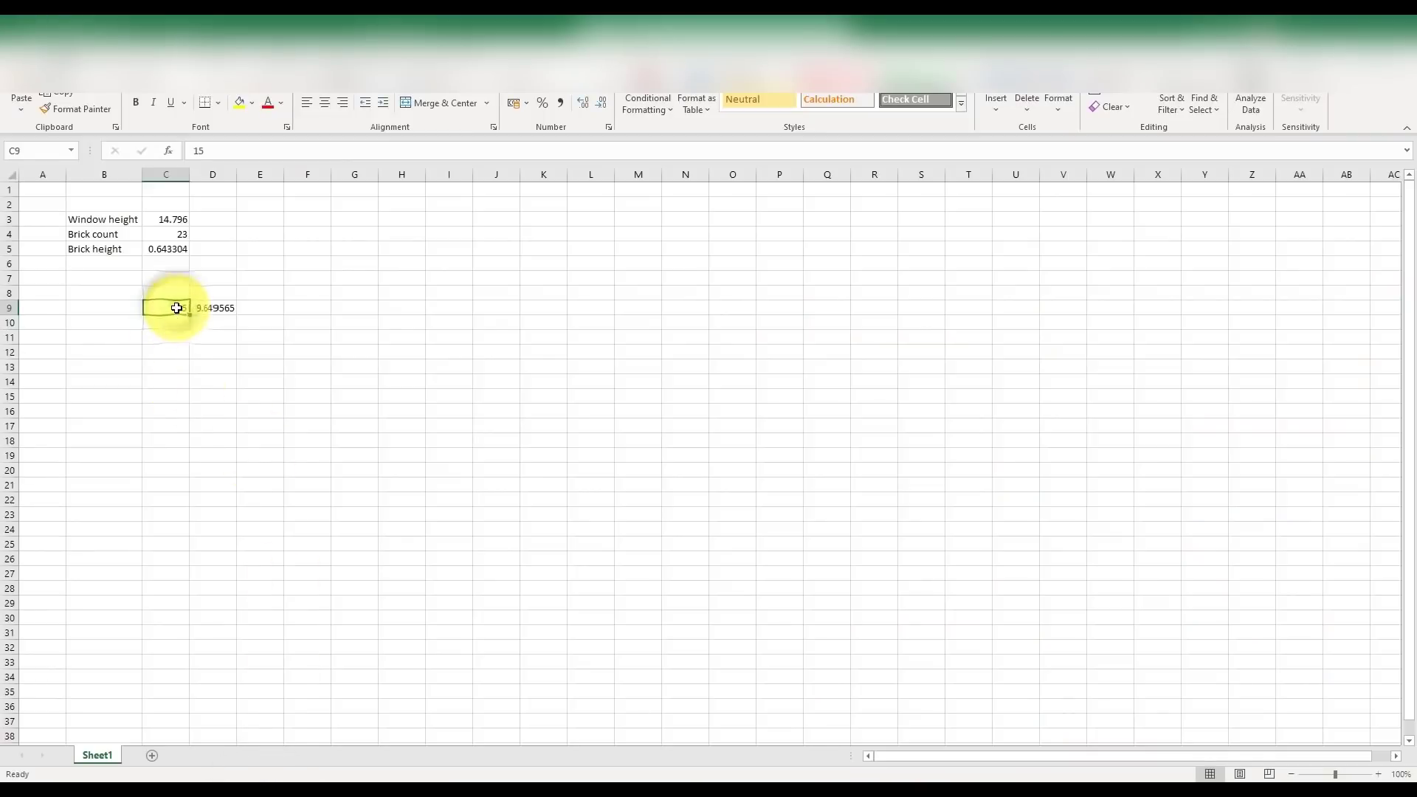
type("3")
key("Return")
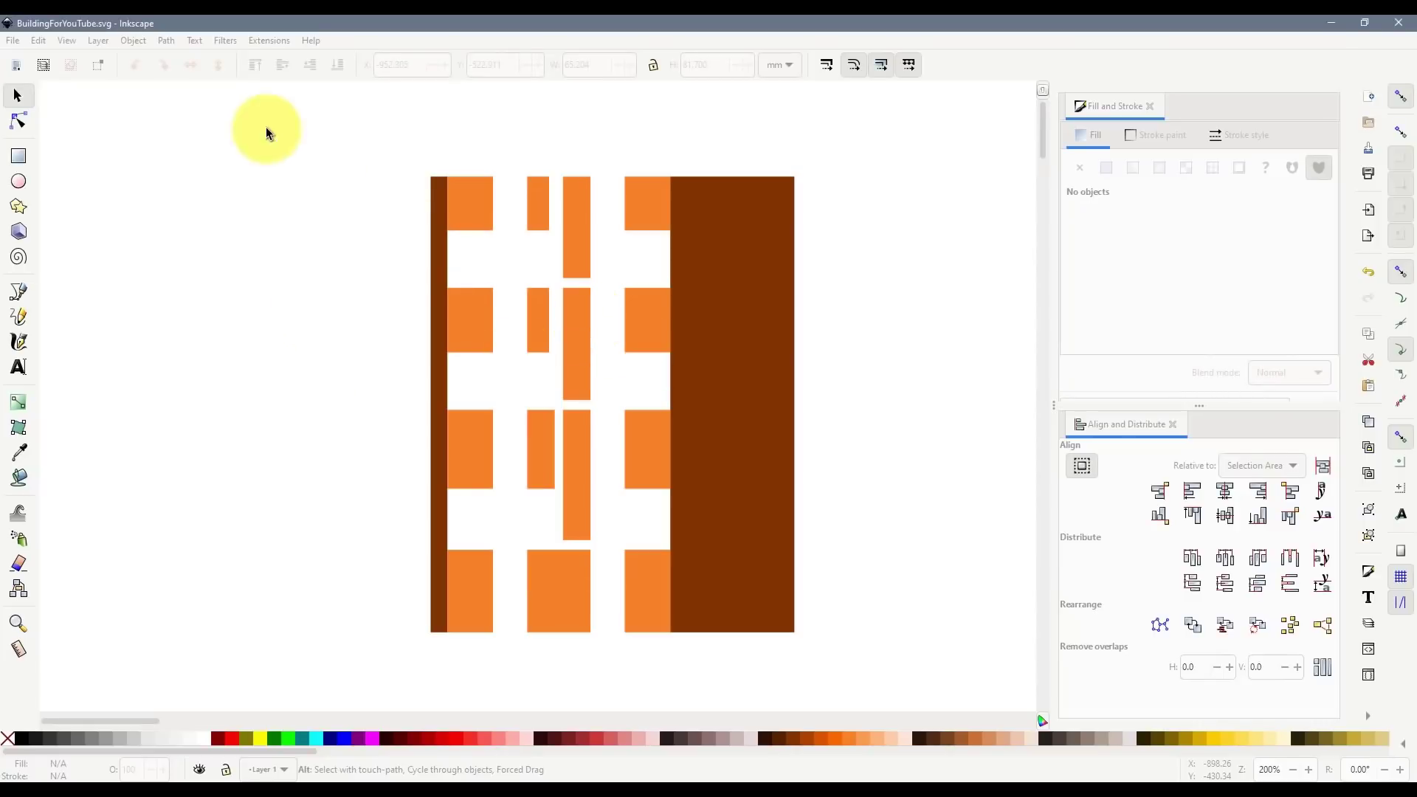
- Draw a 65.204 × 1.930 mm dark-brown bar and snap it onto the facade's top edge
left_click(19, 156)
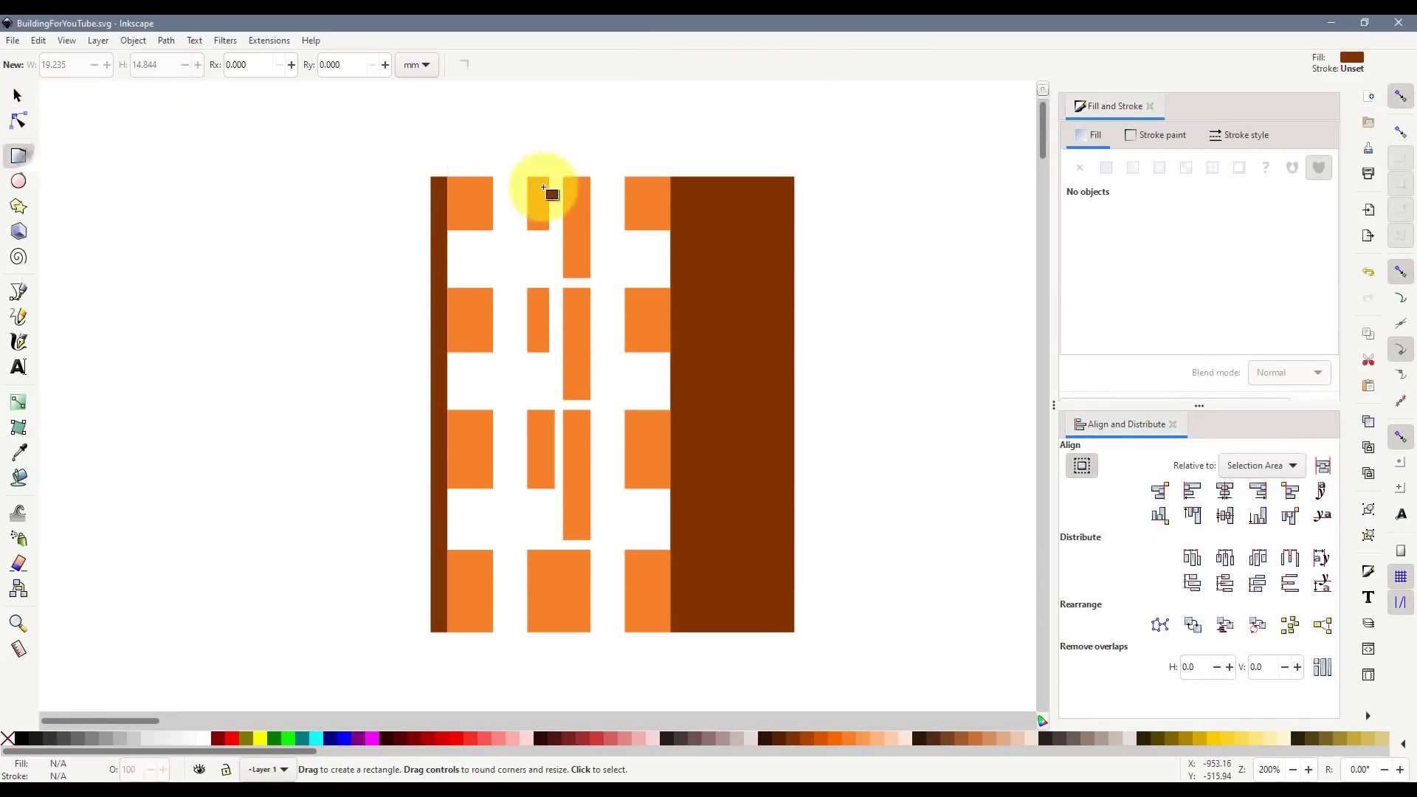
left_click_drag(434, 176, 683, 92)
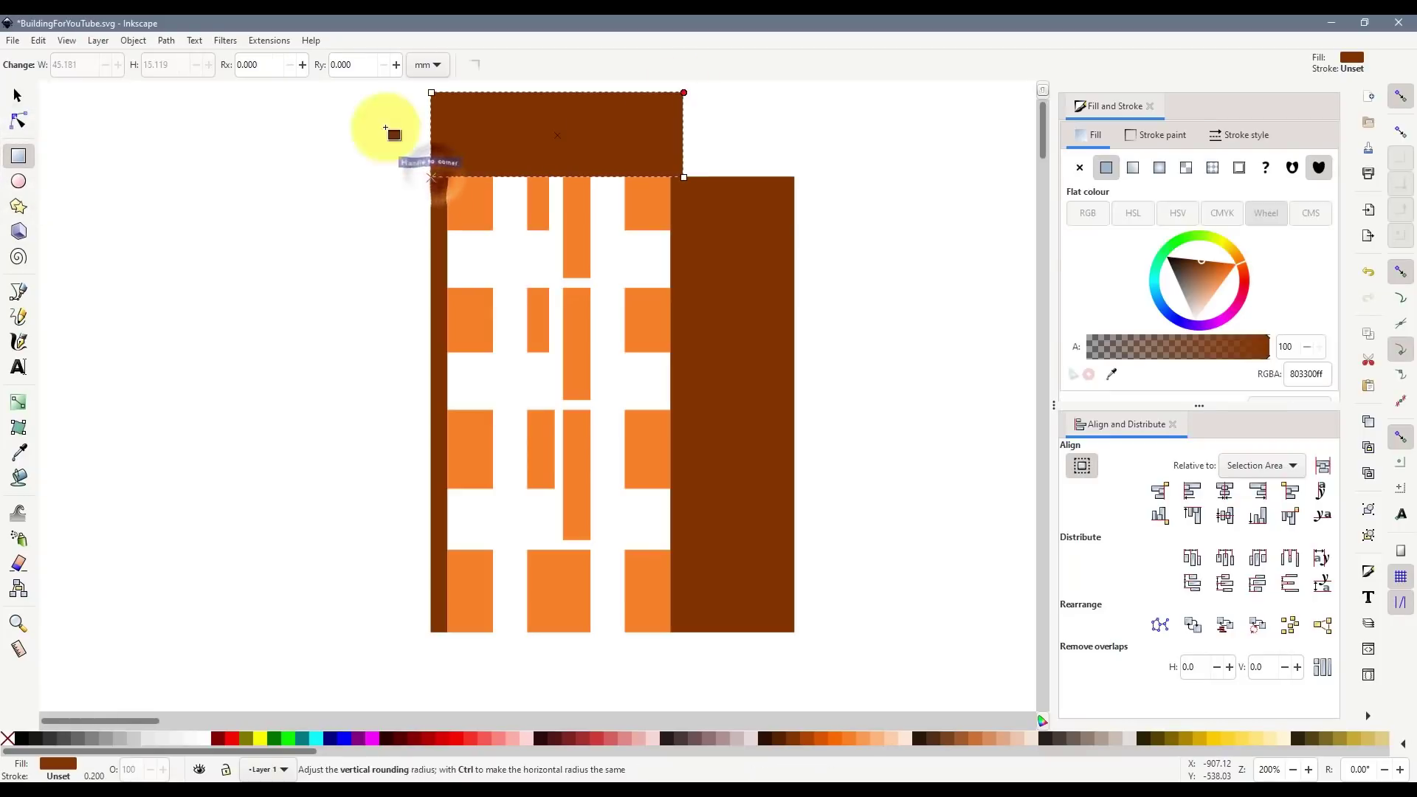
left_click(17, 96)
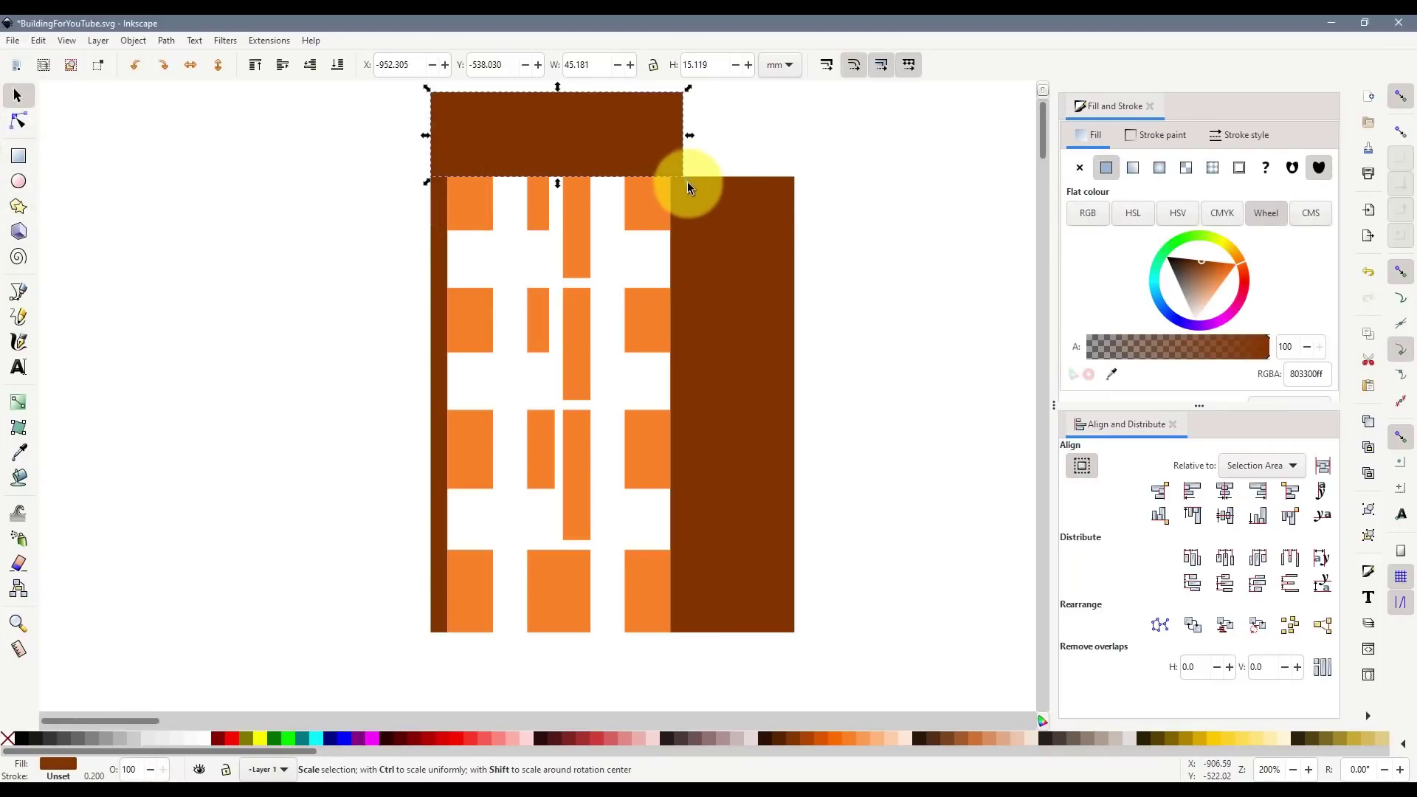
left_click_drag(688, 182, 798, 187)
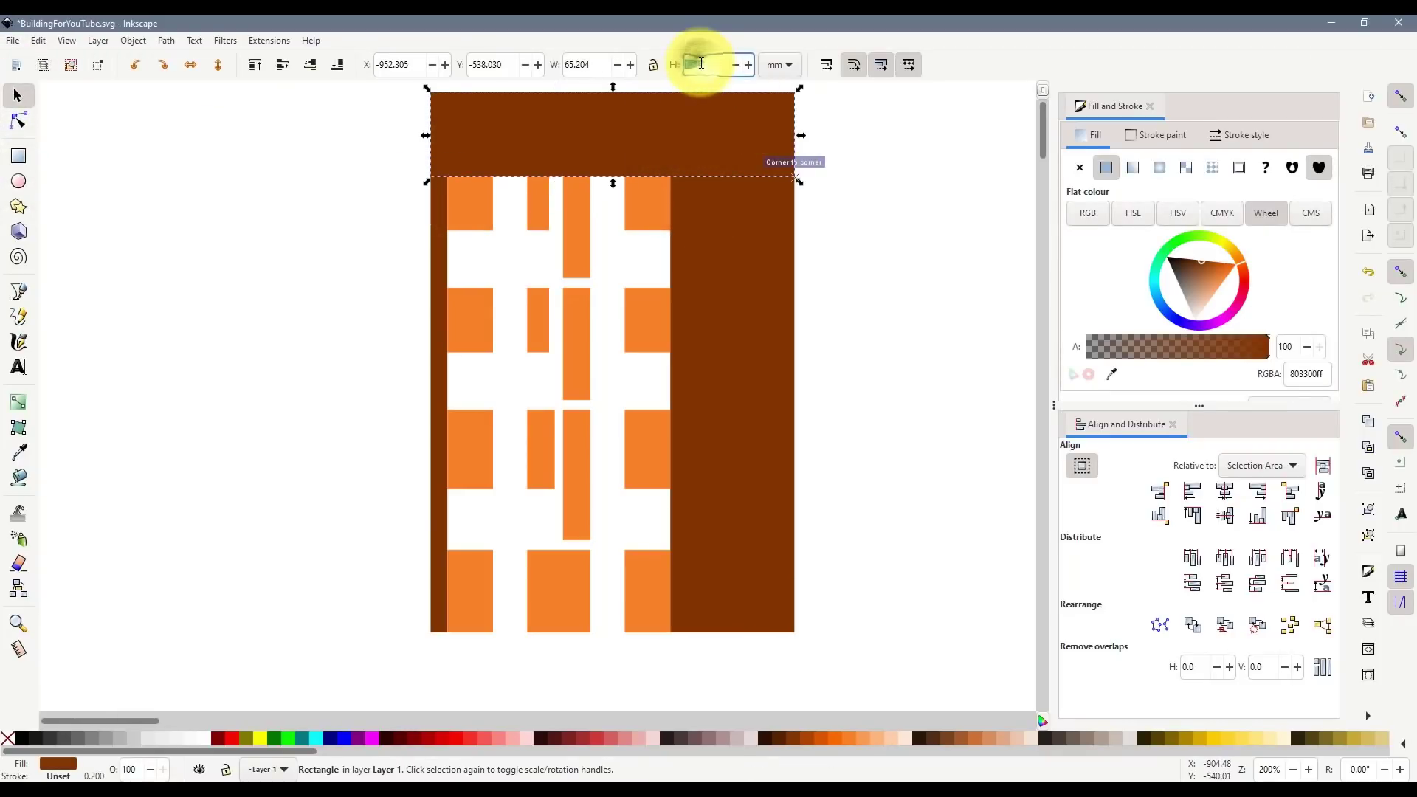
double_click(701, 64)
key("Return")
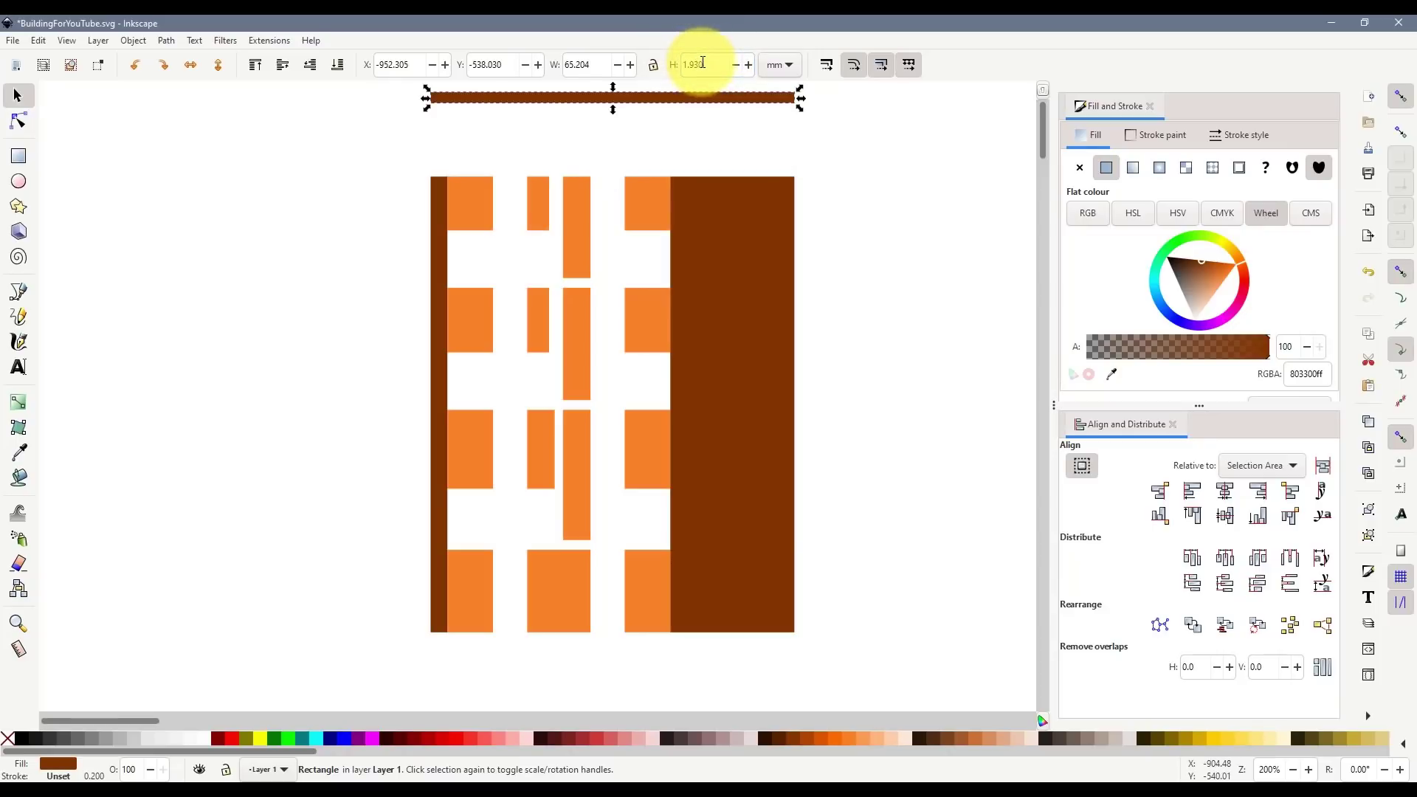
left_click_drag(677, 110, 679, 174)
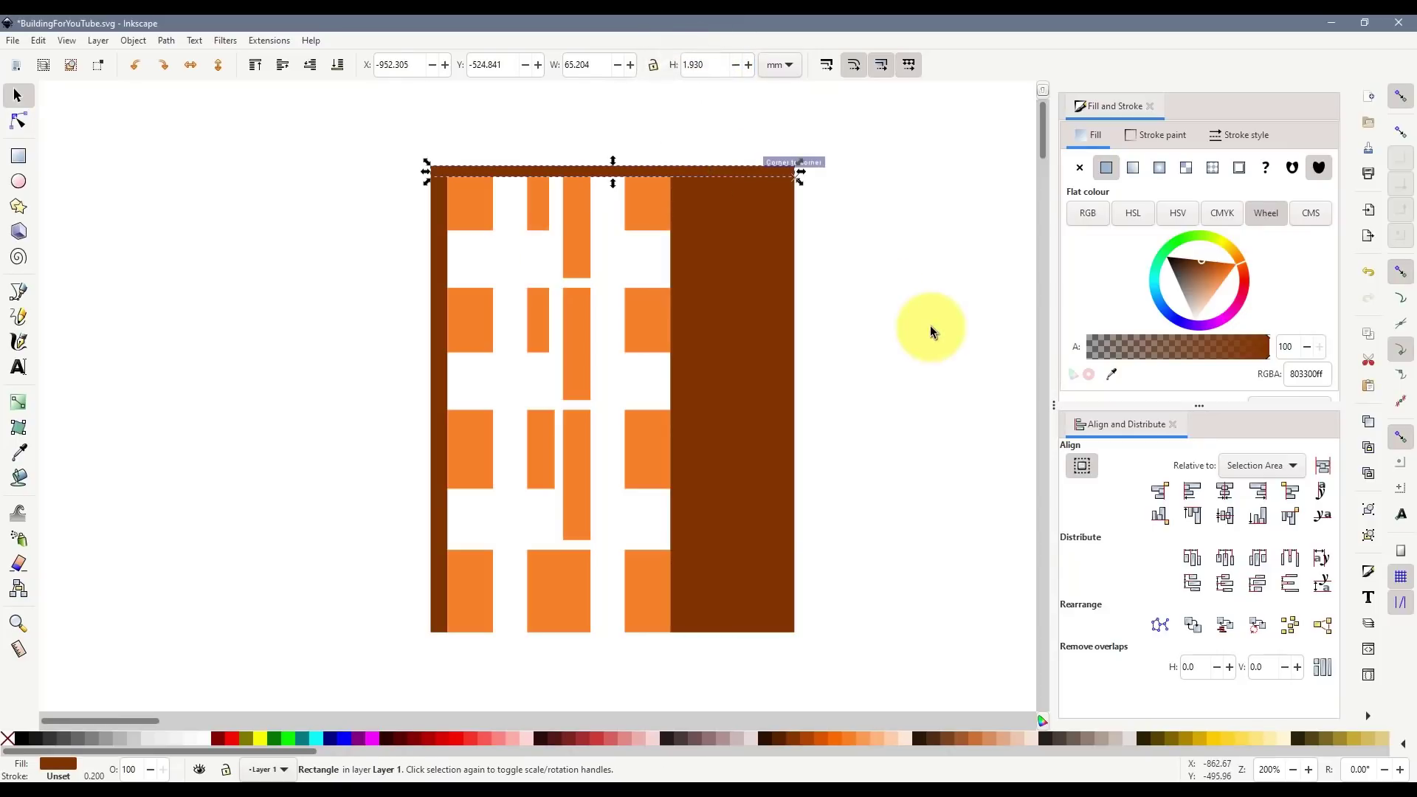
left_click(928, 325)
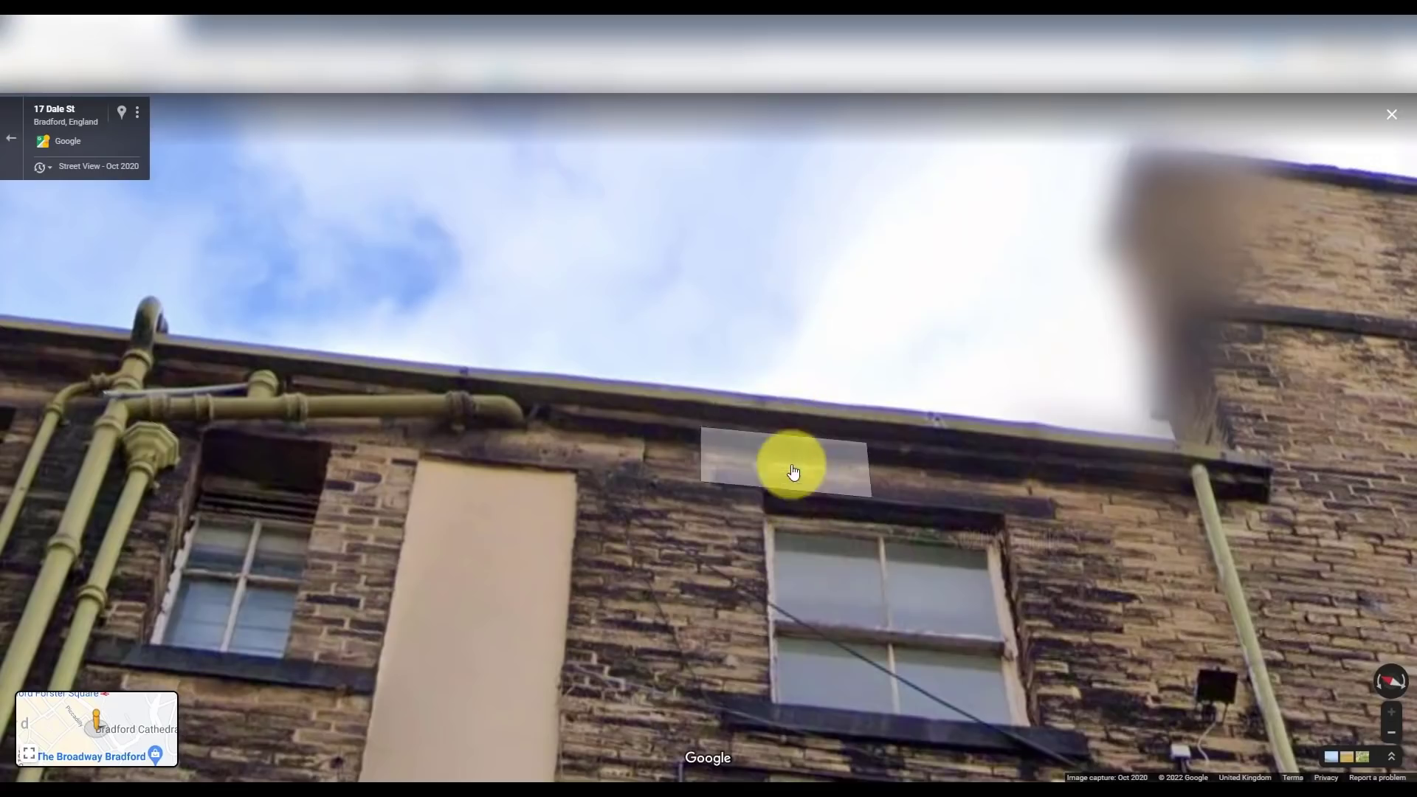
- Step forward along Dale St in Street View, looking around, to the corner with parked cars
left_click(794, 472)
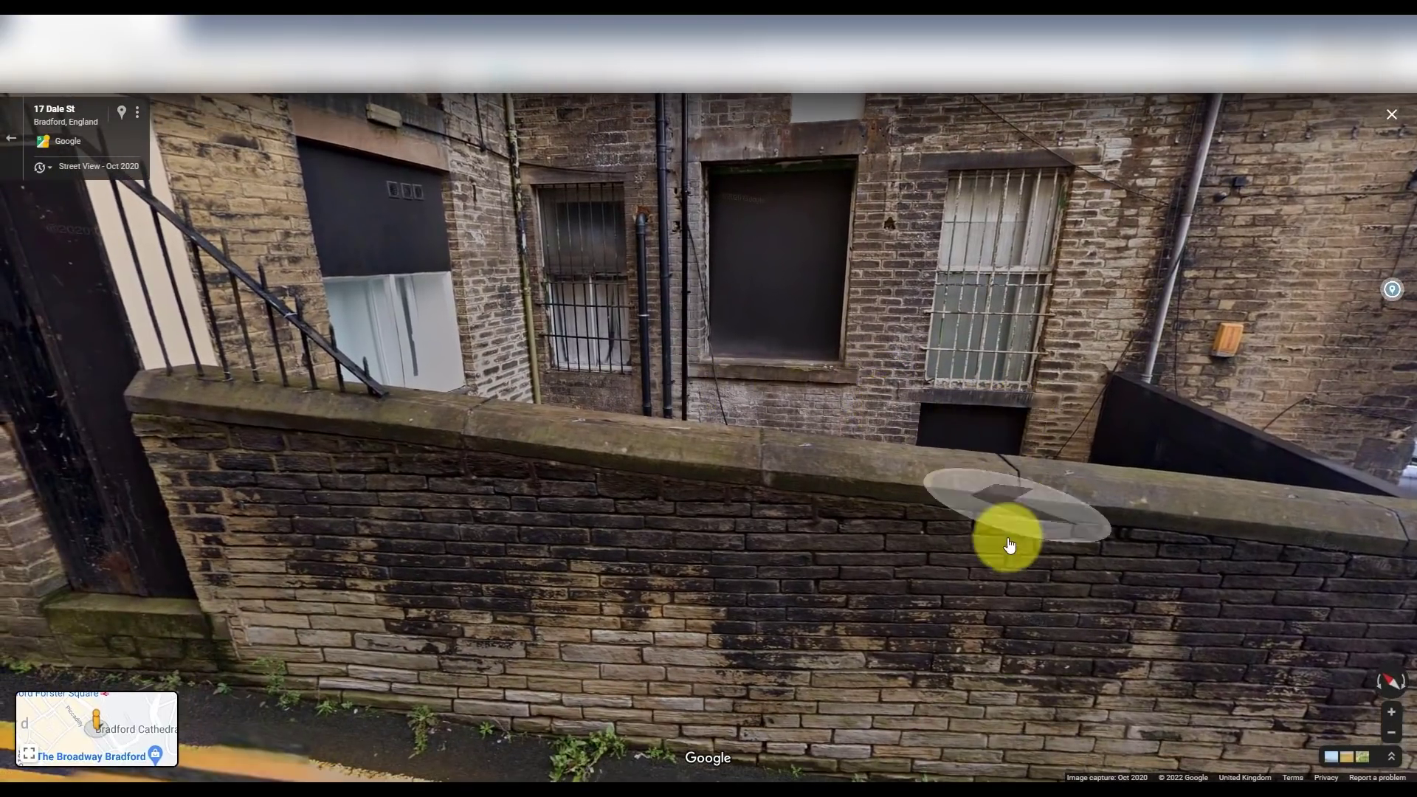
left_click_drag(1051, 399, 858, 383)
left_click_drag(960, 415, 664, 310)
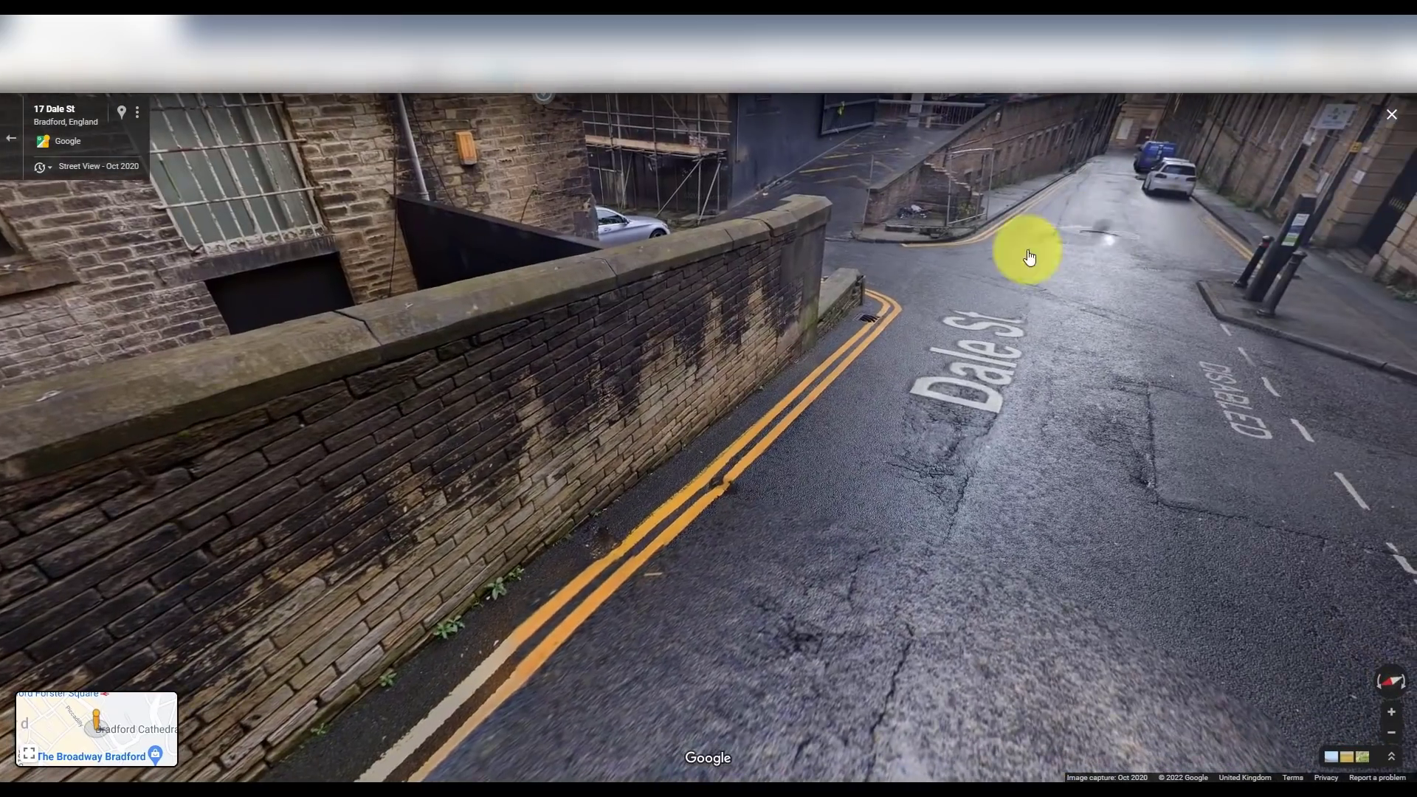
left_click(1026, 256)
left_click_drag(196, 265, 685, 481)
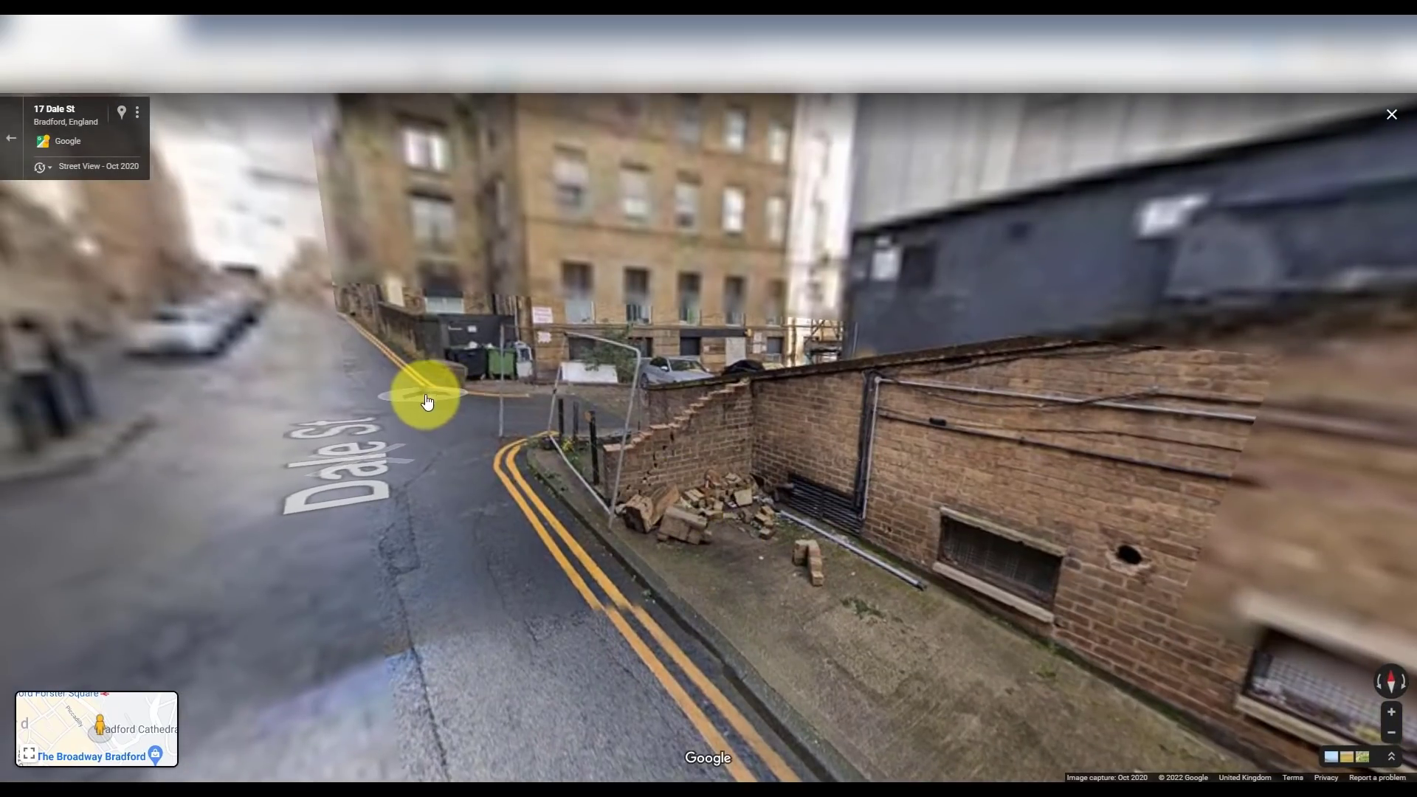
left_click(519, 415)
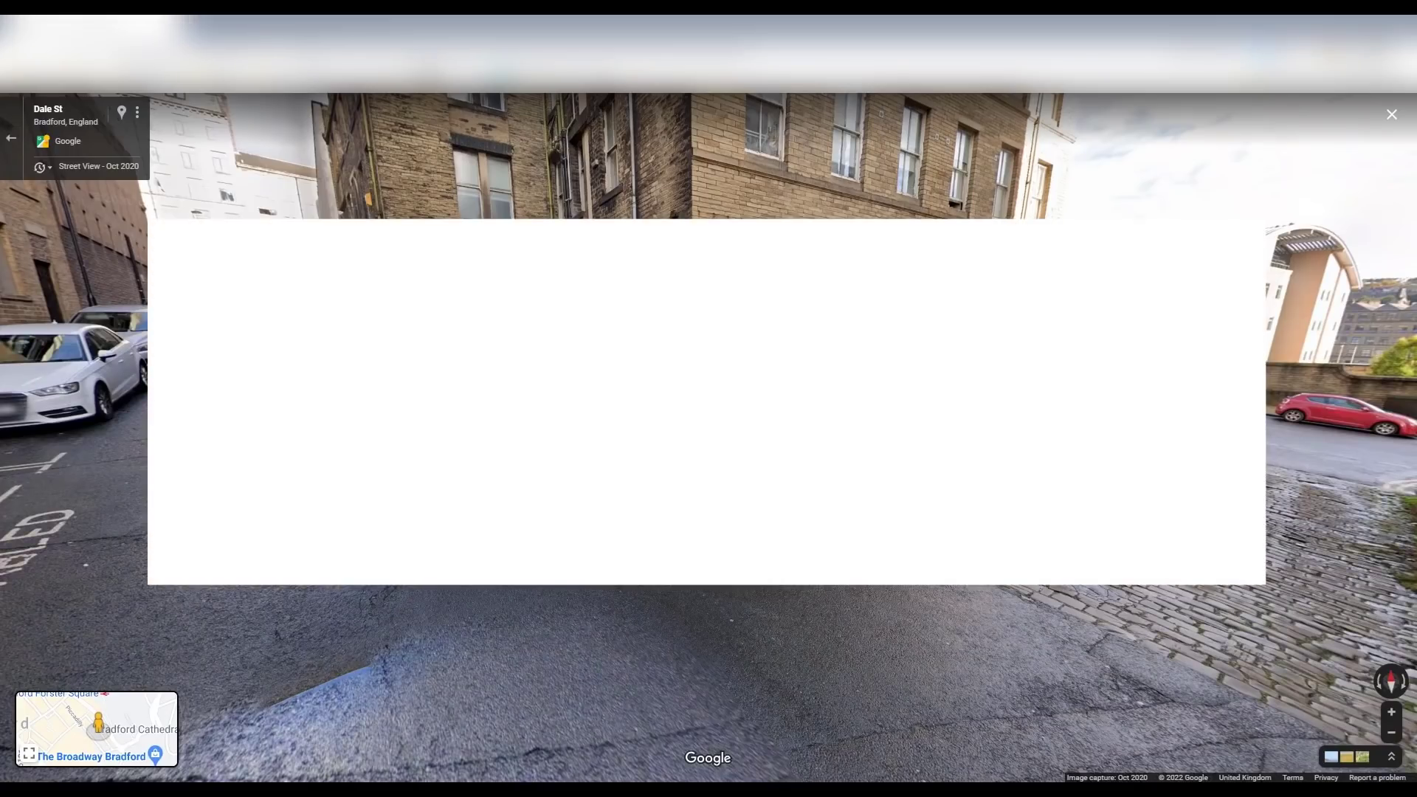
- Divide 2000 by 148 in Calculator, giving 13.5135
type("2000")
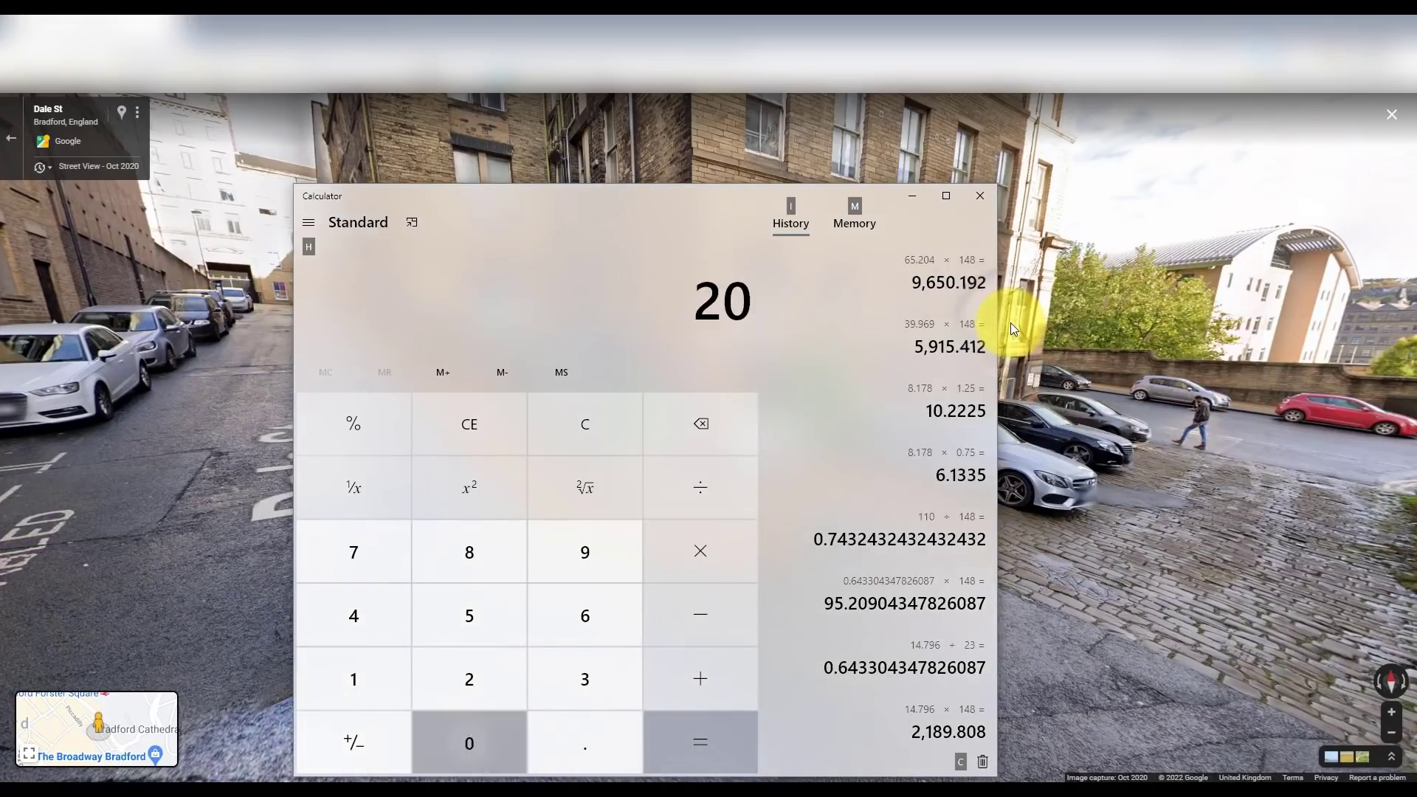
key("slash")
type("148")
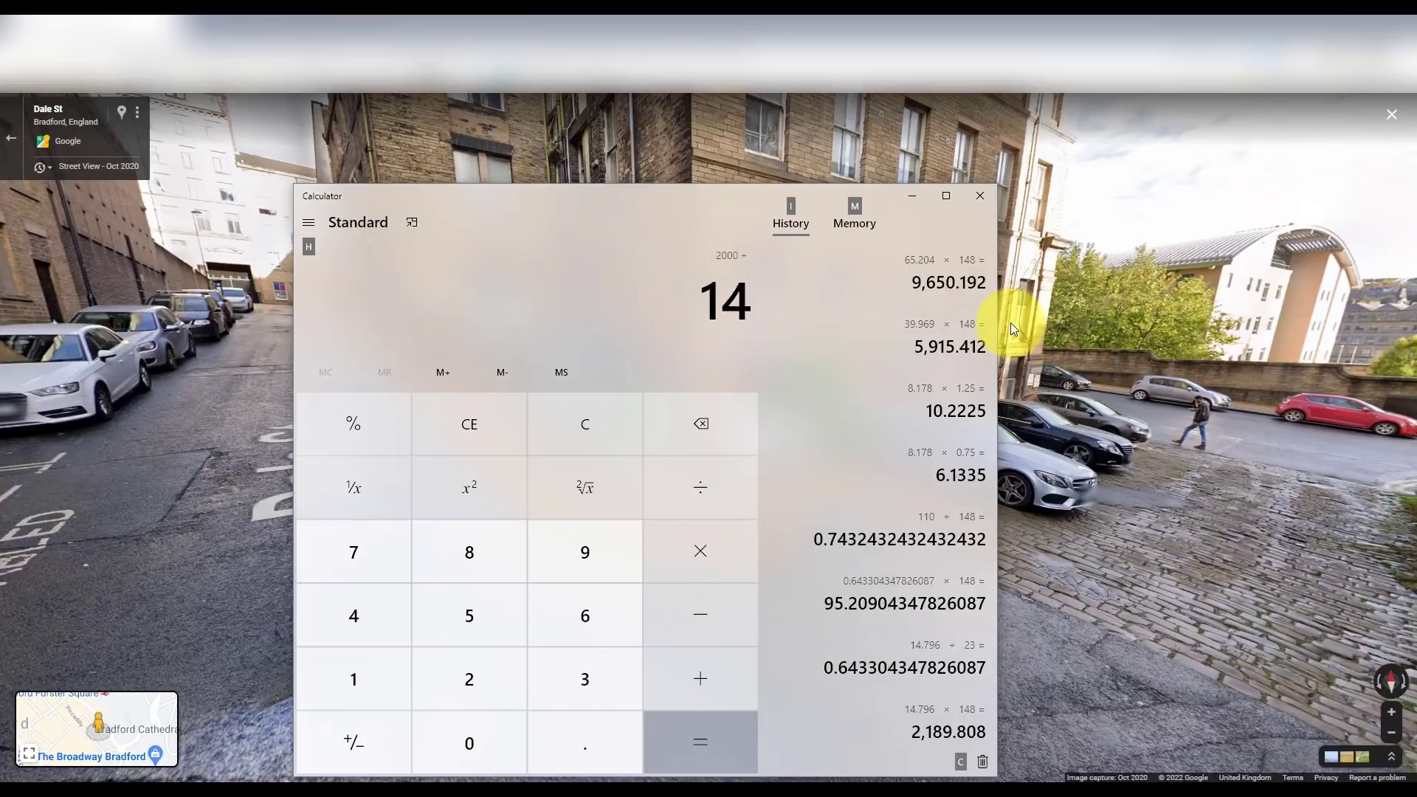
key("Return")
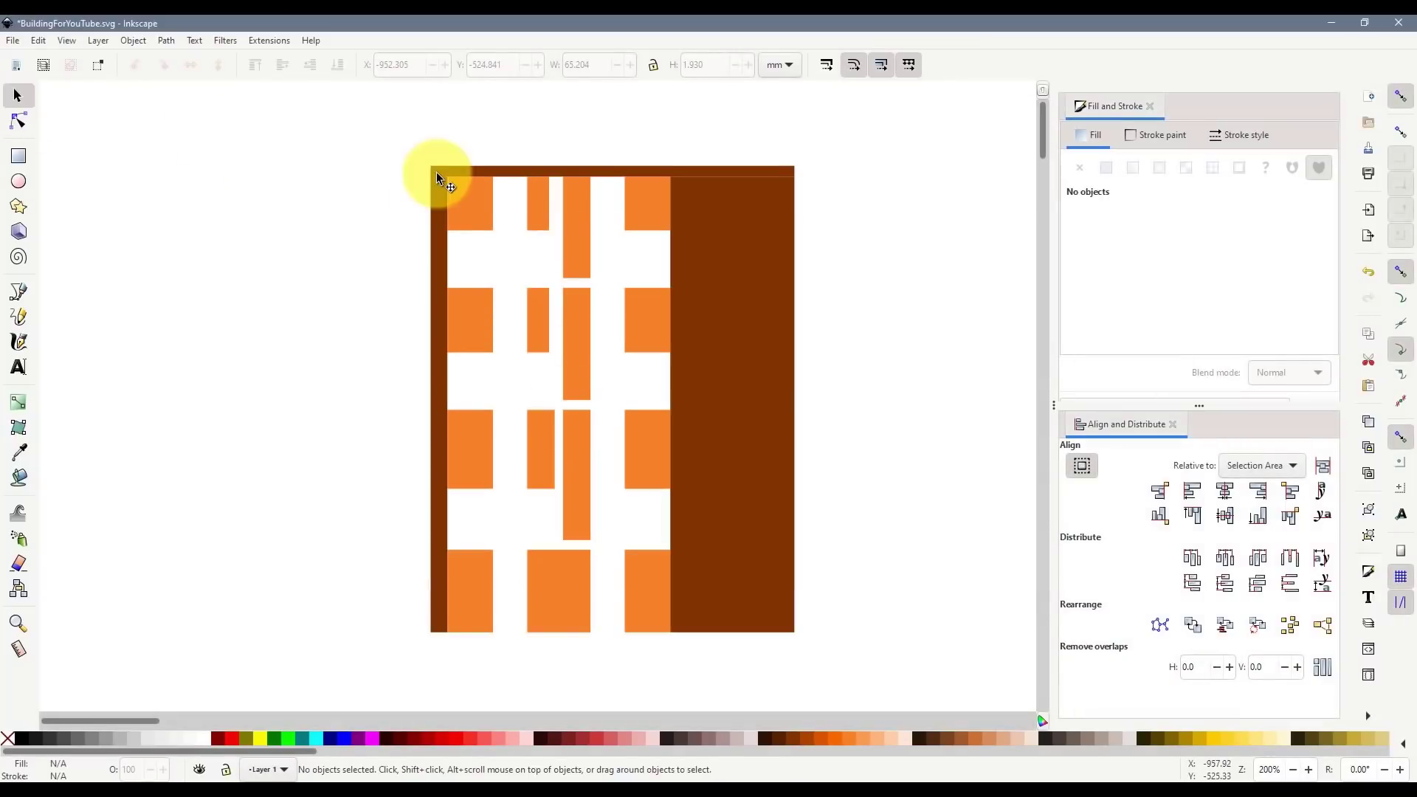
- Duplicate the thin top brown bar to the building's bottom and set its height to 13.514 mm
left_click(490, 172)
key("ctrl+d")
left_click_drag(496, 173, 523, 644)
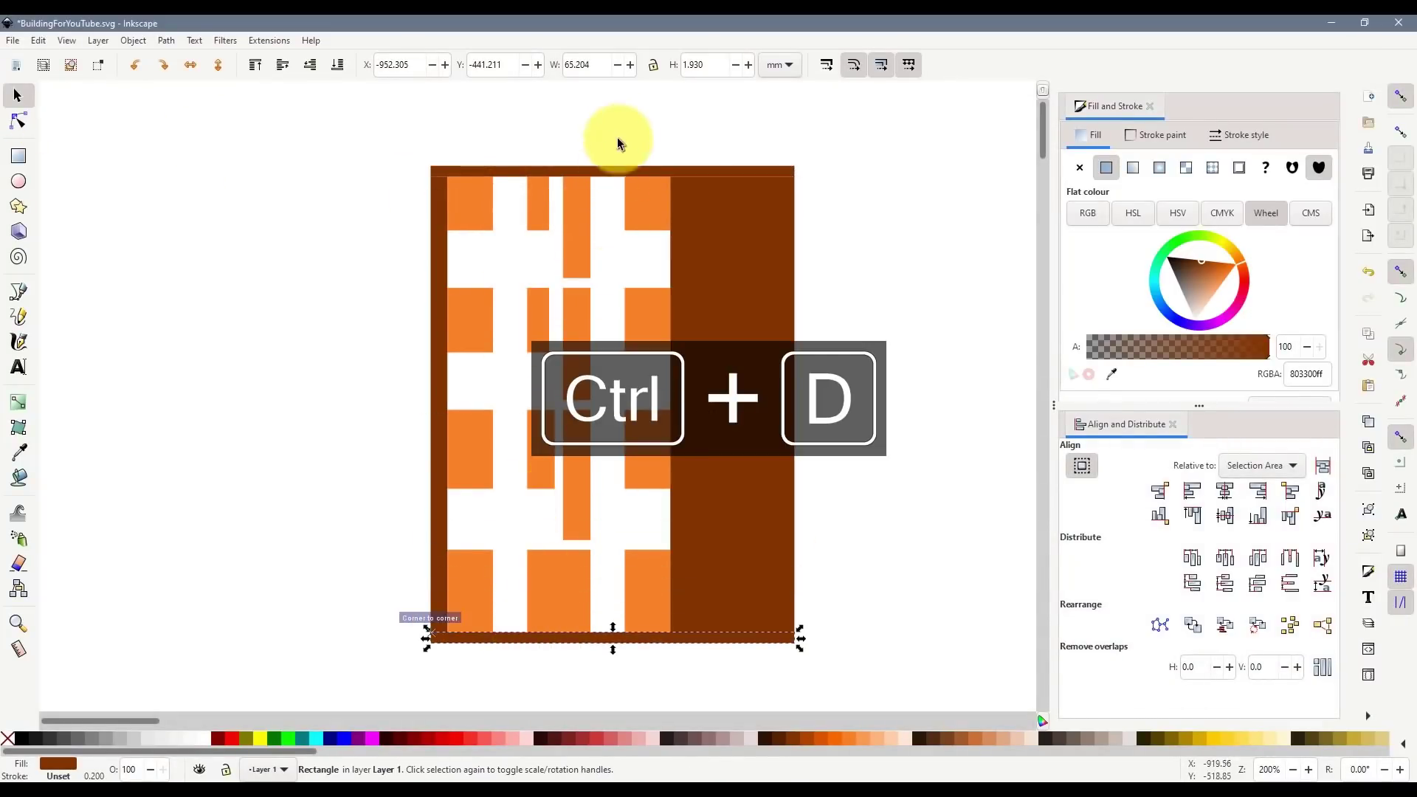
left_click(696, 66)
type("13.51")
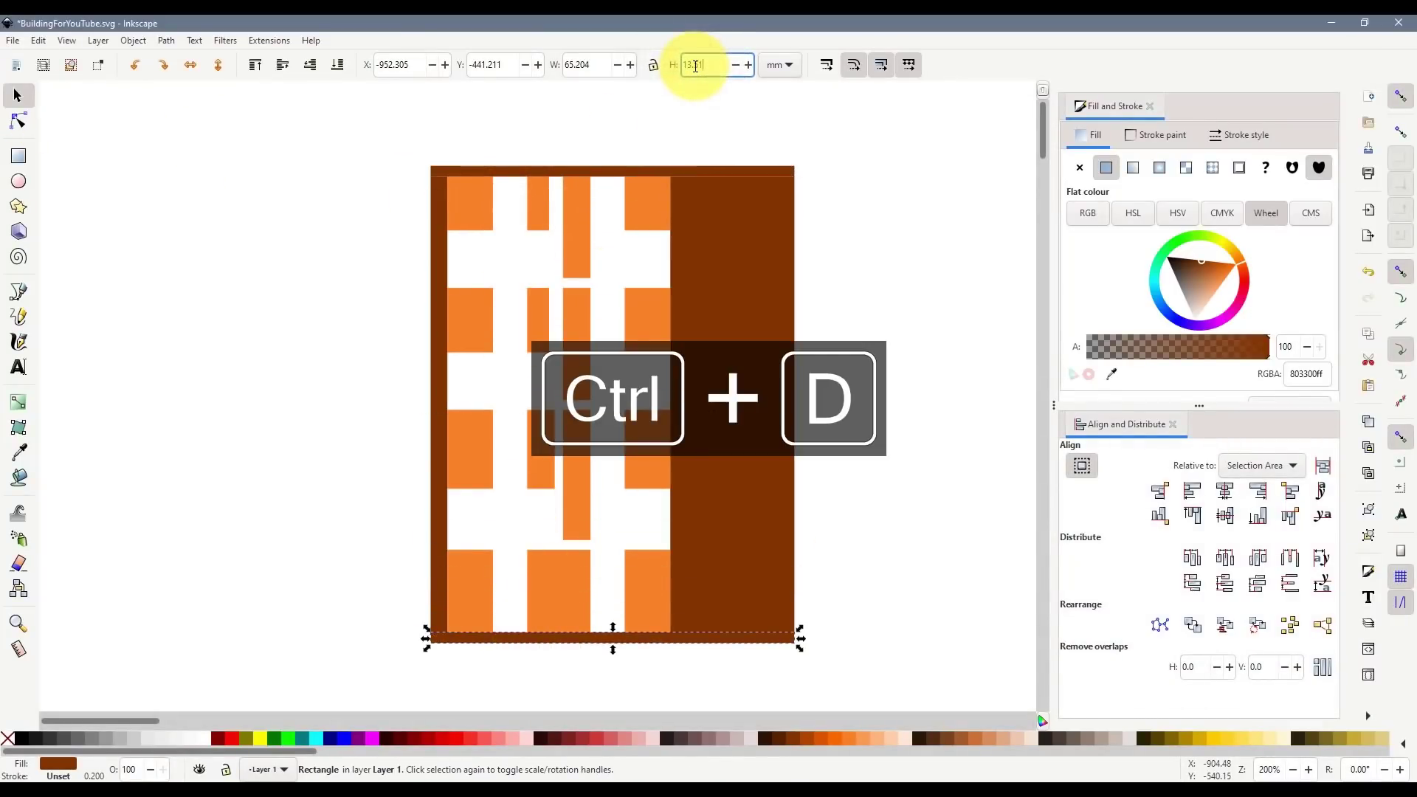
type("4")
key("Return")
- Check the facade by selecting all 19 objects, then clear the selection
scroll(892, 382, "down", 8)
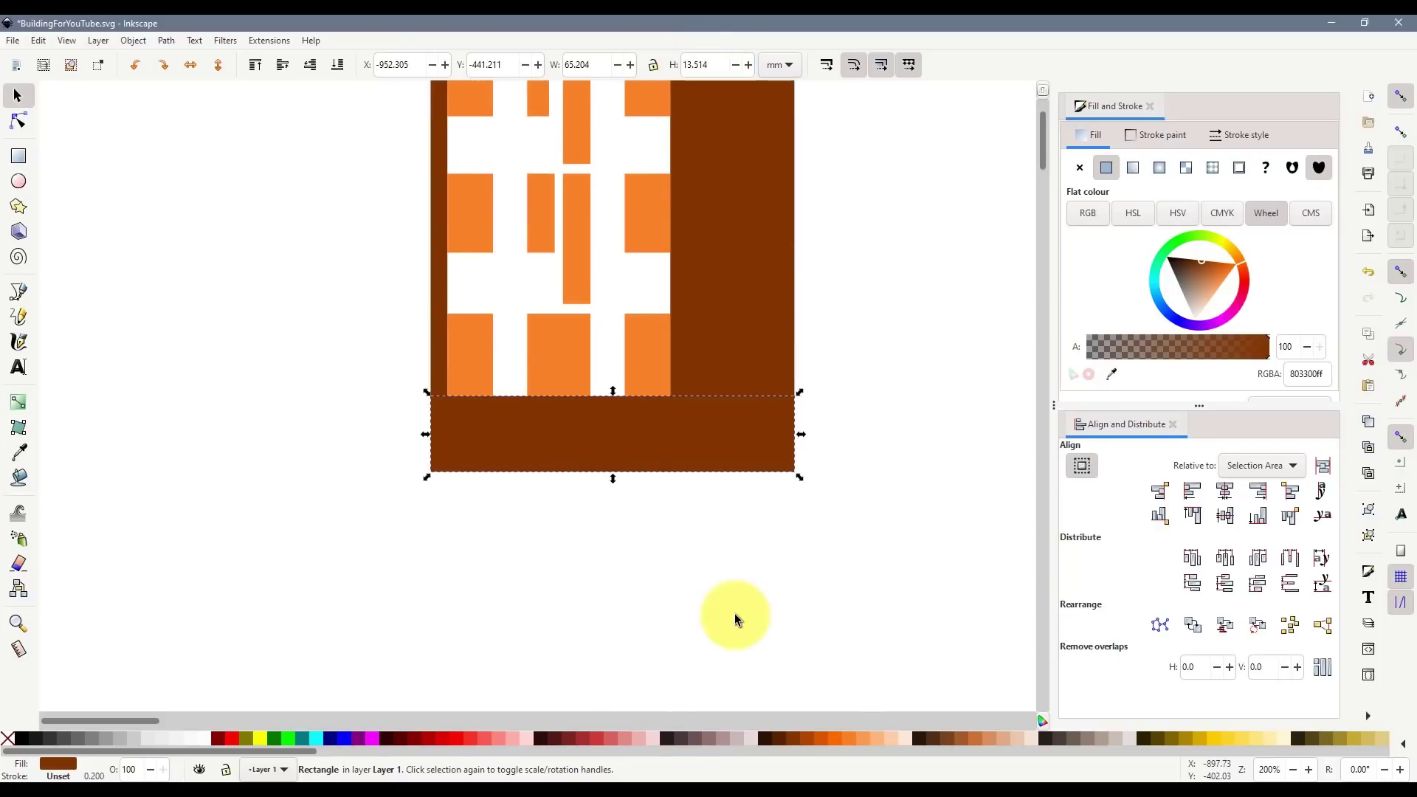
left_click(736, 618)
scroll(834, 546, "up", 6)
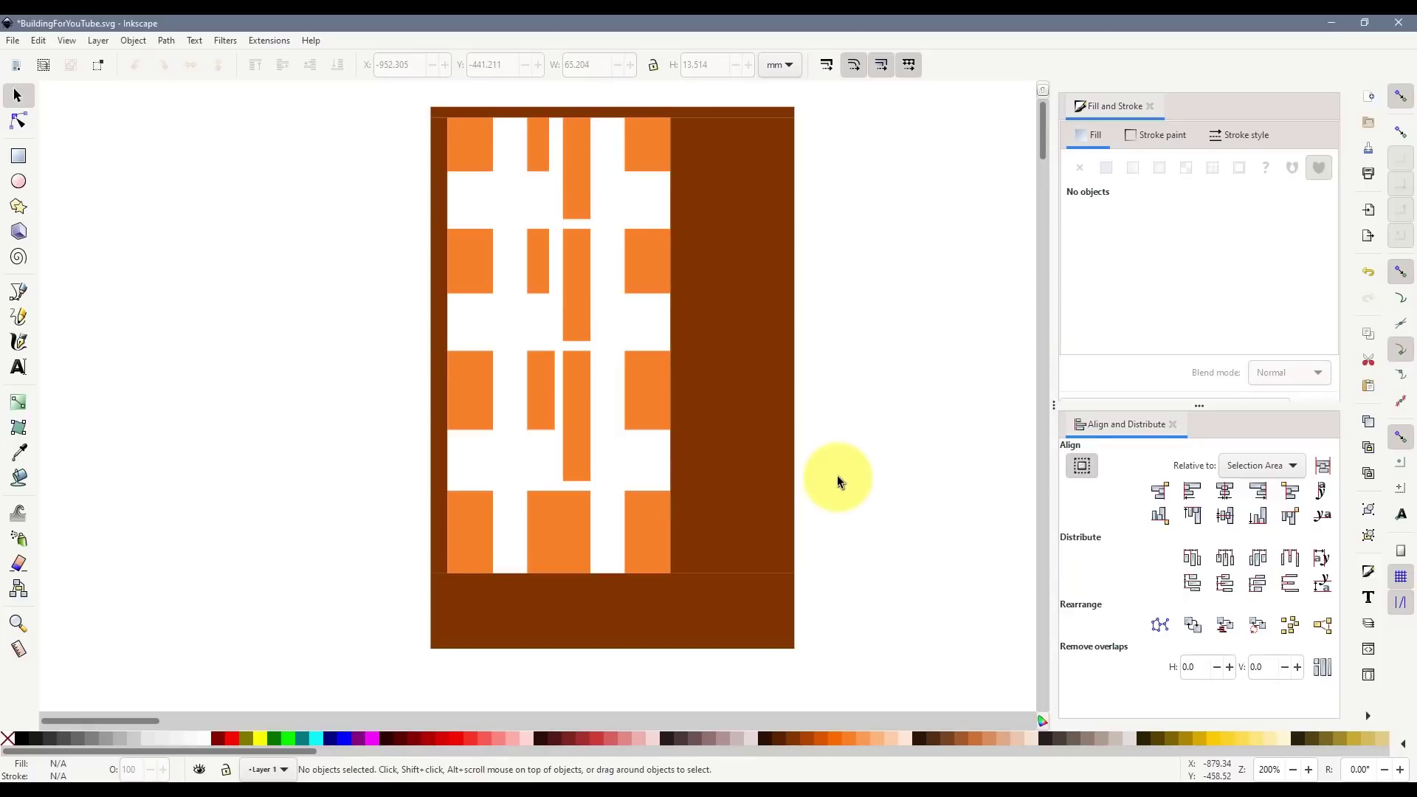
left_click_drag(345, 84, 345, 84)
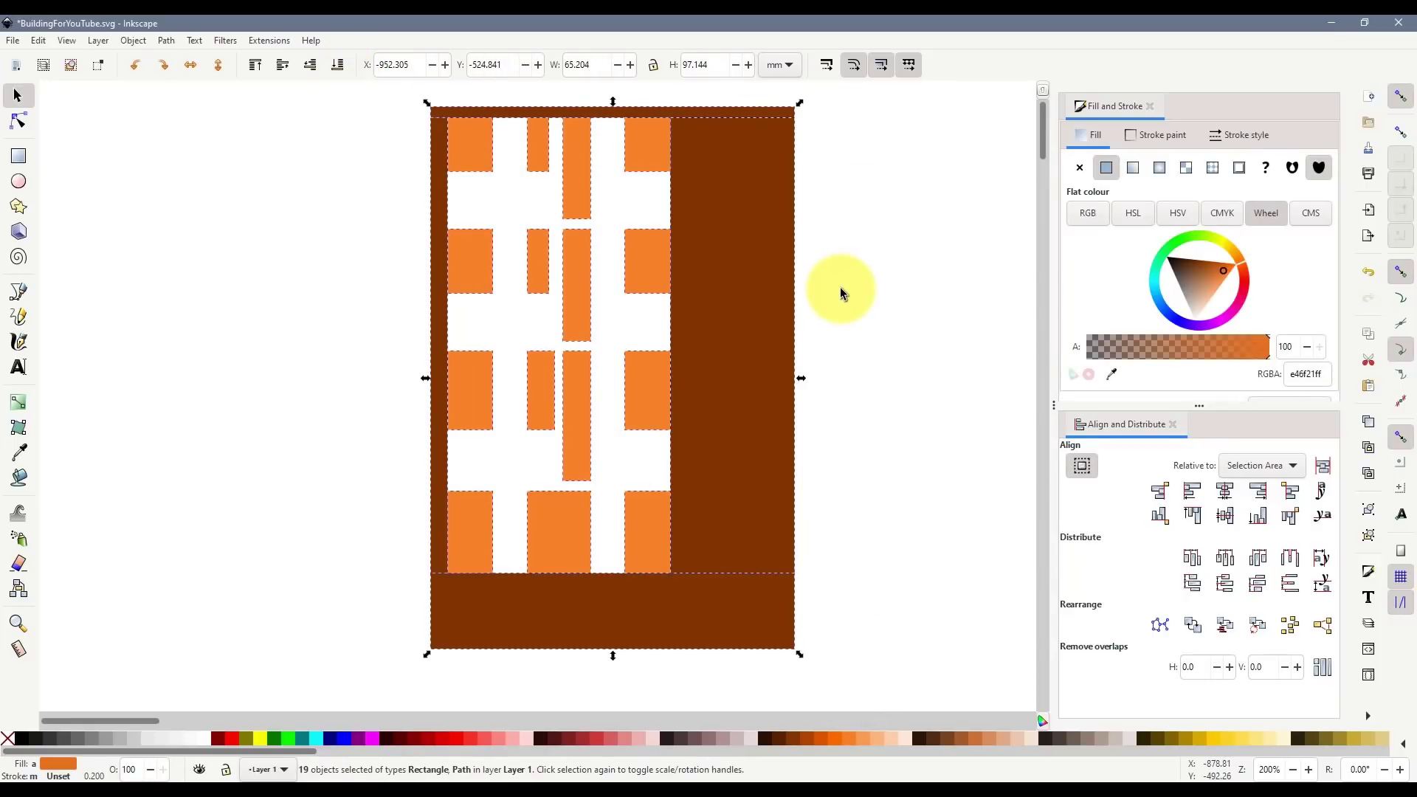
left_click(854, 247)
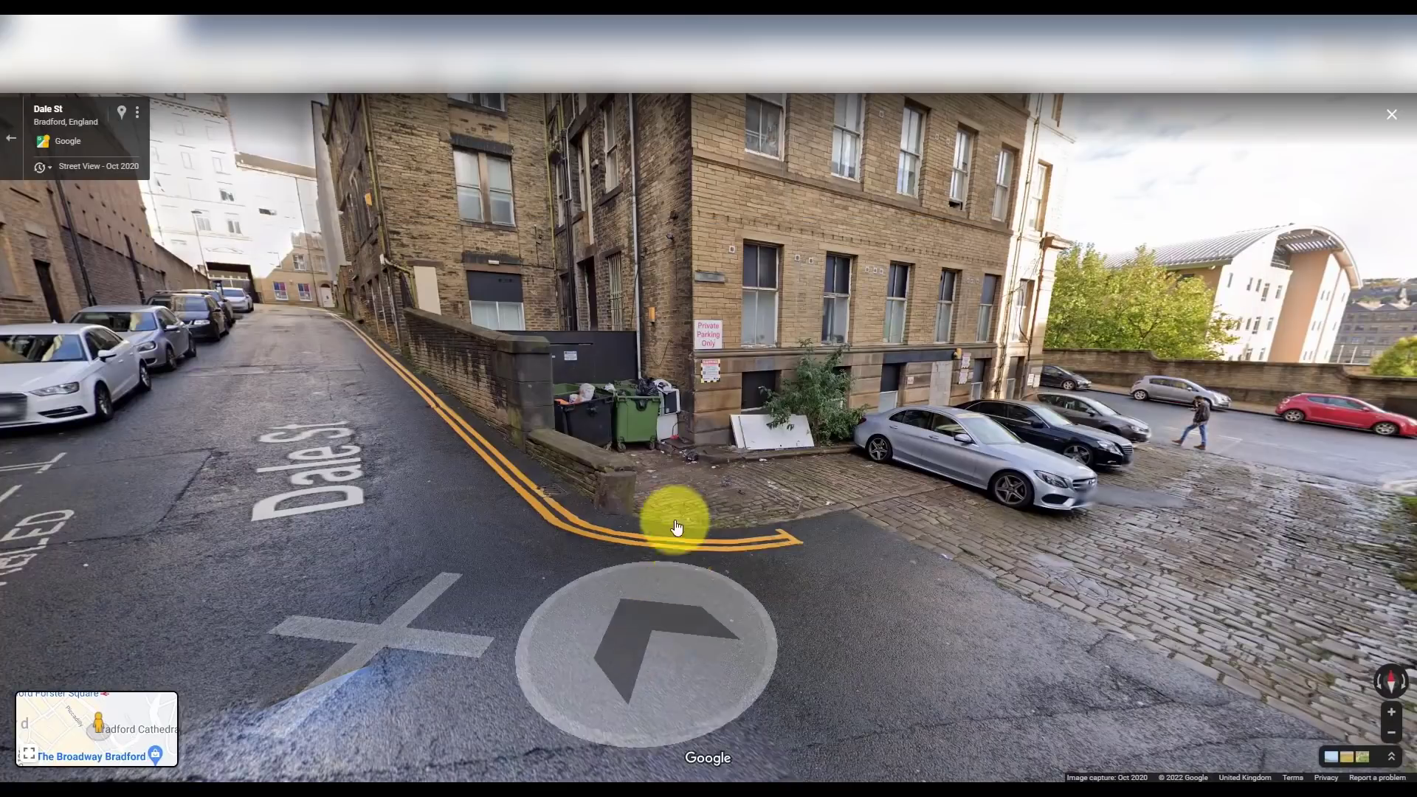
- Move along Dale St in Street View toward the stone wall, then enter 2 in C9
left_click(438, 399)
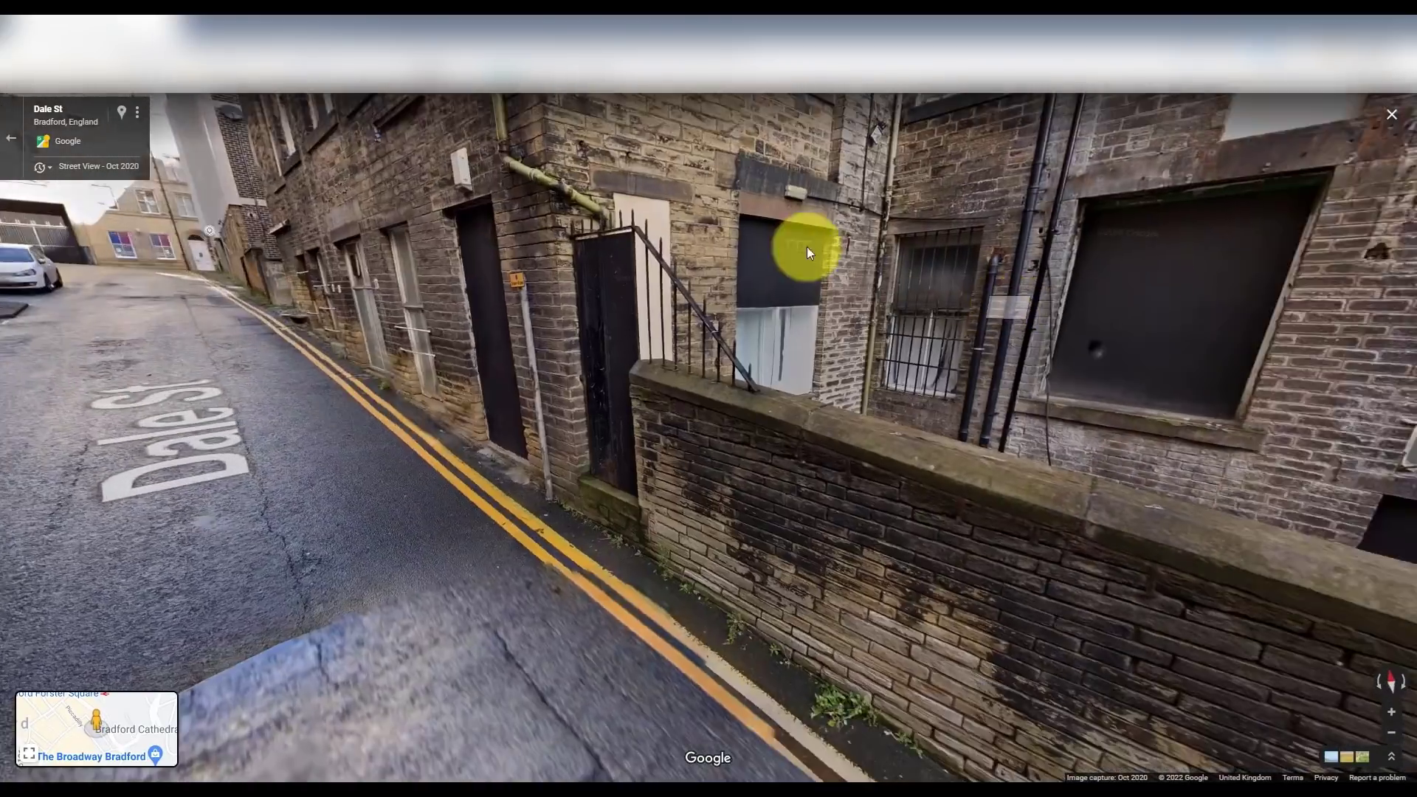
left_click_drag(808, 247, 641, 471)
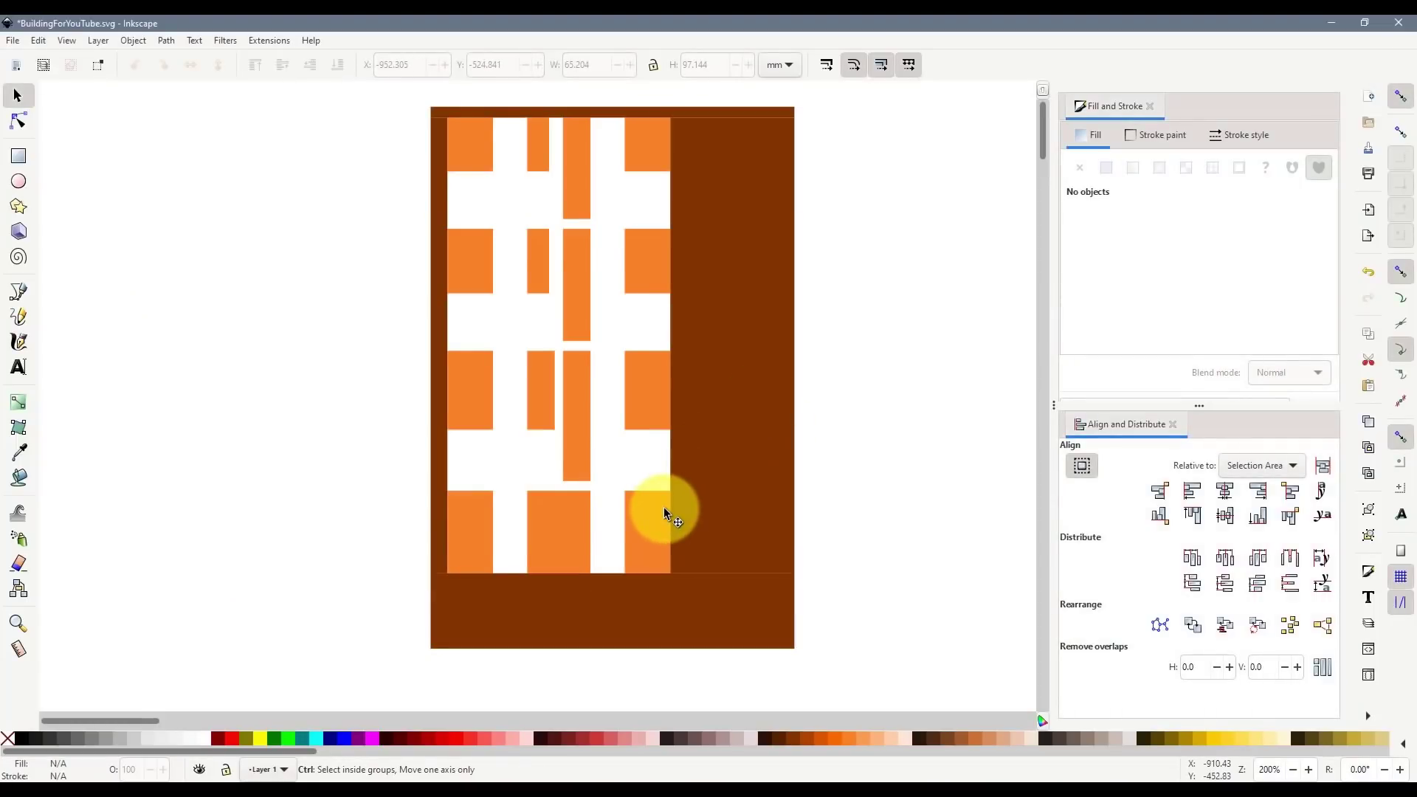
scroll(662, 507, "up", 1, "ctrl")
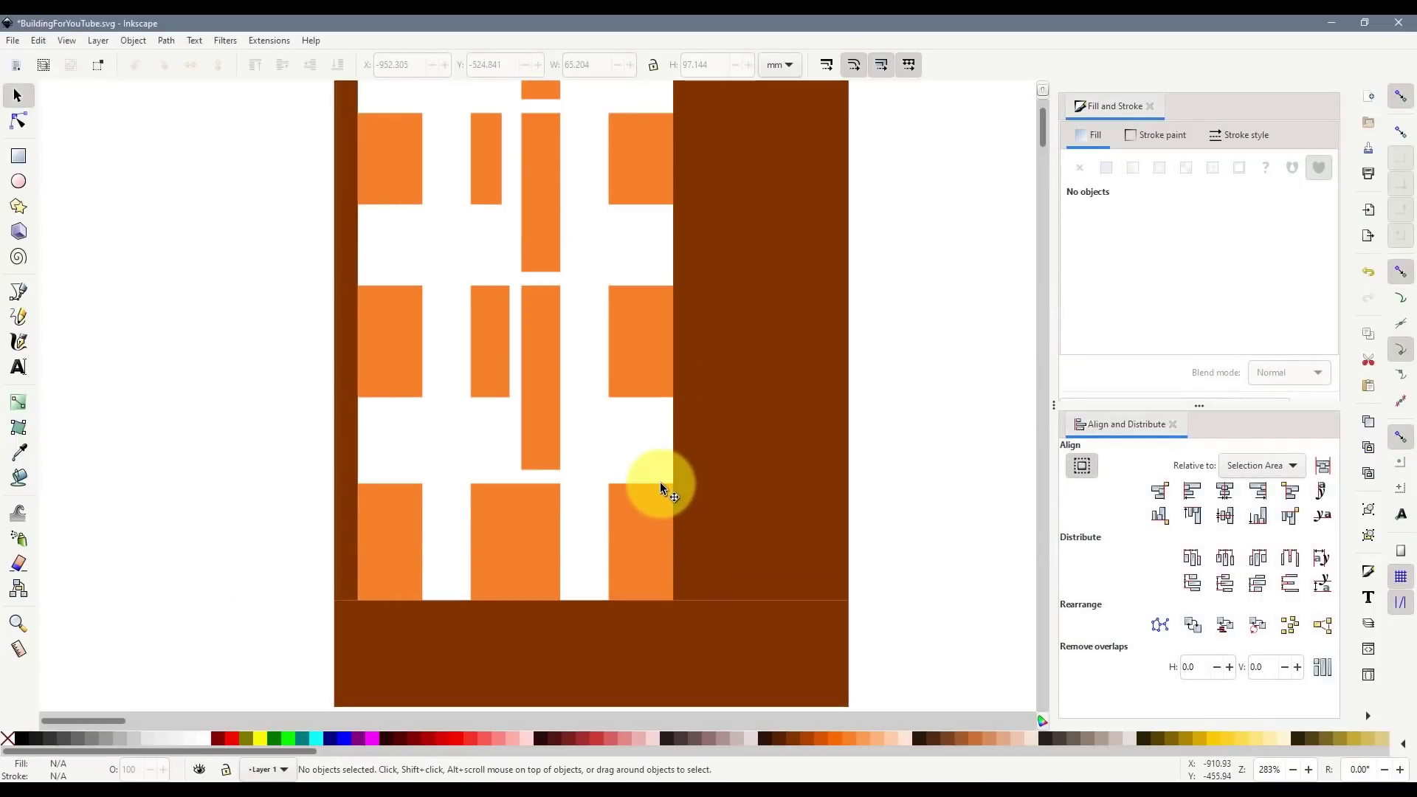
scroll(660, 481, "down", 3)
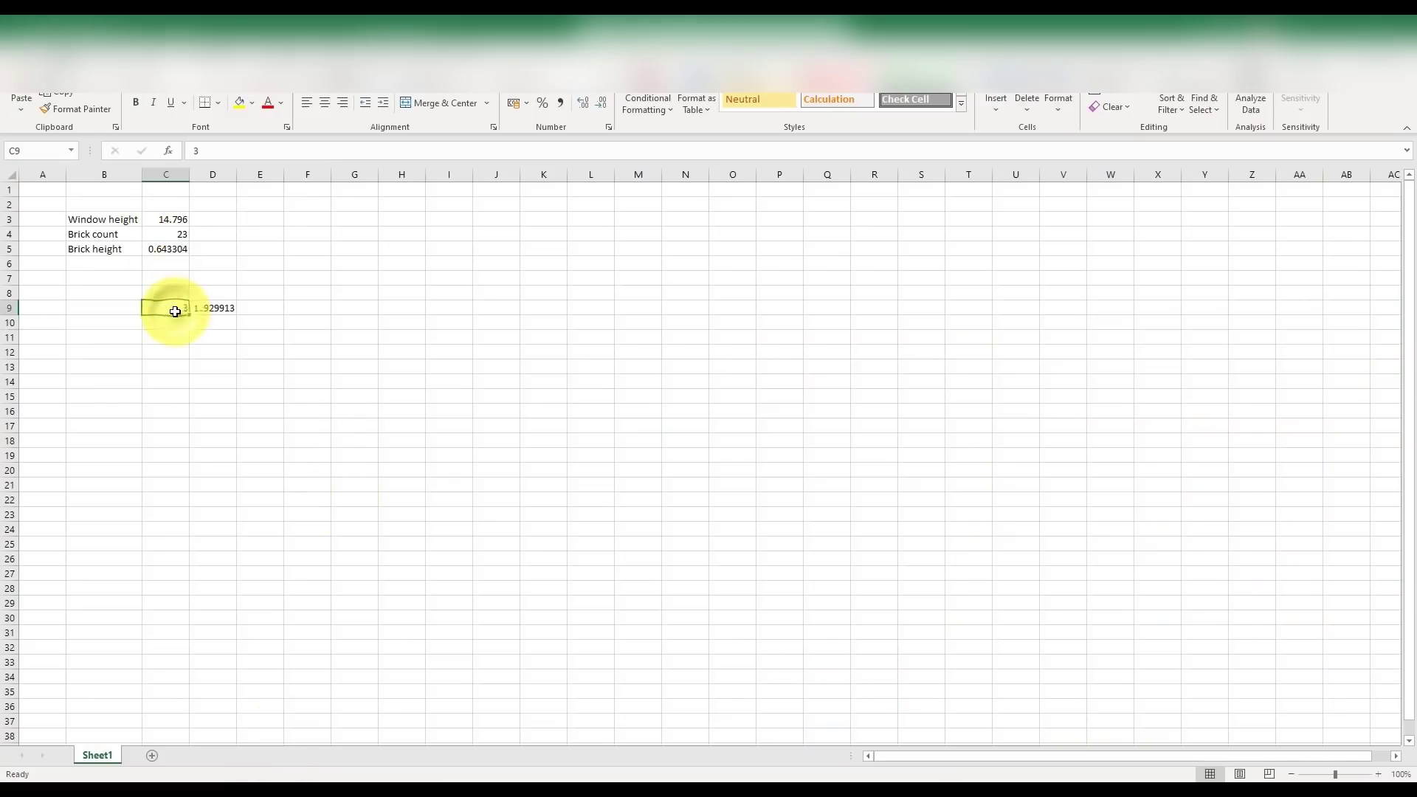
type("2")
key("Return")
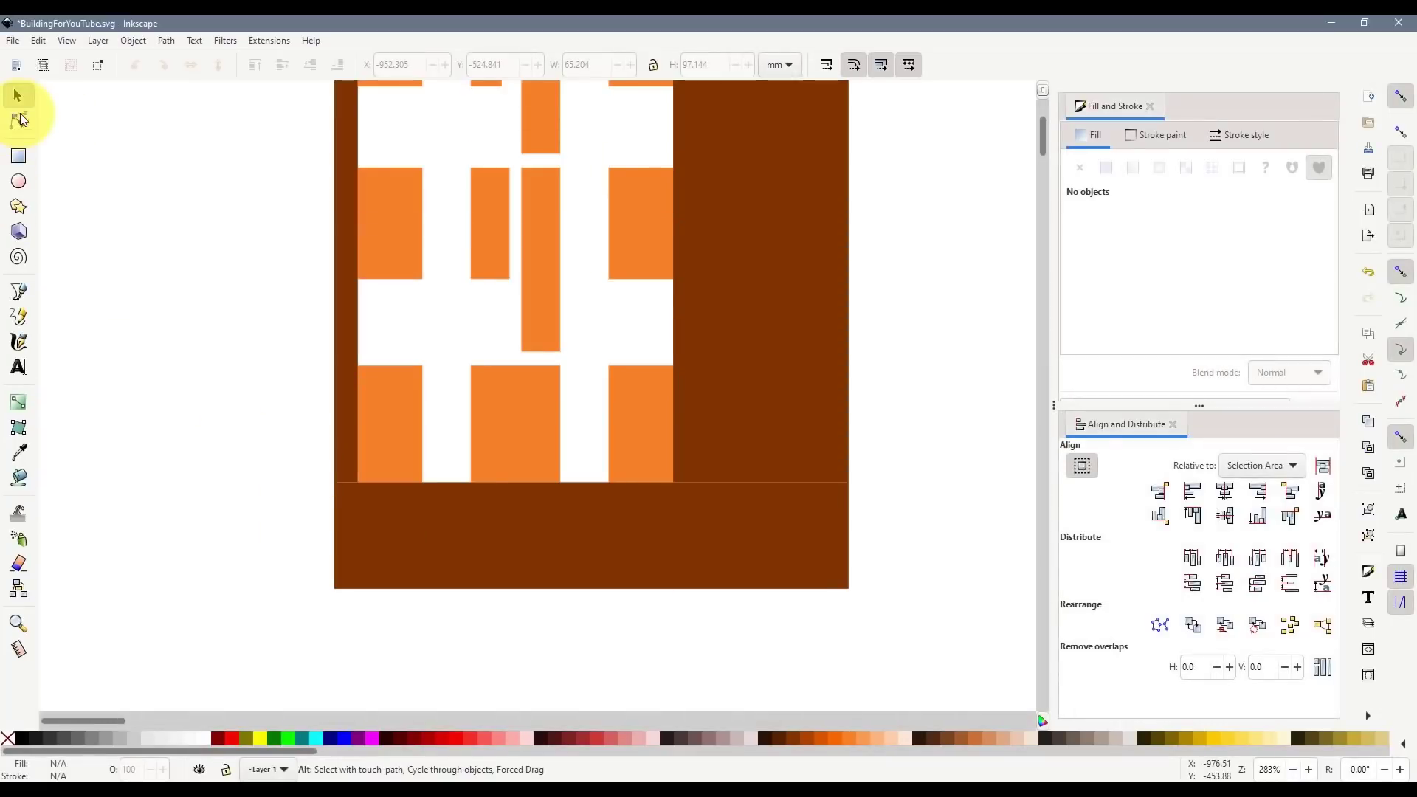
- Copy the bottom-right window into the base as a light-orange strip 1.287 mm high
left_click(631, 419)
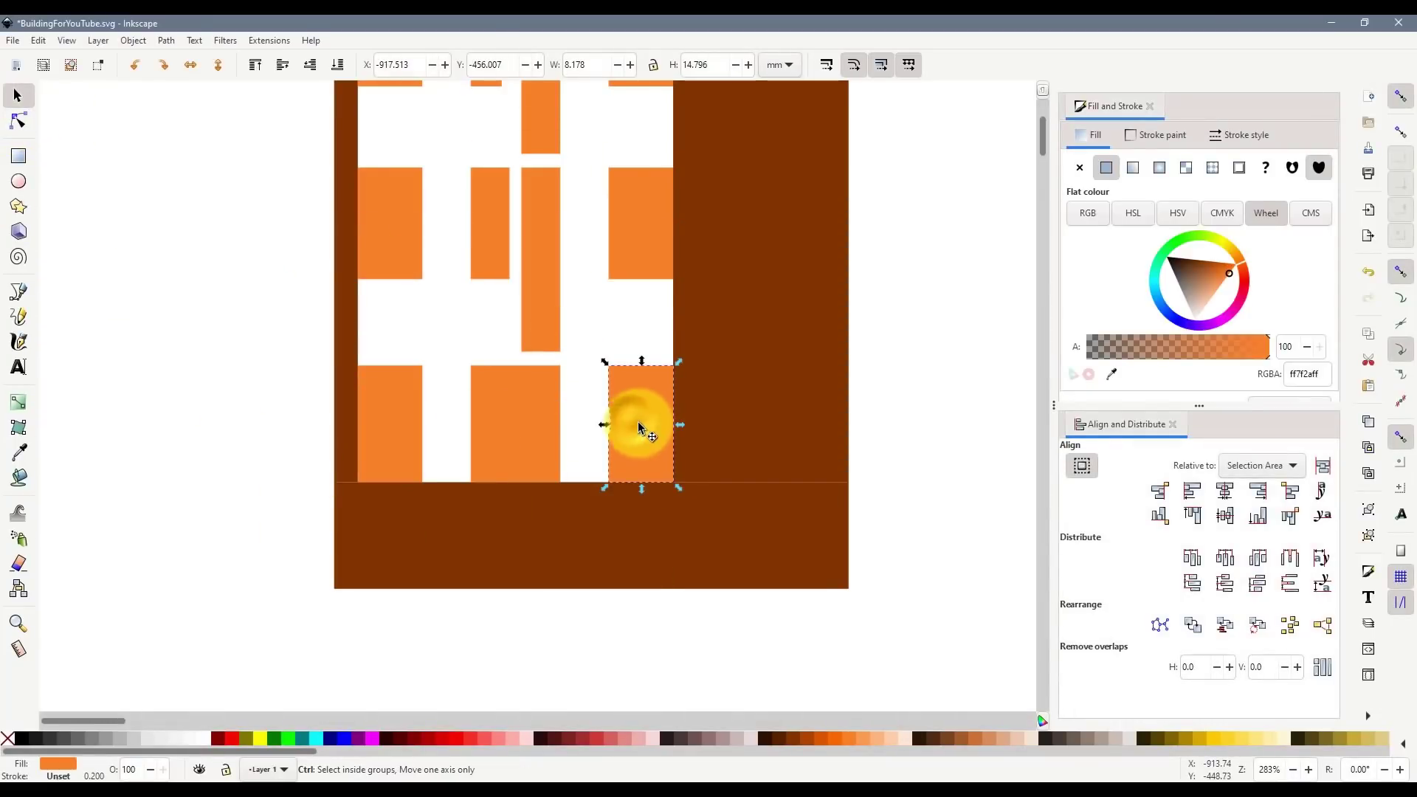
key("ctrl+d")
left_click_drag(638, 422, 635, 506)
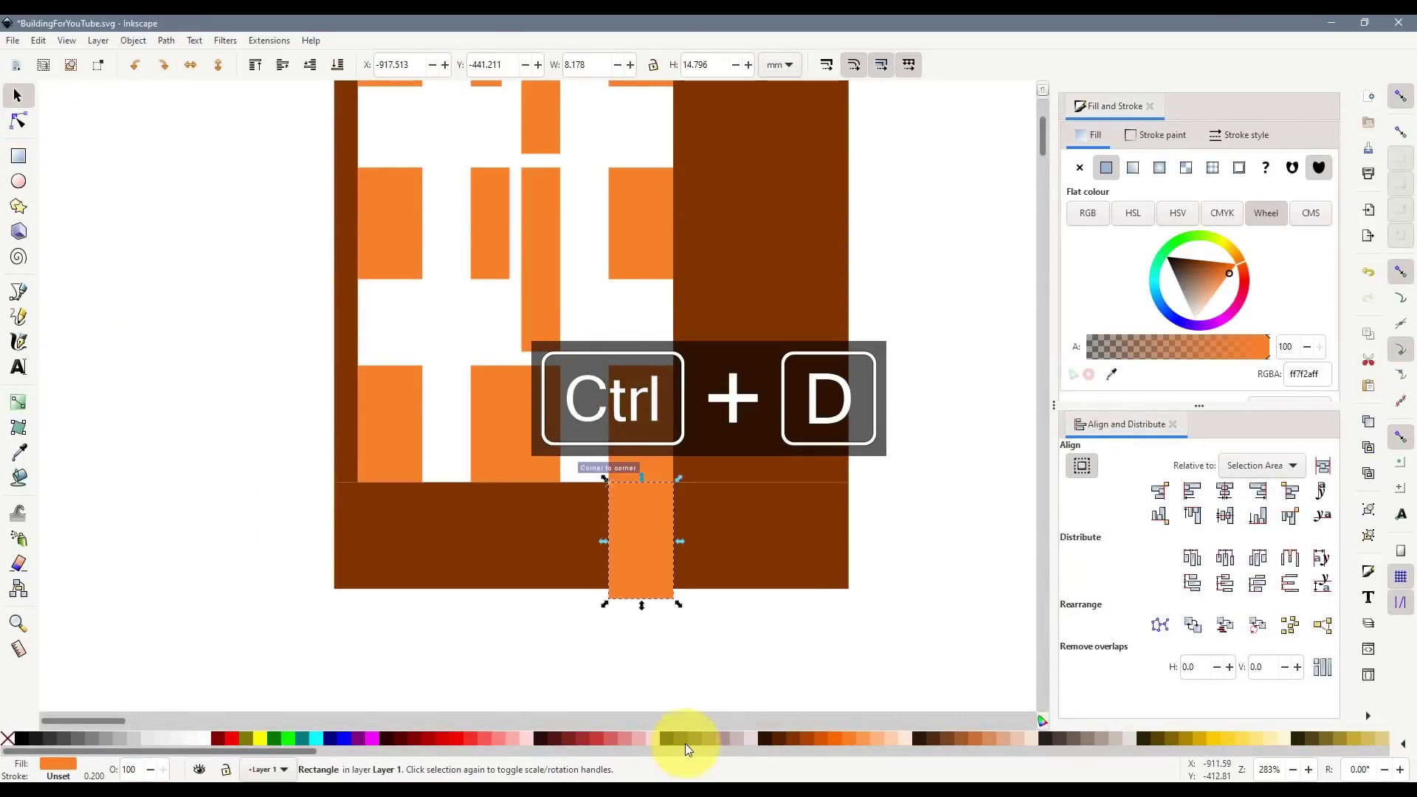
left_click(861, 738)
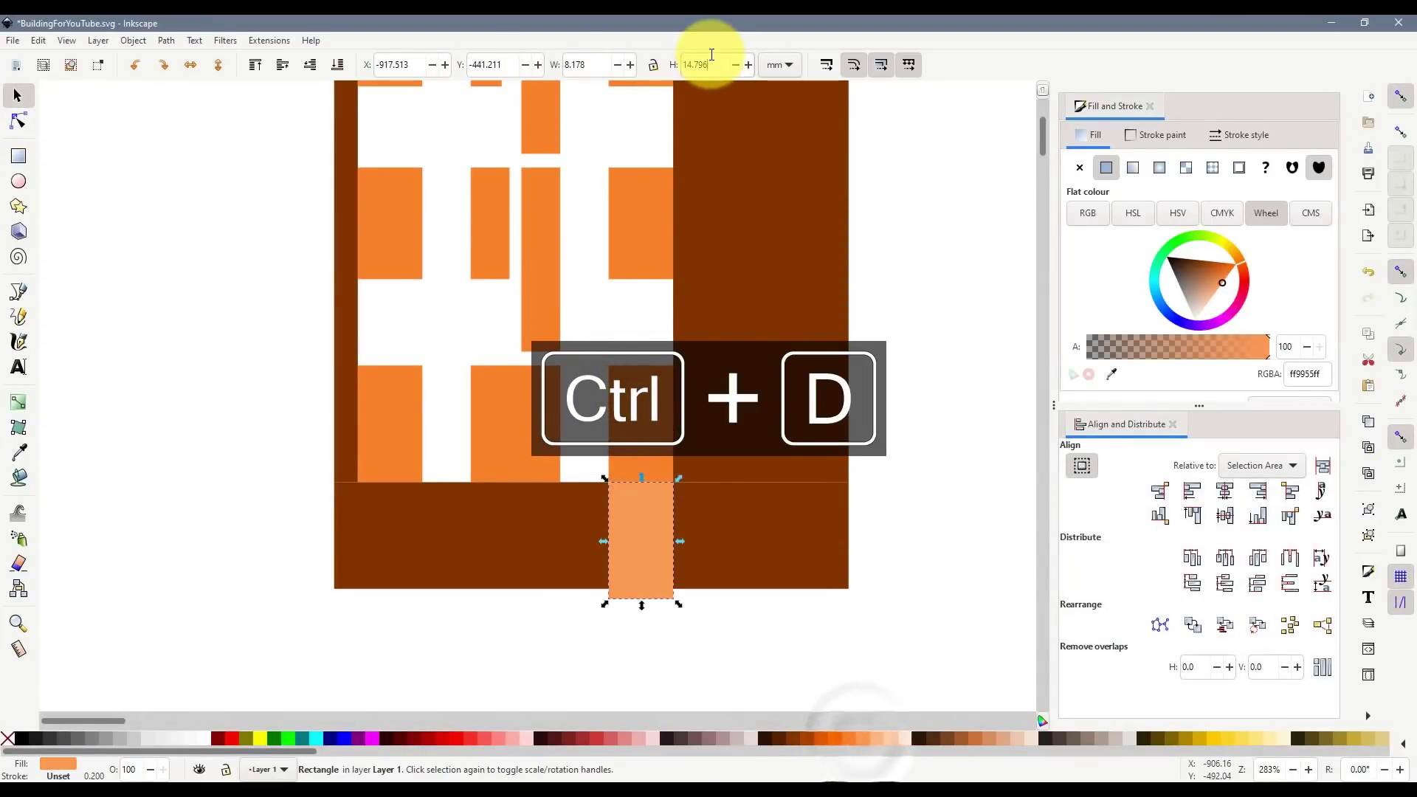
type("1.287")
key("Return")
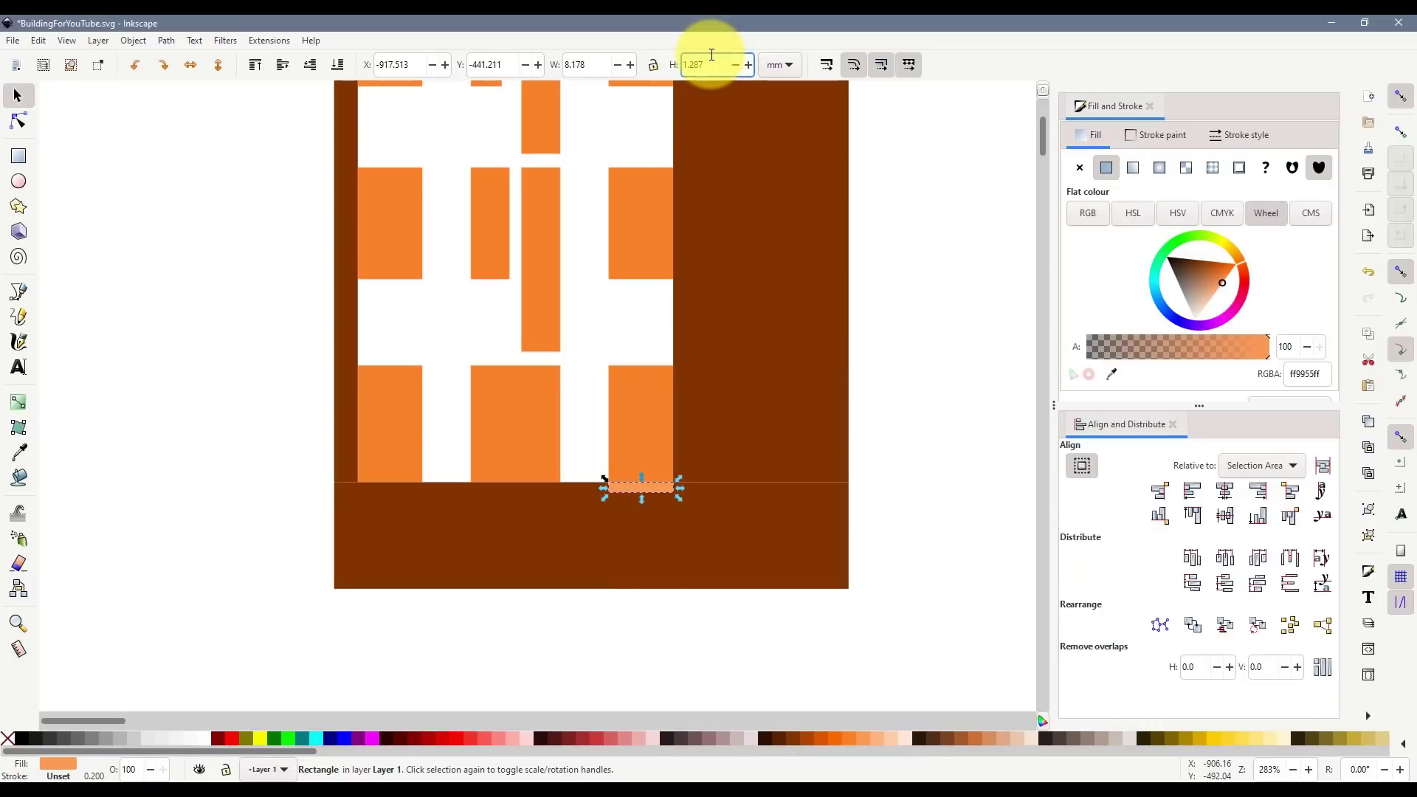
- Add another window copy below the strip, stretched down to the base's bottom edge
left_click(652, 411)
key("ctrl+d")
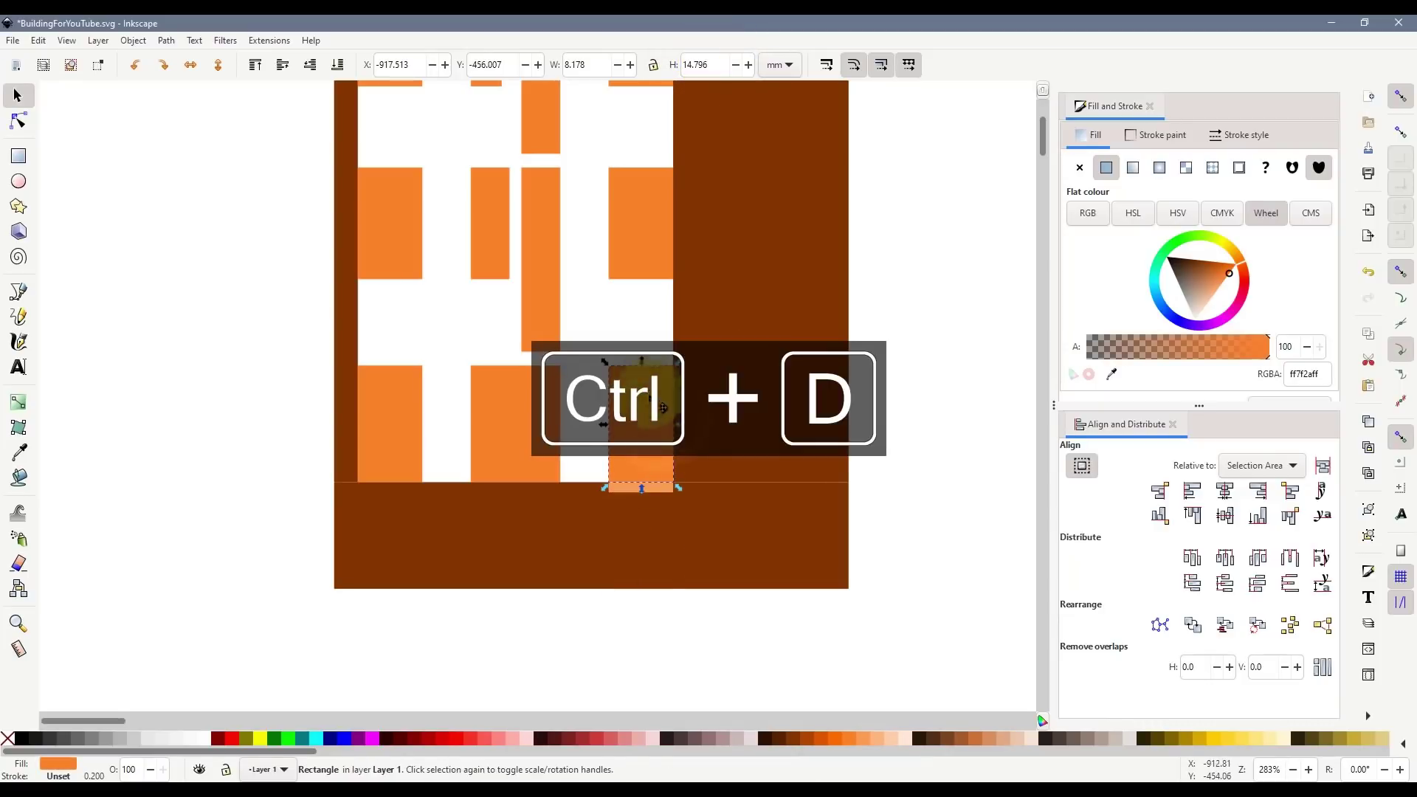
left_click_drag(649, 411, 644, 596)
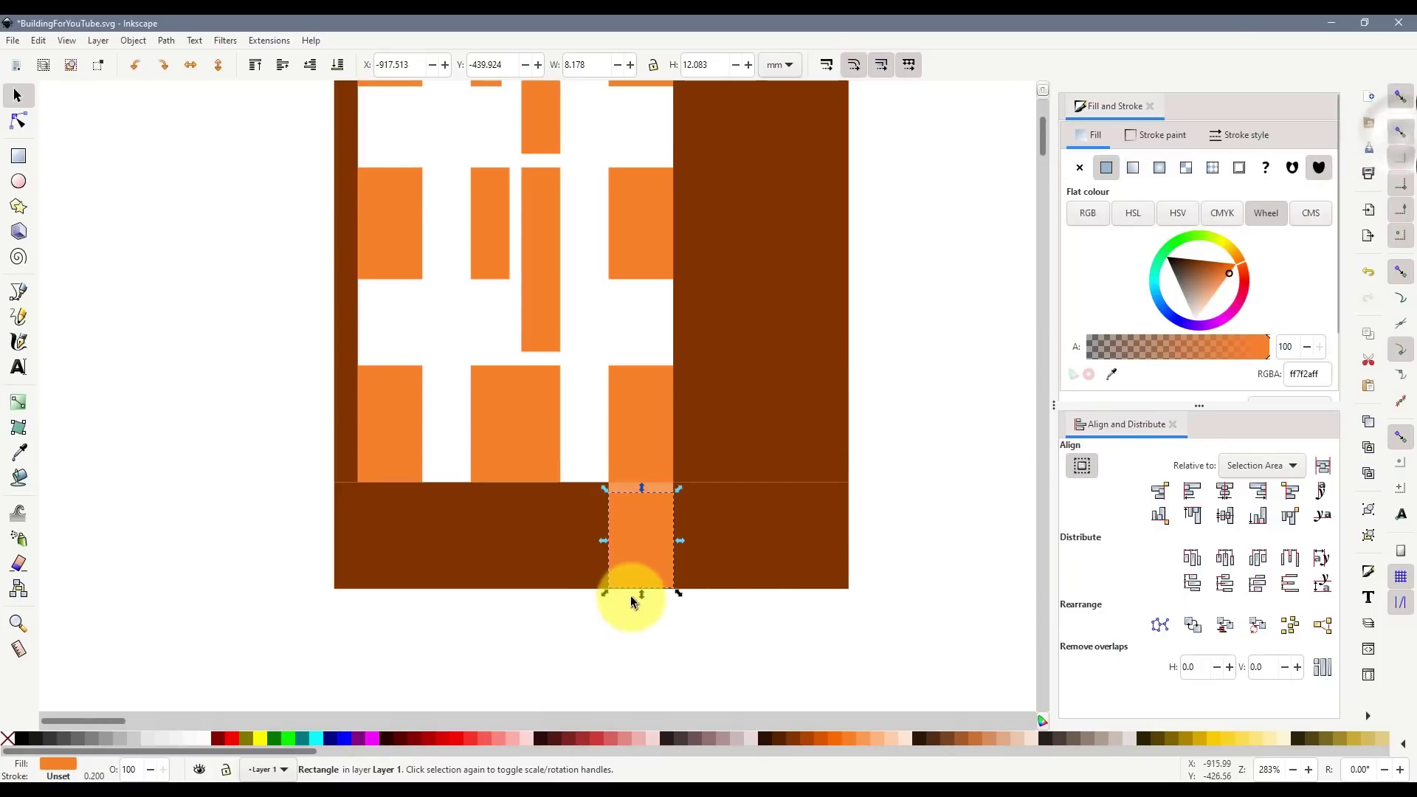
left_click_drag(640, 597, 625, 601)
scroll(636, 596, "up", 3)
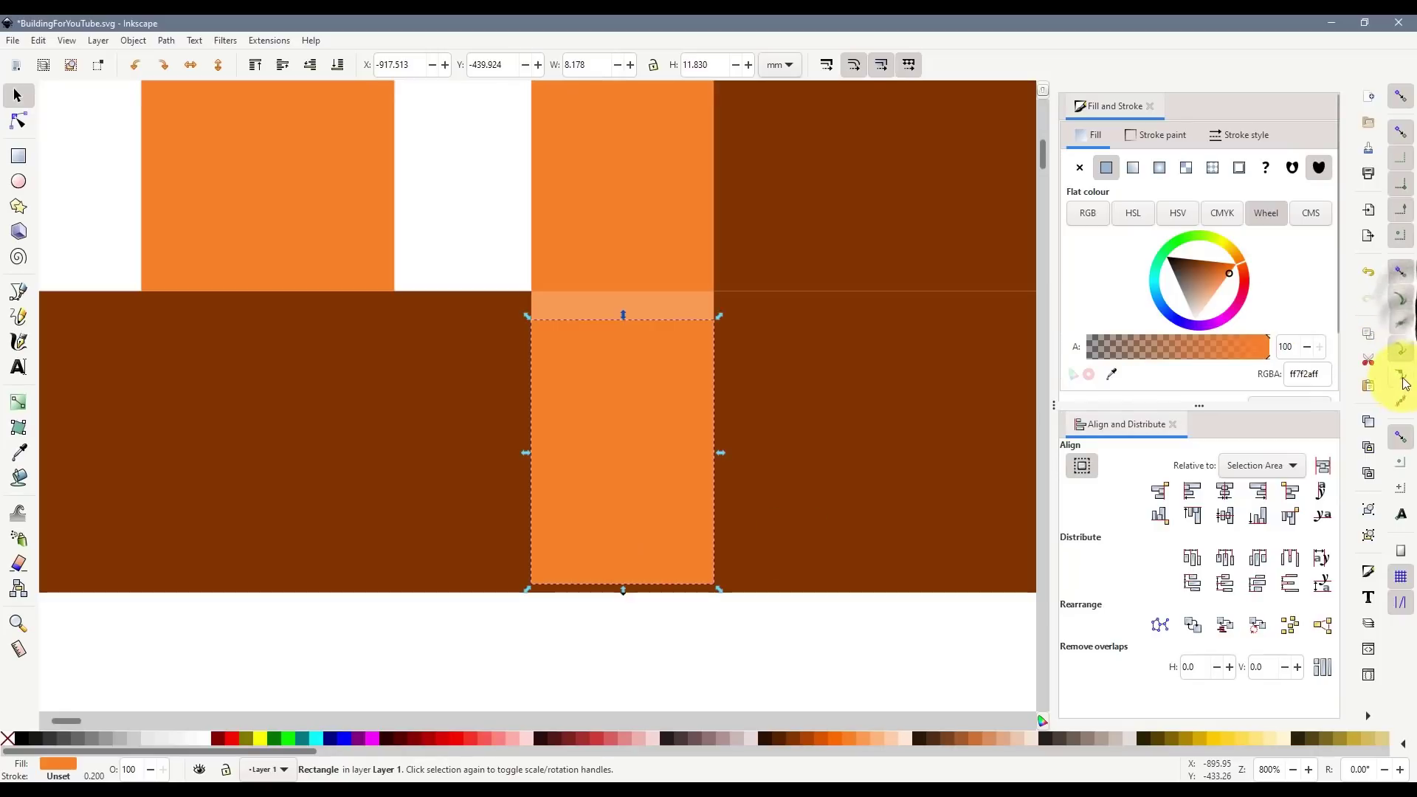
left_click_drag(624, 591, 630, 589)
scroll(631, 595, "up", 2)
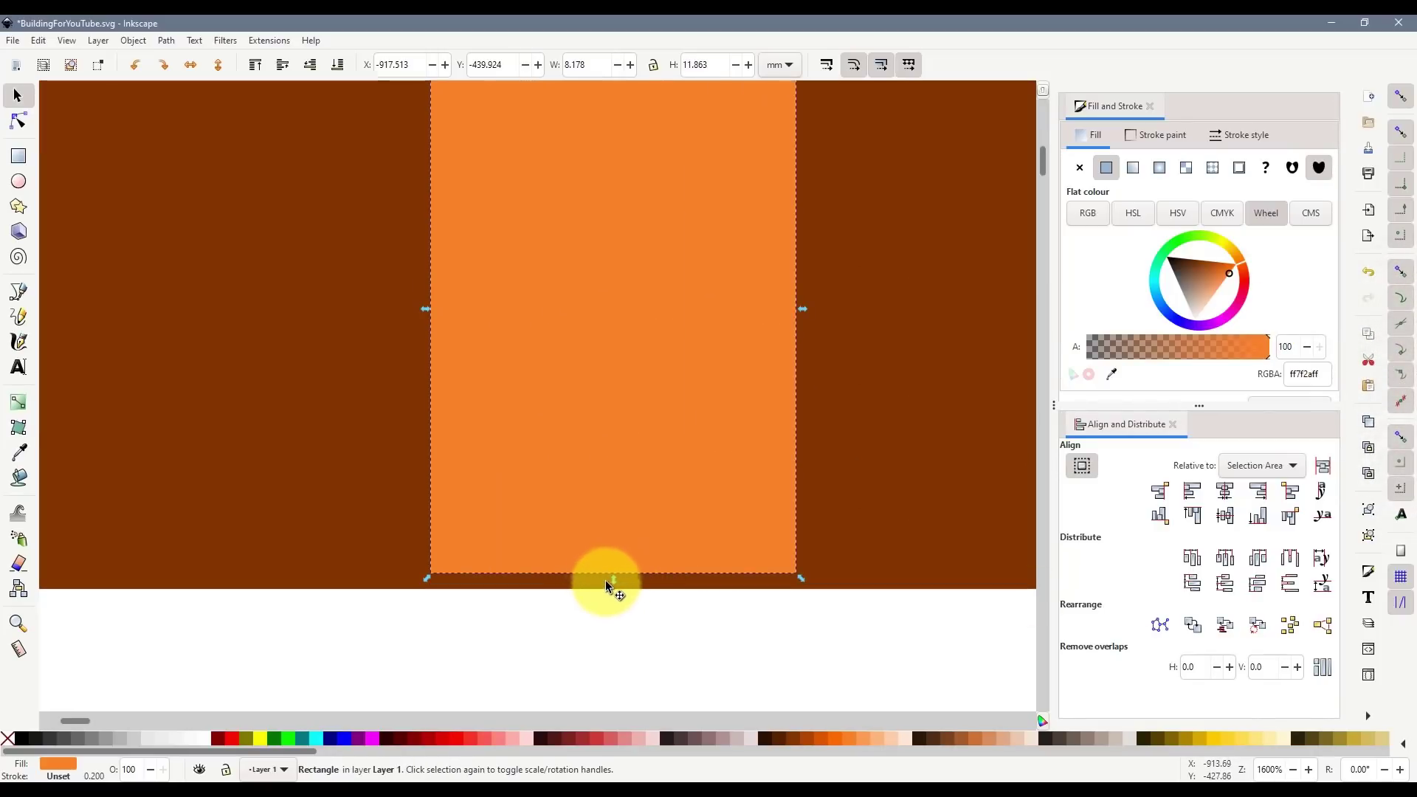
left_click_drag(609, 581, 622, 600)
- Delete the thin light-orange strip above the orange door block in the base
key("Escape")
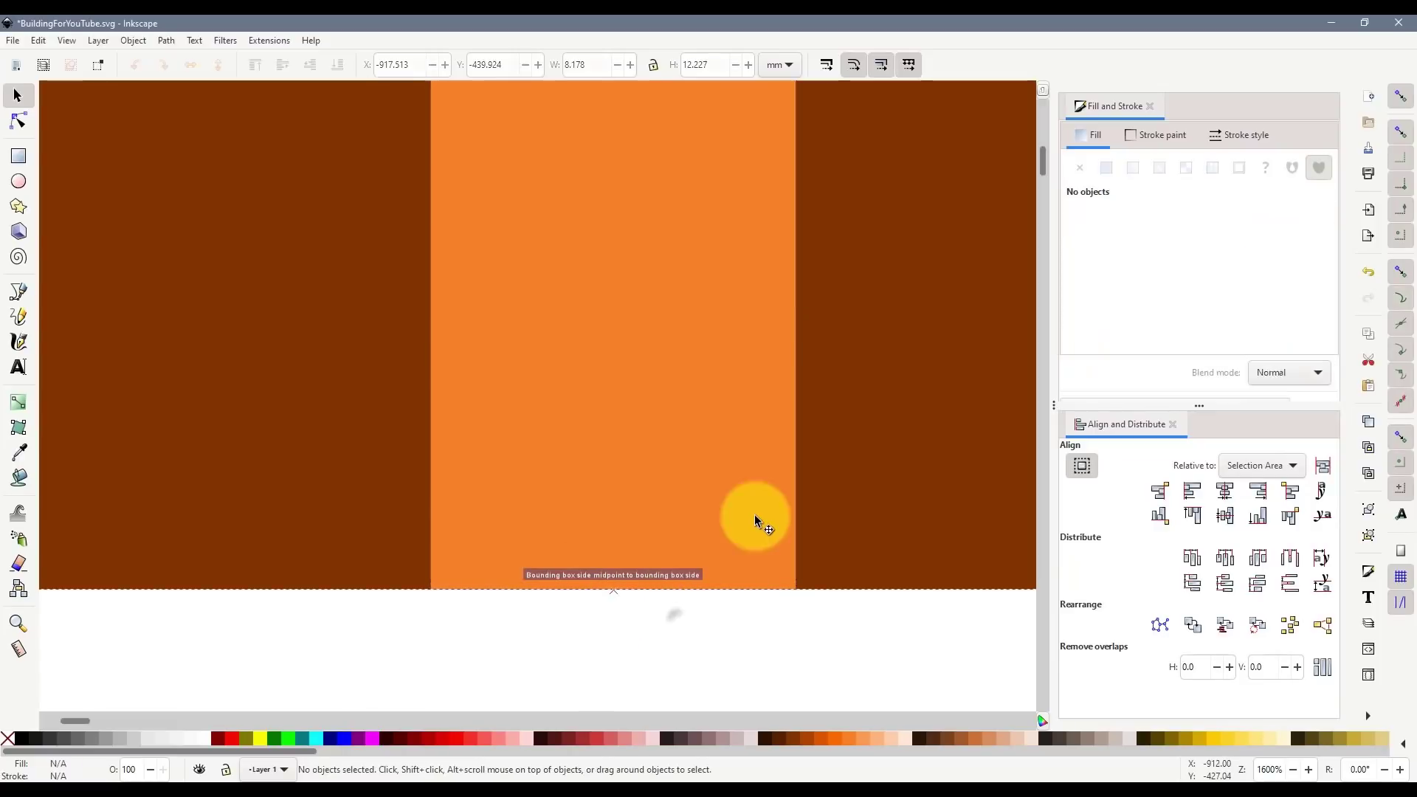
scroll(782, 481, "down", 5)
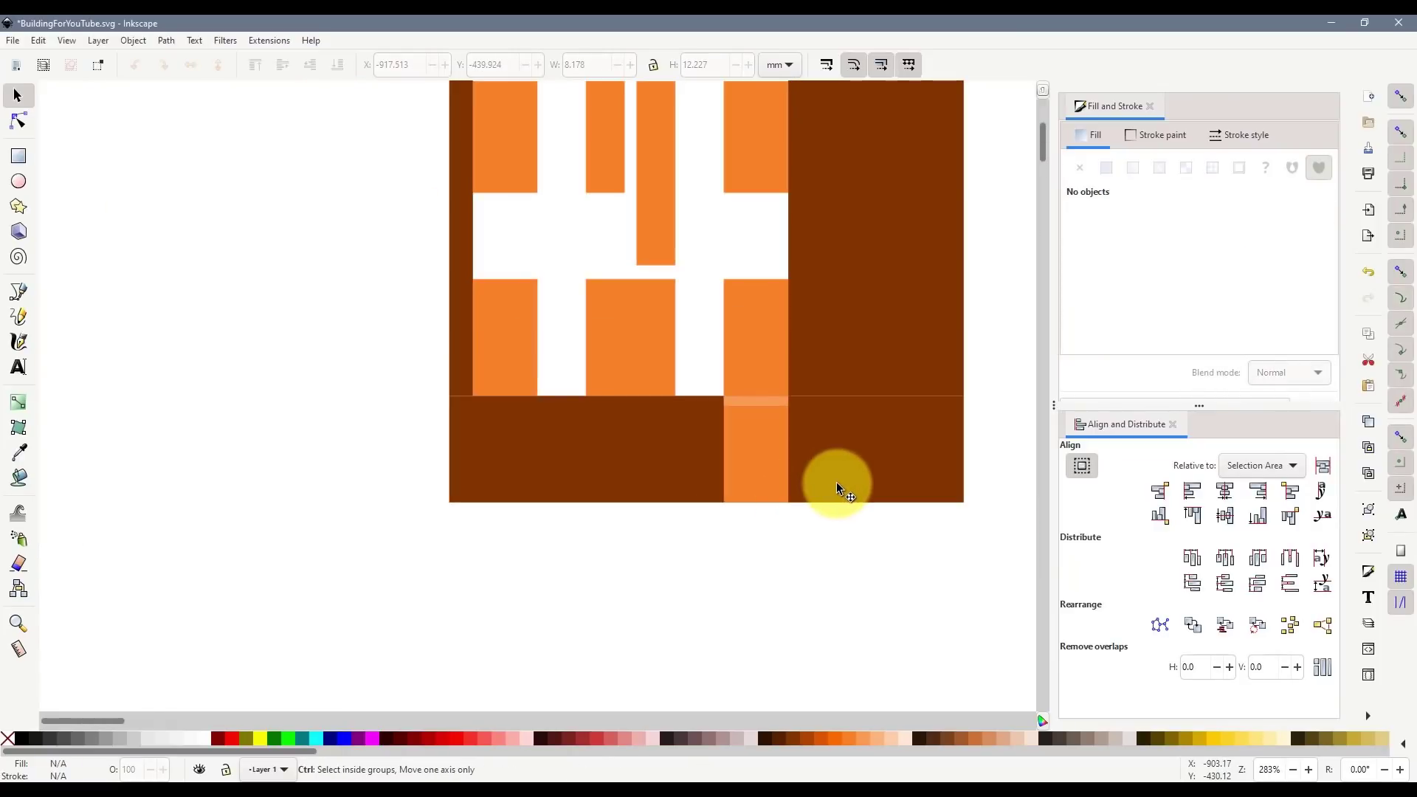
scroll(834, 482, "down", 1)
left_click(793, 432)
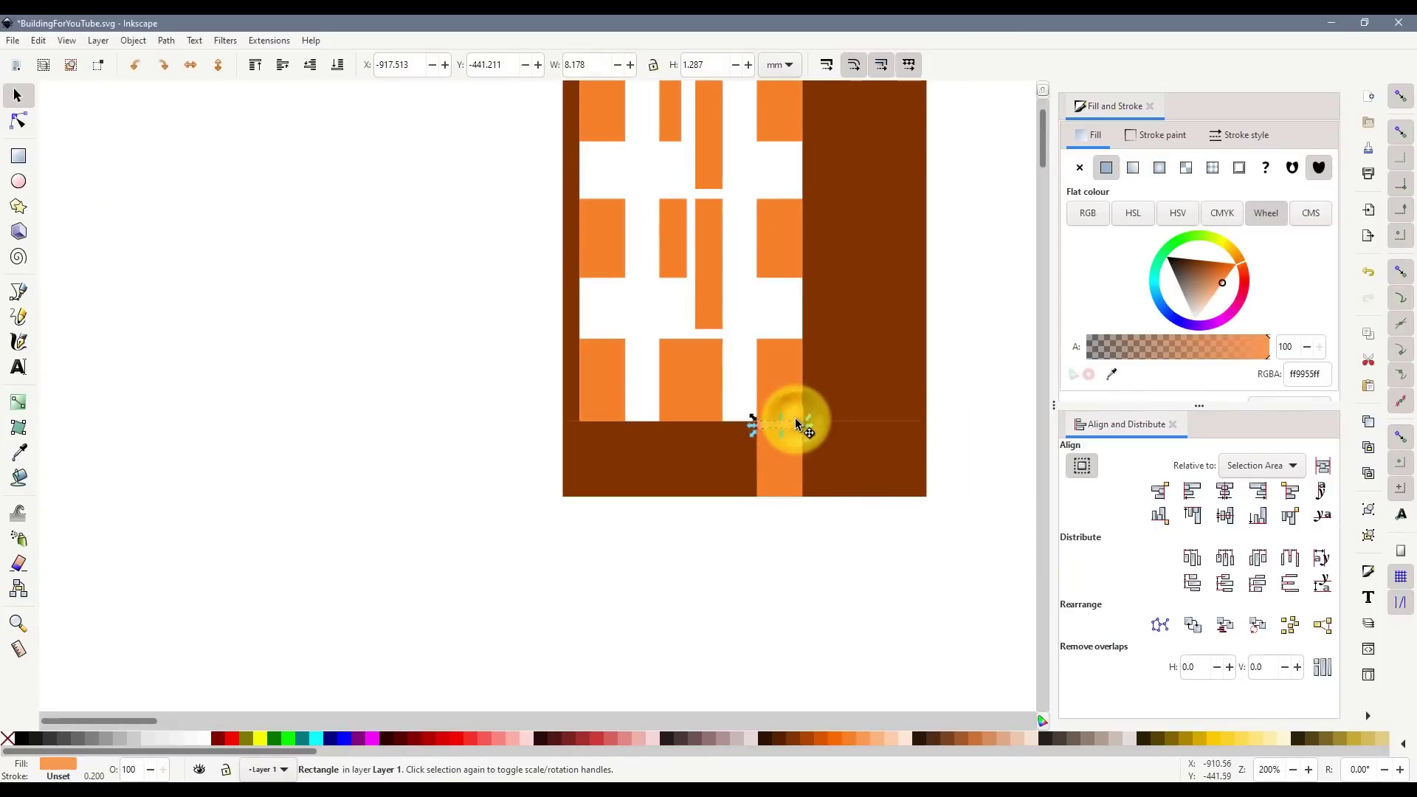
key("Delete")
scroll(906, 538, "up", 4)
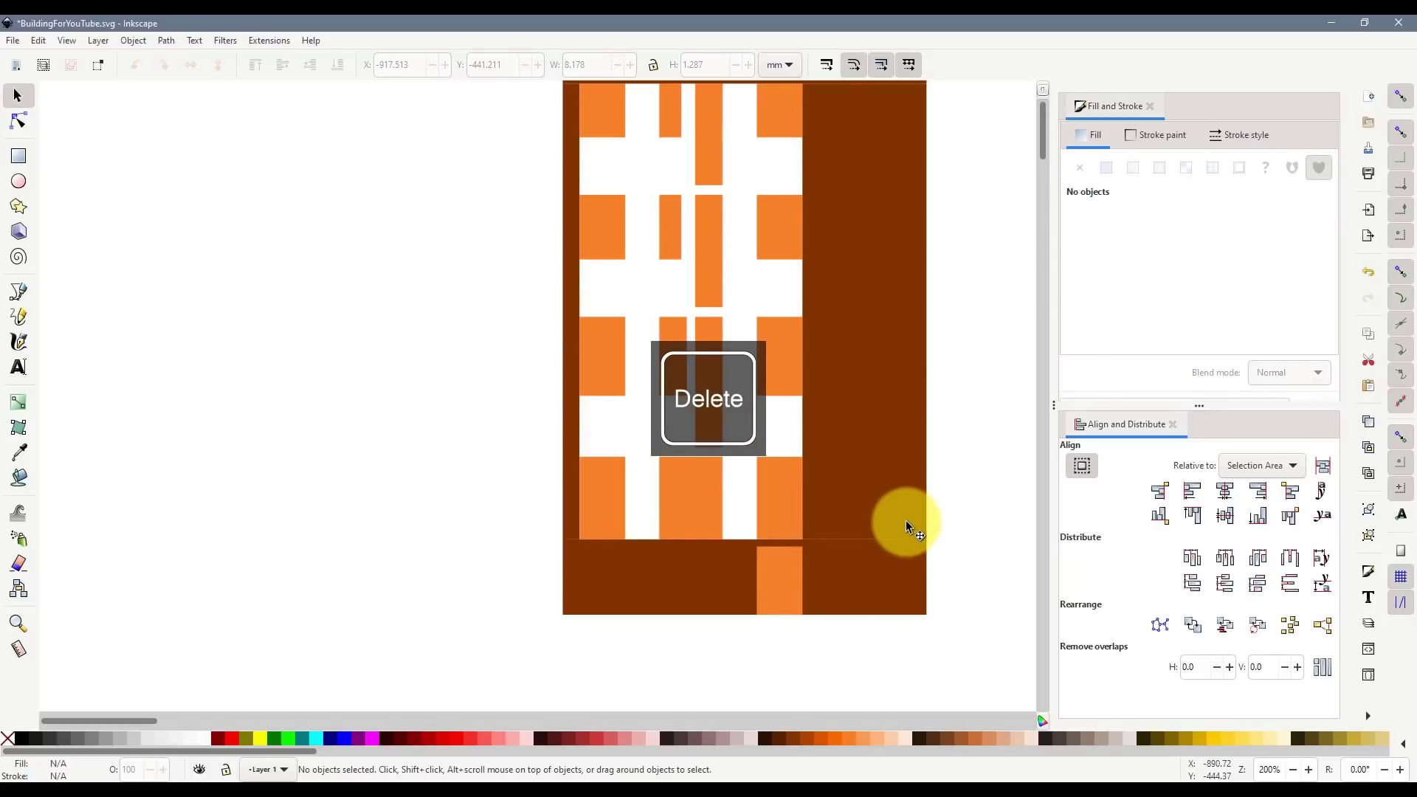
scroll(906, 526, "up", 2)
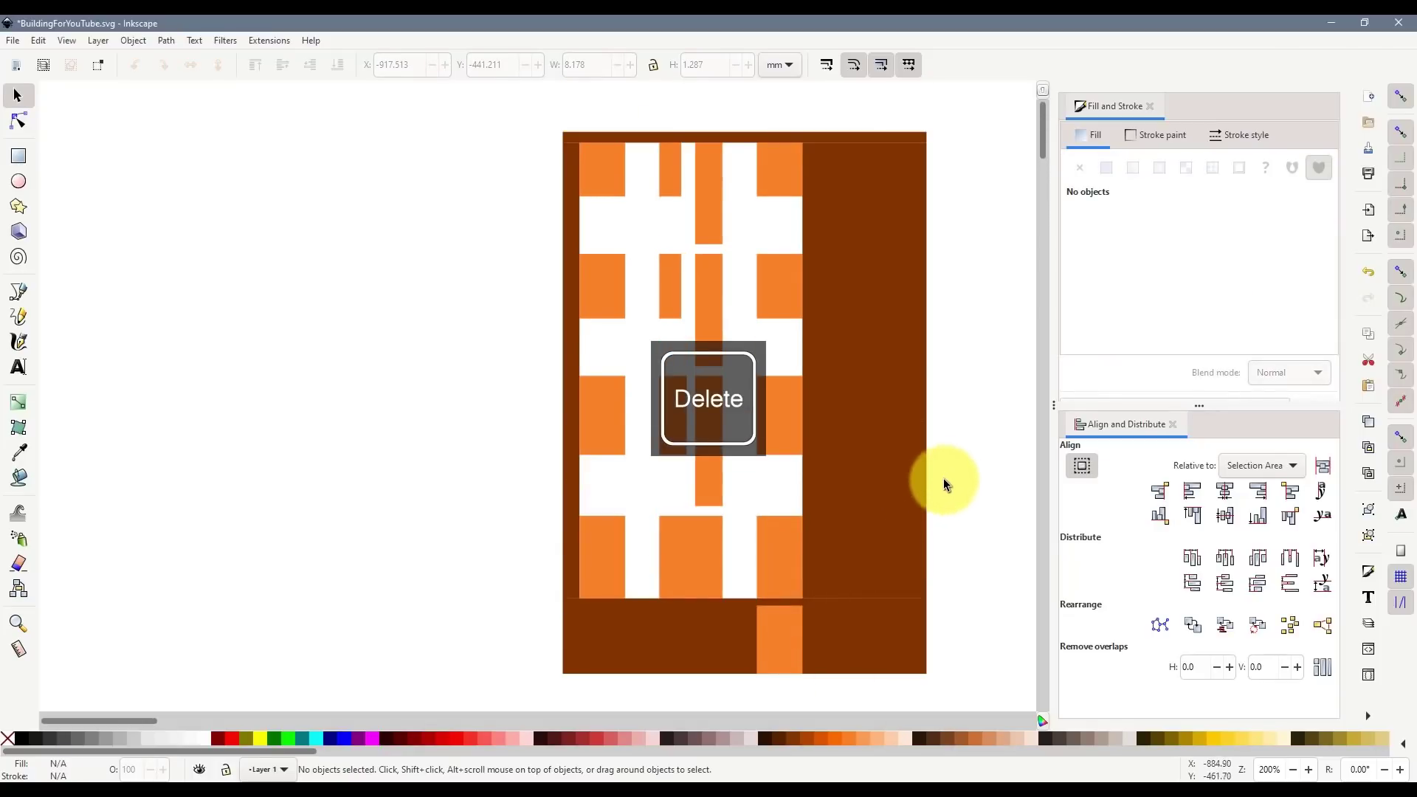
- Draw a pale peach rectangle covering the whole building and send it to the back
left_click(19, 154)
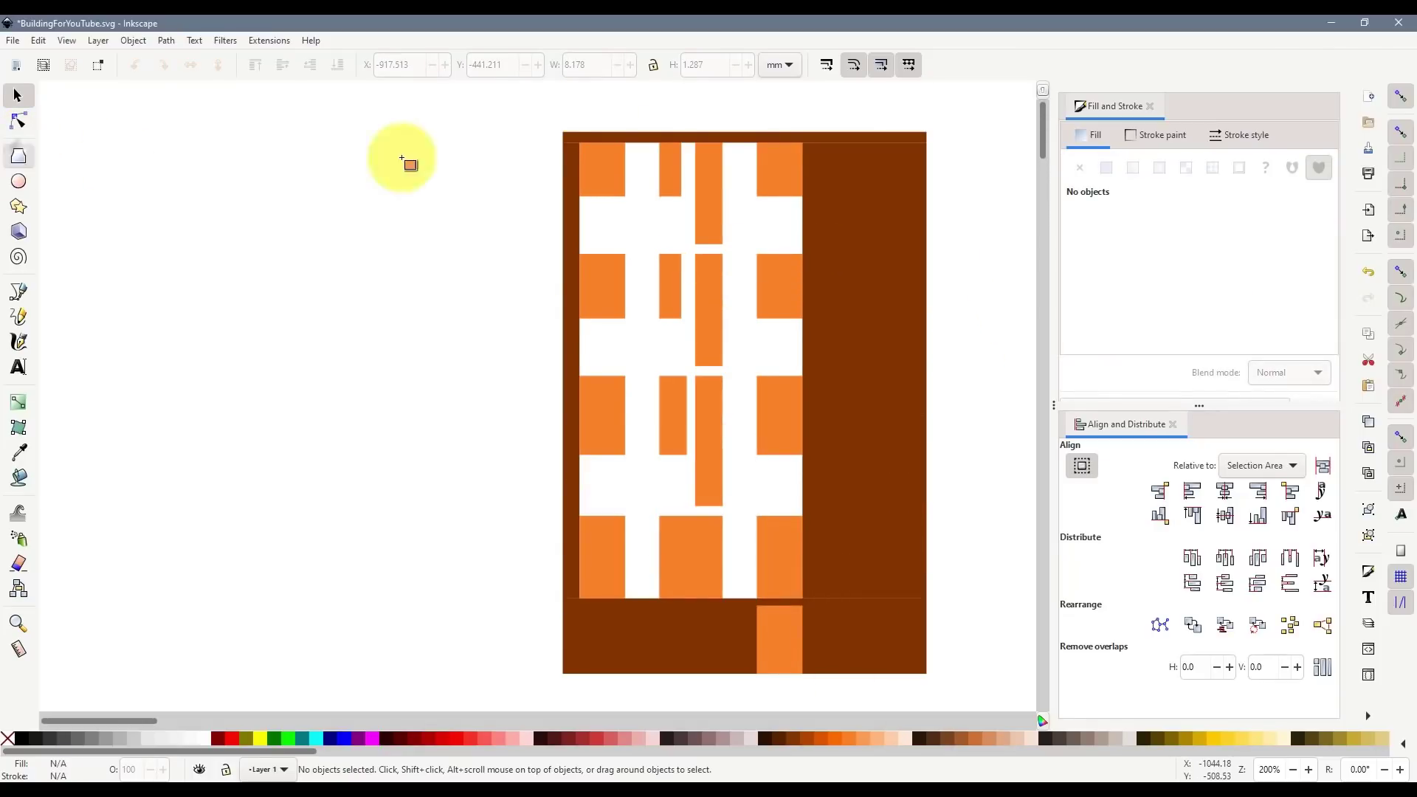
mouse_move(567, 131)
left_mouse_down()
mouse_move(832, 499)
mouse_move(927, 675)
left_mouse_up()
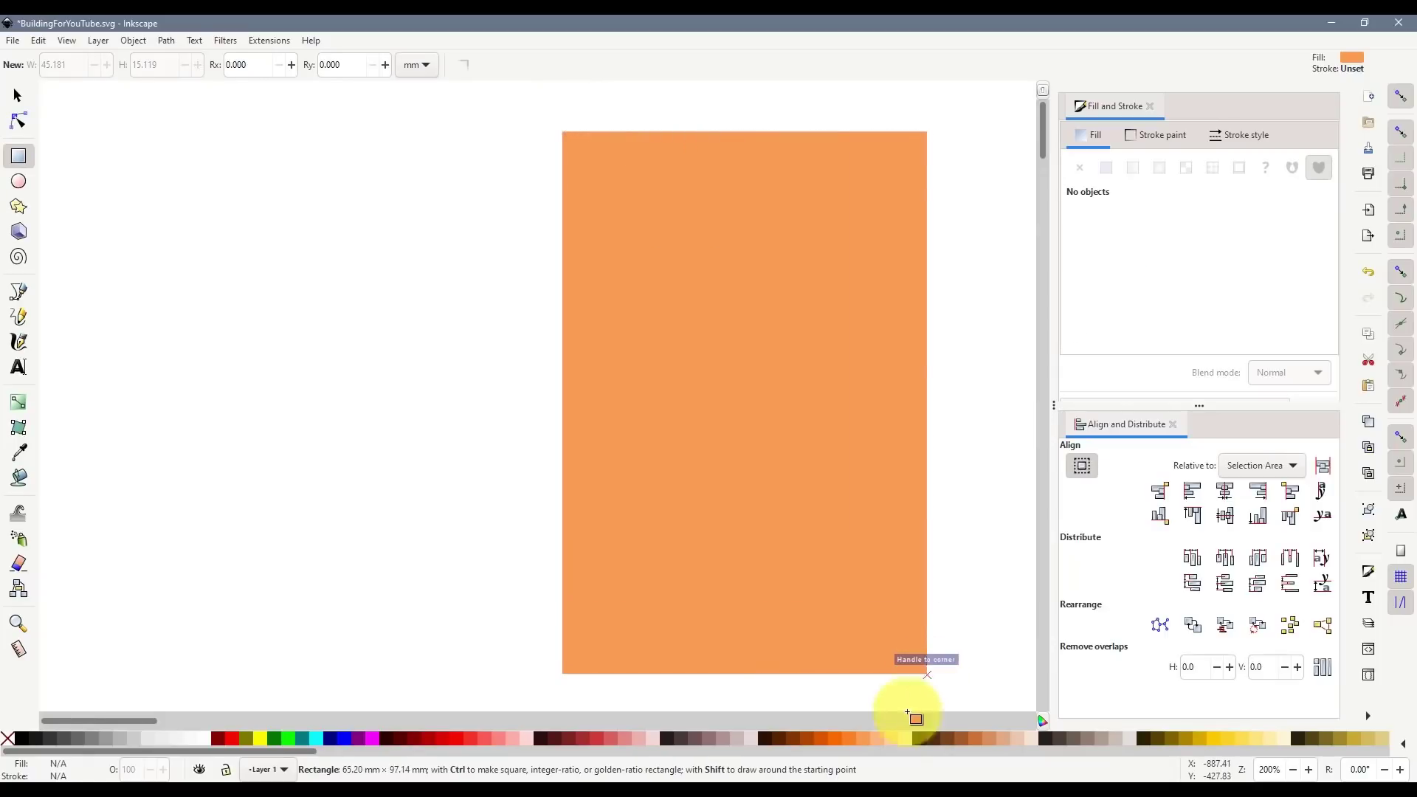
left_click(890, 738)
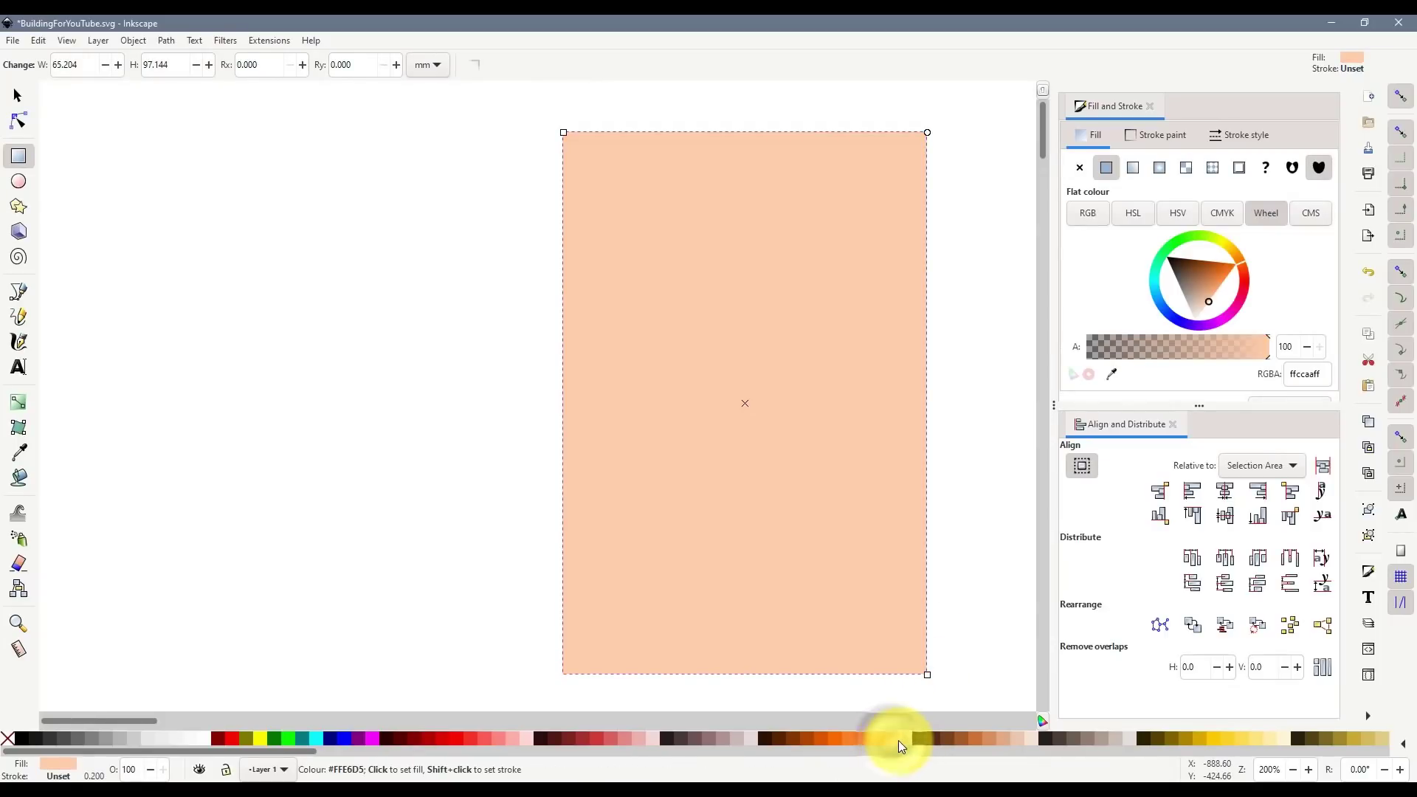
left_click(903, 739)
left_click(16, 95)
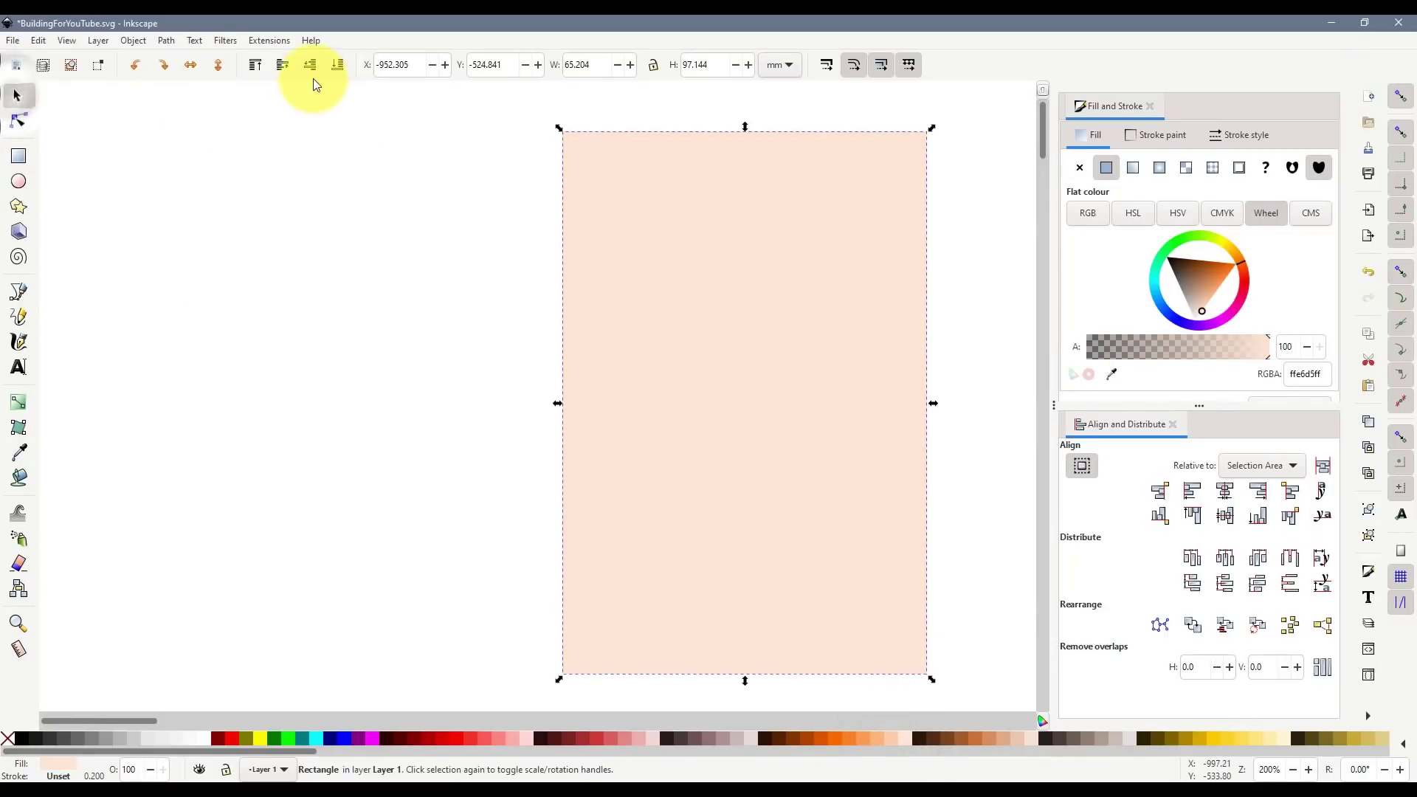
left_click(338, 71)
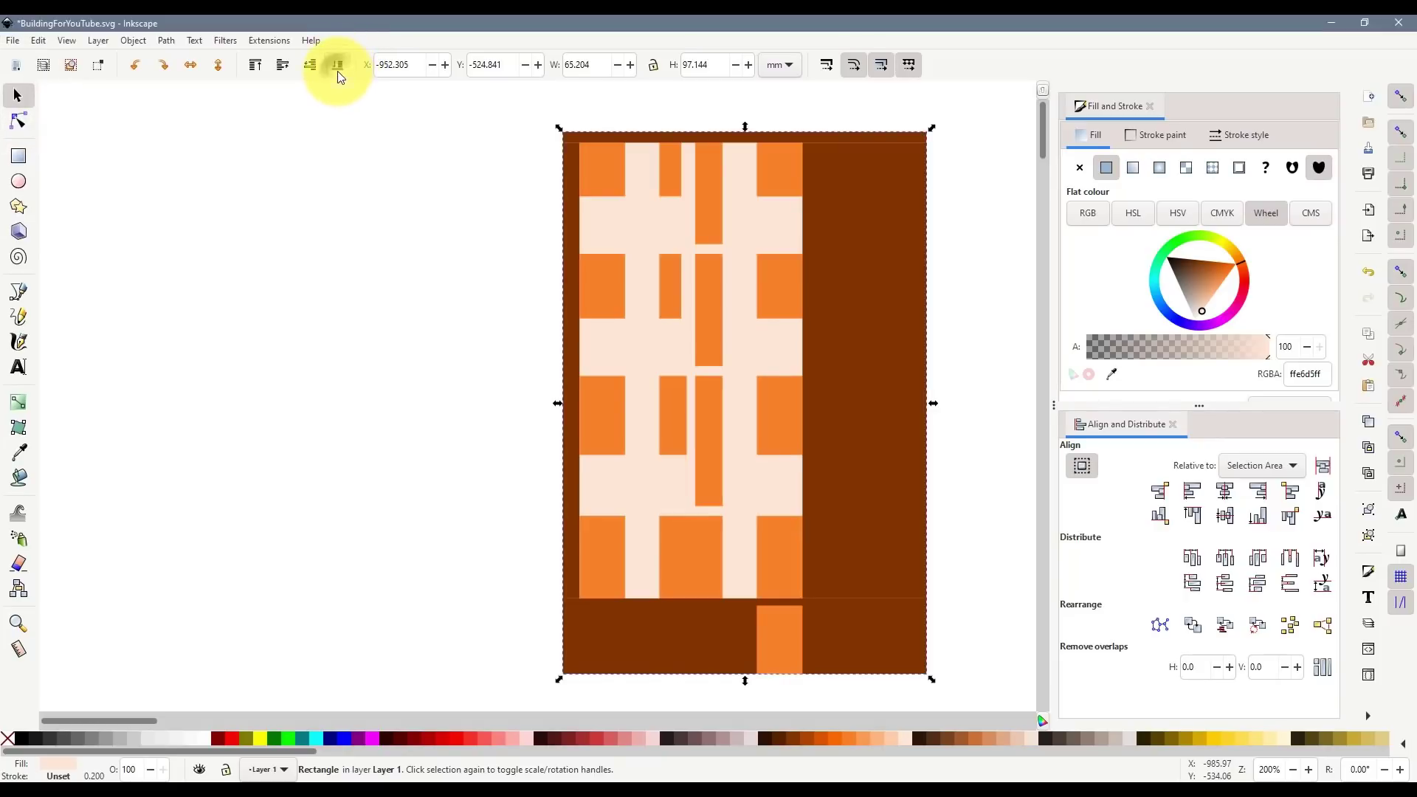
- Delete the dark brown right panel and the right, left and top brown border bars
left_click(862, 469)
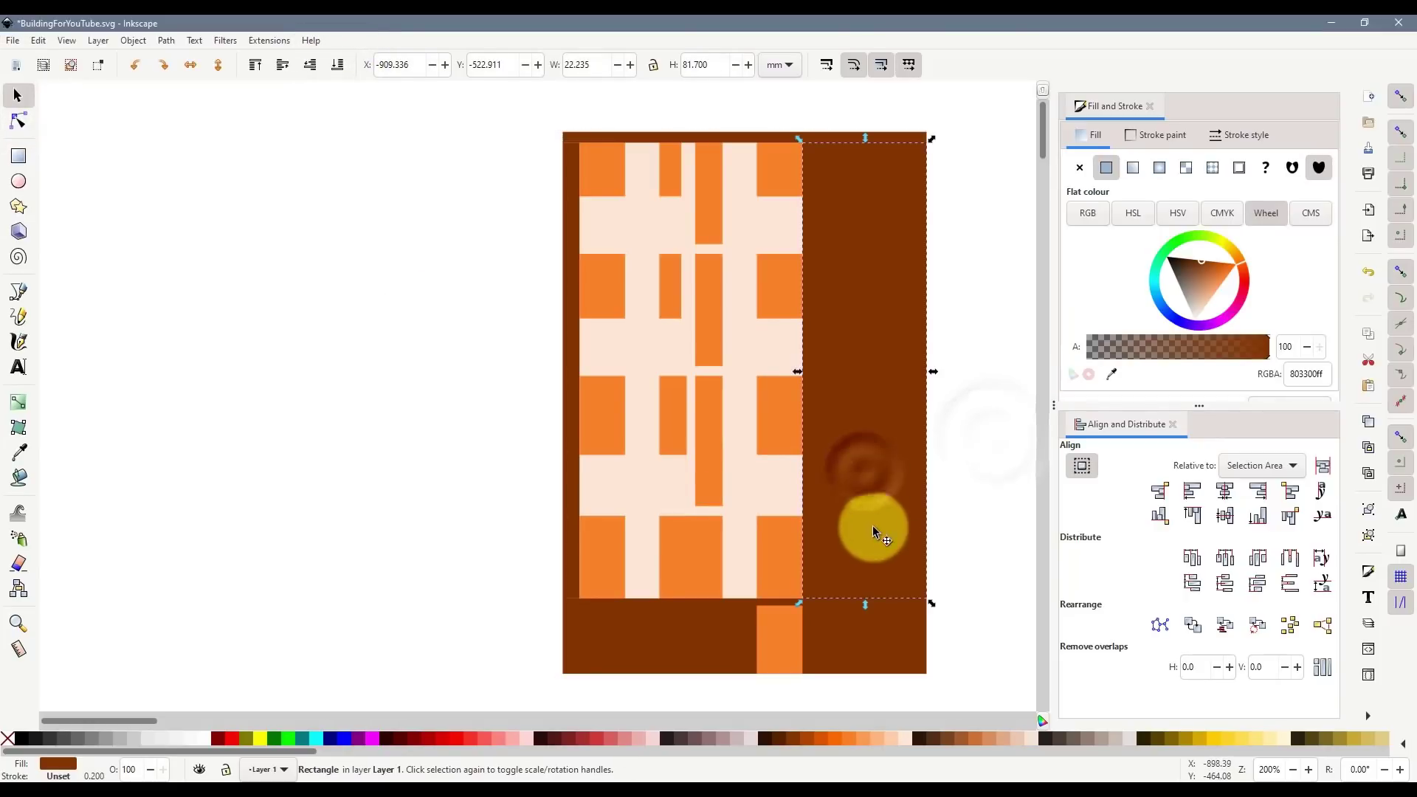
key("Delete")
left_click(864, 641)
key("Delete")
left_click(681, 639)
left_click(572, 535)
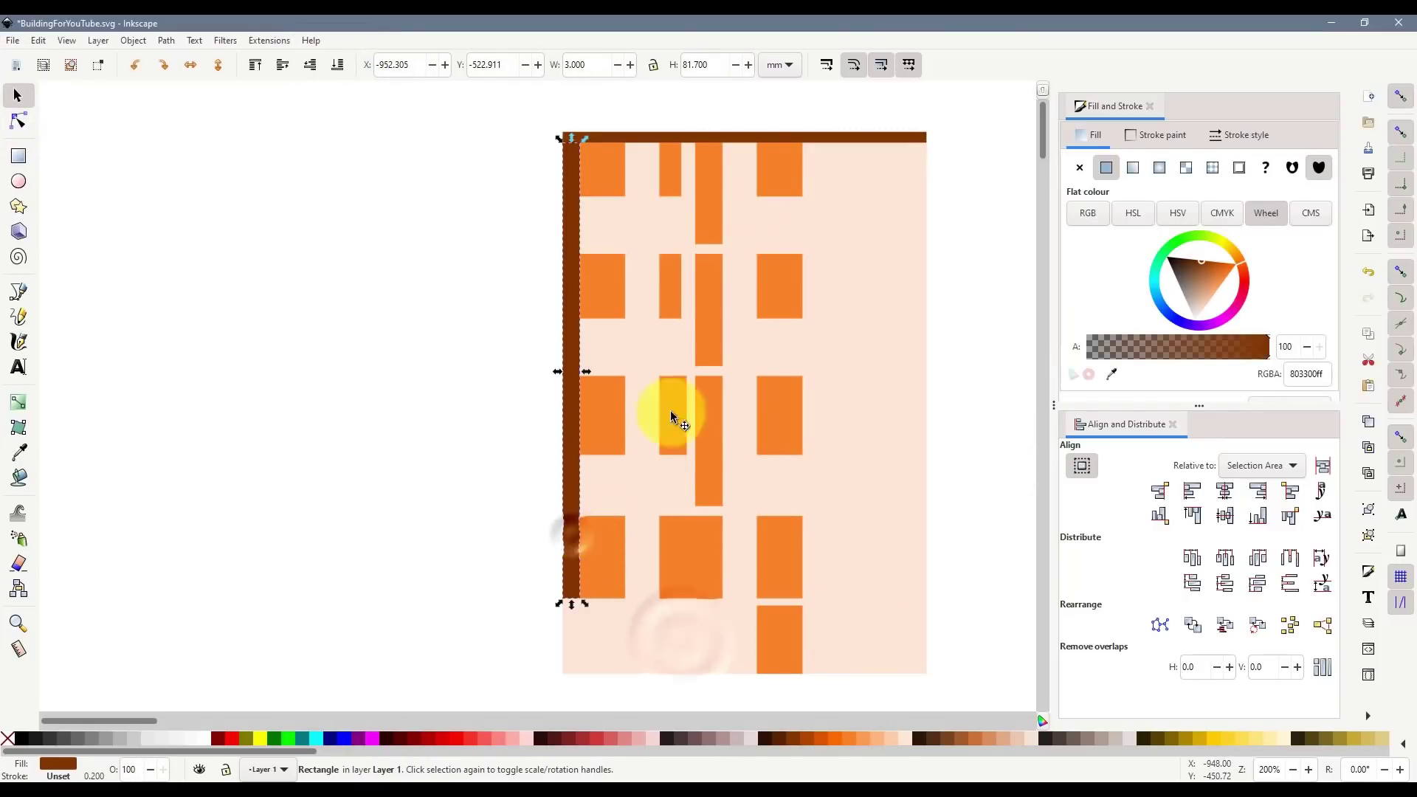
key("Delete")
left_click(747, 138)
key("Delete")
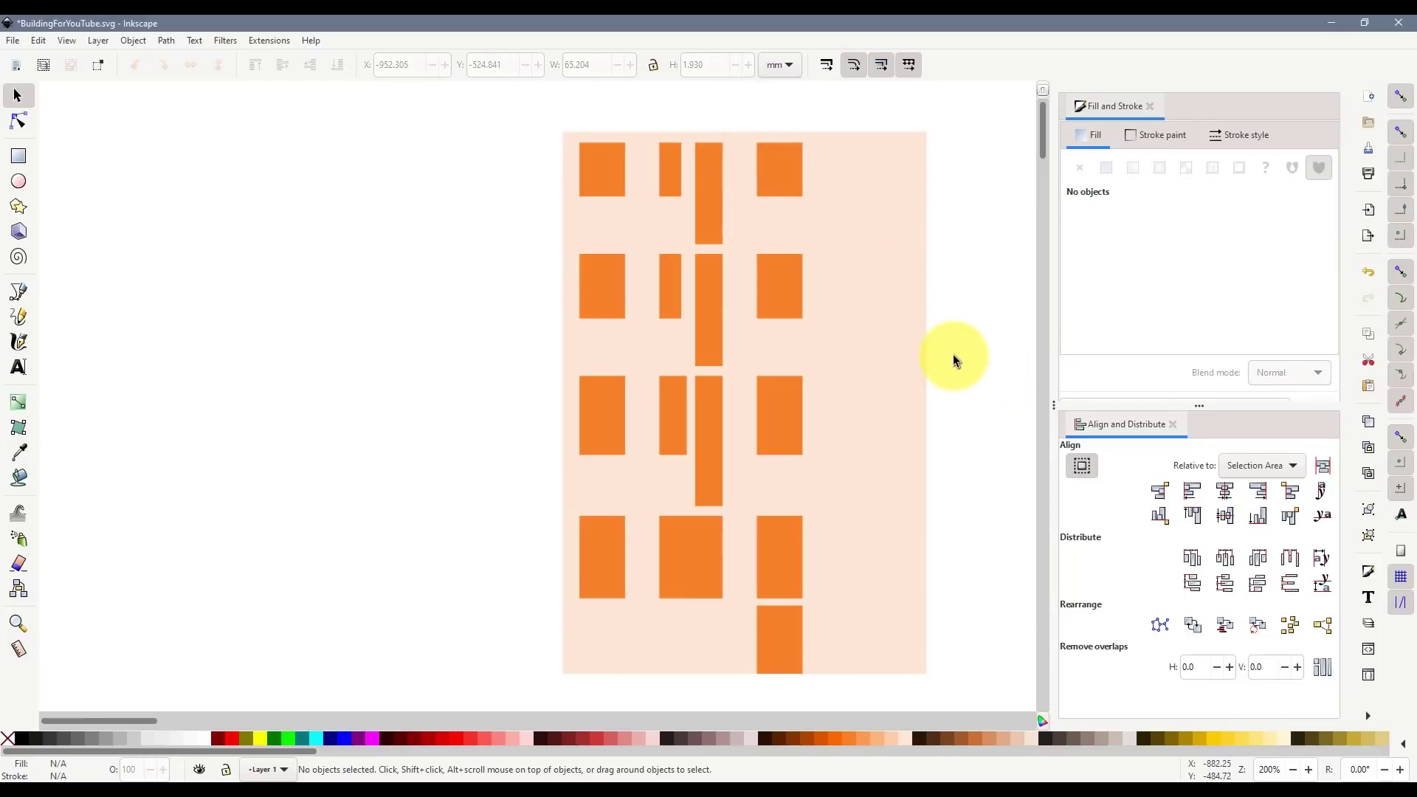
scroll(956, 354, "down", 2)
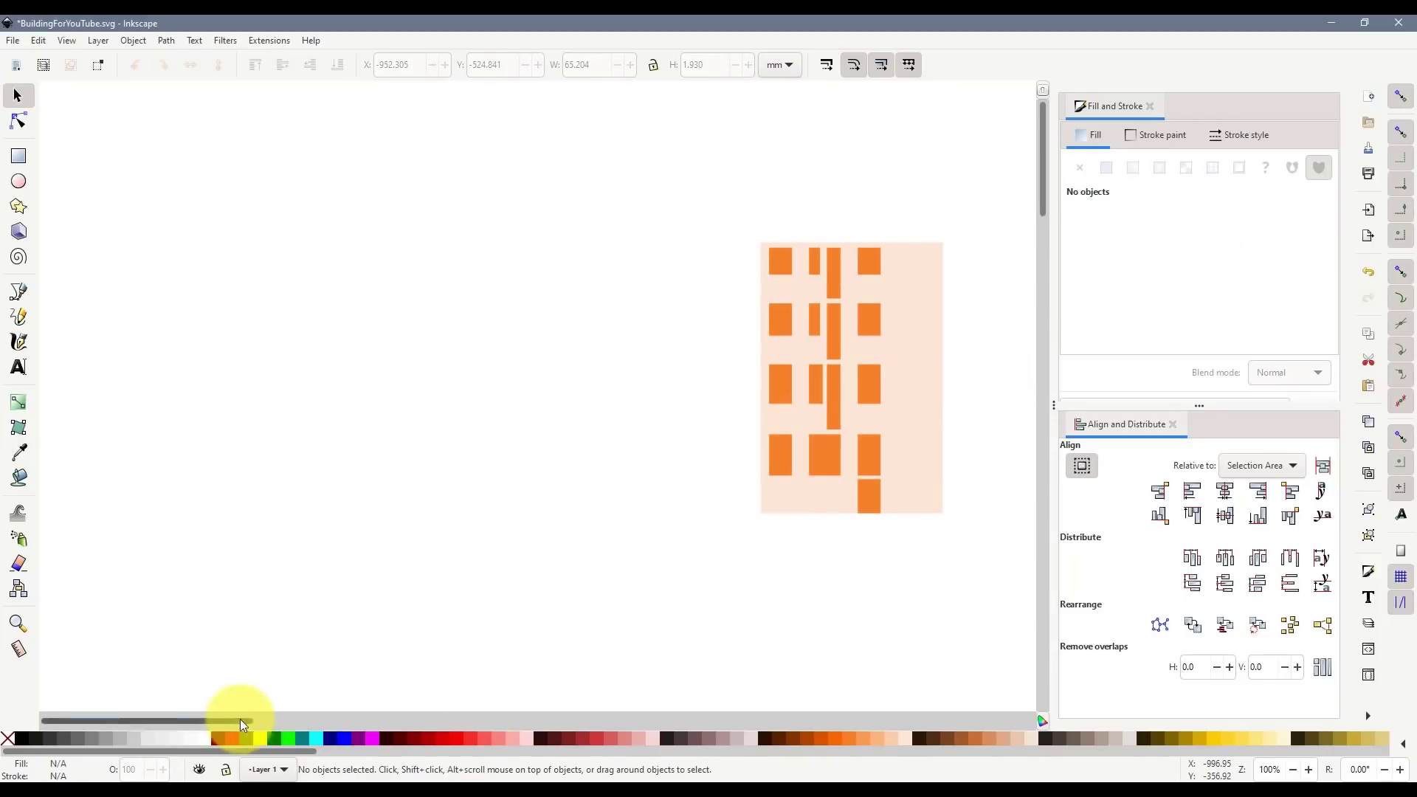
left_click_drag(241, 719, 294, 719)
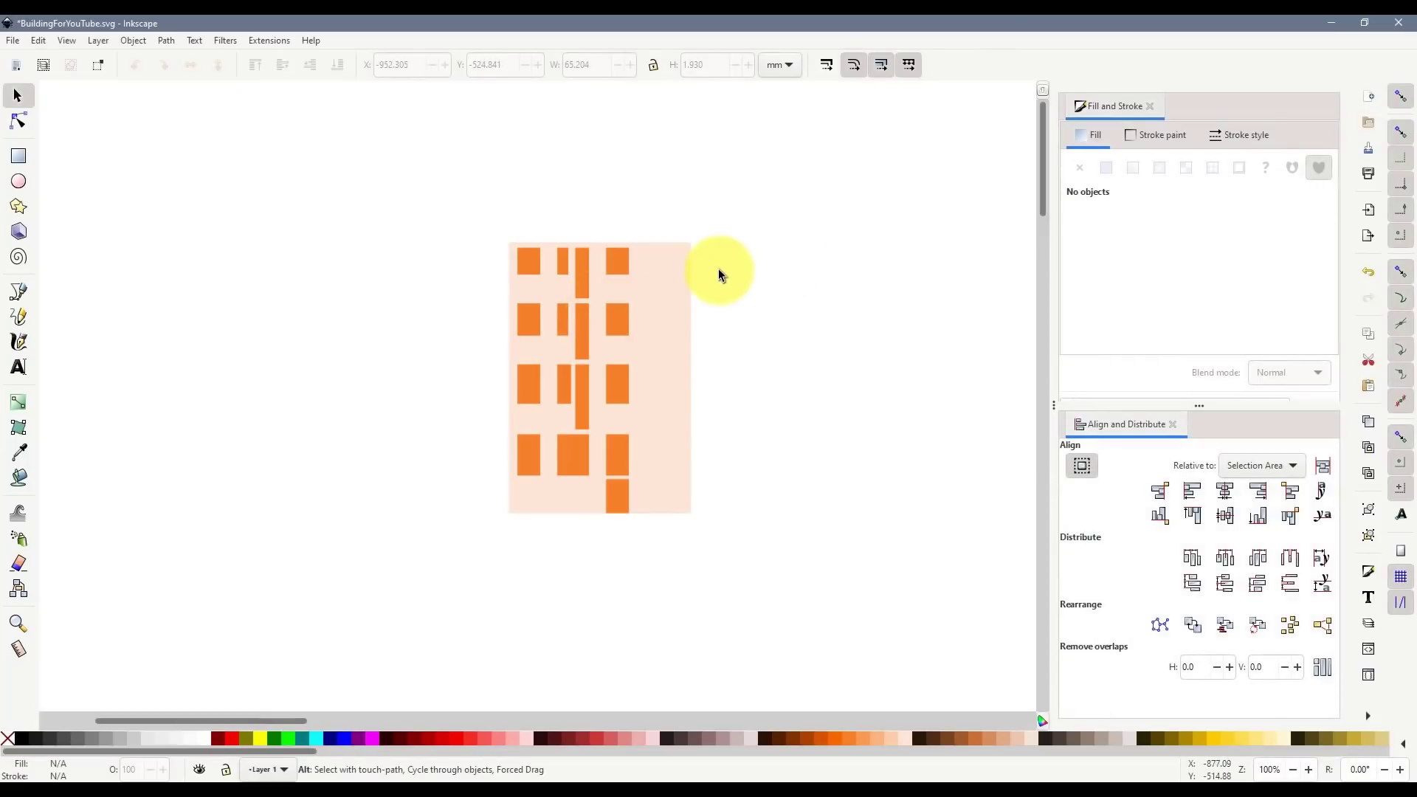
scroll(712, 269, "up", 2)
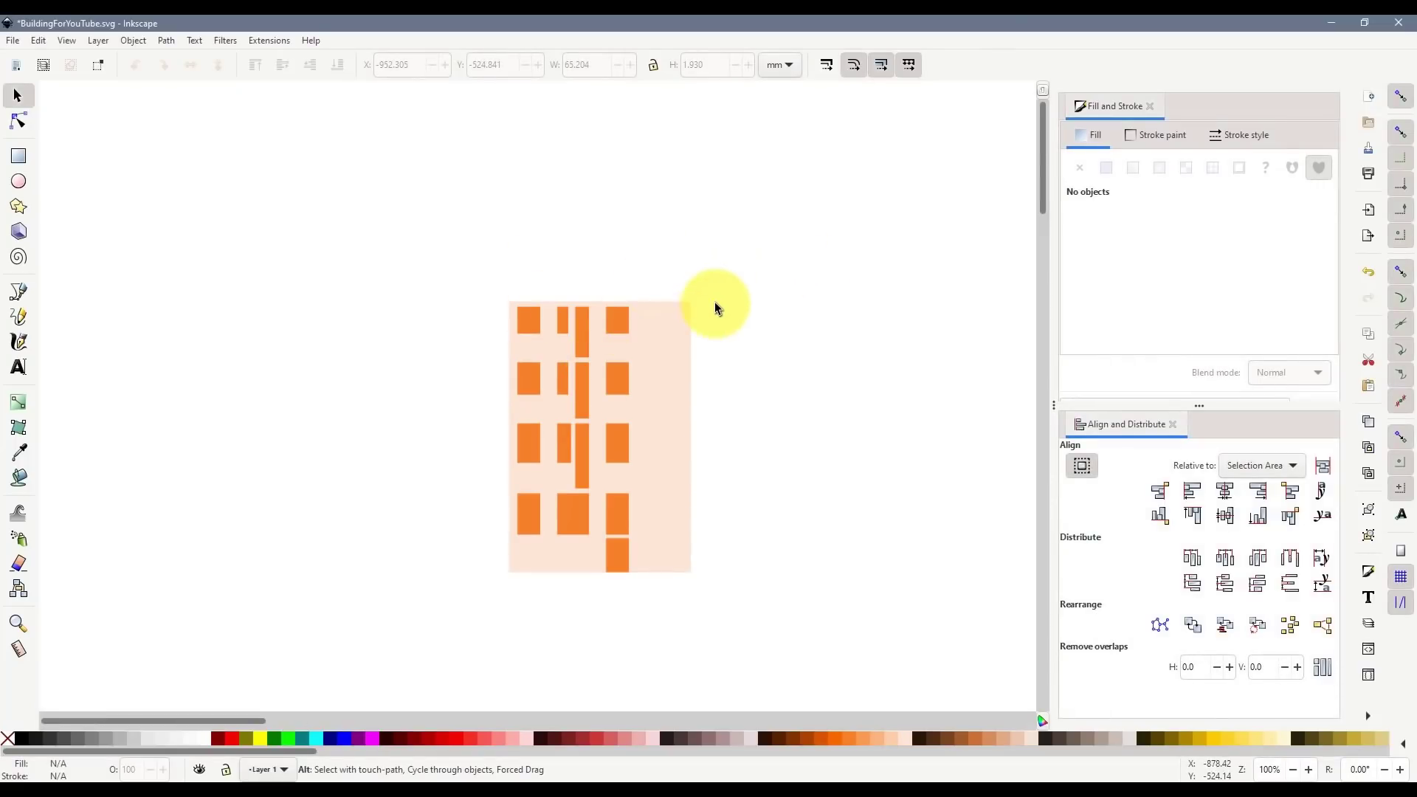
- Save, then draw a darker peach ffb380 rectangle above the facade, widened to the building's width
key("ctrl+s")
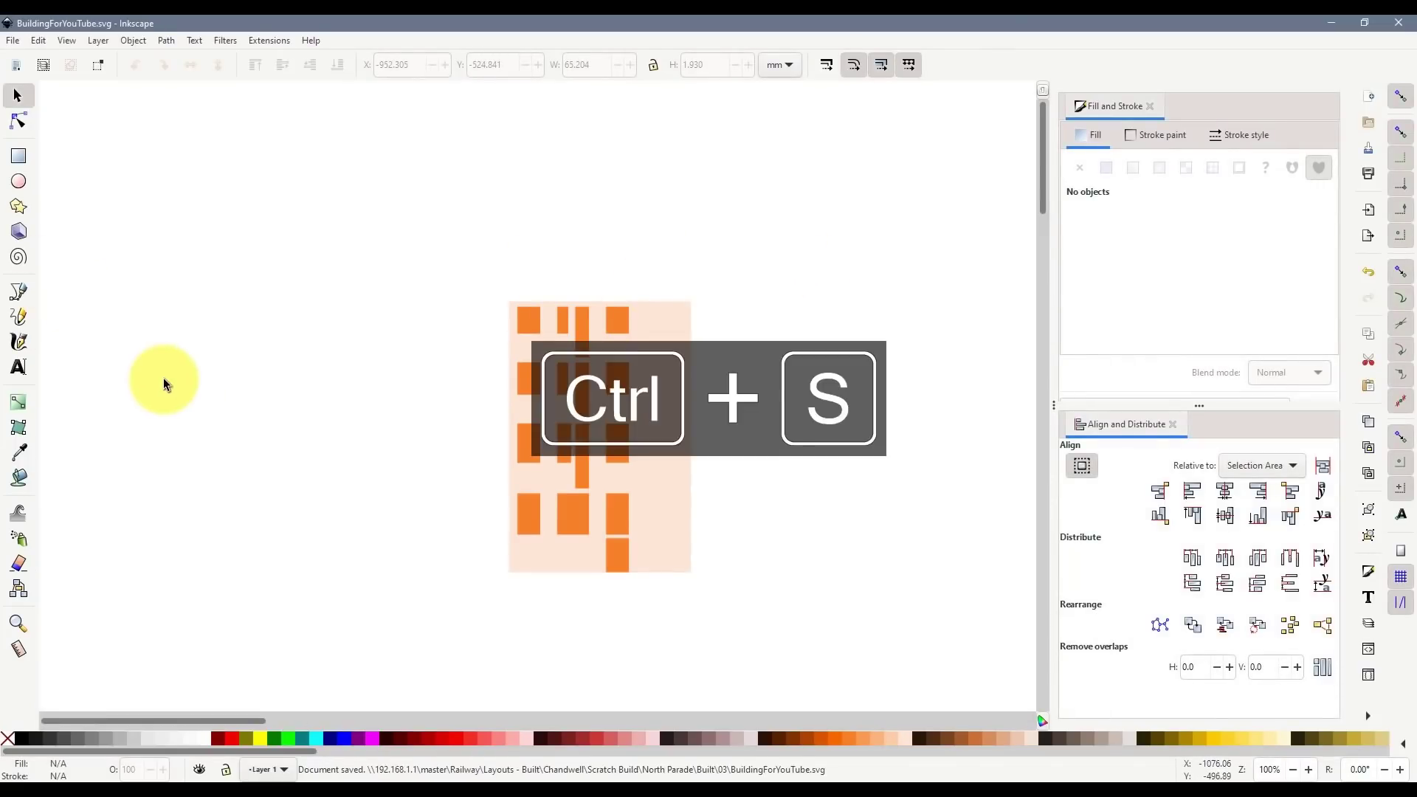
left_click(18, 156)
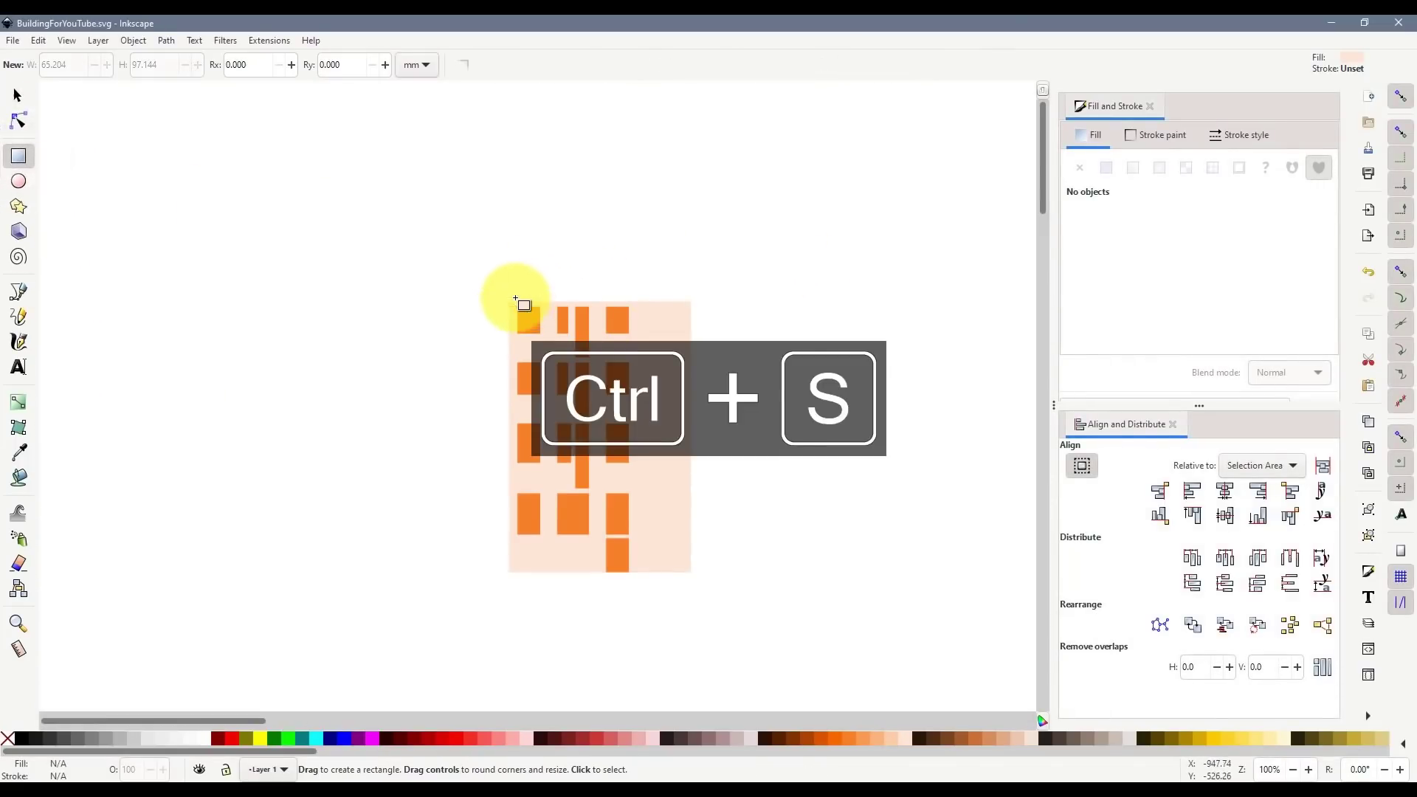
scroll(541, 288, "up", 2)
scroll(545, 295, "up", 2, "ctrl")
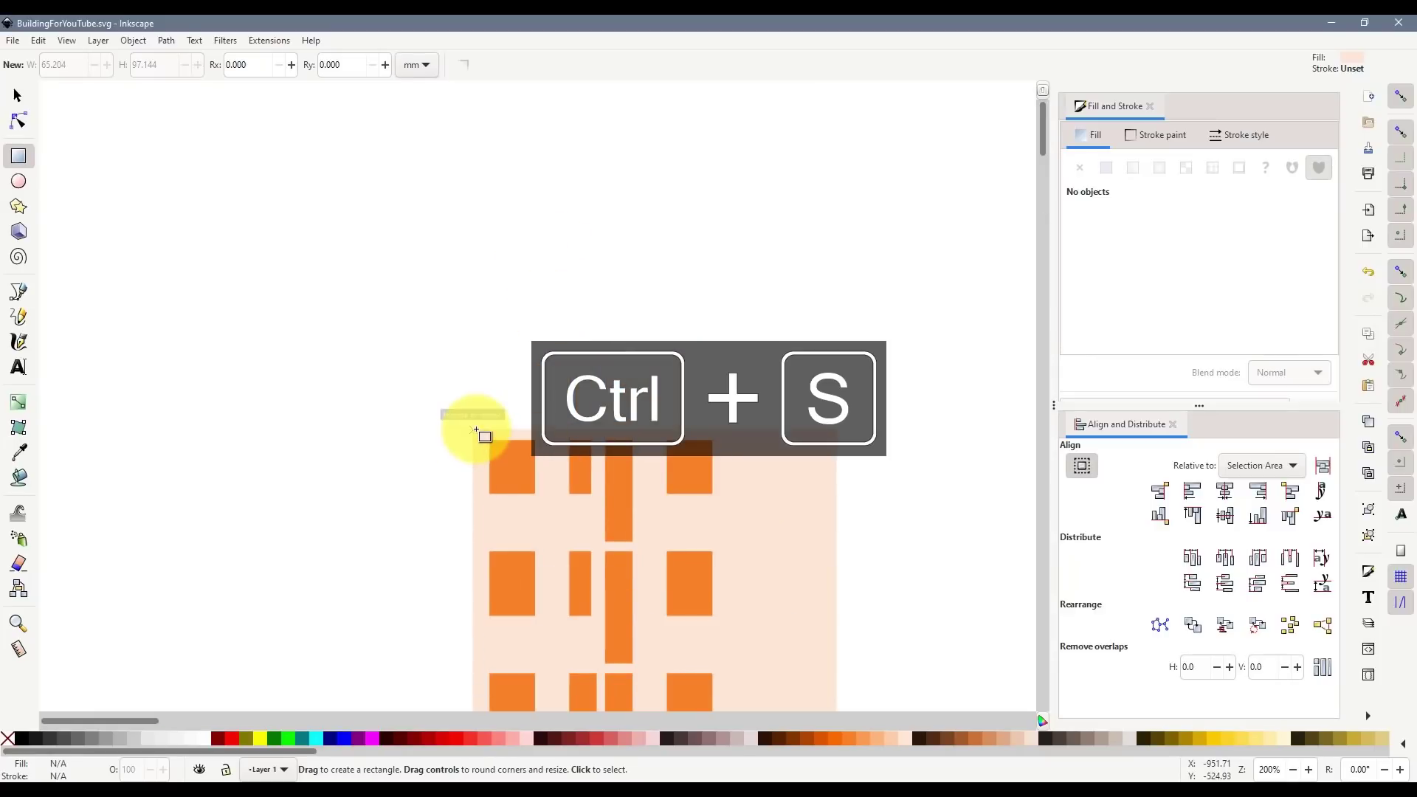
left_click_drag(475, 430, 681, 230)
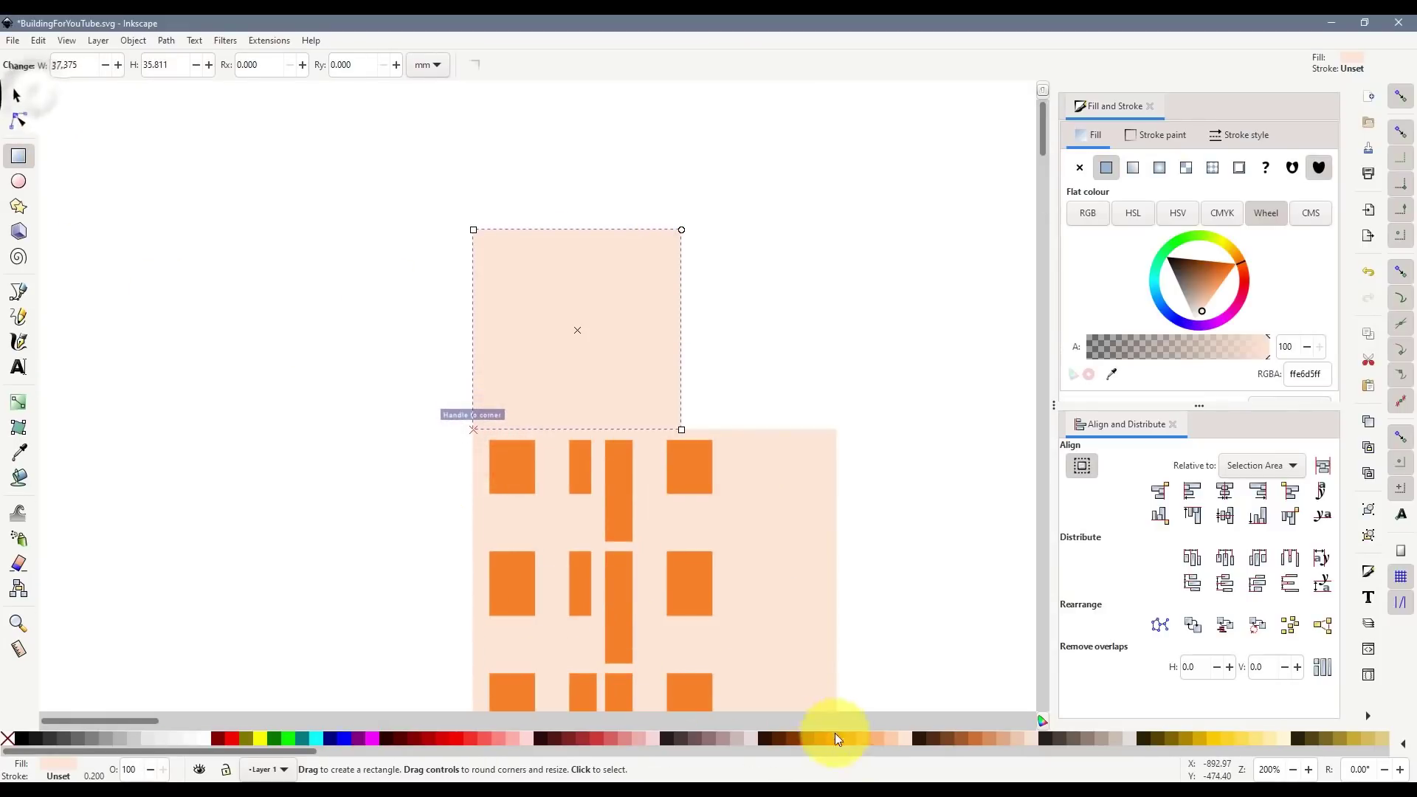
left_click(873, 740)
key("s")
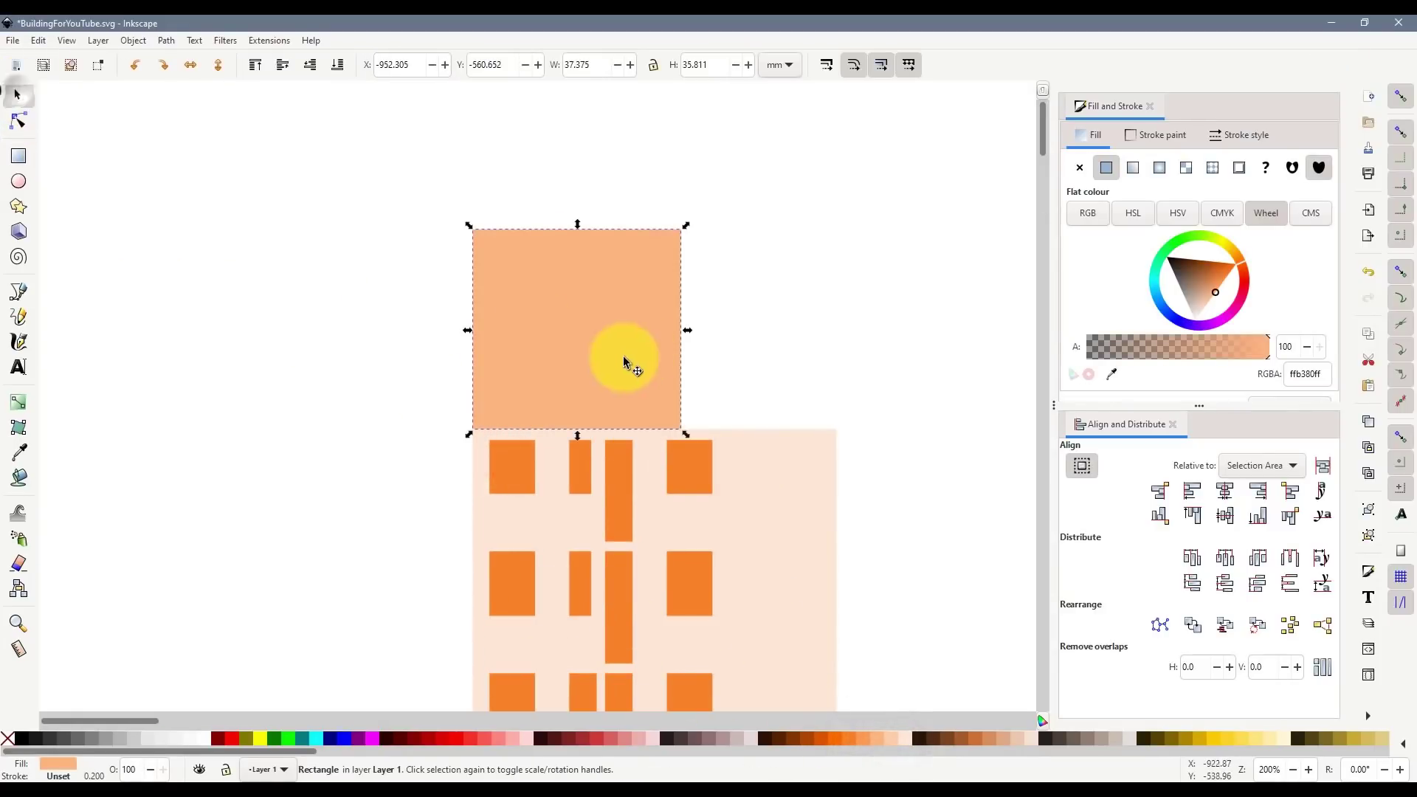
left_click_drag(686, 434, 848, 433)
- Rotate and pan the 3D aerial view around the stone building on Commerce St
left_click(911, 513)
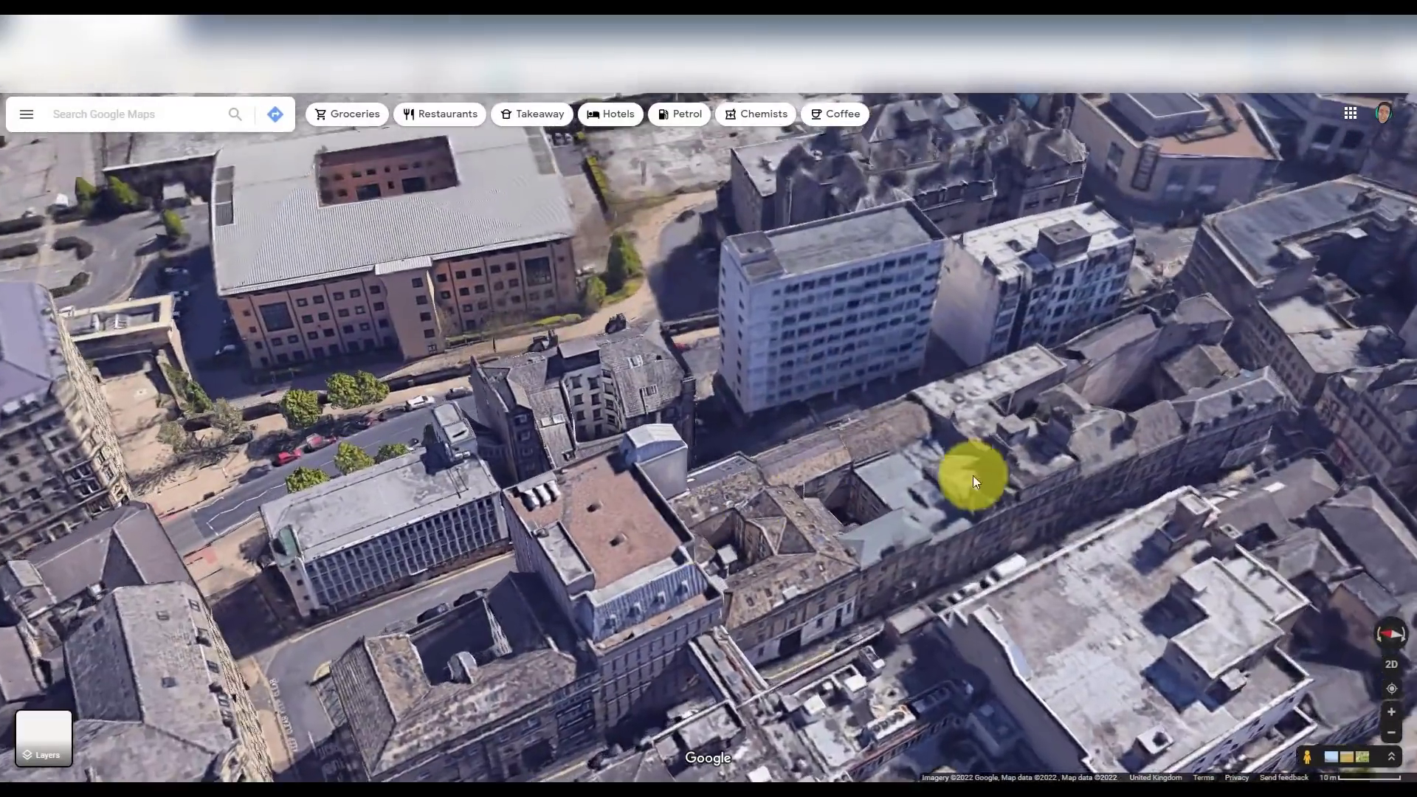
left_click(1383, 639)
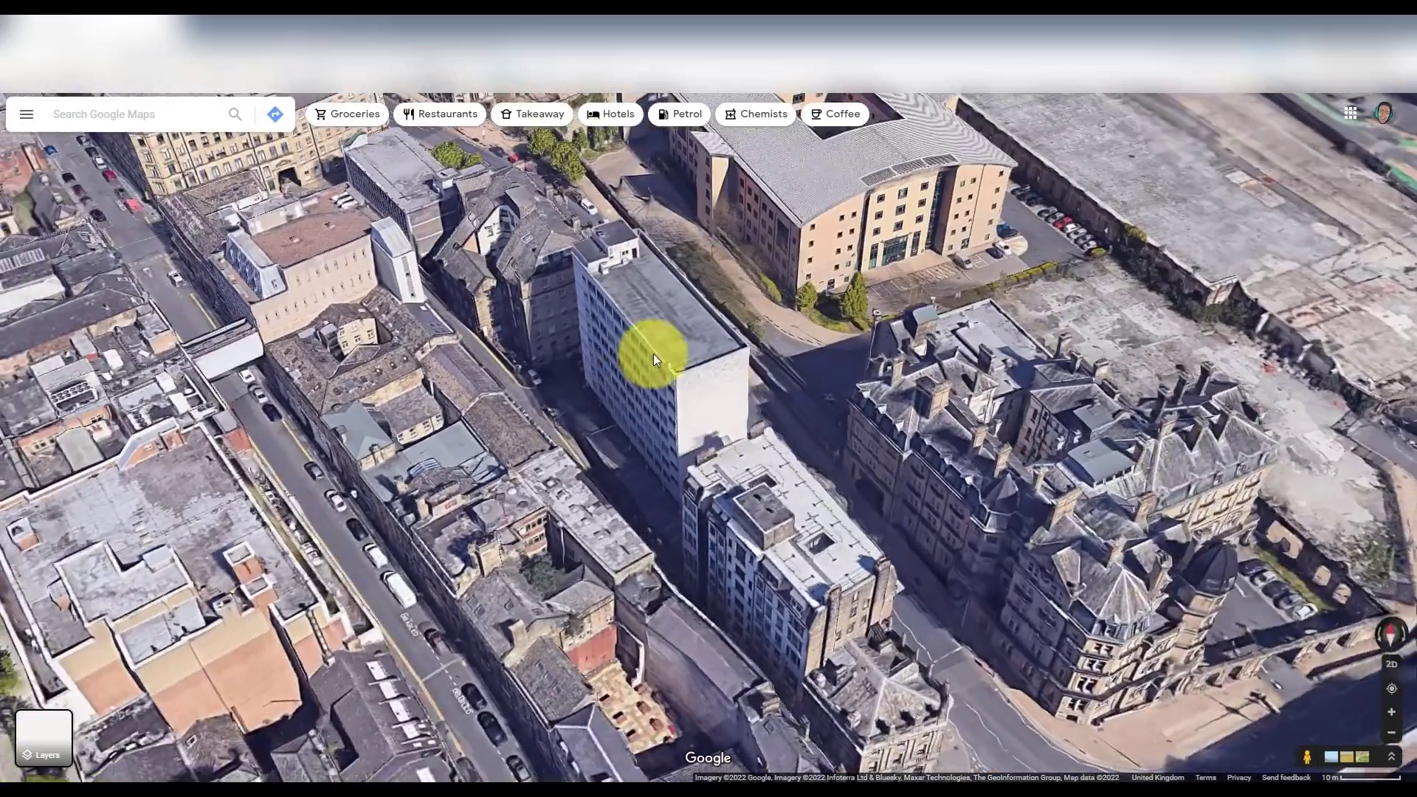
scroll(653, 353, "up", 5)
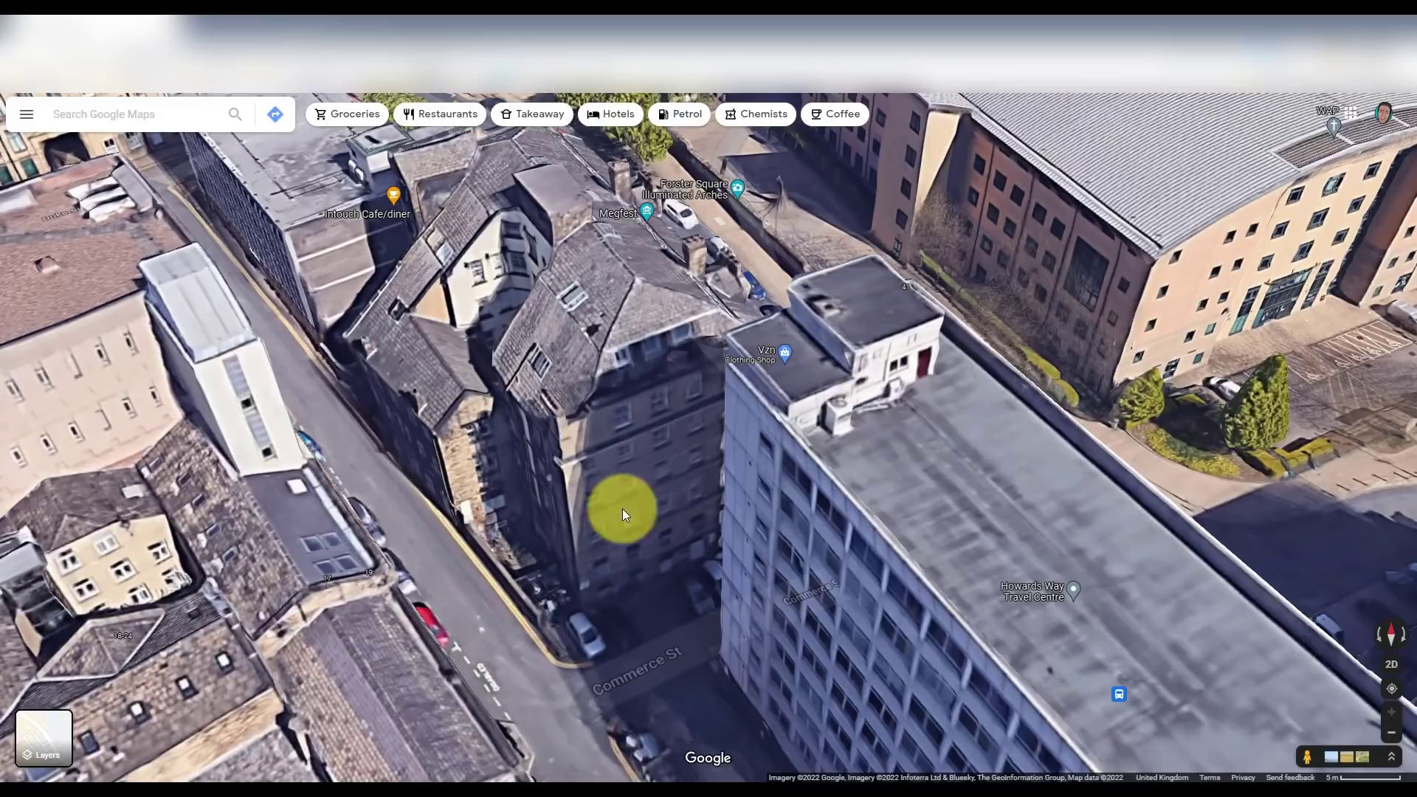
left_click(1384, 640)
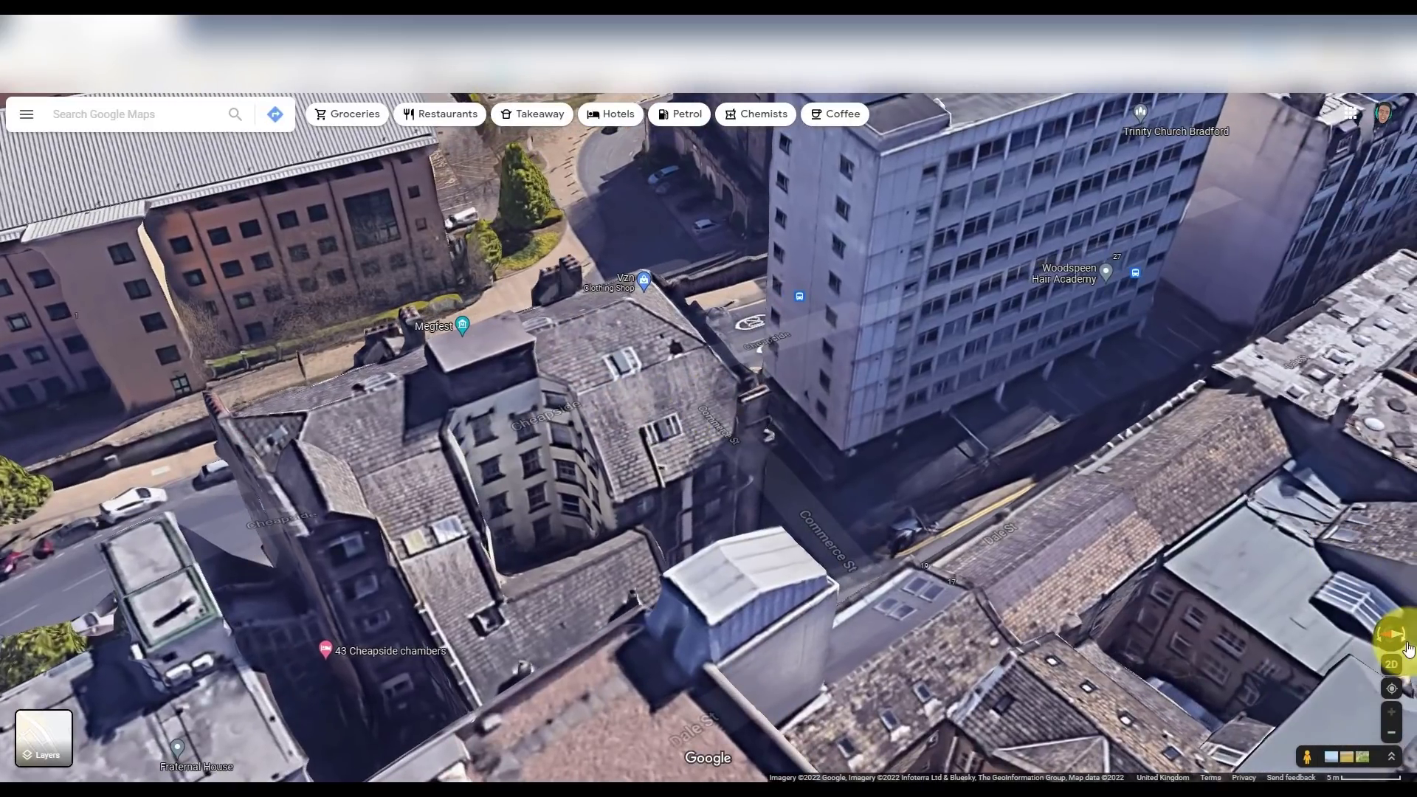
left_click(1390, 640)
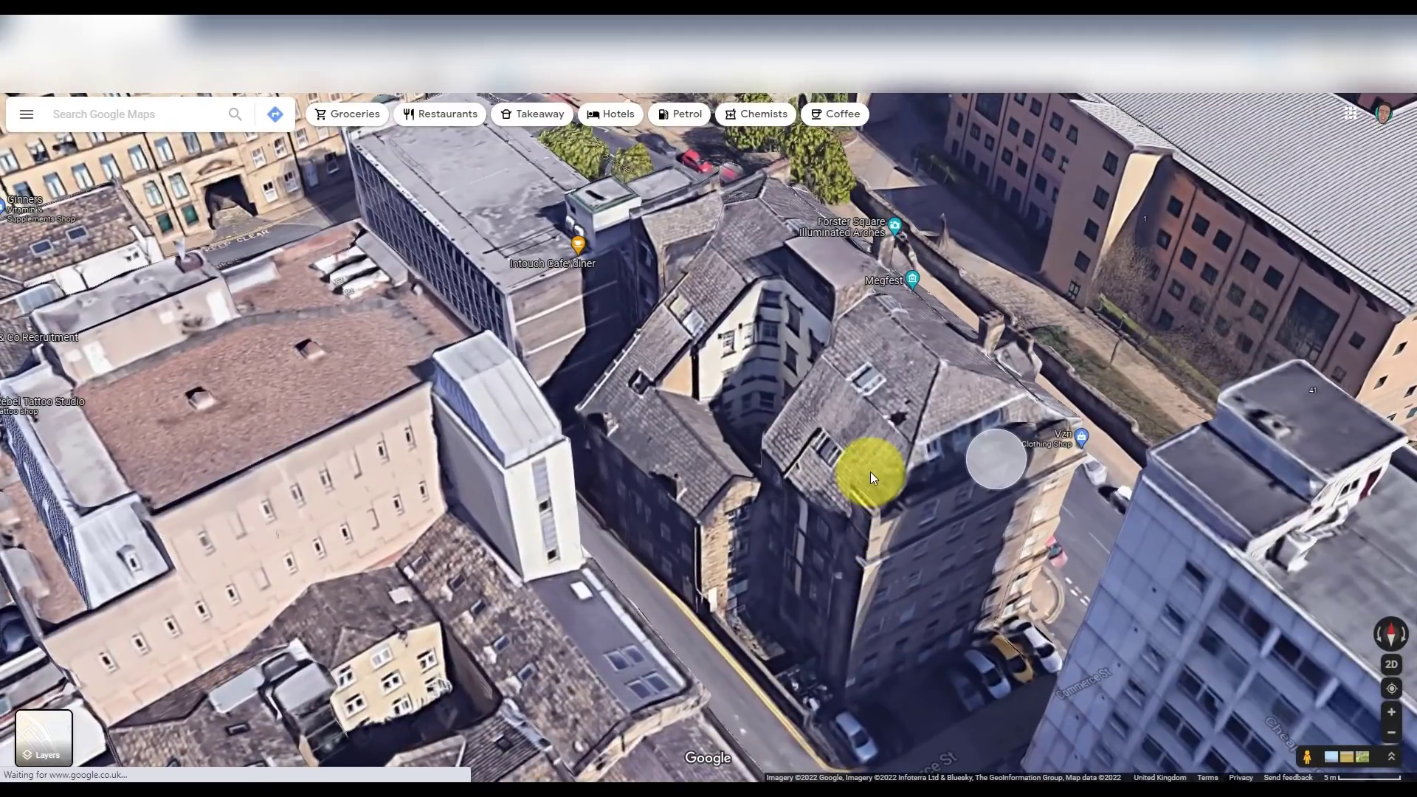
left_click_drag(907, 511, 840, 463)
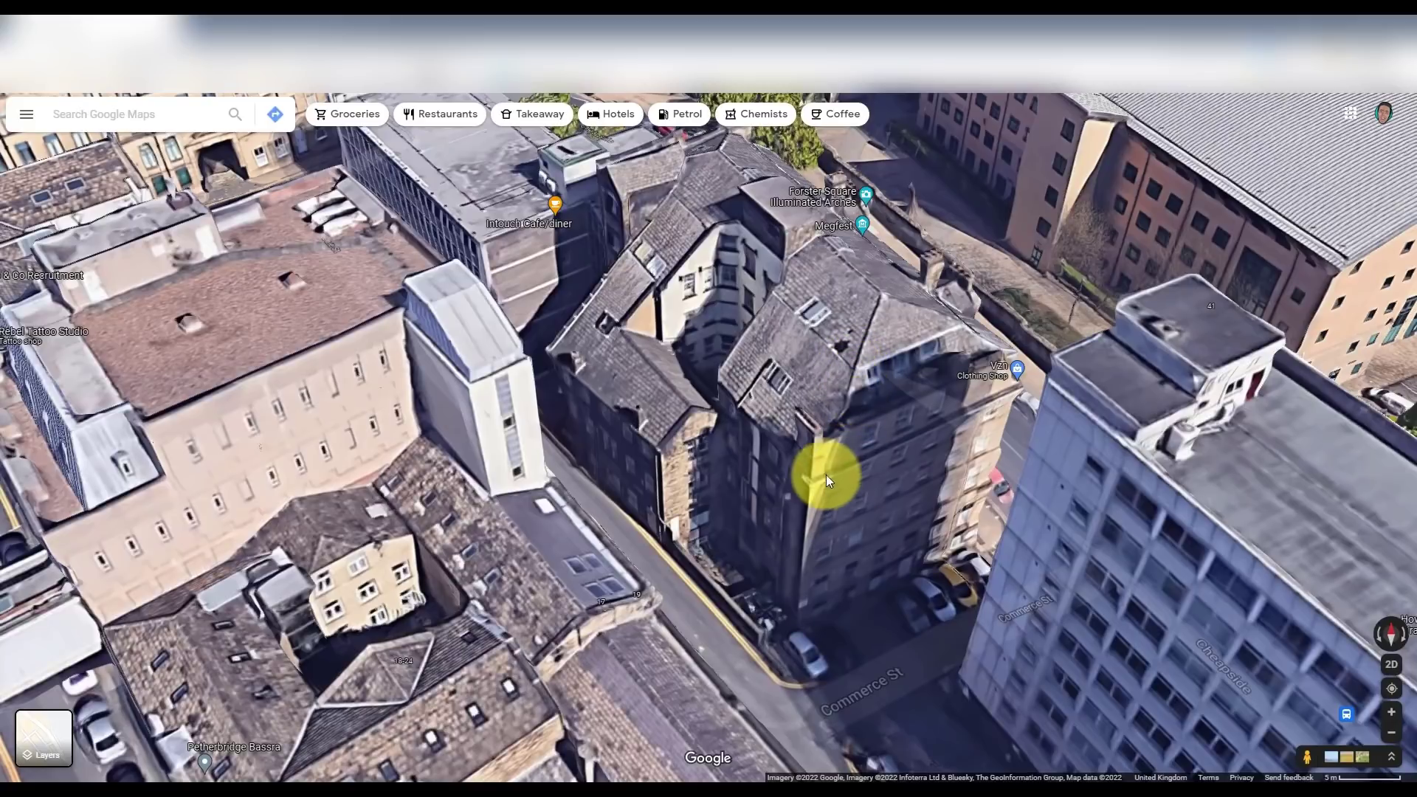
left_click(1380, 637)
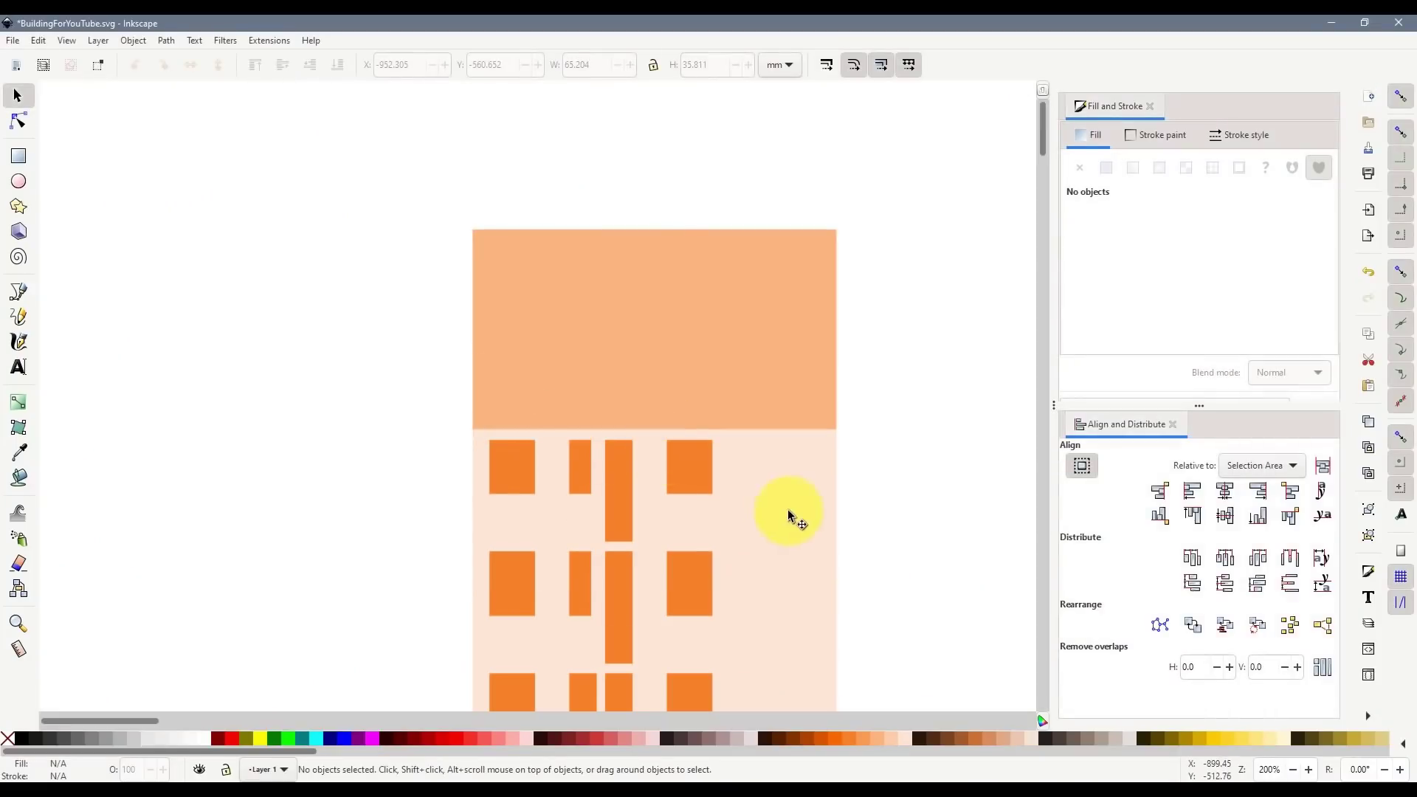
- Make the top peach block slightly taller, to 37.266 mm, and put it back on the building
scroll(880, 475, "down", 6)
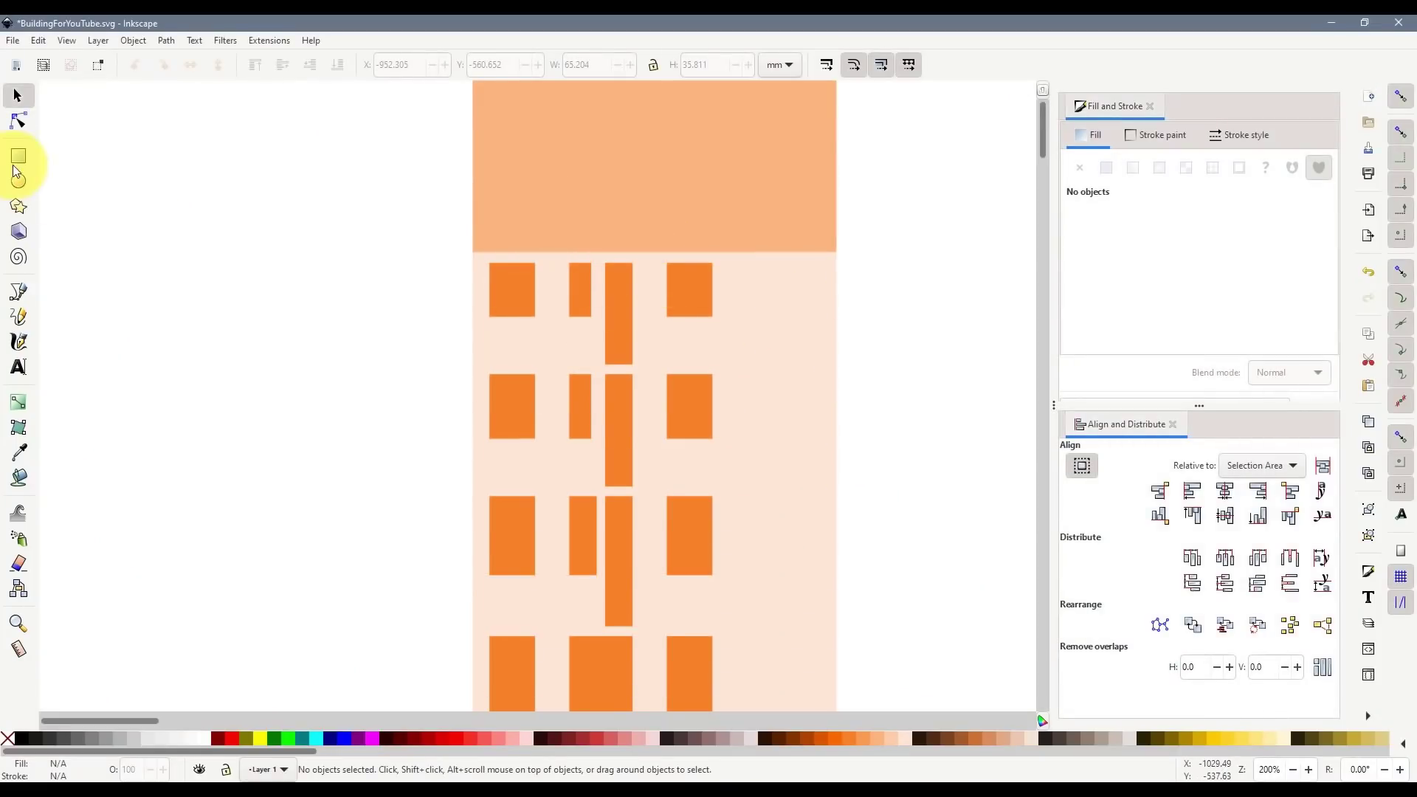
mouse_move(633, 143)
left_mouse_down()
mouse_move(591, 401)
mouse_move(532, 324)
mouse_move(538, 295)
mouse_move(525, 288)
left_mouse_up()
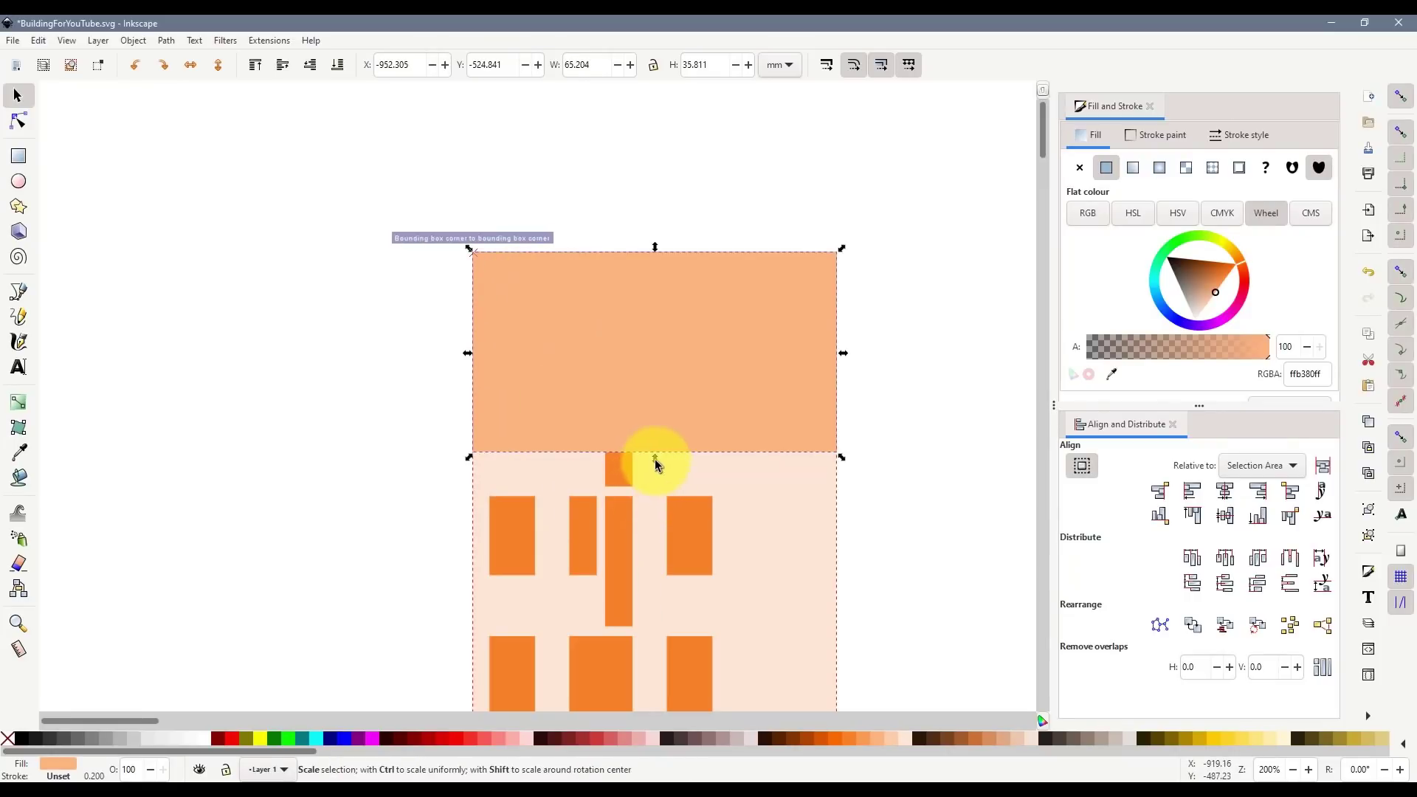
mouse_move(656, 461)
left_mouse_down()
mouse_move(670, 290)
mouse_move(656, 459)
left_mouse_up()
left_click(911, 522)
left_click(560, 405)
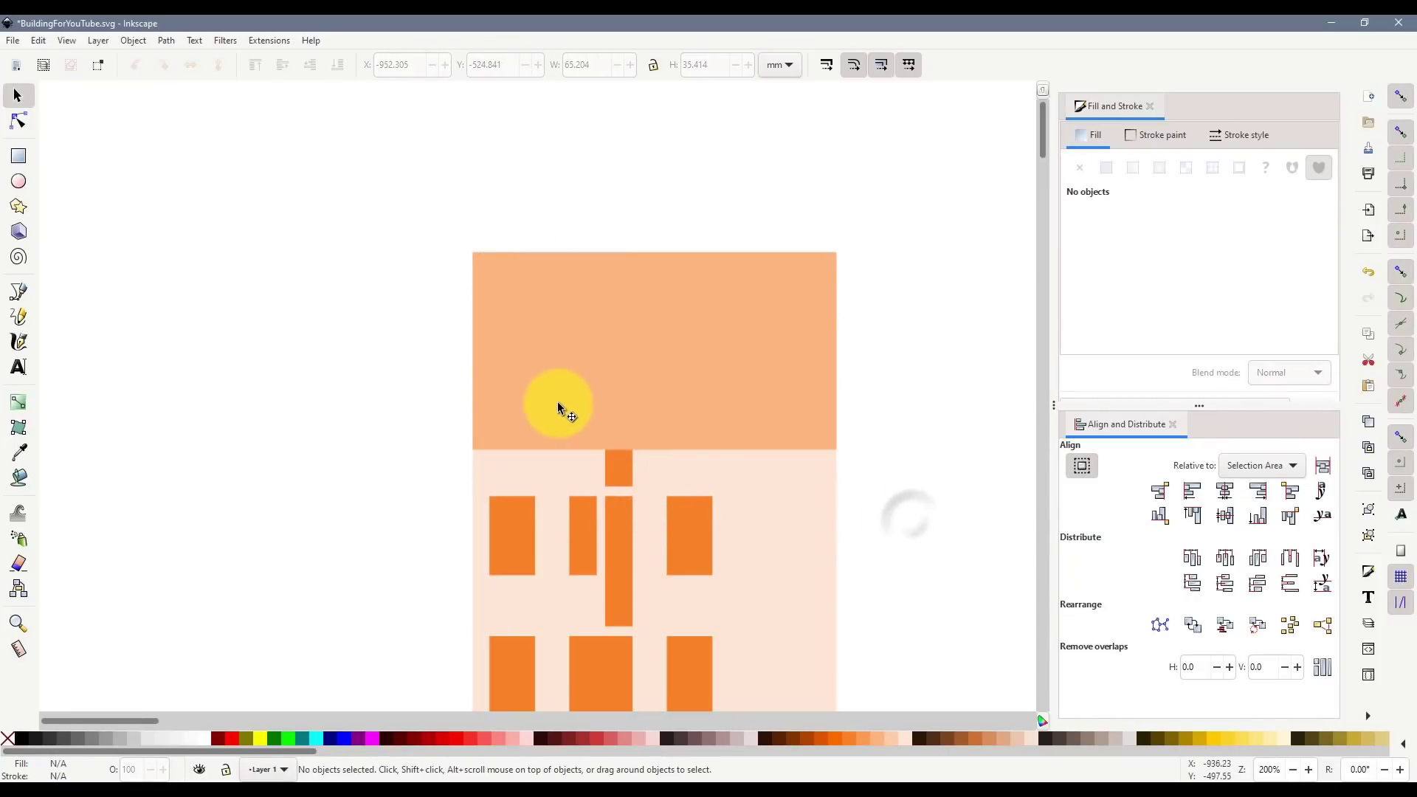
left_click_drag(766, 402, 394, 405)
left_click_drag(291, 465, 297, 478)
left_click_drag(342, 405, 715, 193)
scroll(919, 354, "down", 4)
left_click(957, 428)
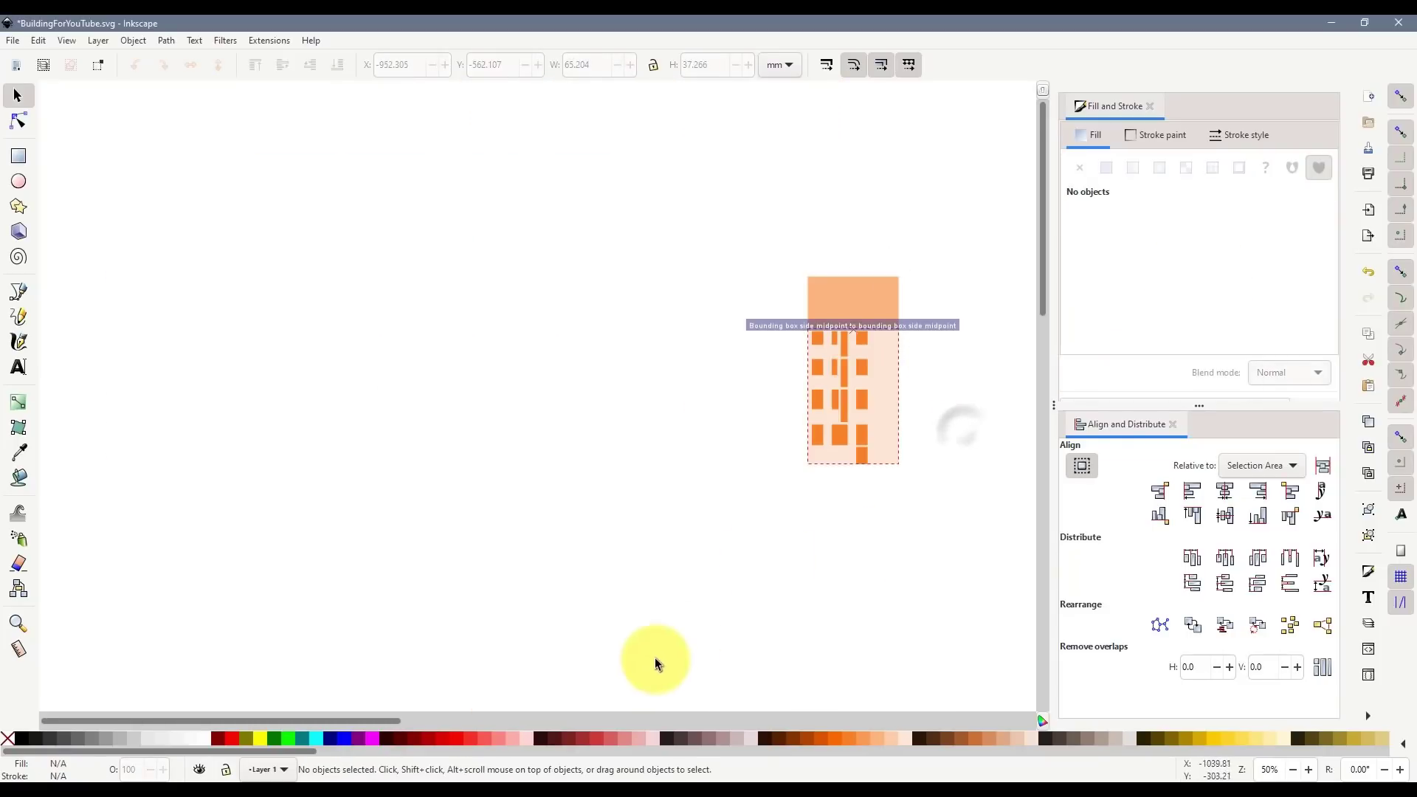
left_click_drag(356, 719, 433, 730)
scroll(717, 369, "up", 2)
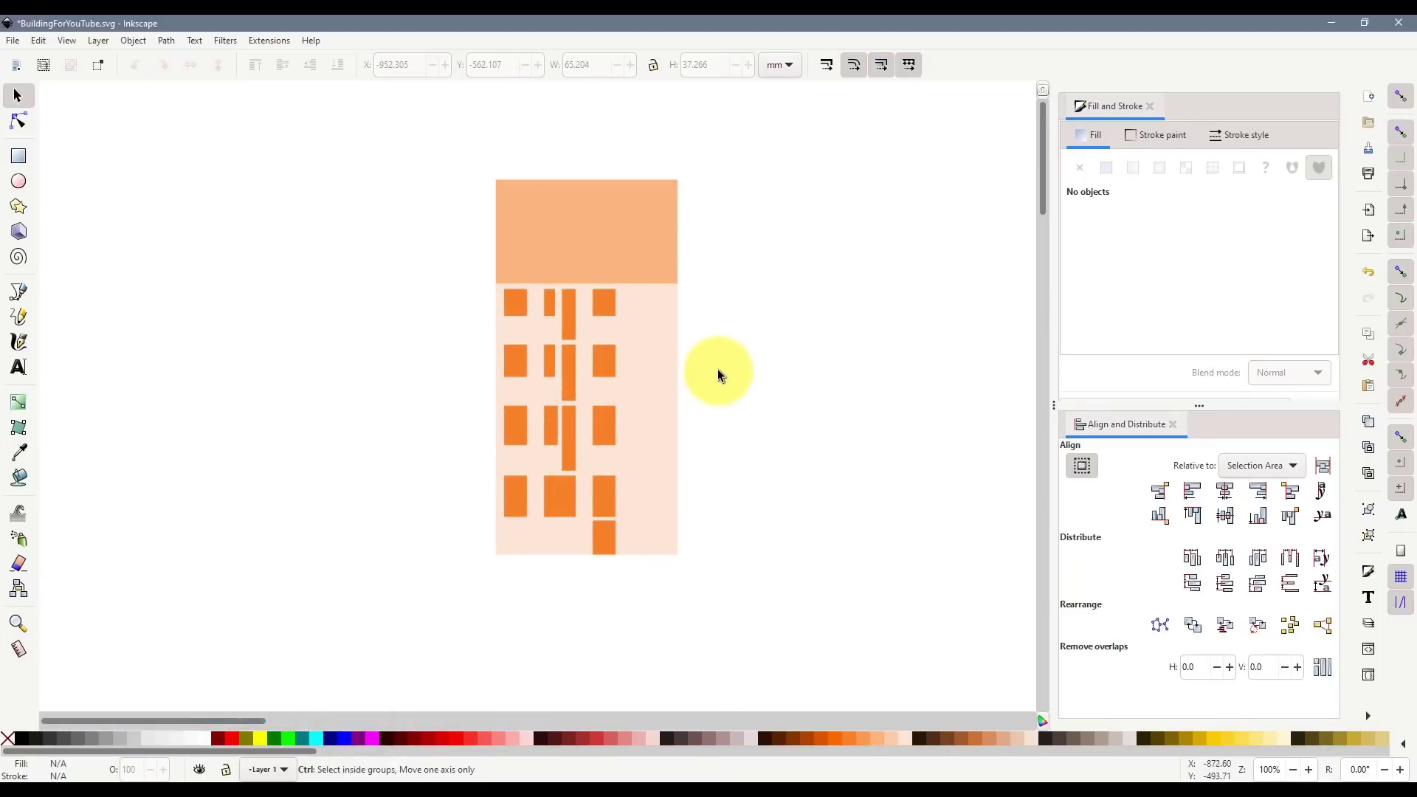
scroll(697, 331, "up", 2)
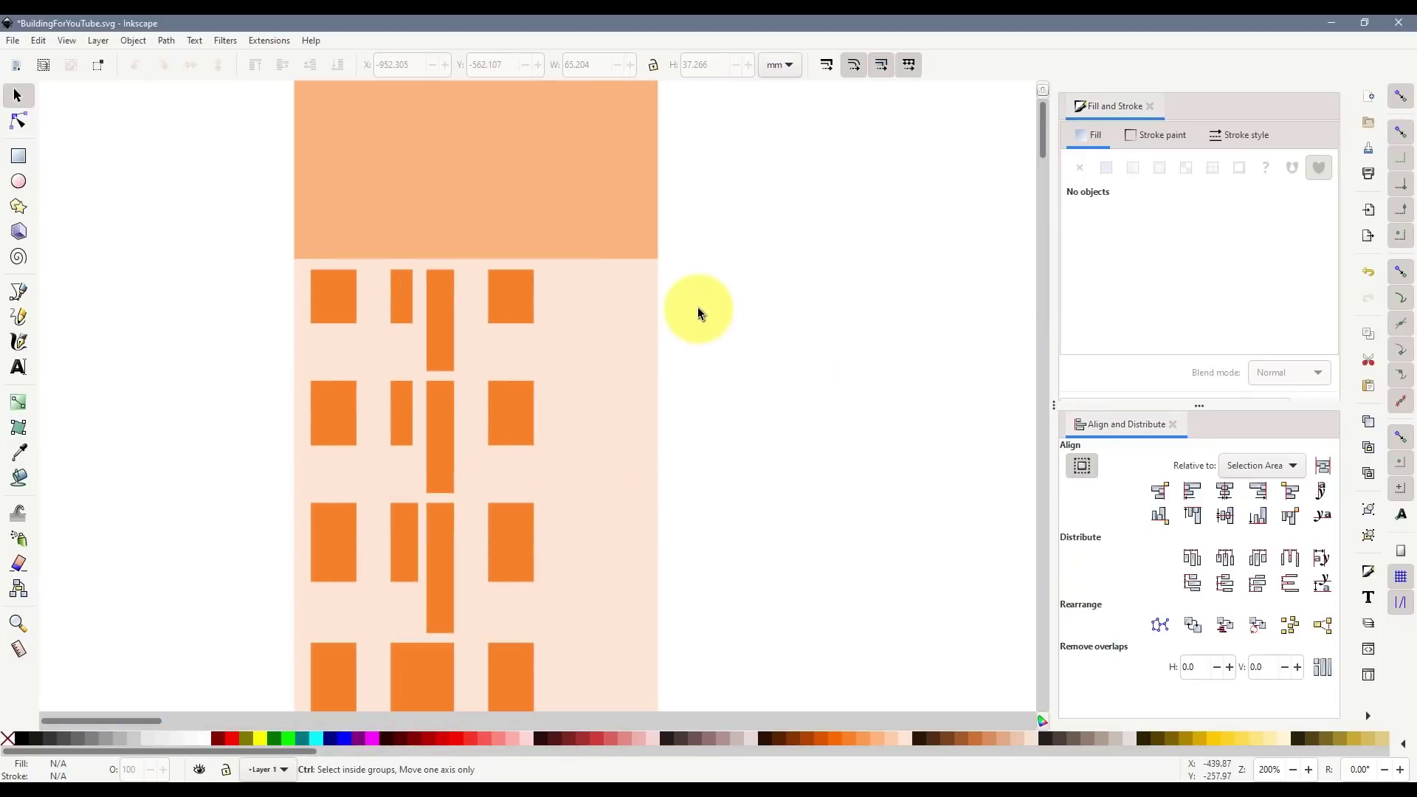
- Draw a bright orange ff6600 square and place it at the building's top-right corner
left_click(19, 155)
left_click_drag(711, 254, 875, 435)
left_click(17, 95)
left_click(831, 737)
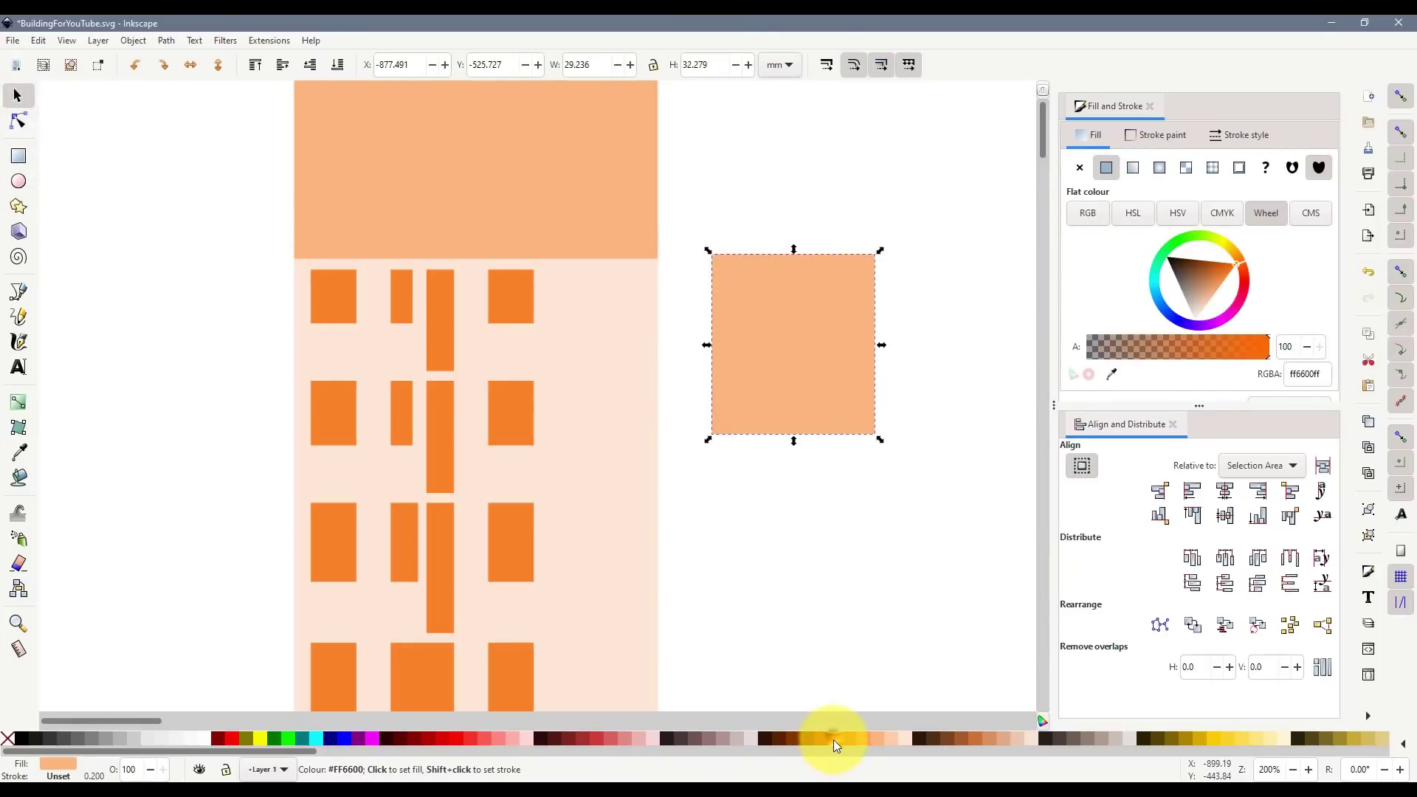
left_click_drag(751, 339, 576, 166)
scroll(583, 258, "up", 2)
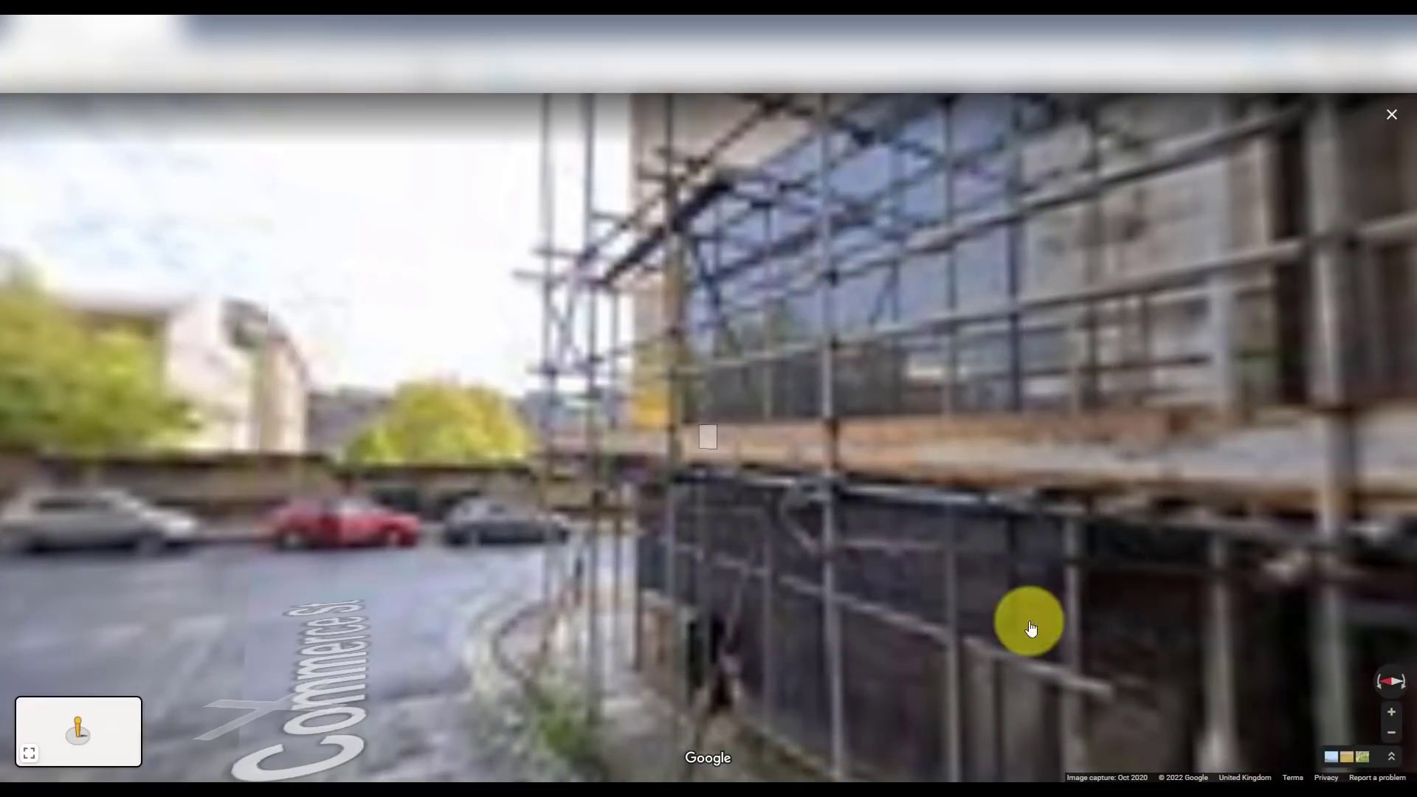
- In Street View, turn from Commerce St, move onto Dale St and tilt up the brick back wall
left_click_drag(222, 561, 1137, 421)
left_click_drag(582, 351, 1214, 557)
left_click(622, 523)
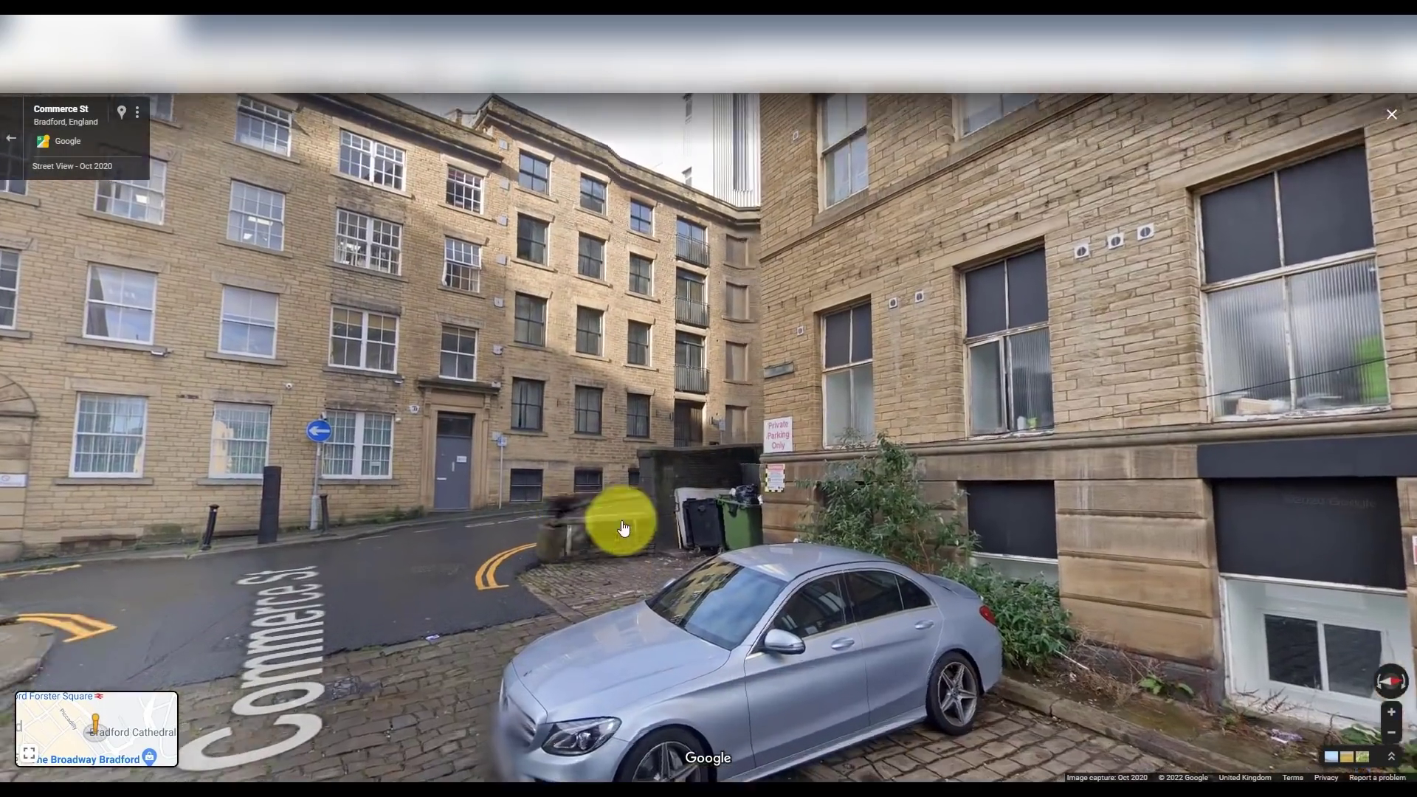
left_click_drag(1101, 493, 208, 357)
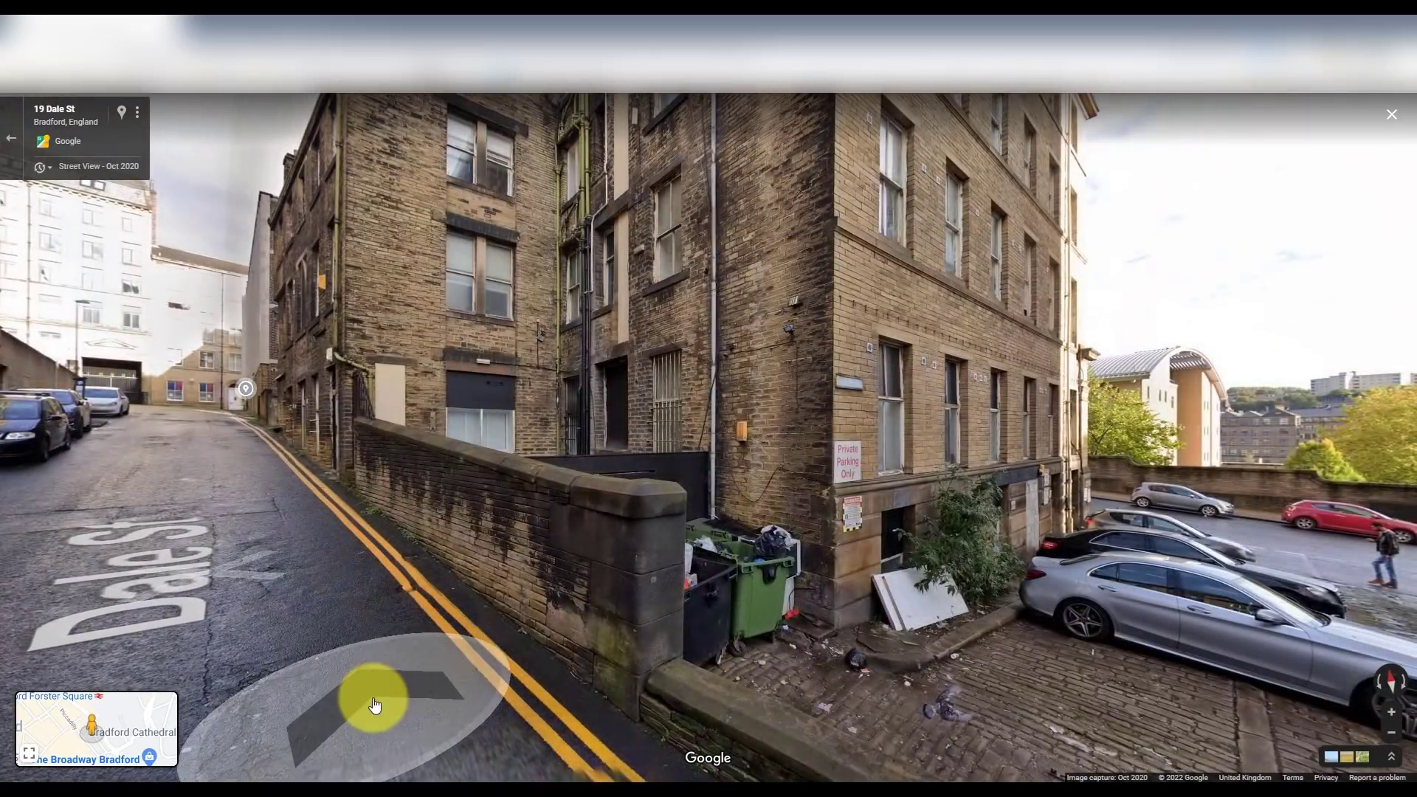
left_click(829, 474)
left_click_drag(382, 543, 782, 512)
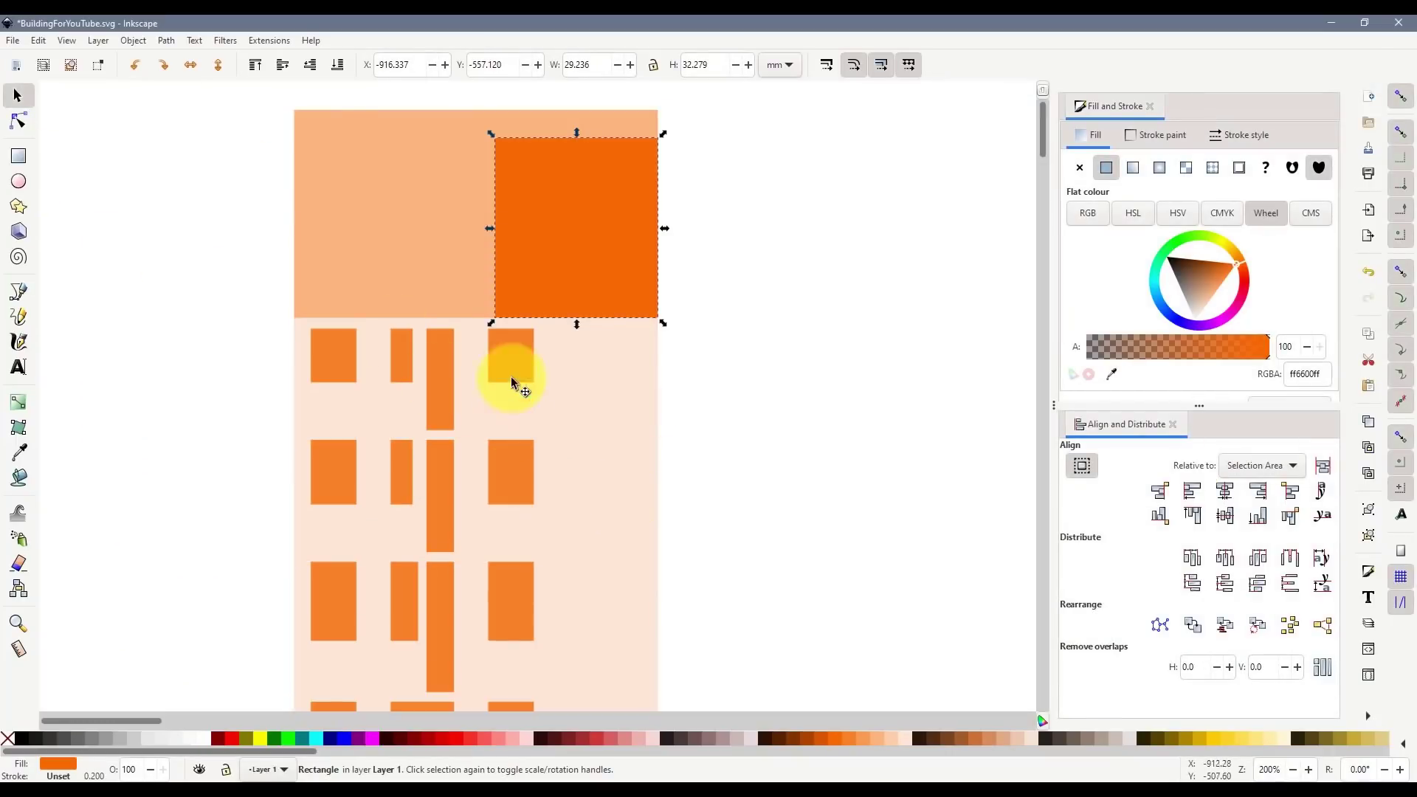
- Shrink the orange square slightly and compute 22.235 × 0.75 in Calculator
left_click_drag(492, 328, 535, 340)
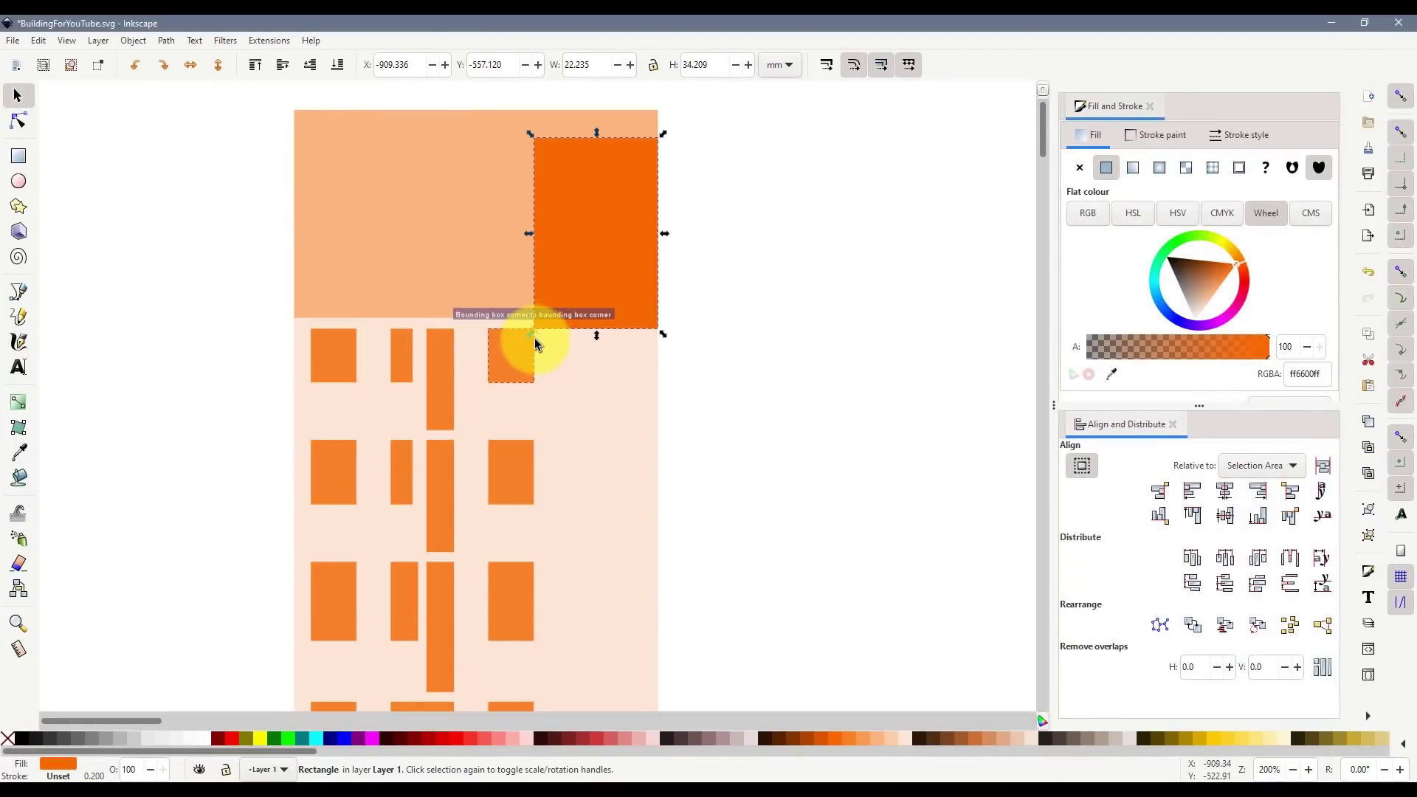
double_click(589, 64)
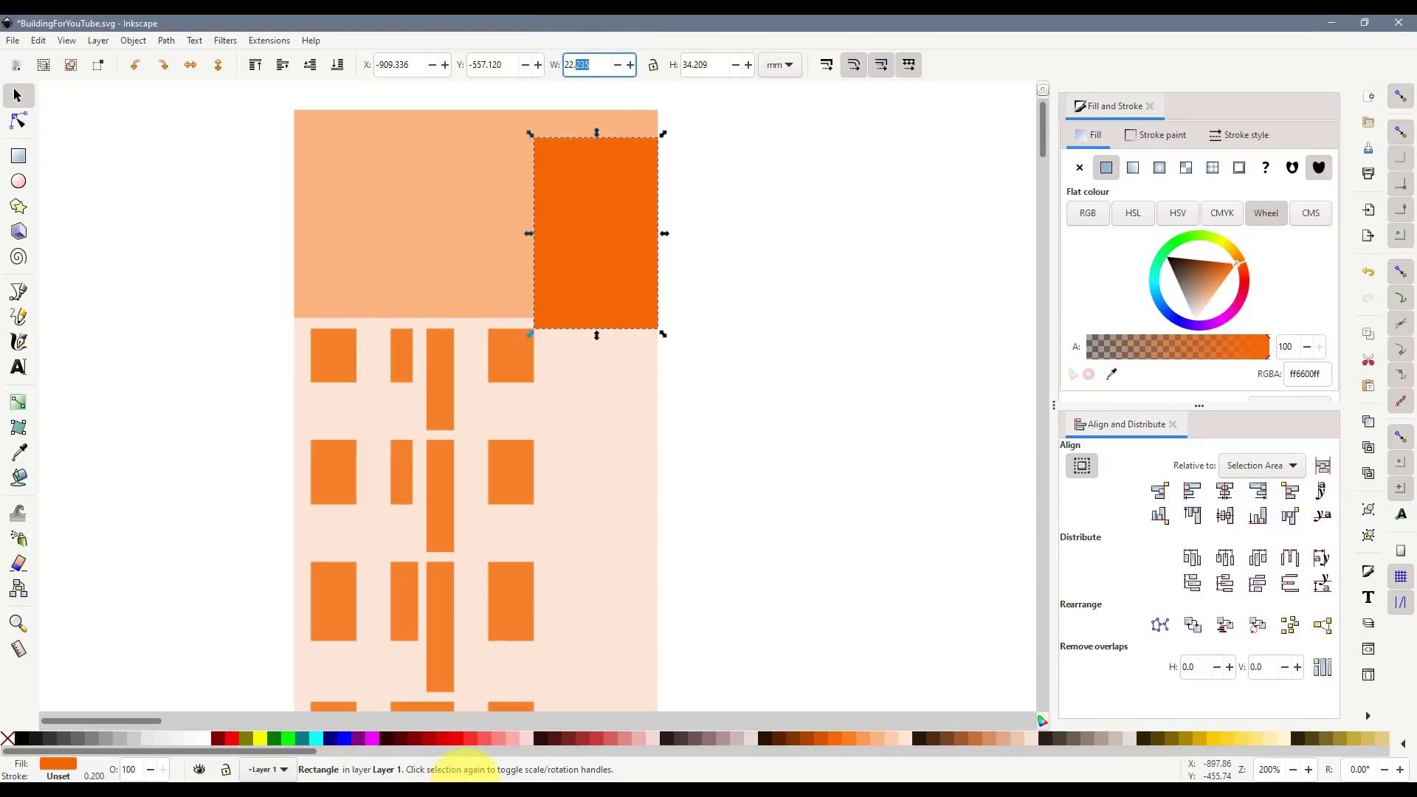
left_click(334, 781)
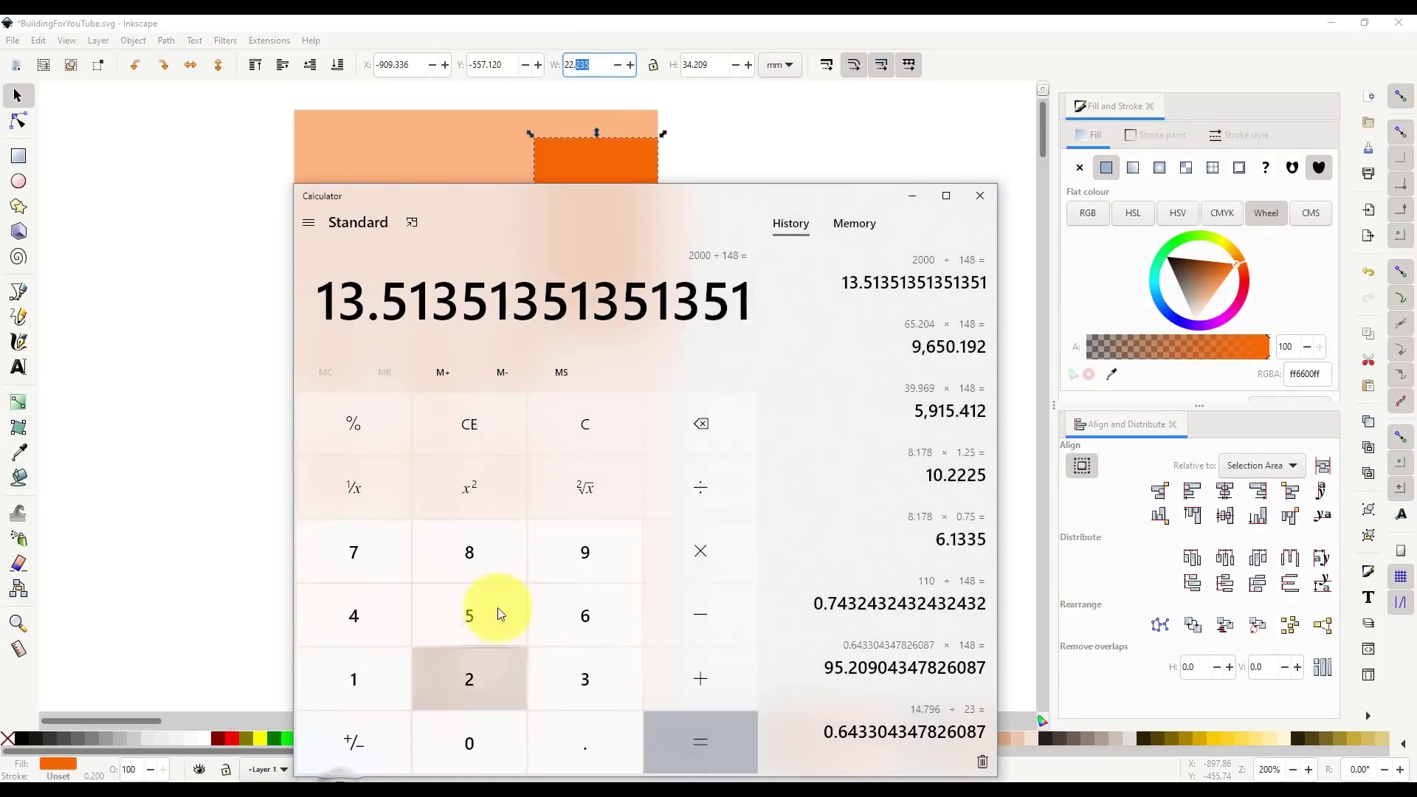
type("22.23")
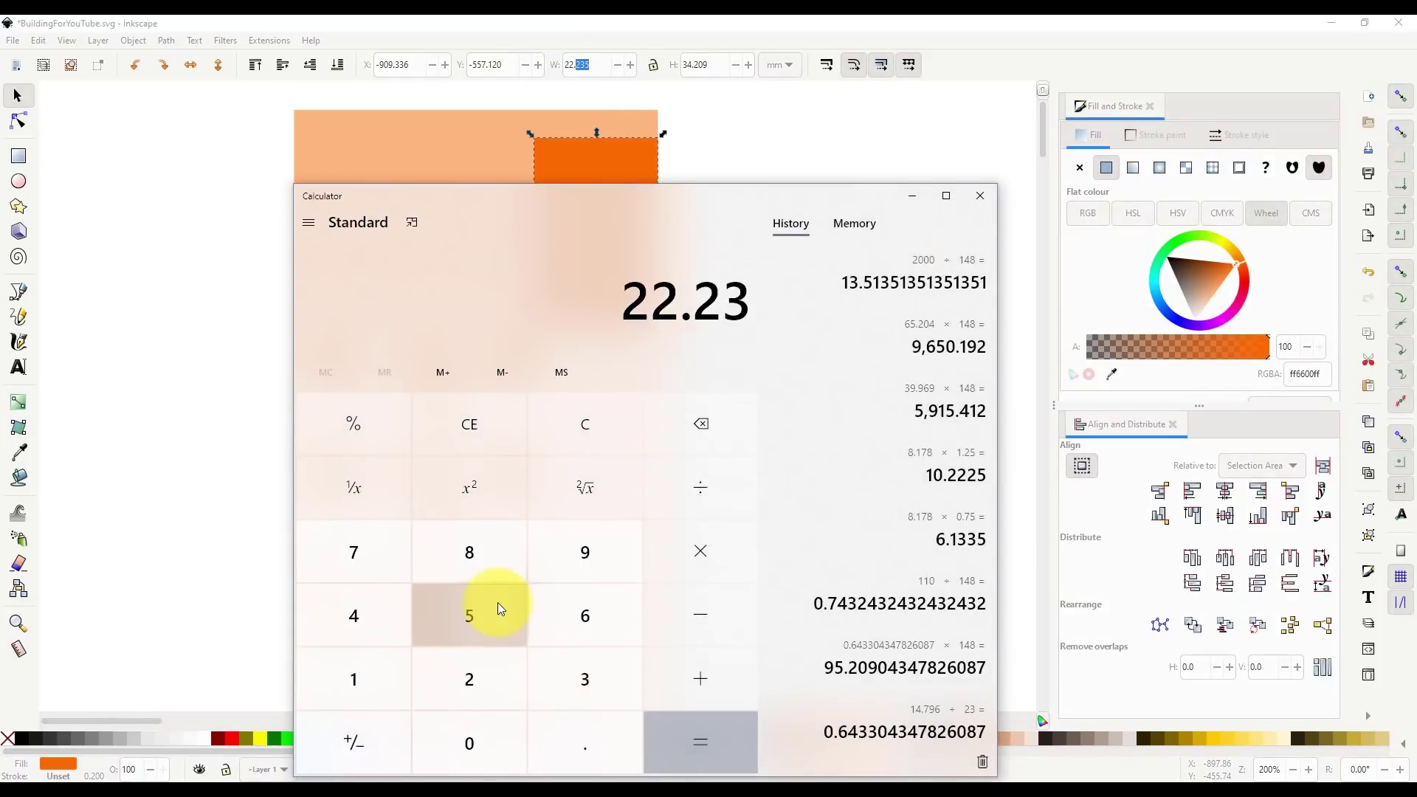
left_click(498, 602)
type("0.75")
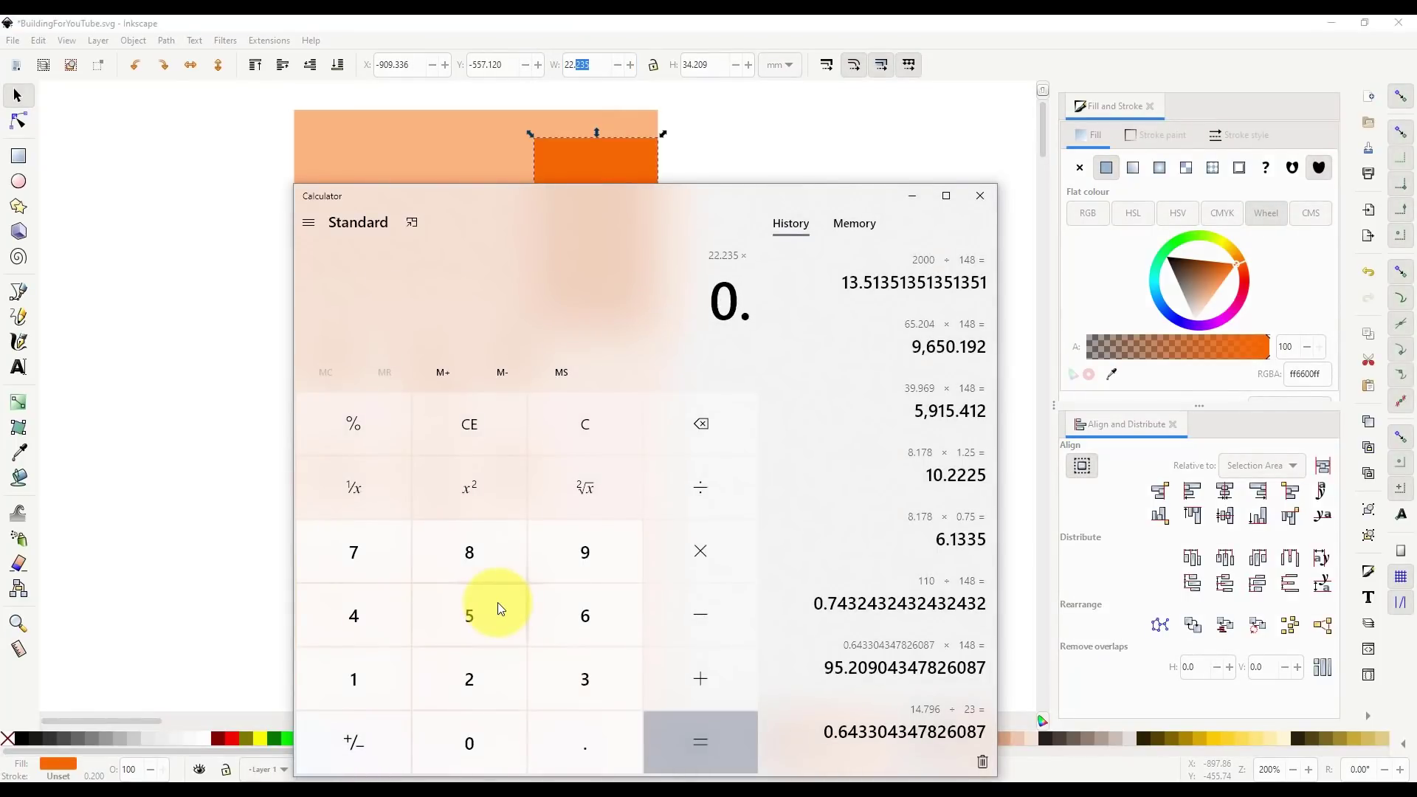
key("Return")
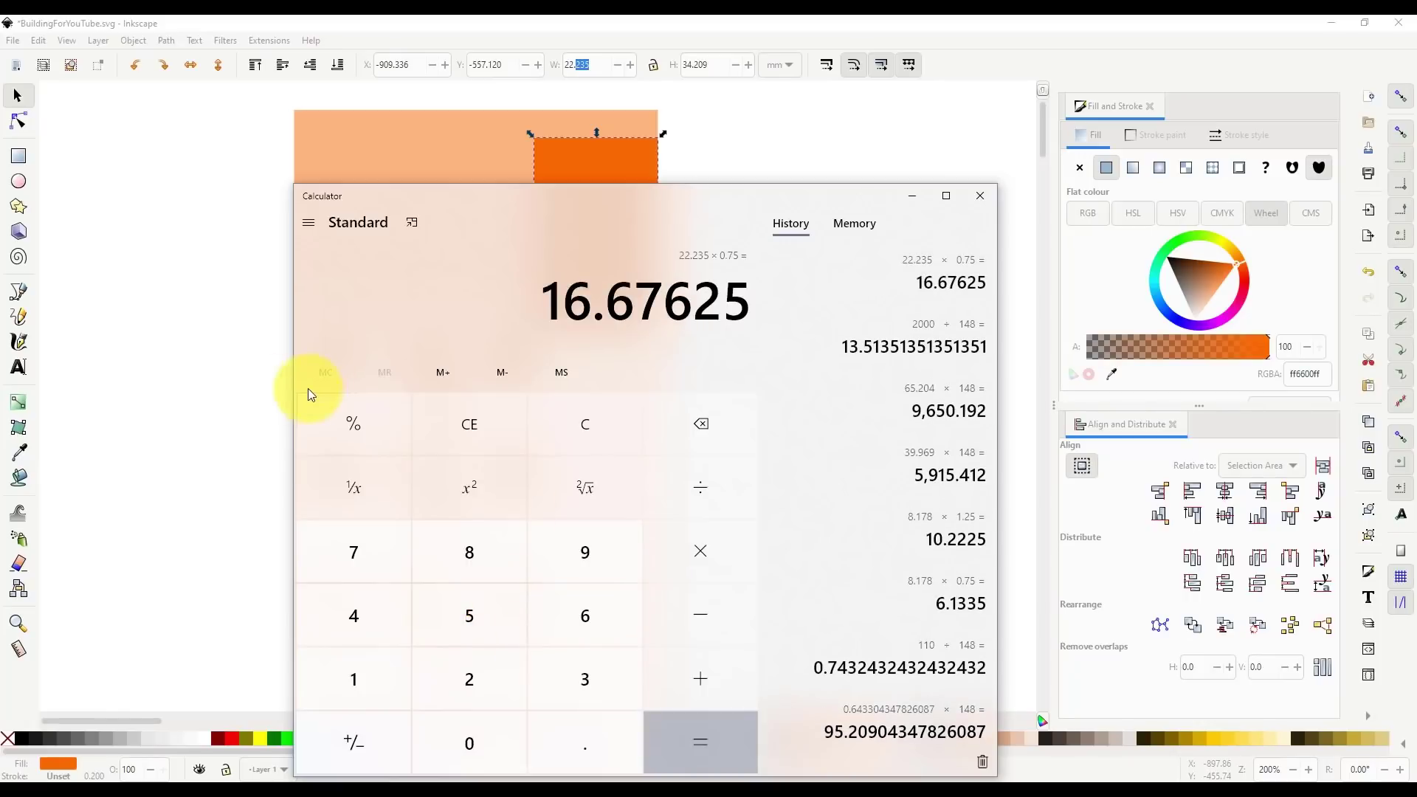
- Set the dark orange block to 16.677 mm wide, move it into the corner, shorten to 21.641 mm
left_click(210, 388)
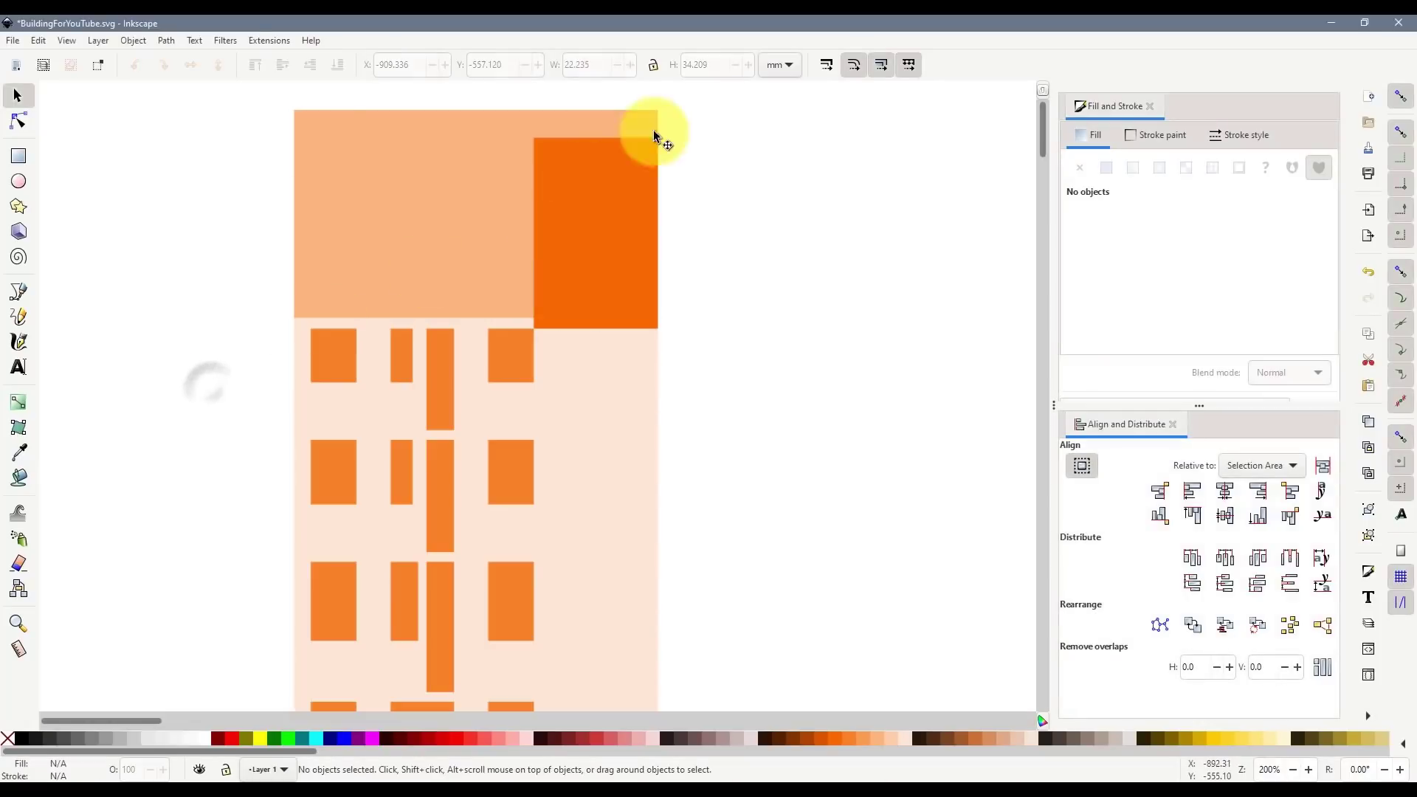
left_click(595, 148)
left_click(589, 67)
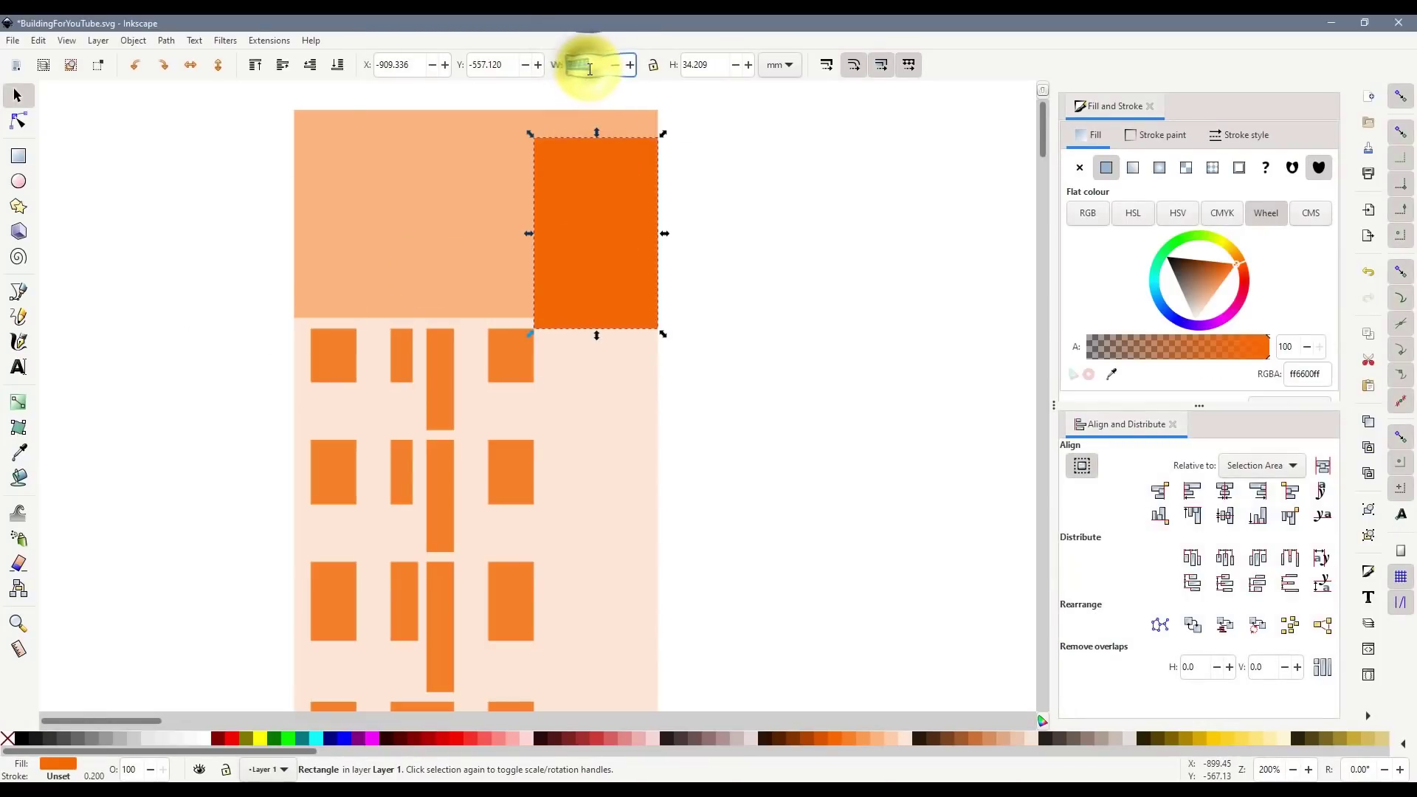
type("18.677")
key("Return")
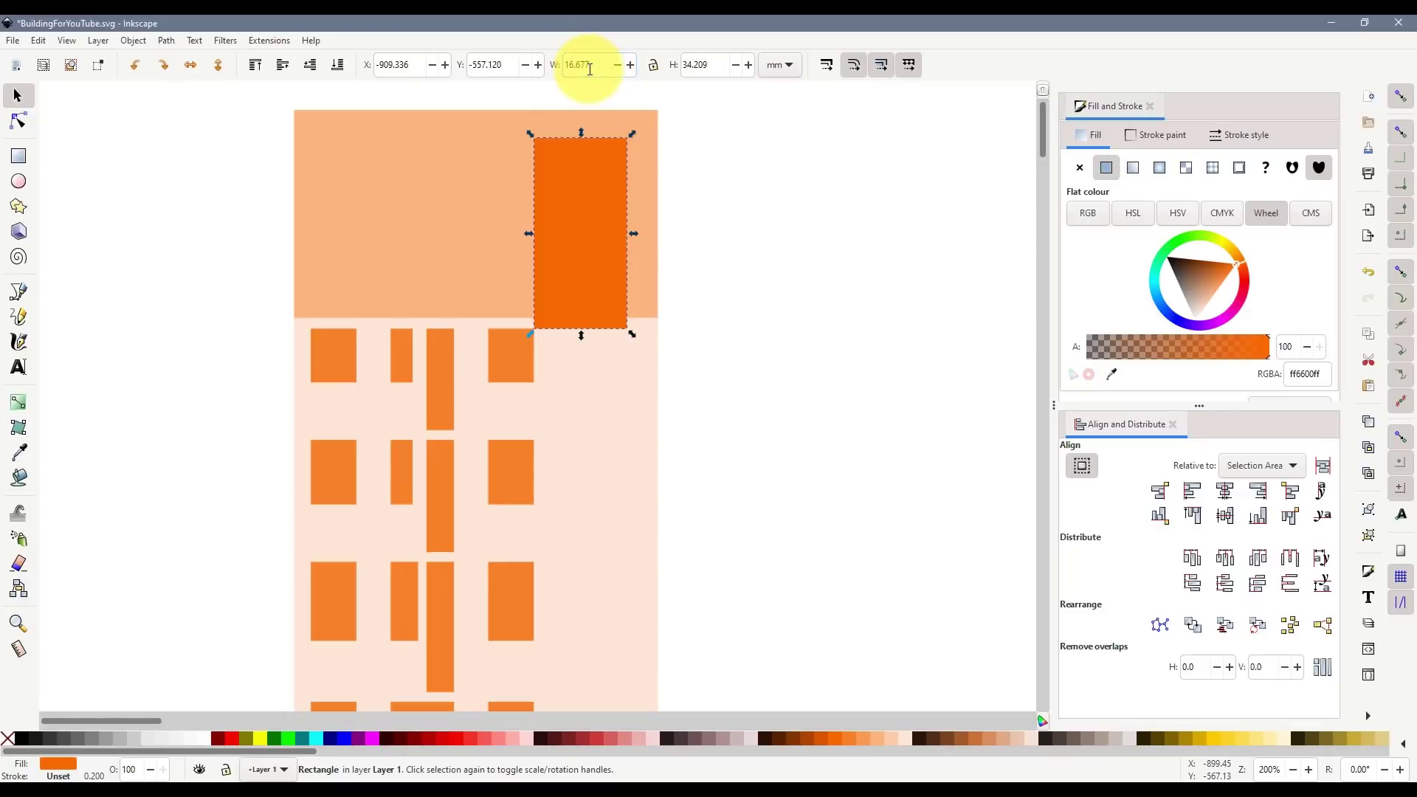
left_click_drag(594, 285, 626, 270)
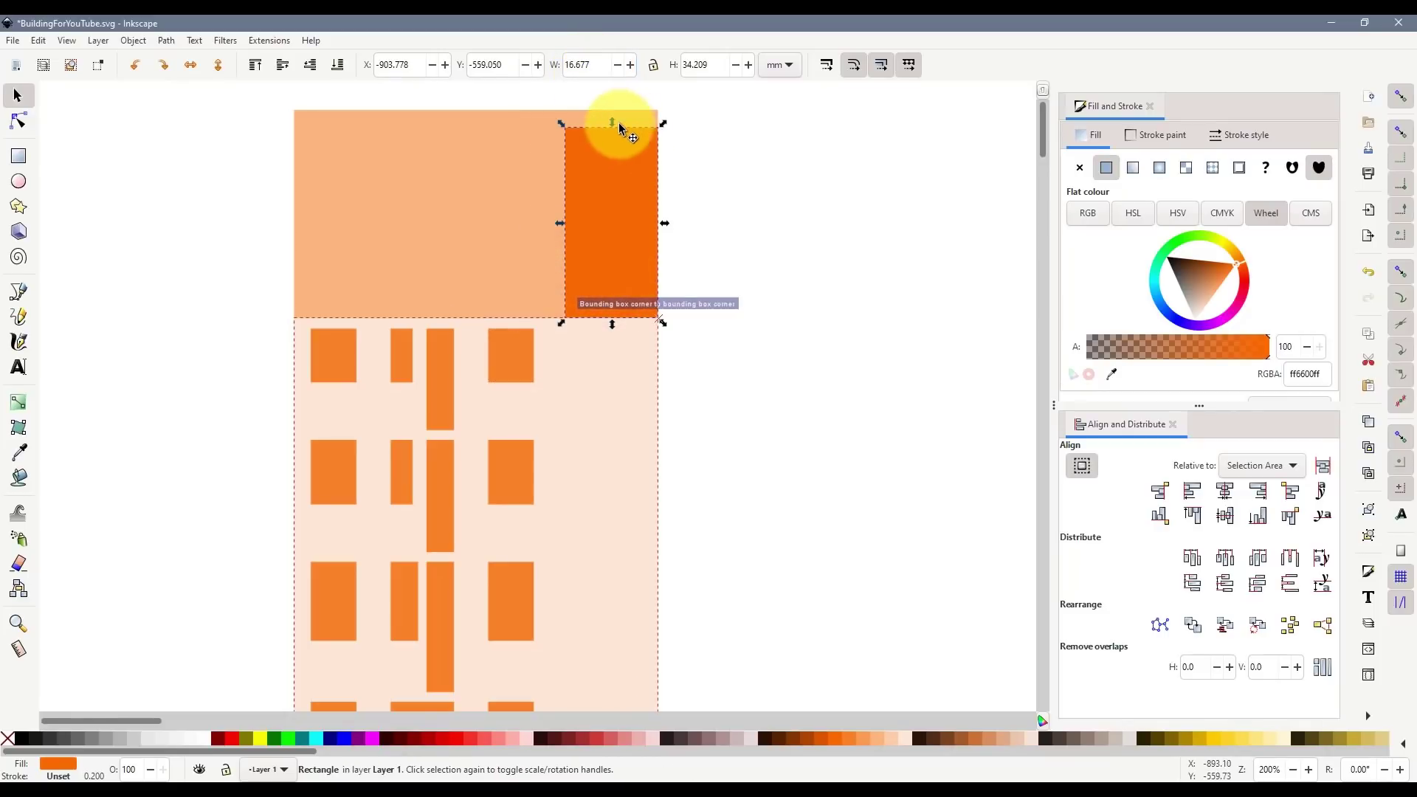
left_click_drag(616, 124, 613, 197)
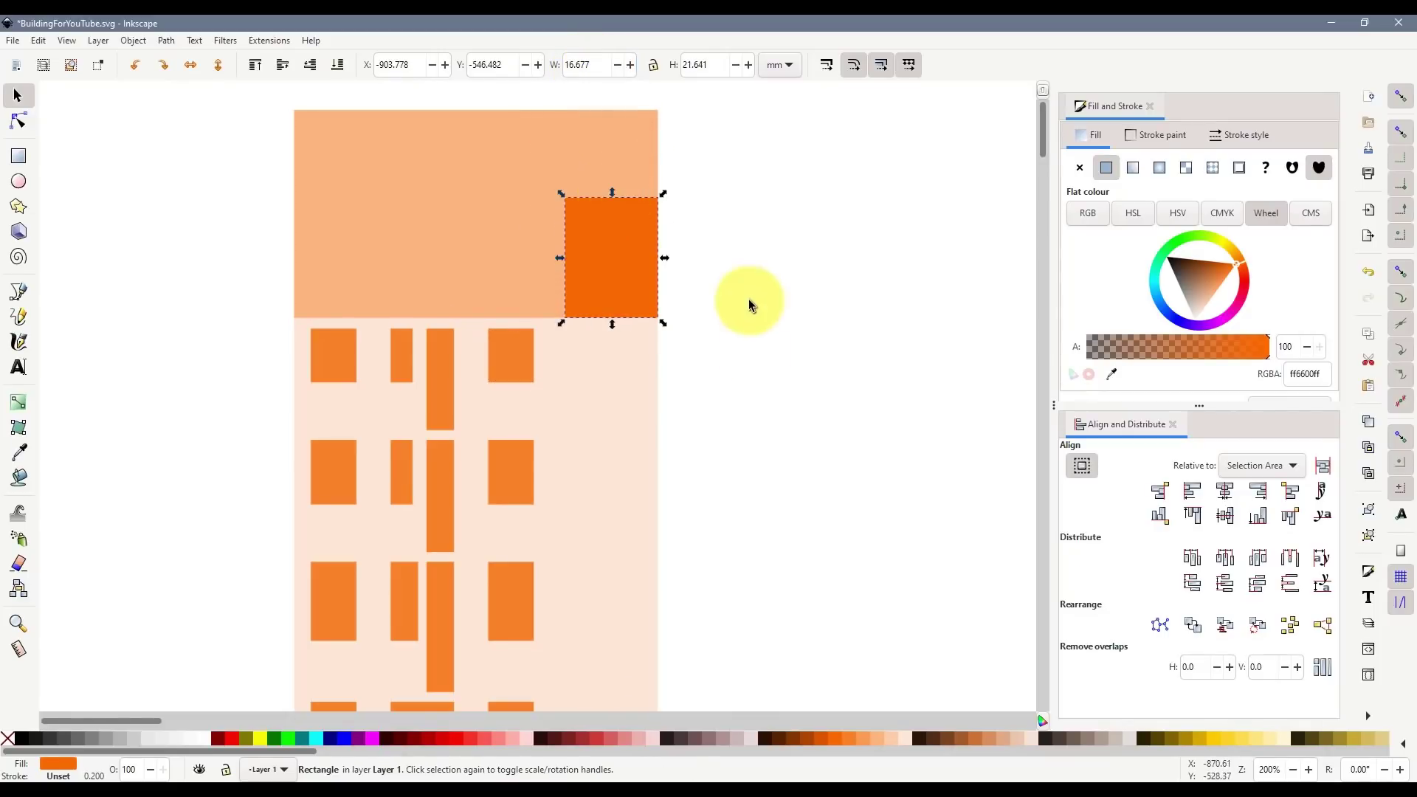
left_click(745, 293)
left_click(579, 249)
key("alt+Tab")
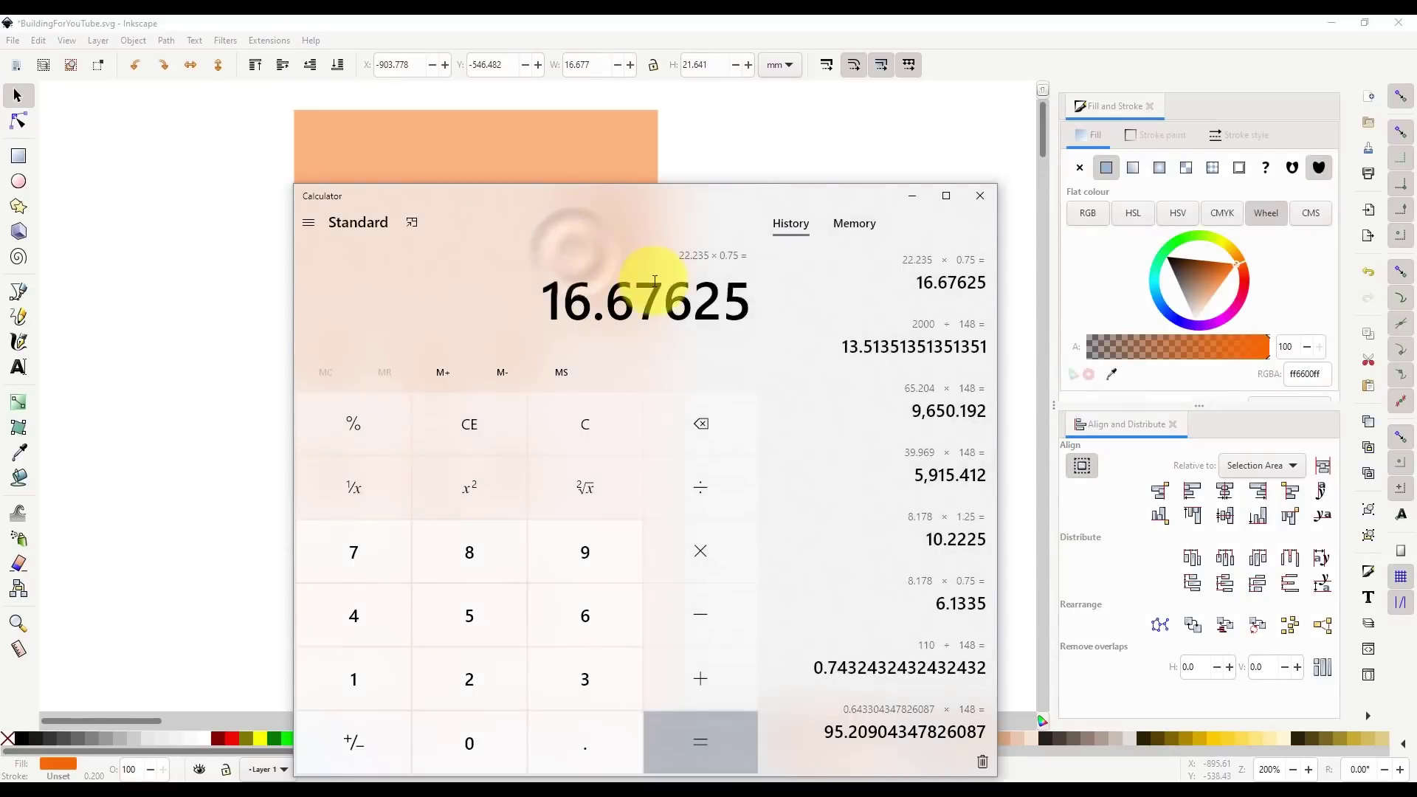
key("alt+Tab")
left_click(703, 435)
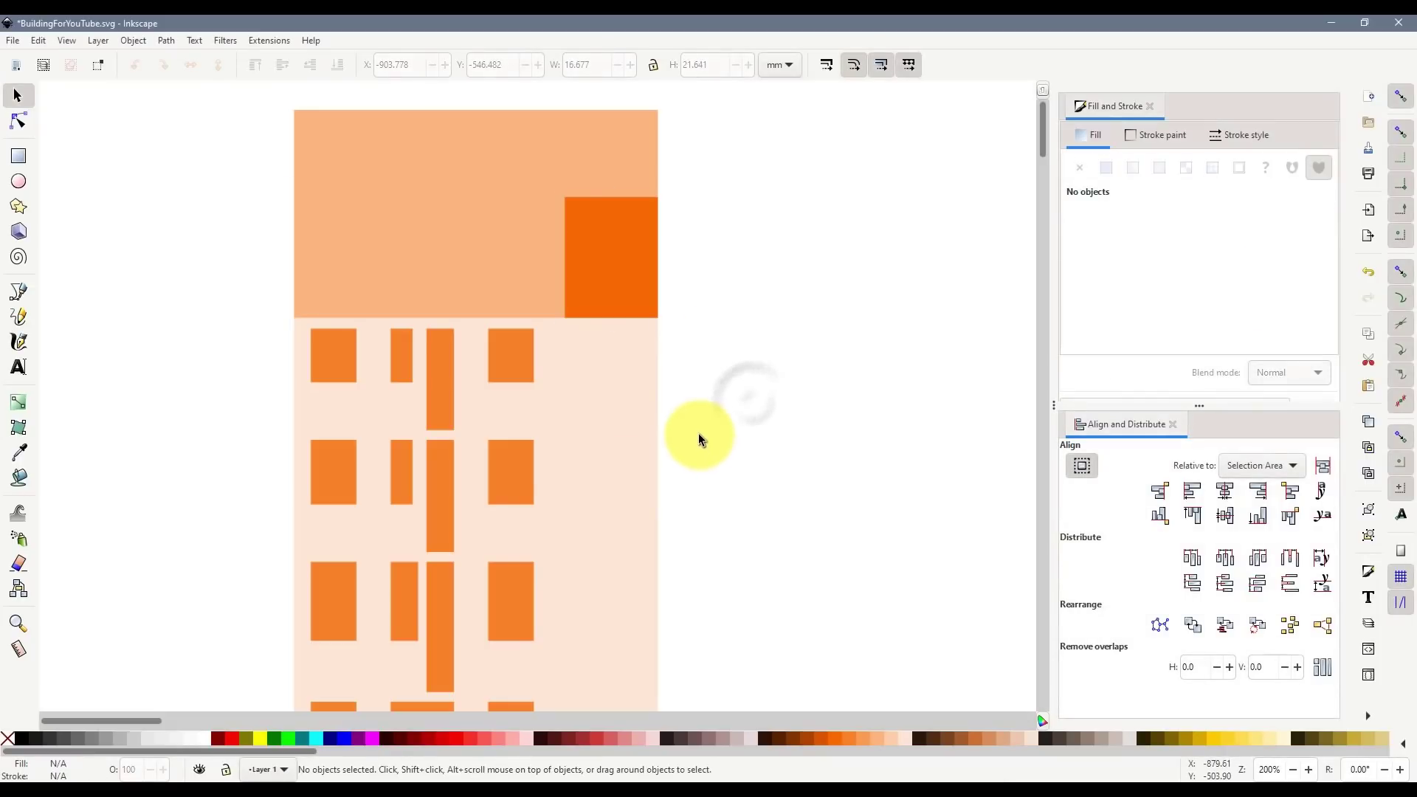
- Draw a new orange rectangle and stretch it down to the building's base
scroll(700, 419, "down", 2, "ctrl")
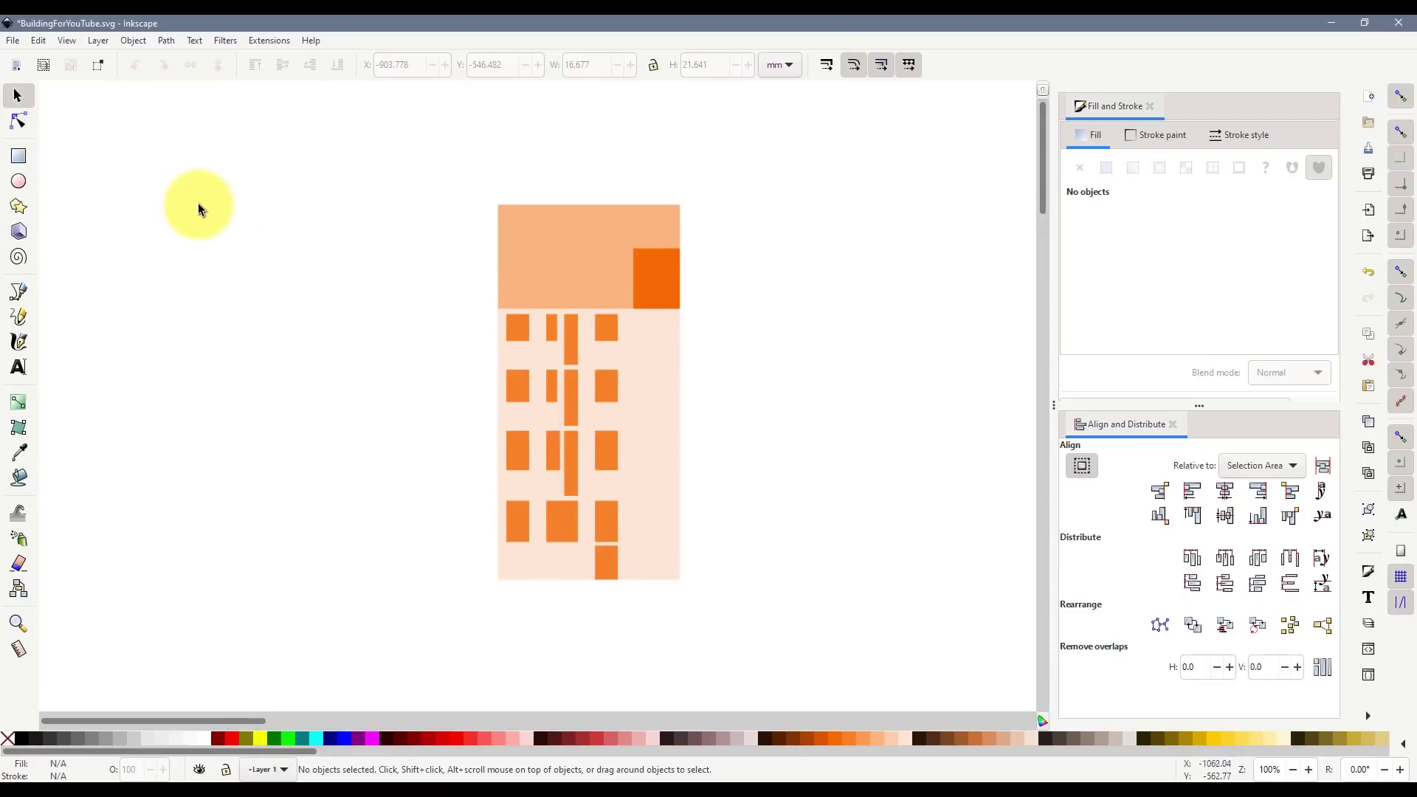
left_click(21, 155)
left_click_drag(682, 309, 868, 493)
left_click(17, 95)
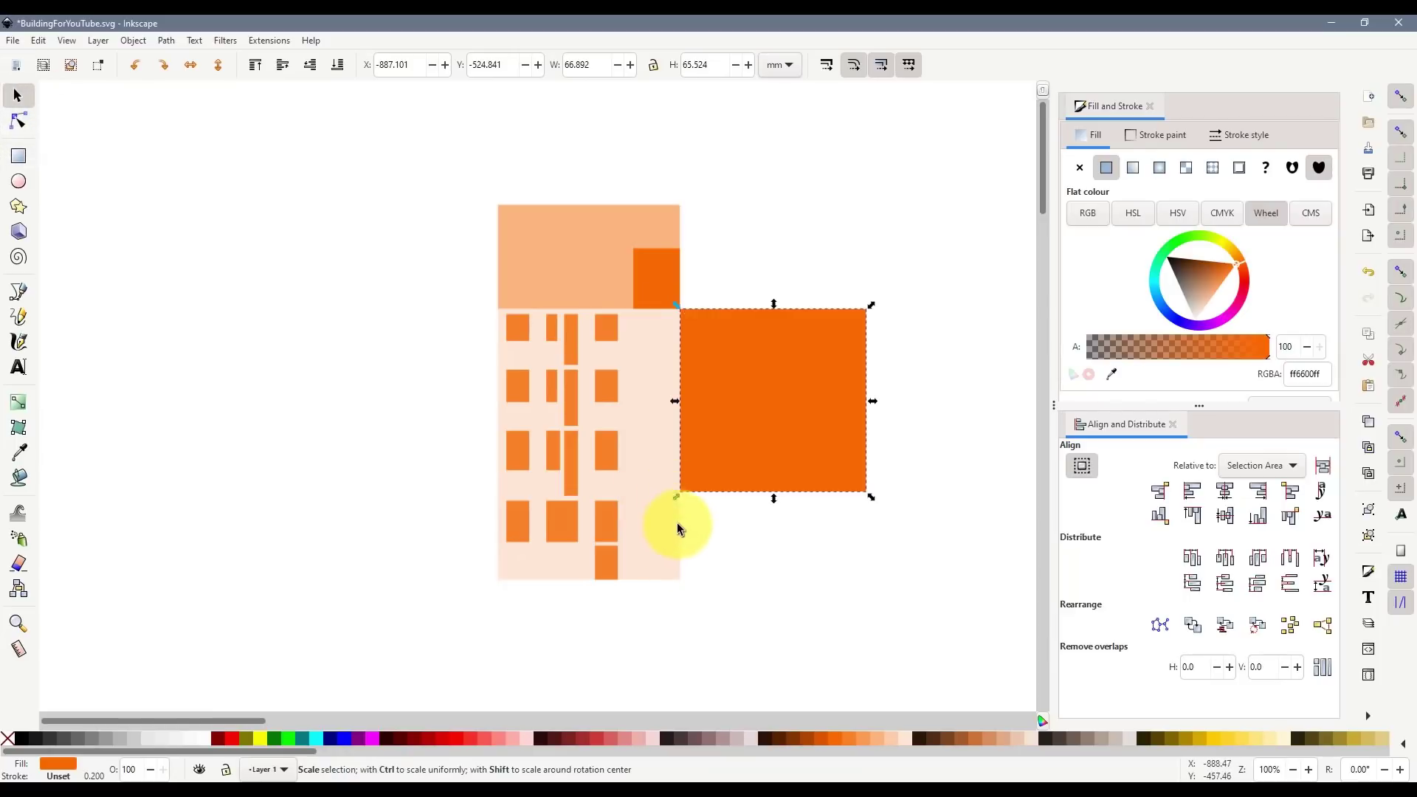
left_click_drag(676, 527, 675, 585)
left_click(913, 554)
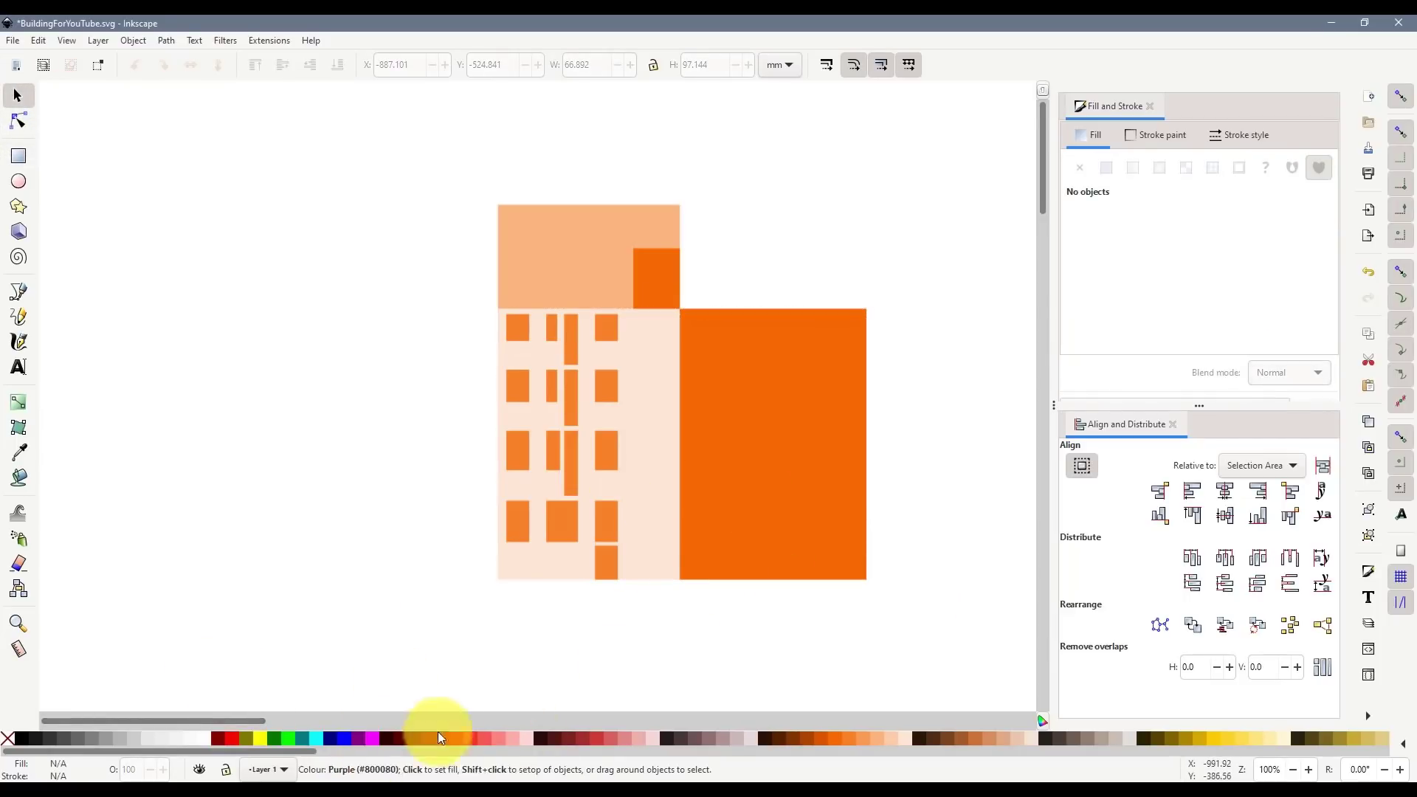
left_click_drag(251, 719, 287, 721)
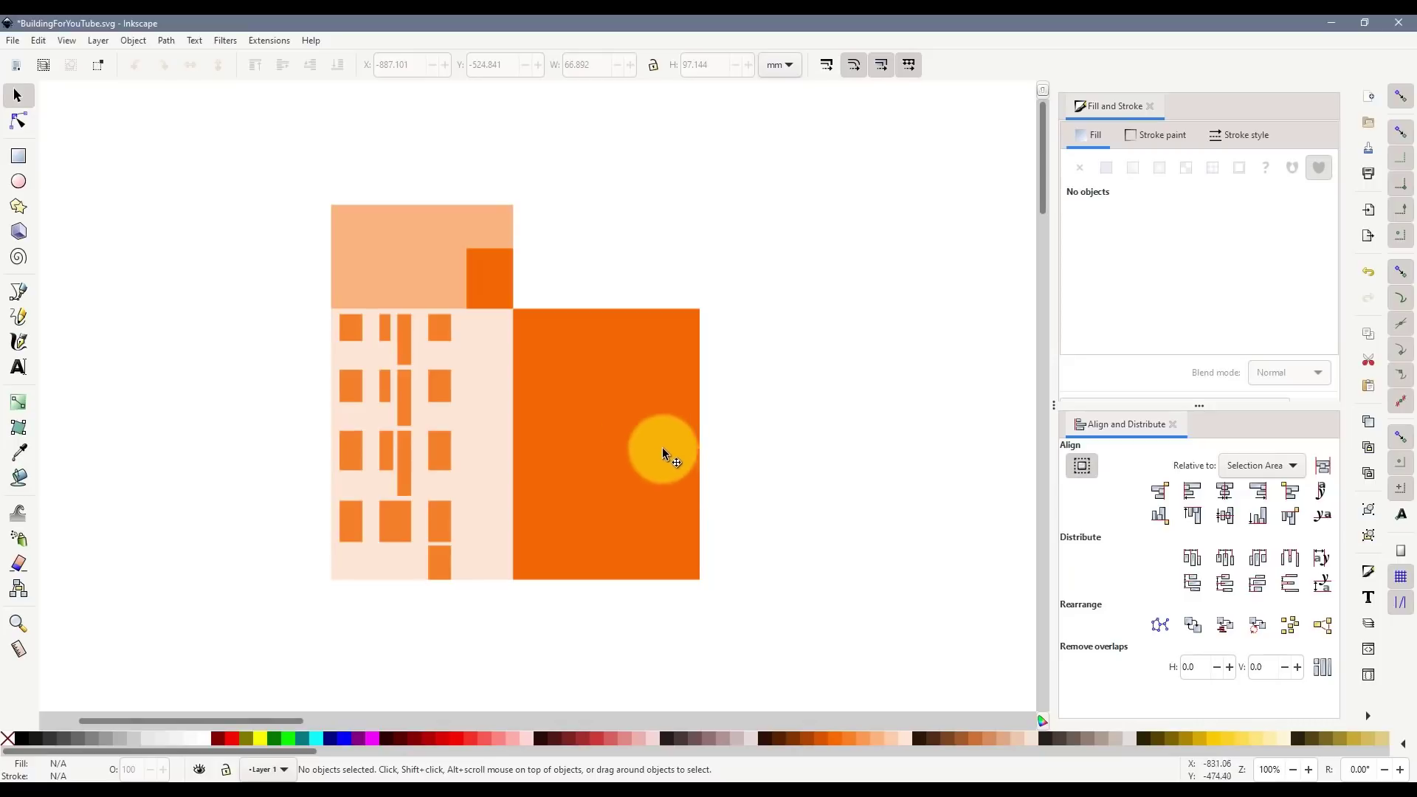
- Set the rectangle's width to 23 mm and move it flush against the building's left wall
left_click(602, 367)
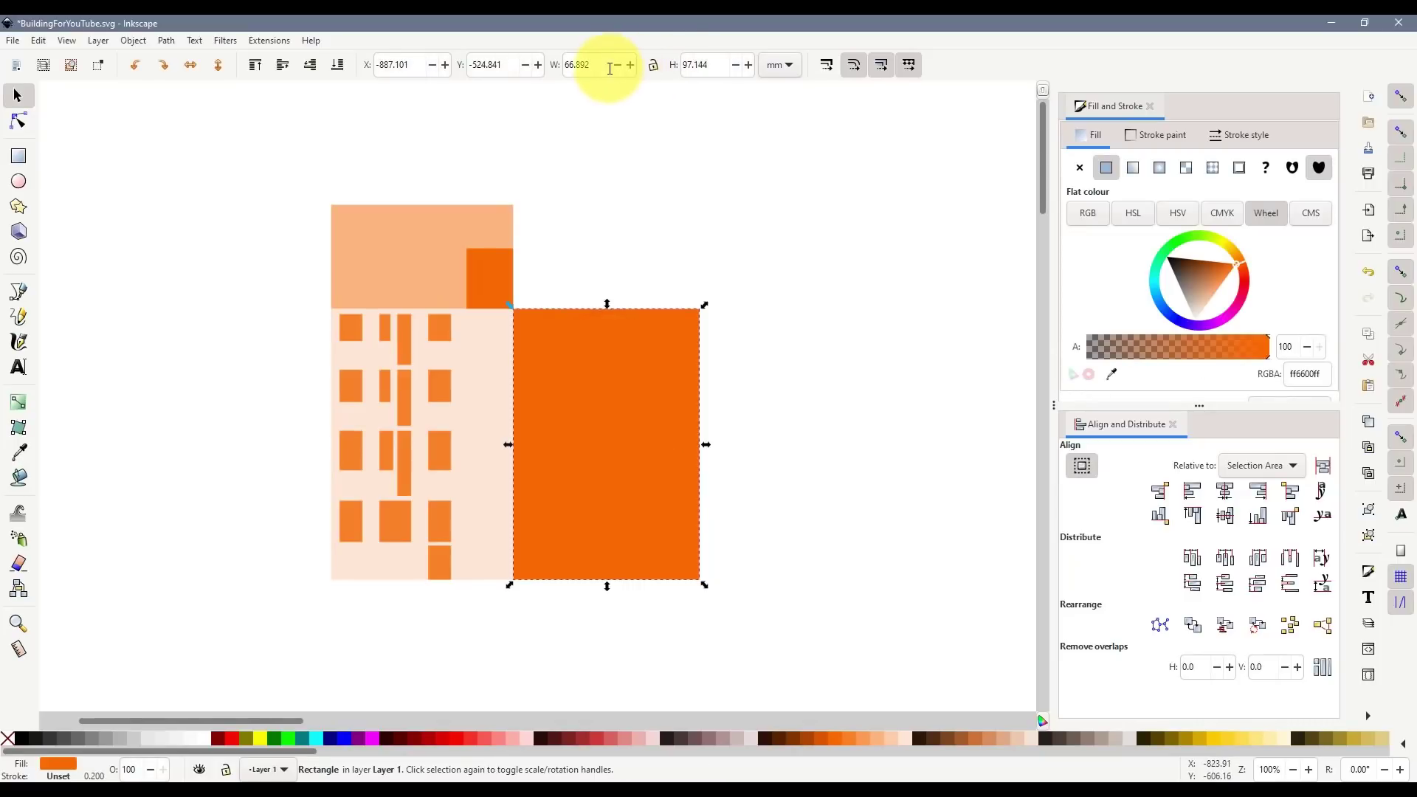
double_click(572, 65)
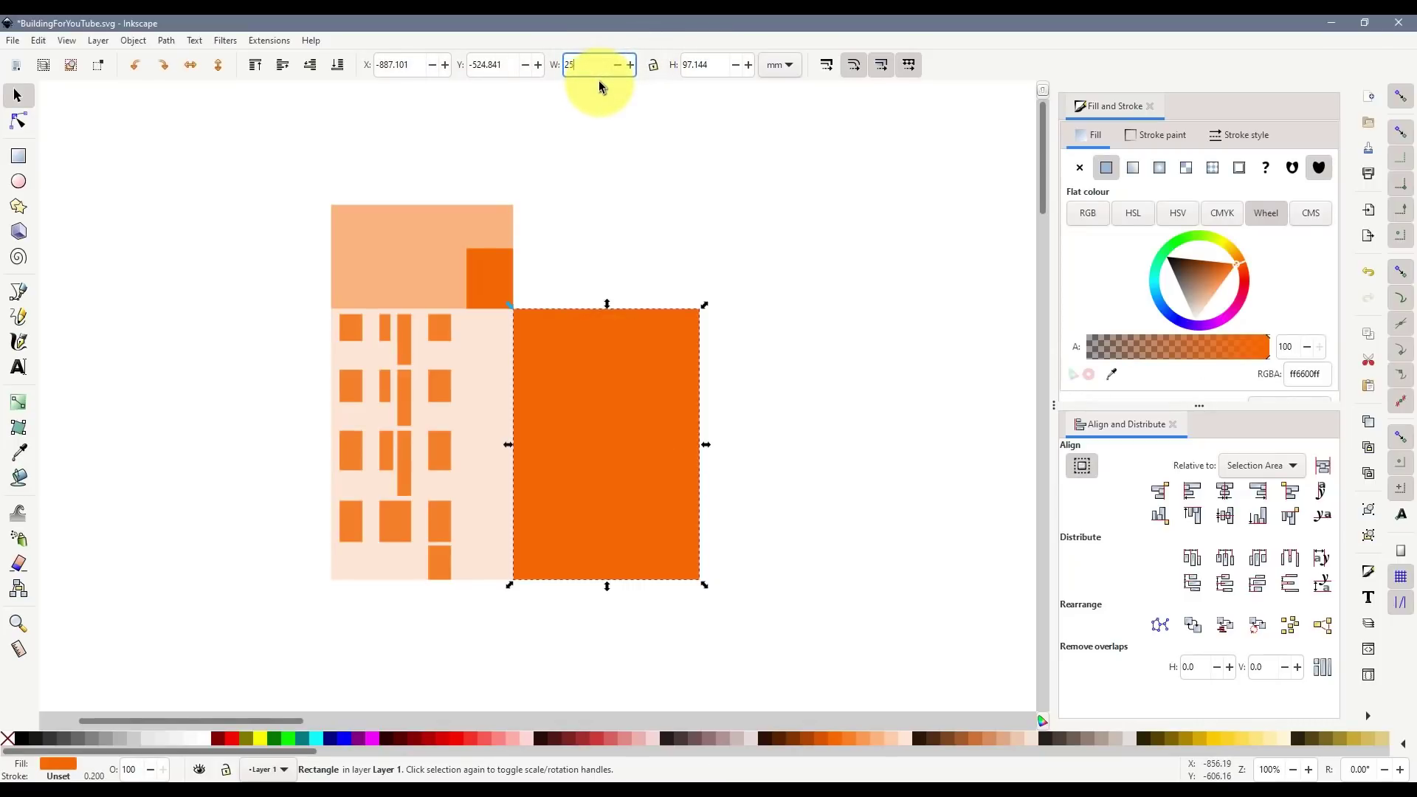
type("26")
key("Return")
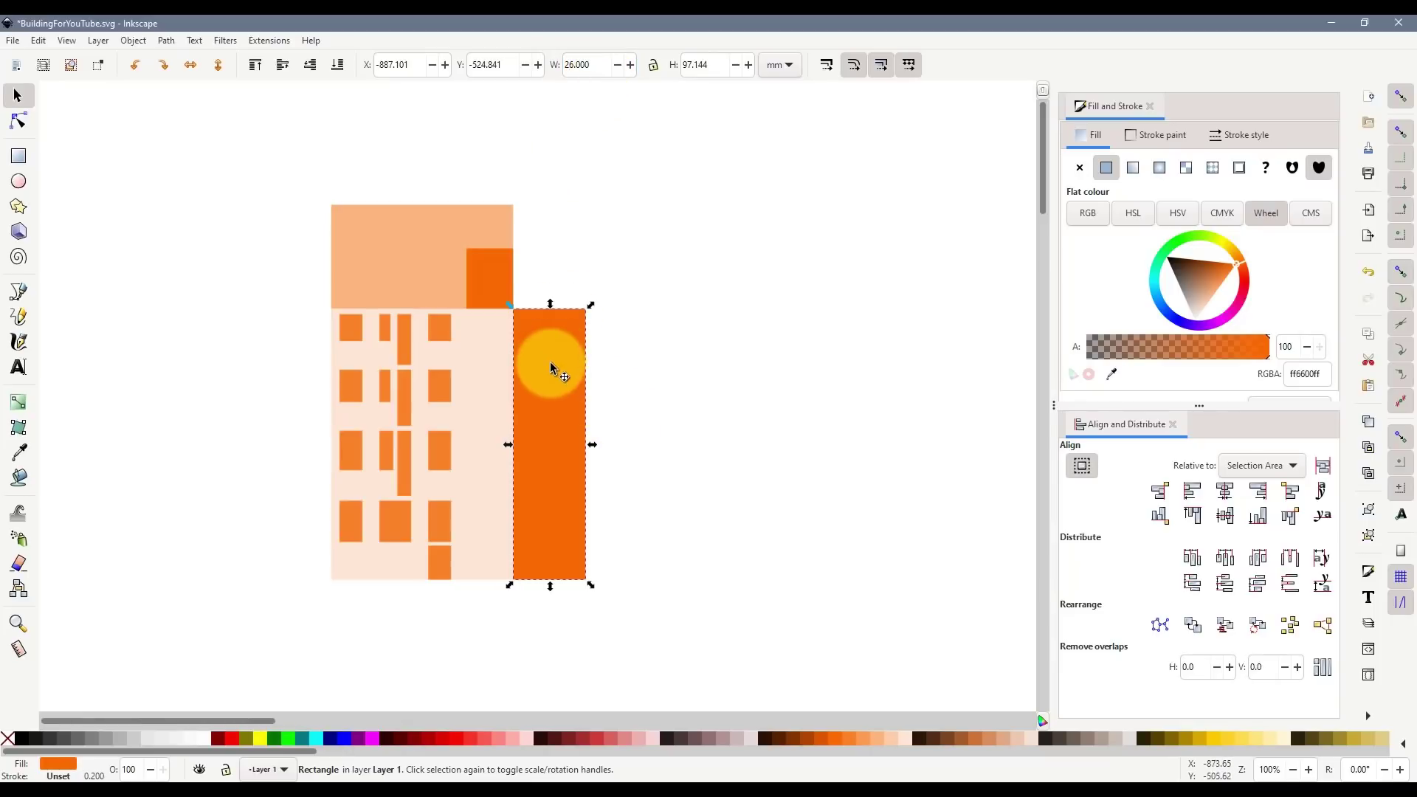
left_click(550, 362)
left_click(633, 443)
left_click(550, 440)
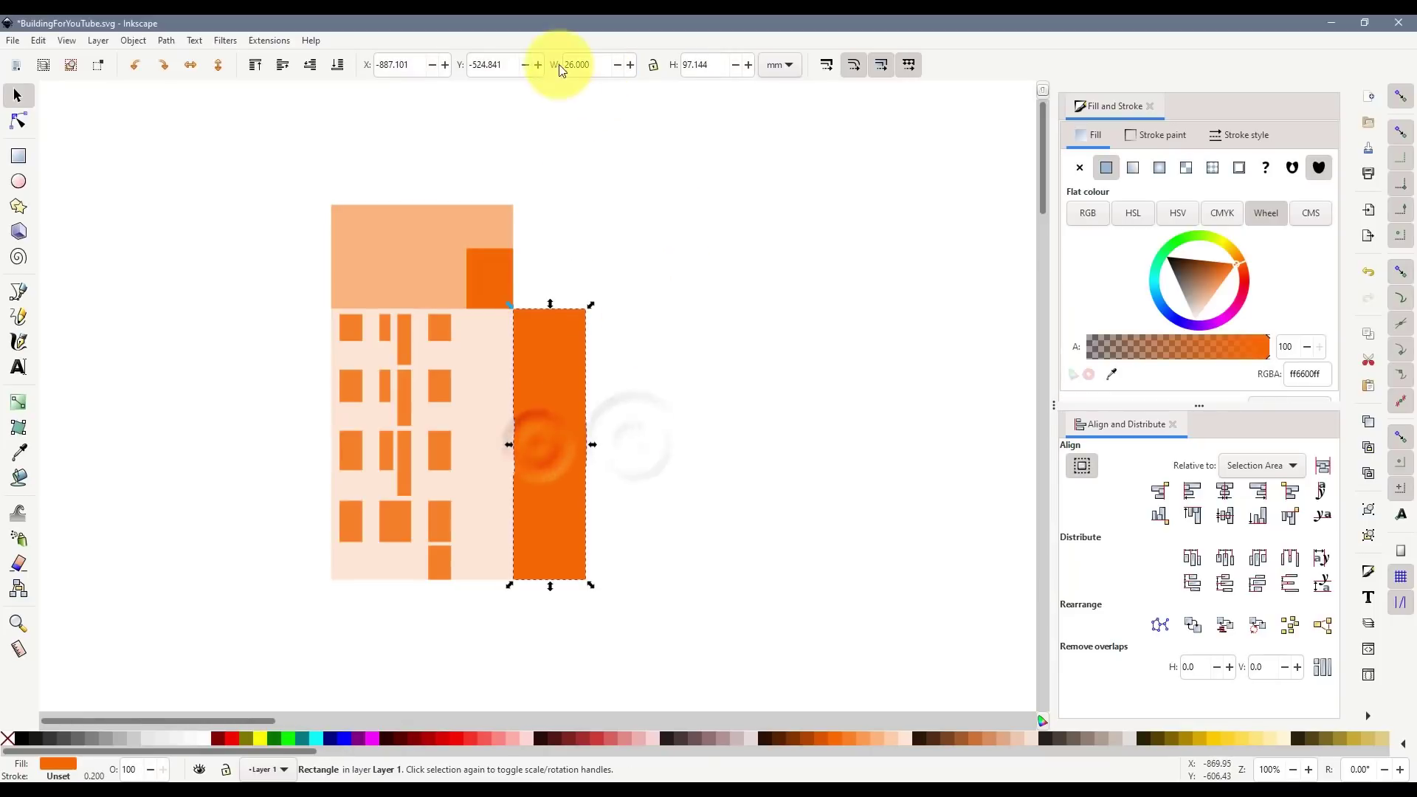
left_click(573, 64)
left_click_drag(572, 65, 569, 64)
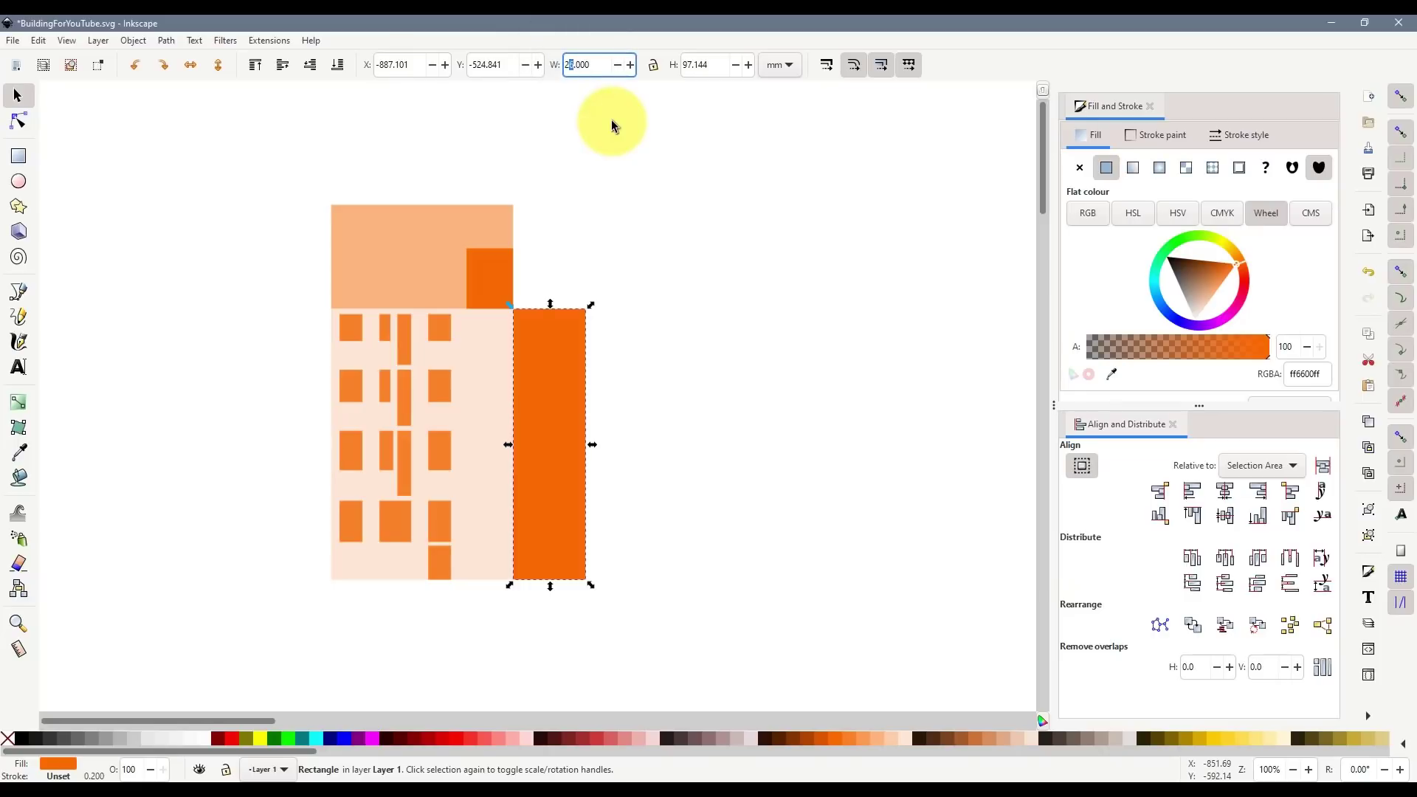
type("3")
key("Return")
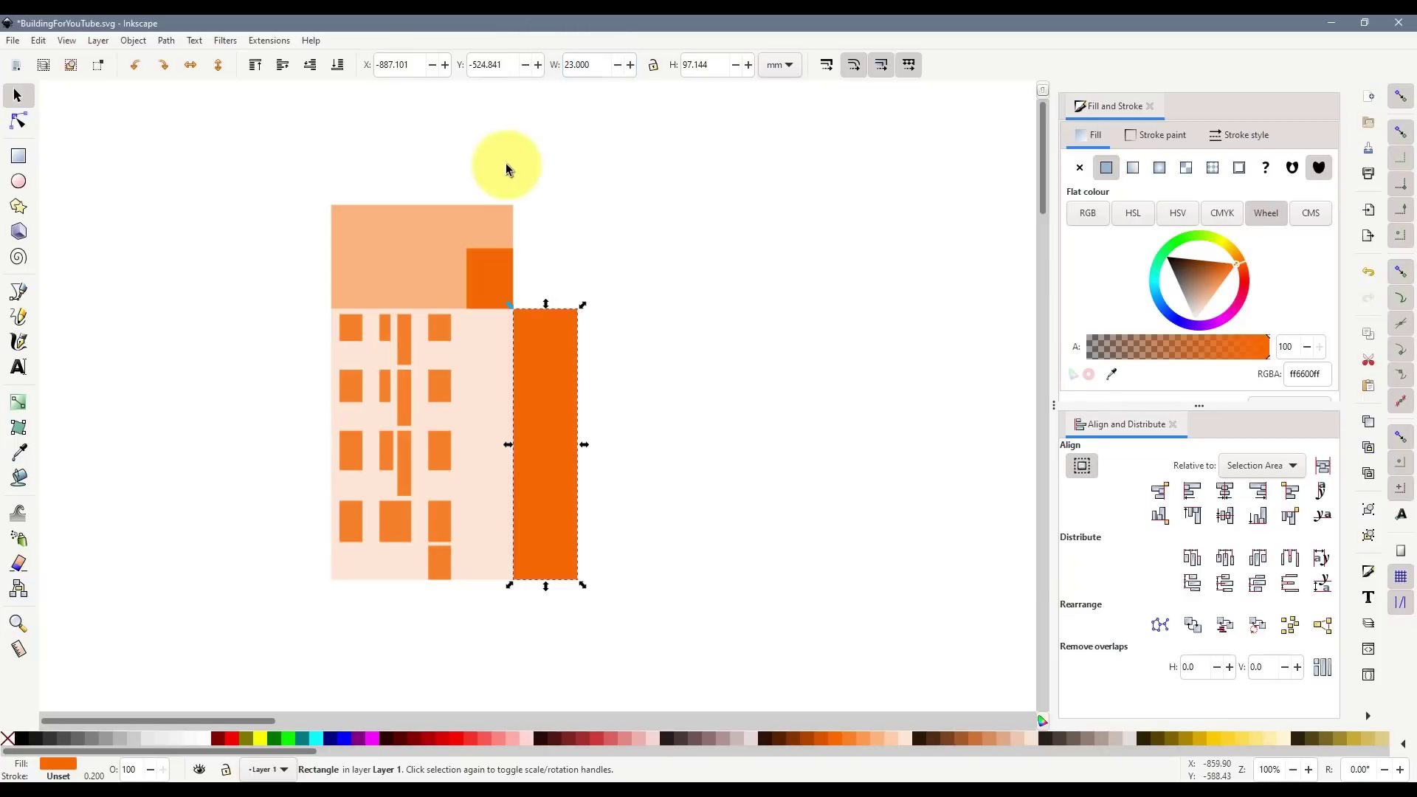
left_click(640, 447)
left_click_drag(557, 390, 302, 385)
left_click(214, 330)
scroll(272, 301, "up", 2)
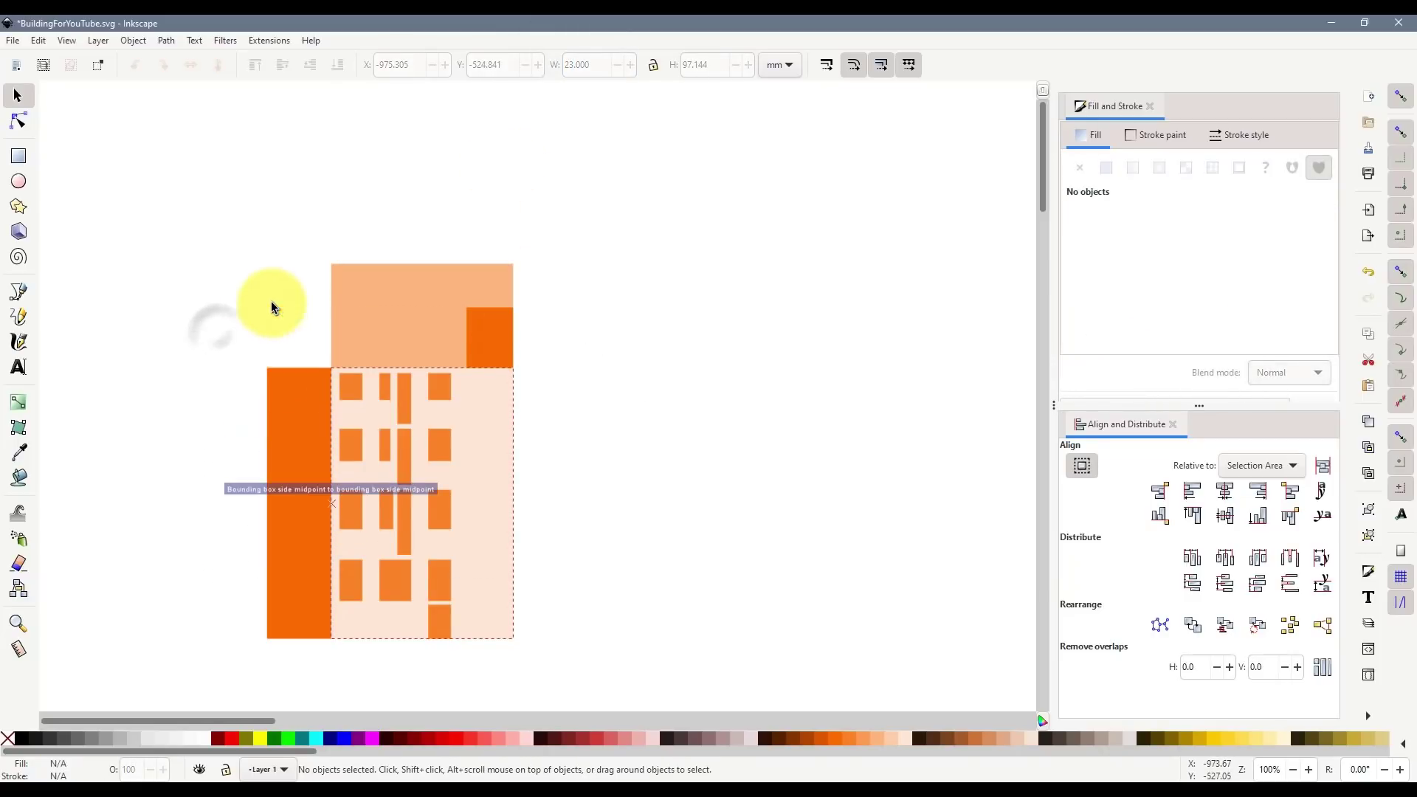
scroll(257, 339, "up", 2)
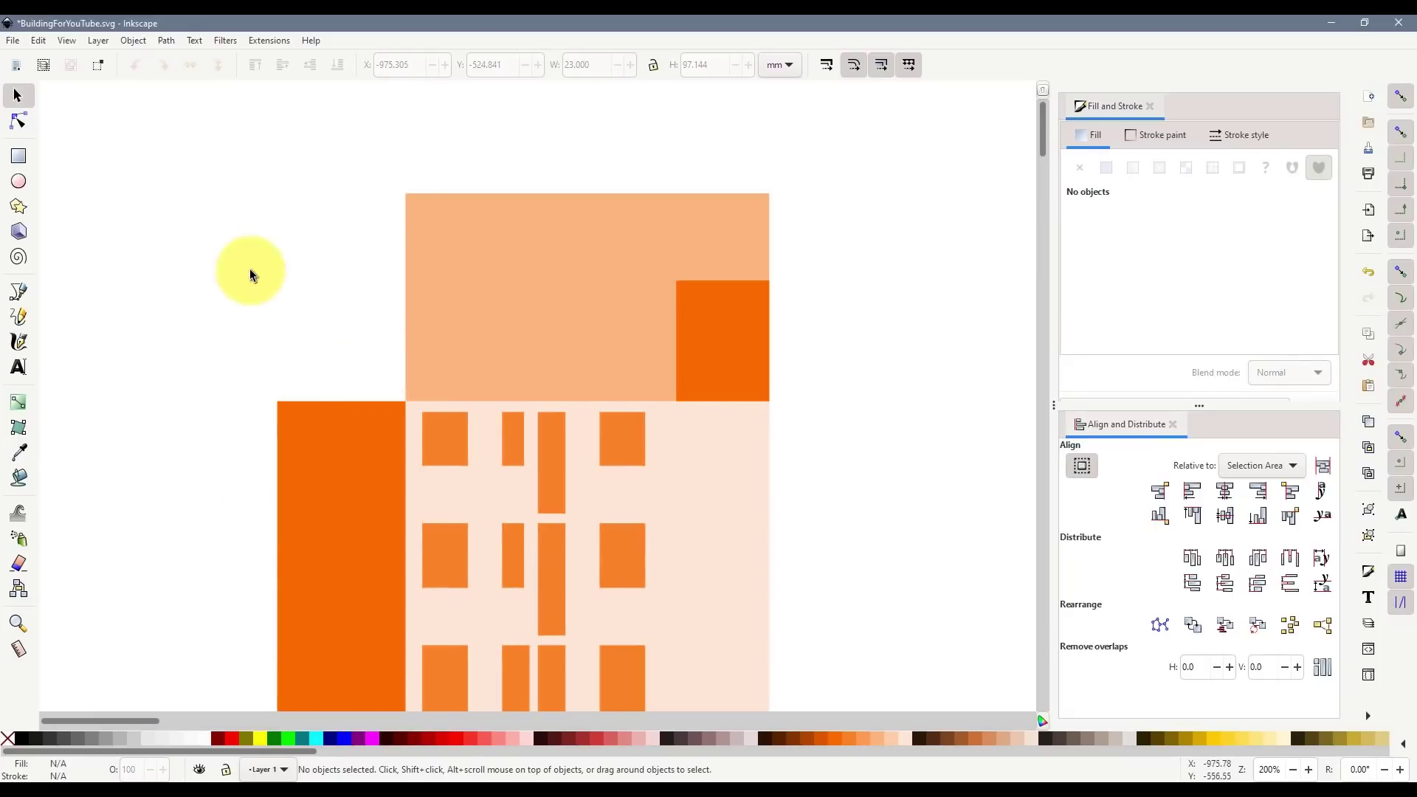
- Draw a dark-brown rectangle above the left wing, reaching up to the roof line
left_click(20, 157)
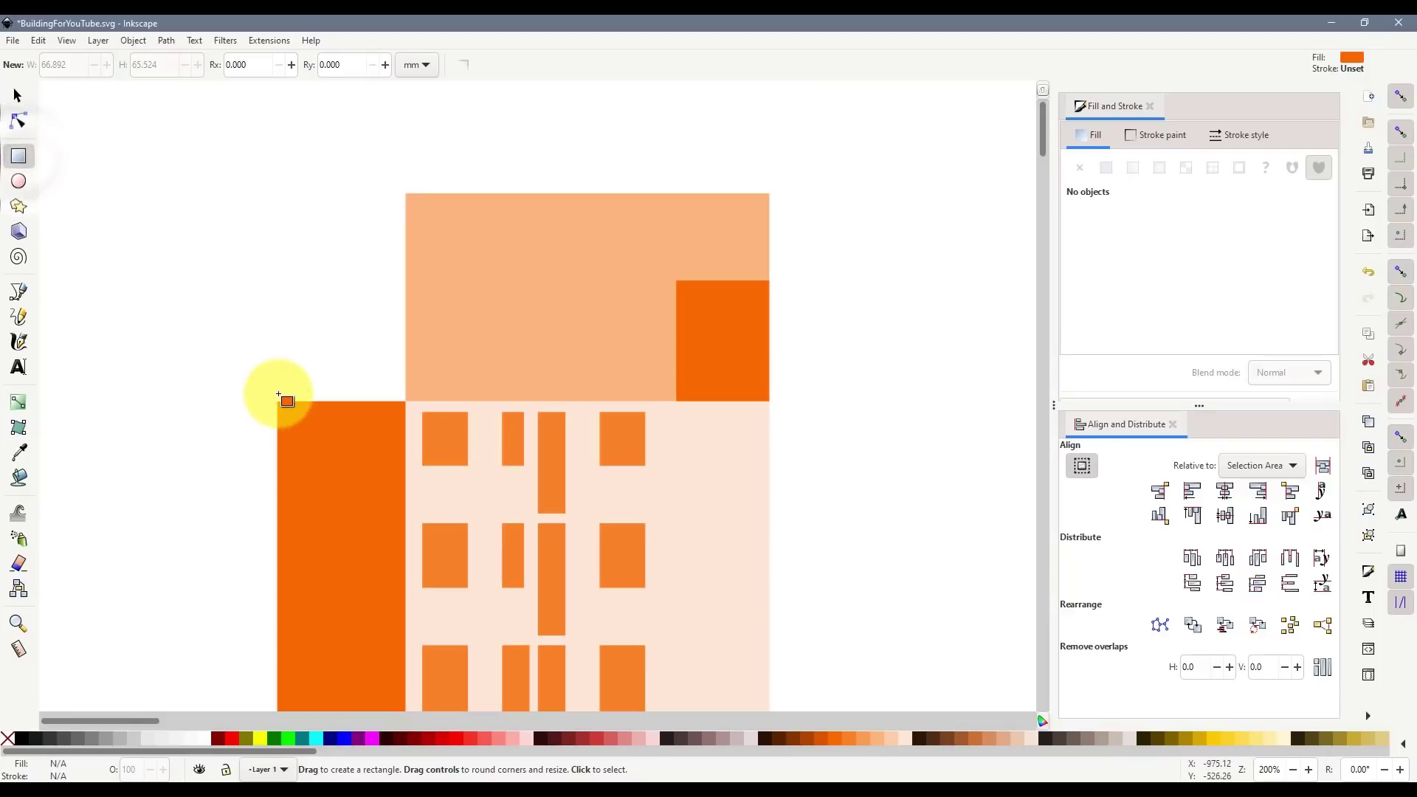
left_click_drag(288, 403, 405, 194)
key("s")
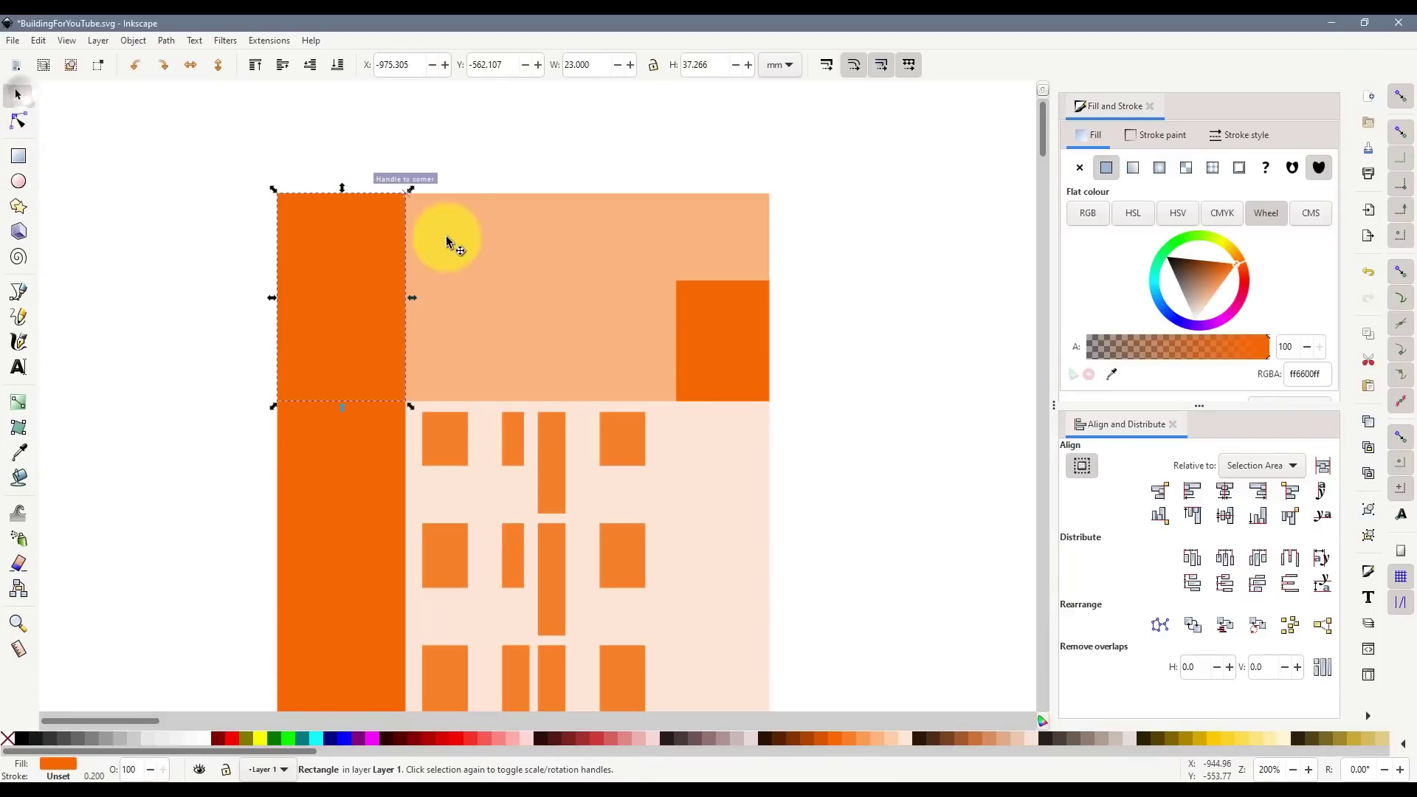
left_click(776, 737)
left_click(89, 480)
left_click(354, 310)
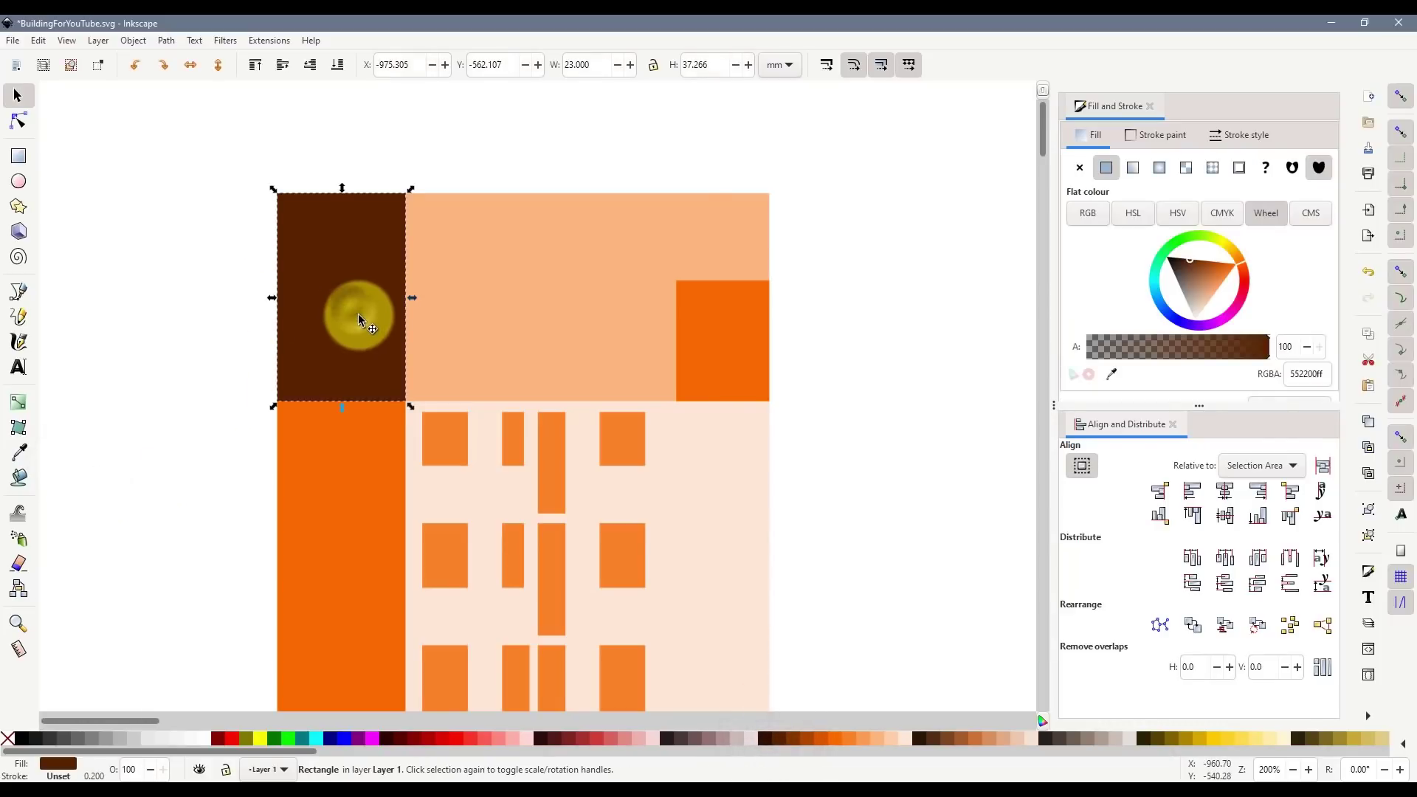
- Convert the brown rectangle to a path and delete its top-right node to form a sloping triangle
left_click(18, 120)
left_click_drag(277, 194, 181, 223)
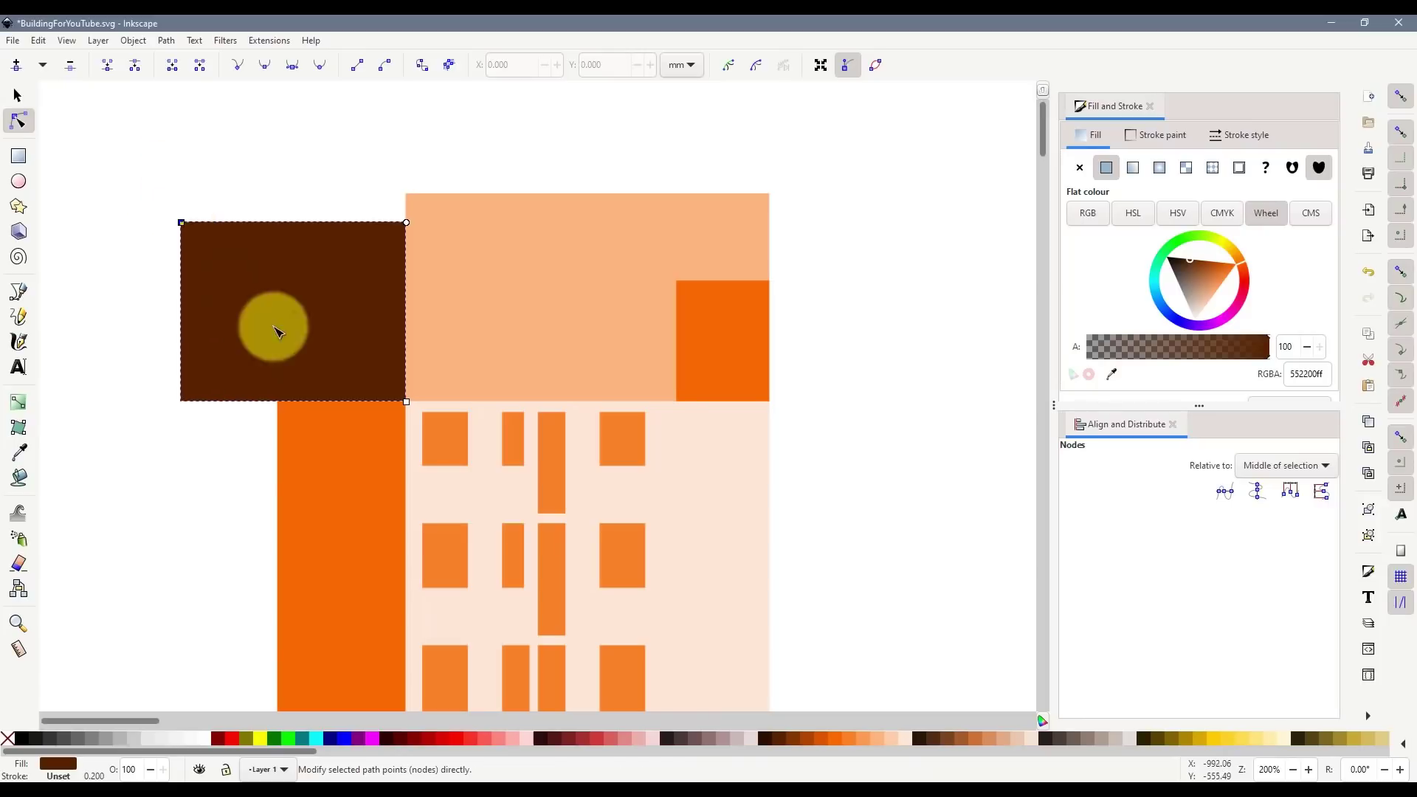
key("ctrl+z")
left_click_drag(407, 402, 530, 358)
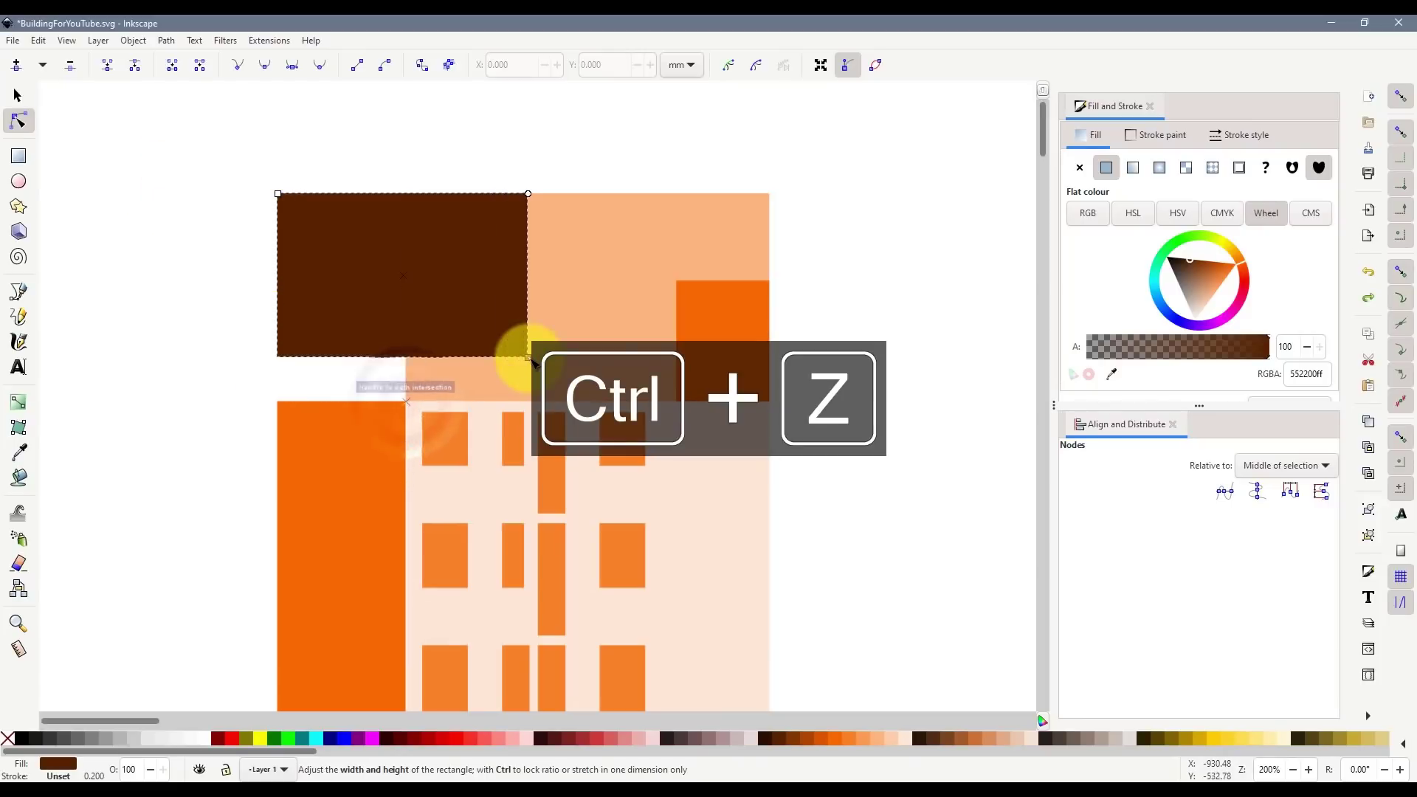
key("ctrl+z")
mouse_move(406, 195)
left_mouse_down()
mouse_move(401, 253)
mouse_move(408, 194)
left_mouse_up()
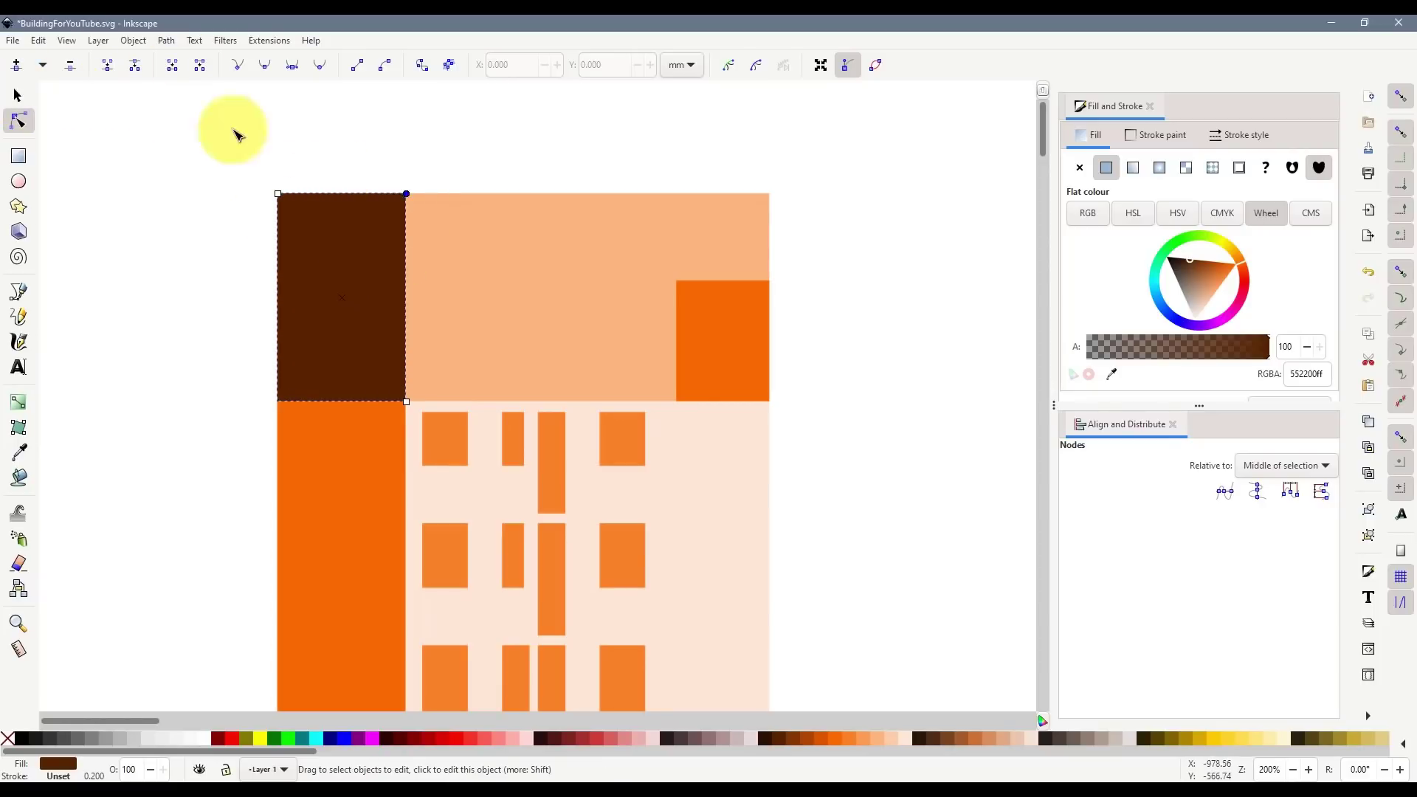
left_click(169, 41)
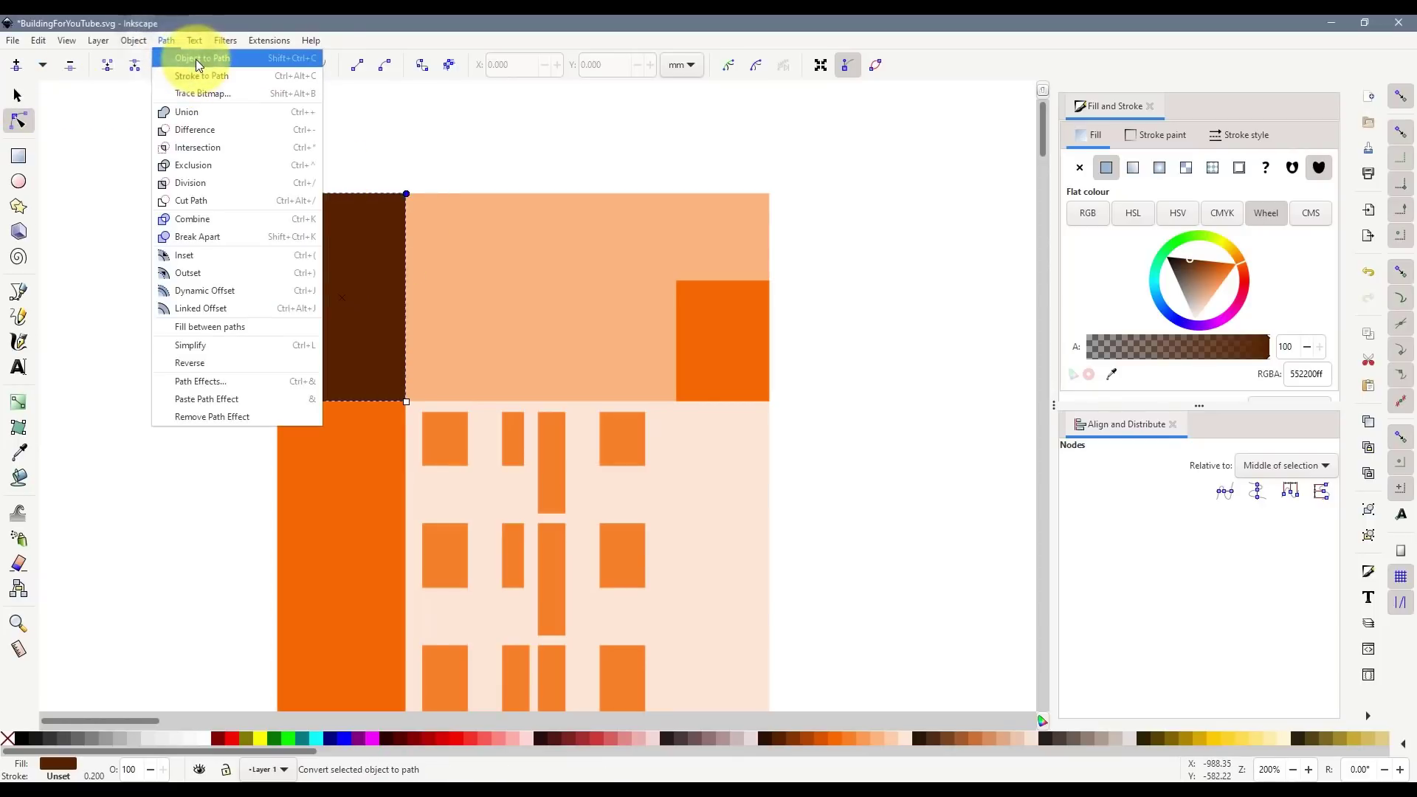
left_click(196, 59)
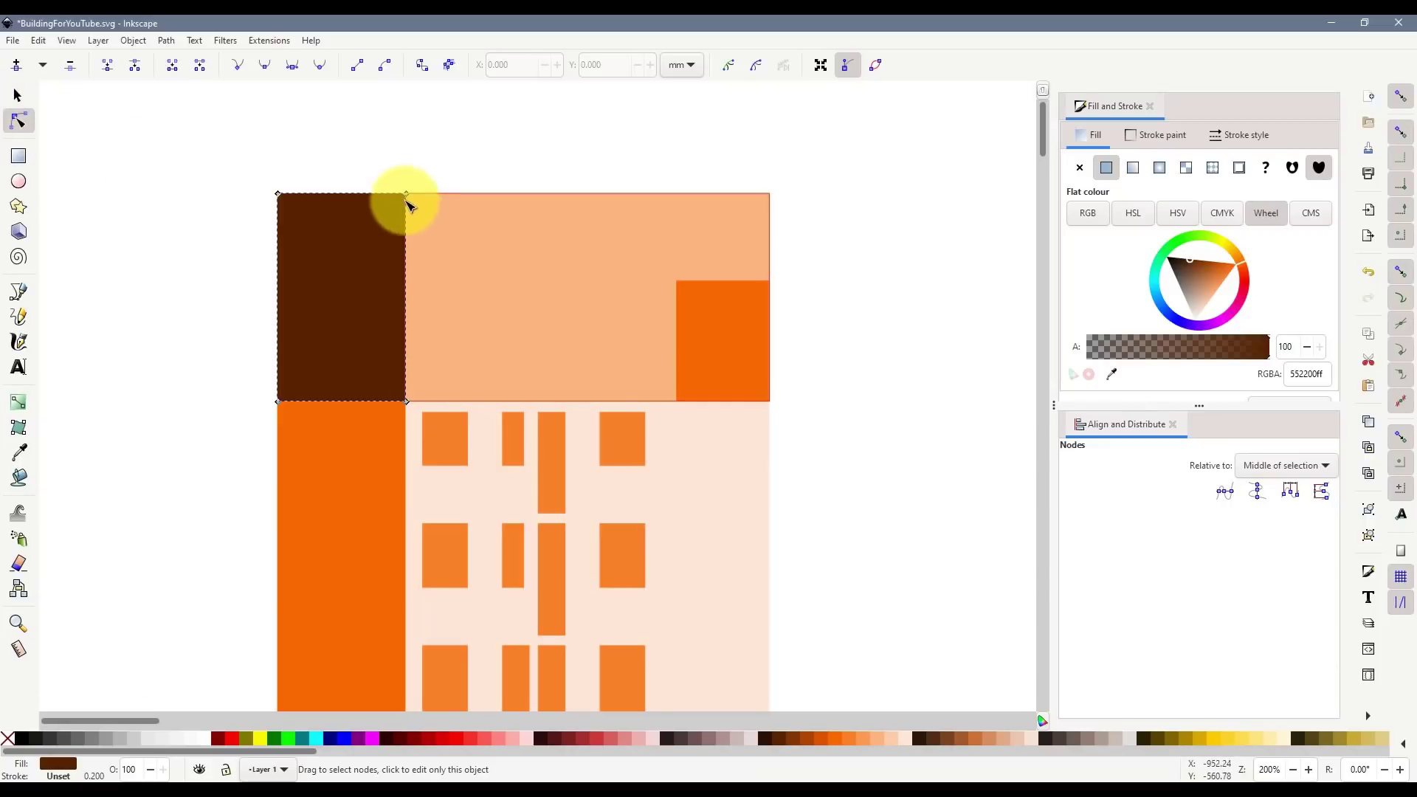
mouse_move(403, 198)
left_mouse_down()
mouse_move(370, 247)
mouse_move(396, 140)
mouse_move(443, 190)
mouse_move(379, 164)
mouse_move(413, 178)
mouse_move(383, 199)
mouse_move(408, 196)
left_mouse_up()
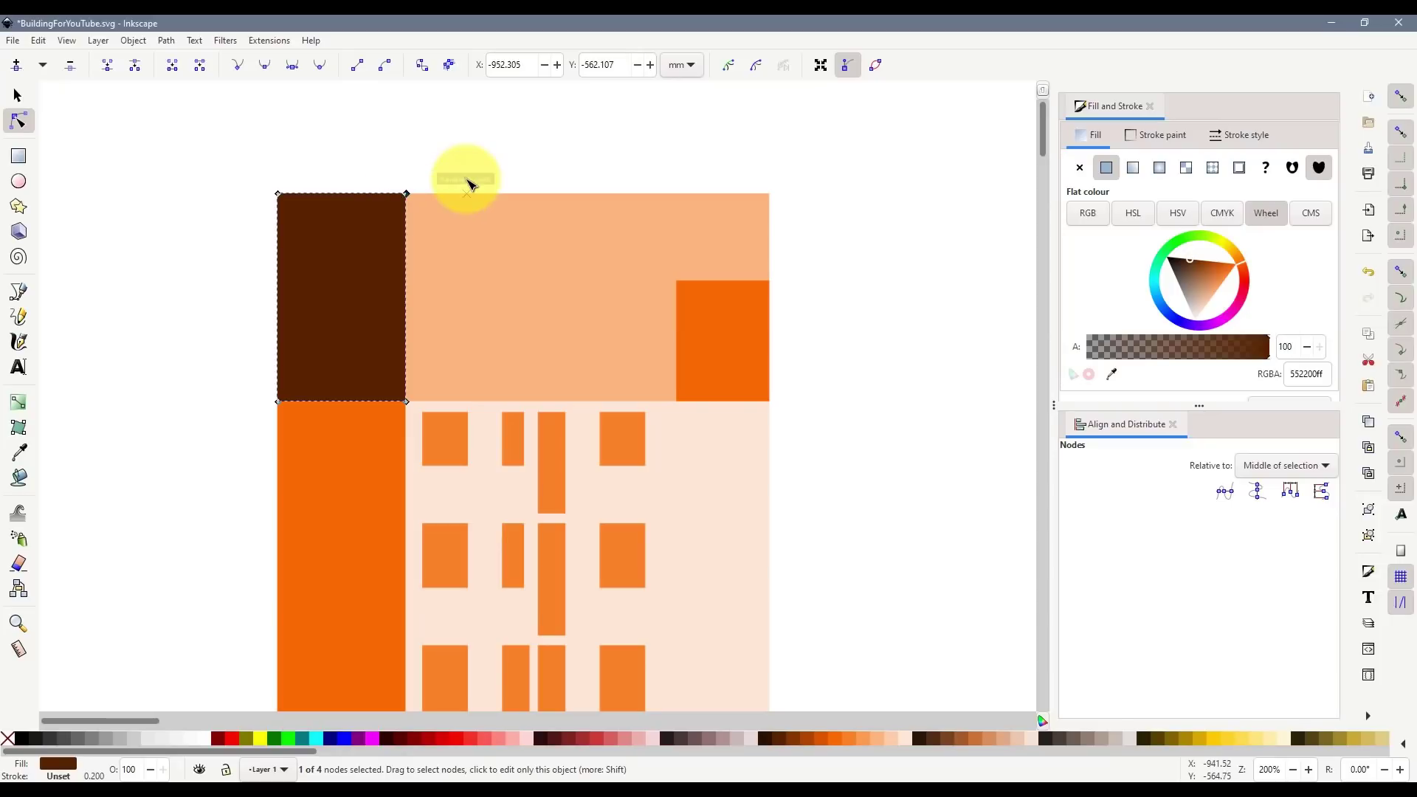
key("Delete")
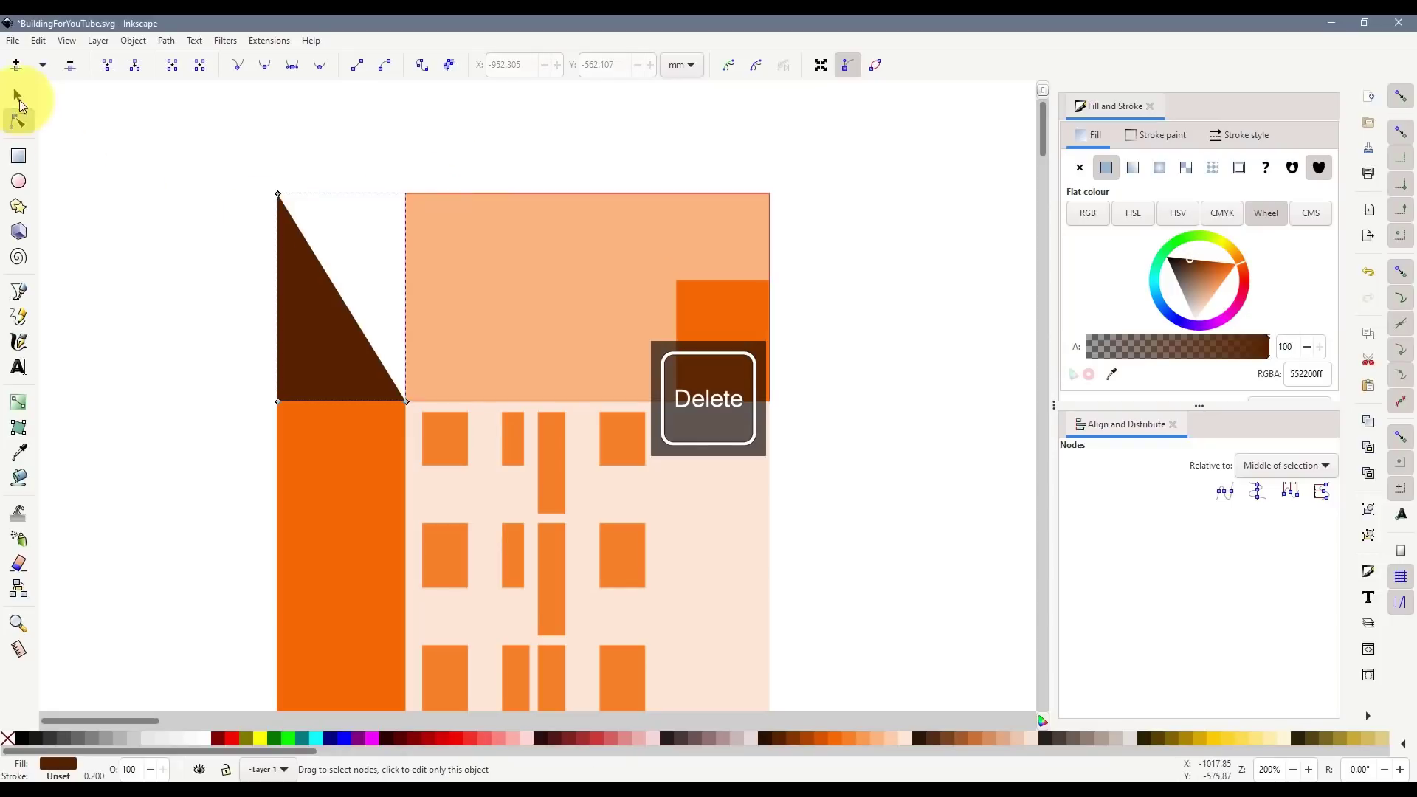
left_click(18, 97)
- Union the brown triangle with the orange side block into one wing shape
left_click(218, 513)
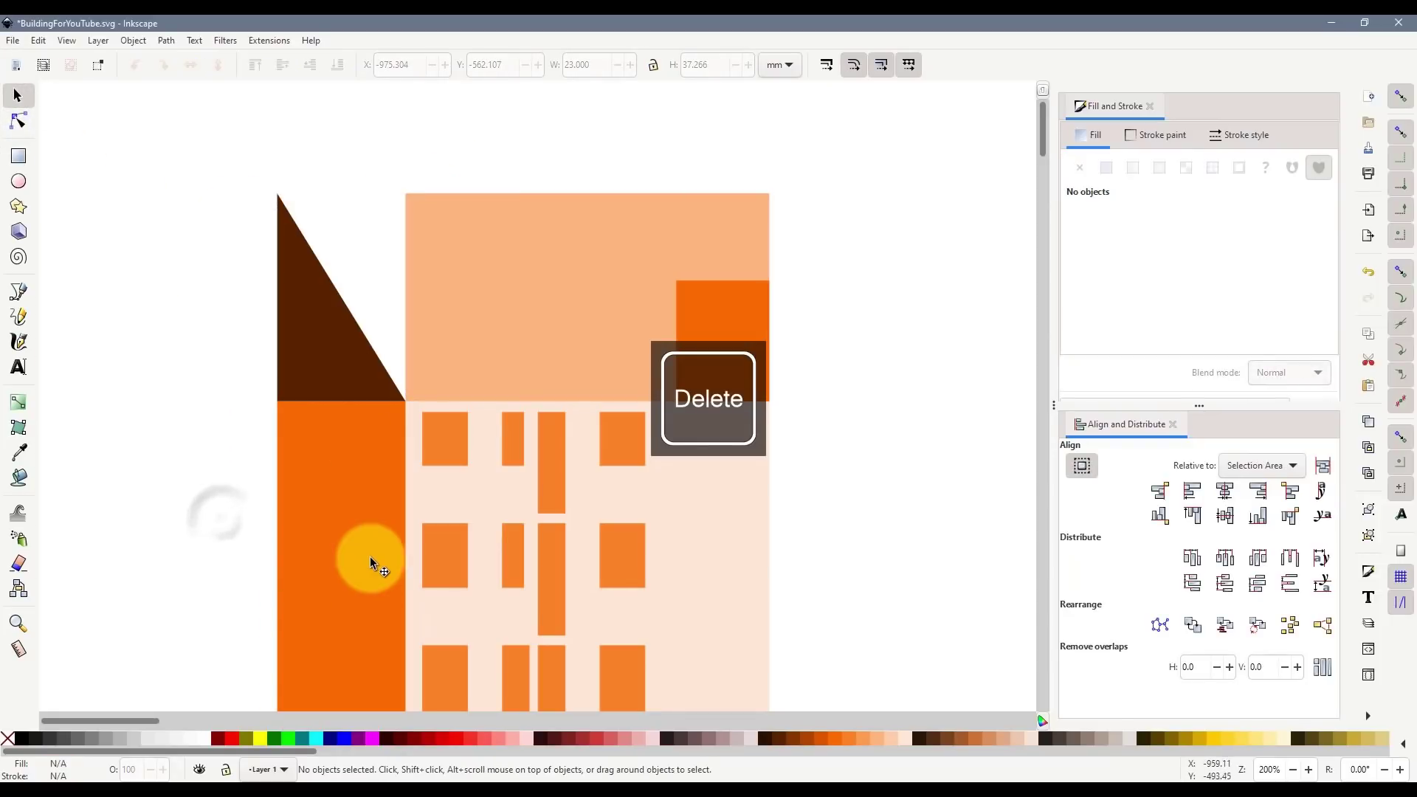
left_click(339, 361)
left_click(359, 506, "shift")
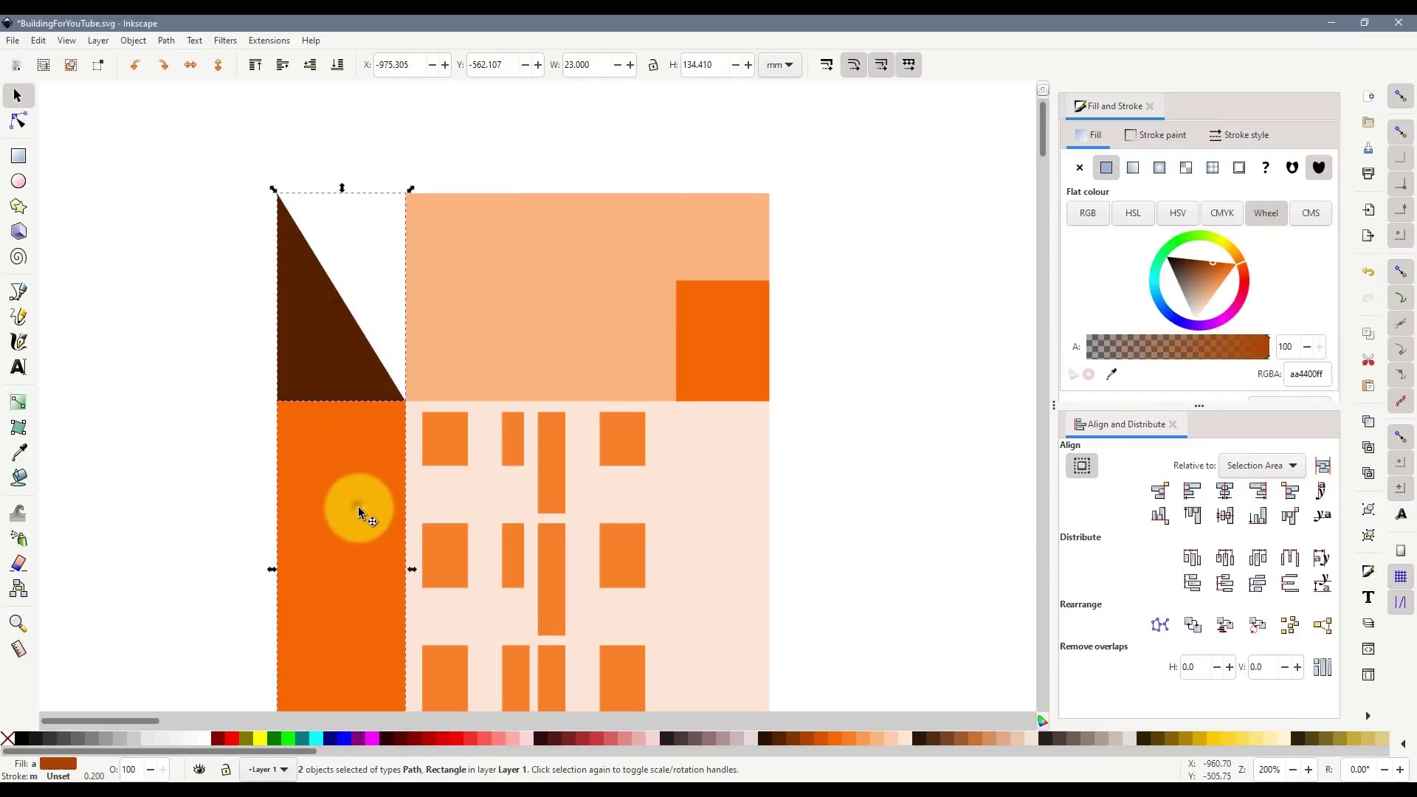
key("ctrl+KP_Add")
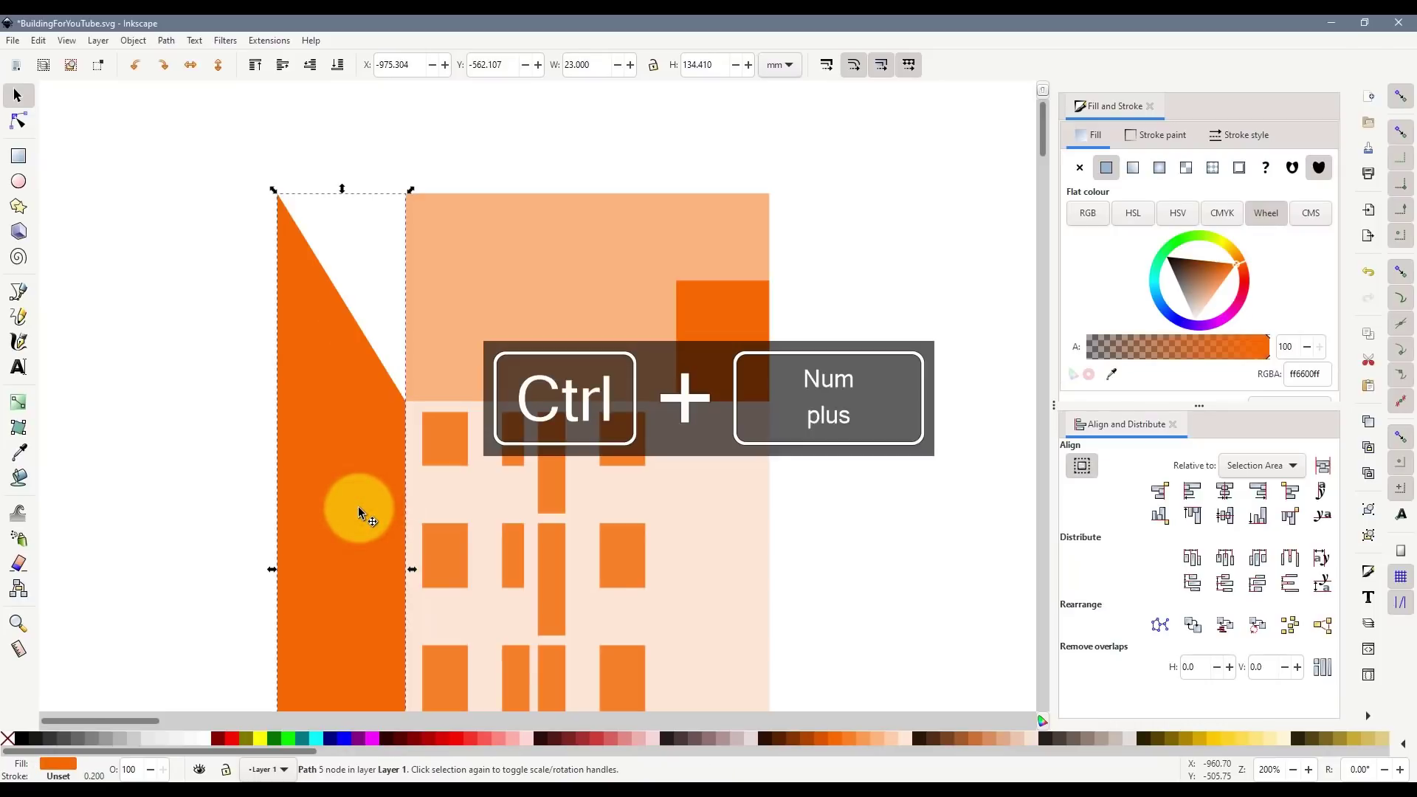
- Duplicate the wing, flip the copy horizontally, and snap it onto the building's right edge
scroll(780, 475, "down", 1)
scroll(776, 460, "down", 2)
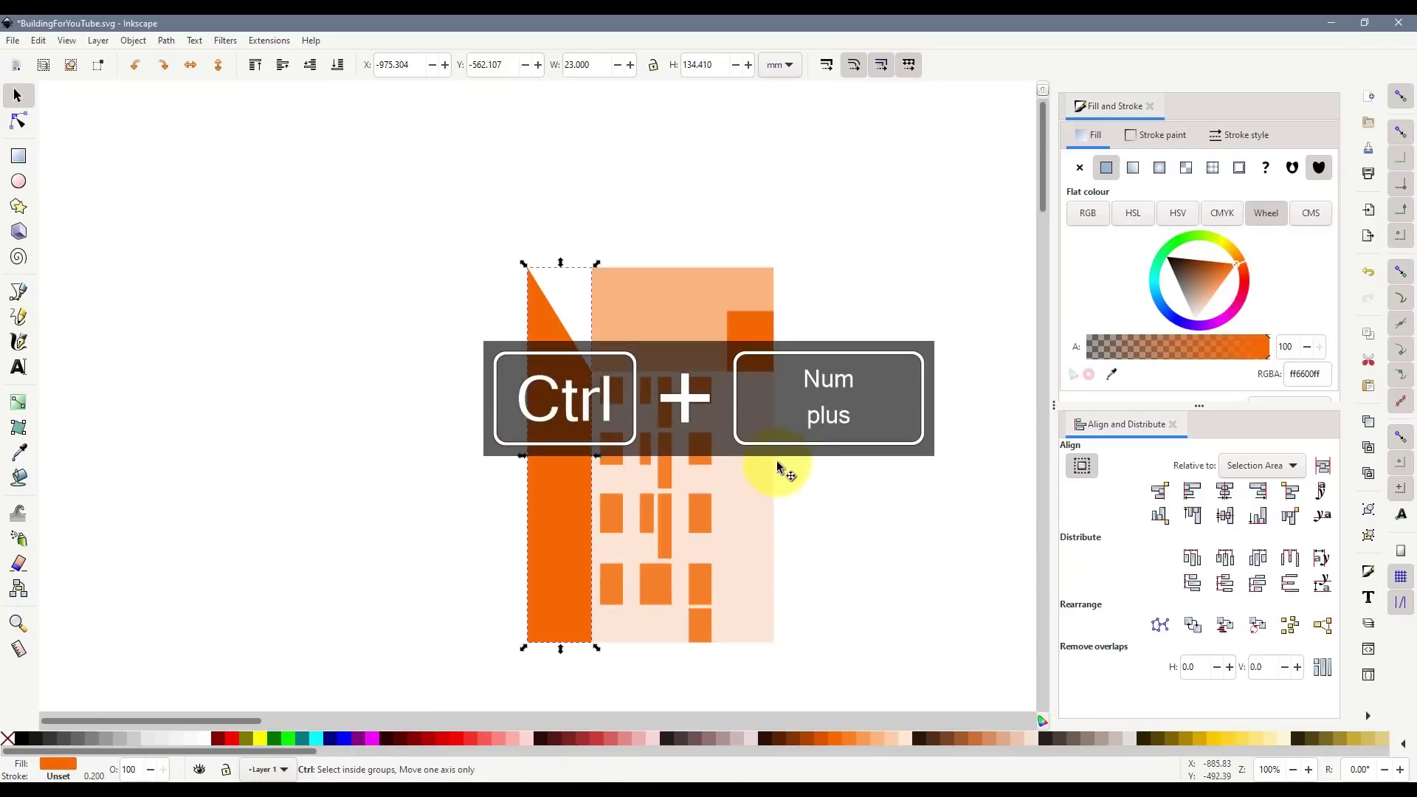
left_click_drag(563, 478, 594, 487)
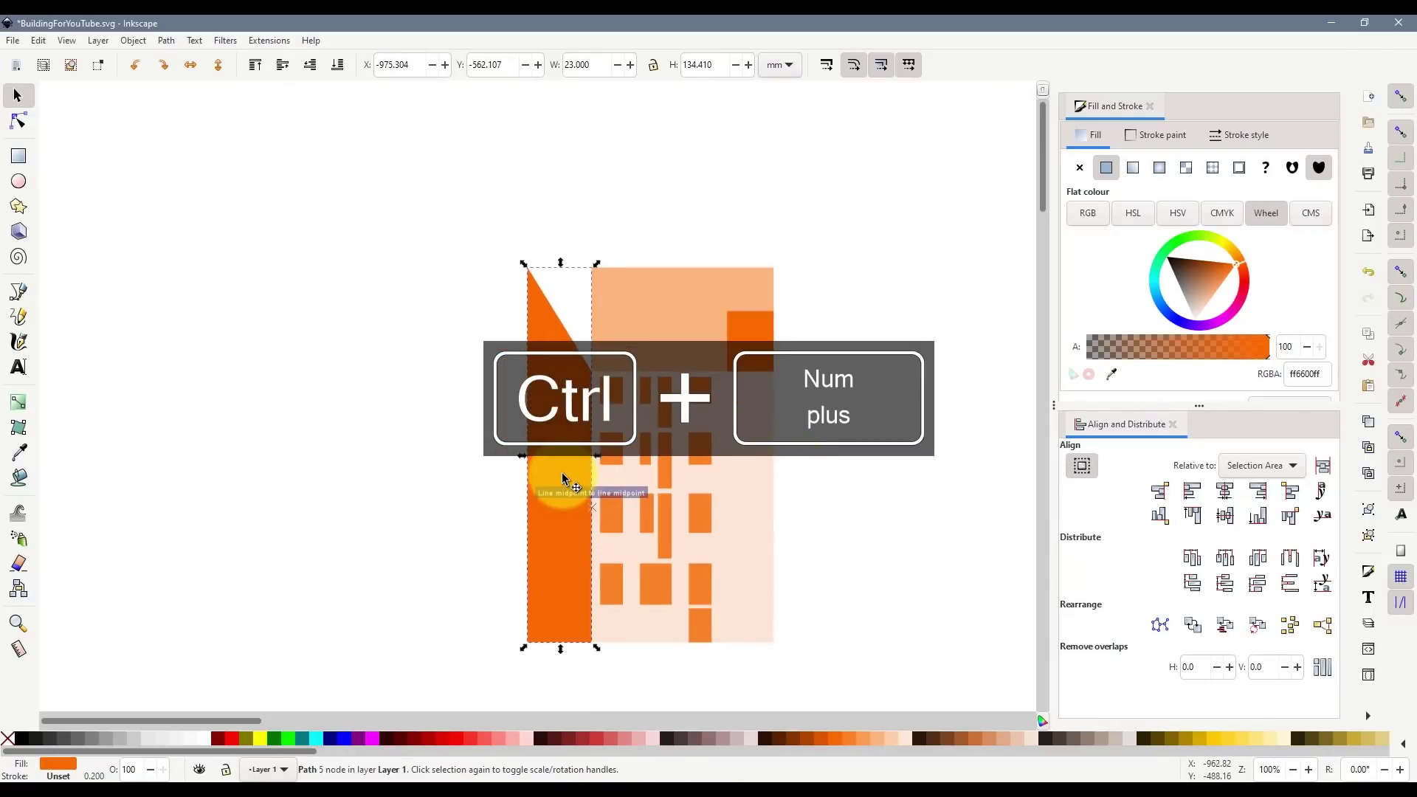
key("ctrl+d")
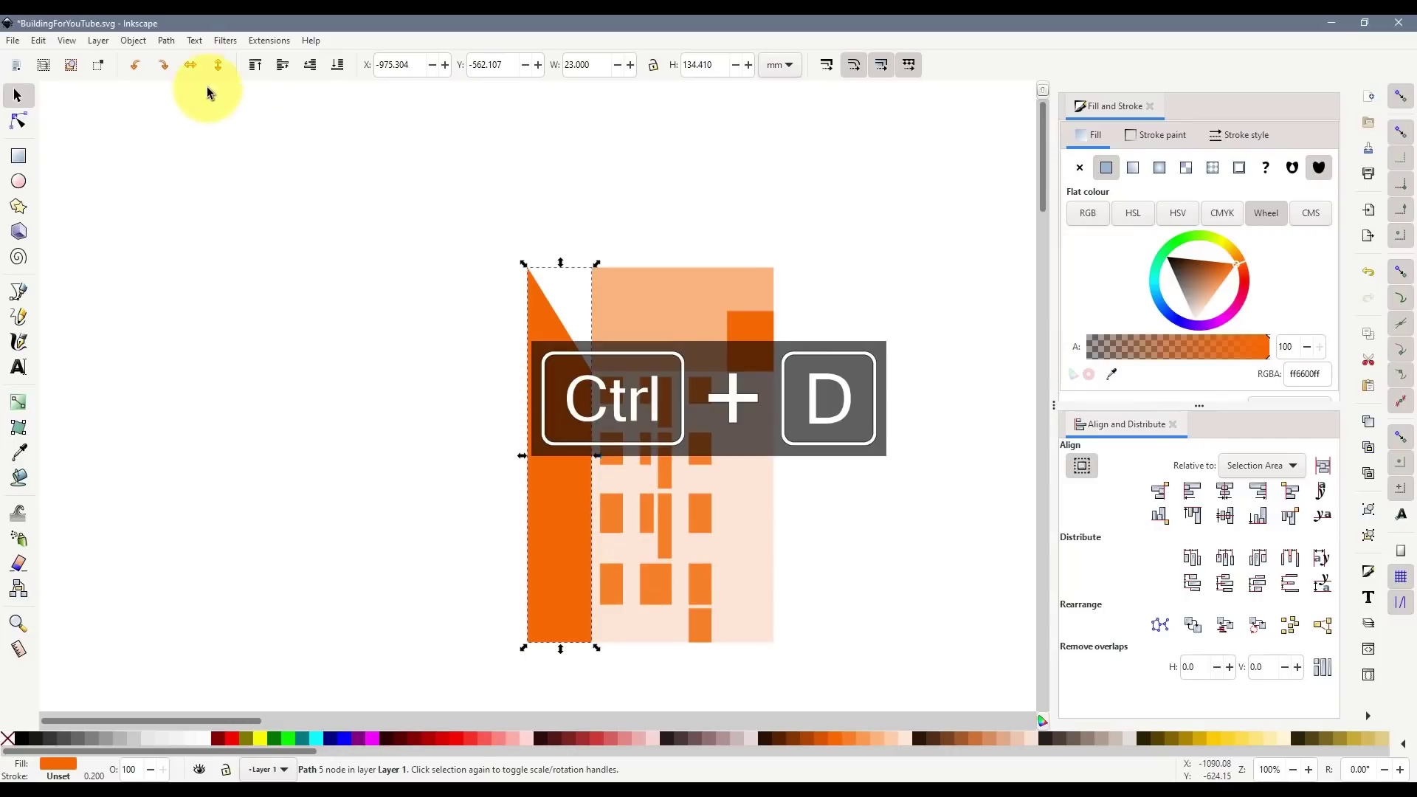
left_click_drag(601, 468, 929, 464)
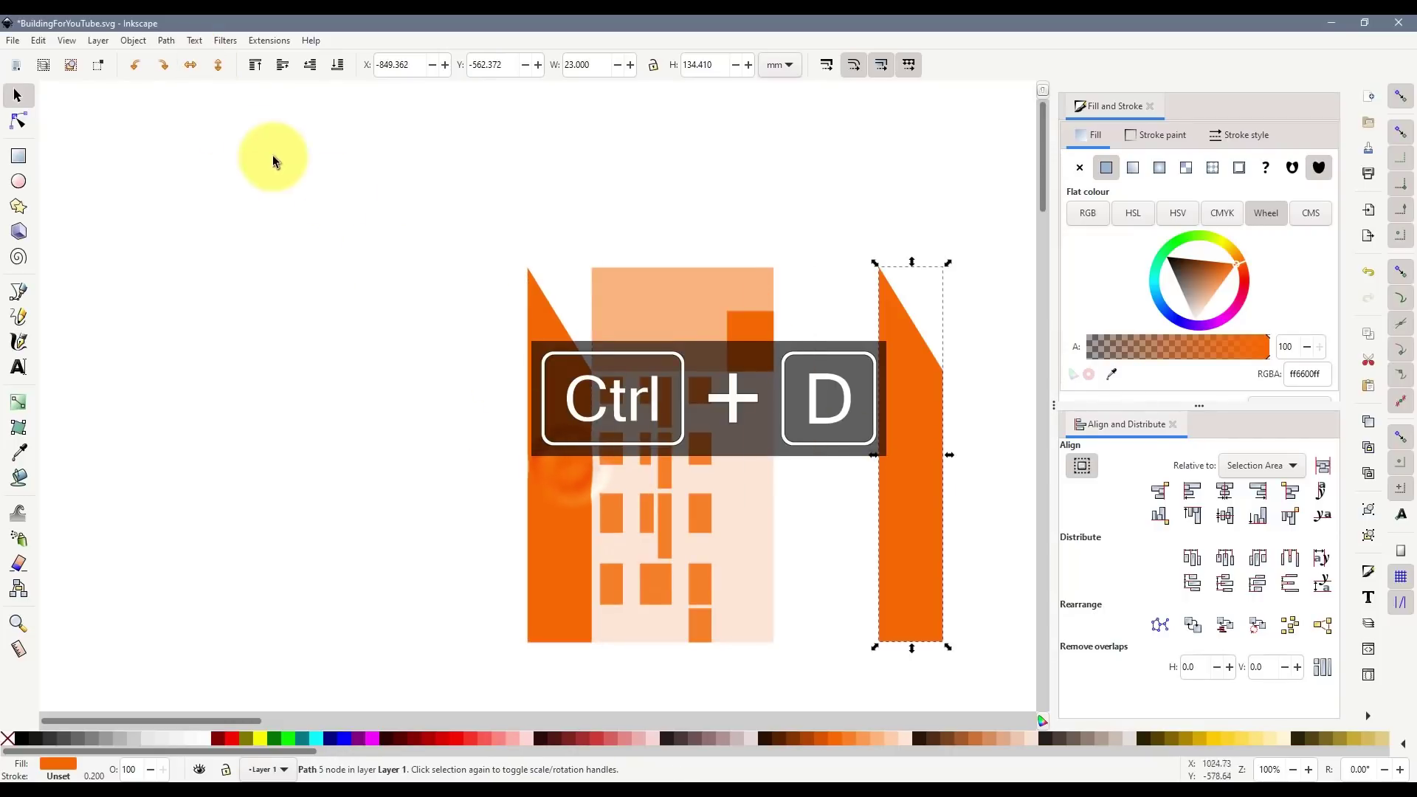
left_click(190, 68)
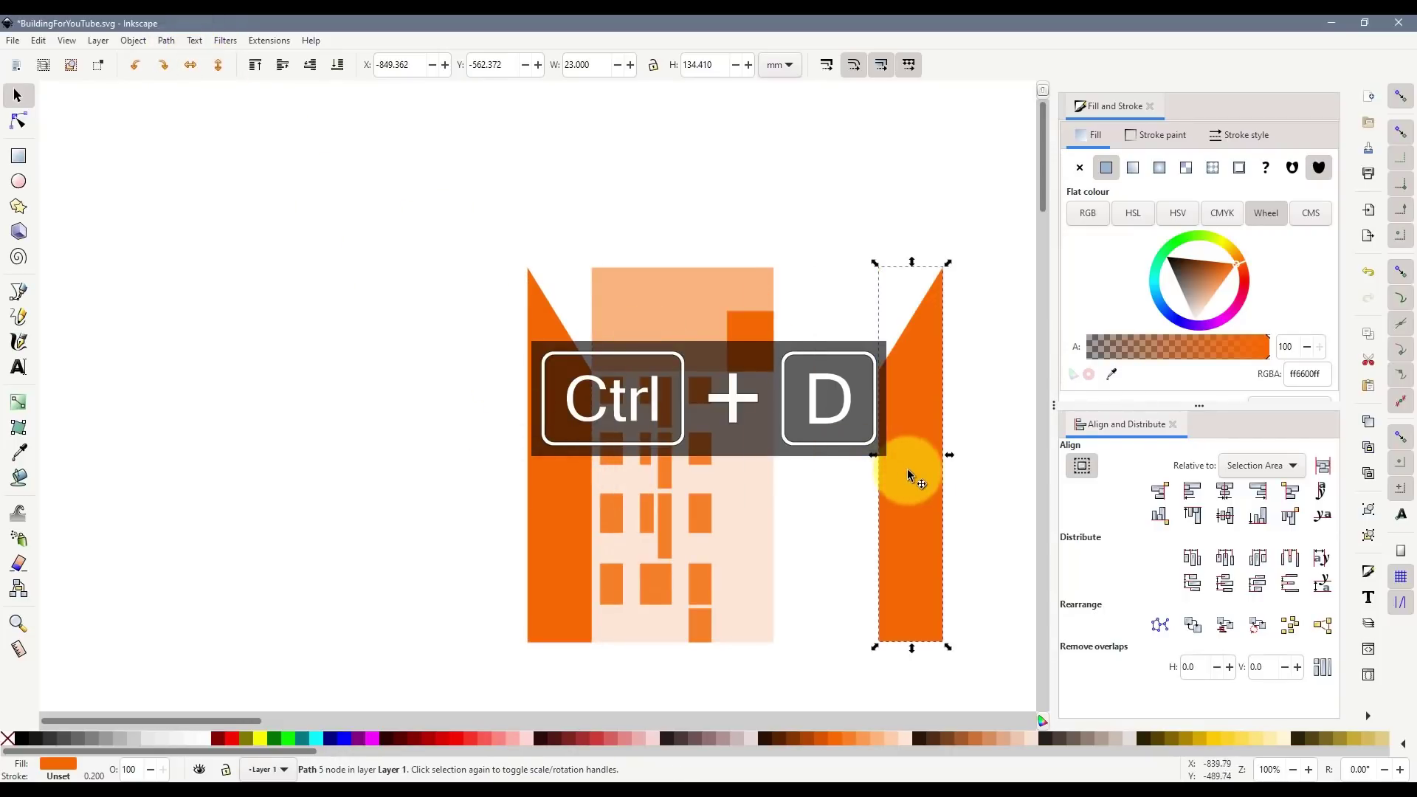
left_click_drag(910, 471, 822, 479)
- Duplicate every part of the building and drag the copy to the left of the original
left_click(874, 491)
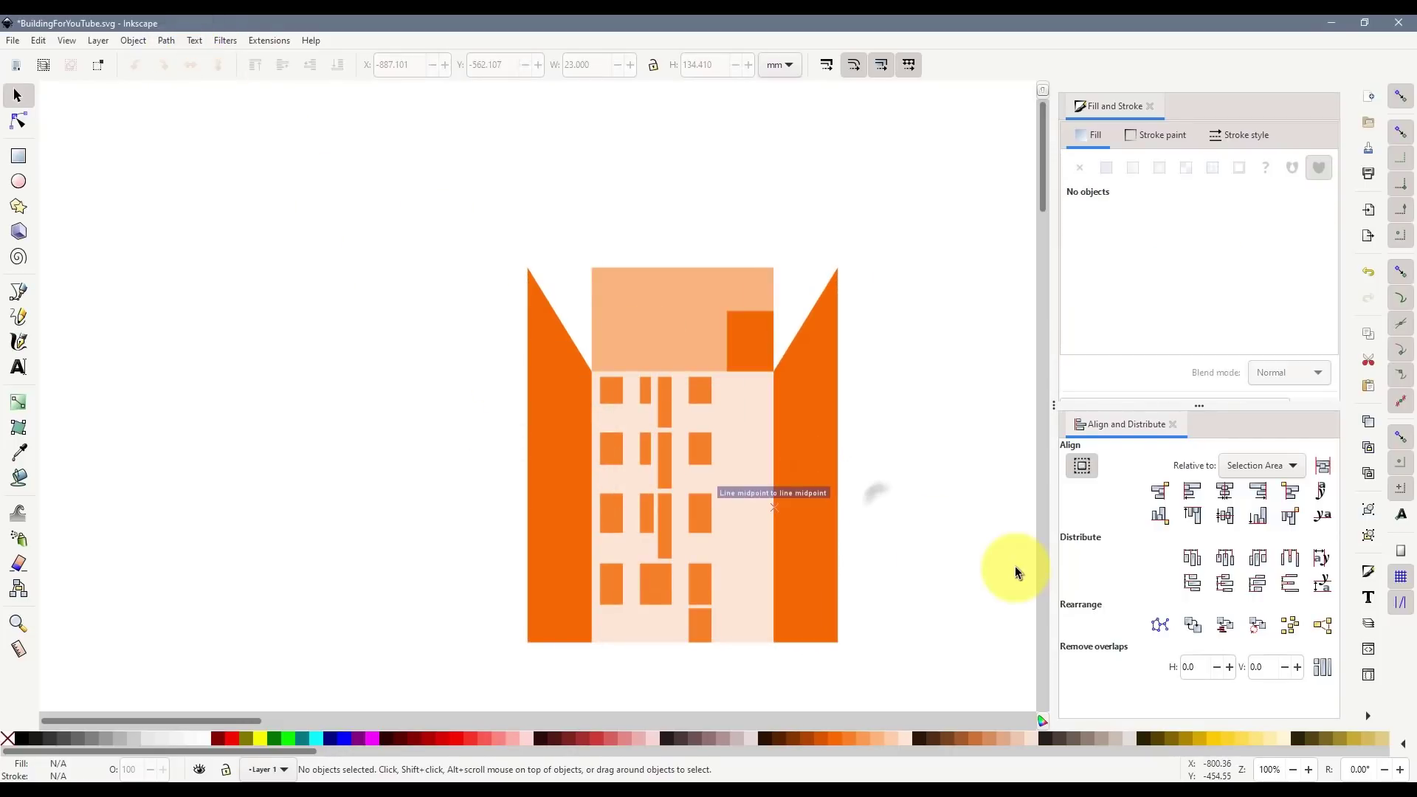
scroll(958, 558, "down", 2)
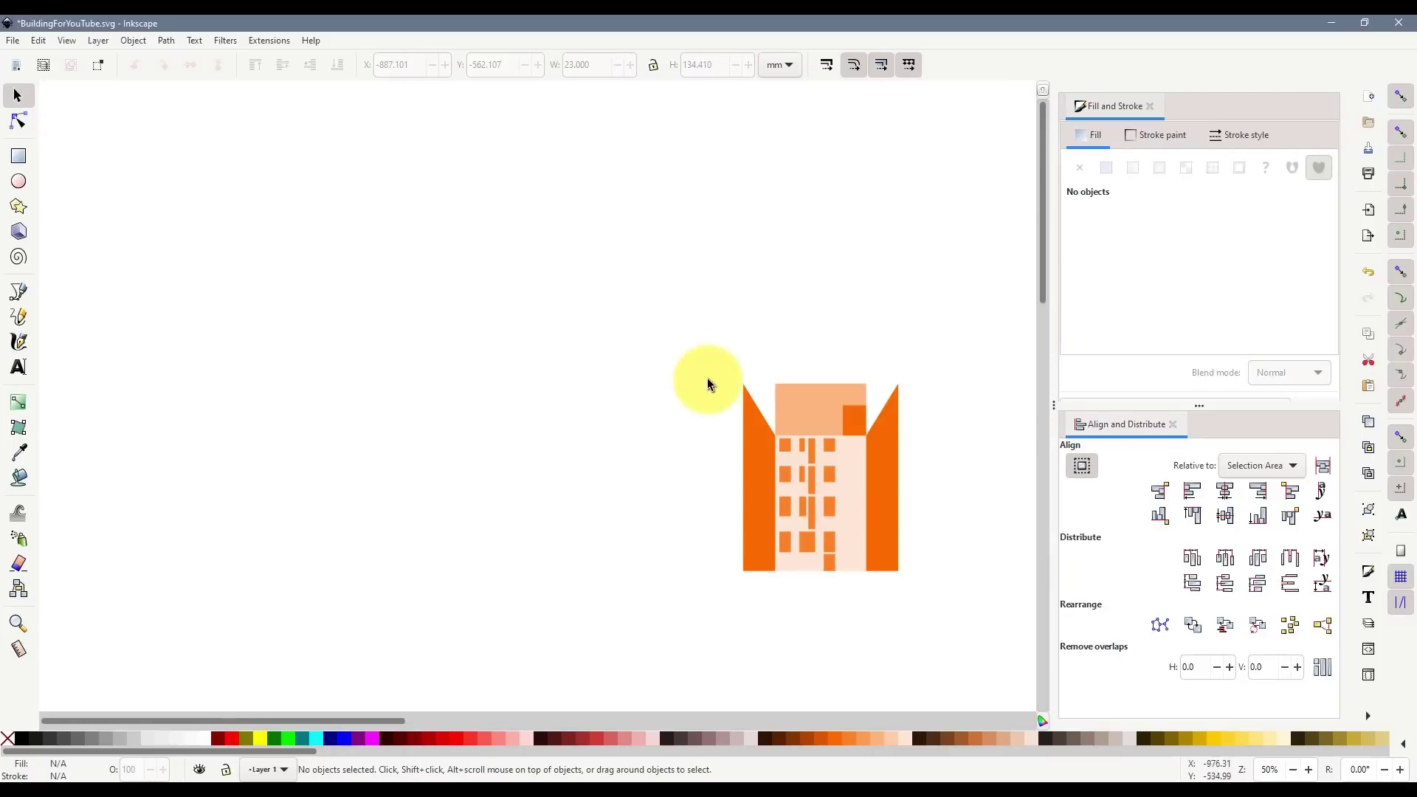
left_click_drag(370, 723, 427, 721)
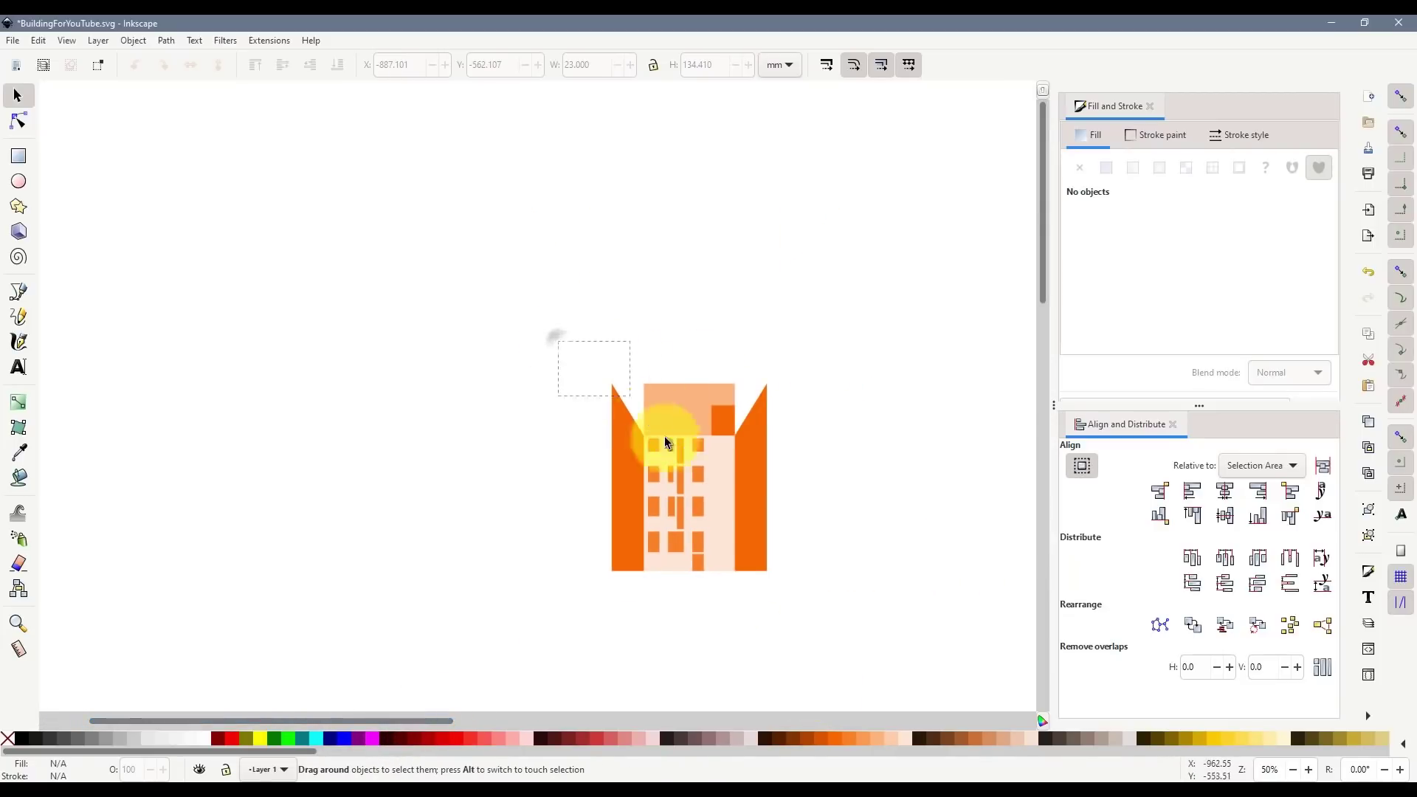
left_click_drag(665, 438, 824, 617)
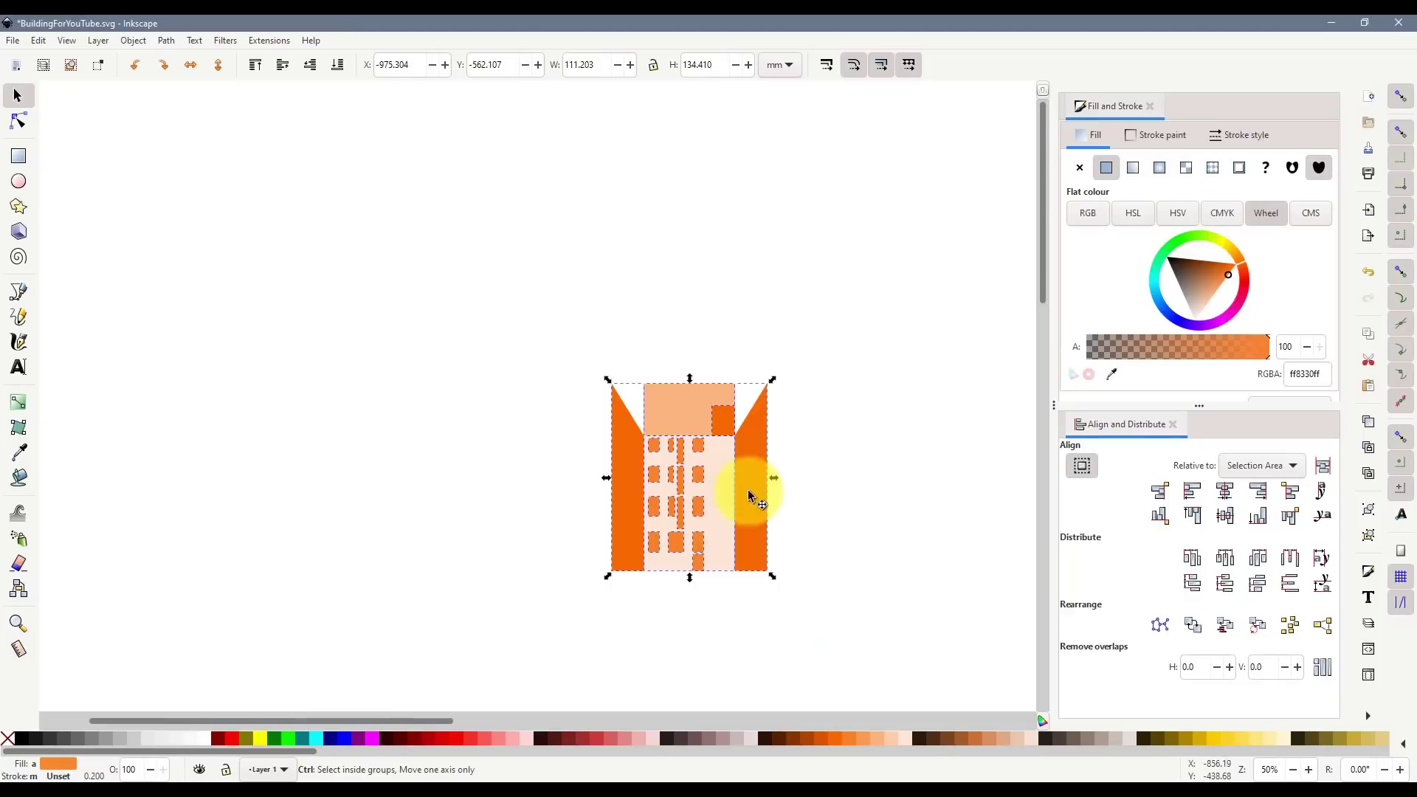
key("ctrl+d")
left_click_drag(750, 472, 270, 487)
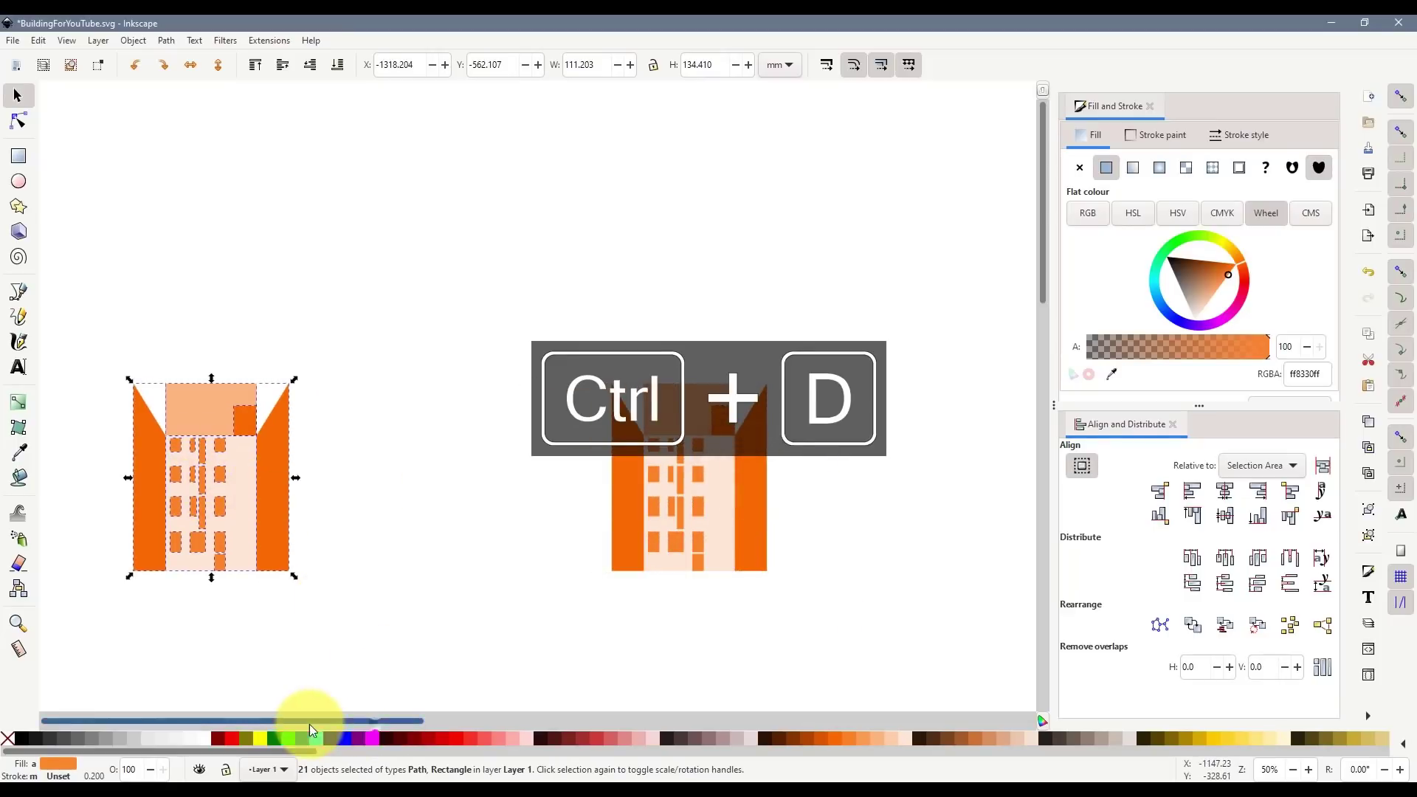
scroll(112, 478, "up", 4)
scroll(554, 423, "down", 1)
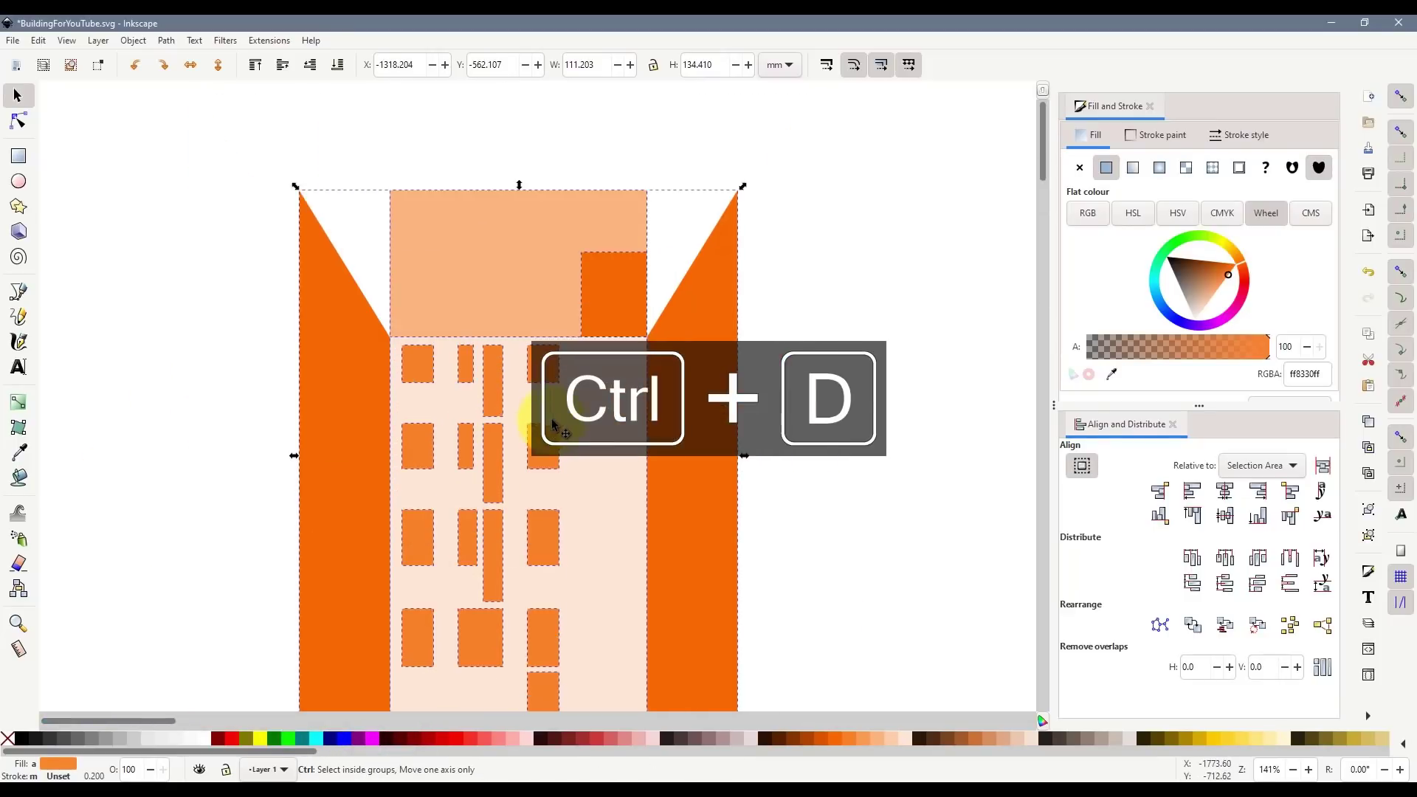
left_click(833, 456)
scroll(833, 455, "down", 2)
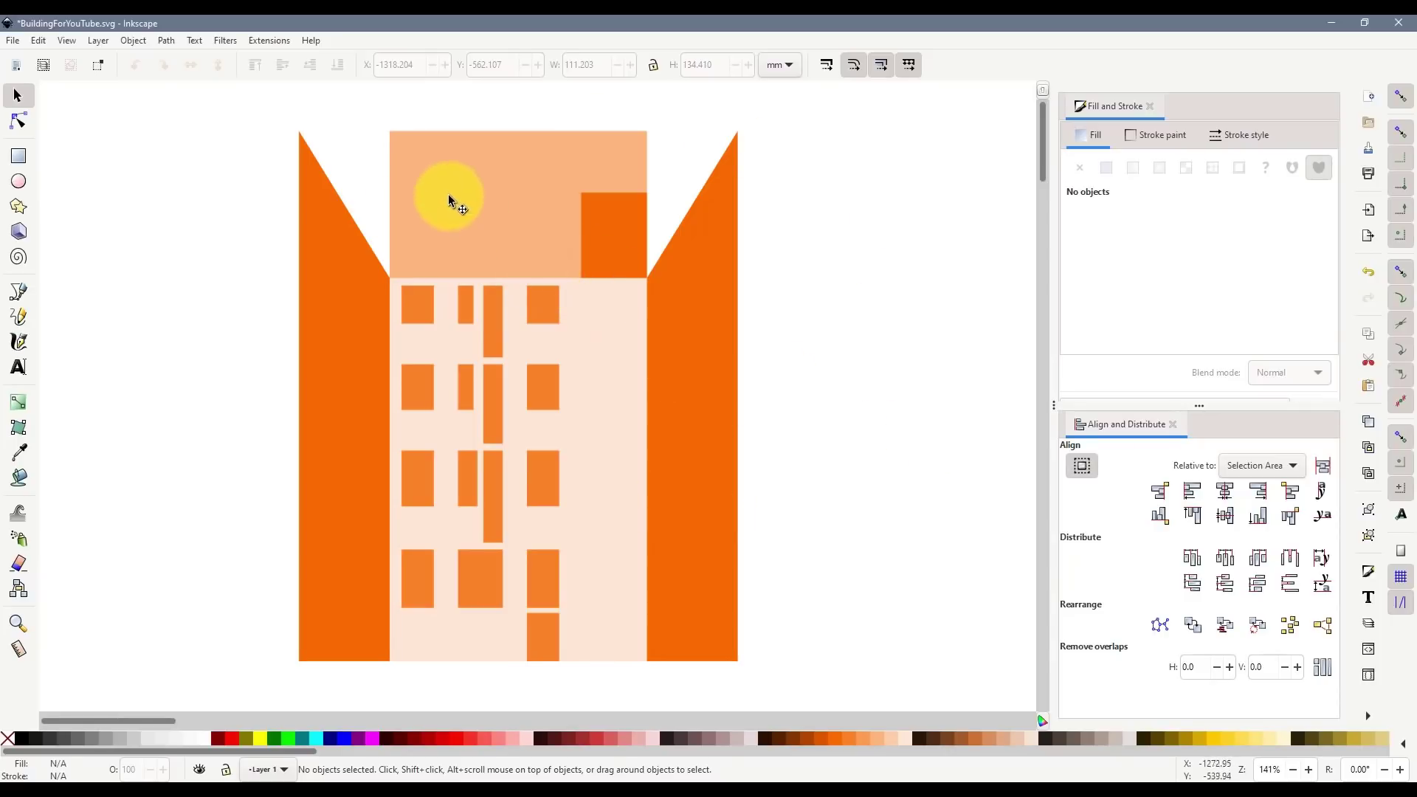
scroll(698, 319, "up", 4)
scroll(698, 319, "up", 2)
left_click(439, 370)
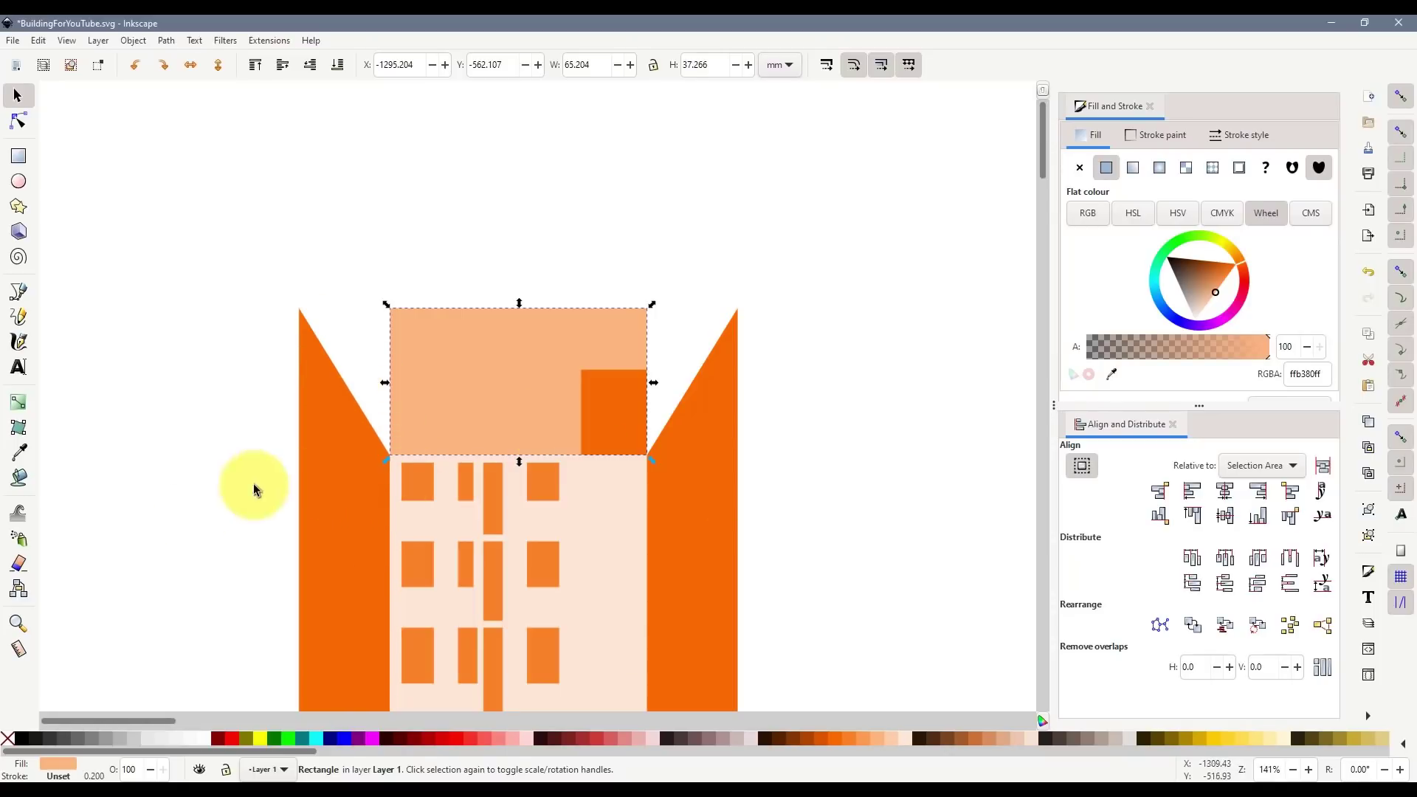
- Measure the length of the wing's slanted edge with the Measure tool
left_click(18, 649)
scroll(304, 340, "up", 2)
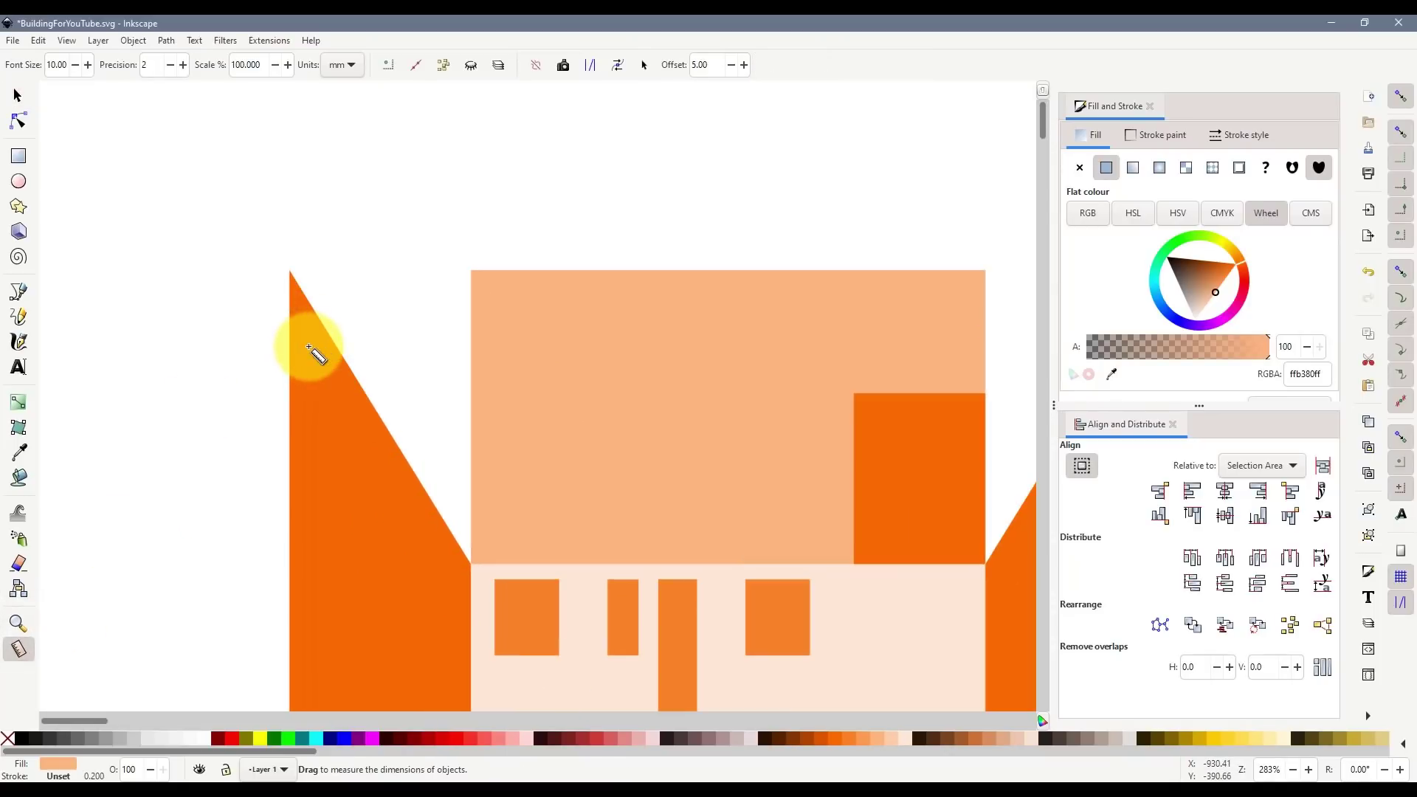
left_click_drag(289, 271, 473, 566)
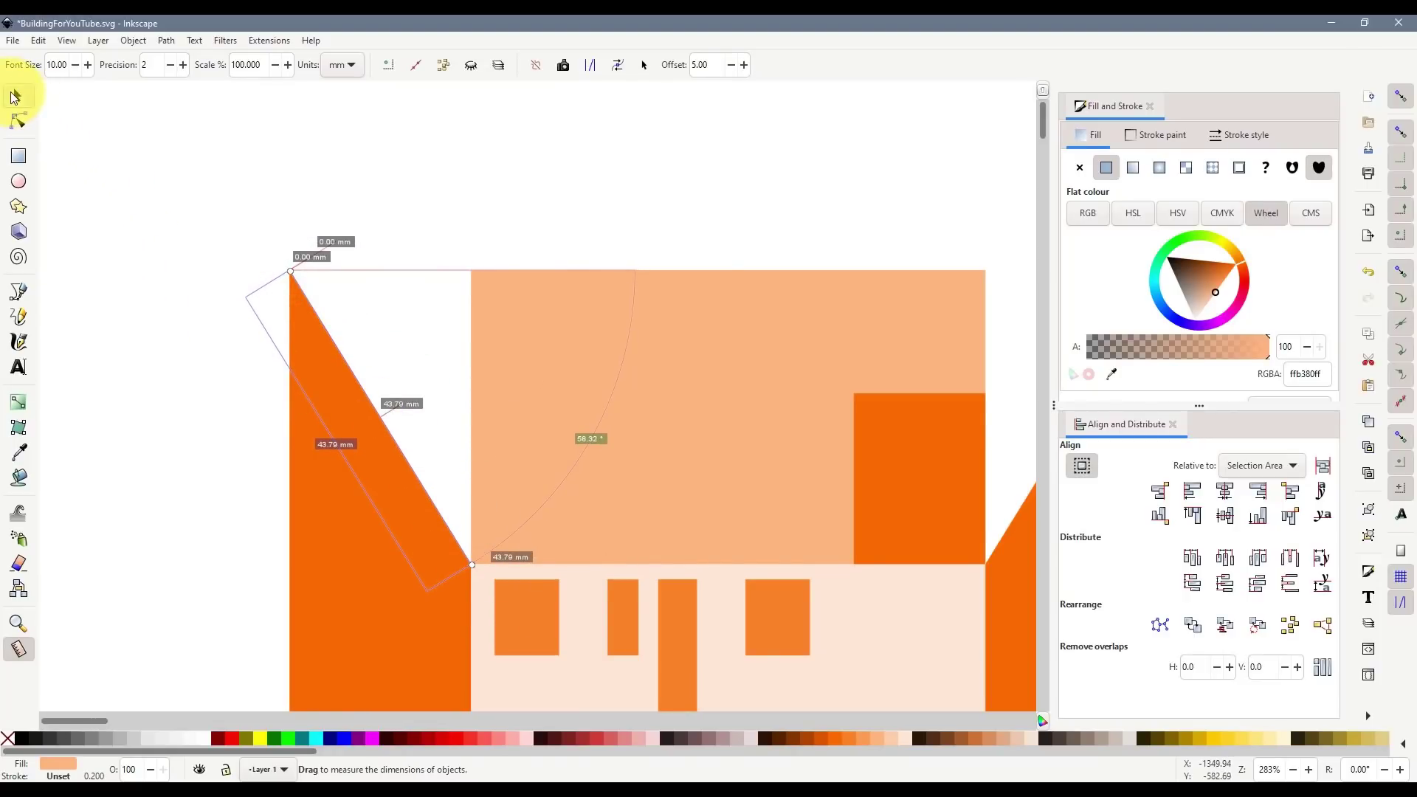
- Set the light-orange top block's height to 43.79 mm and raise its bottom onto the facade
left_click(14, 97)
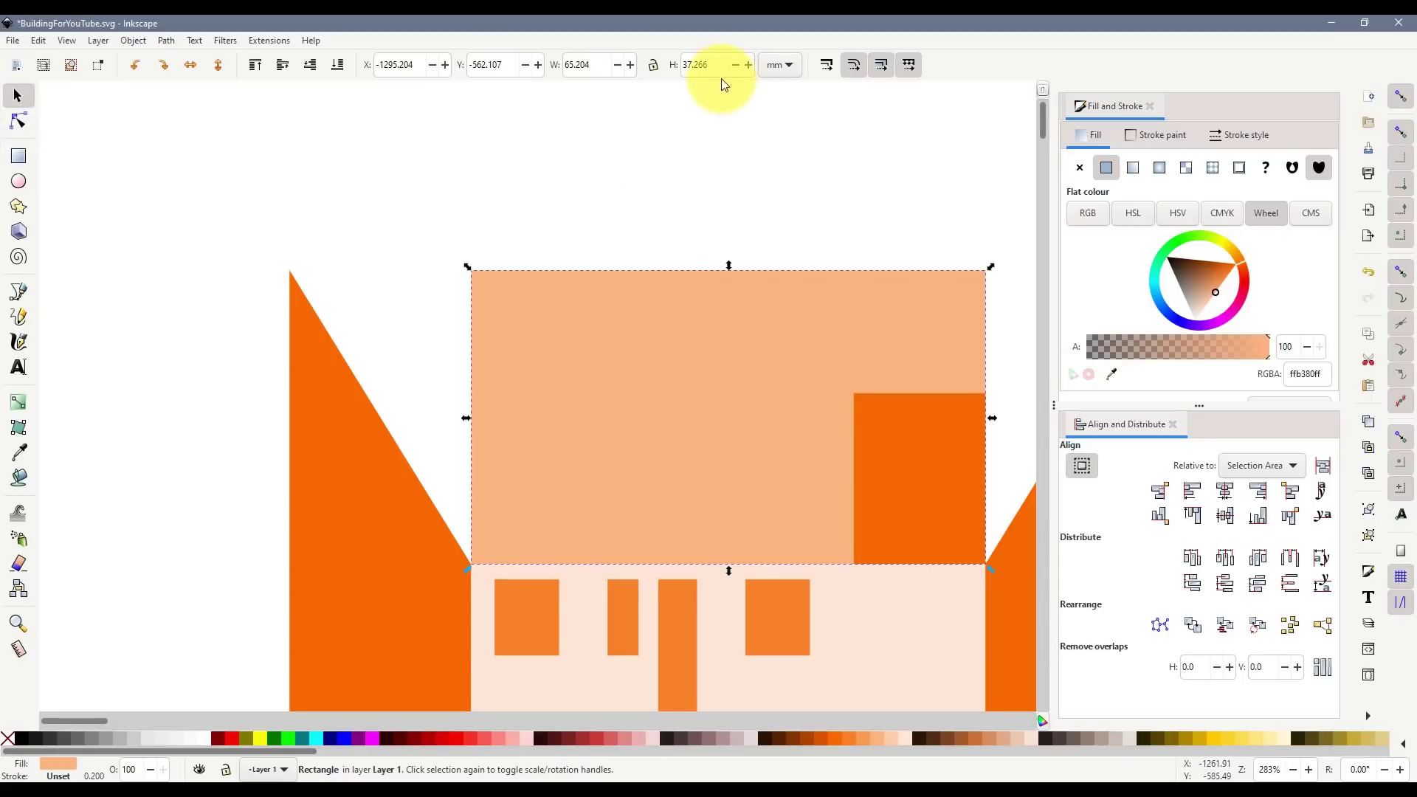
type("4")
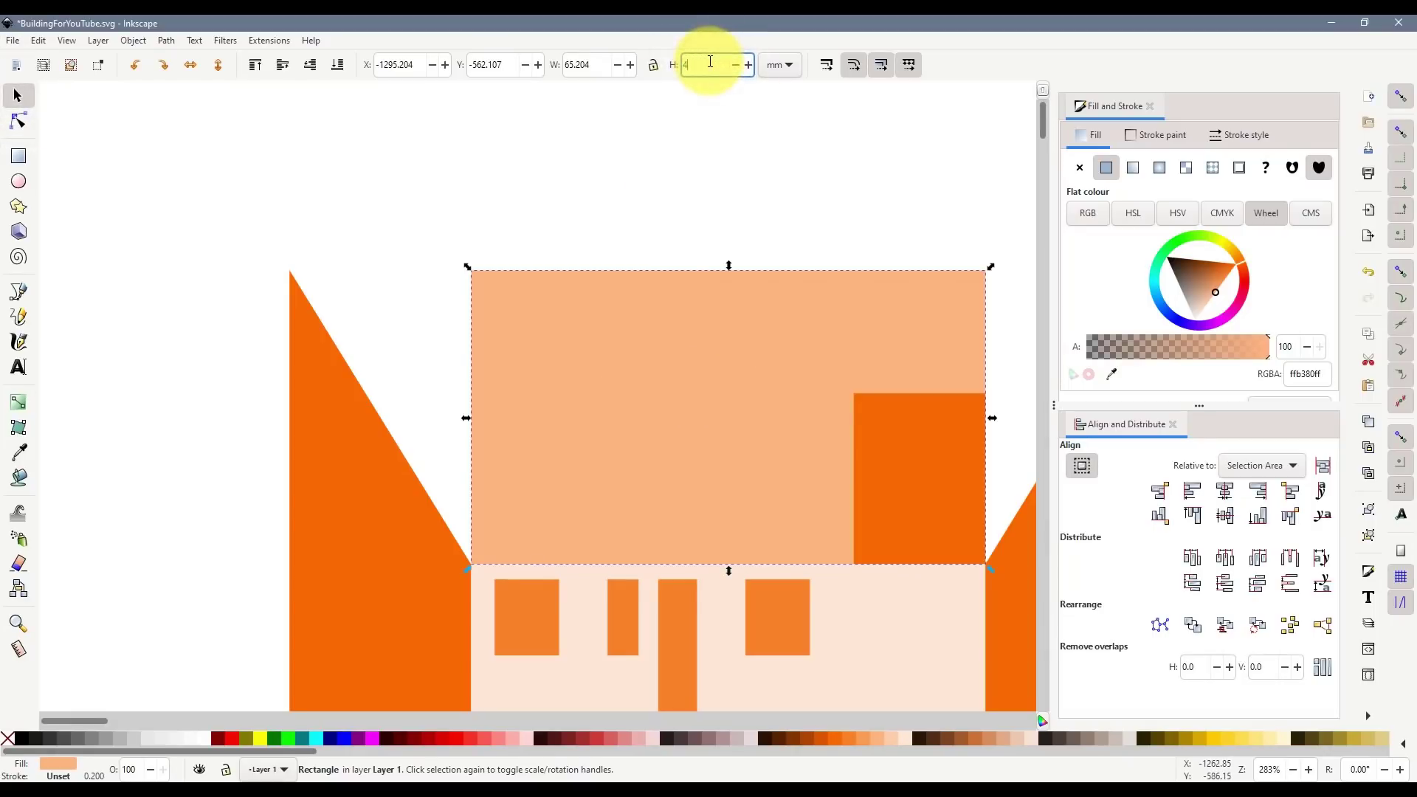
type("3.79")
key("Return")
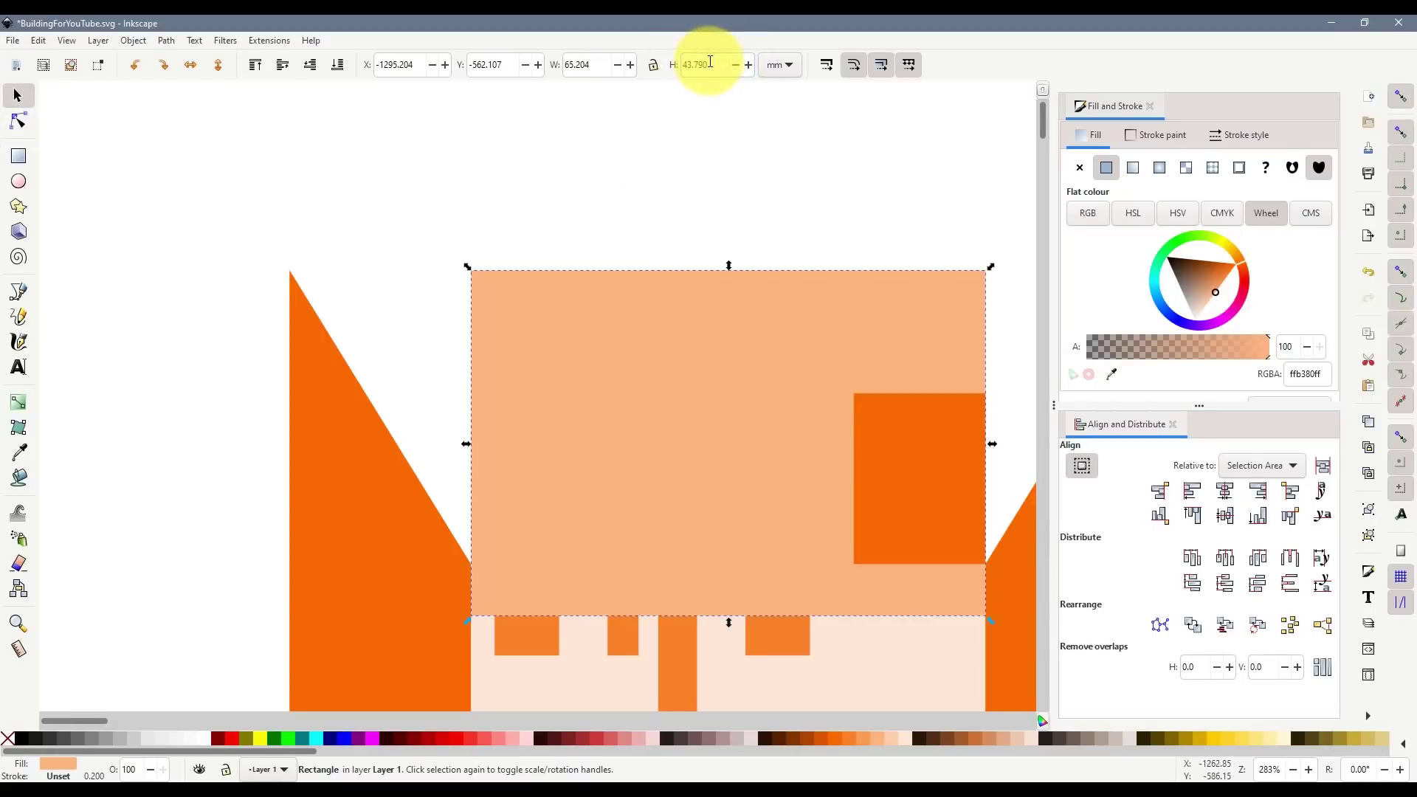
left_click_drag(675, 470, 672, 418)
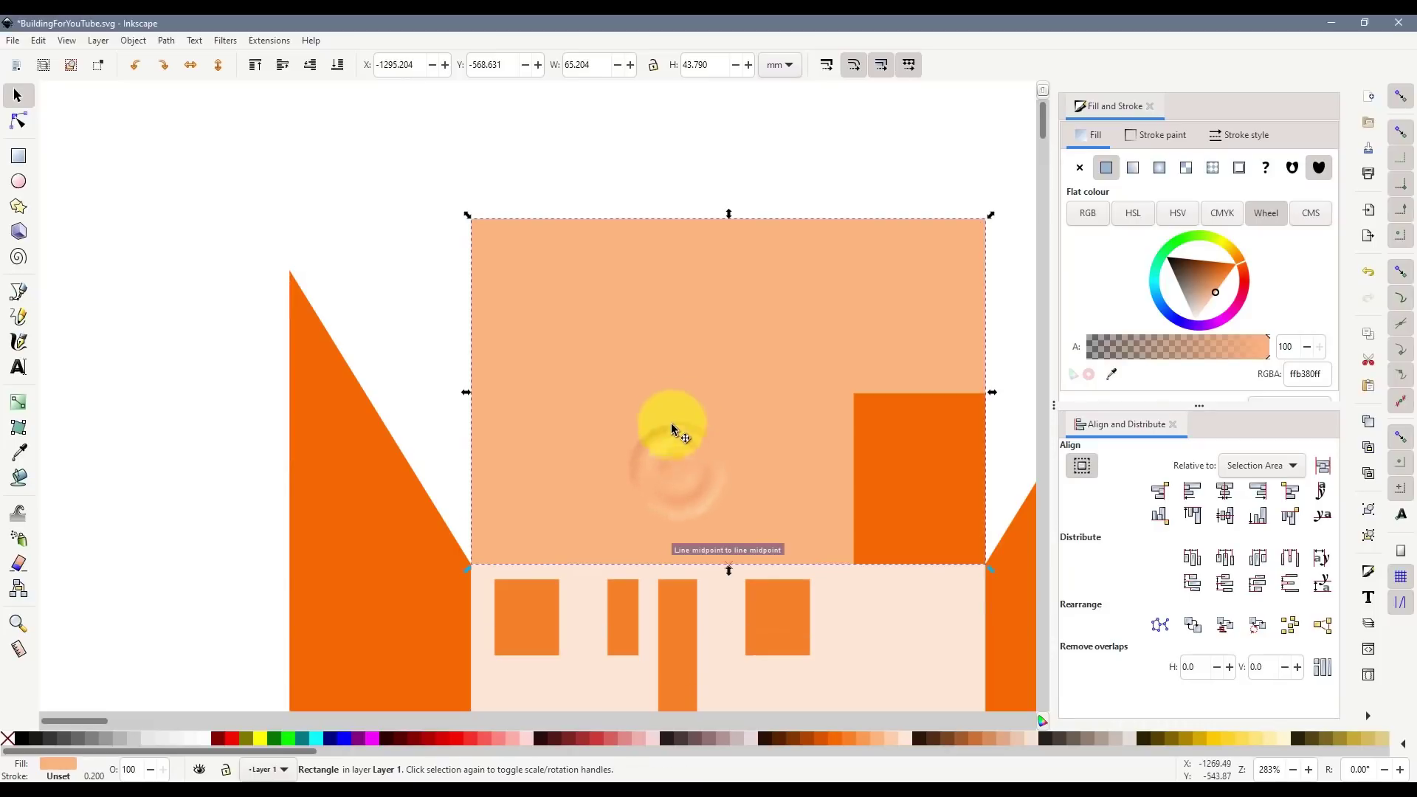
scroll(734, 472, "down", 1)
scroll(894, 533, "down", 2)
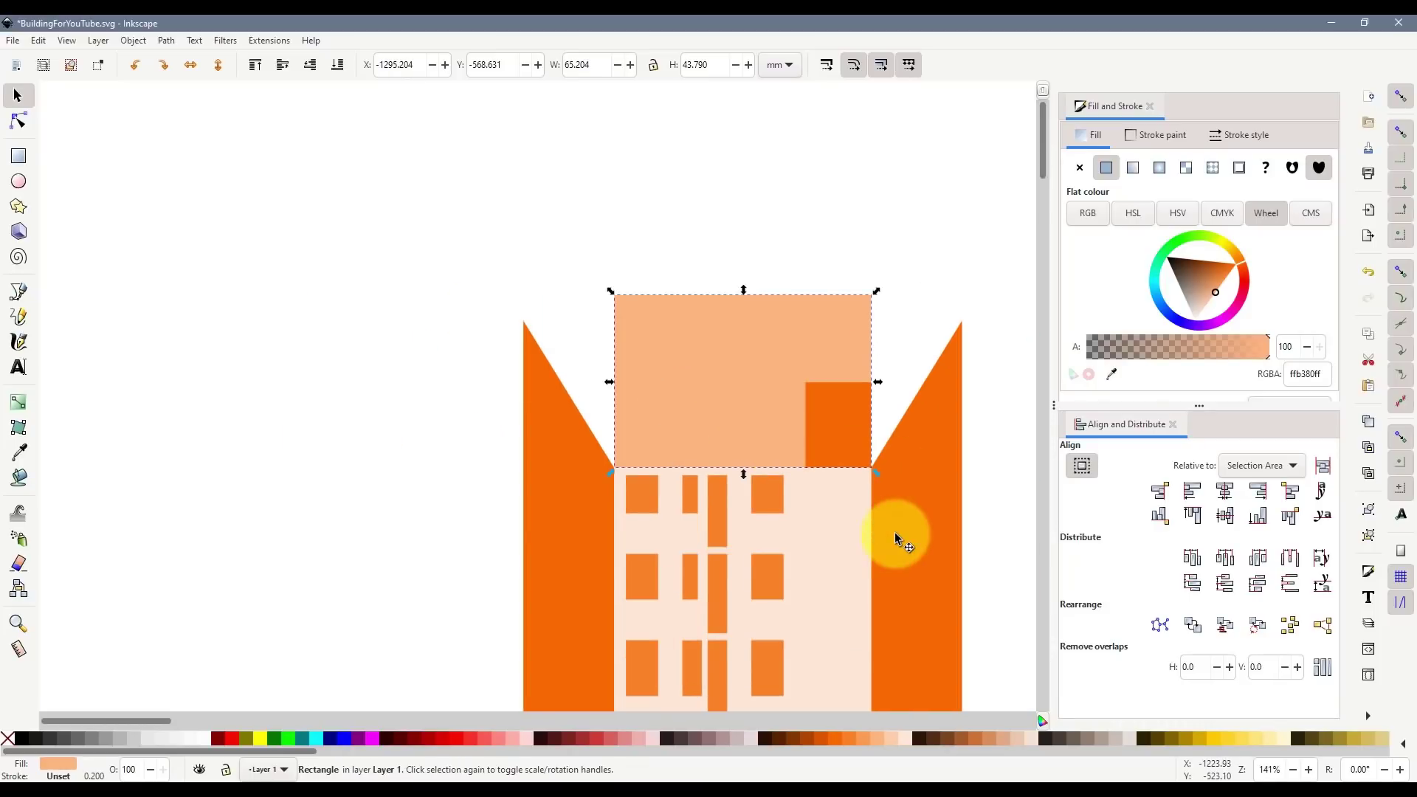
left_click_drag(211, 719, 329, 705)
left_click(812, 626)
- Copy the whole building and paste the copy near the top of the page
scroll(816, 545, "down", 2)
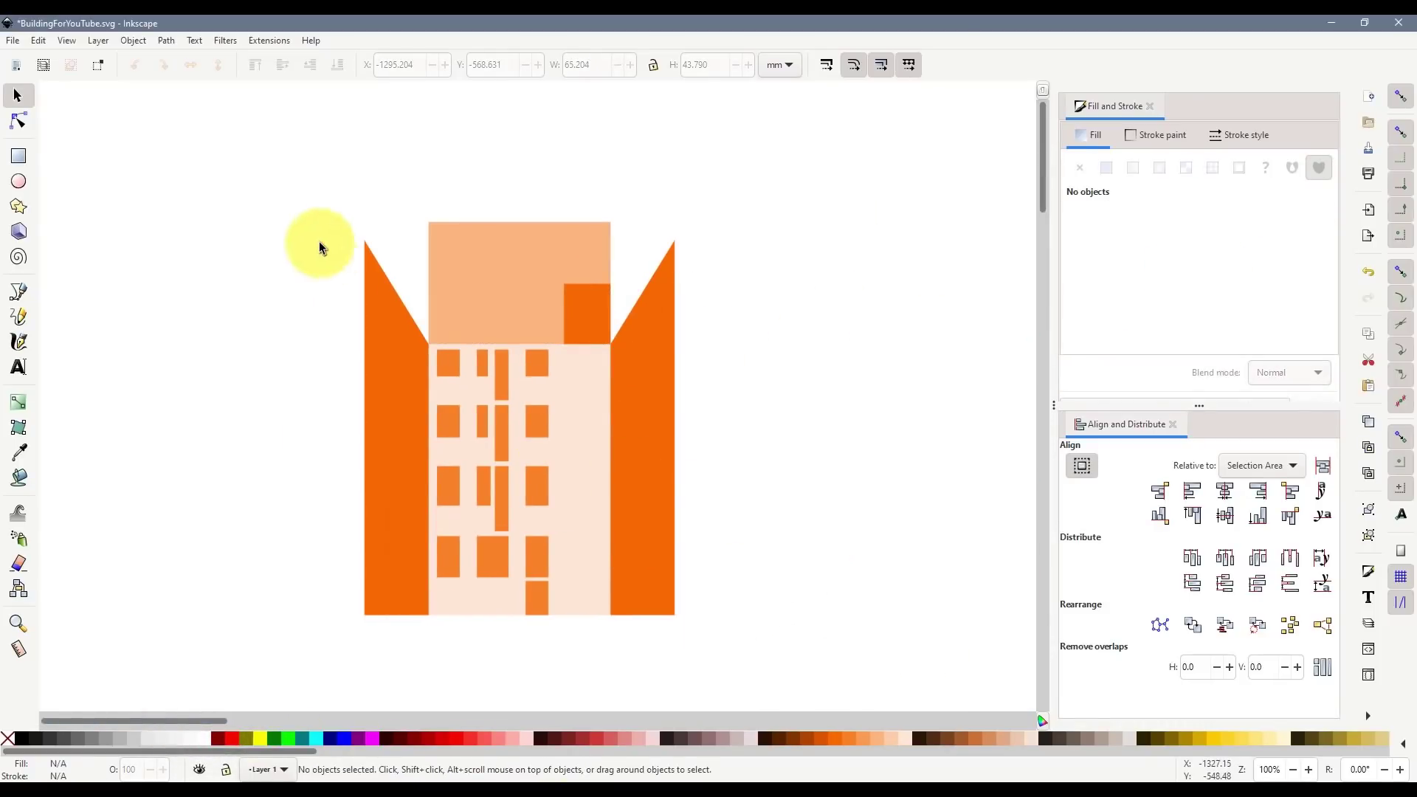
left_click_drag(285, 174, 800, 658)
key("ctrl+c")
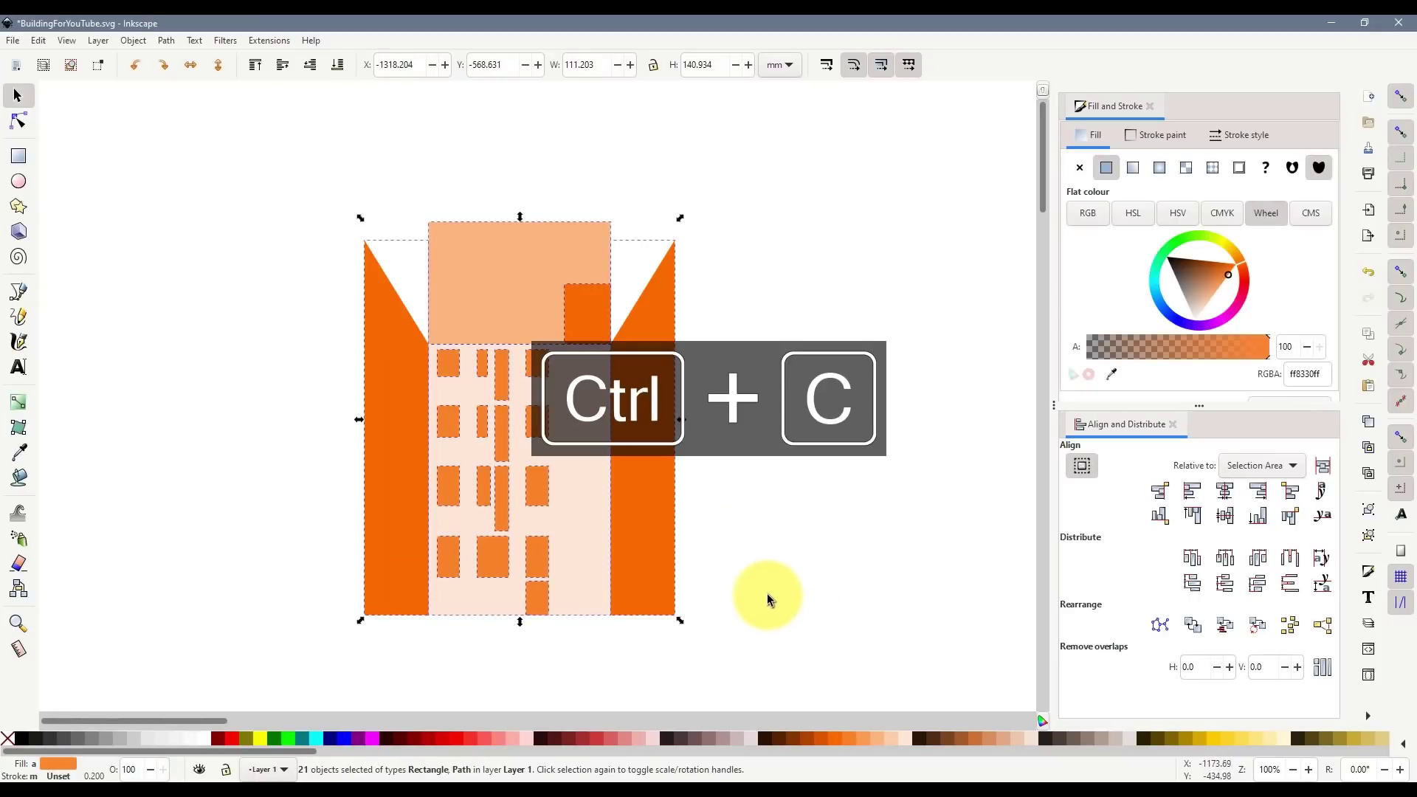
scroll(781, 537, "down", 6, "ctrl")
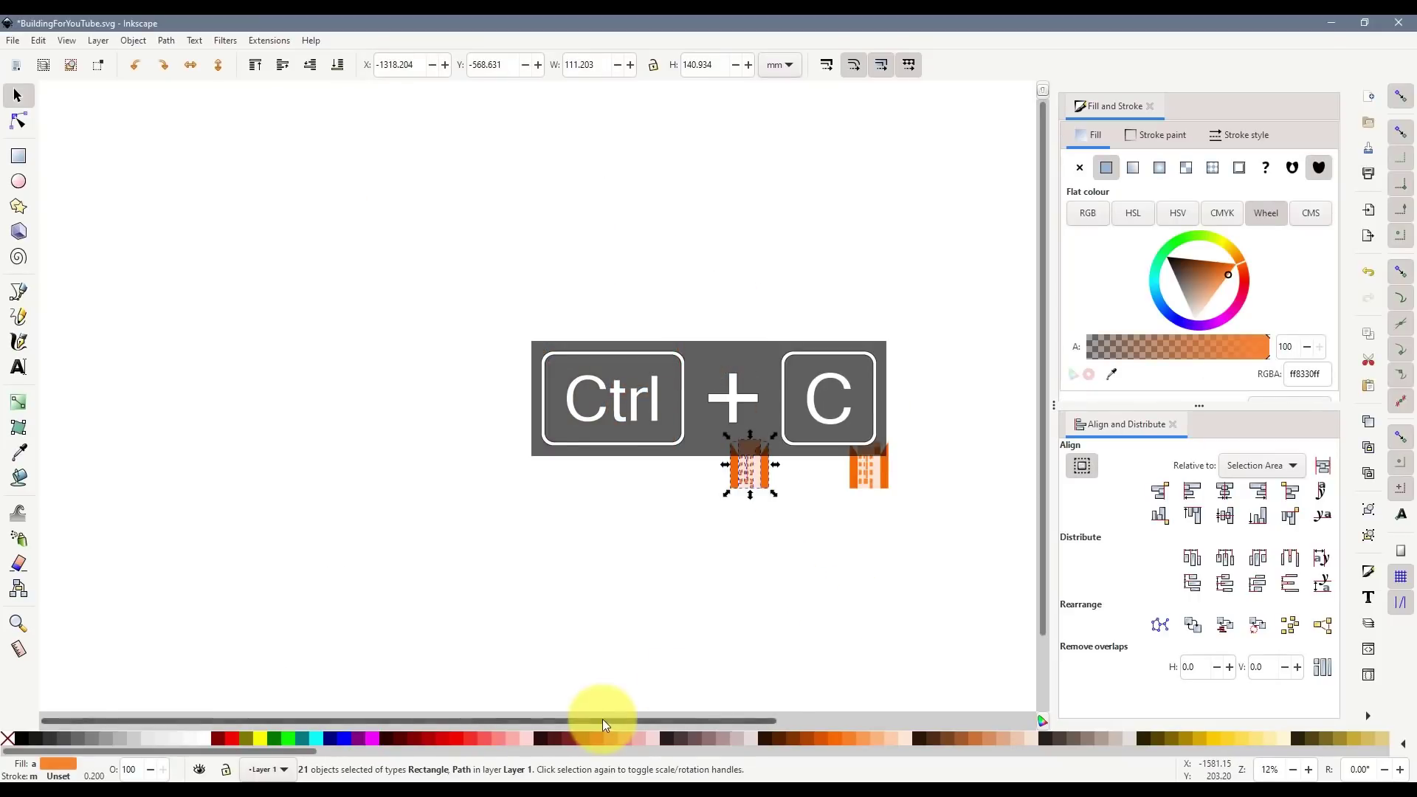
scroll(603, 719, "right", 10)
scroll(895, 654, "down", 6)
scroll(956, 521, "up", 4, "ctrl")
key("ctrl+v")
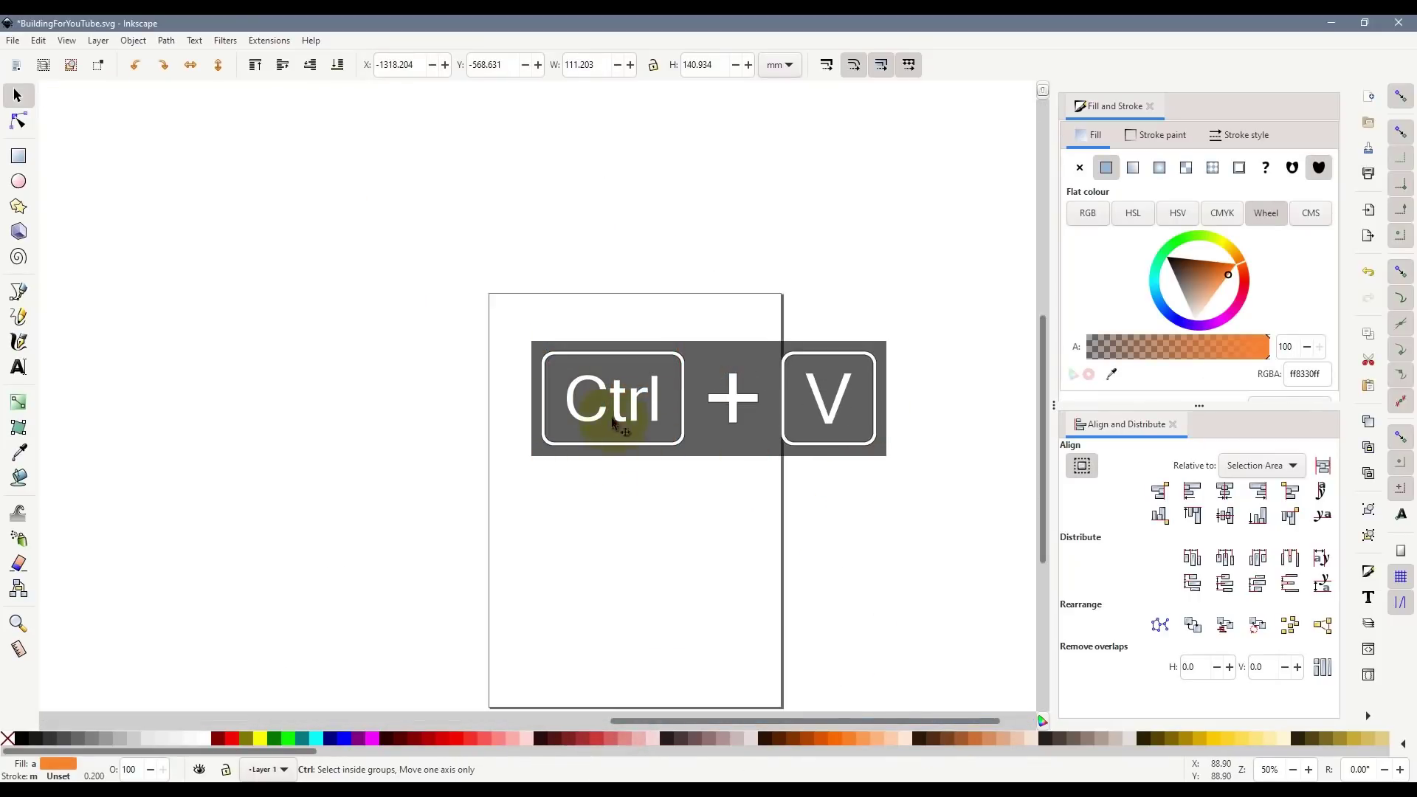
left_click_drag(635, 462, 642, 454)
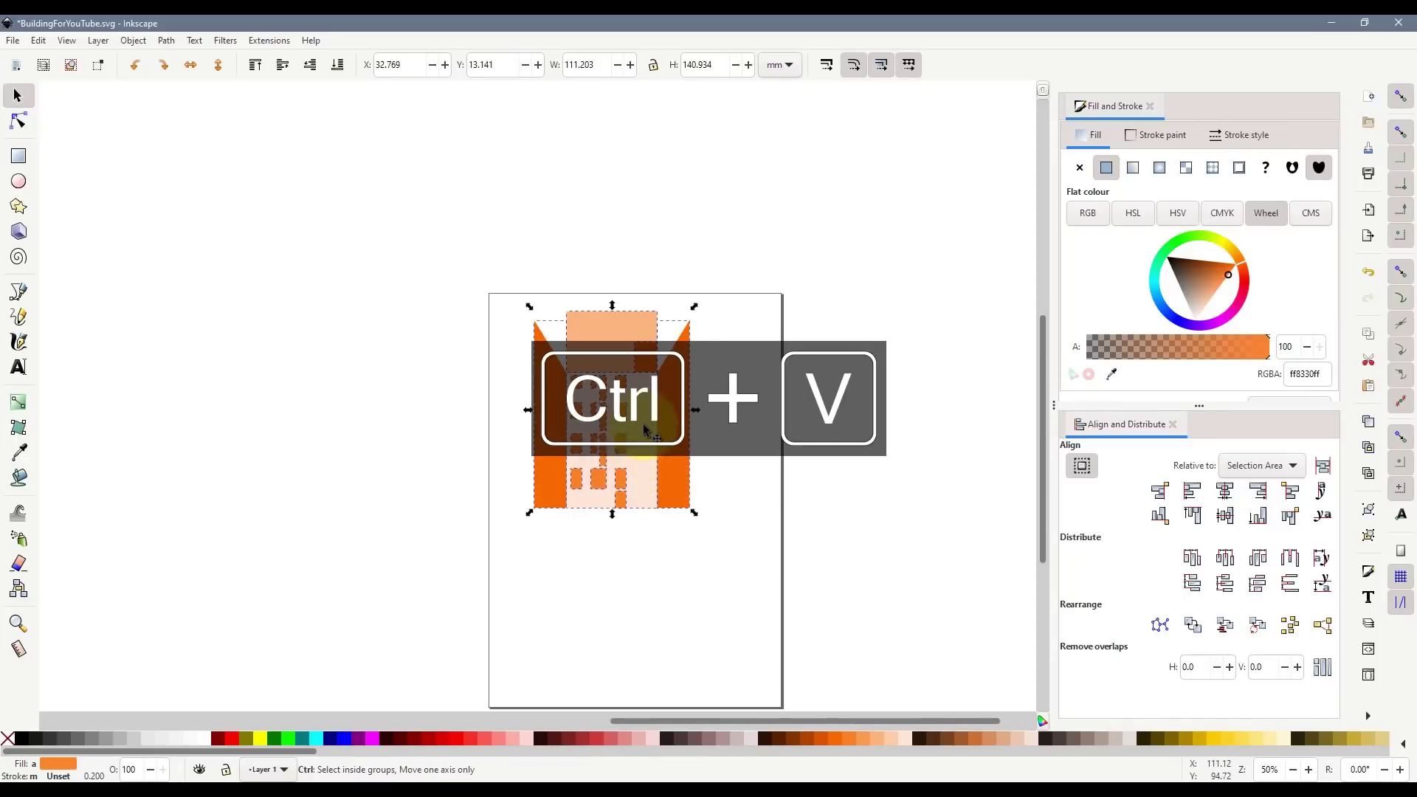
- Remove the fill from the pasted shapes and give them a grey outline
scroll(644, 423, "up", 1, "ctrl")
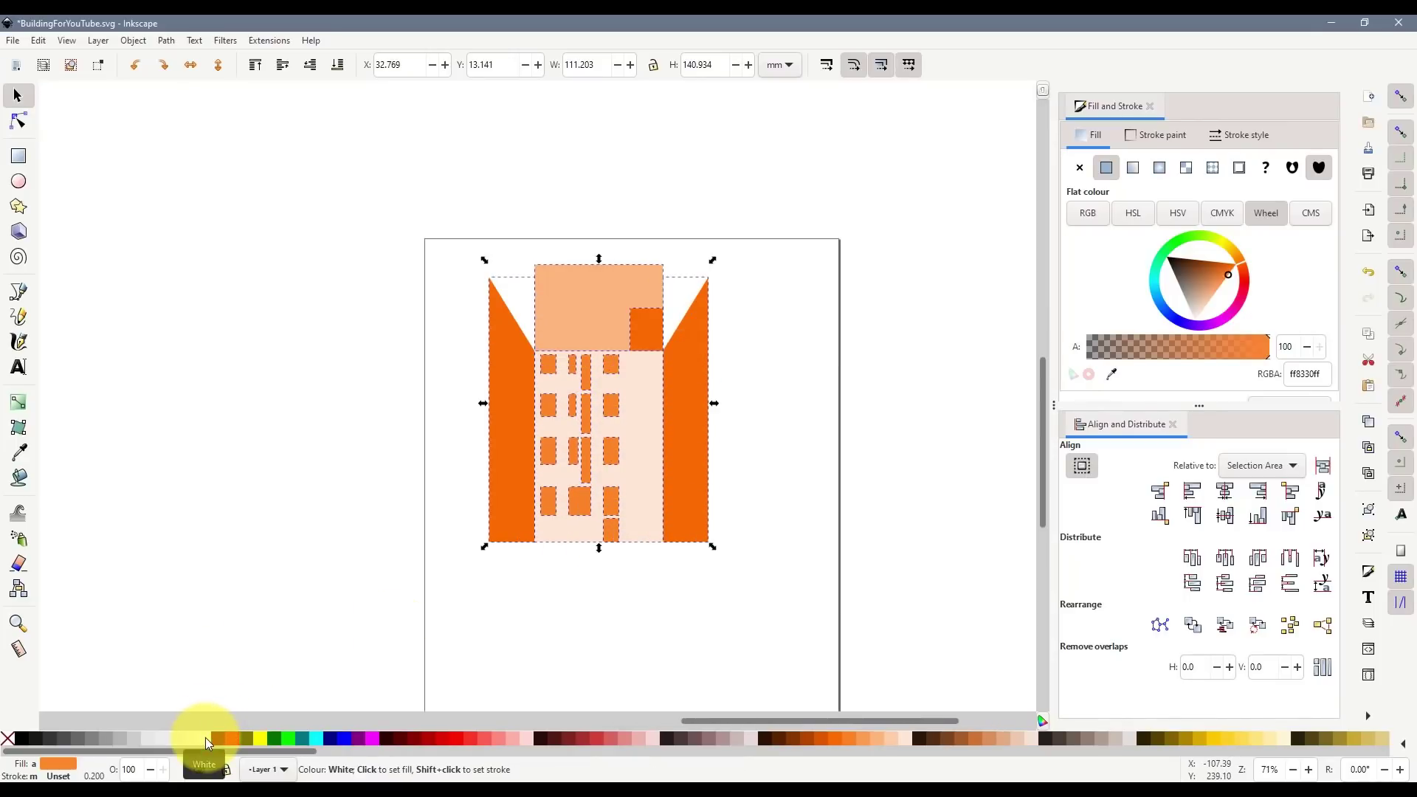
left_click(9, 739)
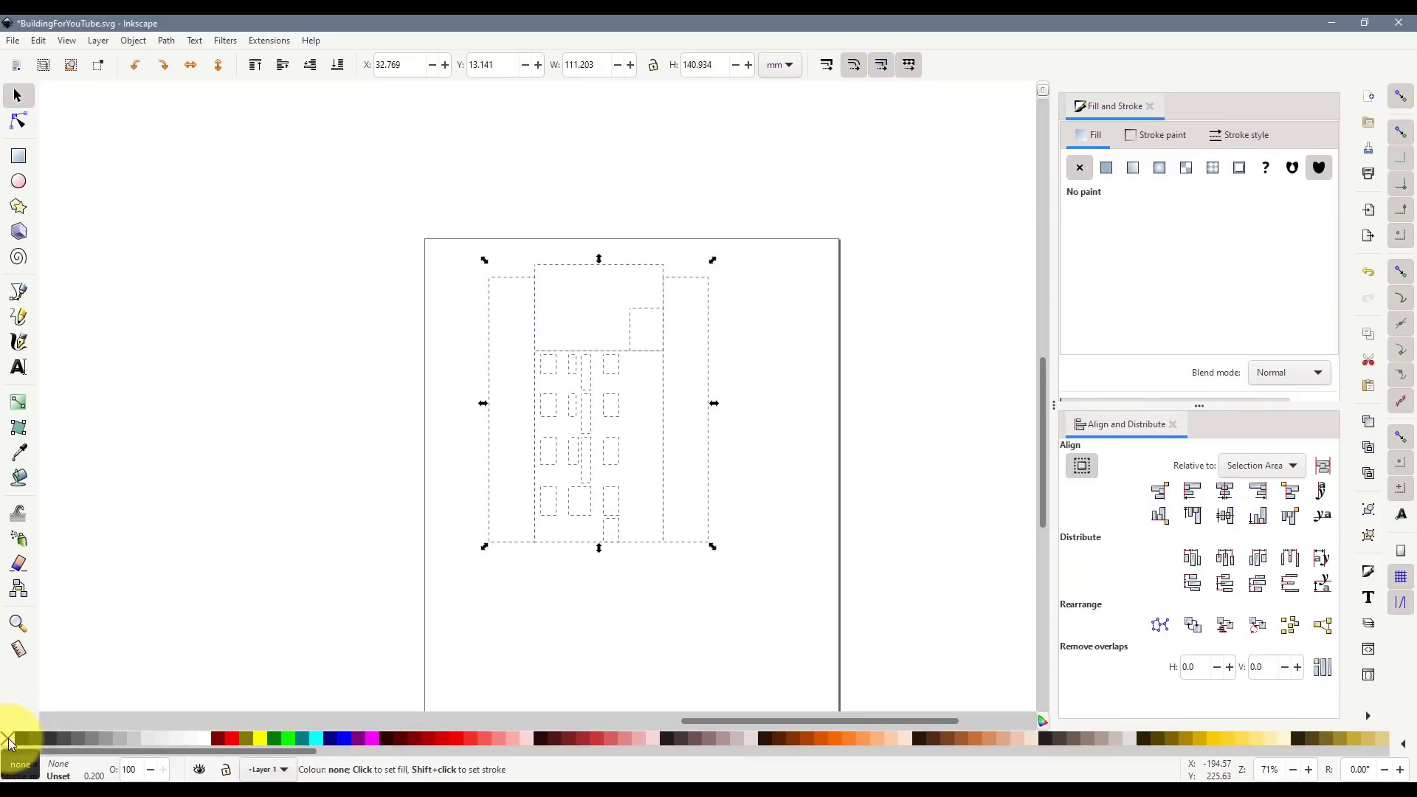
left_click(80, 738, "shift")
left_click(771, 635)
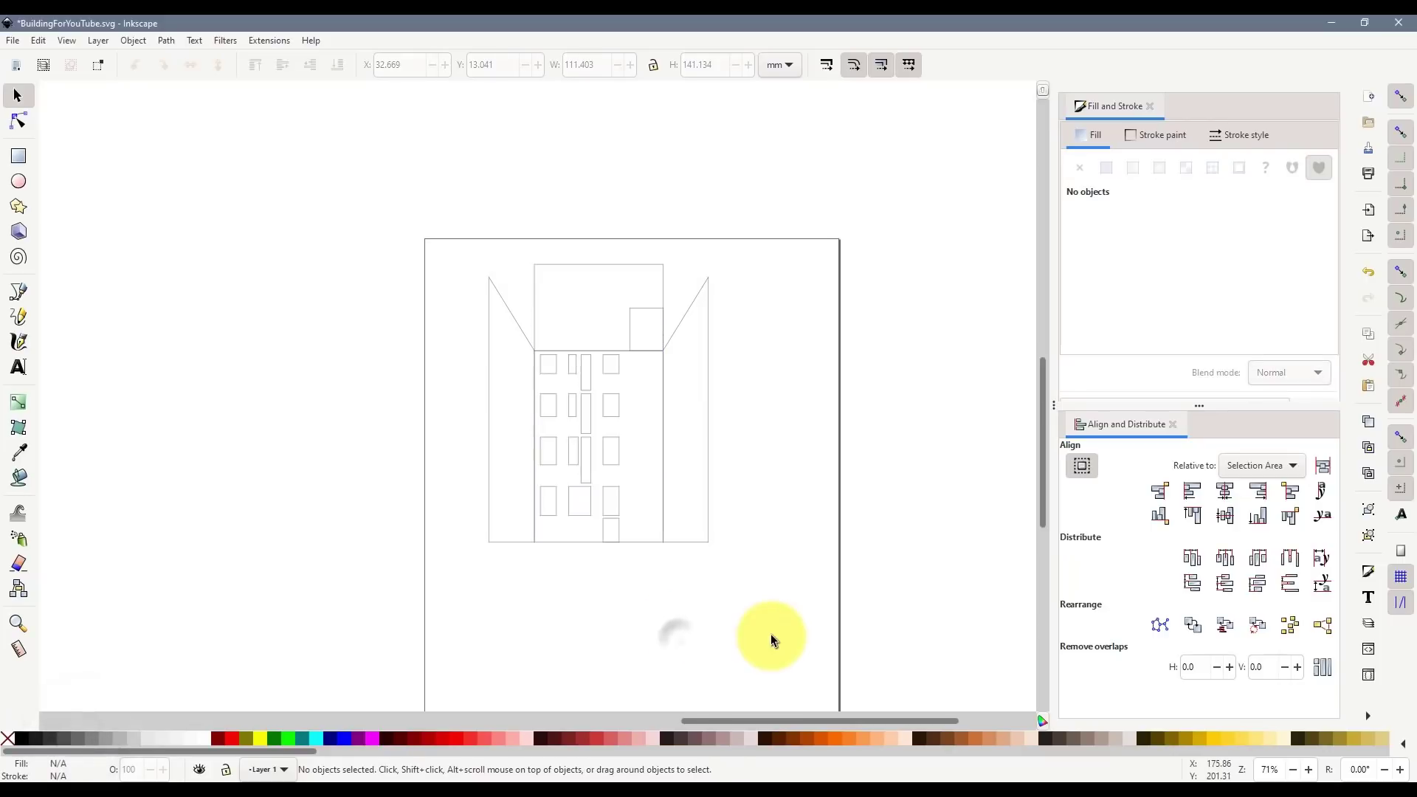
scroll(643, 392, "up", 2)
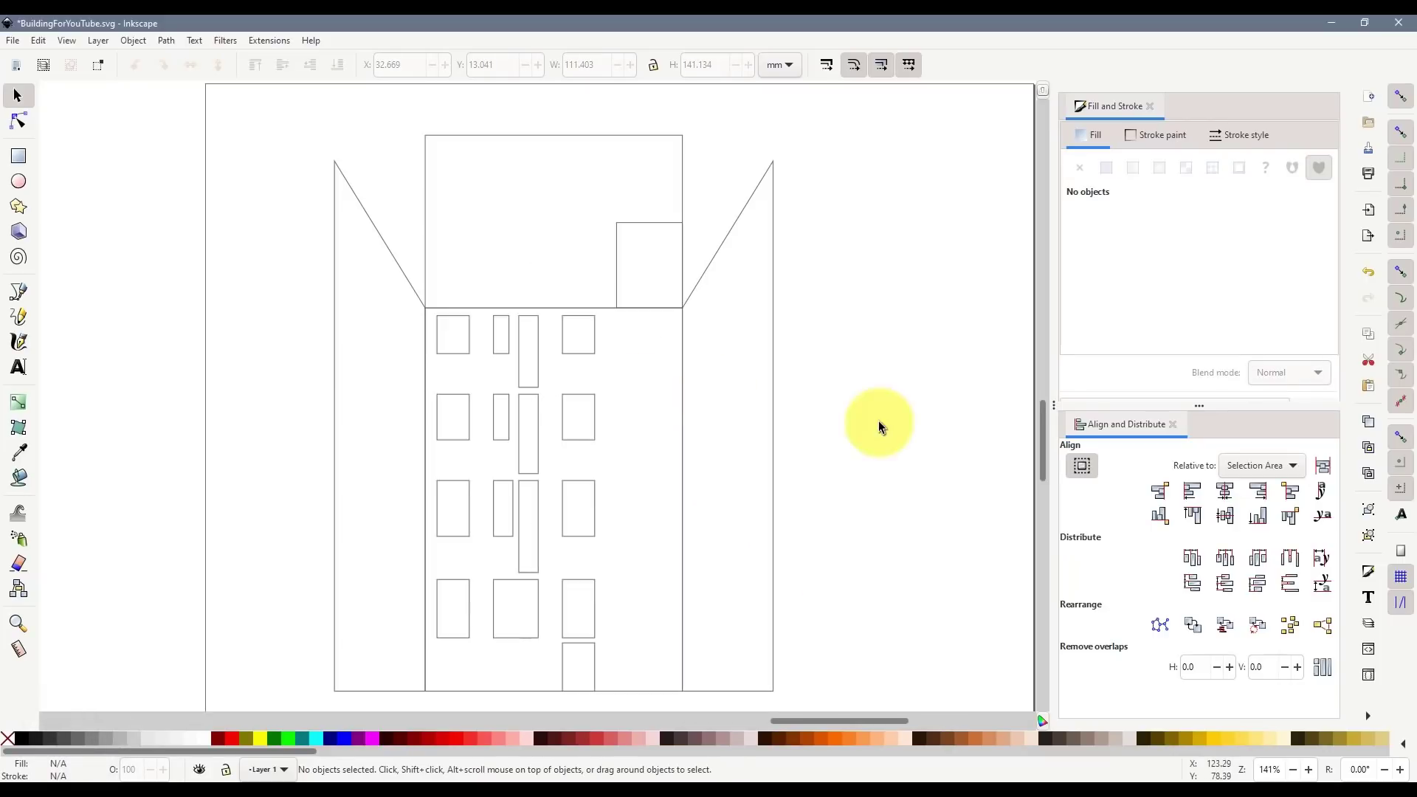
scroll(848, 409, "down", 2)
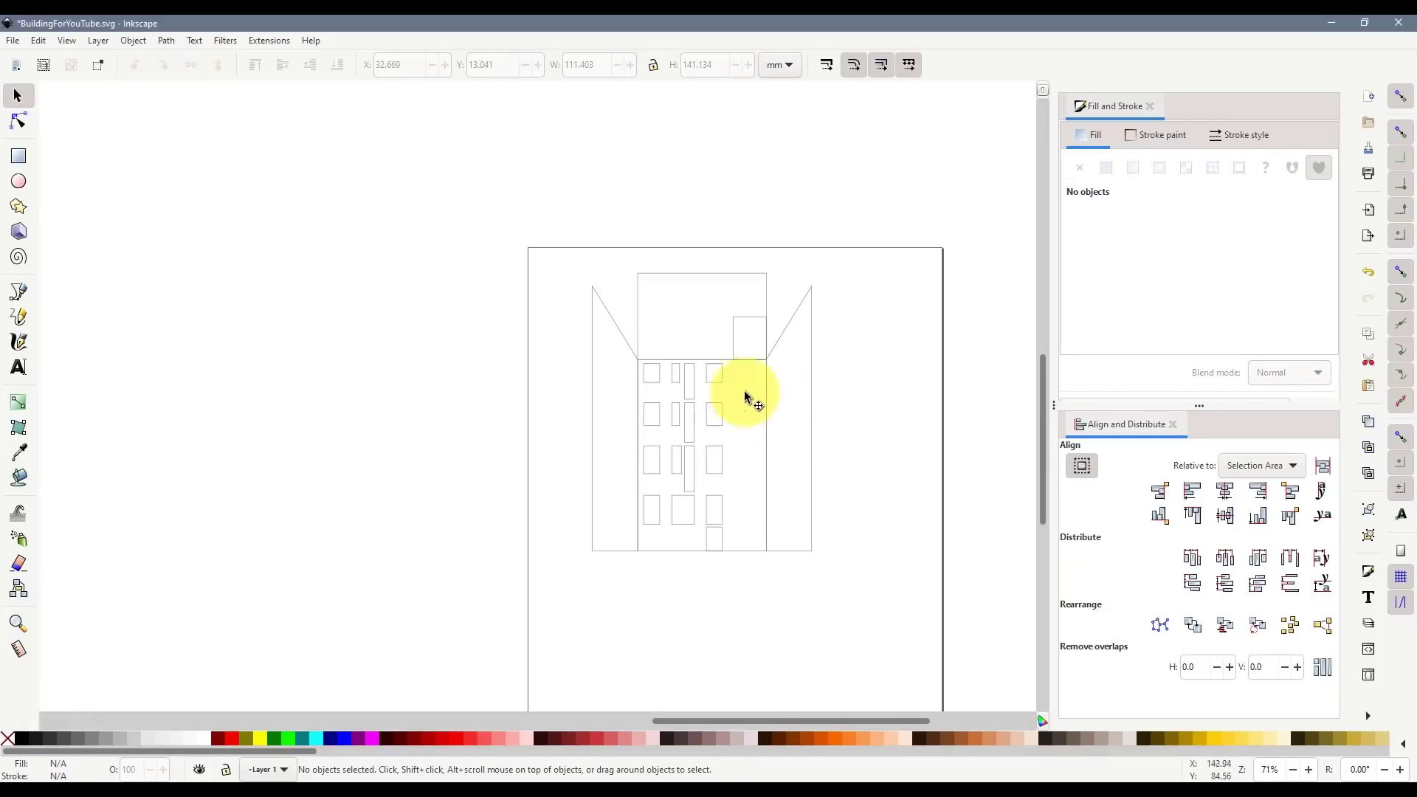
- Save a PDF copy of the drawing in the 03 folder, accepting the default PDF options
left_click(15, 41)
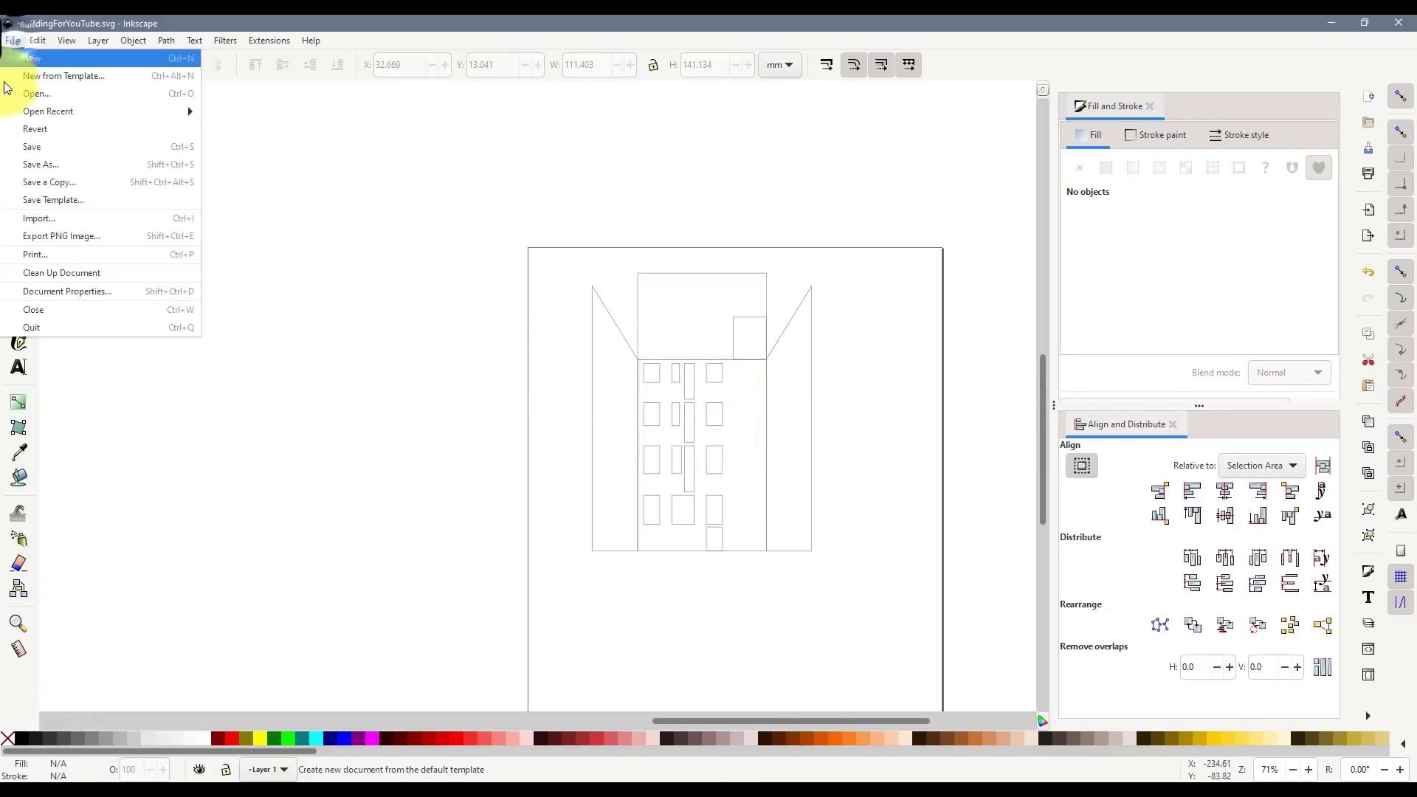
left_click(16, 41)
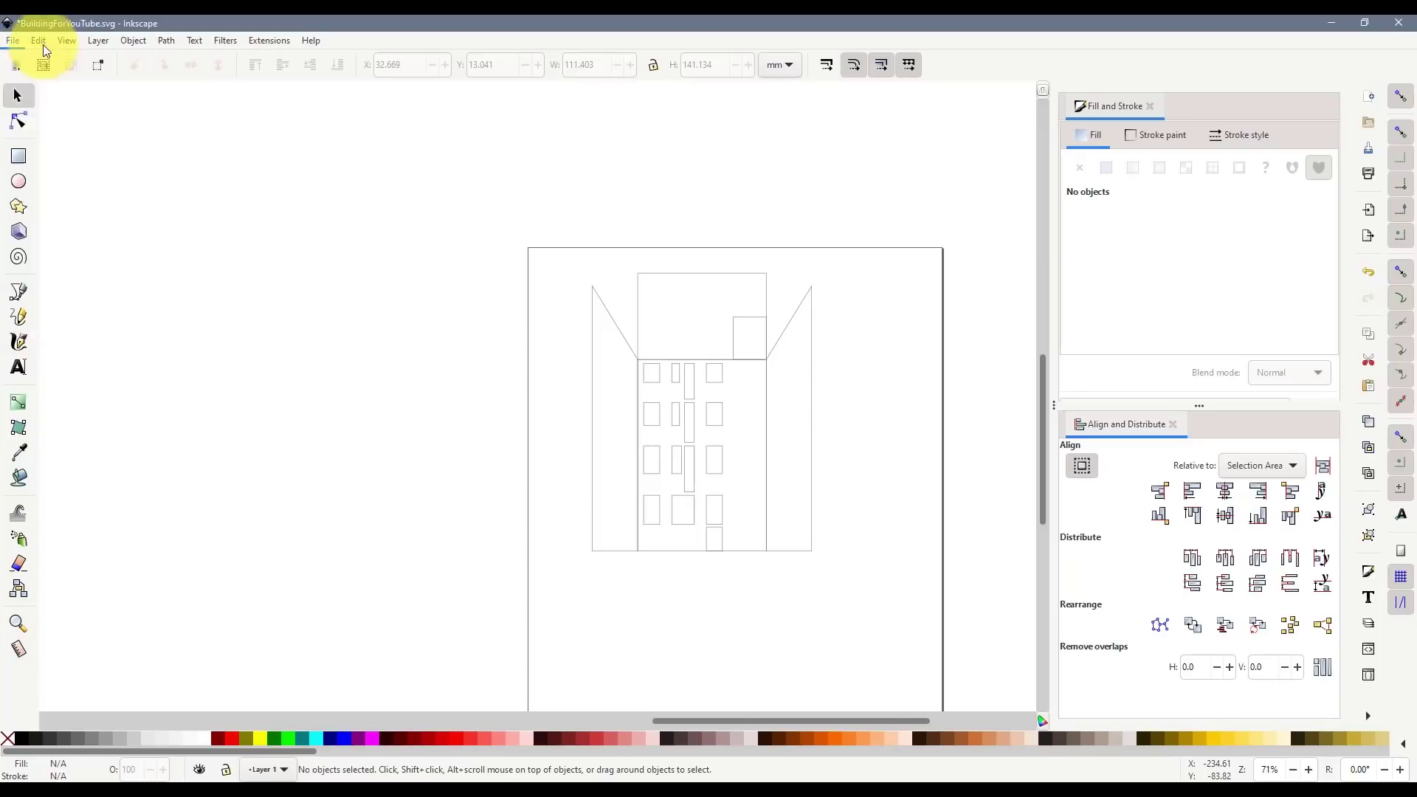
left_click(17, 42)
left_click(59, 181)
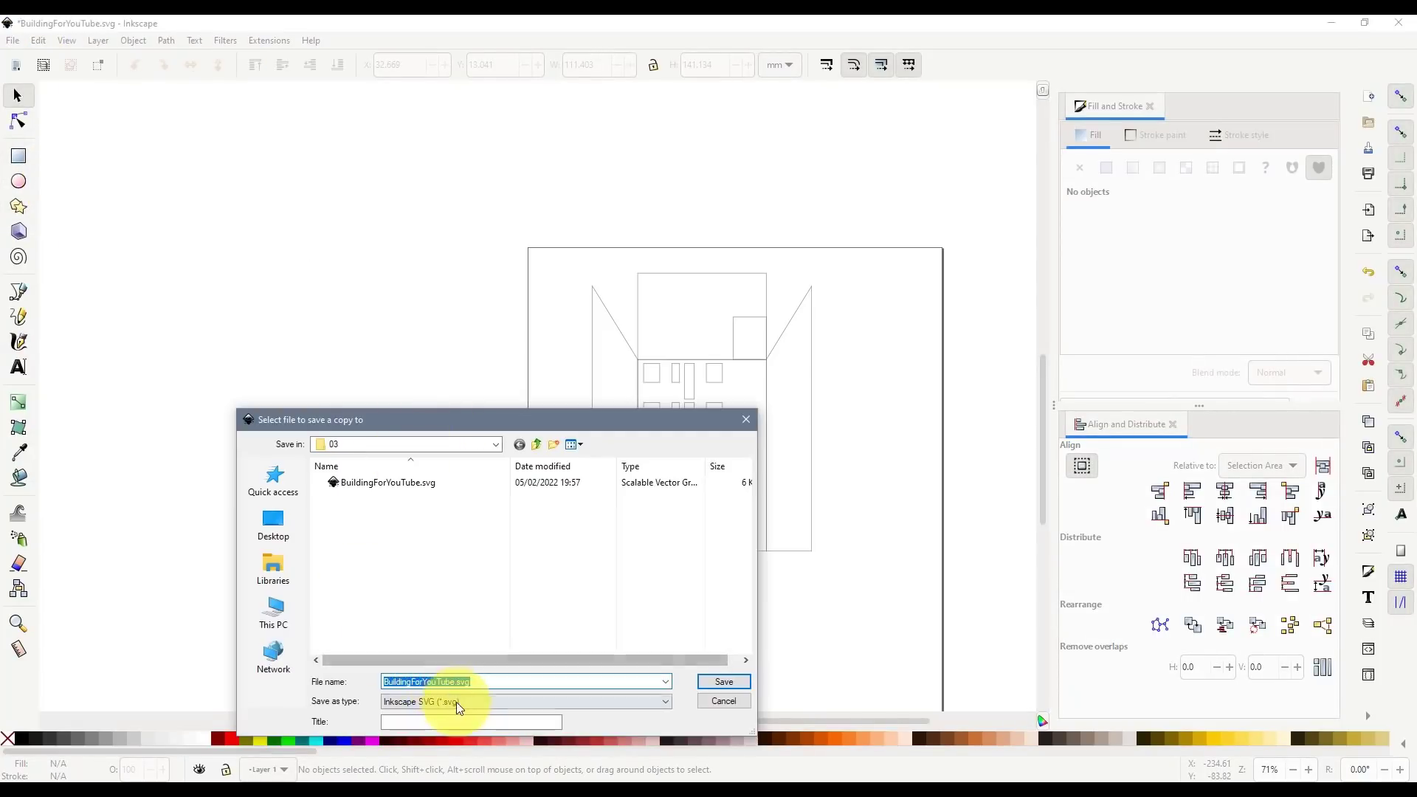
left_click(456, 702)
left_click(498, 650)
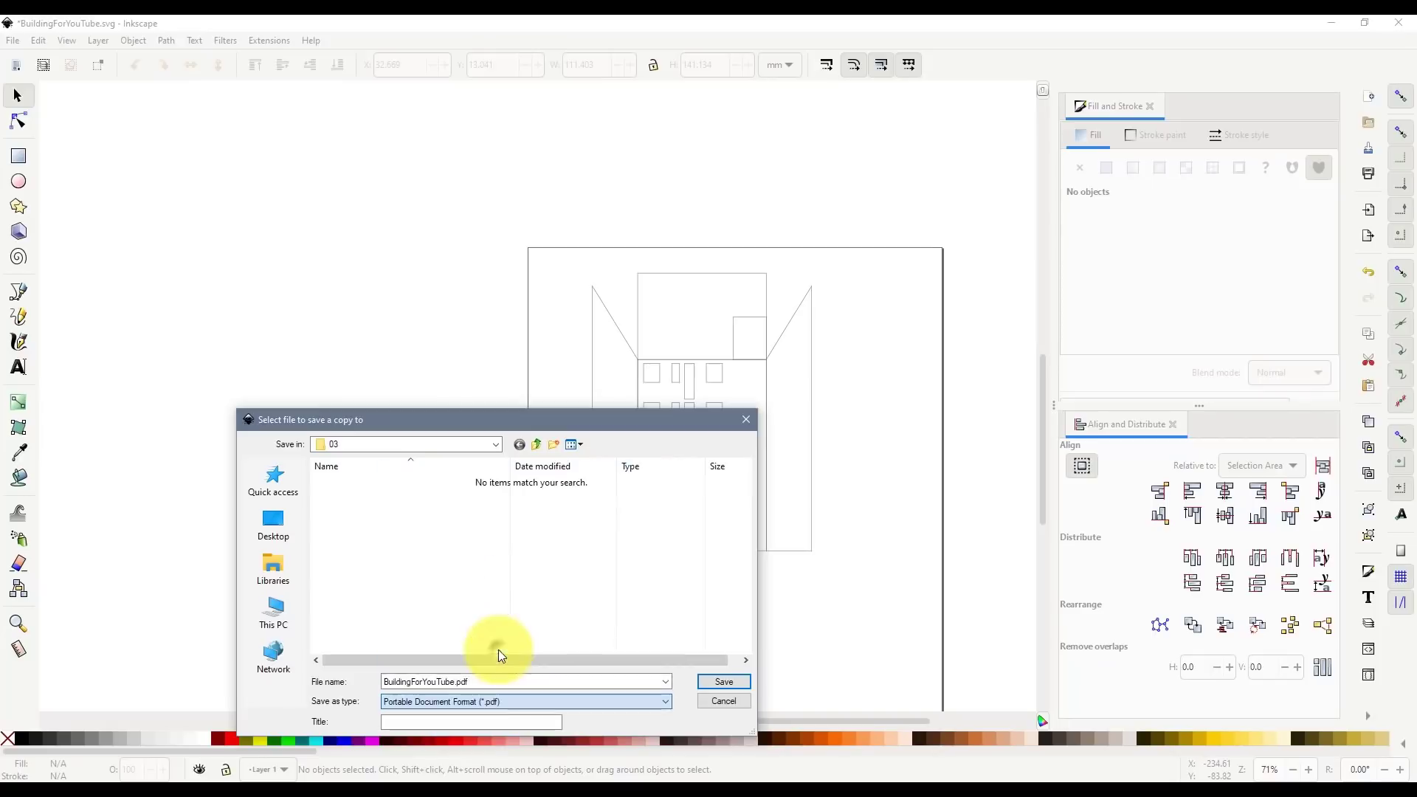
left_click(454, 680)
left_click(462, 686)
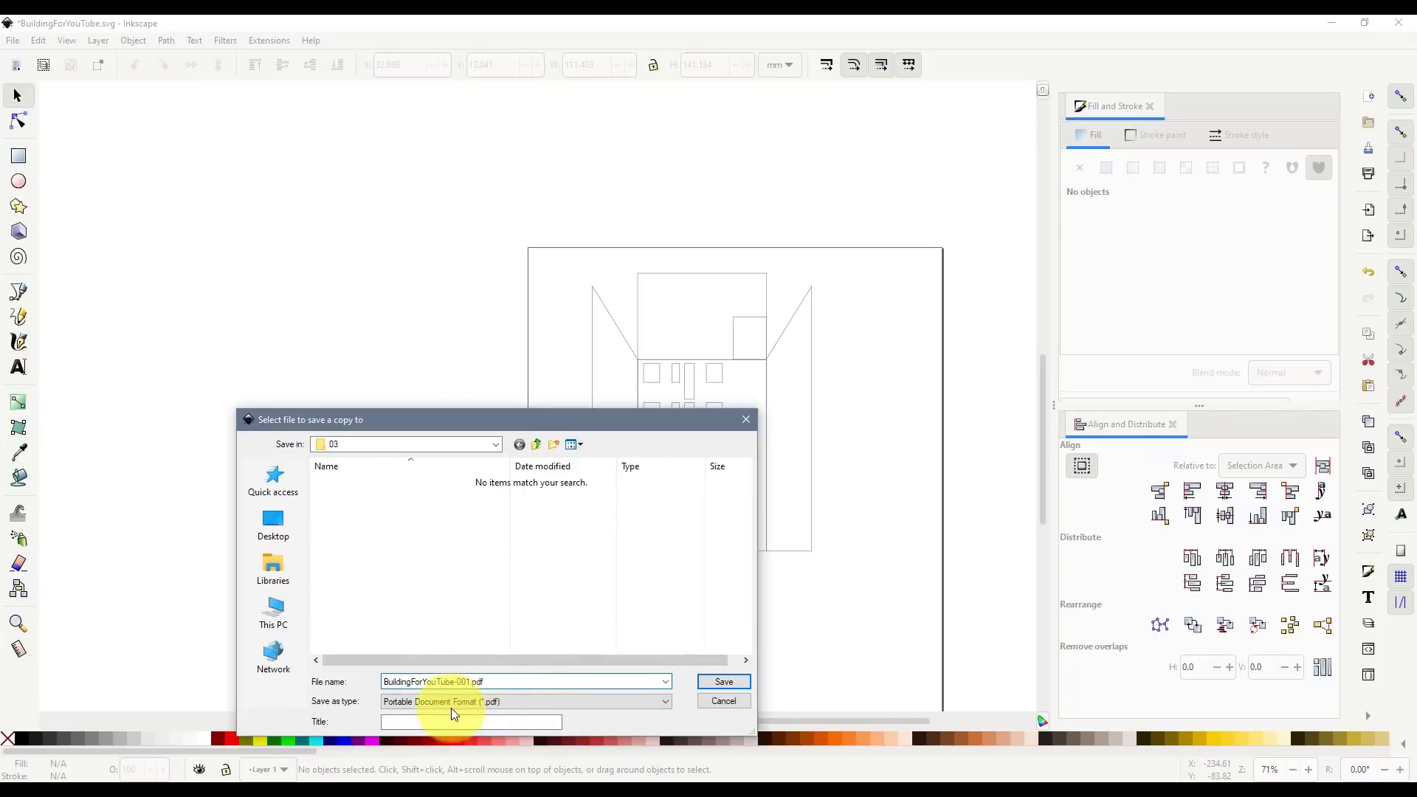
left_click(710, 681)
left_click(404, 428)
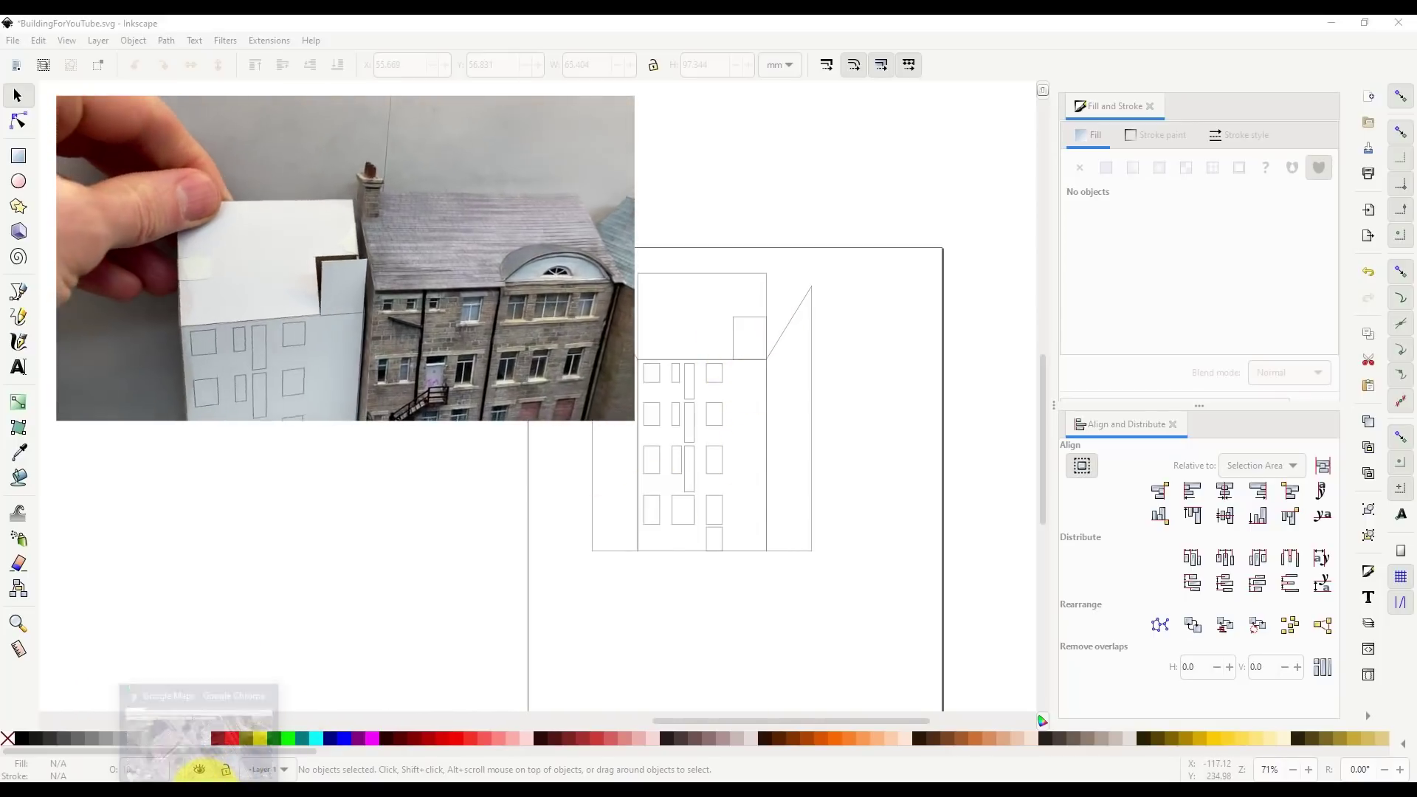
left_click(214, 750)
left_click_drag(707, 499, 645, 448)
left_click(1388, 666)
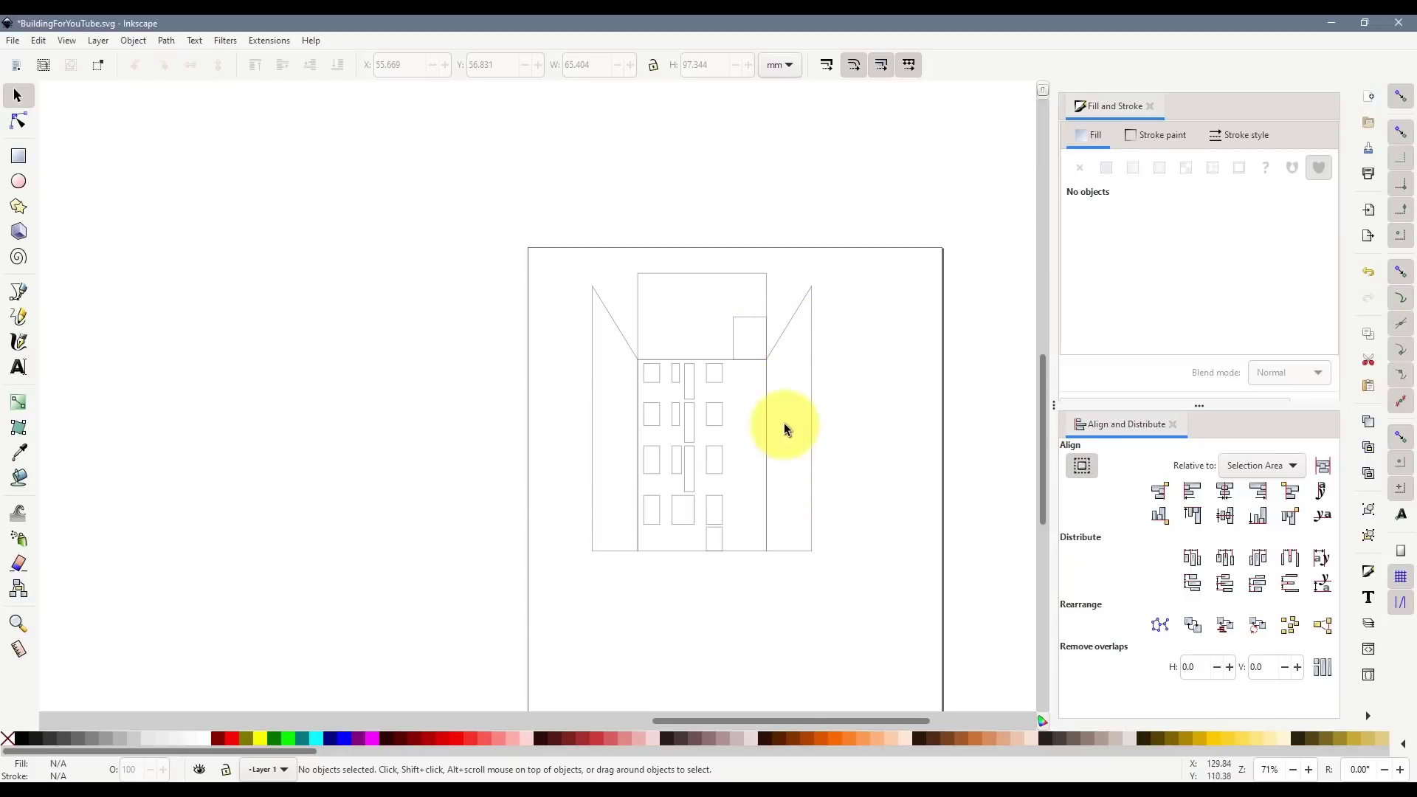
- Delete the outlined building and the spare orange building copy on the left
left_click_drag(844, 576, 538, 241)
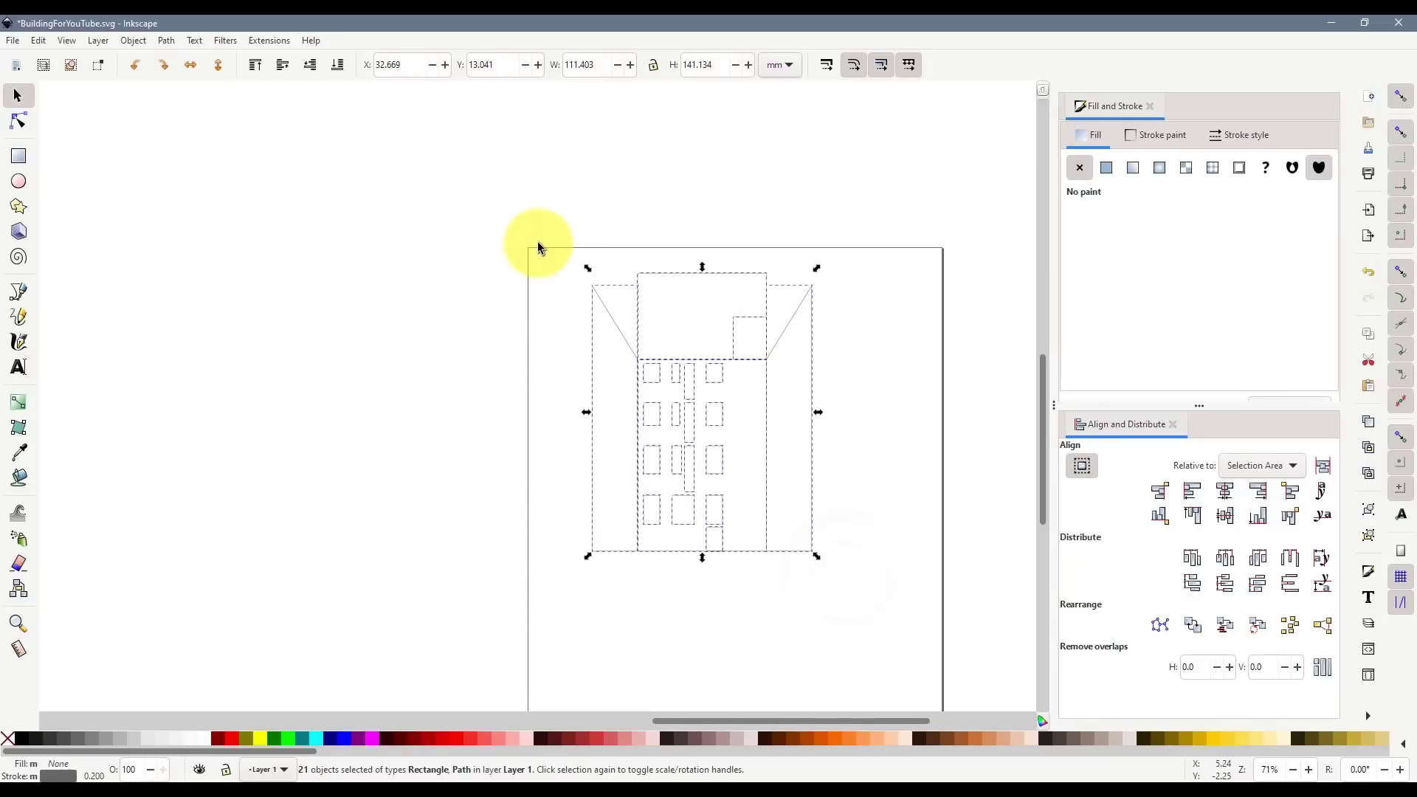
key("Delete")
scroll(578, 343, "down", 6, "ctrl")
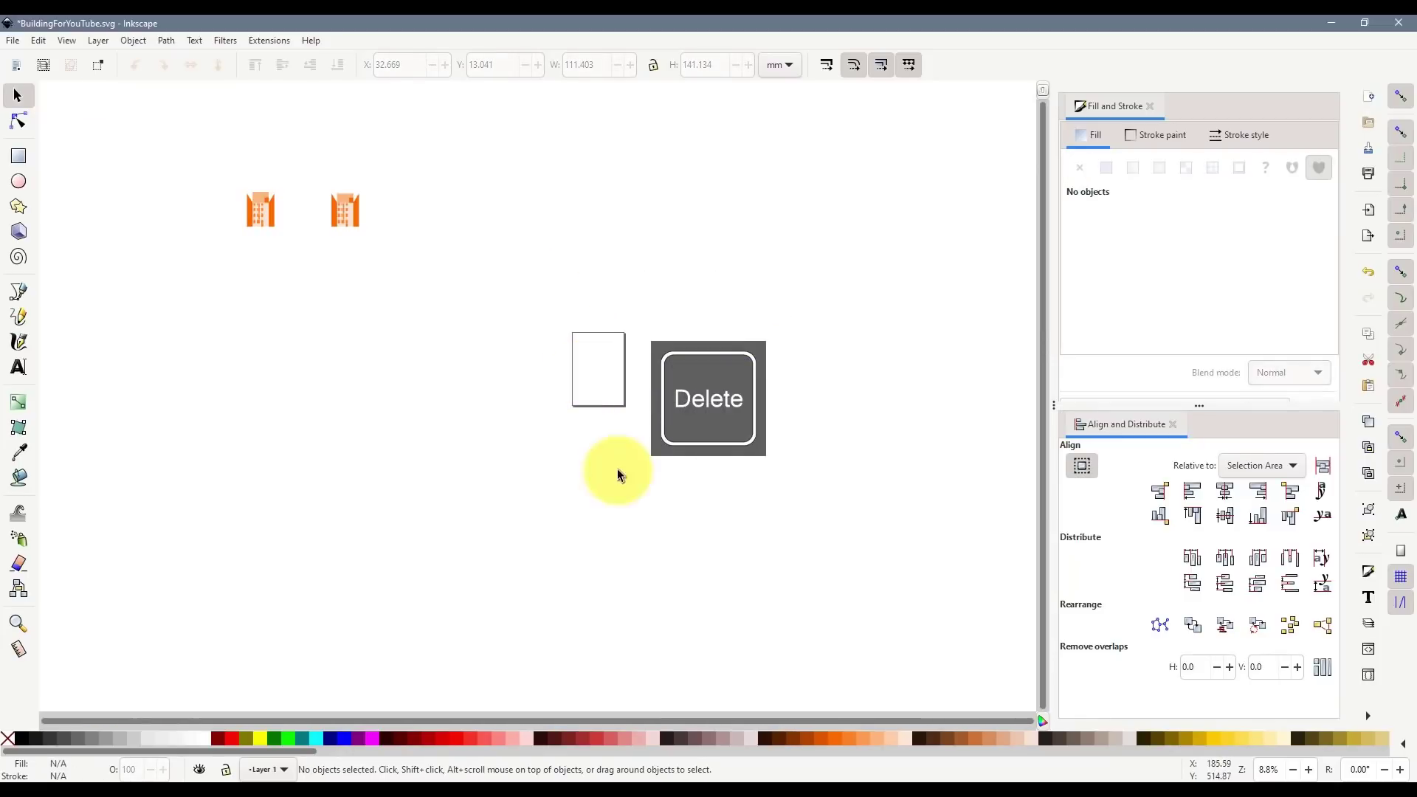
scroll(227, 195, "up", 6, "ctrl")
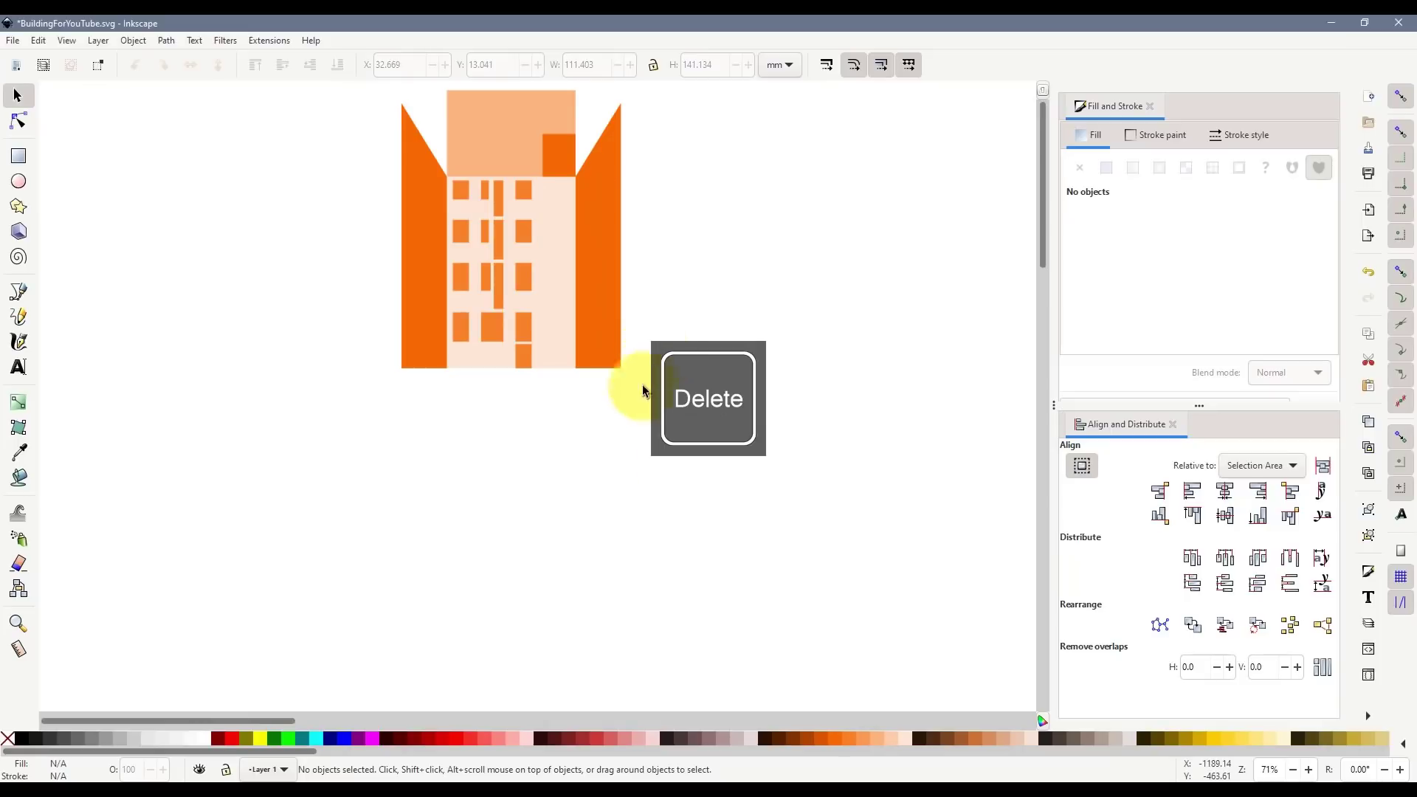
left_click_drag(302, 724, 392, 733)
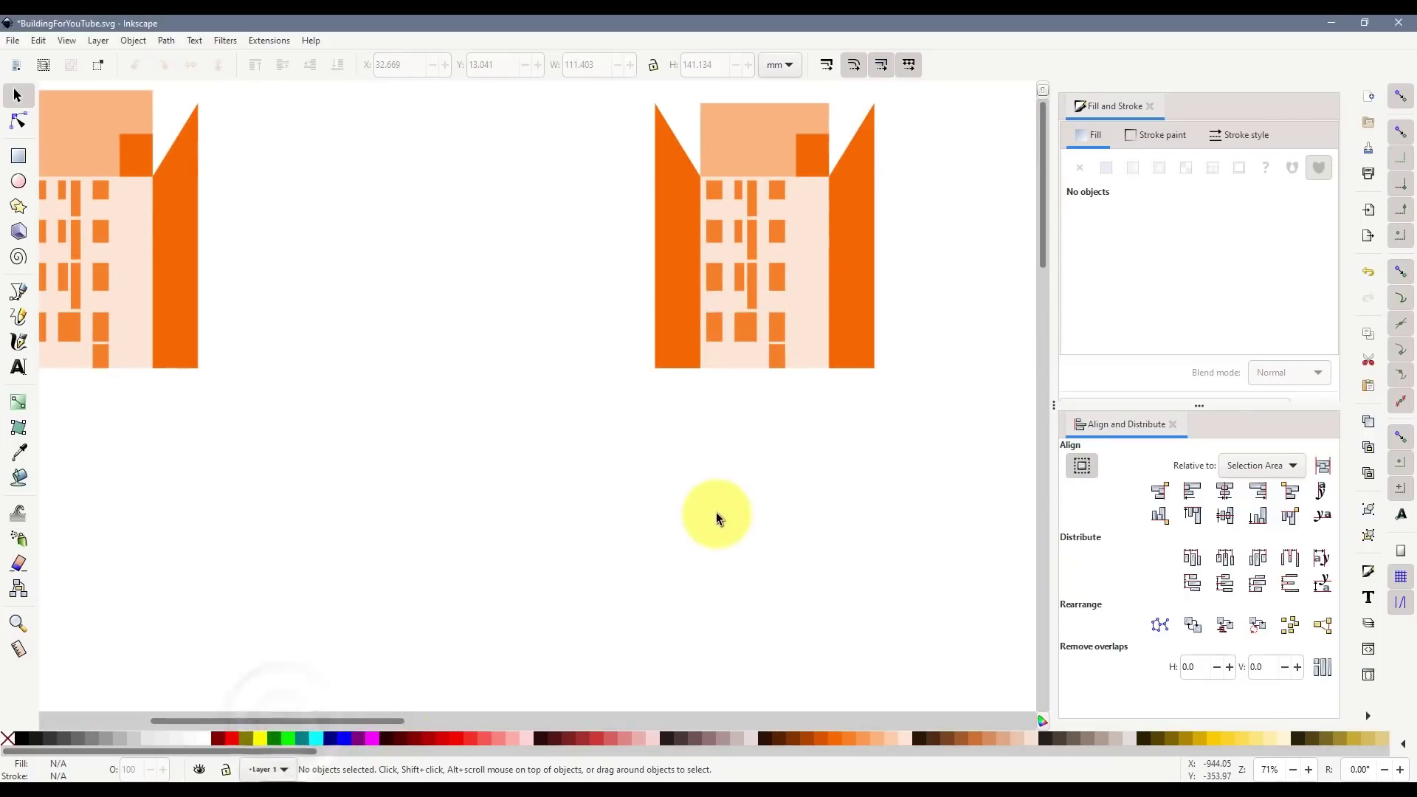
left_click_drag(303, 724, 256, 720)
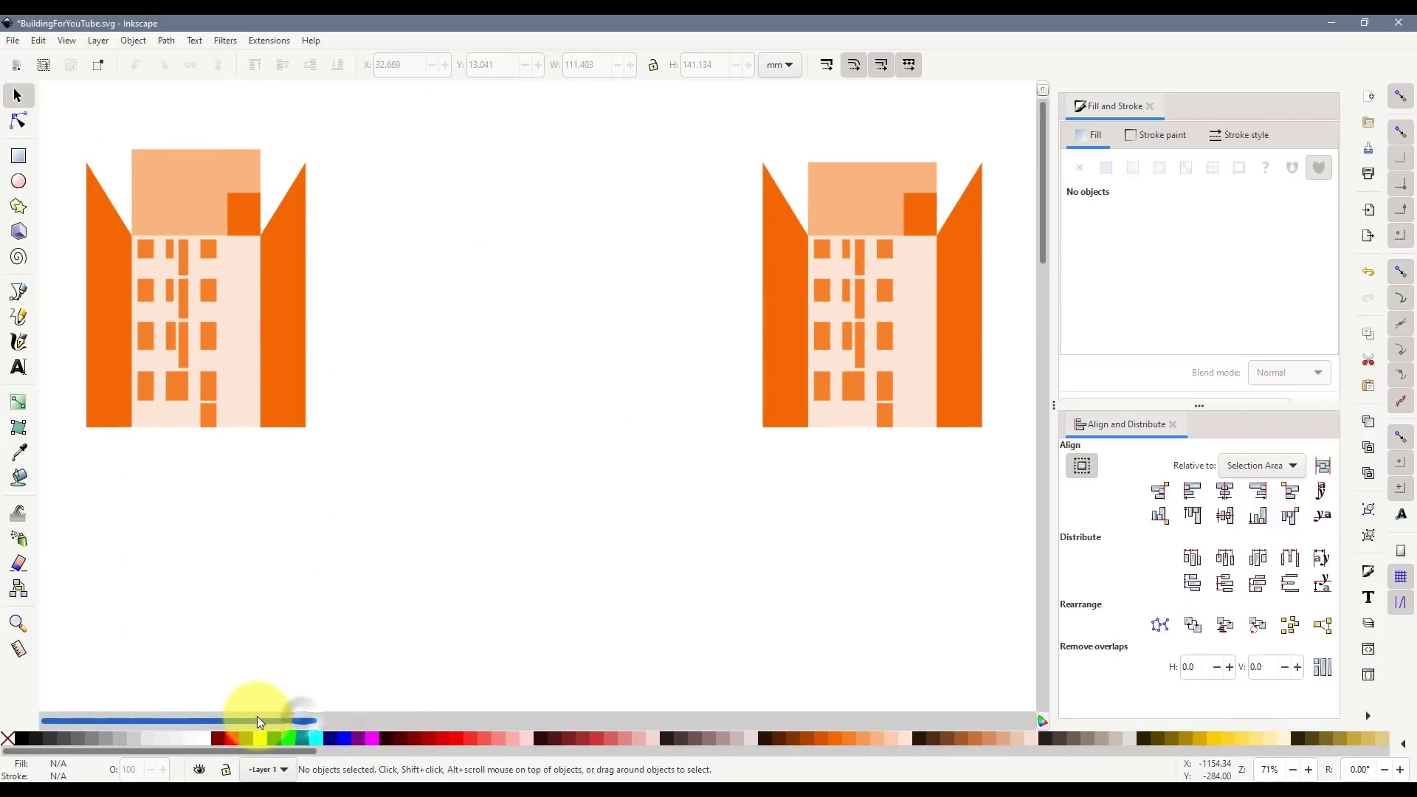
left_click_drag(428, 507, 72, 135)
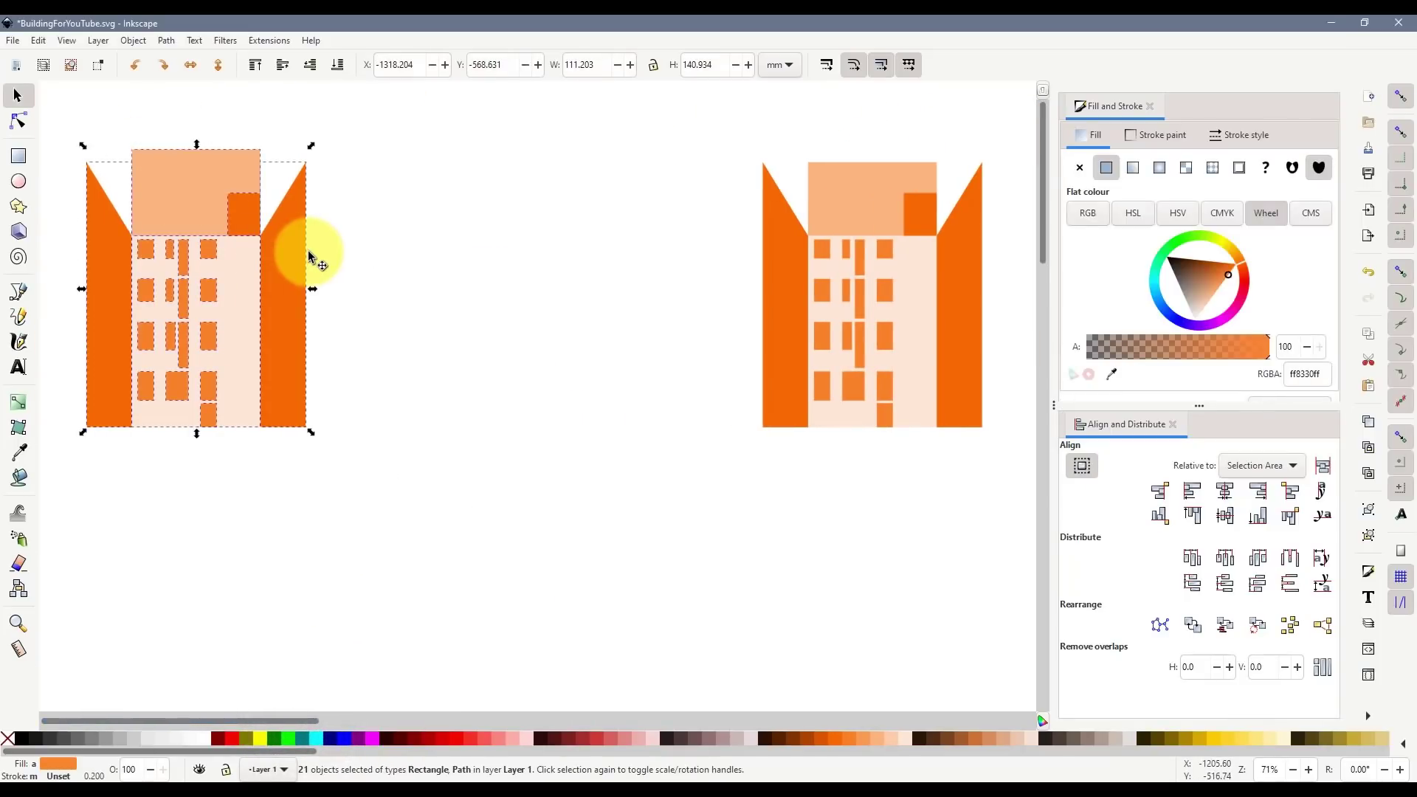
key("Delete")
- Delete the small dark-orange square on the roof
left_click_drag(280, 720, 388, 727)
scroll(623, 228, "up", 1)
left_click(621, 222)
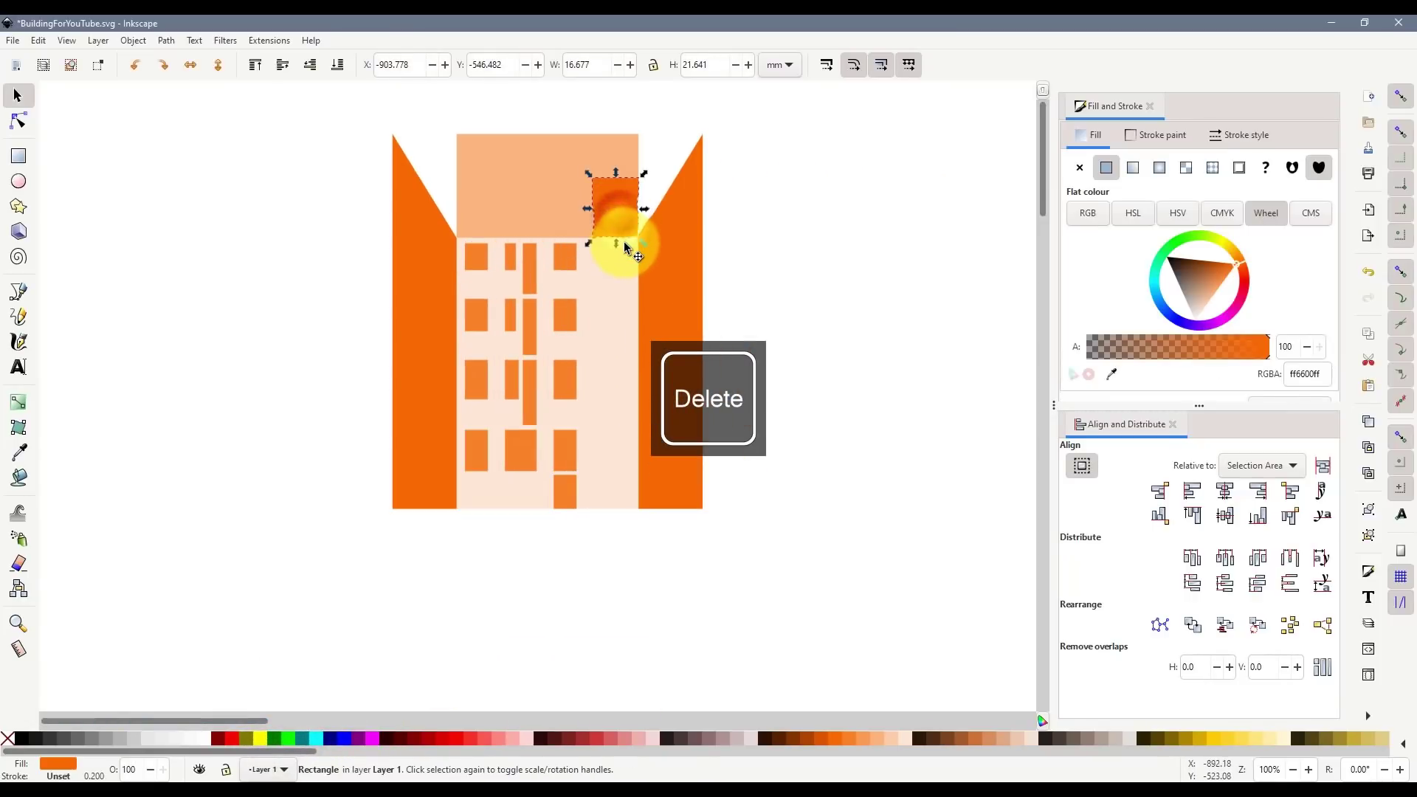
key("Delete")
- Group the left column of windows into a single object
scroll(622, 304, "up", 1)
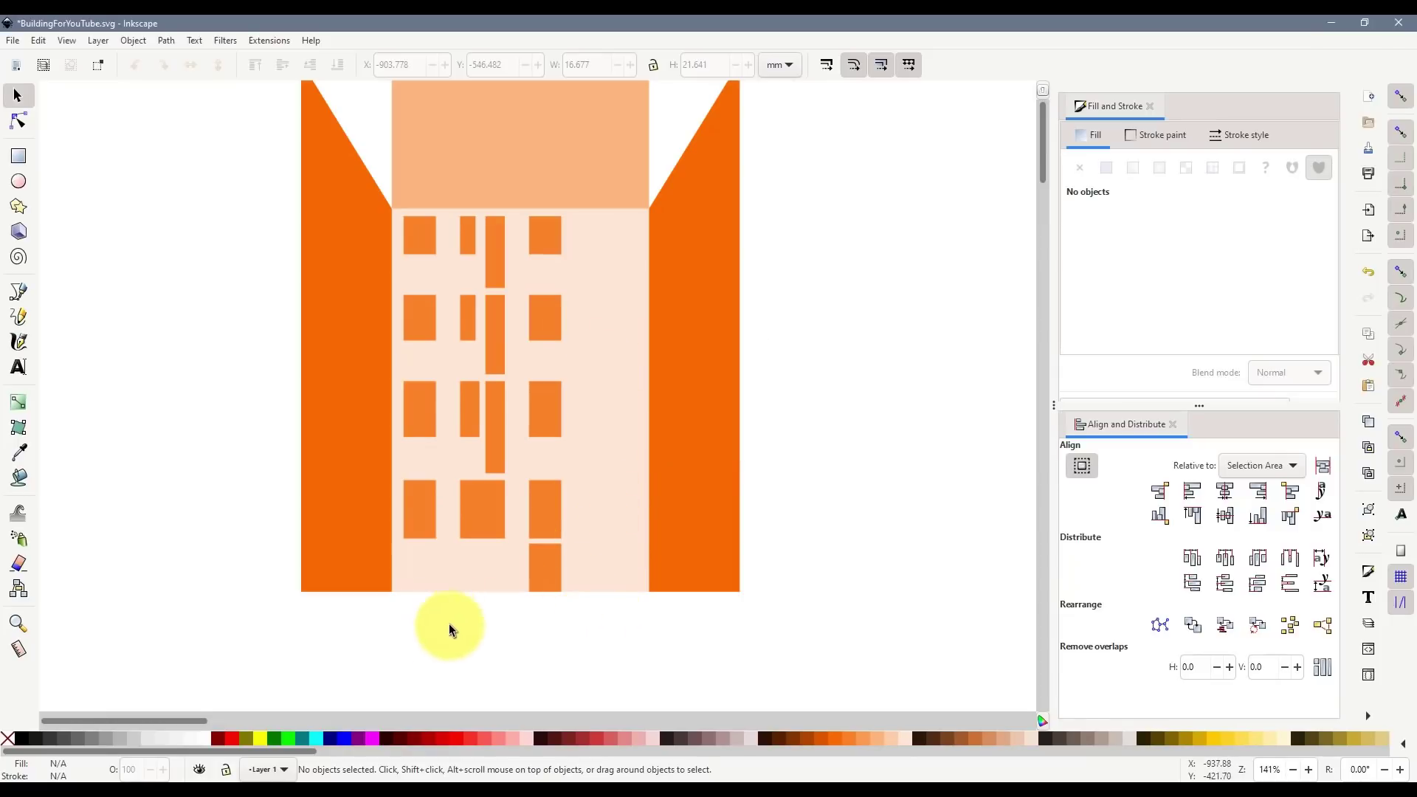
left_click_drag(442, 647, 392, 207)
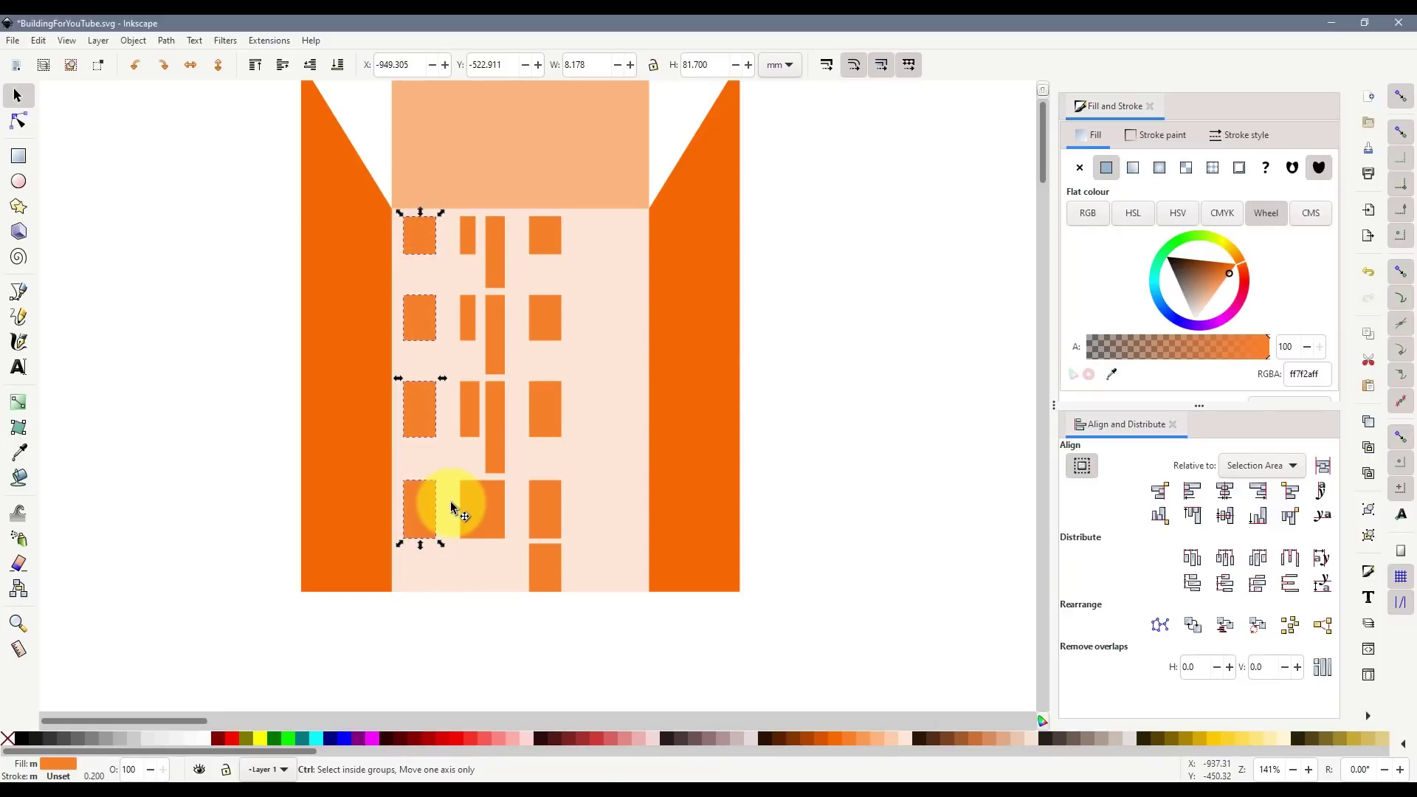
key("ctrl+g")
left_click(516, 647)
left_click_drag(533, 650, 433, 209)
- Group the middle and right window columns, raising the right column level with the others
key("ctrl+g")
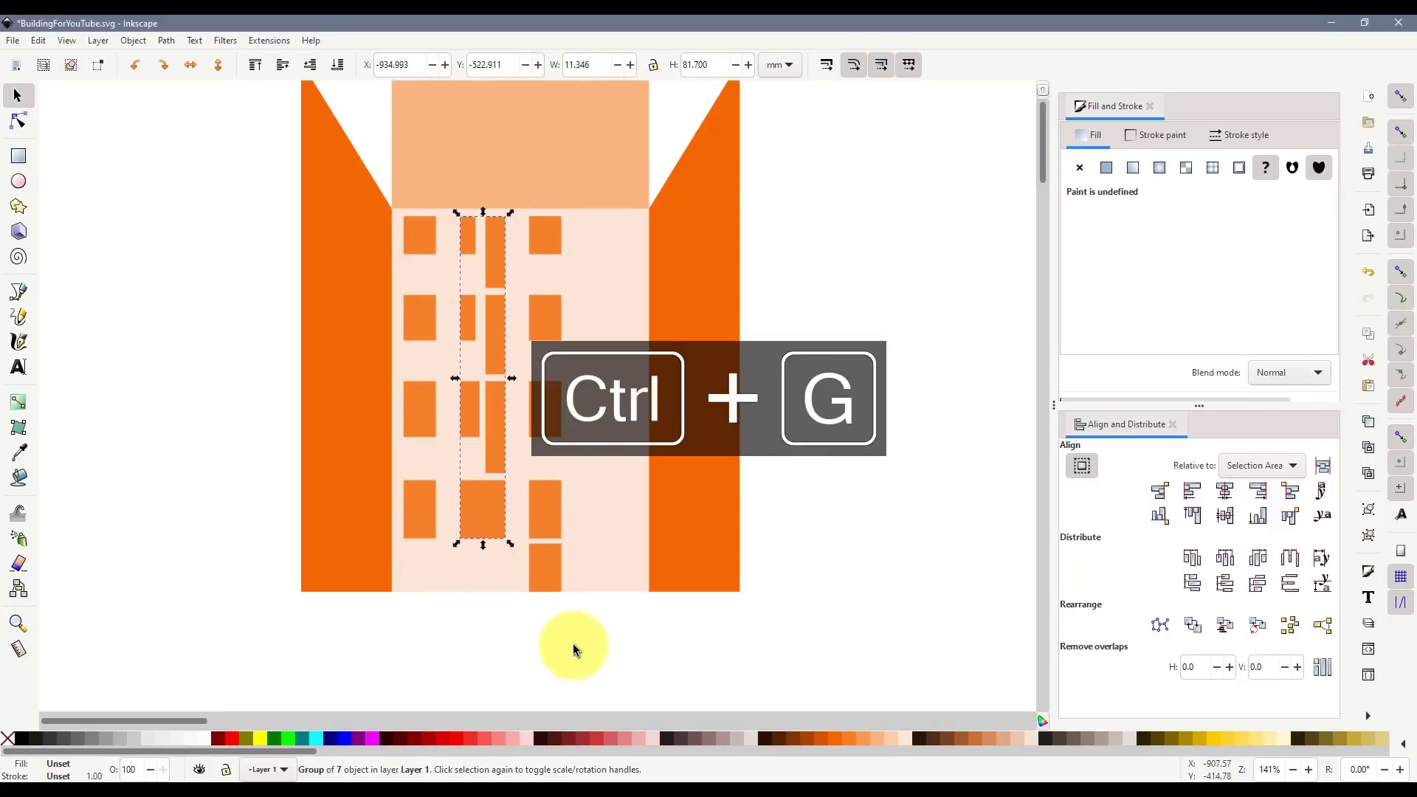
left_click_drag(576, 650, 497, 189)
key("ctrl+g")
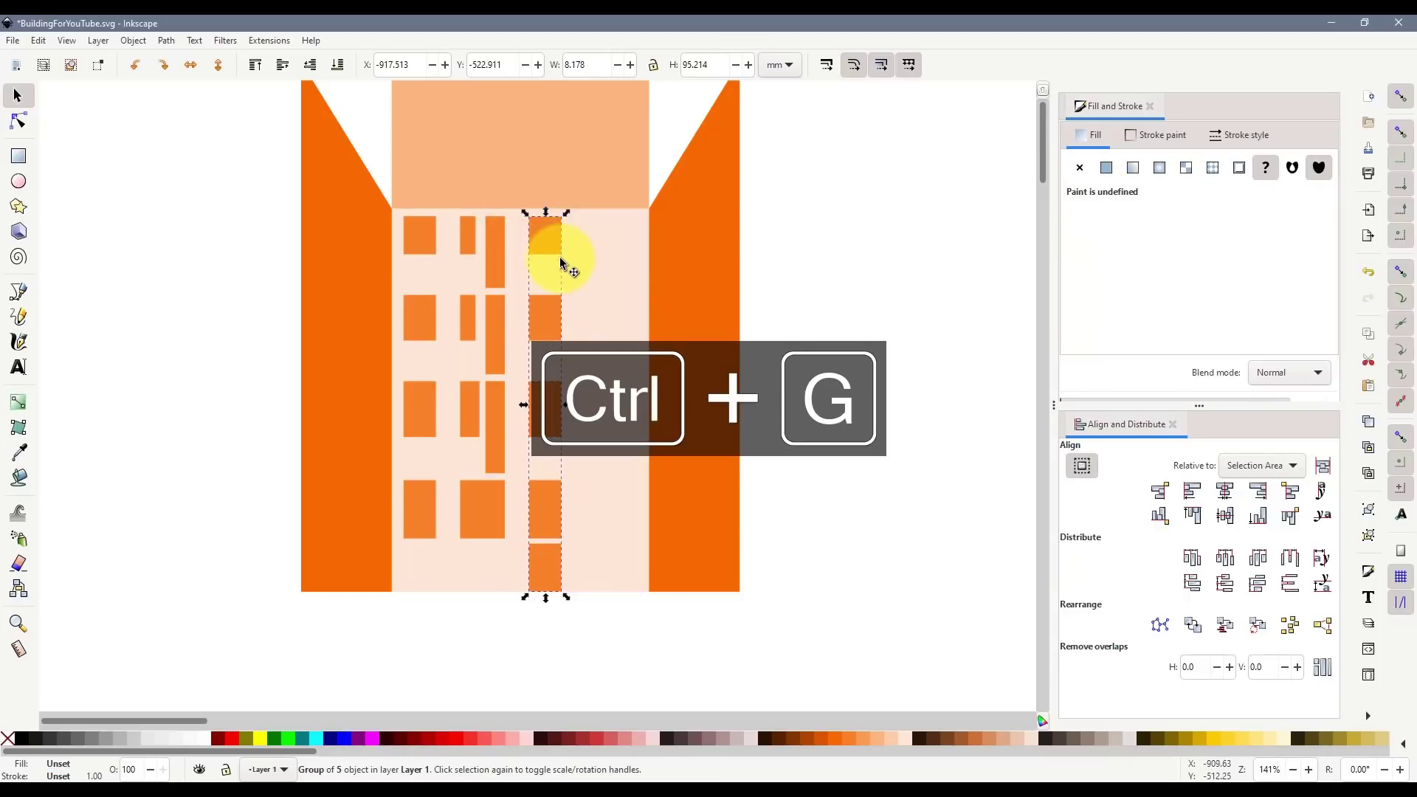
scroll(524, 250, "up", 1)
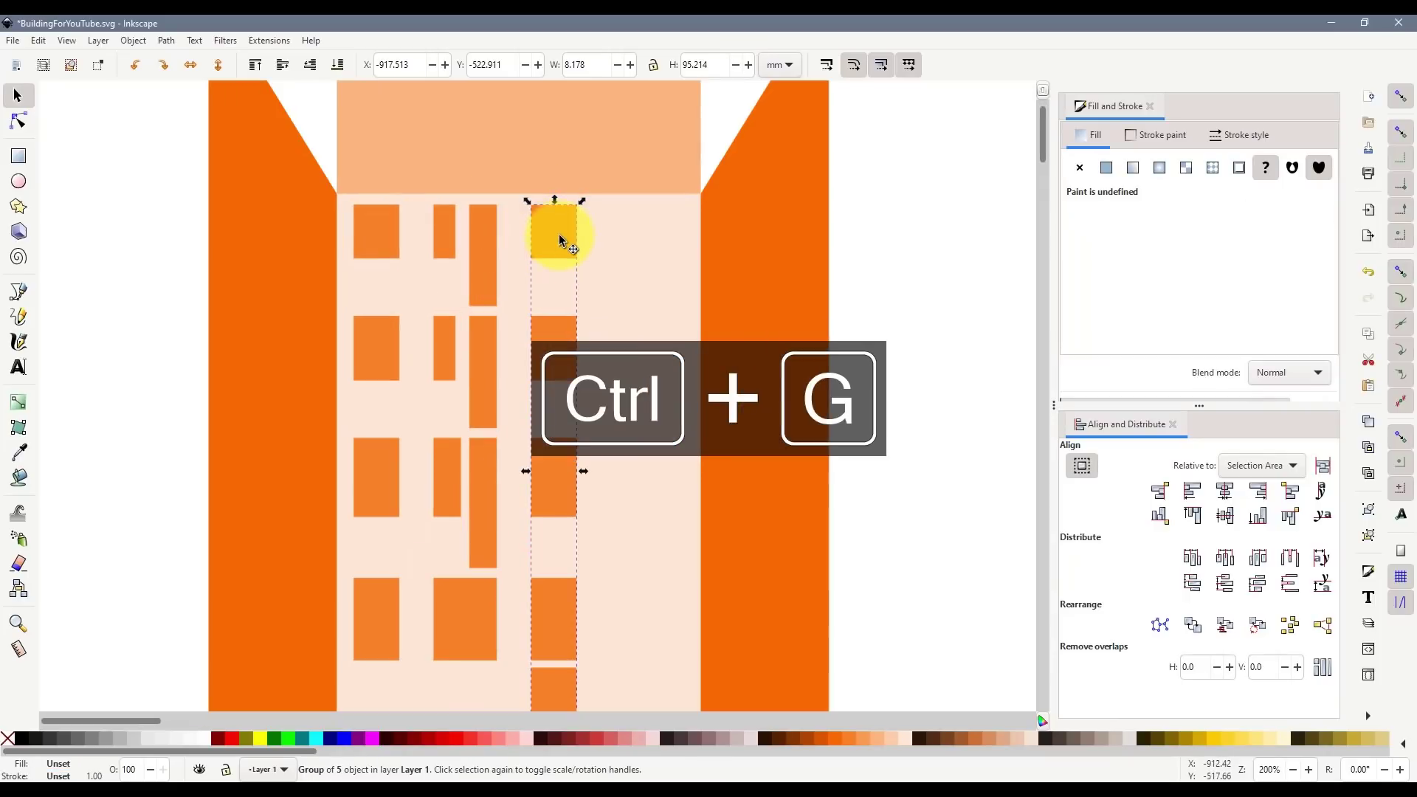
left_click(559, 251)
mouse_move(556, 234)
left_mouse_down()
mouse_move(596, 239)
mouse_move(563, 237)
left_mouse_up()
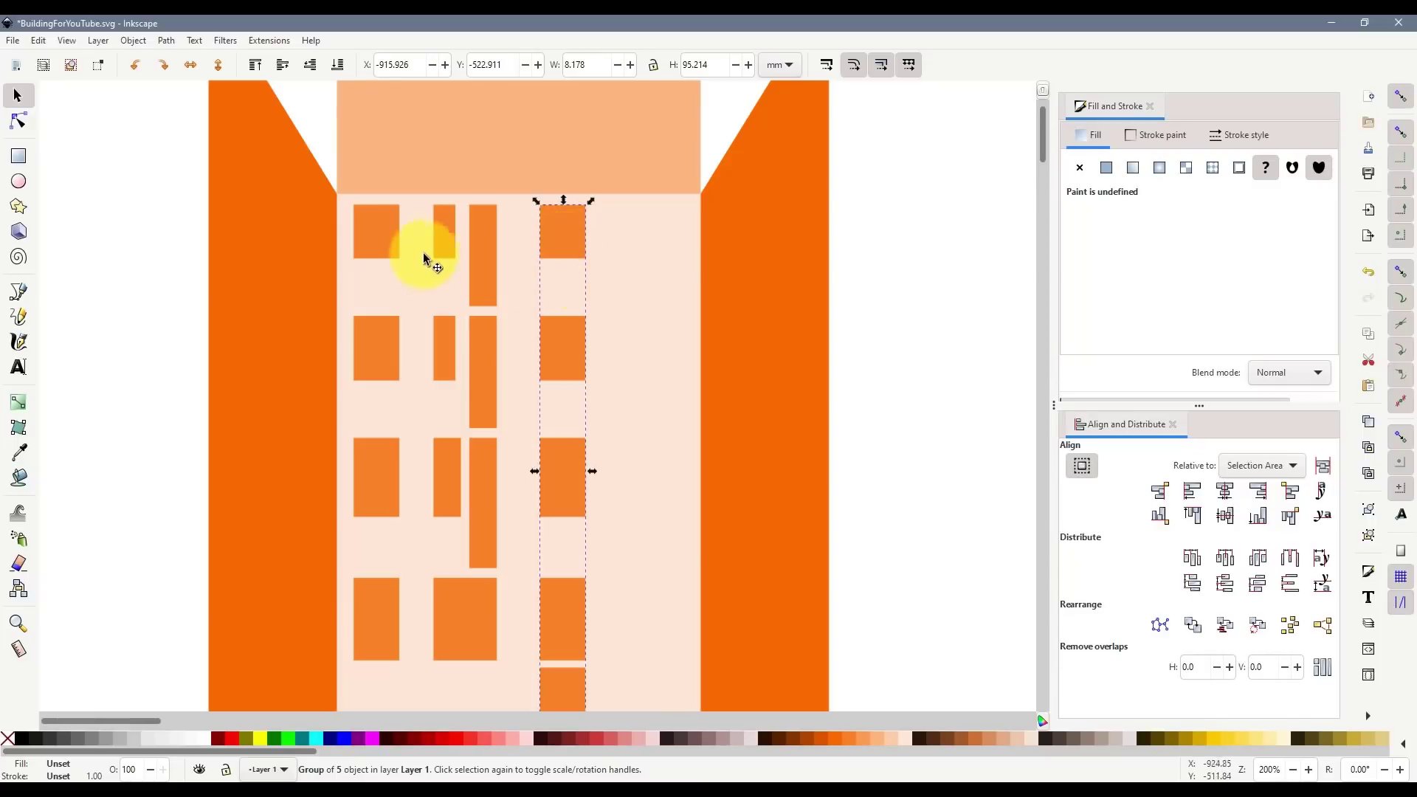
- Distribute the three window column groups with equal gaps between them
left_click(385, 233)
left_click(484, 237, "shift")
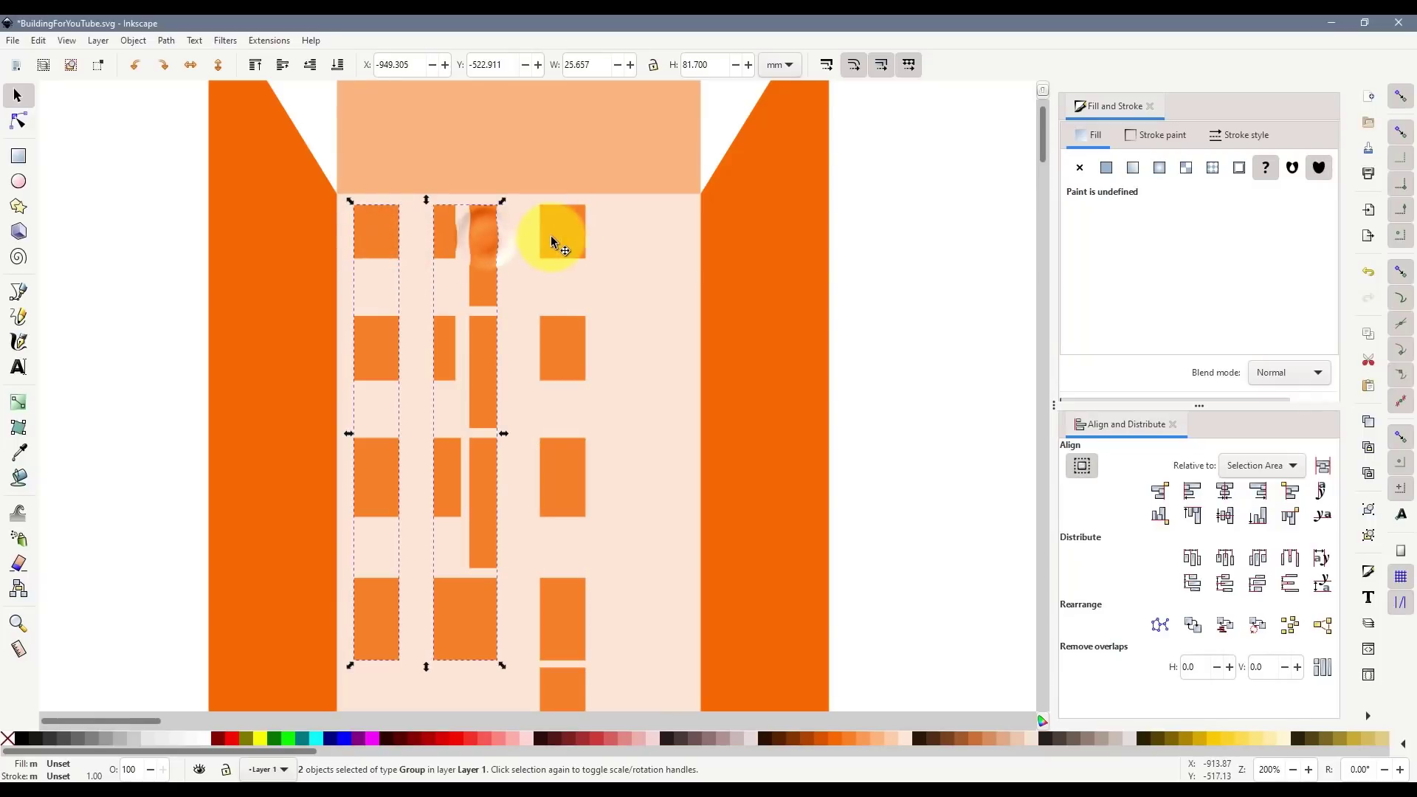
left_click(550, 236, "shift")
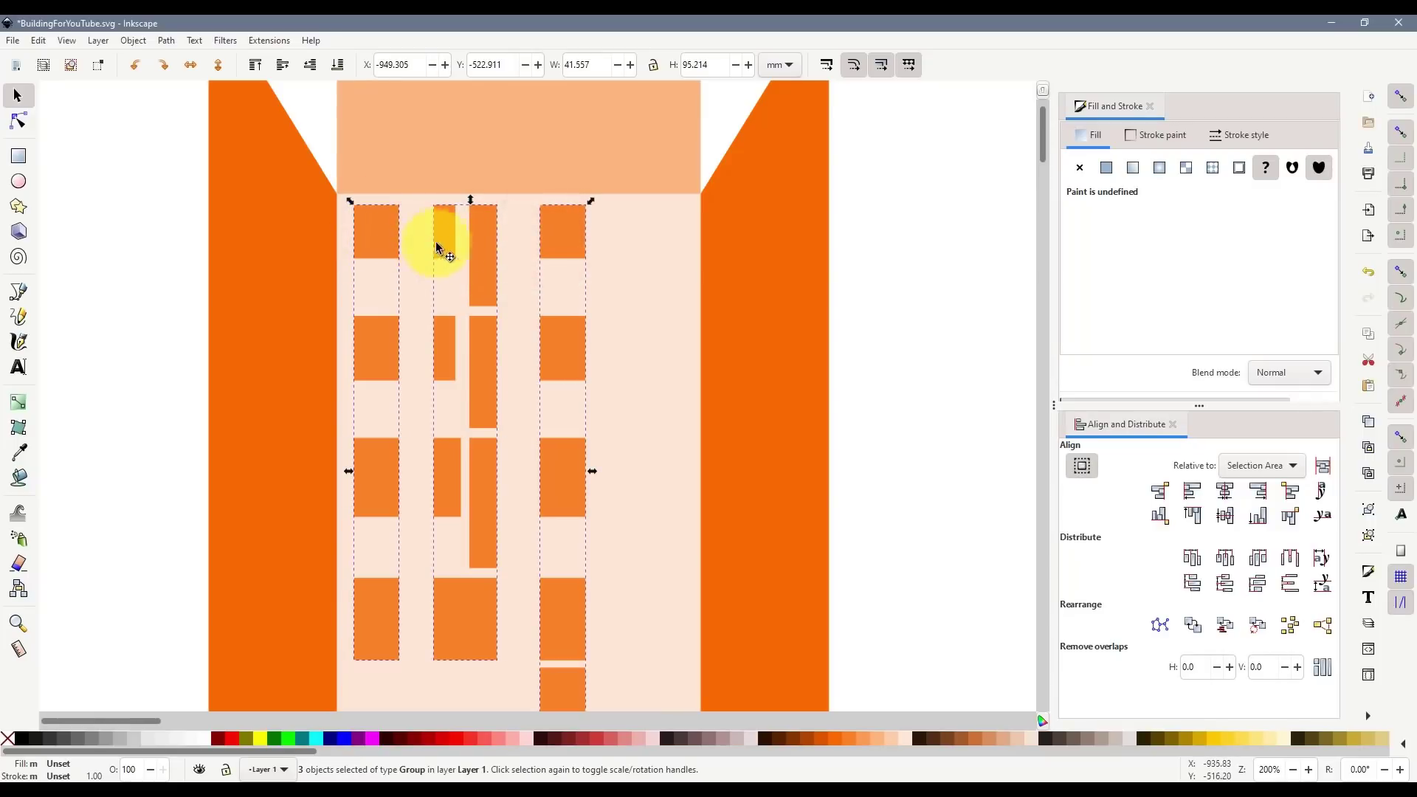
left_click(1292, 565)
left_click(959, 501)
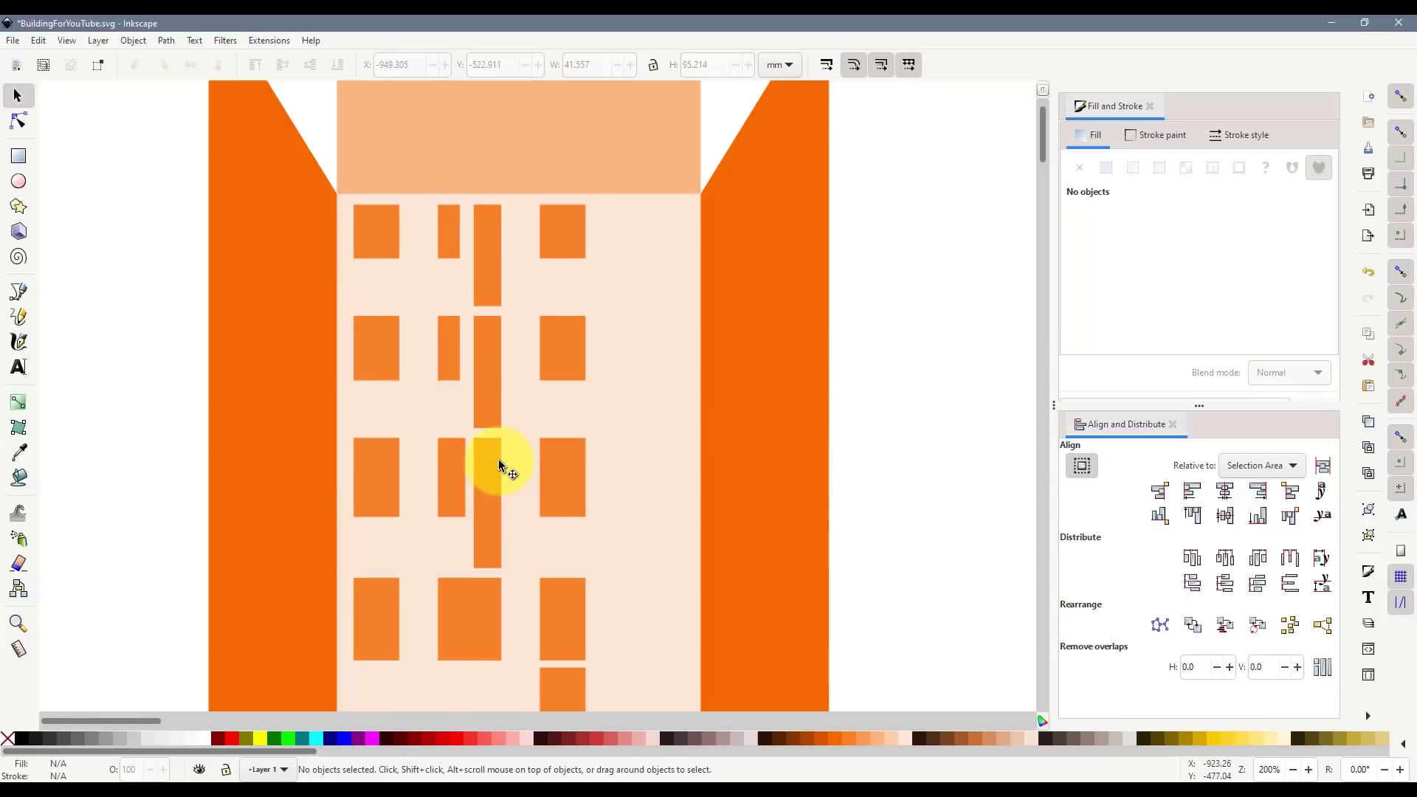
- Nudge all three window columns slightly to the right on the facade
scroll(500, 466, "down", 2)
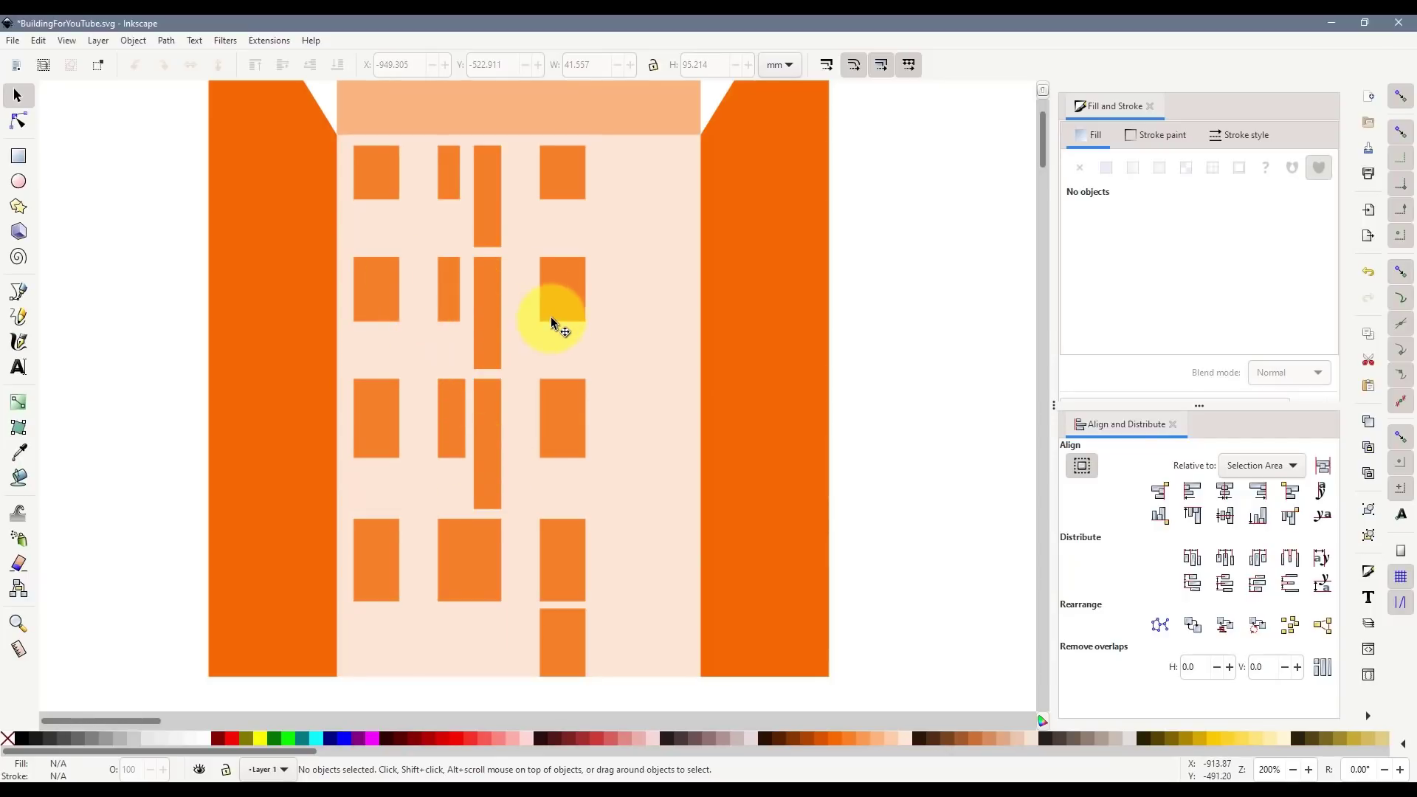
left_click(381, 174)
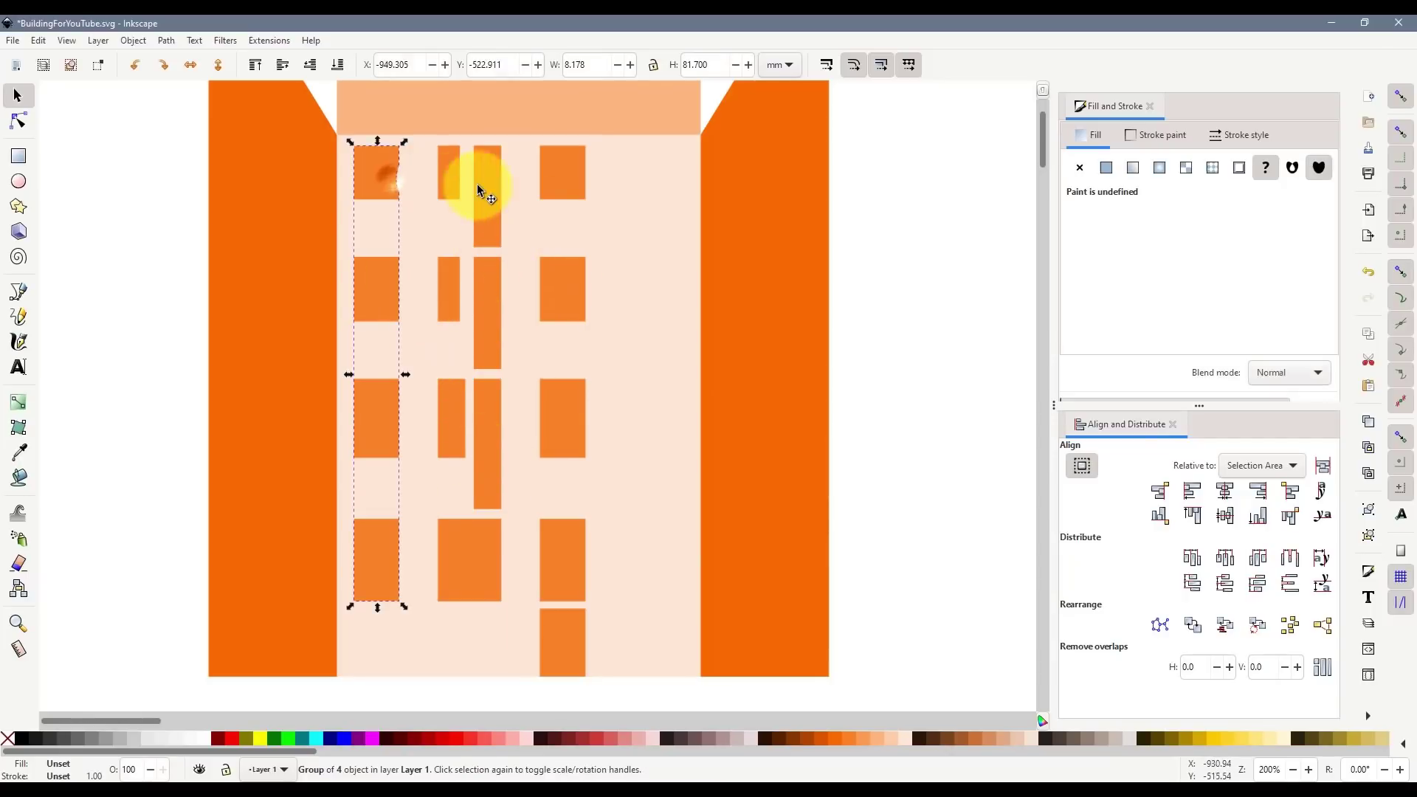
left_click(453, 170, "shift")
left_click(554, 175, "shift")
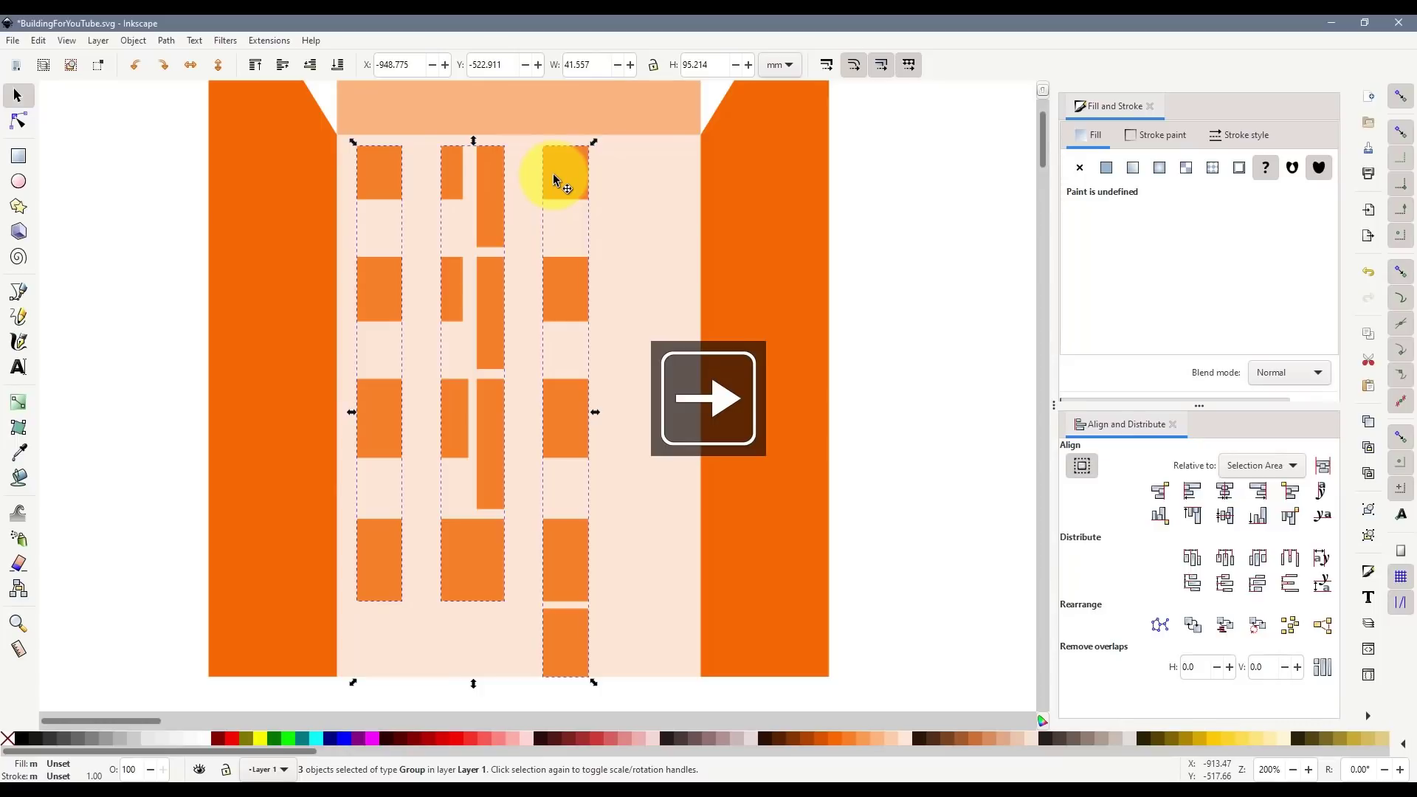
key("Right")
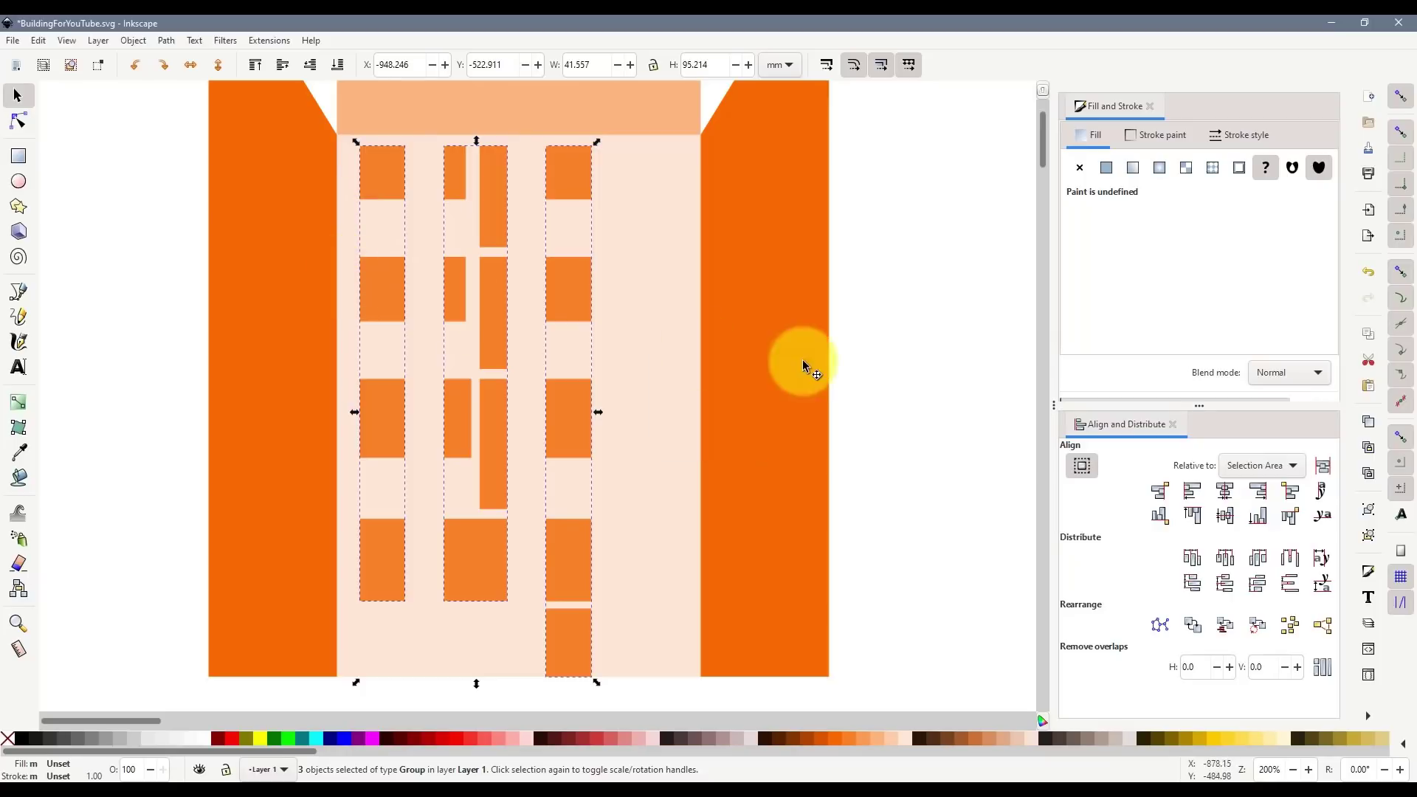
left_click(870, 362)
scroll(790, 366, "down", 1, "ctrl")
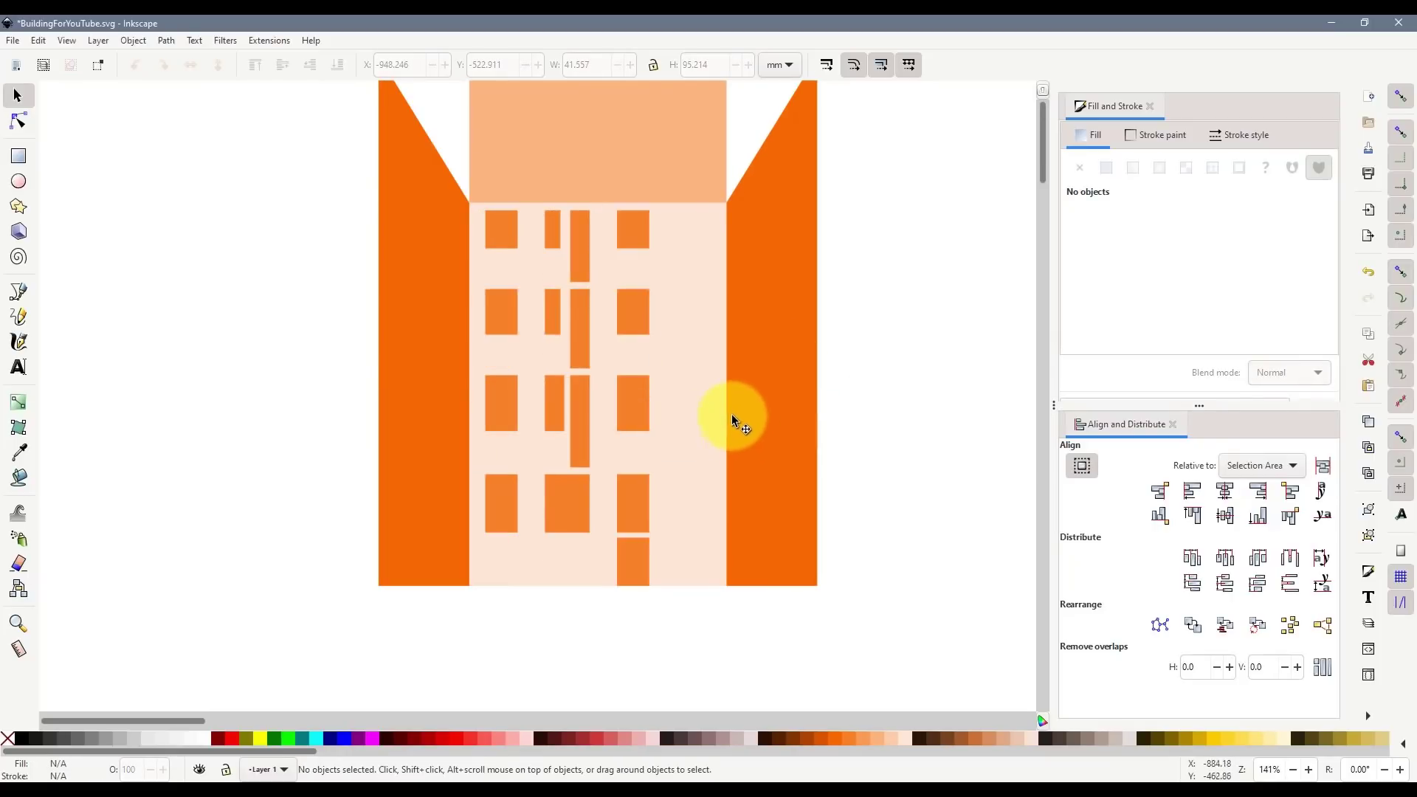
scroll(730, 414, "down", 2)
scroll(713, 405, "up", 2)
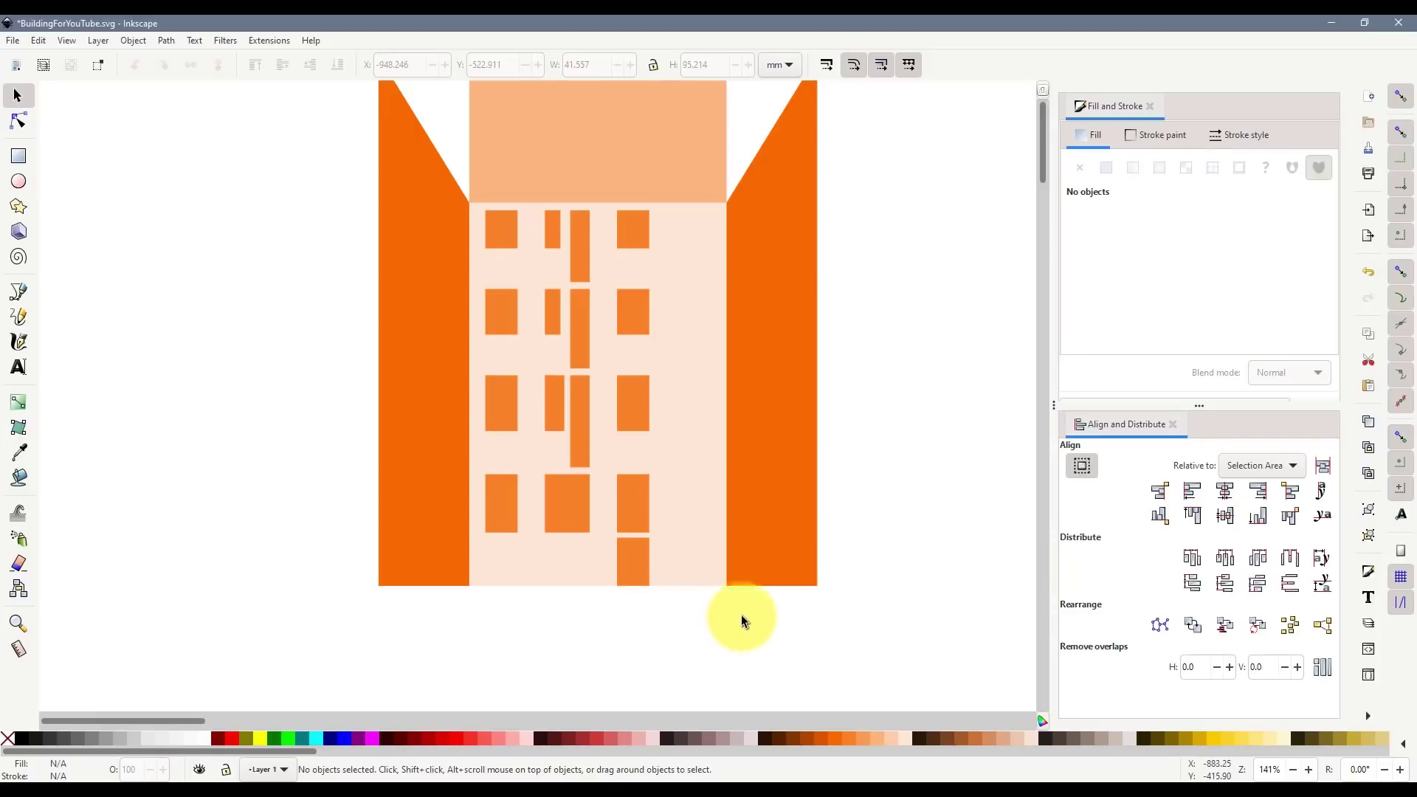
left_click_drag(741, 616, 186, 104)
left_click(190, 67)
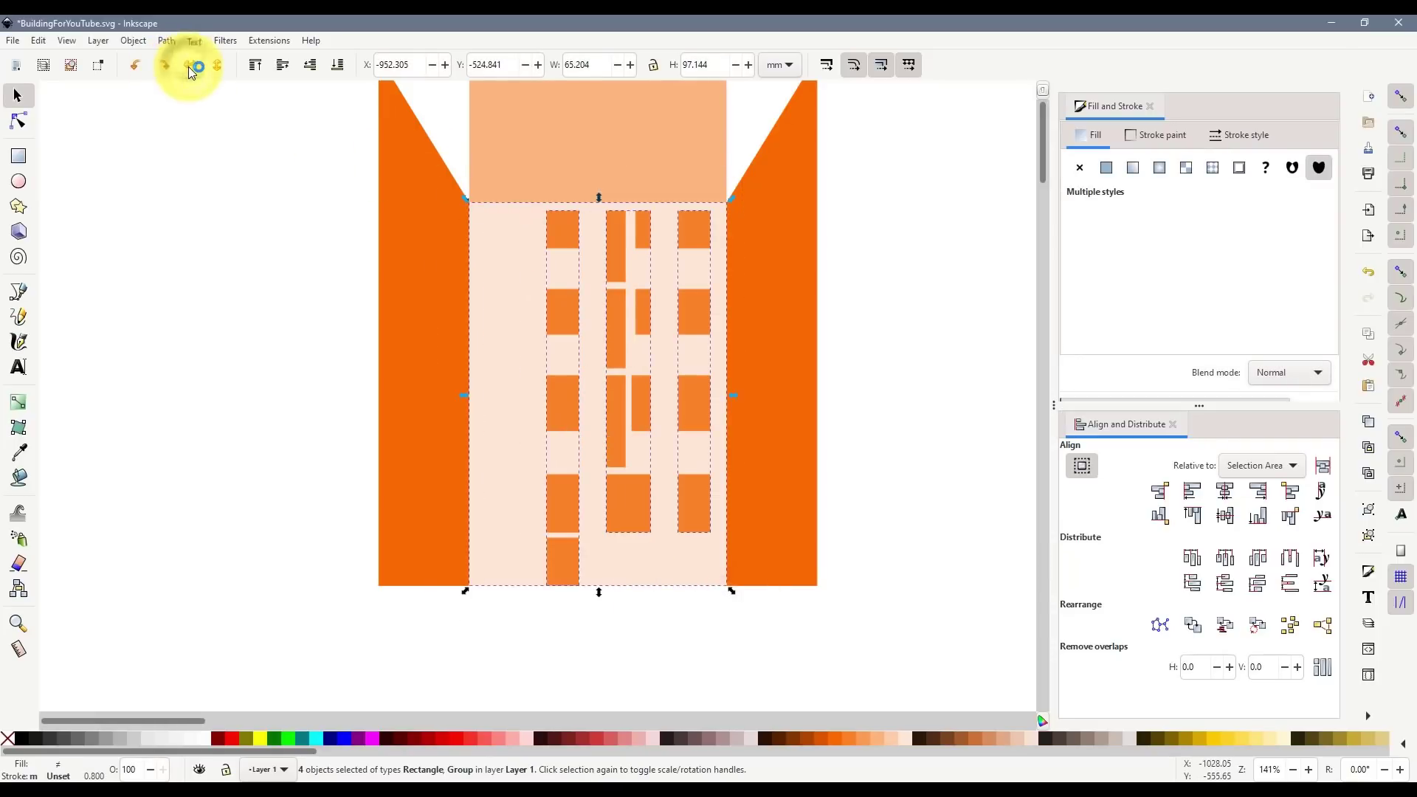
left_click(207, 334)
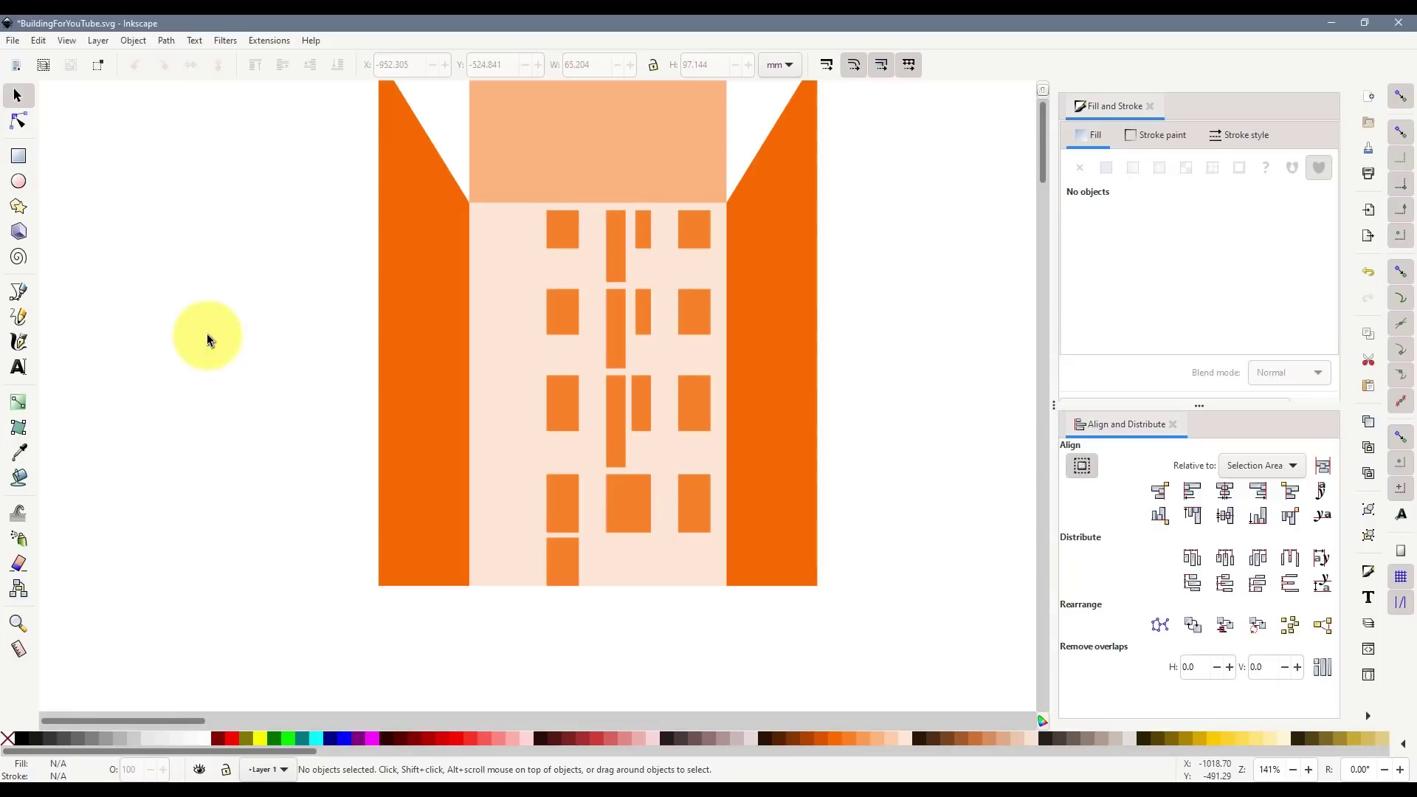
left_click_drag(765, 644, 241, 93)
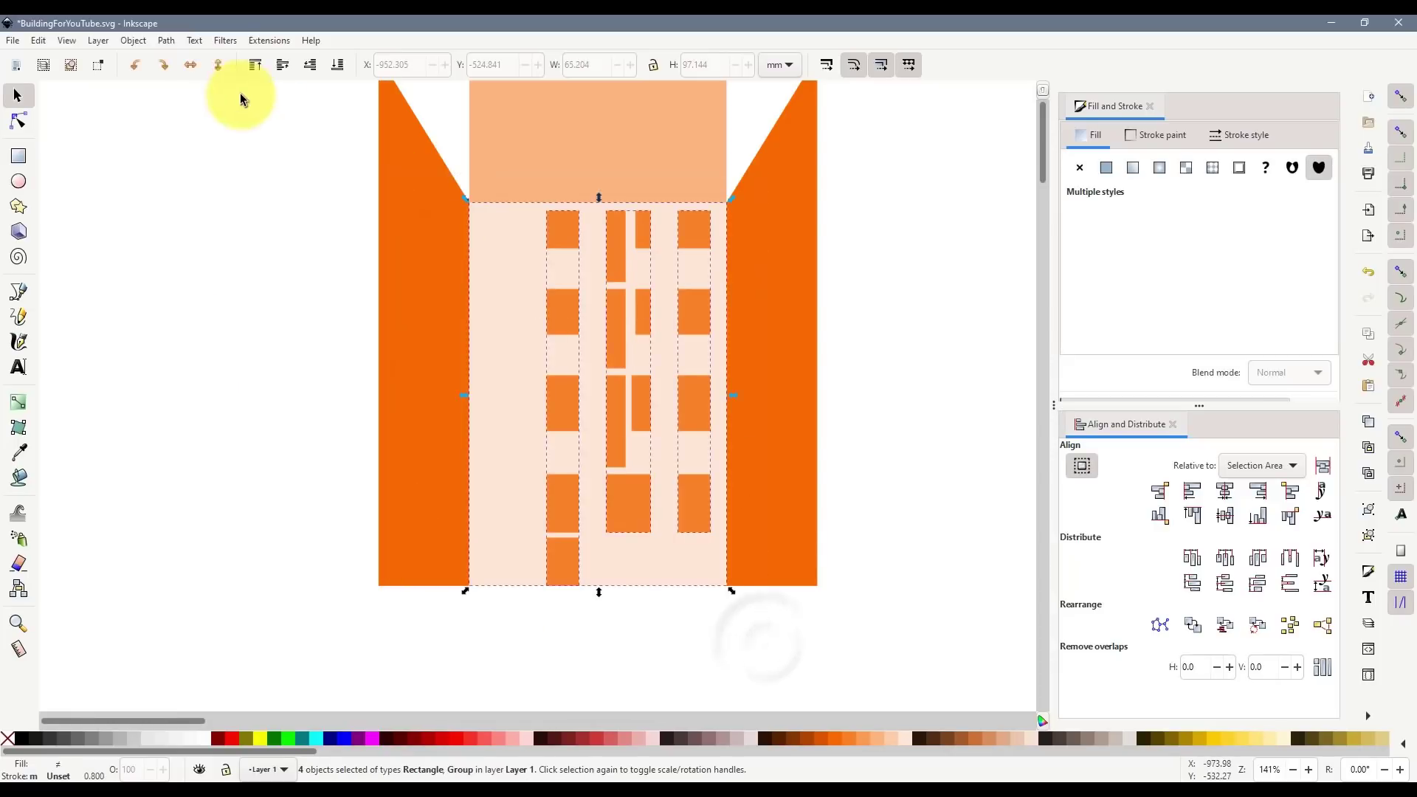
left_click(190, 67)
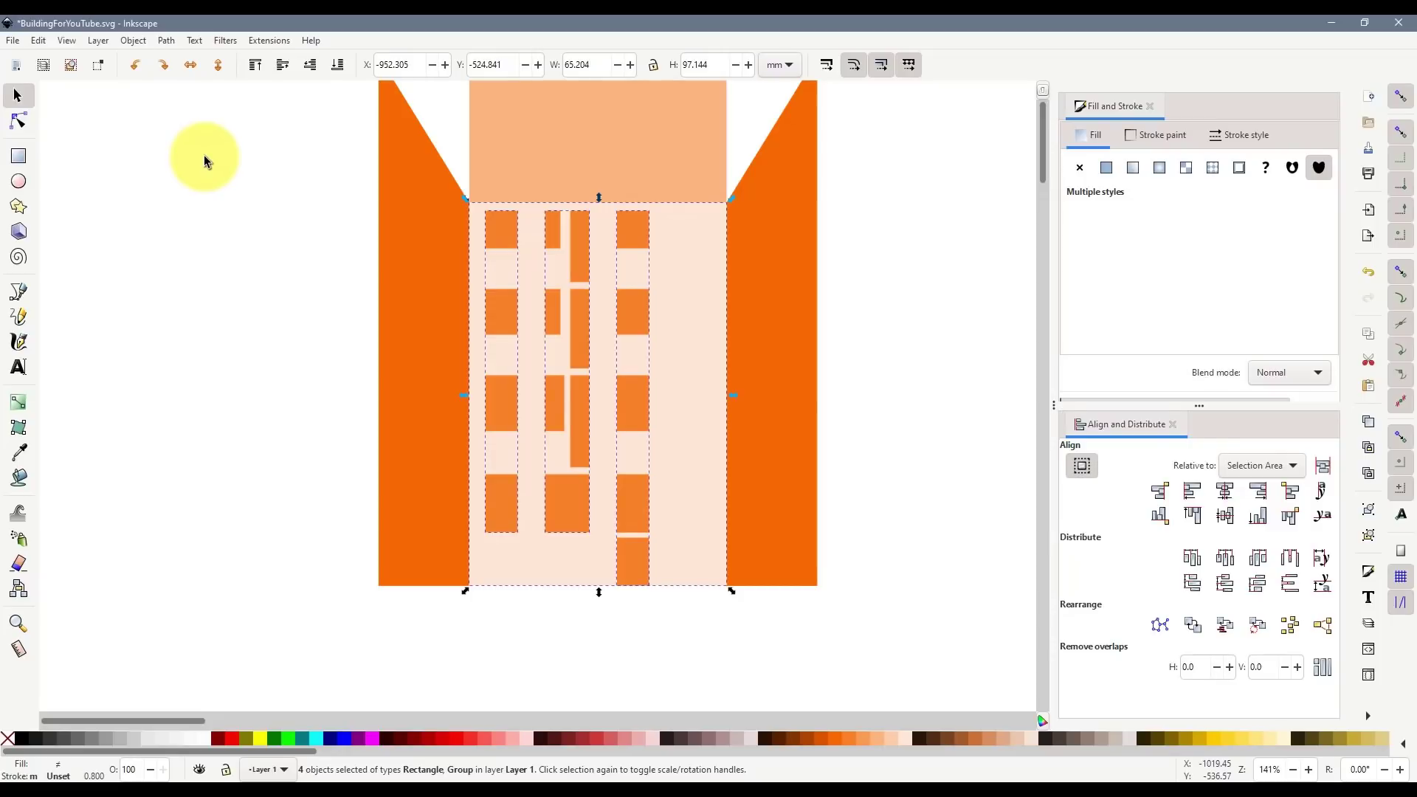
left_click(894, 355)
scroll(894, 354, "up", 4)
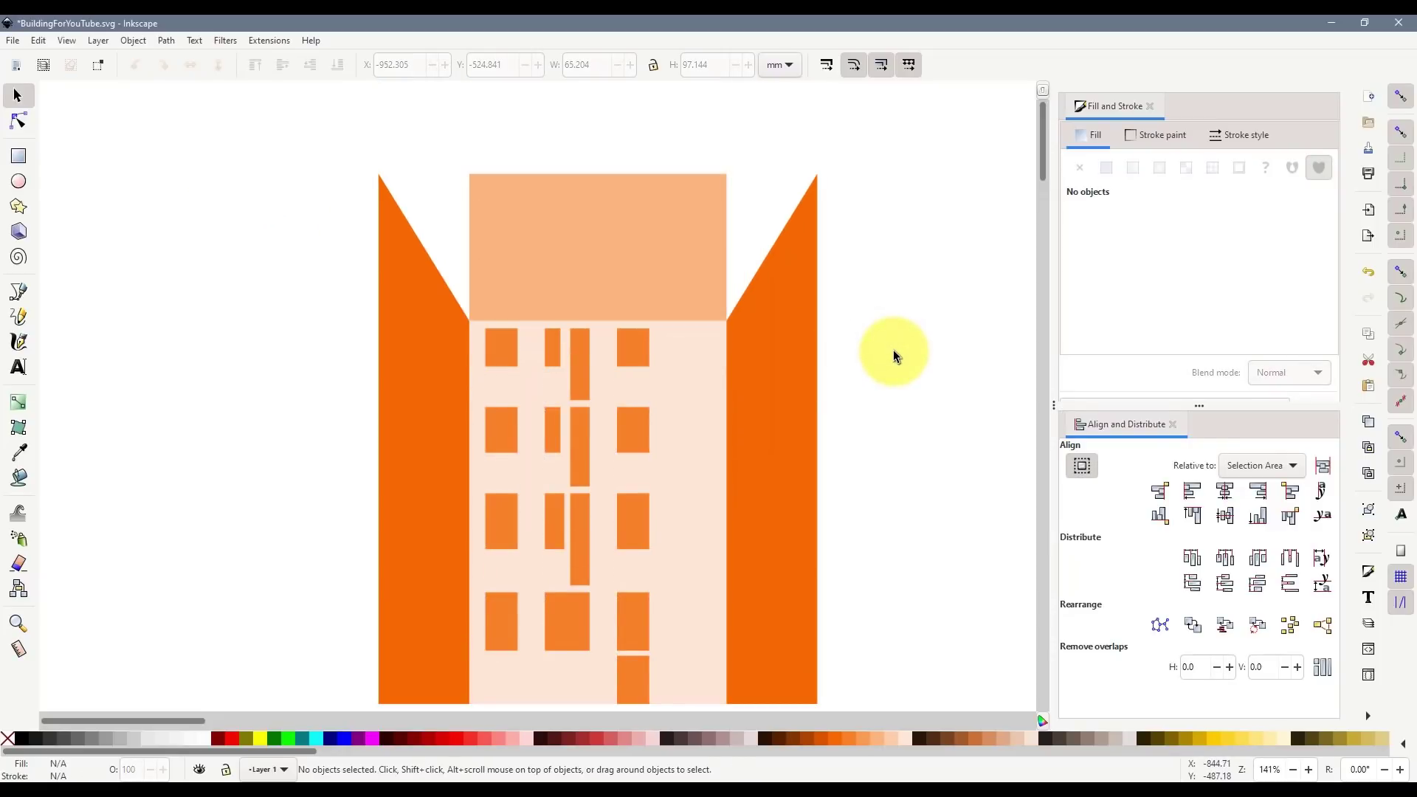
left_click(793, 378)
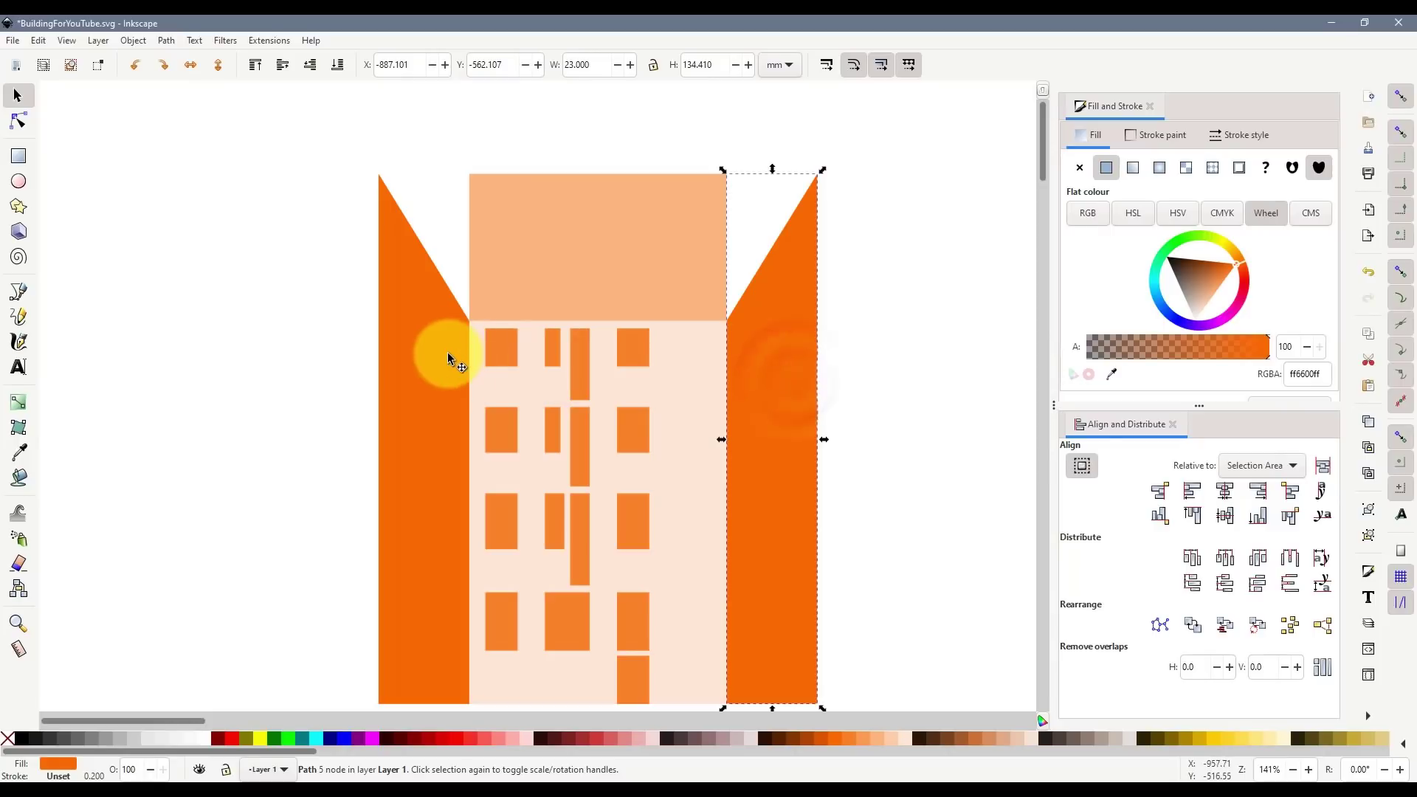
- Delete the right side wing and lower the left wing's top point slightly with the Node tool
key("Delete")
left_click(415, 355)
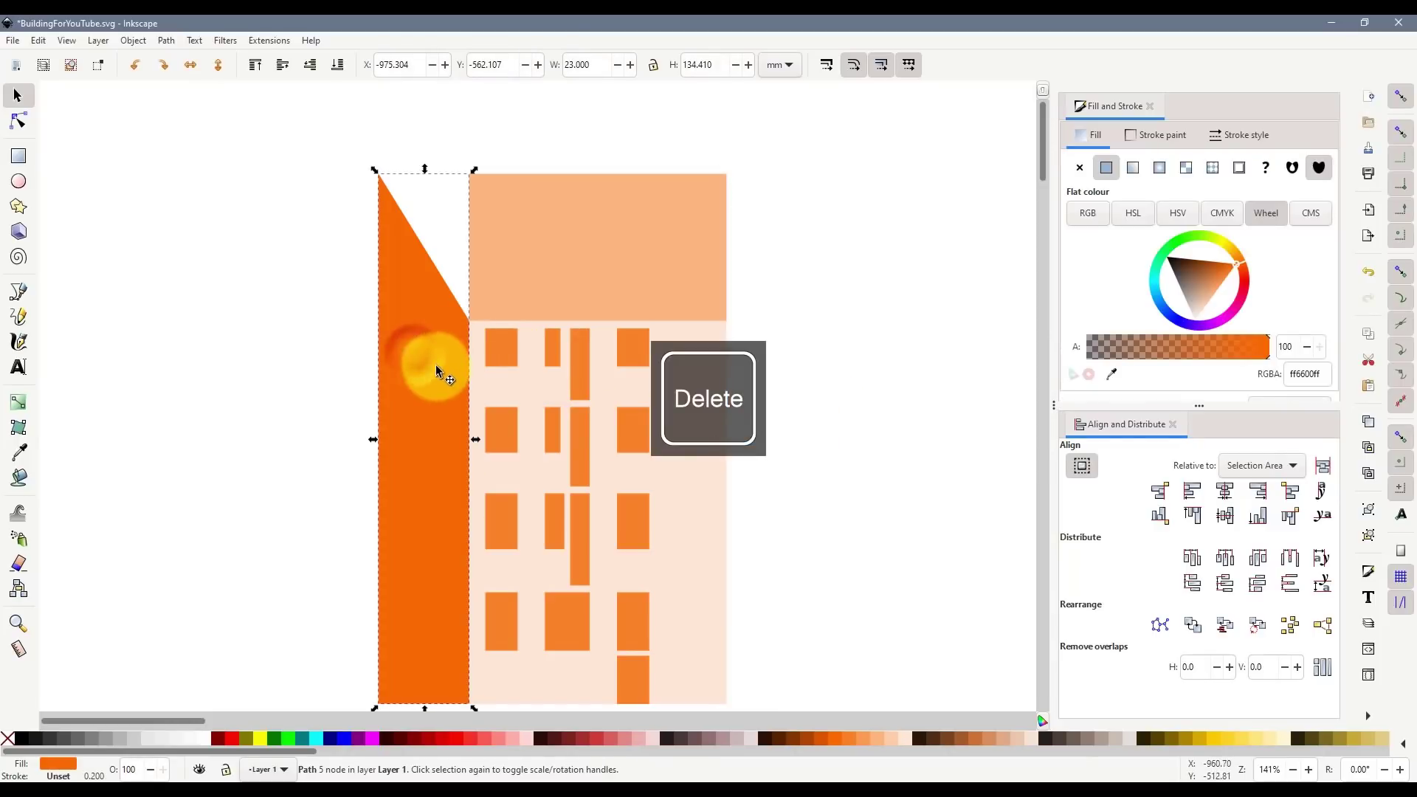
left_click(18, 120)
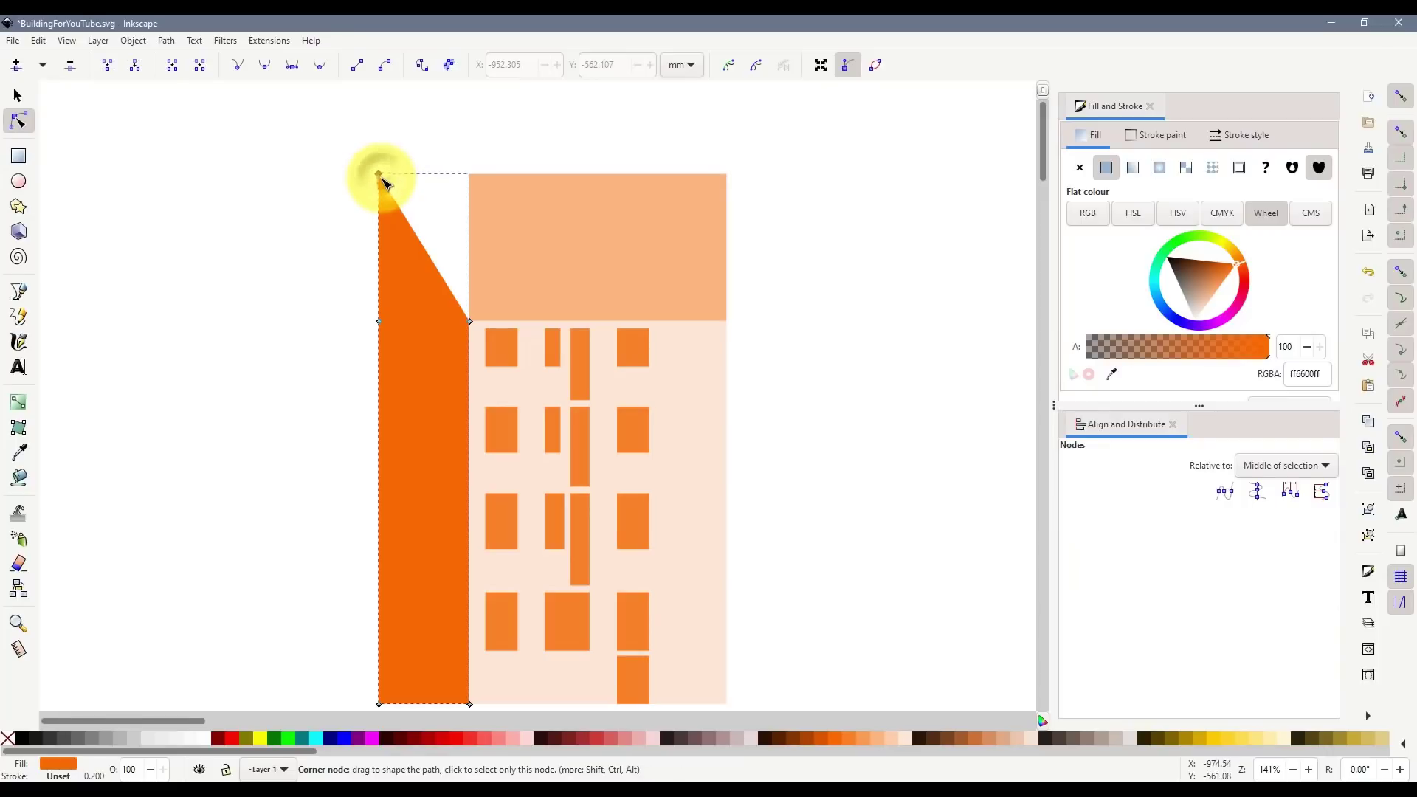
left_click_drag(383, 179, 384, 194)
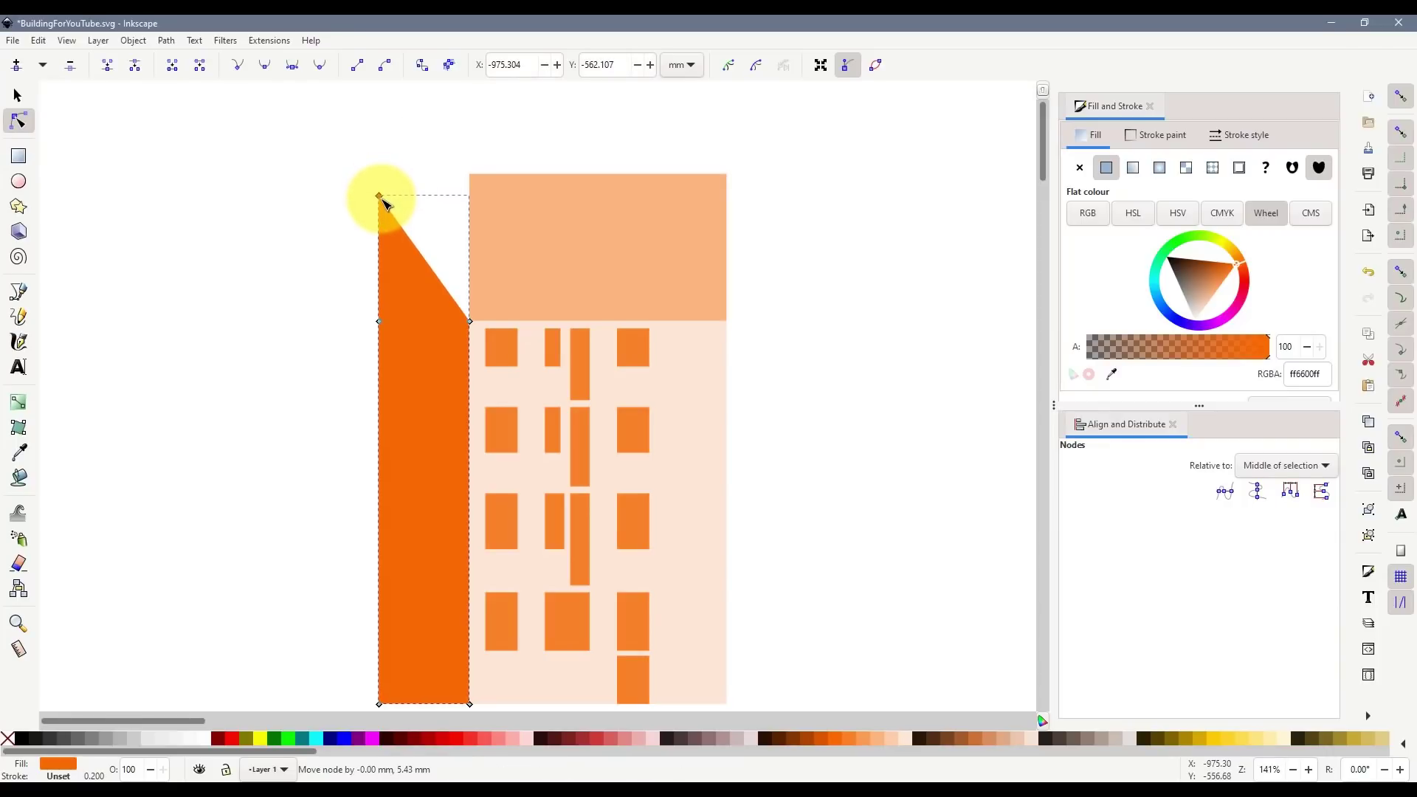
- Try a new node pulled out on the left wing's left edge, then undo and delete it
left_click(17, 96)
scroll(140, 207, "down", 2)
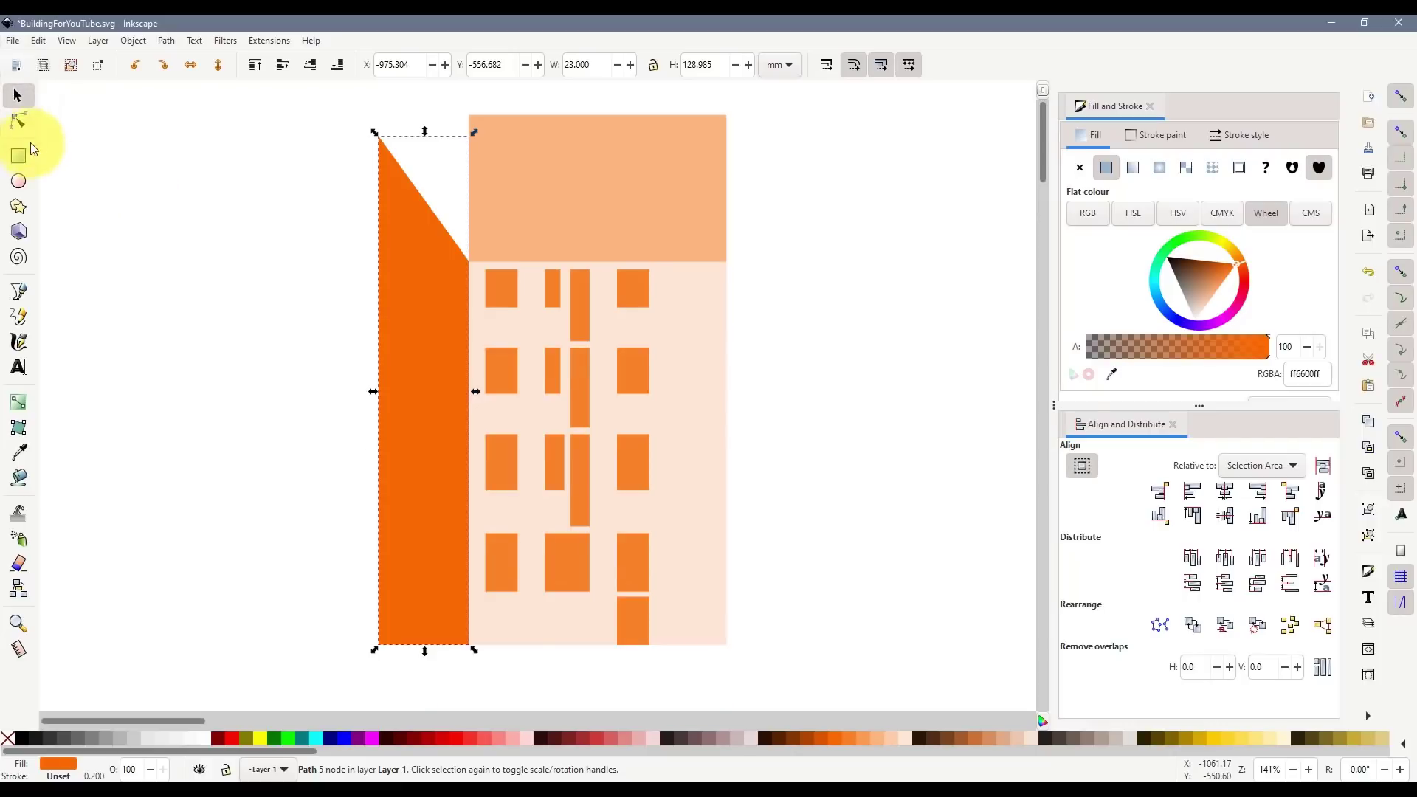
left_click(17, 120)
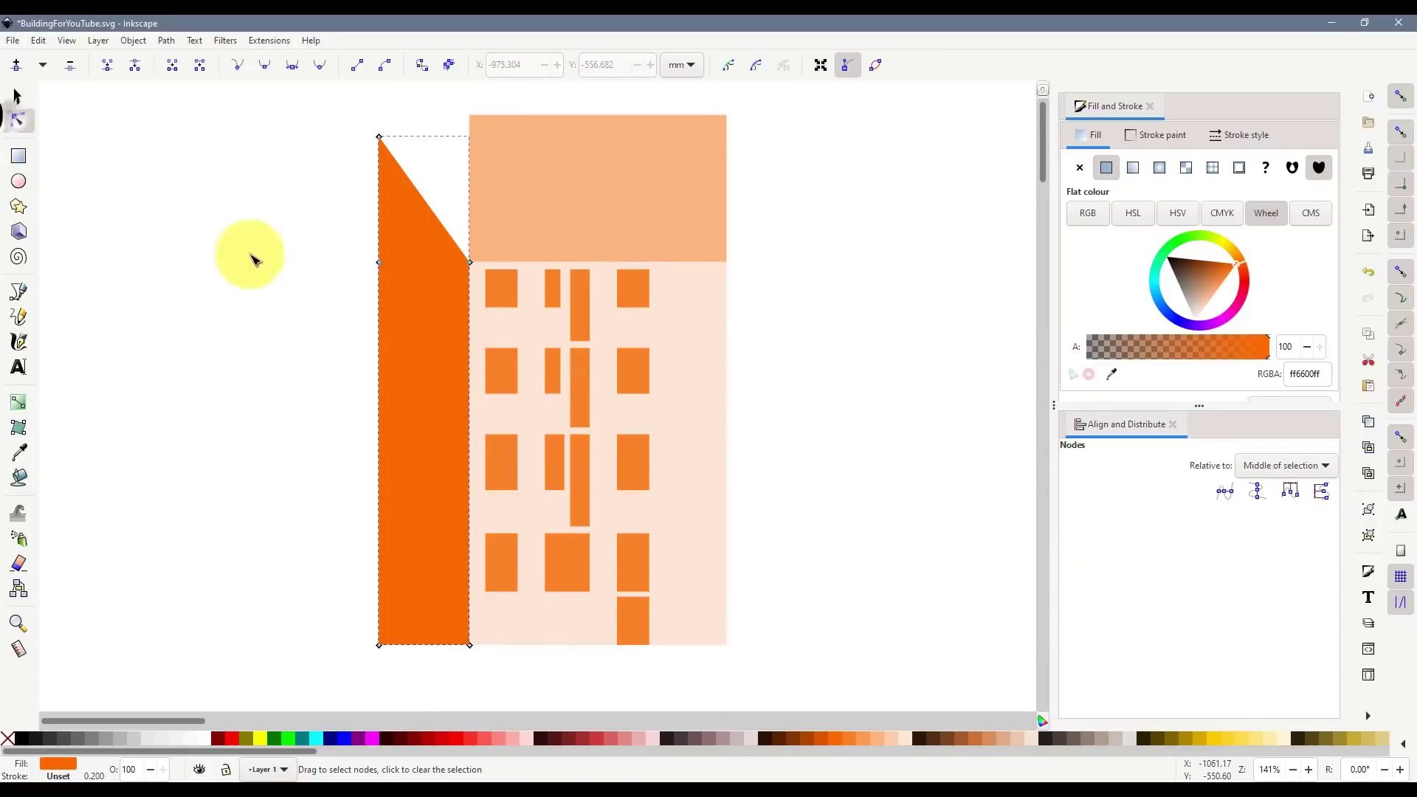
double_click(381, 266)
left_click_drag(379, 266, 264, 262)
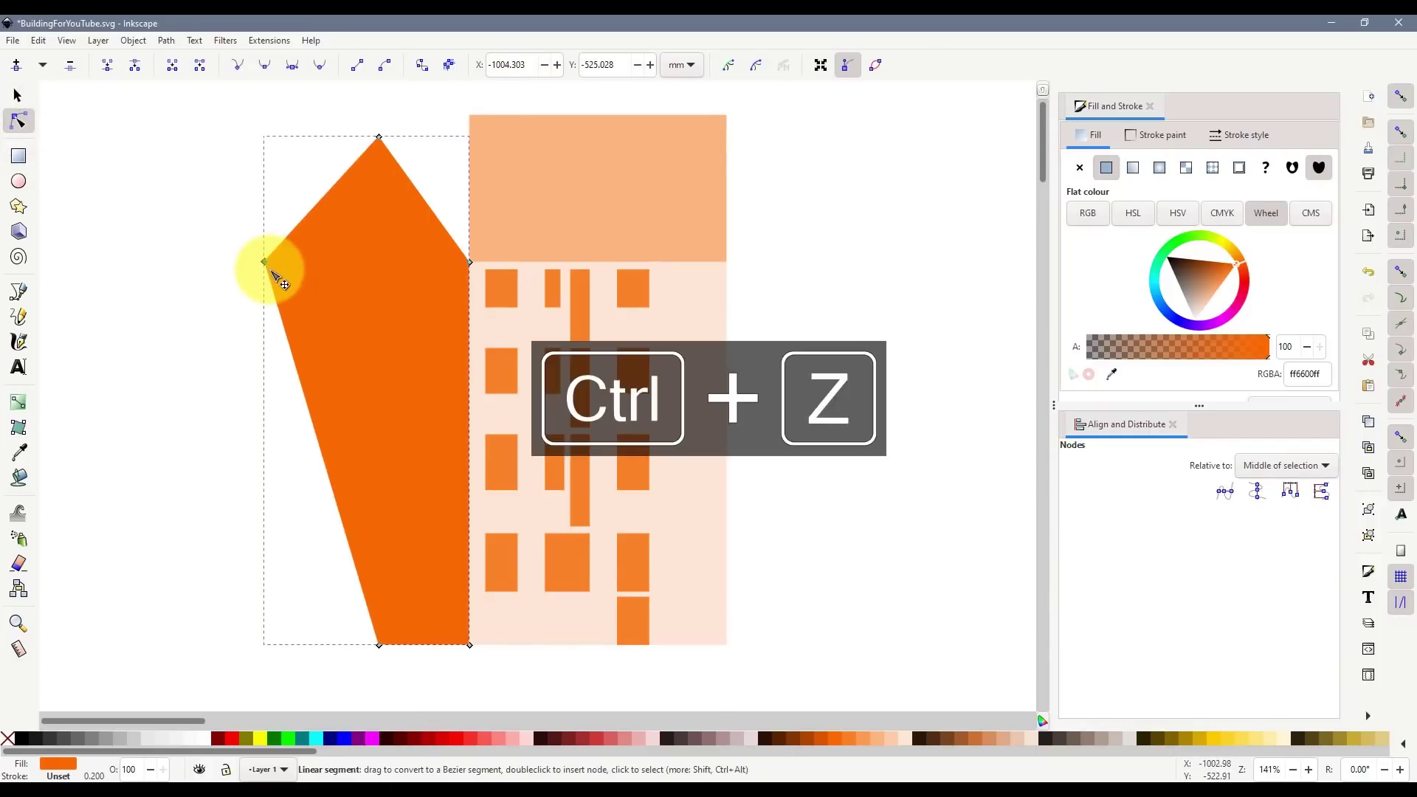
key("ctrl+z")
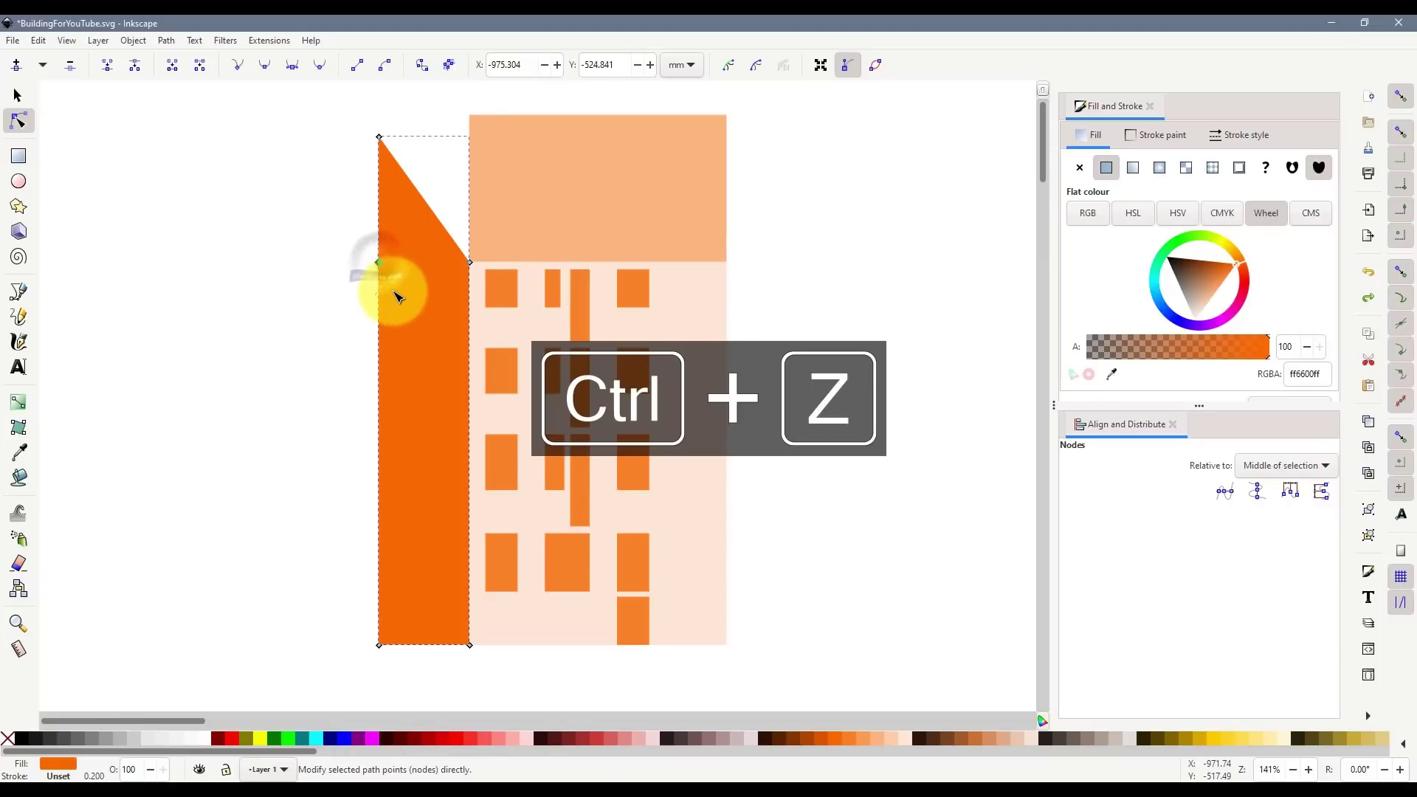
key("Delete")
- Widen the left wing by pushing its bottom-left node slightly outward
left_click(378, 137)
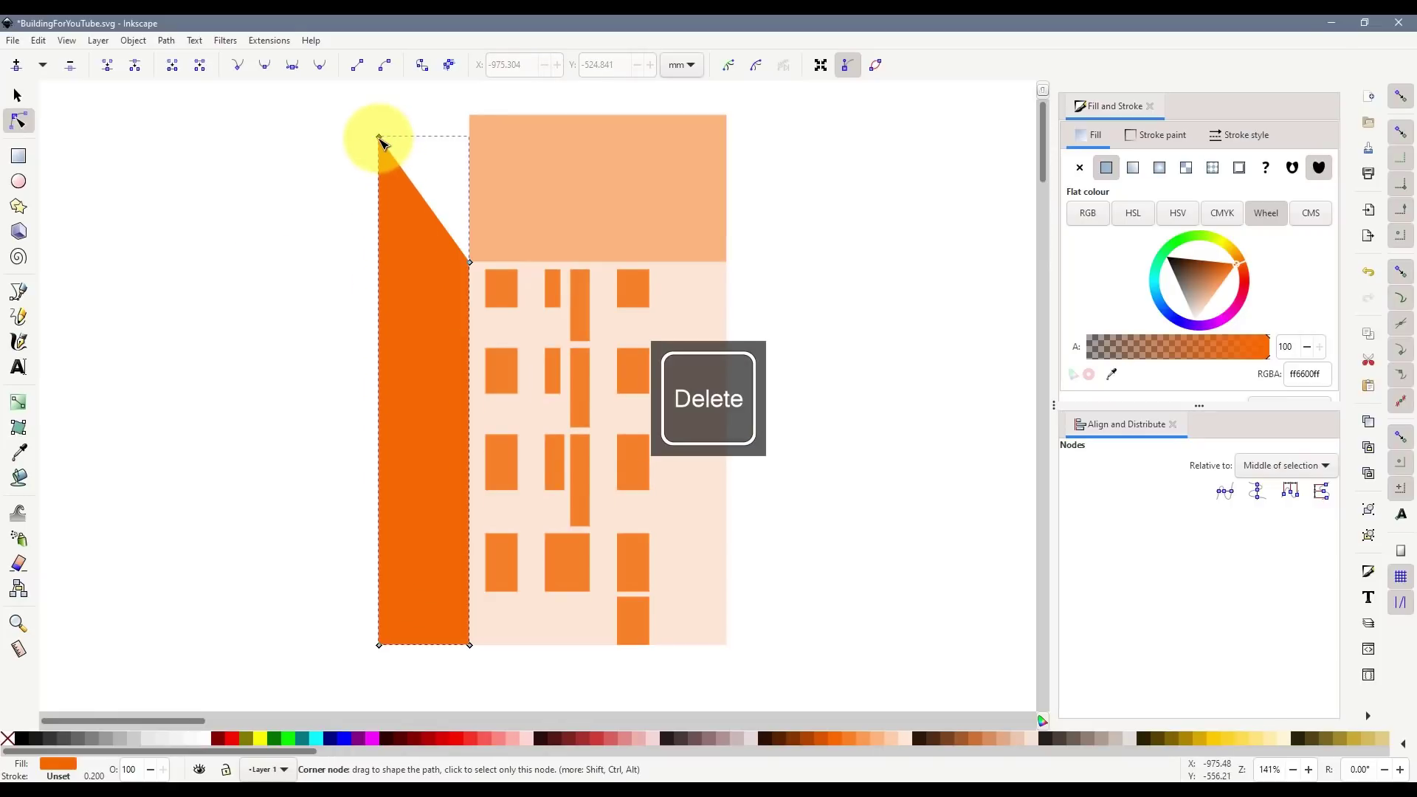
left_click(379, 645, "shift")
left_click_drag(379, 645, 196, 674)
key("ctrl+z")
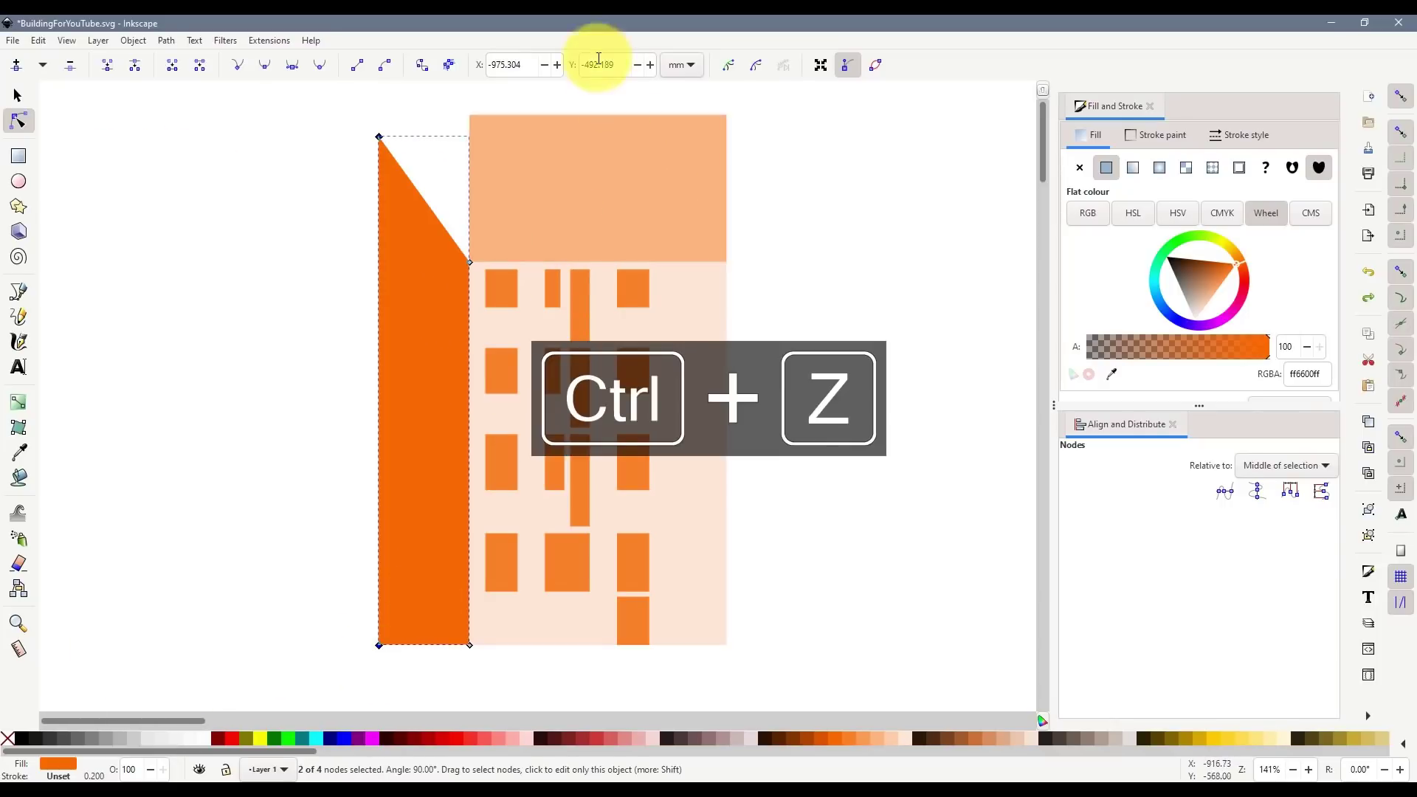
left_click(17, 97)
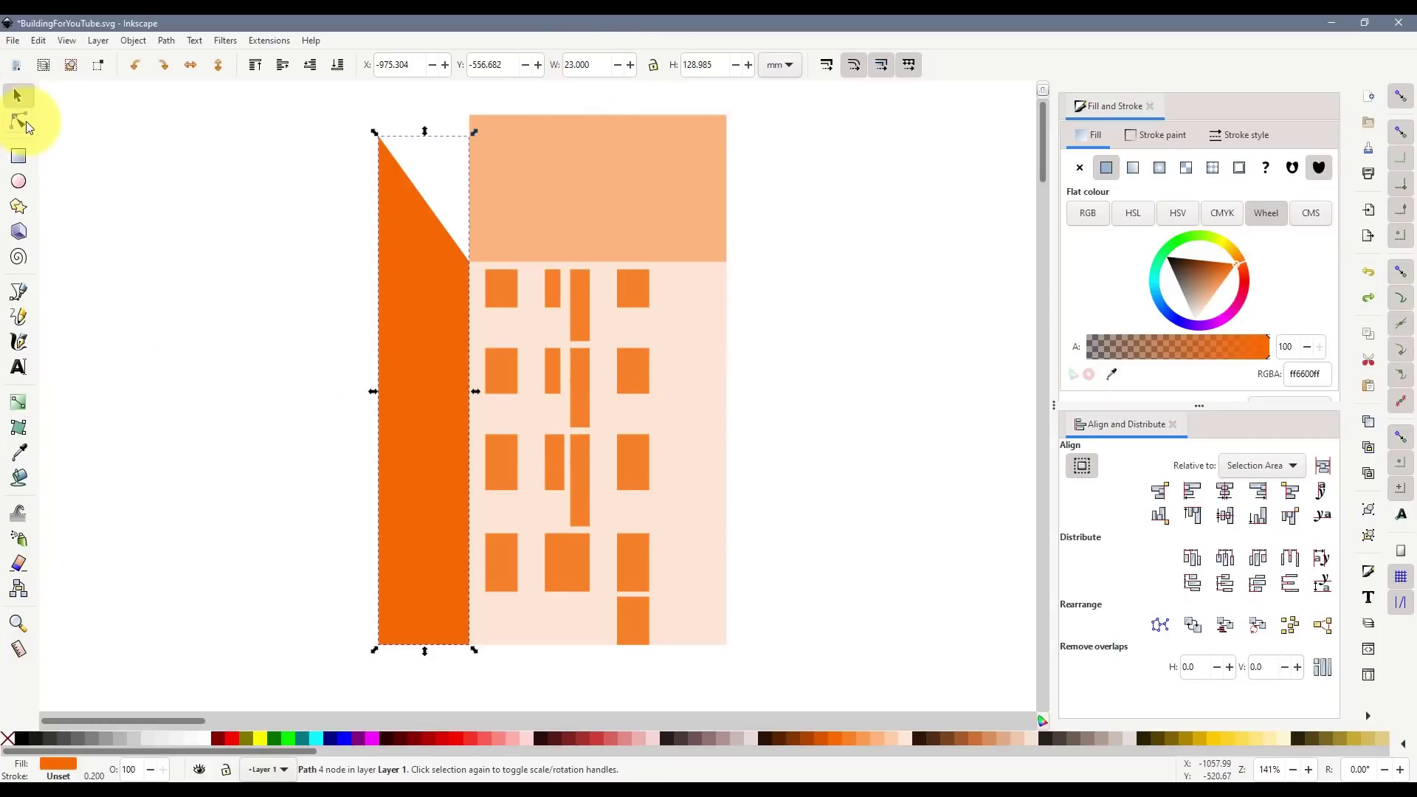
left_click(18, 120)
left_click(380, 647, "shift")
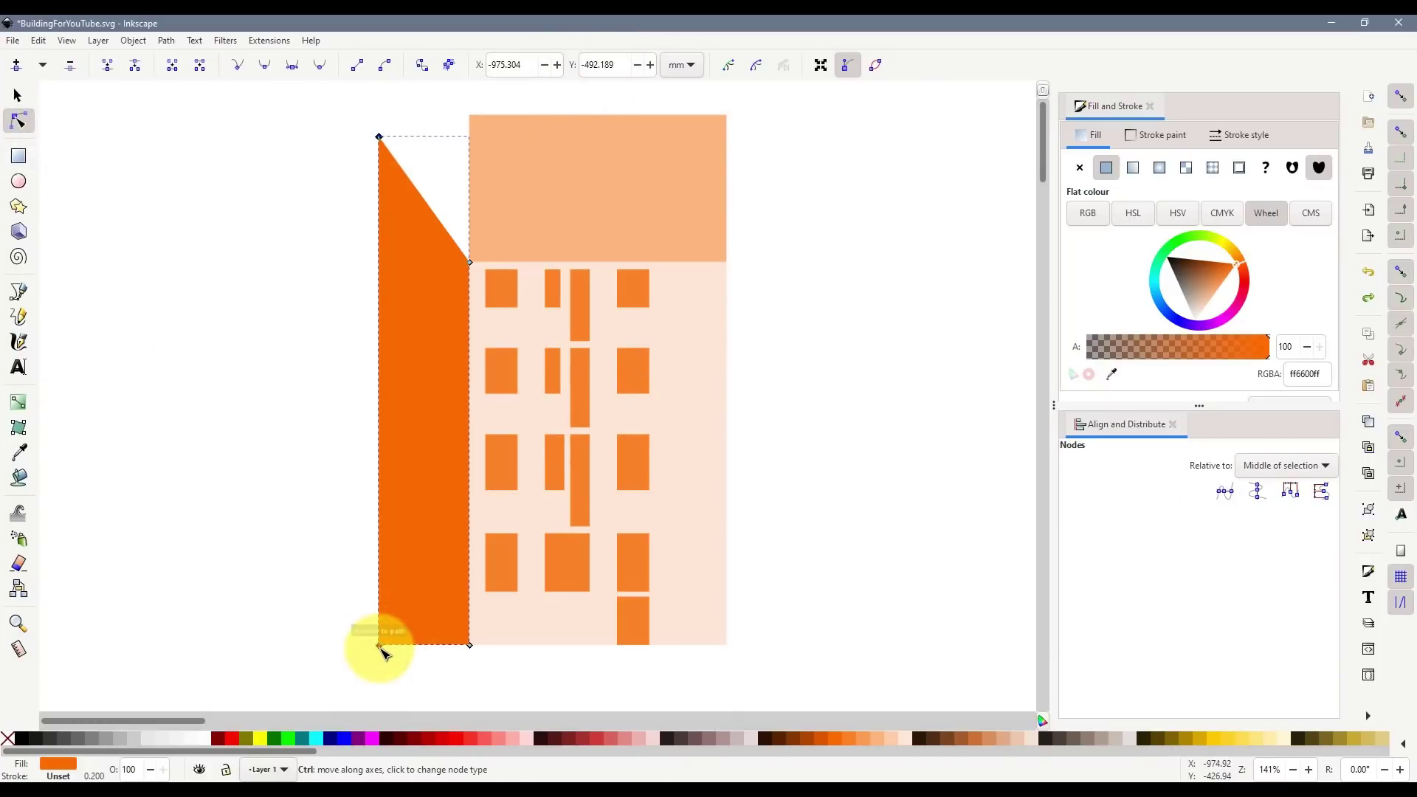
left_click_drag(380, 647, 364, 655)
- Set the left wing's width to 26 mm and nudge it back against the facade edge
left_click(17, 95)
left_click(186, 271)
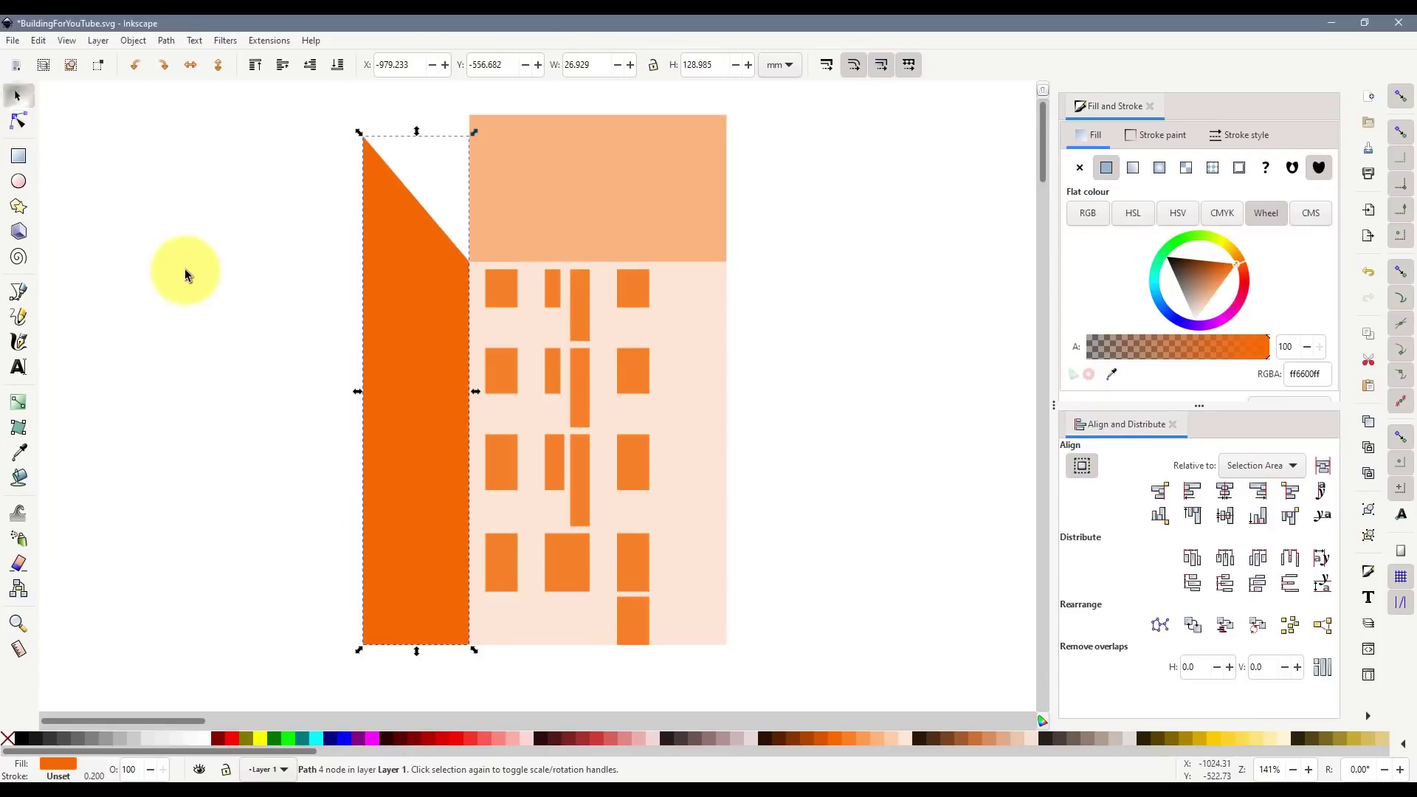
left_click(400, 284)
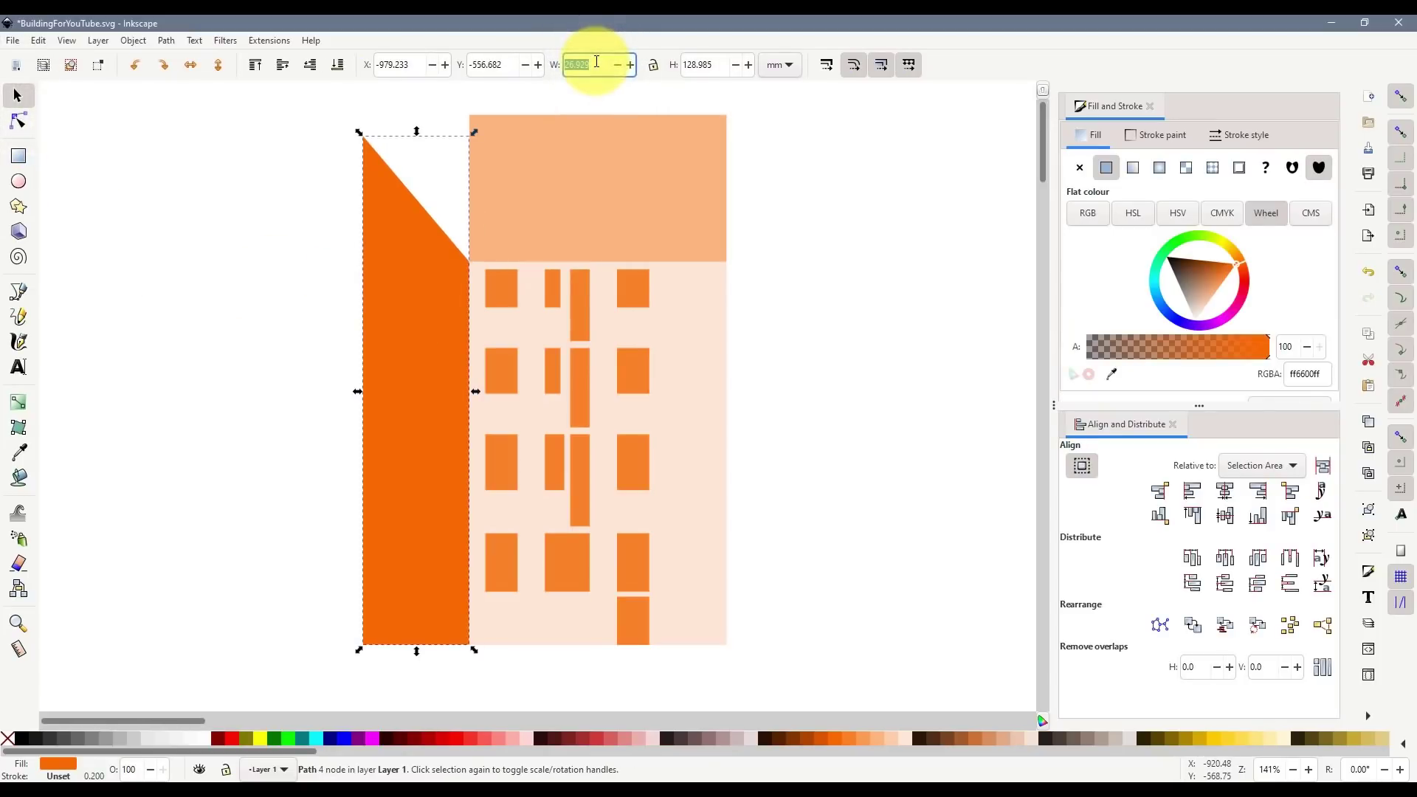
key("Return")
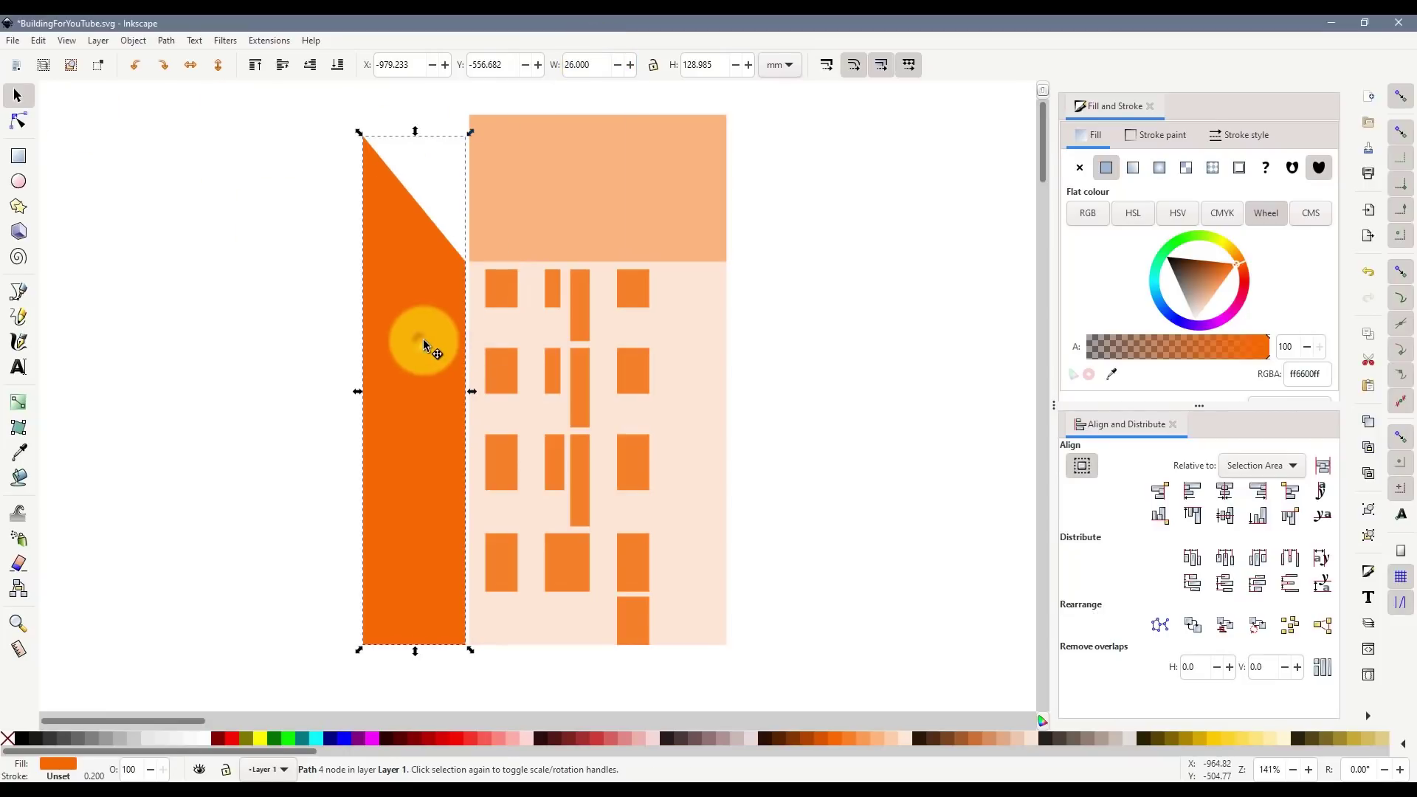
left_click_drag(424, 341, 427, 340)
- Duplicate the wing, move the copy to the facade's right side, flip it horizontally, and align its top
left_click(275, 560)
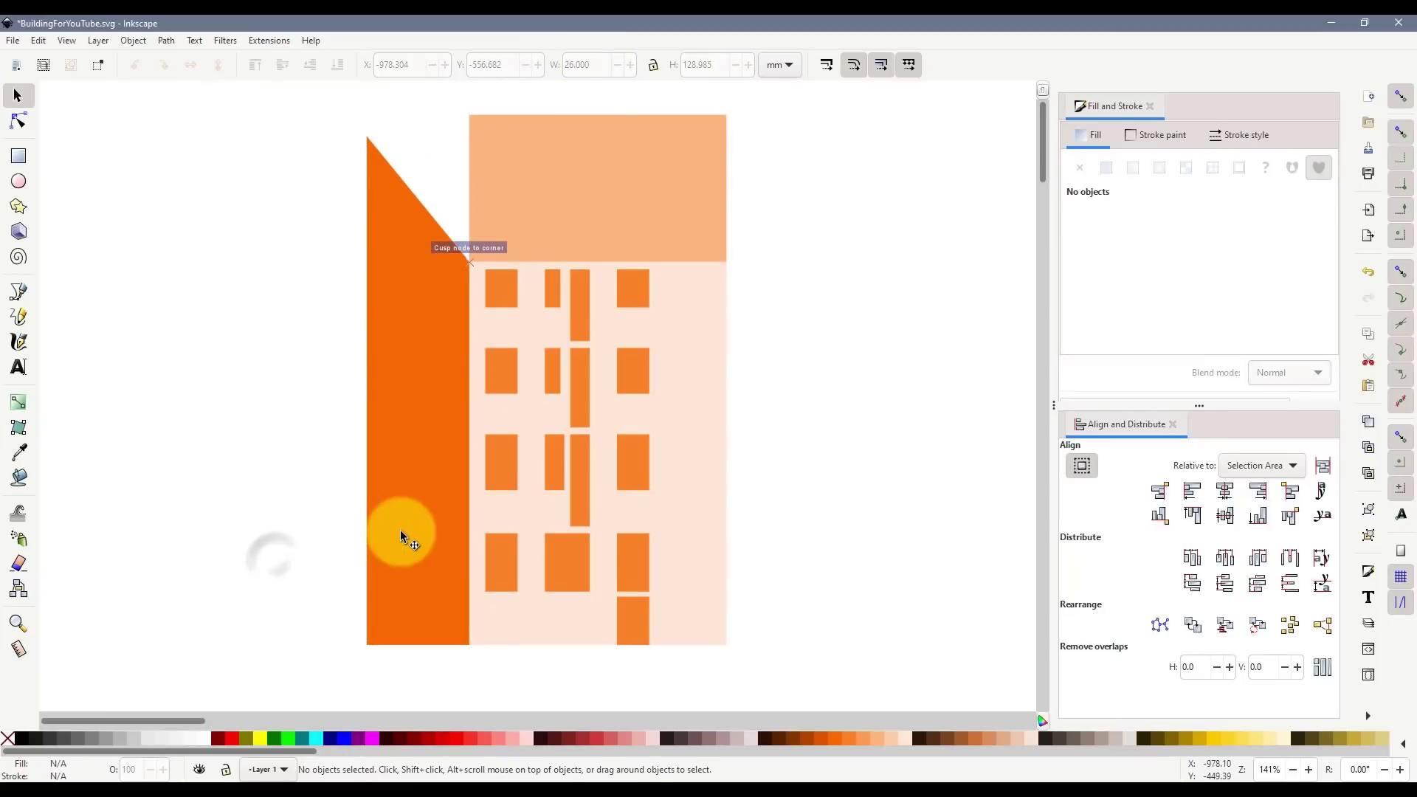
left_click(399, 398)
key("ctrl+d")
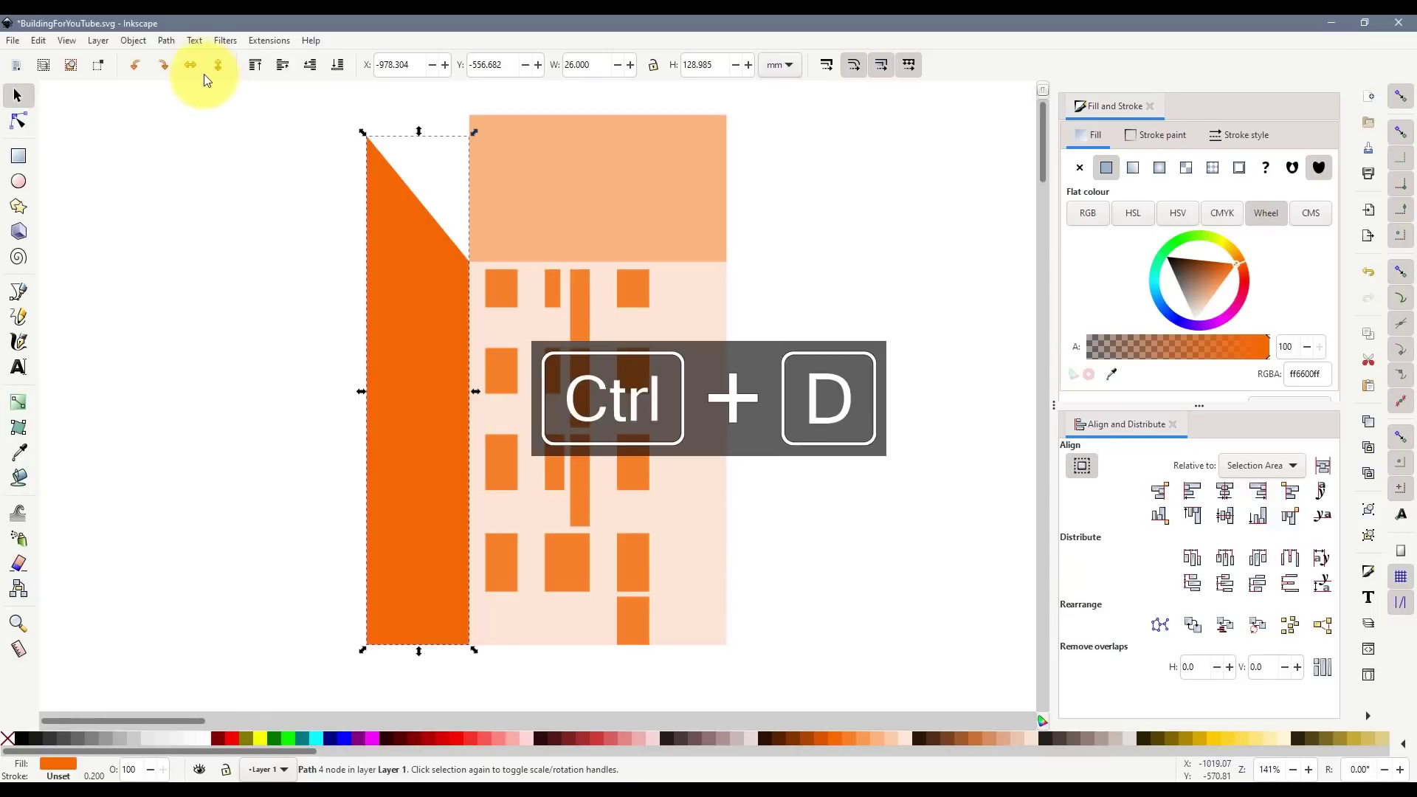
left_click_drag(411, 307, 772, 341)
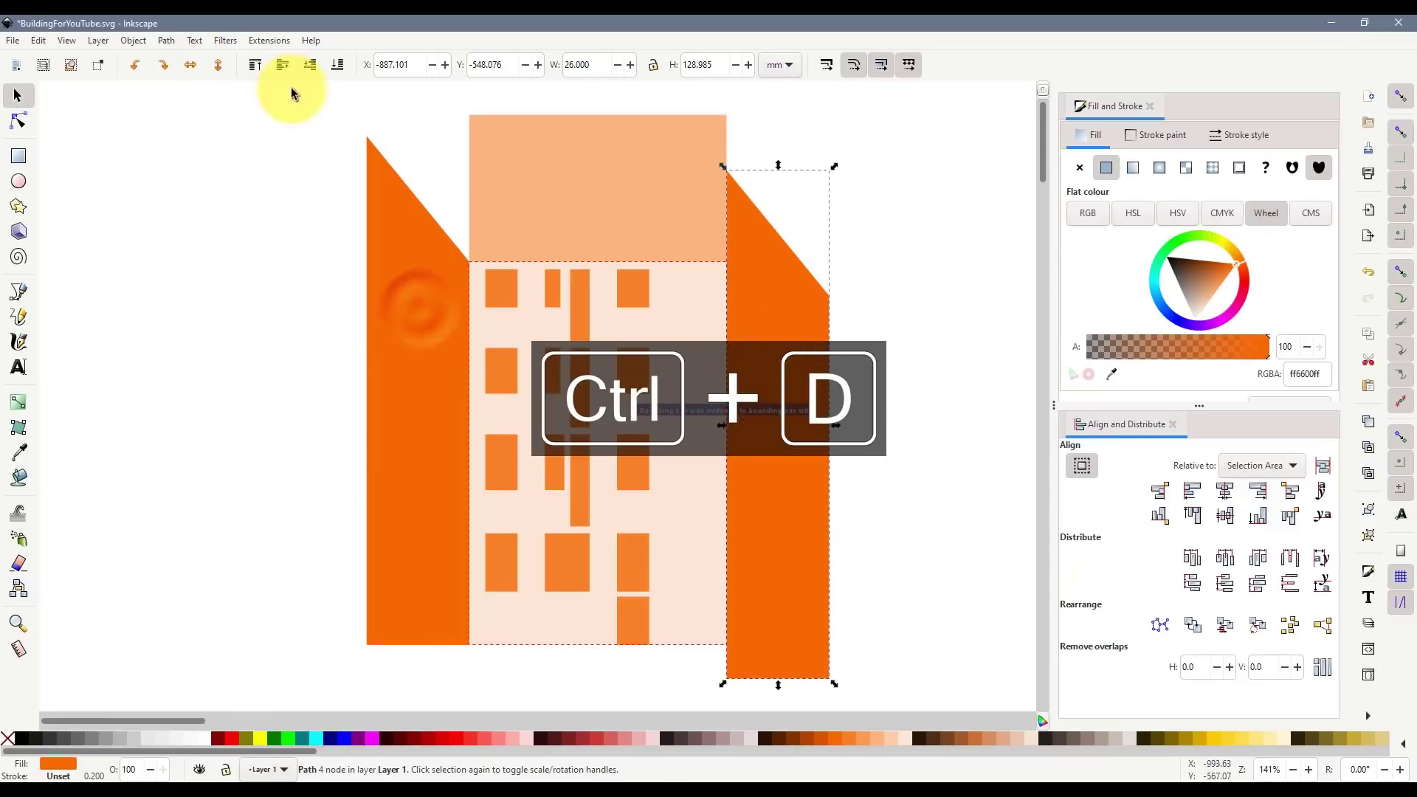
left_click(190, 65)
left_click_drag(784, 479, 782, 446)
left_click(905, 495)
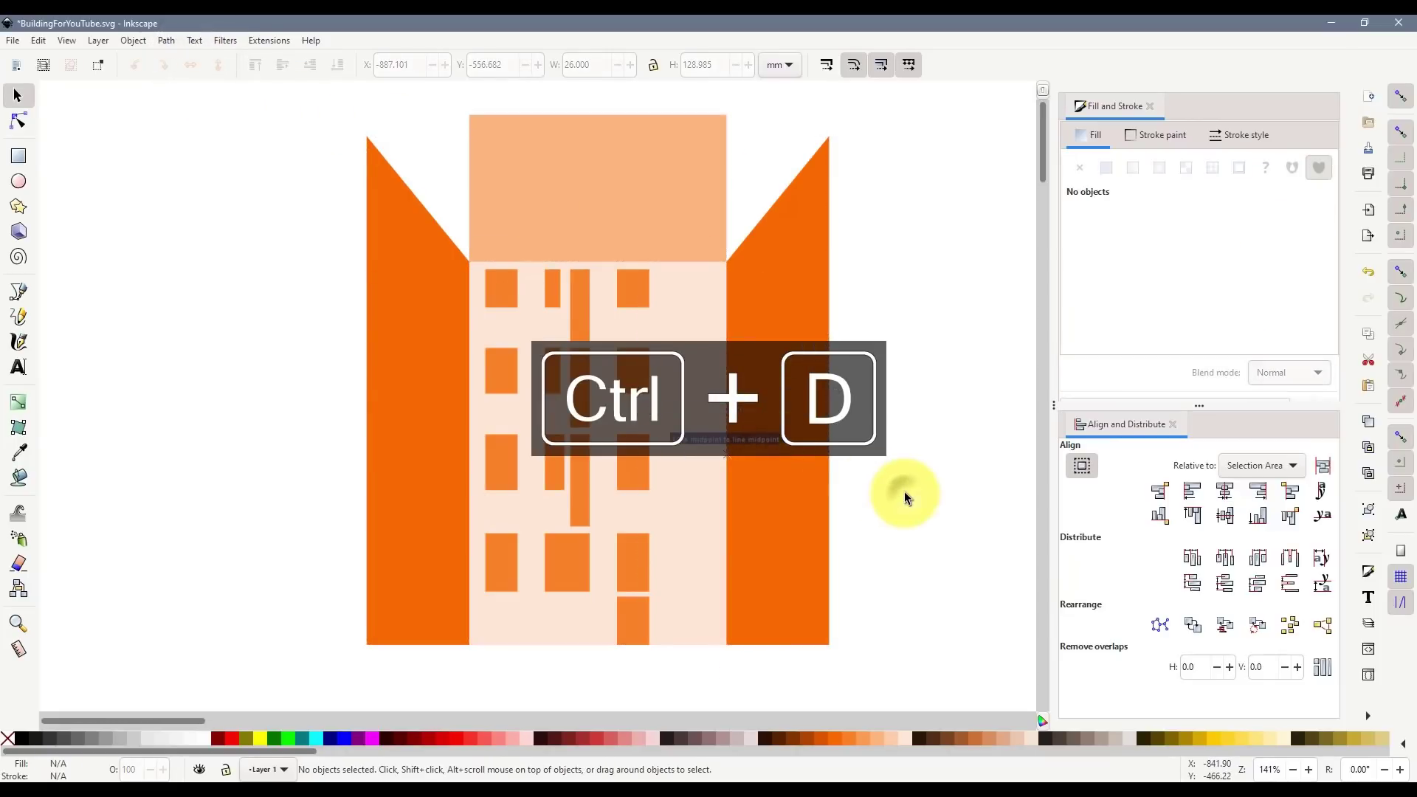
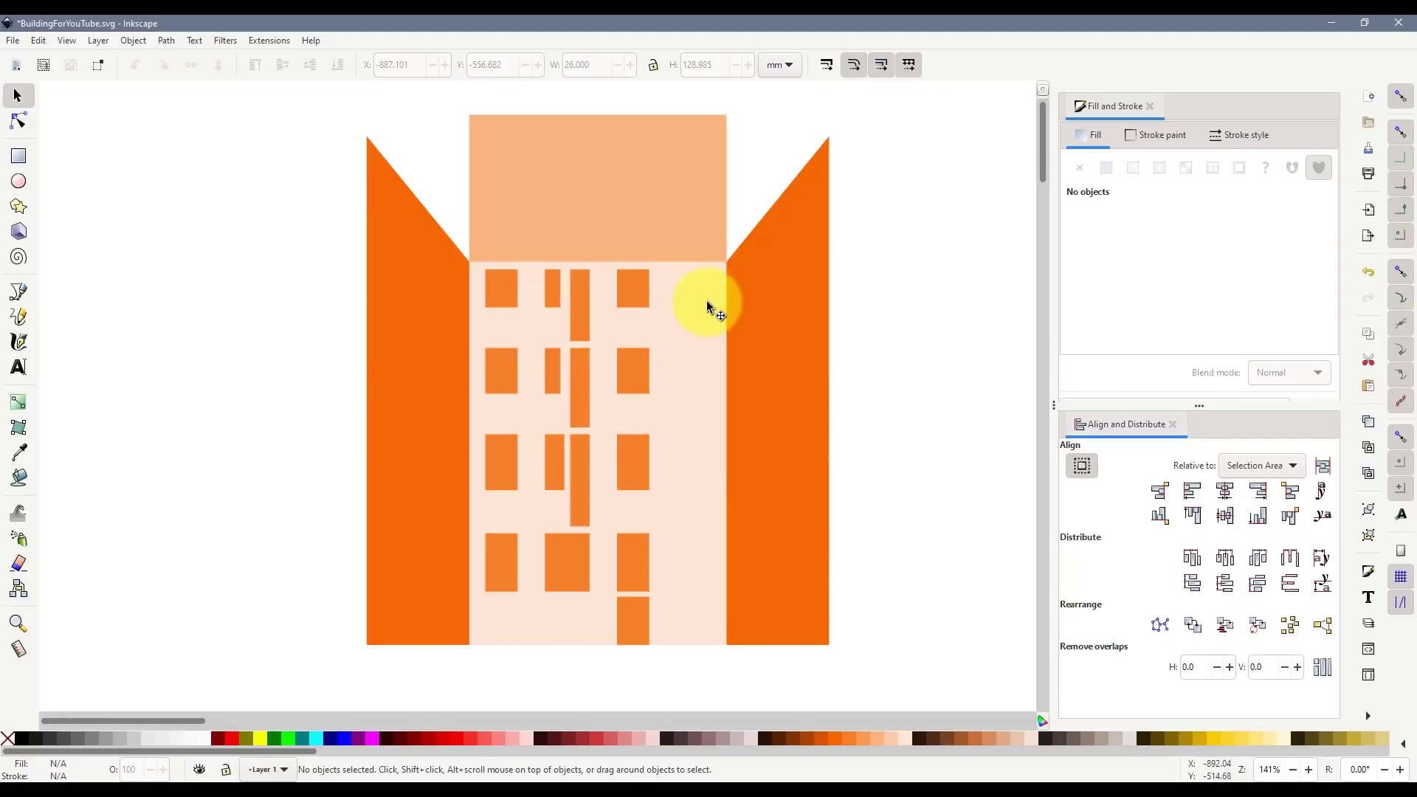
- Delete the right orange wing and lower the left wing's peak node slightly
left_click(762, 288)
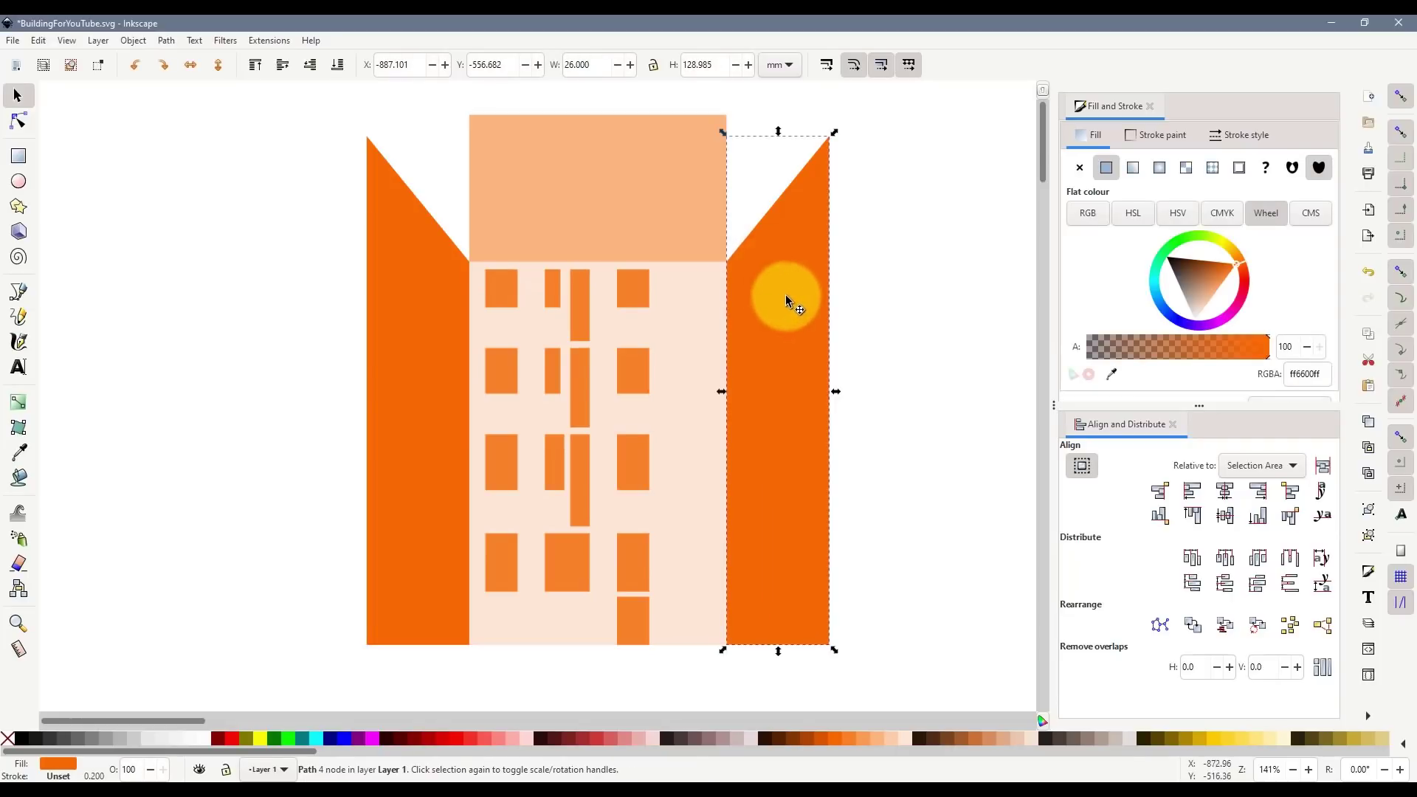
key("Delete")
left_click(395, 252)
left_click(18, 120)
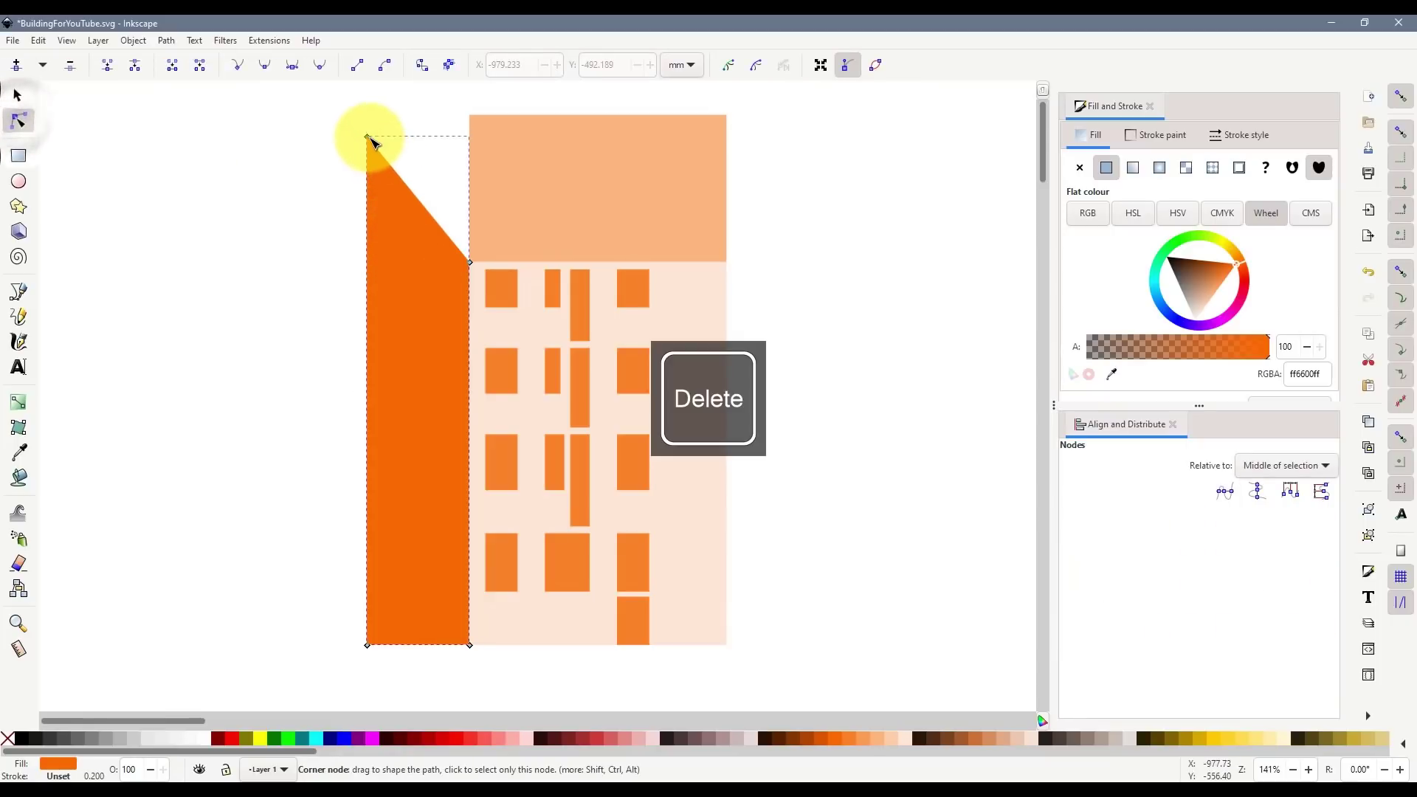
left_click_drag(369, 140, 369, 146)
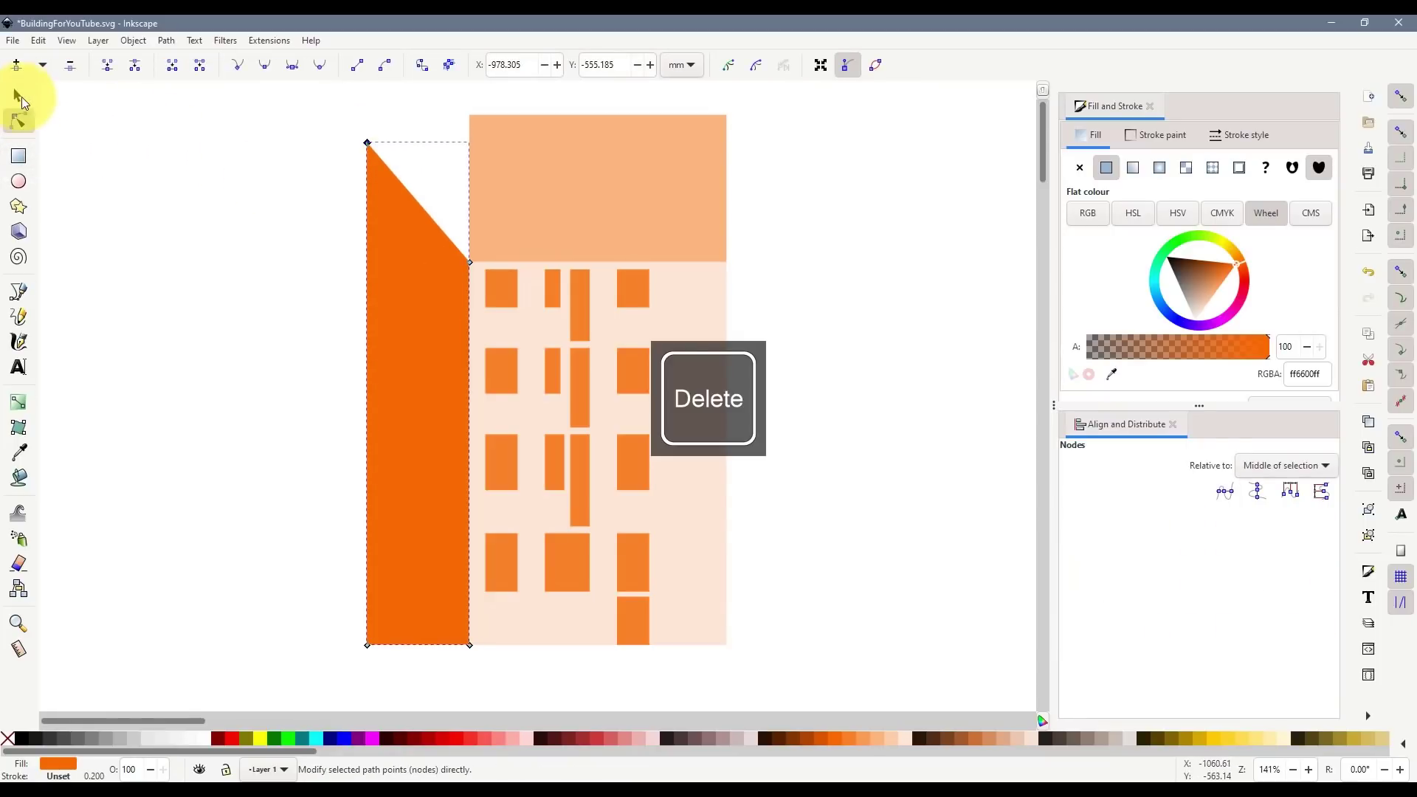
left_click(21, 95)
left_click(204, 236)
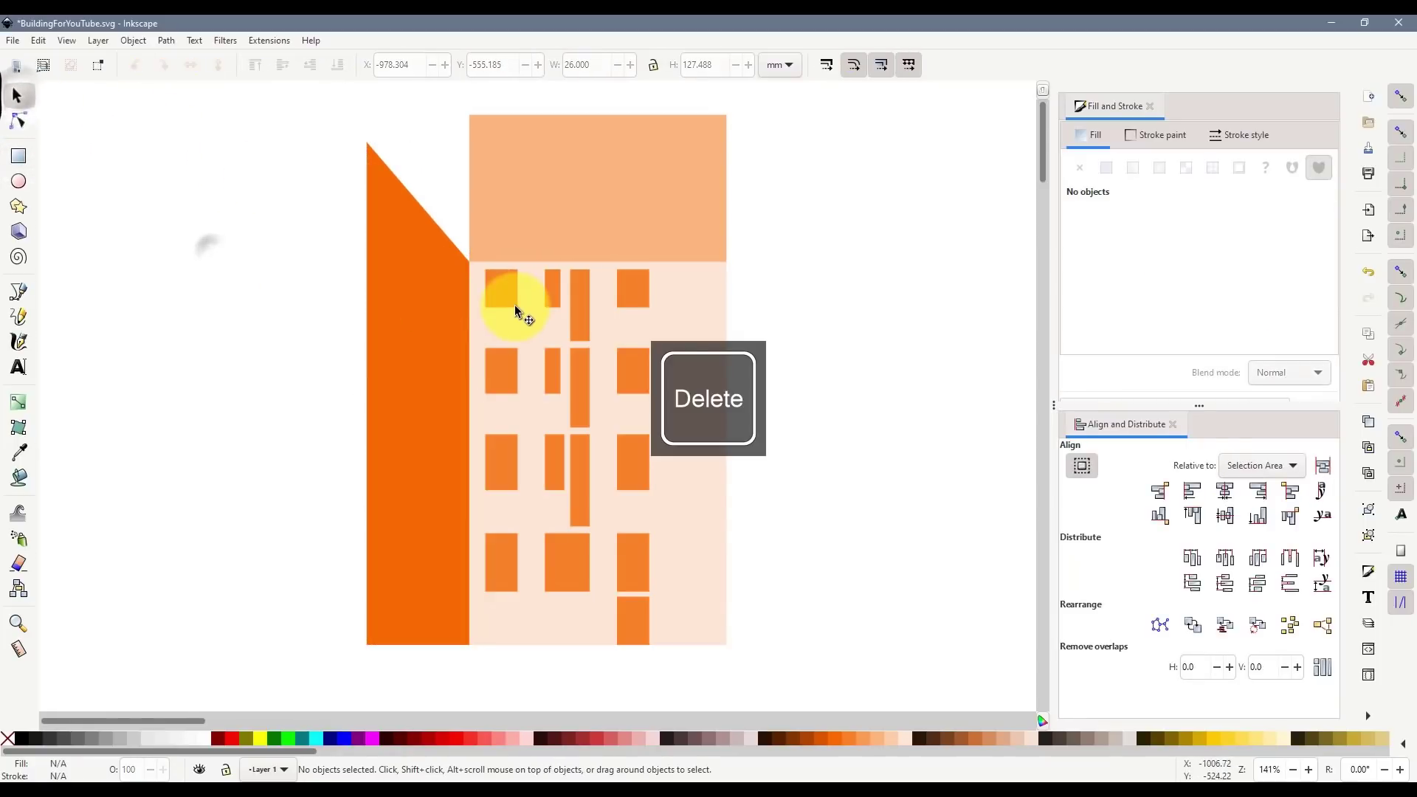
- Draw a red guide rectangle from the left wing's peak across the peach block
left_click(521, 207)
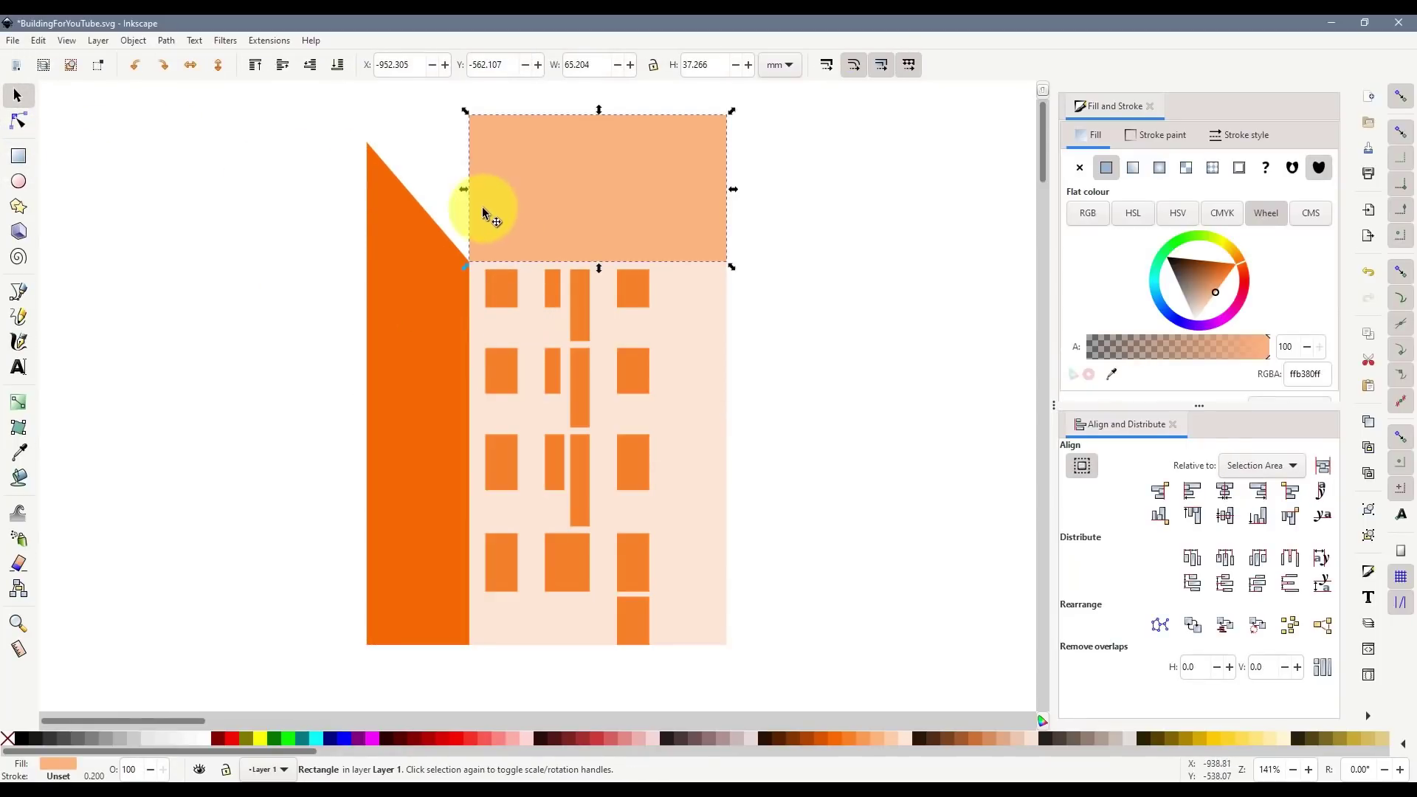
left_click(24, 160)
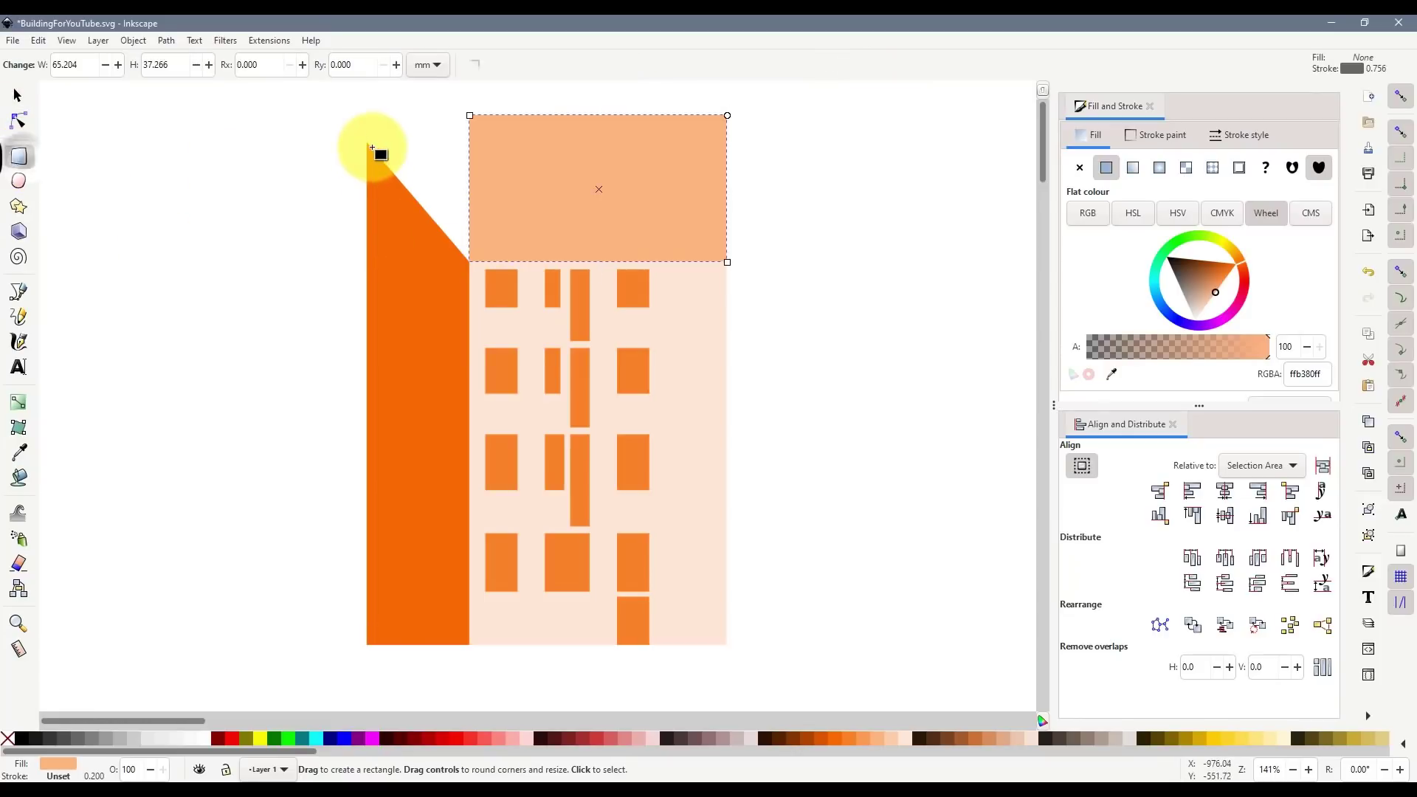
left_click_drag(369, 143, 910, 273)
left_click(592, 735)
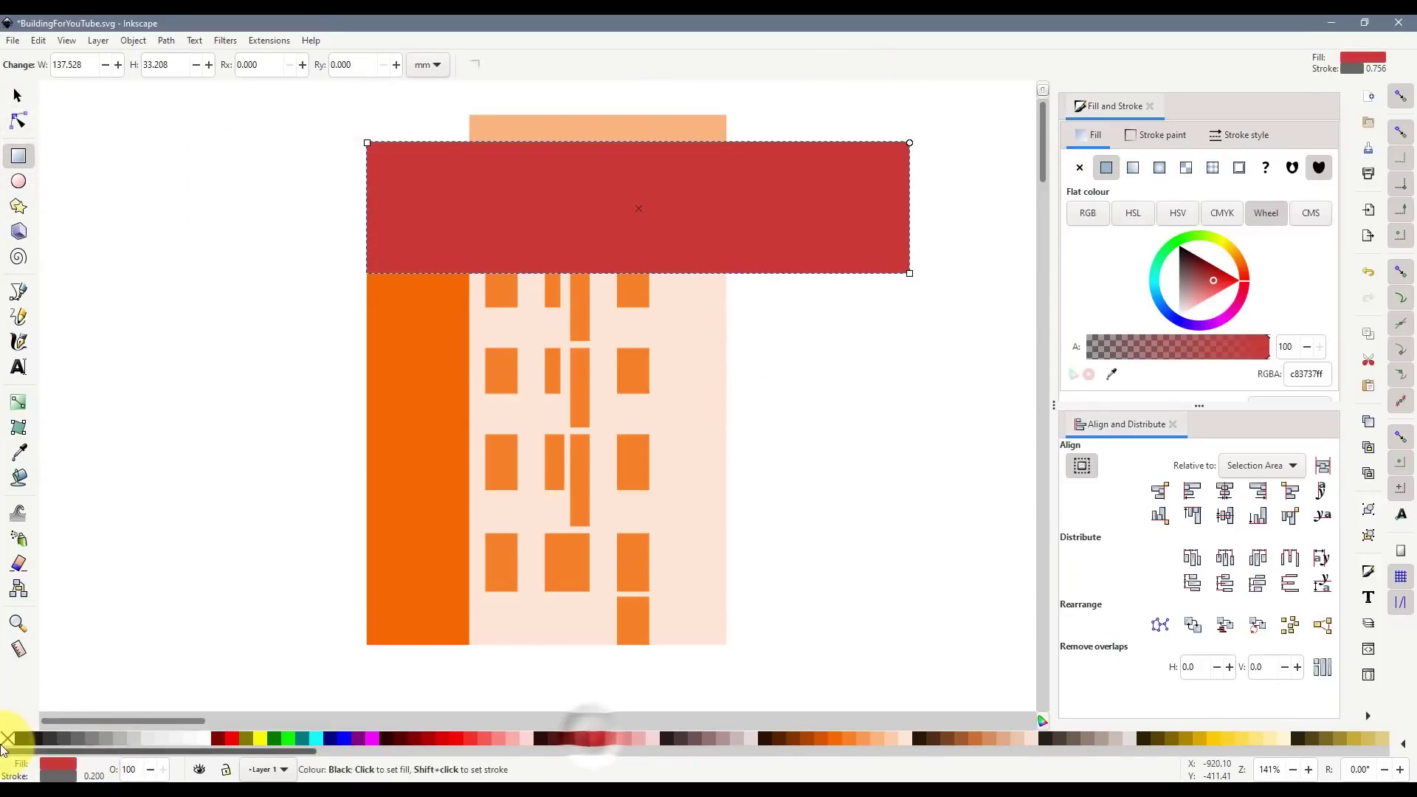
left_click(17, 96)
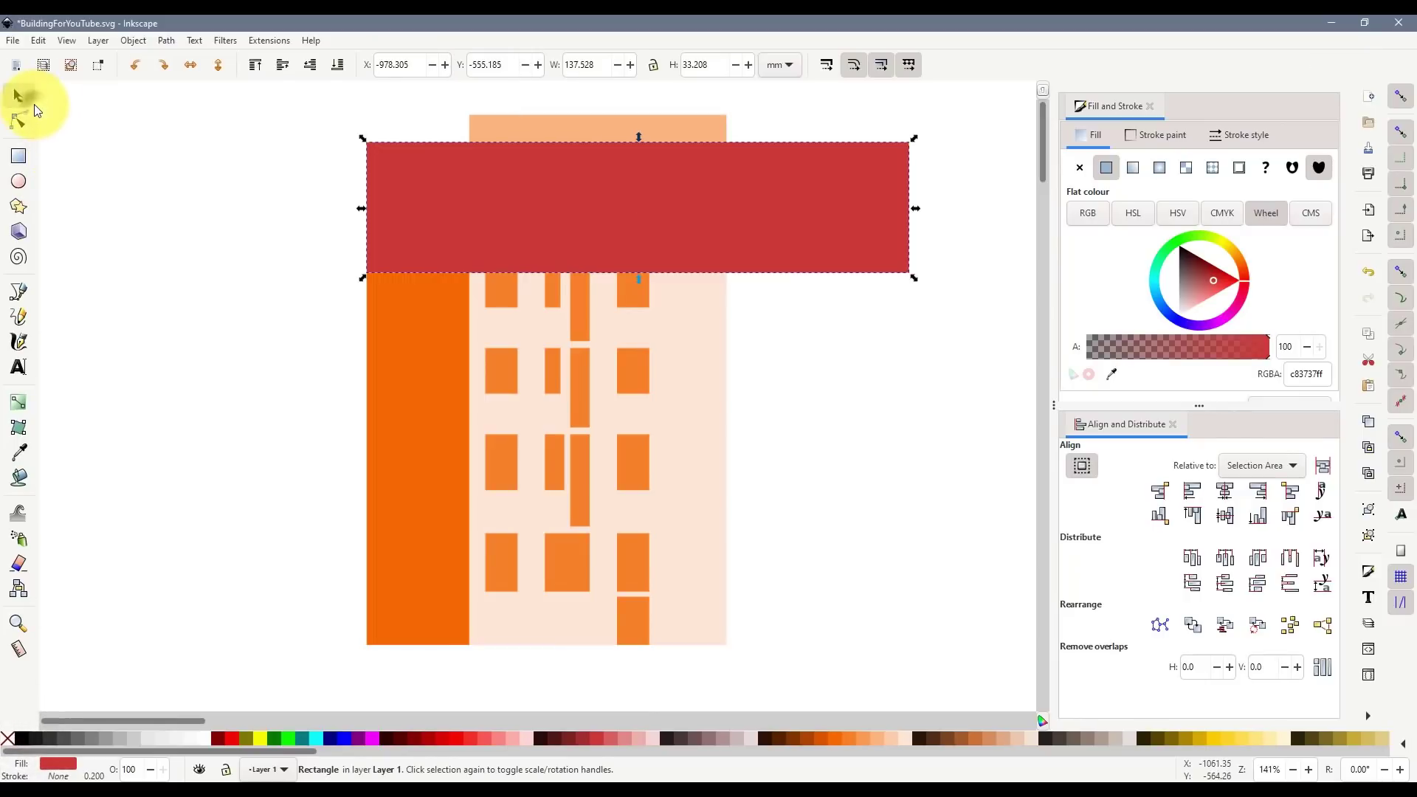
left_click(835, 345)
left_click_drag(521, 214, 494, 201)
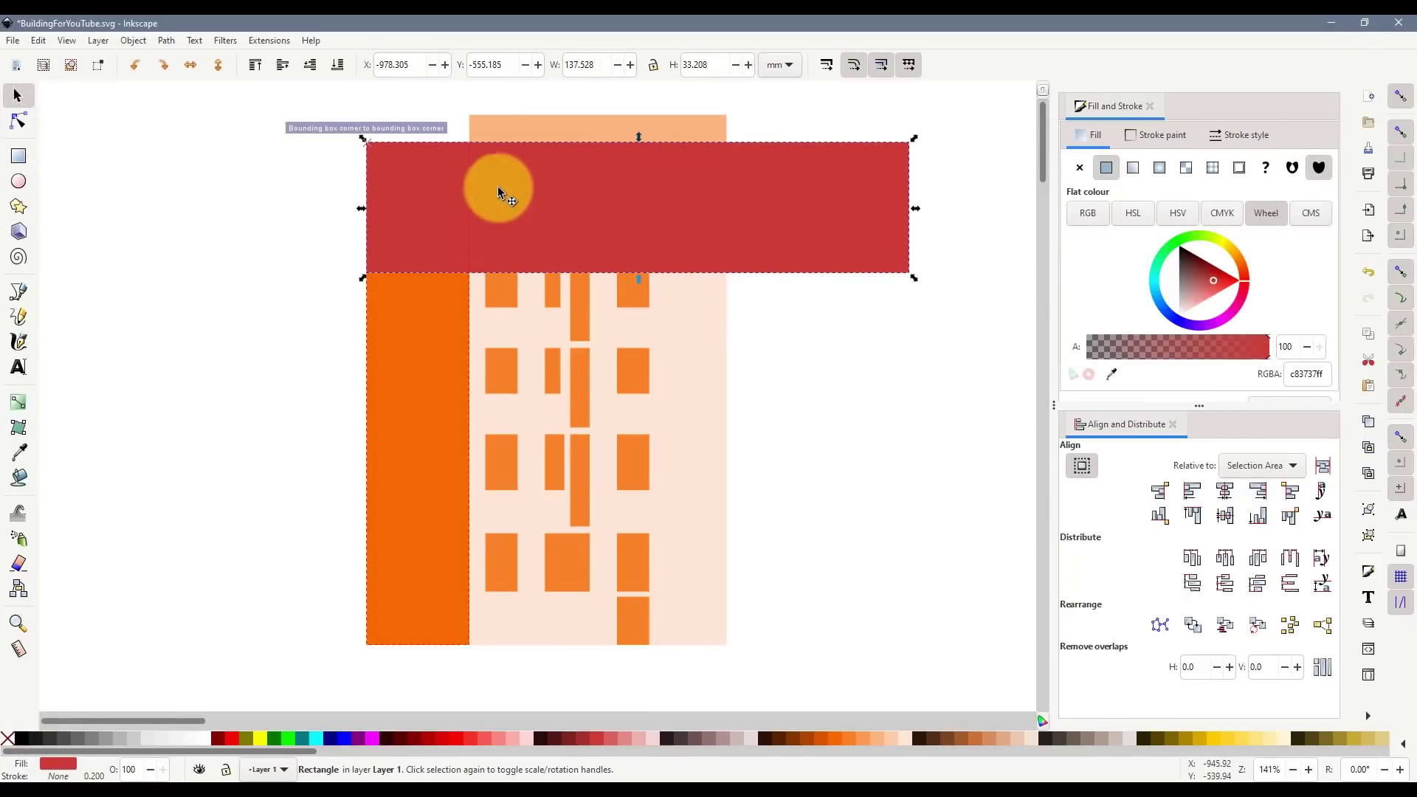
- Lower the peach block's top to the guide's top edge, then delete the guide
left_click(527, 121)
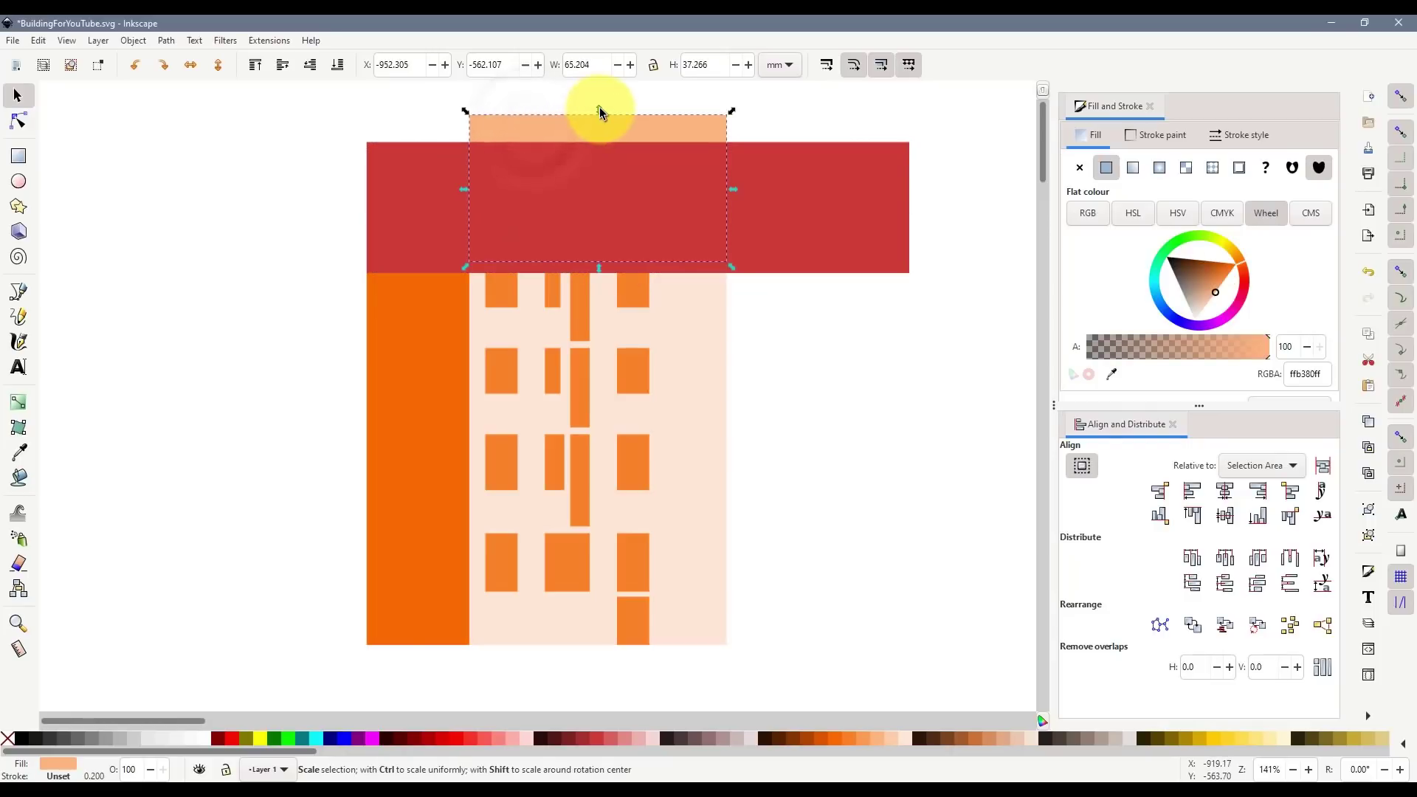
left_click_drag(599, 108, 600, 138)
left_click(812, 282)
left_click(810, 279)
key("Delete")
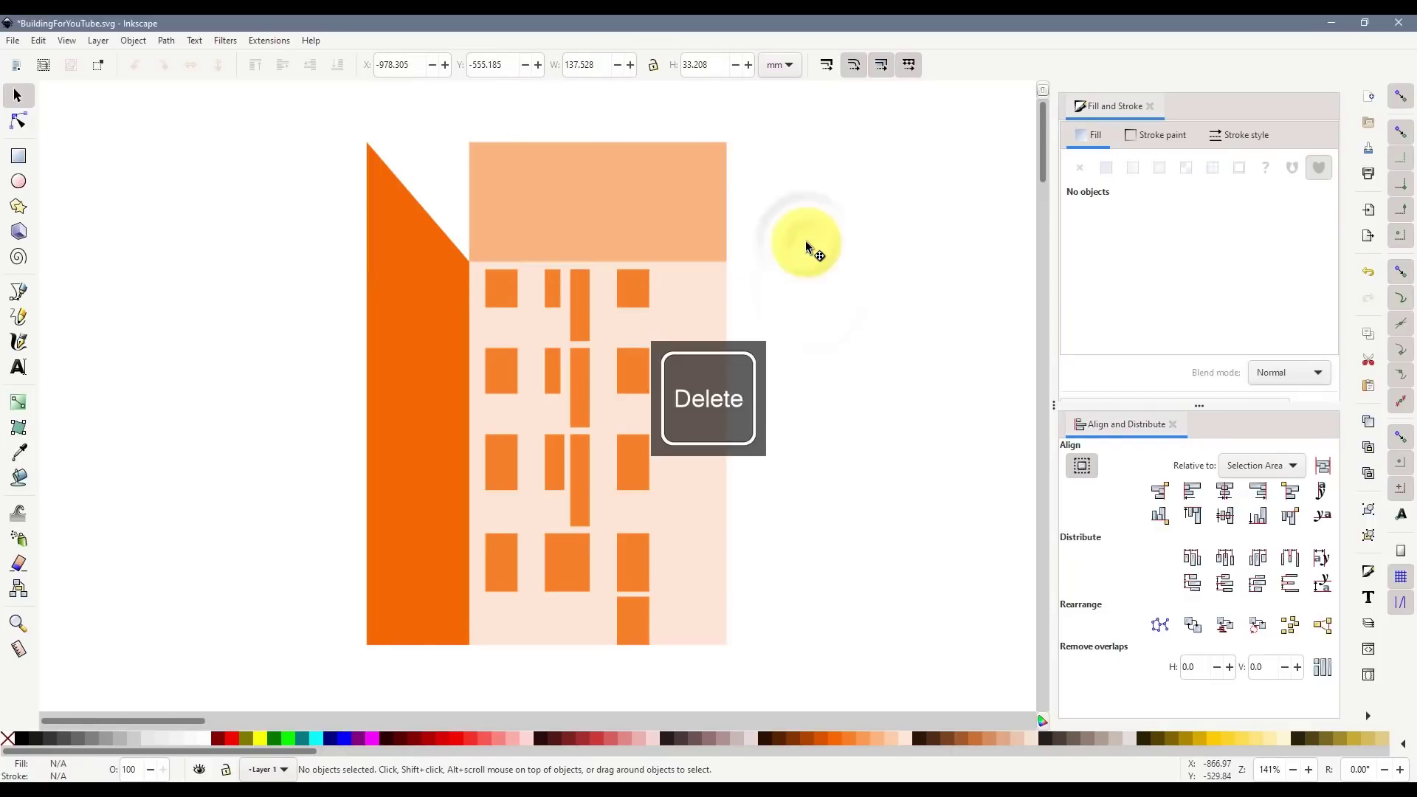
- Raise the left wing's top node slightly, undoing an accidental smooth corner
left_click(811, 274)
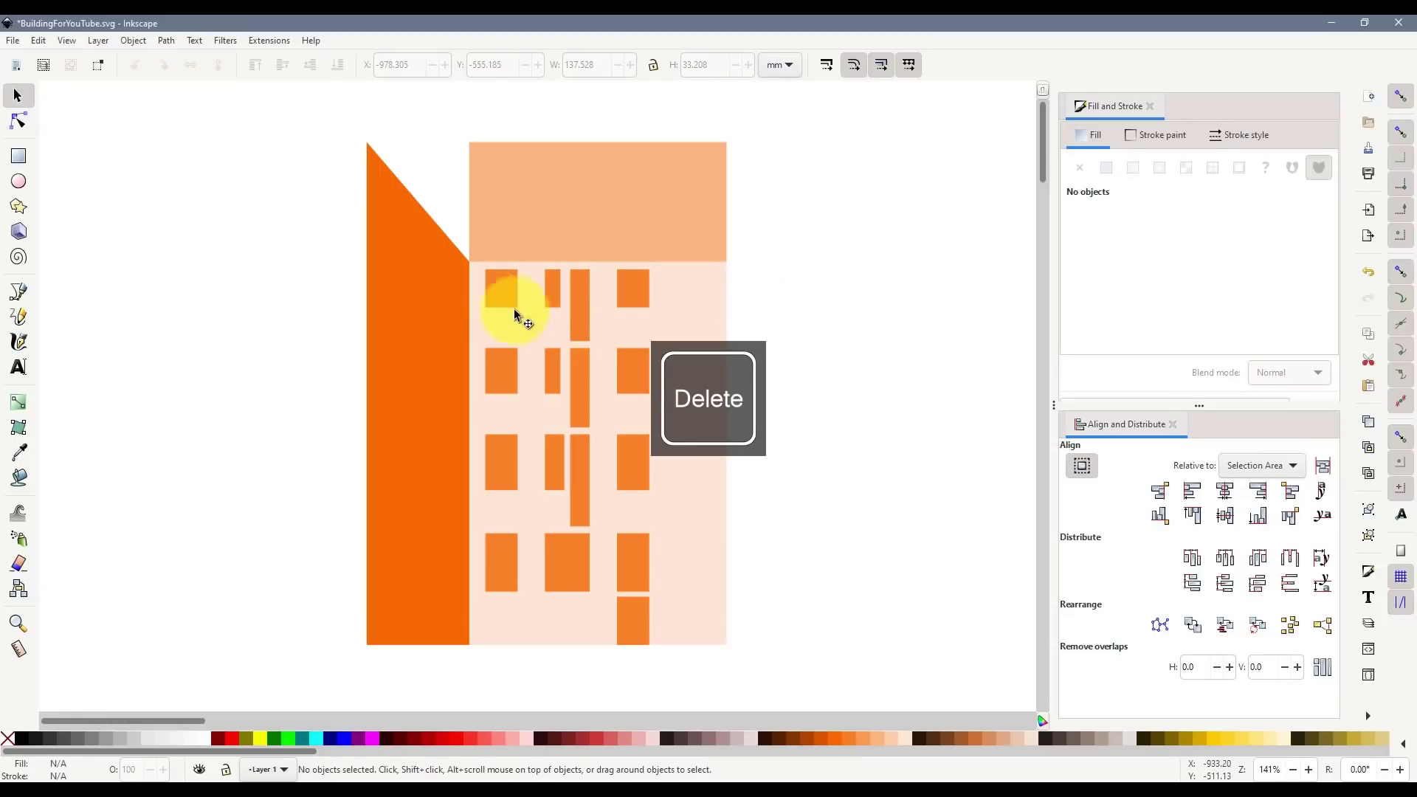
left_click(418, 272)
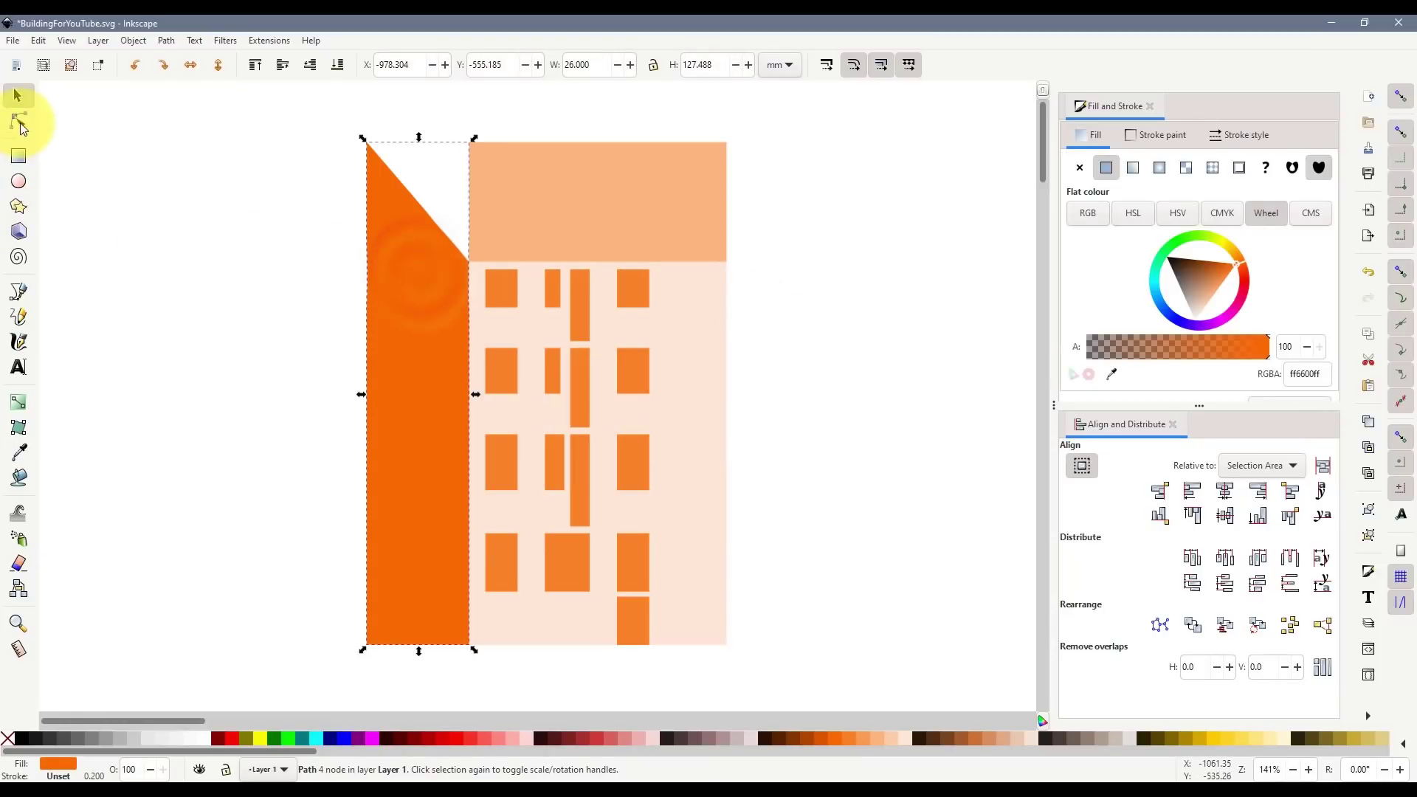
left_click(17, 120)
left_click(369, 142, "ctrl")
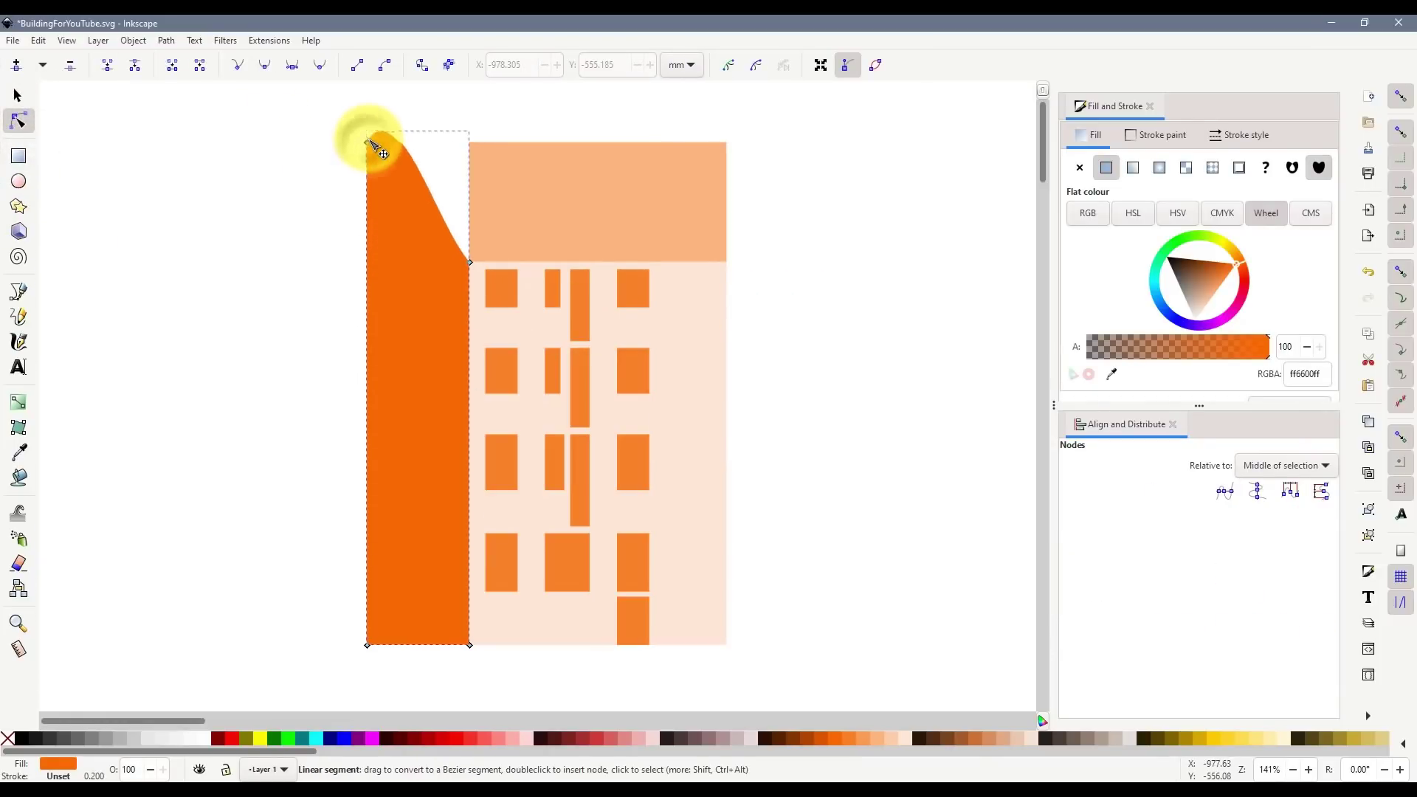
key("ctrl+z")
left_click_drag(370, 144, 372, 136)
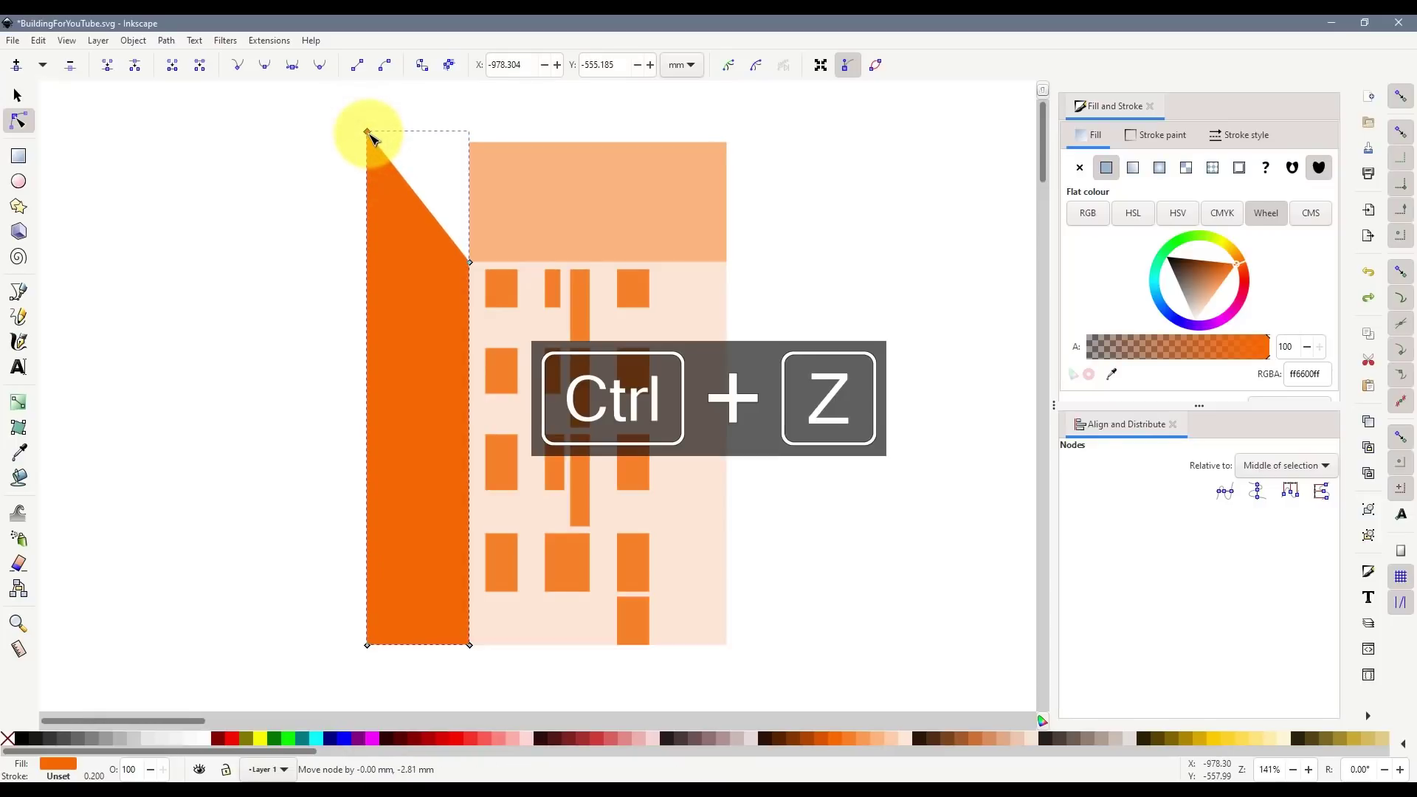
left_click(18, 95)
left_click(206, 217)
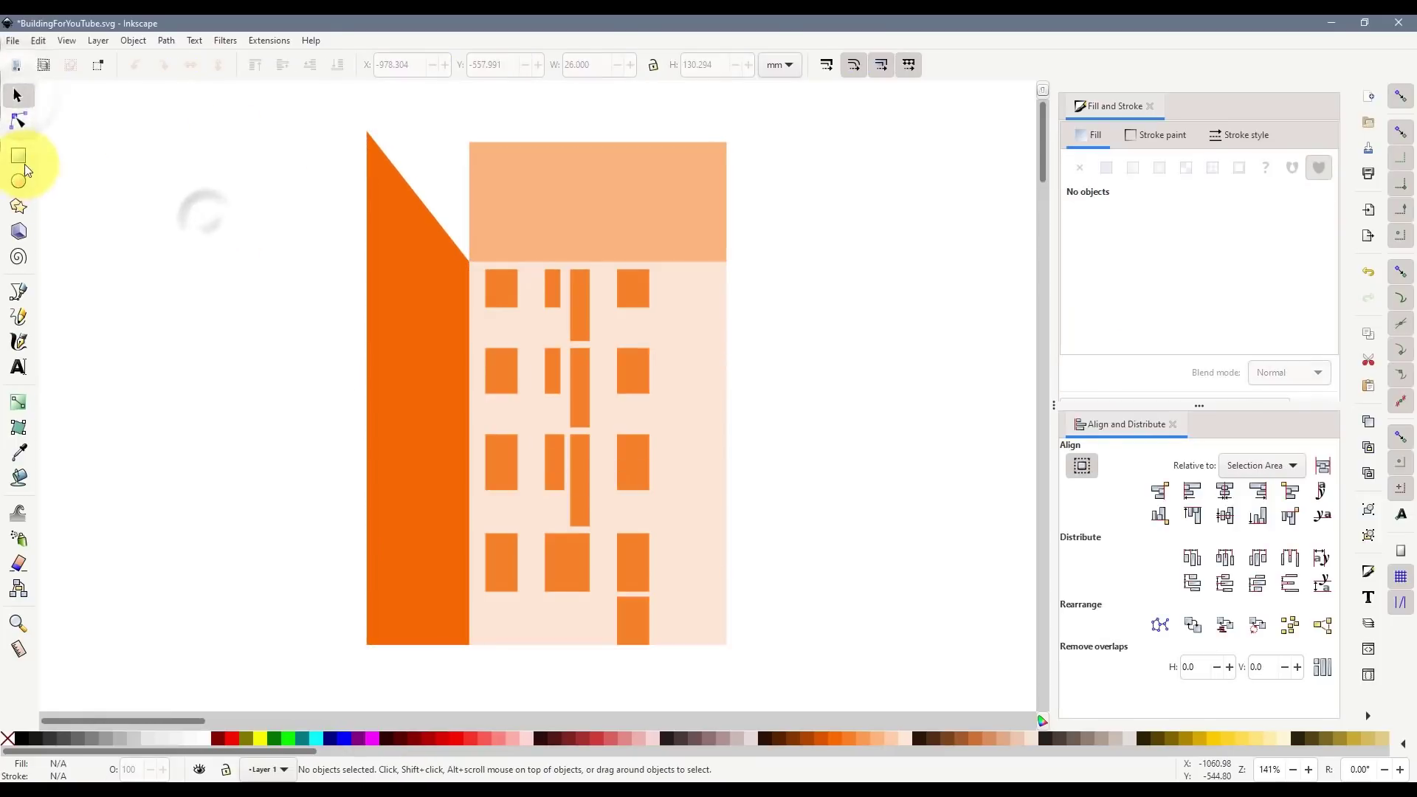
- Draw a red guide rectangle from the wing's peak and widen it across the building
left_click(18, 156)
left_click_drag(367, 132, 576, 211)
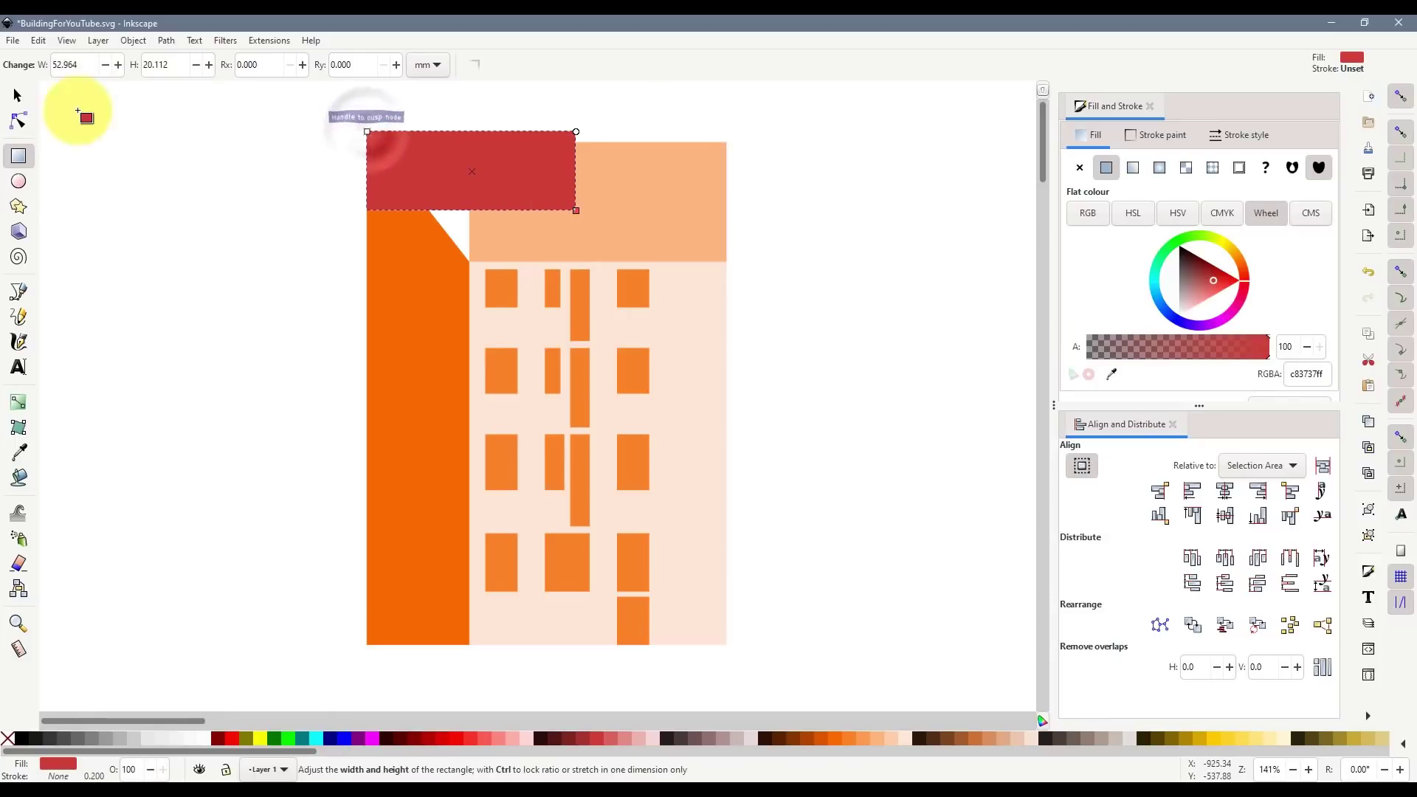
left_click(17, 95)
left_click(620, 213)
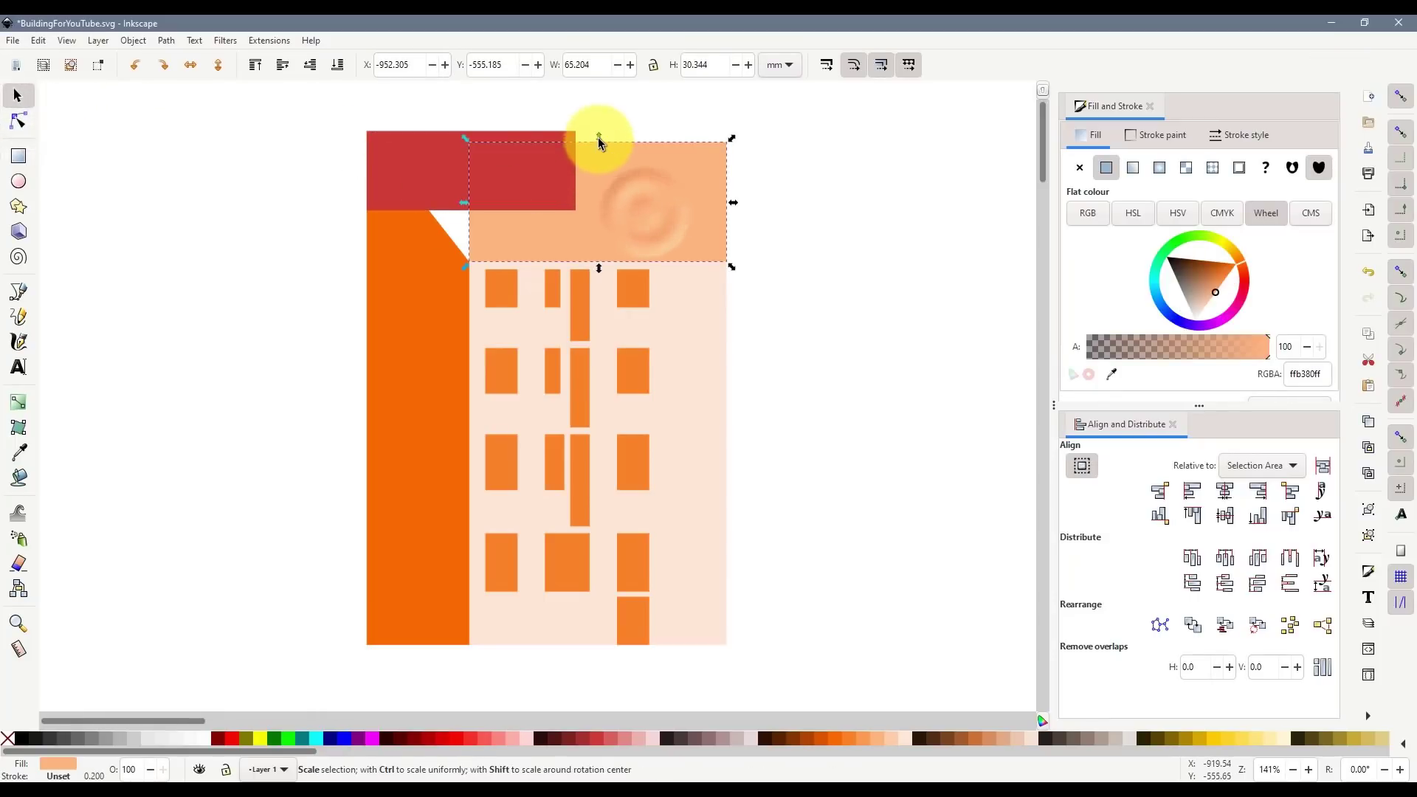
left_click_drag(599, 143, 793, 176)
left_click(474, 166)
left_click(579, 171)
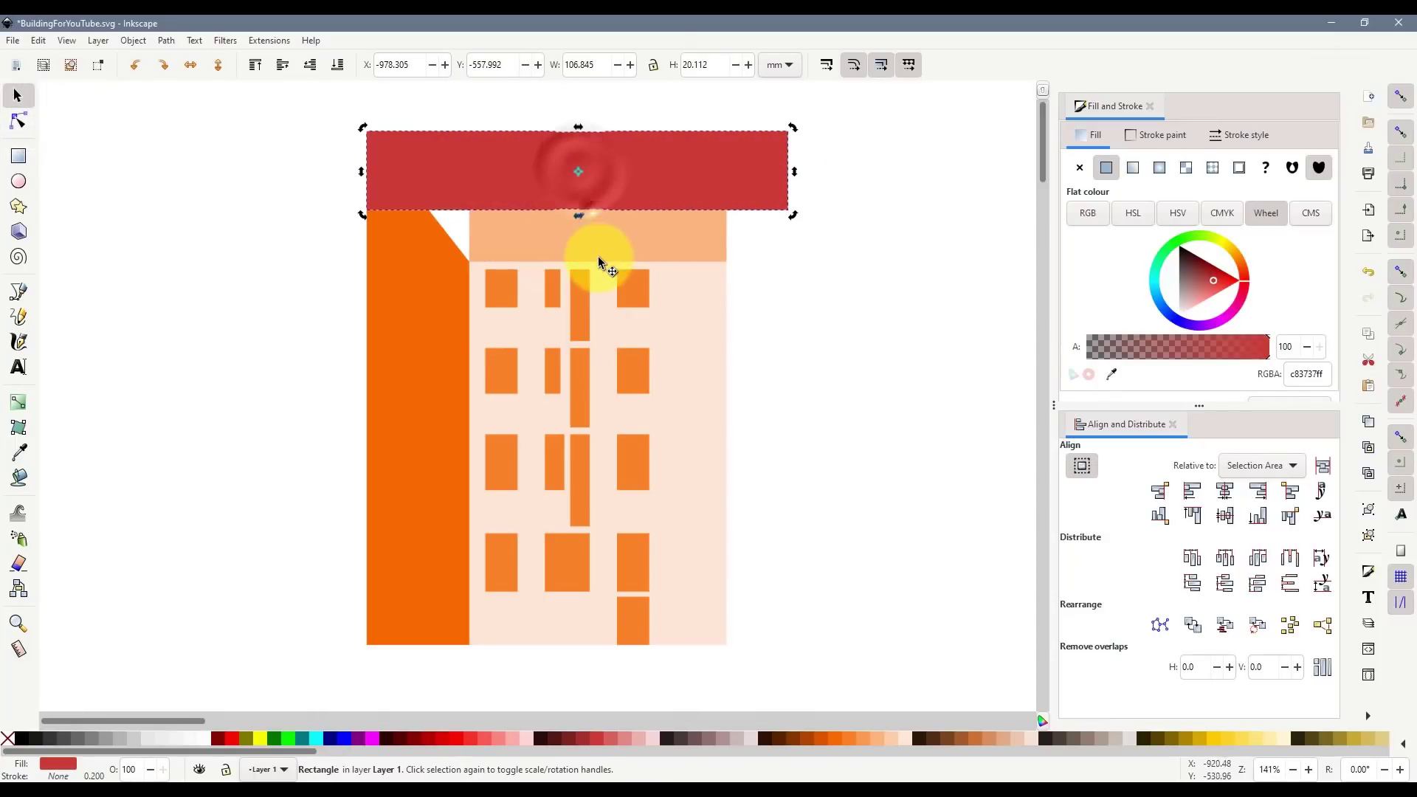
- Snap the peach block's top to the guide's top edge and delete the guide
left_click(599, 251)
left_click_drag(599, 128, 606, 138)
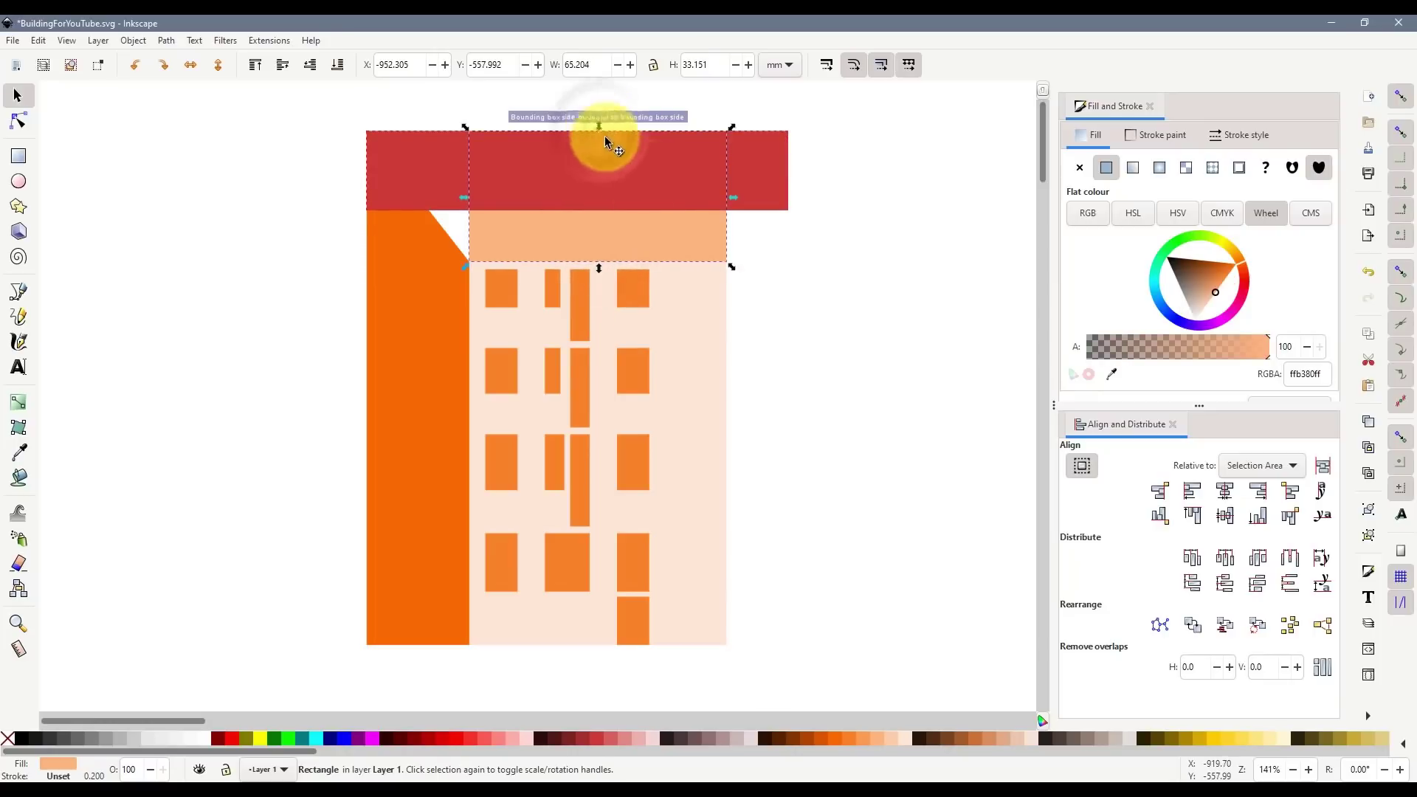
left_click(763, 168)
key("Delete")
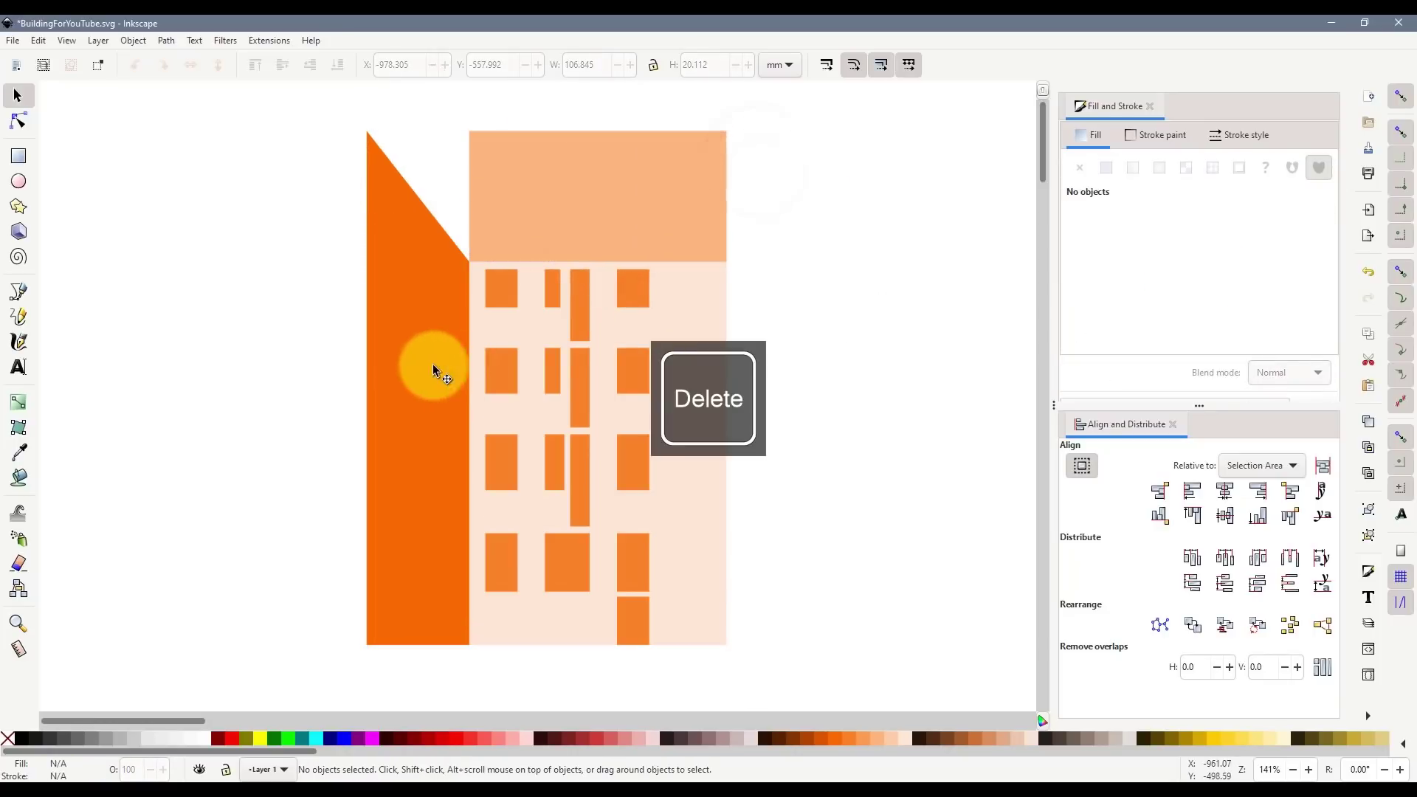
- Duplicate the left wing, move the copy to the right side, and flip it horizontally
left_click(433, 365)
key("ctrl+d")
left_click_drag(418, 384, 784, 356)
left_click(191, 65)
- Fit the mirrored wing to the building's right edge, then duplicate the whole building leftward
left_click(961, 447)
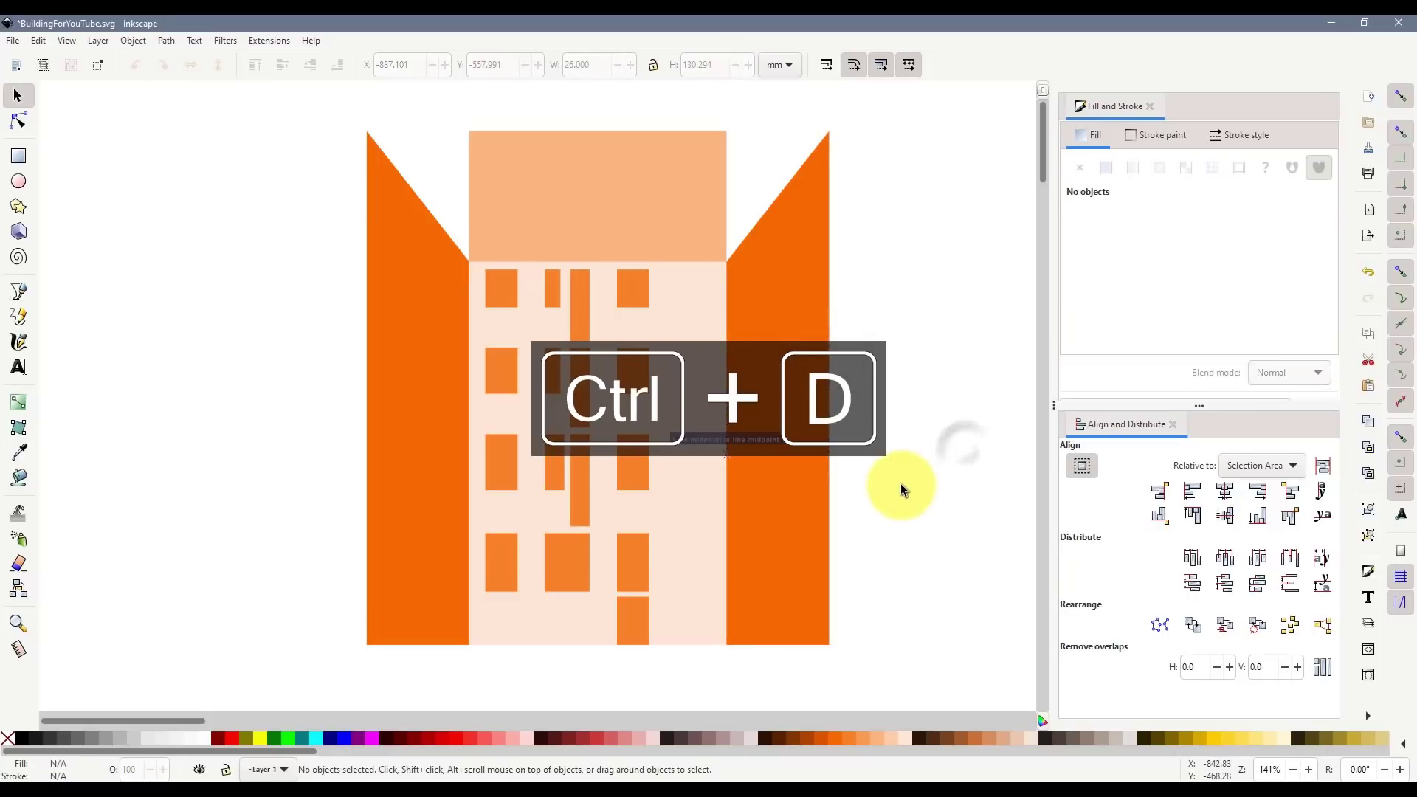
scroll(901, 484, "down", 2, "ctrl")
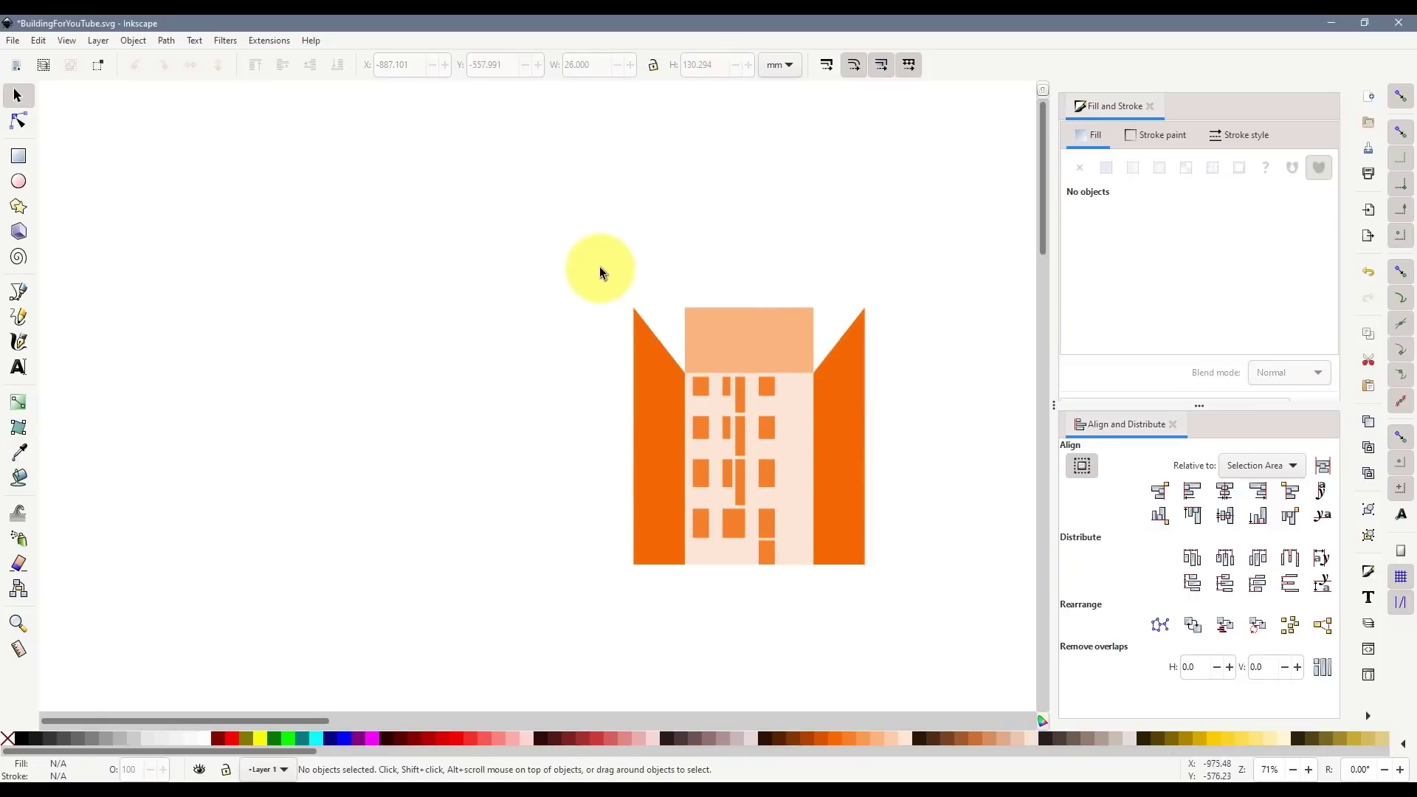
left_click_drag(963, 595, 969, 627)
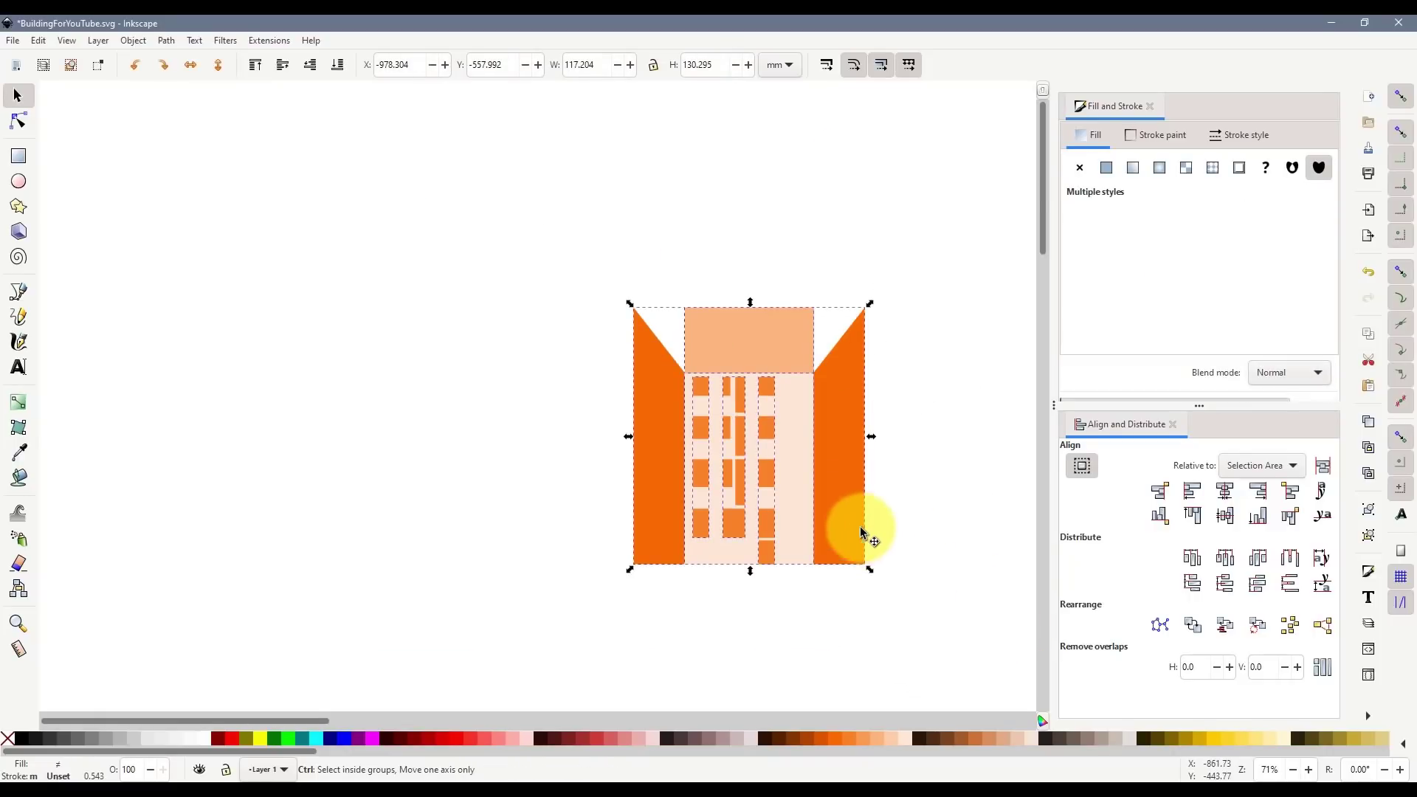
key("ctrl+d")
left_click_drag(853, 506, 307, 547)
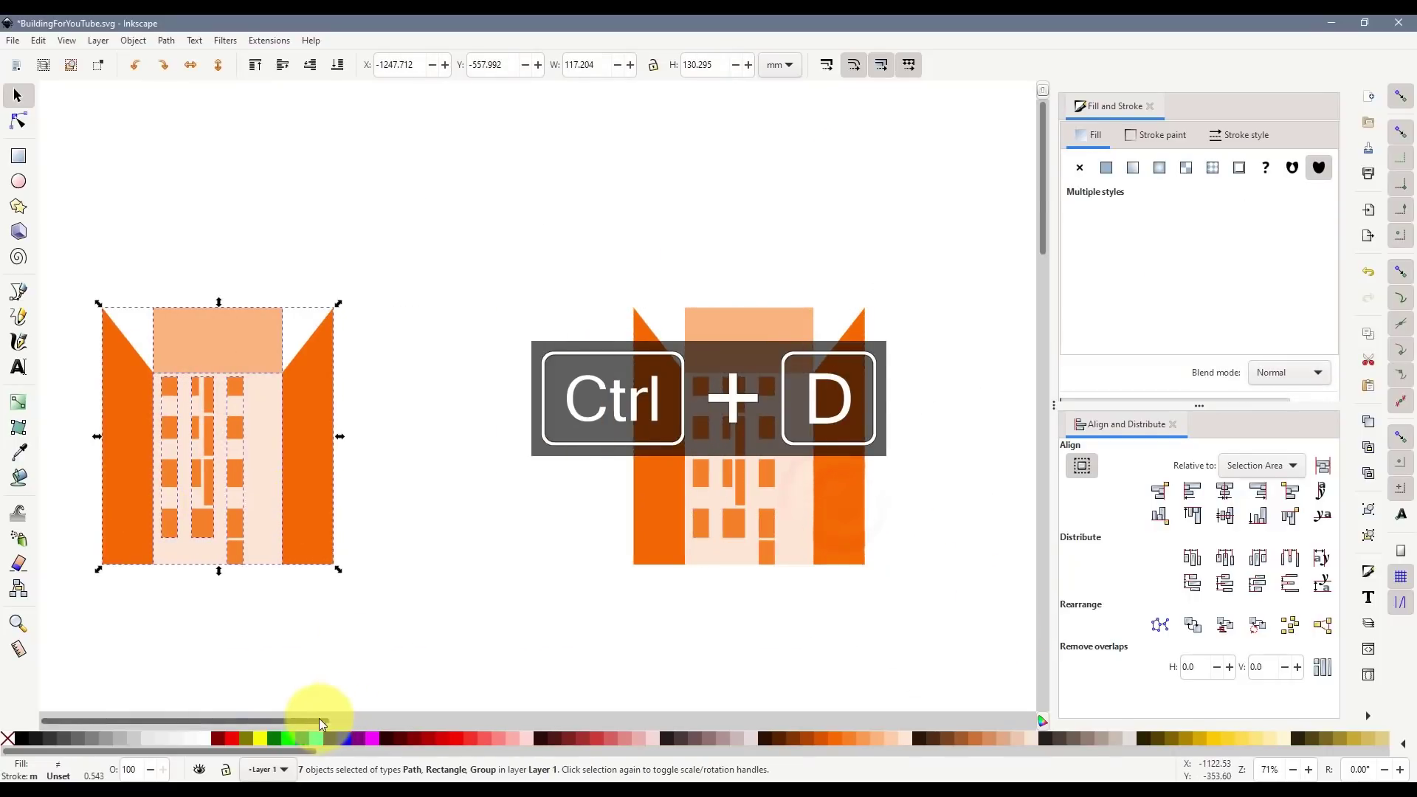
- Measure the length of the copied building's slanted wing edge
scroll(282, 330, "up", 4, "ctrl")
left_click(295, 325)
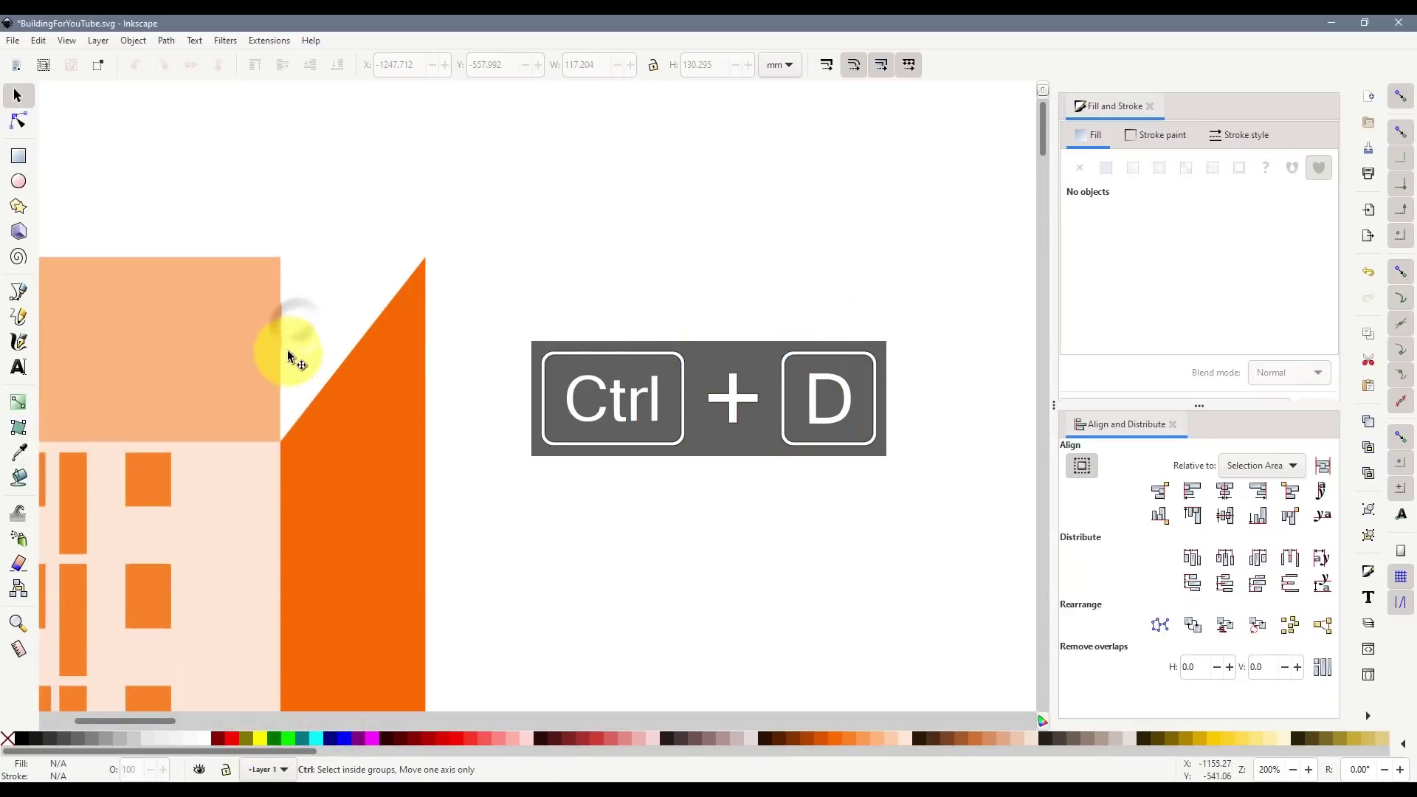
left_click(18, 648)
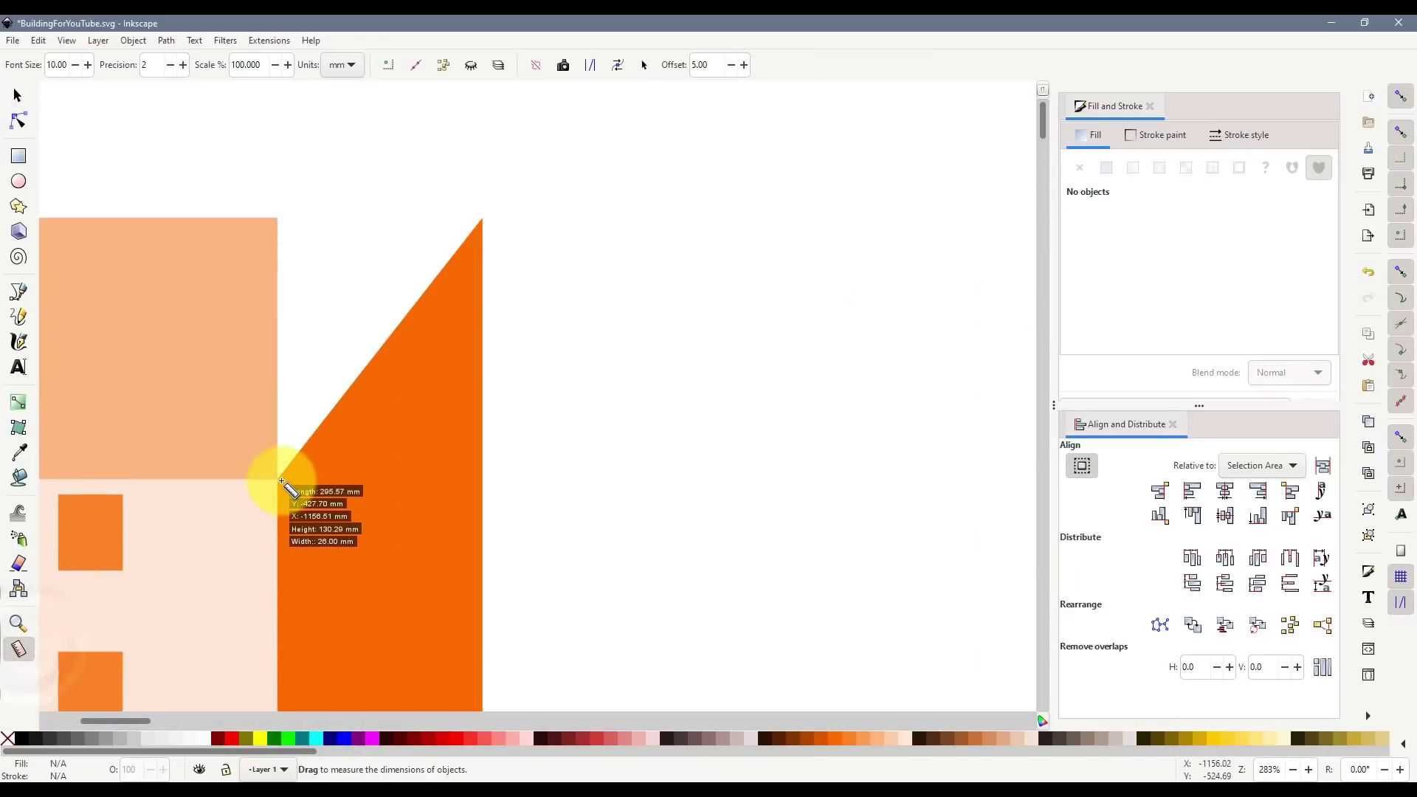
left_click_drag(281, 481, 487, 215)
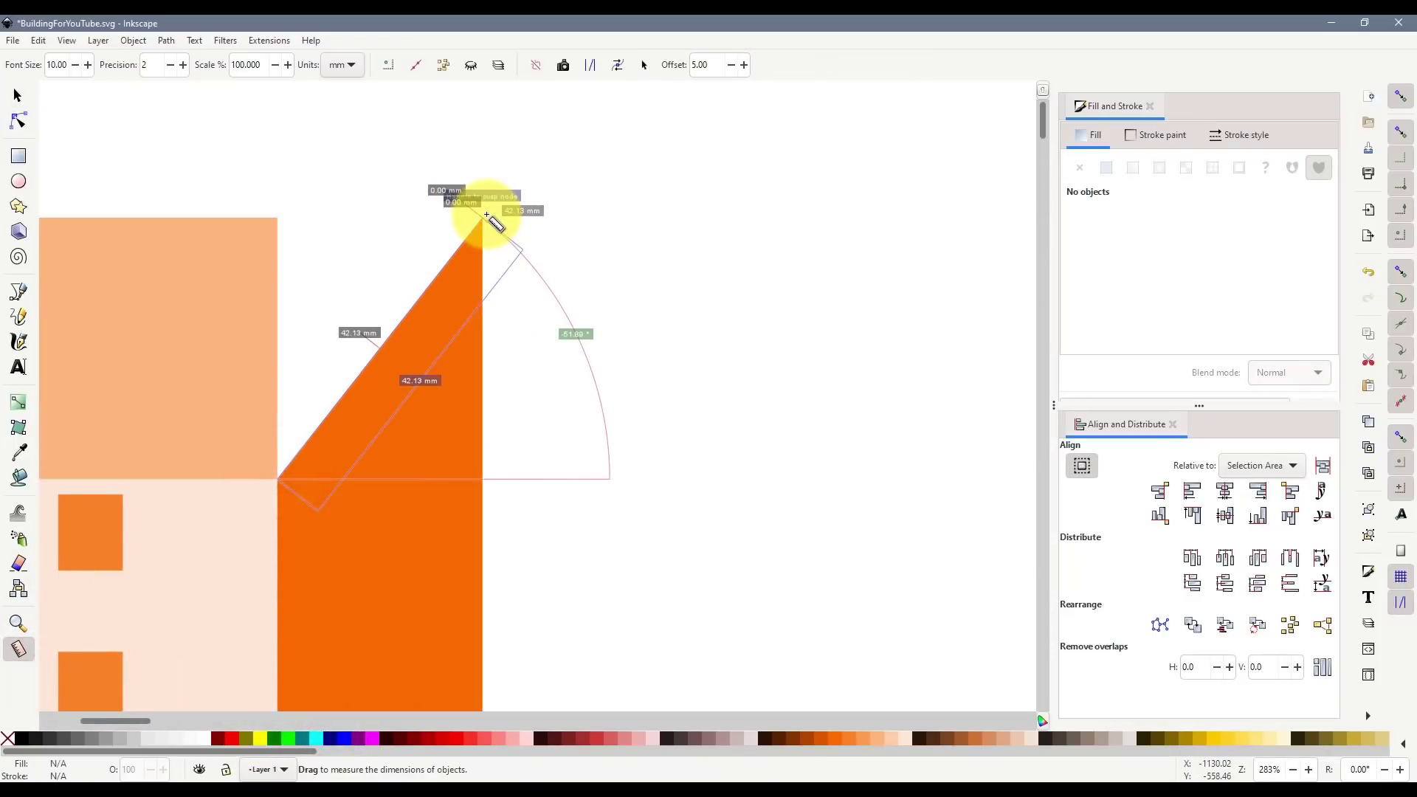
- Set the peach top block's height to 42.13 mm and seat it on the wing corner
left_click(17, 95)
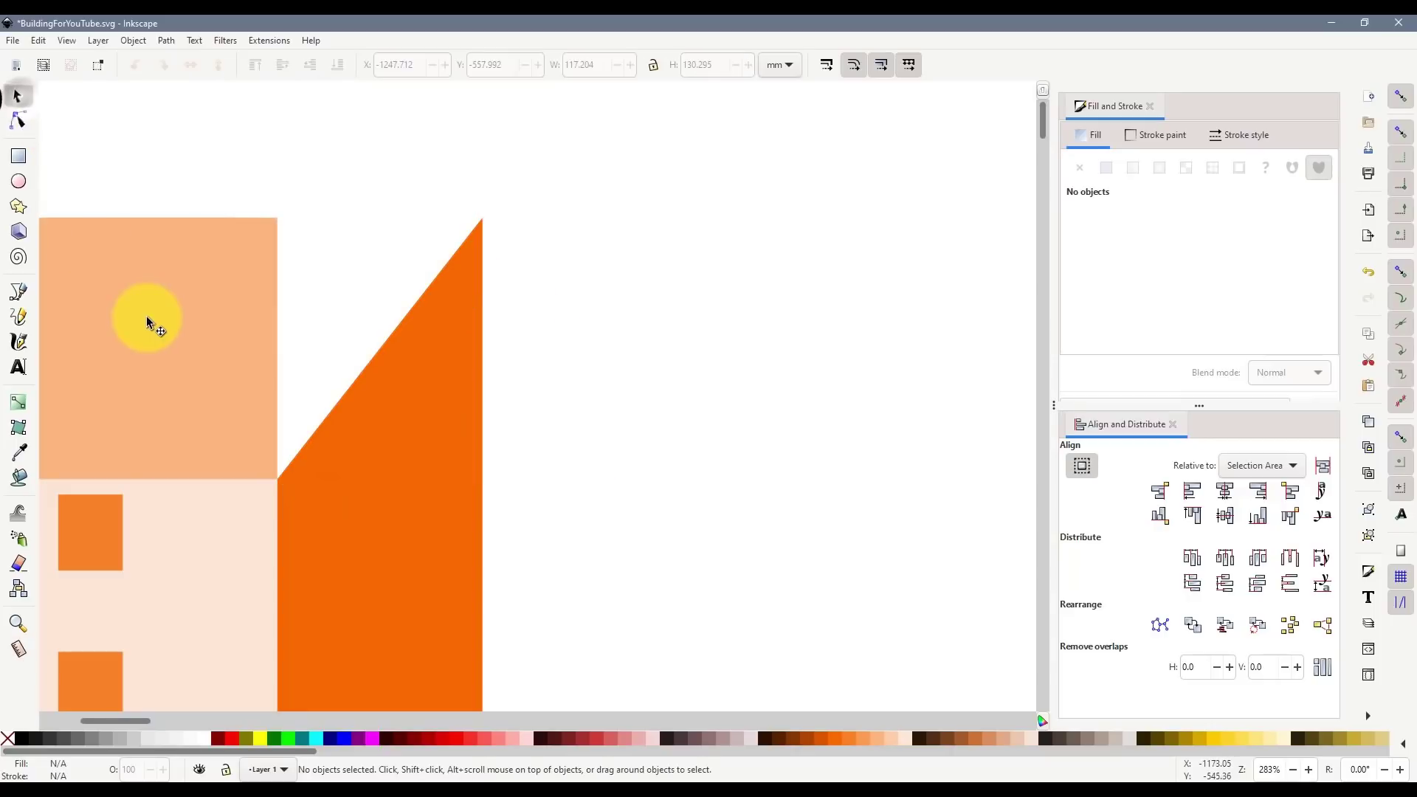
left_click(146, 315)
left_click(698, 65)
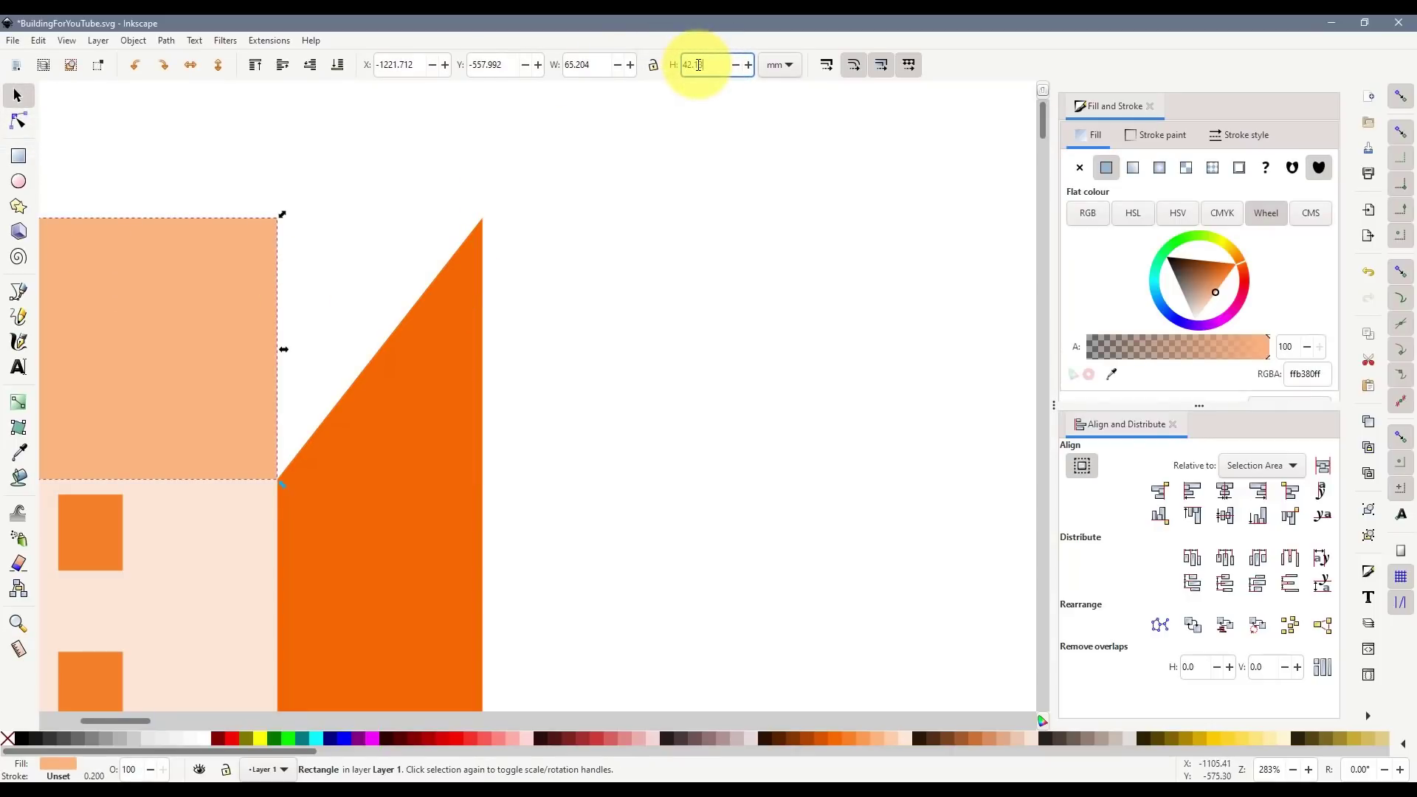
type("42.13")
key("Return")
left_click_drag(209, 476, 223, 427)
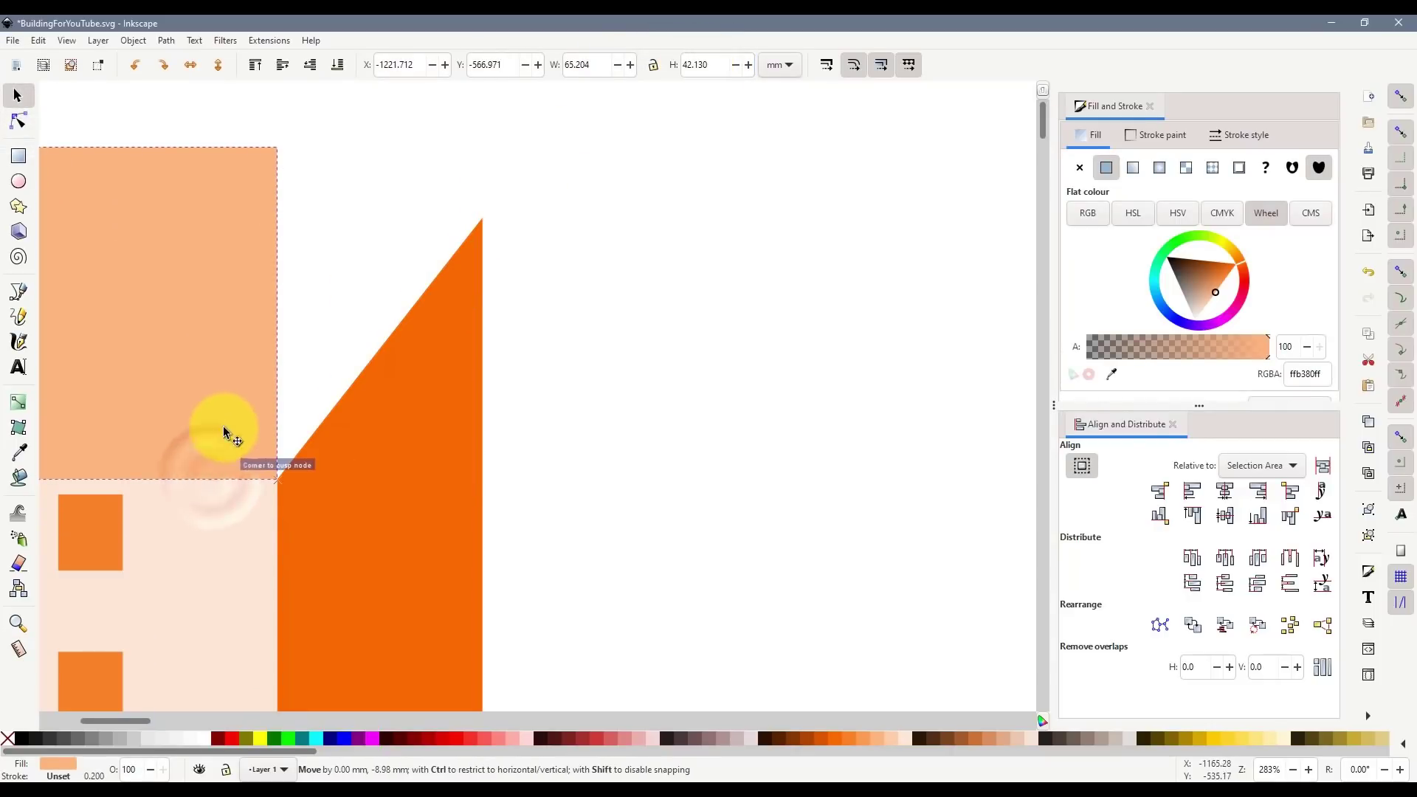
- Select all the parts of the left building
scroll(307, 525, "down", 4)
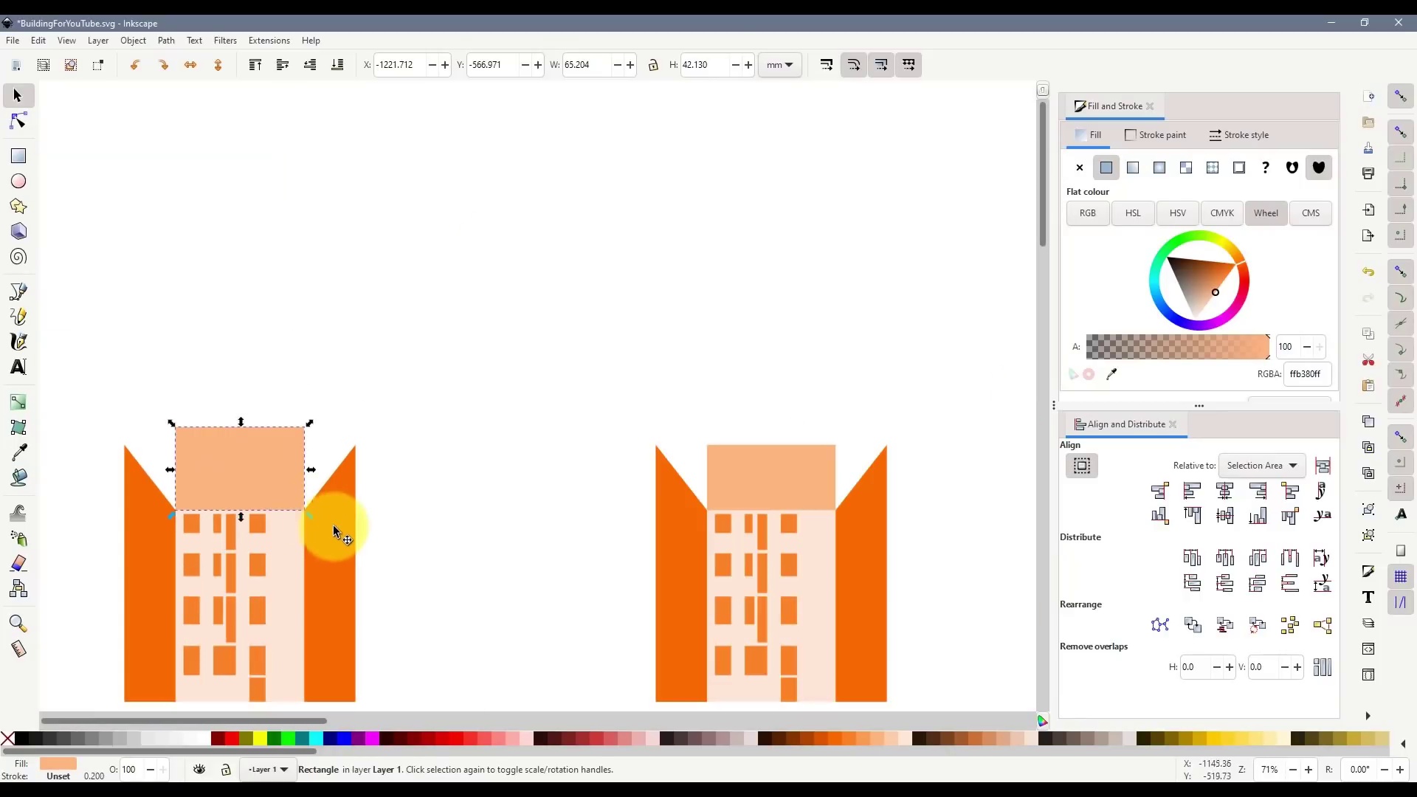
scroll(334, 525, "down", 8)
left_click_drag(431, 517, 57, 149)
- Paste a copy of the left building onto the page and remove its fill, leaving outlines
key("ctrl+c")
scroll(437, 383, "down", 8)
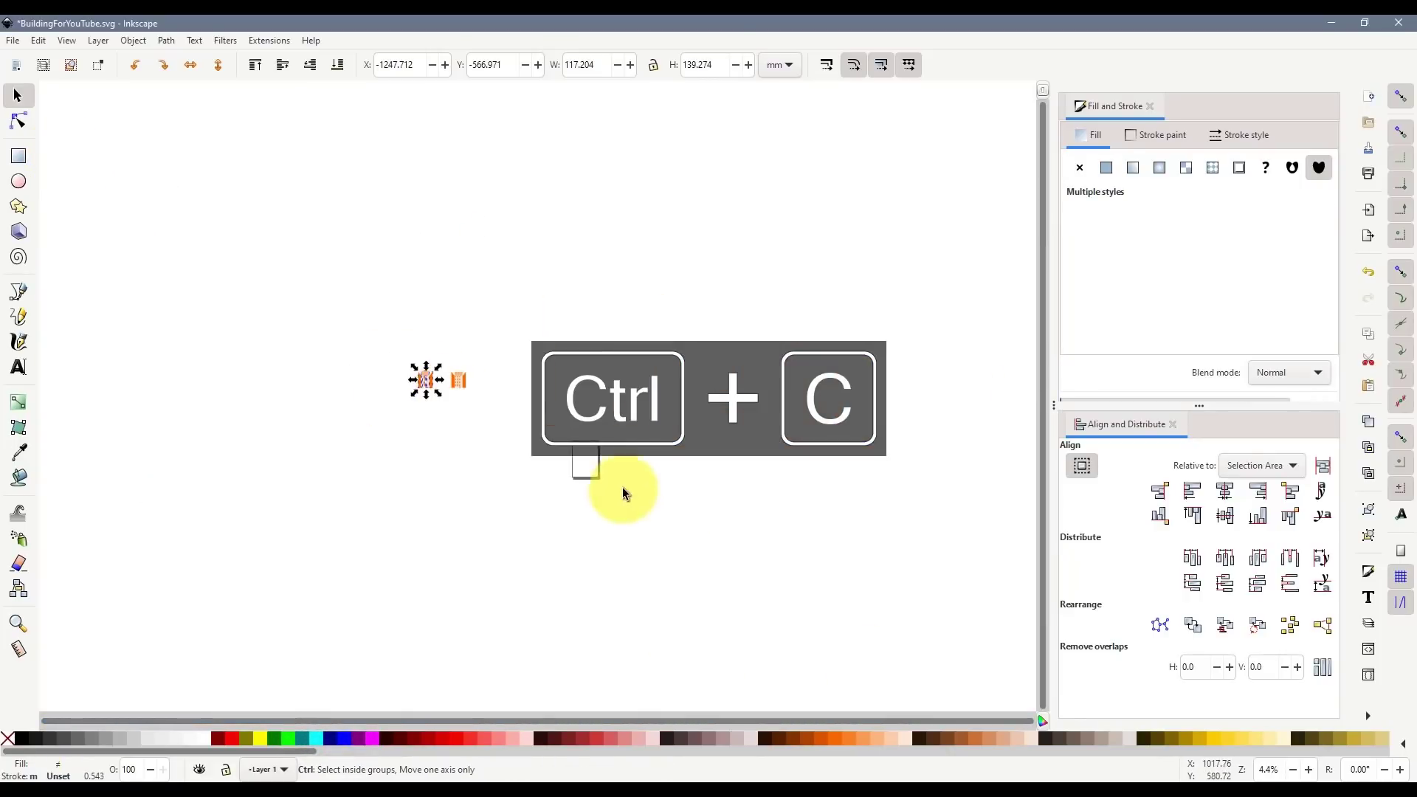
scroll(577, 453, "up", 8)
key("ctrl+v")
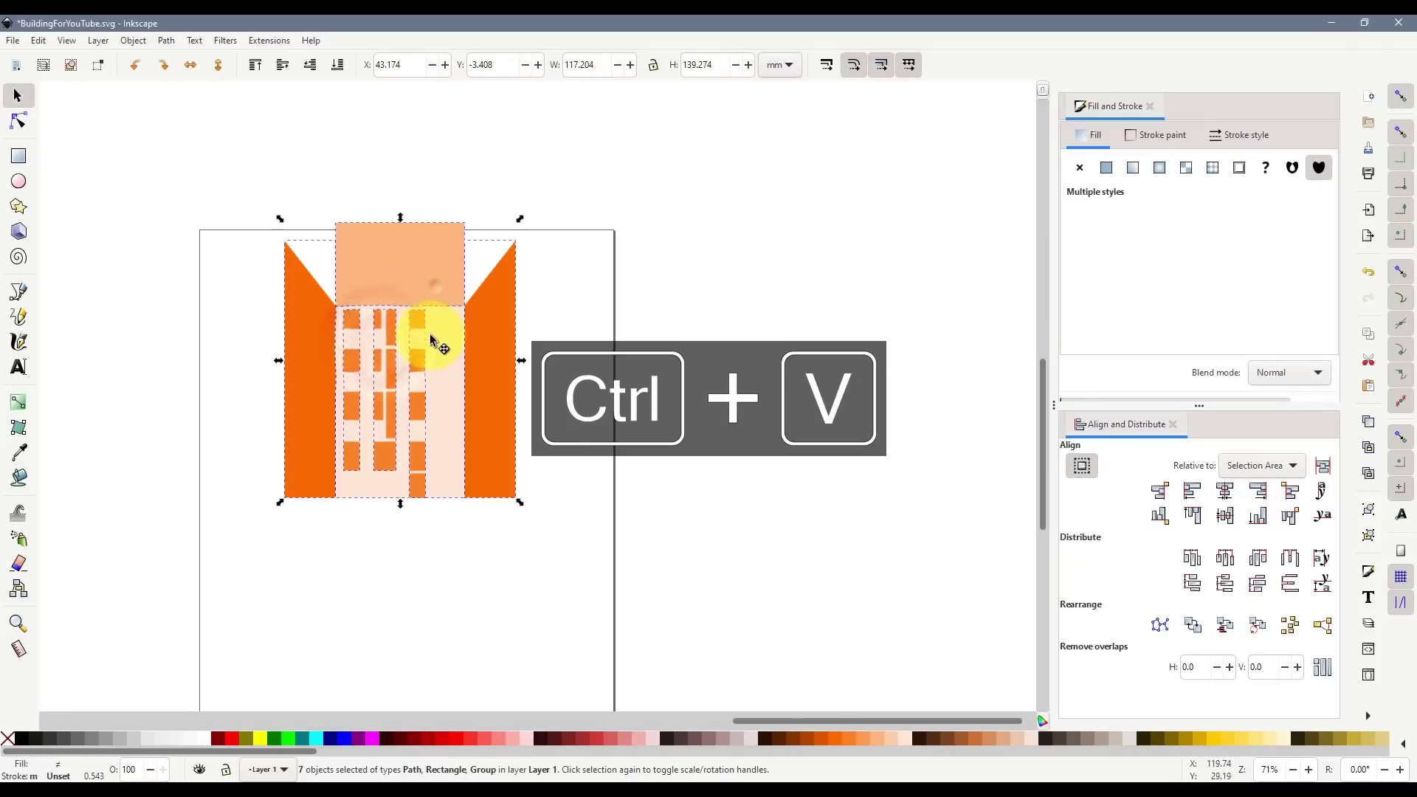
mouse_move(432, 336)
left_mouse_down()
mouse_move(393, 319)
mouse_move(407, 341)
left_mouse_up()
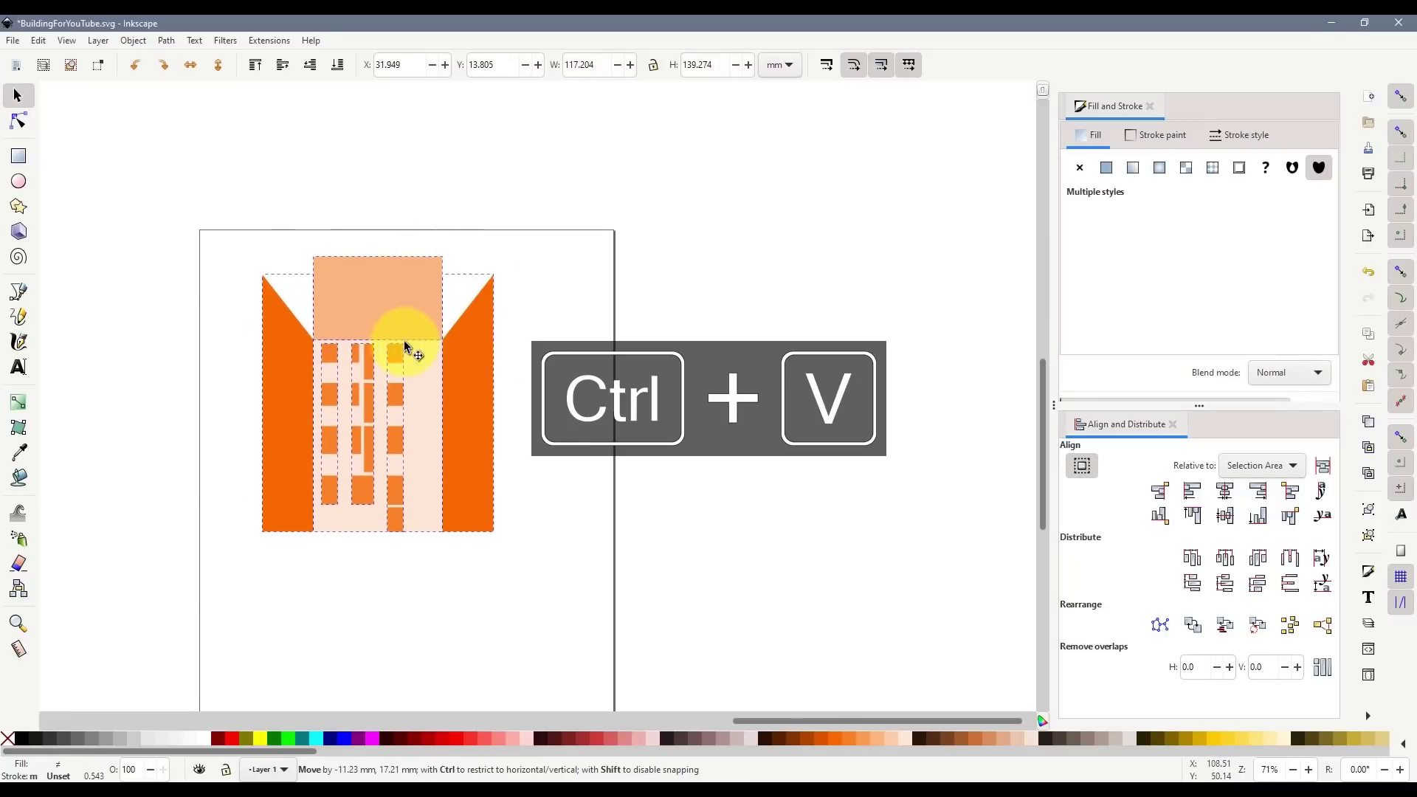
left_click(8, 738)
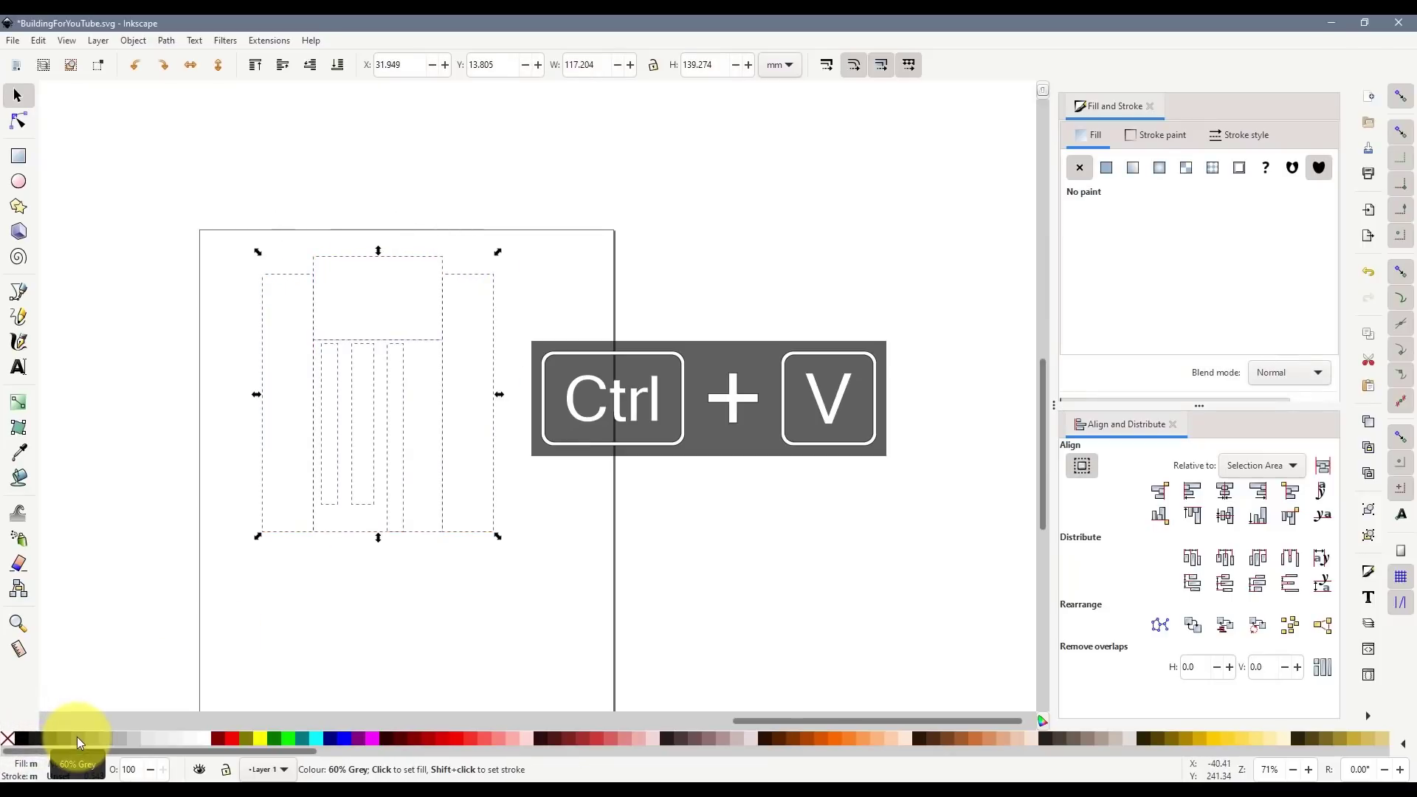
left_click(316, 634)
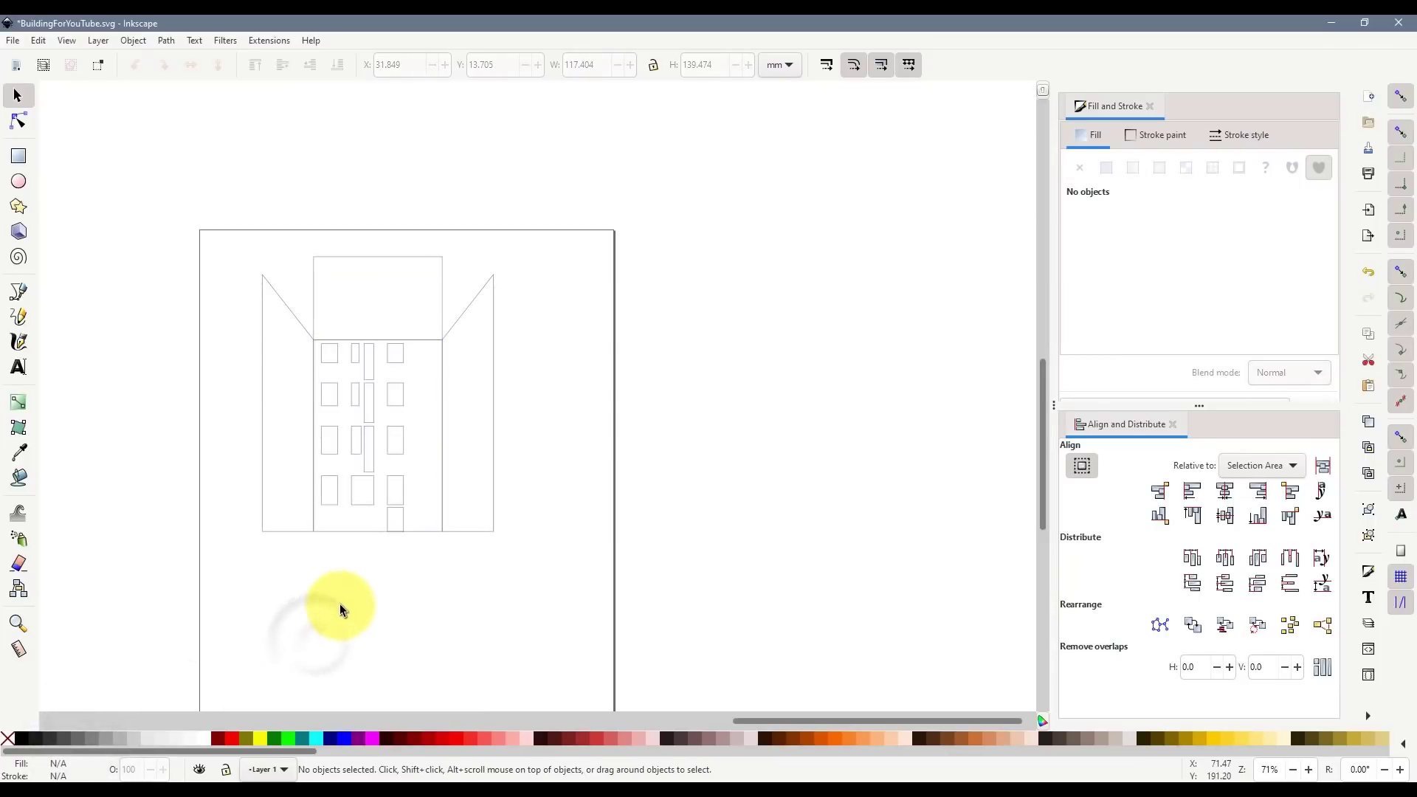
left_click(17, 40)
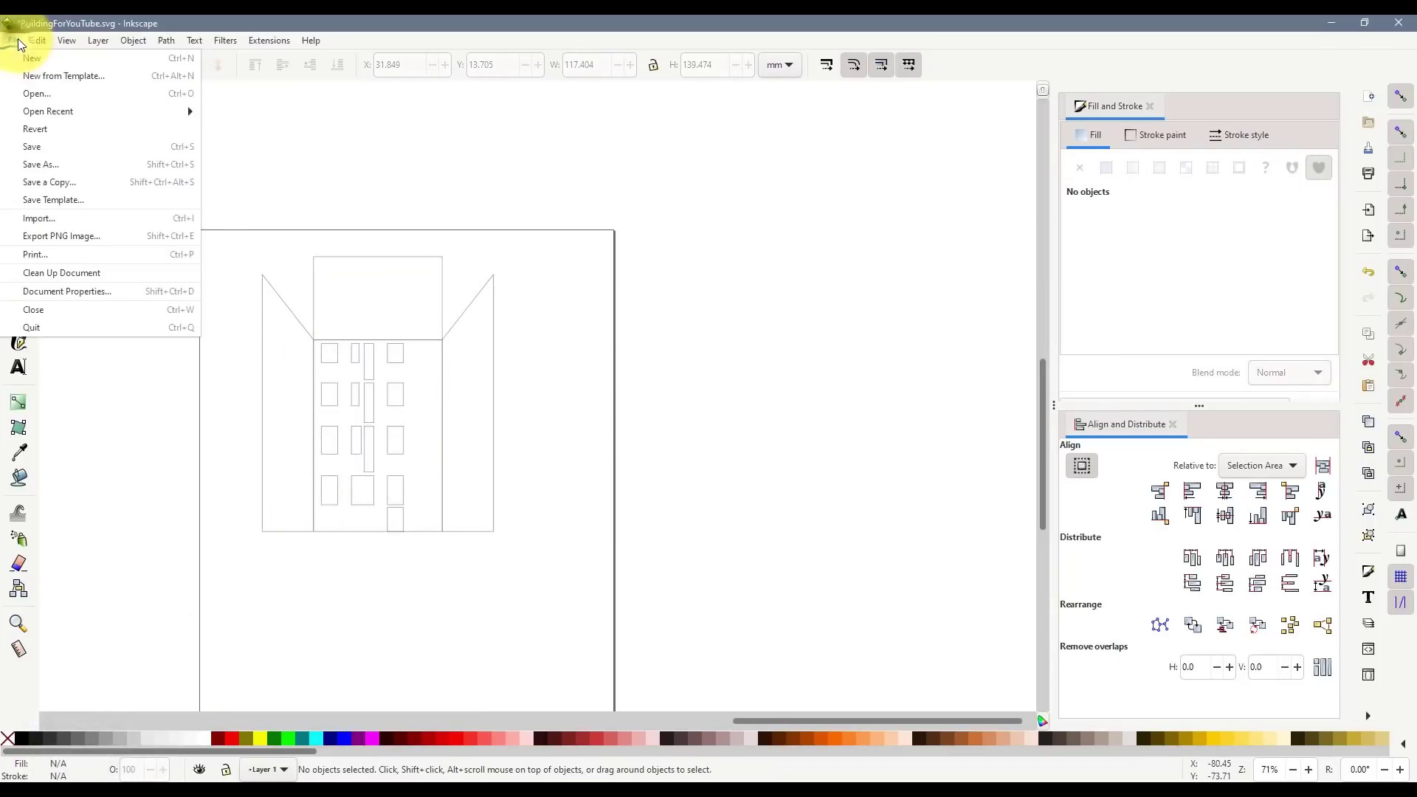
- Save a copy as BuildingForYouTube-001.pdf in PDF format, accepting the PDF export settings
left_click(56, 181)
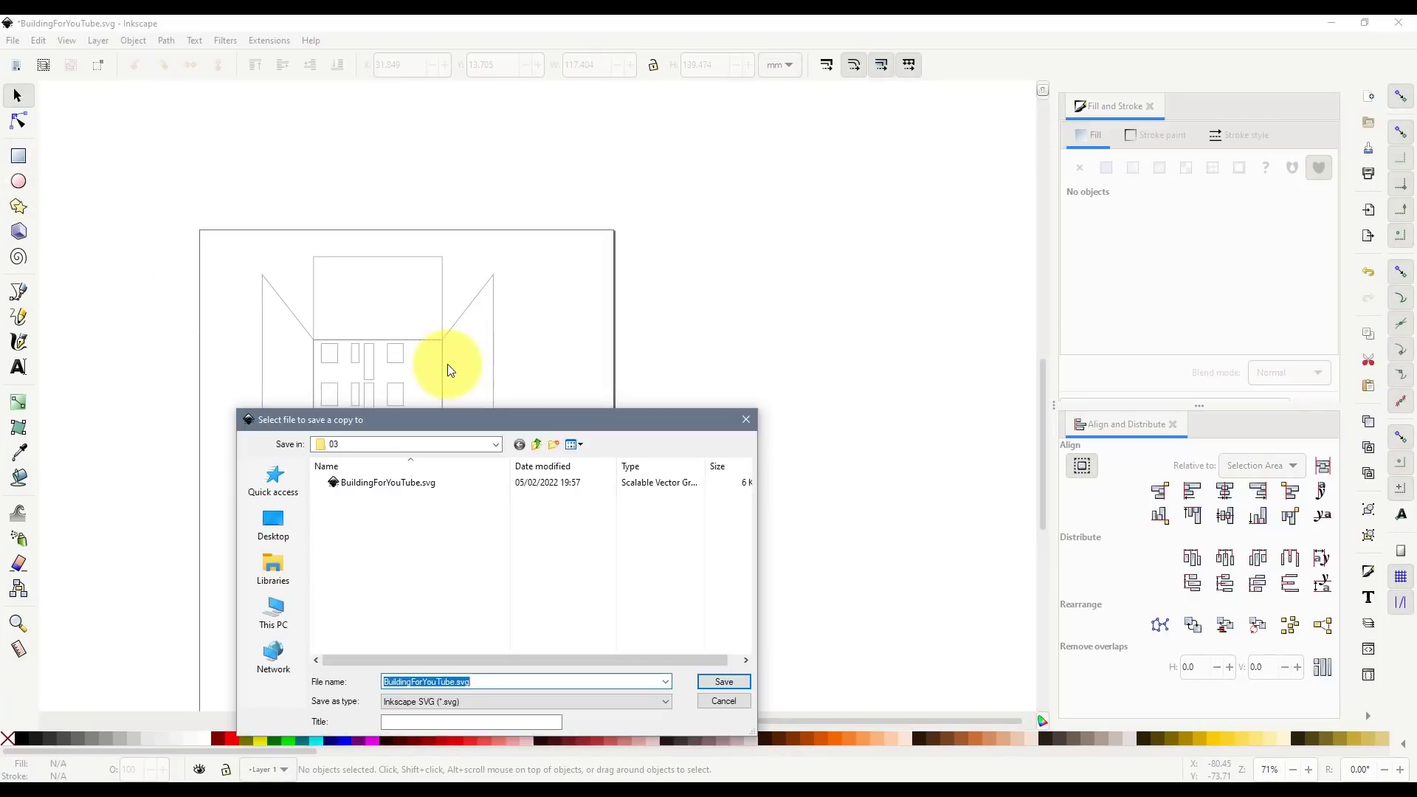
left_click(457, 703)
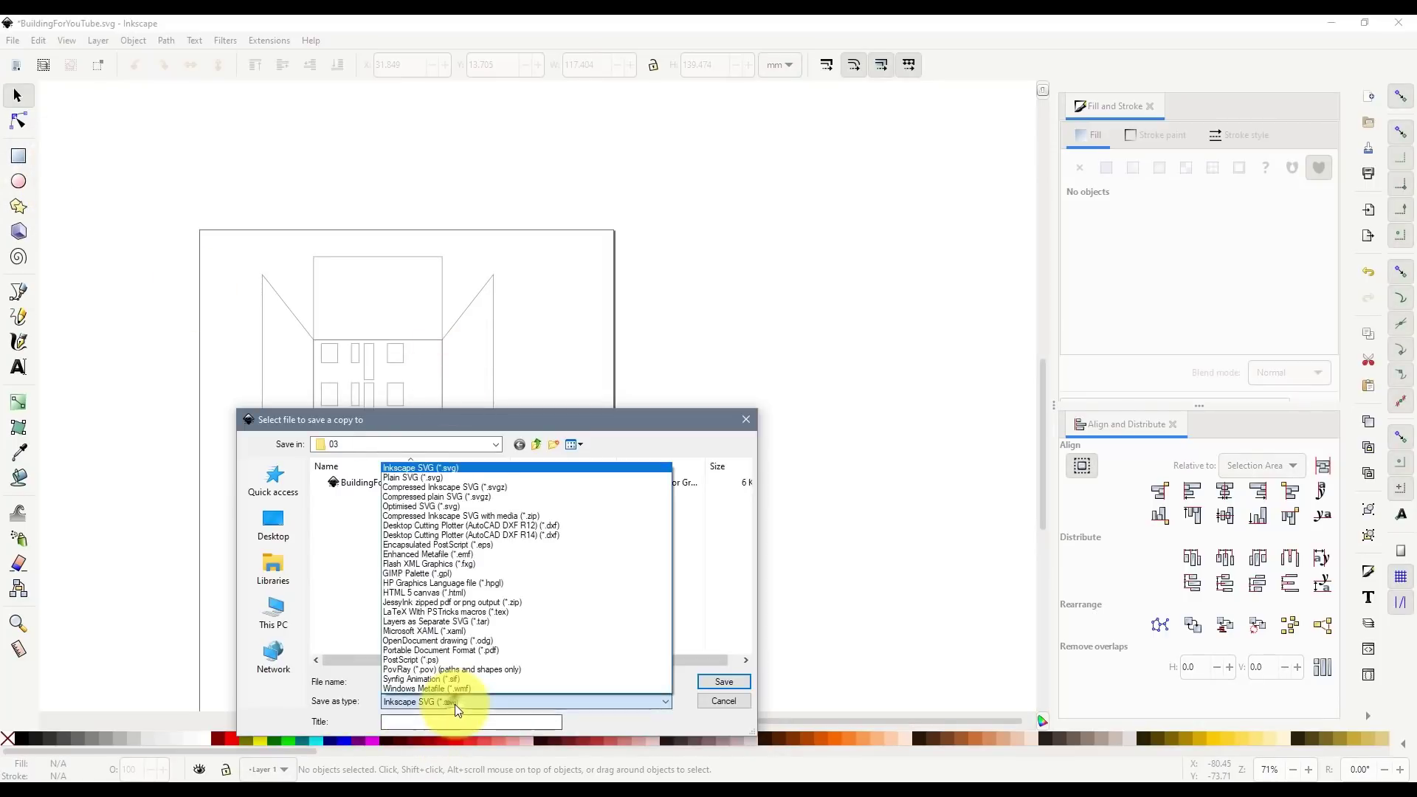
left_click(498, 651)
left_click(391, 482)
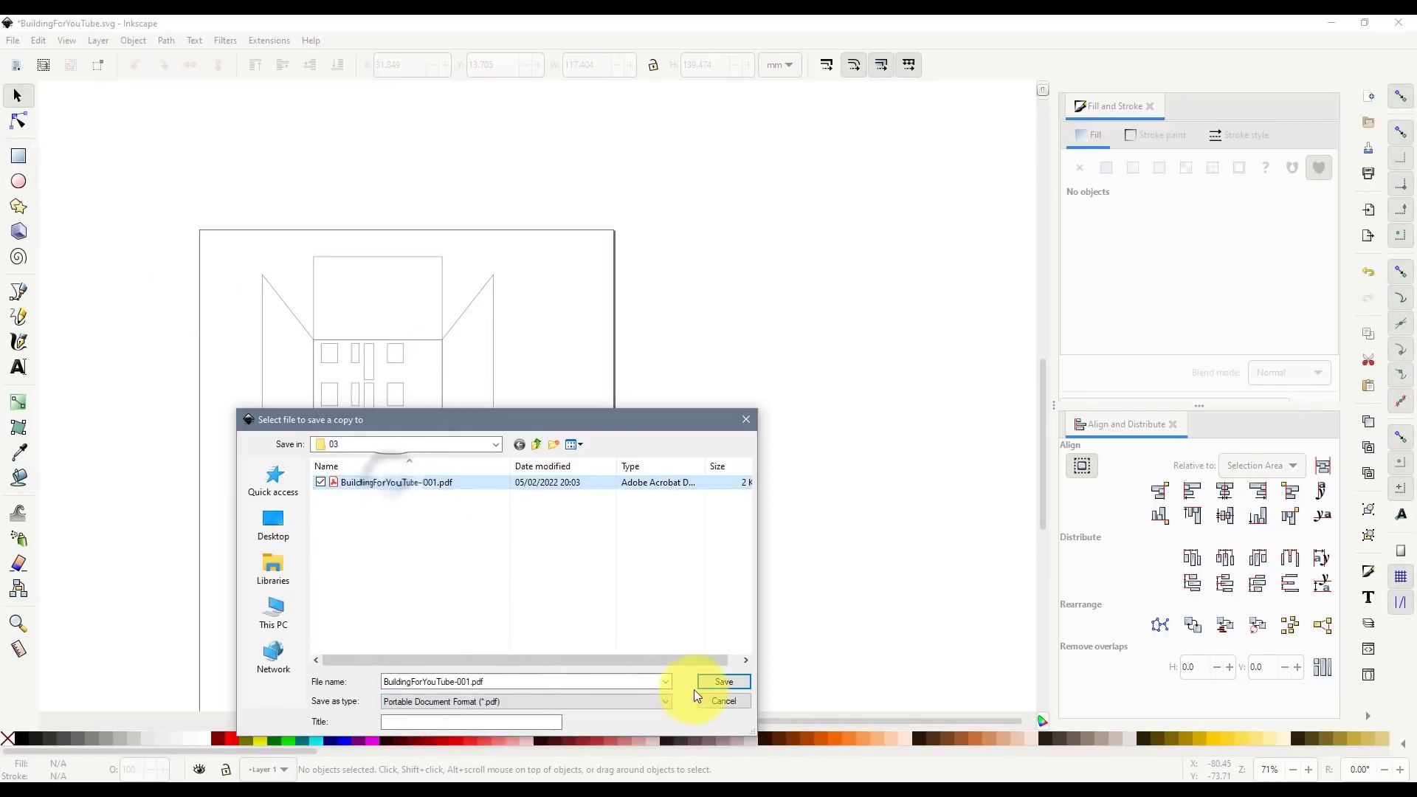
left_click(714, 677)
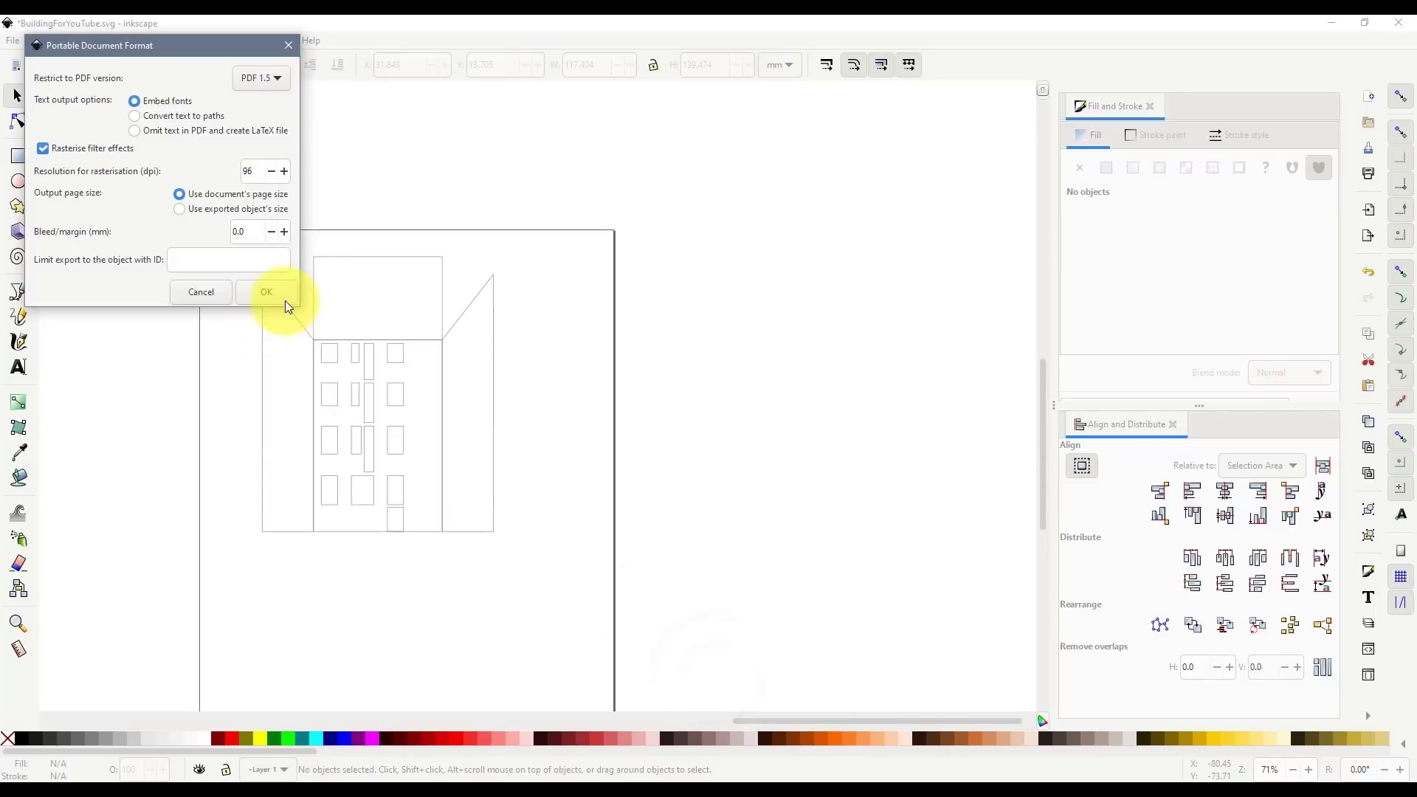
left_click(267, 293)
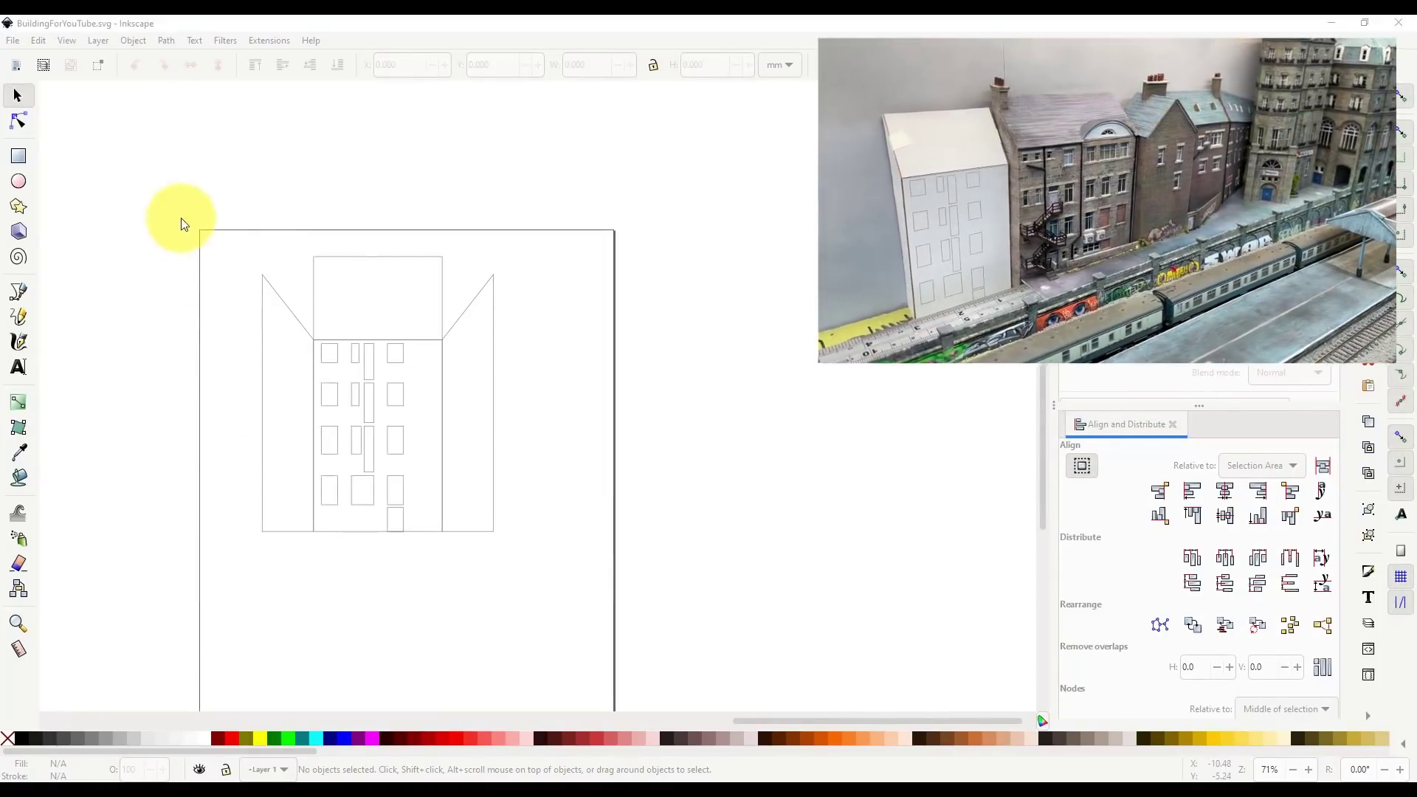
left_click(179, 214)
- Delete the outline drawing and scroll back to the two orange buildings
key("ctrl+a")
key("Delete")
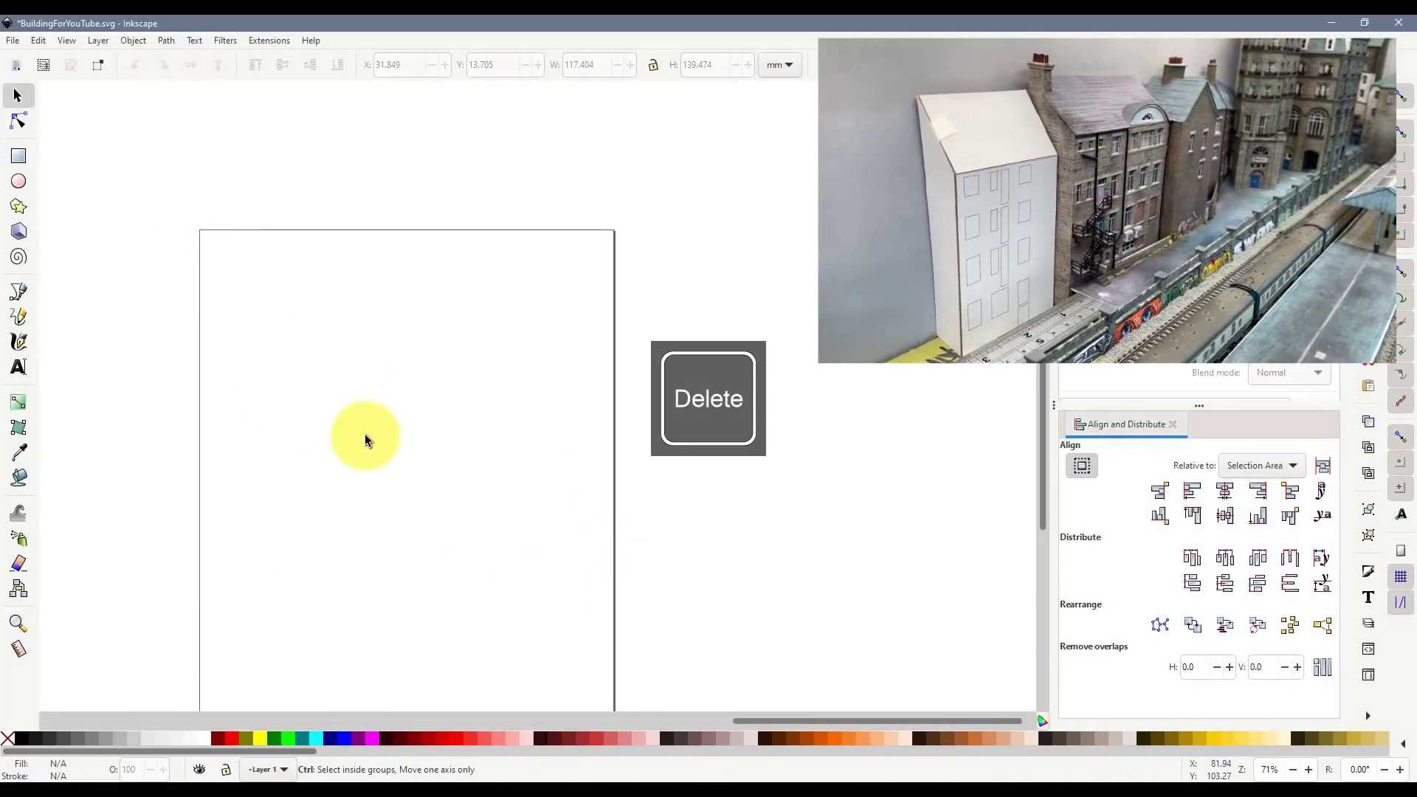
scroll(340, 526, "down", 4)
left_click_drag(377, 722, 159, 716)
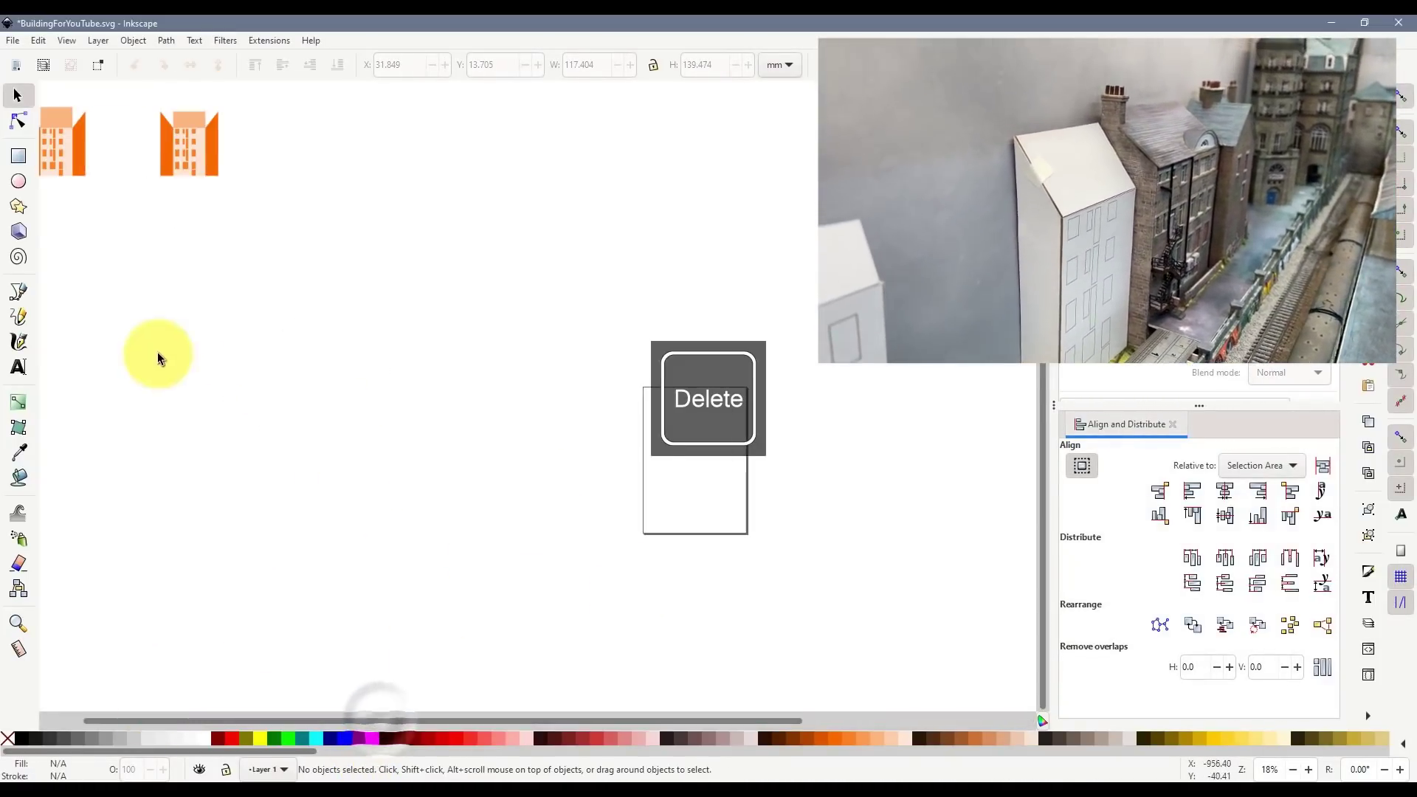
scroll(157, 375, "up", 4)
scroll(157, 374, "up", 2)
left_click_drag(286, 718, 234, 717)
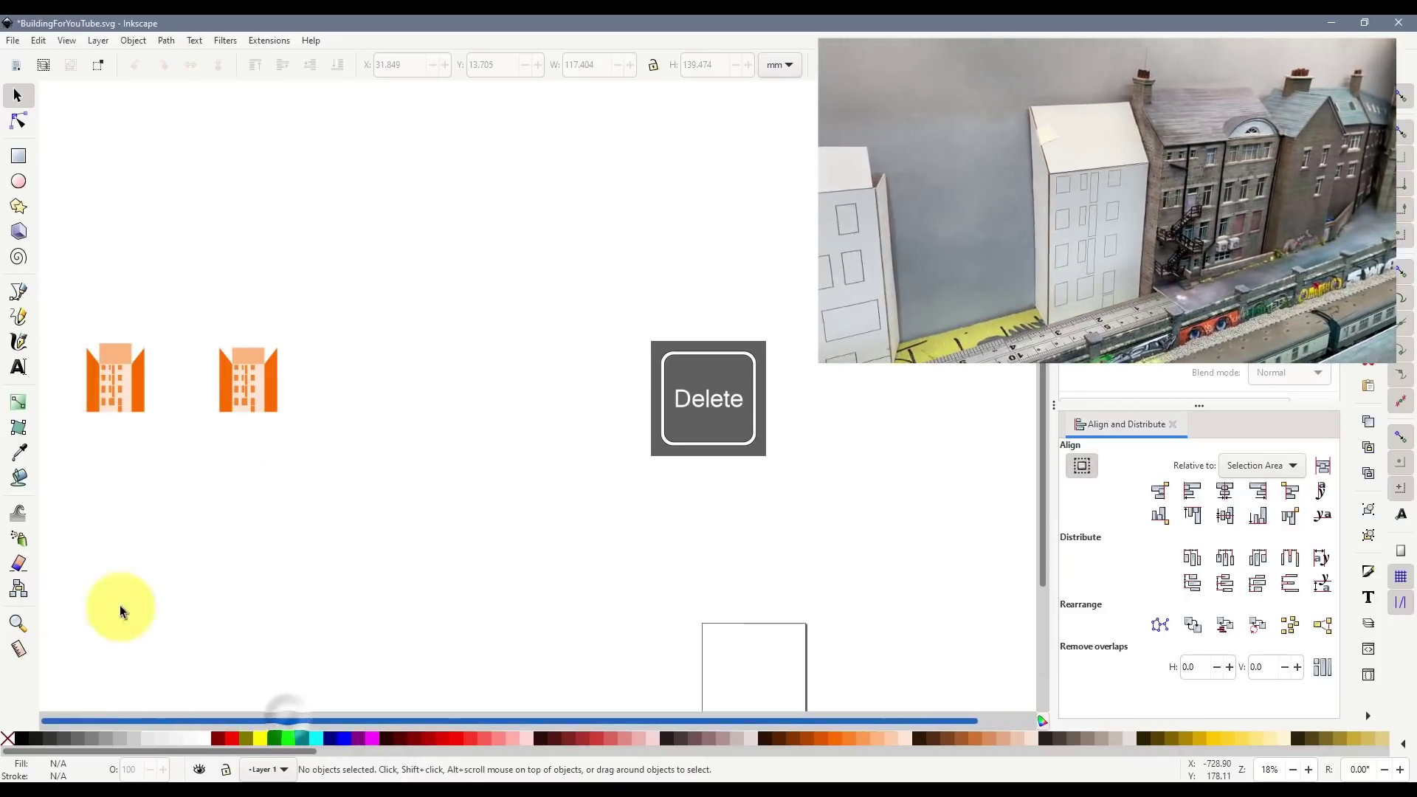
scroll(92, 374, "up", 1)
scroll(88, 366, "up", 3)
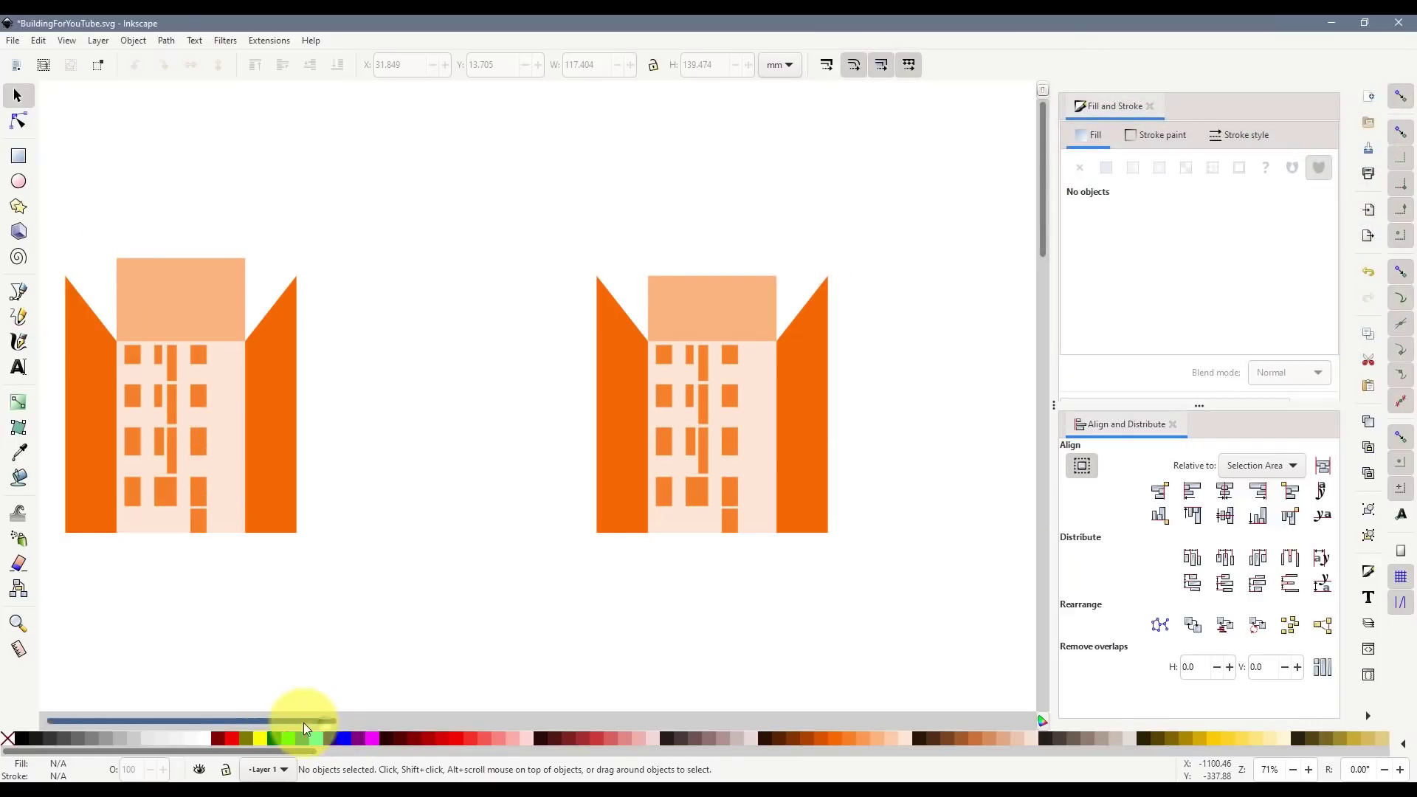
left_click_drag(305, 724, 251, 722)
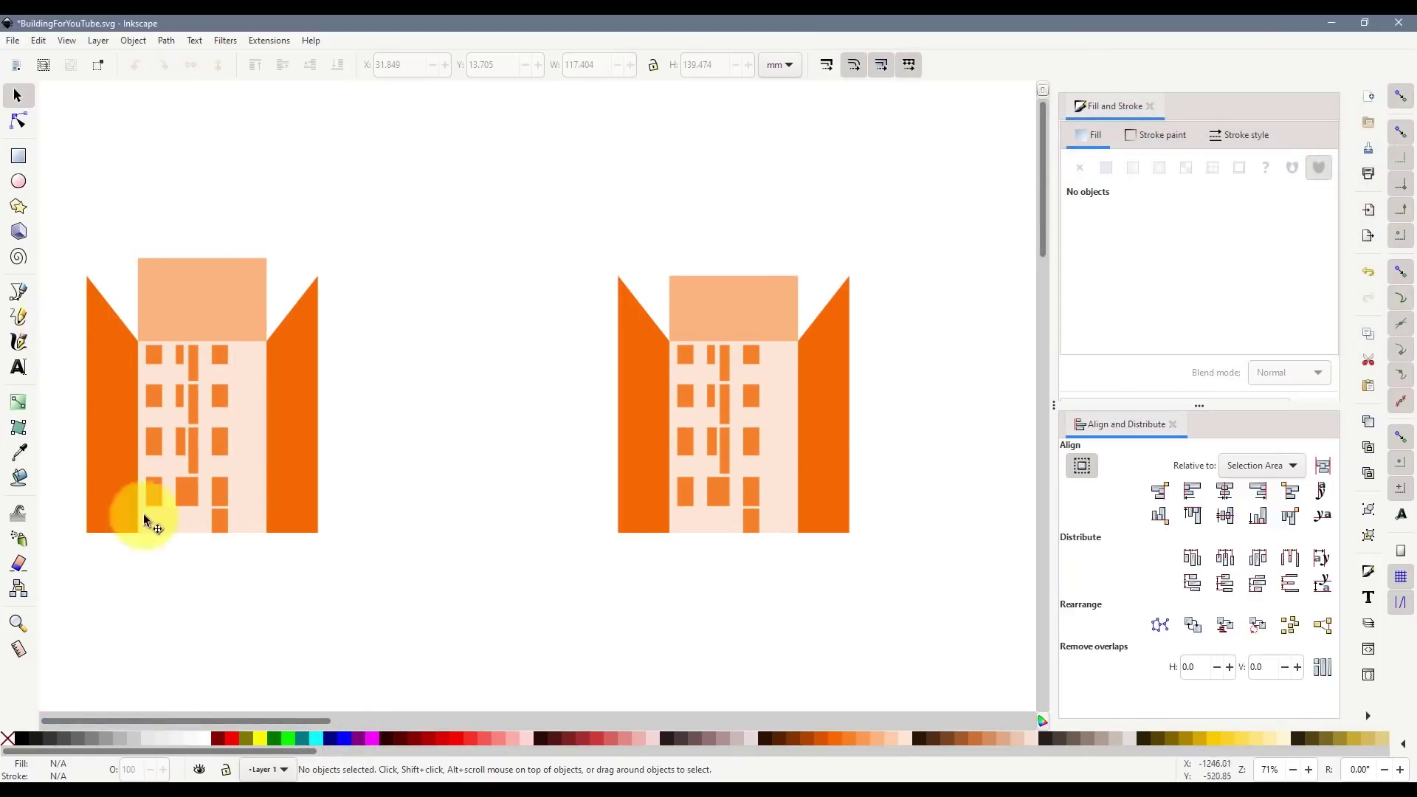
- Draw a small rectangle above the left wing and fill it teal
left_click(19, 158)
scroll(93, 257, "up", 6)
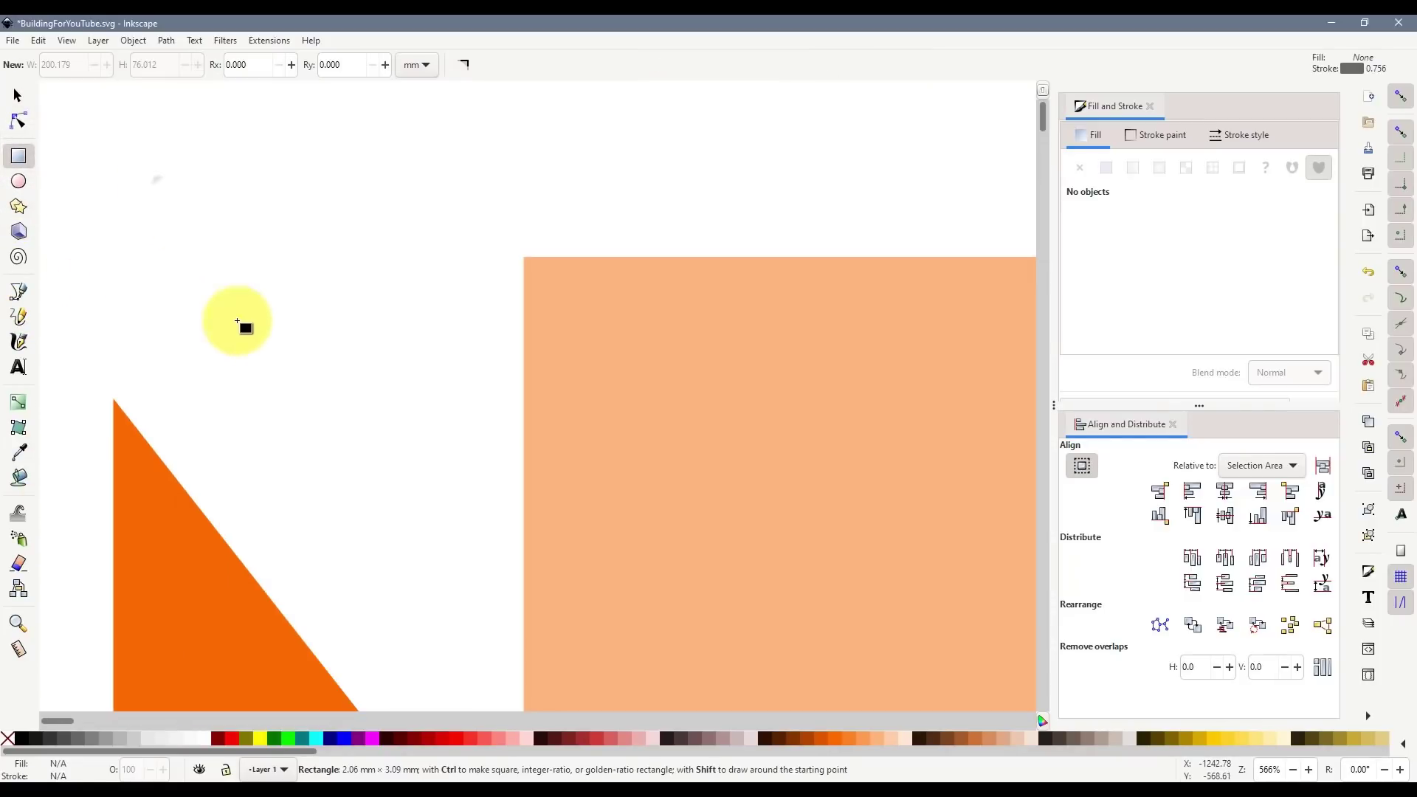
left_click_drag(238, 322, 251, 341)
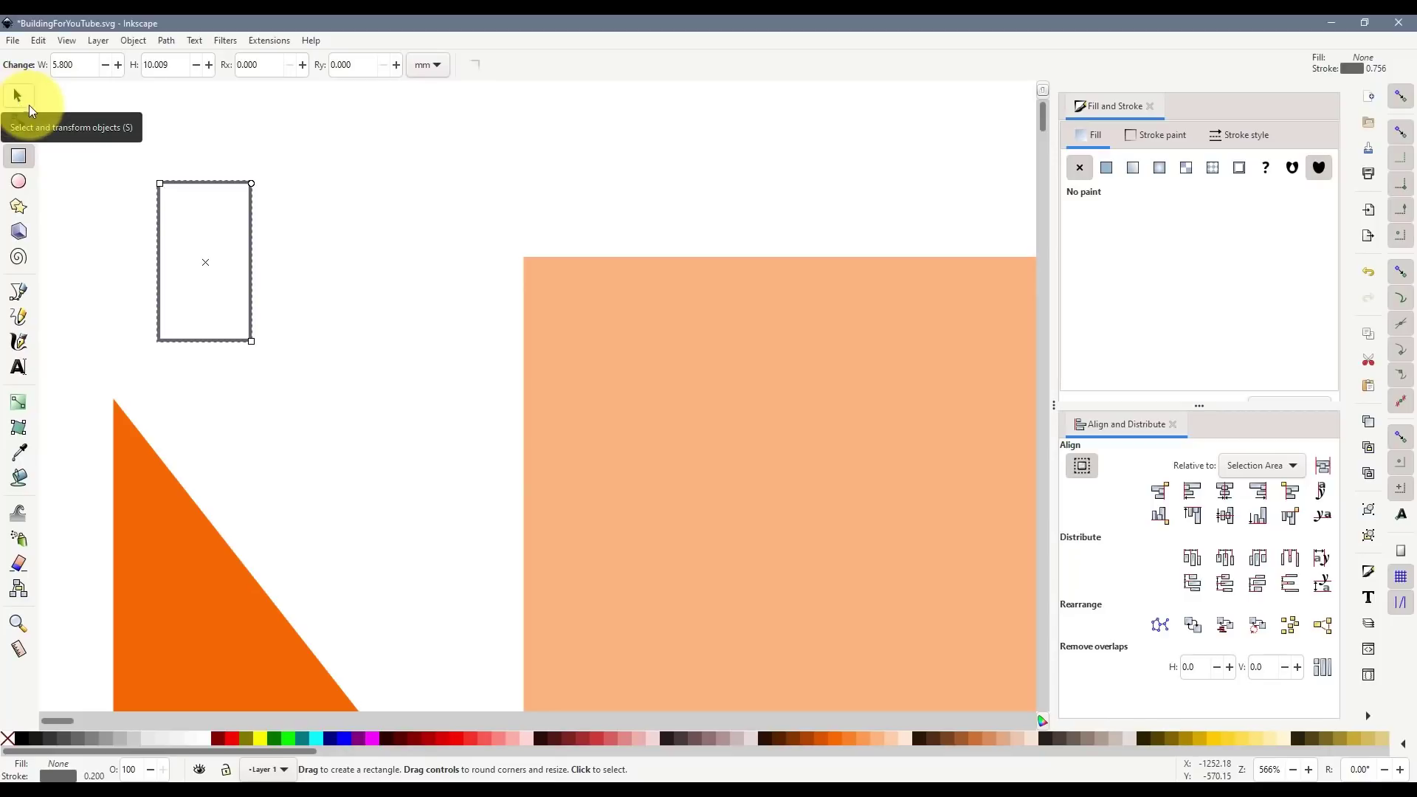
left_click(23, 96)
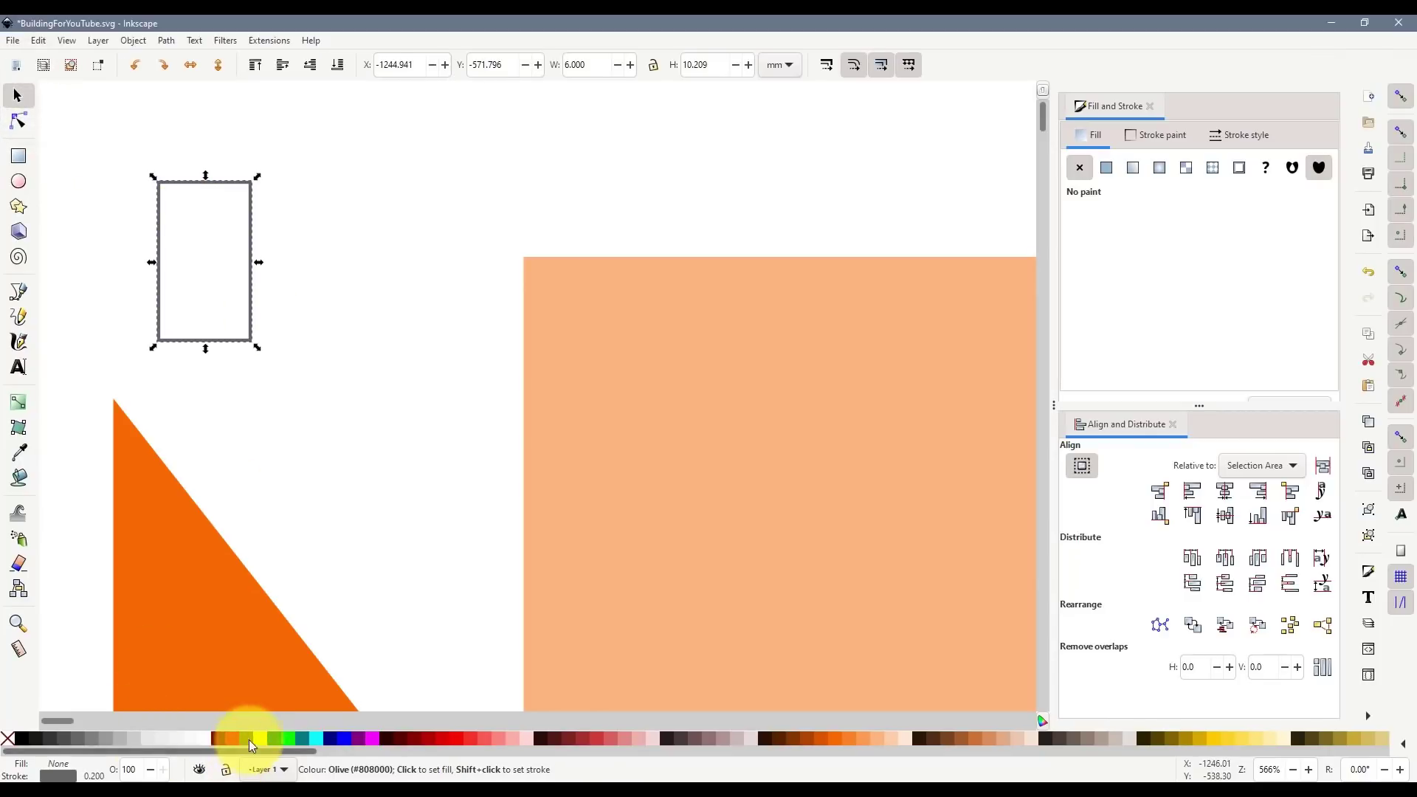
left_click(303, 738)
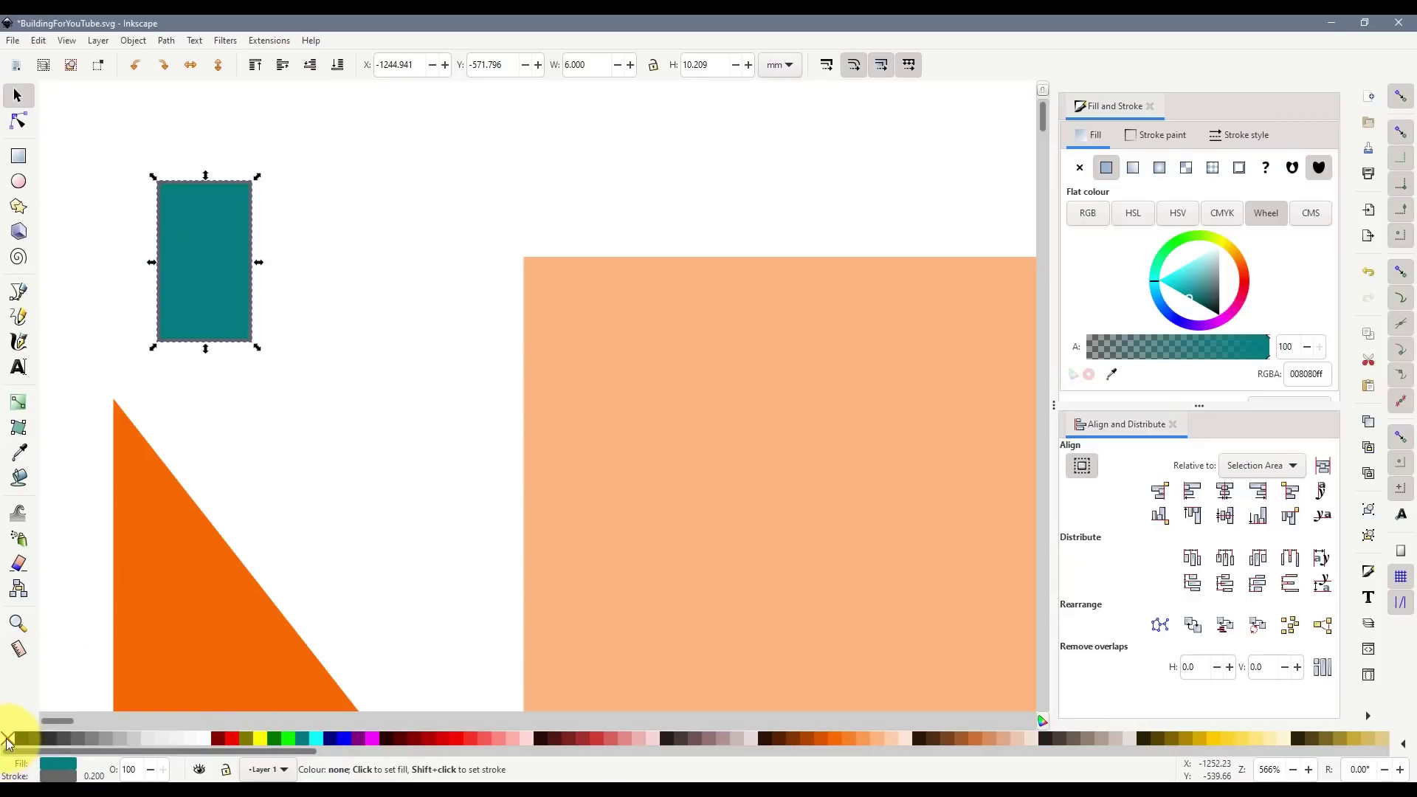
- Place the teal rectangle behind the triangle, snapped to its top edge and stretched taller
left_click(295, 423)
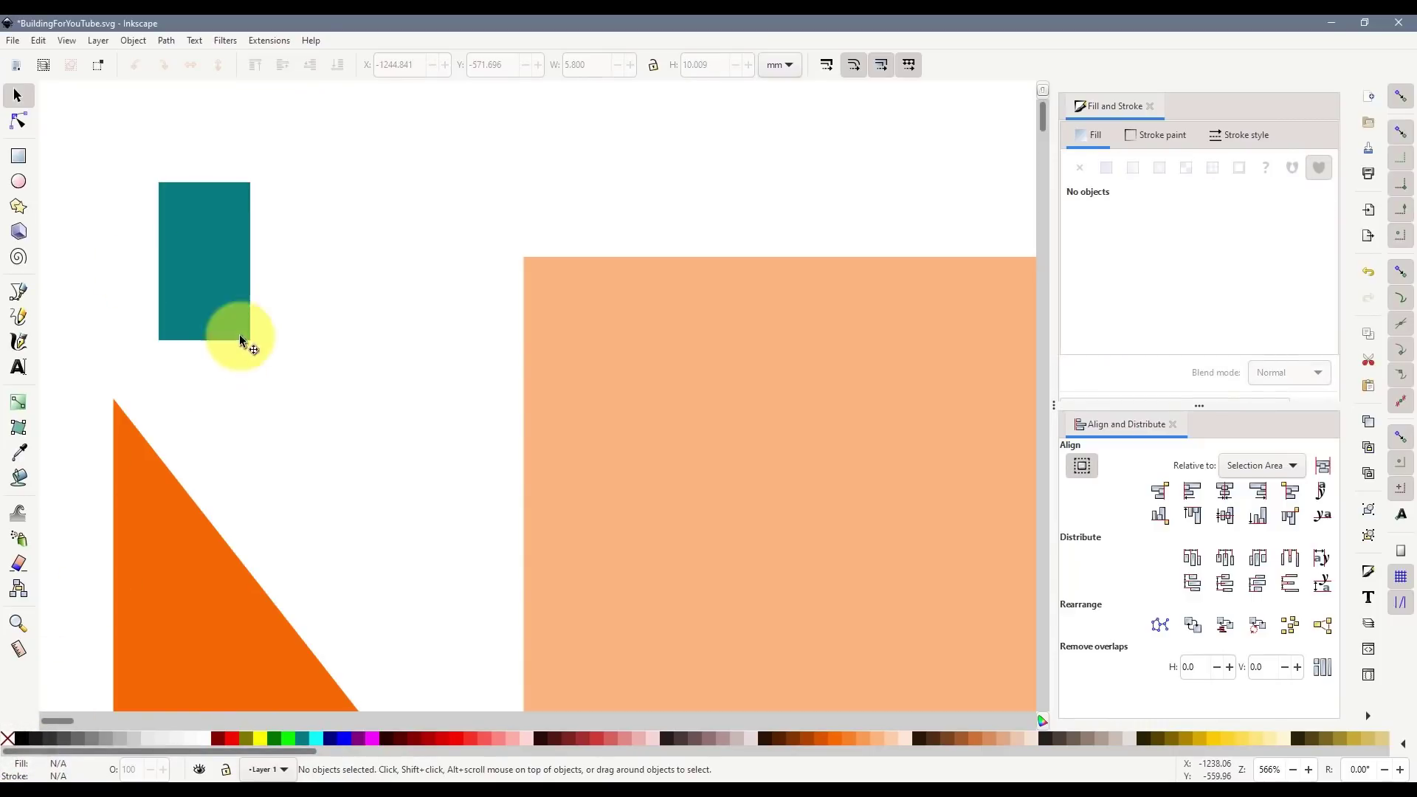
left_click_drag(199, 323, 177, 437)
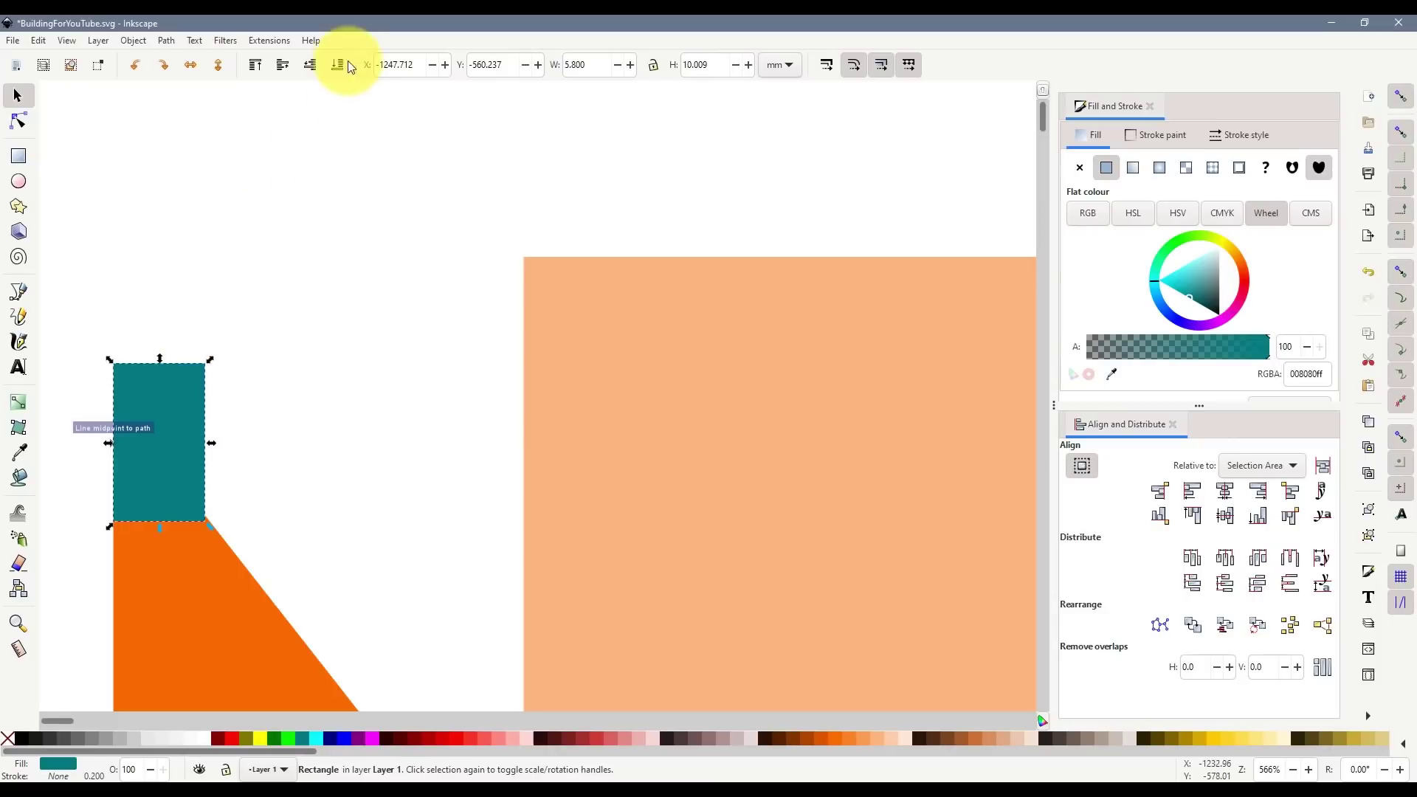
left_click(337, 65)
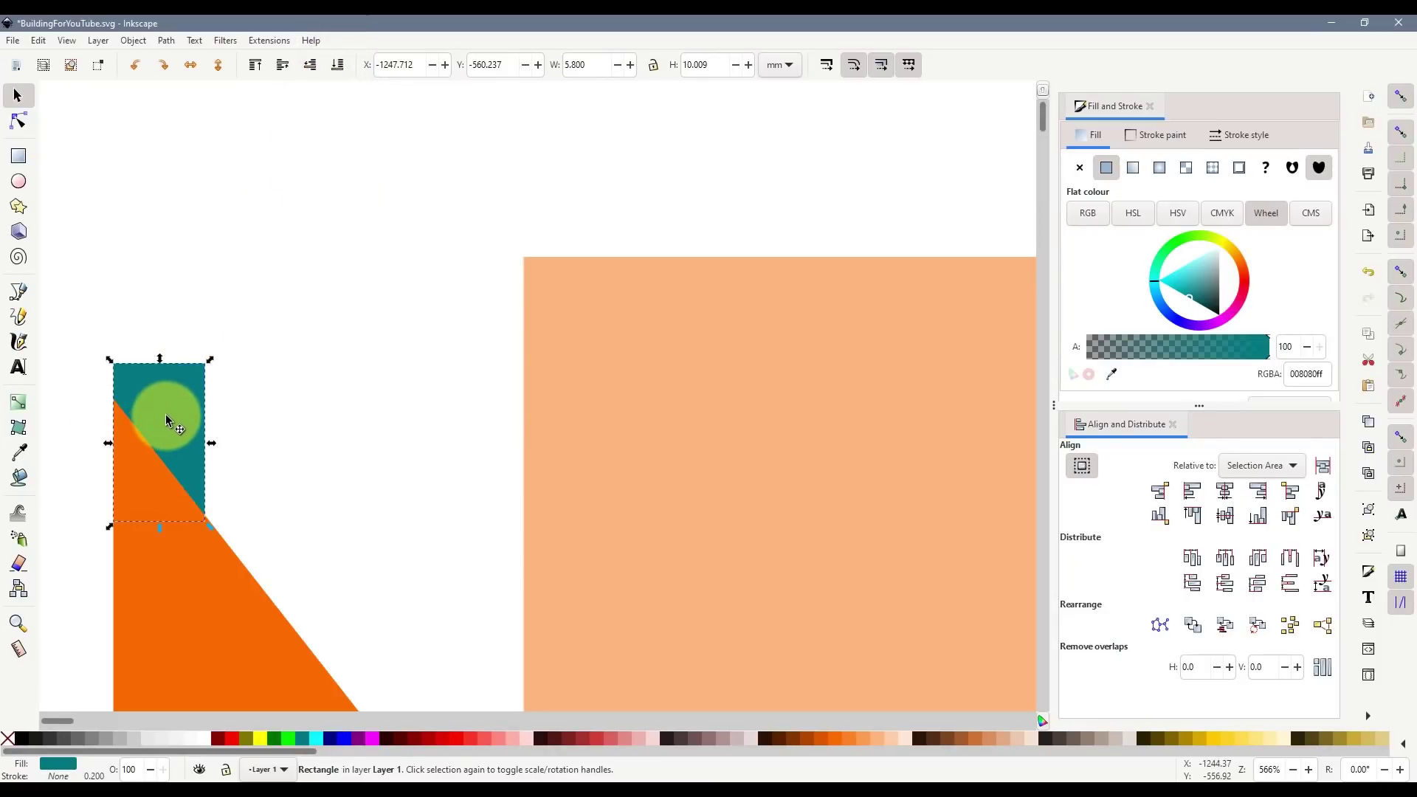
left_click_drag(178, 422, 182, 342)
scroll(135, 383, "down", 4)
left_click_drag(177, 294, 162, 289)
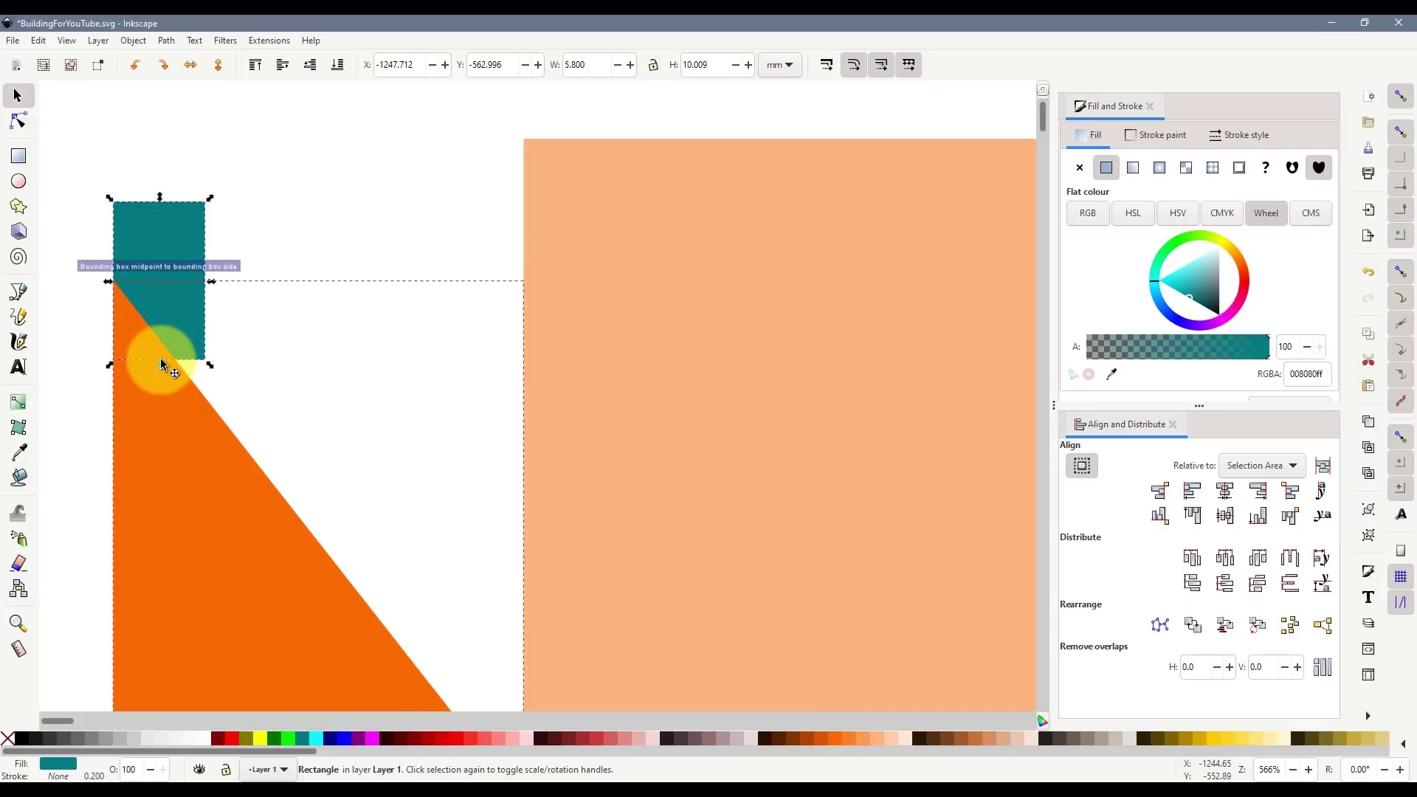
left_click_drag(159, 364, 164, 482)
scroll(332, 413, "down", 6)
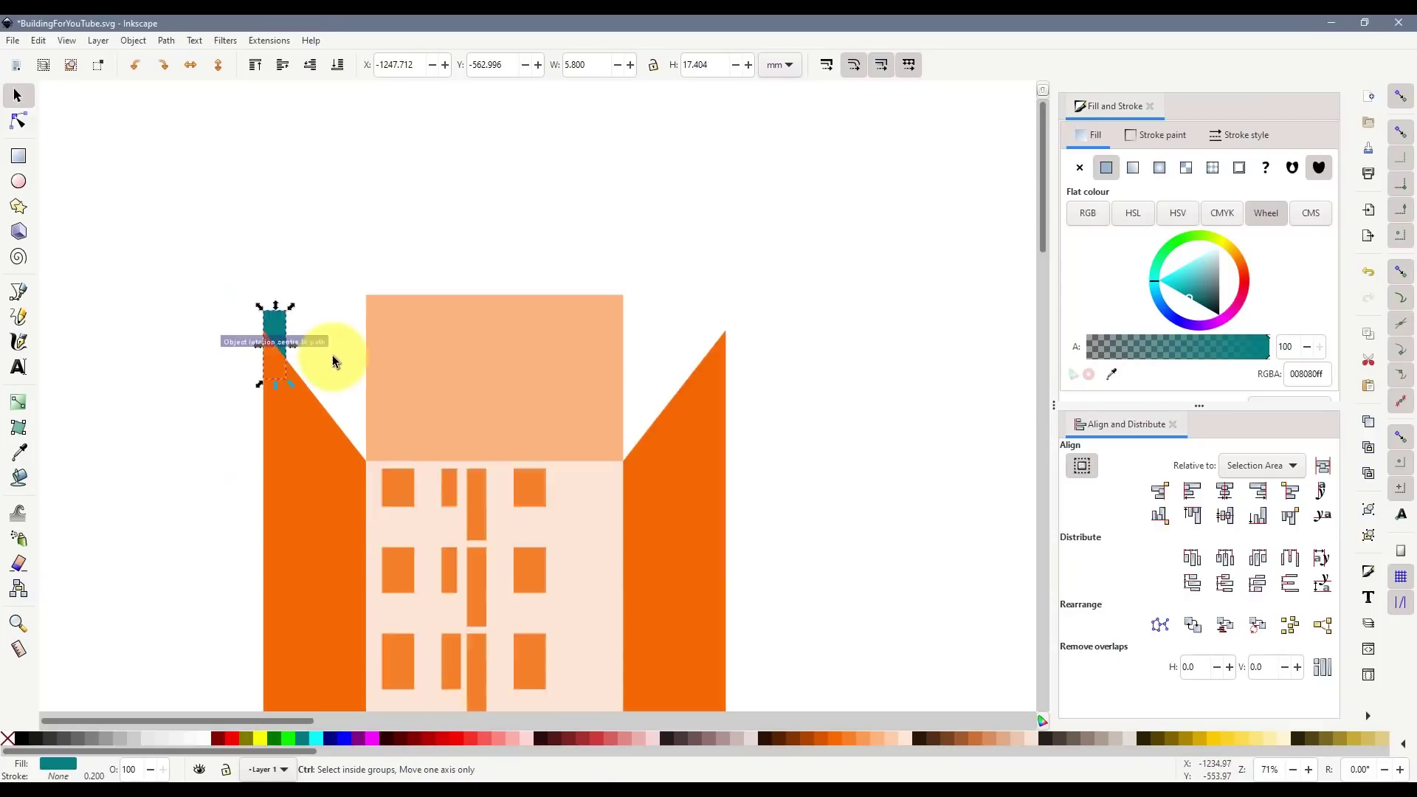
- Widen the teal rectangle to 9.448 mm over the left wing's peak
left_click(222, 403)
scroll(332, 362, "up", 6)
left_click(440, 408)
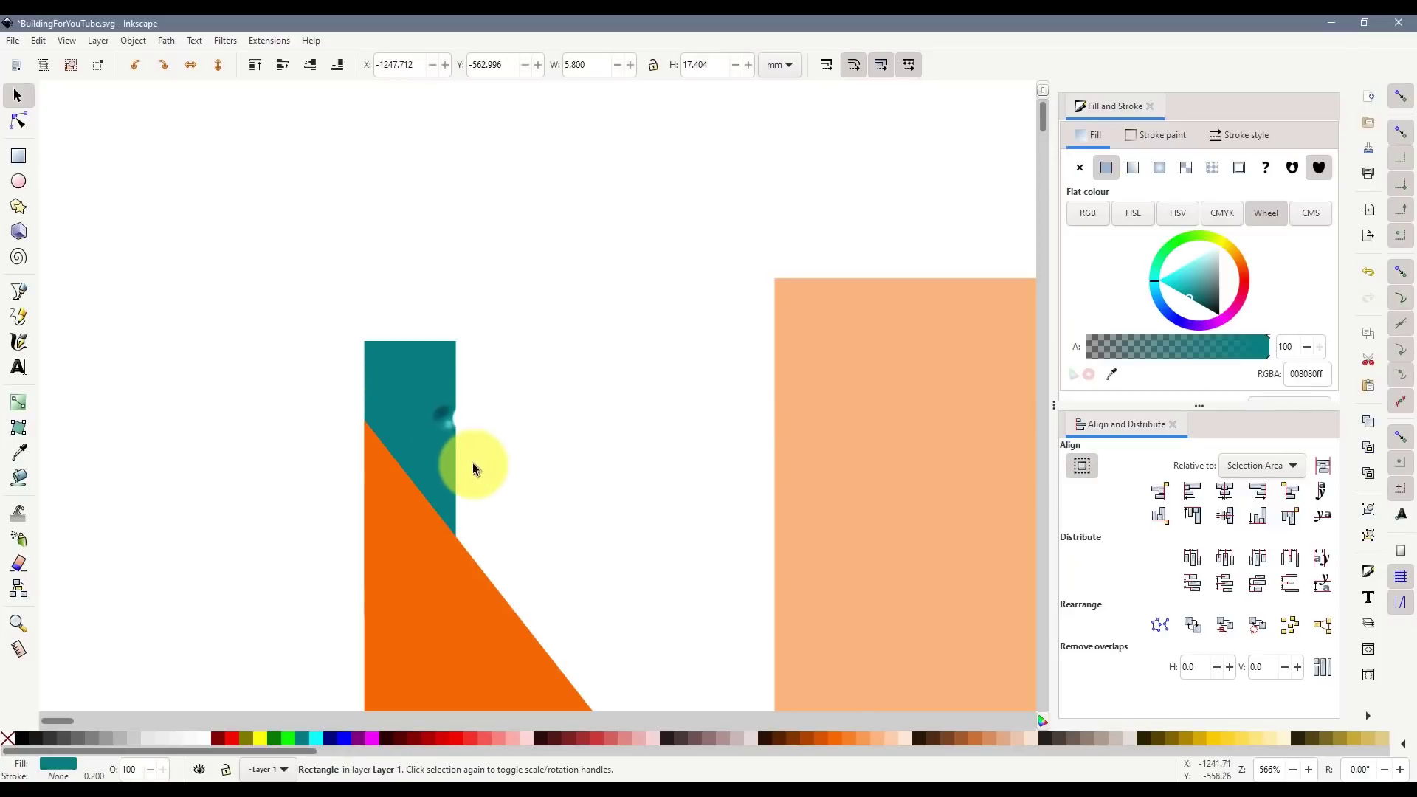
left_click_drag(471, 480, 490, 480)
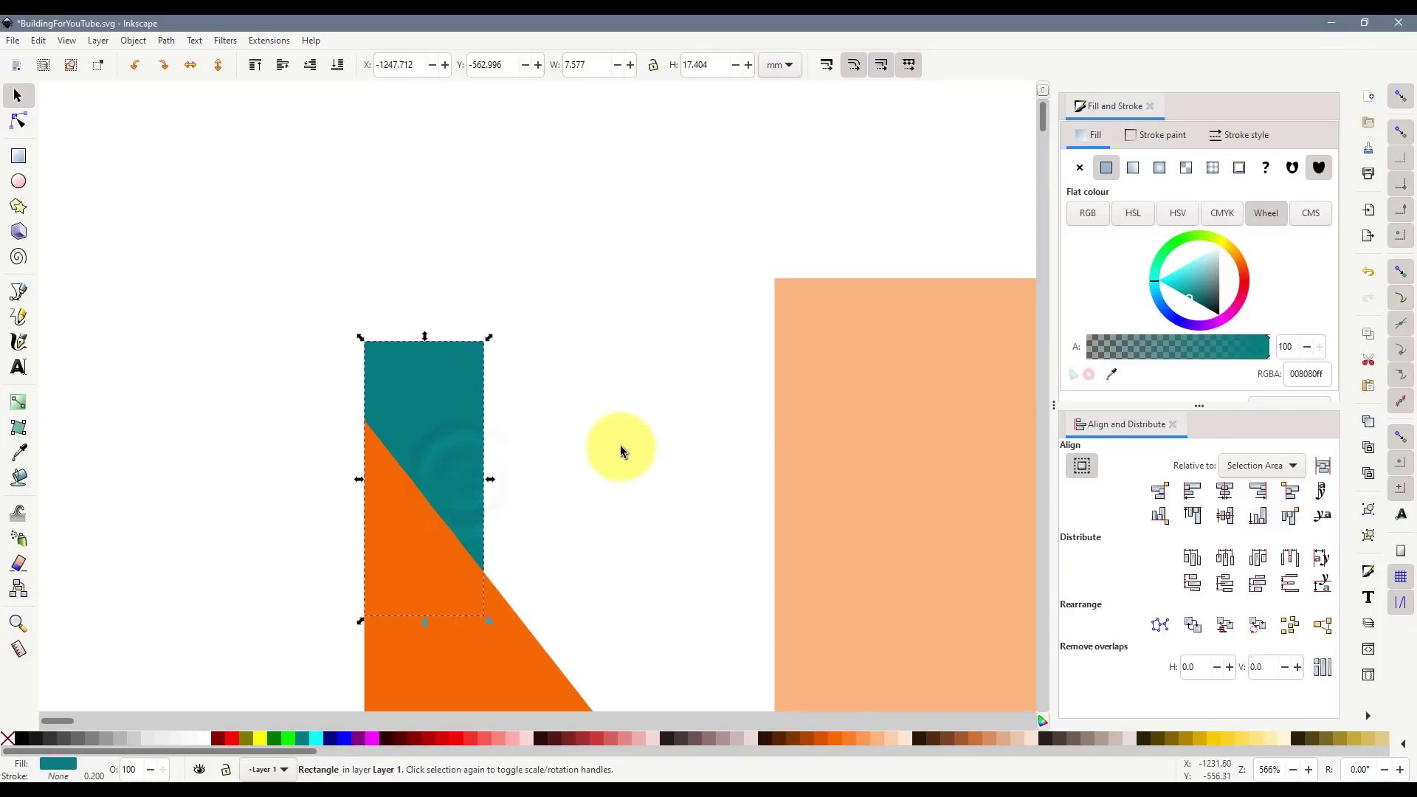
scroll(623, 449, "down", 2)
scroll(645, 443, "down", 5)
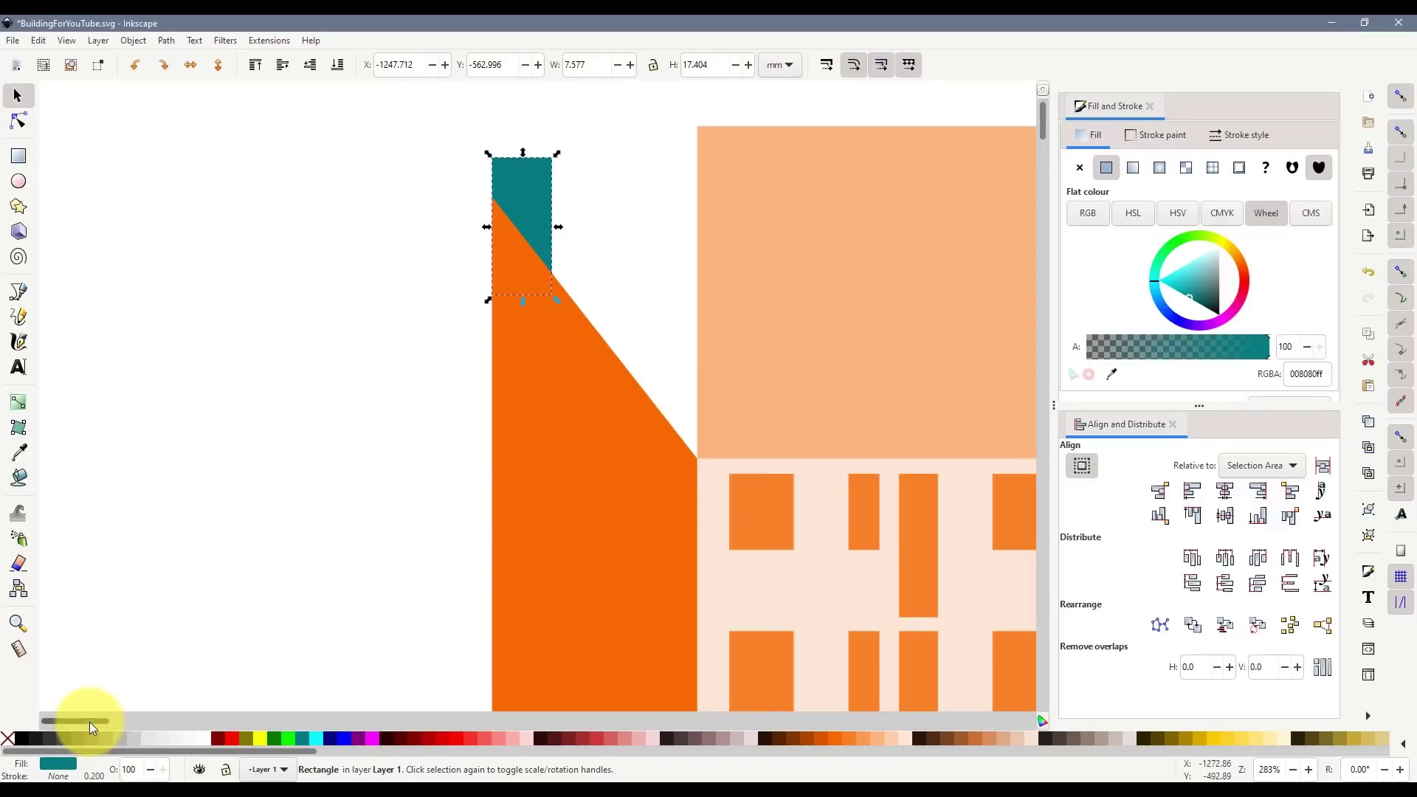
left_click_drag(90, 721, 105, 722)
left_click(344, 279)
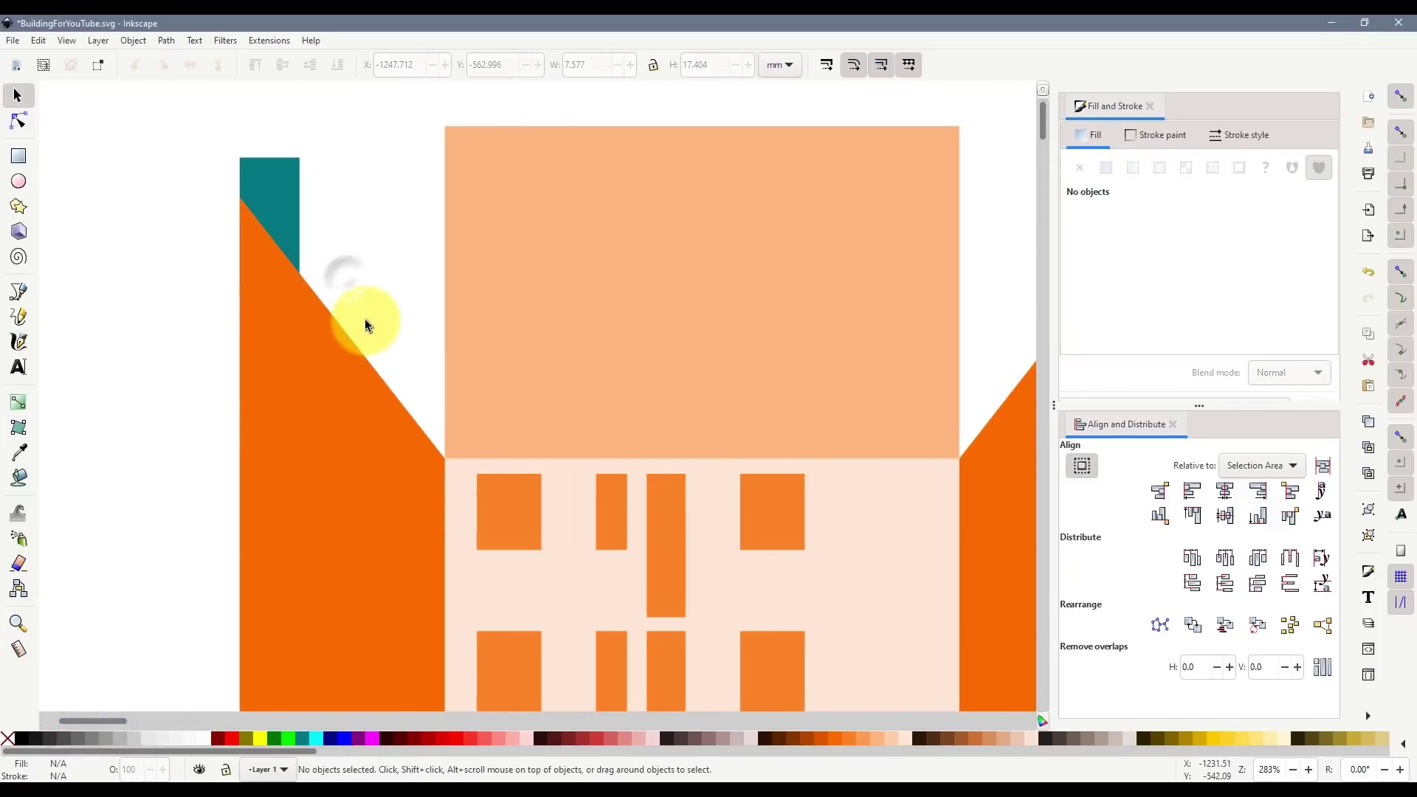
left_click(287, 215)
left_click_drag(310, 226, 323, 235)
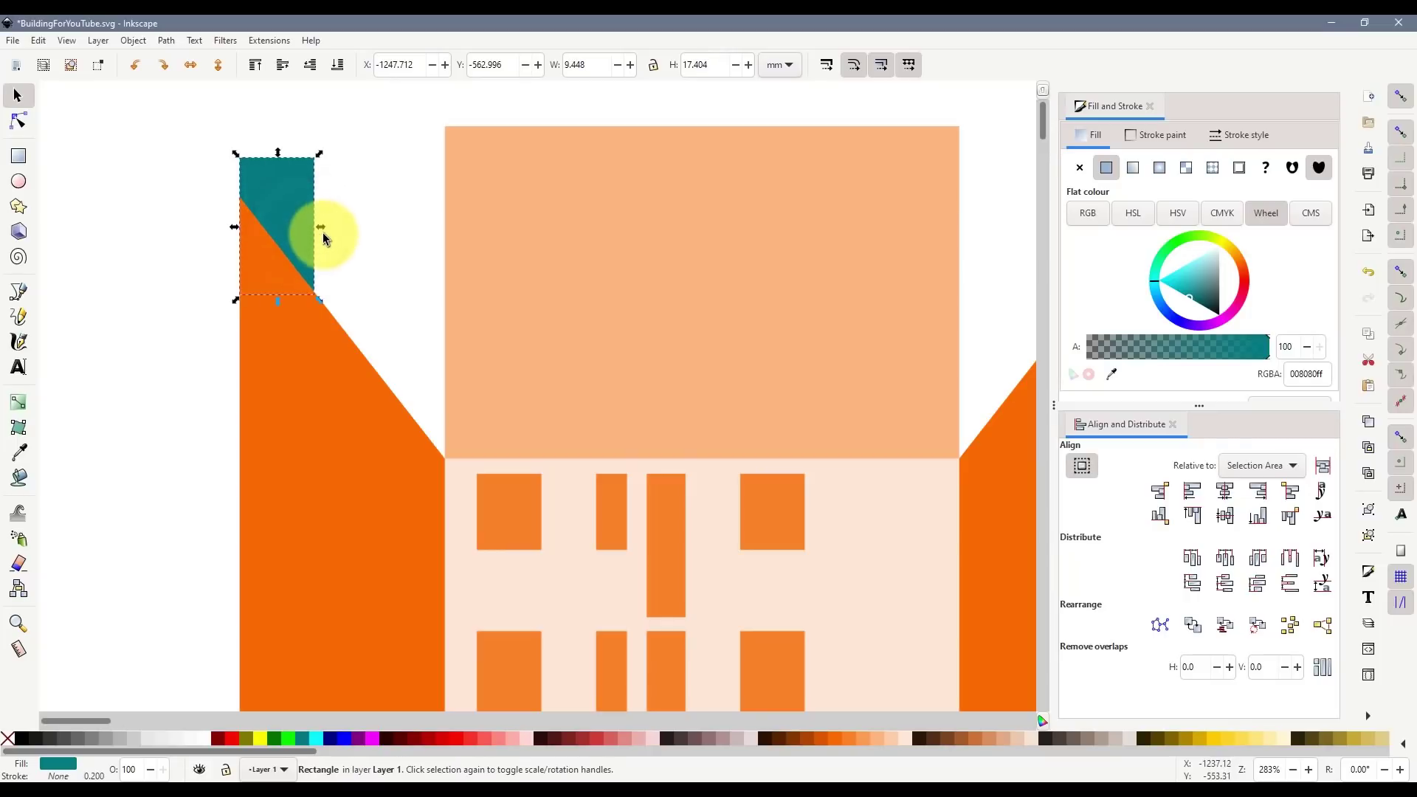
left_click(381, 303)
scroll(438, 388, "down", 2)
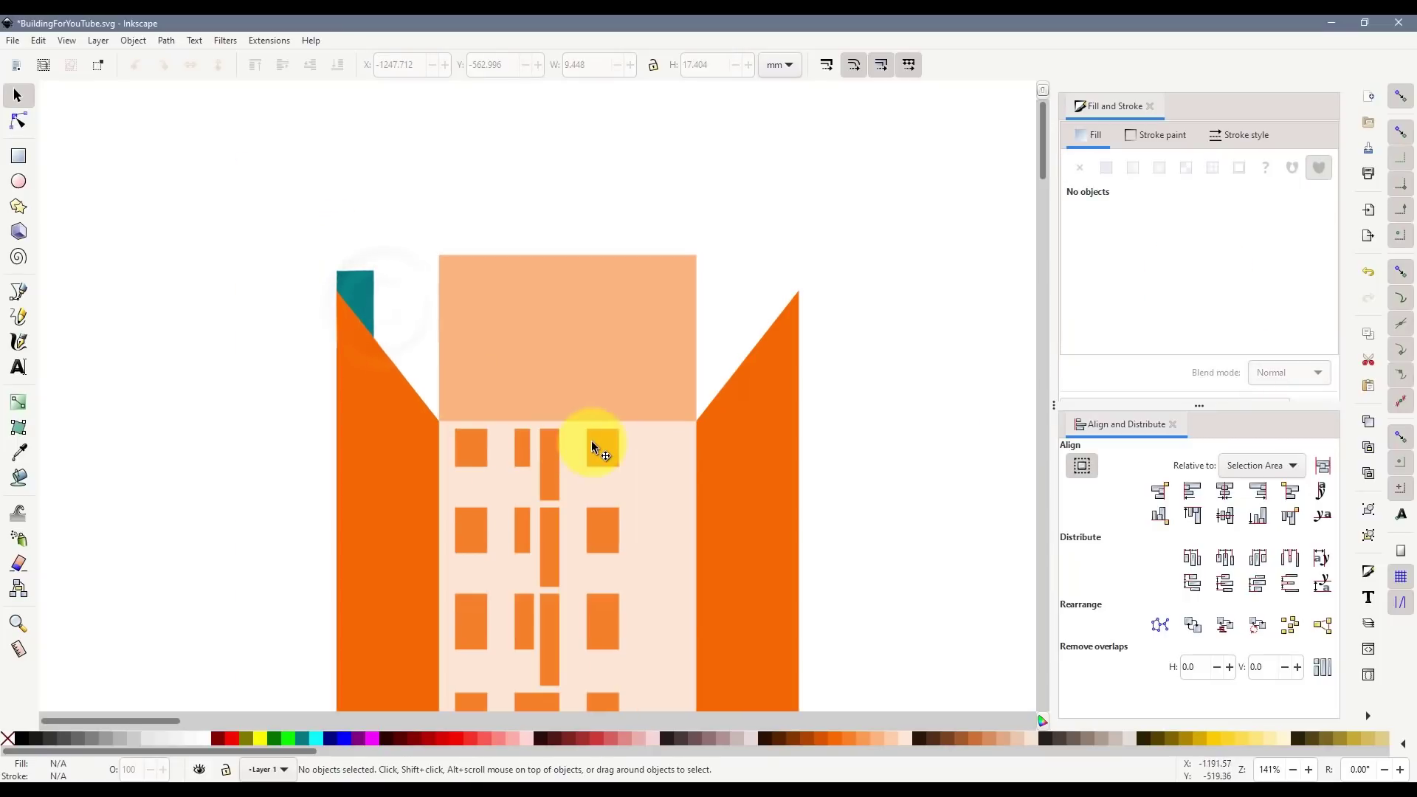
scroll(592, 440, "down", 2)
left_click(361, 227)
- Union the teal rectangle with the left wing and paste the right wing's orange style onto it
left_click(392, 388, "shift")
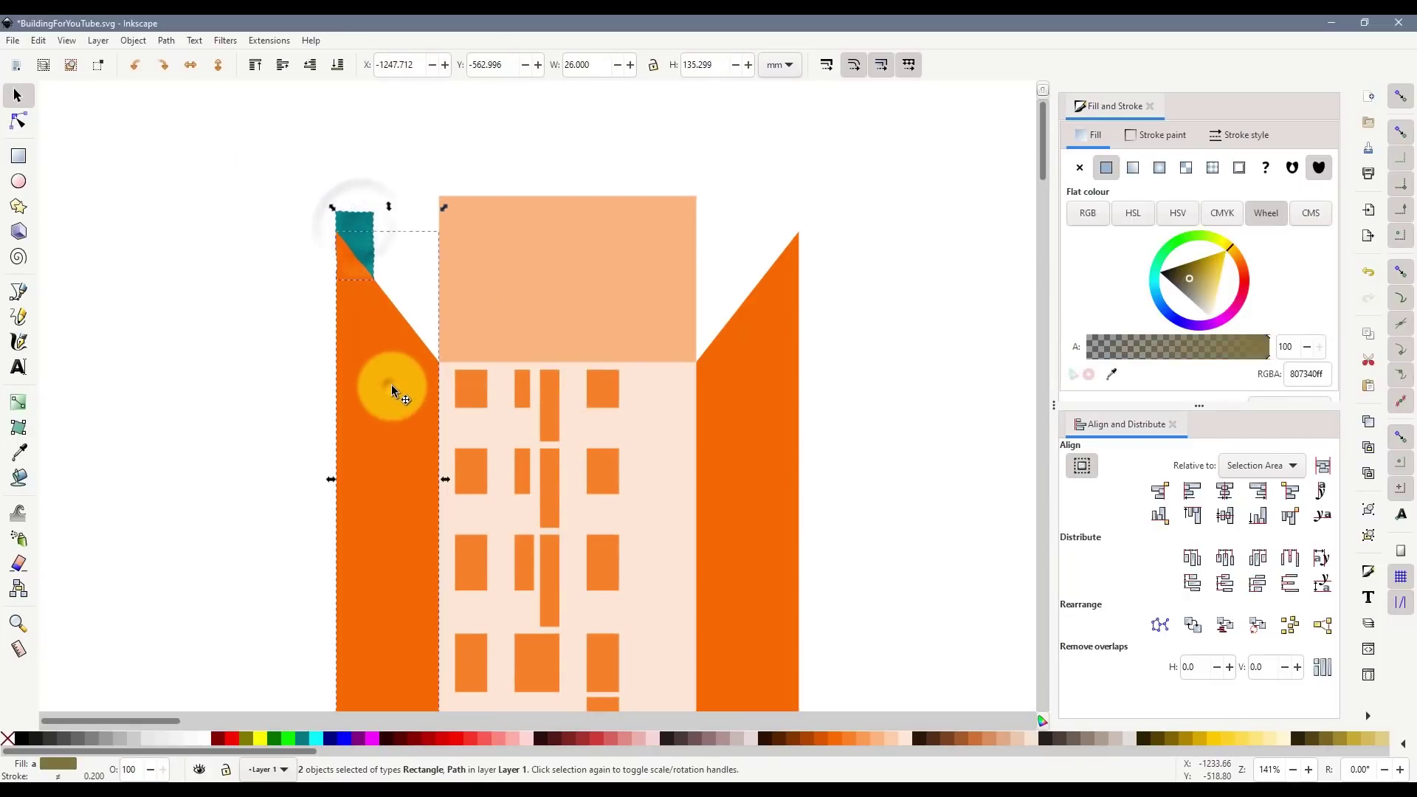
key("ctrl+KP_Add")
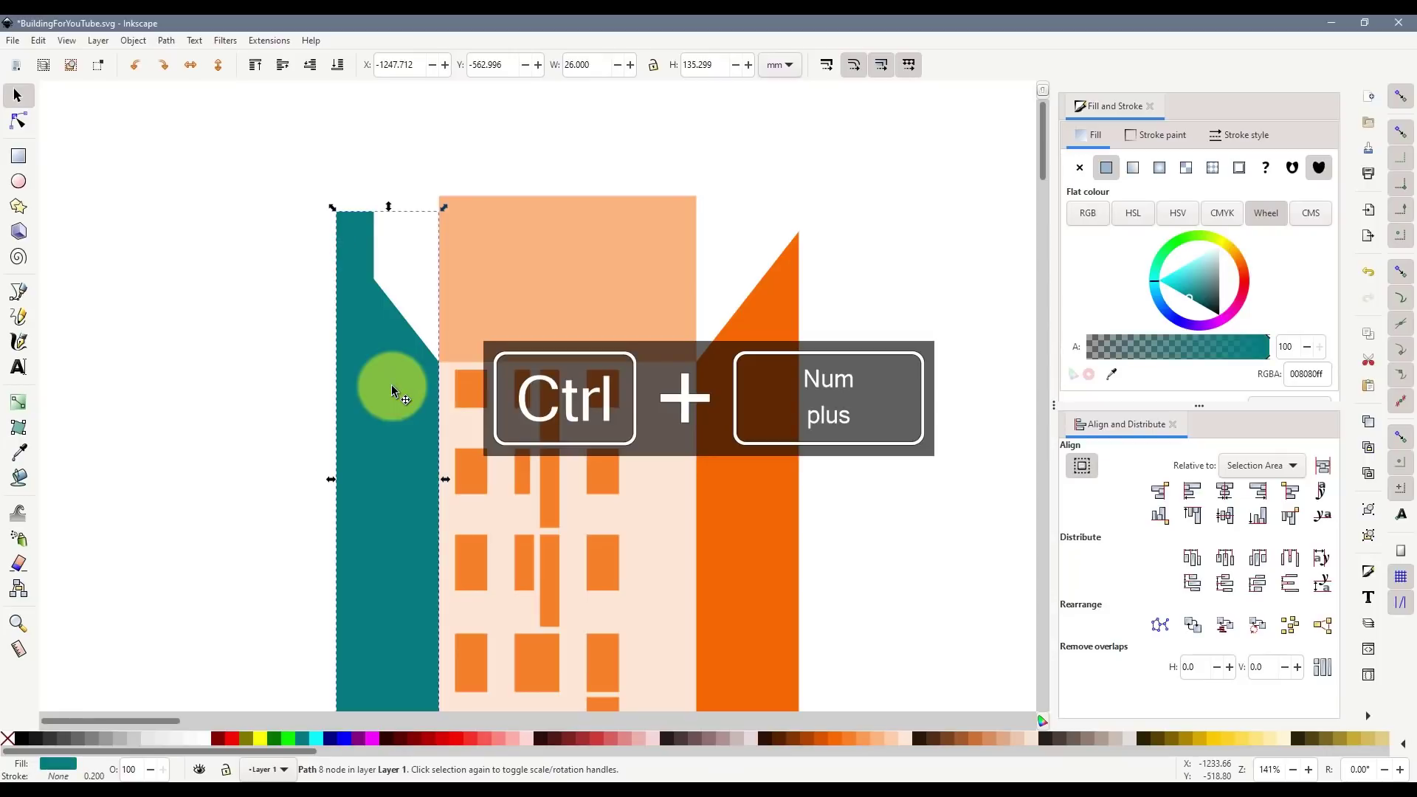
left_click(751, 391)
key("ctrl+c")
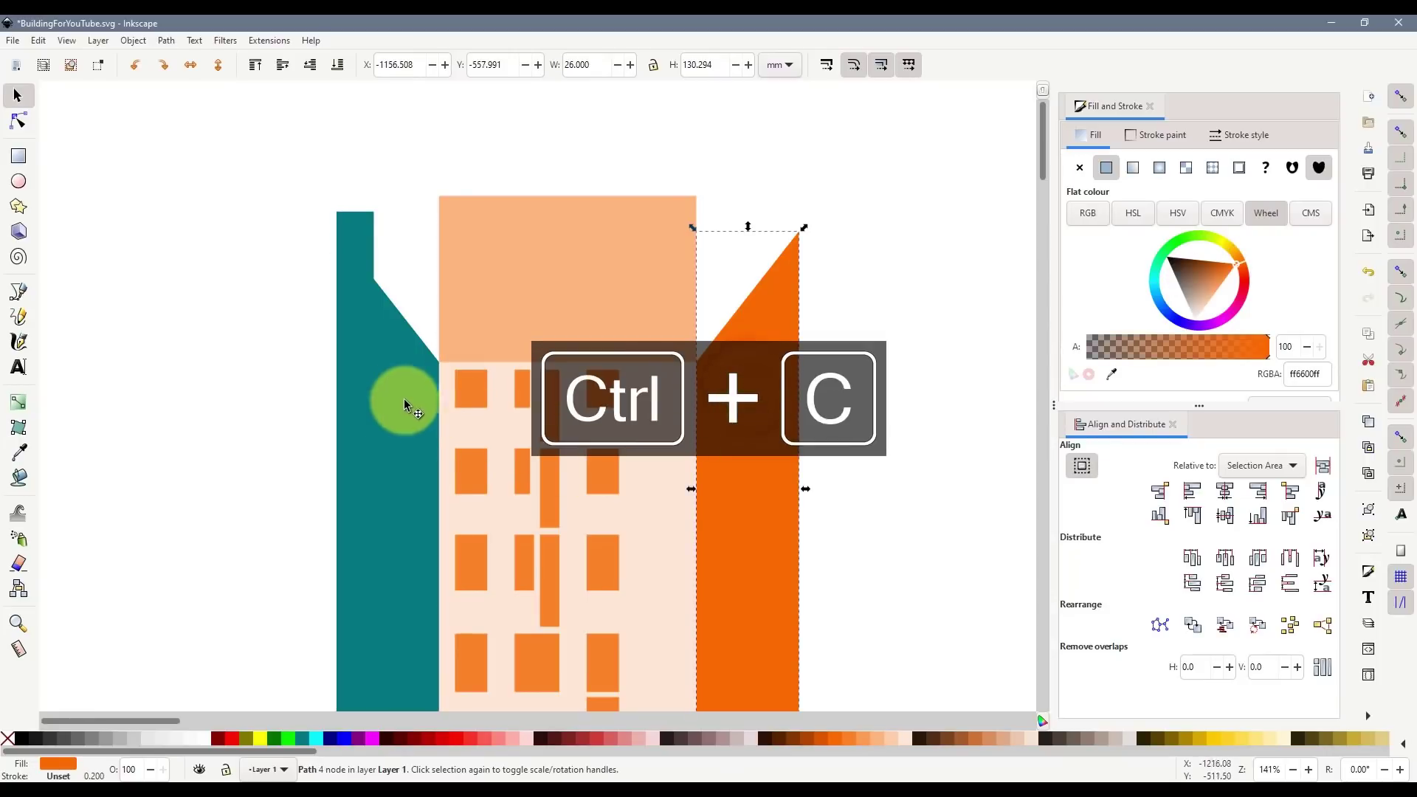
left_click(403, 398)
key("ctrl+shift+v")
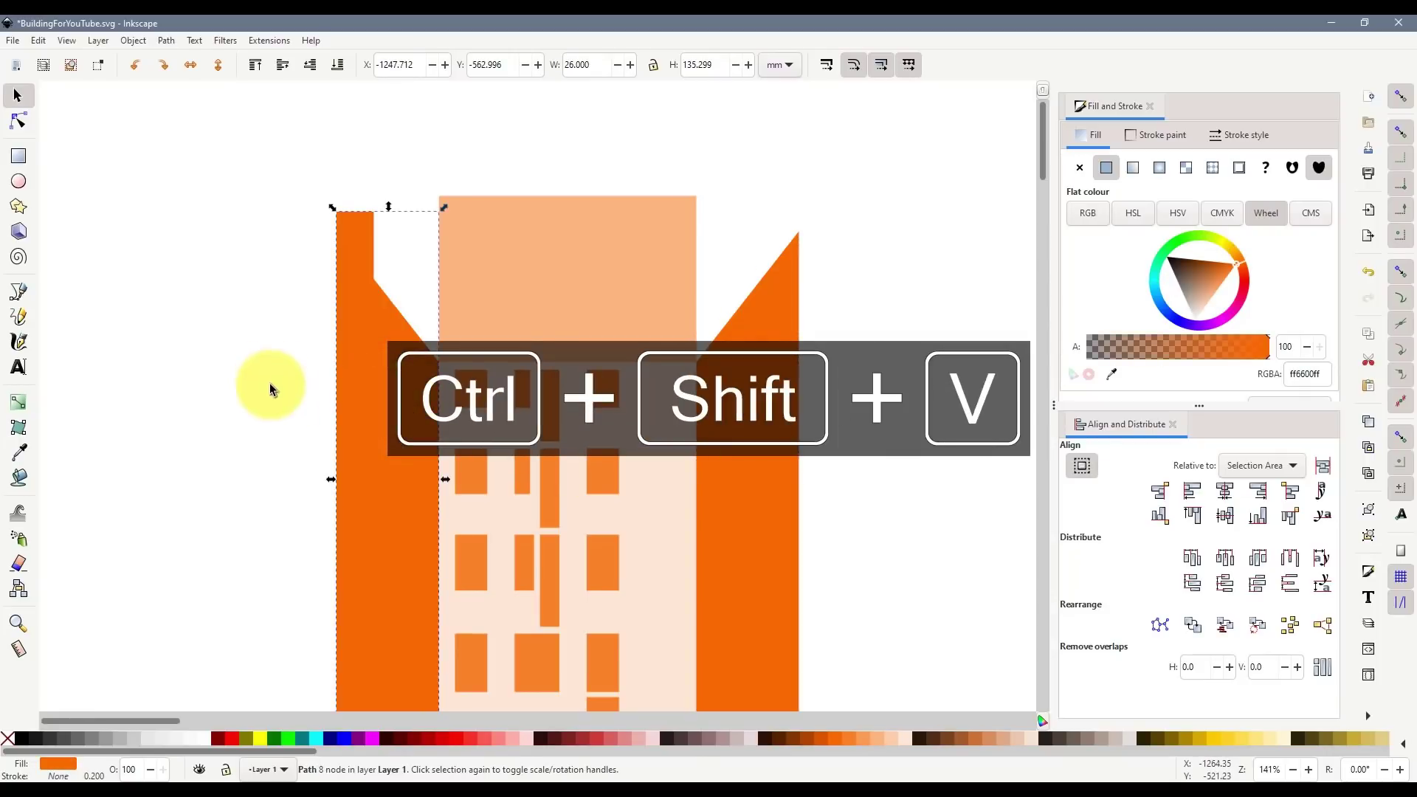
left_click(269, 384)
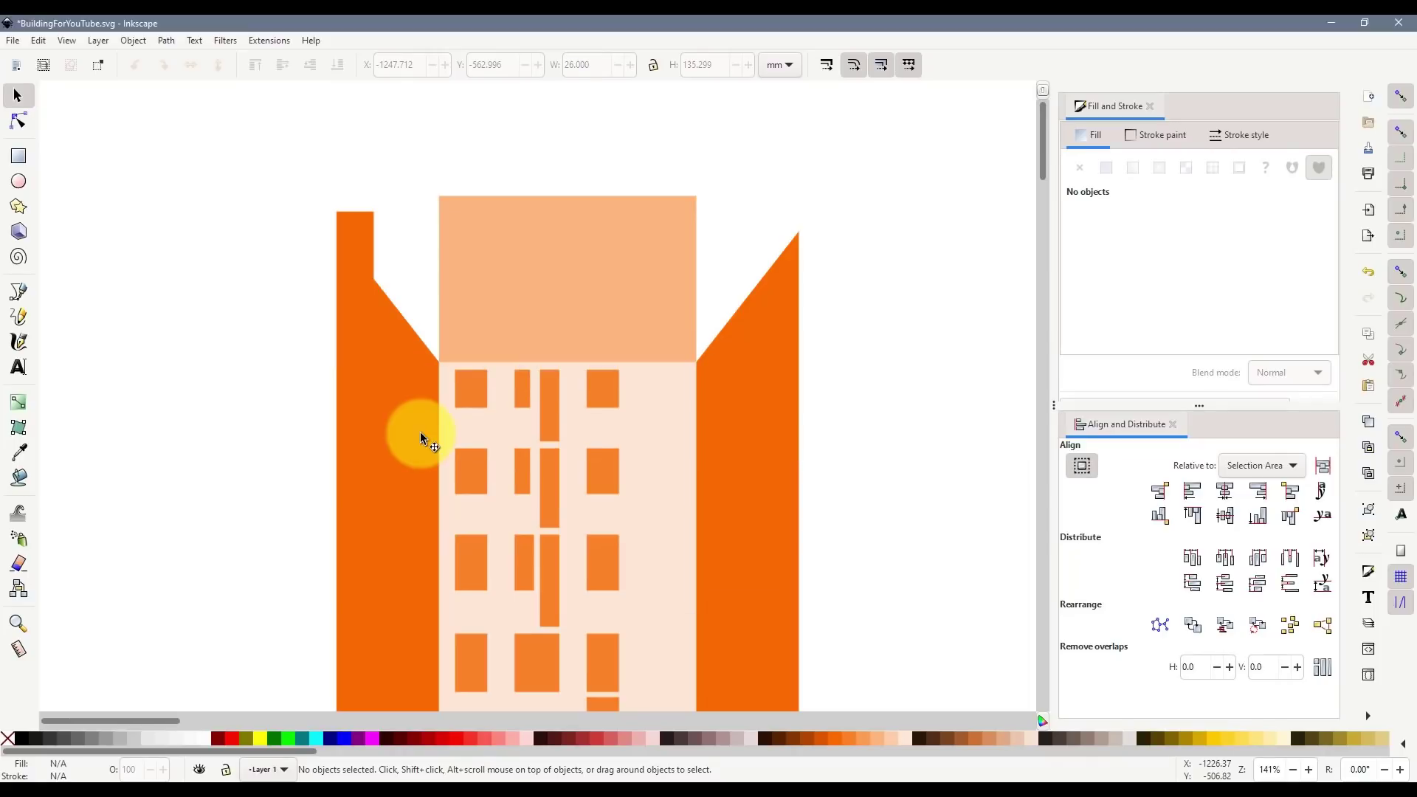
scroll(372, 253, "up", 1)
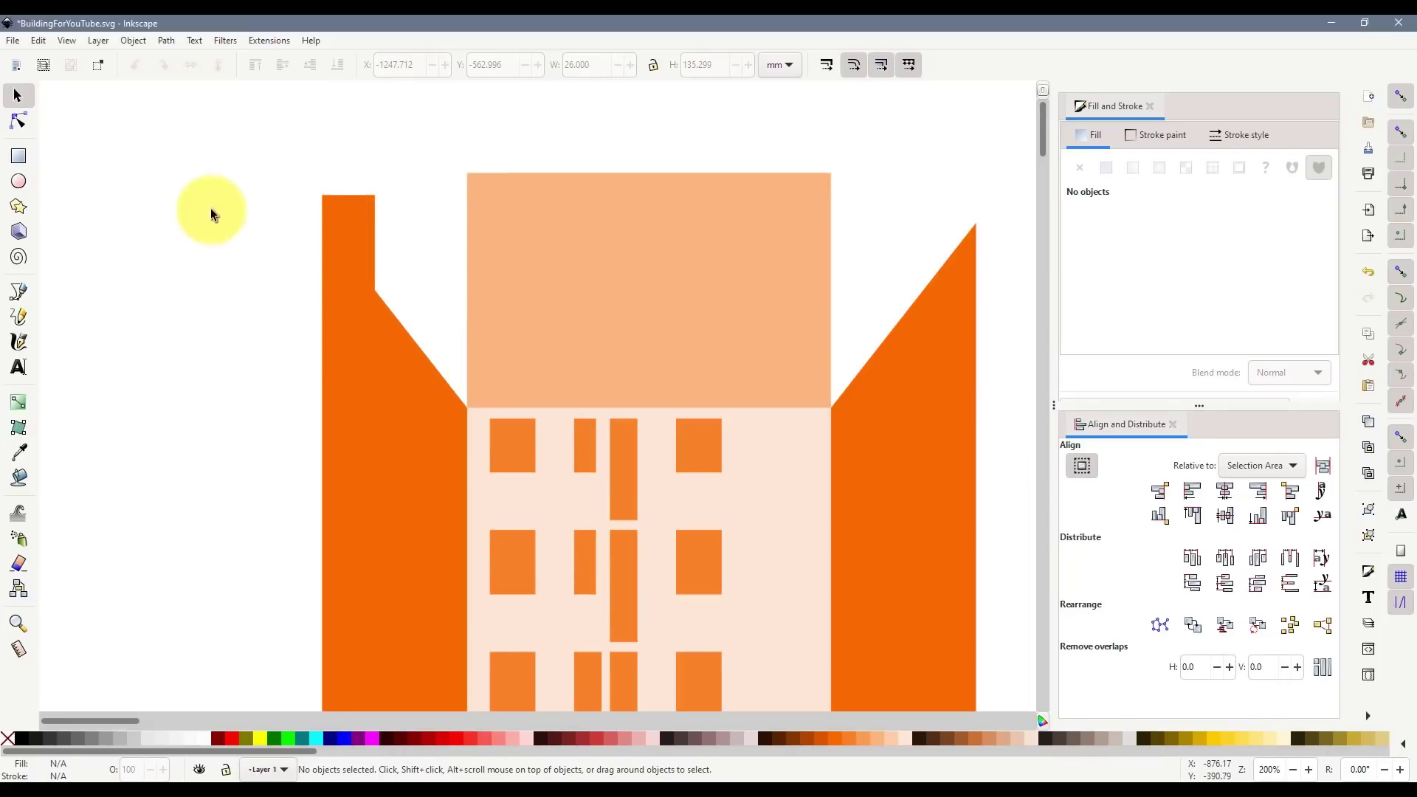
- Draw a fuchsia rectangle over the chimney top and subtract it from the wing
left_click(33, 161)
left_click_drag(275, 164, 414, 231)
left_click(18, 96)
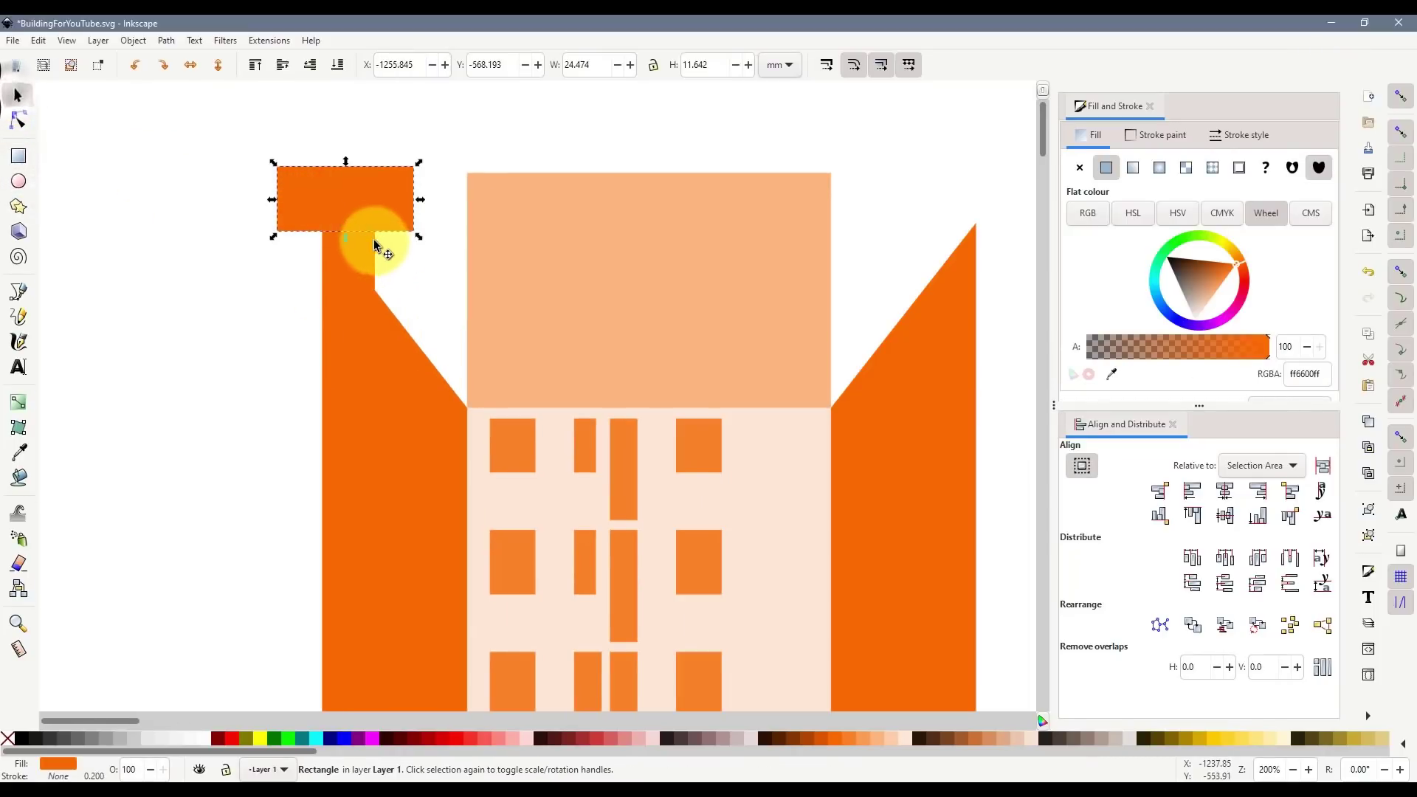
left_click(371, 742)
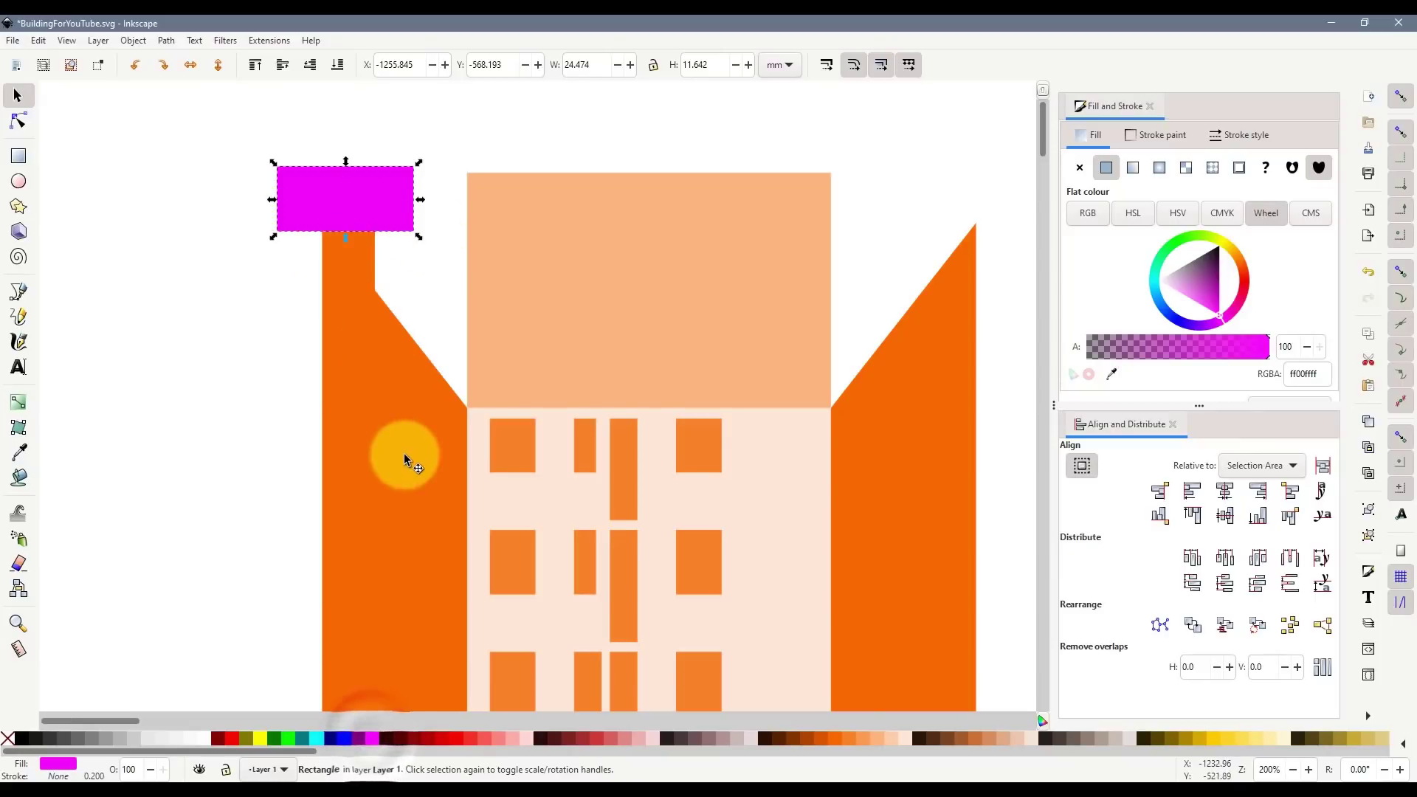
left_click(365, 390, "shift")
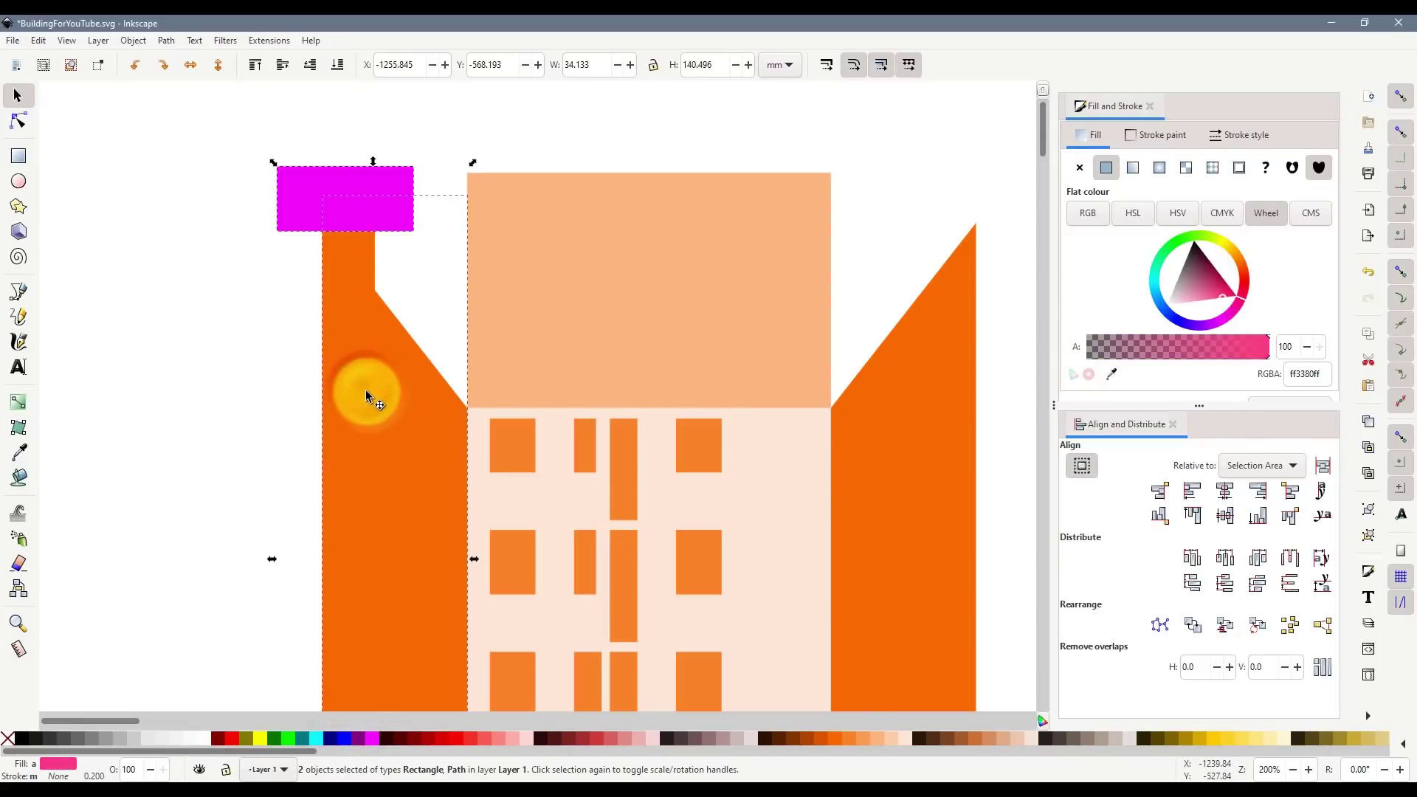
key("ctrl+KP_Subtract")
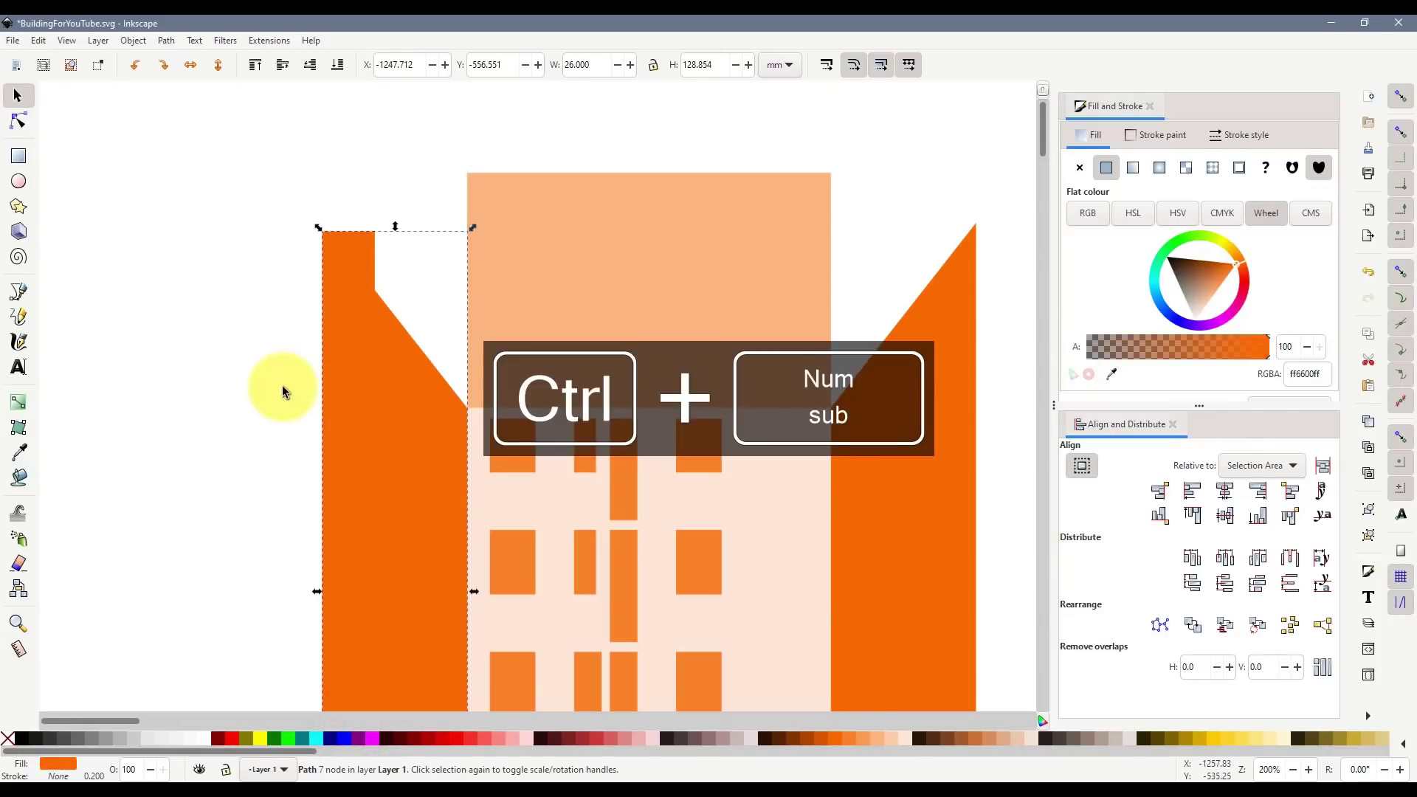
left_click(260, 341)
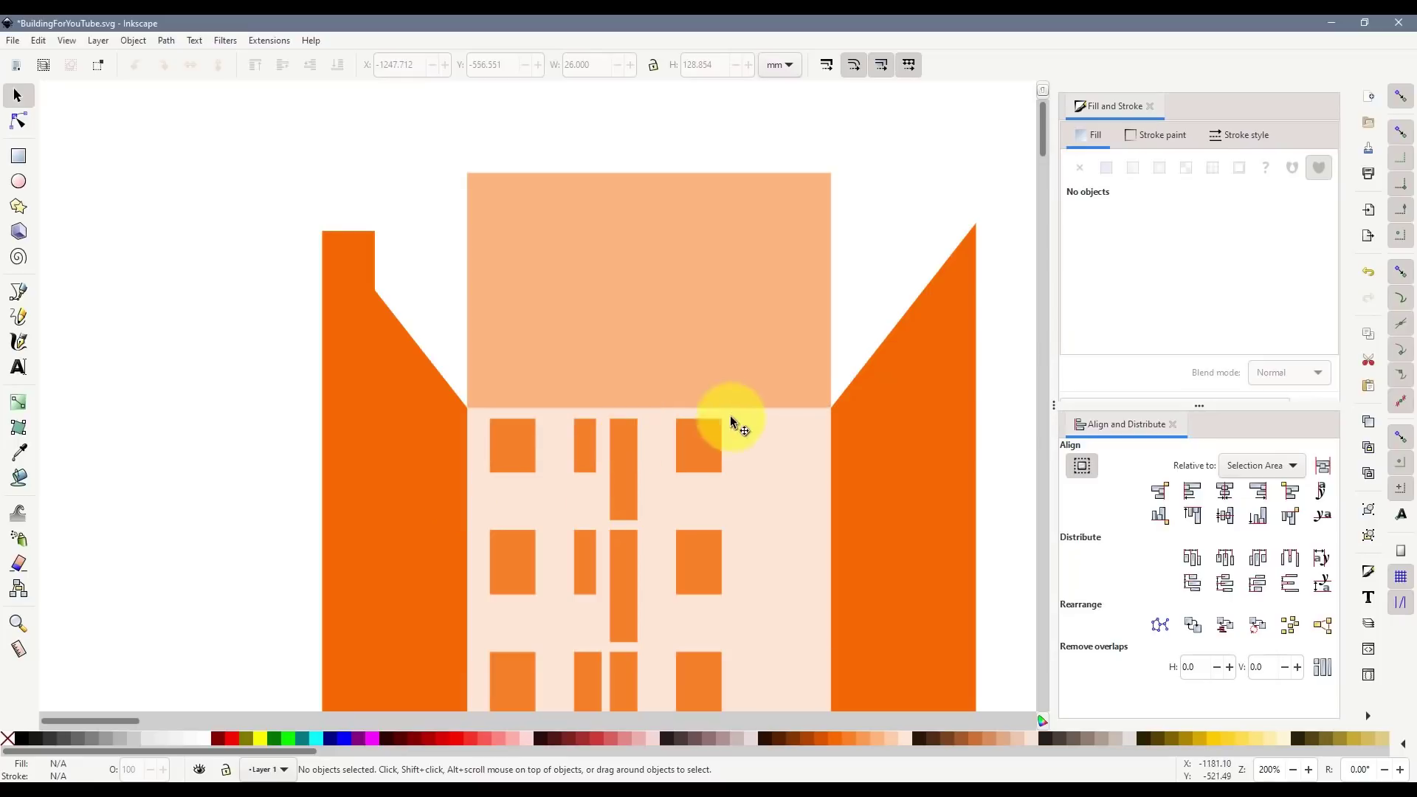
- Undo back to the separate teal rectangle and turn off snapping
key("ctrl+z")
key("ctrl+z")
key("ctrl+z")
key("ctrl+z")
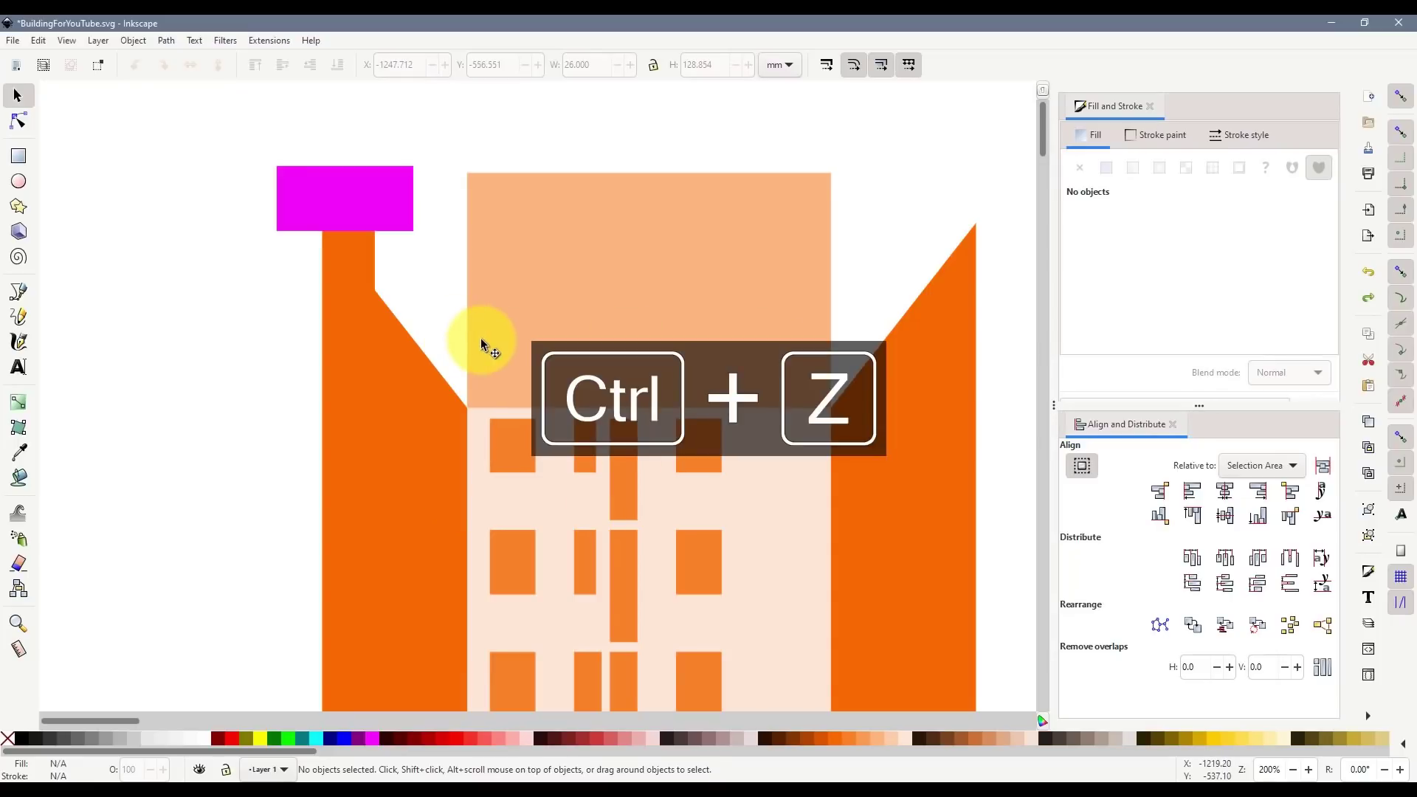
key("ctrl+z")
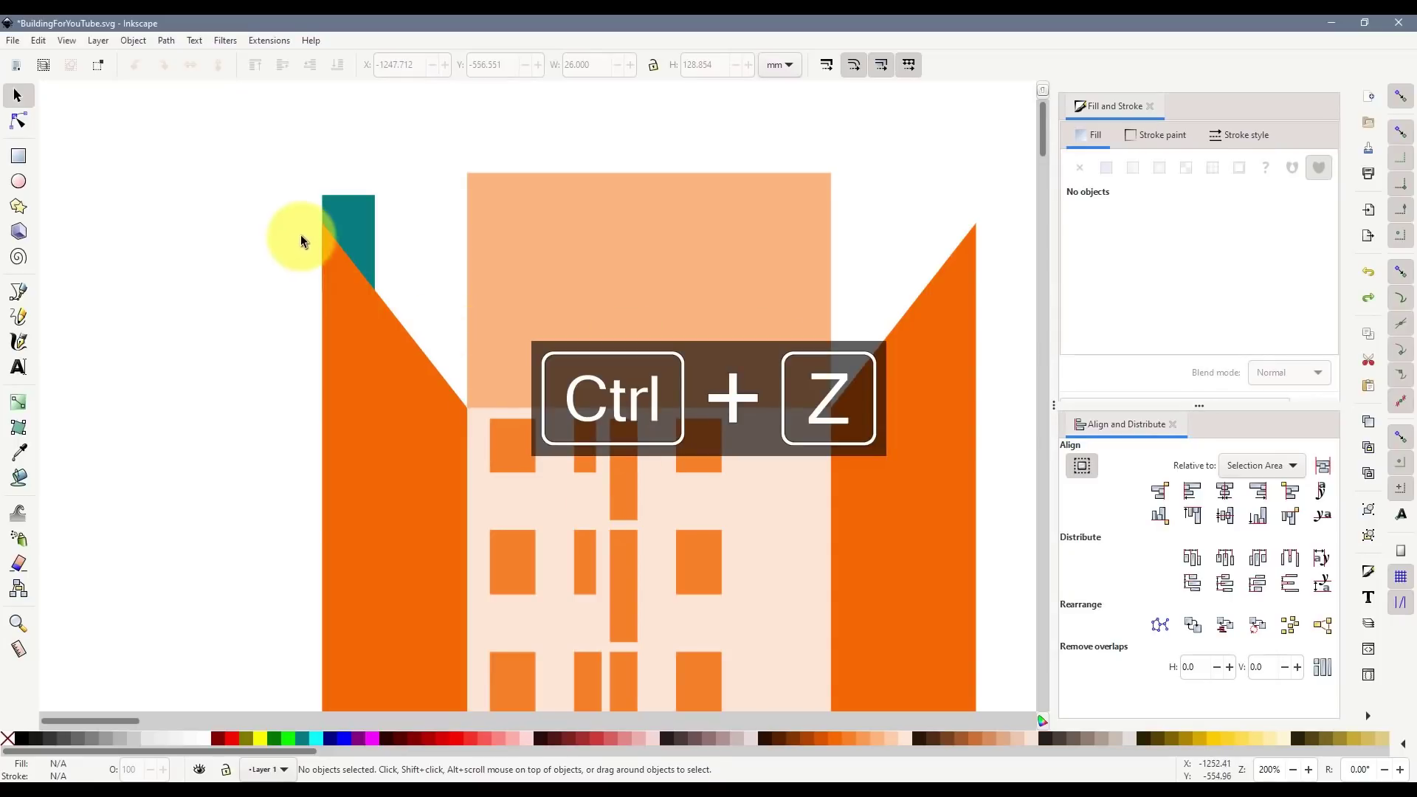
scroll(303, 235, "up", 2)
left_click(402, 235)
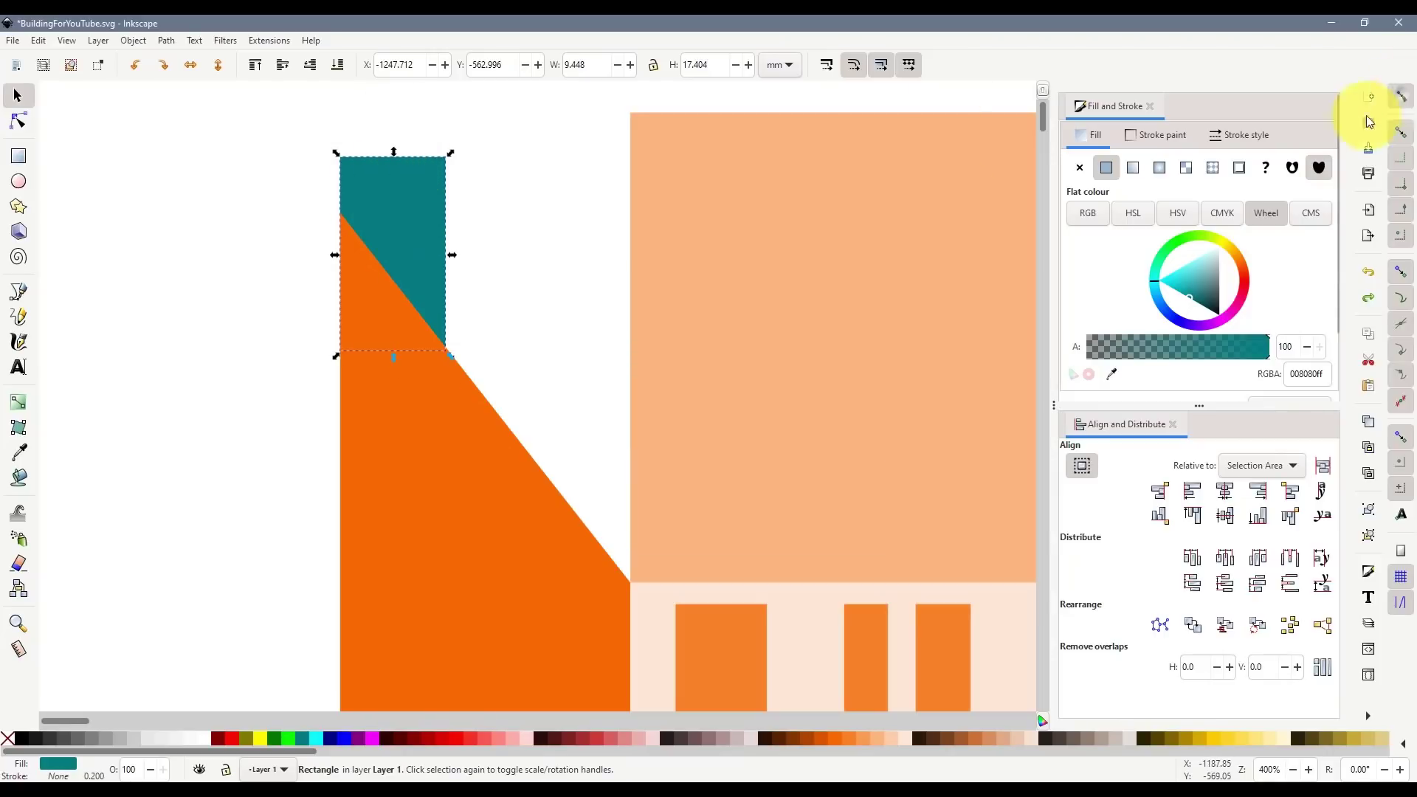
left_click(1401, 96)
- Union the teal rectangle with the left wing and apply the copied orange fill
left_click(450, 472, "shift")
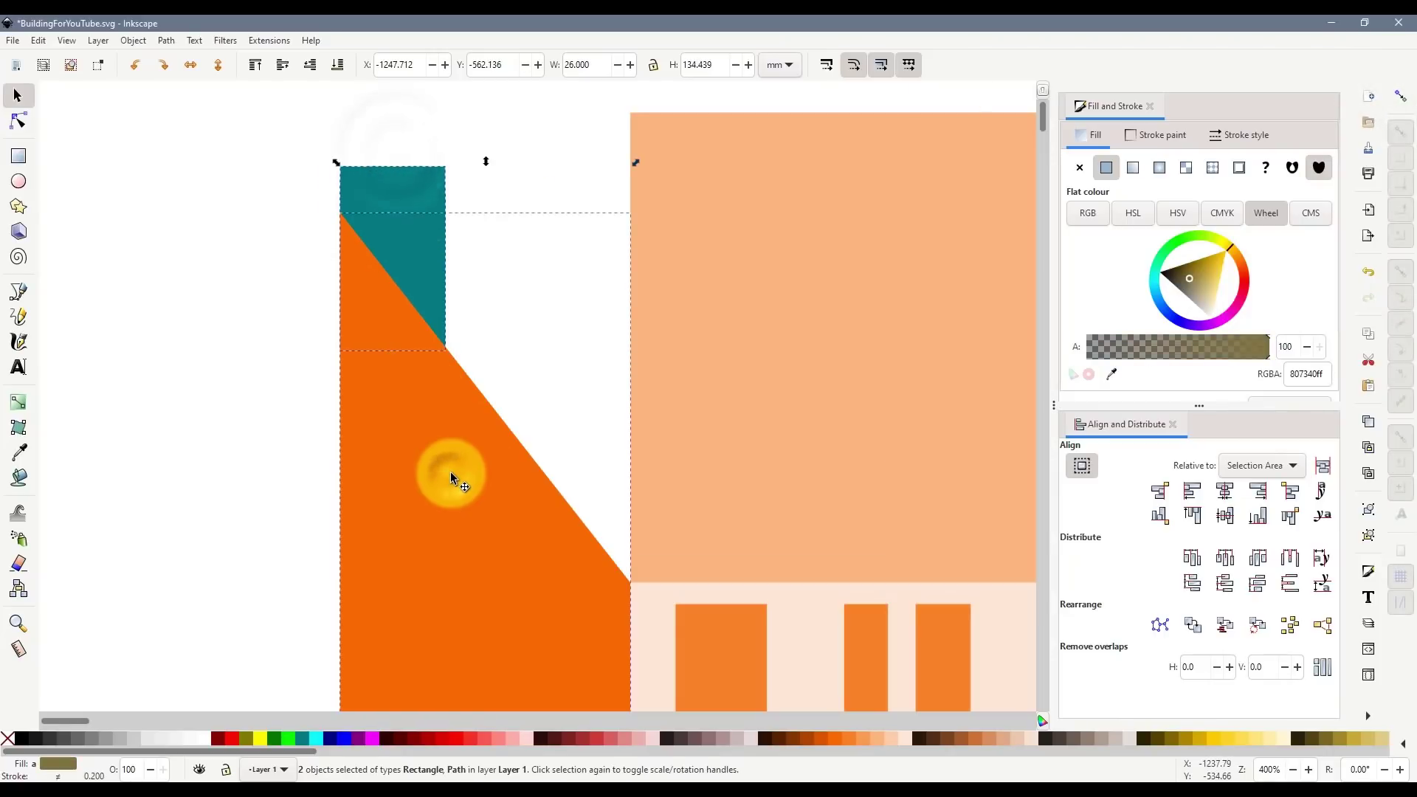
key("ctrl+KP_Add")
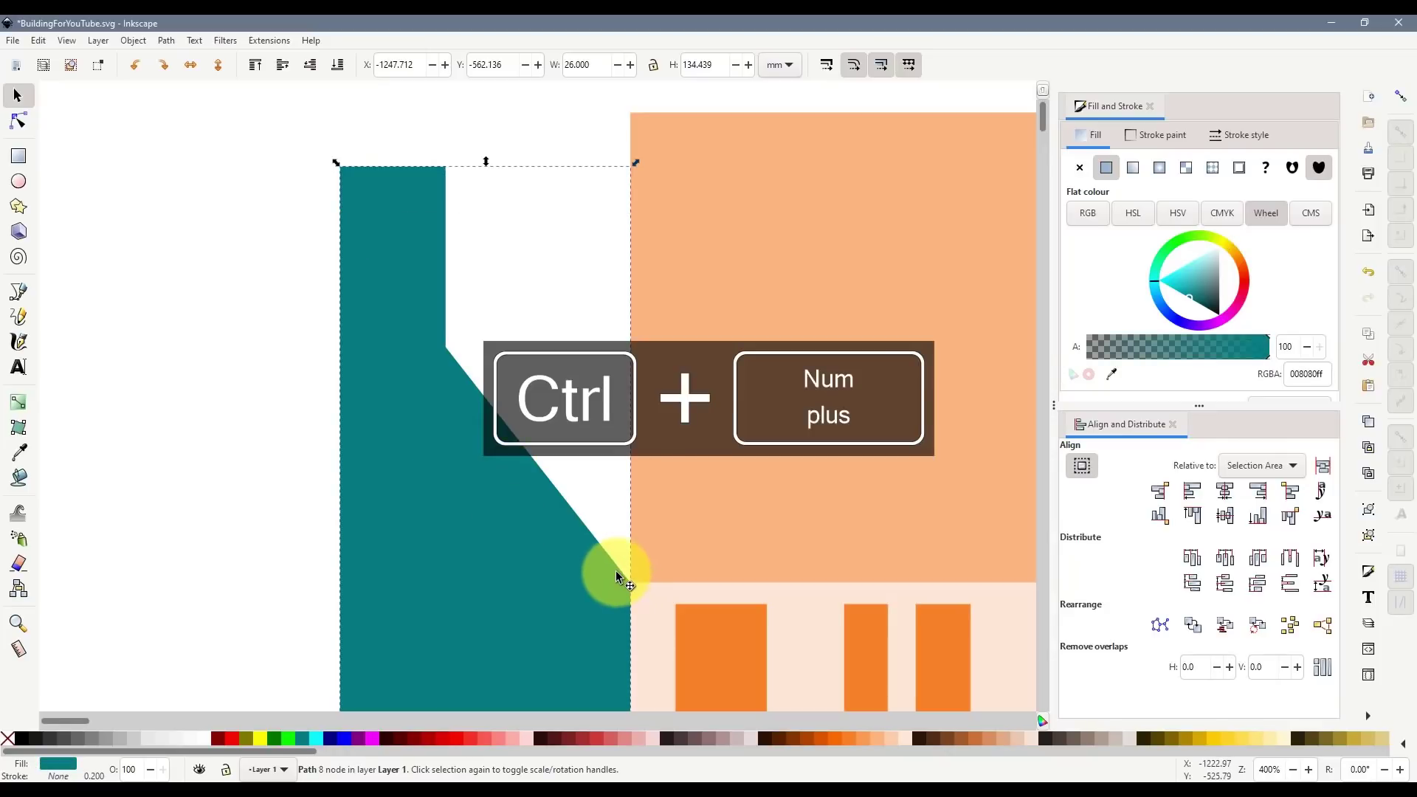
key("ctrl+shift+v")
scroll(616, 495, "down", 3)
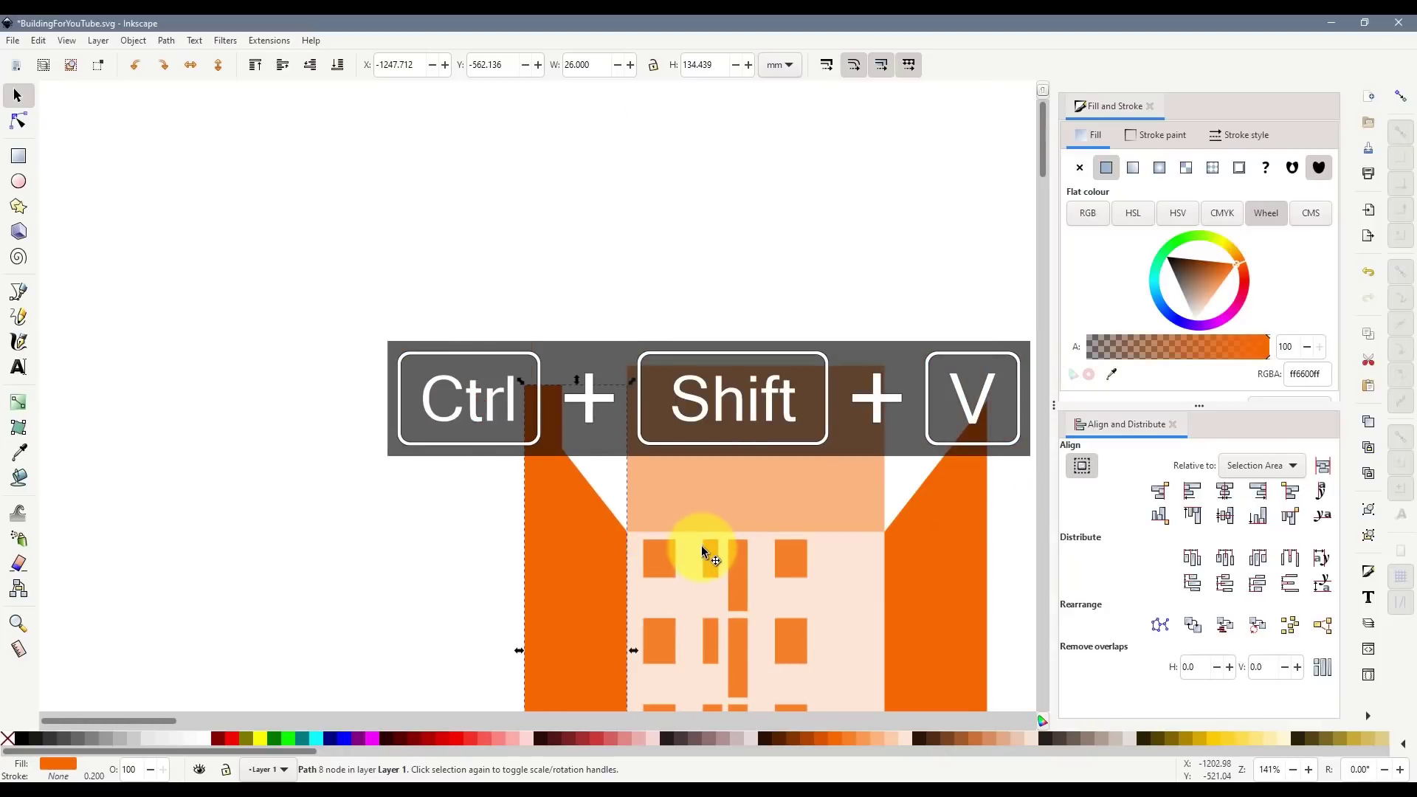
left_click(424, 525)
scroll(755, 534, "down", 5)
scroll(756, 543, "down", 2)
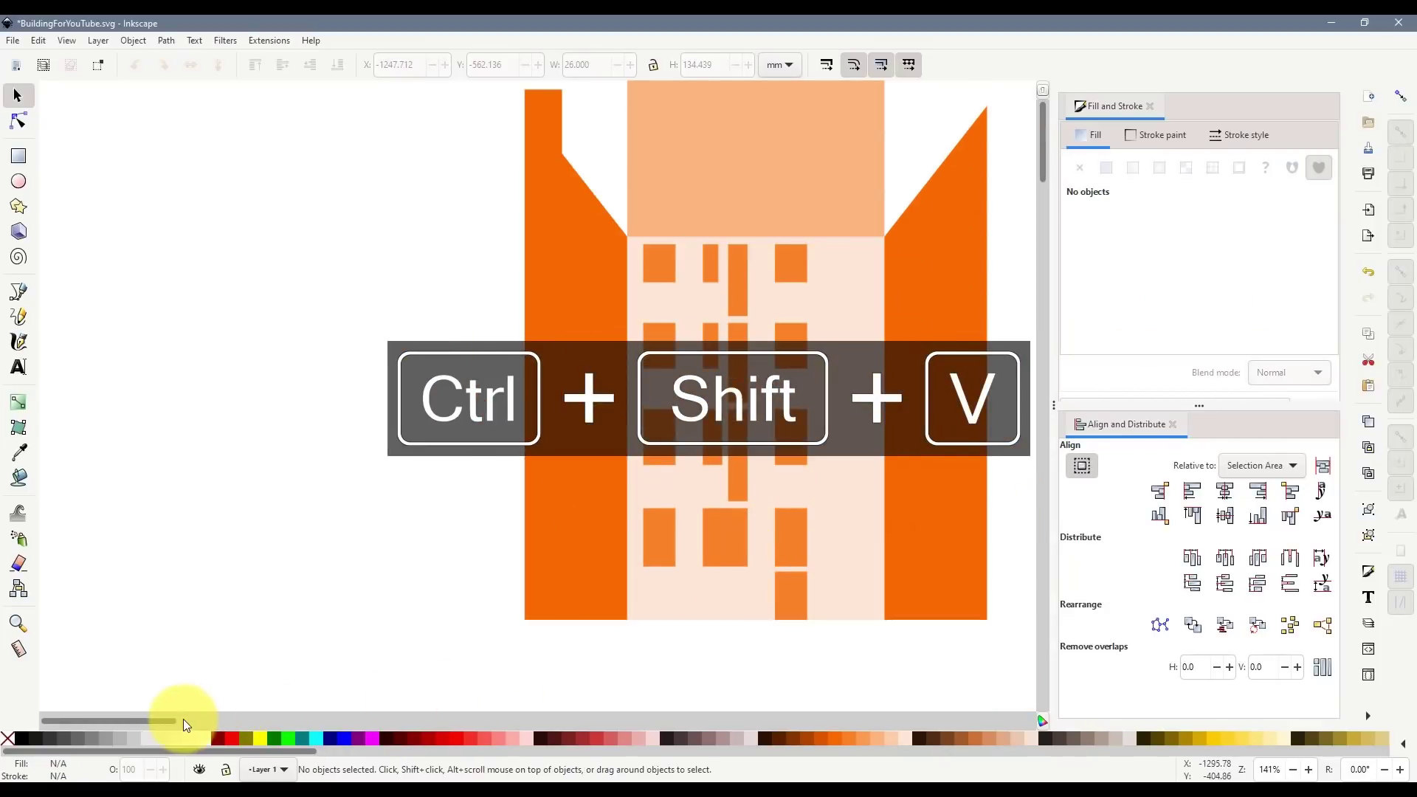
scroll(183, 719, "right", 8)
- Duplicate the chimney-topped building with its side wings and place the copy to its left
key("ctrl")
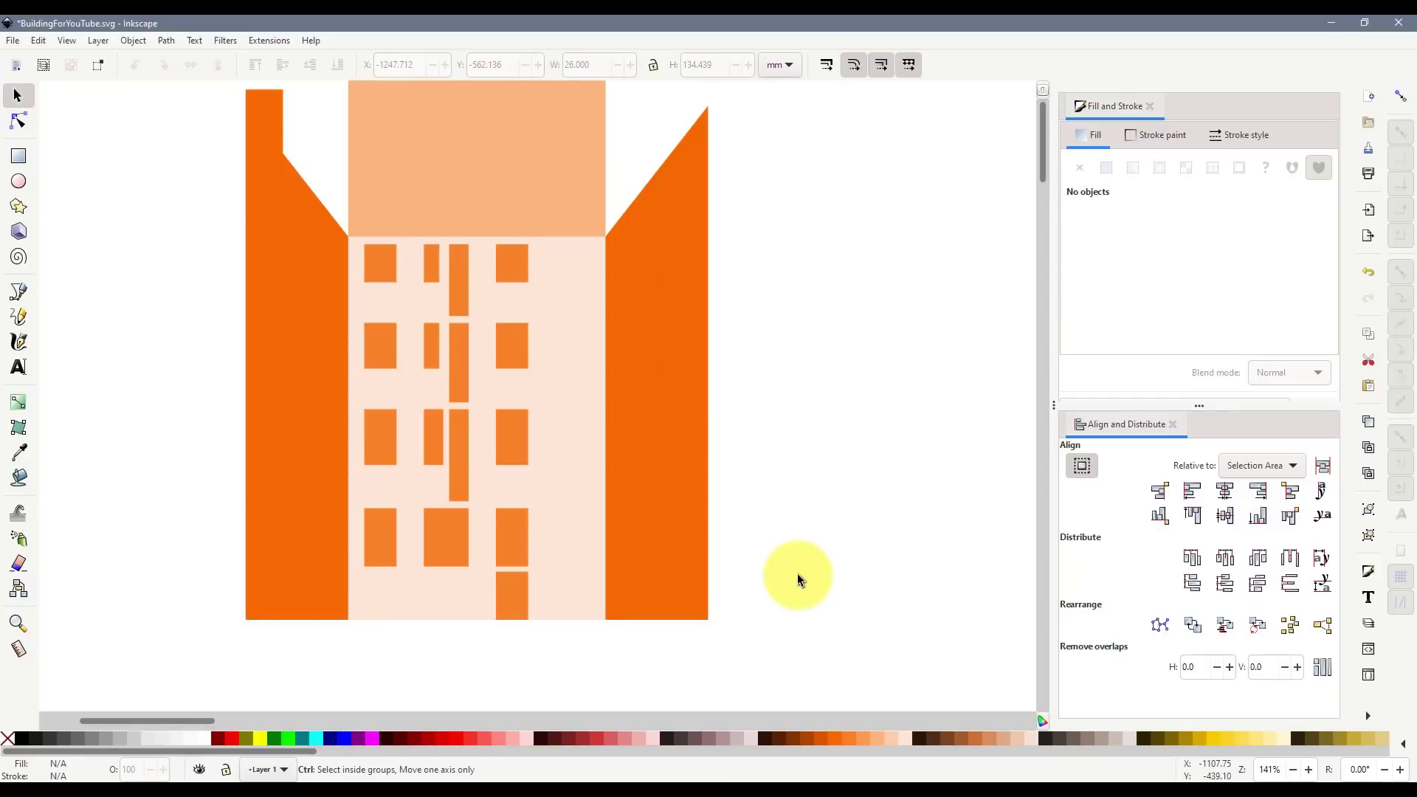
scroll(796, 573, "down", 2)
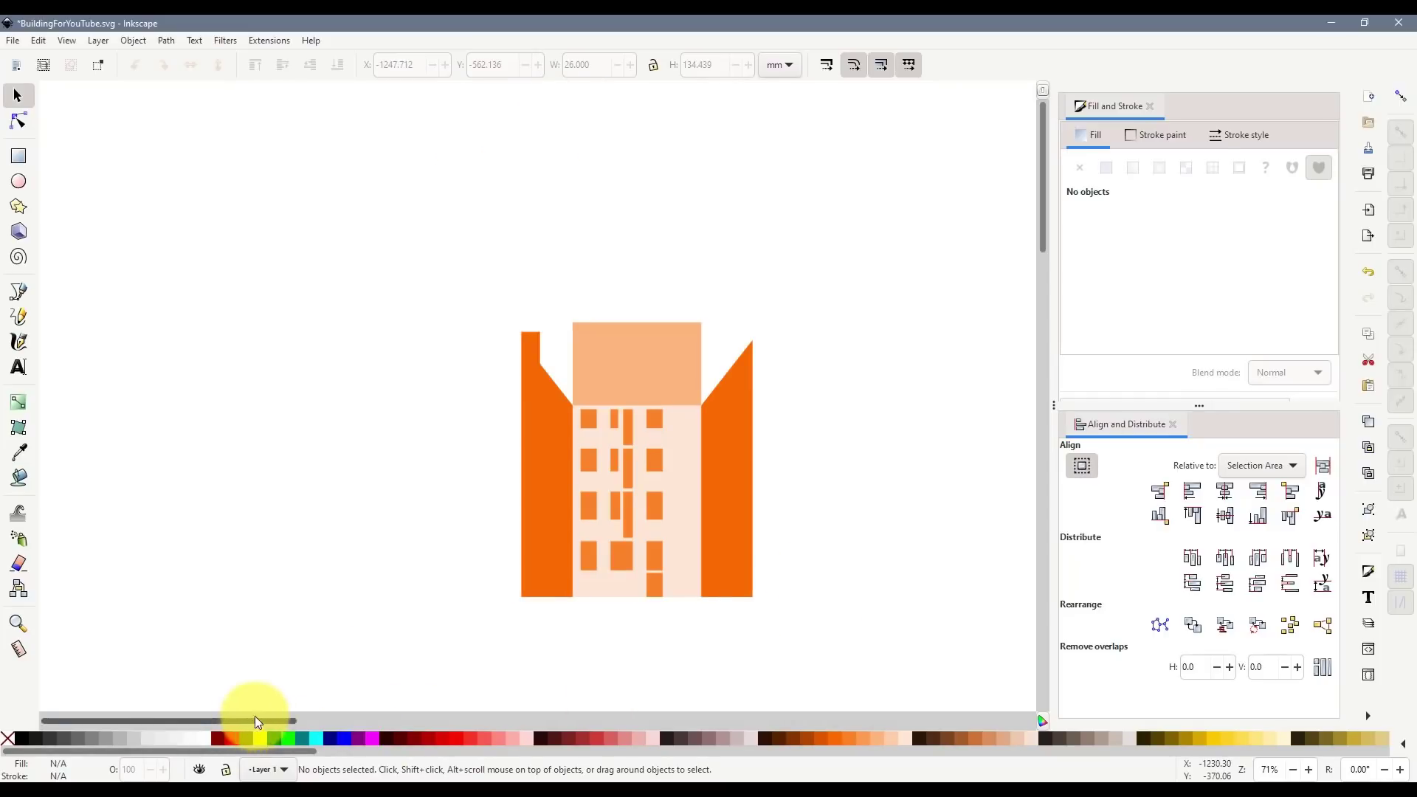
mouse_move(255, 720)
left_mouse_down()
mouse_move(410, 723)
mouse_move(279, 723)
left_mouse_up()
left_click_drag(342, 265, 732, 656)
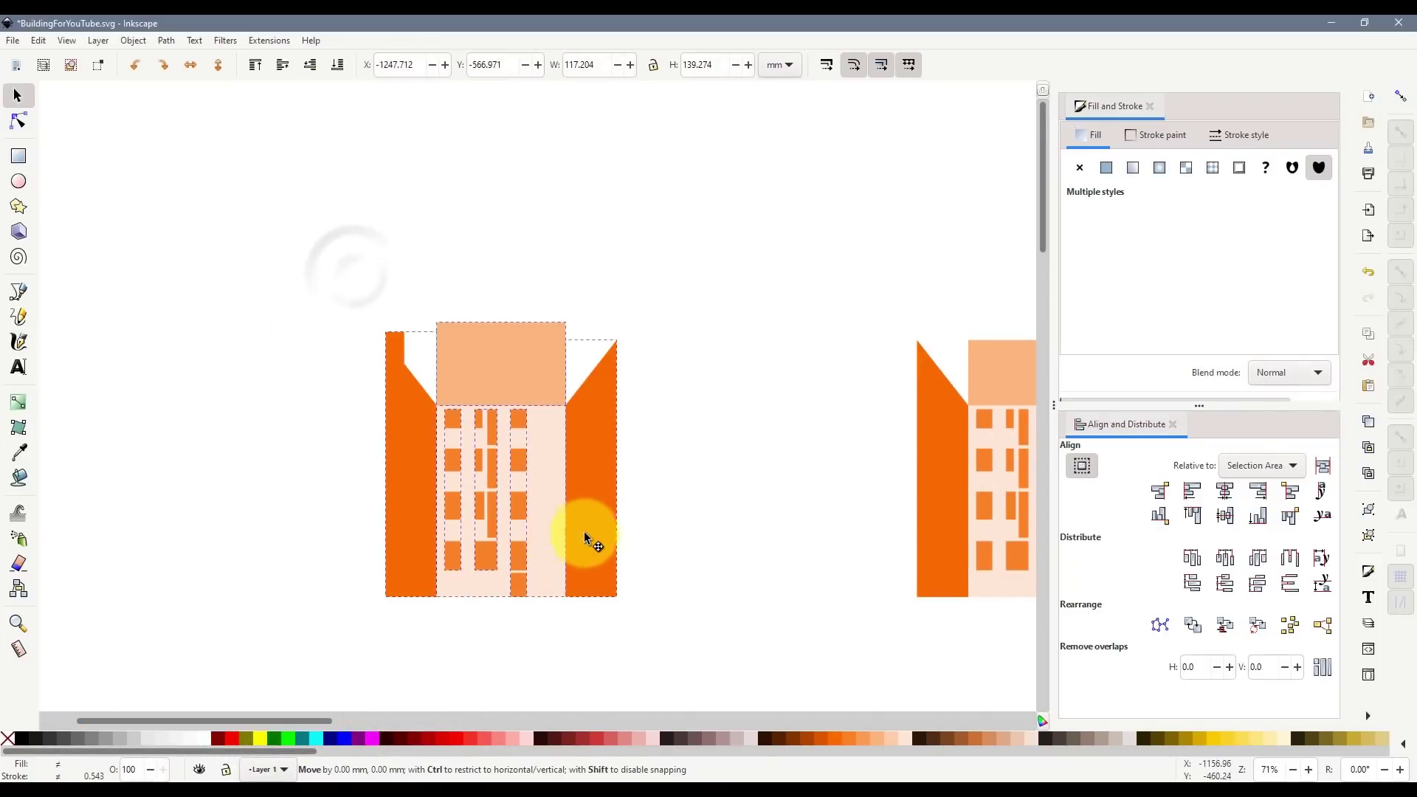
left_click_drag(584, 537, 332, 564)
key("ctrl+d")
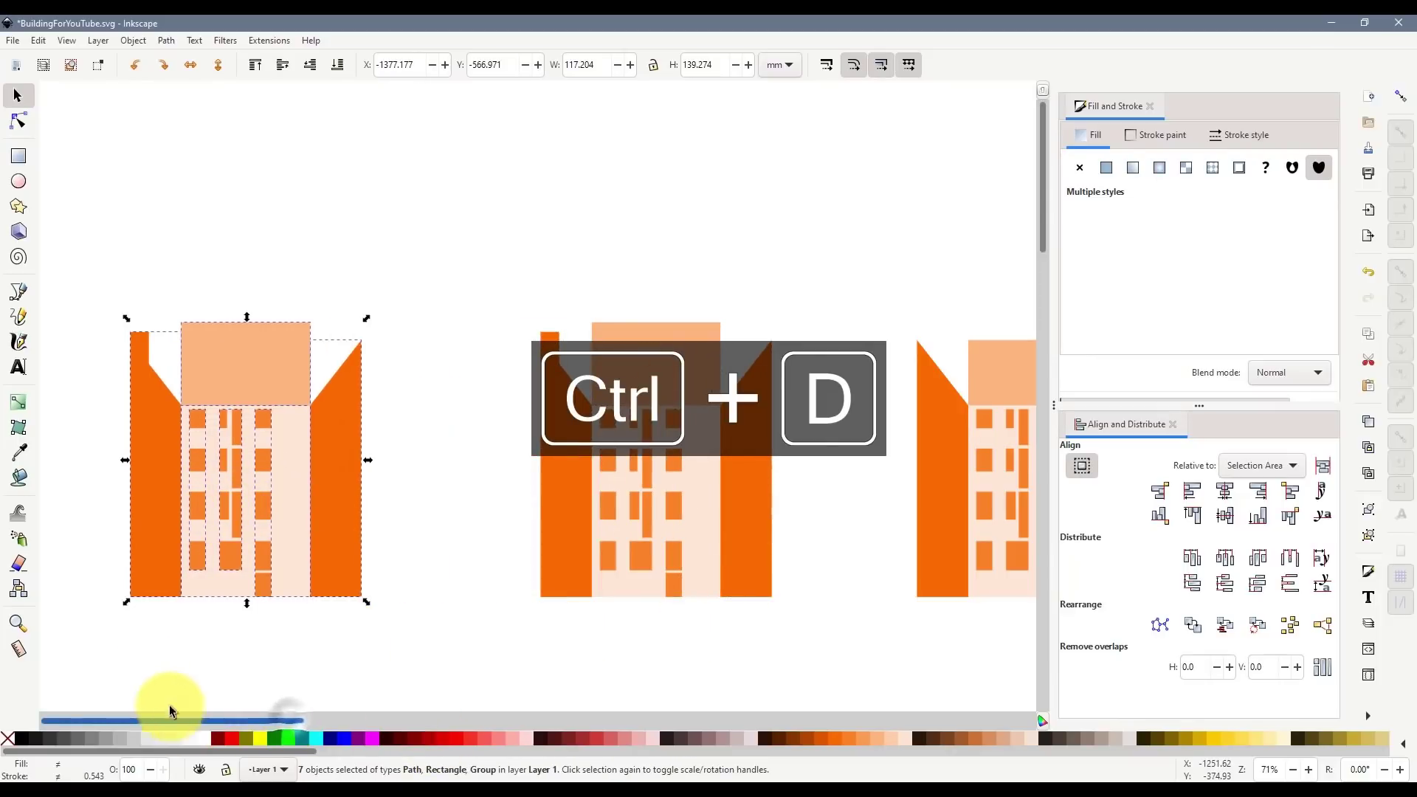
scroll(162, 476, "up", 1, "ctrl")
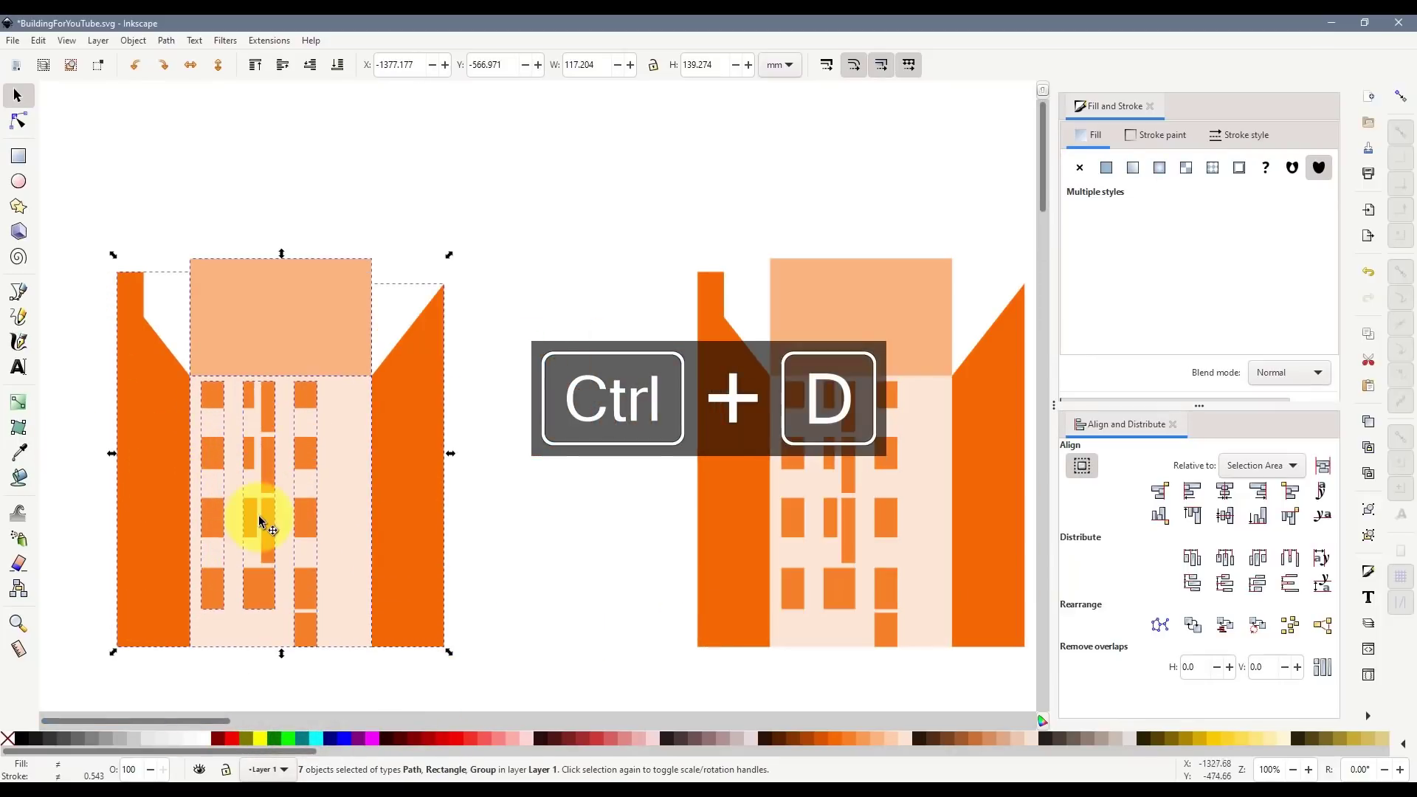
left_click(515, 493)
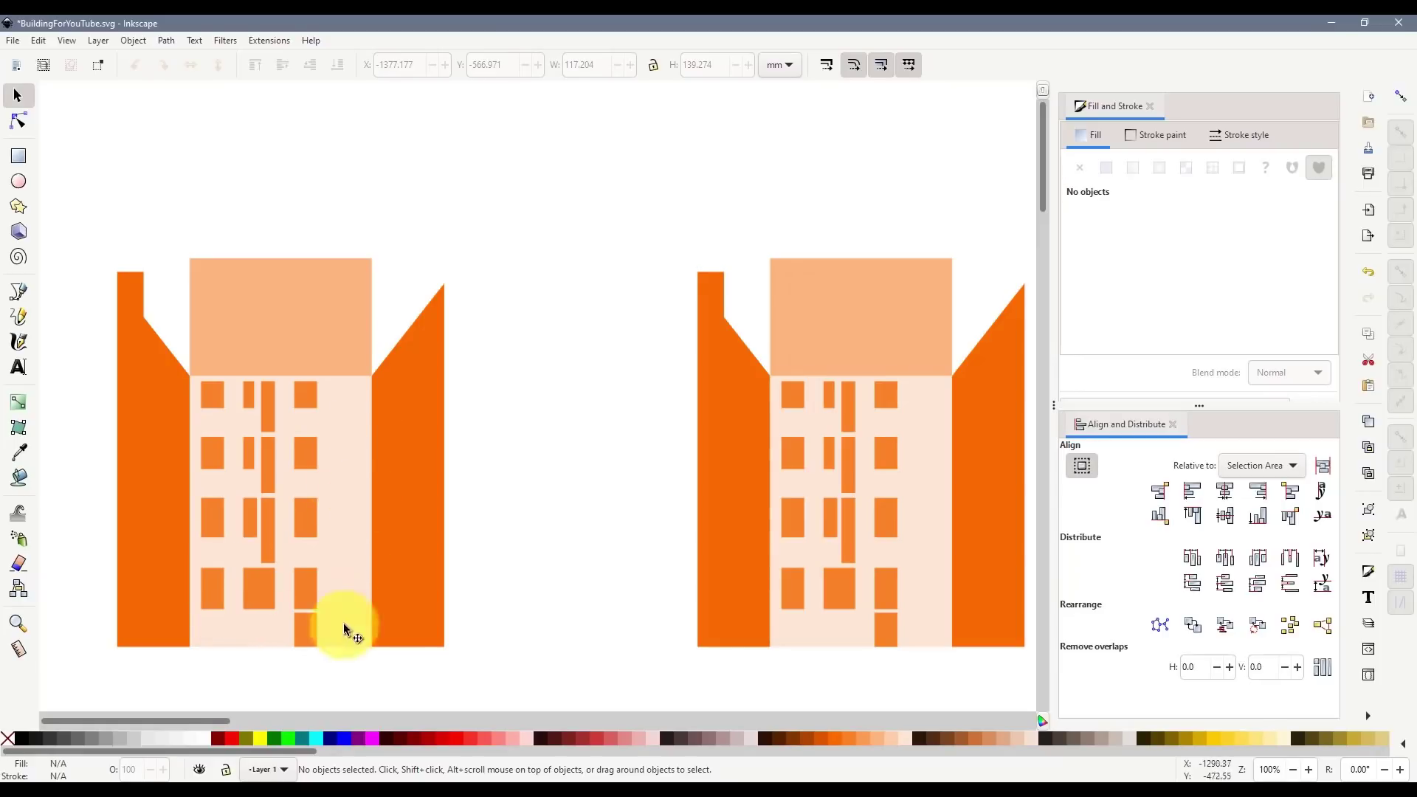
- Ungroup the left, middle and right window columns of the left facade
left_click(210, 524)
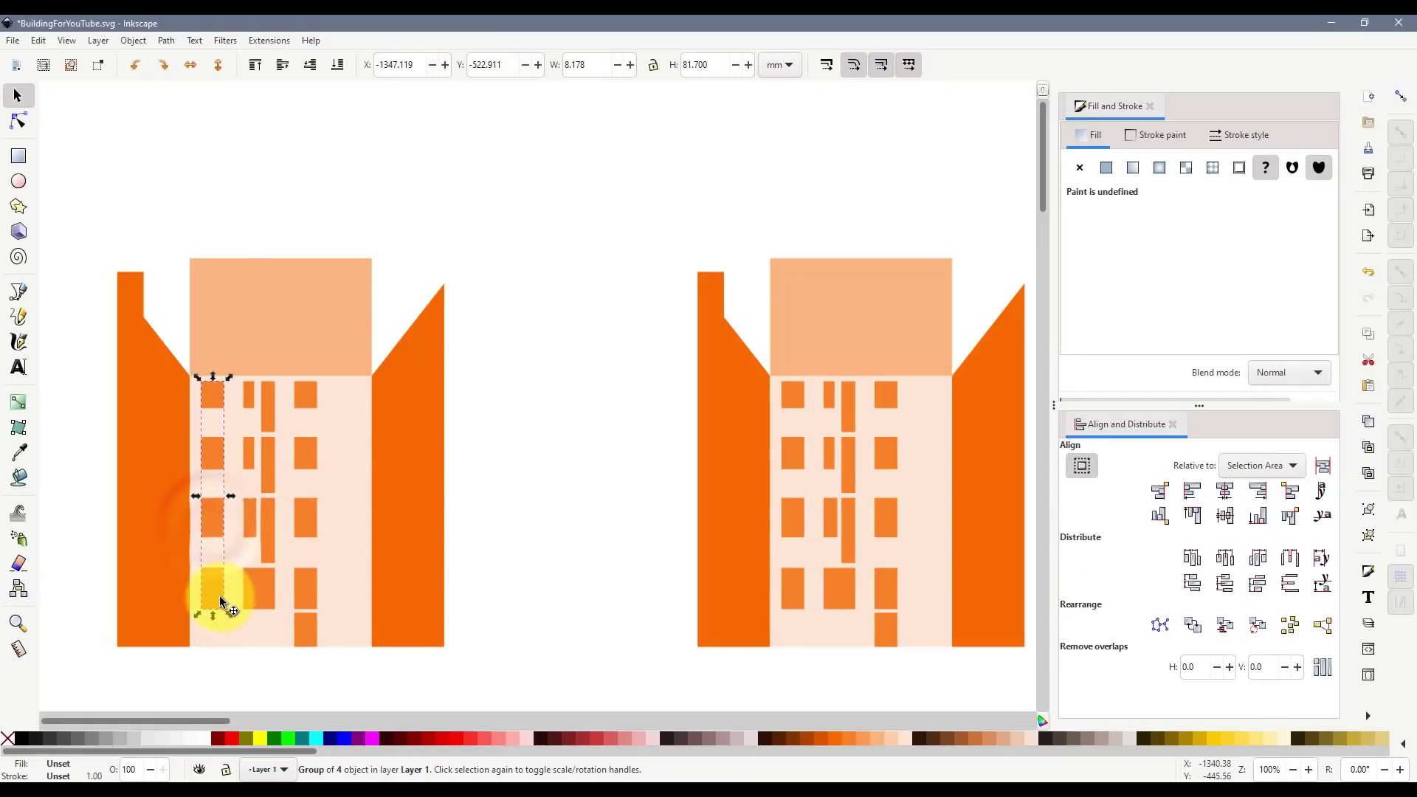
right_click(219, 592)
left_click(272, 491)
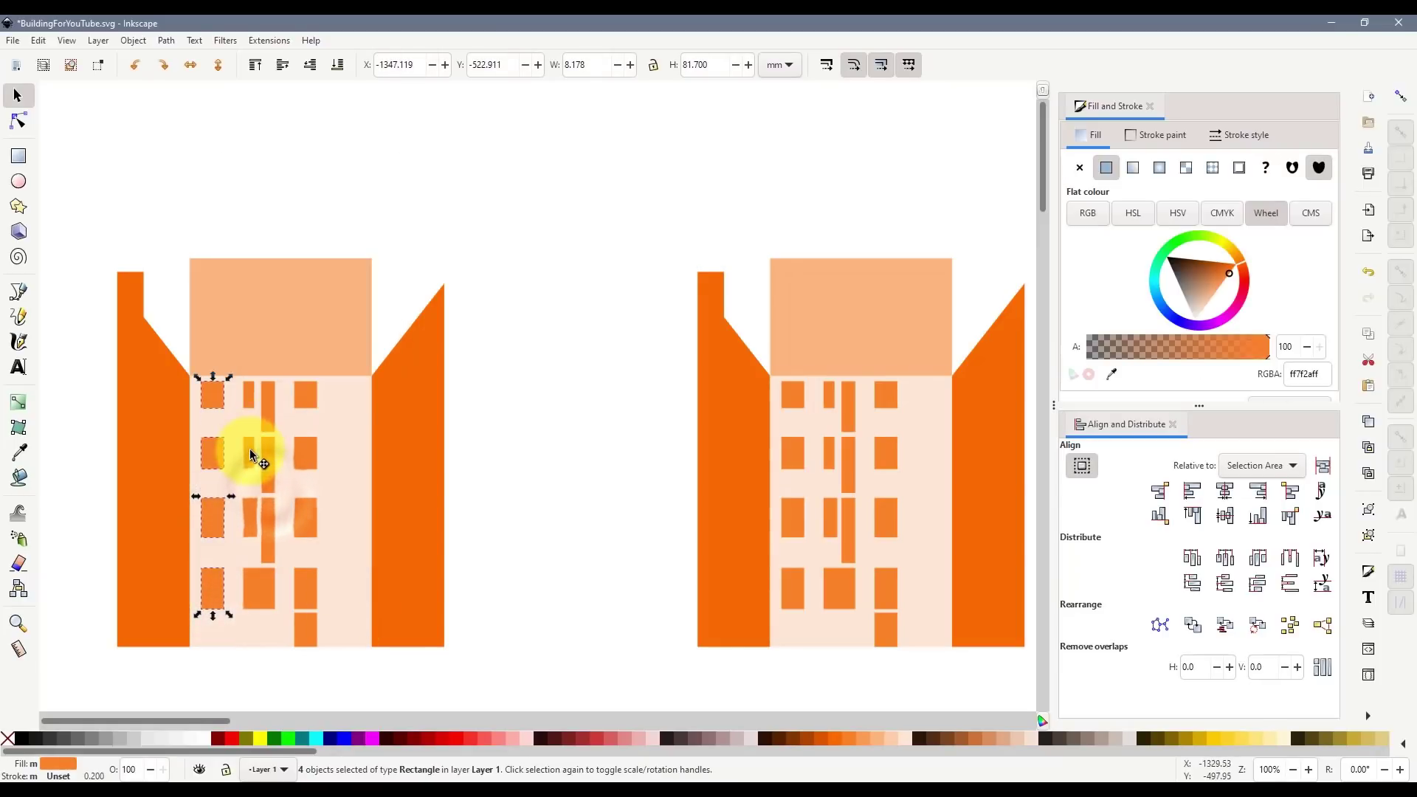
right_click(249, 449)
left_click(301, 351)
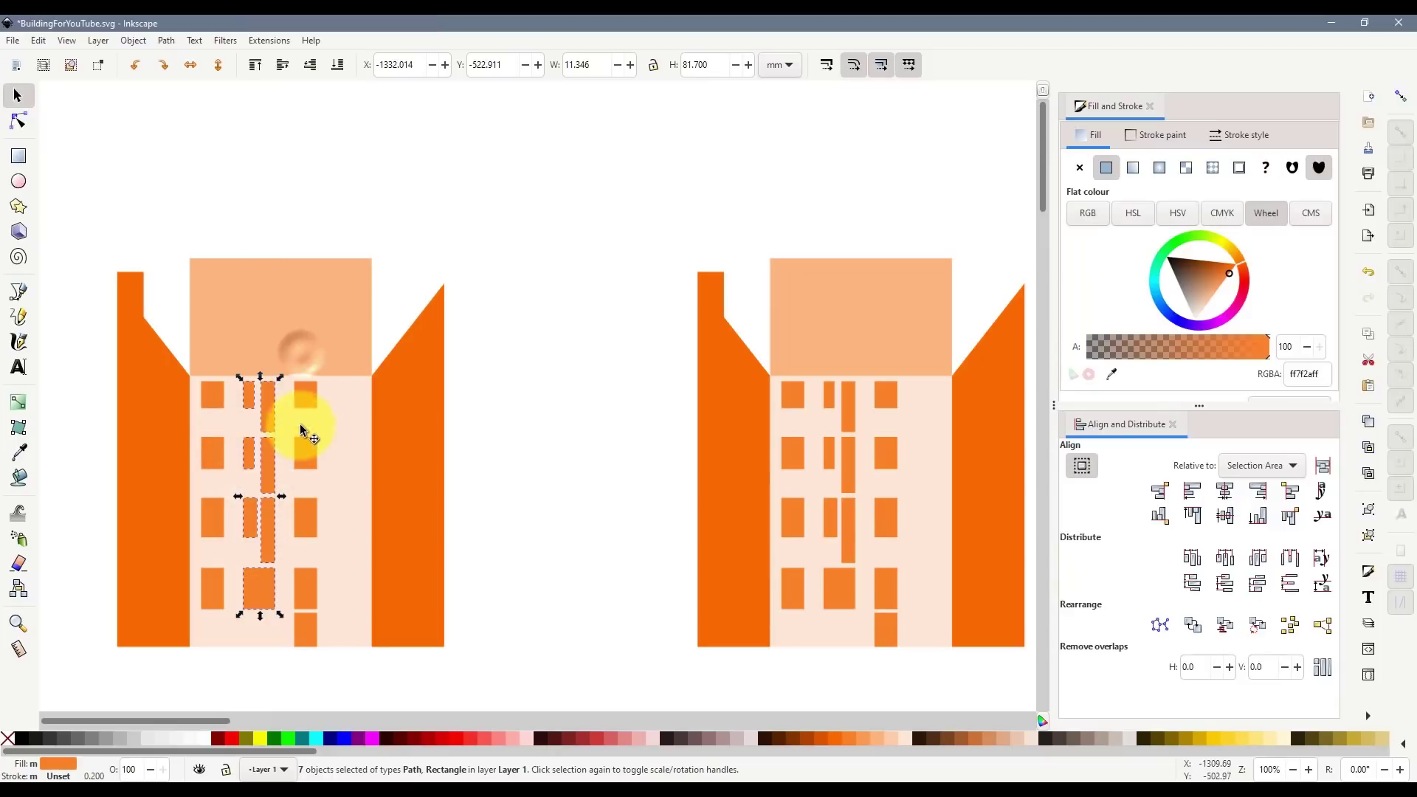
right_click(307, 392)
left_click(378, 646)
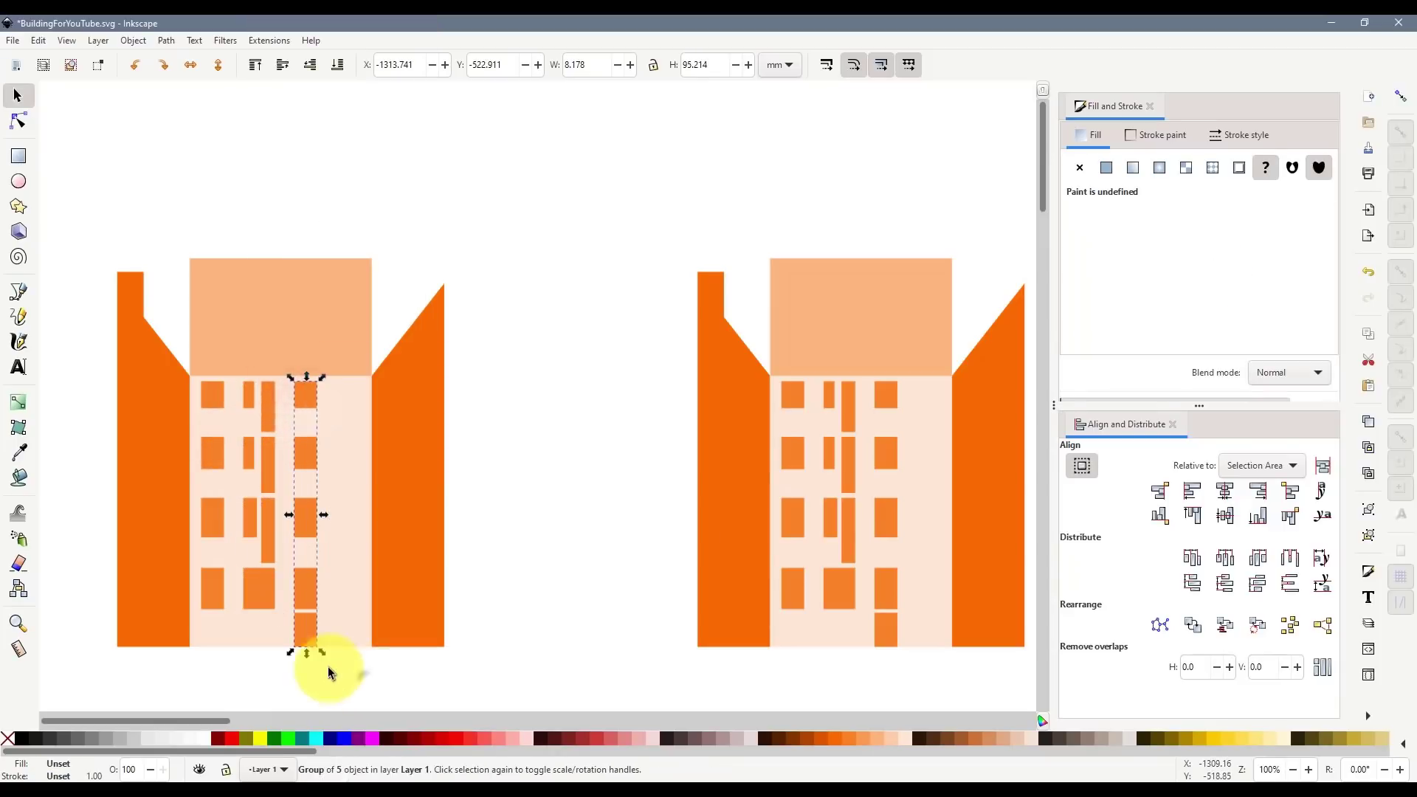
left_click(336, 675)
- Union all the orange windows and subtract them from the pale facade body
left_click_drag(354, 686, 170, 371)
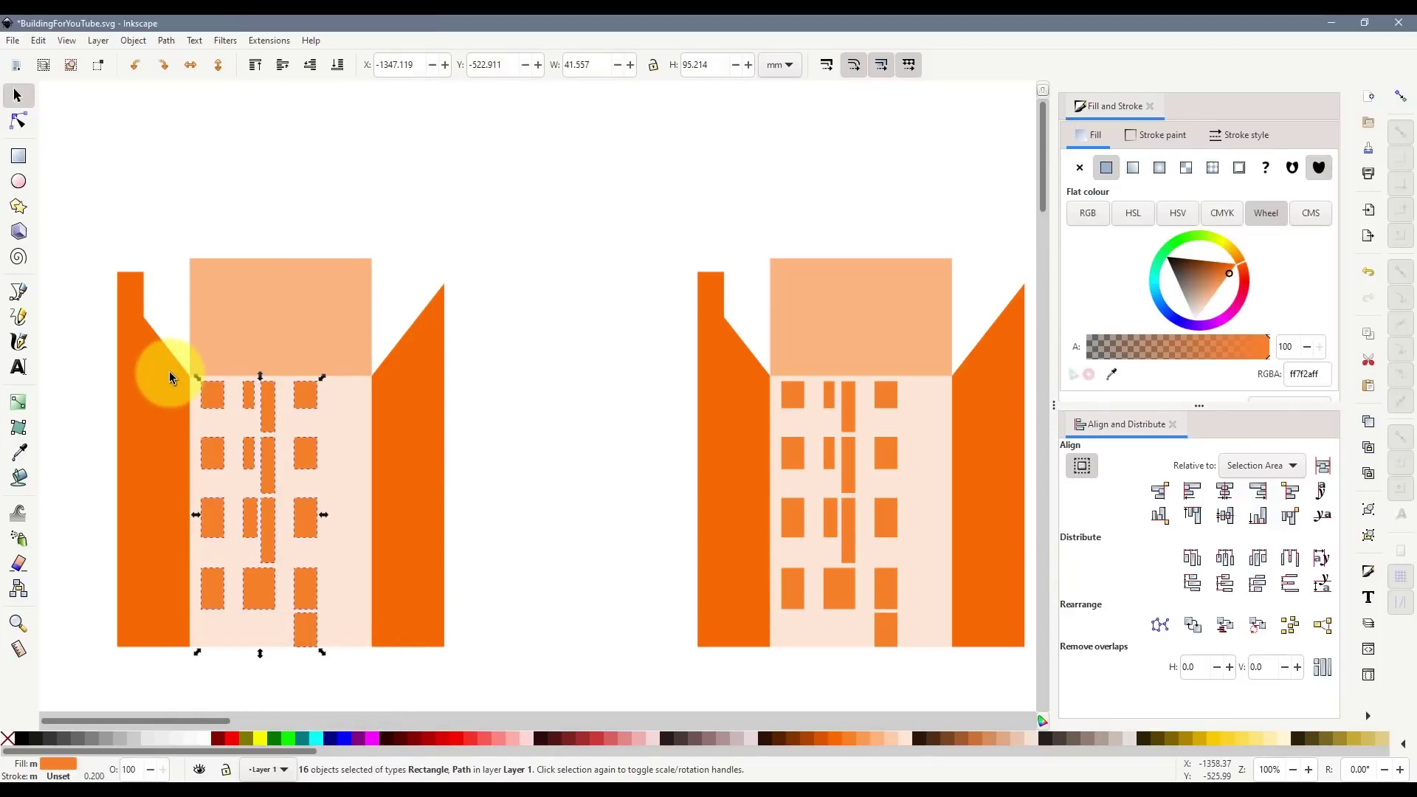
key("ctrl+KP_Add")
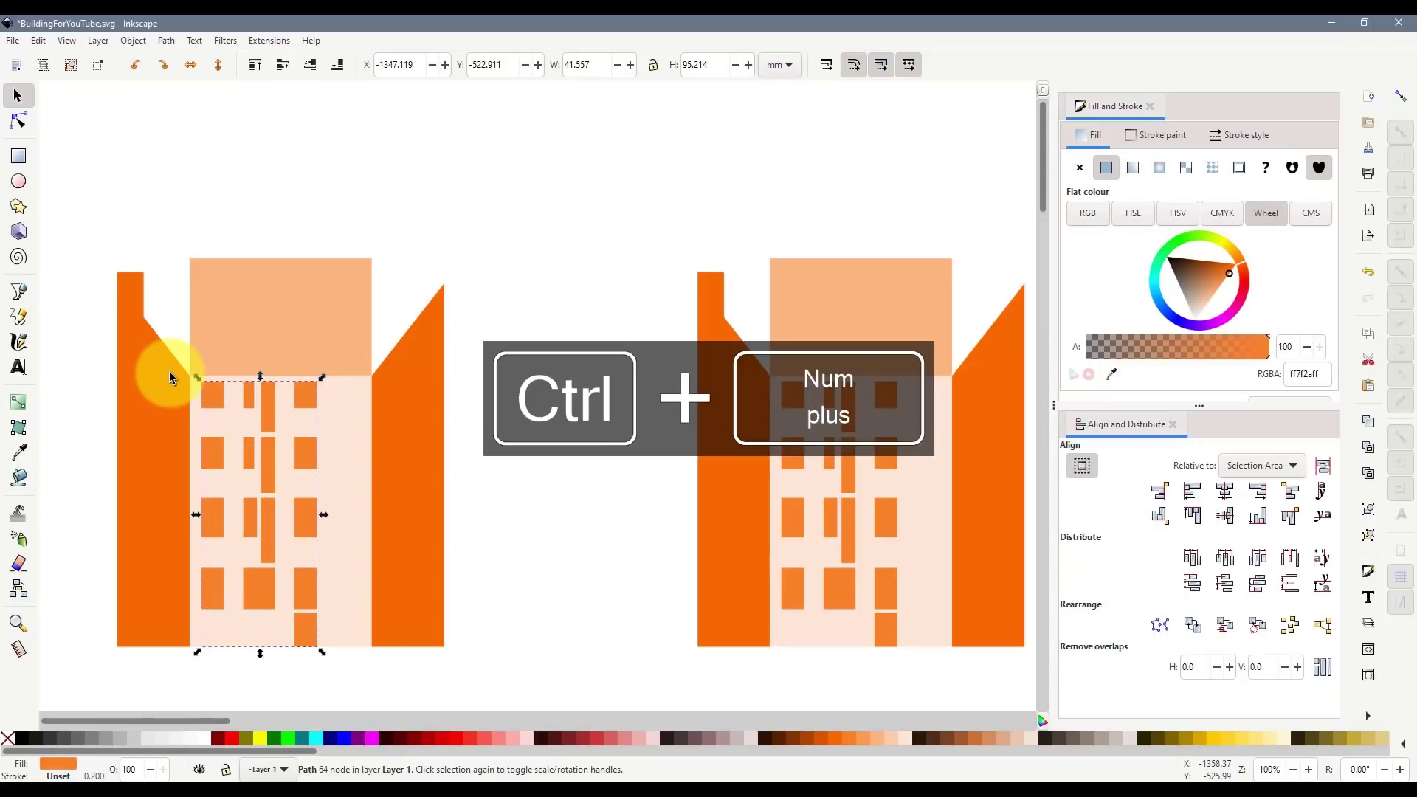
left_click(19, 123)
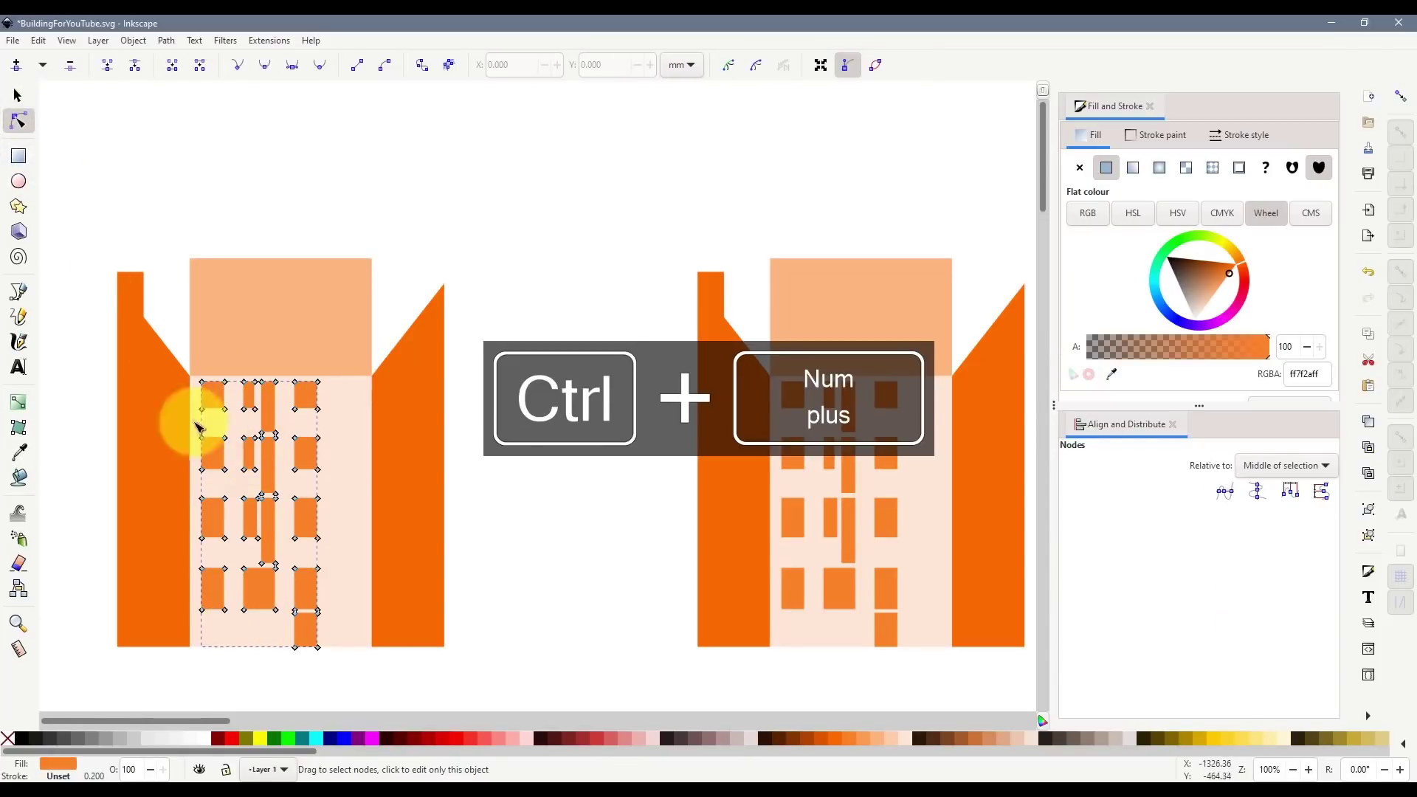
left_click(18, 95)
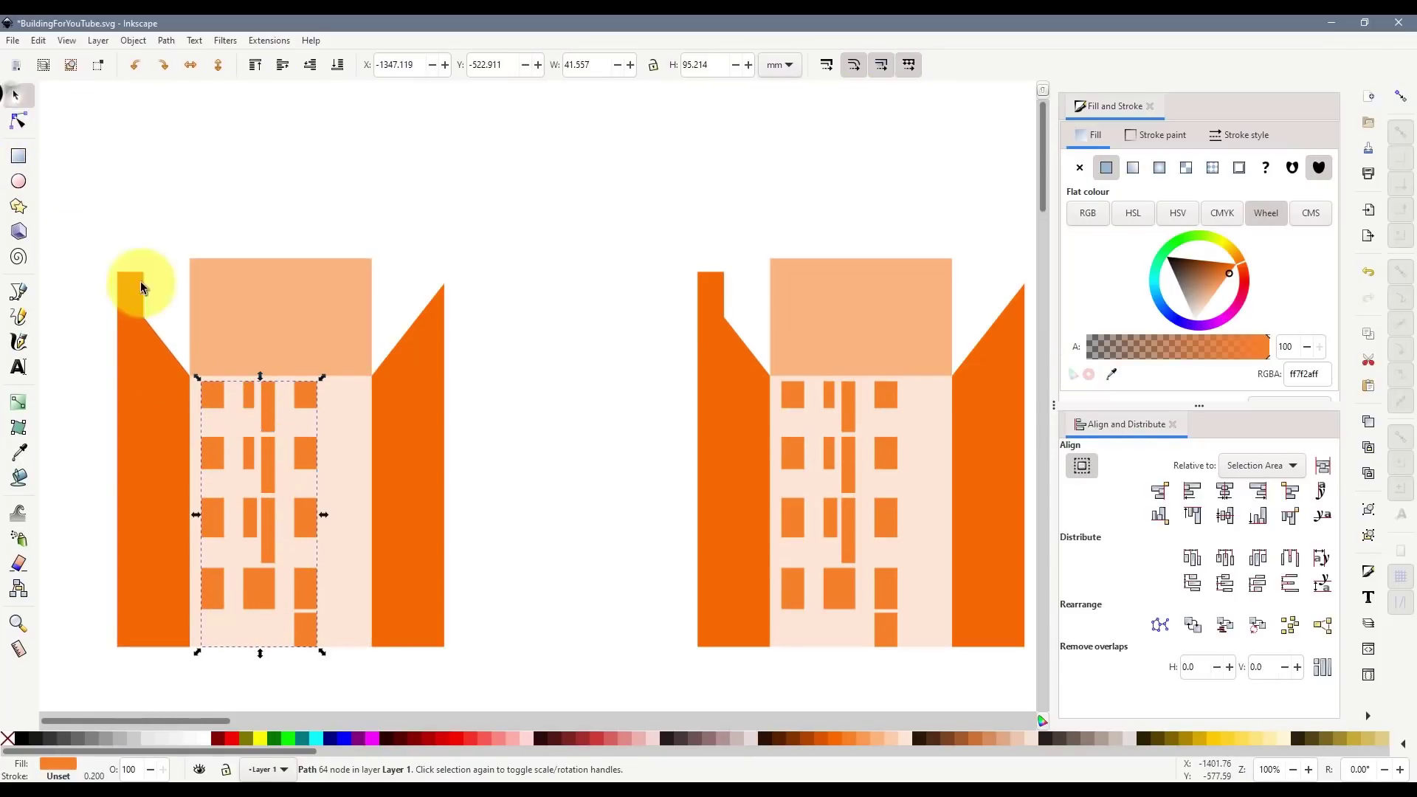
left_click(352, 424)
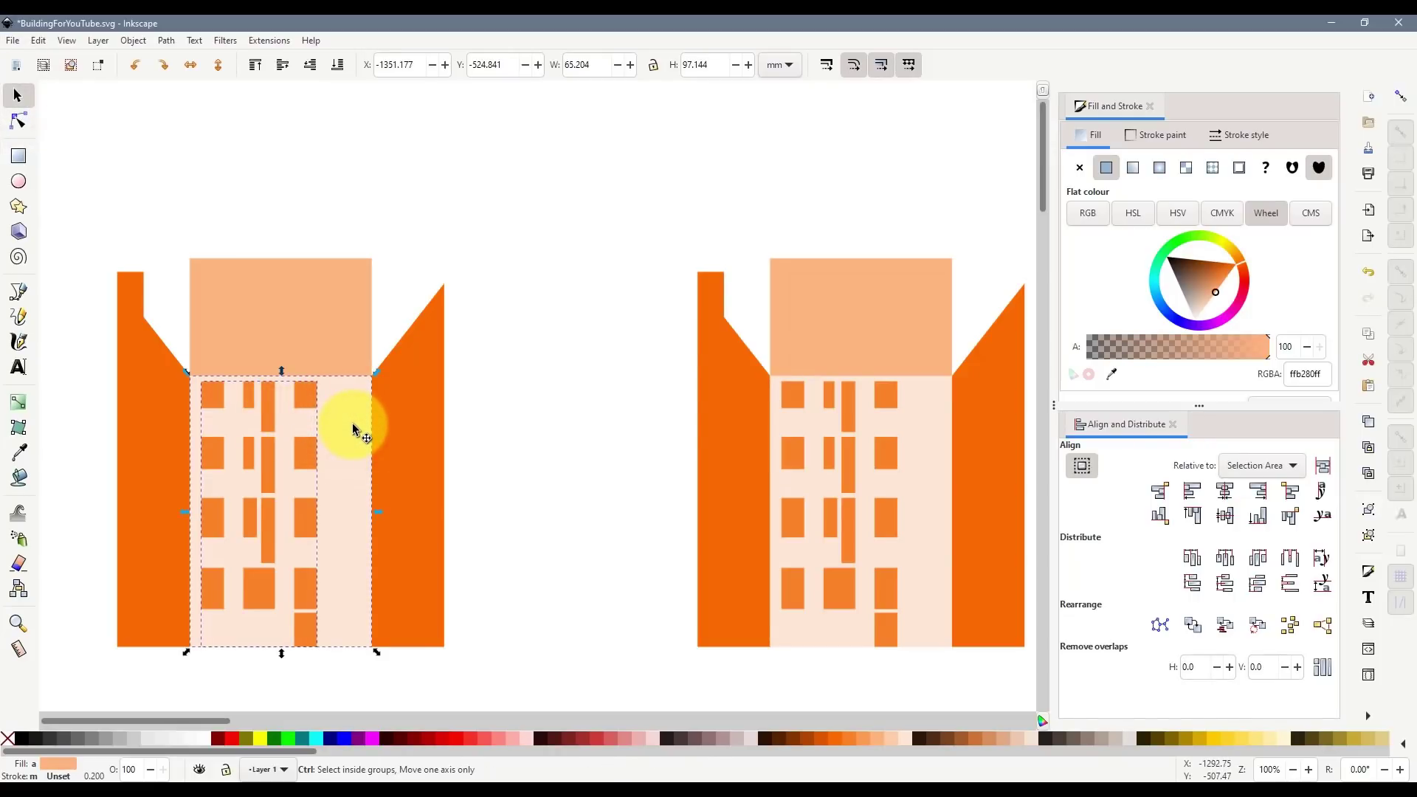
key("ctrl+KP_Subtract")
- Try moving and raising the windowed facade, then undo those moves
left_click(401, 480)
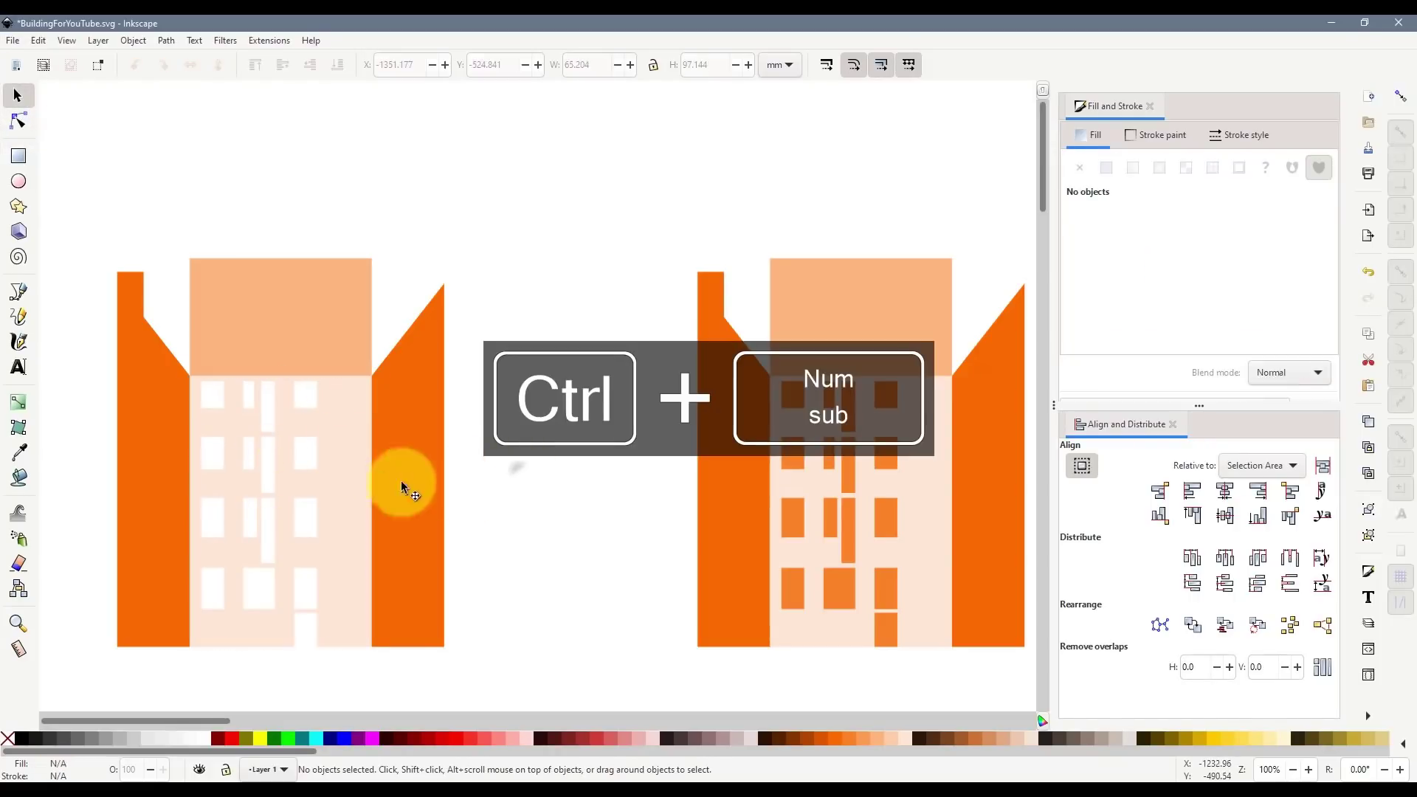
left_click_drag(351, 490, 398, 475)
left_click(255, 65)
left_click_drag(340, 525, 406, 458)
key("ctrl+z")
key("ctrl+z")
key("ctrl+z")
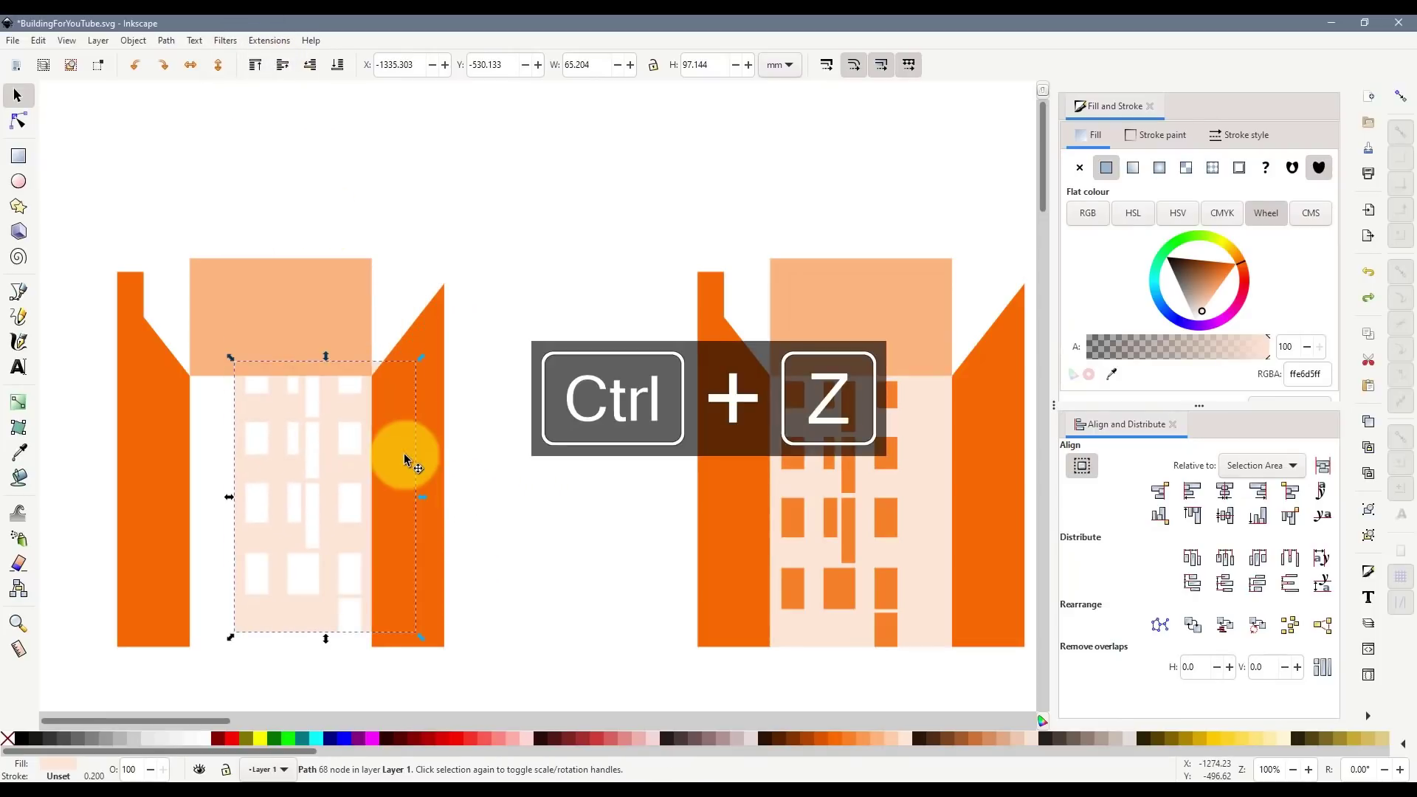
left_click(539, 546)
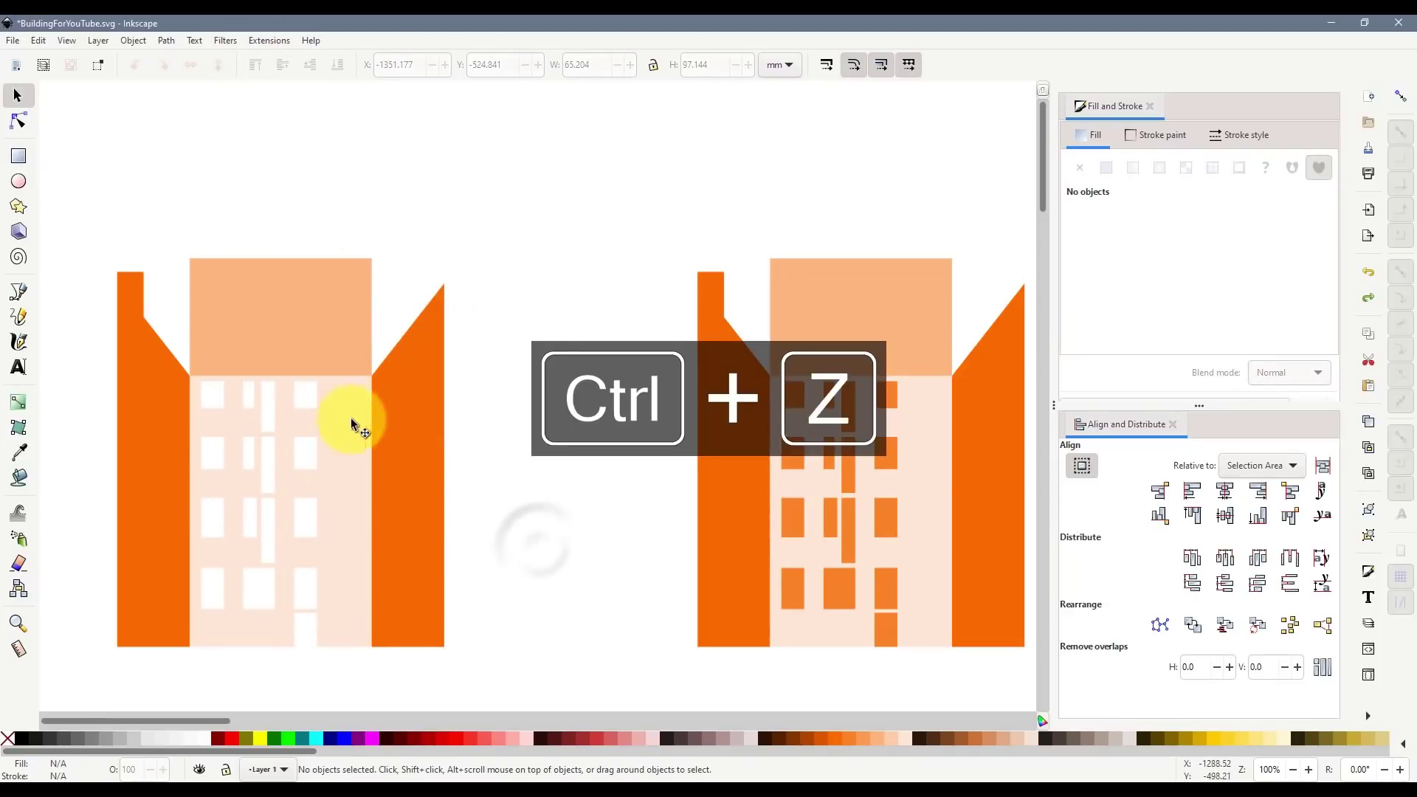
- Raise the peach roof block, spread the orange walls outward, and nudge the facade
left_click(219, 332)
left_click_drag(253, 326, 260, 244)
left_click(399, 483)
left_click_drag(436, 516, 509, 509)
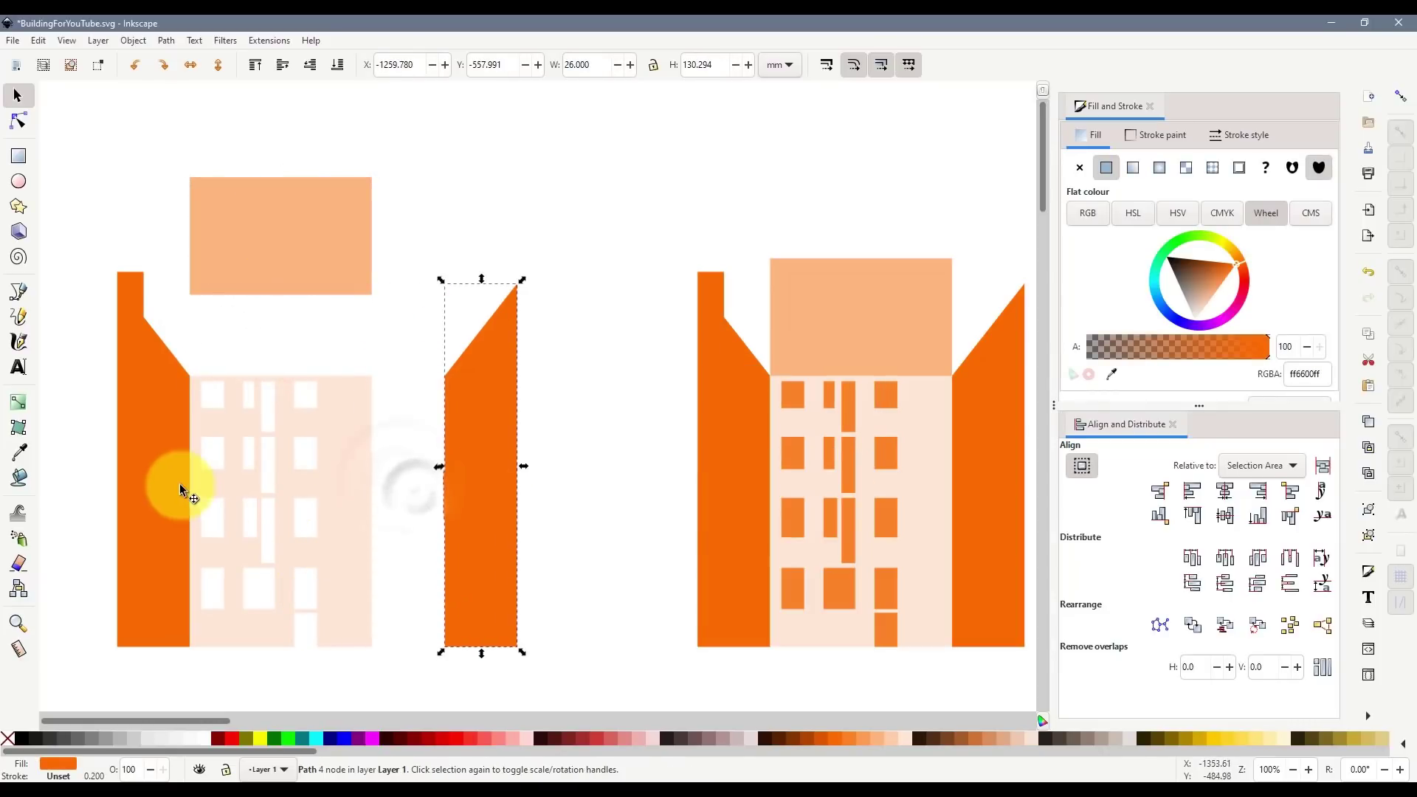
left_click_drag(161, 480, 112, 485)
left_click(341, 579)
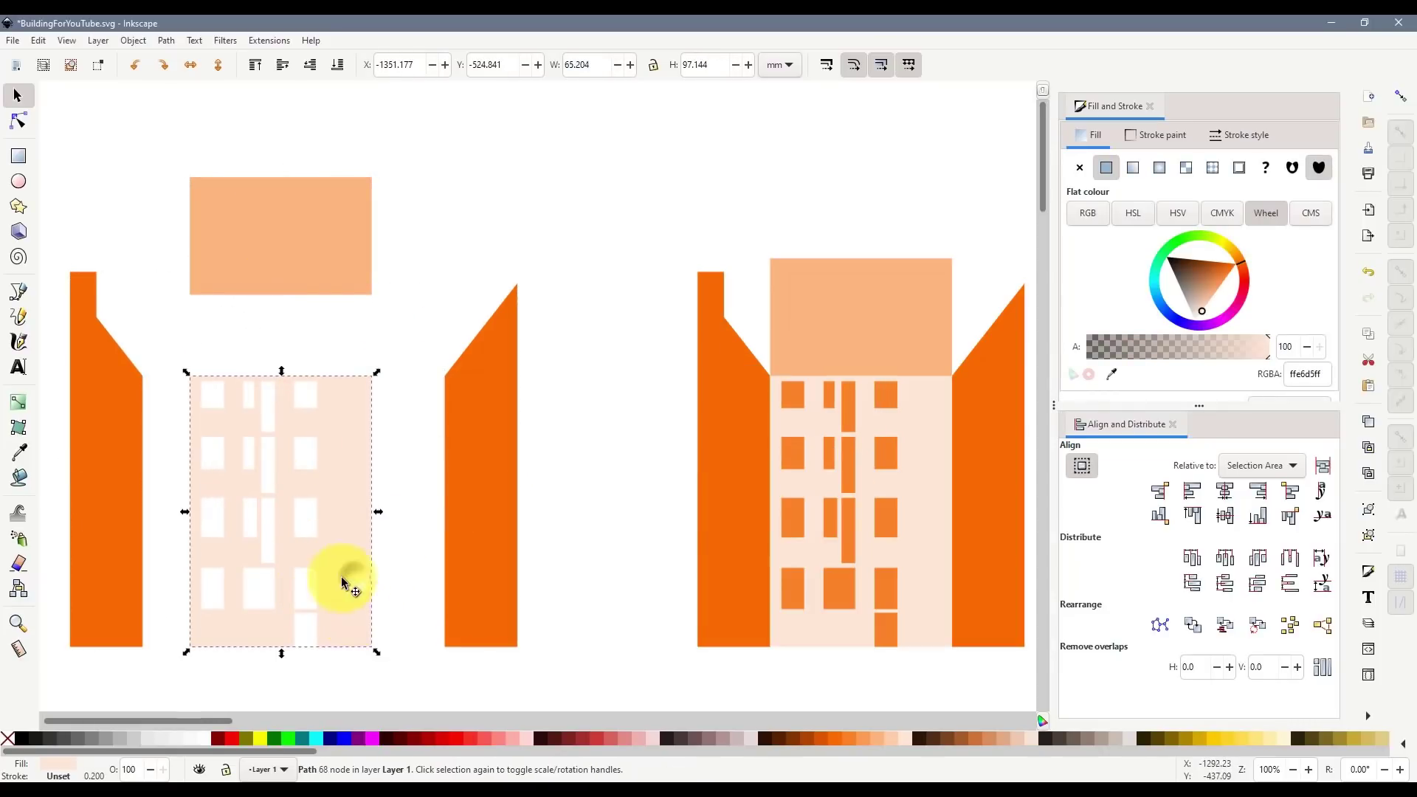
left_click_drag(342, 579, 355, 554)
scroll(200, 720, "left", 1)
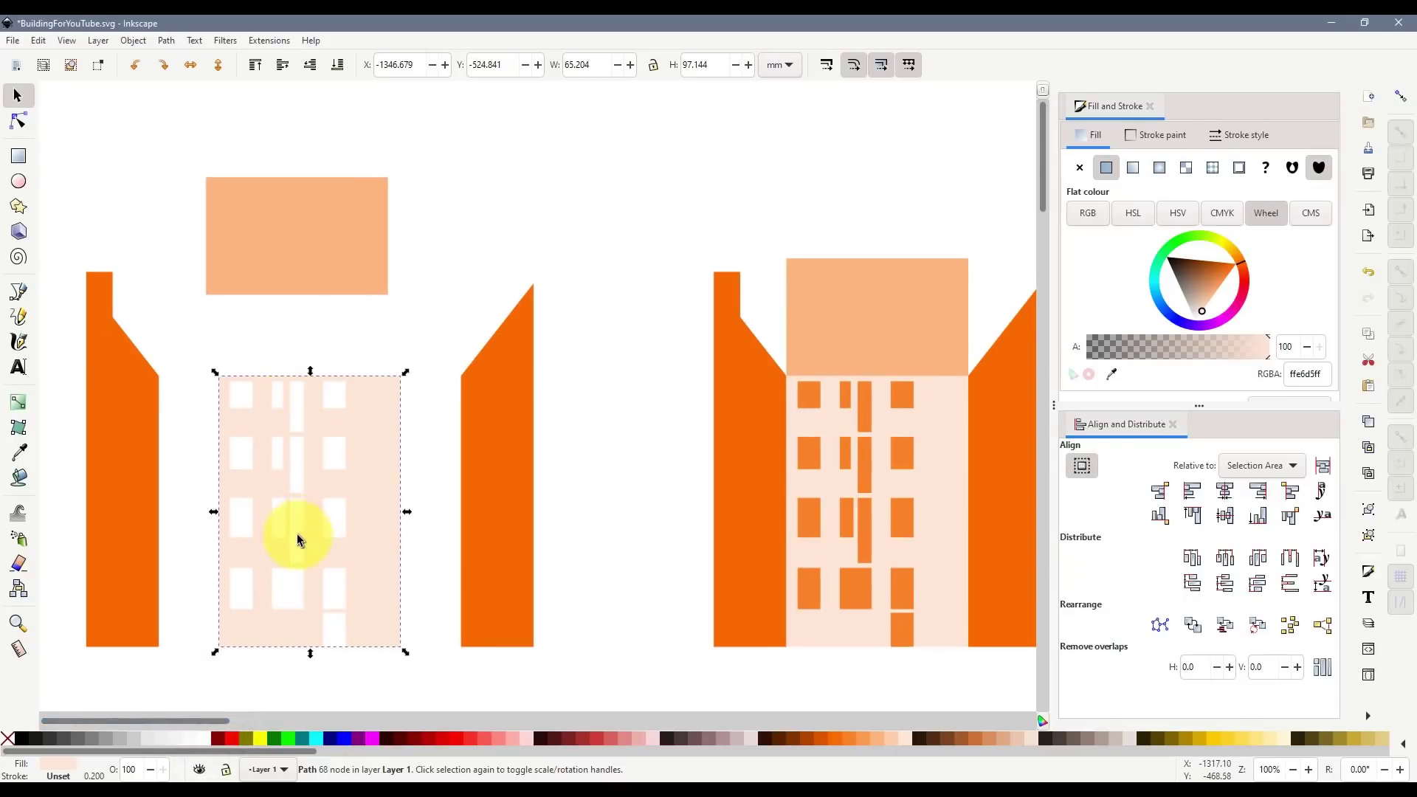
scroll(269, 564, "up", 1)
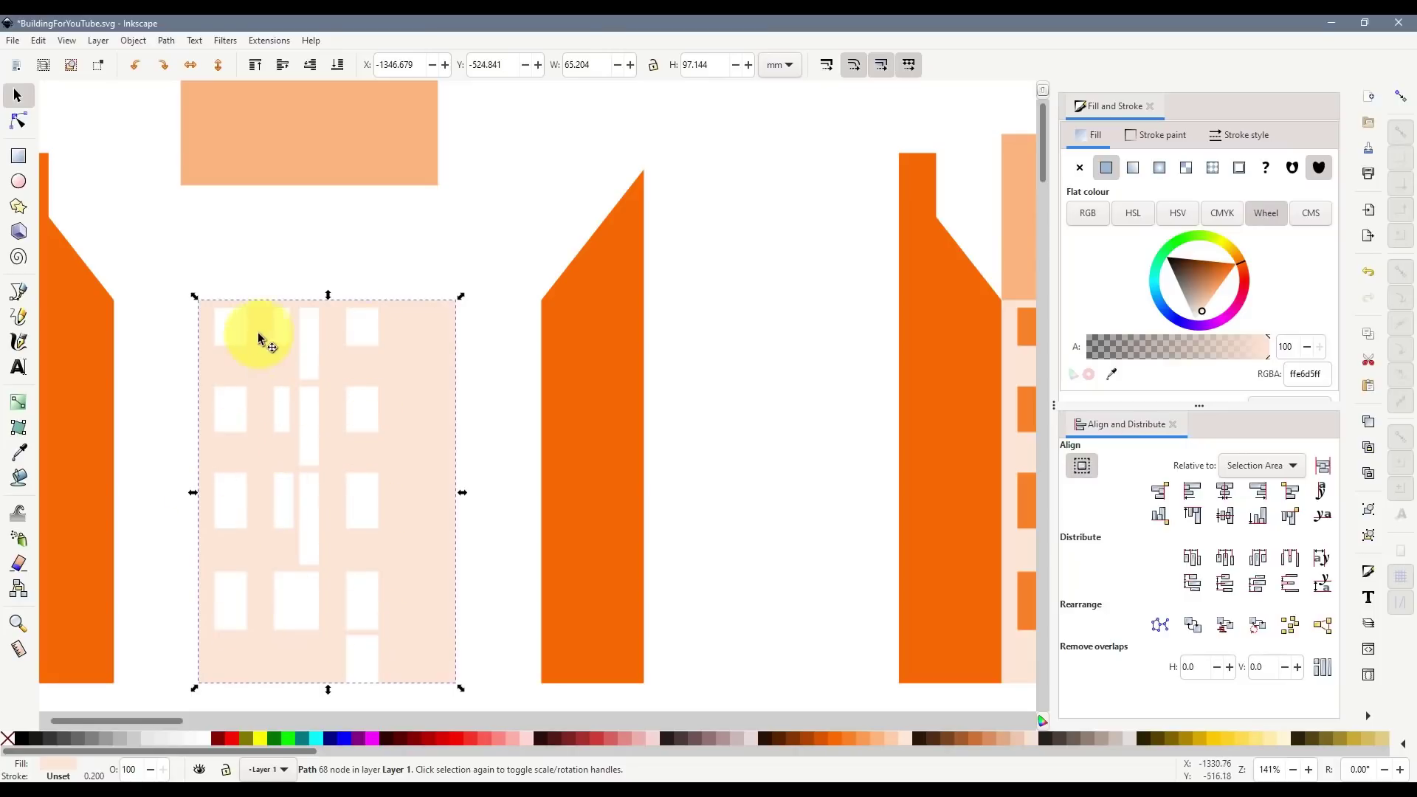
left_click(310, 341)
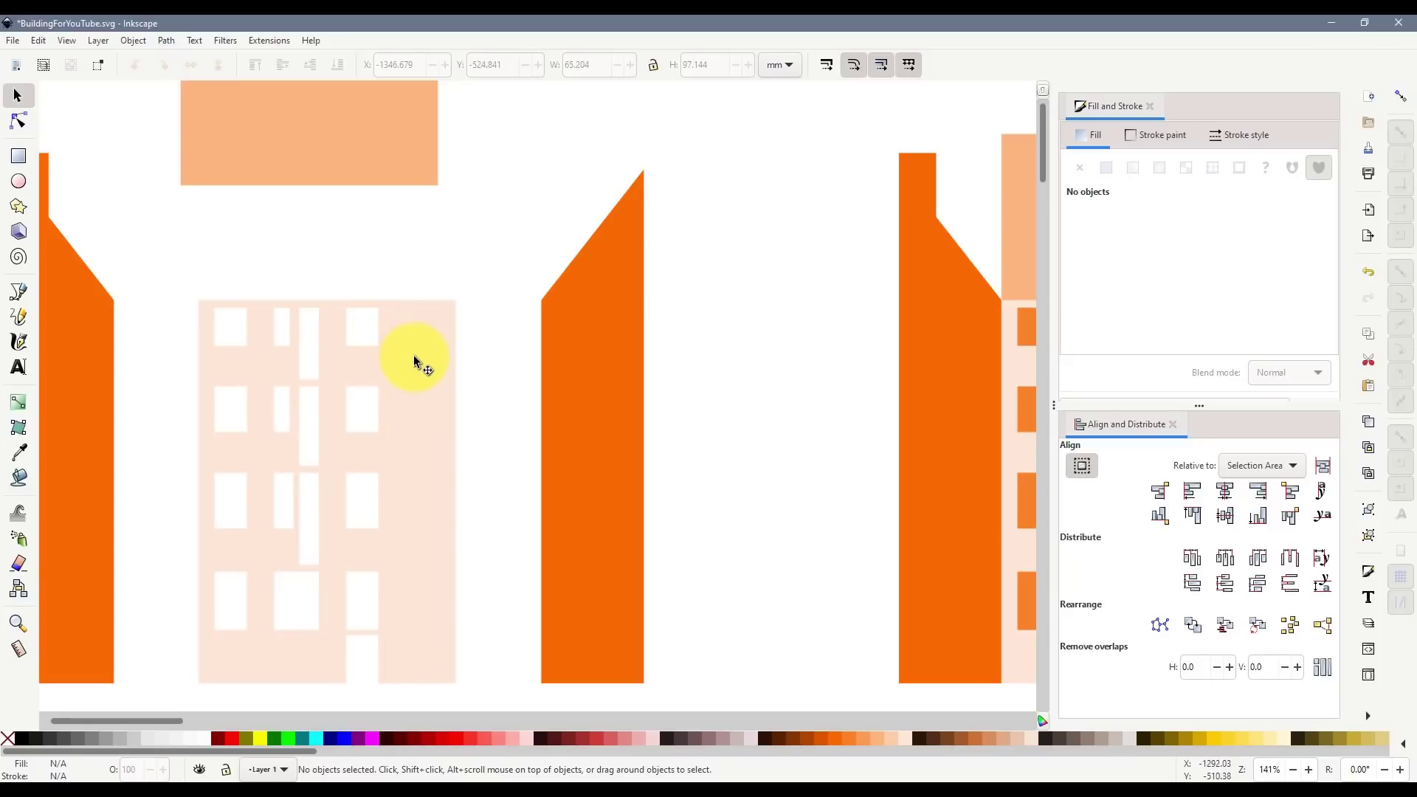
left_click(404, 327)
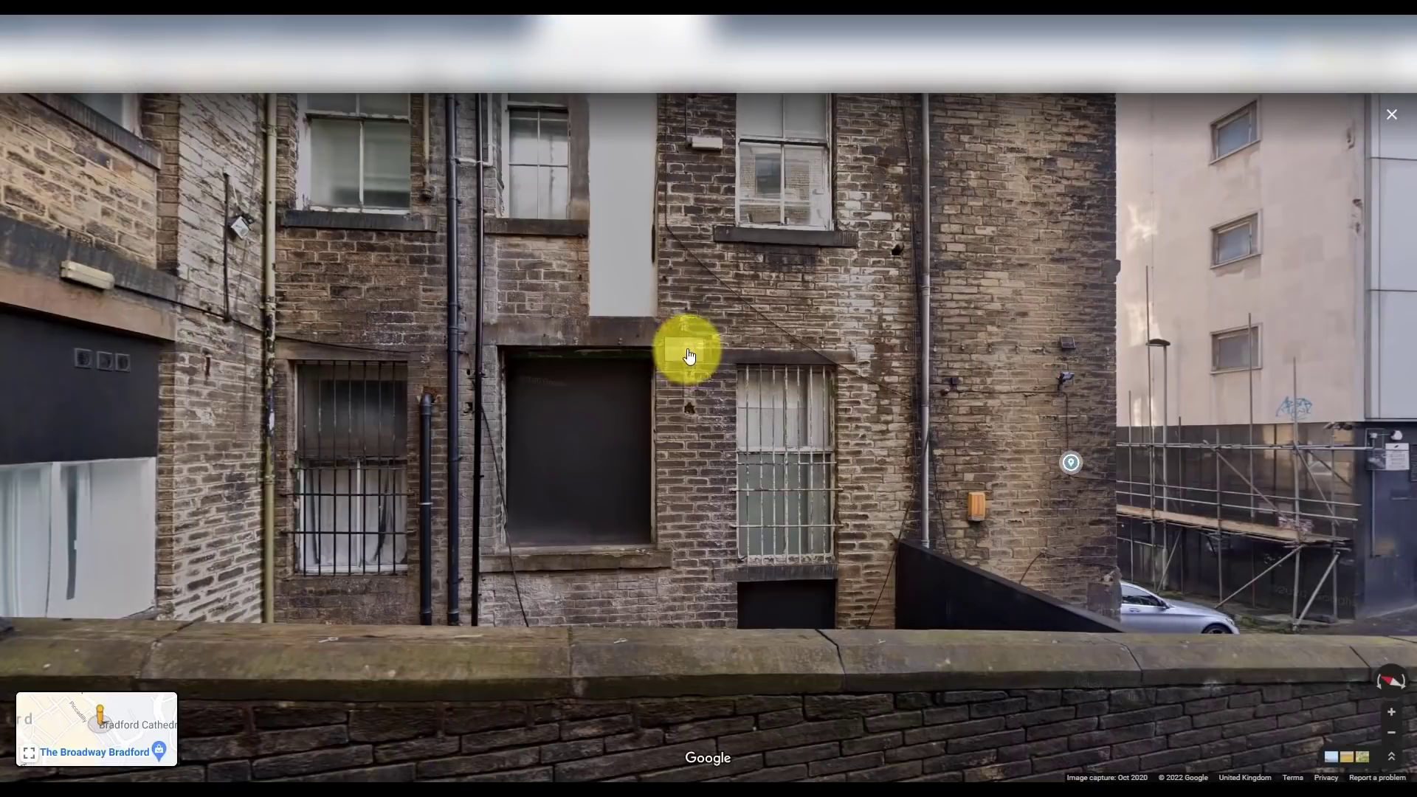
- Step forward through Street View panoramas toward the brick building's rear wall
left_click(683, 348)
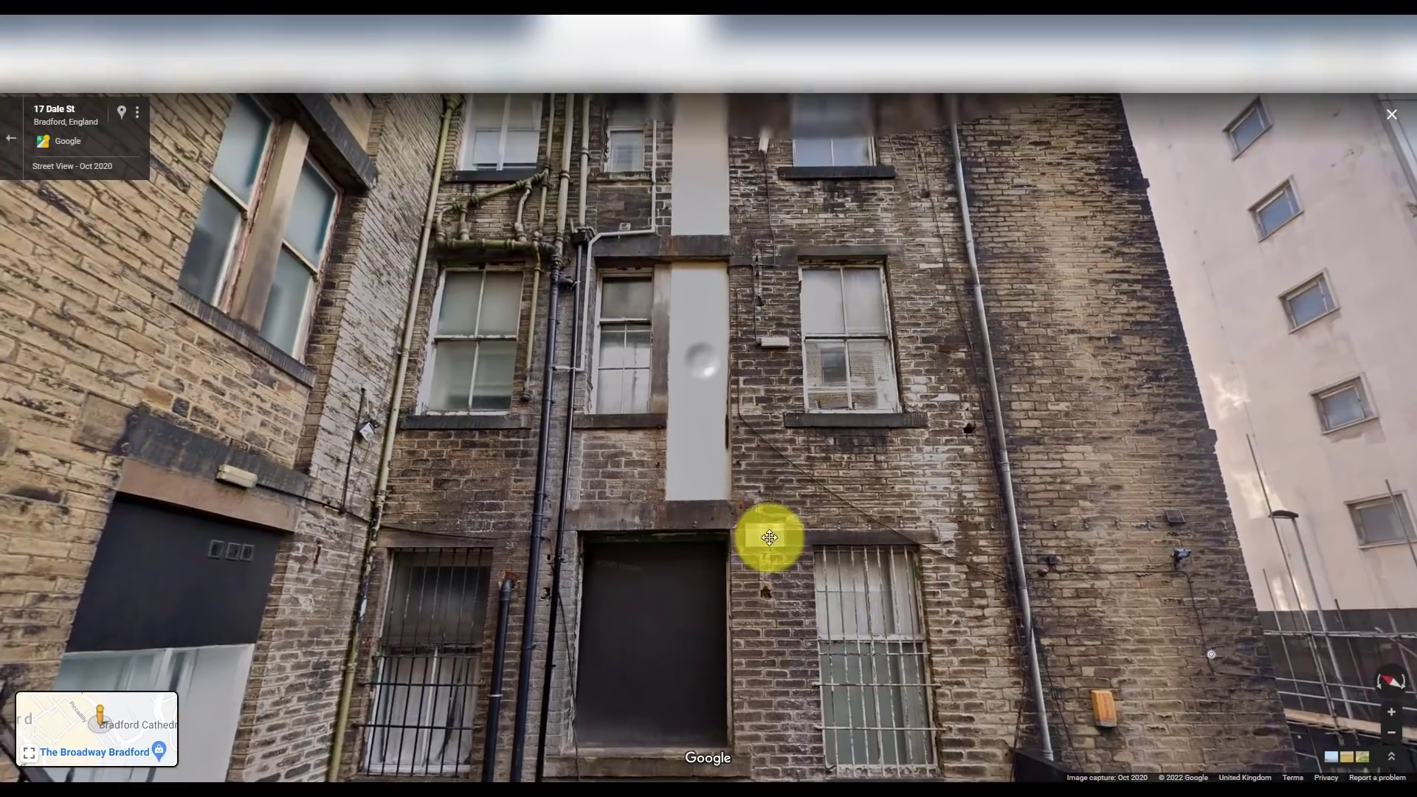
left_click(709, 443)
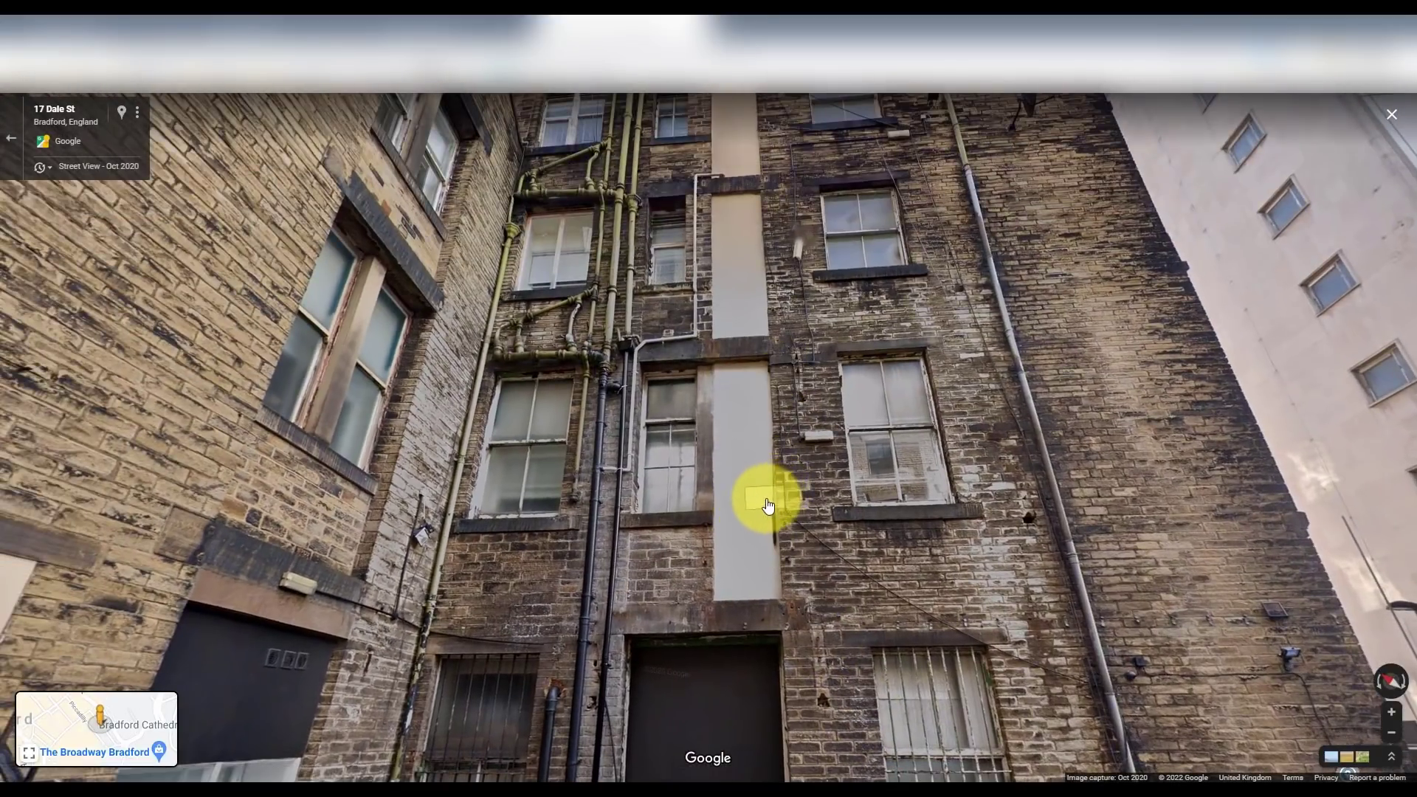
left_click(765, 500)
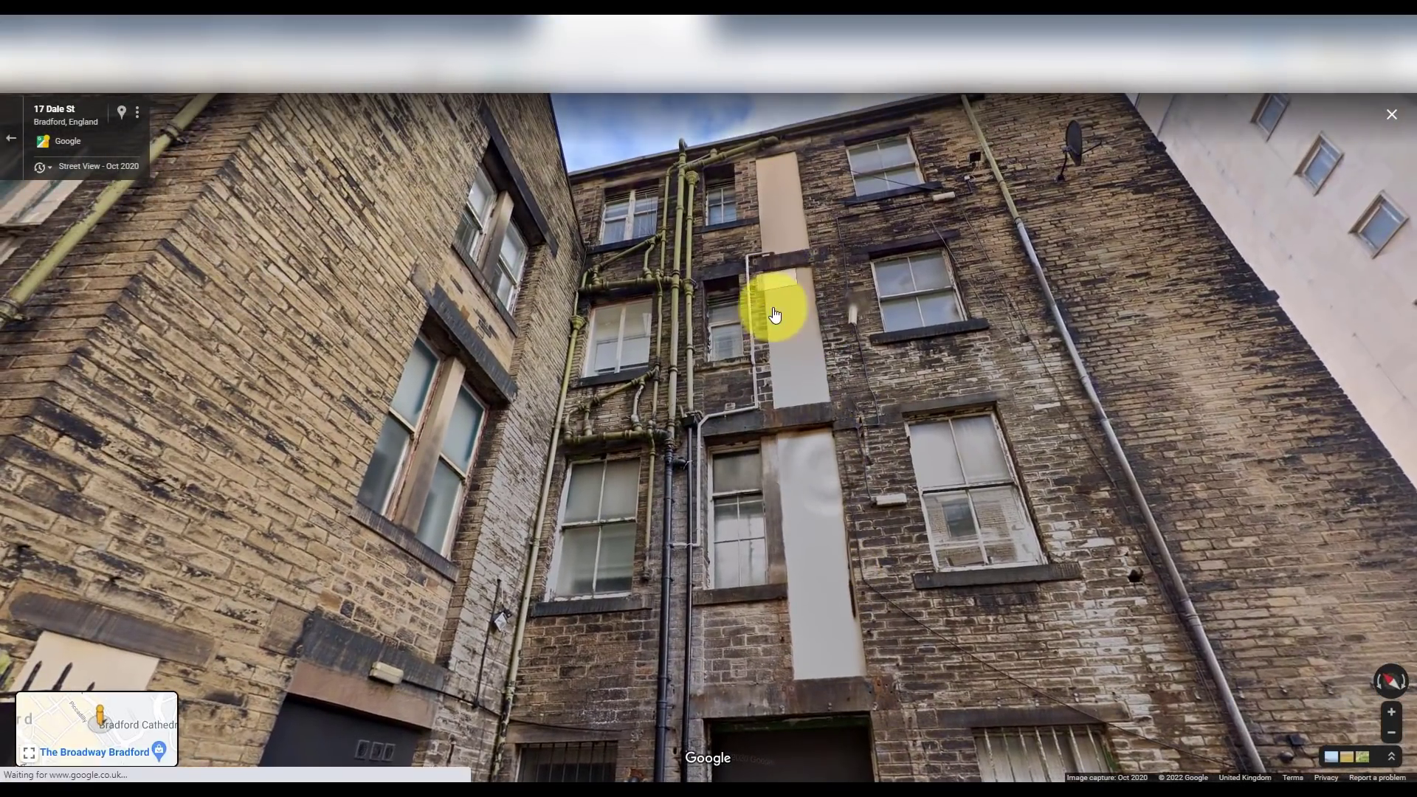
left_click(801, 355)
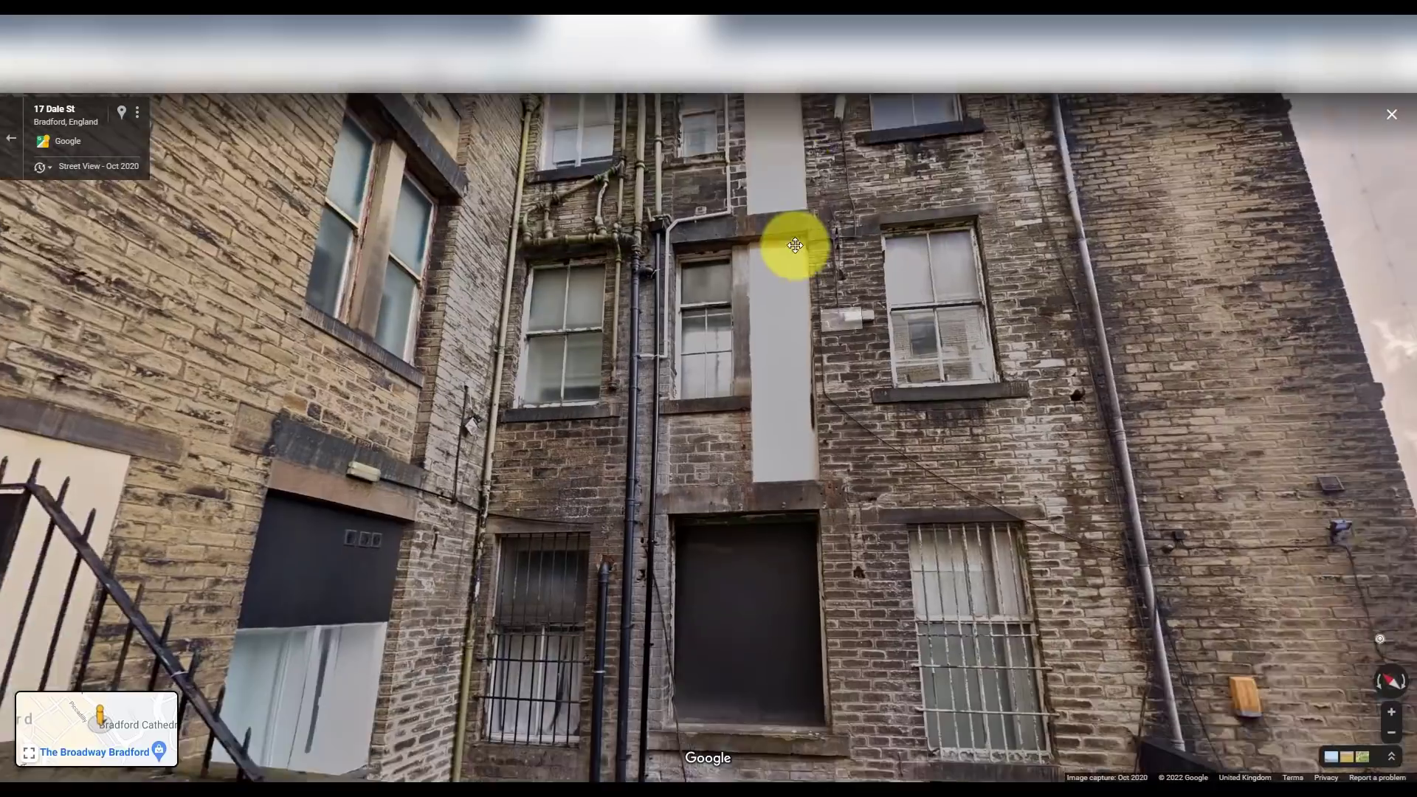
scroll(799, 410, "down", 2)
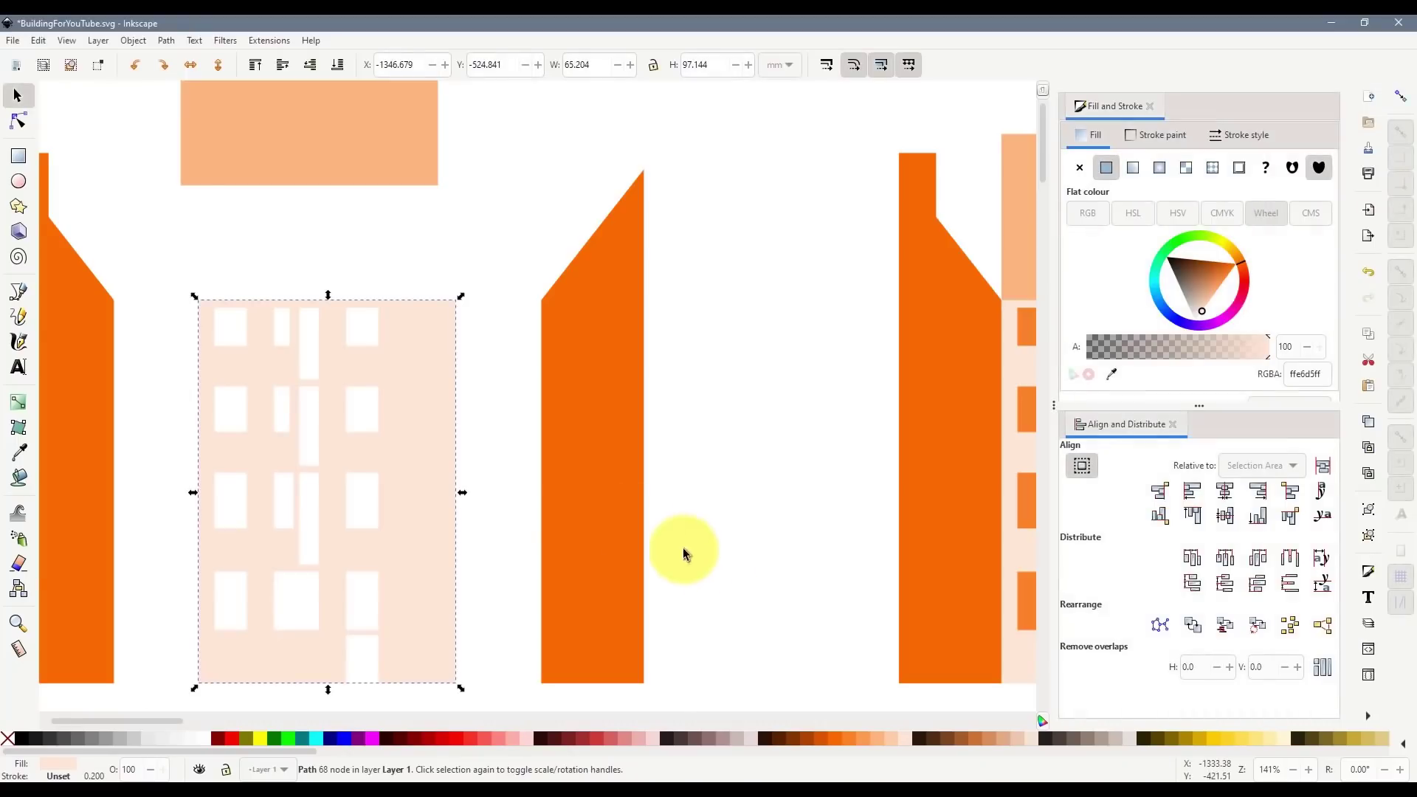
- Move the windowed facade down and place a duplicate to its right
left_click(481, 457)
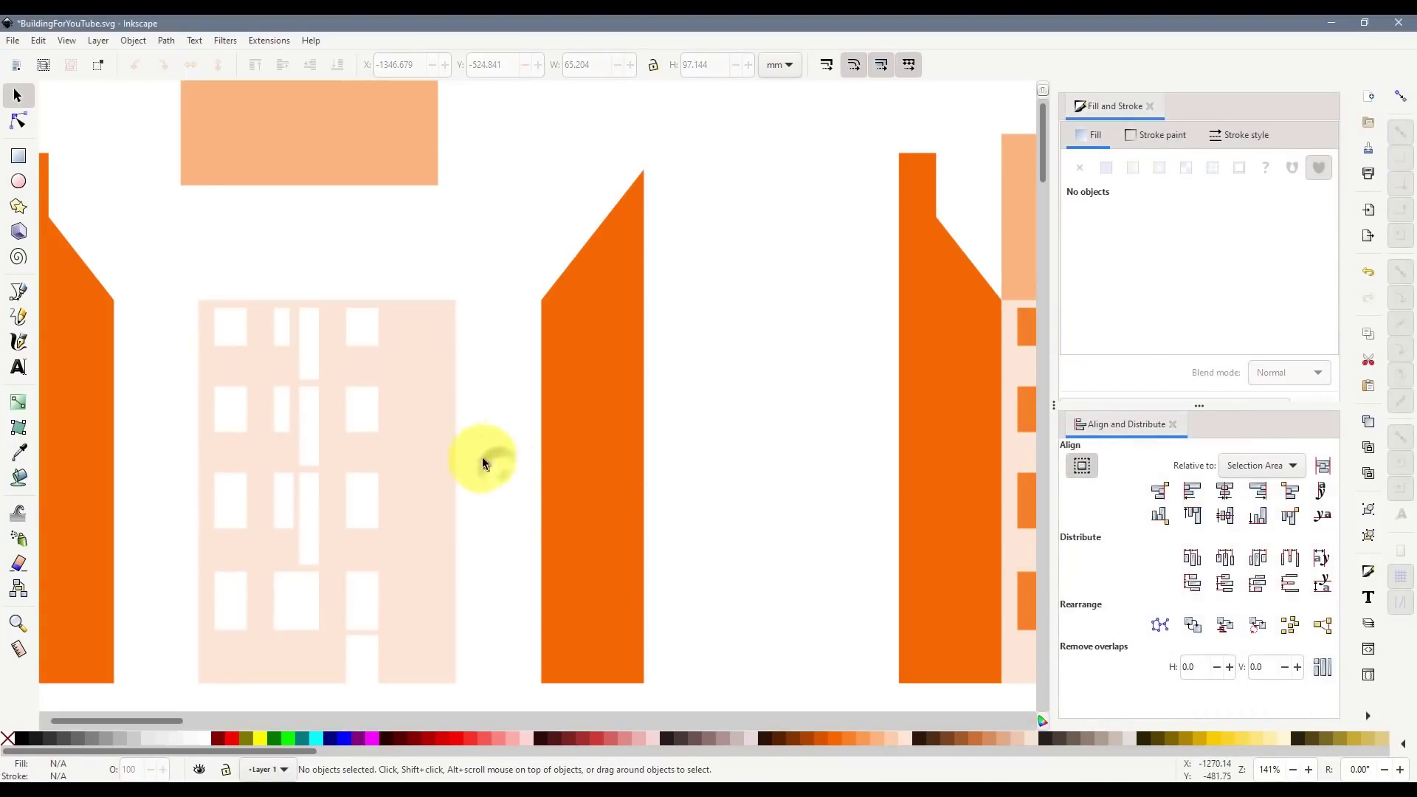
scroll(420, 403, "down", 1)
left_click(280, 435)
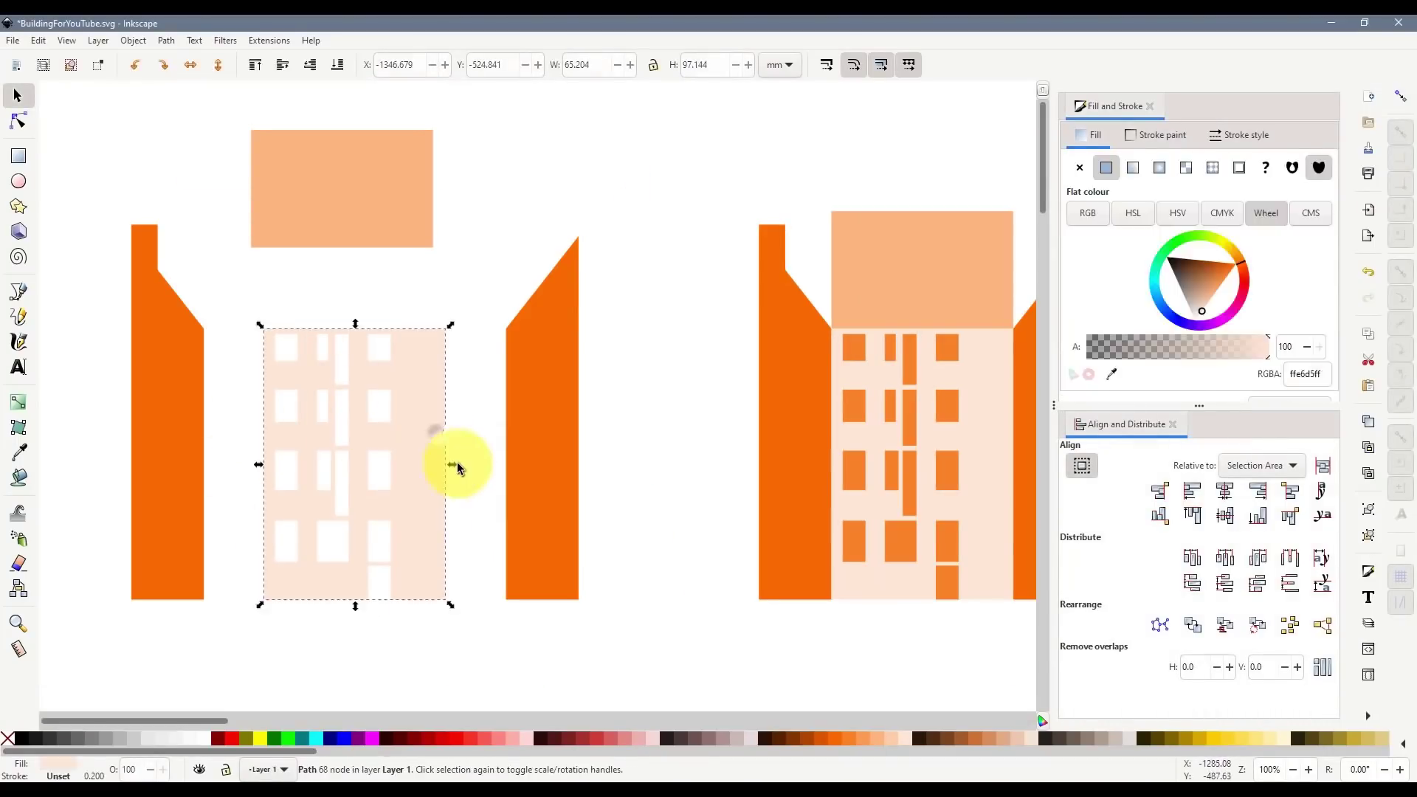
scroll(447, 443, "down", 5)
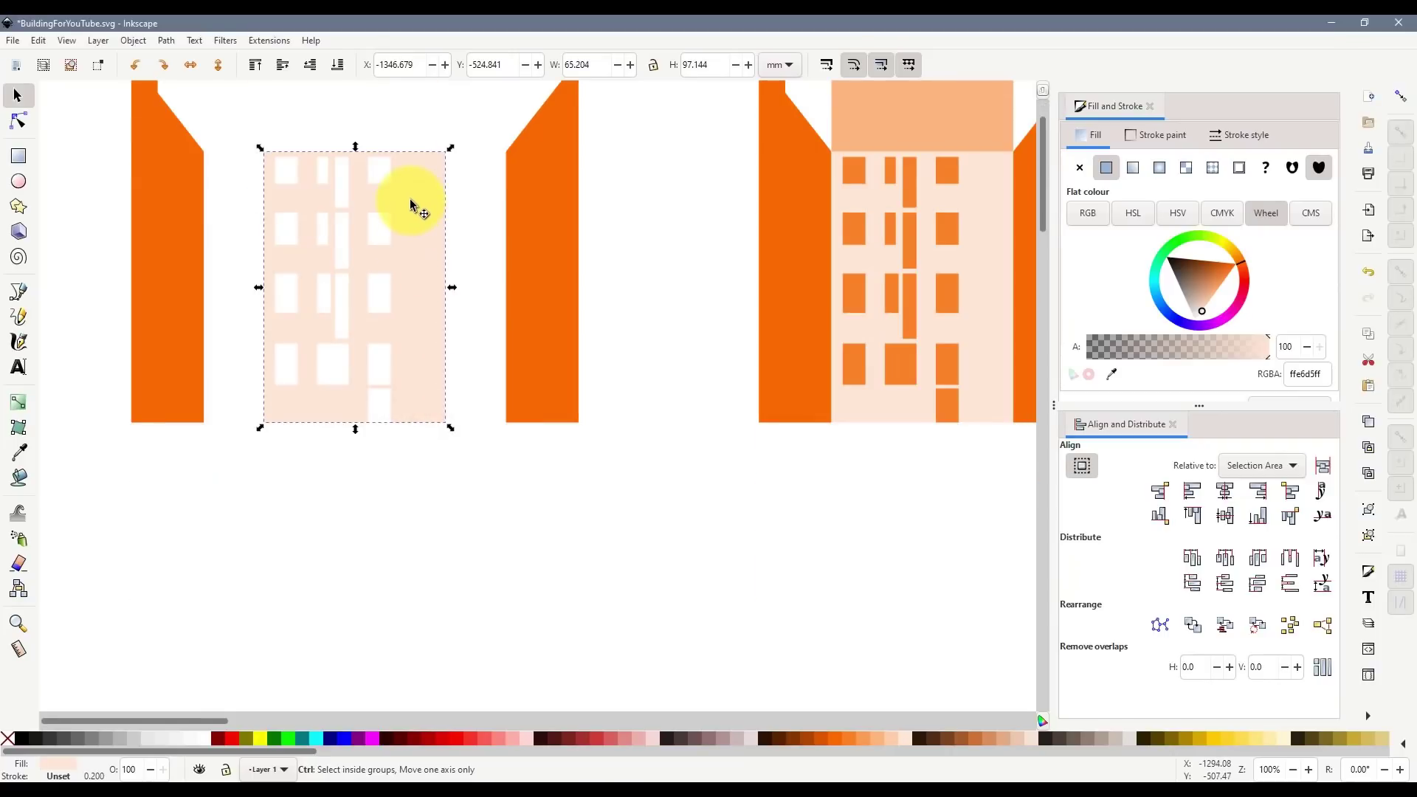
left_click_drag(411, 195, 424, 558)
scroll(437, 522, "down", 5)
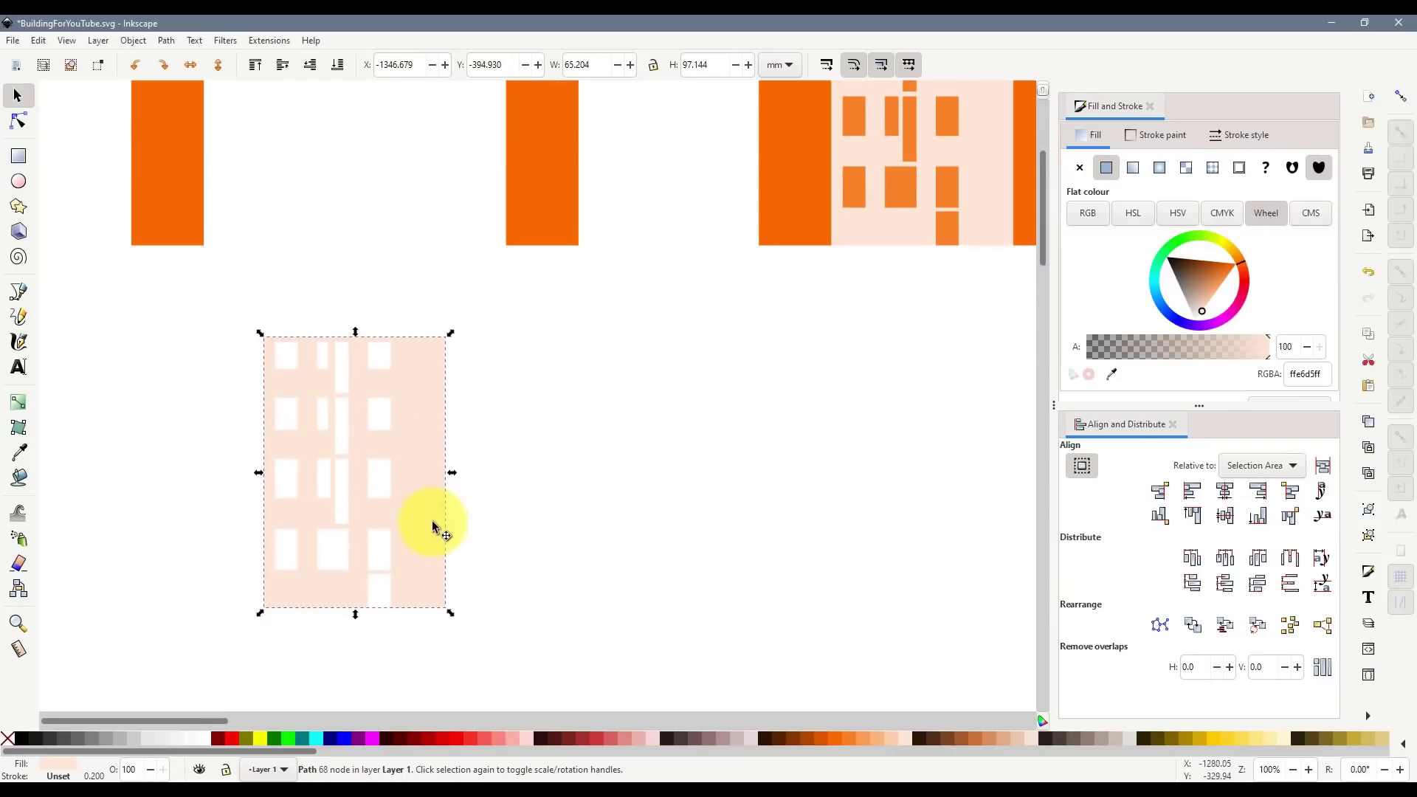
key("ctrl+d")
left_click_drag(300, 443, 509, 443)
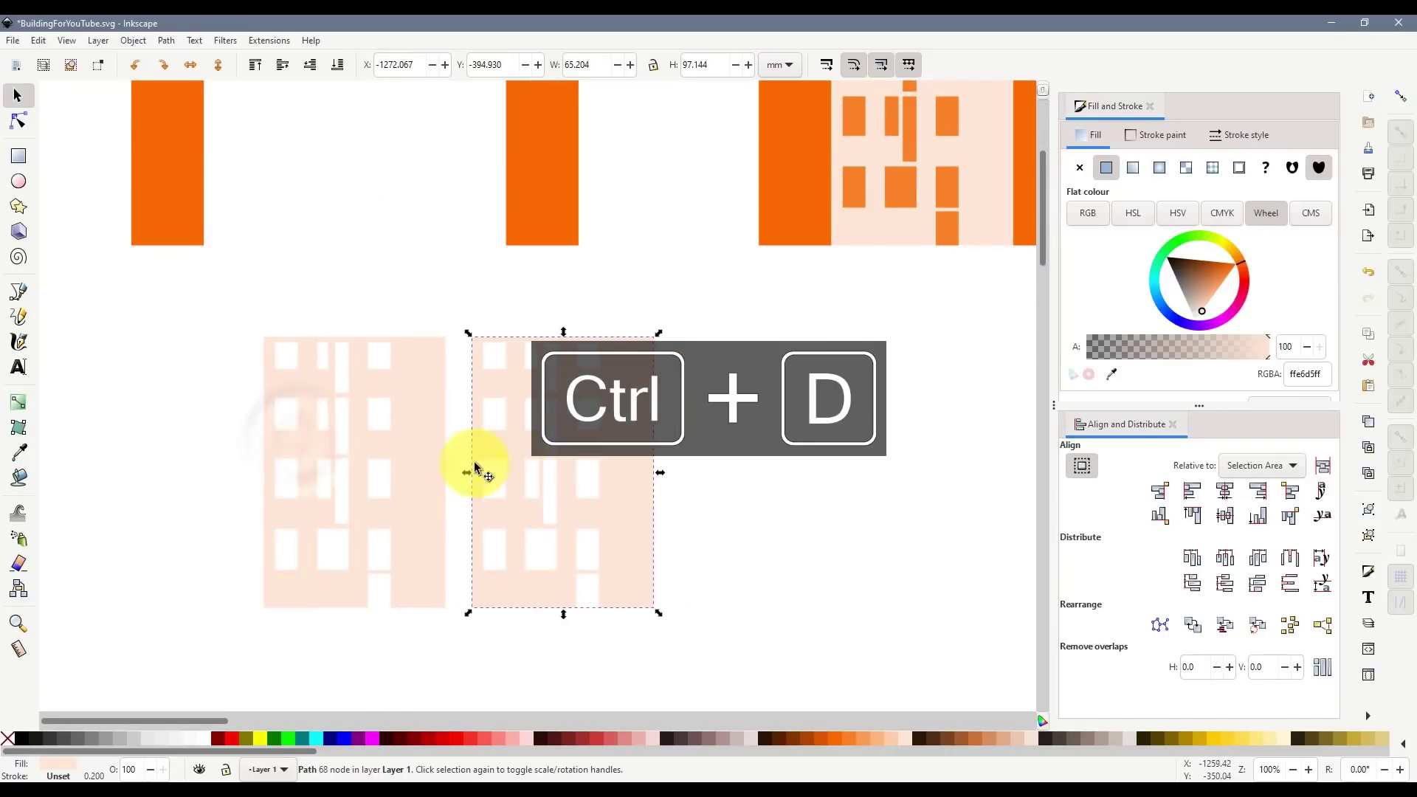
left_click(388, 450)
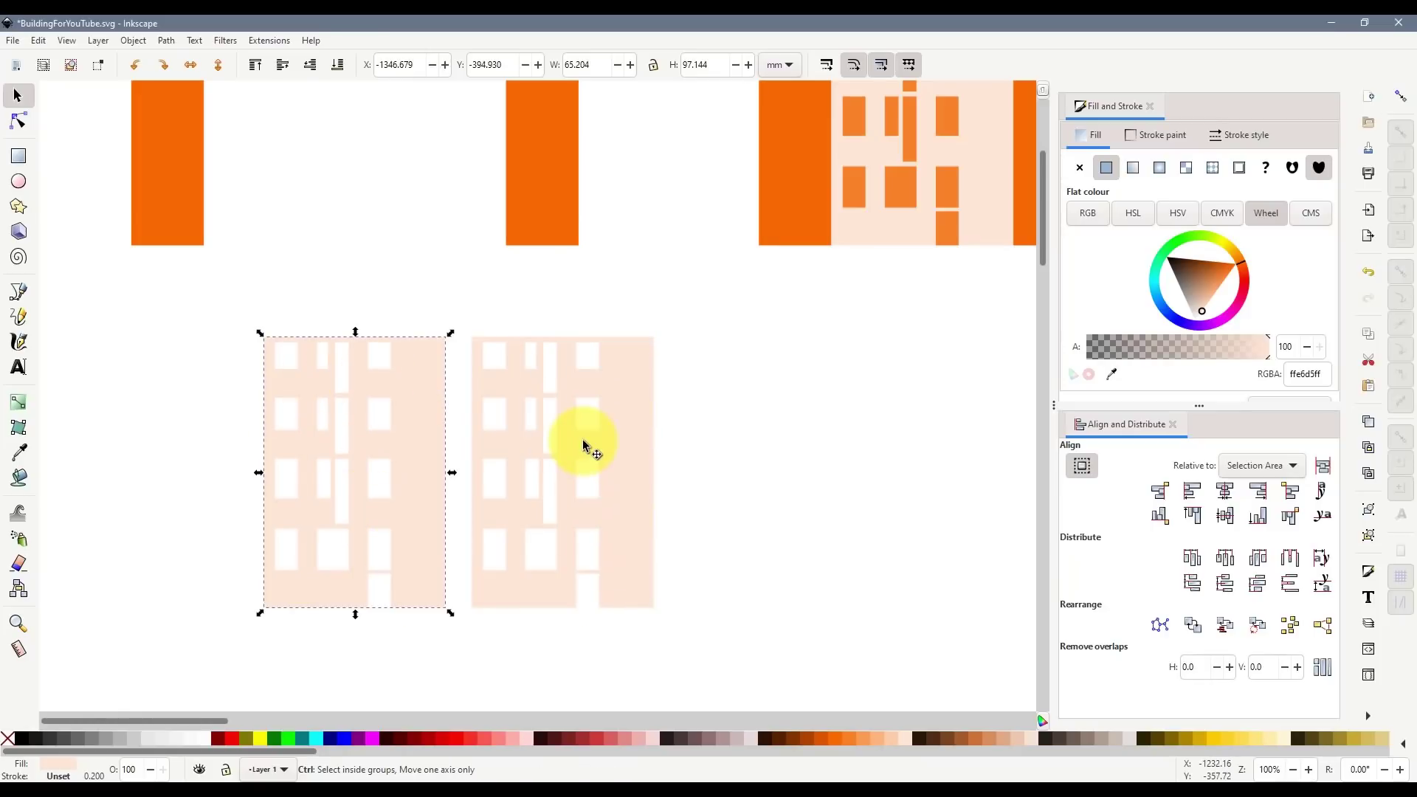
- Draw a bar over the copy's central slot and union it into the copied facade
scroll(586, 447, "up", 1, "ctrl")
left_click(18, 155)
scroll(527, 340, "up", 2, "ctrl")
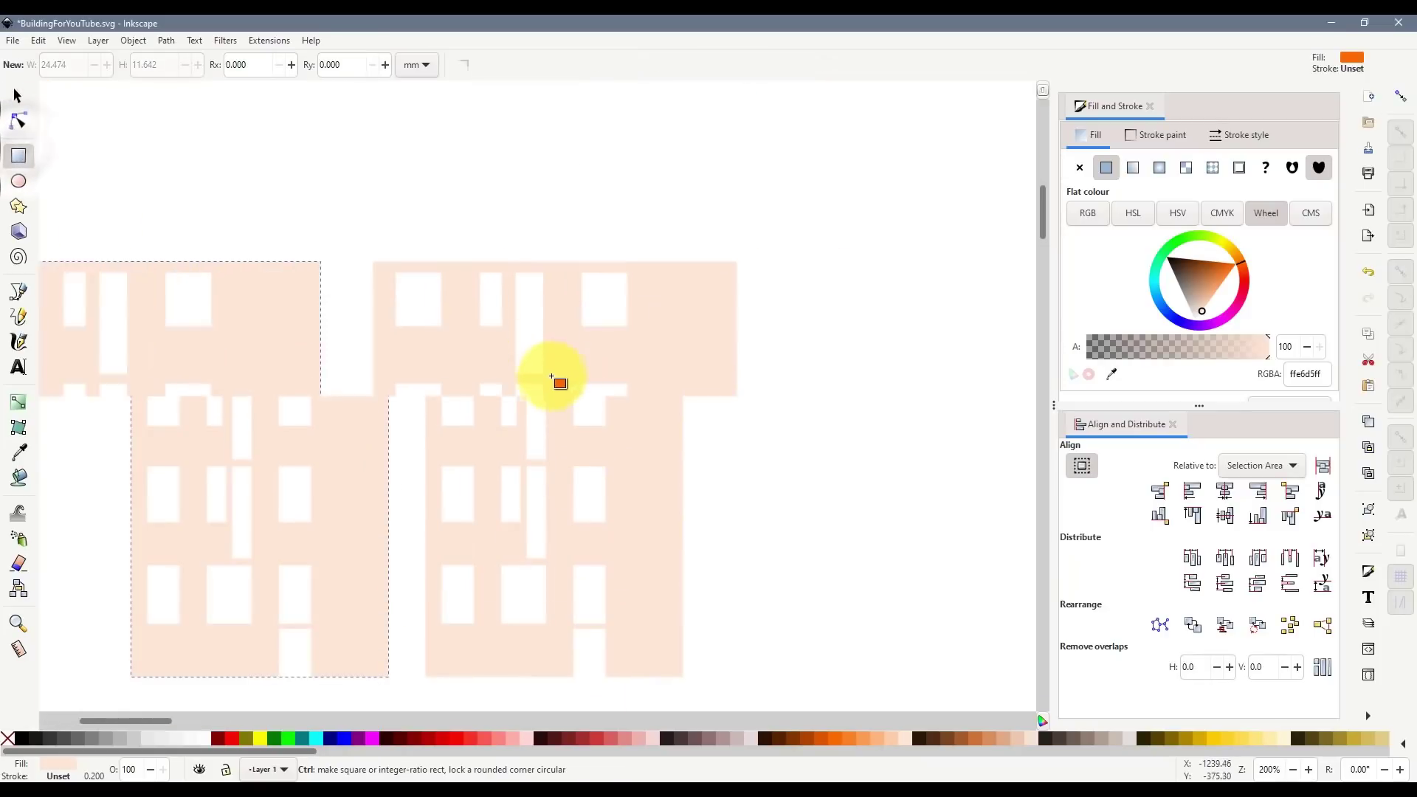
scroll(552, 421, "down", 2)
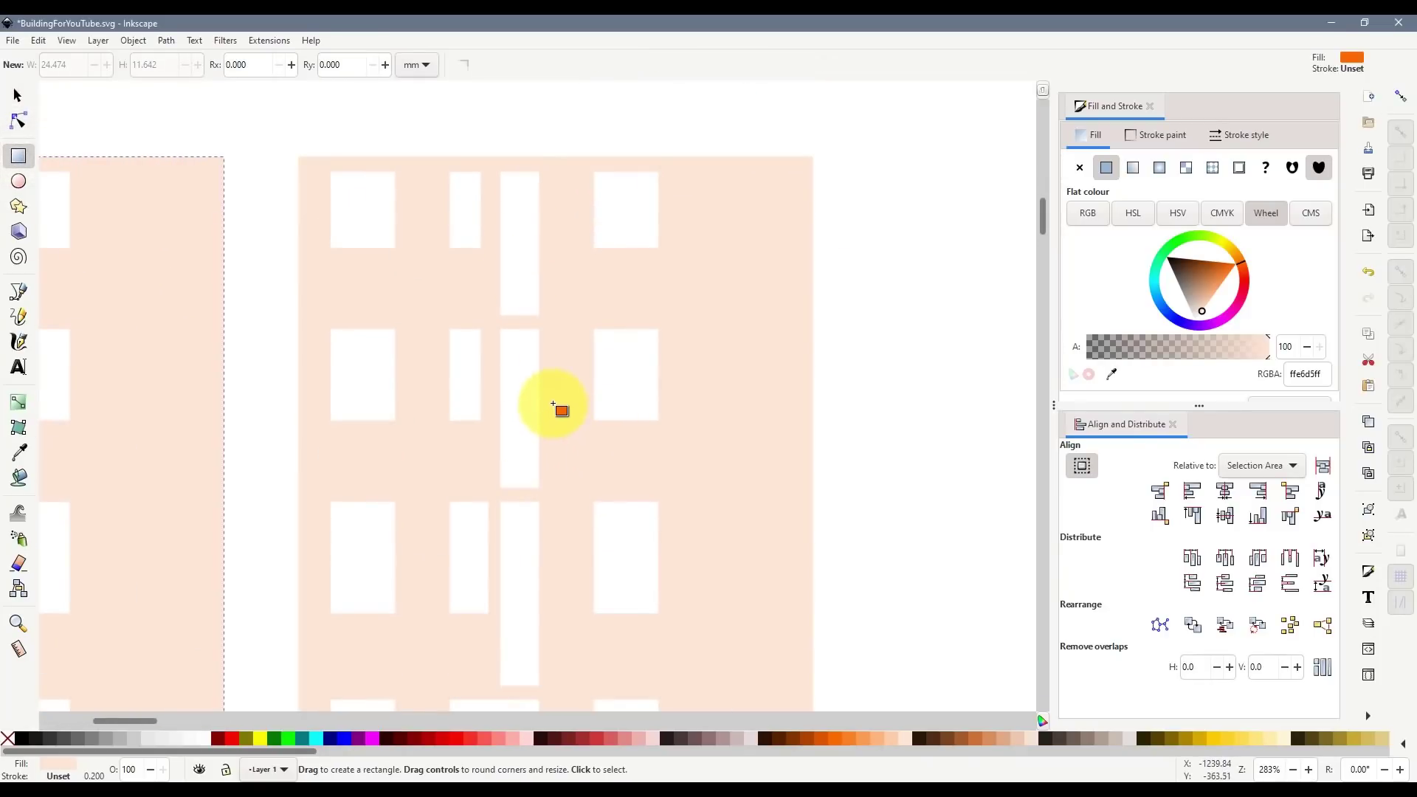
left_click_drag(490, 164, 564, 697)
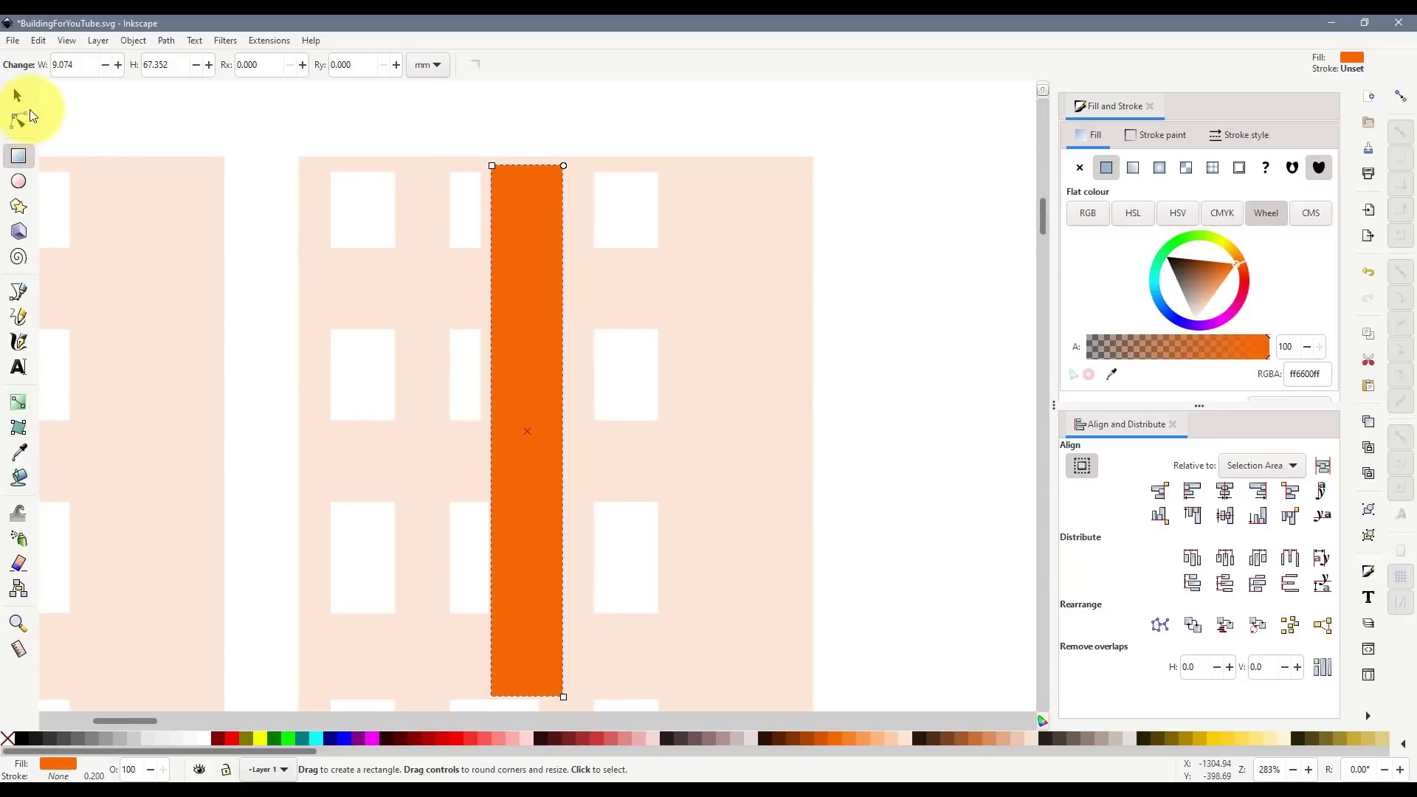
left_click(18, 96)
left_click(714, 273, "shift")
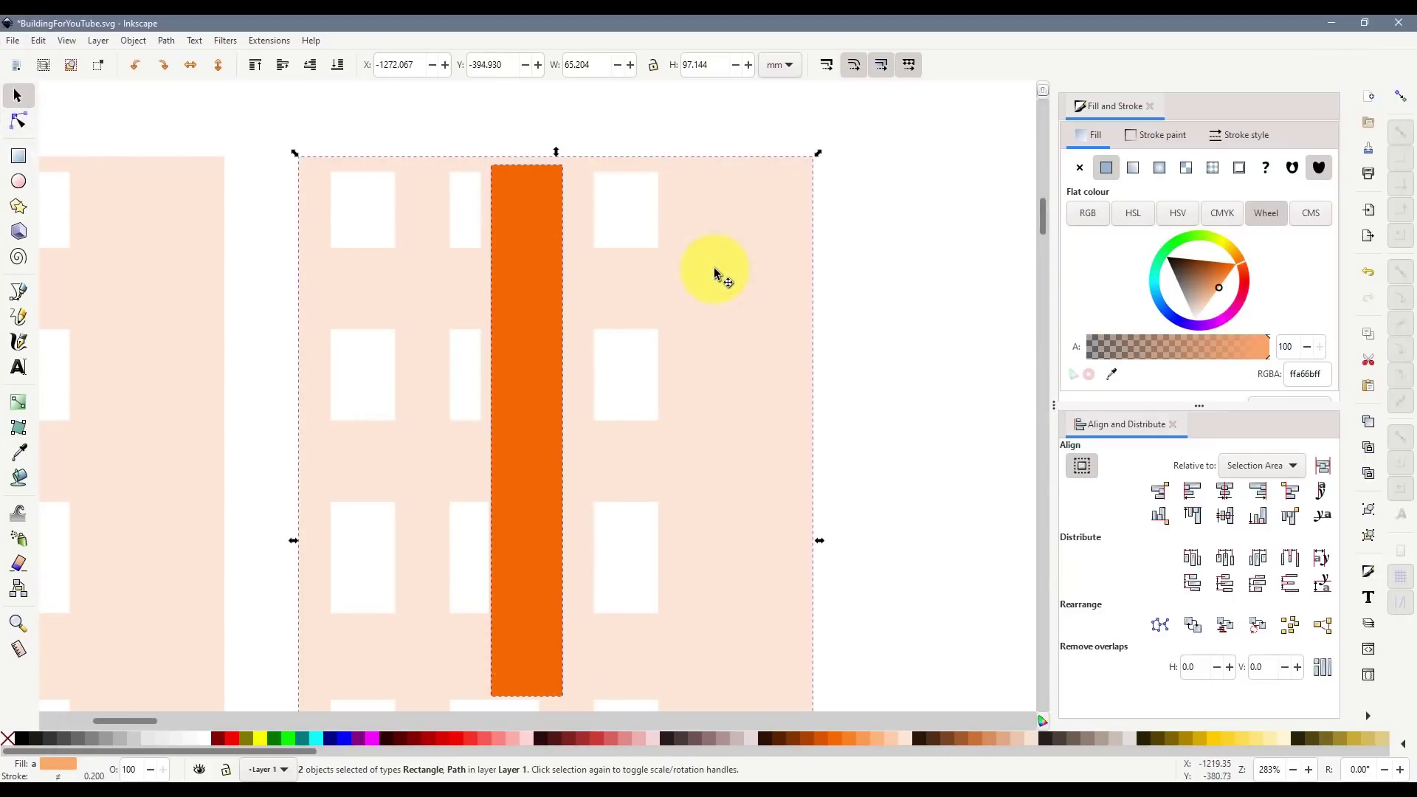
key("ctrl+KP_Add")
scroll(542, 520, "down", 1)
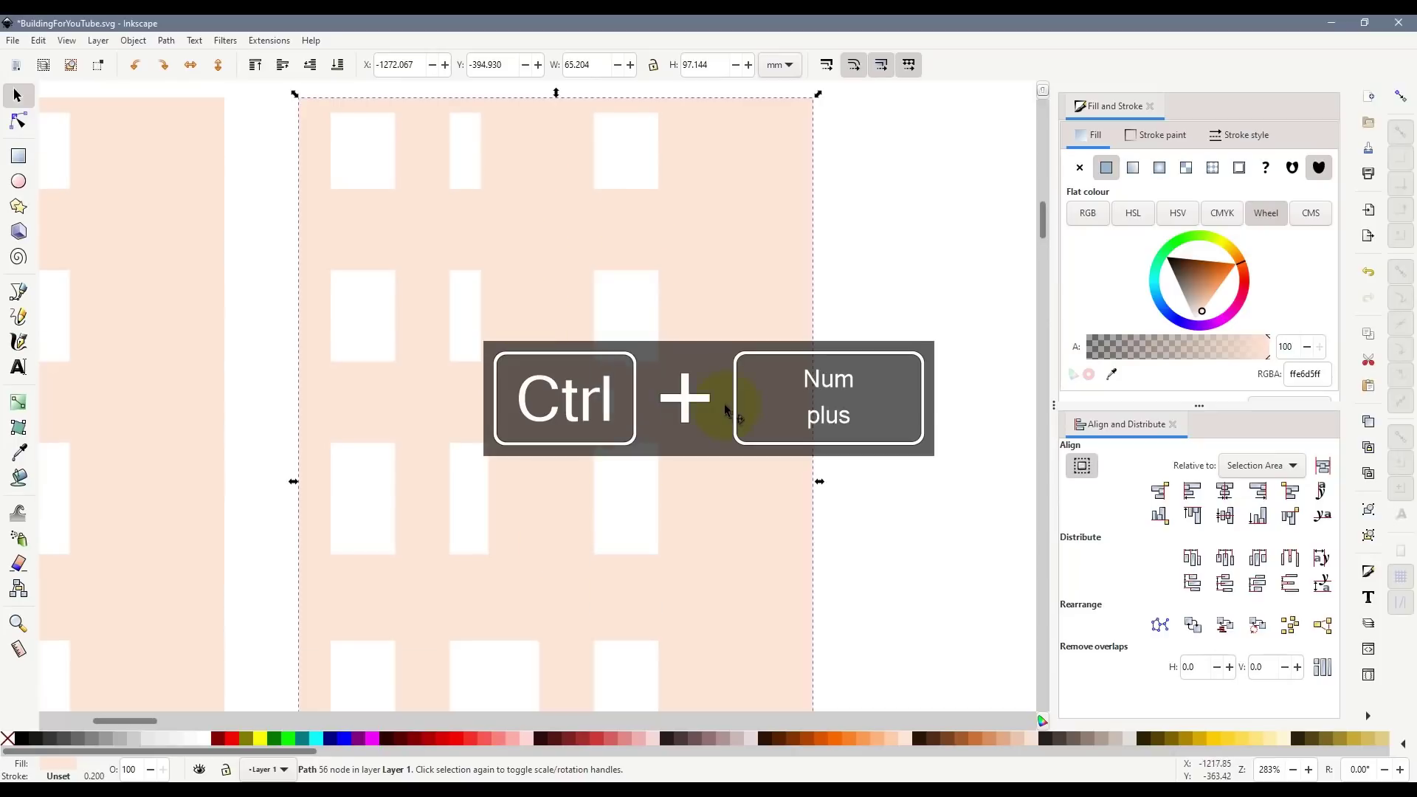
scroll(619, 418, "down", 1)
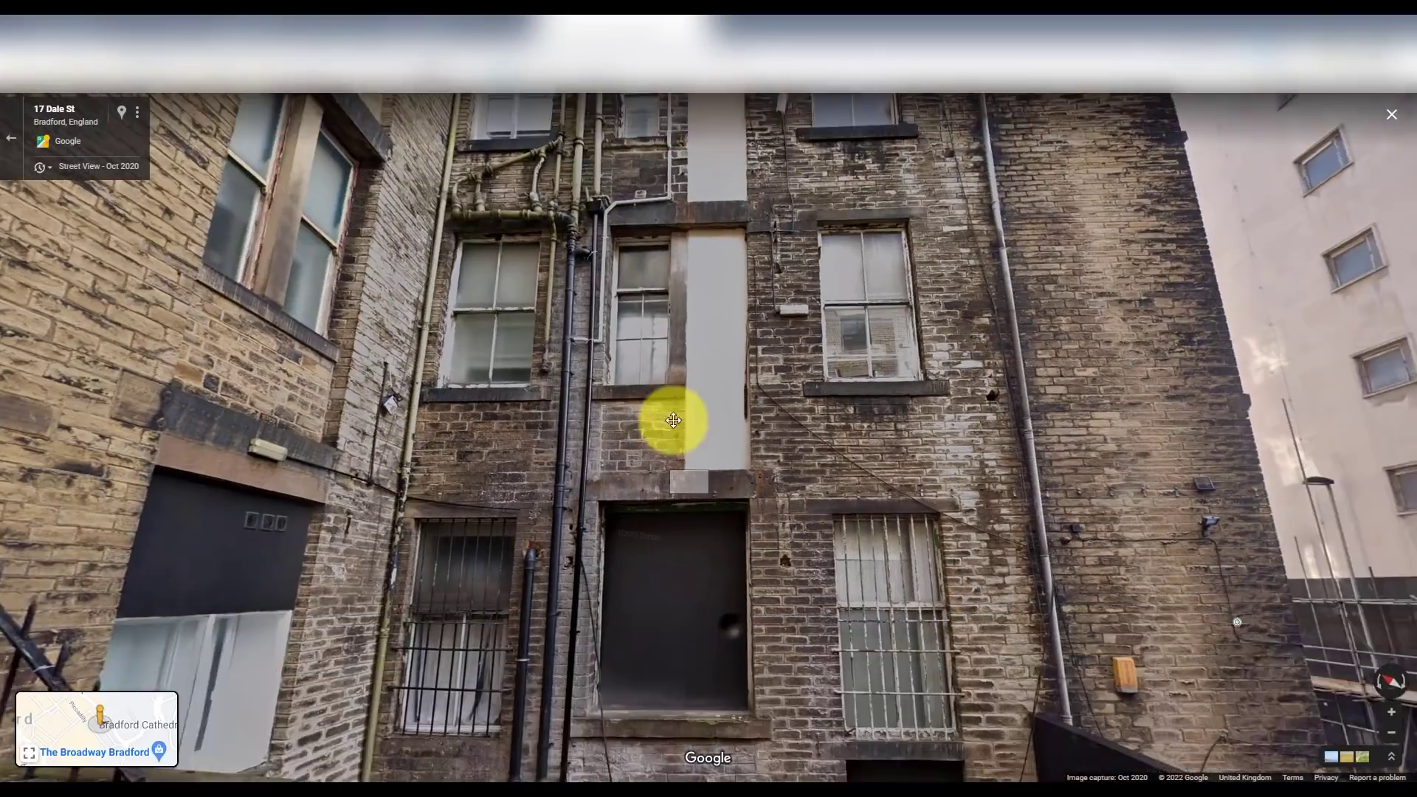
- Tilt the Street View panorama up the building's rear and jump to a closer facing viewpoint
left_click_drag(674, 420, 647, 384)
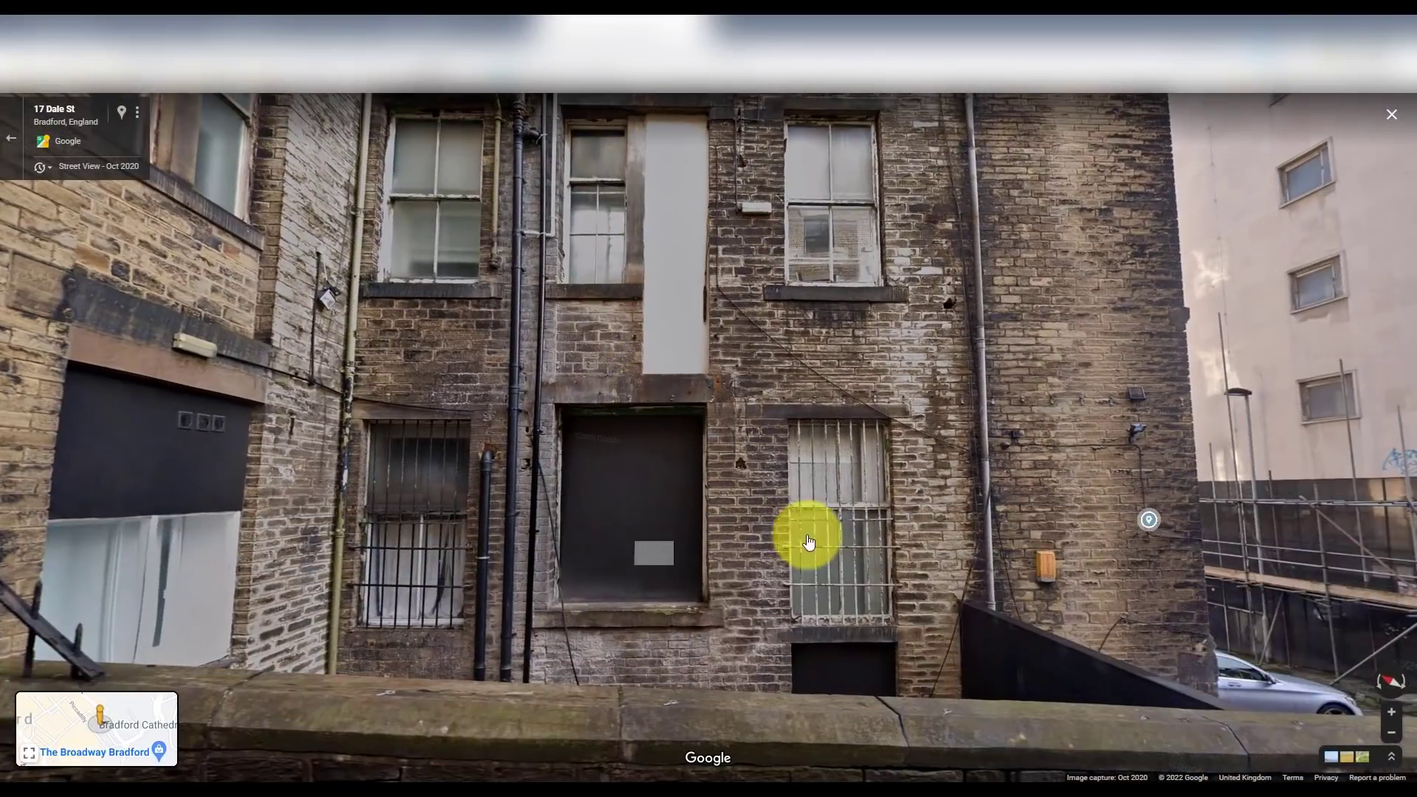
left_click_drag(548, 542, 627, 579)
left_click_drag(716, 623, 727, 680)
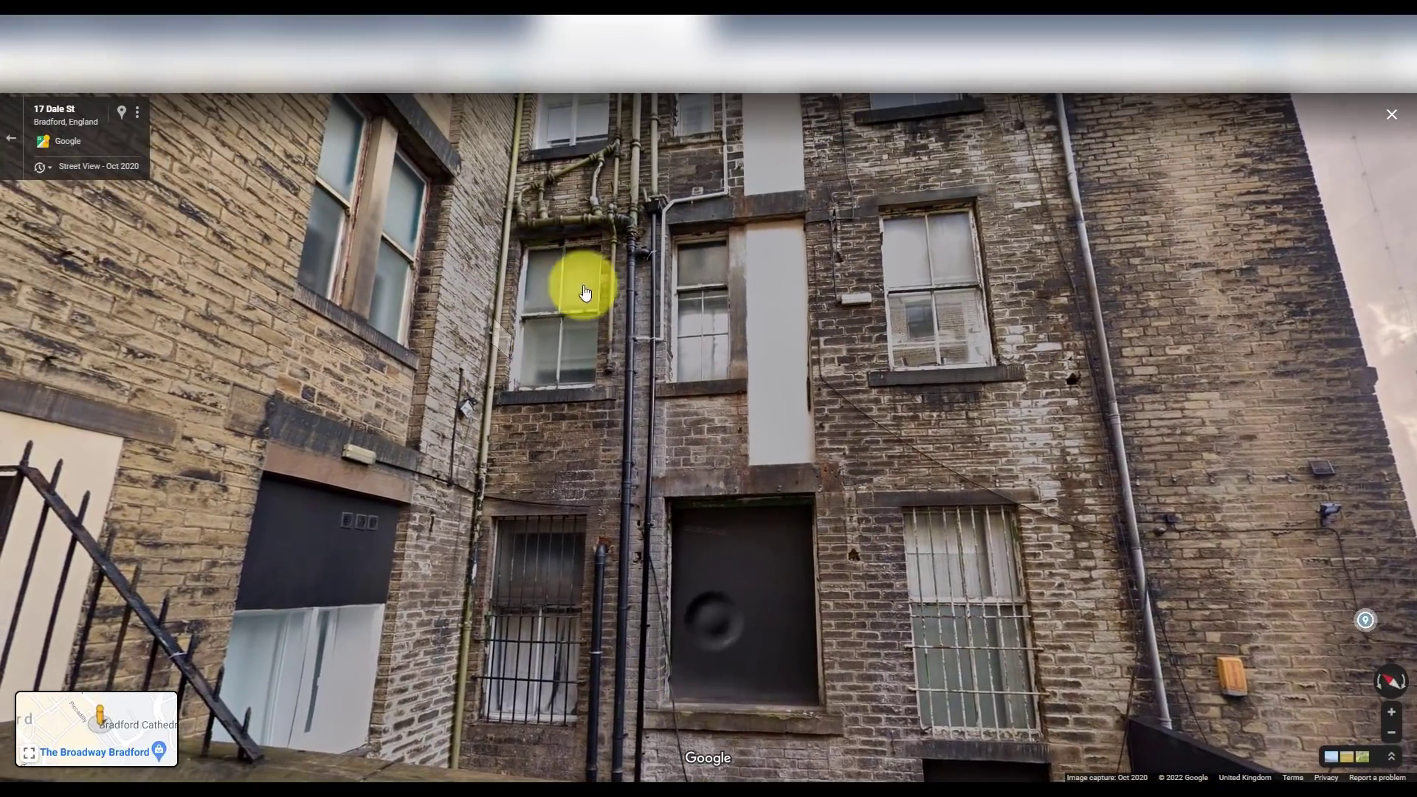
left_click_drag(654, 432, 654, 495)
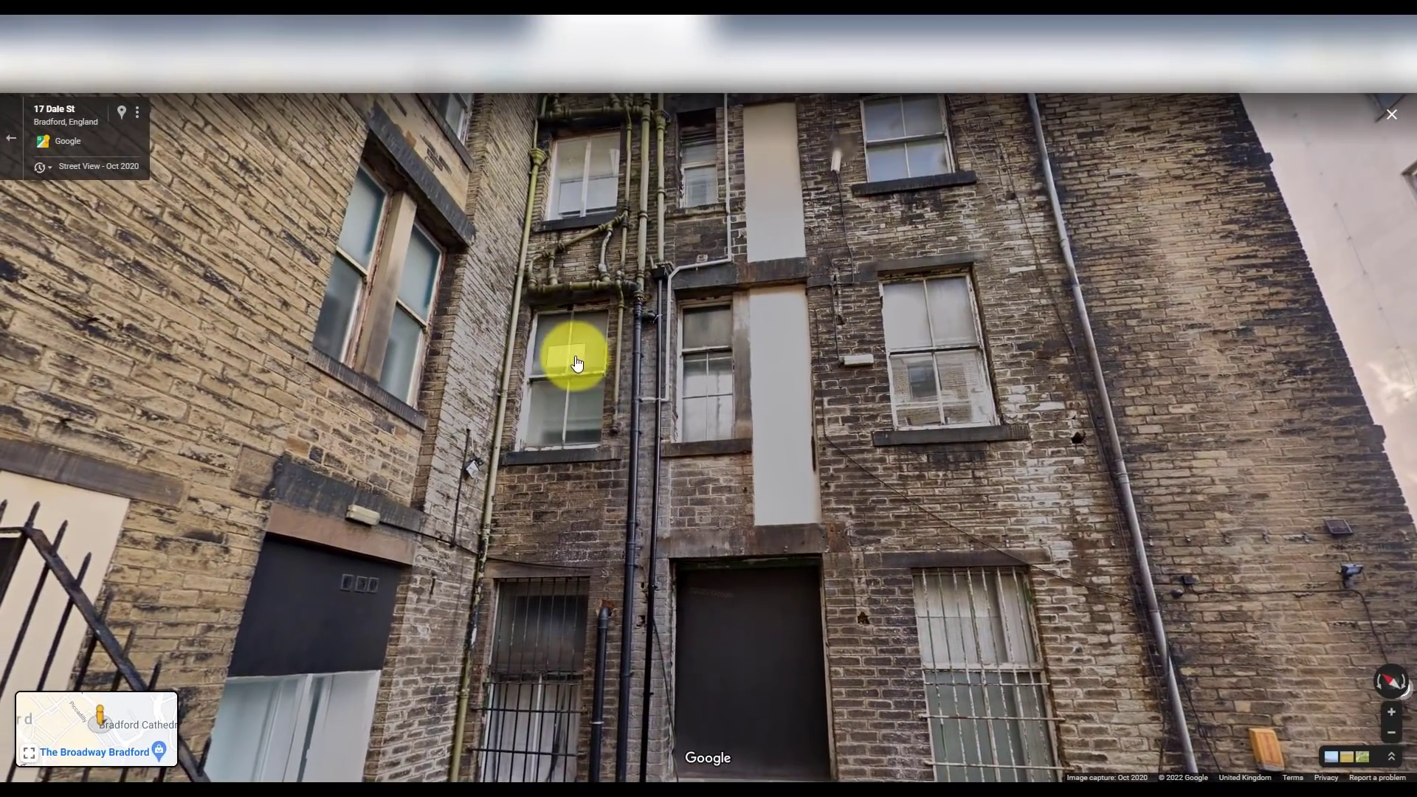
left_click(601, 414)
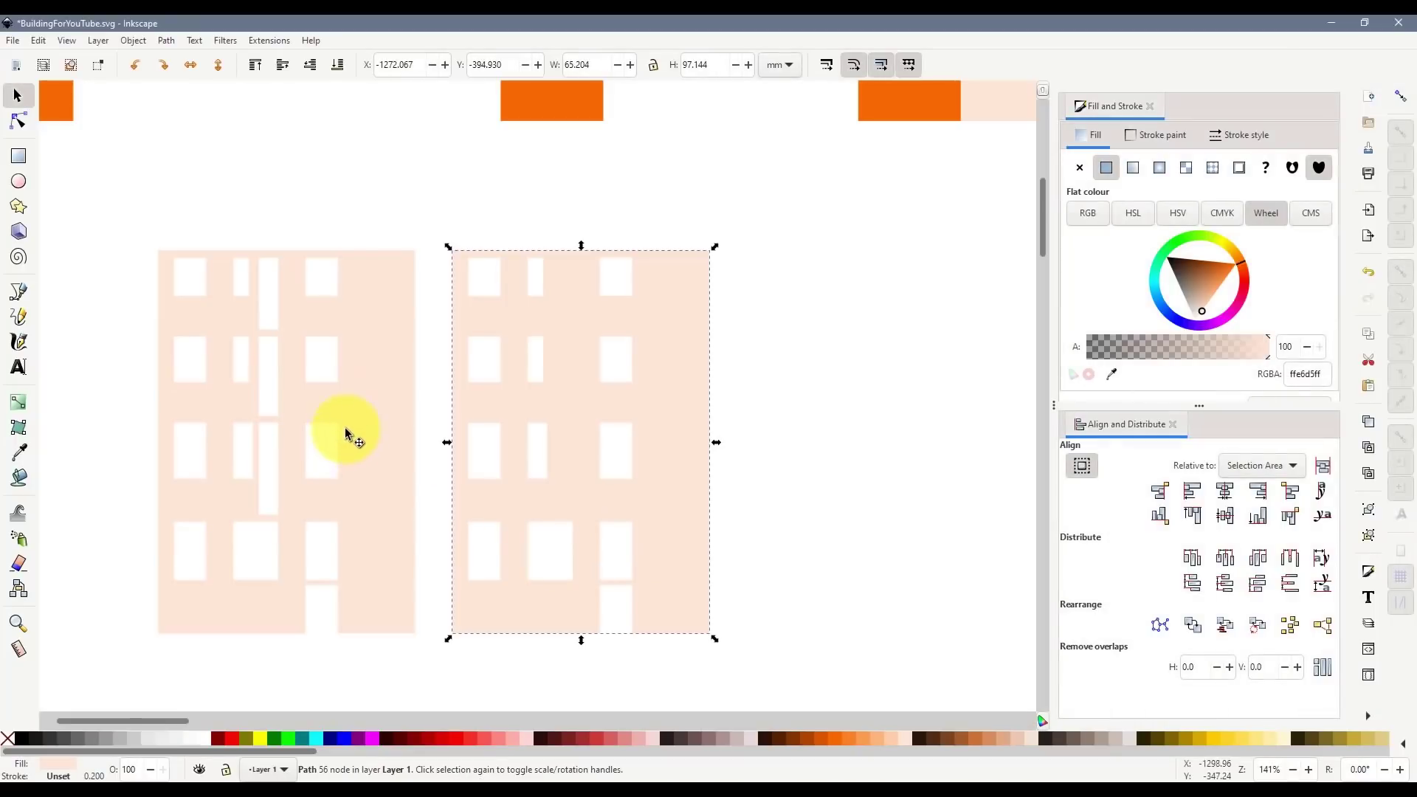
- Fill the selected facade dark maroon and move the pale facade toward it
scroll(373, 244, "down", 4)
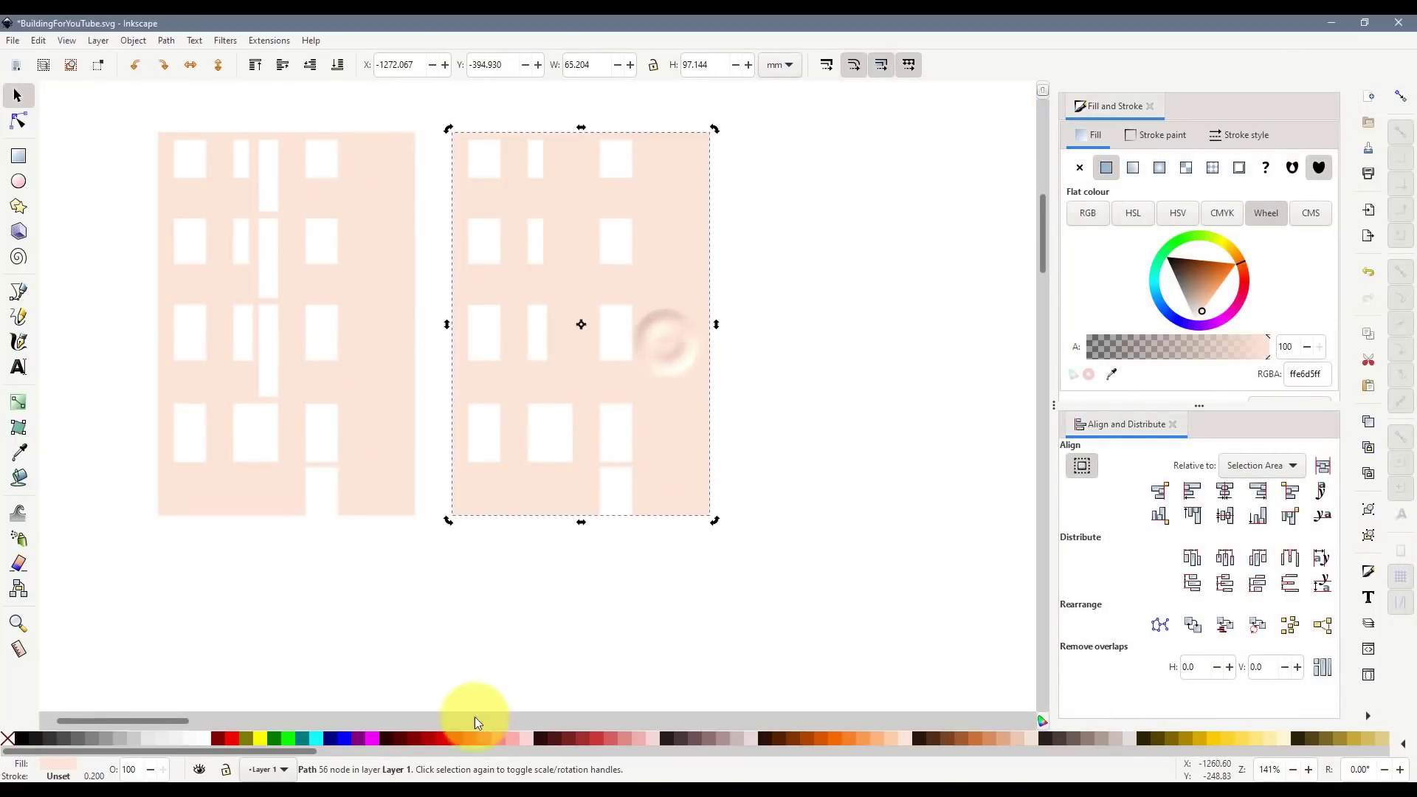
left_click(397, 738)
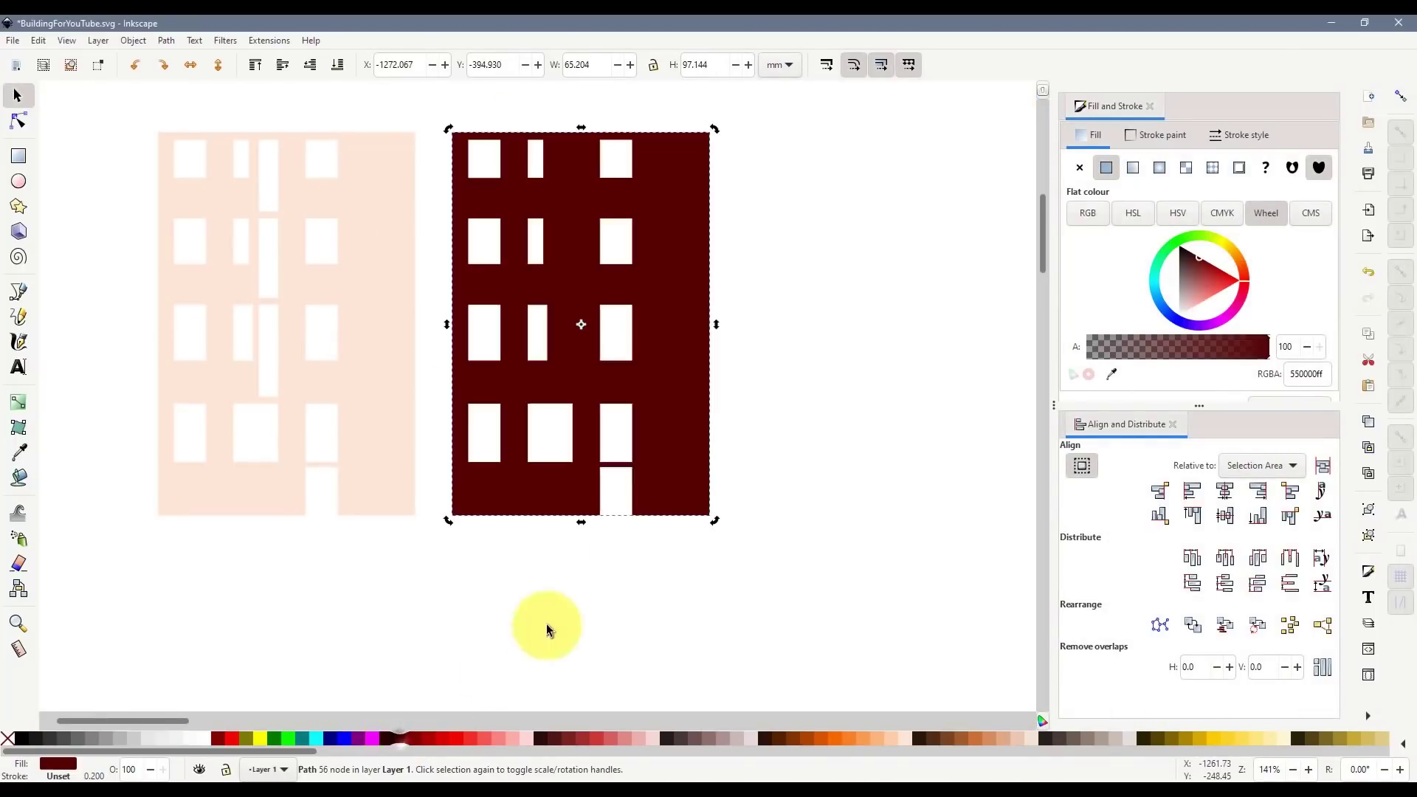
left_click(281, 308)
left_click_drag(301, 277, 565, 308)
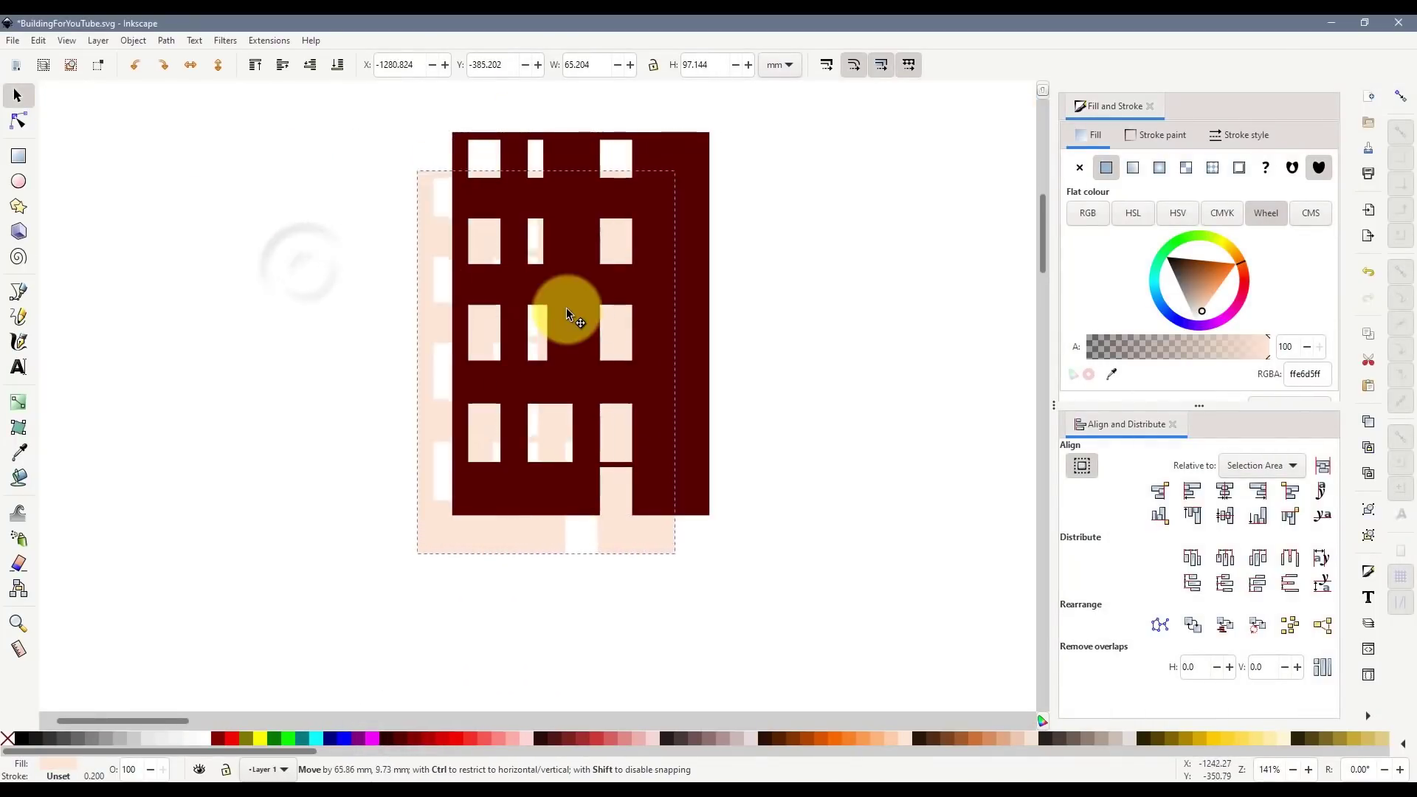
- Align the pale facade over the maroon one with snapping, then move it back left
left_click(256, 68)
left_click_drag(459, 291, 402, 317)
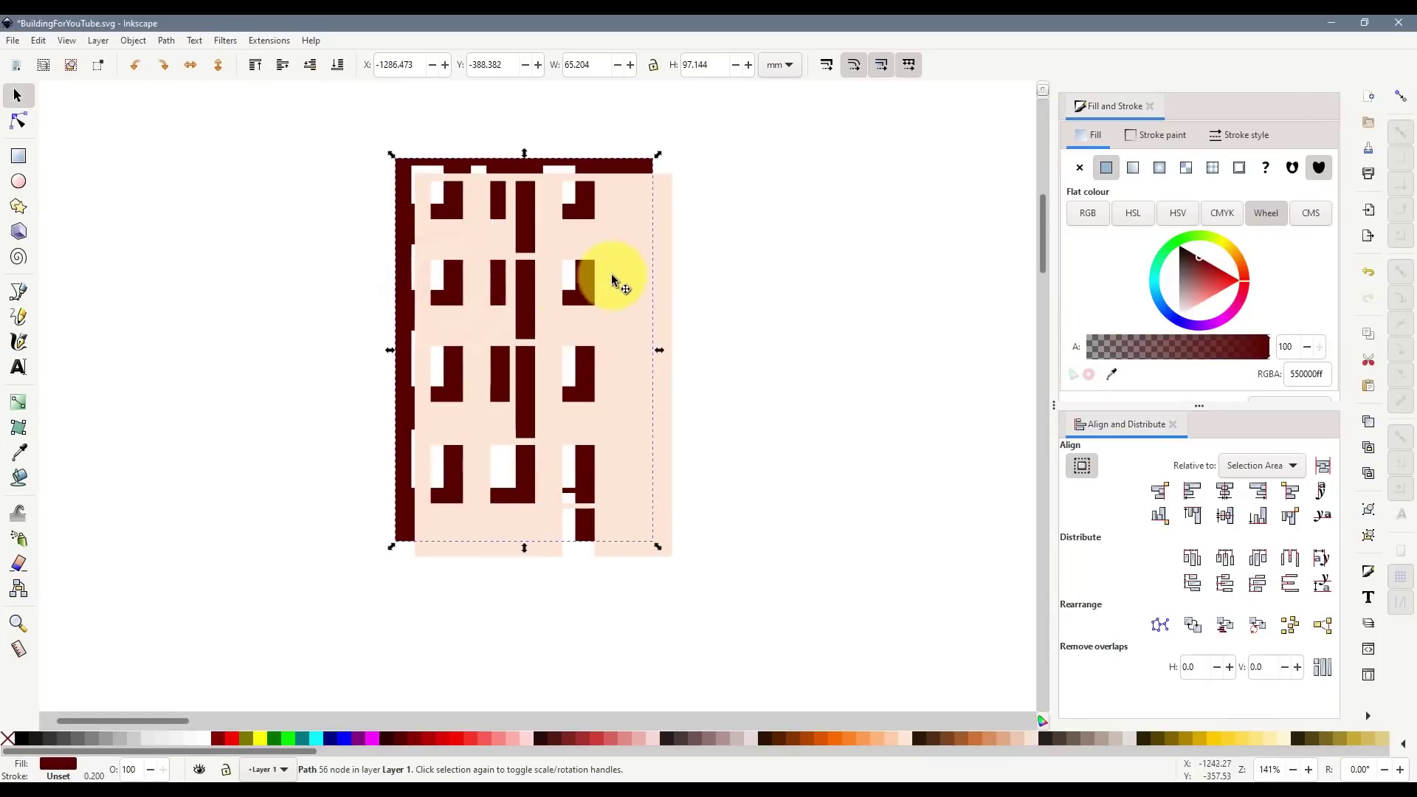
left_click_drag(611, 276, 544, 270)
left_click(1401, 96)
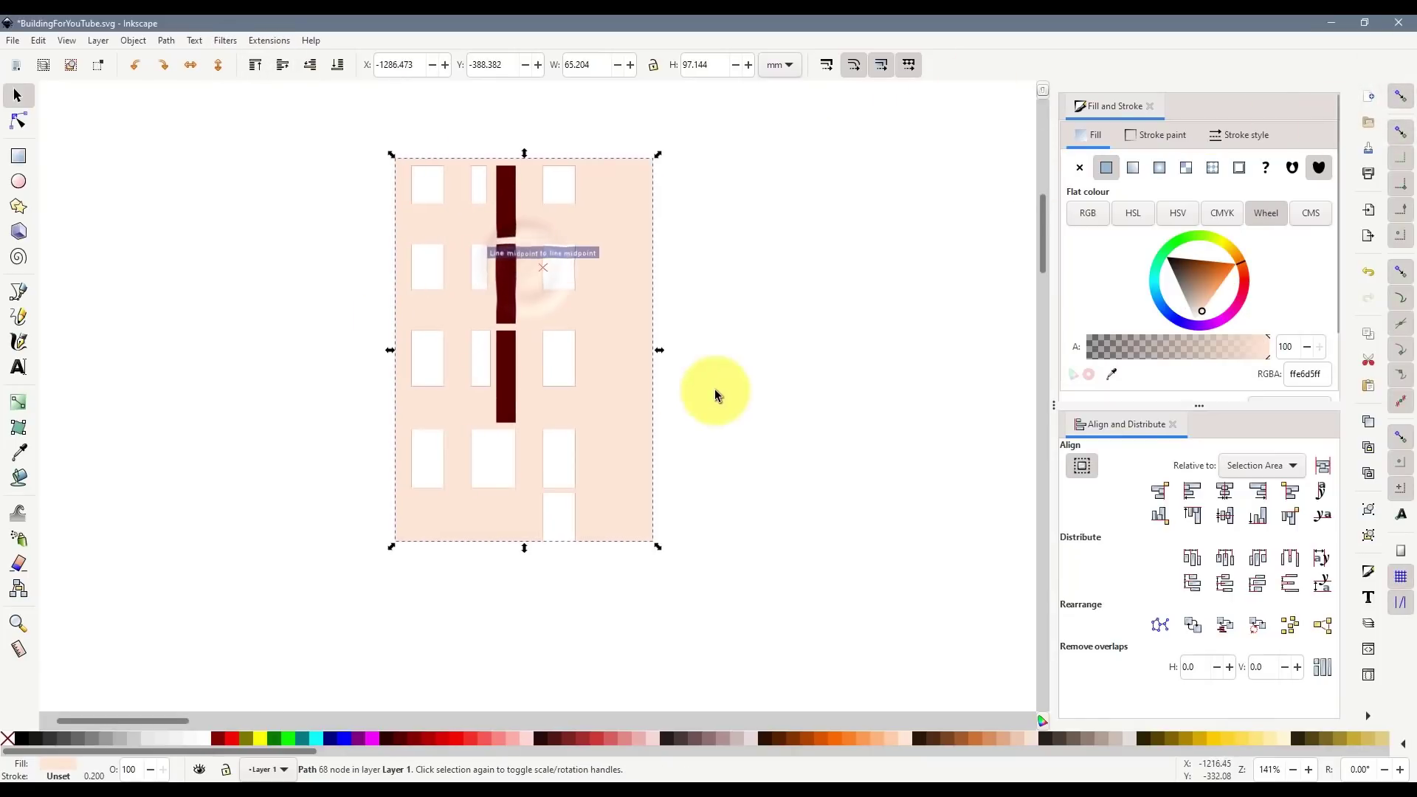
left_click(715, 395)
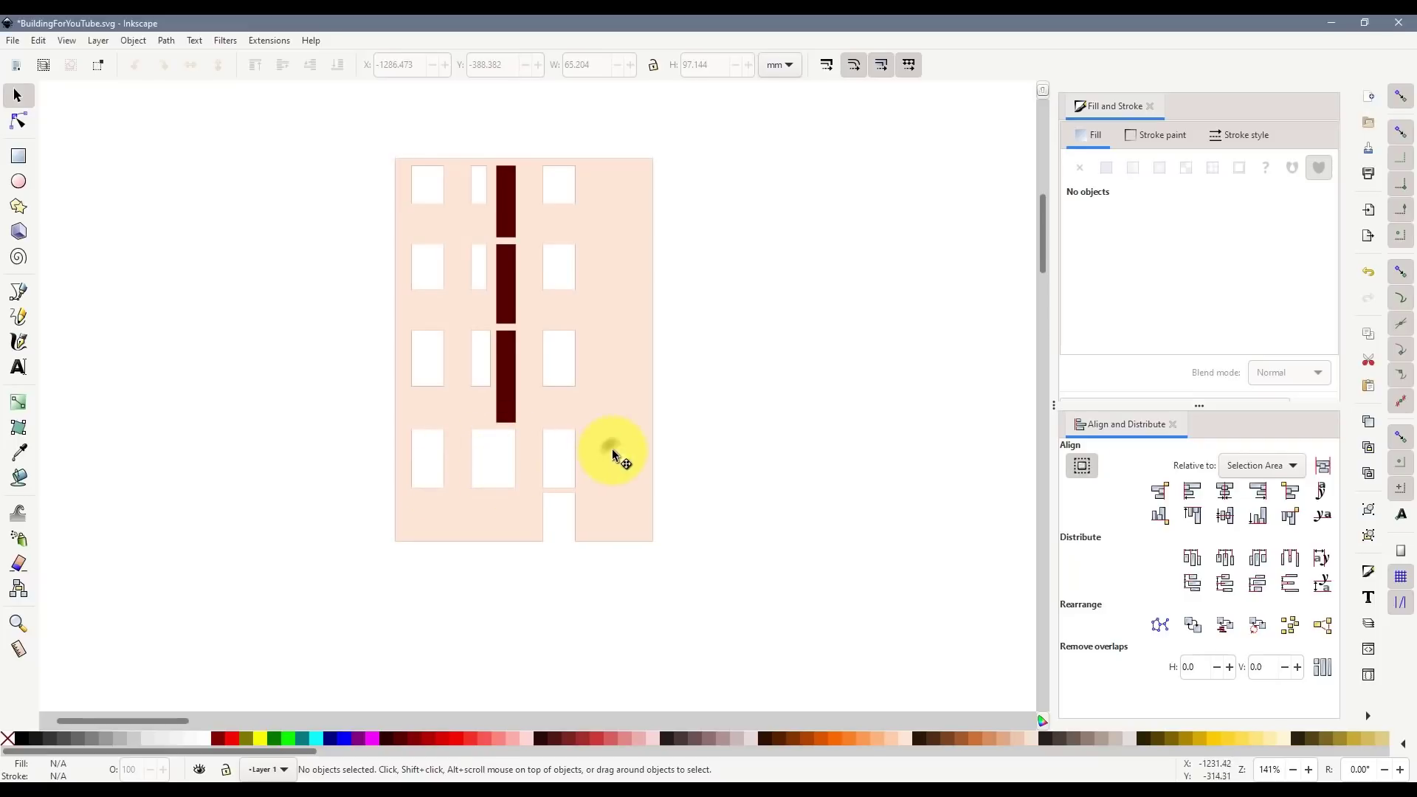
left_click_drag(613, 448, 325, 465)
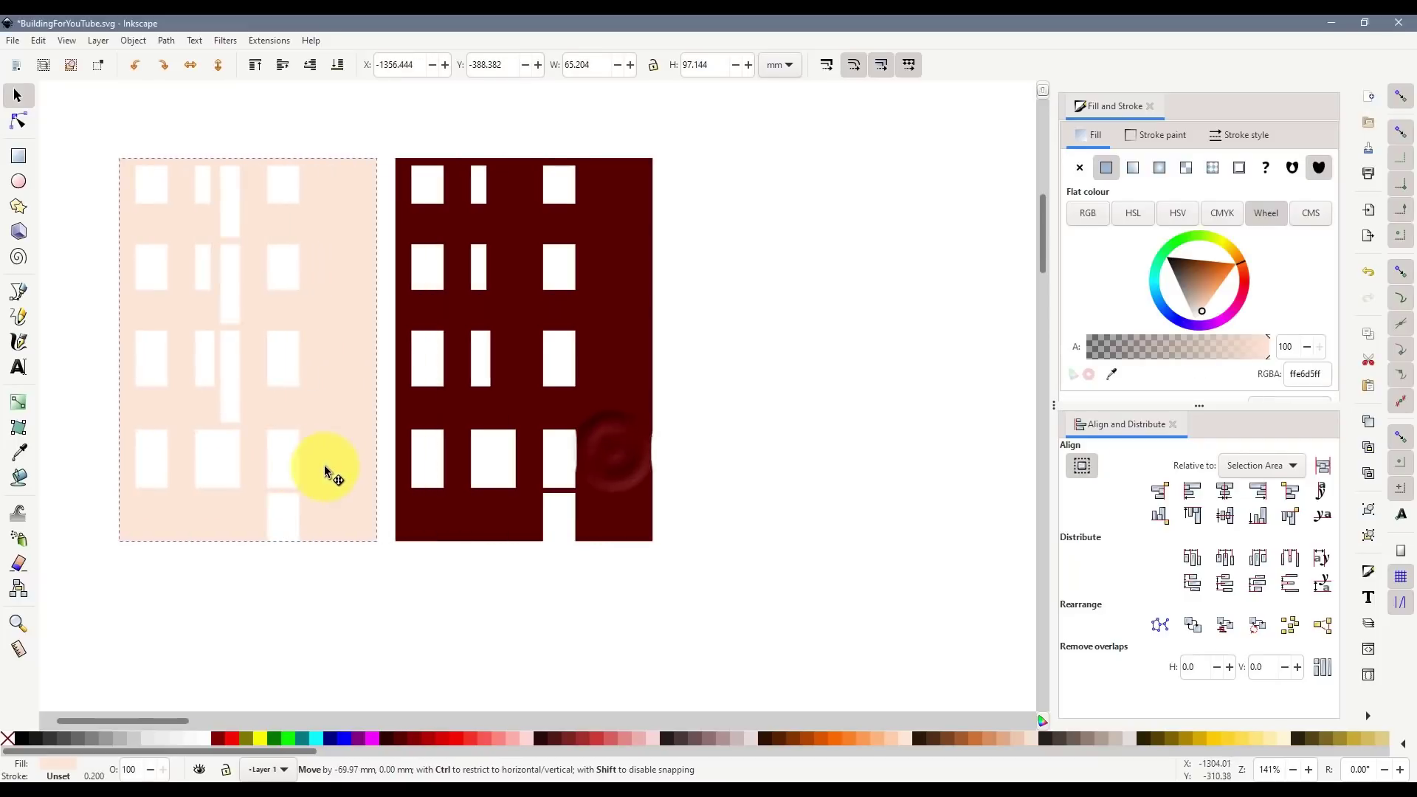
- Duplicate the maroon facade and place the copy to the right
left_click(563, 399)
key("ctrl+d")
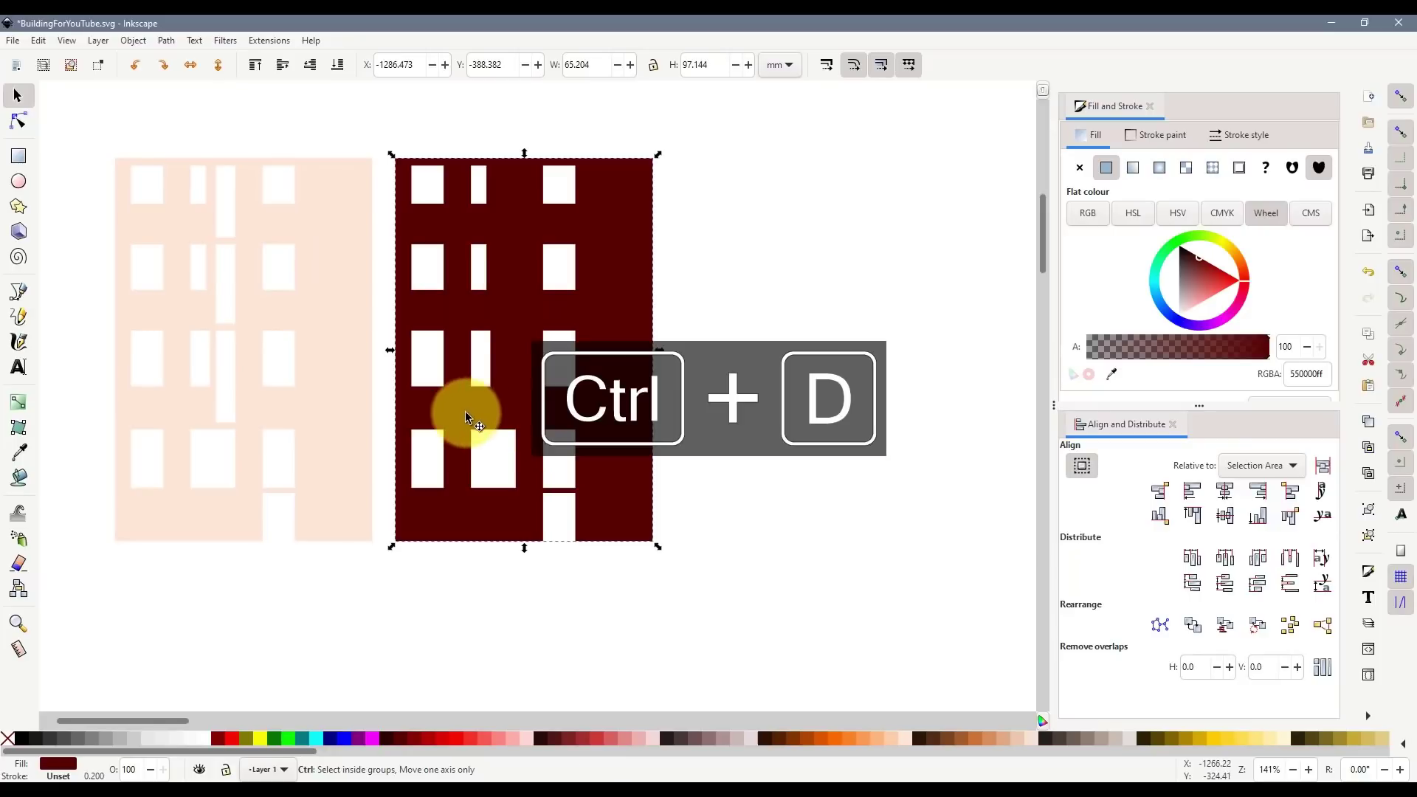
left_click_drag(465, 411, 754, 408)
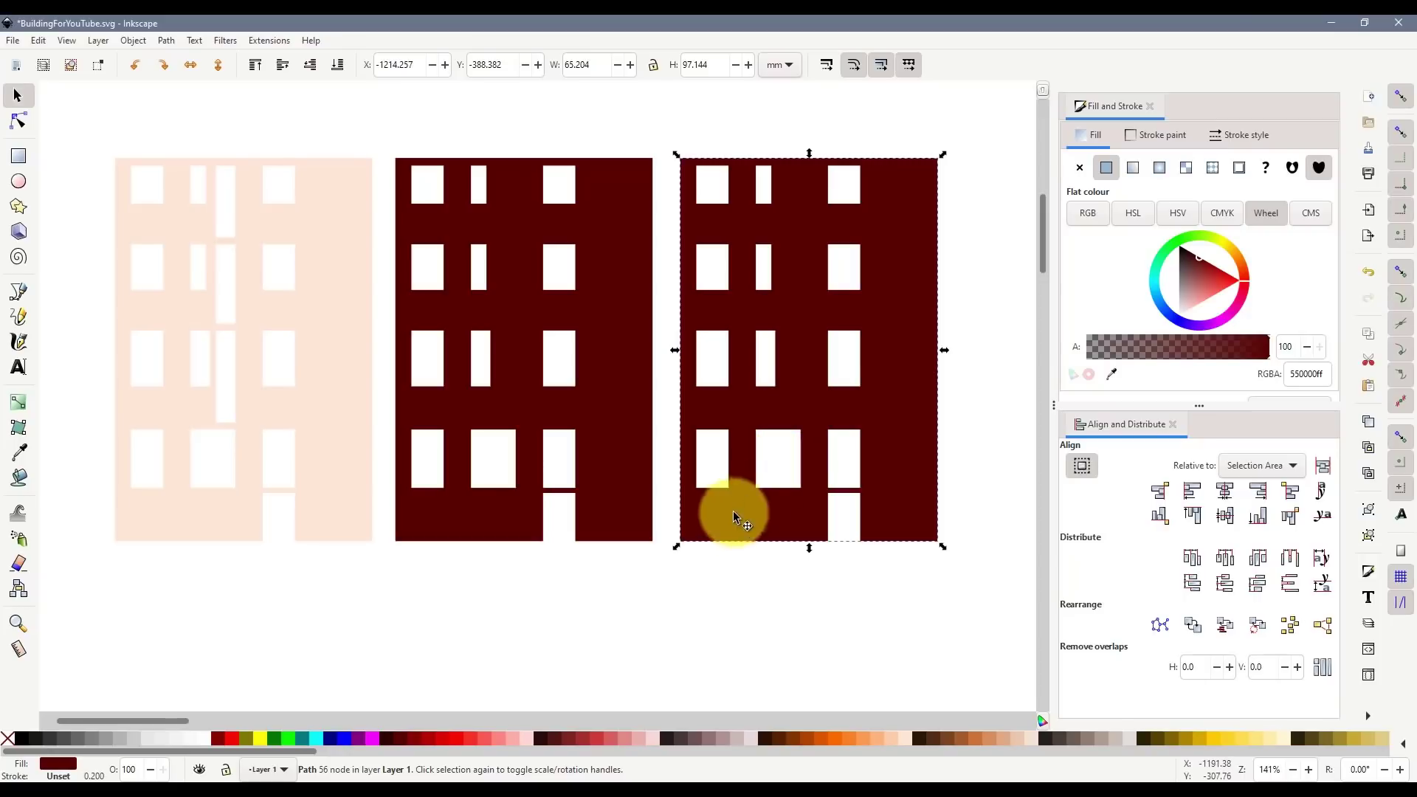
- Colour the three facades orange, light orange and pale peach from left to right
left_click(497, 516)
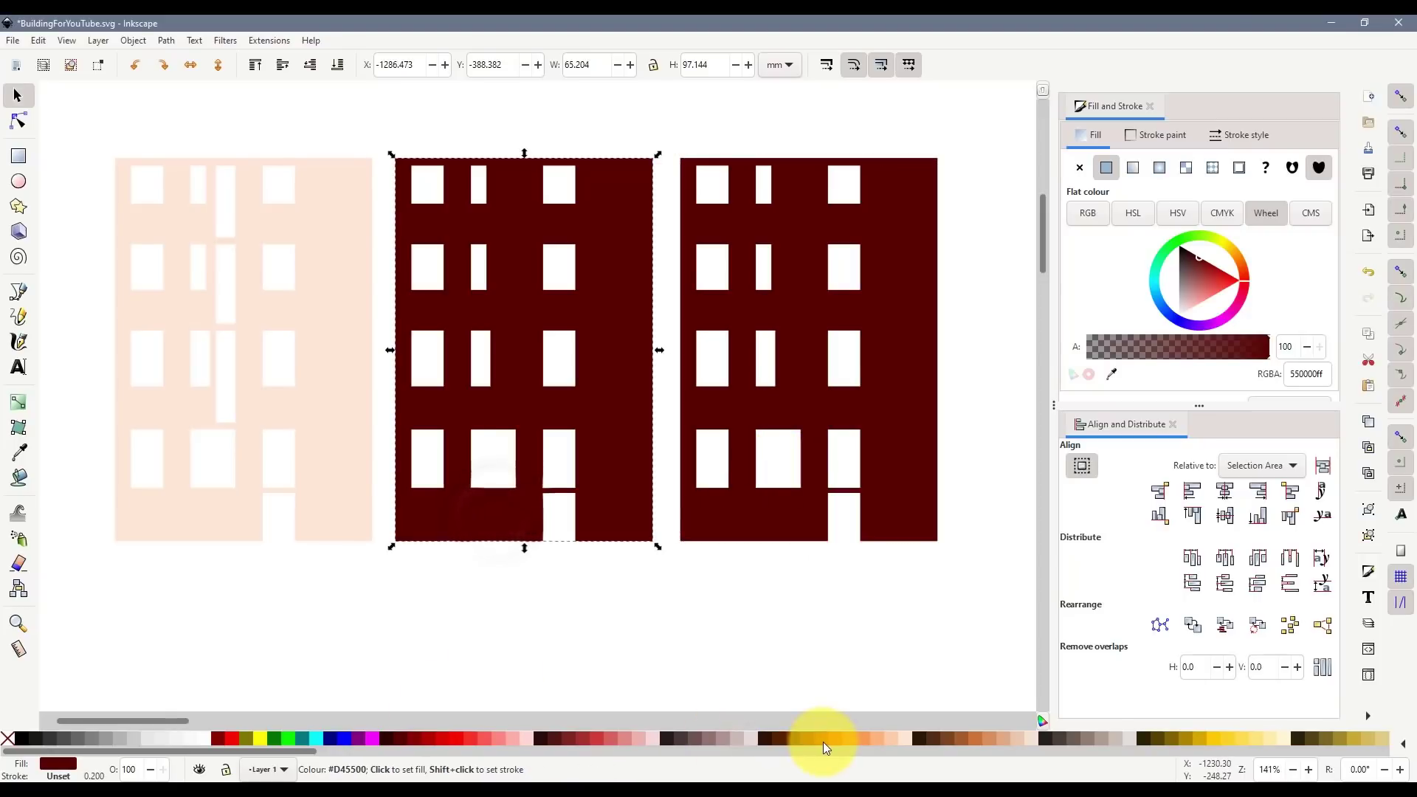
left_click(347, 443)
left_click(847, 741)
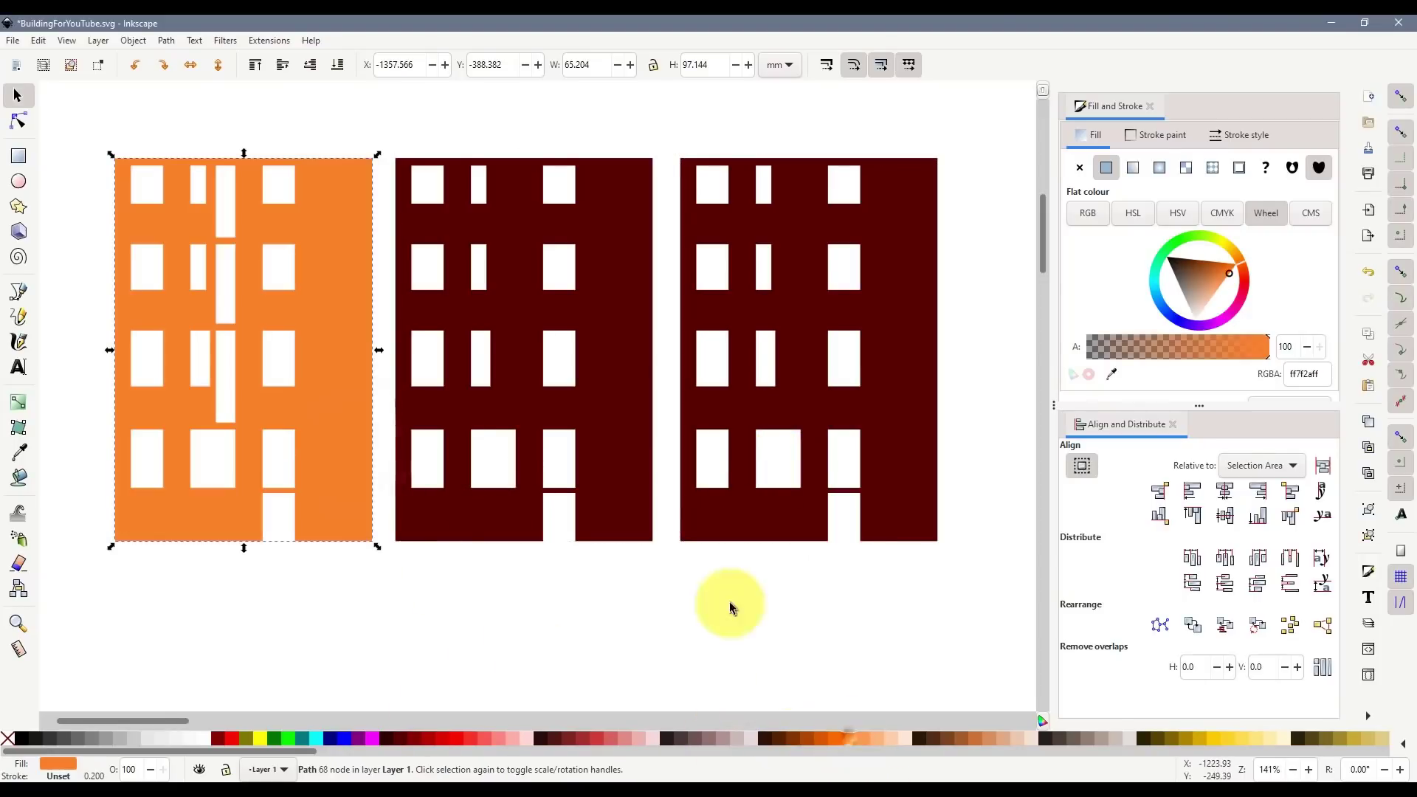
left_click(634, 461)
left_click(861, 737)
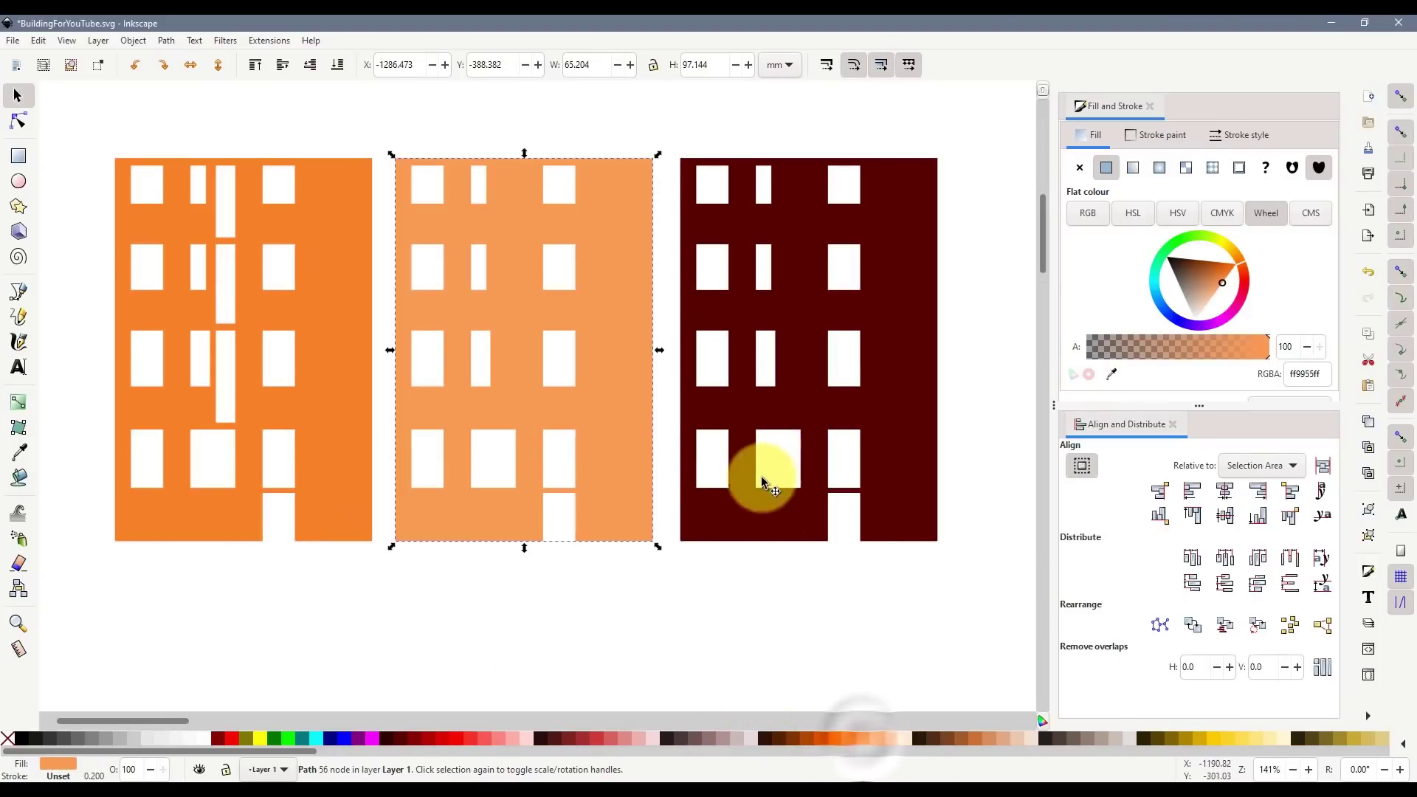
left_click(751, 493)
left_click(893, 739)
- Flip the pale peach facade horizontally
left_click(749, 609)
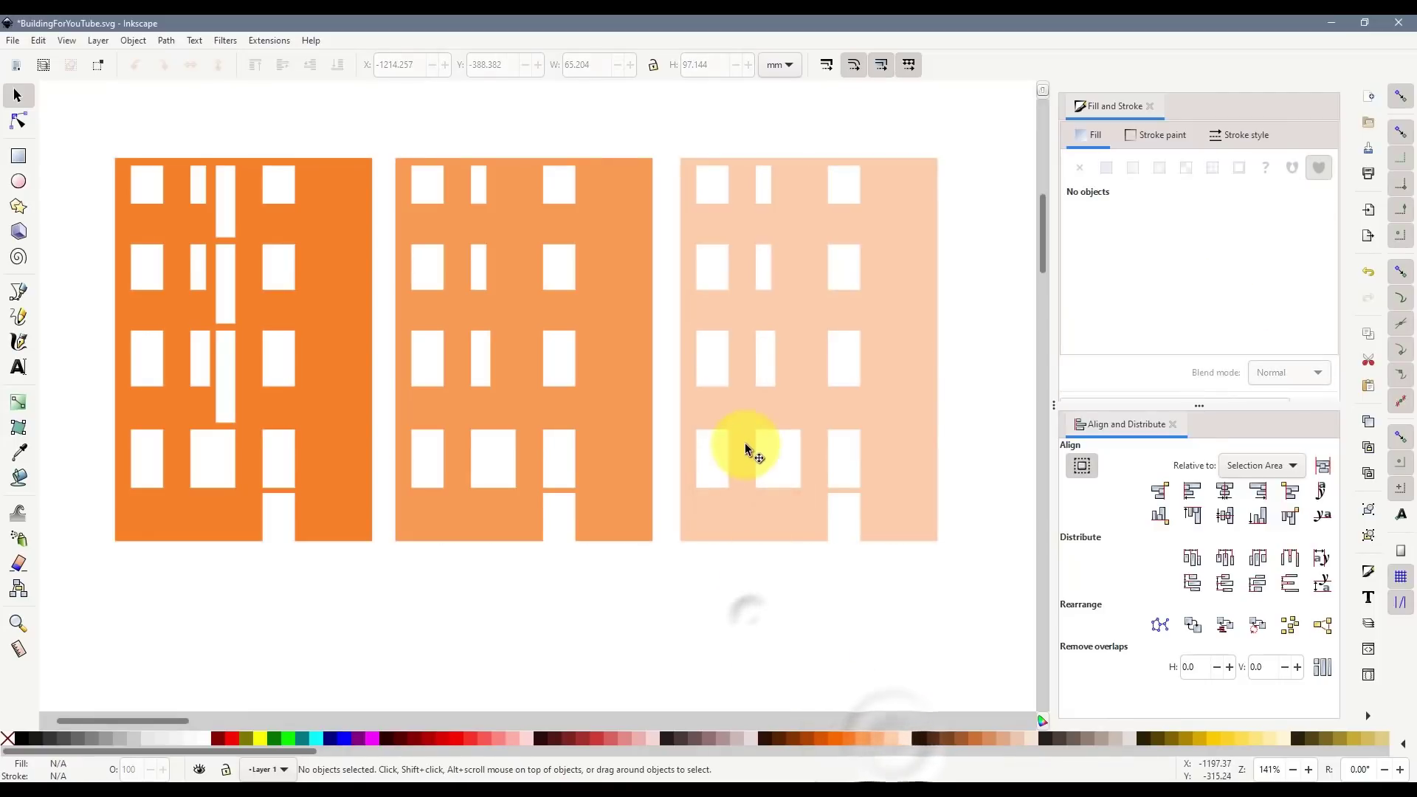
left_click(745, 445)
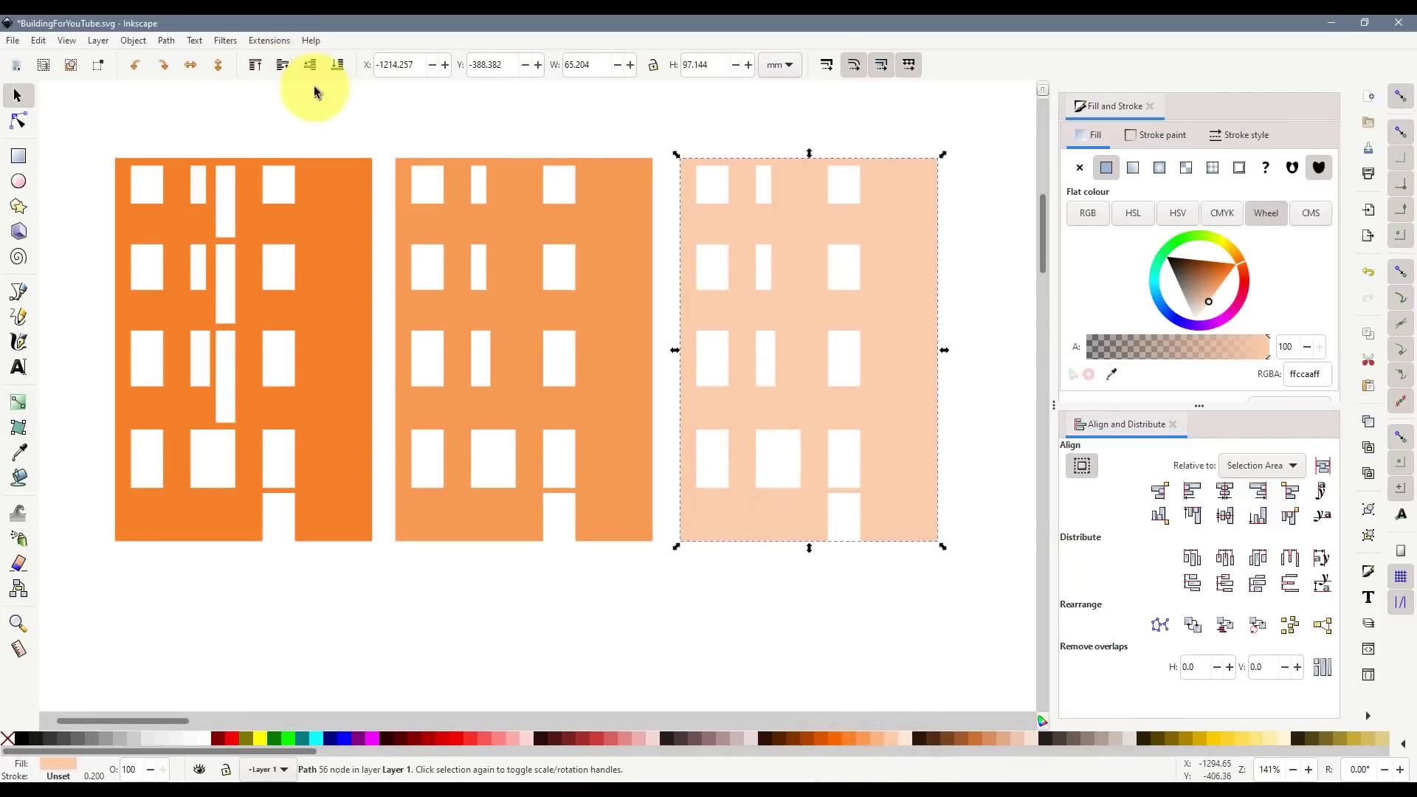
left_click(190, 65)
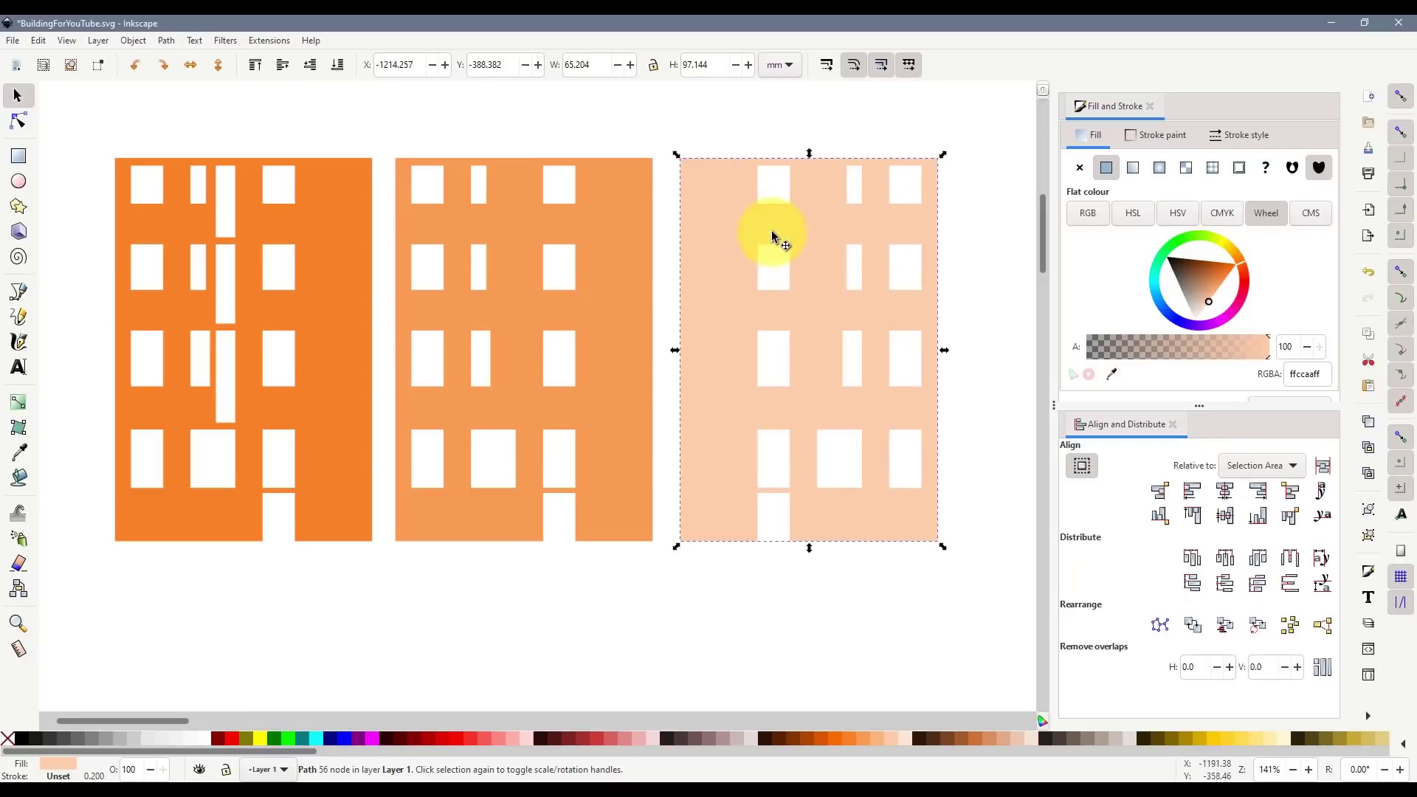
left_click(859, 599)
scroll(502, 459, "down", 2)
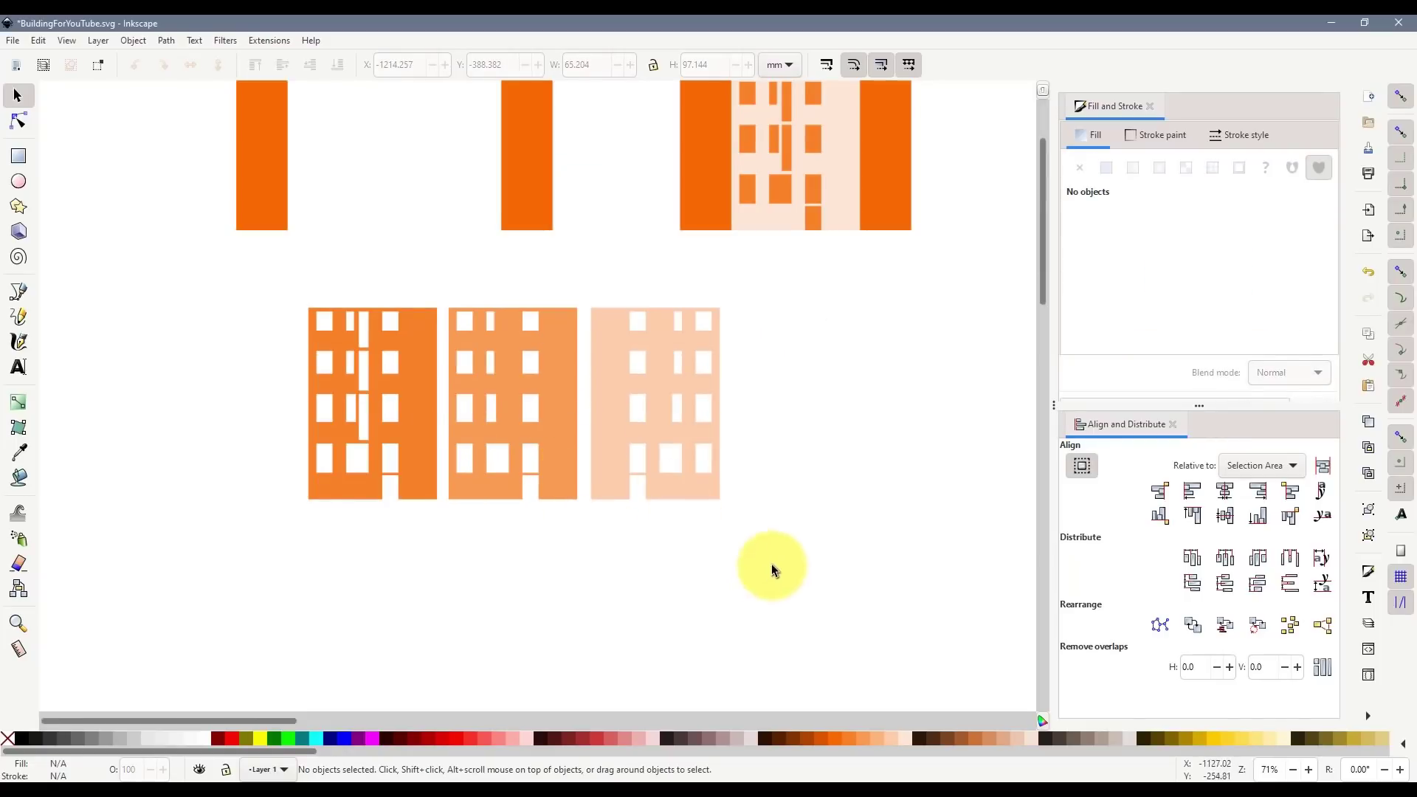
- Shift the three facade panels together to the left
left_click_drag(767, 566, 254, 294)
left_click_drag(537, 429, 447, 431)
left_click(441, 566)
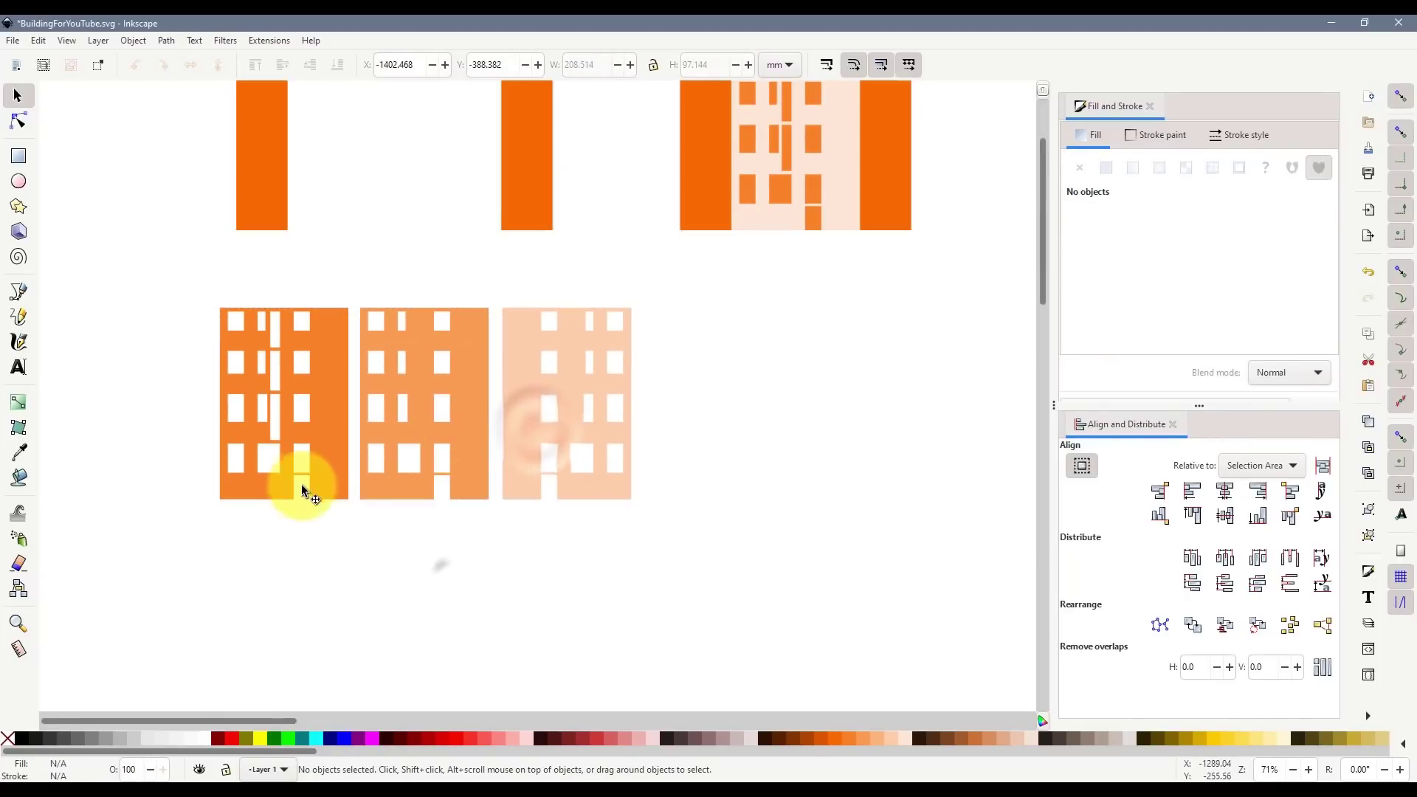
left_click(326, 374)
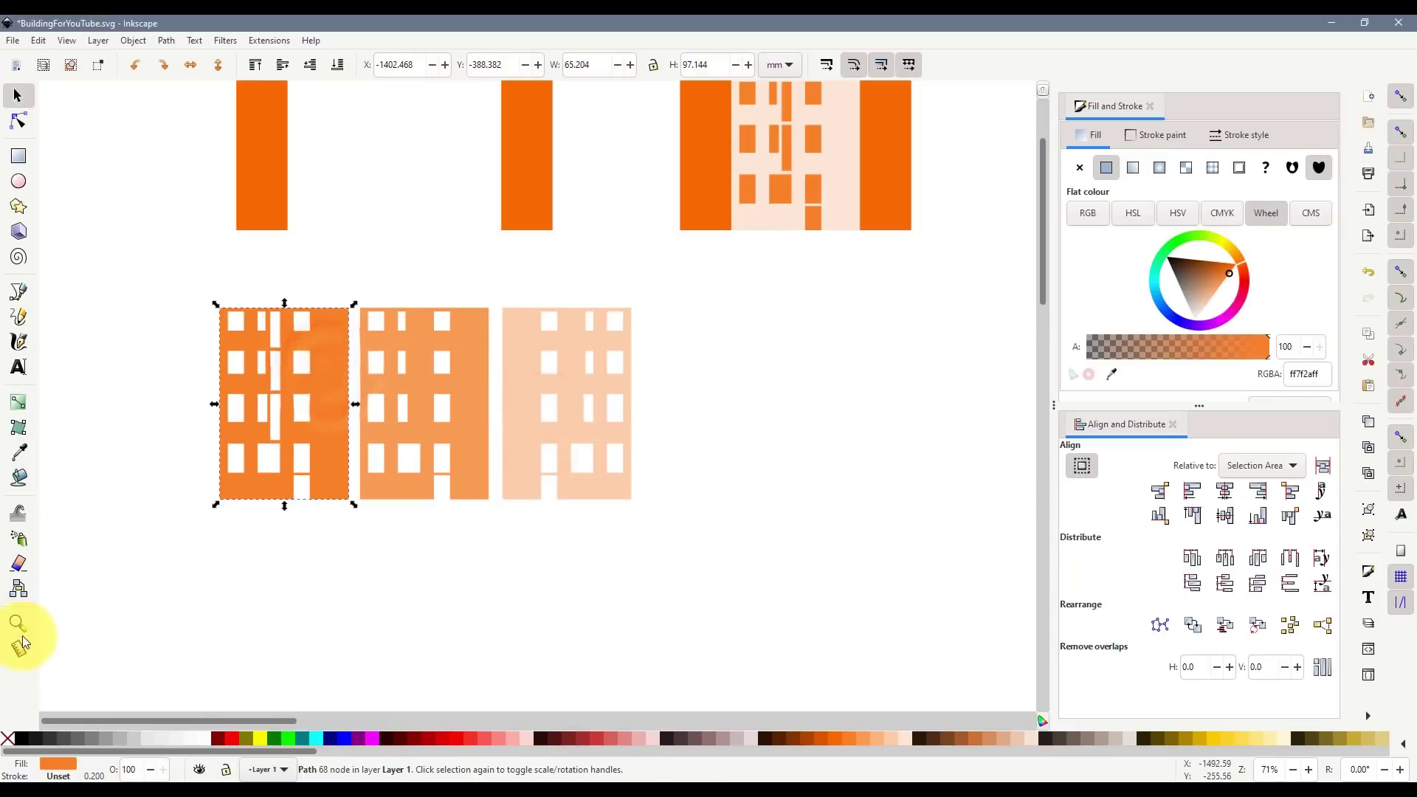
- Label the first two facades OUTER FACE 0.5mm and INNER FACE 0.5mm
left_click(18, 367)
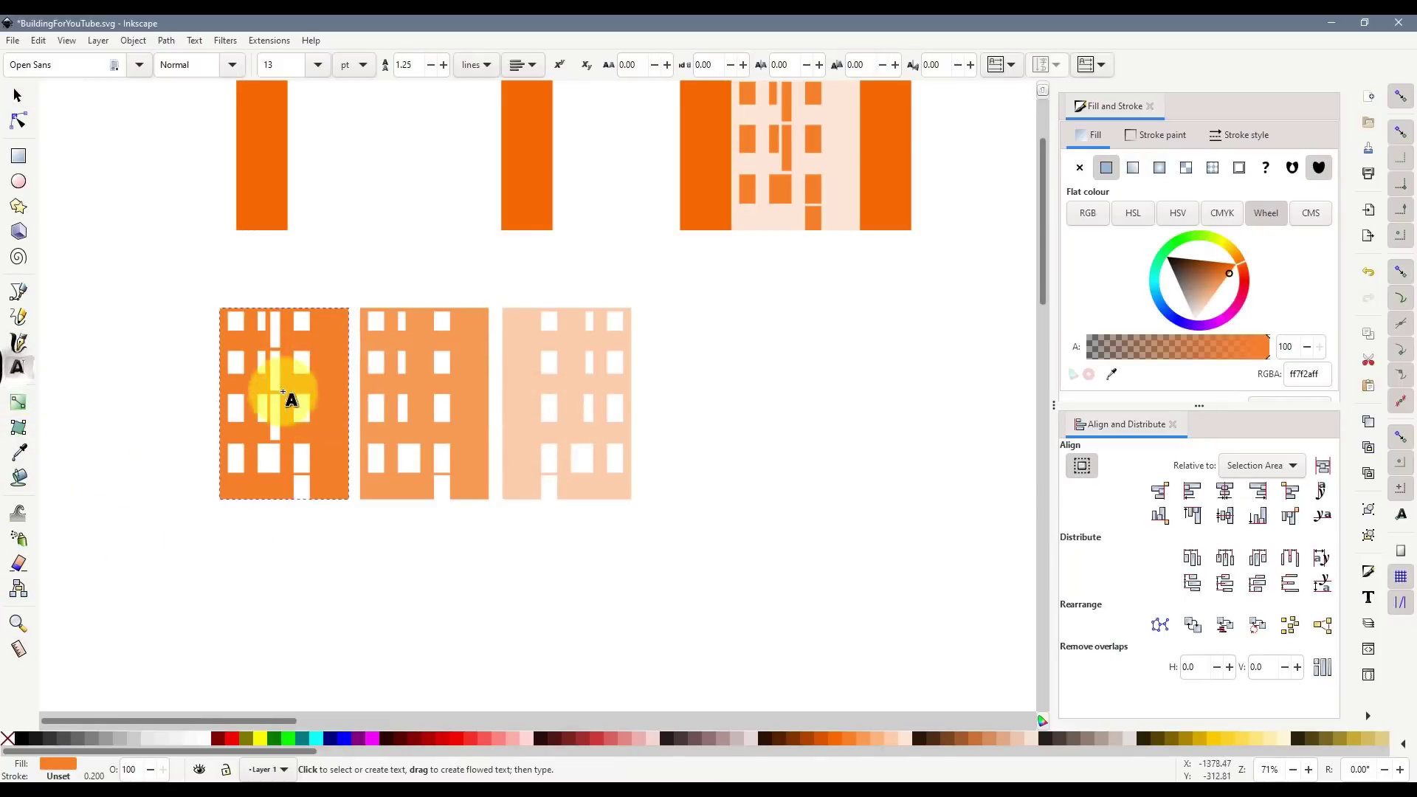
left_click(258, 516)
scroll(264, 516, "up", 3)
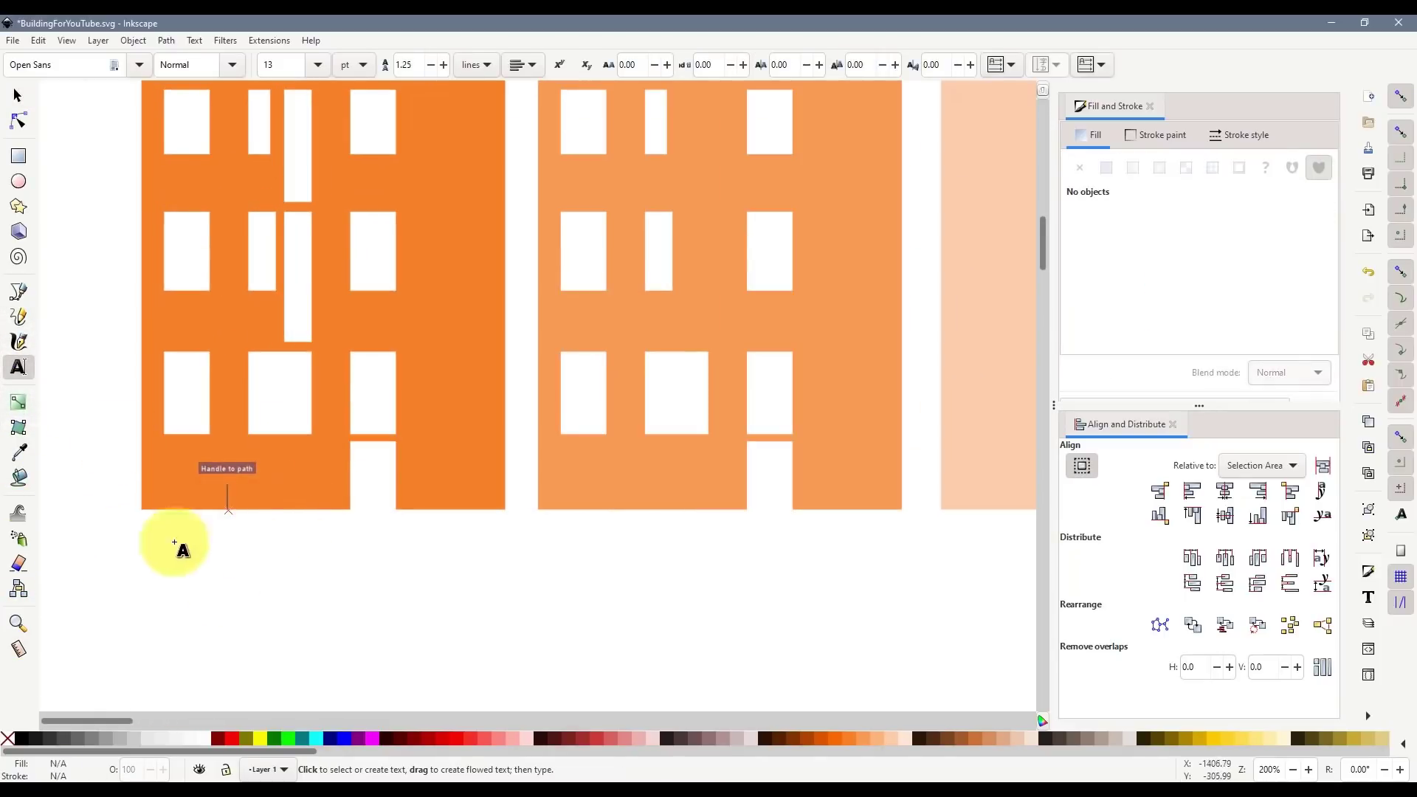
left_click(1400, 96)
left_click(188, 471)
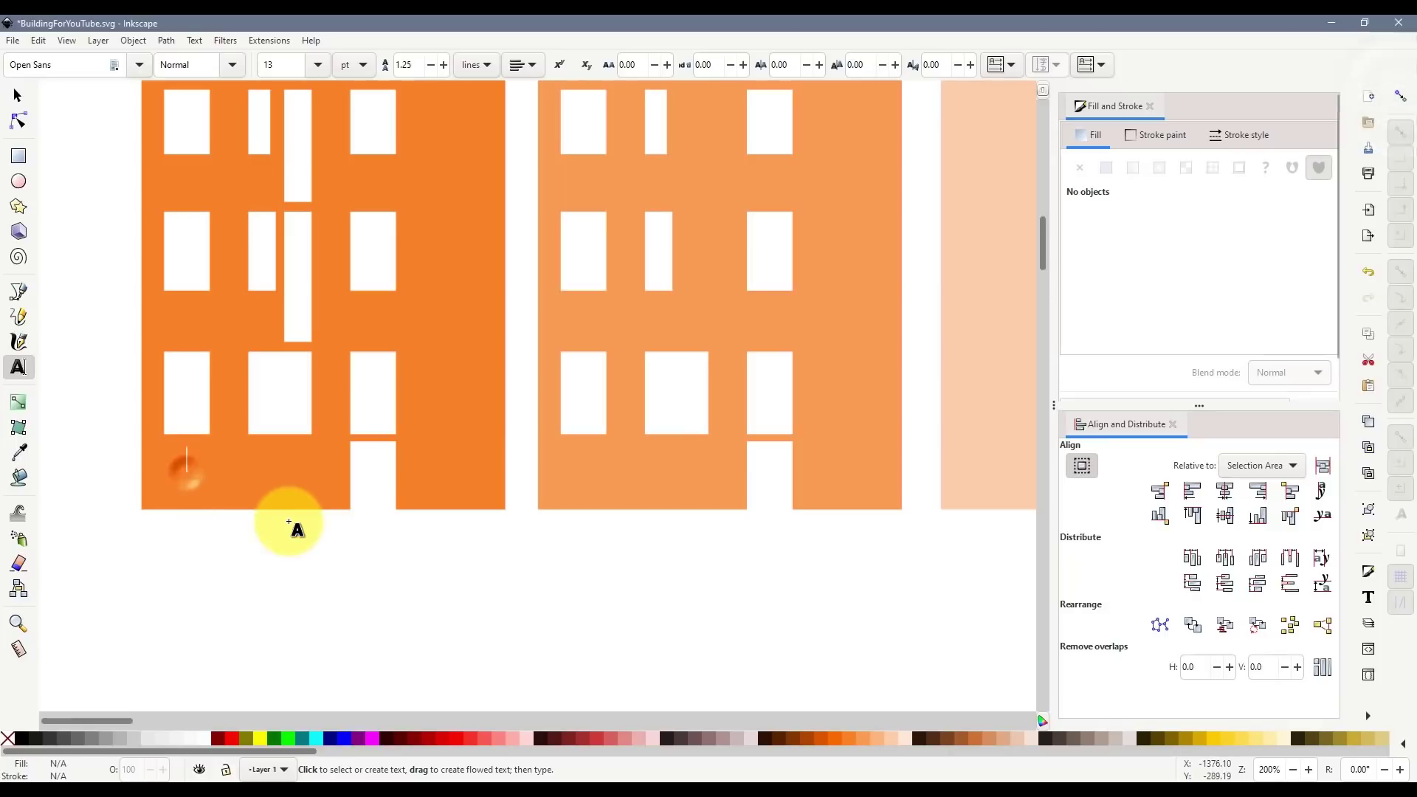
type("OUTER FACE")
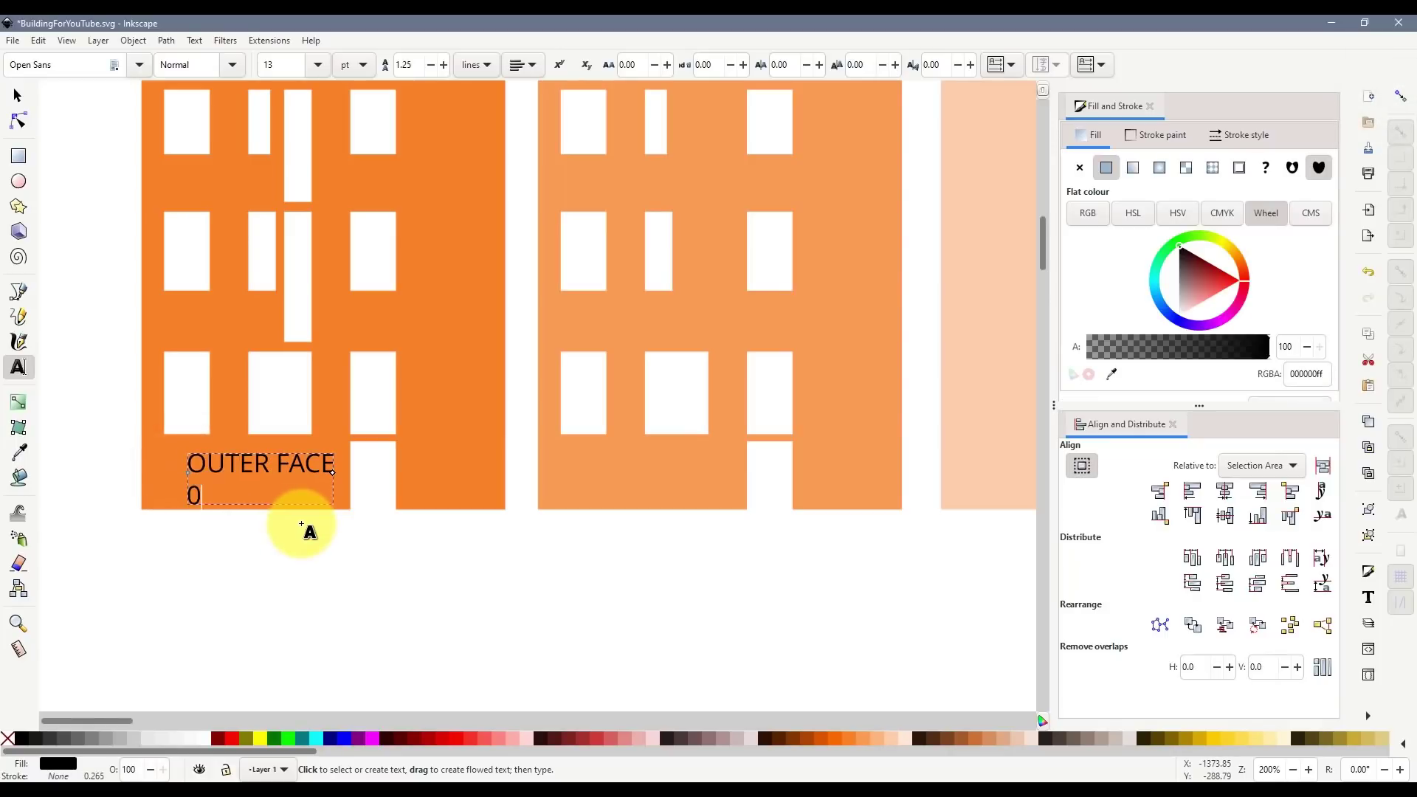
left_click(554, 454)
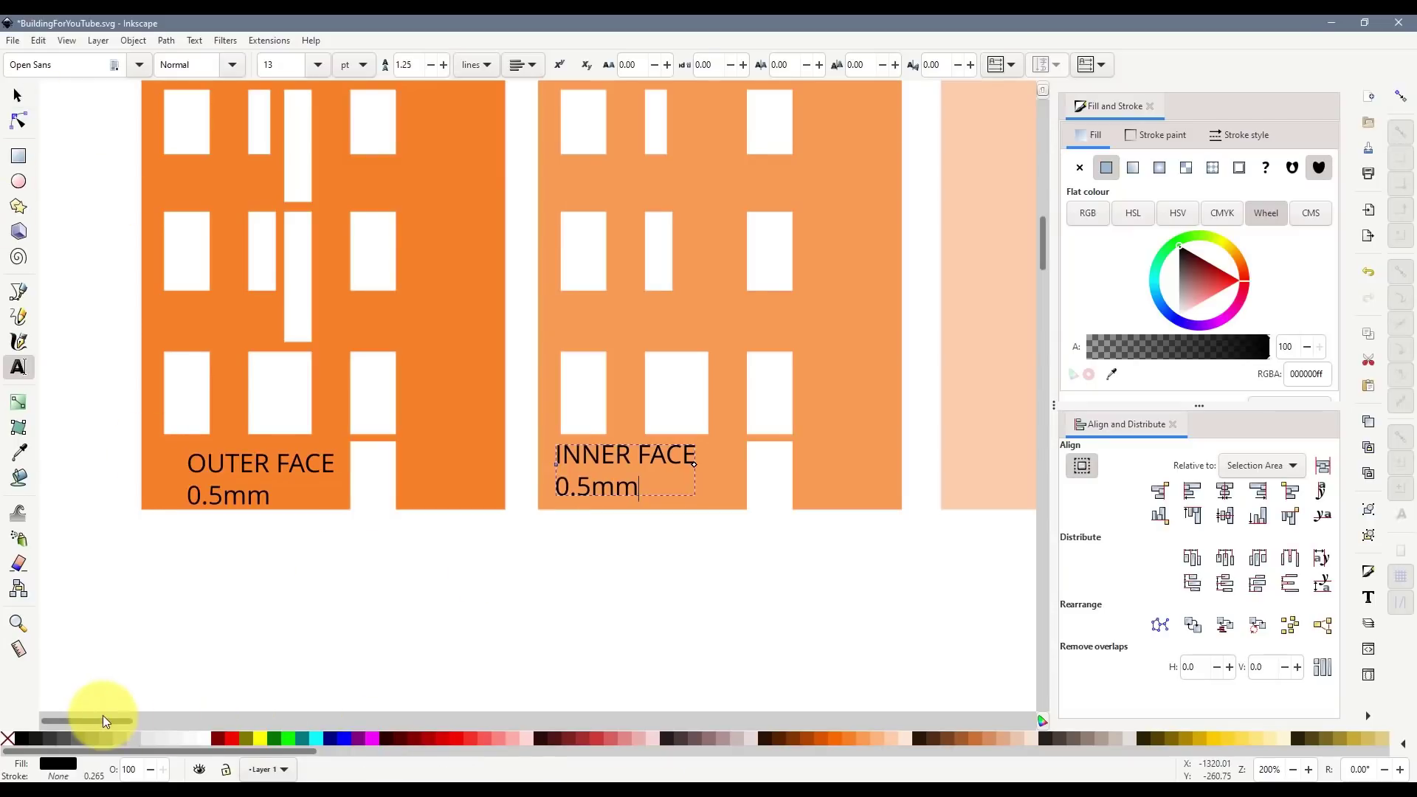
left_click_drag(103, 720, 130, 720)
- Add the INNER SUPPORT 1mm label on the pale facade and nudge it up
left_click(847, 473)
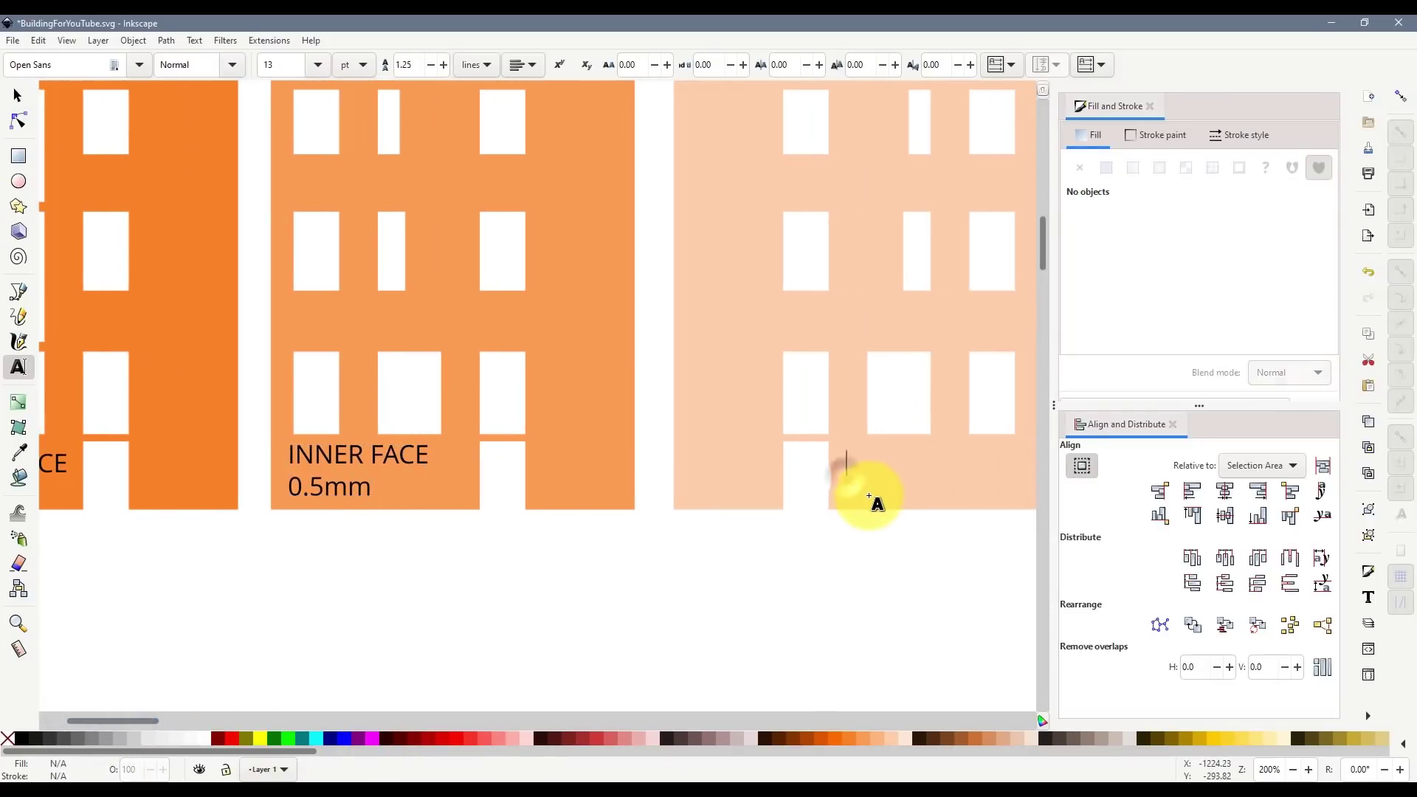
type("In")
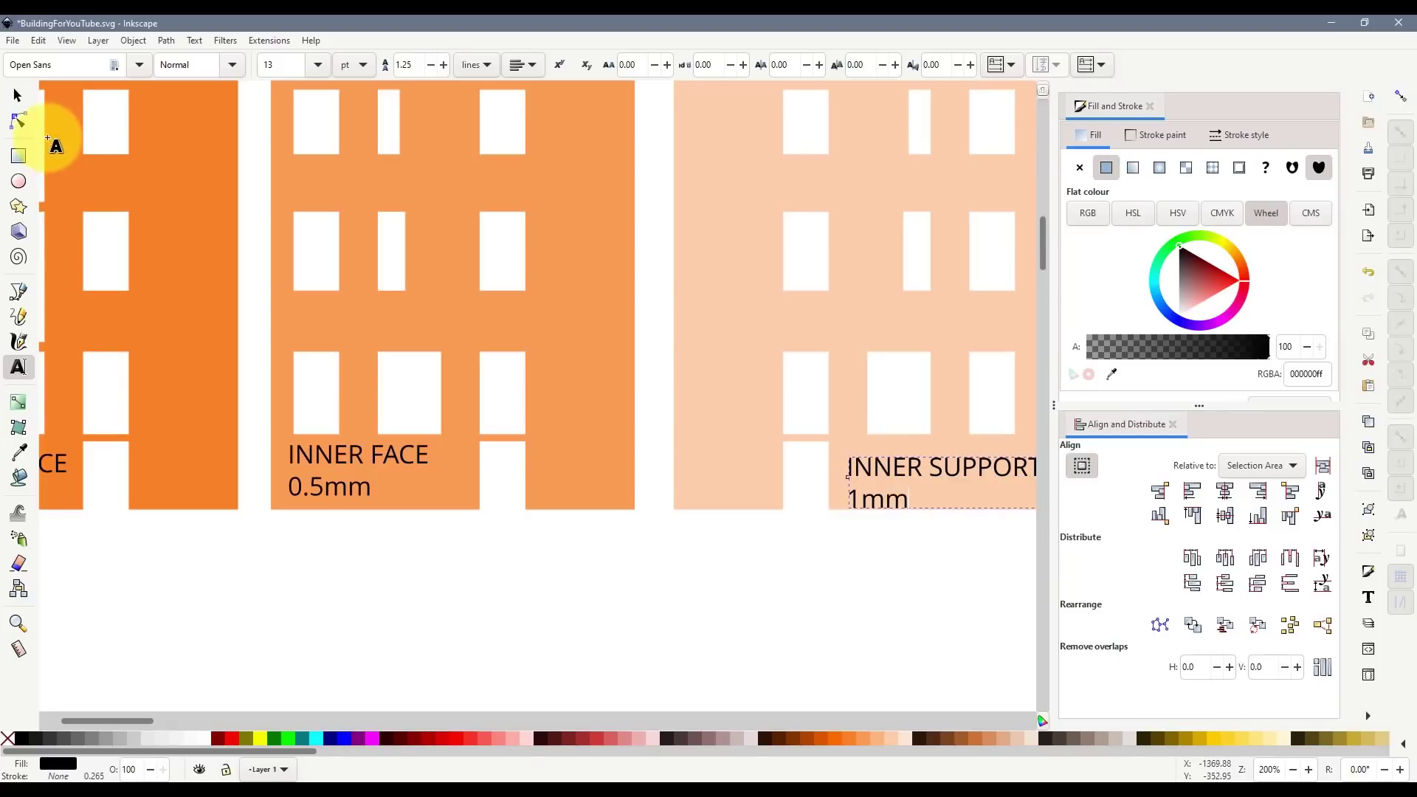
left_click(18, 95)
left_click_drag(896, 476, 899, 461)
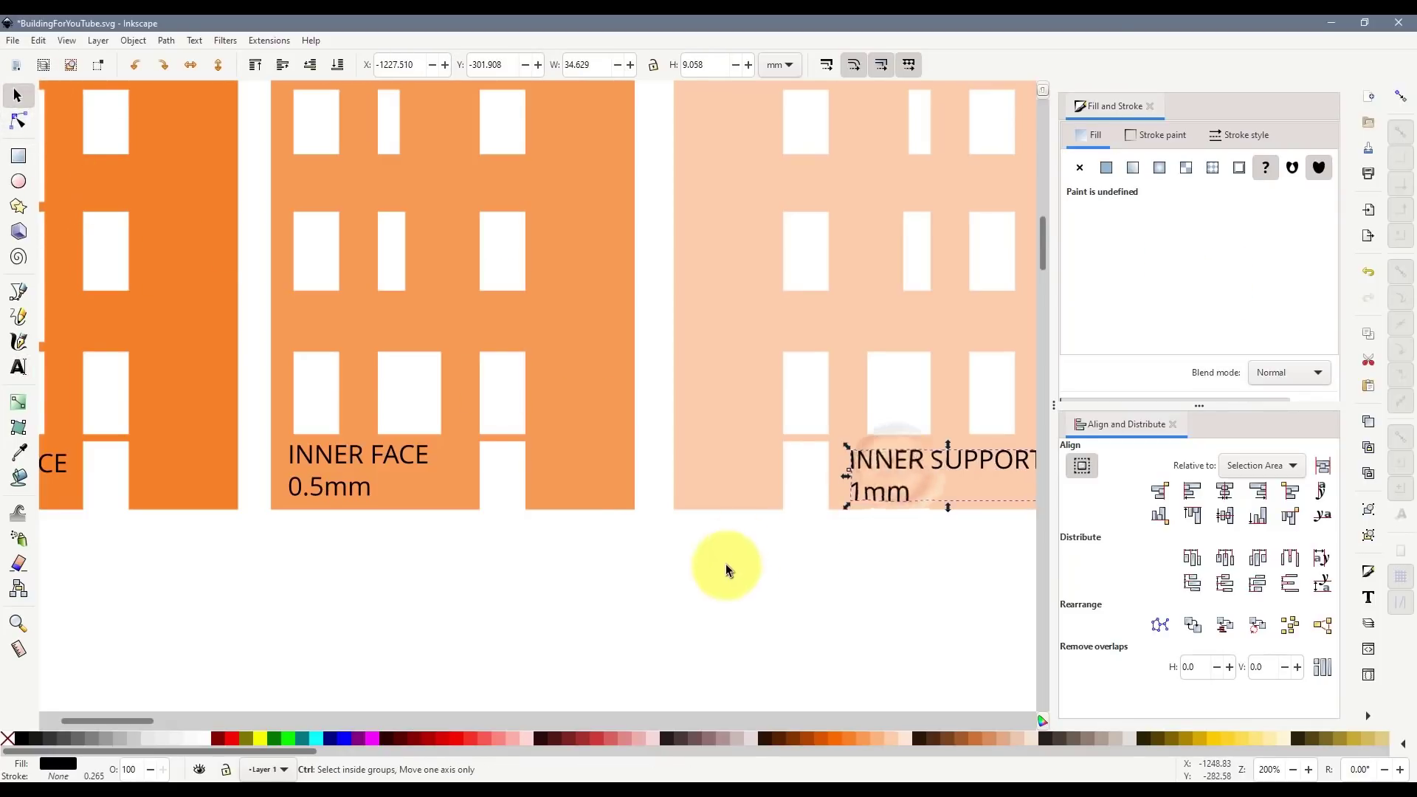
scroll(724, 567, "down", 2)
scroll(531, 589, "up", 2)
scroll(450, 362, "up", 5)
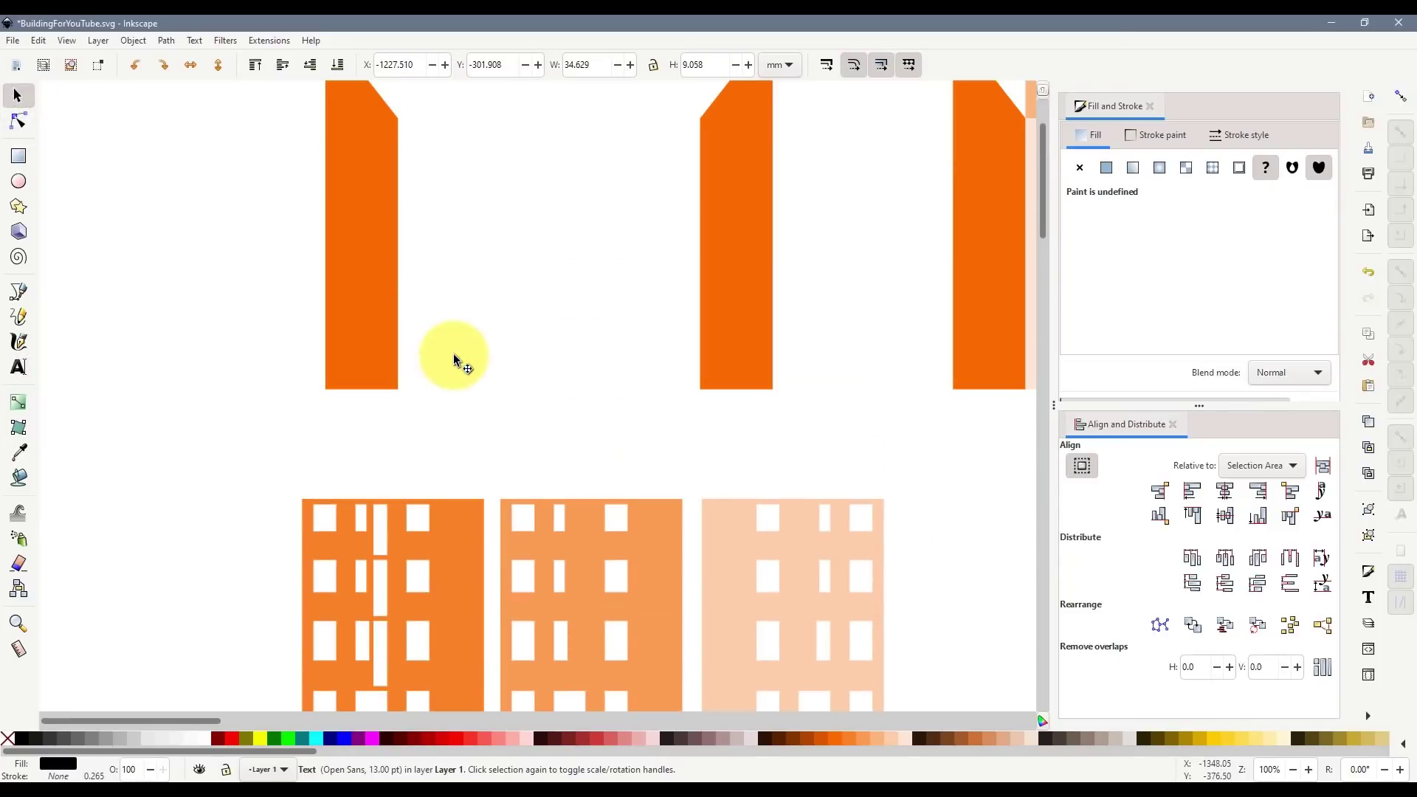
scroll(672, 421, "down", 3)
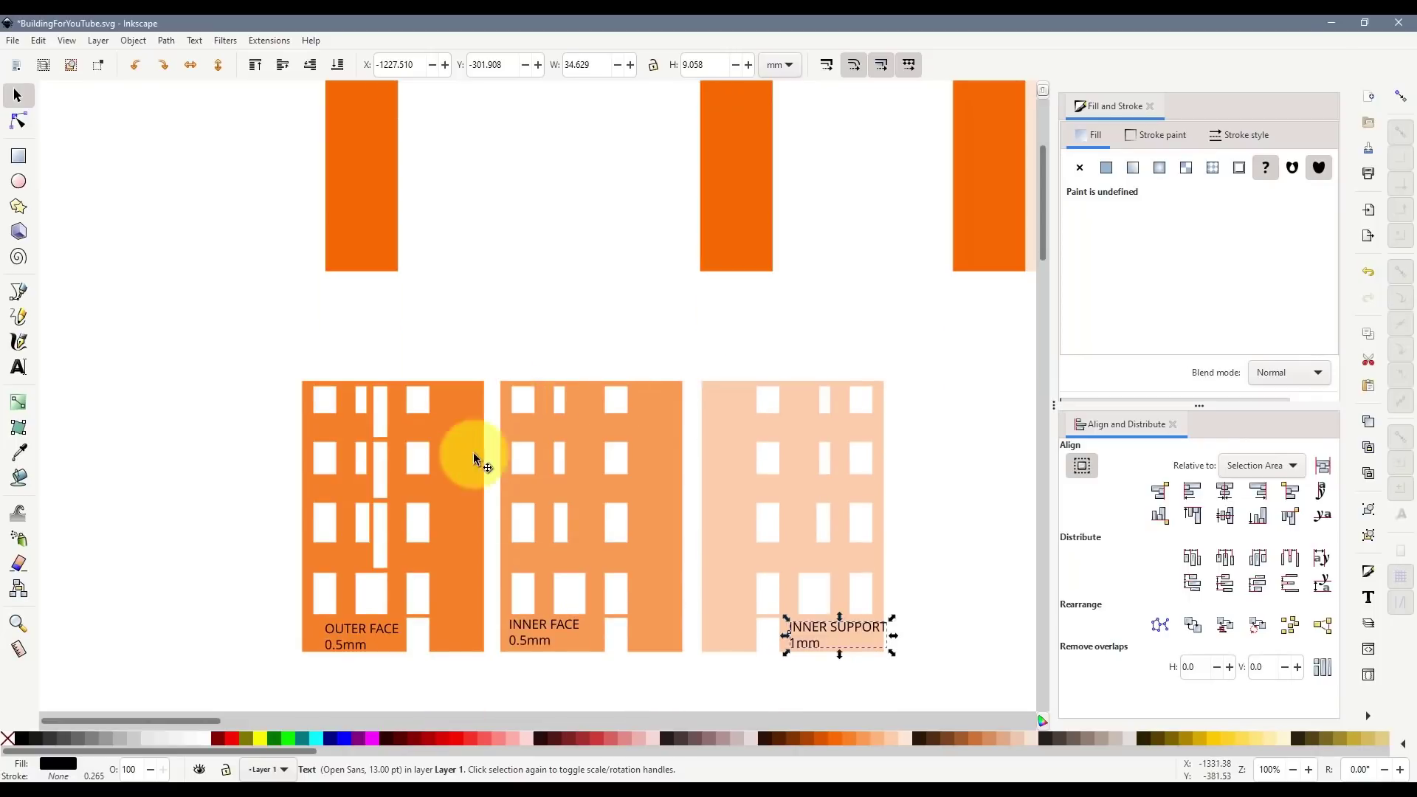
scroll(398, 574, "up", 4)
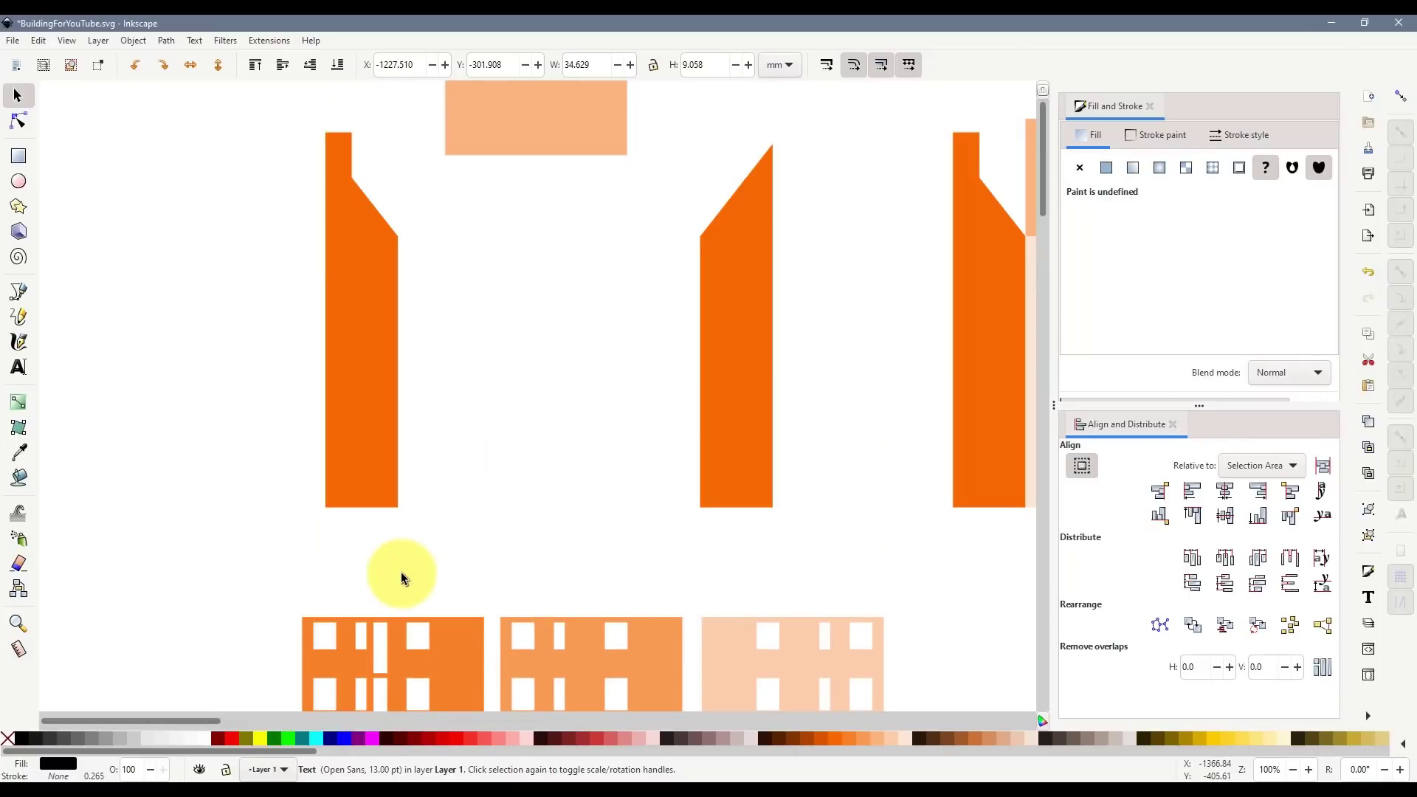
scroll(389, 568, "down", 3)
scroll(357, 480, "down", 1)
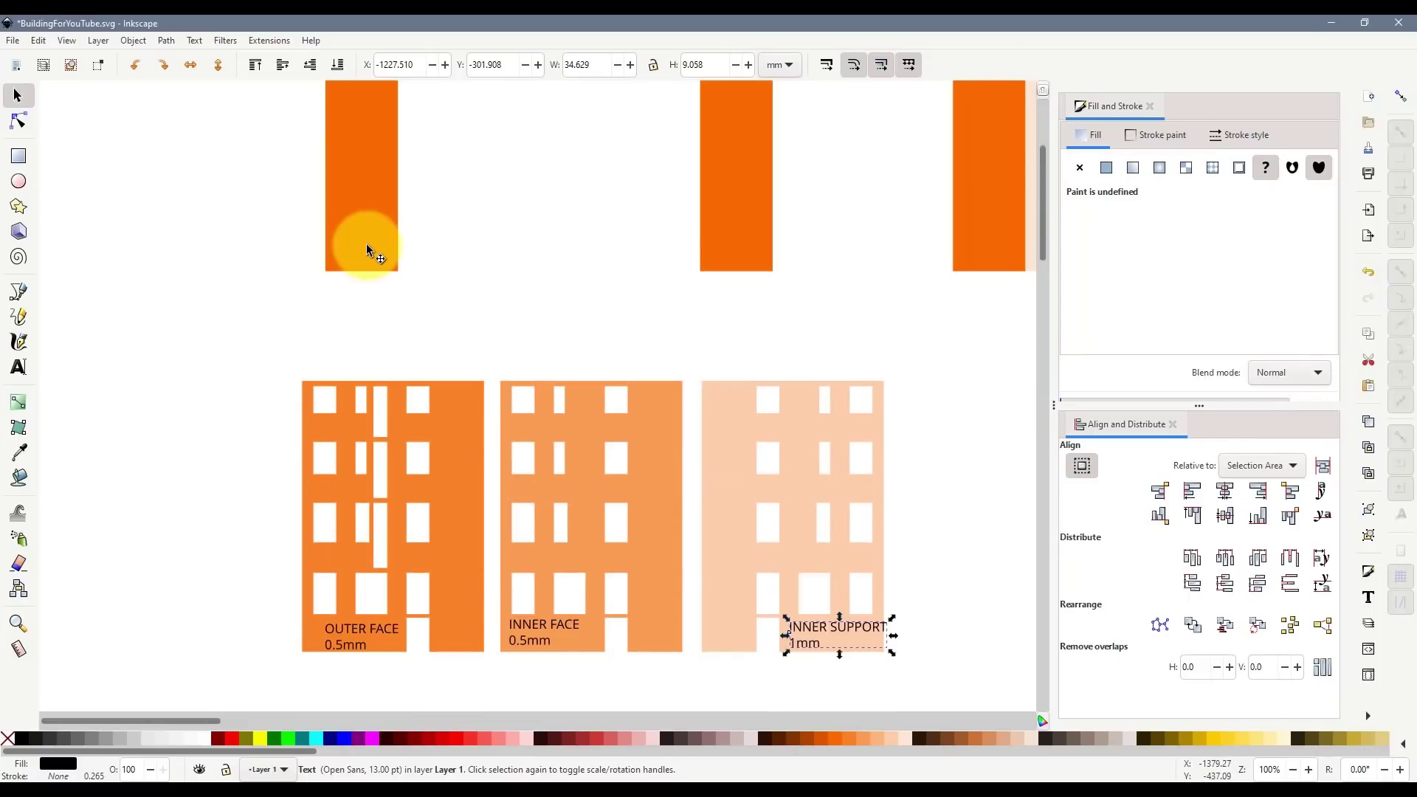
left_click(26, 159)
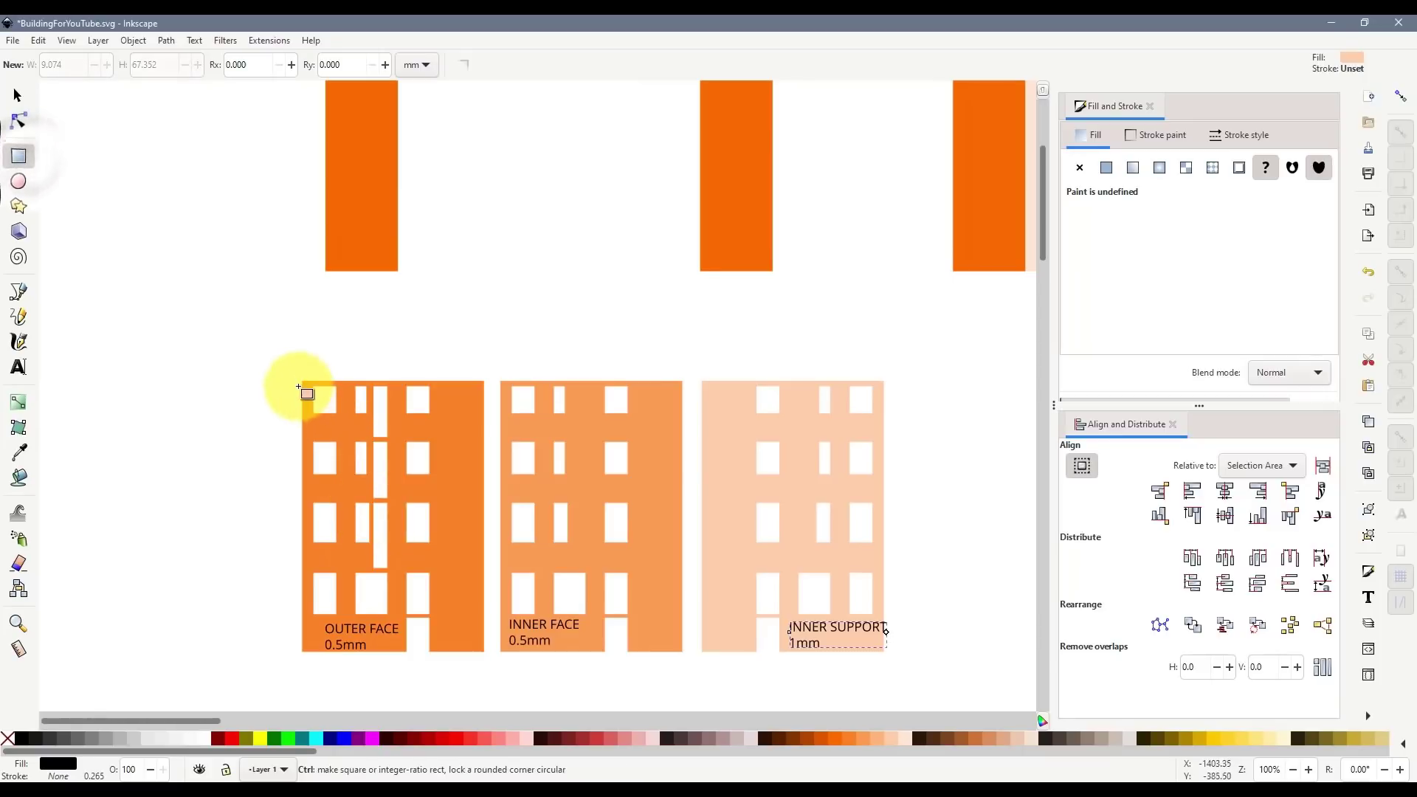
left_click_drag(289, 387, 277, 668)
left_click(19, 107)
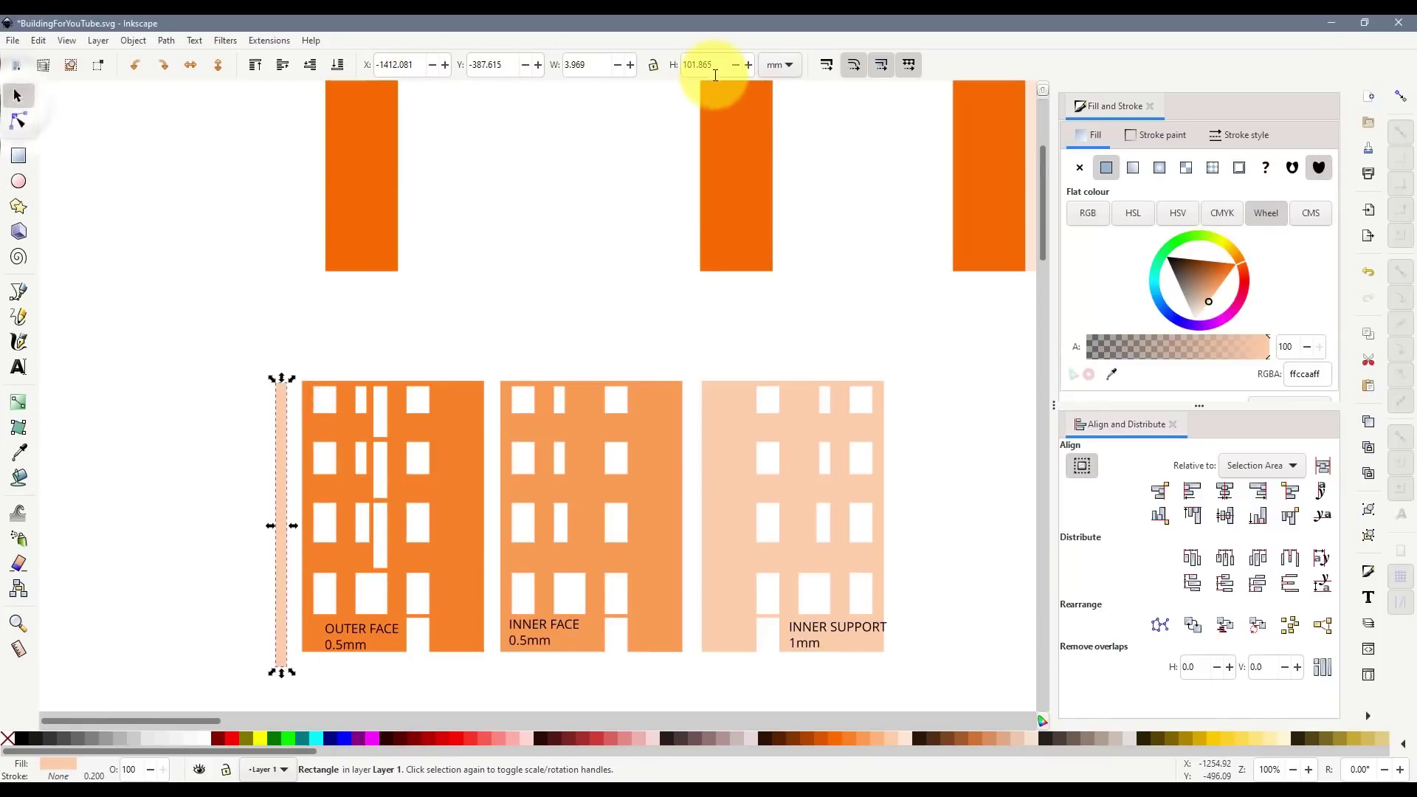
double_click(595, 64)
type("1")
key("Return")
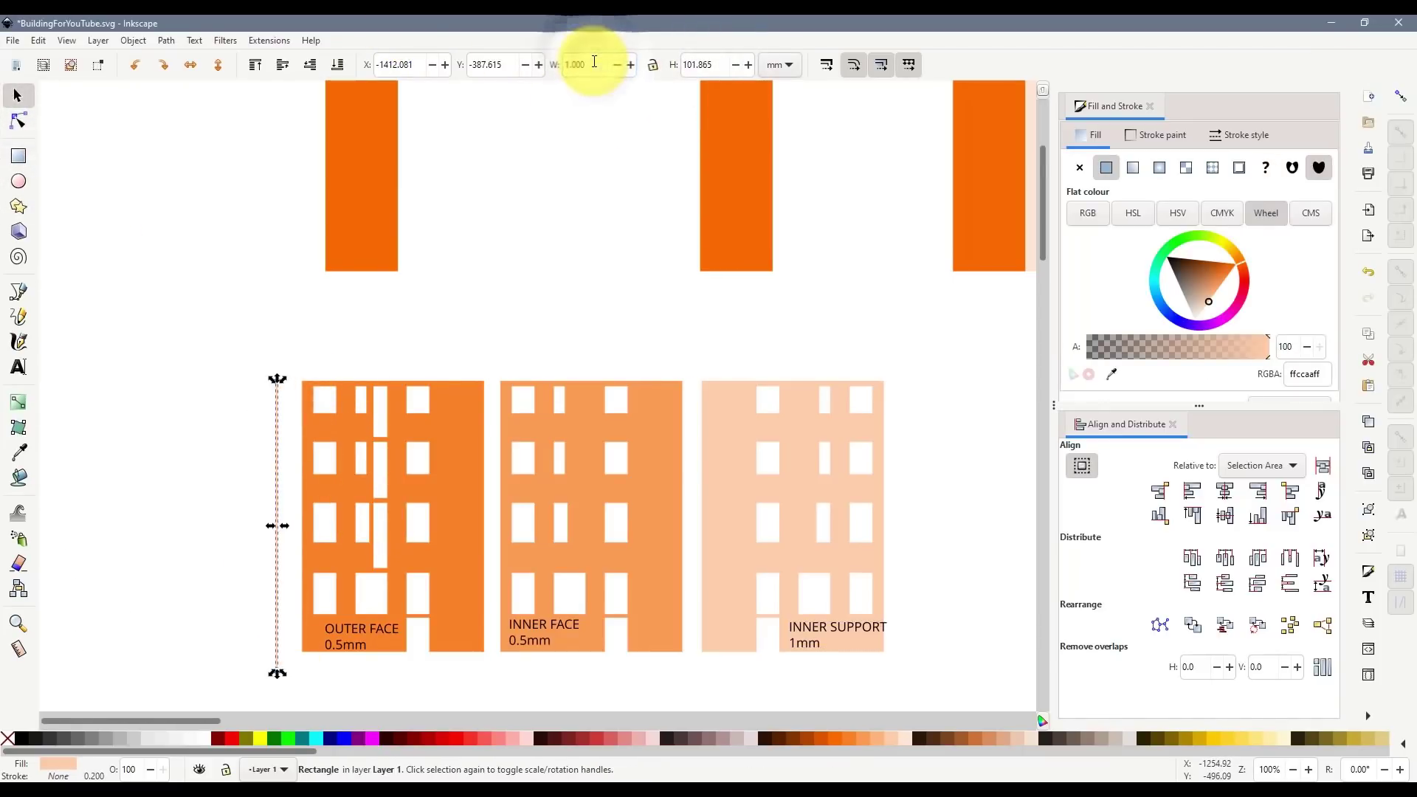
left_click(233, 459)
left_click_drag(278, 463, 307, 461)
scroll(311, 399, "up", 3)
scroll(311, 399, "up", 1)
left_click_drag(290, 379, 285, 392)
scroll(253, 373, "up", 6)
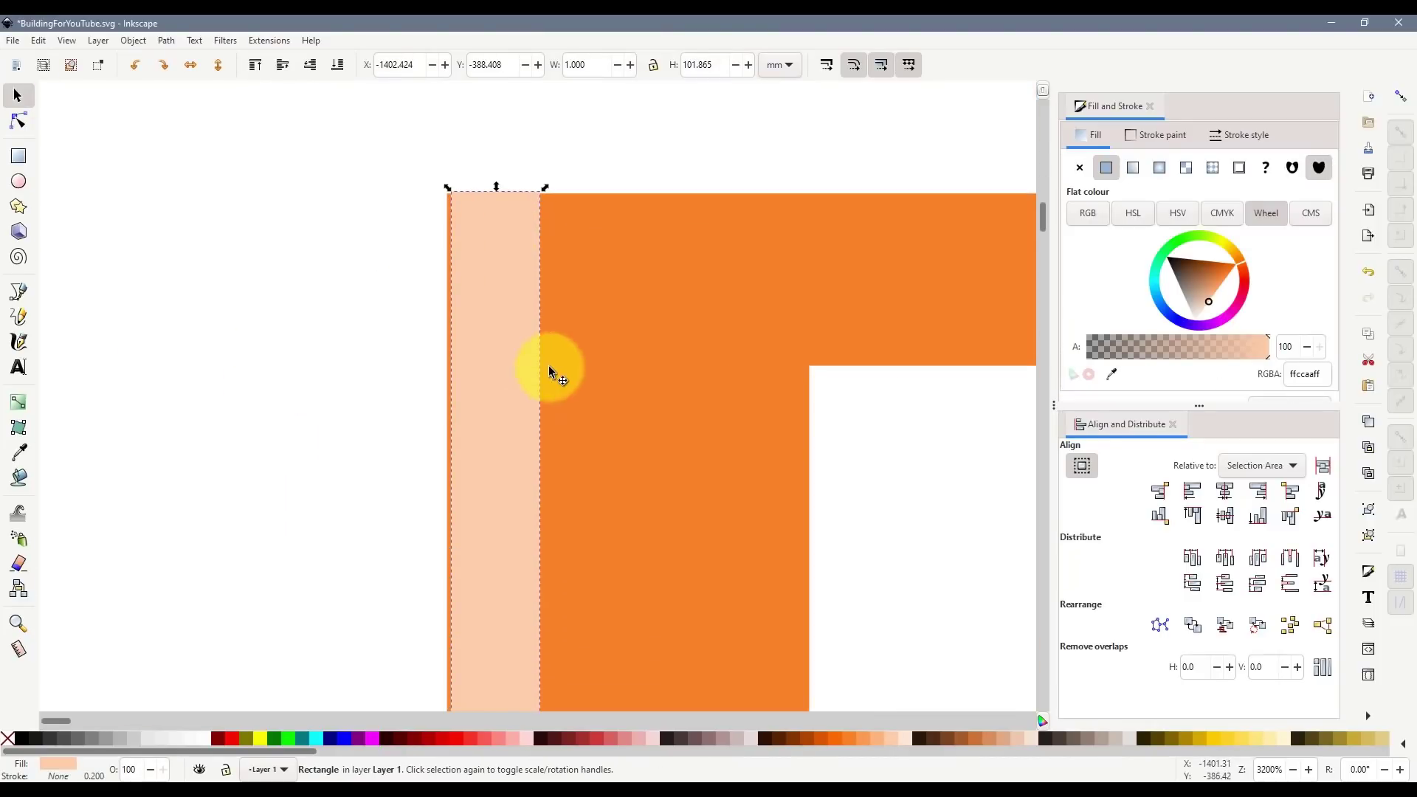
left_click_drag(517, 373, 426, 382)
scroll(553, 443, "down", 2)
scroll(552, 441, "down", 3)
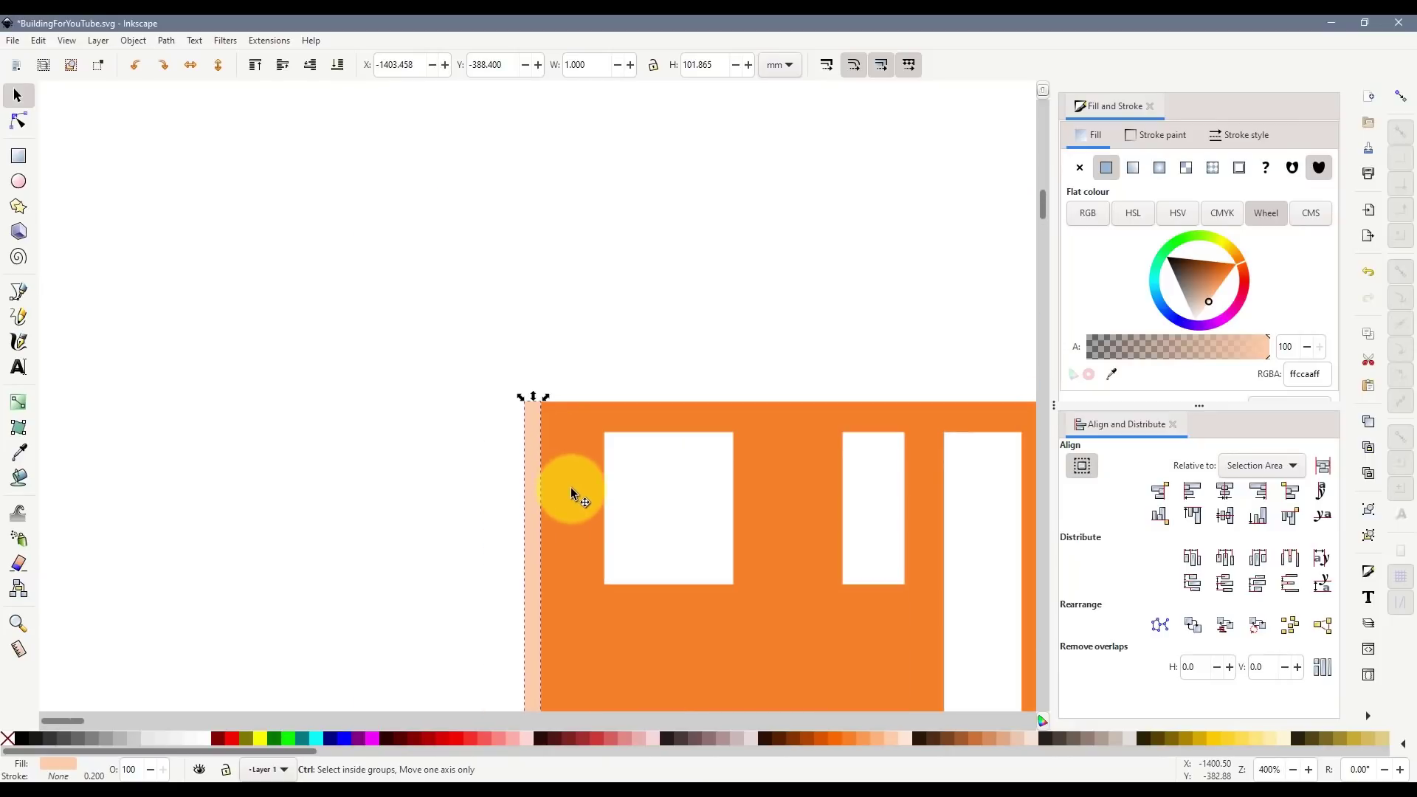
scroll(571, 489, "down", 1)
scroll(560, 512, "up", 3)
left_click_drag(542, 471, 553, 499)
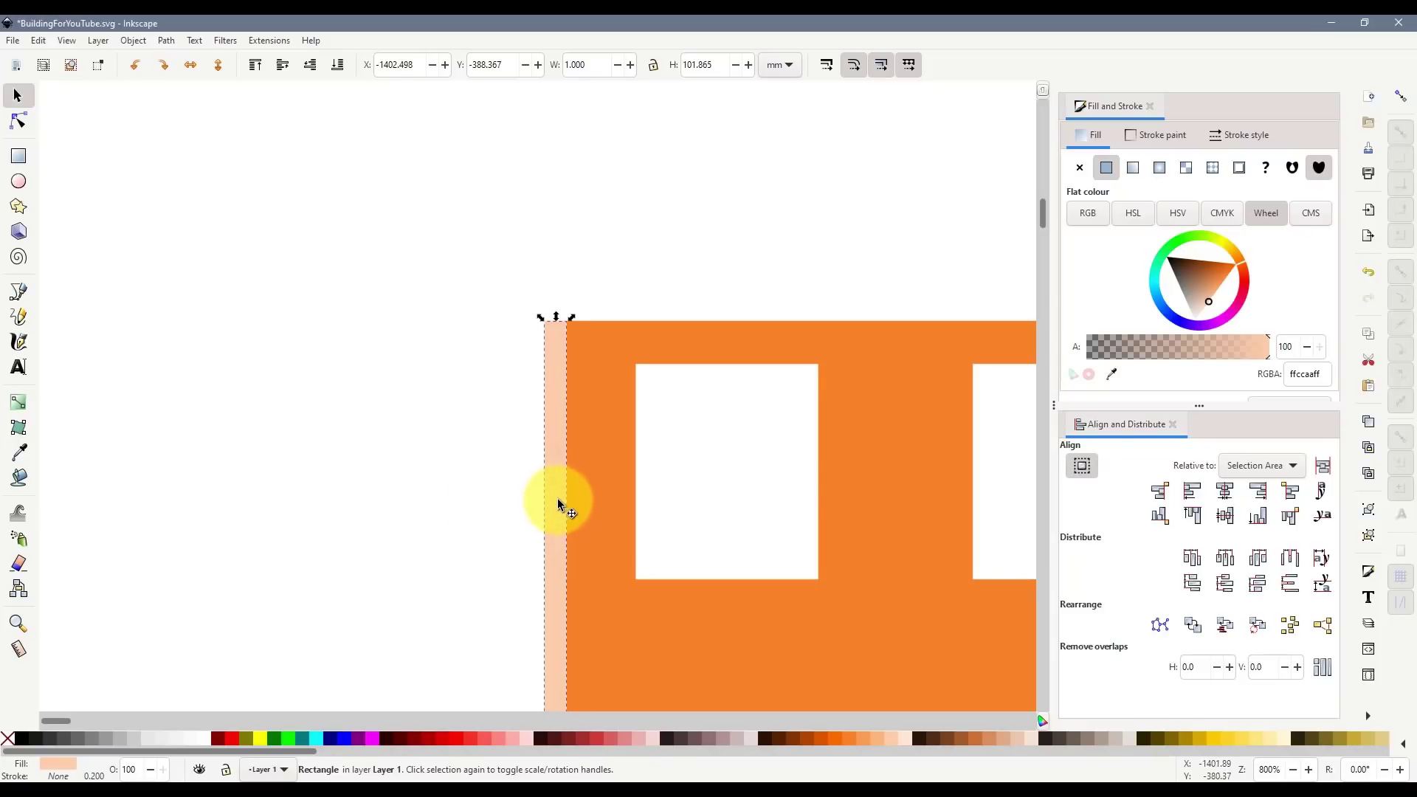
key("Delete")
scroll(747, 465, "down", 5)
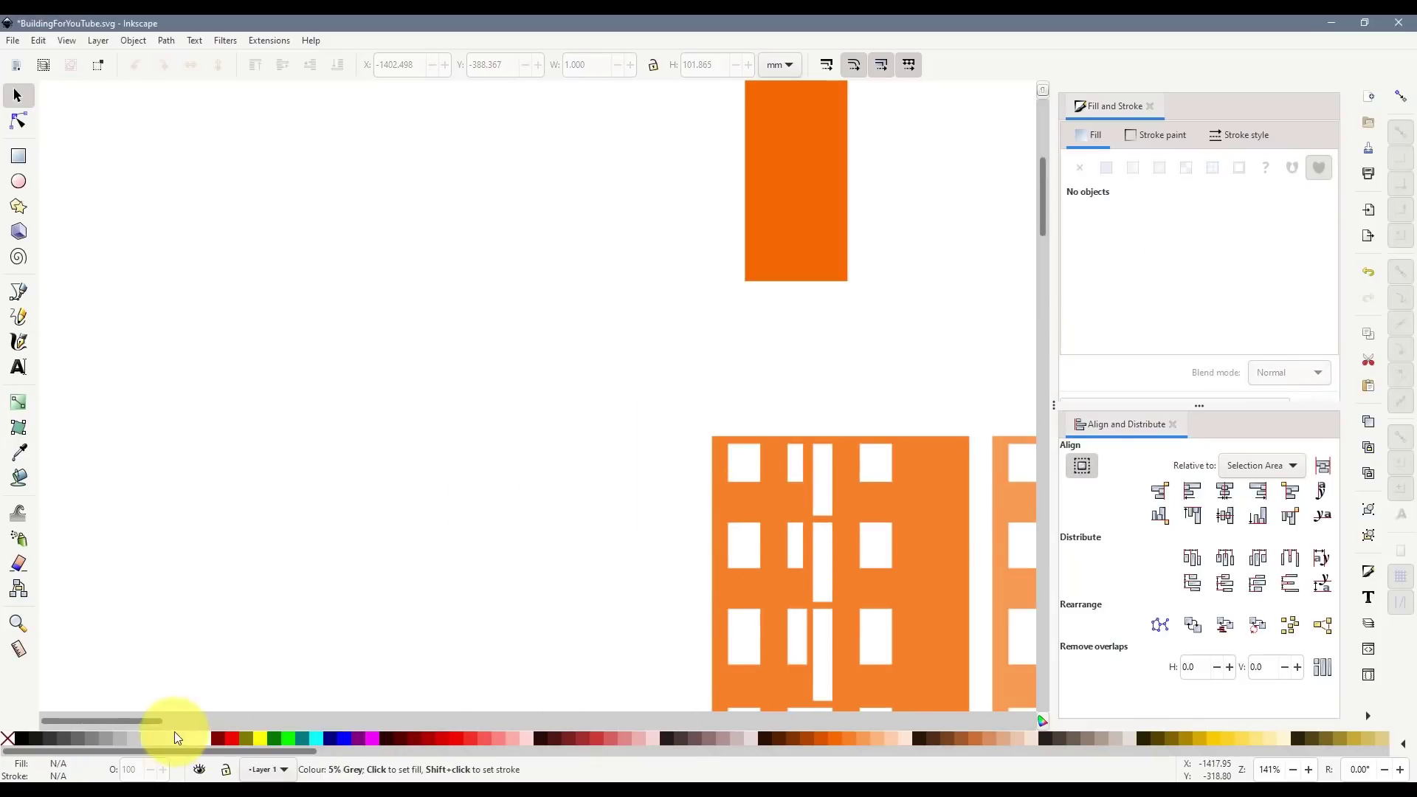
left_click_drag(163, 721, 202, 720)
scroll(561, 517, "up", 5)
scroll(518, 591, "down", 4)
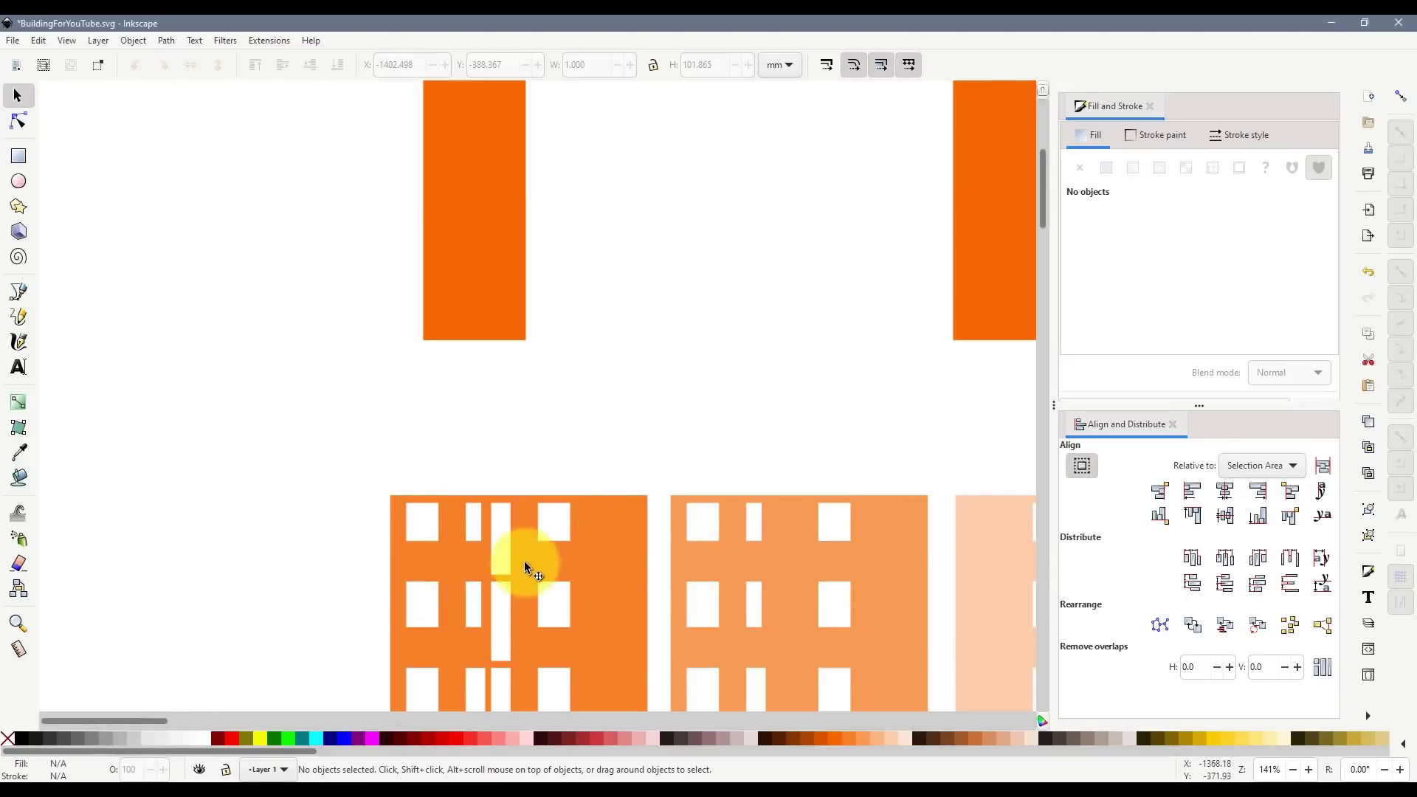
- Draw a snapped rectangle at the side wing's inner corner and colour it lime green
scroll(523, 566, "up", 6)
scroll(502, 517, "down", 1)
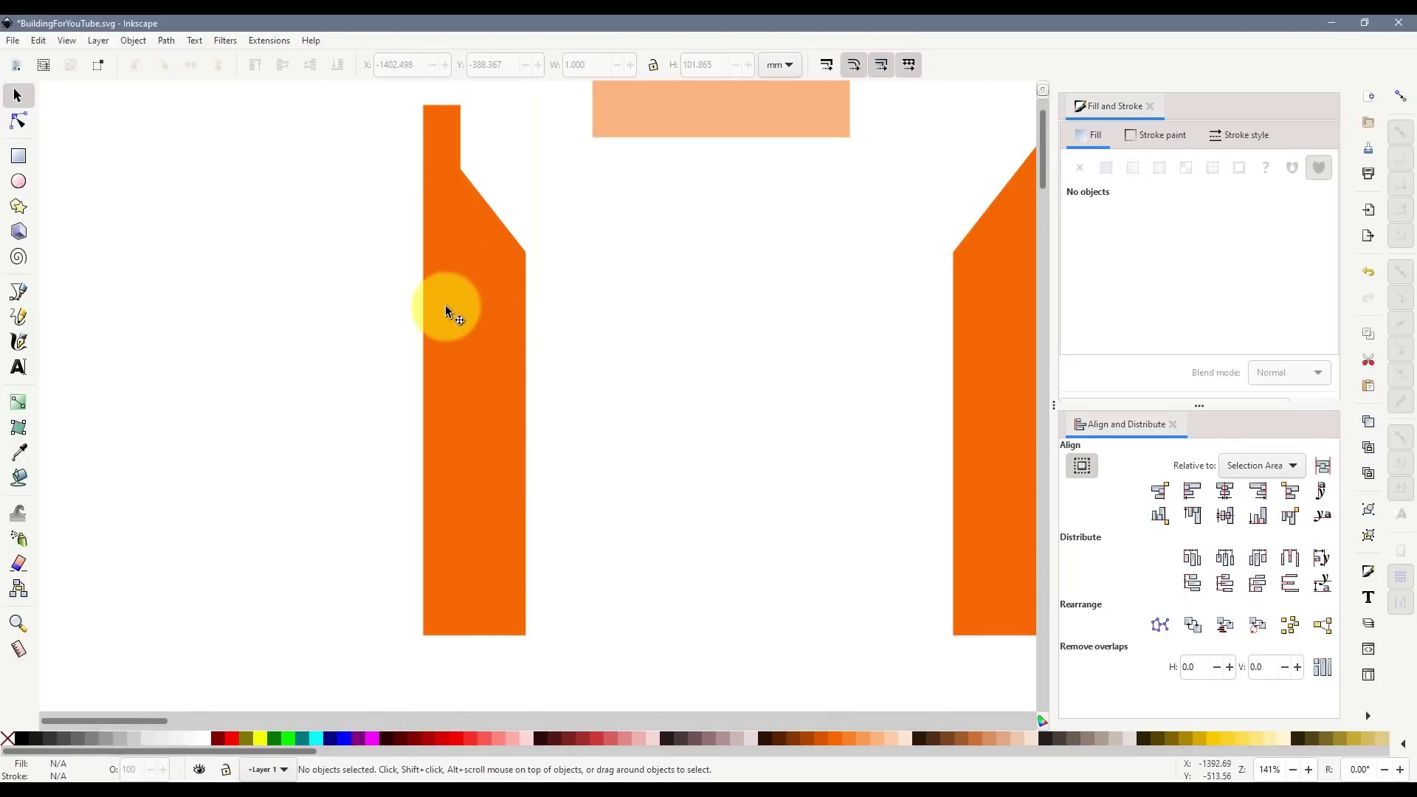
left_click(19, 156)
left_click(1400, 96)
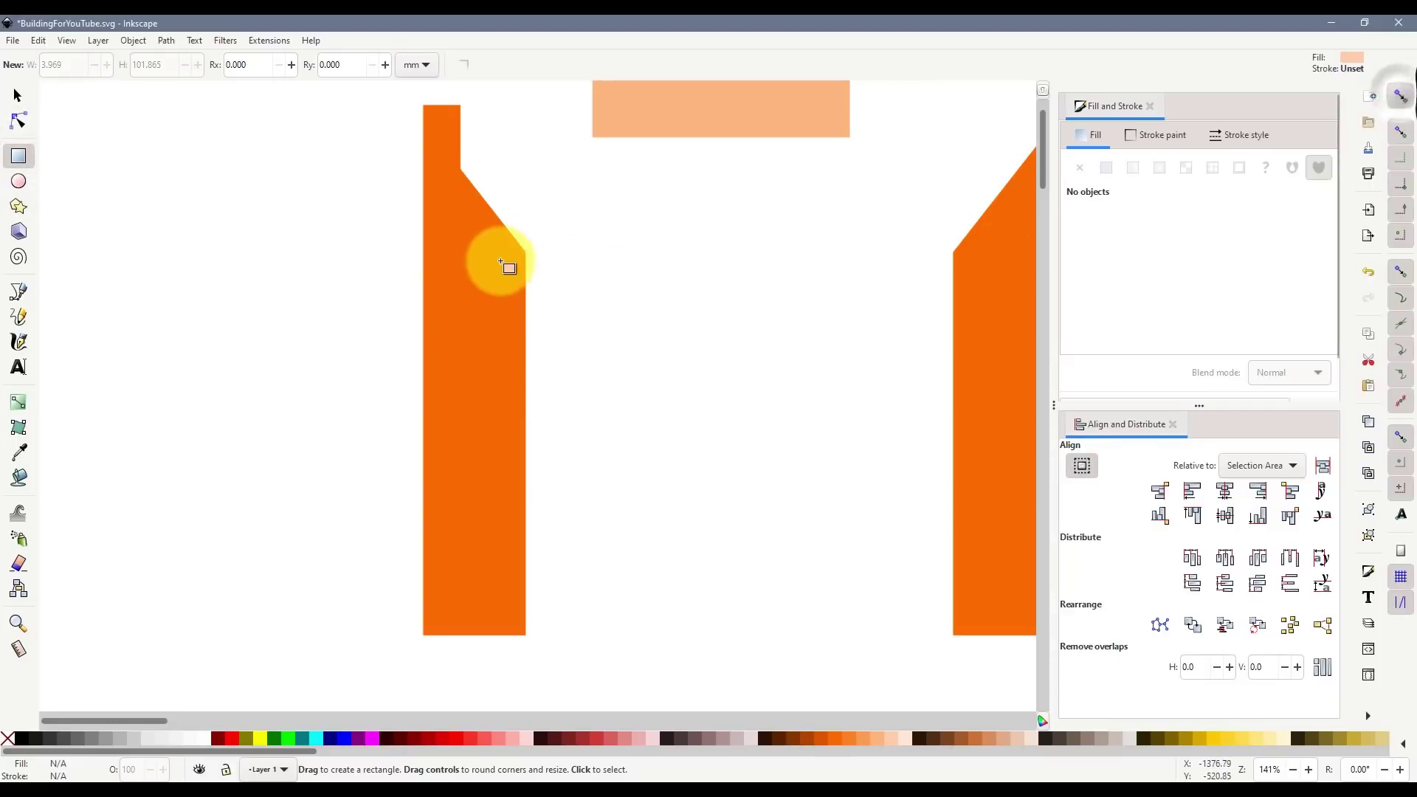
mouse_move(532, 253)
left_mouse_down()
mouse_move(725, 538)
mouse_move(741, 540)
left_mouse_up()
left_click(18, 96)
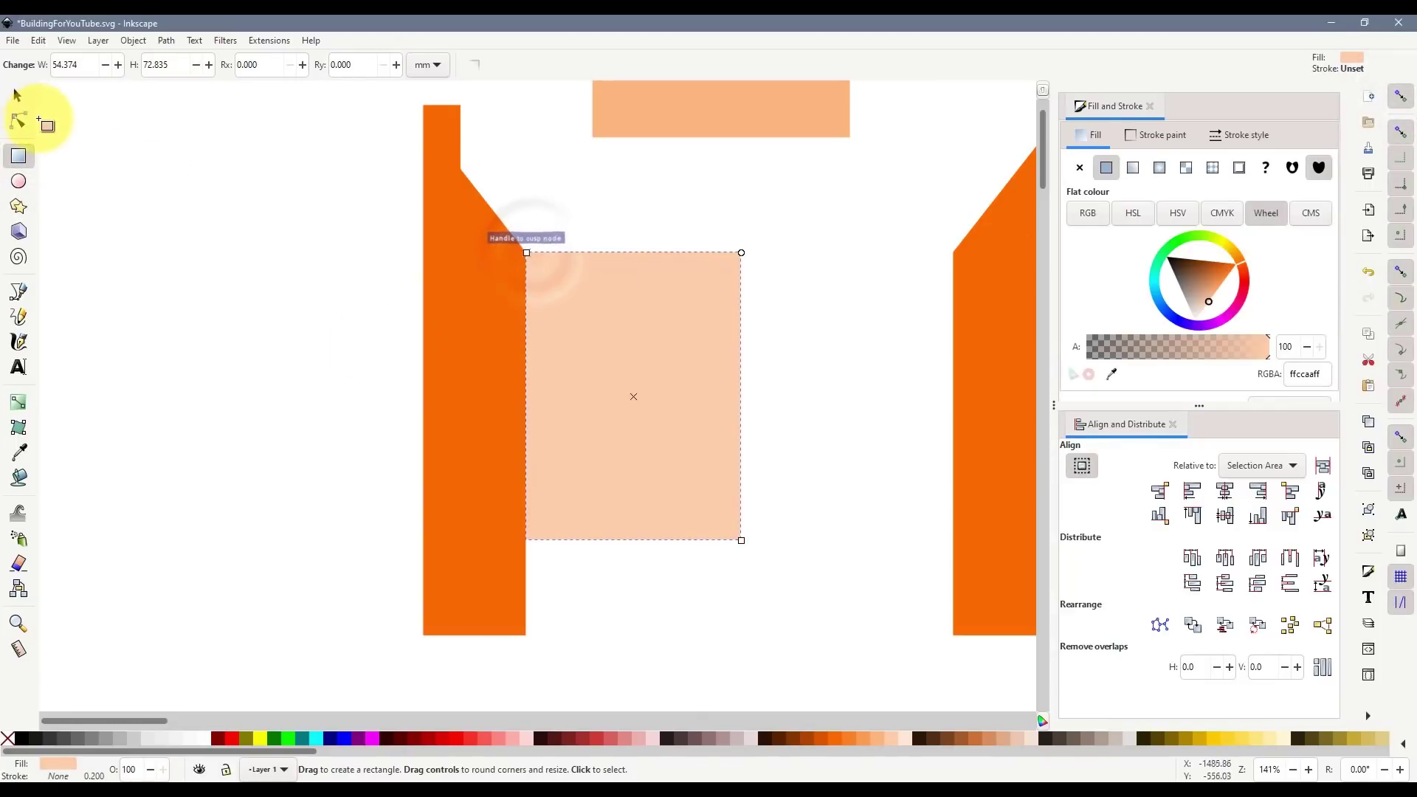
left_click(288, 736)
left_click_drag(525, 542, 524, 641)
left_click(529, 655)
left_click(605, 441)
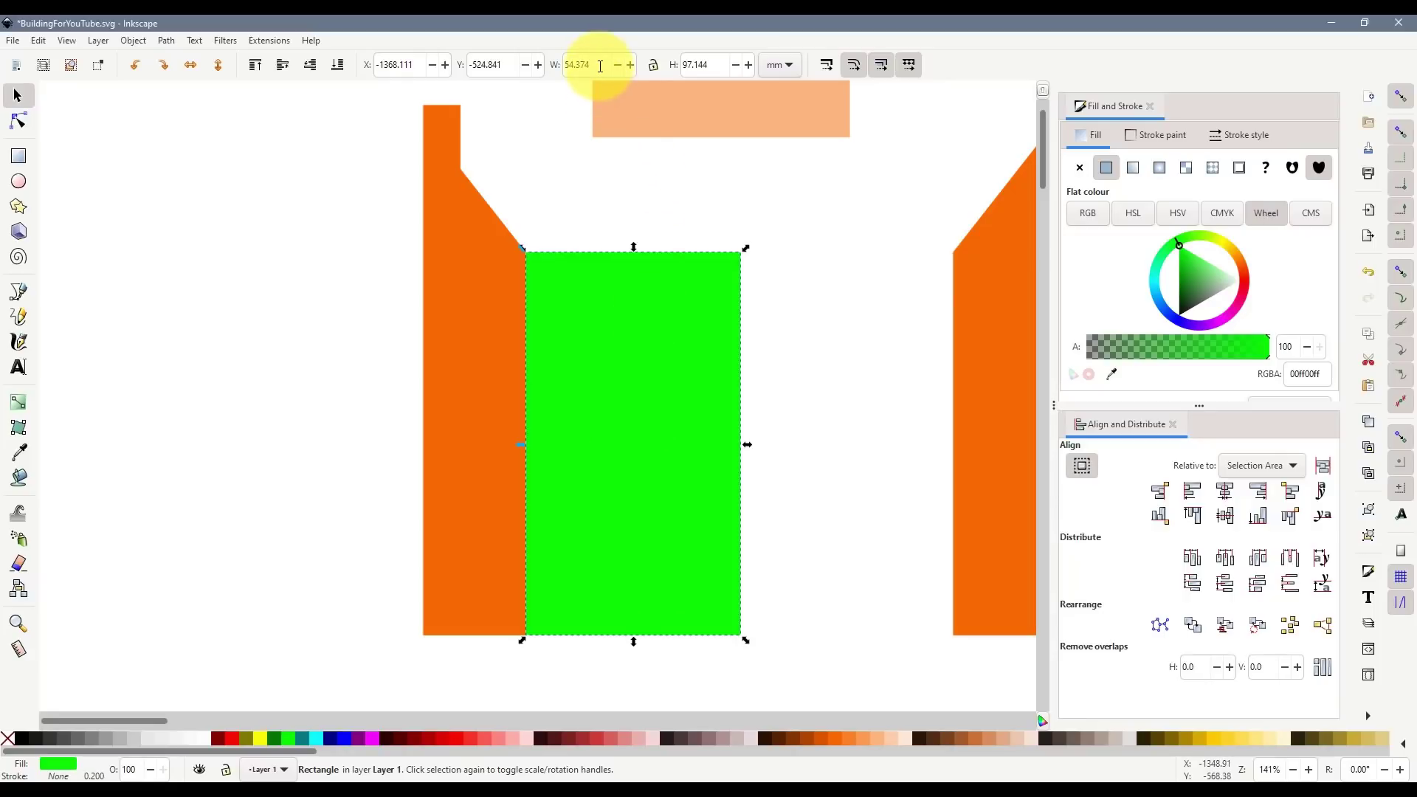
- Set the strip width to 1.2 mm, snap it to the wing's corner and stretch it 103.295 mm tall
type("1.2")
key("Return")
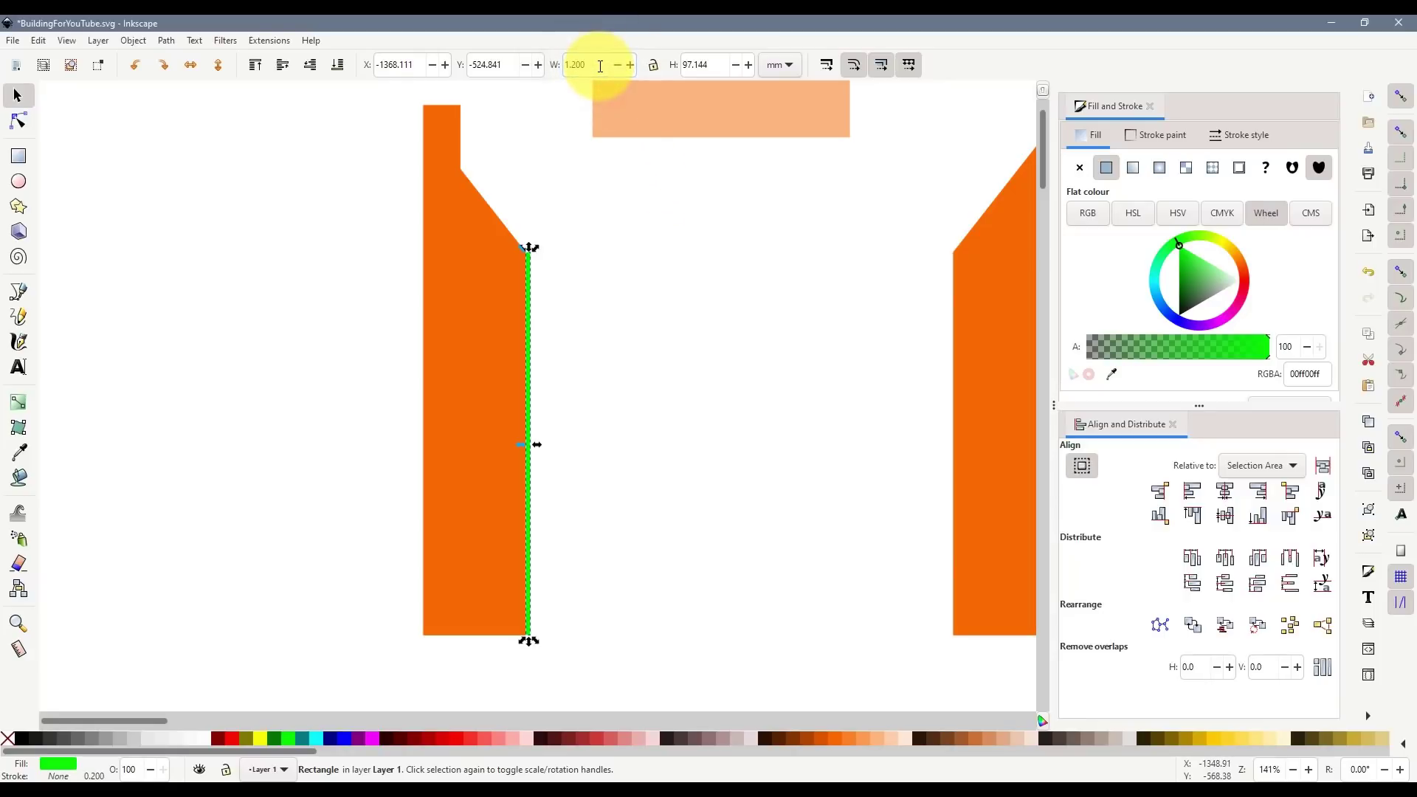
scroll(528, 247, "up", 3)
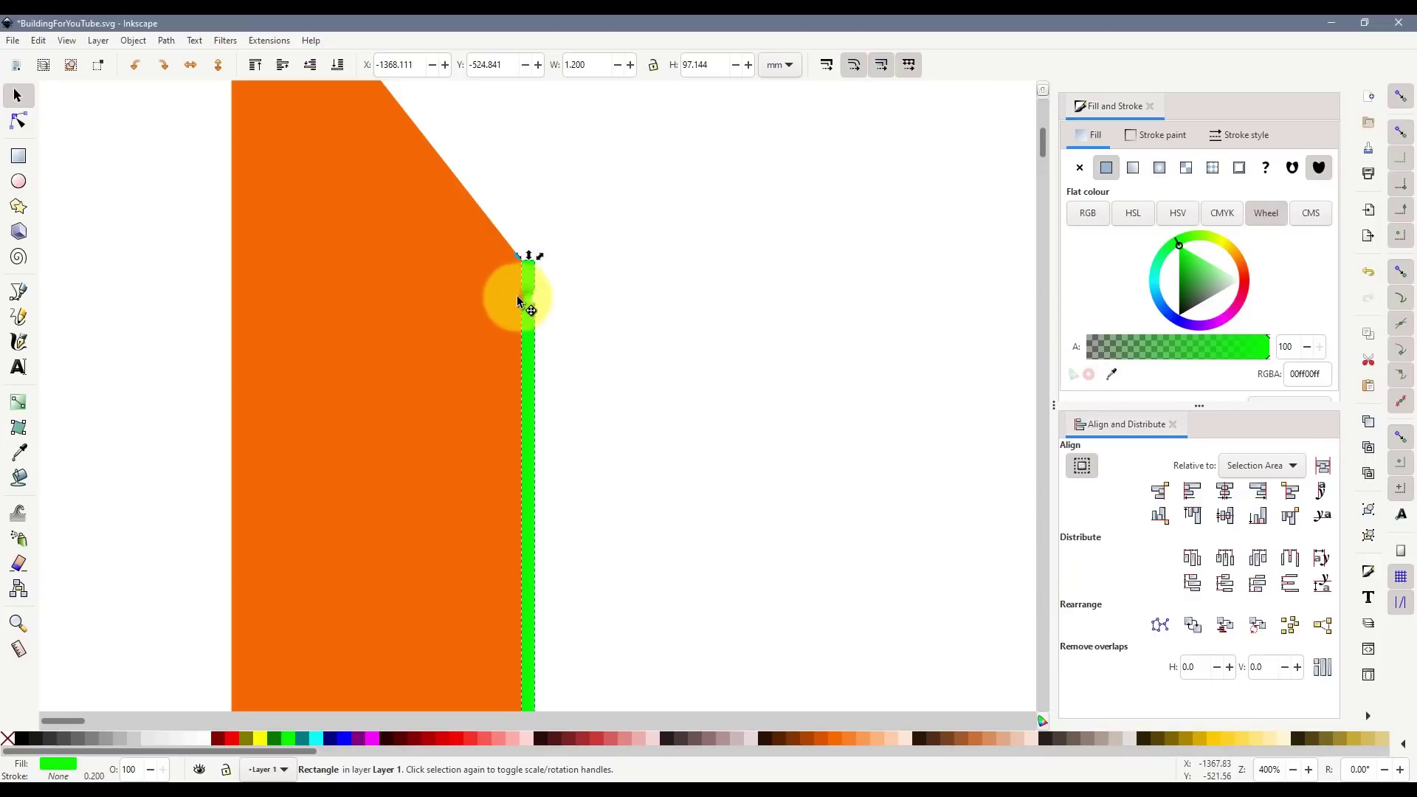
left_click_drag(517, 298, 507, 295)
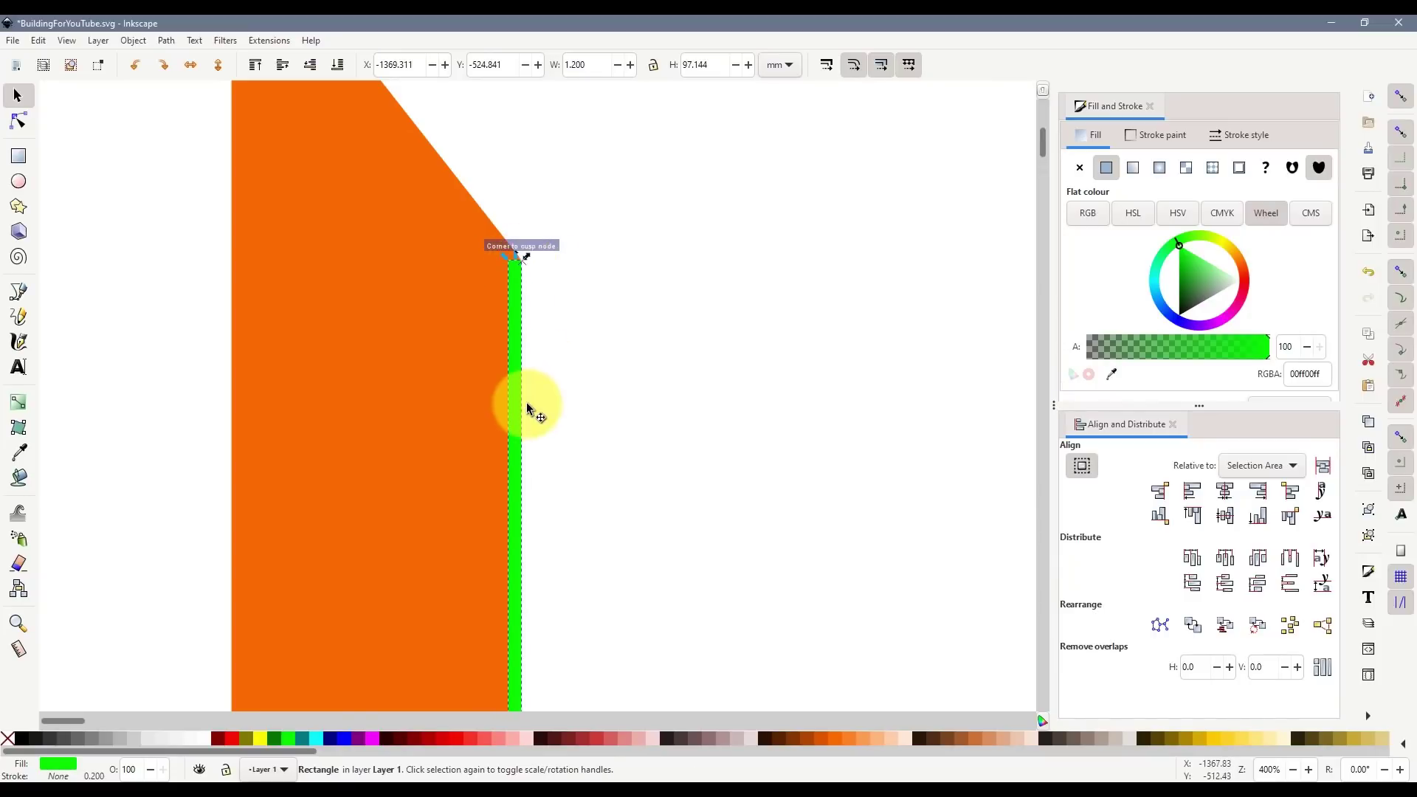
scroll(530, 399, "down", 10)
scroll(534, 392, "up", 12)
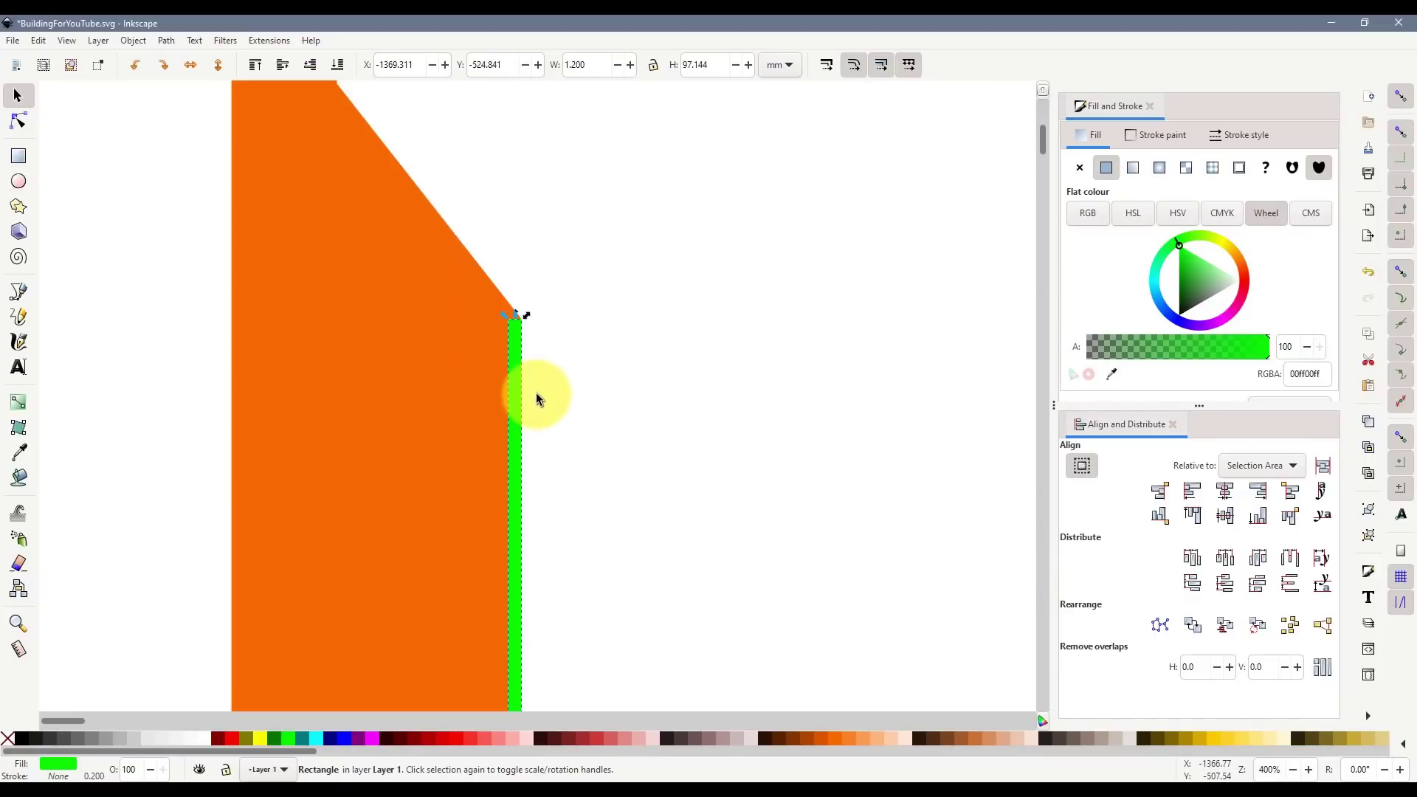
scroll(536, 392, "up", 3)
left_click_drag(515, 398, 510, 429)
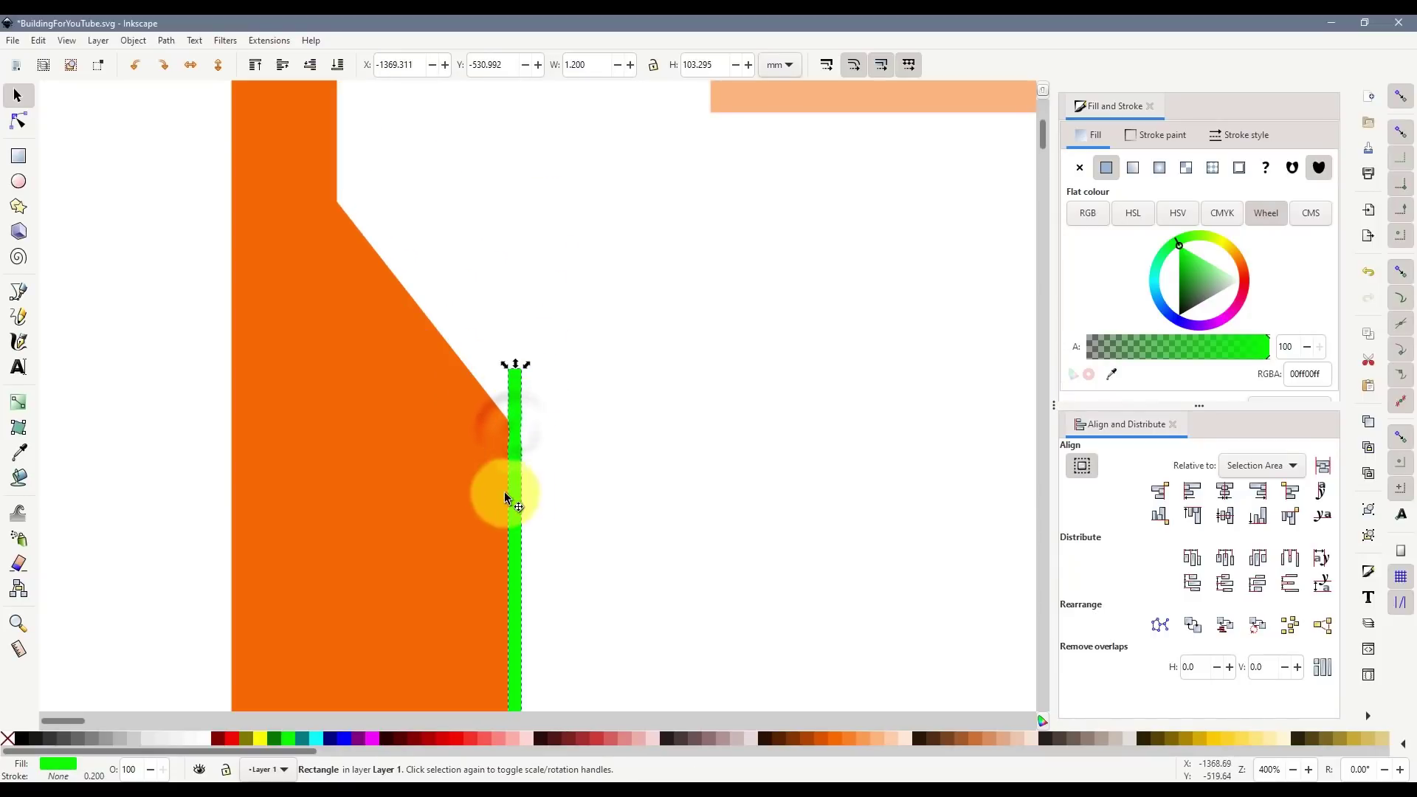
scroll(639, 535, "down", 4)
scroll(668, 517, "down", 5)
- Duplicate the green strip and position the copy on the right side-wing's inner edge
key("ctrl+d")
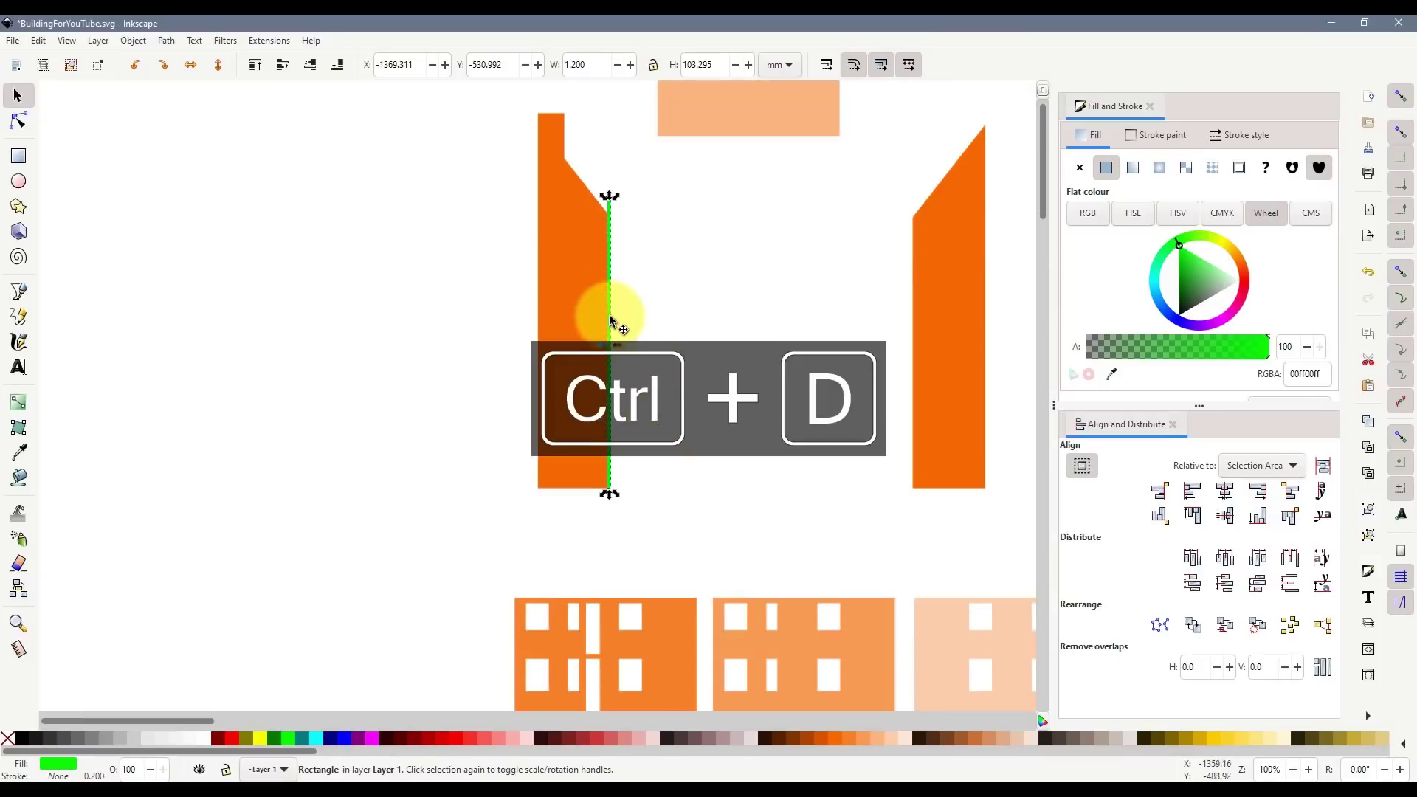
left_click_drag(610, 252, 915, 267)
scroll(937, 517, "up", 6)
left_click_drag(762, 402, 762, 259)
scroll(807, 446, "down", 8)
- Reposition the left wing with its strip and move the peach roof rectangle above the wings
left_click_drag(564, 216, 682, 461)
left_click_drag(632, 333, 782, 339)
scroll(841, 395, "up", 1)
left_click_drag(767, 422, 736, 411)
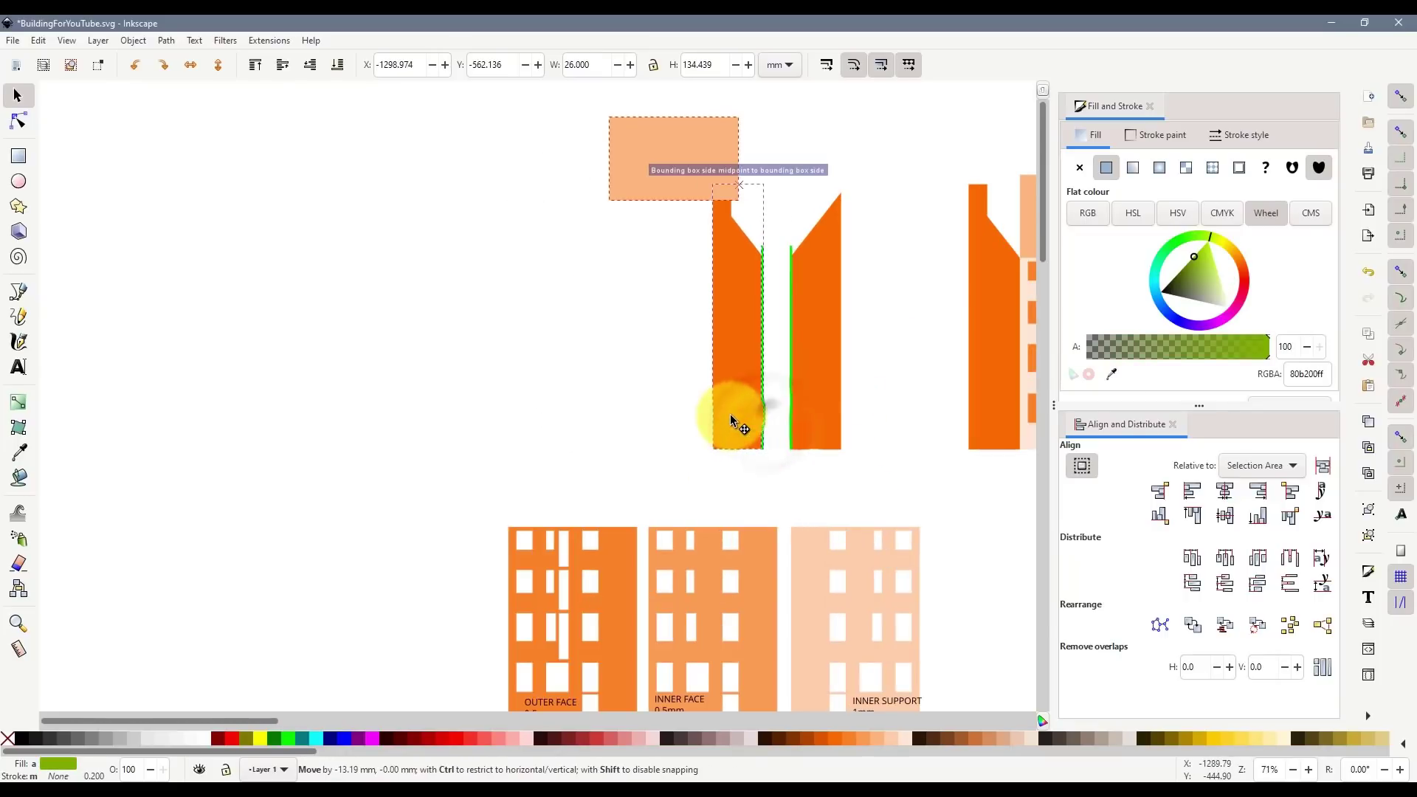
left_click_drag(620, 159, 719, 123)
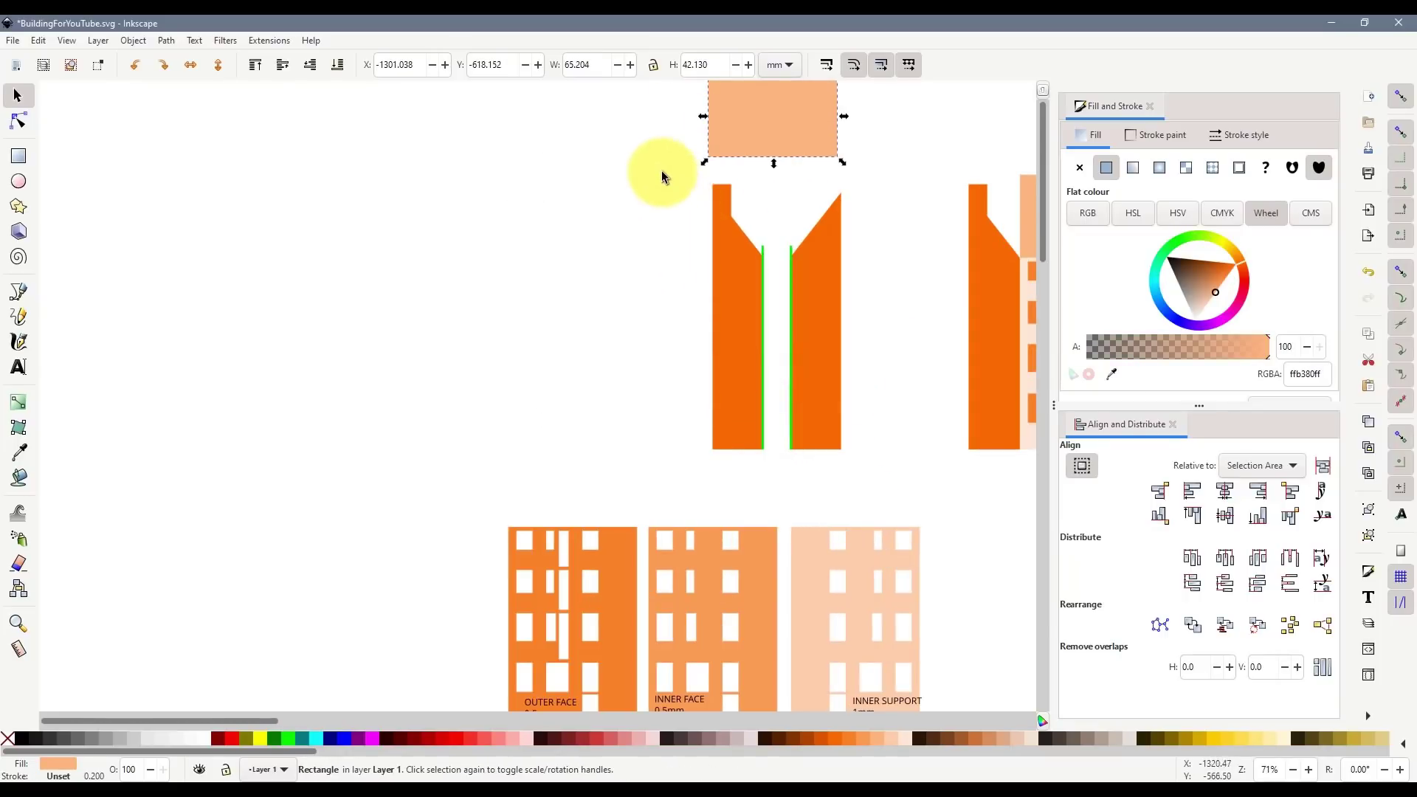
- Duplicate both side-wing pieces with their strips and shift the copies to the left
left_click_drag(659, 179, 893, 474)
key("ctrl+d")
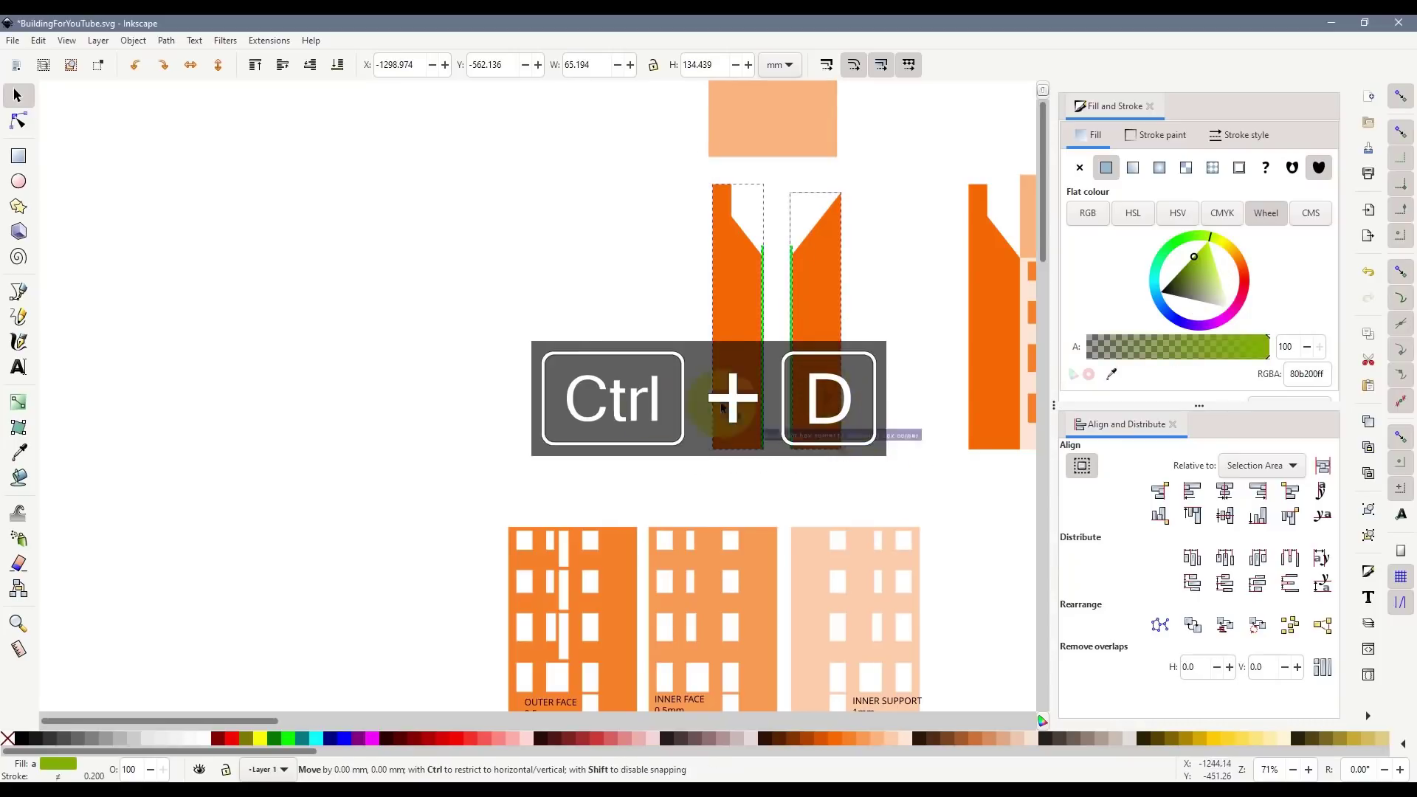
left_click_drag(820, 414, 516, 413)
- Subtract each green strip from its copied orange wing with Path > Difference
left_click(617, 471)
scroll(445, 276, "up", 3, "ctrl")
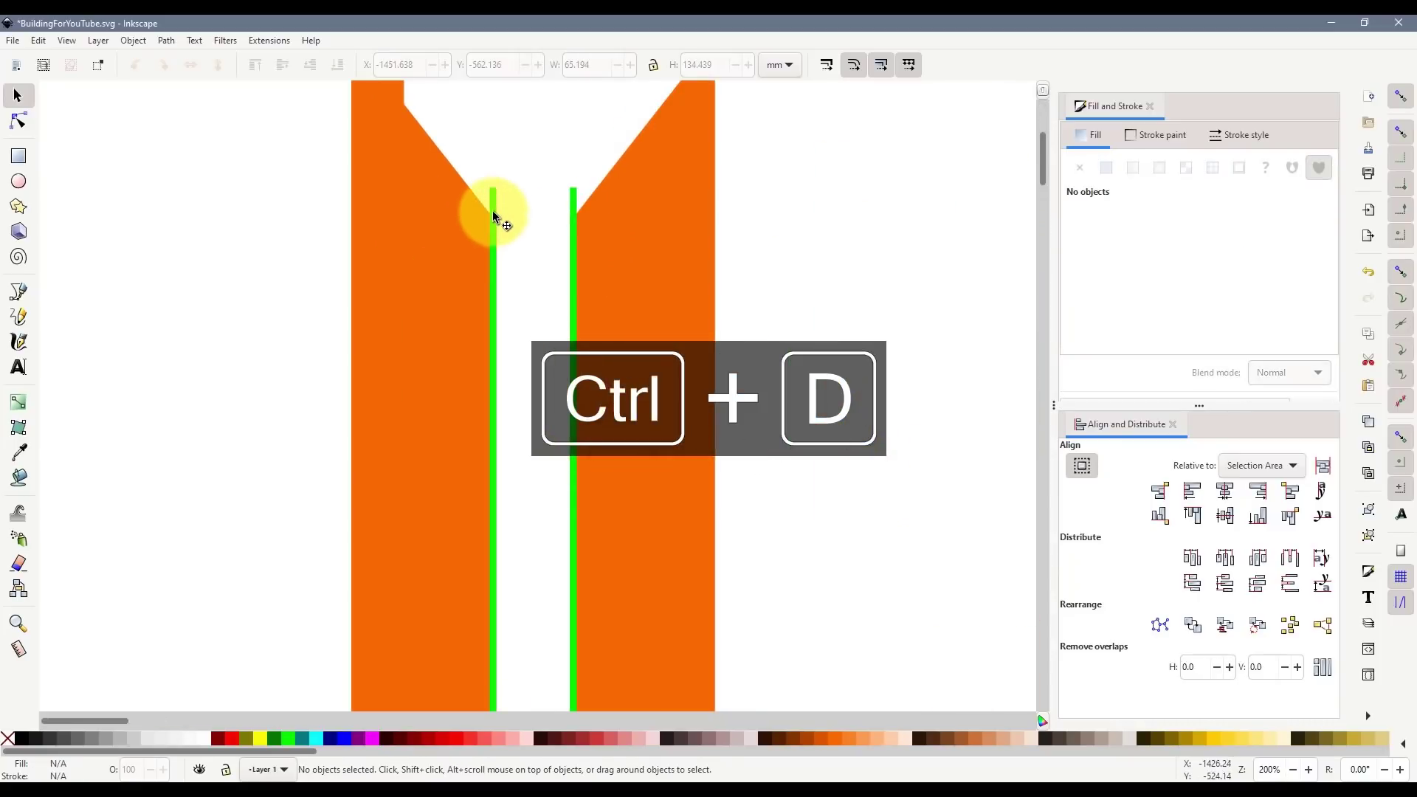
left_click(493, 195)
scroll(499, 237, "up", 2, "ctrl")
left_click(415, 263, "shift")
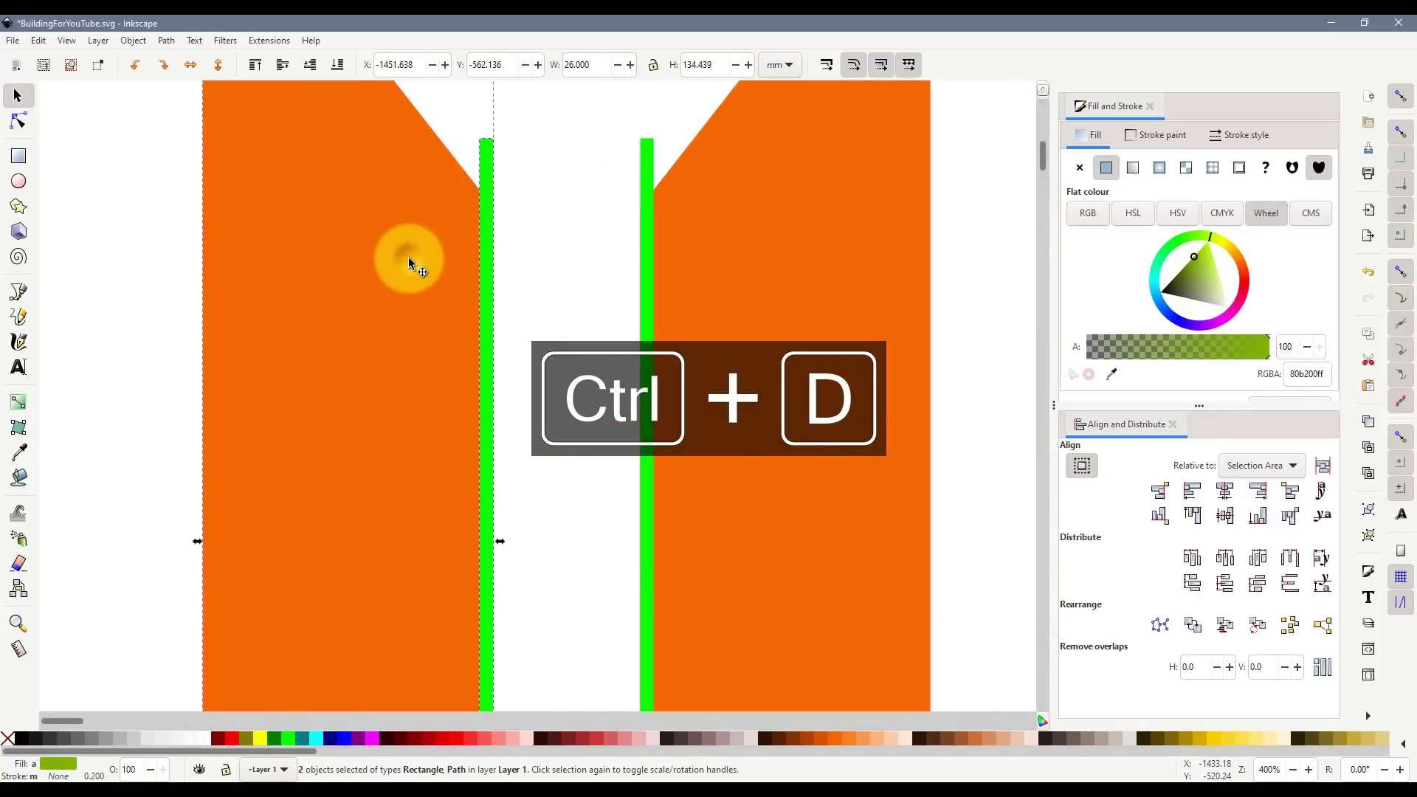
key("ctrl+KP_Subtract")
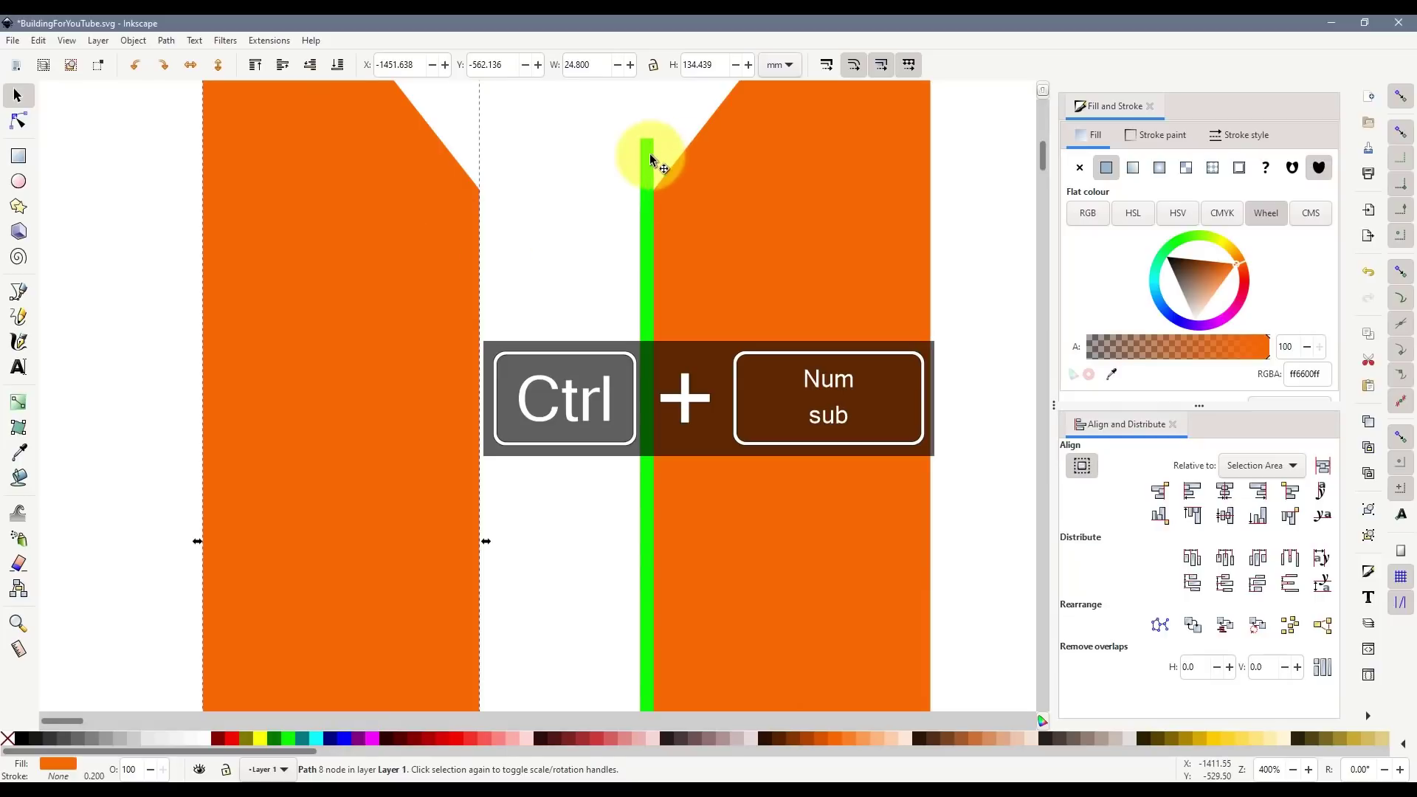
left_click(649, 153)
left_click(755, 183, "shift")
key("ctrl+KP_Subtract")
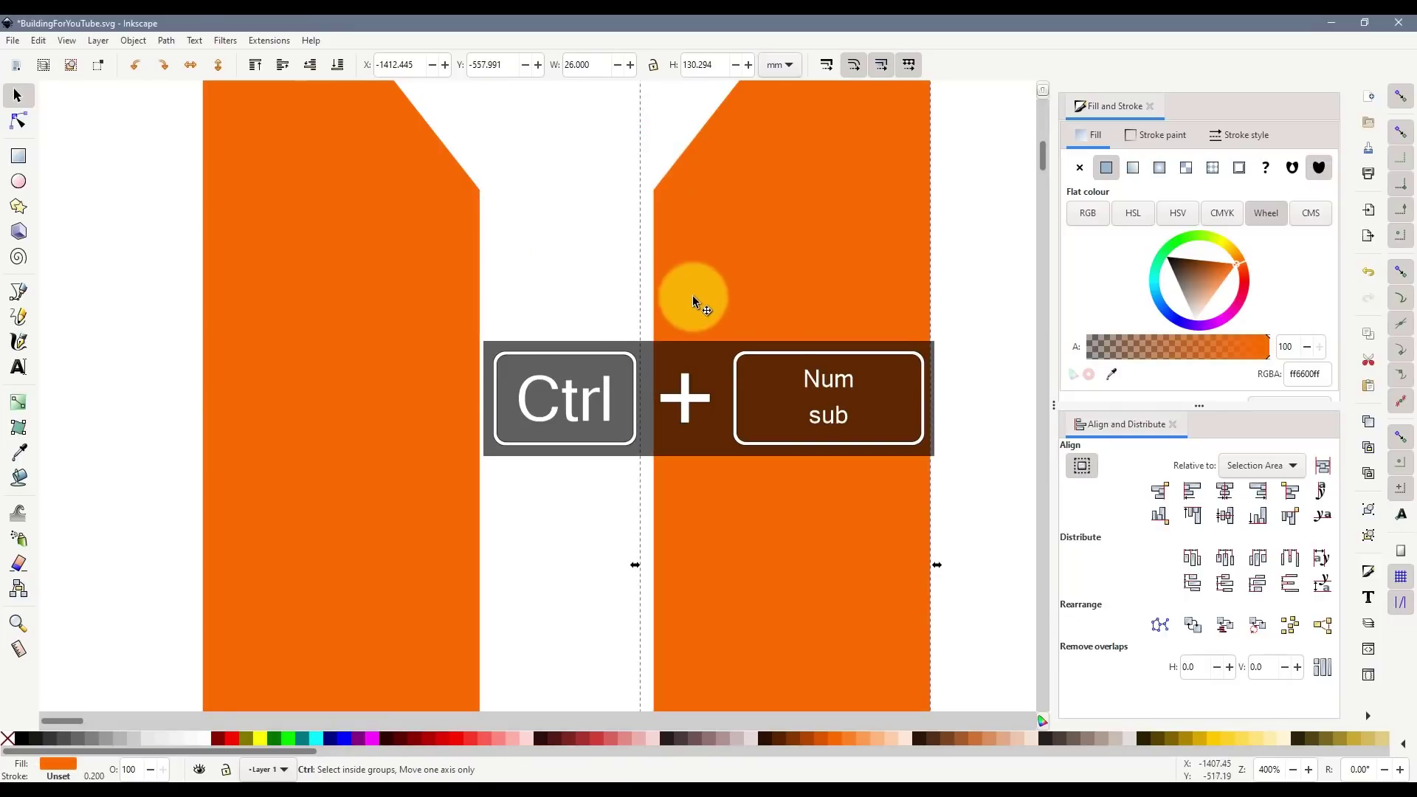
scroll(692, 295, "down", 4, "ctrl")
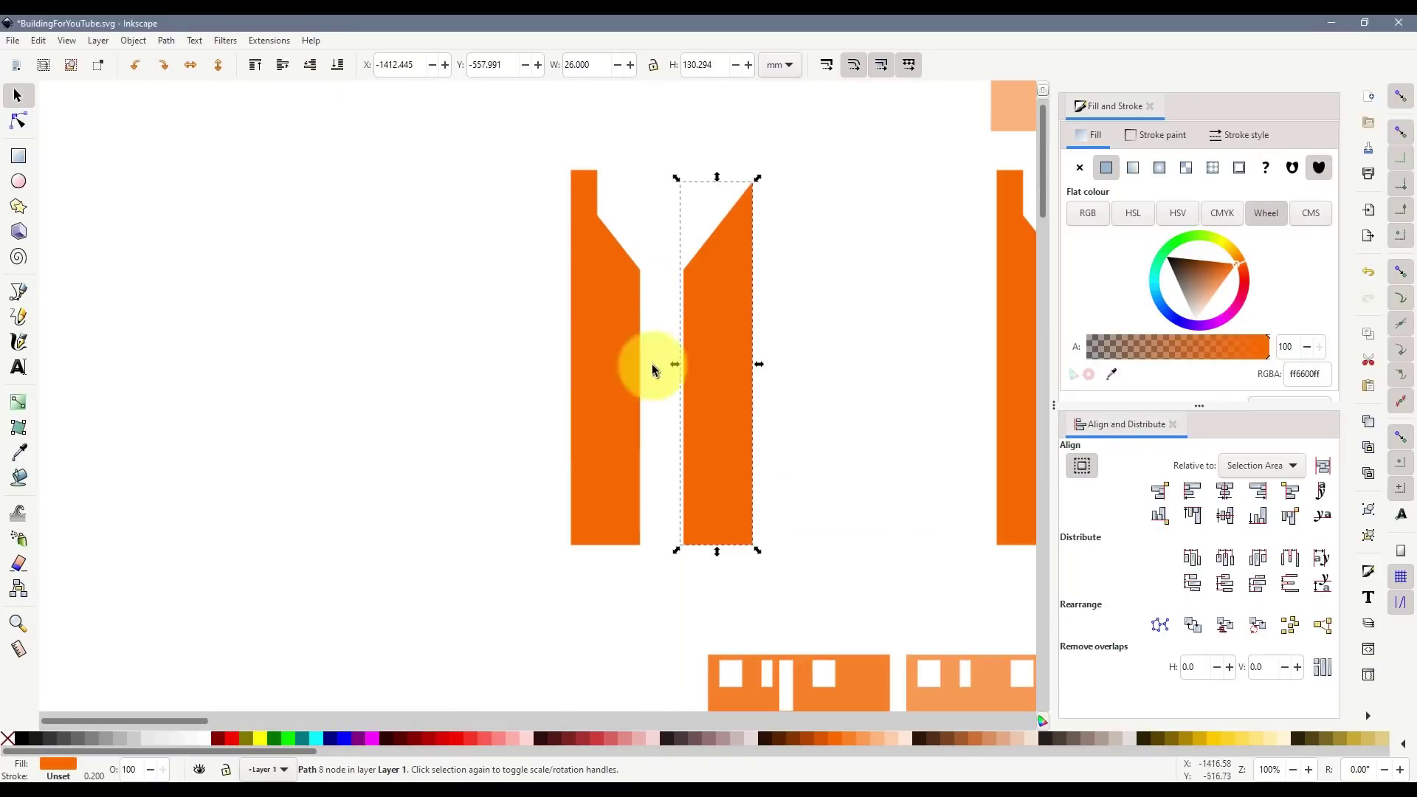
scroll(694, 469, "up", 2, "ctrl")
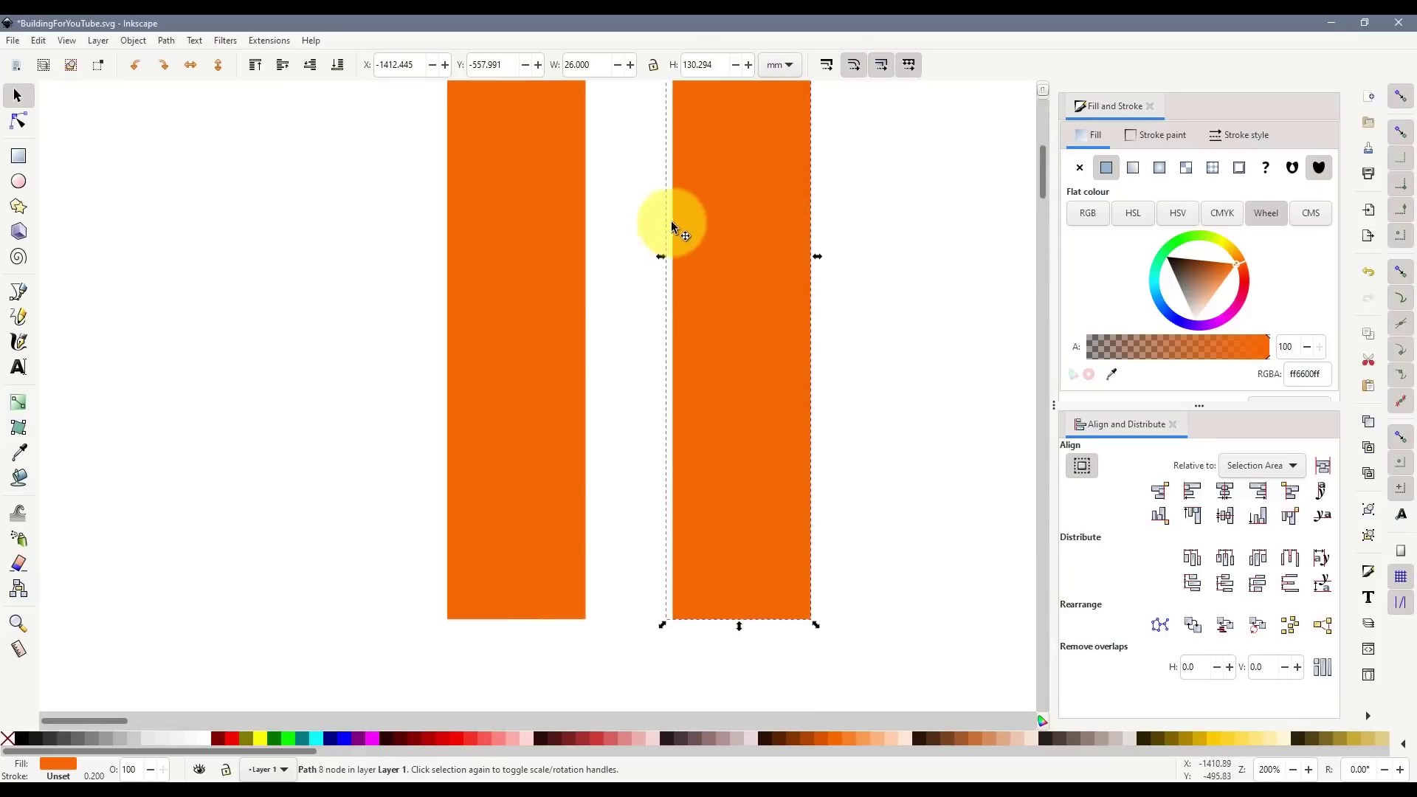
scroll(680, 265, "up", 2, "ctrl")
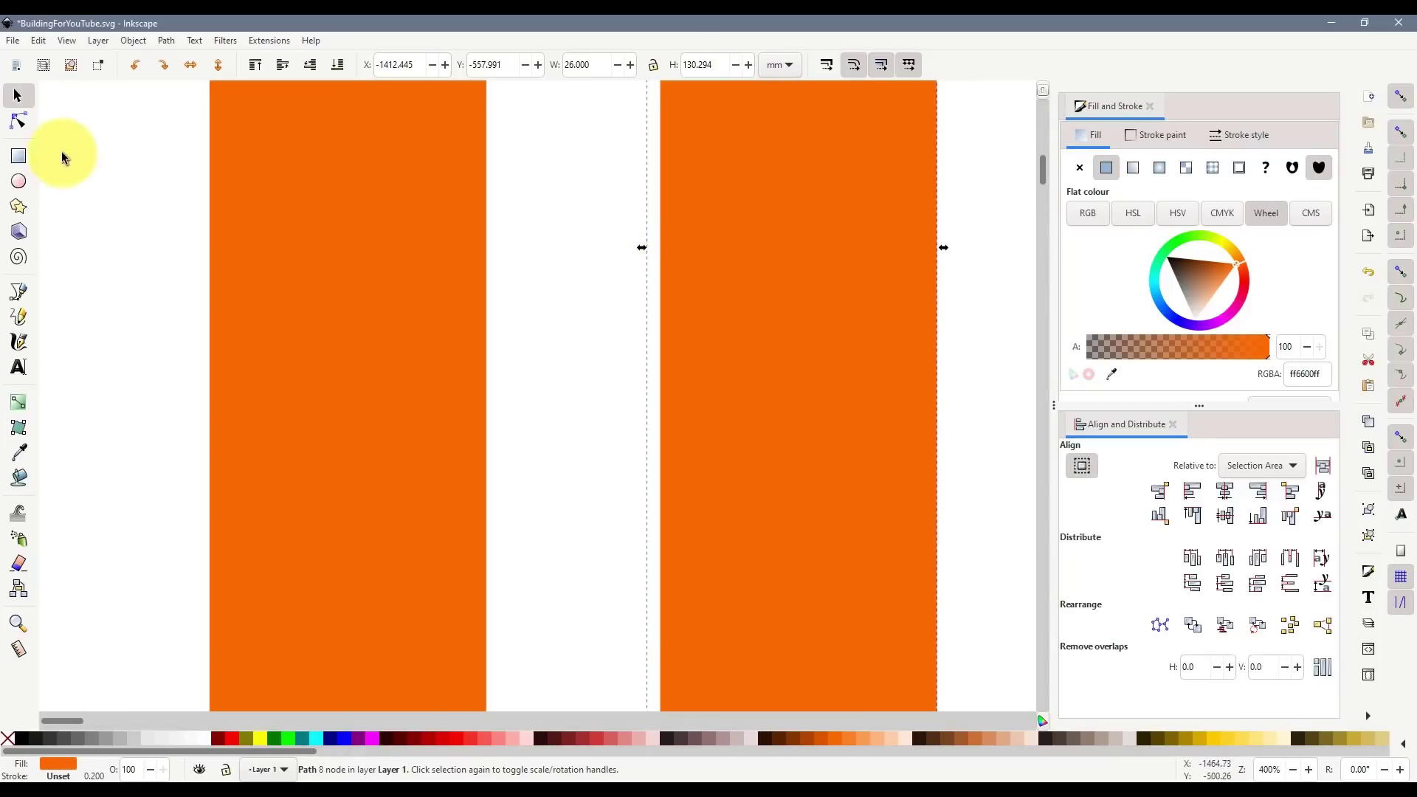
- Try editing a wing's nodes, then undo the accidental node move
left_click(18, 121)
scroll(665, 391, "down", 3)
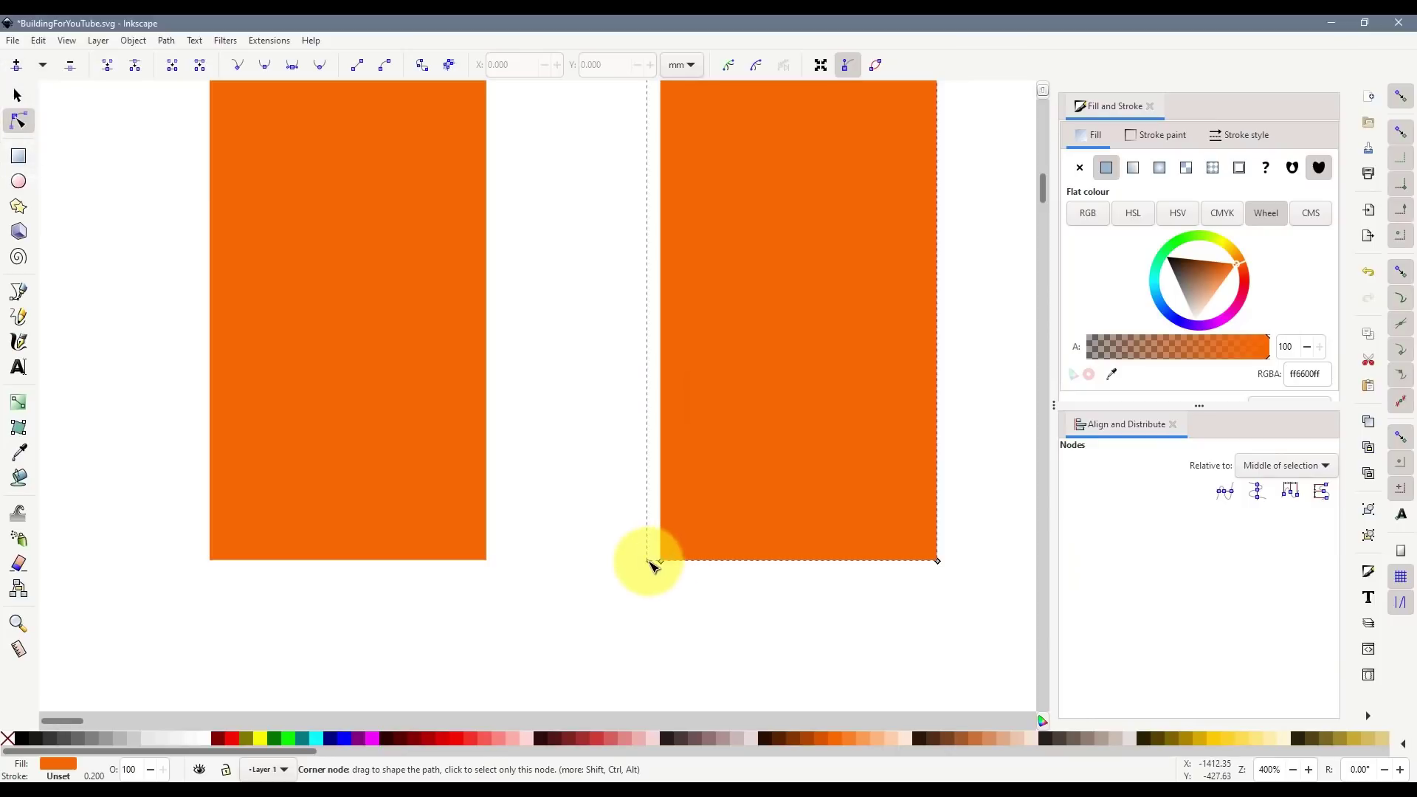
scroll(649, 568, "up", 10, "ctrl")
scroll(699, 251, "down", 6, "ctrl")
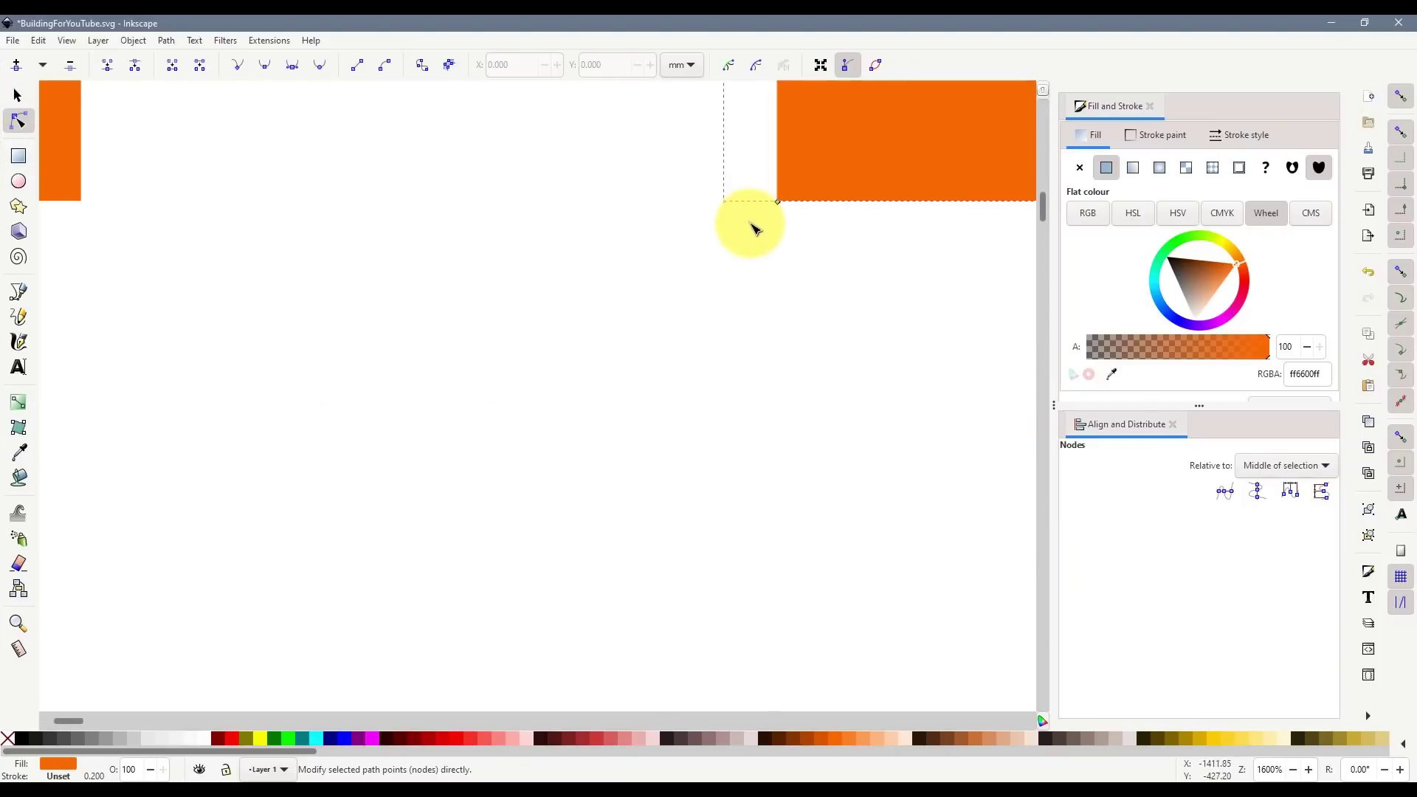
left_click_drag(723, 205, 522, 222)
scroll(825, 314, "down", 4, "ctrl")
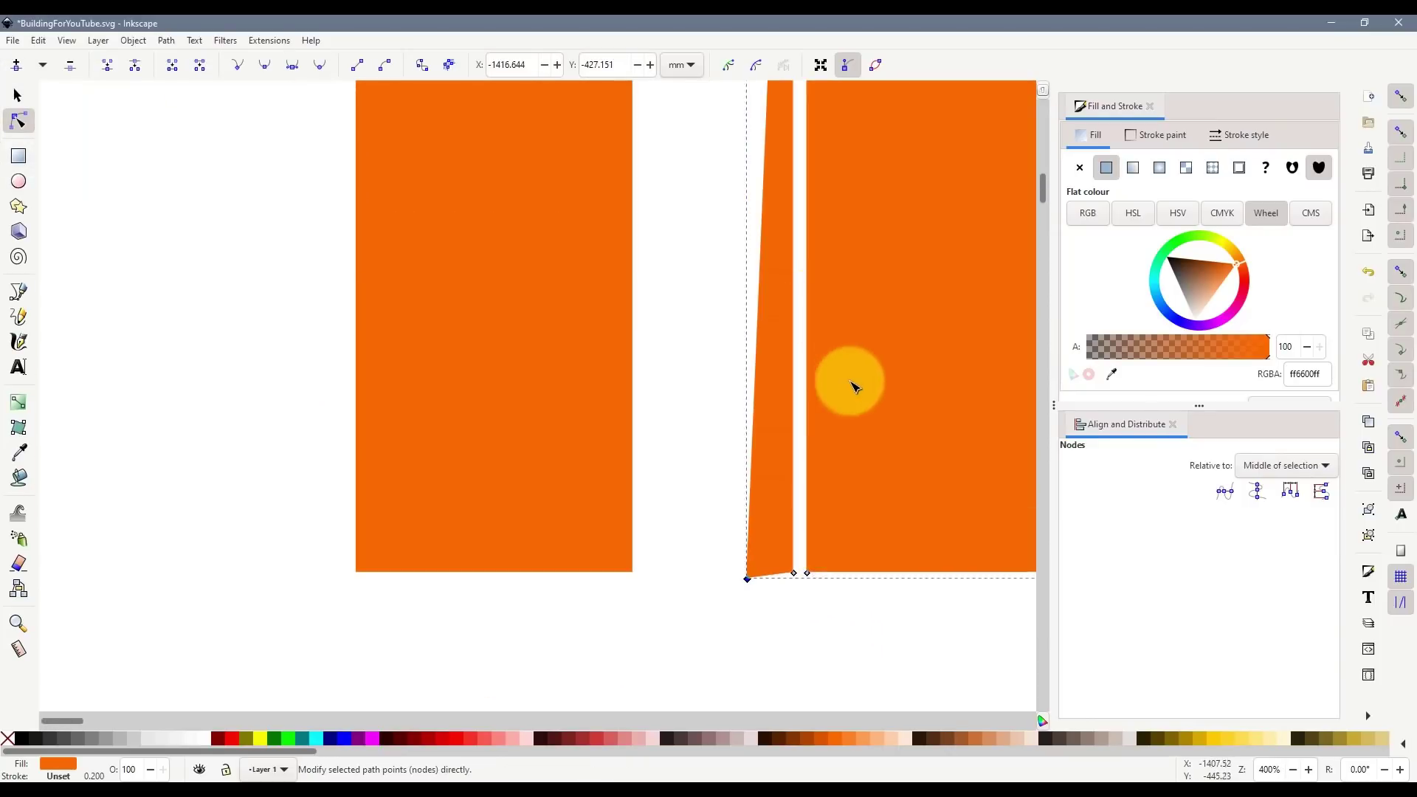
key("ctrl+z")
key("ctrl+z")
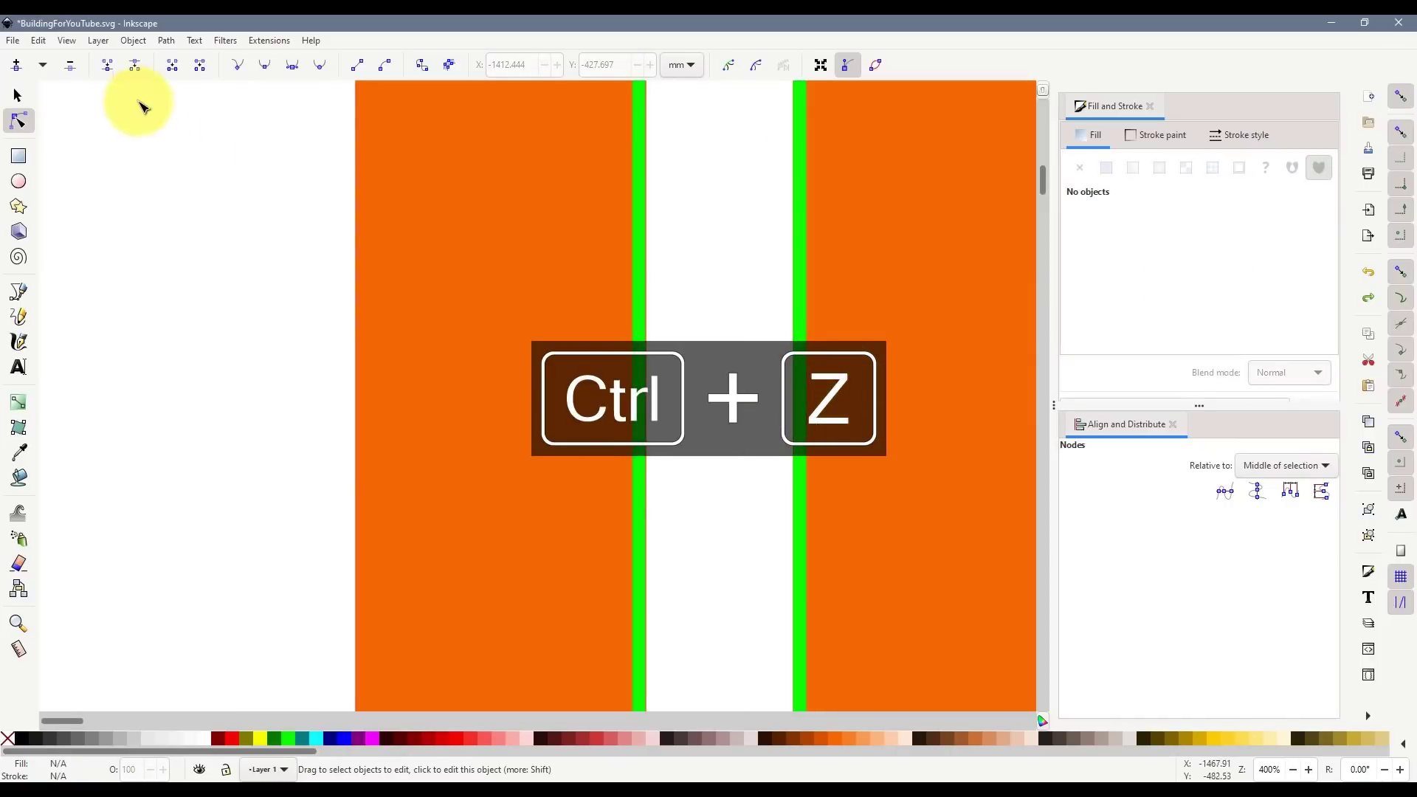
left_click(18, 96)
key("ctrl+z")
- Stretch both green strips downward, then undo back to thin strips and realign the edge
left_click(637, 336)
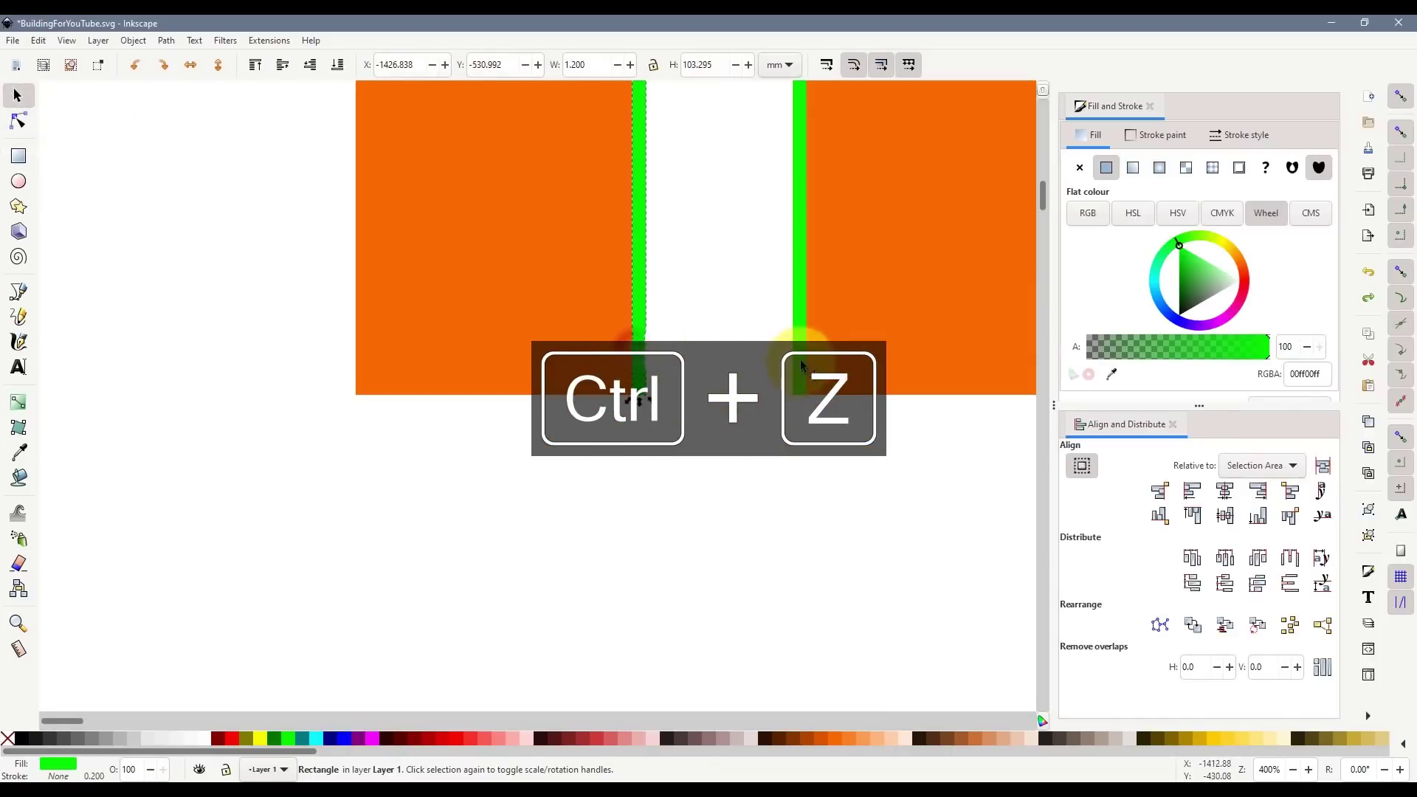
left_click(799, 332, "shift")
left_click_drag(720, 398, 721, 488)
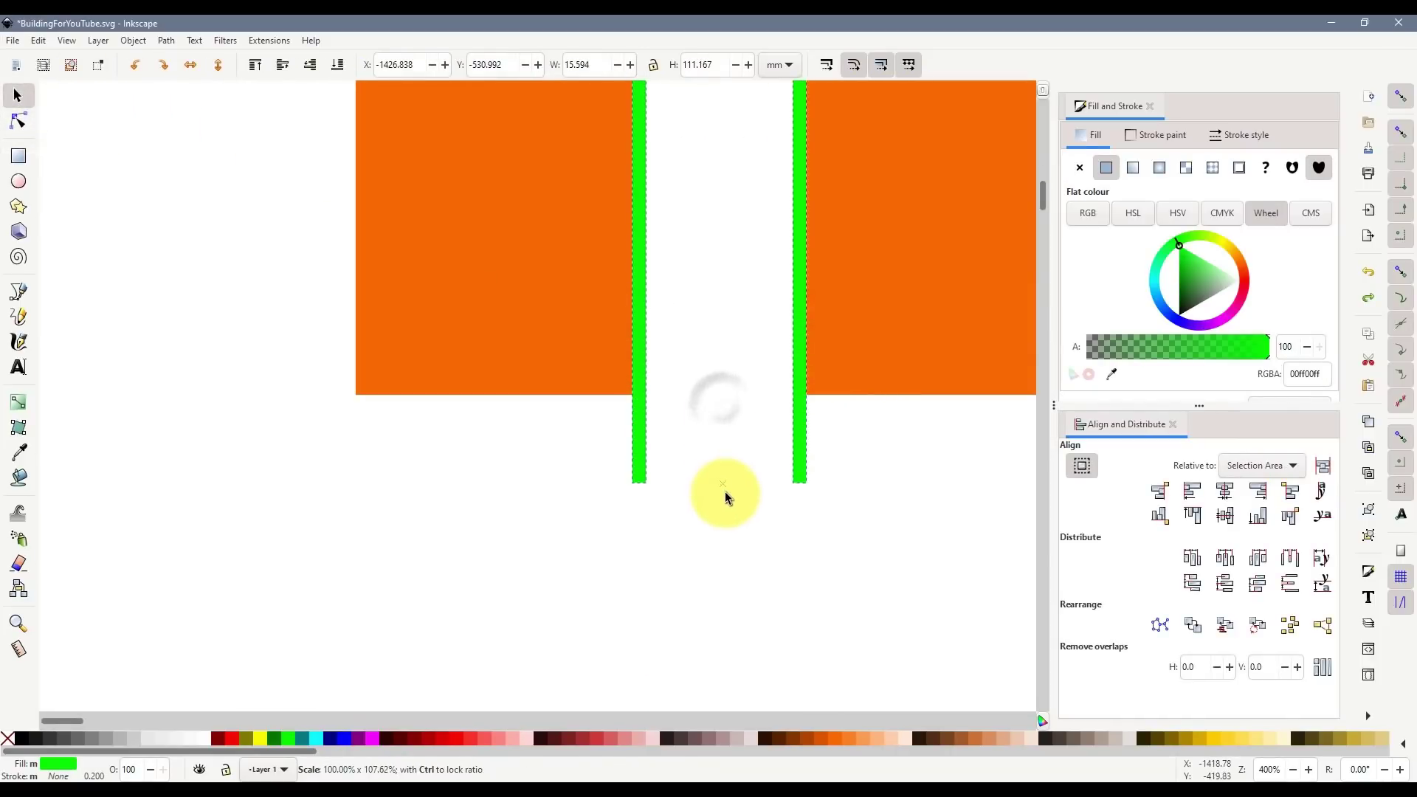
left_click(724, 339)
left_click(632, 298)
scroll(690, 355, "up", 12)
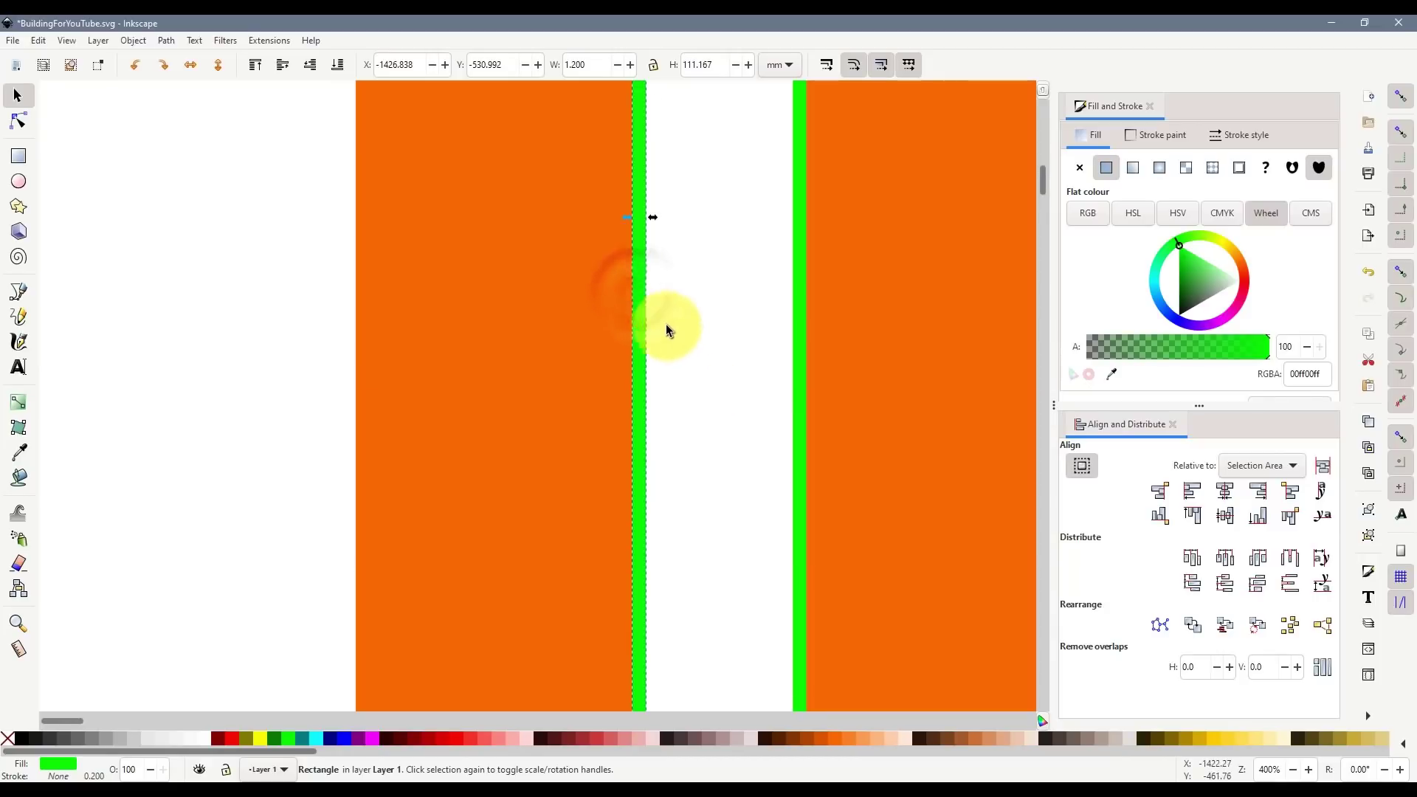
left_click_drag(654, 220, 667, 219)
mouse_move(800, 237)
left_mouse_down()
mouse_move(711, 217)
mouse_move(793, 219)
left_mouse_up()
key("ctrl+z")
scroll(738, 339, "down", 3)
key("ctrl+z")
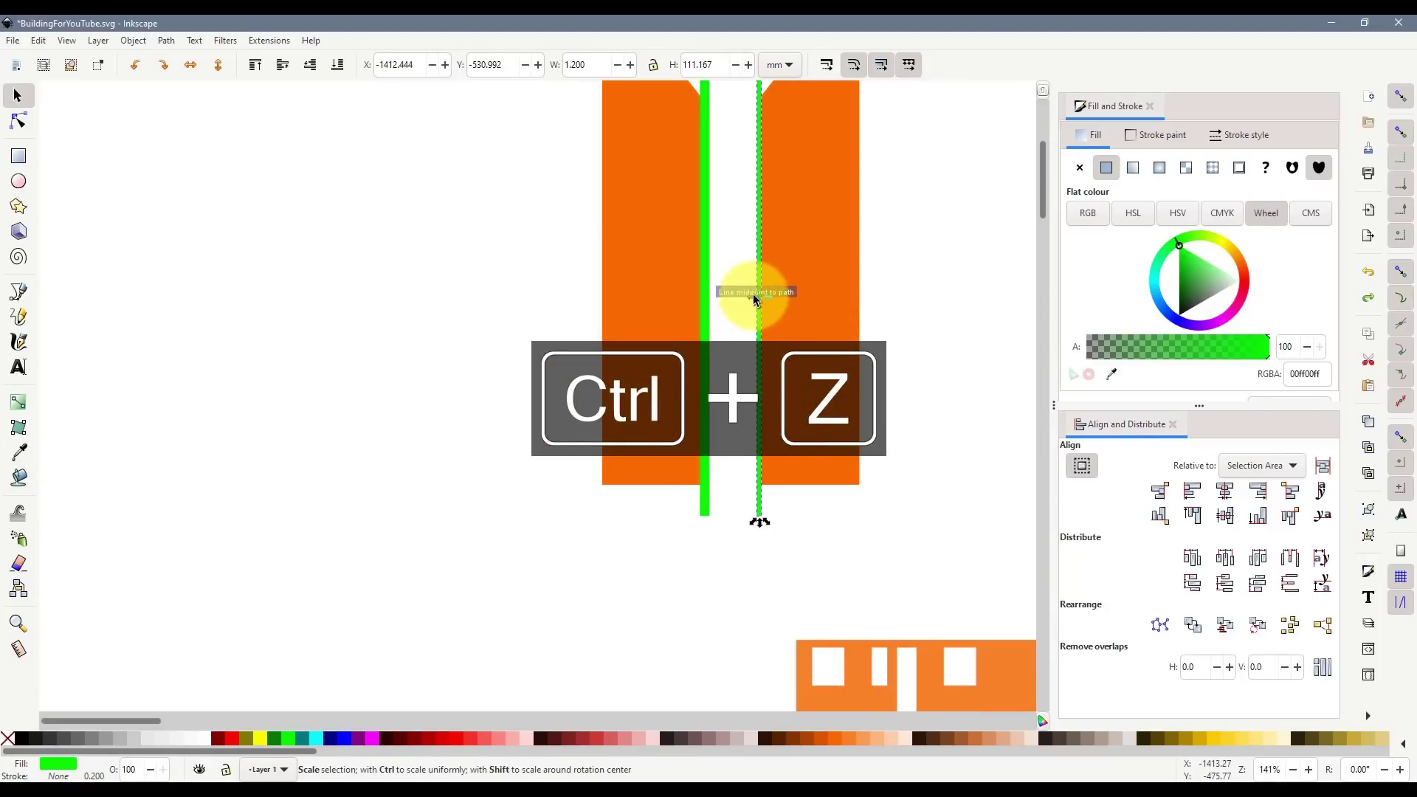
mouse_move(751, 297)
left_mouse_down()
mouse_move(718, 299)
mouse_move(752, 295)
mouse_move(737, 296)
left_mouse_up()
- Subtract the green strips from the right and left orange wing pieces
left_click(816, 314, "shift")
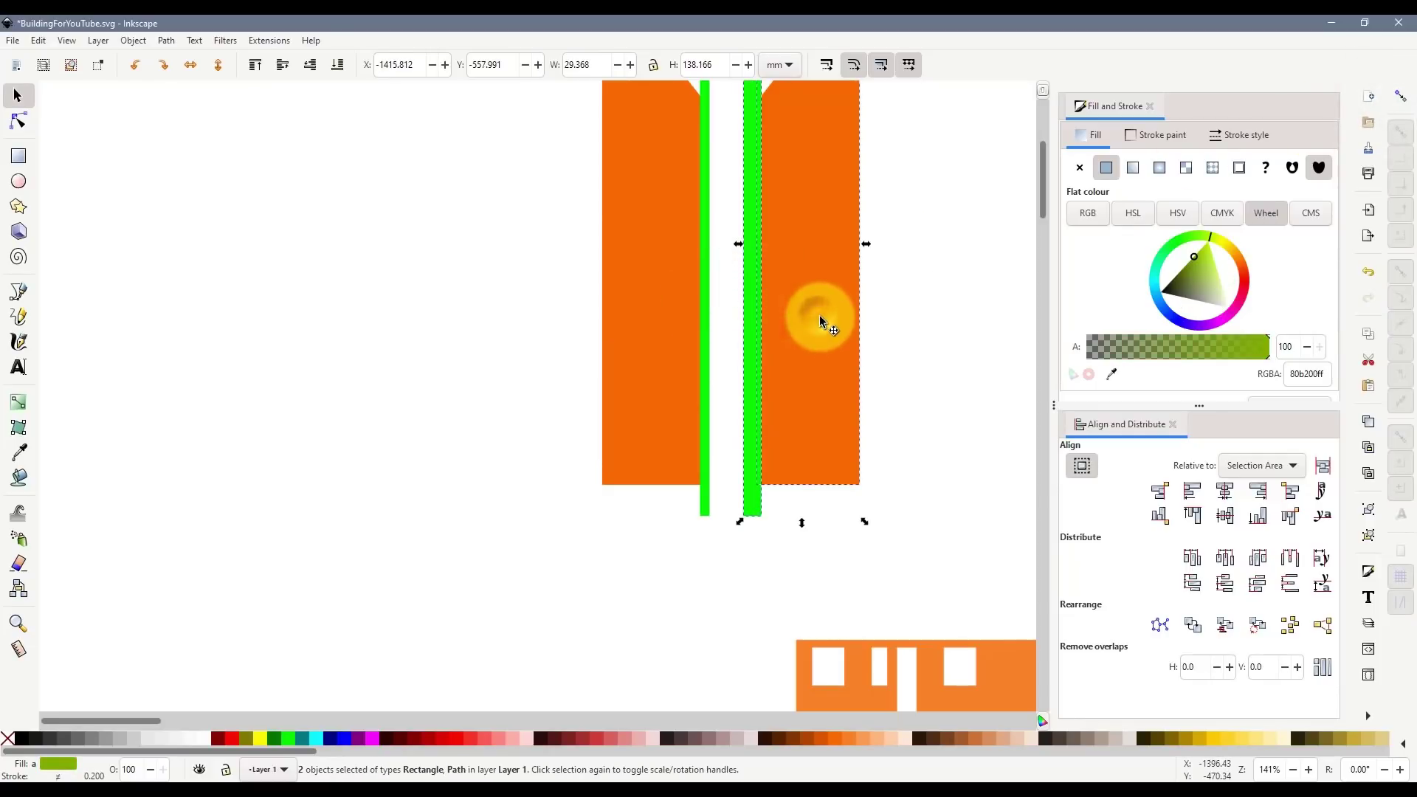
key("ctrl+KP_Subtract")
left_click(636, 336)
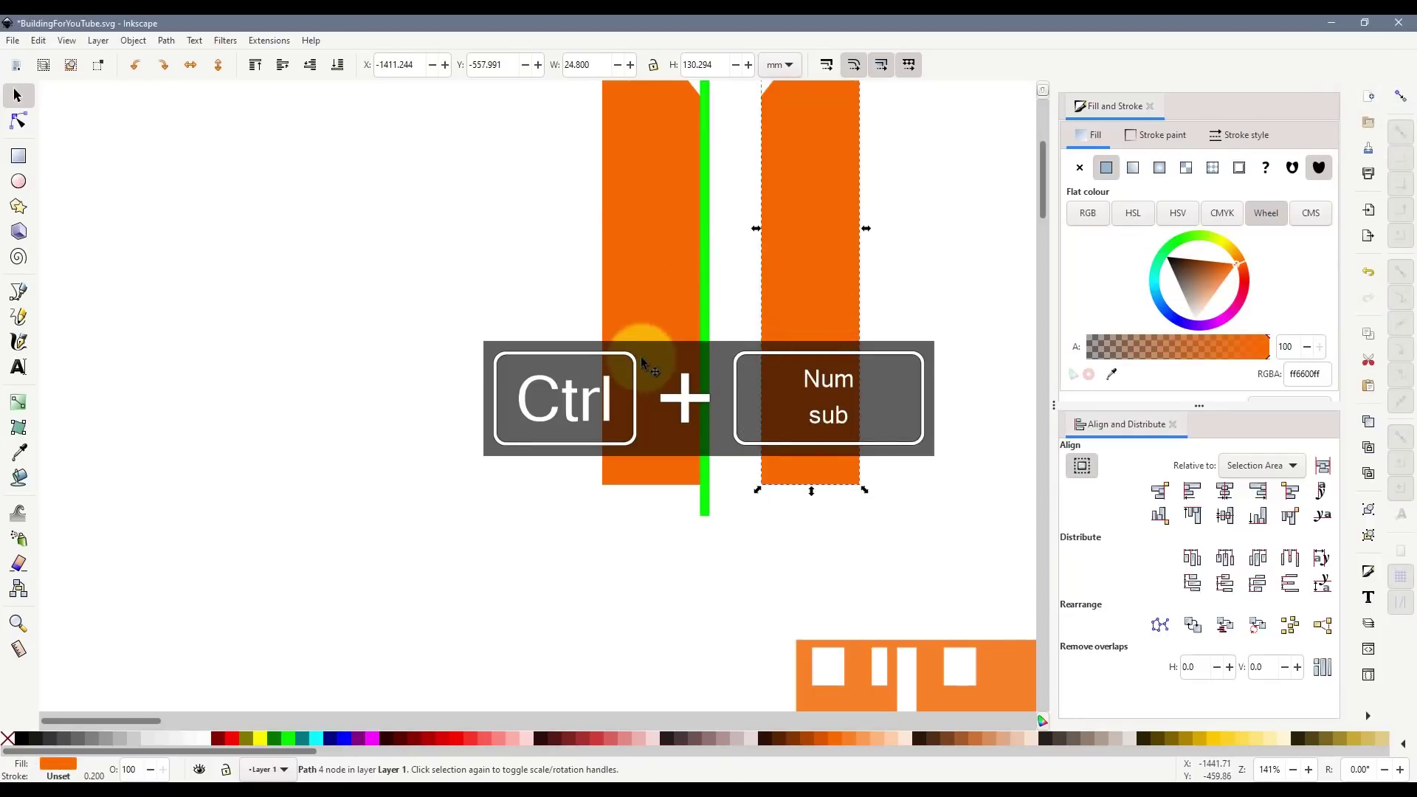
left_click(705, 349, "shift")
key("ctrl+KP_Subtract")
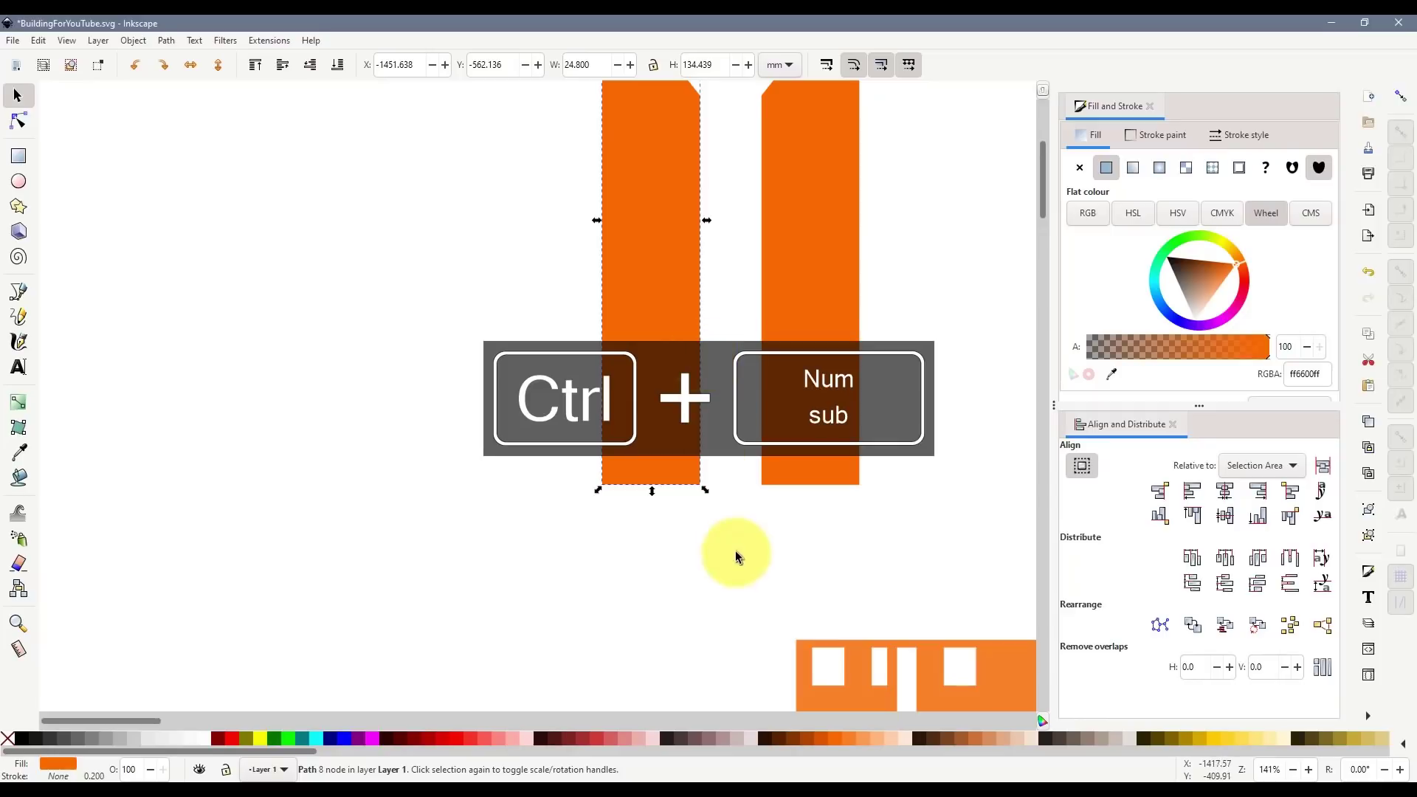
left_click(736, 555)
scroll(861, 512, "down", 6)
- Move the right side piece beside the facades and label it RIGHT SIDE 1mm
scroll(884, 500, "up", 4)
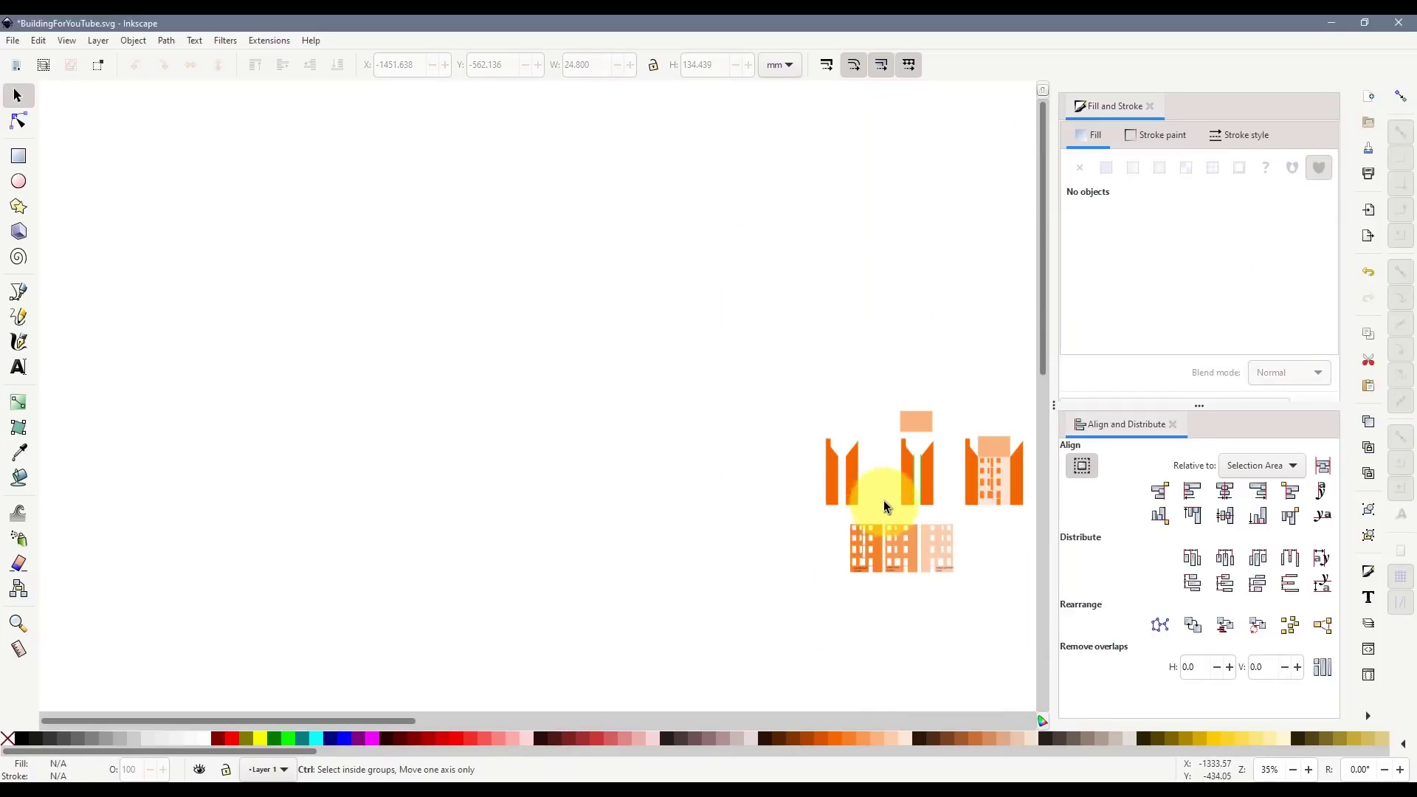
scroll(815, 509, "down", 4)
left_click_drag(766, 377, 720, 643)
left_click_drag(691, 369, 663, 349)
scroll(711, 520, "down", 4)
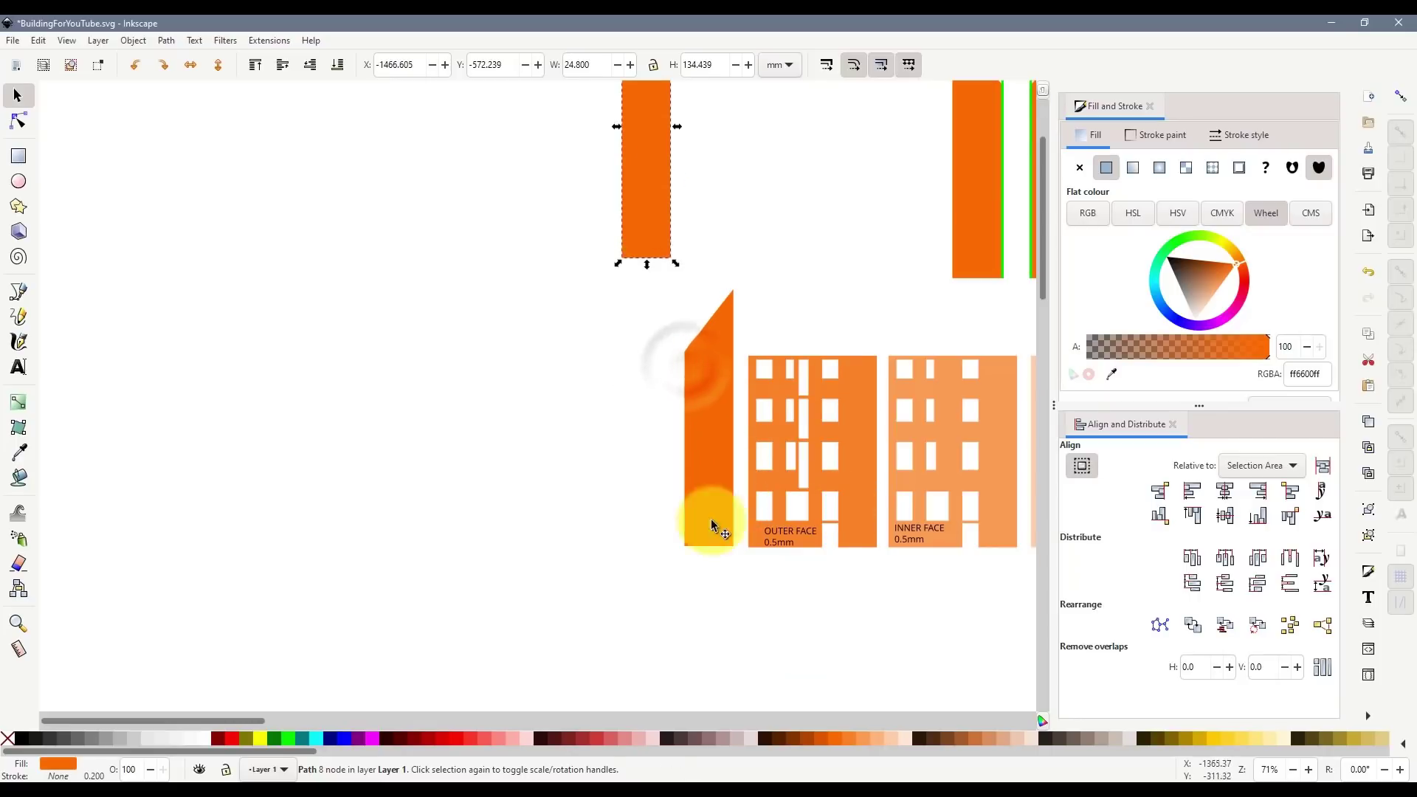
left_click(24, 370)
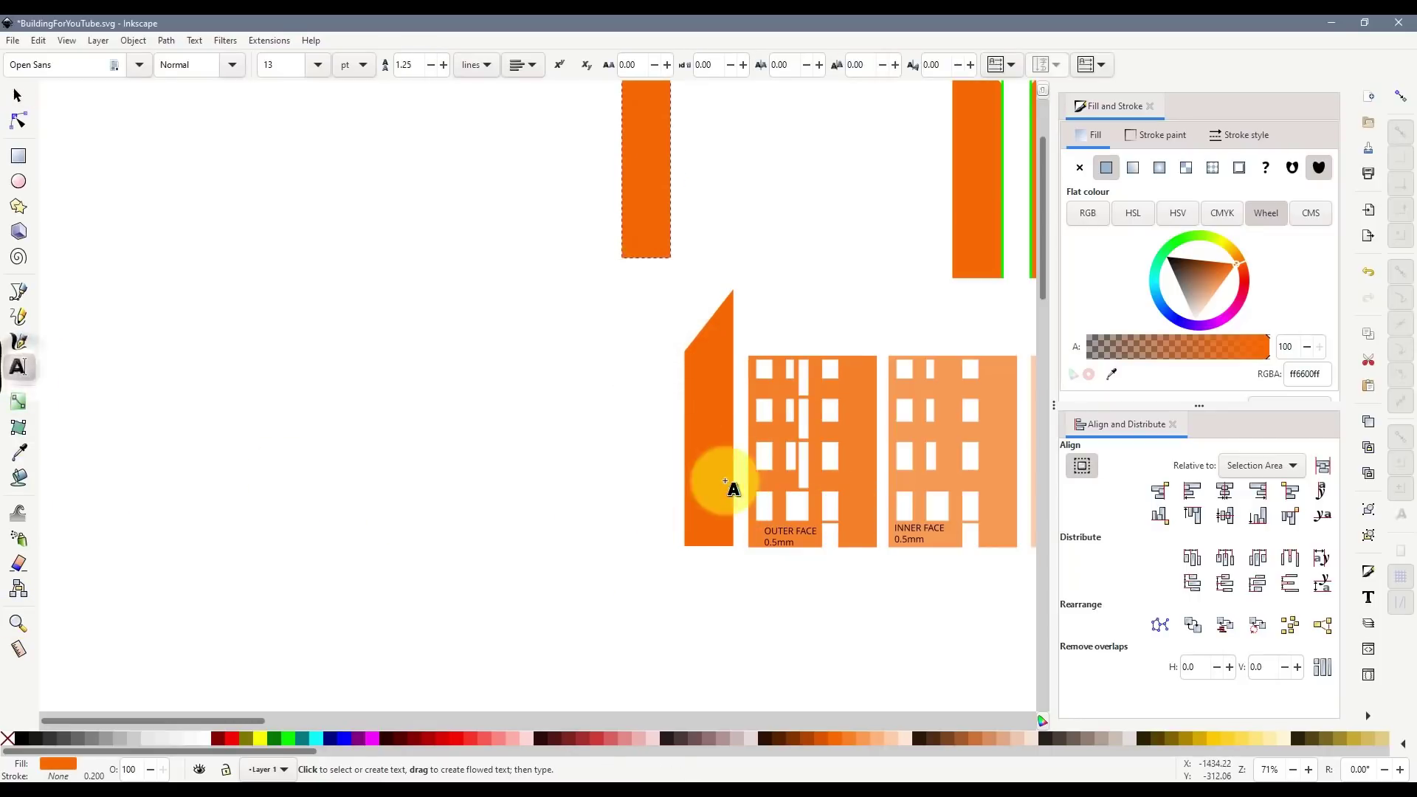
left_click(698, 511)
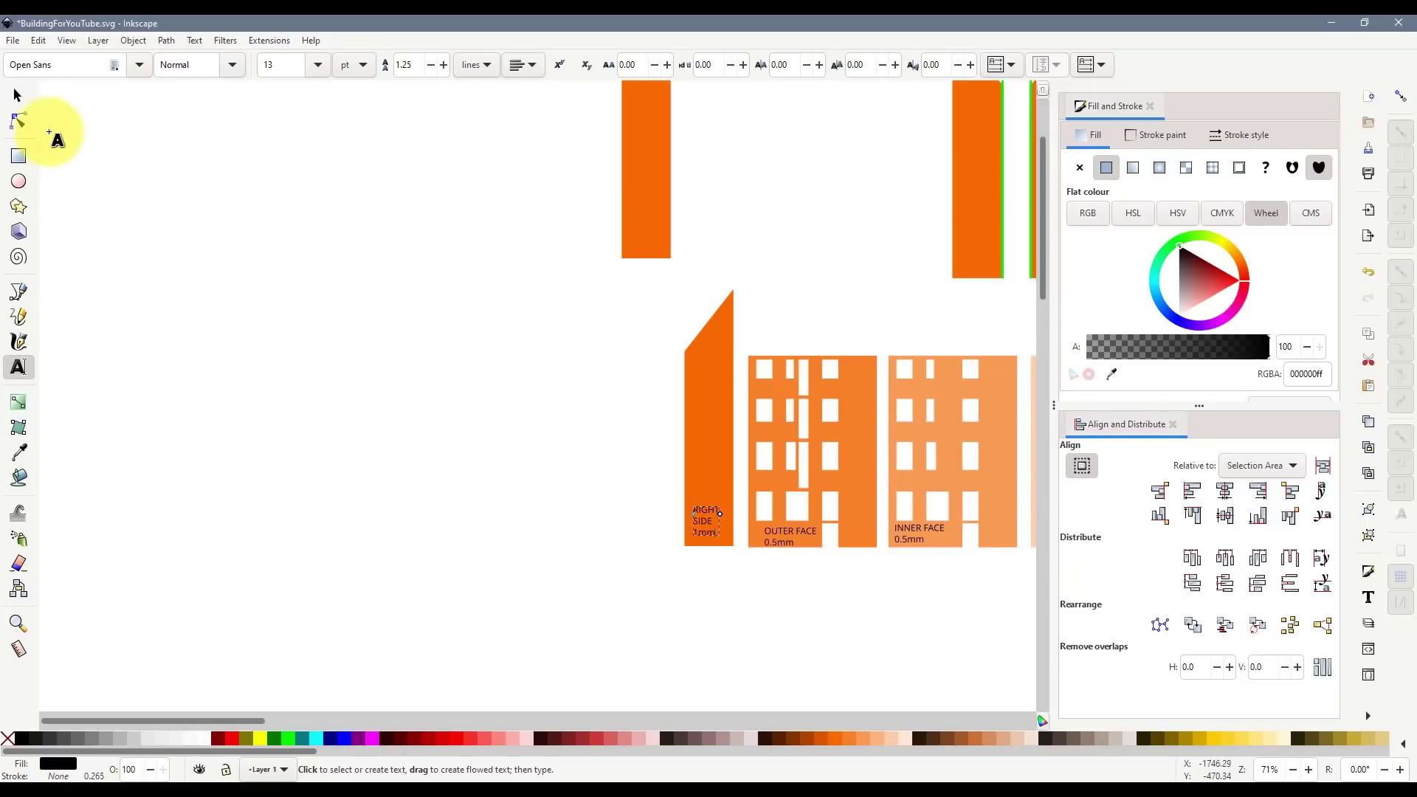
left_click(17, 96)
- Bring the other wing down to the left and label it LEFT SIDE 0.5mm
left_click_drag(659, 223, 609, 516)
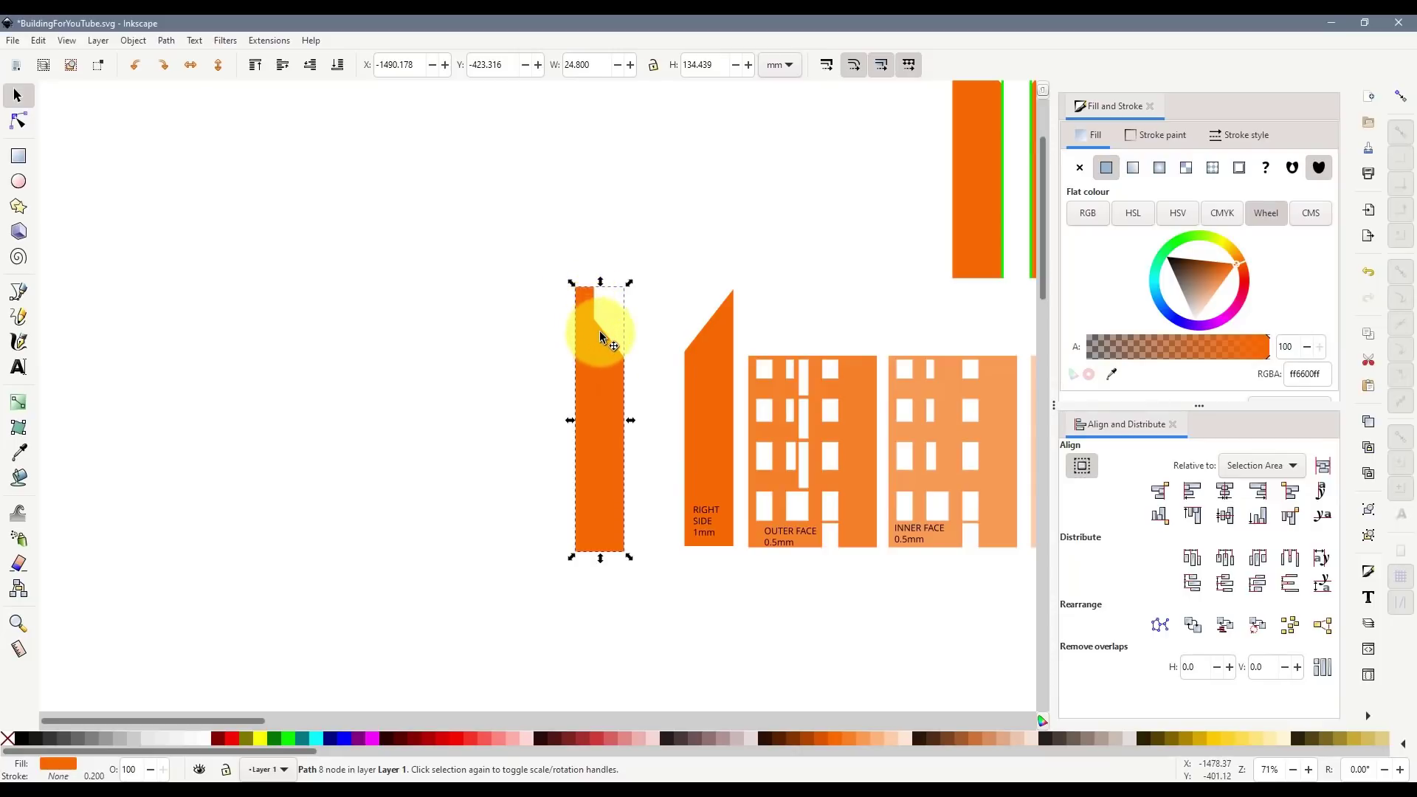
left_click_drag(606, 348, 522, 343)
left_click(18, 366)
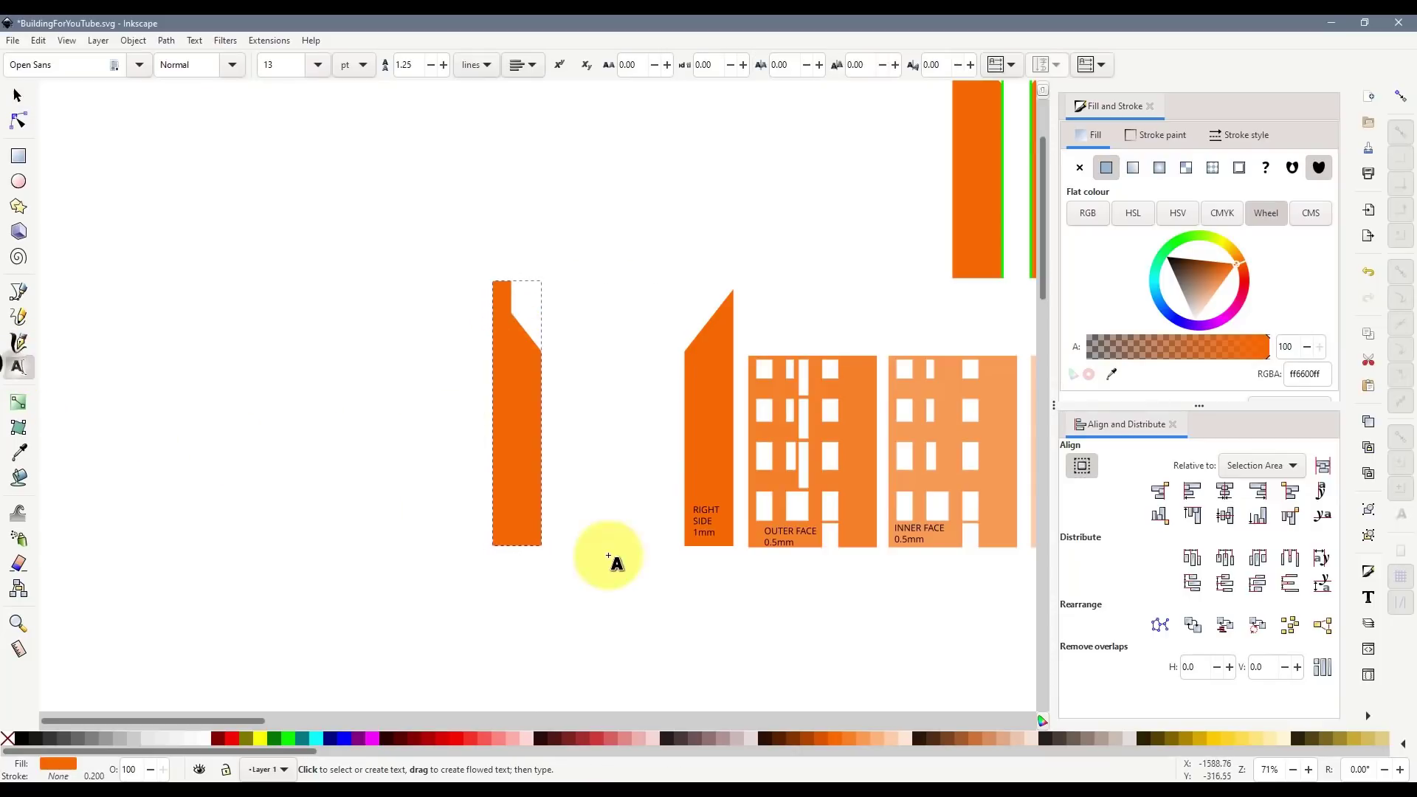
left_click(503, 510)
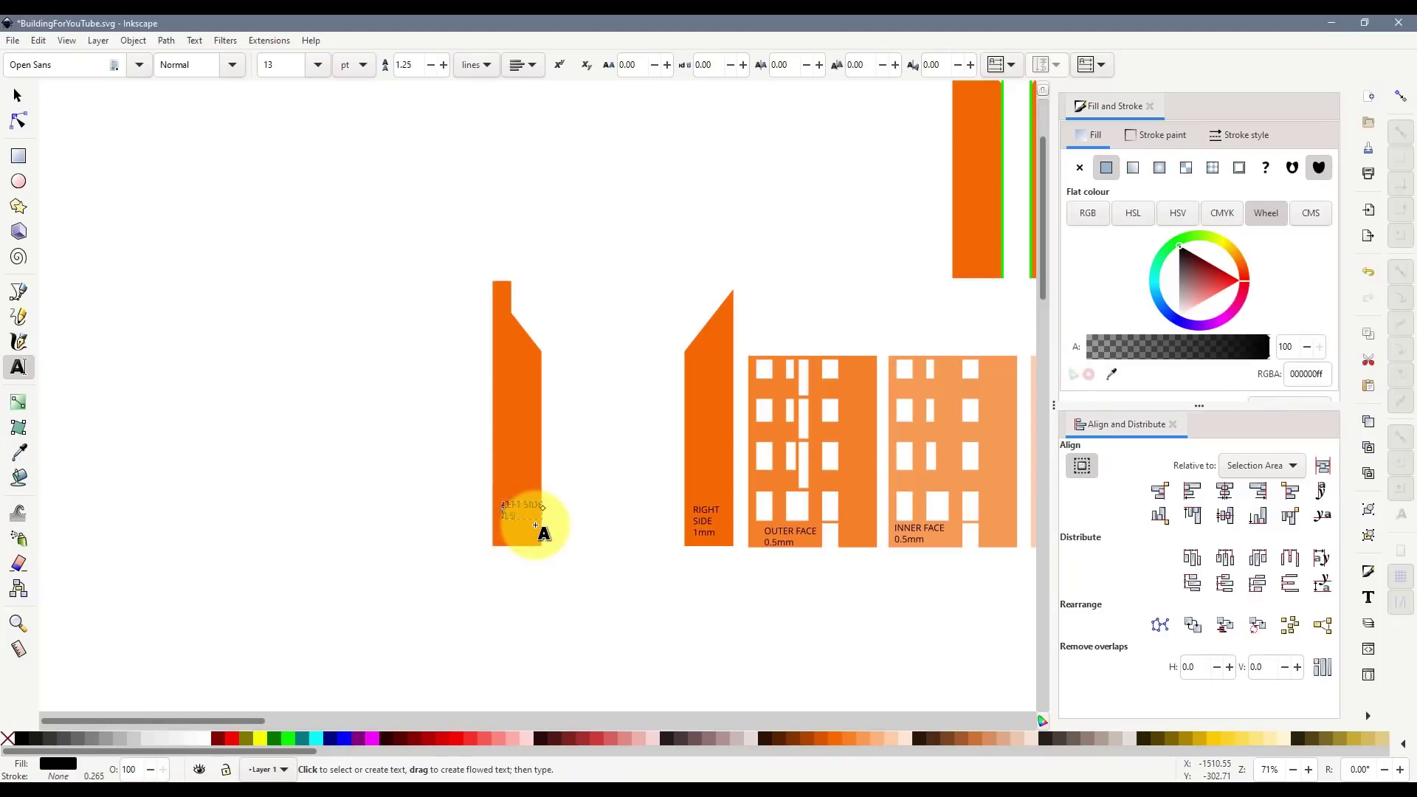
left_click(16, 96)
- Duplicate the RIGHT SIDE piece, mirror it horizontally, and label it LEFT INNER 0.5mm
left_click(728, 326)
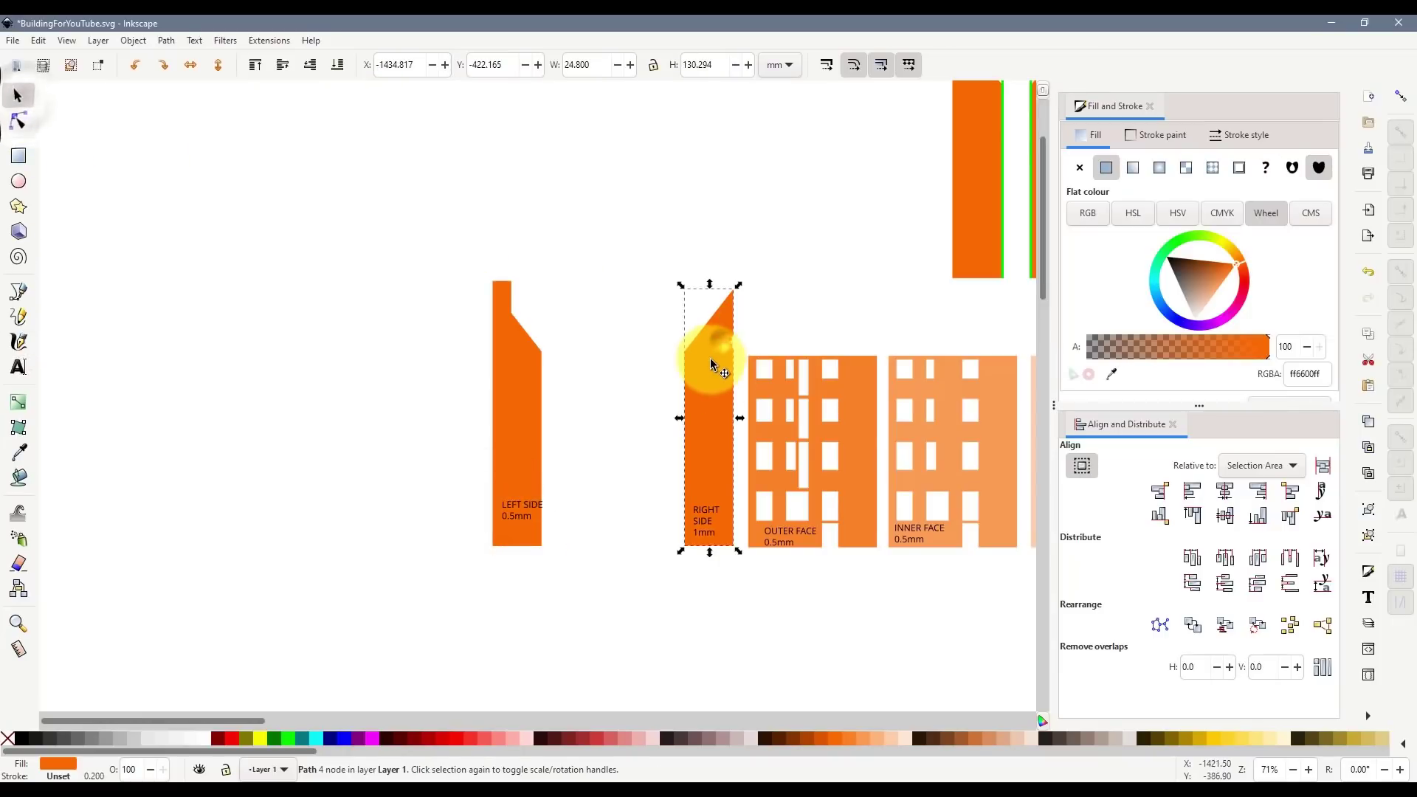
key("ctrl+d")
left_click_drag(721, 387, 632, 386)
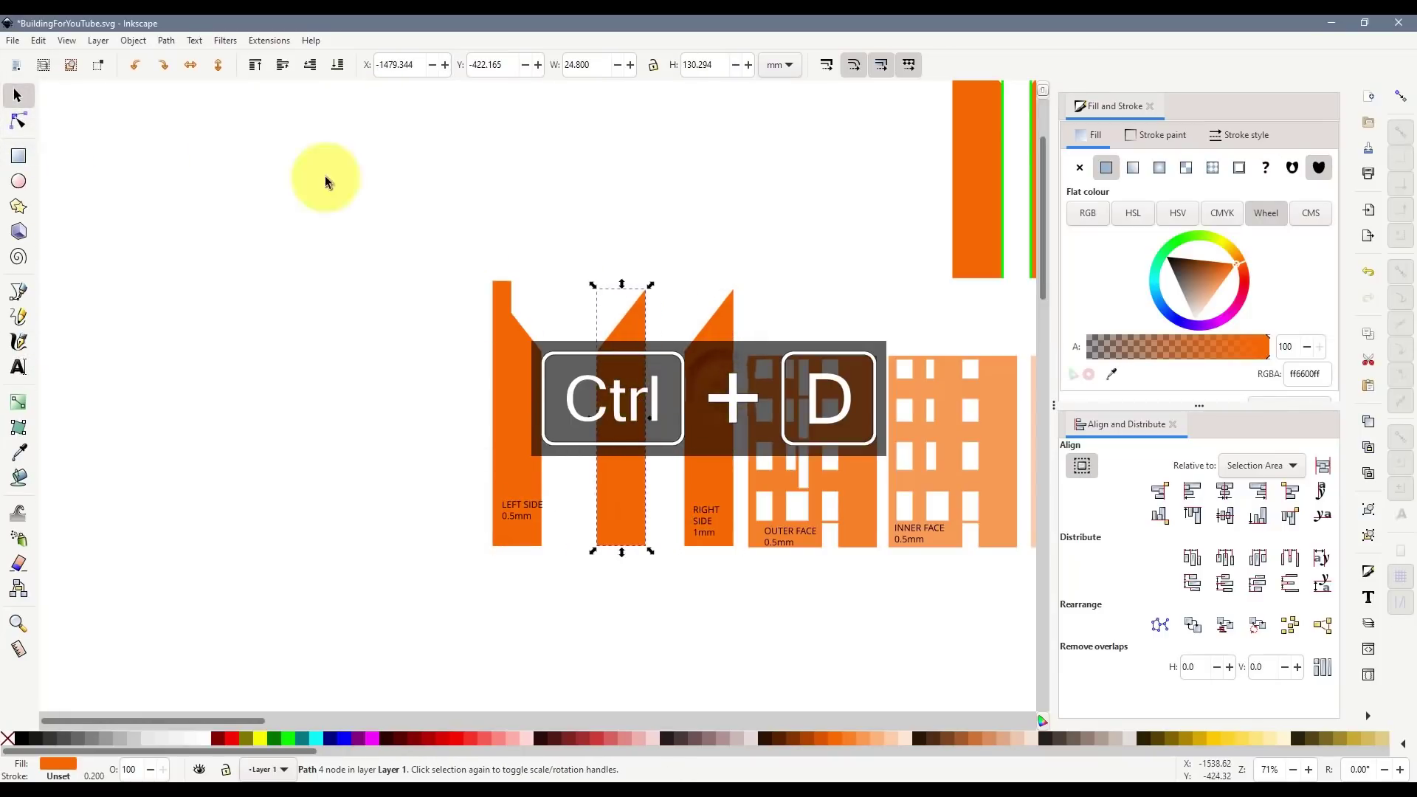
left_click(190, 64)
left_click_drag(620, 473, 598, 473)
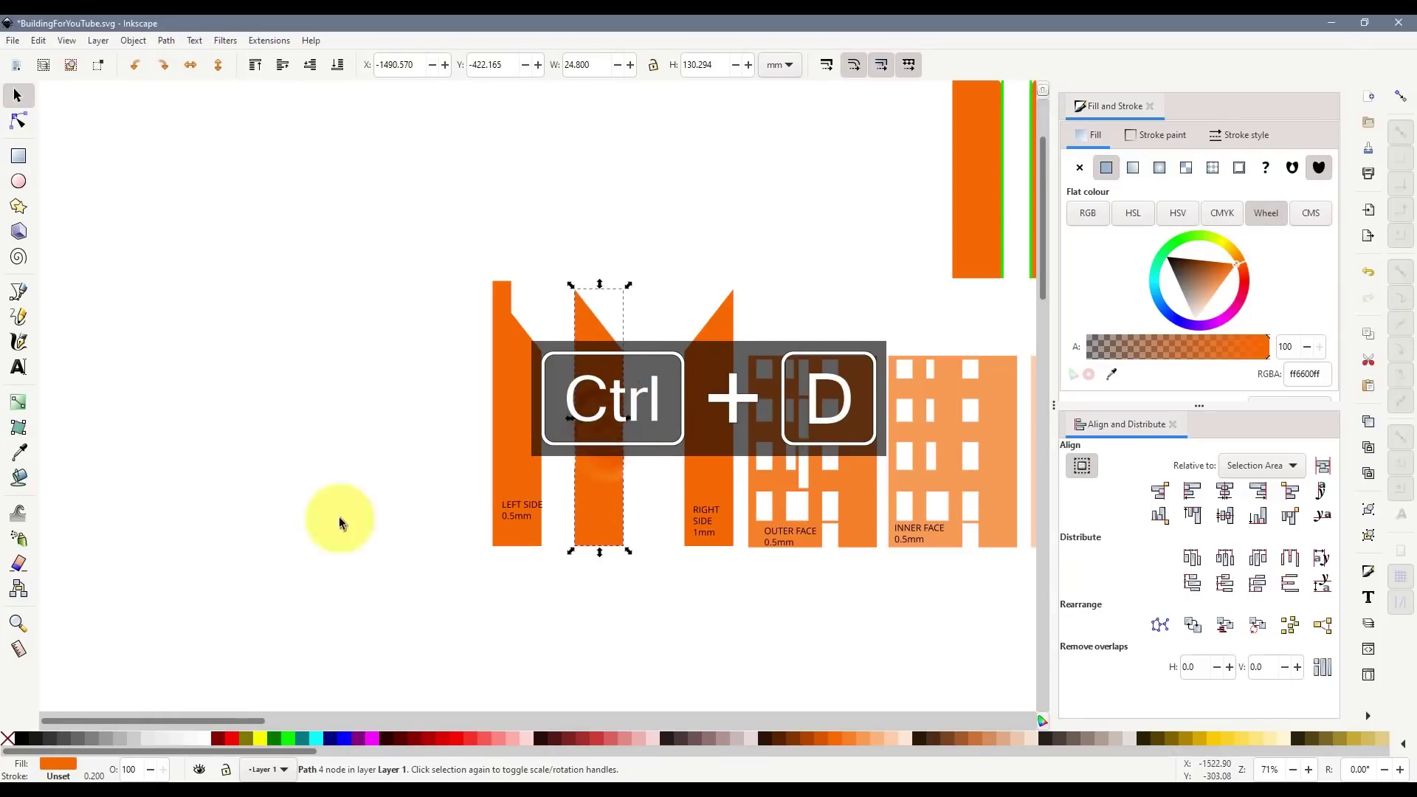
left_click(18, 366)
left_click(577, 502)
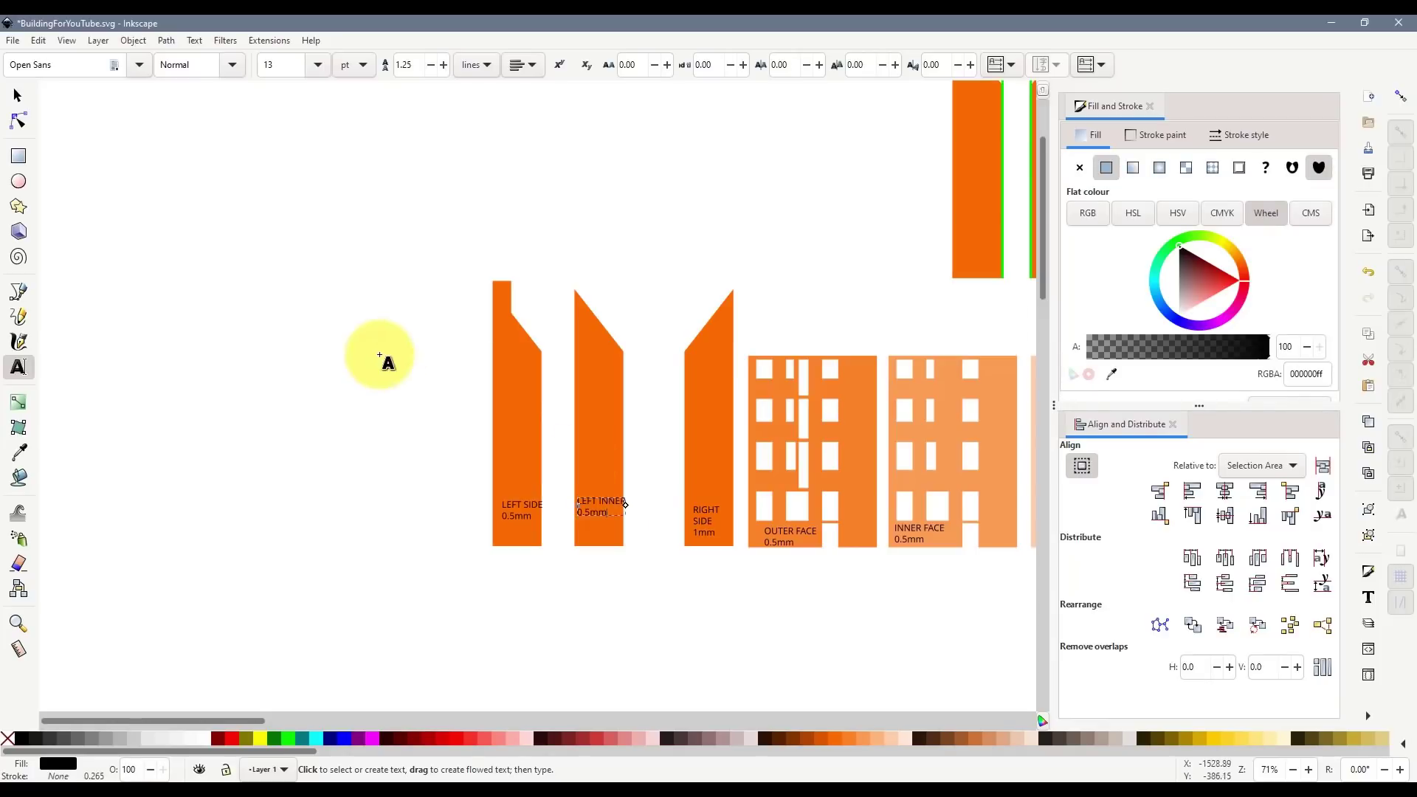
left_click(17, 95)
left_click(218, 277)
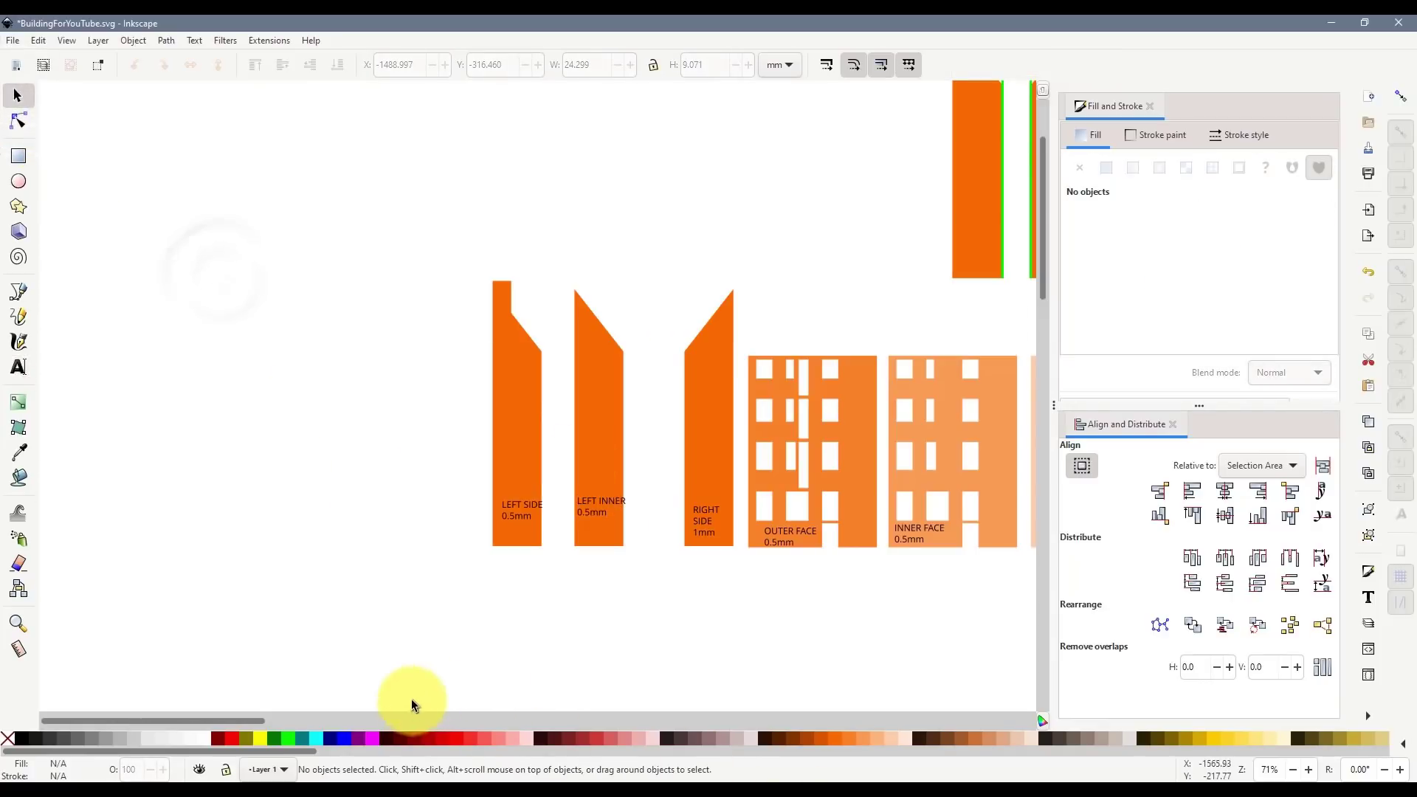
left_click_drag(247, 720, 260, 719)
left_click(561, 530)
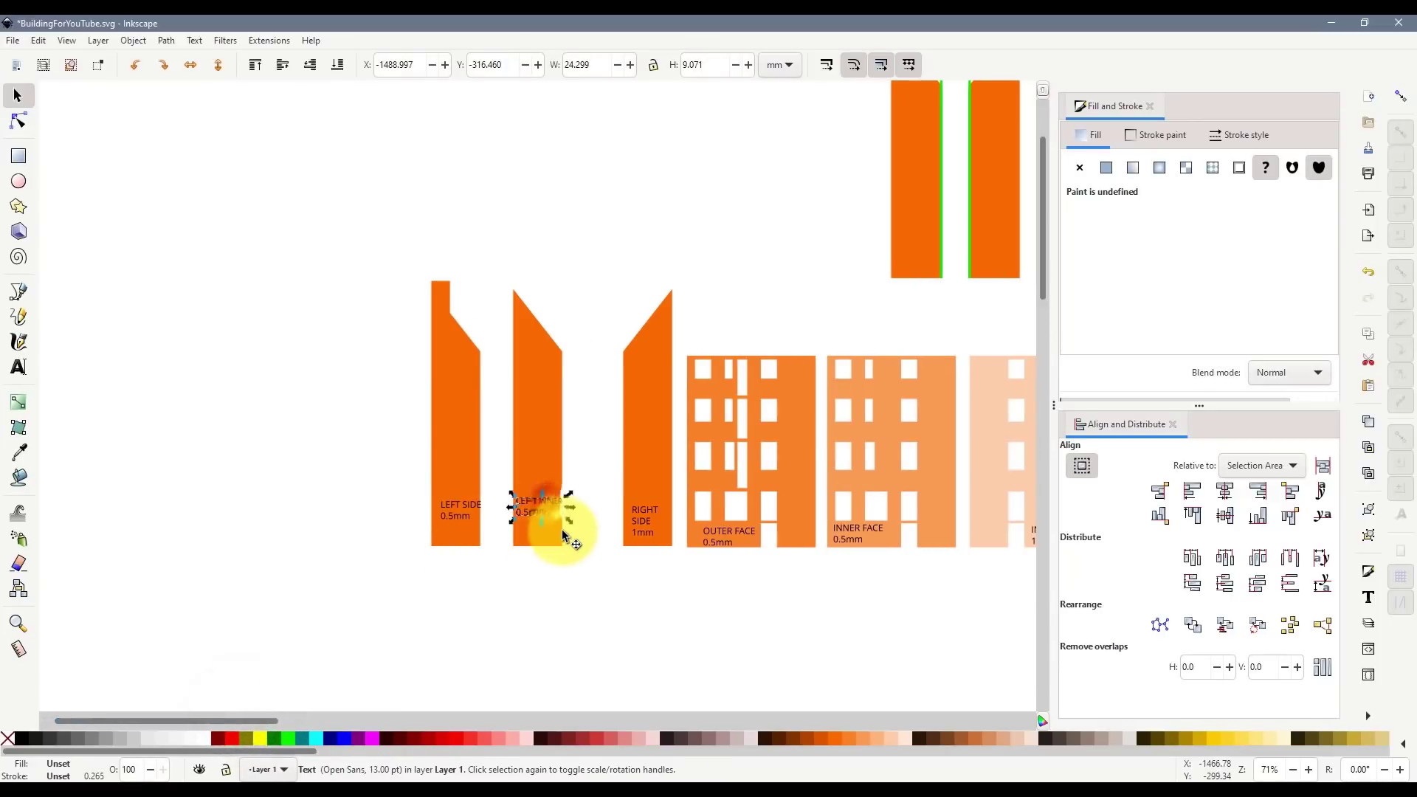
left_click(580, 559)
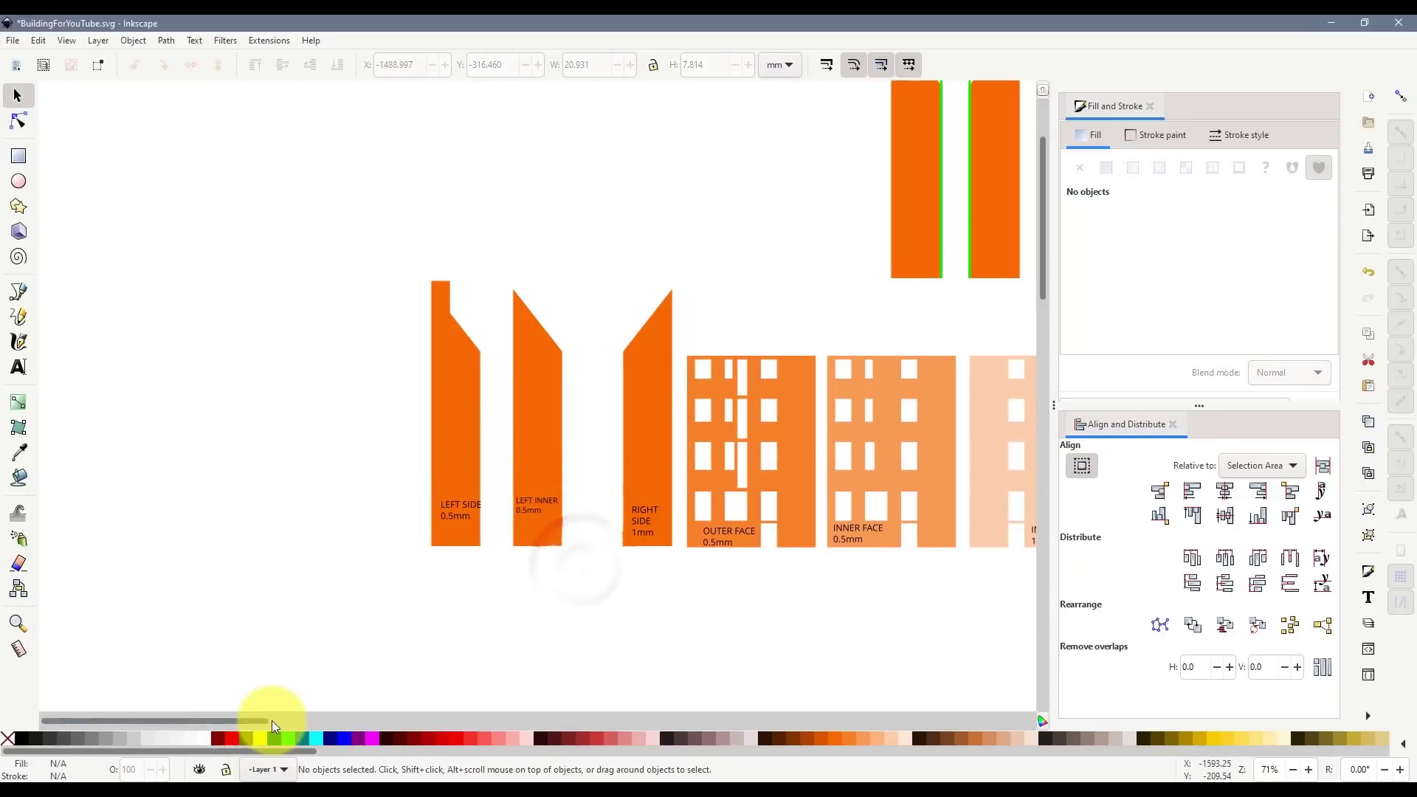
- Shift LEFT SIDE and LEFT INNER left and place two copies of the RIGHT SIDE piece in the gap
left_click_drag(276, 719, 313, 722)
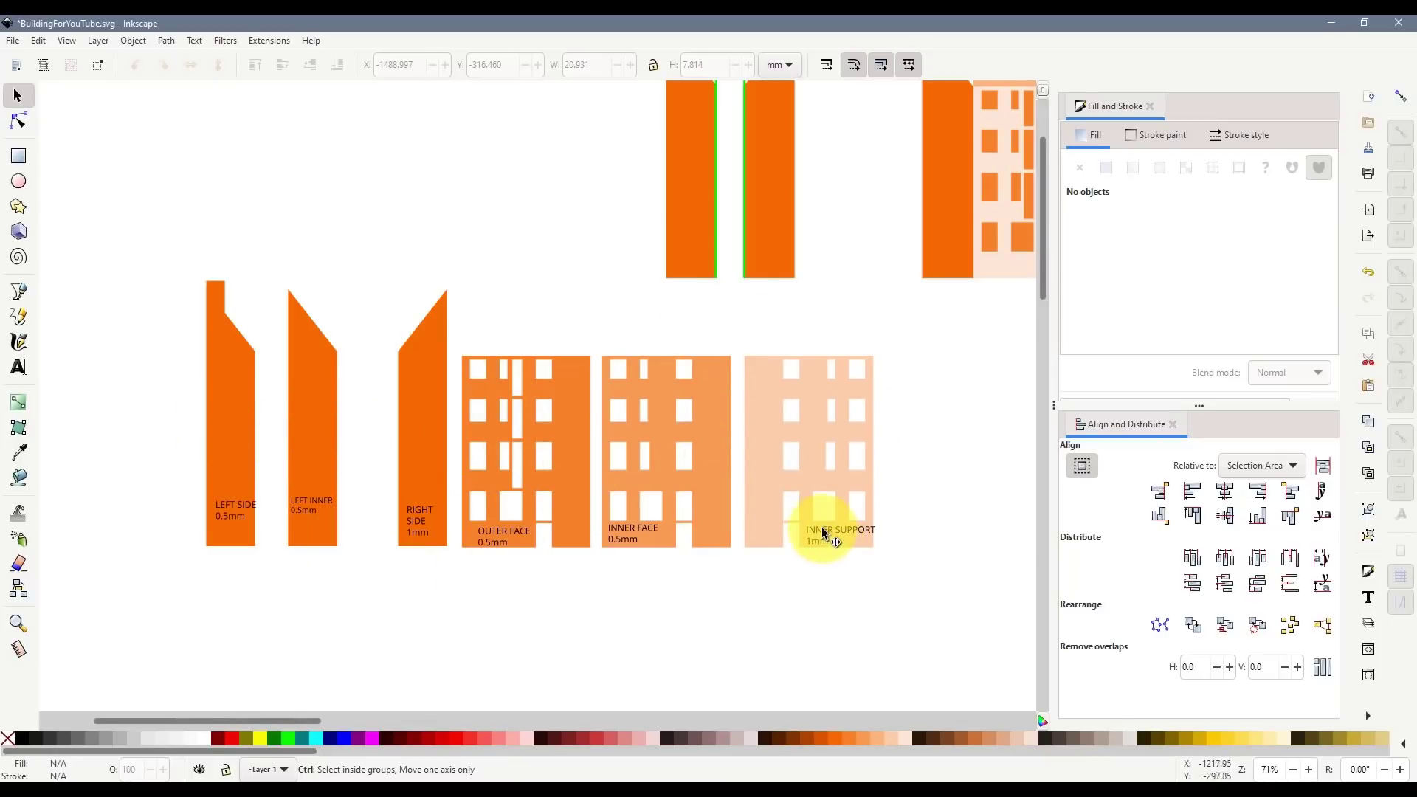
left_click(427, 417)
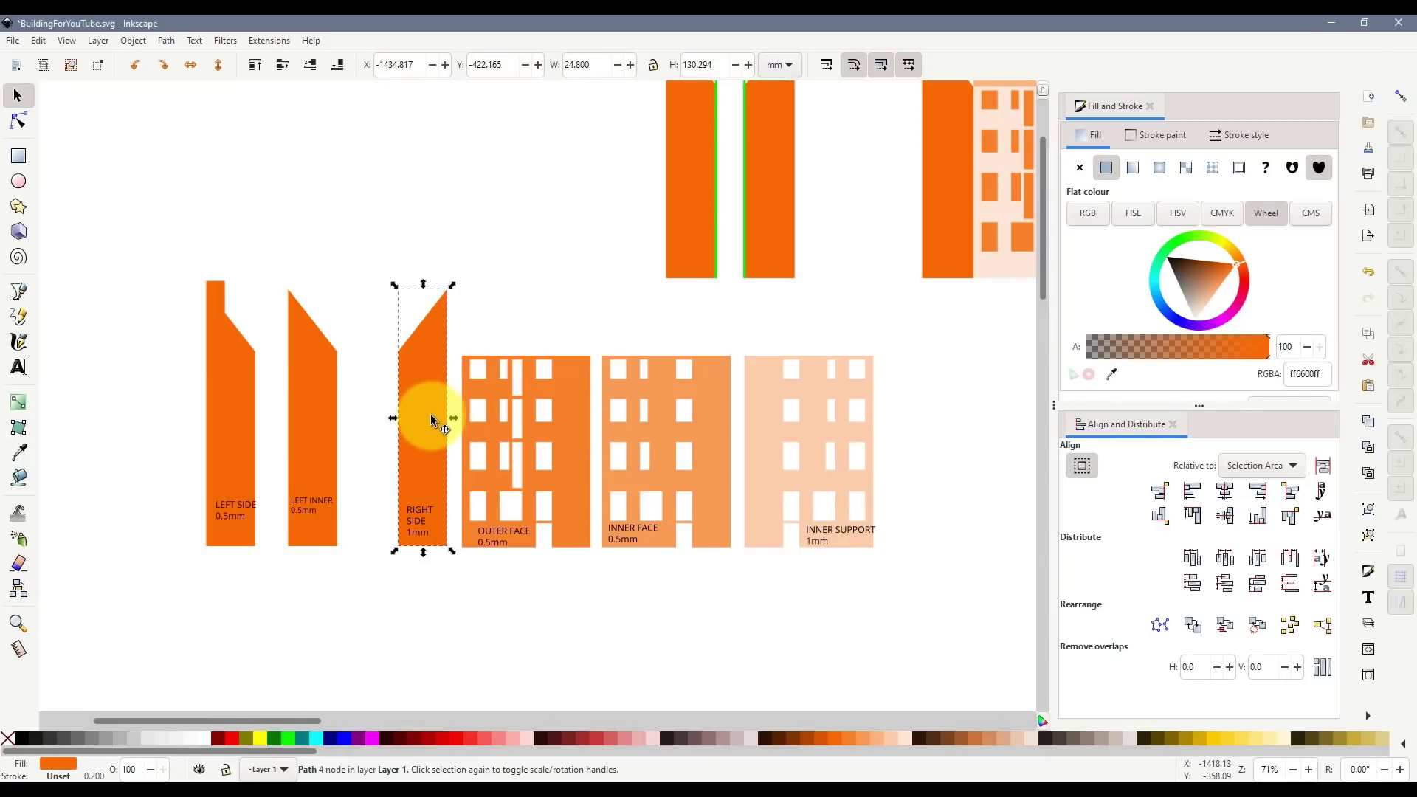
left_click_drag(165, 225, 373, 557)
left_click_drag(284, 466, 208, 466)
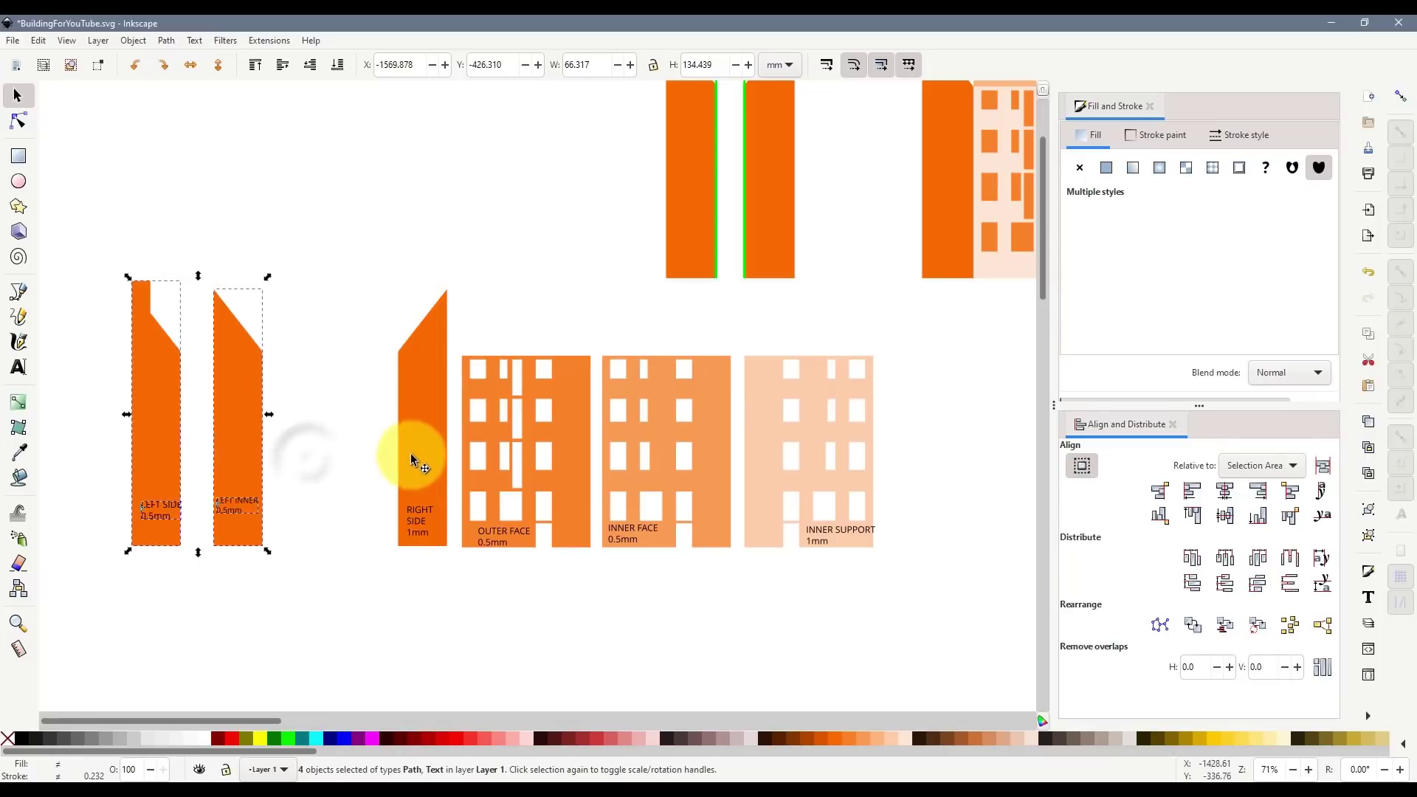
left_click(410, 453)
key("ctrl+d")
left_click_drag(427, 446, 355, 452)
key("ctrl+d")
left_click(391, 572)
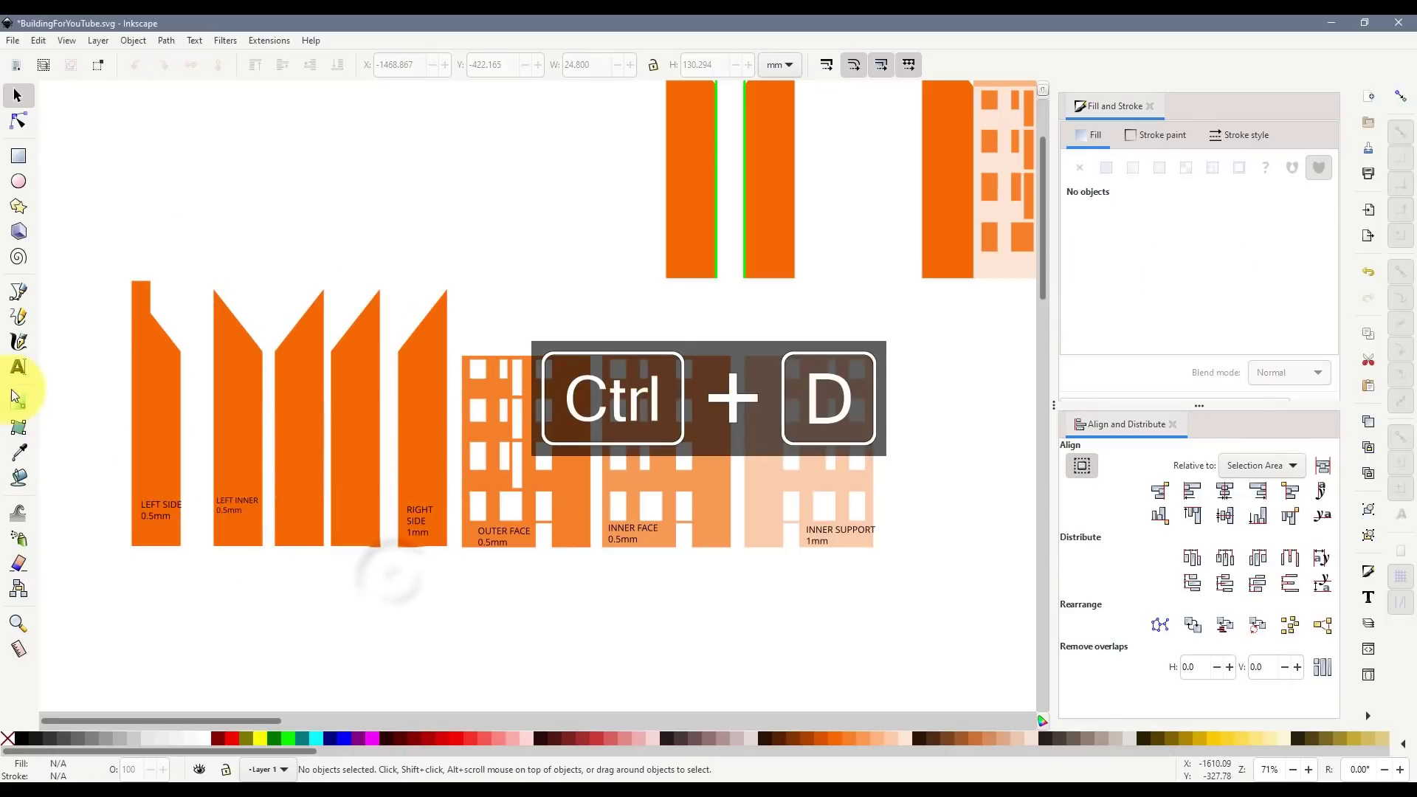
- Label both copied pieces INNER SUPPORT 1mm
left_click(18, 367)
left_click(307, 522)
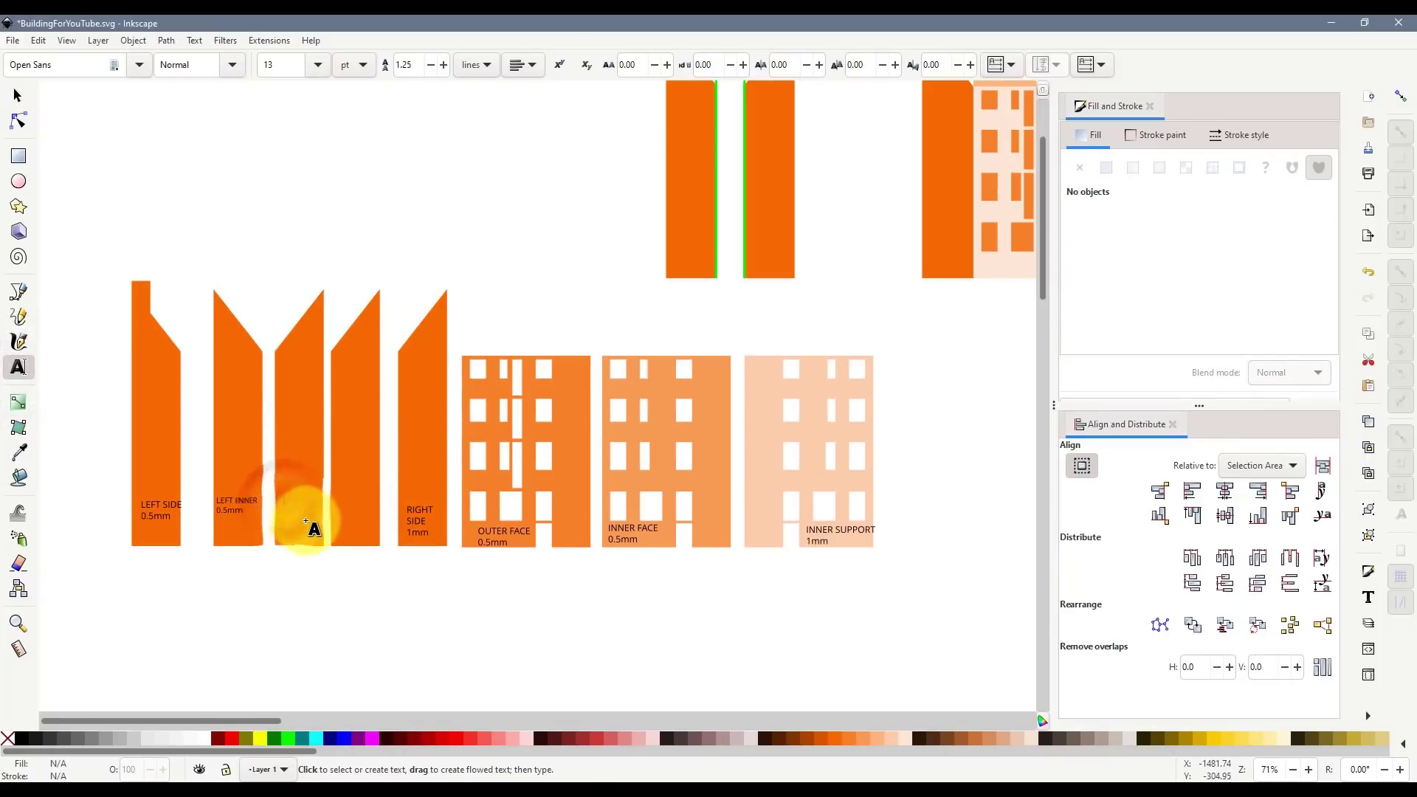
type("INNER")
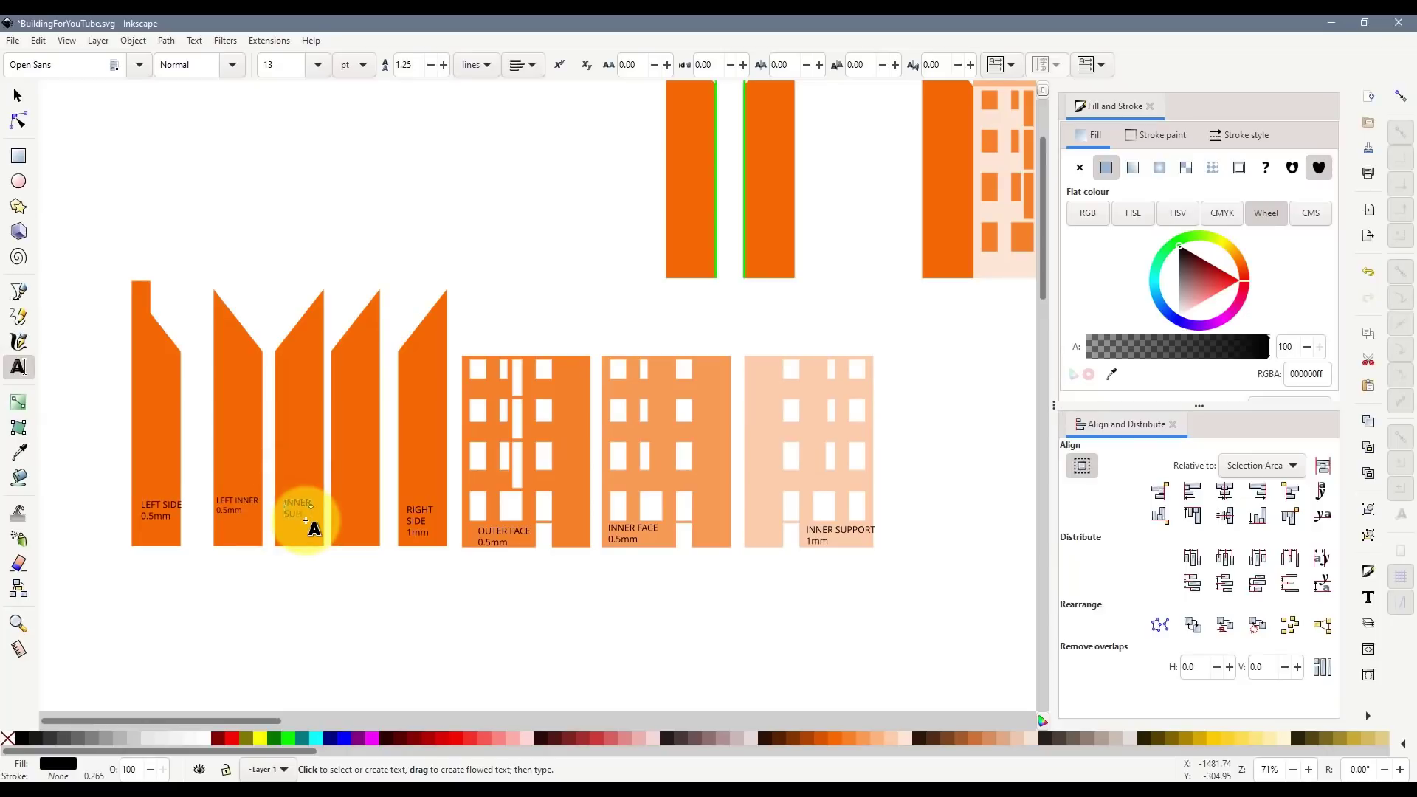
type("mm")
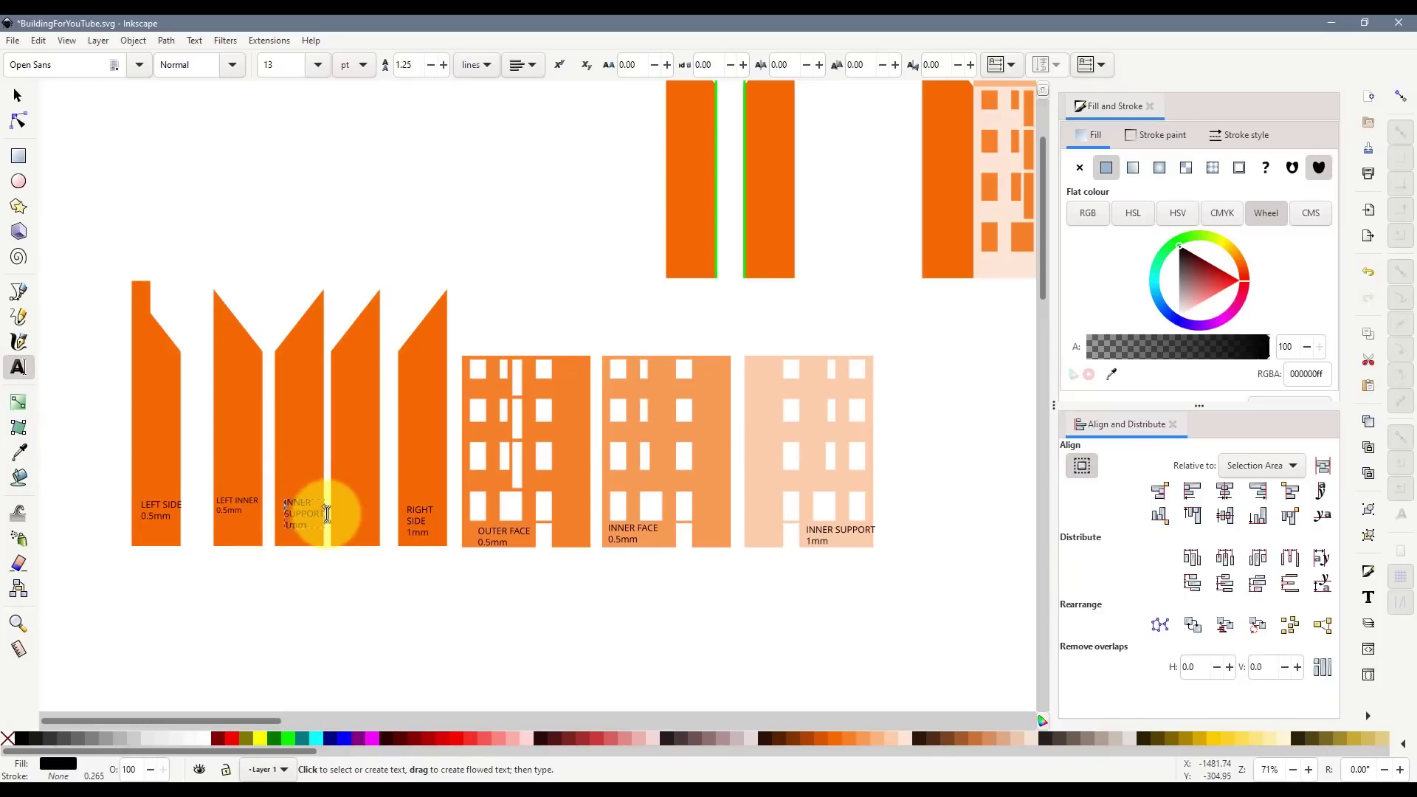
left_click(340, 470)
type("INNER")
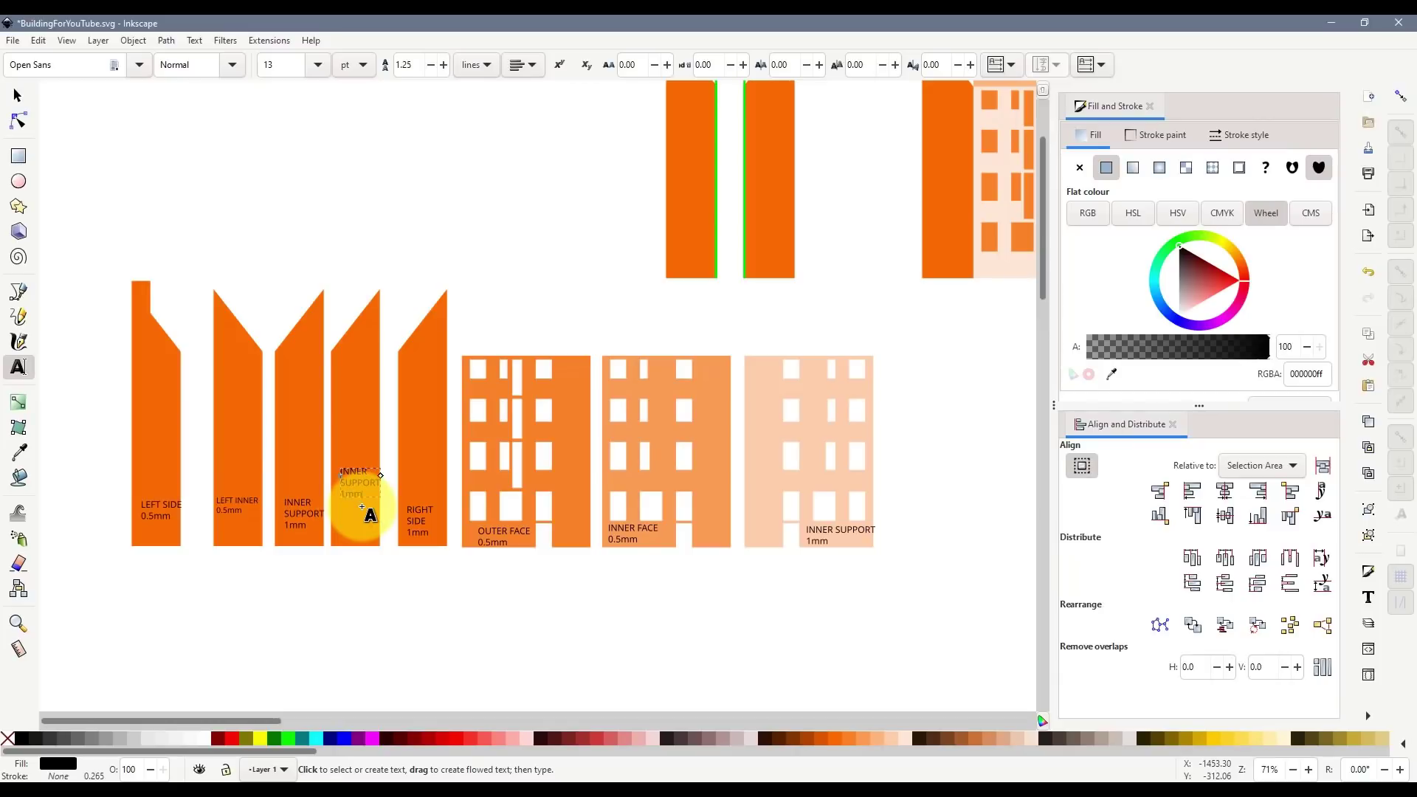
left_click(18, 96)
- Enable snapping and draw two vertical pen lines top to bottom across the INNER SUPPORT panel
left_click(785, 454)
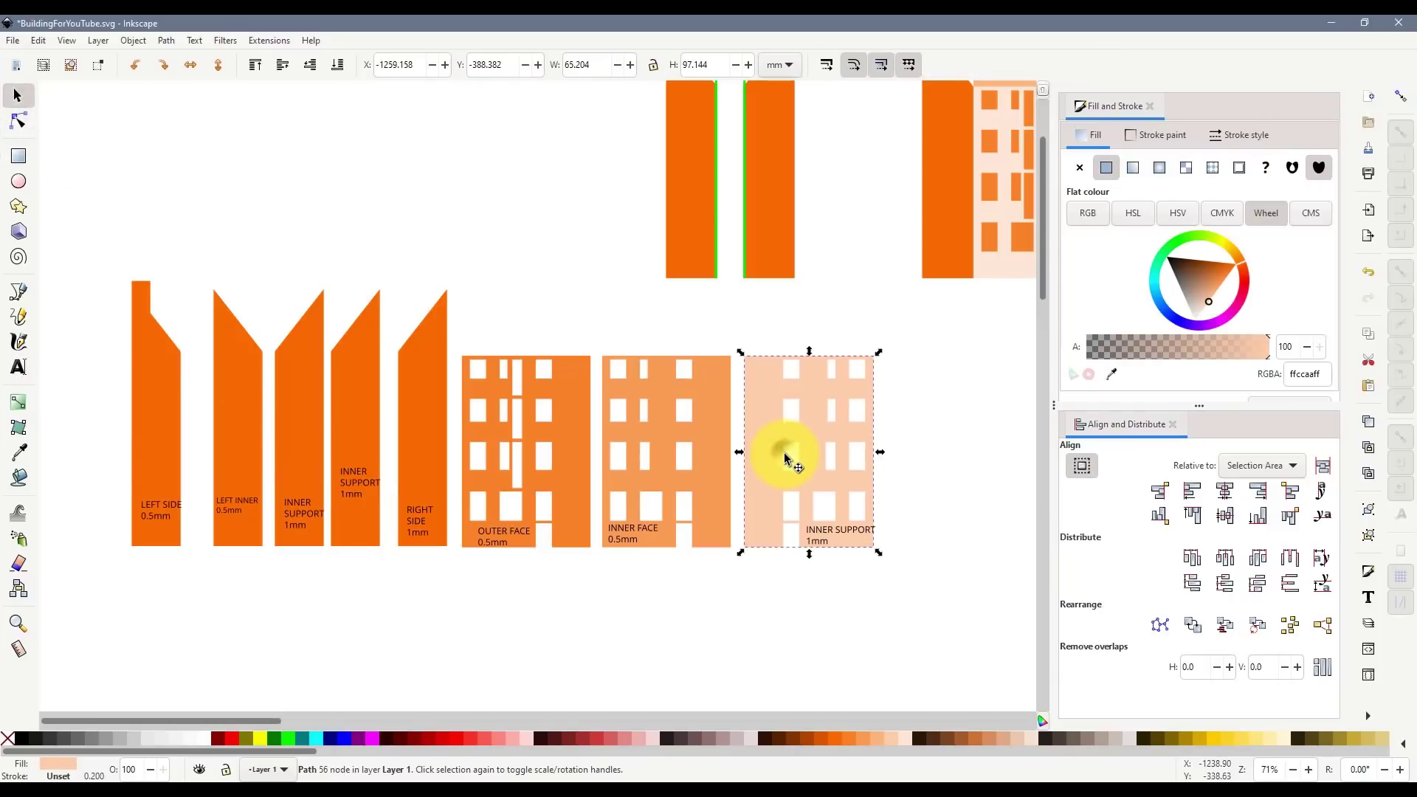
scroll(884, 485, "up", 3)
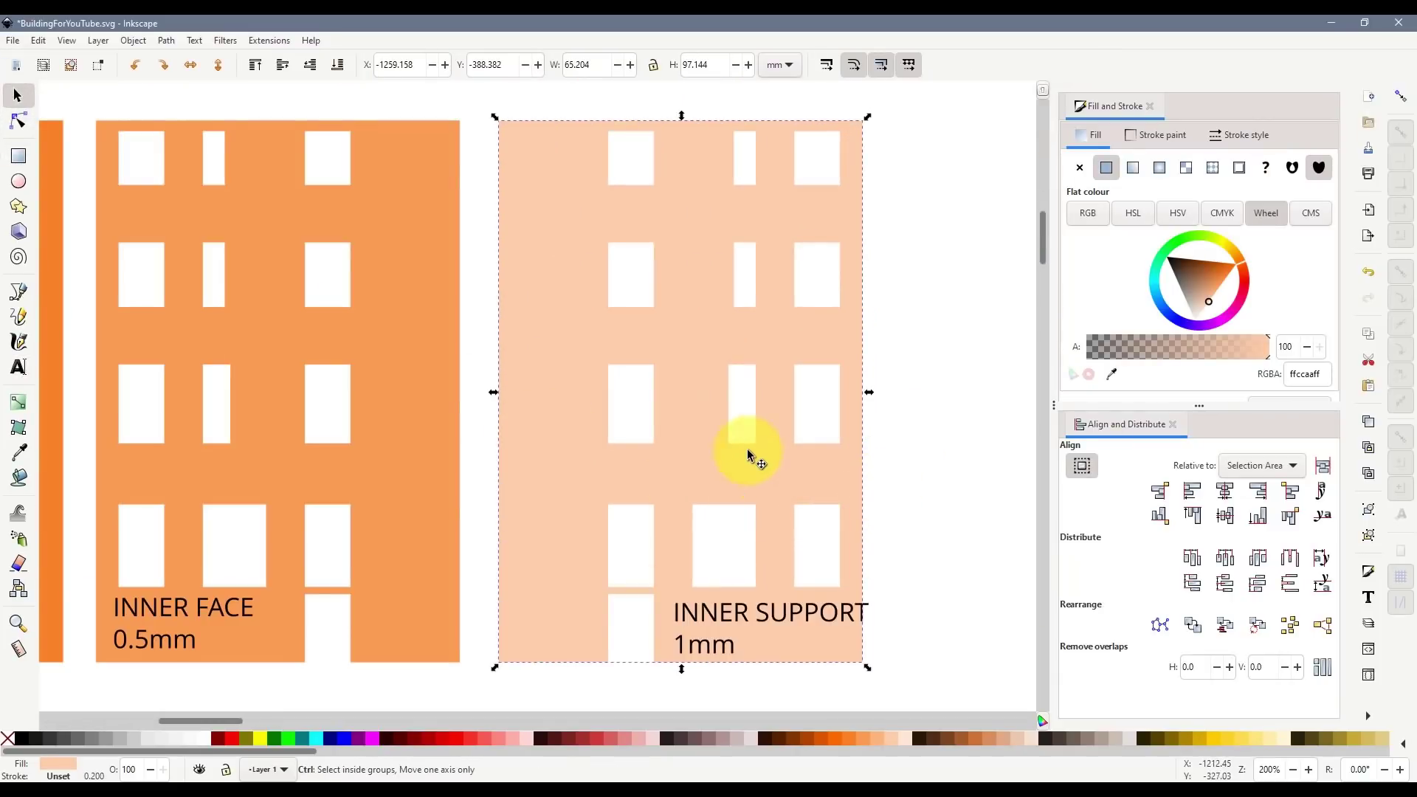
left_click(18, 292)
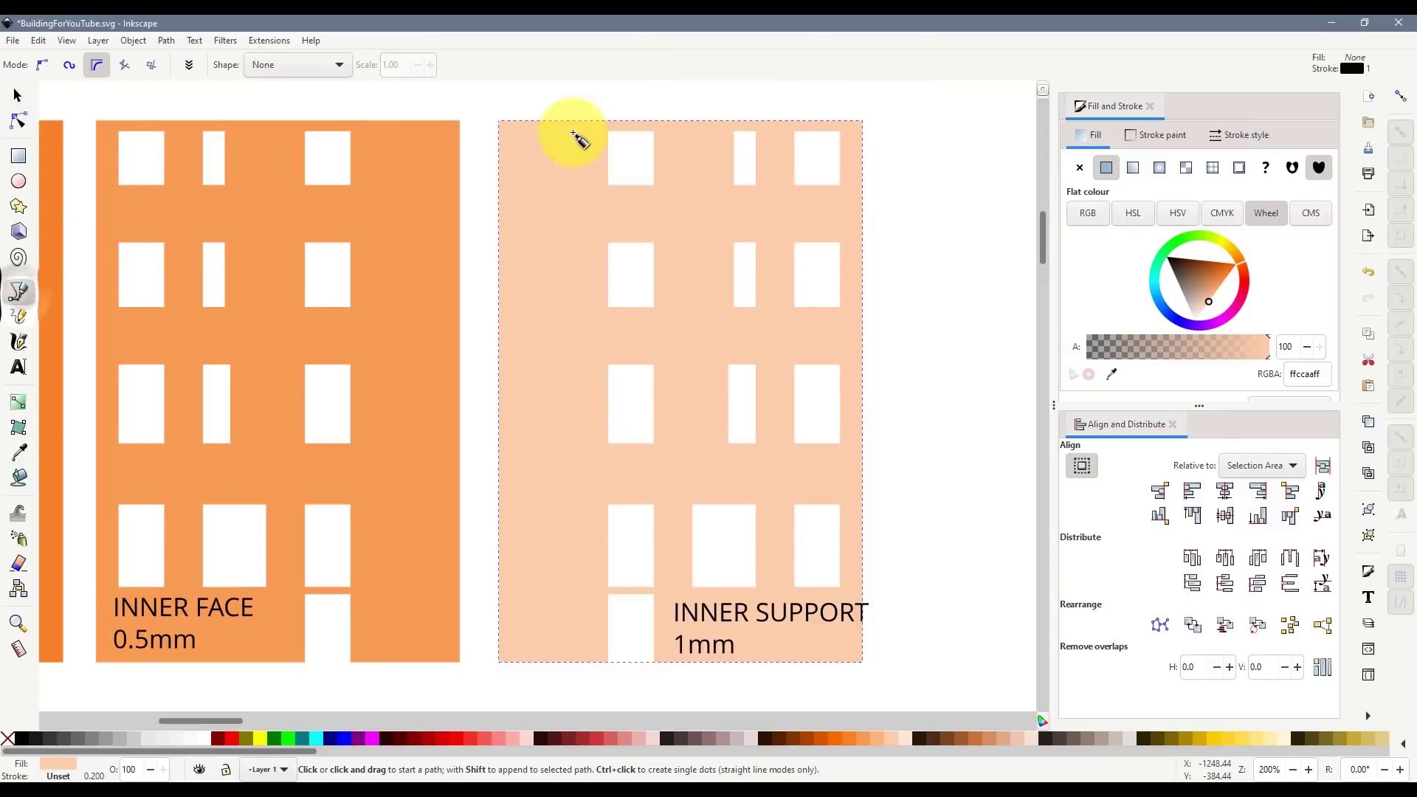
left_click(1401, 96)
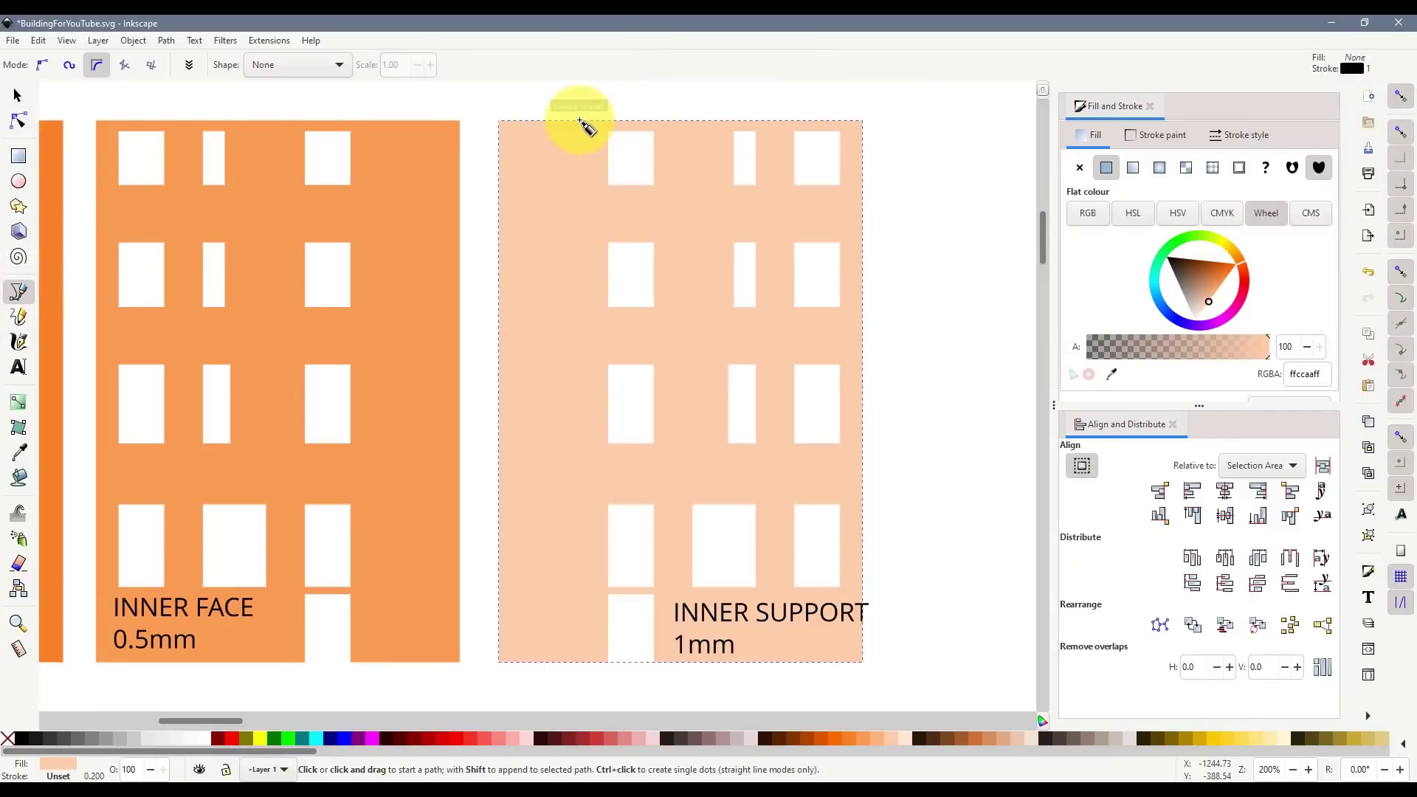
left_click(579, 121)
double_click(581, 662)
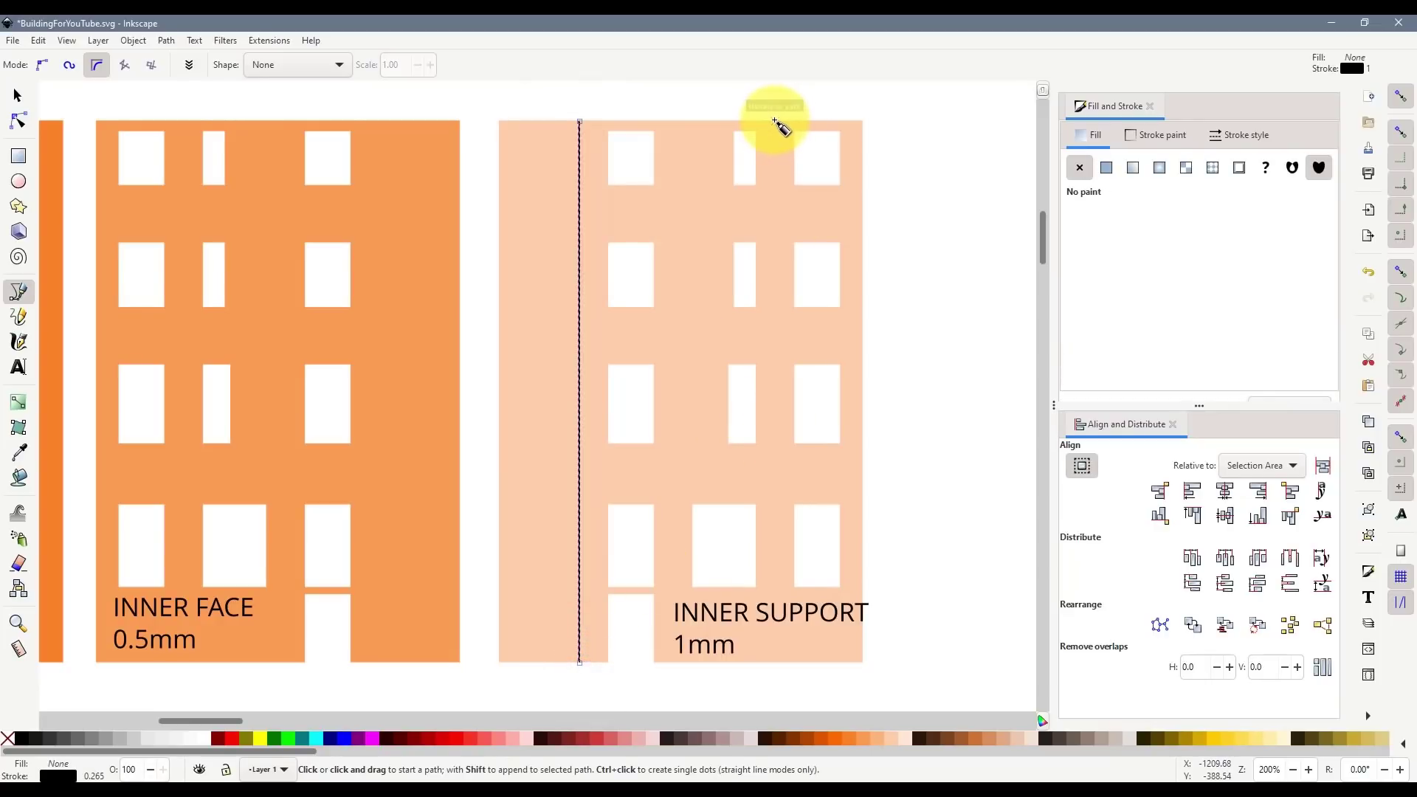
left_click(775, 122)
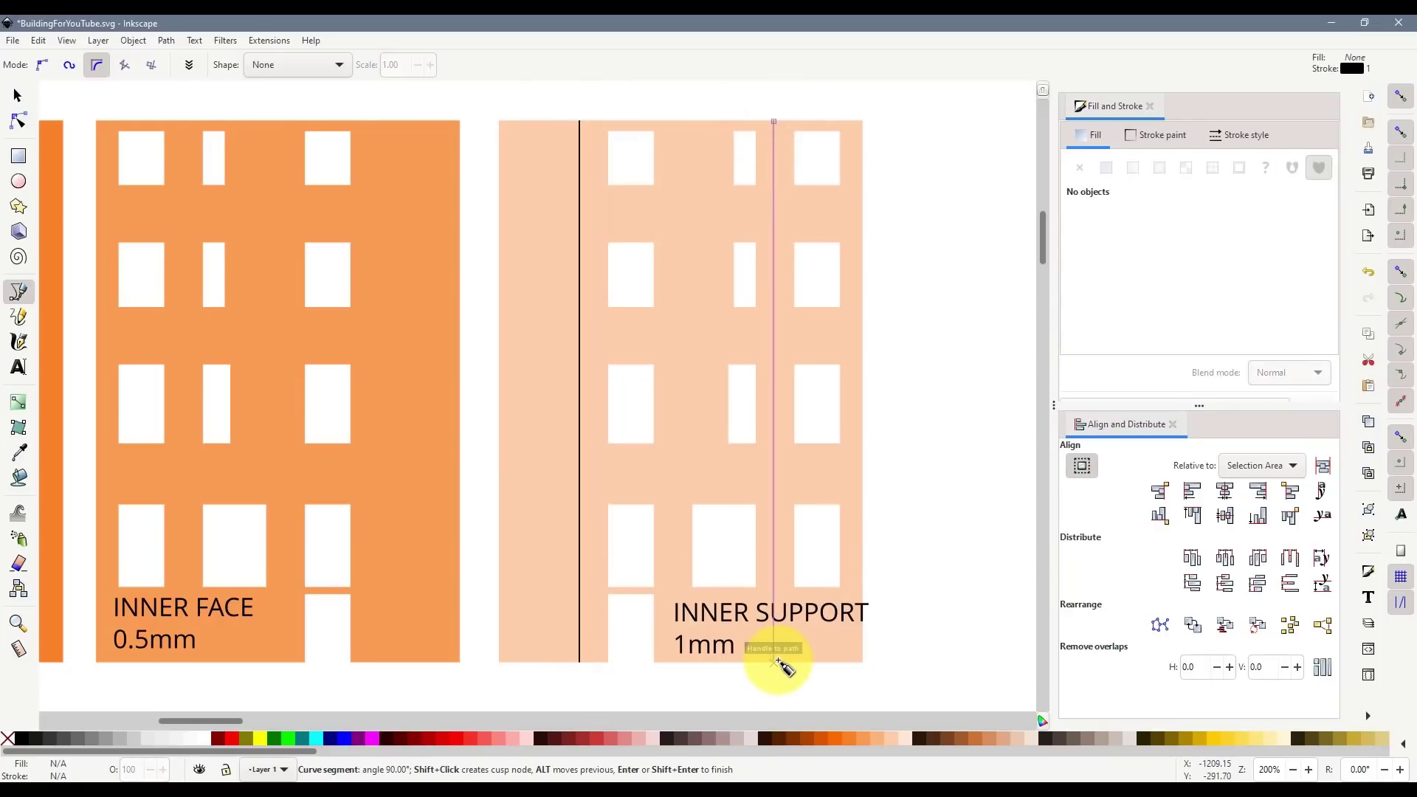
double_click(776, 660)
left_click(18, 96)
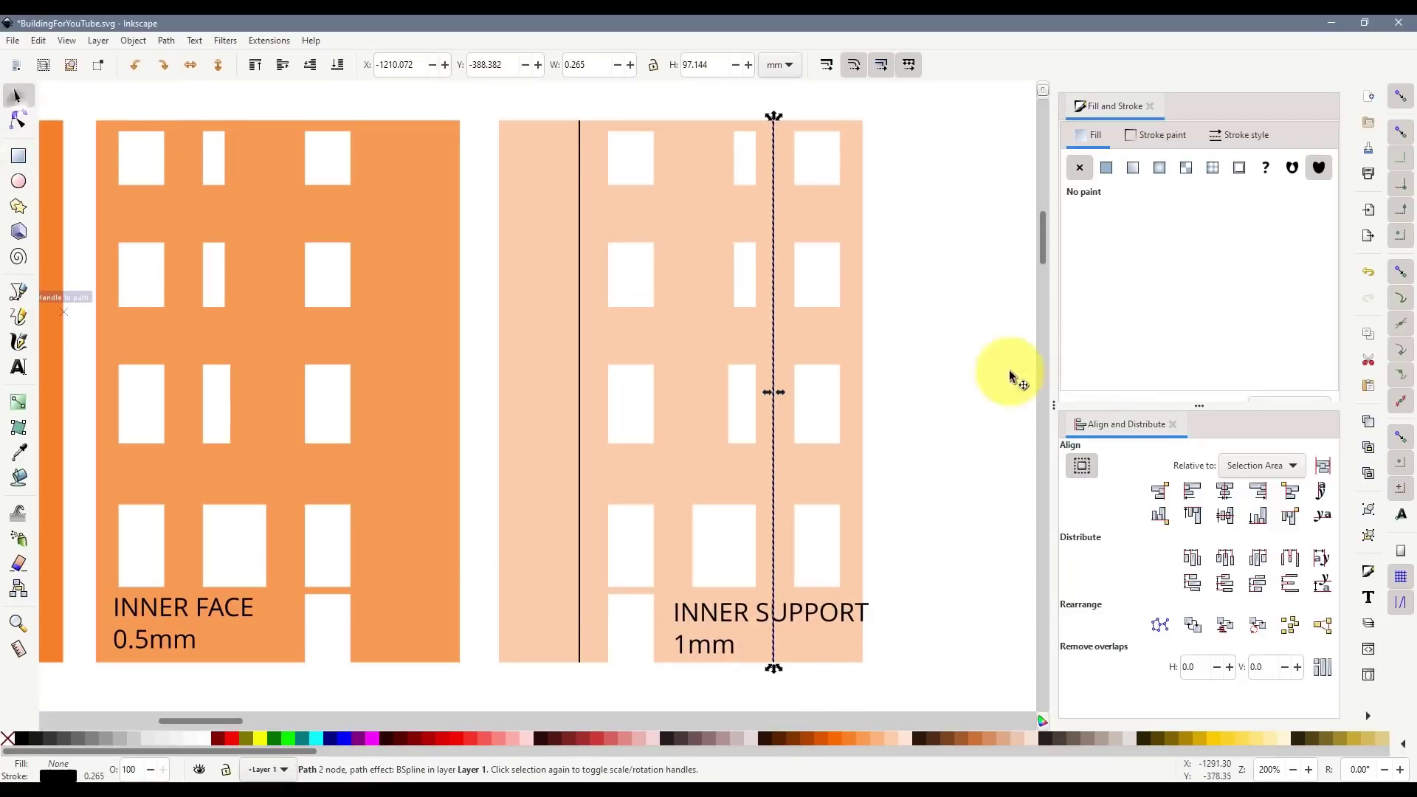
left_click(949, 396)
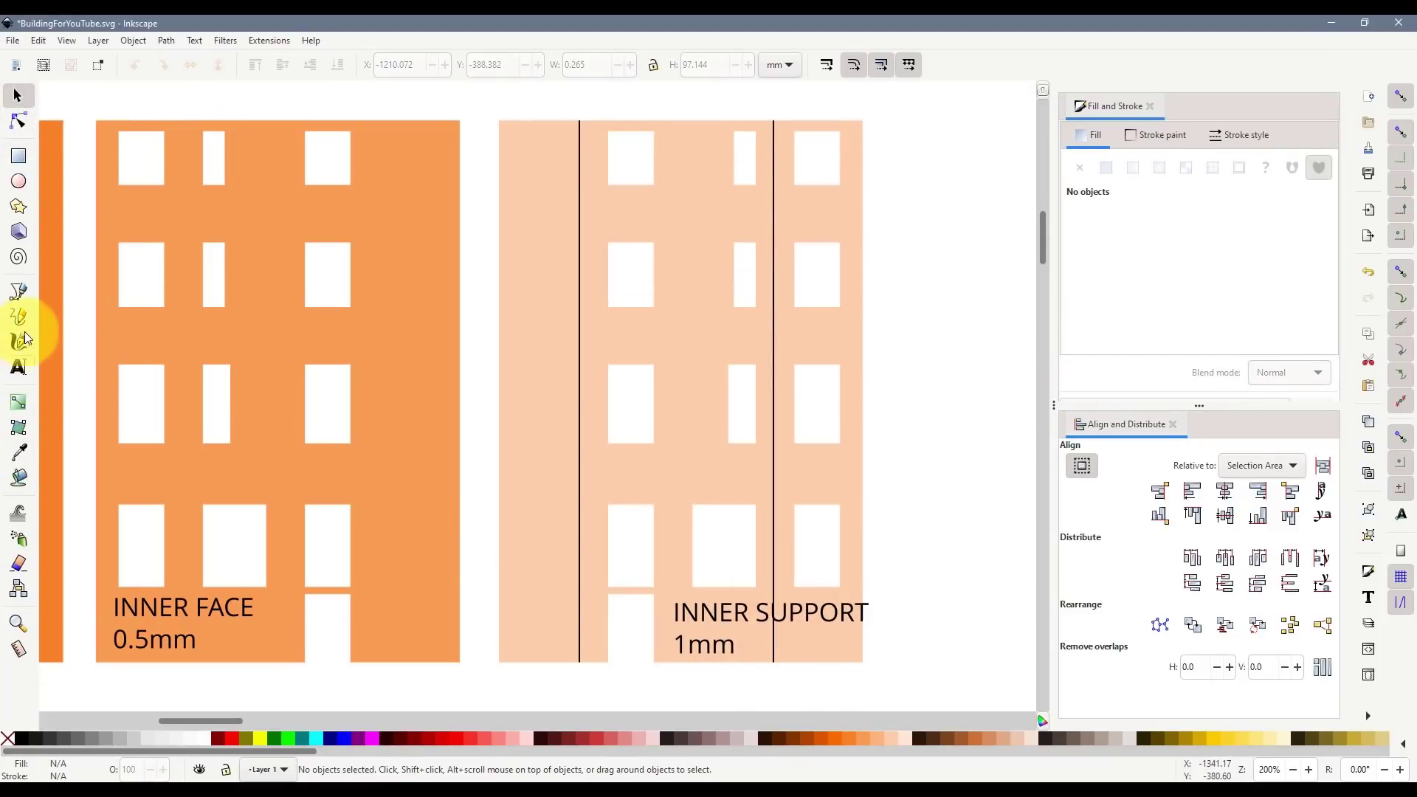
- Draw a third full-height vertical line midway between the first two
left_click(19, 291)
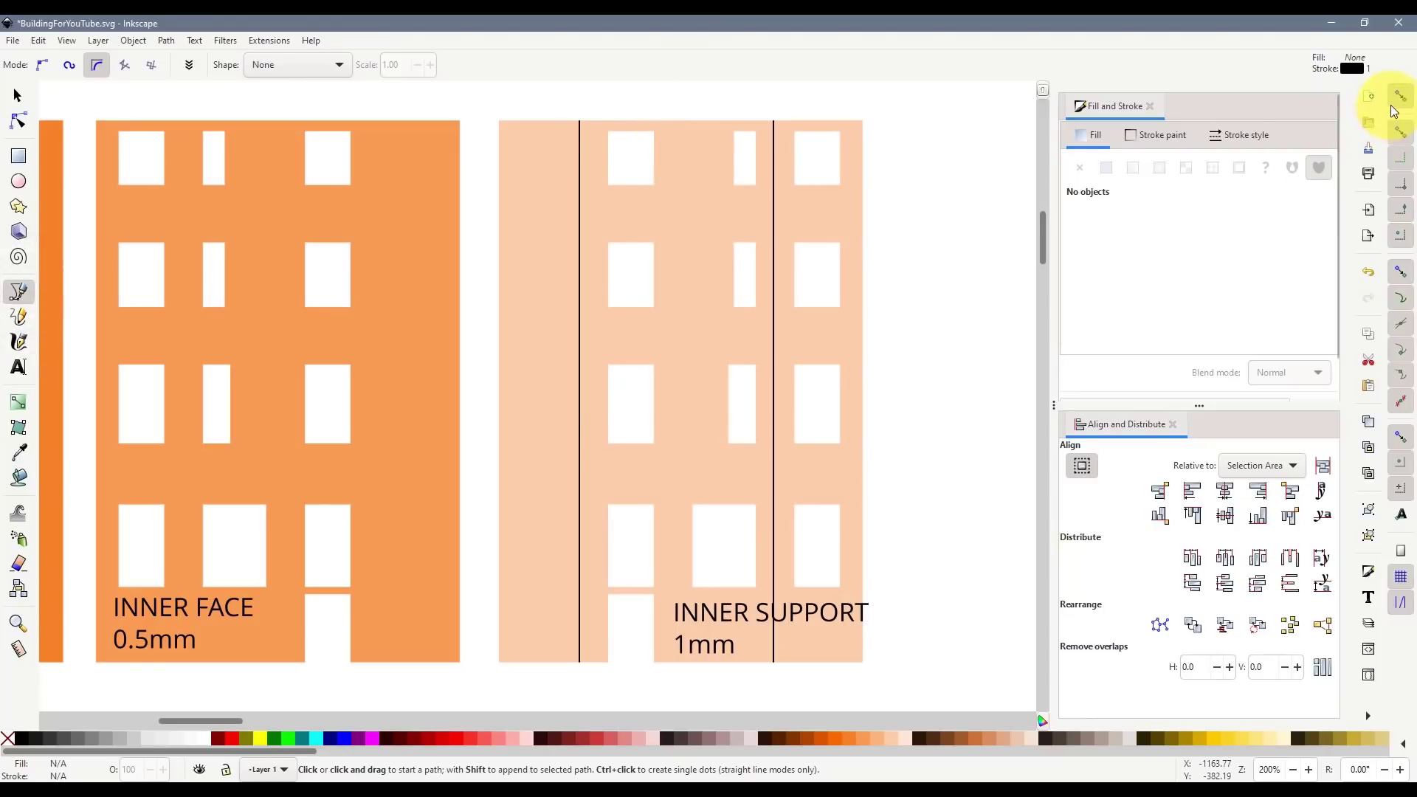
left_click(683, 123)
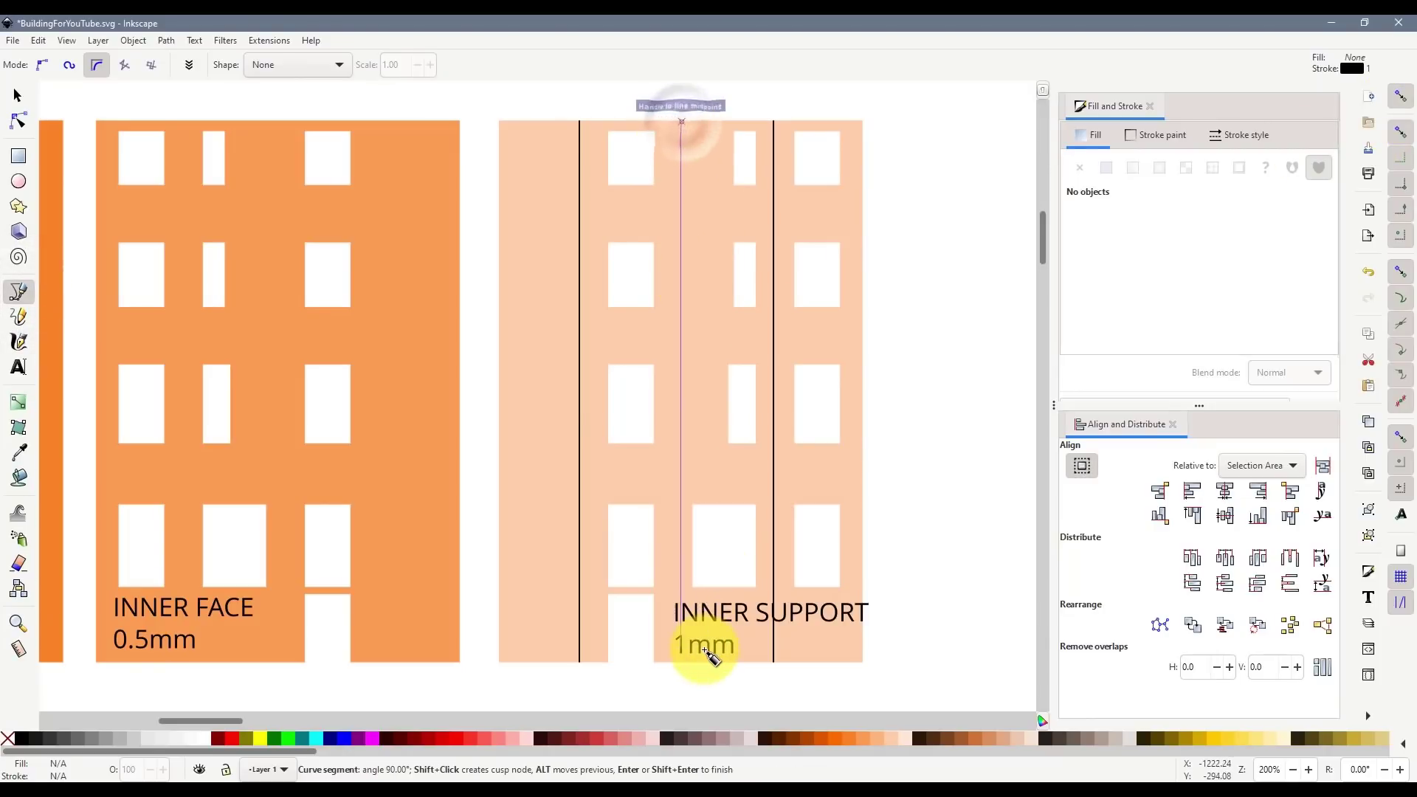
double_click(684, 662)
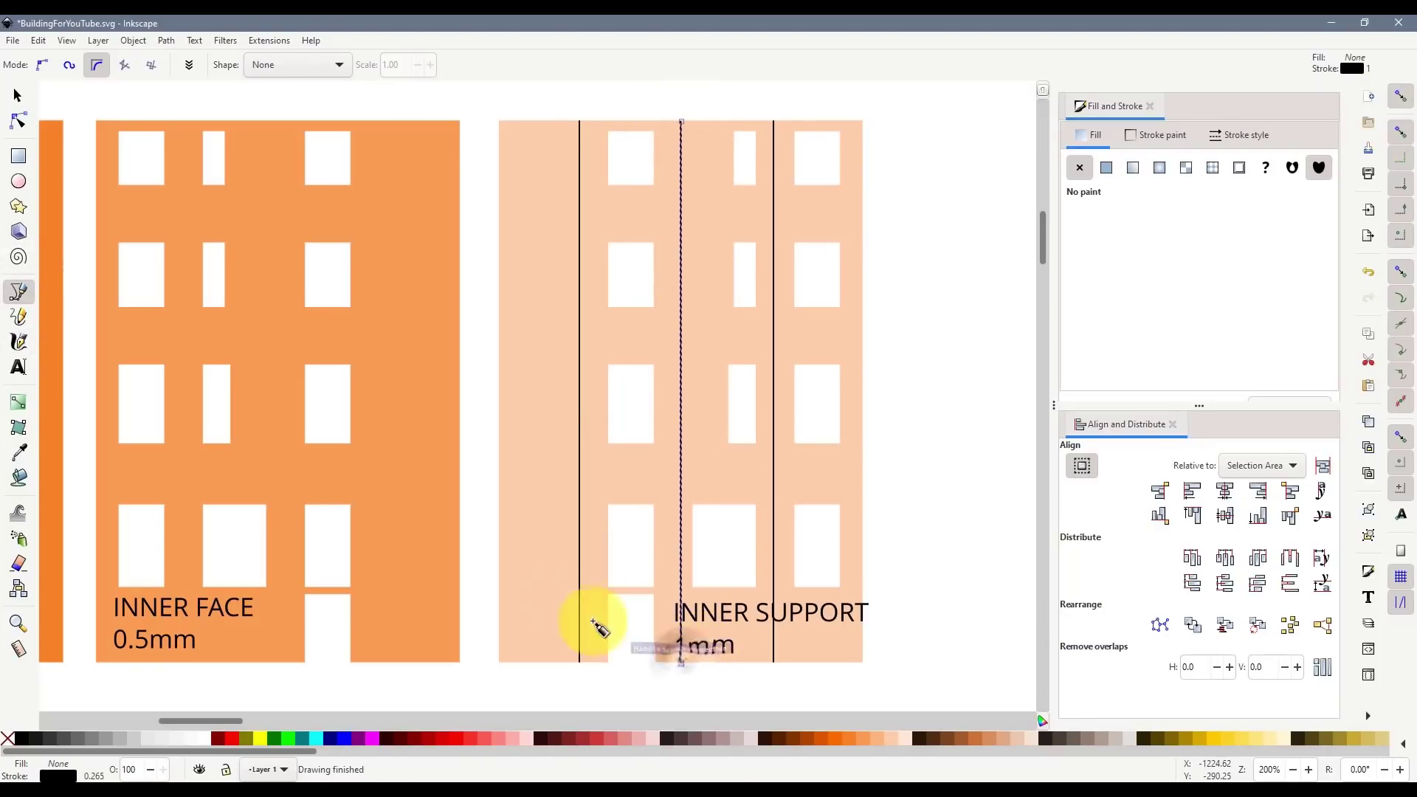
left_click(19, 97)
left_click(114, 105)
scroll(217, 319, "down", 2)
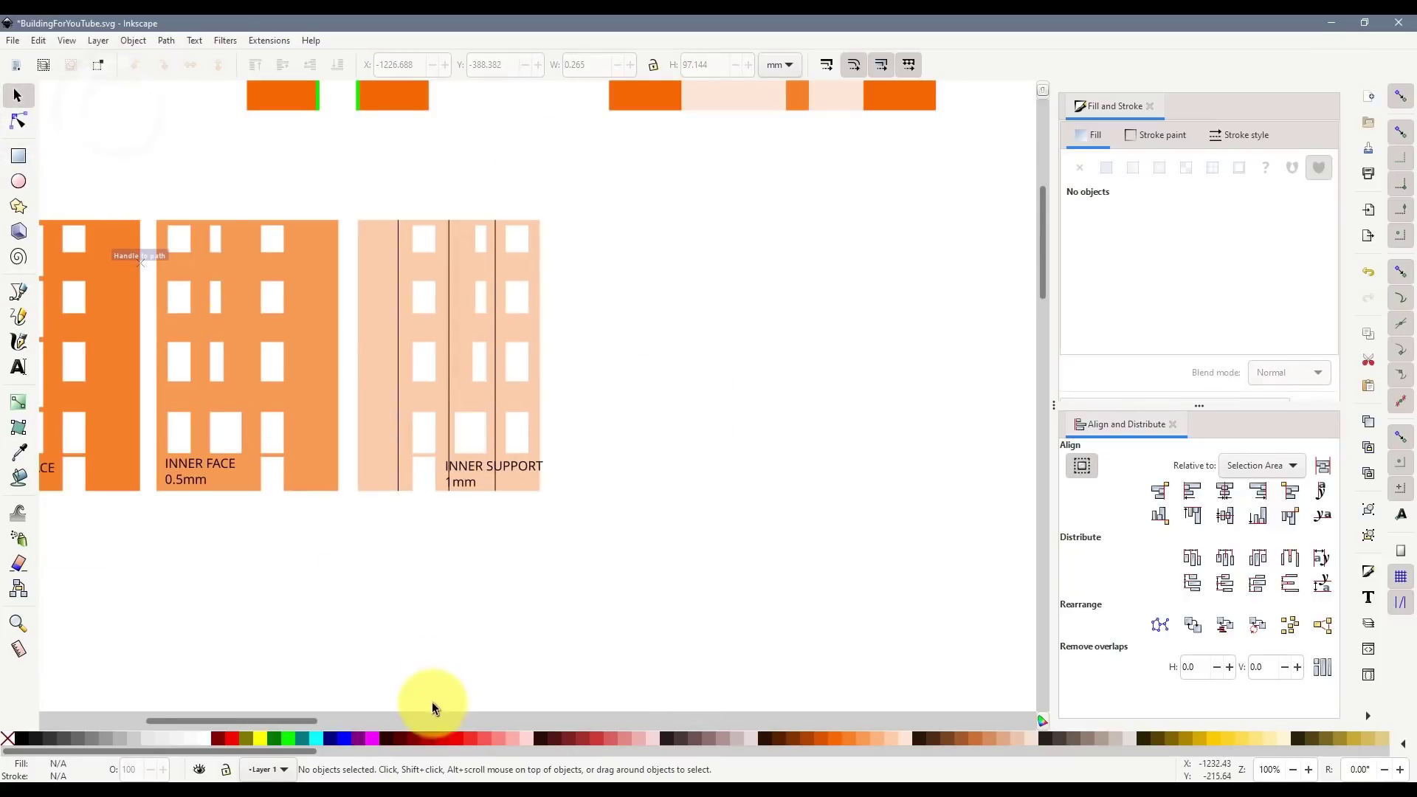
- Move the LEFT SIDE and LEFT INNER pieces with their labels further left
left_click_drag(294, 719, 175, 727)
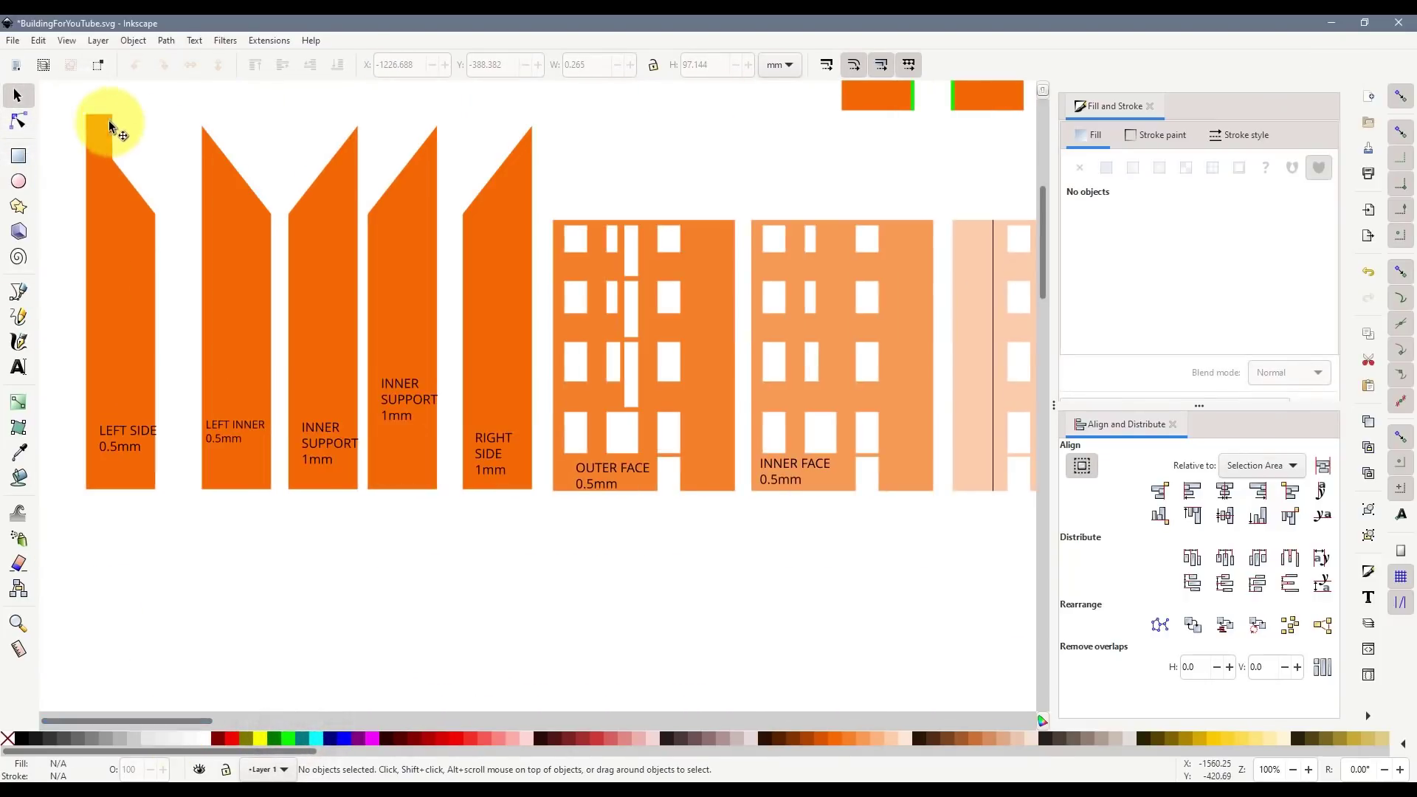
left_click_drag(63, 95, 315, 531)
left_click_drag(253, 372, 182, 374)
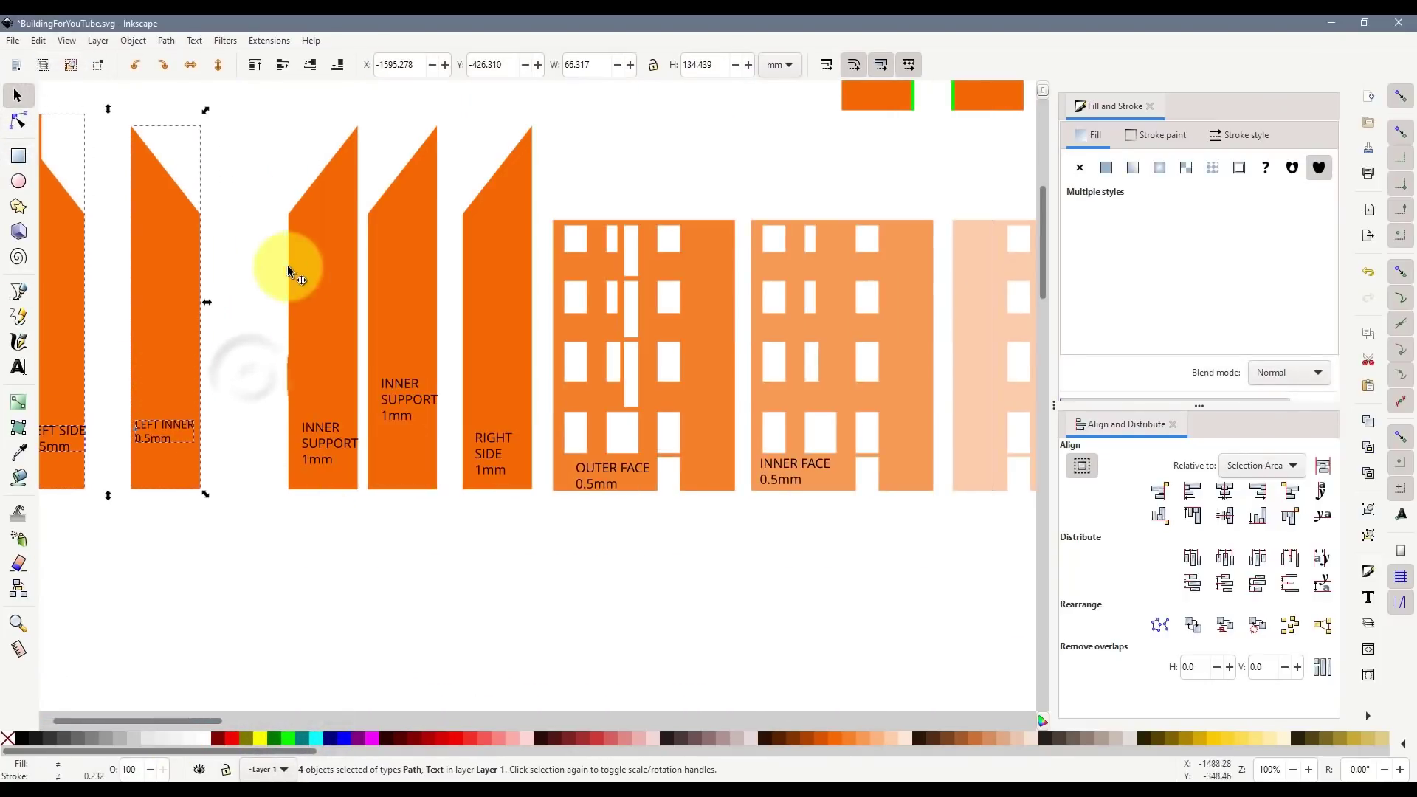
- Duplicate the INNER SUPPORT piece and label, placing the copy flush against LEFT INNER
left_click_drag(270, 104, 399, 547)
key("ctrl+d")
left_click_drag(322, 351, 237, 348)
left_click(1400, 96)
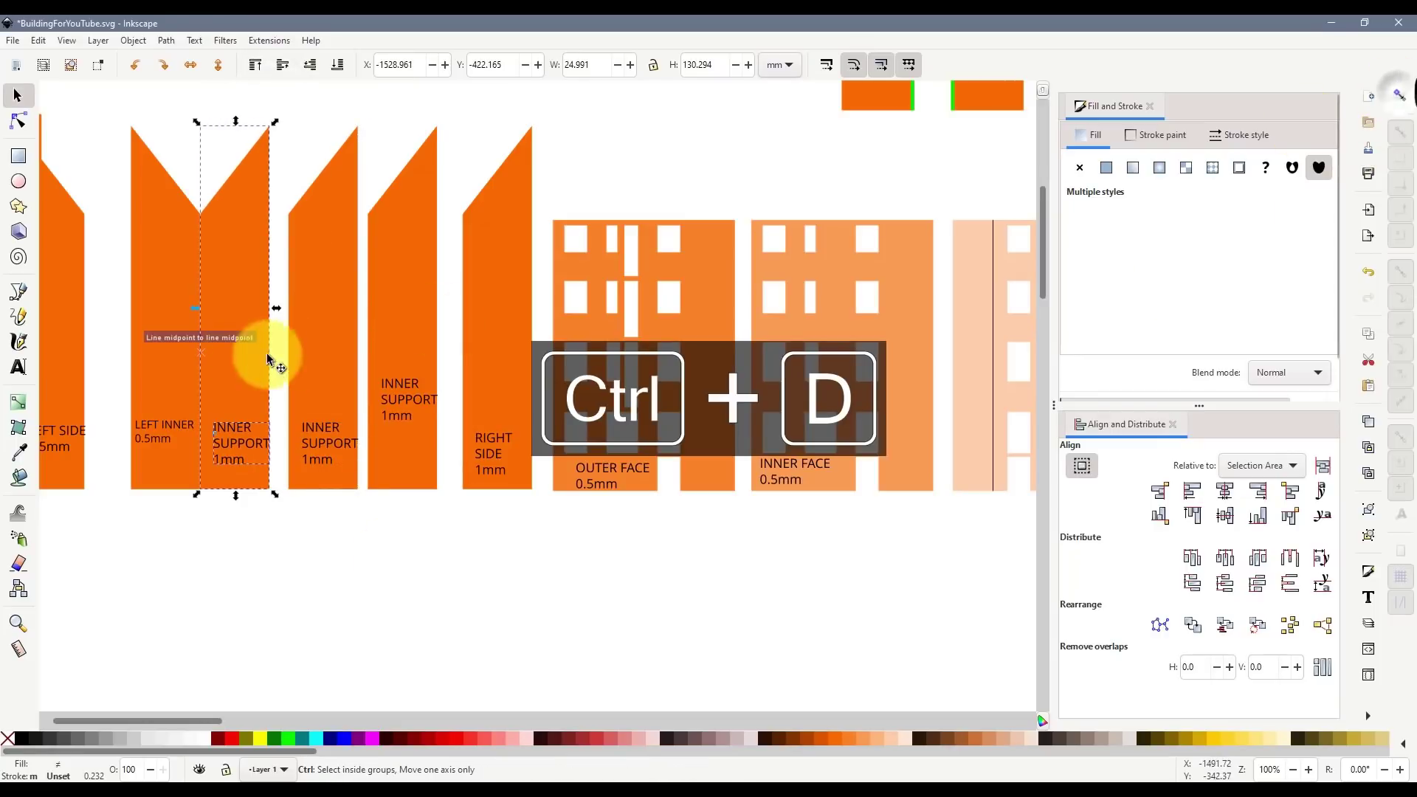
left_click_drag(228, 277, 237, 276)
left_click(569, 577)
scroll(703, 537, "down", 2, "ctrl")
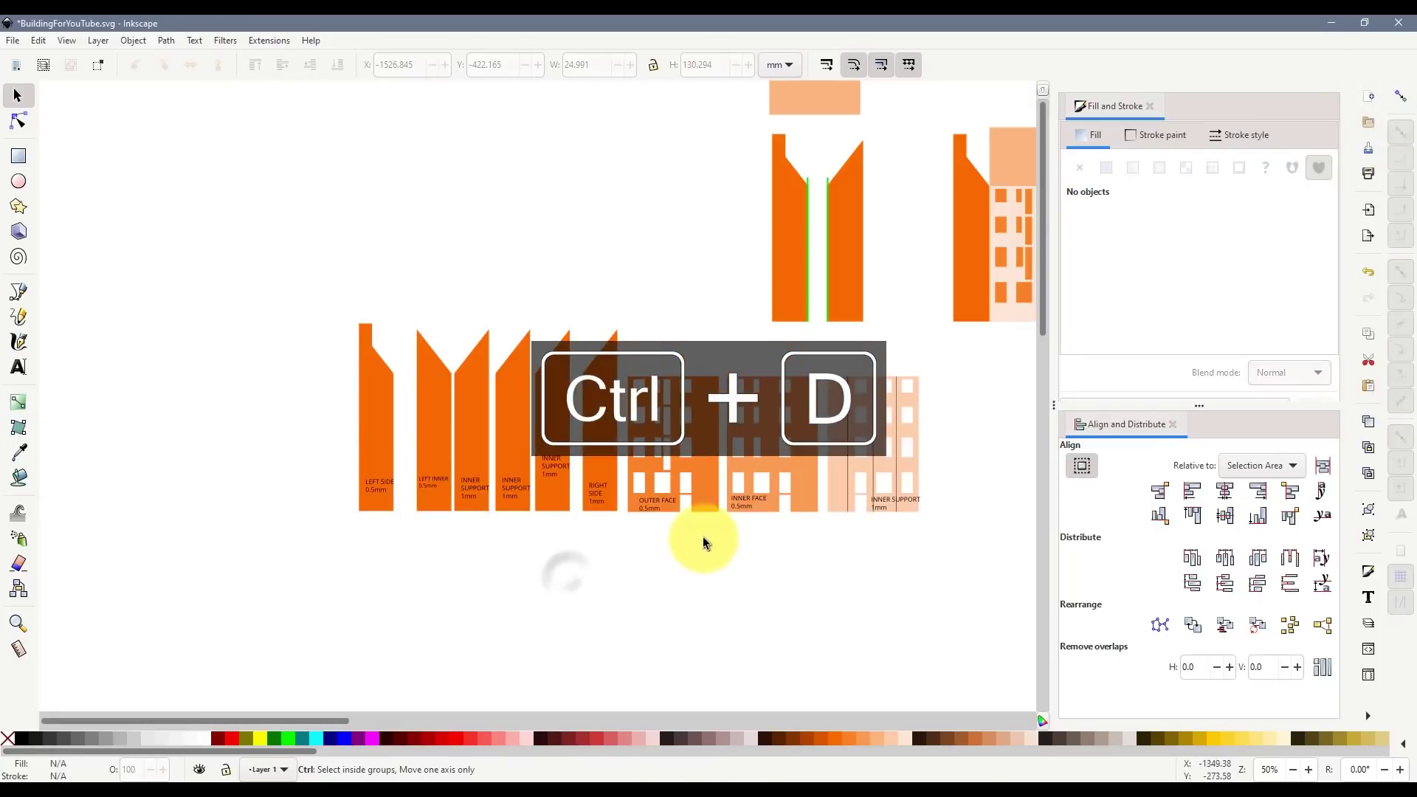
scroll(849, 471, "up", 2)
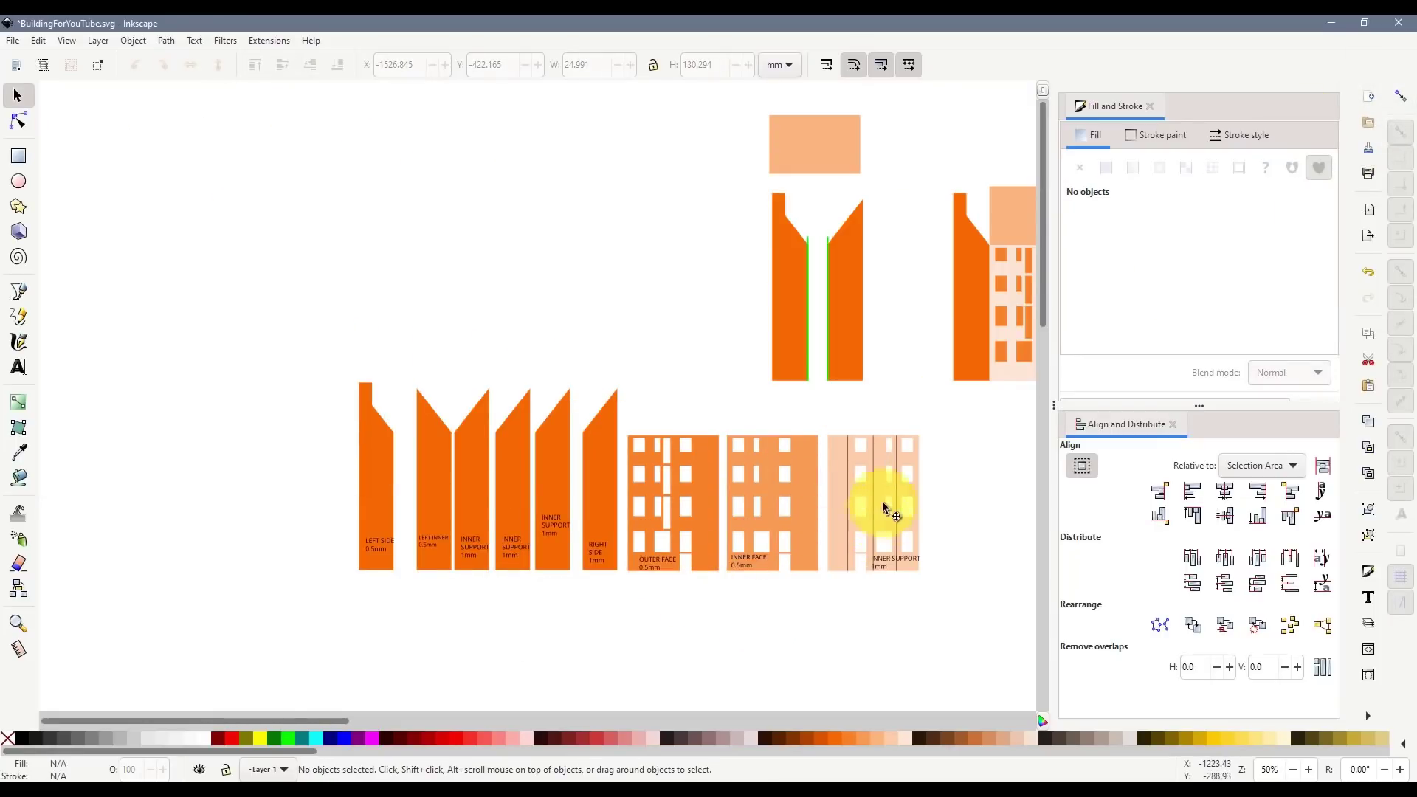
- Move the peach rectangle above the outer face and label it ROOF 1mm
left_click(817, 168)
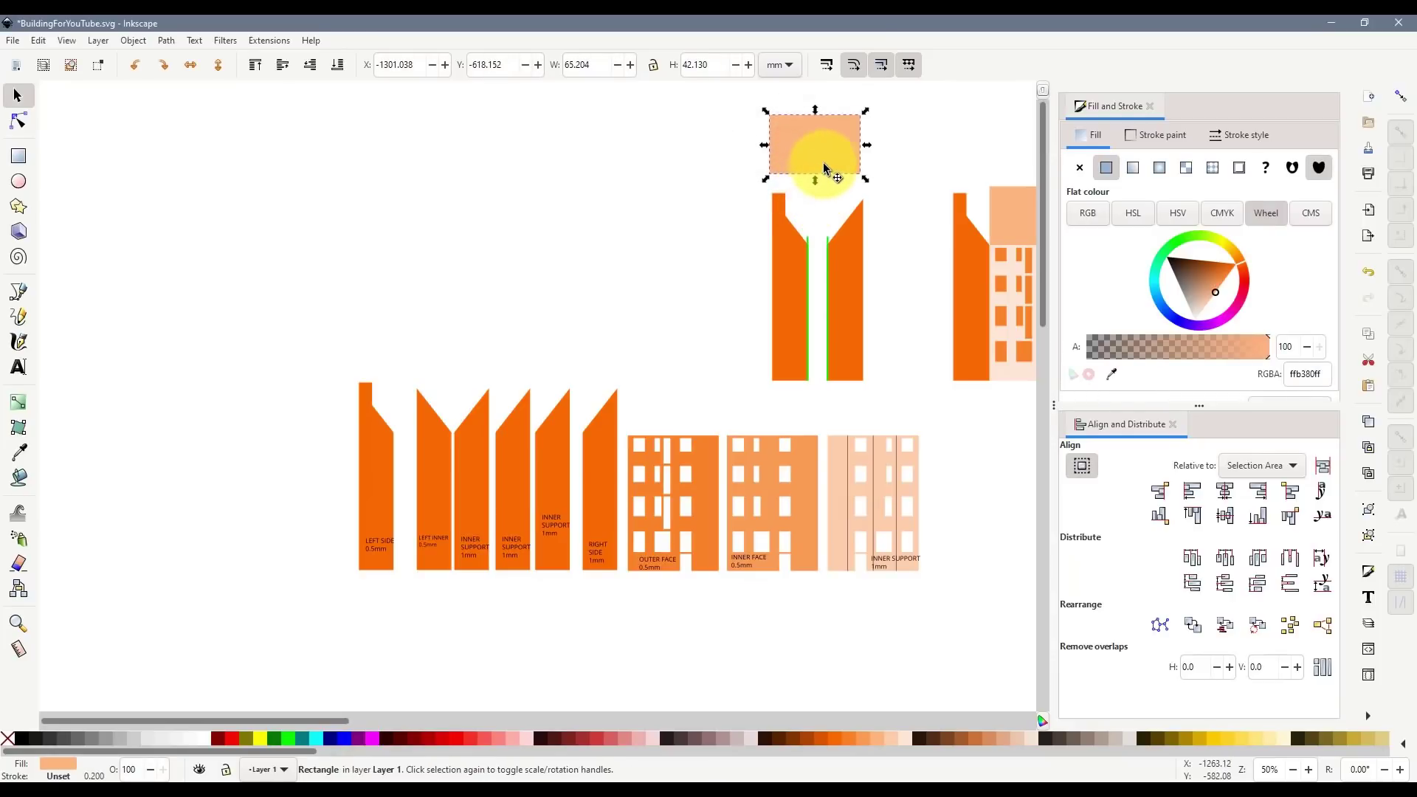
left_click_drag(817, 158, 677, 405)
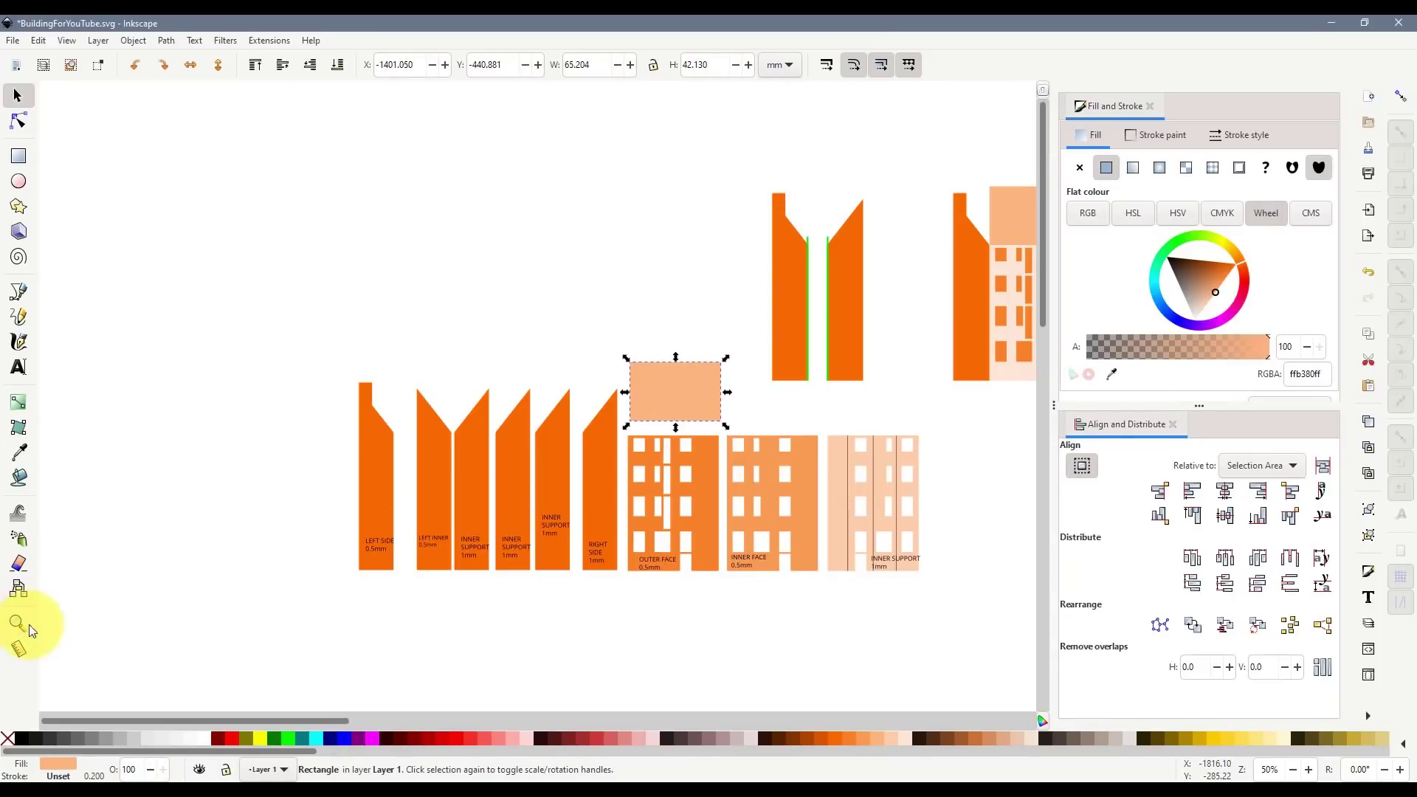
left_click(19, 367)
scroll(643, 406, "up", 2, "ctrl")
left_click(676, 382)
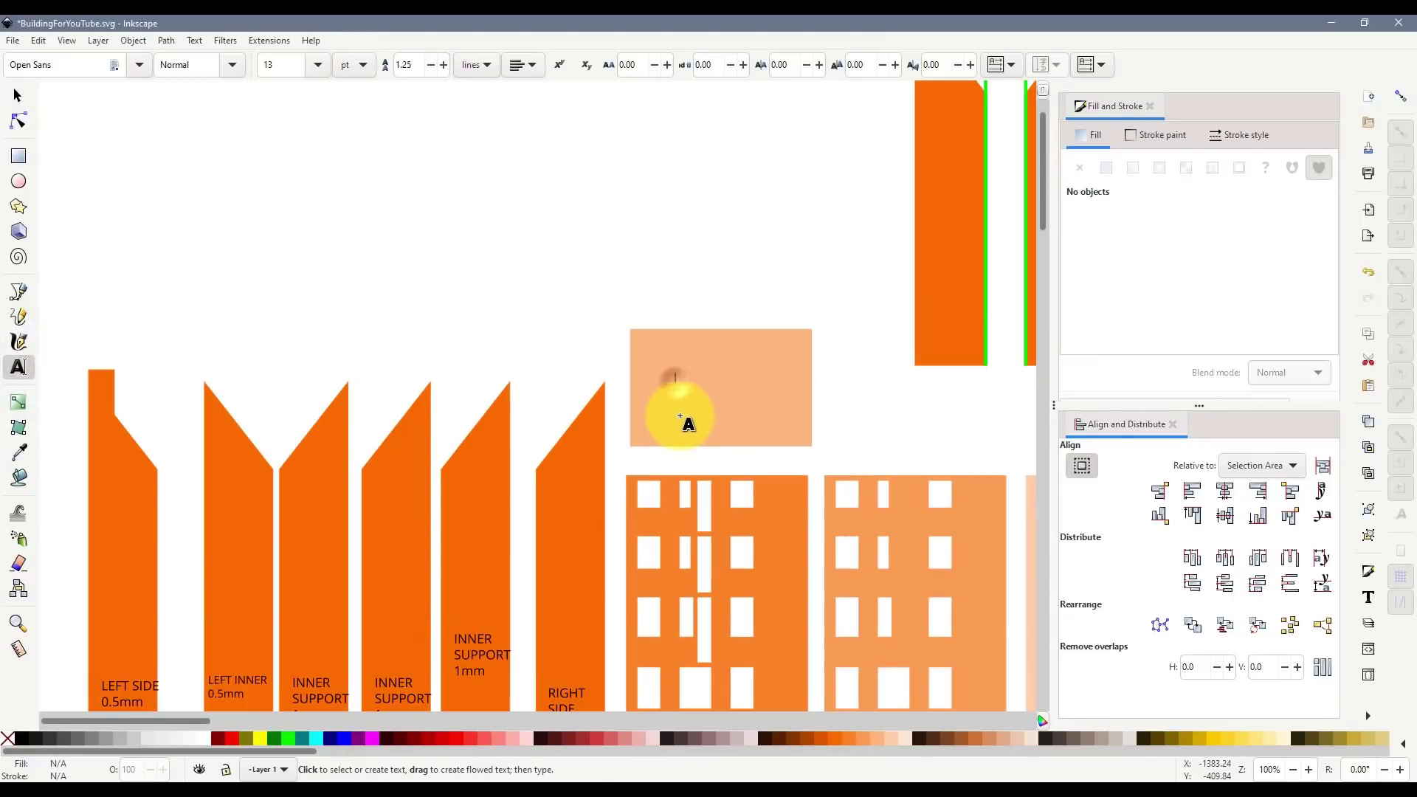
type("ROO")
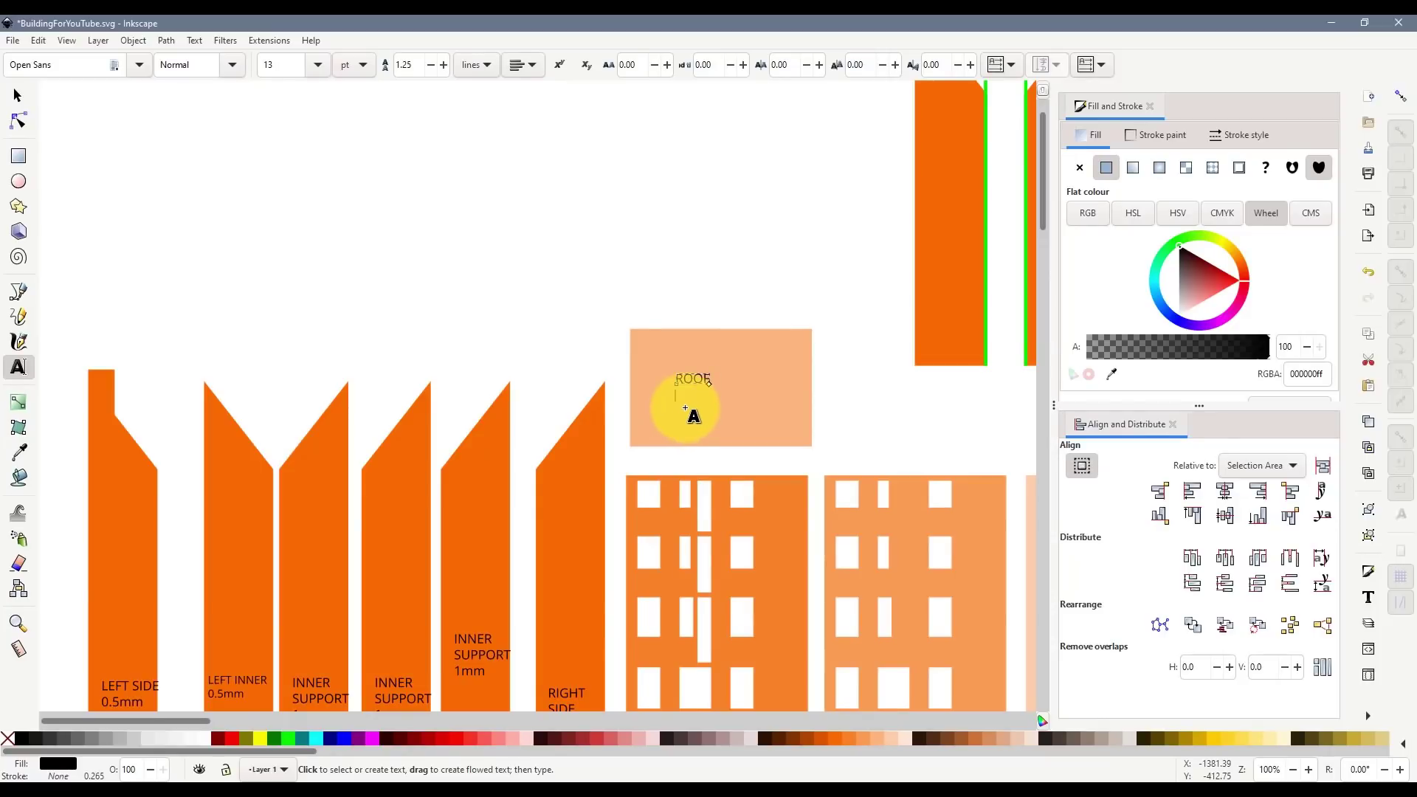
type("F")
key("Return")
type("1mm")
left_click(17, 95)
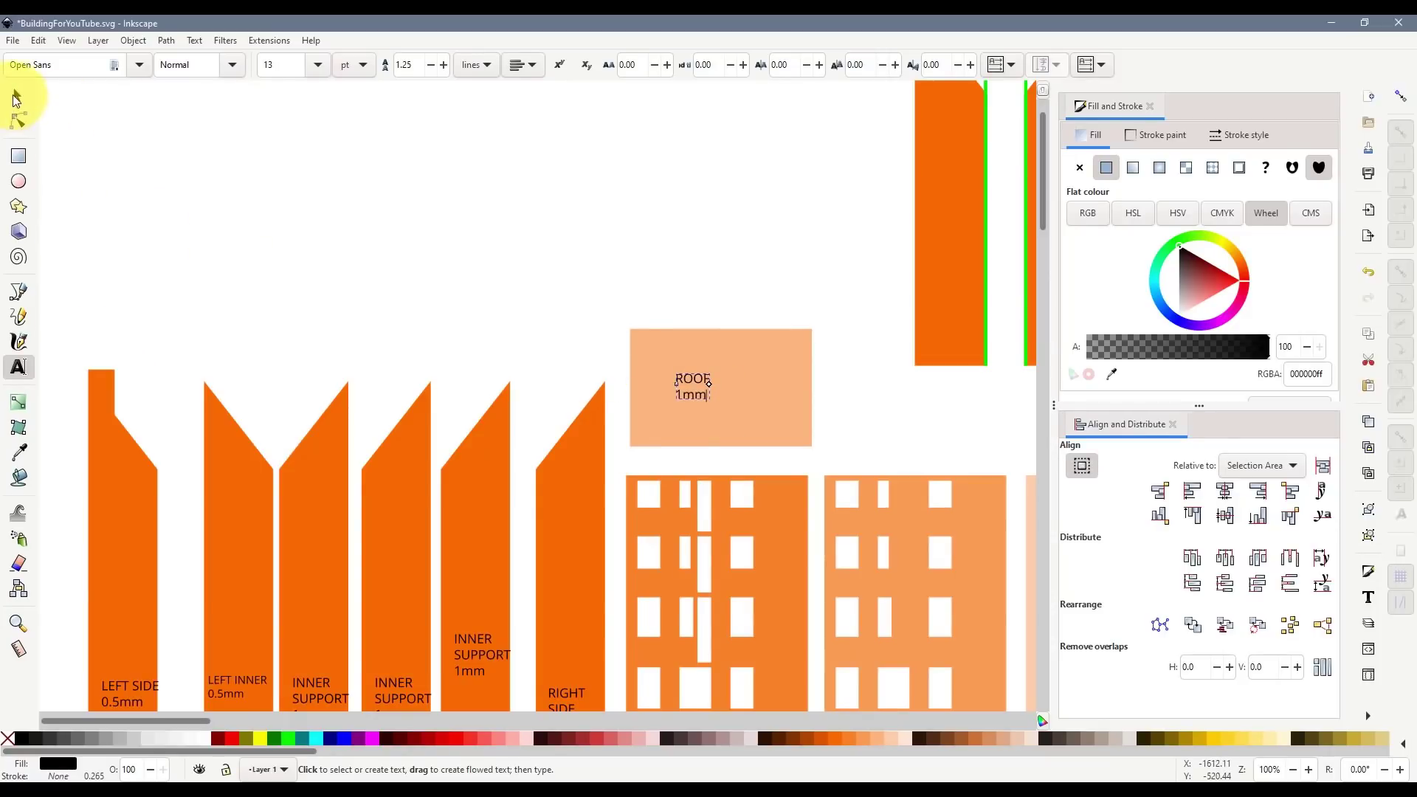
- Duplicate the ROOF rectangle and place the copy just above it
left_click(739, 390)
key("ctrl+d")
left_click_drag(753, 427, 757, 267)
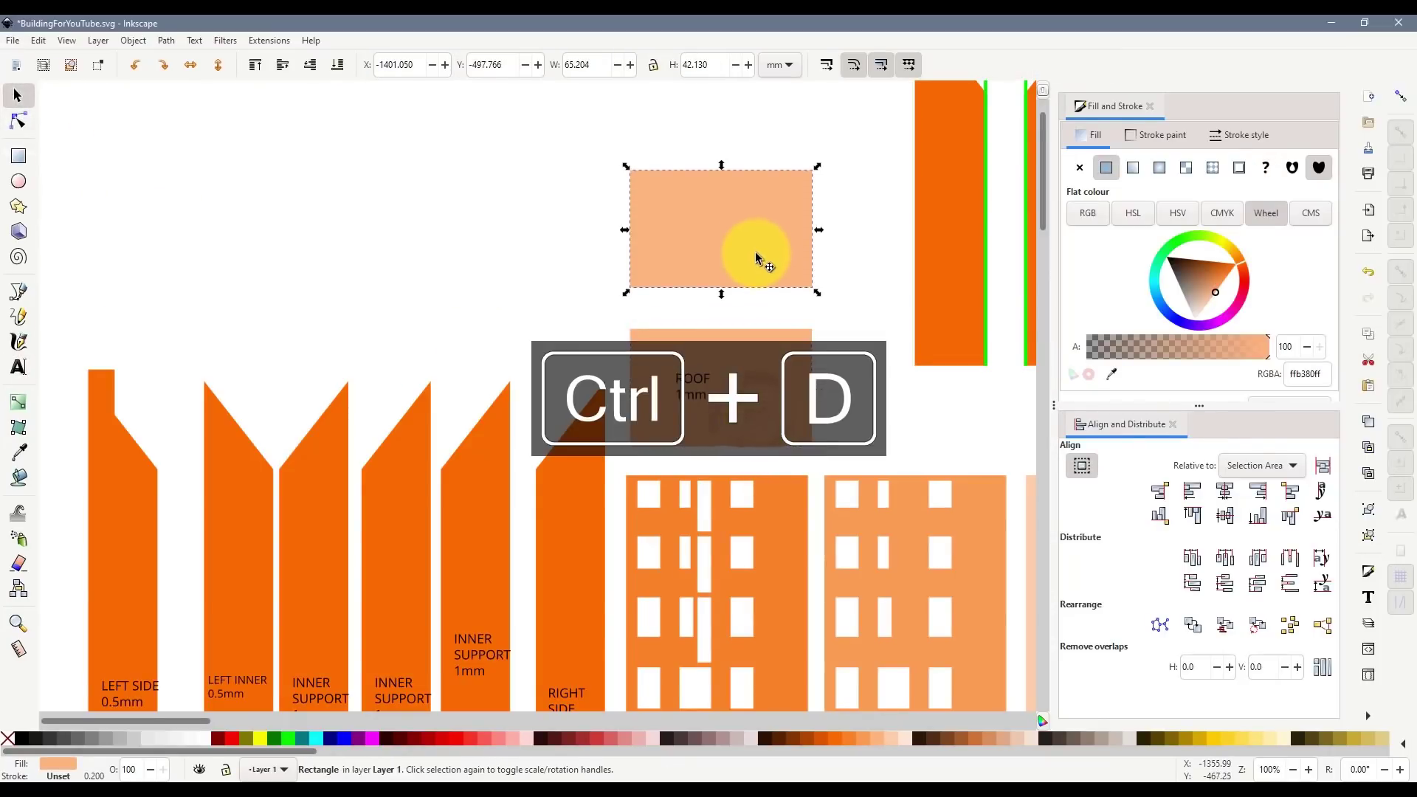
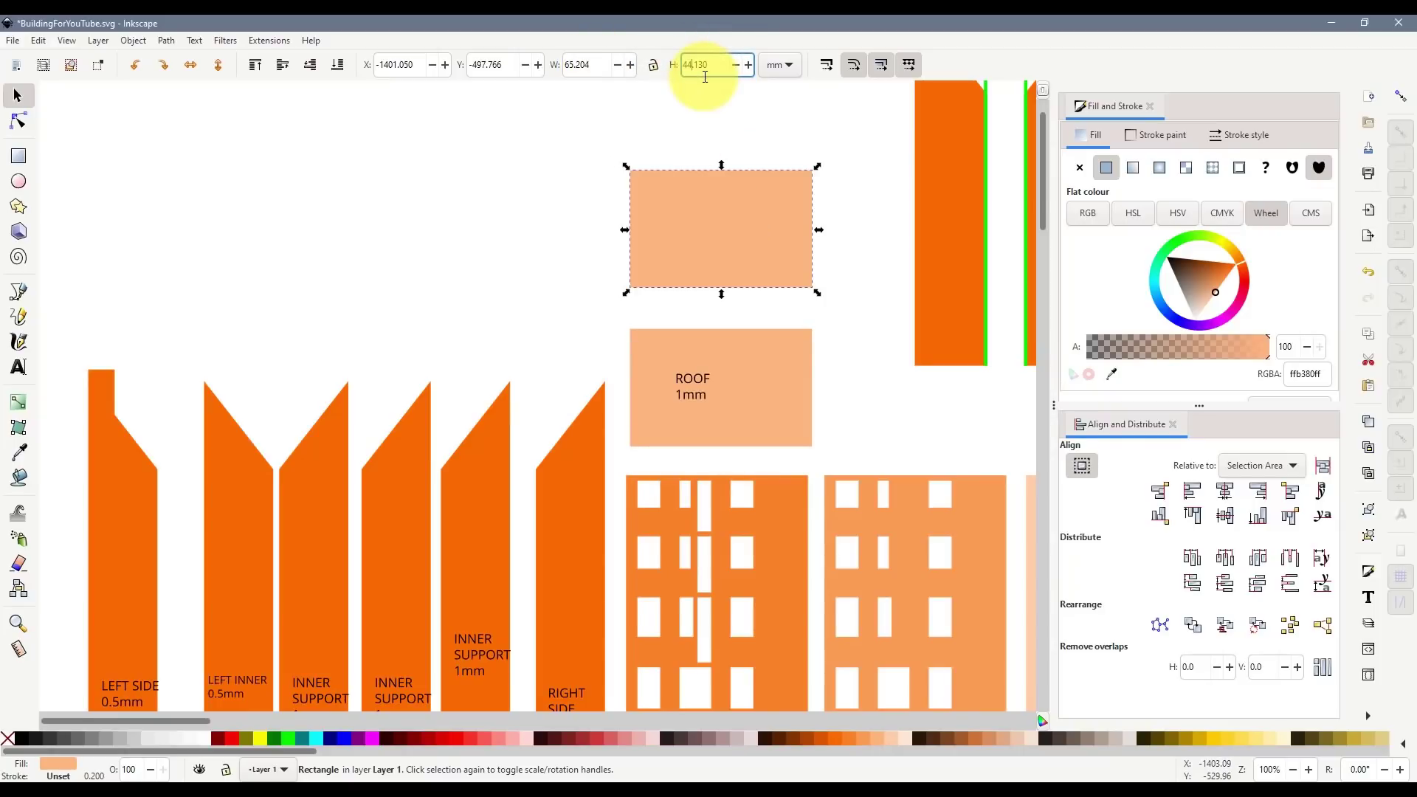
- Draw straight black lines along the top and bottom edges of the upper peach rectangle, snapped to its corners
left_click(122, 240)
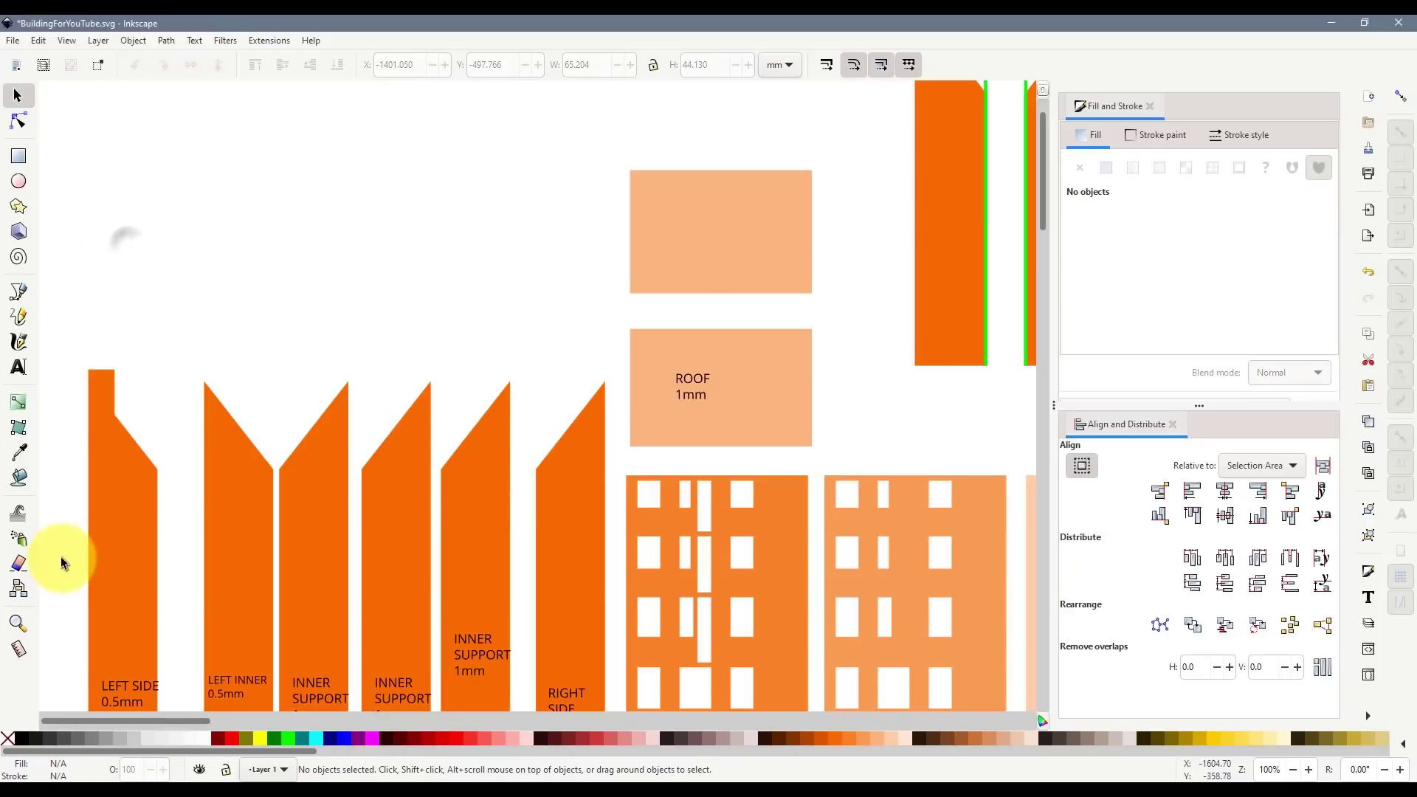
left_click(18, 292)
scroll(794, 206, "up", 2)
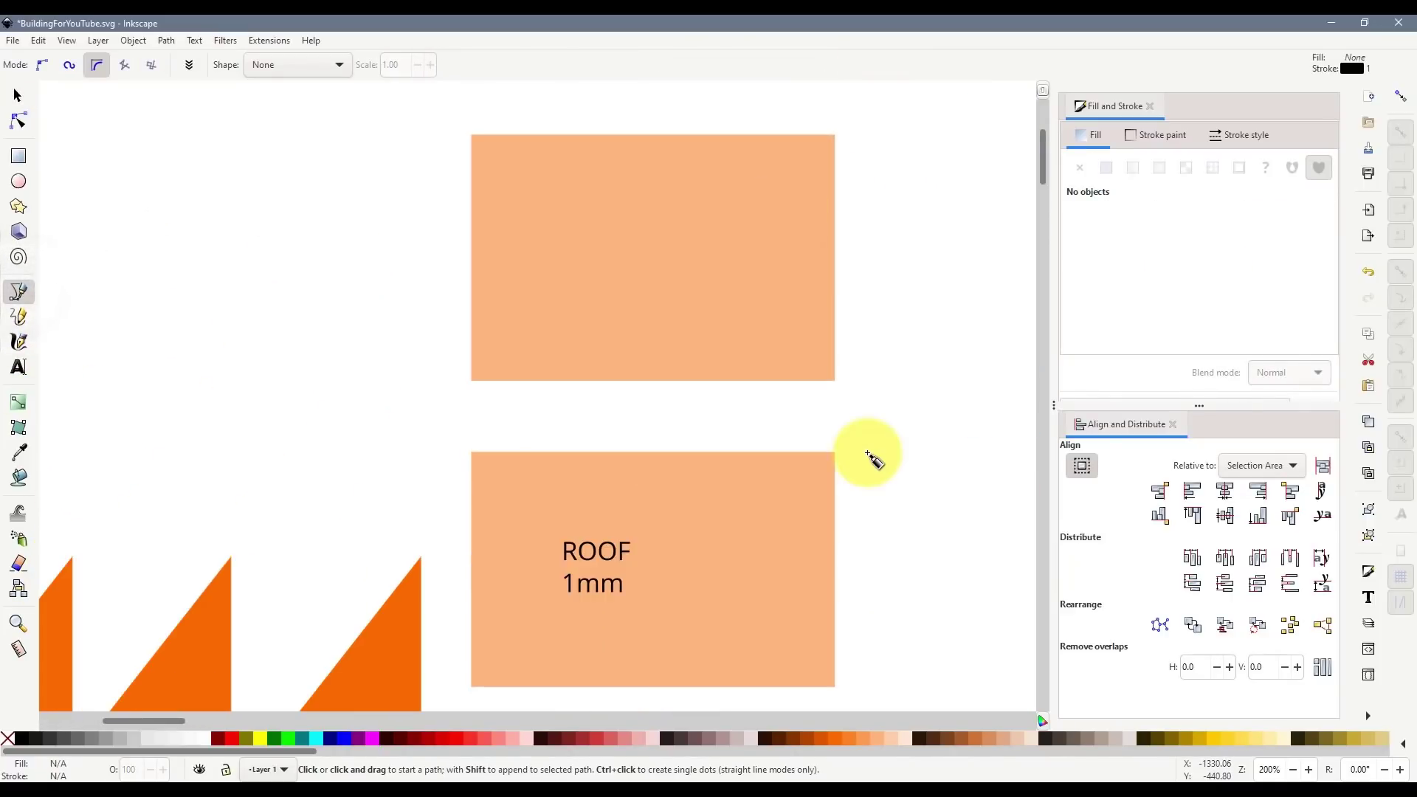
scroll(856, 454, "up", 2)
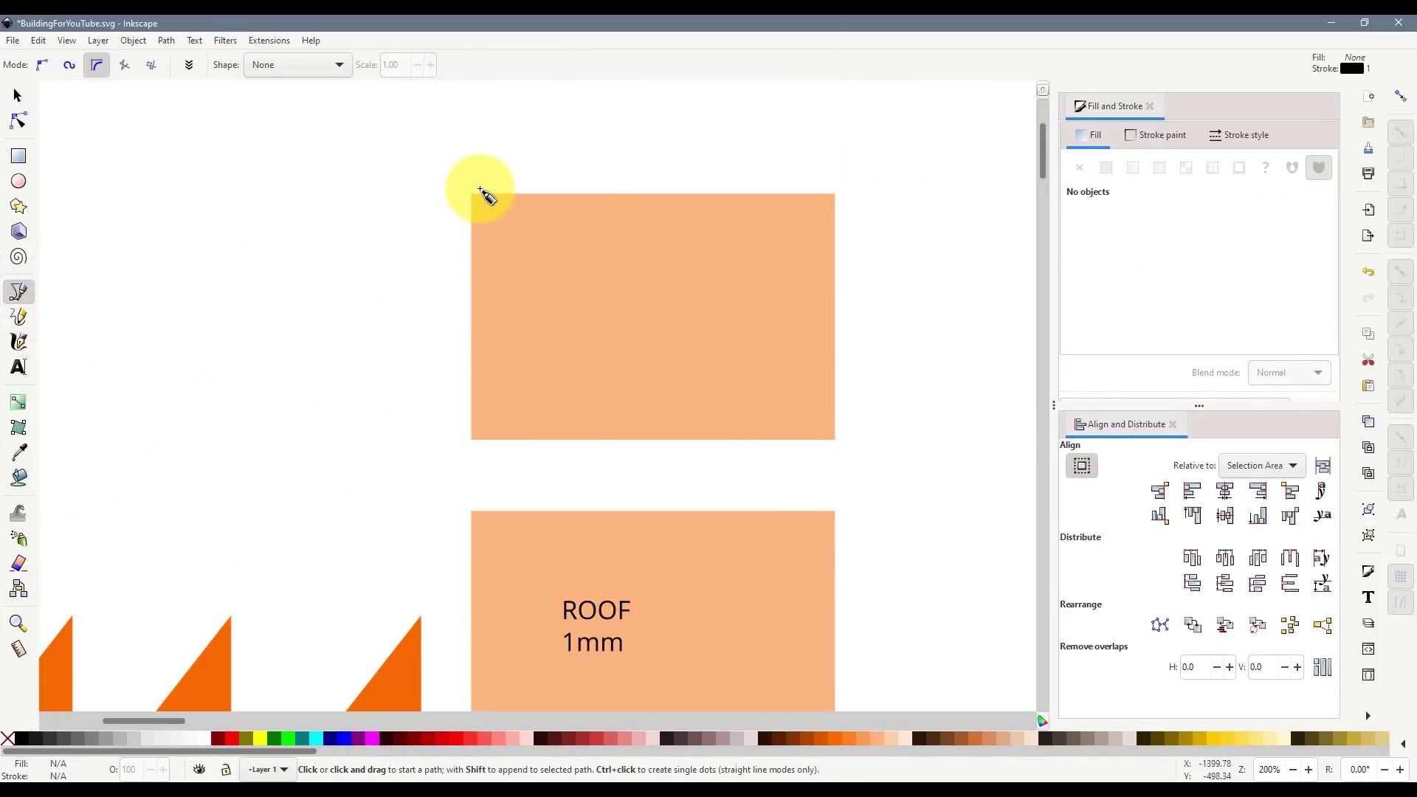
left_click(1401, 96)
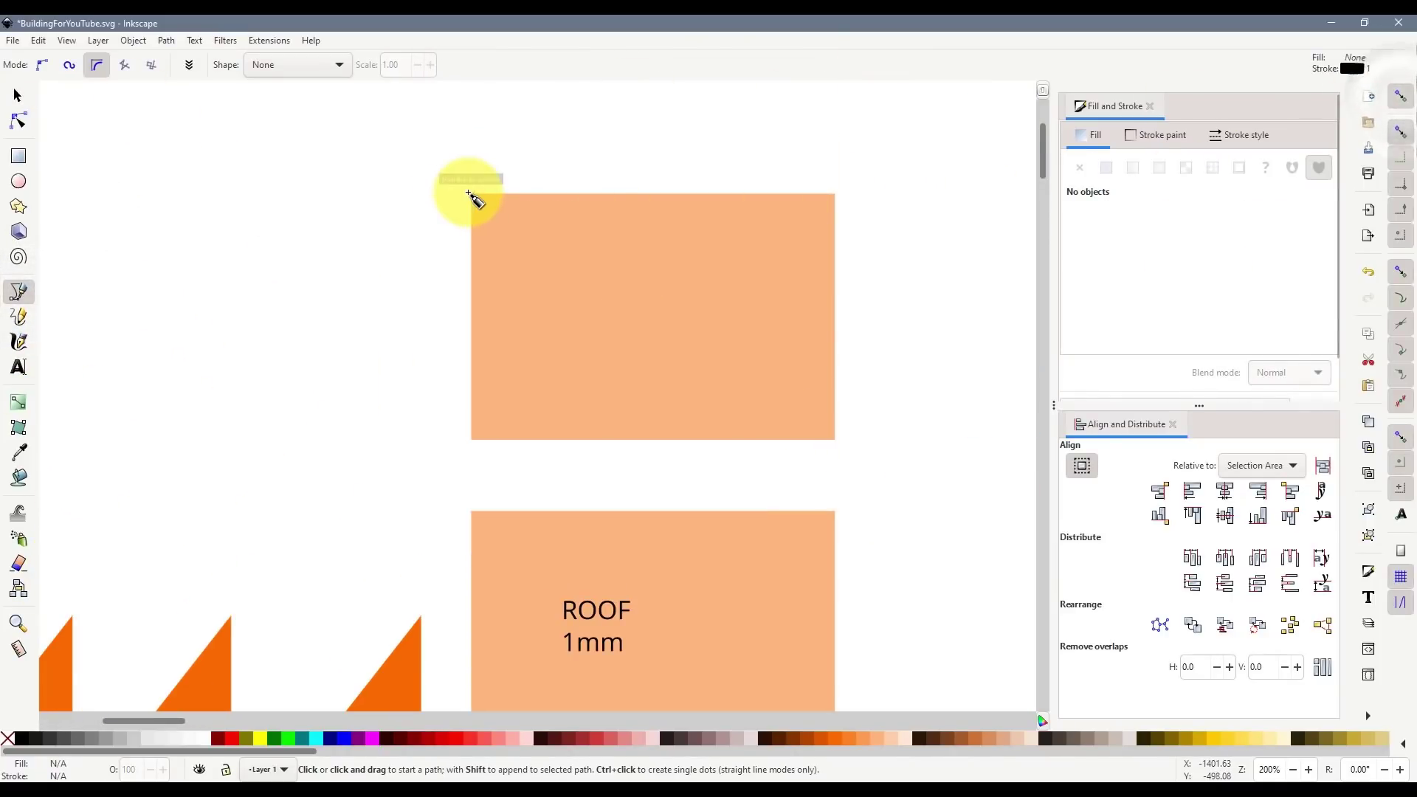
left_click(472, 194)
double_click(835, 195)
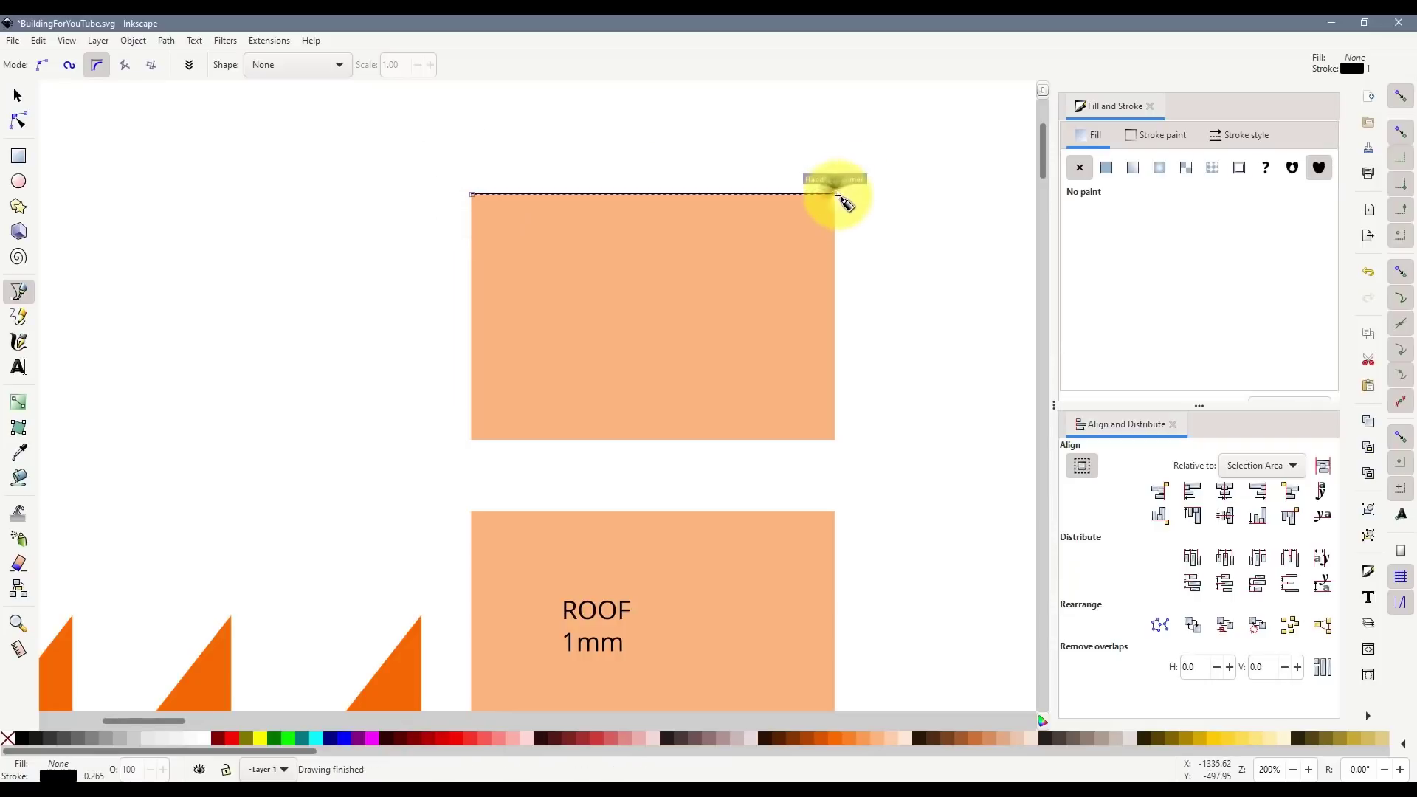
left_click(472, 439)
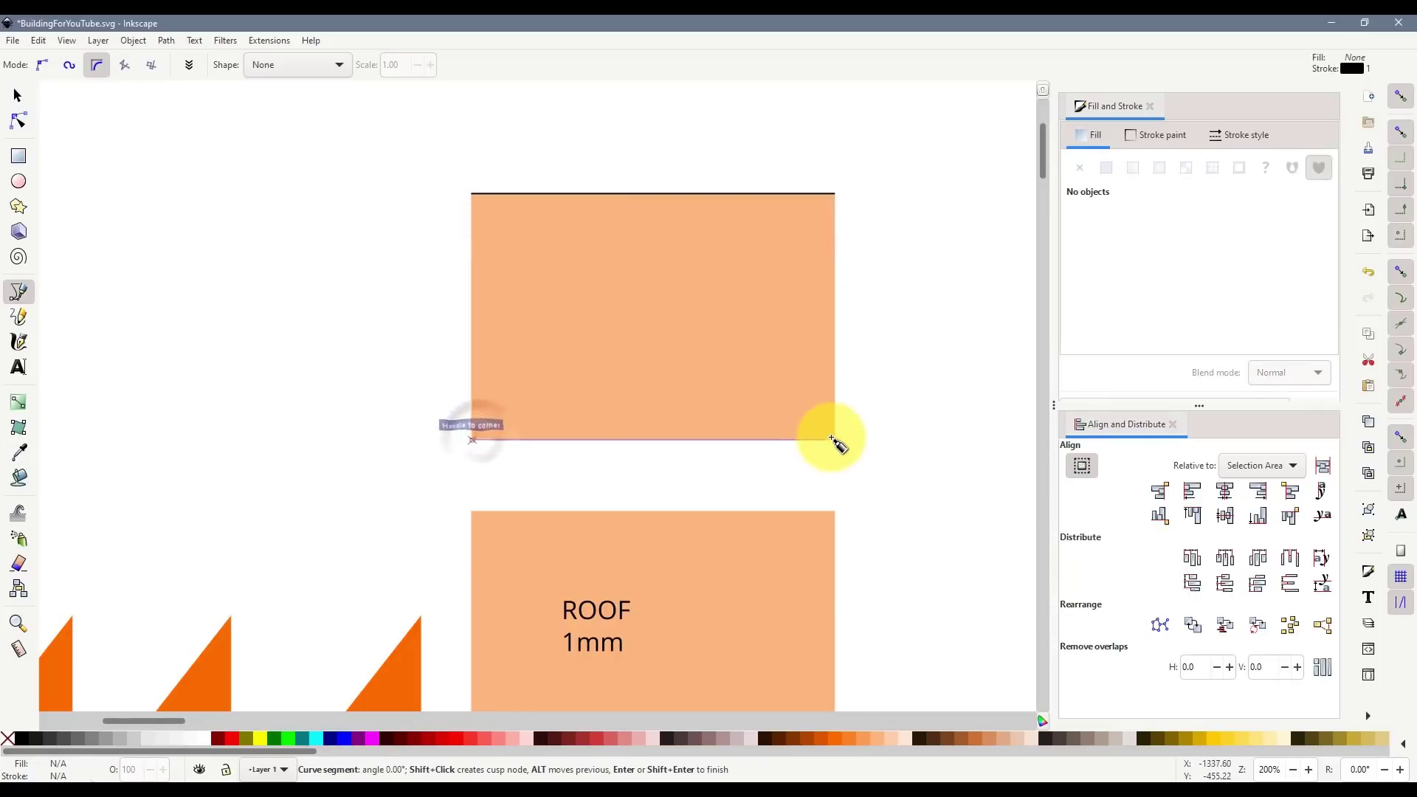
double_click(835, 440)
- Duplicate the top-edge line into 22 lines, space them evenly, stroke them 30% grey and group them
left_click(18, 95)
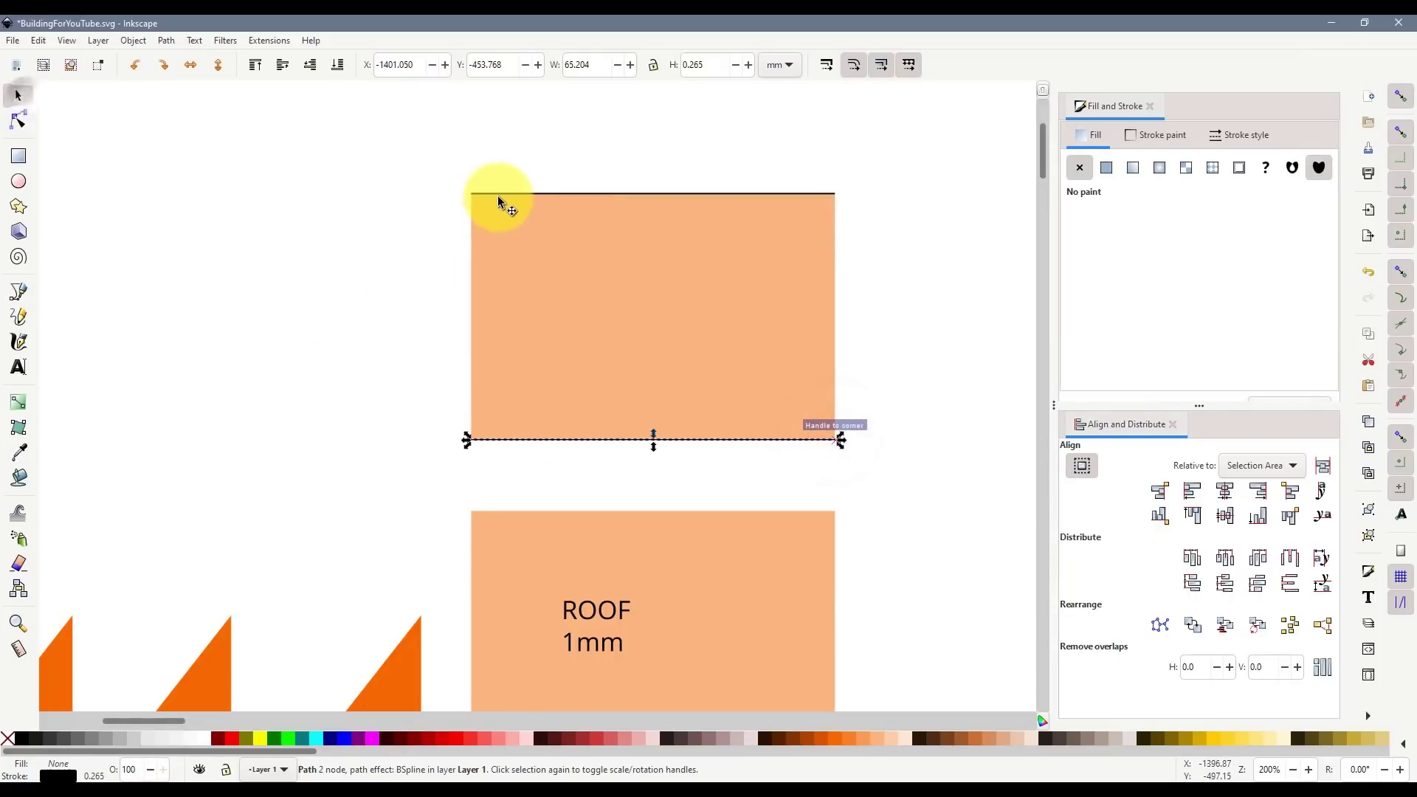
left_click(502, 194)
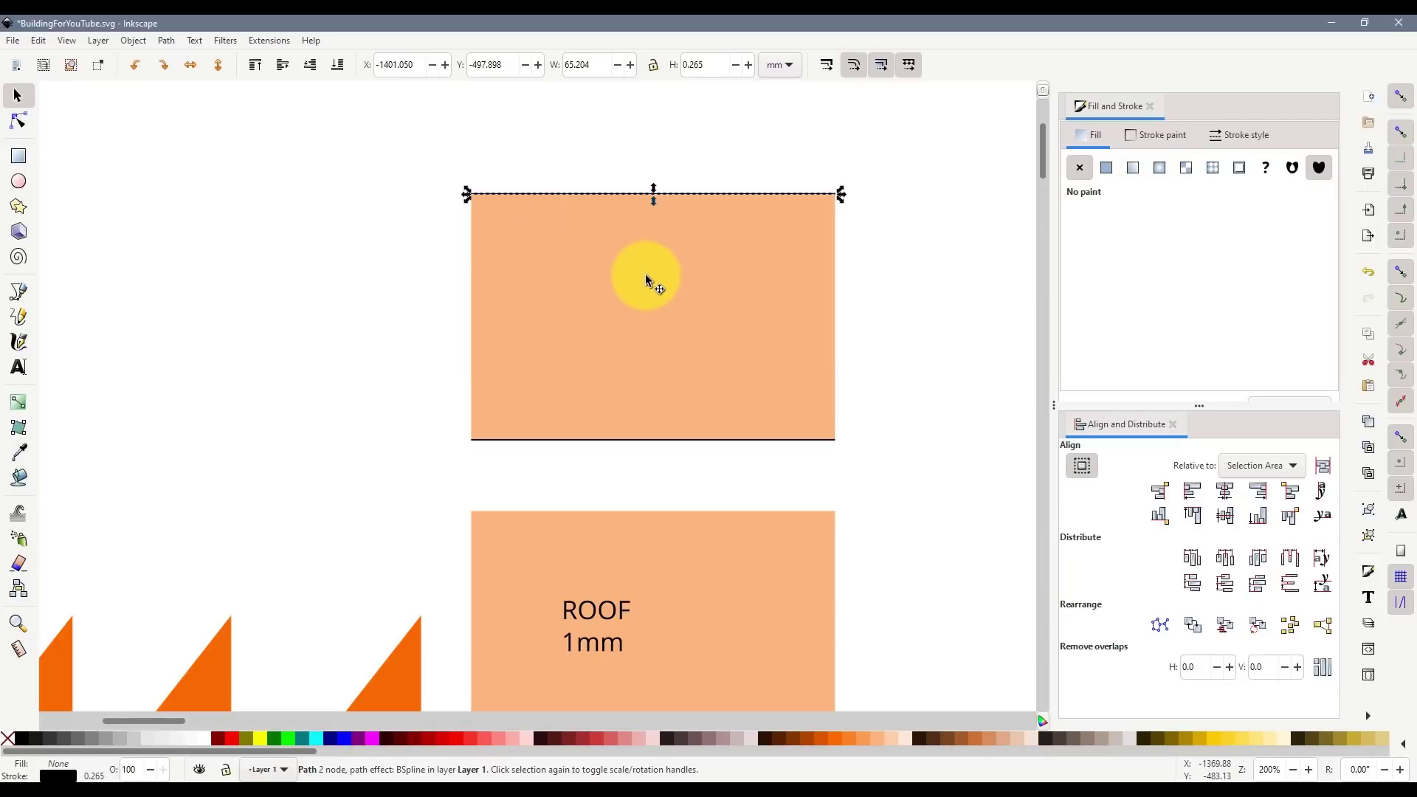
key("ctrl+d")
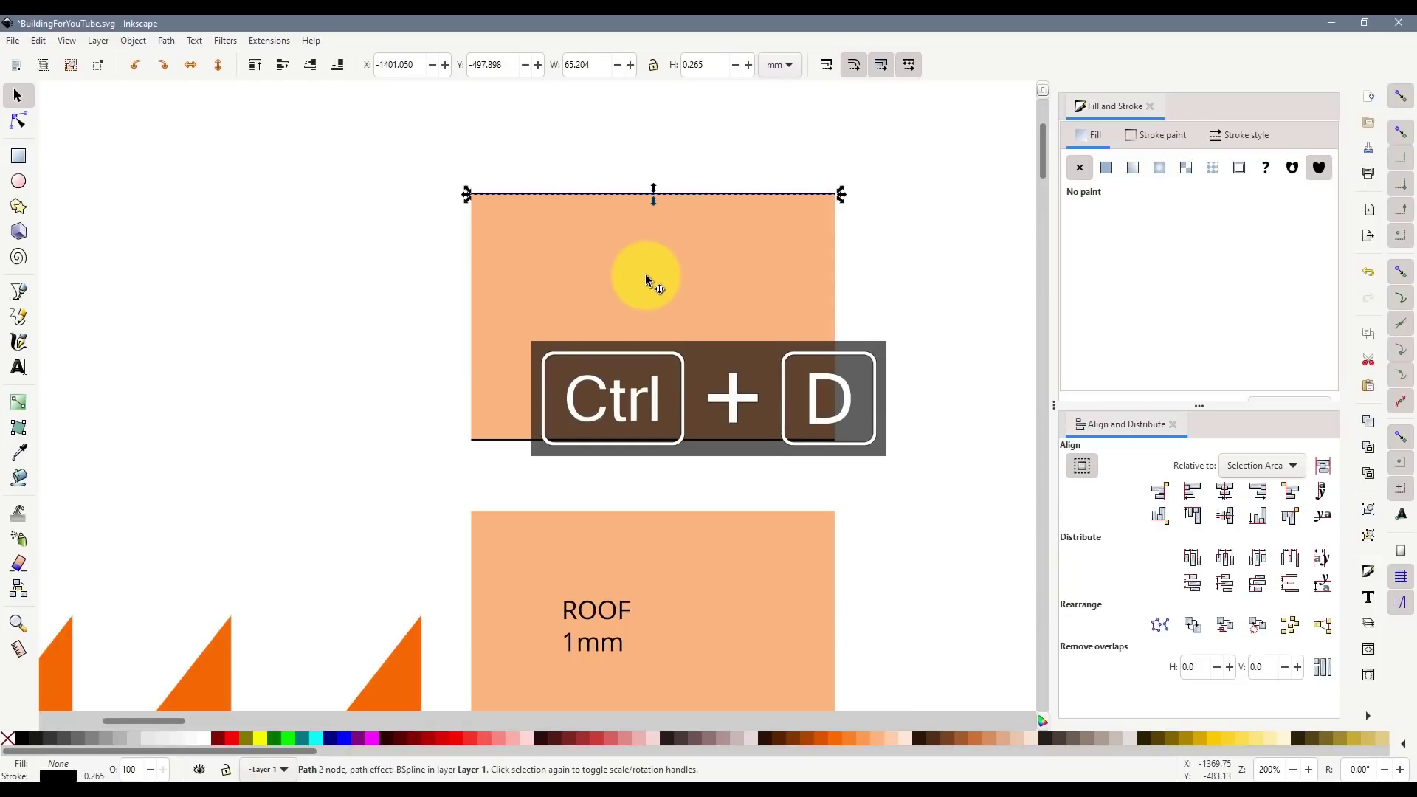
left_click_drag(411, 165, 877, 241)
left_click_drag(430, 410, 907, 489)
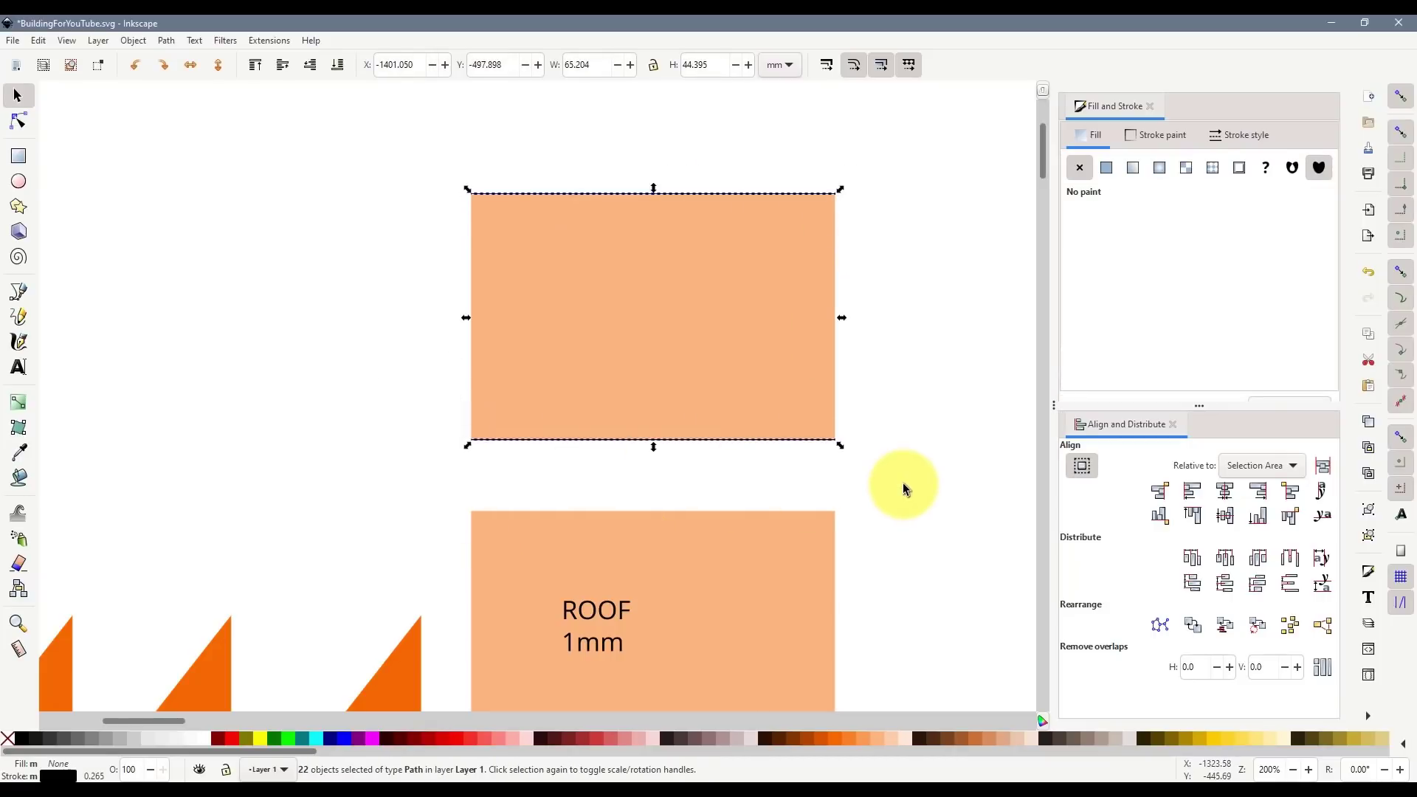
left_click(1290, 585)
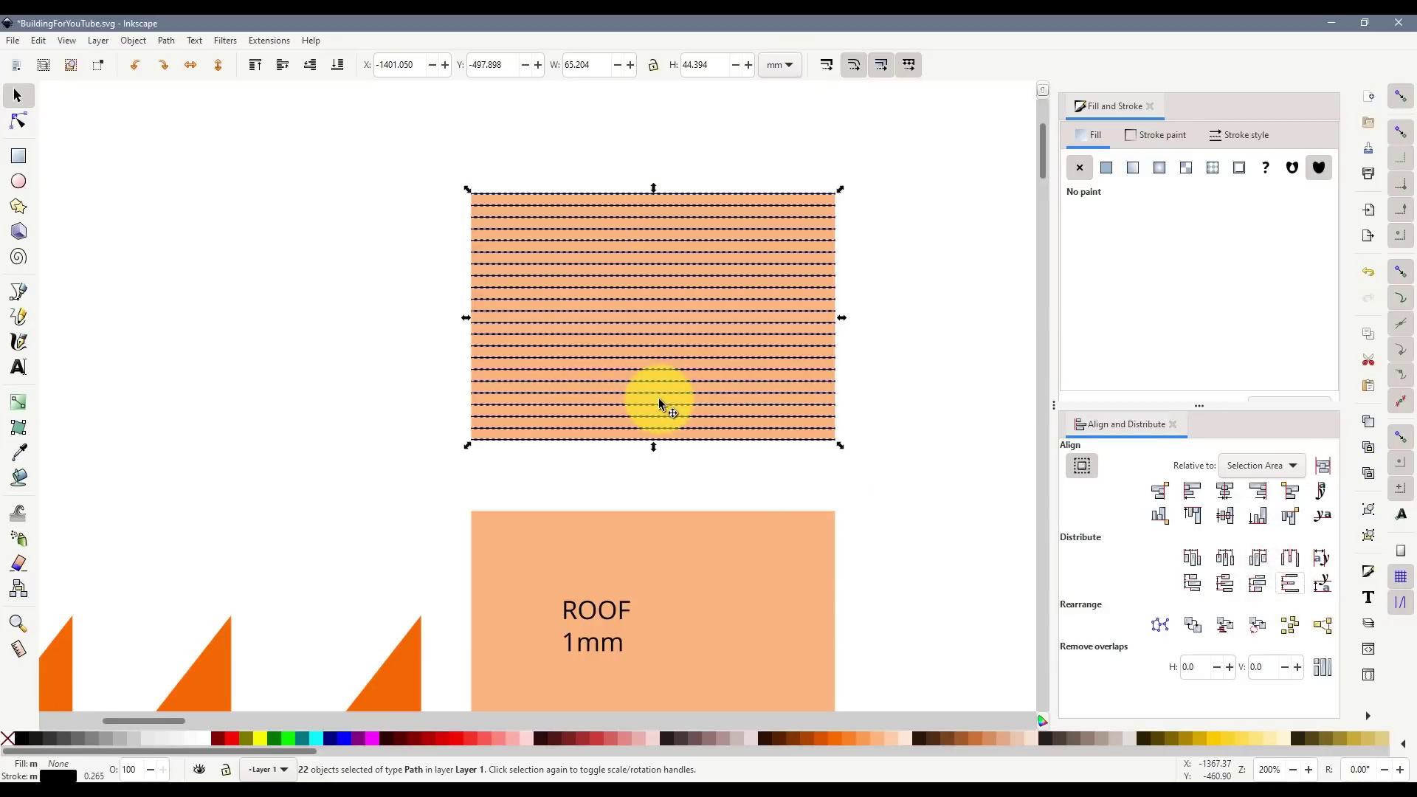
left_click(122, 737, "shift")
key("ctrl+g")
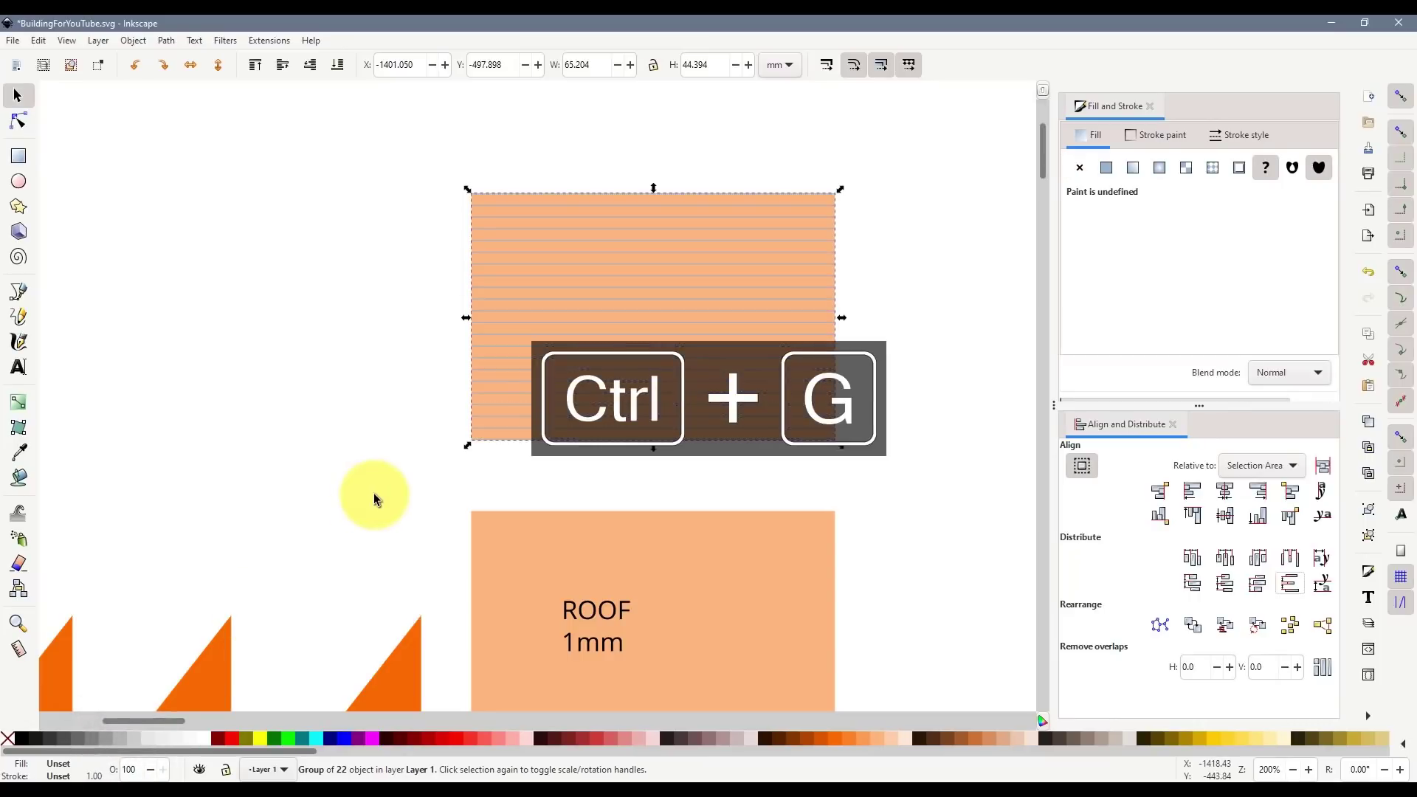
left_click(269, 446)
- Move the peach rectangle and its line group together below the side pieces
scroll(538, 404, "down", 1)
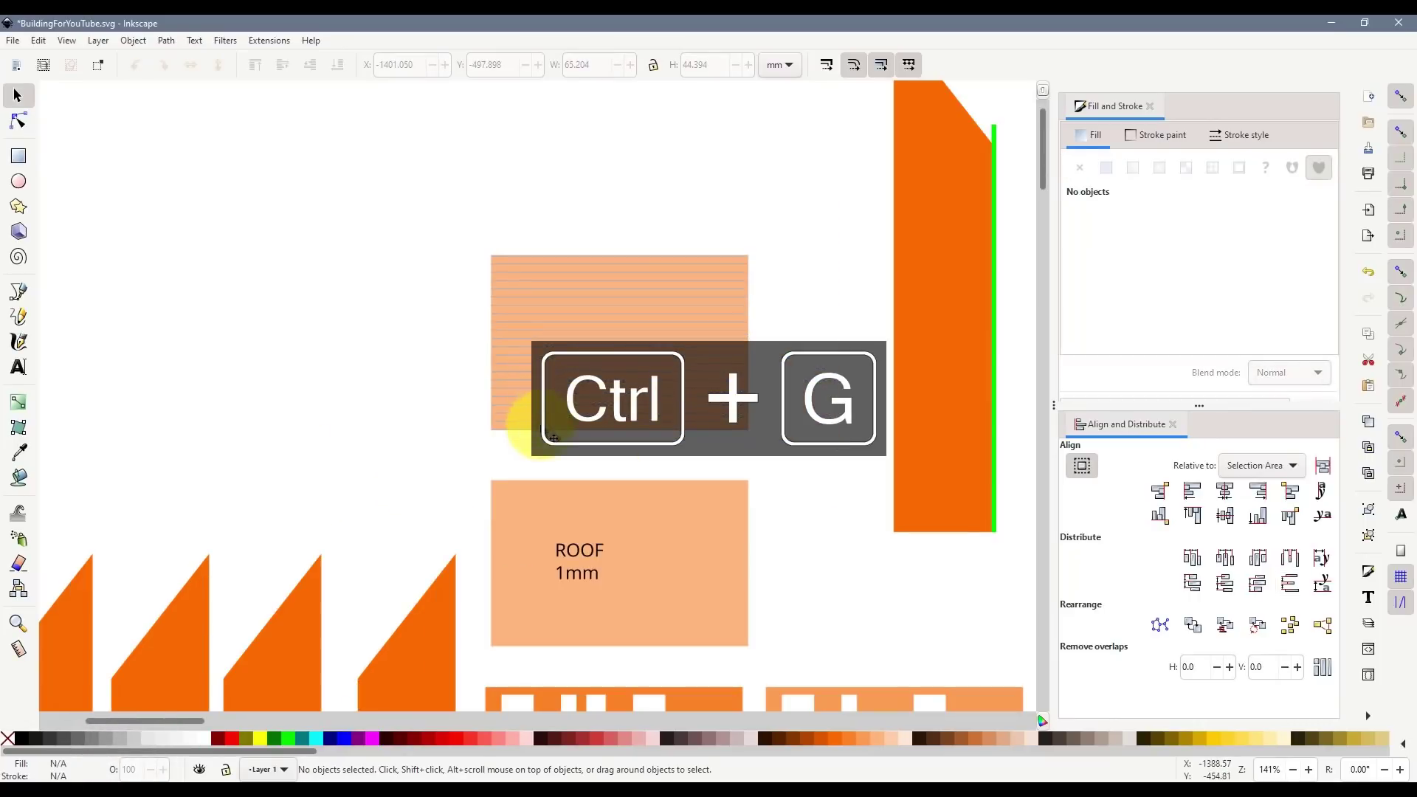
scroll(557, 413, "down", 3)
scroll(625, 457, "down", 1)
scroll(625, 458, "down", 2)
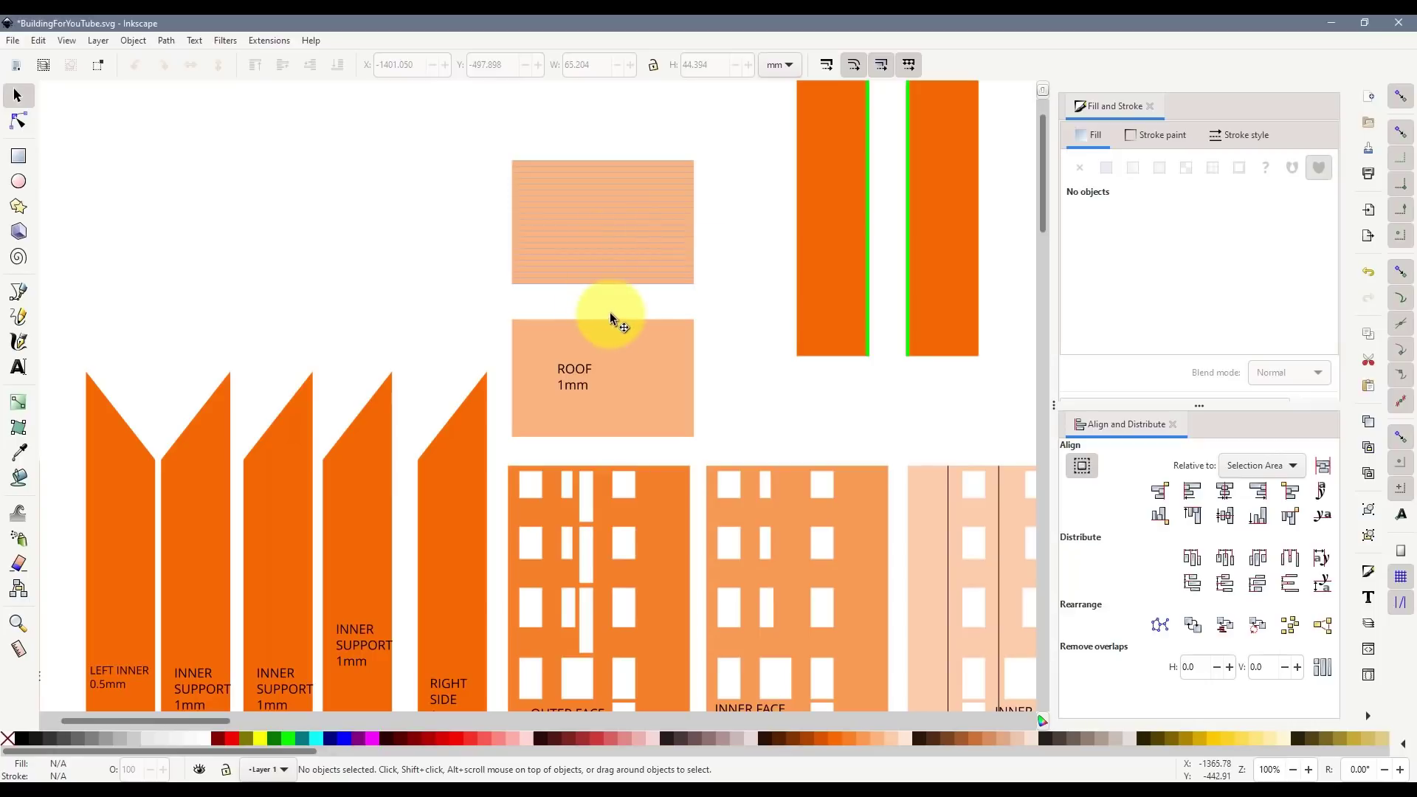
scroll(613, 291, "down", 2)
left_click_drag(617, 281, 543, 276)
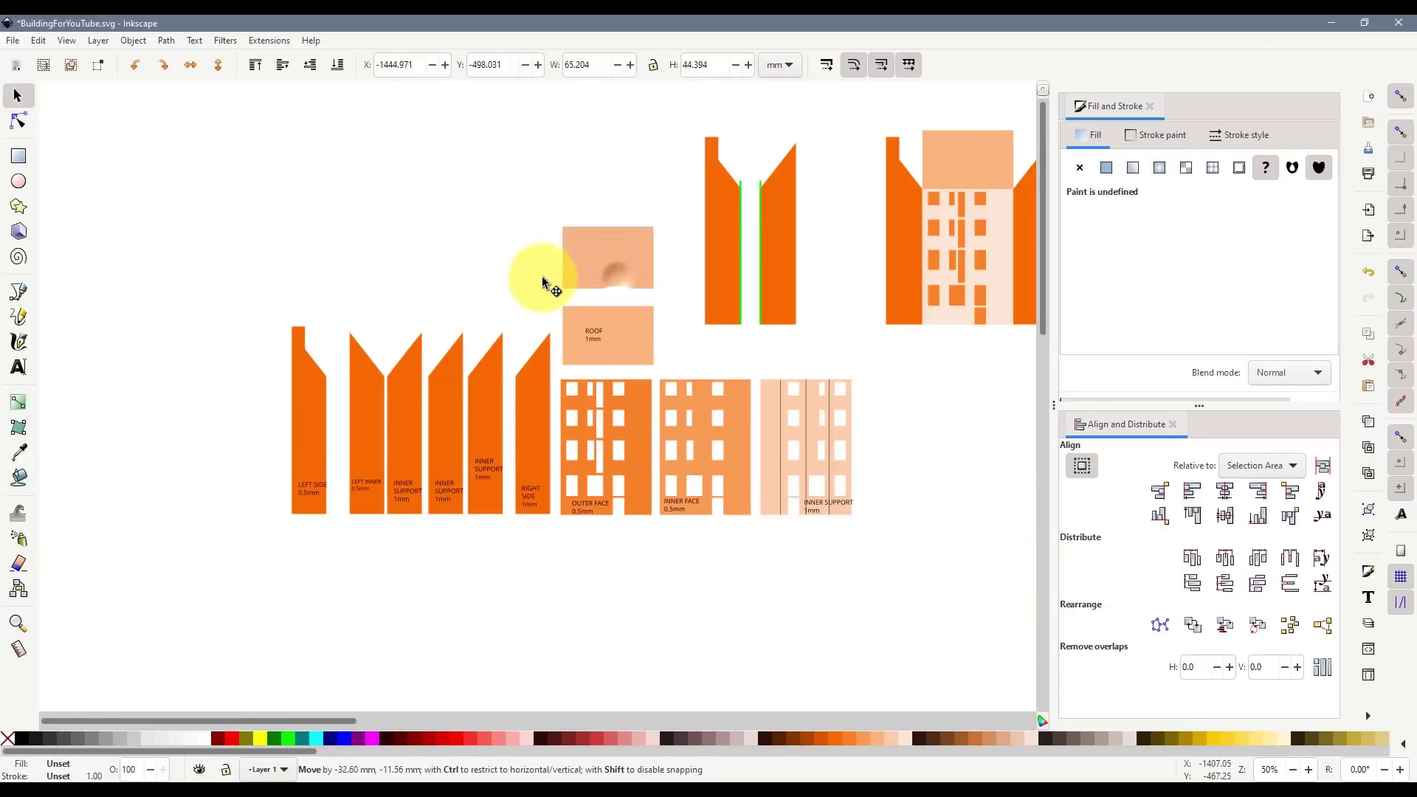
key("ctrl+z")
left_click_drag(489, 191, 384, 557)
left_click(506, 606)
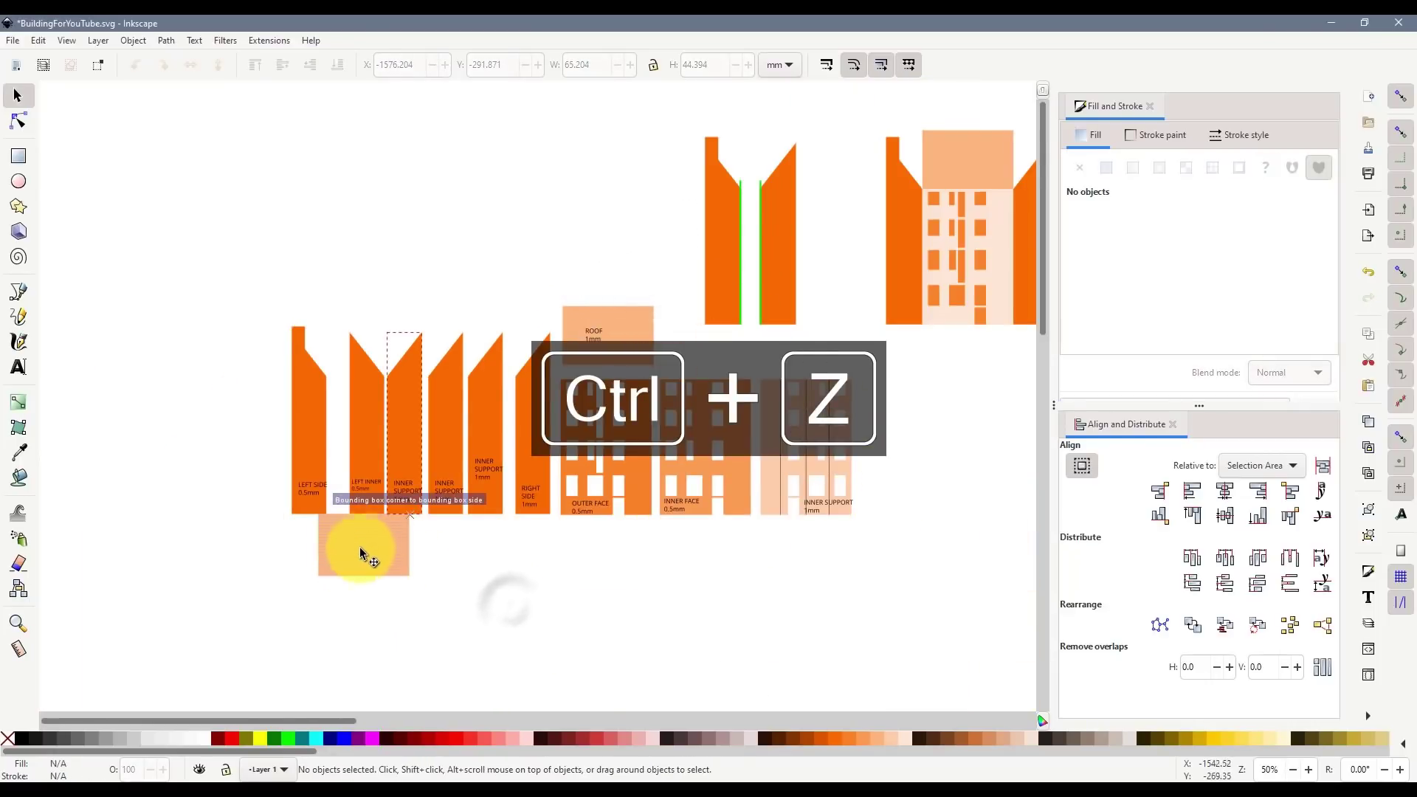
- Select all 25 building parts and copy them with Ctrl+C
left_click_drag(249, 298, 898, 613)
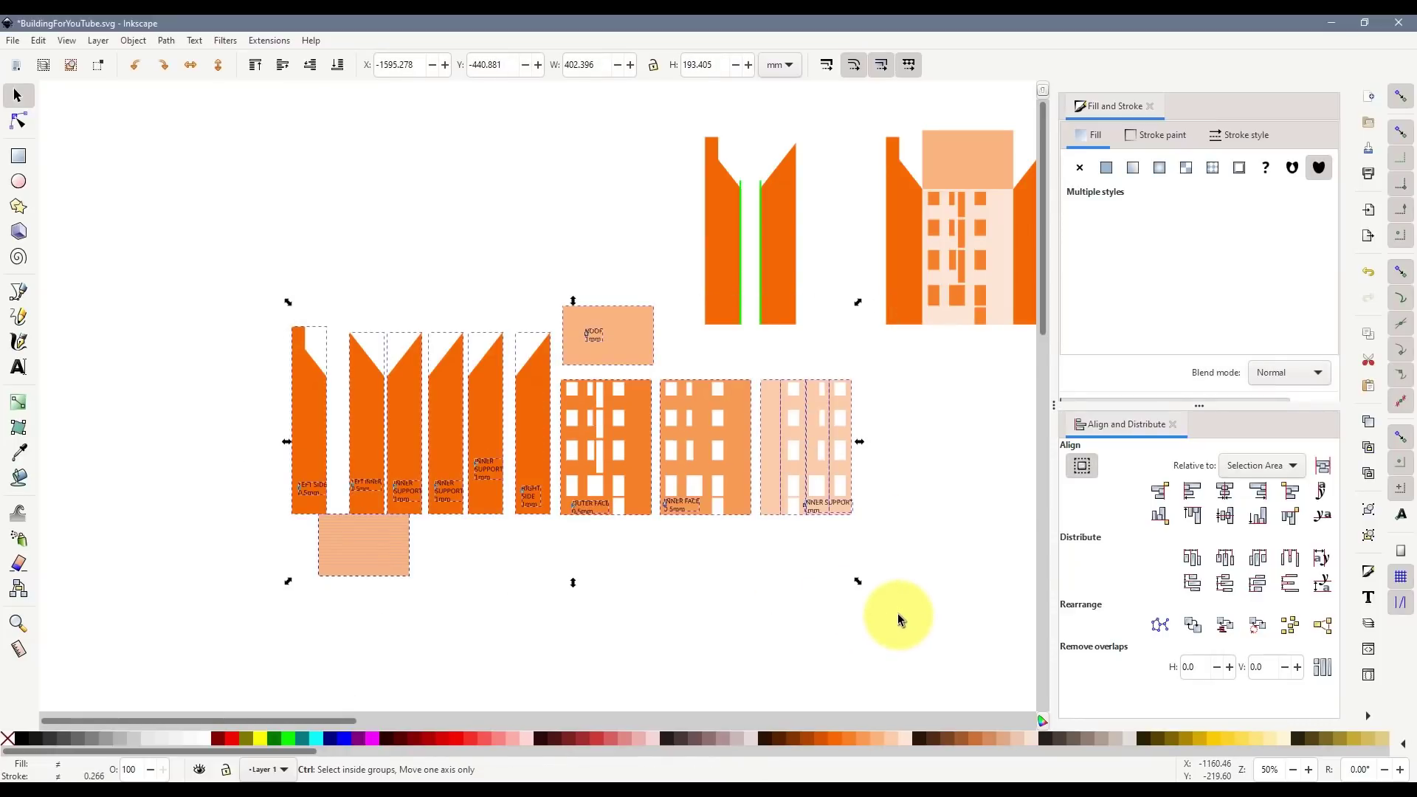
key("ctrl+c")
scroll(759, 490, "down", 5, "ctrl")
left_click_drag(635, 716, 971, 725)
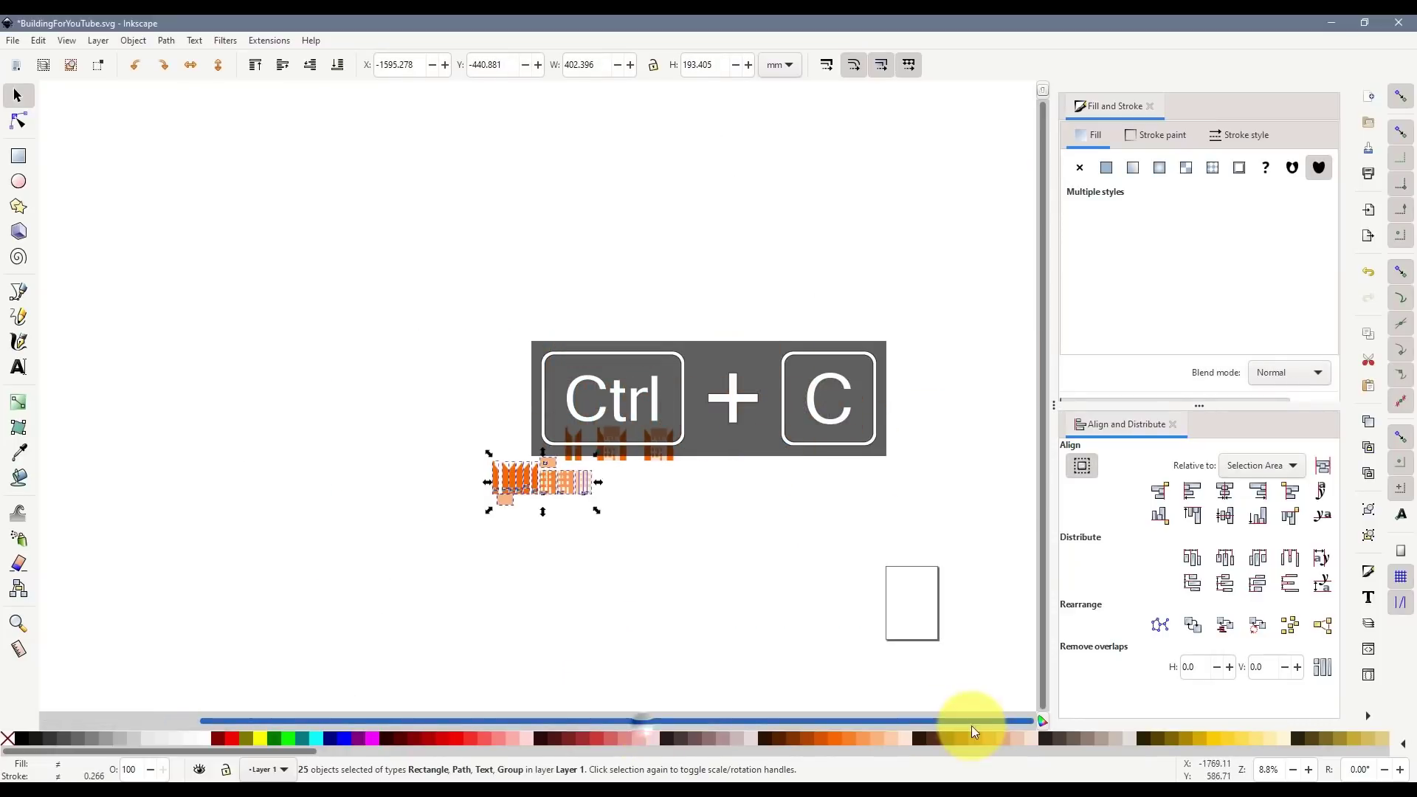
scroll(960, 600, "up", 6, "ctrl")
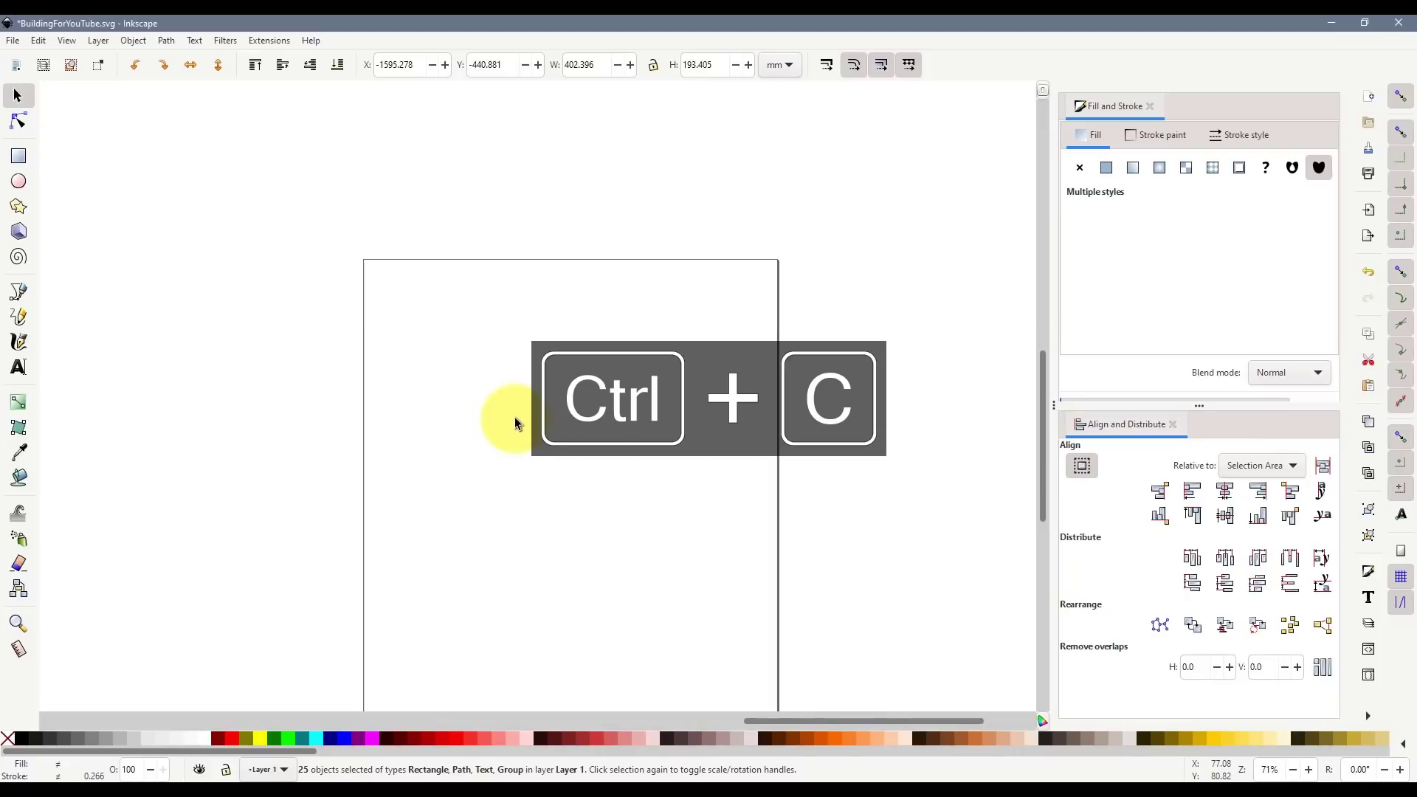
- Paste the building parts above and left of the page and move the INNER SUPPORT facade onto it
key("ctrl+v")
scroll(885, 362, "down", 2)
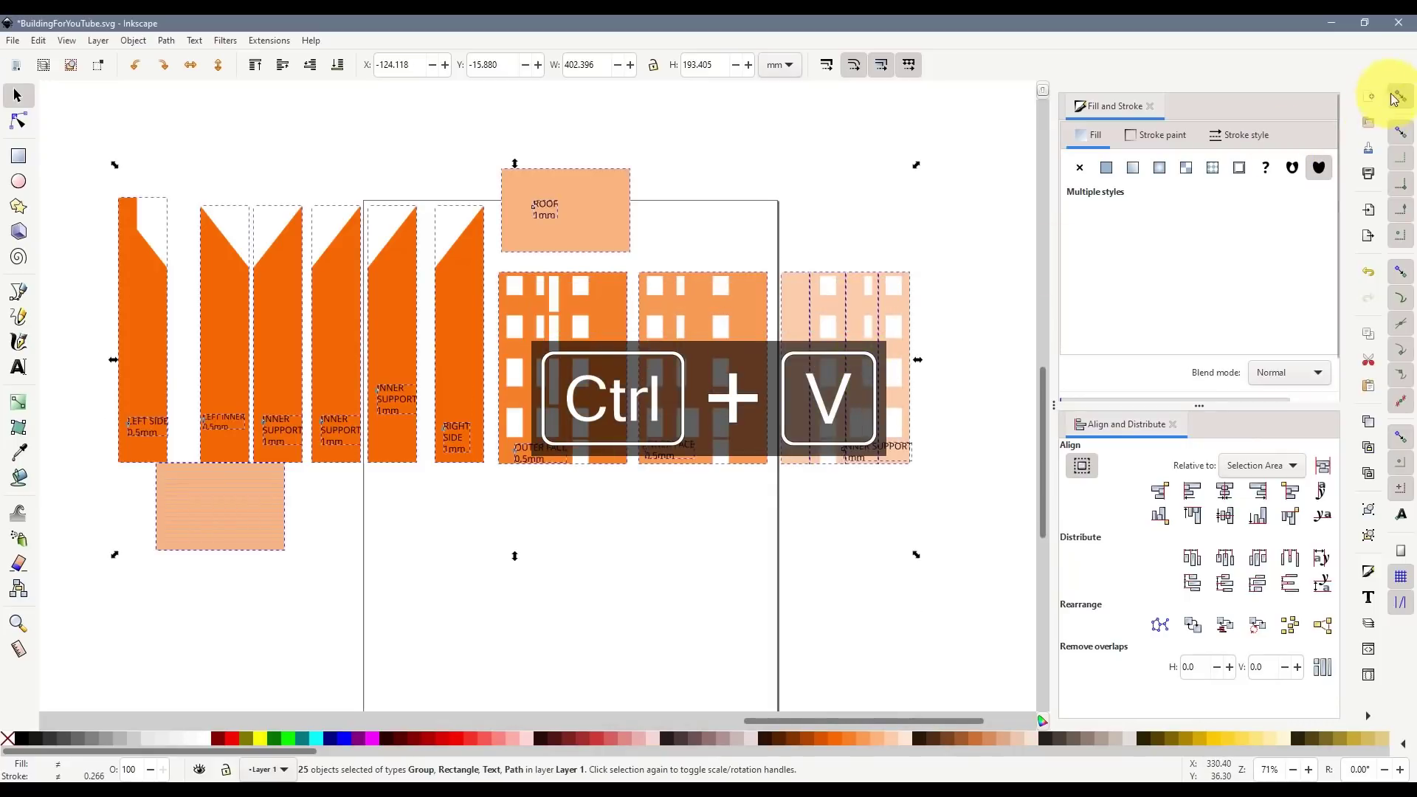
scroll(798, 462, "down", 4)
scroll(832, 484, "up", 4)
scroll(849, 516, "down", 2, "ctrl")
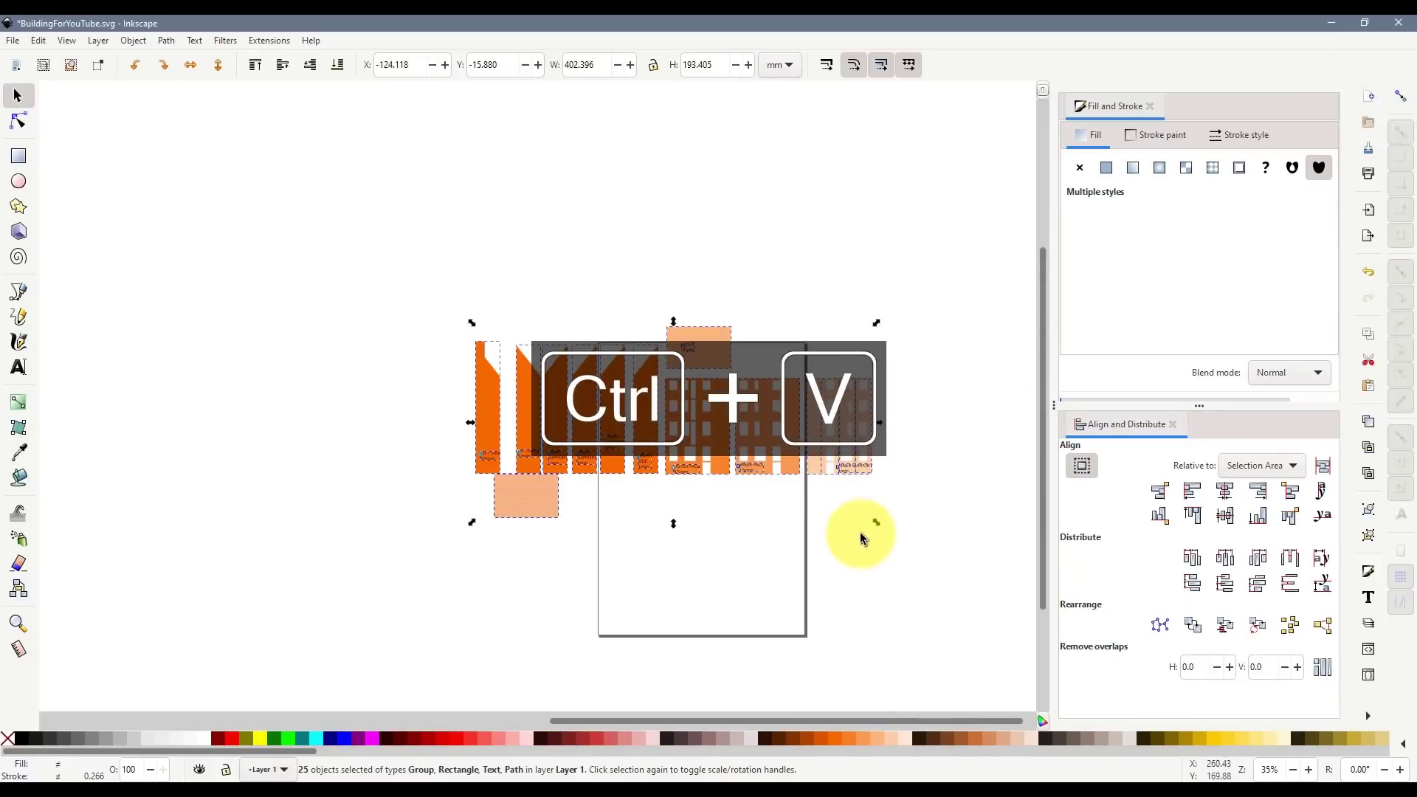
left_click_drag(712, 347, 542, 183)
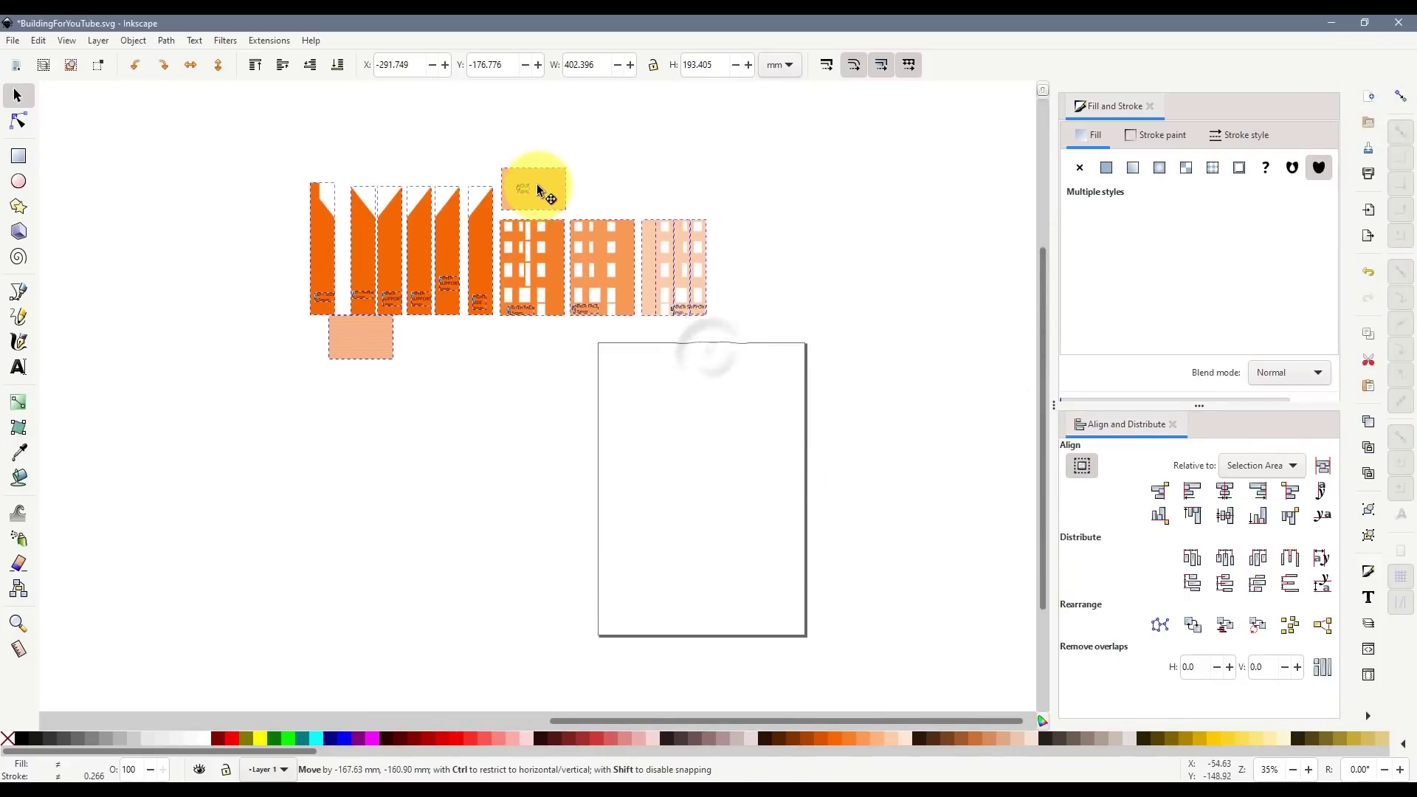
left_click(520, 388)
left_click_drag(738, 313, 622, 190)
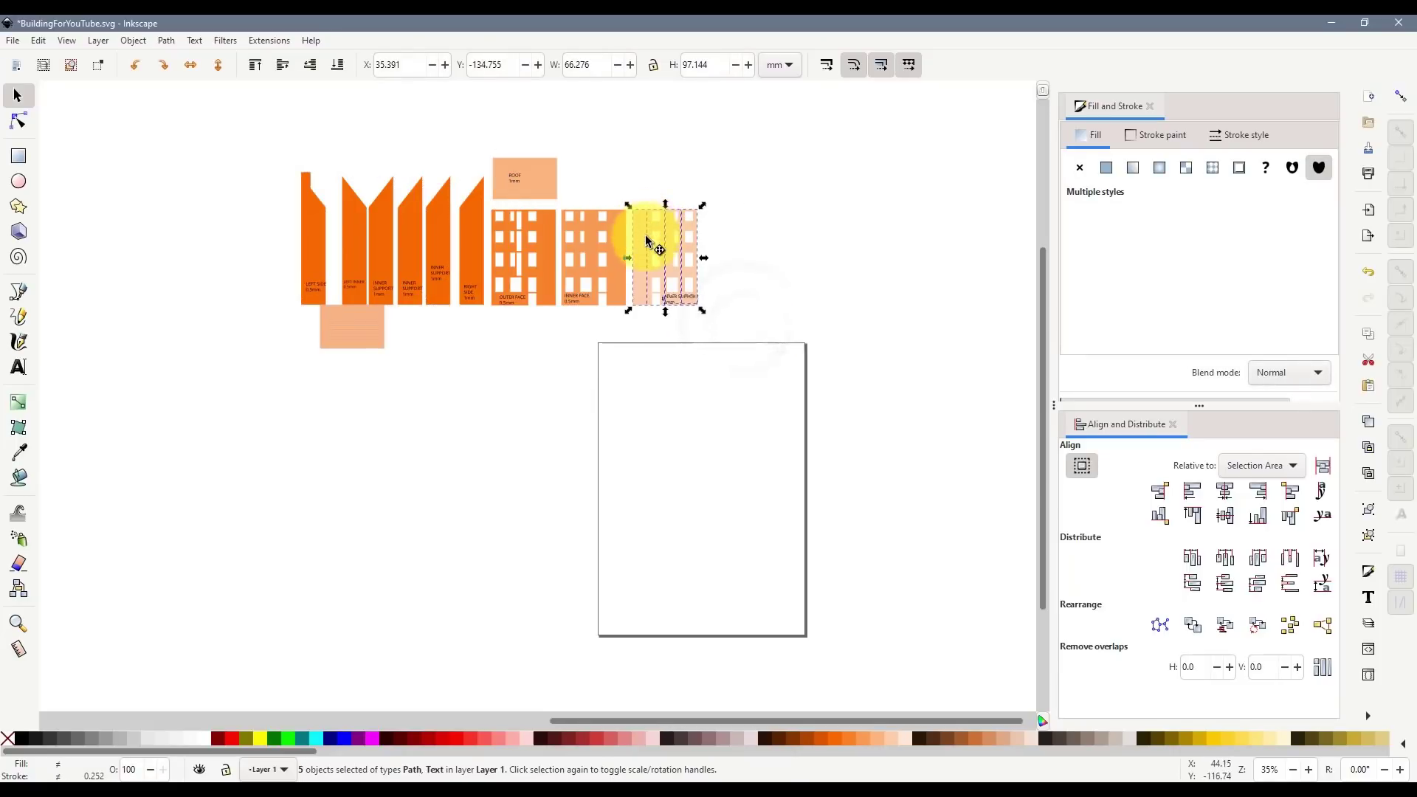
left_click_drag(640, 256, 629, 383)
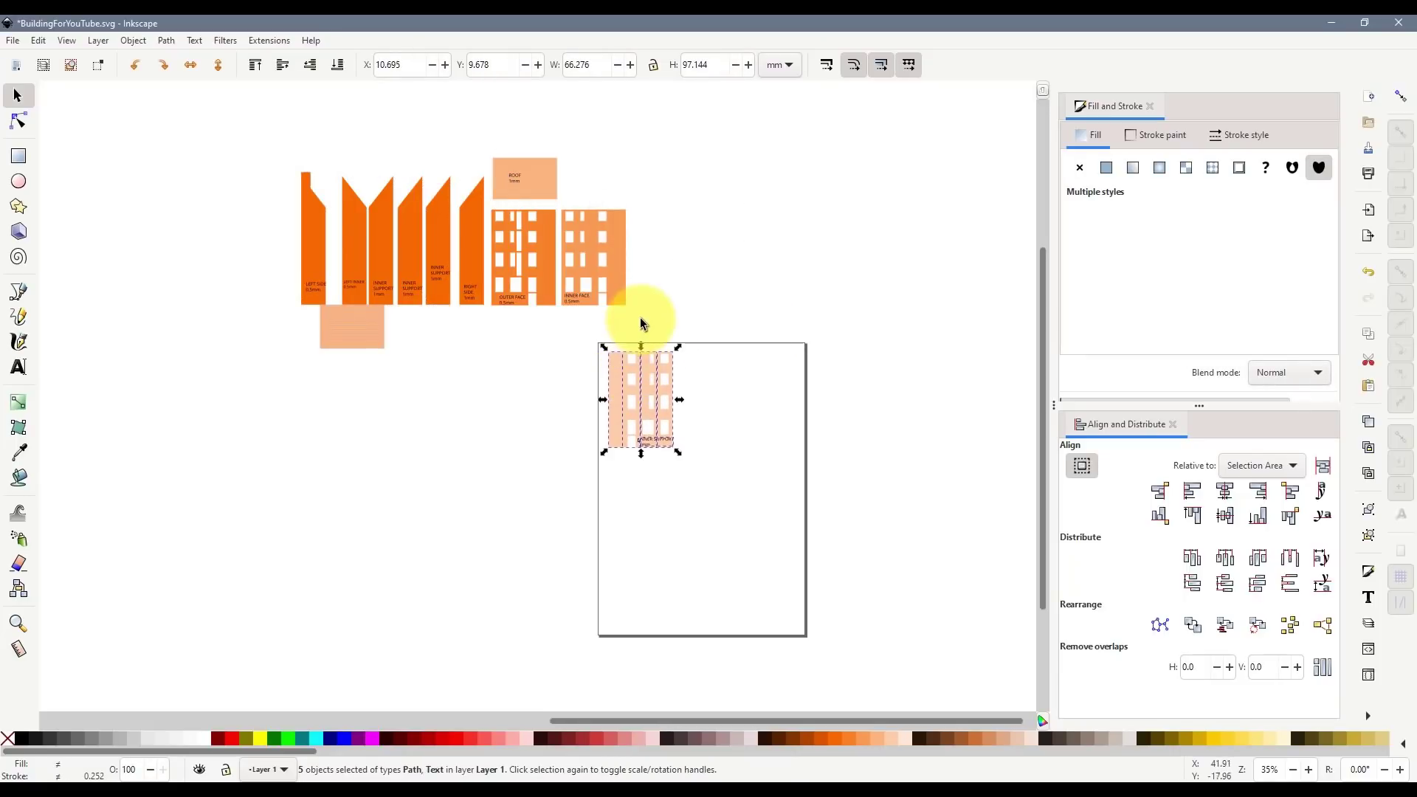
- Select the INNER FACE and OUTER FACE pieces and group the right INNER SUPPORT with its label
left_click_drag(662, 316, 706, 366)
left_click_drag(455, 200, 455, 200)
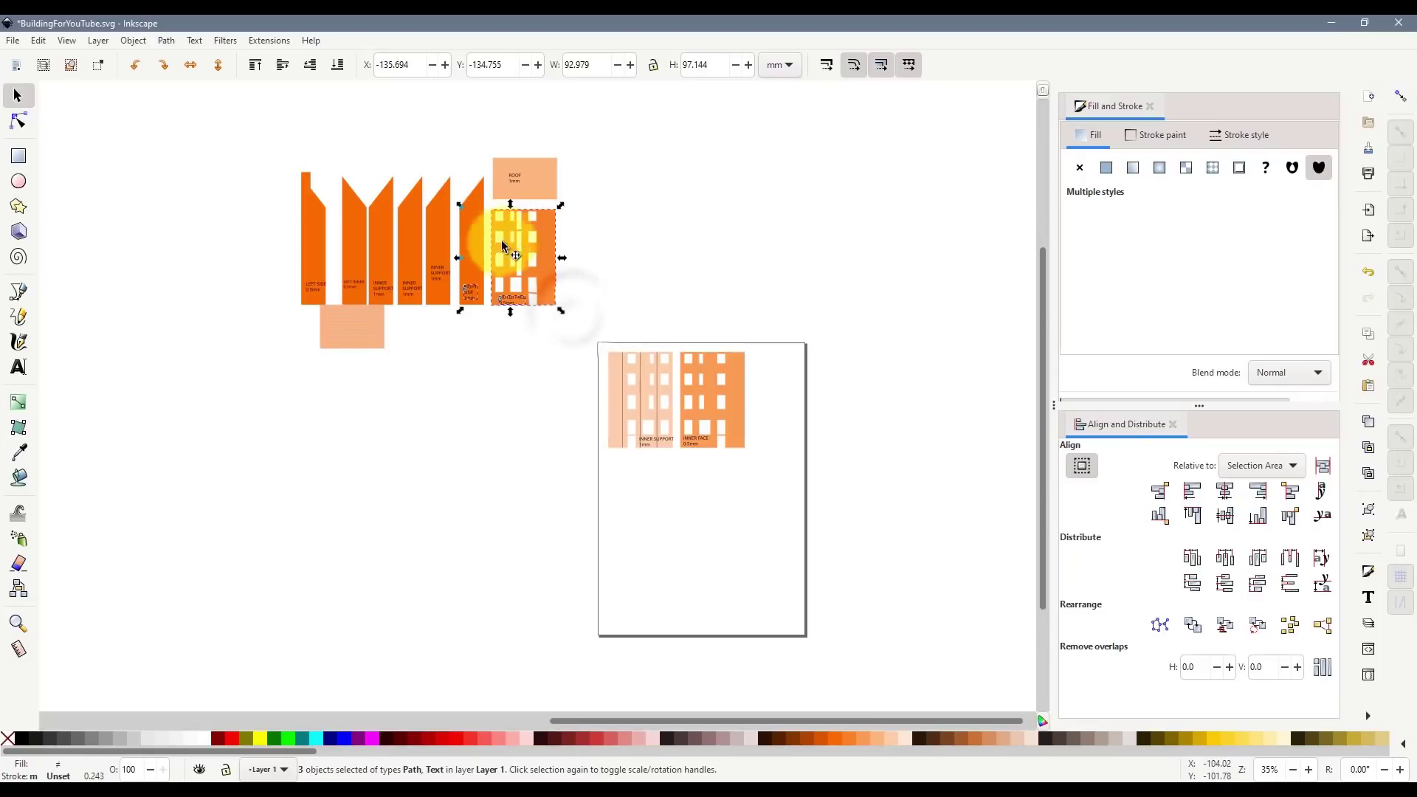
left_click_drag(542, 233, 537, 229)
key("ctrl+z")
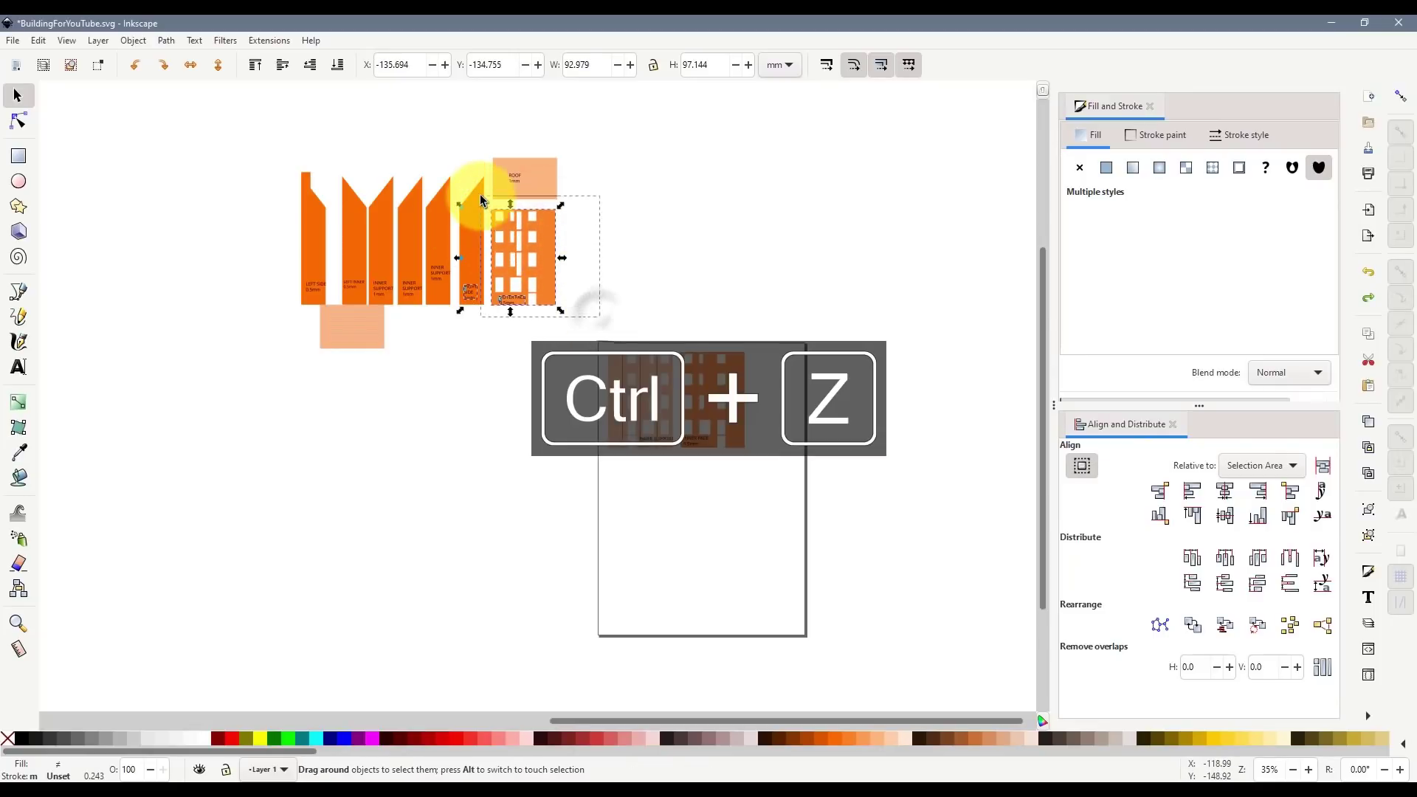
key("ctrl+shift+z")
key("ctrl+shift+z")
key("ctrl+shift+z")
key("ctrl+shift+z")
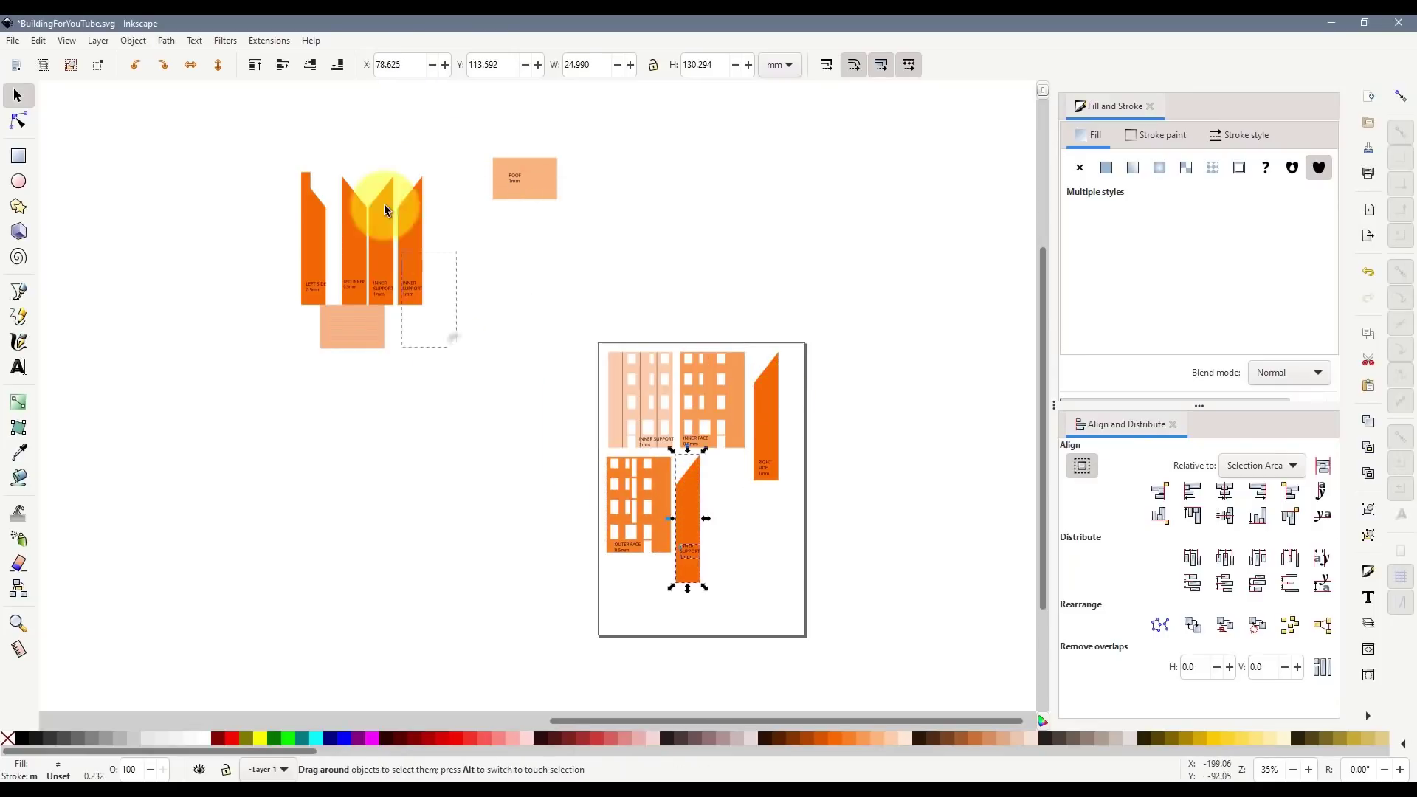
scroll(750, 491, "up", 1)
key("ctrl+g")
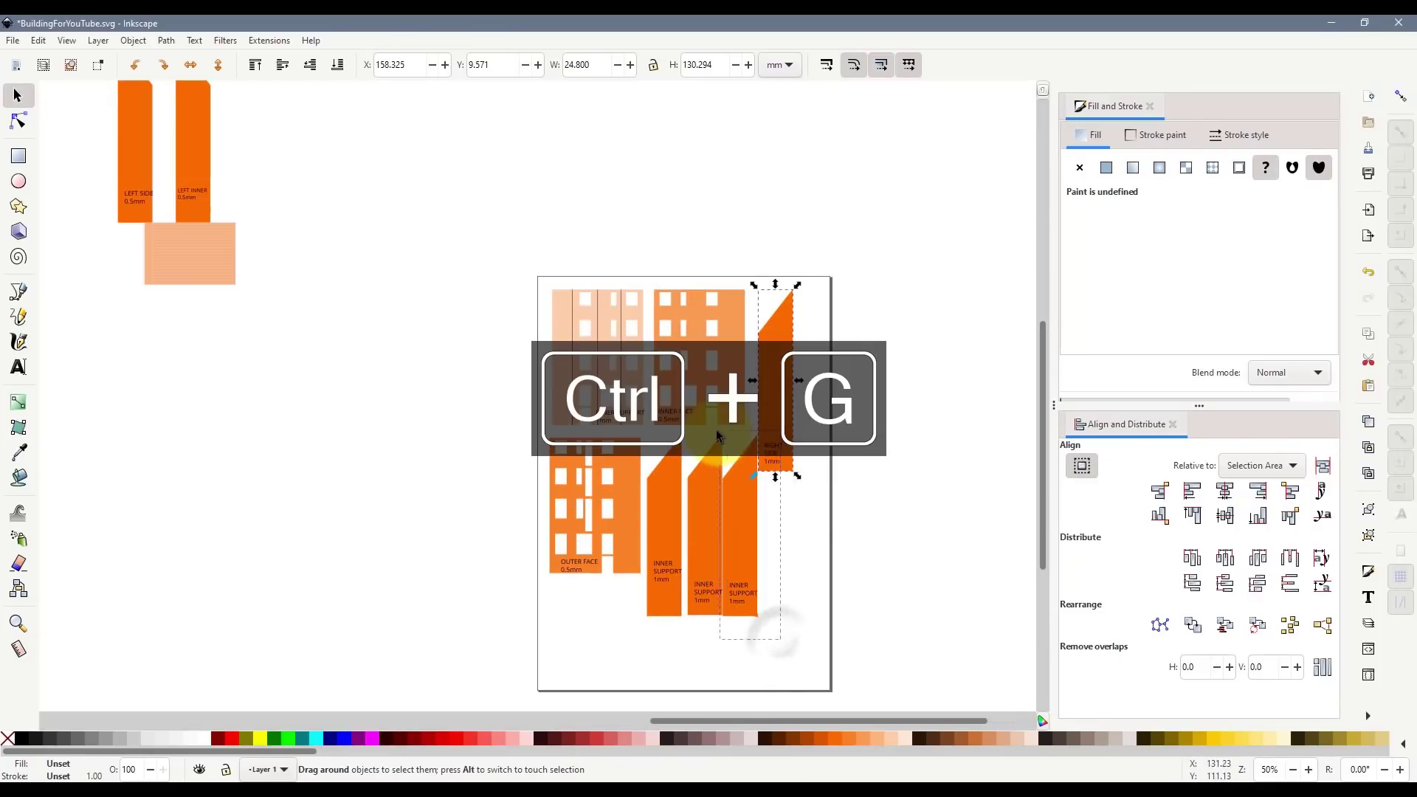
key("ctrl+g")
- Group the middle and left INNER SUPPORT pieces with their labels, snap them edge to edge, and place RIGHT SIDE nearby
left_click_drag(737, 655, 675, 426)
key("ctrl+g")
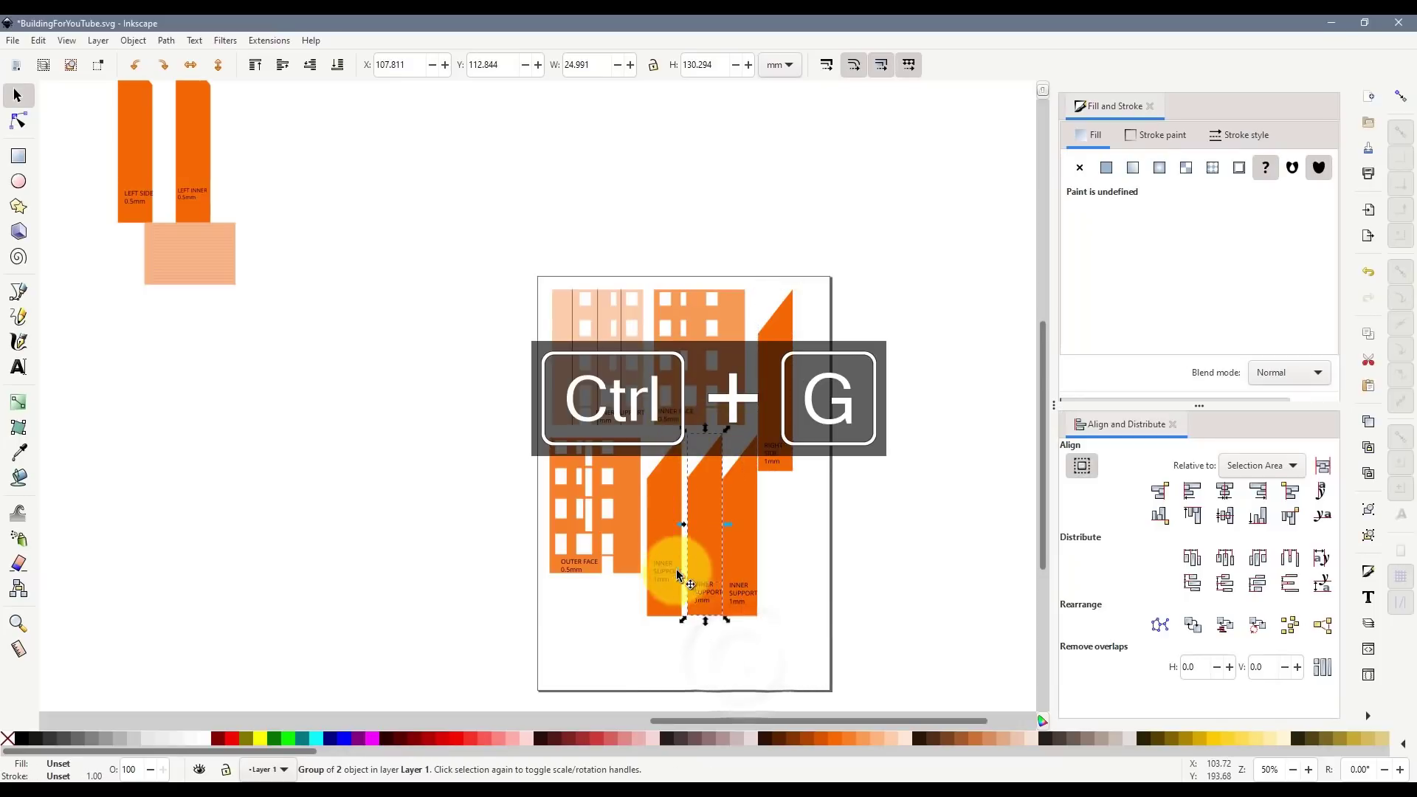
left_click_drag(697, 638, 640, 428)
key("ctrl+g")
scroll(658, 488, "up", 1)
left_click_drag(721, 545, 708, 547)
left_click_drag(766, 544, 760, 544)
key("shift+5")
left_click_drag(774, 593, 769, 596)
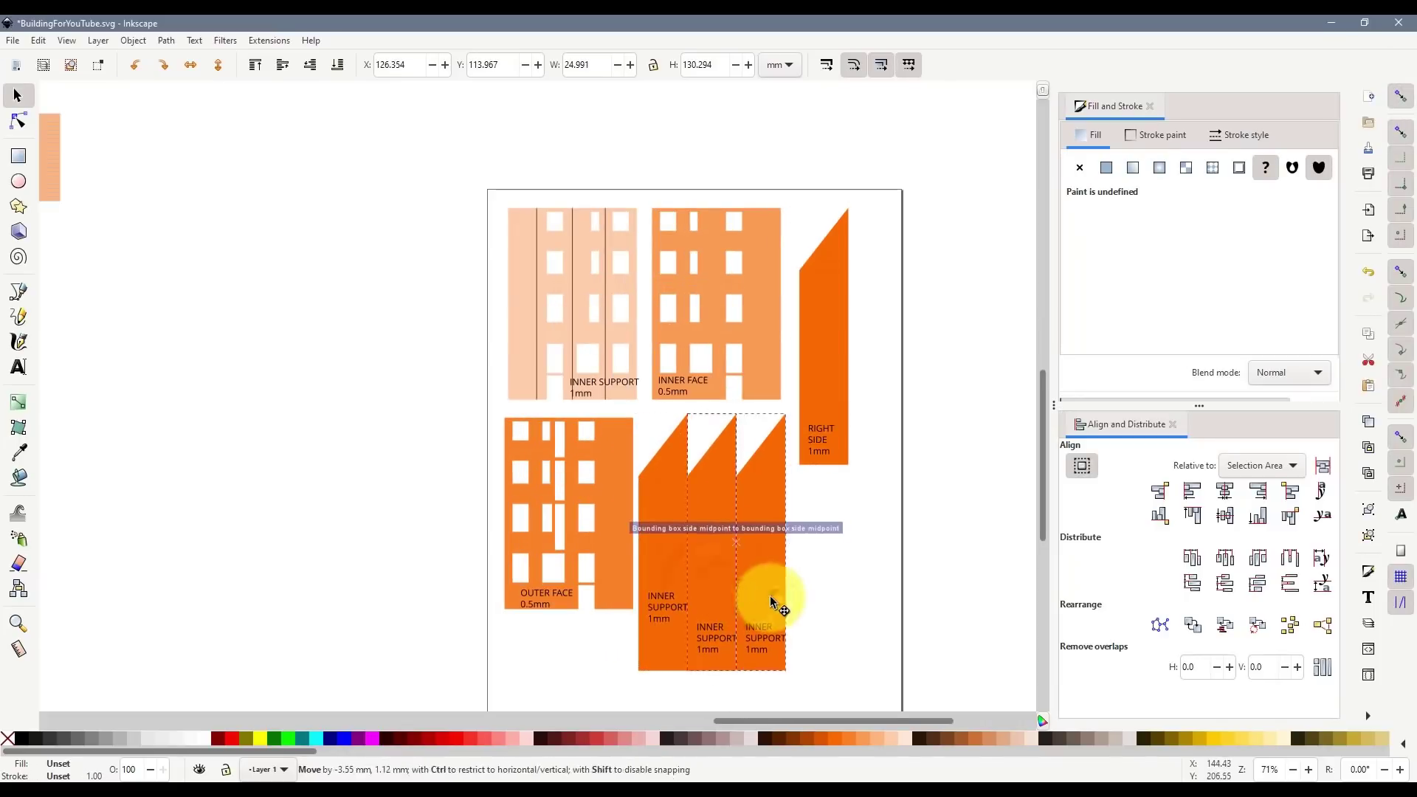
left_click_drag(827, 375, 813, 581)
- Move the striped rectangle onto the page rotated a quarter turn, and put the two side pieces beside the page
scroll(605, 515, "down", 1)
left_click_drag(165, 253, 781, 333)
key("Left")
key("Left")
key("Left")
scroll(781, 334, "up", 2)
left_click(279, 315)
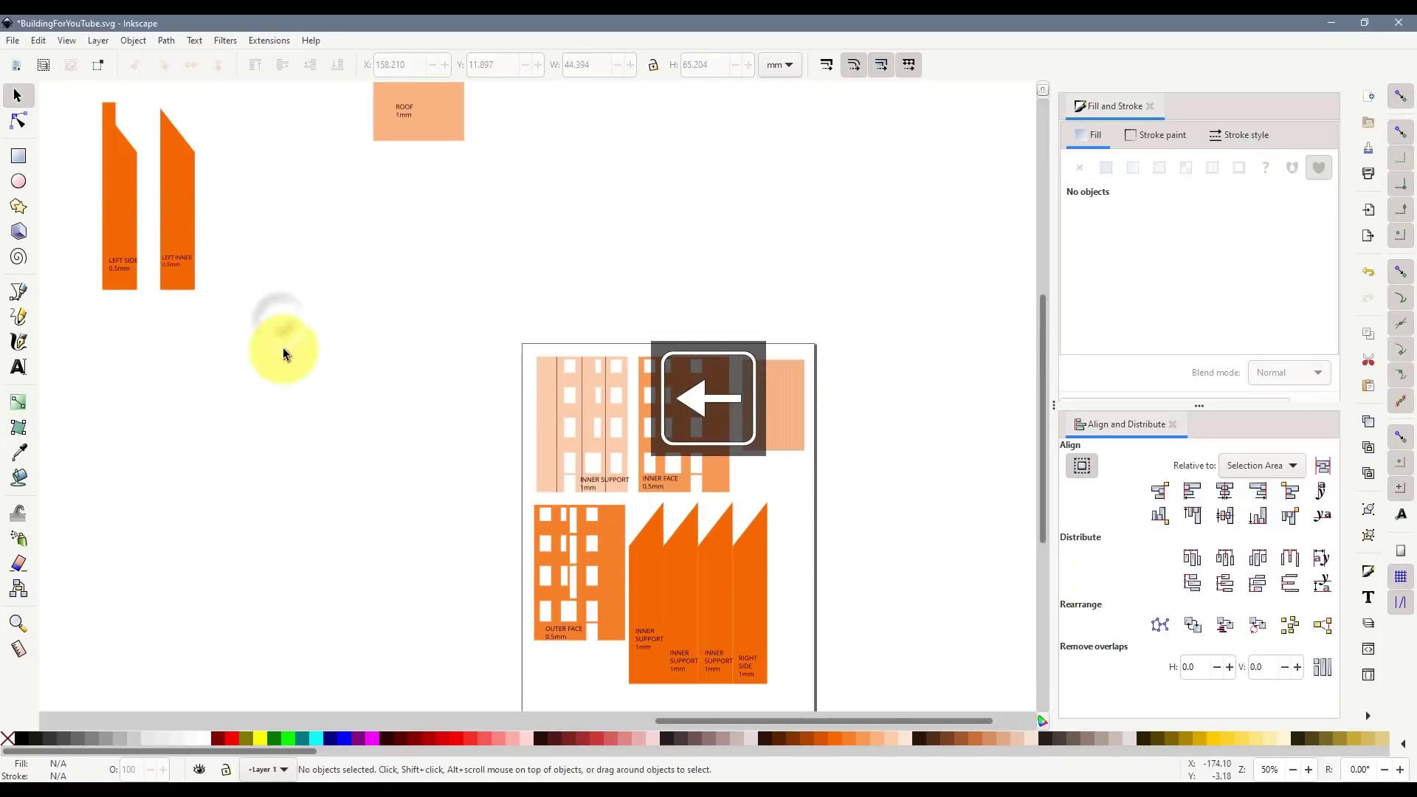
left_click_drag(184, 226, 311, 577)
left_click_drag(419, 126, 414, 161)
key("ctrl+z")
- Rotate the ROOF piece and its label 90° clockwise and place it on the page
left_click_drag(566, 219, 327, 86)
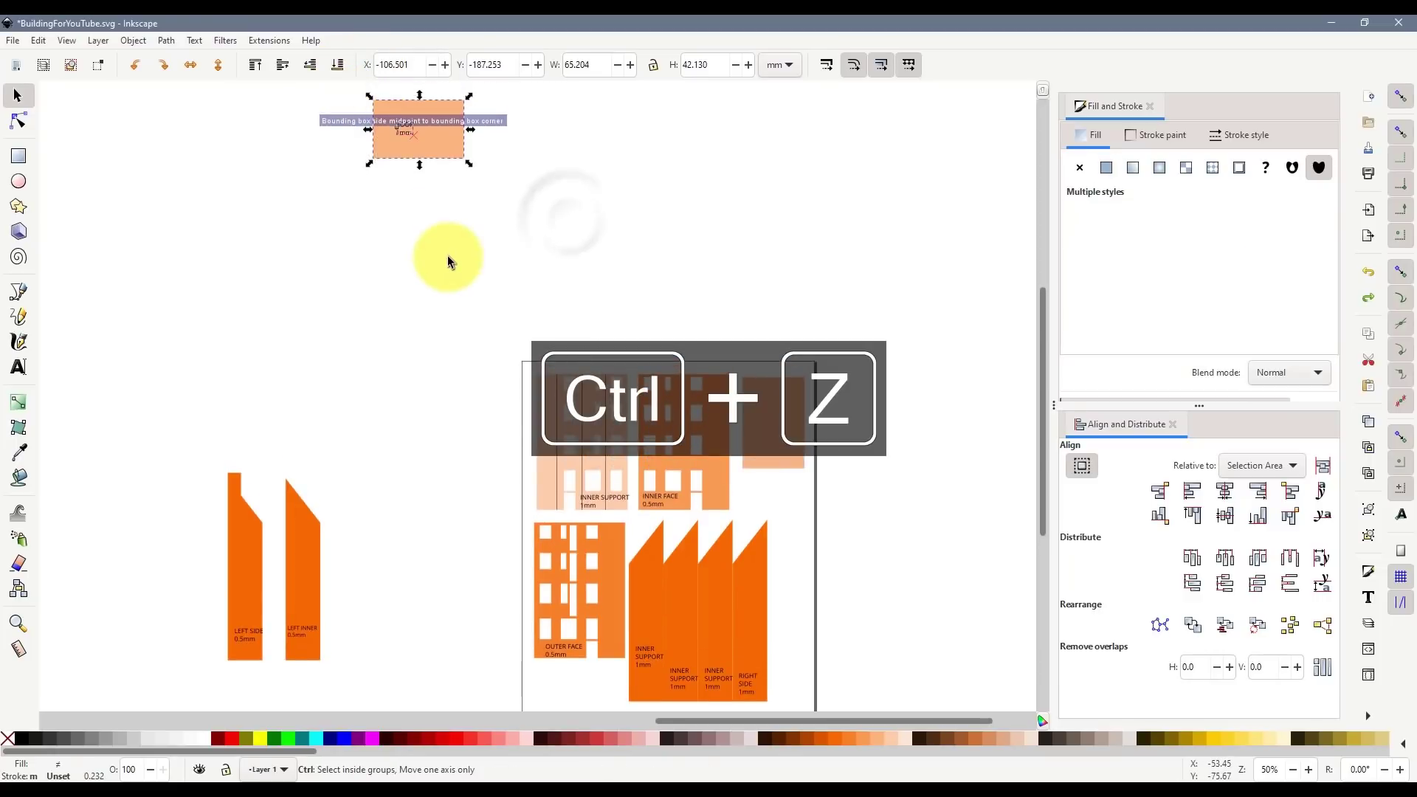
left_click_drag(434, 176, 455, 571)
scroll(546, 459, "down", 5)
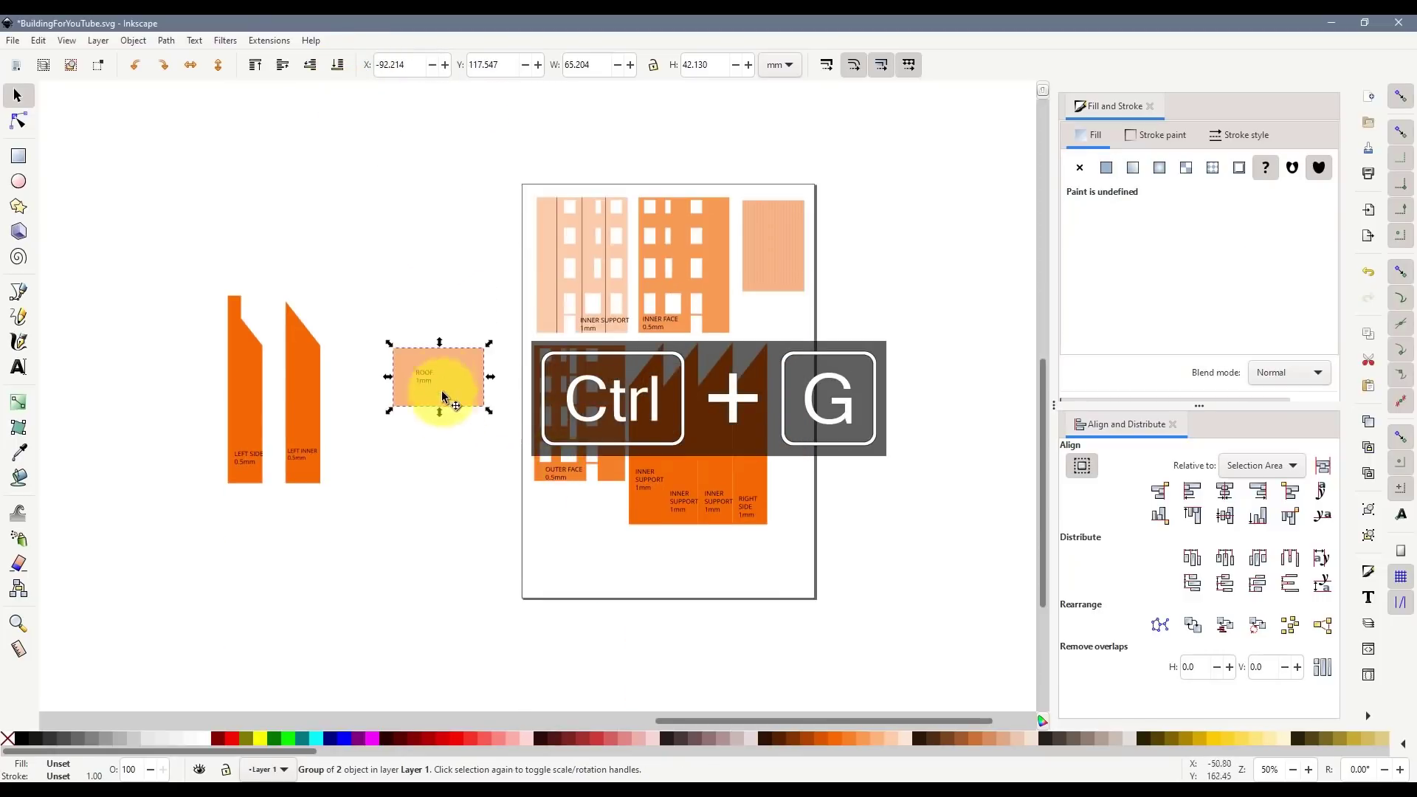
left_click_drag(454, 389, 587, 520)
left_click(164, 65)
scroll(588, 543, "up", 1)
left_click_drag(197, 373, 891, 444)
- Group LEFT INNER and LEFT SIDE with their labels, rotate LEFT SIDE 90° and place it below the other parts
key("ctrl+z")
key("ctrl+g")
left_click_drag(186, 313, 893, 379)
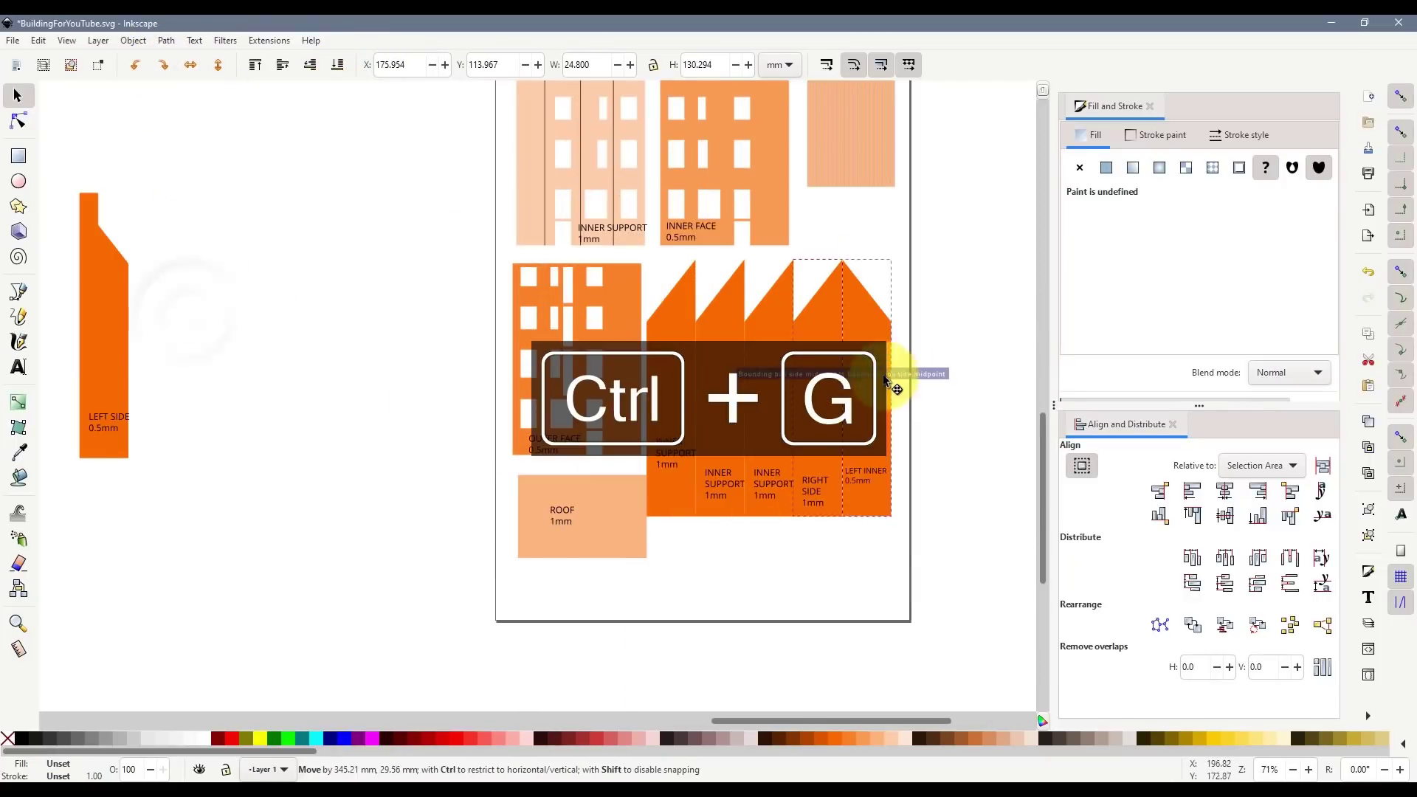
key("ctrl+g")
left_click(163, 65)
left_click_drag(207, 343, 901, 564)
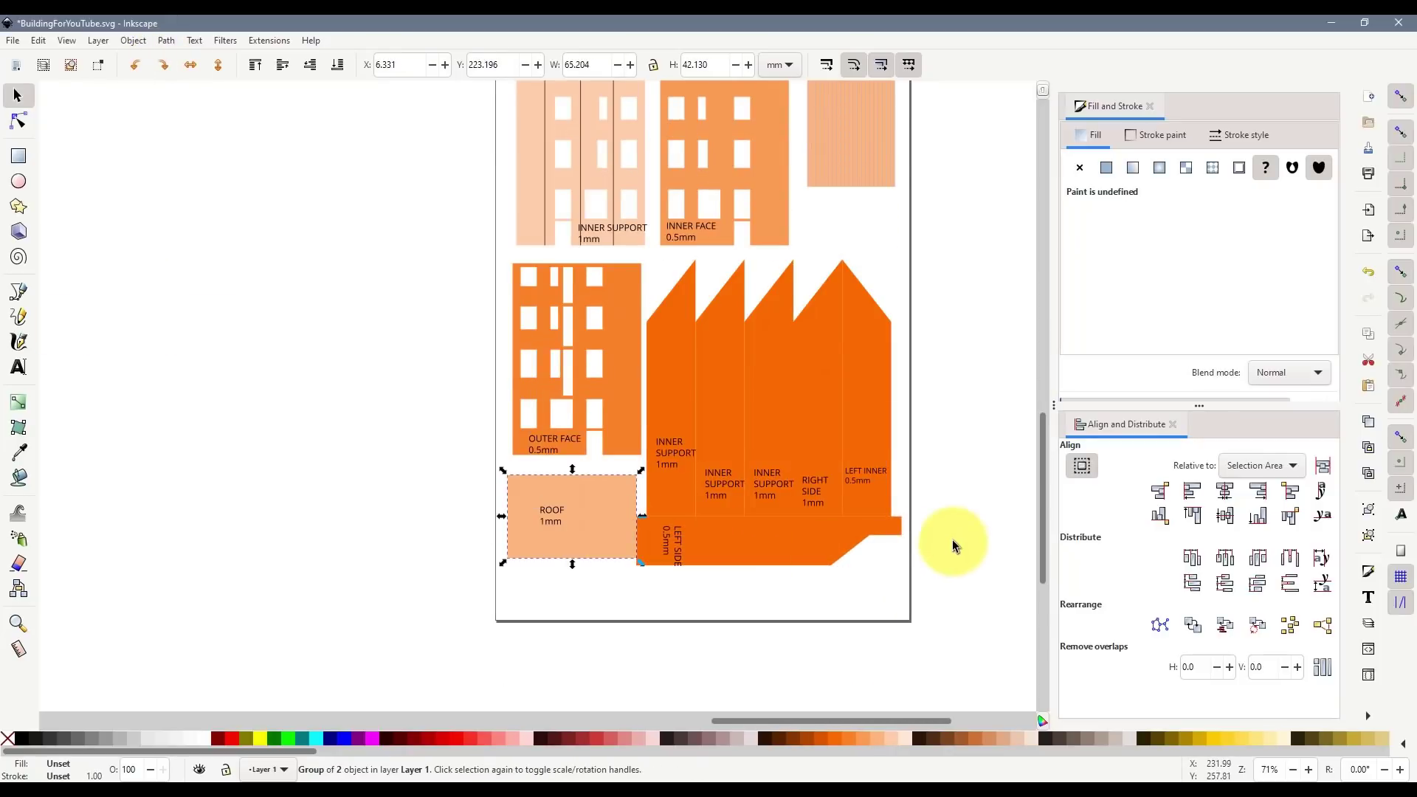
left_click(939, 525)
scroll(939, 526, "up", 2)
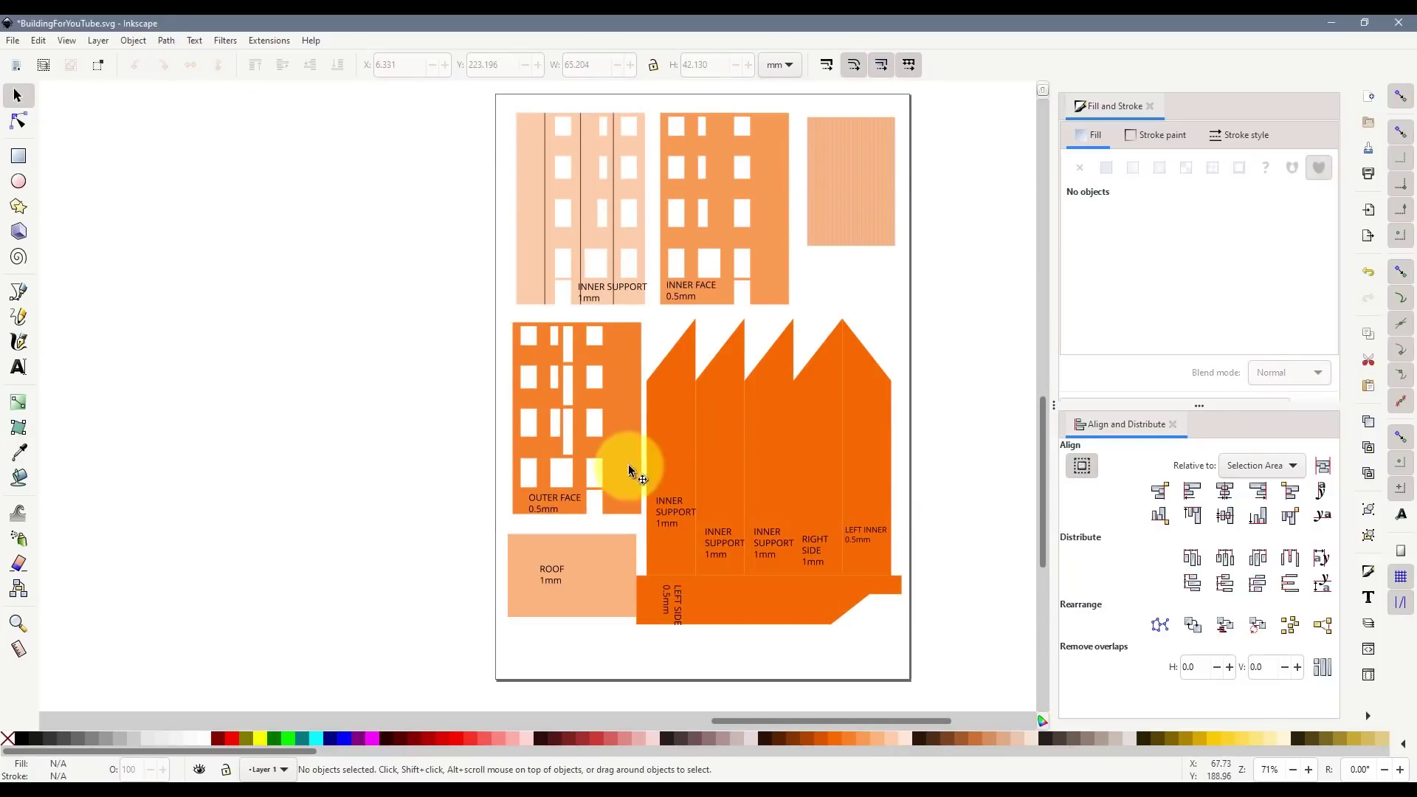
left_click_drag(628, 471, 631, 469)
- Fit ROOF under OUTER FACE and LEFT SIDE along the bottom, then group OUTER FACE with its label
left_click_drag(582, 592, 590, 571)
left_click_drag(698, 597, 697, 622)
scroll(633, 383, "up", 1)
left_click_drag(625, 414, 626, 375)
key("ctrl+z")
left_click(523, 547, "shift")
key("ctrl+g")
left_click_drag(583, 601, 583, 578)
- Pack the remaining pieces tightly, shifting the ribbed wood strip group down and left
left_click_drag(646, 268, 1015, 673)
left_click_drag(819, 472, 817, 477)
scroll(817, 478, "down", 4)
left_click_drag(767, 618, 597, 586)
scroll(893, 502, "up", 12)
left_click_drag(723, 424, 701, 418)
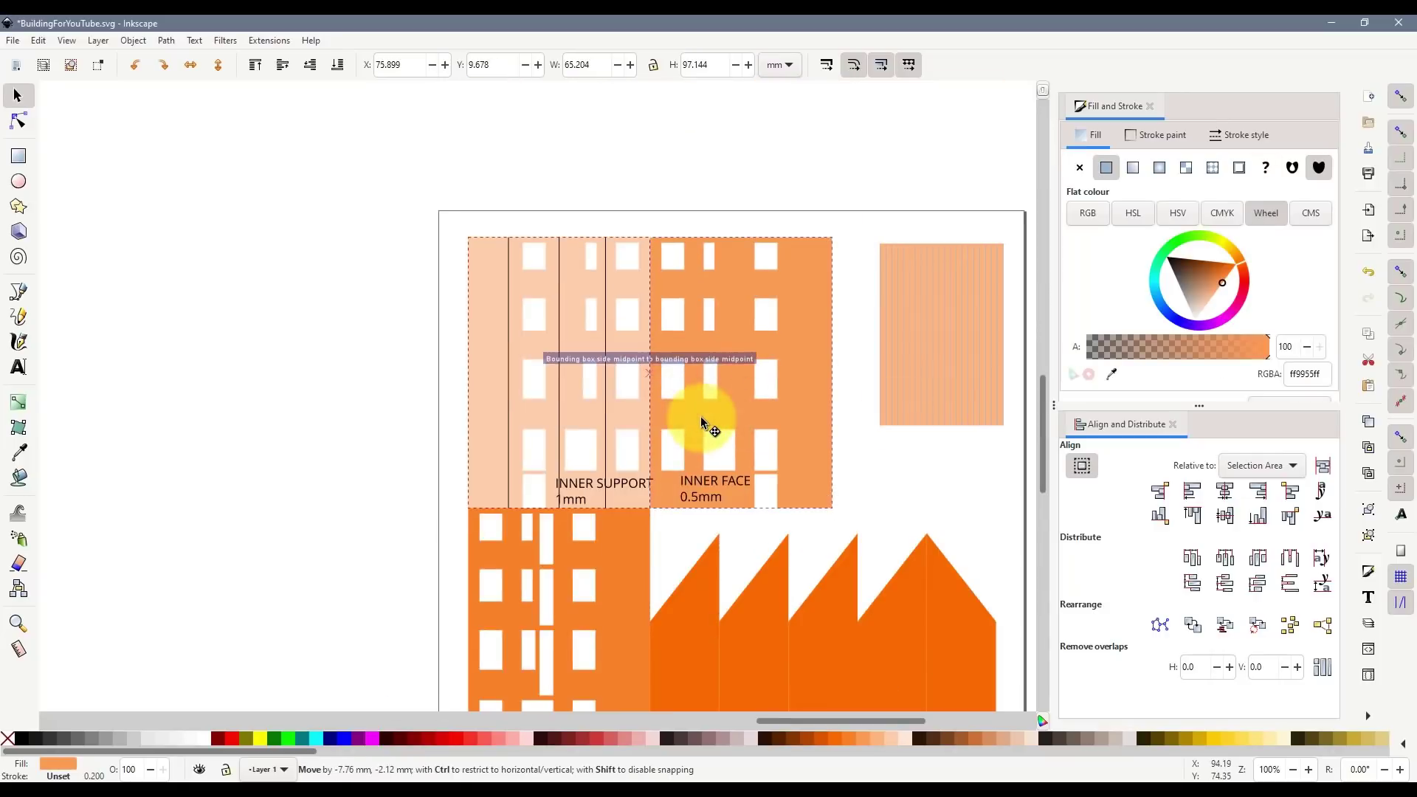
scroll(701, 418, "down", 2)
left_click_drag(941, 295, 941, 319)
key("ctrl+z")
left_click_drag(1026, 413, 860, 175)
left_click_drag(926, 296, 912, 316)
scroll(941, 396, "down", 2)
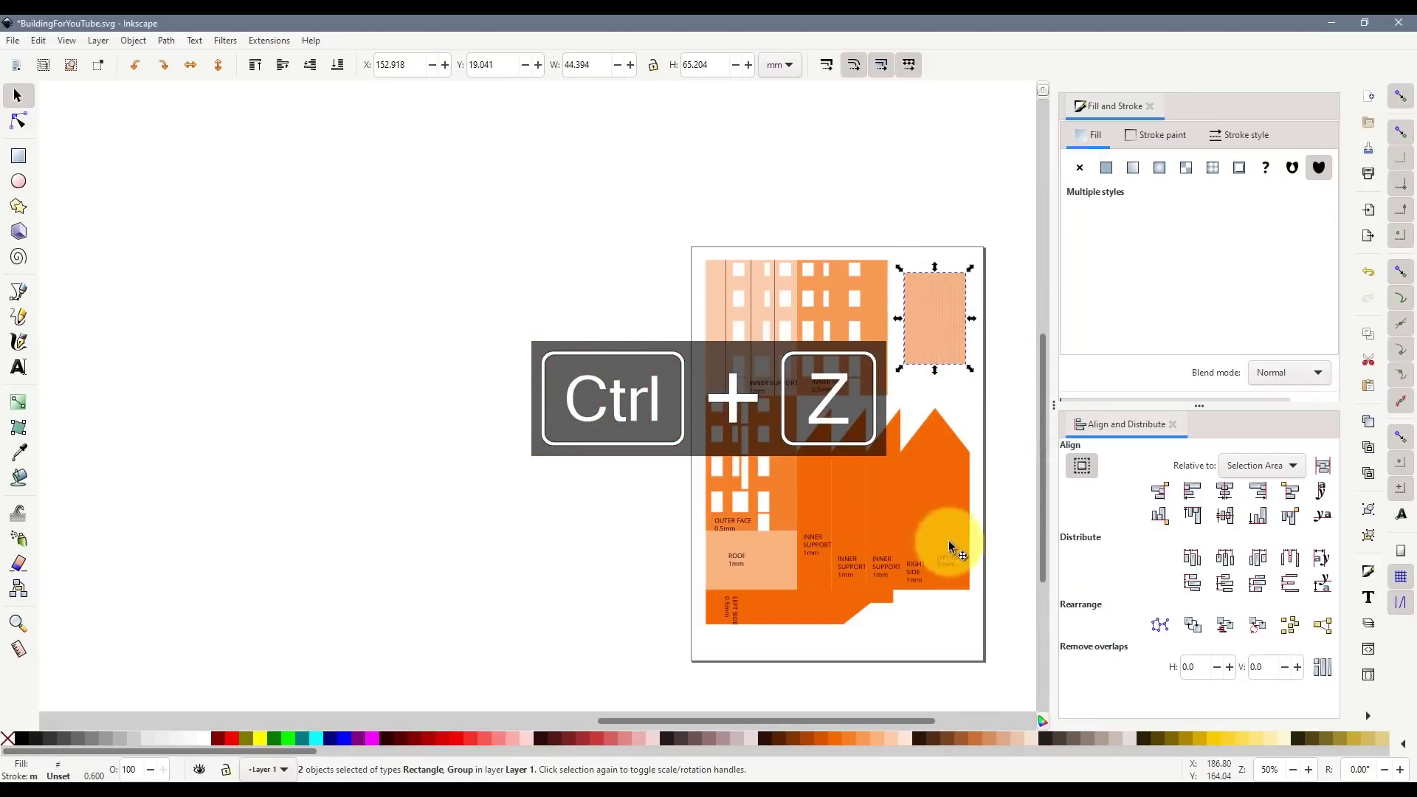
mouse_move(641, 721)
left_mouse_down()
mouse_move(785, 712)
mouse_move(740, 720)
left_mouse_up()
- Give every part on the page a white fill and a thin grey outline
mouse_move(268, 235)
left_mouse_down()
mouse_move(854, 626)
mouse_move(845, 649)
left_mouse_up()
left_click(209, 742, "shift")
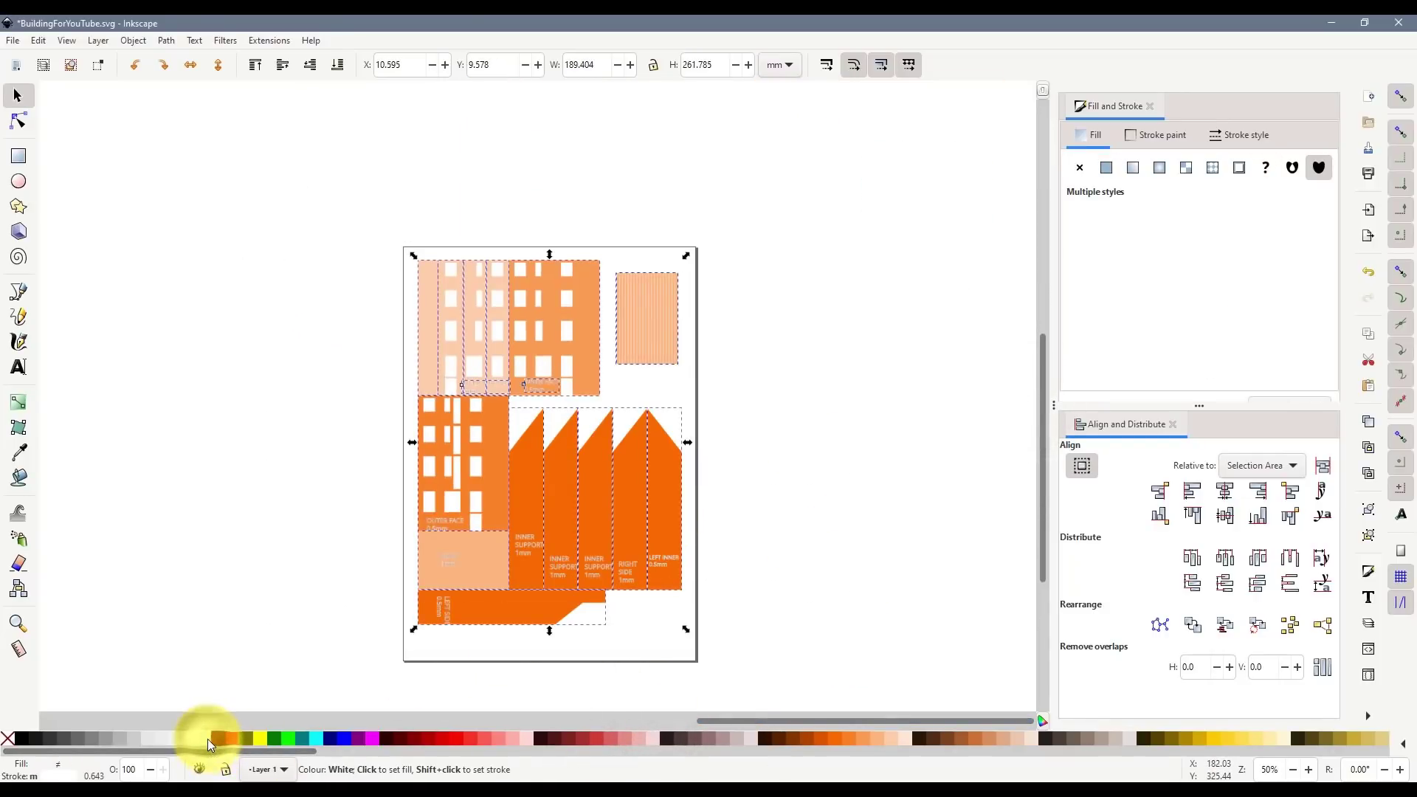
left_click(209, 740)
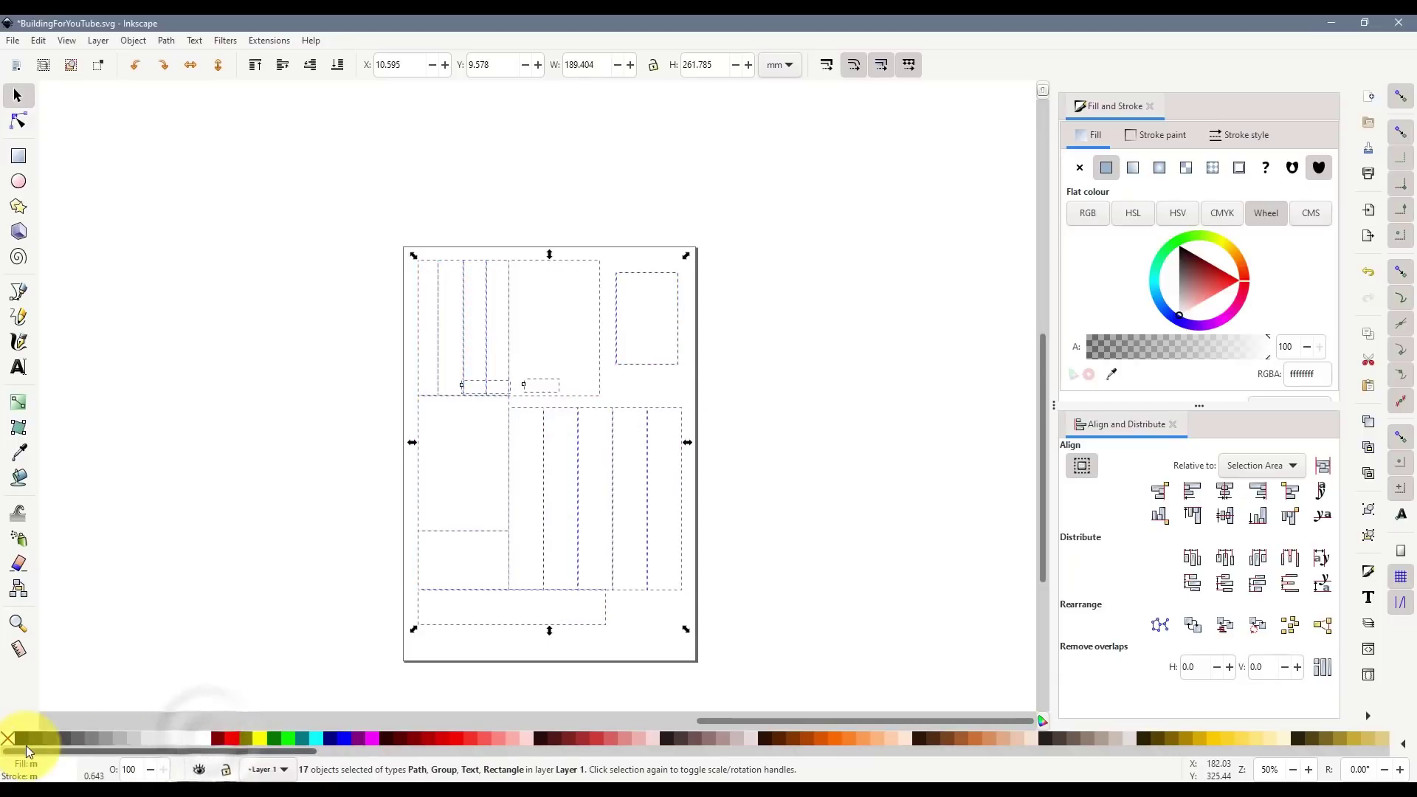
left_click(81, 737, "shift")
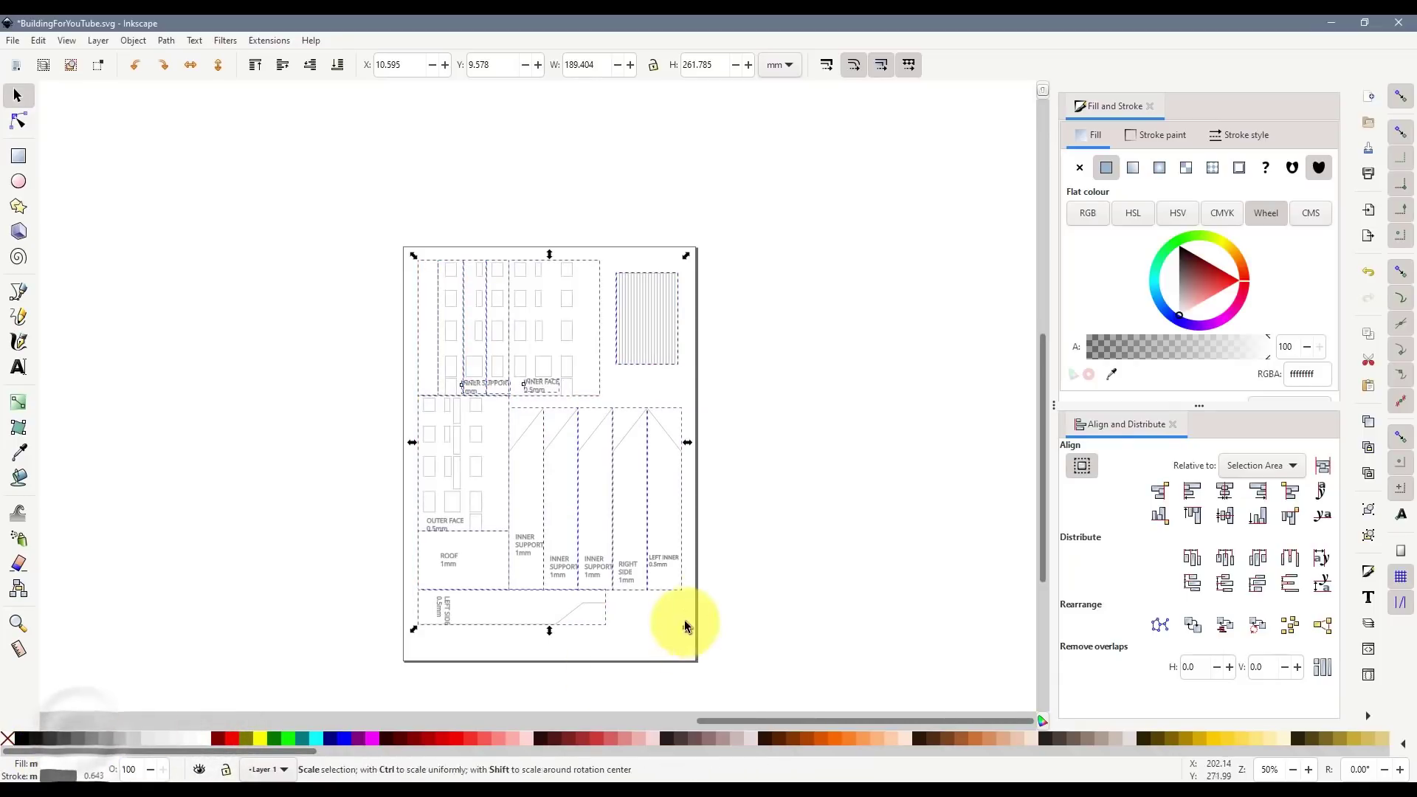
left_click(719, 641)
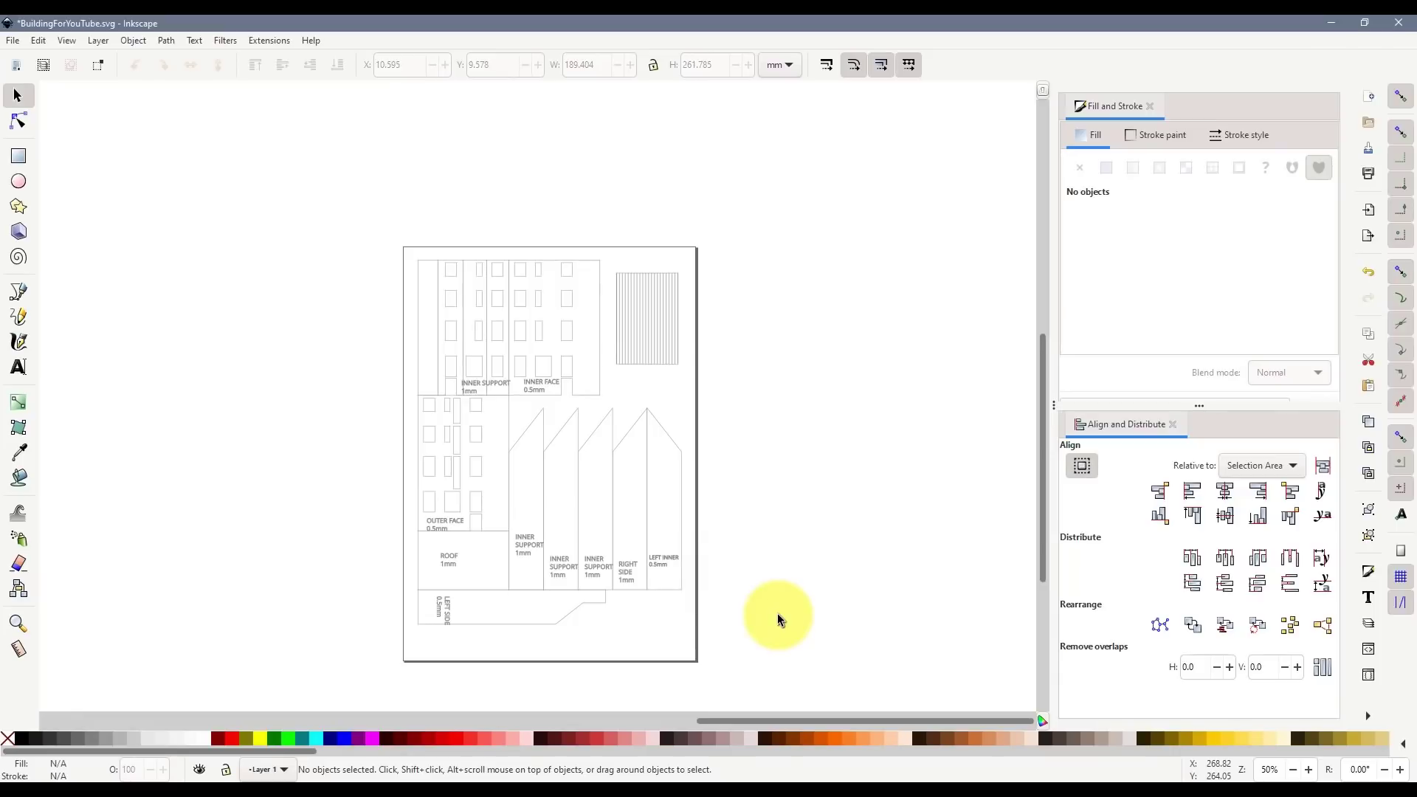
left_click(12, 40)
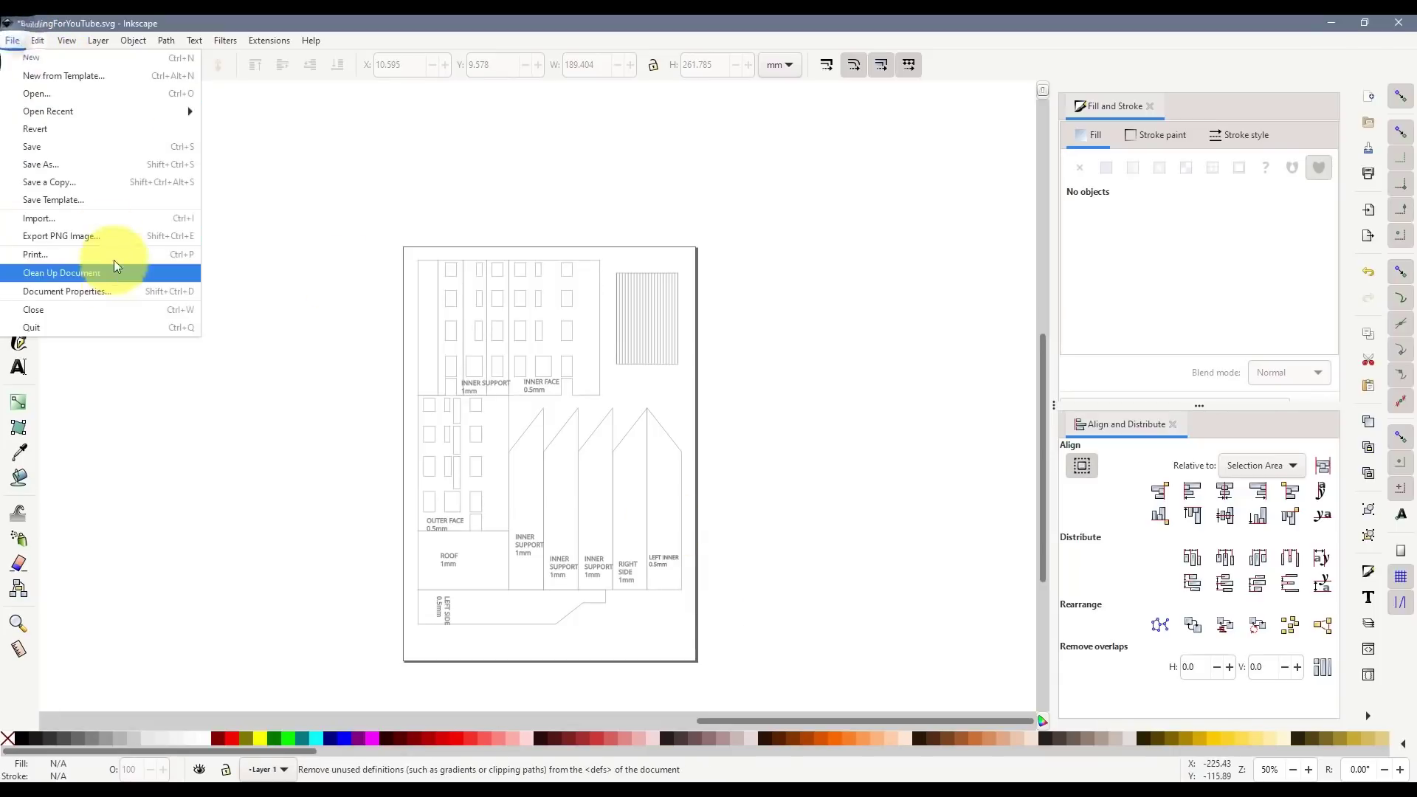
- Save a copy as Portable Document Format (*.pdf) under an edited version of the existing PDF's name, accepting the PDF settings
left_click(86, 182)
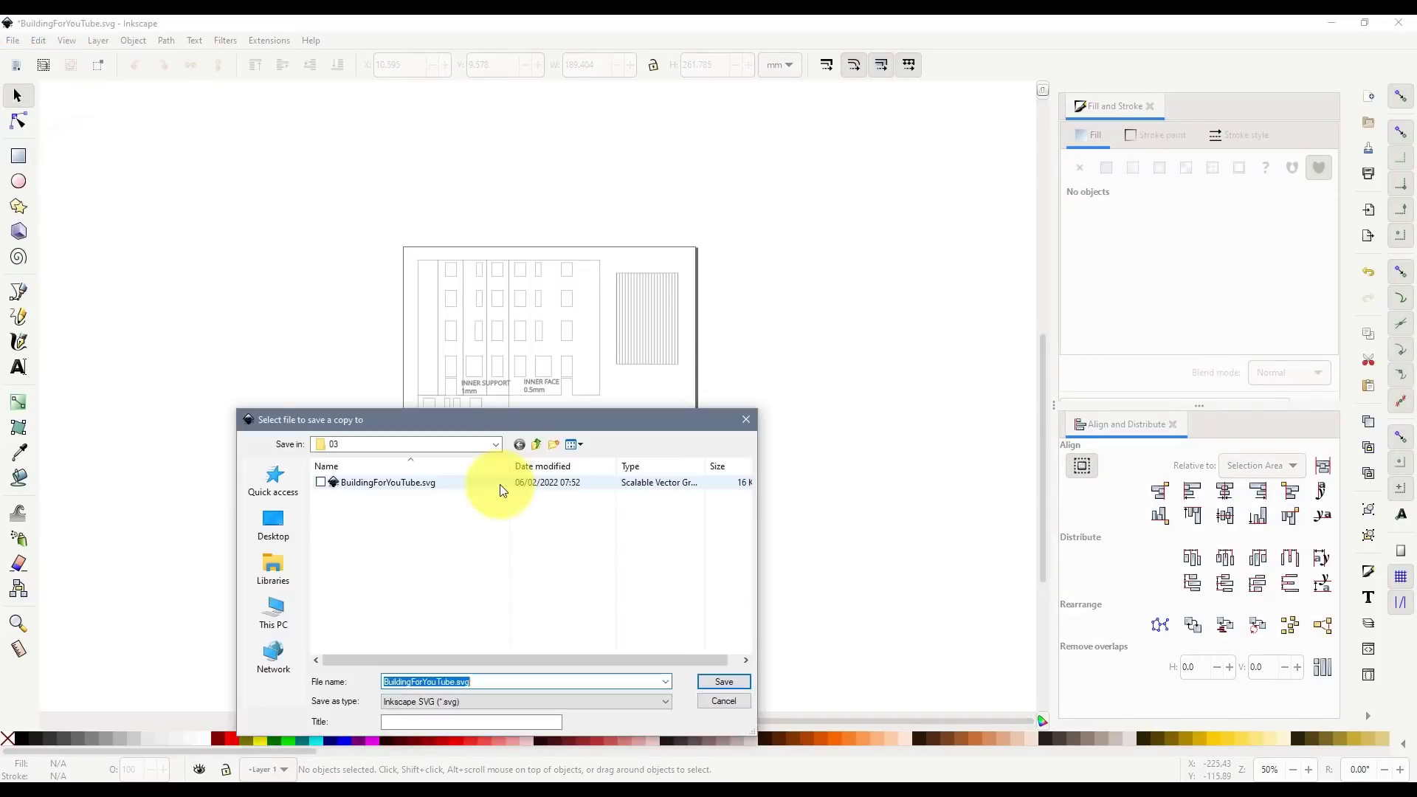
left_click(452, 702)
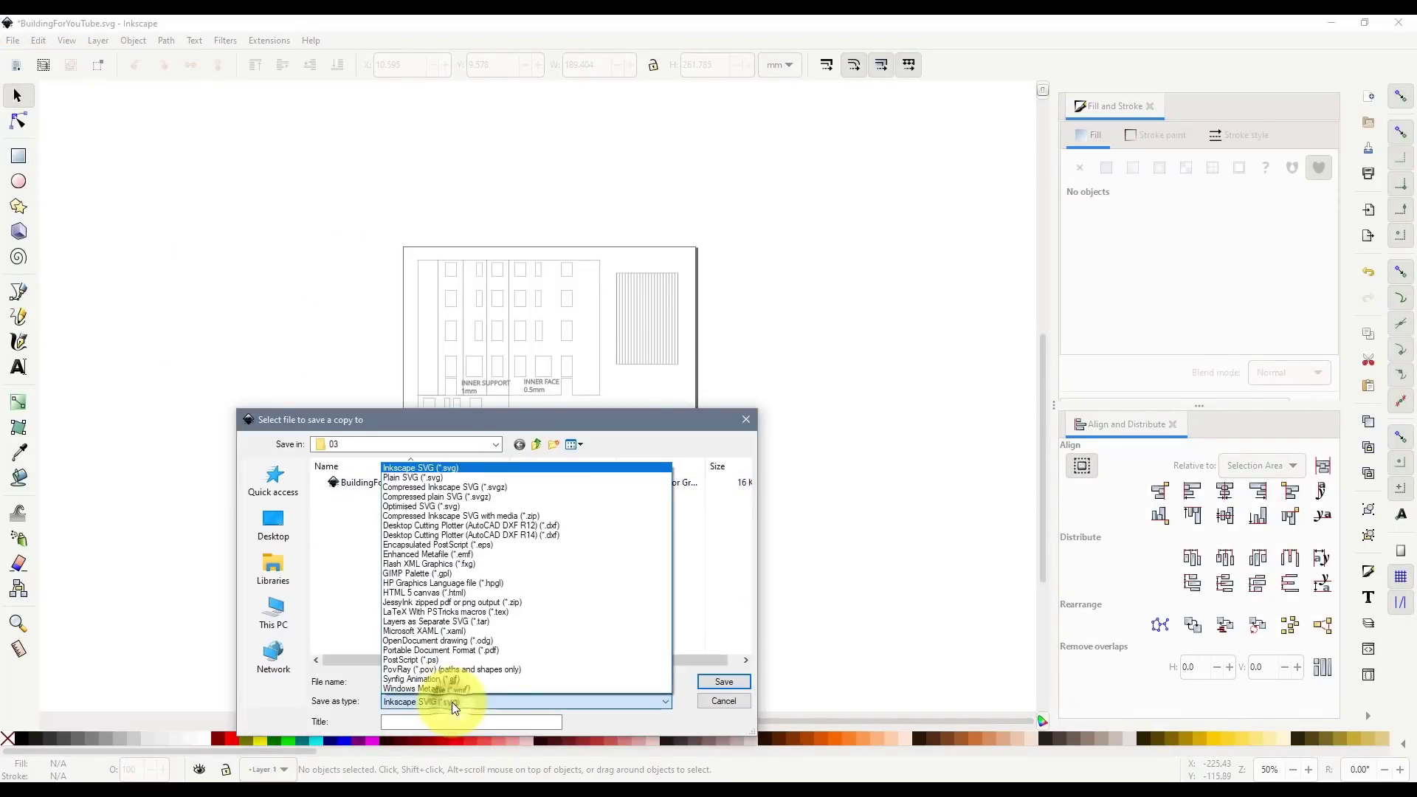
left_click(498, 651)
left_click(445, 485)
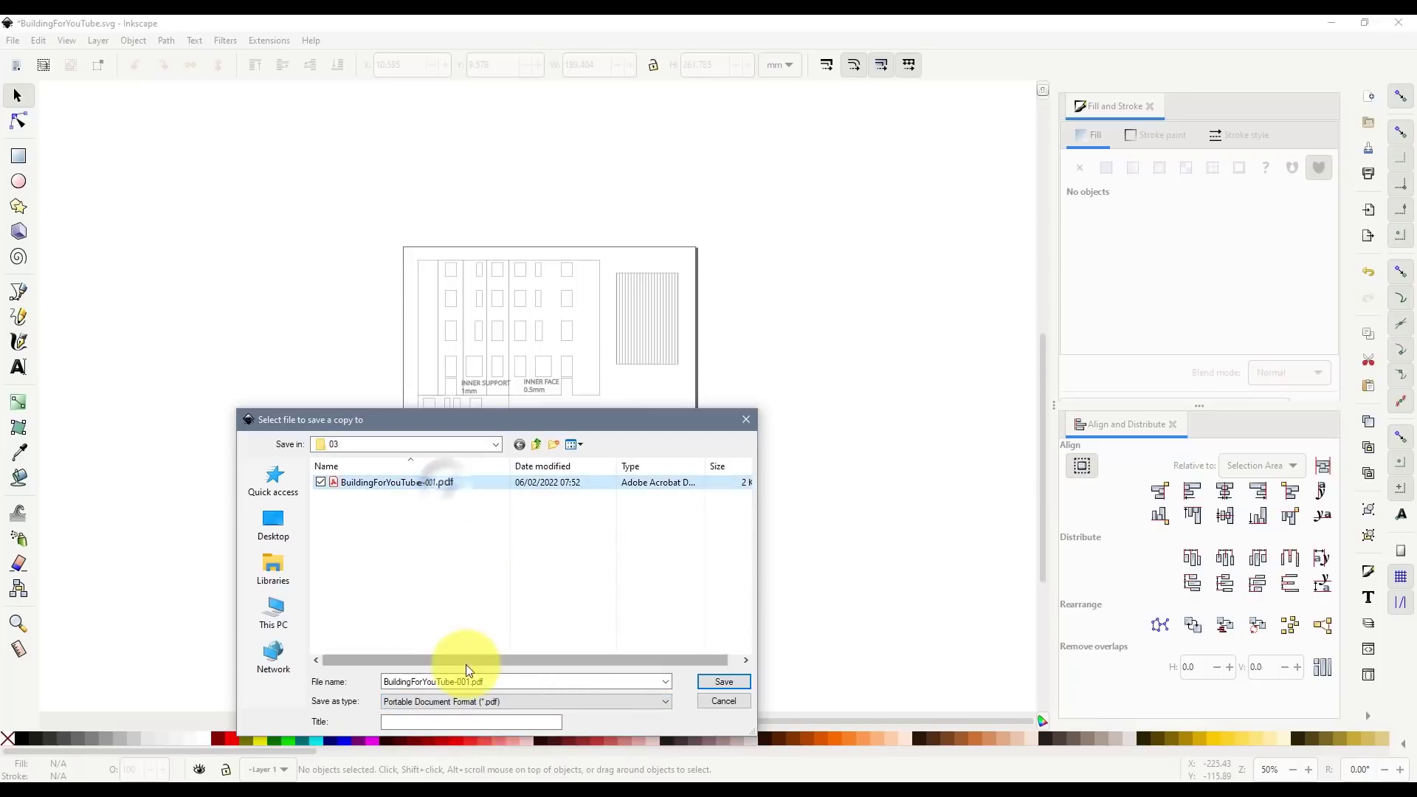
left_click(462, 681)
left_click(478, 683)
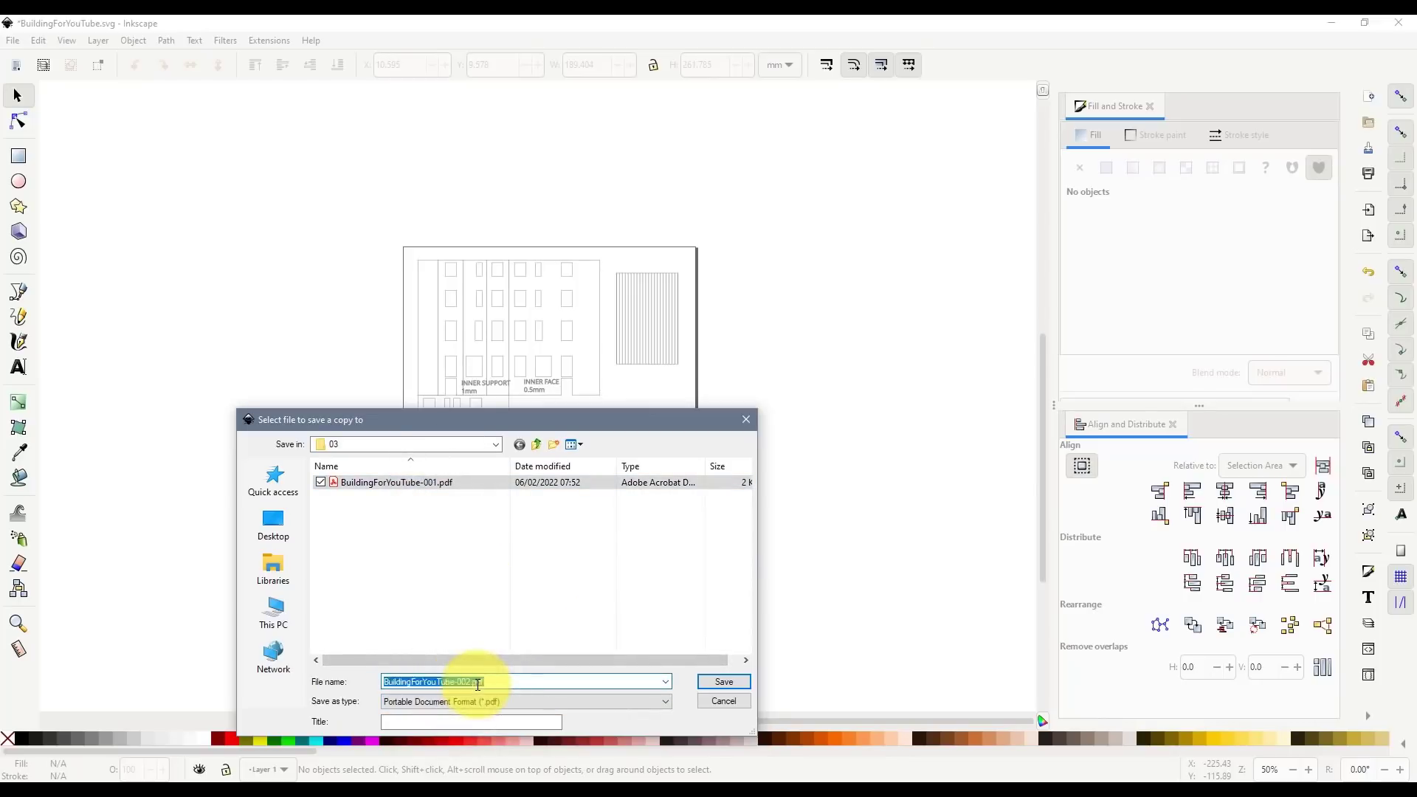
key("Return")
left_click(418, 430)
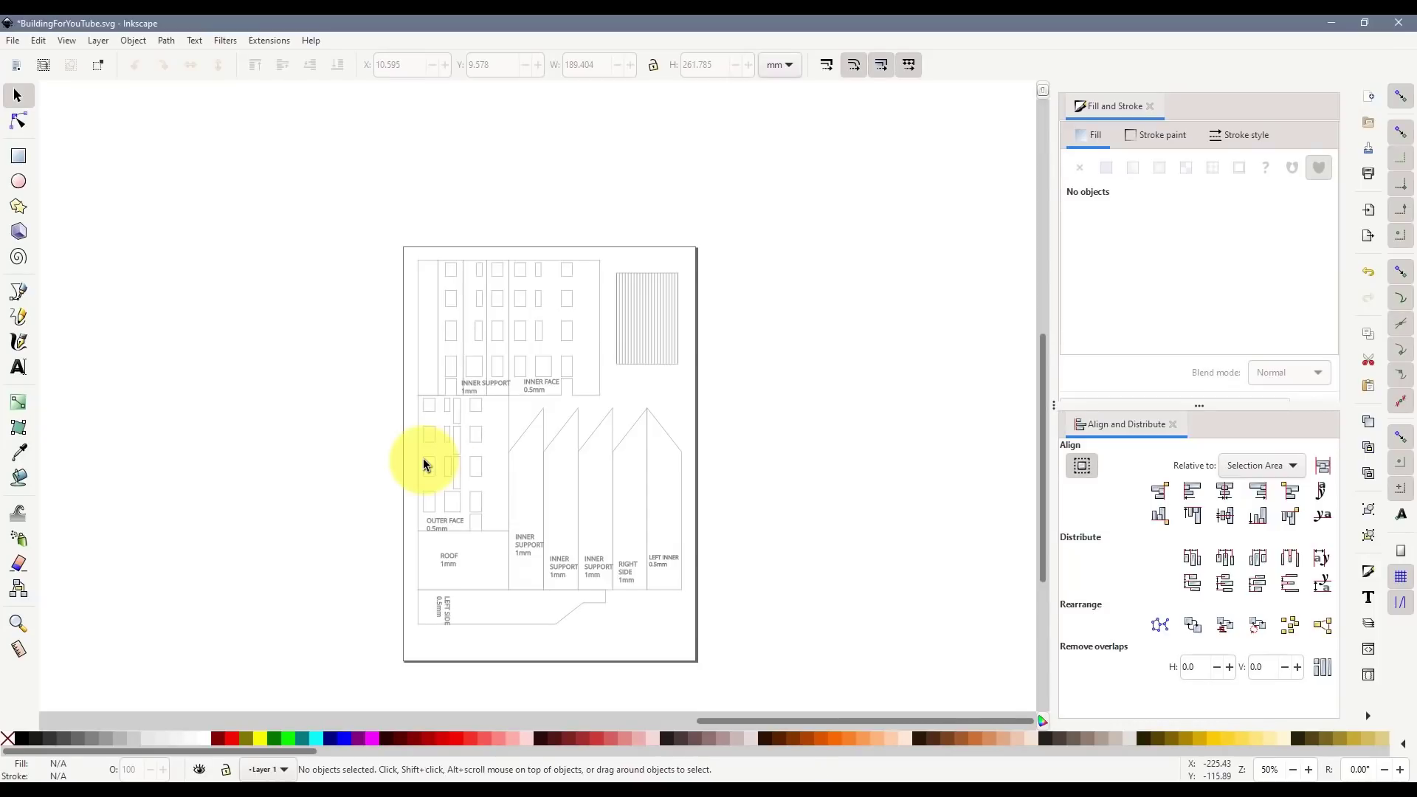
- Nudge the LEFT INNER group two steps right, away from the RIGHT SIDE piece
scroll(656, 577, "up", 1)
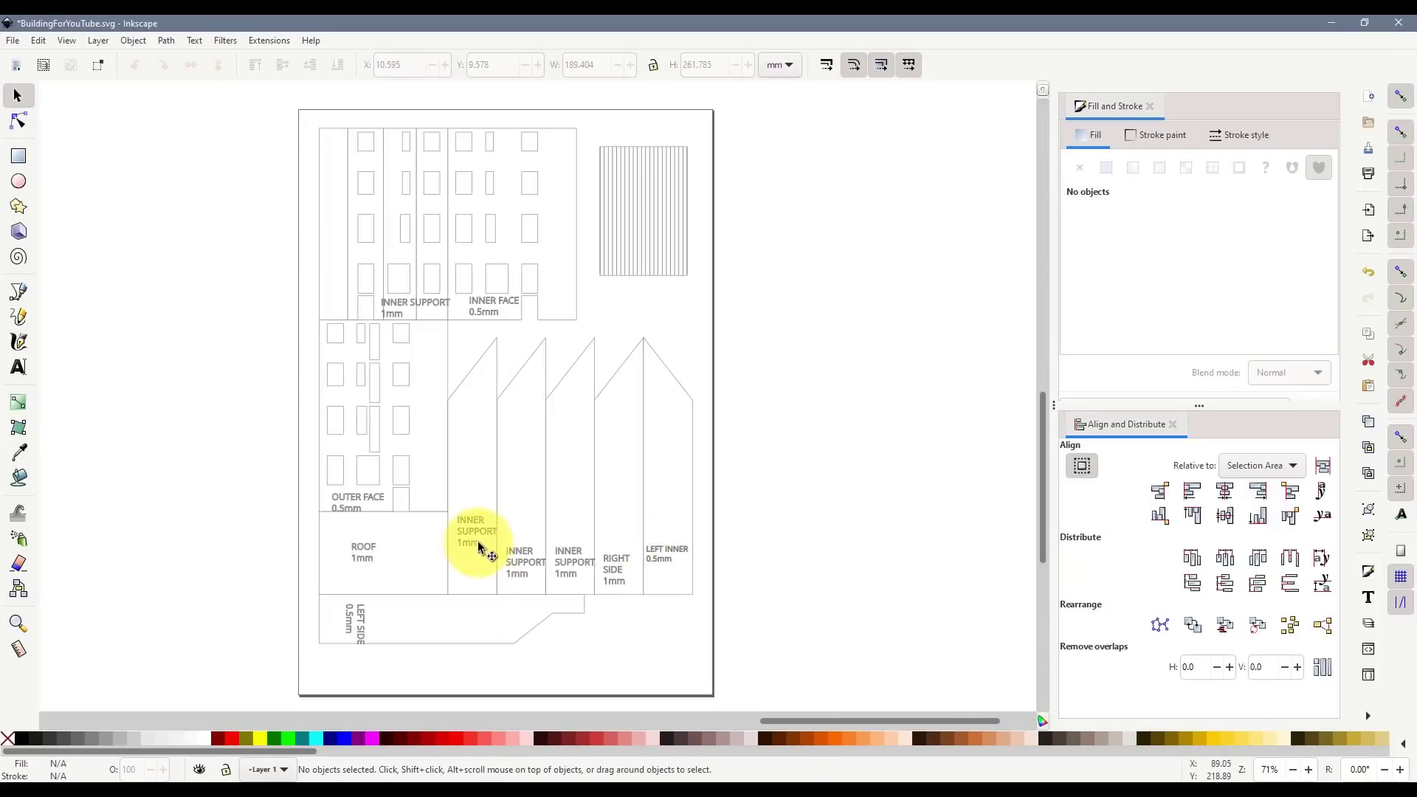
left_click_drag(762, 627, 626, 326)
scroll(672, 453, "up", 1)
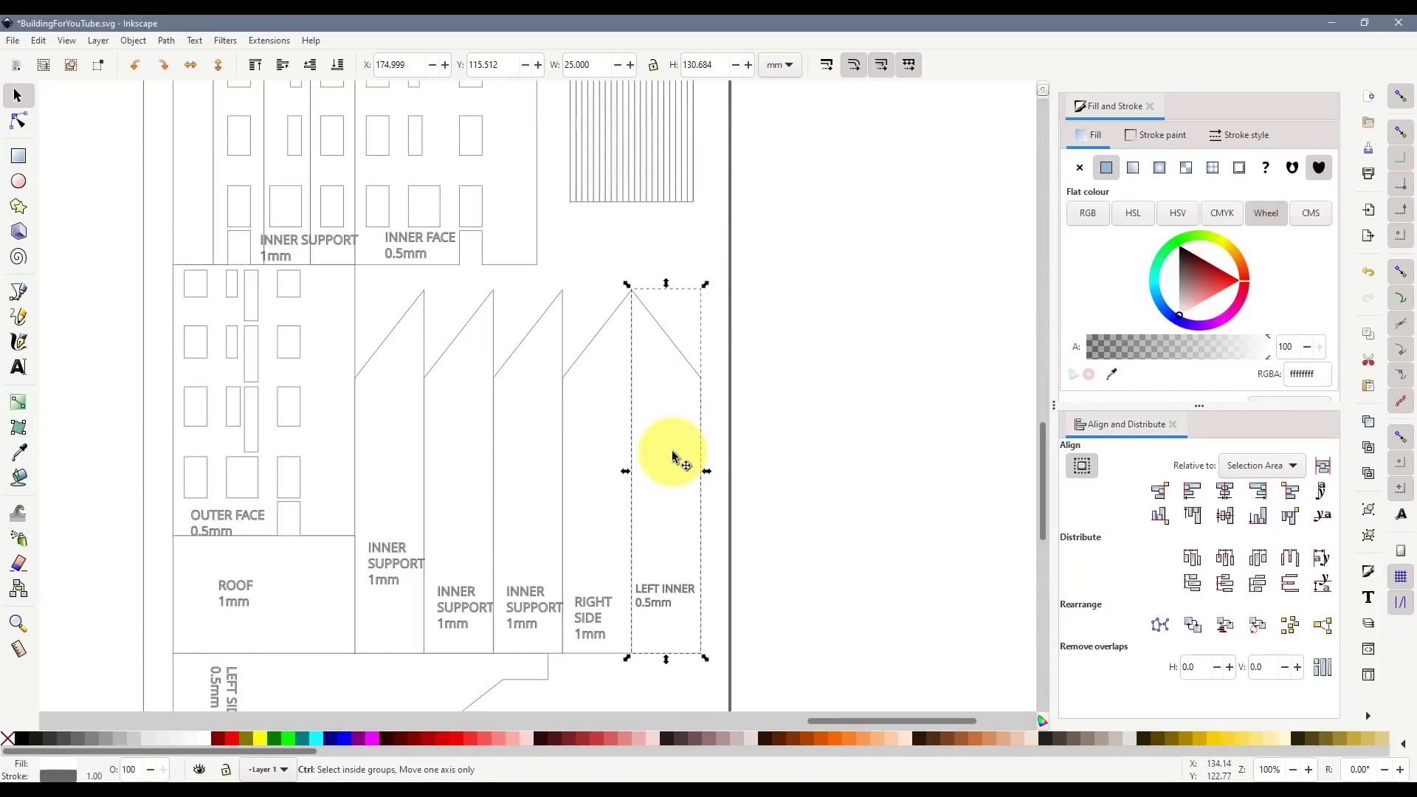
key("Right")
key("Right")
key("Right")
key("Right")
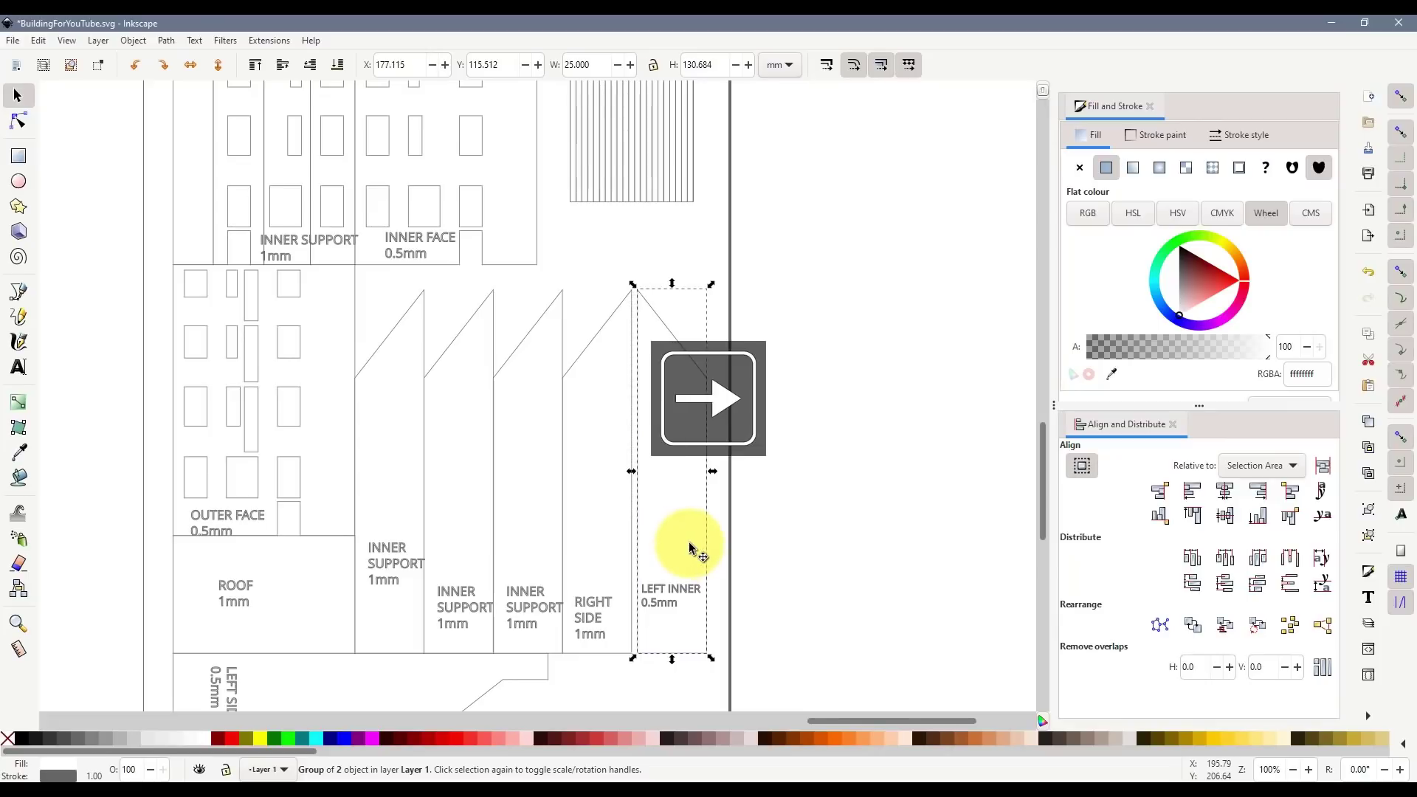
key("Right")
left_click(794, 598)
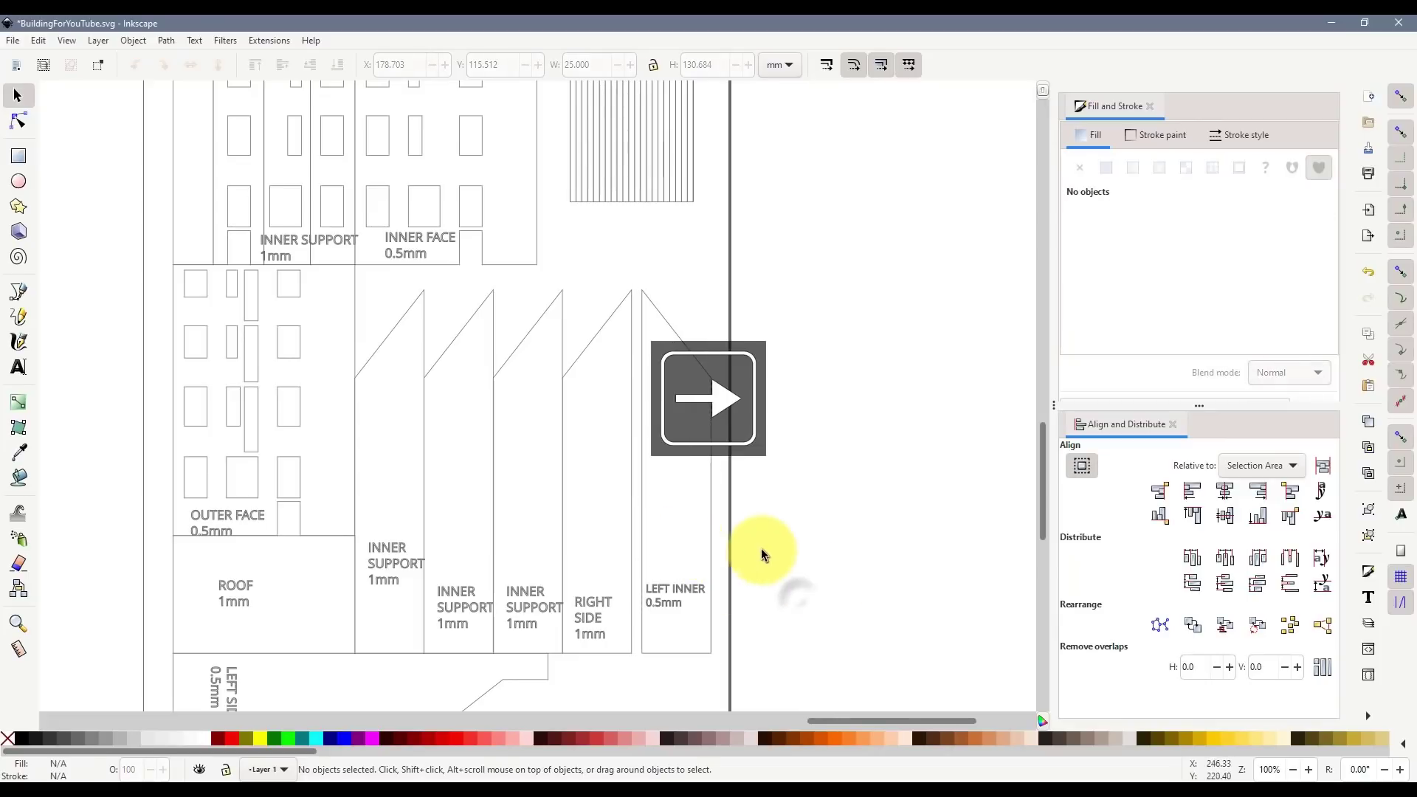
- Drag a vertical INNER SUPPORT line left off the page
scroll(413, 502, "down", 2)
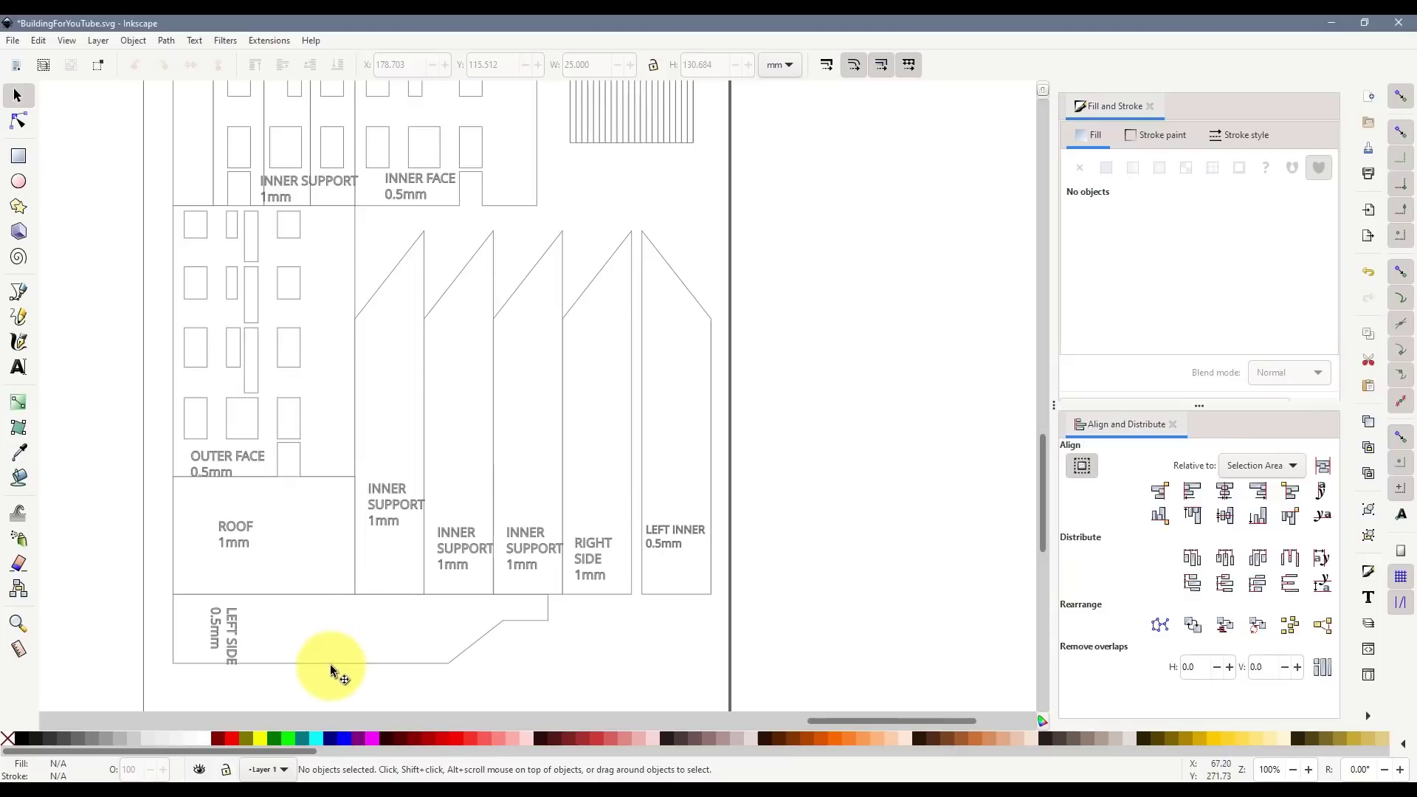
scroll(339, 398, "up", 2)
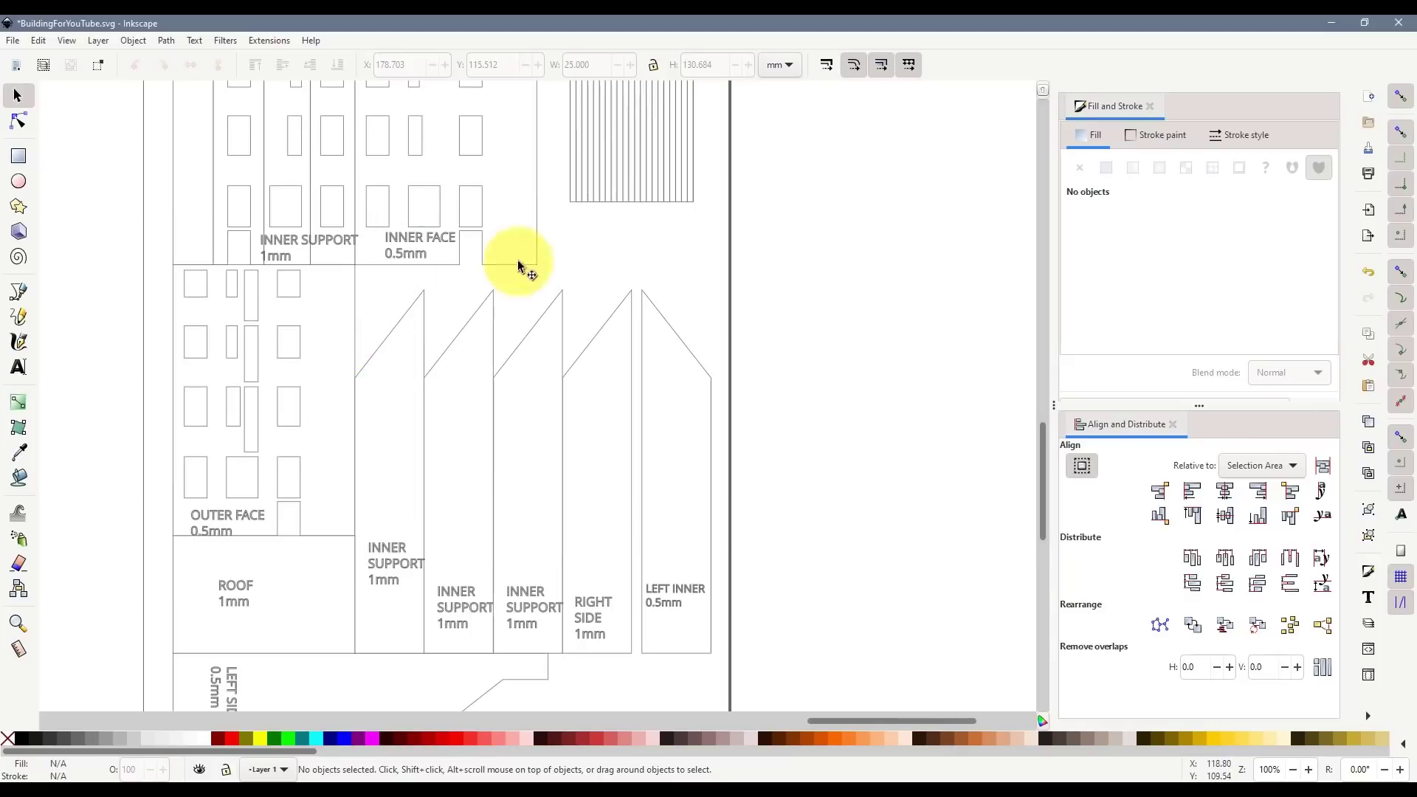
scroll(330, 384, "up", 6)
left_click_drag(265, 272, 109, 387)
- Undo the stray line move and group the INNER SUPPORT part's pieces together
key("ctrl+z")
left_click(376, 443)
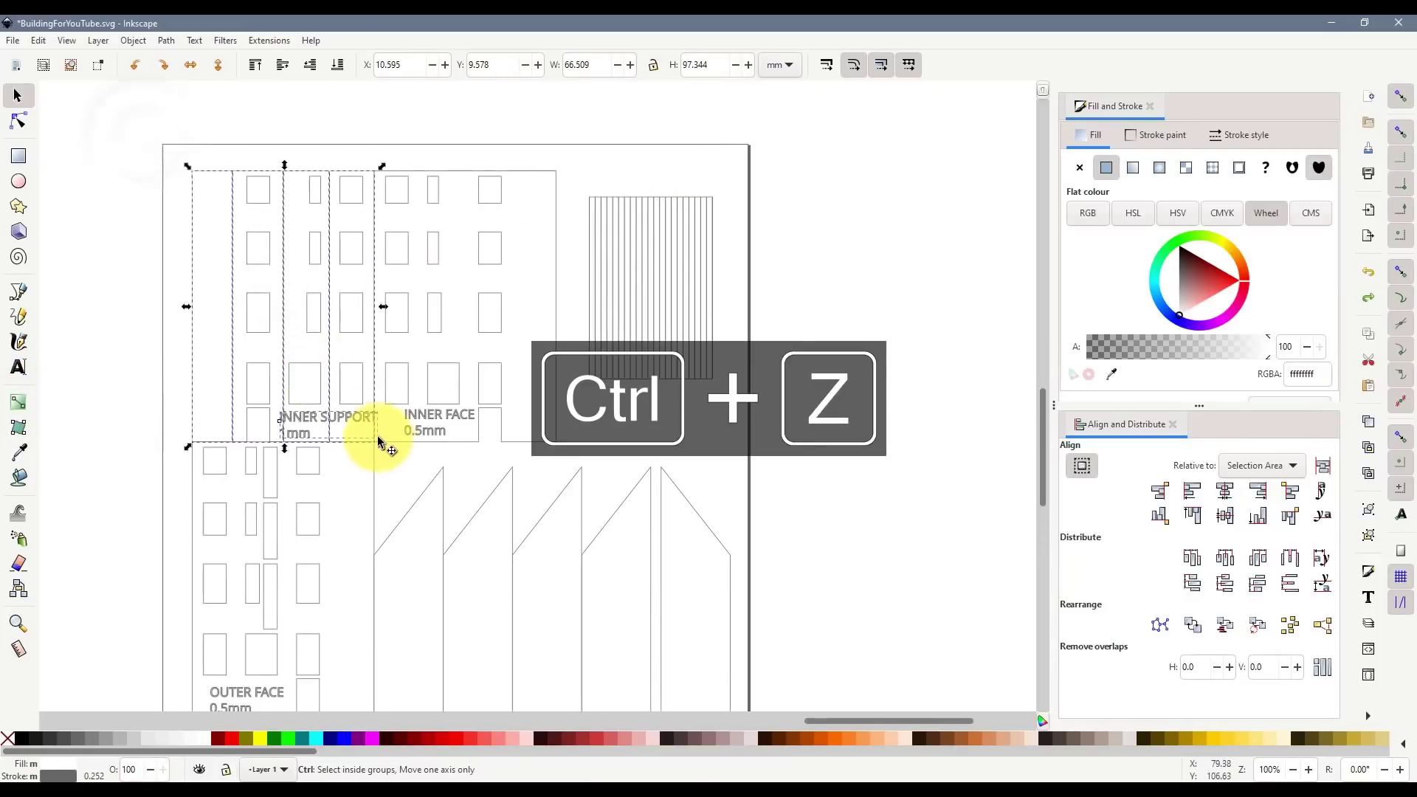
key("ctrl+g")
left_click(214, 387)
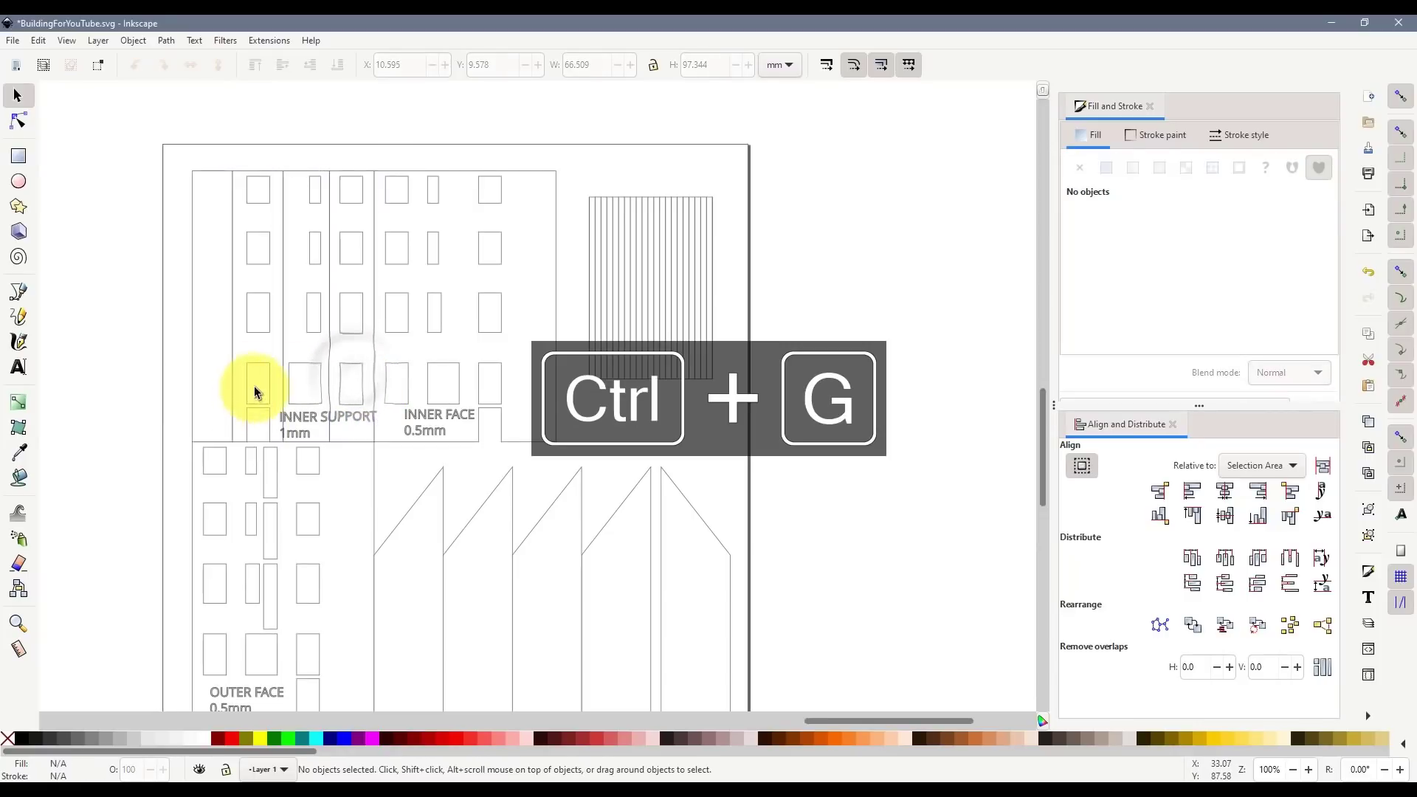
- Fit the OUTER FACE beside the INNER FACE and set the INNER SUPPORT on the ROOF
left_click_drag(182, 395, 69, 575)
scroll(430, 476, "down", 6)
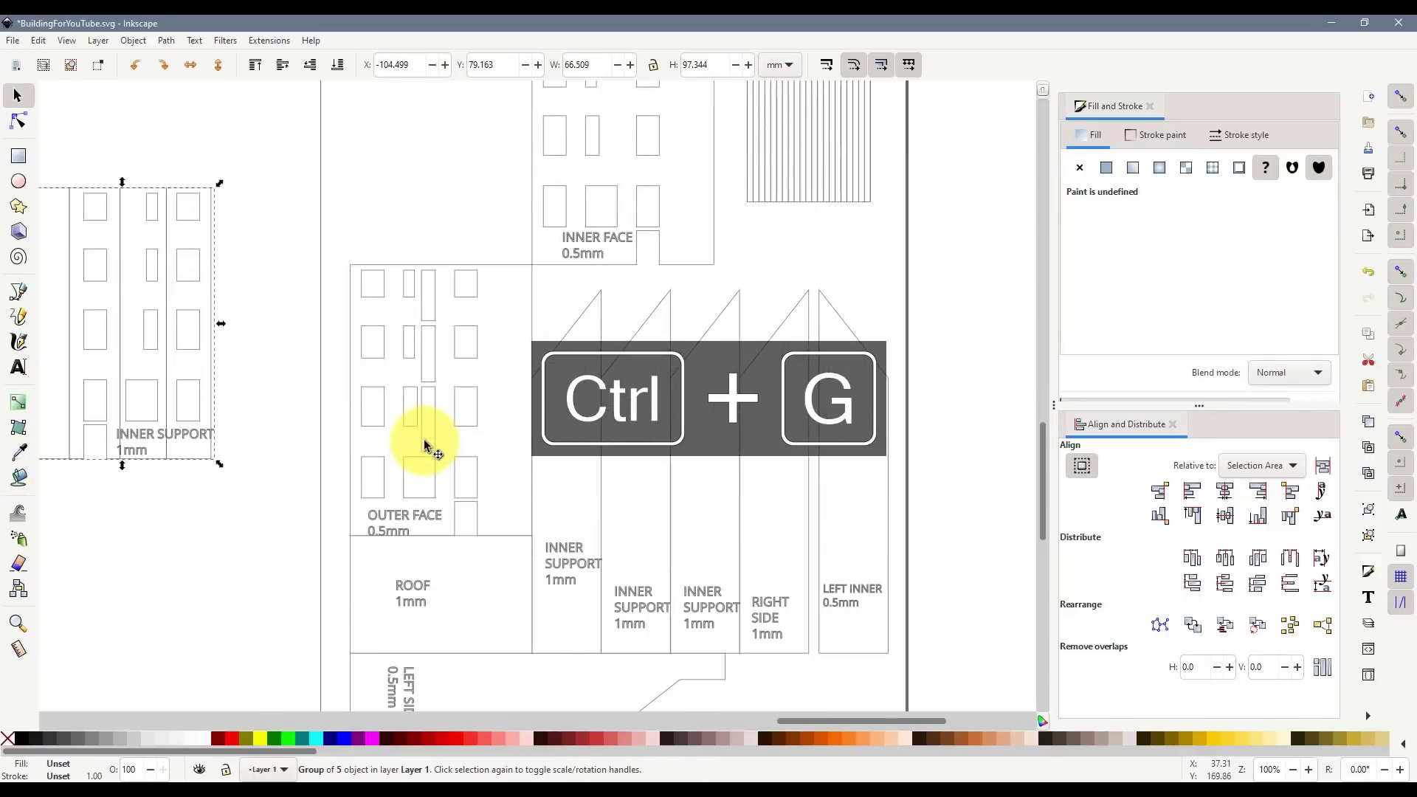
scroll(496, 336, "up", 6)
left_click_drag(508, 448, 502, 181)
scroll(557, 198, "up", 3)
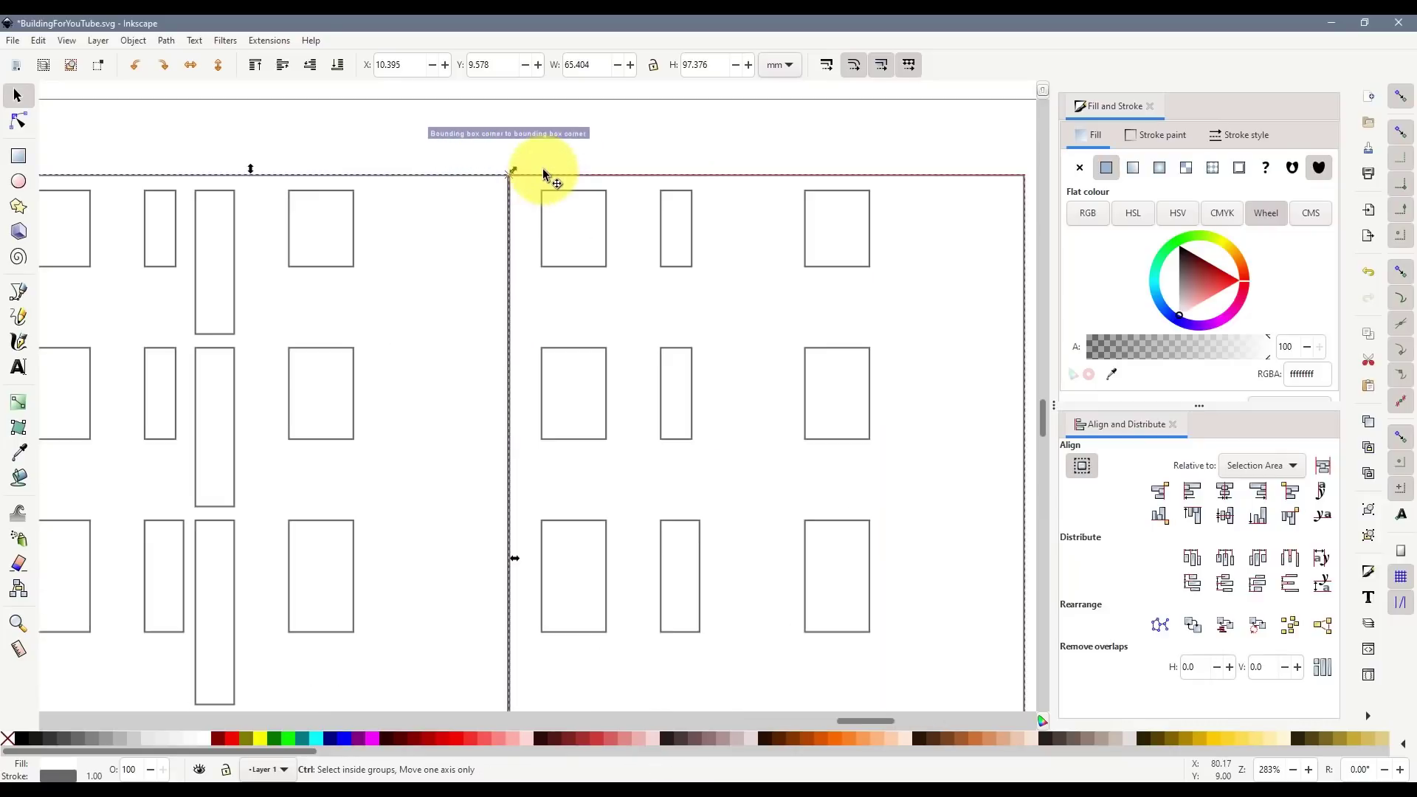
left_click(587, 316)
scroll(587, 316, "down", 3)
scroll(667, 423, "down", 15)
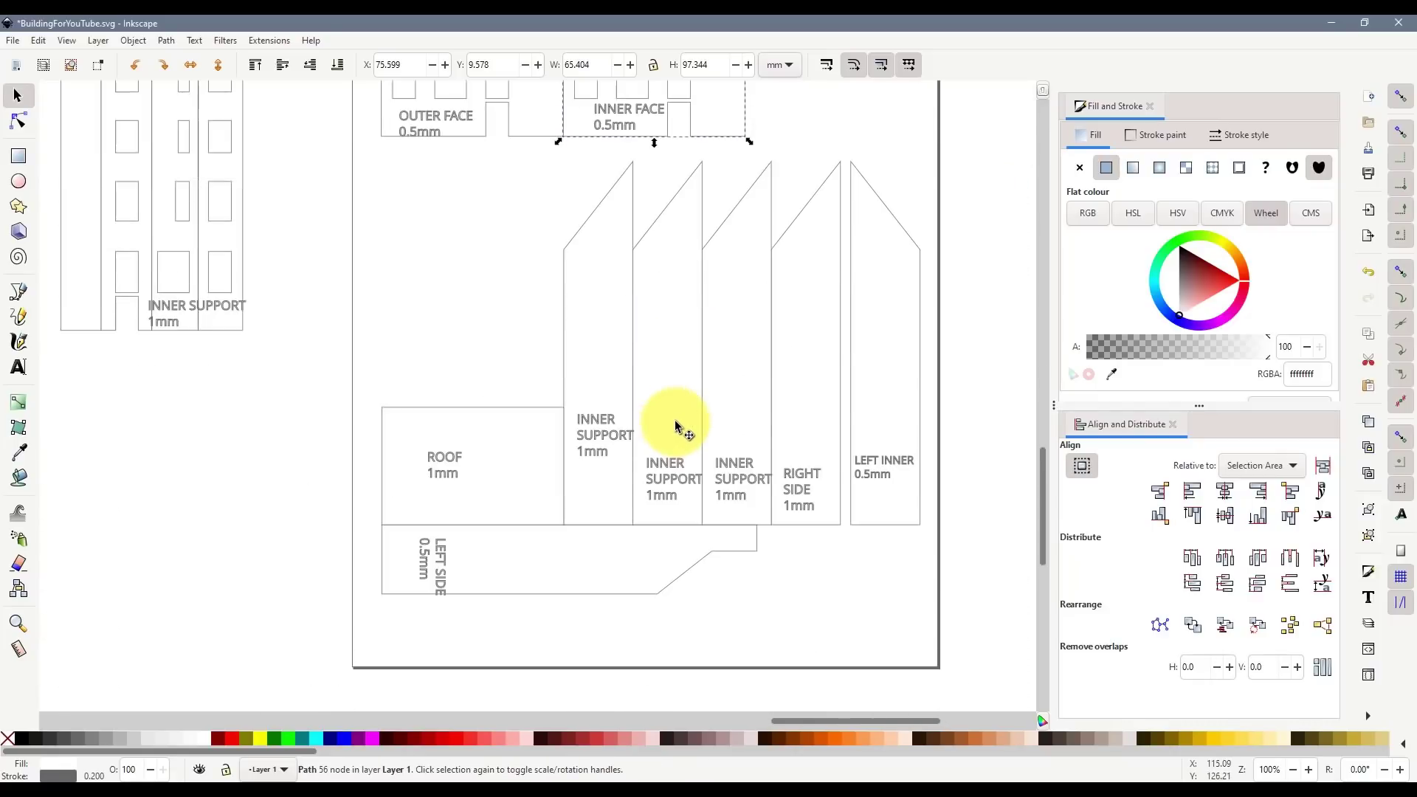
left_click_drag(207, 281, 527, 349)
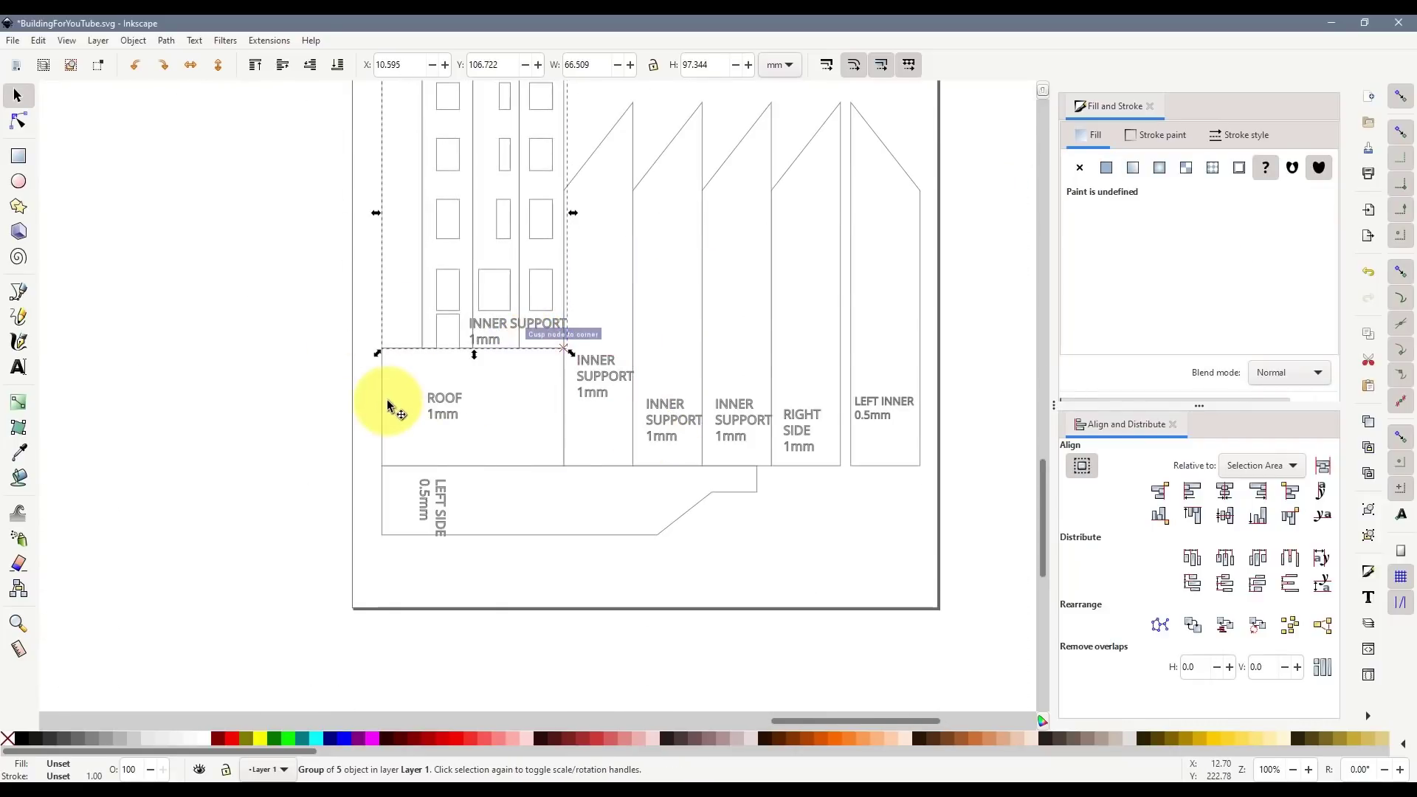
- Undo an accidental strip move, then snap the LEFT SIDE piece under the support pieces
left_click_drag(380, 402, 120, 420)
scroll(748, 418, "up", 6)
scroll(747, 419, "up", 8)
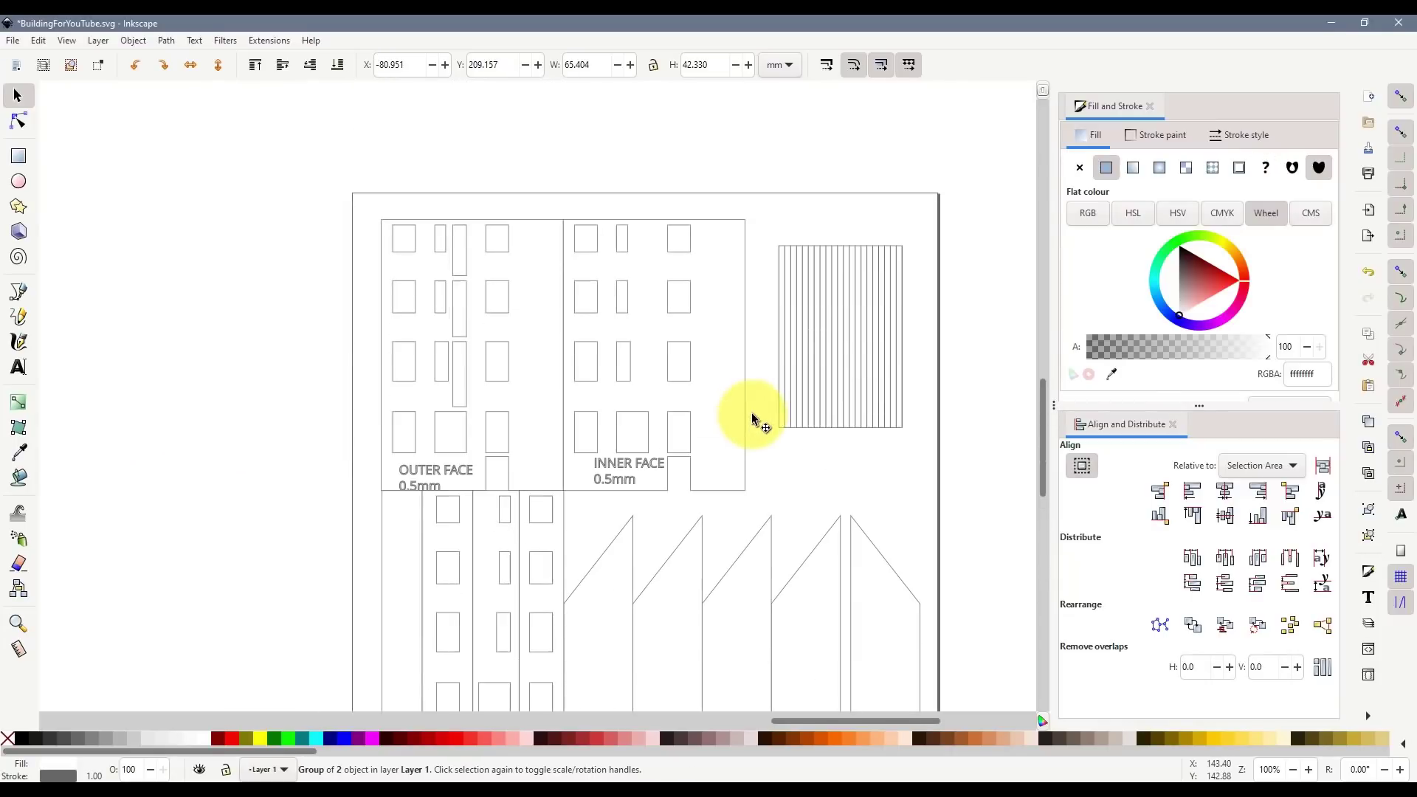
mouse_move(834, 429)
left_mouse_down()
mouse_move(830, 413)
mouse_move(842, 429)
left_mouse_up()
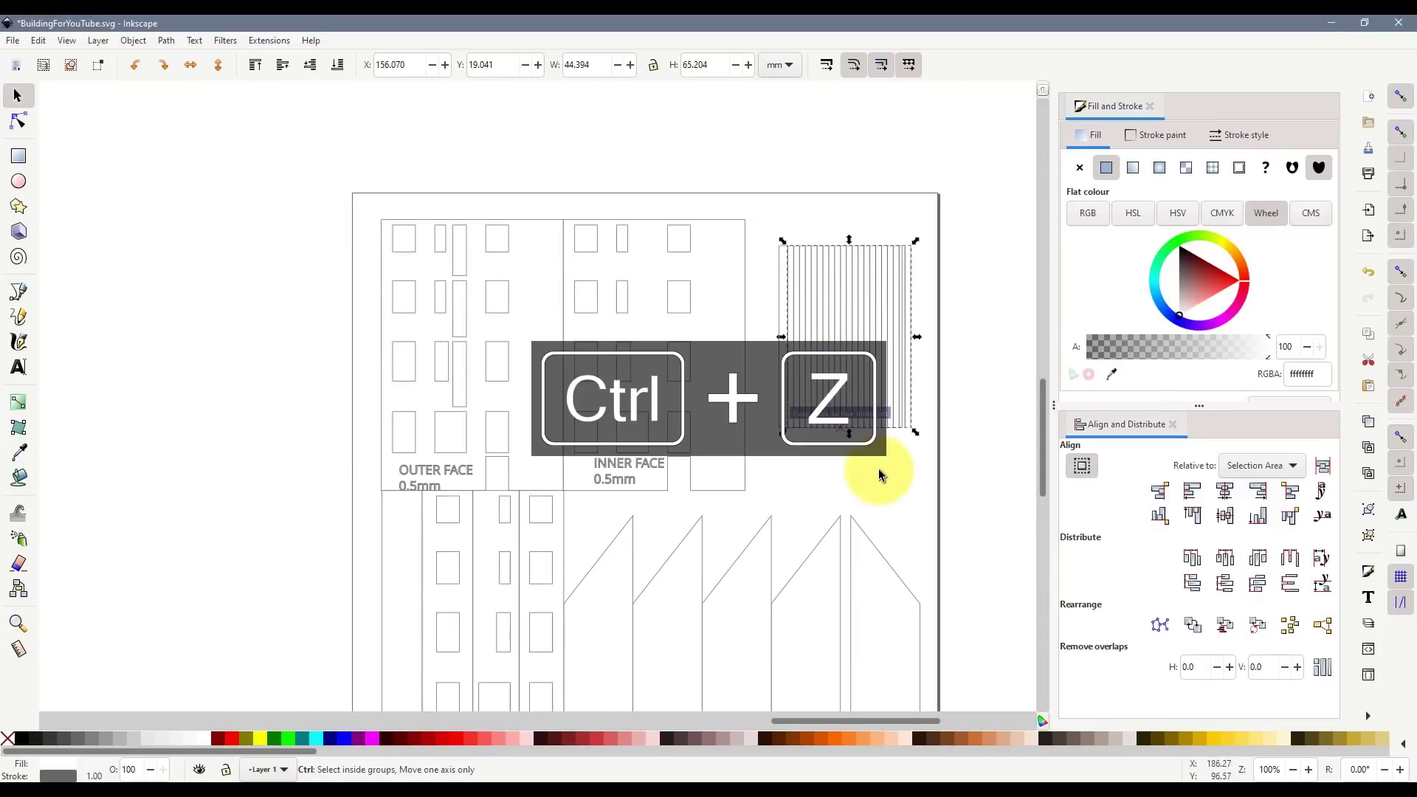
key("ctrl+z")
scroll(912, 473, "down", 6)
scroll(912, 476, "down", 10)
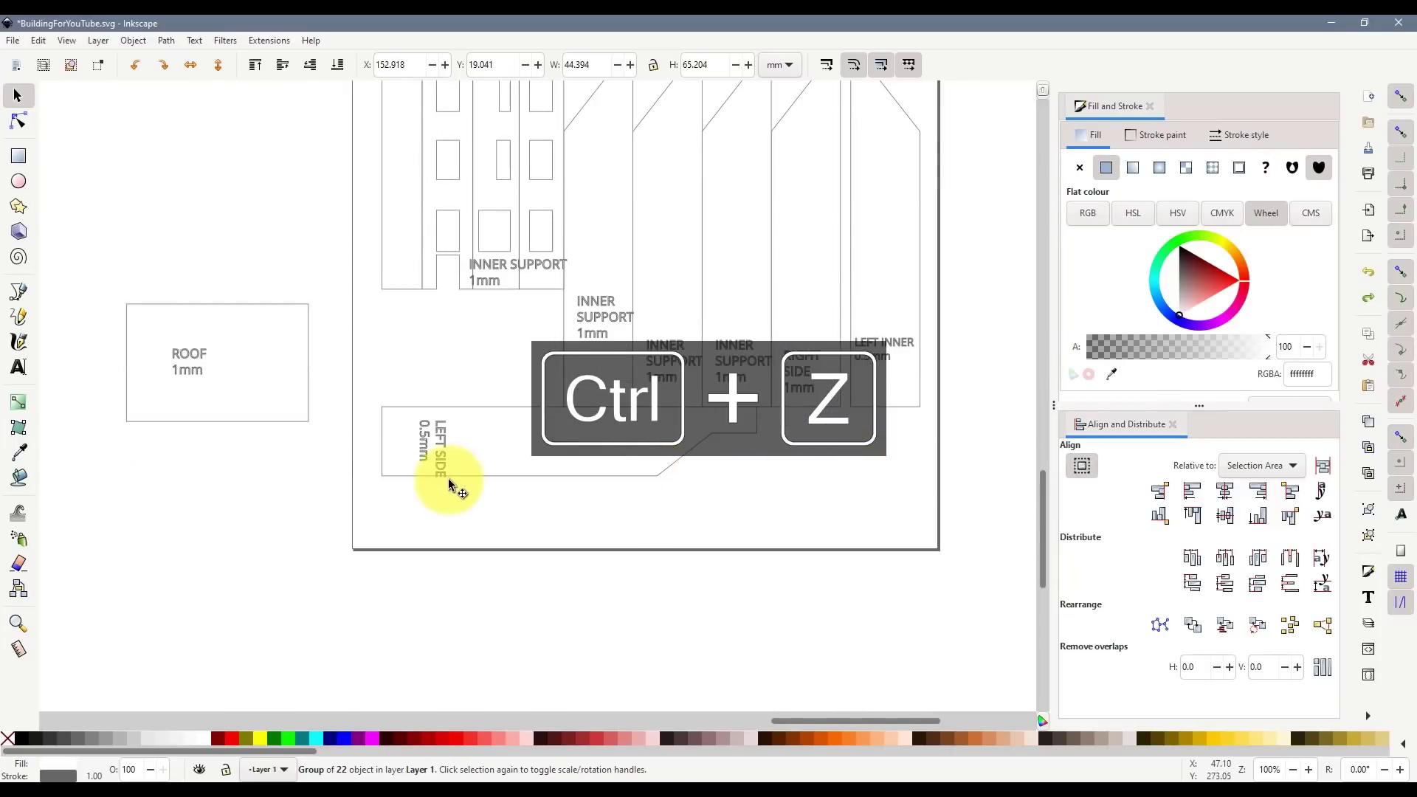
left_click_drag(478, 481, 548, 484)
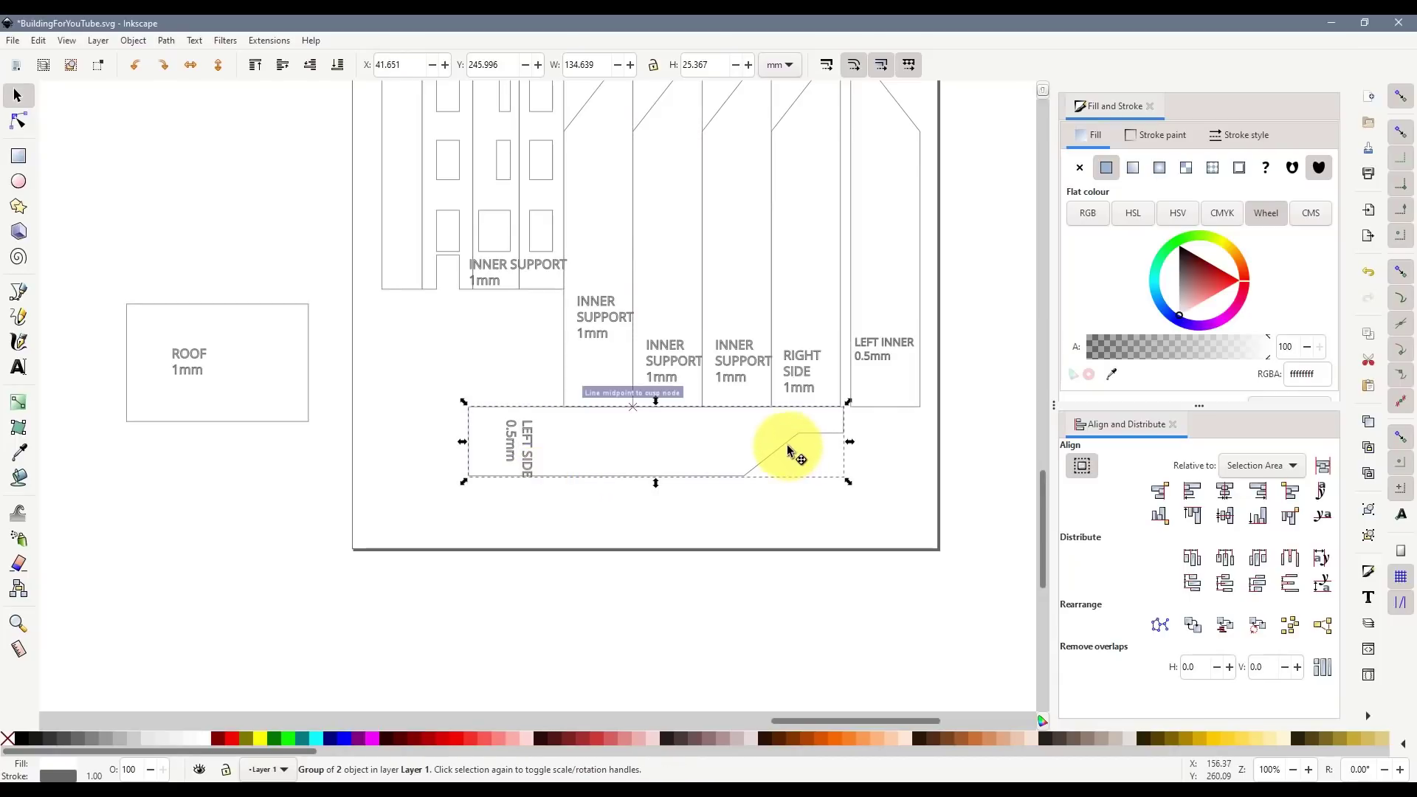
left_click_drag(792, 452, 832, 427)
- Snap the ROOF against the inner support corner, with LEFT SIDE shifted just below it
left_click(293, 345)
left_click_drag(306, 360, 563, 349)
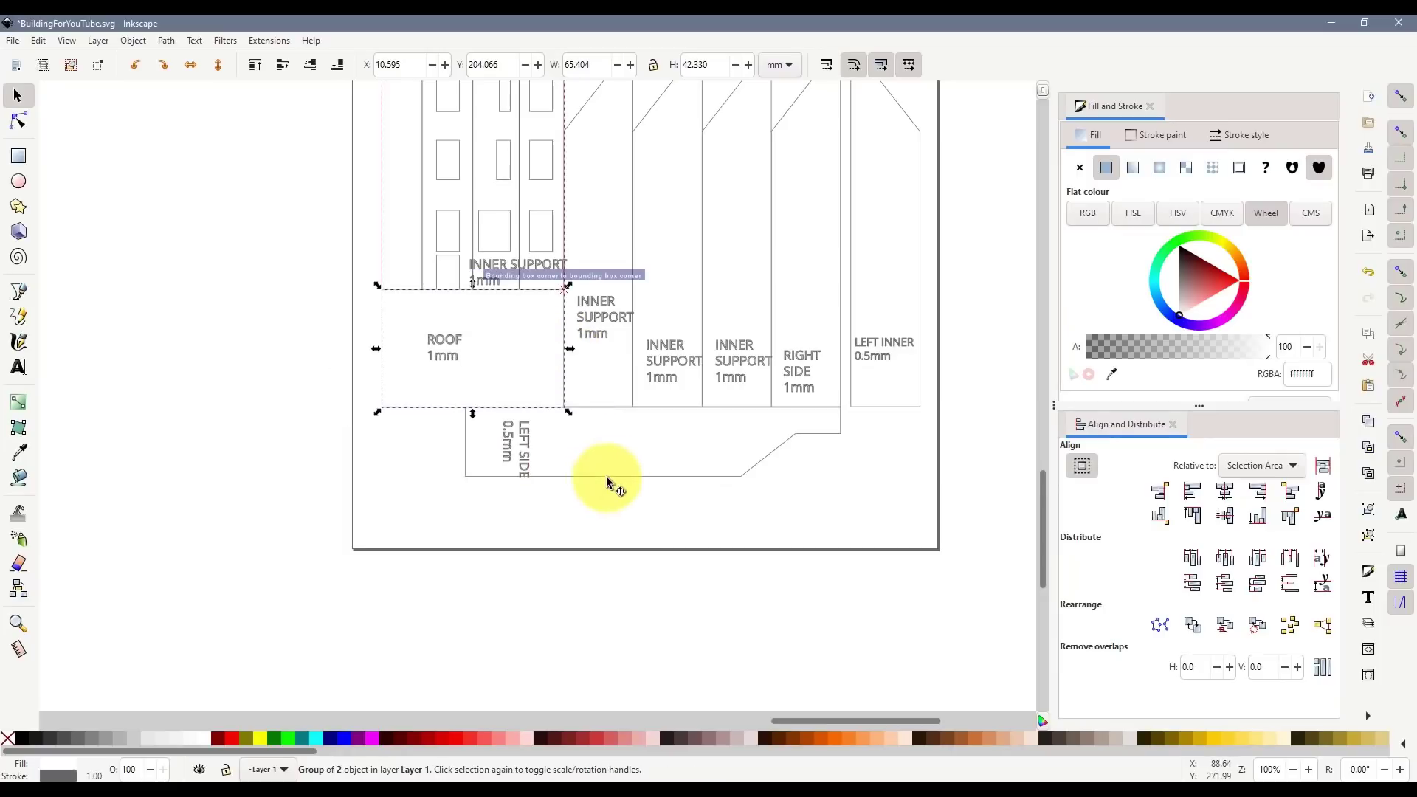
left_click(654, 468)
left_click_drag(611, 475, 611, 506)
left_click_drag(532, 410, 514, 426)
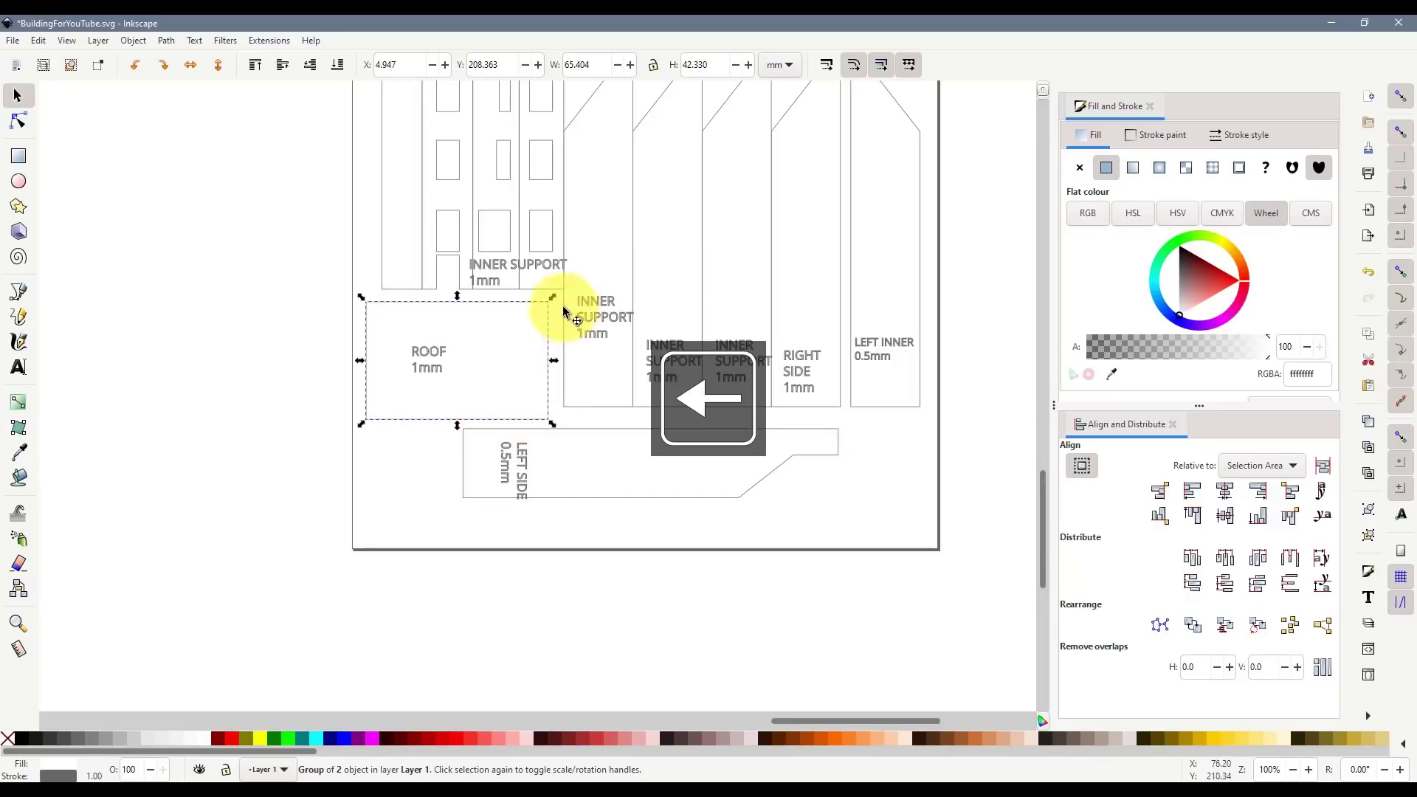
left_click_drag(548, 340, 570, 331)
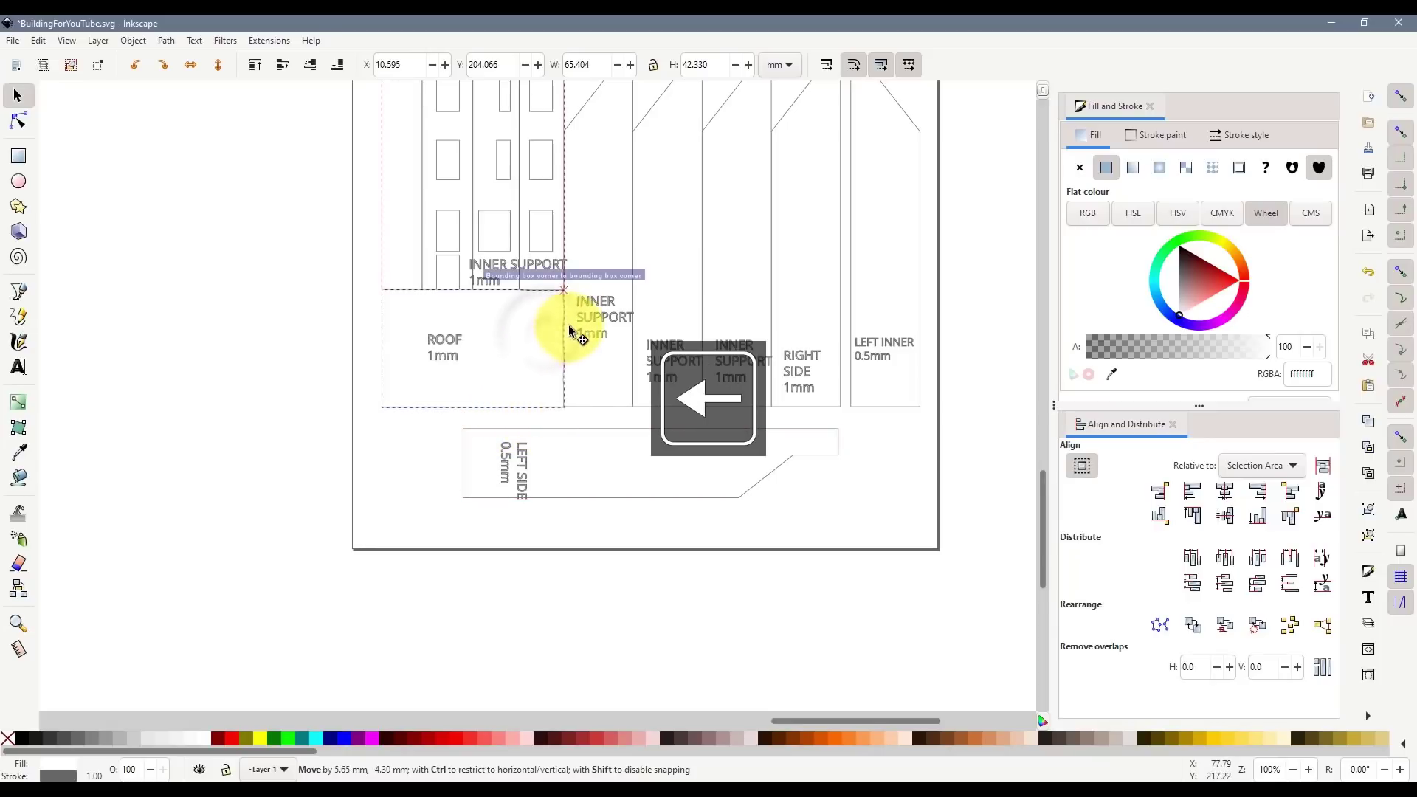
scroll(583, 384, "up", 5)
scroll(517, 332, "up", 3)
- Nudge the LEFT SIDE piece down one step below the roof and support pieces
scroll(595, 386, "down", 1)
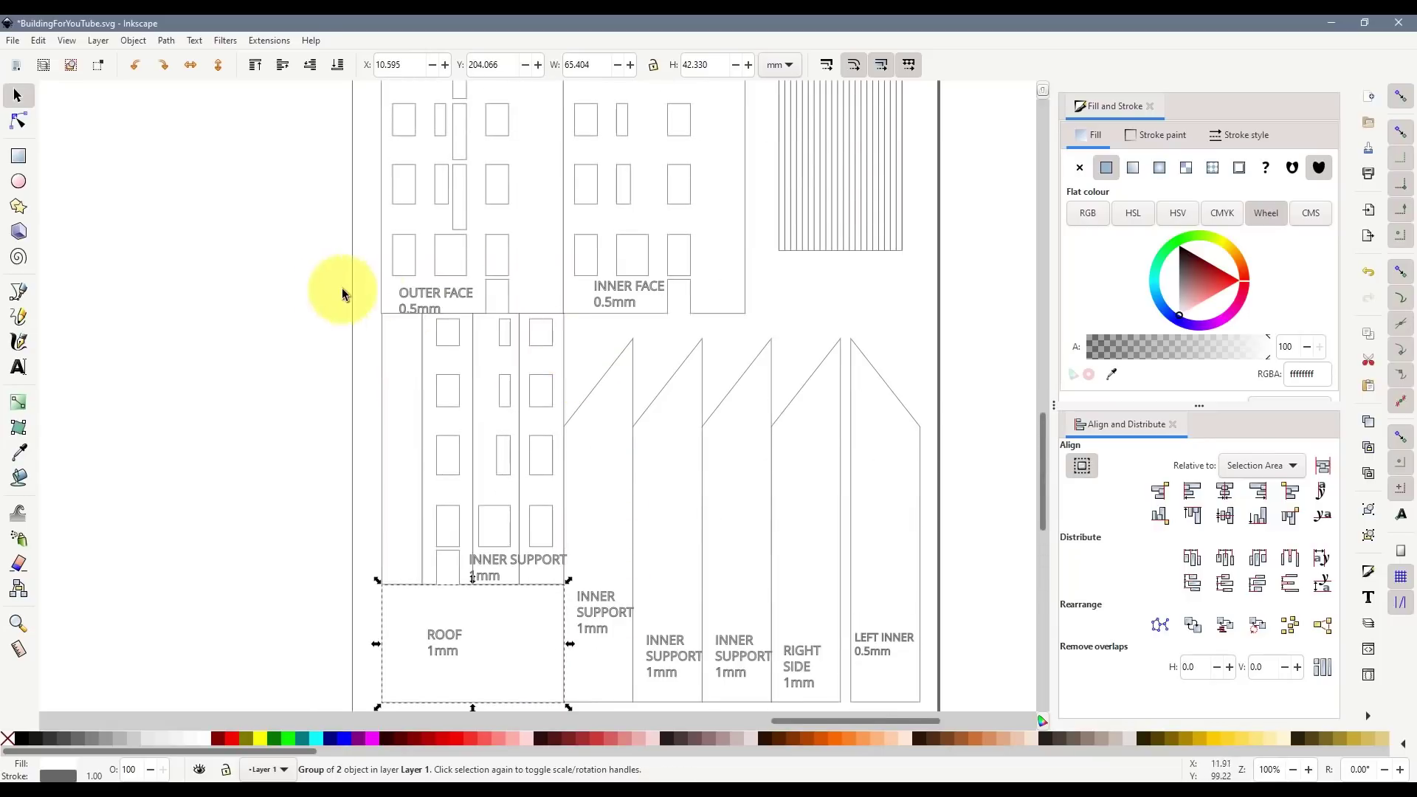
left_click_drag(308, 292, 911, 704)
scroll(816, 623, "down", 6)
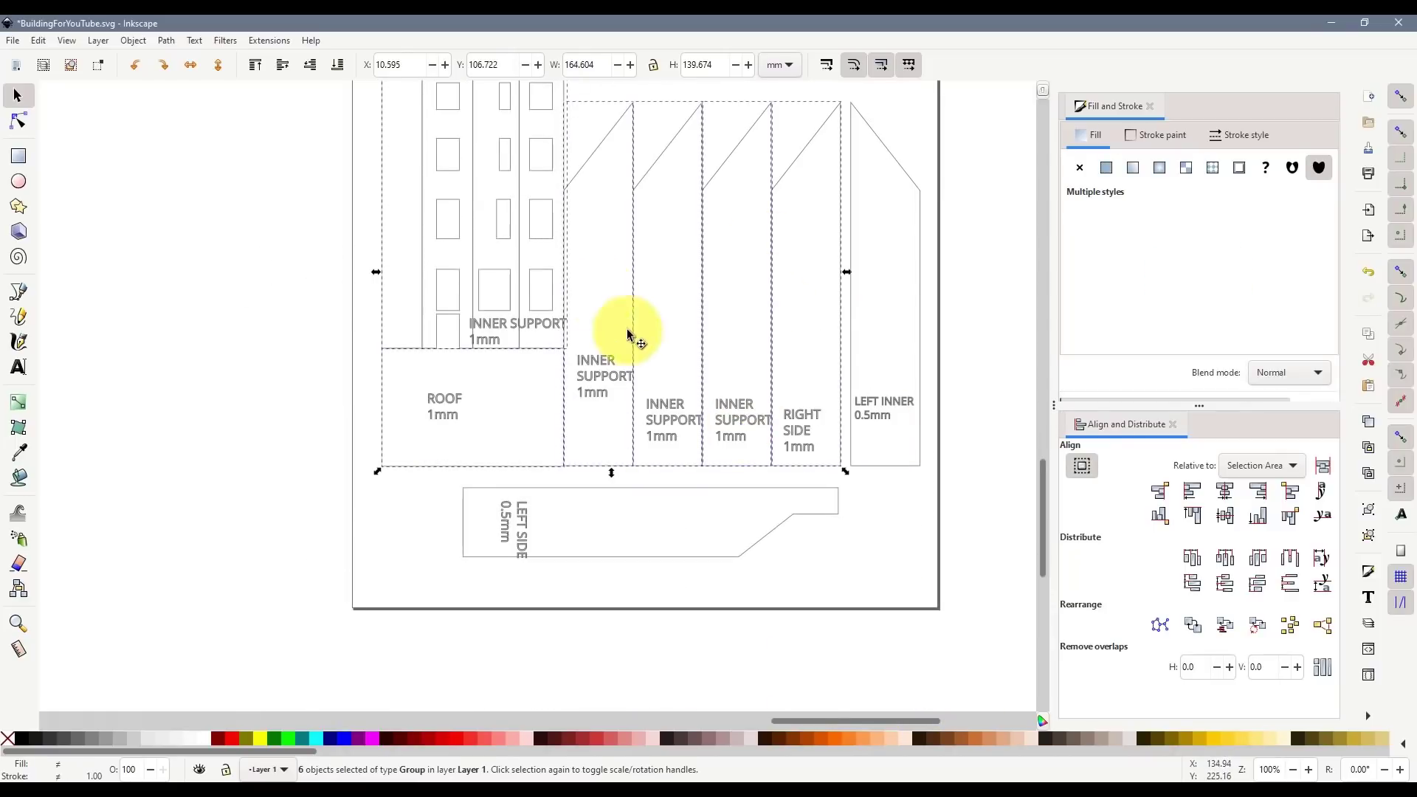
left_click_drag(563, 222, 565, 238)
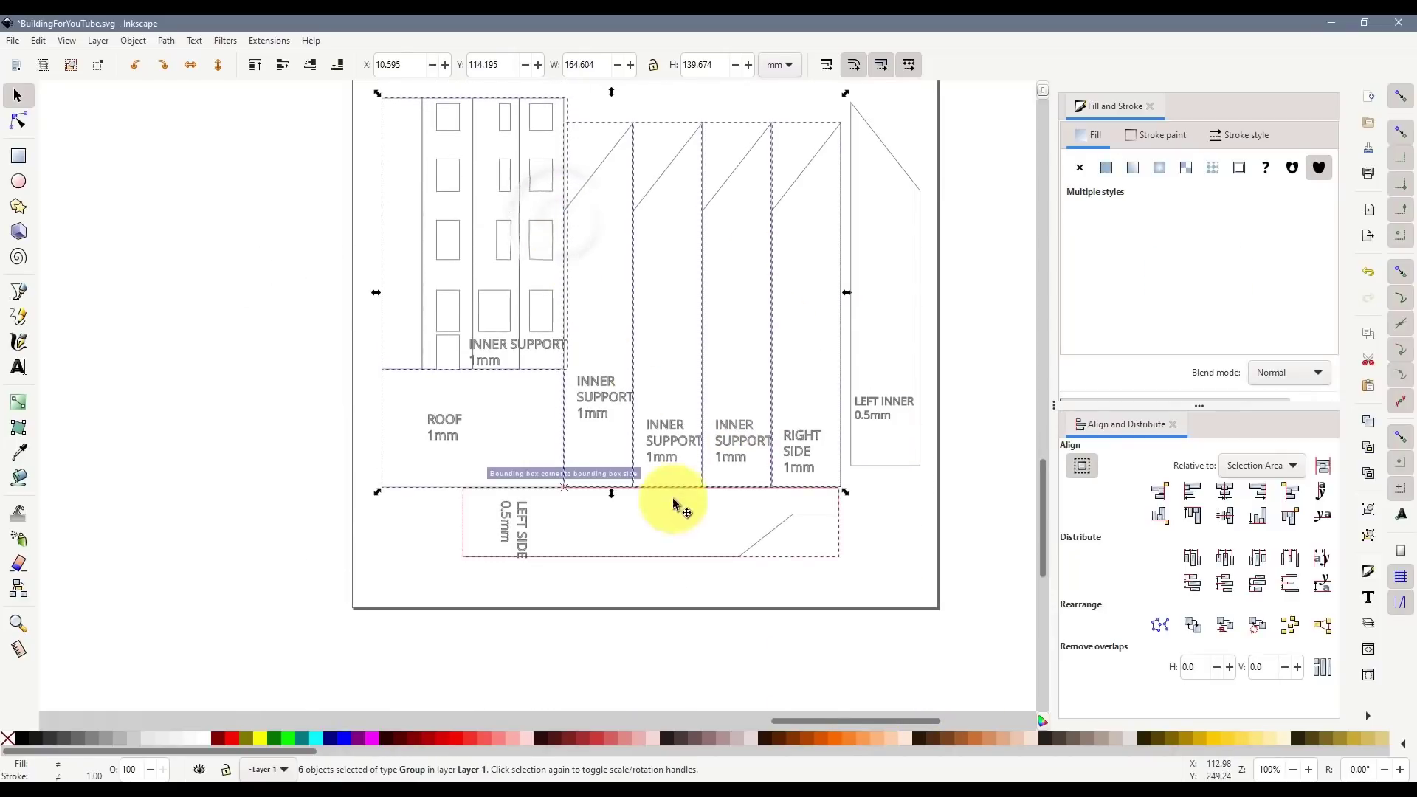
left_click(694, 575)
scroll(740, 510, "up", 3)
scroll(738, 479, "down", 8)
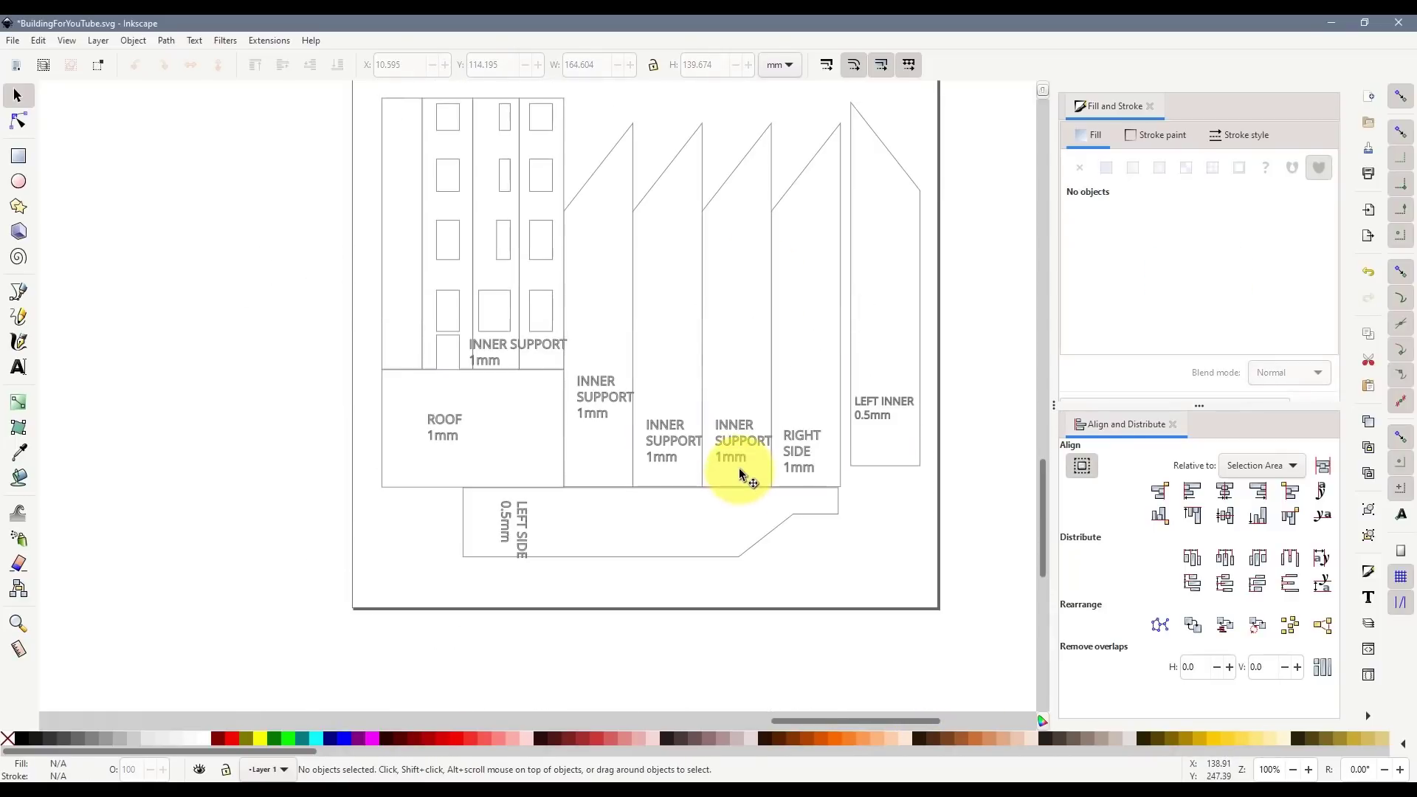
left_click(607, 561)
left_click_drag(607, 561, 645, 571)
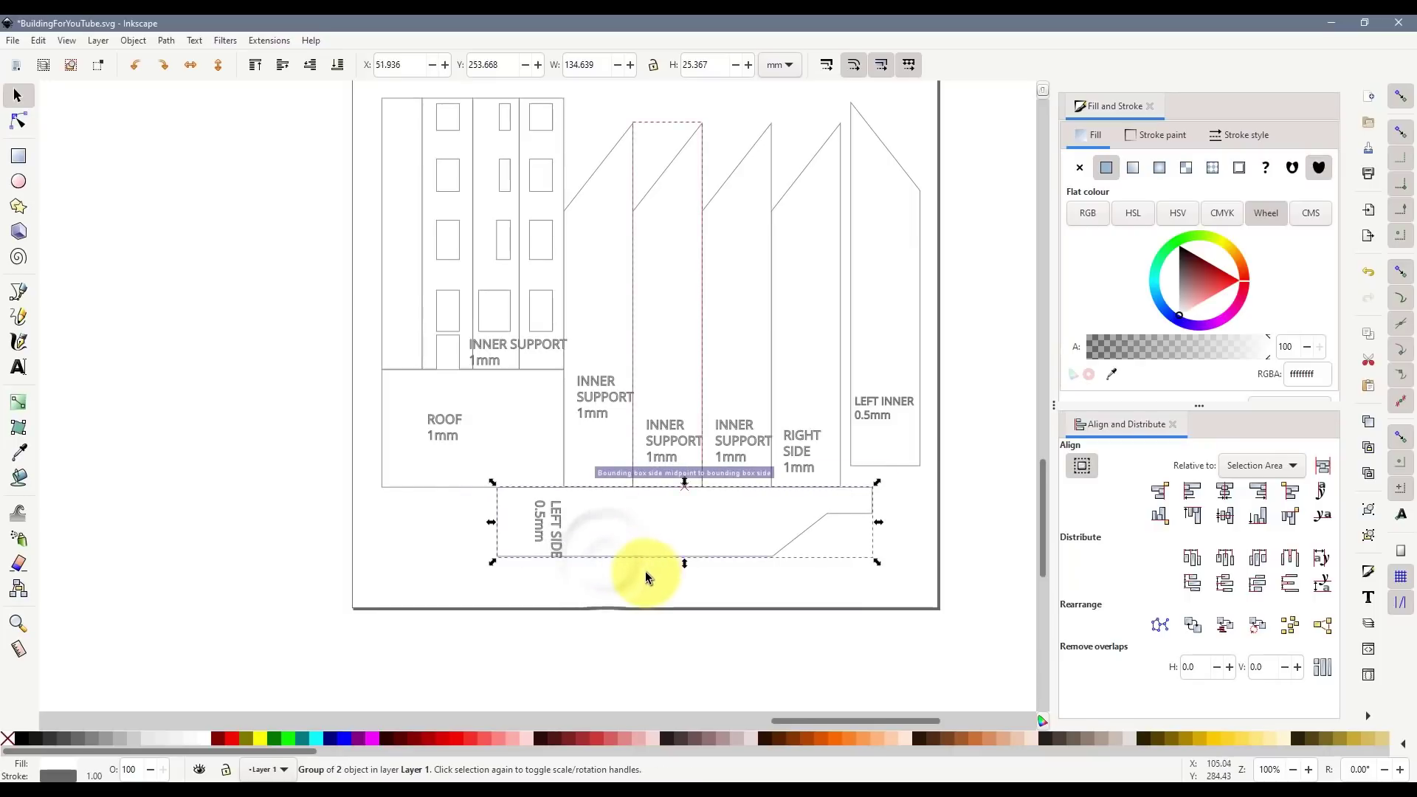
key("Down")
key("Down")
key("Down")
key("Down")
key("Down")
key("Down")
key("Down")
key("Down")
key("Down")
key("Down")
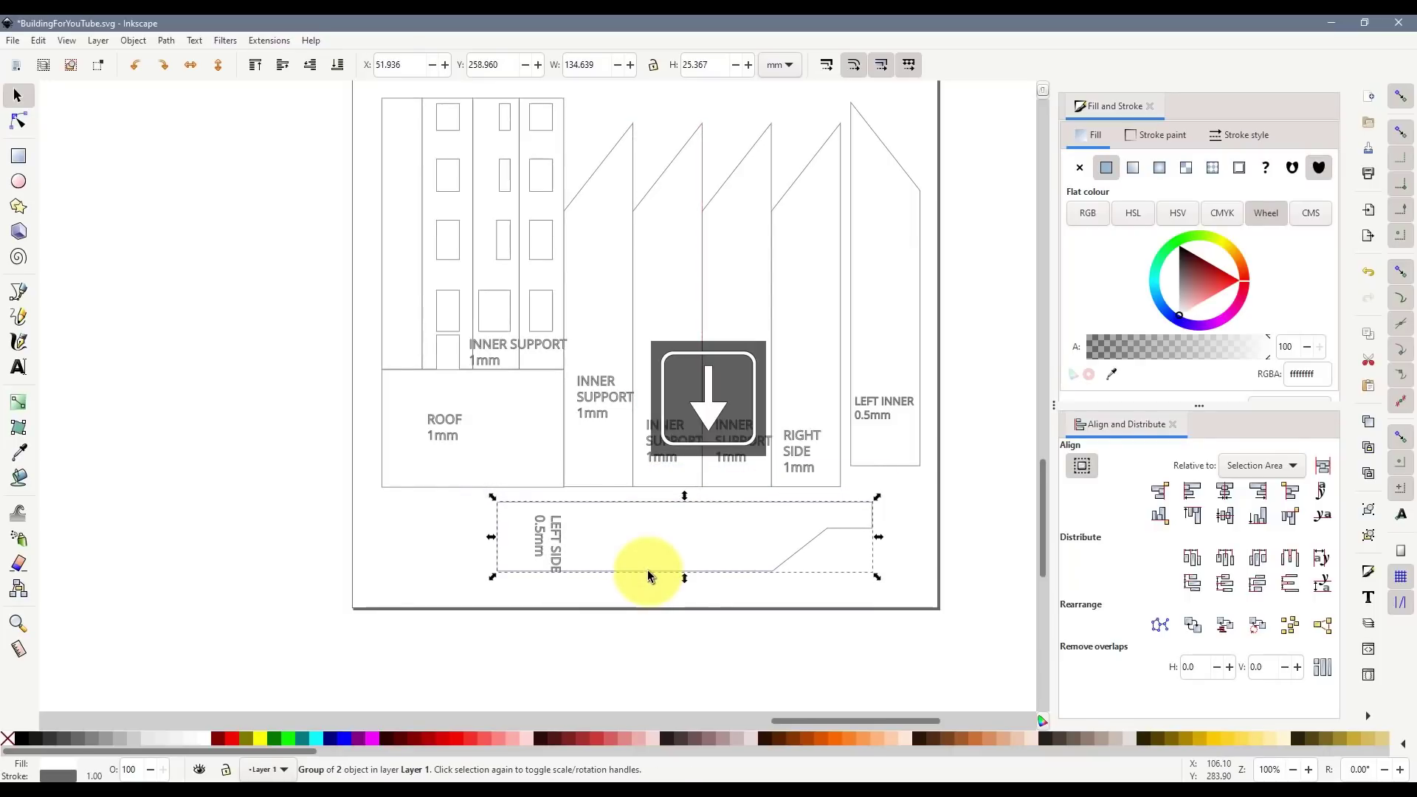
left_click(834, 640)
- Nudge the six lower building pieces two steps left on the page
scroll(817, 665, "up", 5)
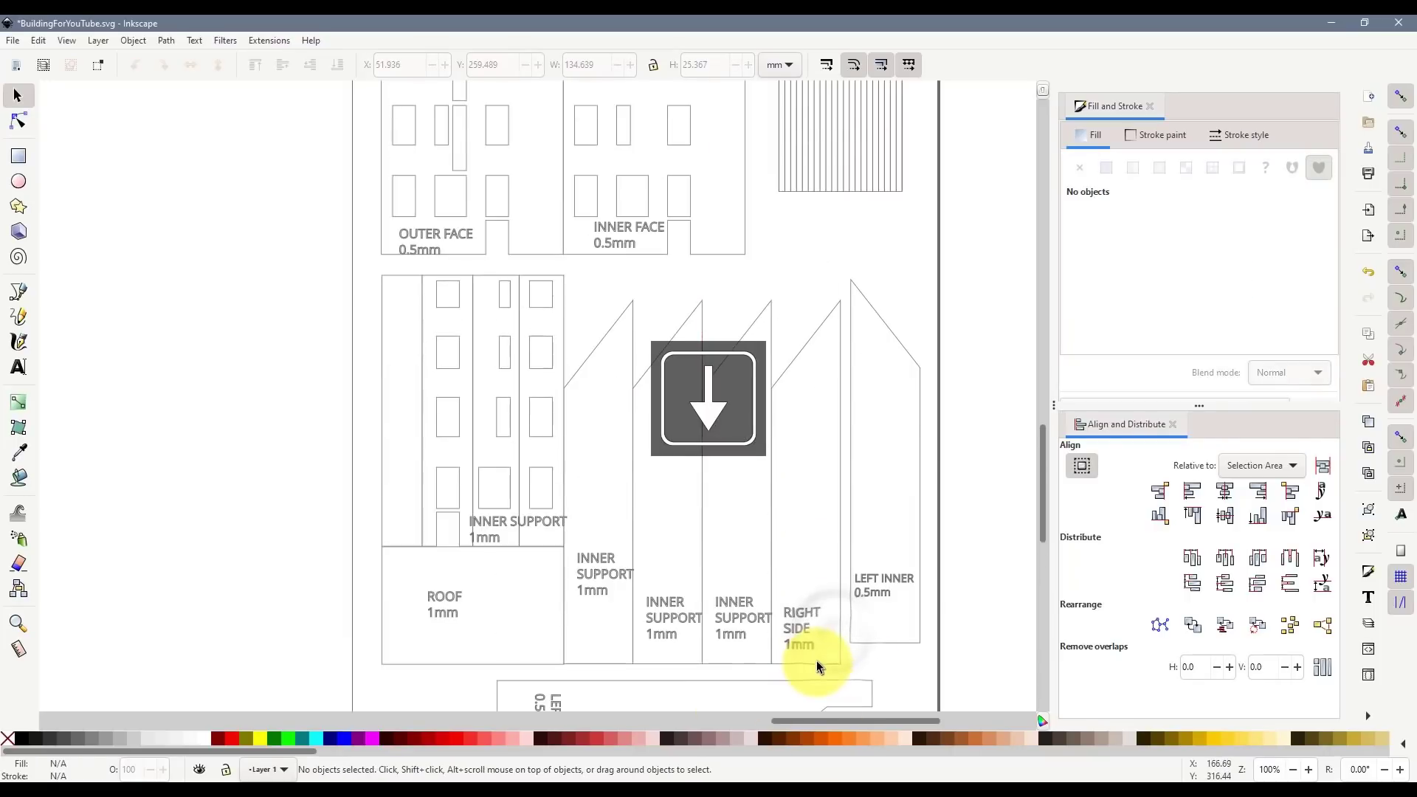
scroll(751, 562, "up", 4)
scroll(752, 556, "up", 4)
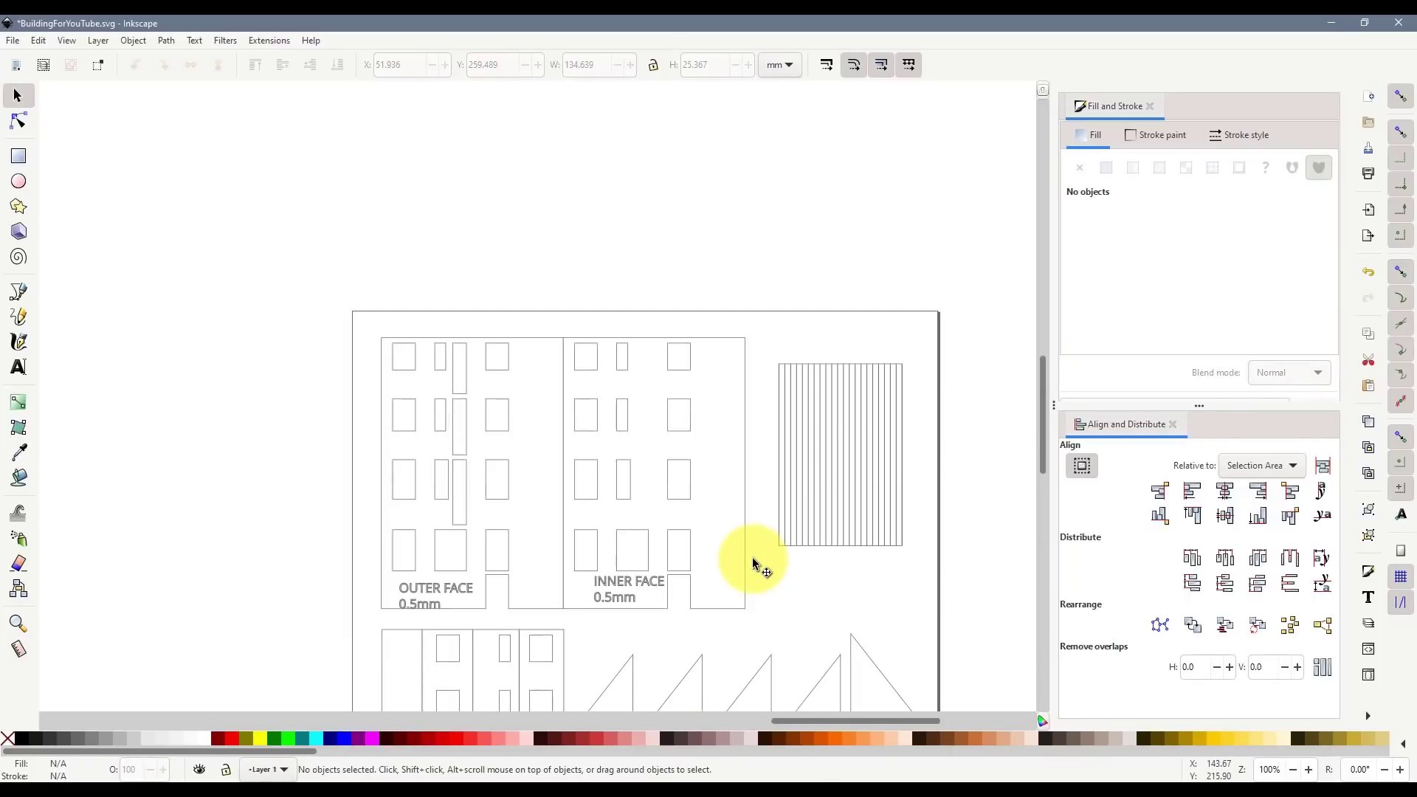
scroll(746, 513, "down", 10)
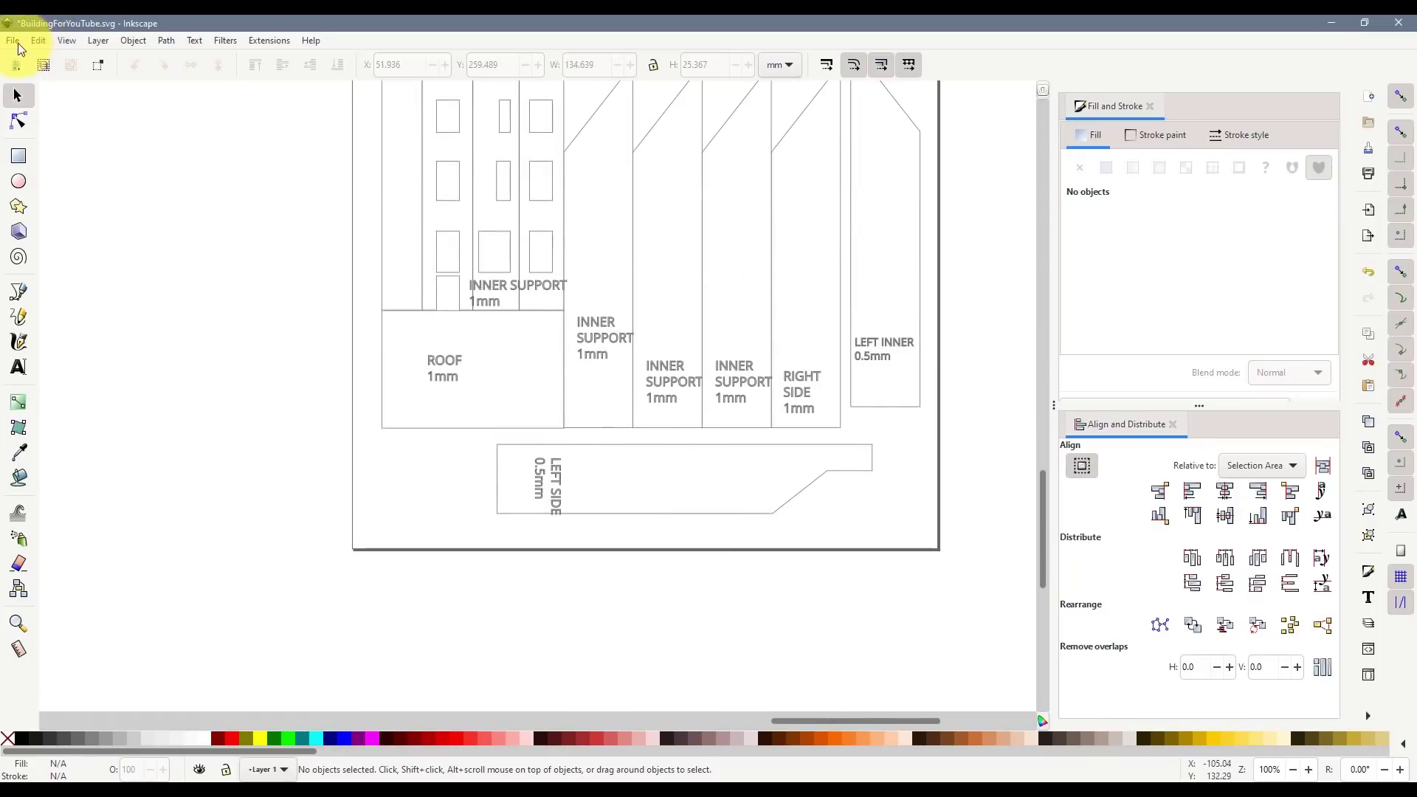
scroll(464, 280, "down", 1)
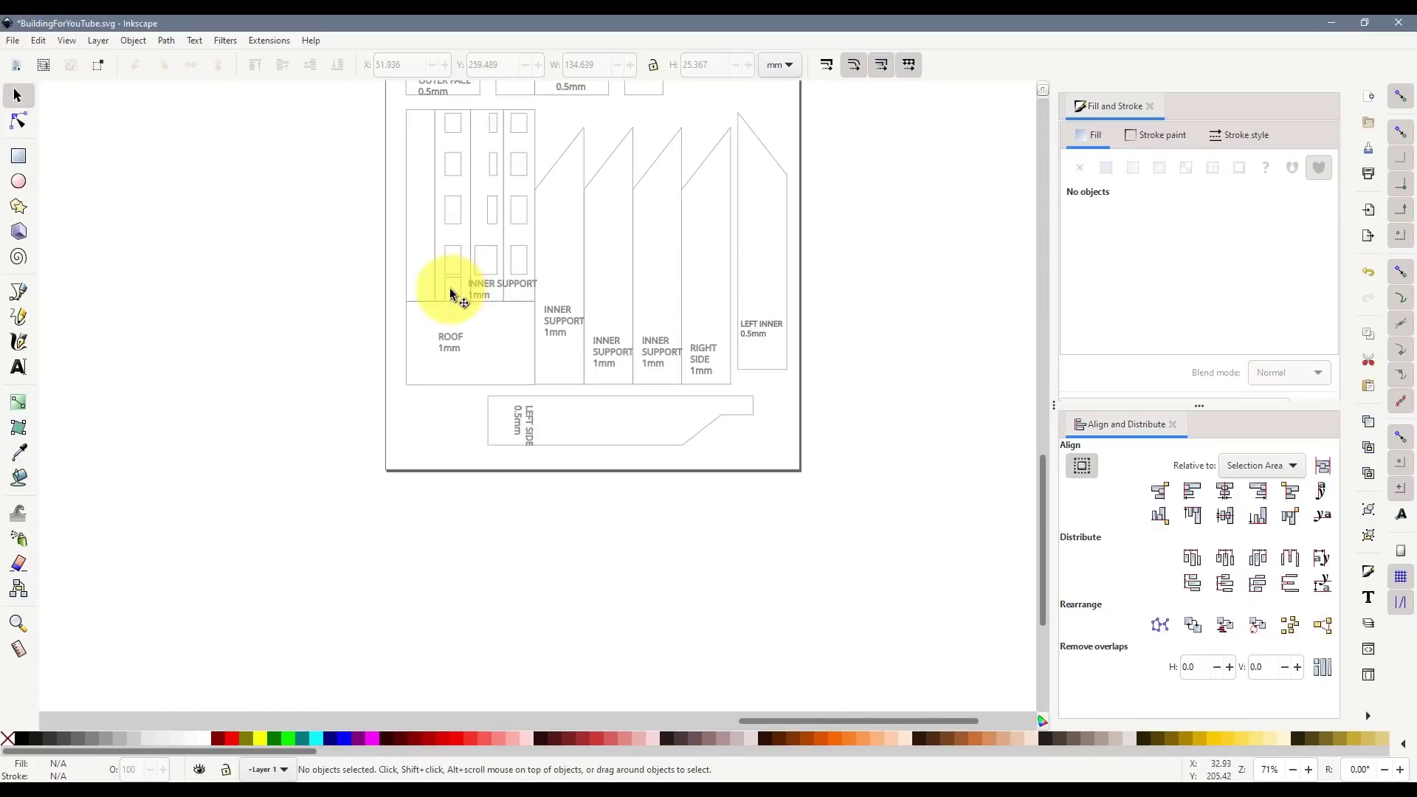
left_click(447, 289)
left_click(360, 243)
scroll(364, 279, "up", 8)
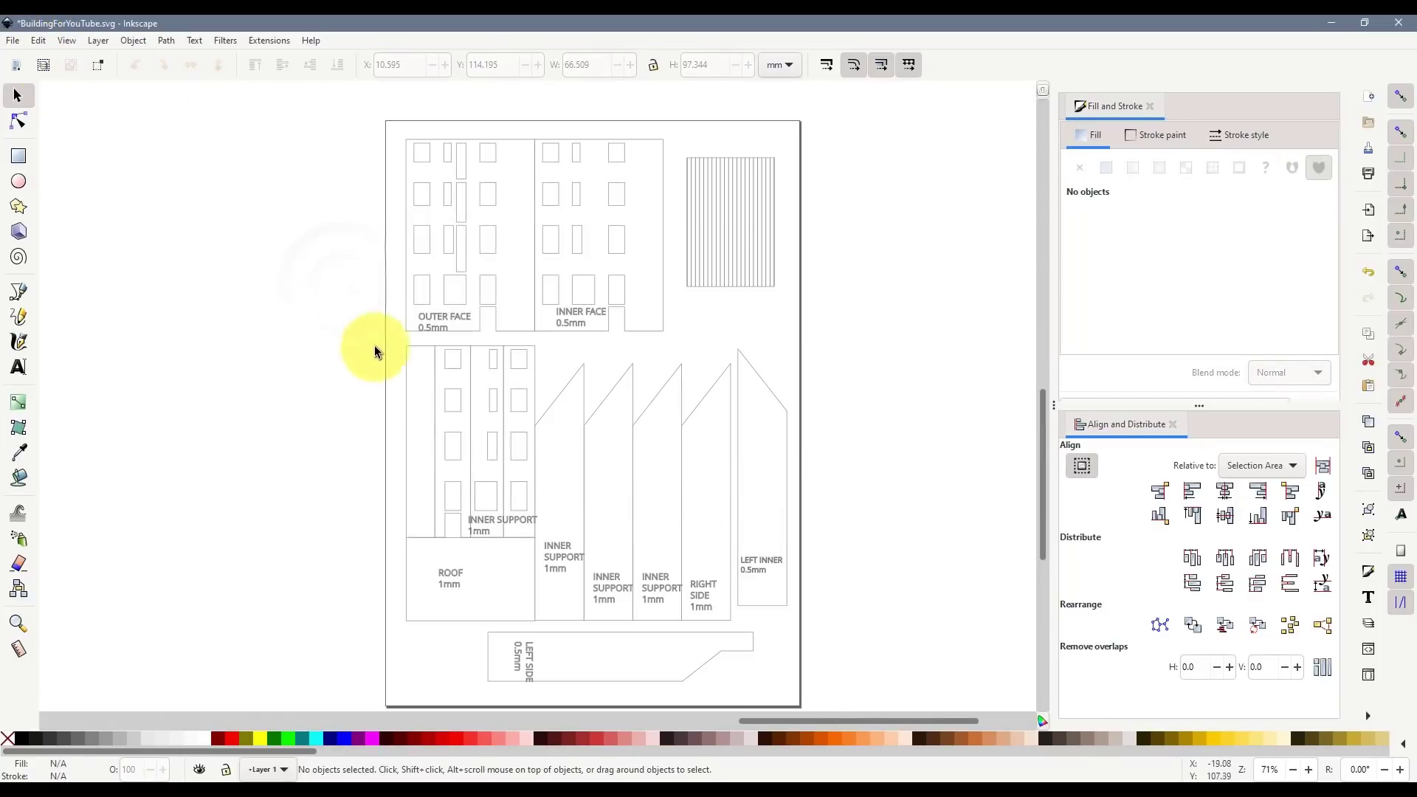
left_click_drag(374, 346, 750, 624)
key("Left")
key("Left")
key("Left")
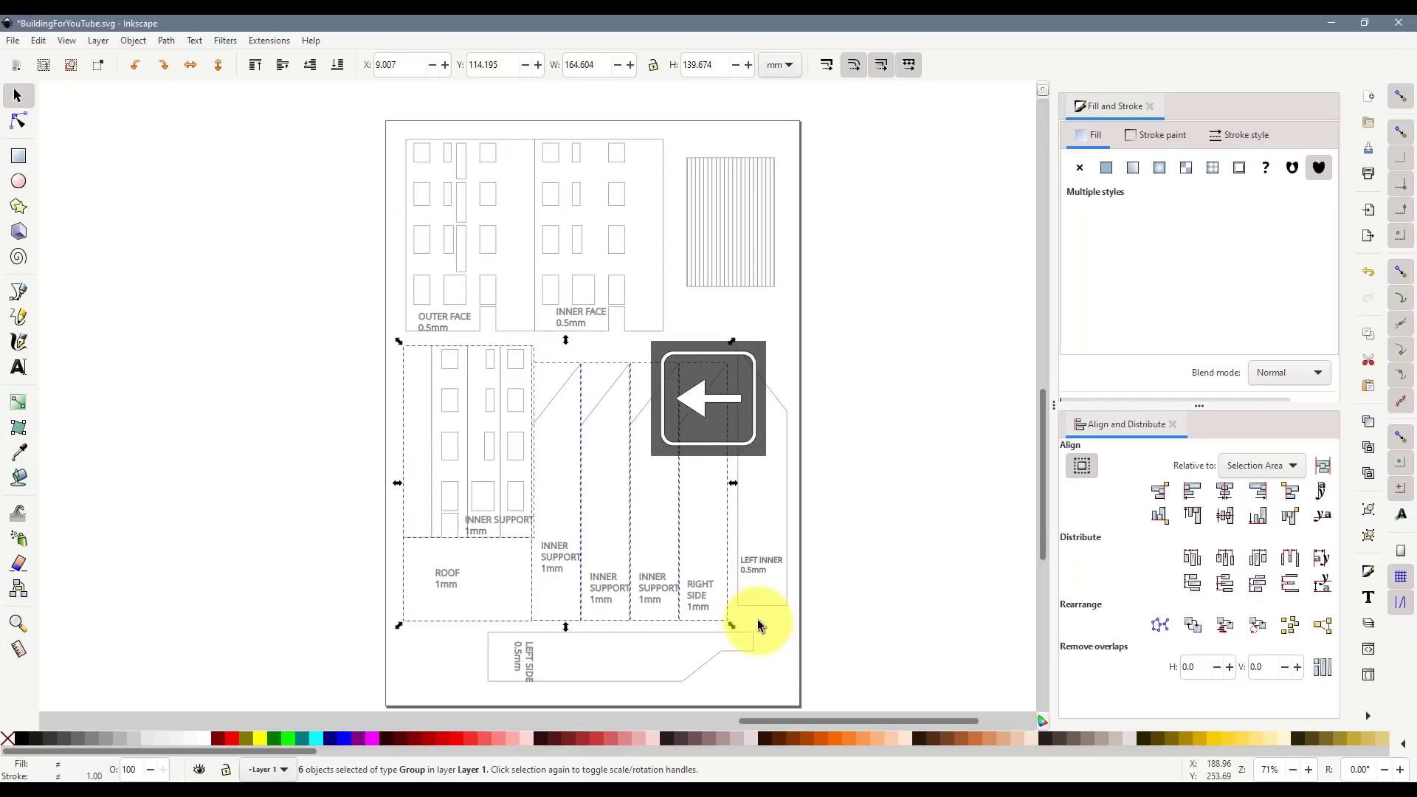
key("Left")
key("Left")
key("Left")
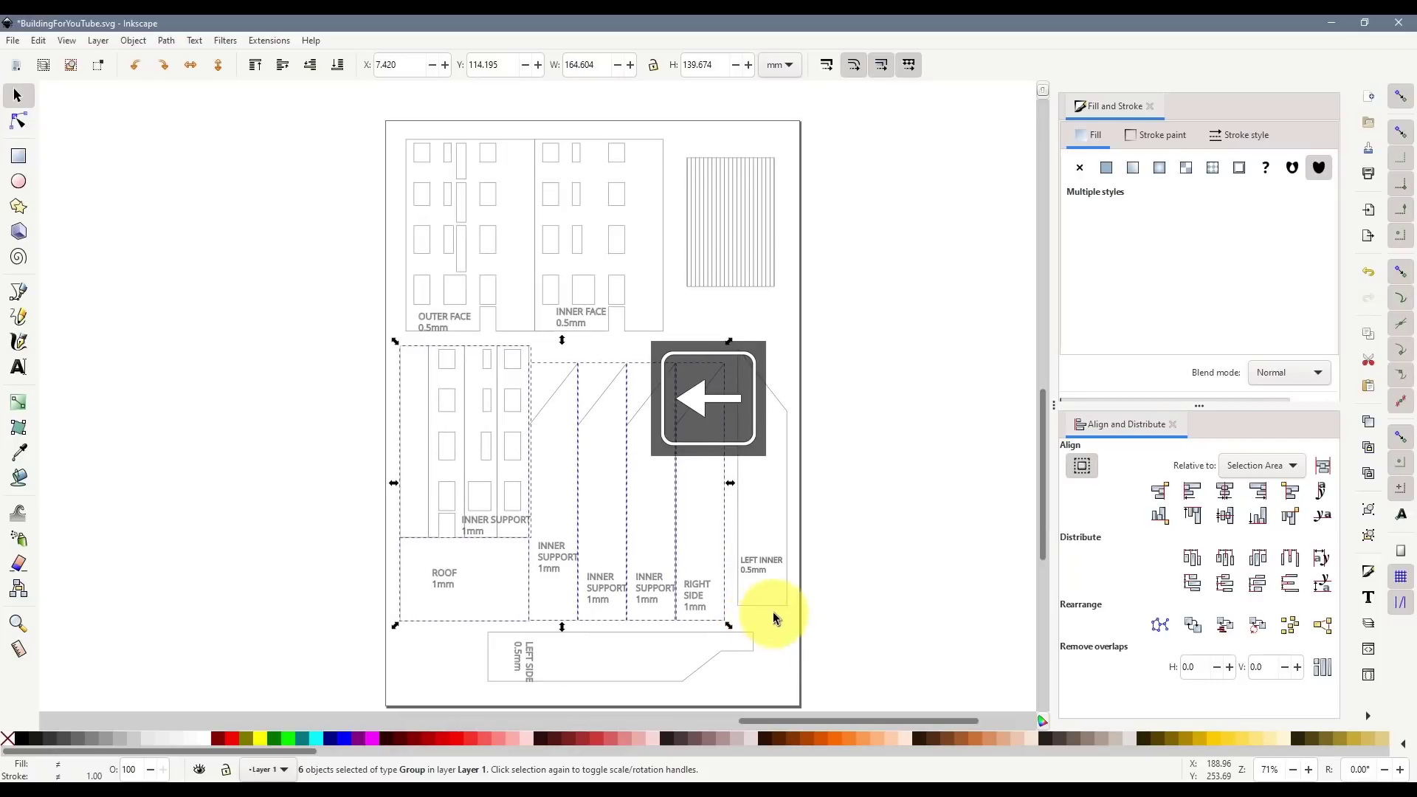
left_click(797, 639)
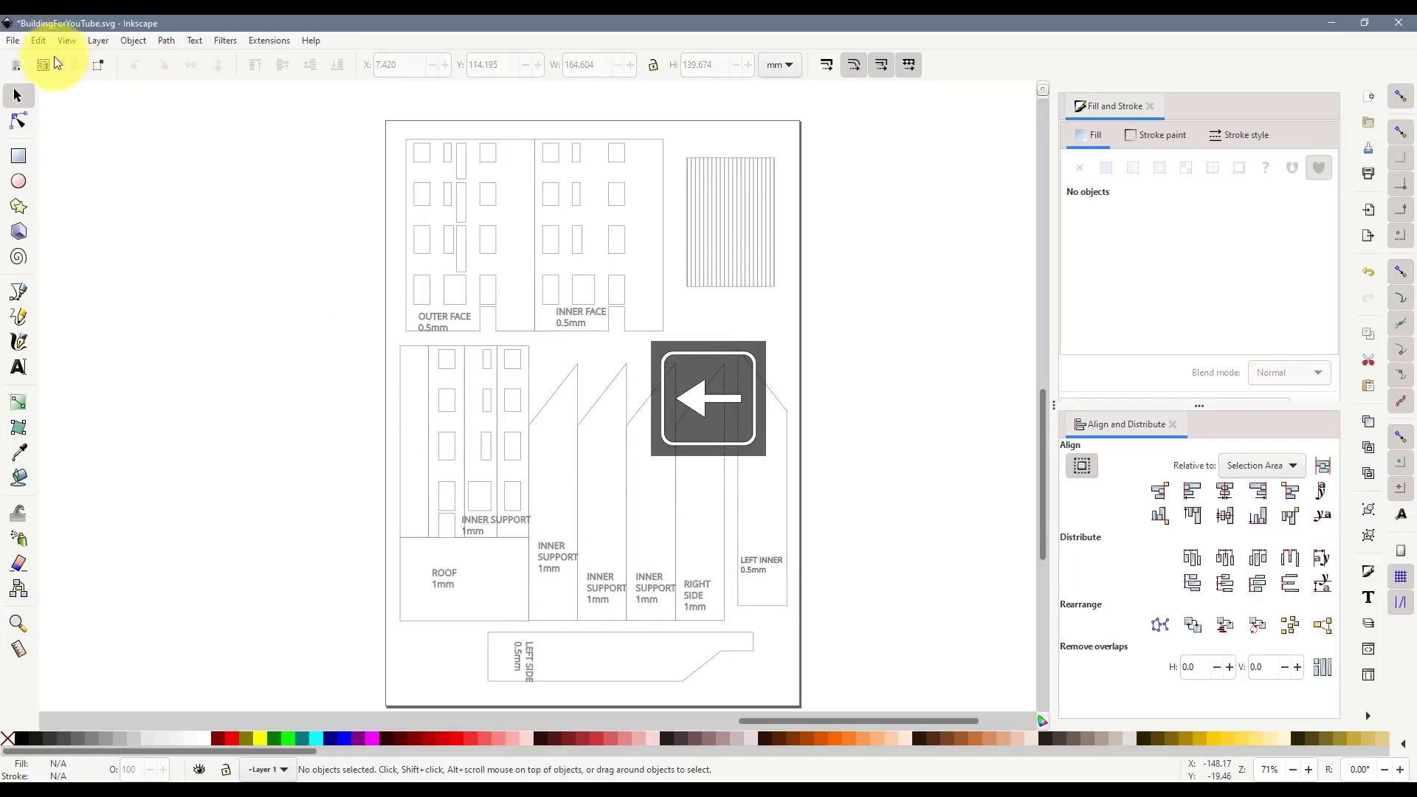
left_click(15, 40)
left_click(62, 167)
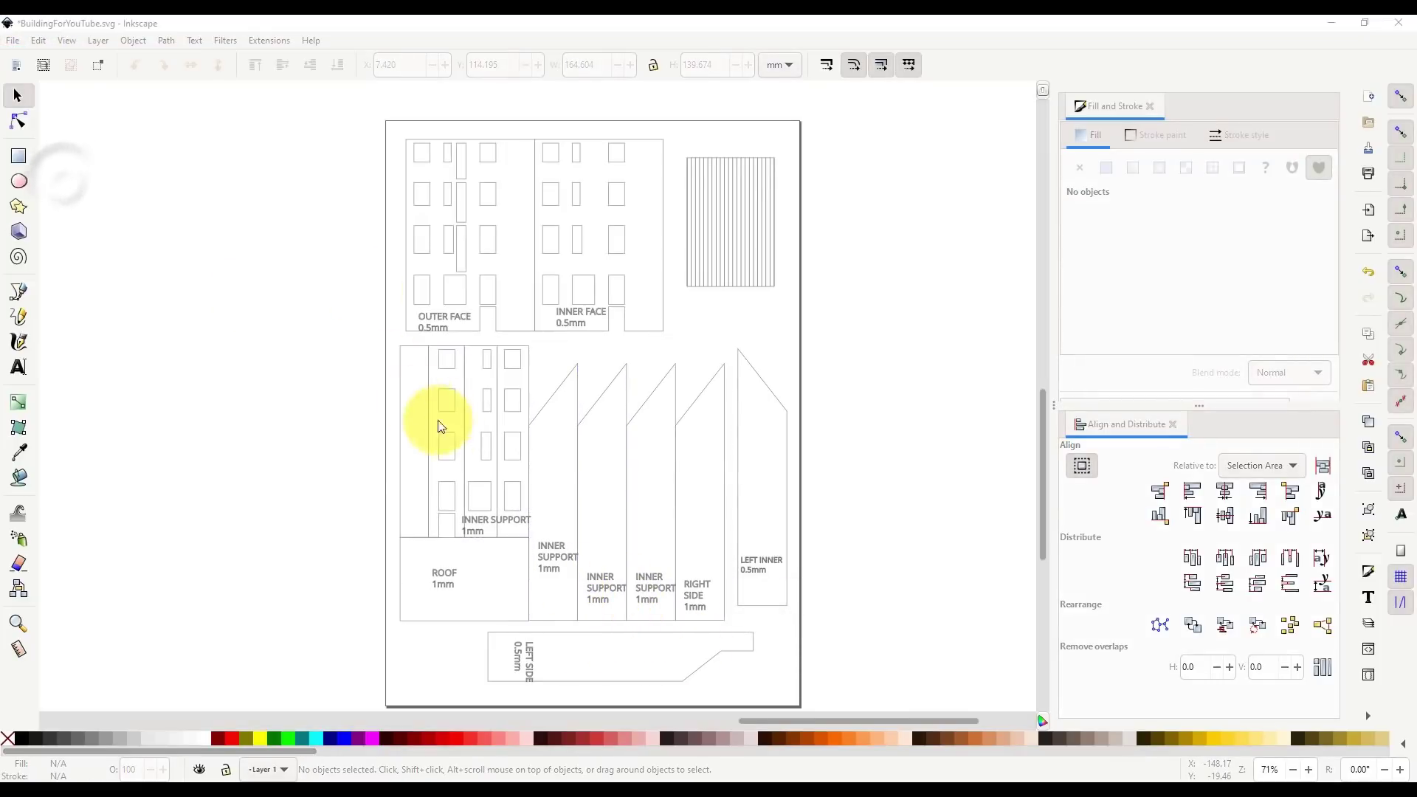
- Save a PDF copy over the existing PDF file, then save the SVG document
left_click(454, 702)
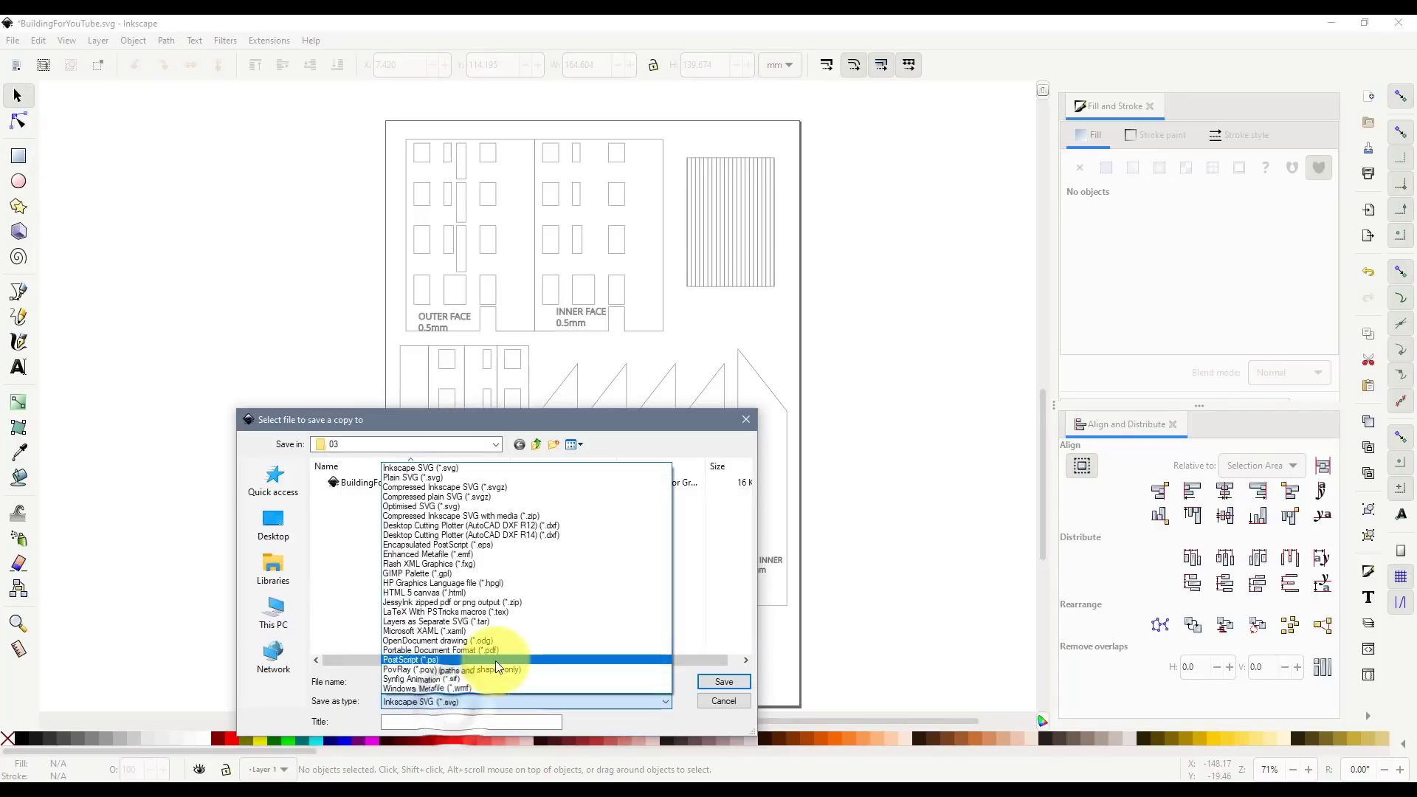
left_click(473, 651)
double_click(386, 498)
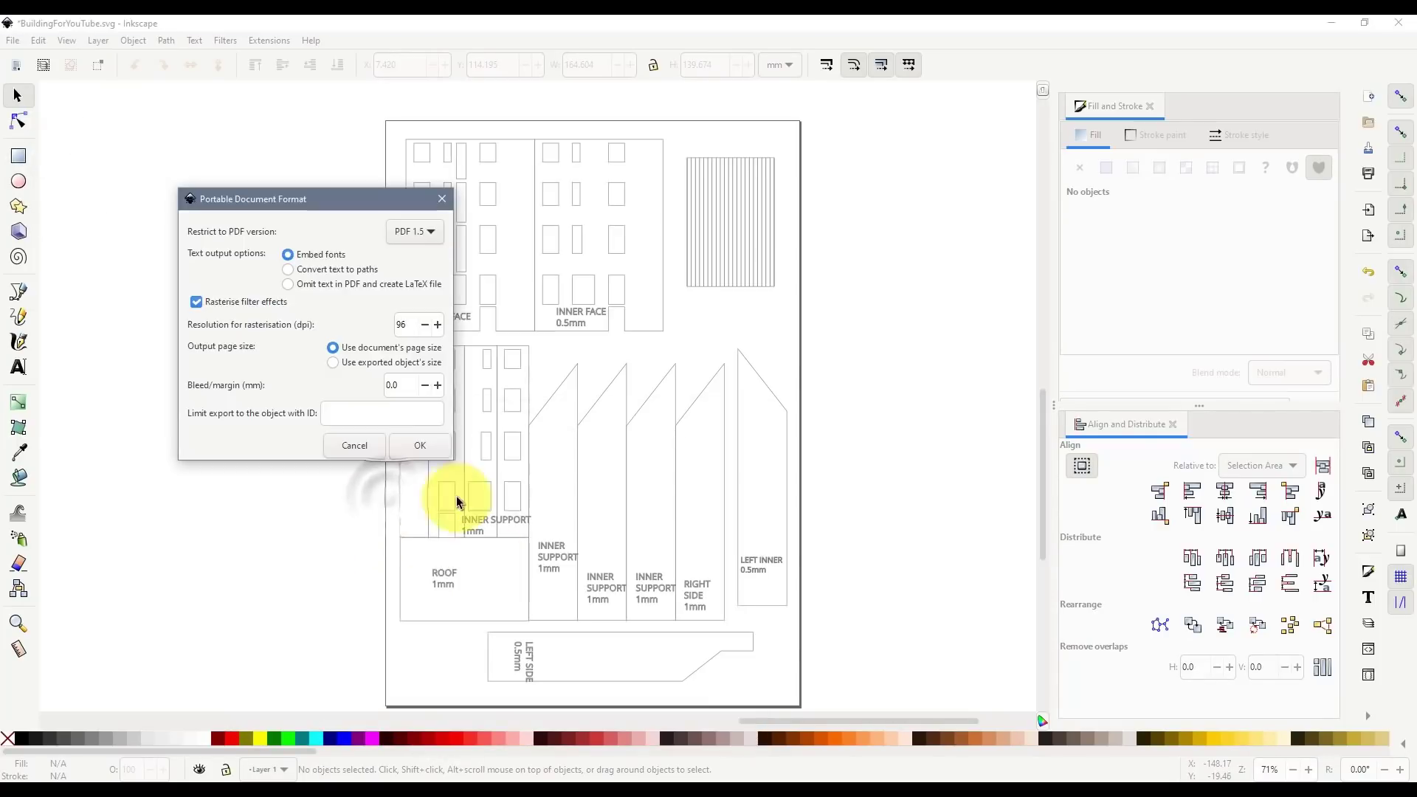
left_click(420, 449)
left_click(802, 485)
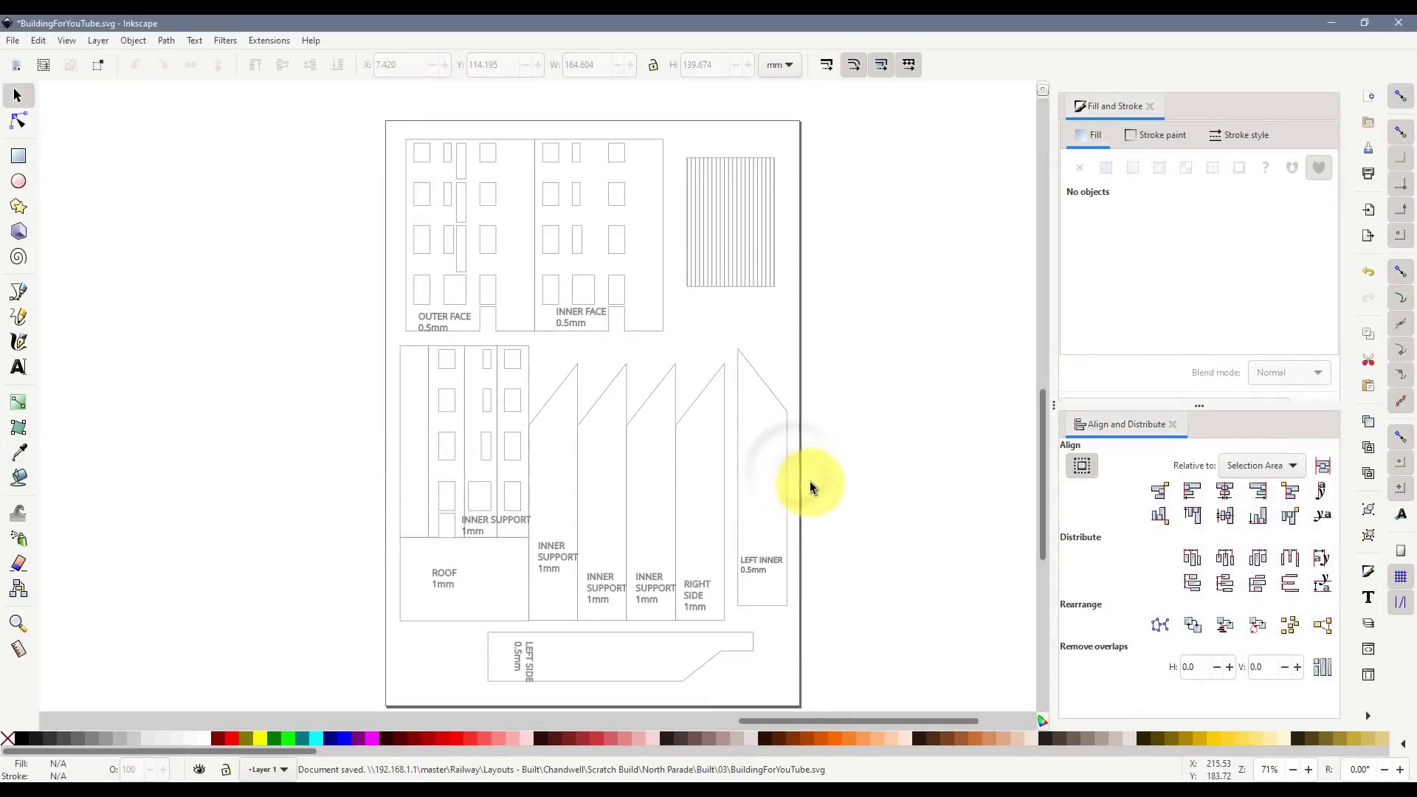
key("ctrl+s")
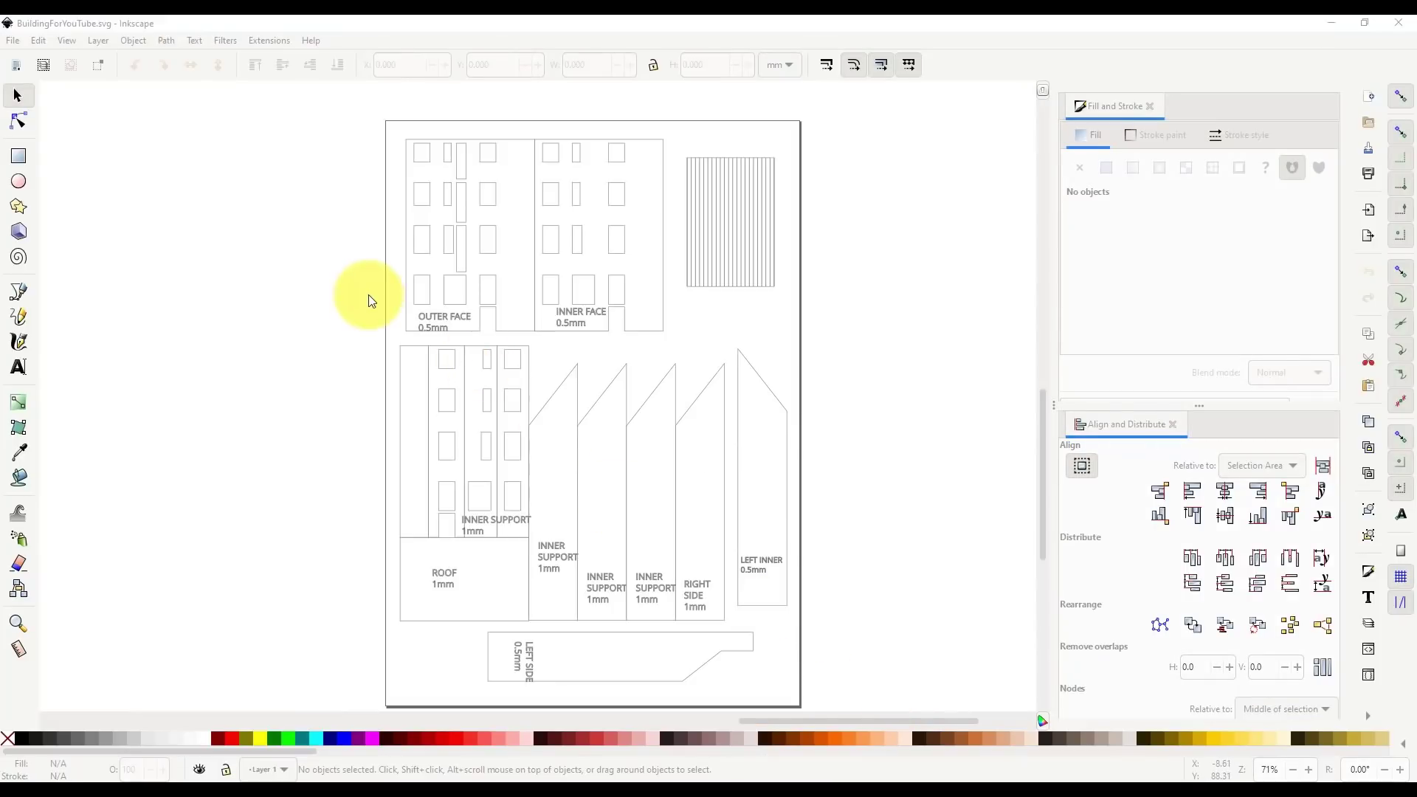
- Delete all pieces on the page, then zoom to about 141% on the green-striped facade piece
mouse_move(367, 101)
left_mouse_down()
mouse_move(785, 664)
mouse_move(866, 710)
left_mouse_up()
key("Delete")
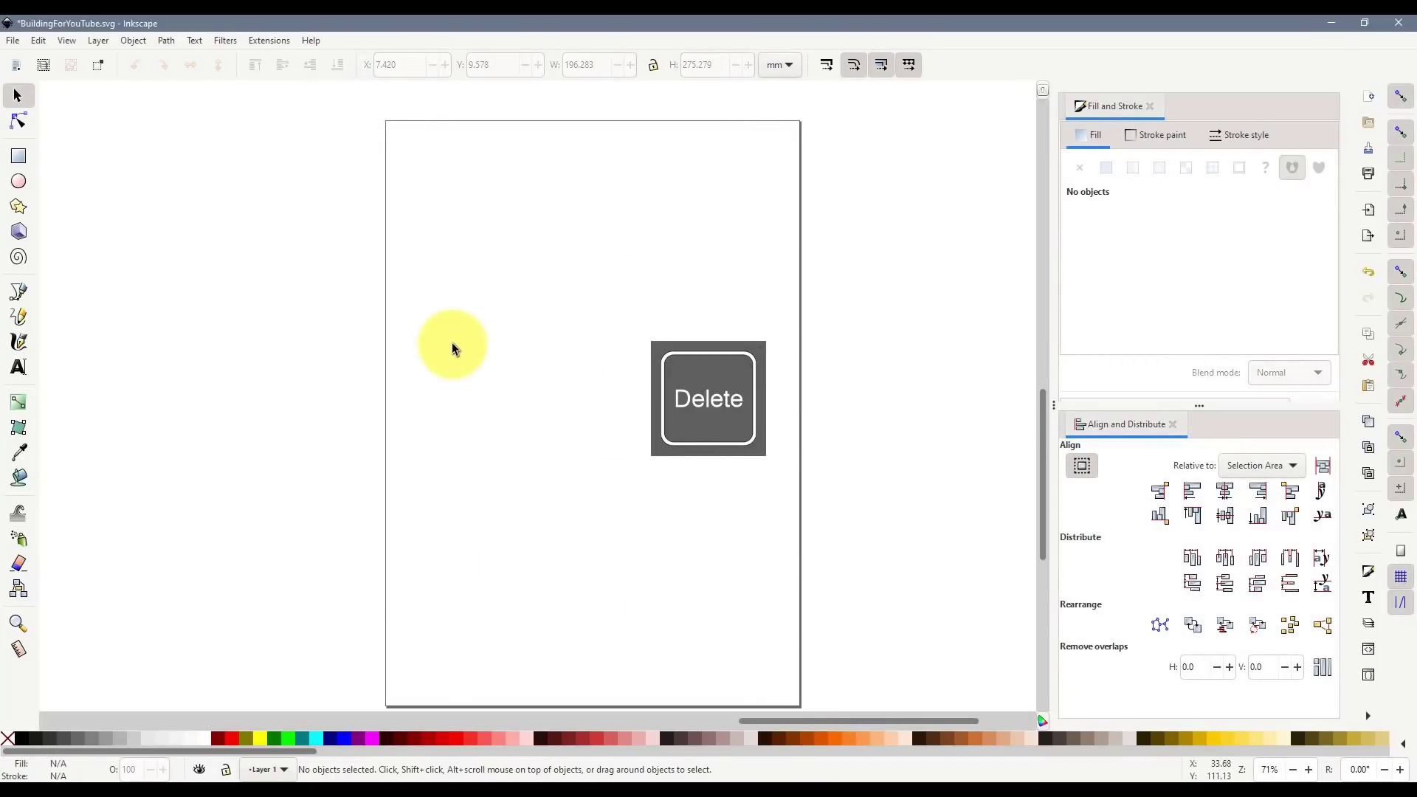
scroll(343, 288, "down", 3, "ctrl")
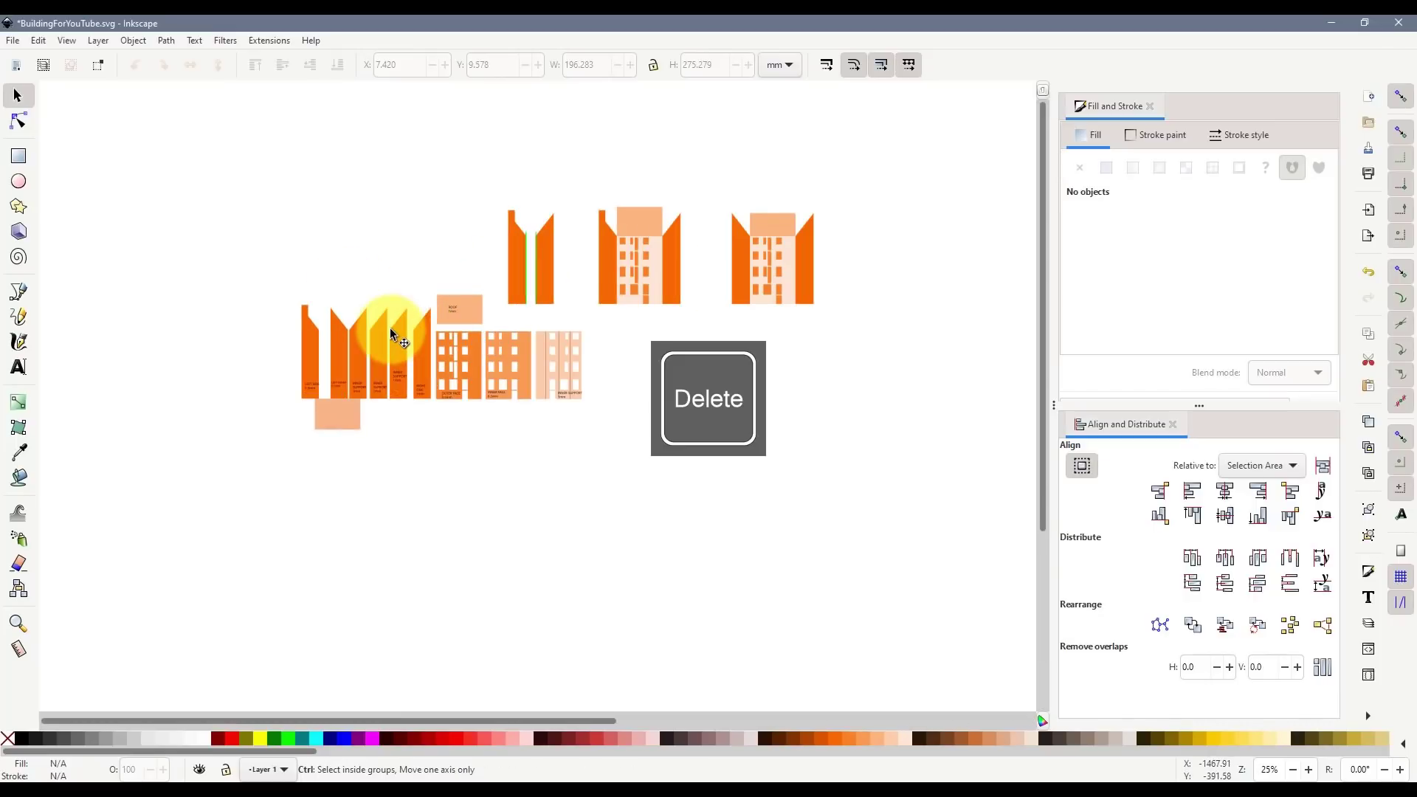
scroll(390, 328, "up", 2, "ctrl")
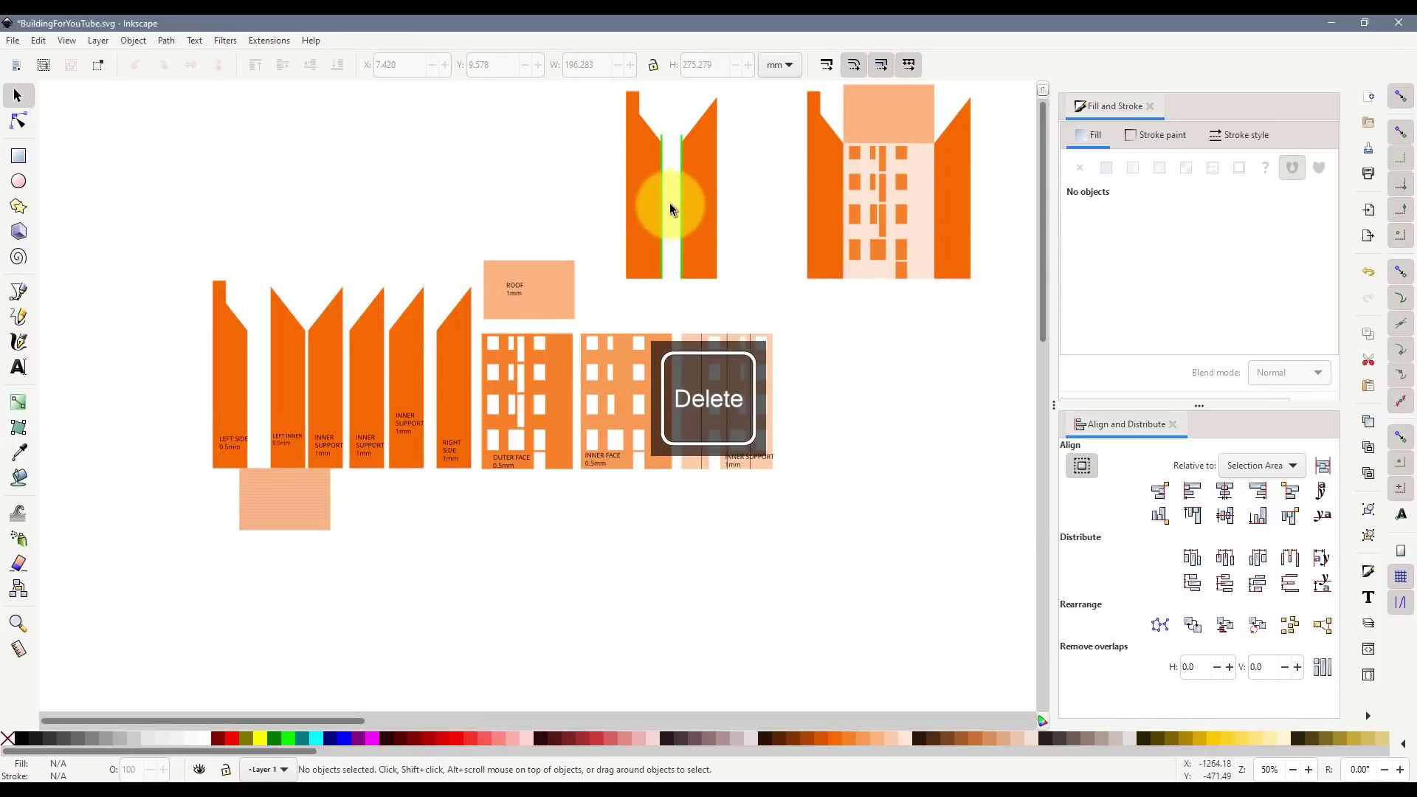
scroll(671, 202, "up", 4, "ctrl")
scroll(655, 262, "up", 2)
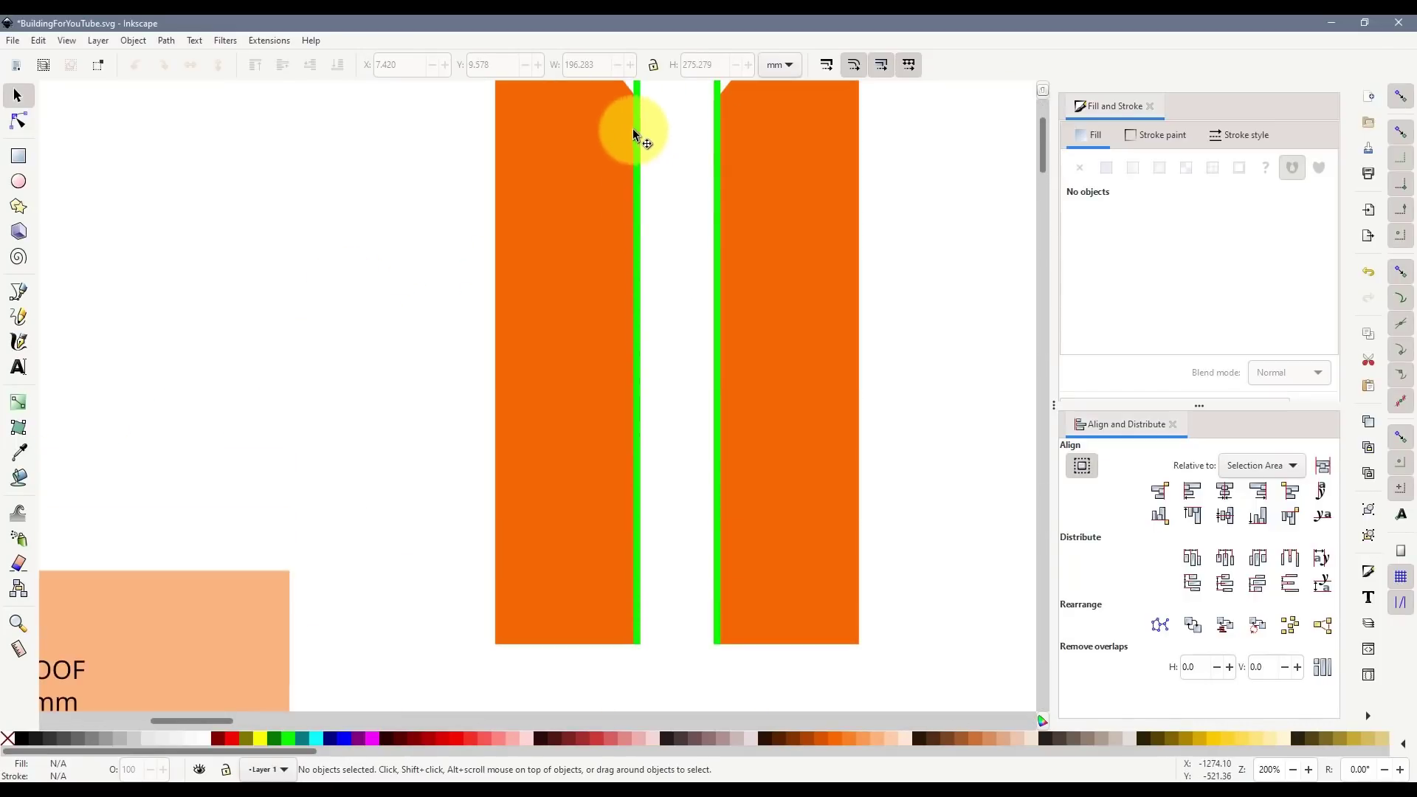
scroll(642, 165, "up", 3)
scroll(640, 295, "up", 3, "ctrl")
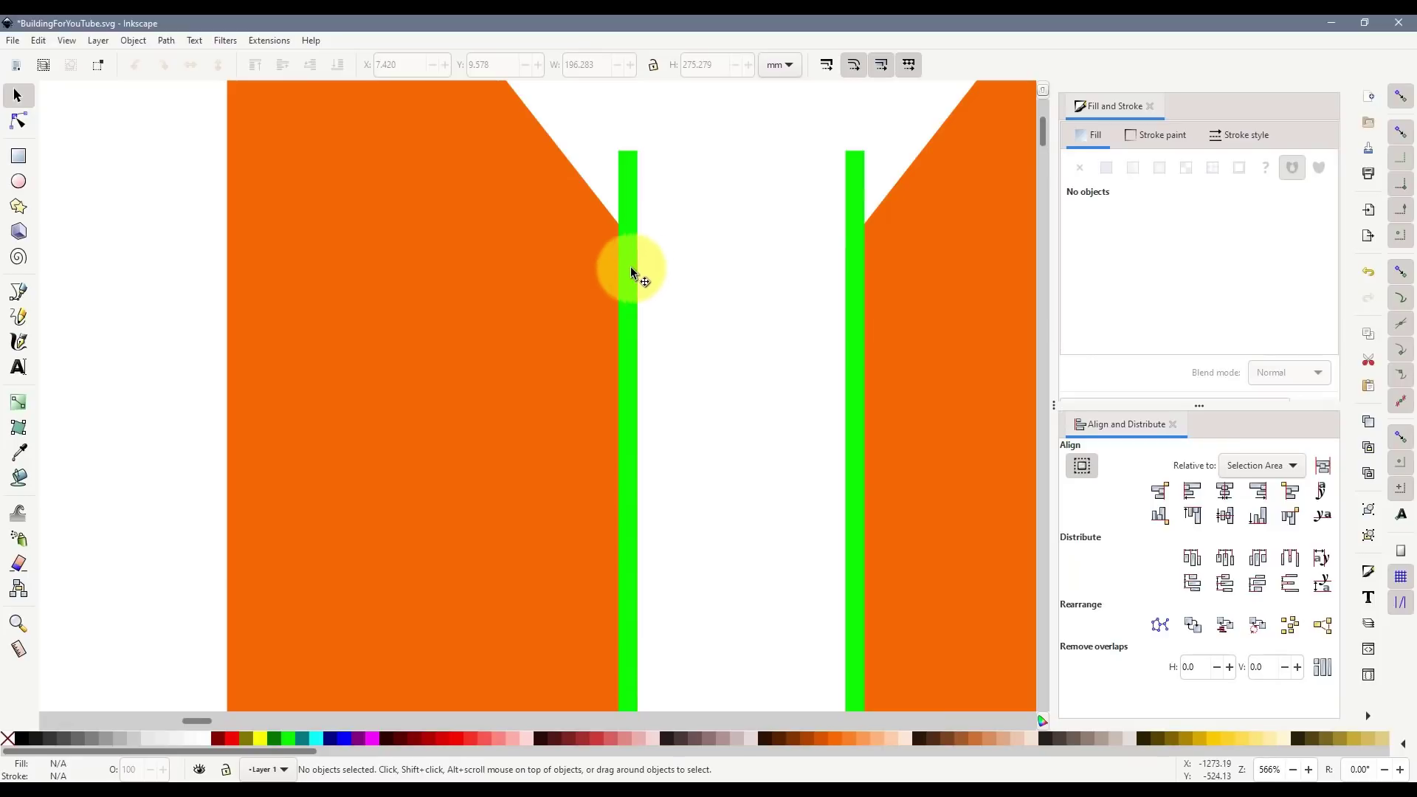
scroll(636, 279, "down", 6, "ctrl")
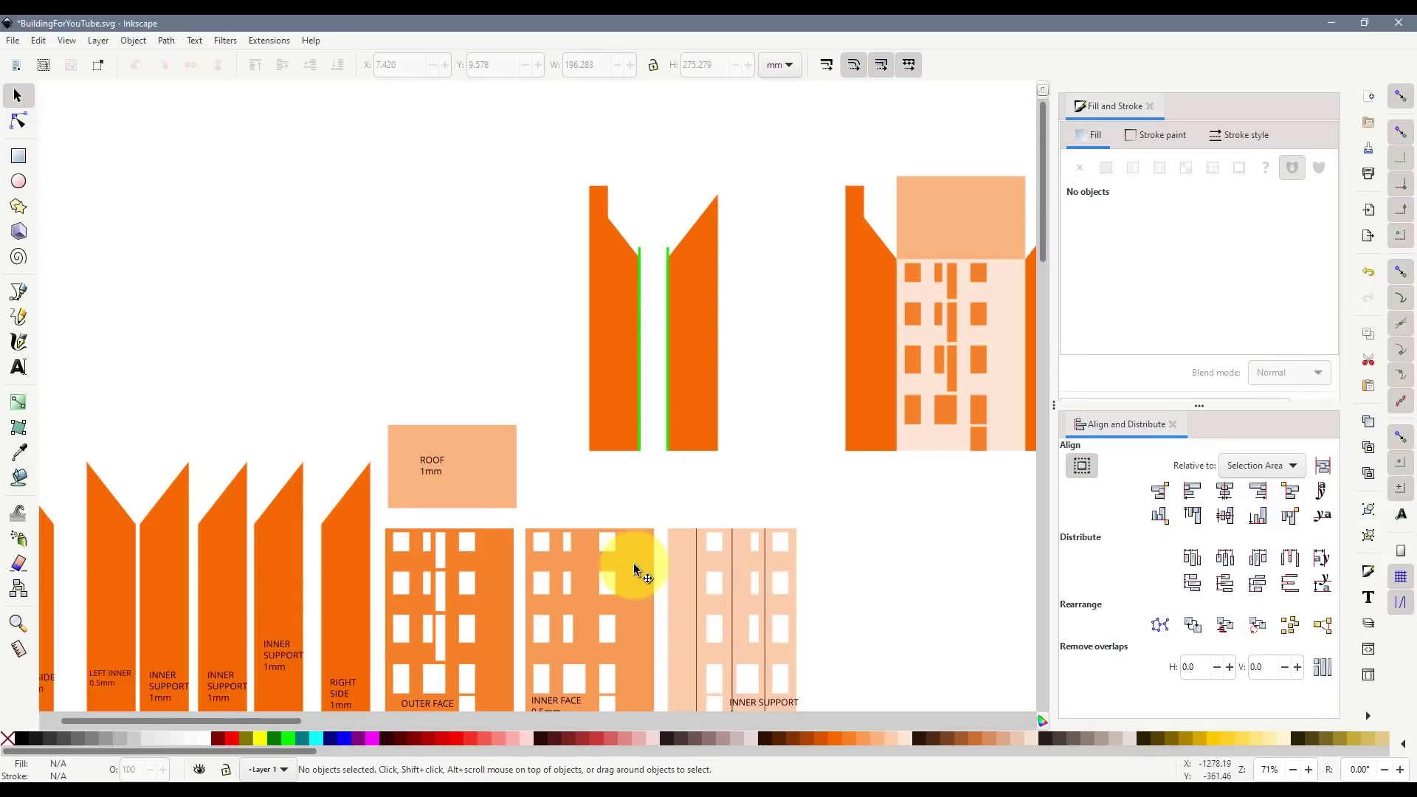
scroll(633, 563, "down", 2)
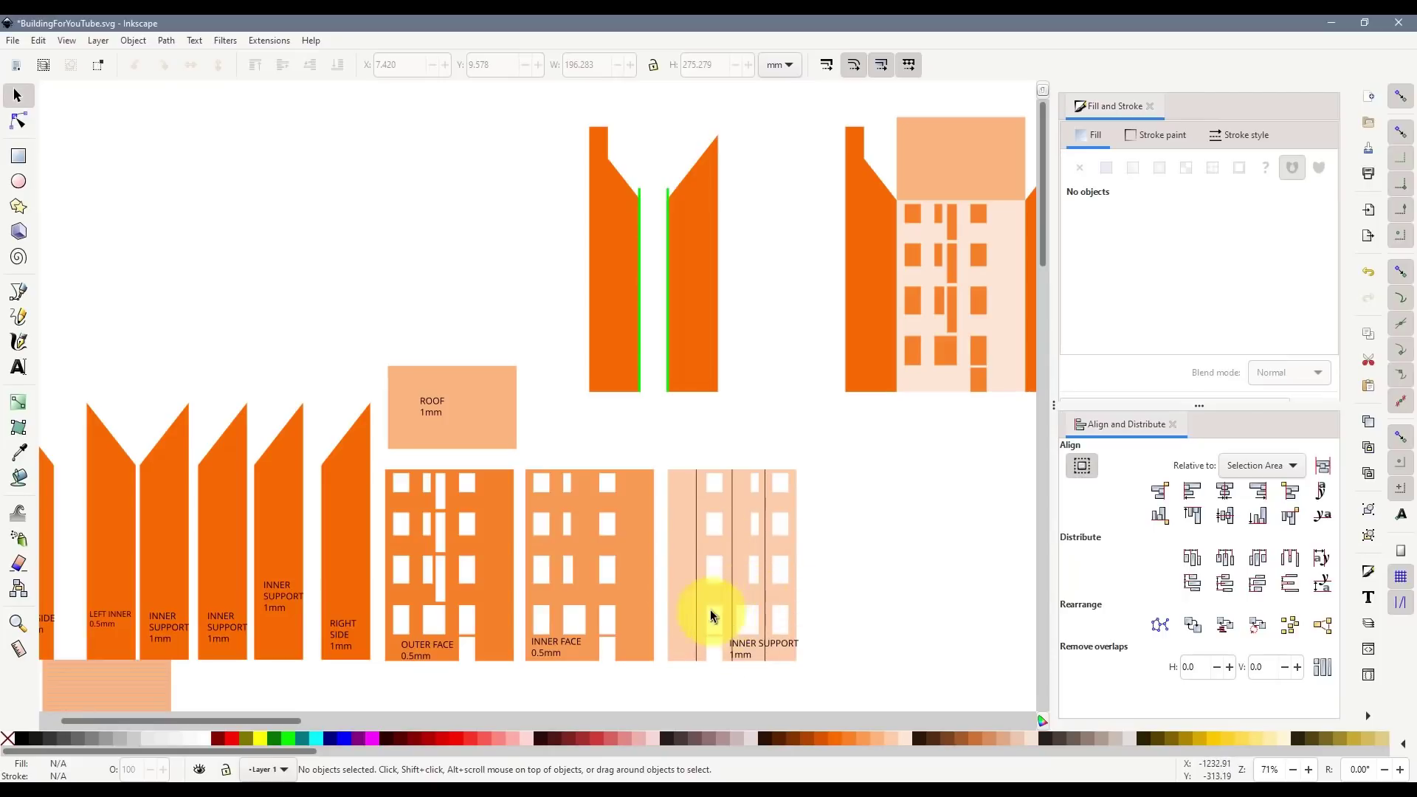
scroll(666, 193, "up", 2)
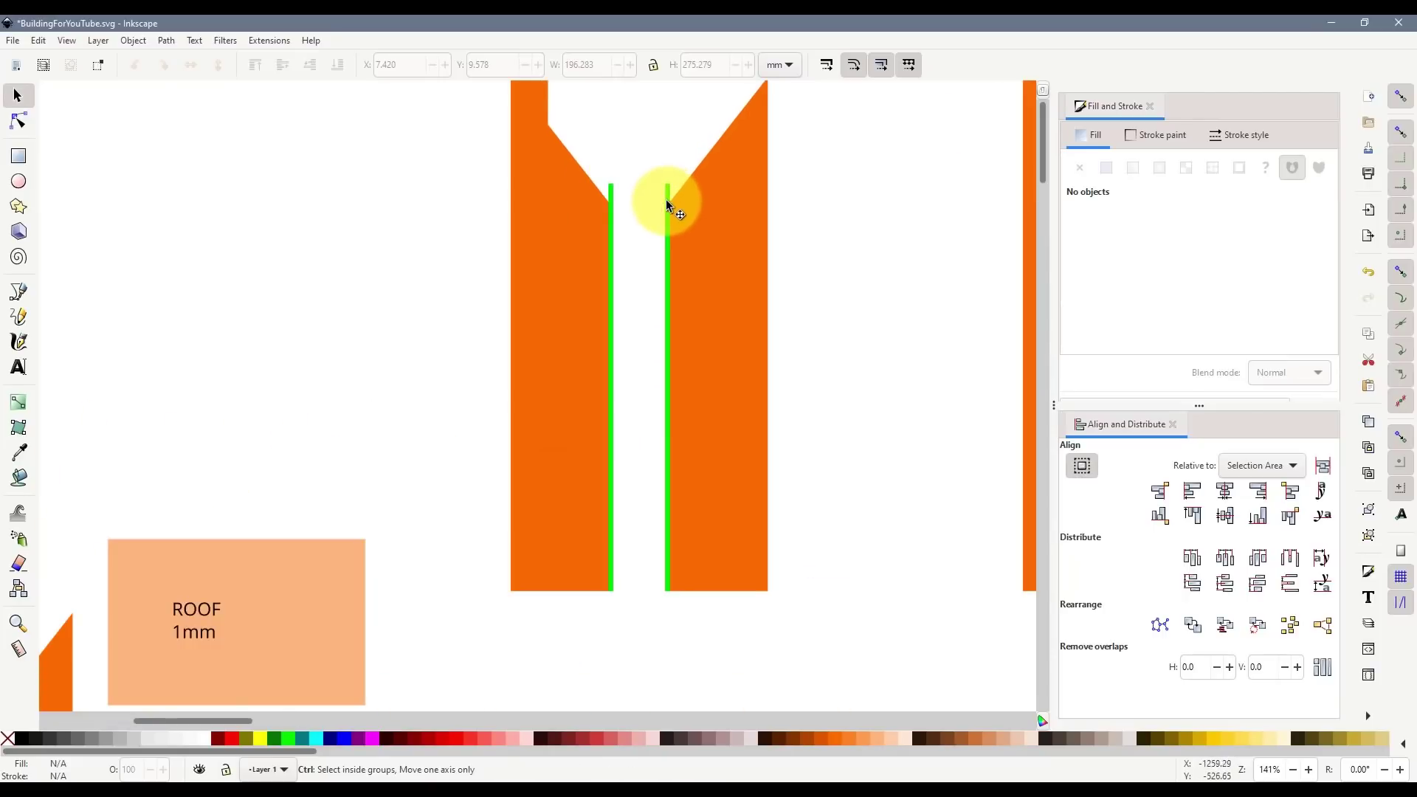
left_click(666, 199)
scroll(677, 237, "up", 2)
key("ctrl+d")
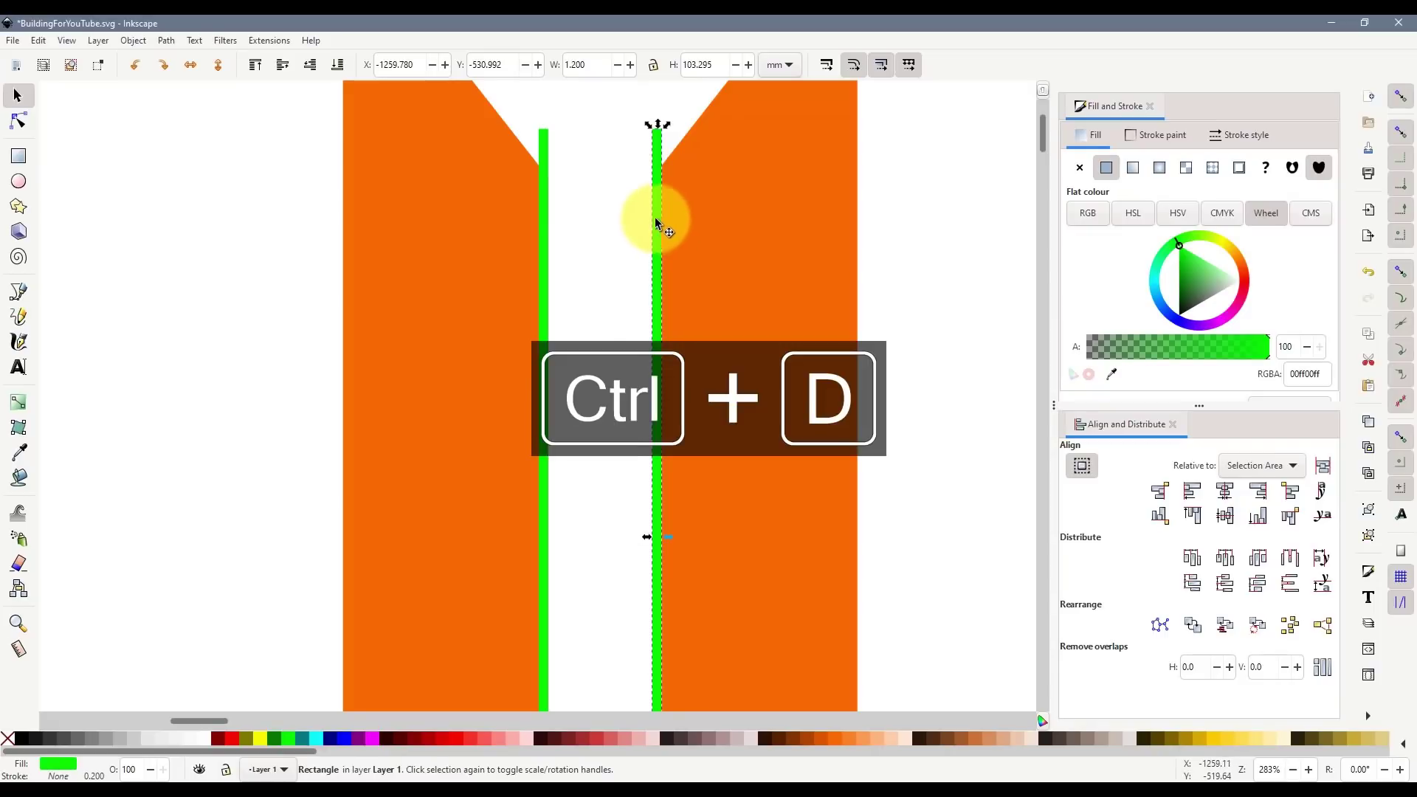
left_click_drag(654, 217, 633, 220)
scroll(668, 245, "up", 3)
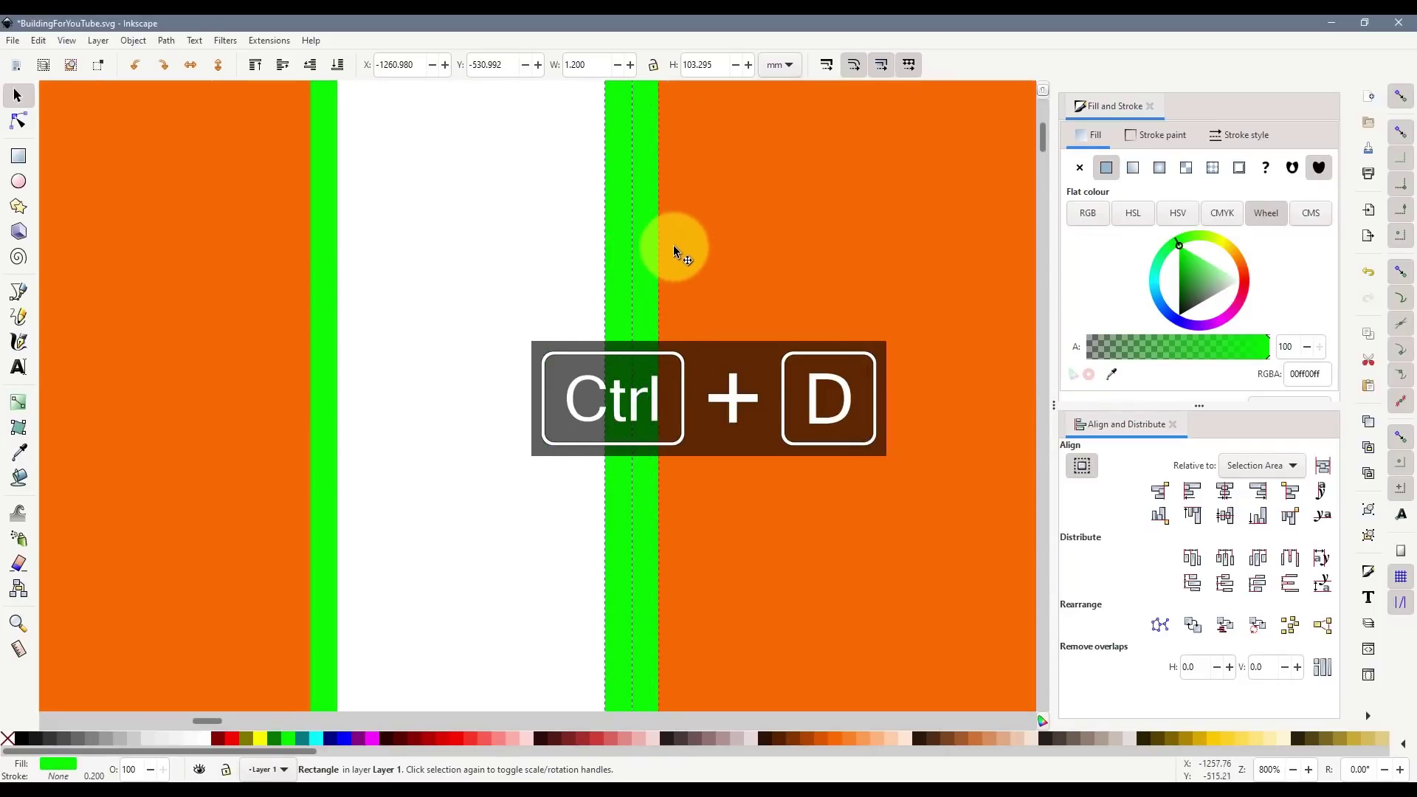
scroll(676, 229, "down", 3)
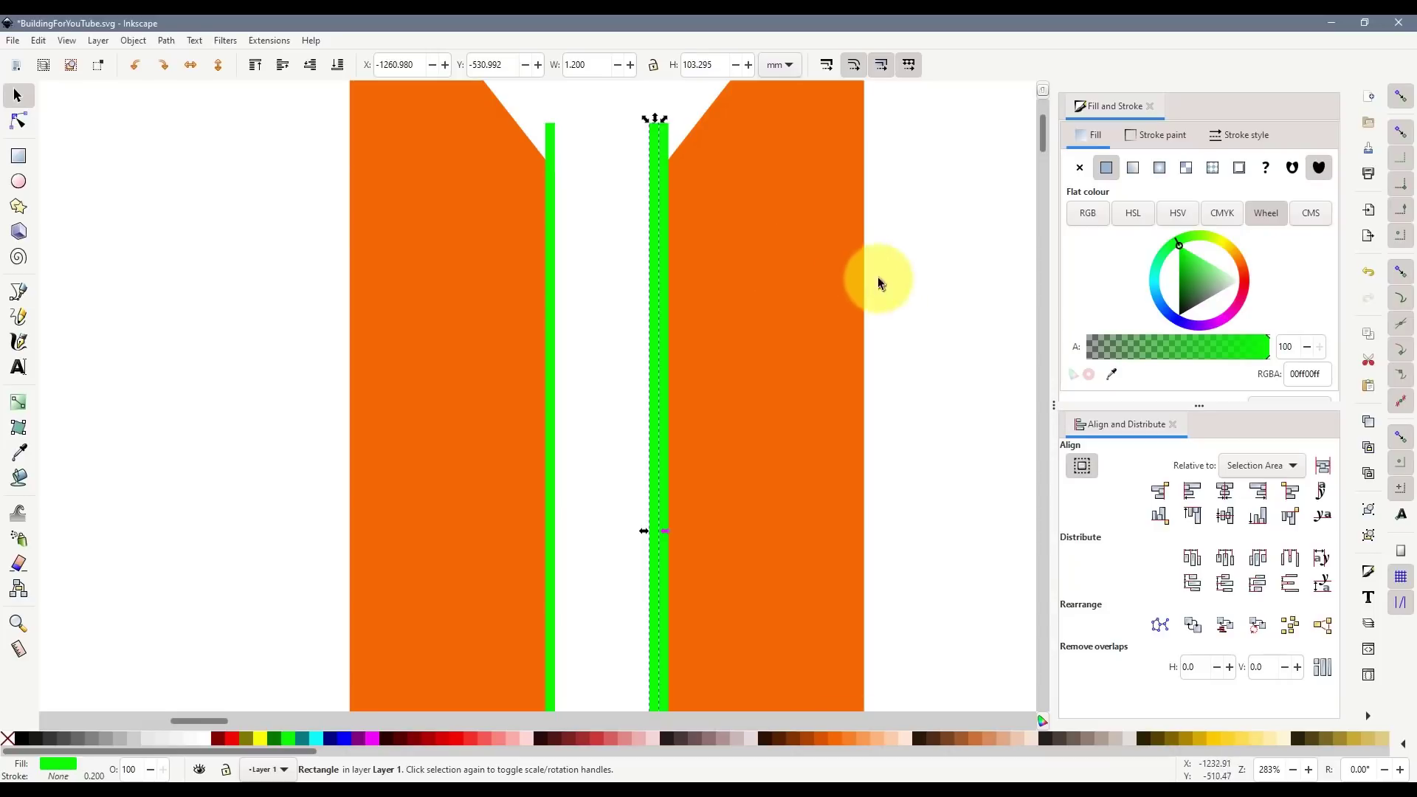
scroll(721, 215, "up", 3)
left_click_drag(654, 249, 666, 295)
scroll(664, 280, "up", 3)
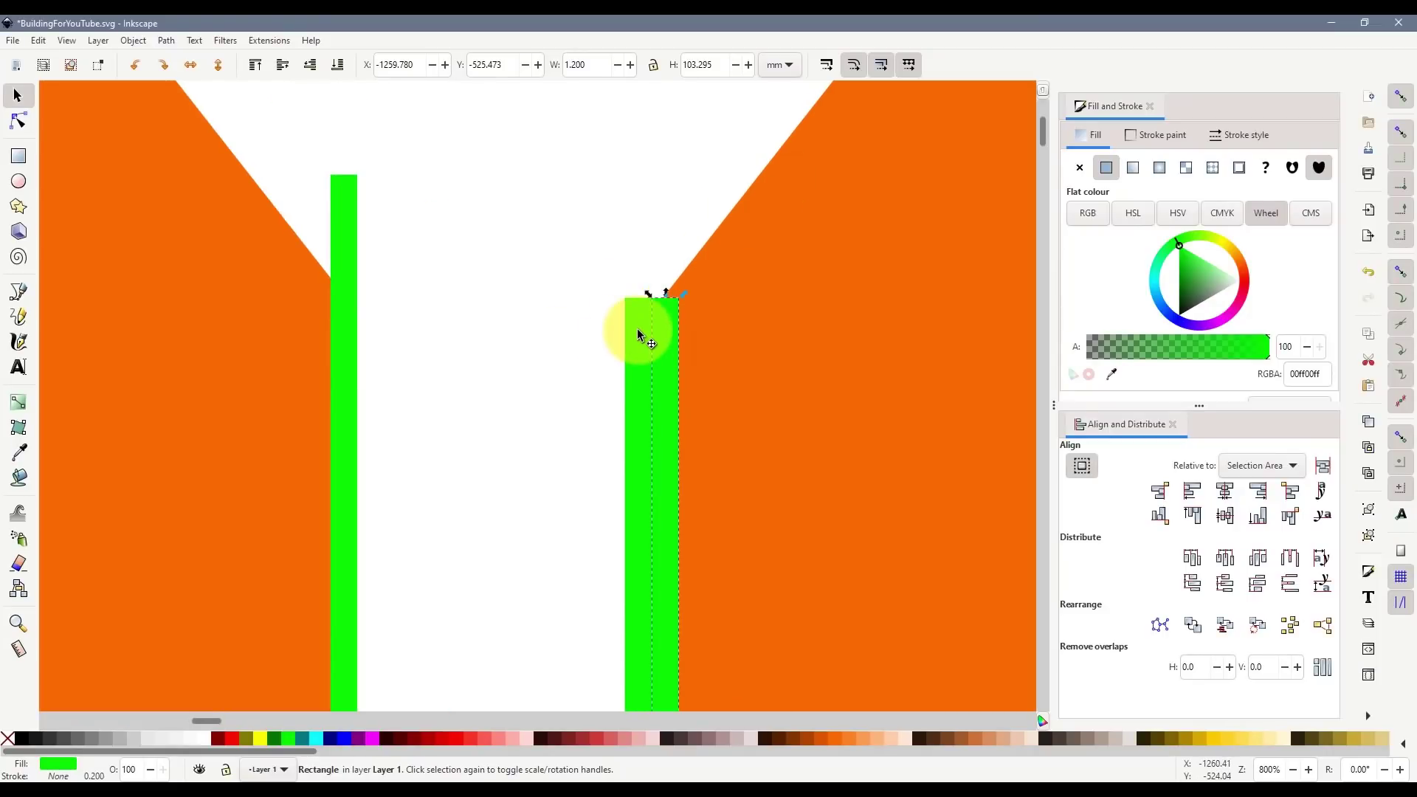
key("ctrl+z")
key("ctrl+z")
key("ctrl+z")
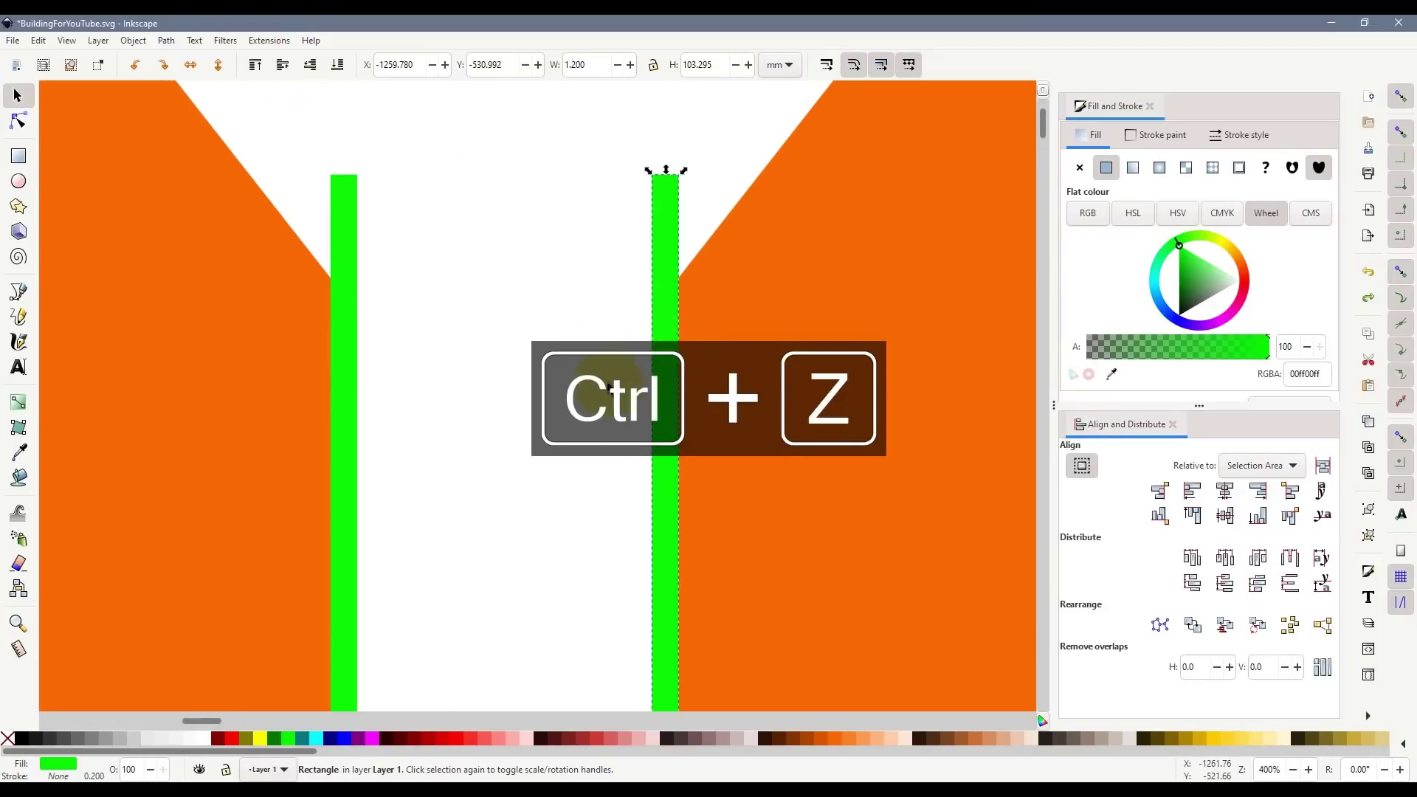
scroll(610, 389, "down", 5)
left_click(18, 156)
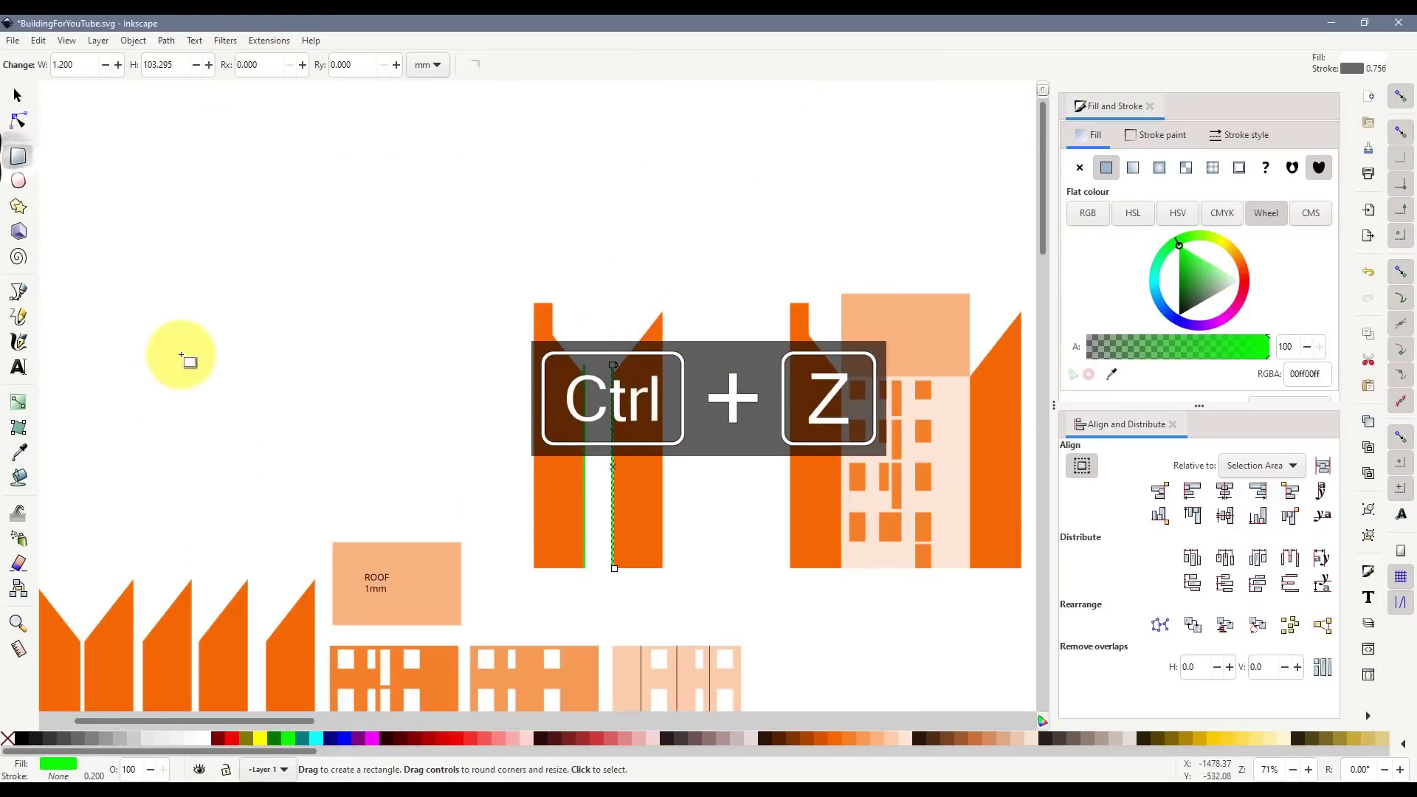
- Draw a cyan rectangle bar with its height set to 1 mm
left_click_drag(180, 356, 390, 377)
left_click(320, 741)
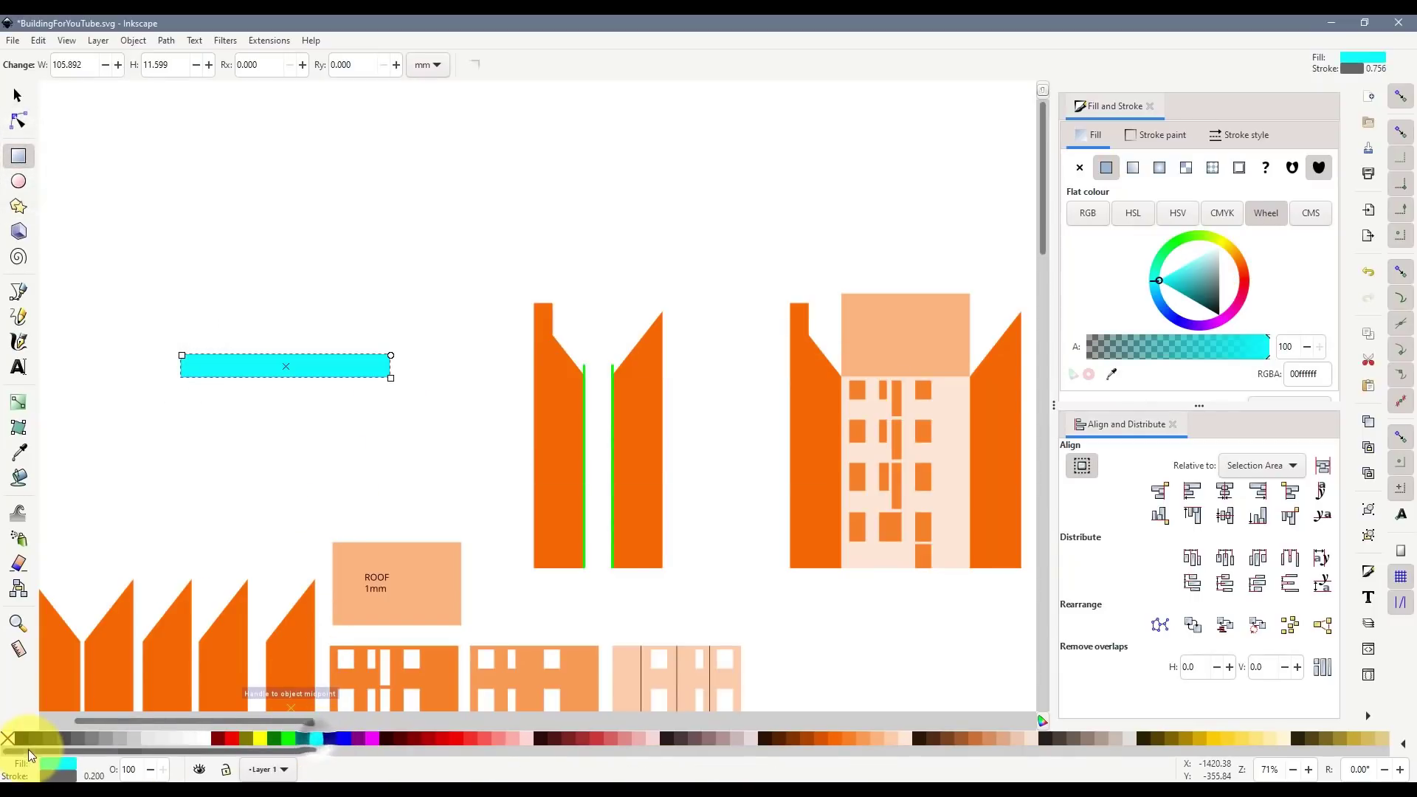
key("s")
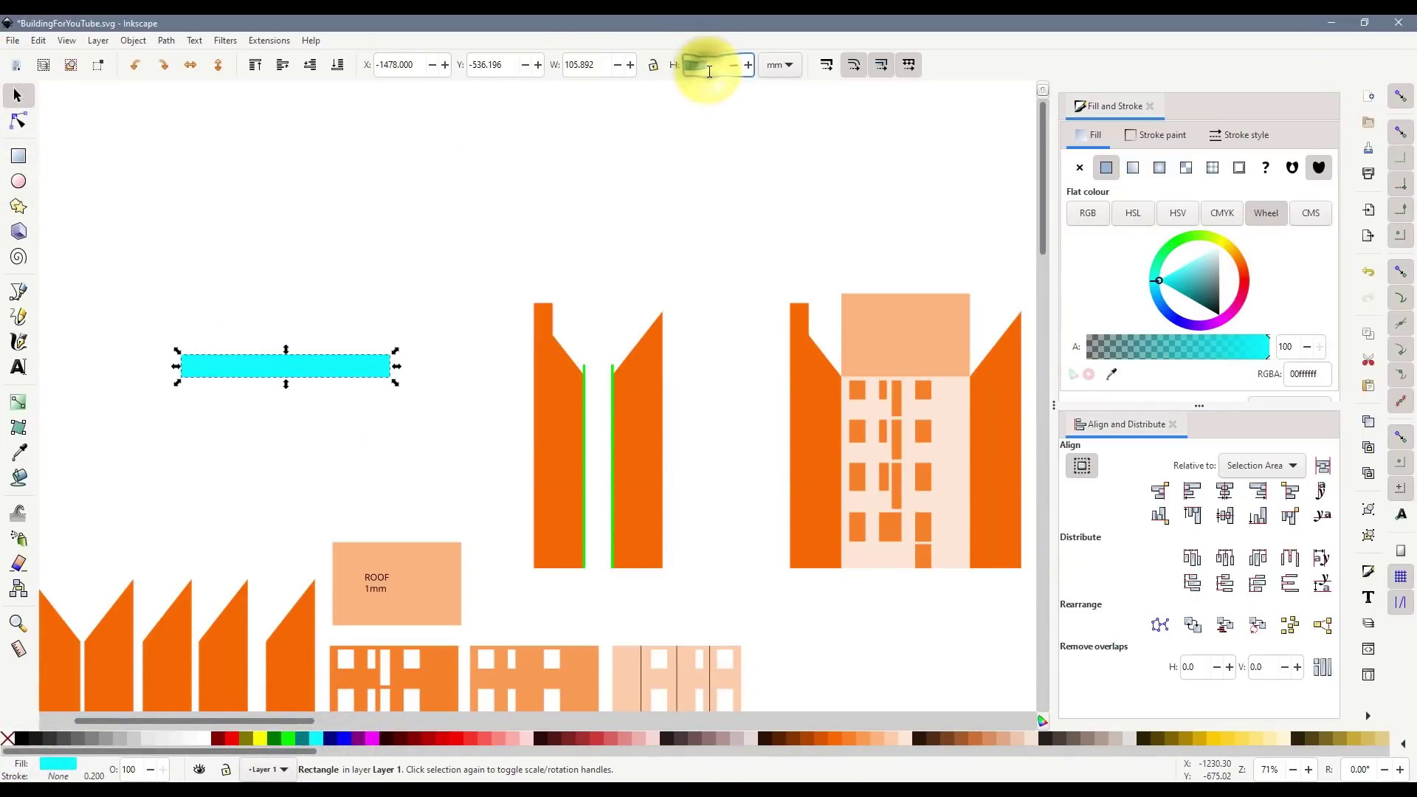
type("1")
key("Return")
scroll(229, 320, "up", 4, "ctrl")
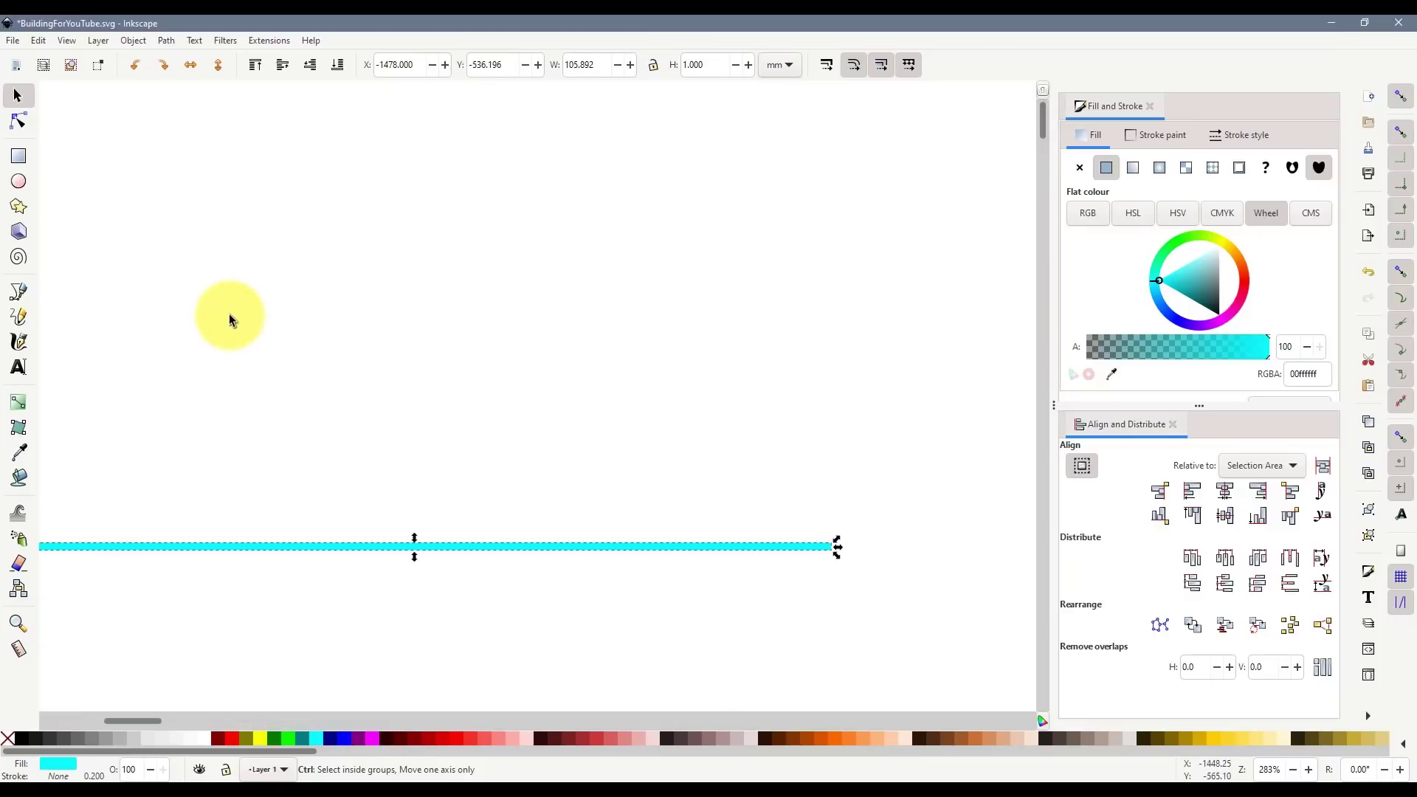
left_click_drag(258, 546, 374, 489)
left_click(320, 562)
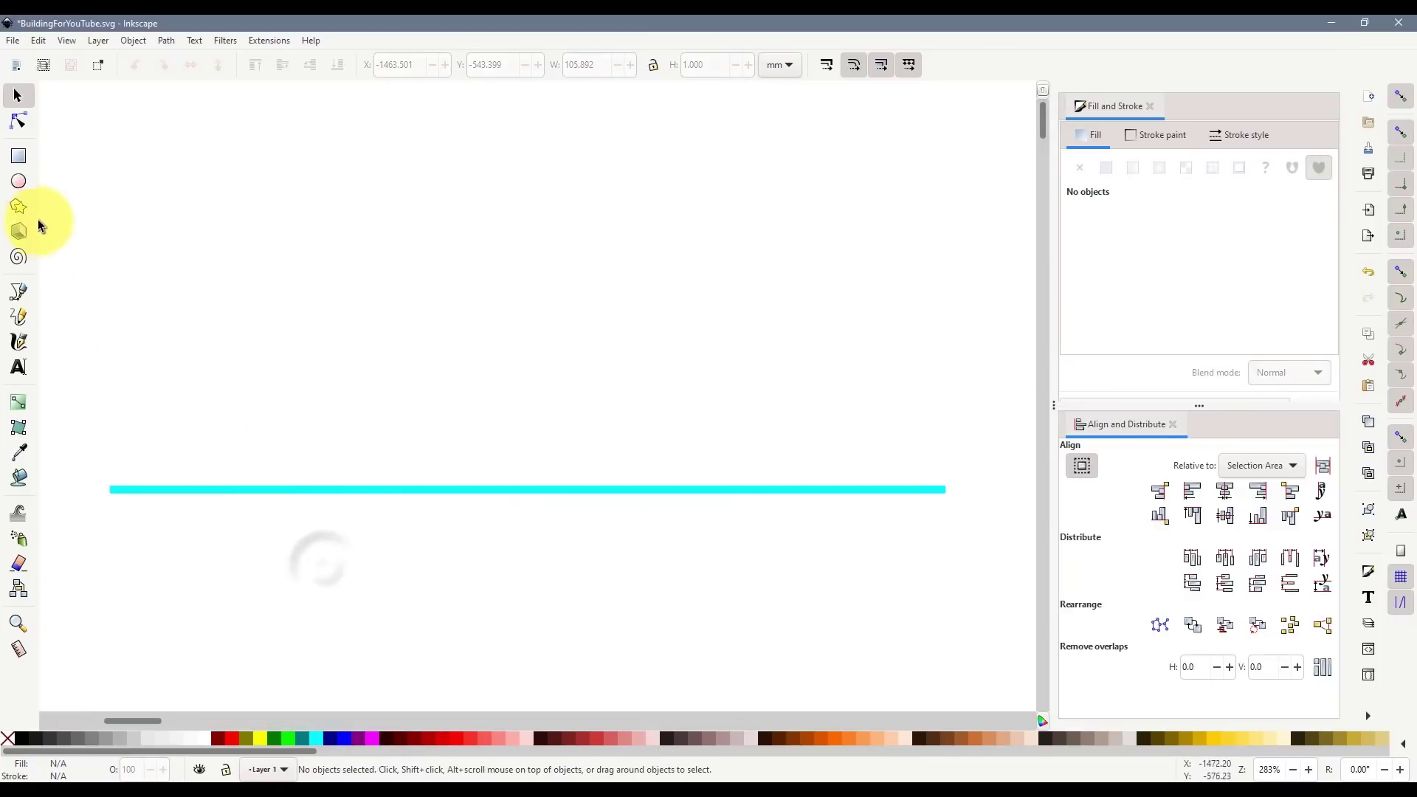
- Draw a green upright 1 mm wide at the bar's left end and duplicate it
left_click(20, 154)
left_click_drag(125, 181, 140, 382)
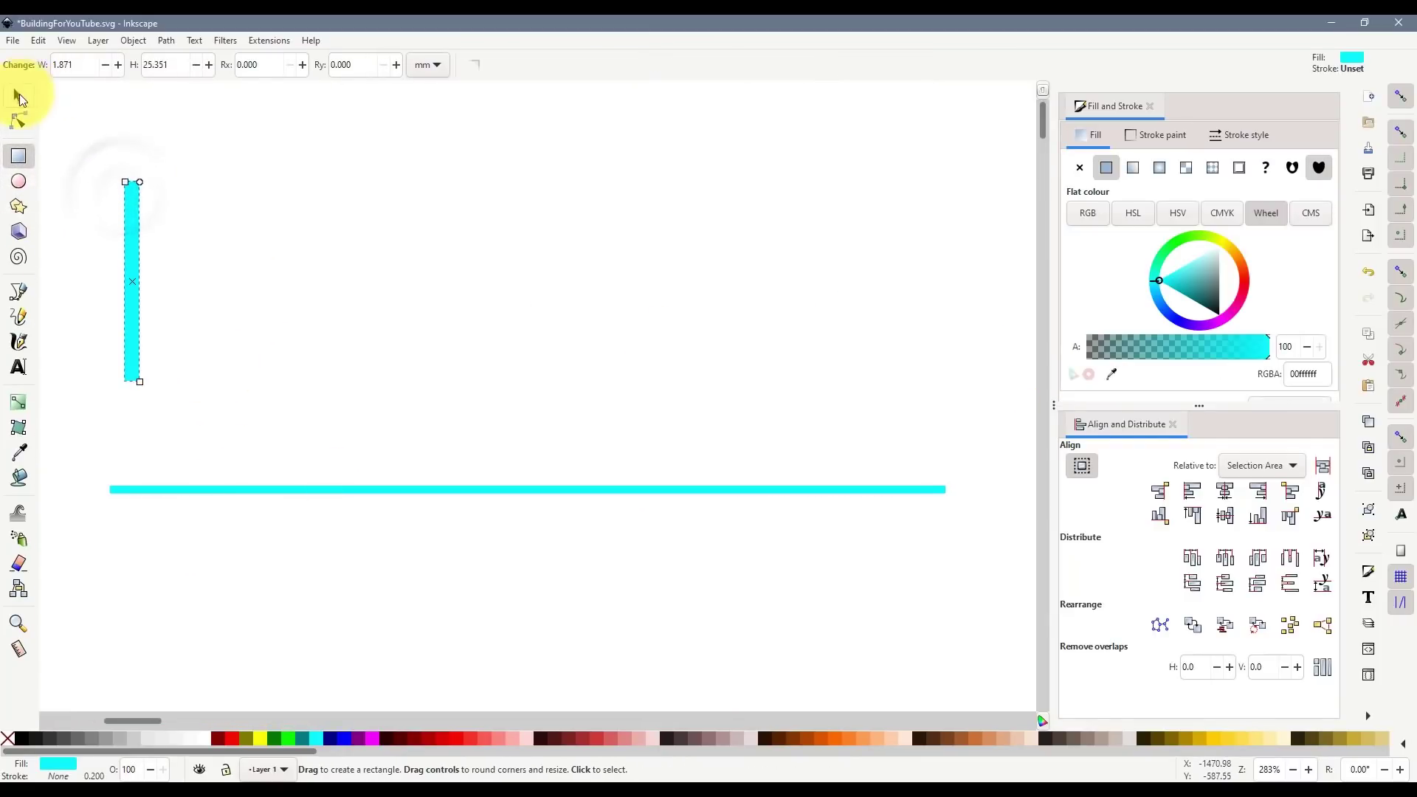
left_click(19, 95)
left_click(285, 739)
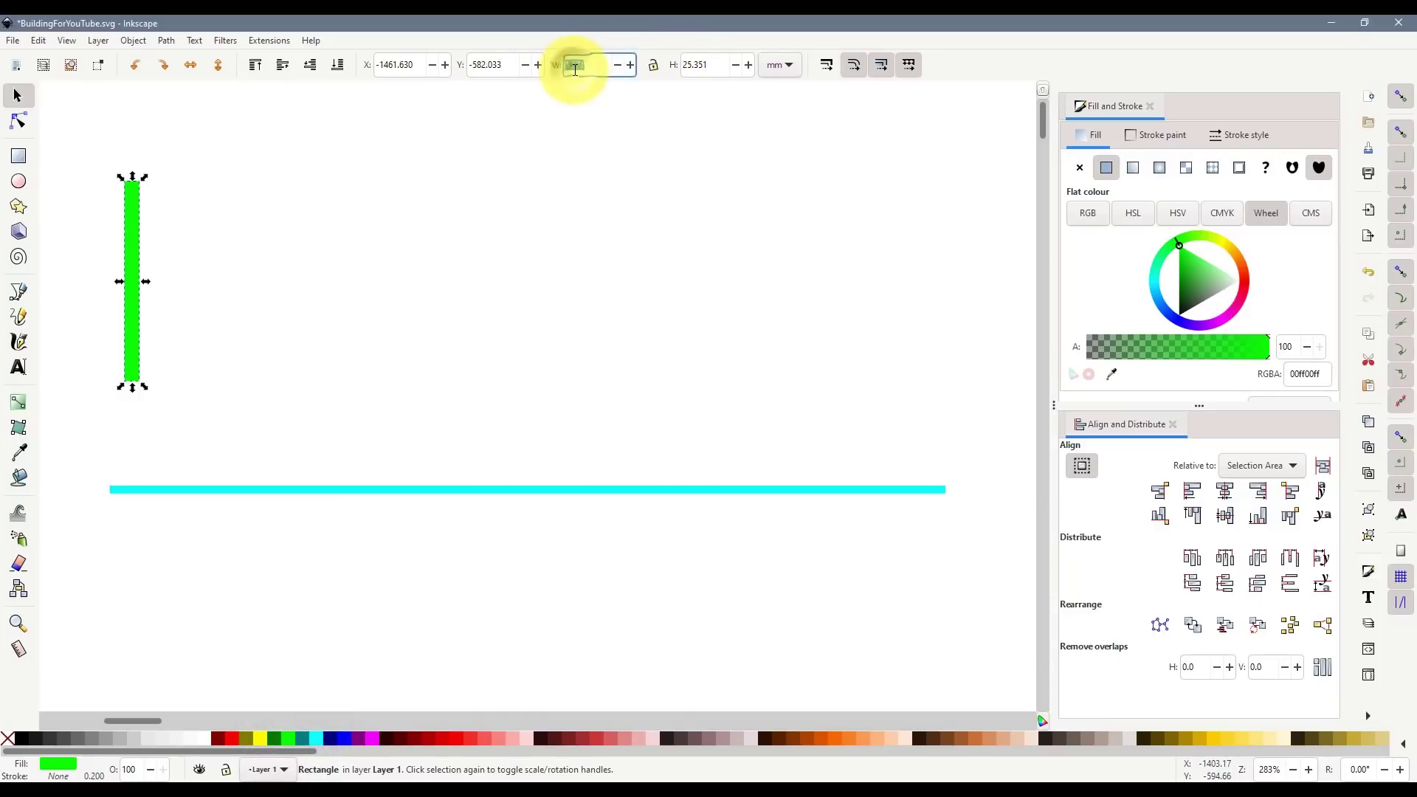
type("1")
key("Return")
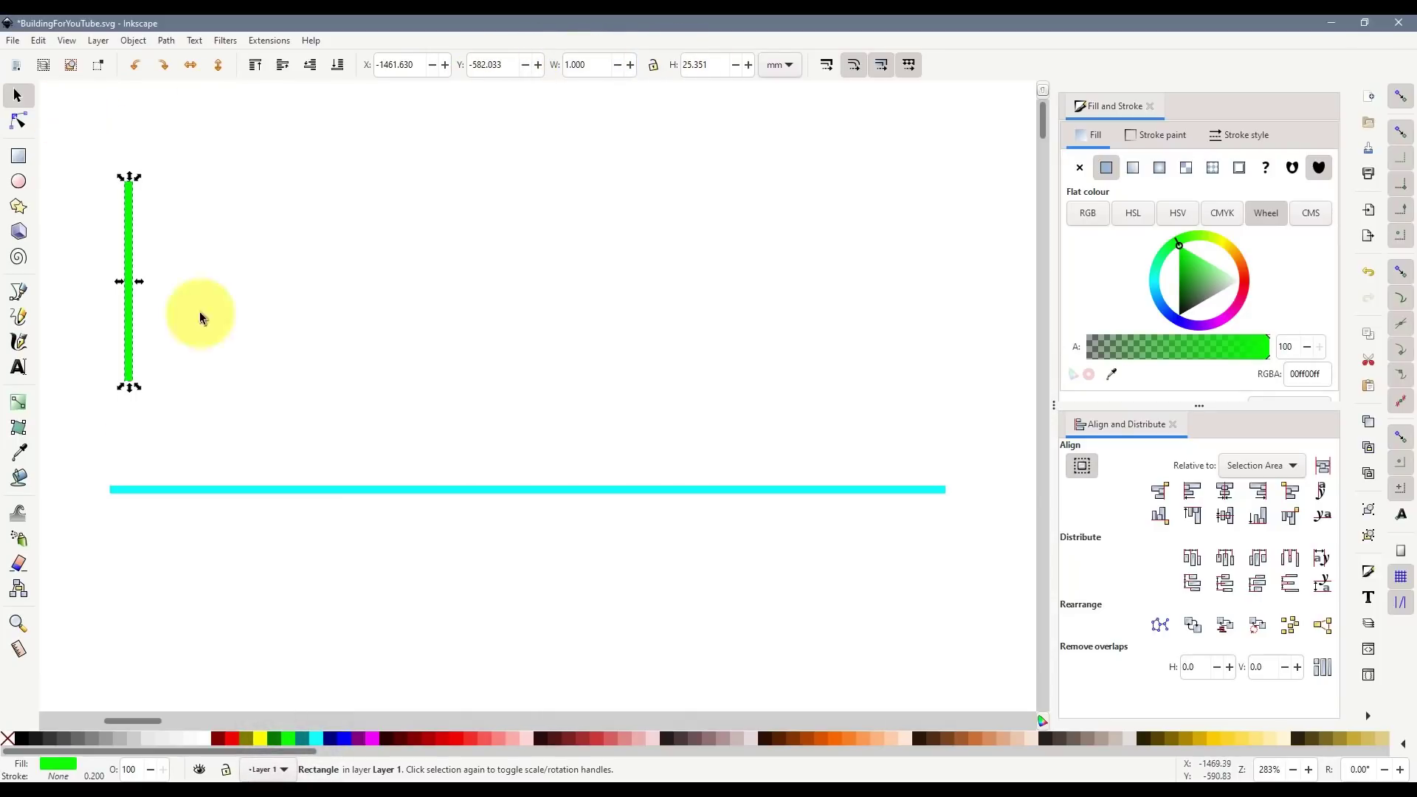
left_click_drag(129, 331, 938, 424)
key("ctrl+d")
- Copy the cyan bar, shorten it at both ends, colour it teal and lay it on the base
left_click(782, 616)
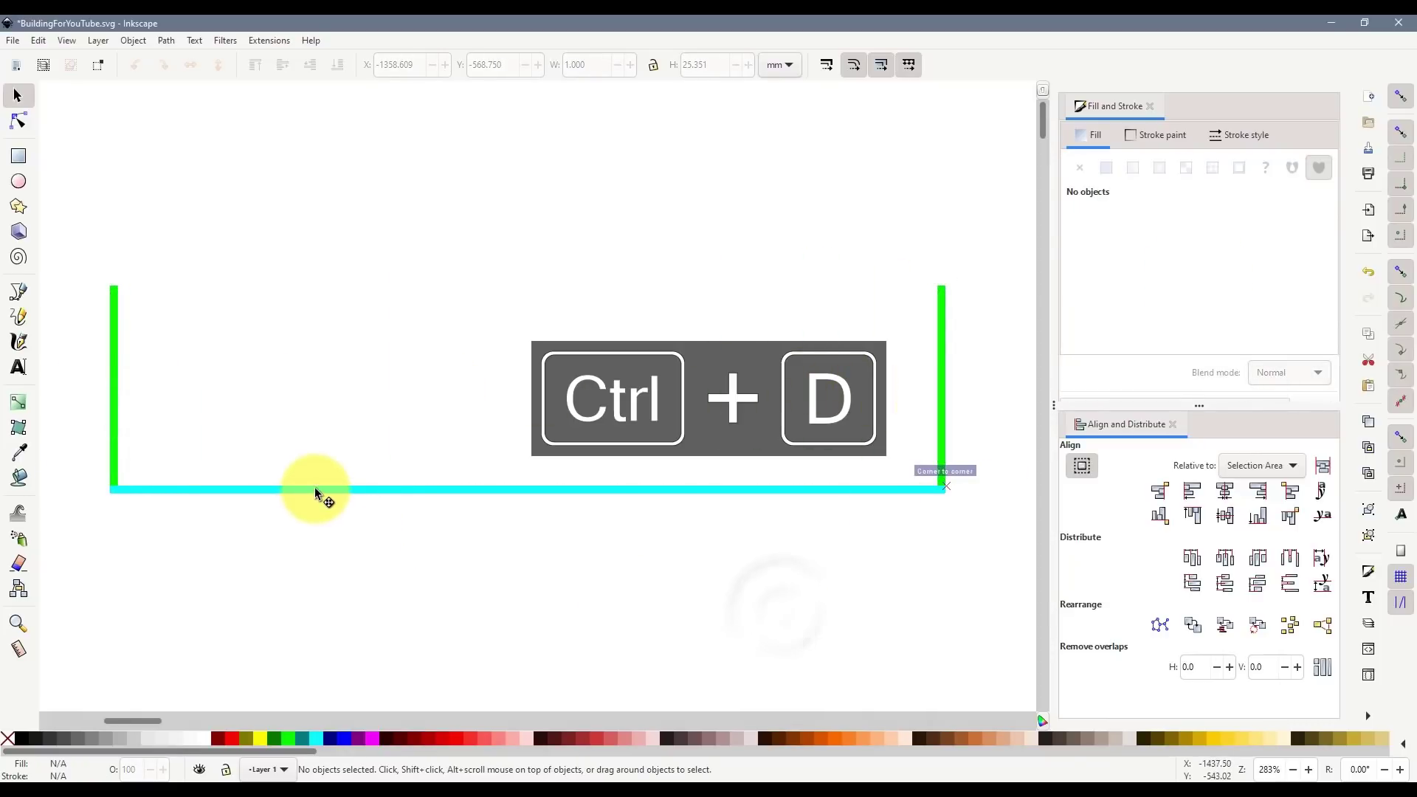
left_click(315, 489)
left_click_drag(315, 489, 186, 464)
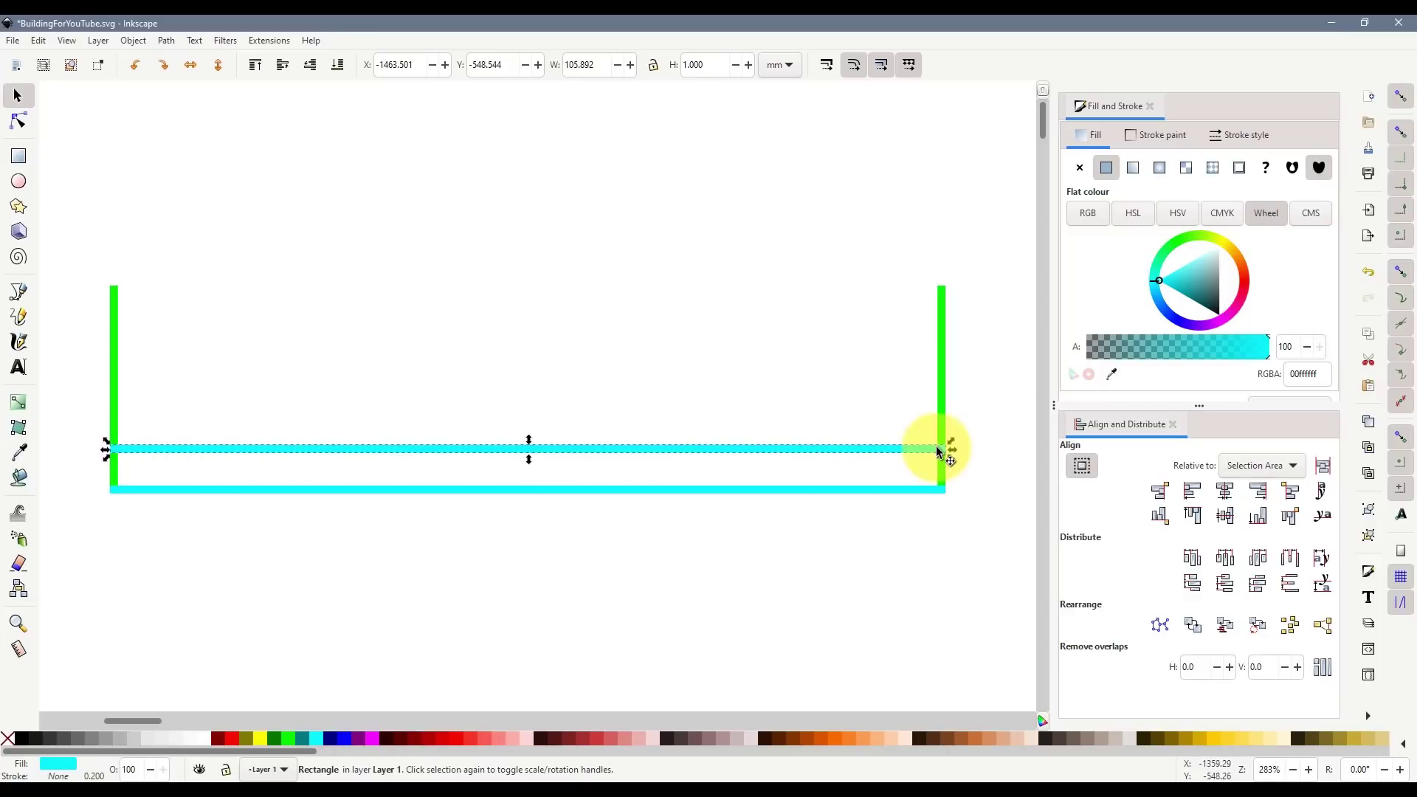
left_click_drag(941, 449, 940, 450)
left_click_drag(111, 450, 114, 449)
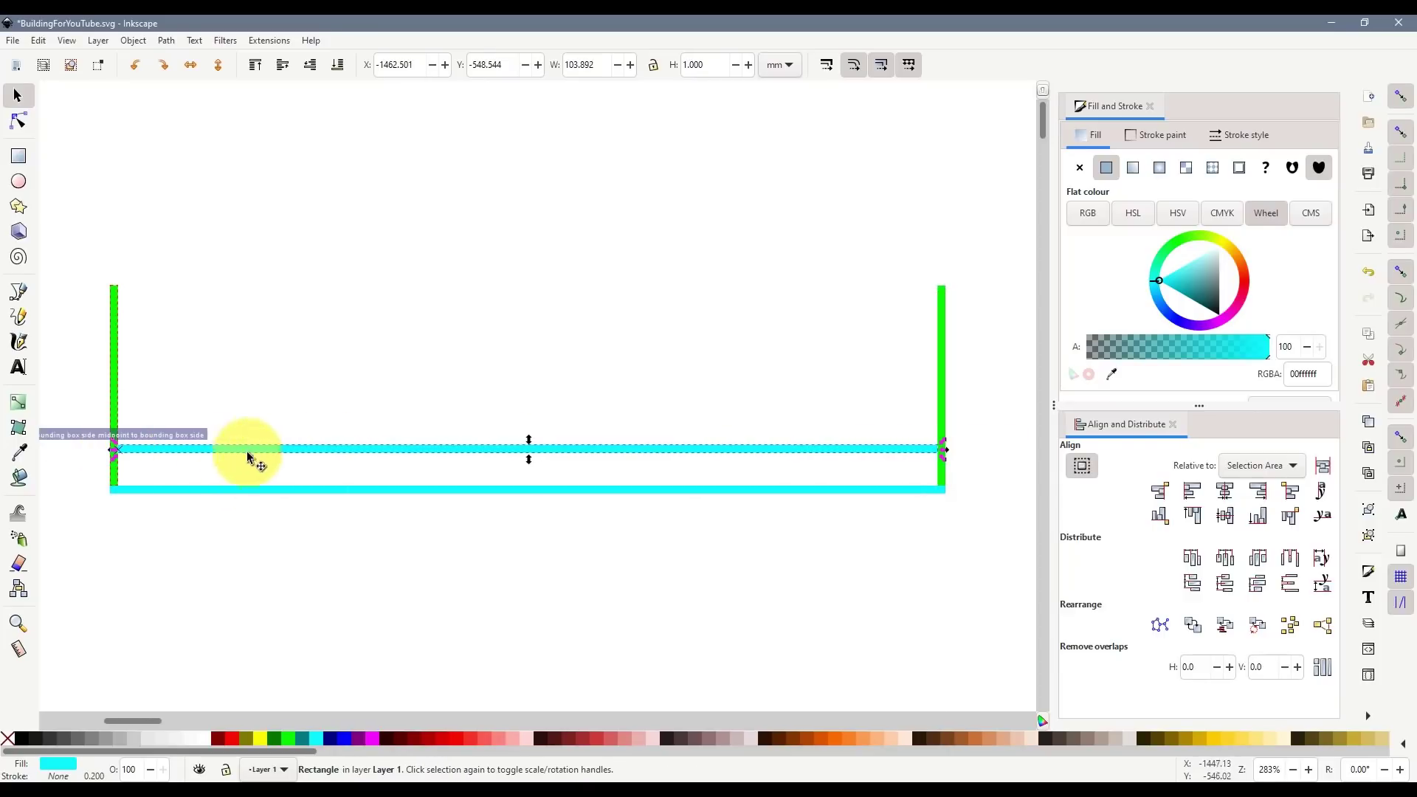
left_click(303, 738)
left_click_drag(265, 457, 266, 481)
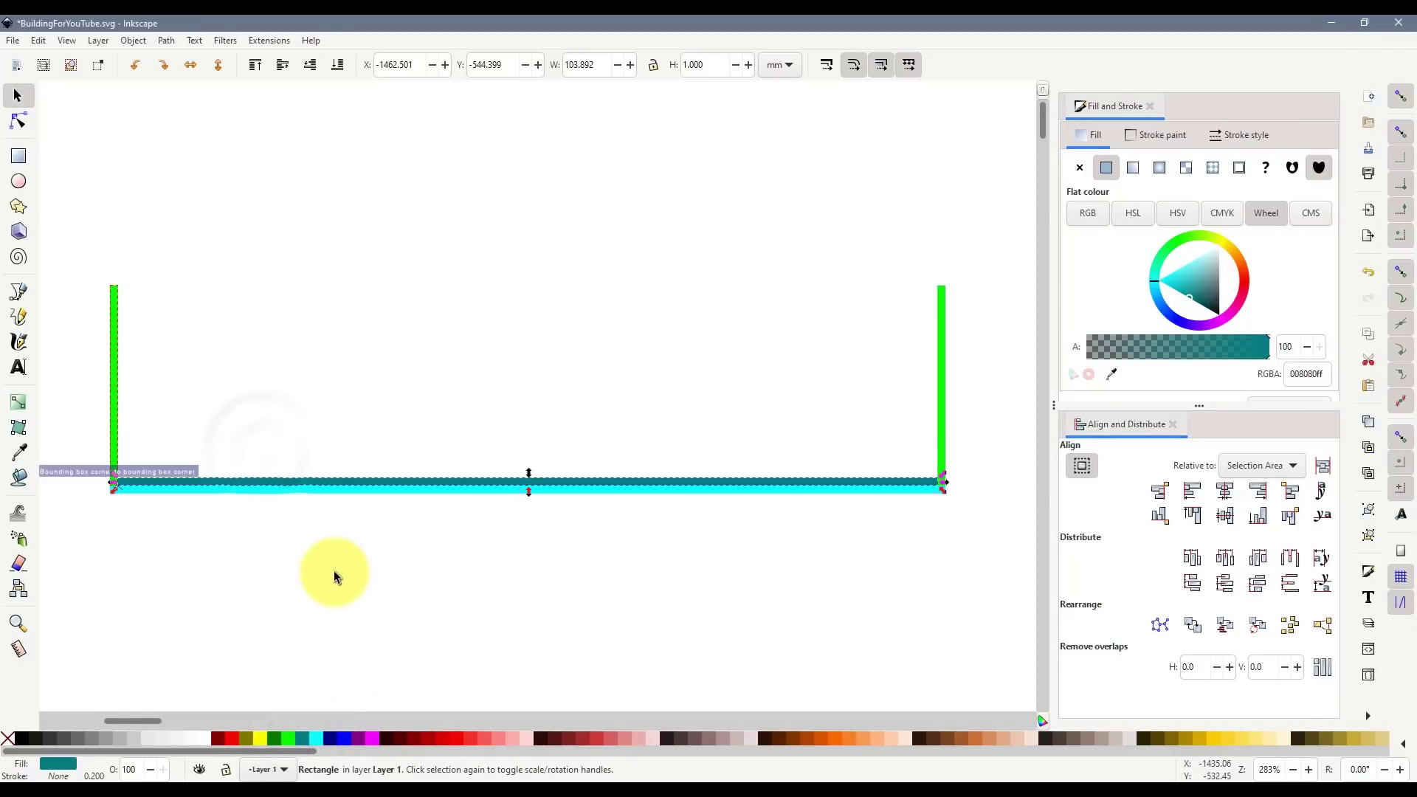
left_click(332, 569)
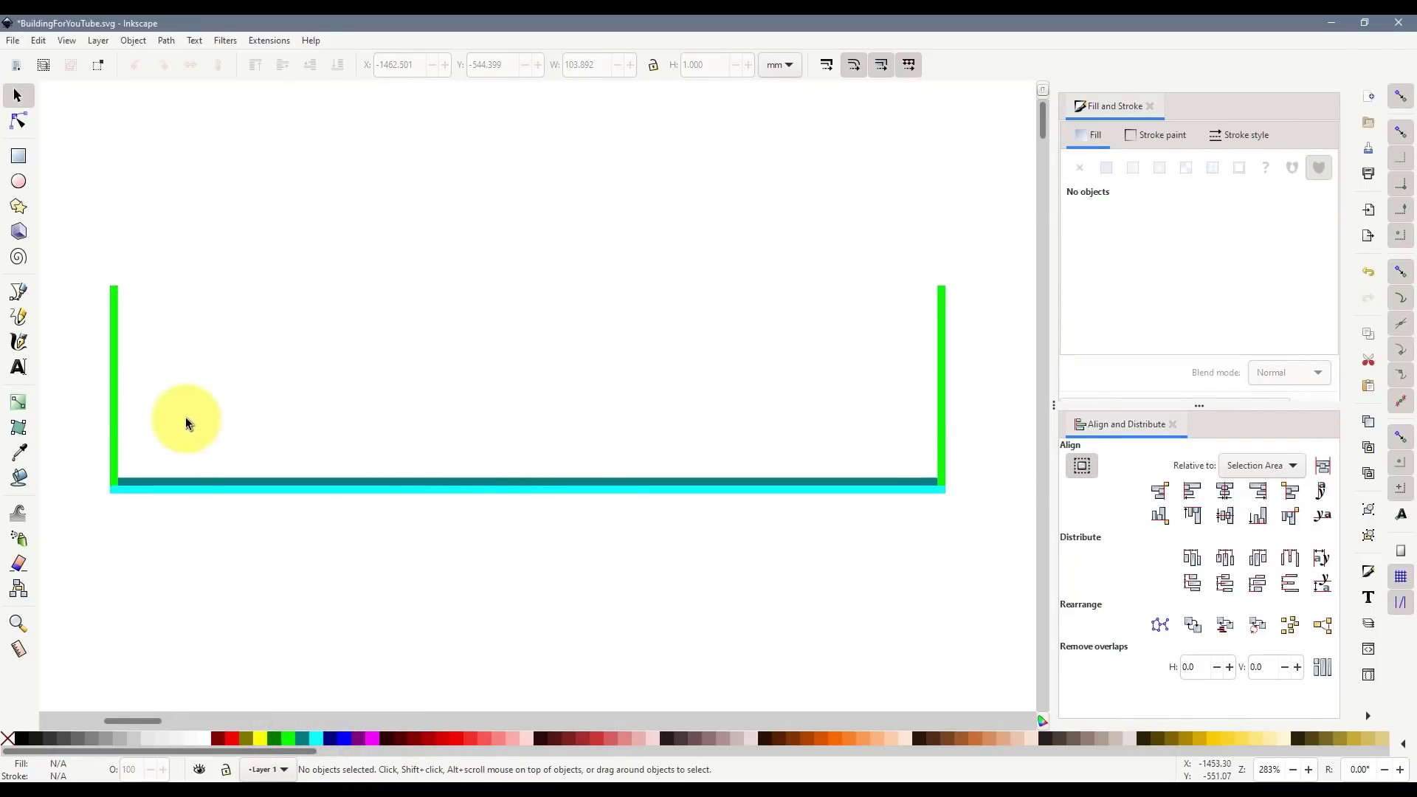
- Duplicate green uprights along the base and shorten the middle three to 24.351 mm tall
left_click(117, 399)
key("ctrl+d")
left_click_drag(117, 399, 683, 443)
key("ctrl+d")
key("ctrl+d")
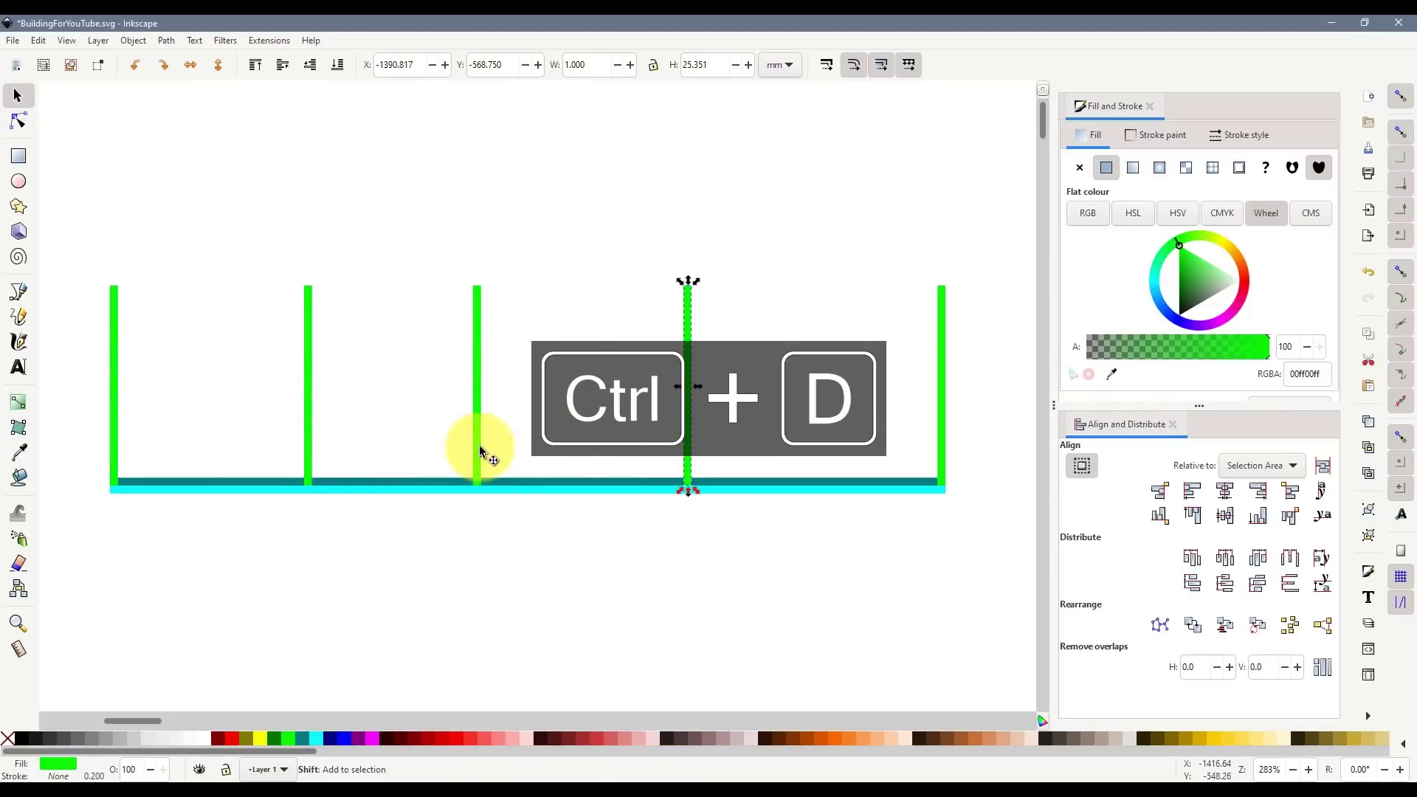
left_click(478, 445, "shift")
left_click(309, 442, "shift")
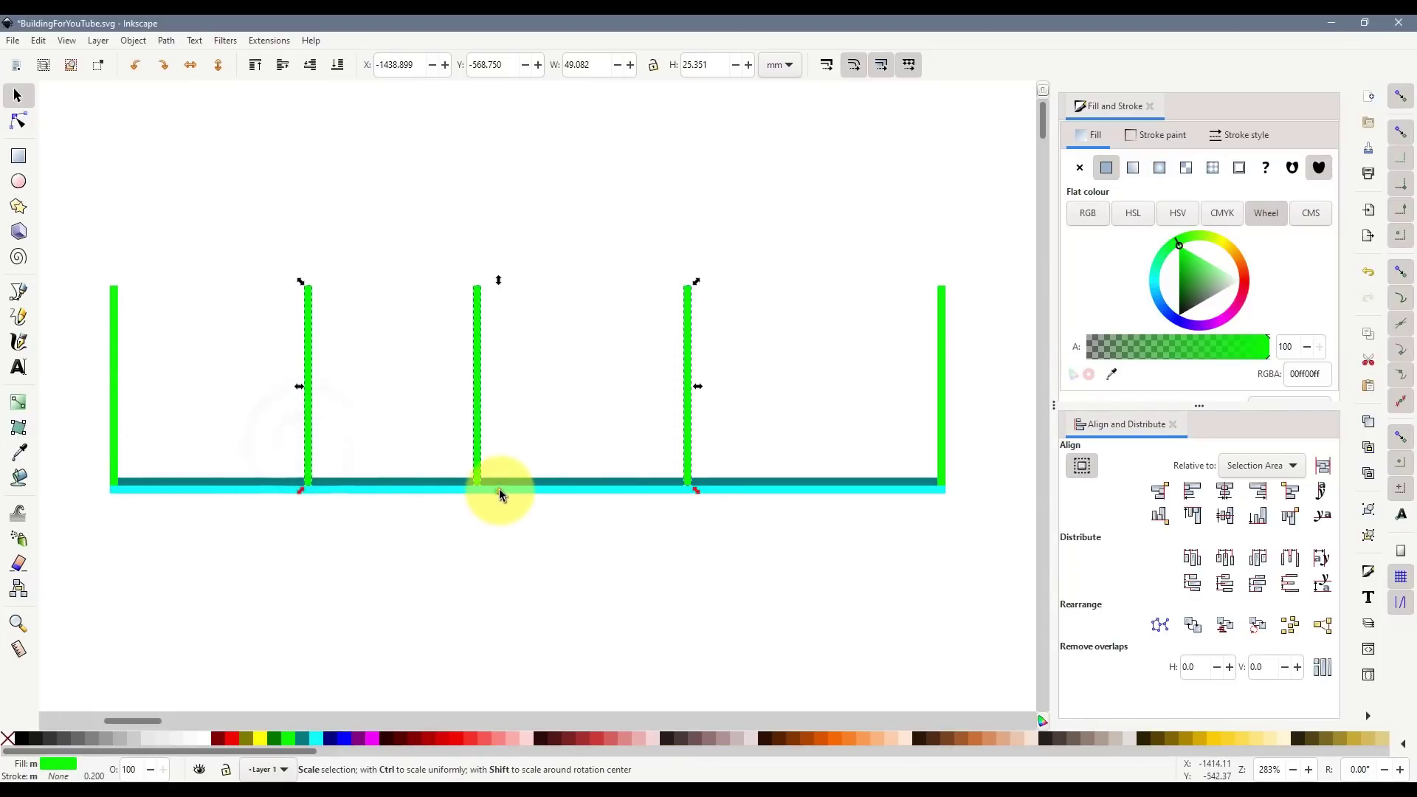
left_click_drag(499, 489, 499, 484)
left_click(547, 552)
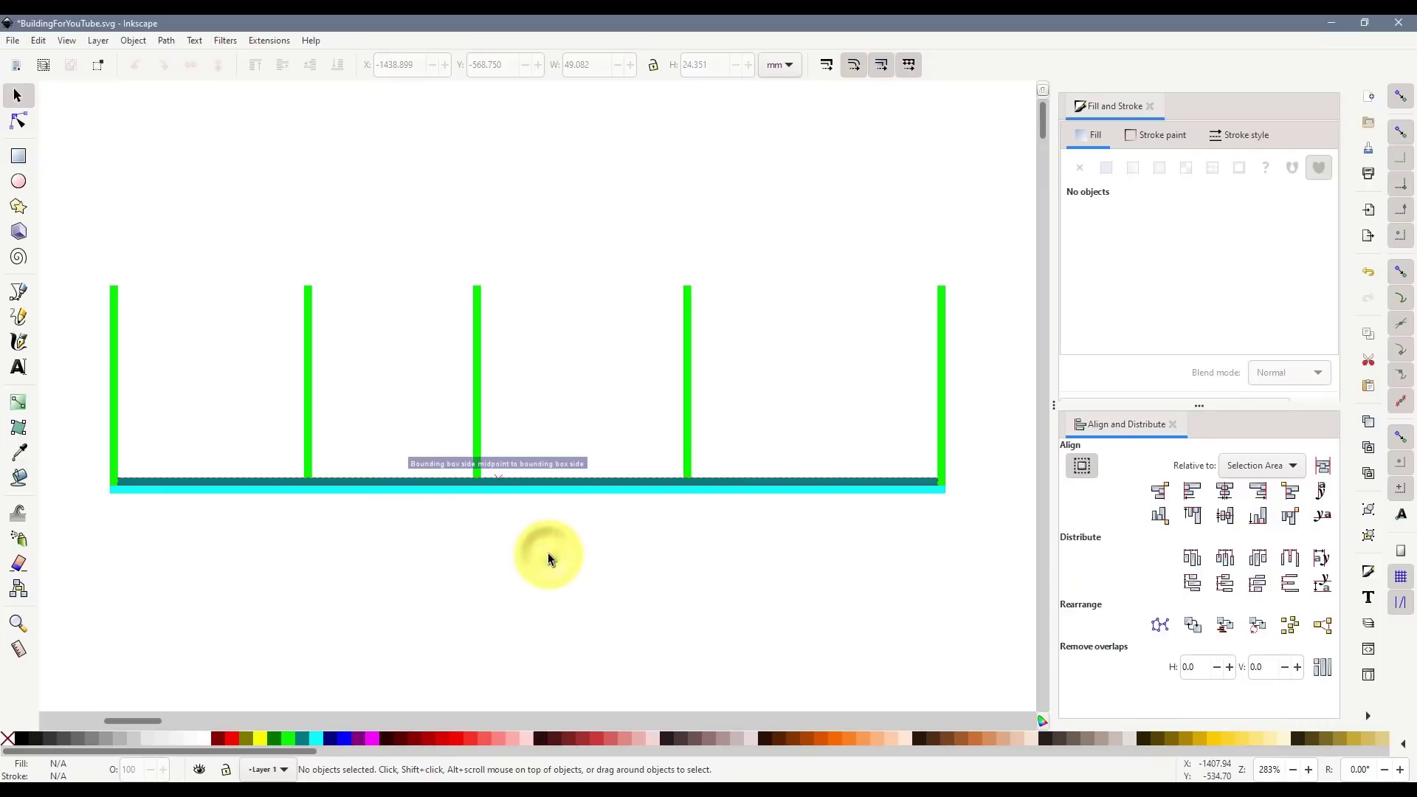
left_click(595, 564)
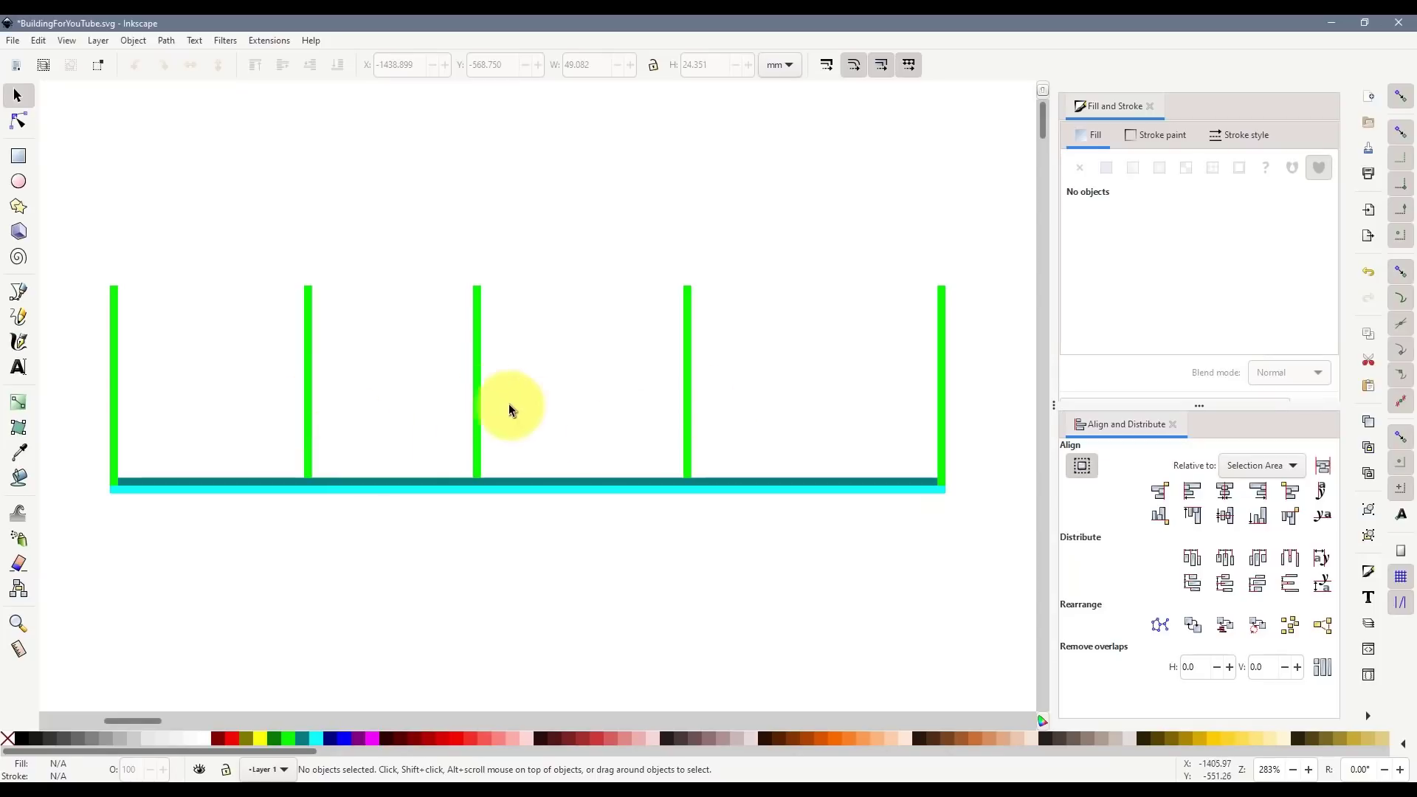
left_click_drag(79, 246, 837, 515)
- Delete the green-and-cyan test lines and two of the three INNER SUPPORT pieces
key("Delete")
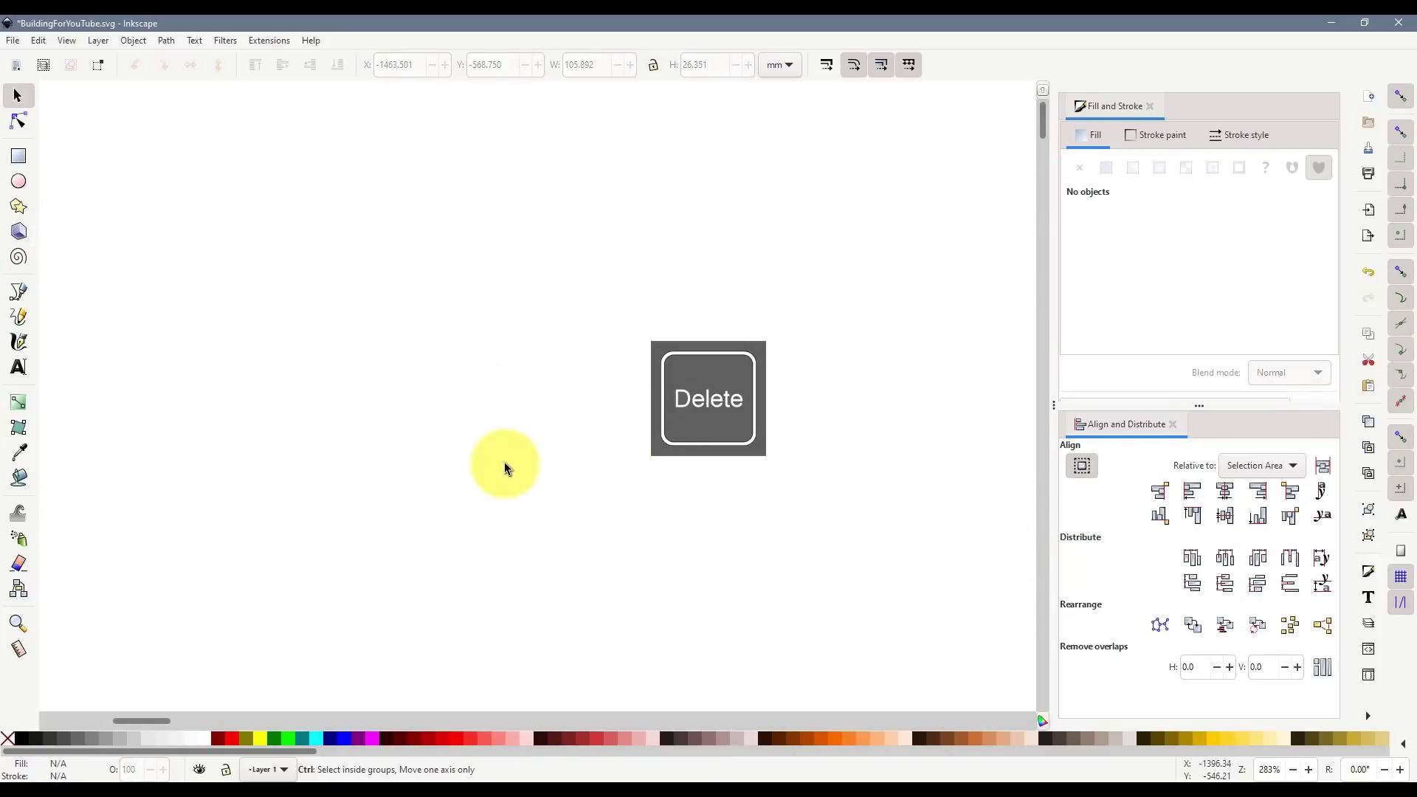
scroll(505, 463, "down", 6, "ctrl")
scroll(505, 464, "down", 8)
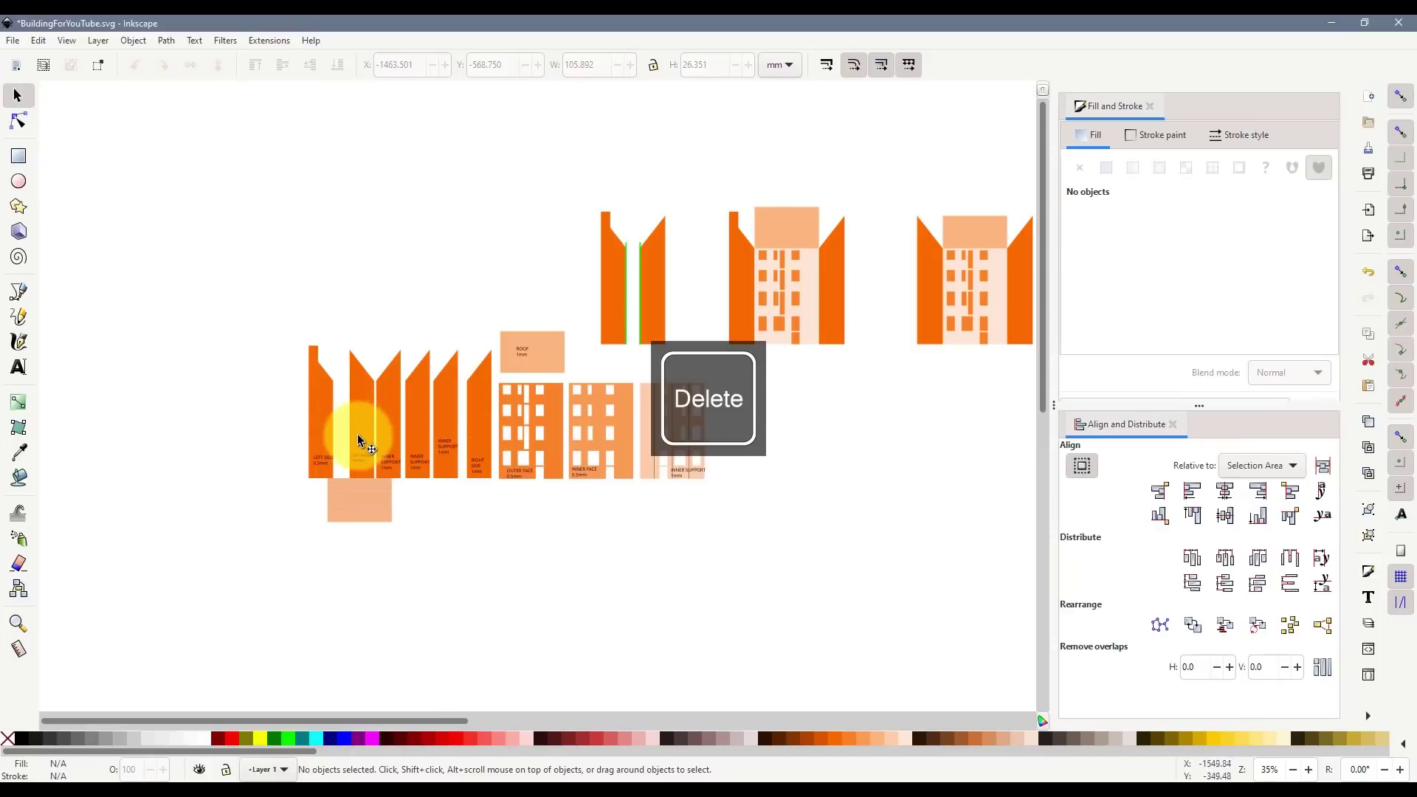
scroll(412, 417, "up", 1, "ctrl")
left_click(418, 422)
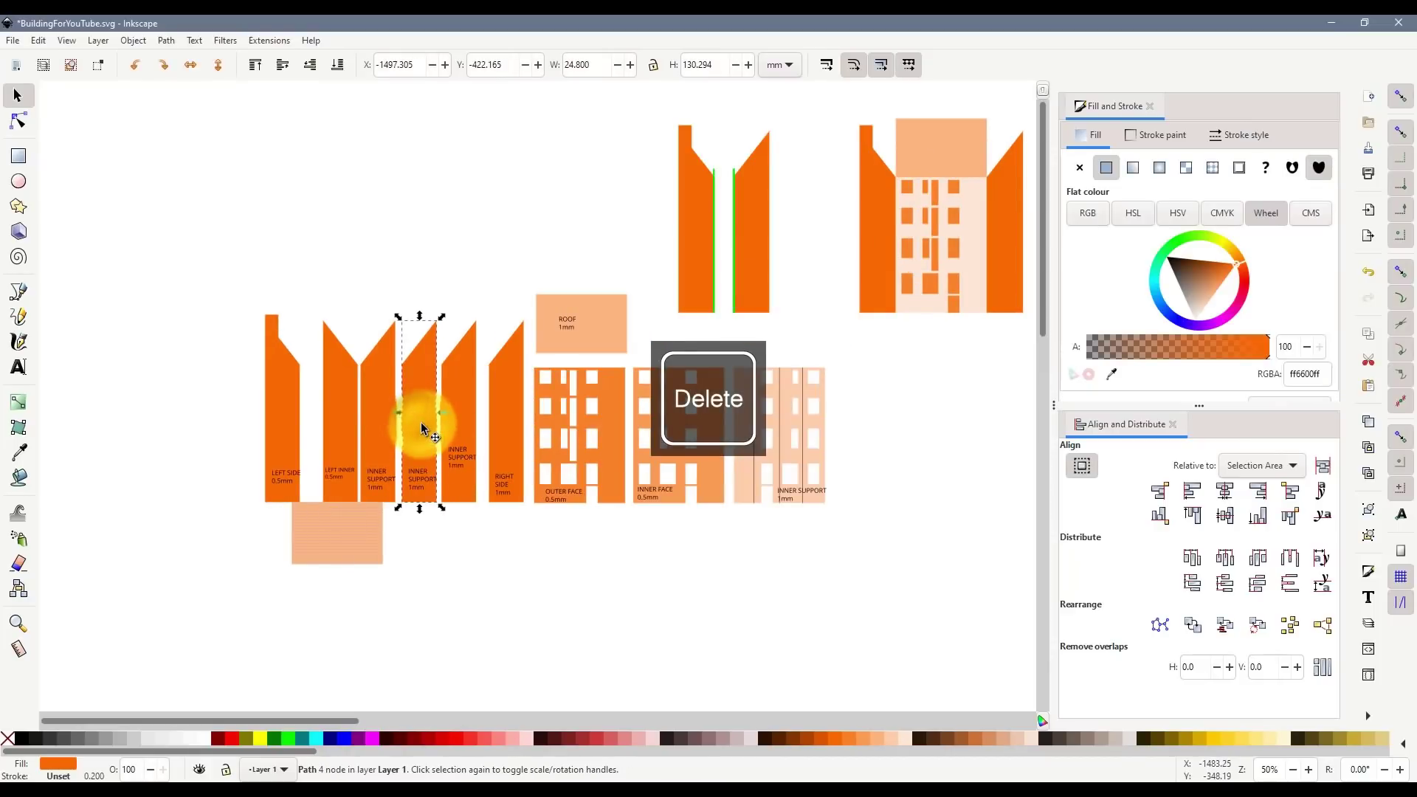
left_click(392, 418)
key("Delete")
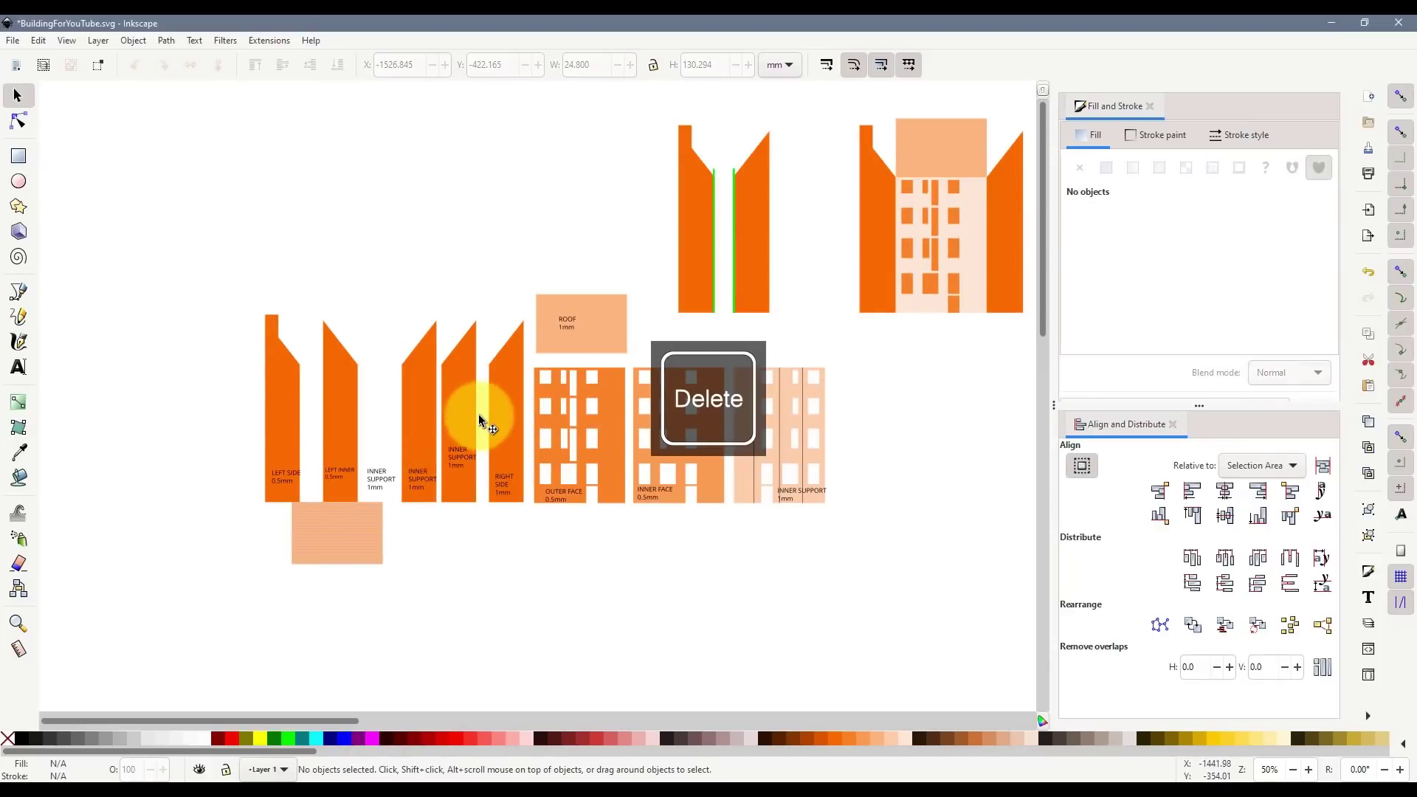
left_click(459, 454)
key("Delete")
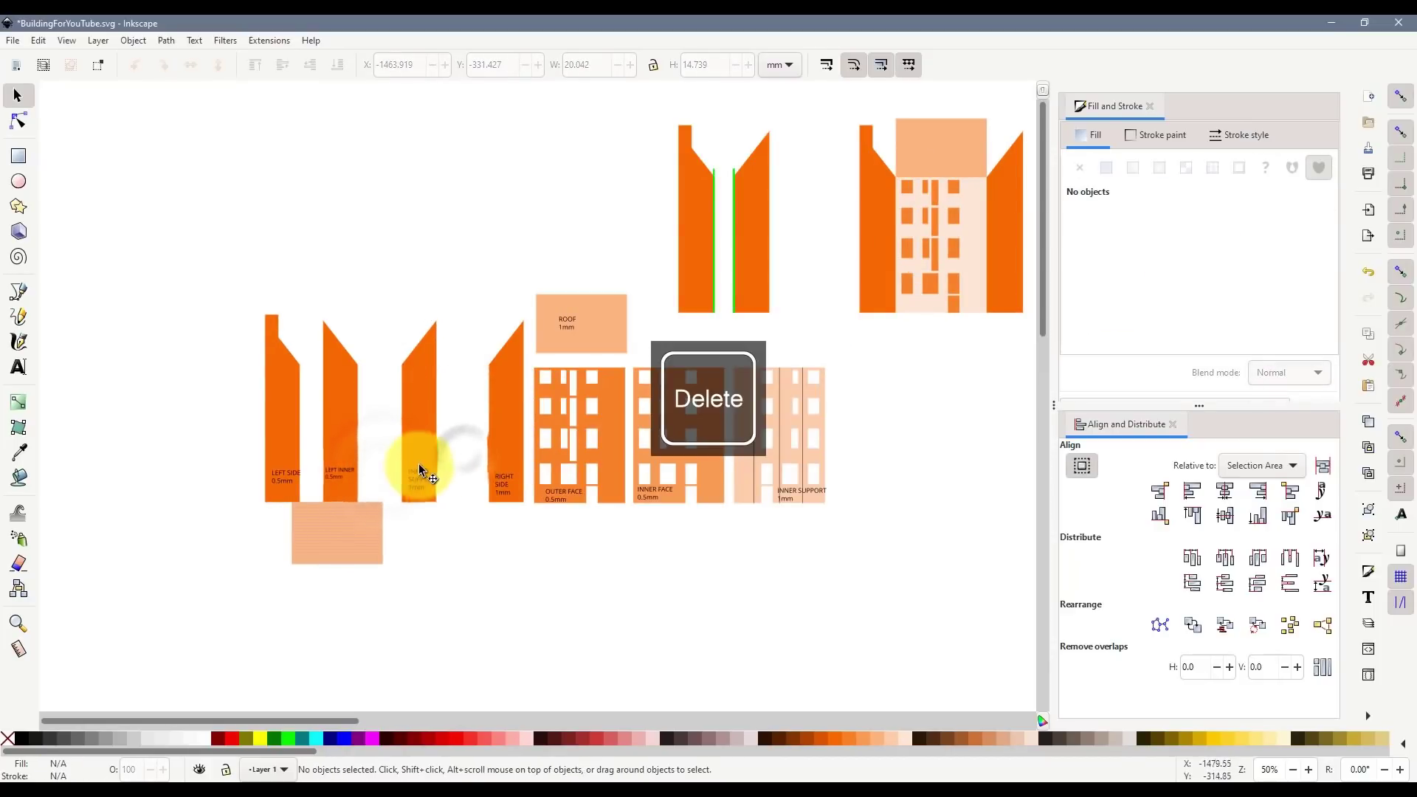
- Duplicate the remaining INNER SUPPORT piece with its label and place the copy above the row
left_click_drag(392, 299, 393, 304)
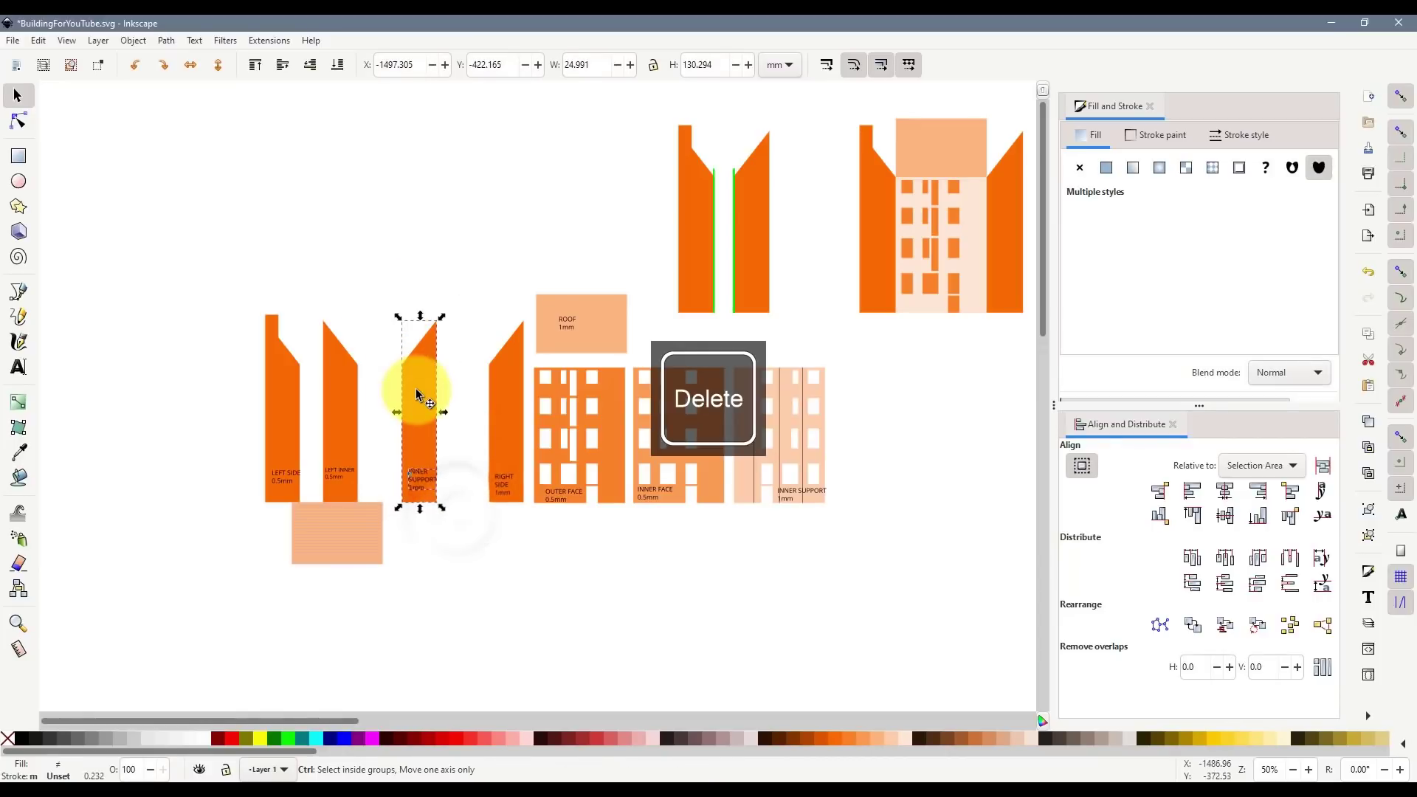
key("ctrl+d")
left_click_drag(411, 421, 443, 205)
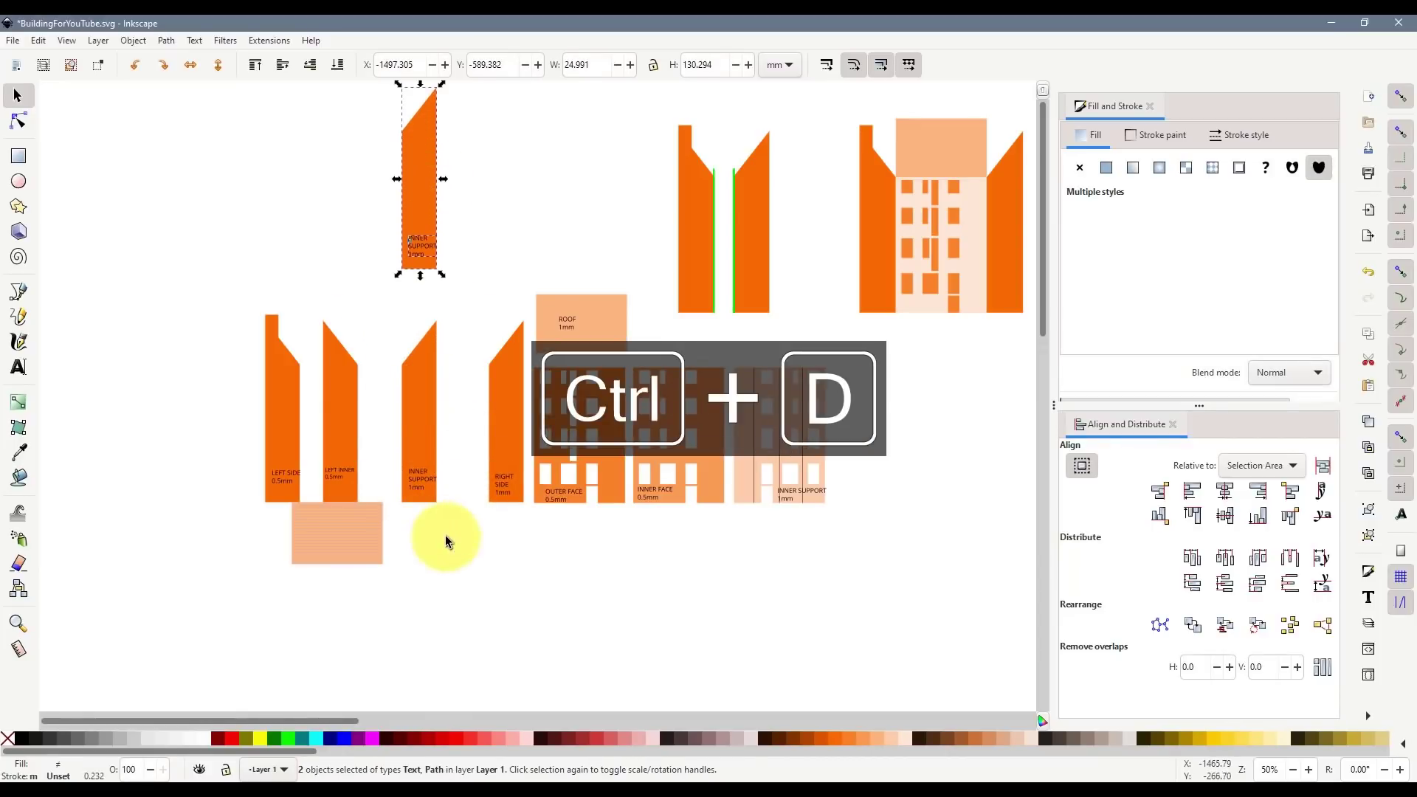
- Delete the extra lower INNER SUPPORT piece
left_click_drag(445, 535, 383, 284)
key("Delete")
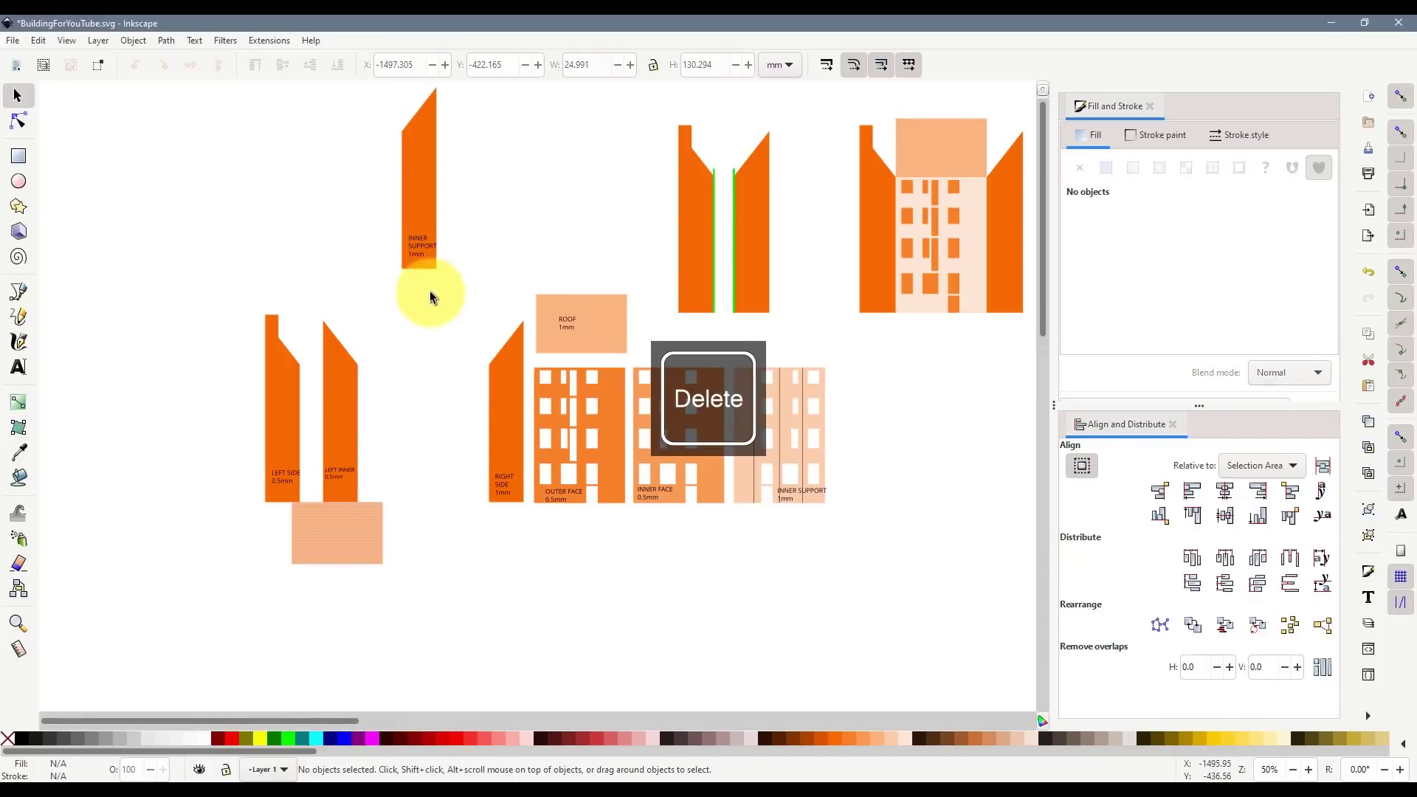
scroll(403, 254, "up", 2)
scroll(431, 325, "up", 2)
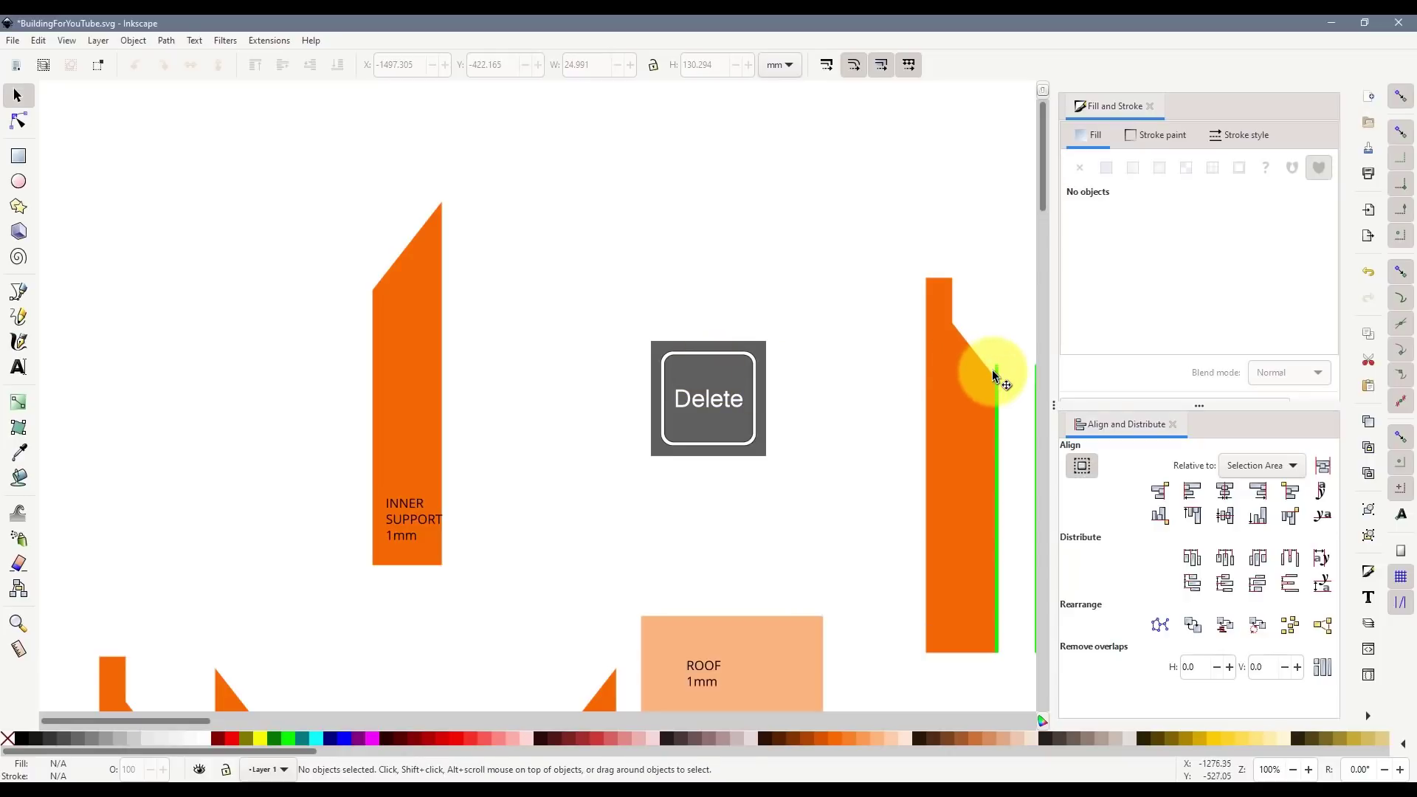
- Duplicate the thin green strip onto the INNER SUPPORT piece's left edge
left_click(996, 369)
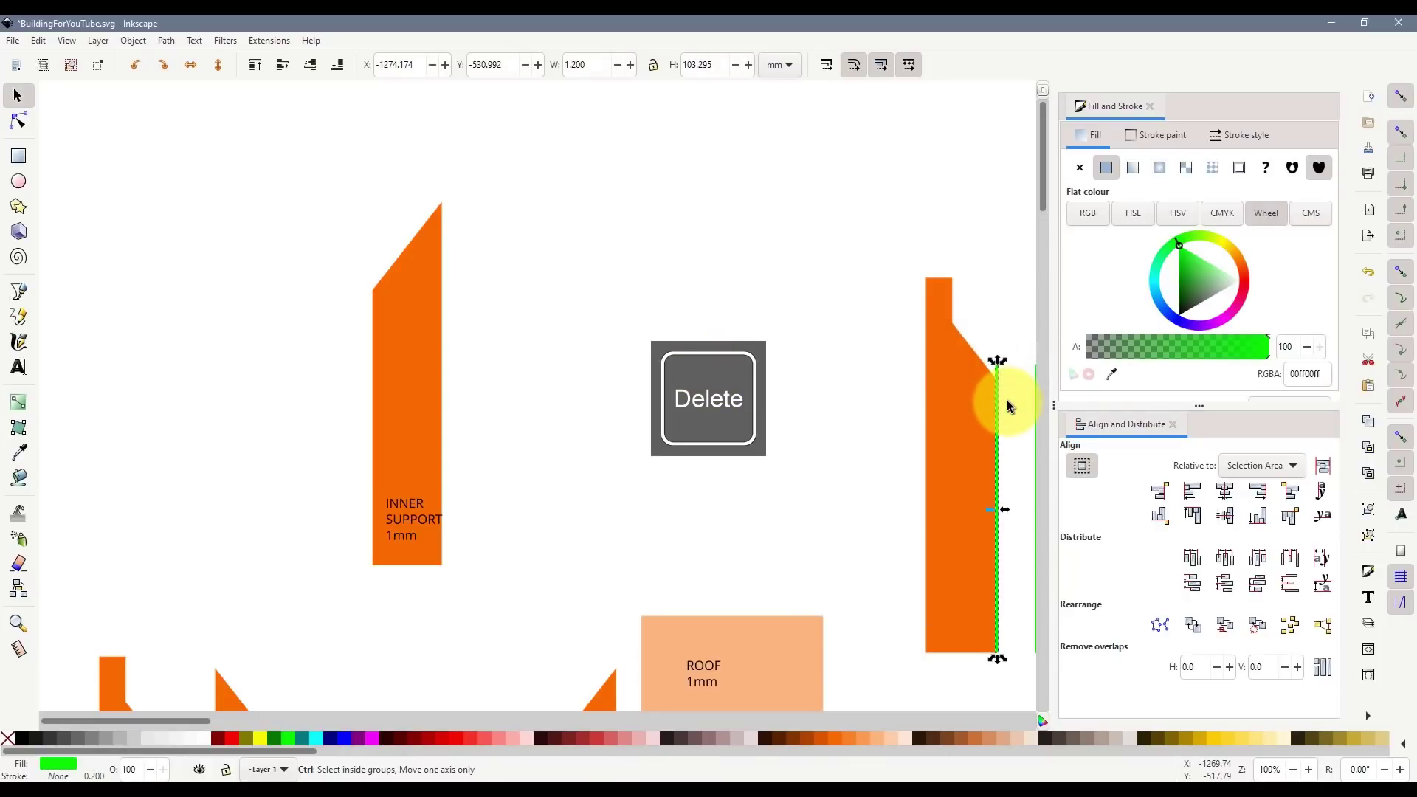
key("ctrl+d")
left_click_drag(1001, 400, 374, 251)
scroll(375, 282, "up", 1)
scroll(496, 443, "down", 4)
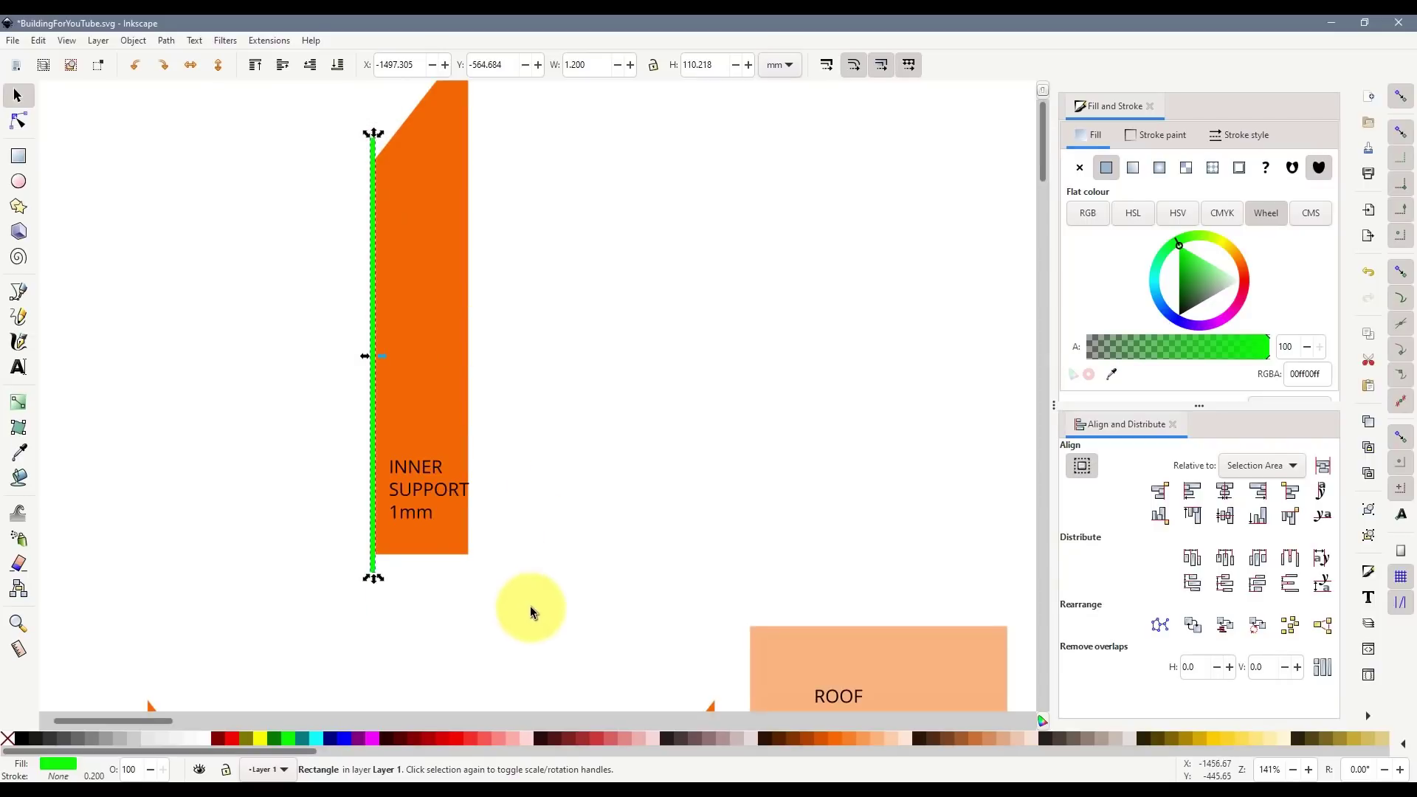
- Duplicate the support piece with its strip and label beside the original
left_click_drag(531, 608, 304, 160)
key("ctrl+d")
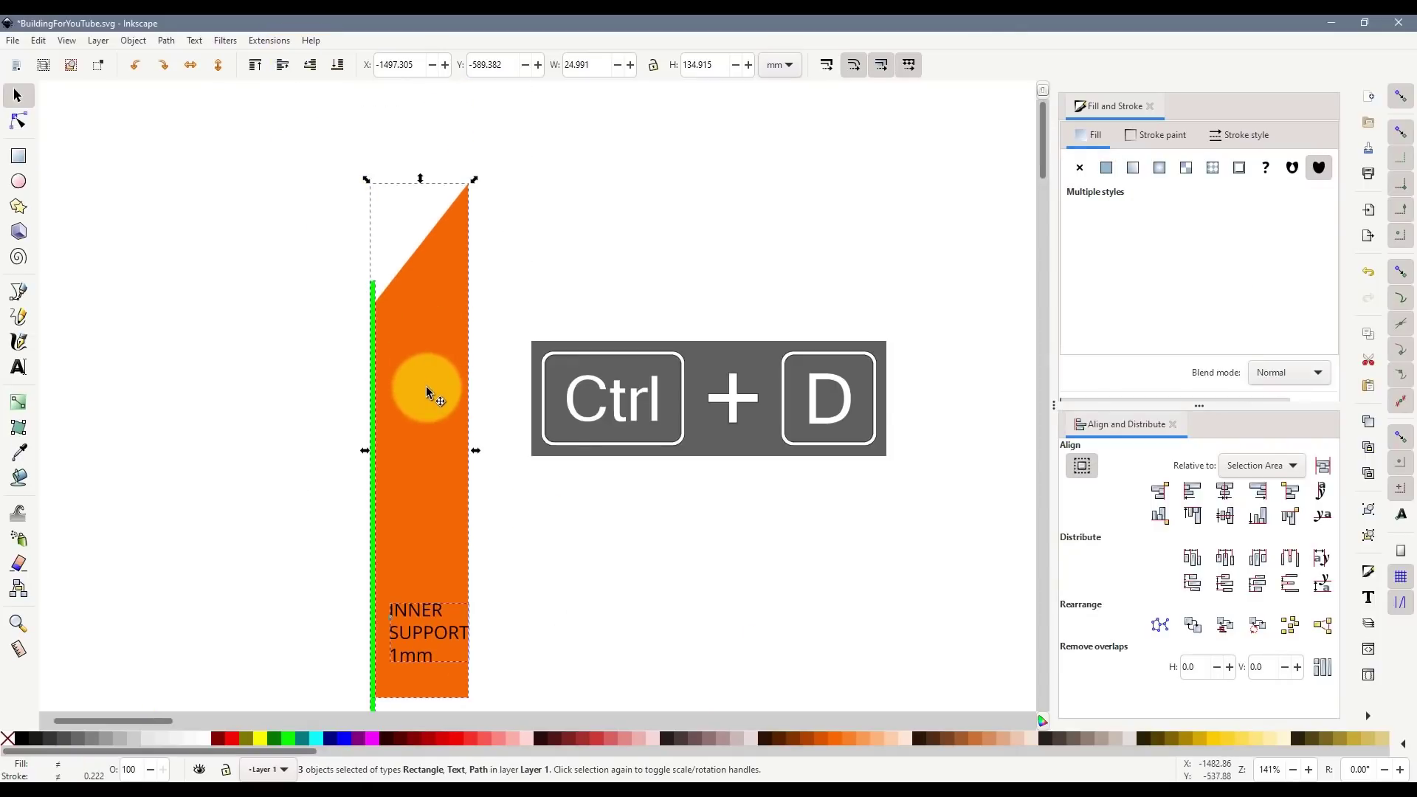
left_click_drag(428, 392, 587, 392)
left_click(495, 353)
- Widen the copy's green strip to 2.4 mm and cut it out of the support piece
left_click(533, 470)
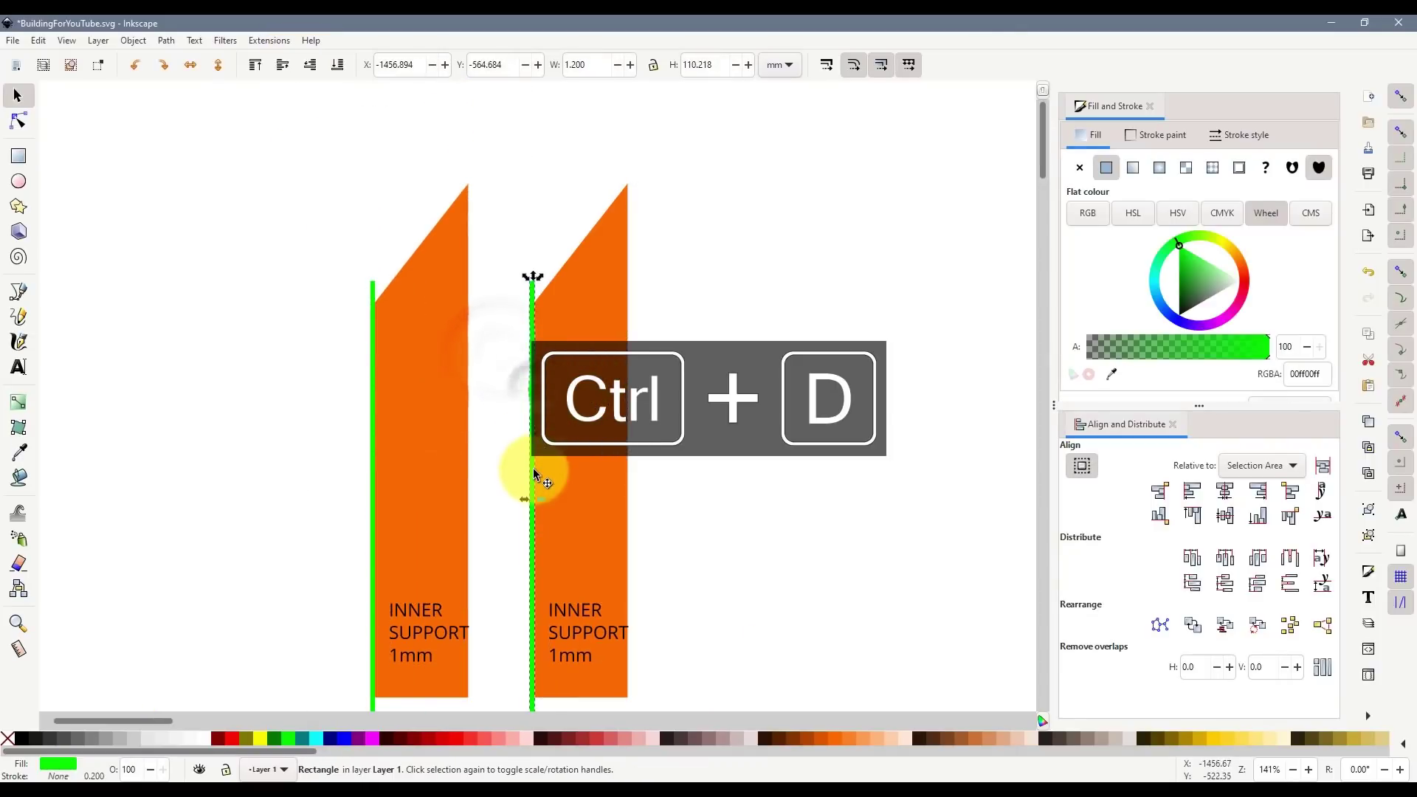
mouse_move(524, 499)
left_mouse_down()
mouse_move(497, 499)
mouse_move(526, 499)
left_mouse_up()
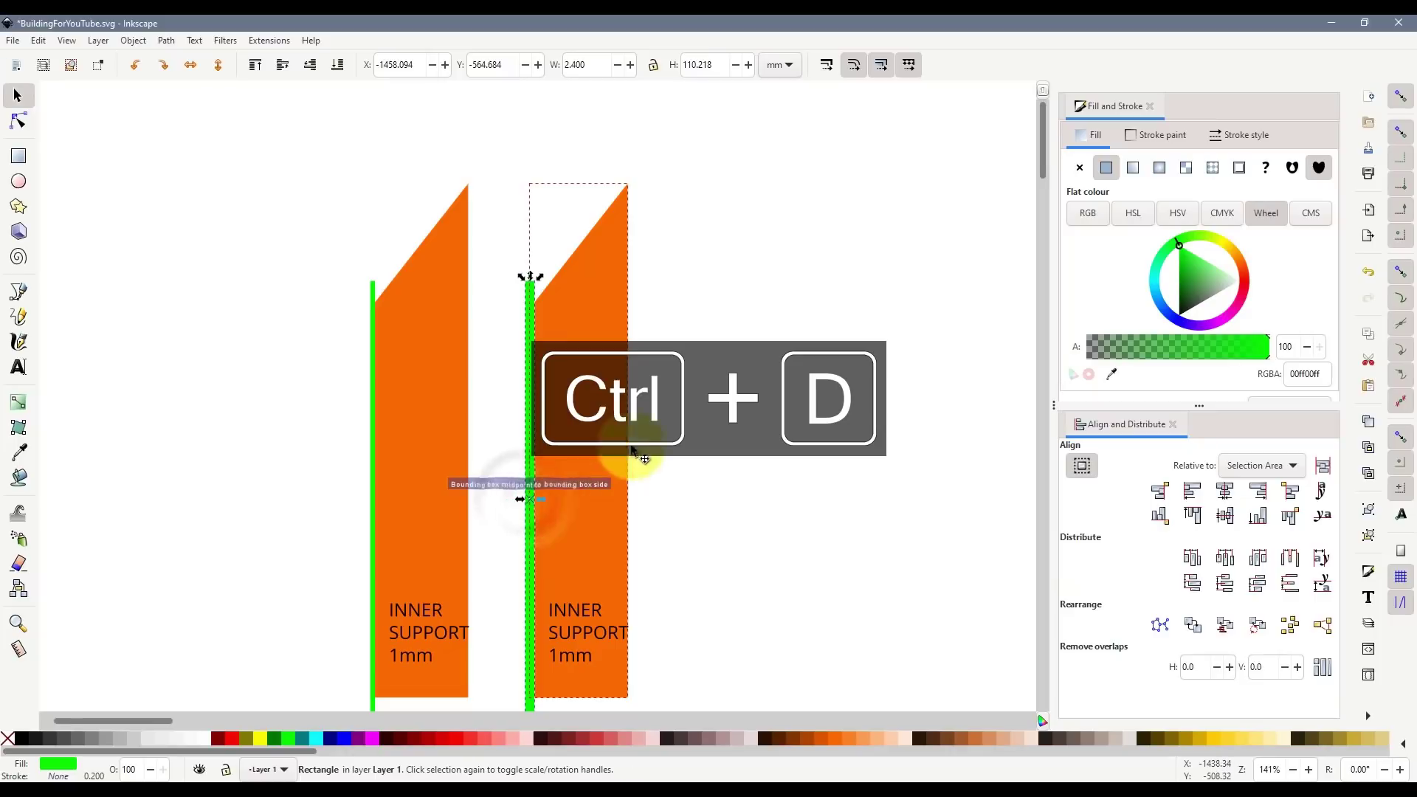
left_click(590, 363, "shift")
key("ctrl+minus")
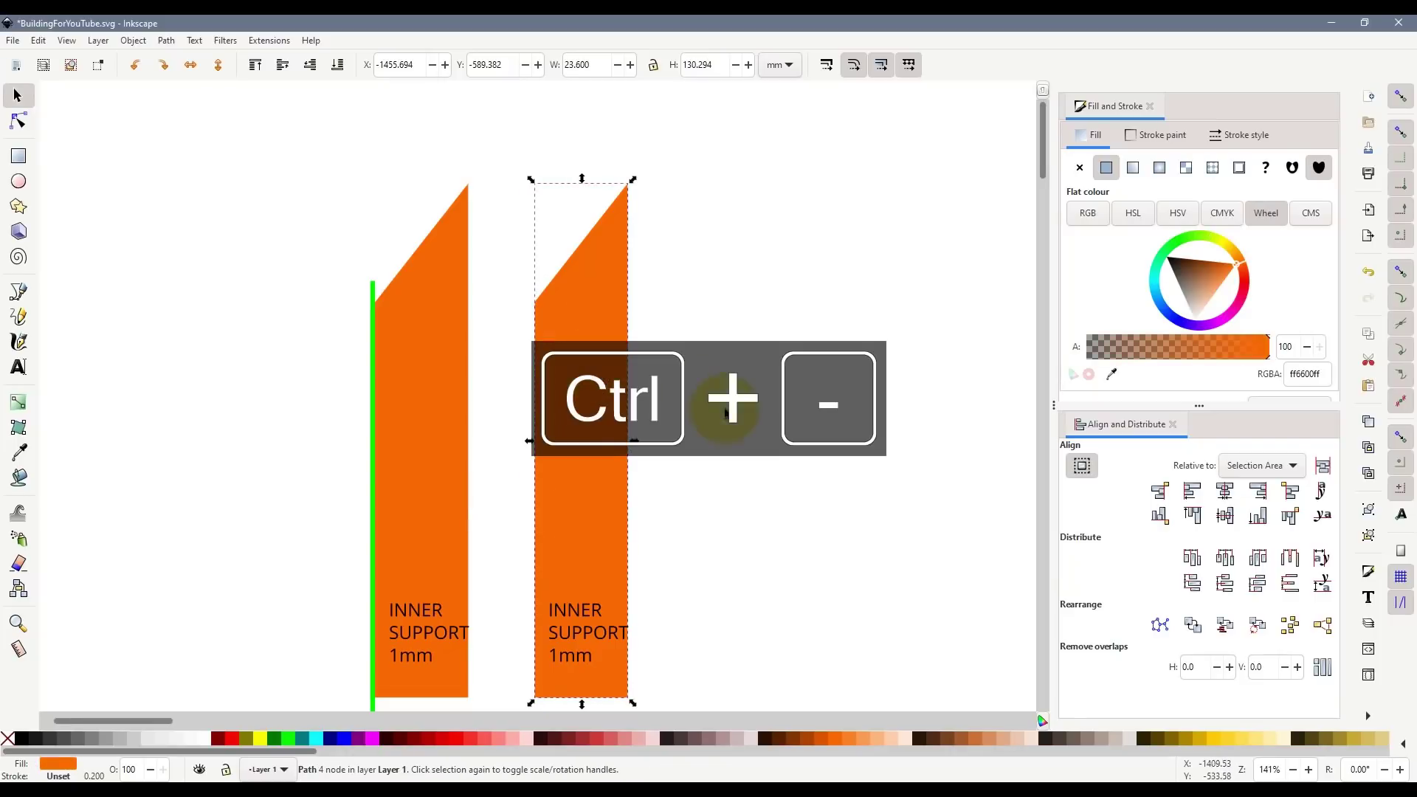
left_click(632, 435)
- Move the trimmed support between LEFT INNER and RIGHT SIDE and duplicate it alongside
scroll(636, 462, "down", 4)
left_click_drag(646, 503, 607, 343)
left_click_drag(621, 411, 619, 577)
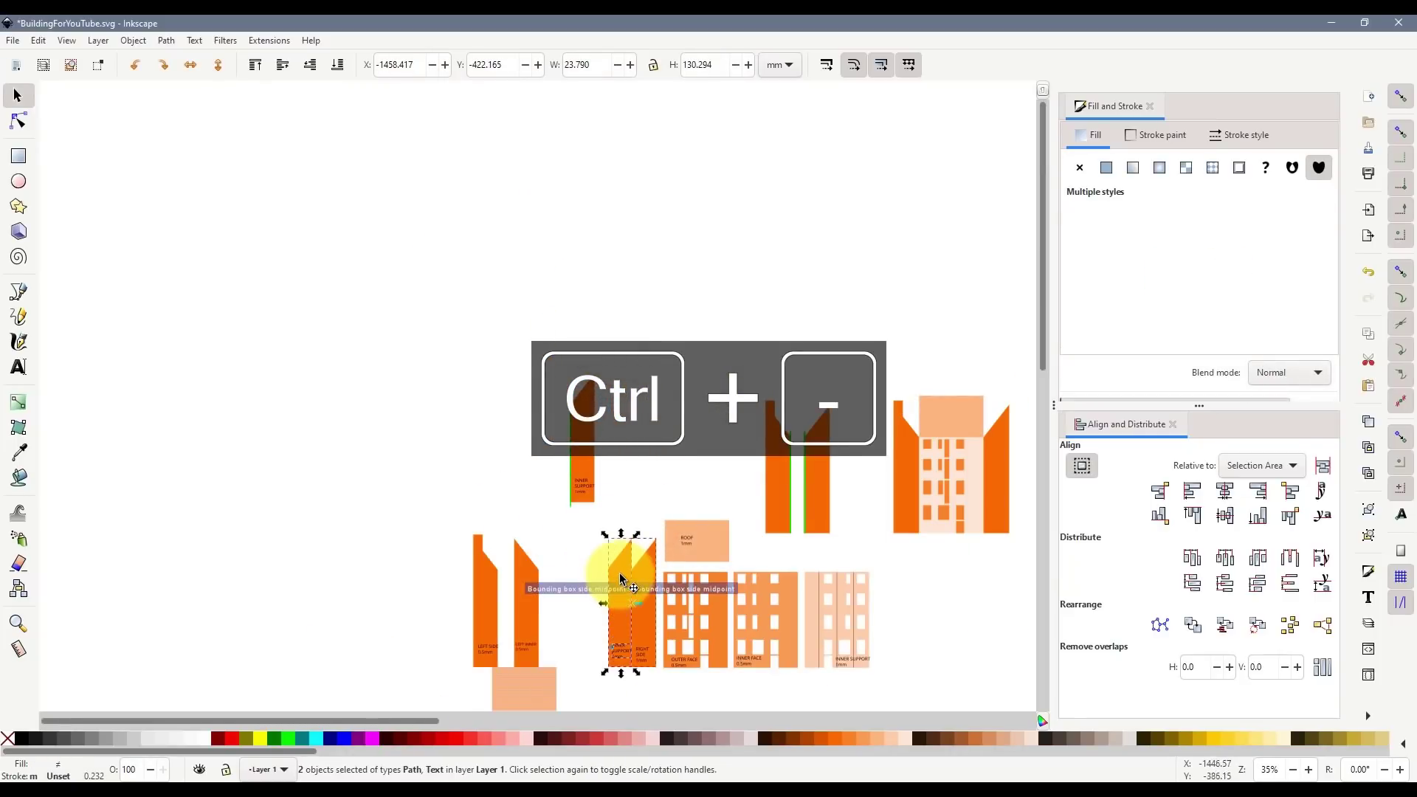
left_click_drag(620, 630, 699, 586)
scroll(576, 653, "up", 3)
key("ctrl+d")
key("ctrl+d")
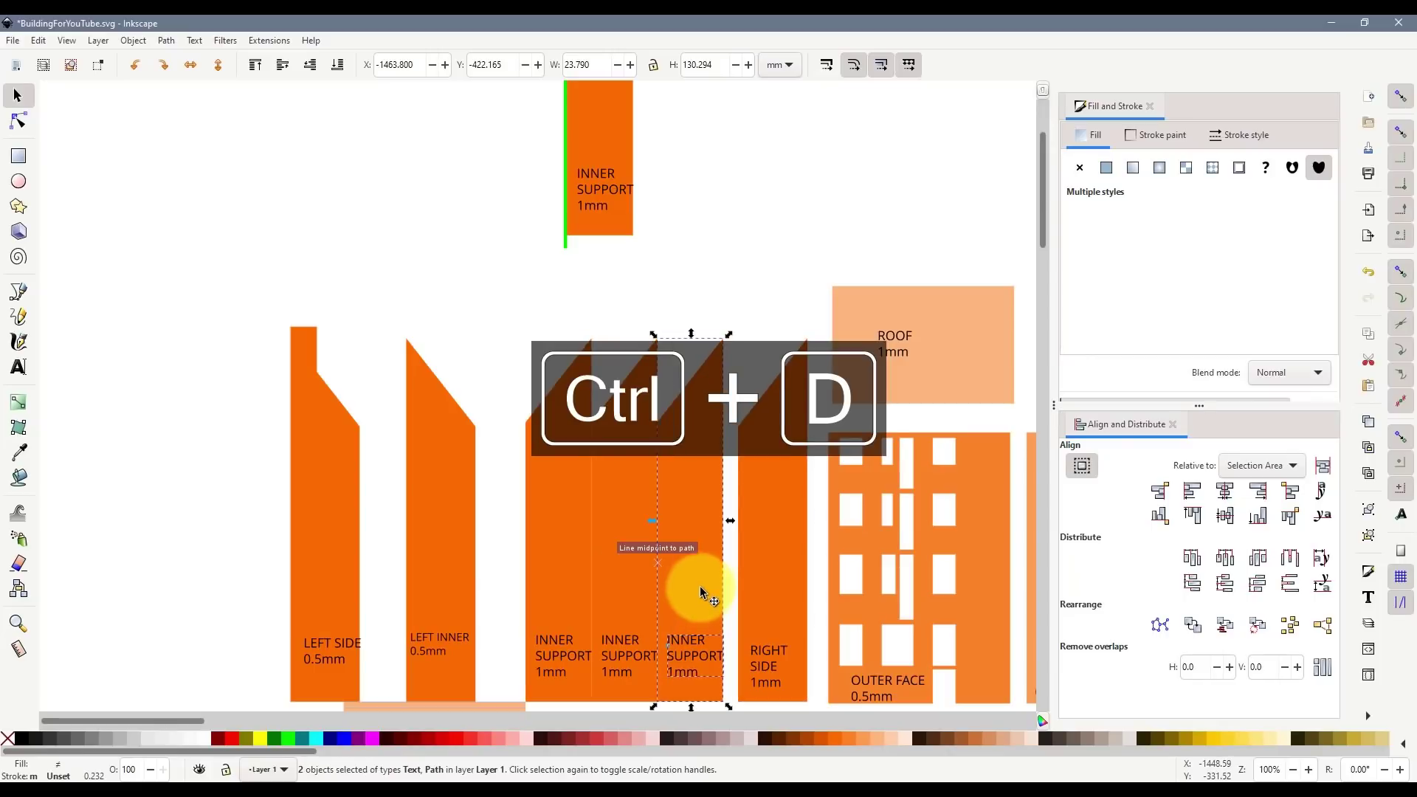
left_click(743, 318)
scroll(806, 537, "down", 5)
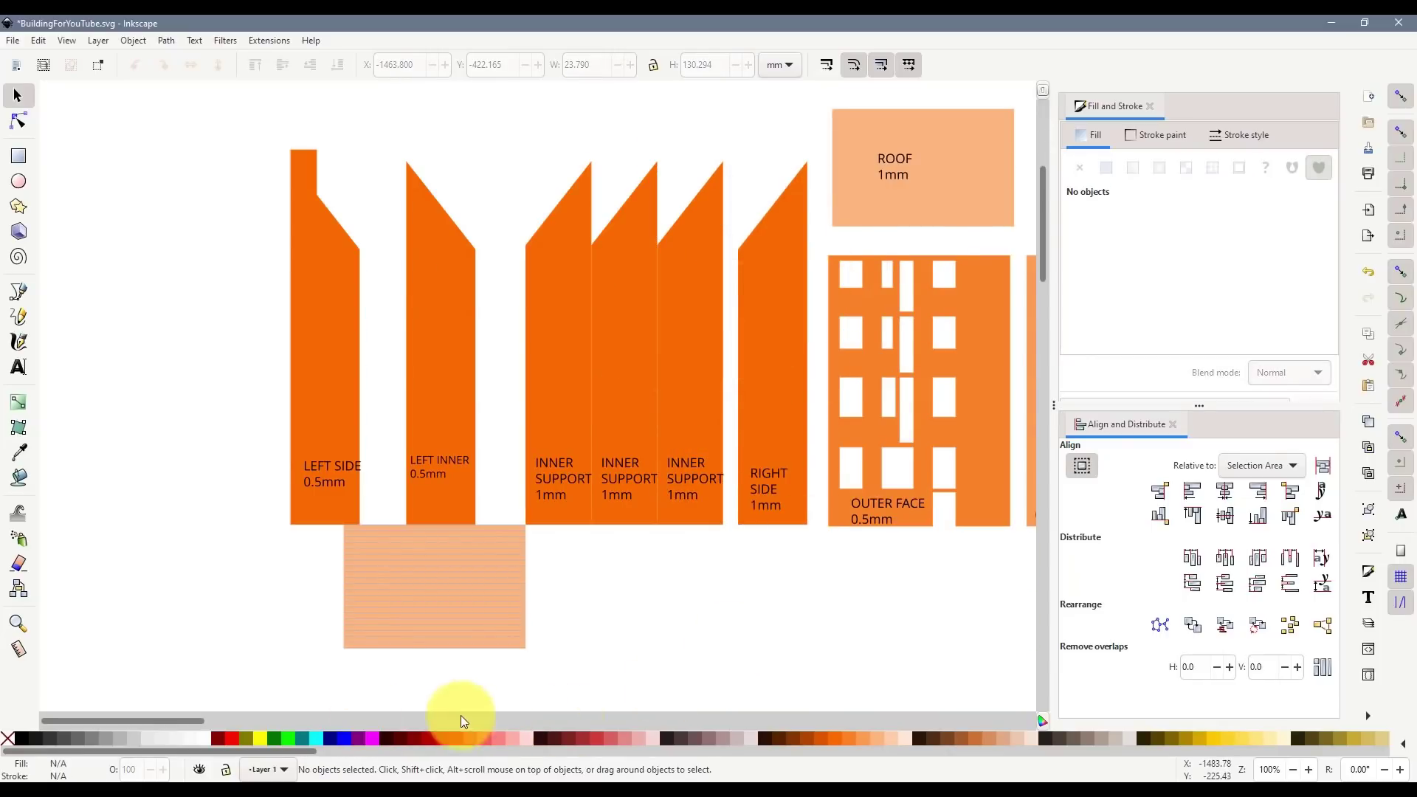
- Duplicate the green support line near the INNER FACE facade
left_click_drag(201, 719, 289, 720)
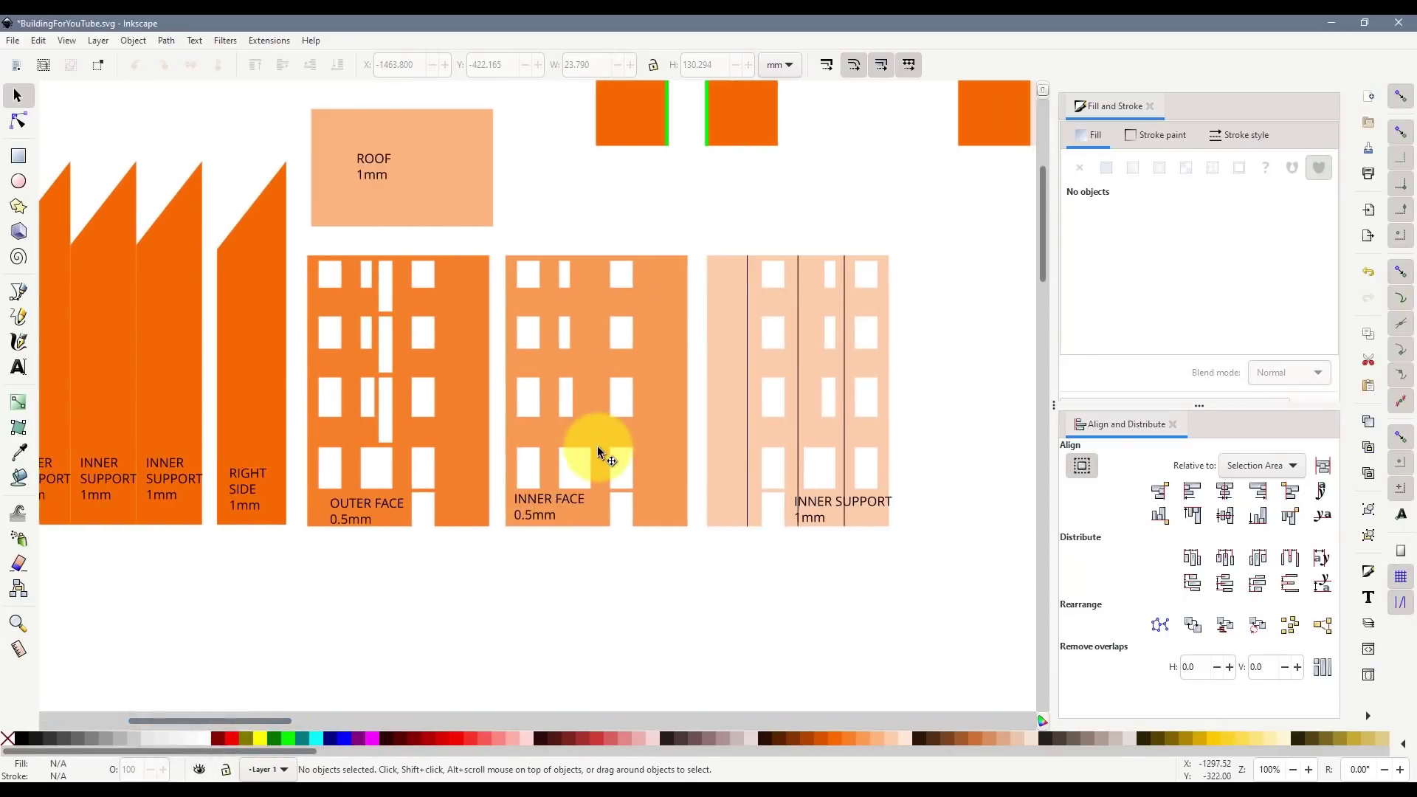
scroll(632, 485, "up", 7)
left_click_drag(648, 560, 451, 90)
scroll(480, 354, "up", 3)
left_click(669, 326)
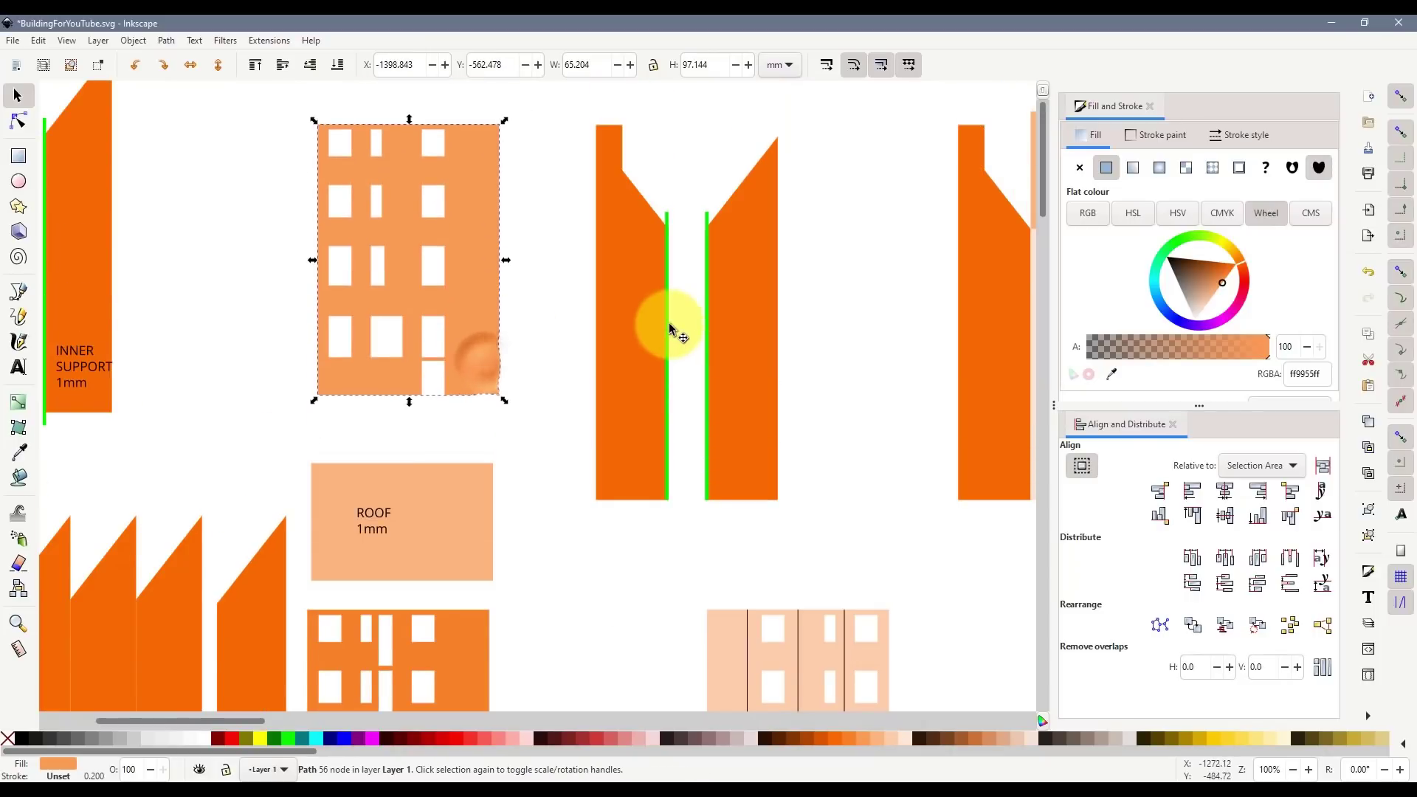
key("ctrl+d")
mouse_move(667, 323)
left_mouse_down()
mouse_move(550, 232)
mouse_move(650, 311)
mouse_move(664, 305)
left_mouse_up()
key("ctrl+z")
- Place green line copies along the facade's right and left edges
left_click(669, 217)
left_click_drag(667, 218, 567, 187)
key("ctrl+z")
left_click(677, 221)
left_click_drag(668, 228, 499, 138)
key("ctrl+d")
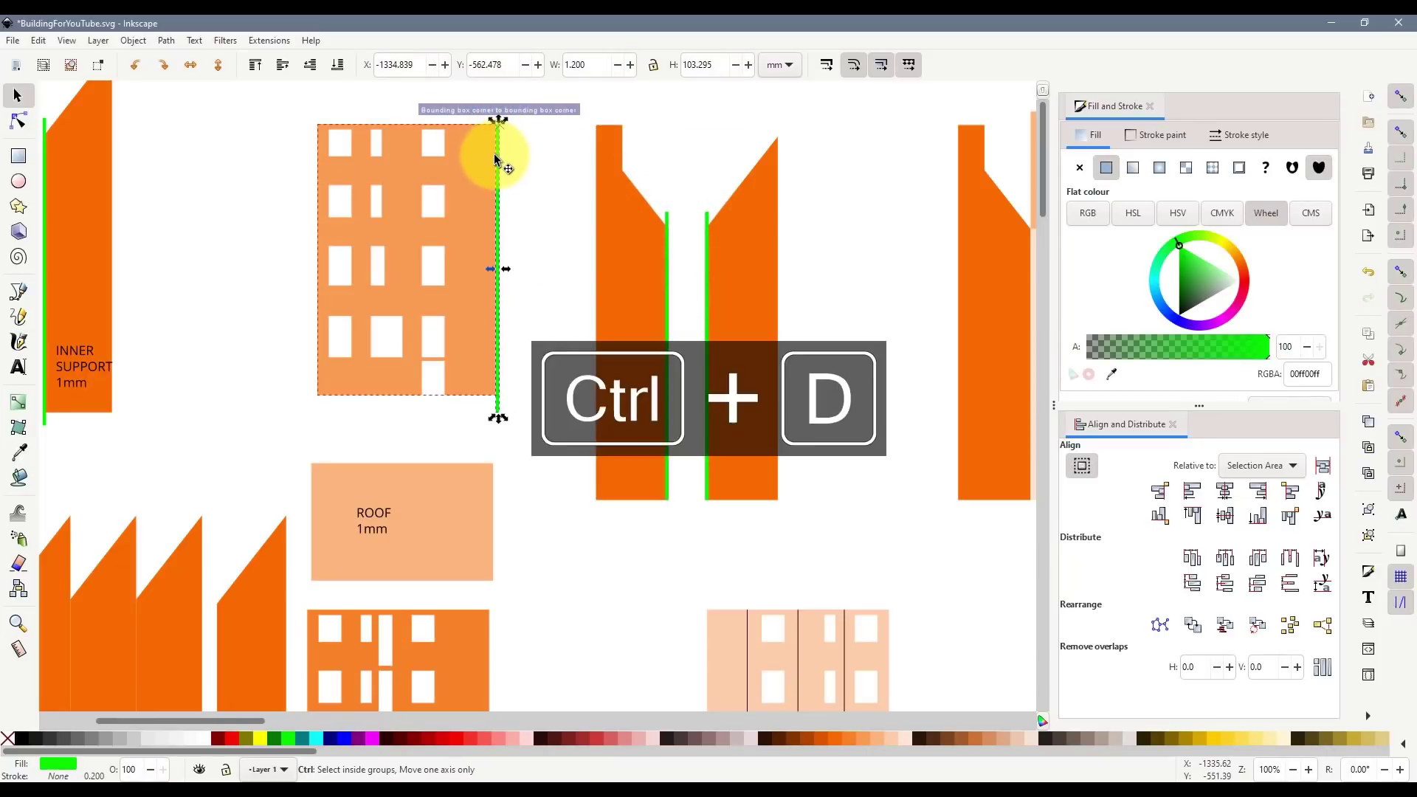
left_click_drag(499, 158, 322, 143)
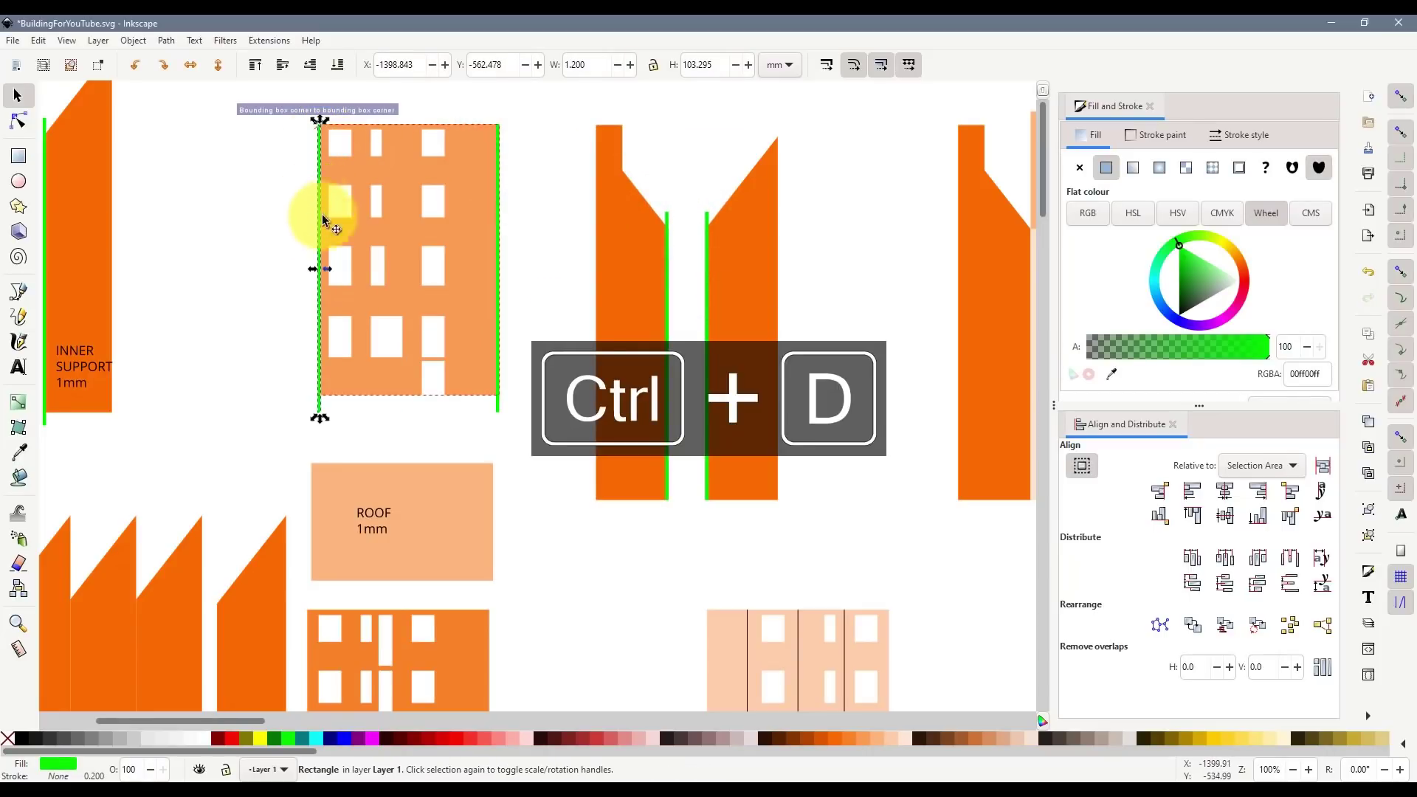
- Stretch both green lines into narrow bars over the facade edges
left_click_drag(312, 275, 39, 269)
key("ctrl+z")
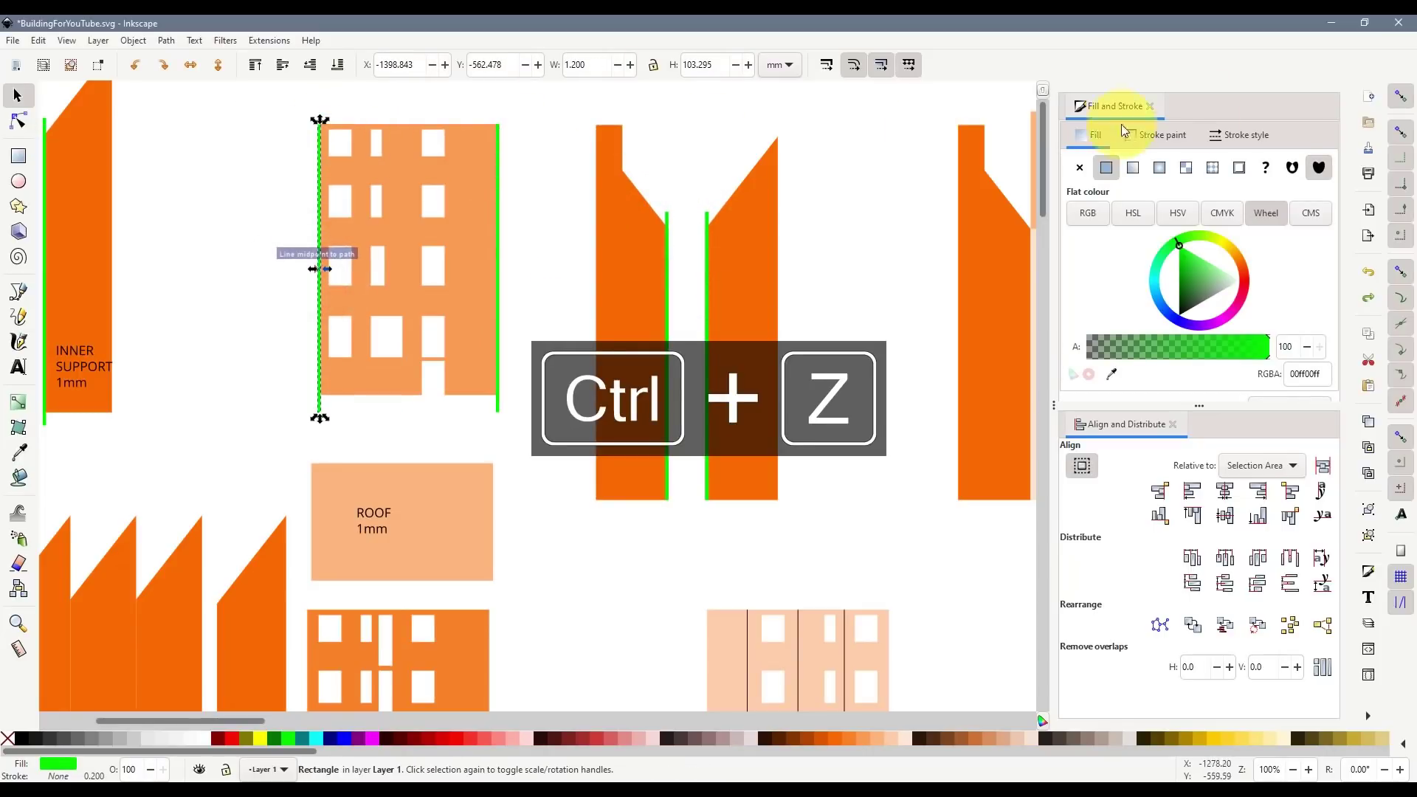
left_click_drag(317, 120, 302, 107)
left_click(498, 166)
left_click_drag(504, 120, 516, 112)
- Subtract both green bars from the facade, narrowing it to 62.804 mm
left_click(473, 164, "shift")
key("ctrl+minus")
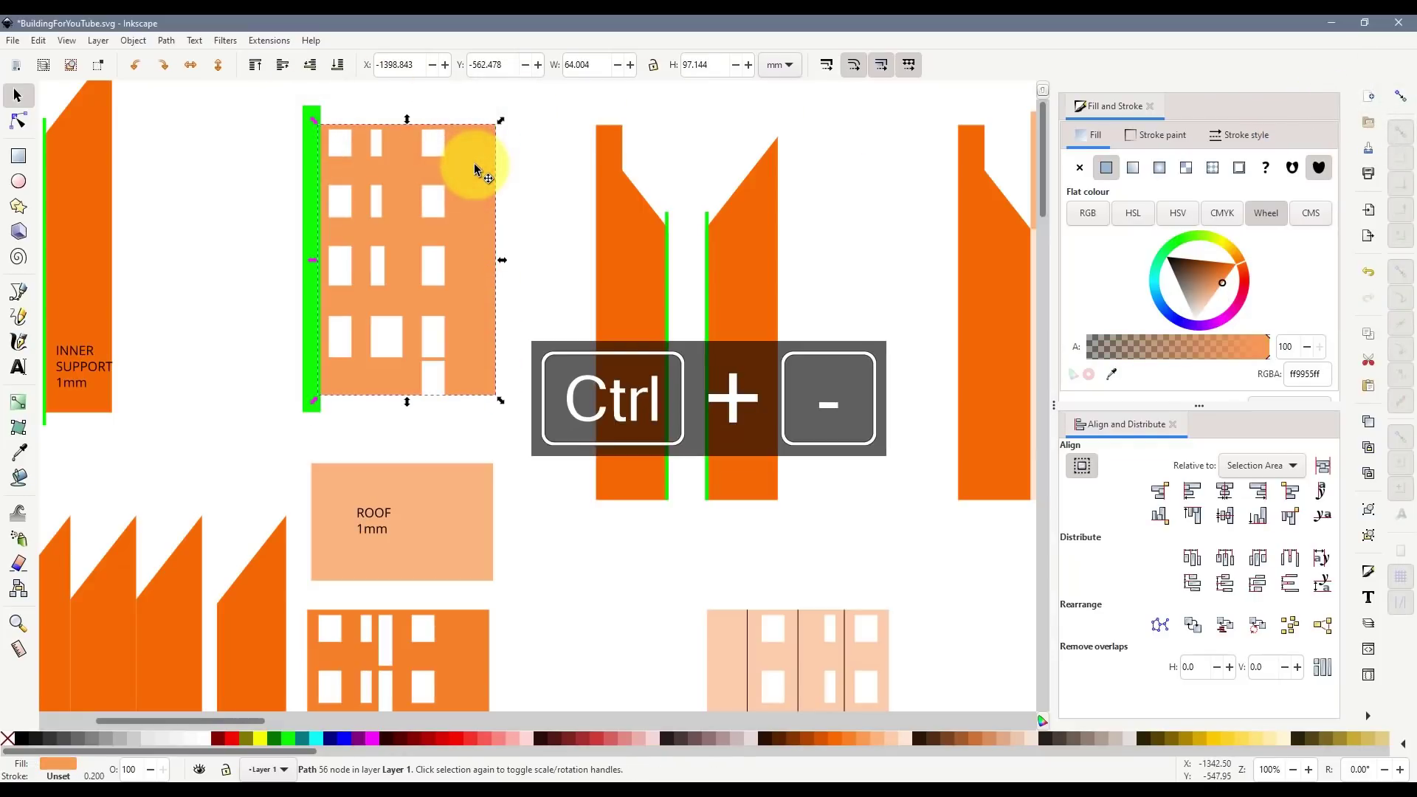
left_click(320, 151)
left_click(478, 178, "shift")
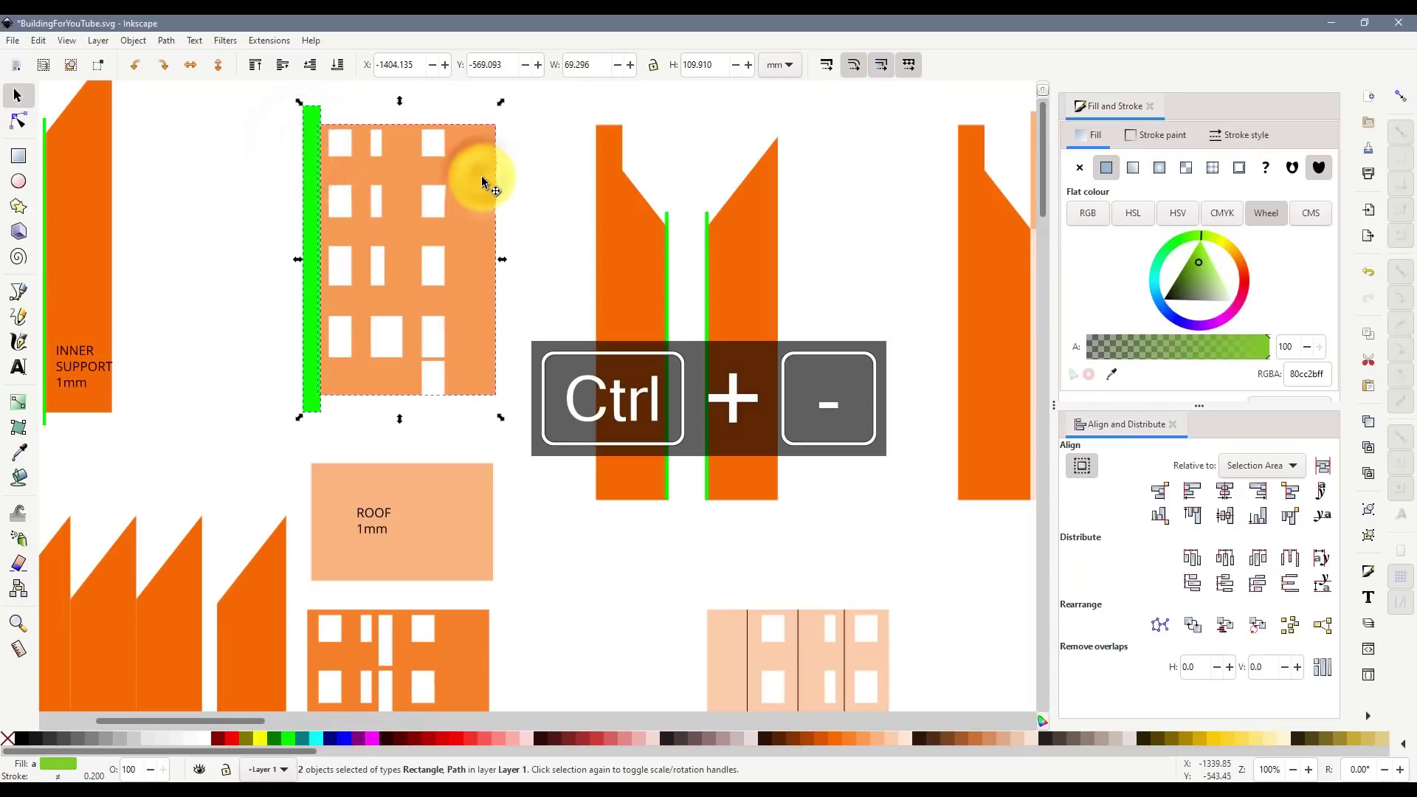
key("ctrl+minus")
left_click(537, 296)
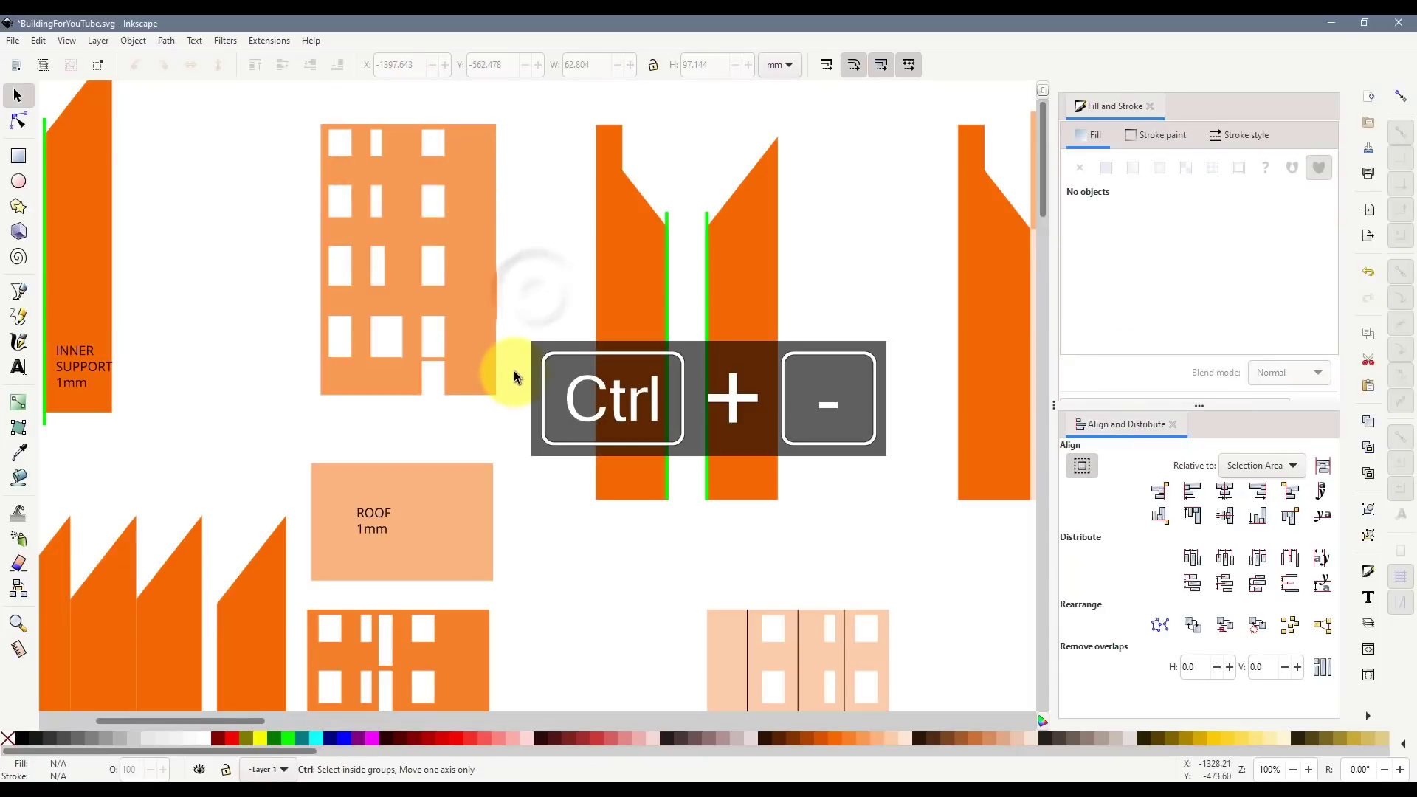
scroll(514, 369, "down", 6)
scroll(513, 368, "up", 4)
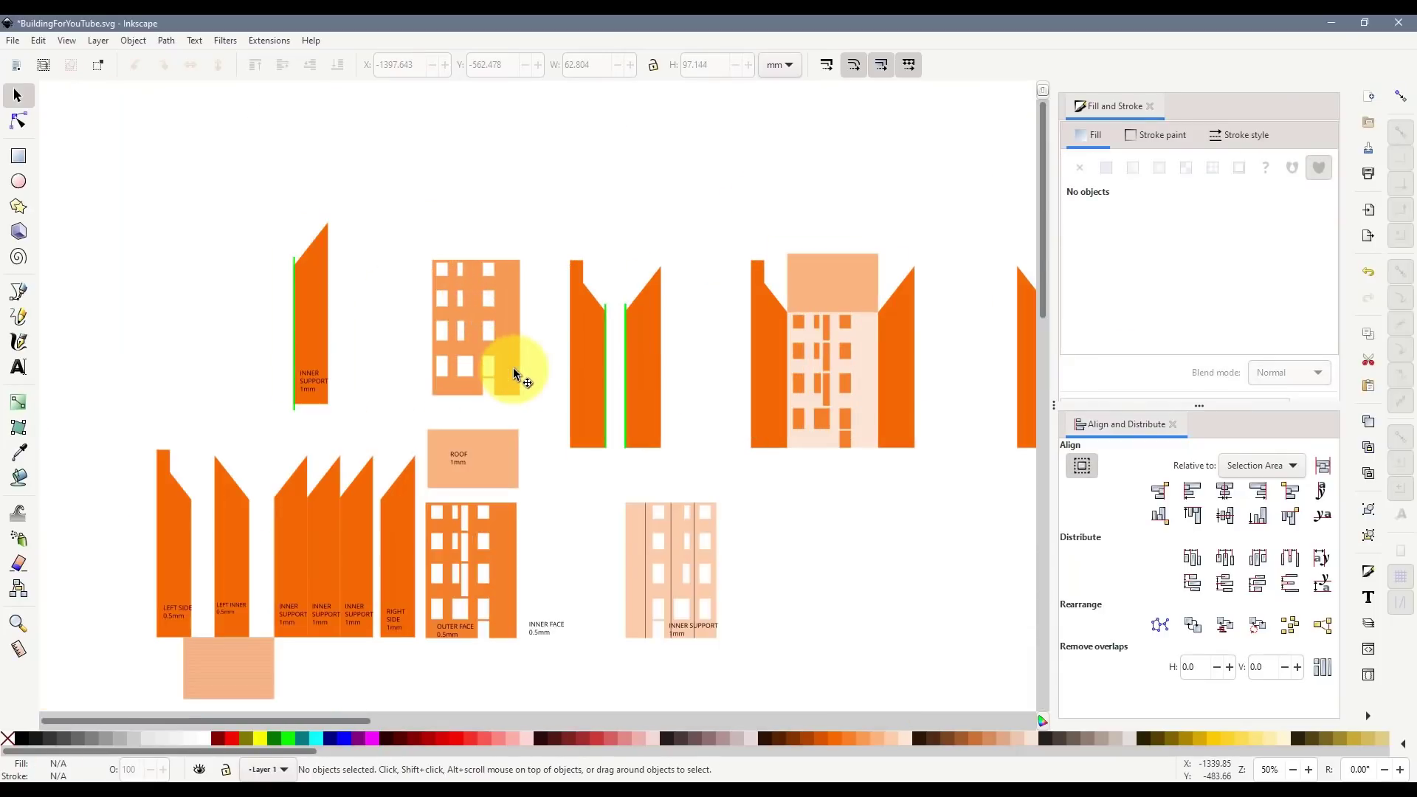
- Copy the trimmed facade, restore the original, and paste the copy beside OUTER FACE
left_click(493, 347)
key("ctrl+c")
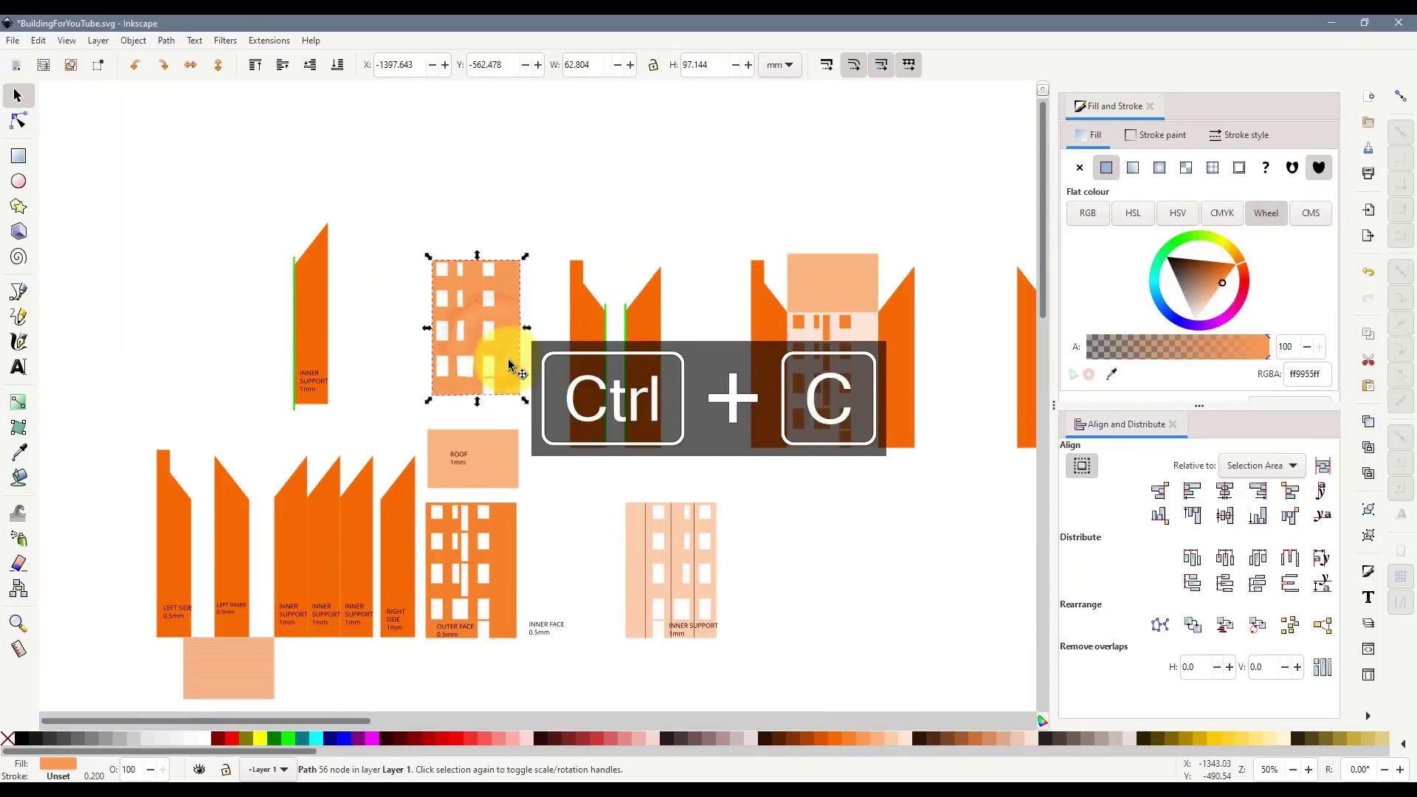
key("ctrl+z")
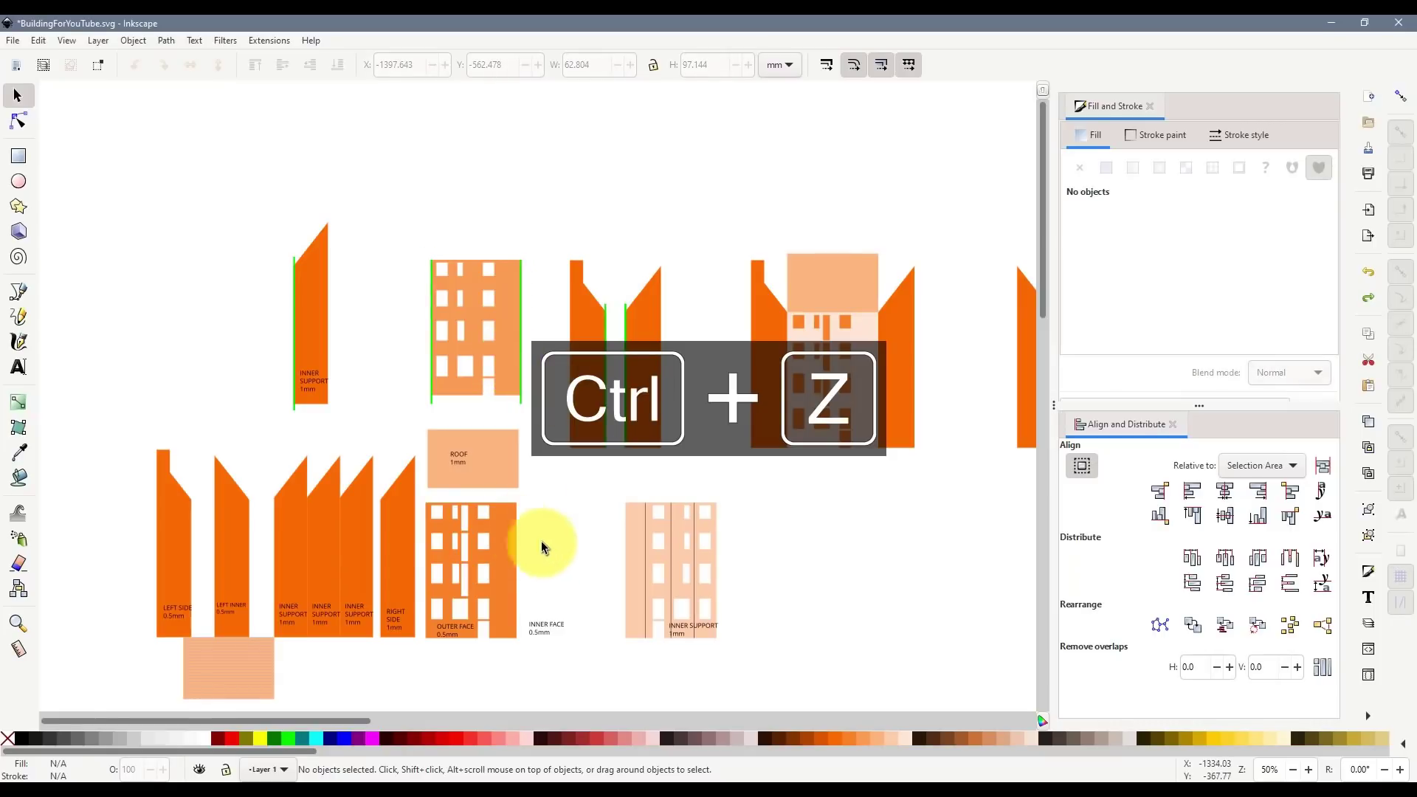
key("ctrl+v")
left_click_drag(580, 515, 597, 537)
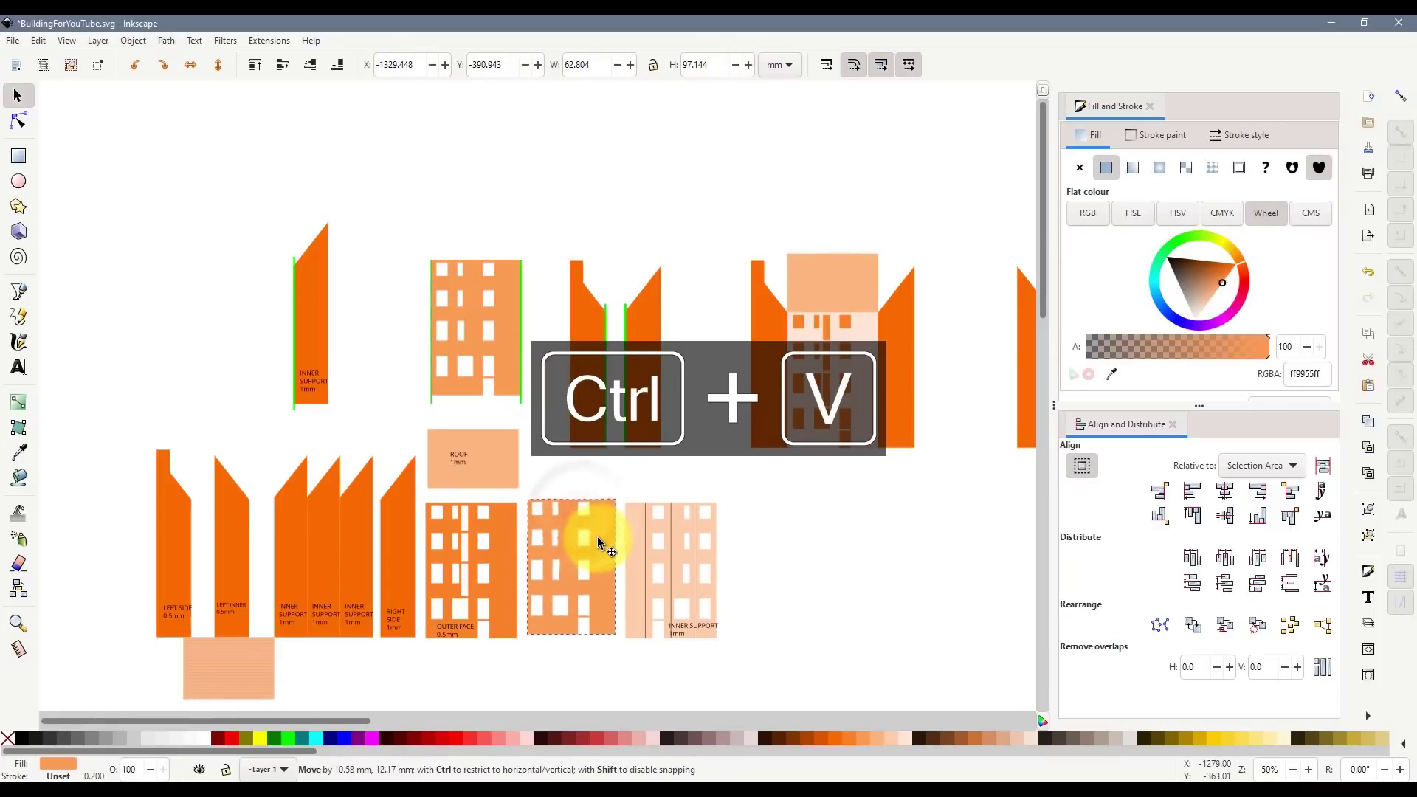
scroll(488, 472, "down", 4)
left_click_drag(603, 473, 601, 476)
left_click(595, 590)
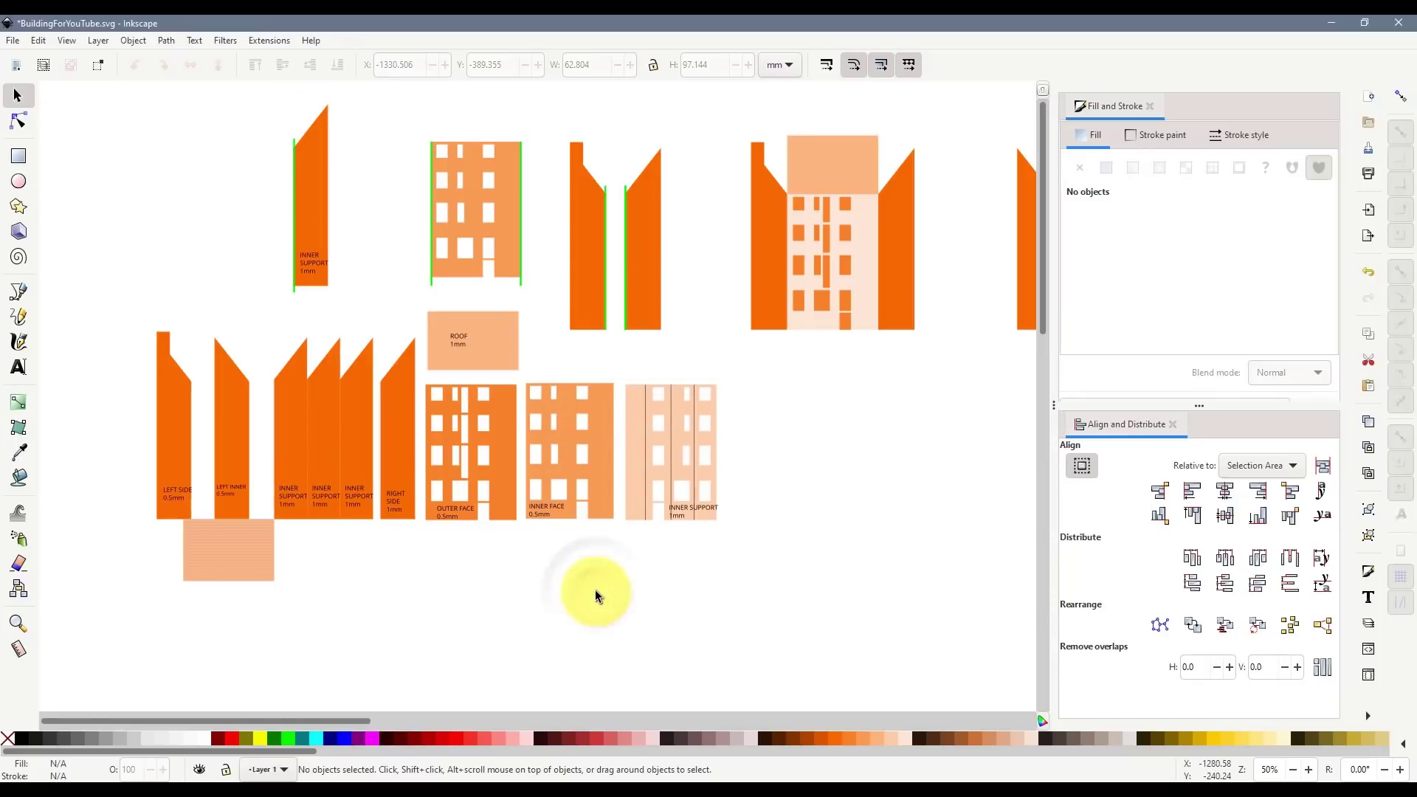
- Select and copy the three INNER SUPPORT pieces
left_click(293, 429)
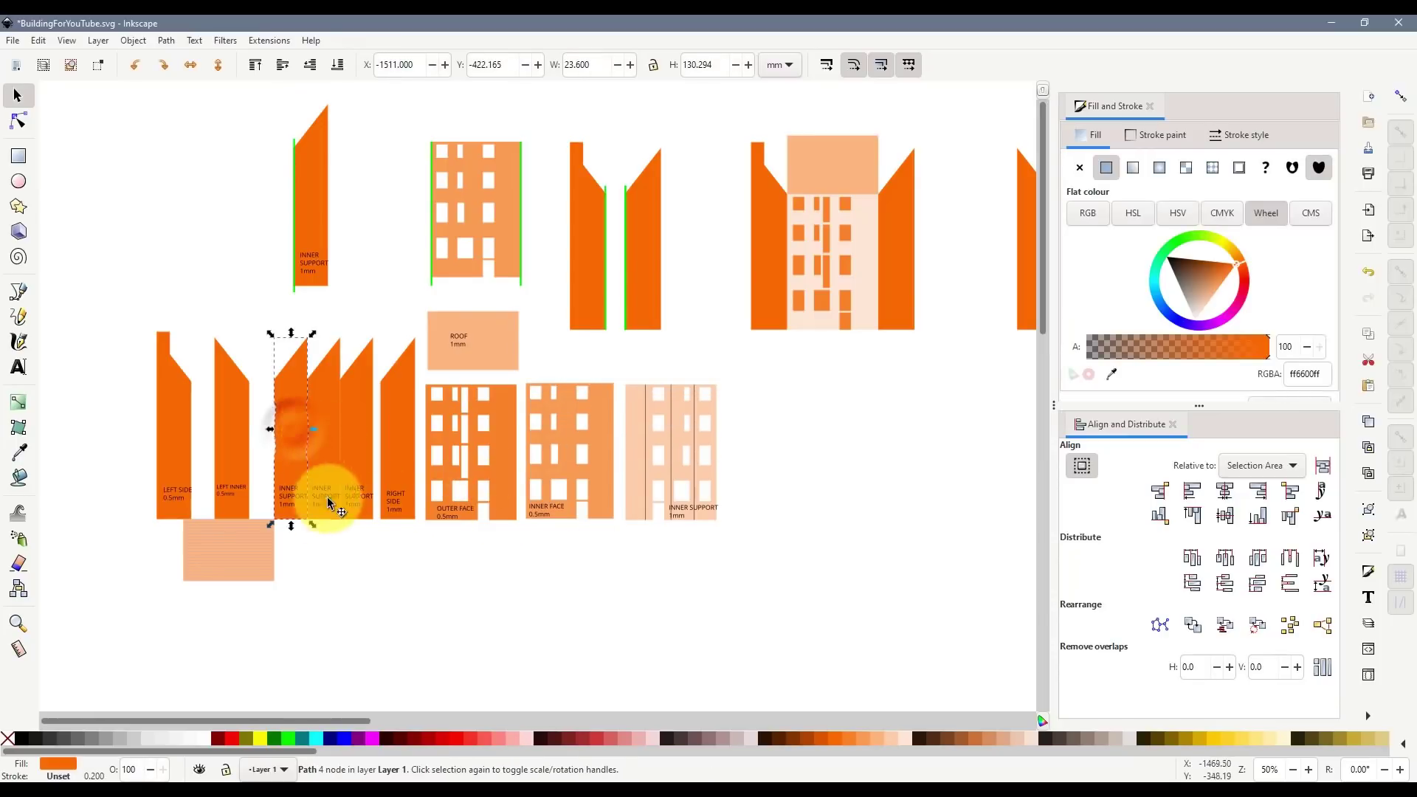
left_click(352, 547)
left_click_drag(260, 308, 379, 533)
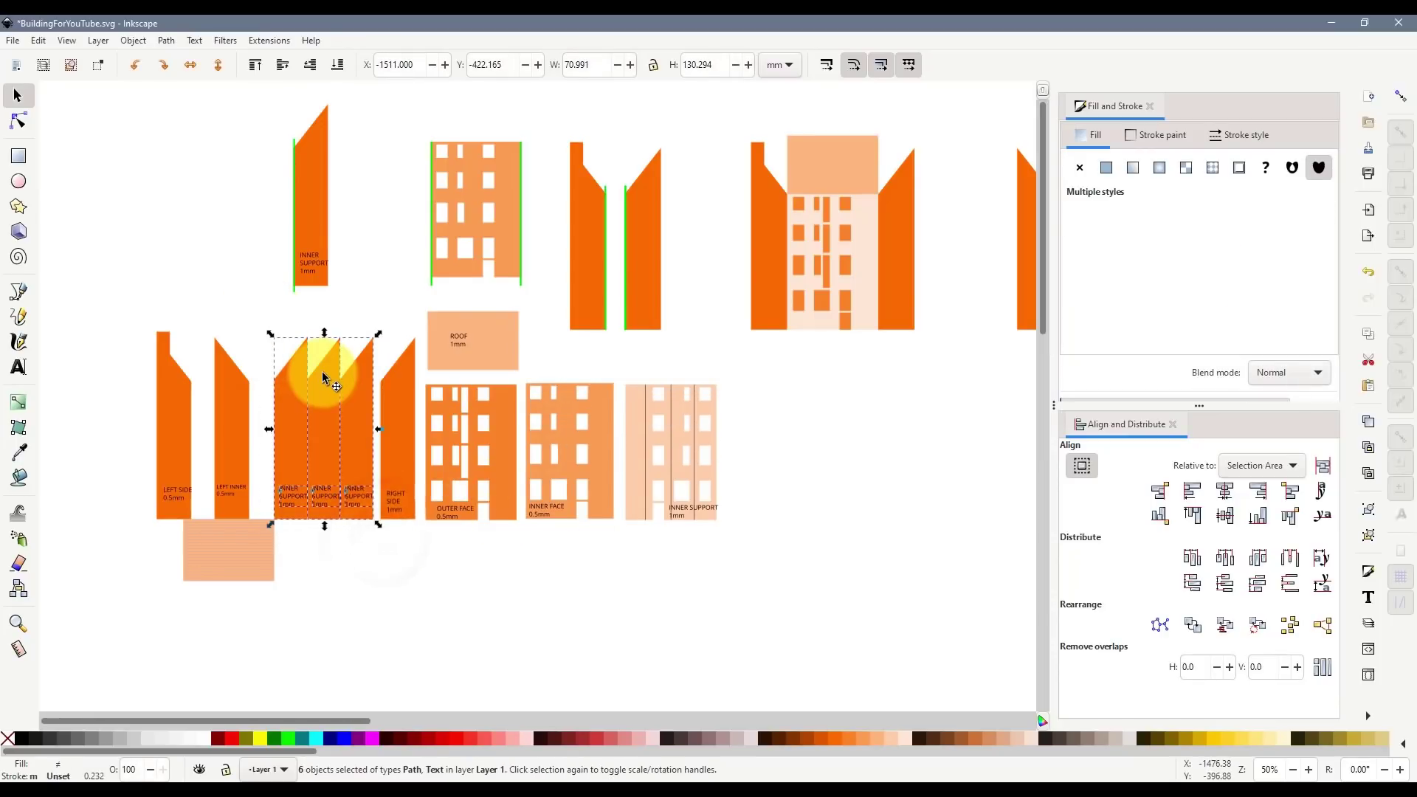
key("ctrl+c")
left_click(585, 474)
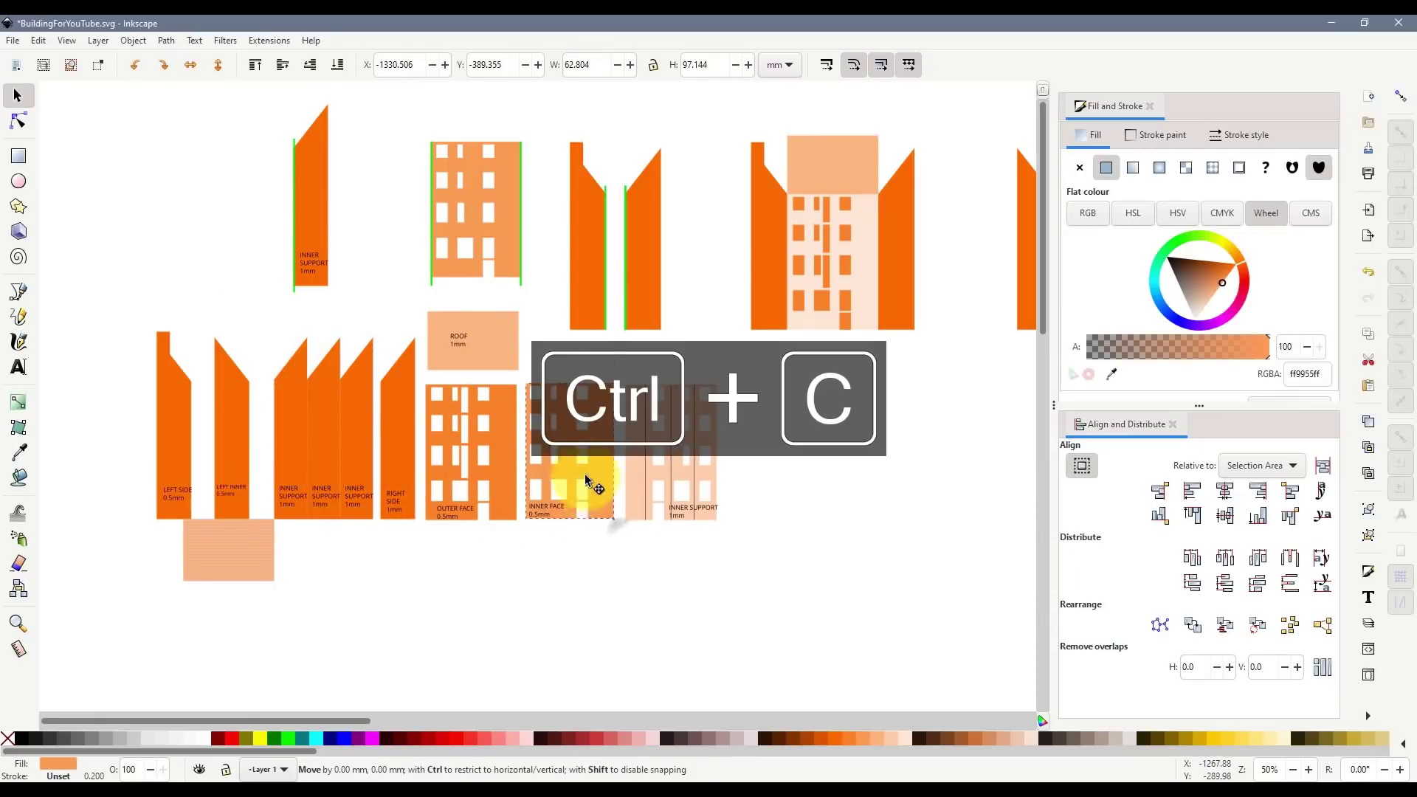
key("ctrl+z")
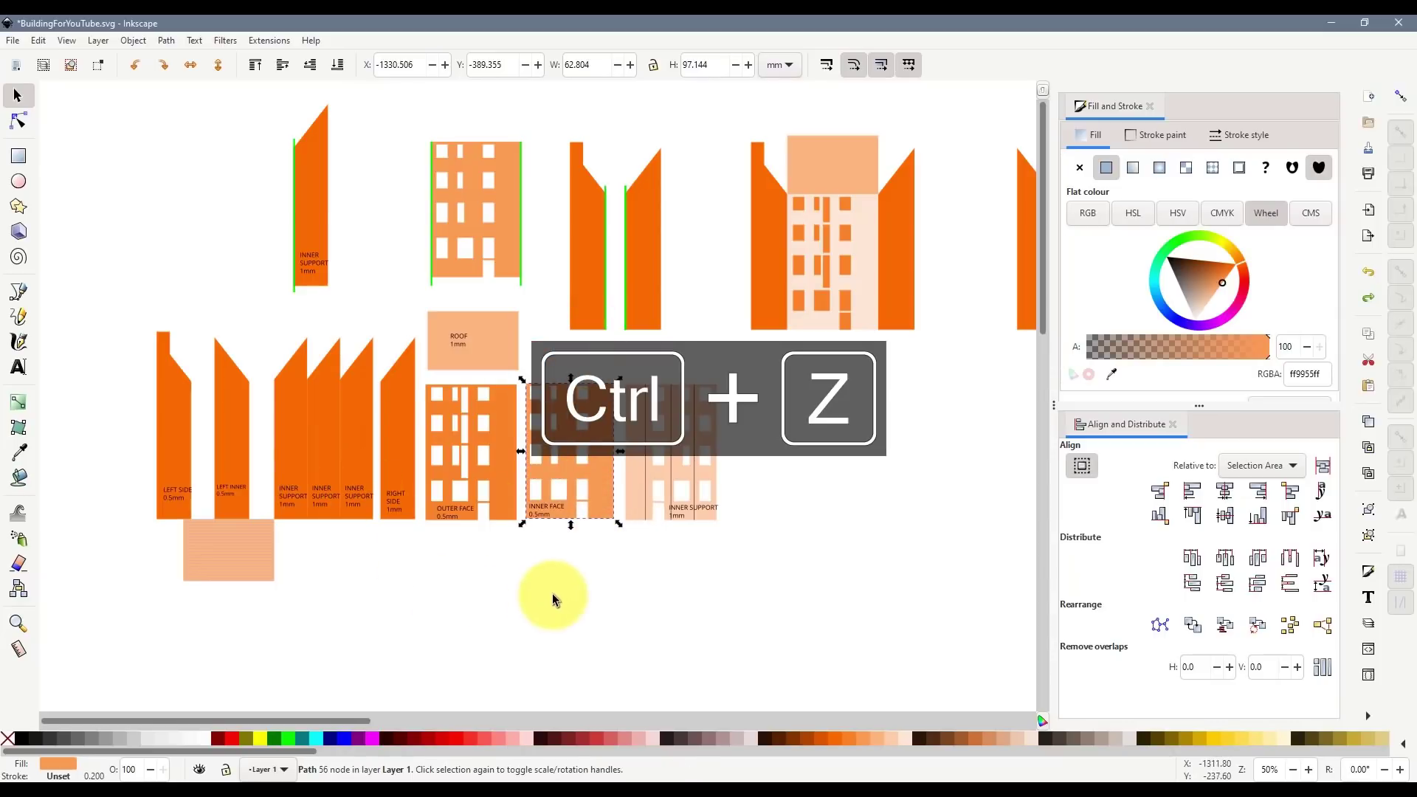
left_click(552, 591)
scroll(539, 489, "down", 5)
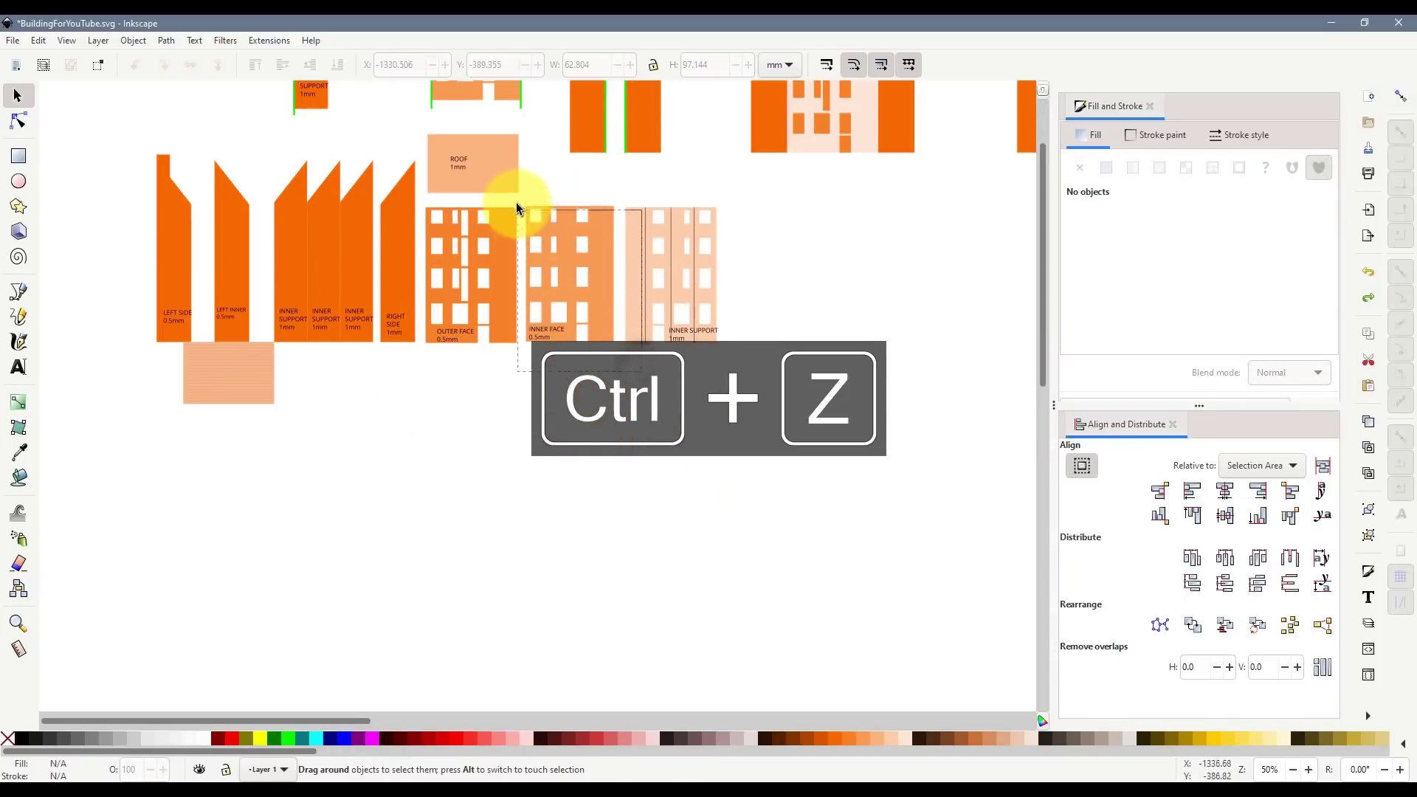
- Group INNER FACE with its label, group the three supports, and copy them
left_click_drag(522, 180, 521, 184)
key("ctrl+g")
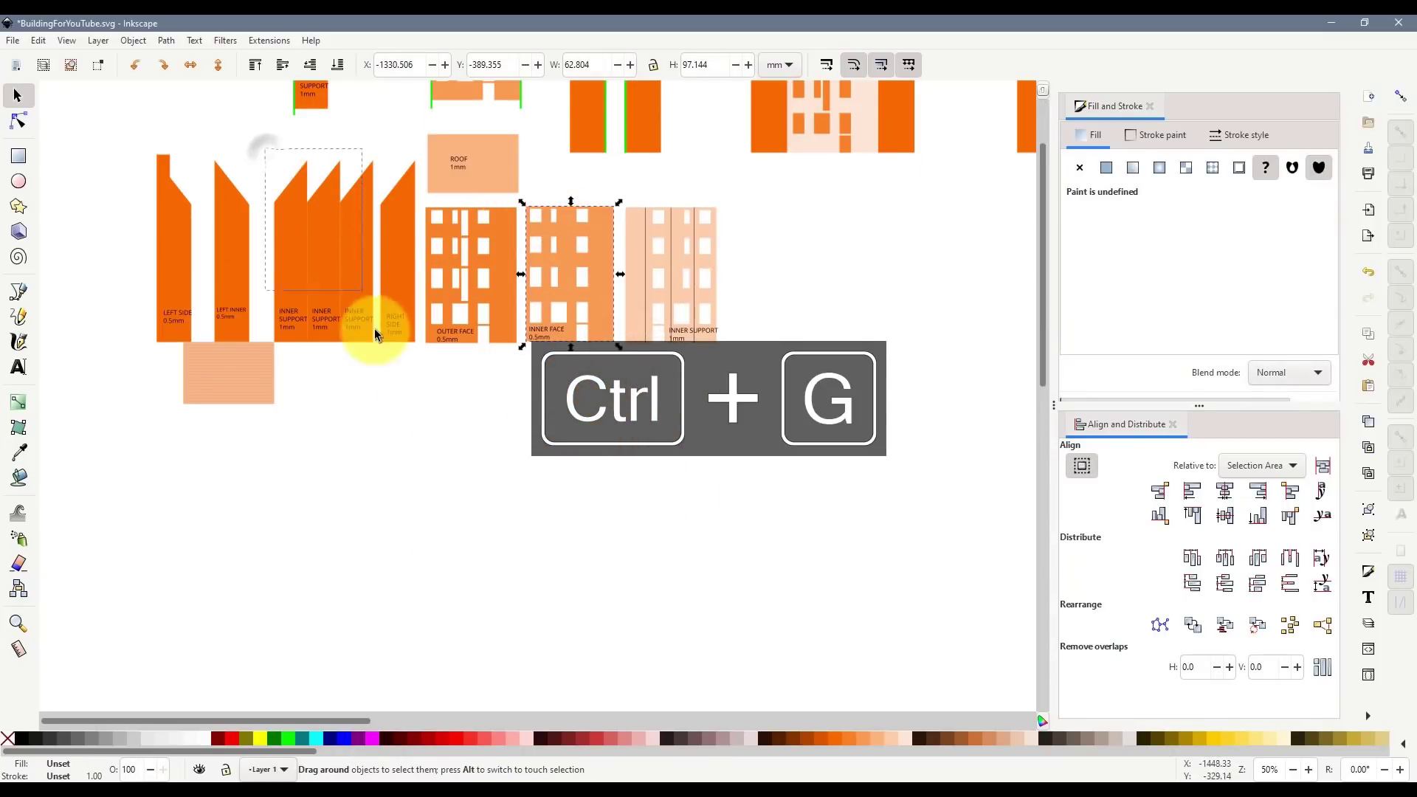
left_click_drag(374, 330, 382, 344)
key("ctrl+g")
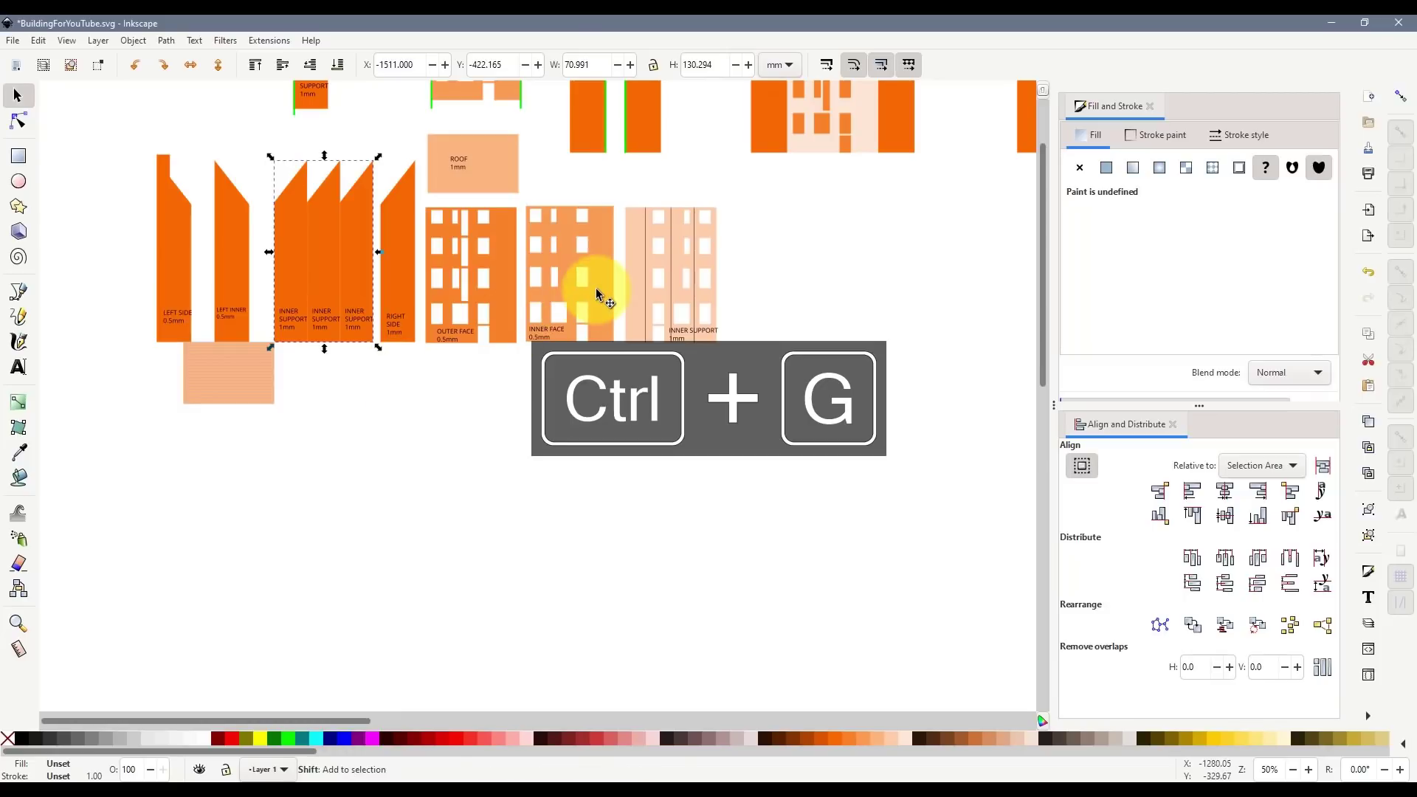
key("ctrl+c")
- Paste the copied INNER SUPPORT and INNER FACE groups onto the page
scroll(686, 489, "down", 10)
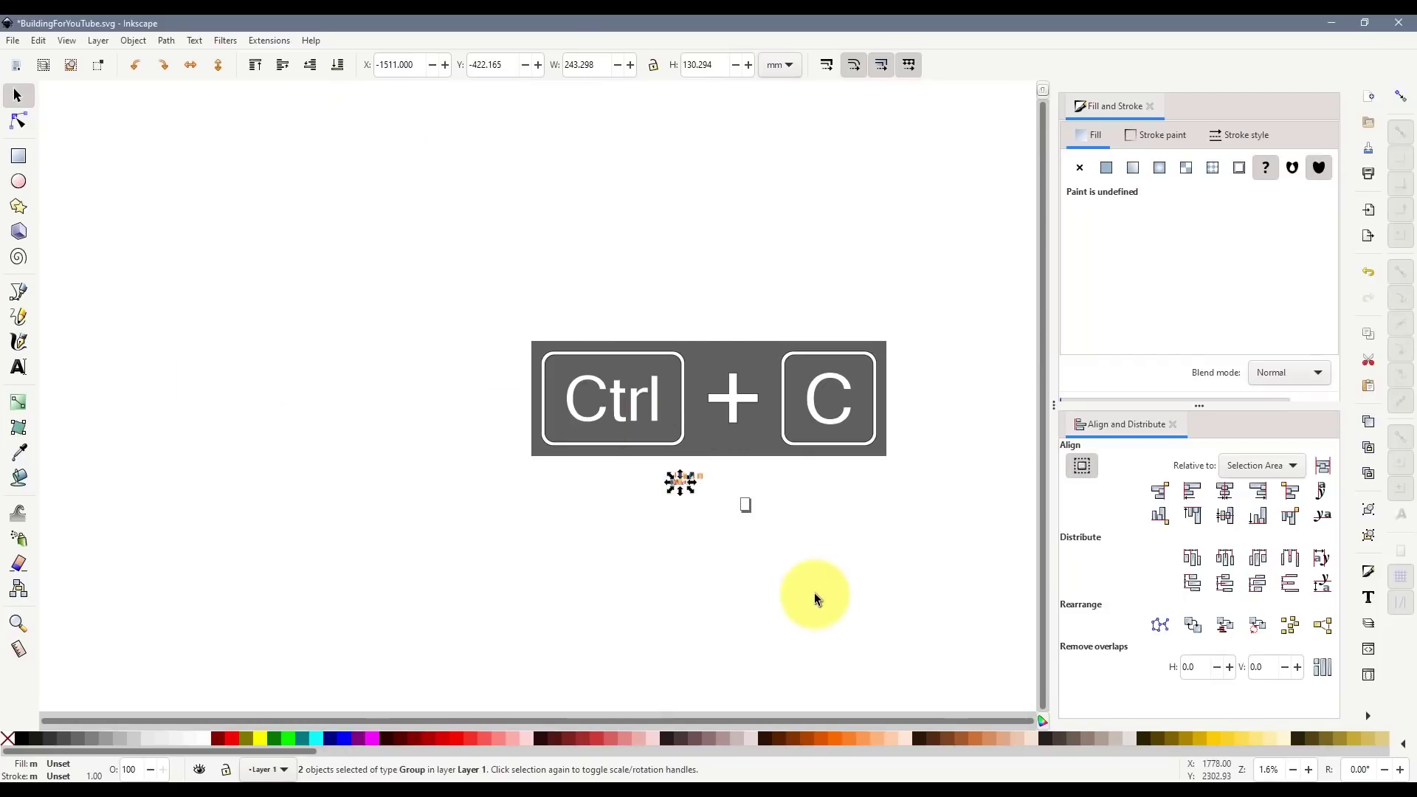
scroll(506, 386, "up", 12)
key("ctrl+v")
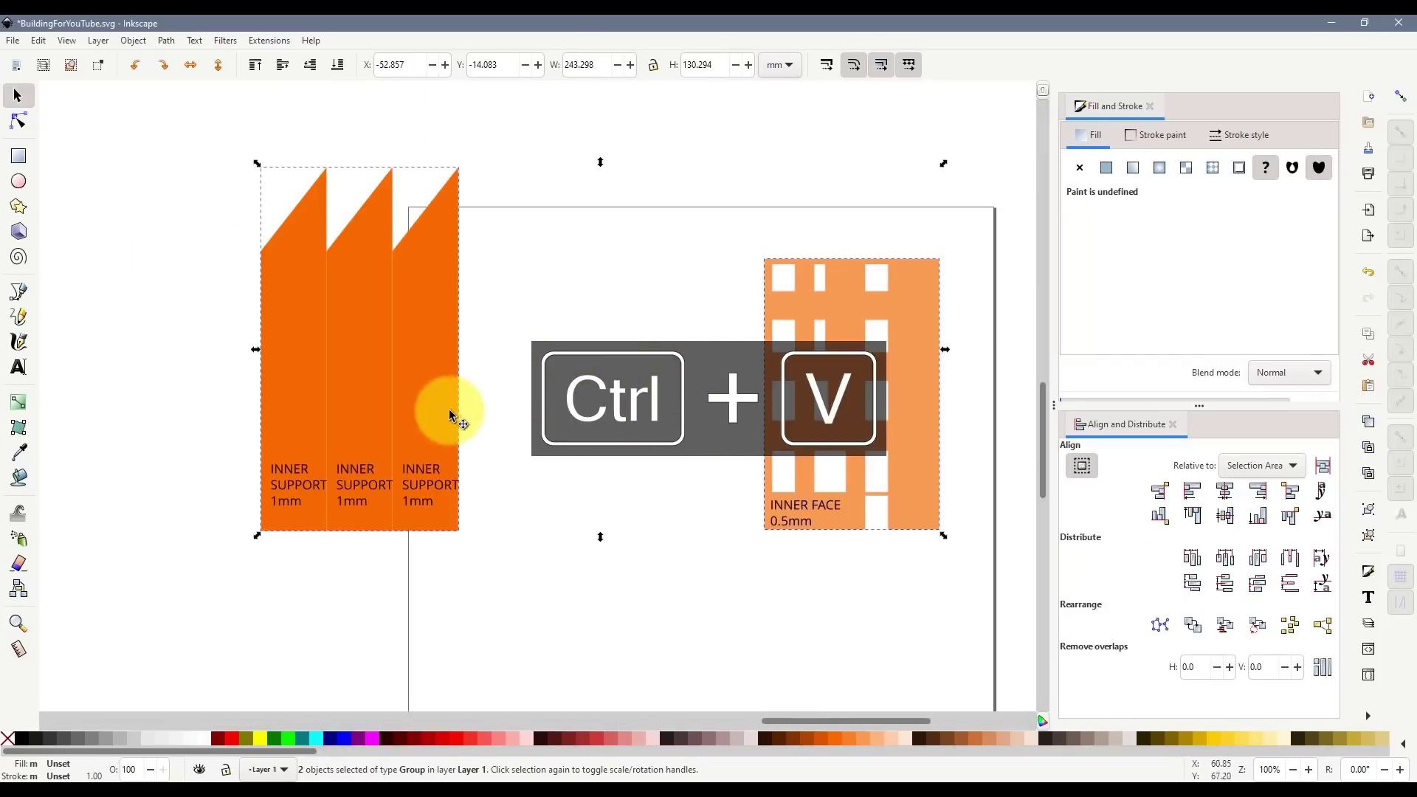
left_click_drag(453, 412, 640, 468)
left_click(691, 463)
- Rotate the INNER SUPPORT group 90° to the page's top left, with INNER FACE beside it
left_click_drag(993, 430, 704, 344)
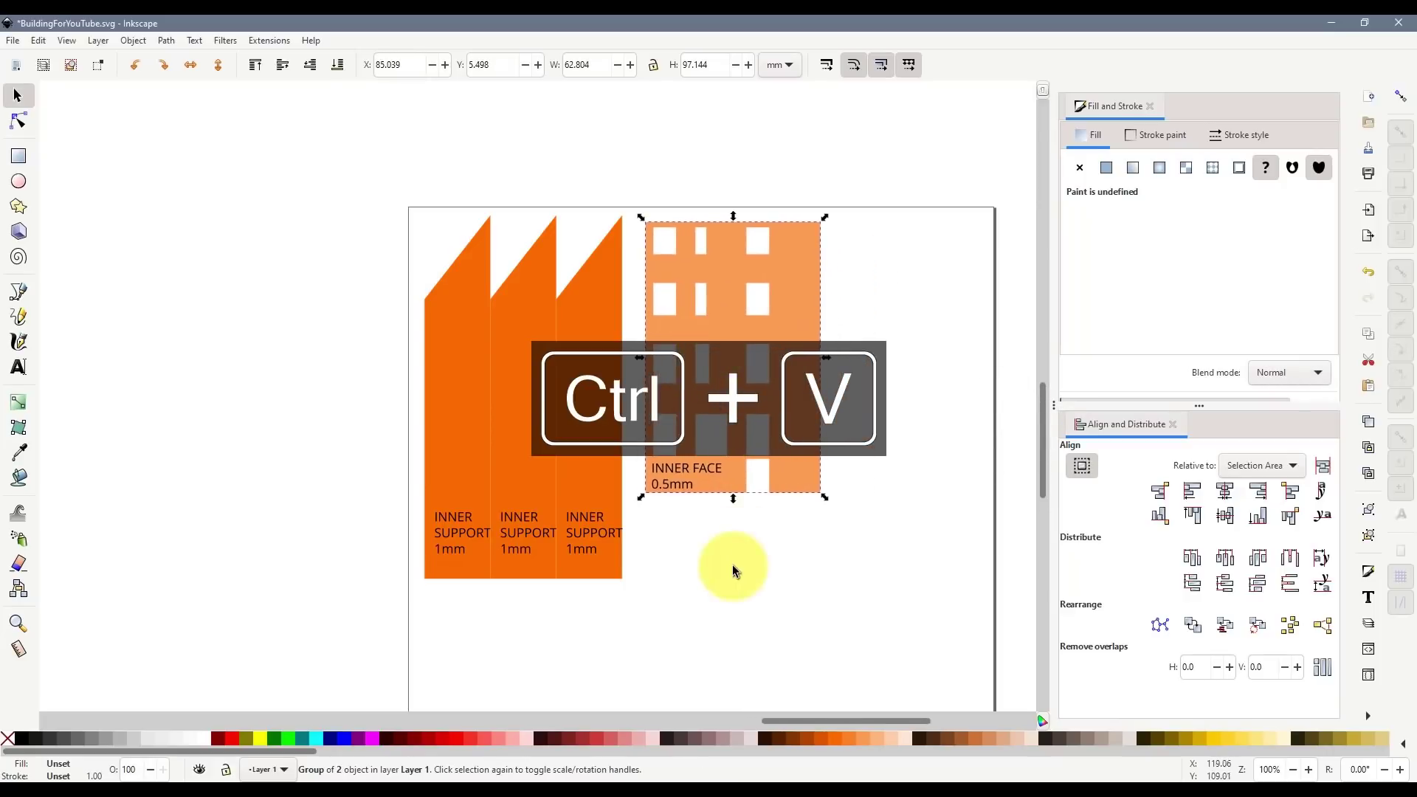
scroll(729, 501, "down", 2)
left_click_drag(737, 436, 440, 436)
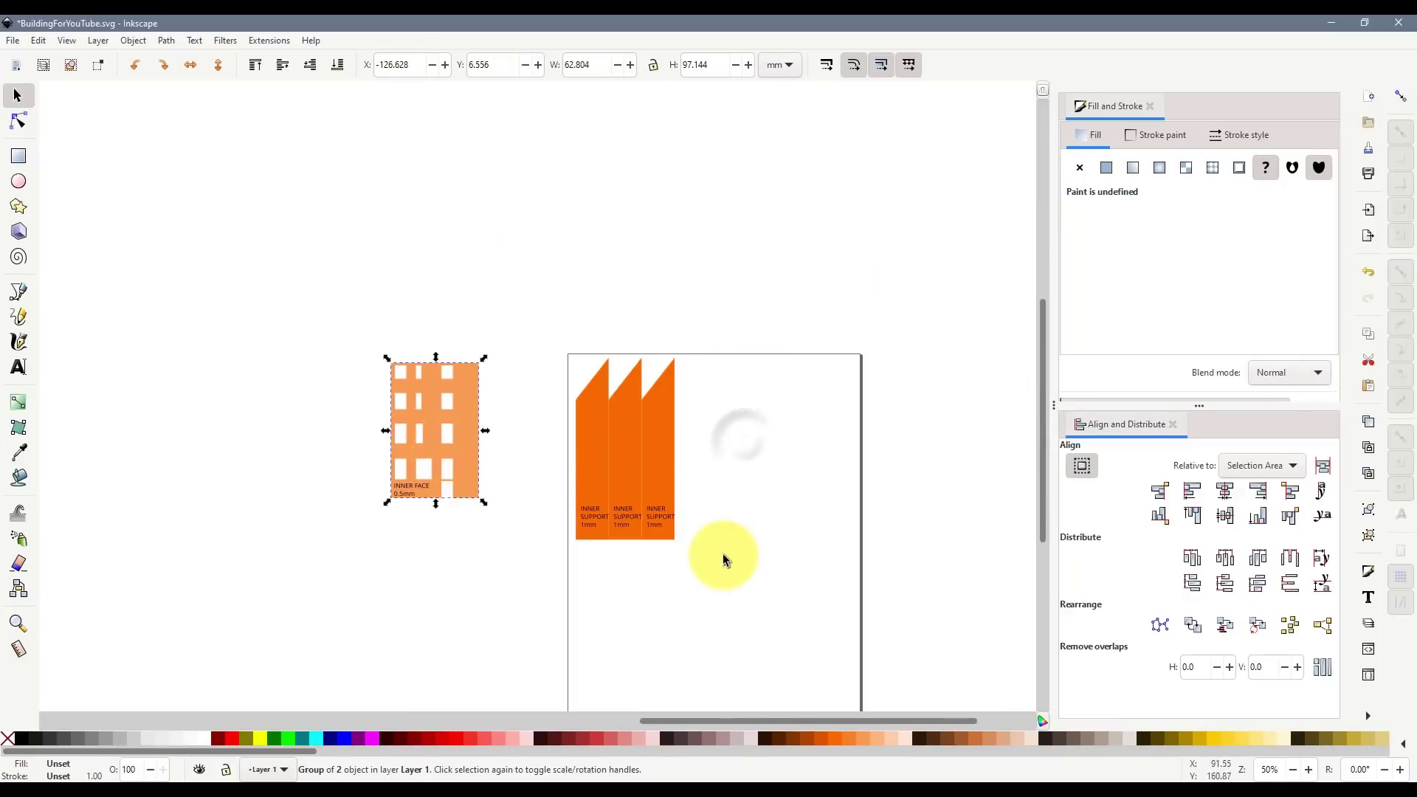
left_click_drag(723, 551, 542, 293)
left_click(164, 65)
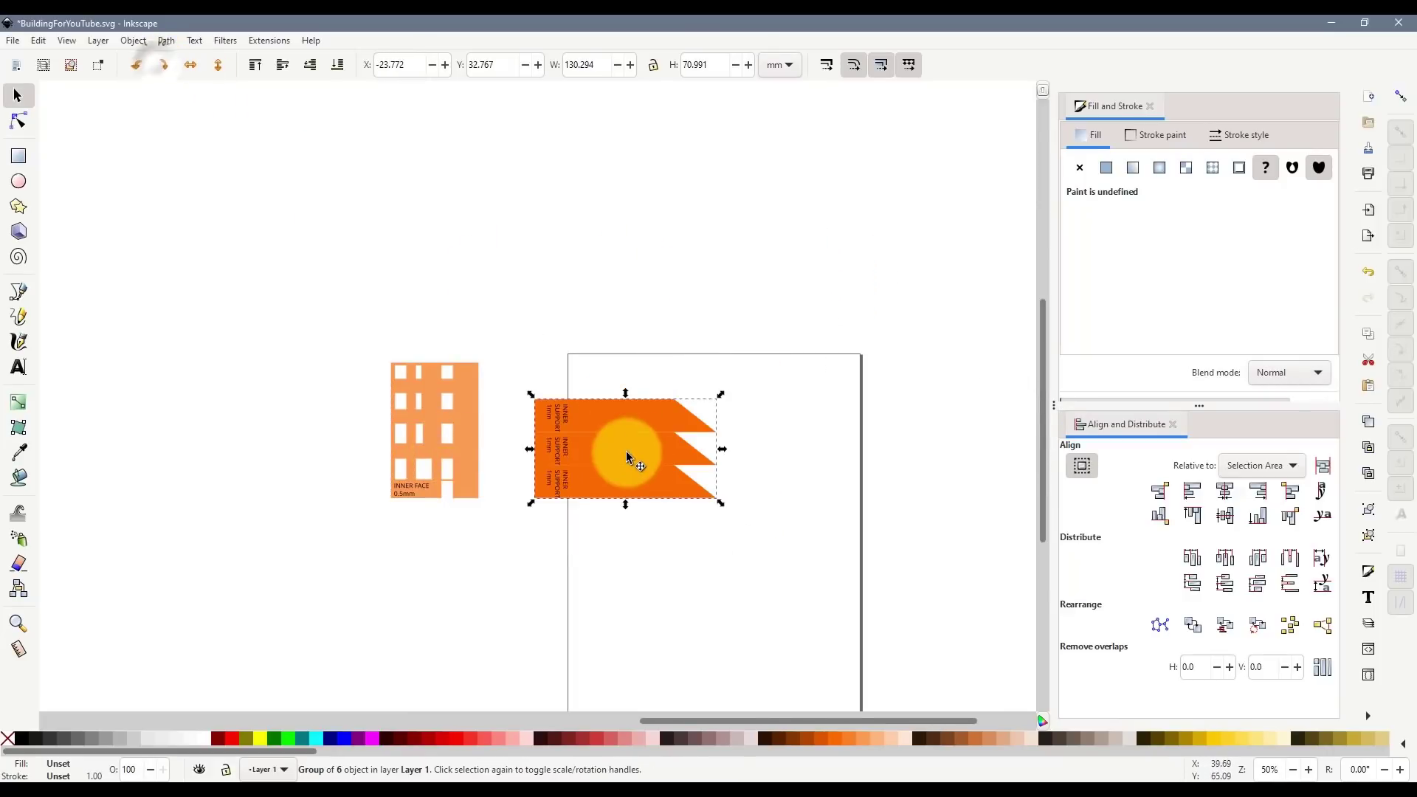
left_click_drag(635, 446, 679, 409)
left_click(381, 406)
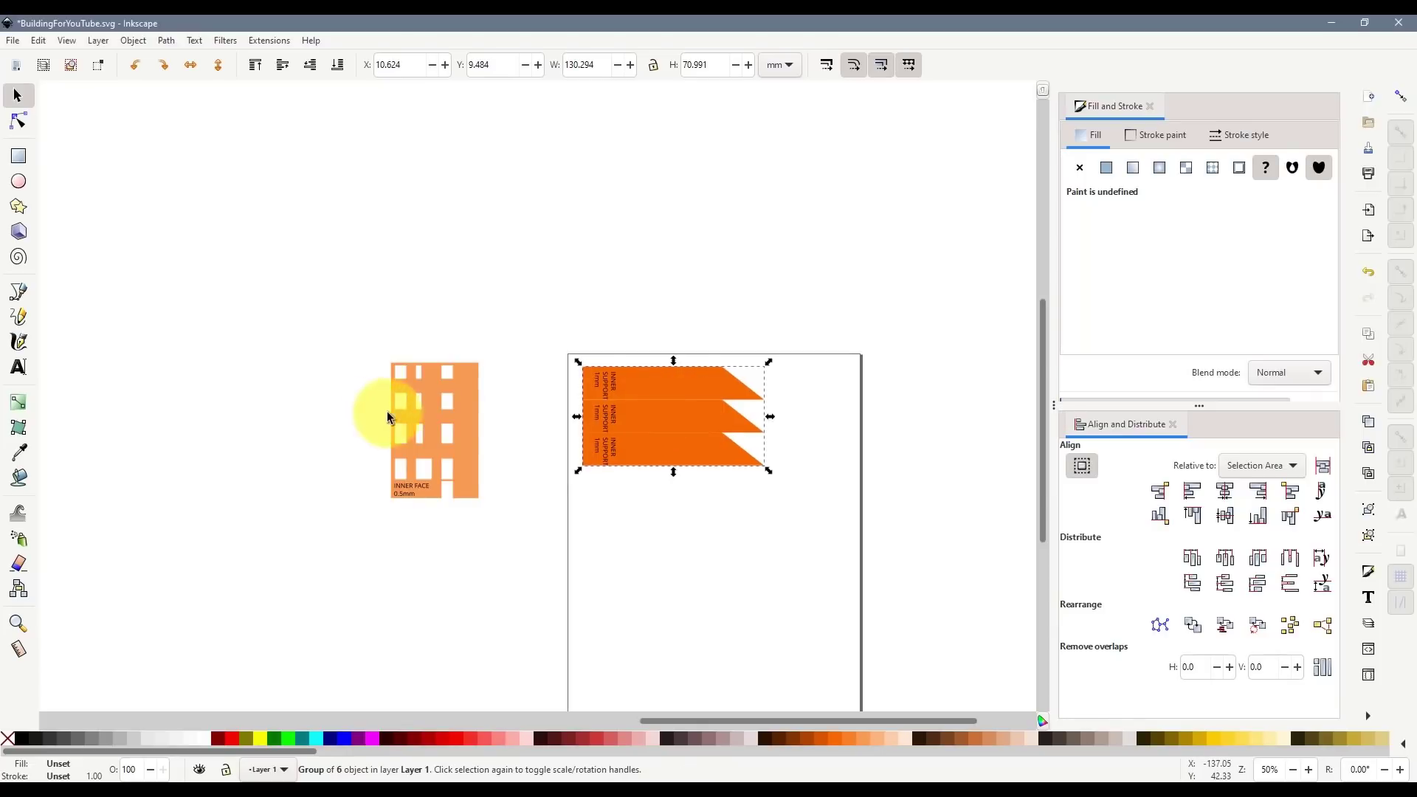
left_click_drag(402, 428, 817, 423)
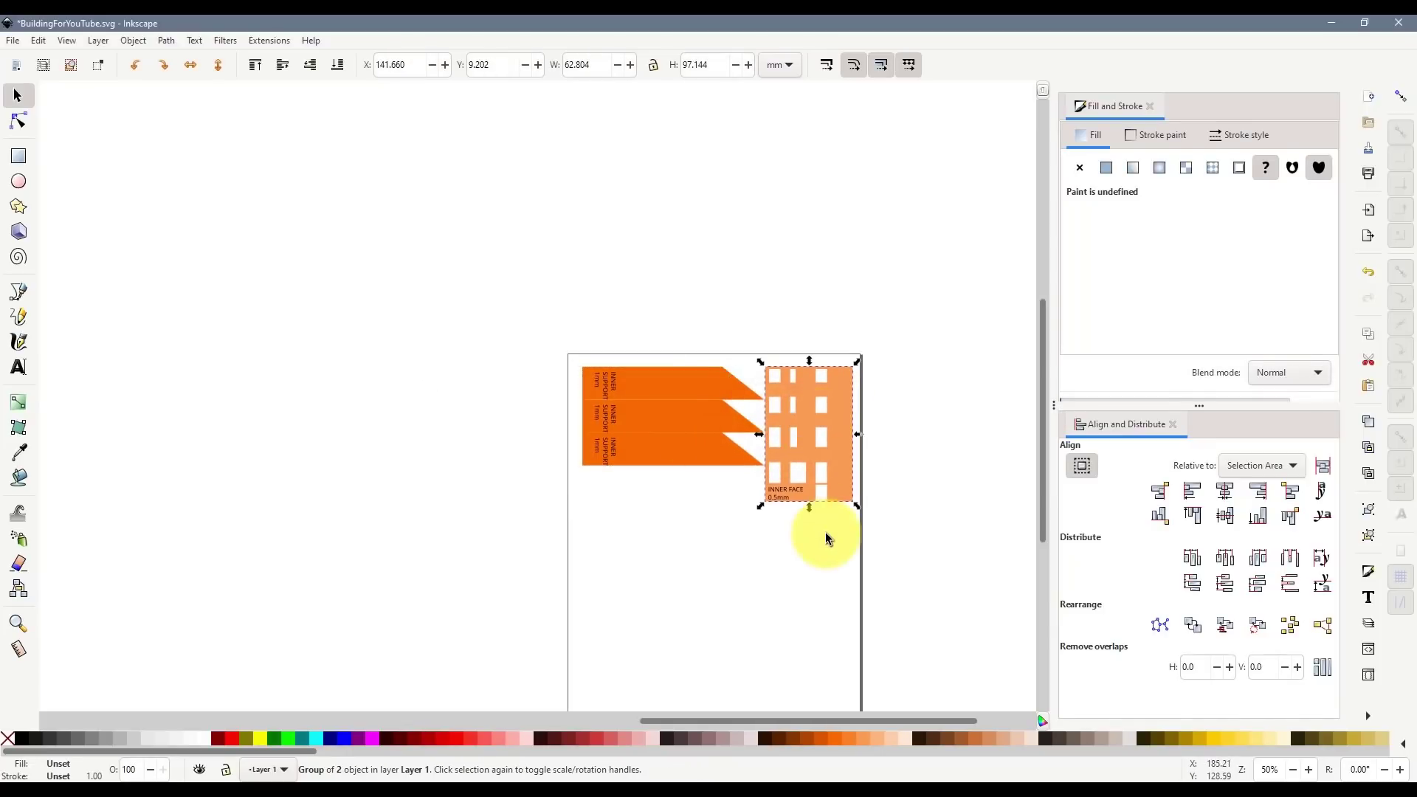
- Give both groups white fill and grey outlines, then start Save a Copy
left_click(825, 533)
scroll(811, 412, "up", 1)
left_click_drag(429, 285, 909, 592)
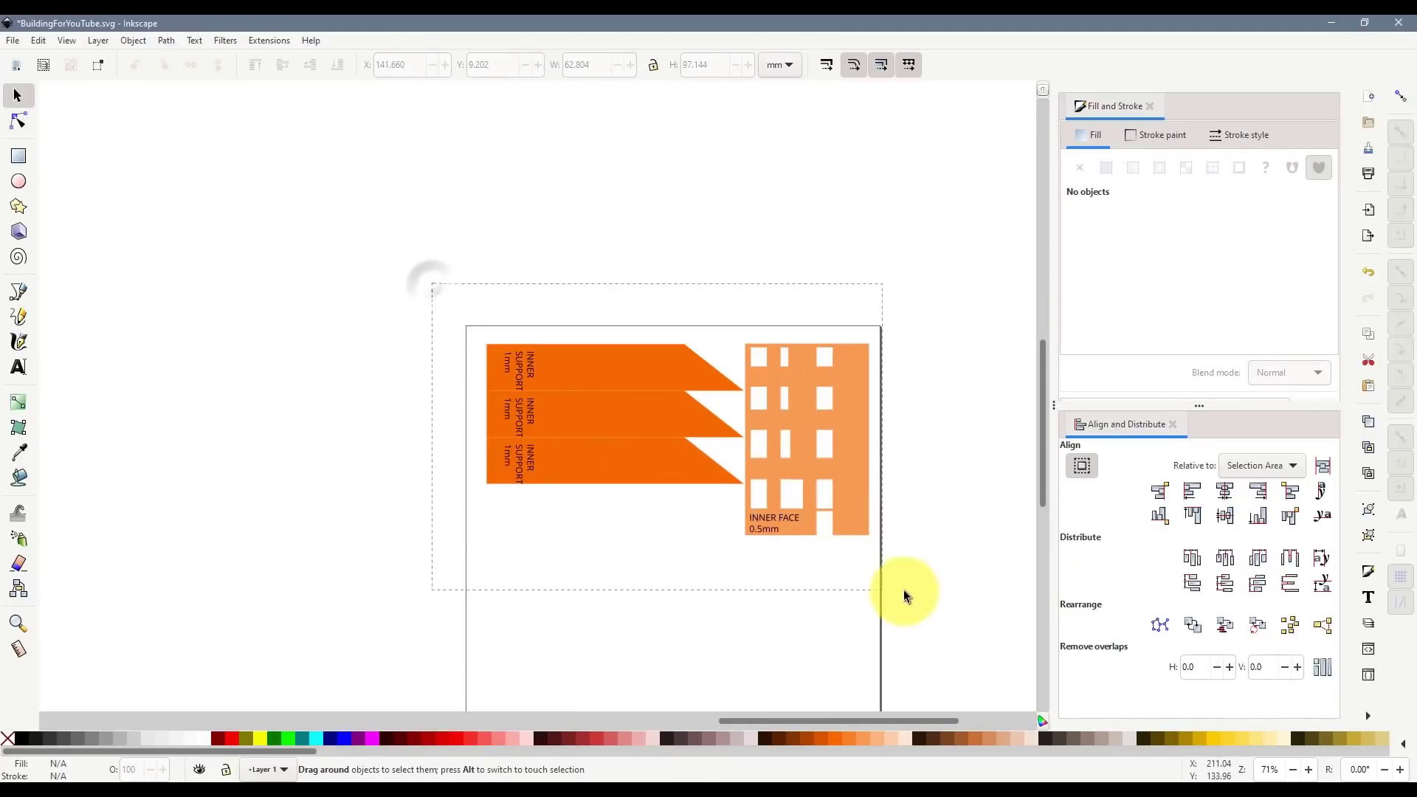
left_click_drag(837, 475, 831, 477)
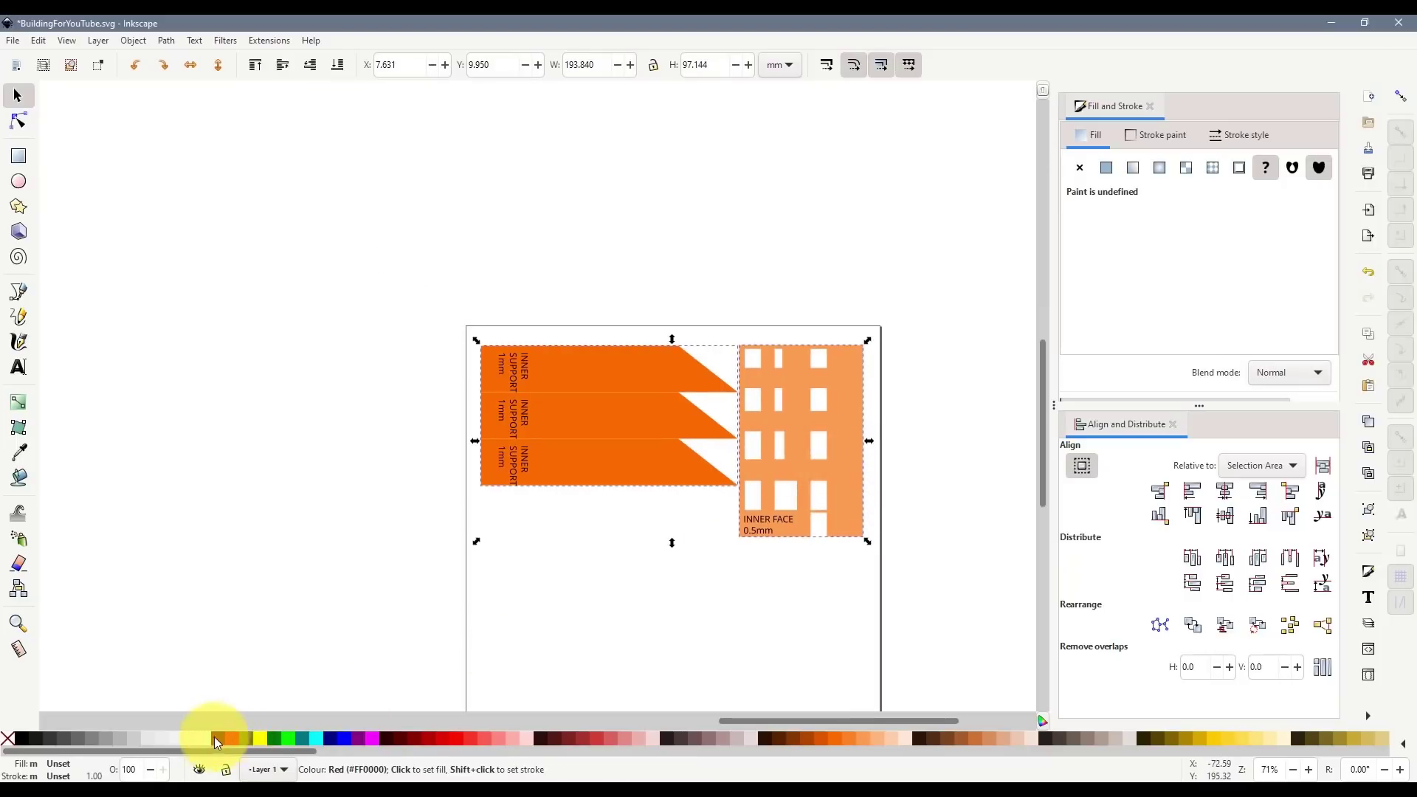
left_click(189, 741)
left_click(88, 735, "shift")
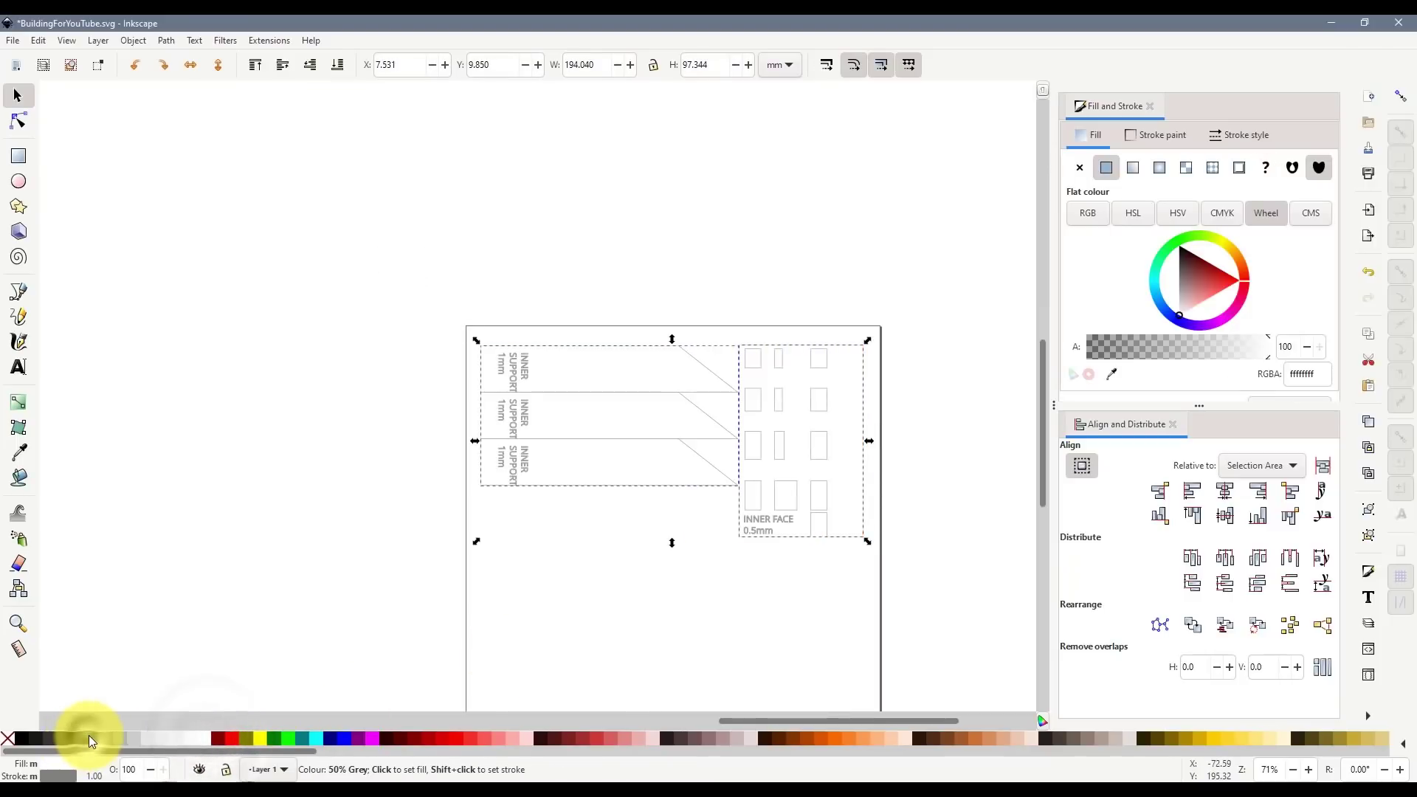
left_click(496, 605)
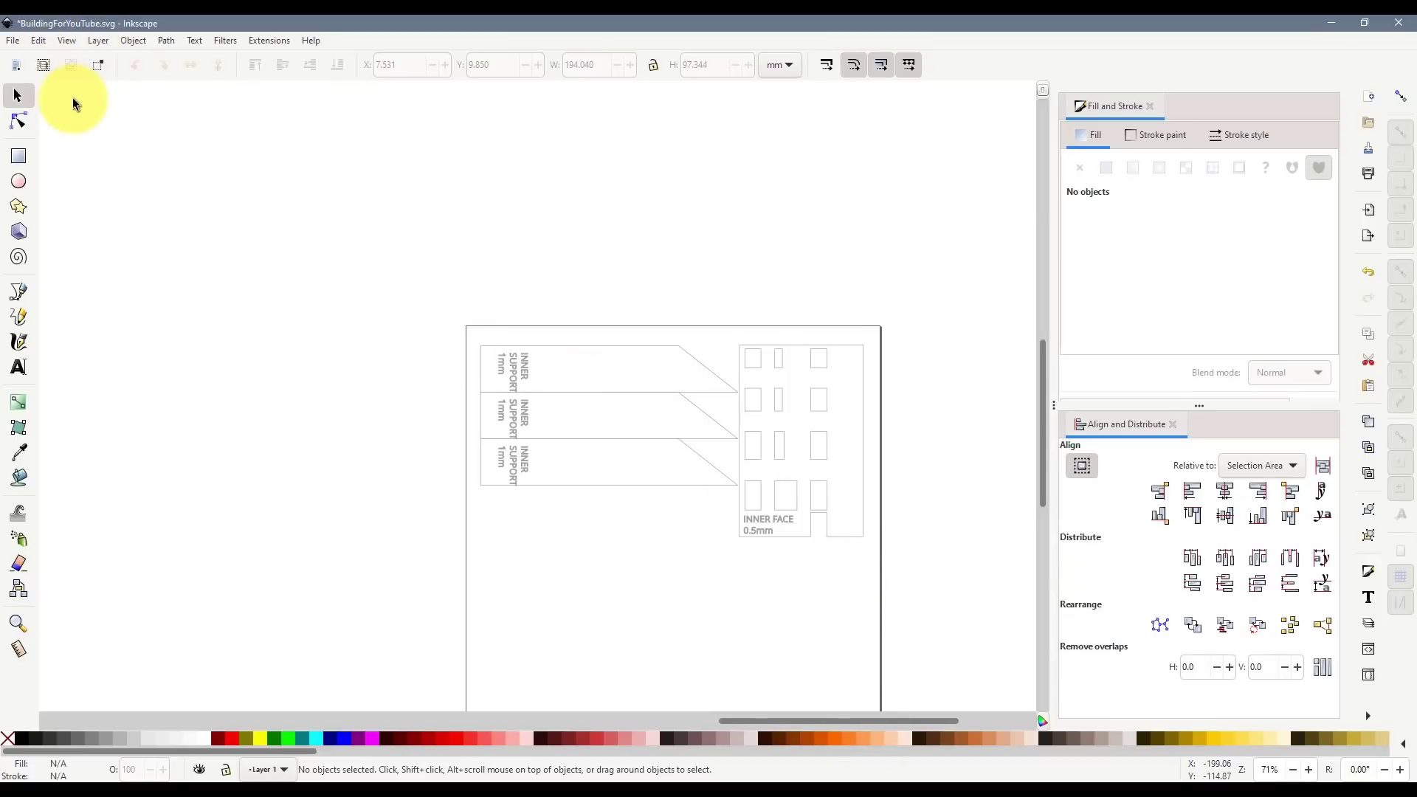
left_click(12, 40)
left_click(66, 180)
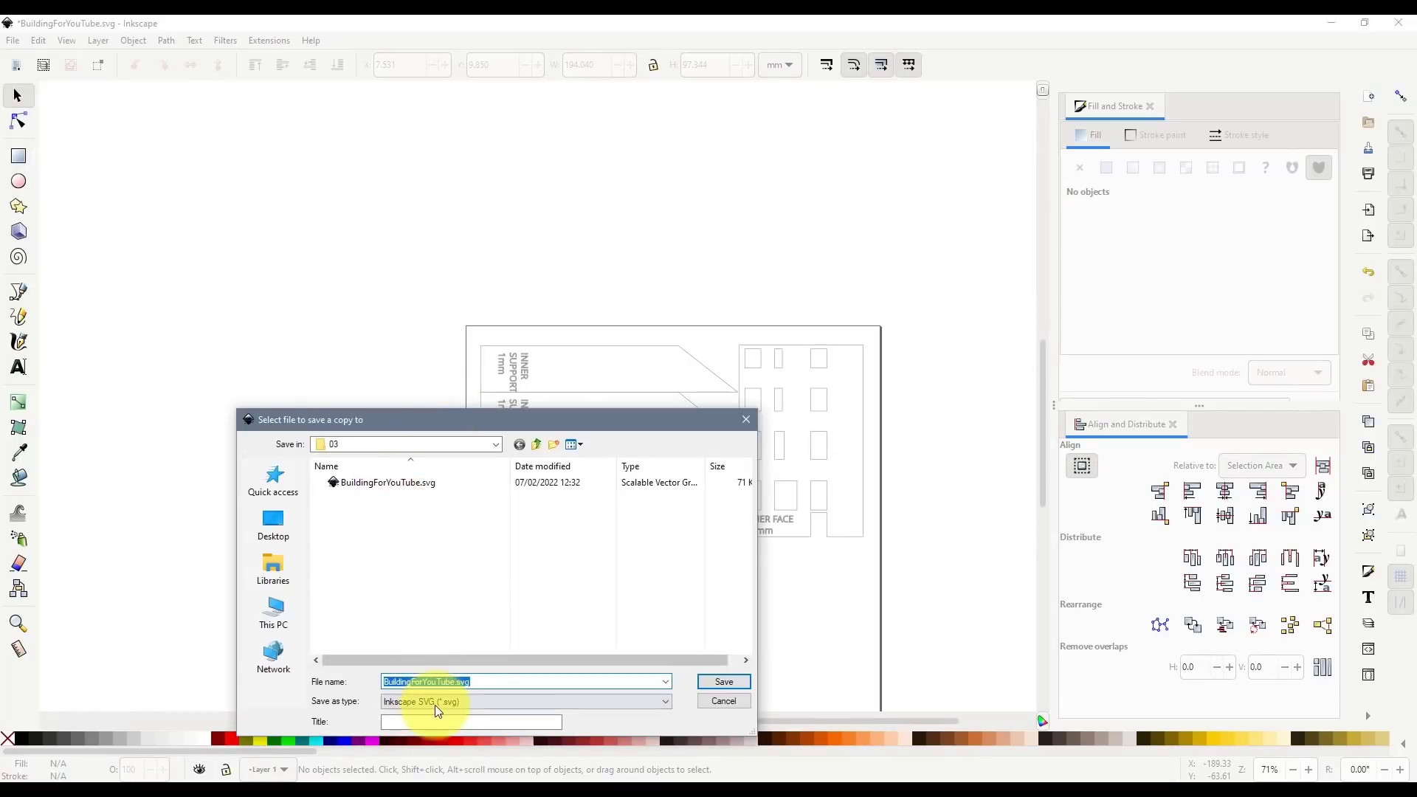
- Save as PDF over BuildingForYouTube-002.pdf, accepting the default PDF options
left_click(436, 706)
left_click(475, 617)
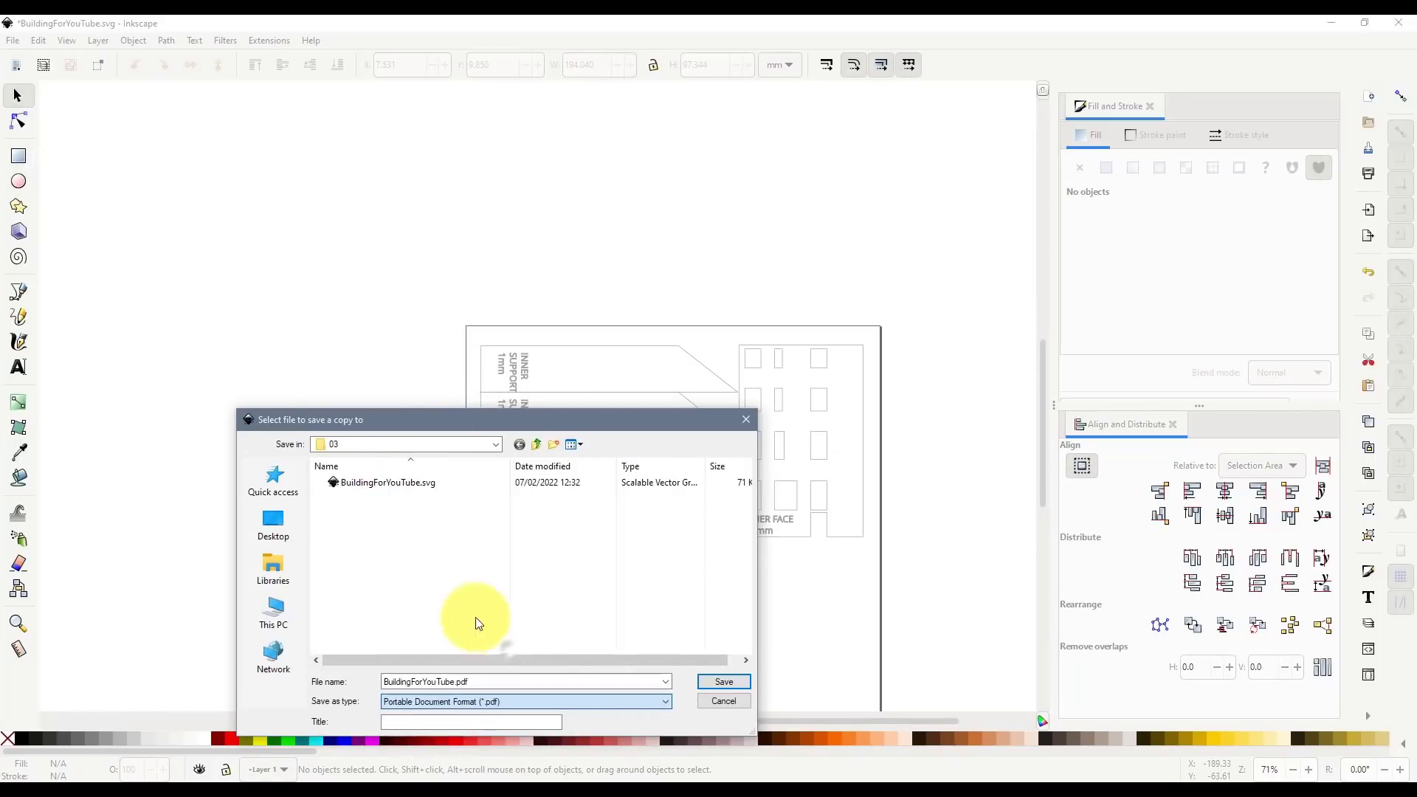
left_click(423, 494)
left_click(442, 683)
left_click(478, 684)
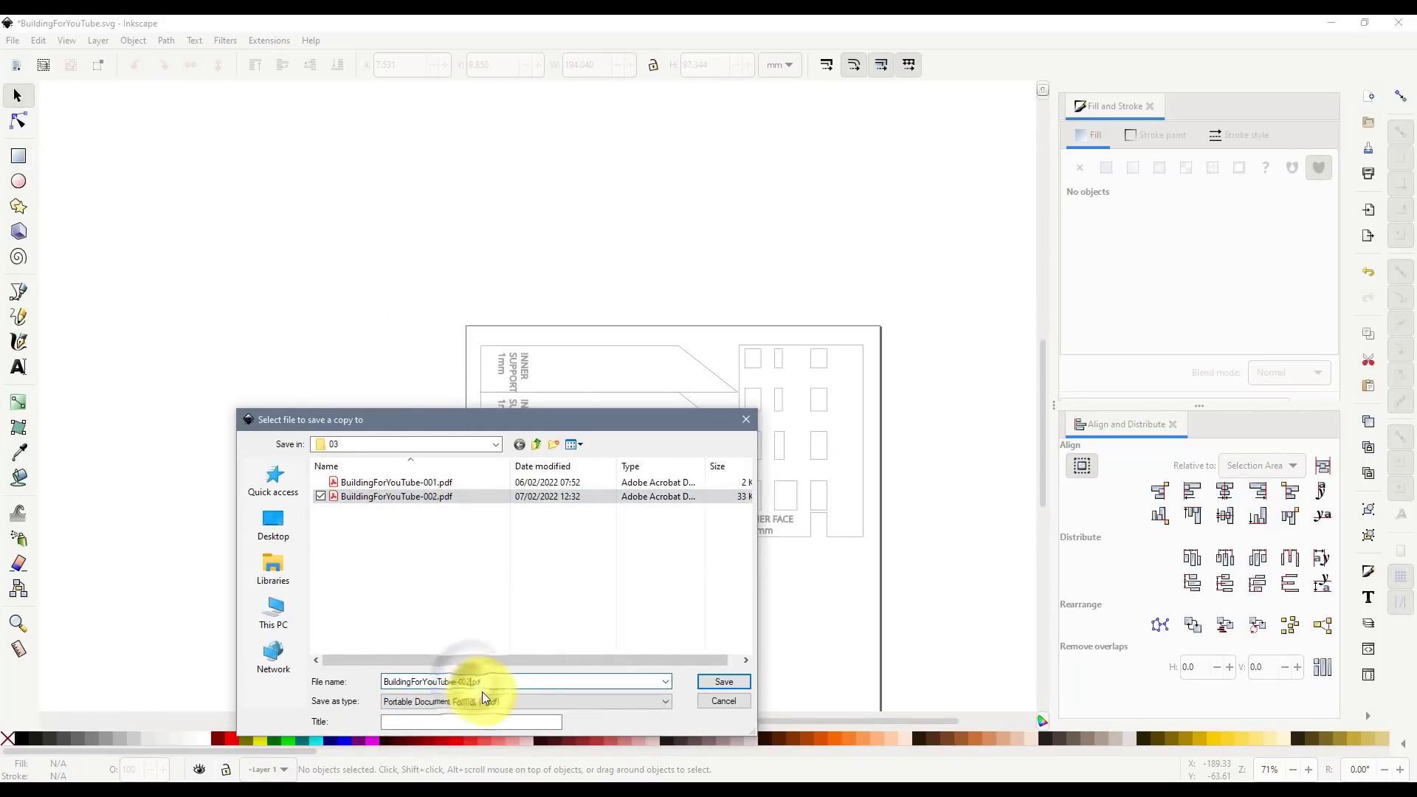
key("Return")
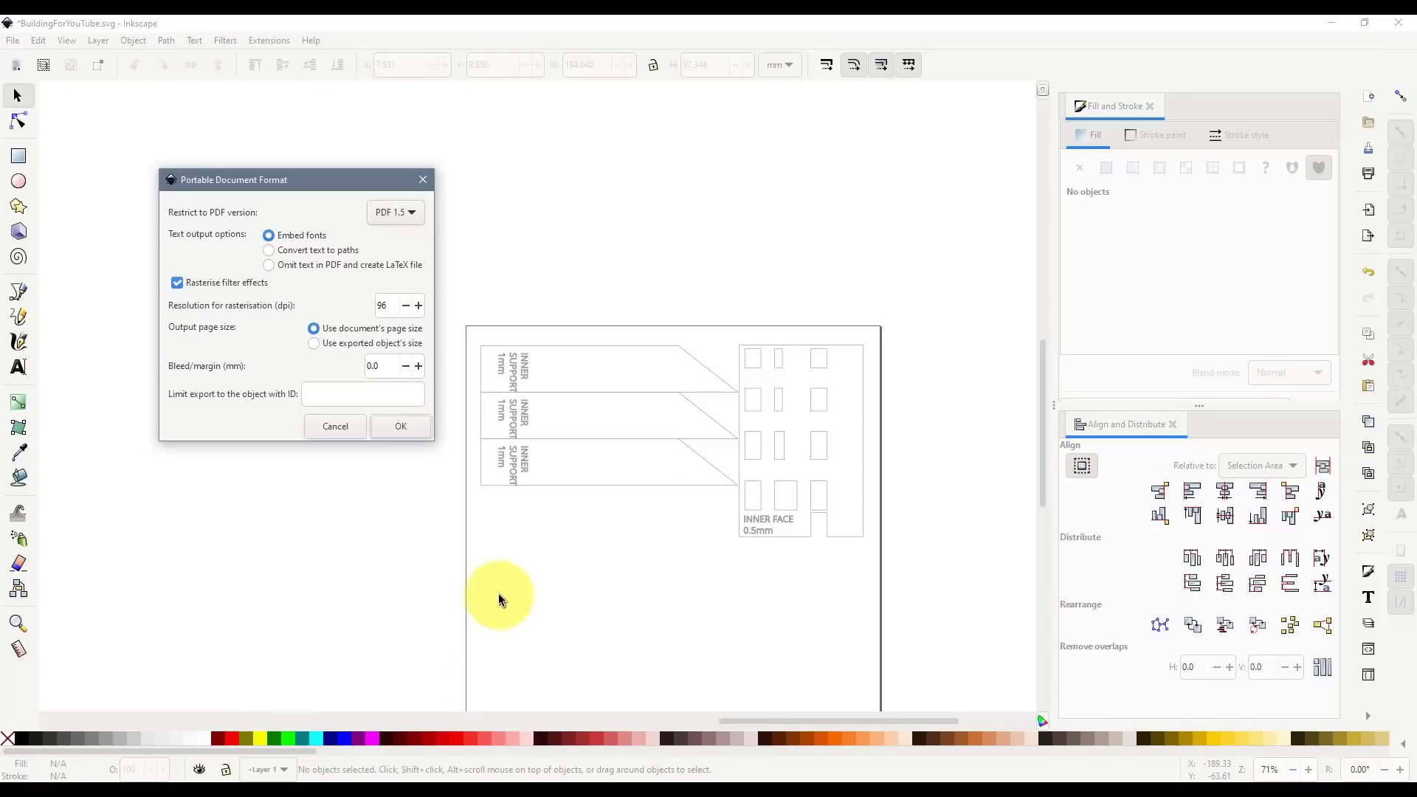
left_click(426, 434)
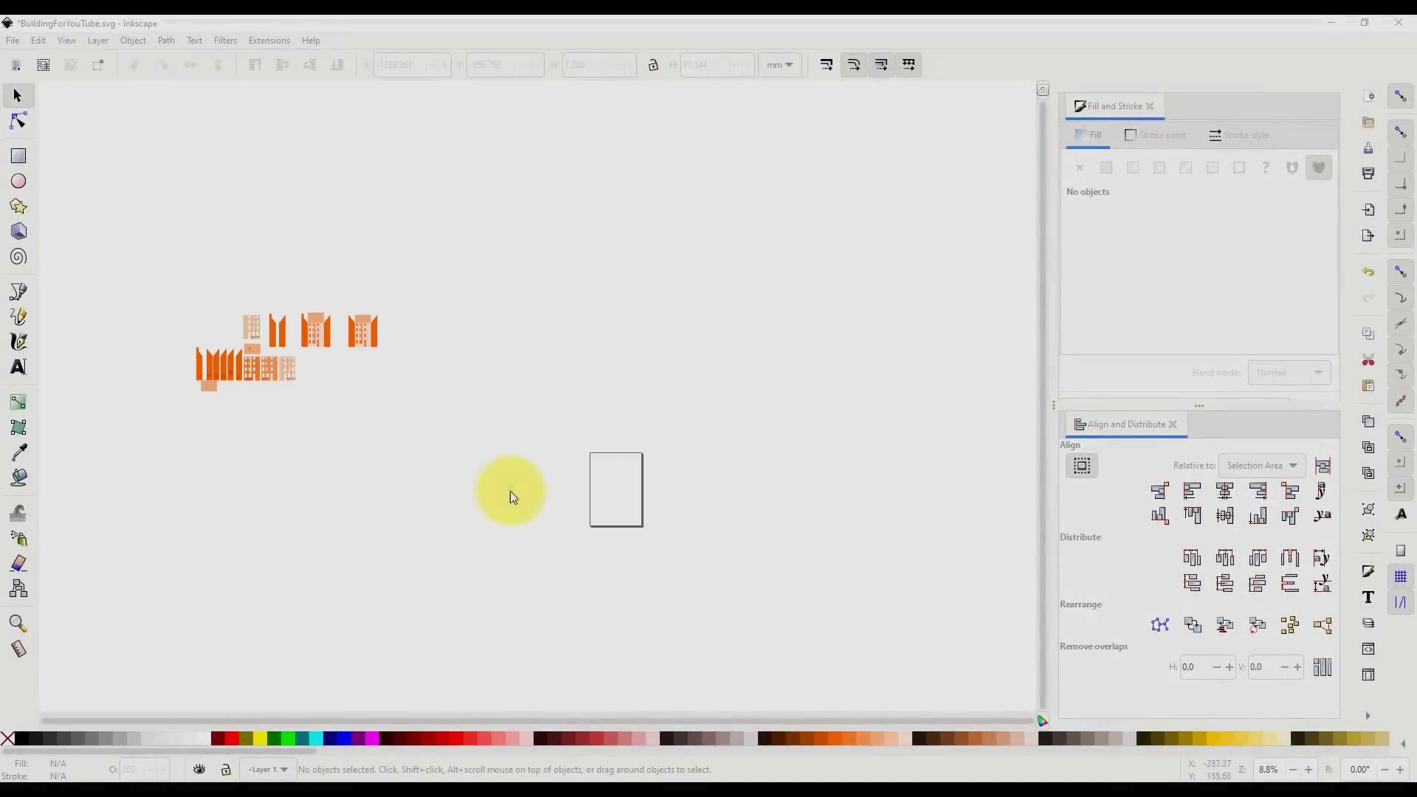
- Zoom in and inspect the facade pieces, briefly selecting the window strips and OUTER FACE
scroll(167, 343, "up", 4)
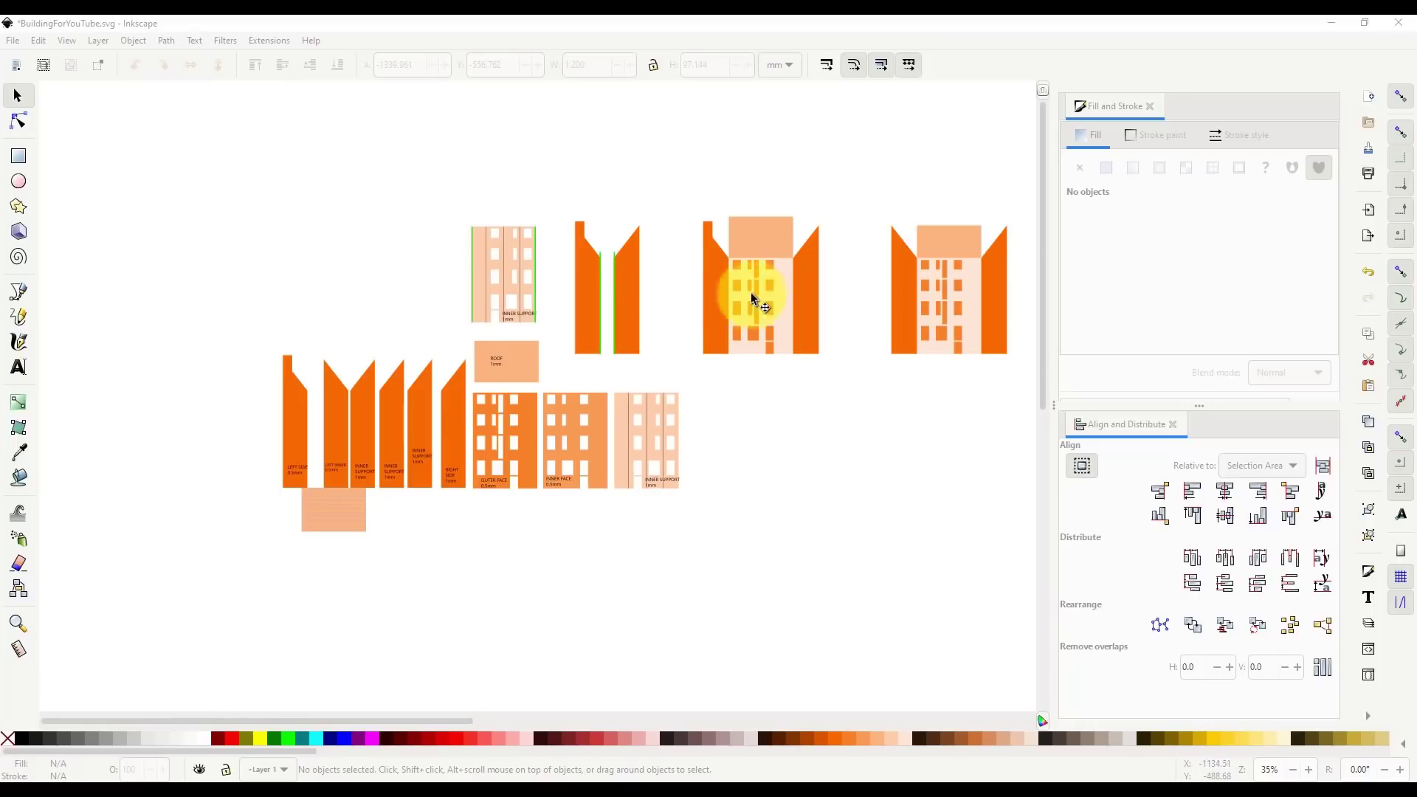
scroll(750, 292, "up", 4)
left_click(741, 203)
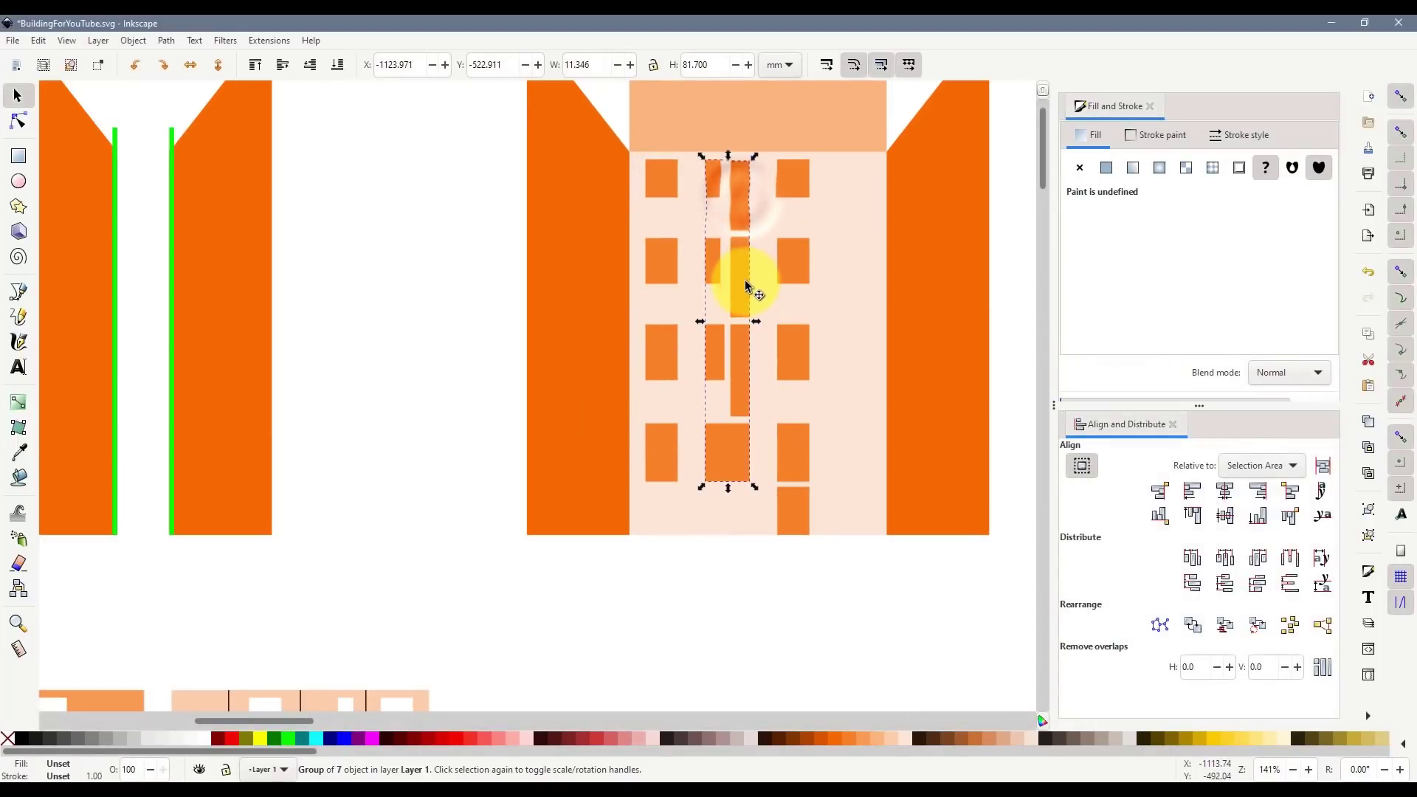
scroll(752, 347, "up", 3)
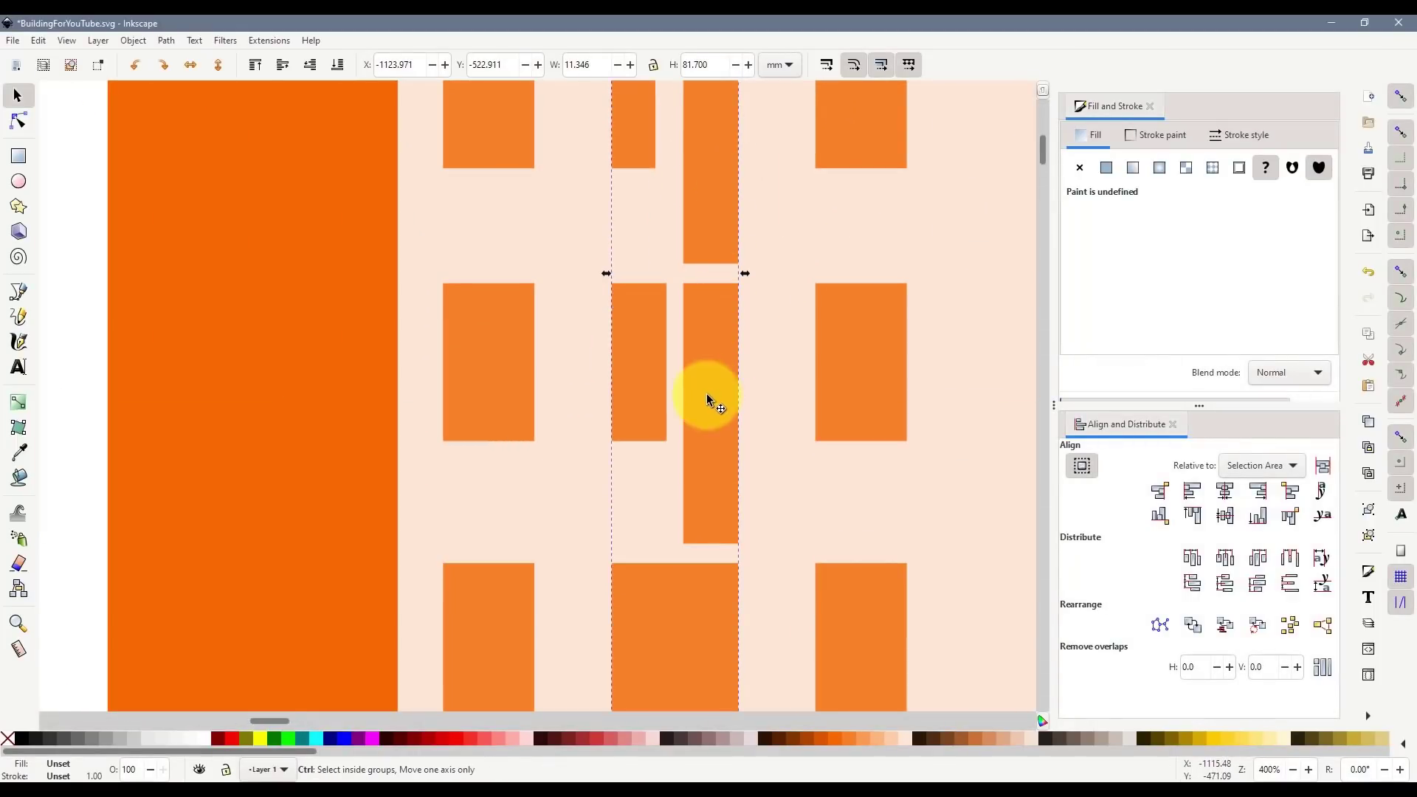
scroll(706, 393, "down", 4)
left_click(574, 601)
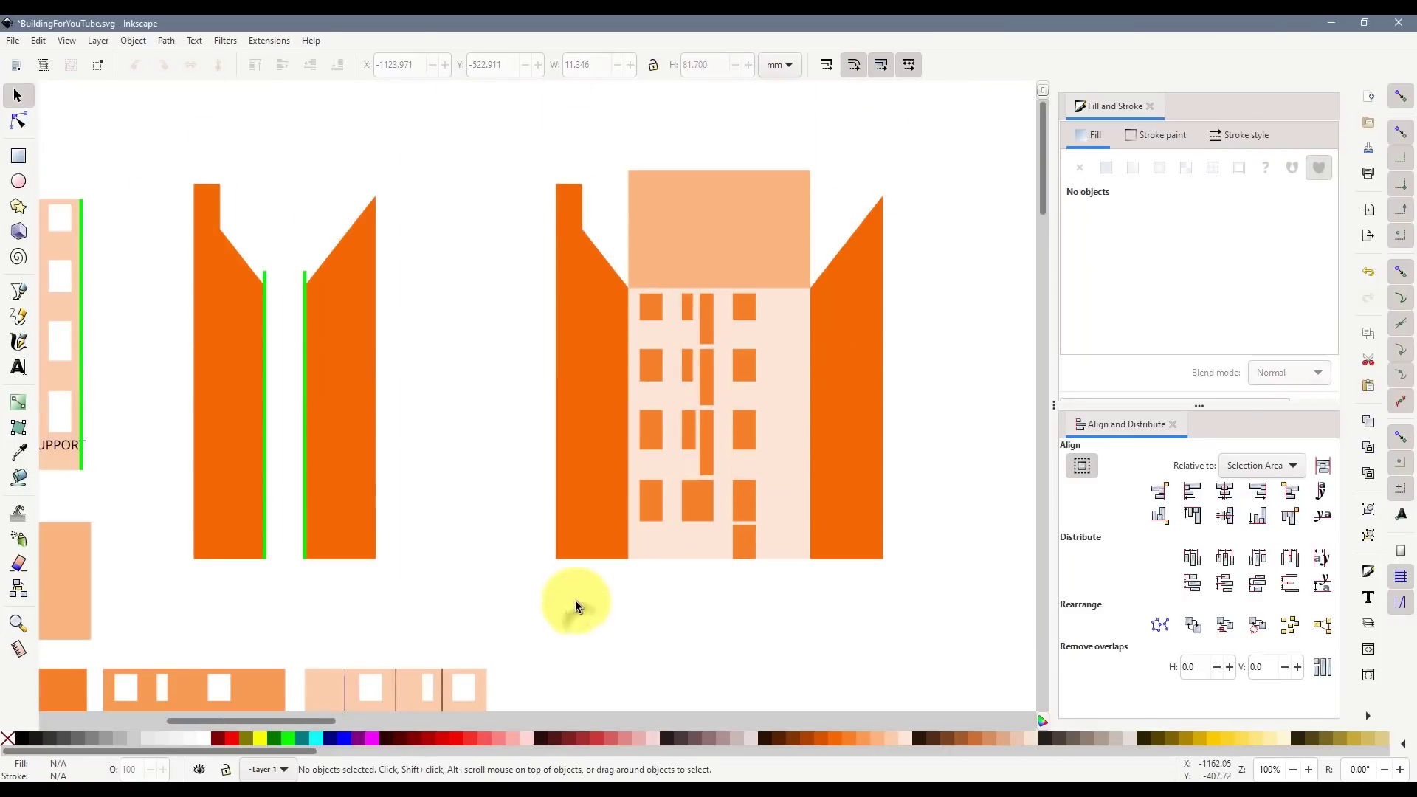
scroll(316, 699, "down", 8)
left_click_drag(311, 724, 245, 730)
left_click(326, 424)
scroll(326, 437, "down", 4)
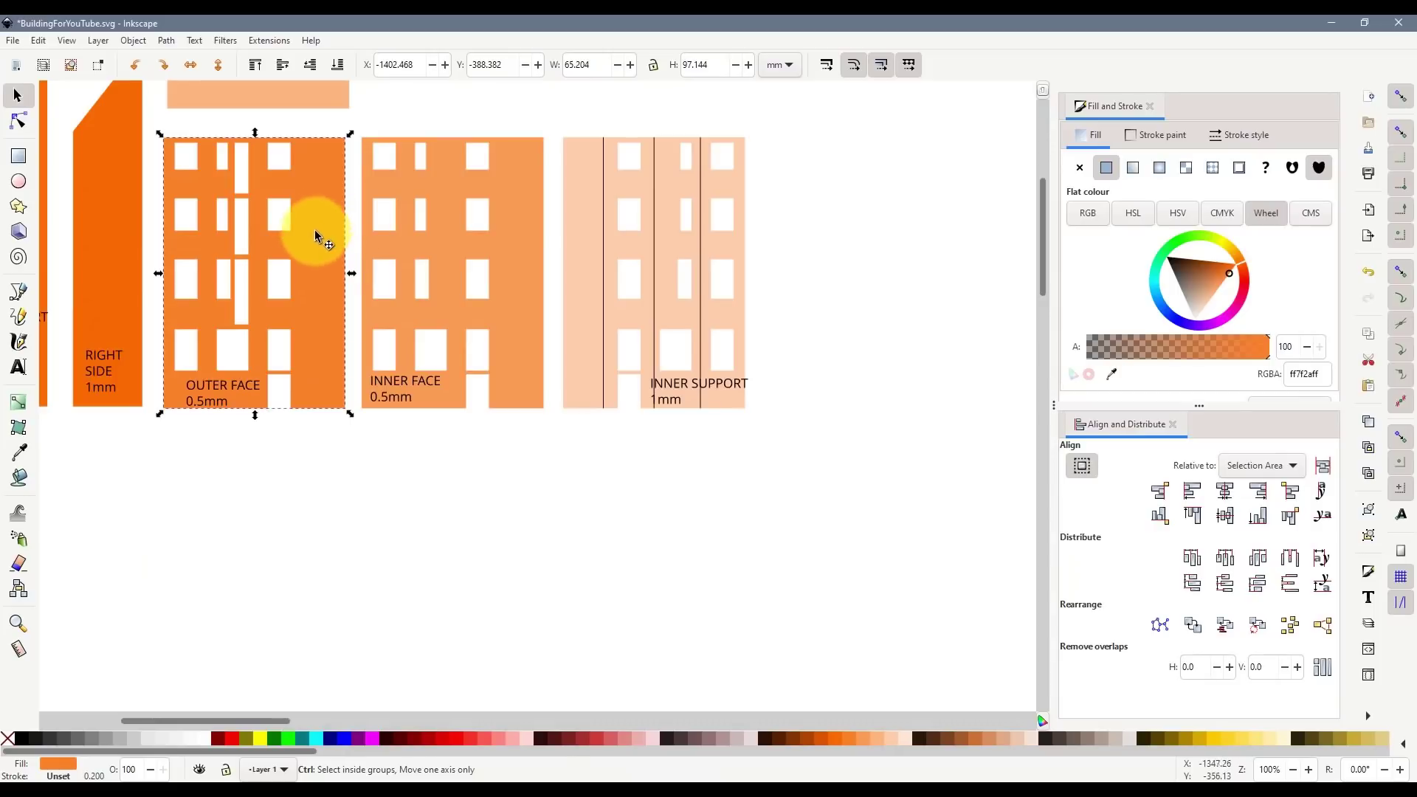
- Duplicate the INNER FACE piece and move the copy straight below the originals
left_click(524, 216)
key("ctrl+d")
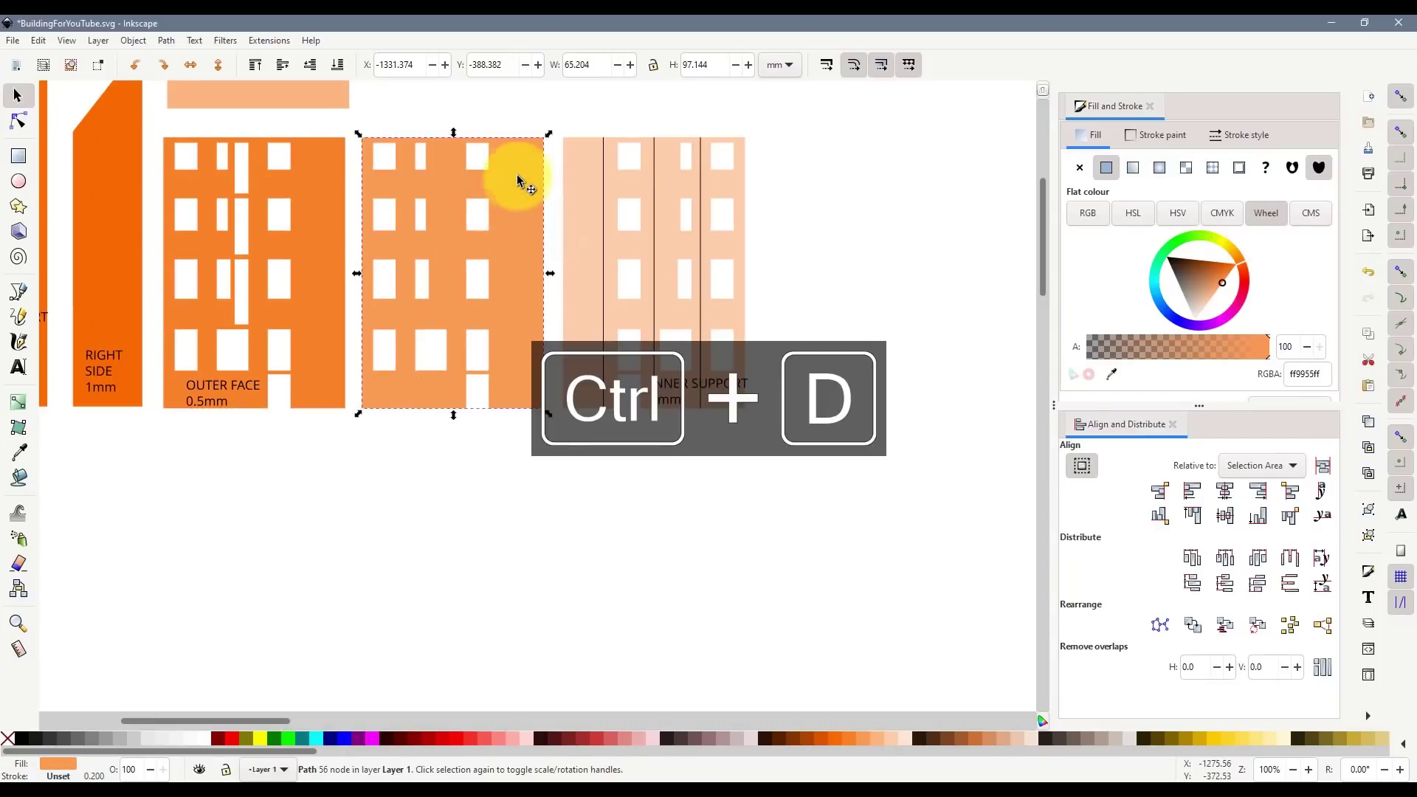
left_click_drag(520, 184, 634, 506)
scroll(561, 427, "down", 6)
left_click_drag(523, 310, 600, 443)
left_click(211, 338)
left_click(18, 156)
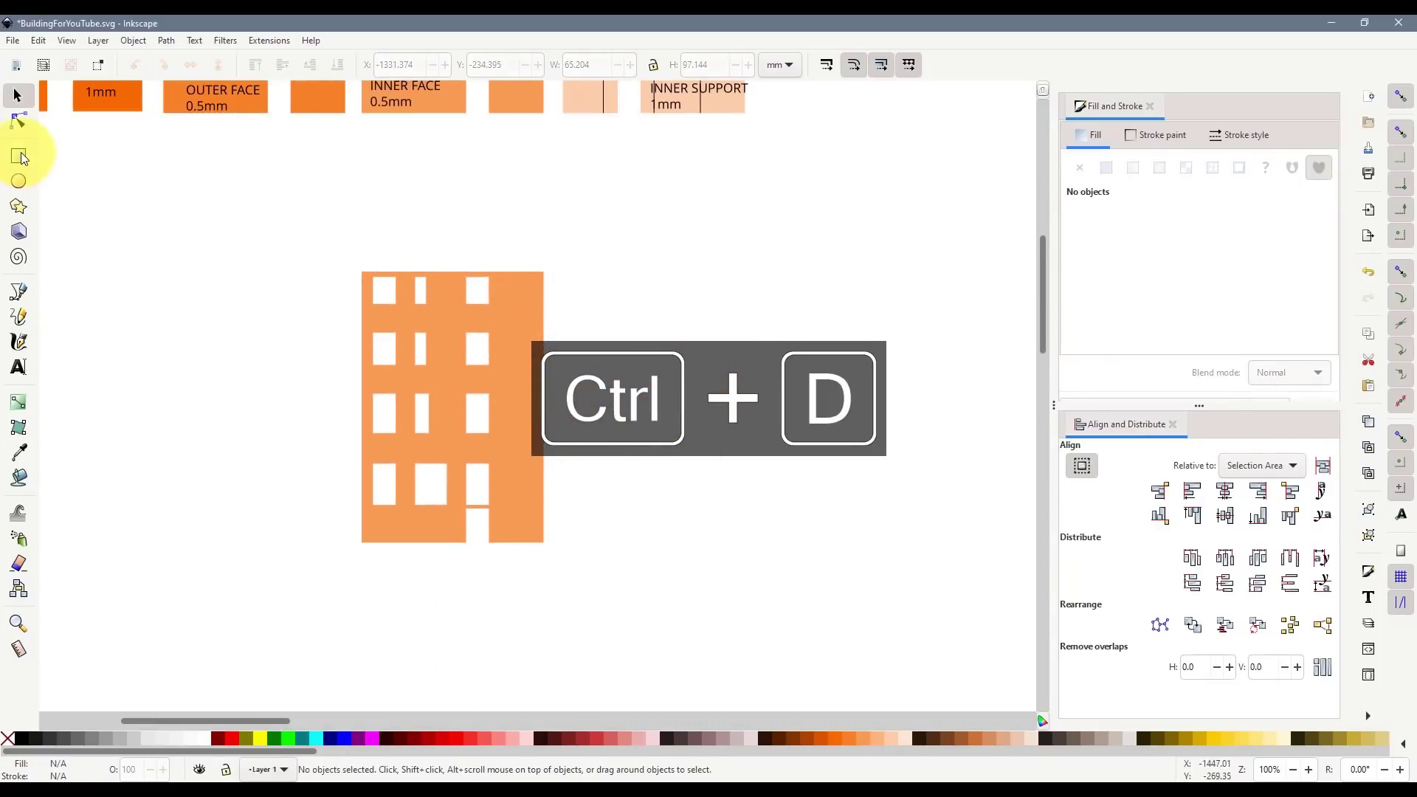
scroll(502, 343, "up", 2)
- Draw a rectangle beside the copied face with light purple fill and no outline
left_click_drag(727, 321, 830, 461)
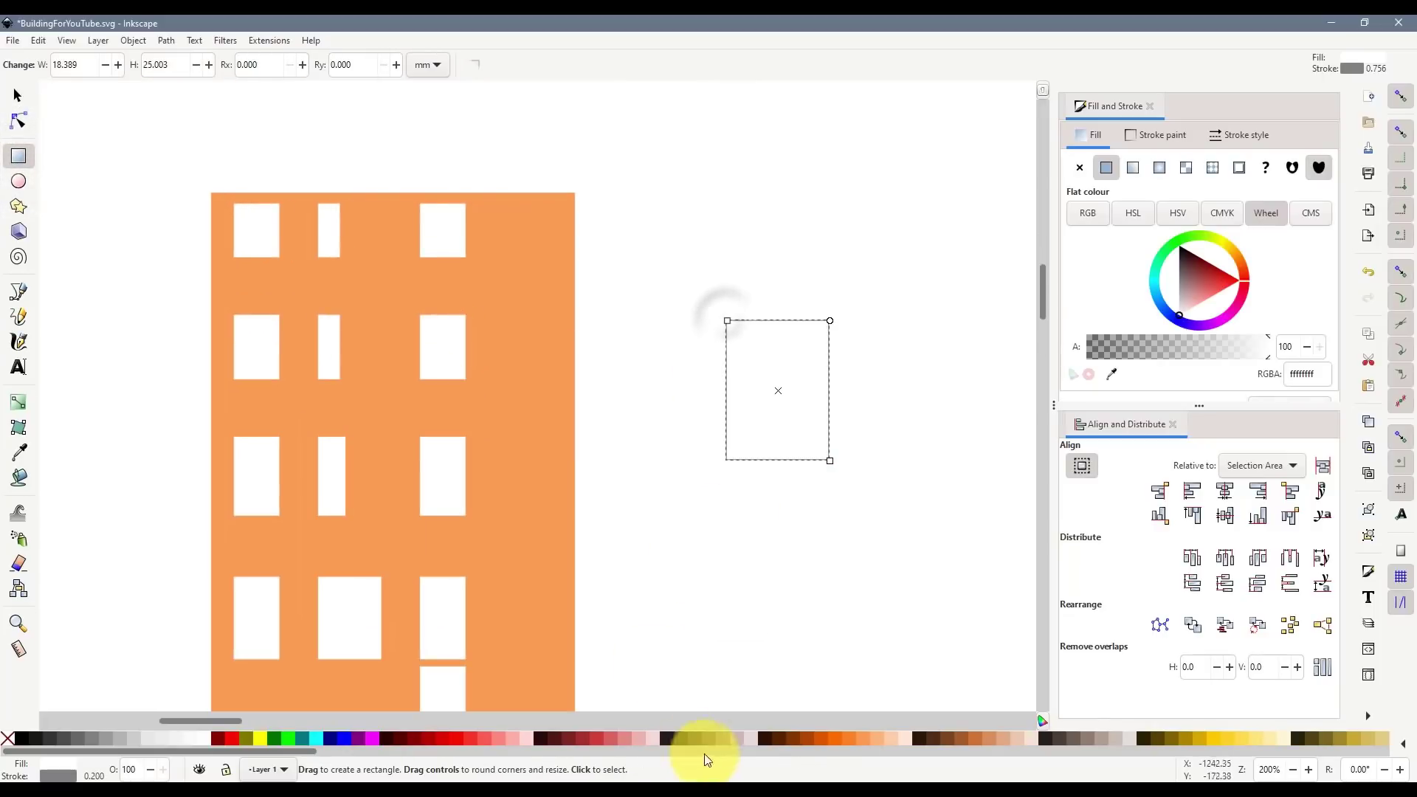
scroll(1110, 741, "right", 6)
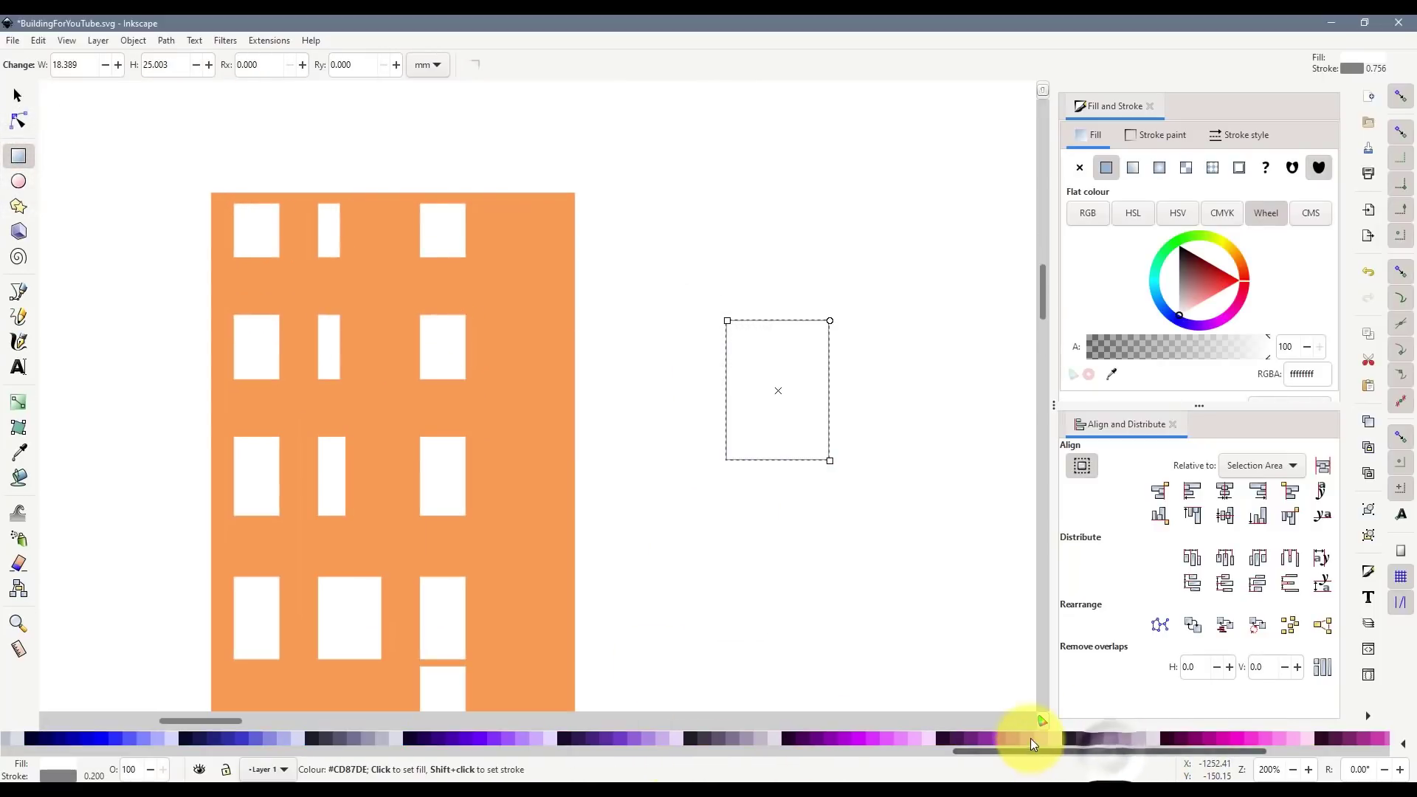
left_click(1030, 738)
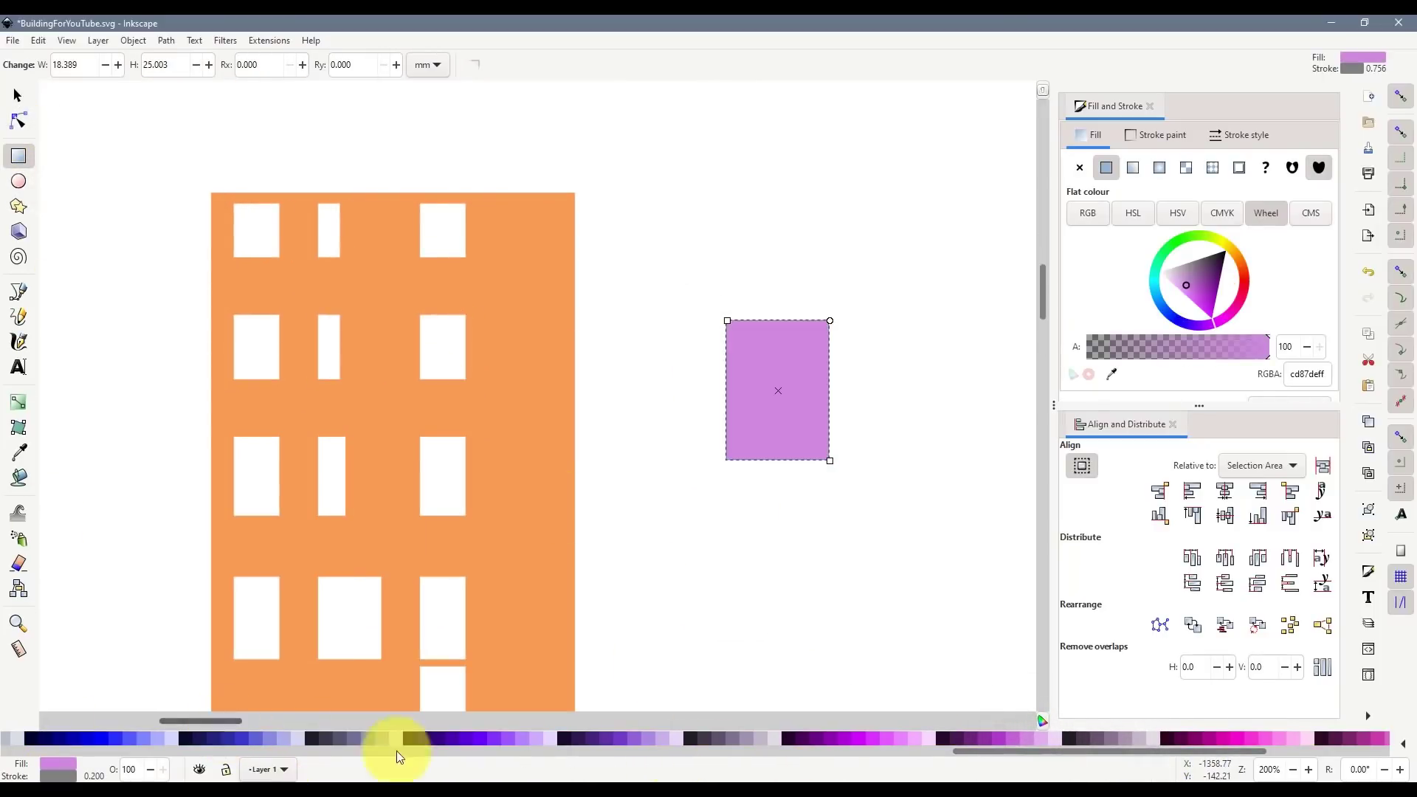
mouse_move(981, 750)
left_mouse_down()
mouse_move(58, 773)
mouse_move(15, 753)
left_mouse_up()
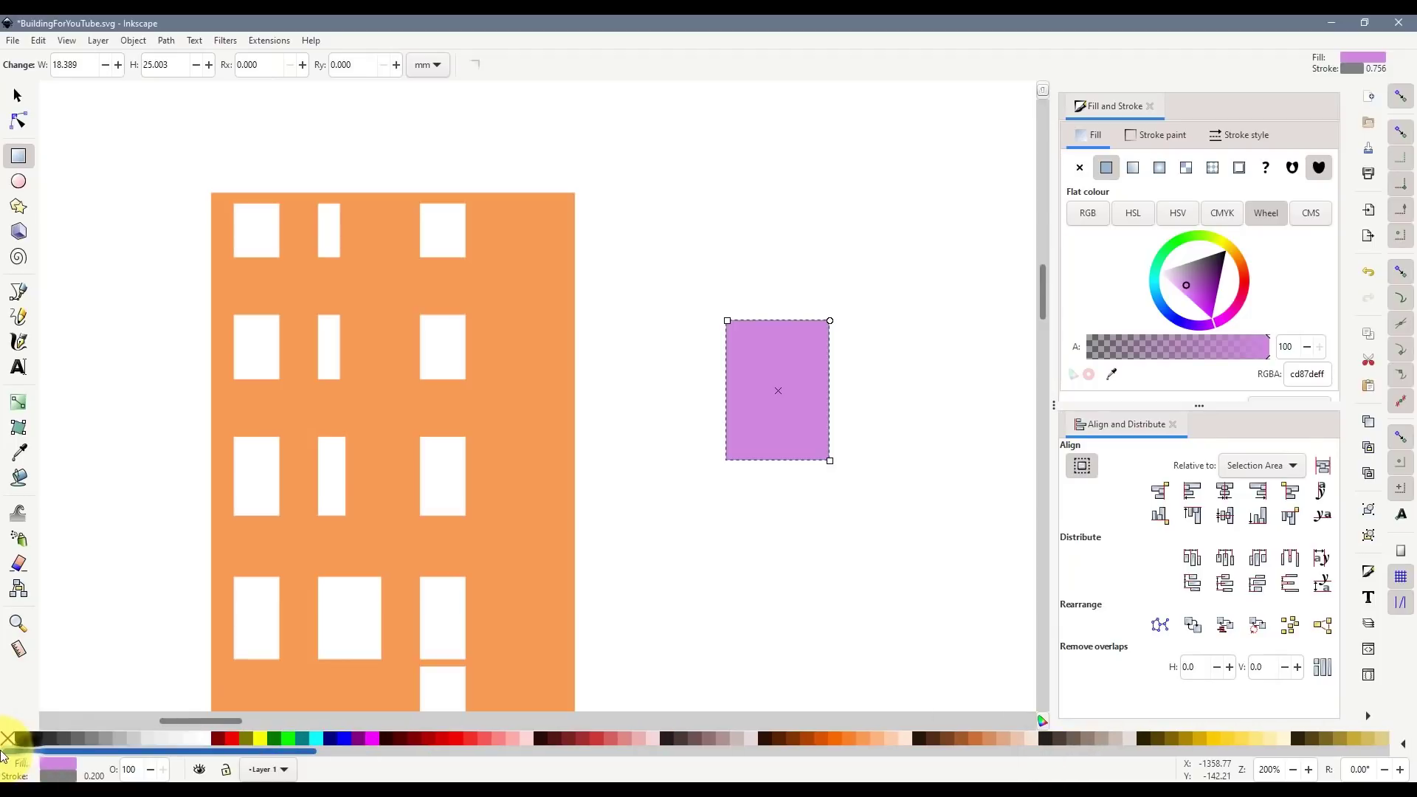
left_click(7, 739, "shift")
left_click(17, 95)
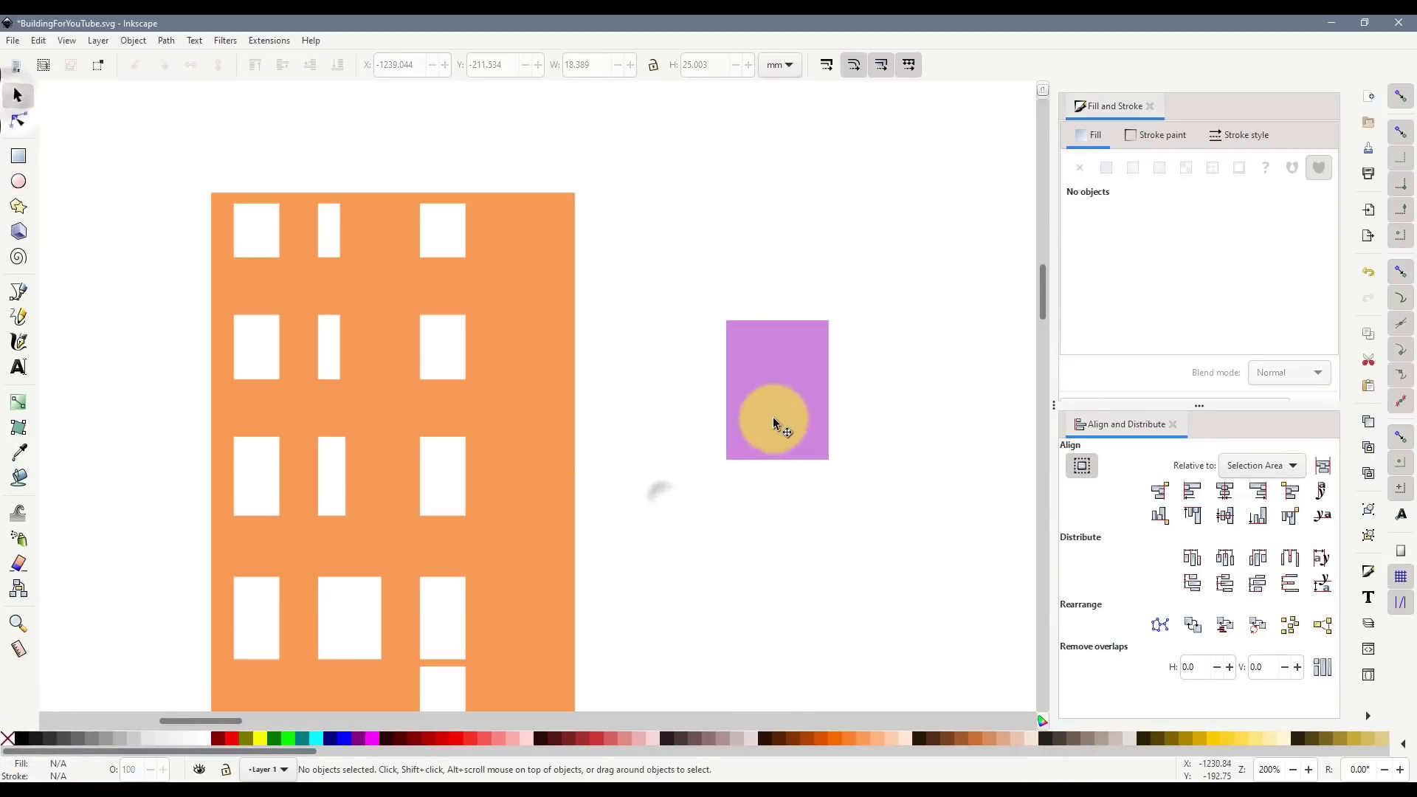
- Move the rectangle onto the face's top edge, sized 9.525 mm wide by 68.834 mm tall
left_click_drag(772, 418, 375, 269)
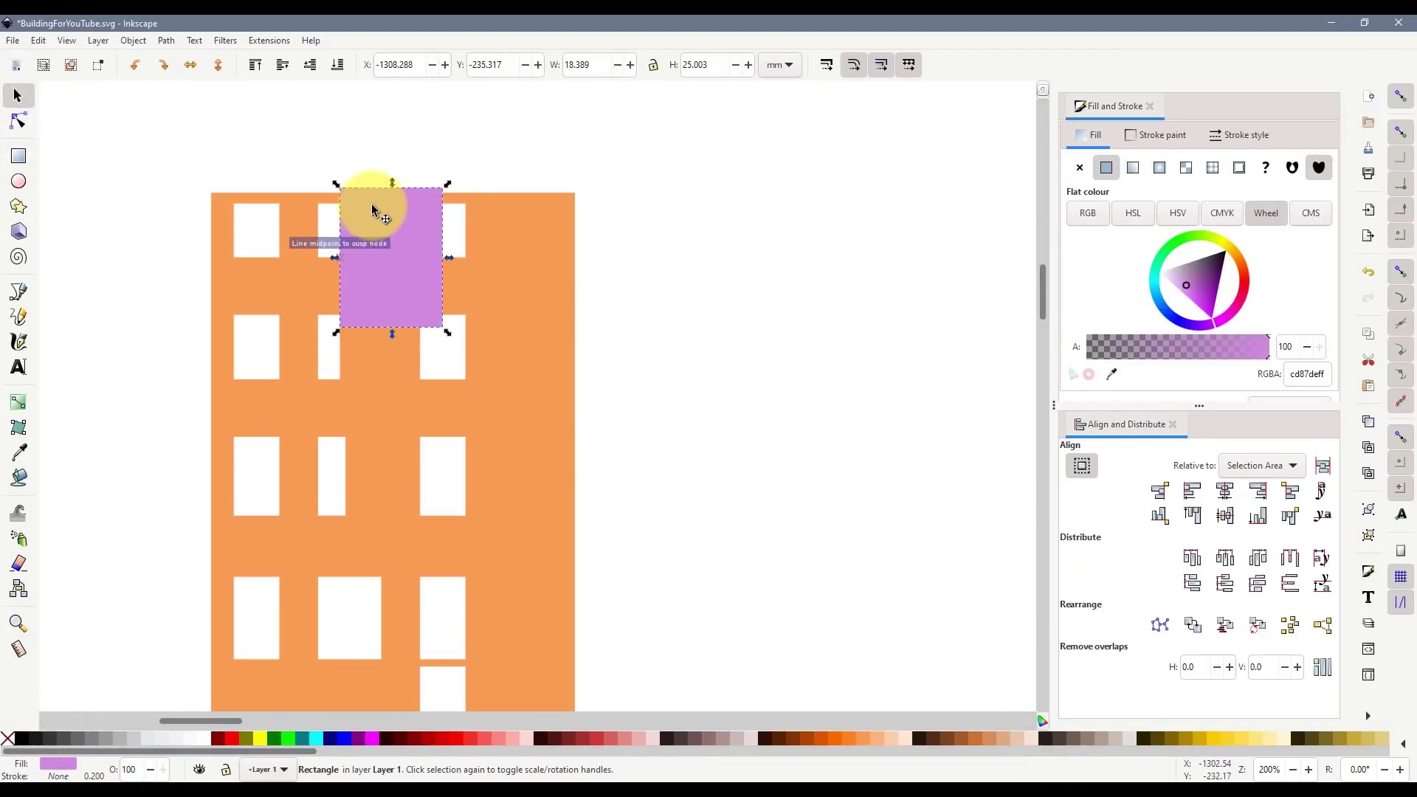
left_click_drag(371, 207, 372, 217)
left_click_drag(394, 338, 361, 583)
left_click_drag(458, 382, 420, 389)
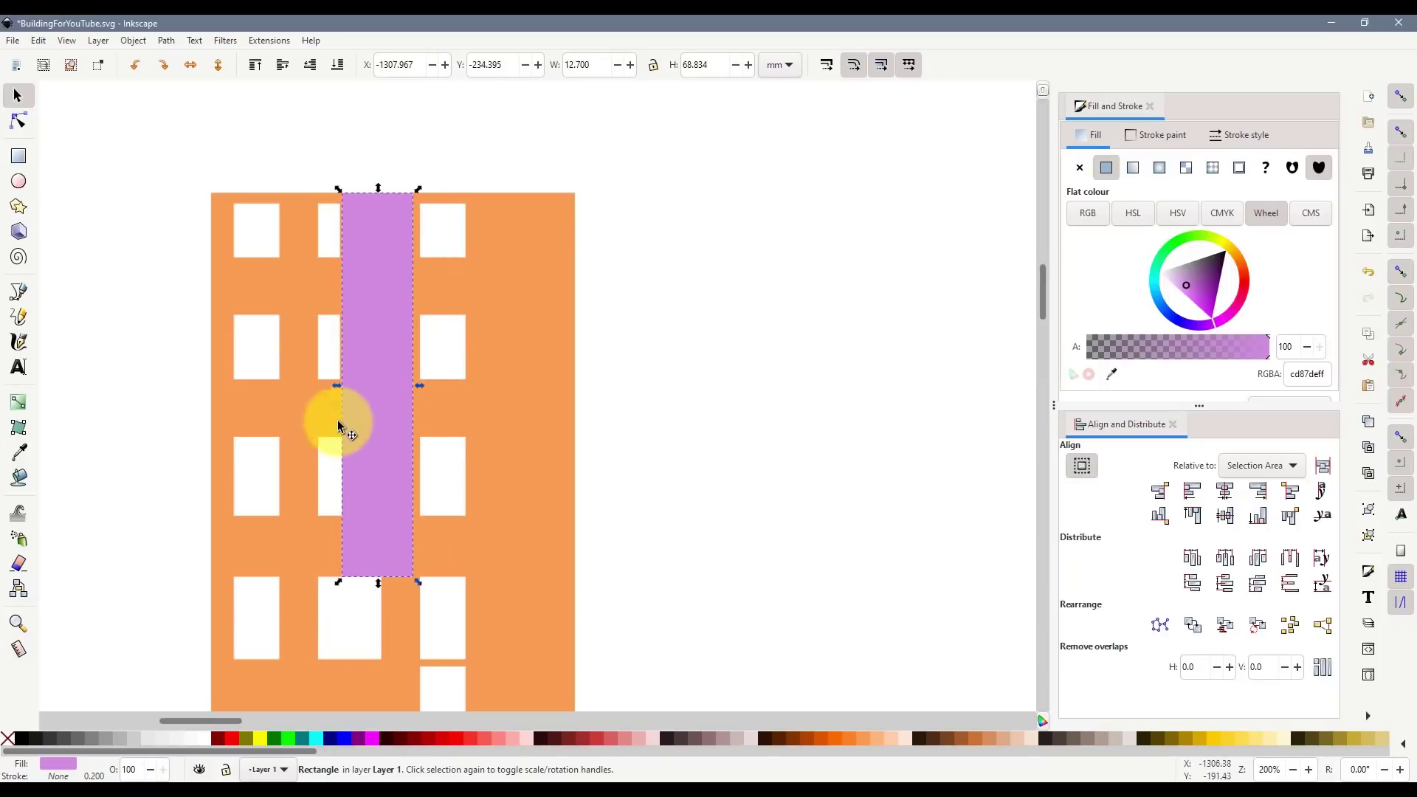
left_click_drag(336, 385, 405, 421)
- With snapping off, nudge the strip into place and shorten it to 67.379 mm
left_click(1400, 98)
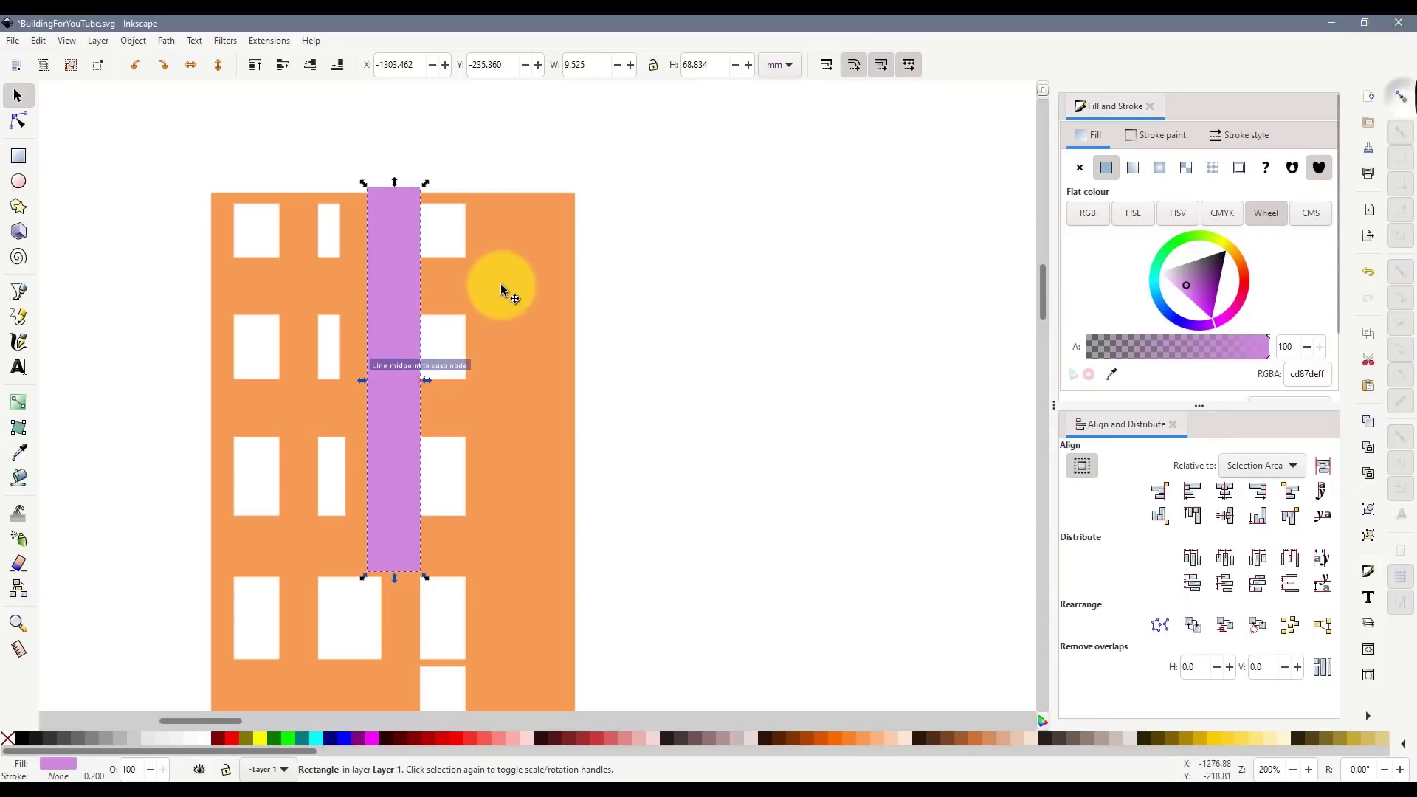
left_click_drag(373, 259, 359, 270)
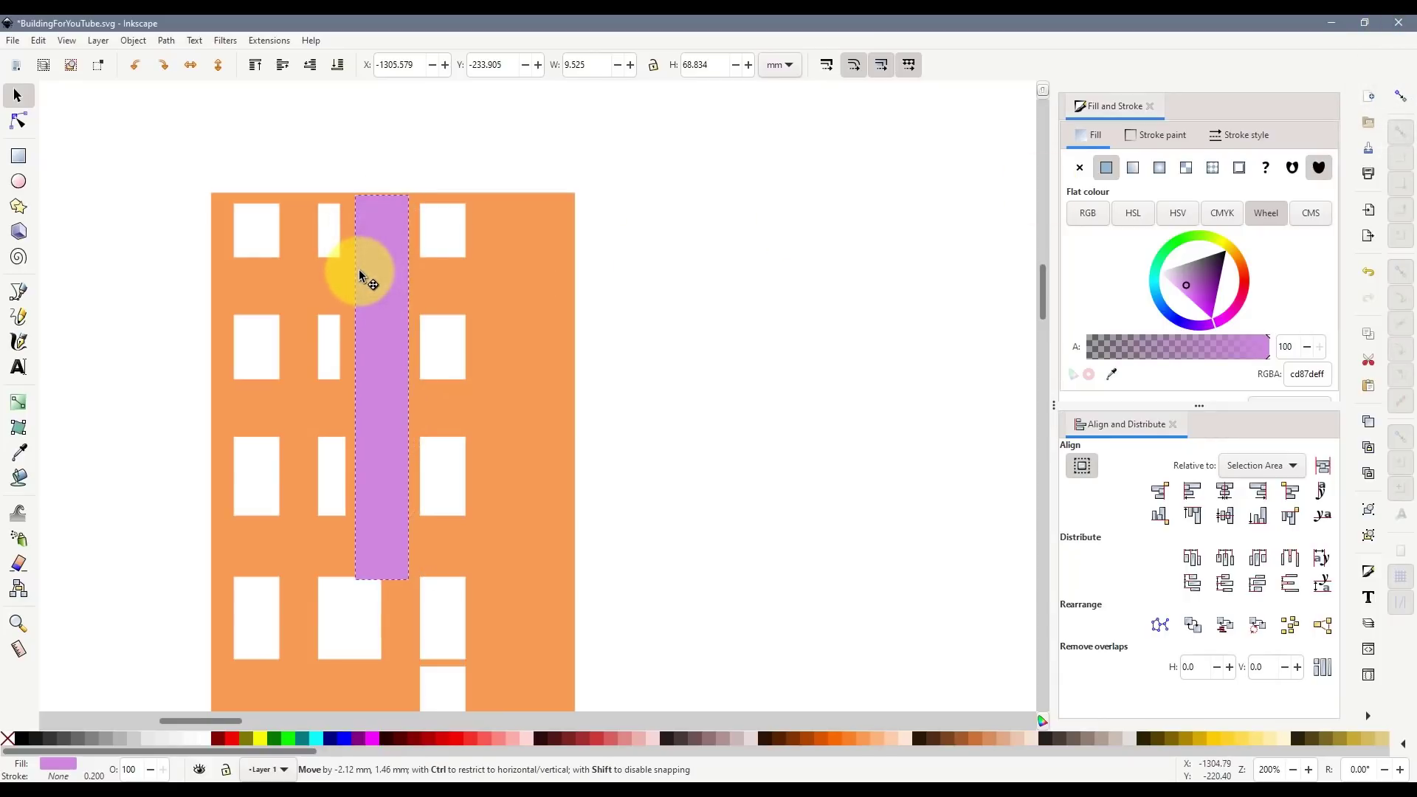
left_click_drag(381, 585, 379, 578)
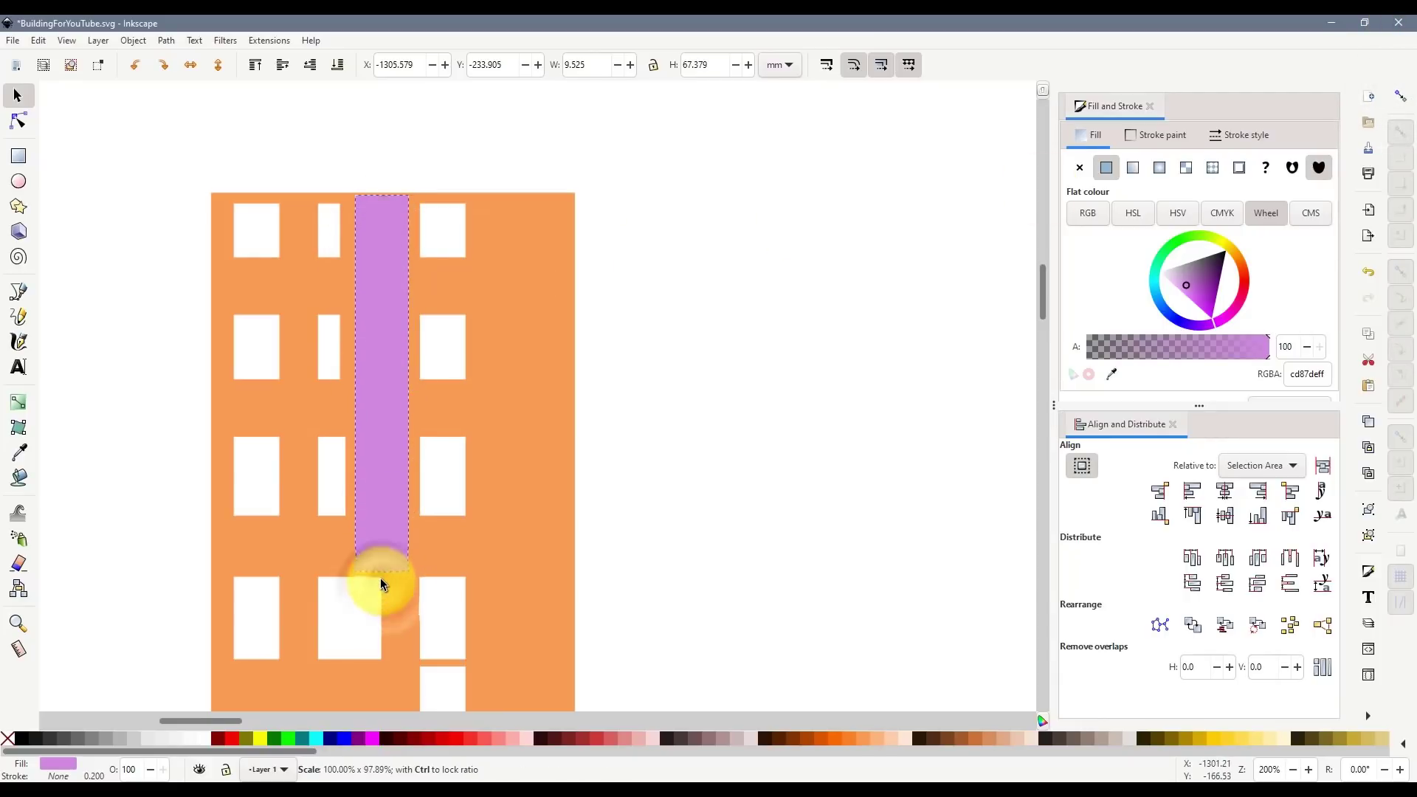
left_click(538, 421)
scroll(459, 332, "down", 4)
- Duplicate the OUTER FACE piece and place the copy over the lower building
left_click(300, 297)
scroll(317, 288, "up", 4)
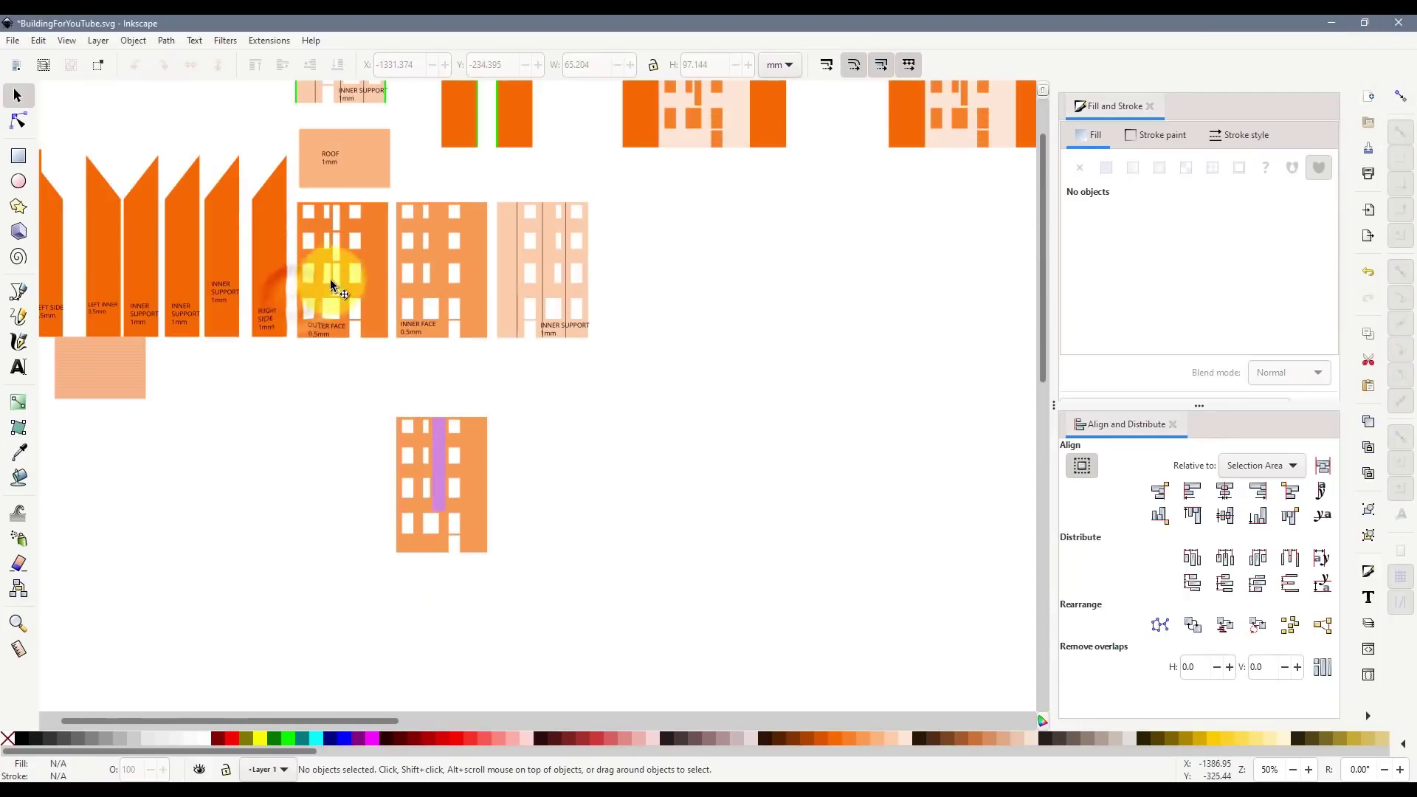
left_click(369, 229)
left_click(1400, 96)
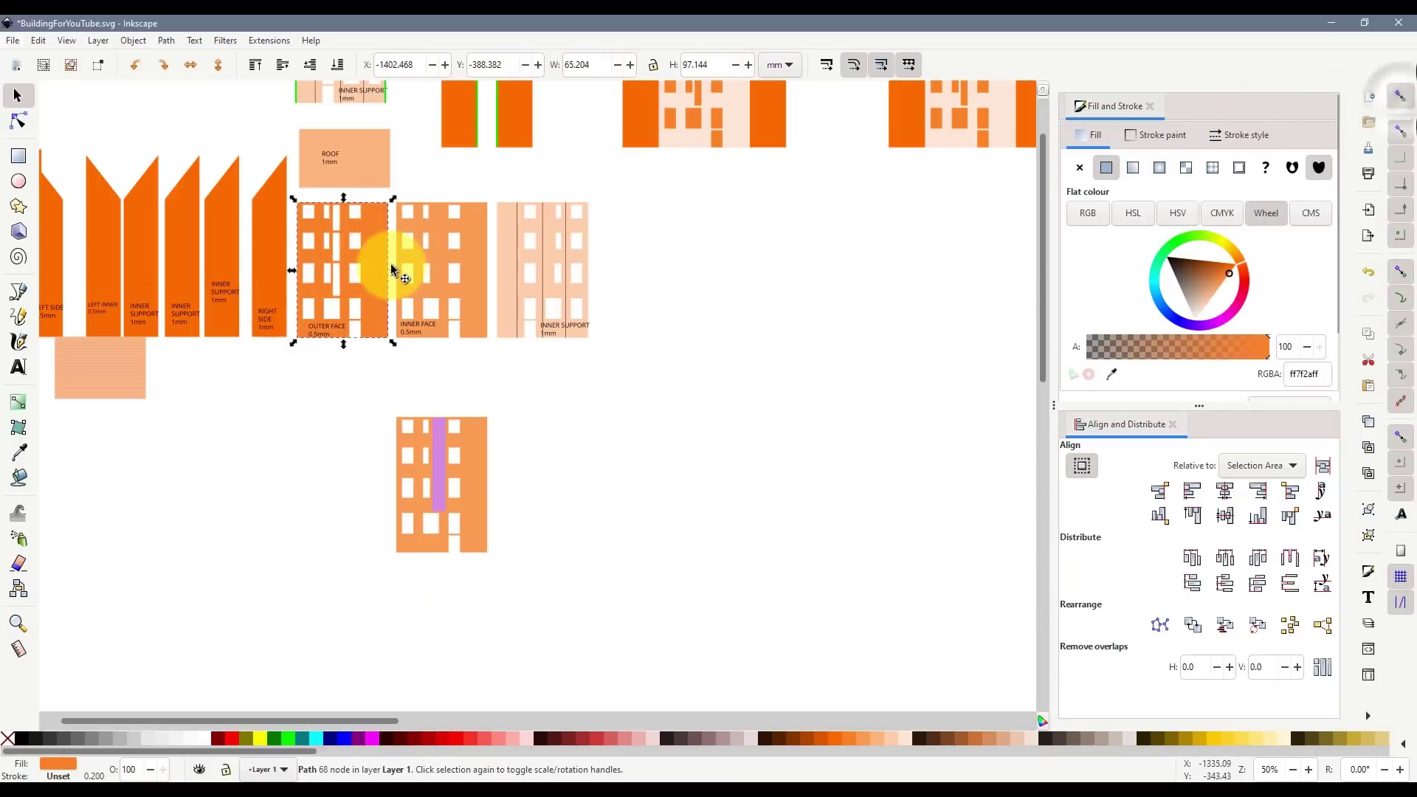
key("ctrl+d")
left_click_drag(384, 230, 479, 454)
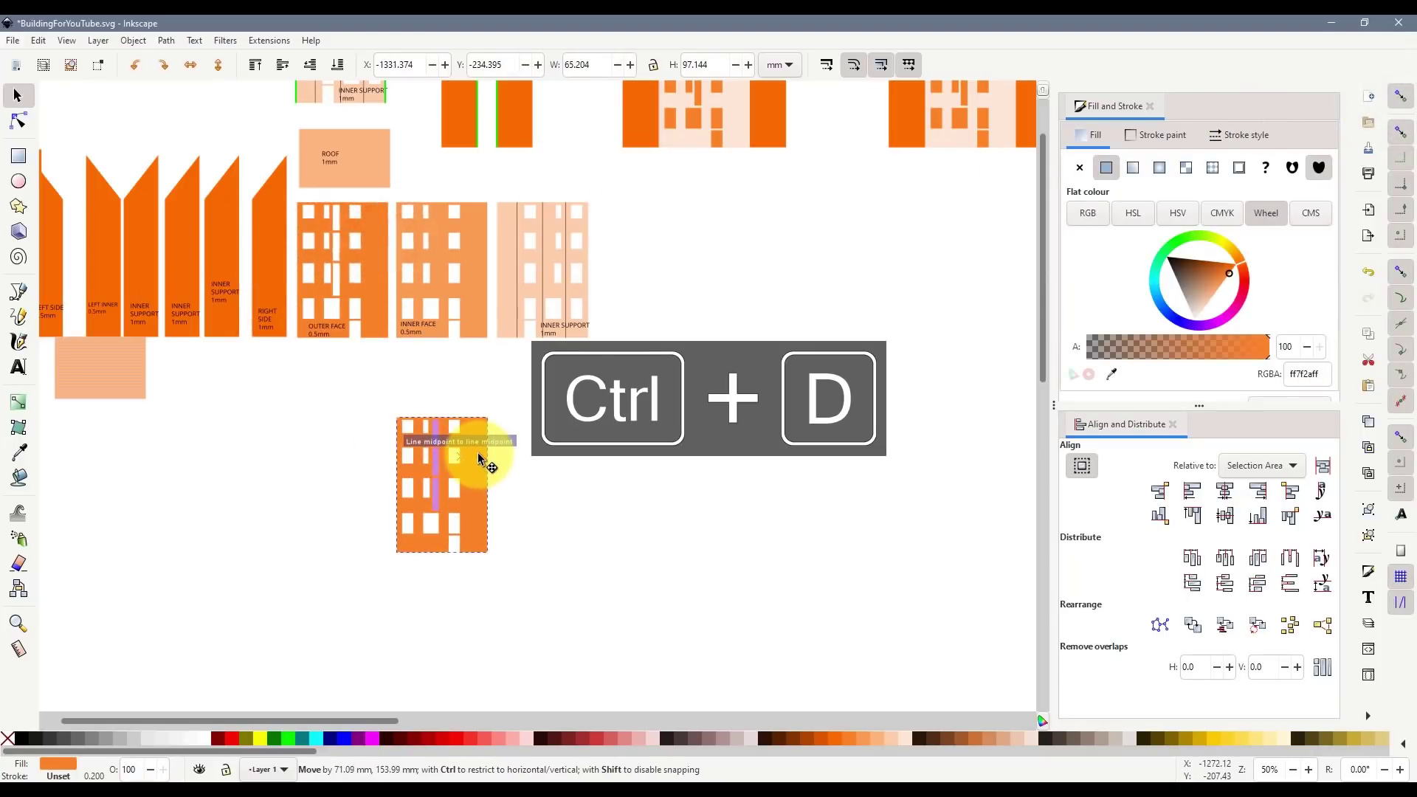
scroll(434, 469, "up", 4)
scroll(467, 493, "down", 1)
- Test the OUTER FACE copy edge-to-edge beside the building, then delete the copy
left_click(698, 522)
scroll(453, 441, "up", 2)
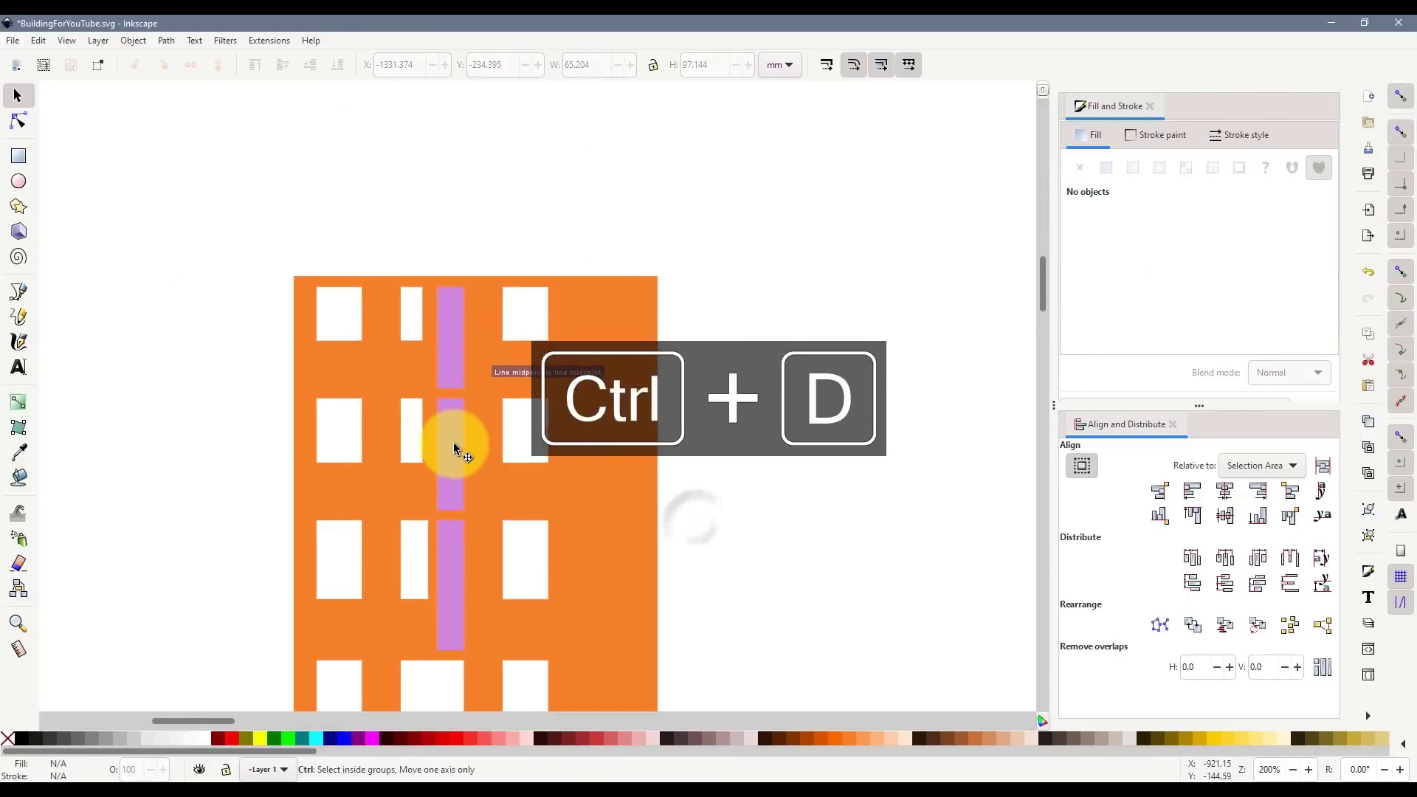
scroll(447, 355, "down", 6)
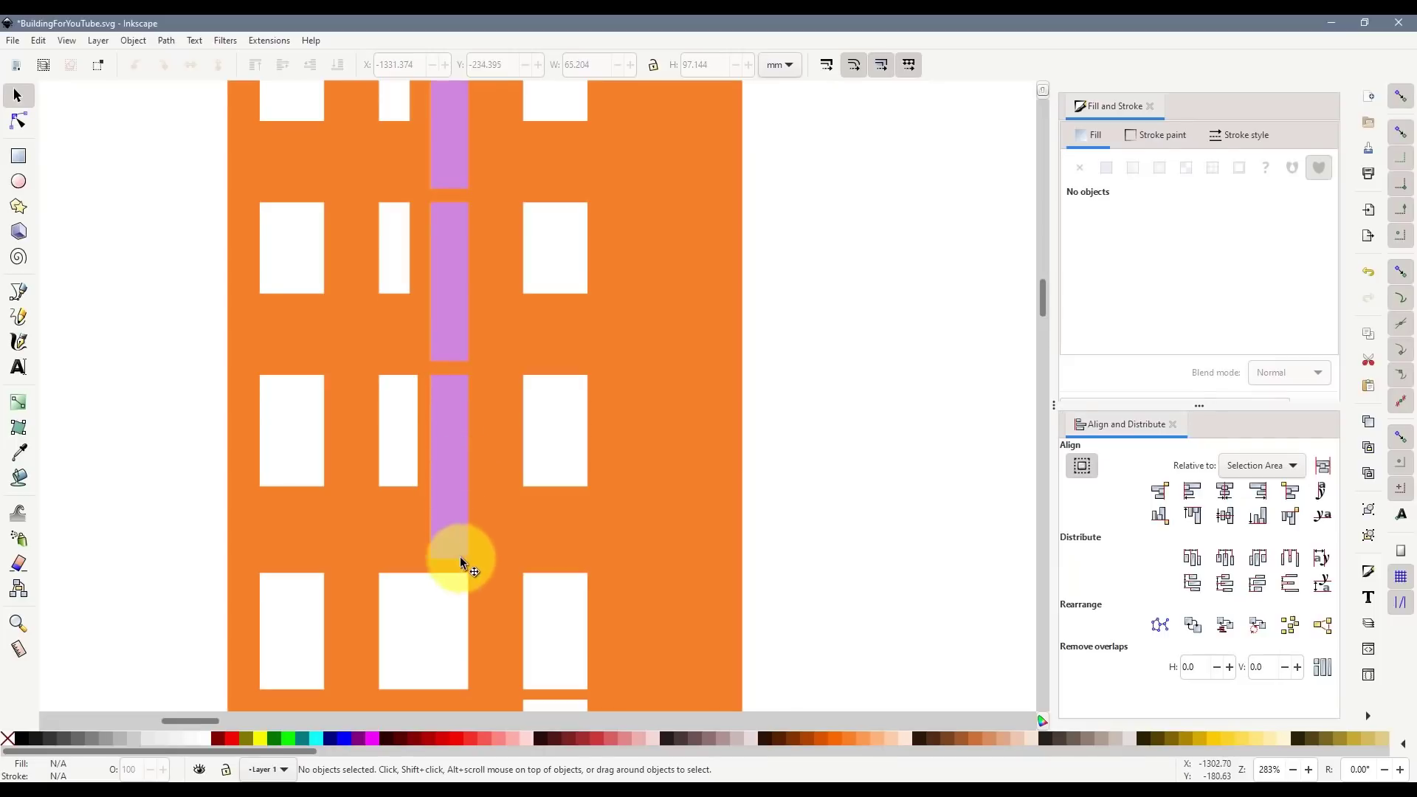
scroll(459, 556, "up", 4)
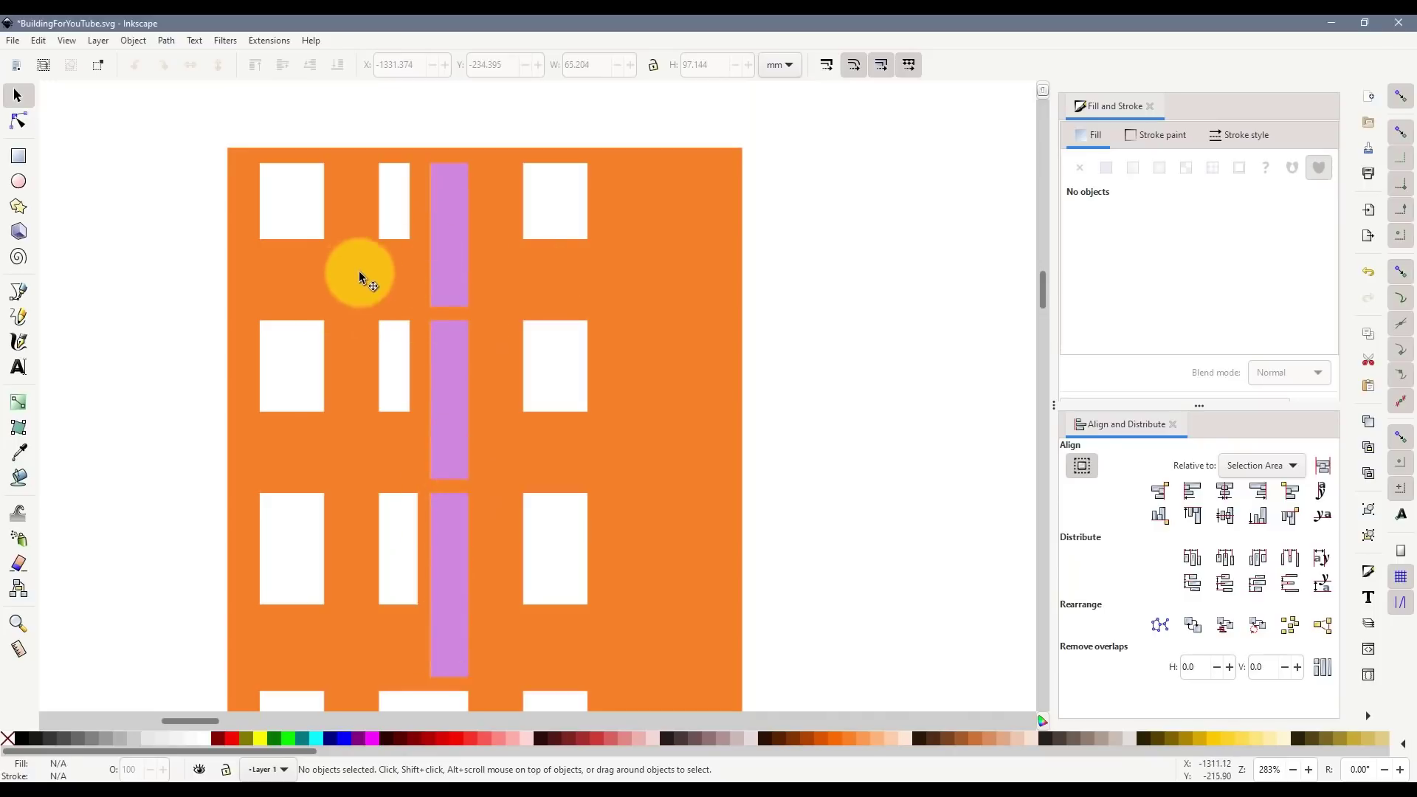
left_click_drag(359, 275, 875, 320)
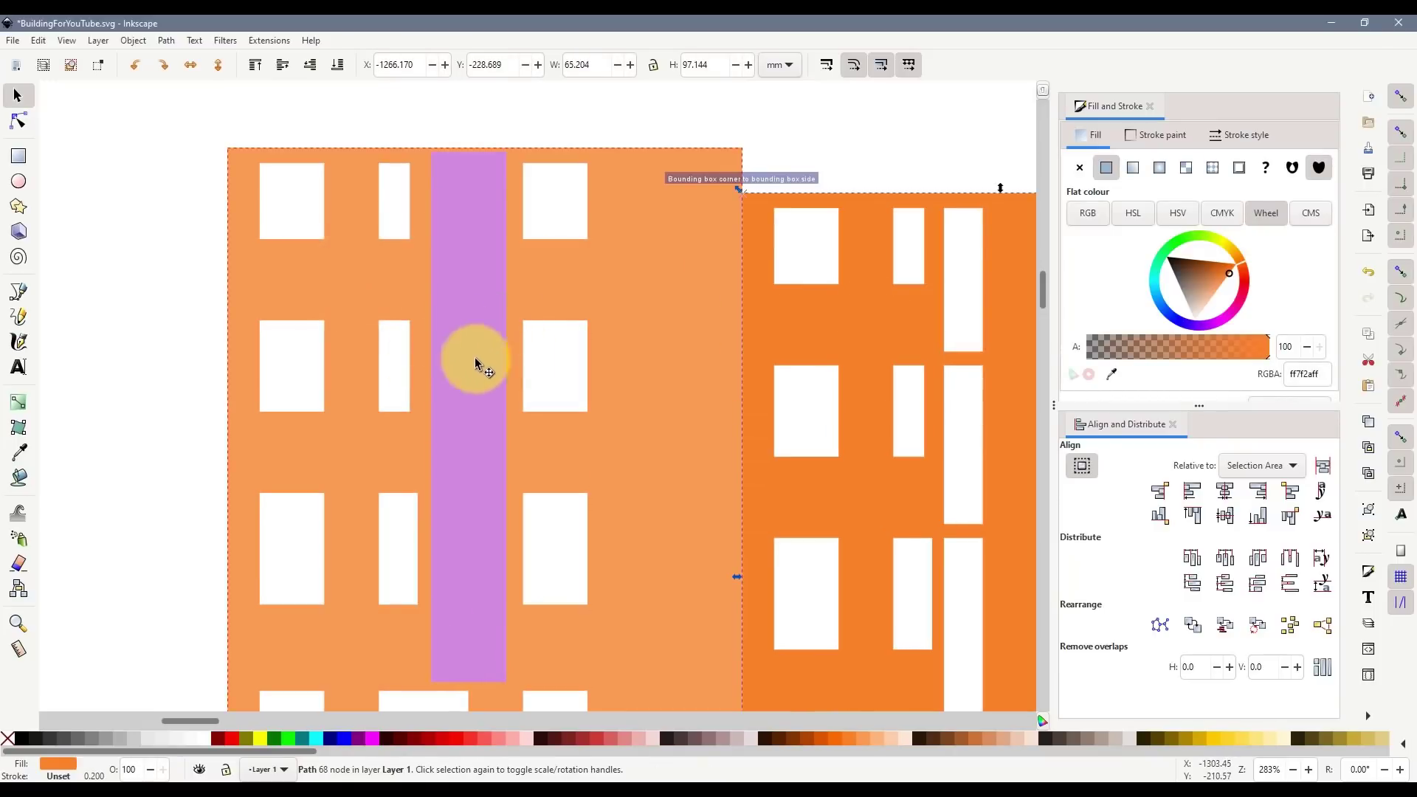
left_click_drag(790, 325, 264, 284)
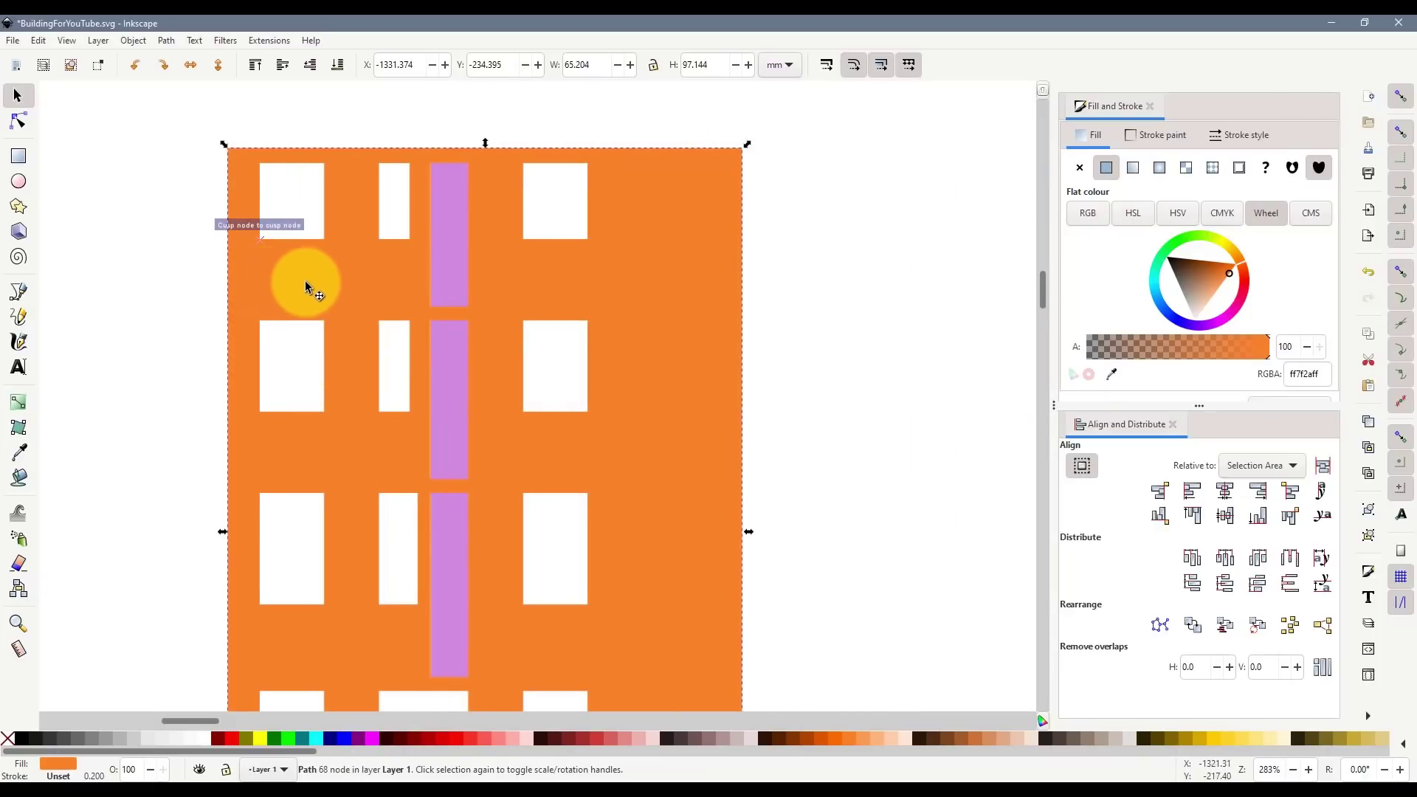
left_click(338, 276)
key("Delete")
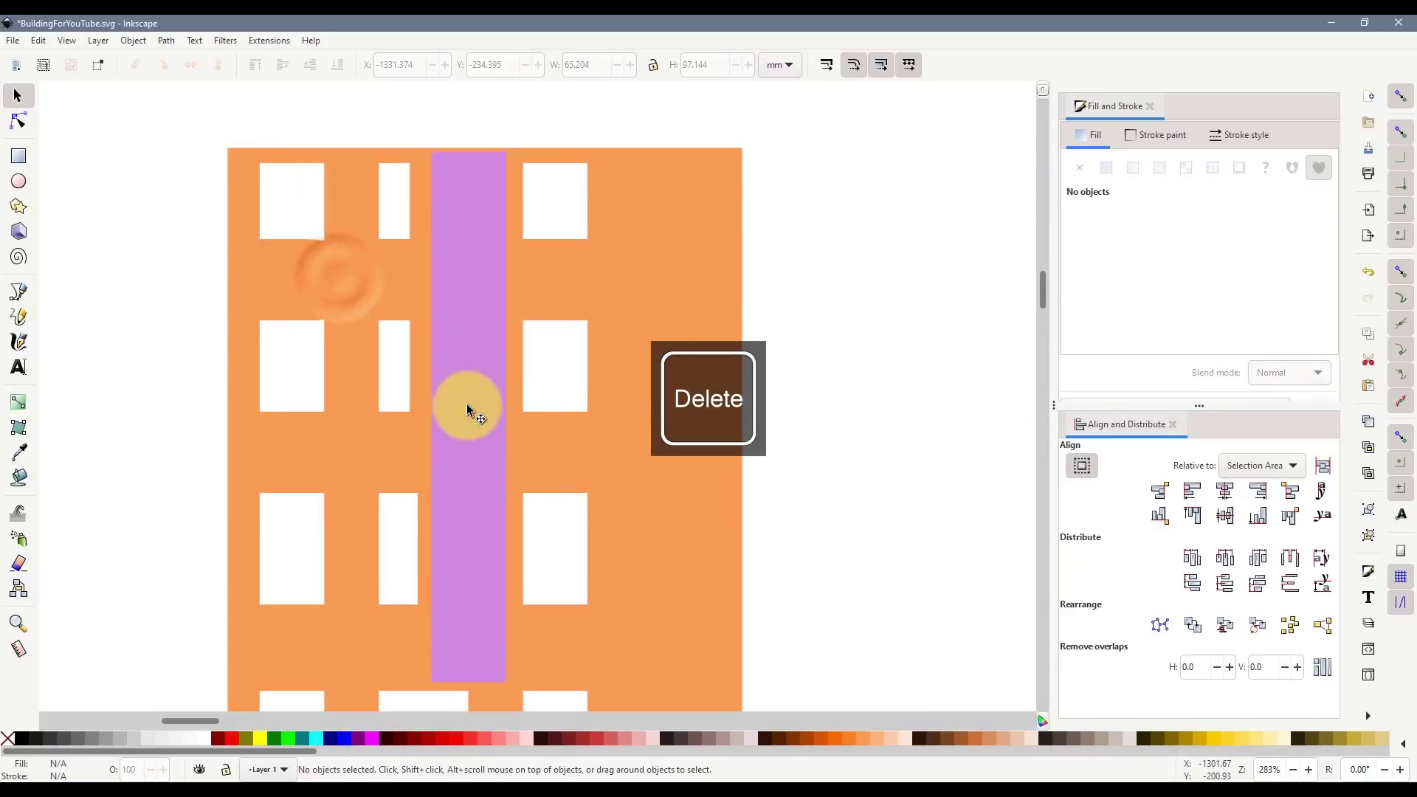
- Move the orange building left, off the purple strip
left_click(628, 369)
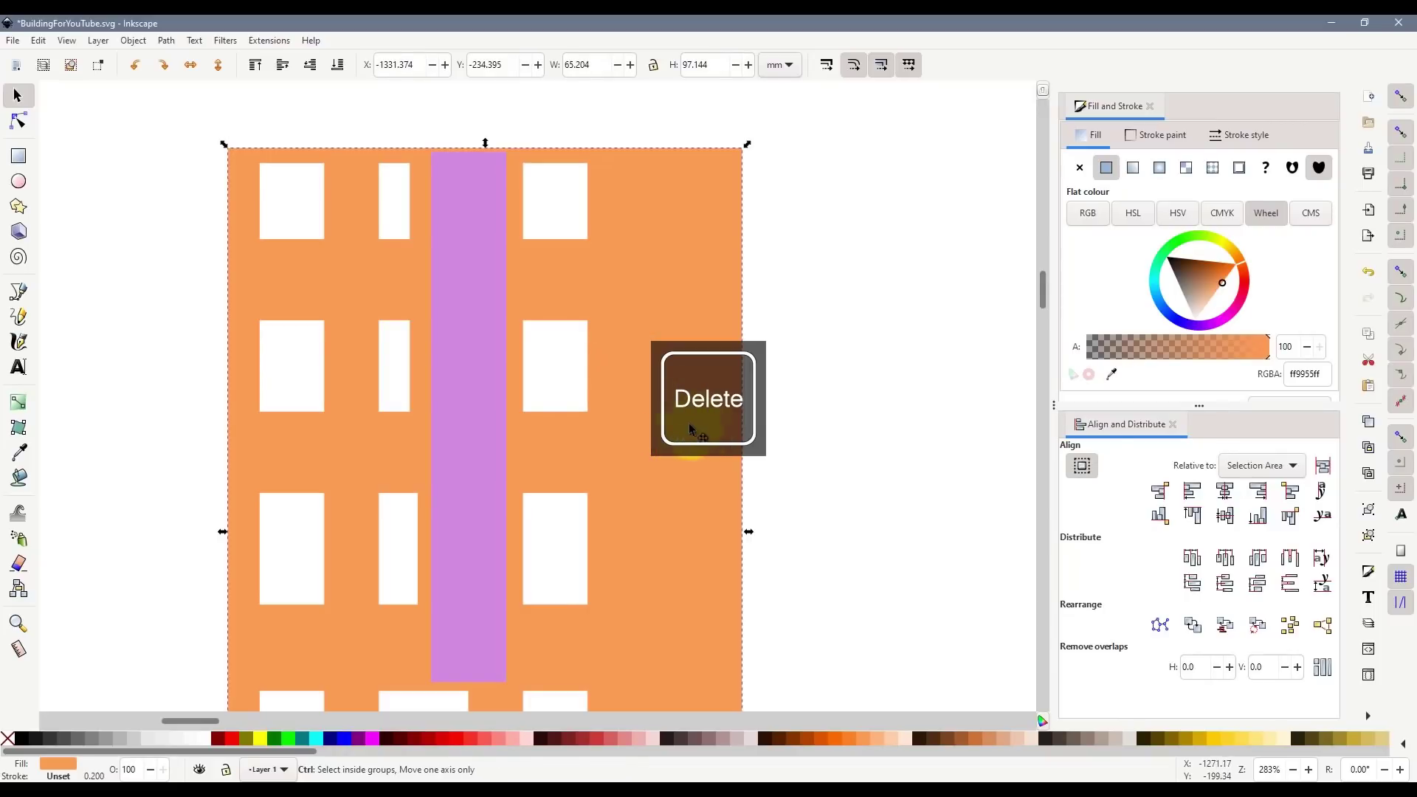
left_click_drag(689, 426, 257, 425)
left_click(658, 466)
- Select the purple strip and bring up the TexturesDotCom texture folder
left_click(499, 323)
scroll(518, 346, "down", 8)
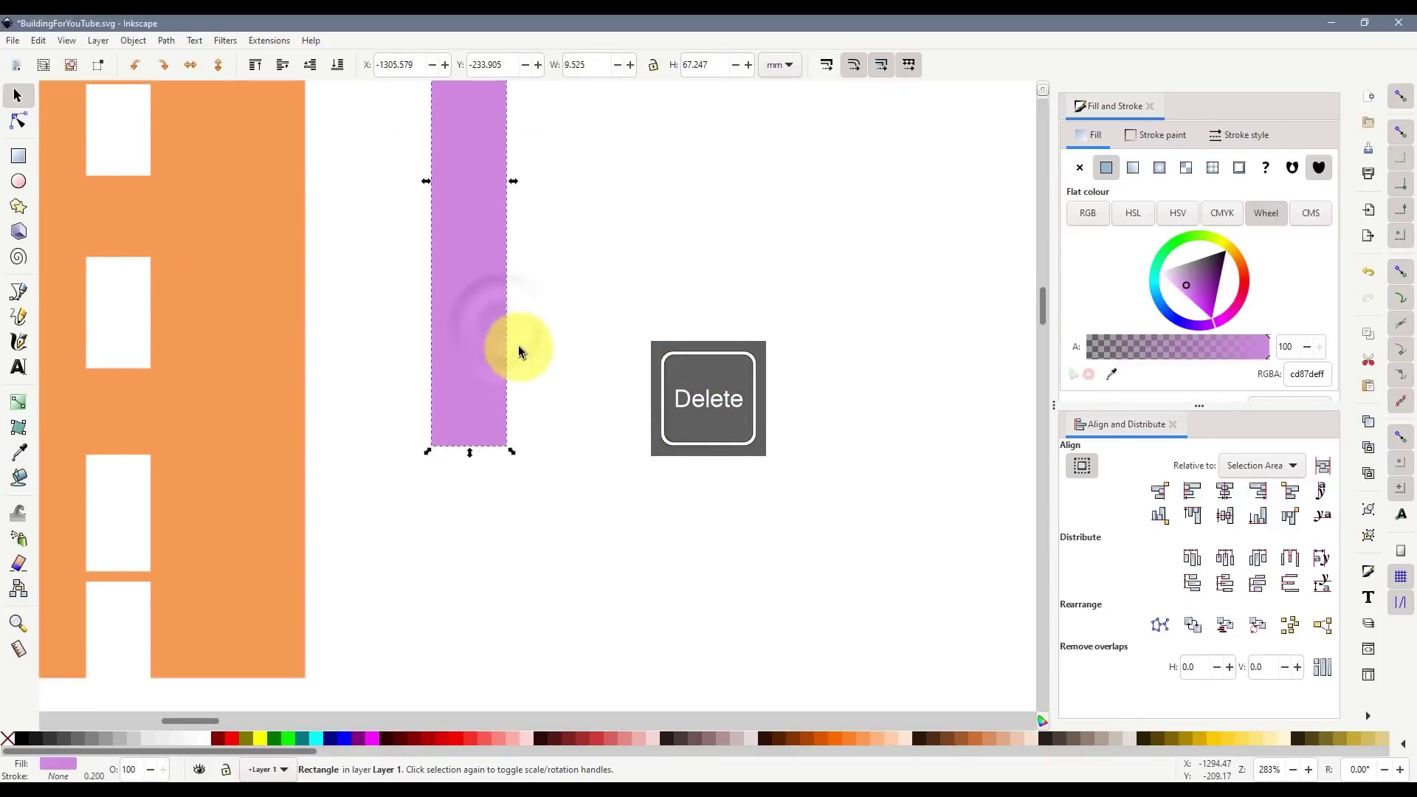
scroll(518, 346, "up", 3)
left_click(127, 782)
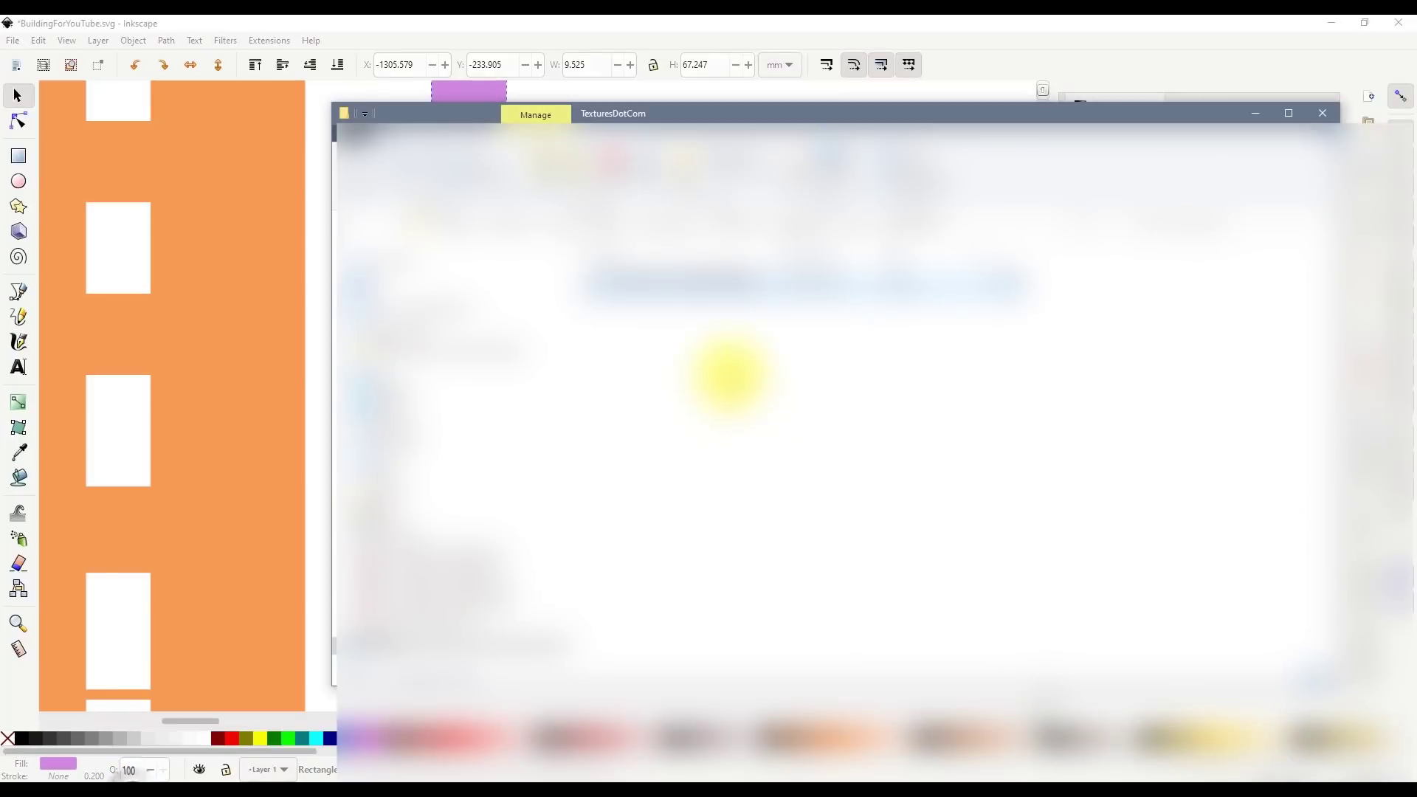
- Import the wood texture image from the TexturesDotCom folder onto the canvas
left_click_drag(738, 114, 797, 444)
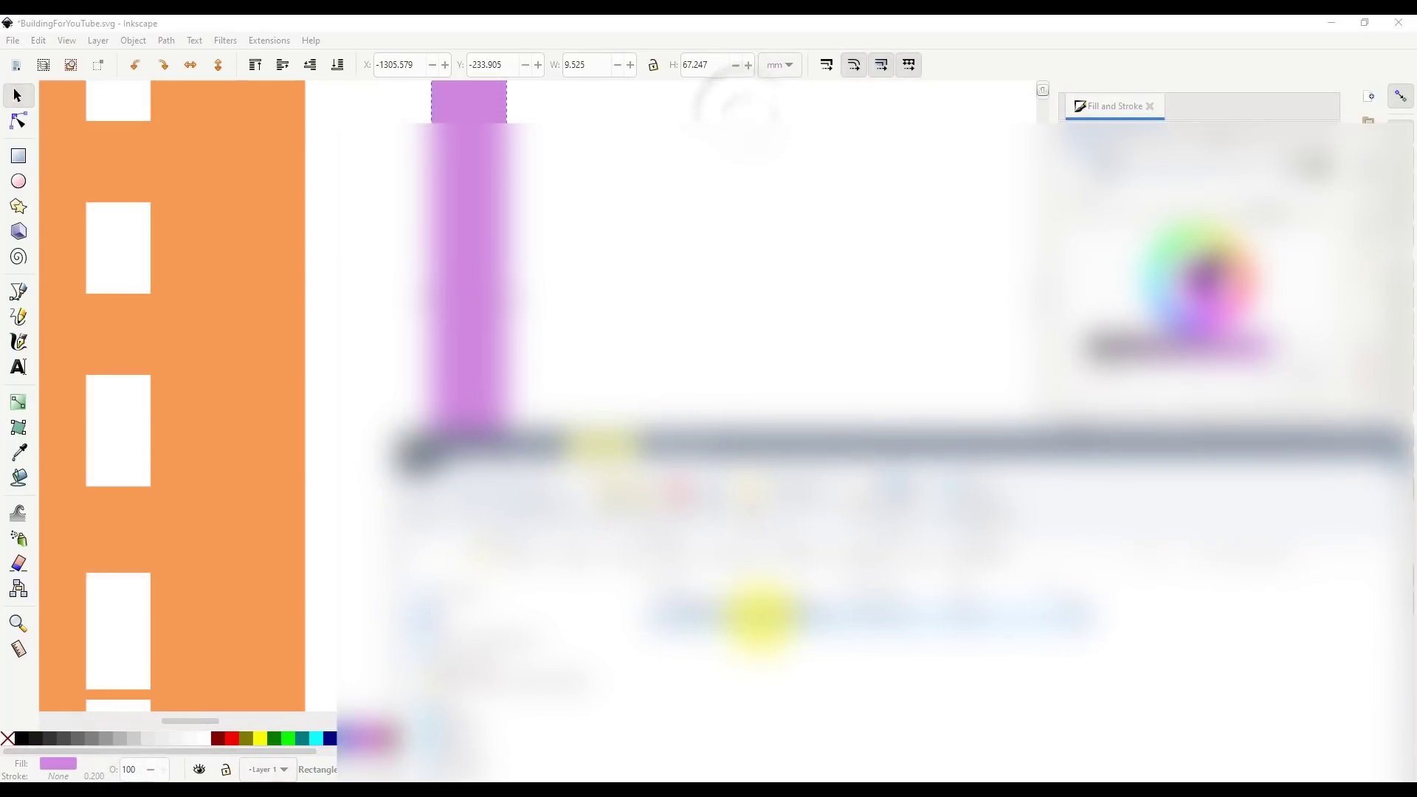
left_click_drag(644, 295, 651, 303)
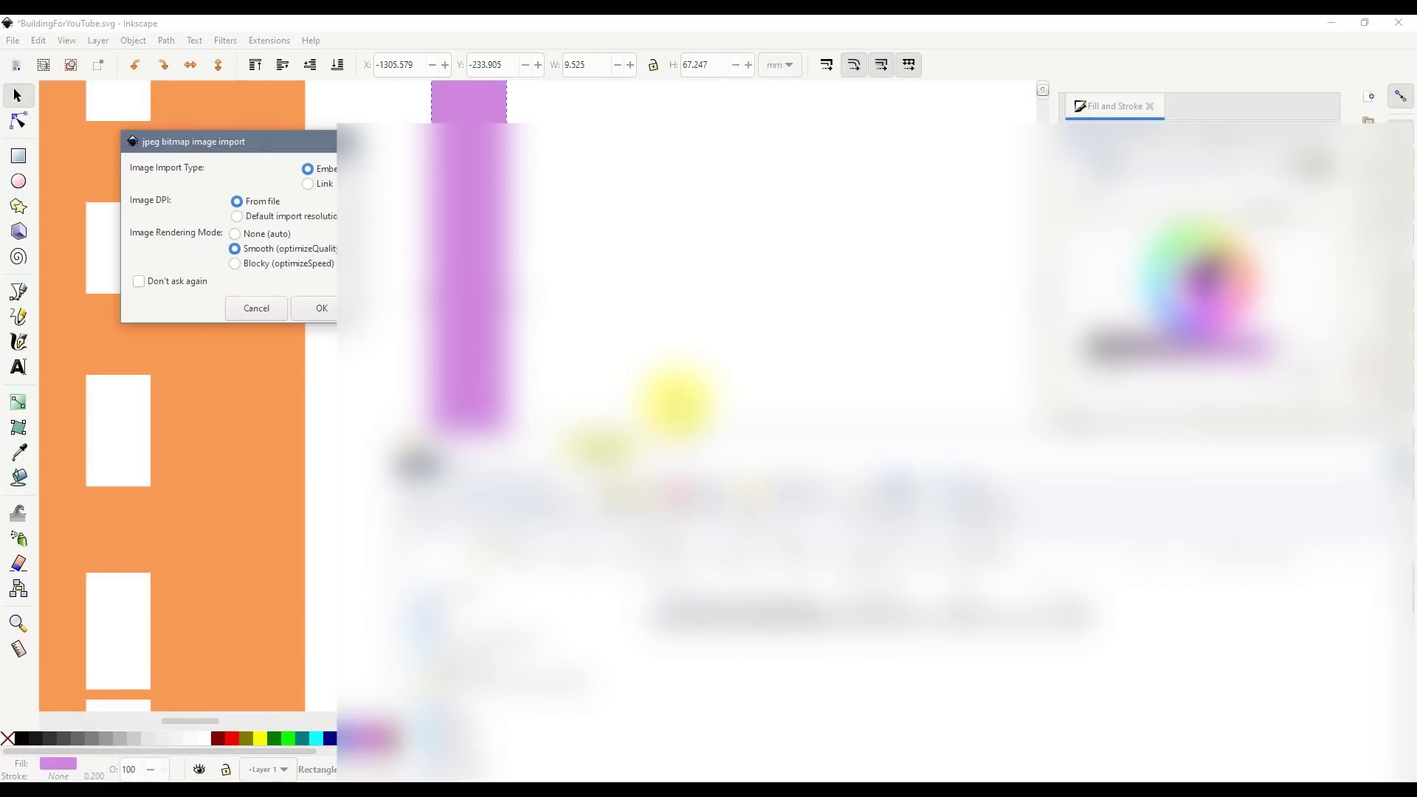
left_click(329, 310)
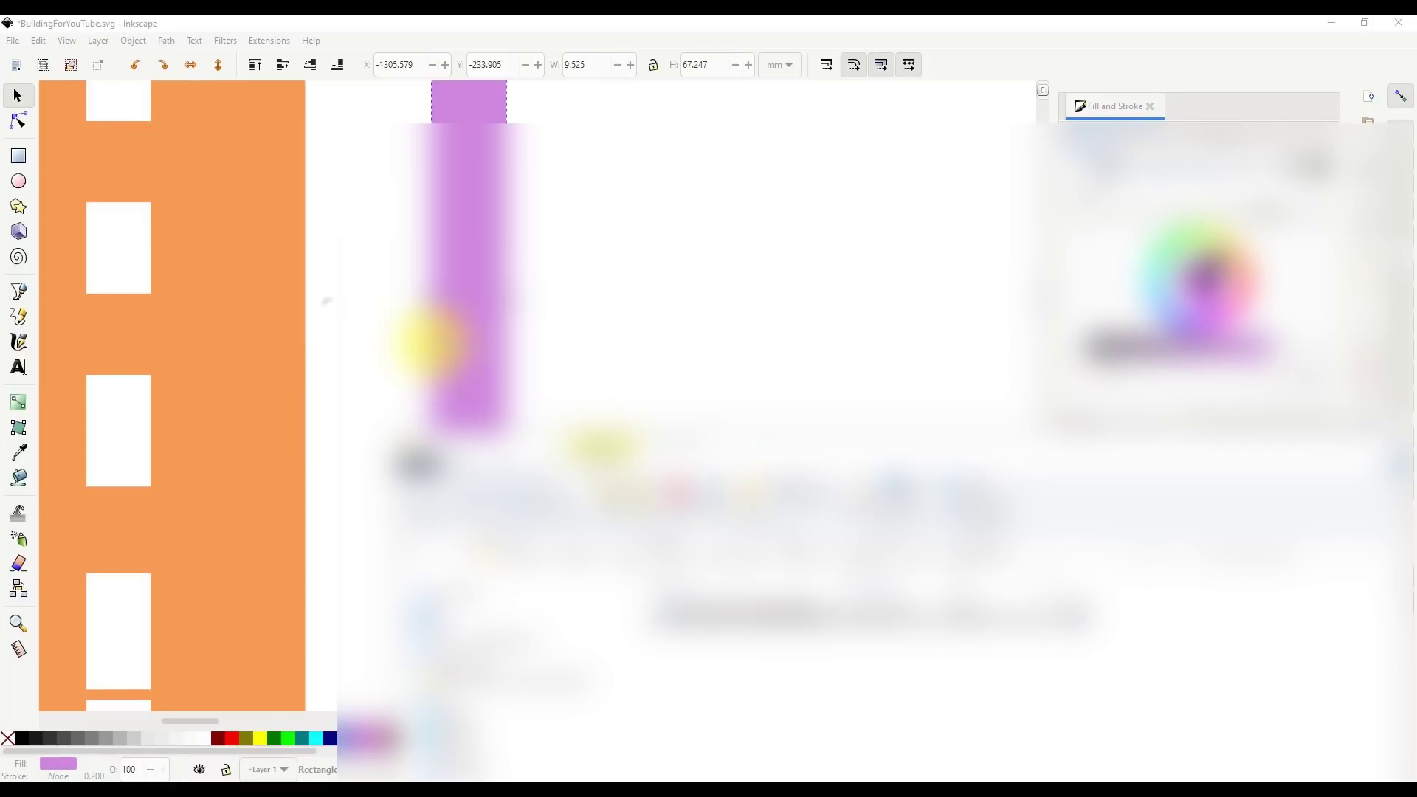
scroll(601, 380, "down", 2)
left_click_drag(782, 445, 859, 741)
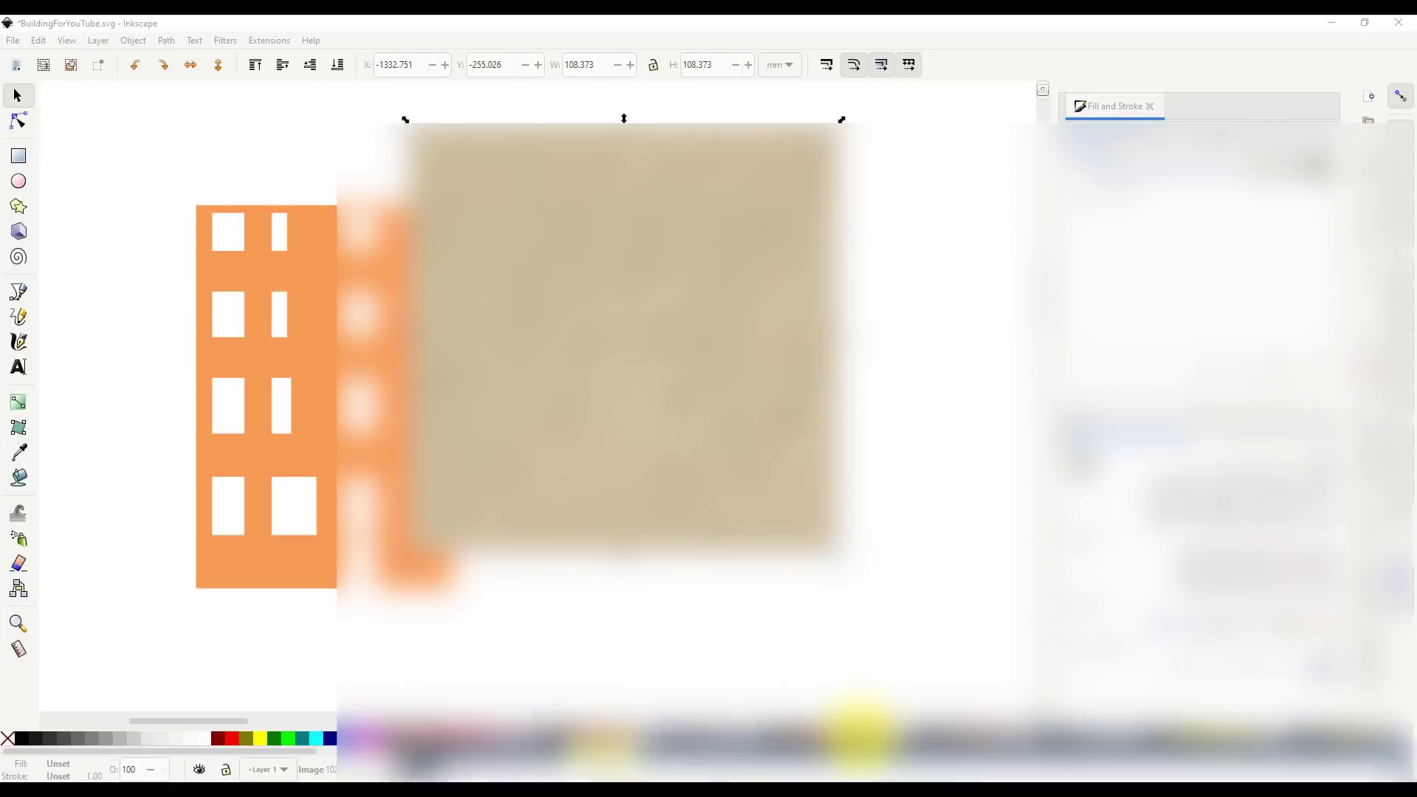
- Resize the texture to about 35 mm wide, trim top and bottom, and send it behind the strip
left_click_drag(843, 340, 624, 342)
left_click_drag(406, 344, 484, 339)
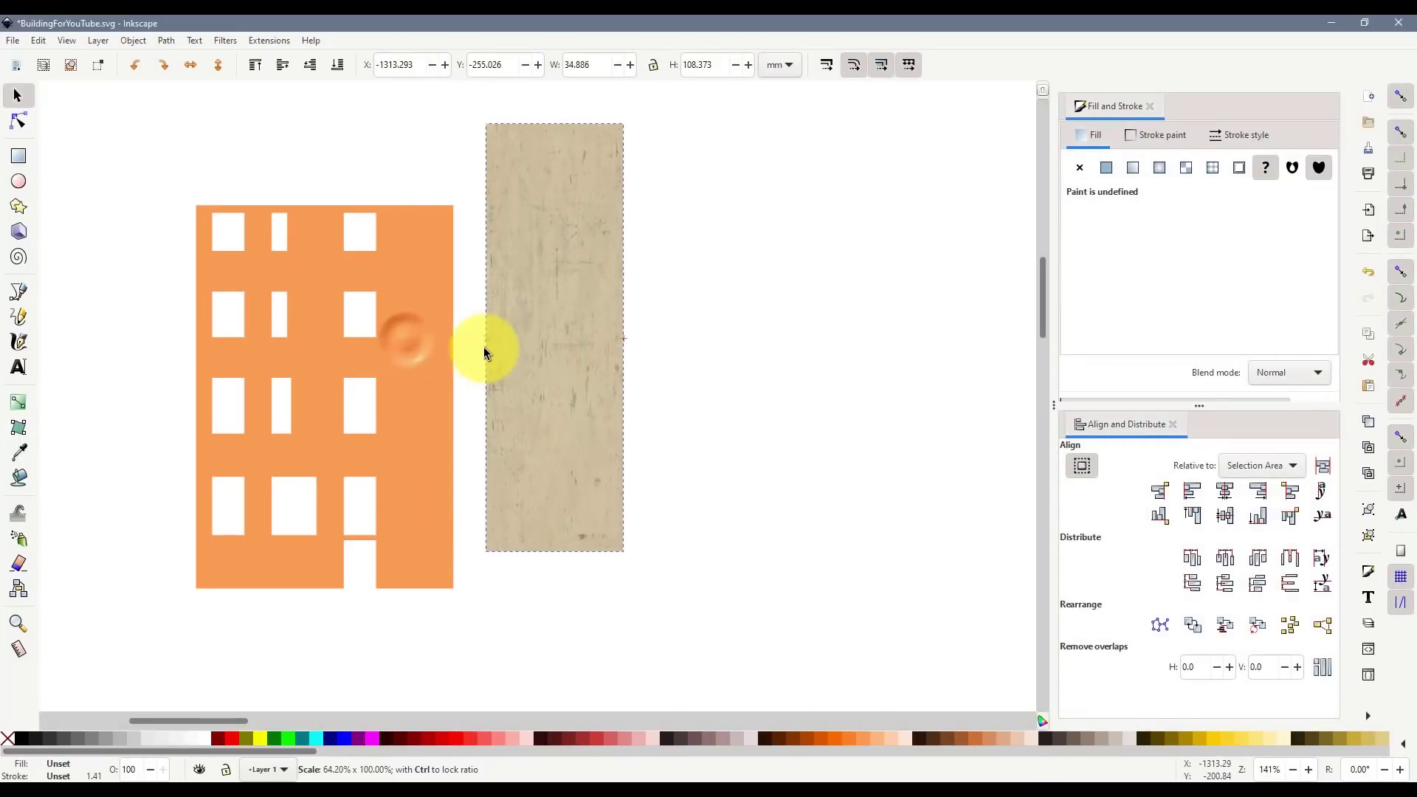
left_click_drag(545, 560, 555, 512)
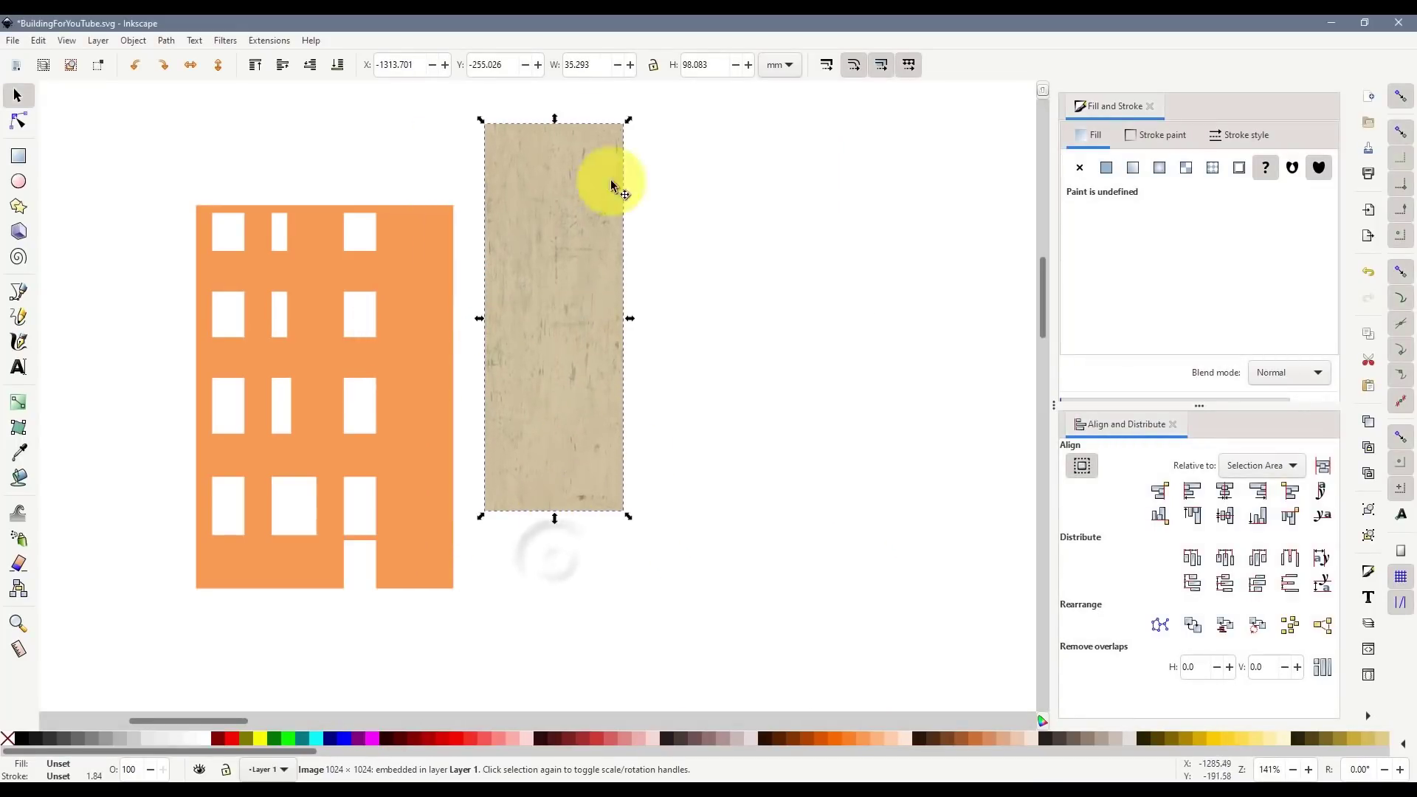
left_click_drag(557, 128, 547, 193)
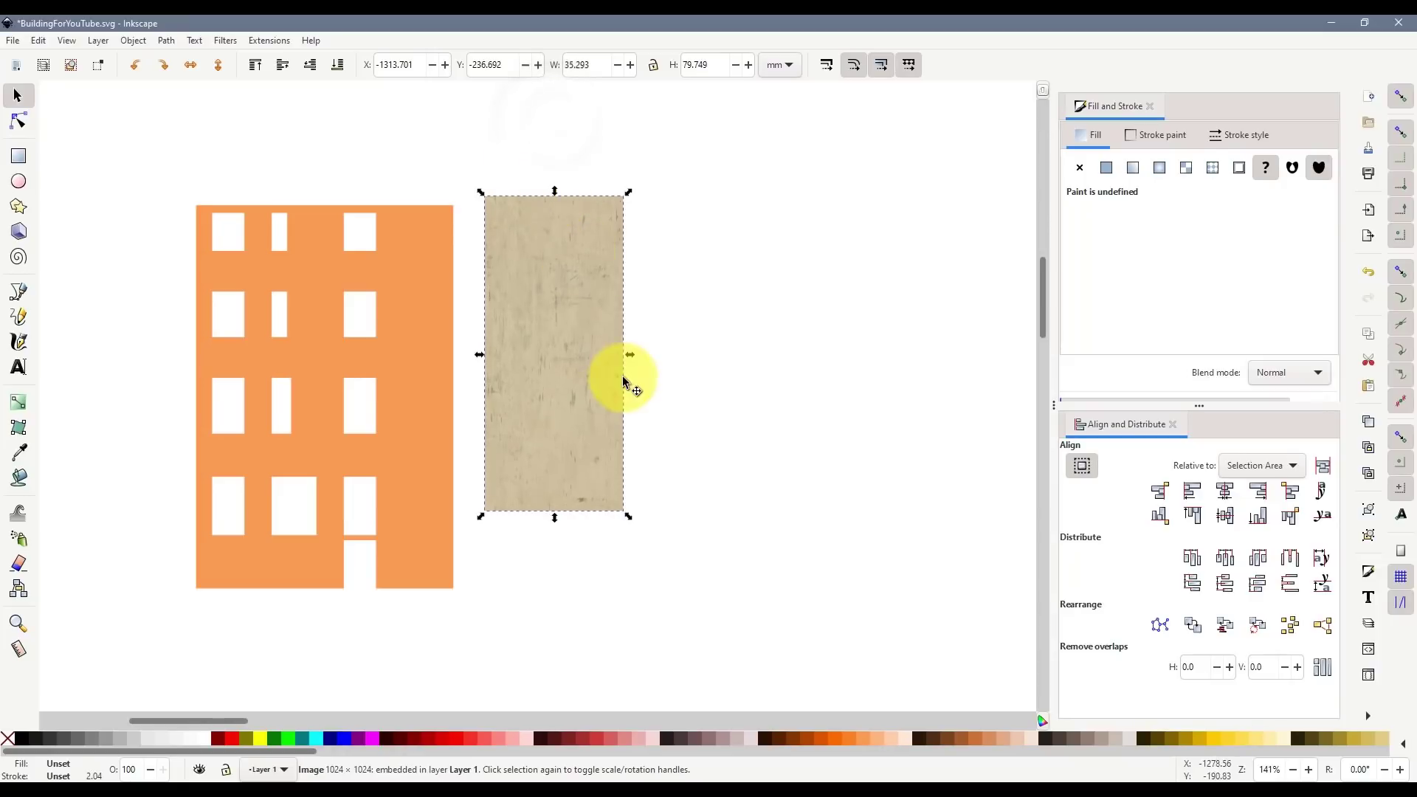
left_click(340, 69)
scroll(551, 375, "up", 1)
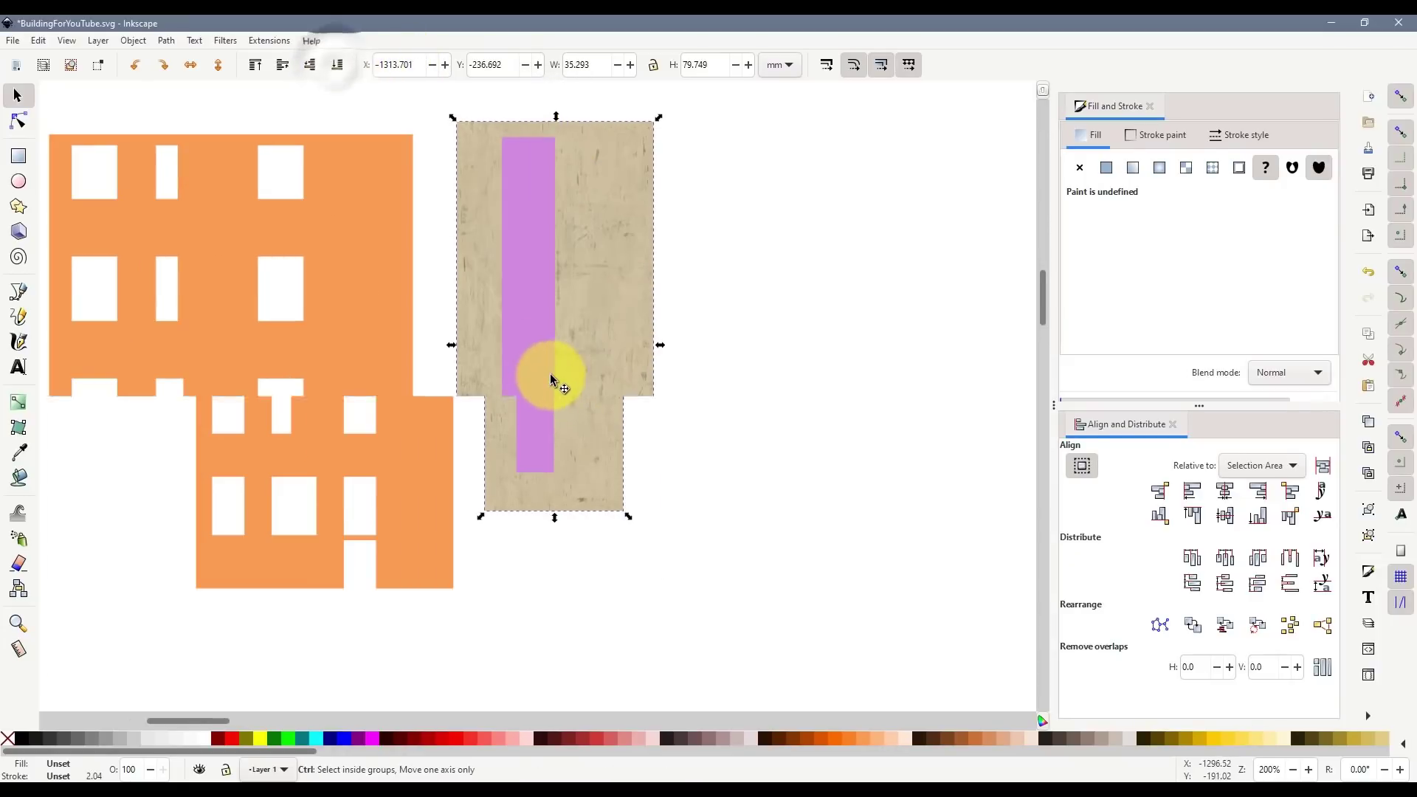
- Clip the texture to the purple strip with Set Clip, then nudge the wooden plank slightly left
left_click(540, 312)
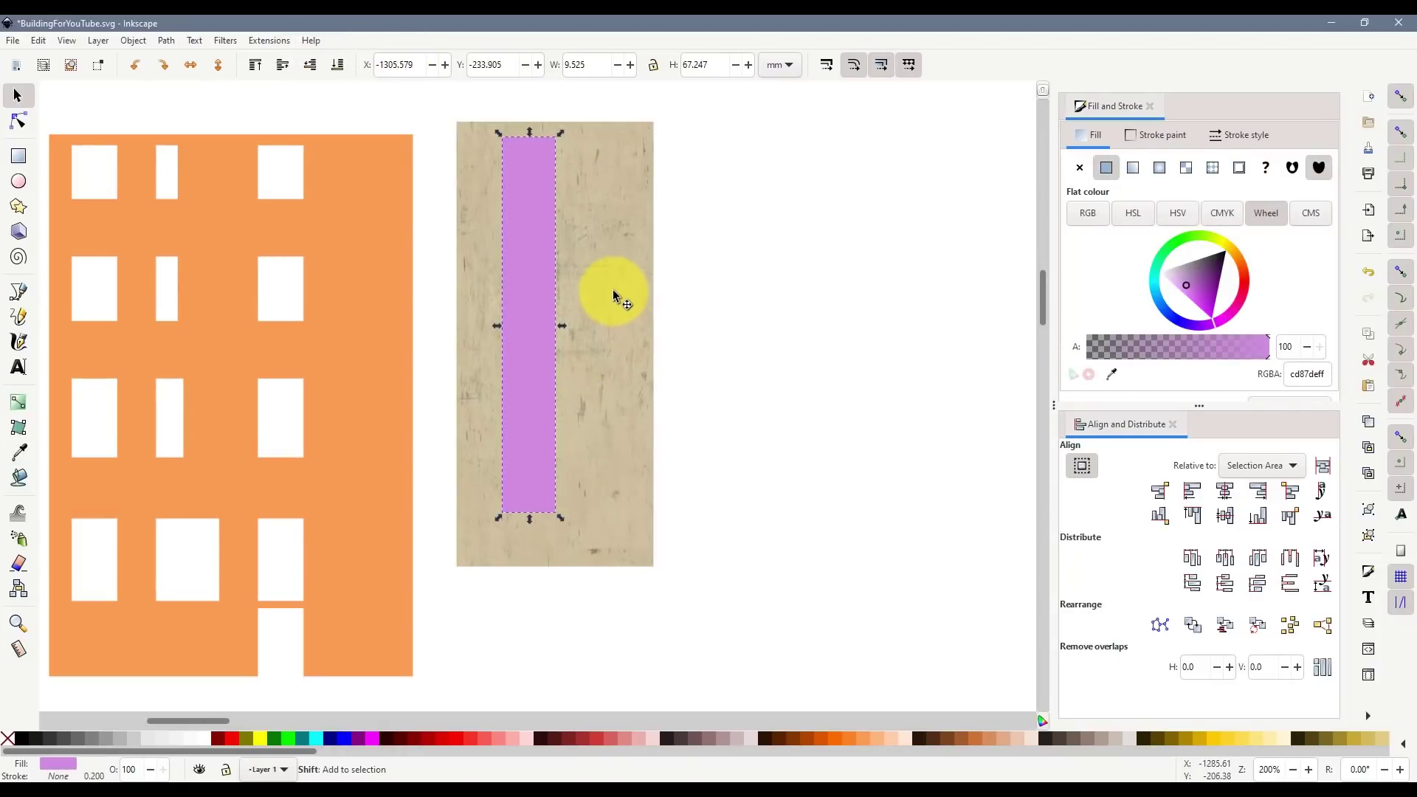
left_click(612, 289, "shift")
right_click(521, 279)
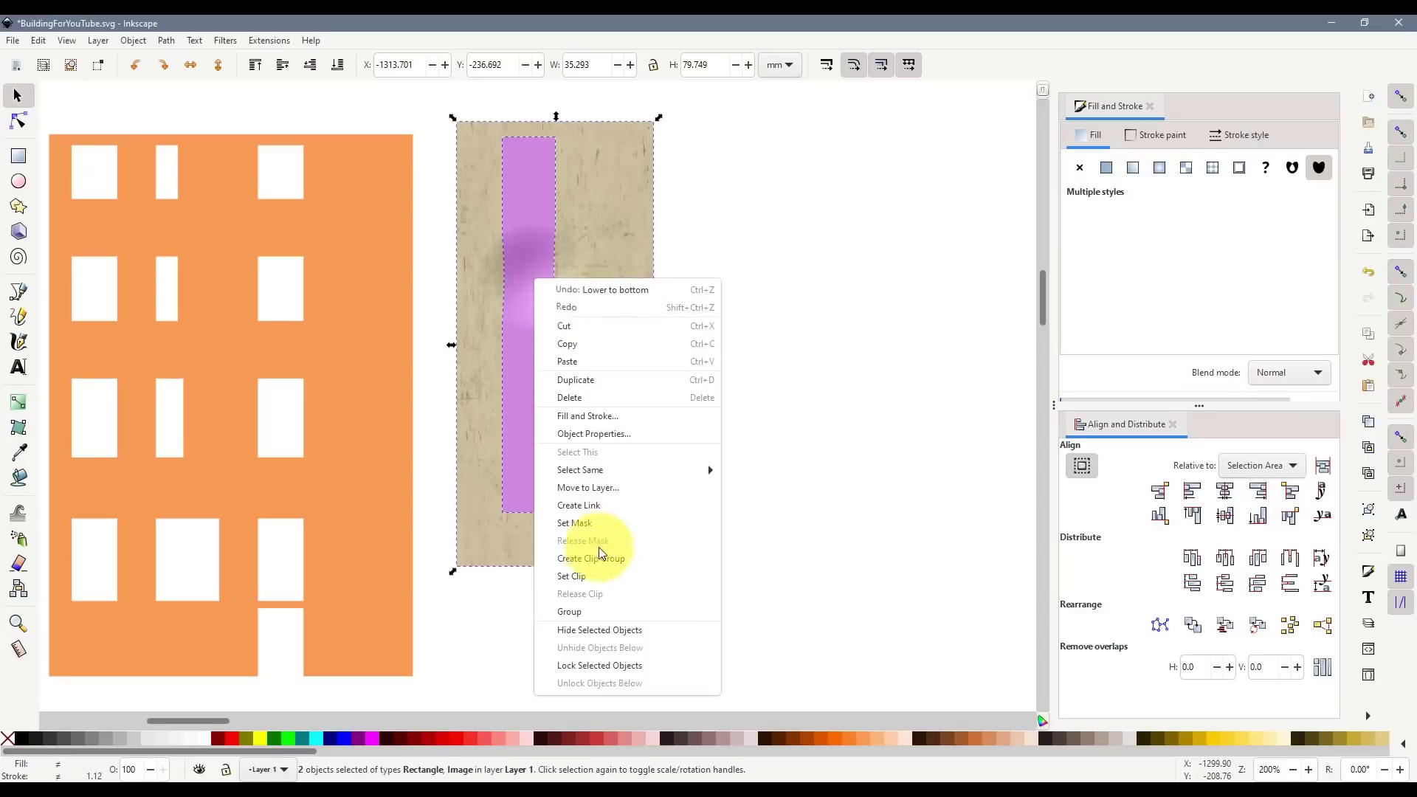
left_click(586, 575)
left_click(599, 588)
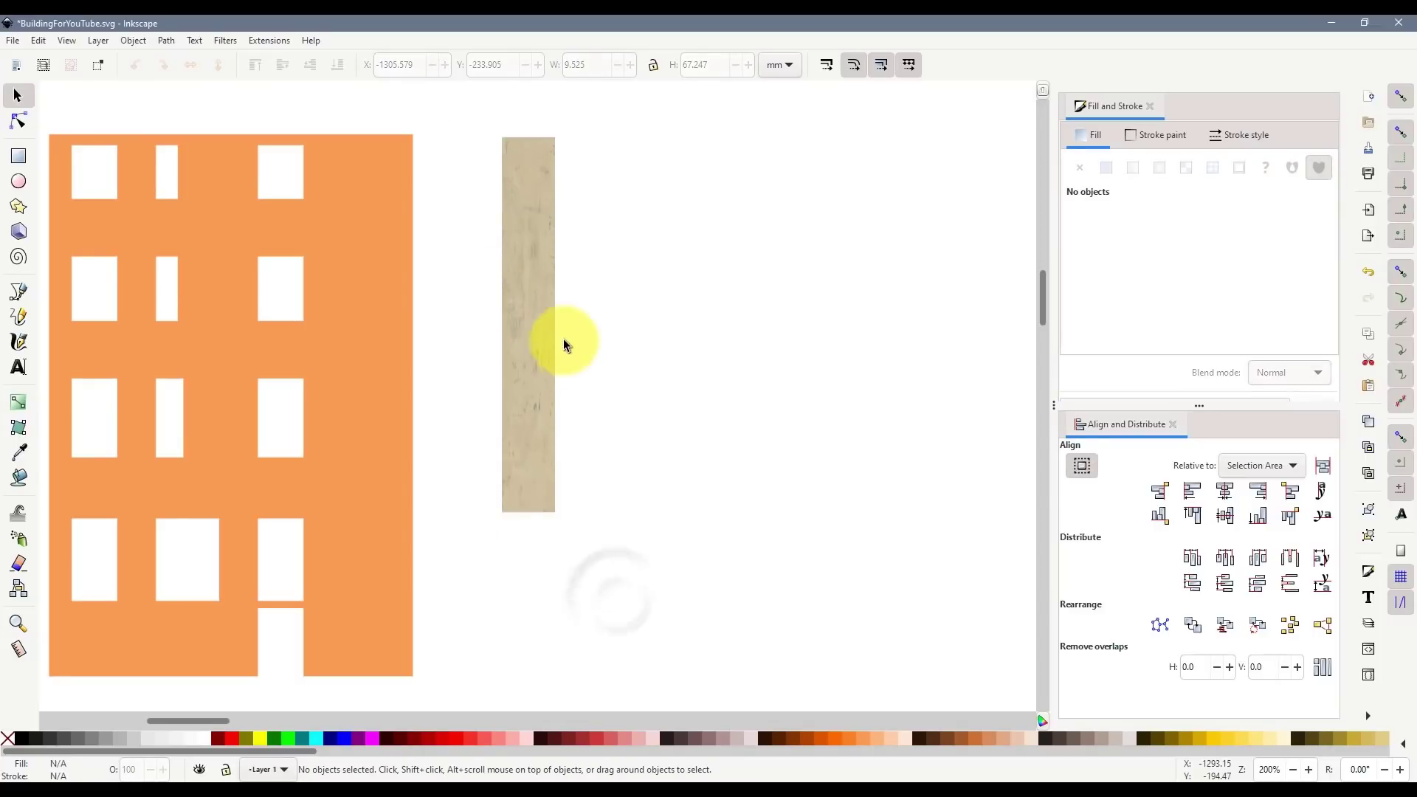
scroll(532, 238, "up", 2)
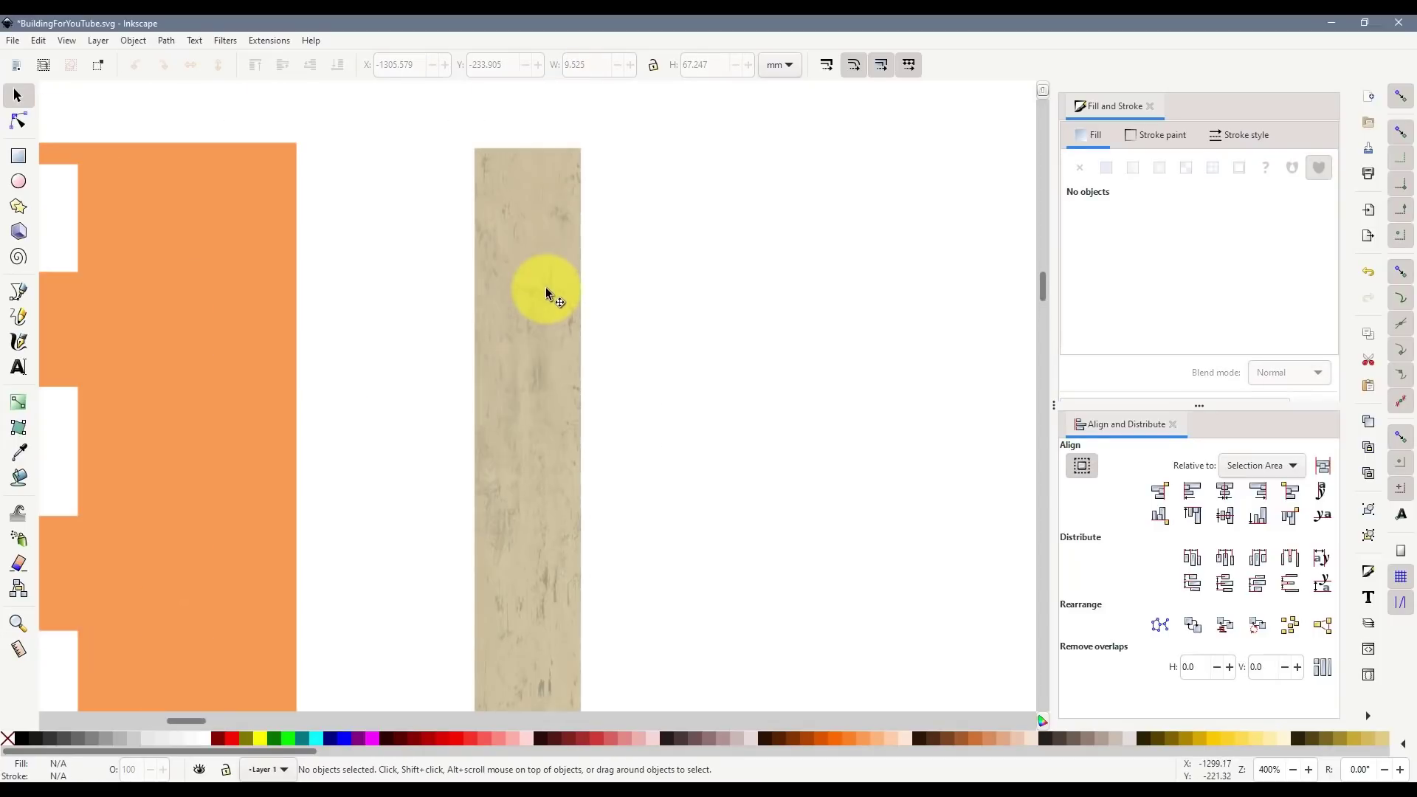
scroll(547, 295, "down", 1)
left_click(544, 398)
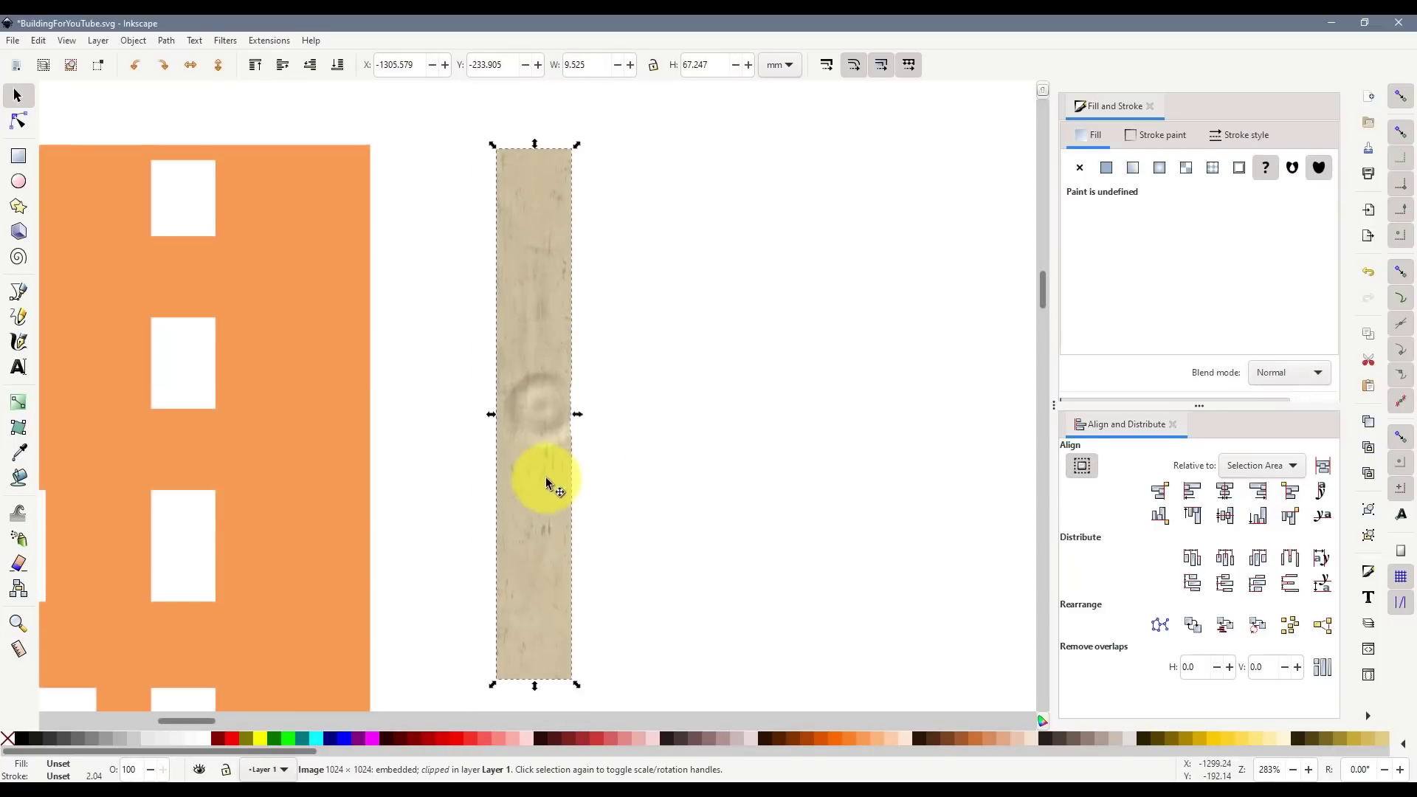
left_click_drag(548, 454, 513, 467)
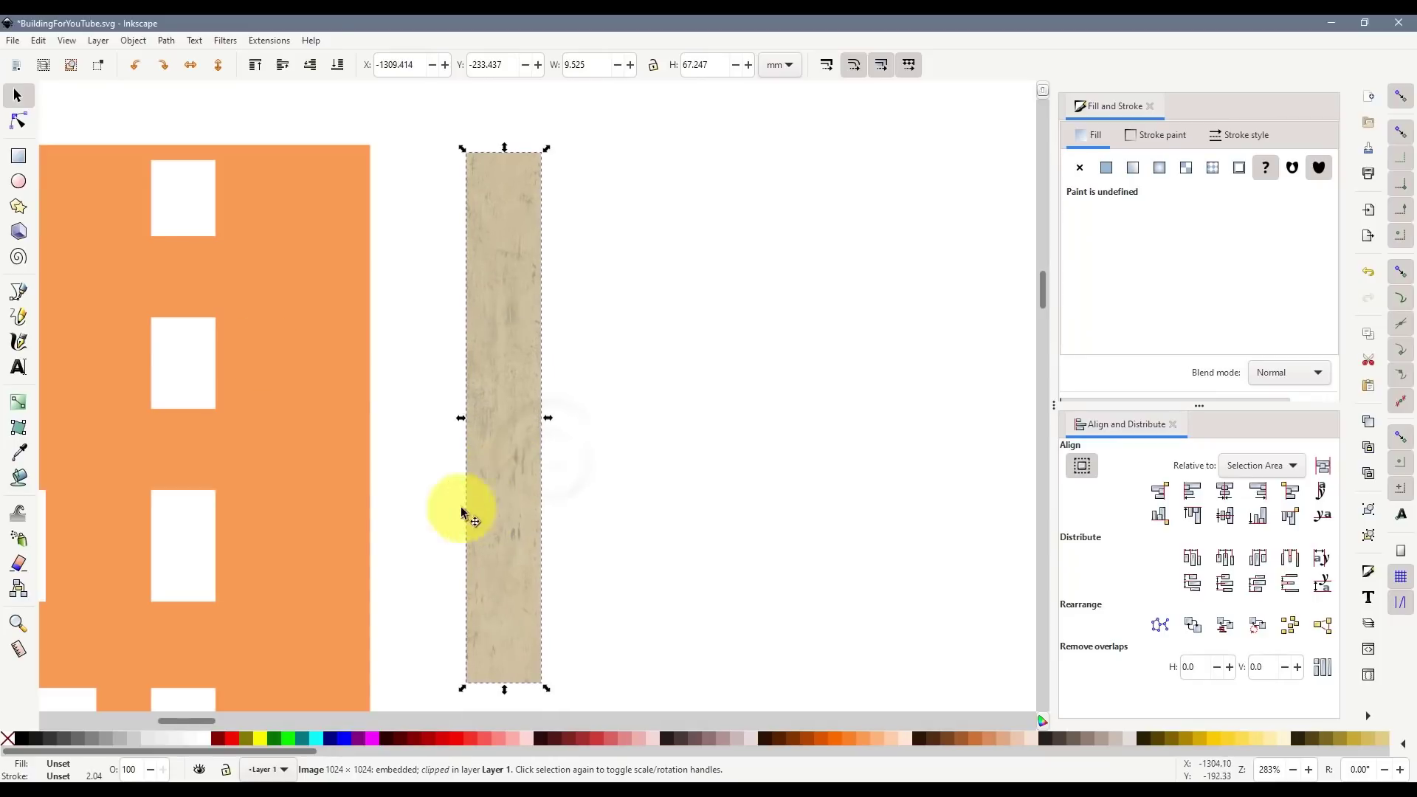
- Draw a white rectangle covering the whole wooden plank at 70% opacity
left_click(18, 156)
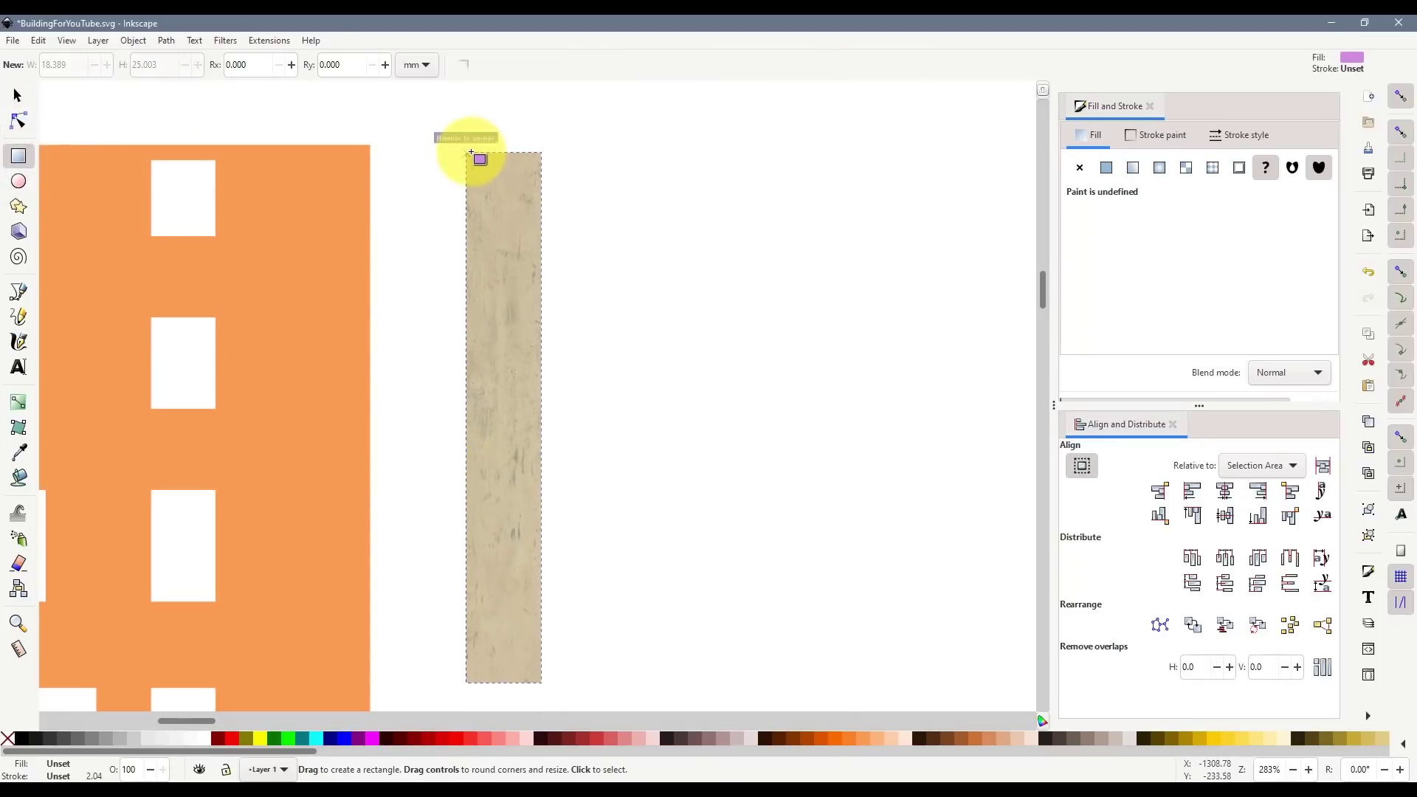
left_click_drag(471, 153, 542, 679)
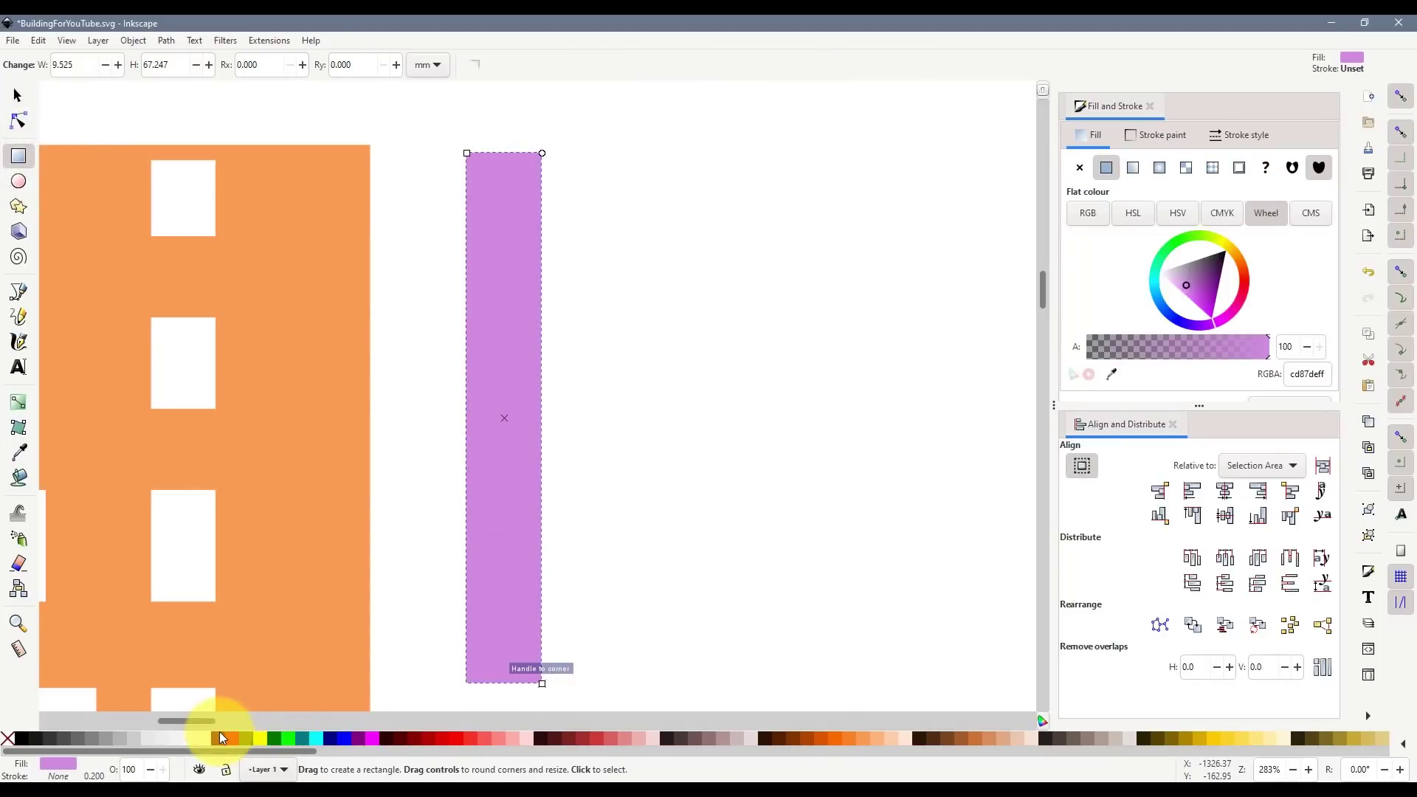
left_click(207, 735)
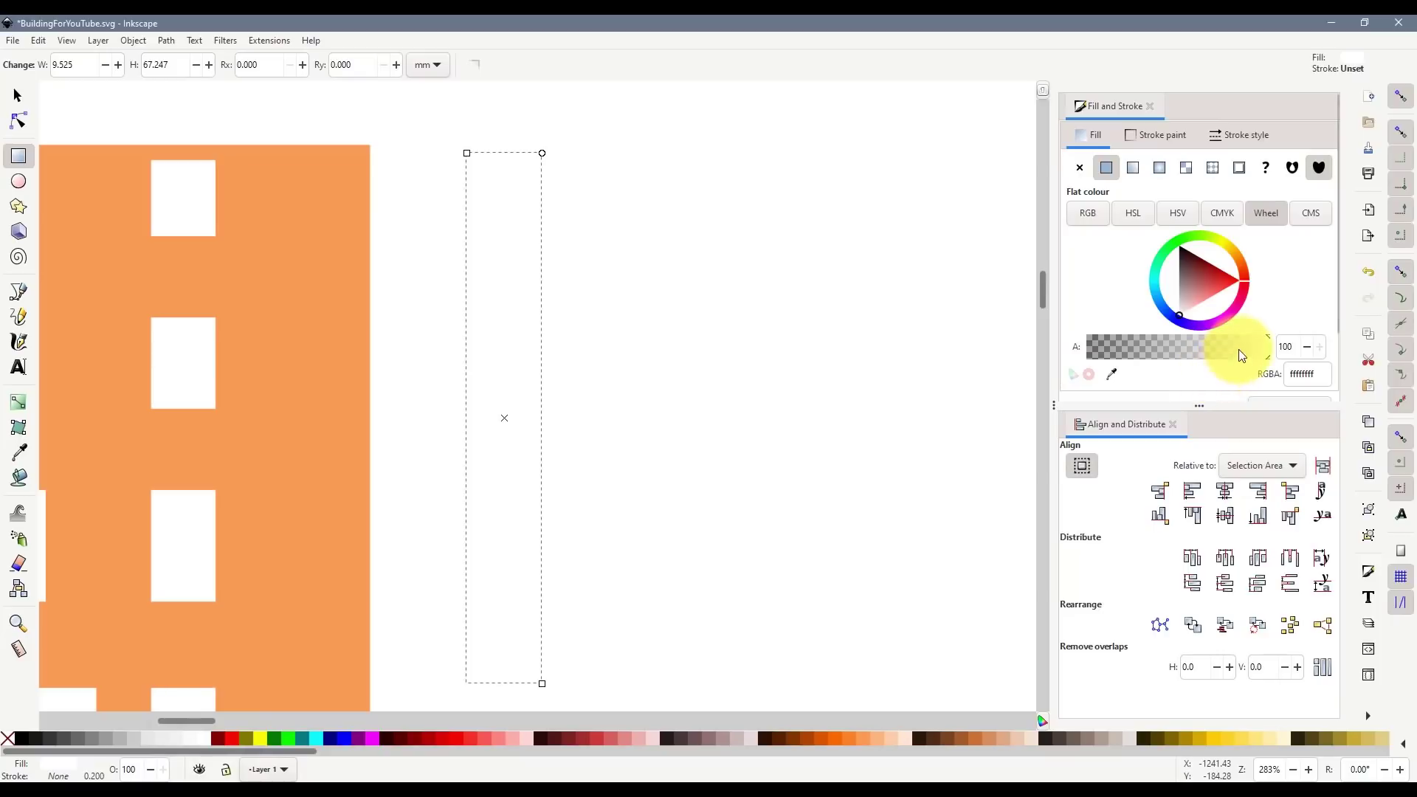
left_click_drag(1246, 351, 1171, 355)
scroll(1197, 394, "down", 2)
- Compare Multiply, Screen, Lighten, Overlay and Hard Light blends, settle on Lighten, raise alpha to 64
left_click(1292, 327)
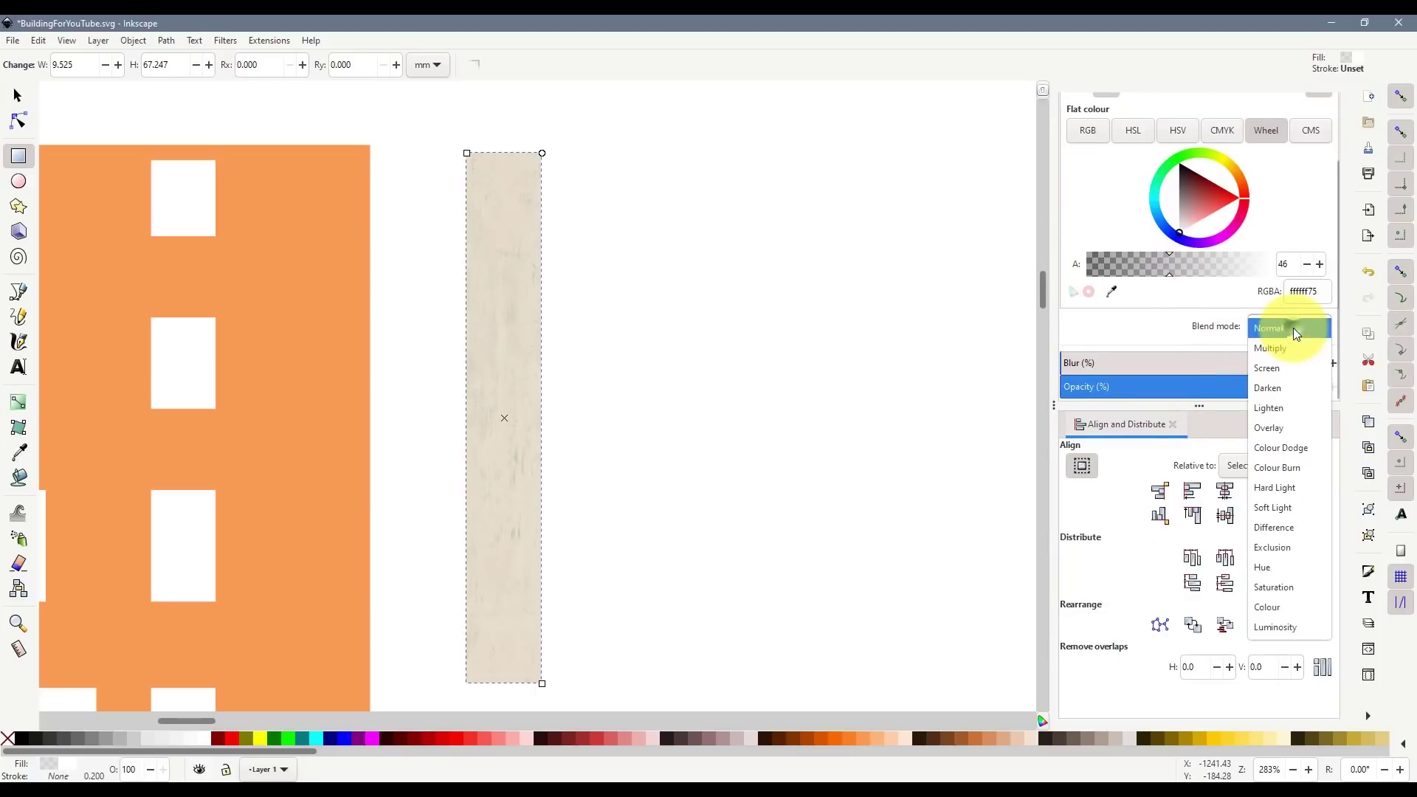
left_click(1291, 343)
left_click(1280, 324)
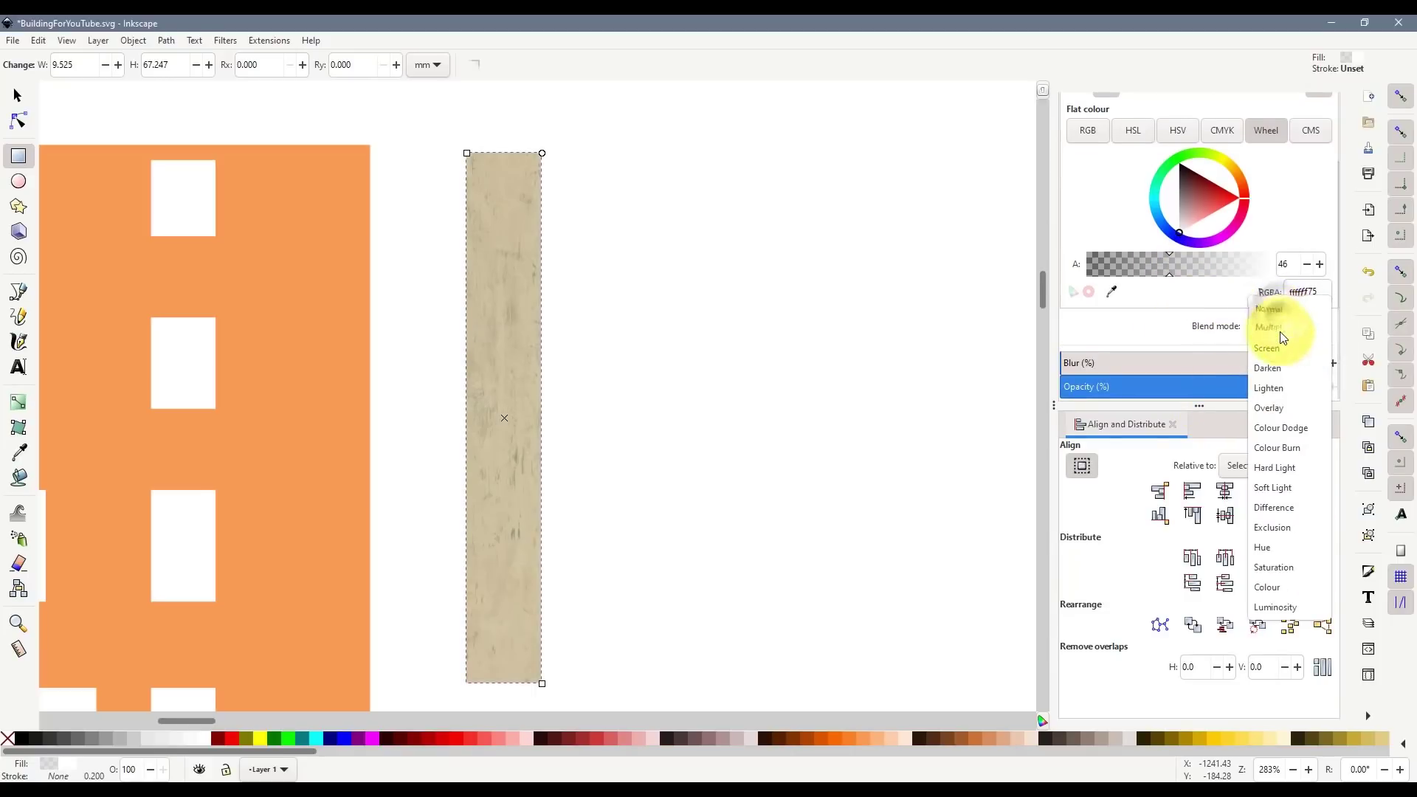
left_click(1277, 345)
left_click(1276, 326)
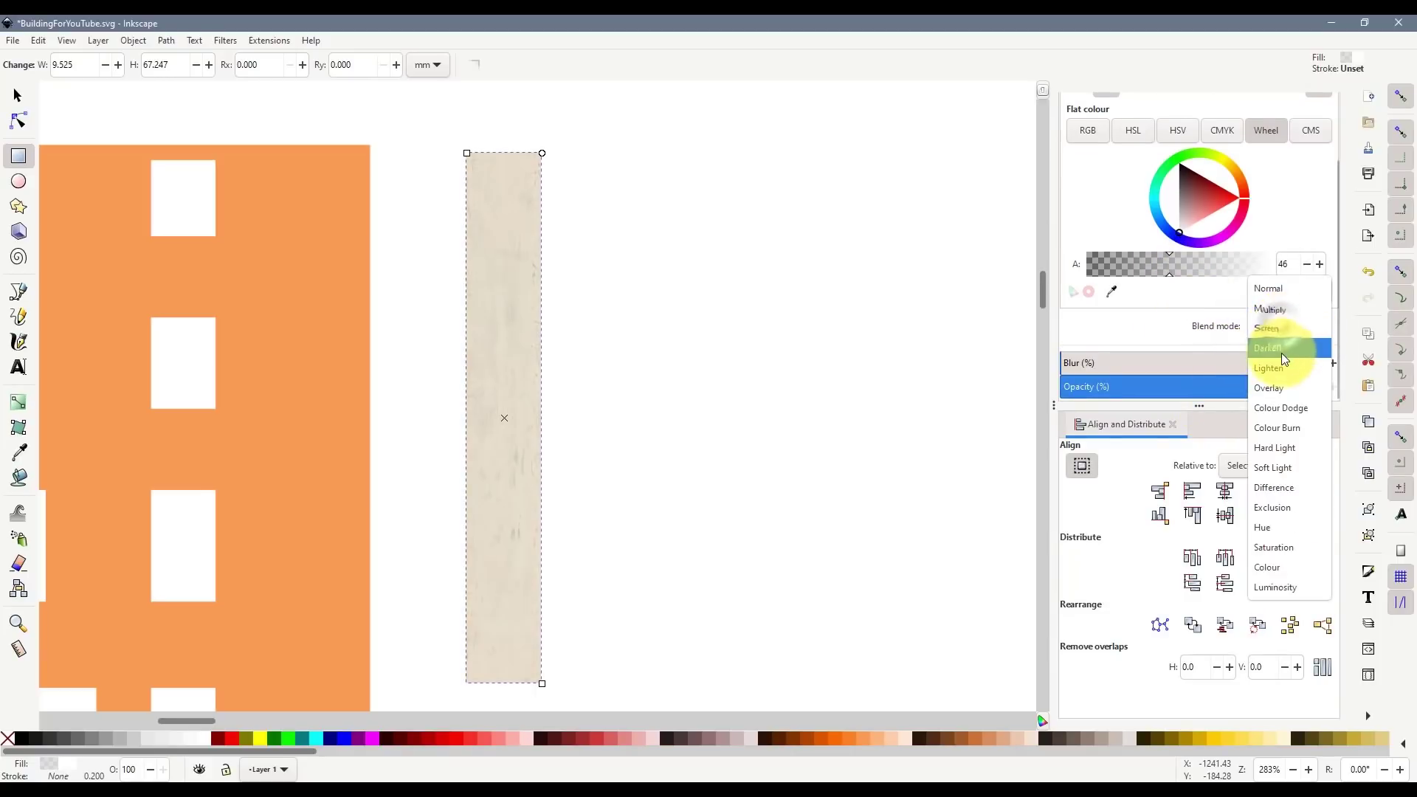
left_click(1285, 371)
left_click(1281, 332)
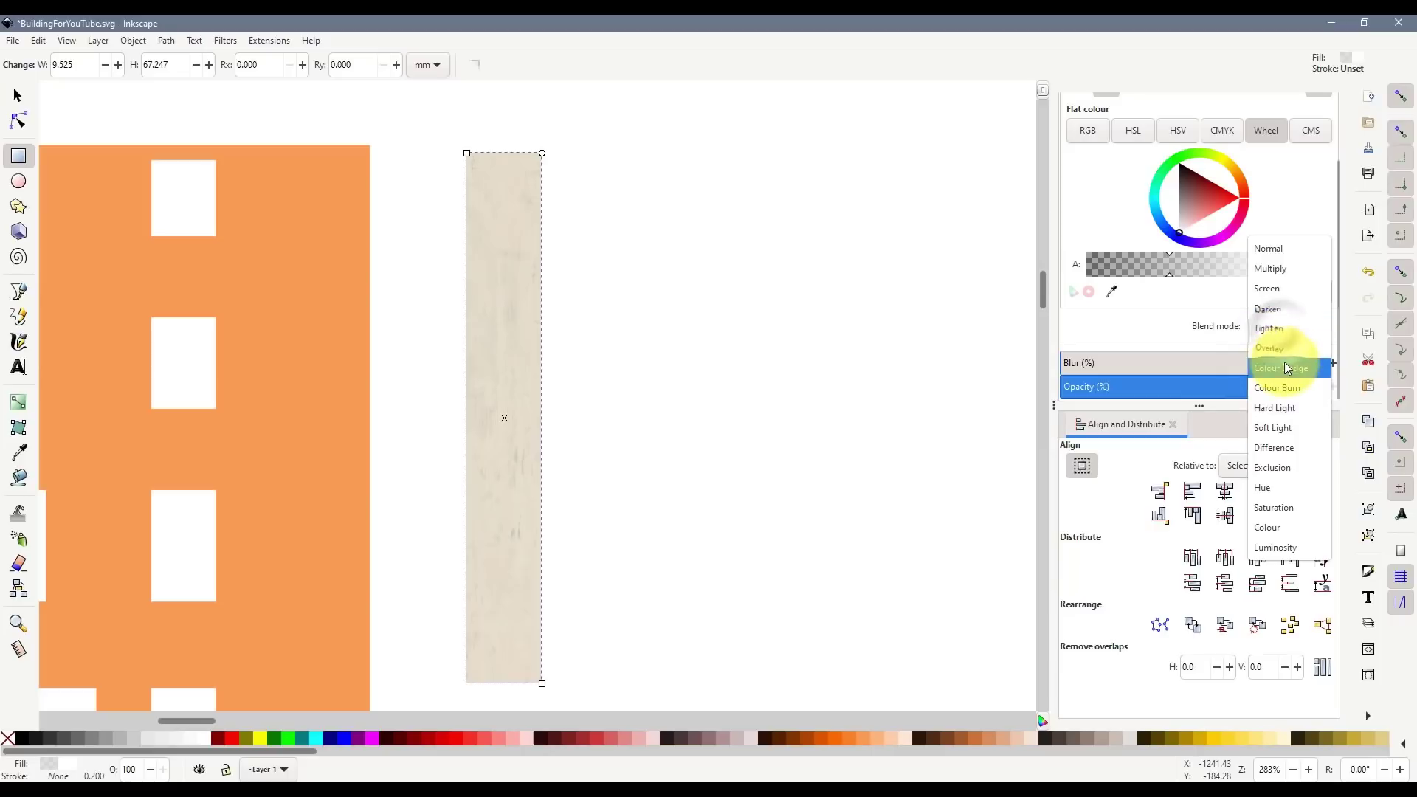
left_click(1288, 358)
left_click(1284, 326)
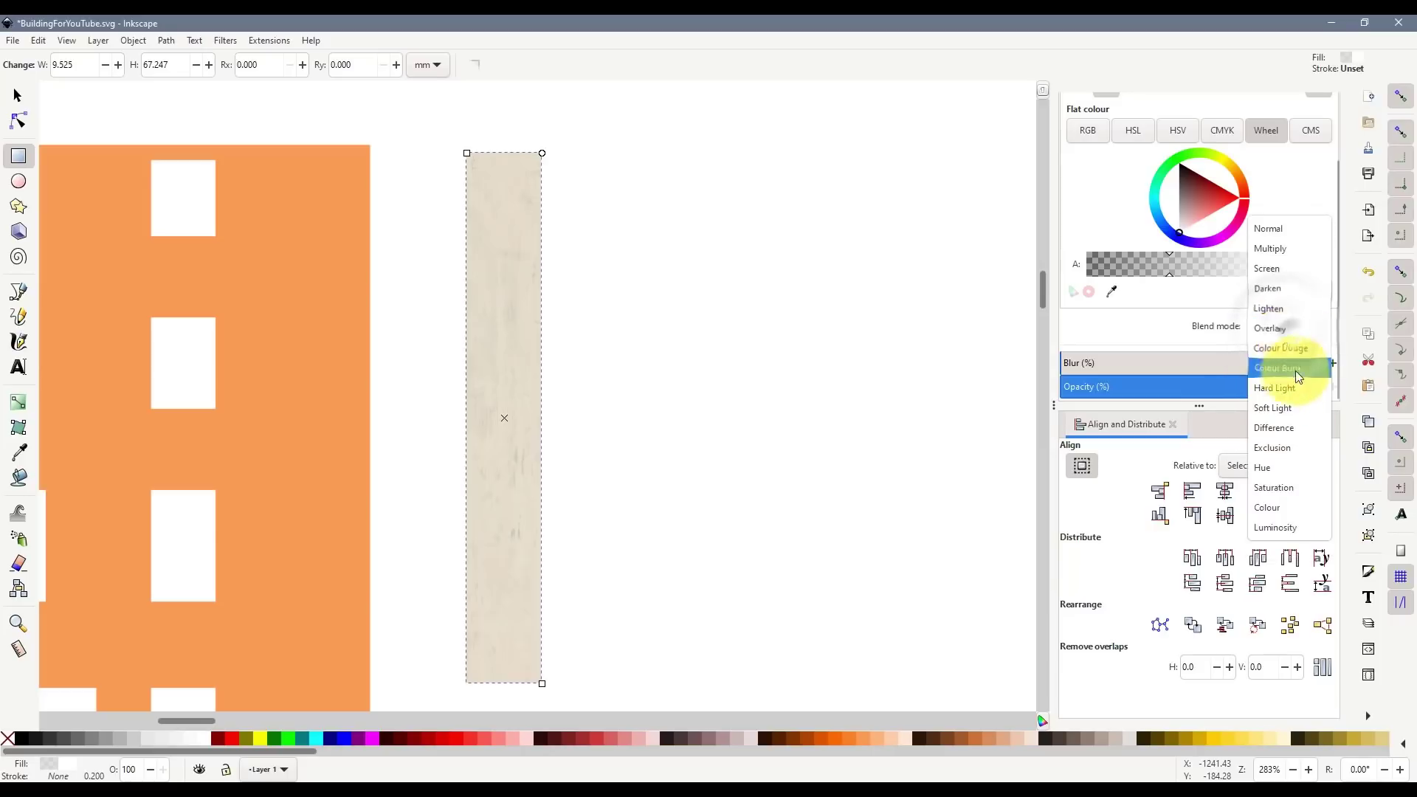
left_click(1297, 385)
left_click(1286, 324)
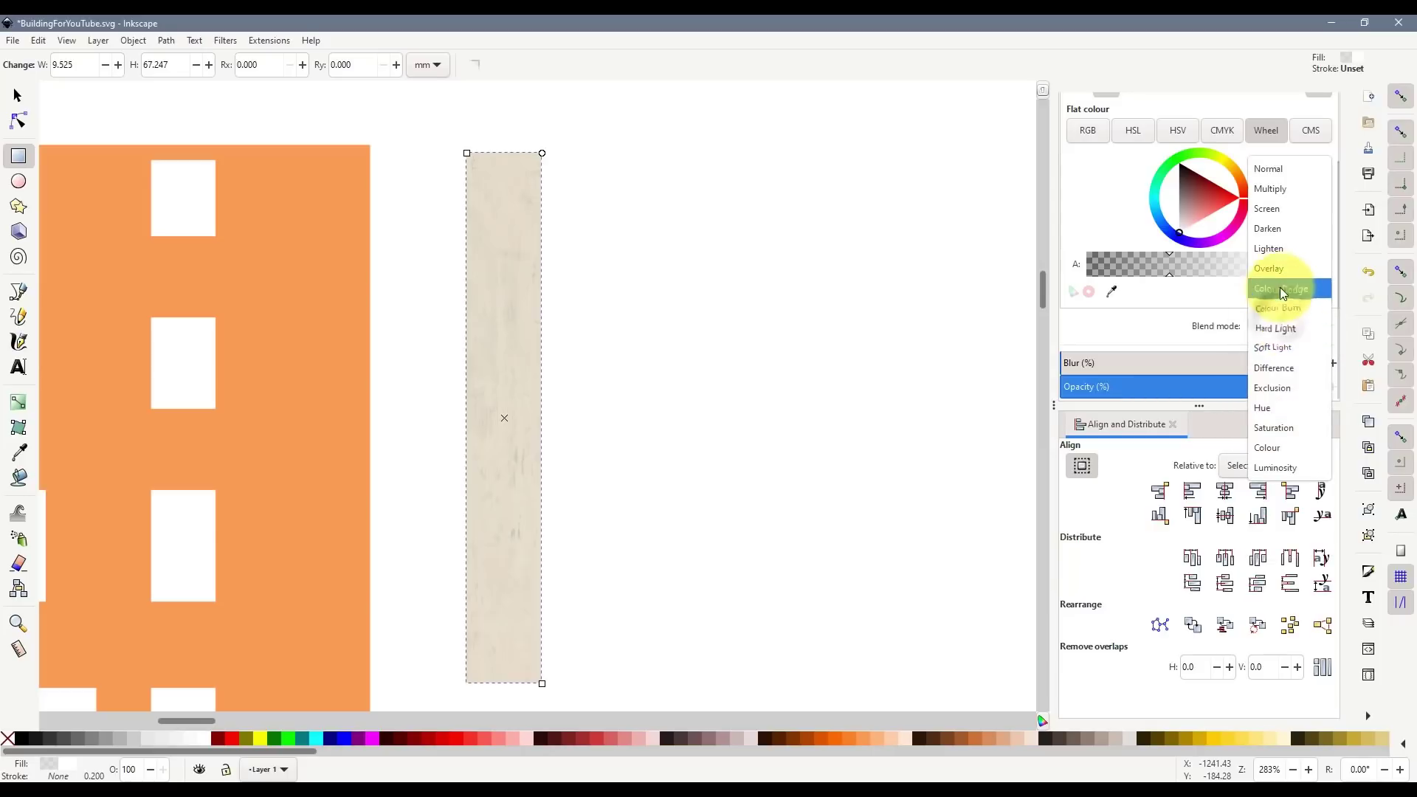
left_click(1271, 256)
mouse_move(1205, 268)
left_mouse_down()
mouse_move(1220, 267)
mouse_move(1205, 269)
left_mouse_up()
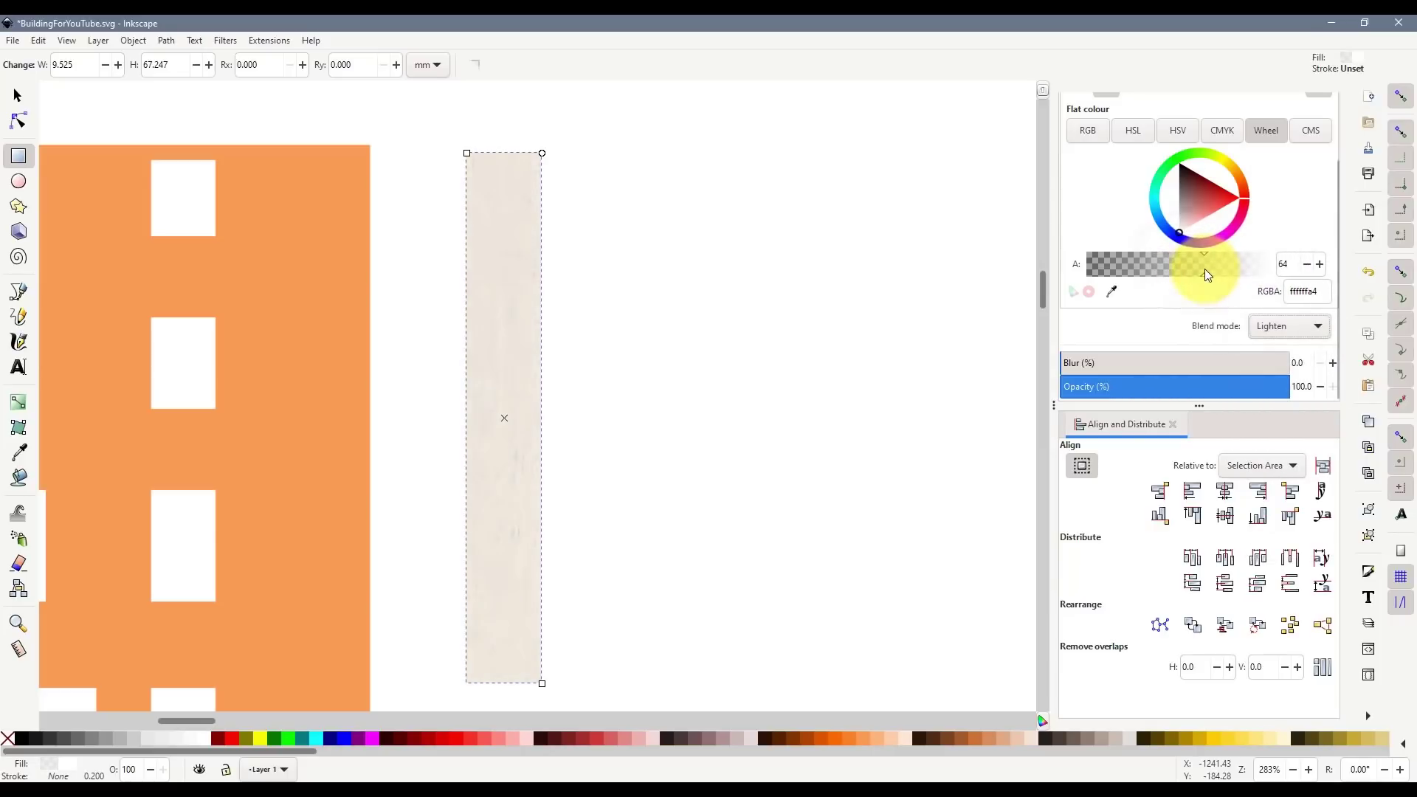
left_click(759, 375)
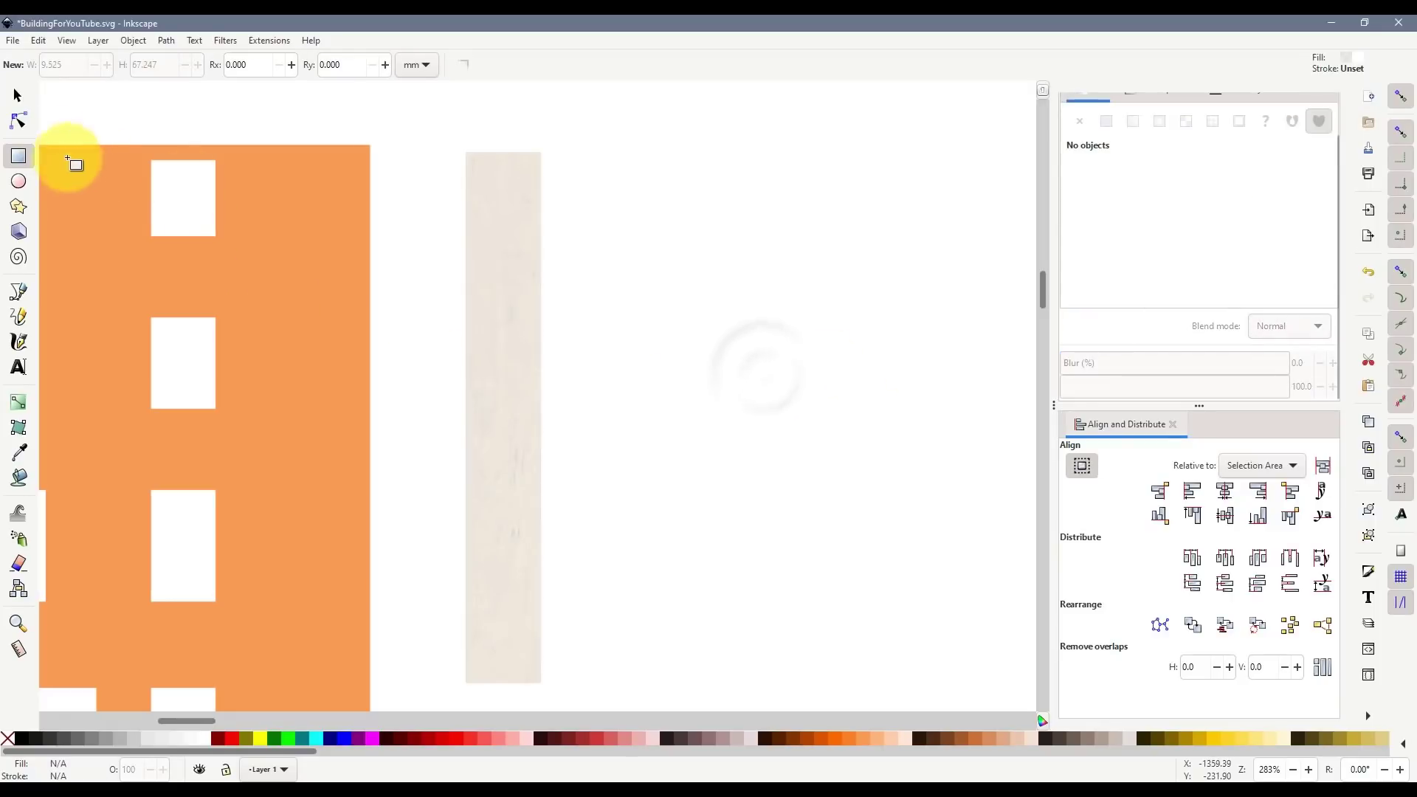
- Shift the facade piece further left of the wood strip
left_click(17, 100)
scroll(563, 301, "down", 2)
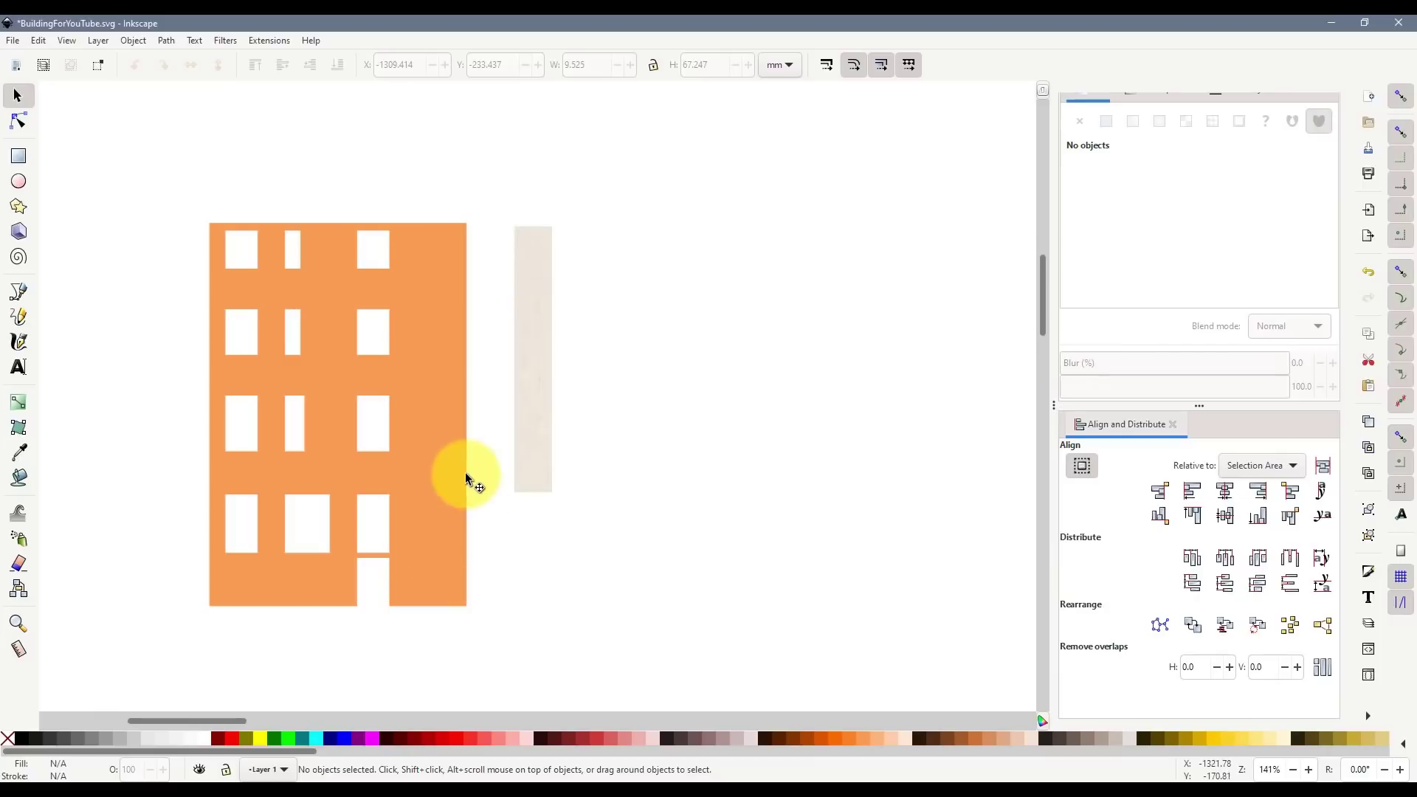
left_click(407, 476)
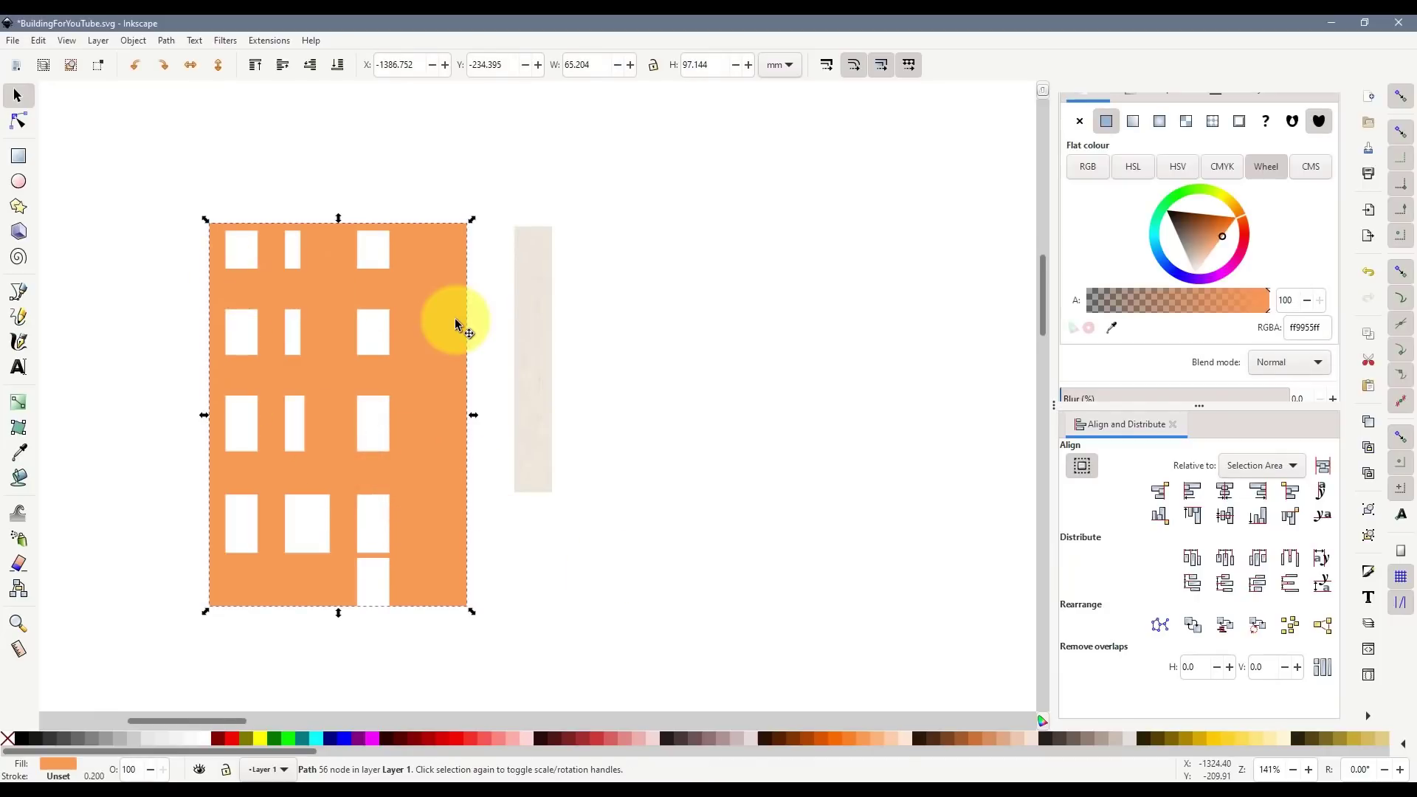
left_click_drag(445, 317, 391, 320)
left_click_drag(233, 721, 214, 722)
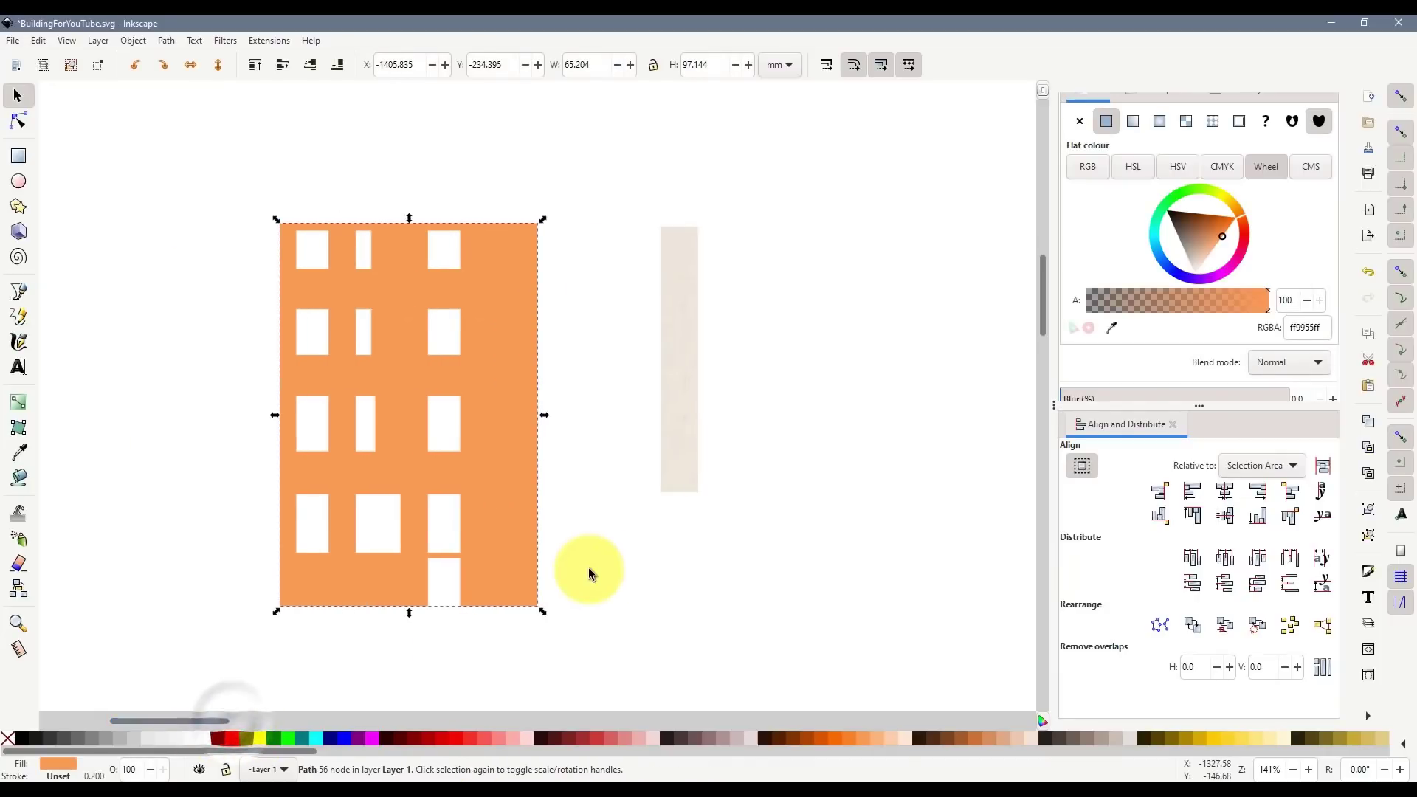
left_click(543, 593)
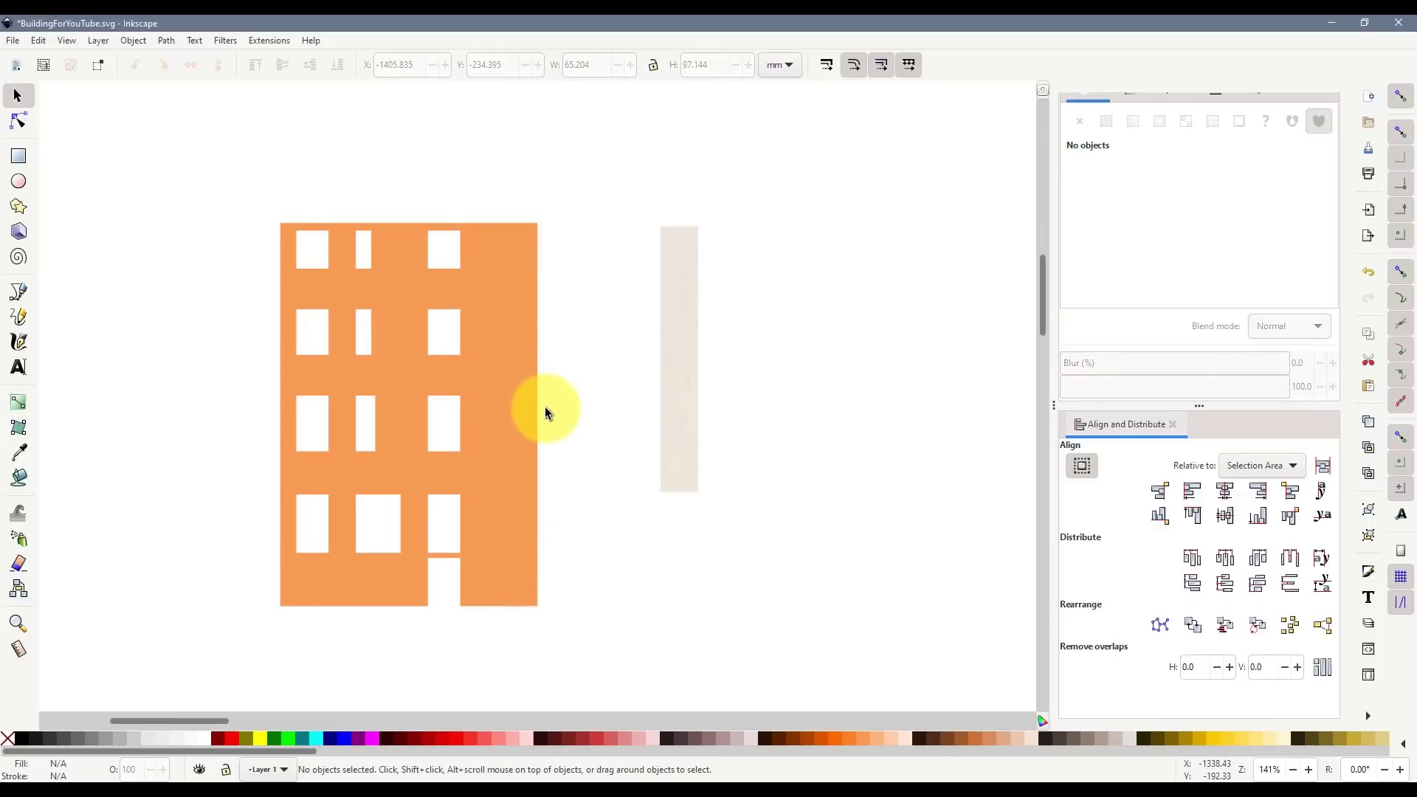
- Duplicate the LEFT SIDE piece and fit the copy beside the facade, moving both down-left together
scroll(549, 427, "down", 4)
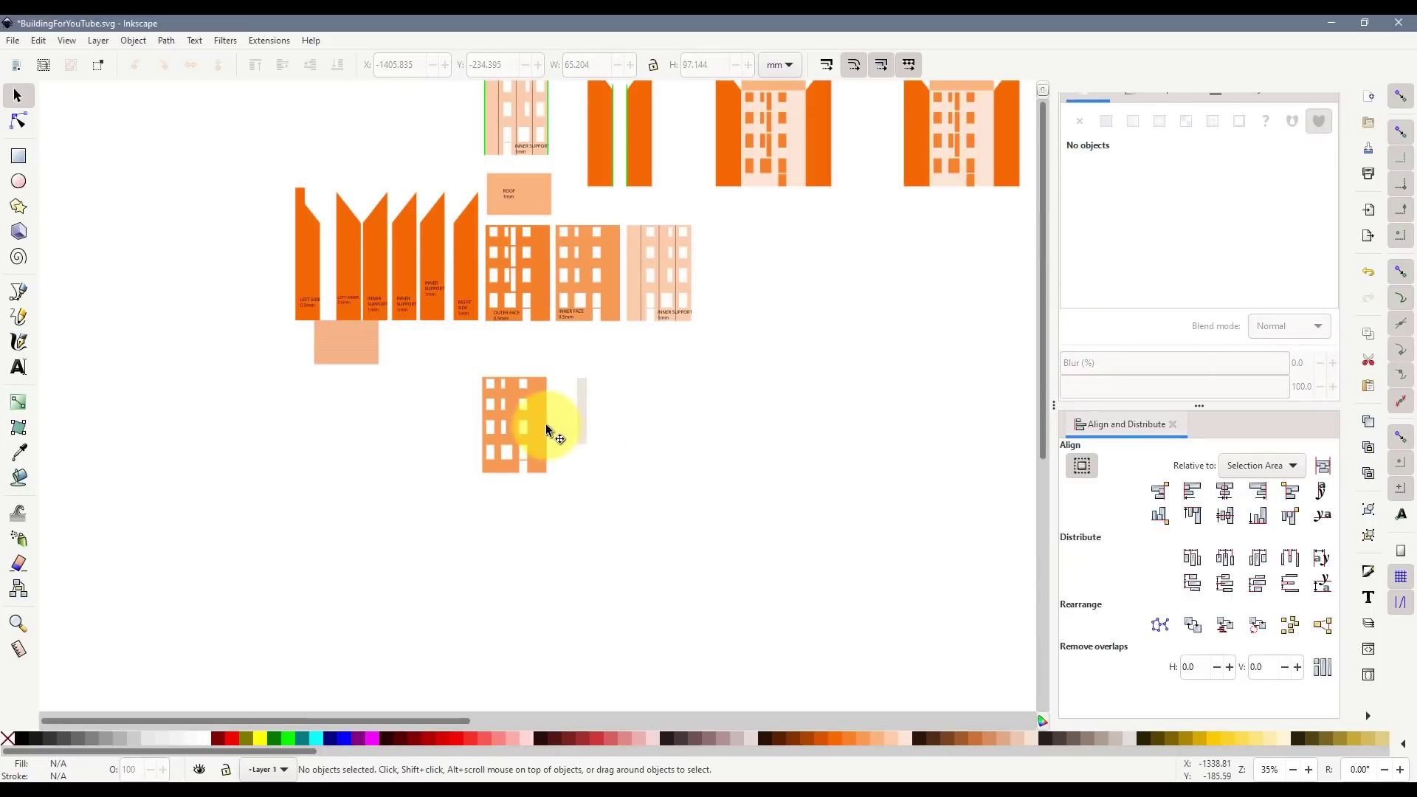
scroll(356, 334, "up", 2)
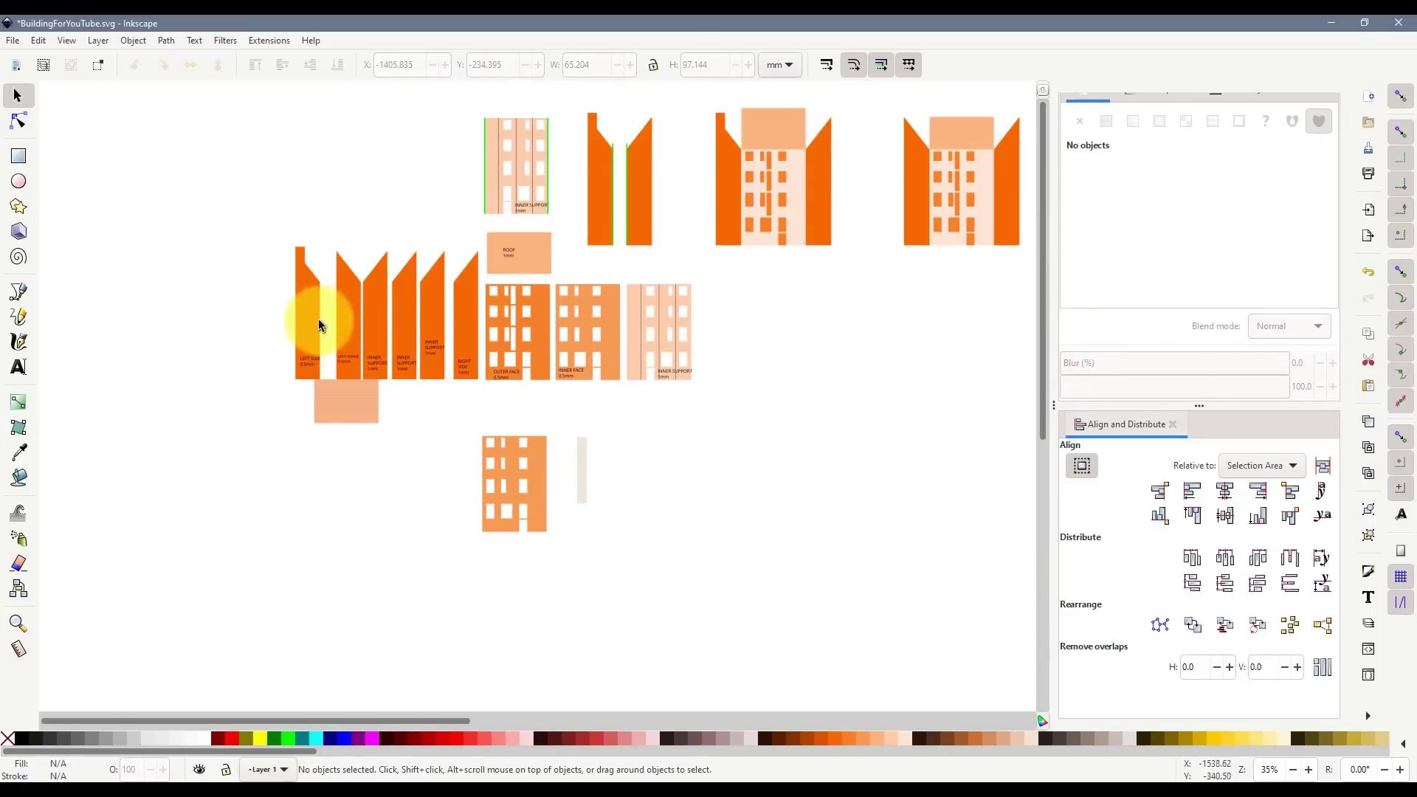
left_click(316, 325)
key("ctrl+d")
left_click_drag(313, 330, 492, 495)
scroll(492, 498, "up", 2)
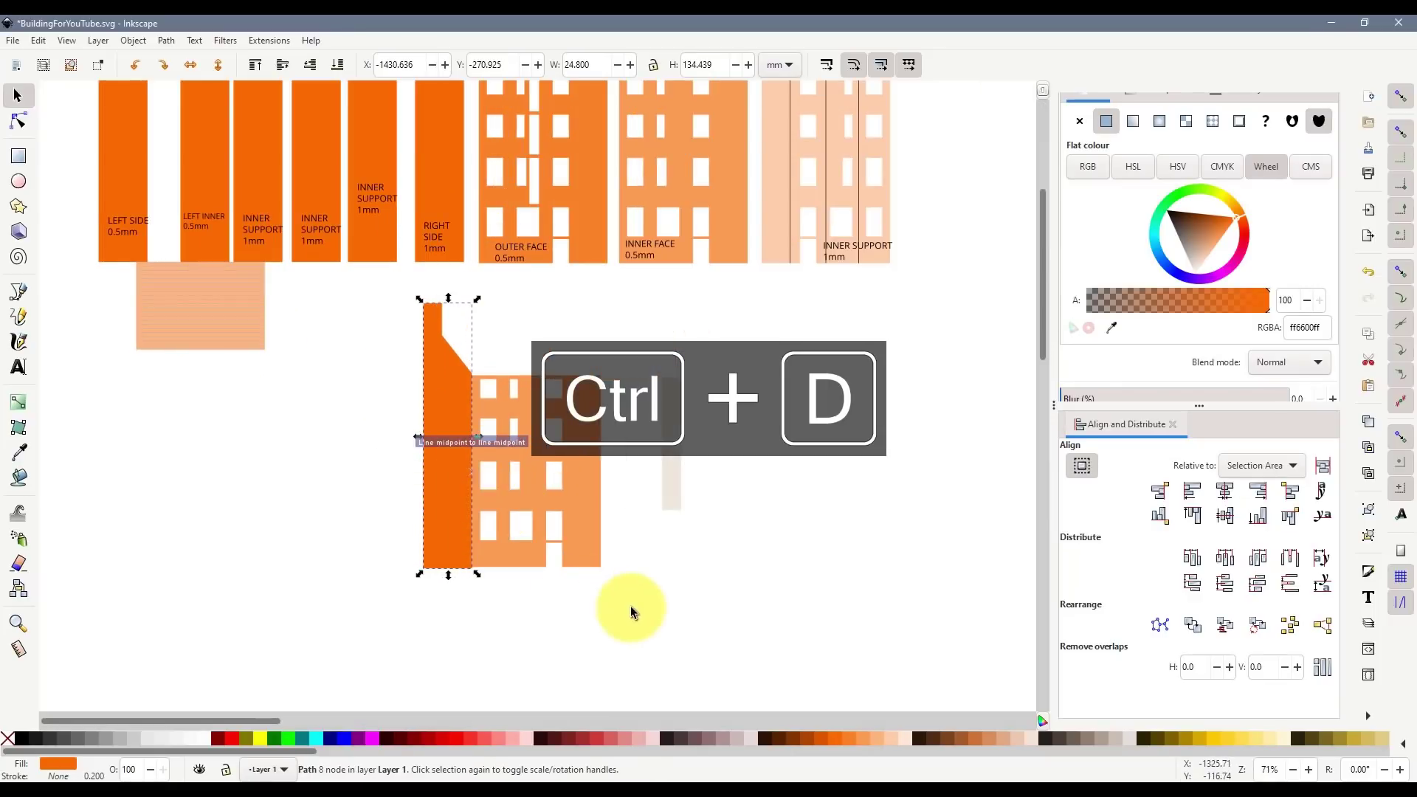
left_click_drag(628, 595, 373, 300)
left_click_drag(449, 413, 402, 493)
left_click(633, 546)
scroll(471, 515, "up", 2)
scroll(435, 447, "down", 8)
left_click(296, 268)
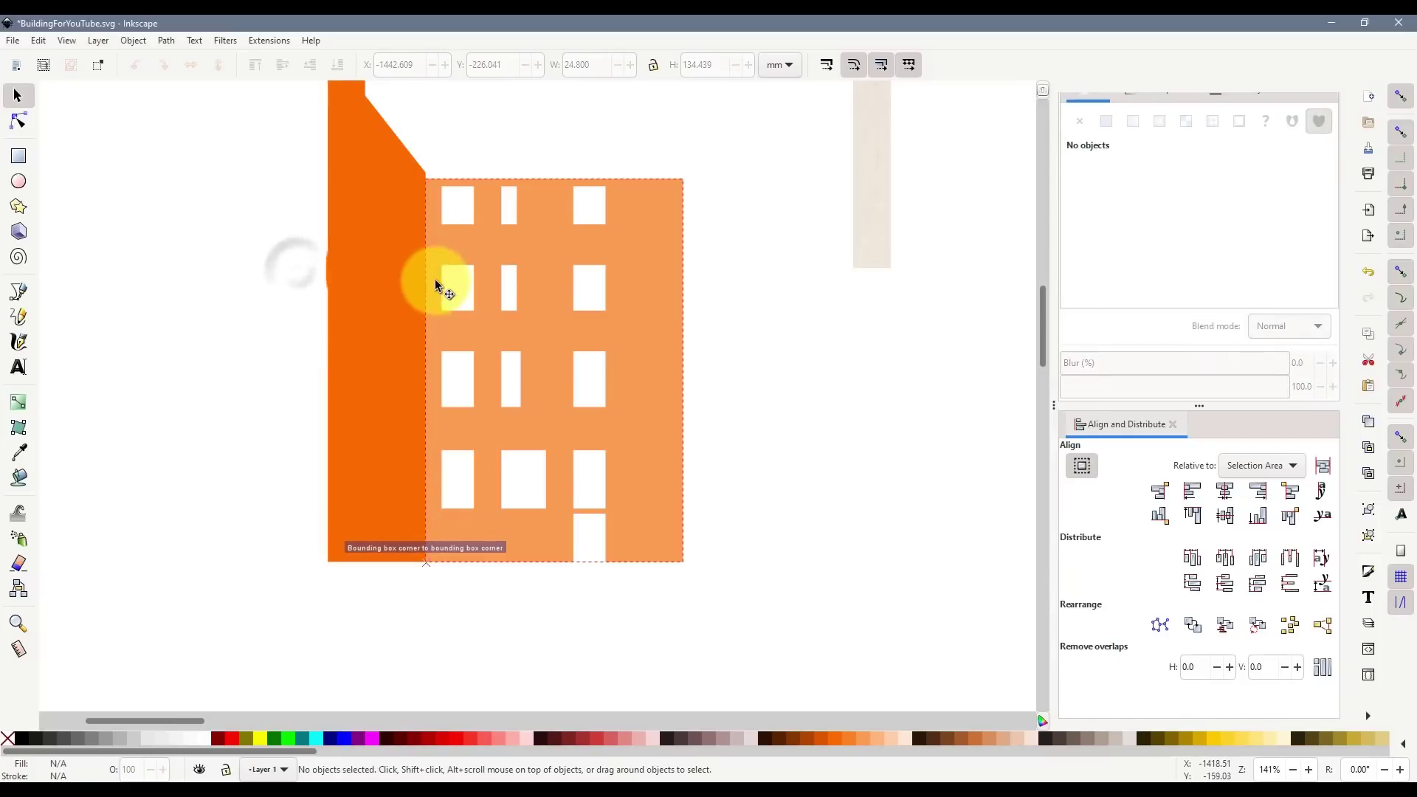
- Check the facade's top edge, then move the side-piece copy away and delete it
left_click(438, 187)
scroll(414, 186, "up", 2)
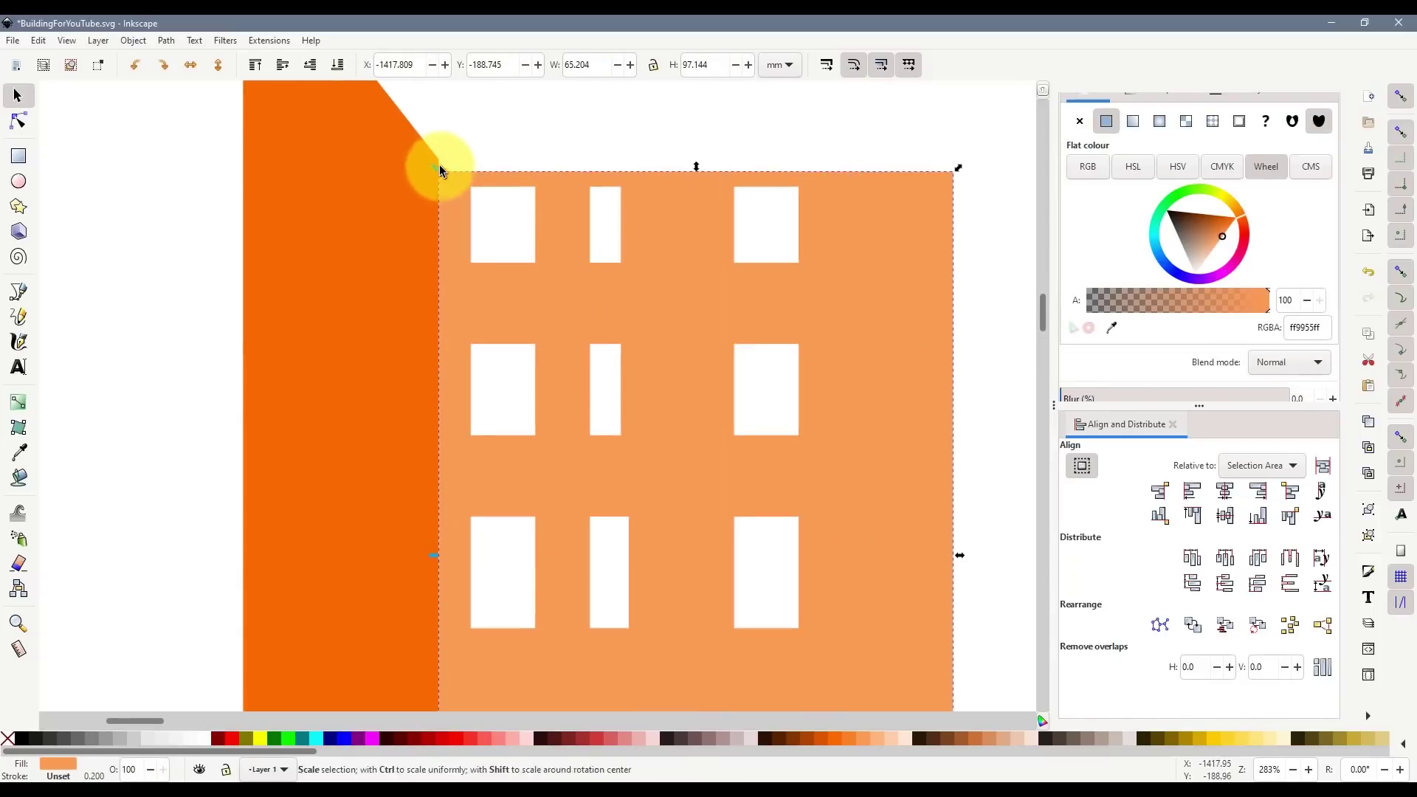
scroll(455, 237, "up", 6)
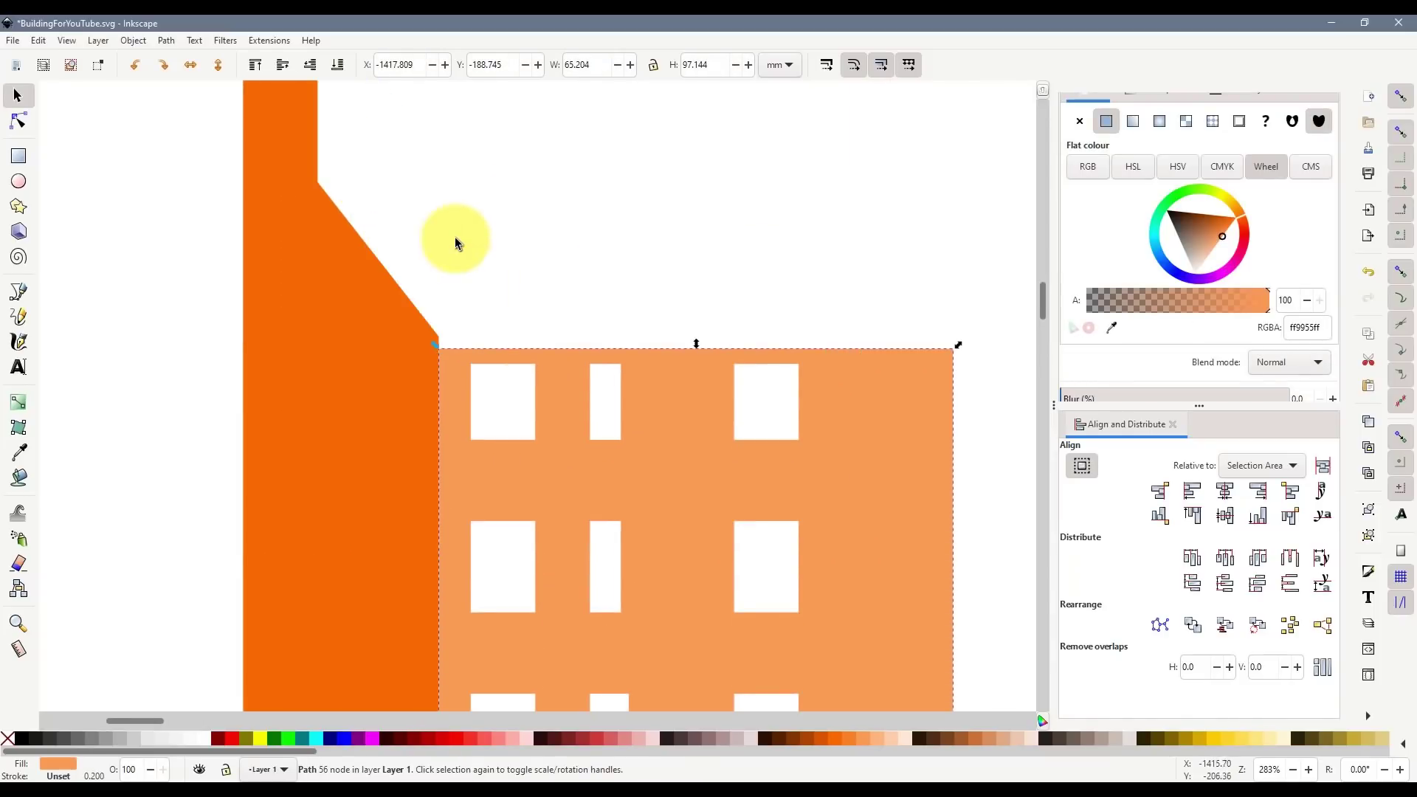
scroll(439, 354, "down", 4)
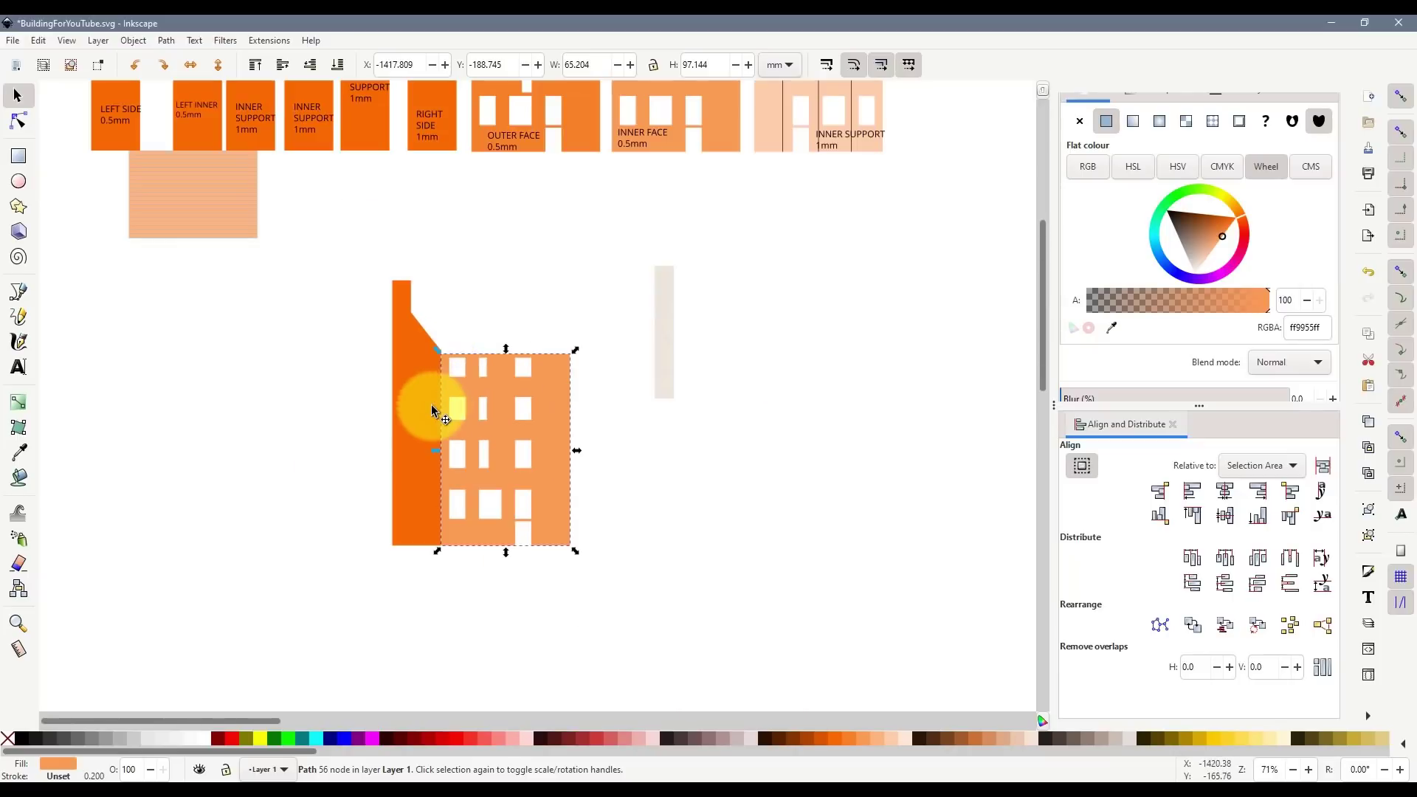
scroll(321, 310, "up", 6)
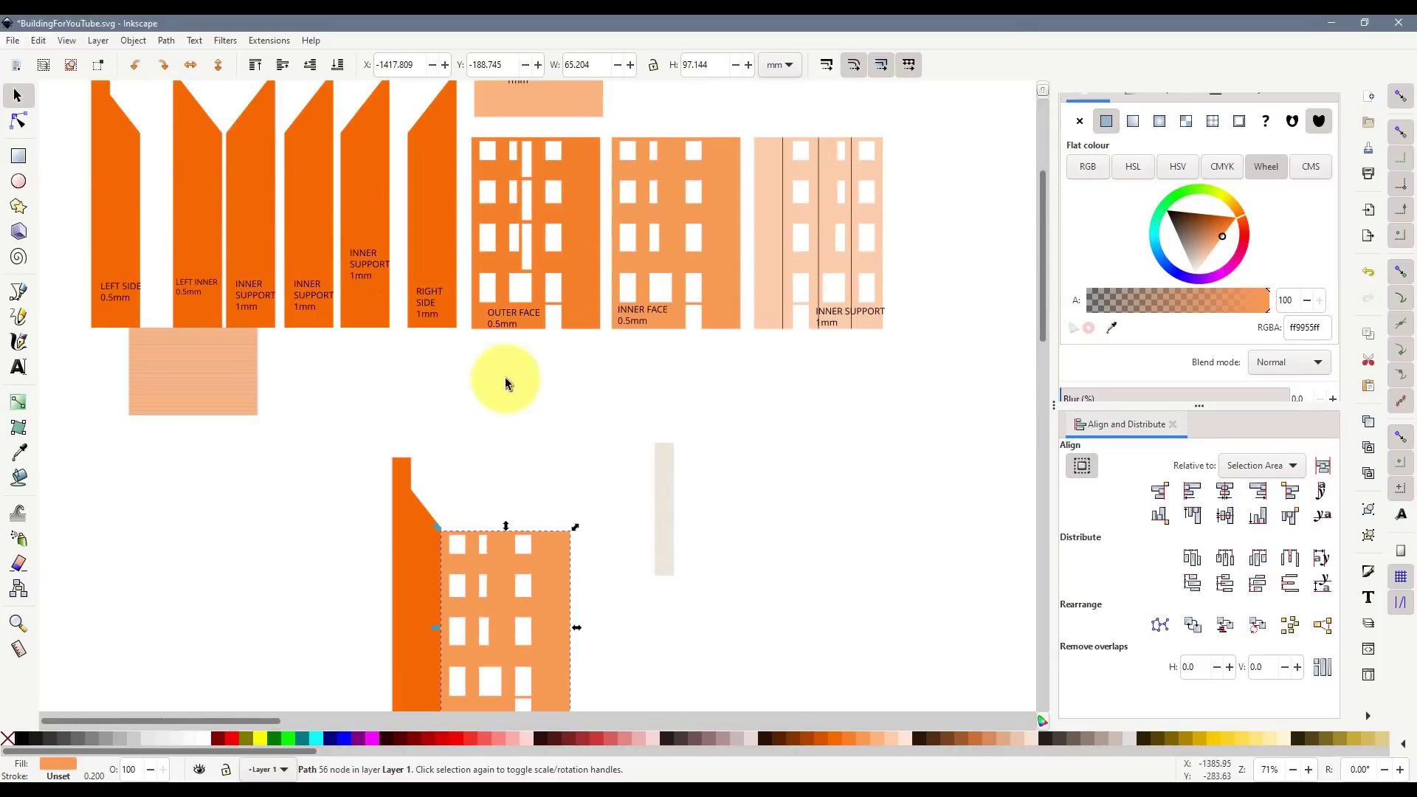
scroll(506, 382, "up", 8)
scroll(316, 464, "down", 8)
mouse_move(414, 618)
left_mouse_down()
mouse_move(192, 230)
mouse_move(158, 216)
mouse_move(270, 356)
mouse_move(347, 556)
left_mouse_up()
key("Delete")
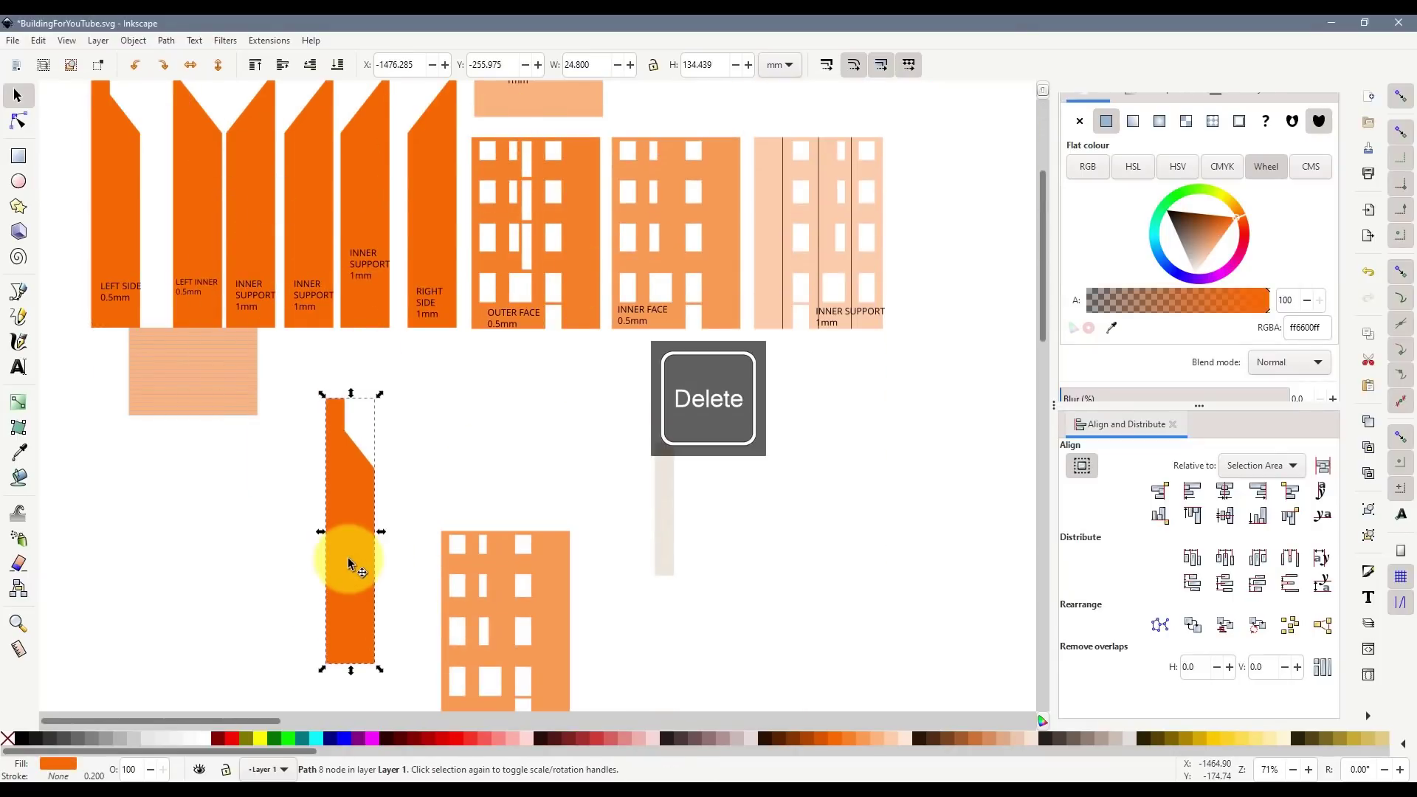
scroll(600, 472, "up", 6)
scroll(519, 436, "down", 10)
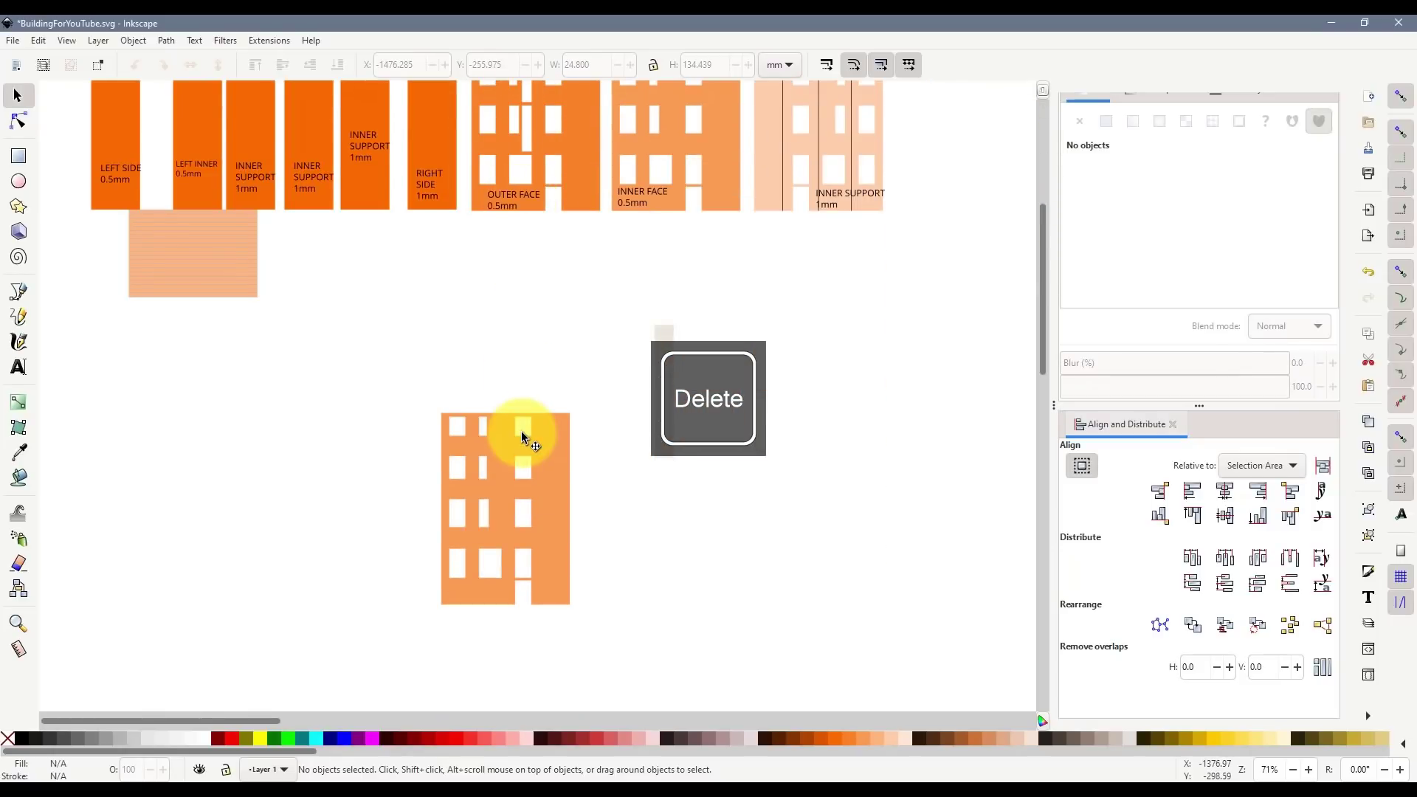
scroll(544, 469, "up", 12)
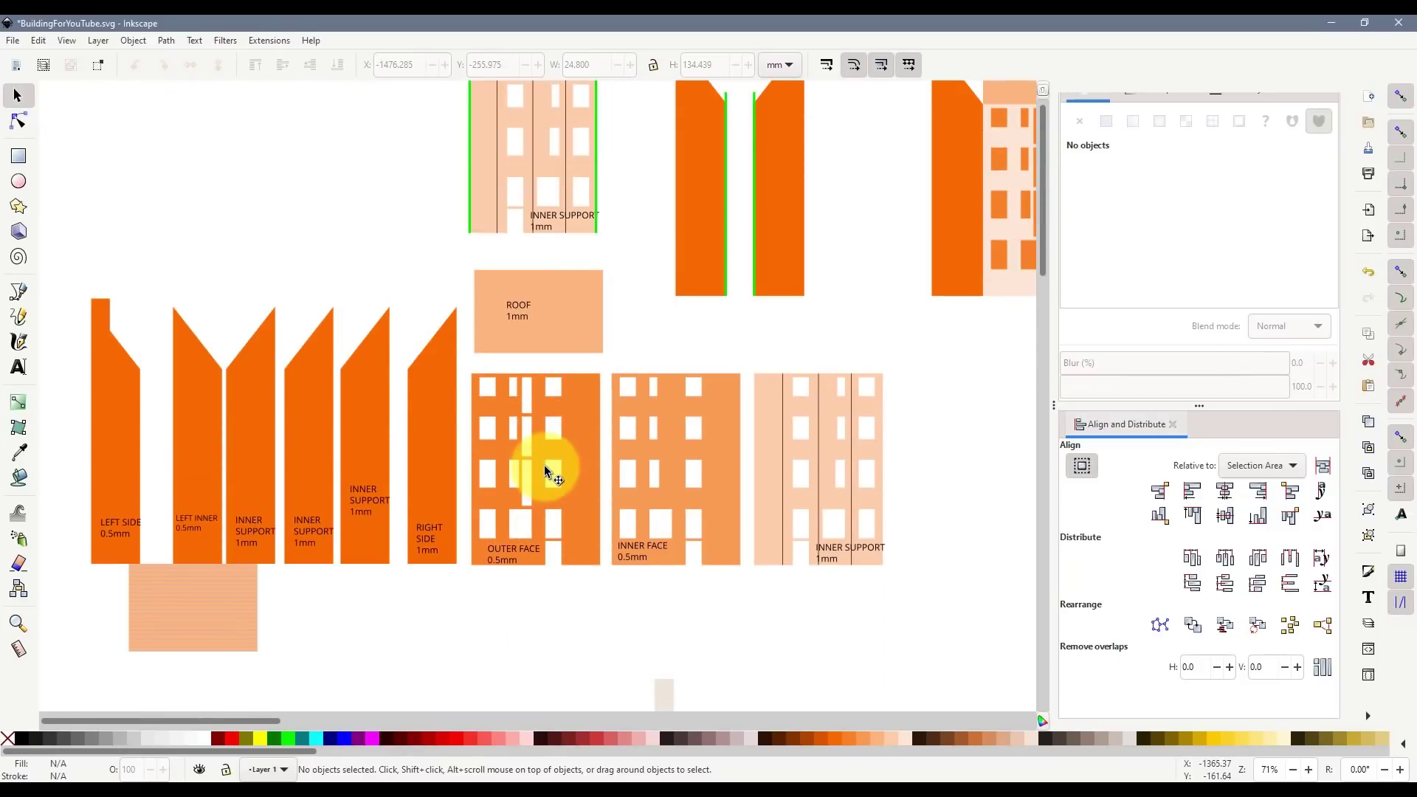
scroll(545, 470, "down", 14)
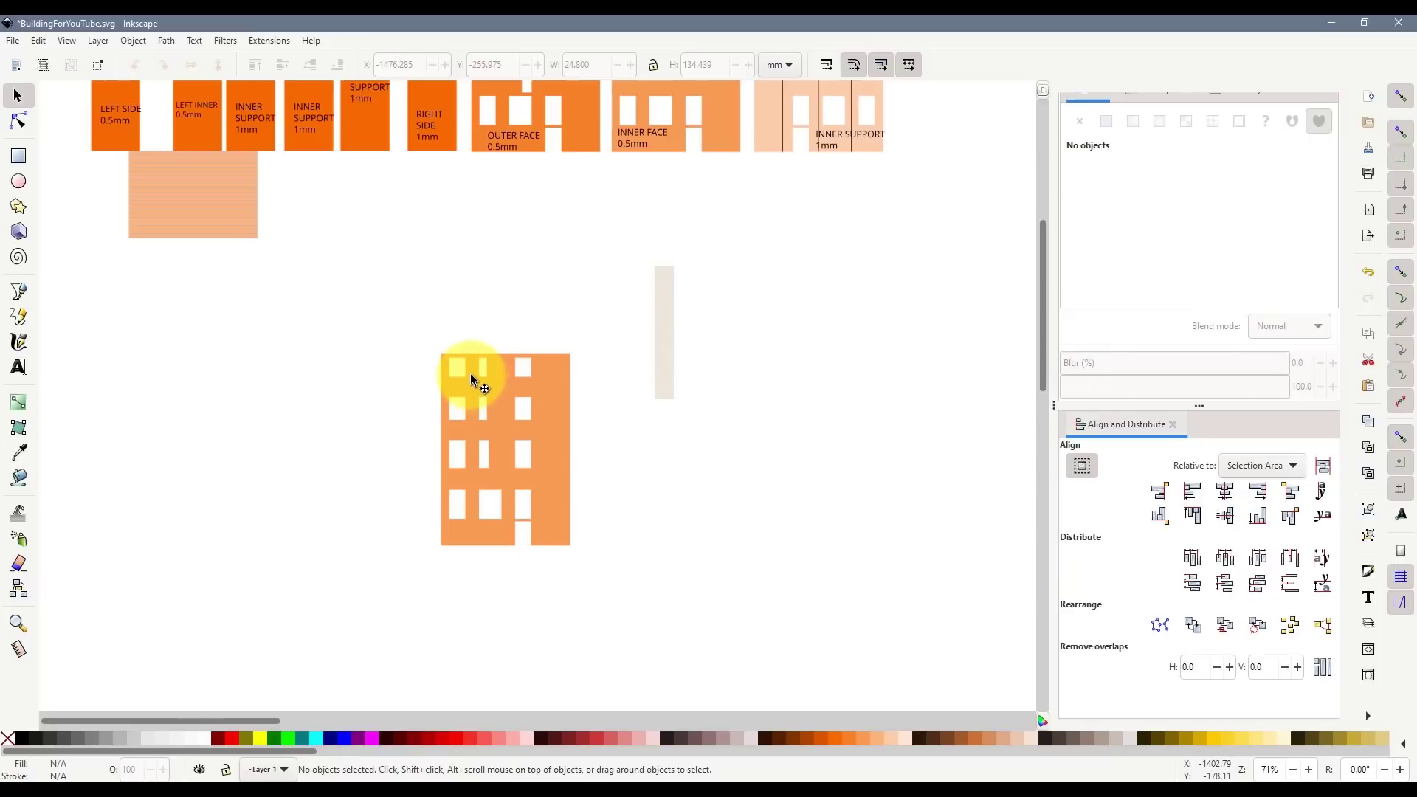
scroll(228, 241, "up", 6)
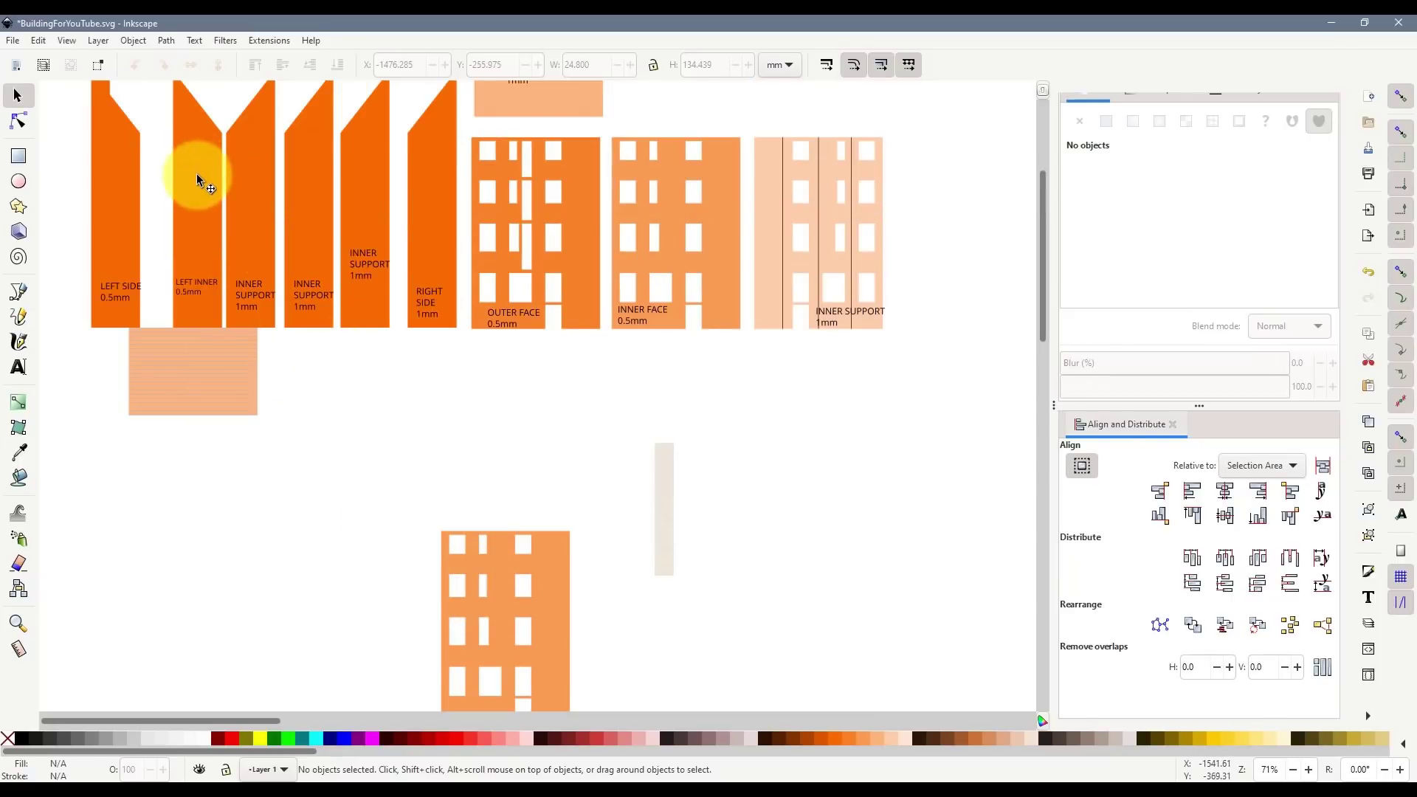
- Undo the LEFT INNER move, duplicate the piece, and bring the copy down beside the facade
left_click_drag(198, 205, 247, 350)
key("ctrl+z")
key("ctrl+d")
left_click_drag(175, 221, 369, 628)
scroll(472, 531, "down", 5)
- Snap the facade against the LEFT INNER copy with their bottom corners aligned
left_click_drag(455, 491, 442, 550)
scroll(389, 560, "up", 3)
mouse_move(422, 654)
left_mouse_down()
mouse_move(425, 634)
mouse_move(421, 648)
left_mouse_up()
left_click(469, 155, "shift")
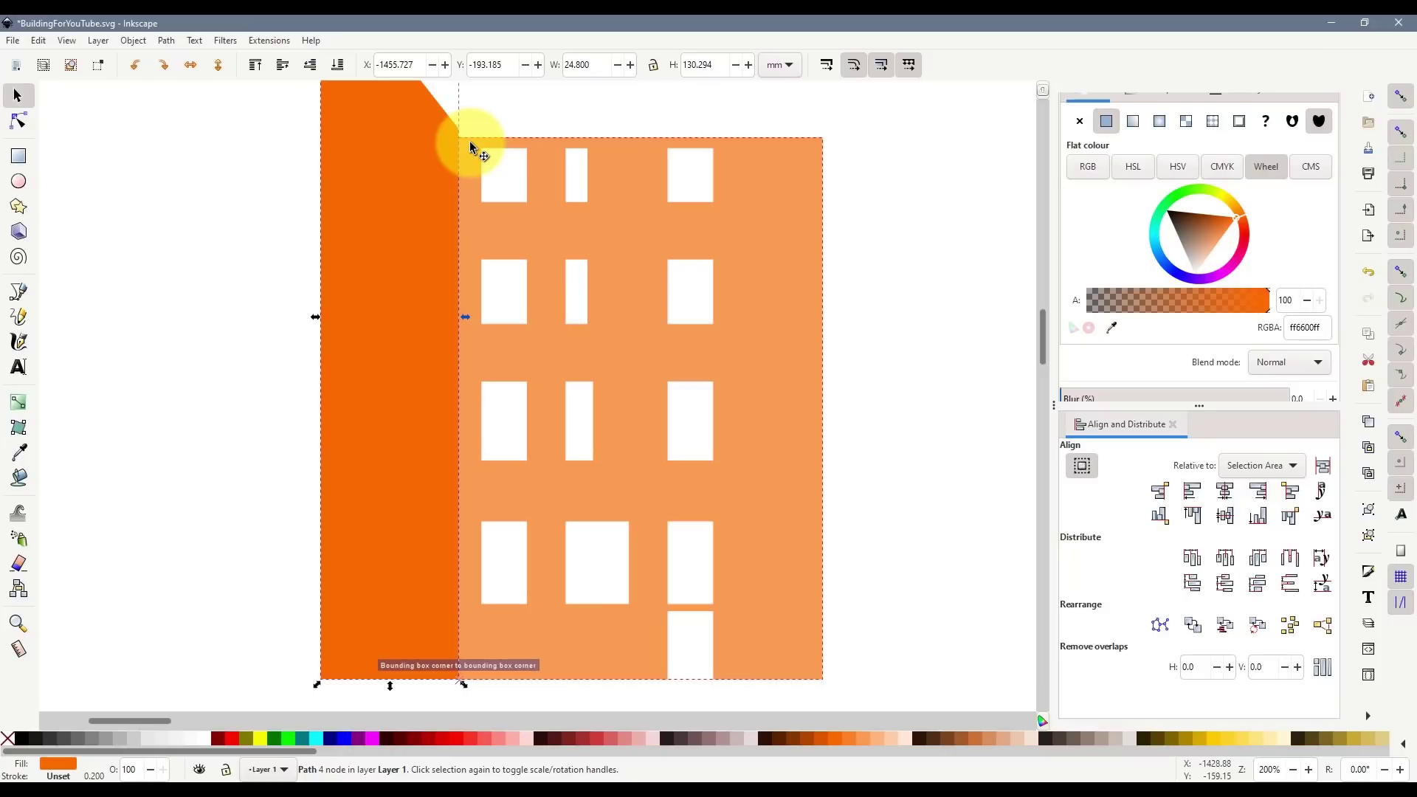
scroll(503, 223, "down", 3)
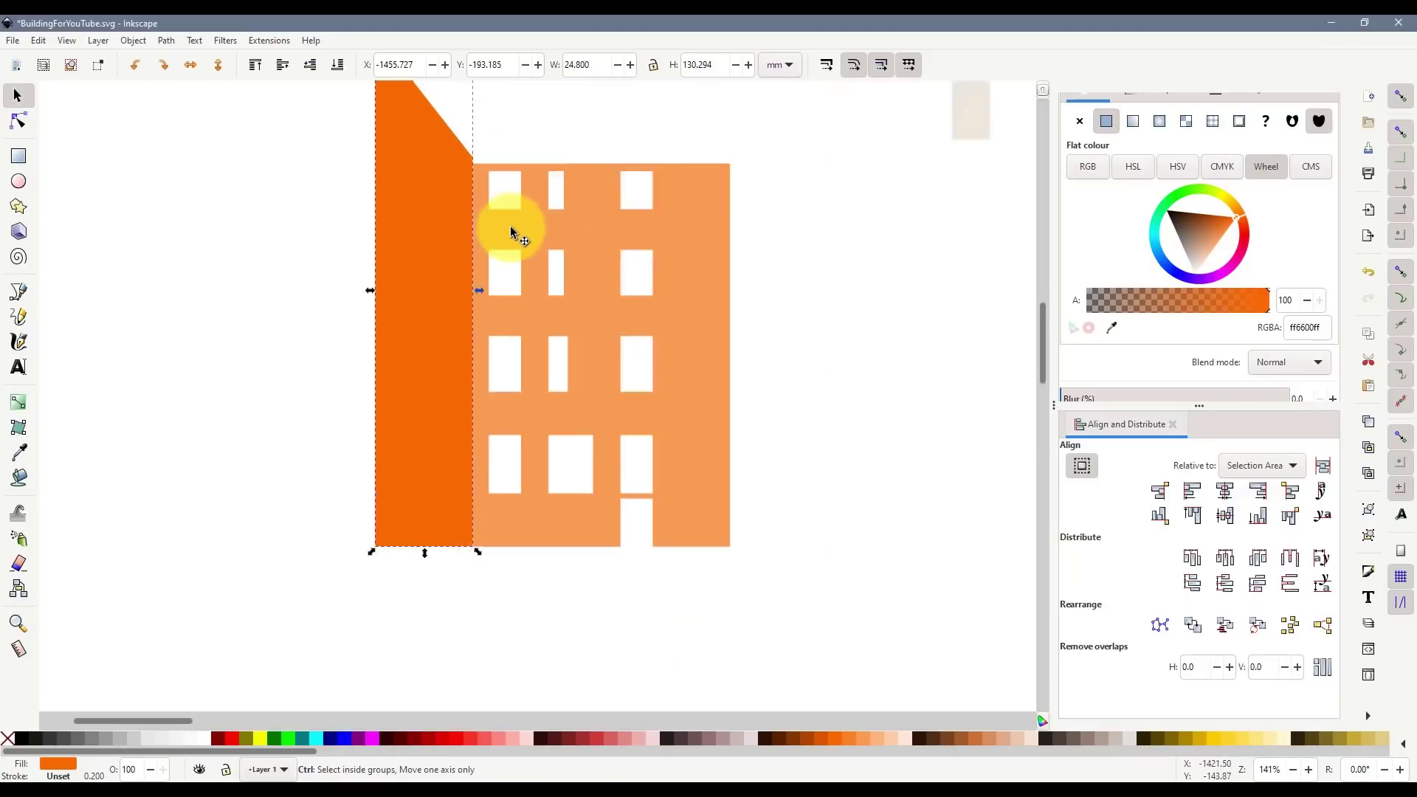
scroll(389, 253, "up", 6)
scroll(396, 281, "up", 4)
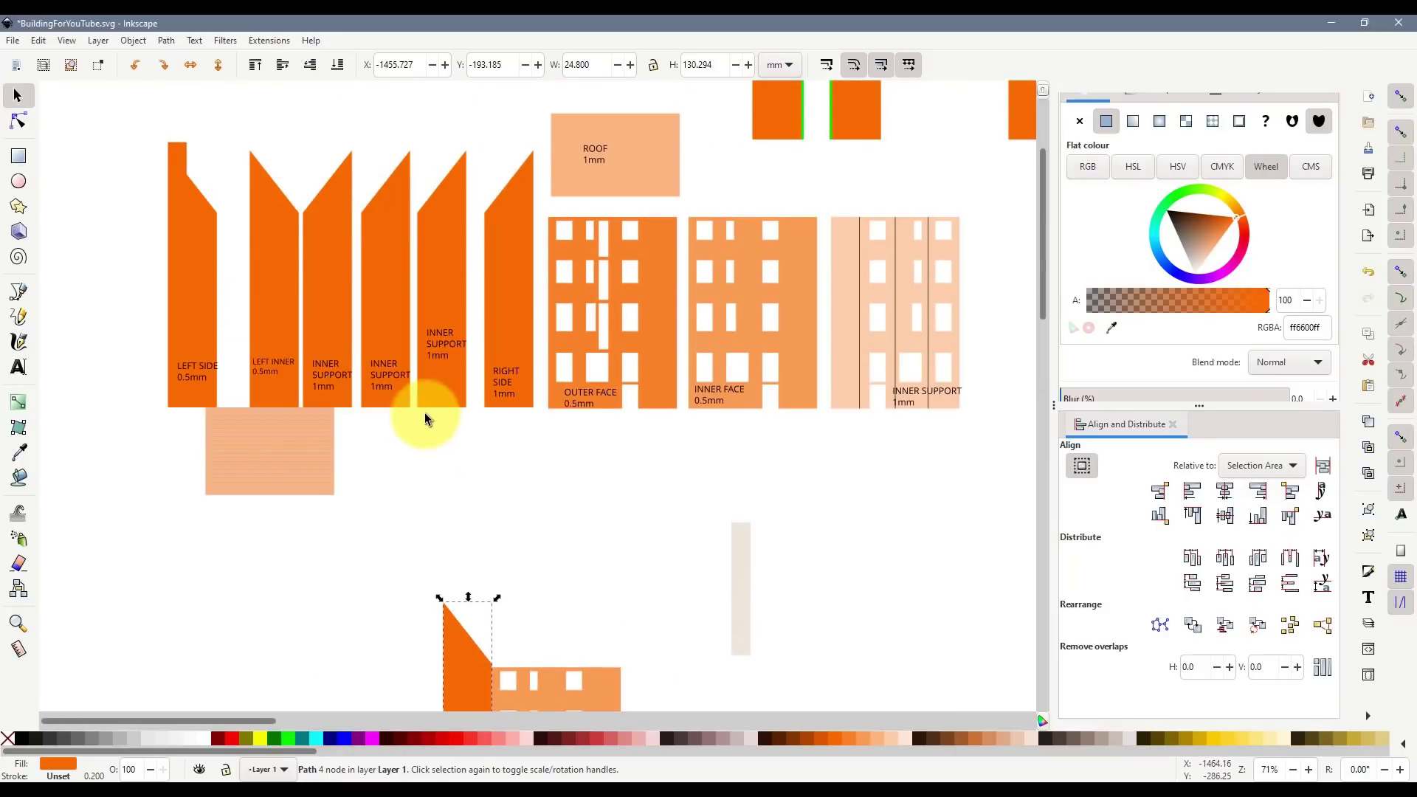
mouse_move(197, 268)
left_mouse_down()
mouse_move(255, 271)
mouse_move(171, 285)
mouse_move(179, 273)
left_mouse_up()
scroll(506, 506, "down", 6)
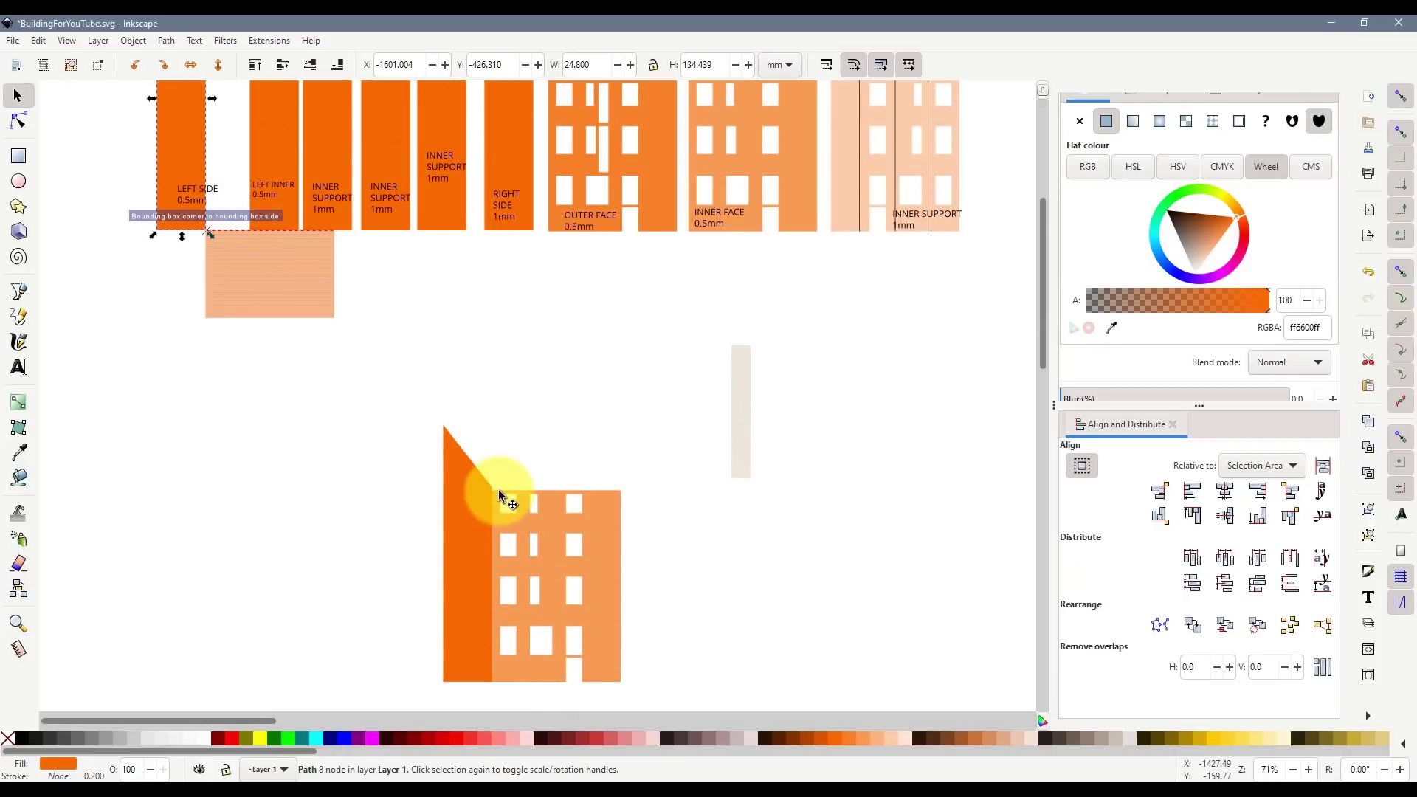
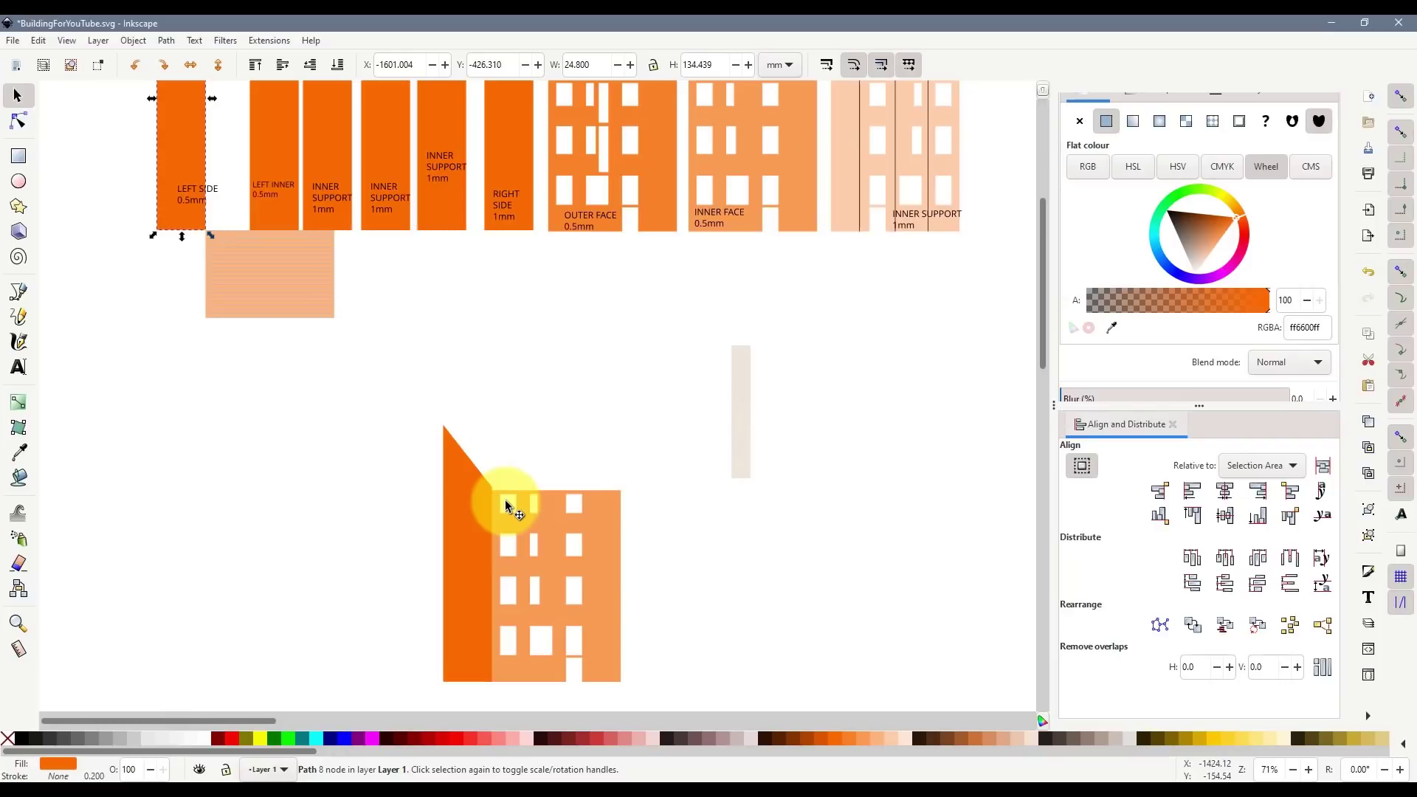
- Draw a small test rectangle at the wall's corner with an opaque light pink fill
scroll(489, 482, "up", 4)
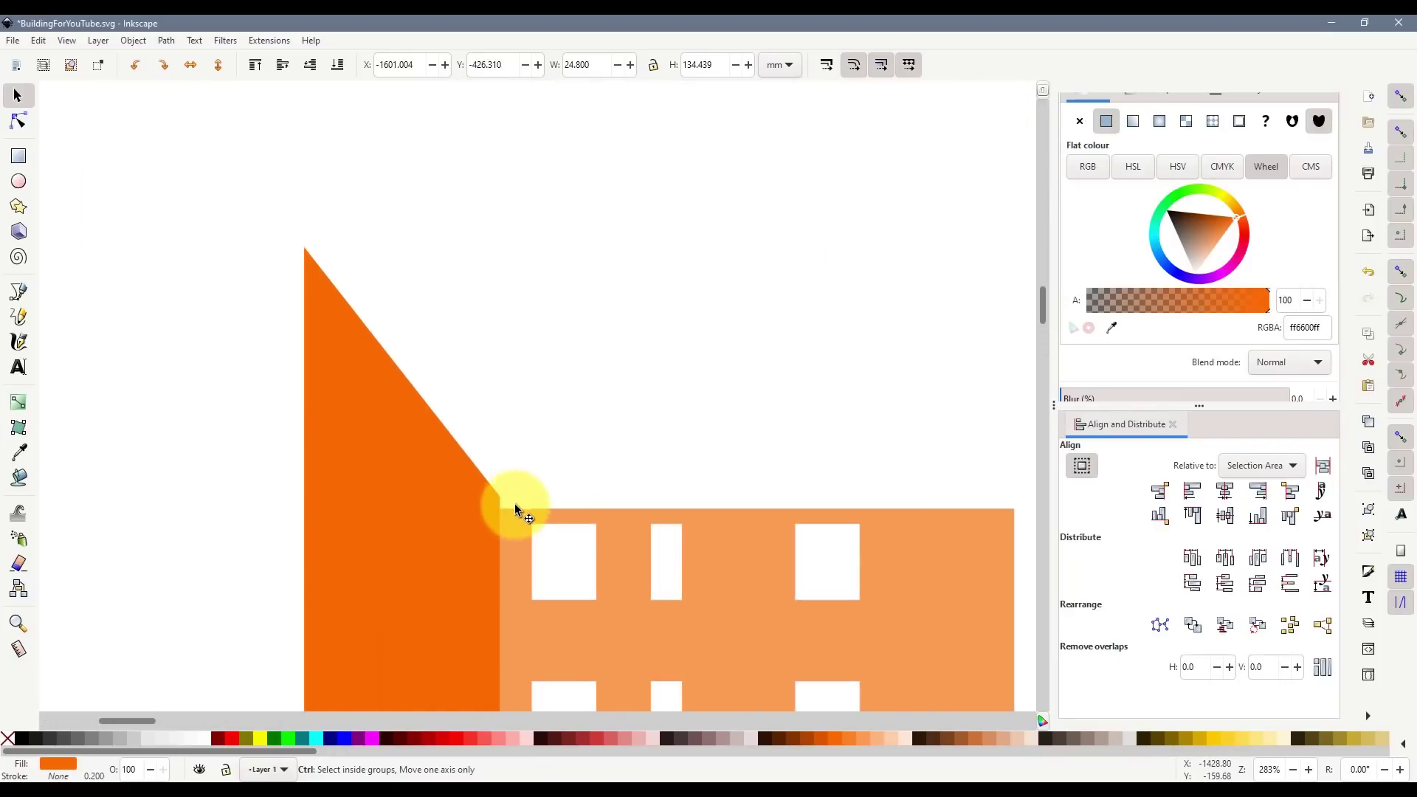
scroll(515, 503, "up", 4)
key("r")
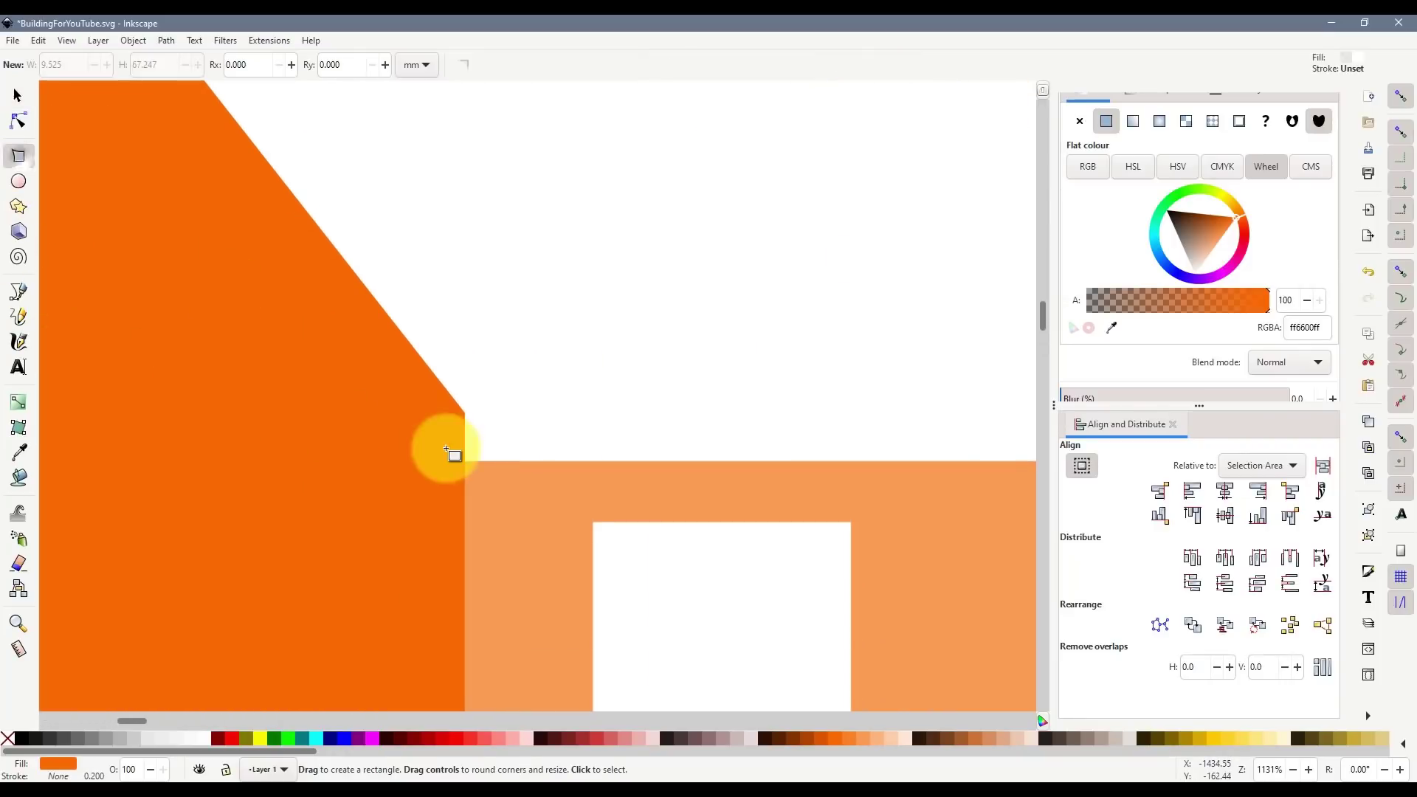
left_click_drag(467, 413, 538, 490)
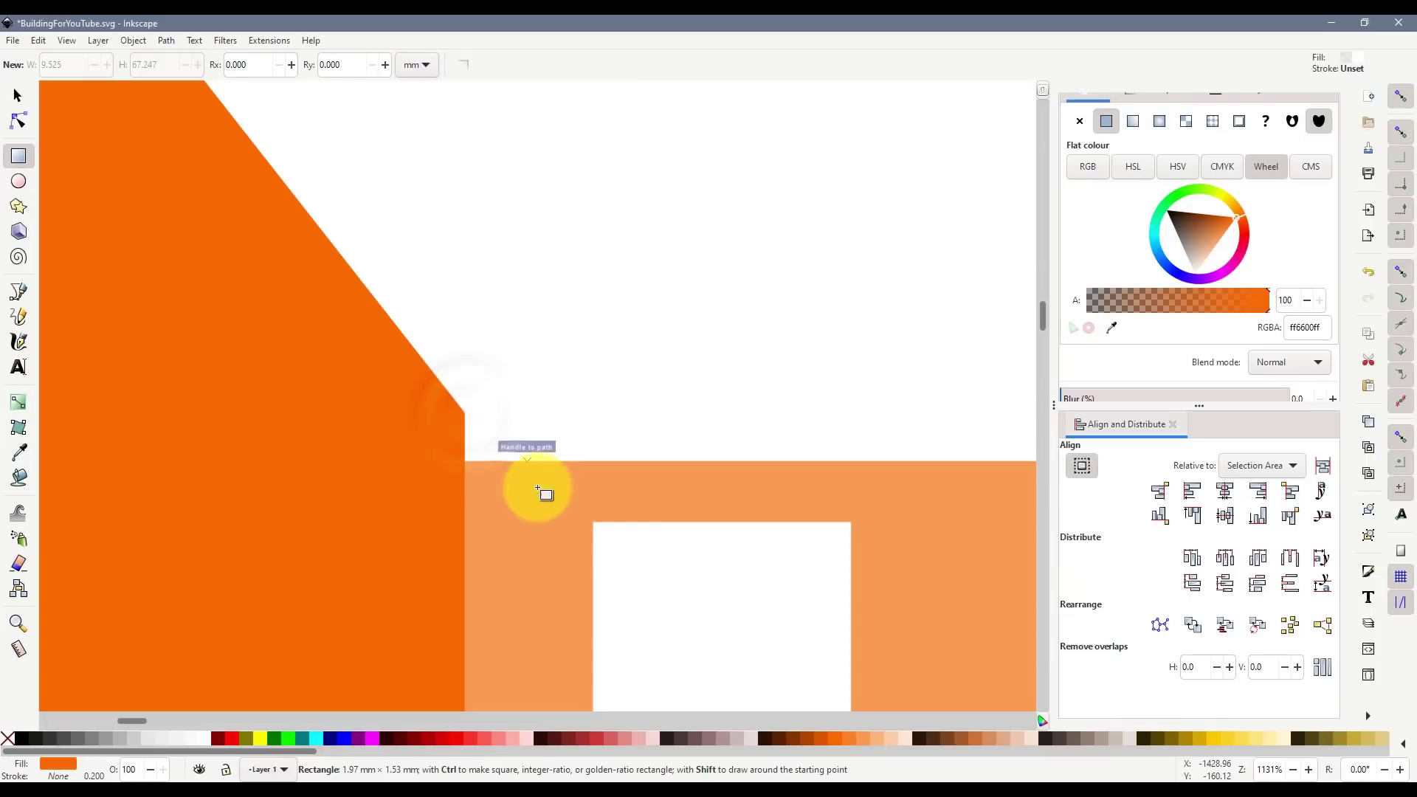
left_click(528, 738)
left_click(18, 95)
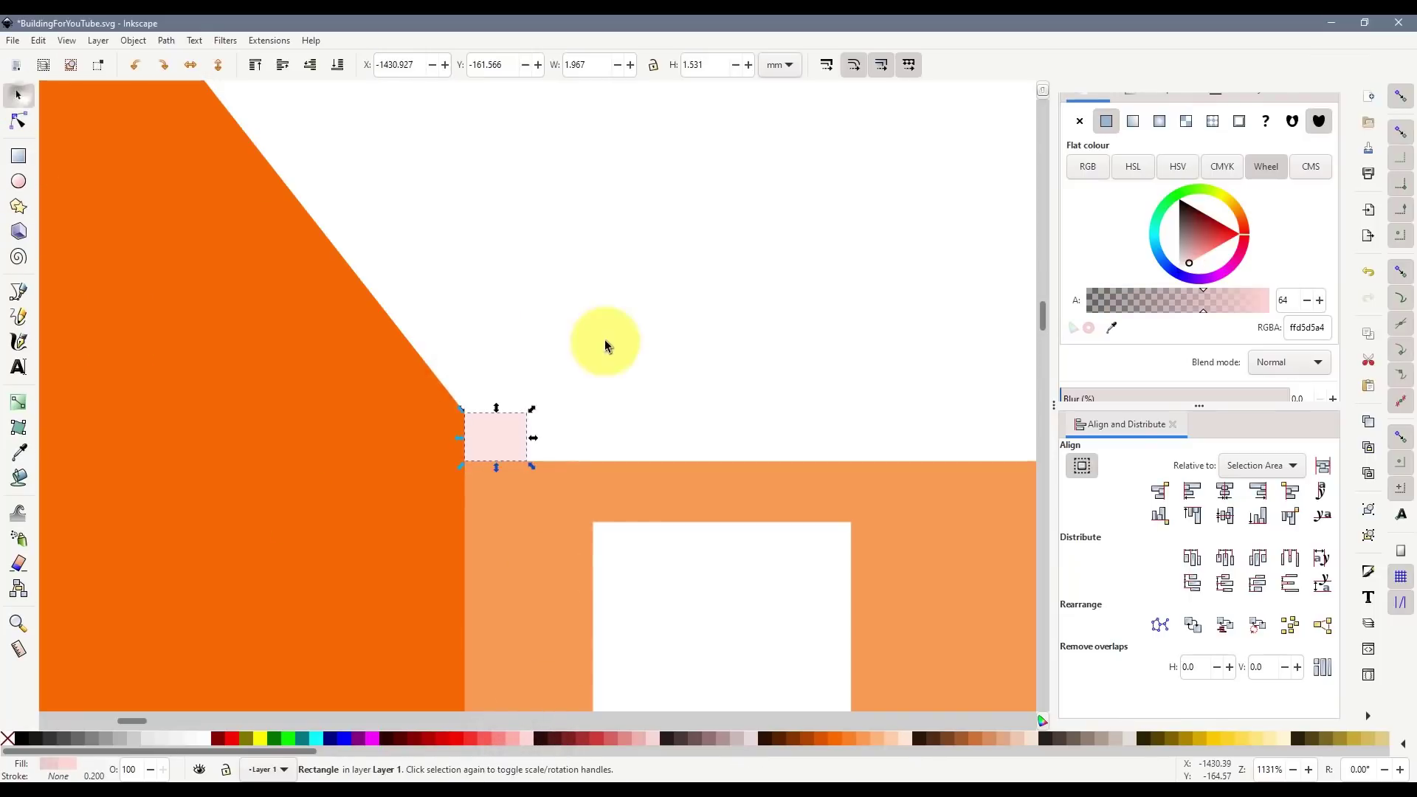
left_click(605, 345)
left_click(490, 443)
left_click_drag(1203, 300, 1296, 305)
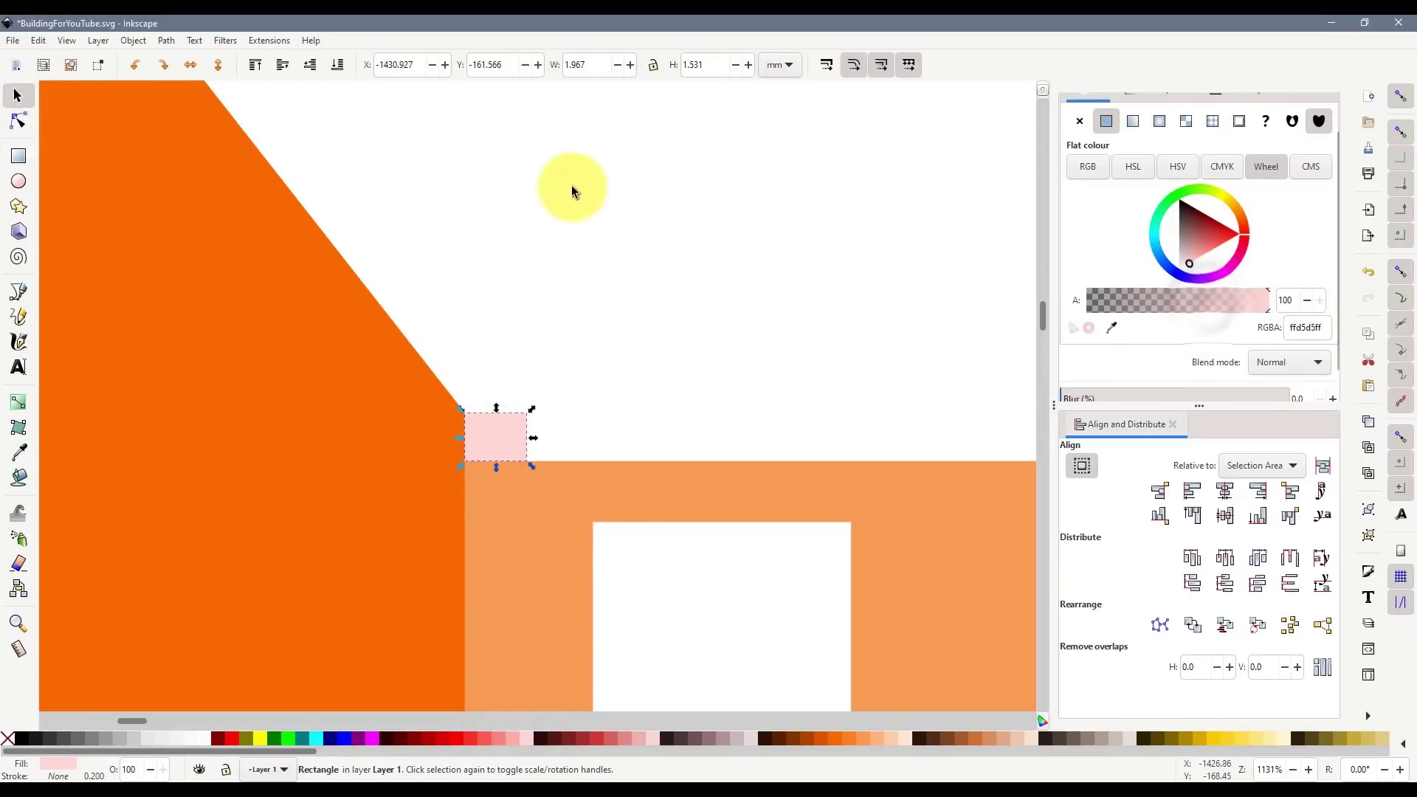
- Select the pink test rectangle and delete it
left_click(487, 442)
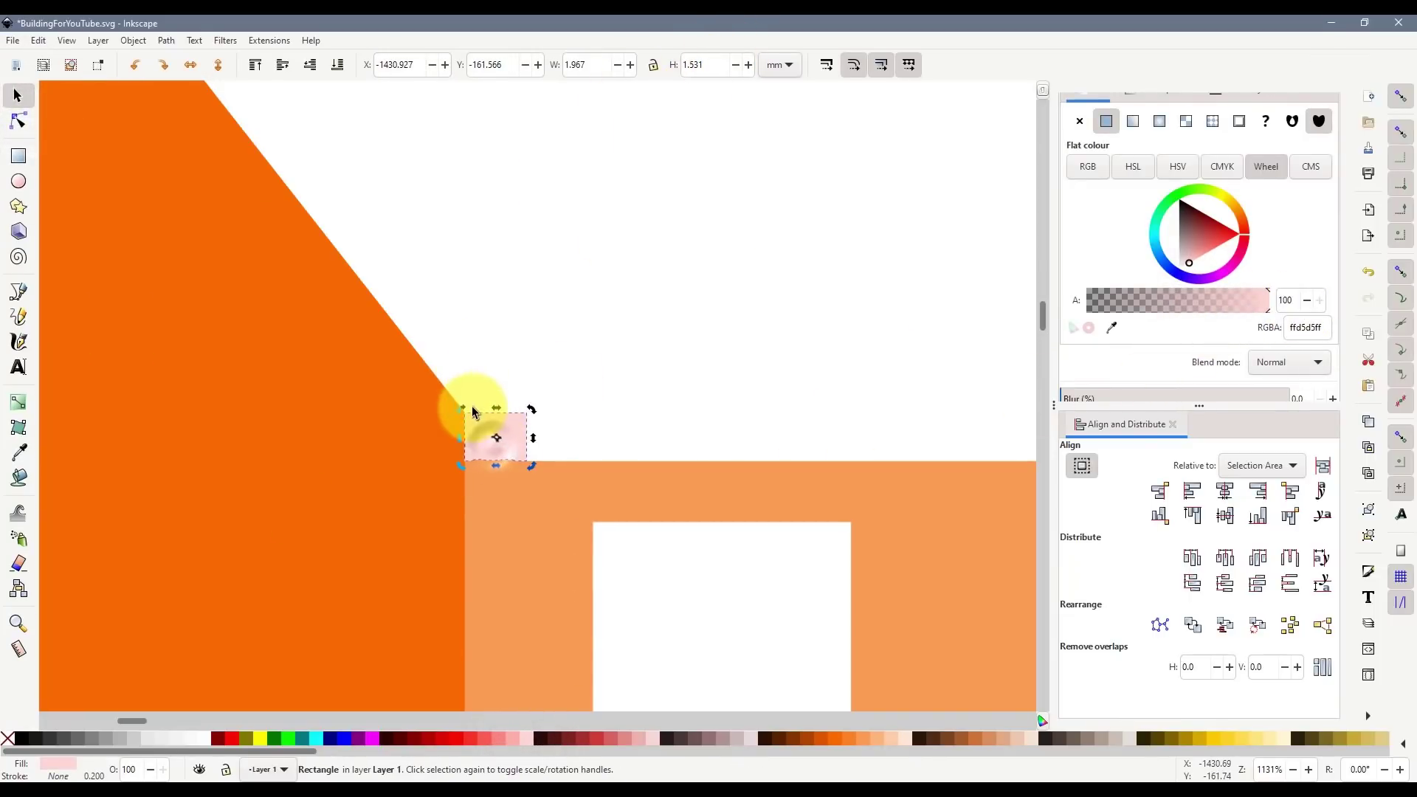
scroll(473, 412, "up", 3)
left_click(467, 397)
left_click(535, 472)
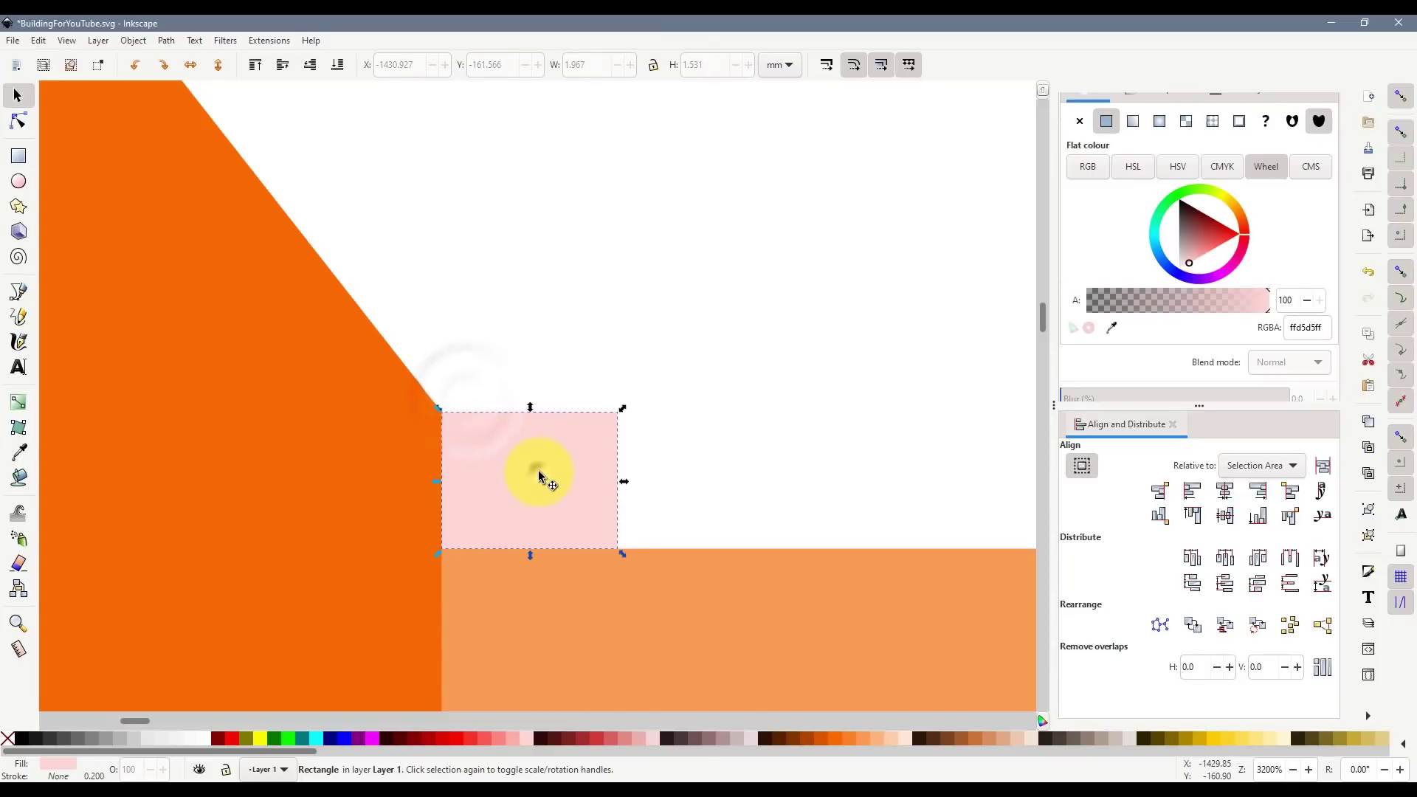
key("Delete")
scroll(620, 471, "down", 9)
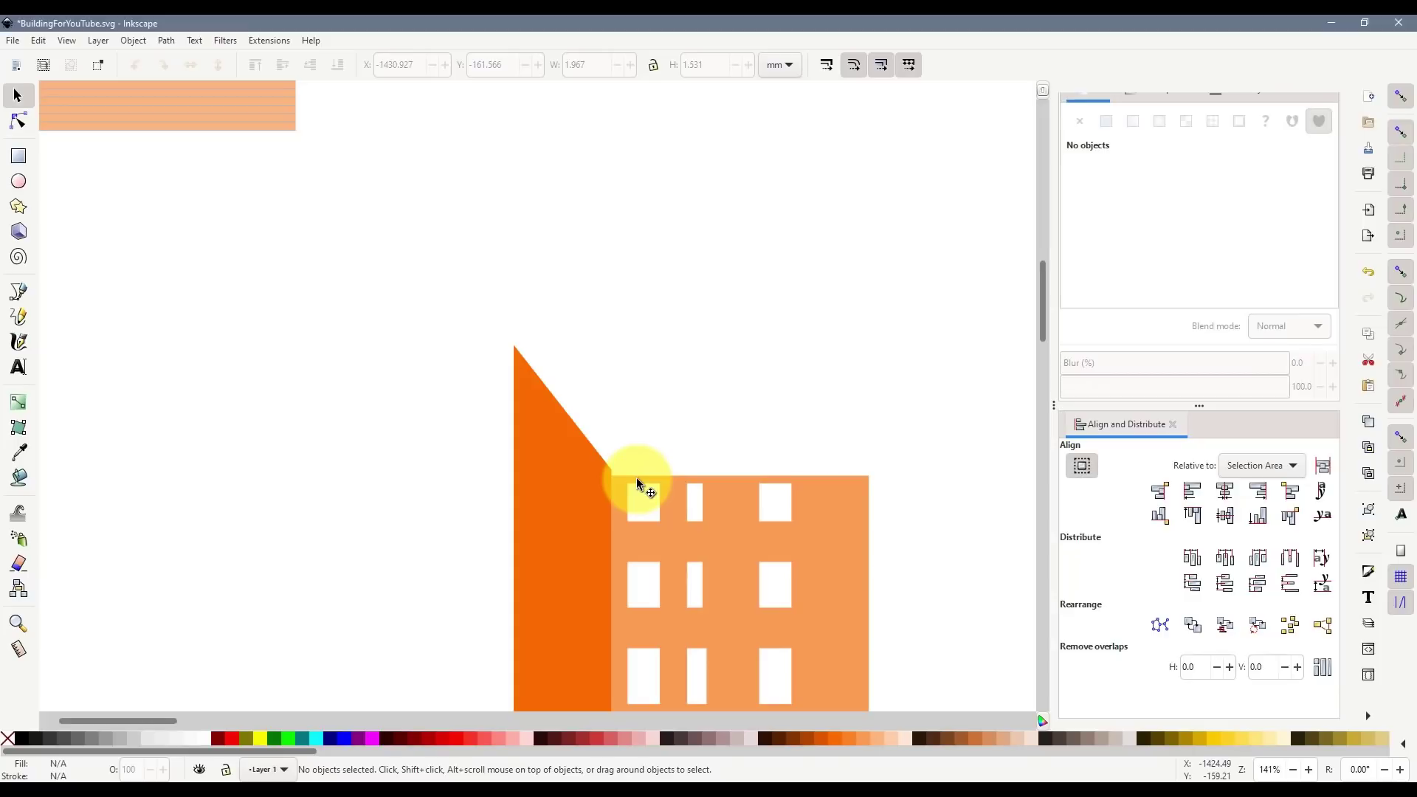
- Move the dark orange wall further left, away from the facade
left_click_drag(587, 521, 559, 521)
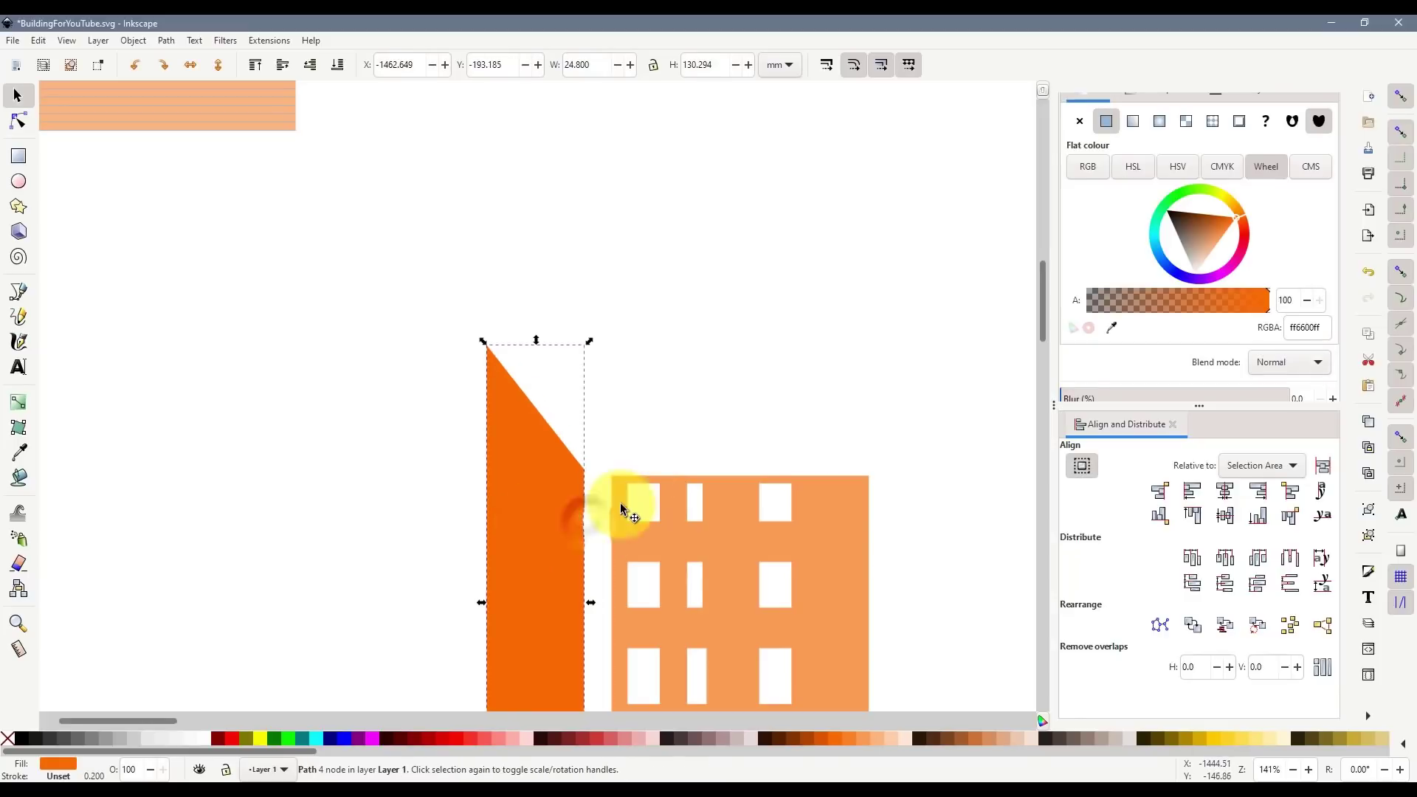
scroll(619, 492, "up", 2)
scroll(618, 480, "down", 3)
scroll(618, 470, "down", 2)
left_click(632, 434)
scroll(690, 481, "down", 4)
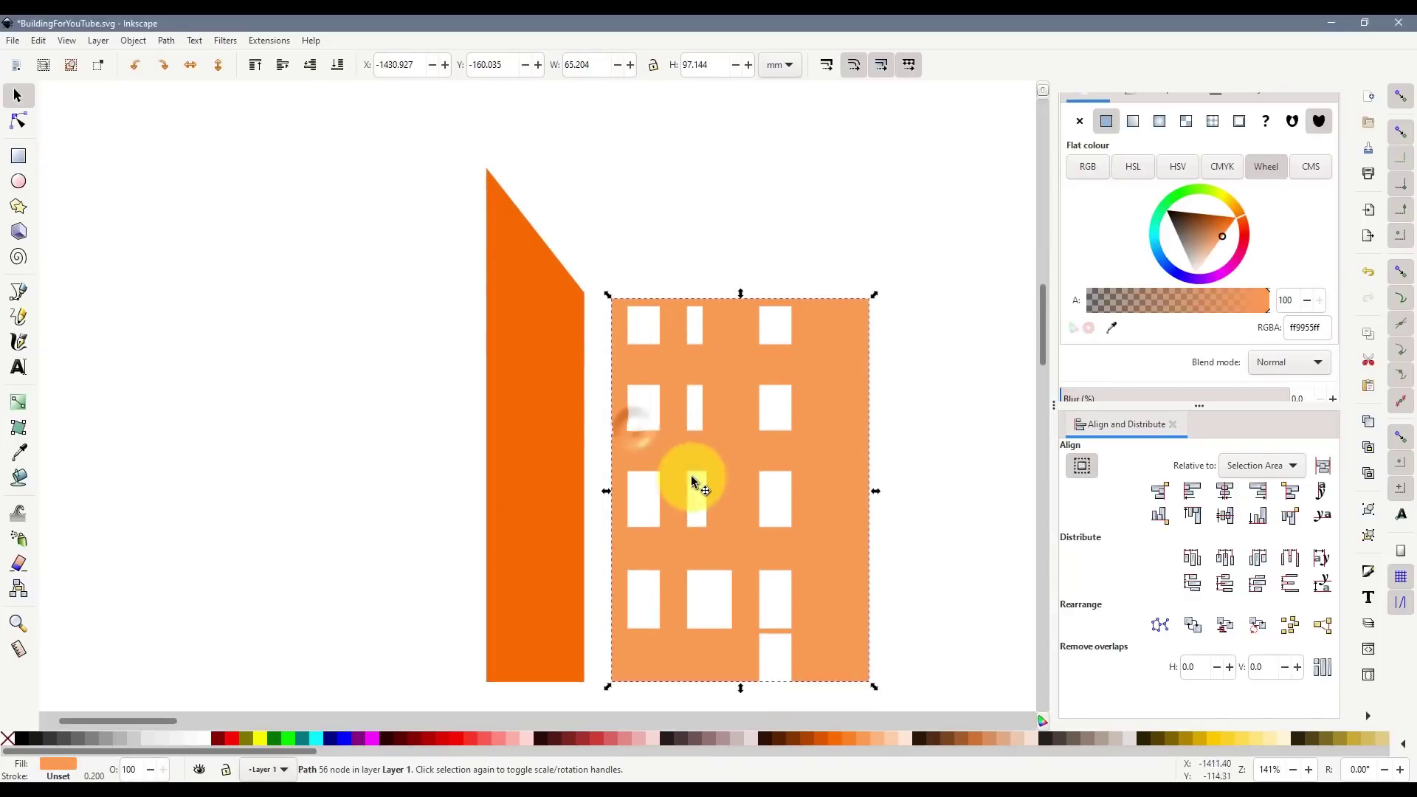
left_click_drag(557, 345, 403, 316)
- Draw a spacer rectangle beside the facade, set its width to 1 mm, and snap the wall against it
left_click(18, 156)
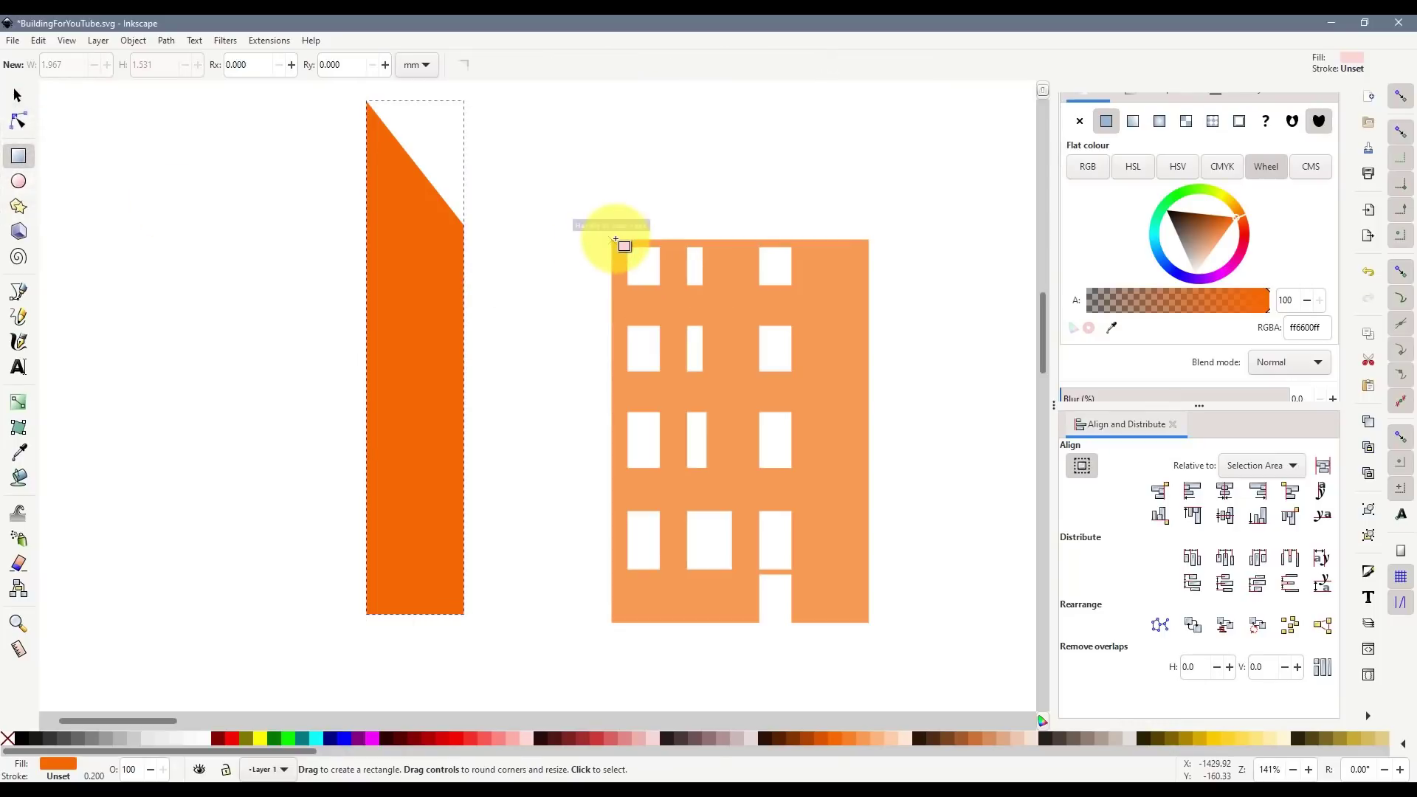
mouse_move(612, 240)
left_mouse_down()
mouse_move(543, 585)
mouse_move(619, 624)
left_mouse_up()
left_click(17, 96)
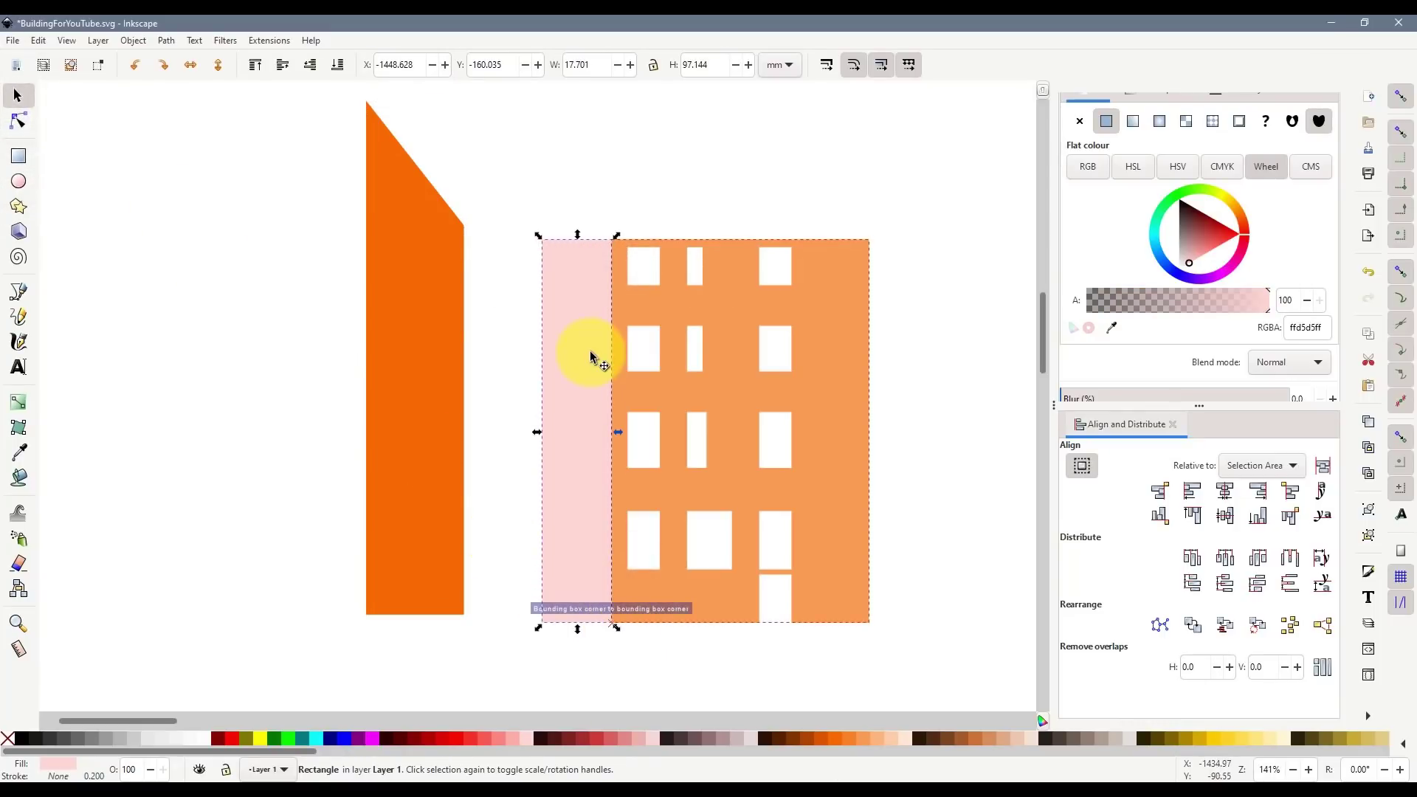
double_click(590, 65)
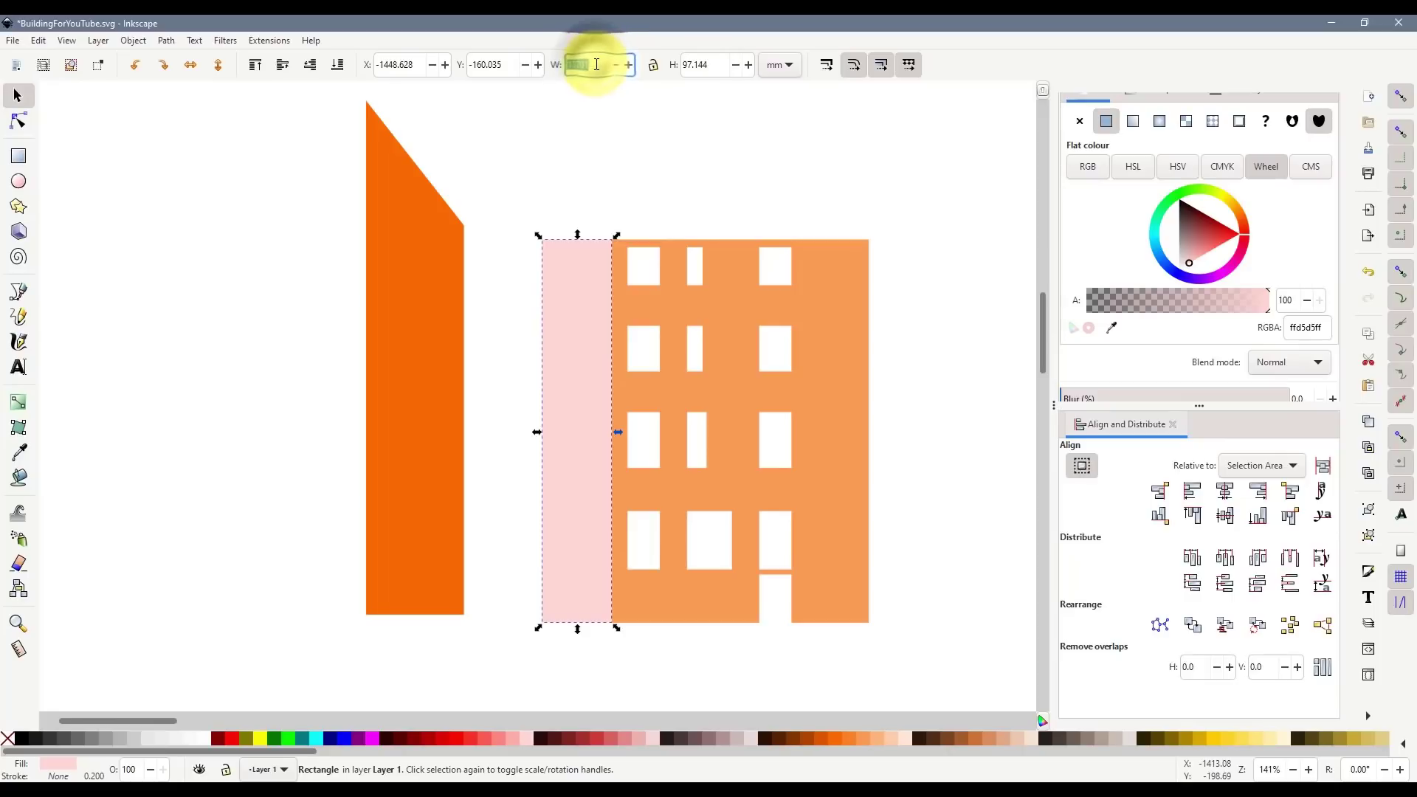
type("1")
key("Return")
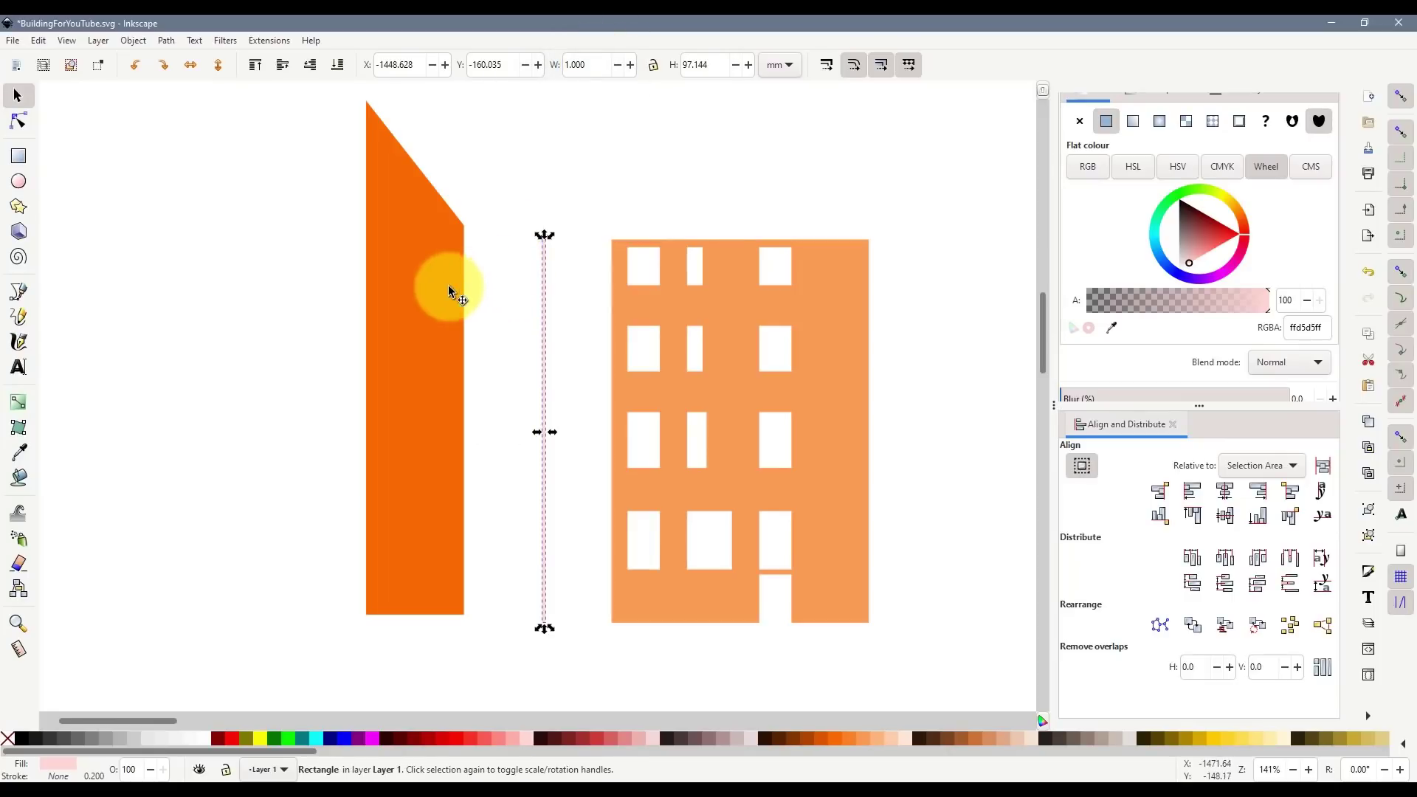
left_click_drag(449, 285, 512, 307)
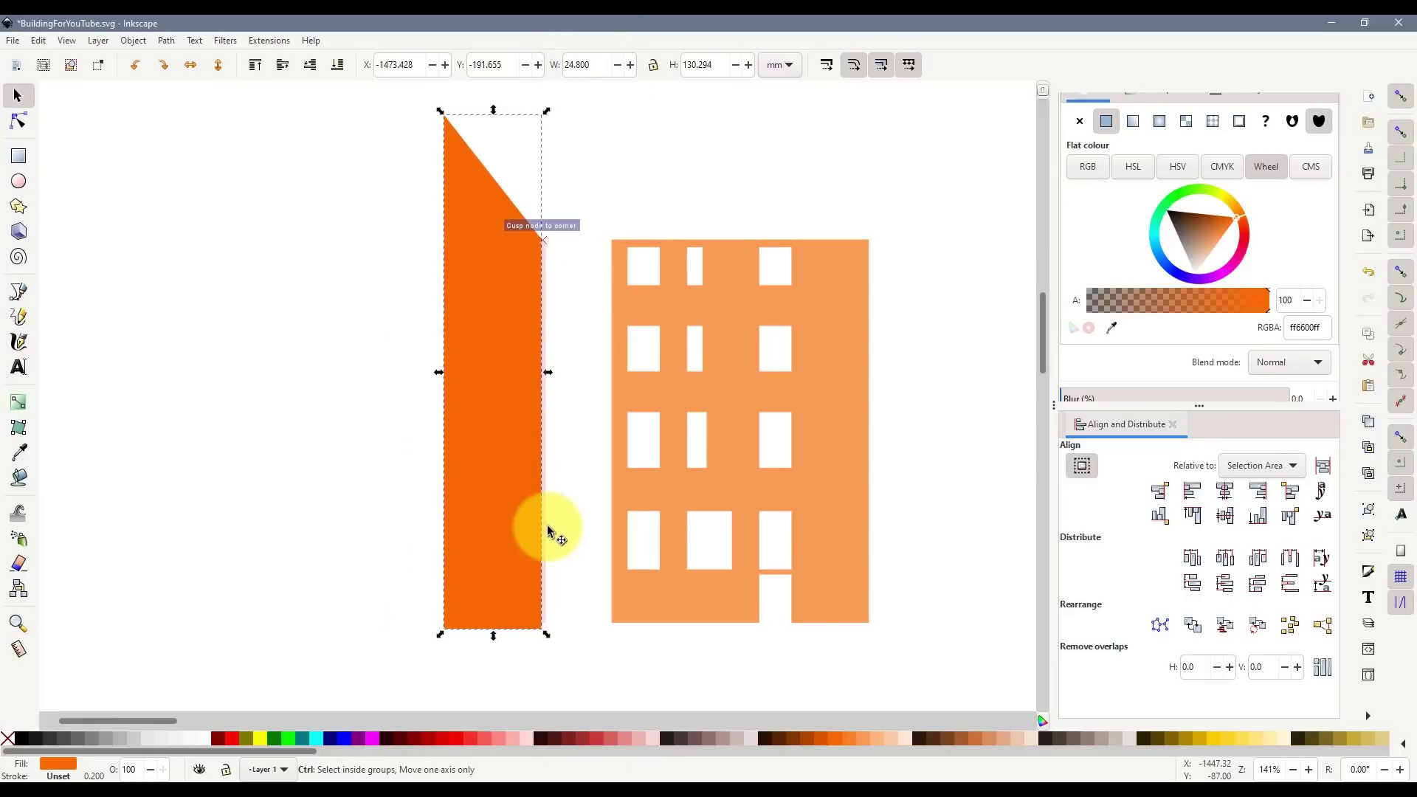
- Reset the canvas rotation to 0° and reselect the dark orange wall
scroll(547, 524, "up", 2)
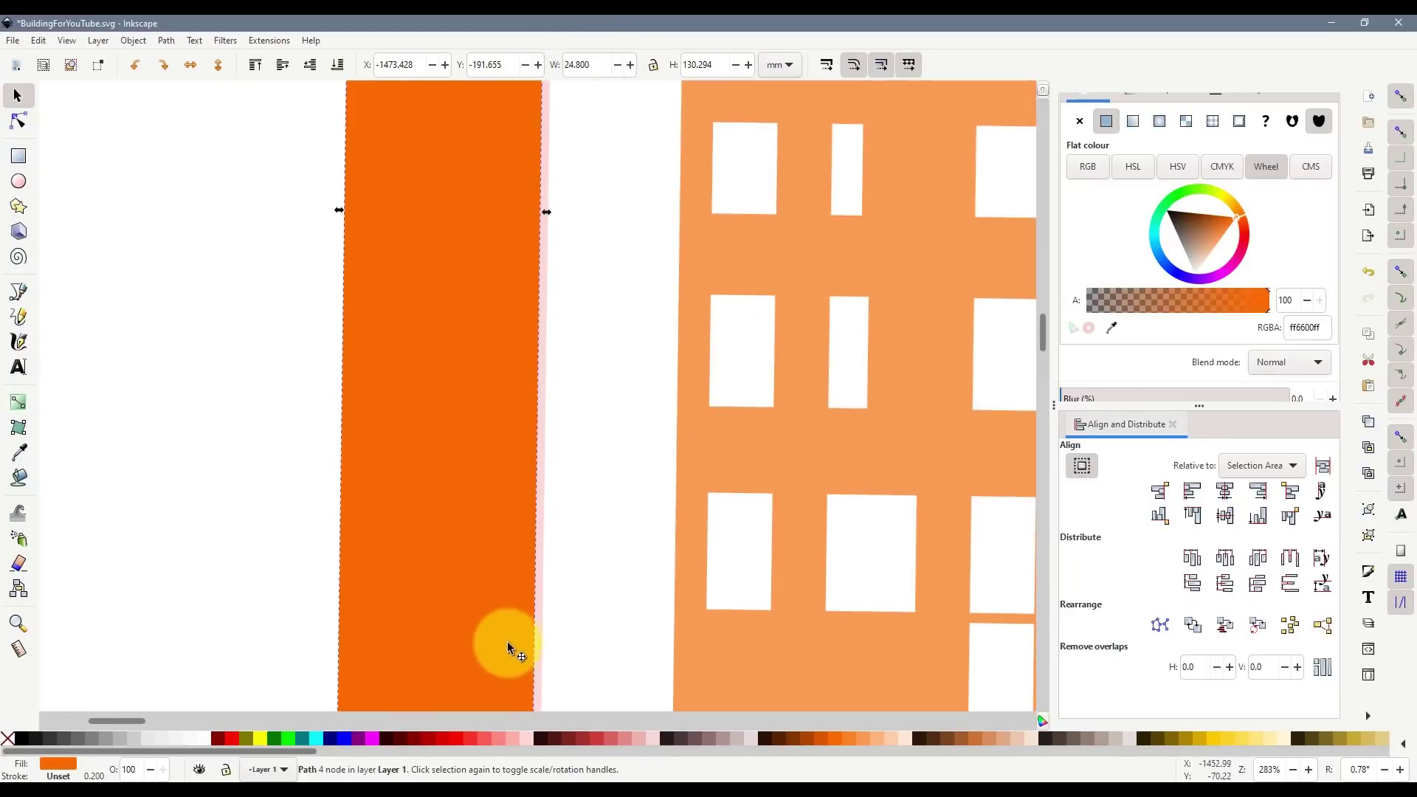
double_click(1360, 768)
type("0")
key("Return")
scroll(591, 569, "down", 5)
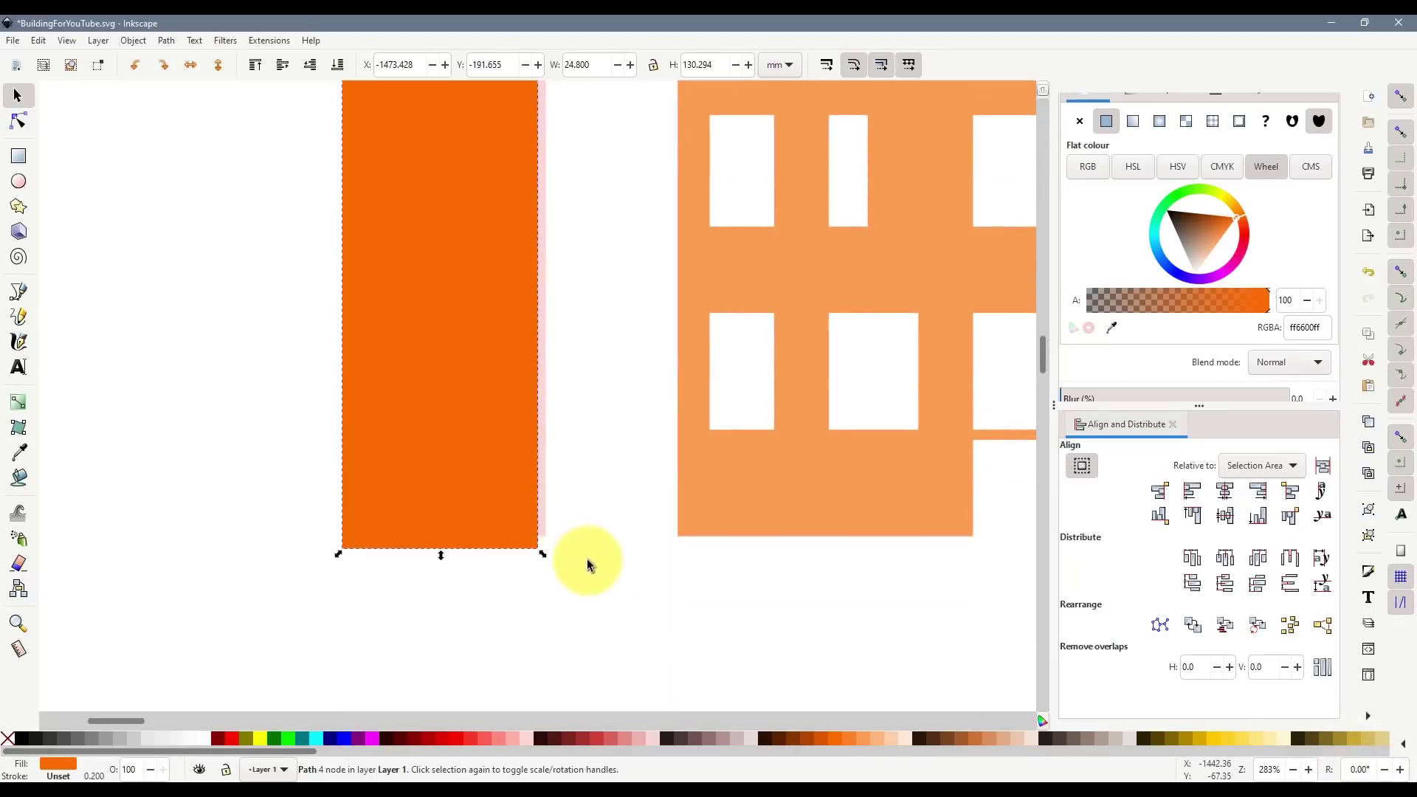
left_click_drag(506, 522, 574, 496)
scroll(594, 466, "up", 15)
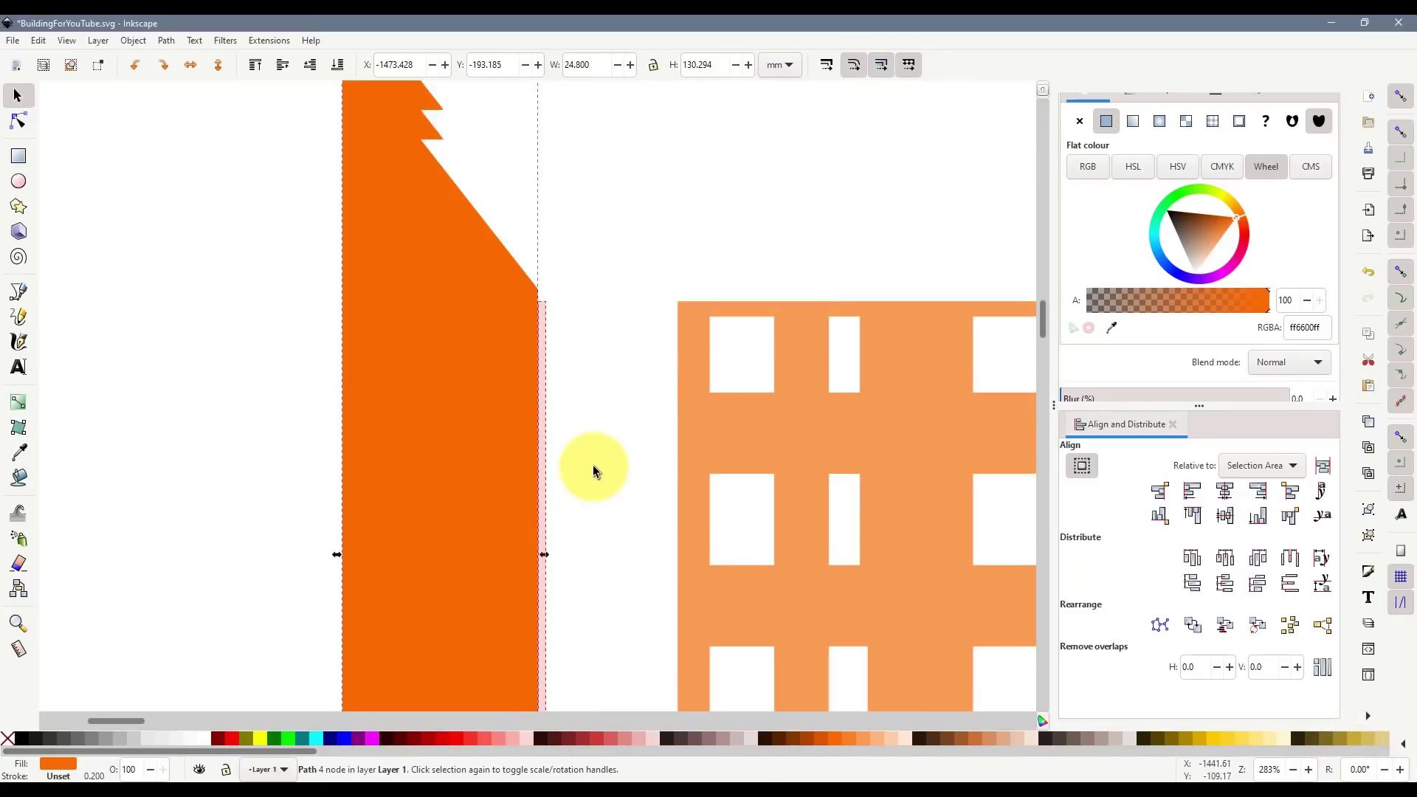
left_click(580, 389)
left_click(512, 320)
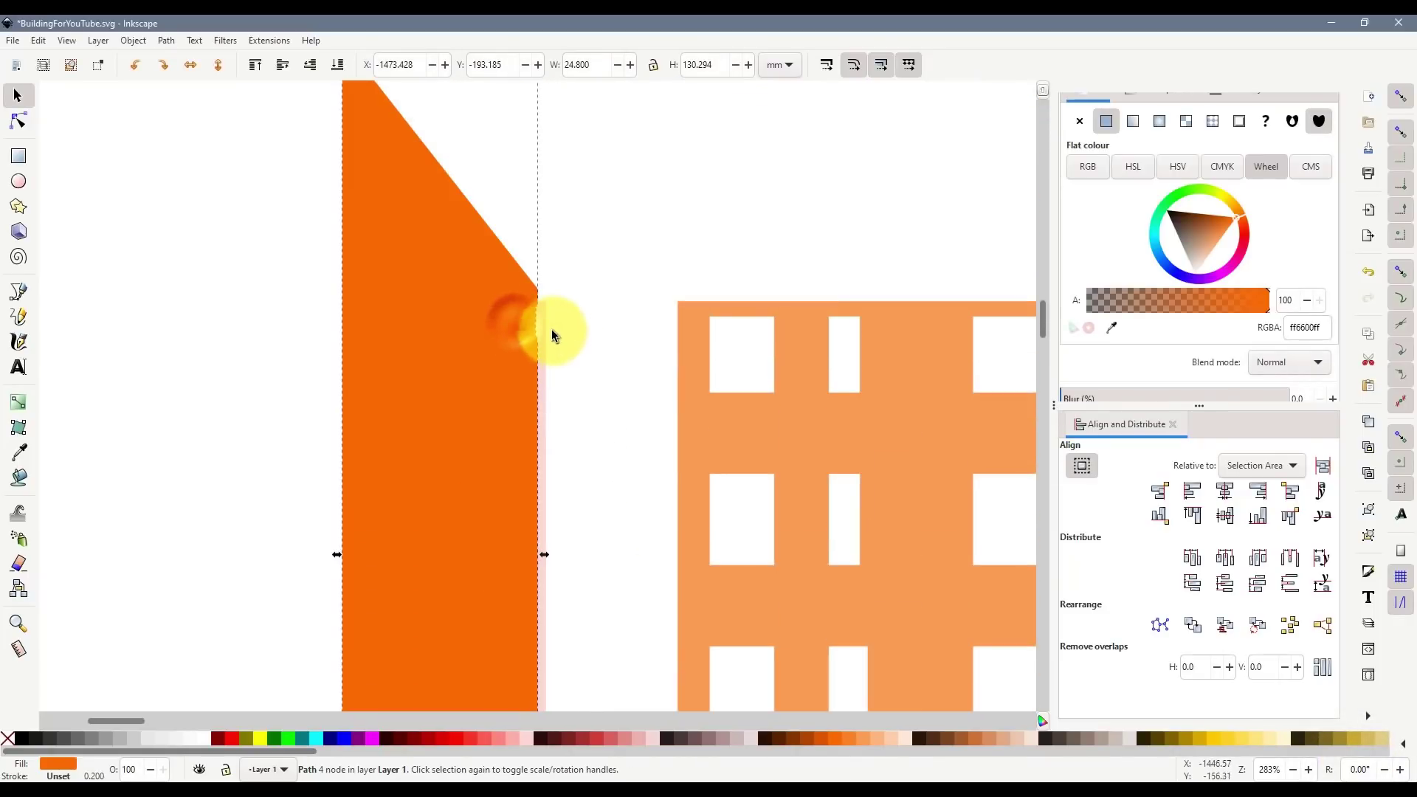
scroll(552, 330, "up", 2)
scroll(581, 375, "up", 3)
- Draw a black helper line along the wall's slanted top and extend it past the slant
left_click(586, 378)
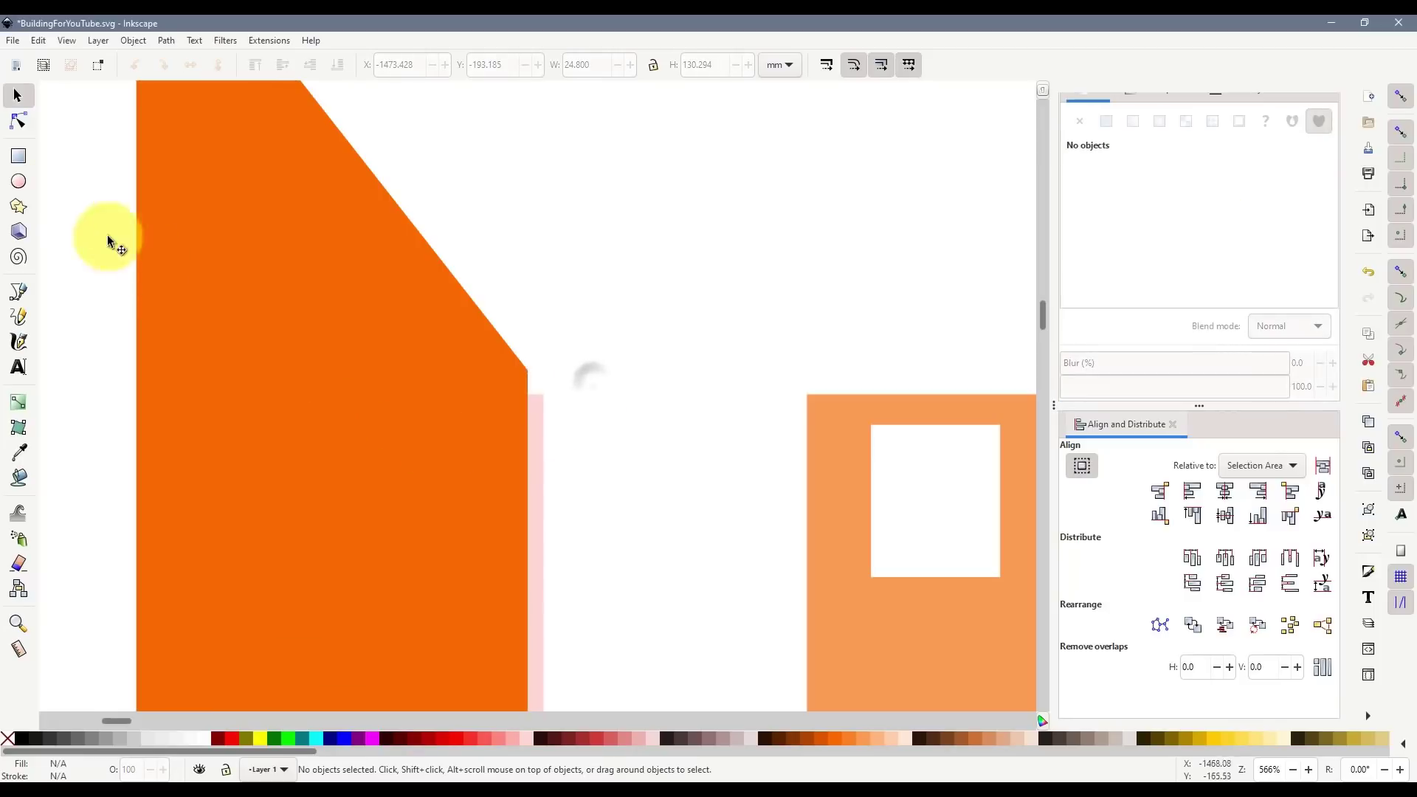
left_click(22, 294)
scroll(333, 251, "up", 5)
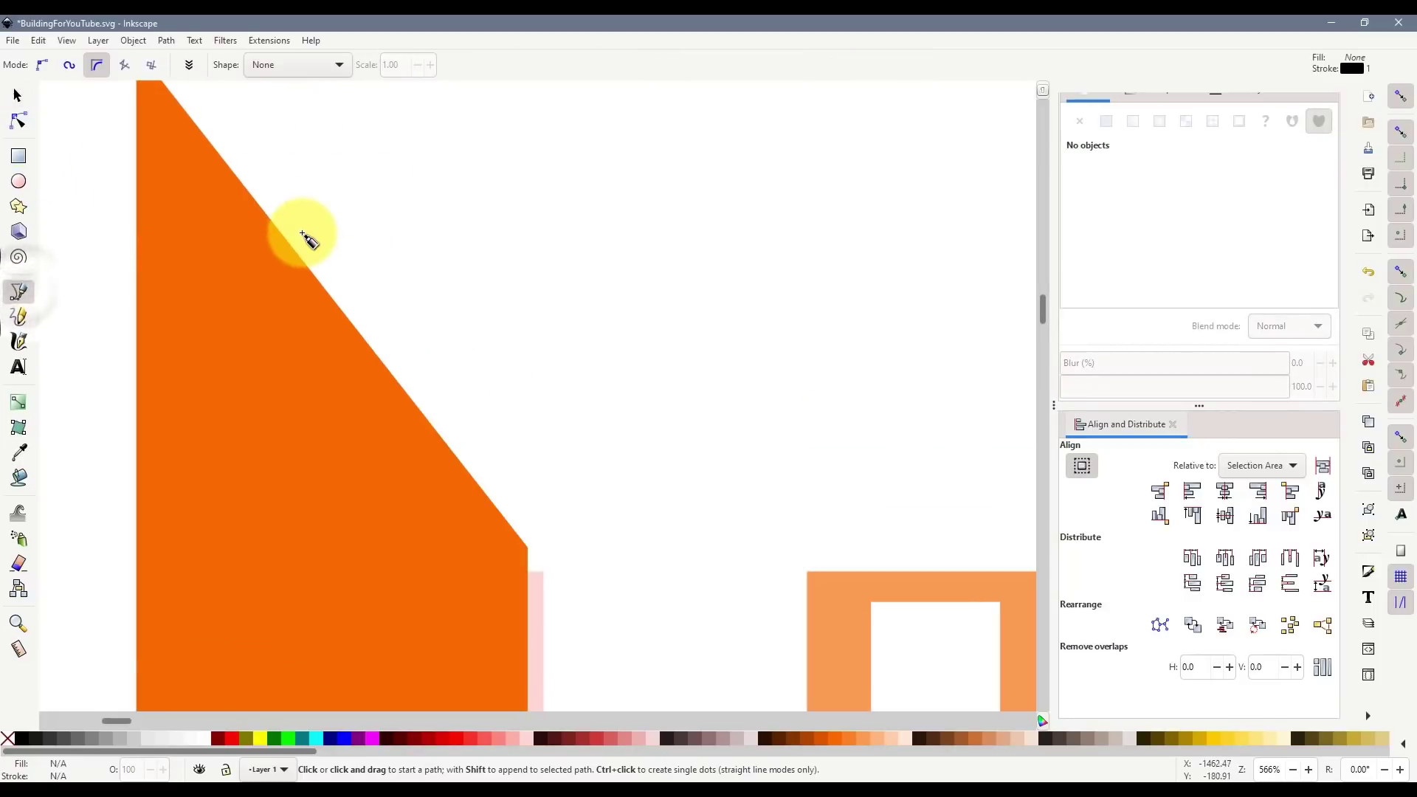
left_click(232, 172)
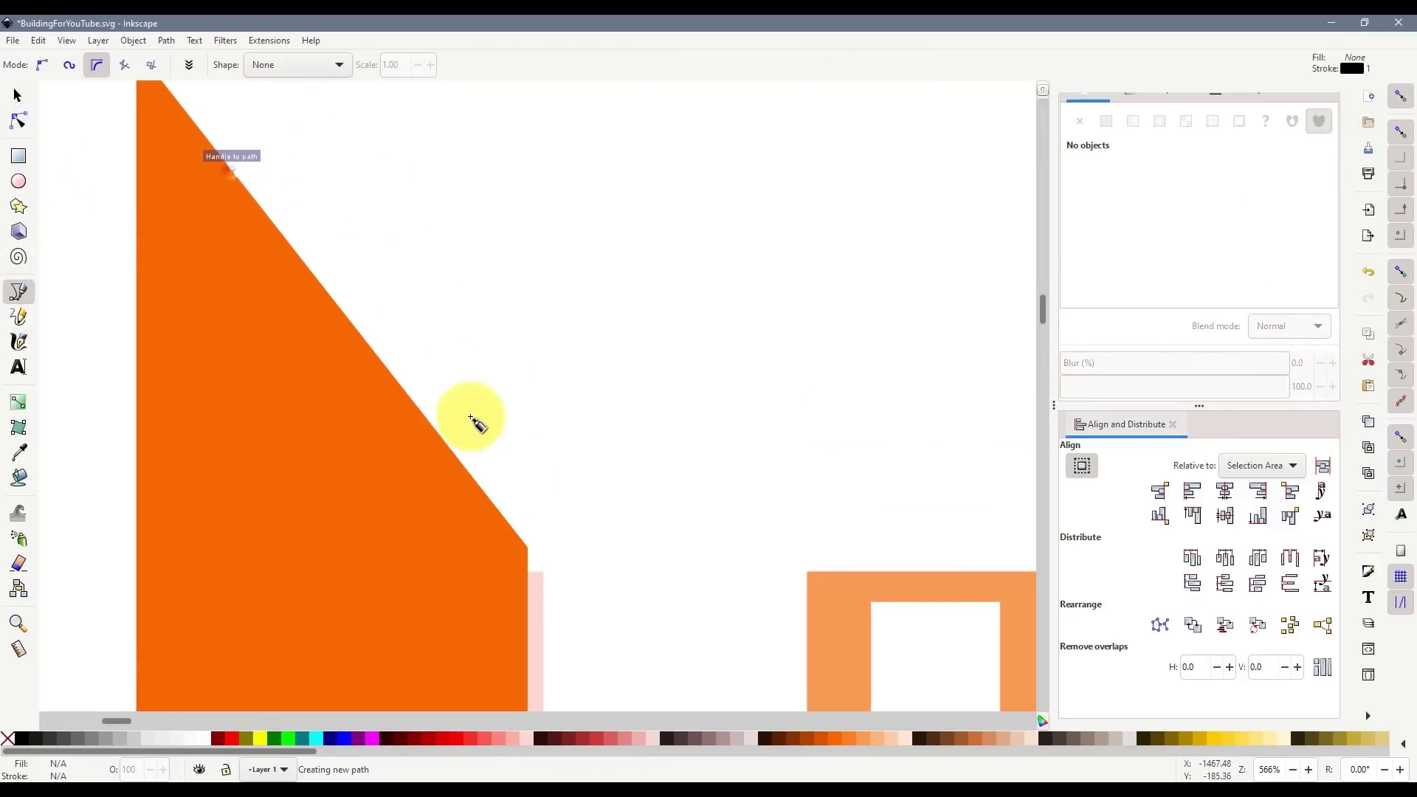
double_click(529, 551)
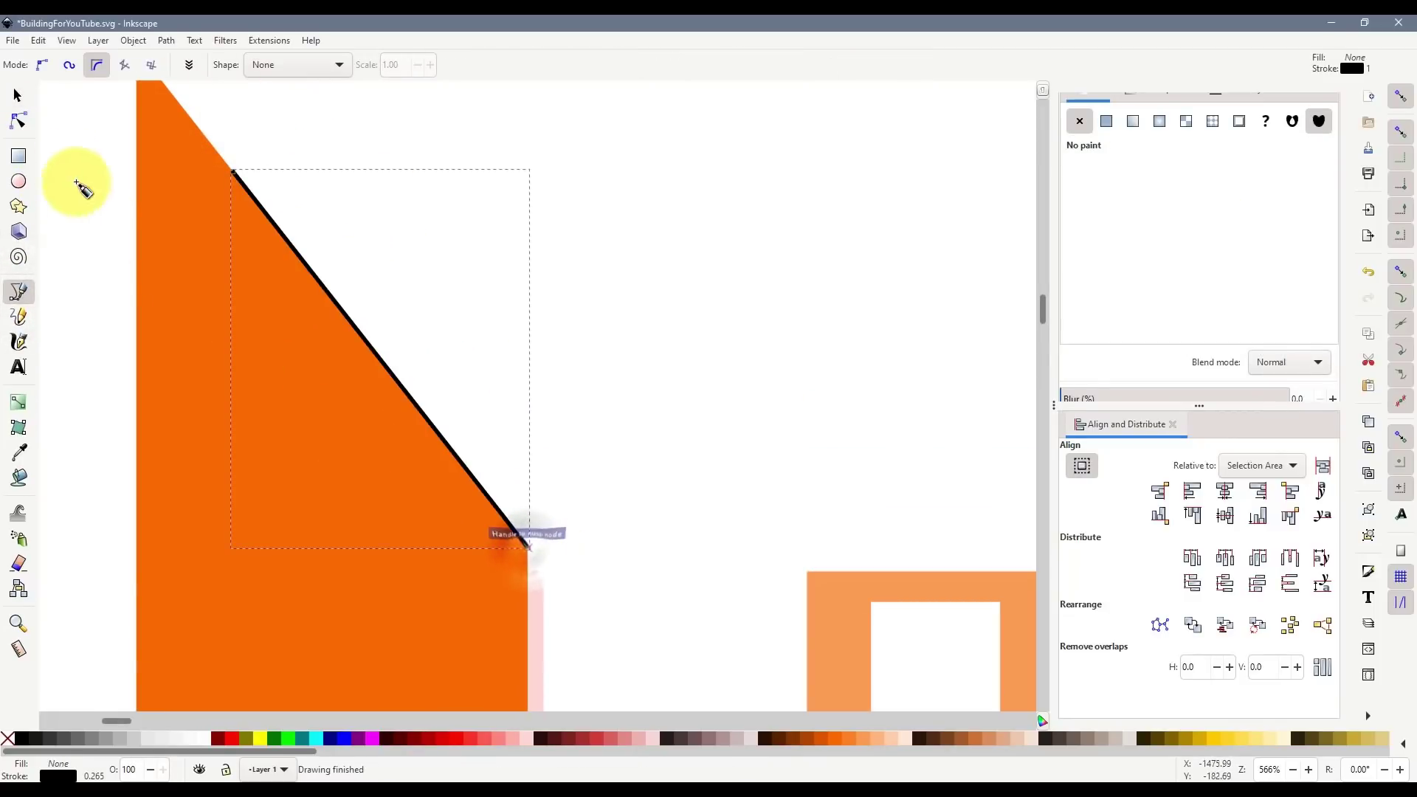
left_click(17, 96)
left_click_drag(543, 562, 596, 623)
left_click(622, 582)
- Delete the helper line and pink spacer, then move the wall flush against the facade's left edge
scroll(538, 573, "up", 5, "ctrl")
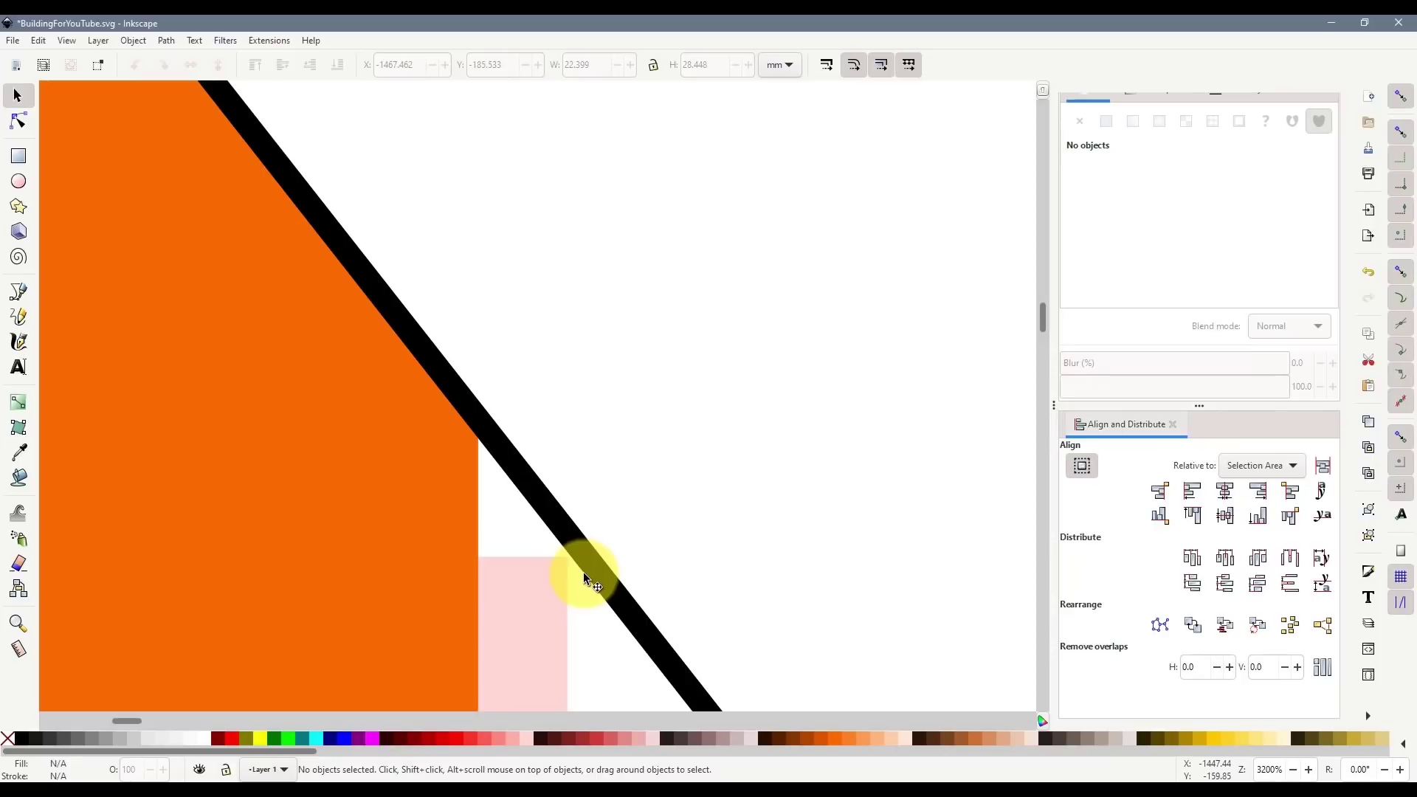
scroll(579, 408, "down", 8, "ctrl")
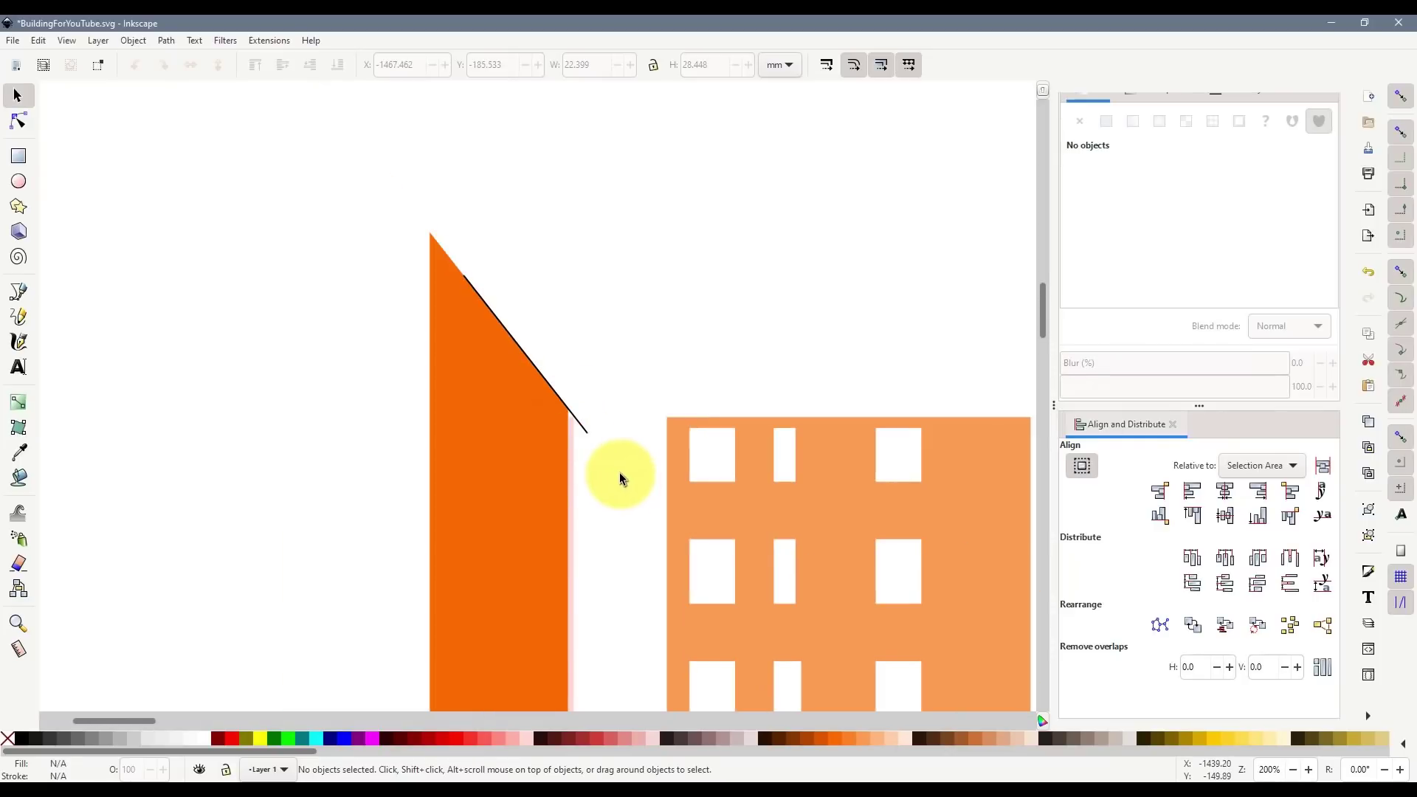
left_click(561, 421)
key("Delete")
key("Delete")
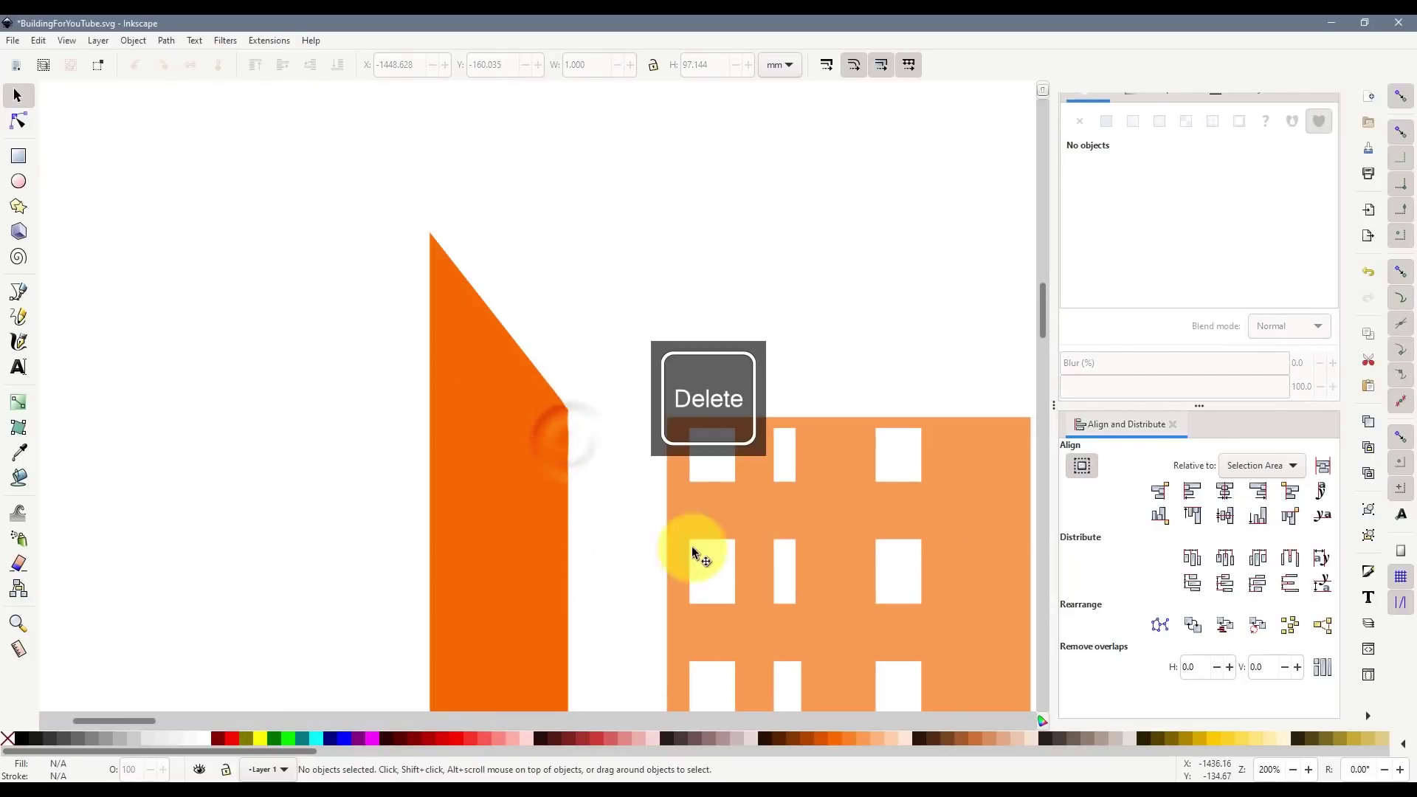
scroll(694, 539, "down", 10)
left_click_drag(550, 558, 651, 539)
scroll(649, 537, "up", 6)
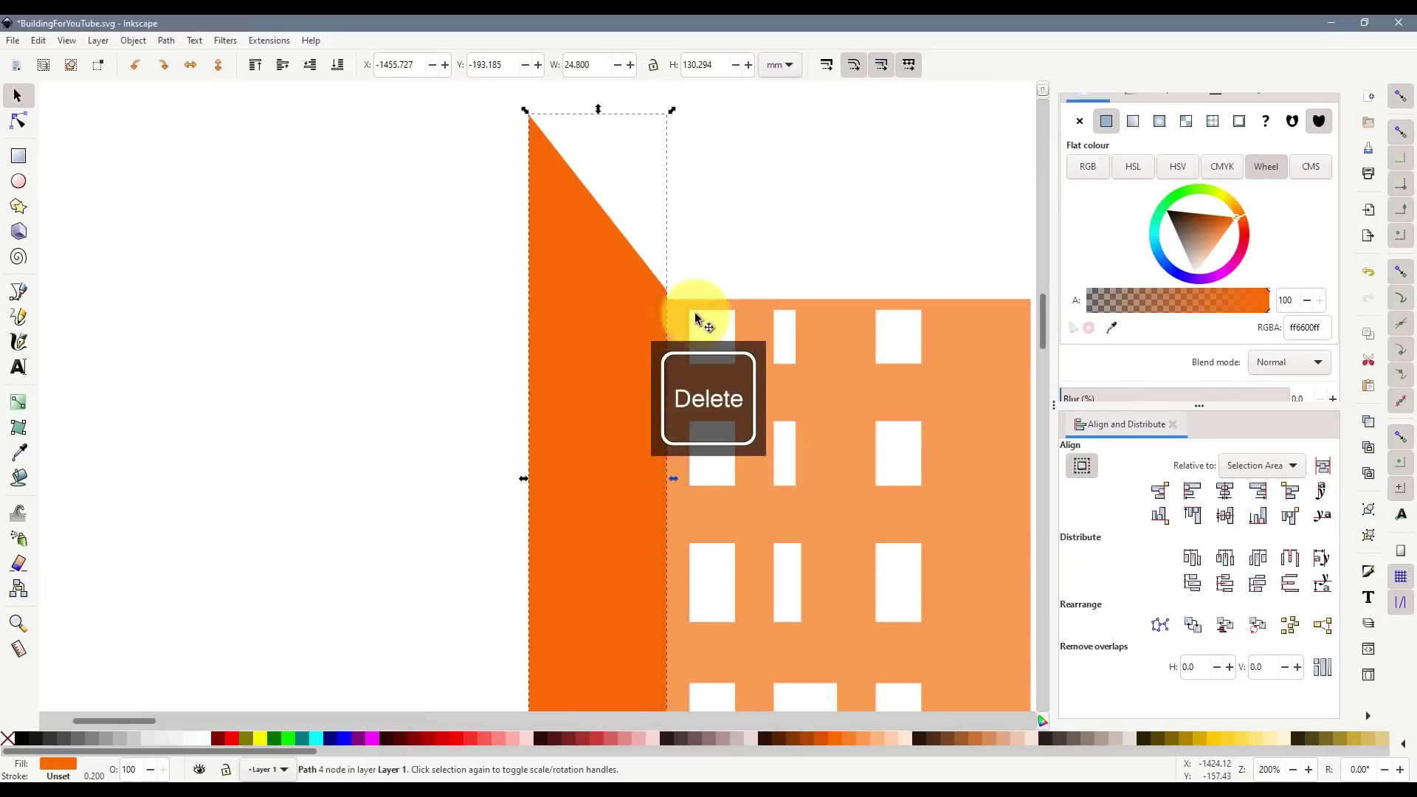
scroll(672, 301, "up", 4)
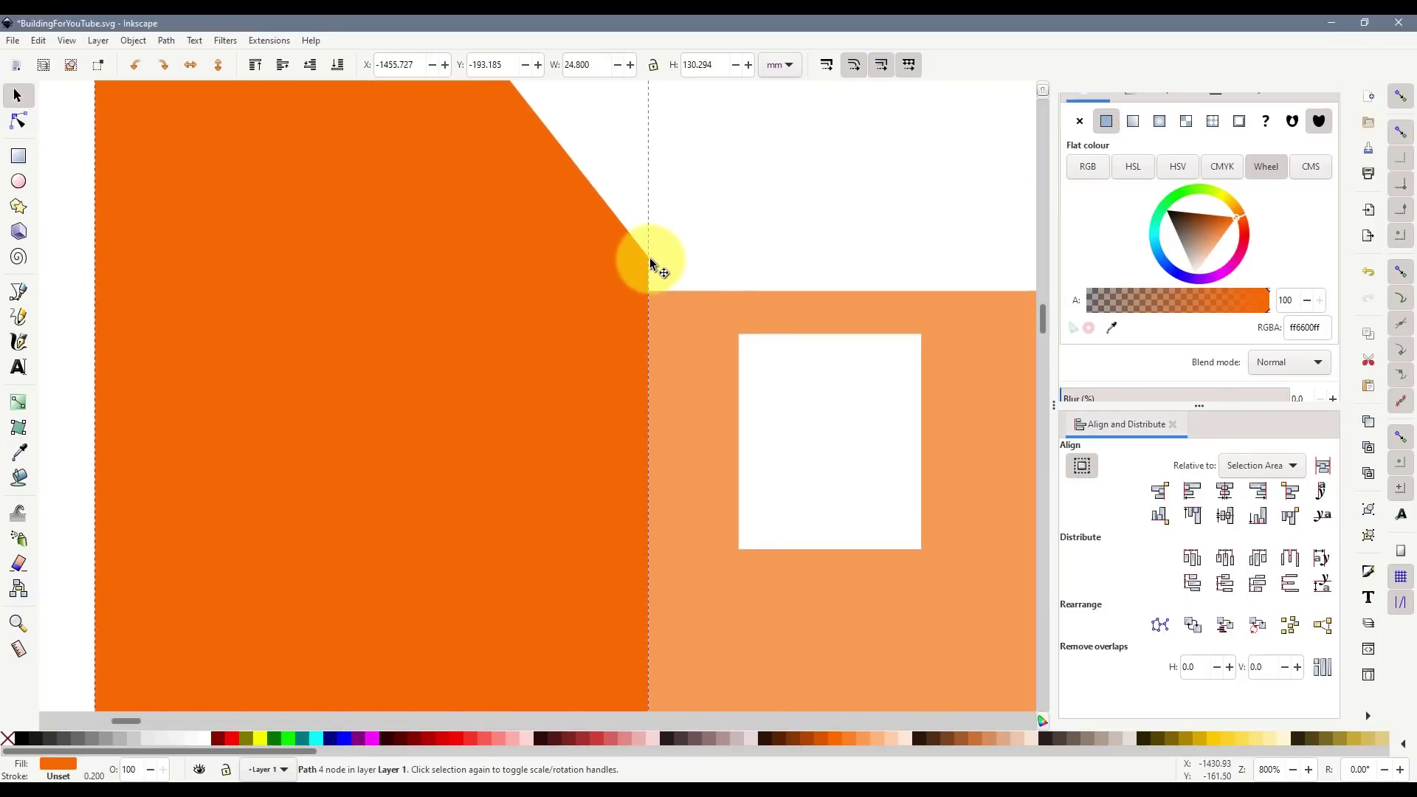
scroll(675, 291, "up", 8)
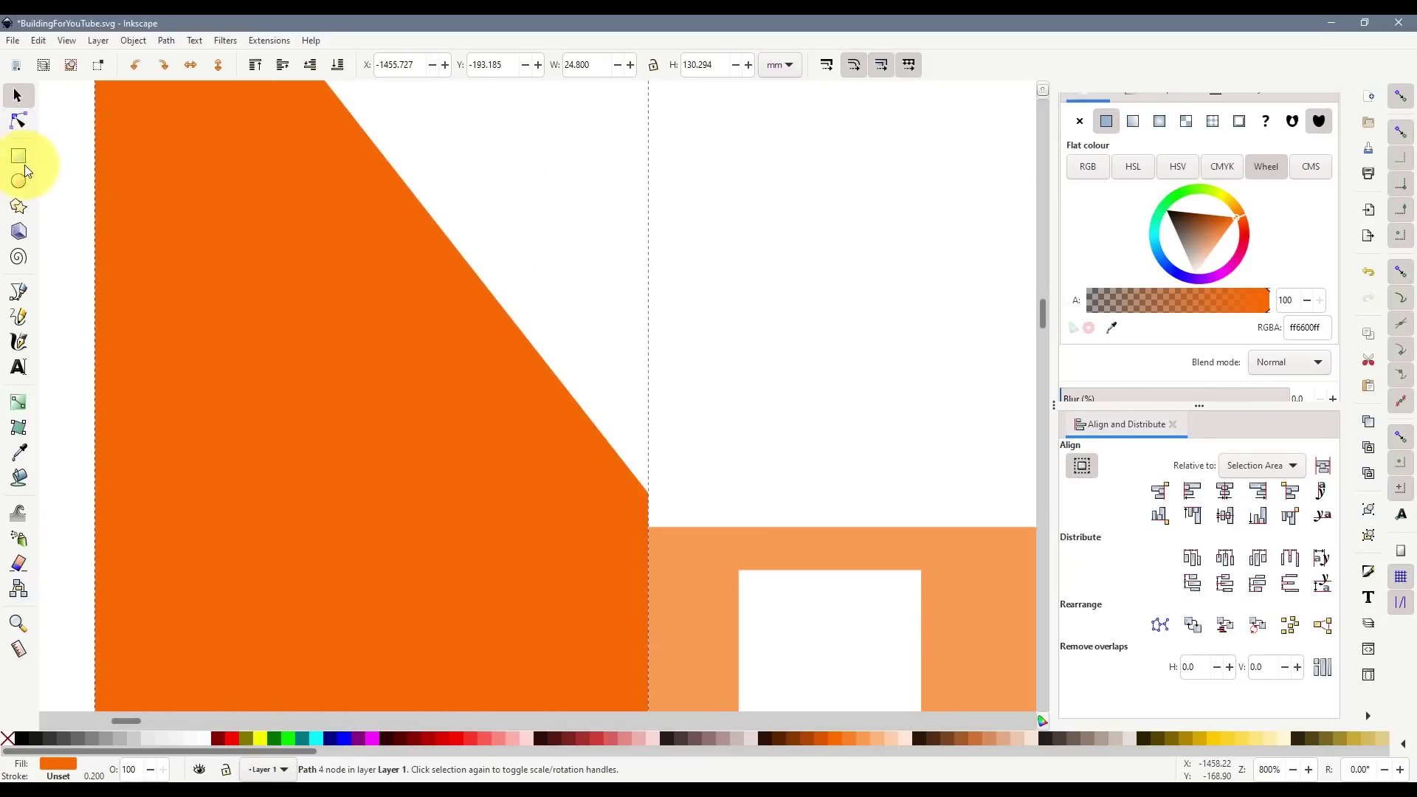
- Draw a line along the slanted edge and try continuing it to a lower-left node
left_click(19, 294)
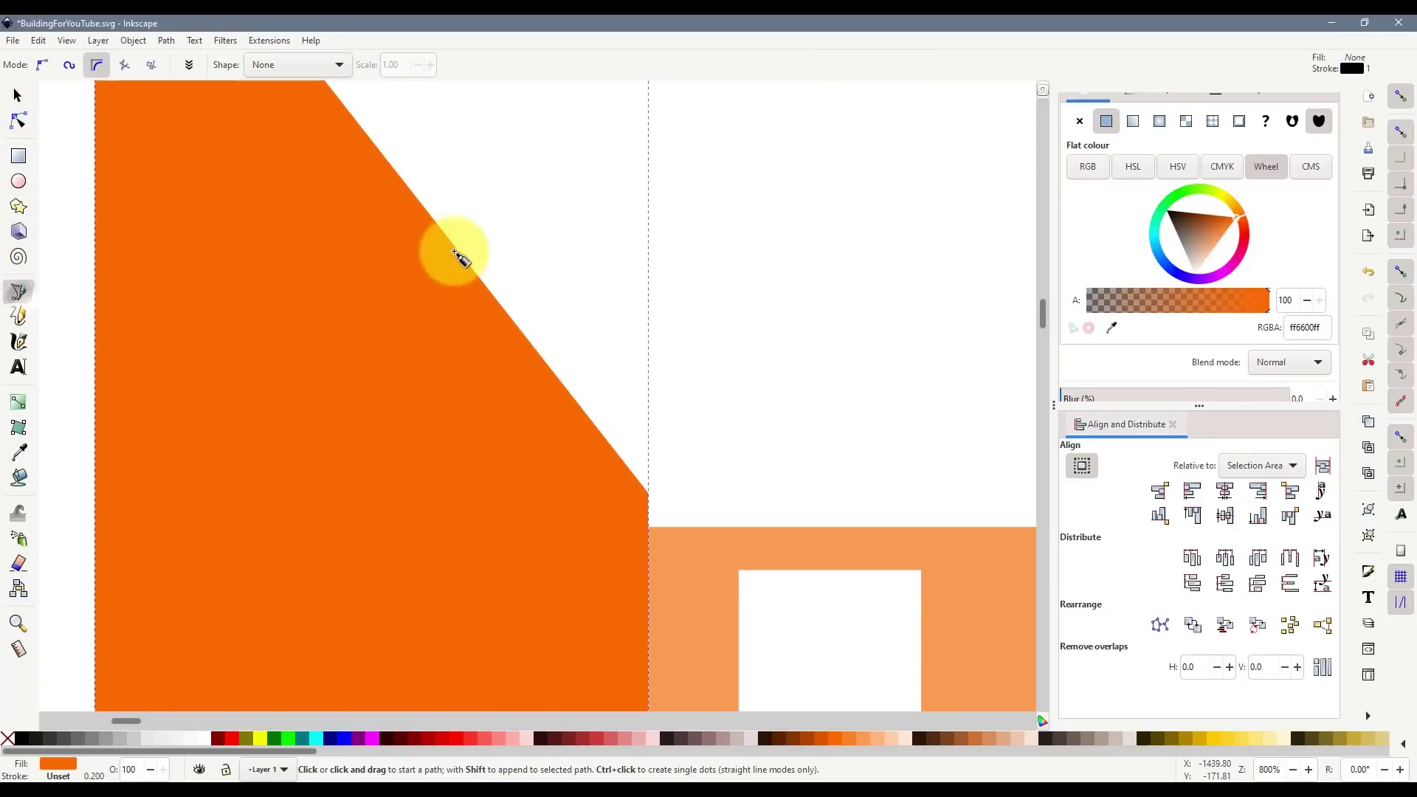
left_click(427, 214)
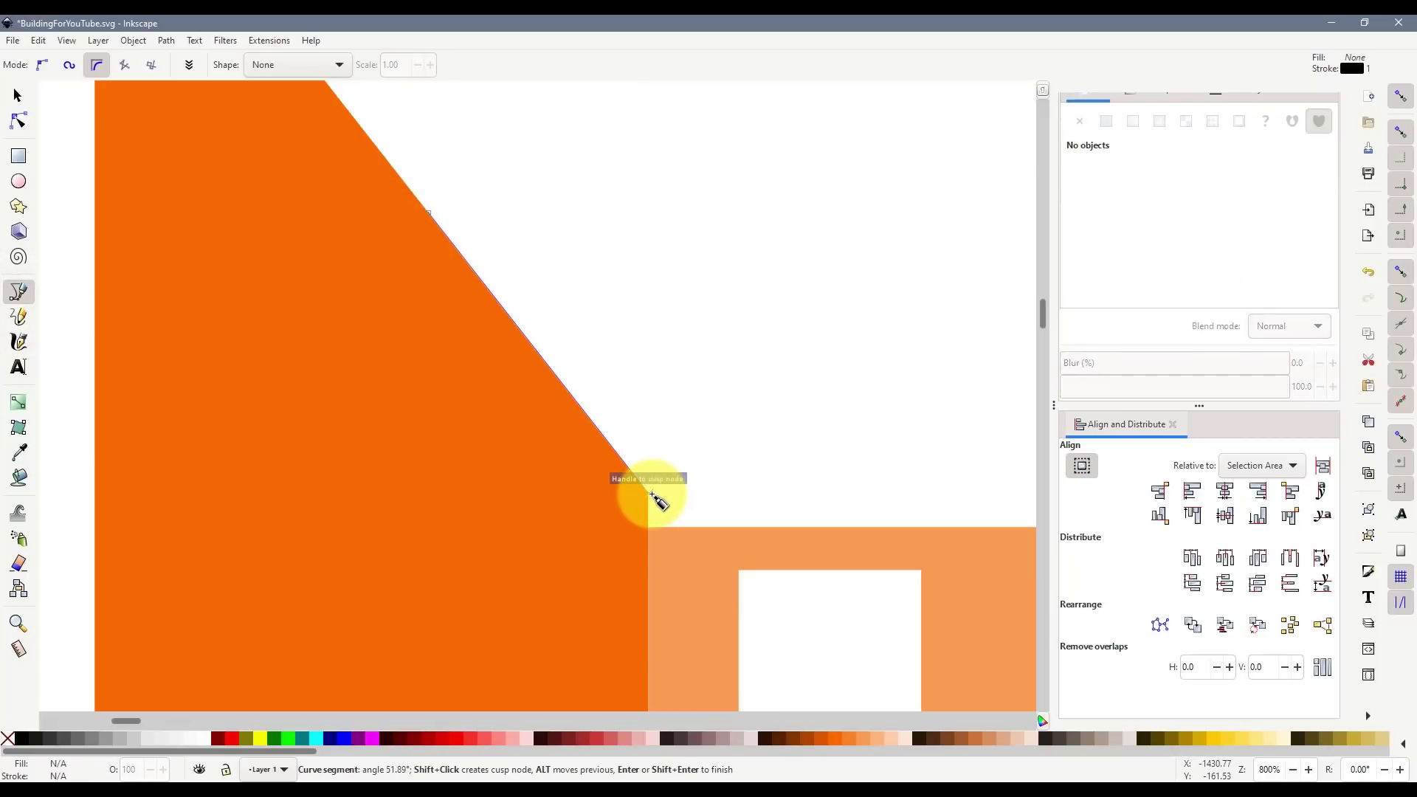
double_click(651, 494)
left_click(19, 96)
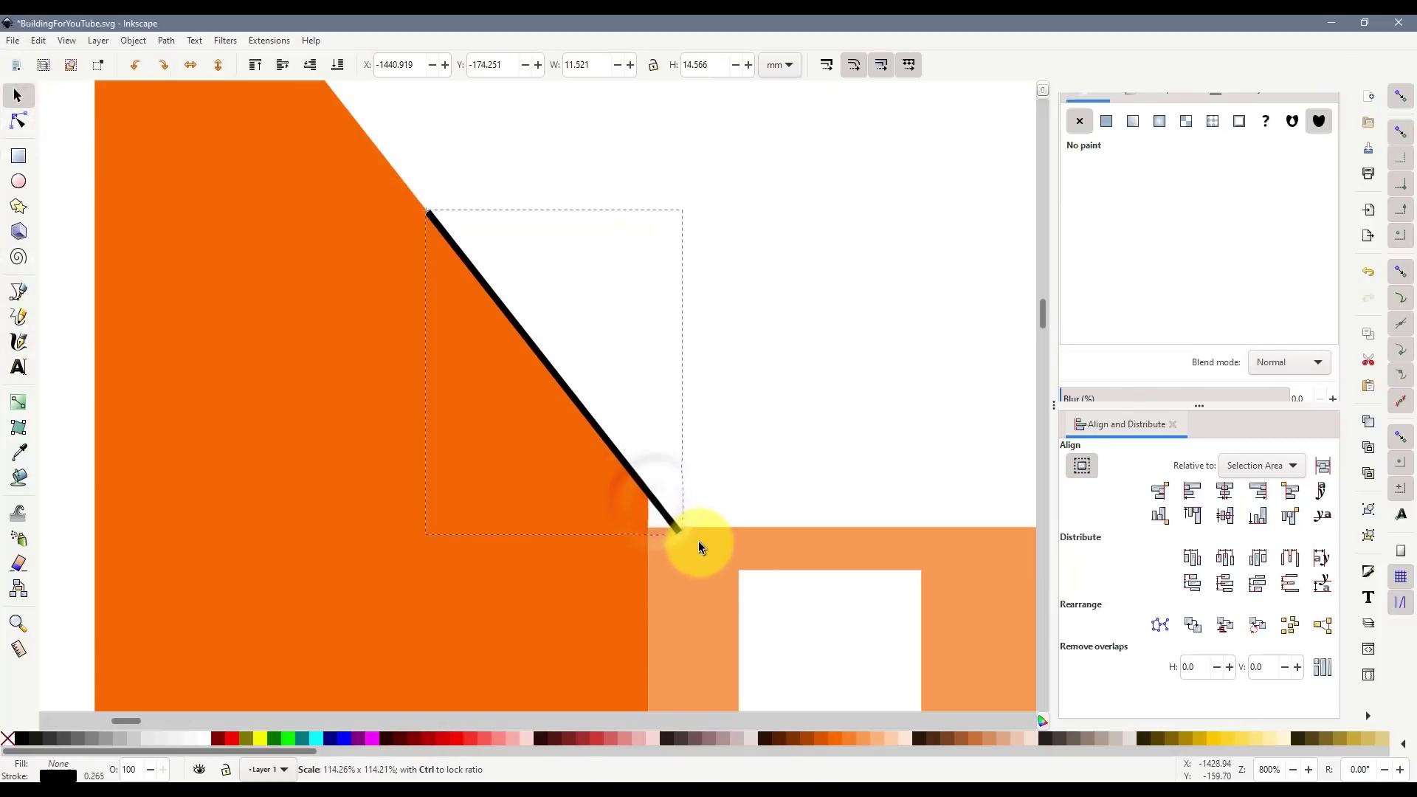
mouse_move(713, 567)
left_mouse_down()
mouse_move(605, 436)
mouse_move(708, 591)
left_mouse_up()
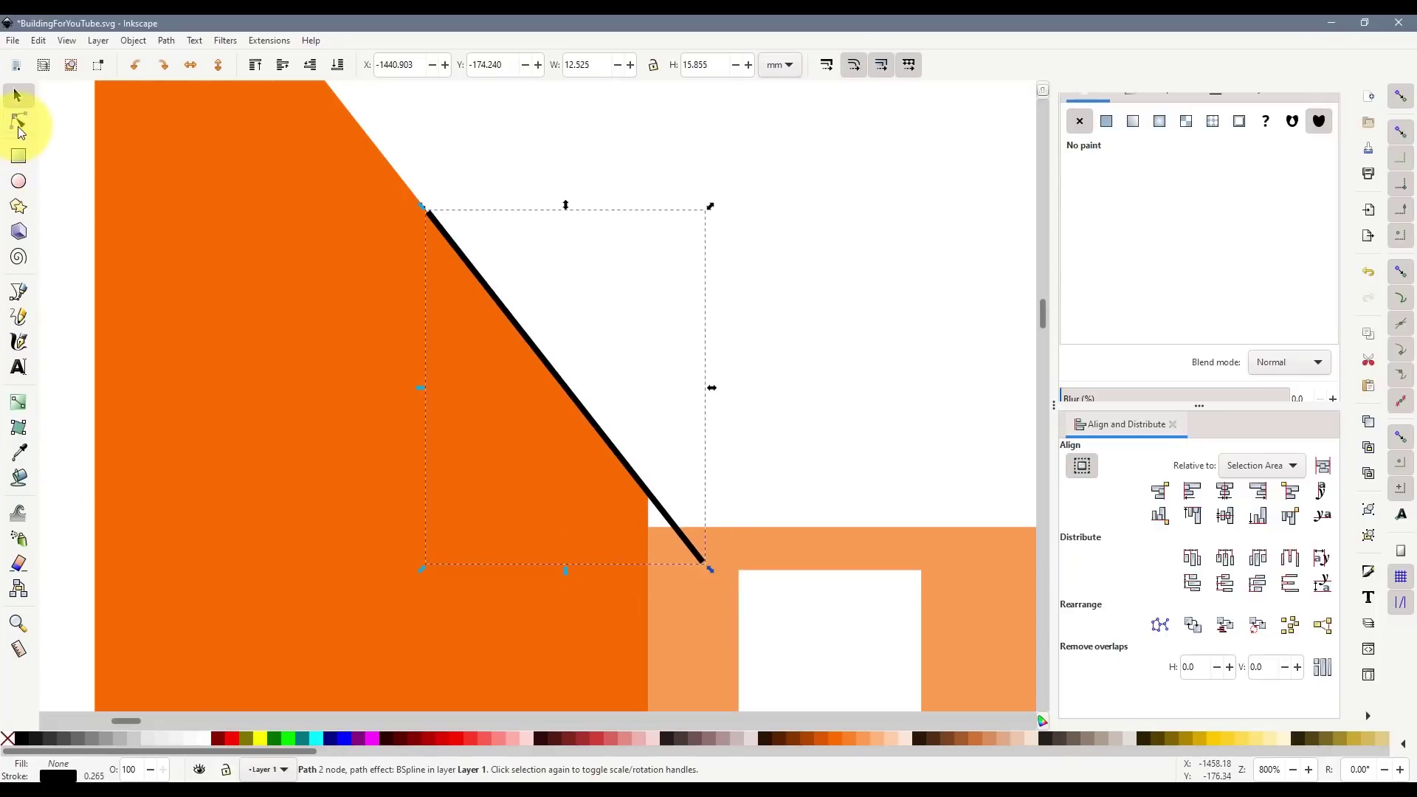
left_click(18, 123)
left_click(703, 562)
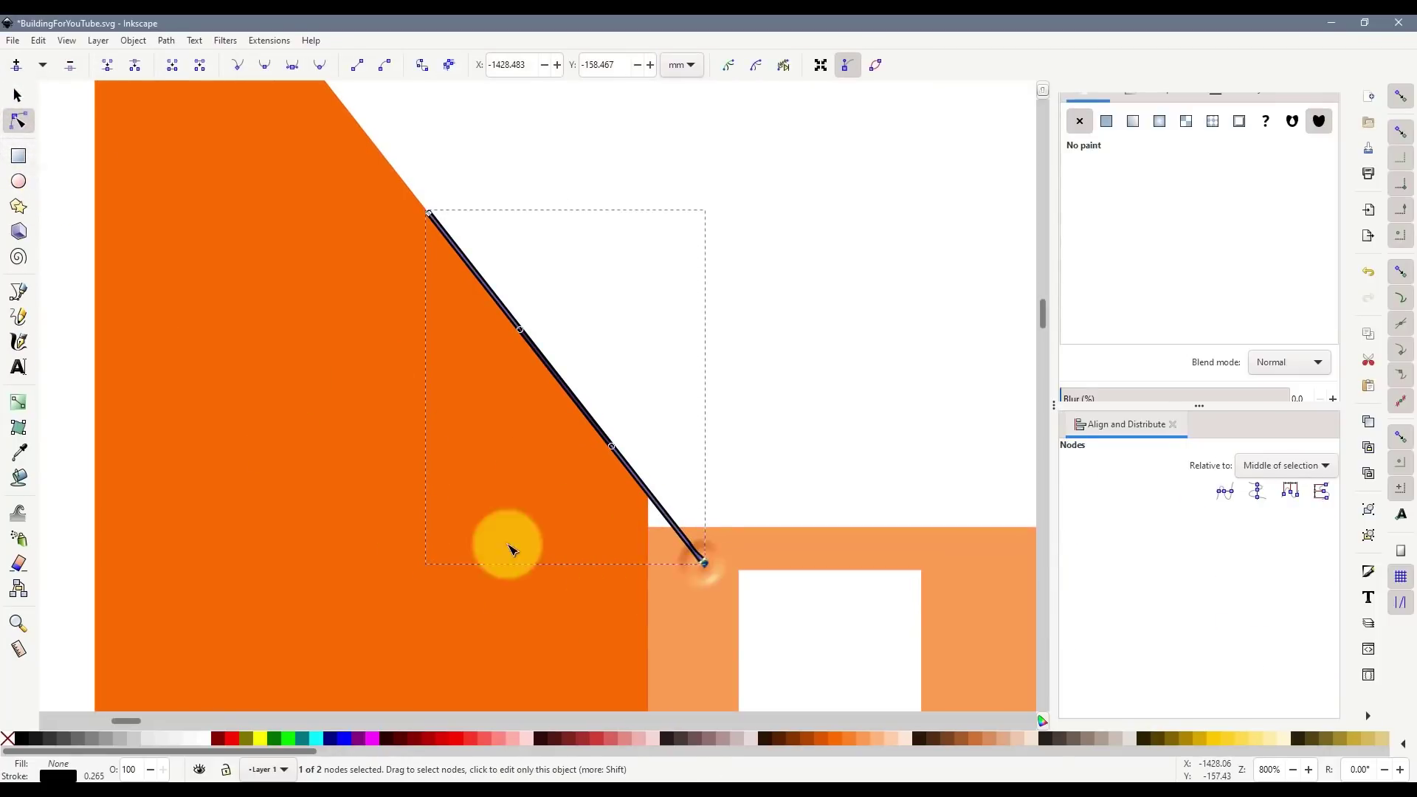
left_click(19, 293)
left_click(704, 563)
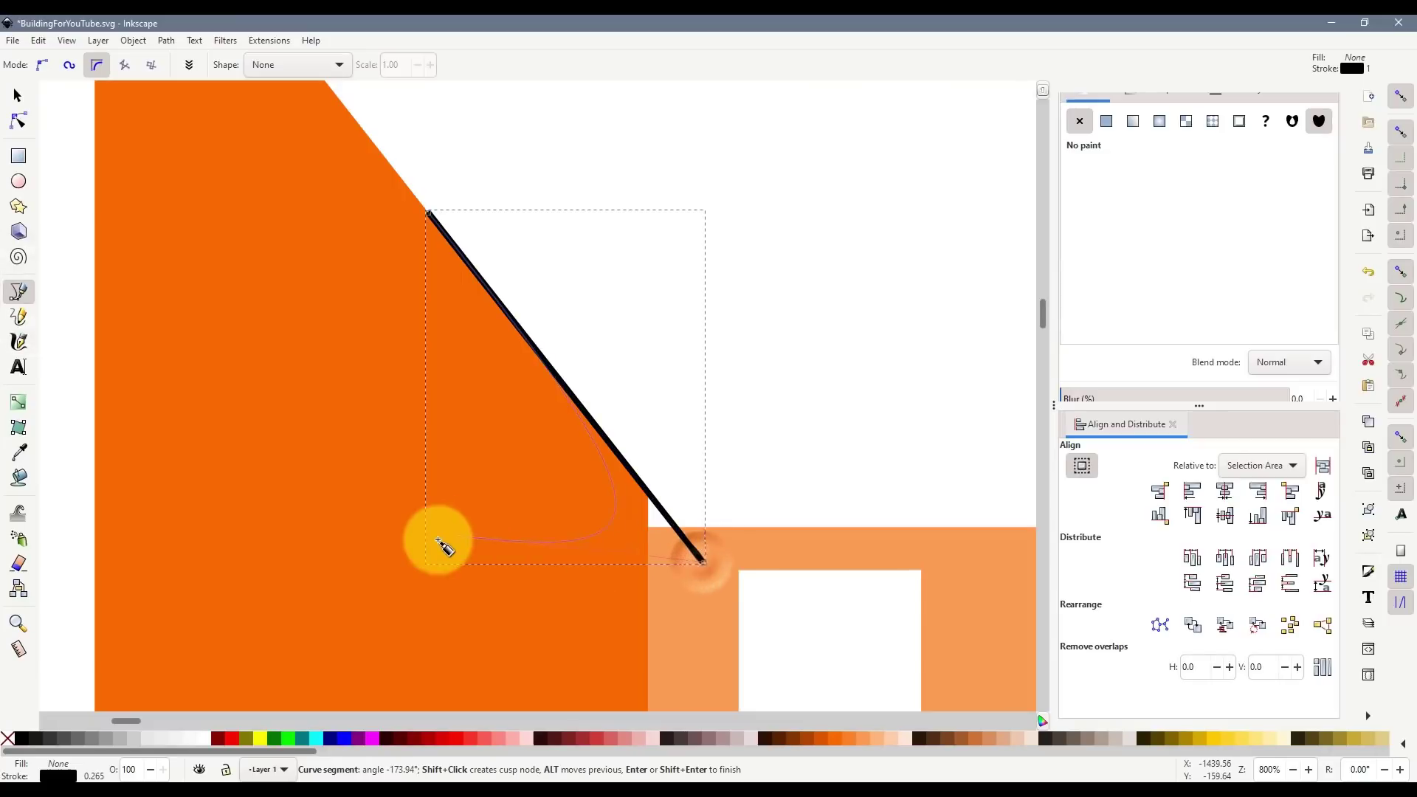
left_click_drag(438, 542, 468, 474)
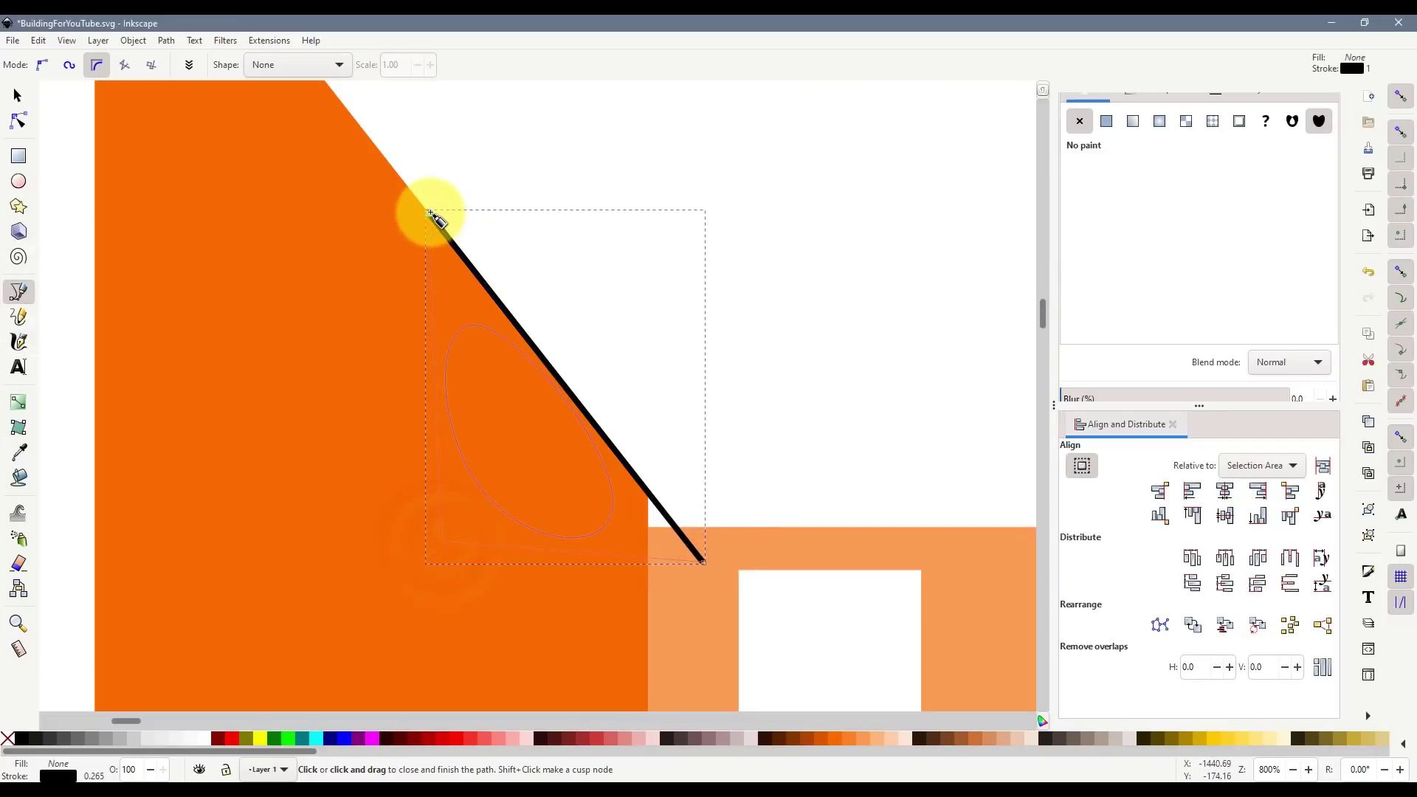
- Delete the unwanted diagonal and restart a regular Bezier path at the top of the slanted edge
key("Escape")
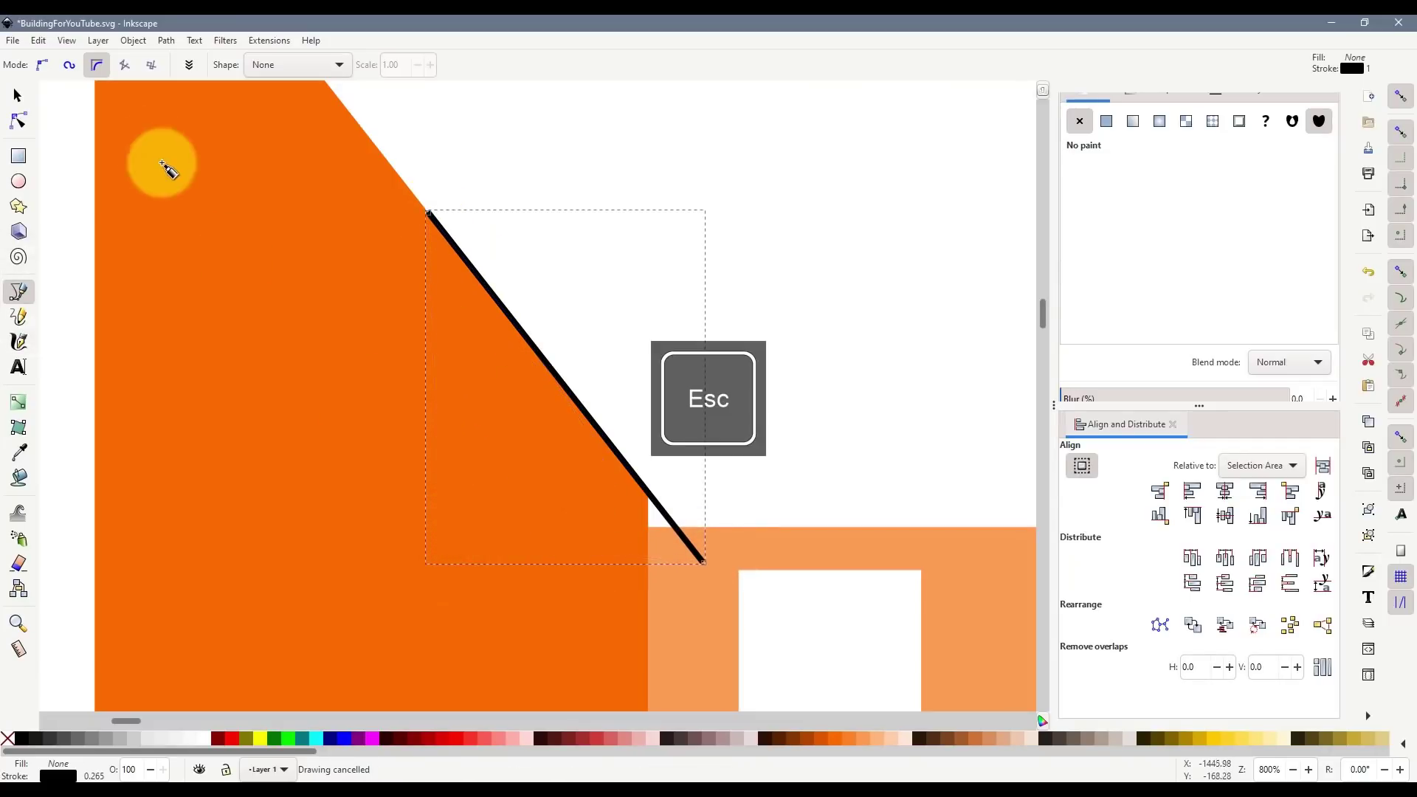
left_click(18, 95)
key("Delete")
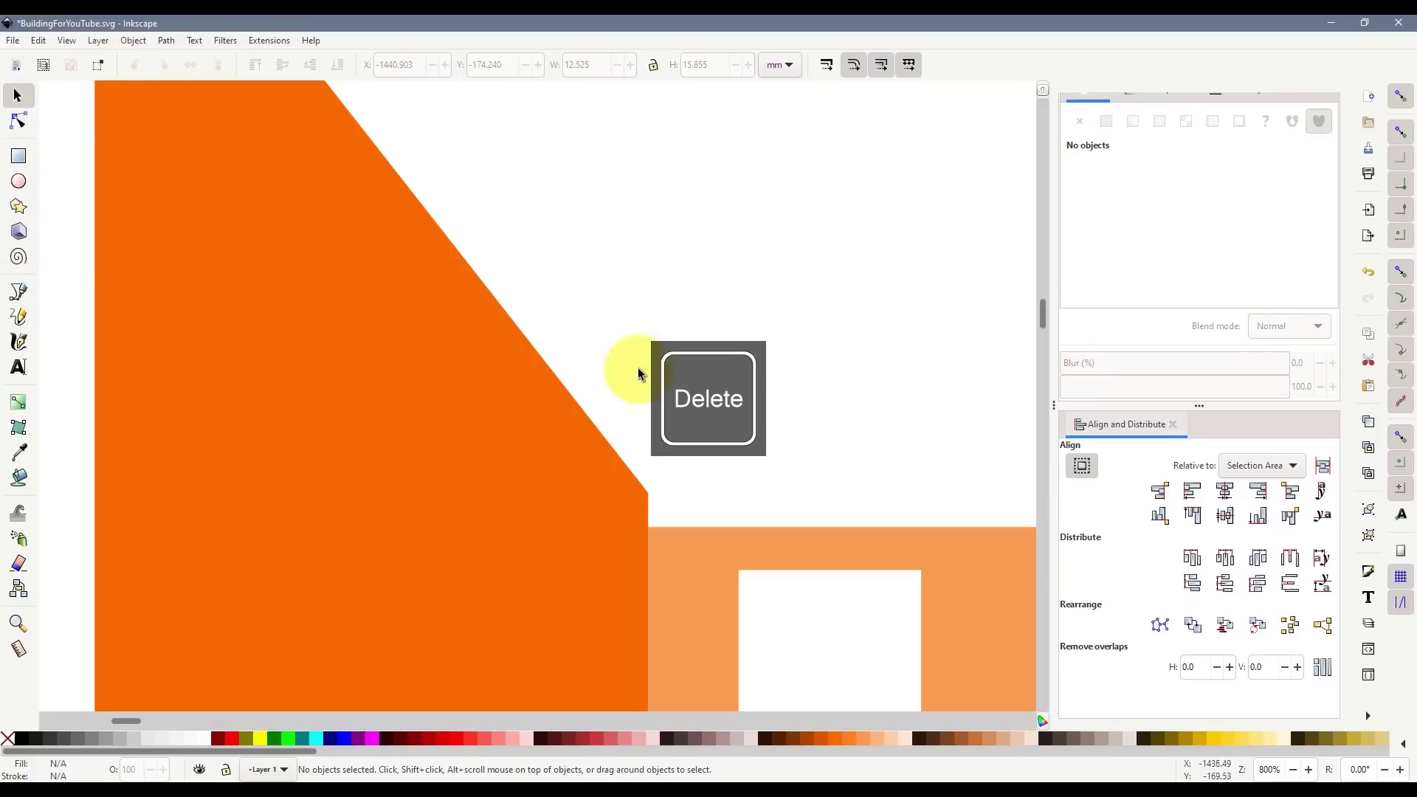
left_click(15, 296)
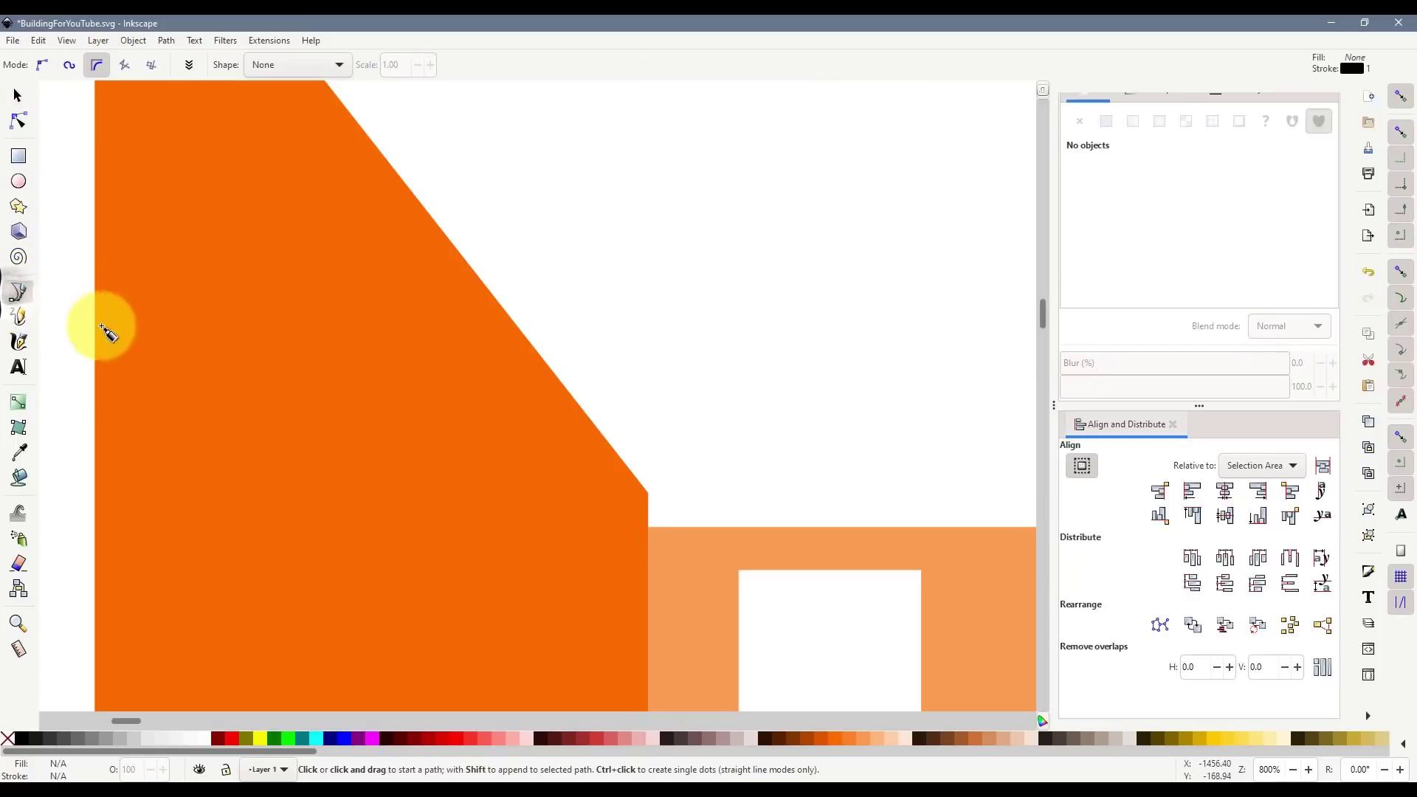
left_click(97, 69)
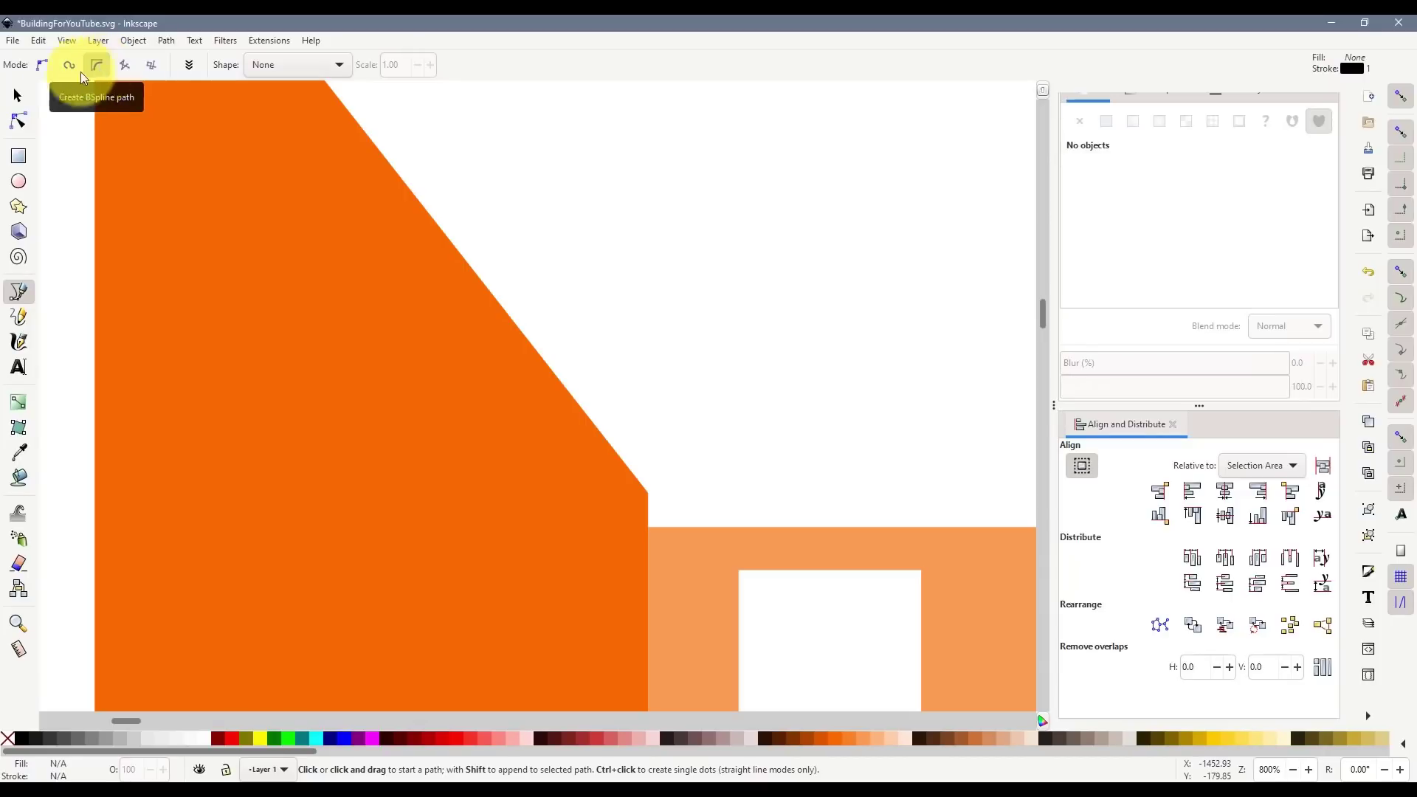
left_click(43, 65)
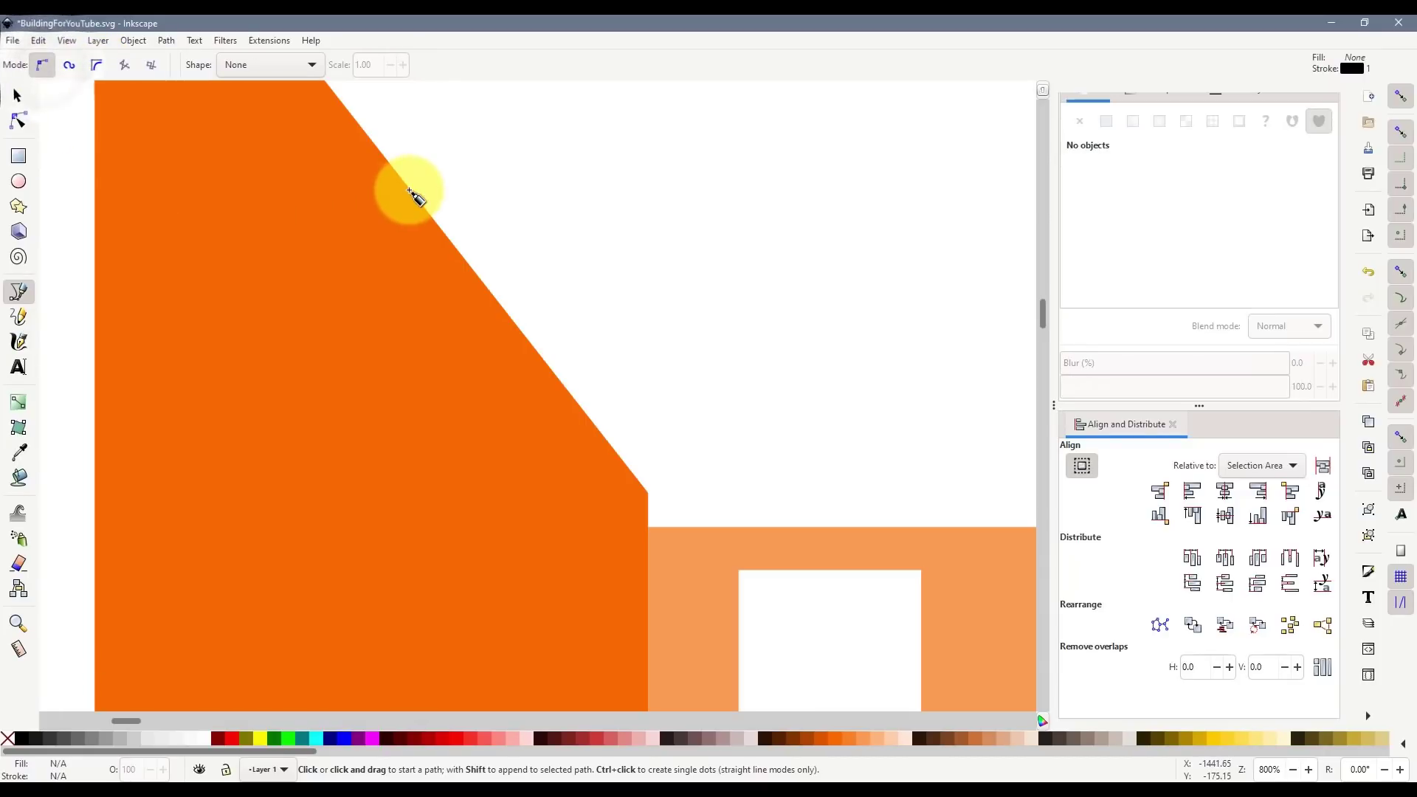
left_click(410, 189)
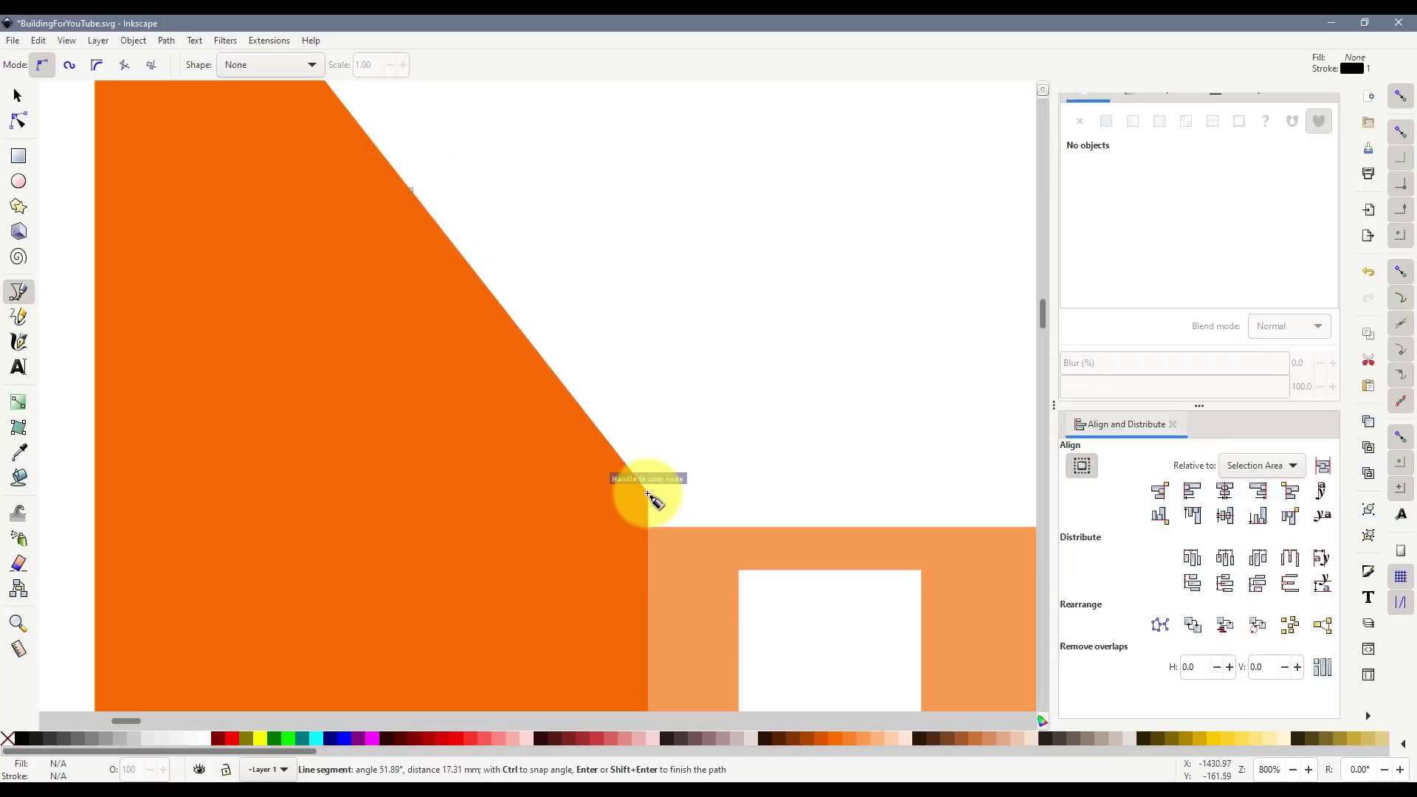
- Draw a closed triangle along the slanted edge down to the facade corner
double_click(647, 492)
left_click(17, 96)
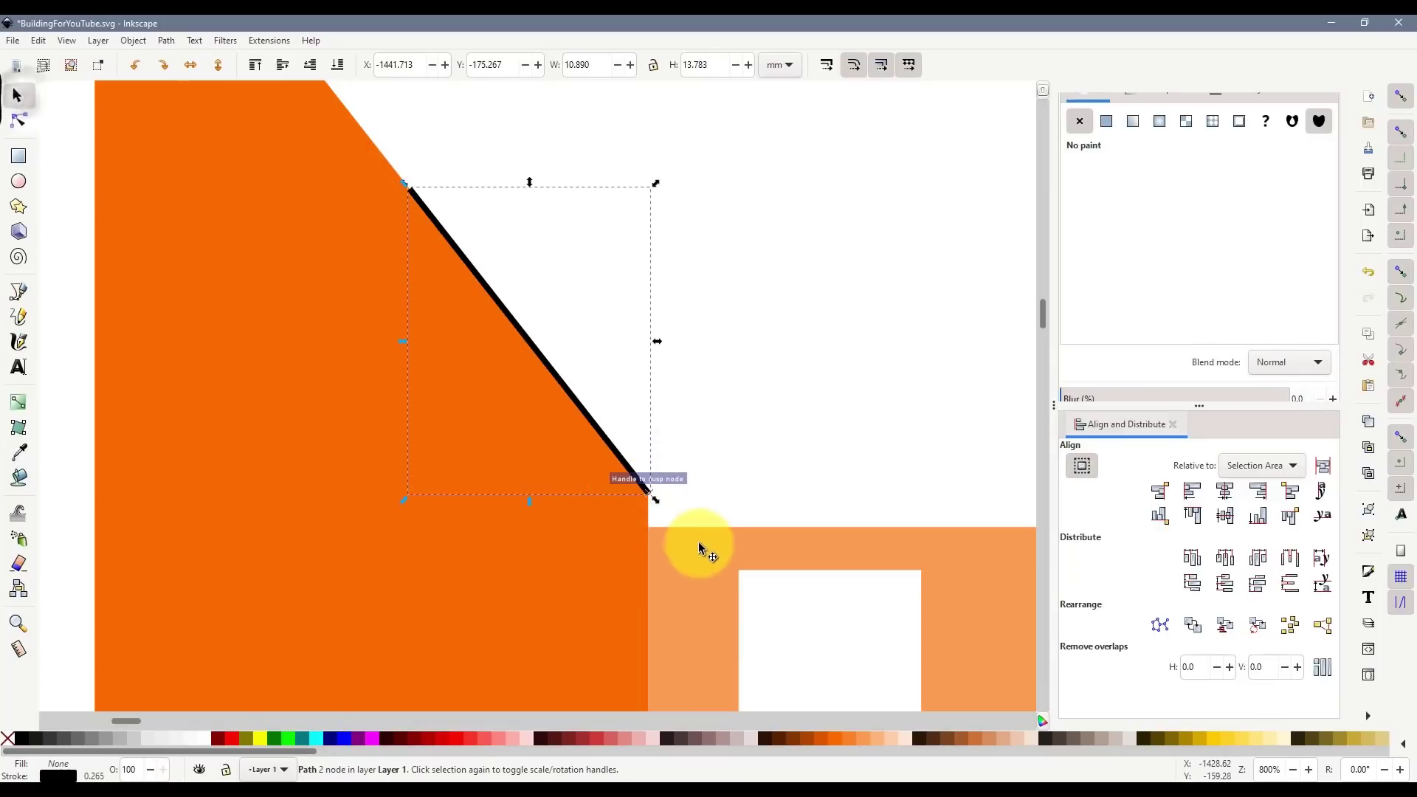
left_click_drag(661, 504, 707, 566)
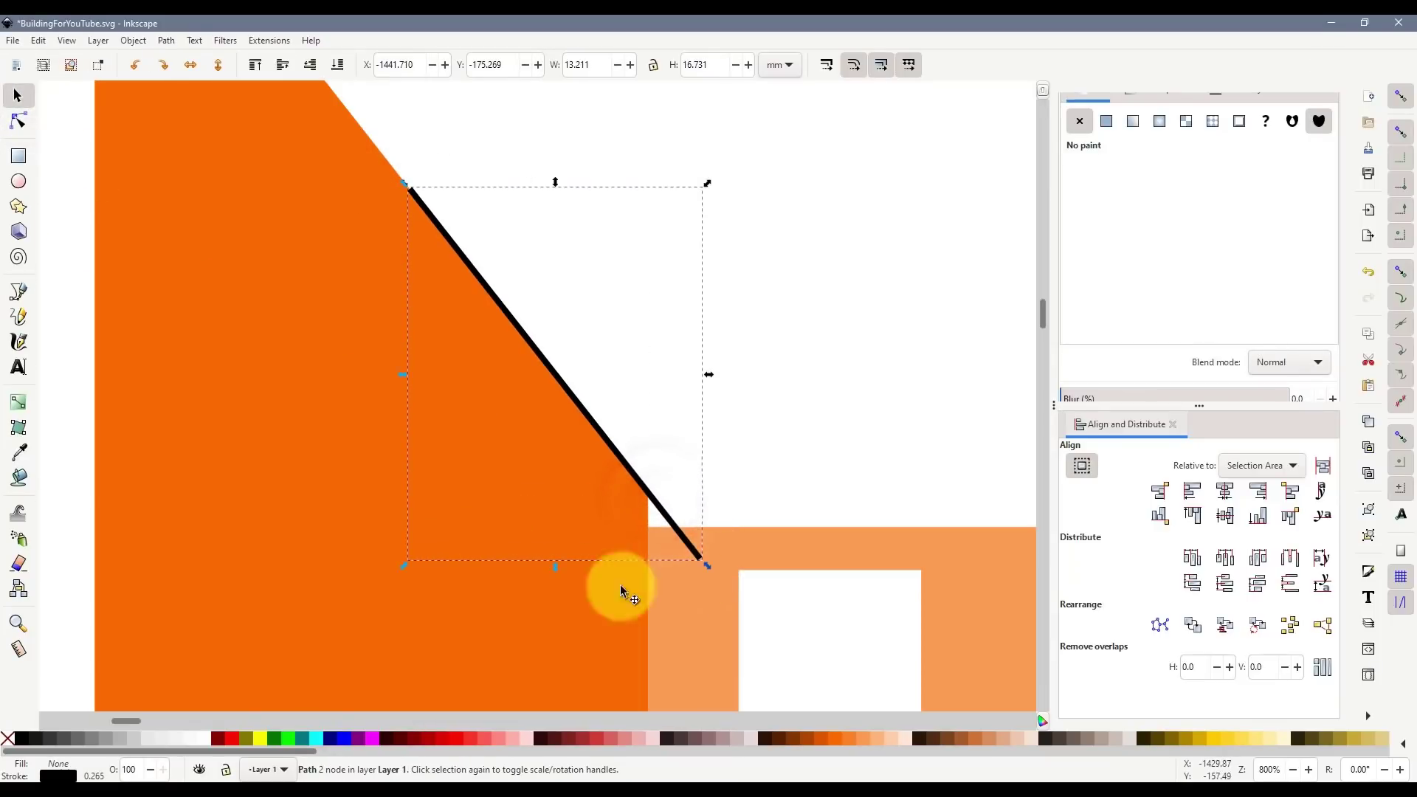
left_click(19, 120)
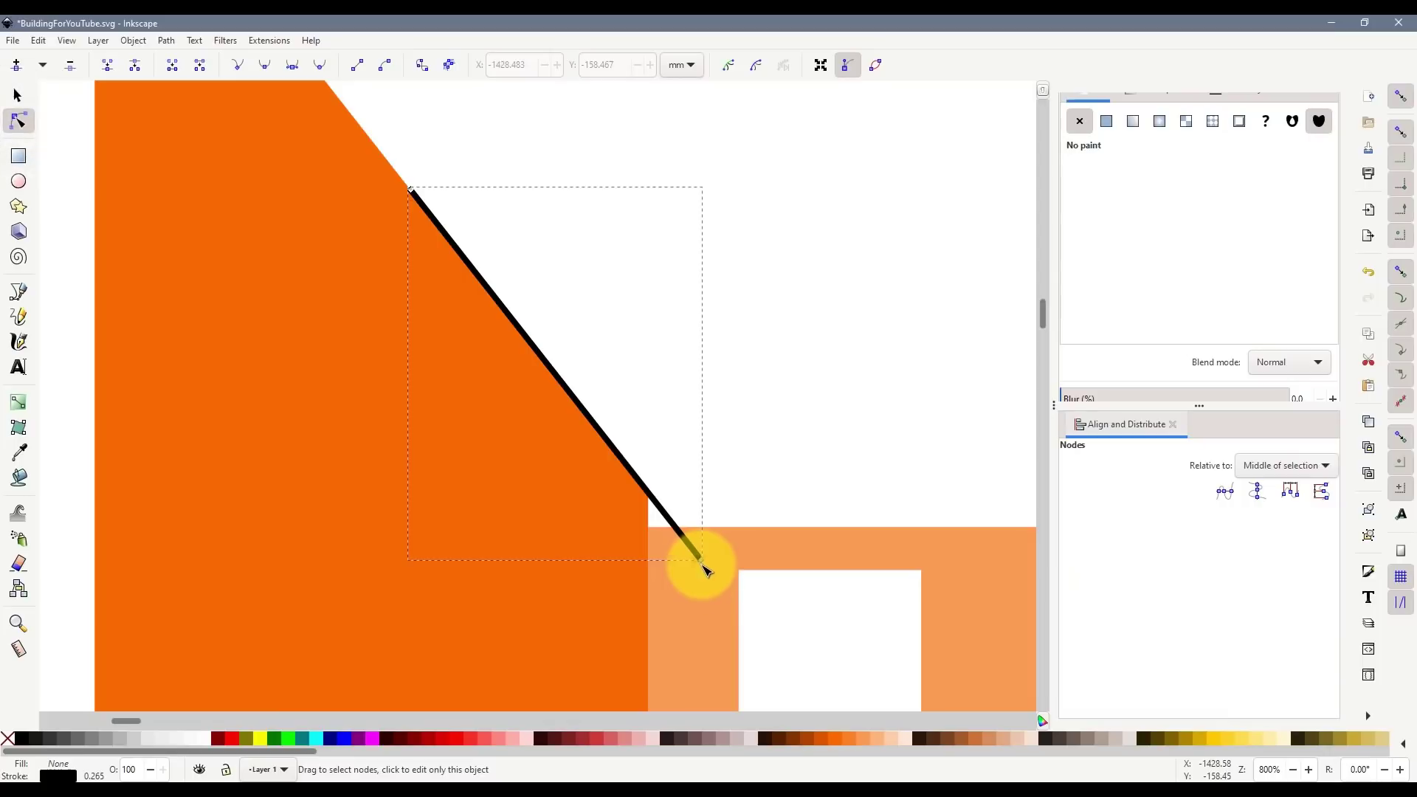
left_click(19, 292)
left_click(701, 560)
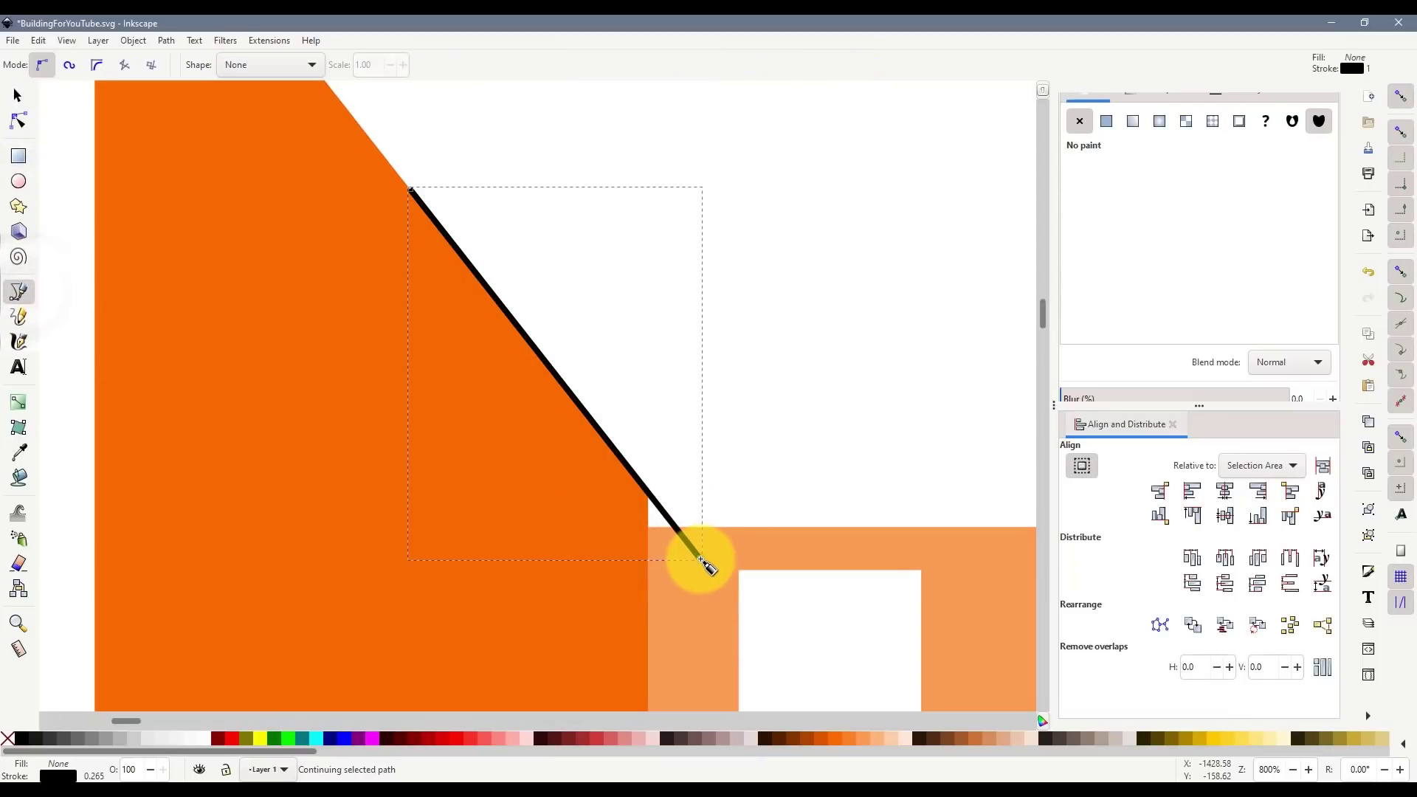
left_click(470, 534)
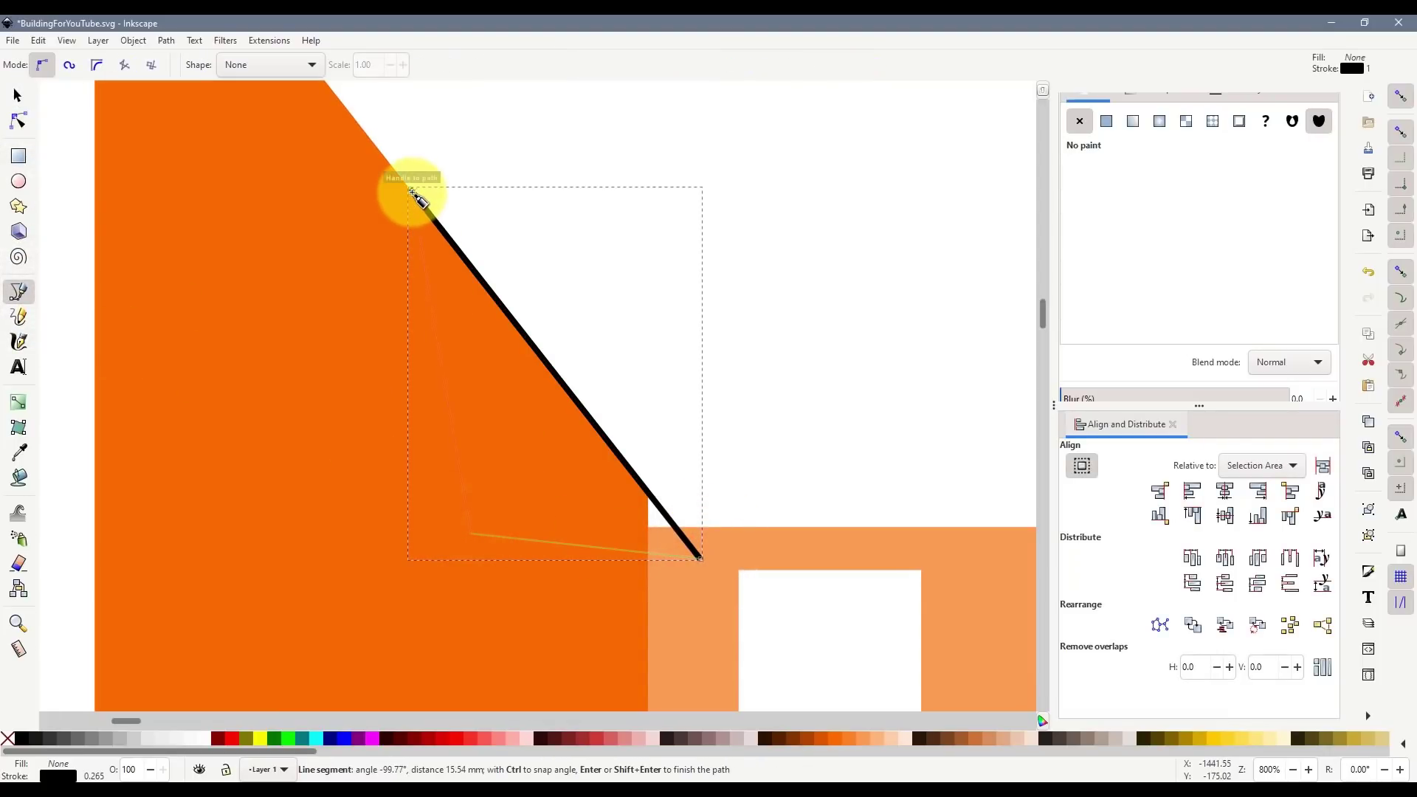
left_click(412, 191)
- Fill the triangle dark red with no outline and union it with the orange gable
left_click(18, 96)
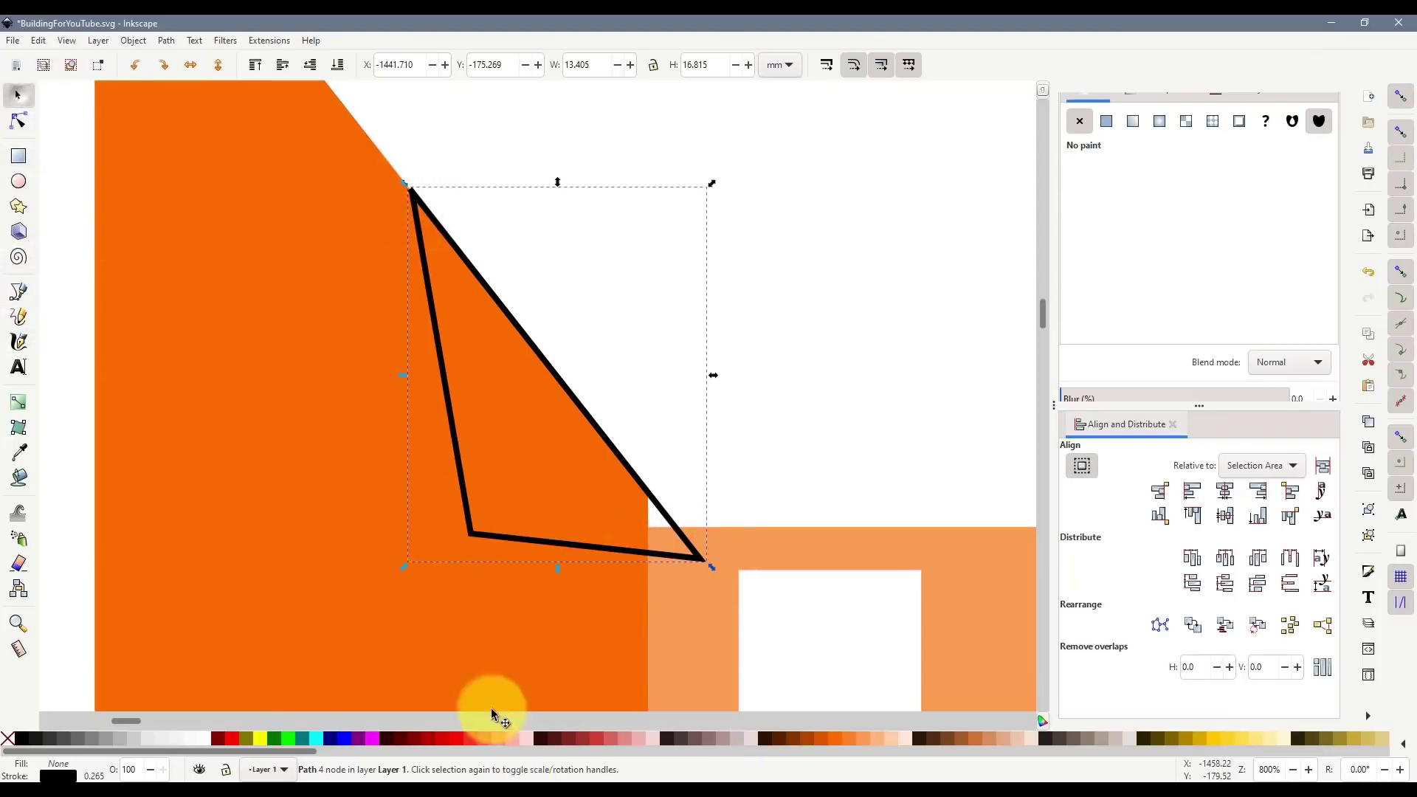
left_click(572, 738)
left_click(8, 739, "shift")
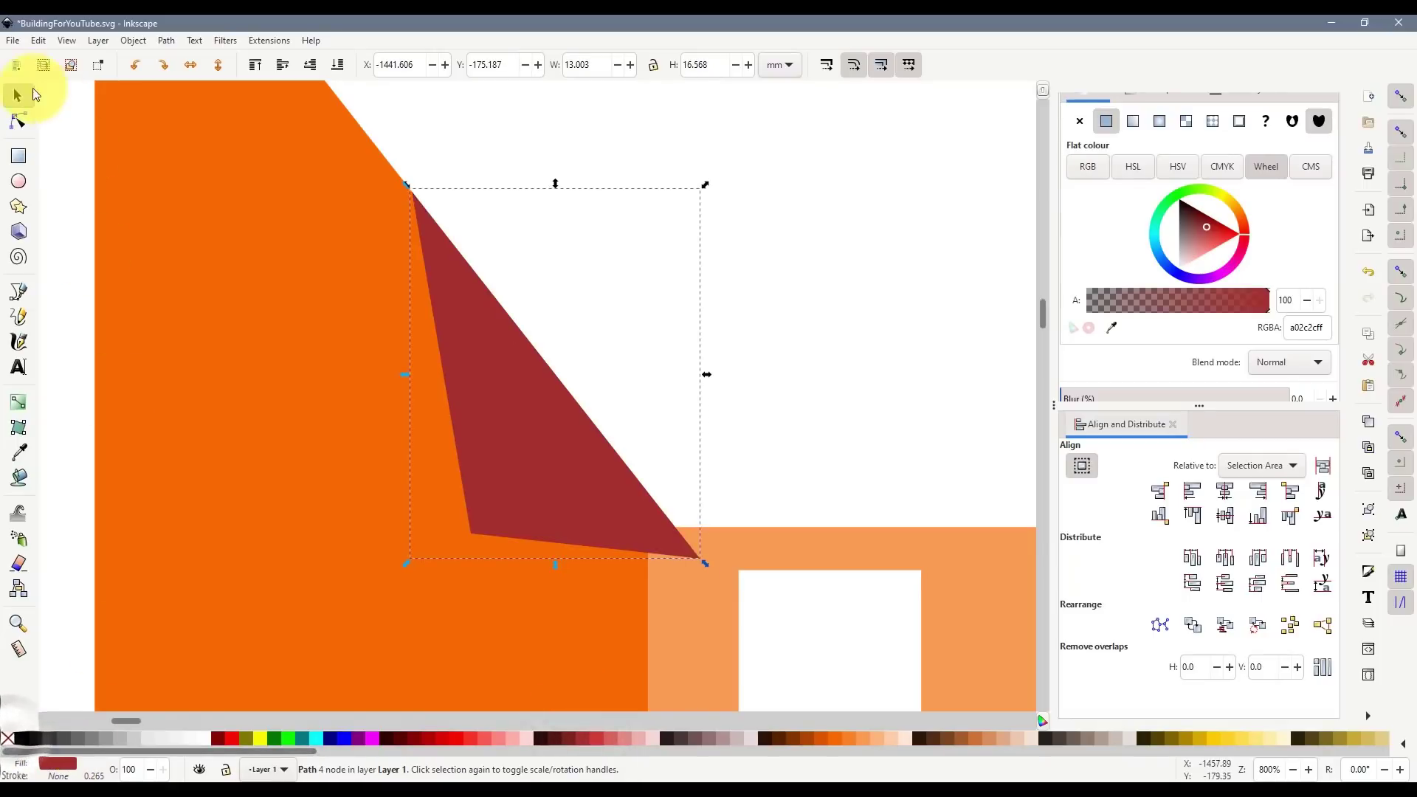
left_click(16, 96)
left_click(265, 341, "shift")
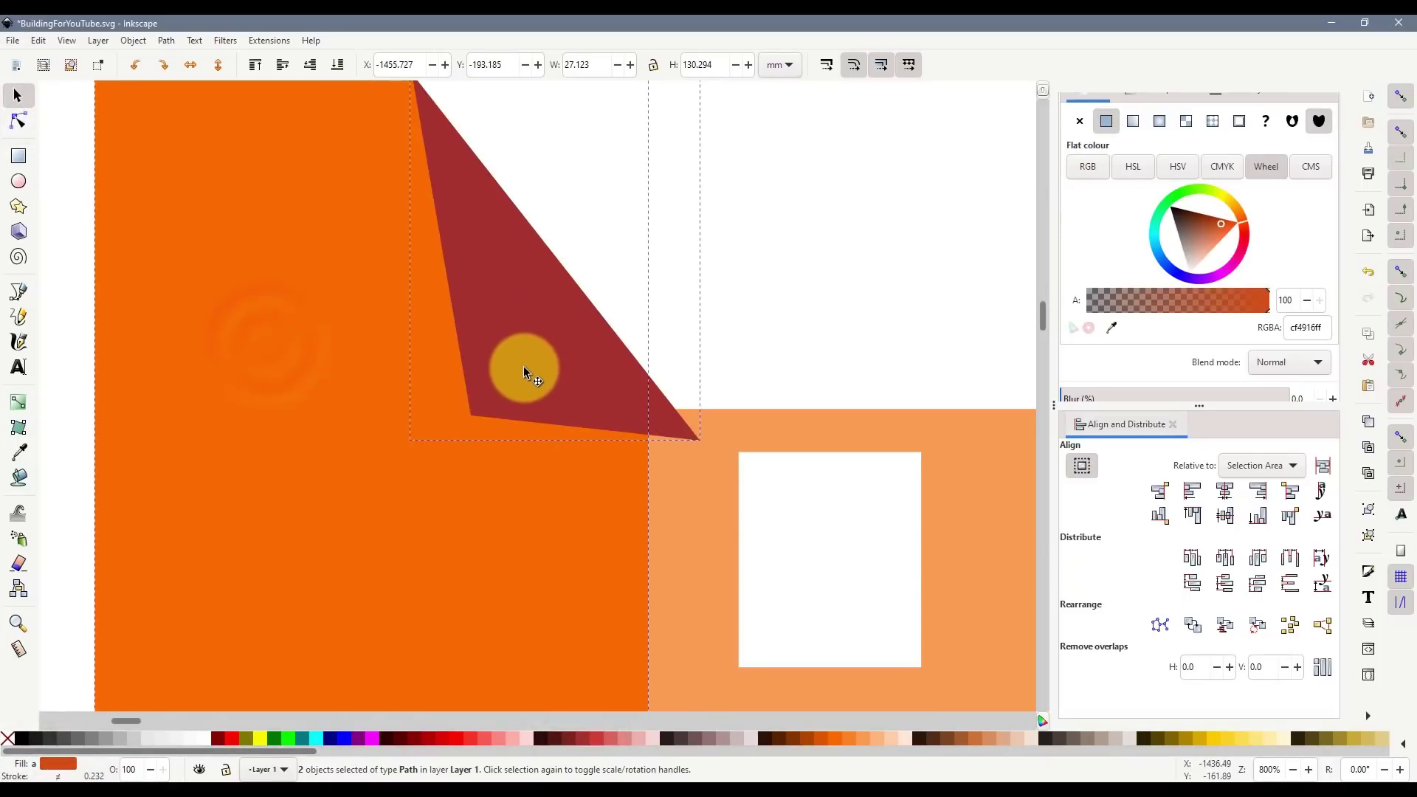
key("ctrl+KP_Add")
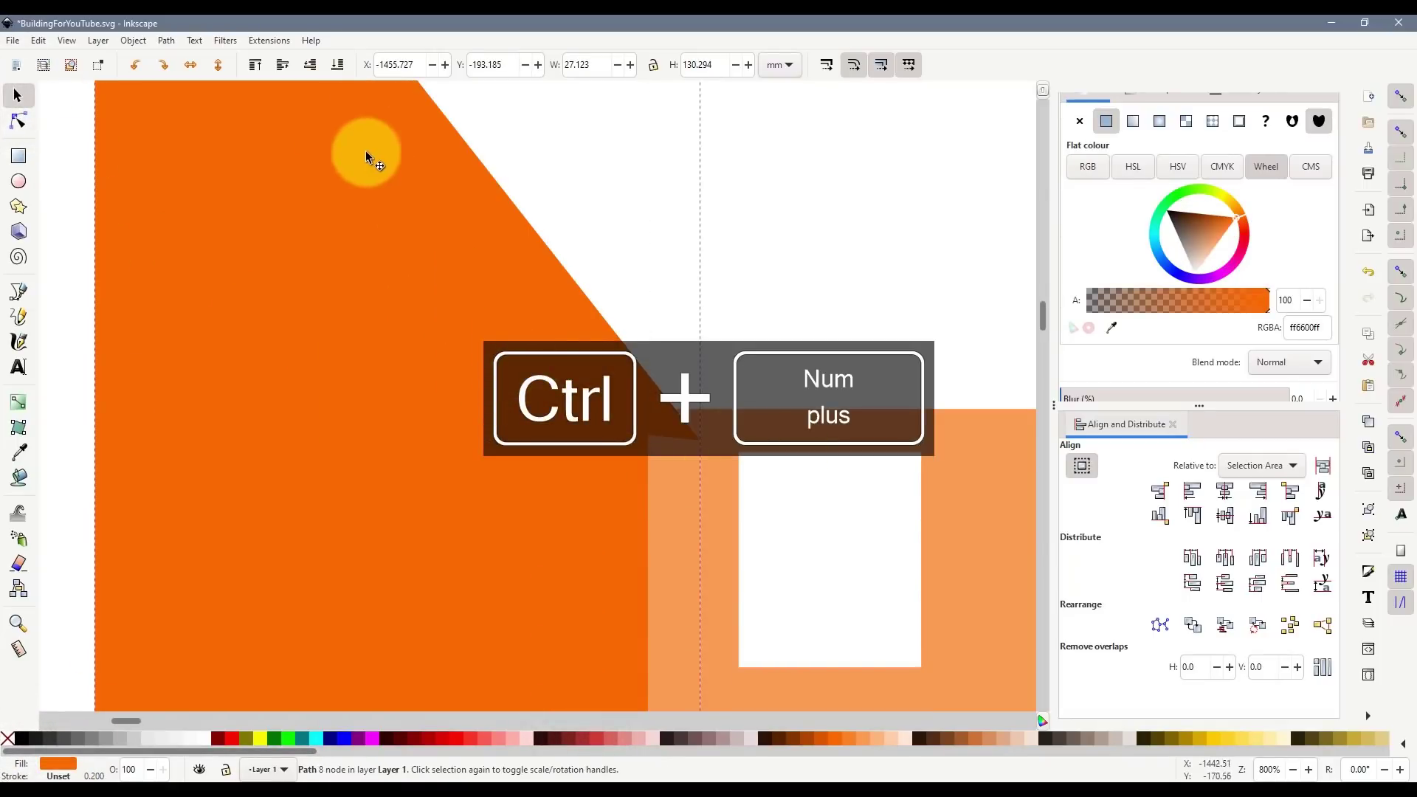
left_click(746, 481)
scroll(710, 484, "down", 2)
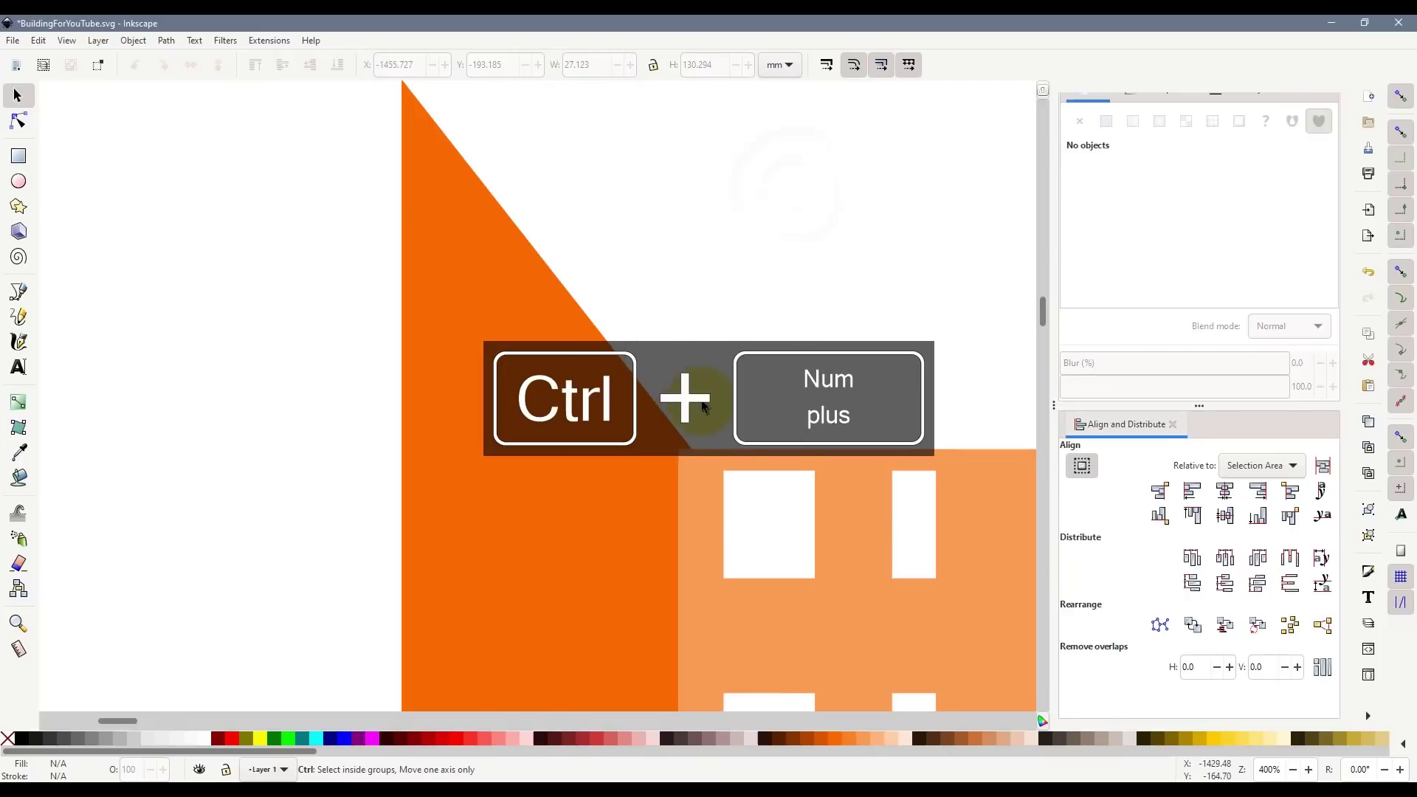
scroll(693, 459, "up", 2)
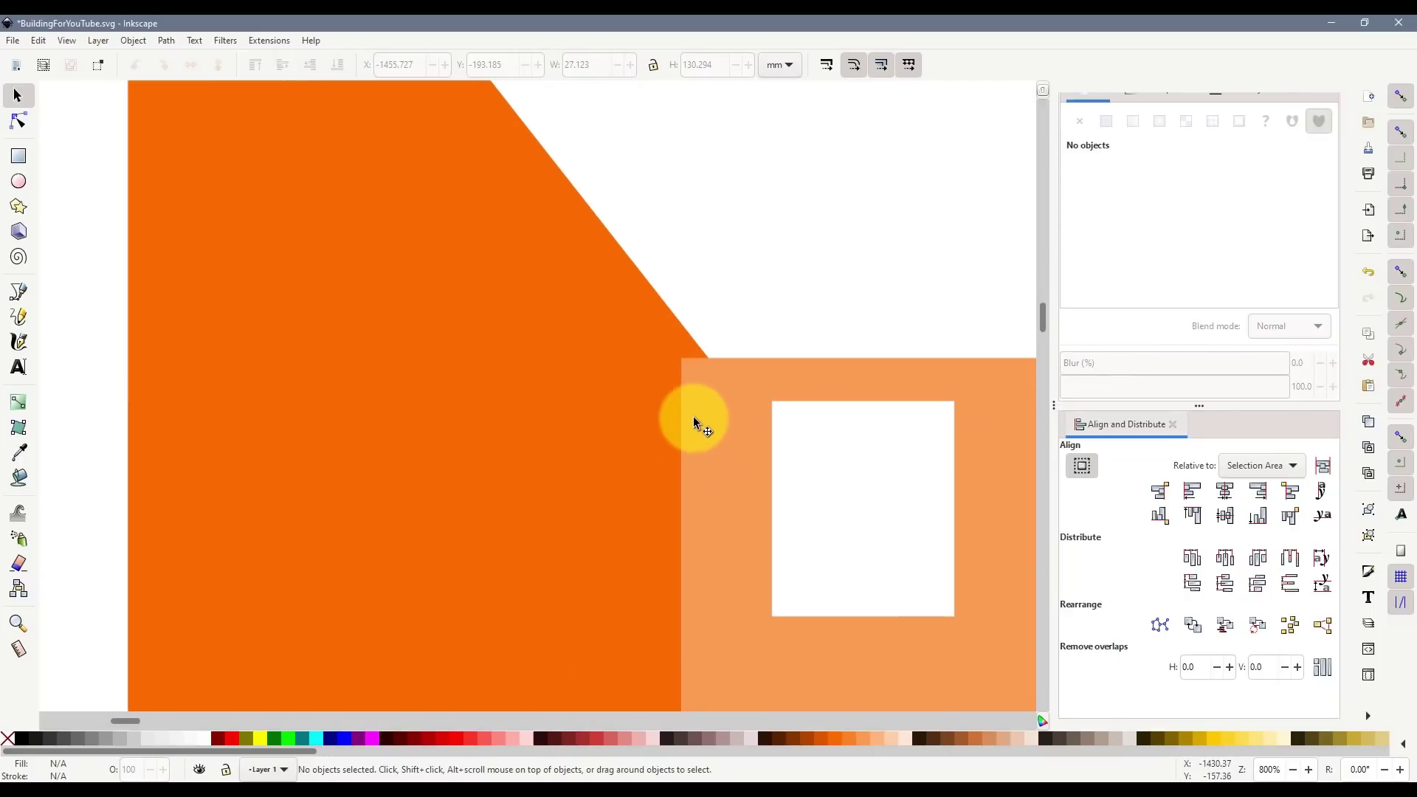
scroll(693, 416, "down", 3)
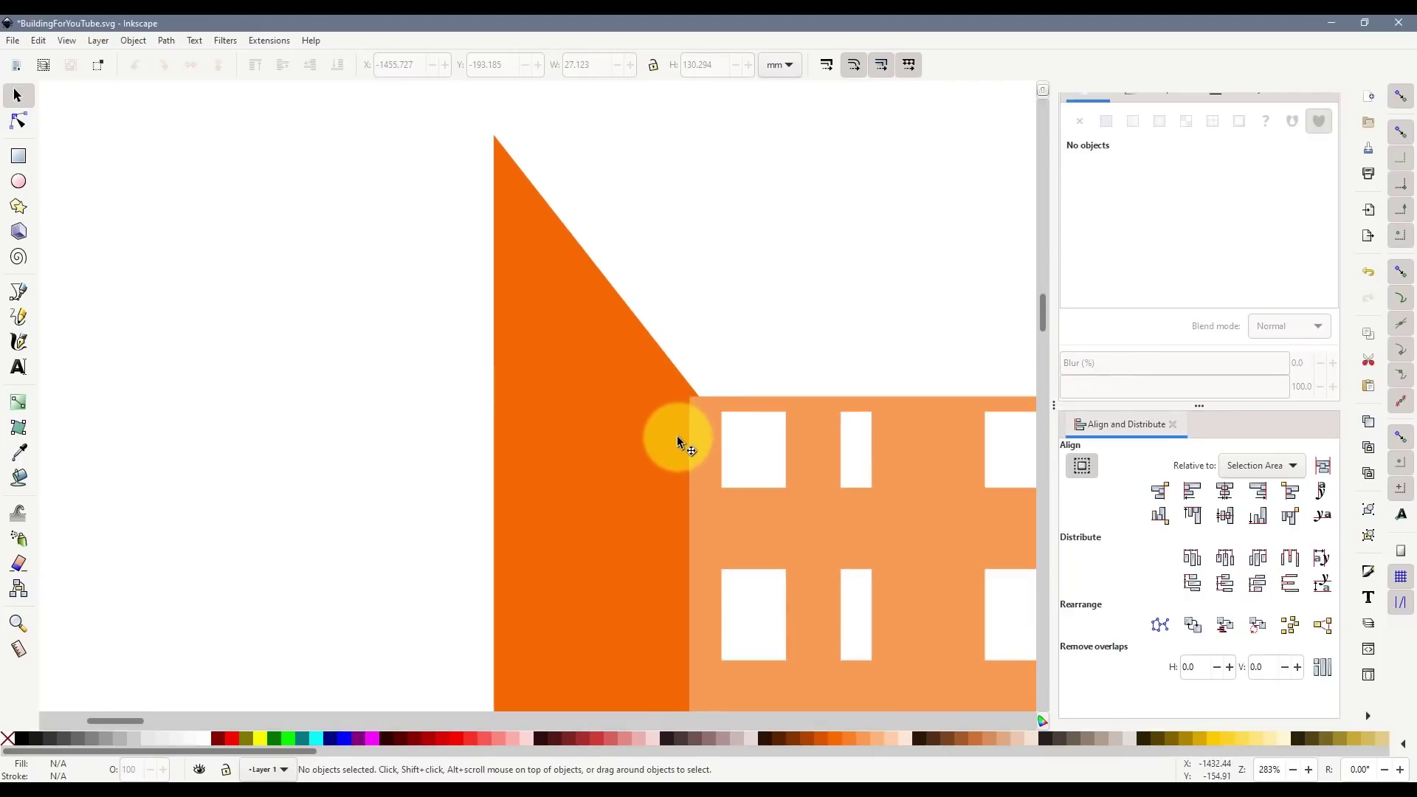
scroll(717, 456, "up", 1)
left_click(649, 430)
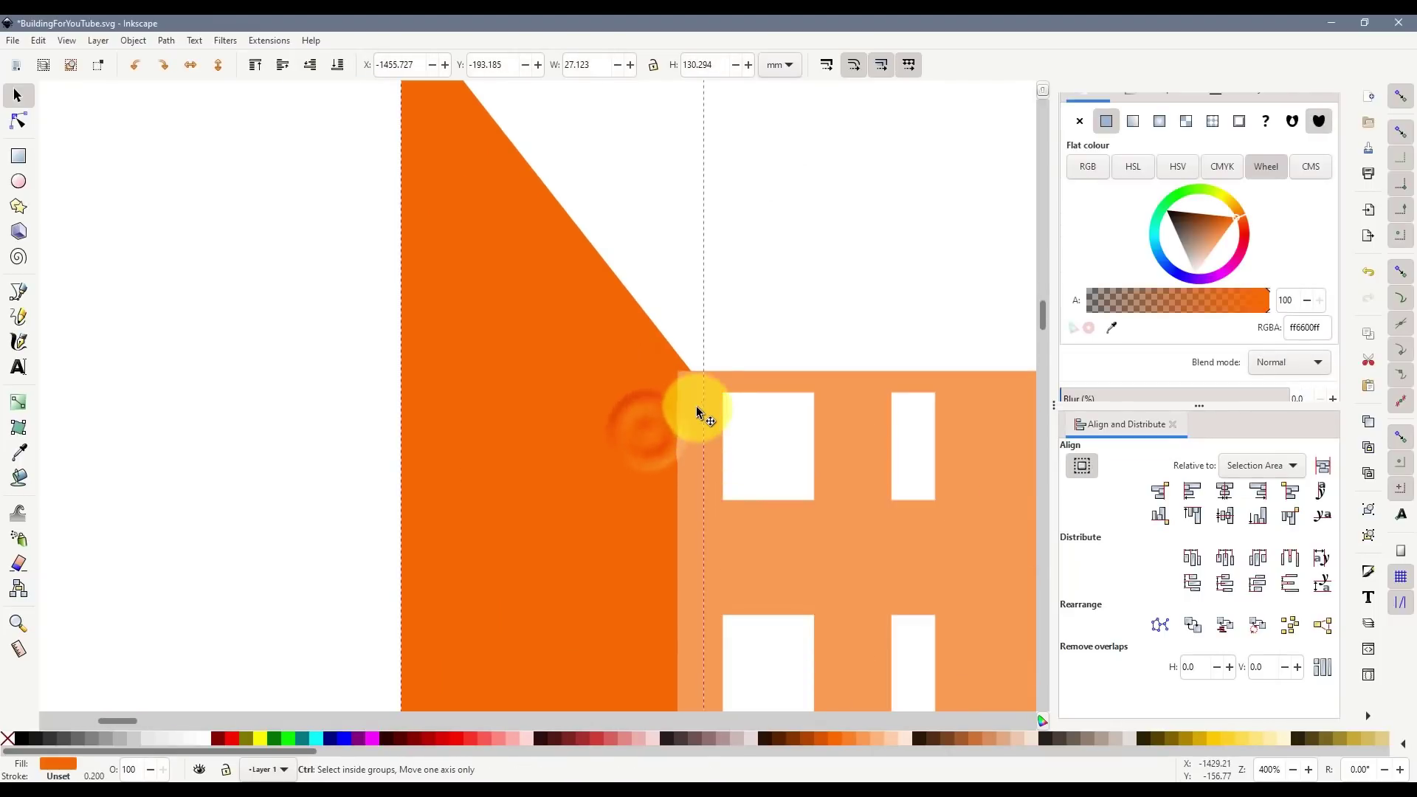
scroll(697, 412, "up", 2)
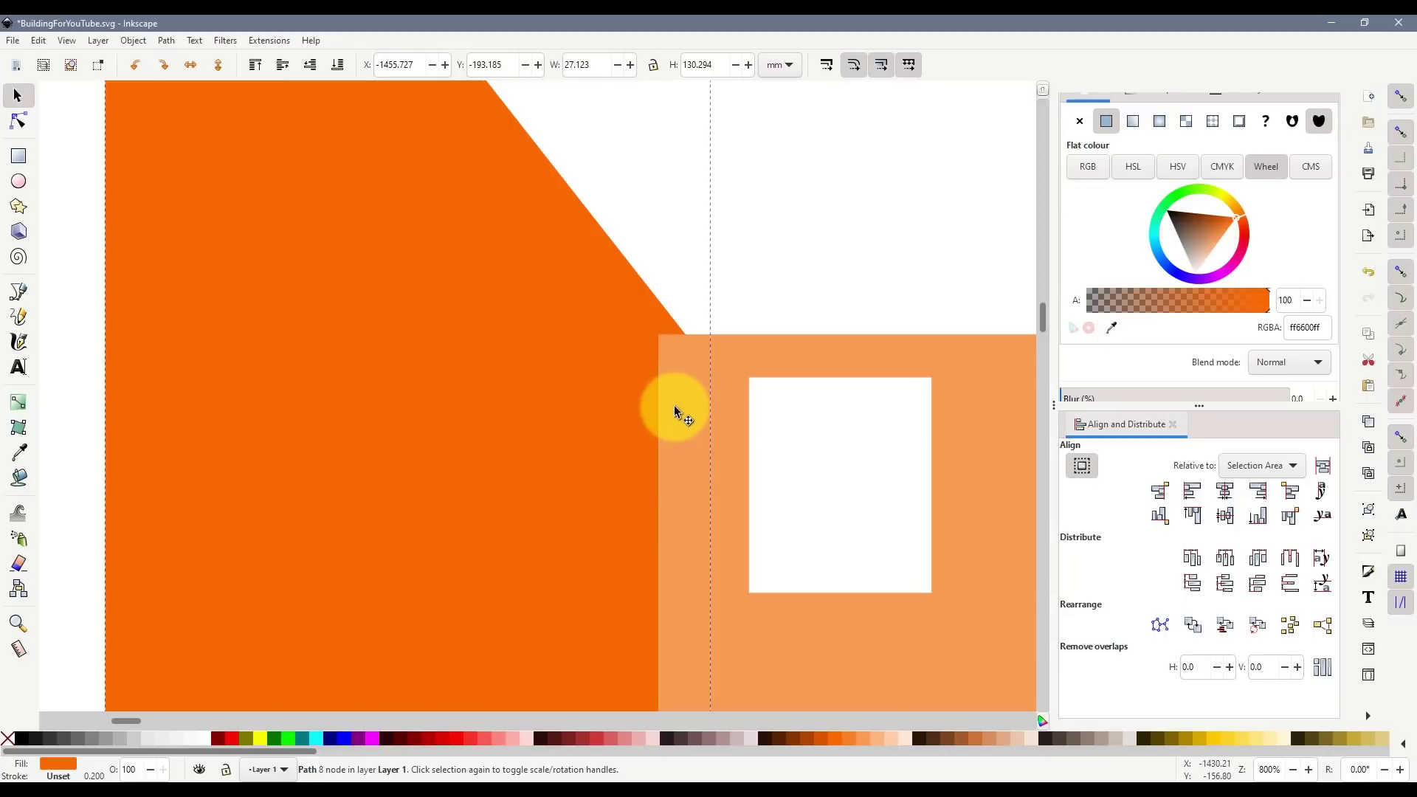
scroll(693, 427, "up", 4)
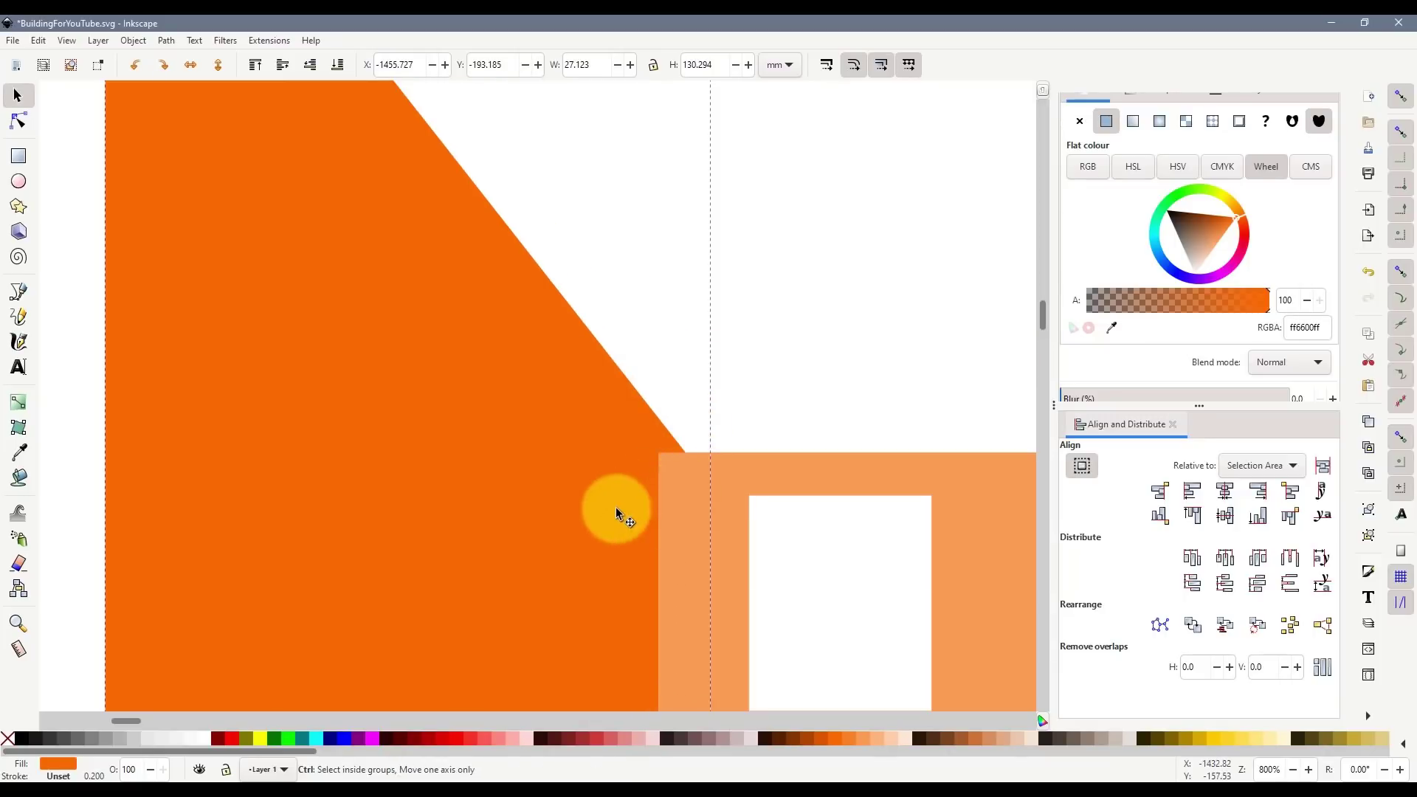
left_click_drag(601, 509, 595, 509)
scroll(685, 484, "down", 8)
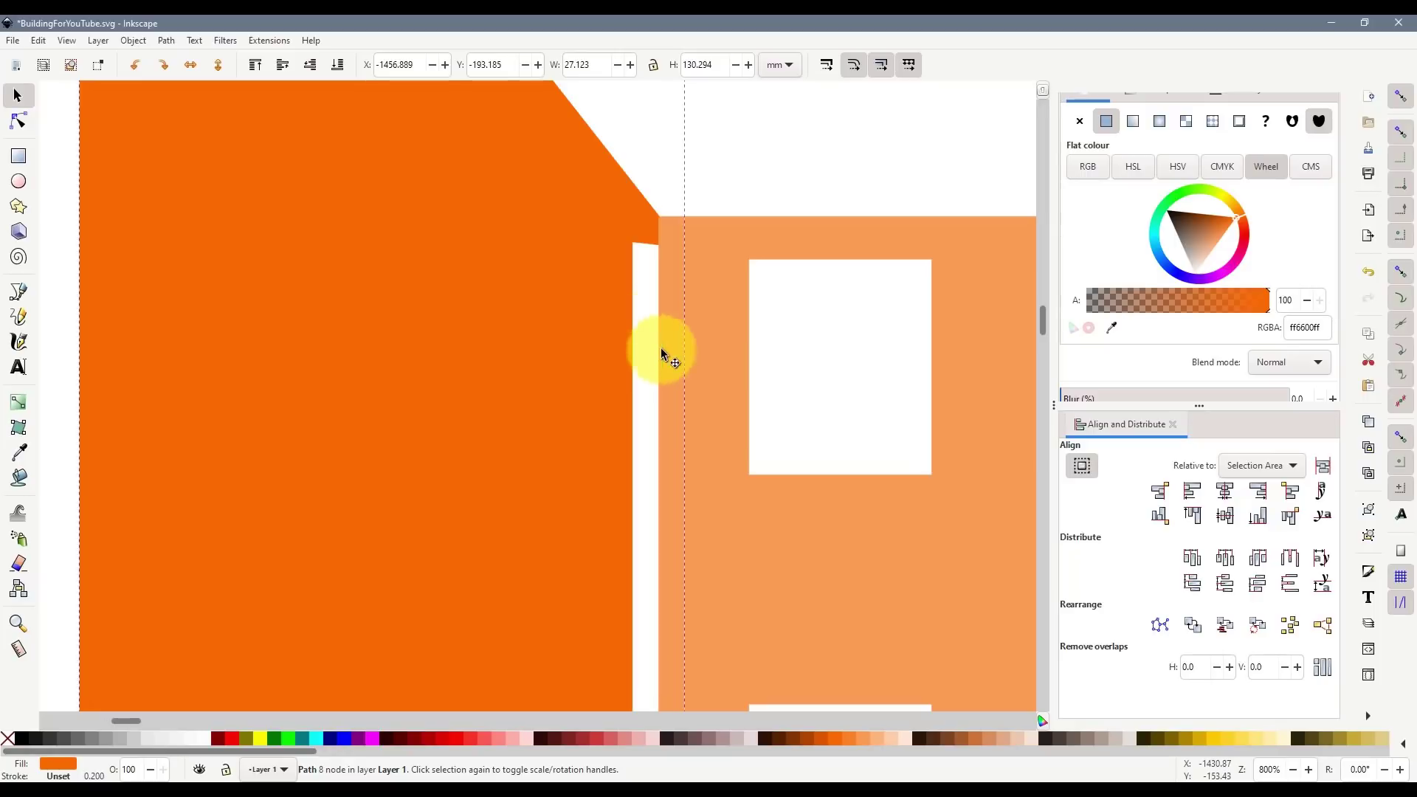
left_click_drag(561, 321, 570, 326)
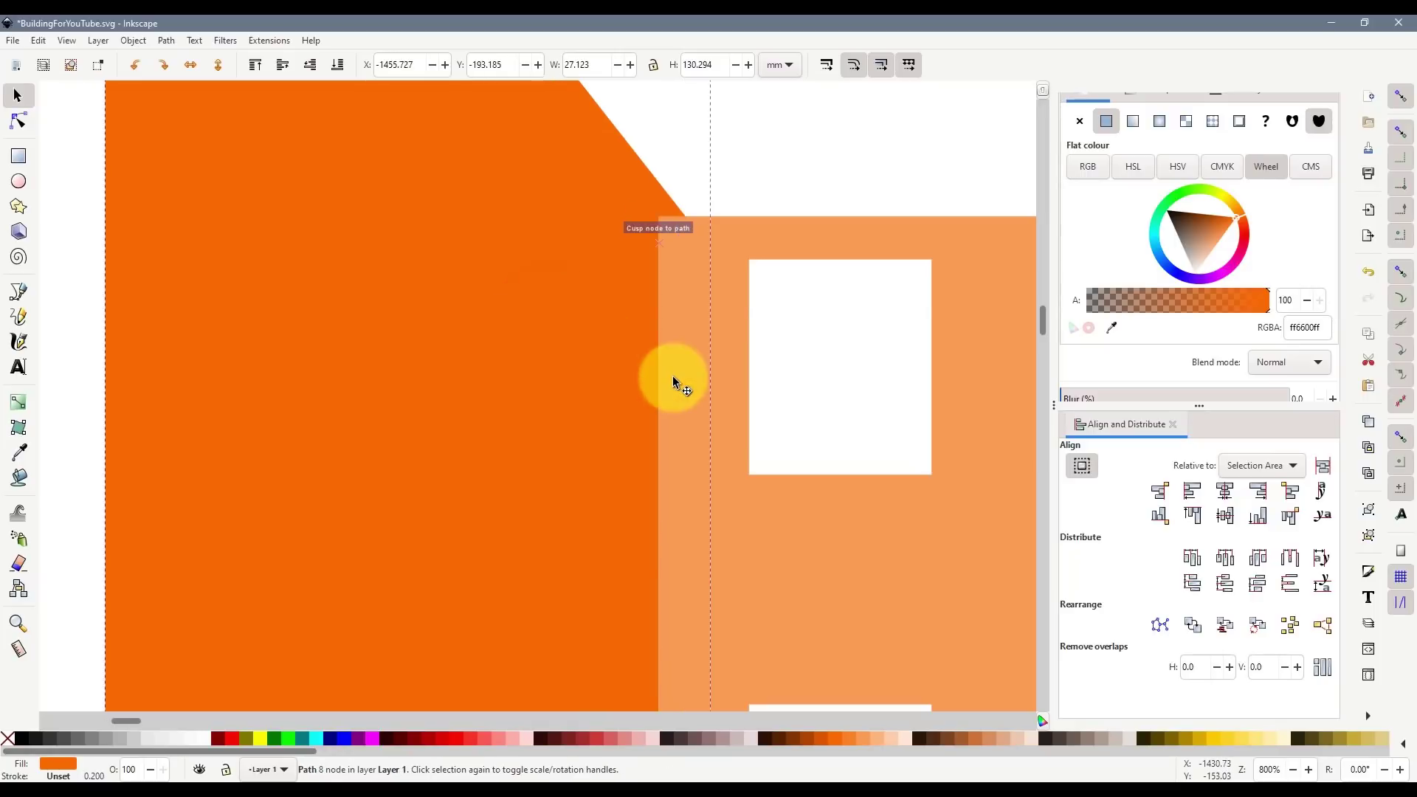
scroll(674, 381, "up", 8)
scroll(682, 390, "down", 2, "ctrl")
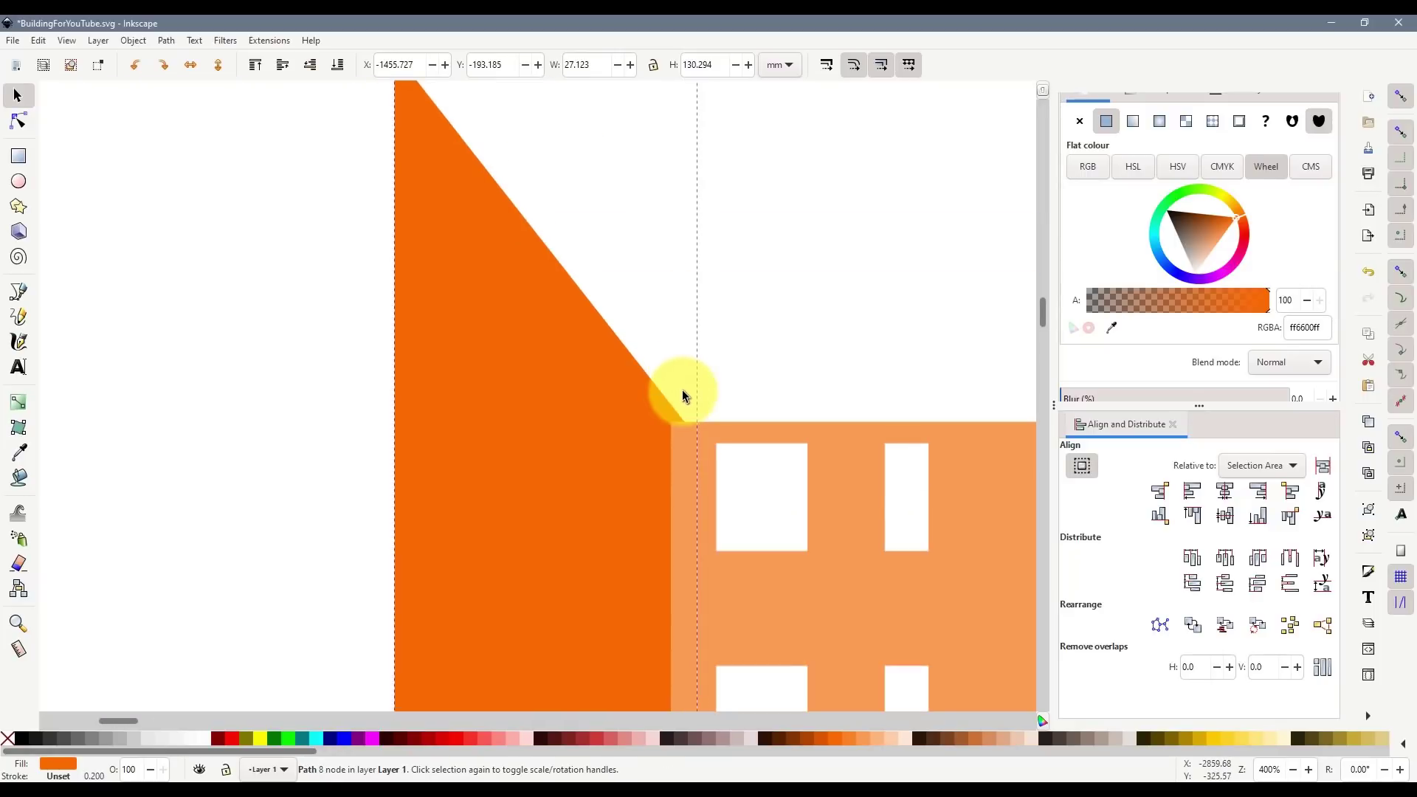
scroll(534, 393, "up", 2)
scroll(527, 442, "up", 4)
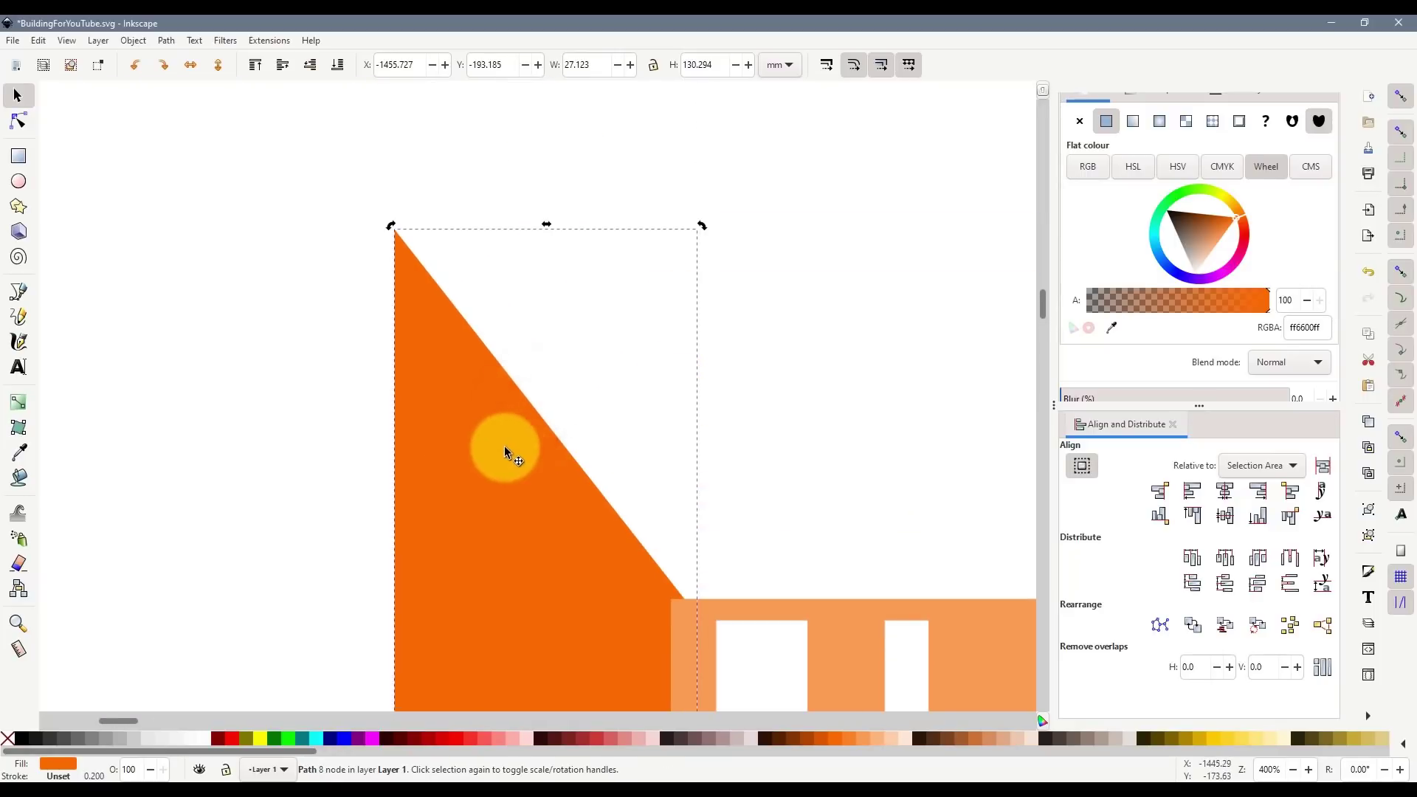
- Draw a thin closed sliver along the triangle's slope reaching the roof corner
left_click(484, 429)
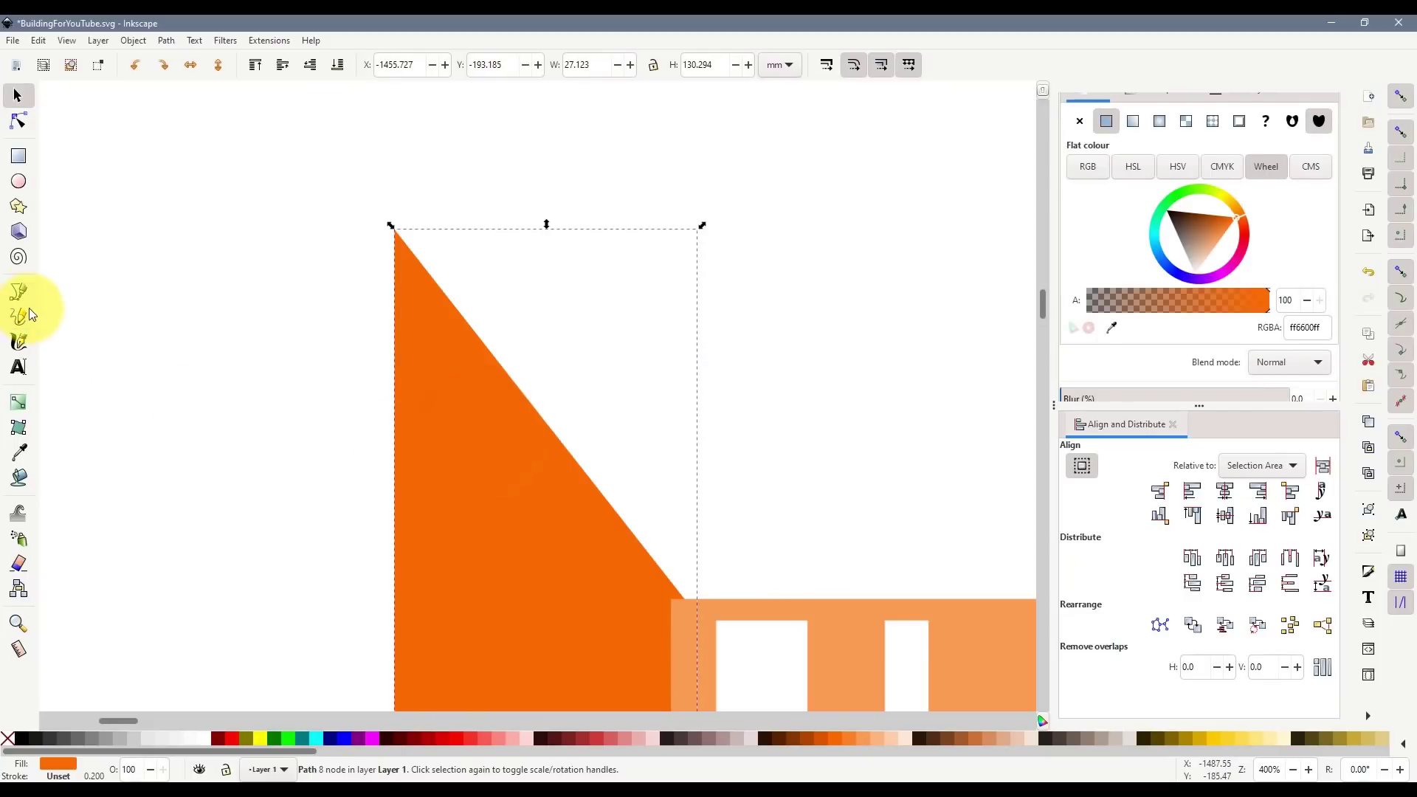
left_click(18, 291)
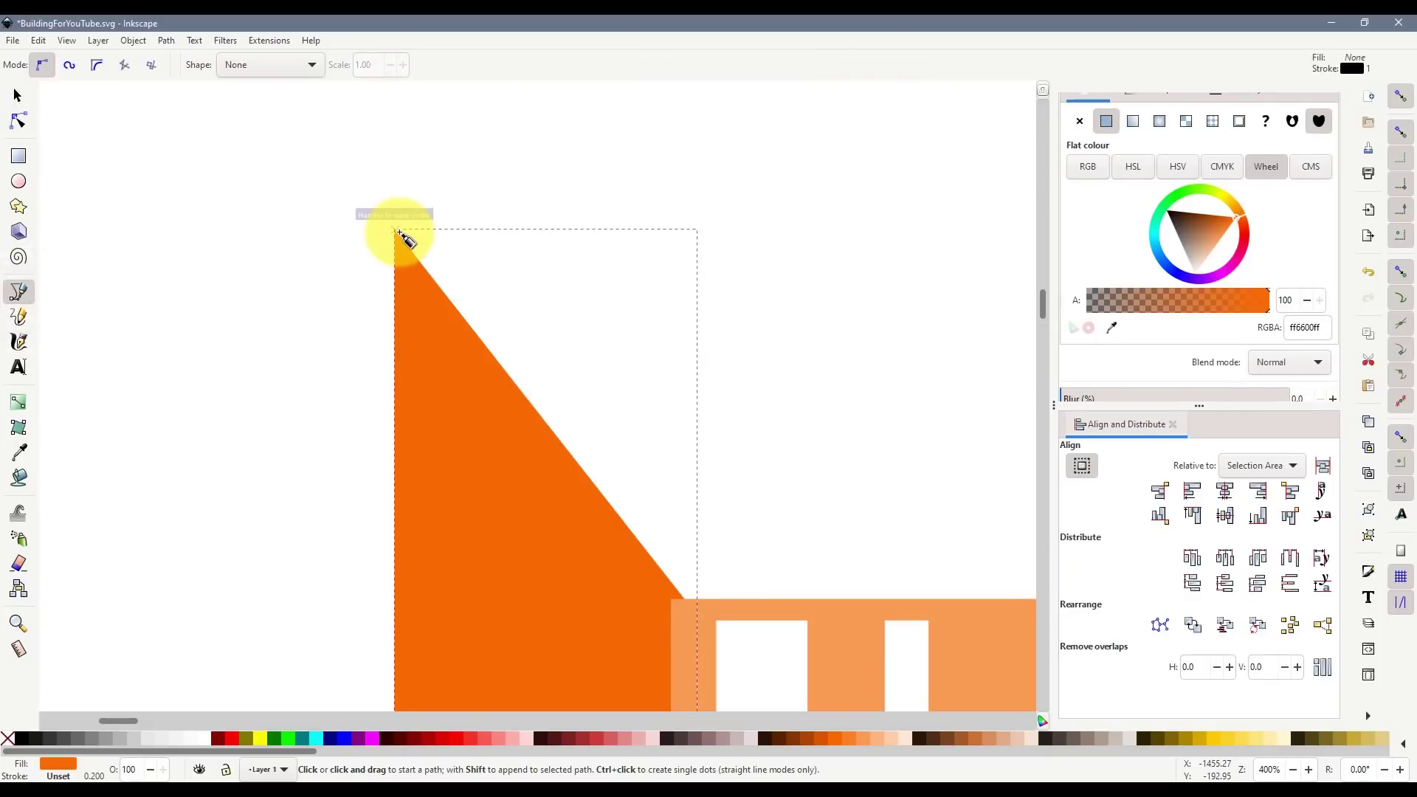
left_click(397, 232)
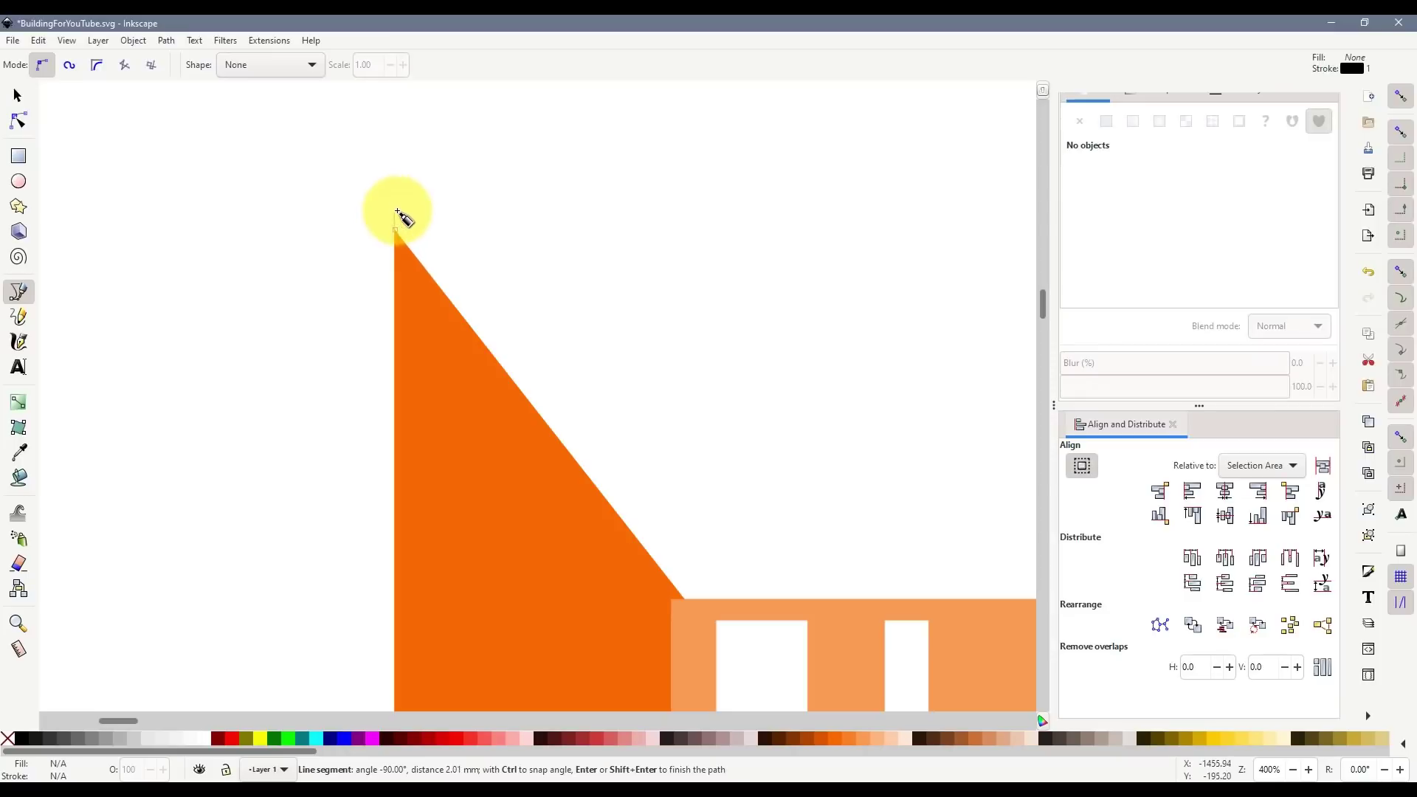
left_click(395, 212)
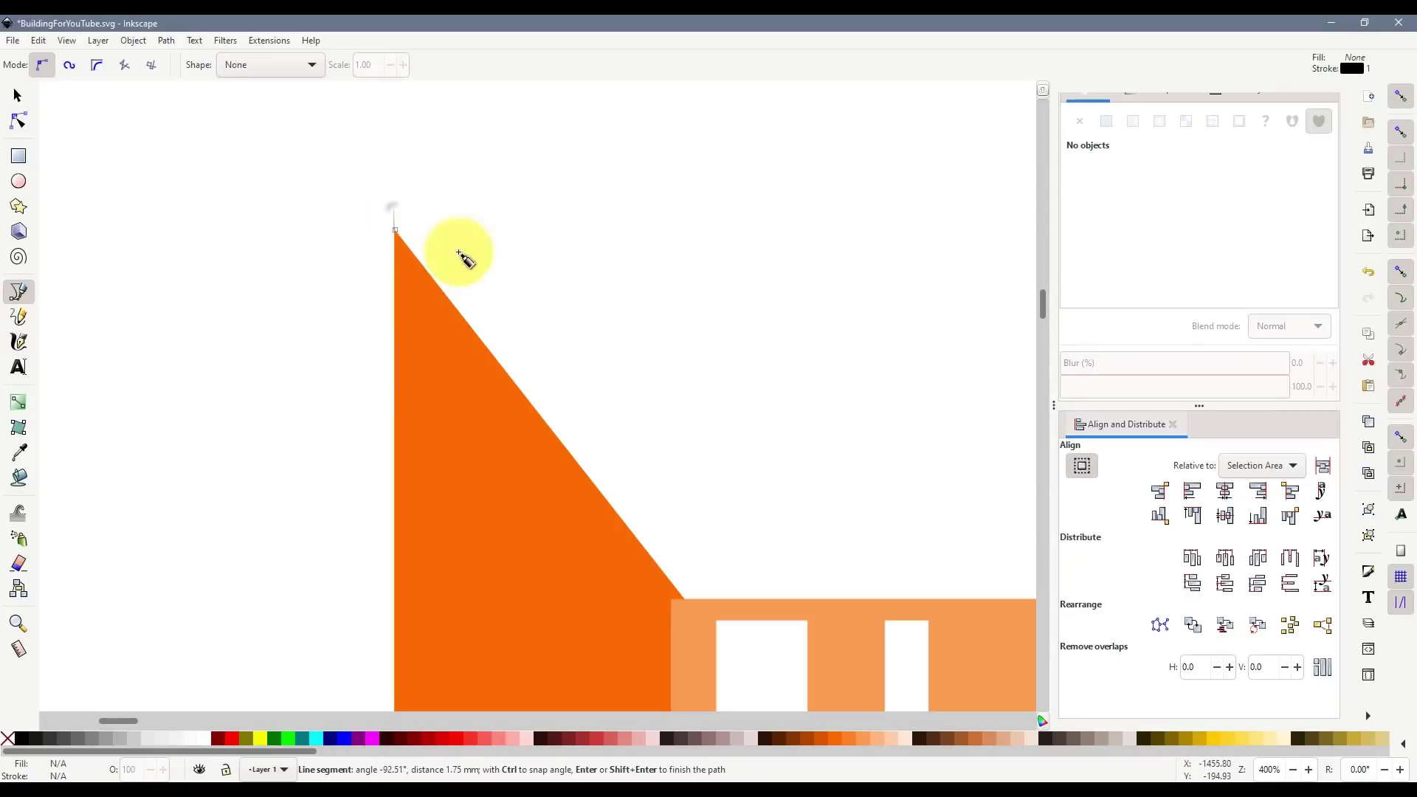
left_click(712, 599)
left_click(647, 633)
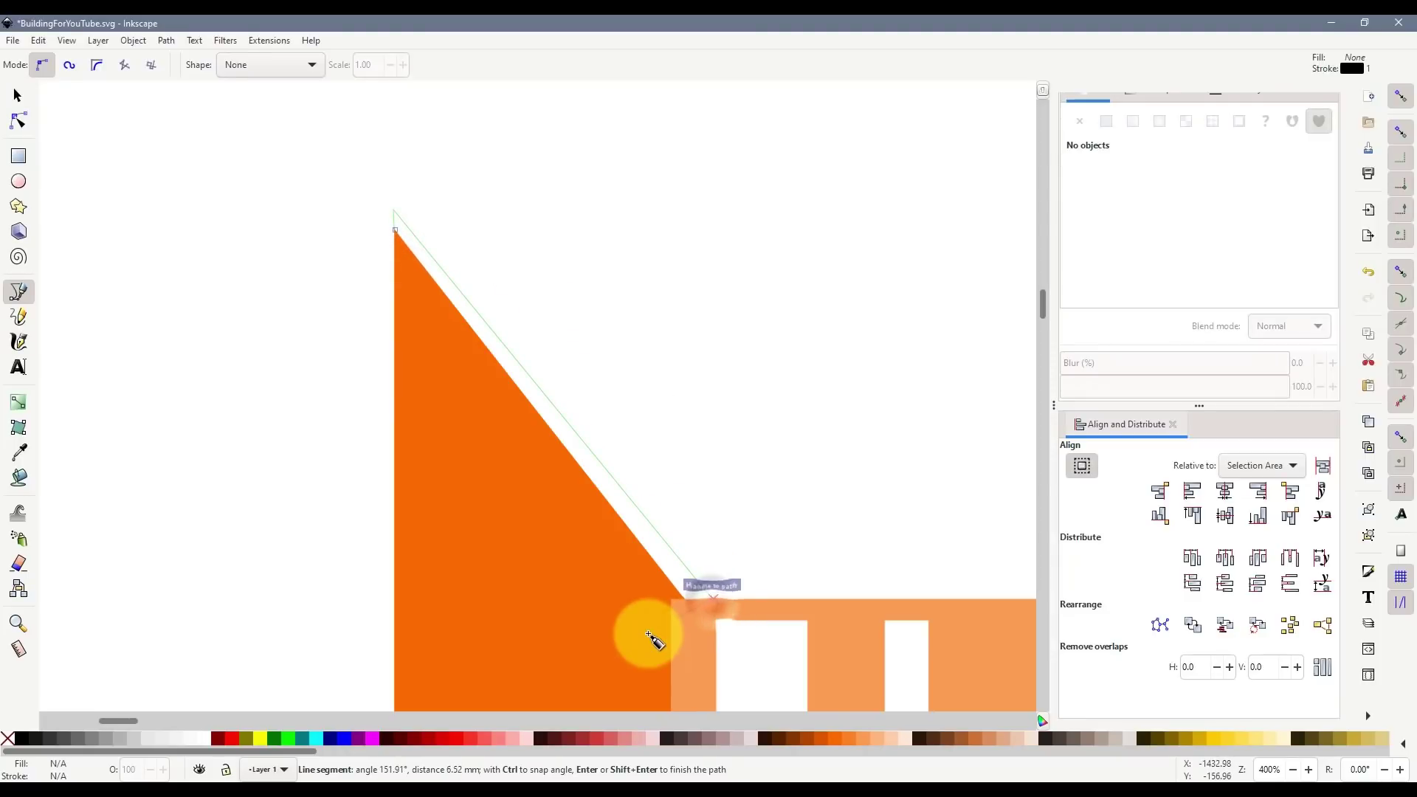
left_click(394, 229)
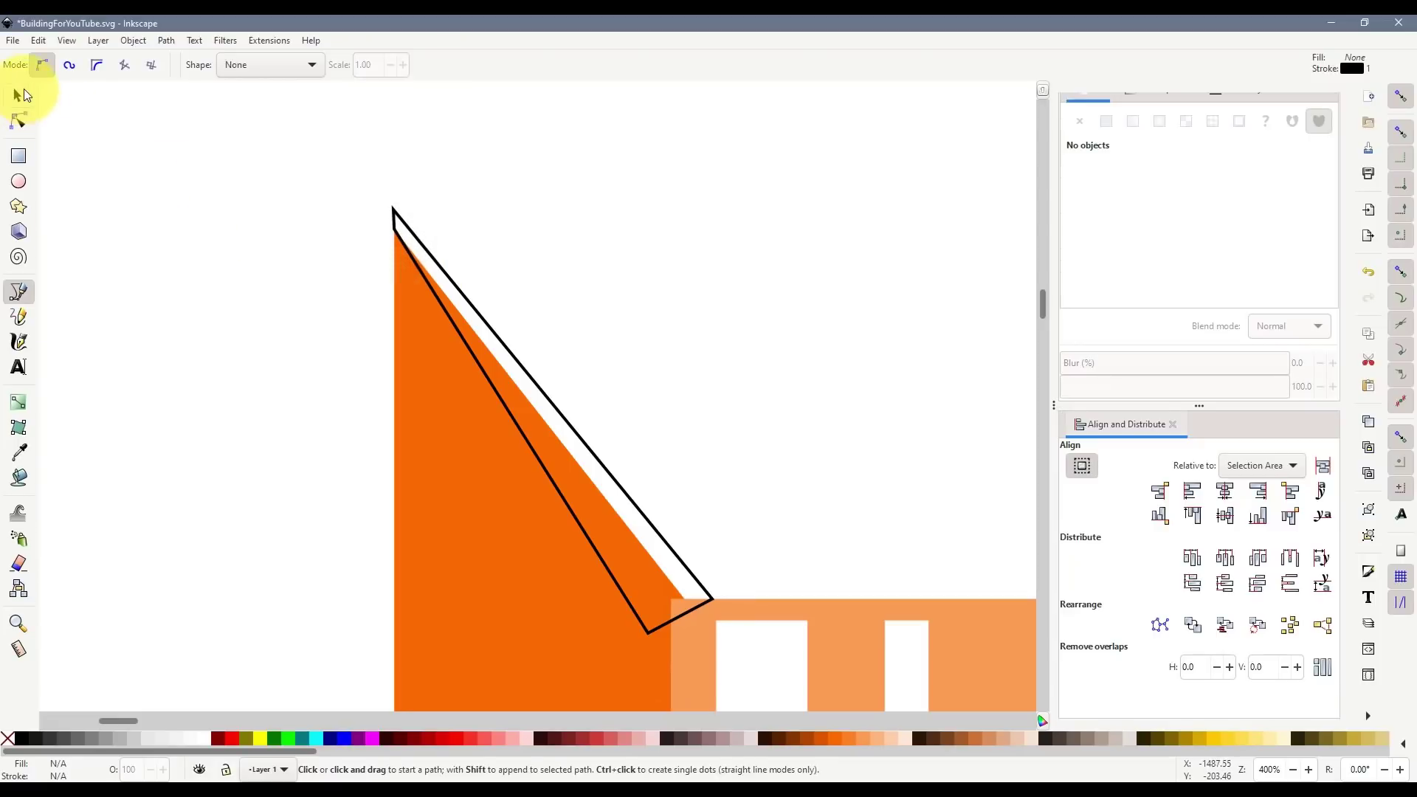
- Union the sliver with the orange triangle and clear the selection
left_click(17, 95)
left_click(454, 400, "shift")
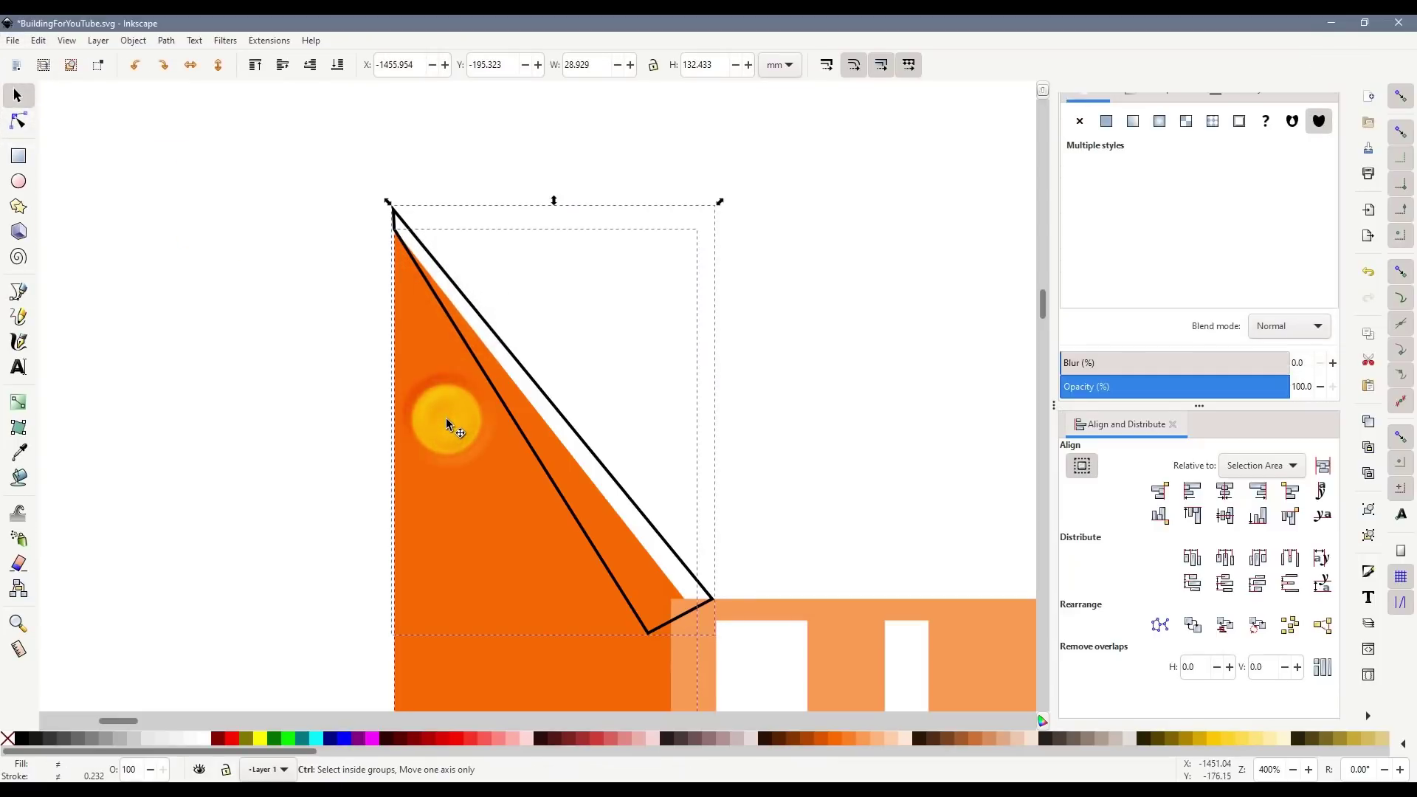
key("ctrl+KP_Add")
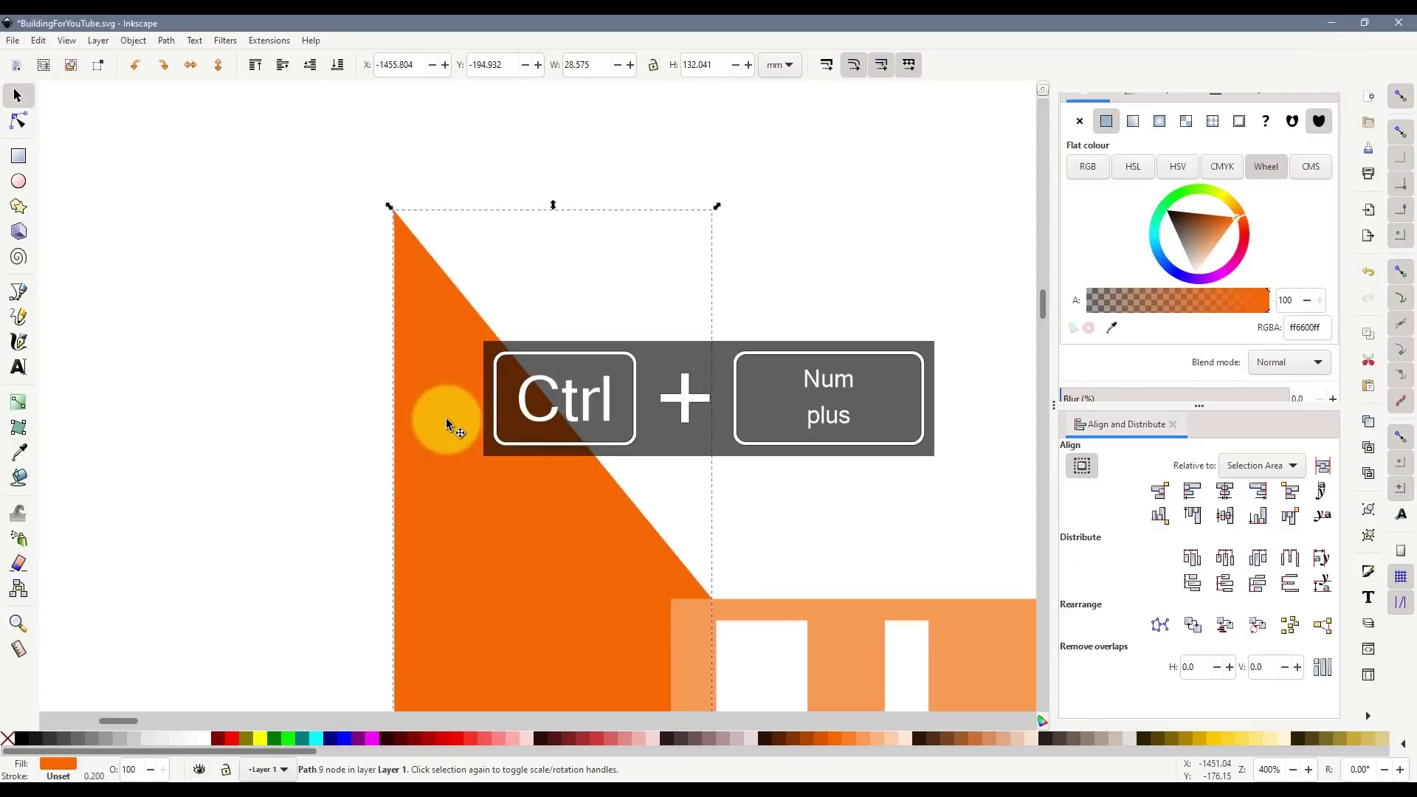
left_click(718, 388)
key("minus")
scroll(664, 466, "down", 10)
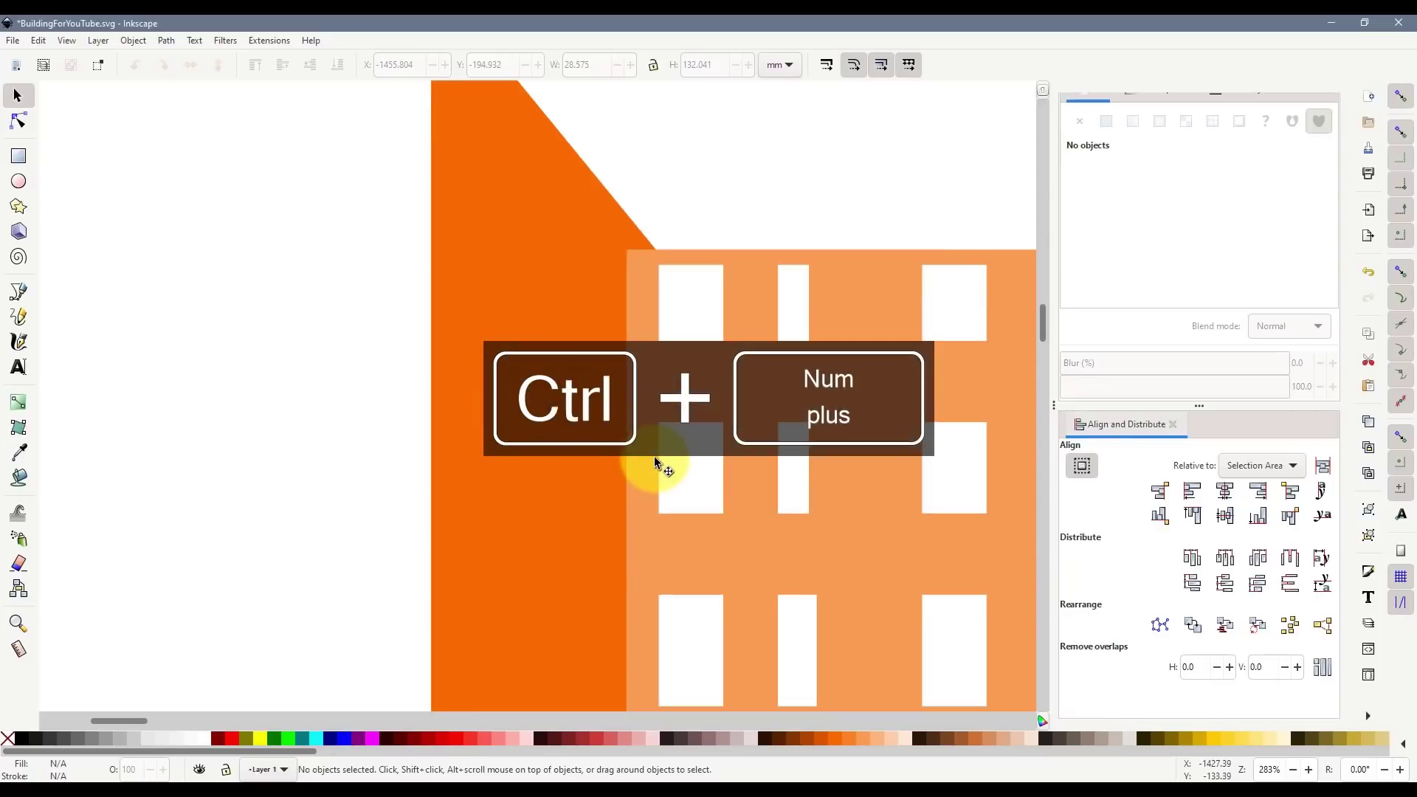
scroll(641, 371, "down", 1)
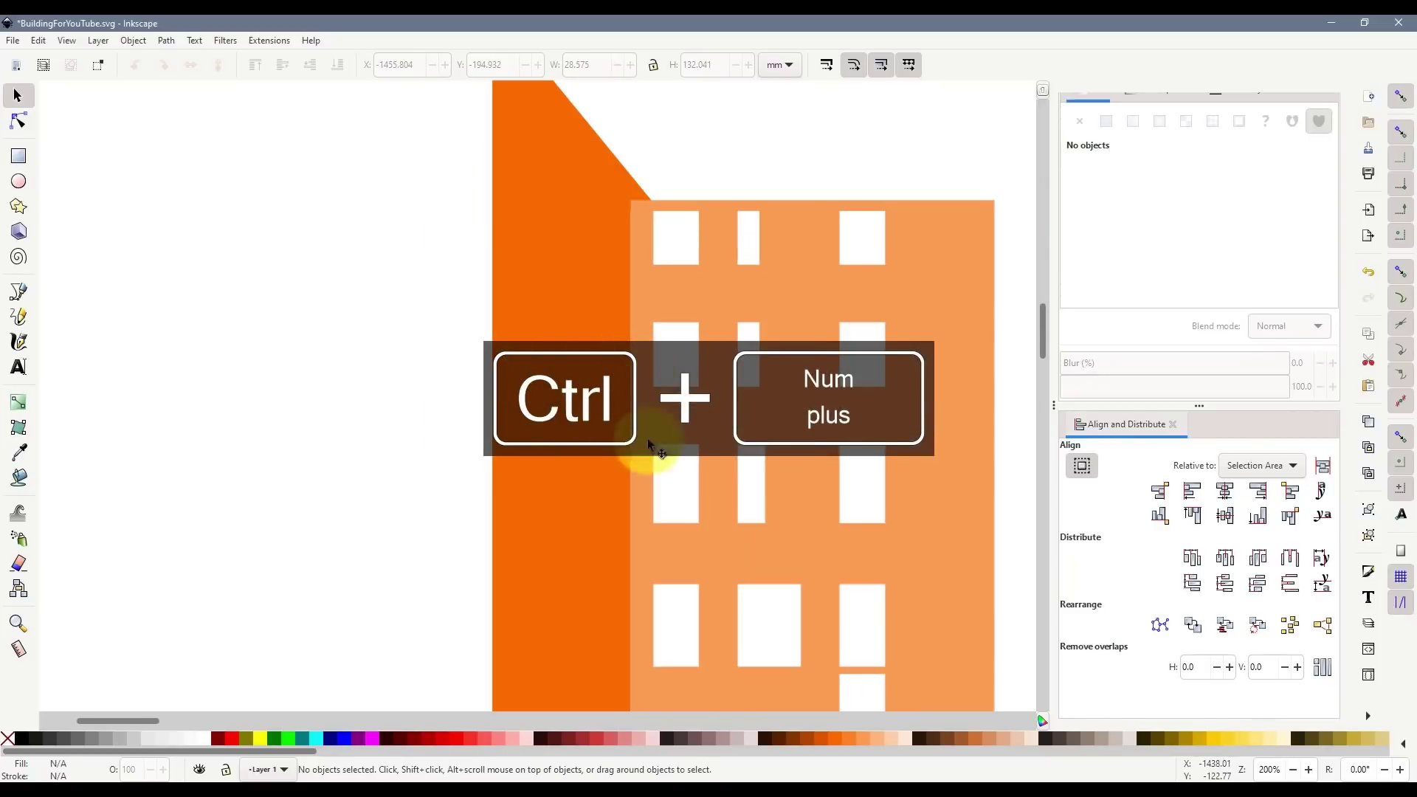
scroll(648, 437, "down", 1)
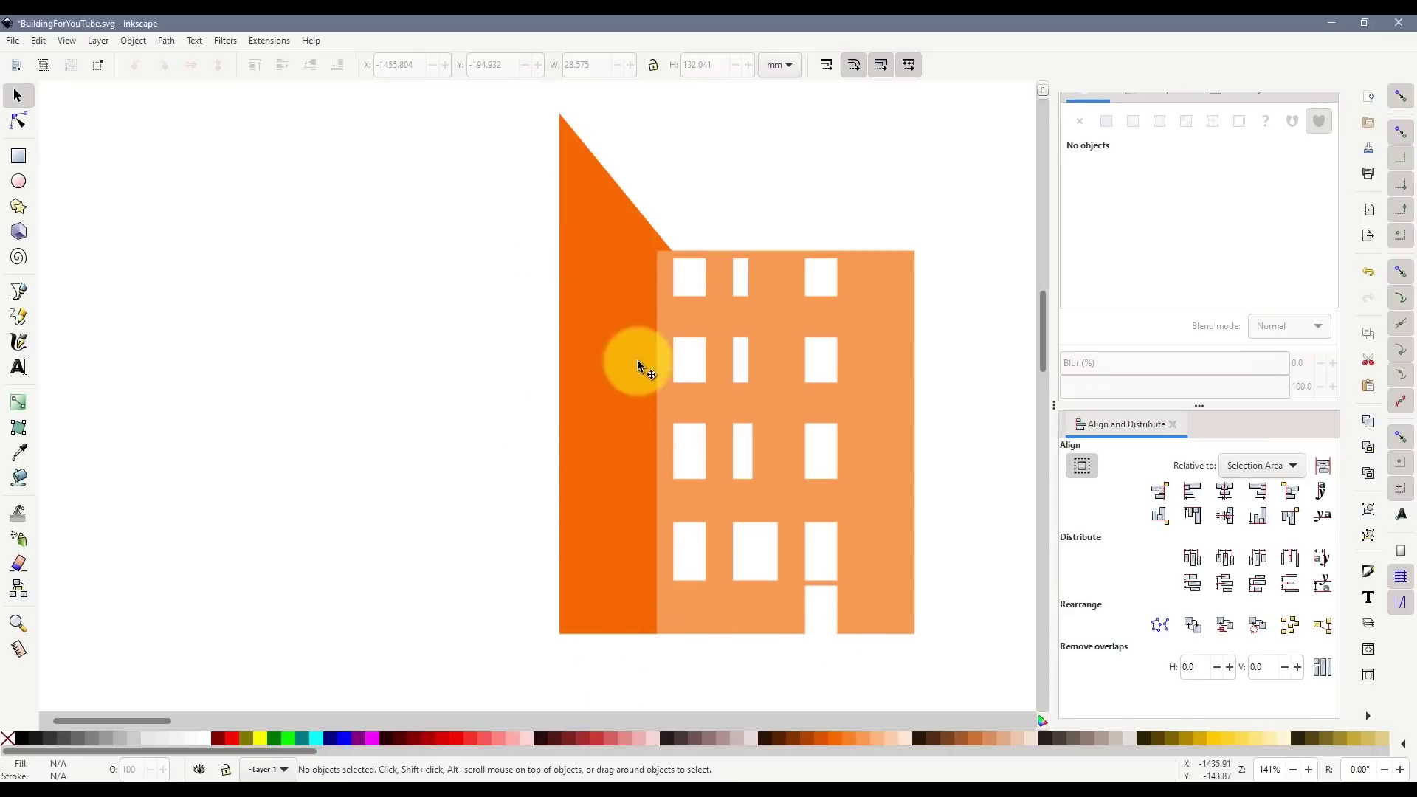
- Draw a rectangle covering the light-orange facade block
left_click(18, 155)
mouse_move(663, 257)
left_mouse_down()
mouse_move(731, 336)
mouse_move(911, 637)
left_mouse_up()
left_click(17, 95)
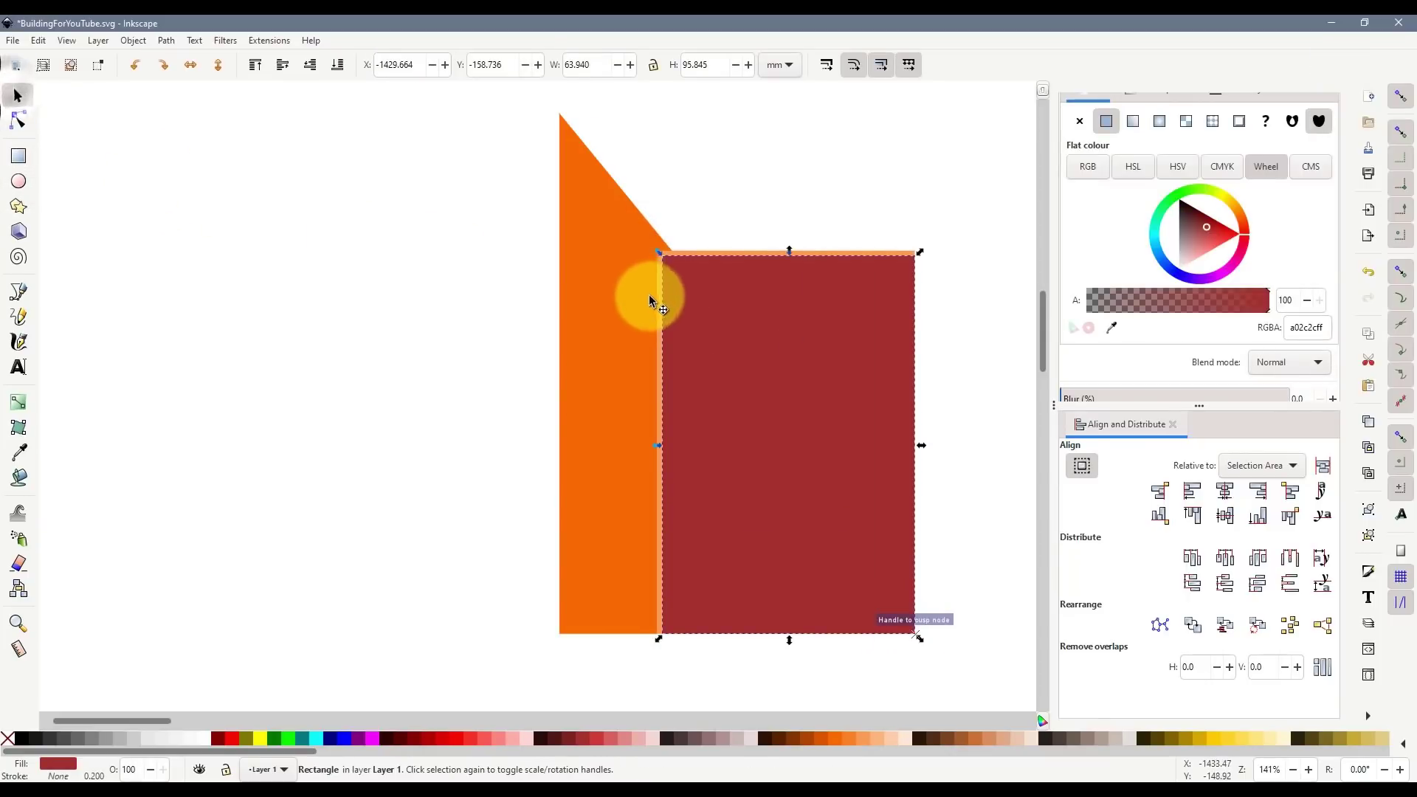
left_click(694, 251)
left_click(696, 256)
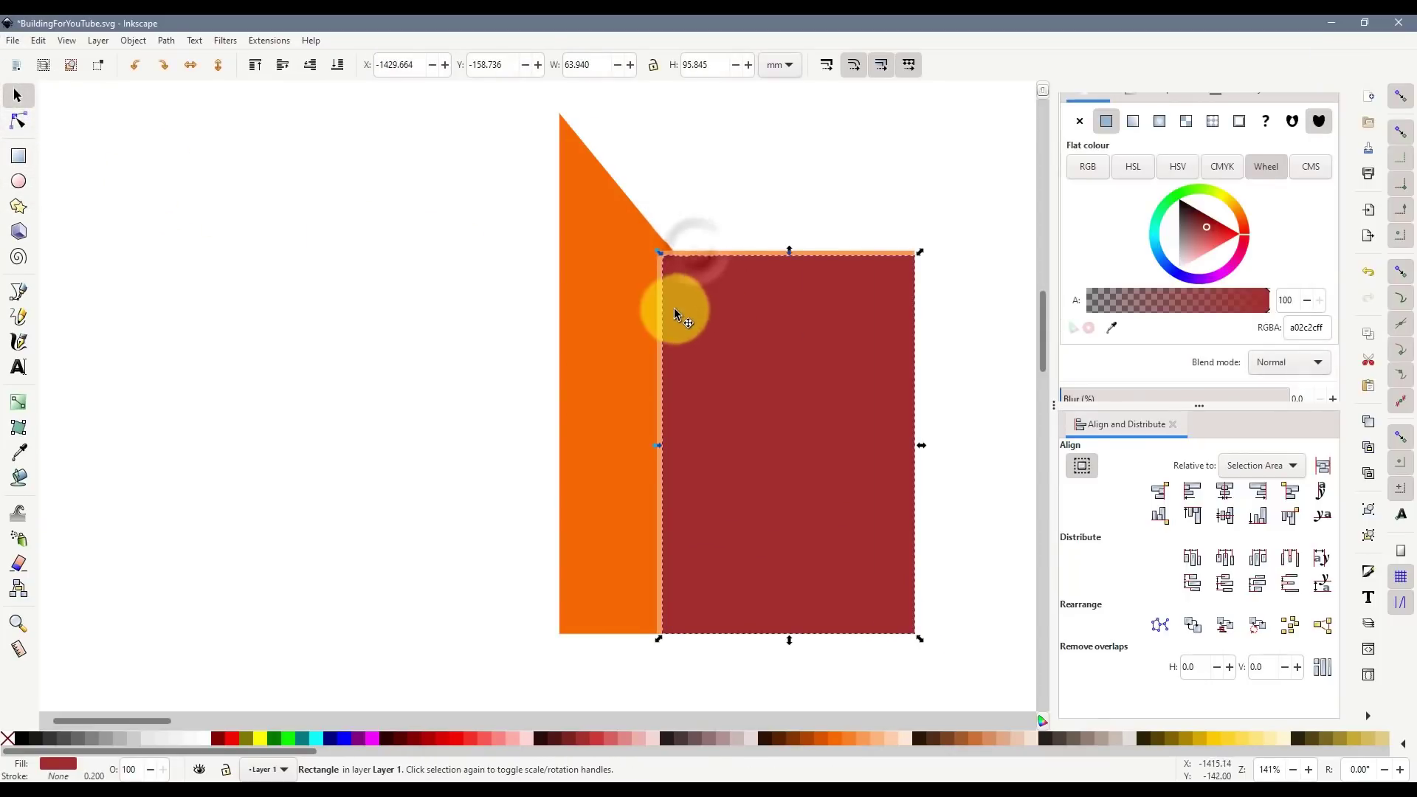
left_click_drag(799, 347, 236, 322)
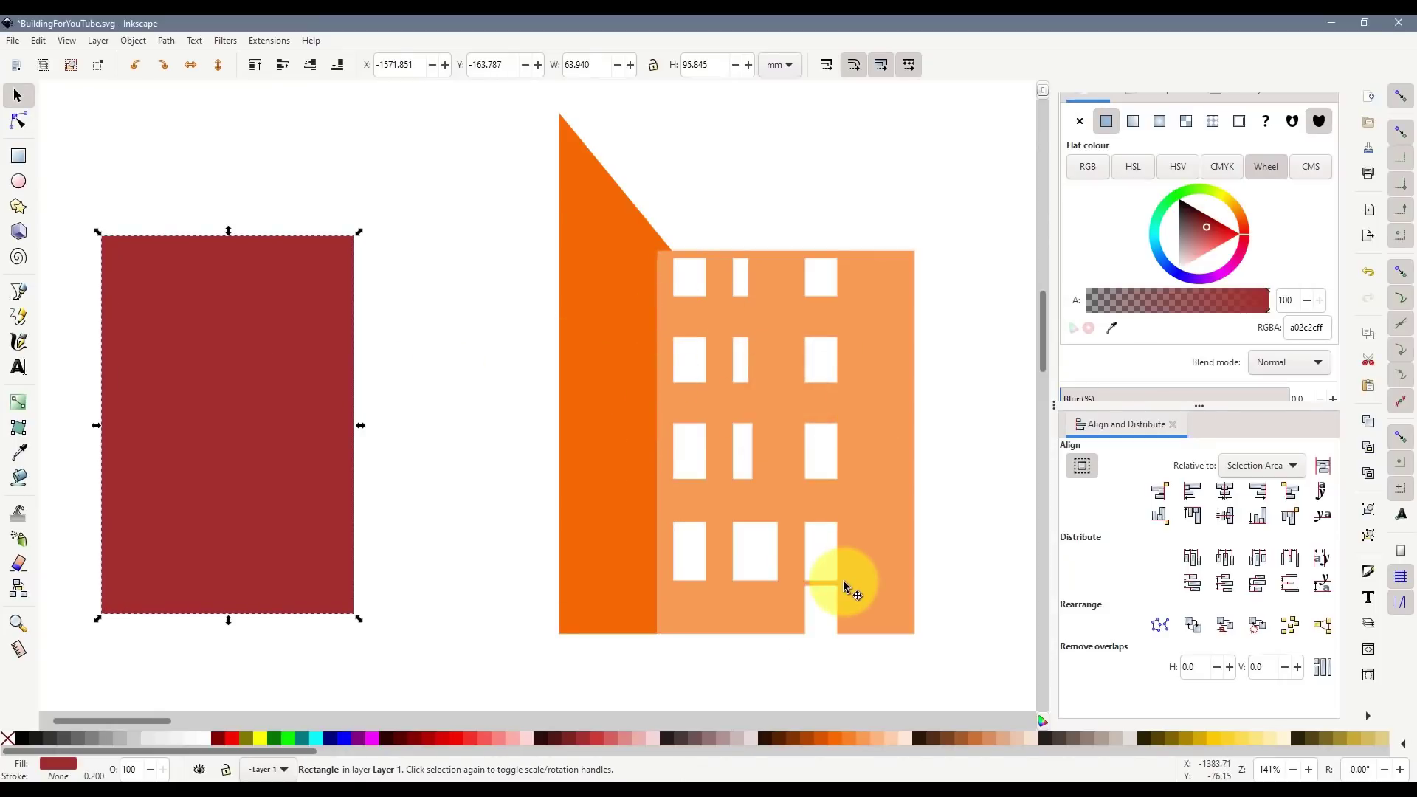
key("ctrl+z")
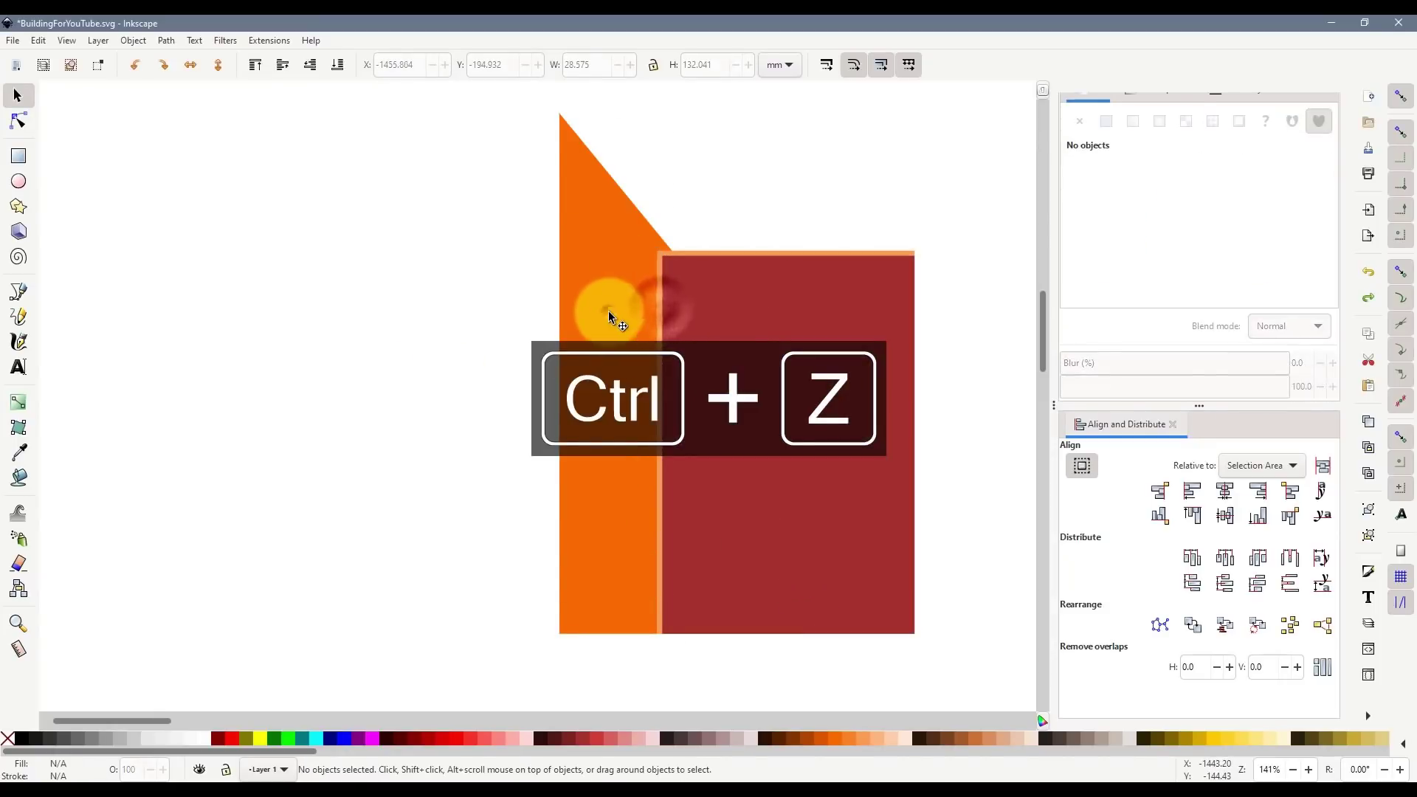
- Union the orange triangle shape and the rectangle into one silhouette
left_click(609, 311)
left_click(748, 294, "shift")
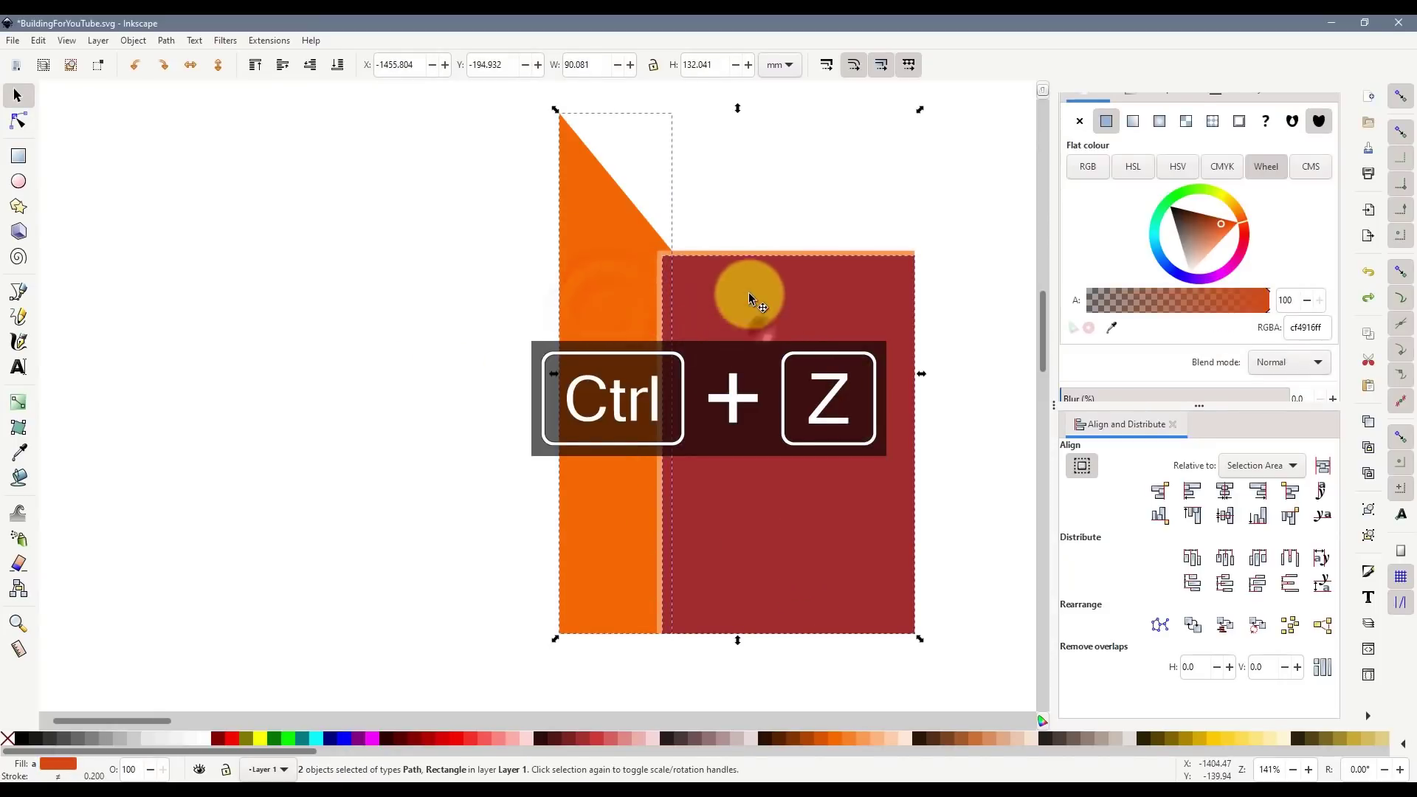
left_click(740, 253, "shift")
left_click_drag(508, 110, 959, 688)
key("ctrl+KP_Add")
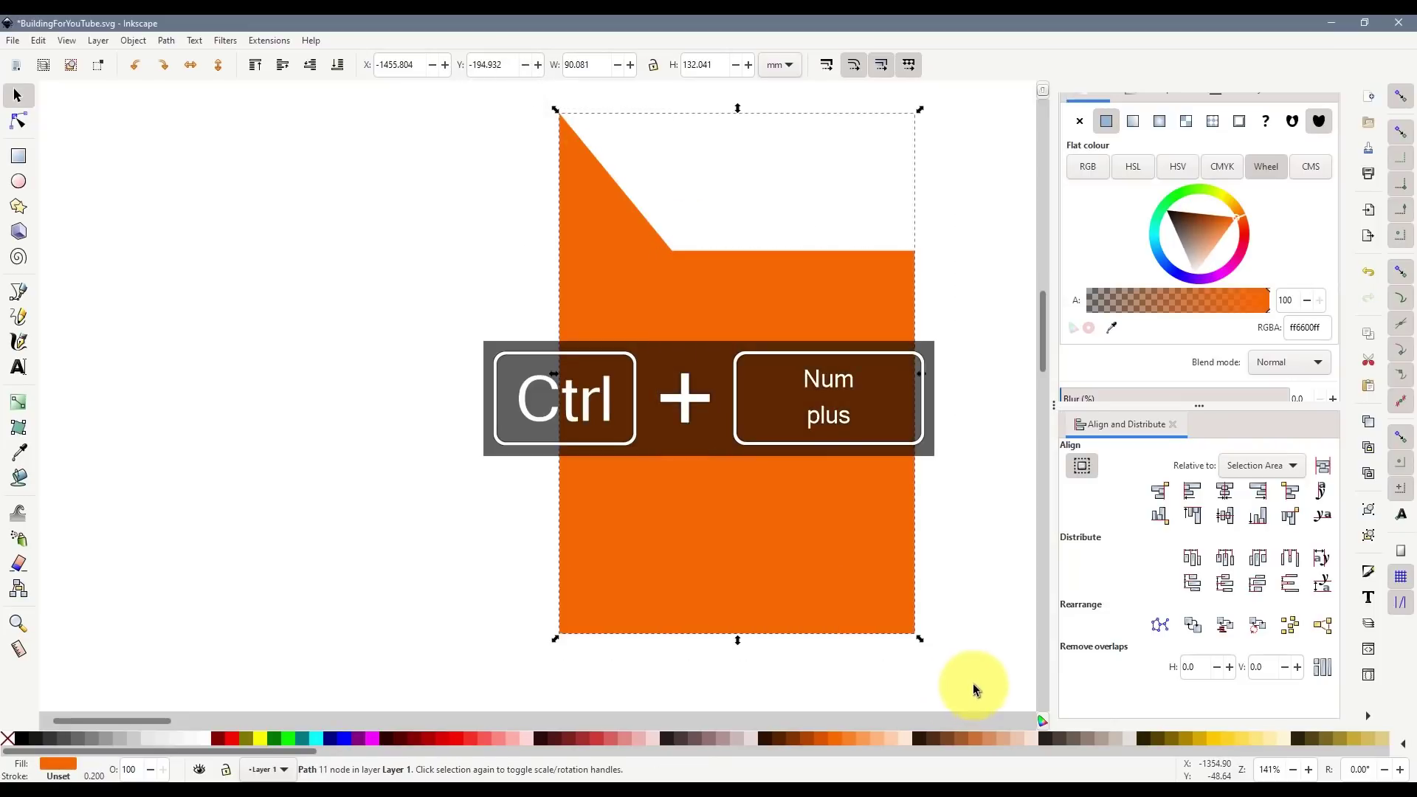
- Group the pale strip's image with its white overlay and move it beside the silhouette
left_click_drag(791, 453, 698, 473)
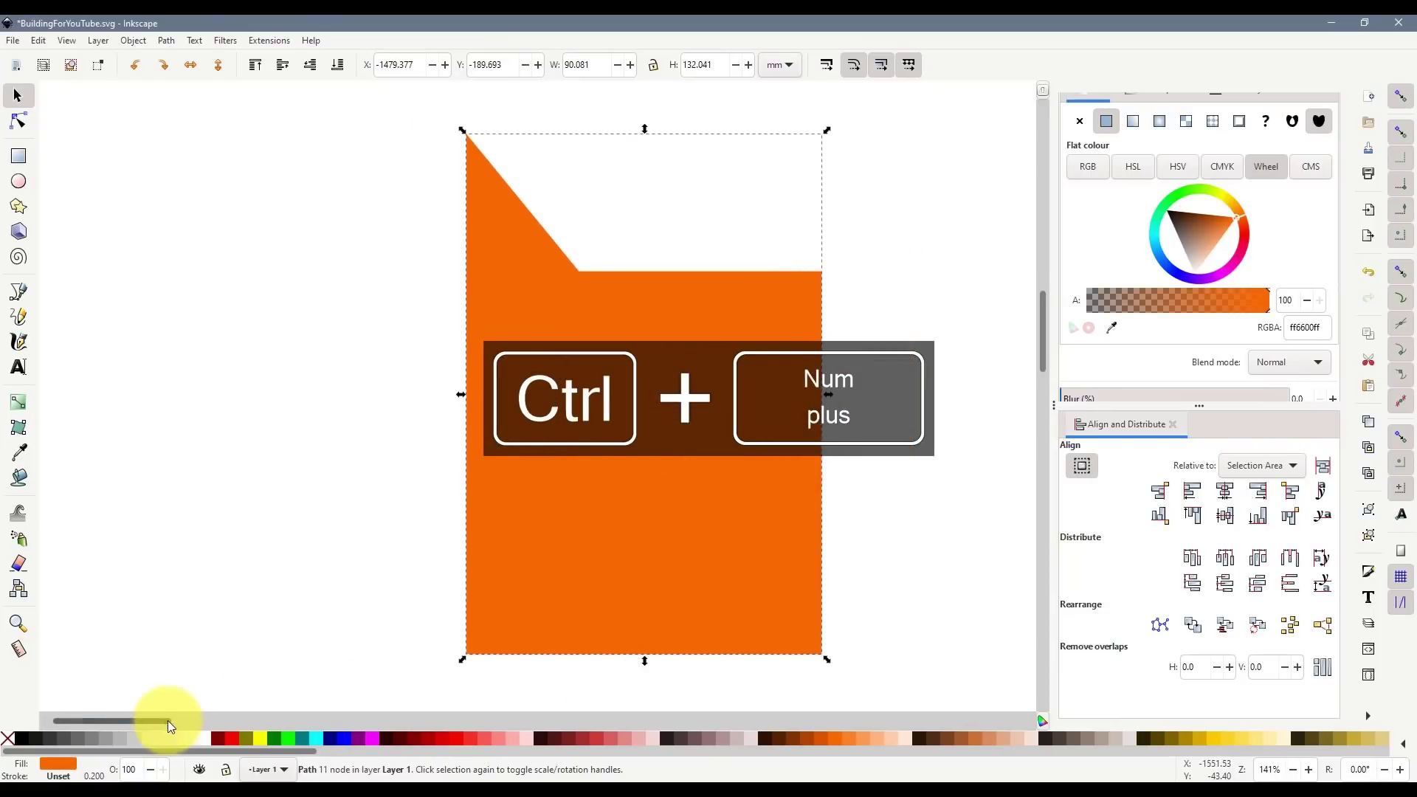
left_click_drag(167, 720, 219, 723)
scroll(352, 502, "down", 2)
left_click_drag(320, 497, 386, 419)
left_click_drag(500, 327, 479, 432)
key("ctrl+z")
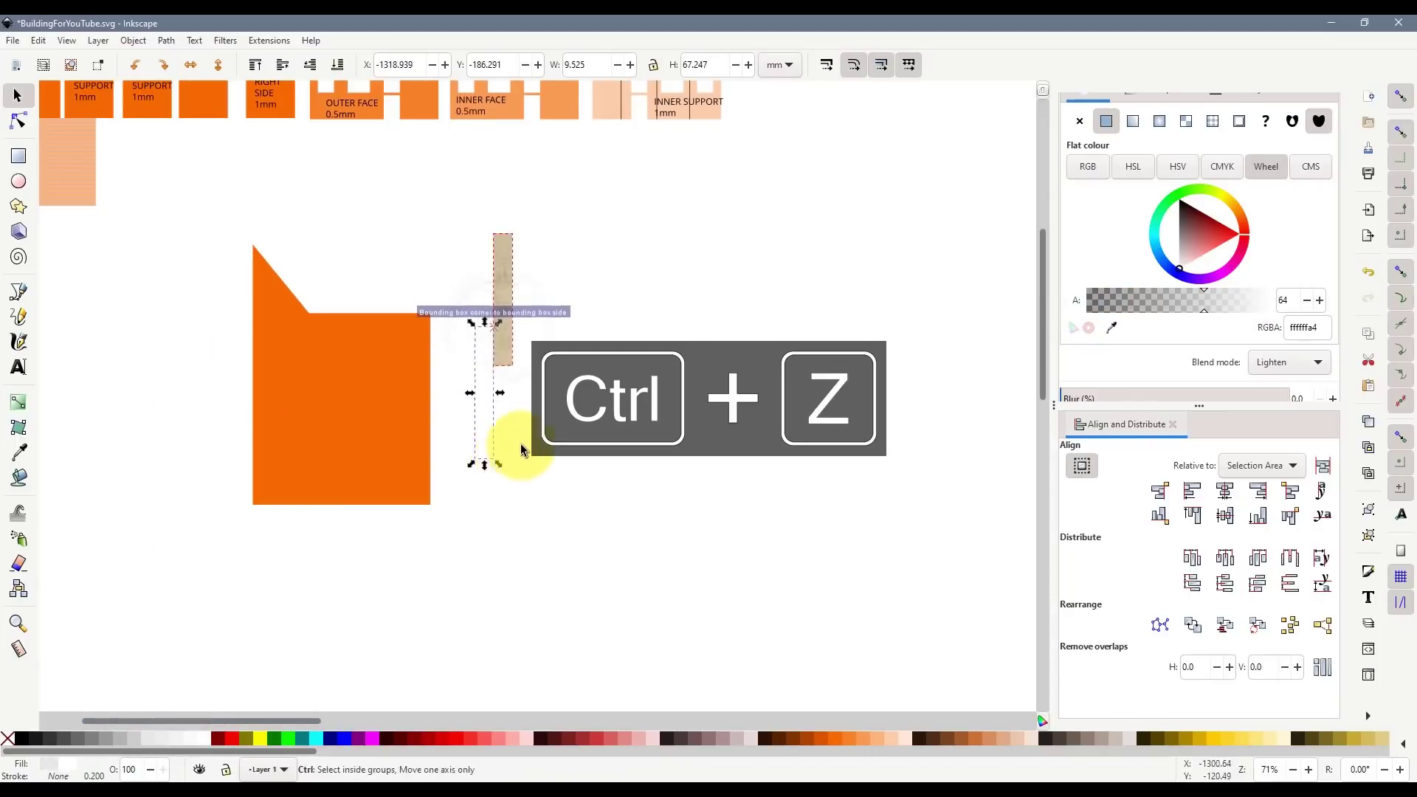
left_click_drag(465, 184, 606, 459)
key("ctrl+g")
left_click_drag(512, 340, 512, 457)
left_click(344, 419)
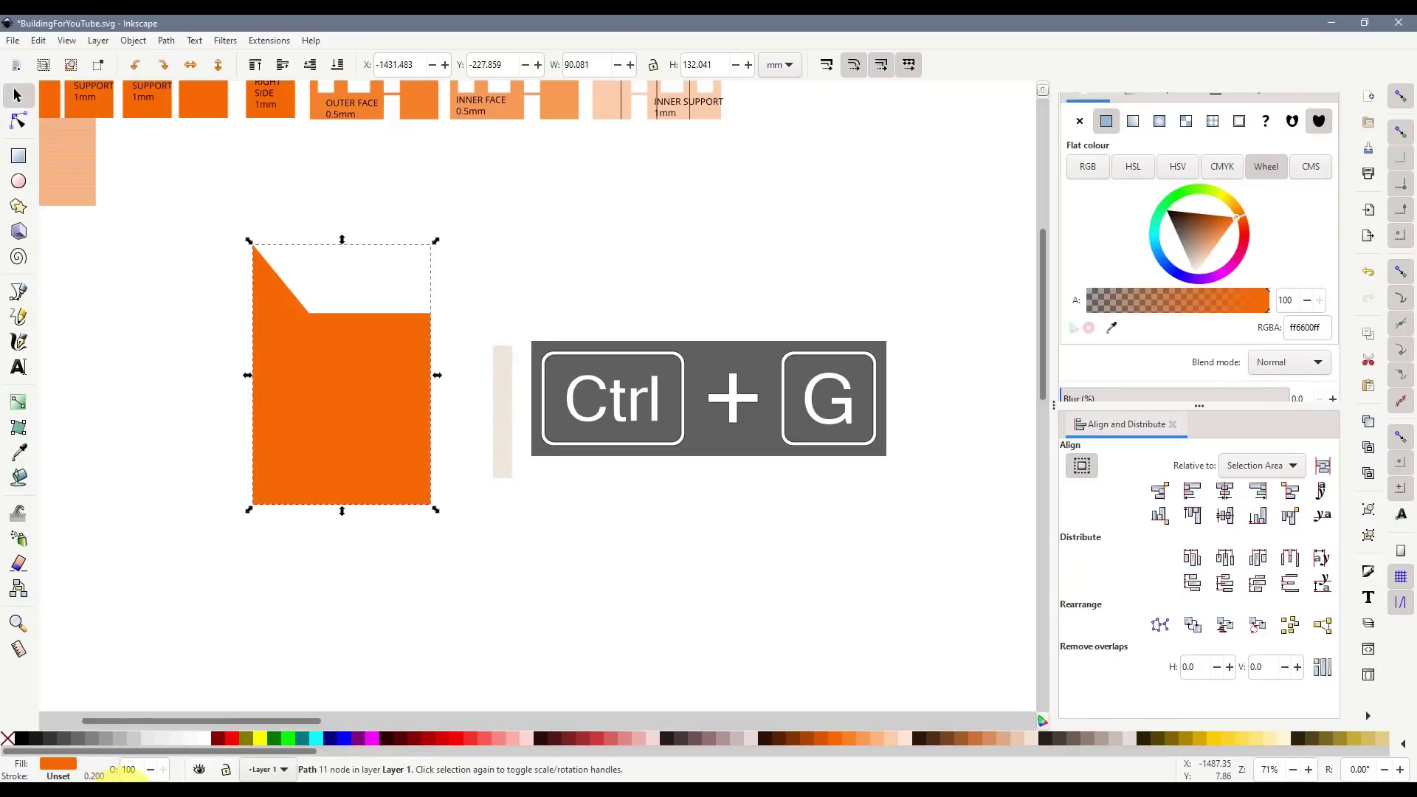
- Import Ashlar-Dark.png over the orange silhouette and delete the extra copy
left_click(705, 760)
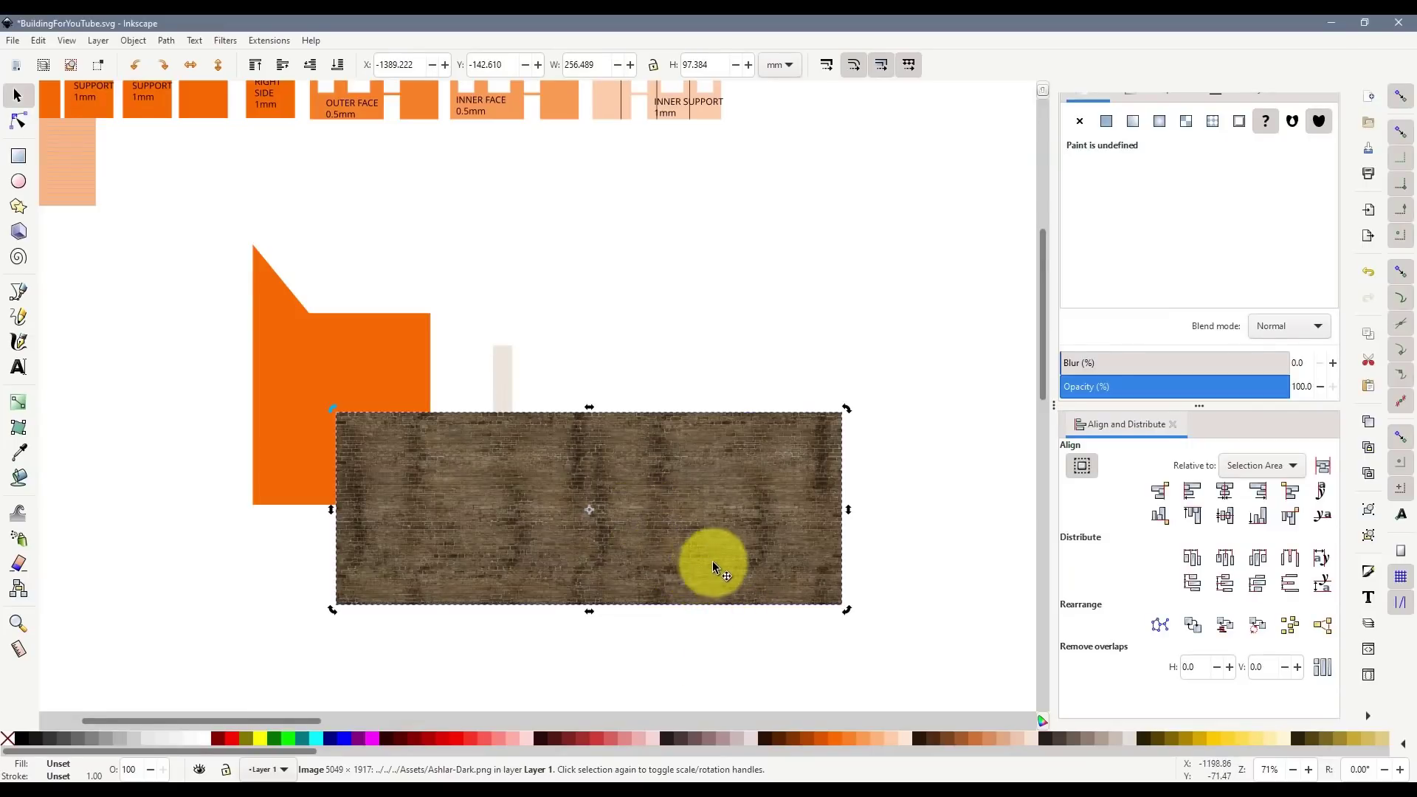
left_click_drag(448, 502, 332, 431)
scroll(316, 385, "up", 2)
key("Delete")
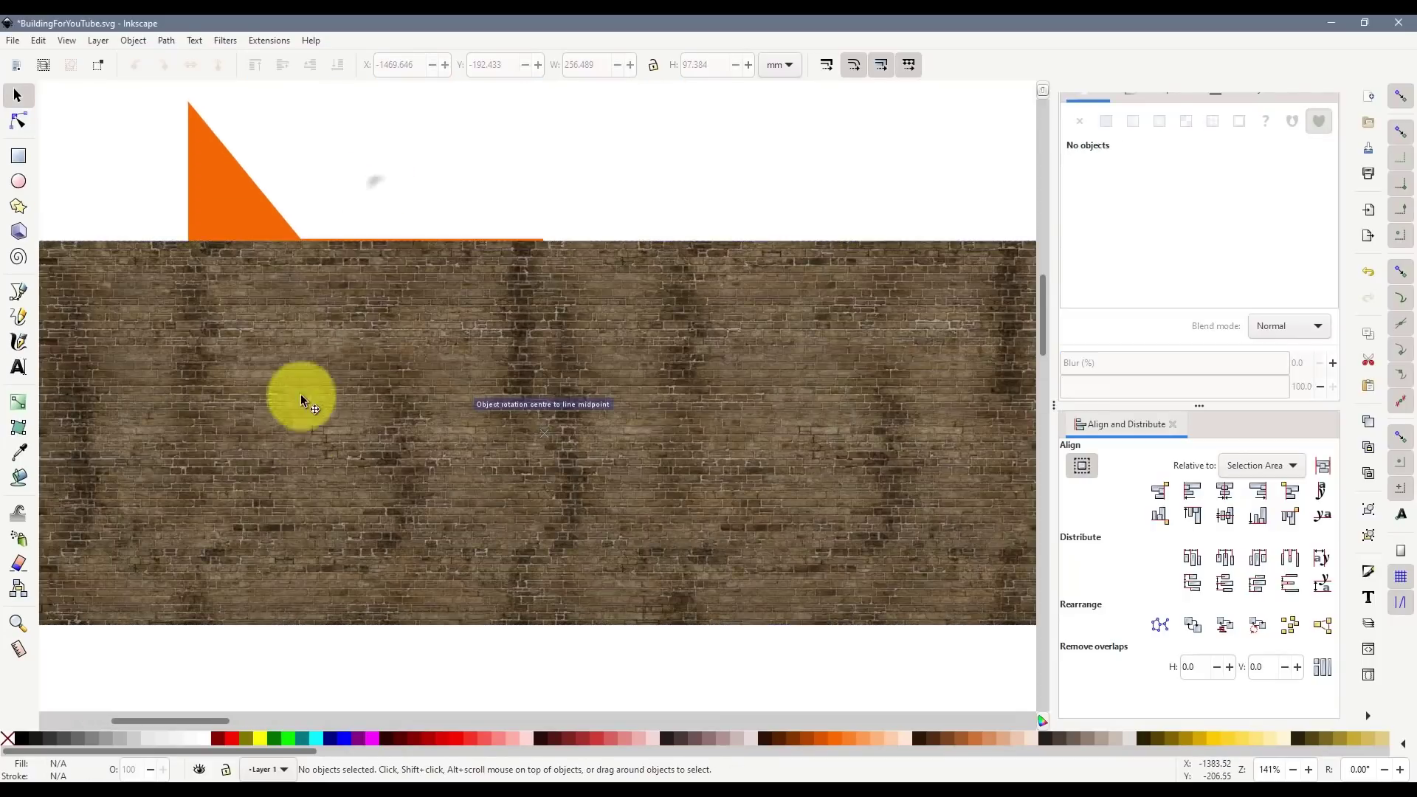
left_click(299, 493)
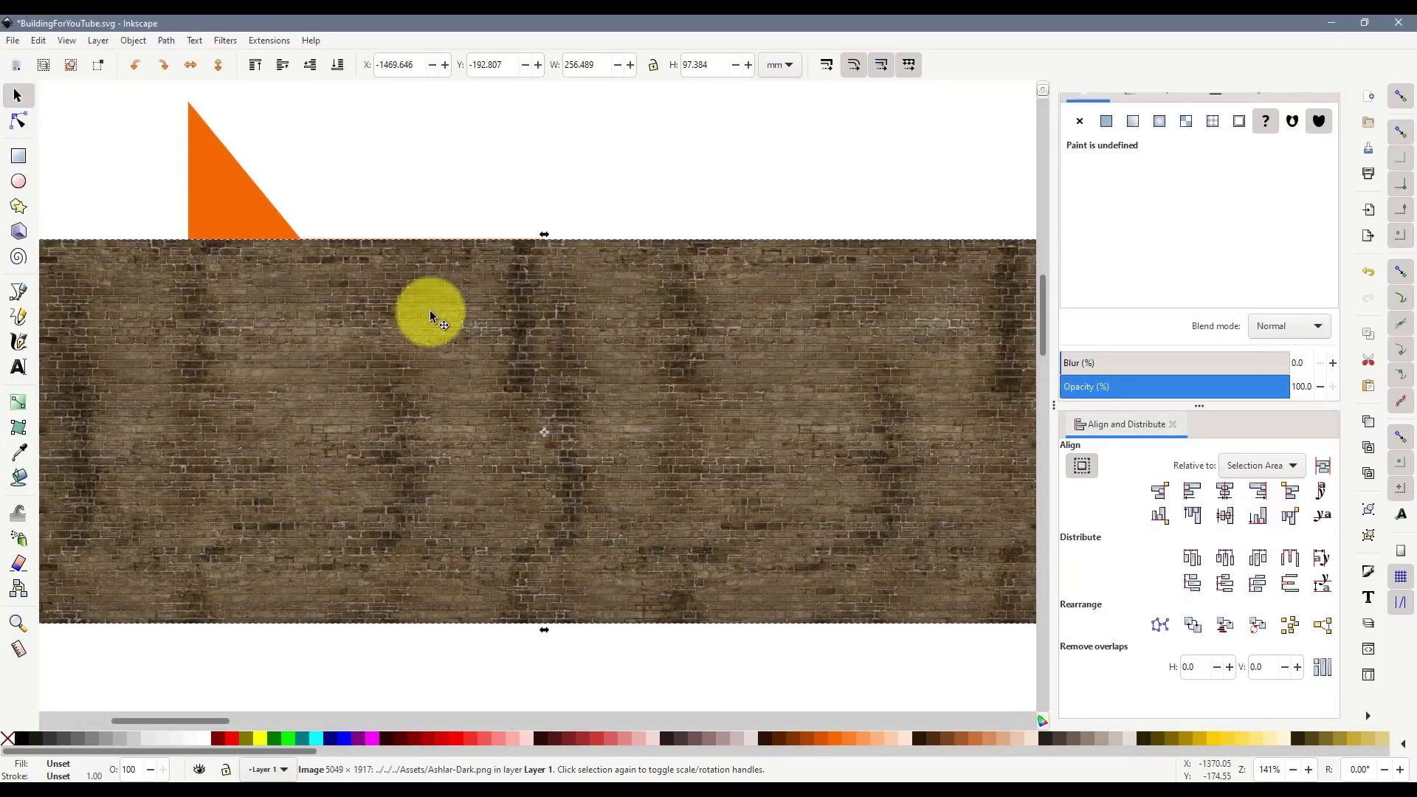
- Move the brick image further down the canvas
scroll(443, 302, "down", 5)
scroll(468, 291, "down", 1)
left_click(480, 426)
left_click_drag(467, 238, 451, 622)
scroll(575, 391, "down", 8)
left_click_drag(513, 312, 552, 324)
- Duplicate the brick image and align the copy overlapping it, up and to the right
key("ctrl+d")
scroll(436, 500, "up", 1, "ctrl")
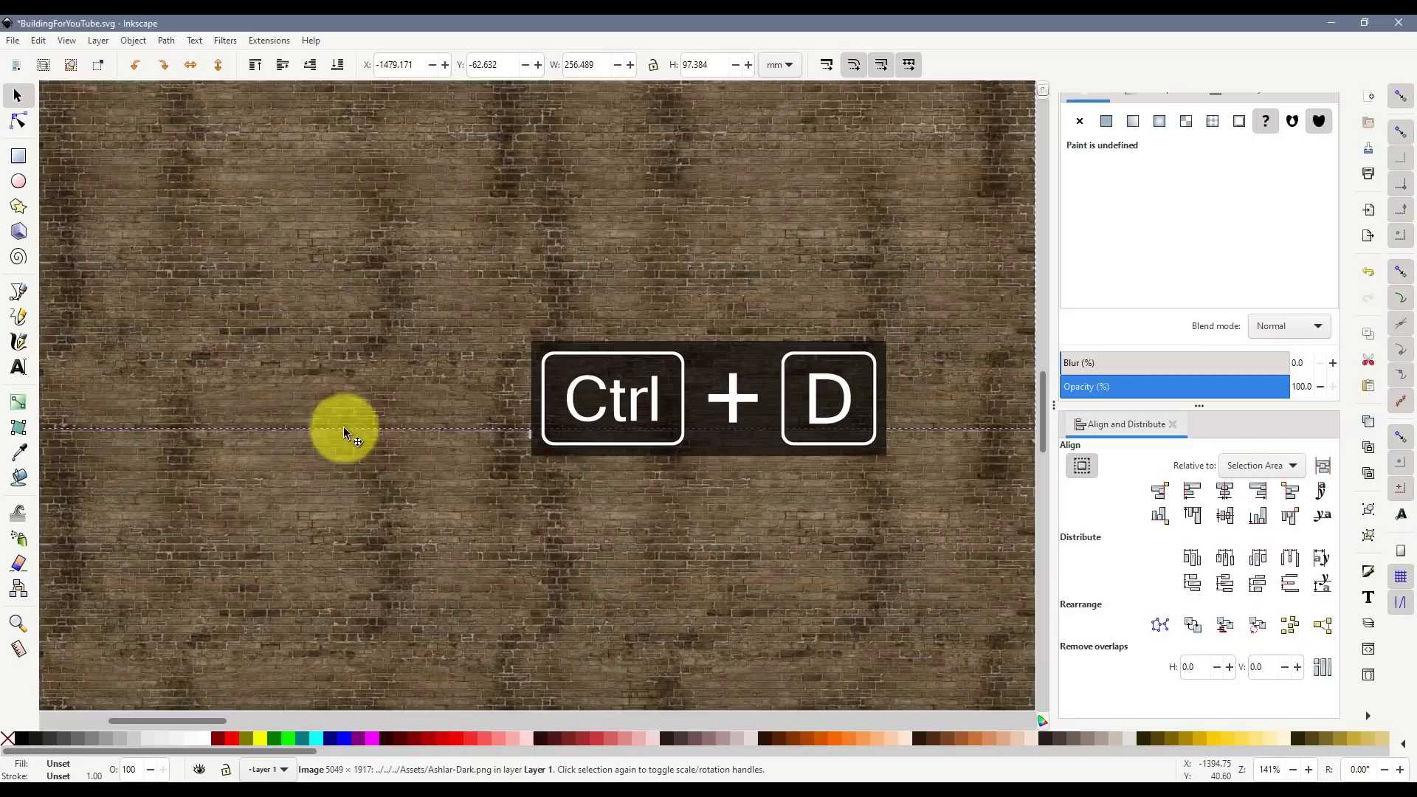
left_click_drag(339, 428, 436, 254)
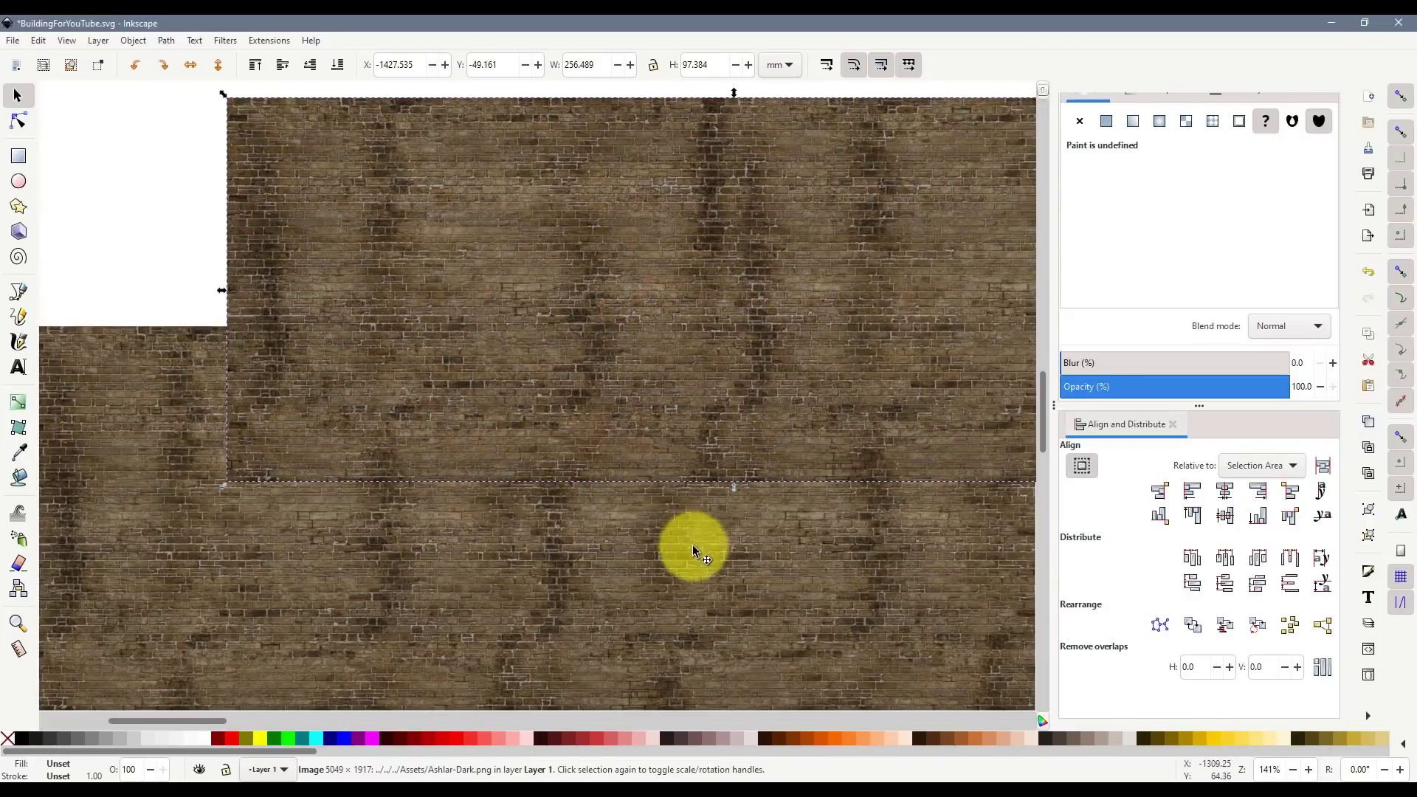
scroll(621, 484, "up", 3, "ctrl")
mouse_move(596, 419)
left_mouse_down()
mouse_move(592, 433)
mouse_move(596, 402)
mouse_move(555, 403)
mouse_move(554, 379)
mouse_move(565, 389)
left_mouse_up()
- Group both brick images into one 305.744 × 159.187 mm block and move it up-left
scroll(755, 451, "down", 3)
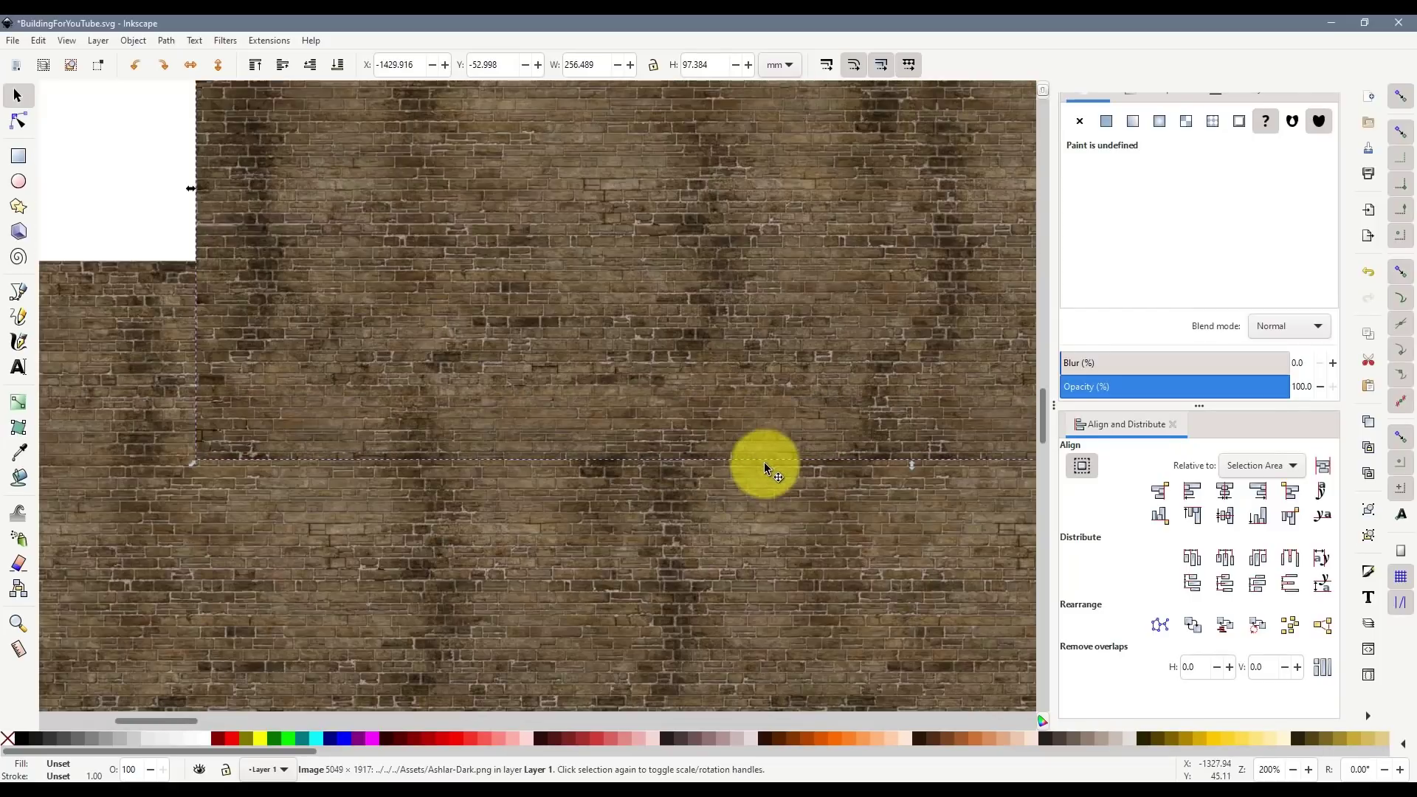
left_click(650, 555, "shift")
key("ctrl+g")
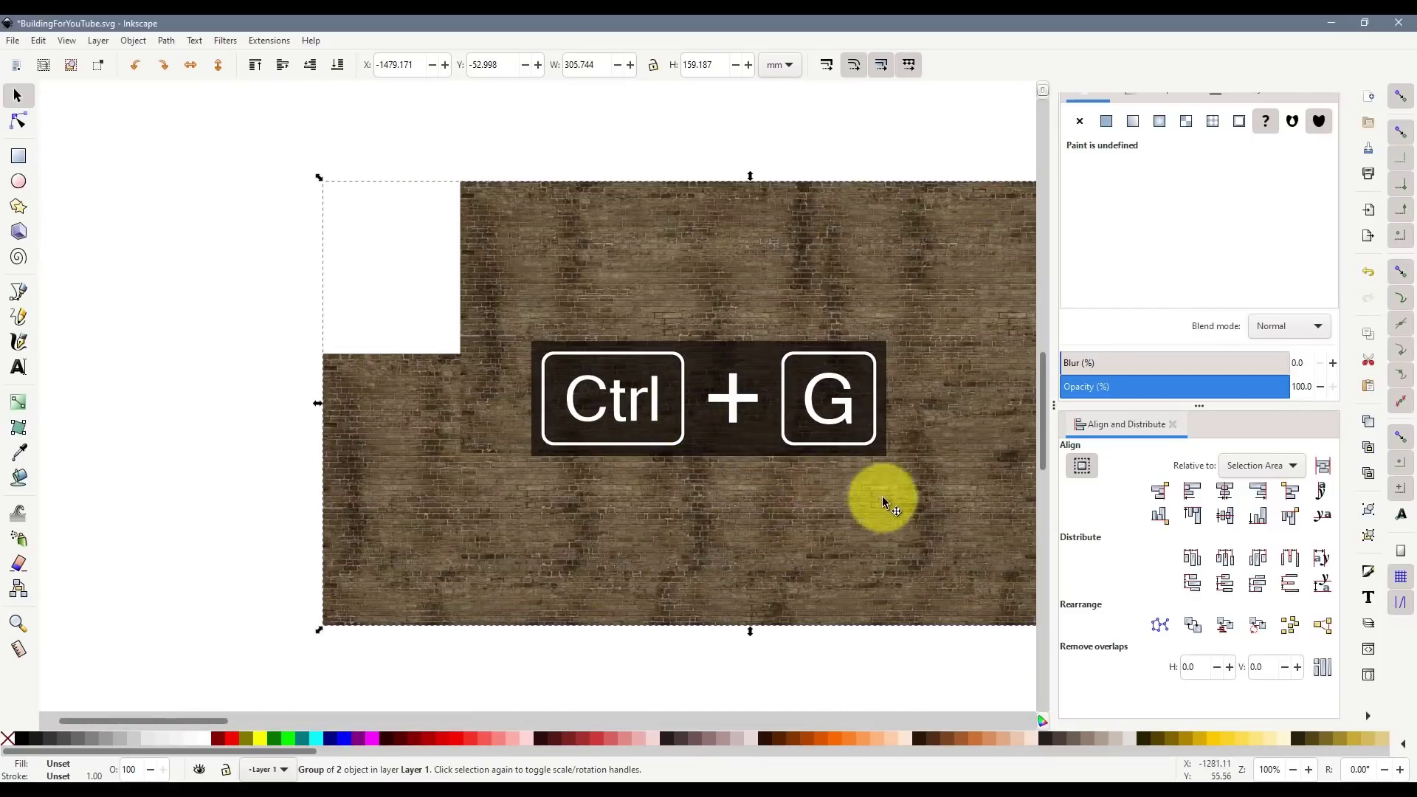
scroll(775, 449, "down", 1)
left_click_drag(804, 417, 699, 94)
scroll(688, 348, "up", 2)
scroll(727, 472, "up", 3)
left_click_drag(640, 407, 672, 375)
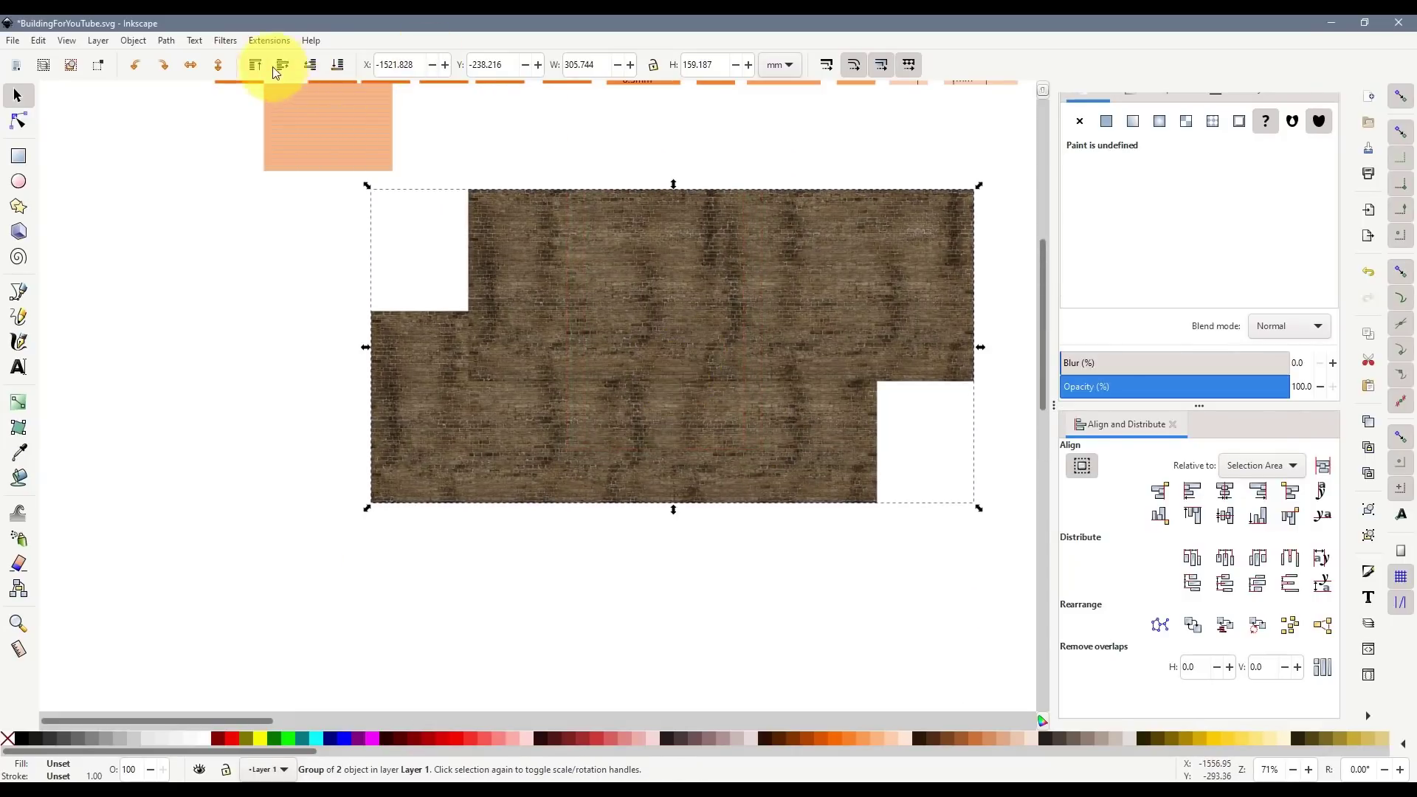
- Clip the brick group to the orange building silhouette's slanted shape
left_click(338, 65)
left_click(626, 369, "shift")
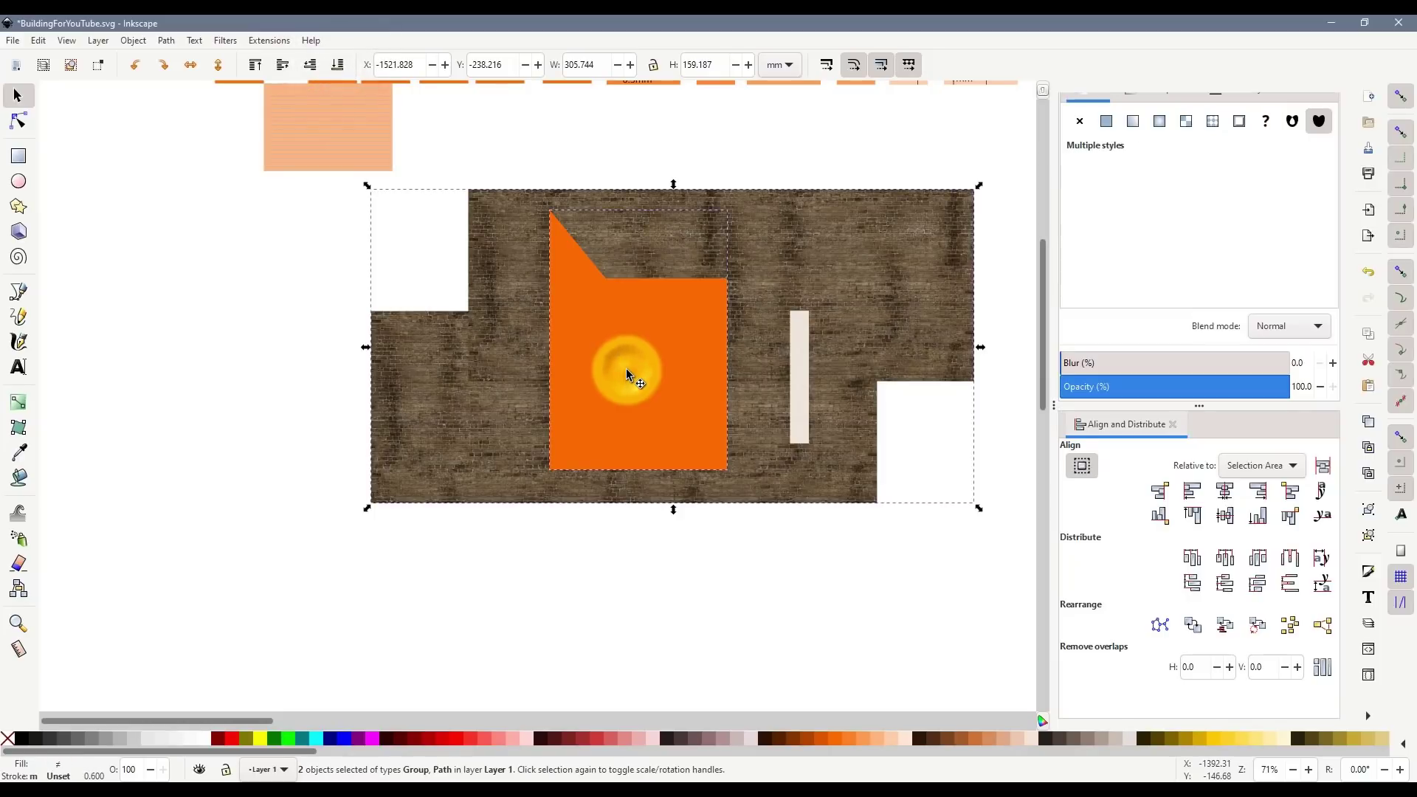
right_click(628, 368)
left_click(674, 659)
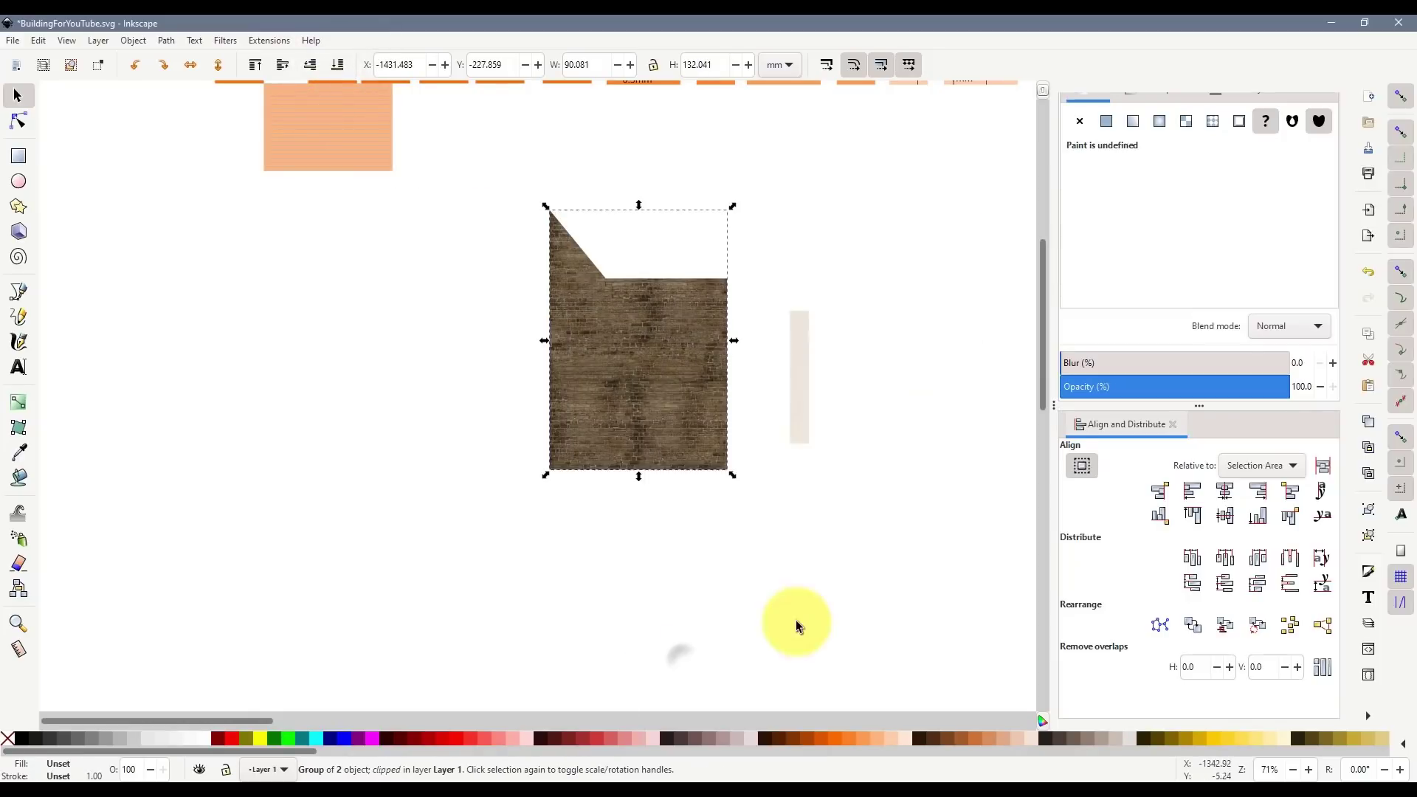
left_click(803, 610)
- Move the pale 9.525 mm strip closer beside the brick wall's right edge
scroll(635, 391, "up", 2)
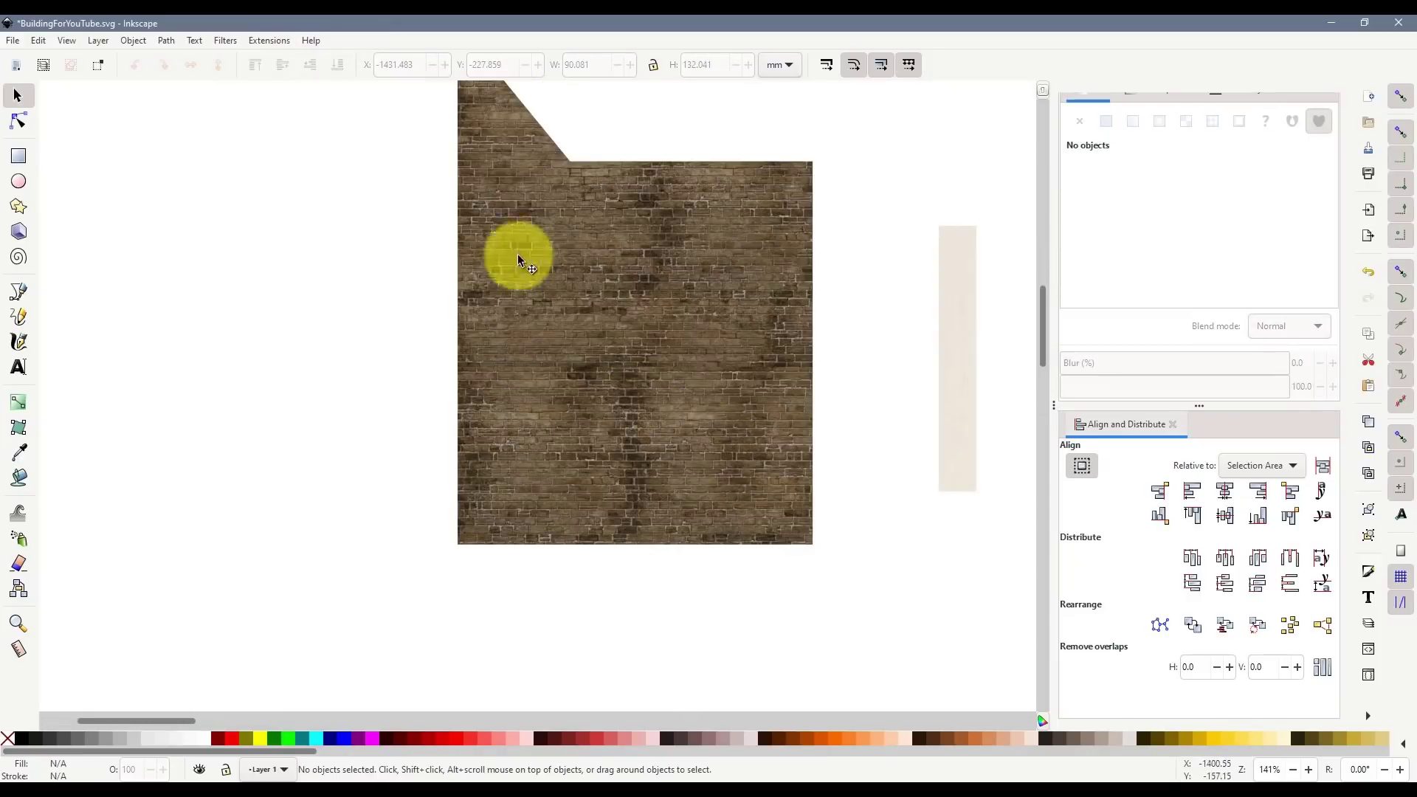
scroll(787, 456, "up", 4)
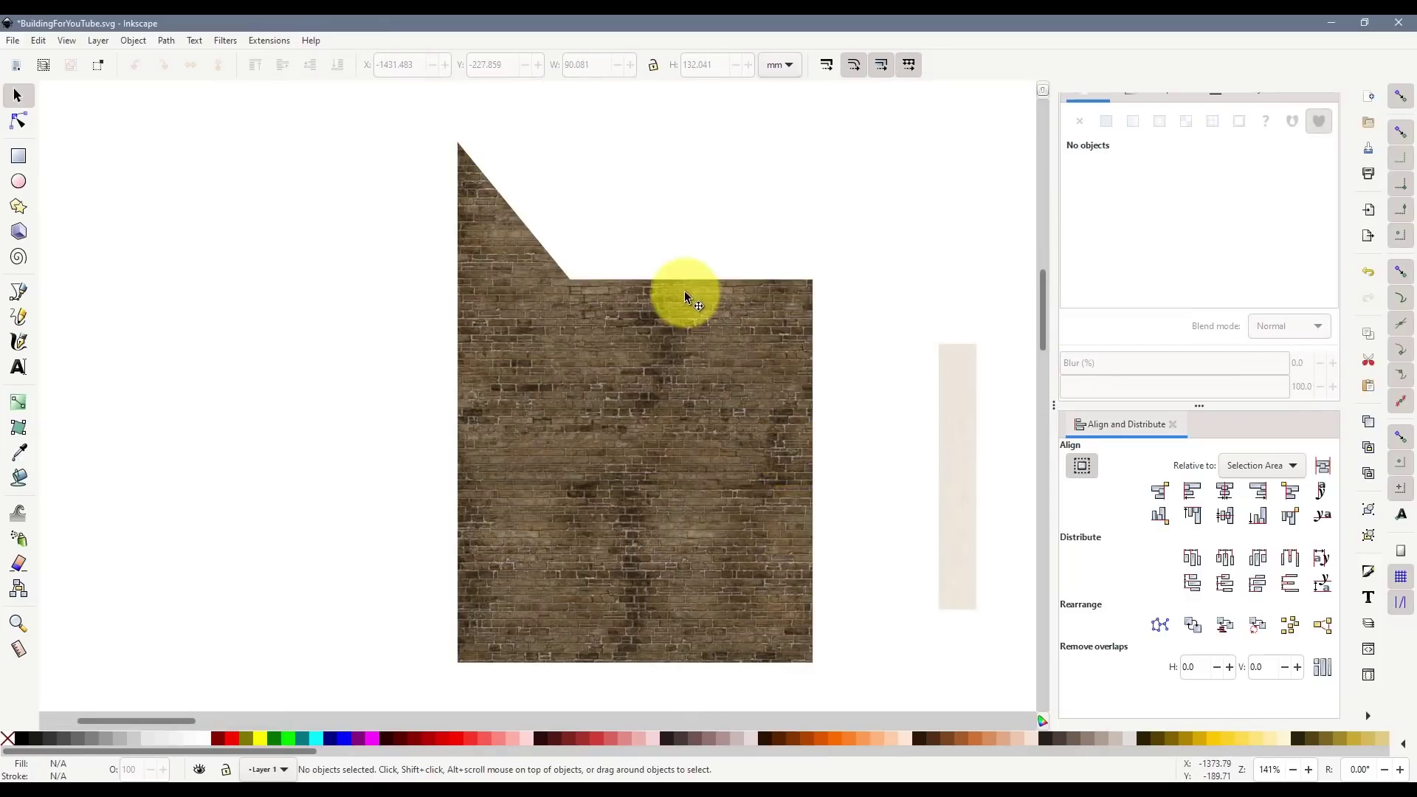
scroll(733, 316, "down", 2)
scroll(760, 280, "up", 5)
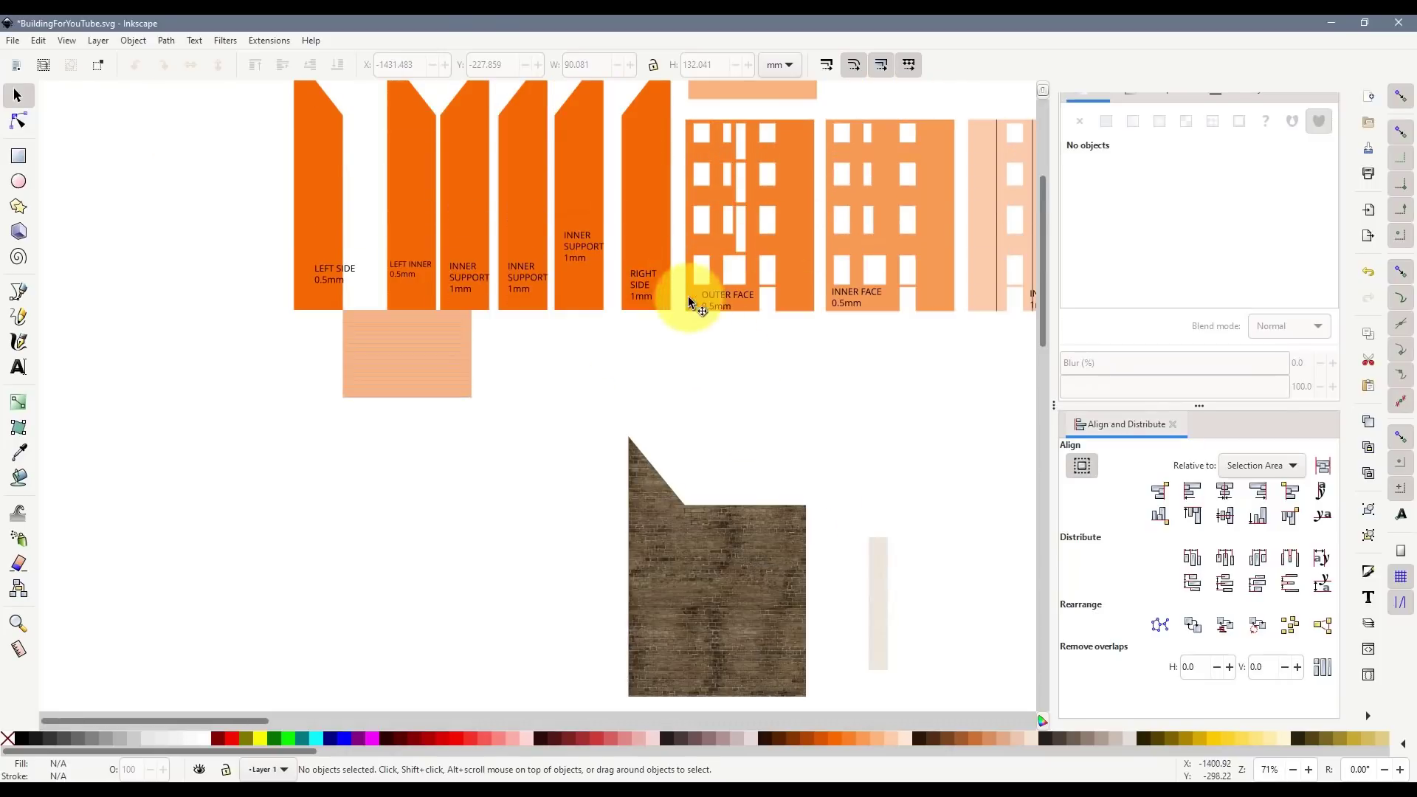
scroll(740, 502, "down", 4)
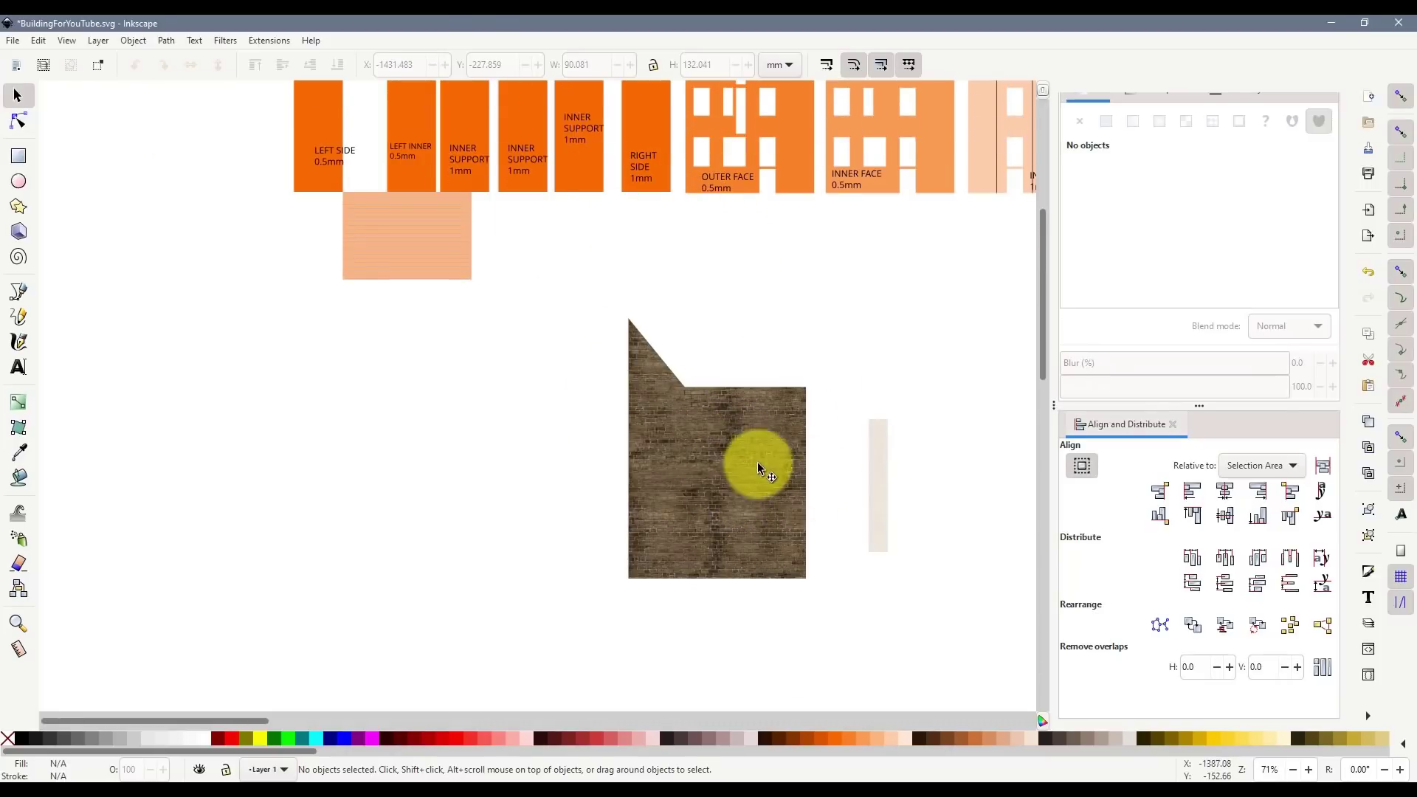
left_click(874, 503)
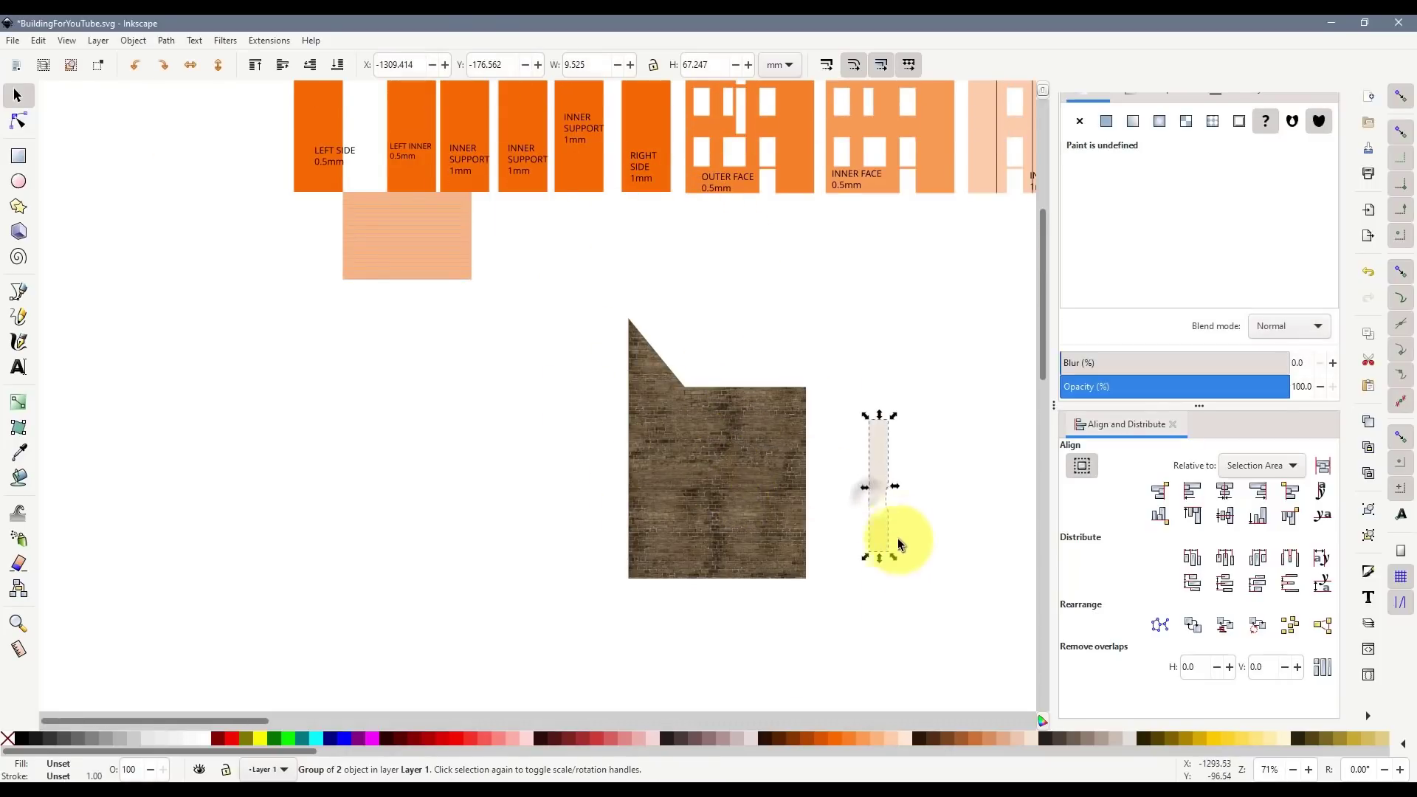
left_click(881, 596)
left_click_drag(878, 533, 834, 561)
left_click(862, 610)
- Select the orange OUTER FACE piece
scroll(808, 526, "up", 8)
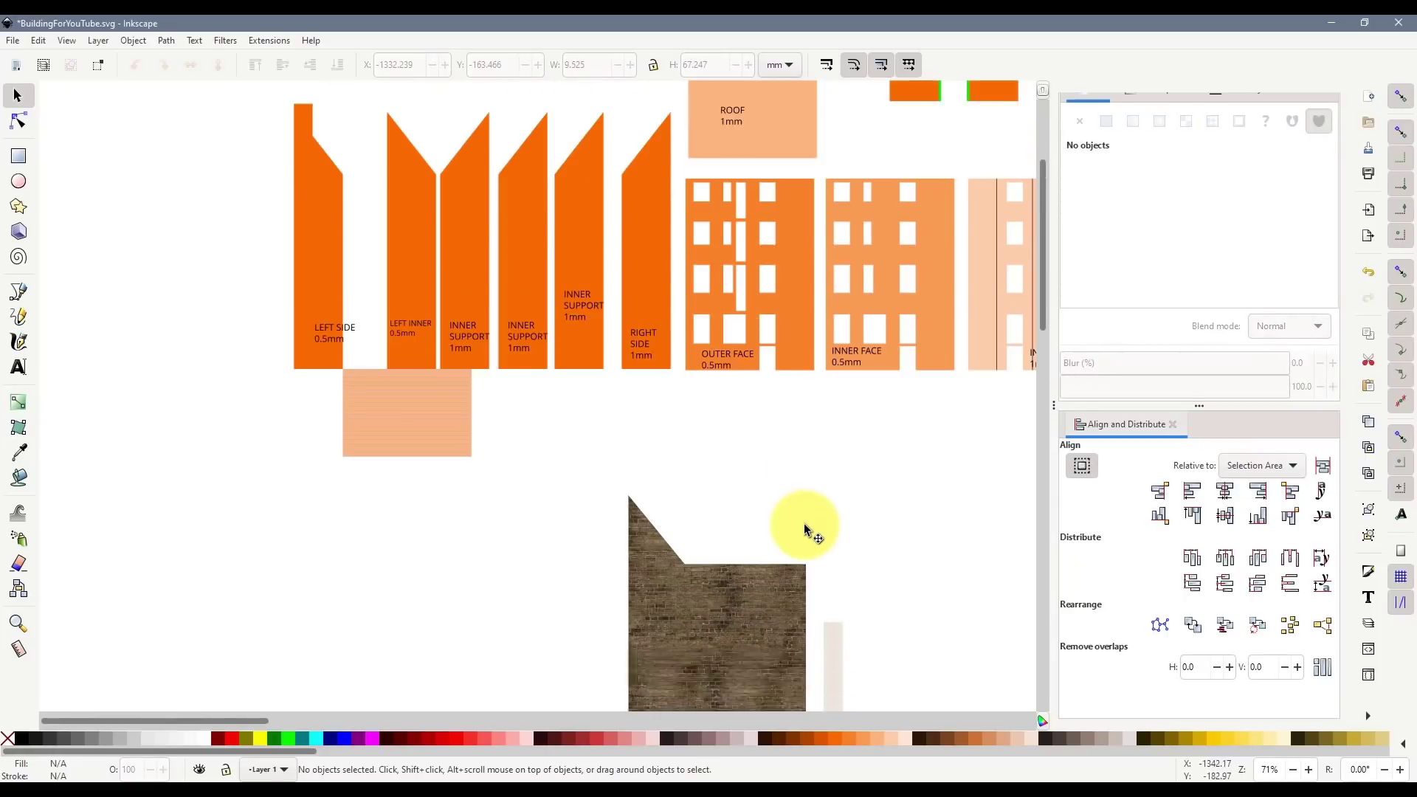
scroll(804, 529, "down", 6)
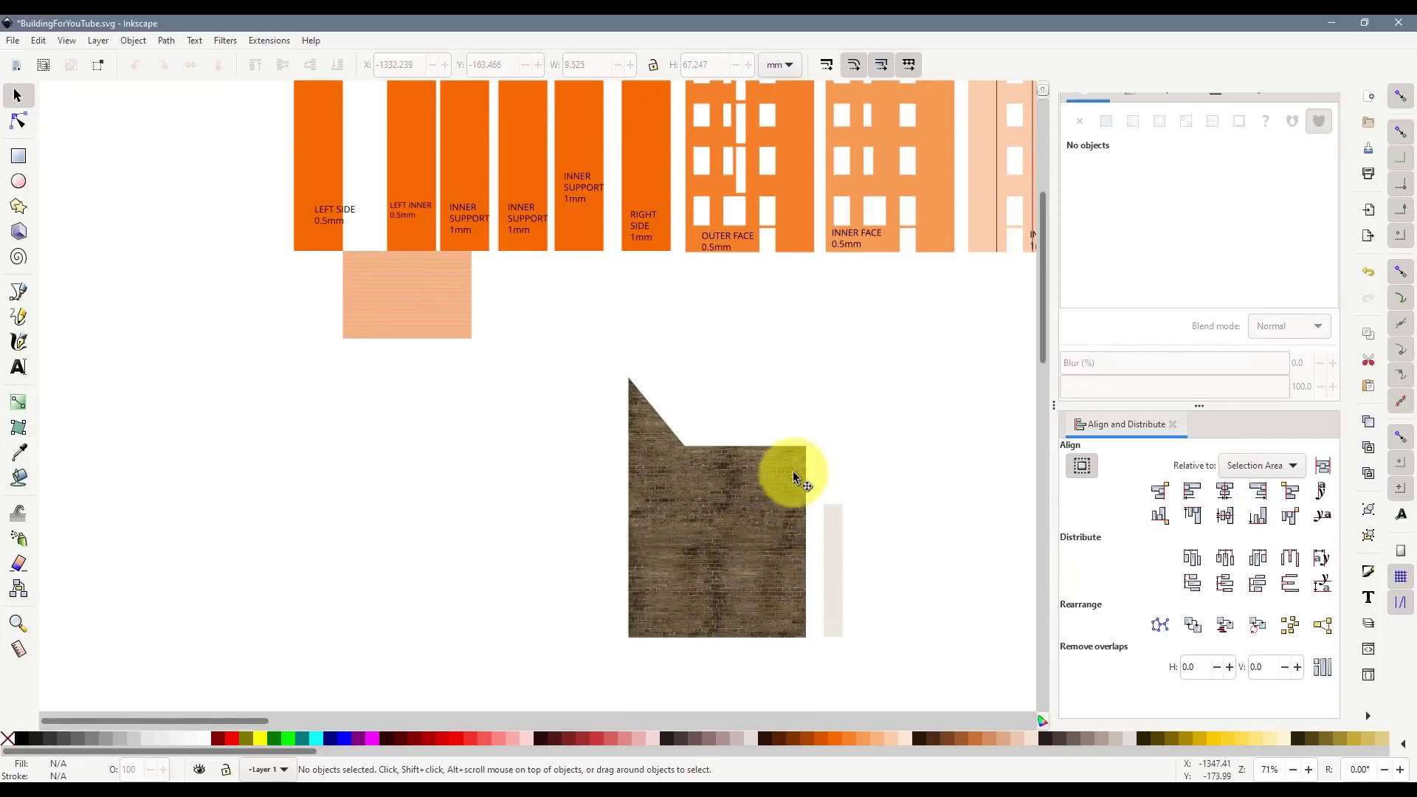
scroll(799, 458, "up", 4)
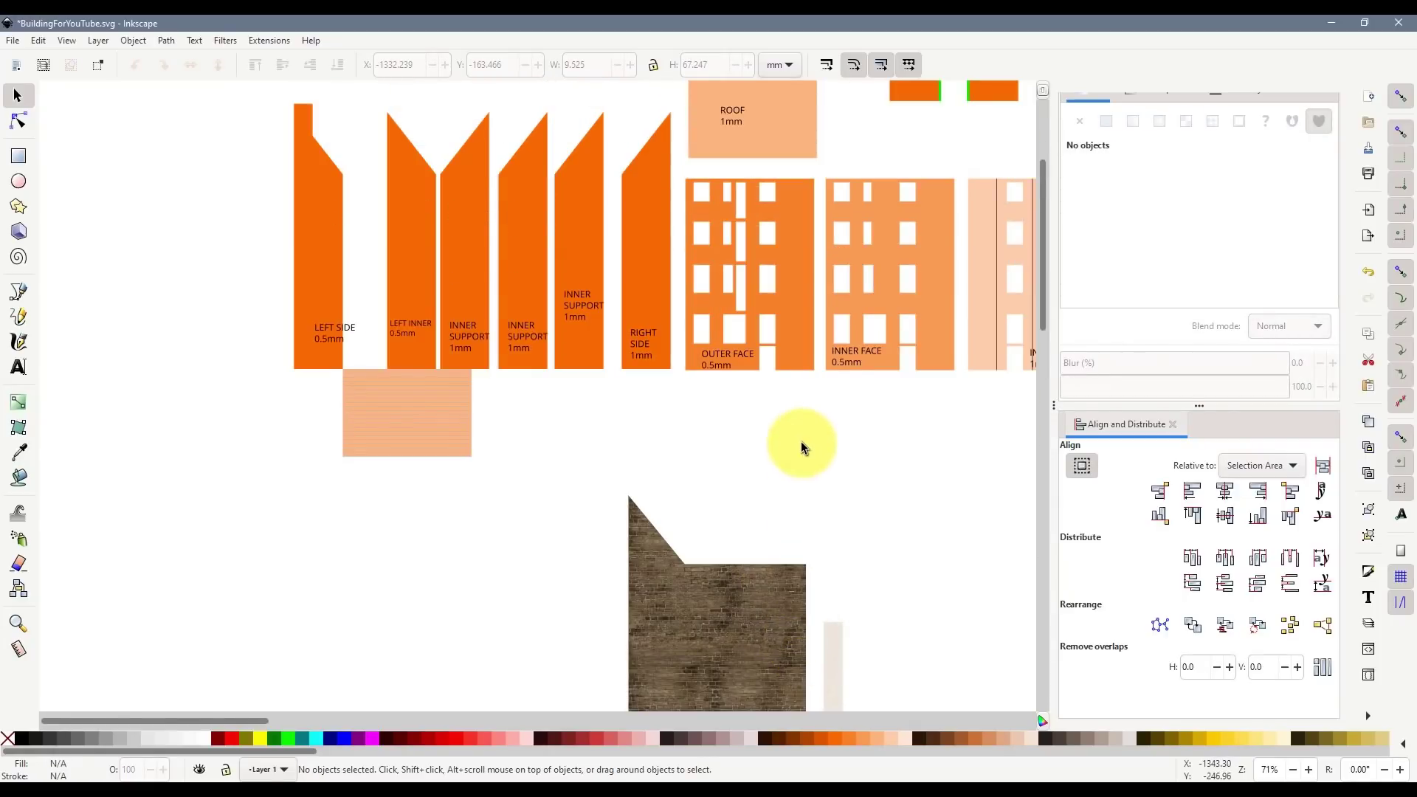
left_click(796, 276)
- Duplicate the OUTER FACE piece and place the copy beside the brick wall
key("ctrl+d")
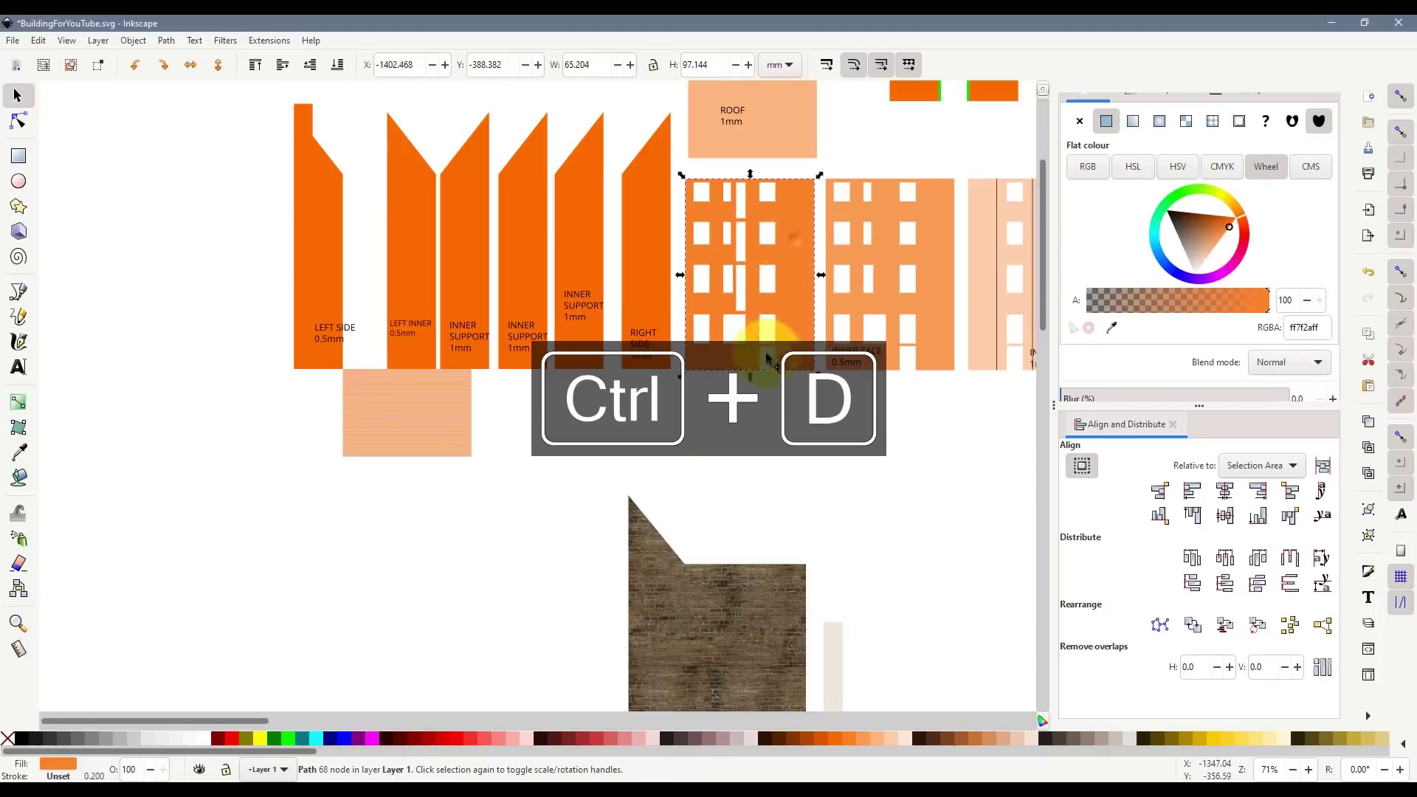
left_click_drag(796, 266, 552, 580)
scroll(550, 576, "down", 8)
mouse_move(512, 465)
left_mouse_down()
mouse_move(533, 475)
mouse_move(492, 475)
left_mouse_up()
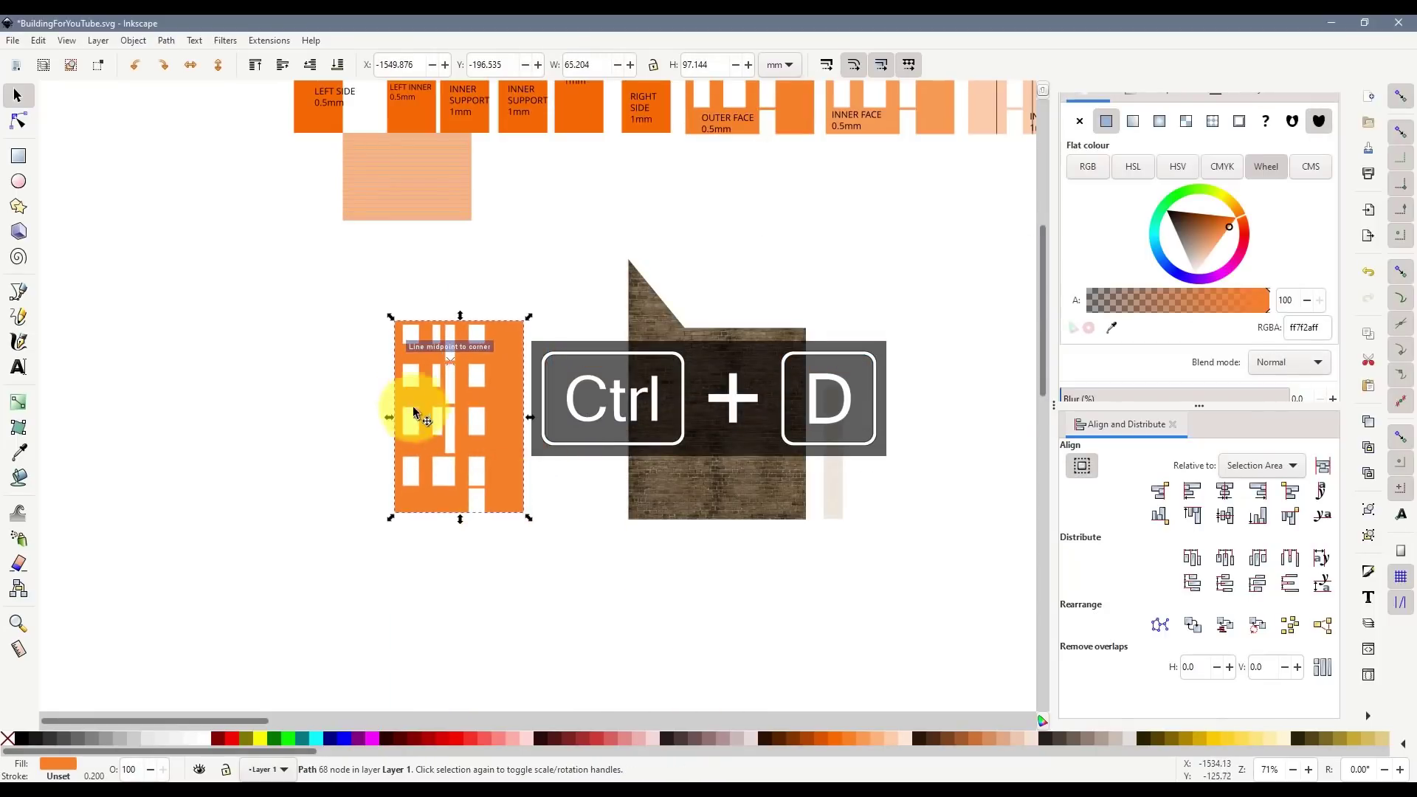
scroll(411, 402, "up", 3)
scroll(405, 352, "up", 6)
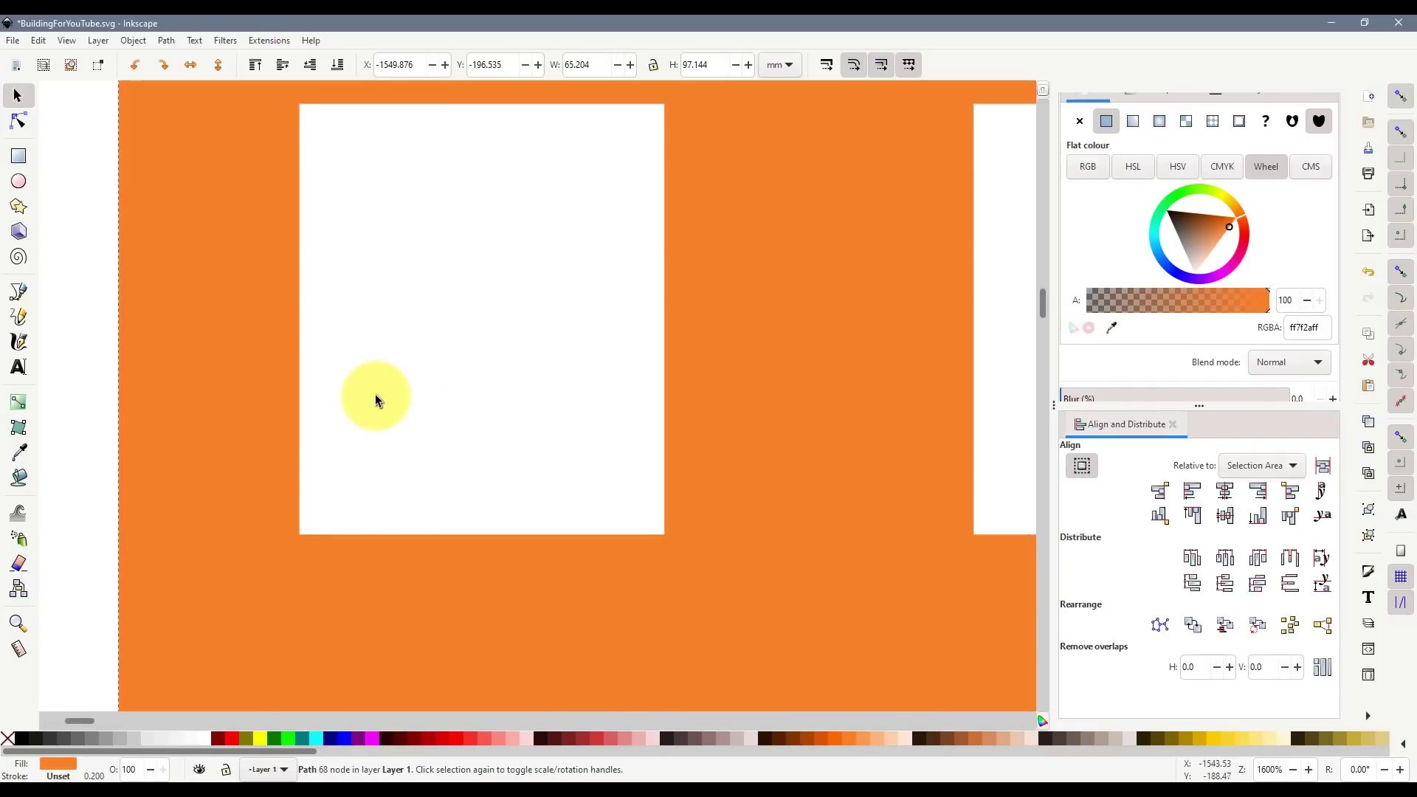
scroll(380, 387, "up", 5)
- Draw a 0.8 mm-tall rectangle at the top of the top-left window
left_click(19, 156)
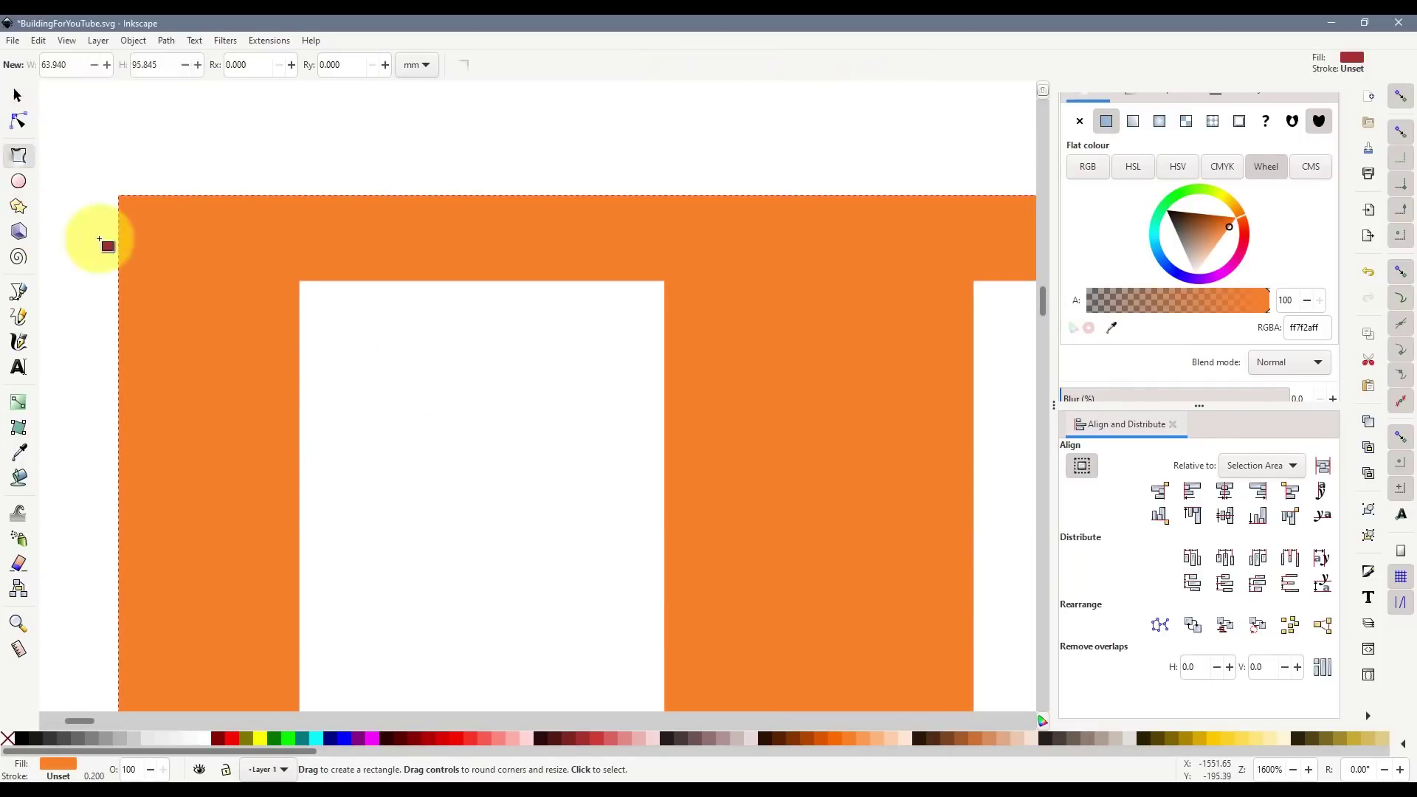
left_click_drag(299, 281, 657, 364)
left_click(17, 95)
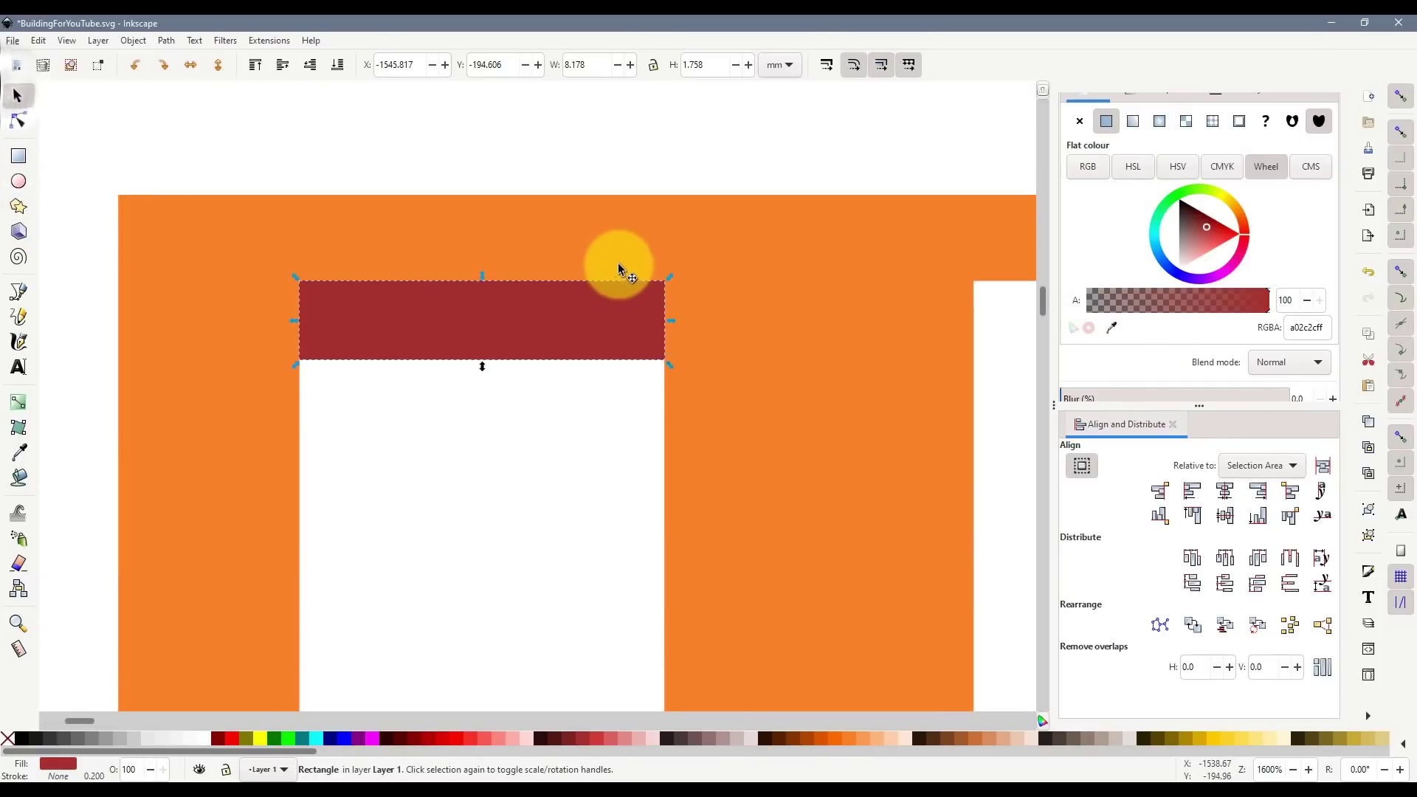
left_click(708, 65)
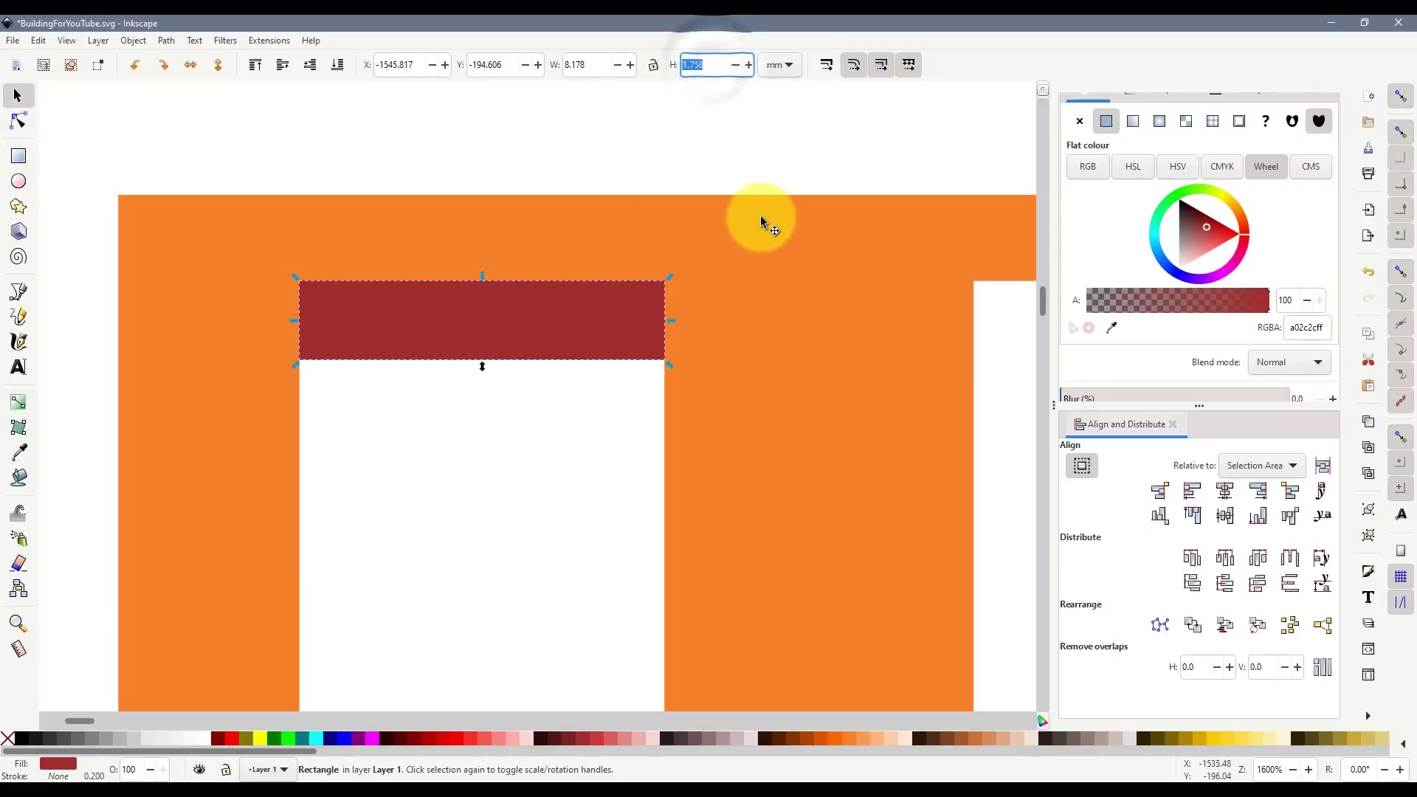
type("0.8")
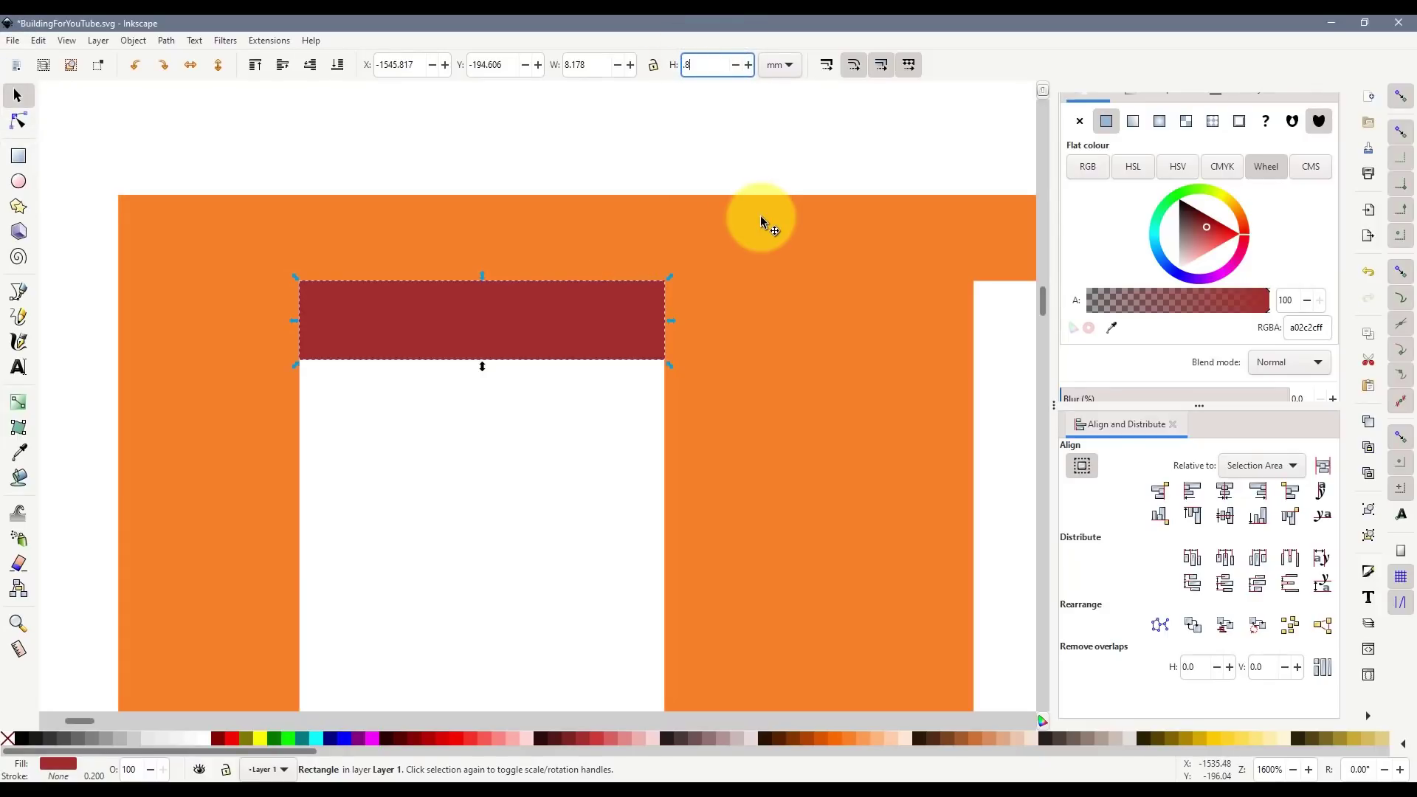
key("Return")
left_click_drag(502, 303, 537, 269)
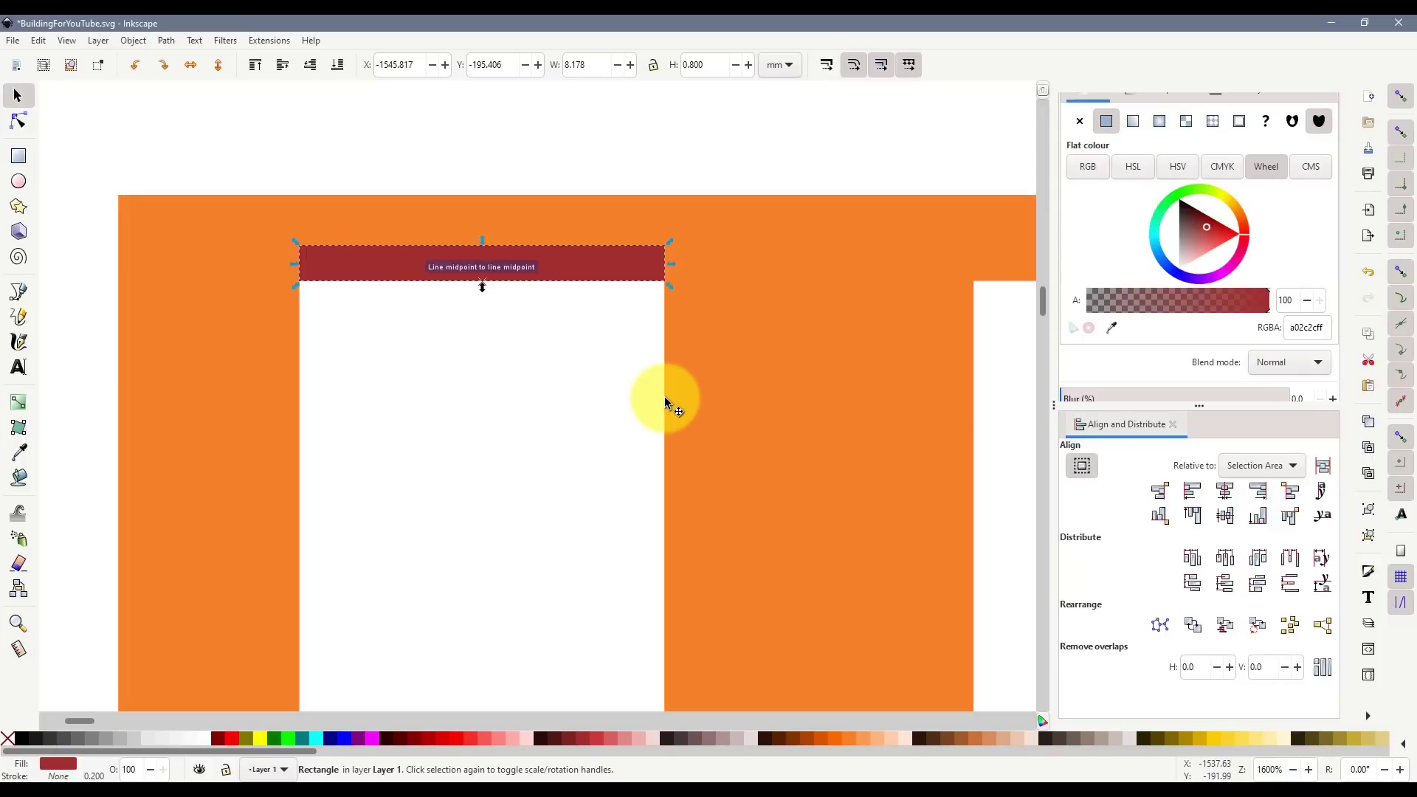
- Make the bar 1 mm tall, seat it on the window top, and widen it to 9.765 mm
double_click(693, 65)
type("1")
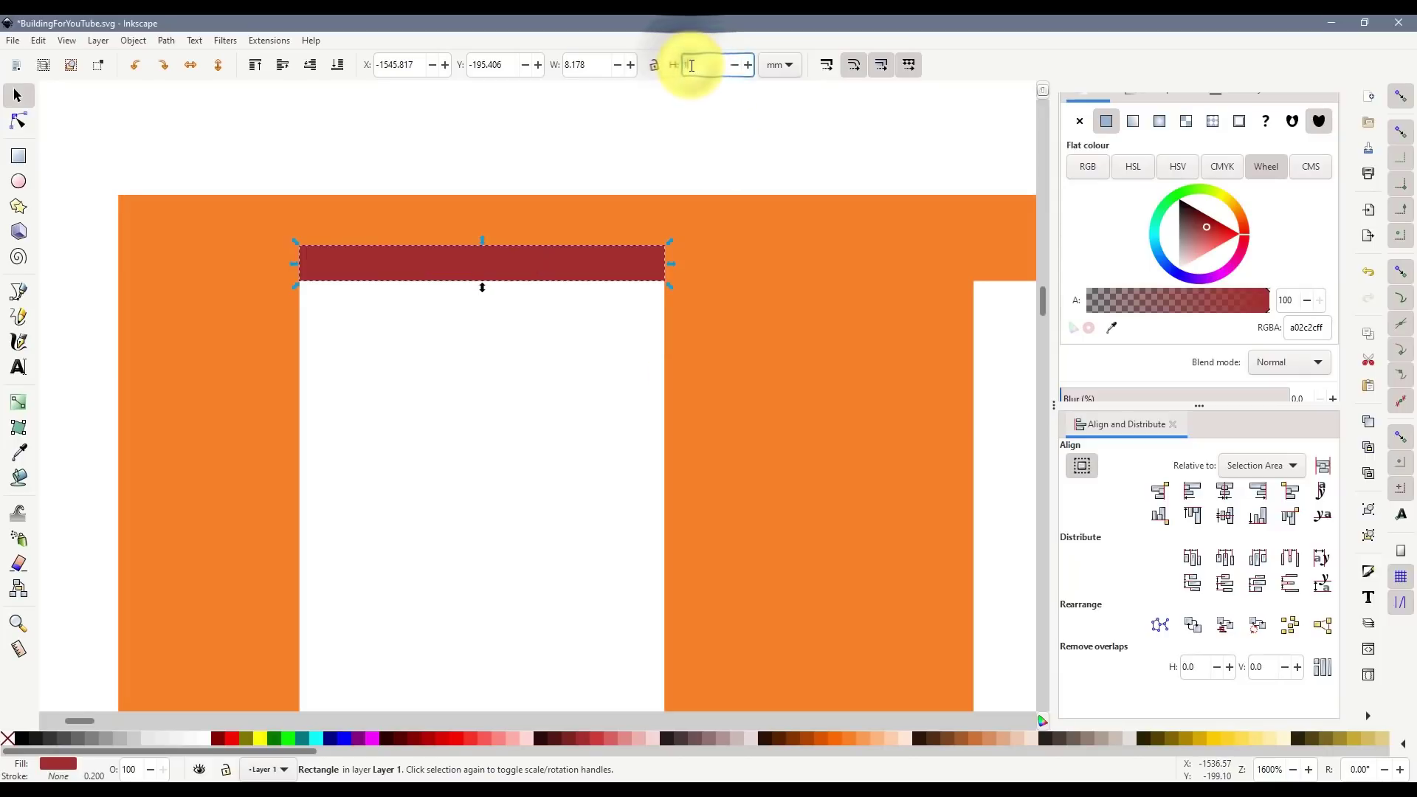
key("Return")
left_click_drag(513, 269, 507, 247)
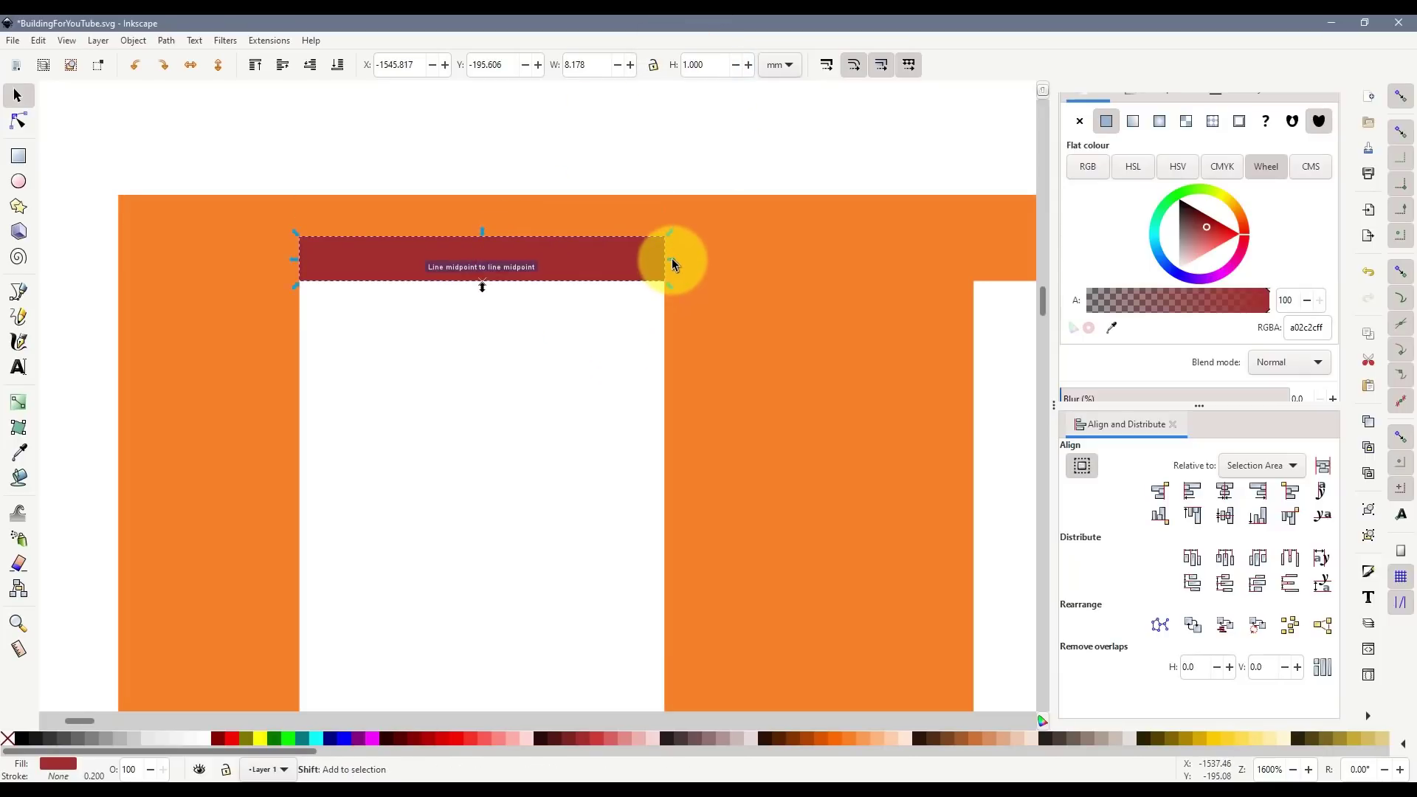
left_click_drag(671, 261, 700, 262)
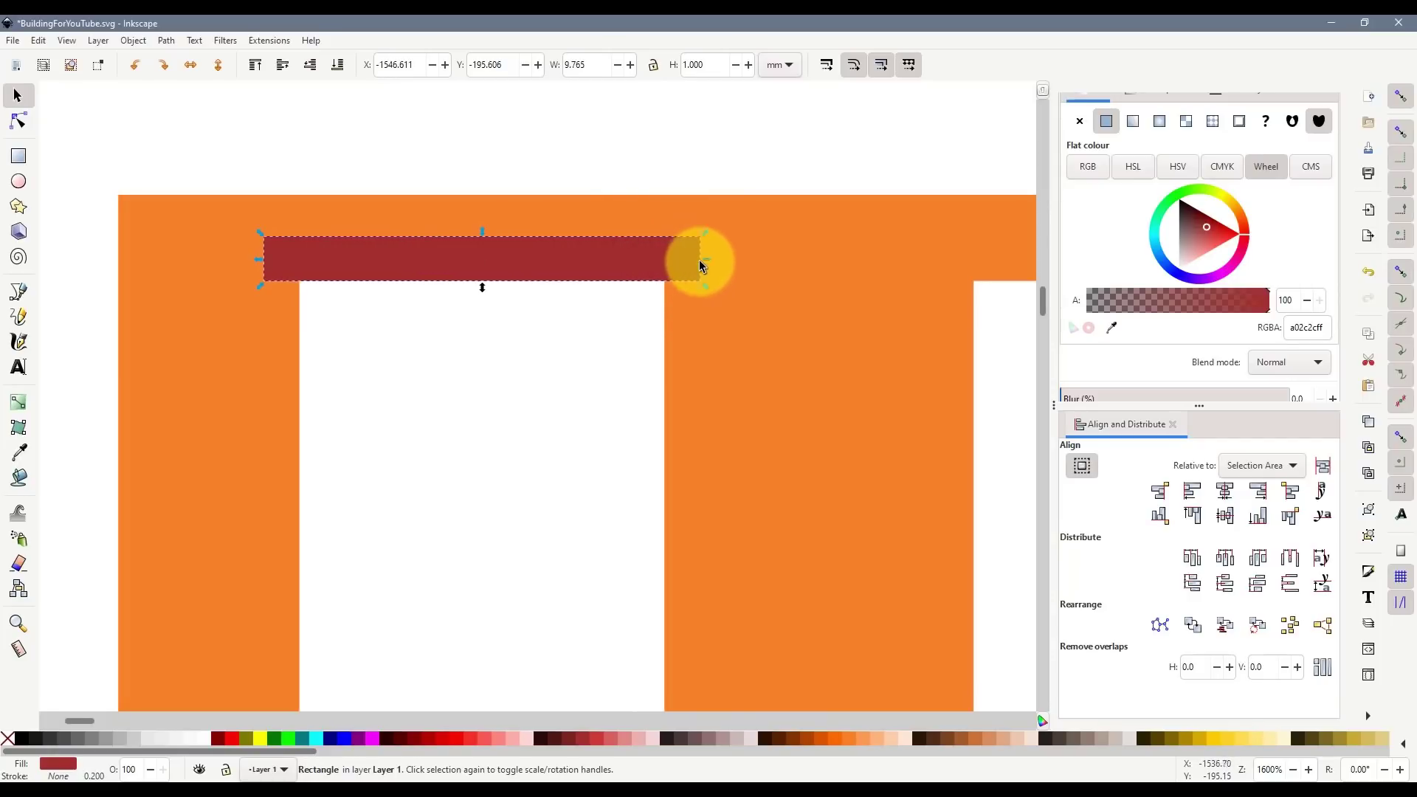
- Copy the red lintel down onto the next window below
left_click(565, 400)
scroll(593, 412, "down", 2)
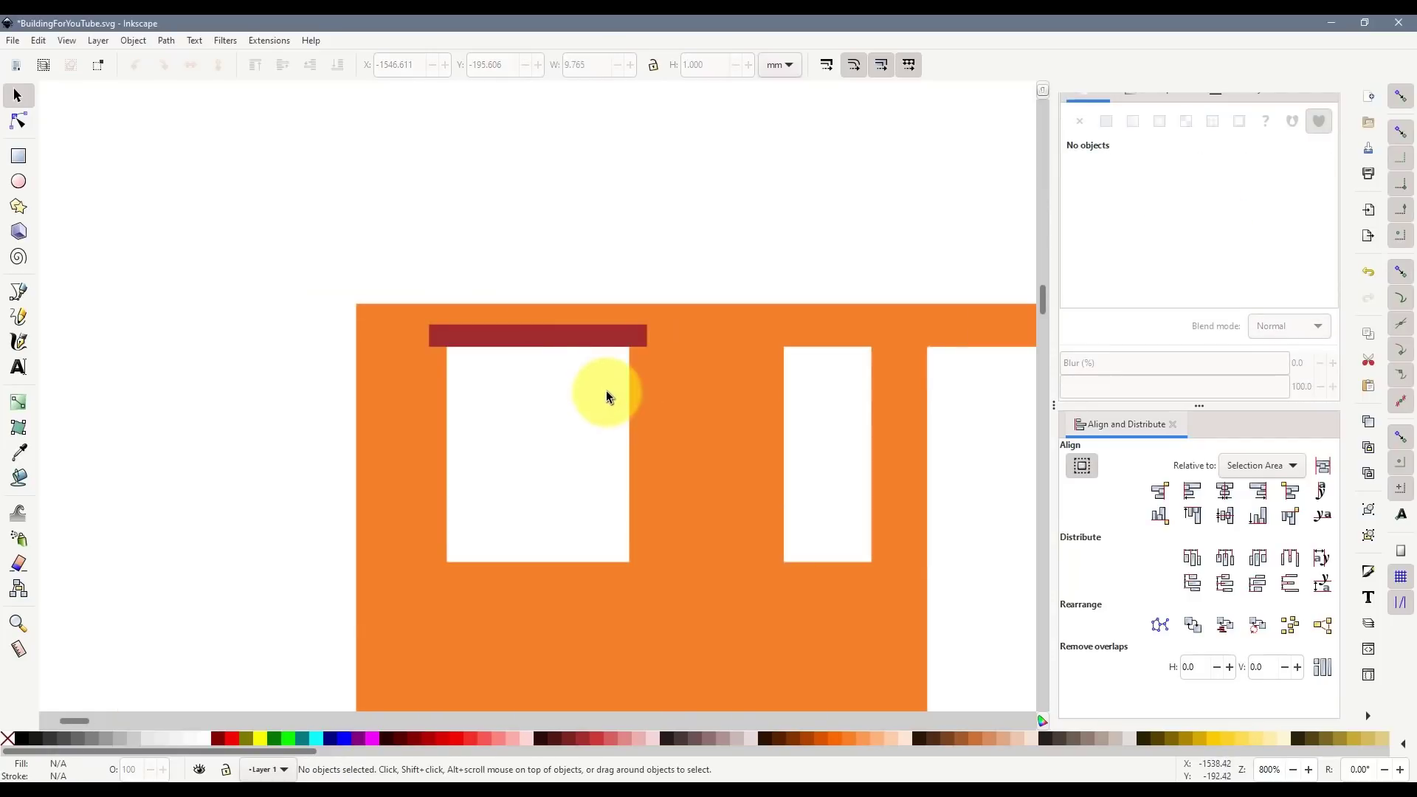
scroll(601, 391, "down", 2)
scroll(603, 380, "up", 3)
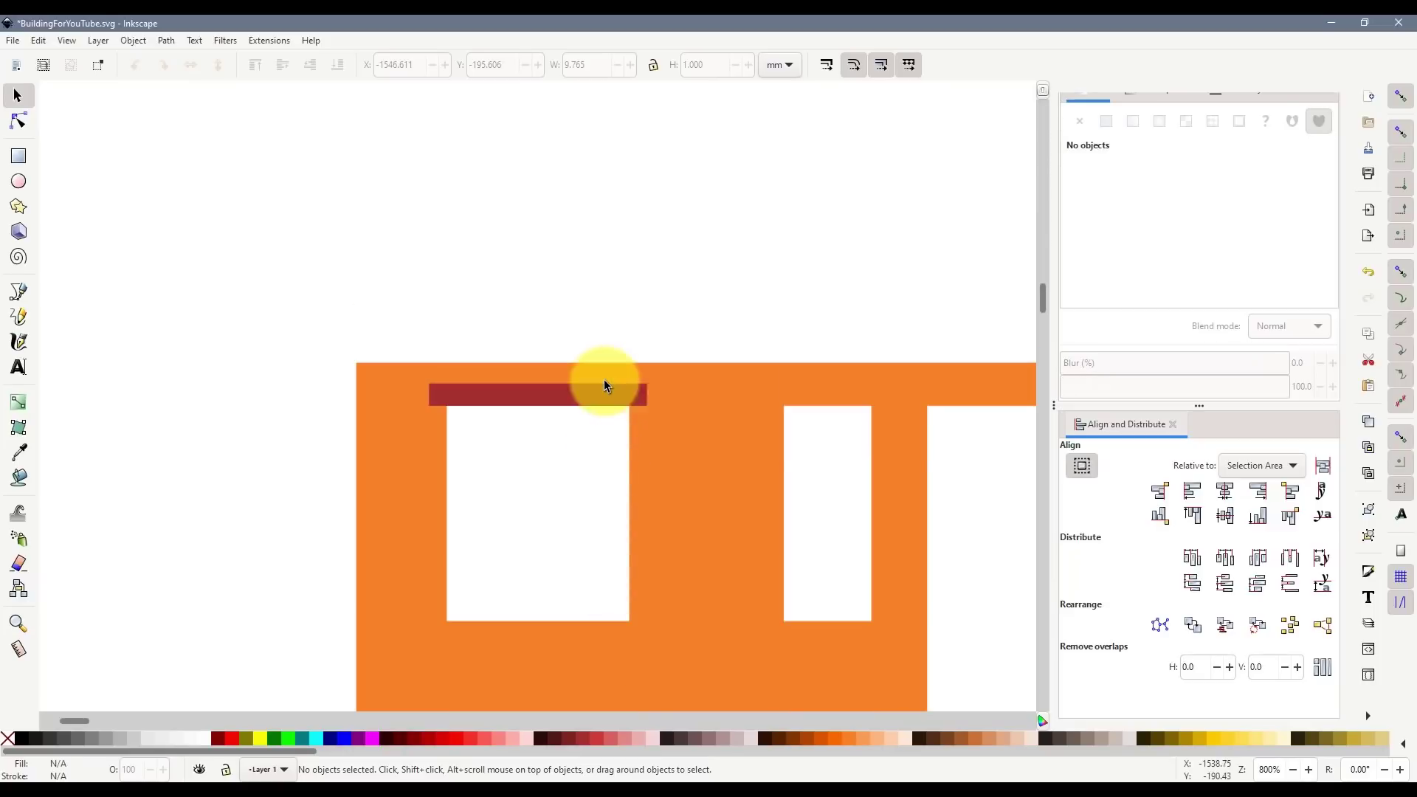
scroll(604, 379, "down", 2)
scroll(649, 347, "down", 2)
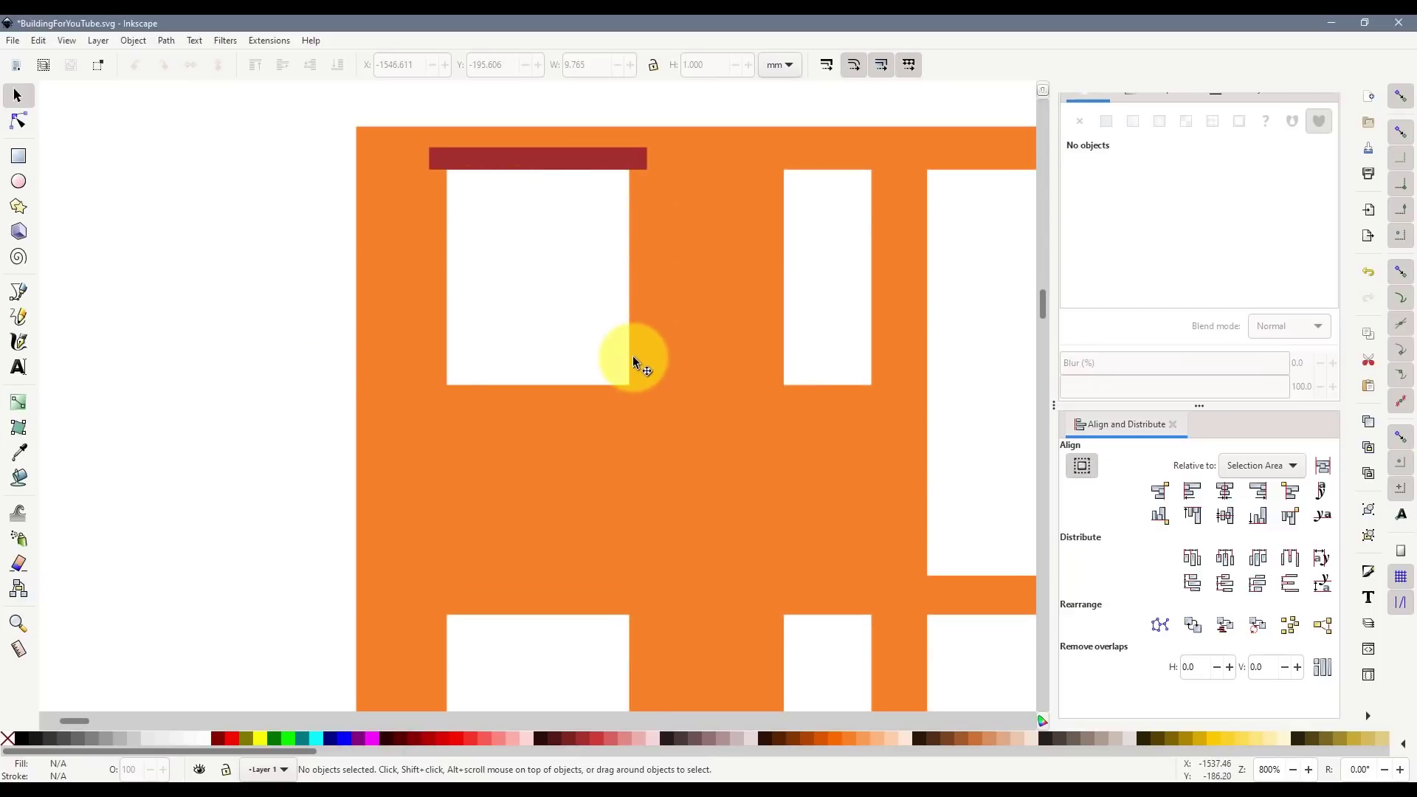
scroll(633, 357, "up", 1)
scroll(633, 354, "down", 1)
scroll(643, 368, "down", 2)
scroll(631, 365, "up", 3)
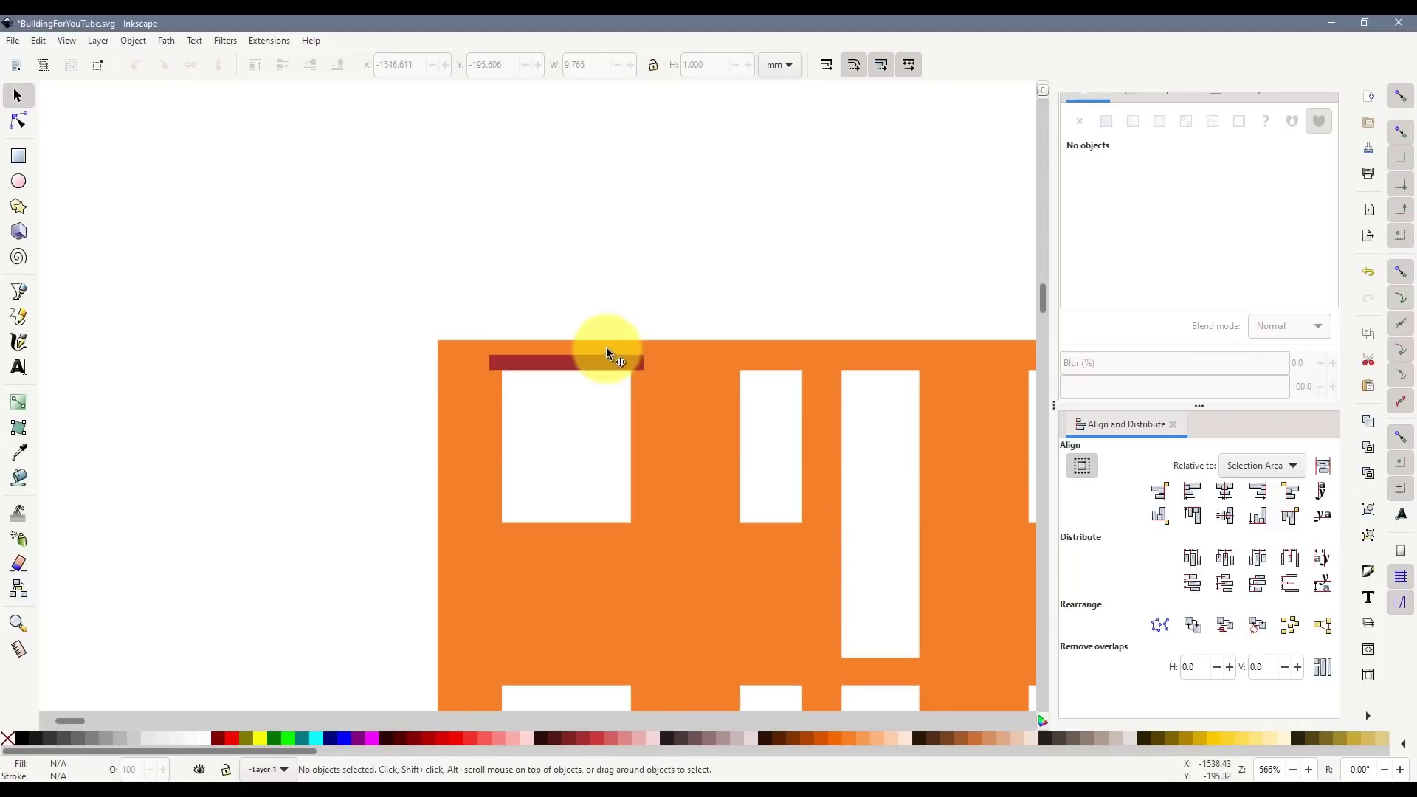
left_click(605, 353)
scroll(683, 451, "down", 2)
key("ctrl+d")
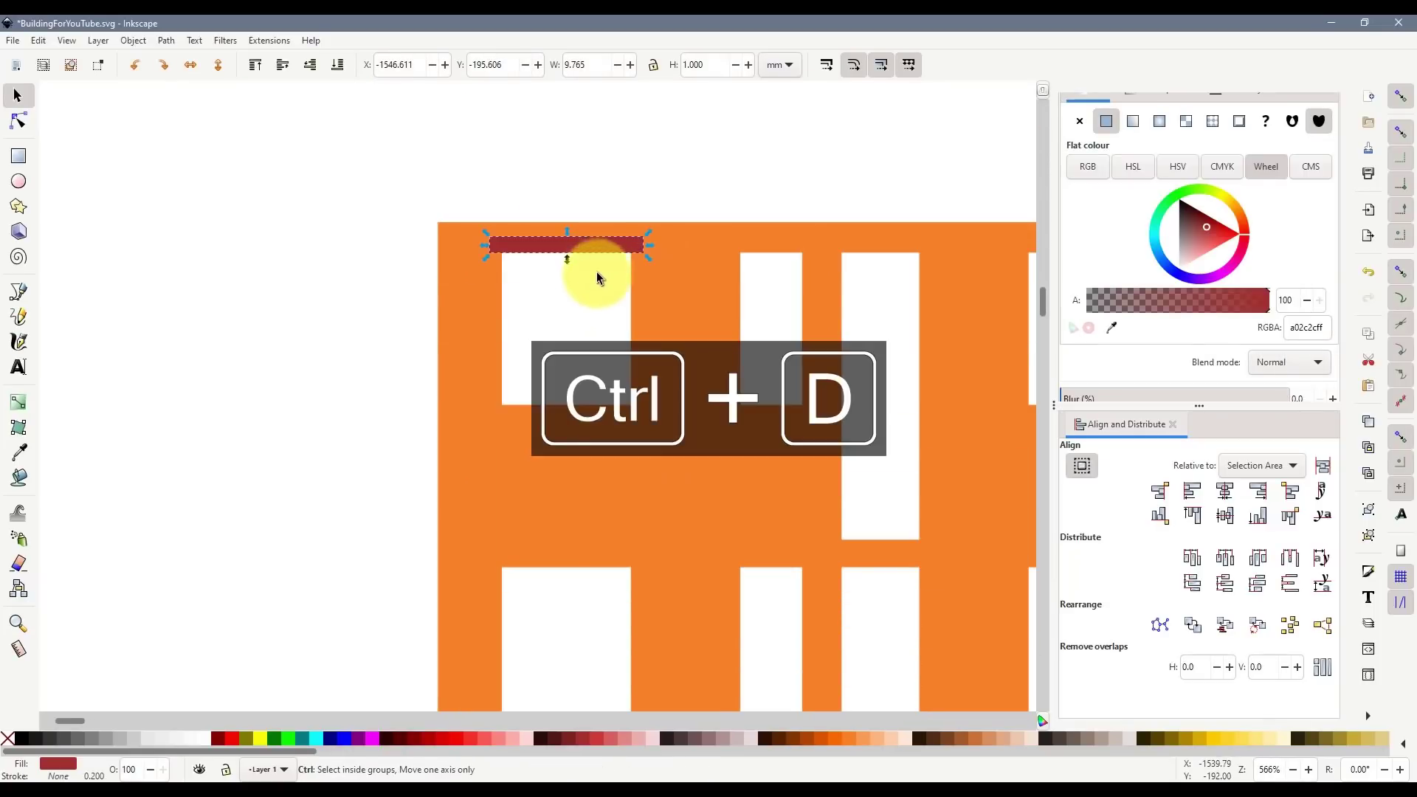
left_click_drag(611, 245, 611, 559)
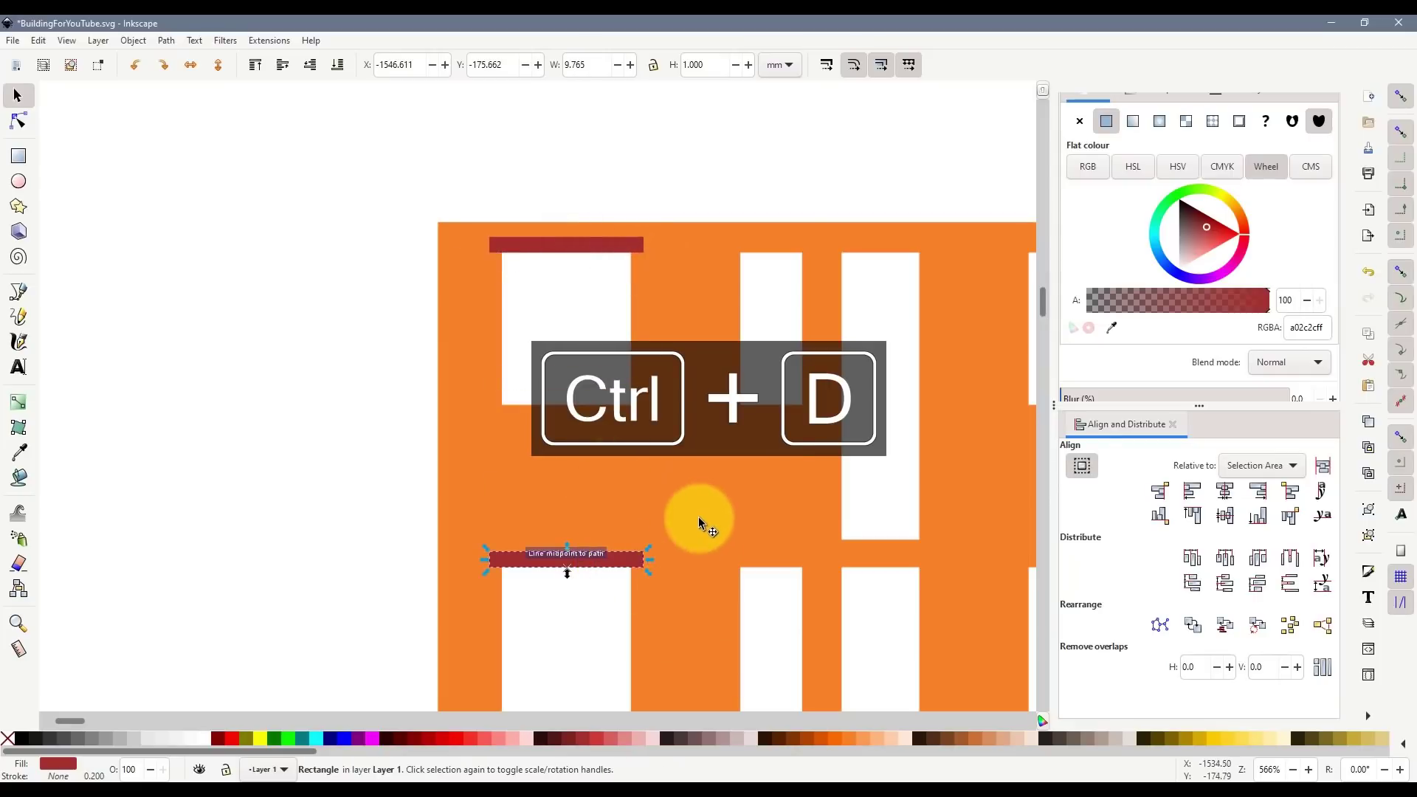
scroll(699, 518, "down", 4)
scroll(659, 466, "down", 1)
- Add another lintel copy above the lower window
key("ctrl+d")
left_click_drag(631, 363, 648, 609)
key("ctrl+z")
key("ctrl+d")
scroll(747, 543, "down", 5)
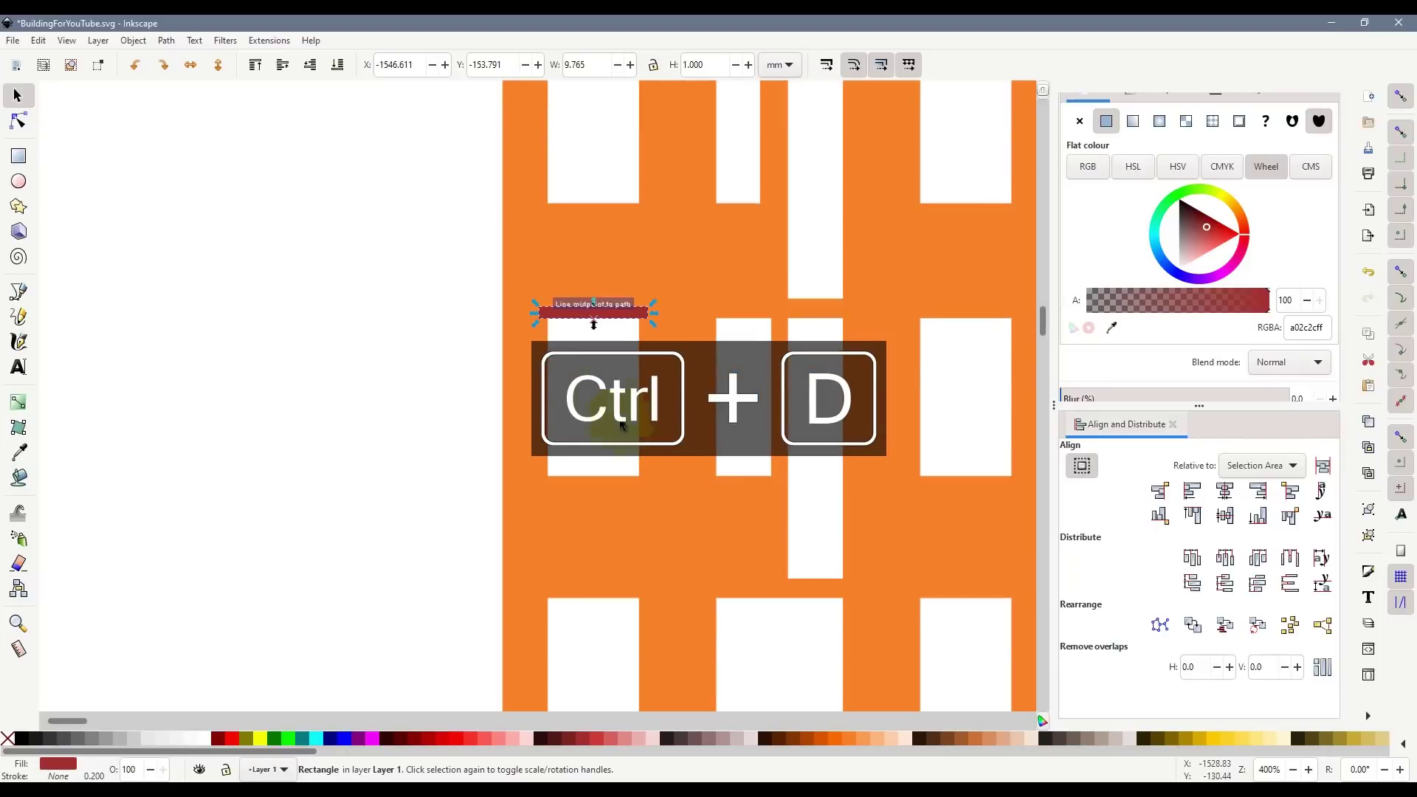
key("ctrl+d")
left_click_drag(624, 313, 625, 593)
scroll(719, 502, "down", 3)
scroll(713, 518, "up", 8)
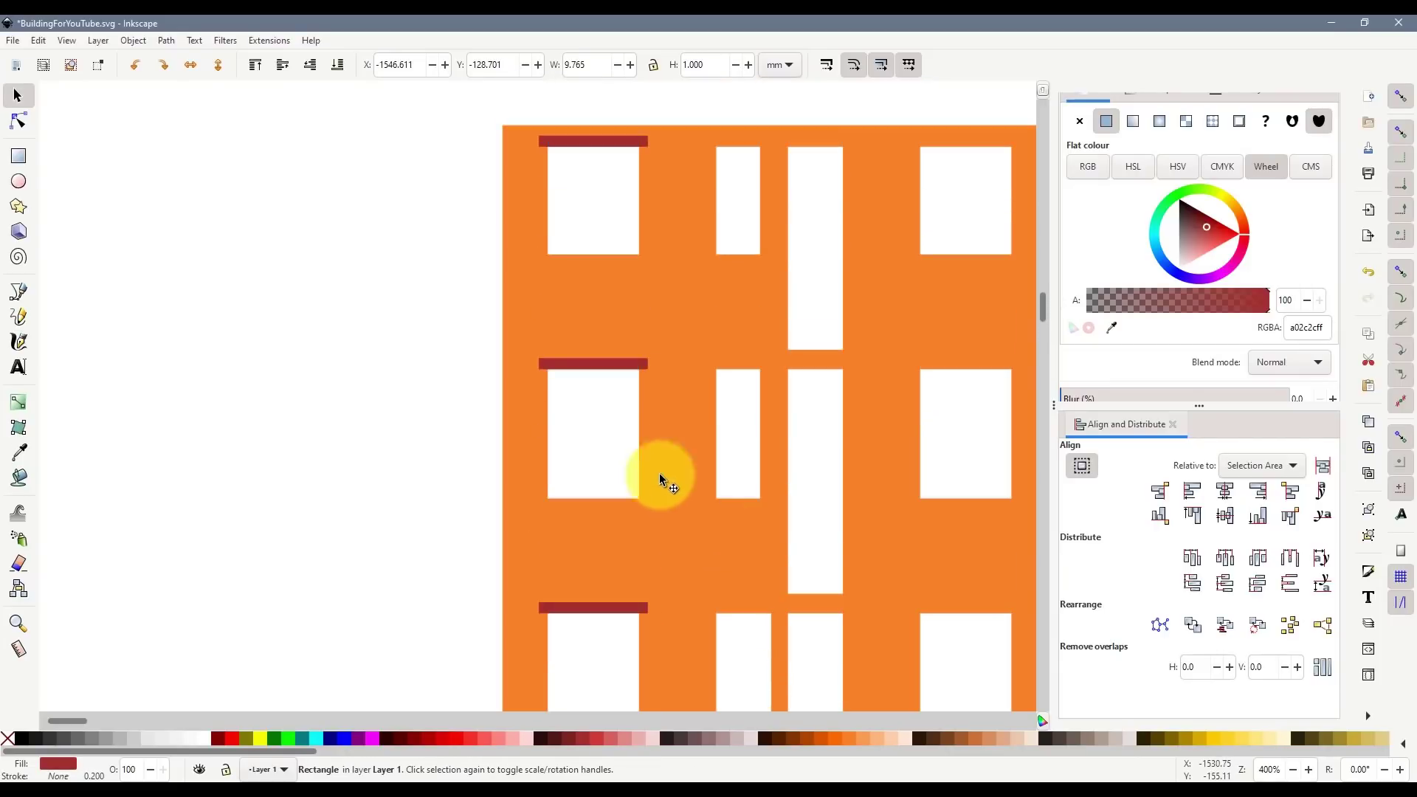
scroll(626, 310, "up", 2)
- Copy the four left-side lintels over the right-hand windows
left_click(624, 257)
left_click(626, 481, "shift")
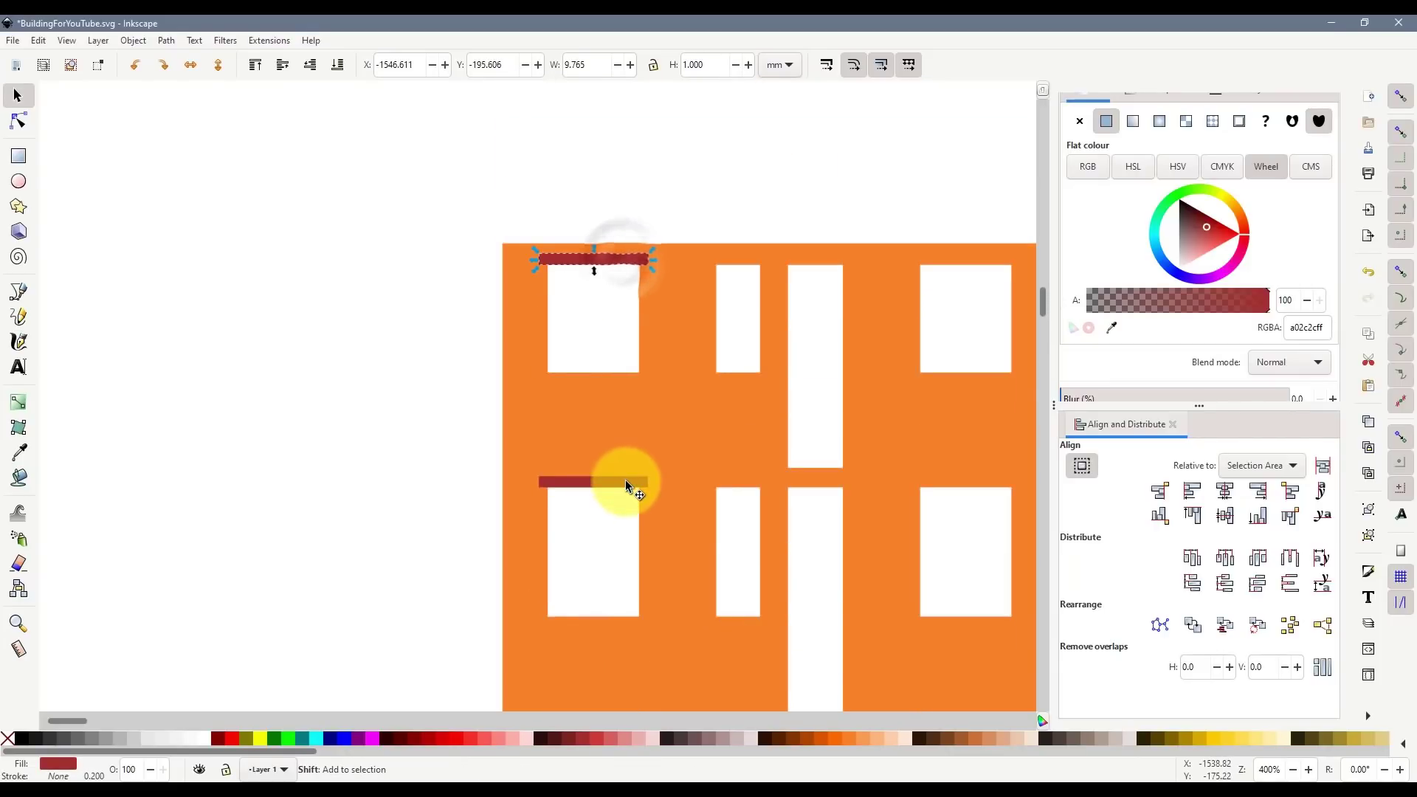
scroll(630, 482, "down", 4)
scroll(624, 457, "down", 1)
left_click(618, 428, "shift")
scroll(617, 465, "down", 3)
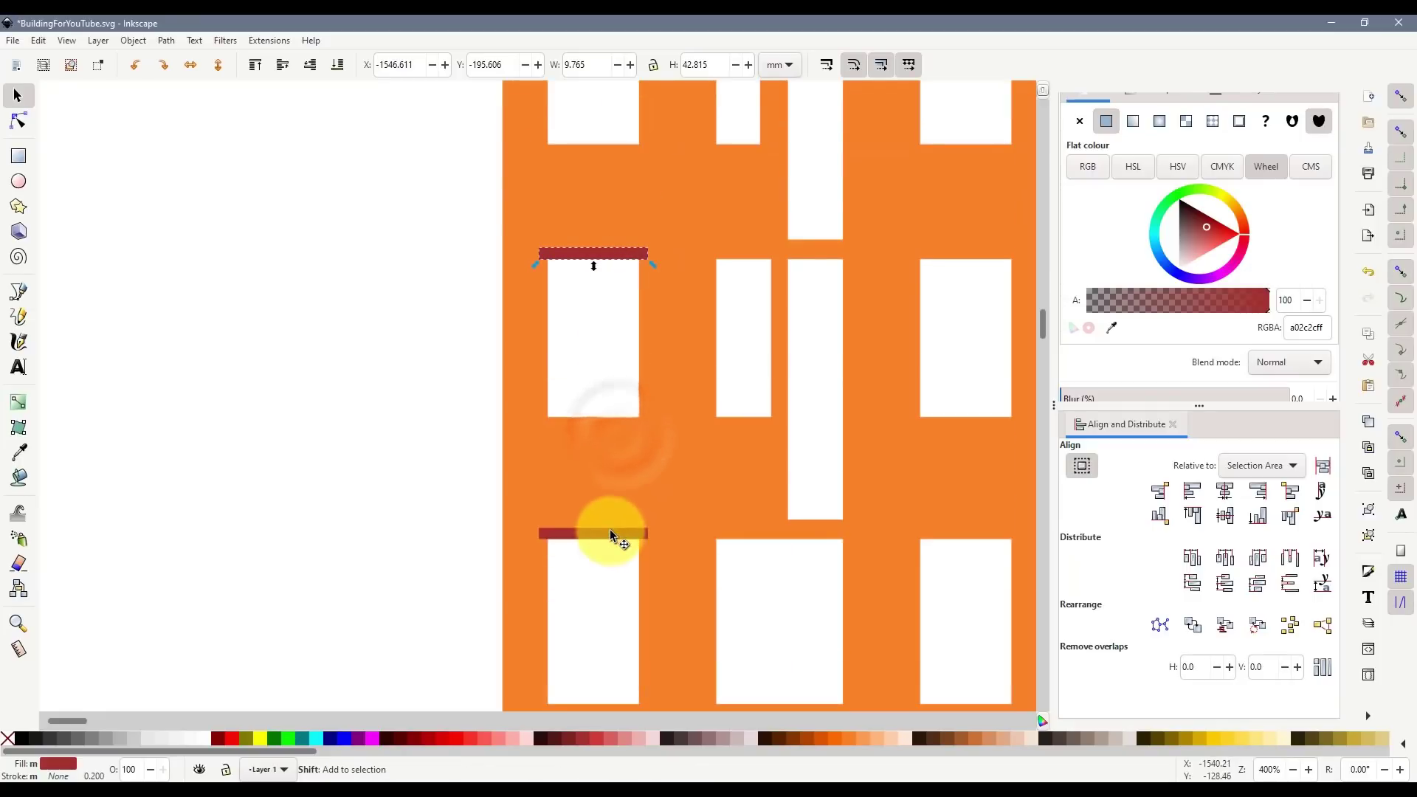
left_click(617, 533, "shift")
scroll(761, 527, "up", 10)
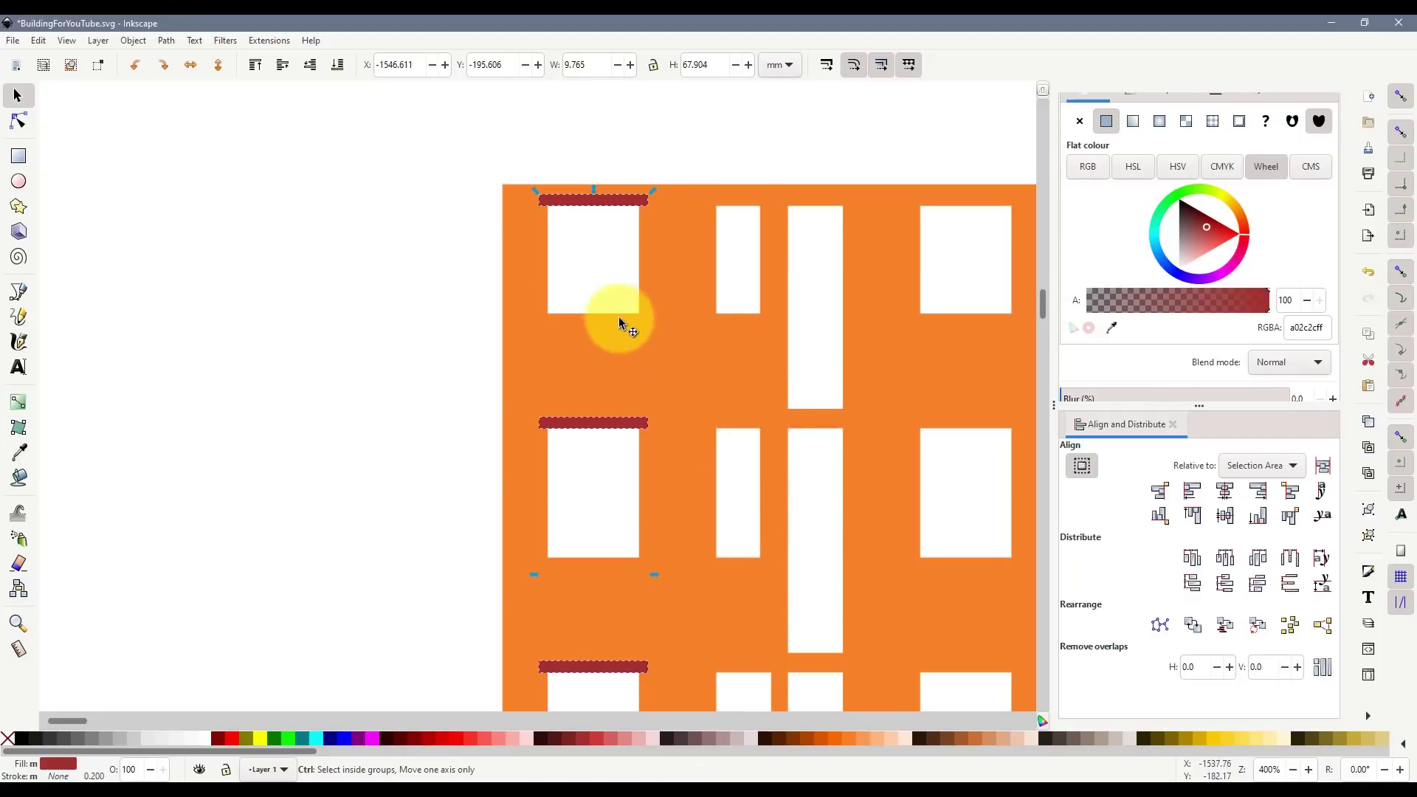
key("ctrl+d")
left_click_drag(561, 213, 974, 200)
- Duplicate a red bar and fit it under a right-hand window as a sill
scroll(974, 346, "down", 1)
scroll(927, 586, "down", 3)
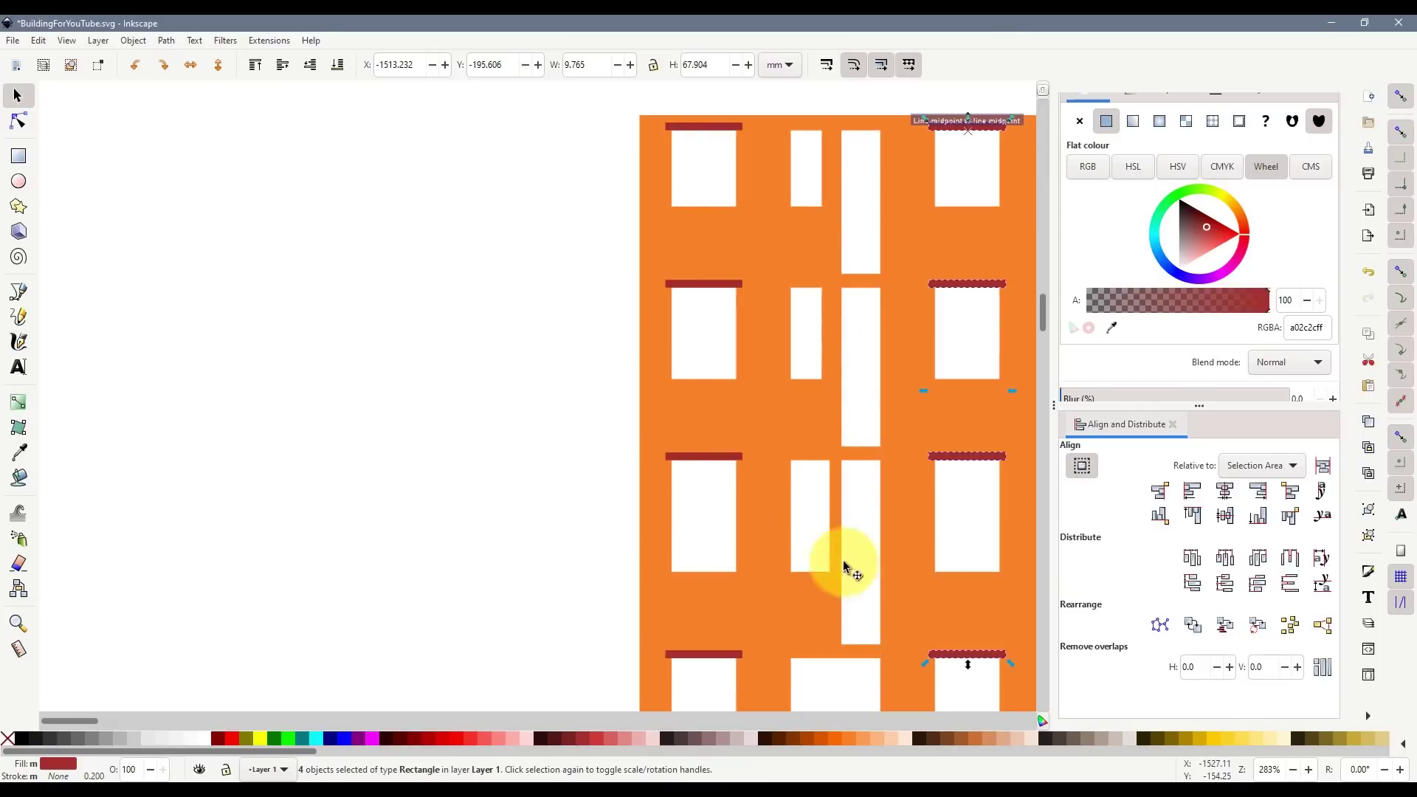
scroll(603, 558, "down", 5)
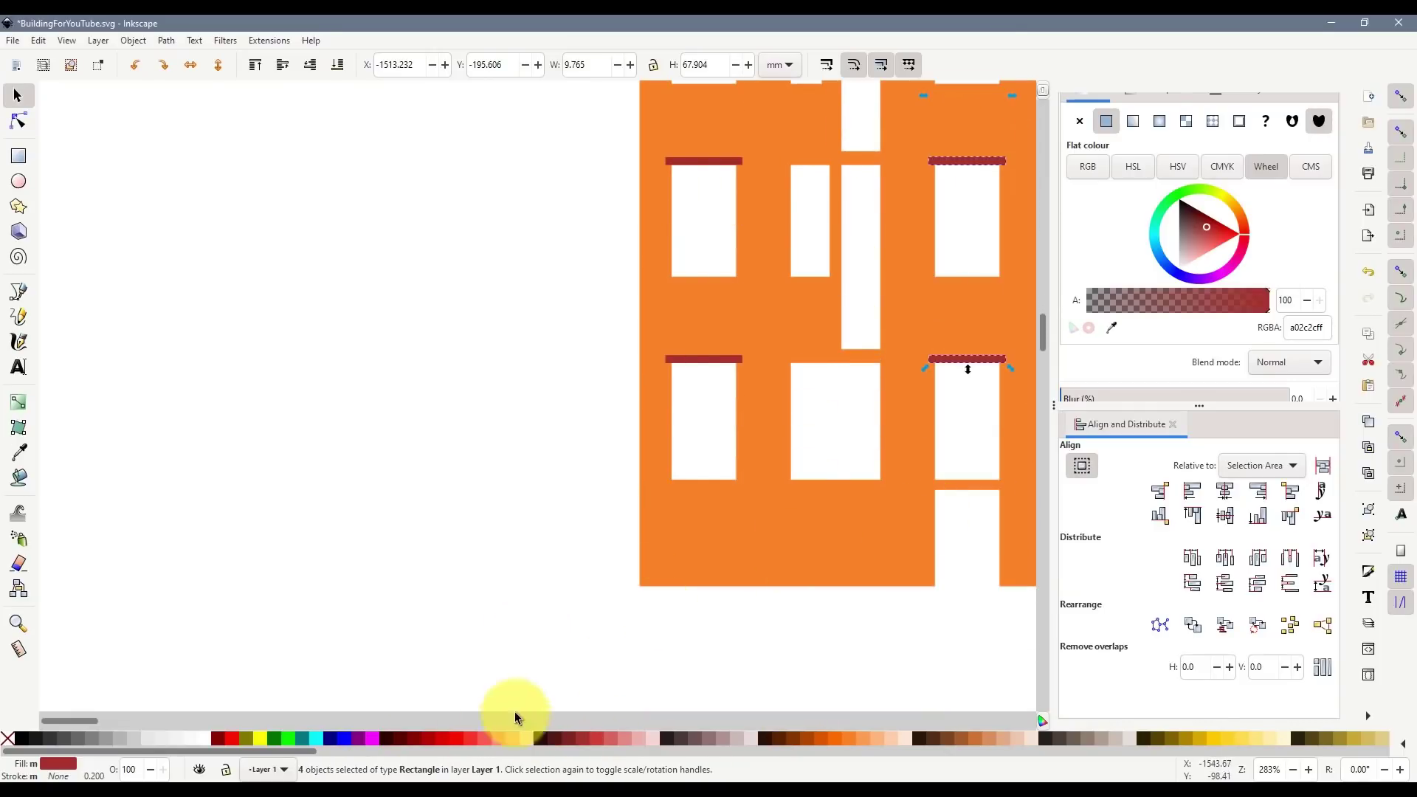
left_click_drag(84, 721, 103, 720)
left_click(569, 633)
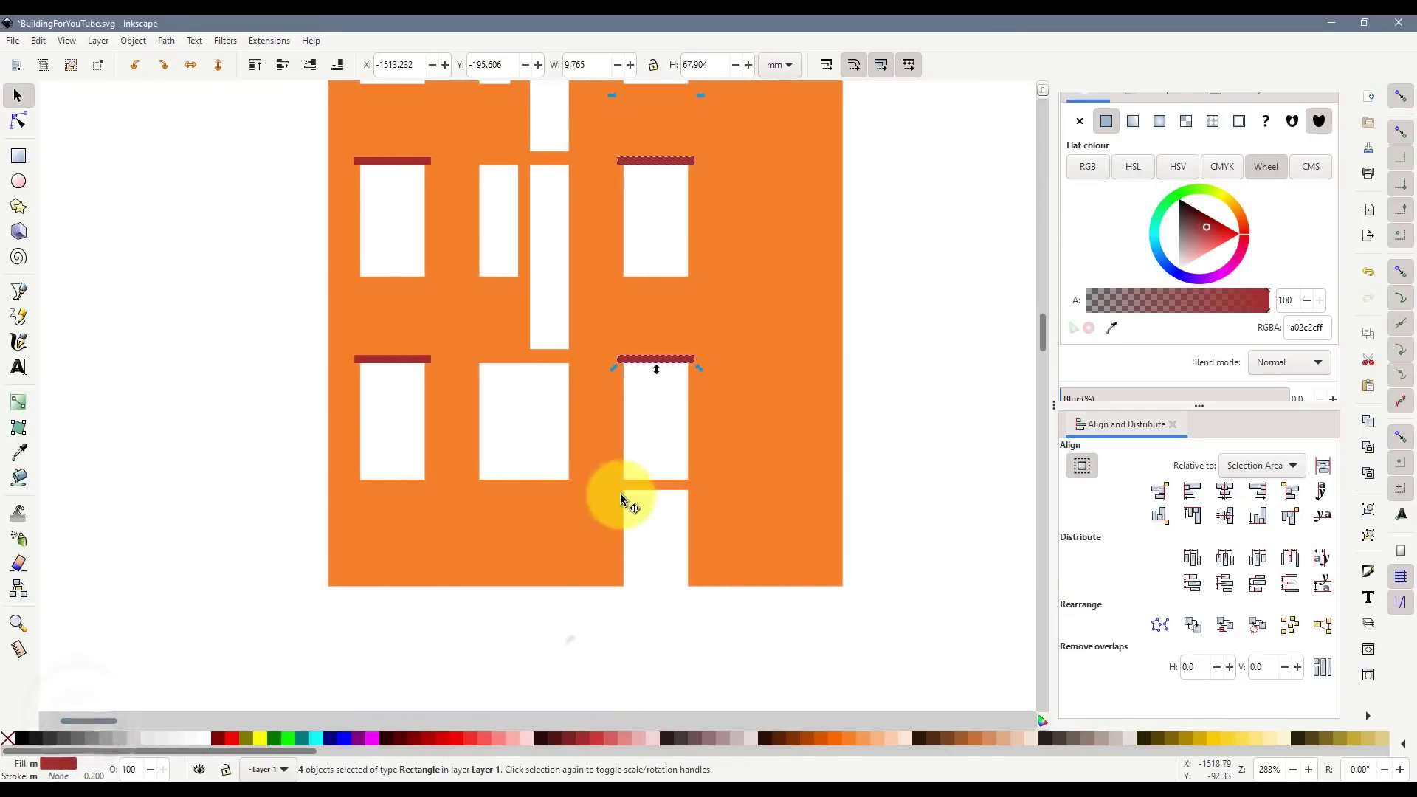
left_click(662, 358)
key("ctrl+d")
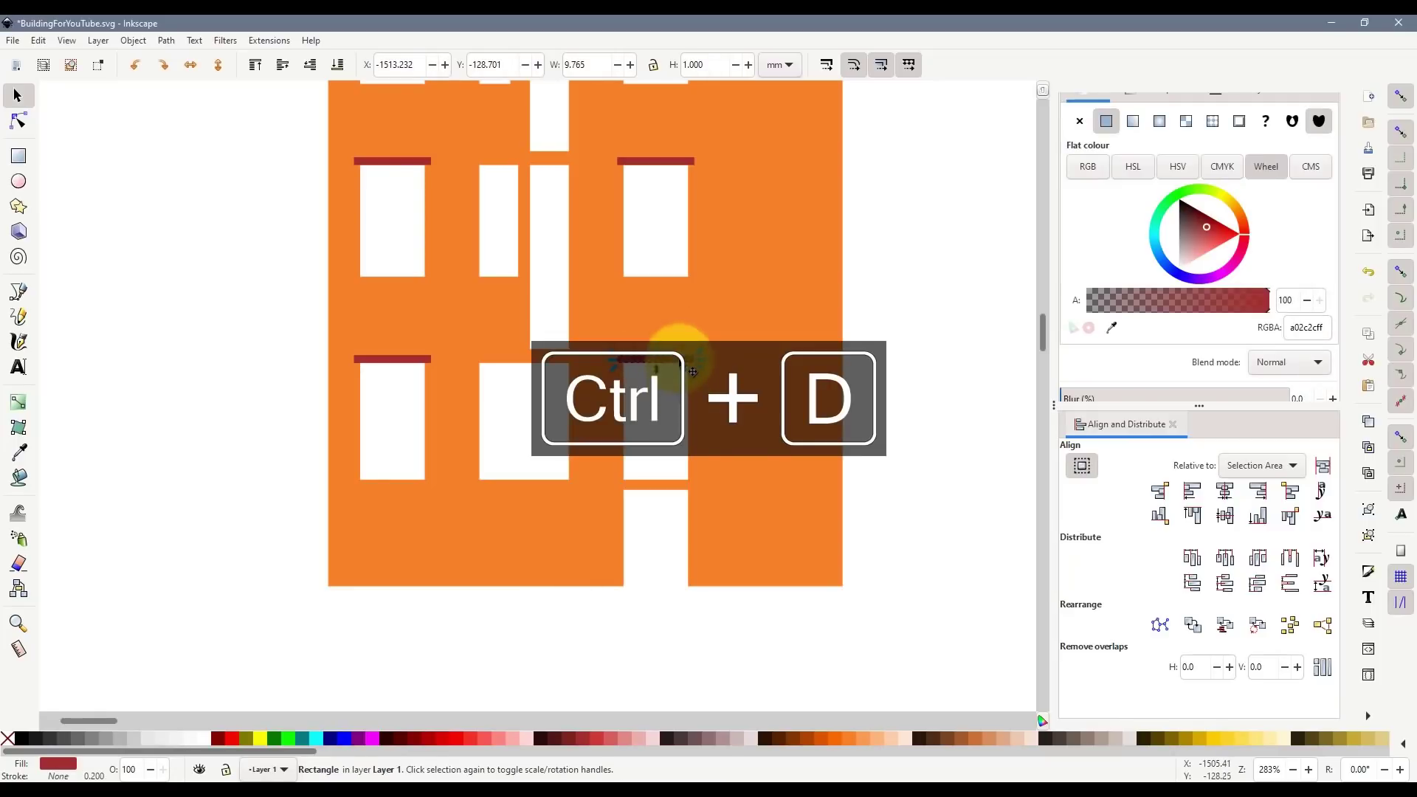
left_click_drag(678, 360, 613, 488)
scroll(677, 486, "up", 4)
left_click(625, 552)
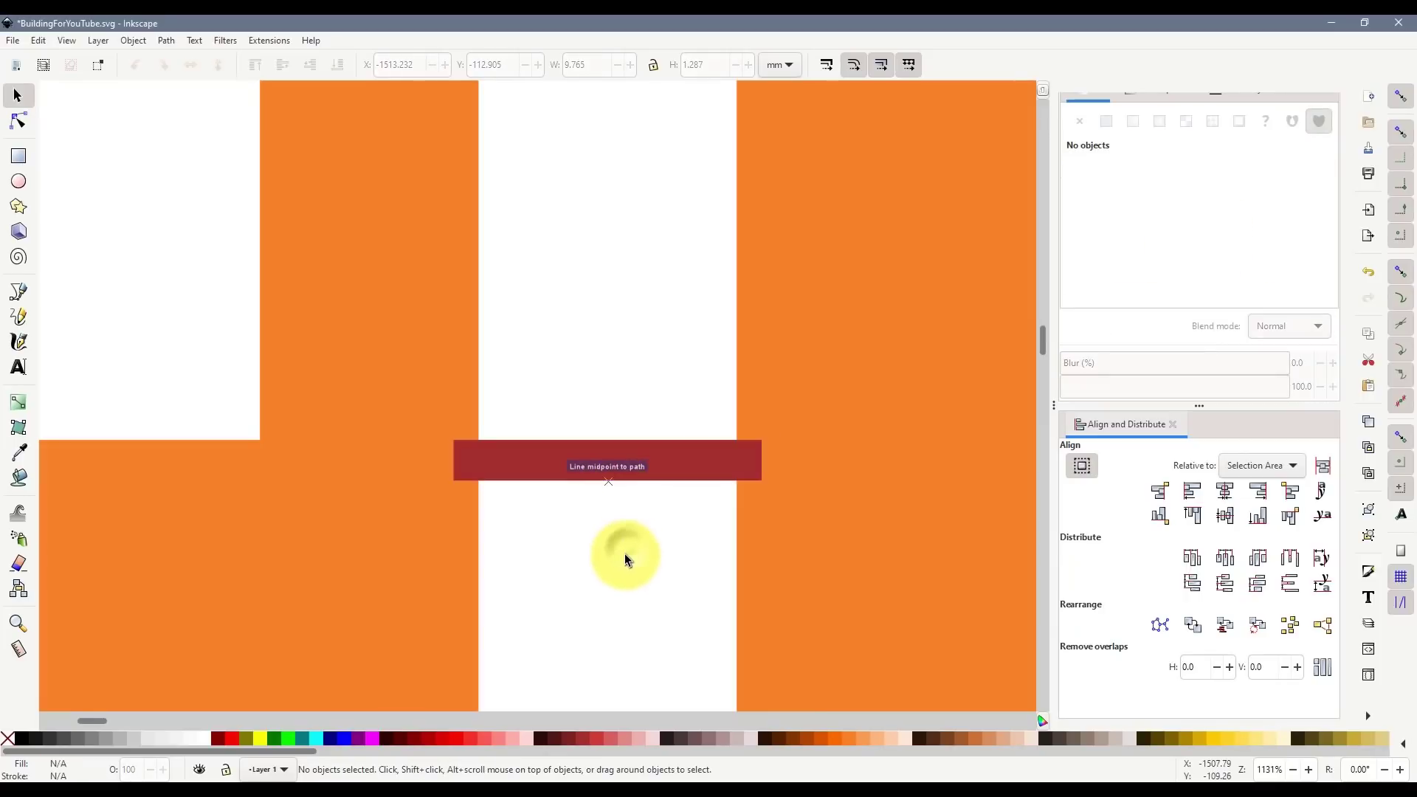
- Copy the lower-left lintel over the middle windows and widen it to 13.591 mm
scroll(603, 505, "down", 4)
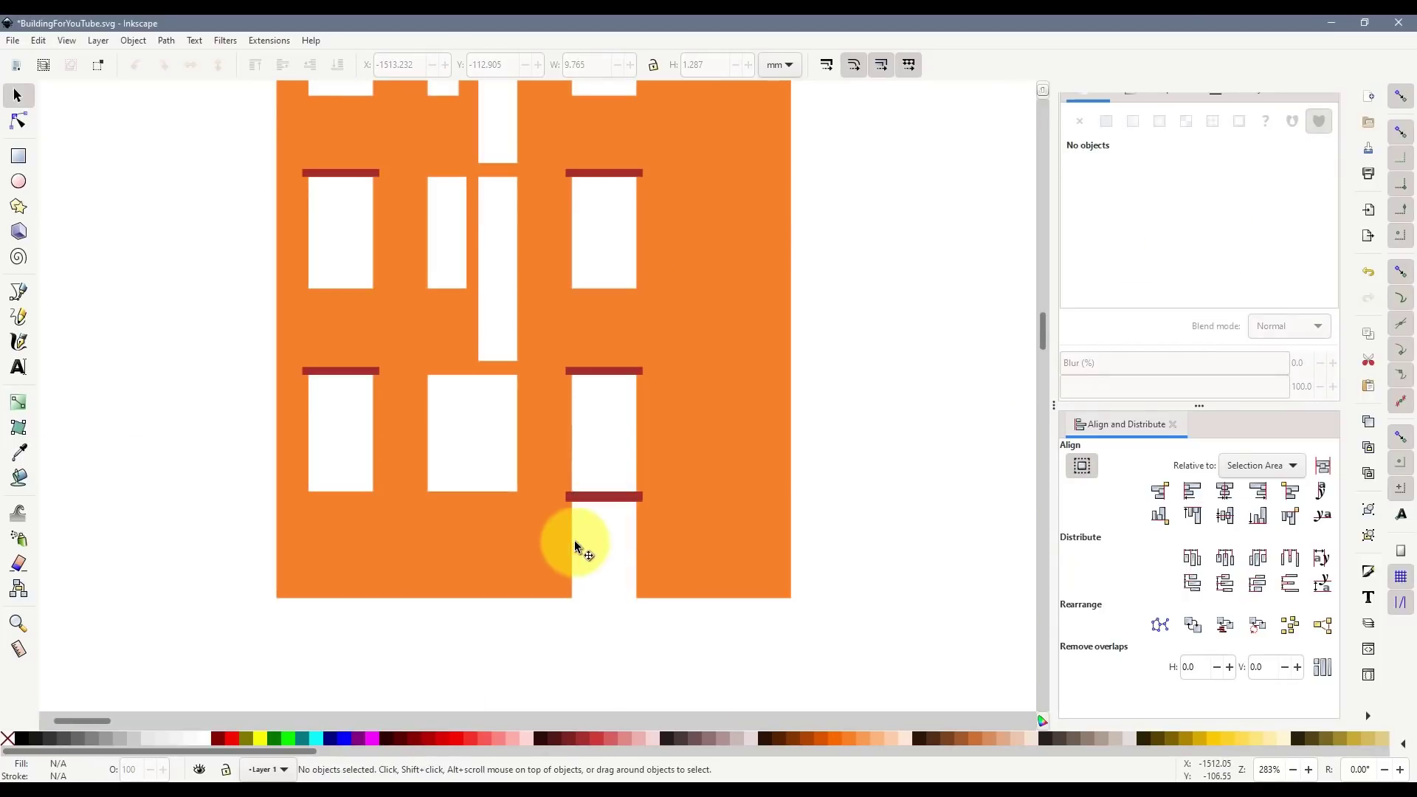
left_click(372, 374)
key("ctrl+d")
left_click_drag(357, 374, 555, 372)
scroll(500, 372, "up", 2)
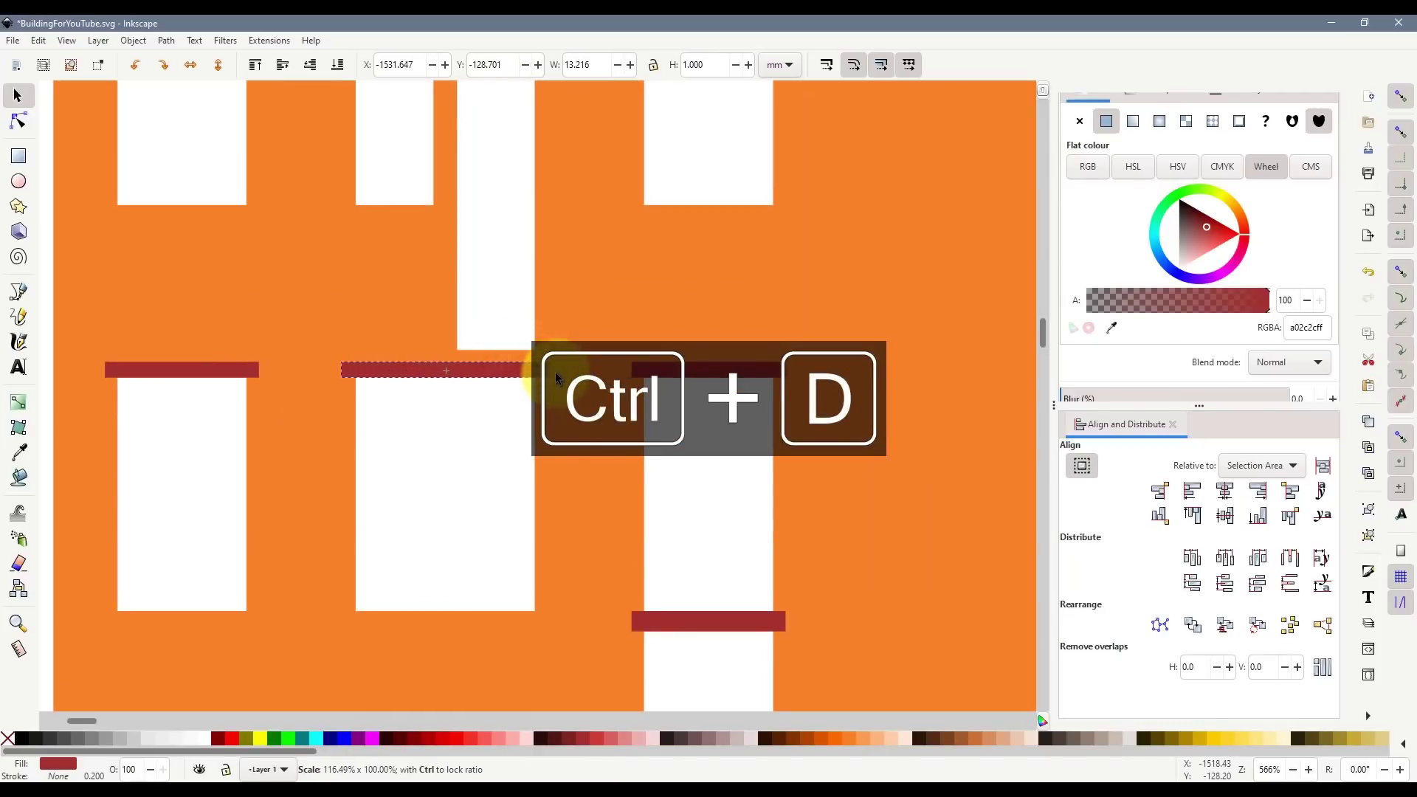
left_click(499, 454)
- Copy the upper-left lintel over the upper middle windows, keeping its original width
scroll(506, 489, "up", 5)
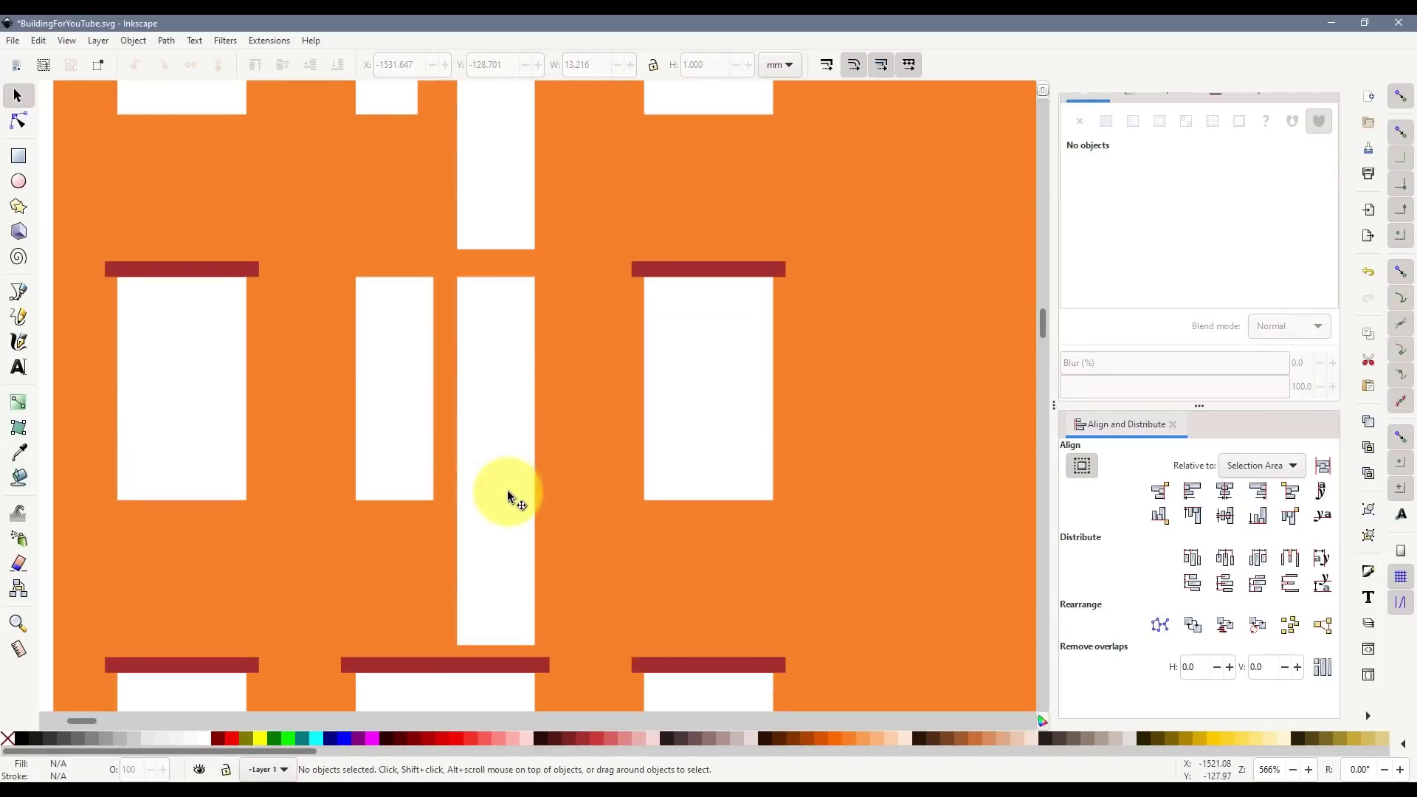
scroll(247, 341, "up", 1)
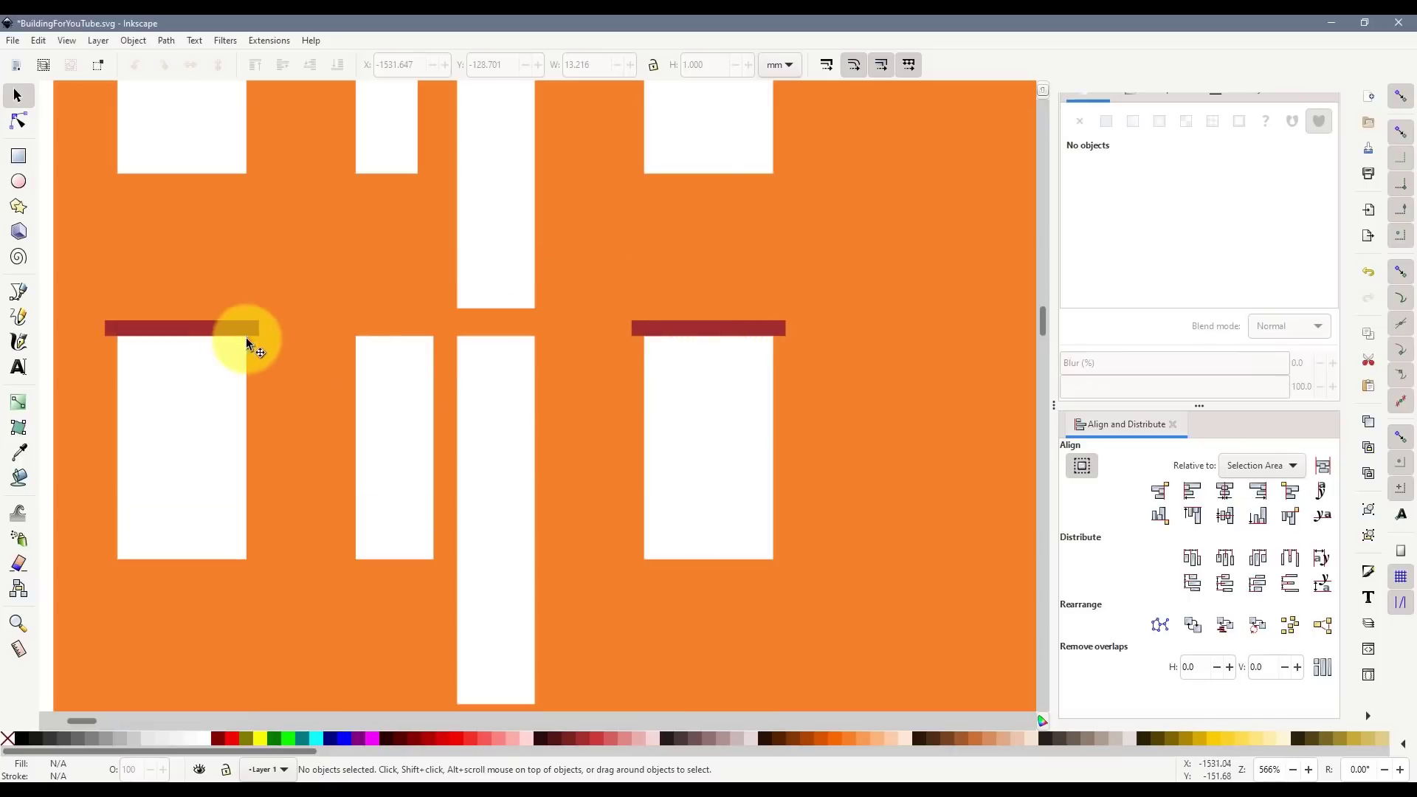
left_click(218, 329)
key("ctrl+d")
left_click_drag(197, 329, 374, 329)
left_click_drag(528, 333, 558, 326)
key("ctrl+z")
scroll(547, 427, "up", 10)
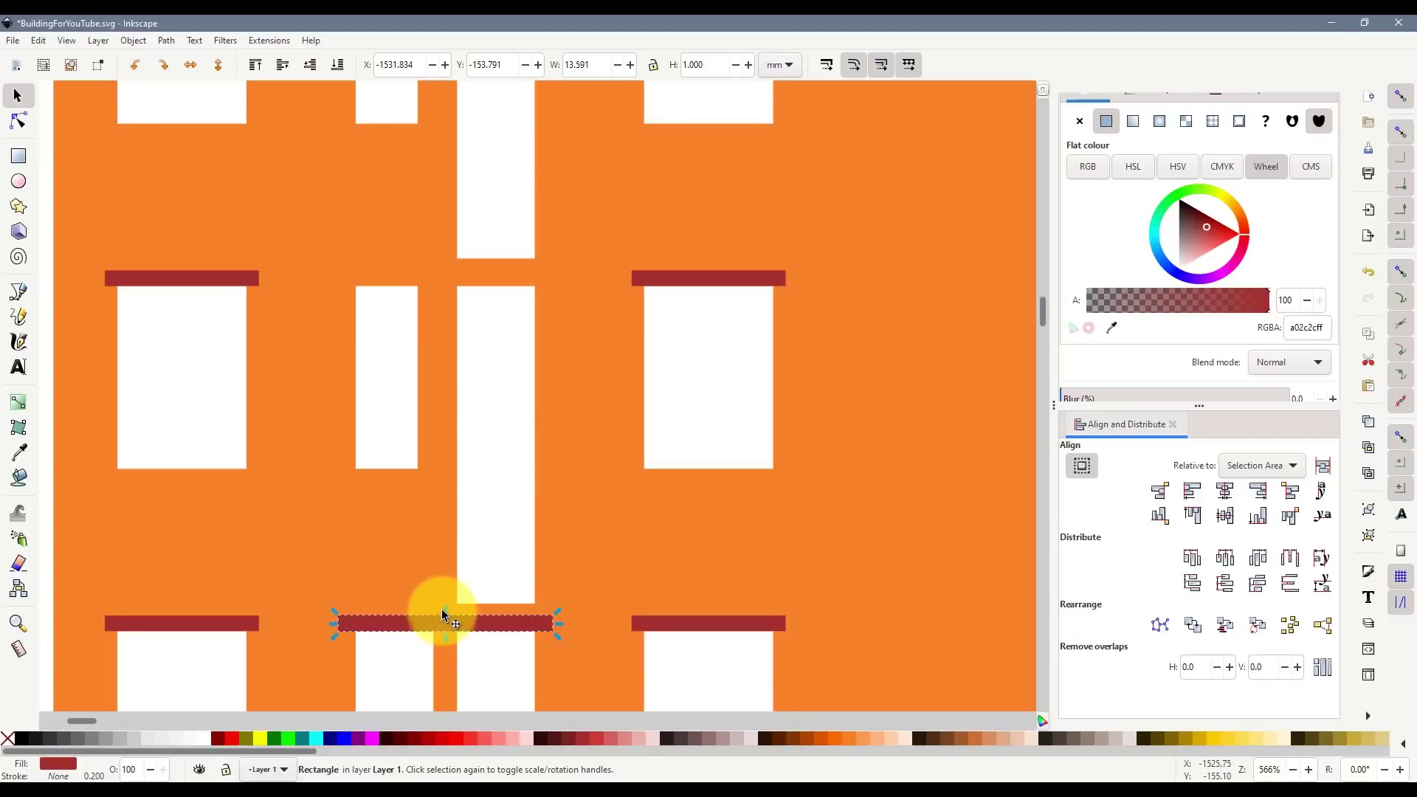
- Copy the wide lintel above the upper middle windows and delete the leftover lower bar
key("ctrl+d")
left_click_drag(449, 620, 448, 284)
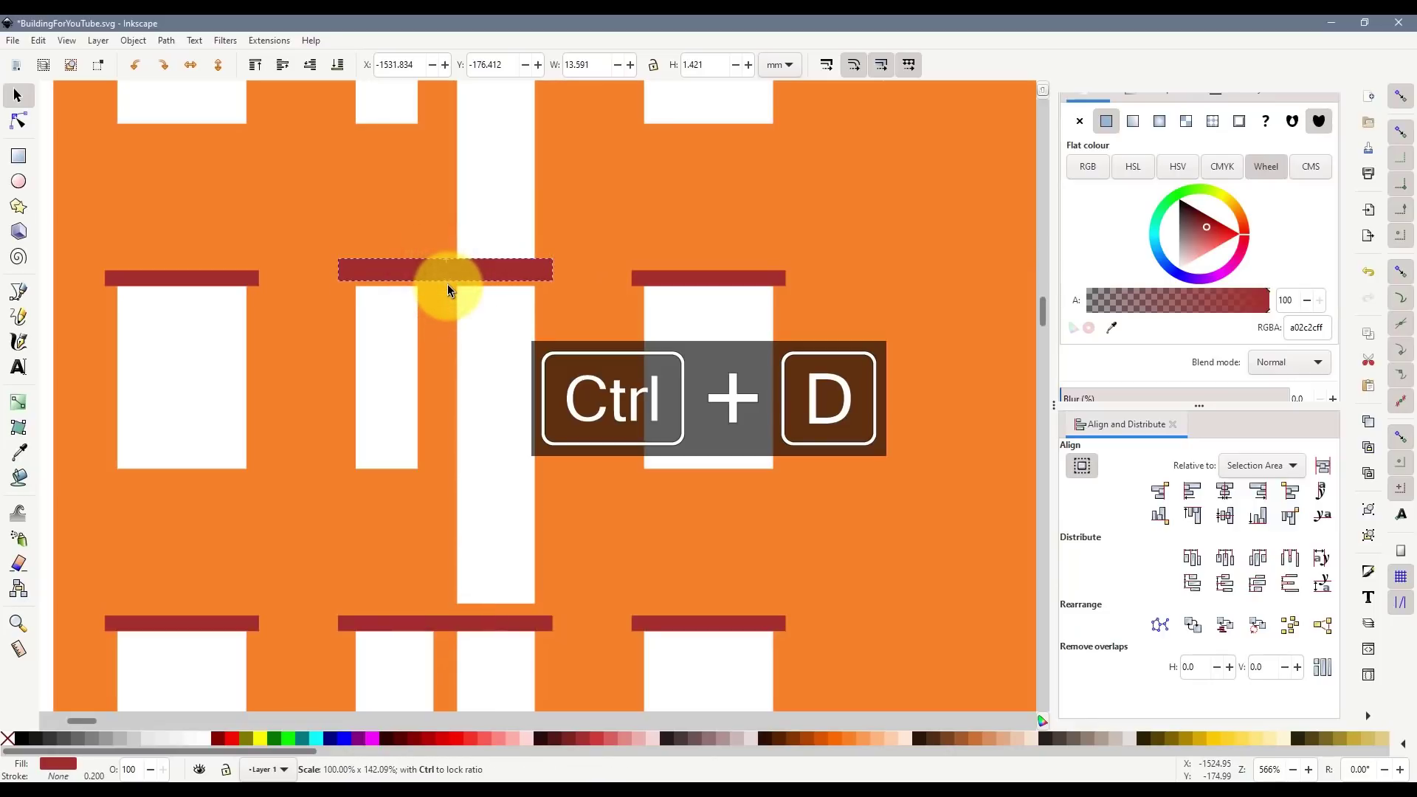
left_click(524, 624)
key("Delete")
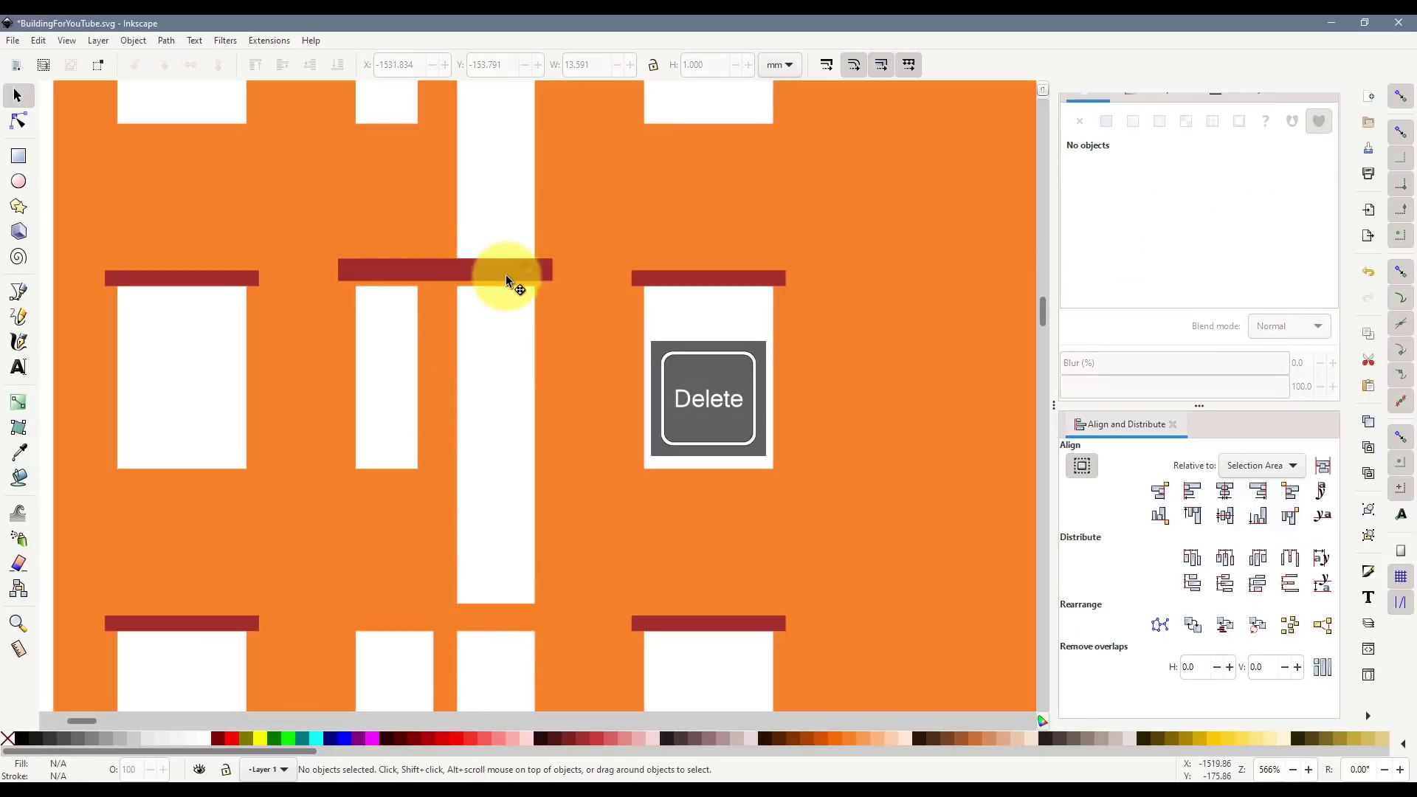
left_click_drag(506, 275, 540, 250)
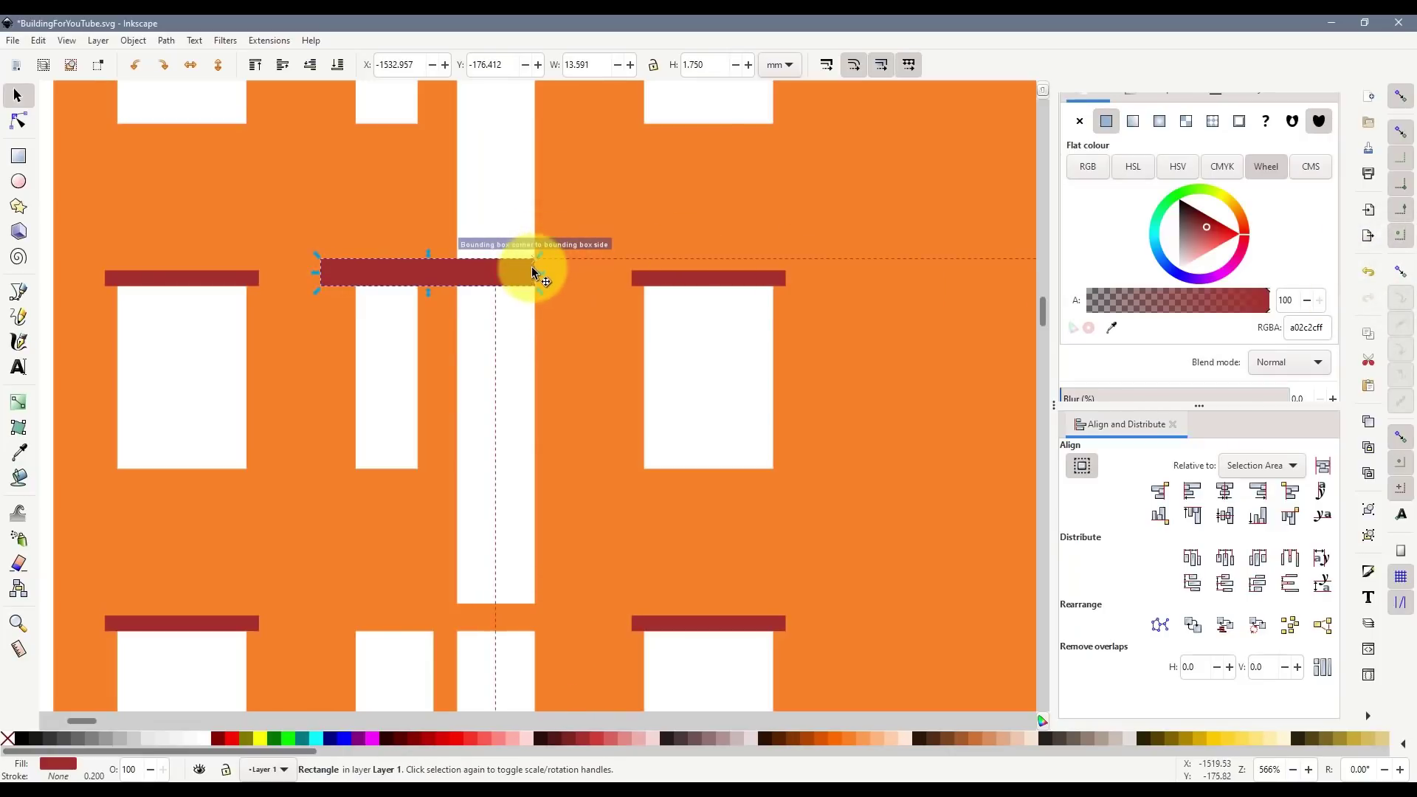
- Resize the wide middle lintel so it spans exactly the middle window pair
scroll(536, 268, "up", 4)
left_click(452, 141)
scroll(490, 276, "down", 3)
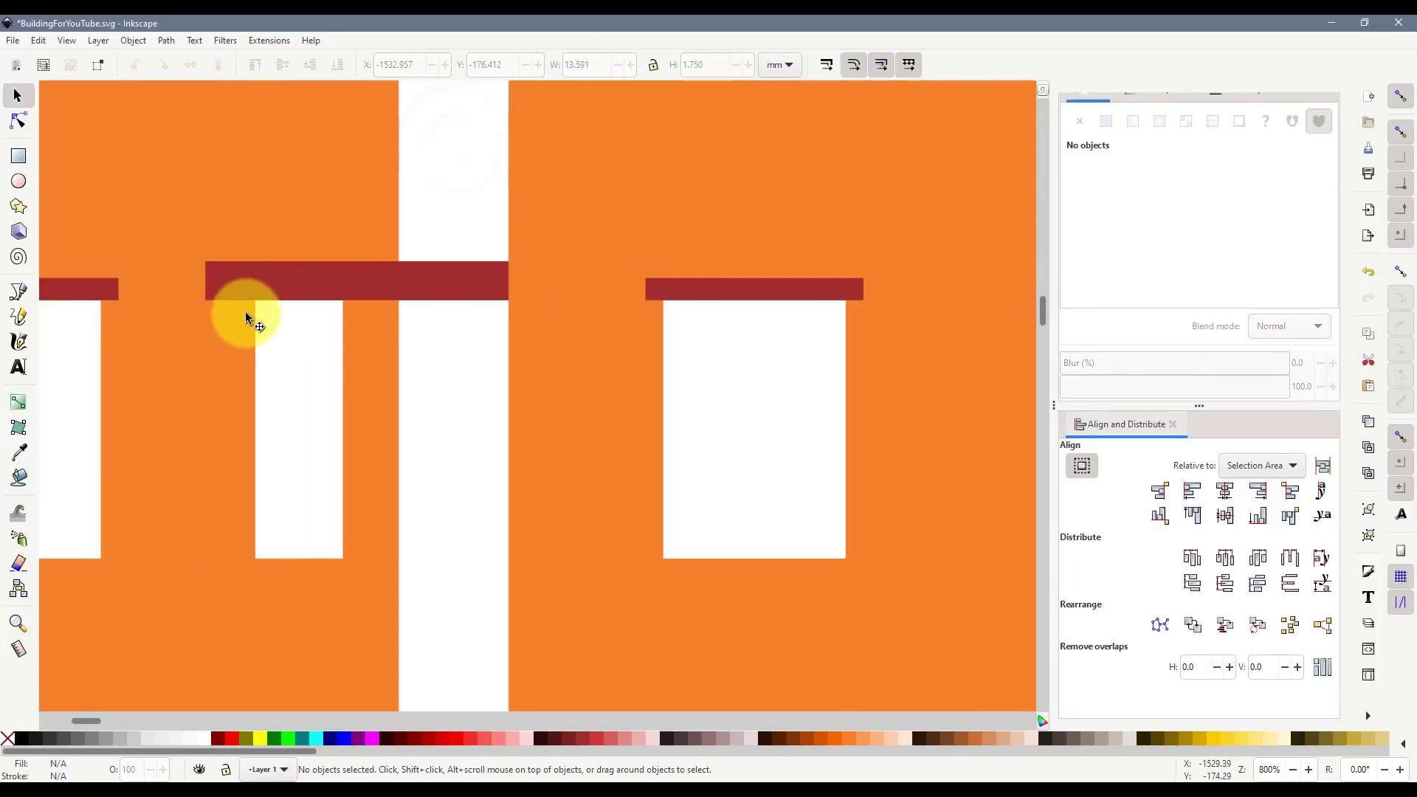
left_click(207, 303)
left_click_drag(206, 303, 254, 304)
left_click_drag(519, 285, 539, 279)
scroll(542, 335, "down", 1)
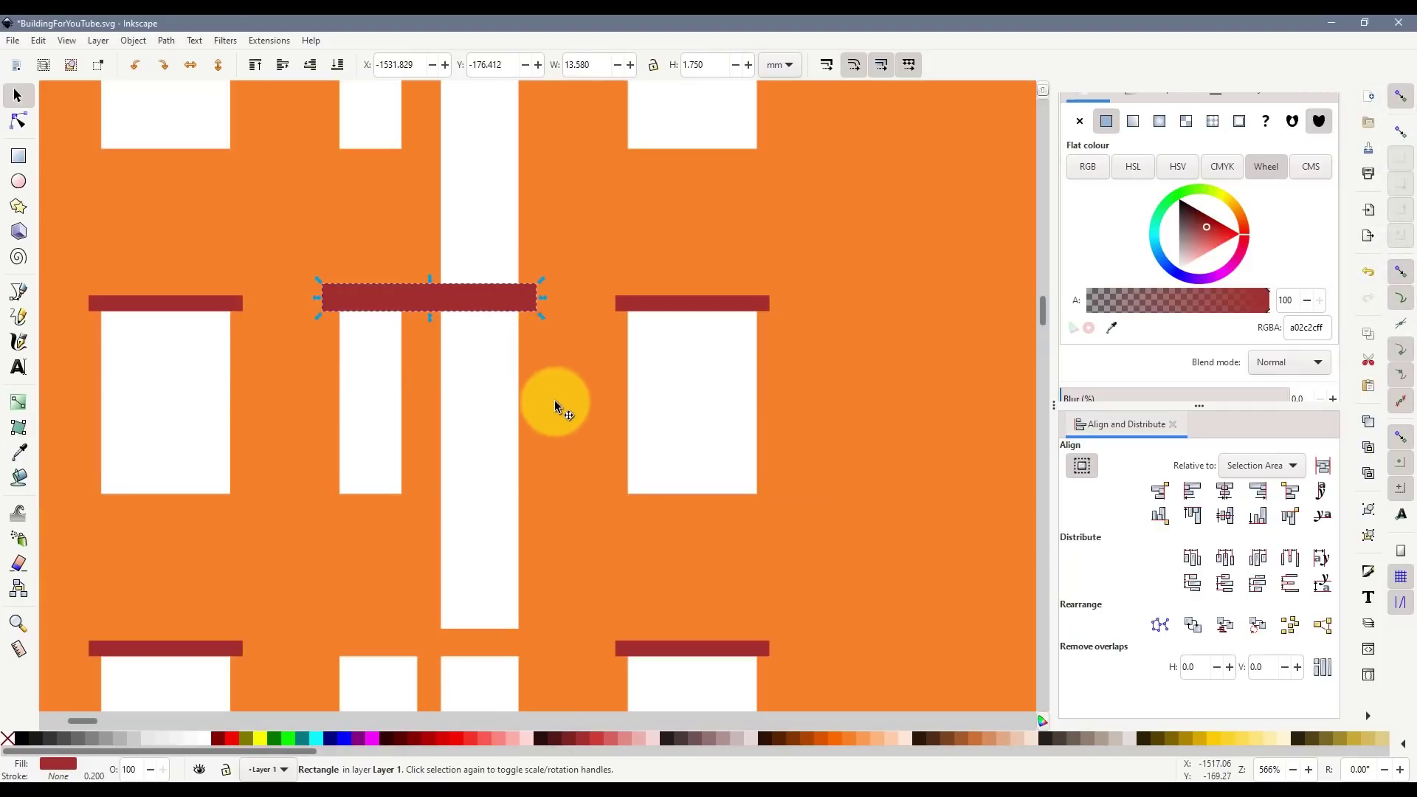
scroll(546, 413, "up", 5)
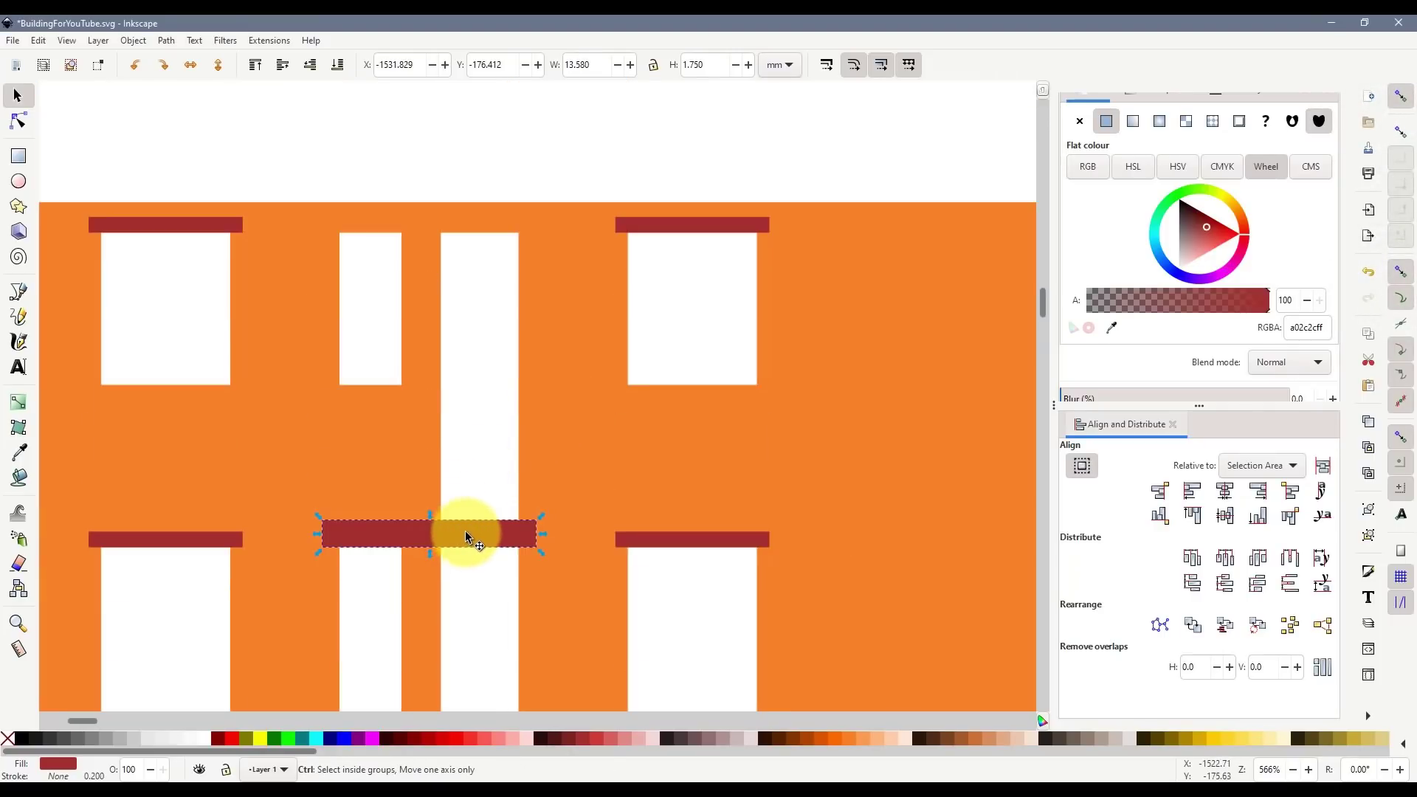
- Place a copy of the lintel on the top floor's middle windows, nudged slightly down
key("ctrl+d")
left_click_drag(465, 530, 471, 232)
scroll(453, 217, "up", 2)
left_click(1401, 134)
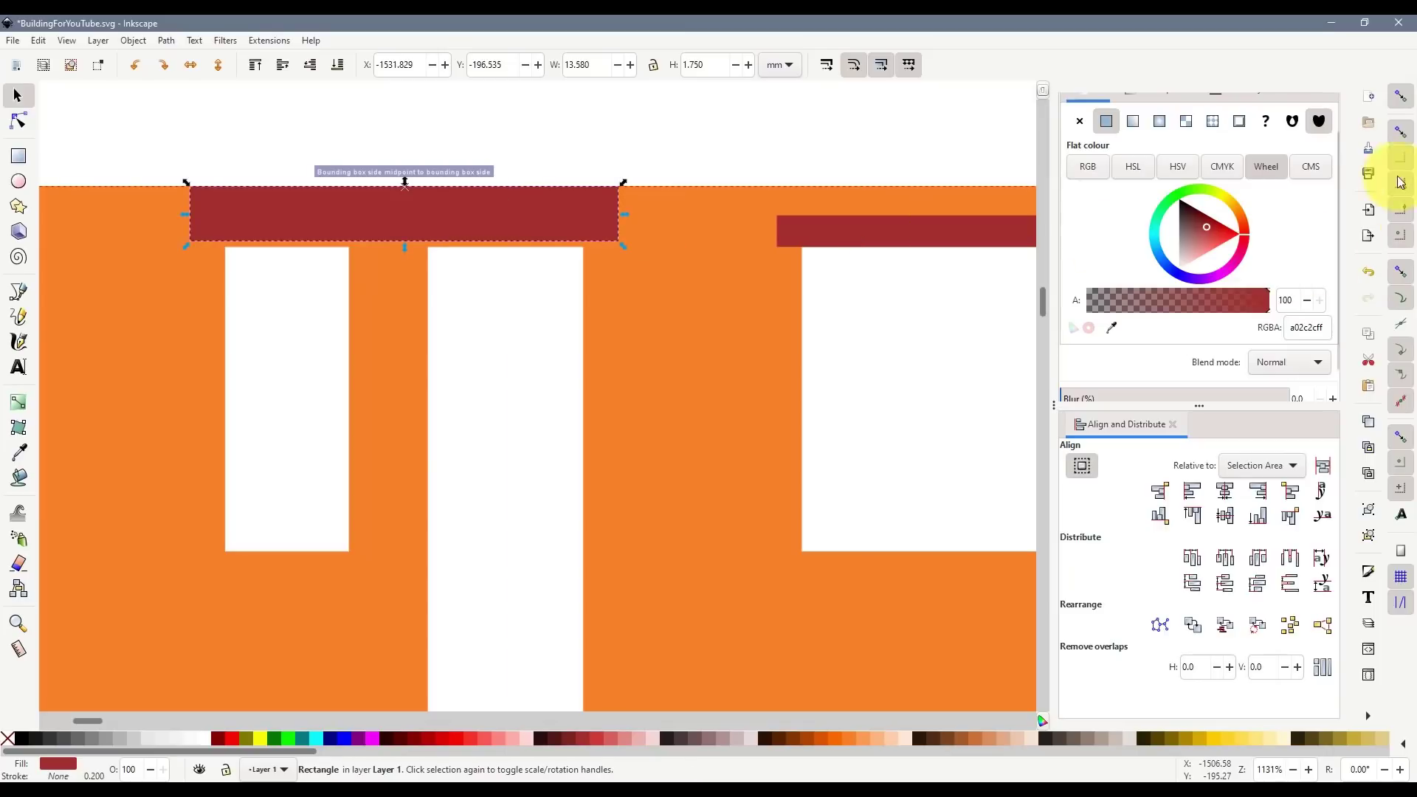
key("ctrl+d")
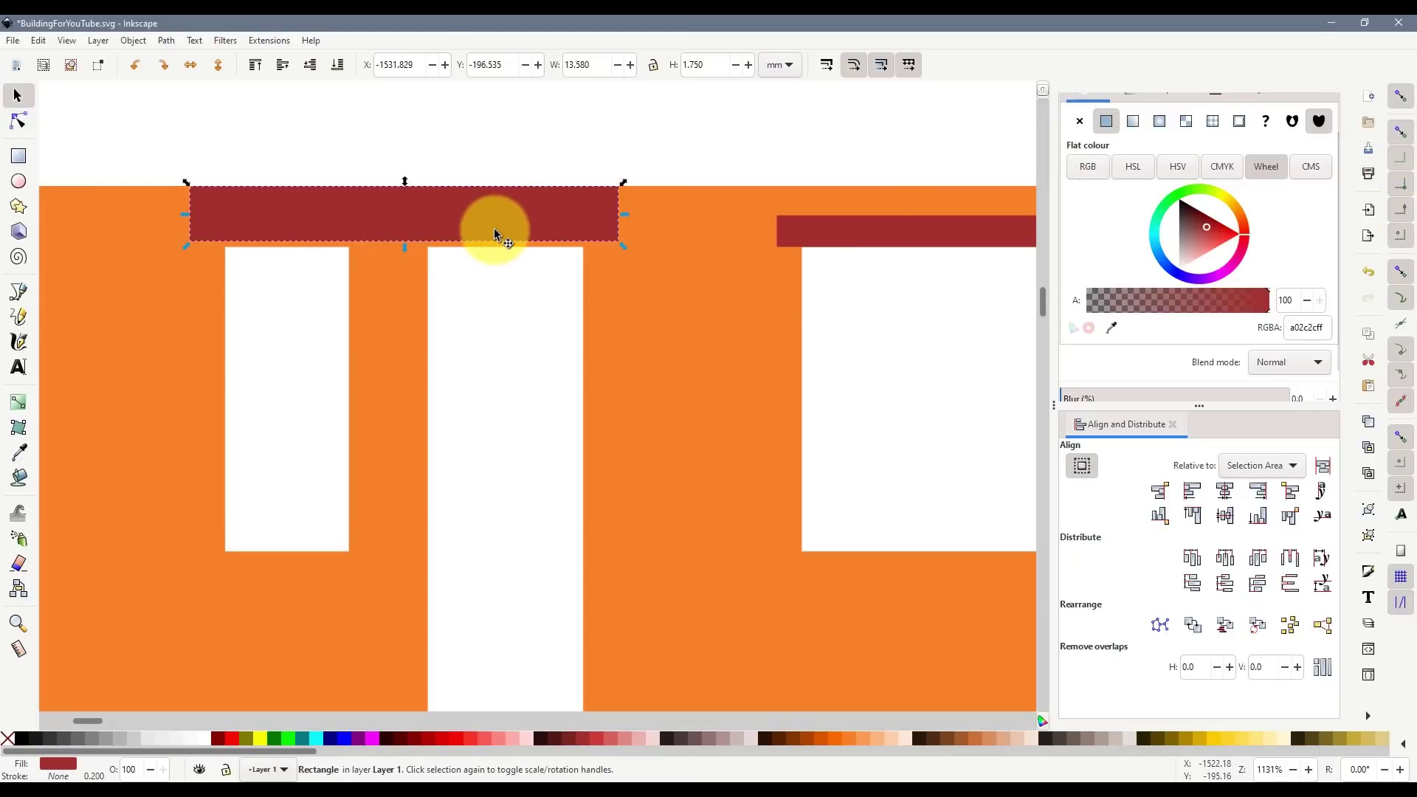
key("alt+Down")
key("alt+Down")
key("alt+Down")
key("alt+Down")
key("alt+Down")
key("alt+Down")
key("alt+Down")
key("alt+Down")
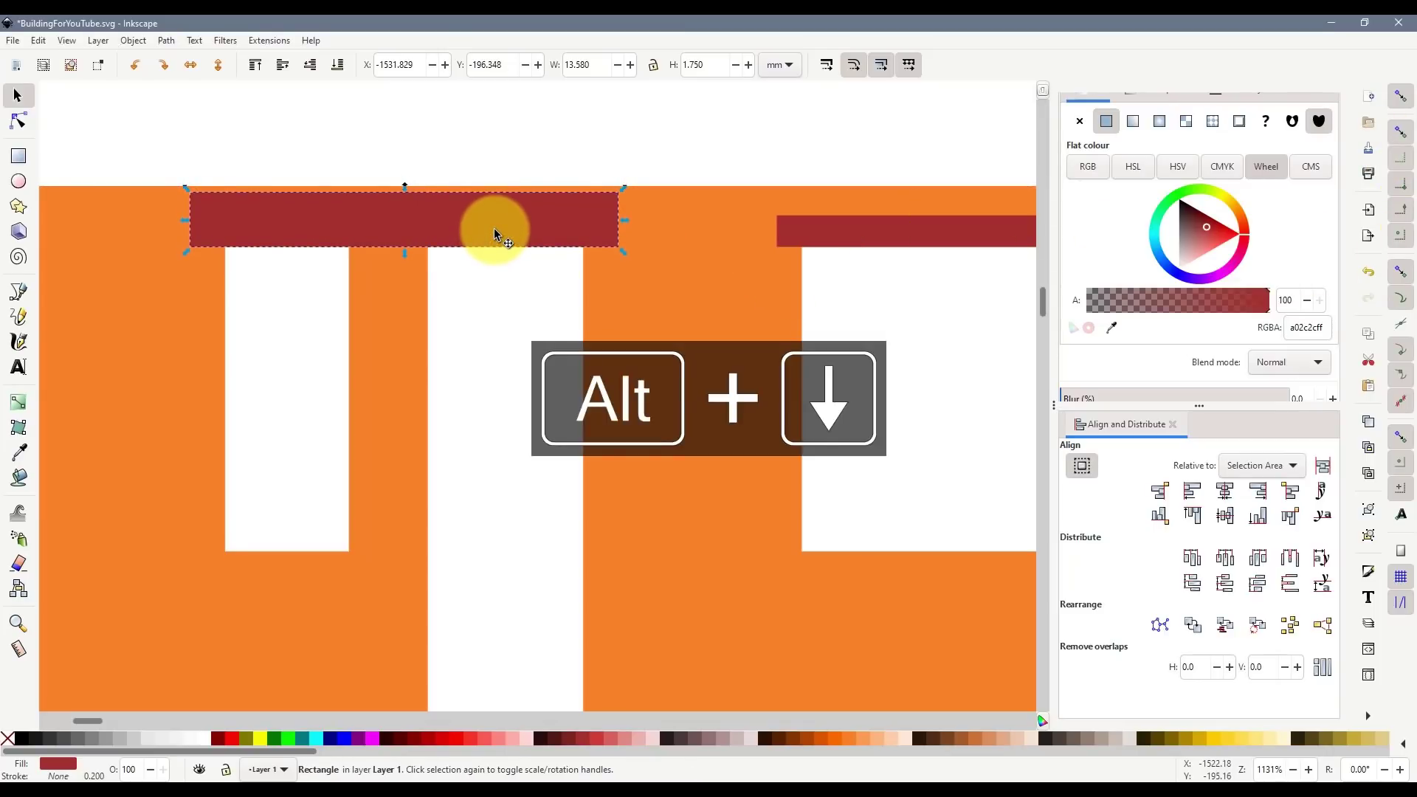
left_click(442, 331)
scroll(516, 460, "down", 5)
scroll(521, 462, "down", 2)
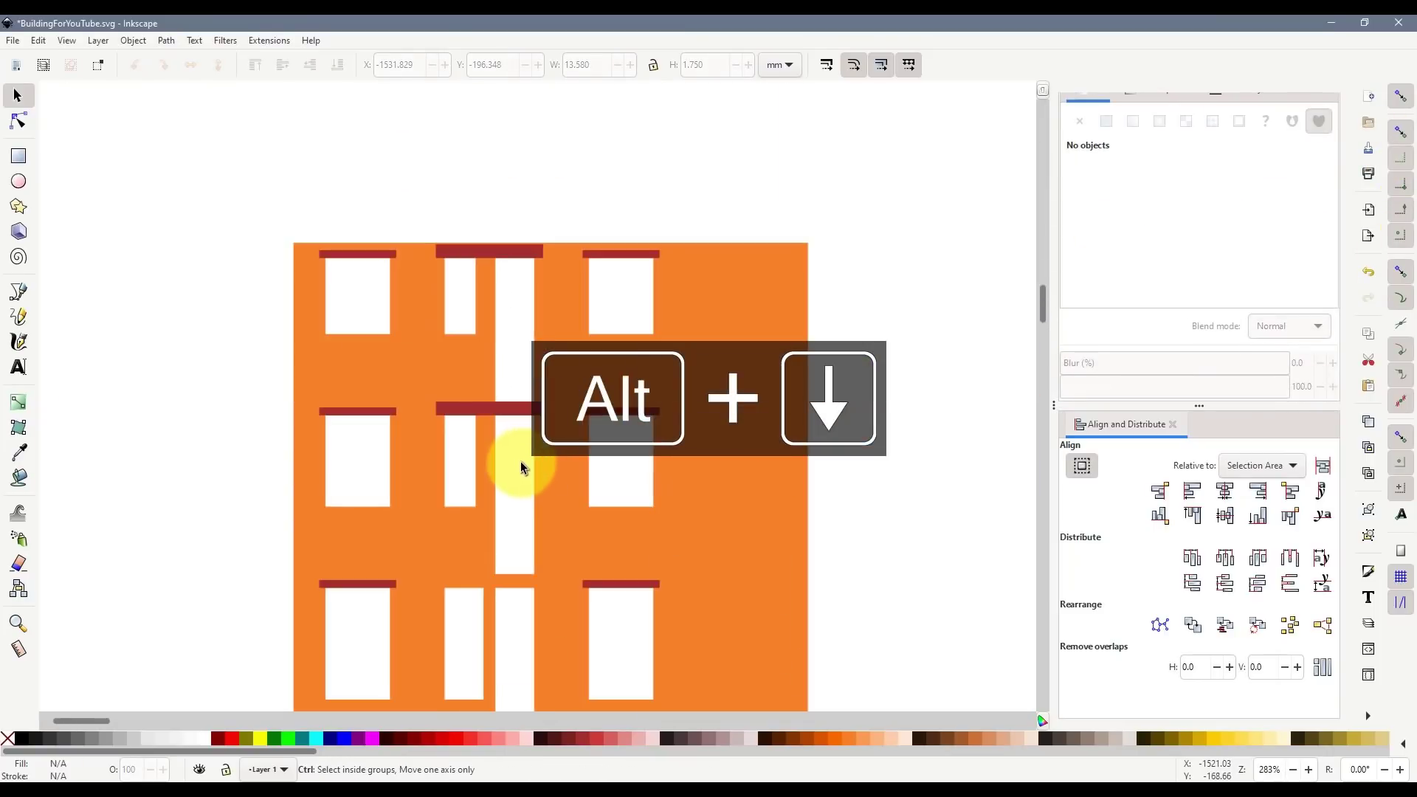
scroll(520, 457, "down", 2)
- Duplicate the second-row middle lintel and move the copy down to the third row
left_click(502, 290)
key("ctrl+d")
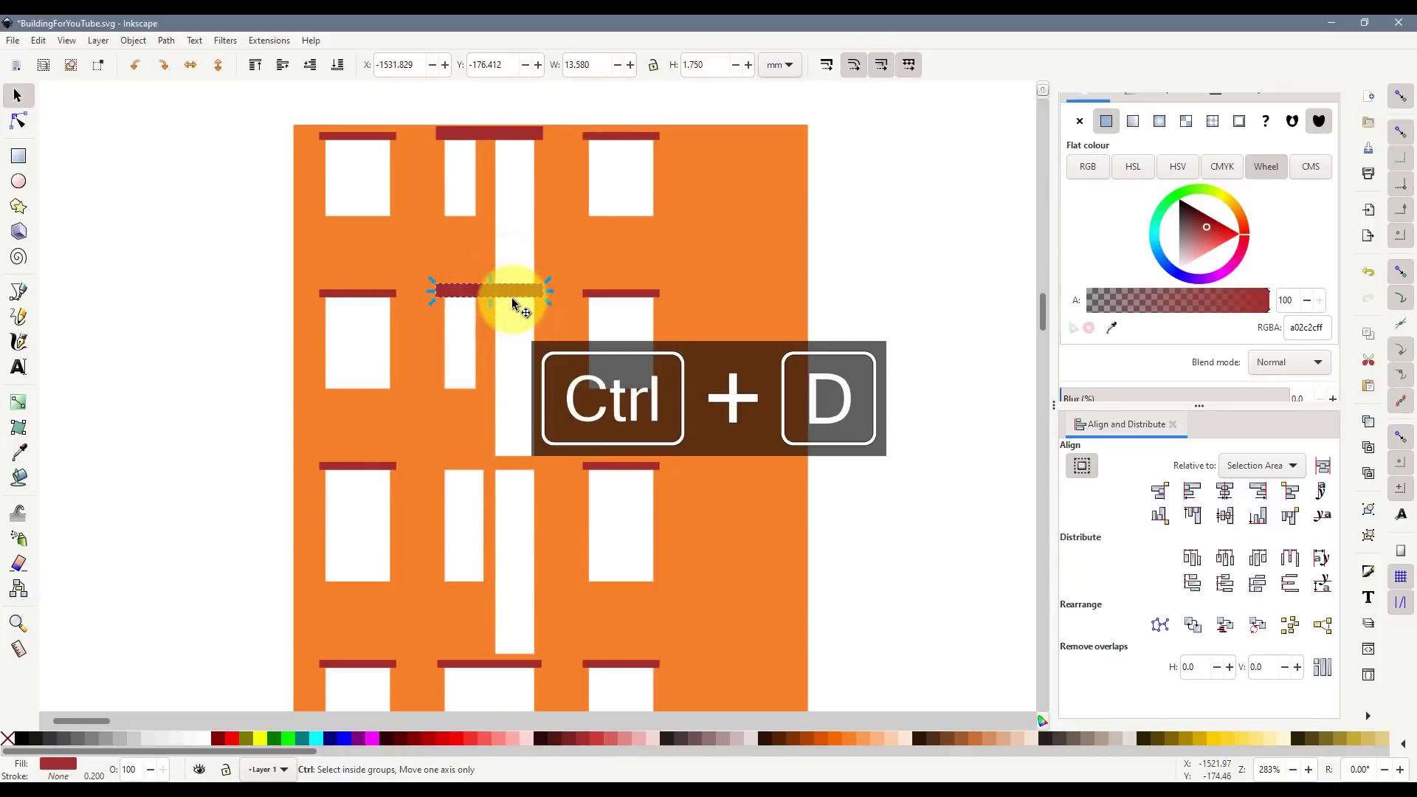
left_click_drag(505, 311, 512, 468)
key("ctrl+z")
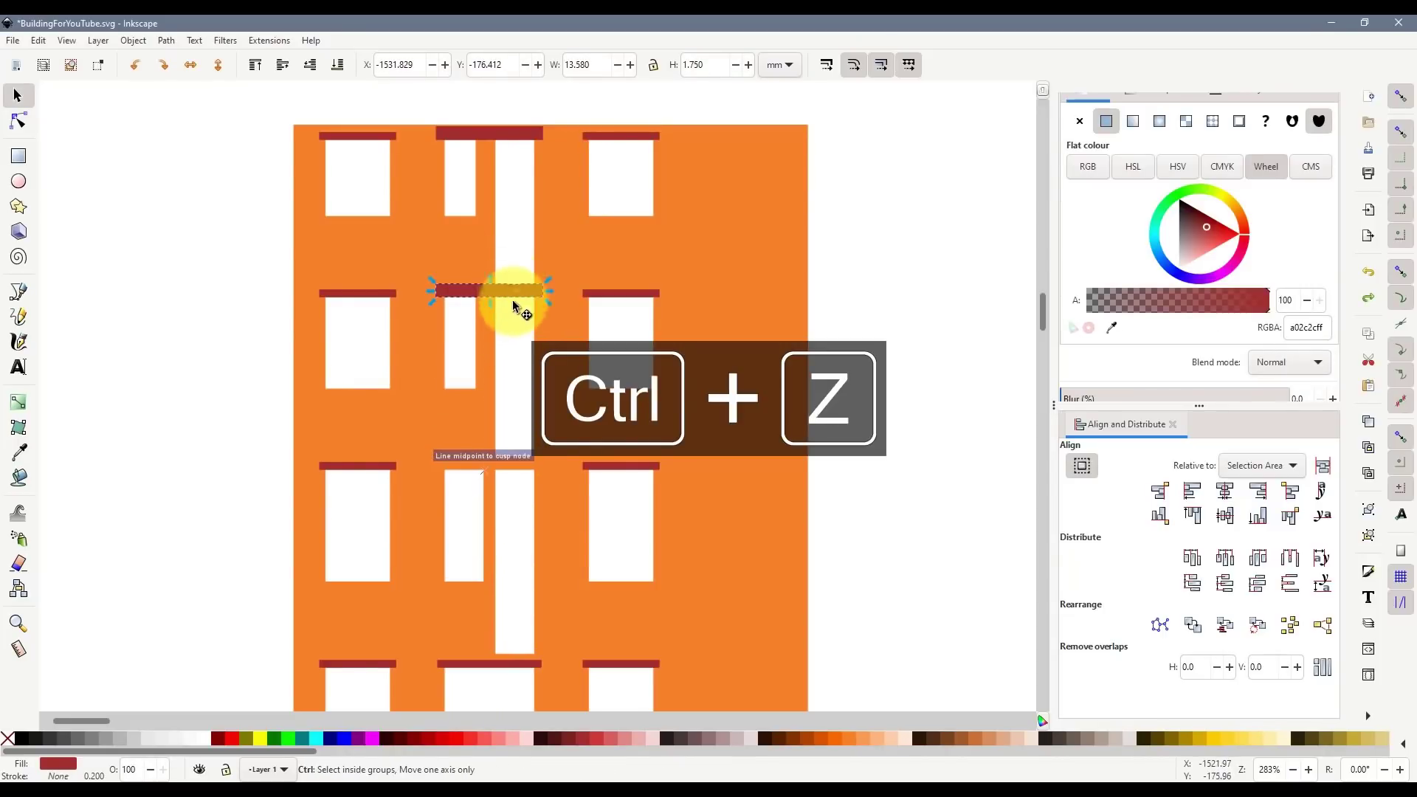
left_click_drag(512, 300, 514, 469)
left_click(897, 510)
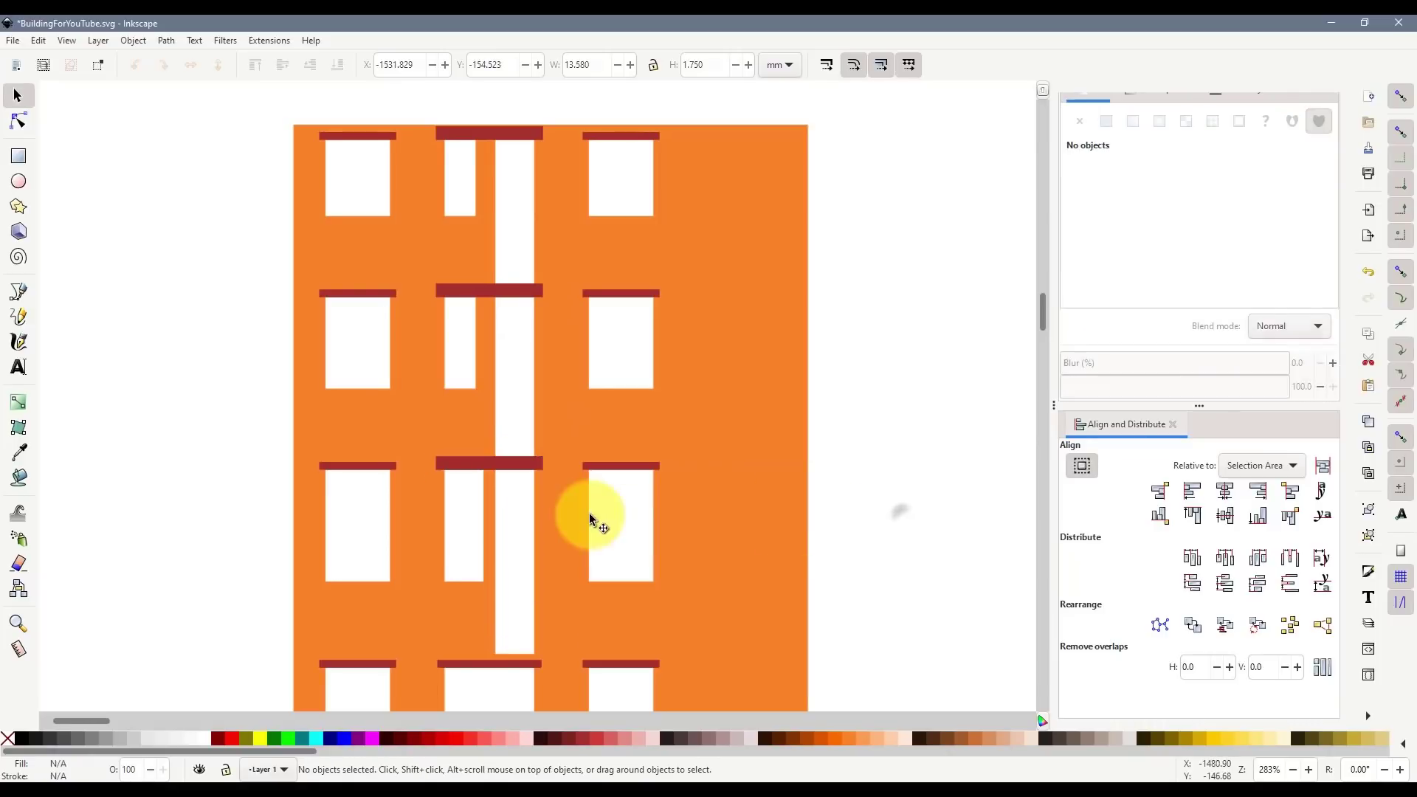
scroll(569, 515, "down", 2)
scroll(569, 515, "down", 4)
- Replace the narrower third-row bar with the 13.580 mm-wide lintel copied from above
left_click(505, 487)
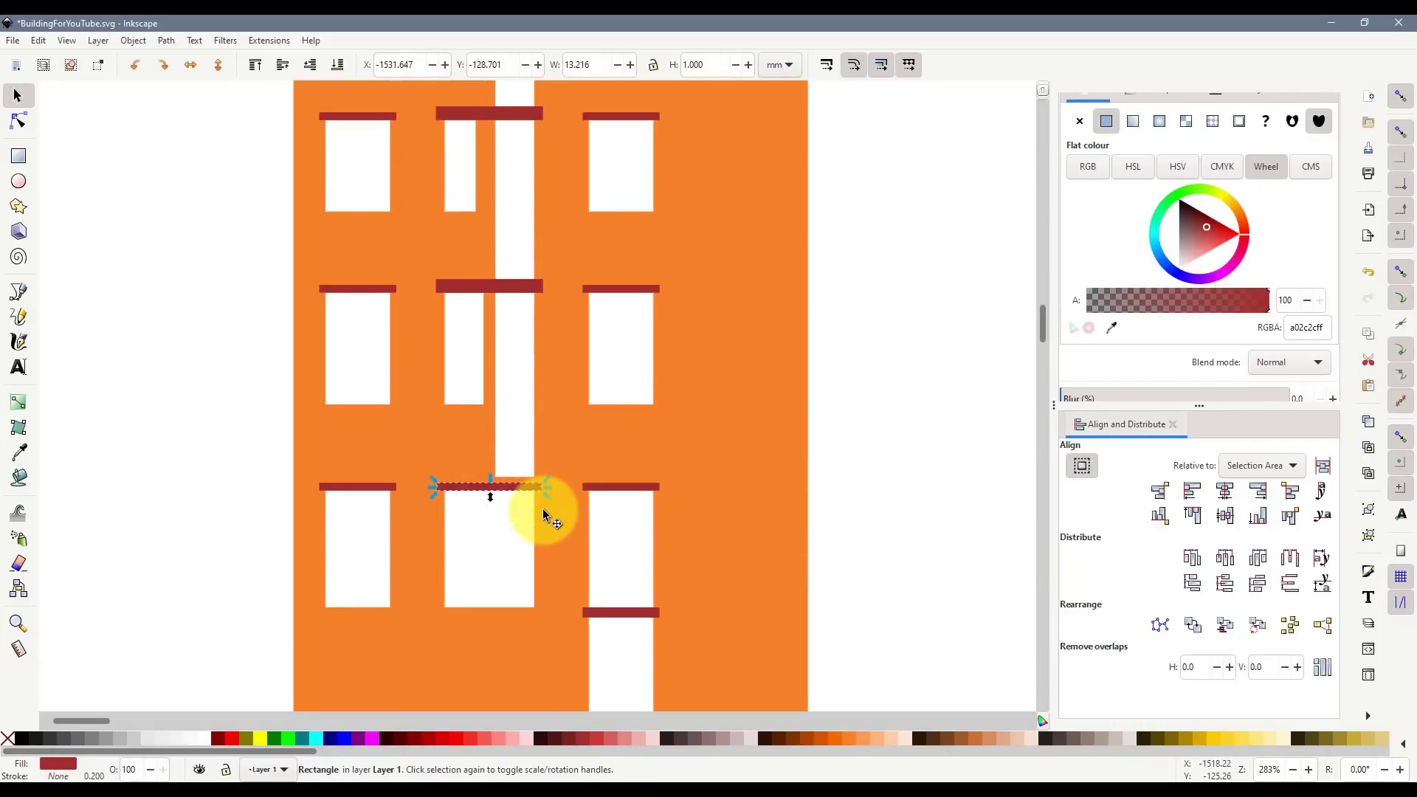
key("Delete")
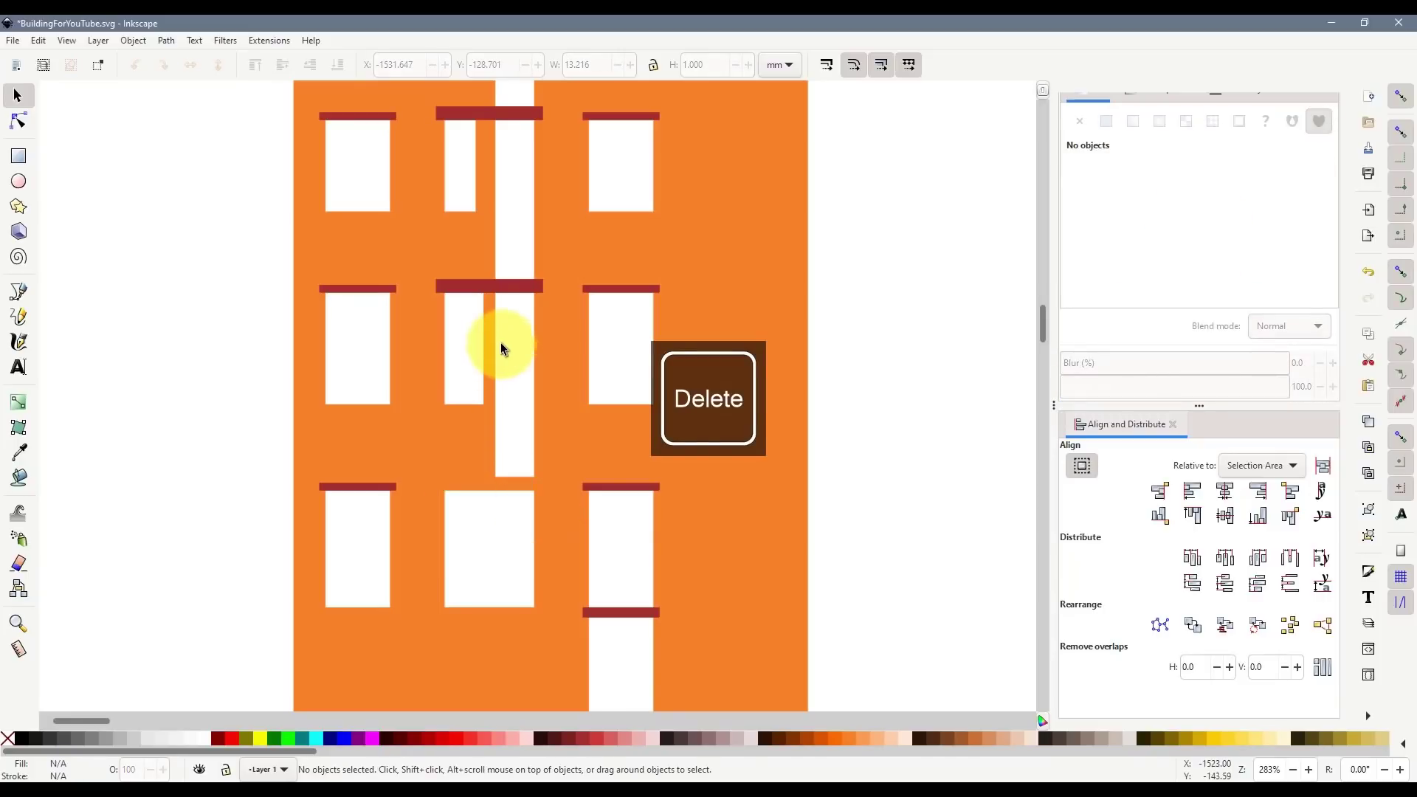
left_click(495, 286)
left_click_drag(509, 291, 501, 500)
left_click(815, 533)
scroll(812, 602, "down", 1)
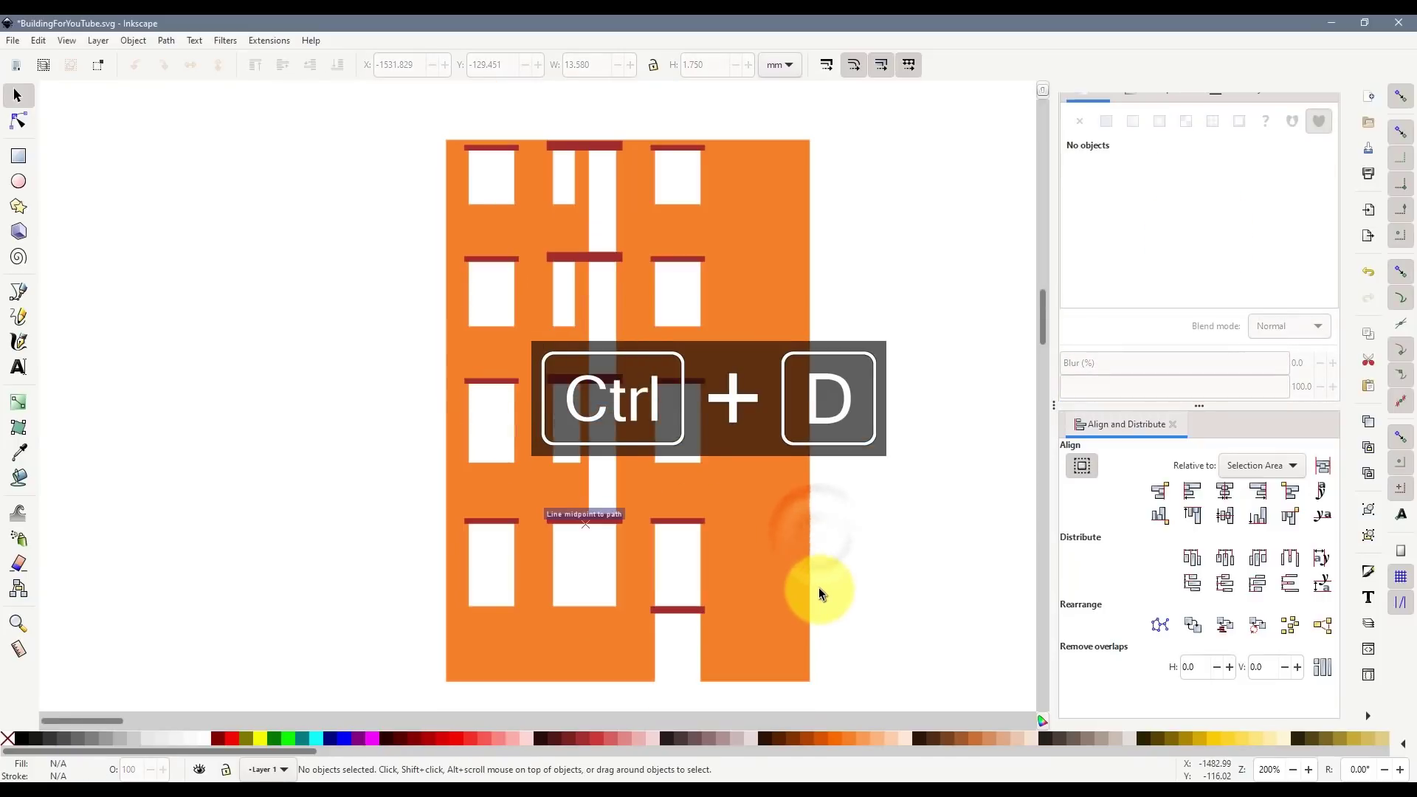
scroll(817, 488, "down", 1)
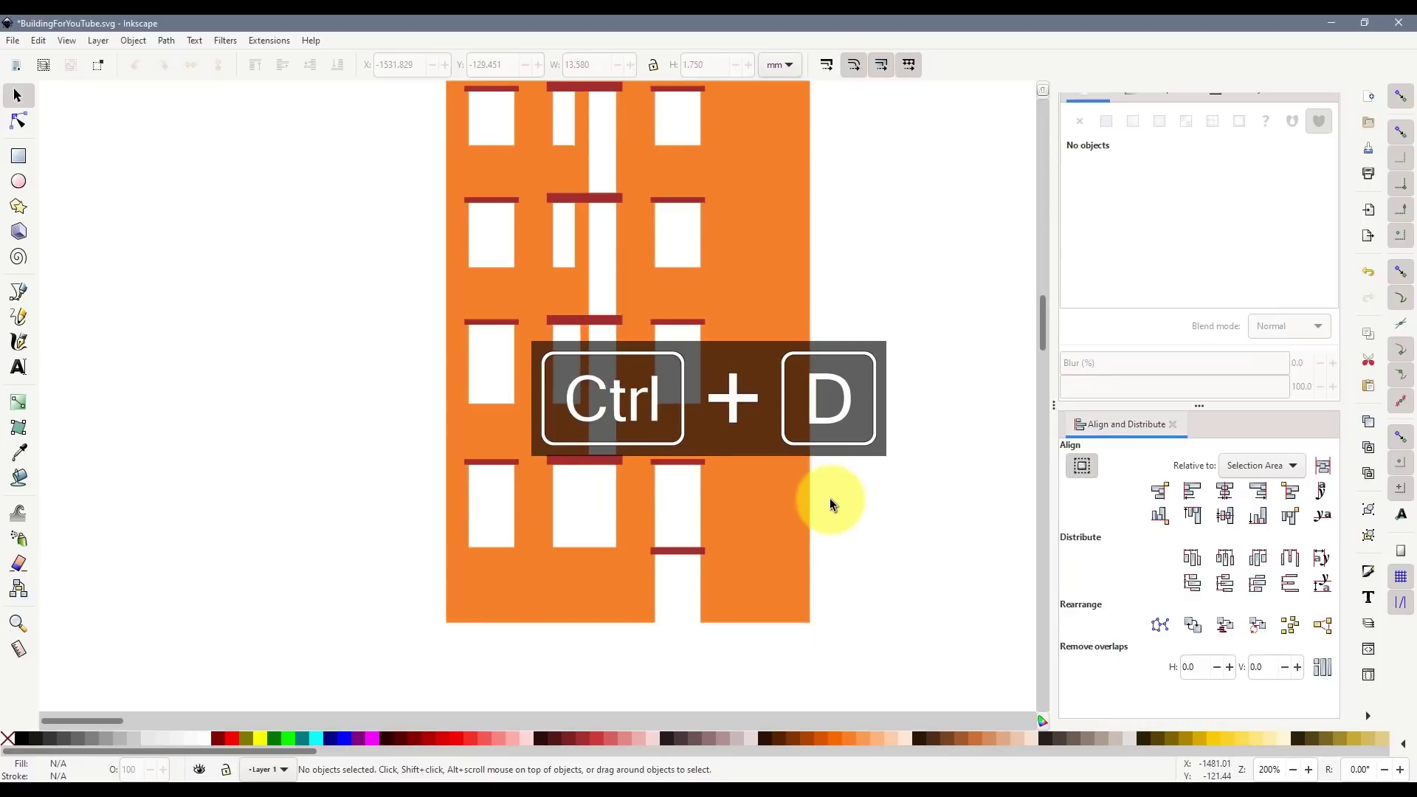
scroll(829, 498, "up", 2)
scroll(484, 238, "up", 4)
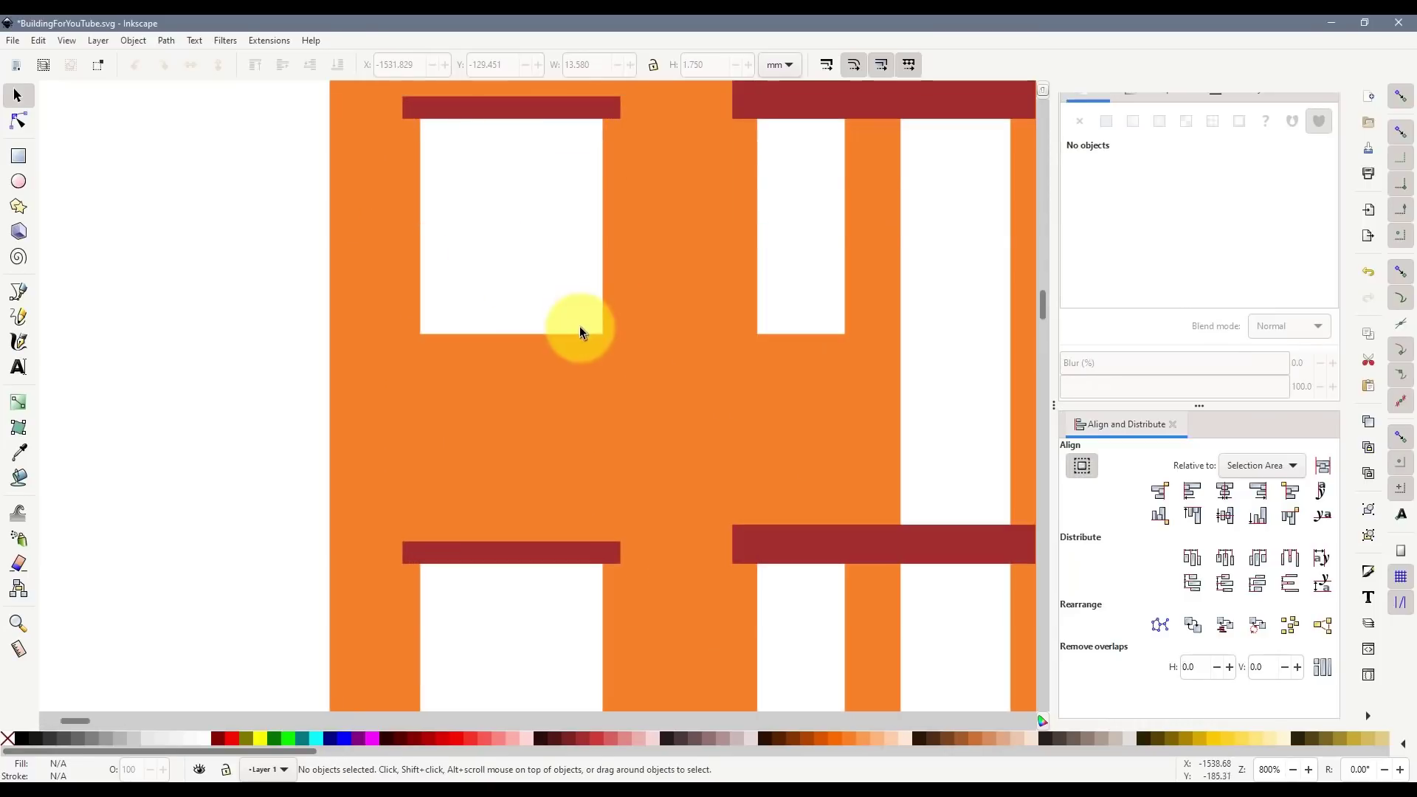
scroll(579, 326, "up", 2)
left_click(537, 227)
- Copy the top-left lintel below the window as a sill and draw a small dark red block on it
key("ctrl+d")
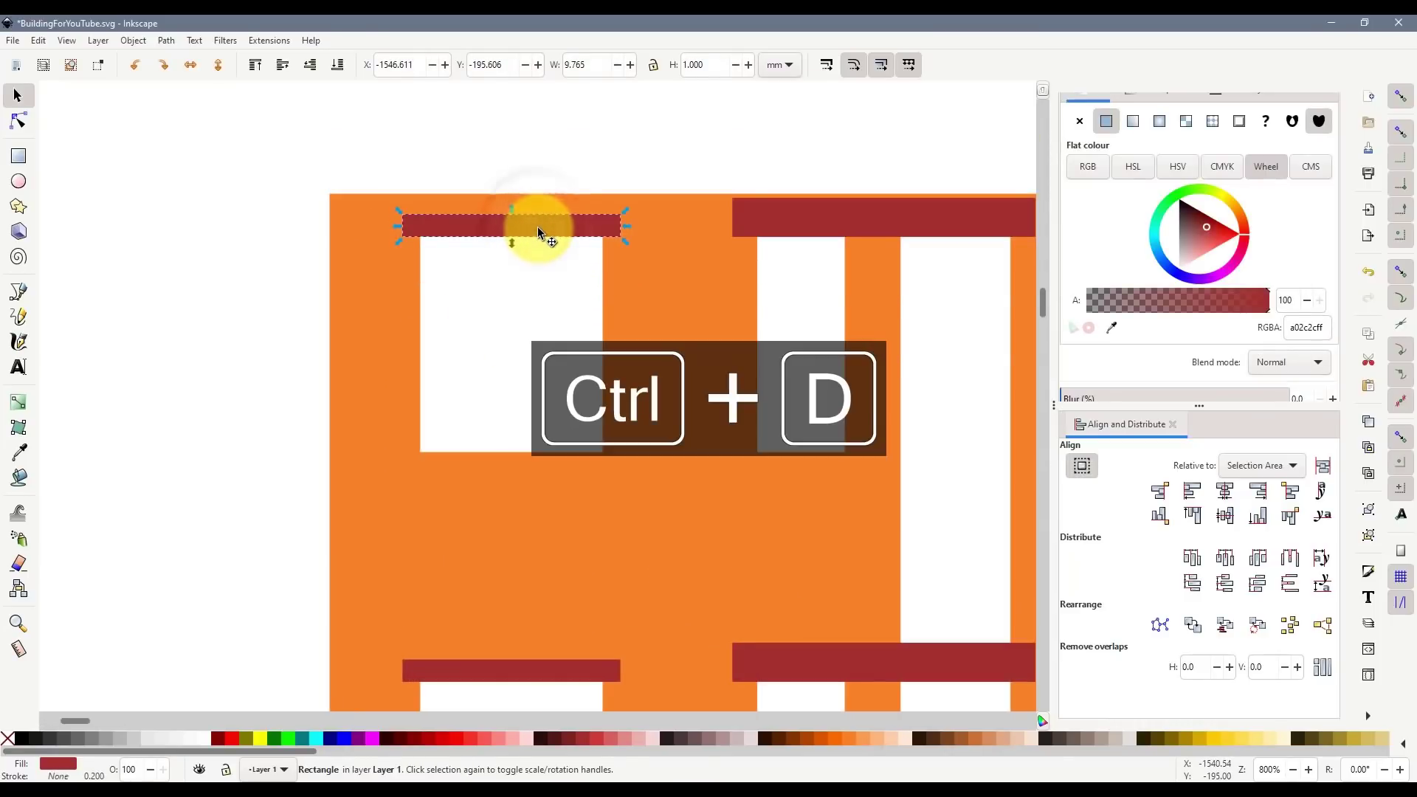
left_click_drag(538, 228, 550, 487)
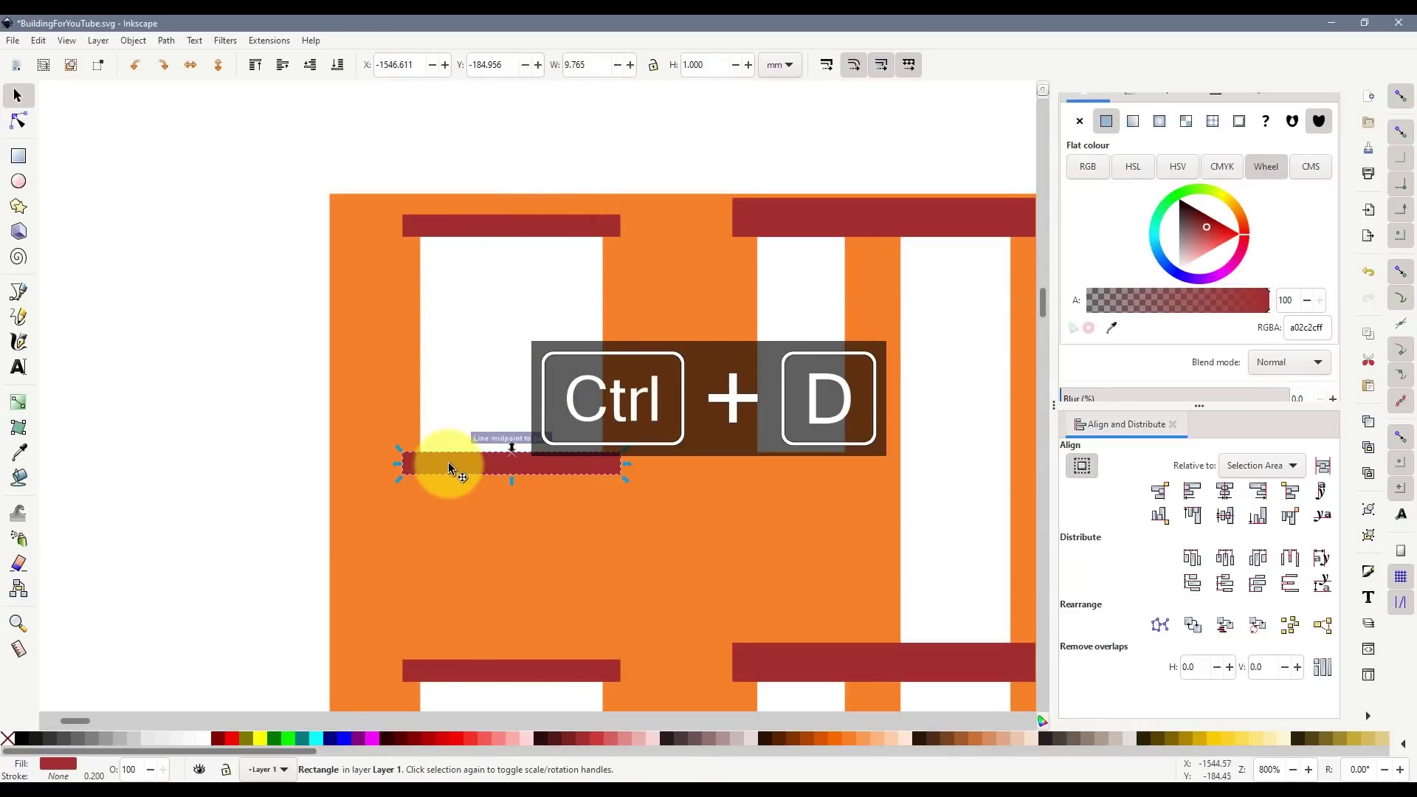
left_click(19, 156)
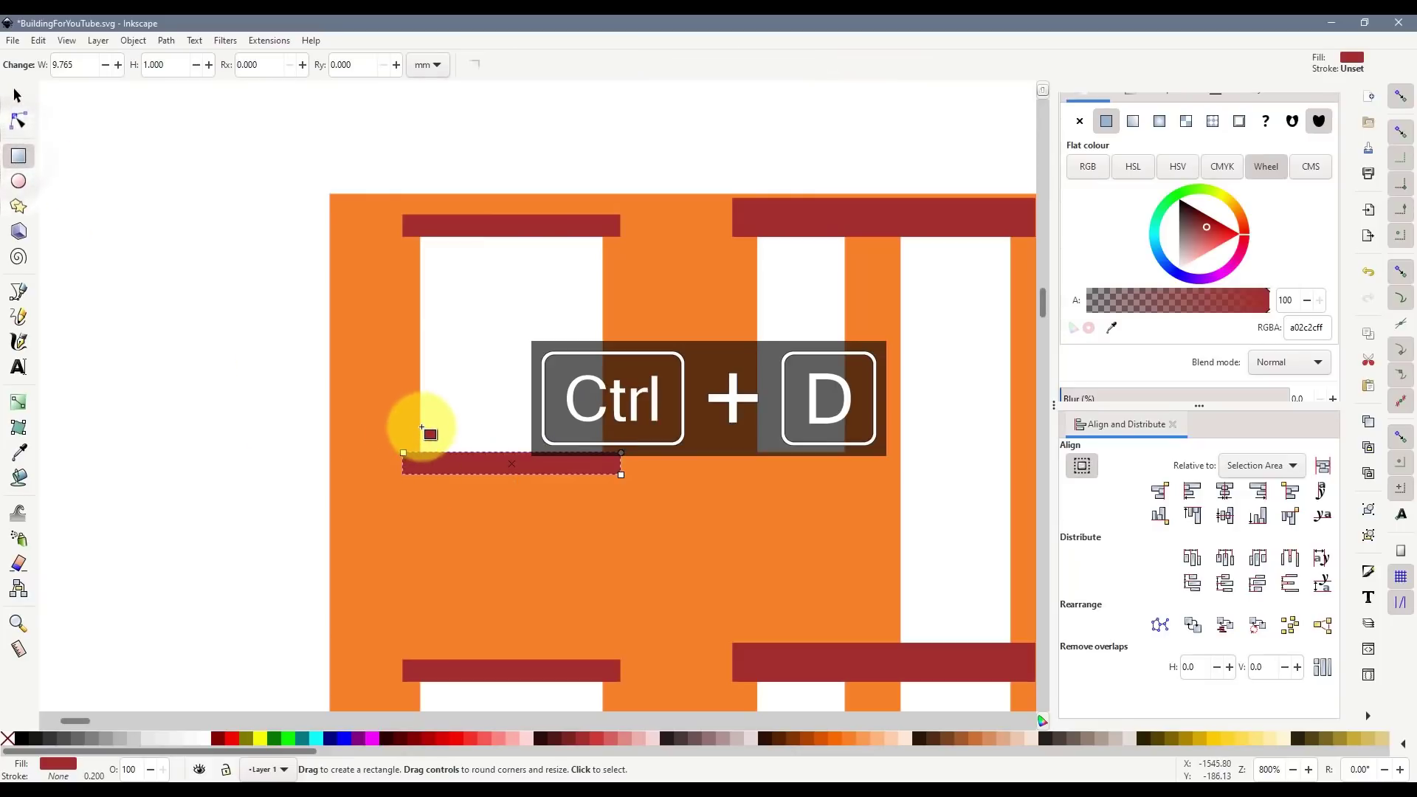
left_click_drag(425, 419, 608, 457)
- Union the block and sill into one stepped 9.765 × 2.410 mm sill and duplicate it
key("s")
left_click(471, 466, "shift")
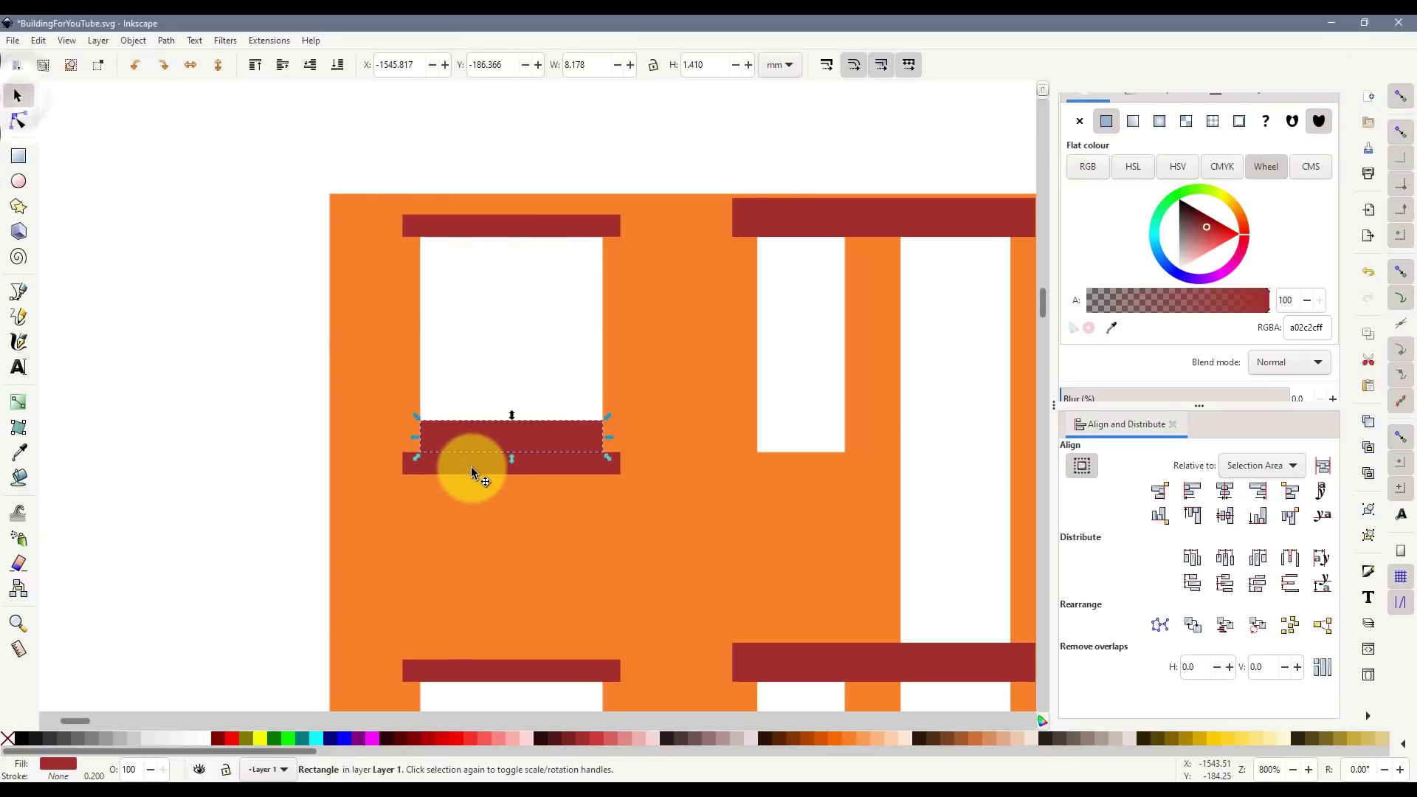
key("ctrl+KP_Add")
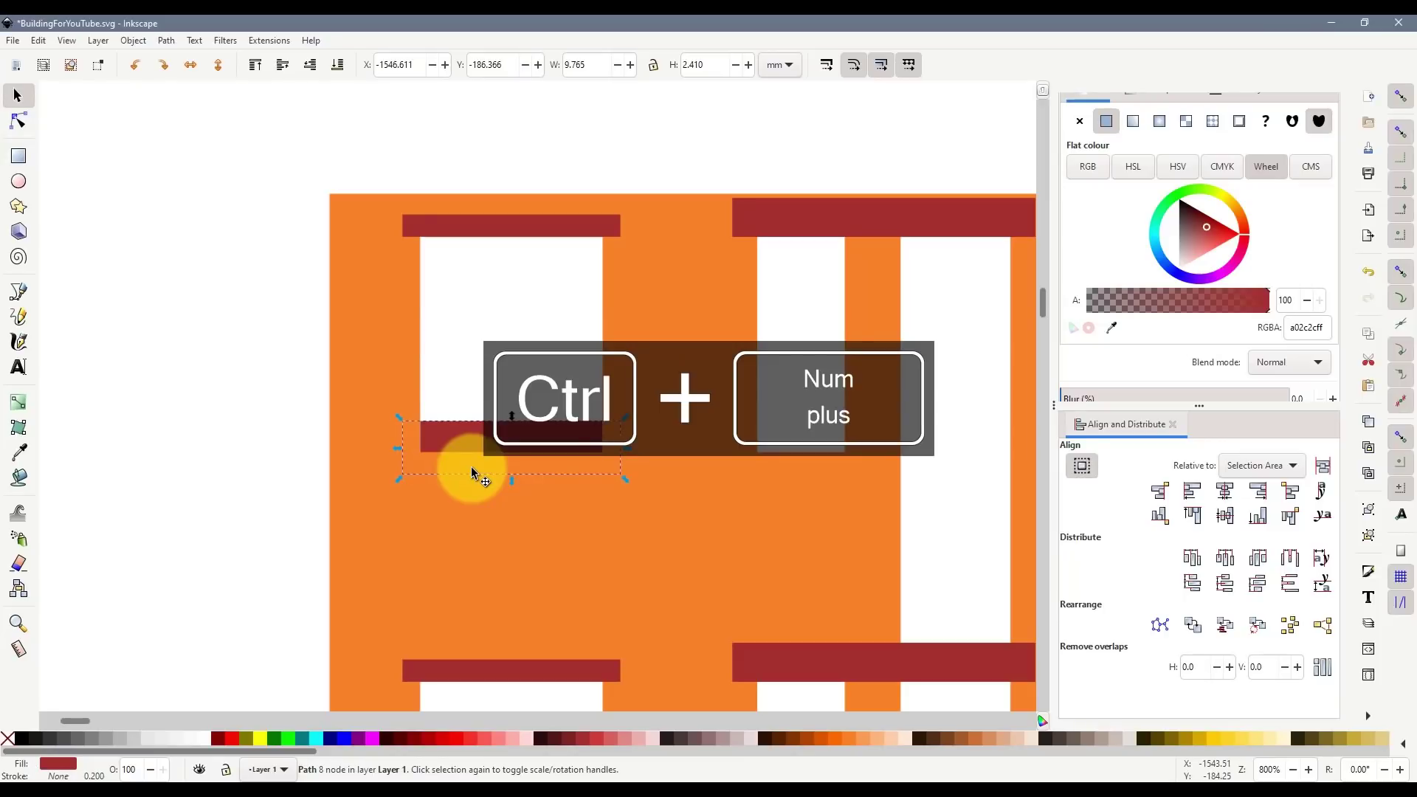
left_click(214, 542)
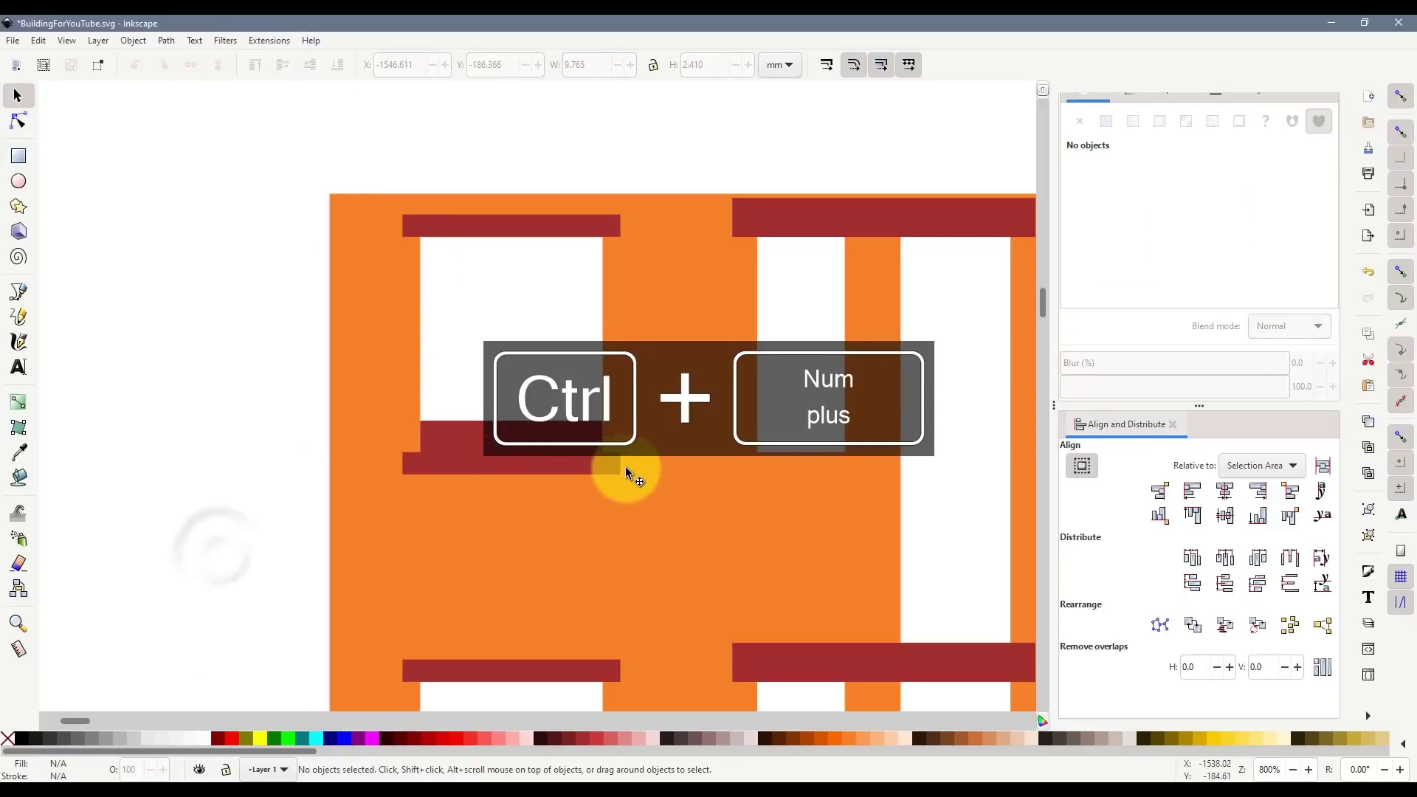
scroll(518, 483, "down", 4)
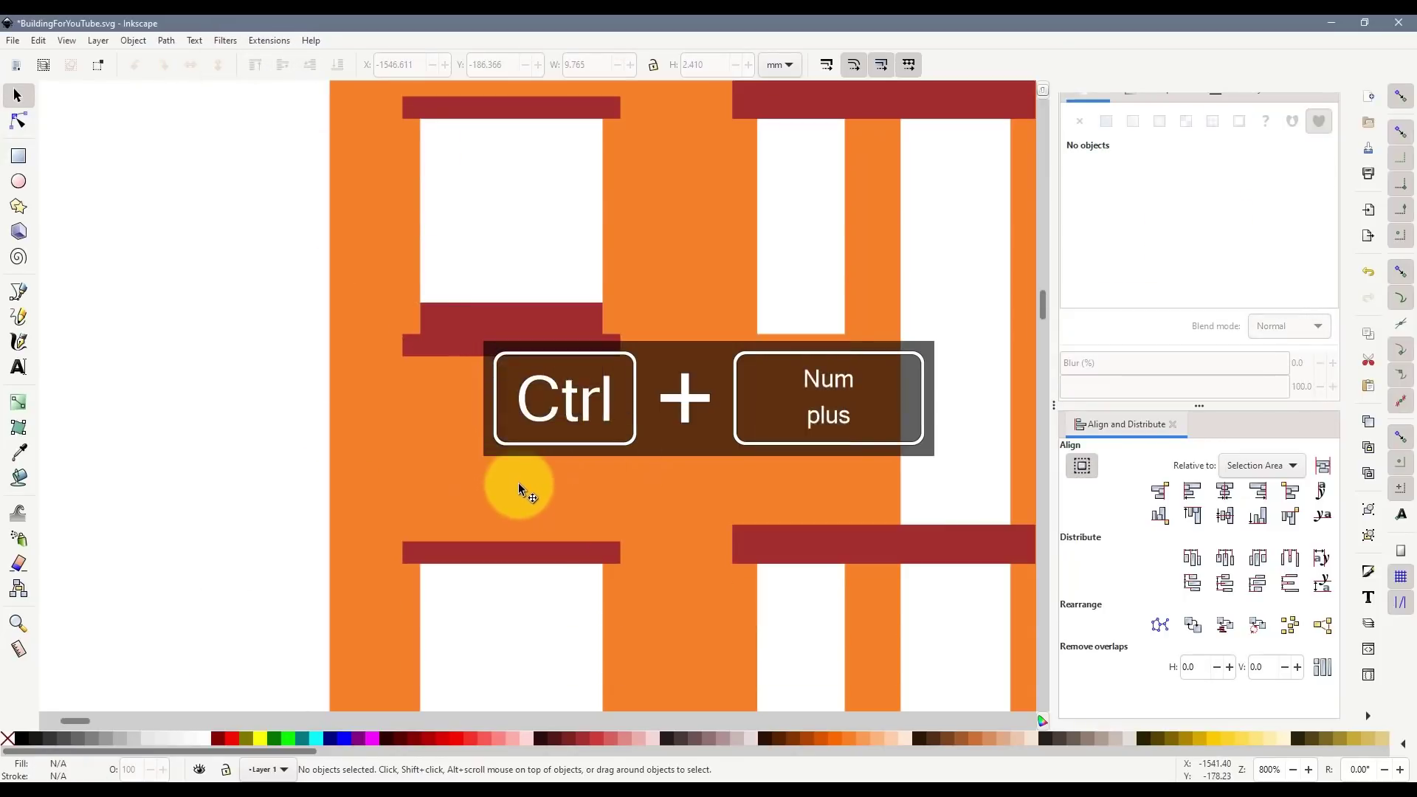
left_click(520, 337)
scroll(546, 394, "down", 6)
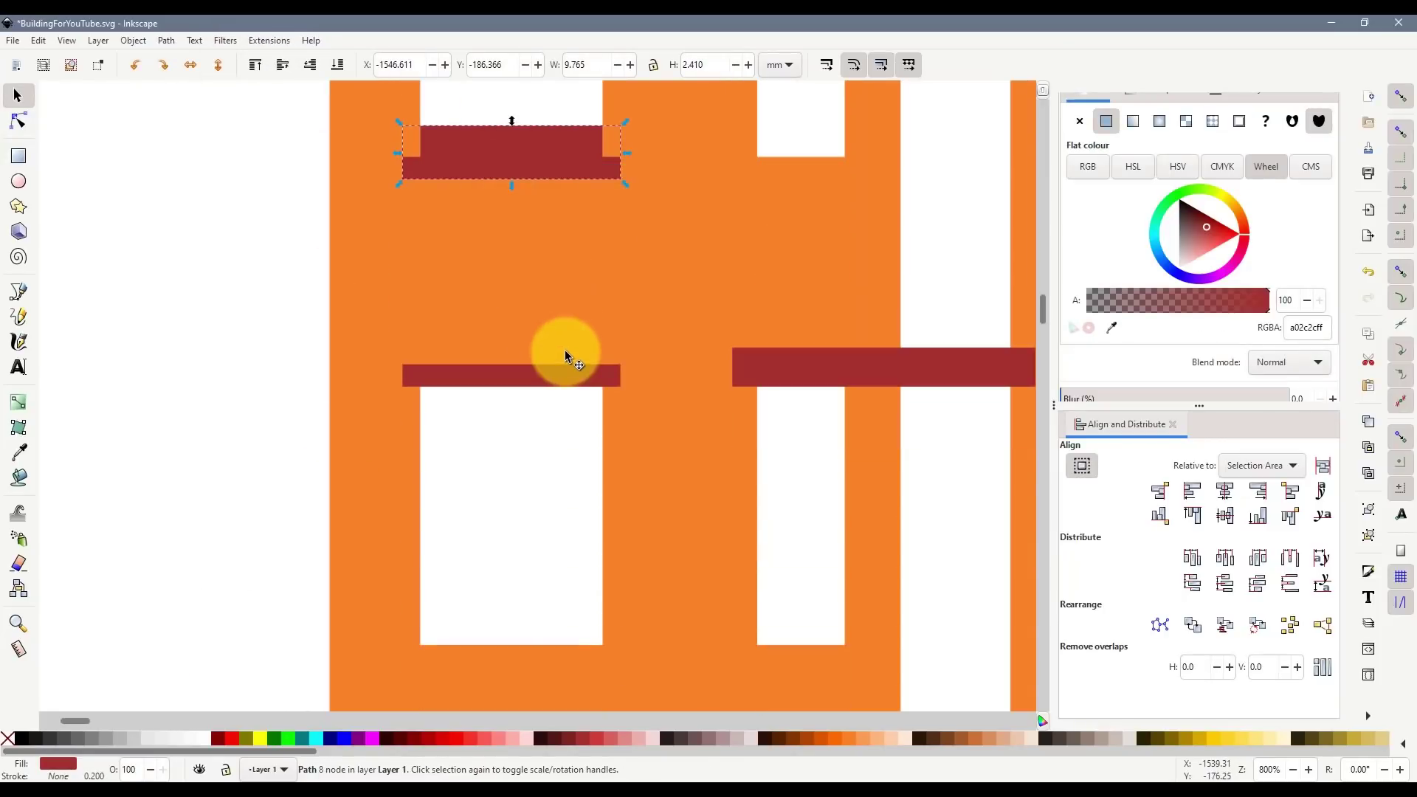
key("ctrl+d")
- Place sill copies under each window down the left column
left_click_drag(530, 157, 527, 651)
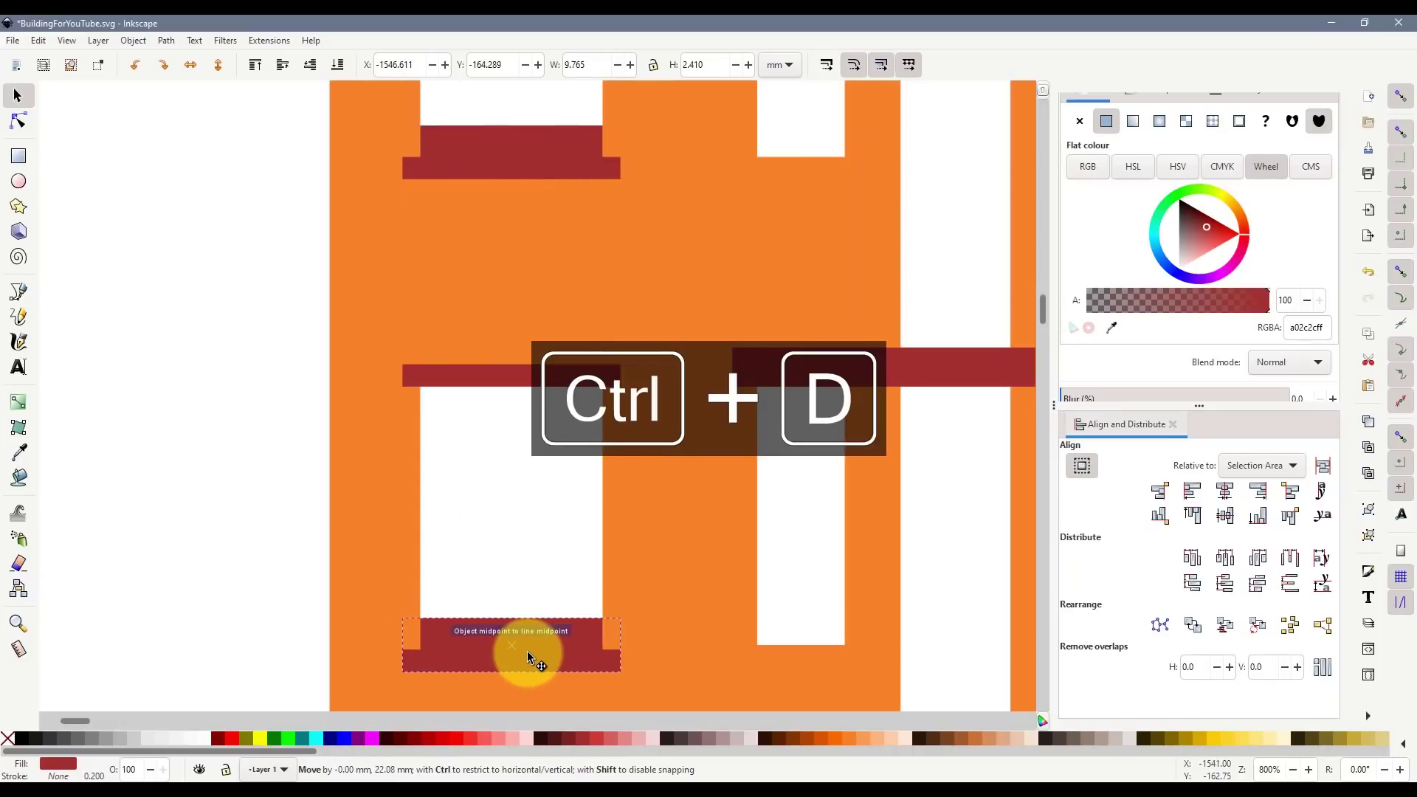
scroll(547, 452, "down", 4)
scroll(636, 500, "down", 4)
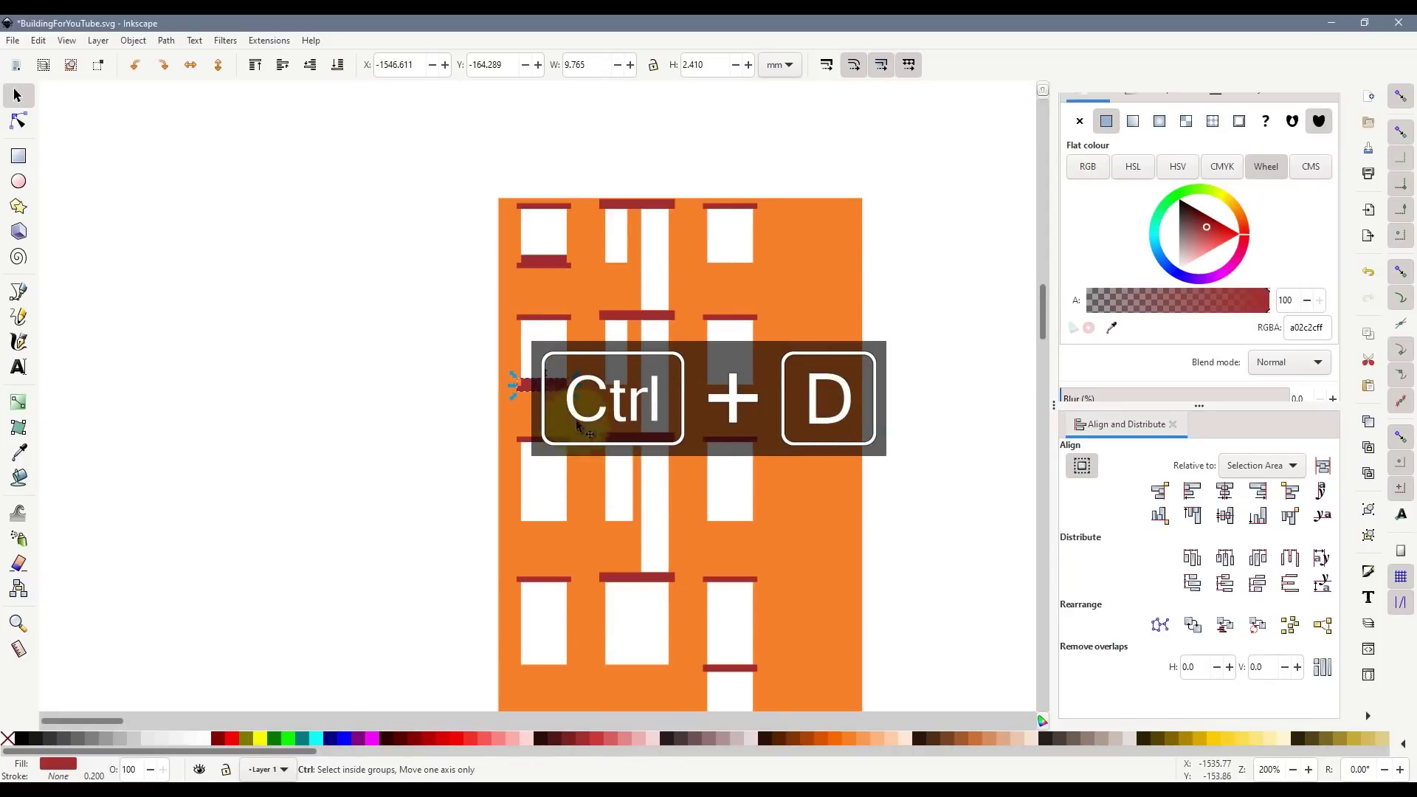
left_click_drag(558, 392, 558, 661)
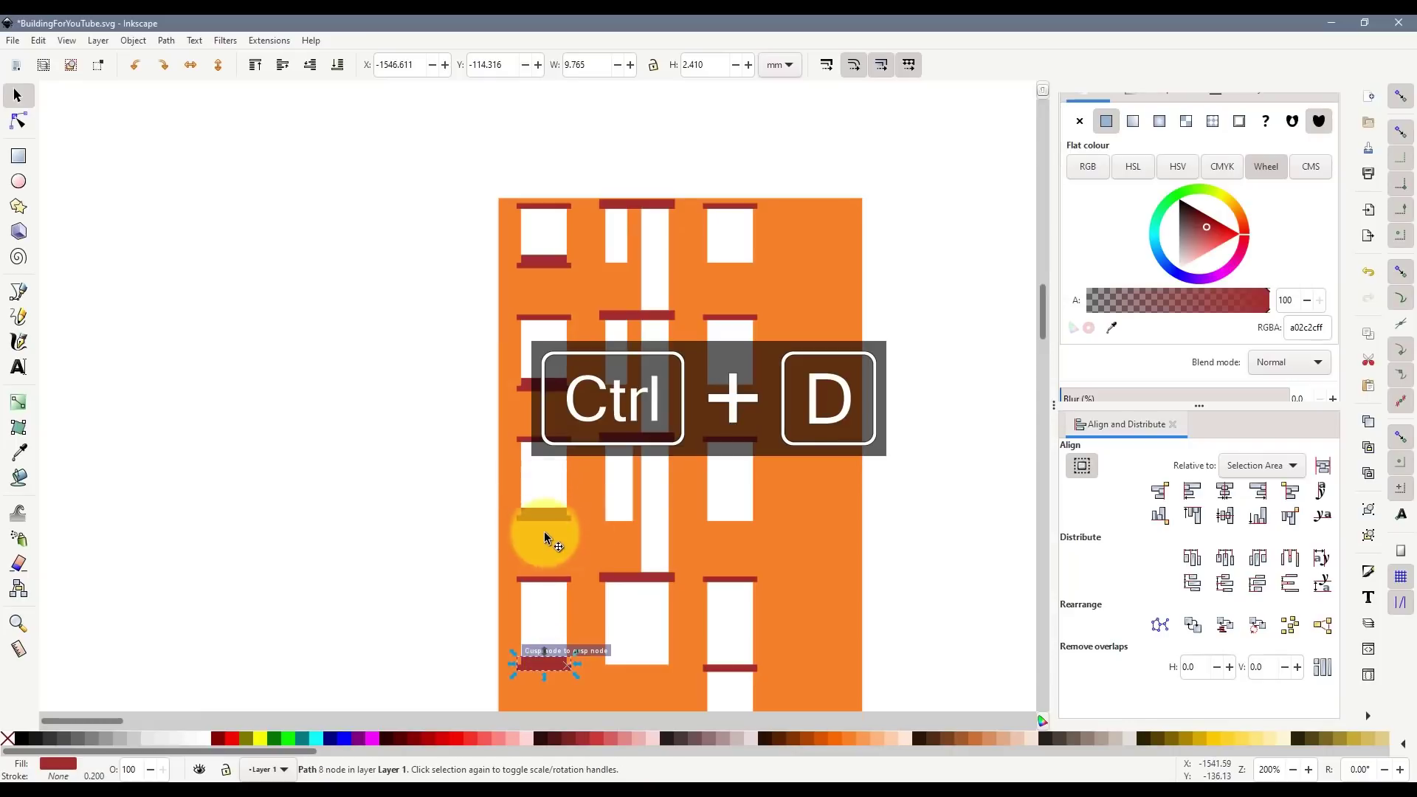
left_click_drag(553, 514, 549, 507)
left_click(873, 551)
scroll(609, 516, "down", 2)
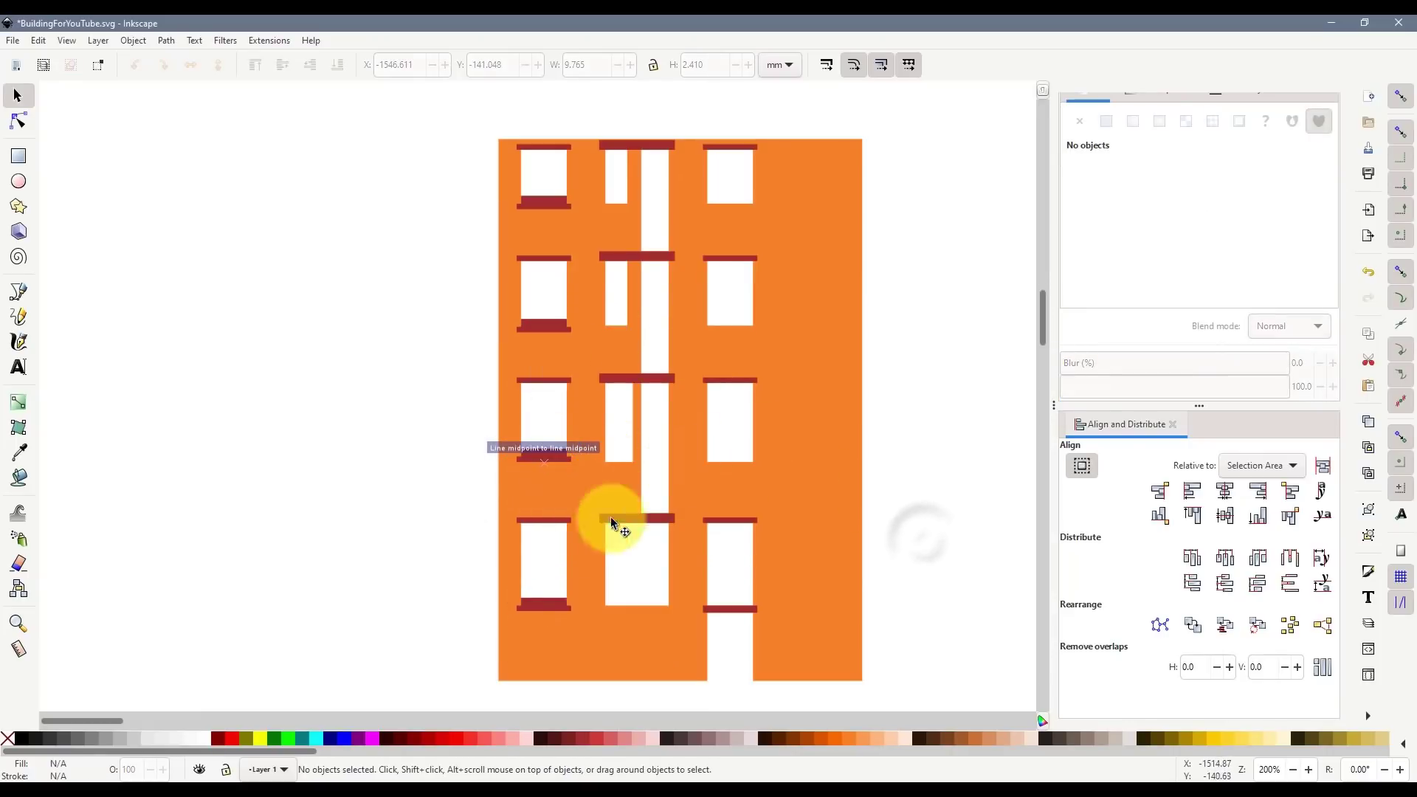
- Copy the four left-column sills across under the right-hand windows
left_click(544, 605)
left_click(544, 453, "shift")
left_click(555, 331, "shift")
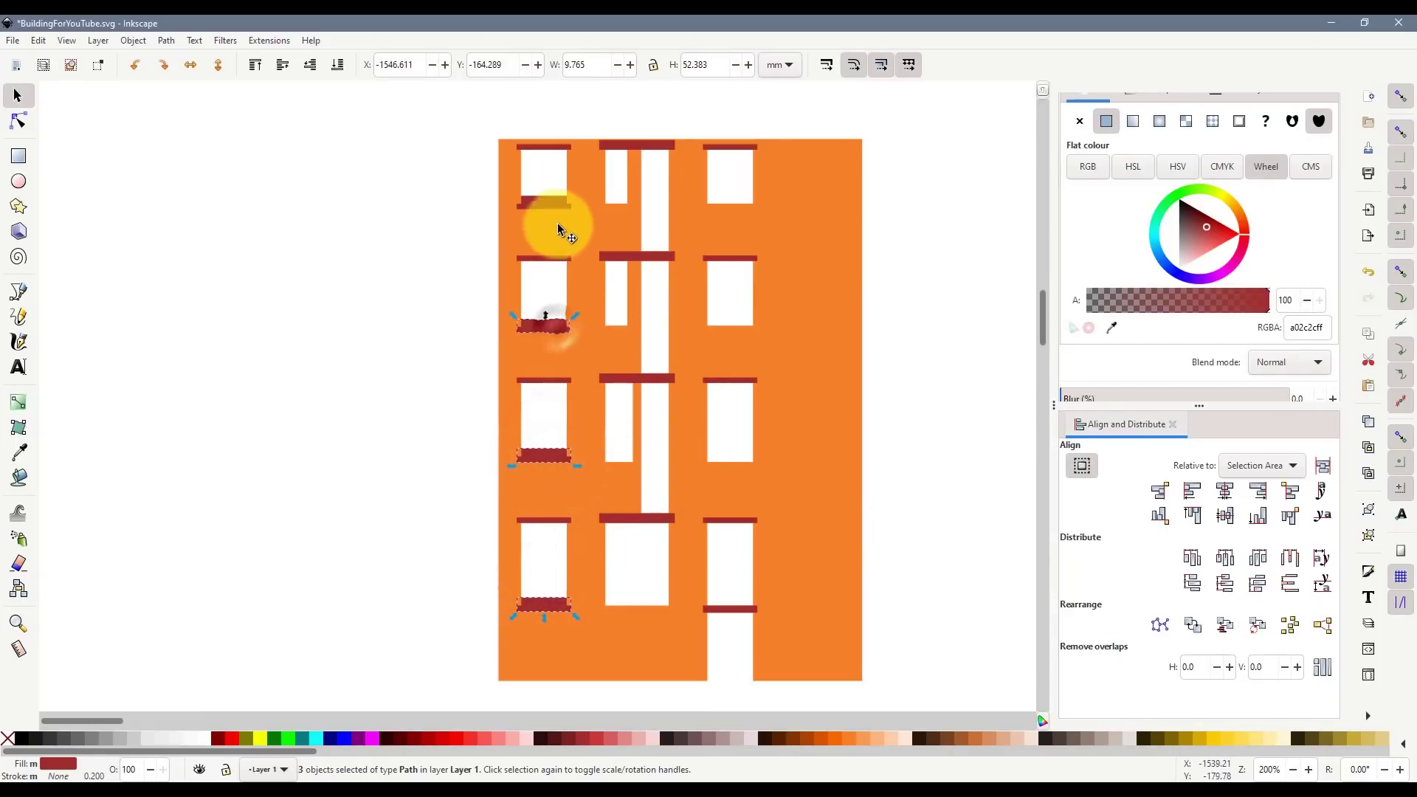
left_click(548, 202, "shift")
key("ctrl+d")
left_click_drag(543, 201, 723, 206)
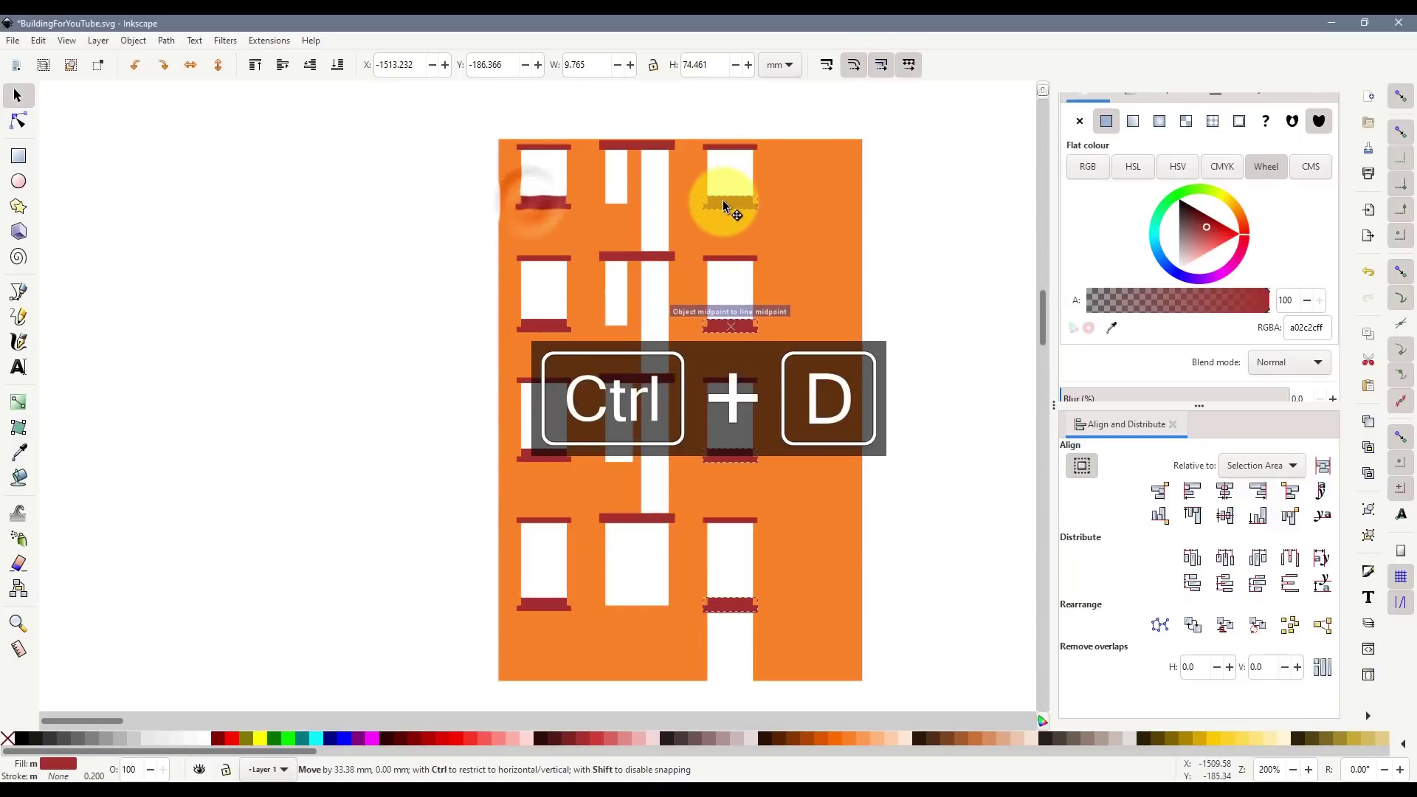
left_click(924, 401)
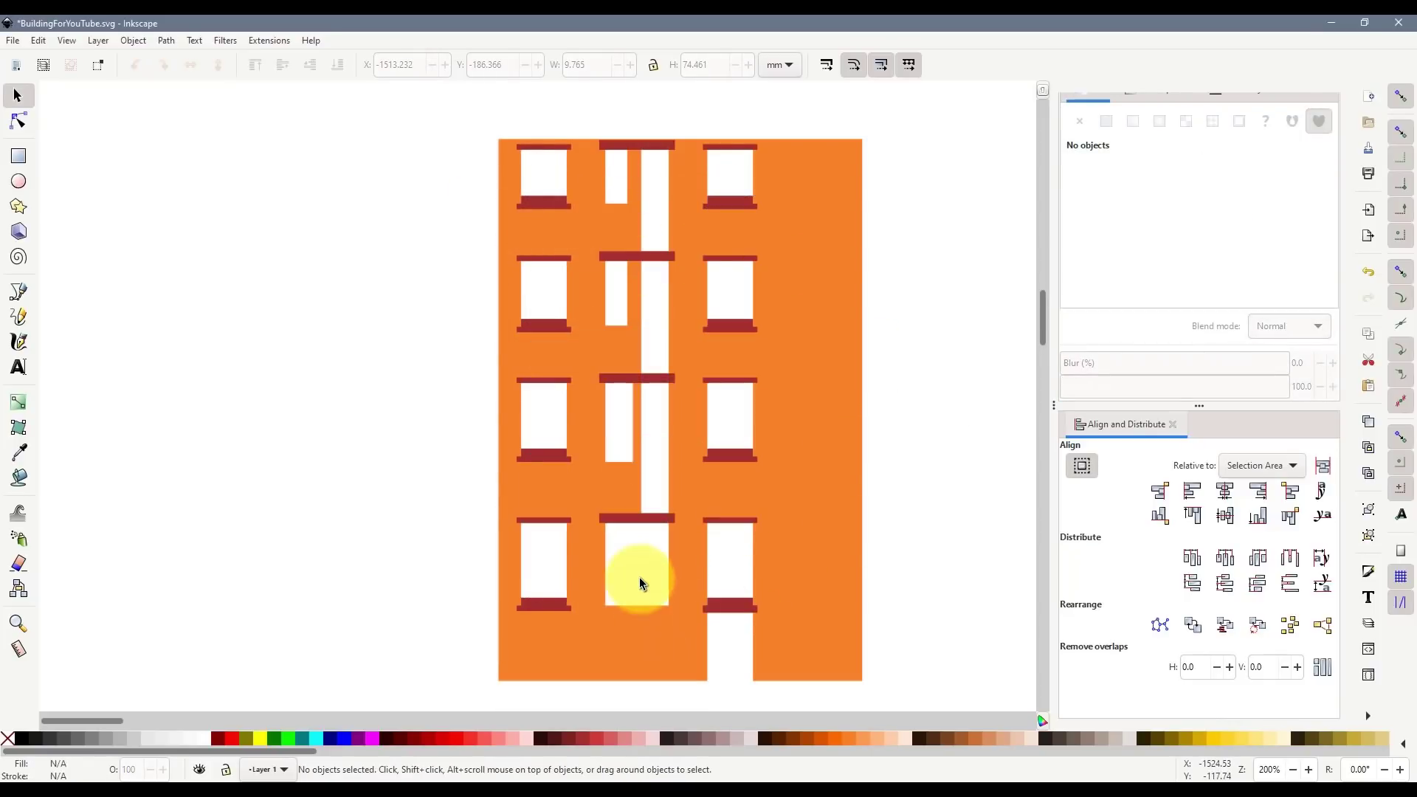
- Merge two sill copies into a 12.933 mm-wide sill under the middle window
scroll(638, 591, "up", 1)
left_click(508, 546)
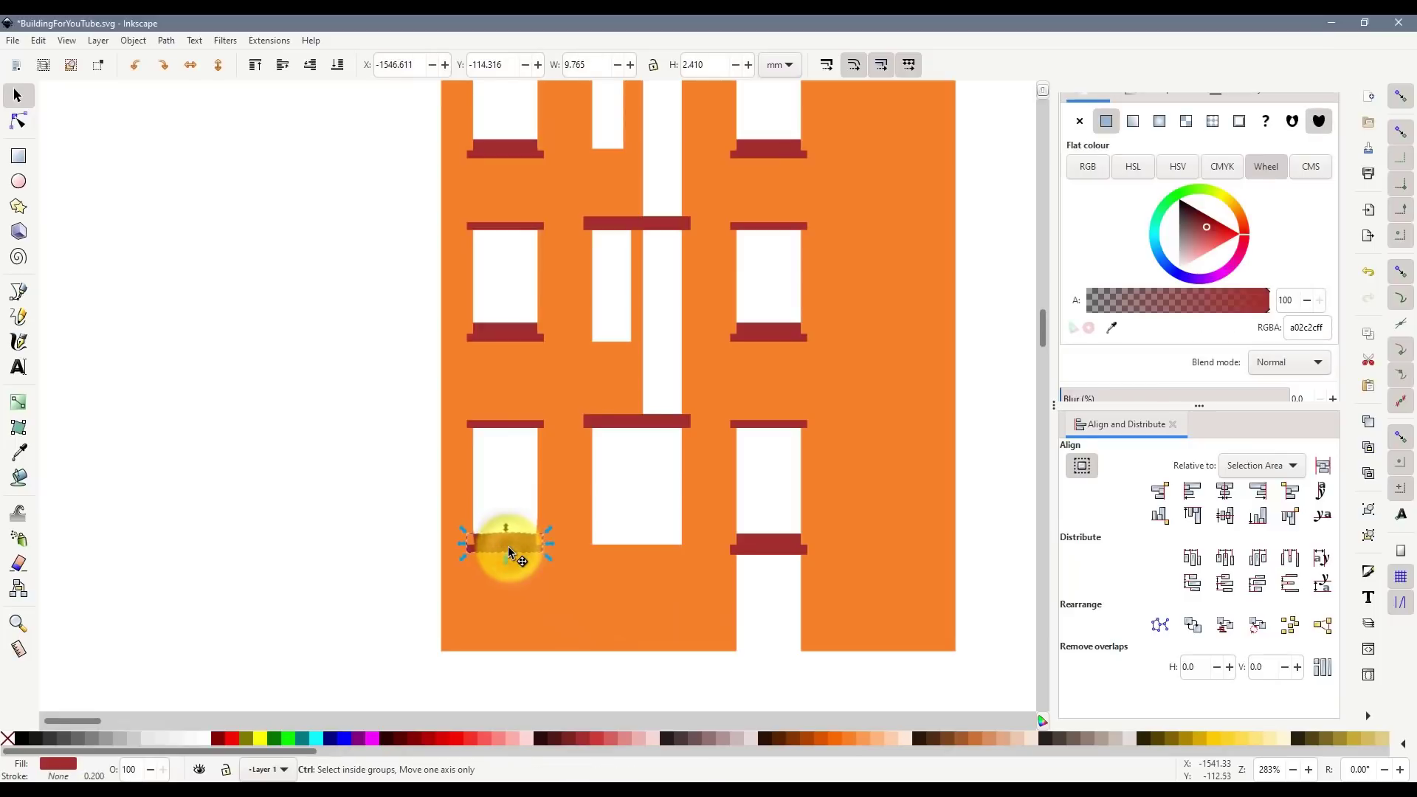
key("ctrl+d")
left_click_drag(508, 546, 683, 546)
scroll(608, 548, "up", 2)
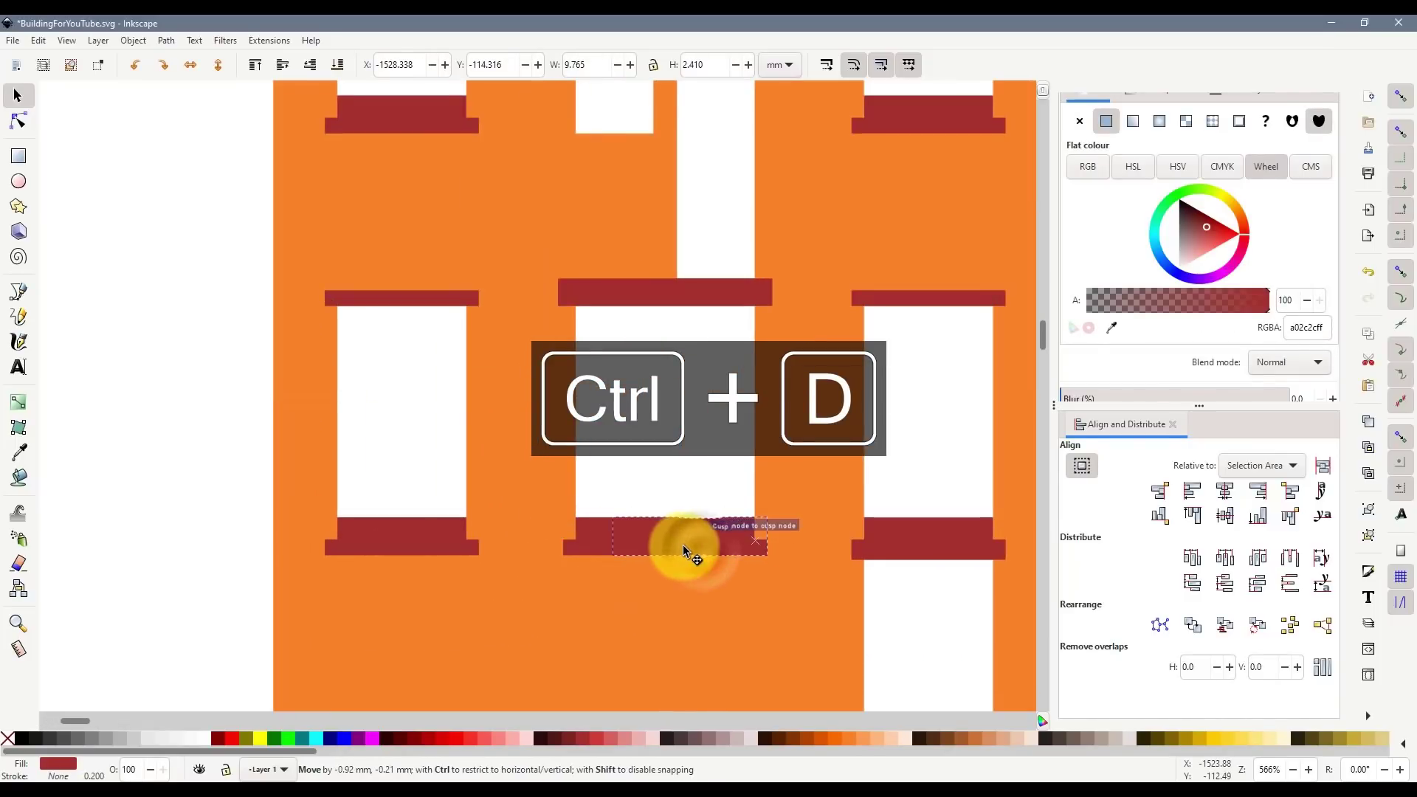
left_click(593, 550, "shift")
key("ctrl+KP_Add")
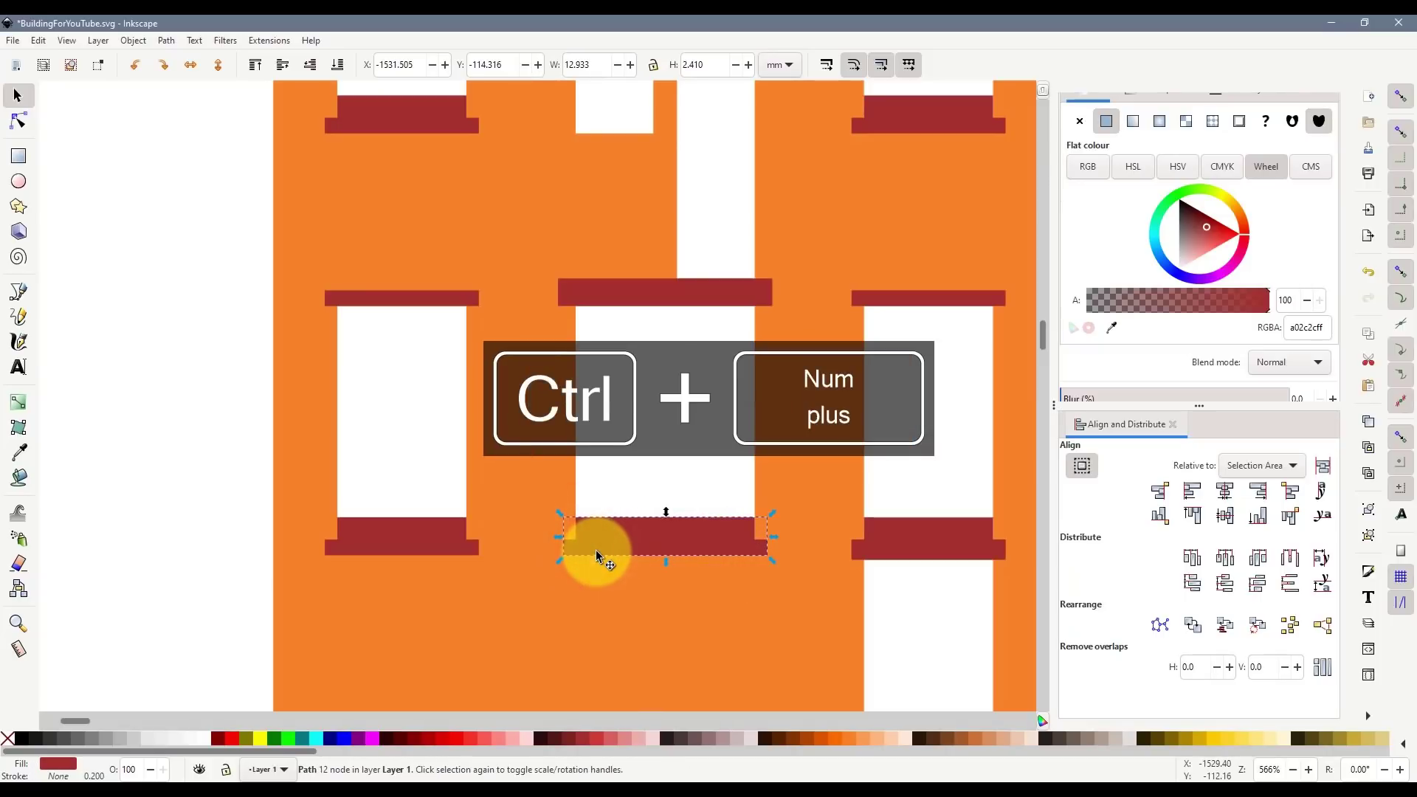
left_click(645, 442)
scroll(662, 472, "down", 2)
- Drag the orange building wall left, away from its red lintels and sills
scroll(924, 641, "up", 3)
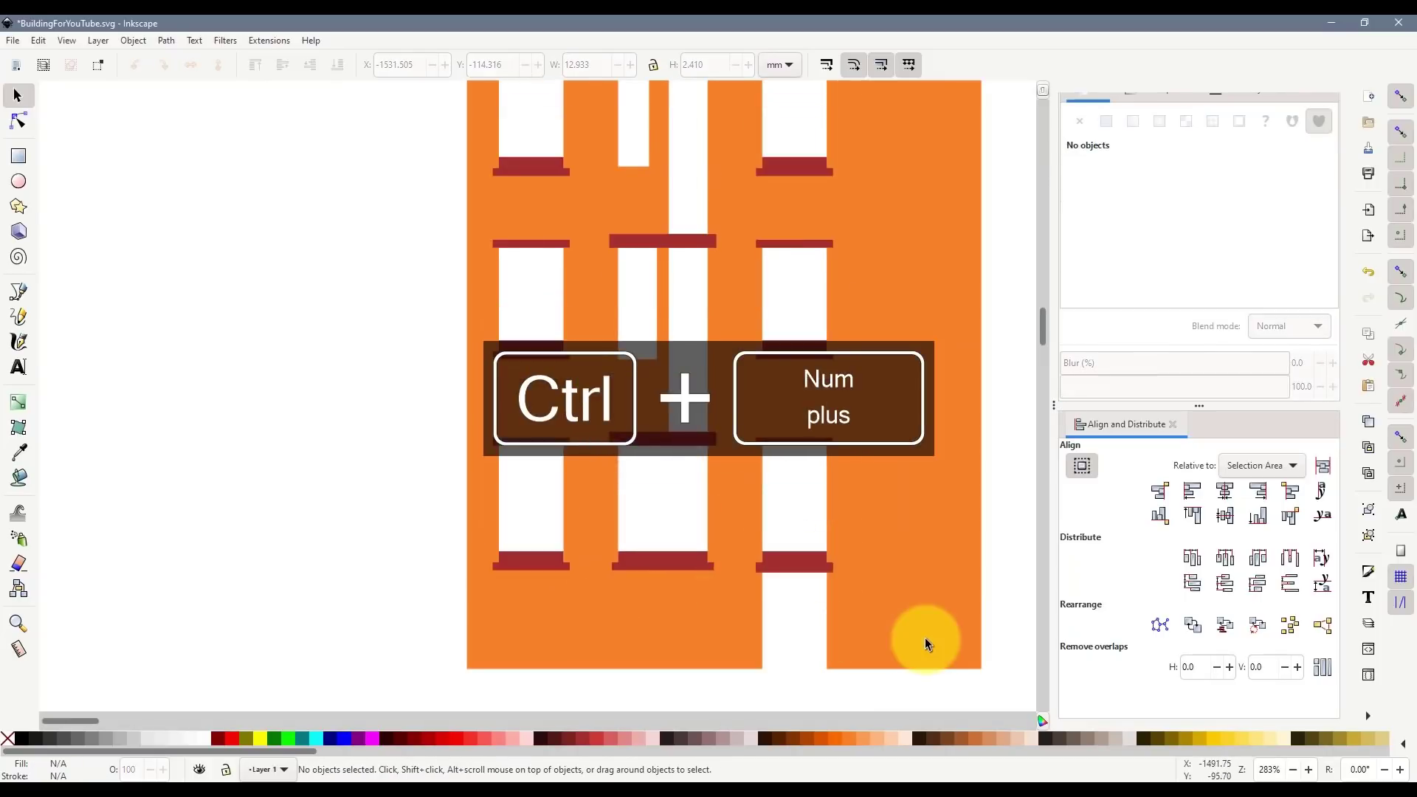
scroll(927, 638, "up", 4)
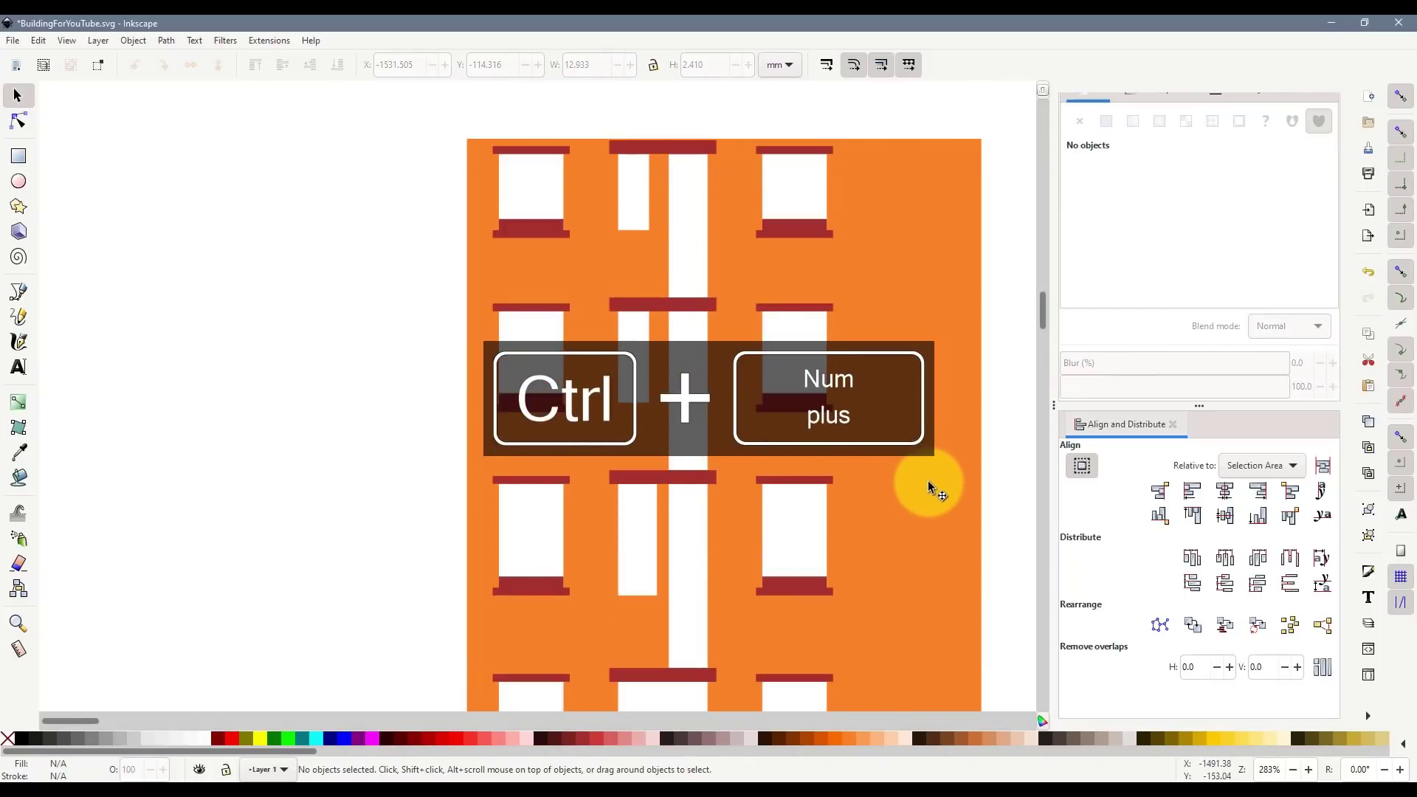
scroll(926, 332, "down", 2)
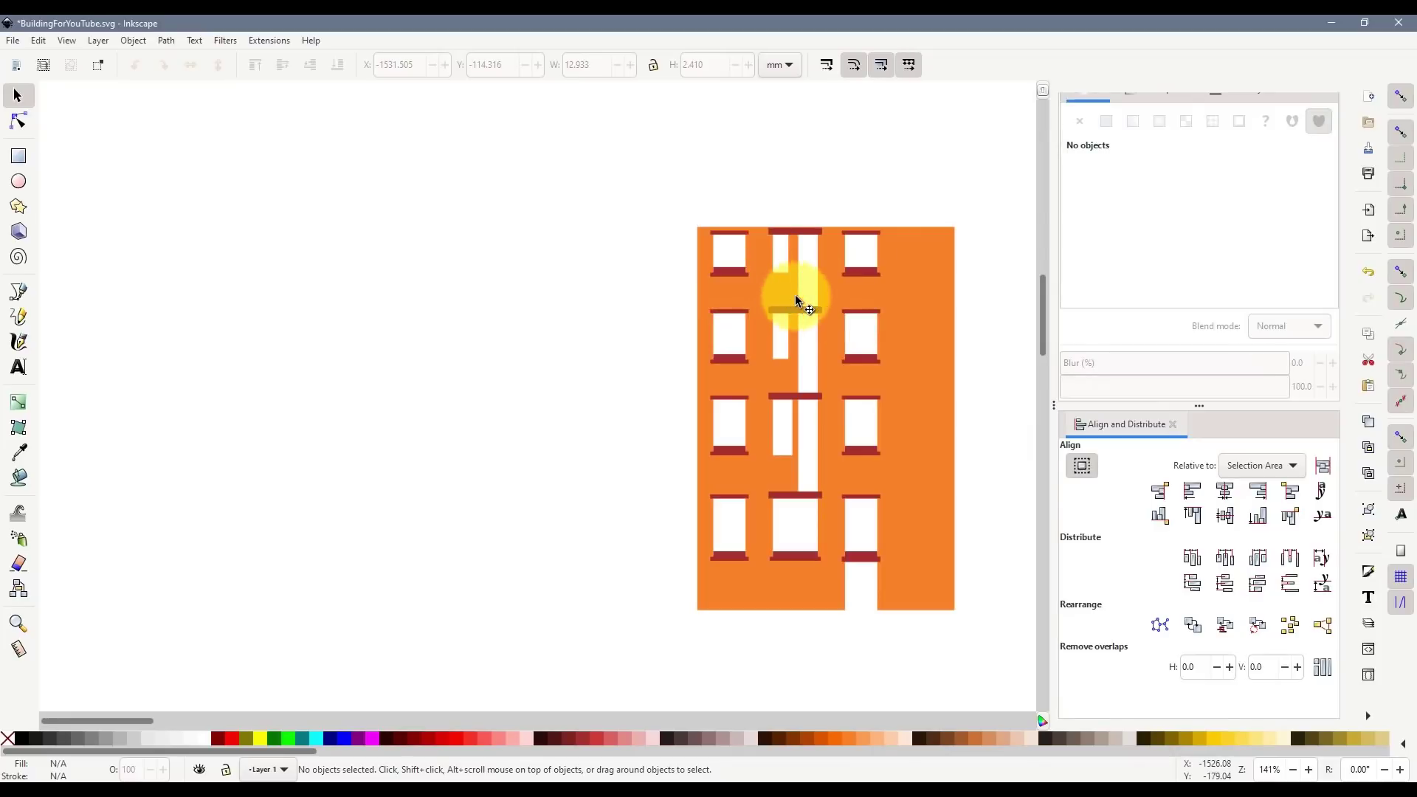
left_click(916, 408)
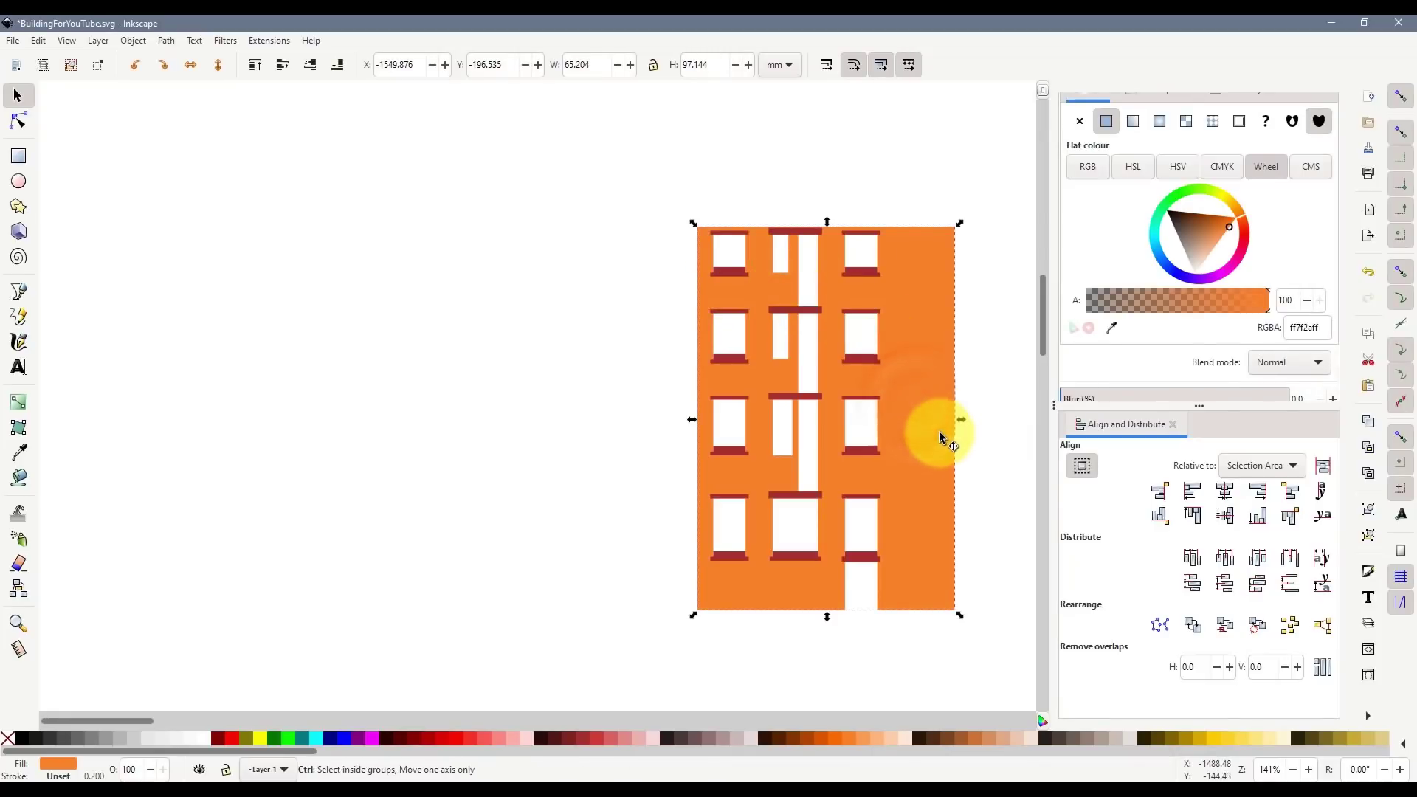
left_click_drag(928, 427, 457, 462)
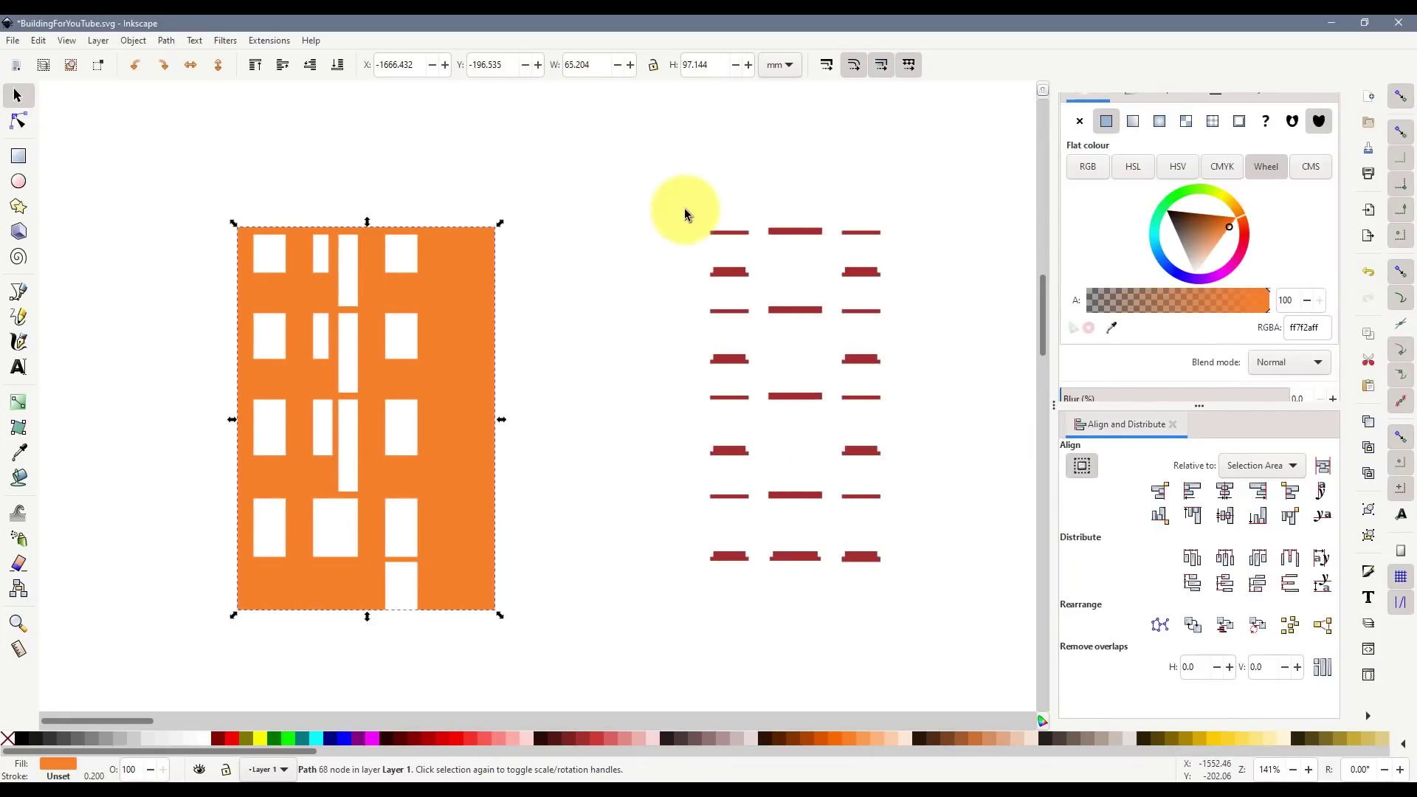
- Pull the left and right columns of red pieces closer to the middle
left_click_drag(688, 190, 783, 595)
scroll(778, 241, "up", 2)
left_click_drag(682, 303, 718, 304)
key("Left")
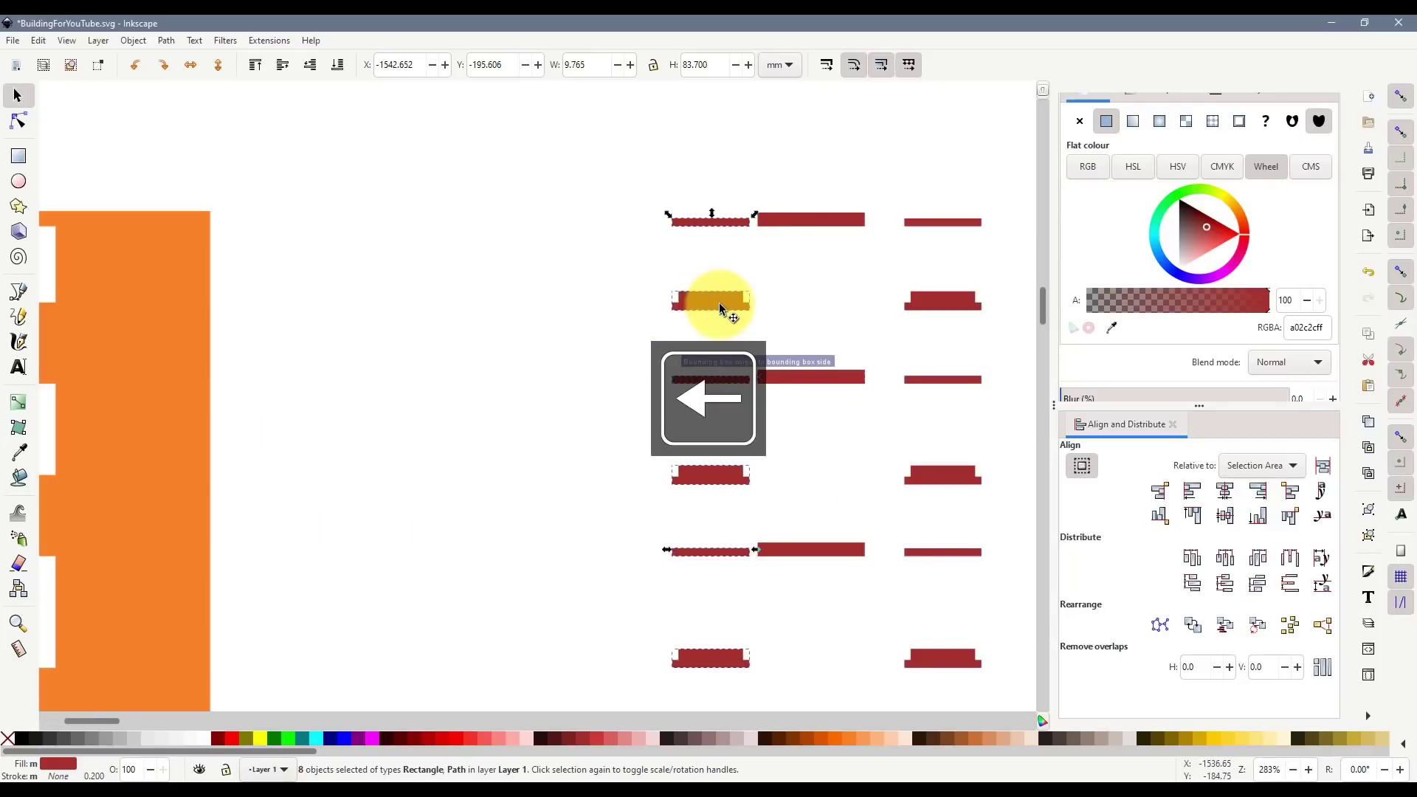
scroll(876, 329, "down", 2)
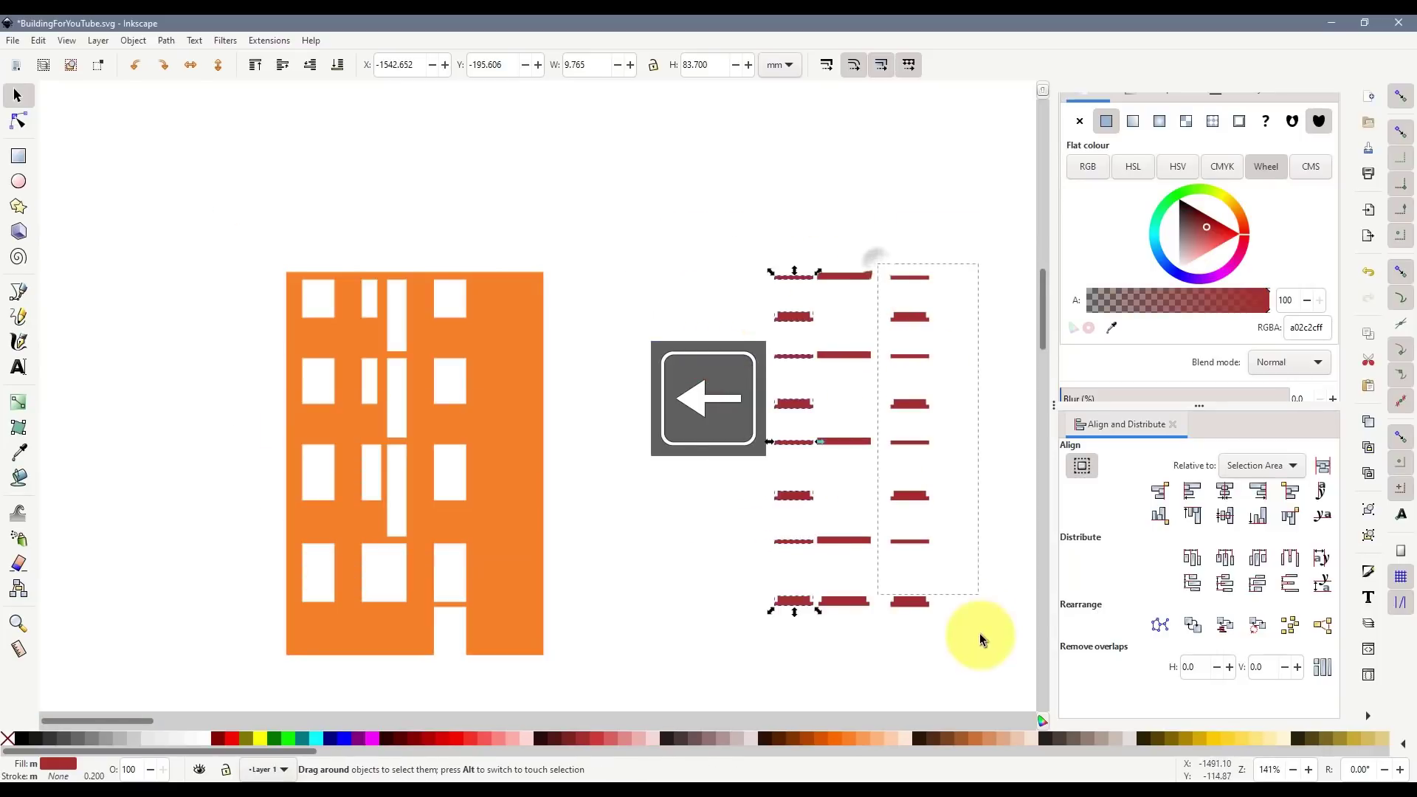
left_click_drag(981, 633, 980, 633)
left_click_drag(924, 604, 916, 607)
left_click(940, 605)
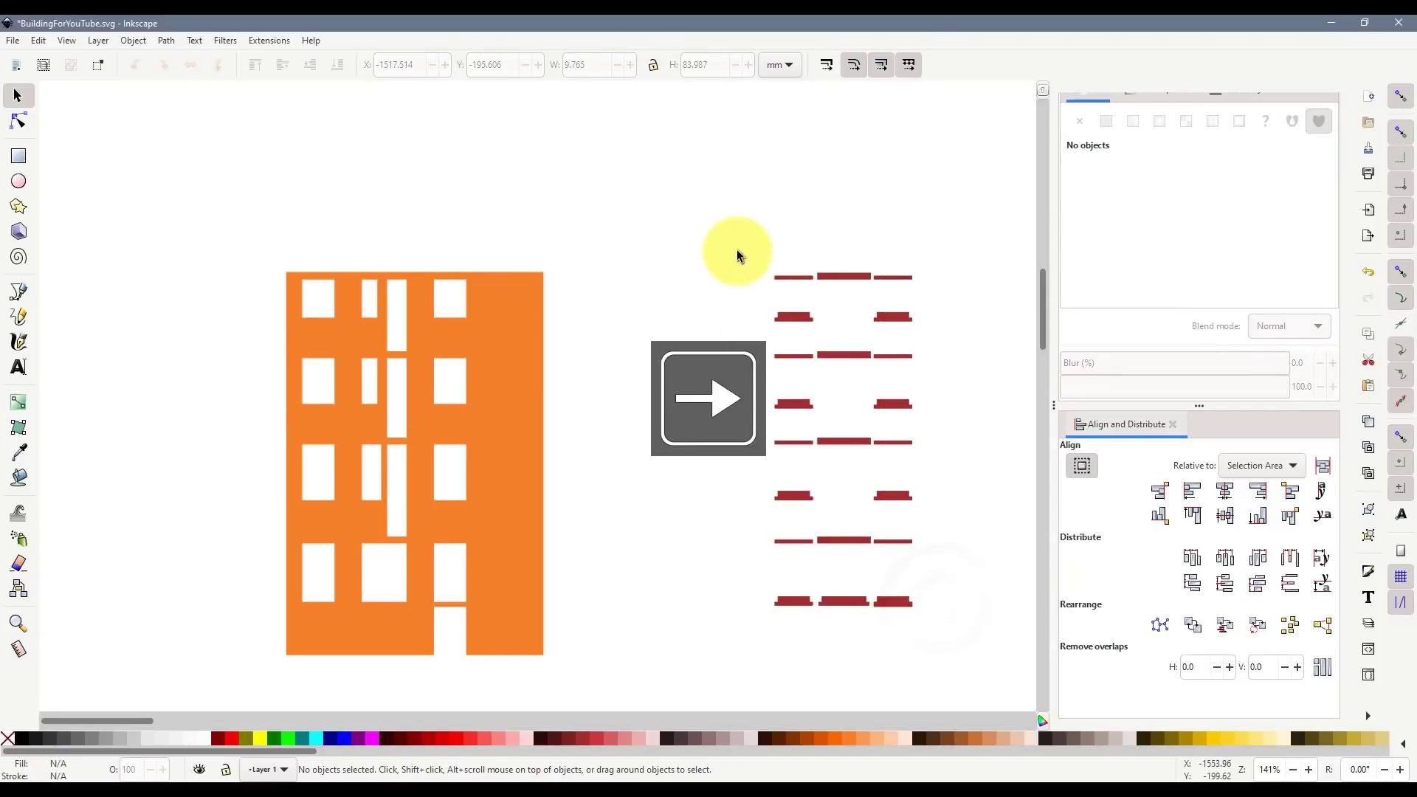
- Move the upper rows of red pieces down toward the bottom row
left_click_drag(728, 251, 961, 557)
left_click_drag(856, 542, 872, 579)
key("Up")
key("Up")
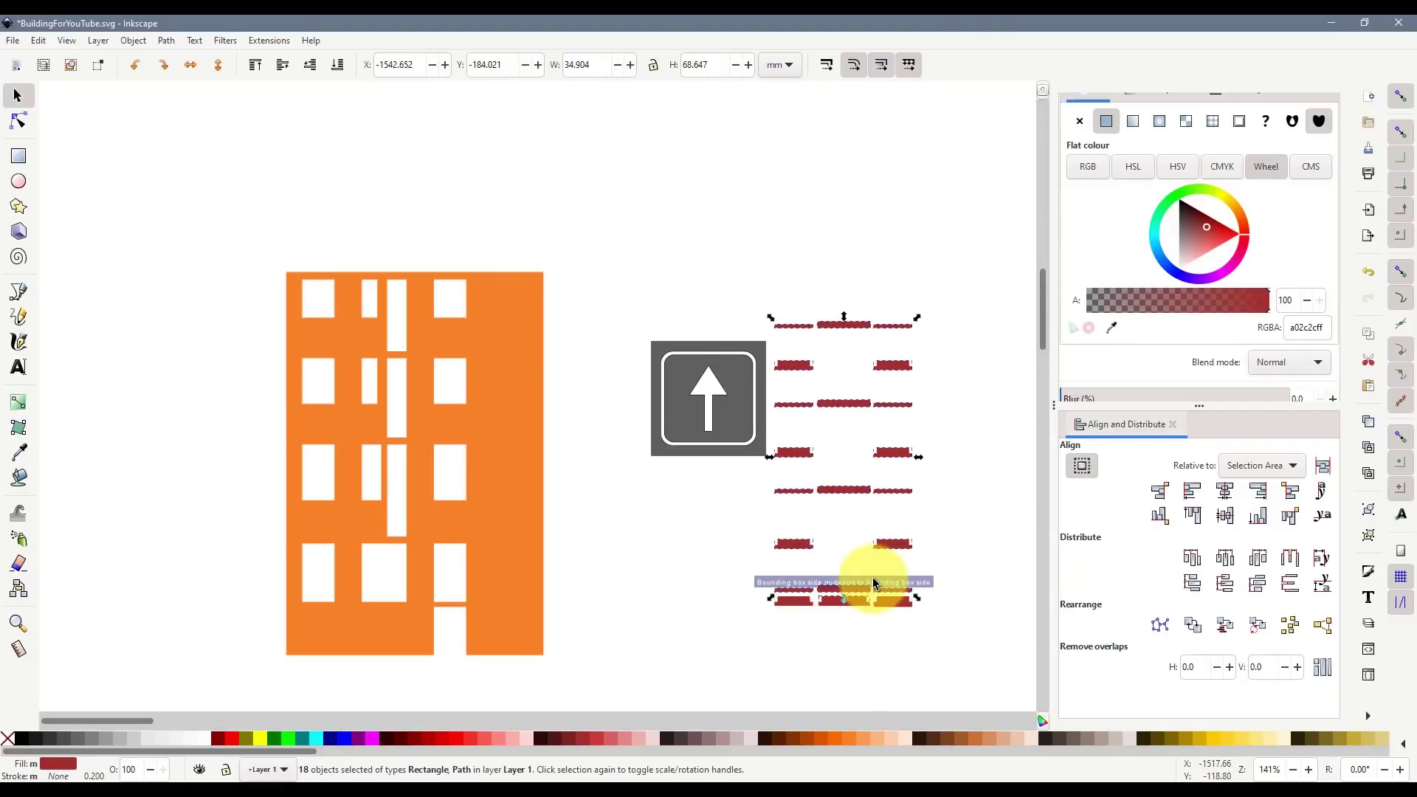
left_click_drag(723, 270, 902, 569)
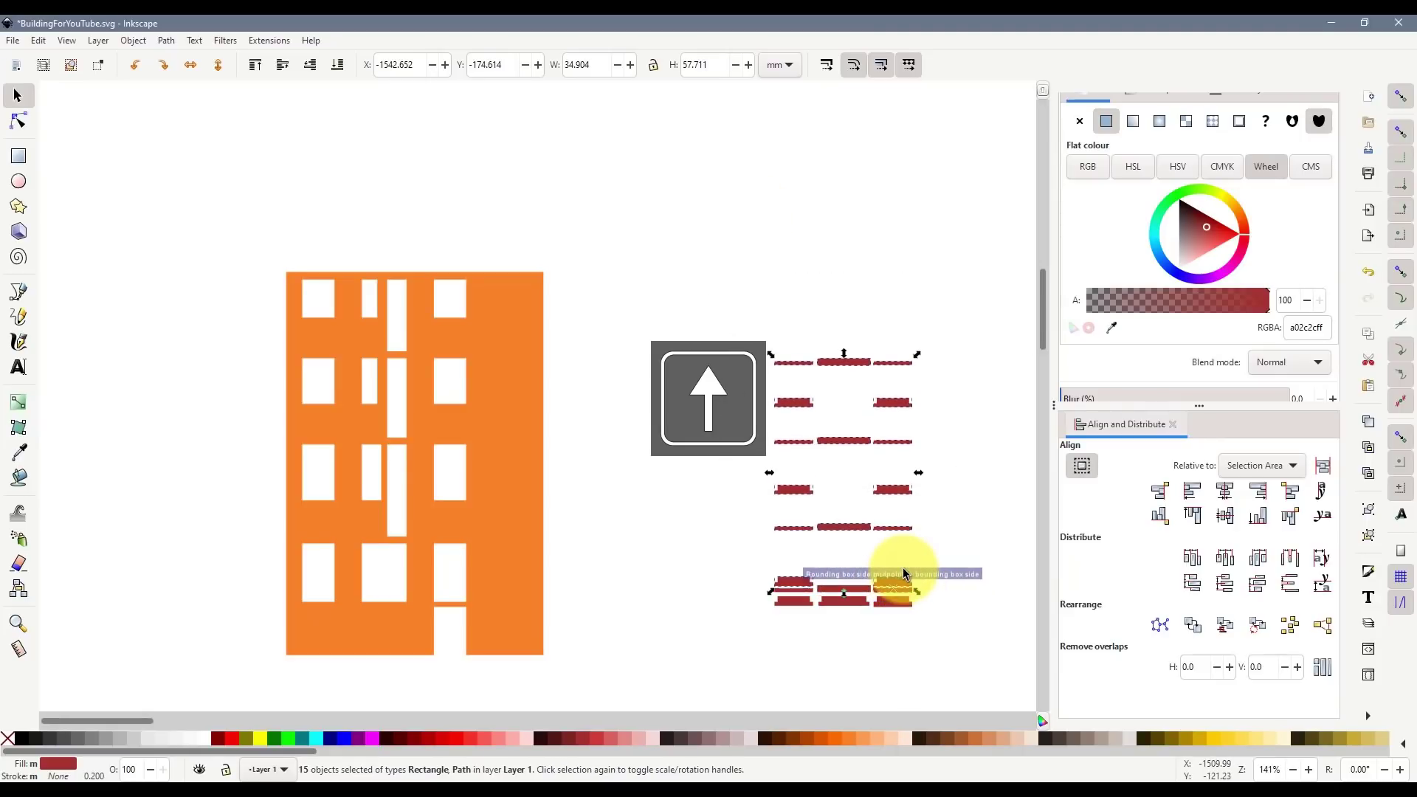
key("Up")
key("Up")
left_click(738, 302)
- Stack the remaining top rows down so the red pieces form a tight block
left_click_drag(723, 305, 866, 568)
left_click_drag(733, 328, 902, 553)
left_click_drag(769, 378, 937, 524)
left_click_drag(848, 502, 864, 544)
left_click_drag(758, 454, 891, 535)
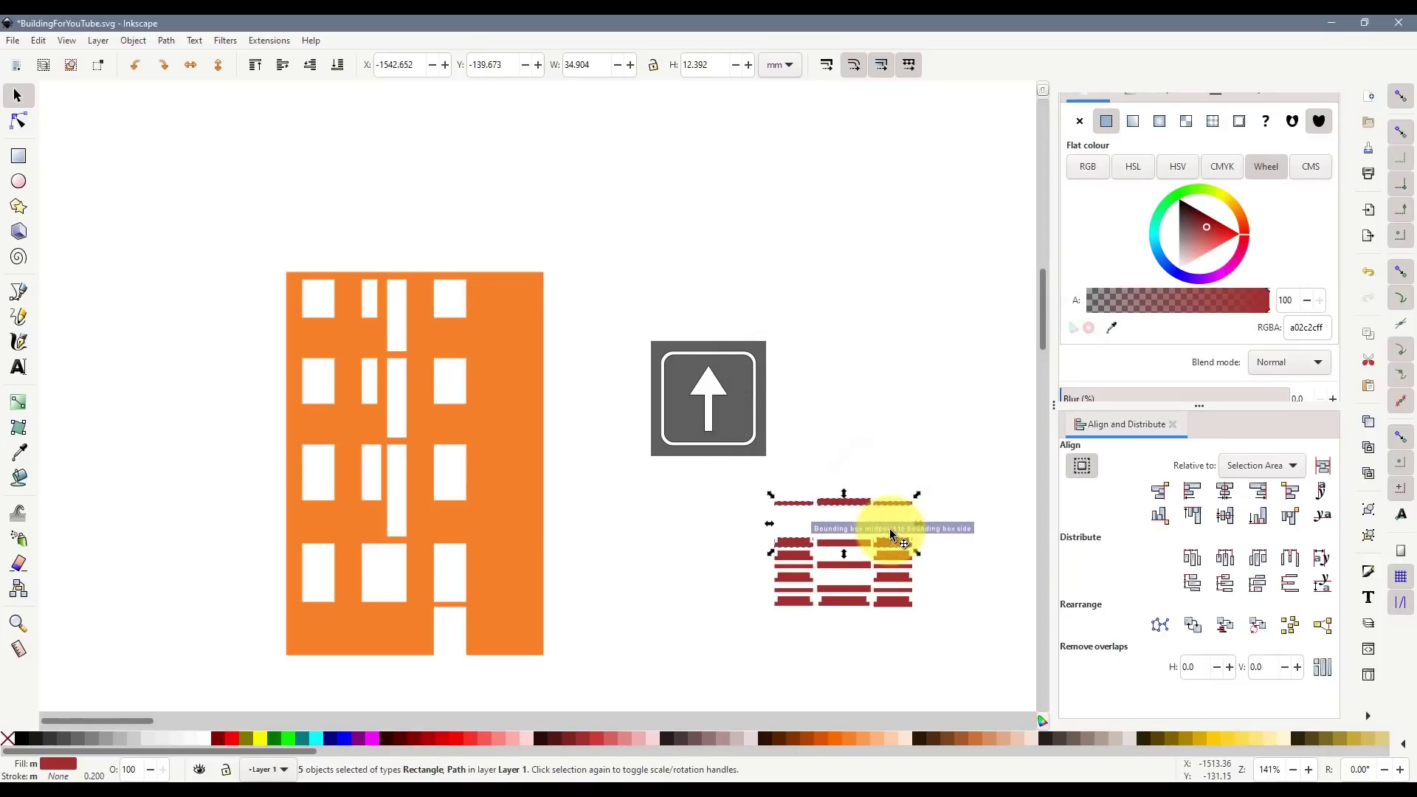
key("Up")
key("Up")
key("Up")
key("Up")
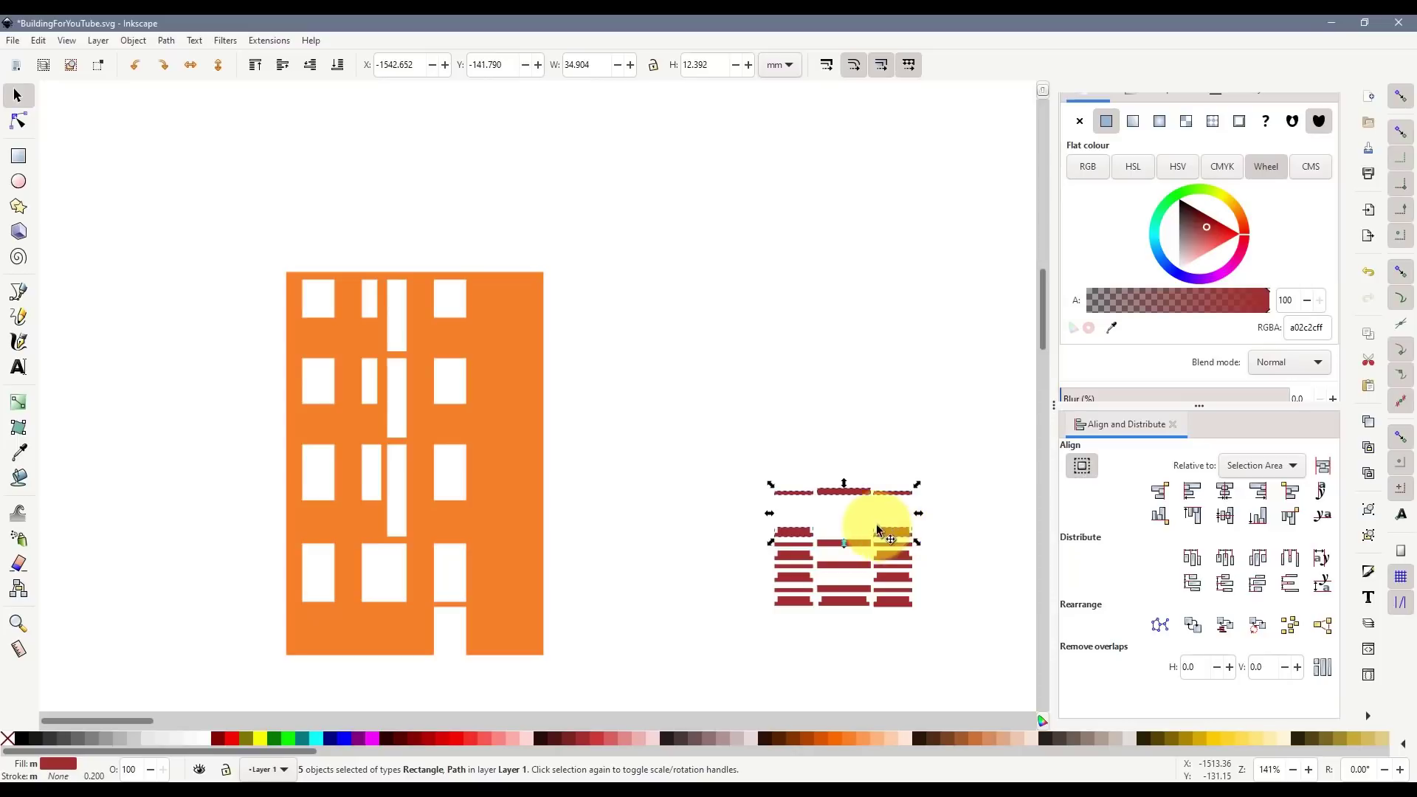
left_click(749, 455)
left_click_drag(750, 455, 925, 517)
left_click_drag(841, 492, 843, 521)
key("Up")
left_click(838, 459)
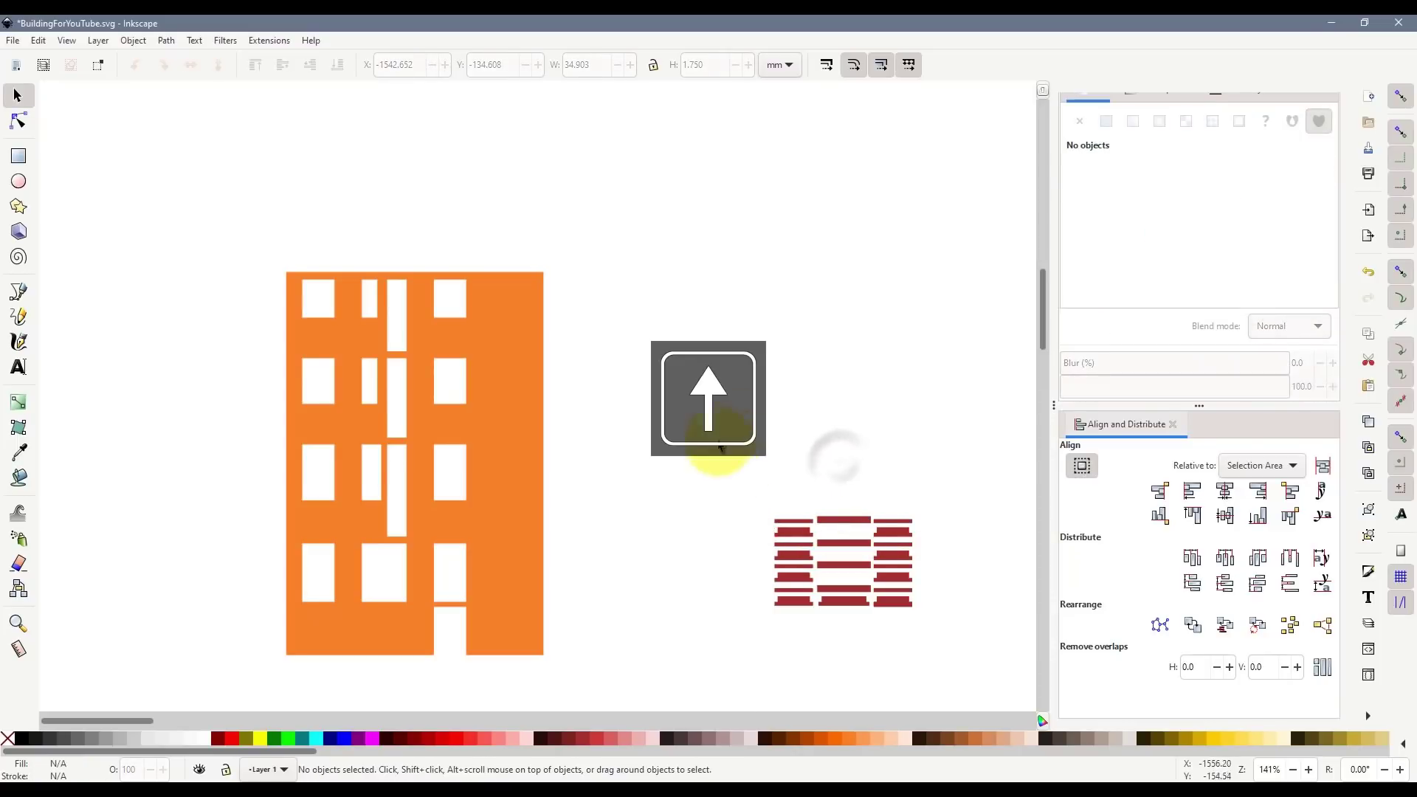
- Move the 22-piece block left, copy it, and undo back to the spaced-out rows
left_click_drag(721, 443, 990, 655)
left_click_drag(871, 605, 706, 617)
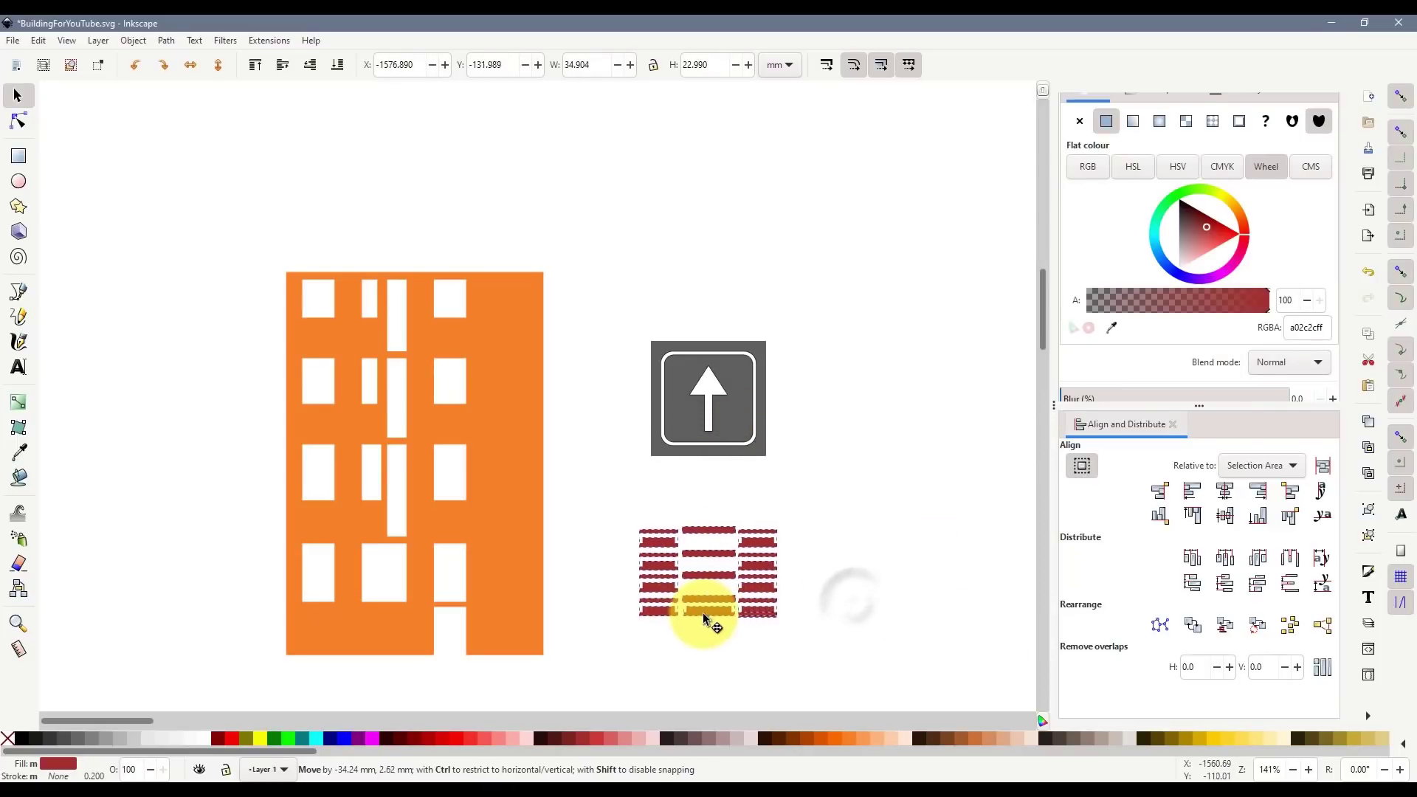
key("ctrl+c")
key("ctrl+z")
key("ctrl+z")
key("ctrl+z")
key("ctrl+z")
key("ctrl+z")
key("ctrl+z")
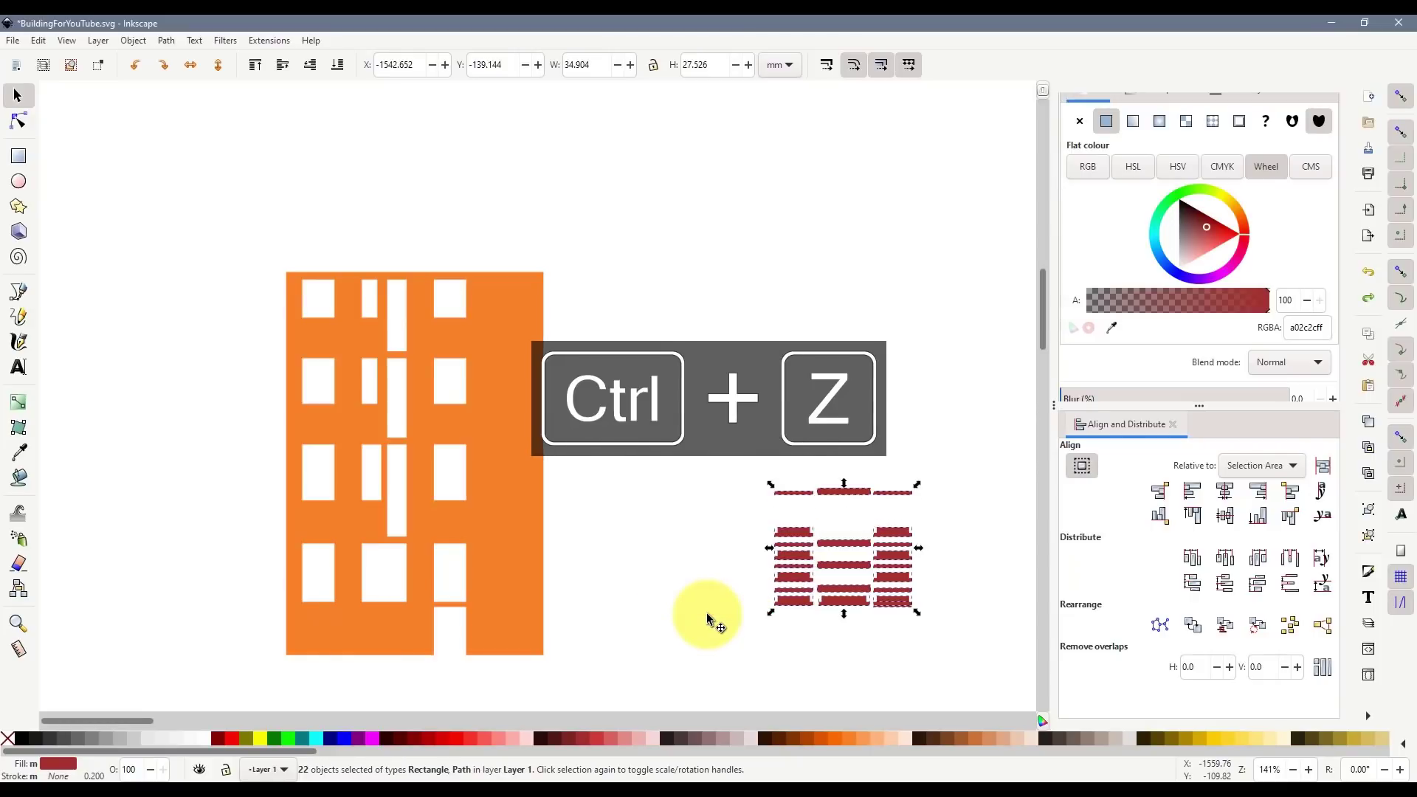
key("ctrl+z")
key("ctrl+z")
key("ctrl+z")
key("ctrl+z")
key("ctrl+z")
key("ctrl+z")
key("ctrl+z")
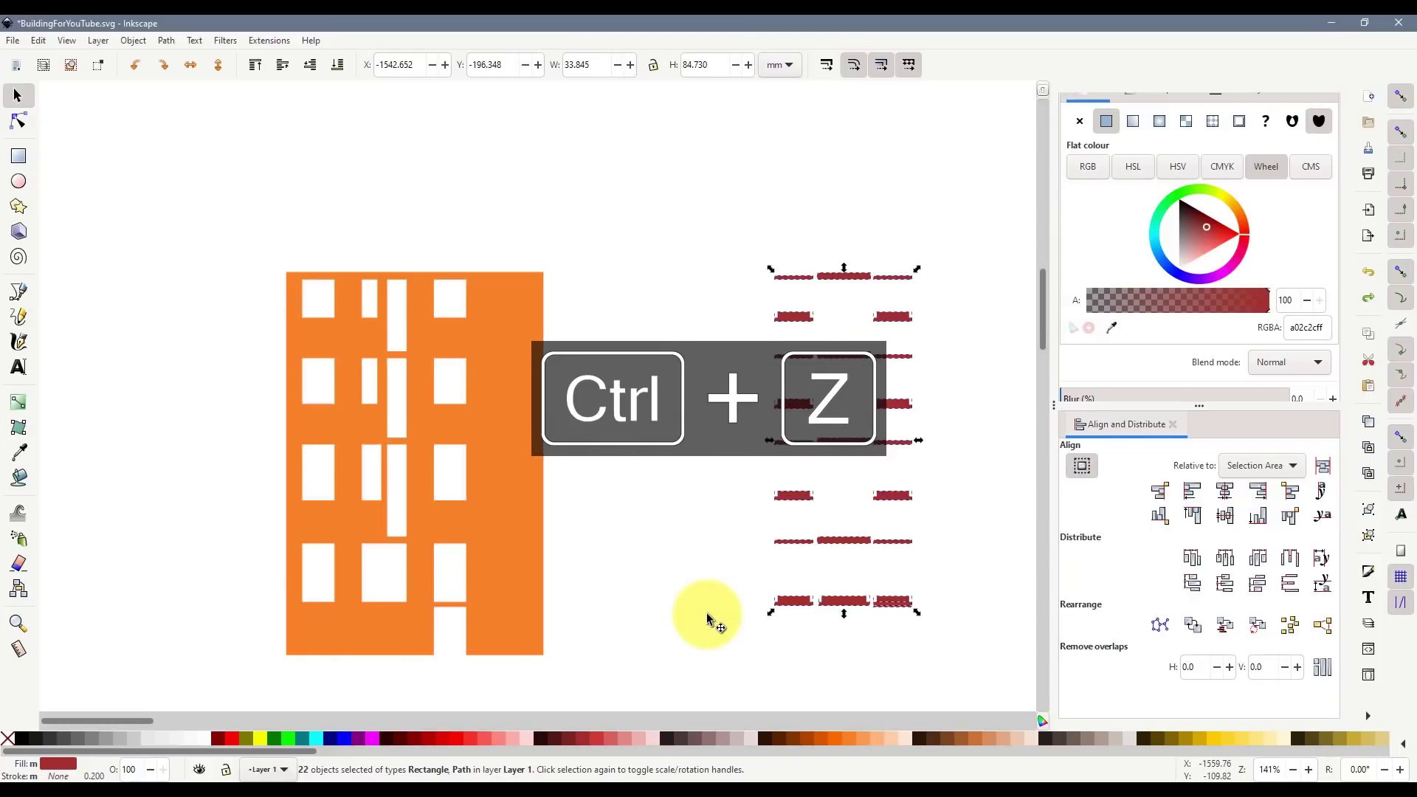
- Paste the copied block of red pieces and move it up and to the right
left_click(498, 468)
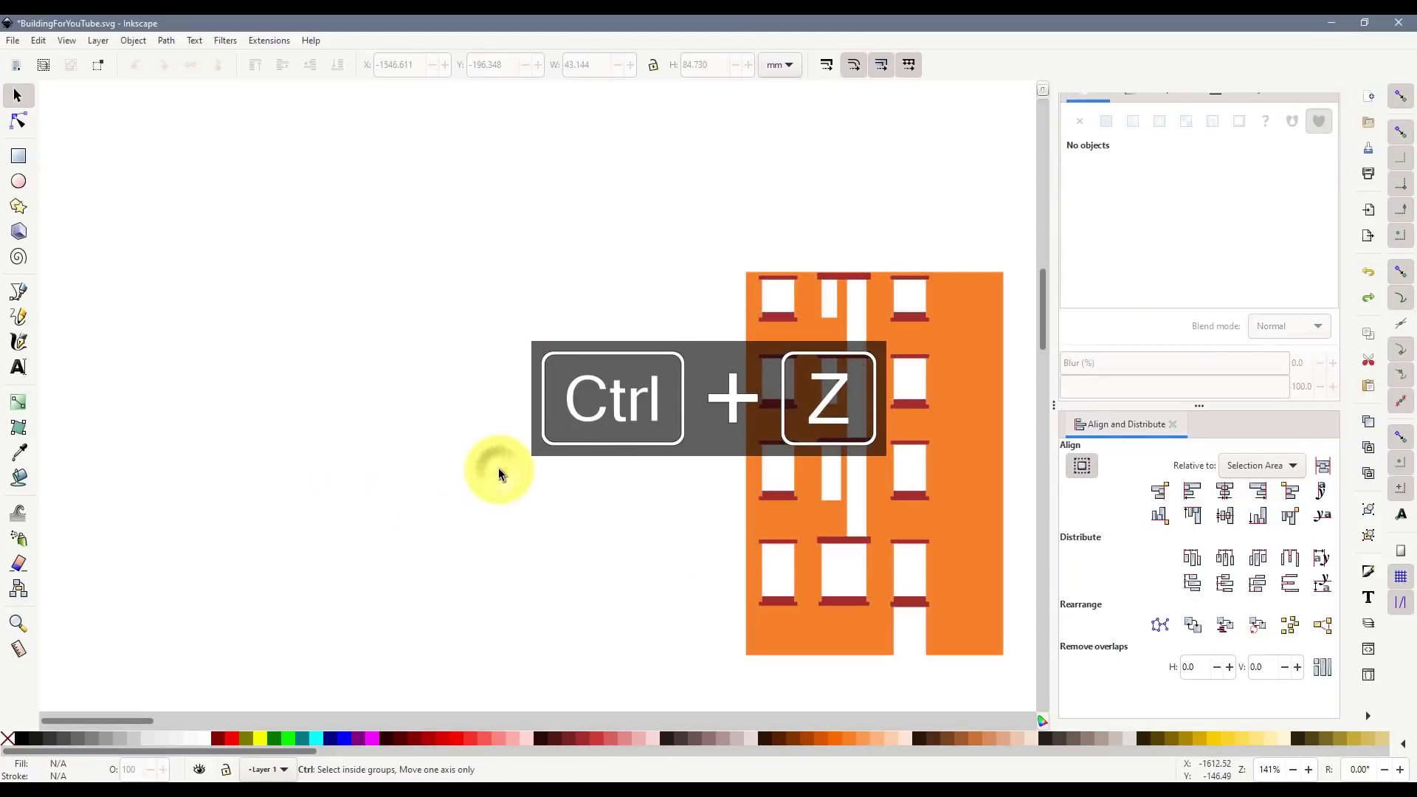
key("ctrl+v")
left_click_drag(543, 506, 629, 383)
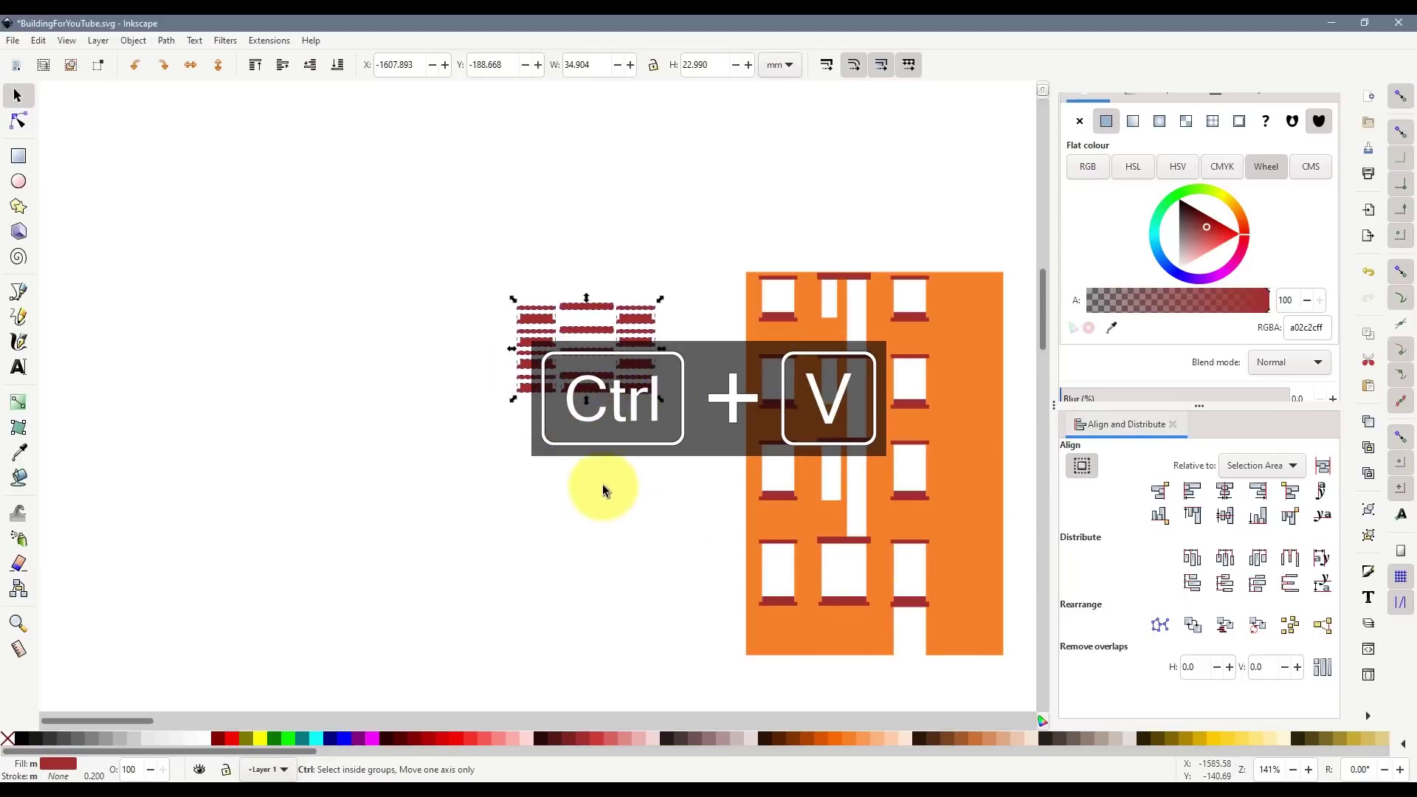
- Duplicate the block, union its 22 pieces into one path, and place it beside the brick wall
key("ctrl+d")
left_click_drag(607, 391, 596, 548)
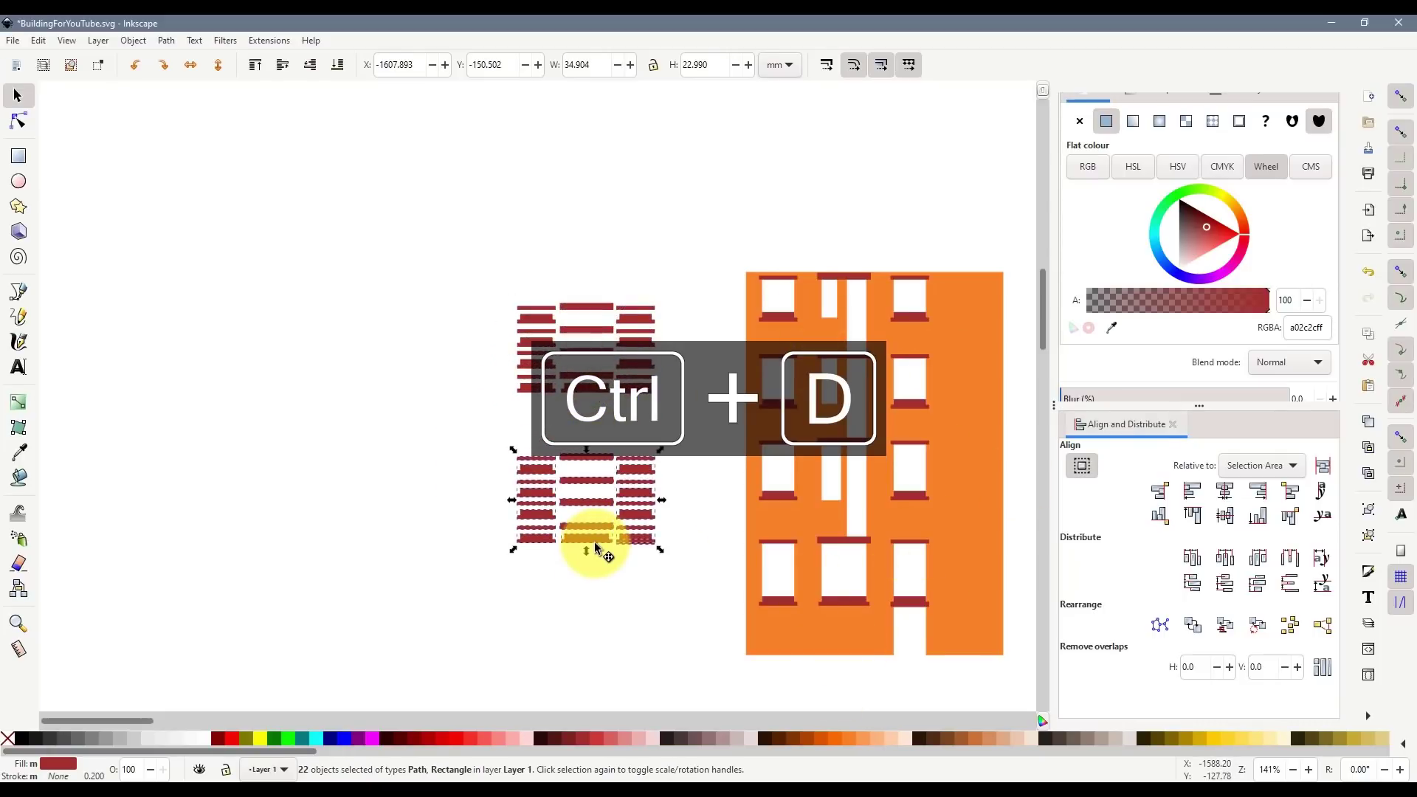
key("ctrl+KP_Add")
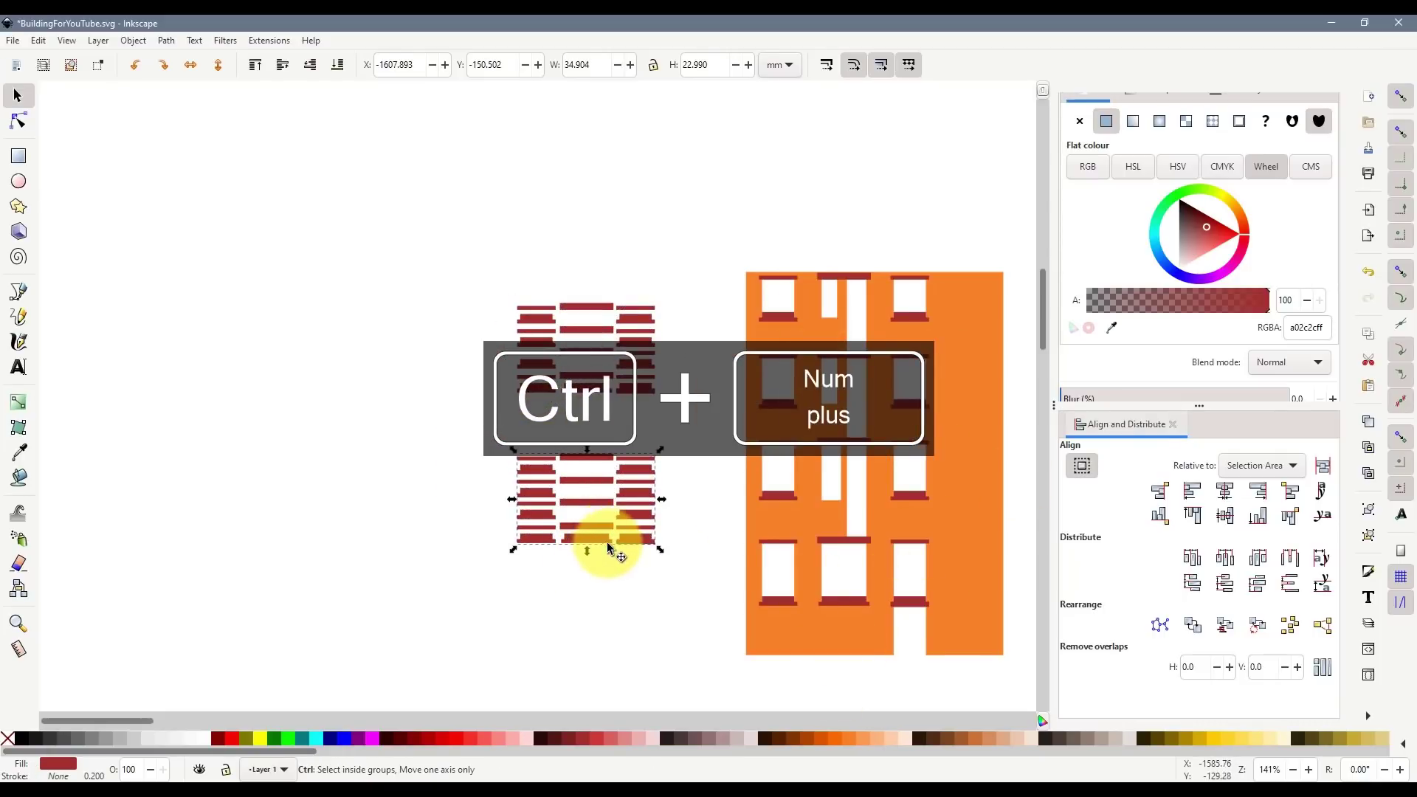
scroll(601, 547, "down", 1)
scroll(621, 519, "down", 1)
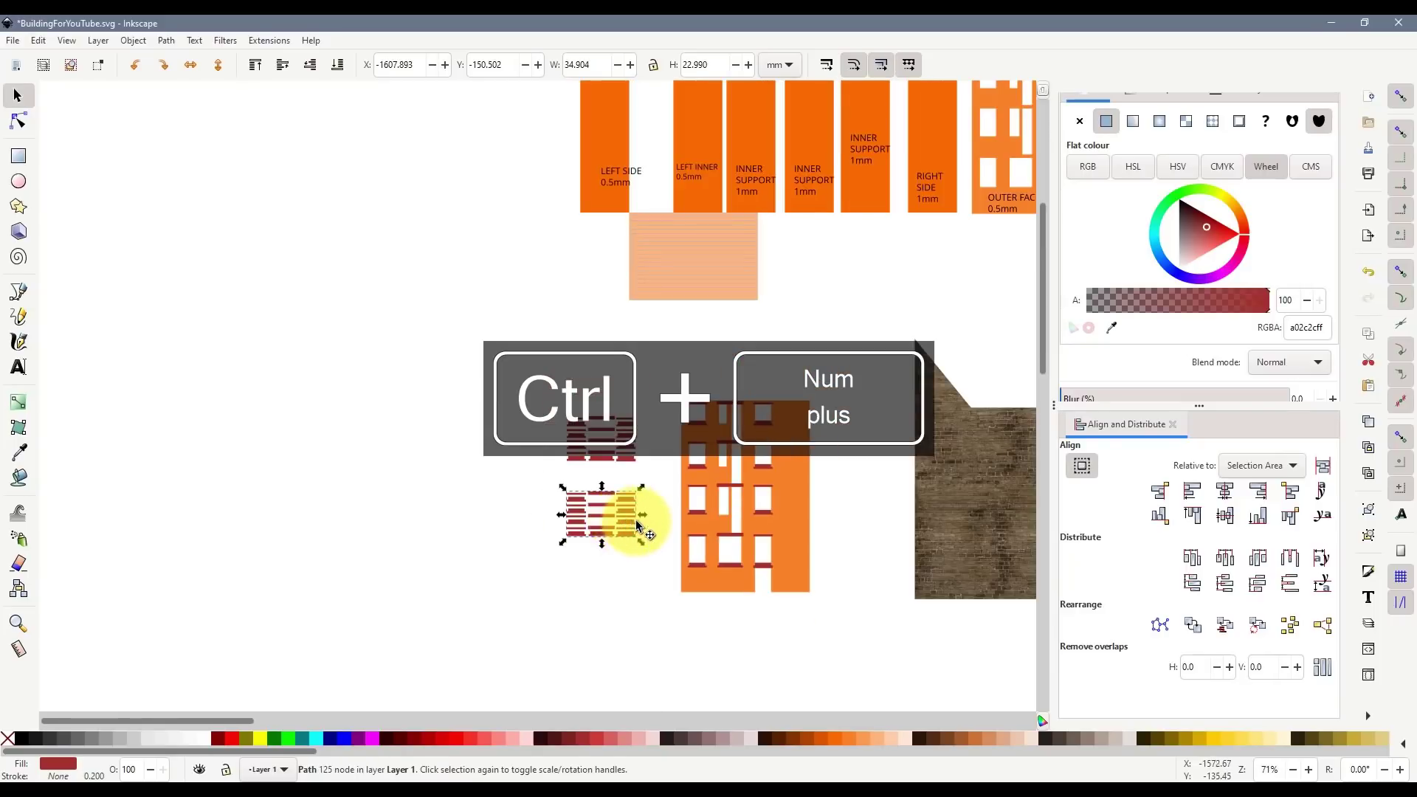
left_click_drag(207, 719, 268, 692)
left_click_drag(202, 532, 777, 434)
left_click(228, 674)
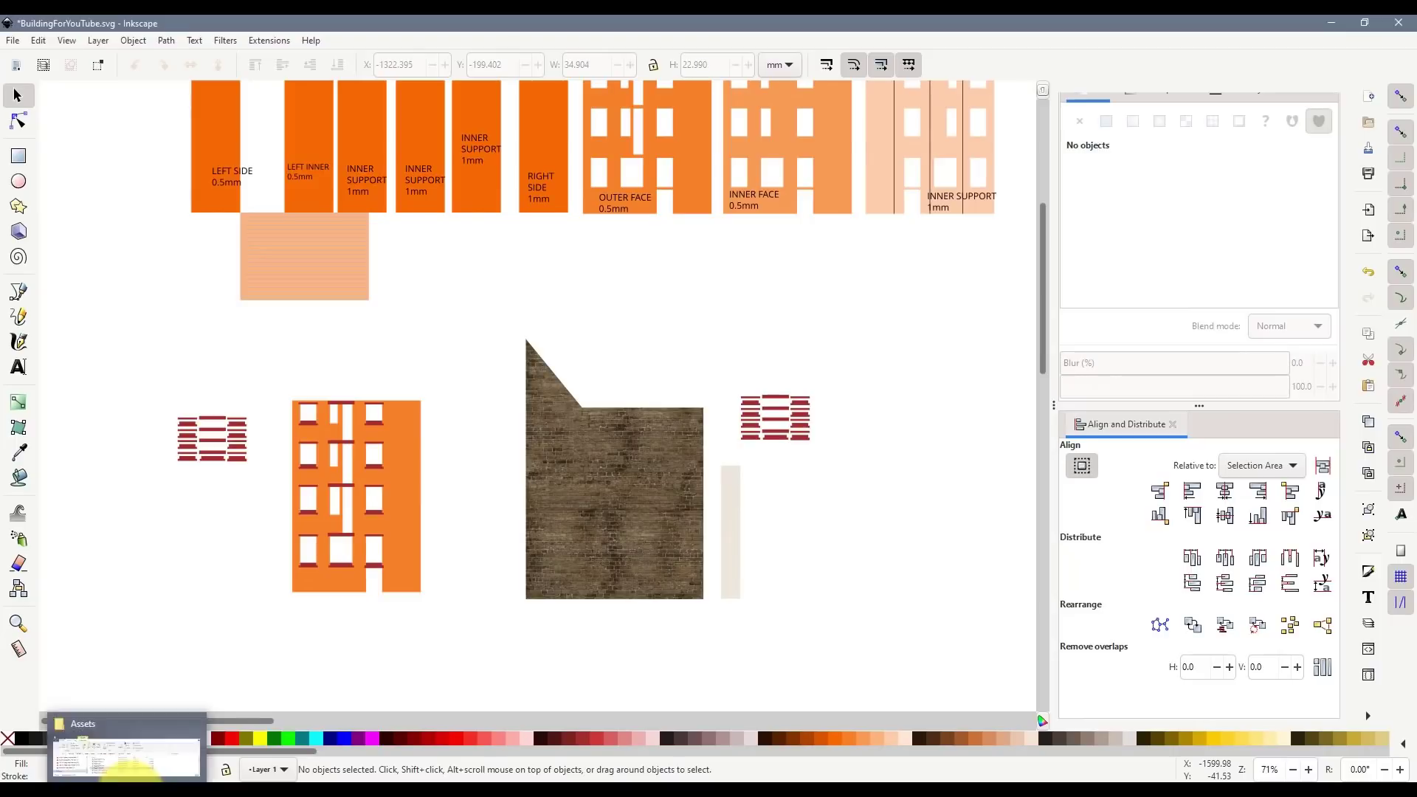
- Import the Ashlar-Dark-Relief.png texture image into the drawing
left_click(129, 791)
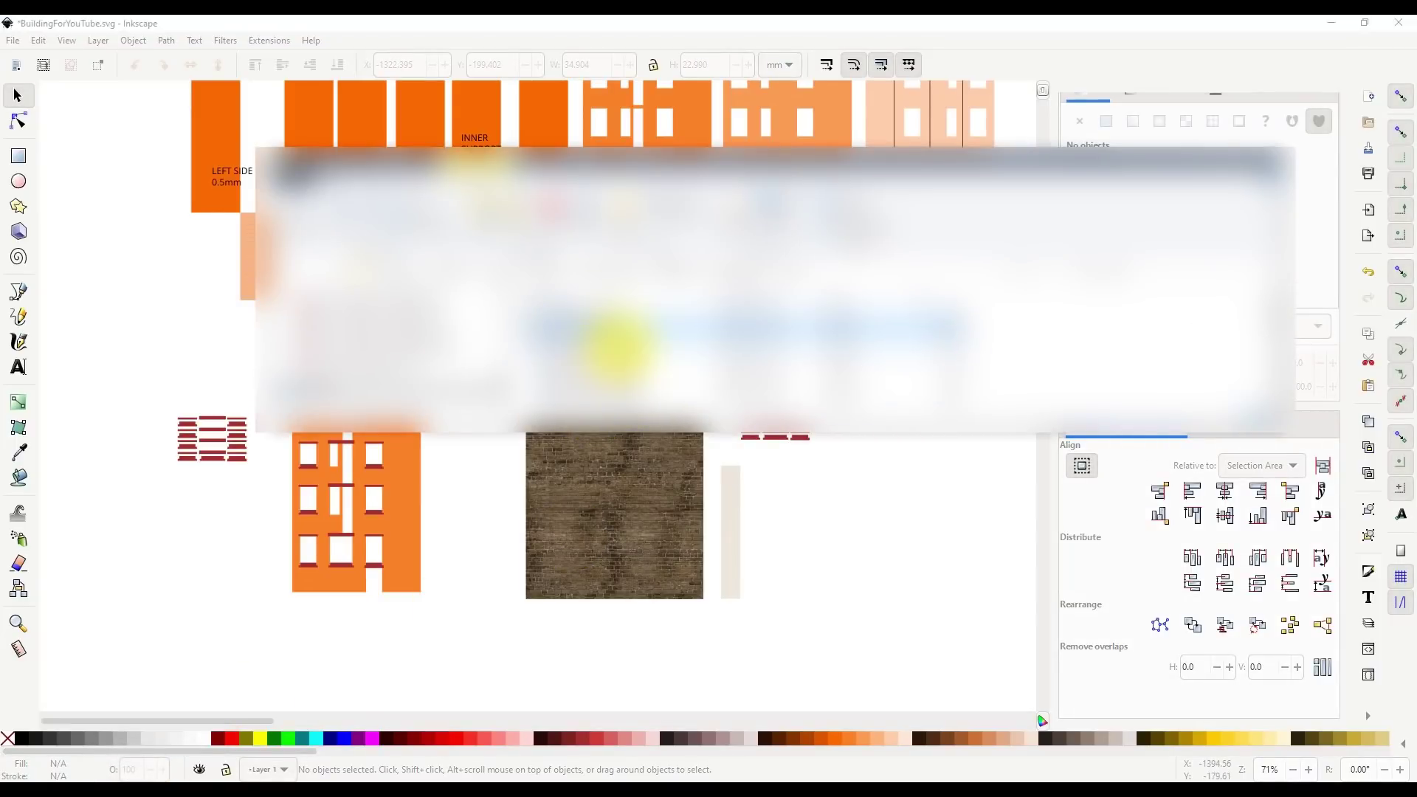
left_click(620, 348)
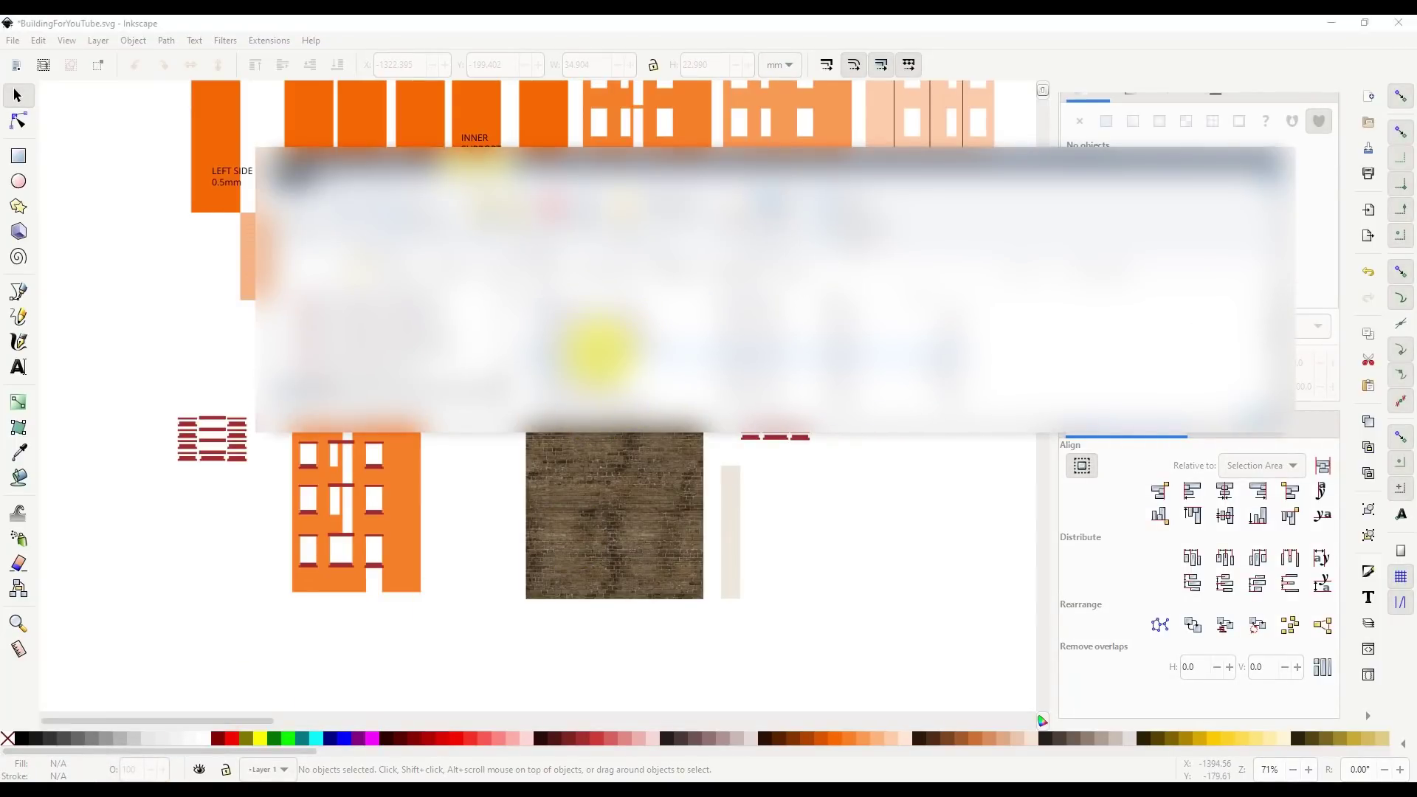
left_click_drag(600, 347, 809, 500)
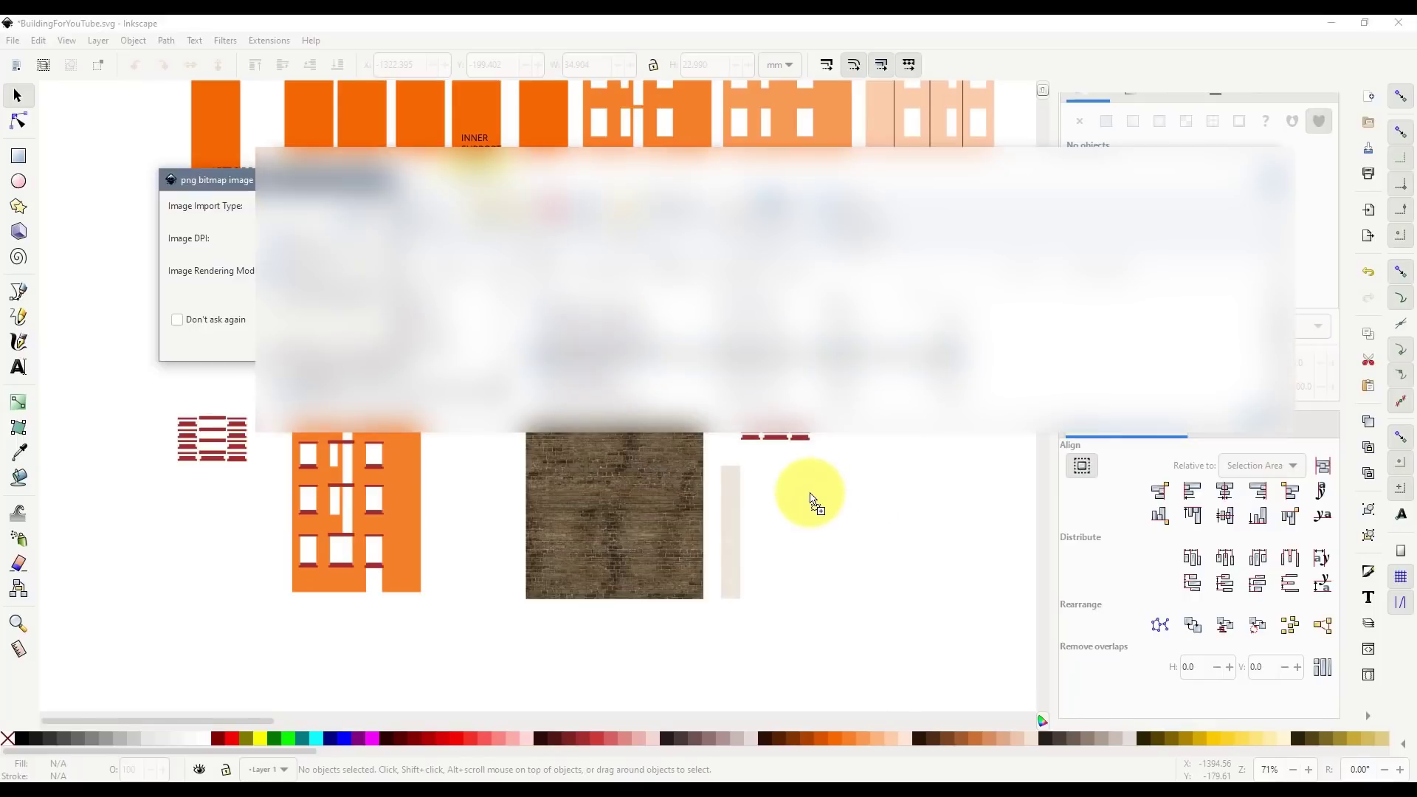
left_click(373, 347)
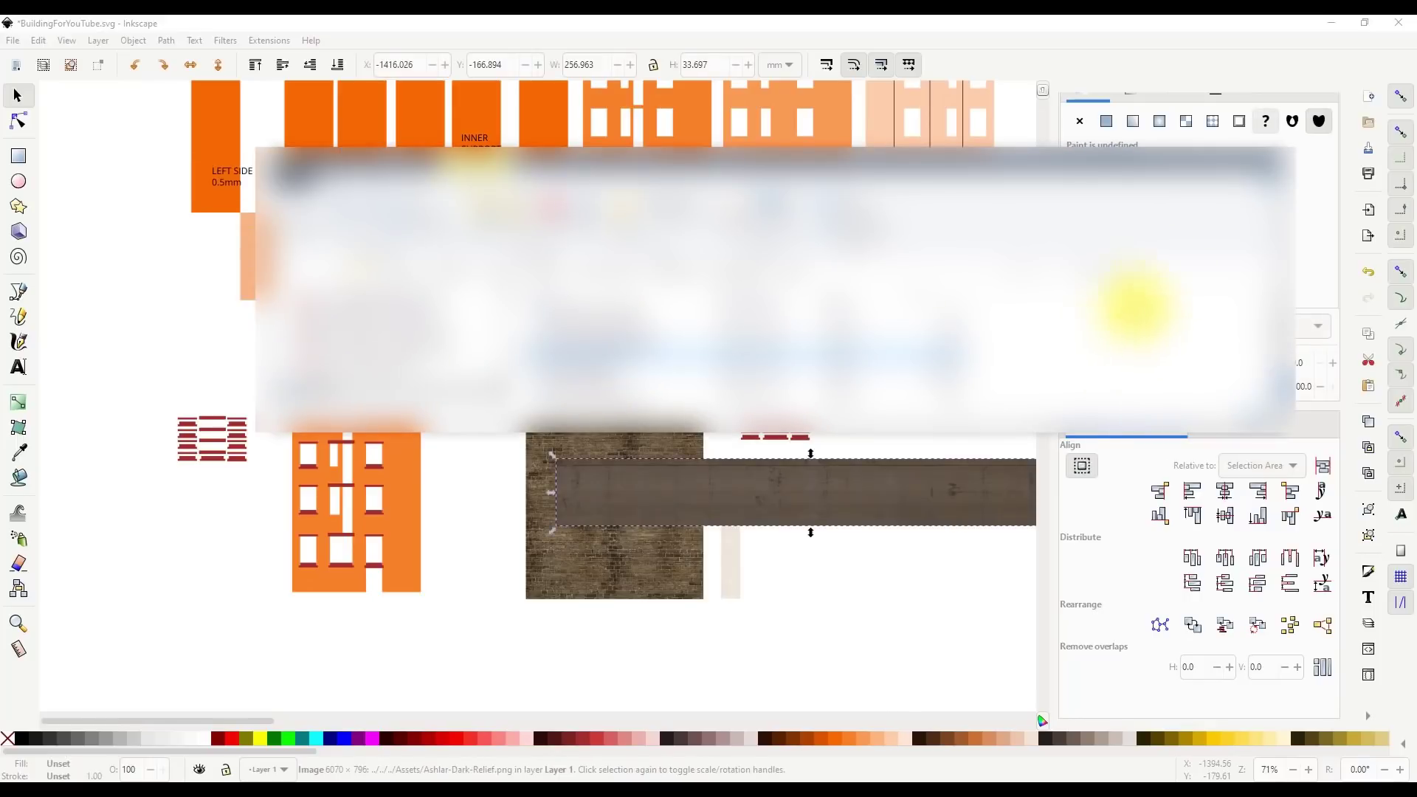
left_click(893, 581)
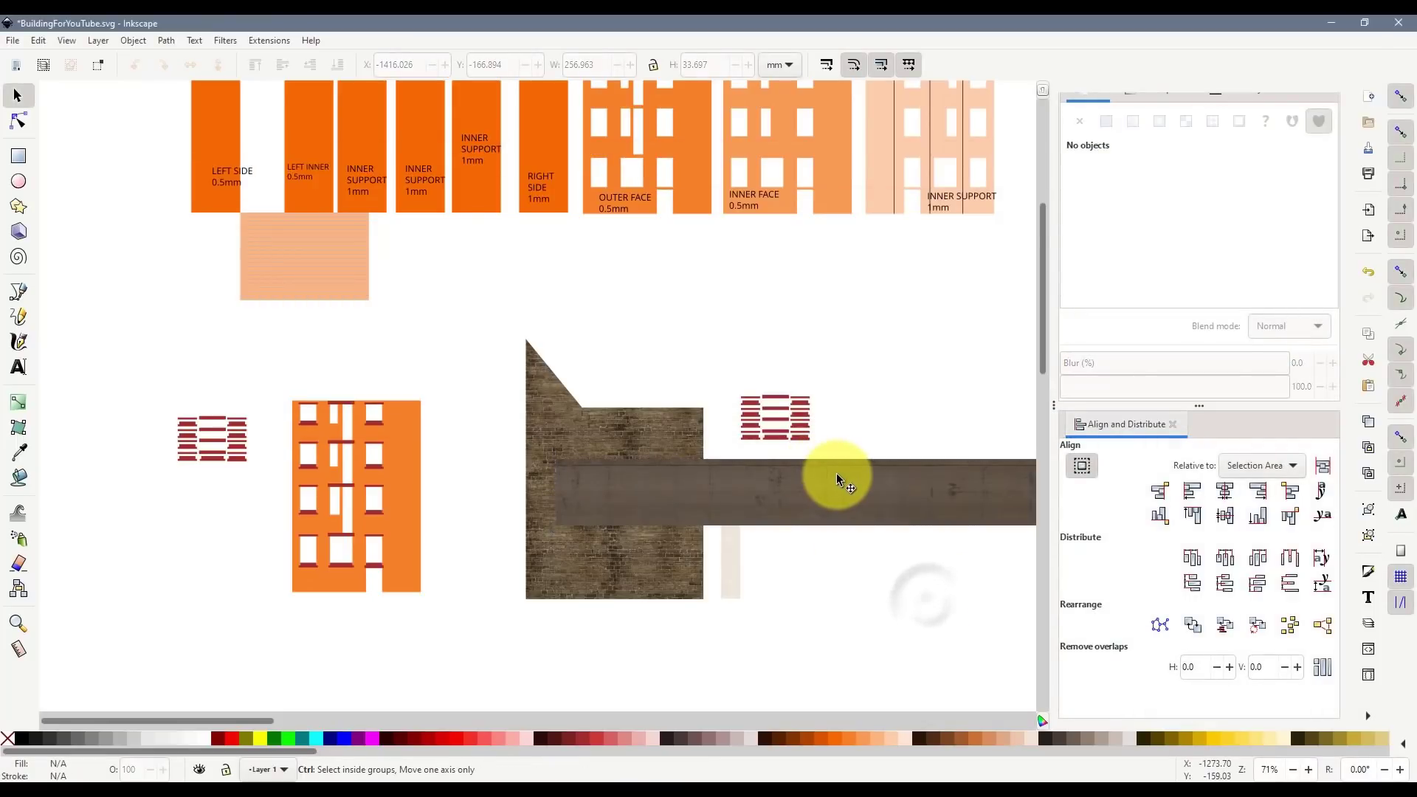
- Clip the Ashlar image to the merged lintel pattern and shift the textured block down-left
scroll(835, 472, "up", 2)
left_click_drag(764, 466, 769, 344)
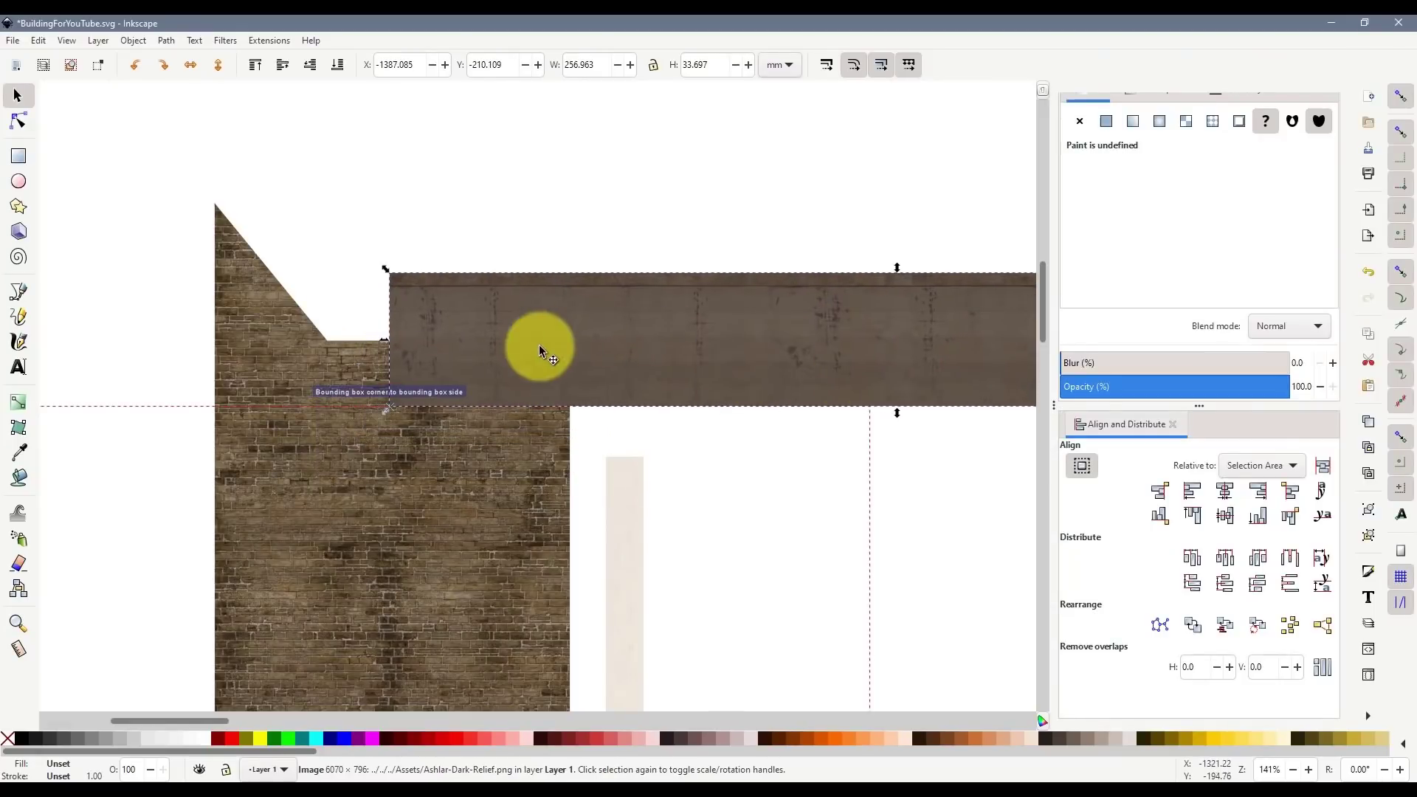
left_click(332, 70)
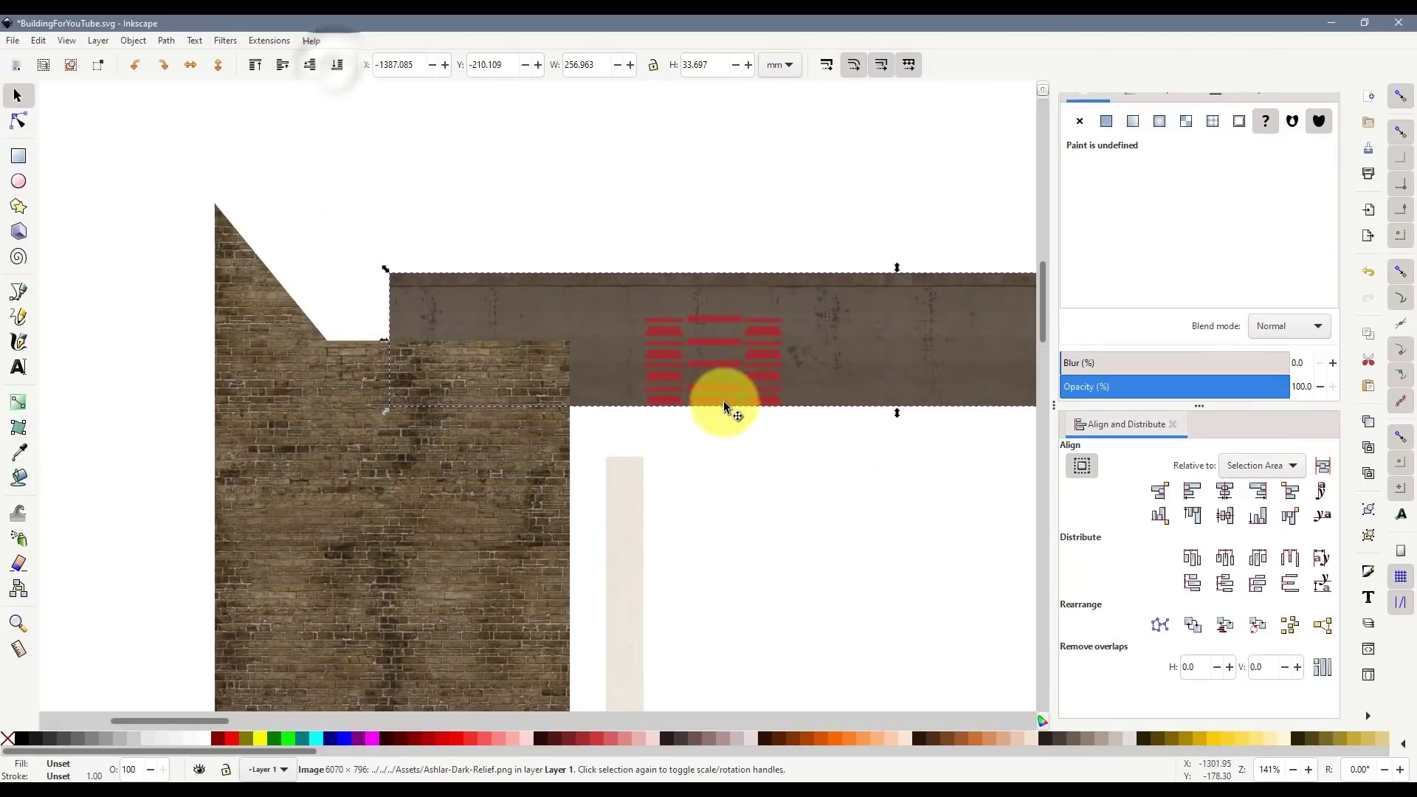
left_click(706, 343, "shift")
right_click(707, 342)
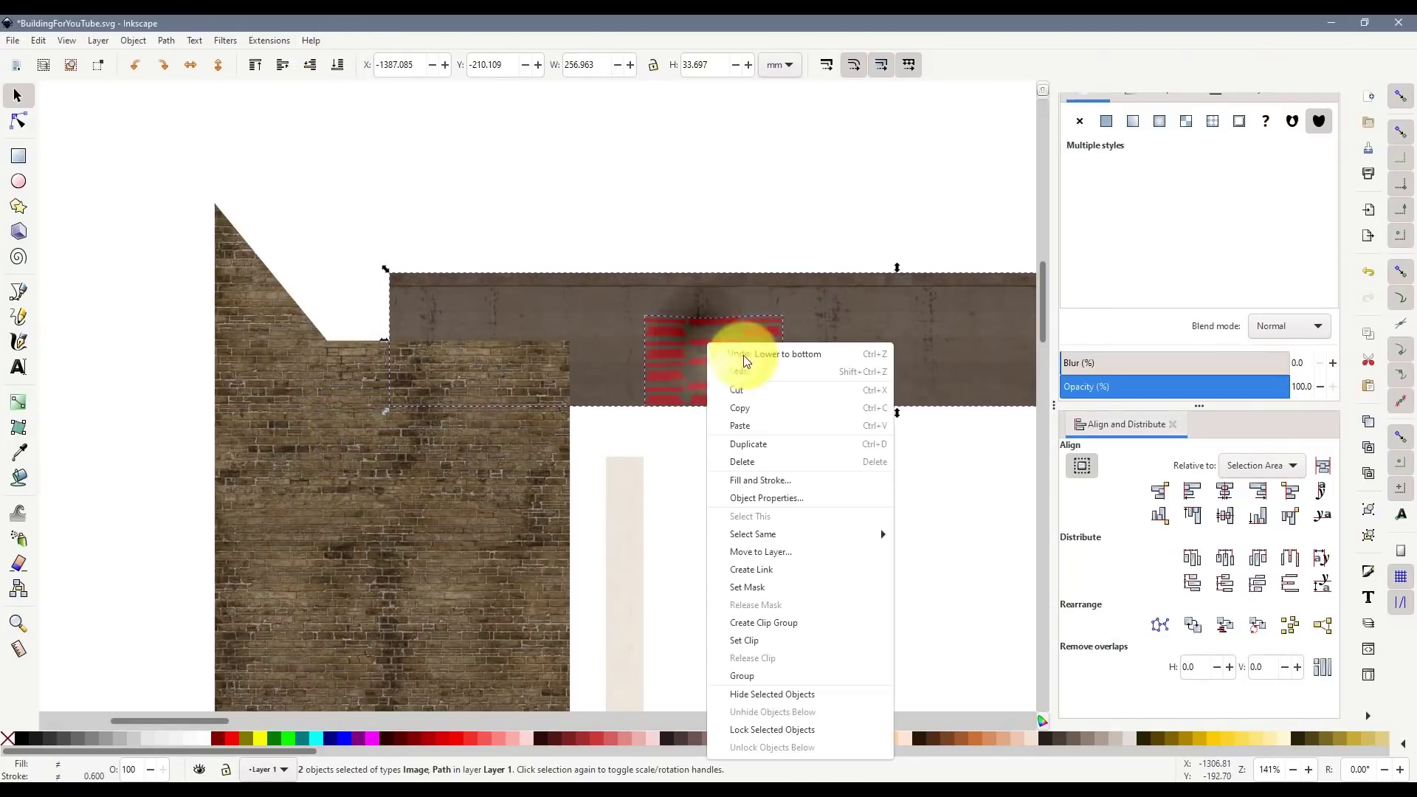
left_click(777, 626)
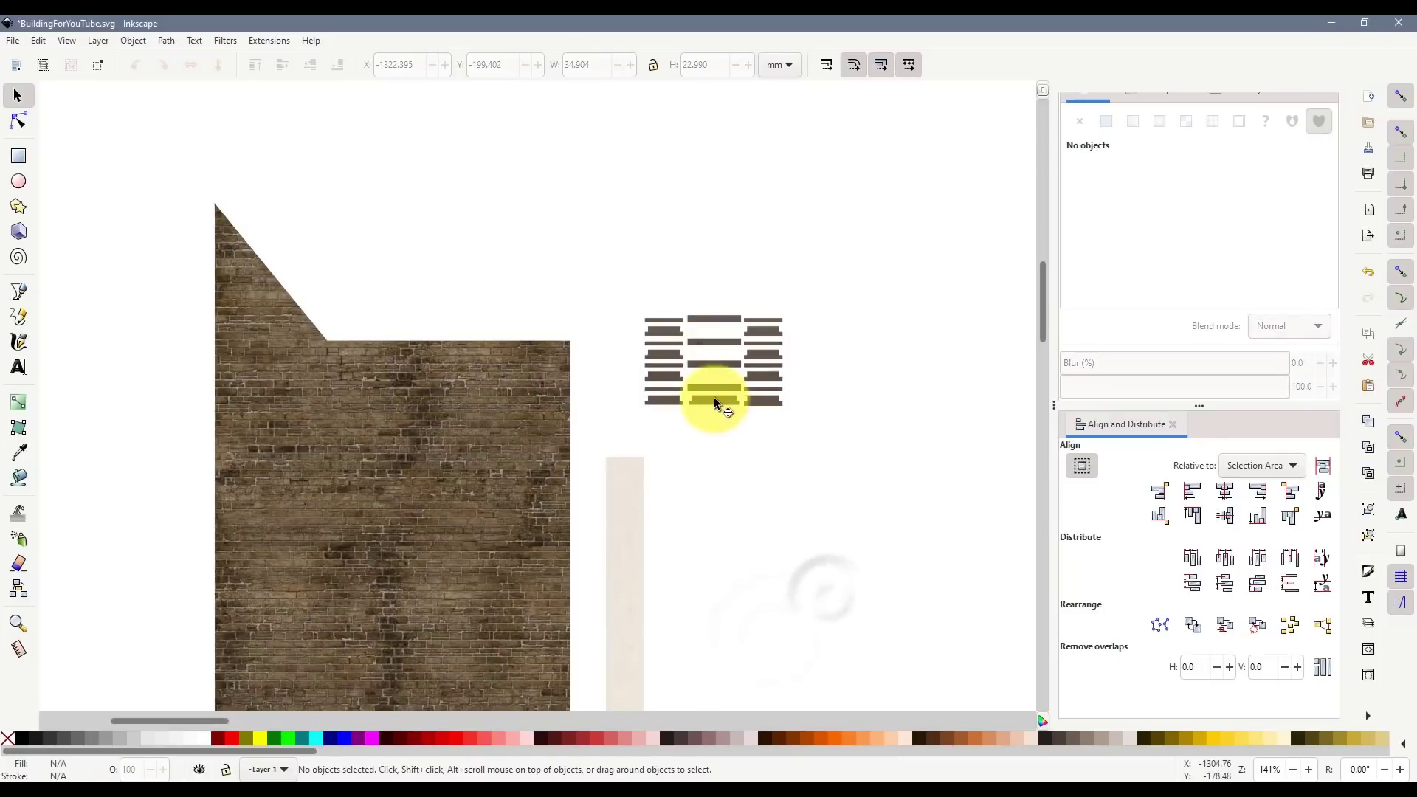
left_click_drag(714, 397, 670, 428)
left_click(686, 520)
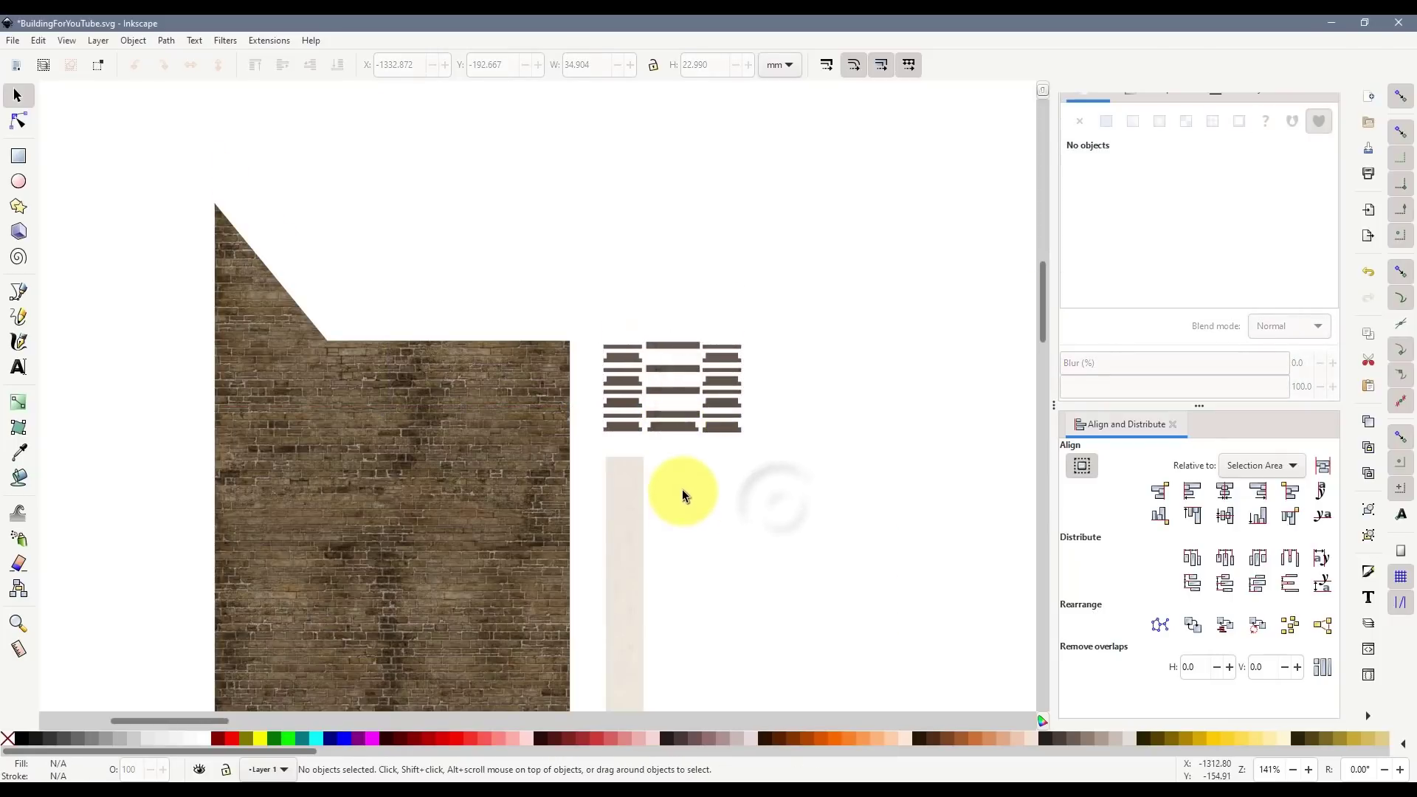
scroll(682, 487, "down", 4)
- Copy the brick wall, beige strip and stone-textured lintels together
scroll(682, 486, "down", 2)
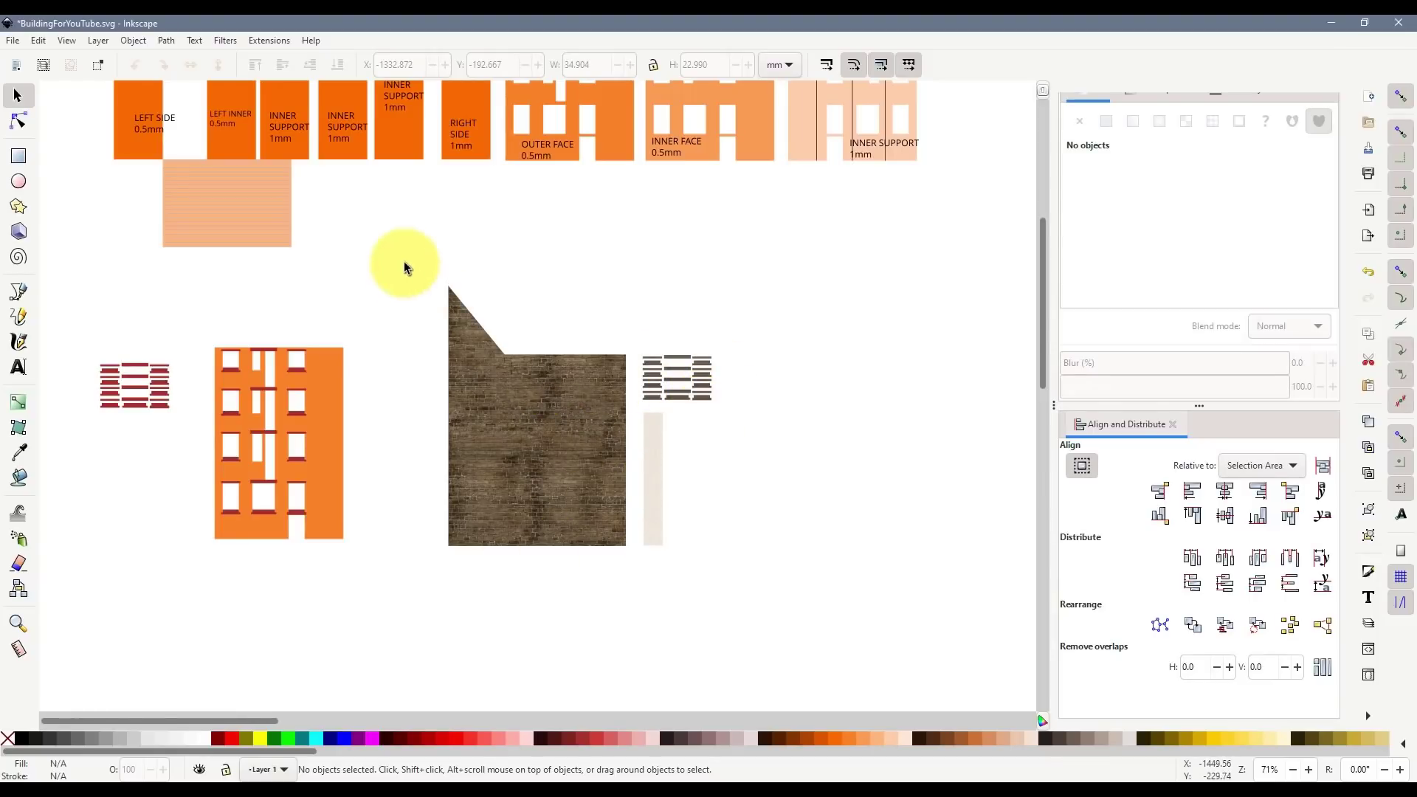
left_click_drag(404, 261, 770, 574)
key("ctrl+c")
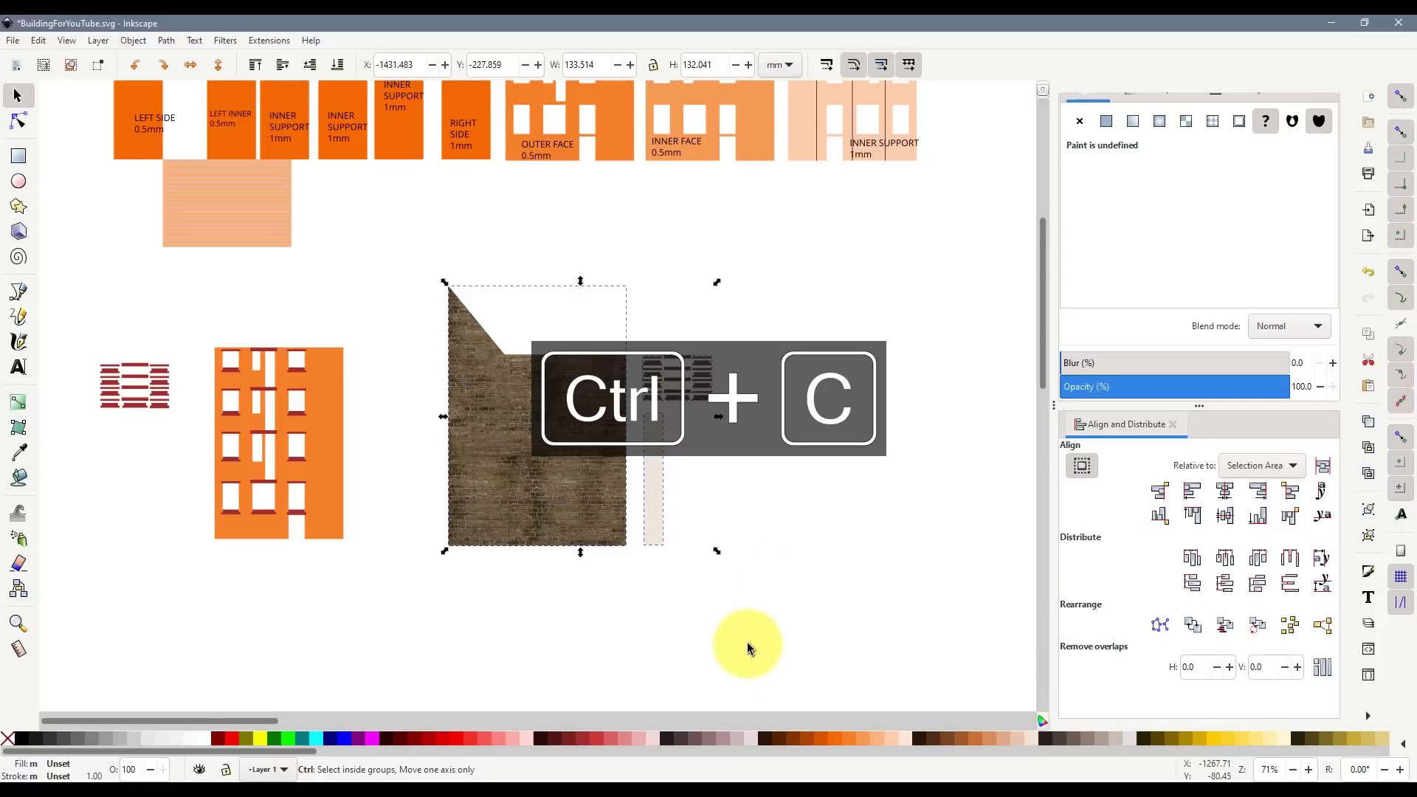
- Bring the empty page into view
scroll(721, 615, "down", 4)
left_click_drag(564, 722, 955, 563)
scroll(859, 690, "down", 10)
- Paste the copied parts onto the page, with the lintels on the wall's top and the strip below it
scroll(895, 341, "up", 4)
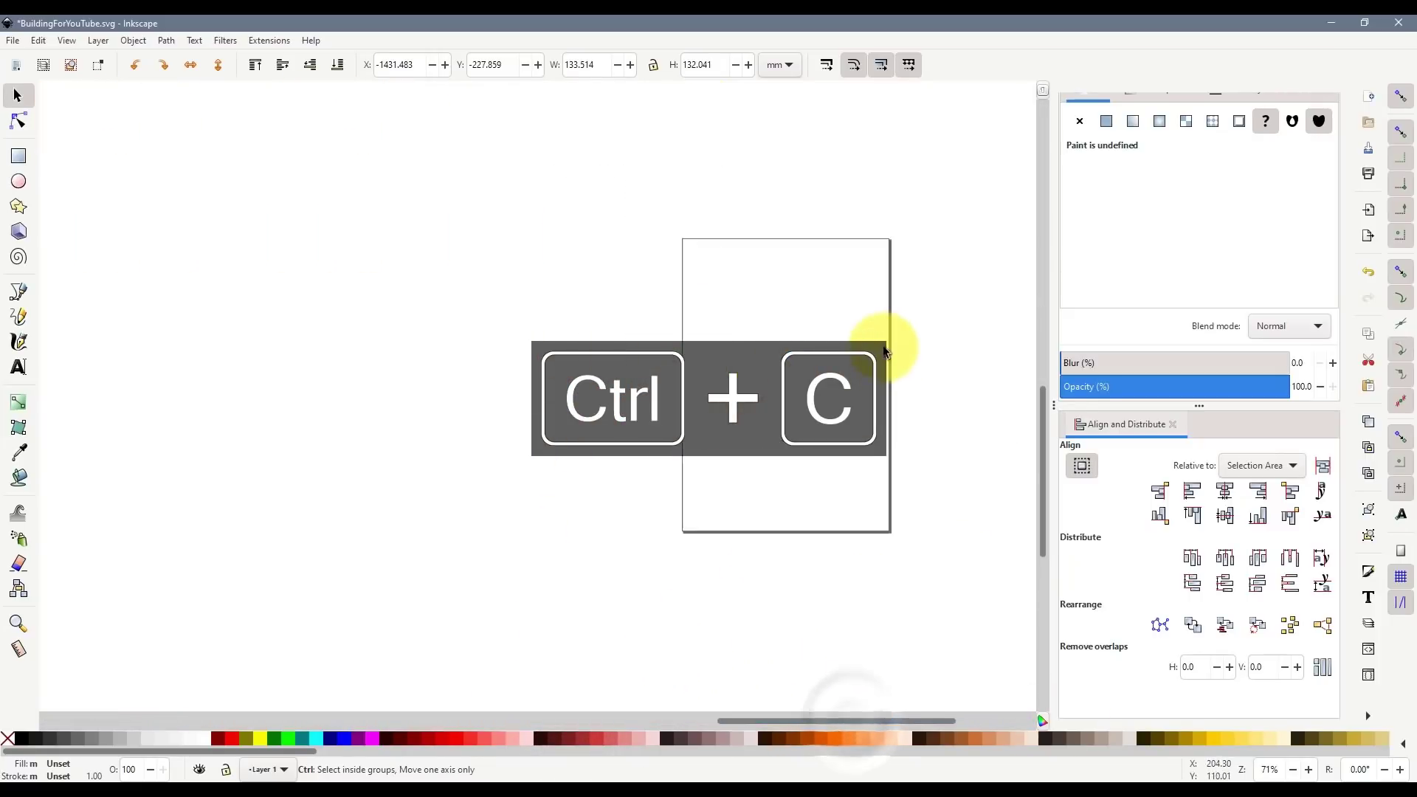
key("ctrl+v")
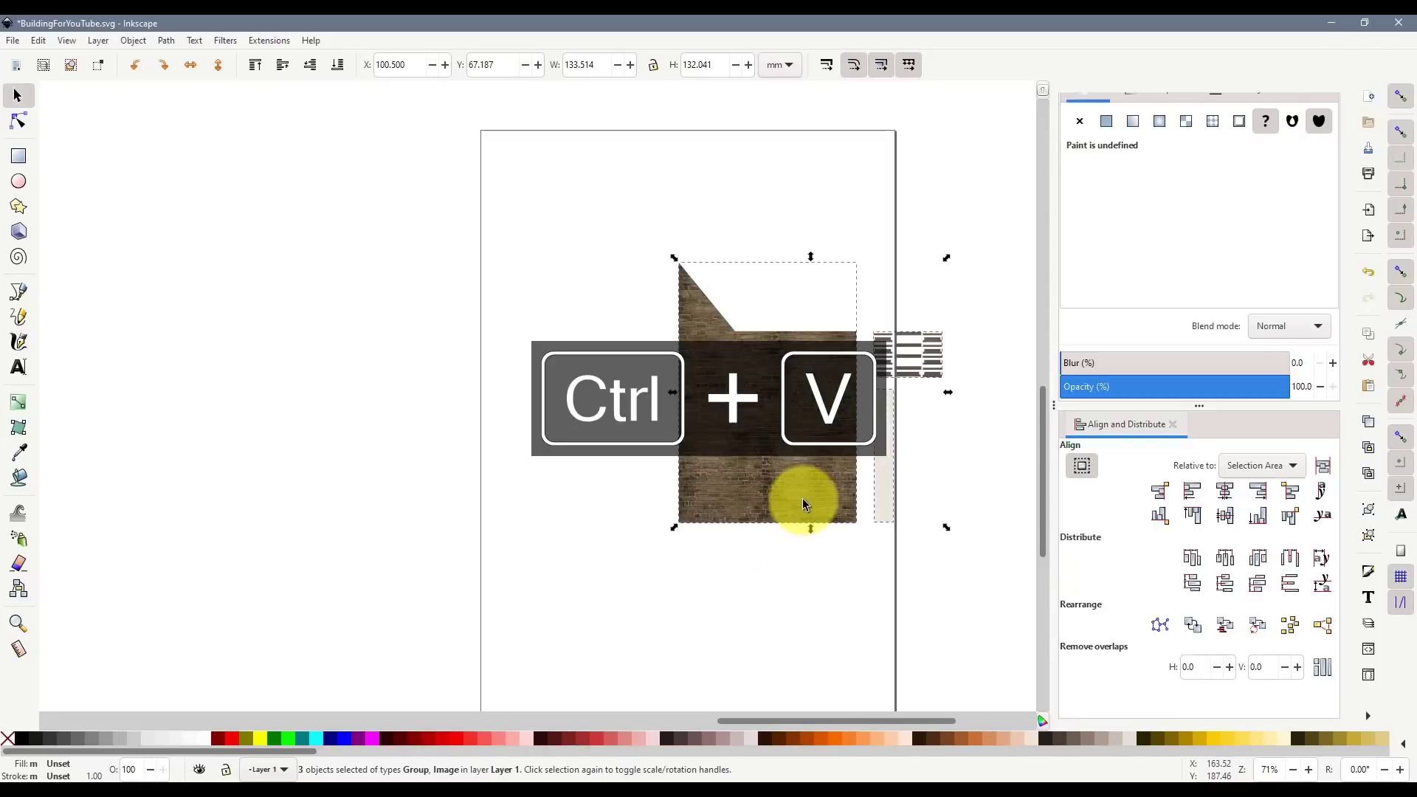
left_click_drag(800, 473, 629, 365)
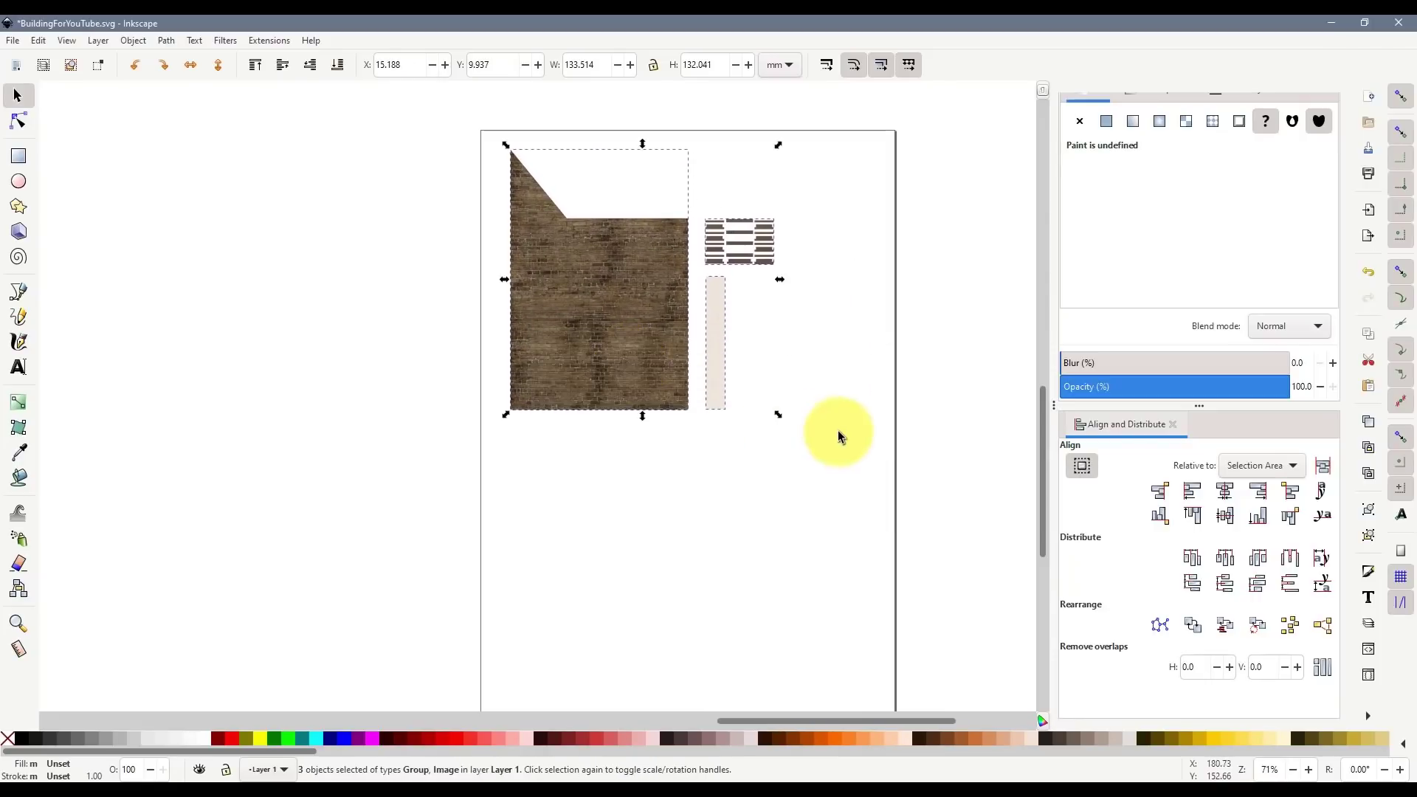
left_click(820, 391)
left_click_drag(753, 250, 611, 188)
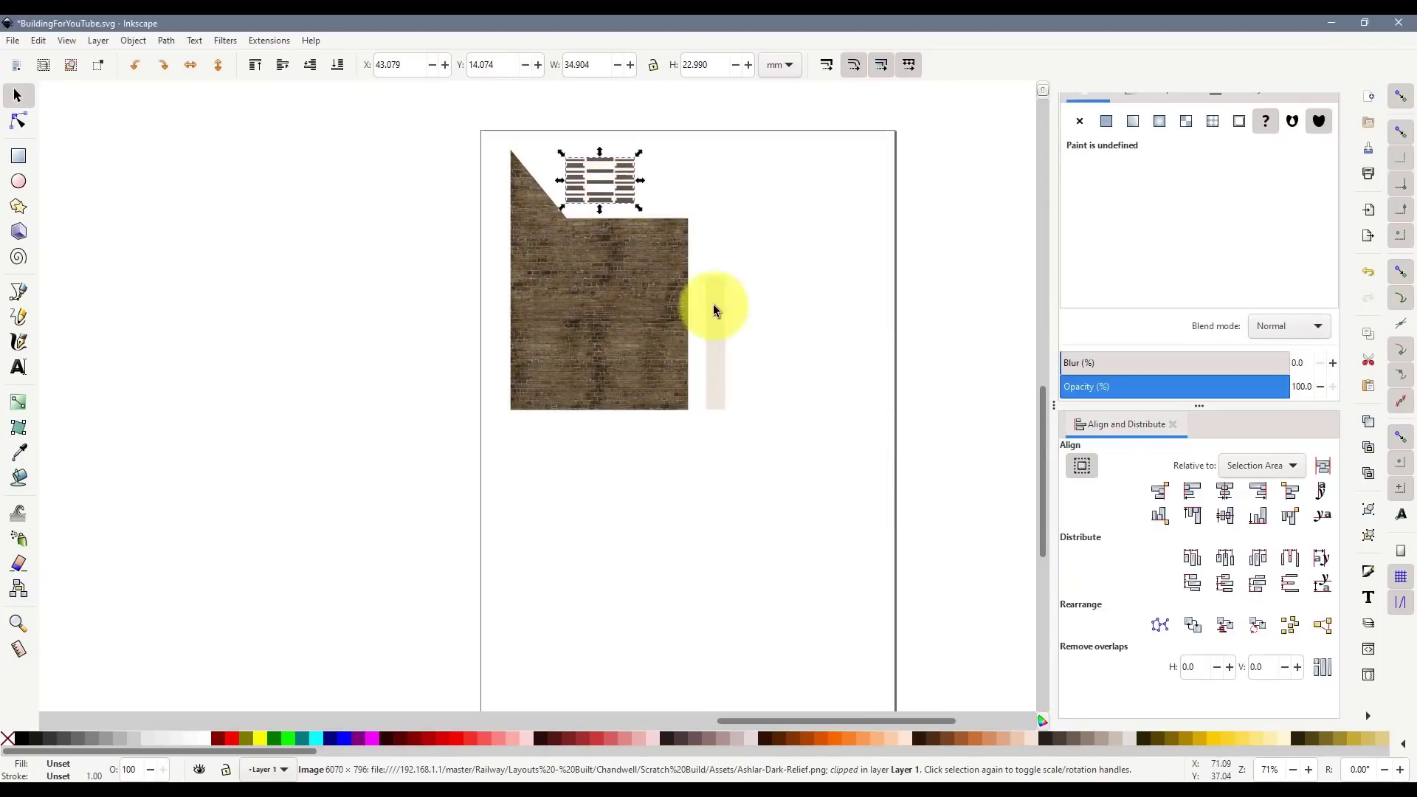
left_click_drag(718, 327, 710, 426)
- Rotate the brick wall three quarter turns and place the lintels beside it
left_click(574, 278)
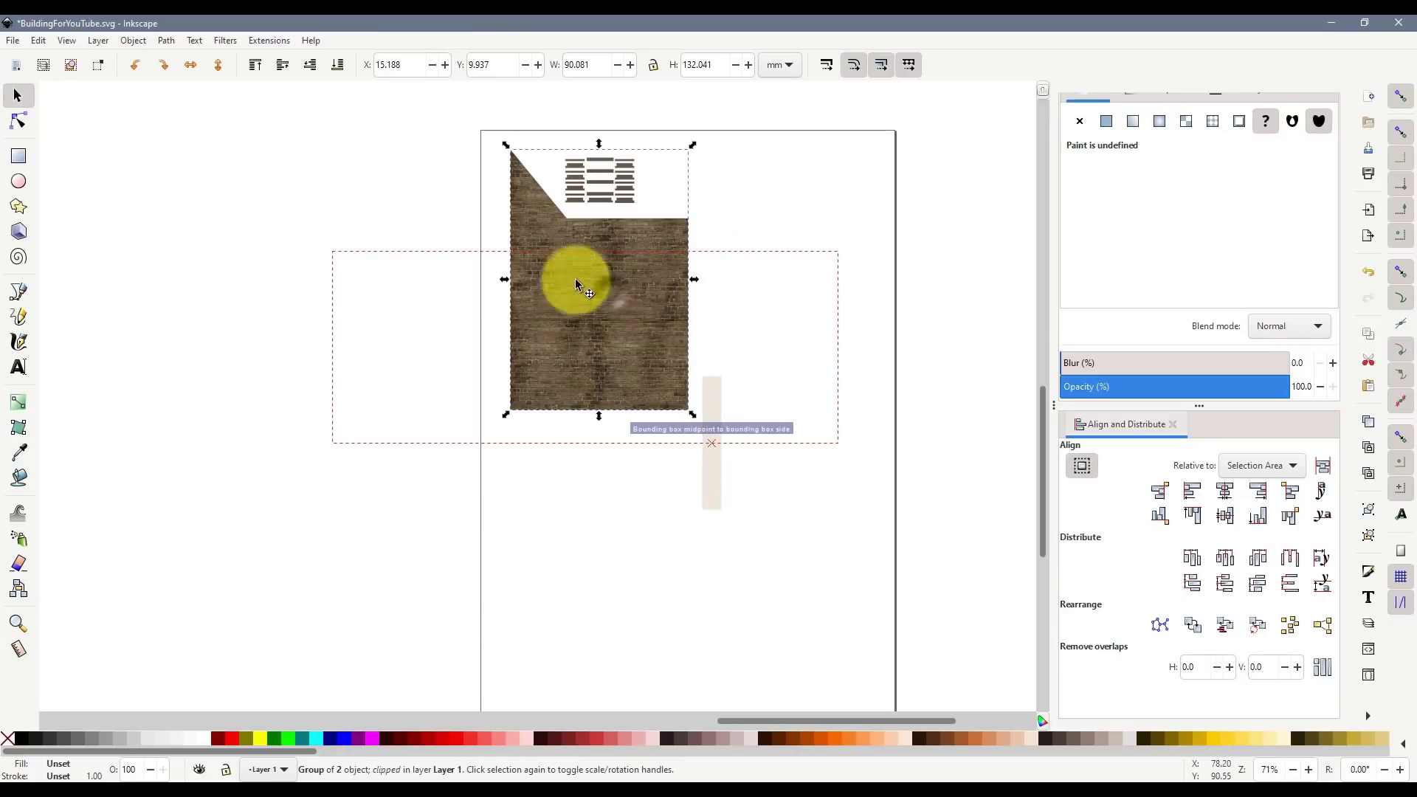
left_click(162, 66)
left_click(163, 67)
left_click(162, 67)
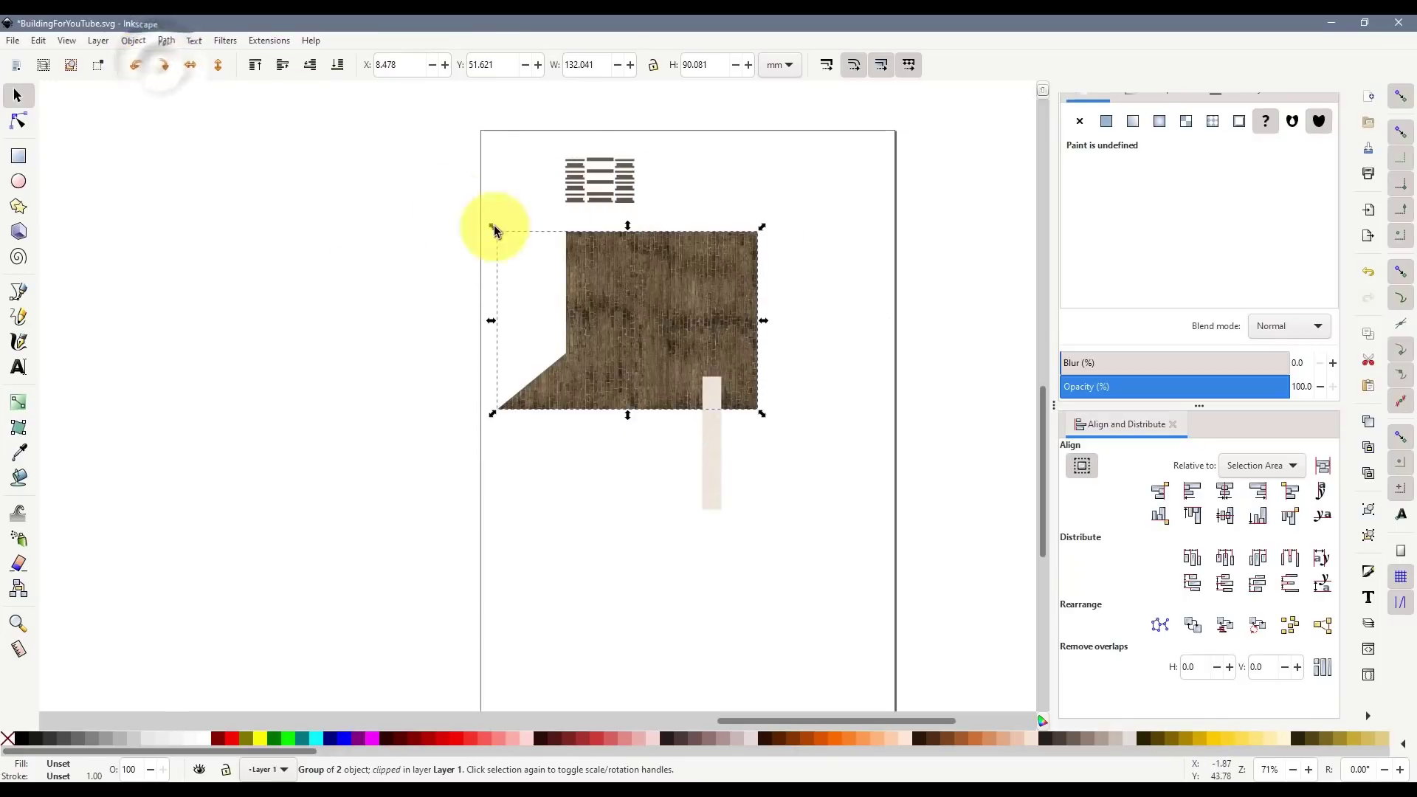
left_click_drag(752, 271, 781, 227)
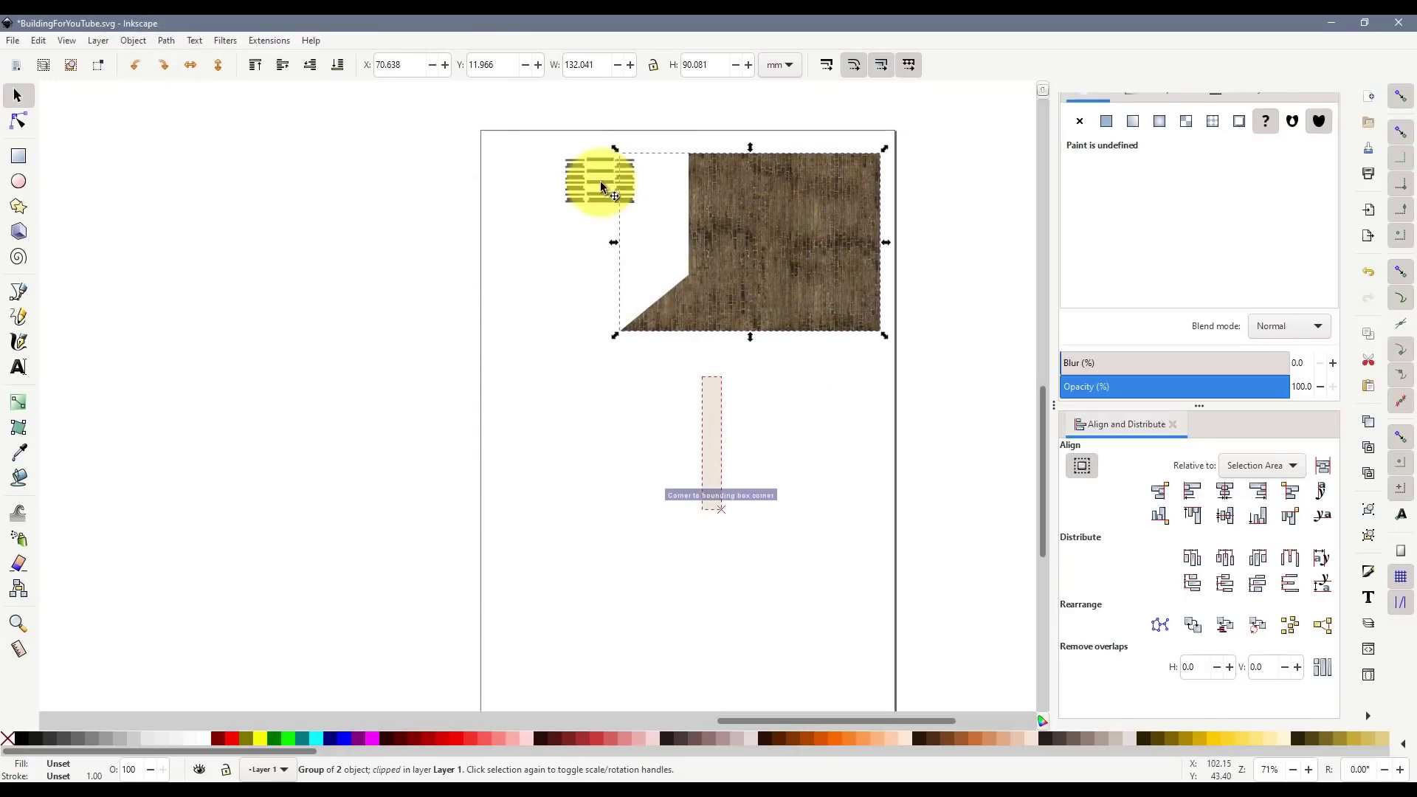
left_click_drag(601, 180, 656, 184)
- Turn the pale strip horizontal and move it up near the lintels
left_click(711, 436)
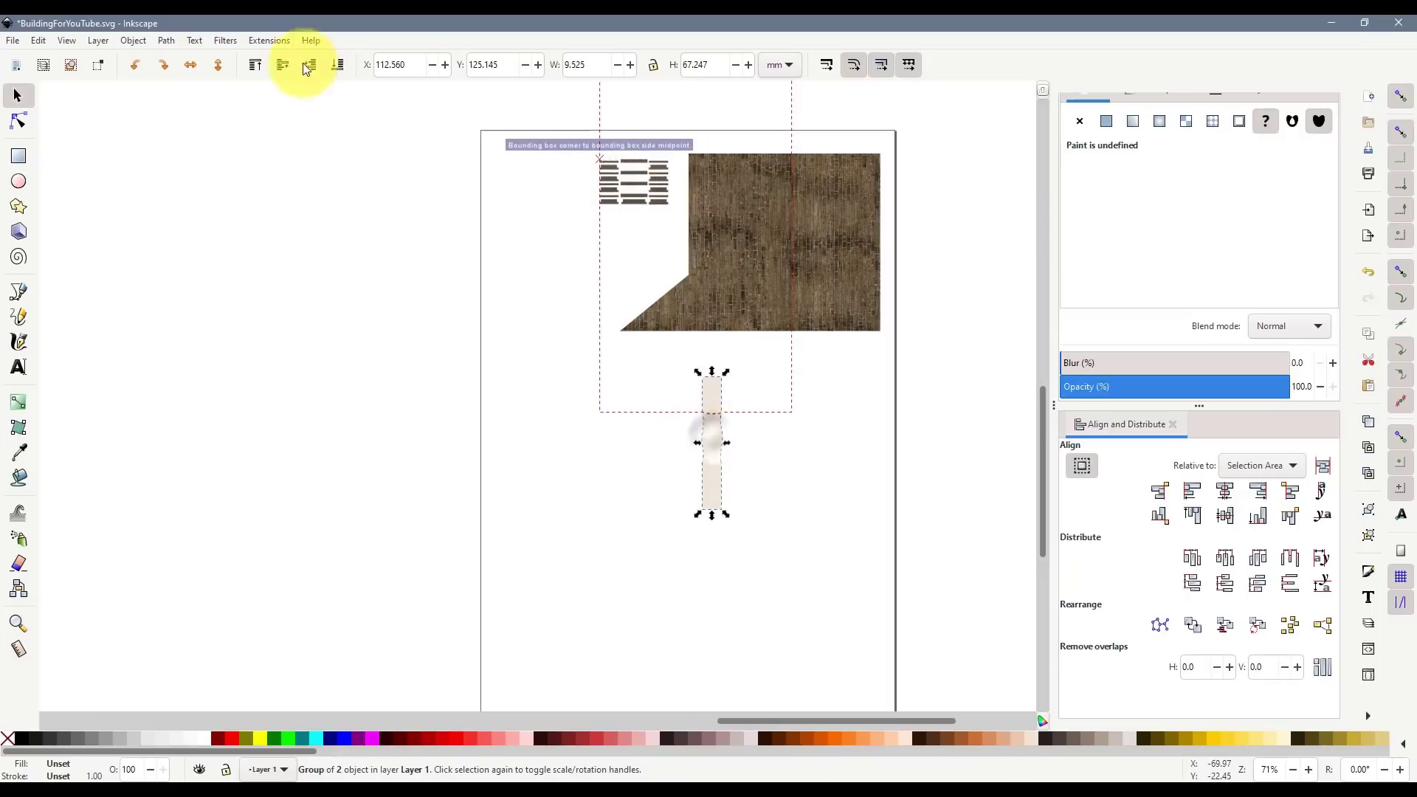
left_click(166, 66)
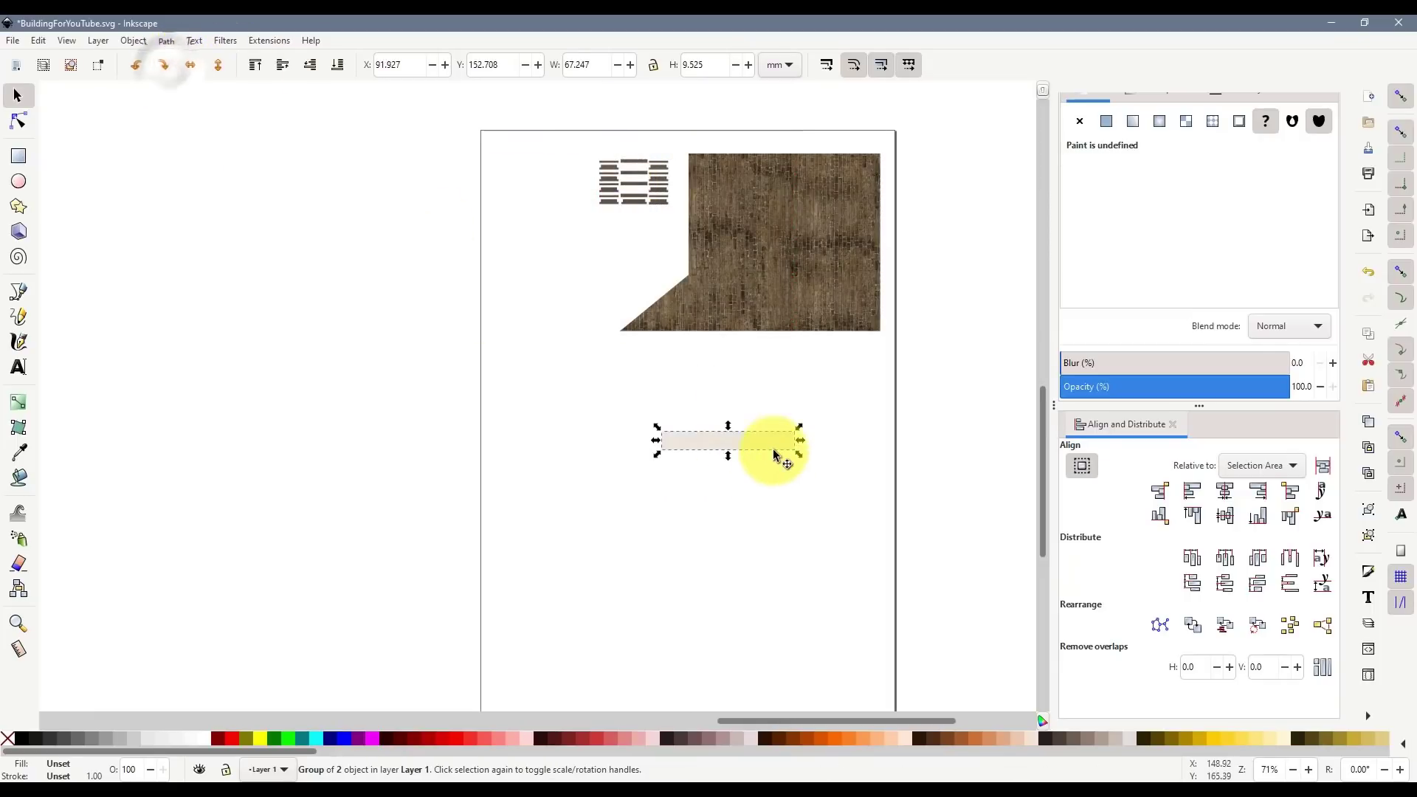
left_click_drag(771, 439, 633, 248)
left_click(696, 481)
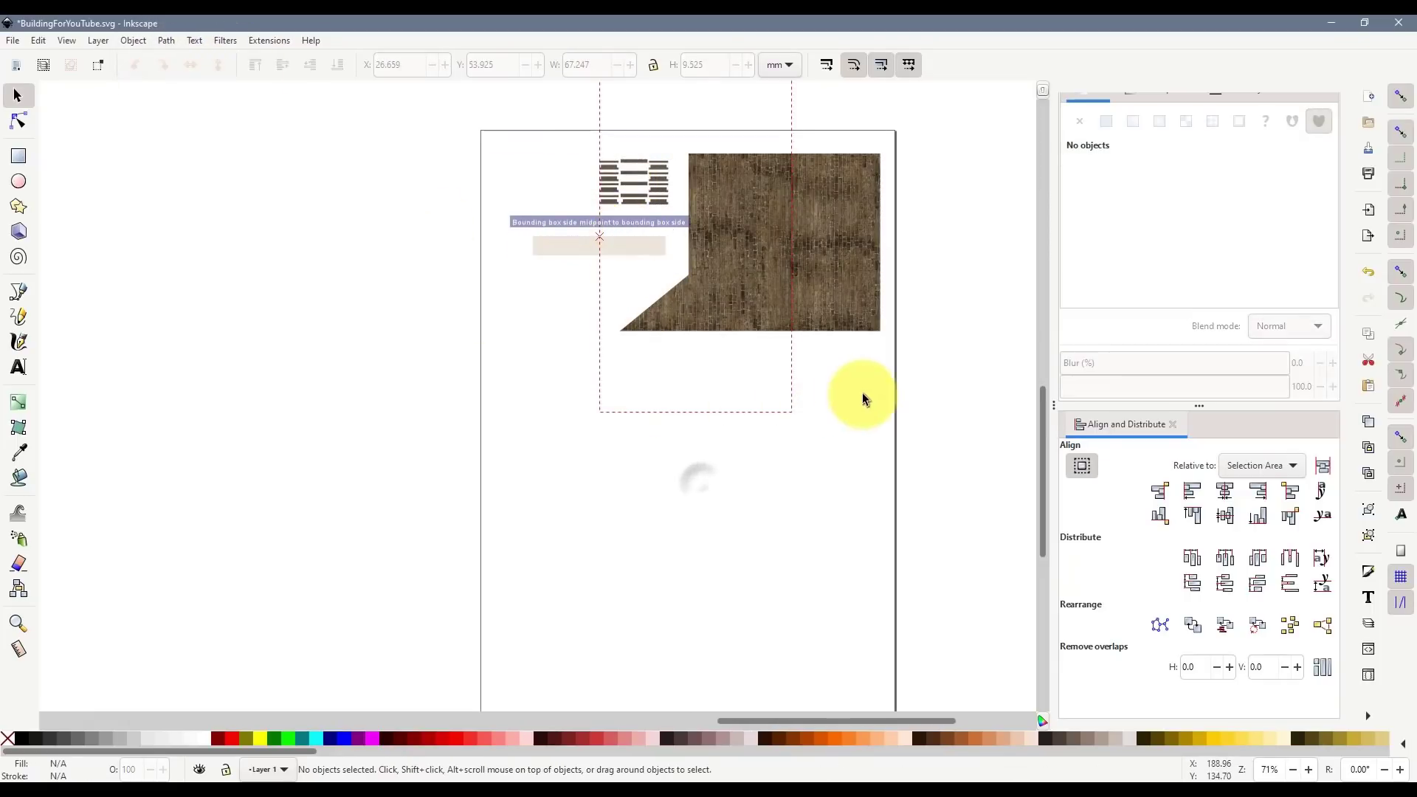
- Shift all the laid-out parts slightly left on the page
left_click_drag(898, 387, 367, 103)
left_click_drag(817, 243, 807, 244)
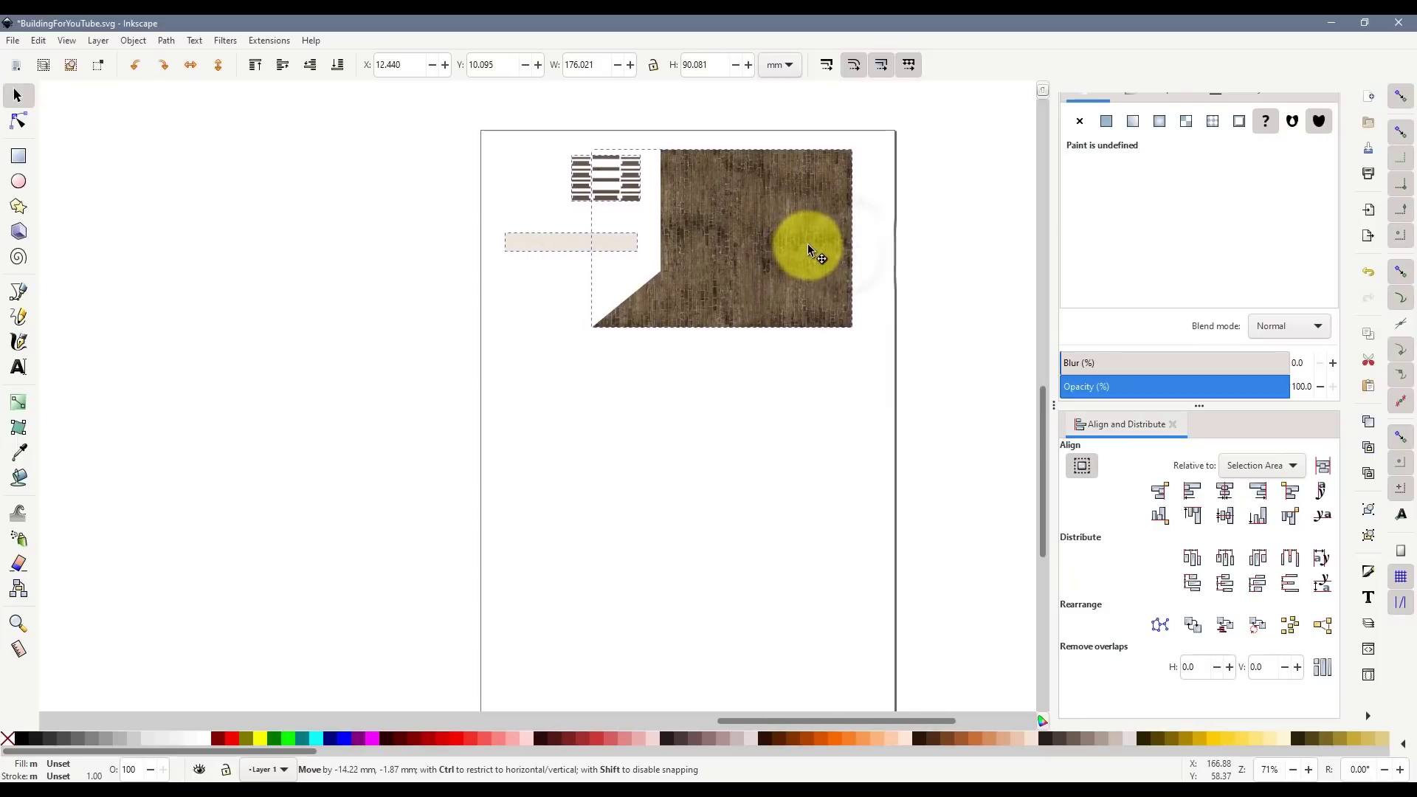
left_click(786, 388)
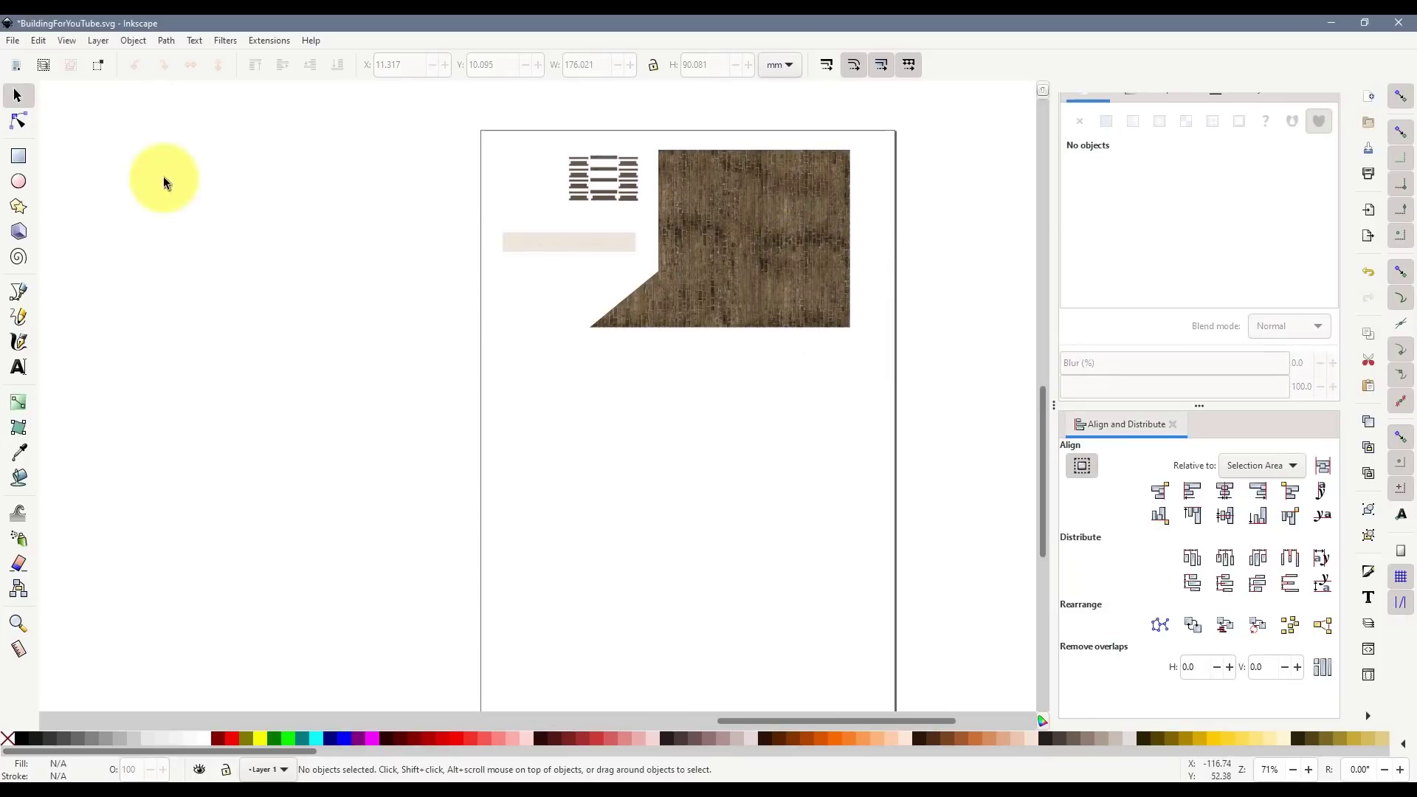
left_click(13, 41)
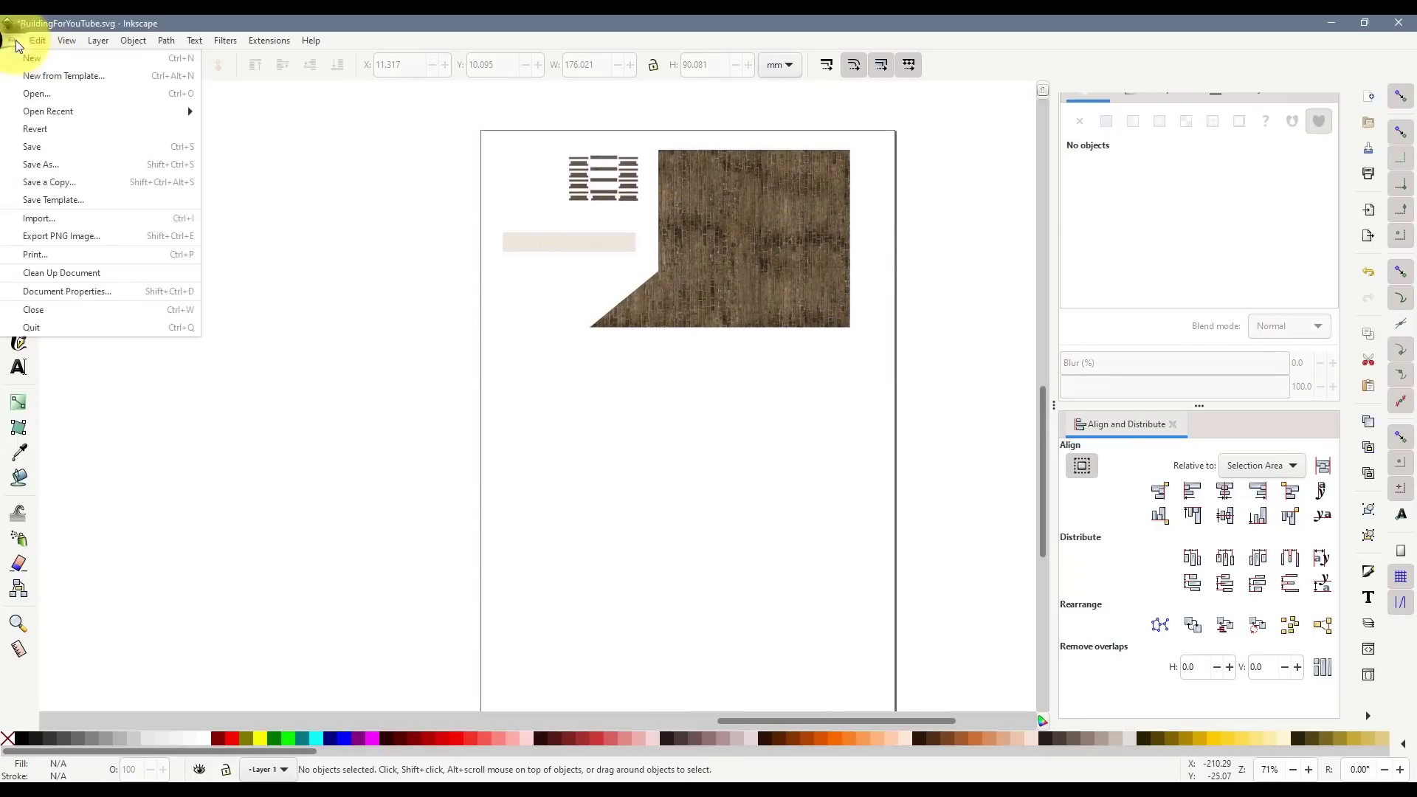
- Save a PDF copy named BuildingForYouTube-004.pdf, accepting the PDF export settings
left_click(72, 179)
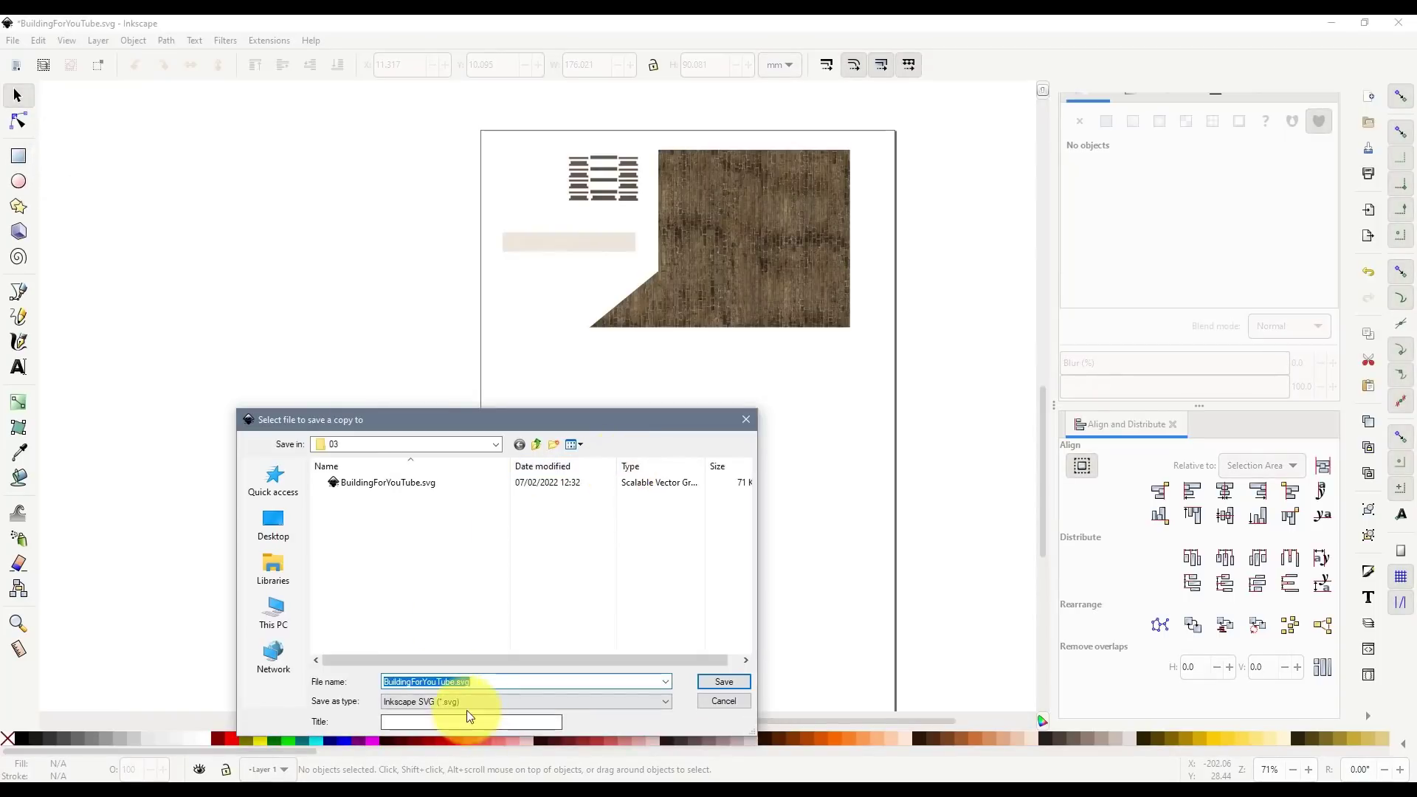
left_click(468, 702)
left_click(466, 650)
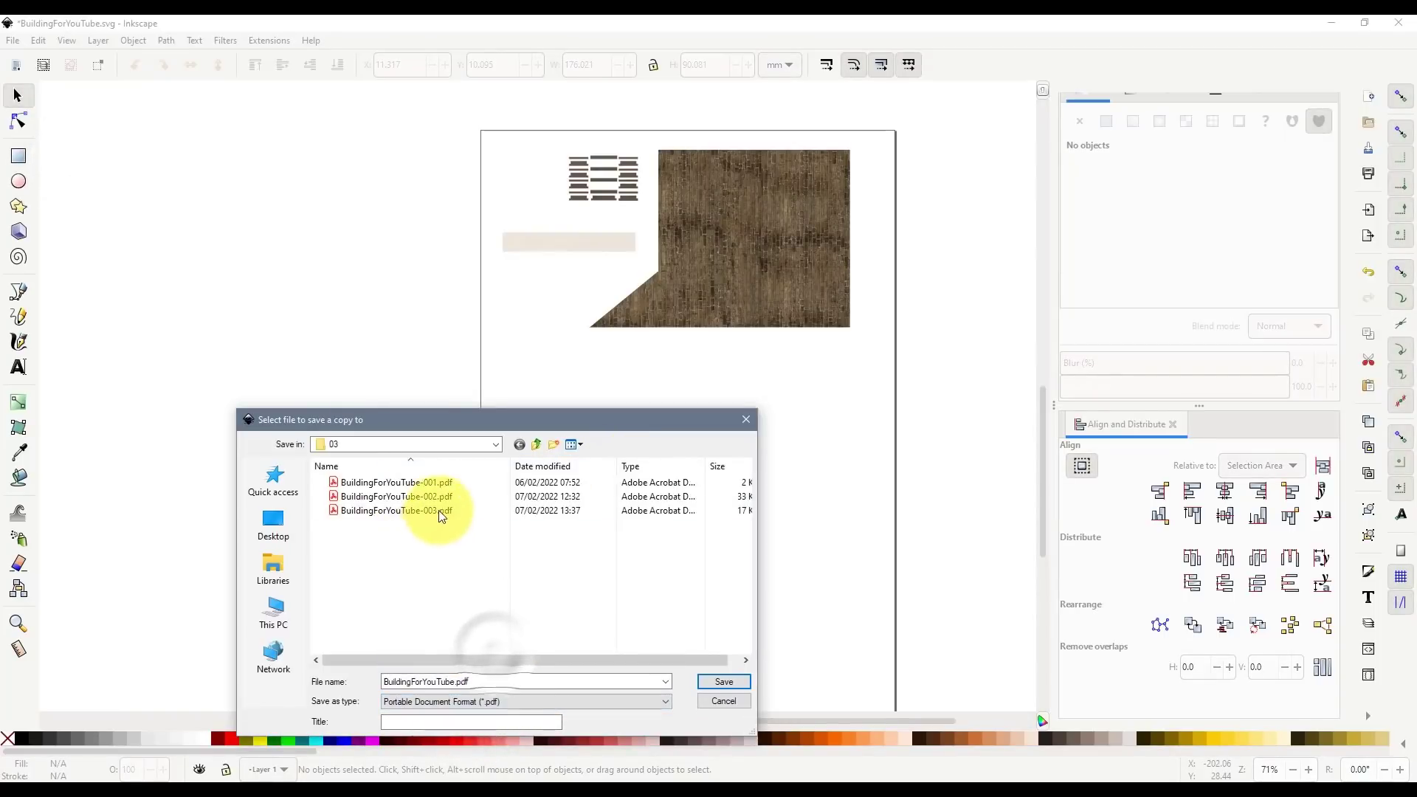
left_click(396, 510)
left_click(465, 682)
left_click(466, 682)
key("Delete")
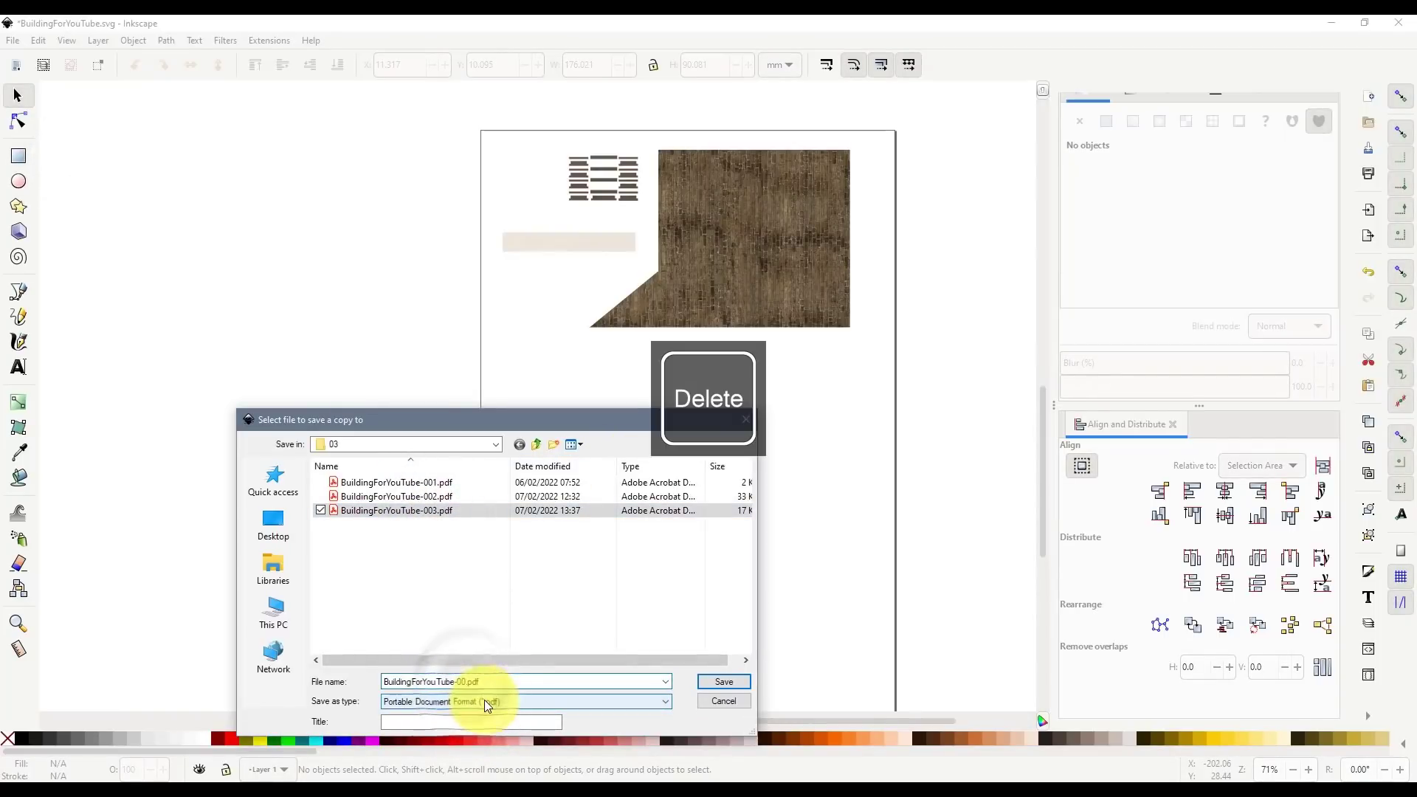
type("4")
left_click(720, 680)
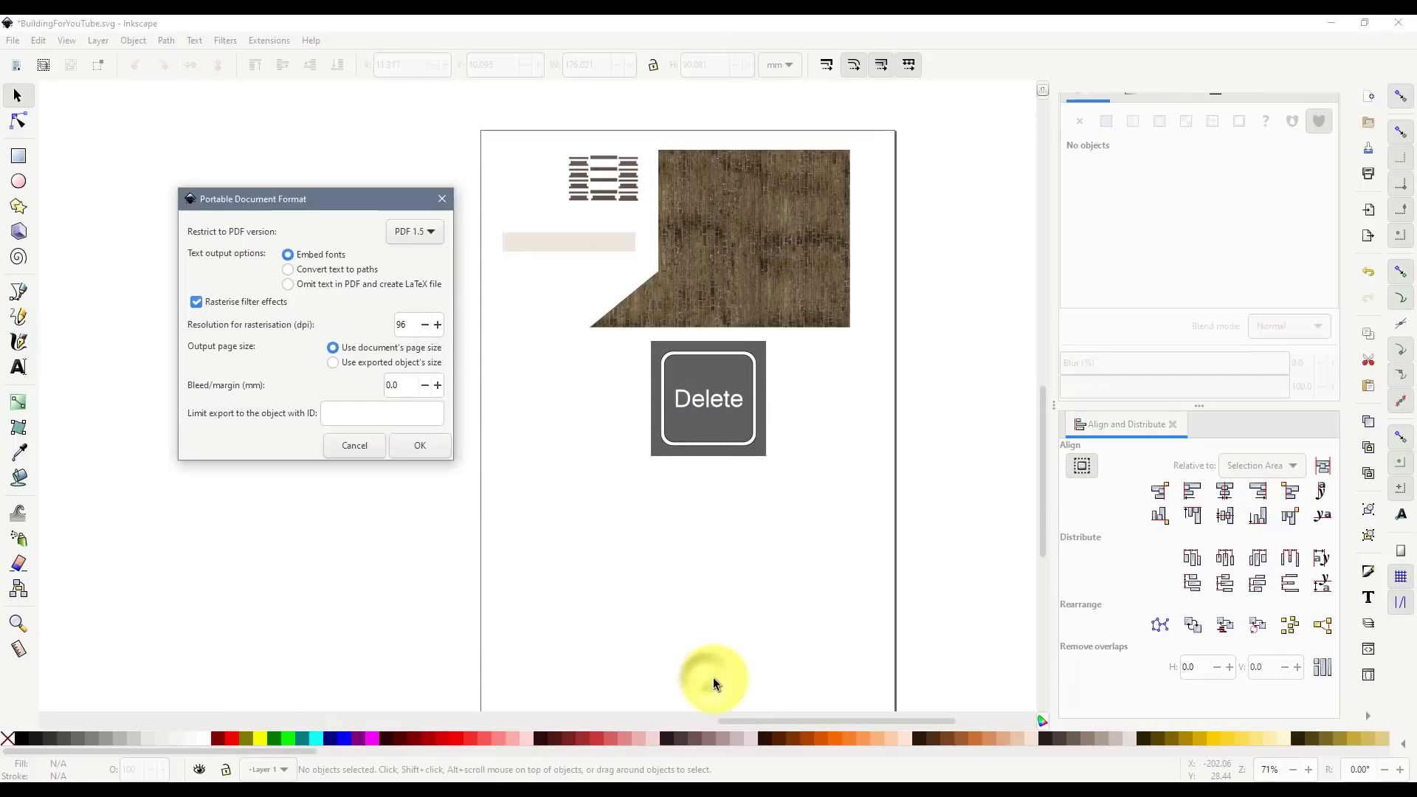
left_click(439, 448)
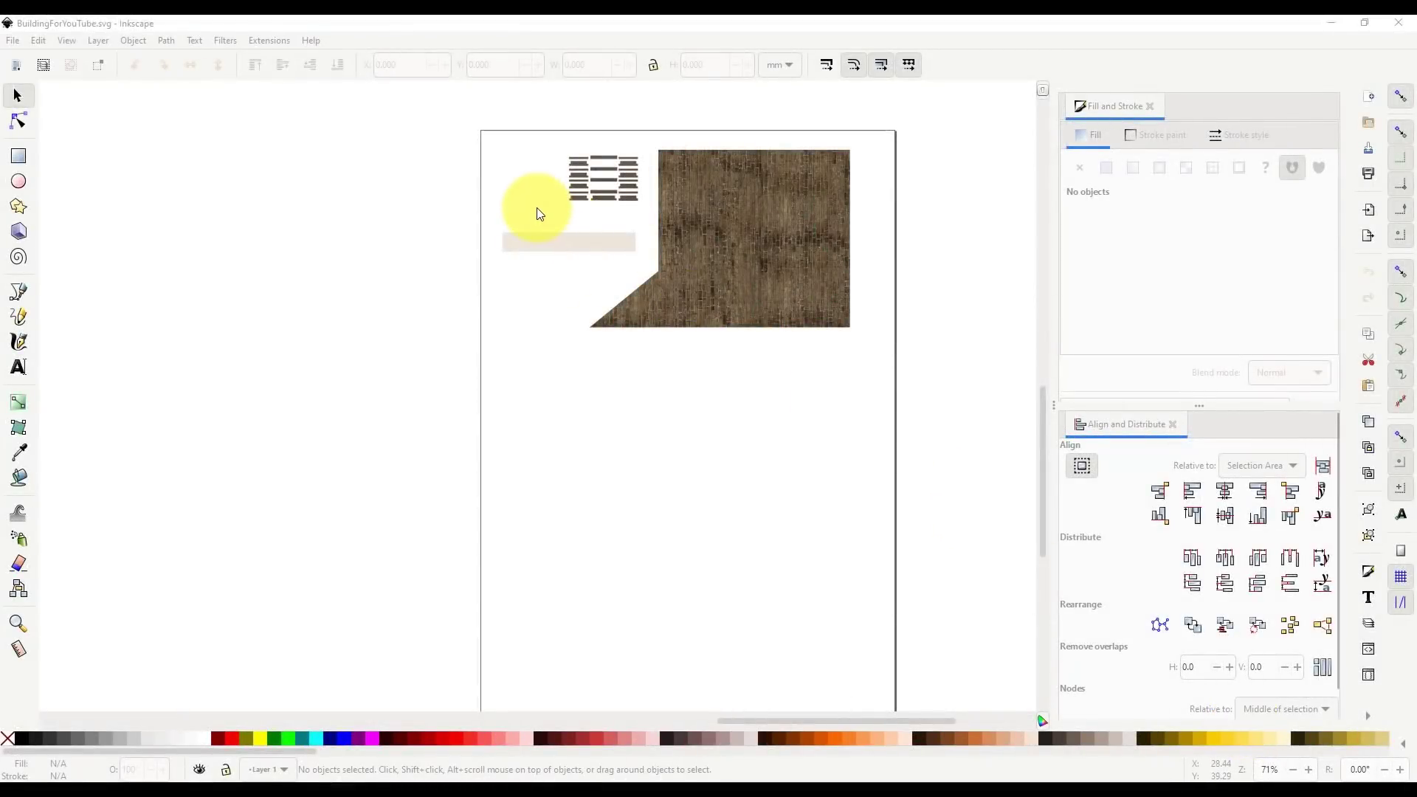
- Delete the four parts laid out on the export page
left_click(456, 116)
left_click_drag(803, 308, 887, 369)
key("Delete")
scroll(738, 369, "down", 5)
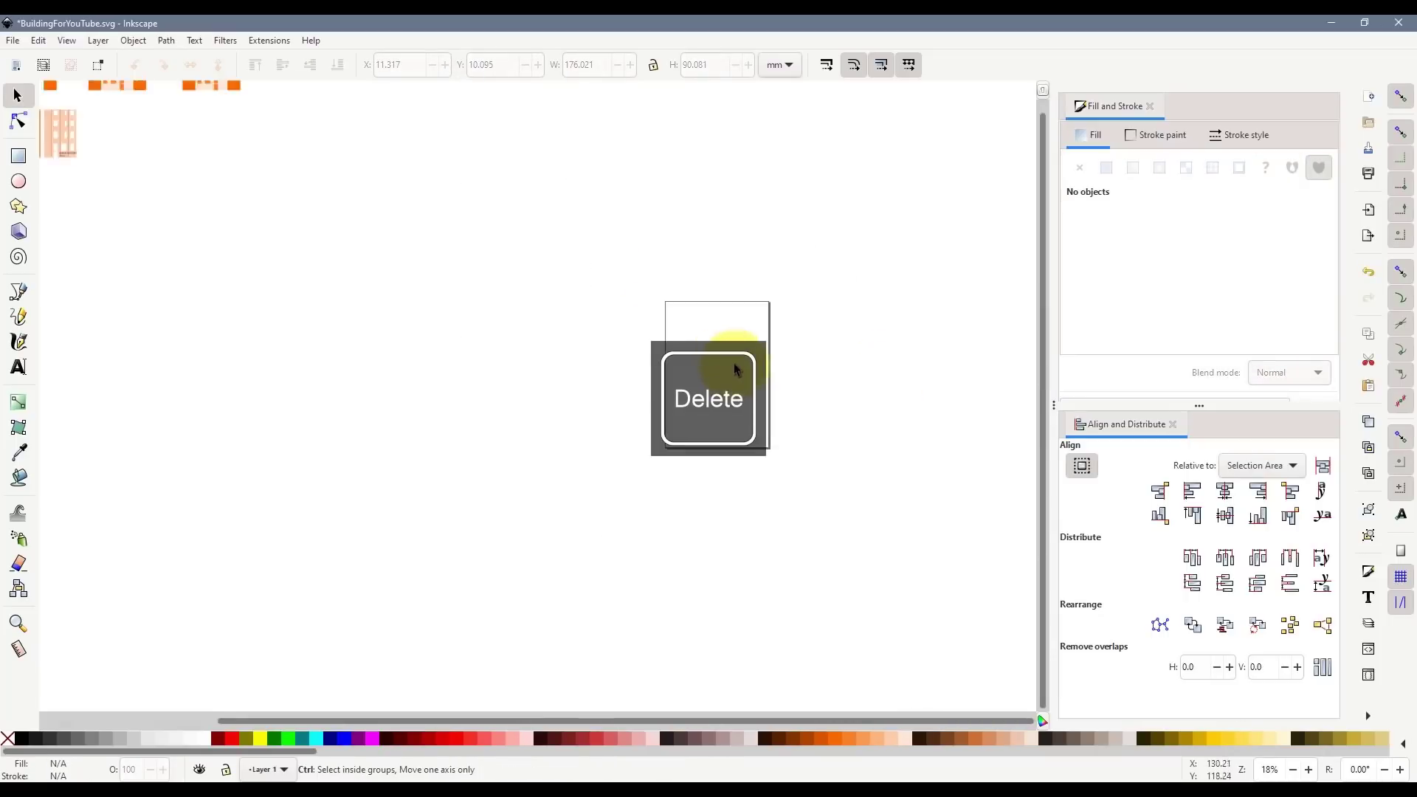
scroll(388, 290, "up", 2)
scroll(340, 283, "up", 2)
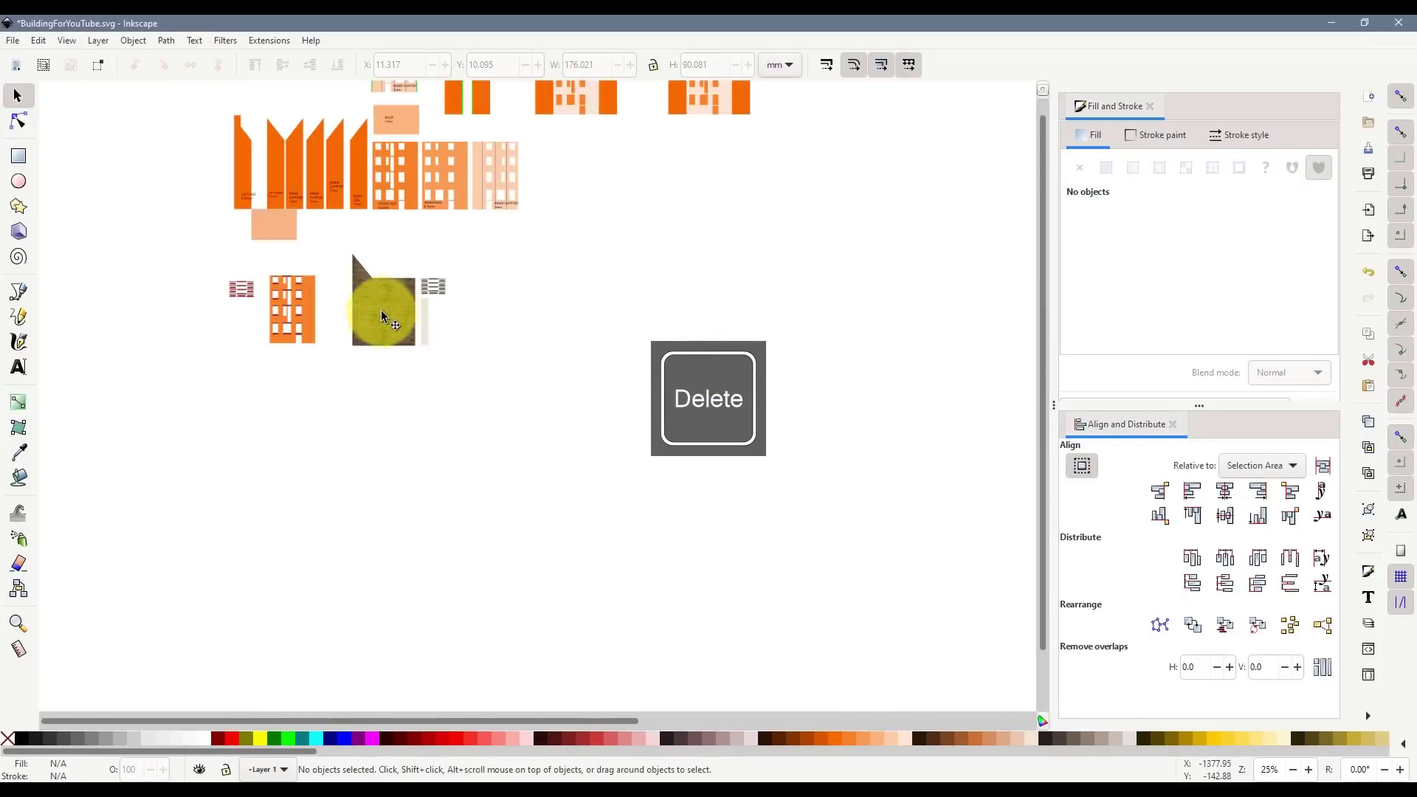
scroll(366, 285, "up", 3)
scroll(370, 304, "up", 2)
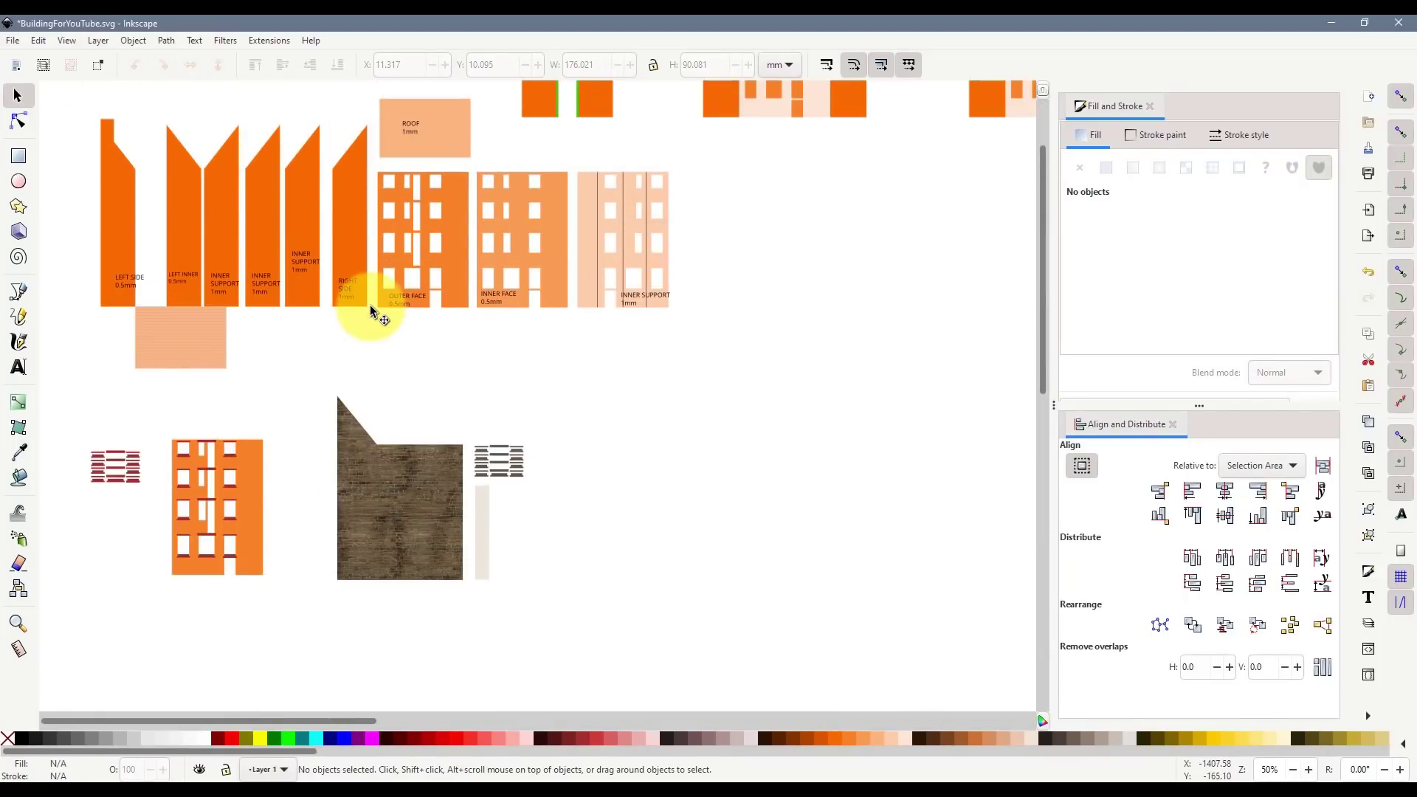
scroll(373, 309, "down", 2)
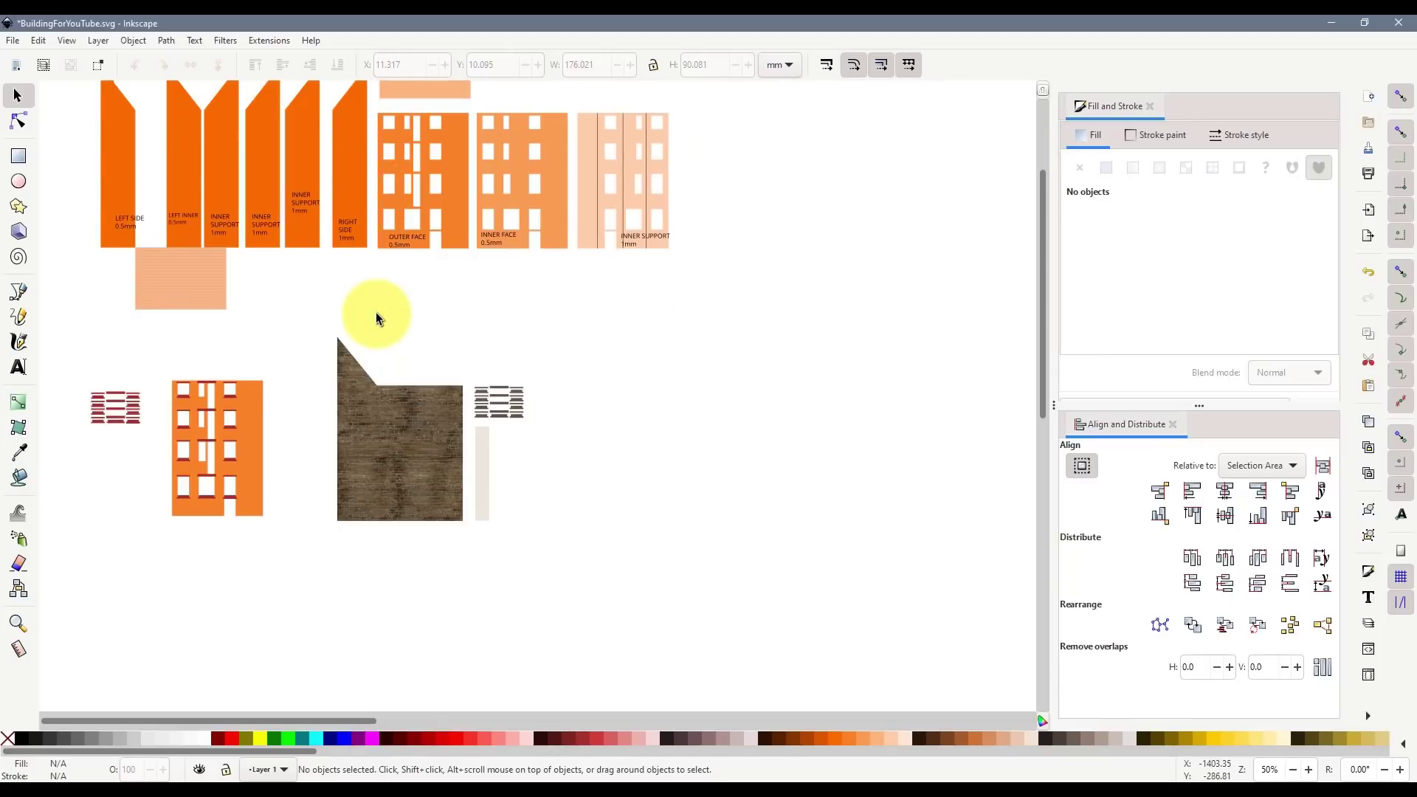
- Draw a long red bar below the brick shape
left_click(19, 155)
left_click_drag(554, 512, 815, 538)
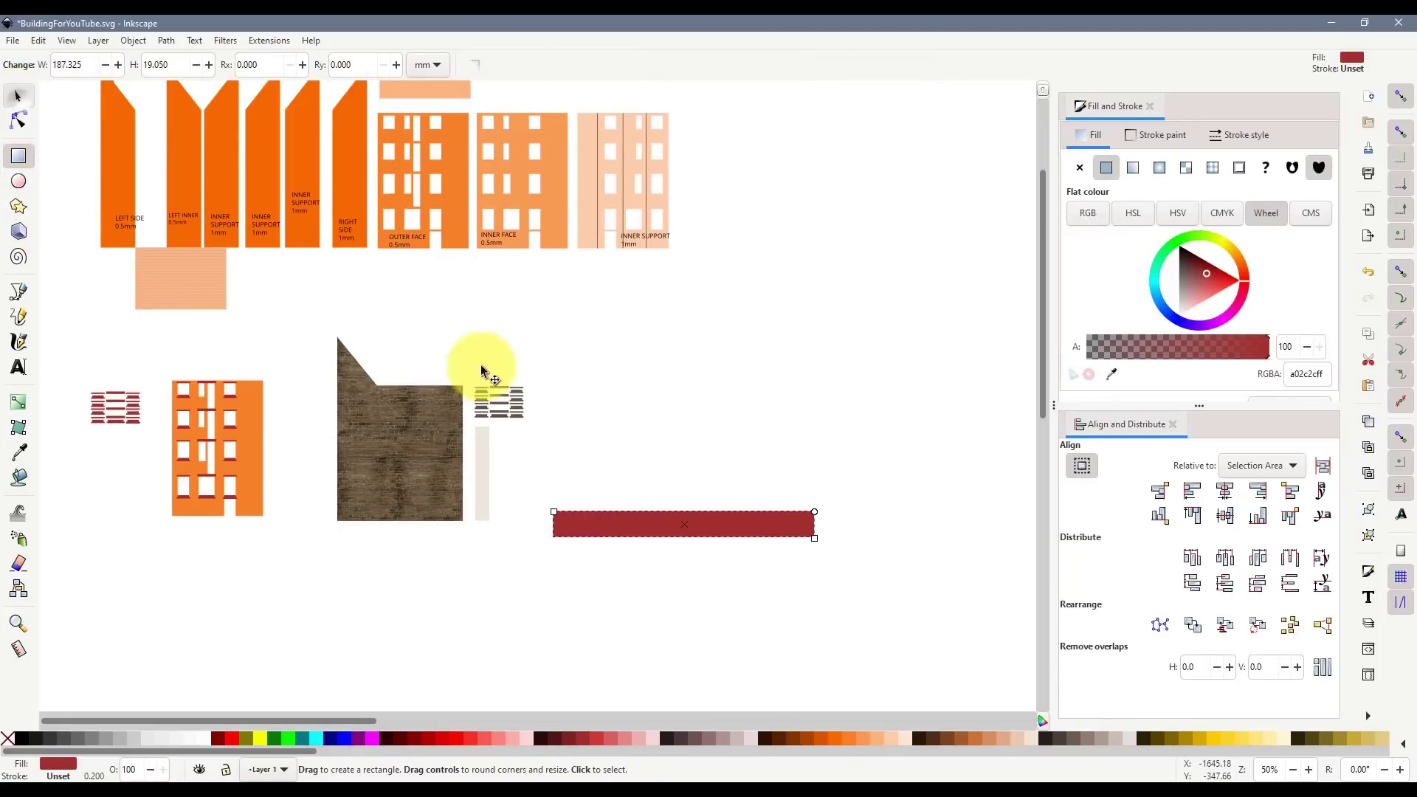
key("s")
left_click_drag(630, 524, 698, 538)
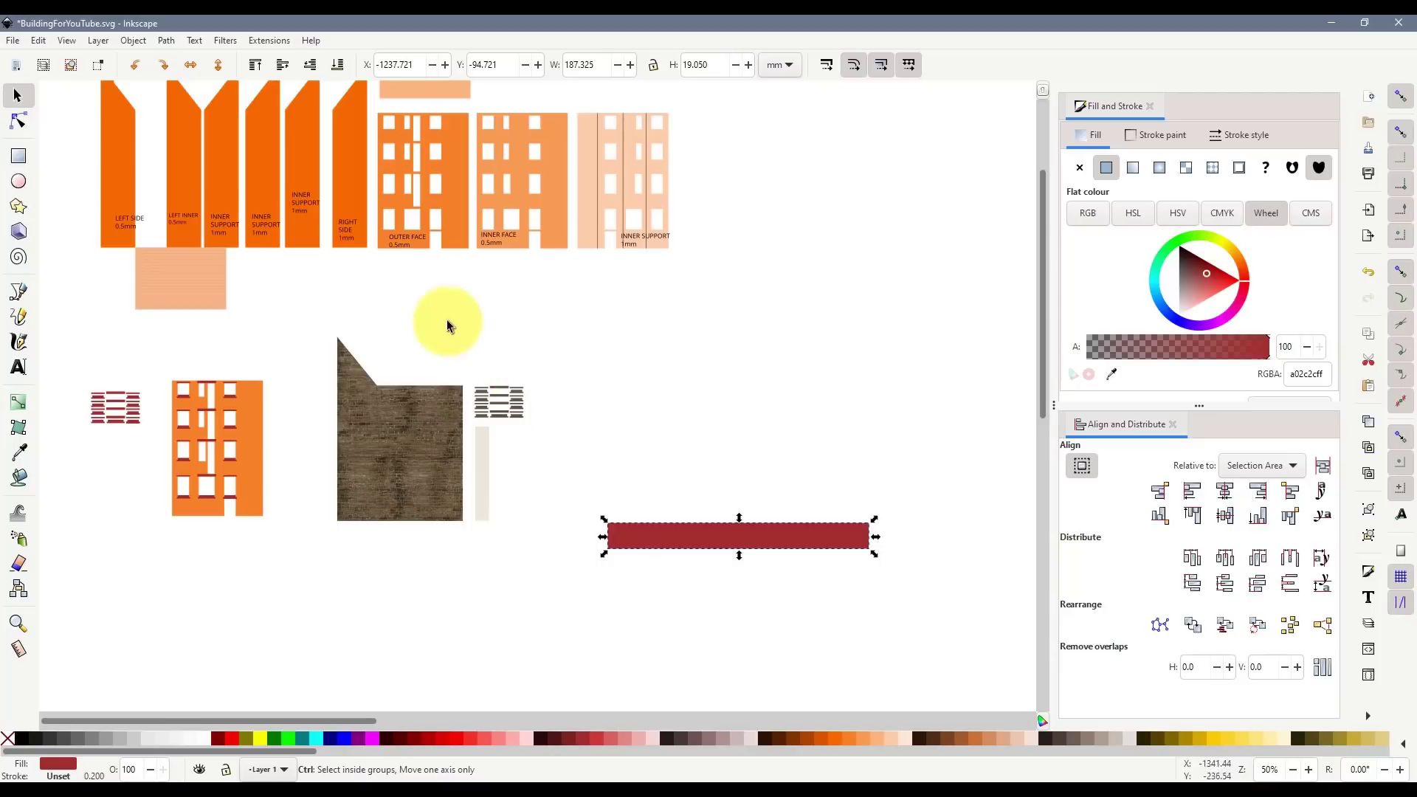
- Duplicate the red bar, turn the copy upright and shorten it above the bar's left end
key("ctrl+d")
left_click(164, 63)
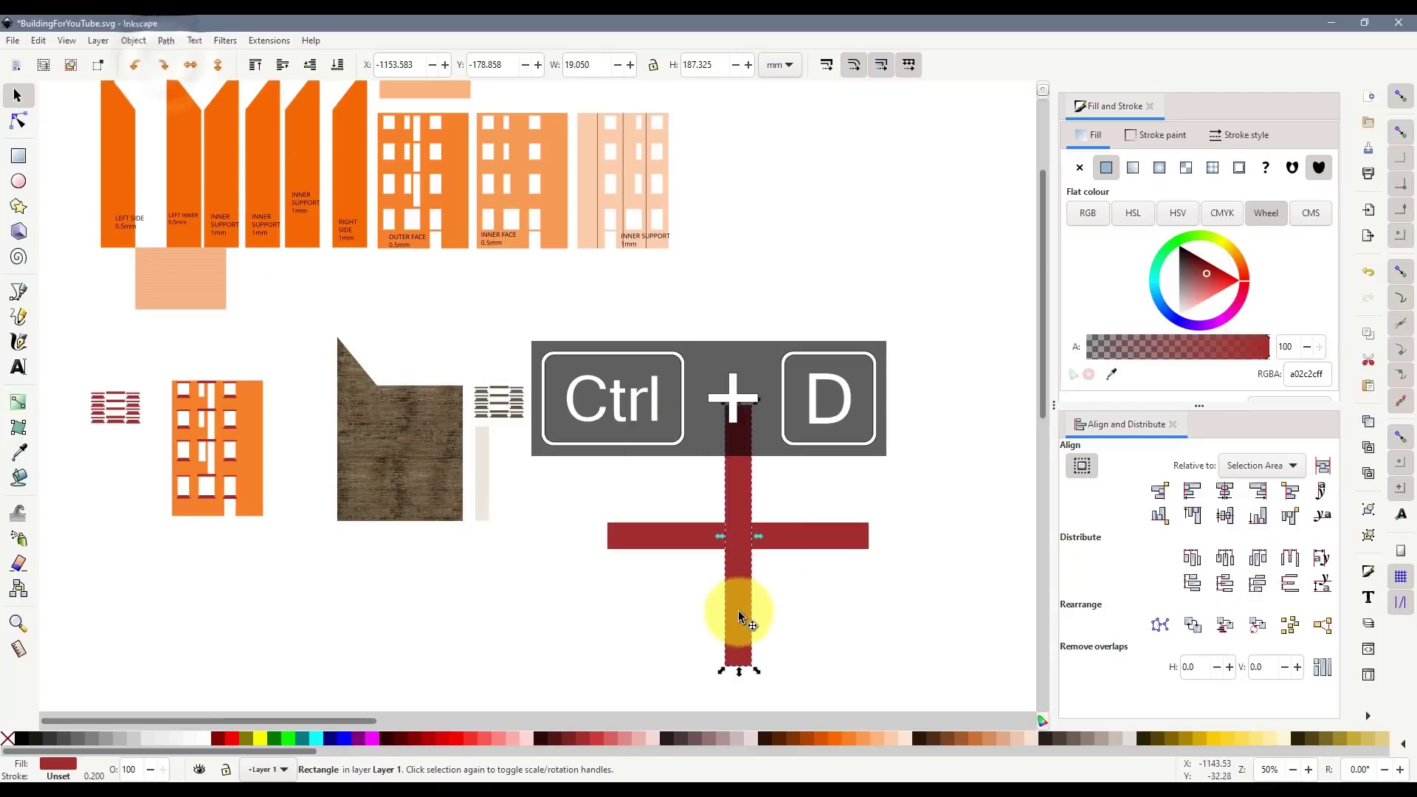
left_click_drag(740, 617, 622, 489)
left_click_drag(623, 256, 626, 360)
left_click(648, 670)
- Try a freehand stroke at the bars' corner, then undo it
left_click(379, 447)
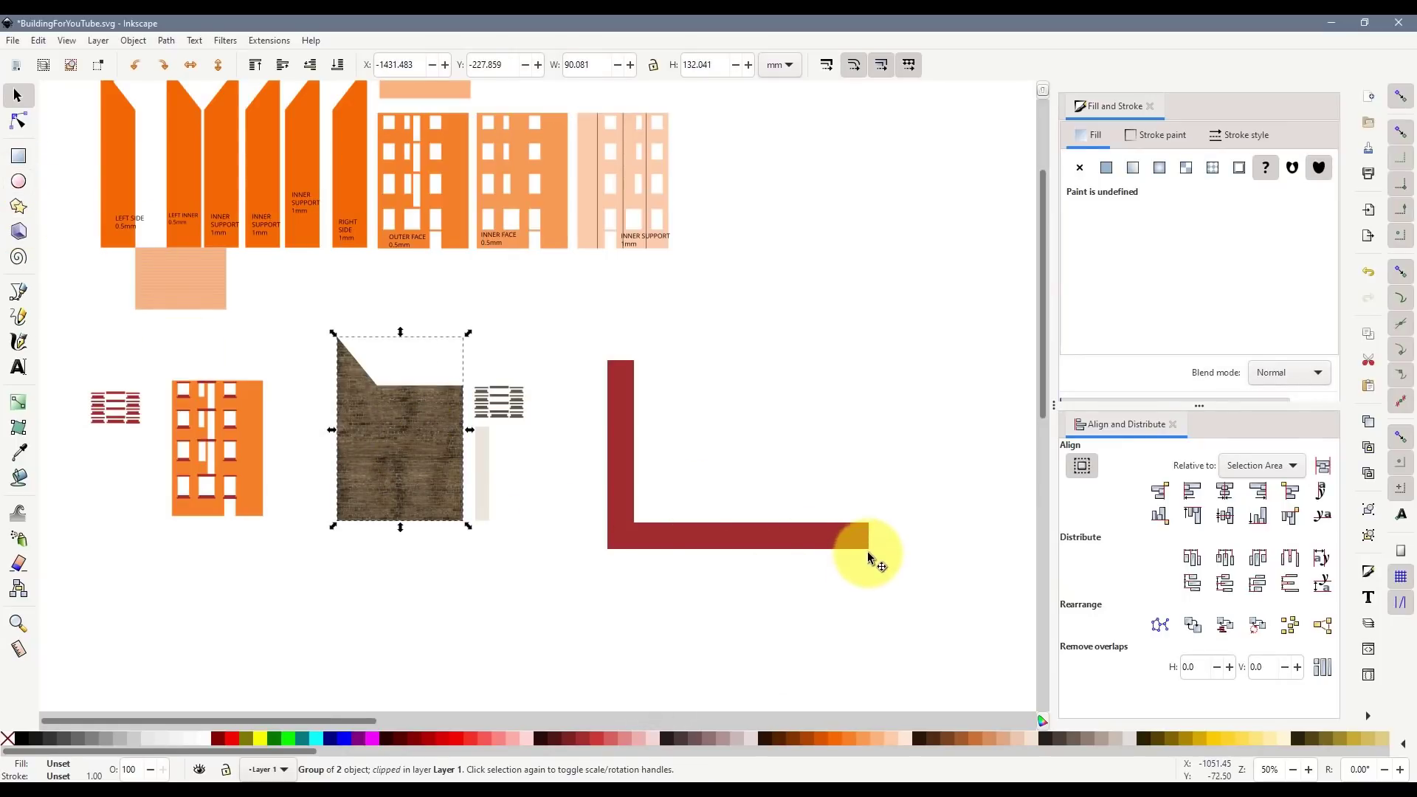
left_click(618, 480)
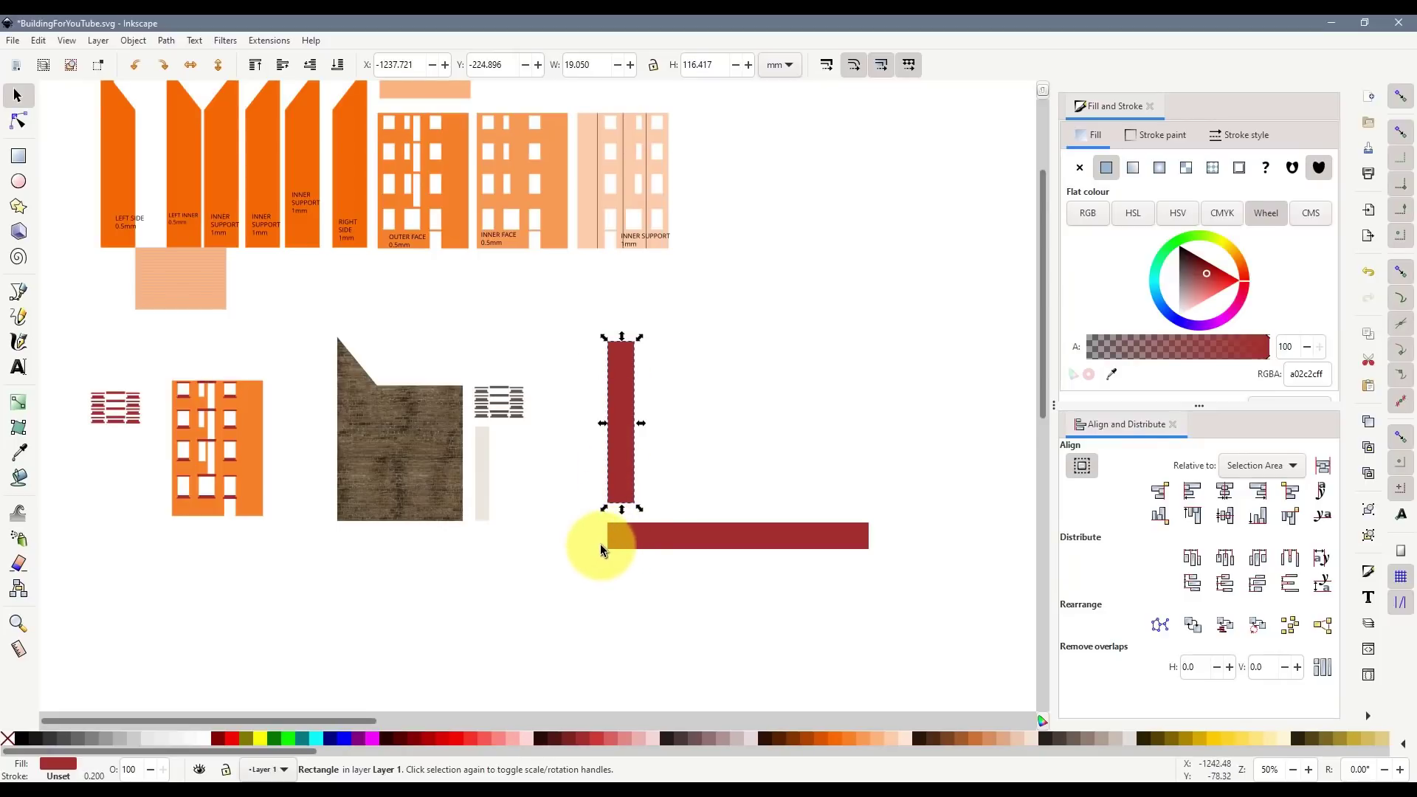
left_click(18, 291)
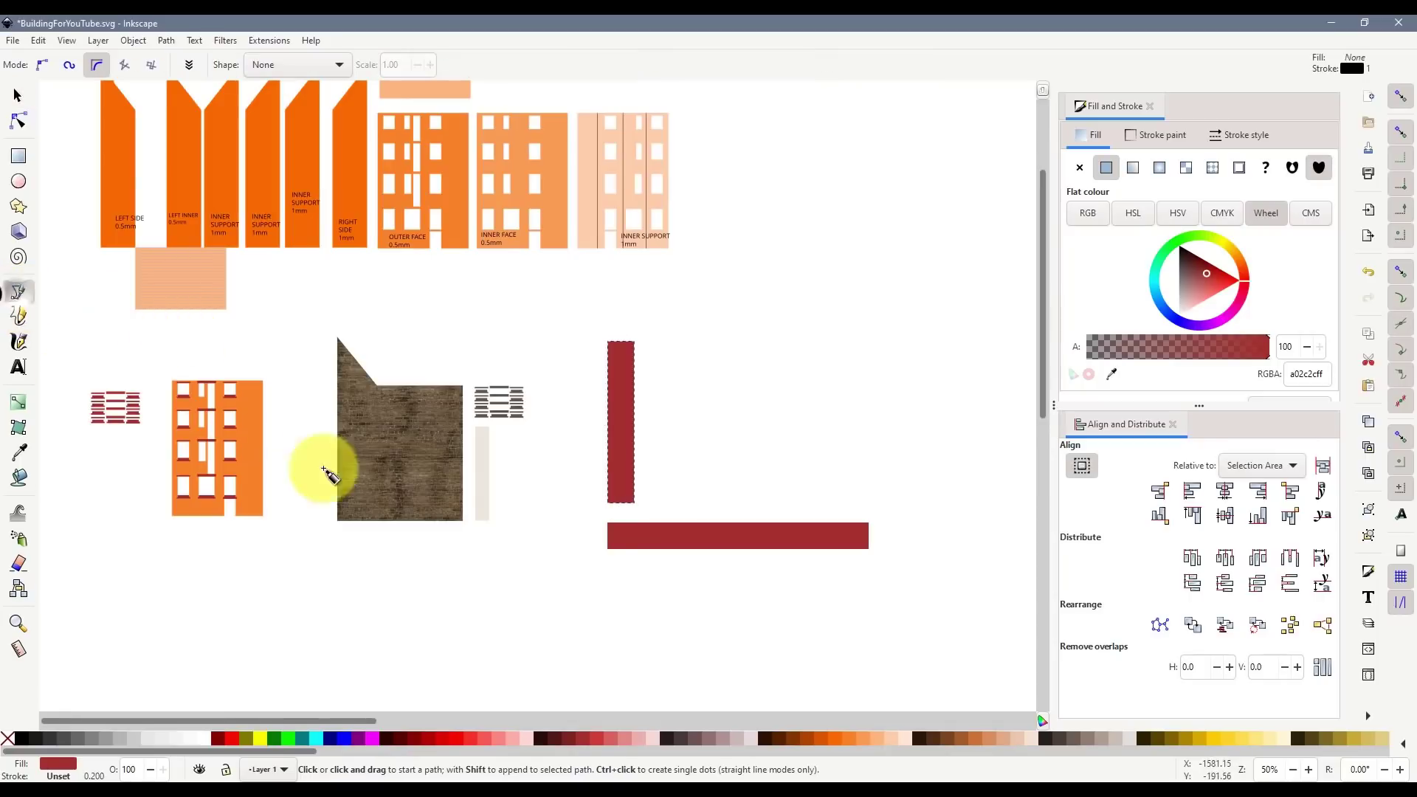
left_click(18, 316)
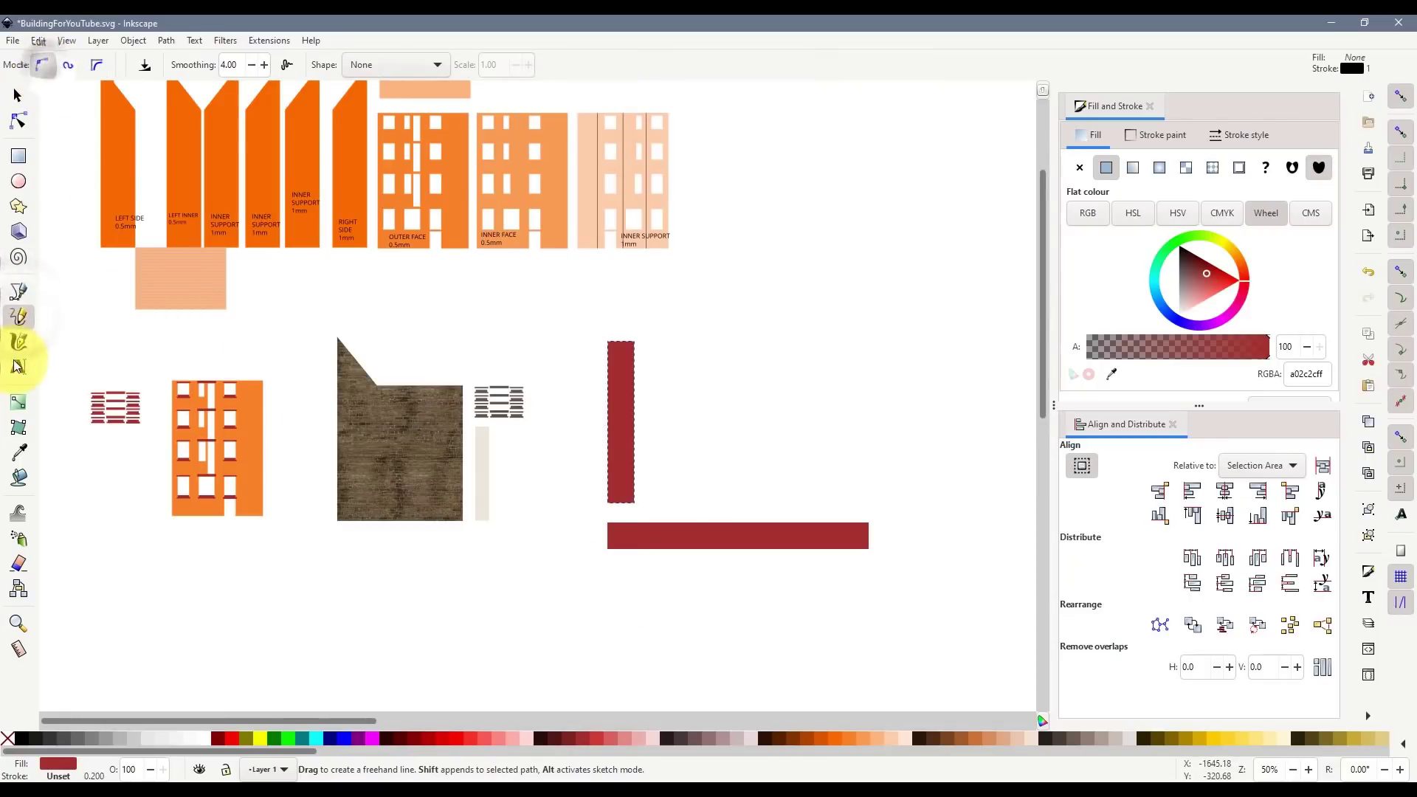
mouse_move(633, 558)
left_mouse_down()
mouse_move(595, 544)
mouse_move(608, 536)
left_mouse_up()
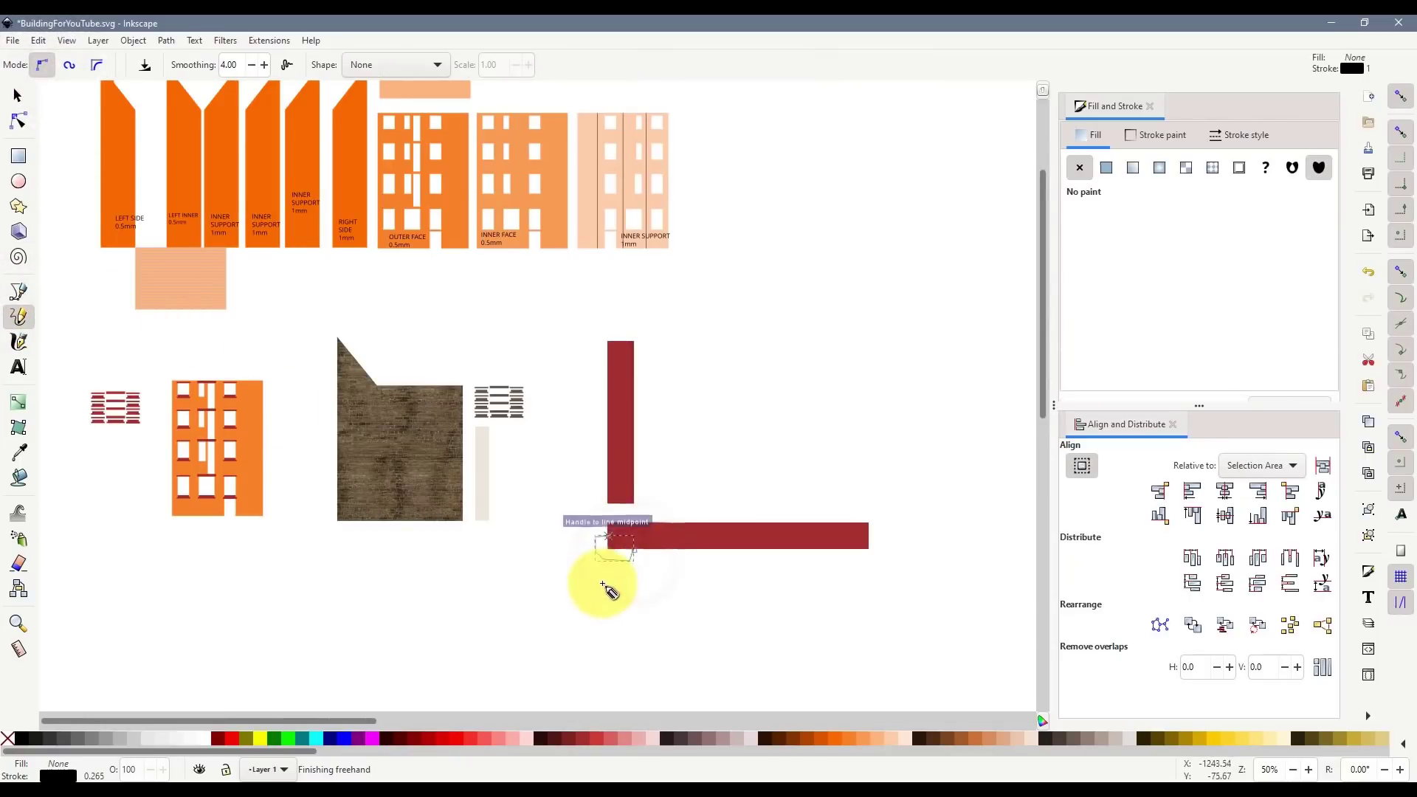
scroll(610, 550, "up", 5, "ctrl")
key("ctrl+z")
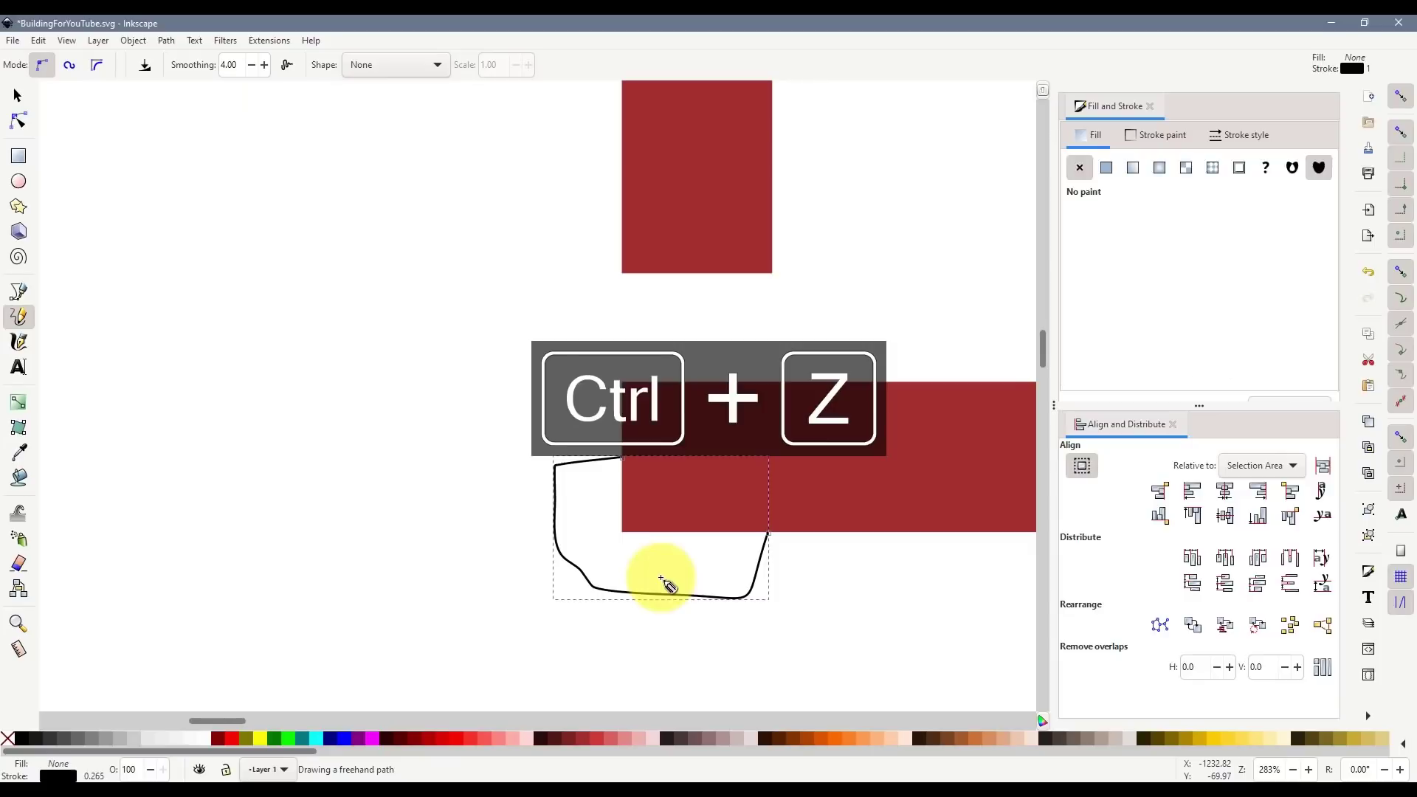
scroll(672, 450, "down", 5, "ctrl")
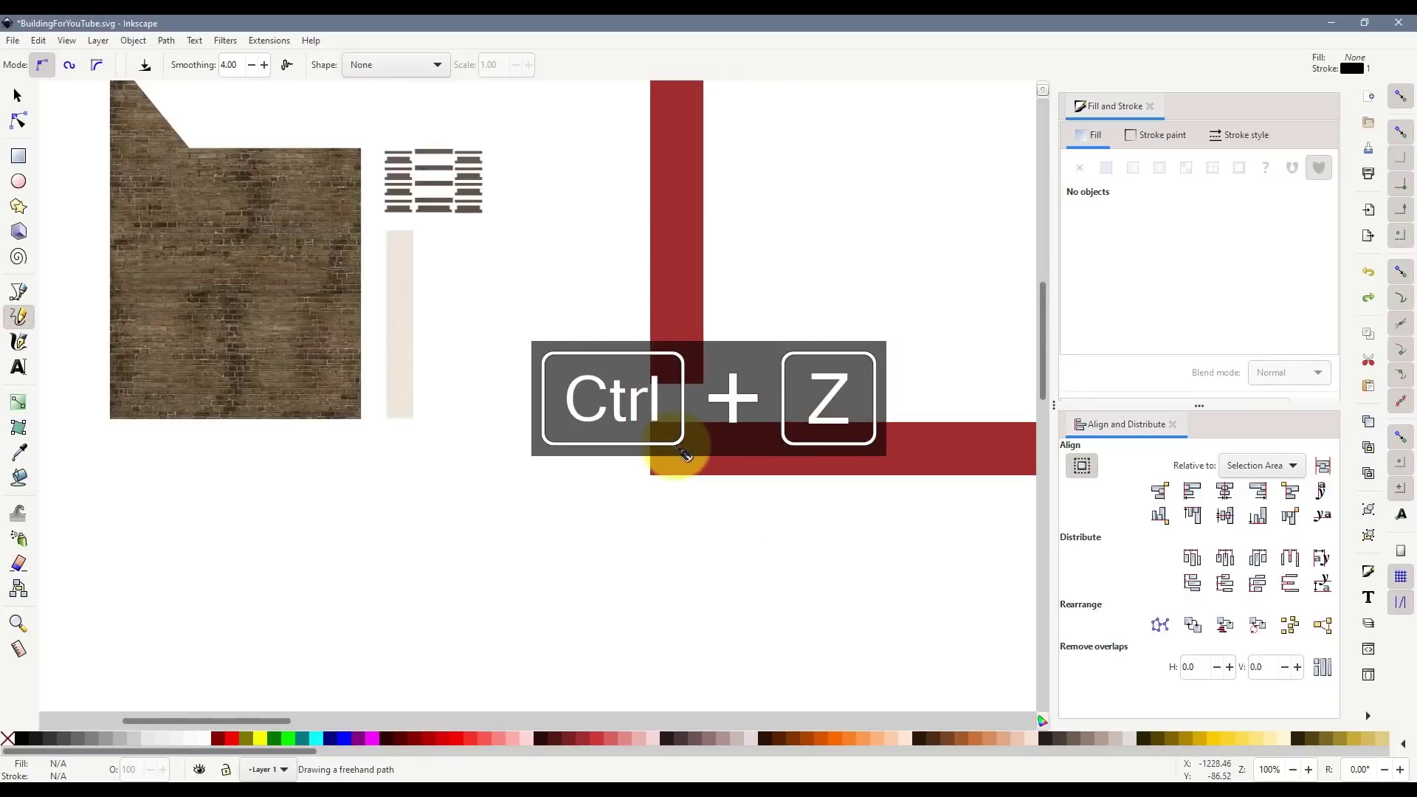
- Select both red bars and delete them
left_click(16, 95)
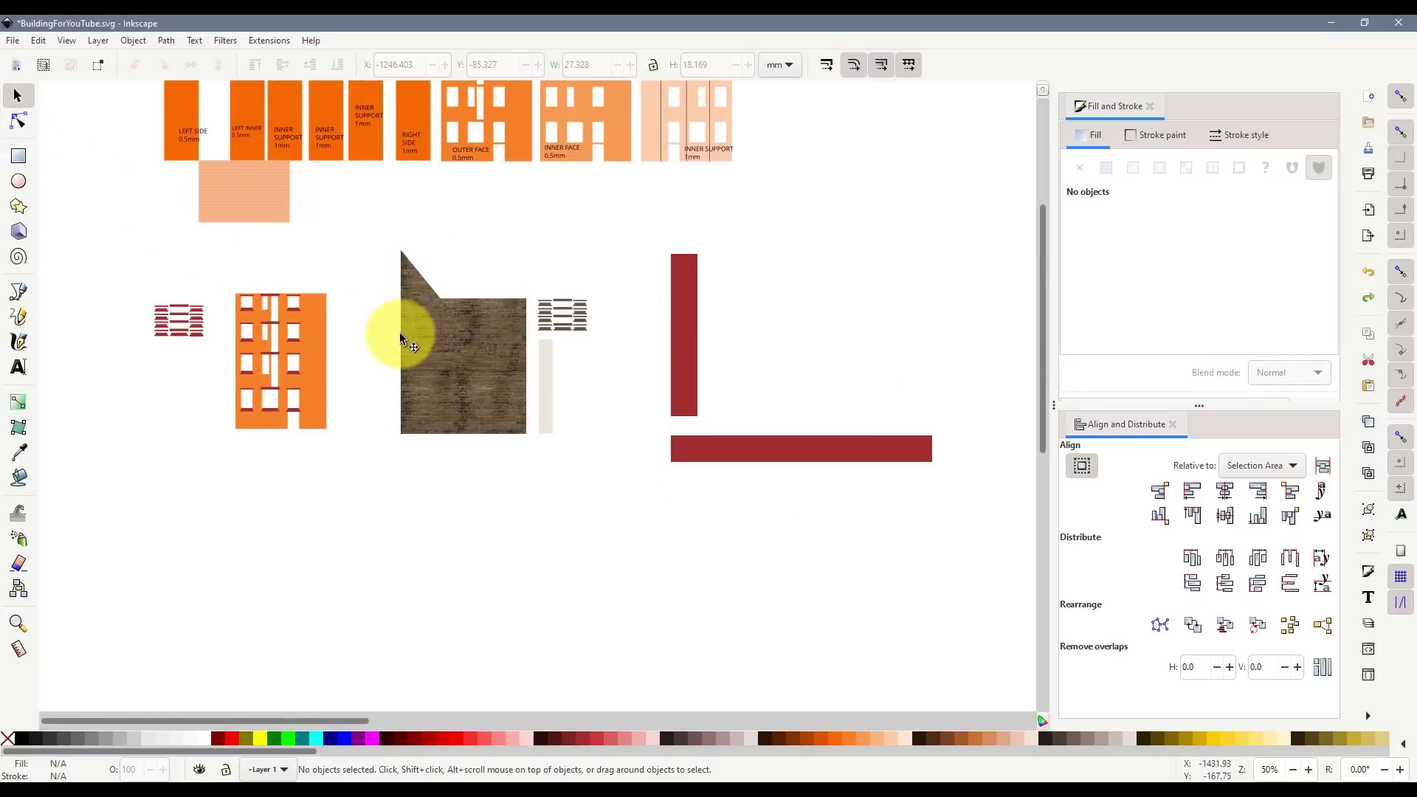
left_click_drag(654, 237, 972, 502)
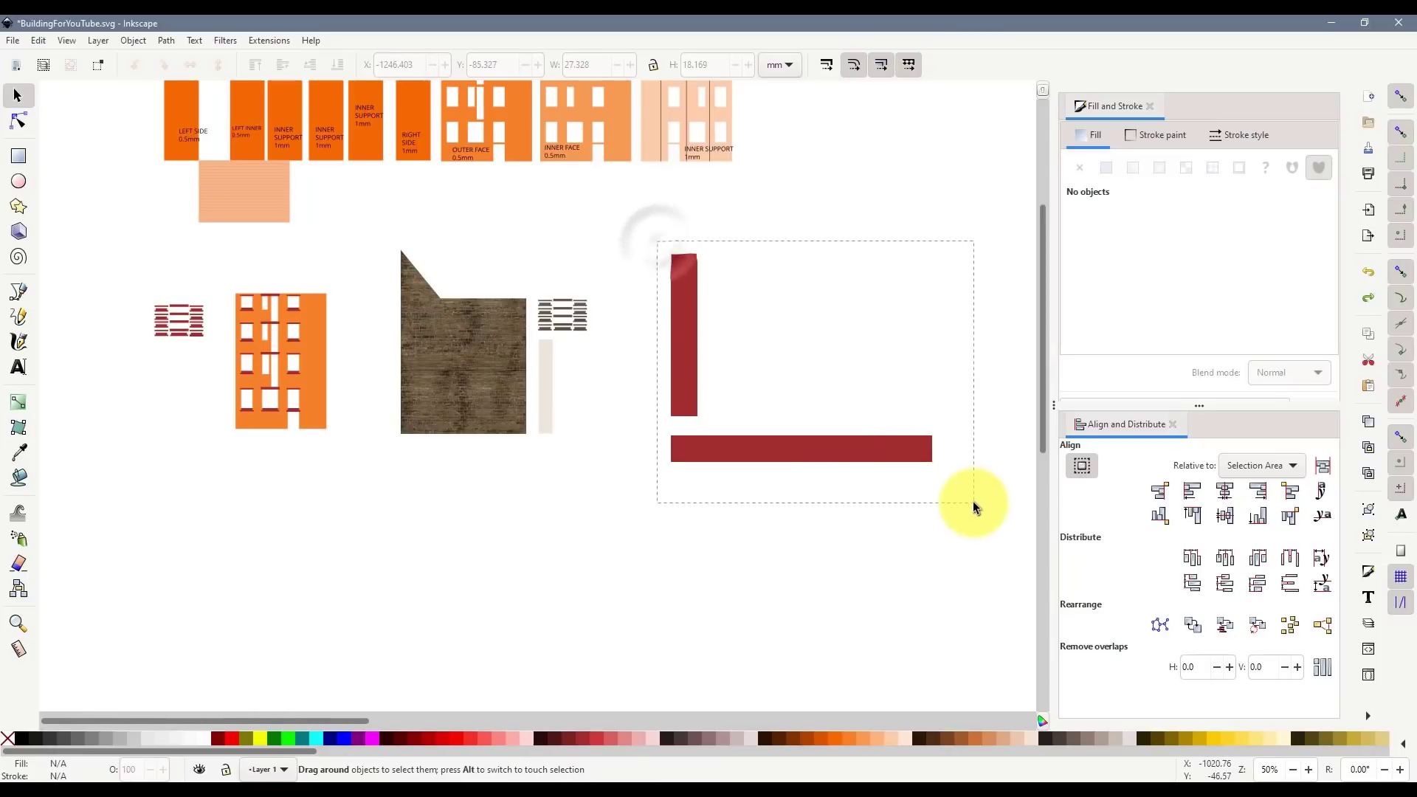
key("Delete")
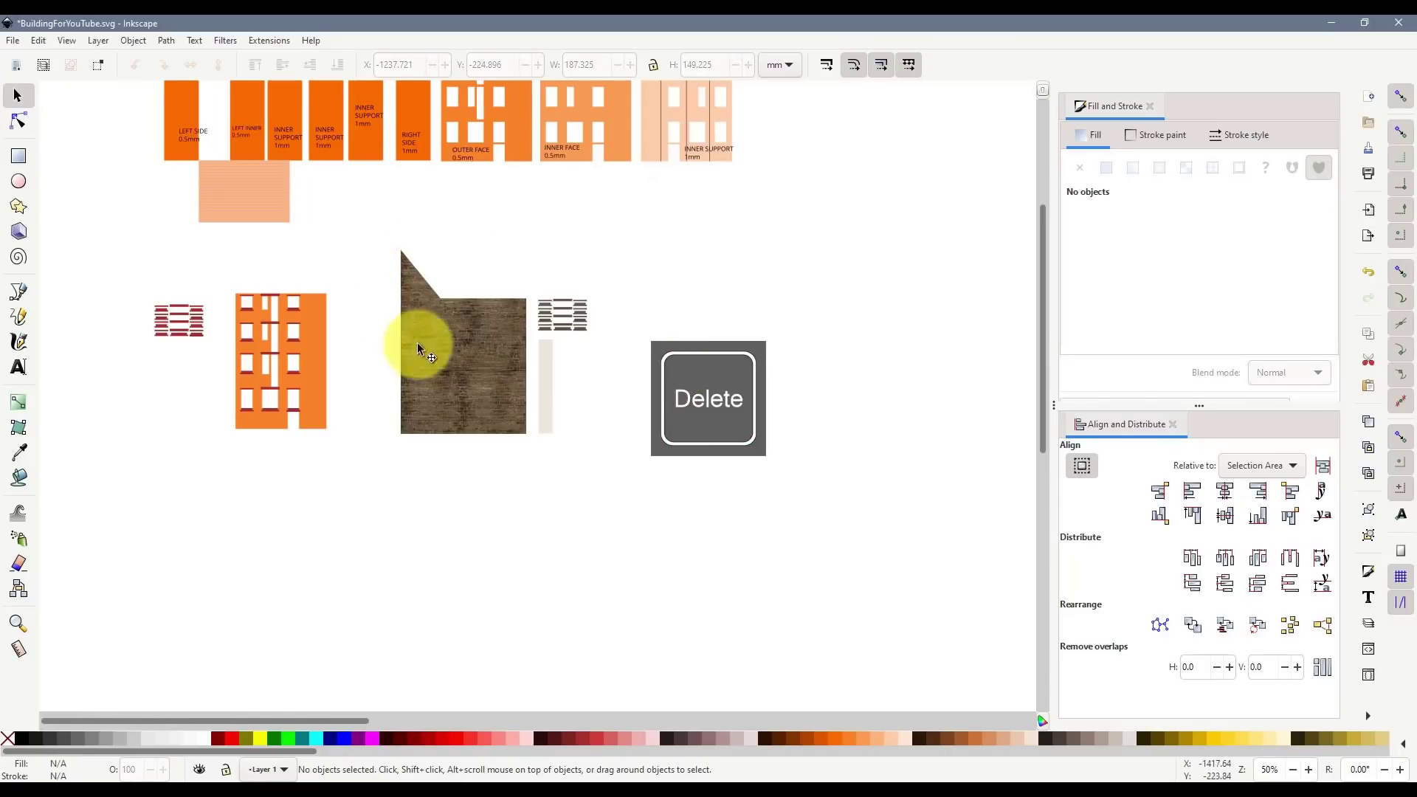
scroll(464, 365, "up", 8)
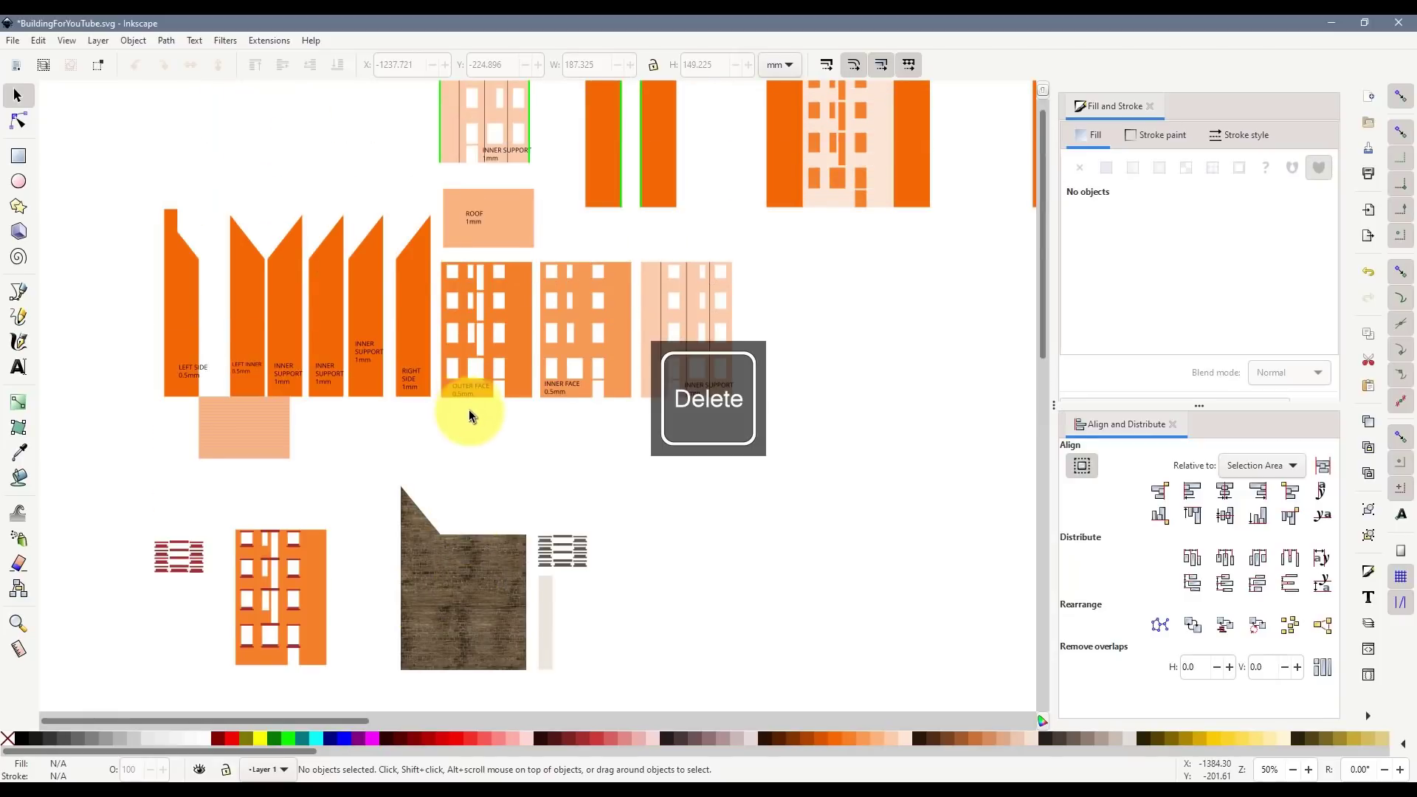
left_click(179, 257)
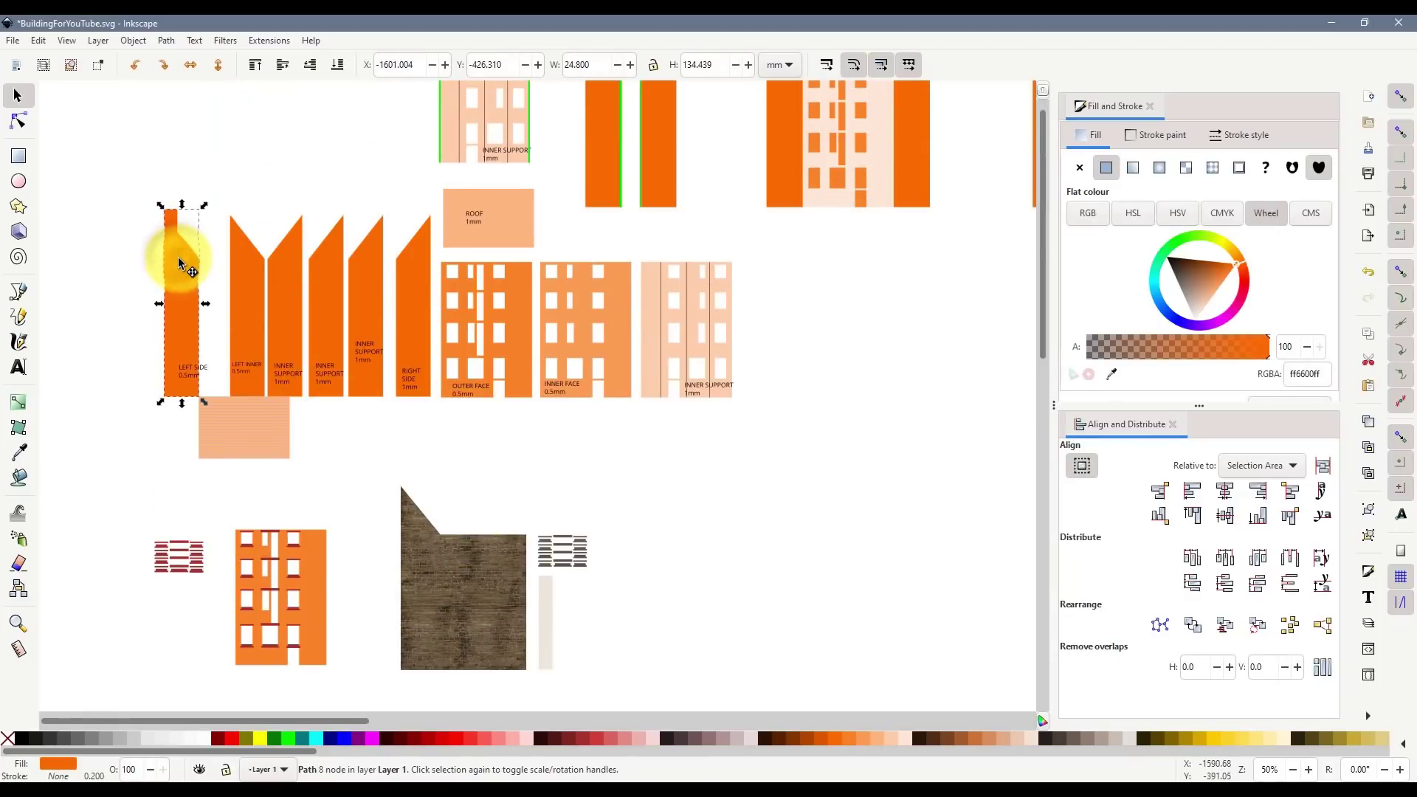
key("ctrl+d")
left_click_drag(177, 298, 369, 623)
scroll(418, 663, "up", 2, "ctrl")
scroll(419, 665, "up", 4, "ctrl")
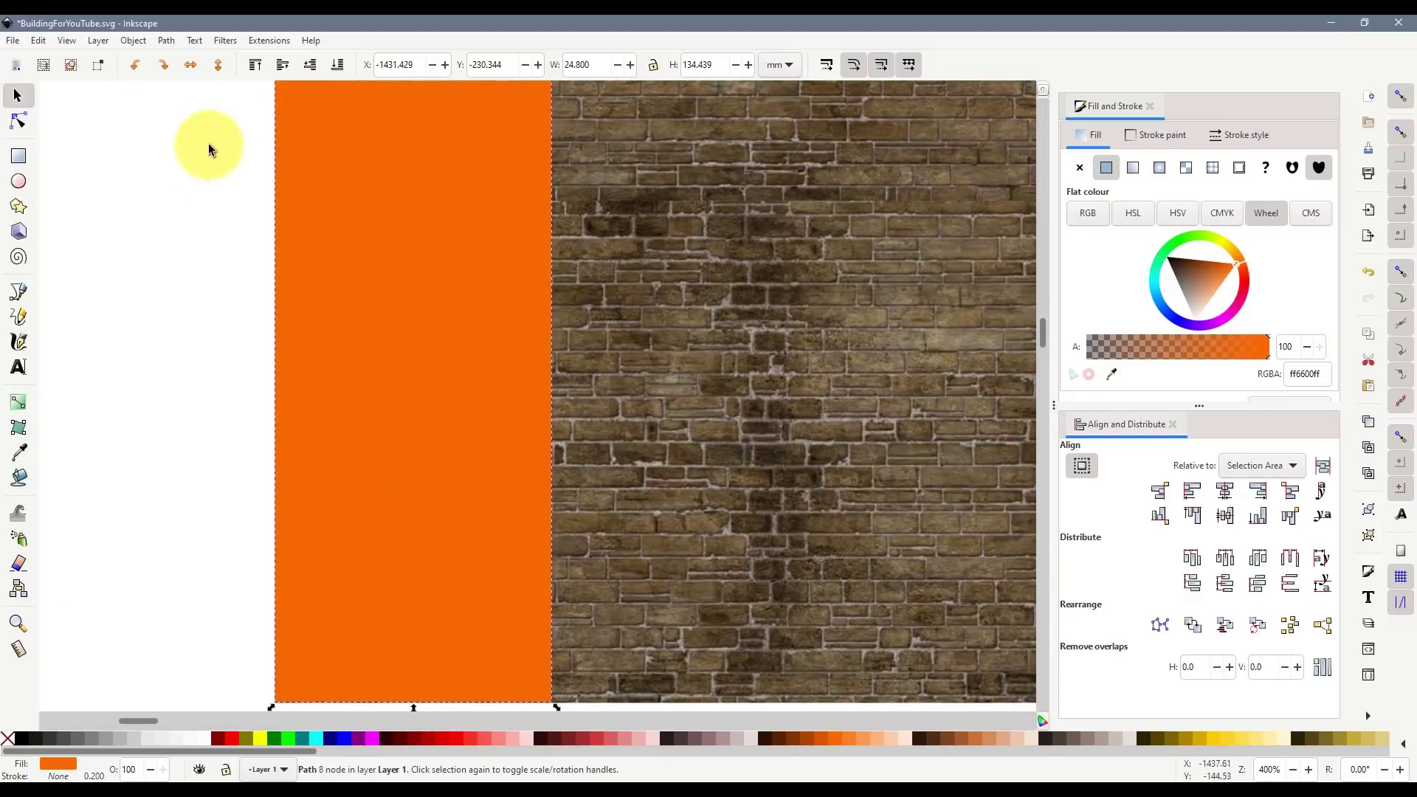
left_click(334, 65)
scroll(493, 194, "down", 1, "ctrl")
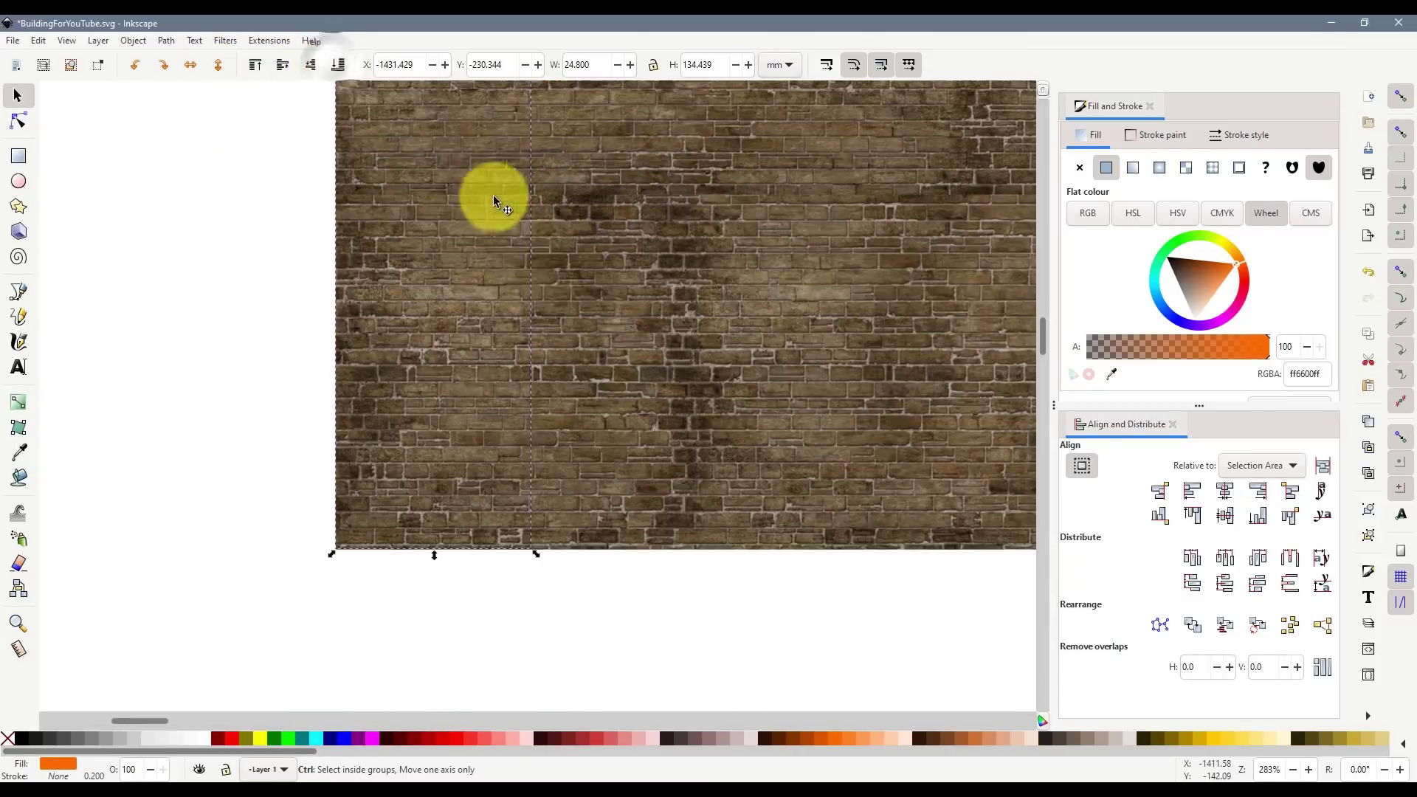
scroll(519, 302, "up", 10)
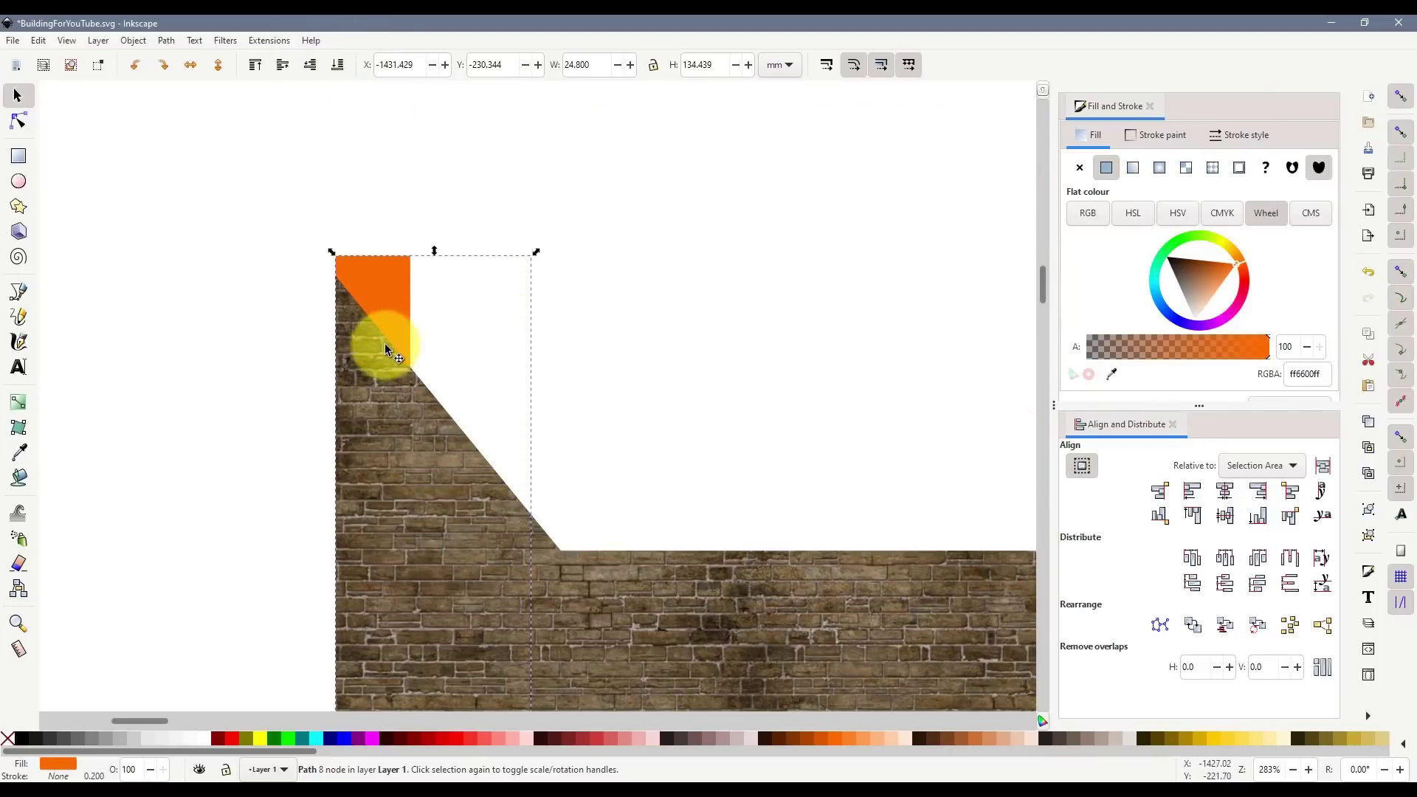
key("Escape")
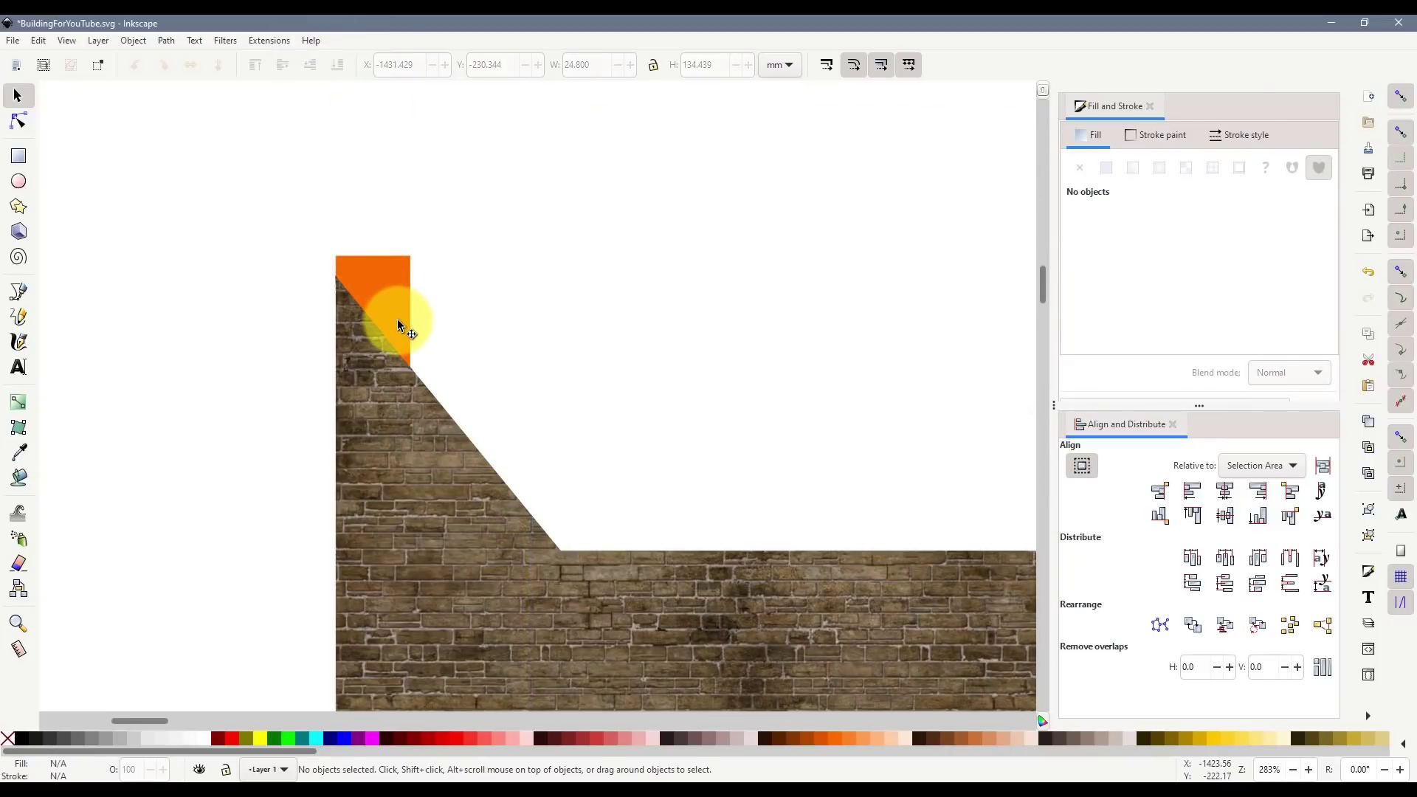
left_click(356, 289)
key("Delete")
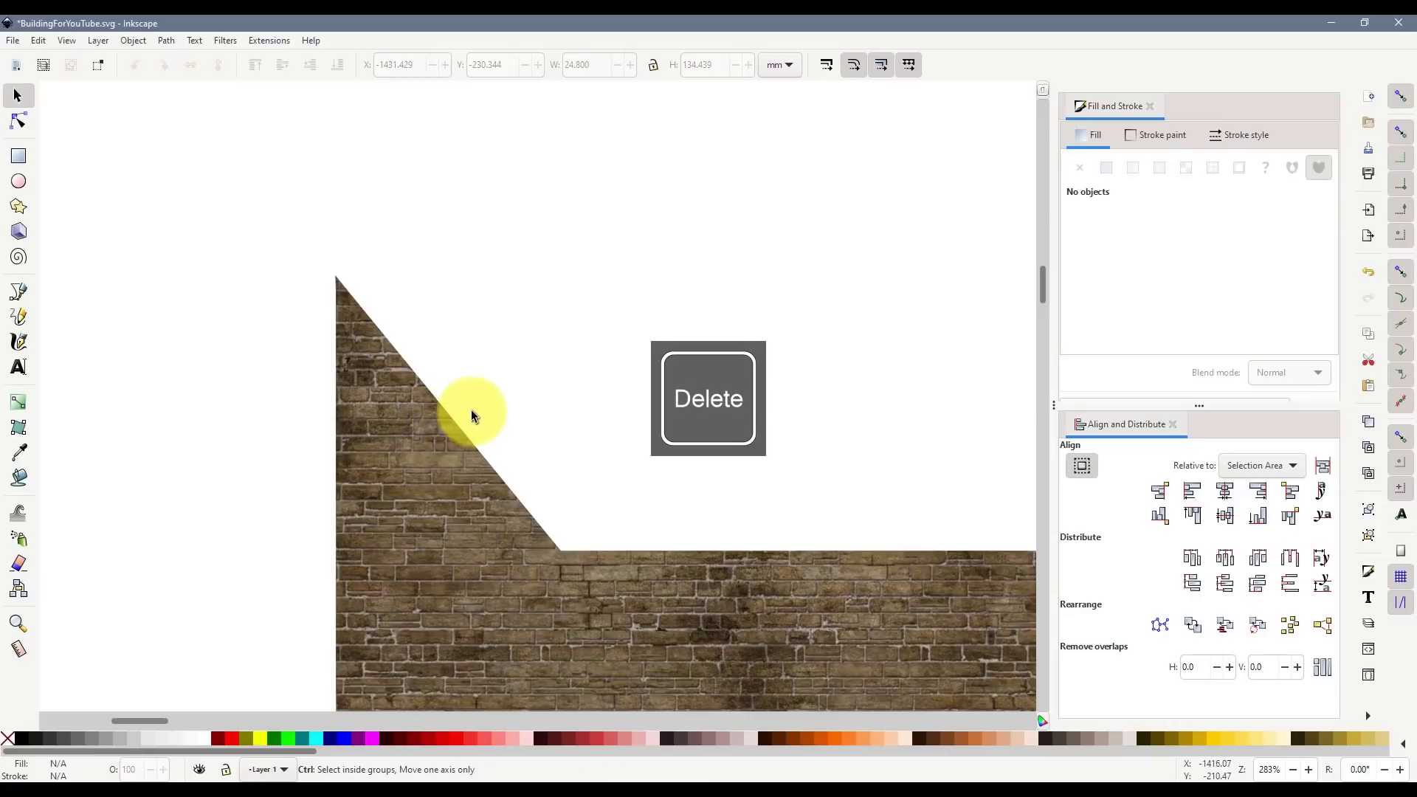
scroll(487, 417, "down", 6)
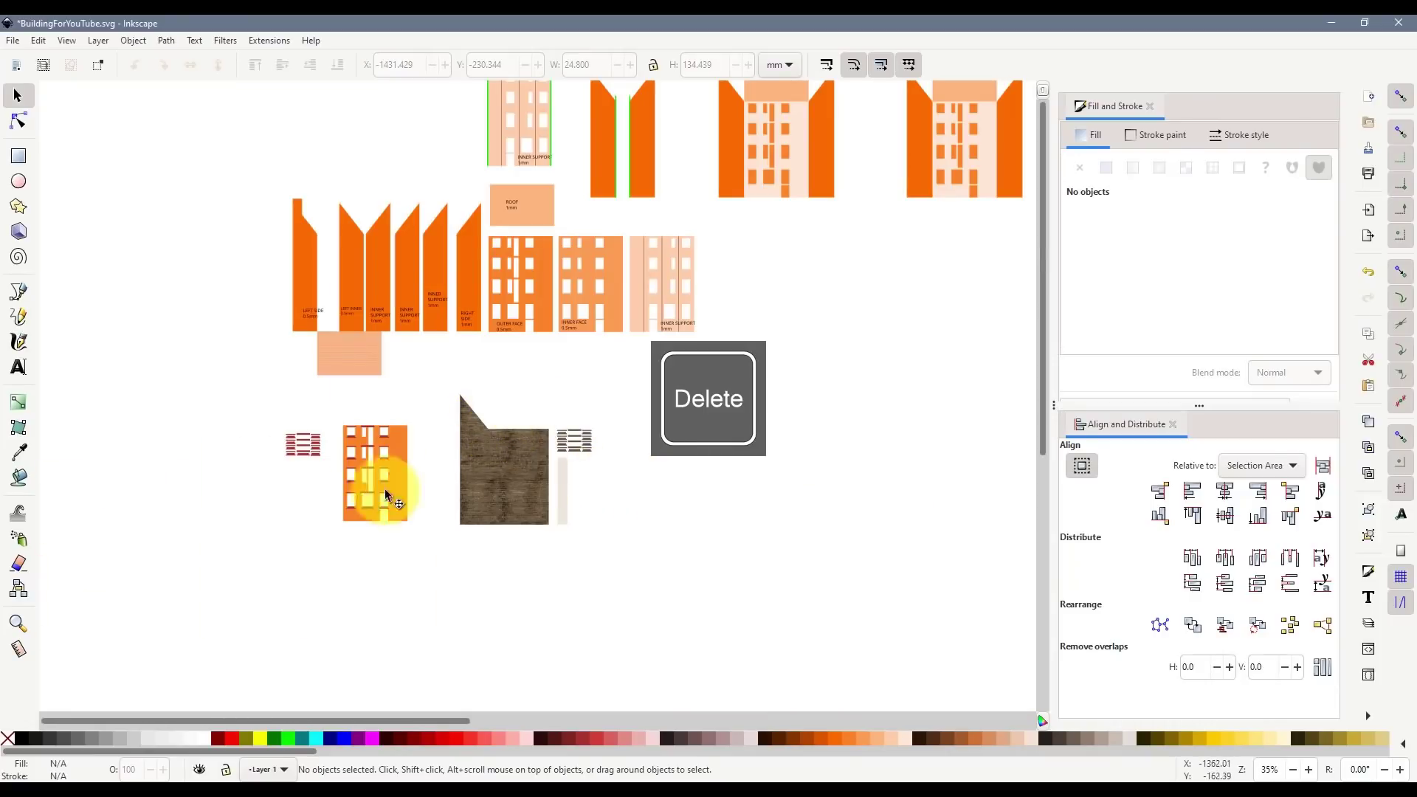
scroll(361, 485, "up", 5)
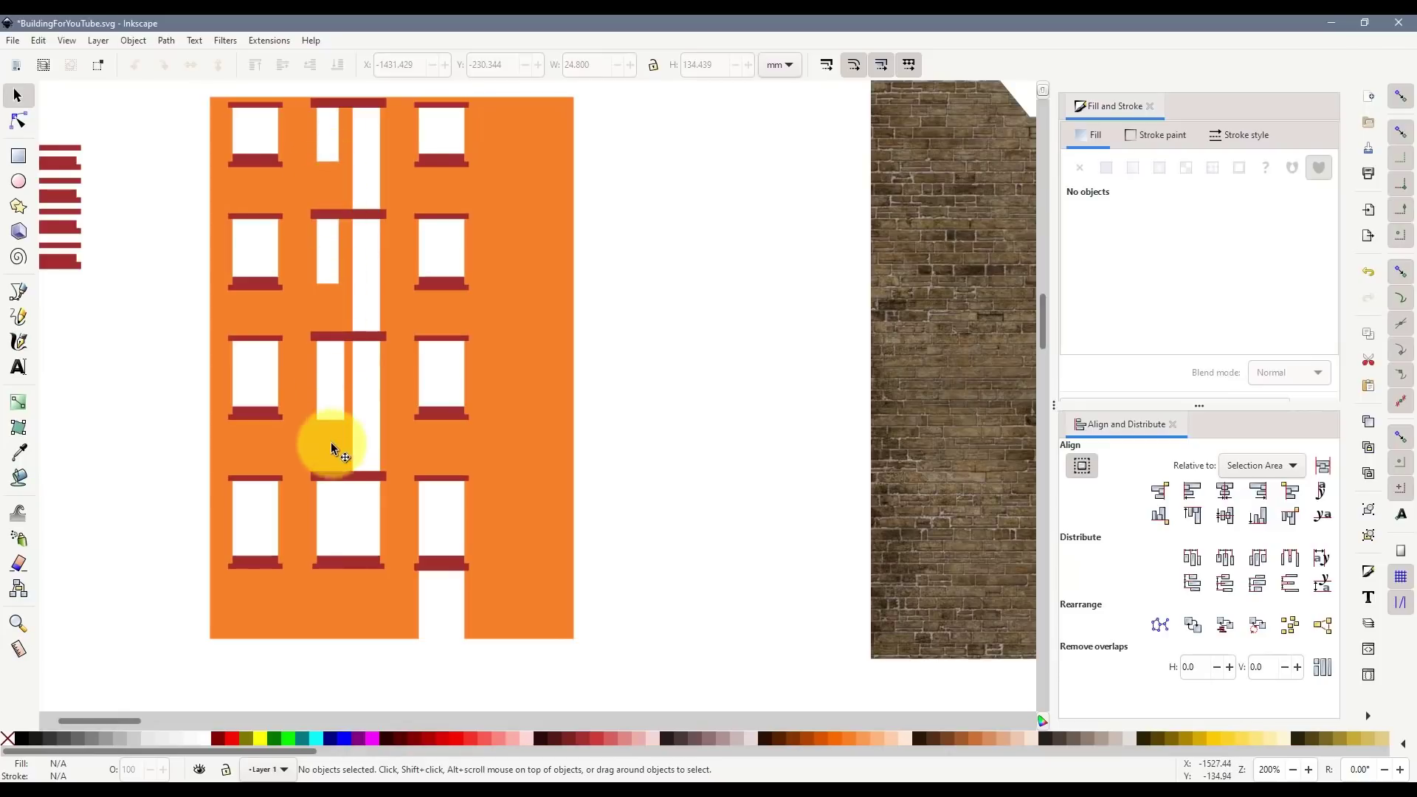
left_click_drag(117, 720, 113, 720)
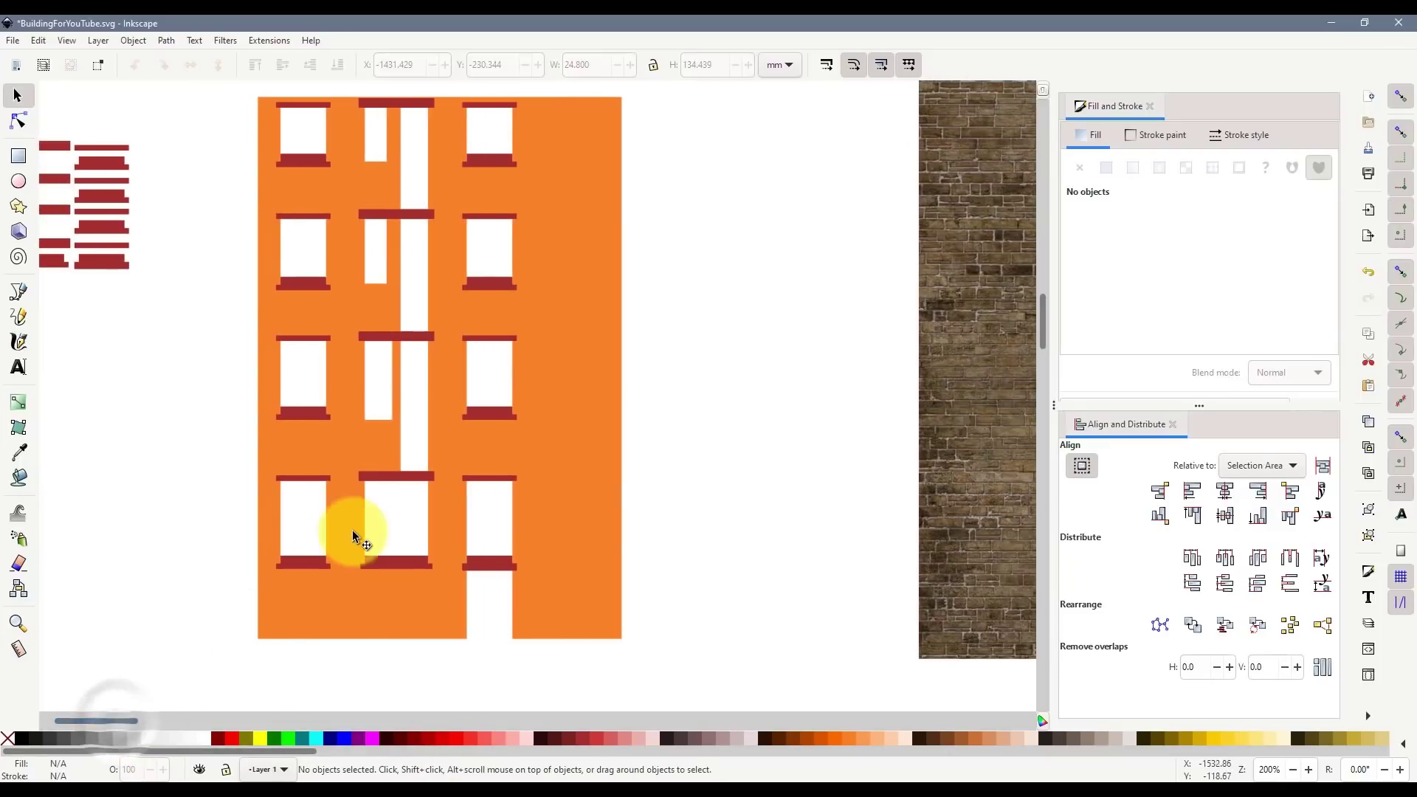
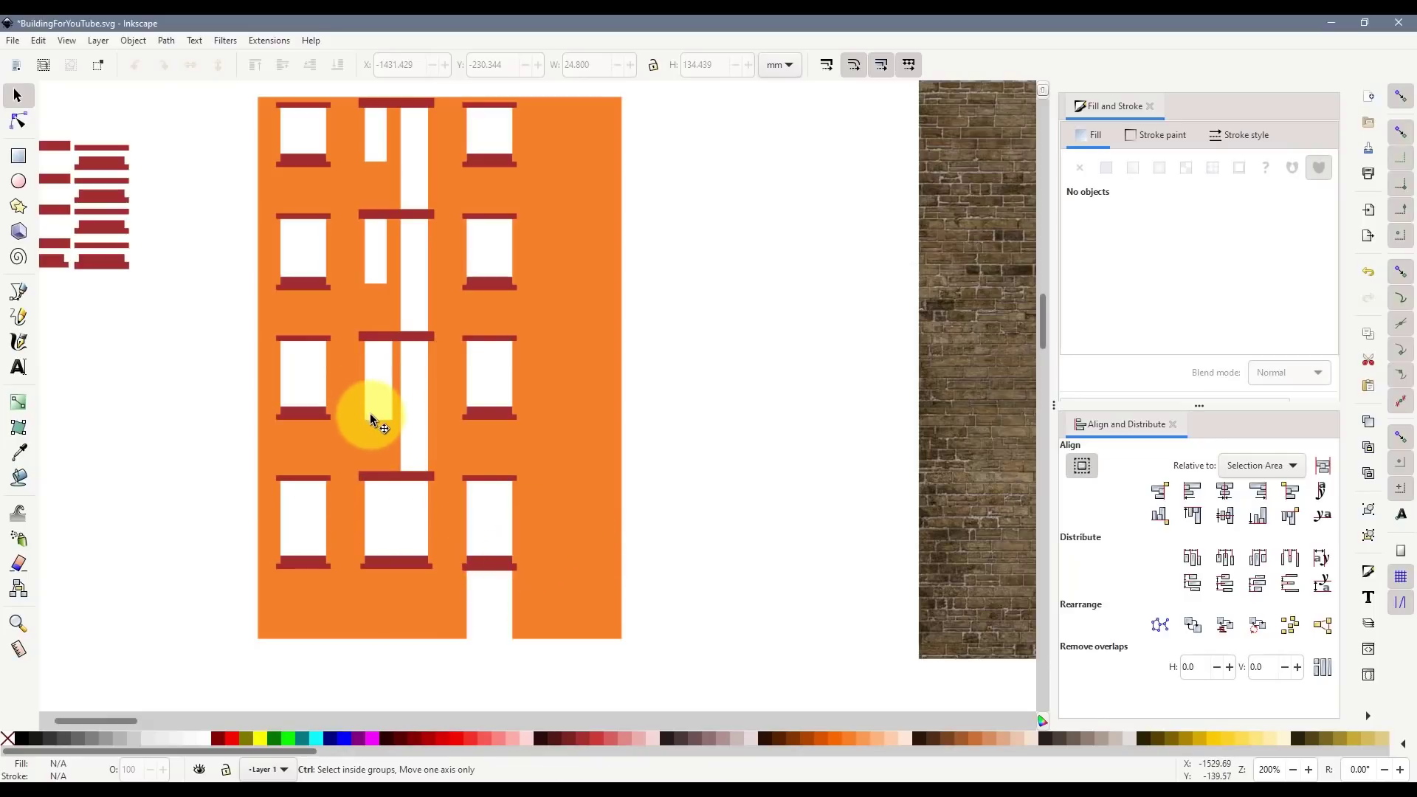
- Duplicate an existing window sill and move the copy under the narrow middle window
scroll(371, 414, "up", 2)
left_click(223, 414)
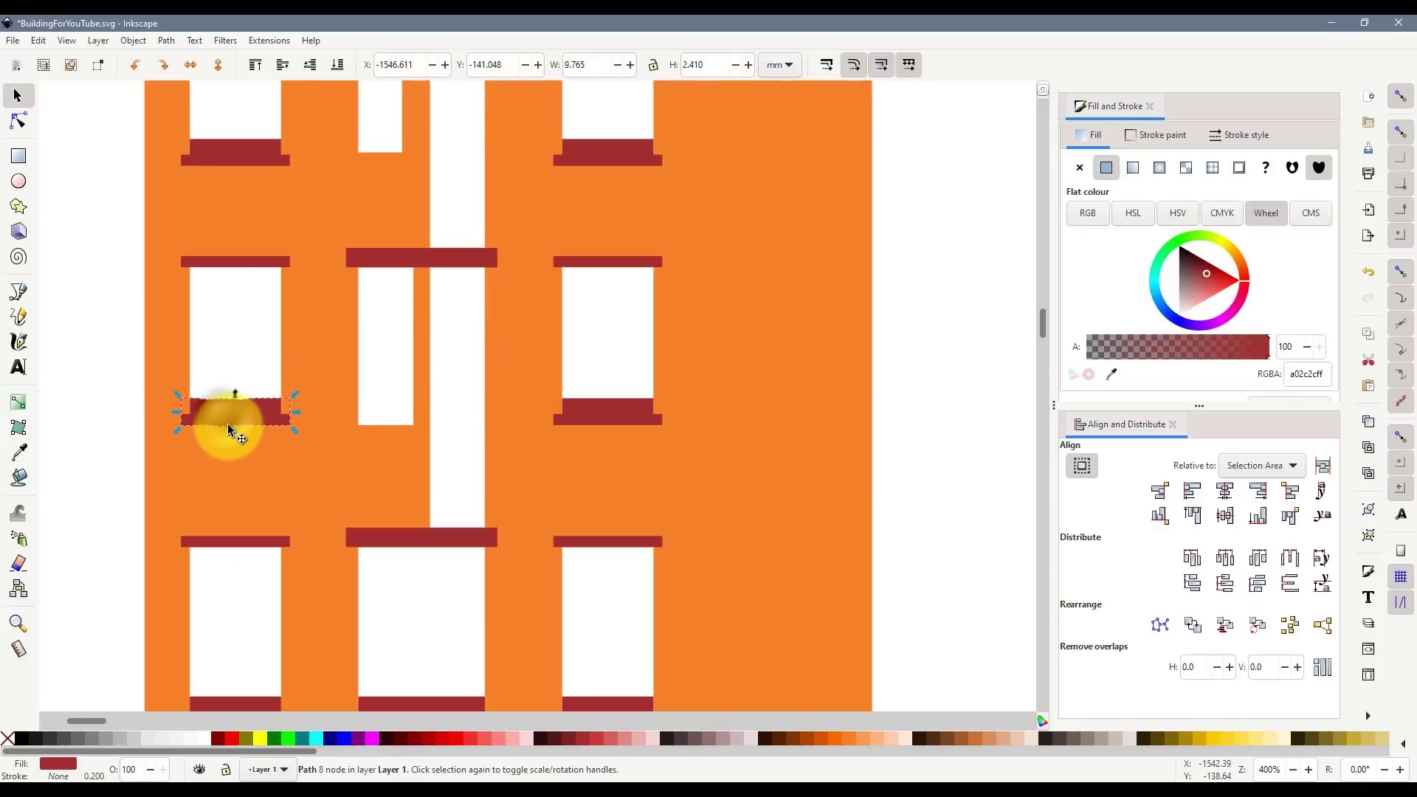
key("ctrl+d")
mouse_move(225, 417)
left_mouse_down()
mouse_move(266, 452)
mouse_move(379, 476)
mouse_move(414, 452)
mouse_move(378, 429)
mouse_move(375, 410)
left_mouse_up()
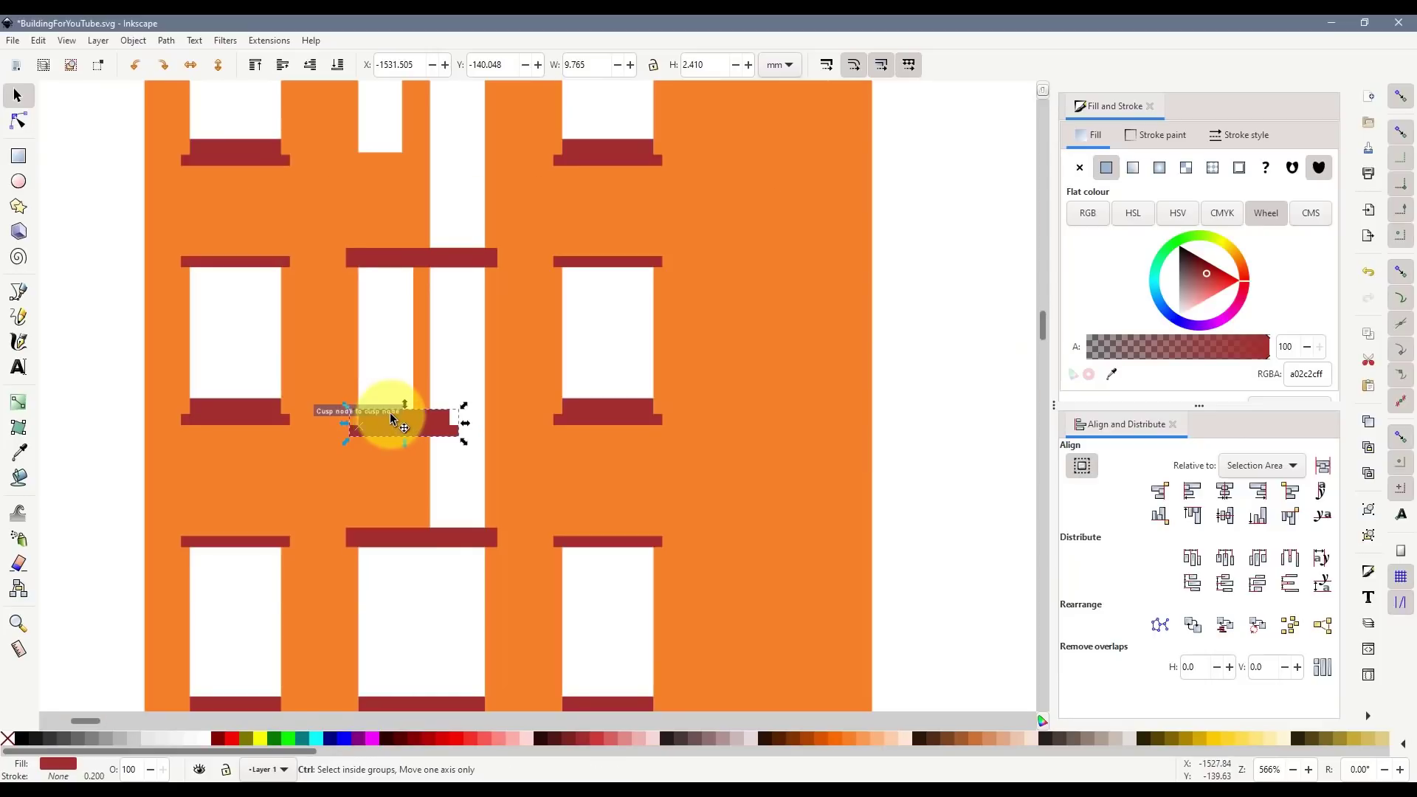
- Draw a rectangle over part of the sill copy and subtract it to trim the sill
scroll(390, 413, "up", 1)
left_click(19, 155)
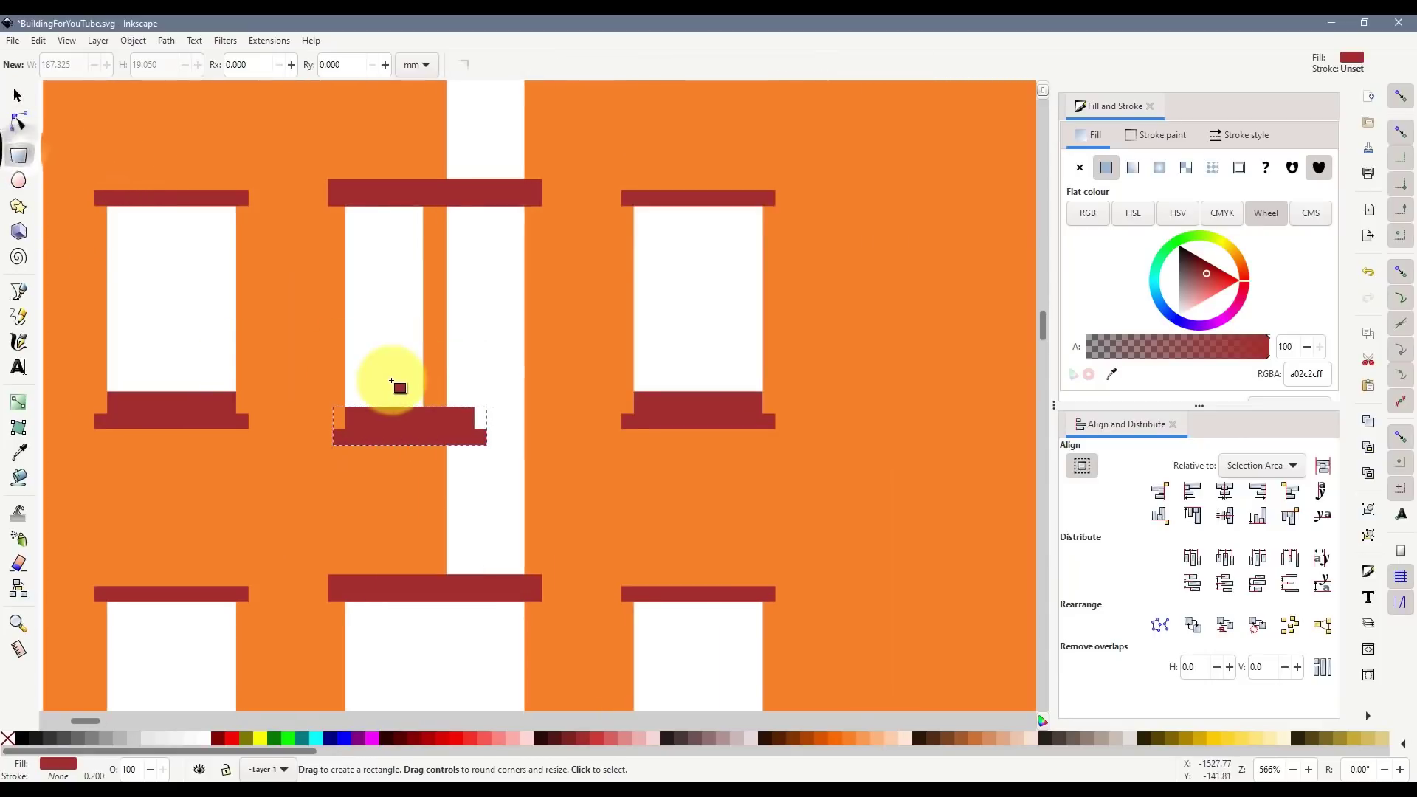
left_click_drag(391, 381, 525, 468)
left_click(17, 95)
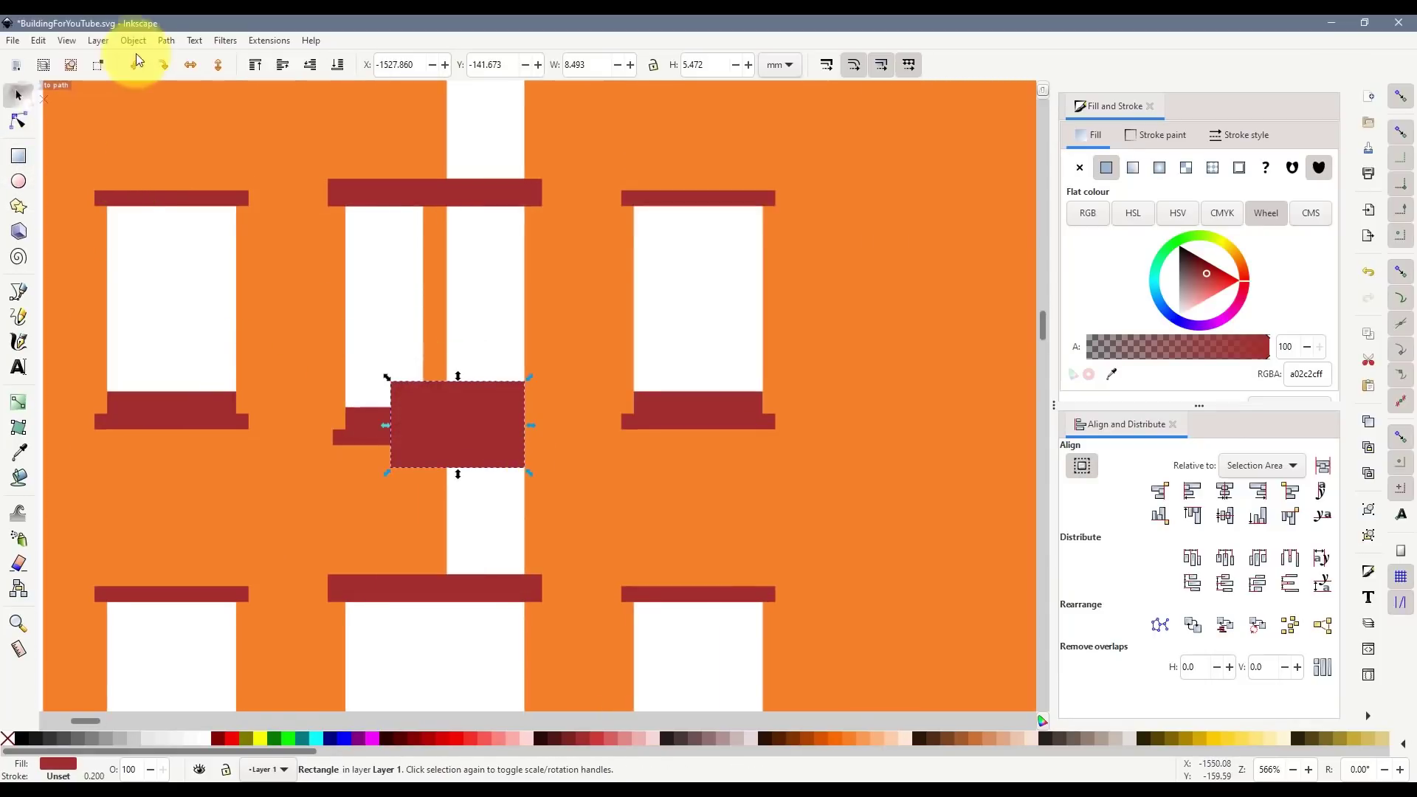
left_click(359, 422, "shift")
key("ctrl+KP_Subtract")
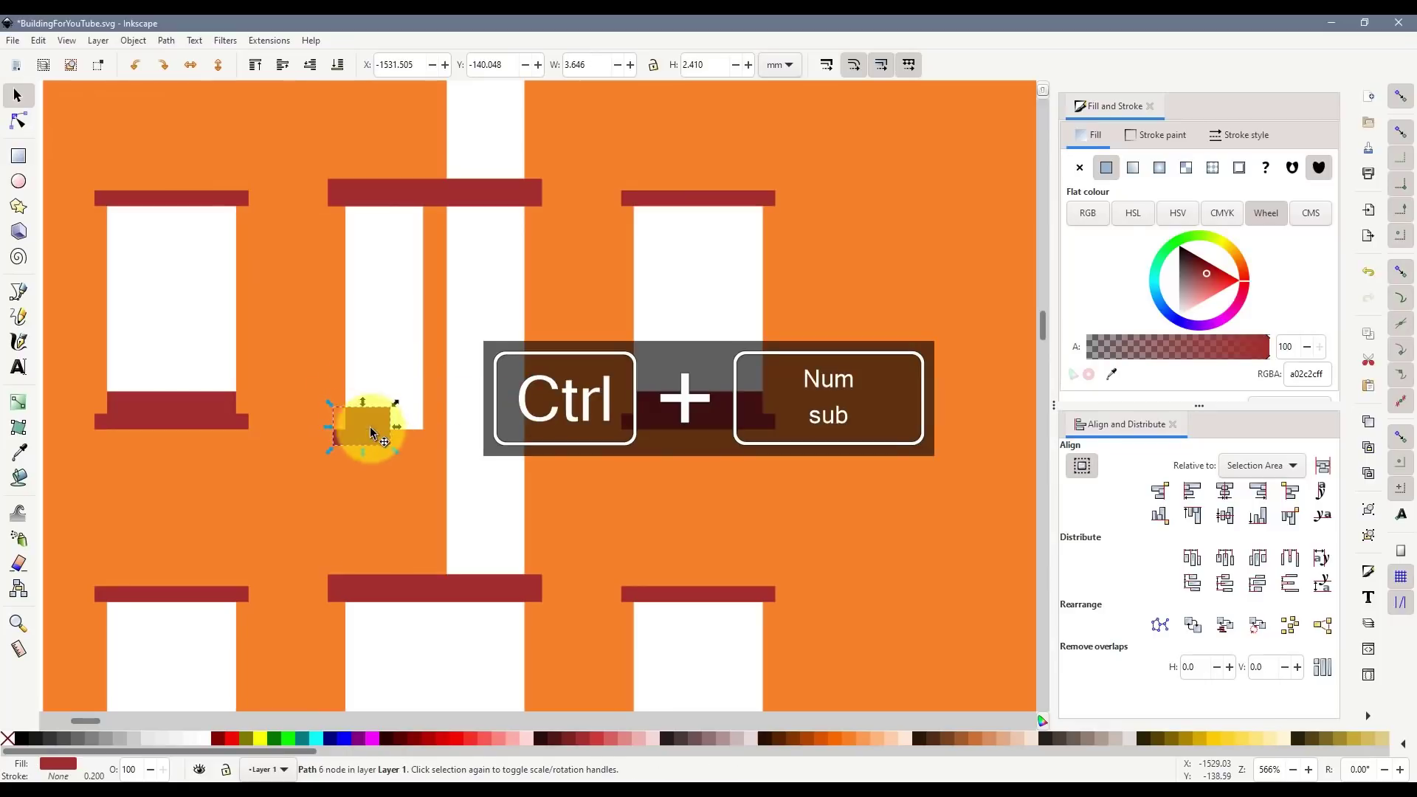
- Duplicate the trimmed piece, overlap it with the original, and union them into one wider sill
left_click(370, 427)
key("ctrl+d")
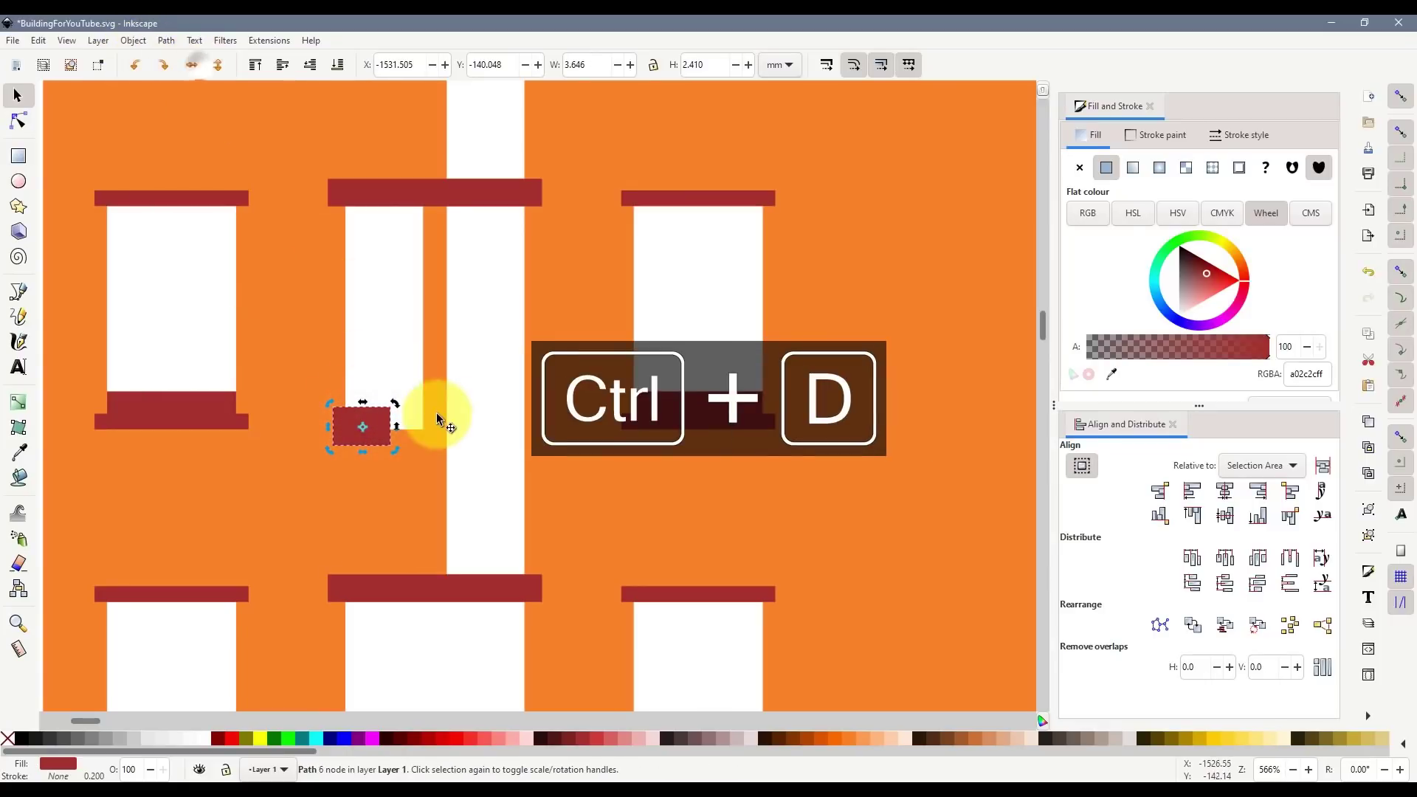
scroll(379, 436, "up", 2)
left_click_drag(338, 435, 440, 450)
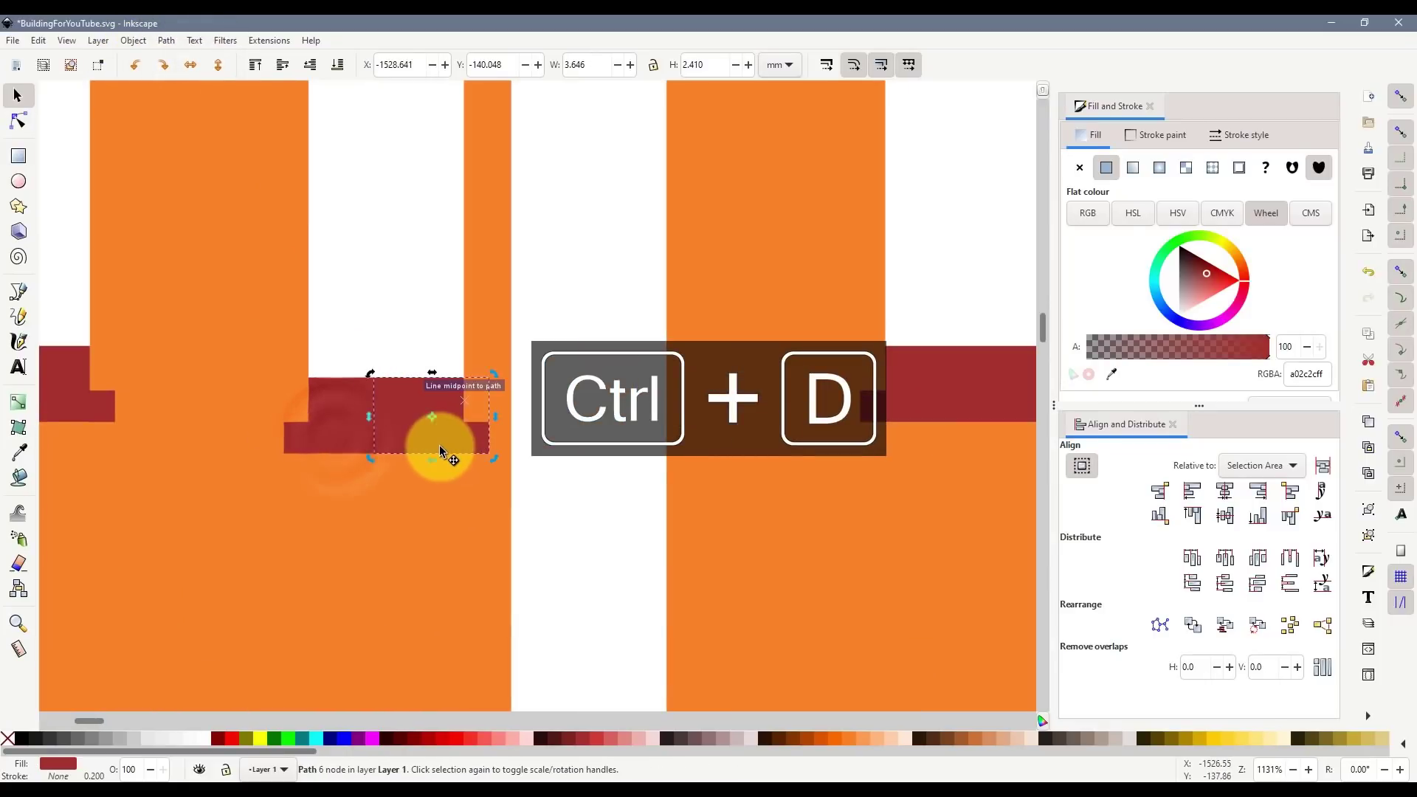
left_click(330, 445, "shift")
key("ctrl+KP_Add")
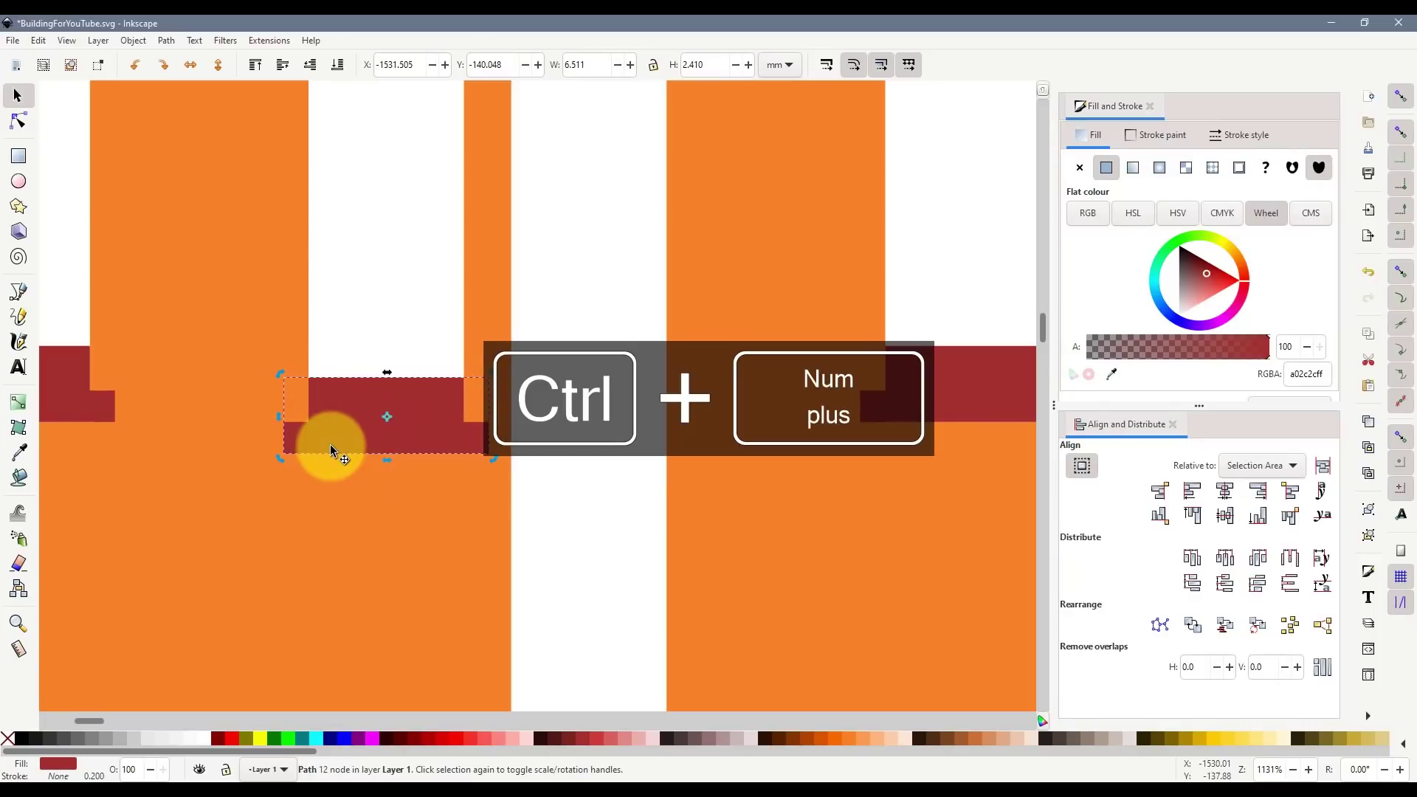
- Duplicate the finished sill up to the next two narrow windows, then select all three sills
scroll(421, 442, "down", 4)
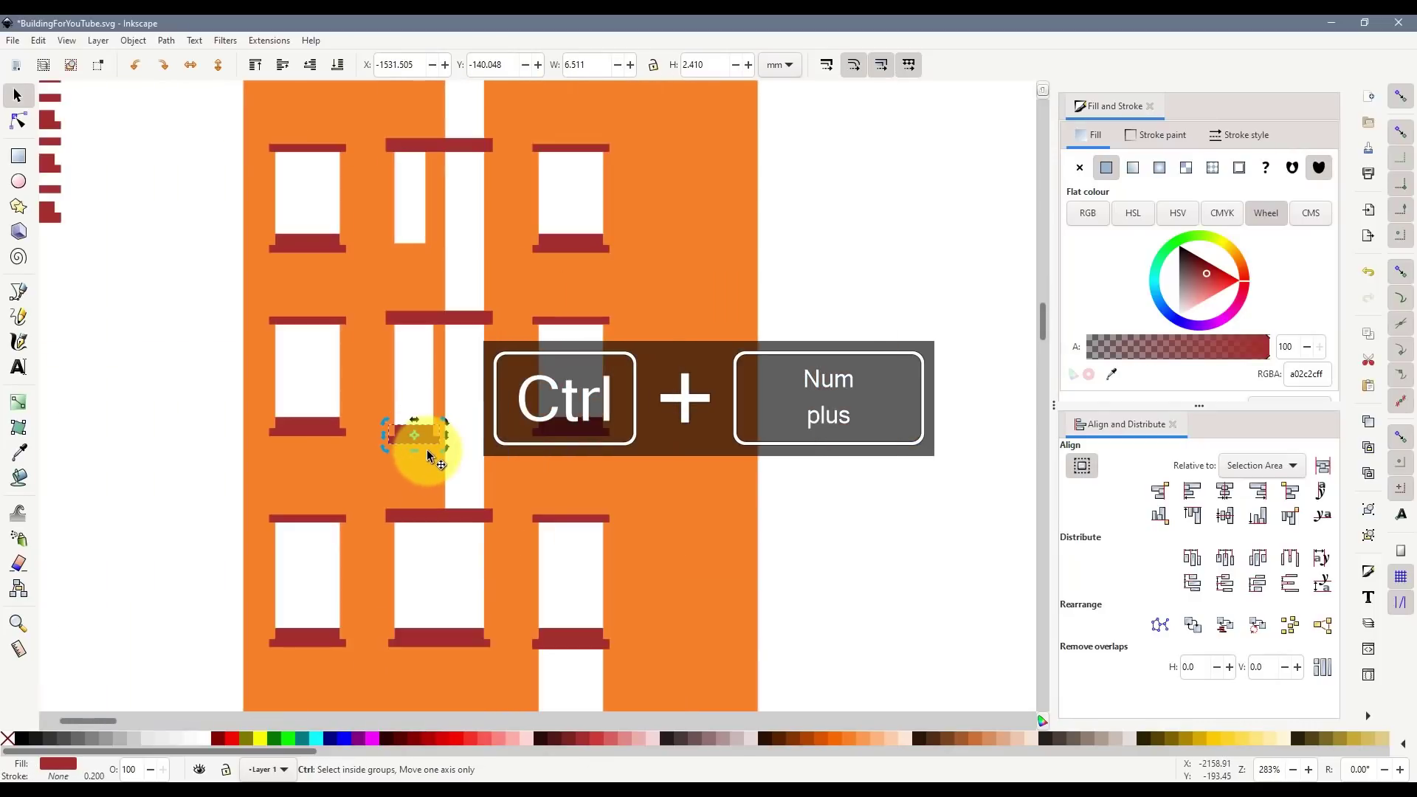
scroll(415, 433, "up", 2)
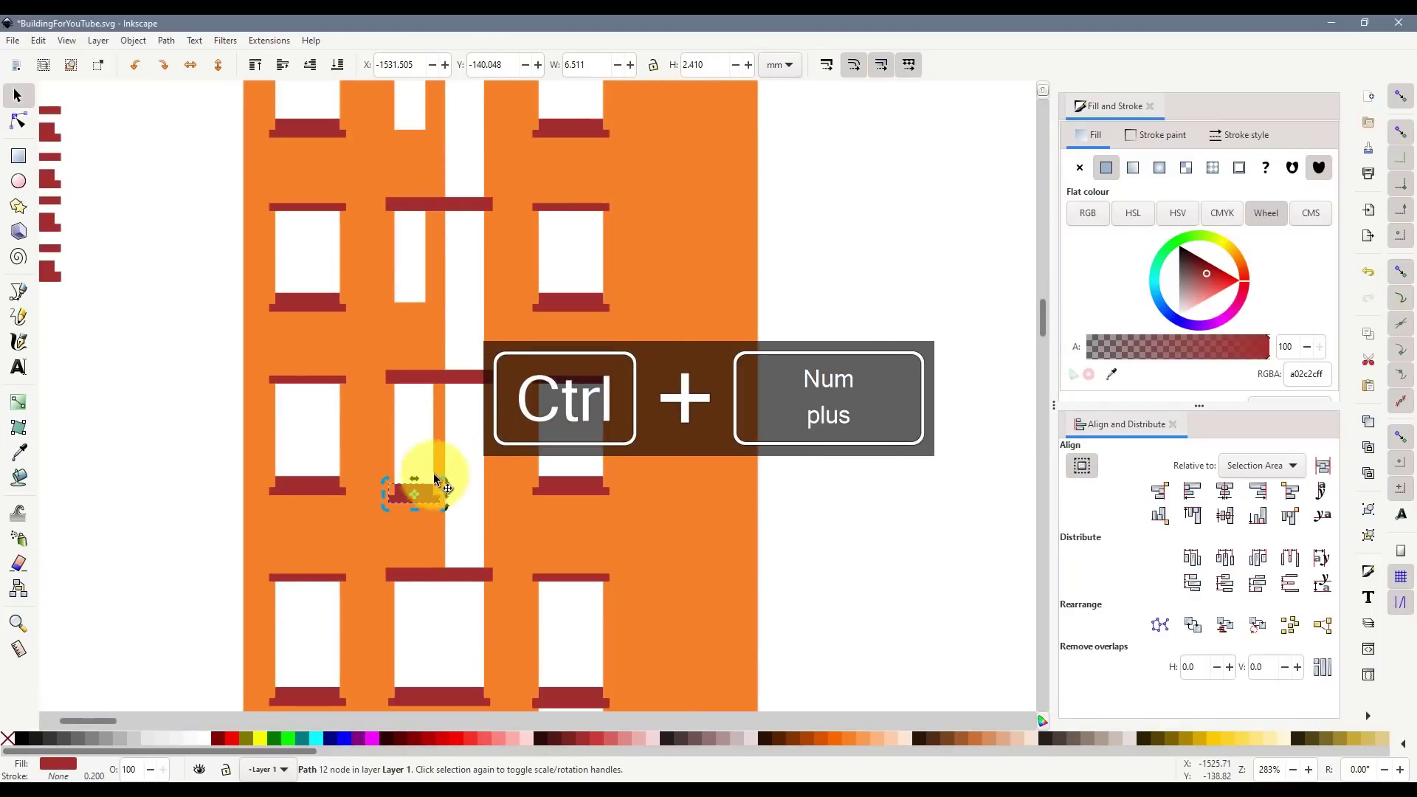
key("ctrl+d")
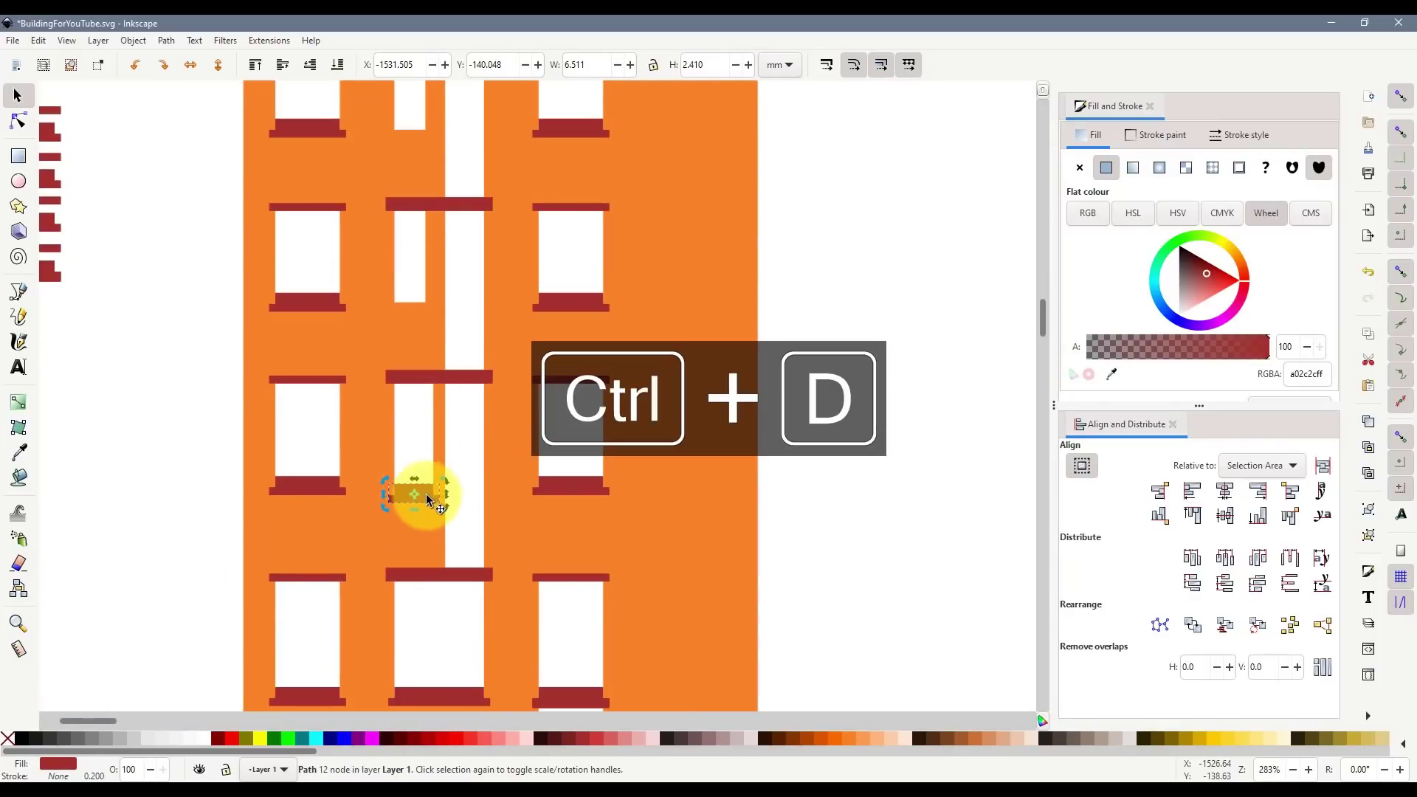
left_click_drag(426, 493, 406, 312)
scroll(402, 317, "up", 1)
scroll(402, 413, "up", 10)
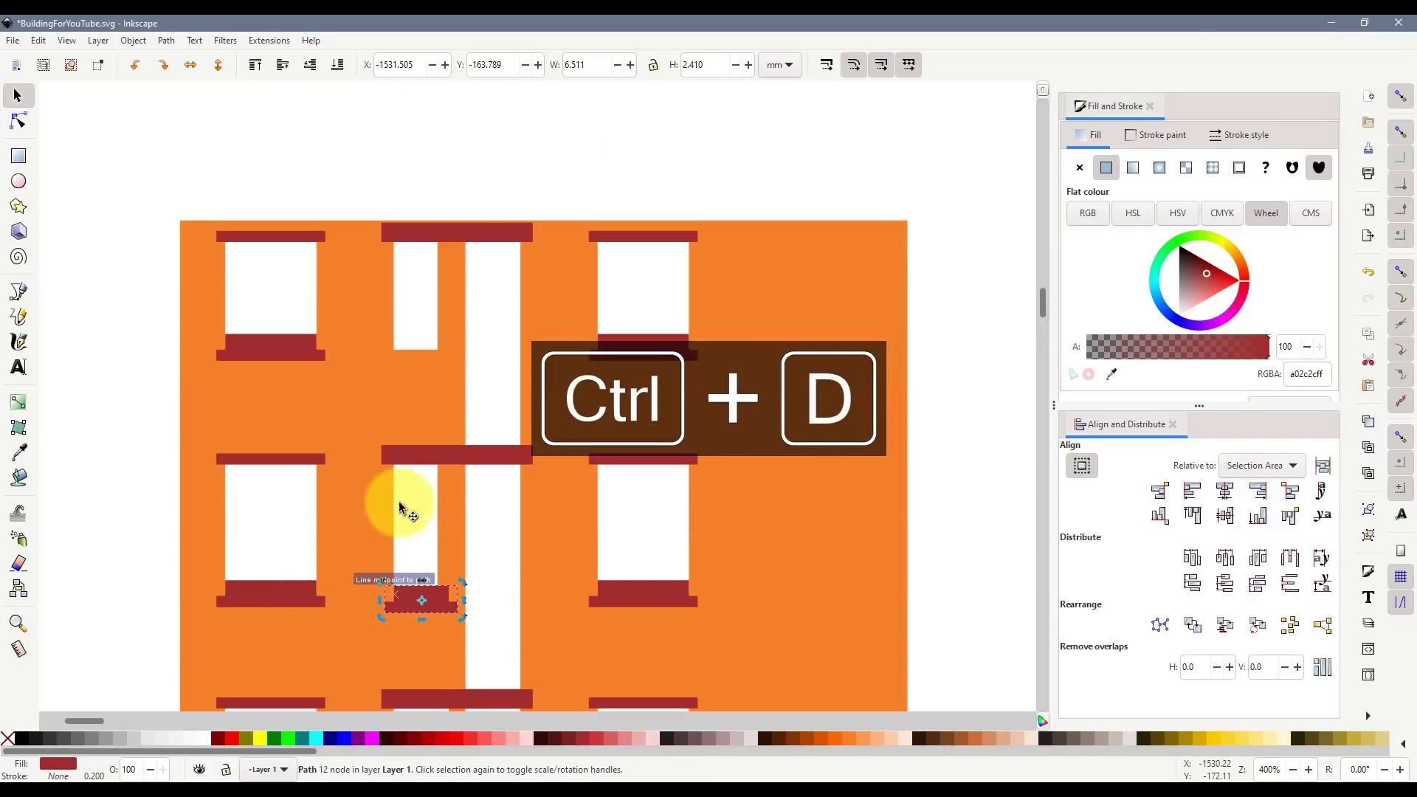
key("ctrl+d")
left_click_drag(413, 609, 421, 342)
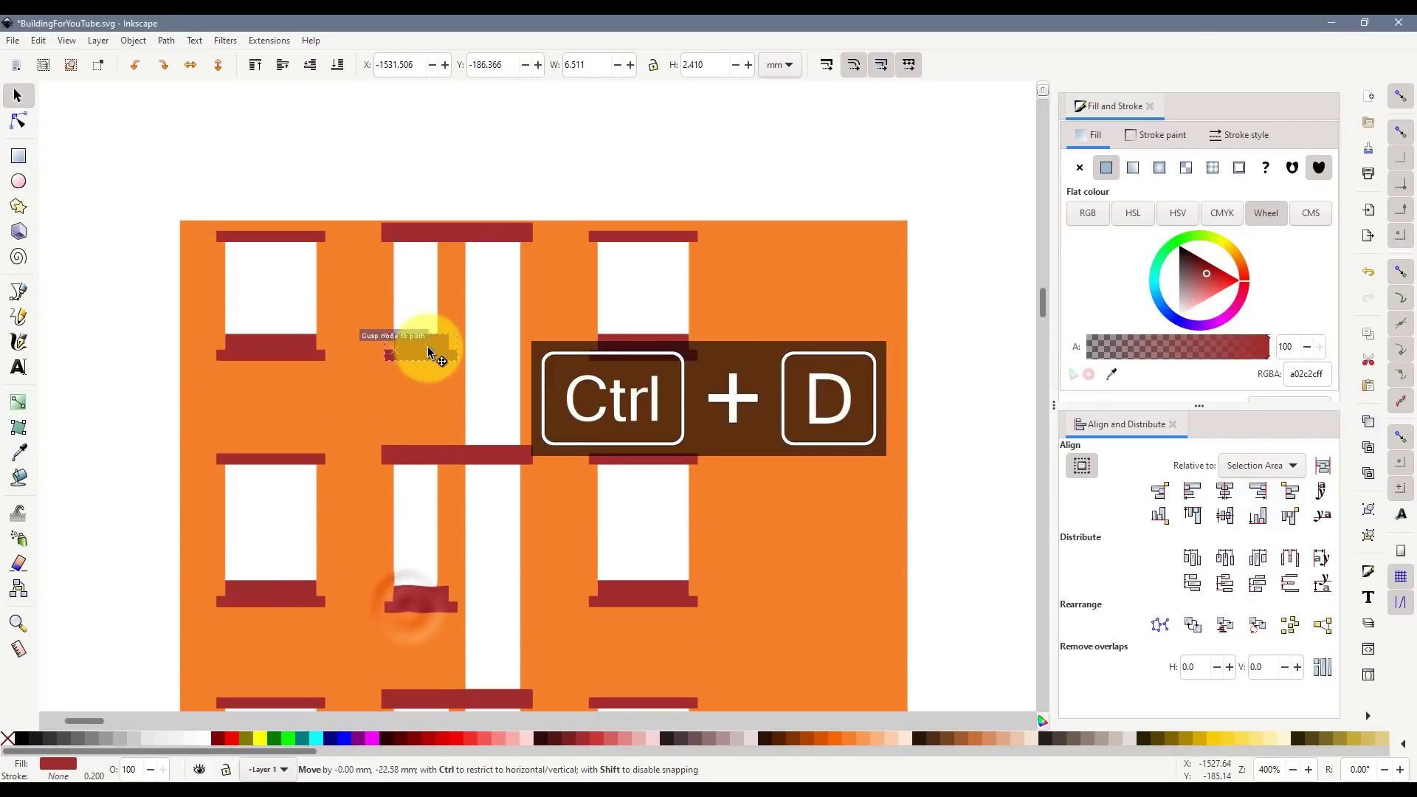
scroll(434, 390, "down", 8)
left_click(428, 365, "shift")
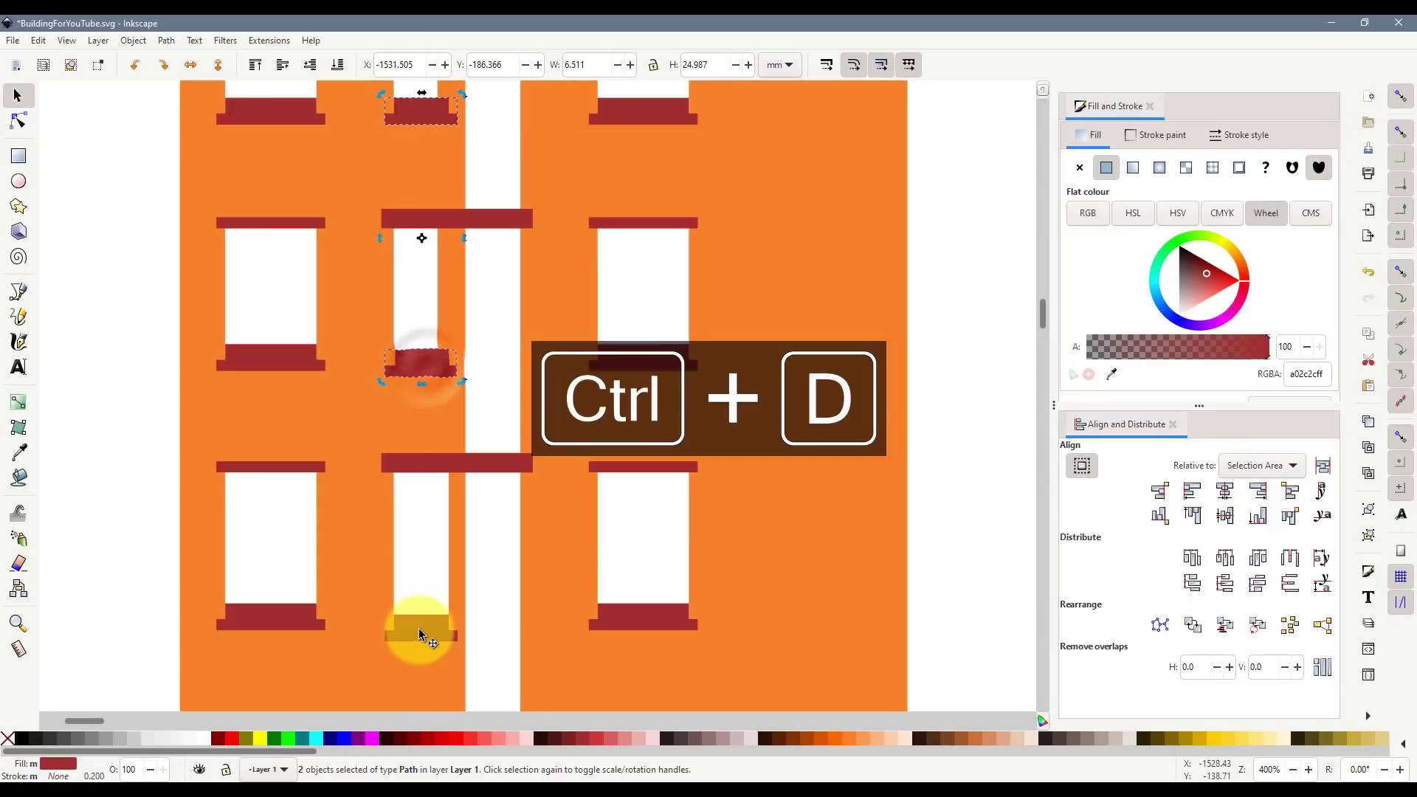
left_click(419, 627, "shift")
- Copy the three narrow sills and paste them beside the building
key("ctrl+c")
scroll(426, 510, "down", 2)
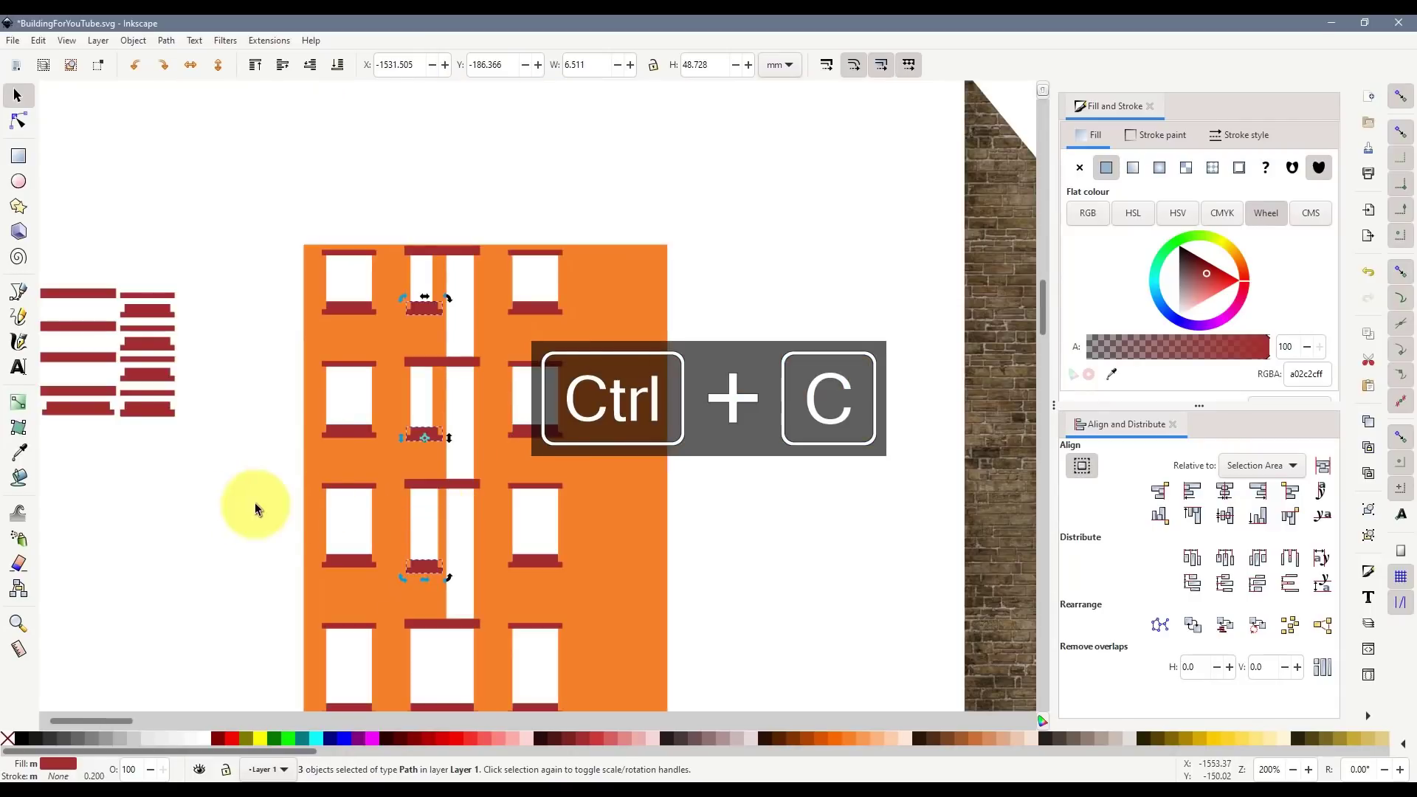
left_click(204, 481)
key("ctrl+v")
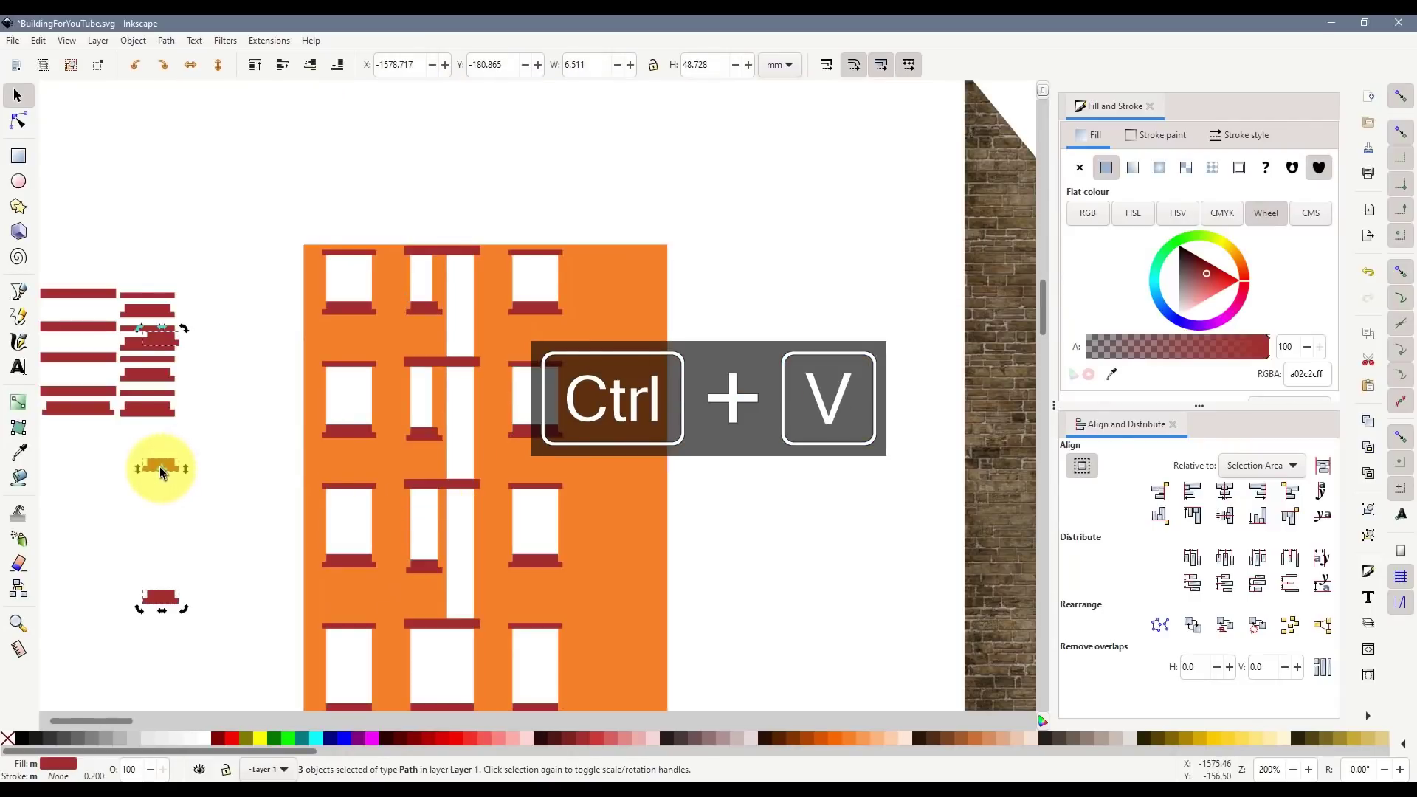
left_click(185, 504)
- Arrange the pasted sills so they sit side by side in a row
left_click(166, 465)
left_click_drag(161, 342, 116, 468)
left_click_drag(157, 595, 201, 458)
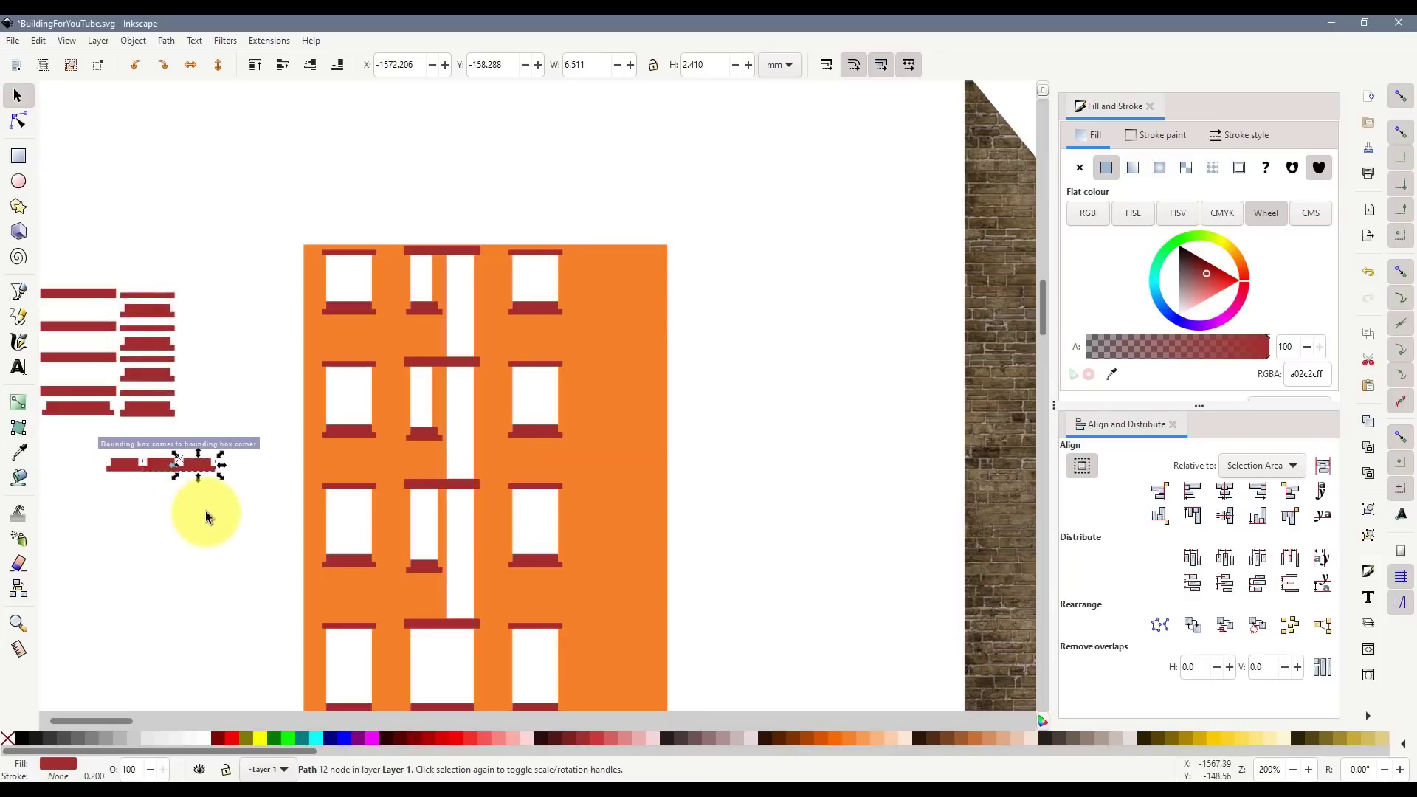
left_click(140, 476)
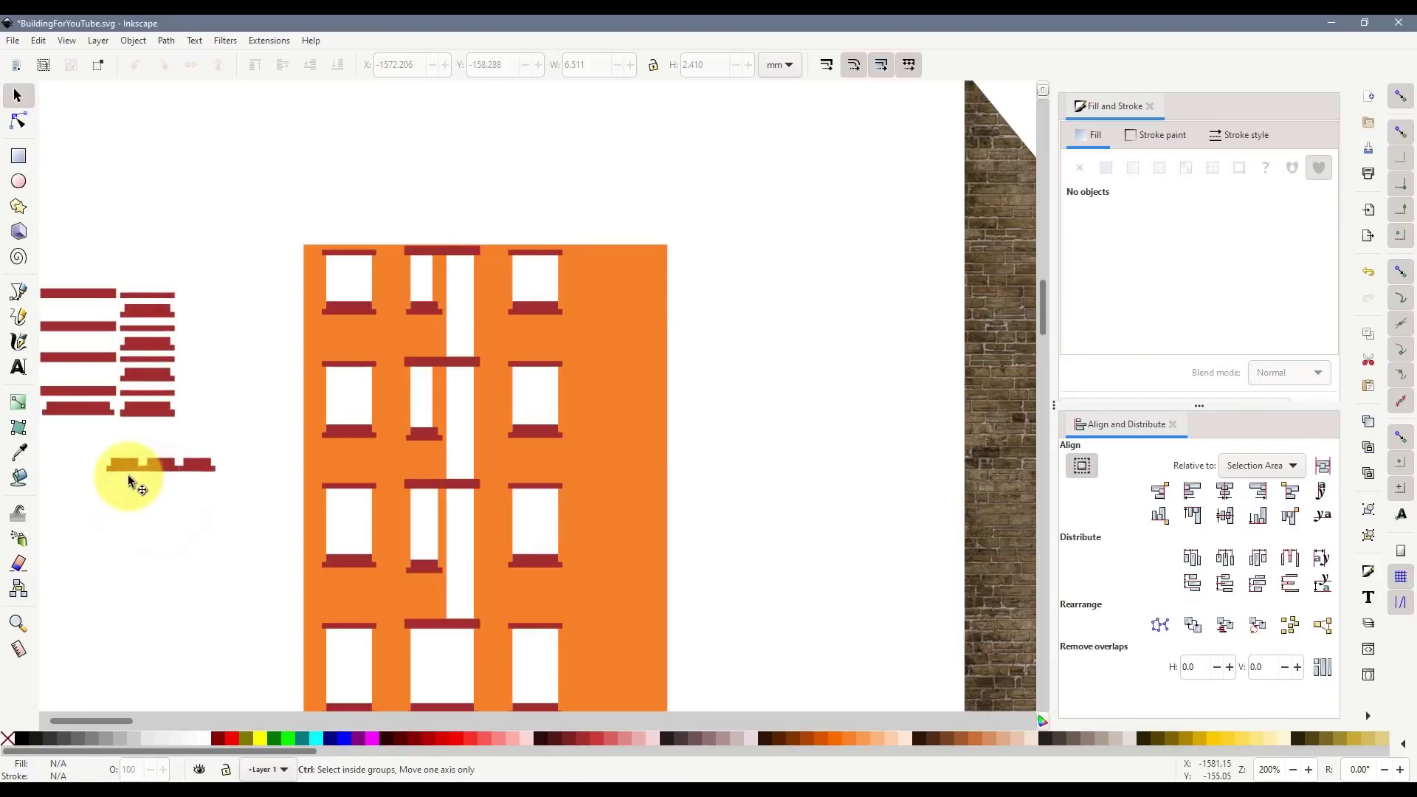
scroll(127, 475, "up", 3, "ctrl")
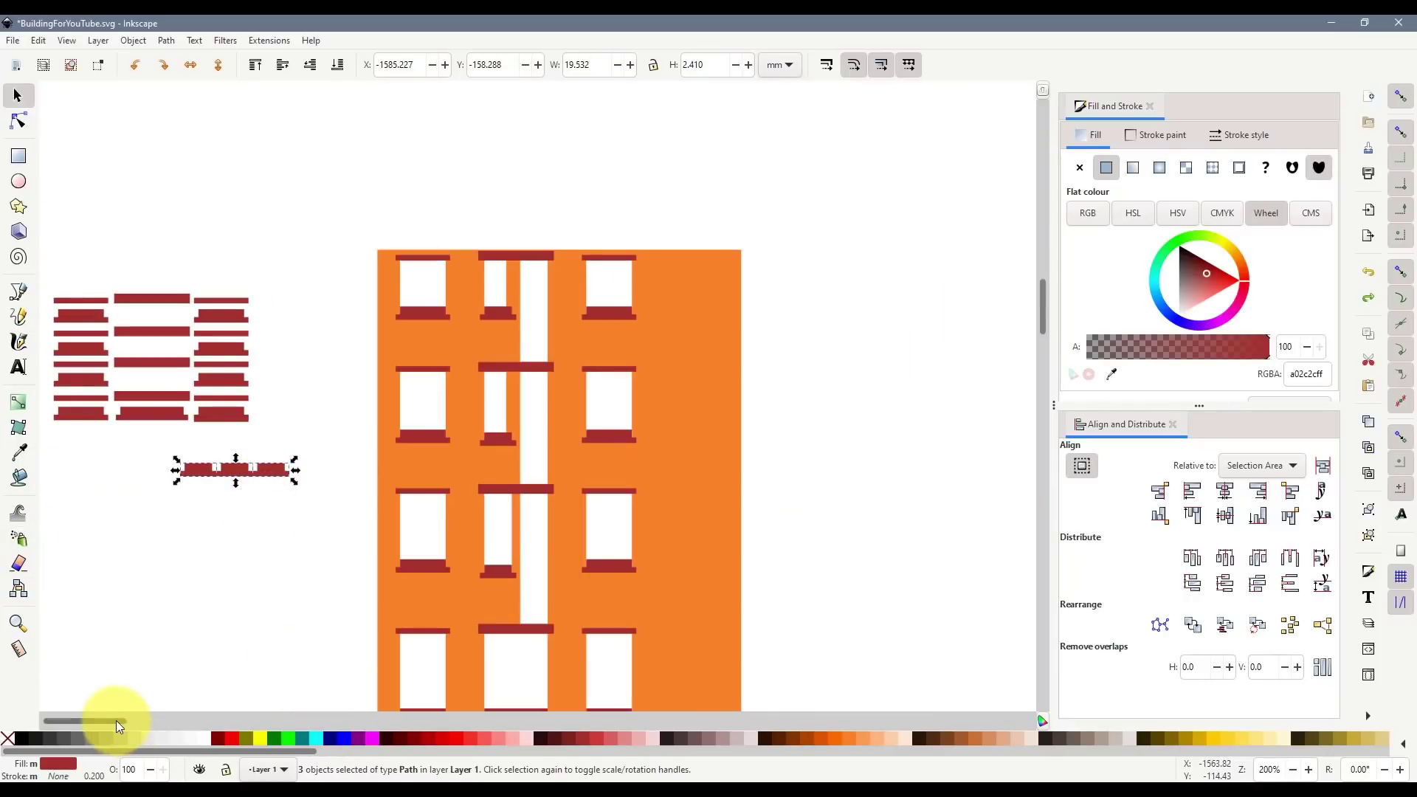
left_click_drag(117, 720, 90, 720)
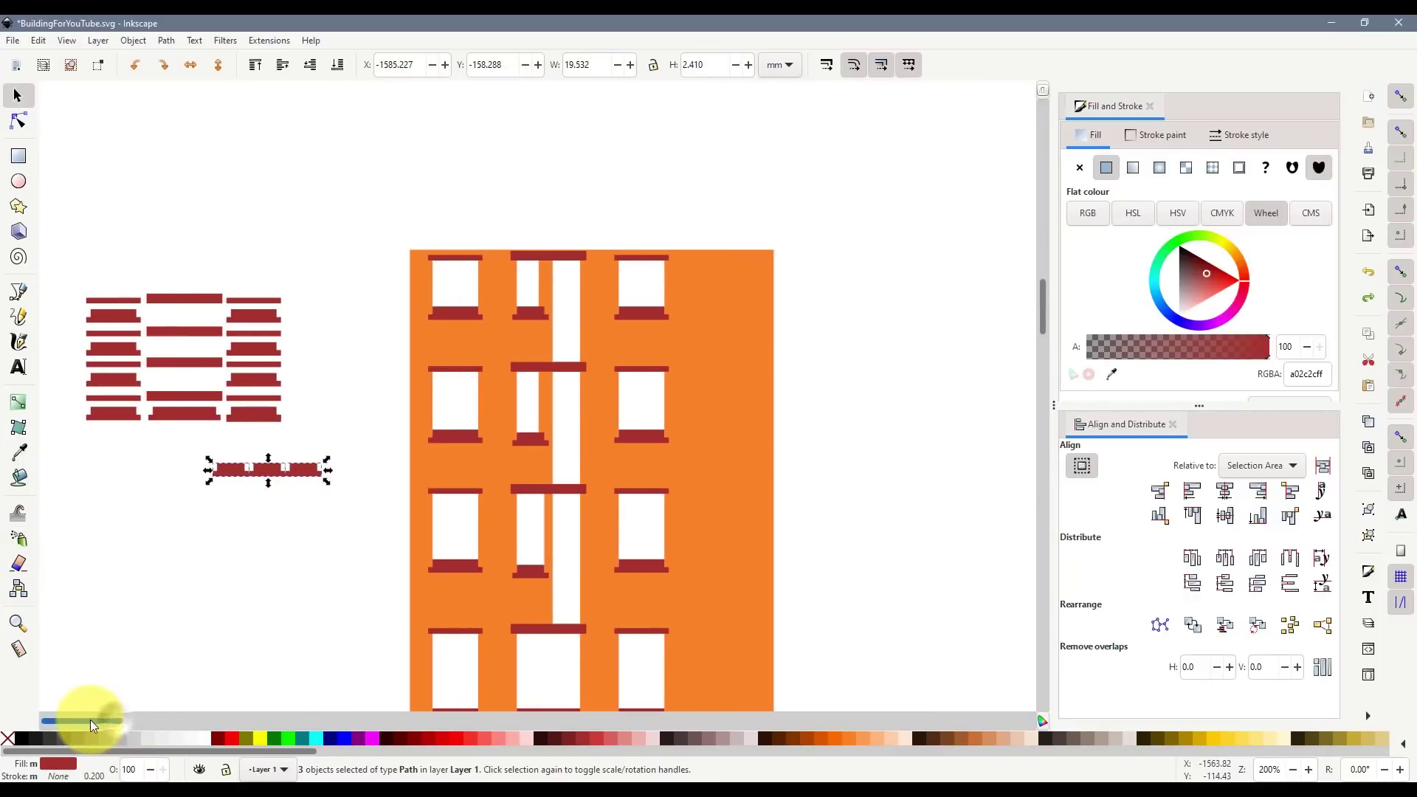
left_click_drag(285, 476, 155, 476)
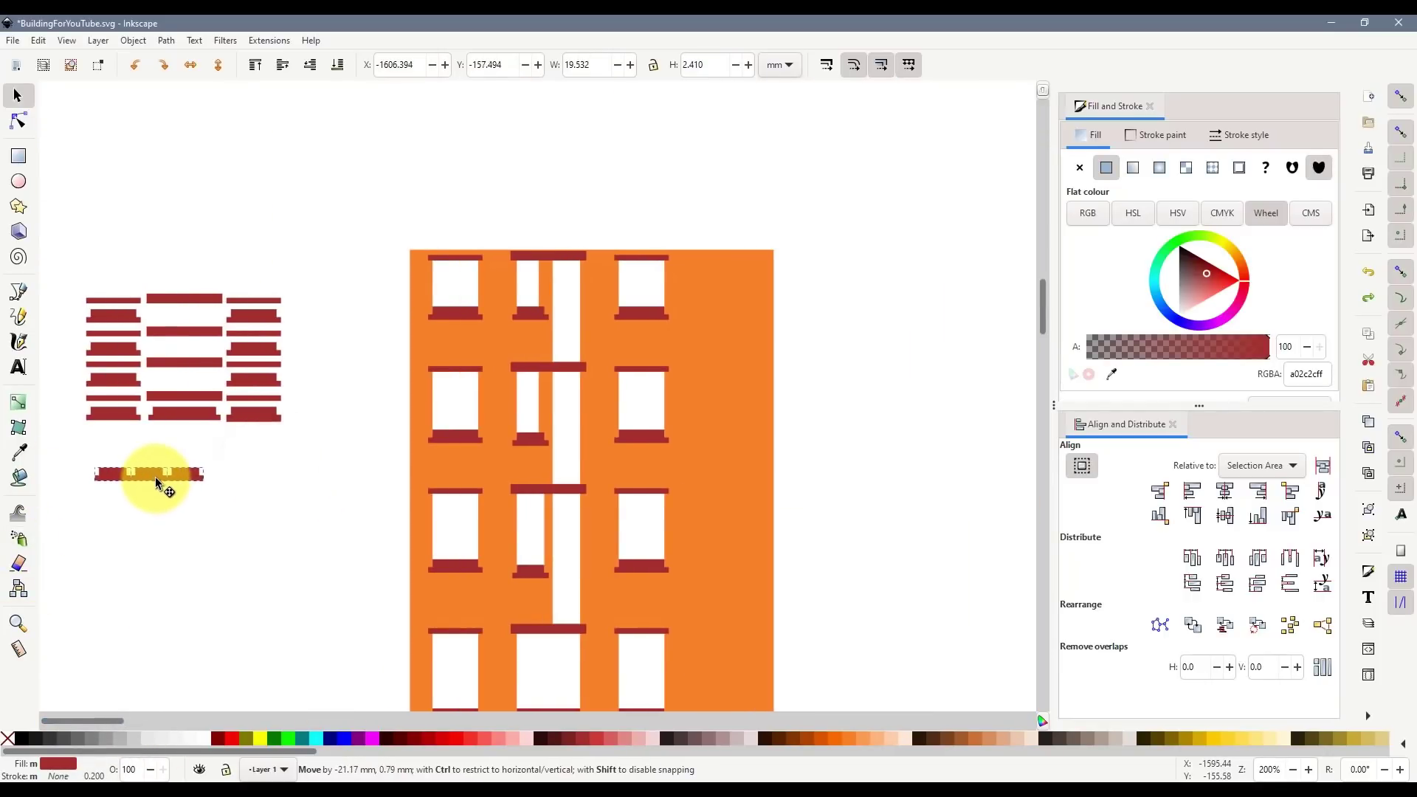
left_click(211, 548)
- Select the sill under the lower middle window
scroll(450, 492, "down", 3)
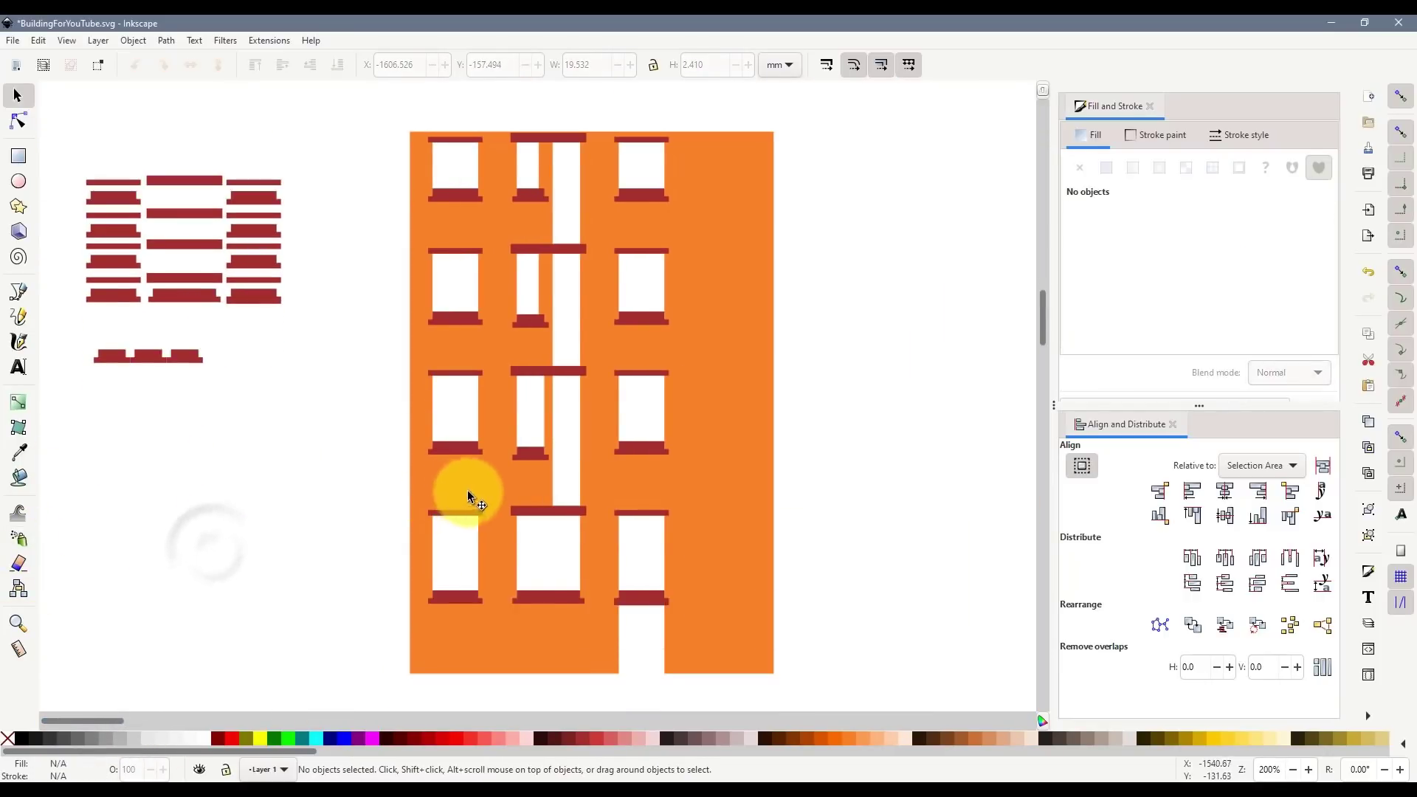
left_click(563, 600)
scroll(562, 600, "up", 3)
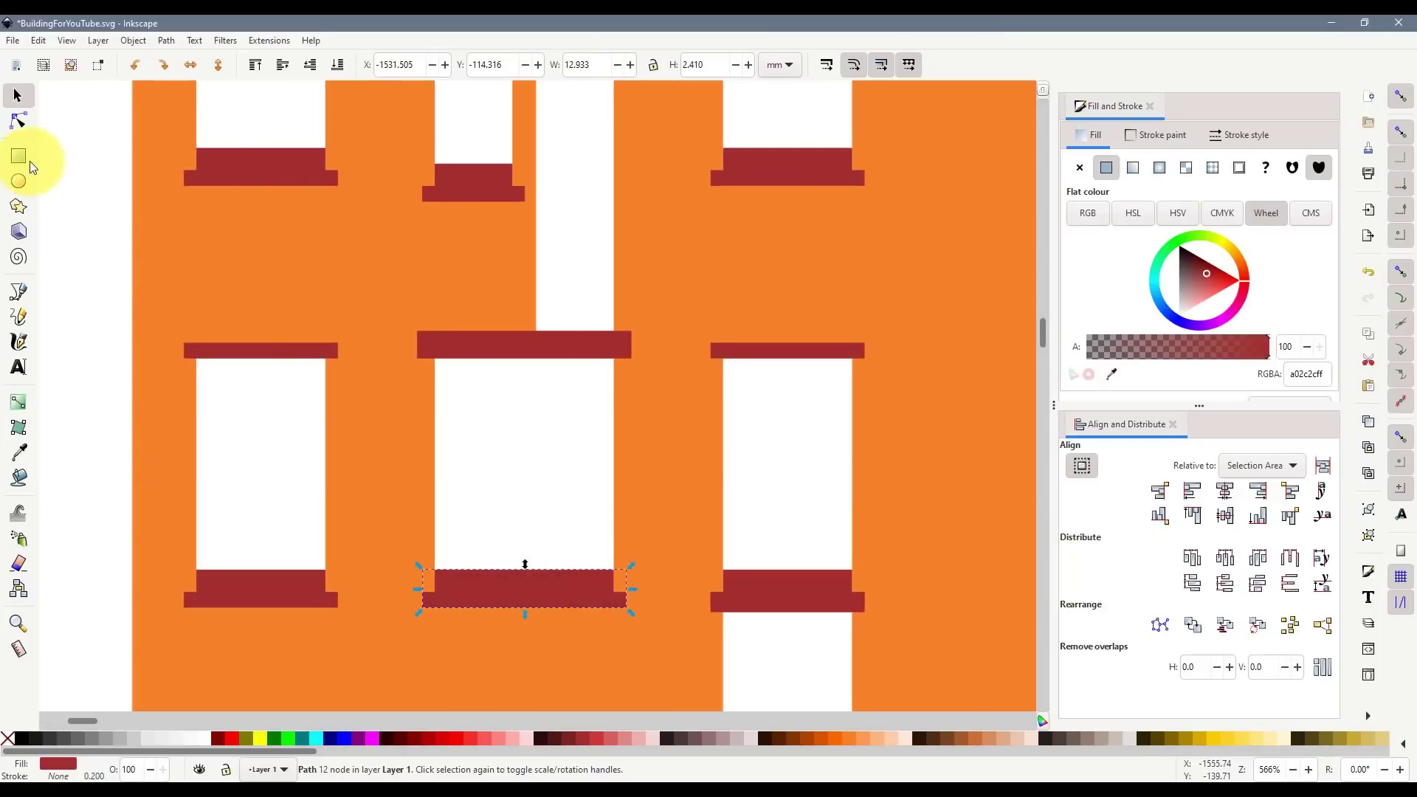
- Draw a rectangle at the sill's corner, resize it to match, and union it with the sill
left_click(30, 163)
left_click_drag(436, 570, 551, 509)
key("s")
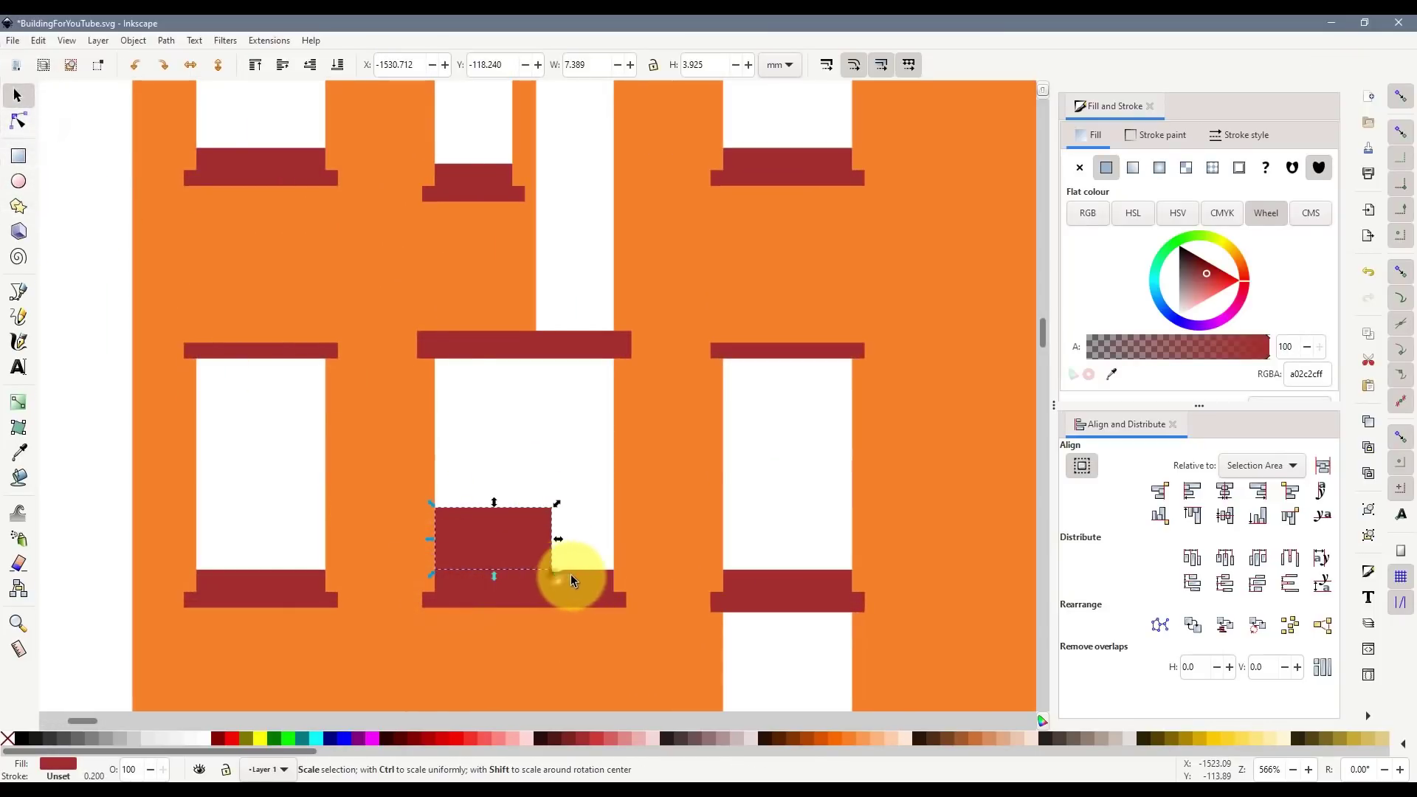
left_click_drag(573, 580, 617, 574)
scroll(617, 574, "up", 4)
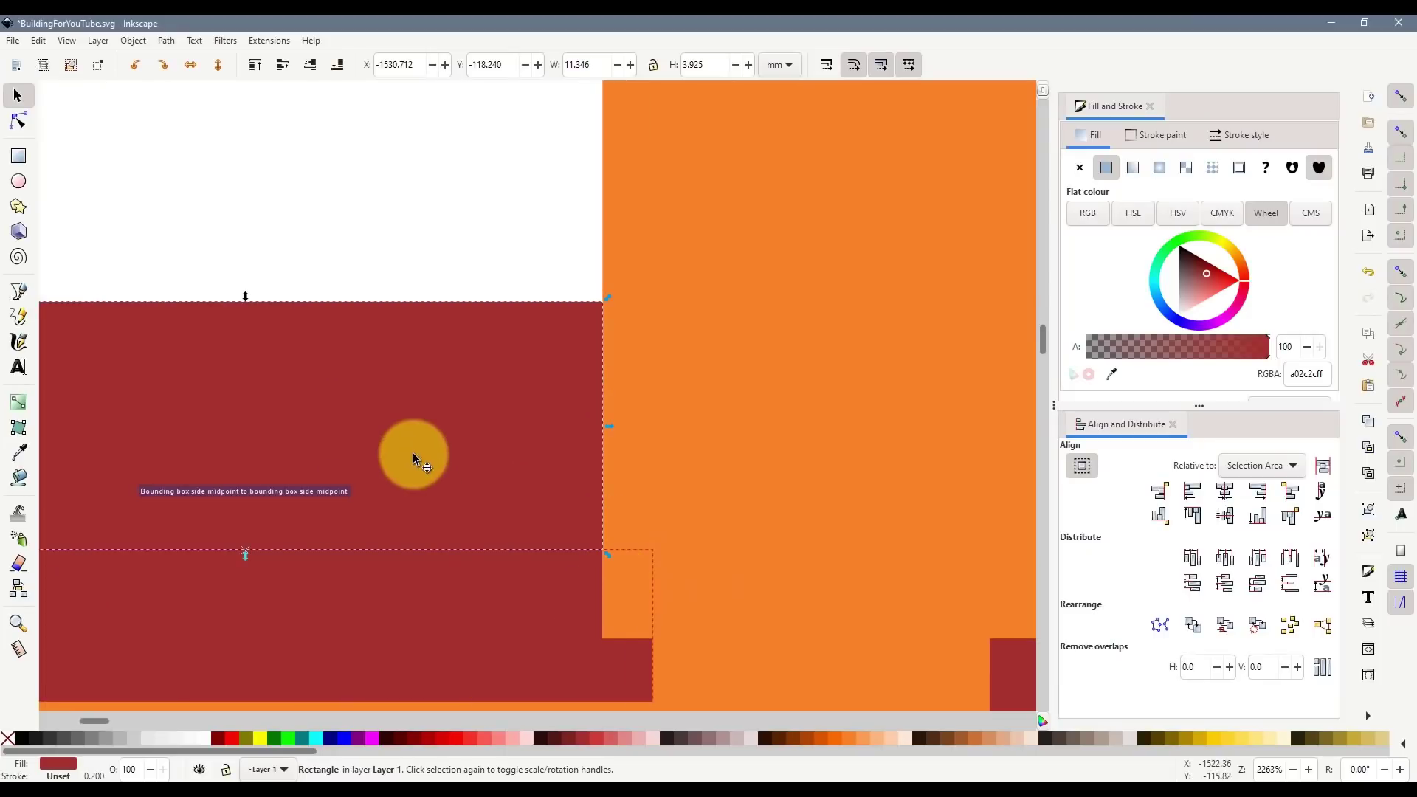
scroll(369, 459, "down", 2)
left_click_drag(245, 237, 243, 285)
scroll(339, 362, "down", 3)
left_click(348, 403, "shift")
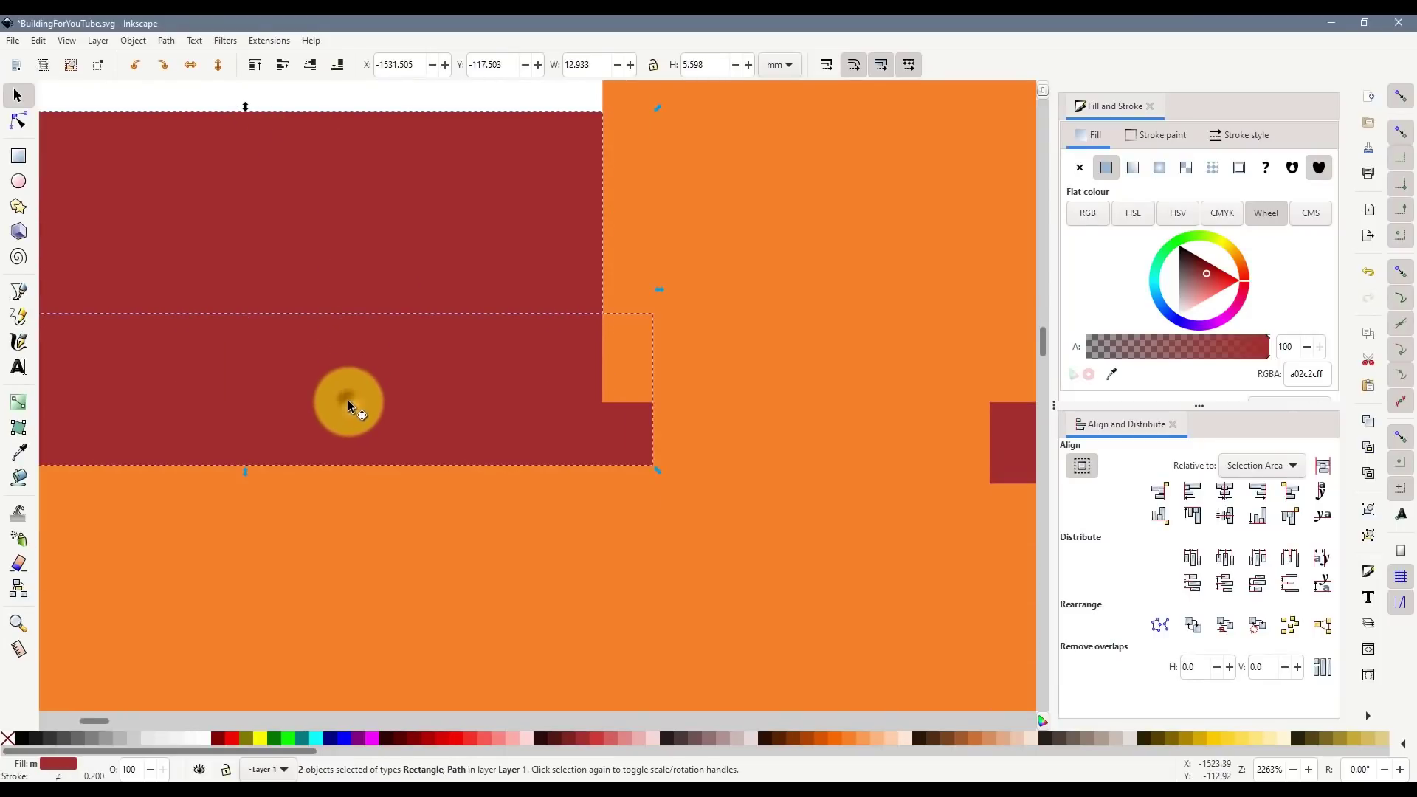
key("ctrl+KP_Add")
- Move the new wider sill next to the spare sills beside the building
scroll(408, 371, "down", 3)
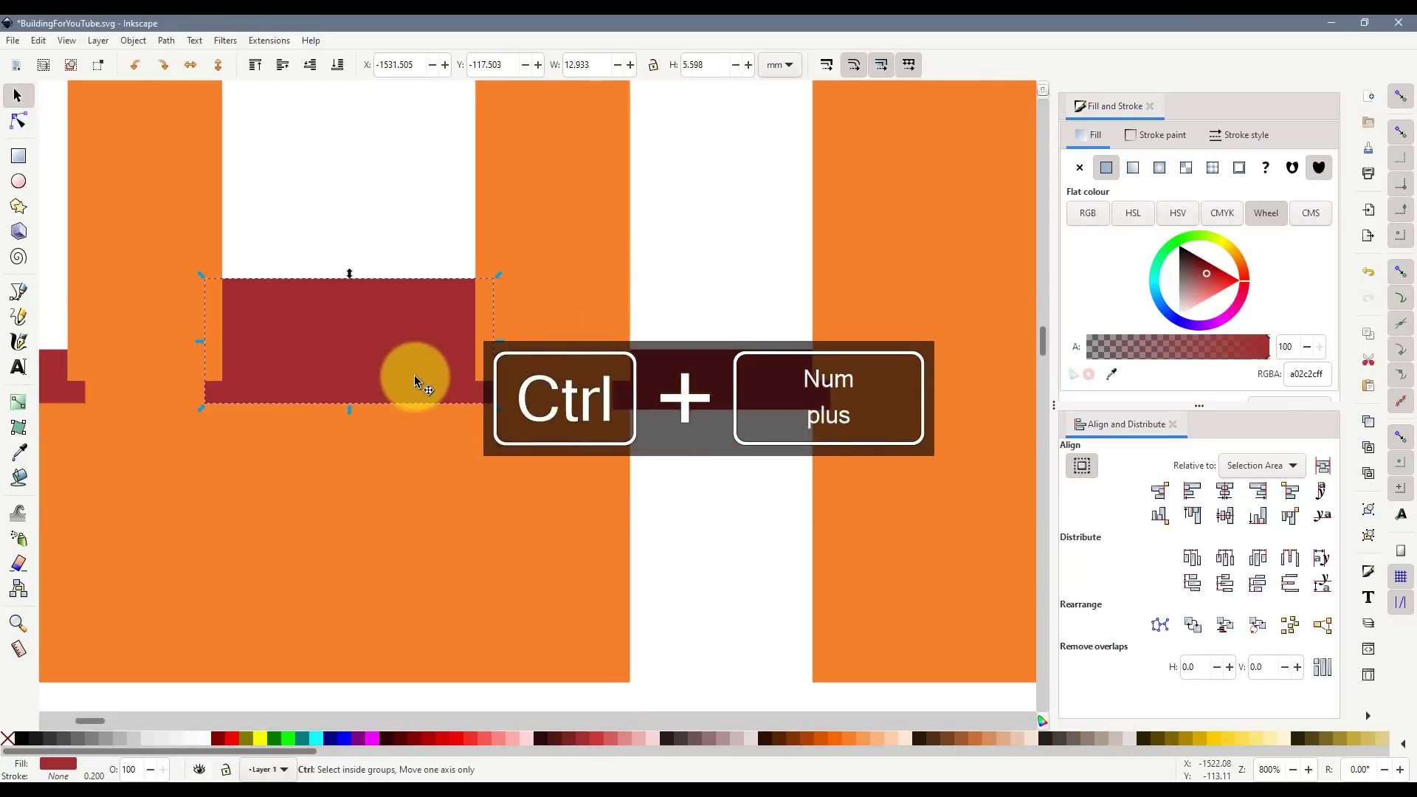
scroll(414, 375, "down", 3)
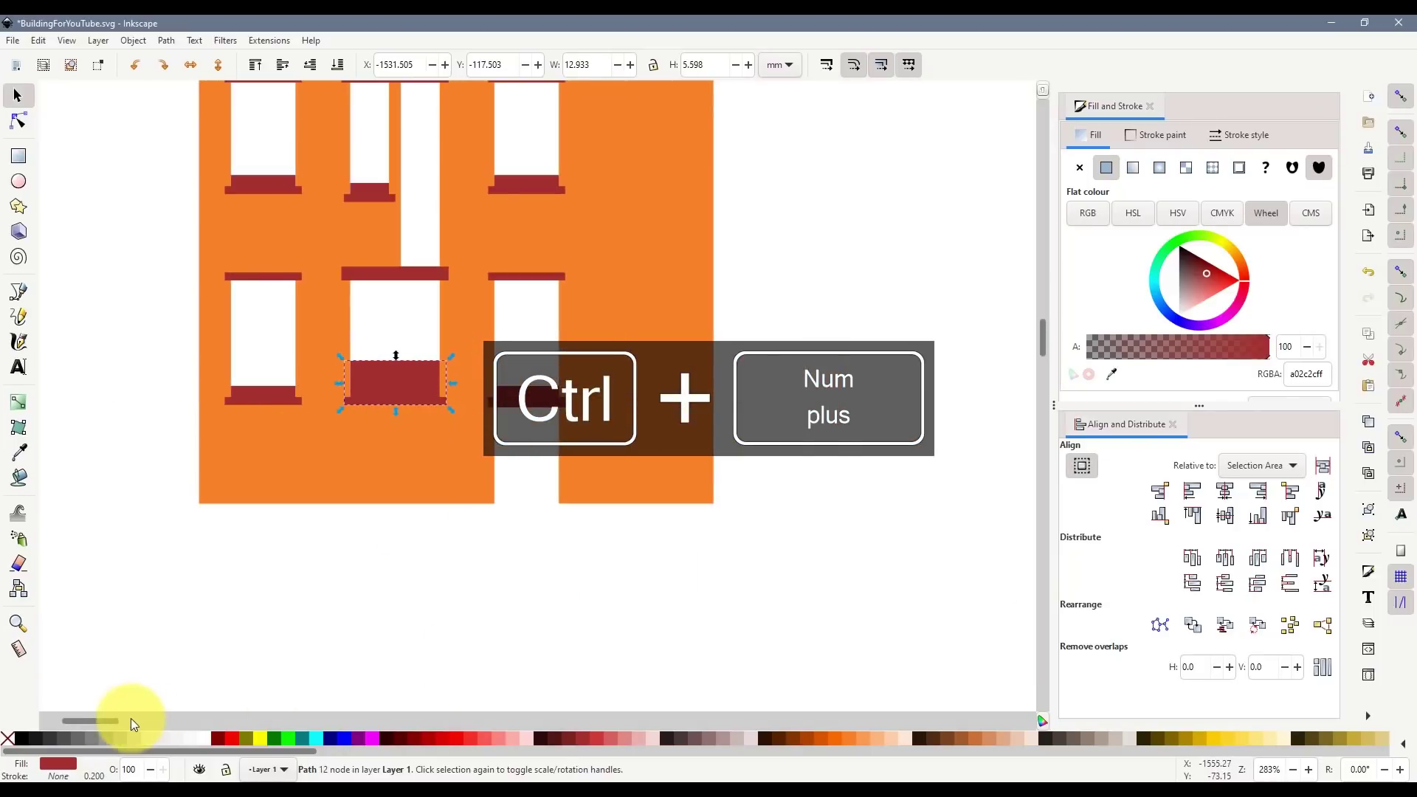
mouse_move(131, 719)
left_mouse_down()
mouse_move(96, 721)
mouse_move(114, 717)
left_mouse_up()
scroll(516, 467, "down", 2)
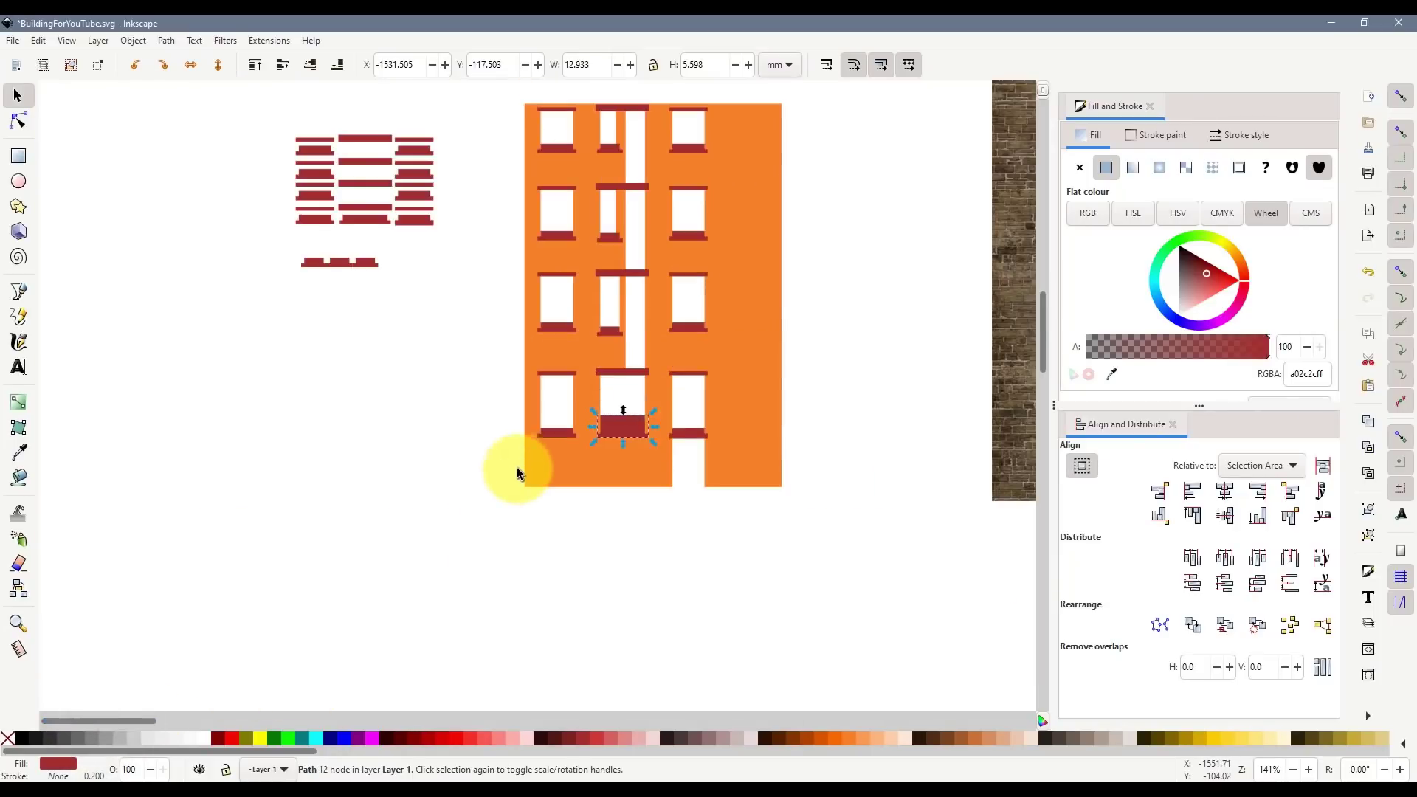
left_click_drag(627, 425, 410, 256)
left_click_drag(451, 296, 405, 270)
left_click(401, 332)
scroll(394, 289, "up", 2)
left_click(388, 330)
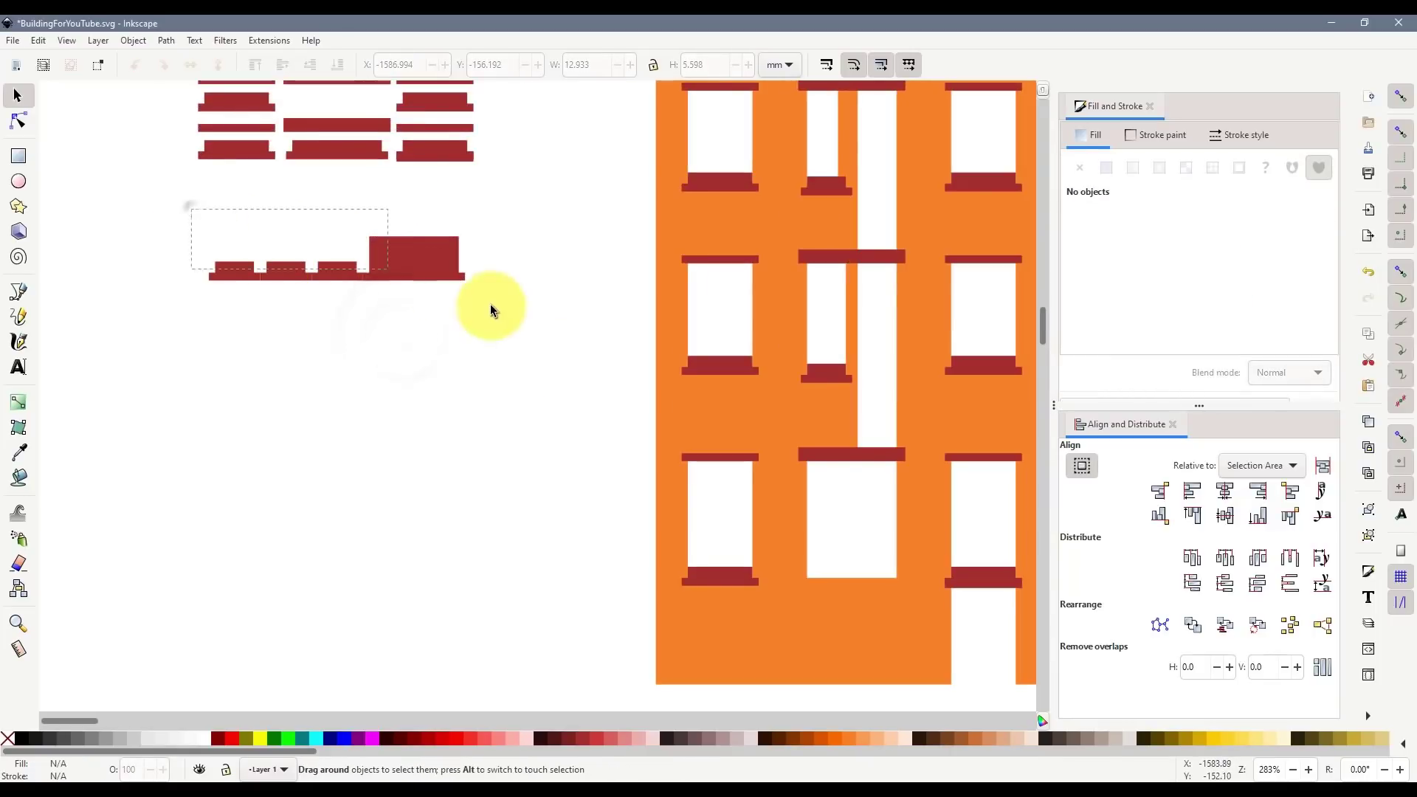
- Nudge the large sill block right and the small sill pieces left for even spacing
left_click(392, 281)
key("Right")
key("Right")
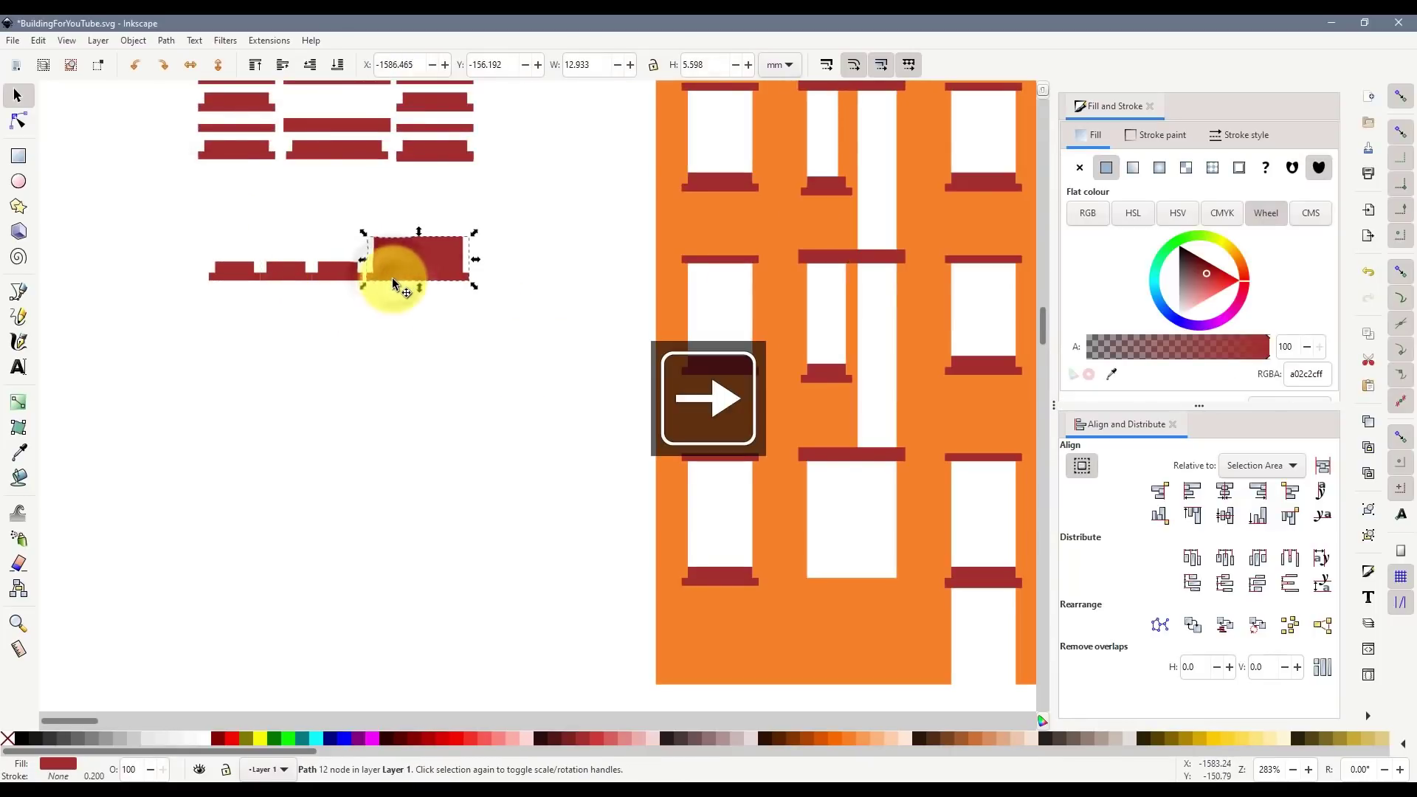
left_click_drag(169, 244, 329, 317)
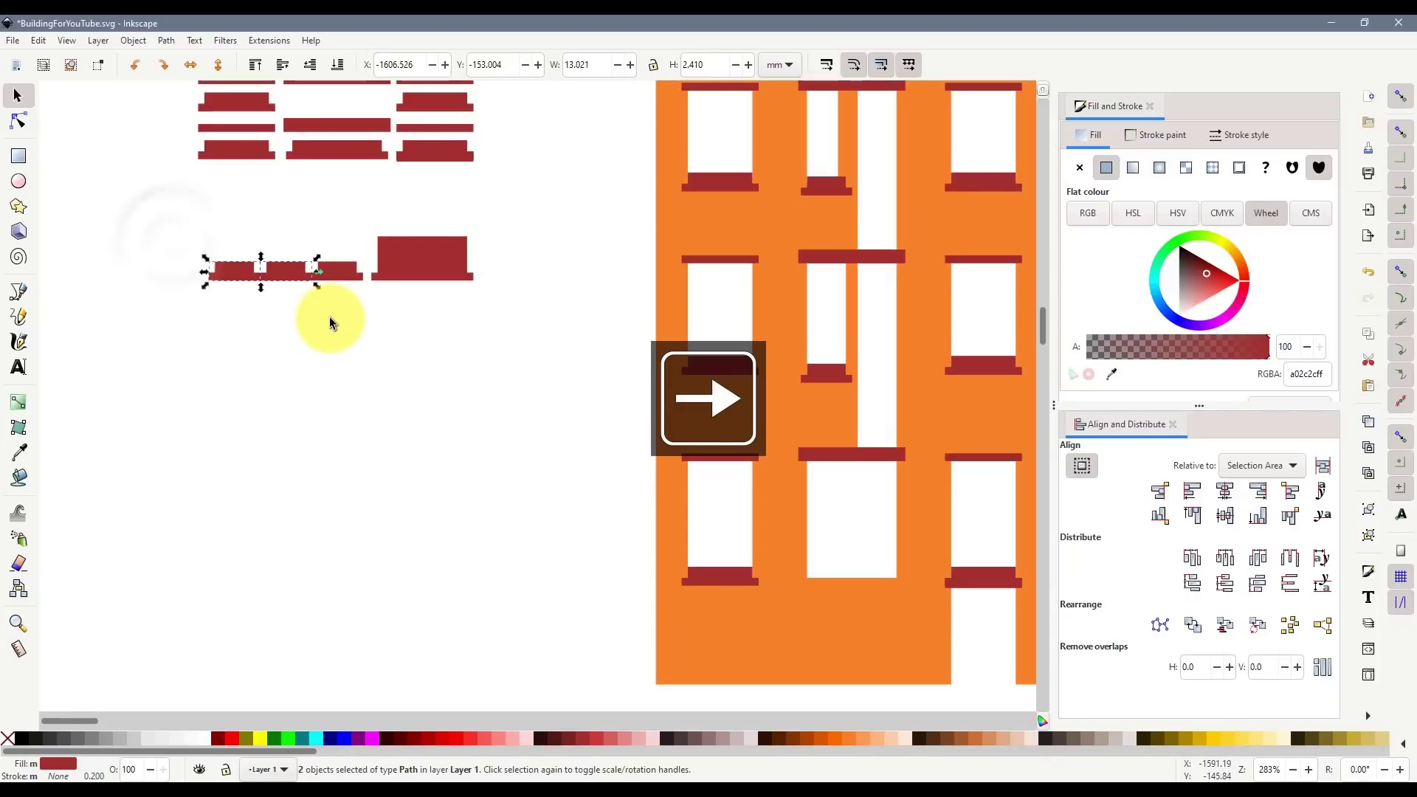
key("Left")
left_click(253, 279)
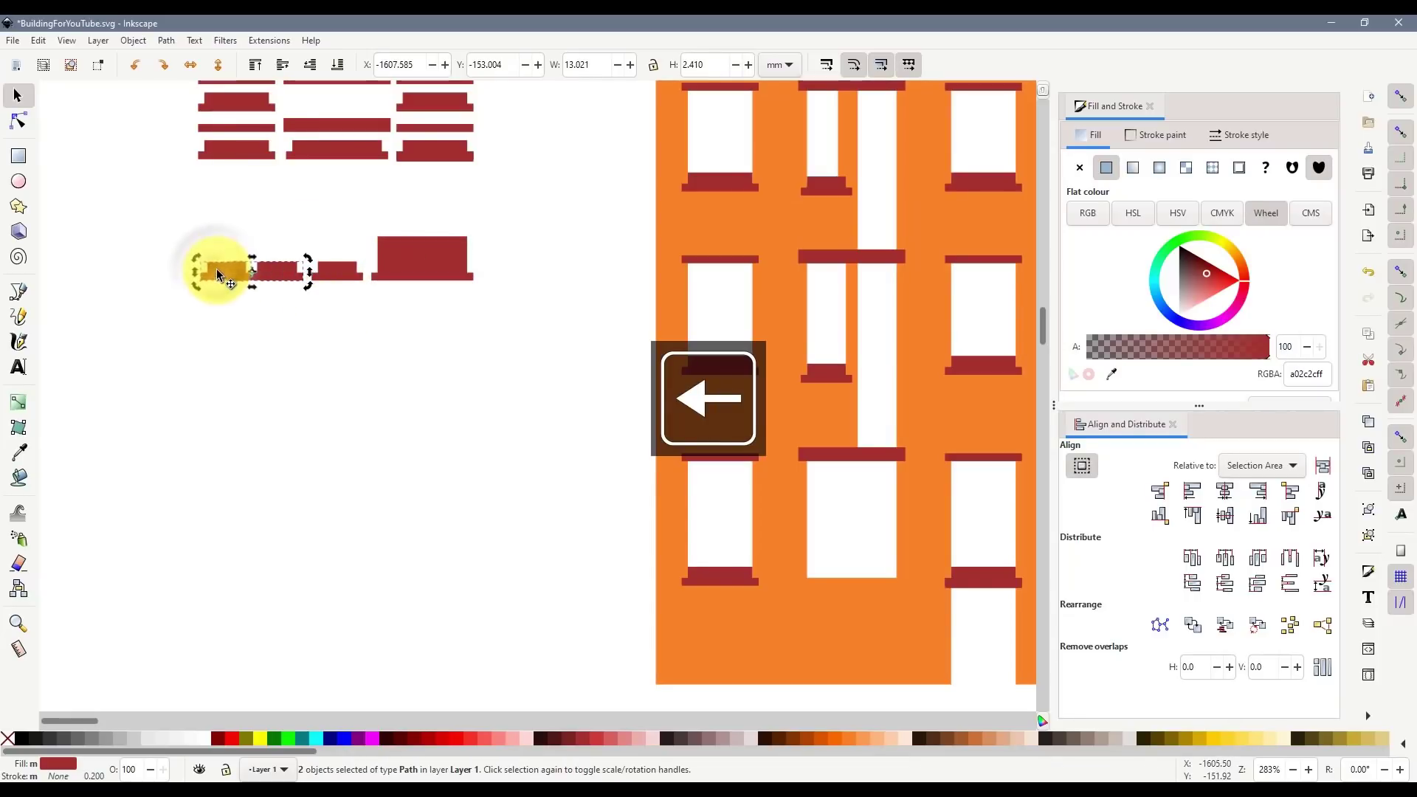
left_click(240, 310)
left_click(230, 274)
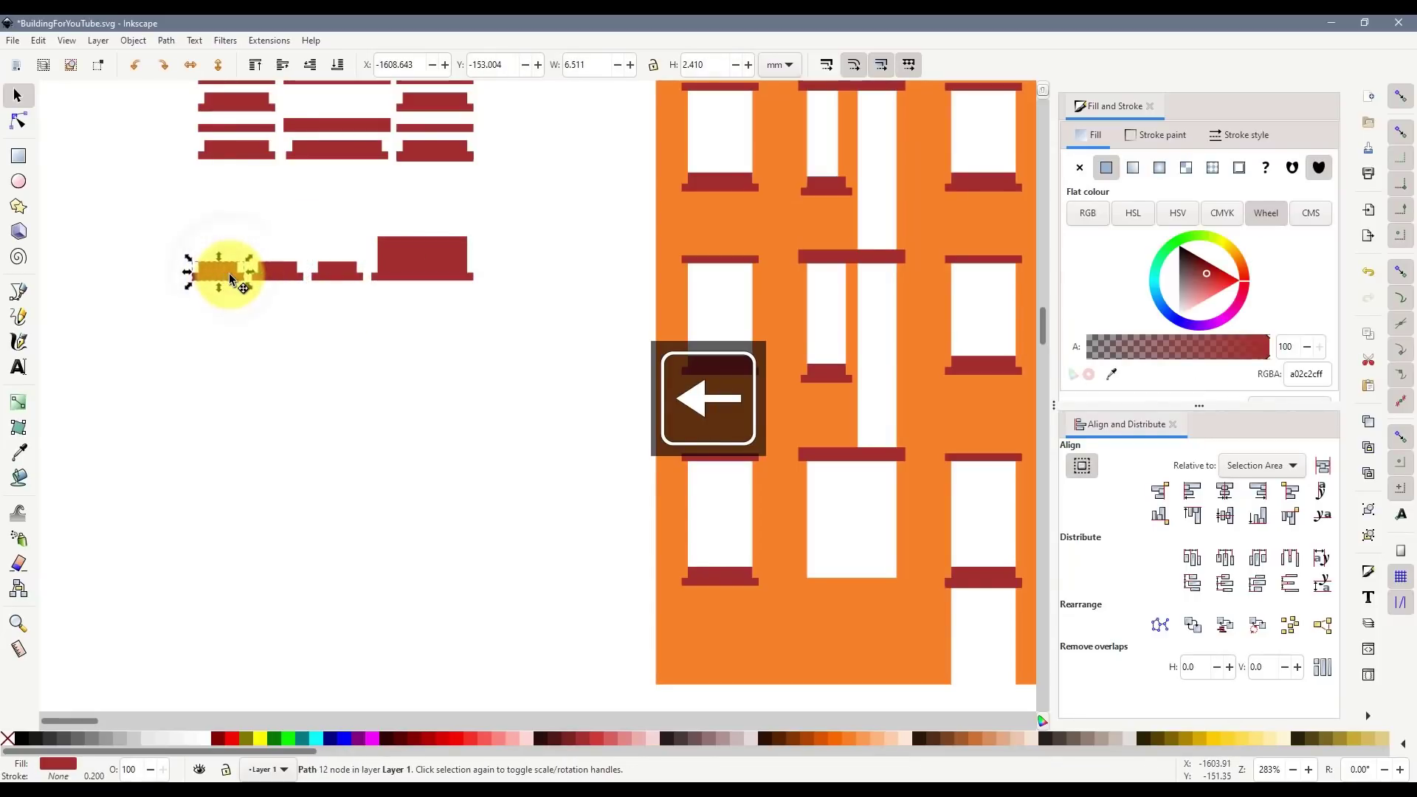
left_click(234, 331)
- Select all four sill pieces in the row and copy them
left_click_drag(161, 188, 579, 369)
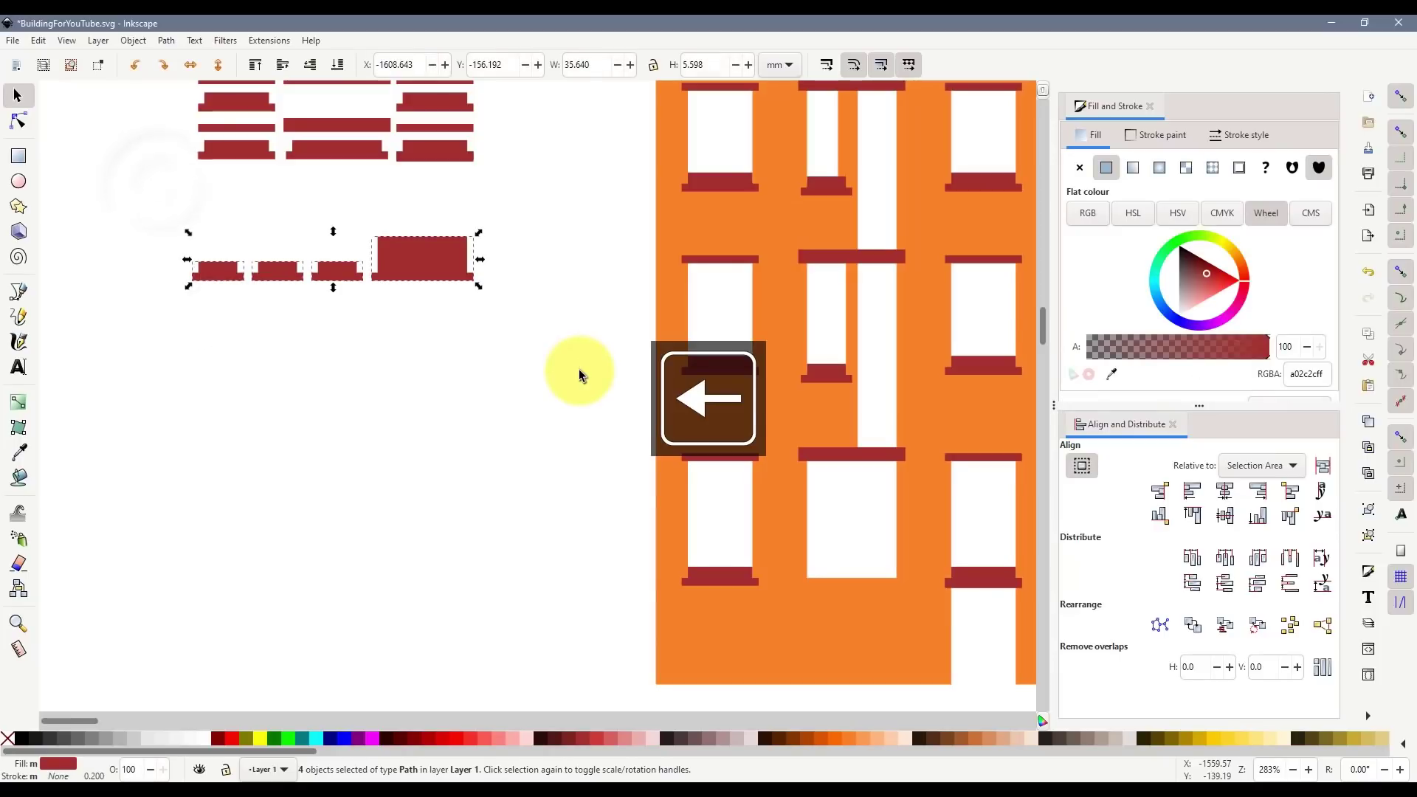
key("ctrl+c")
scroll(579, 369, "down", 4)
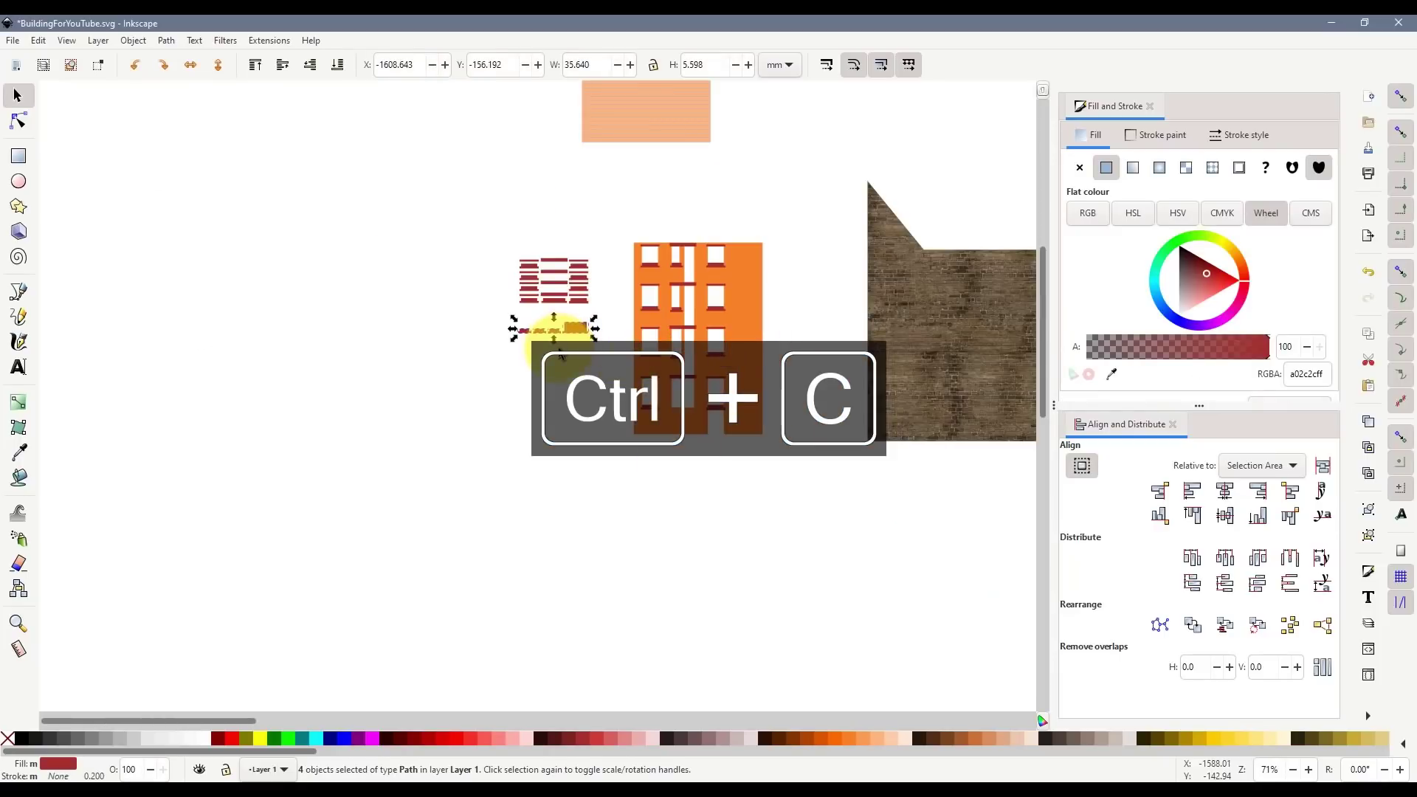
- Duplicate the four sill pieces and line the copy up beside the textured sill set
scroll(570, 358, "up", 5)
scroll(570, 358, "down", 2)
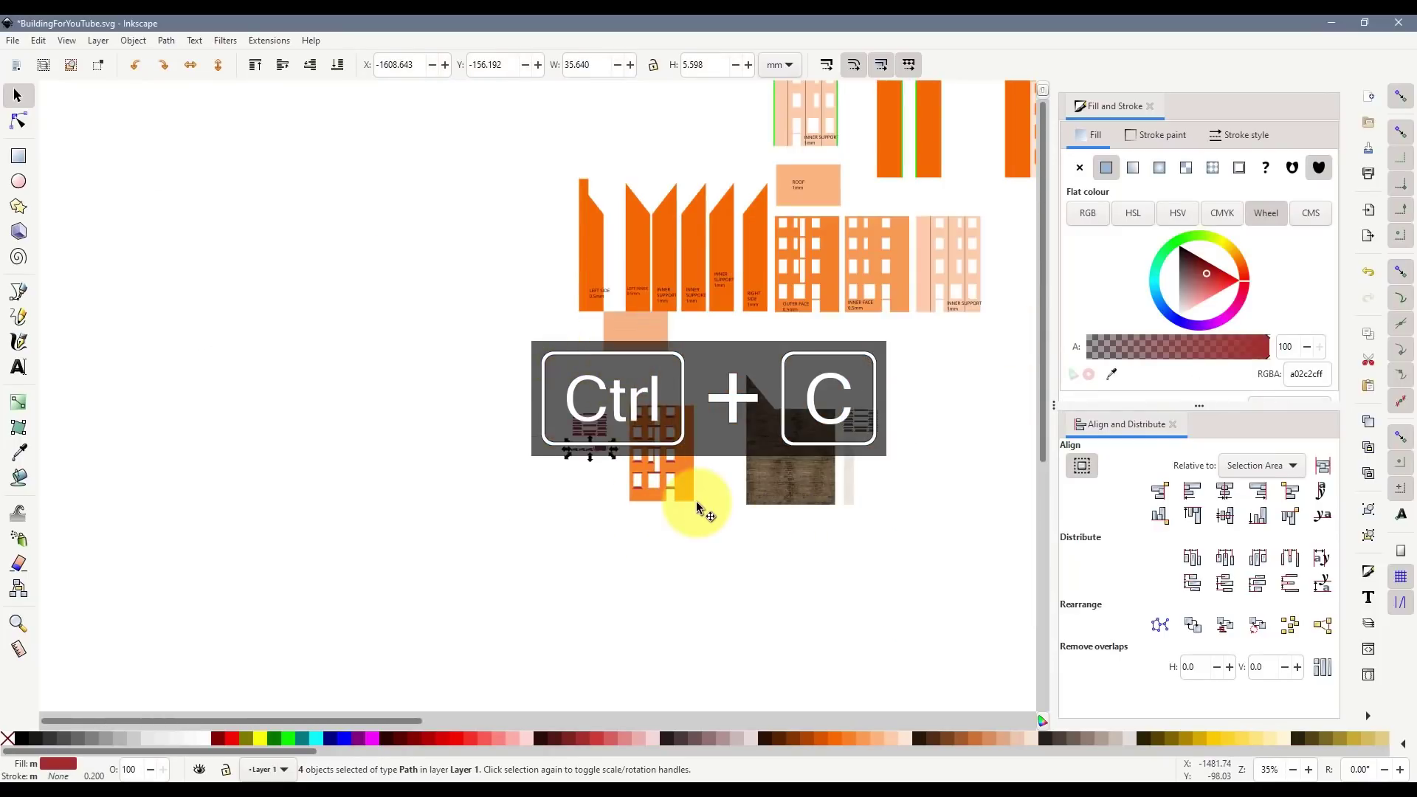
left_click(603, 431)
left_click_drag(622, 464, 563, 443)
key("ctrl+d")
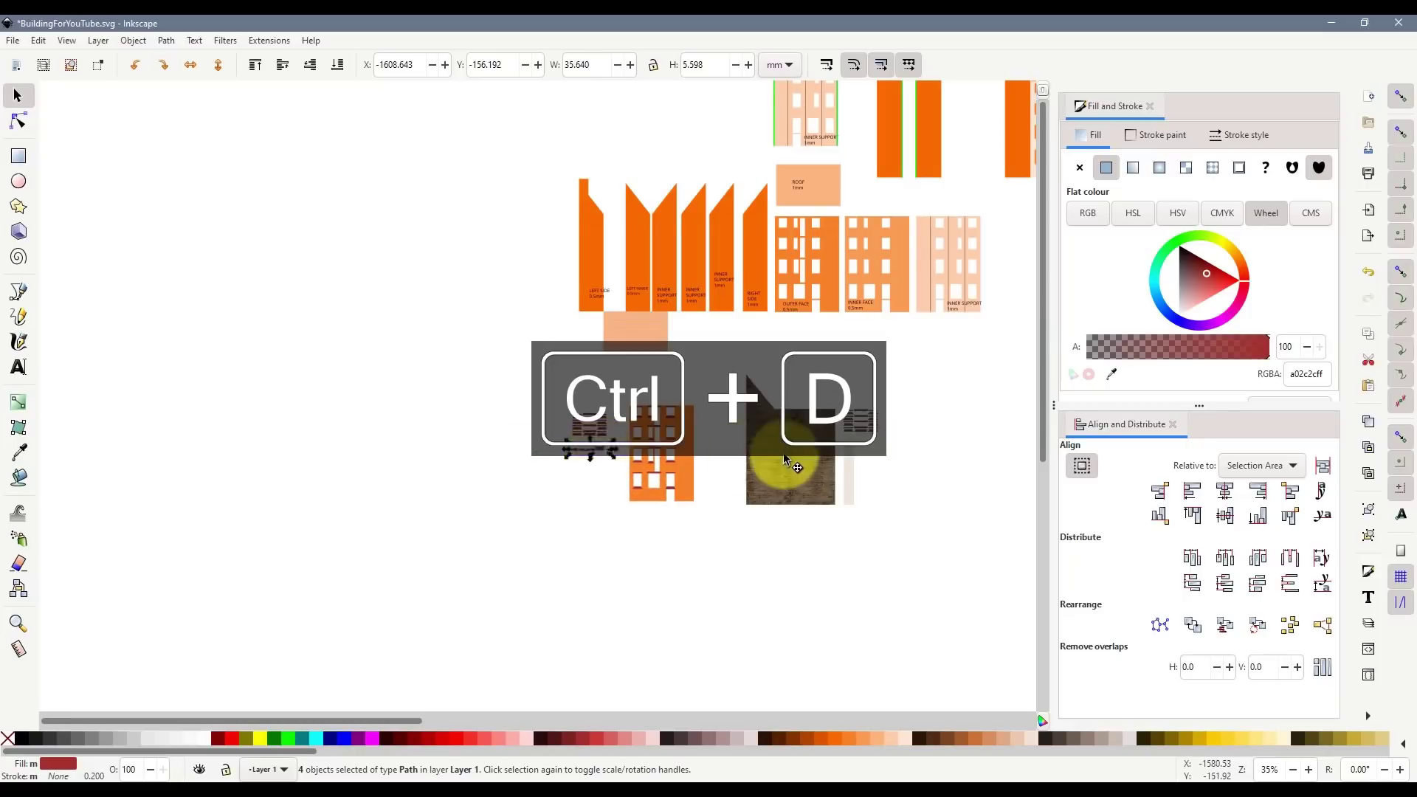
left_click_drag(787, 461, 911, 465)
key("ctrl+KP_Add")
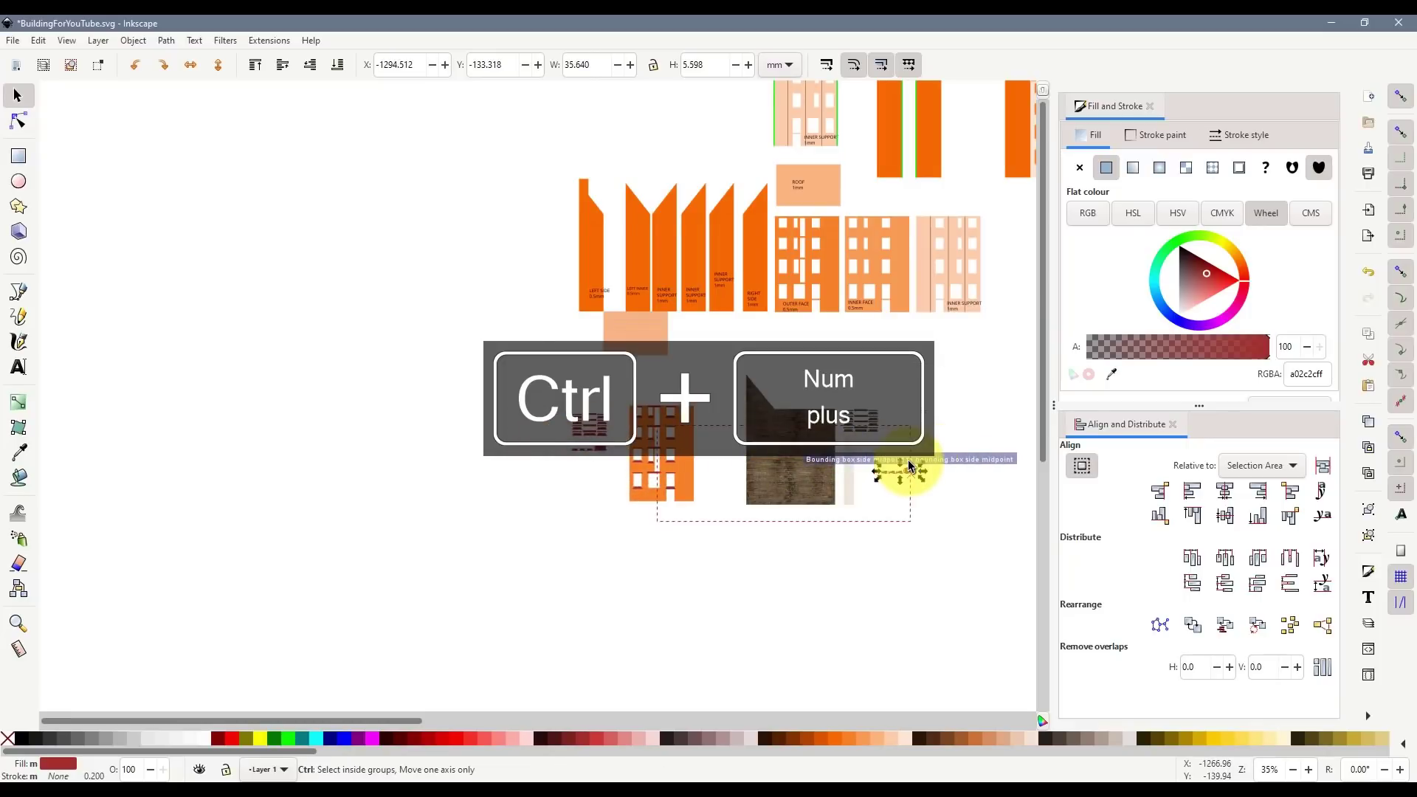
key("ctrl+KP_Add")
key("ctrl+KP_Add")
key("ctrl+KP_Add")
key("ctrl+KP_Add")
key("ctrl+KP_Add")
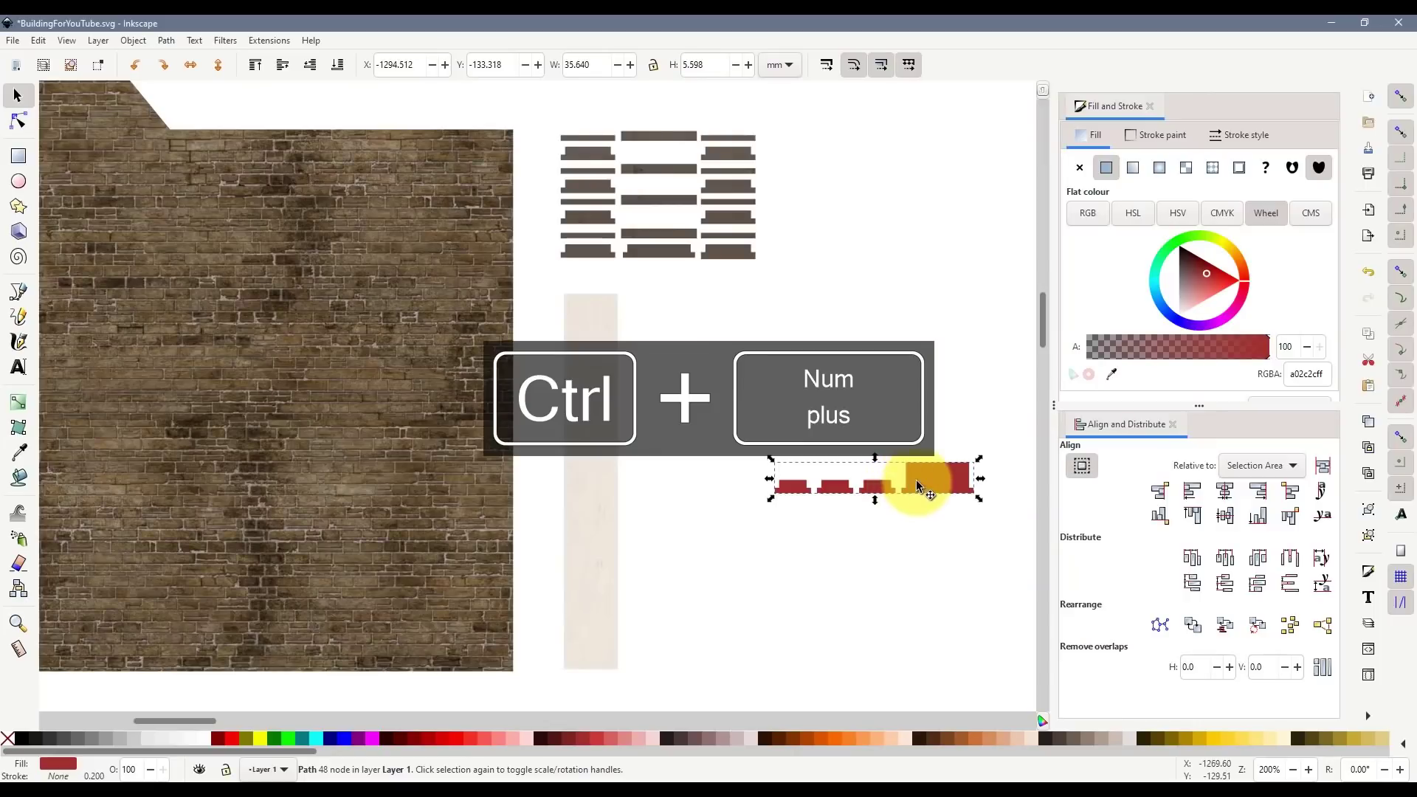
left_click_drag(915, 480, 879, 390)
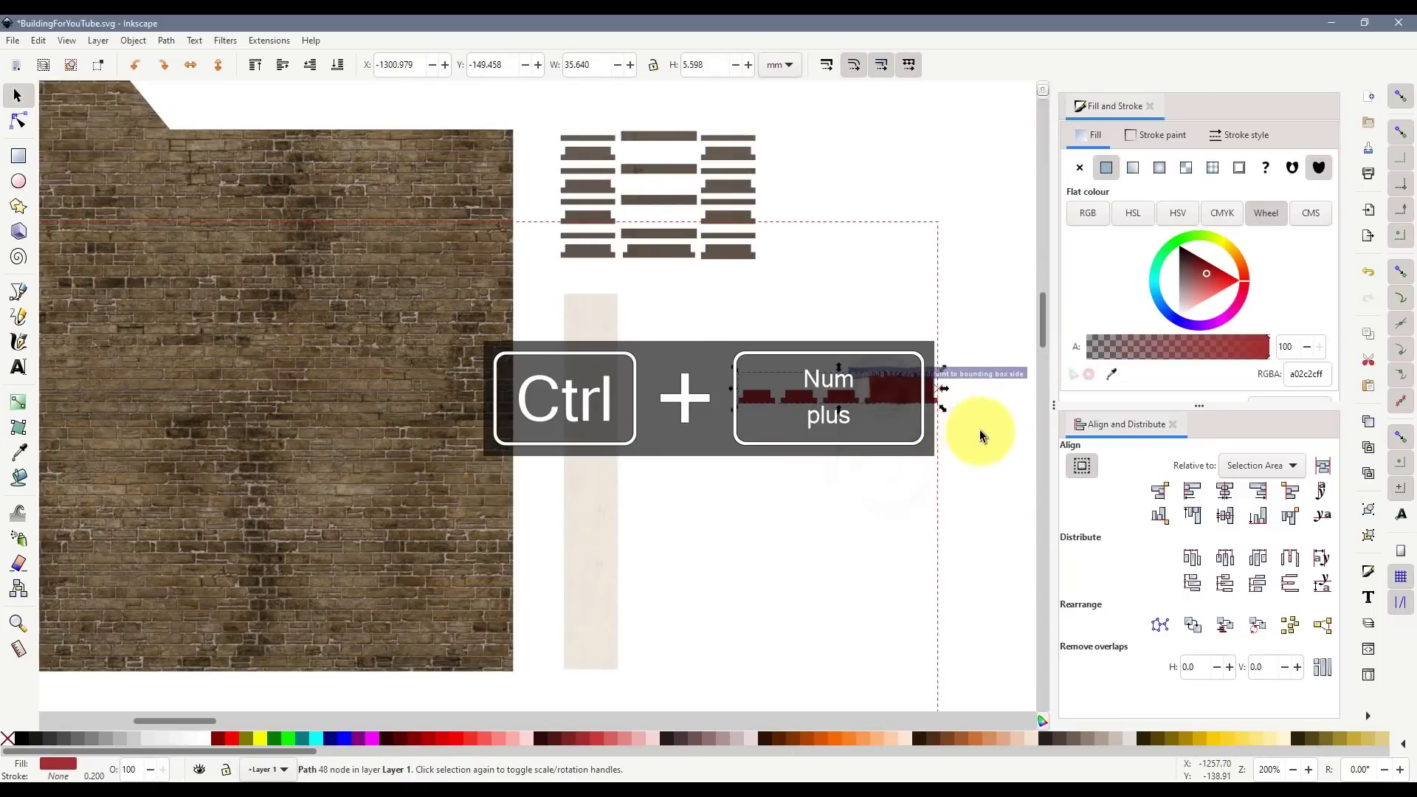
left_click_drag(980, 435, 838, 360)
- Release the clip on the textured sills and duplicate the revealed concrete texture
left_click(723, 254)
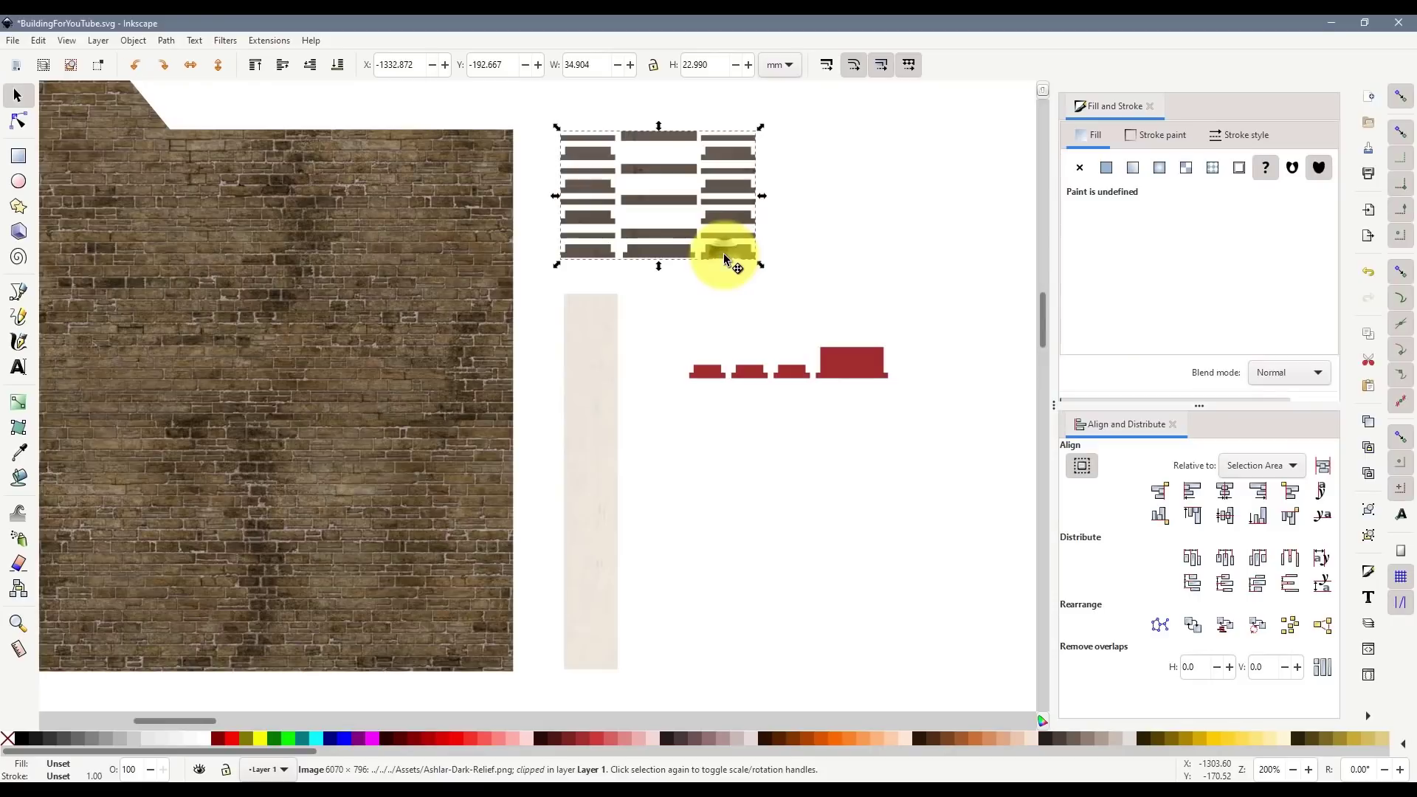
right_click(723, 254)
left_click(763, 647)
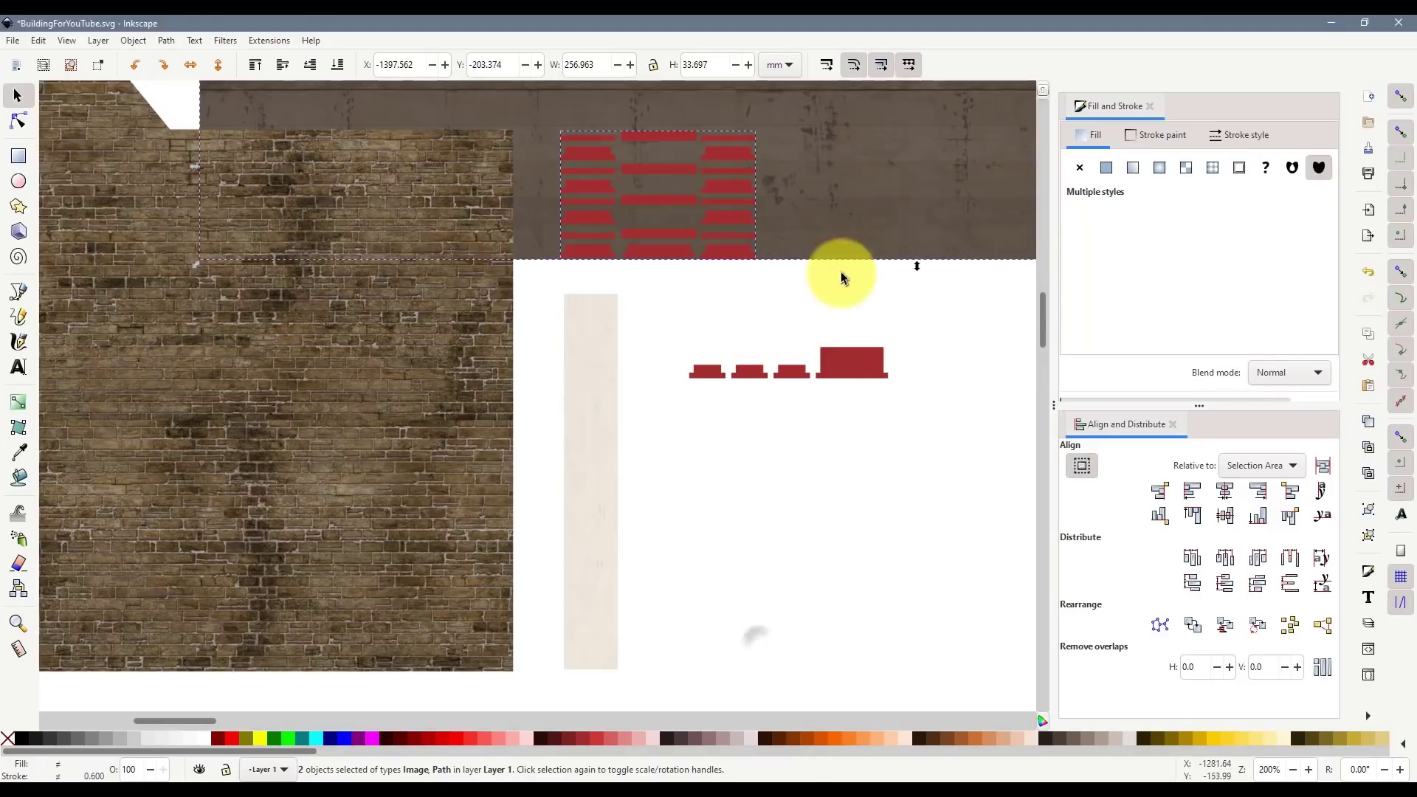
left_click(865, 478)
left_click(808, 215)
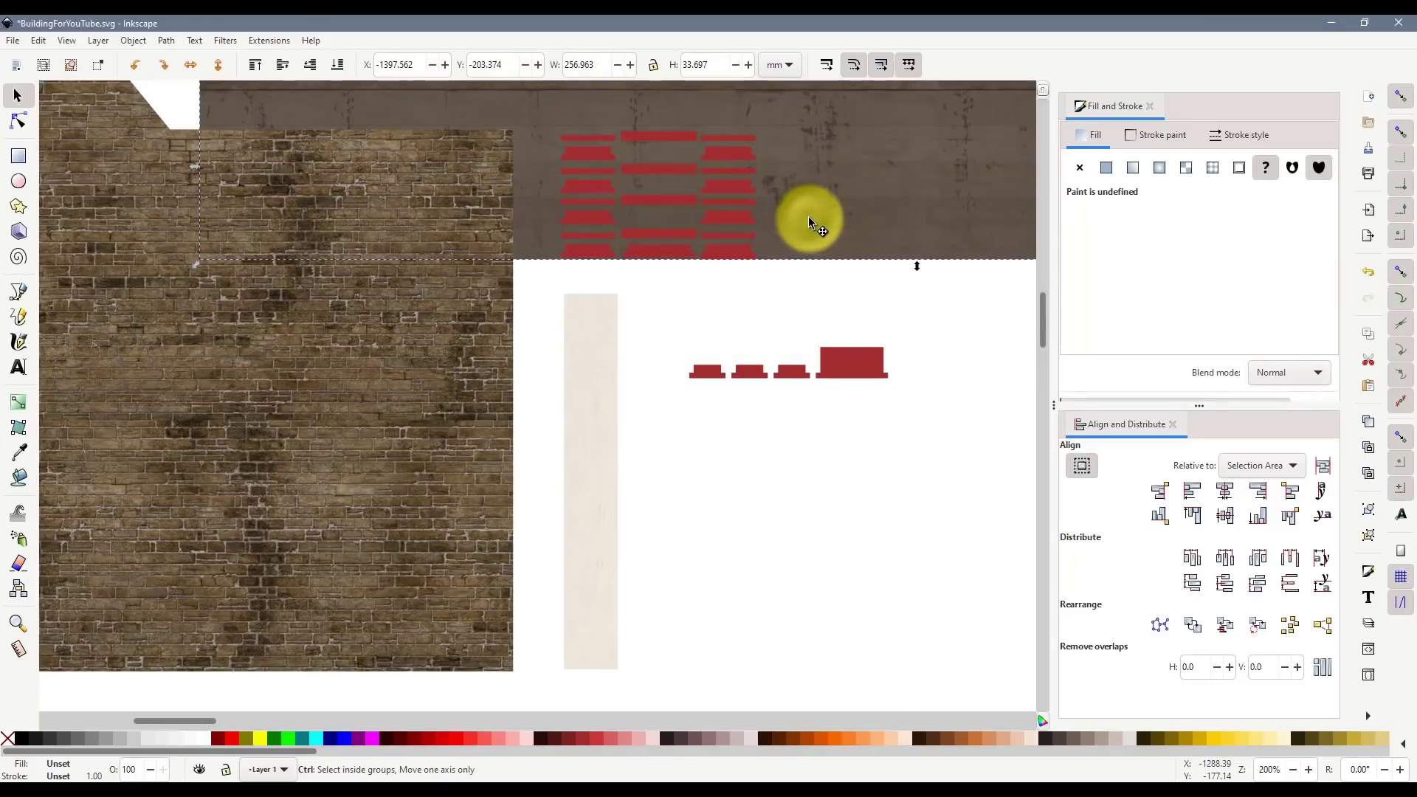
key("ctrl+d")
- Raise the red sill copy to top, clip the concrete to it, and re-clip the original sills
left_click_drag(831, 357, 961, 217)
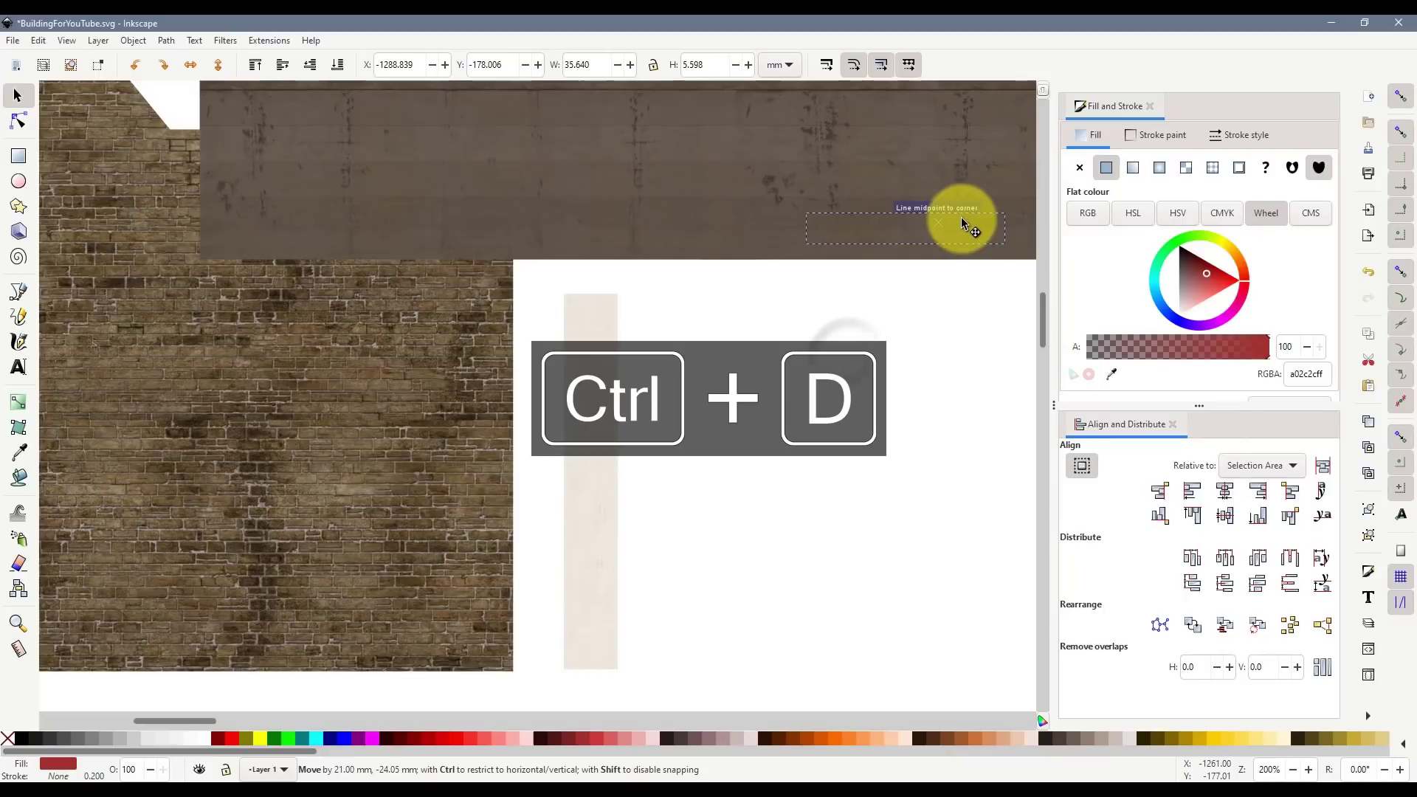
left_click(263, 63)
left_click(896, 176, "shift")
right_click(897, 175)
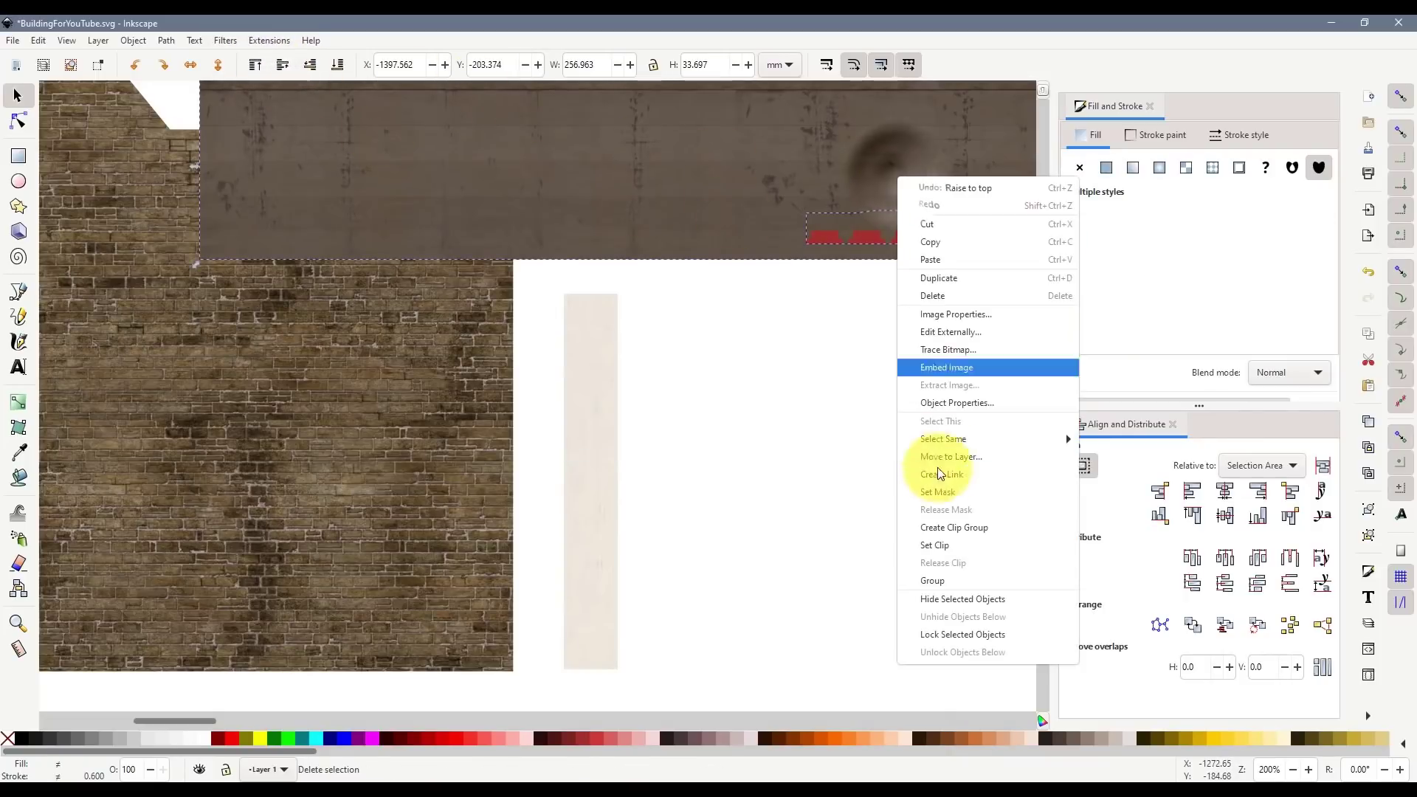
left_click(944, 549)
right_click(801, 176)
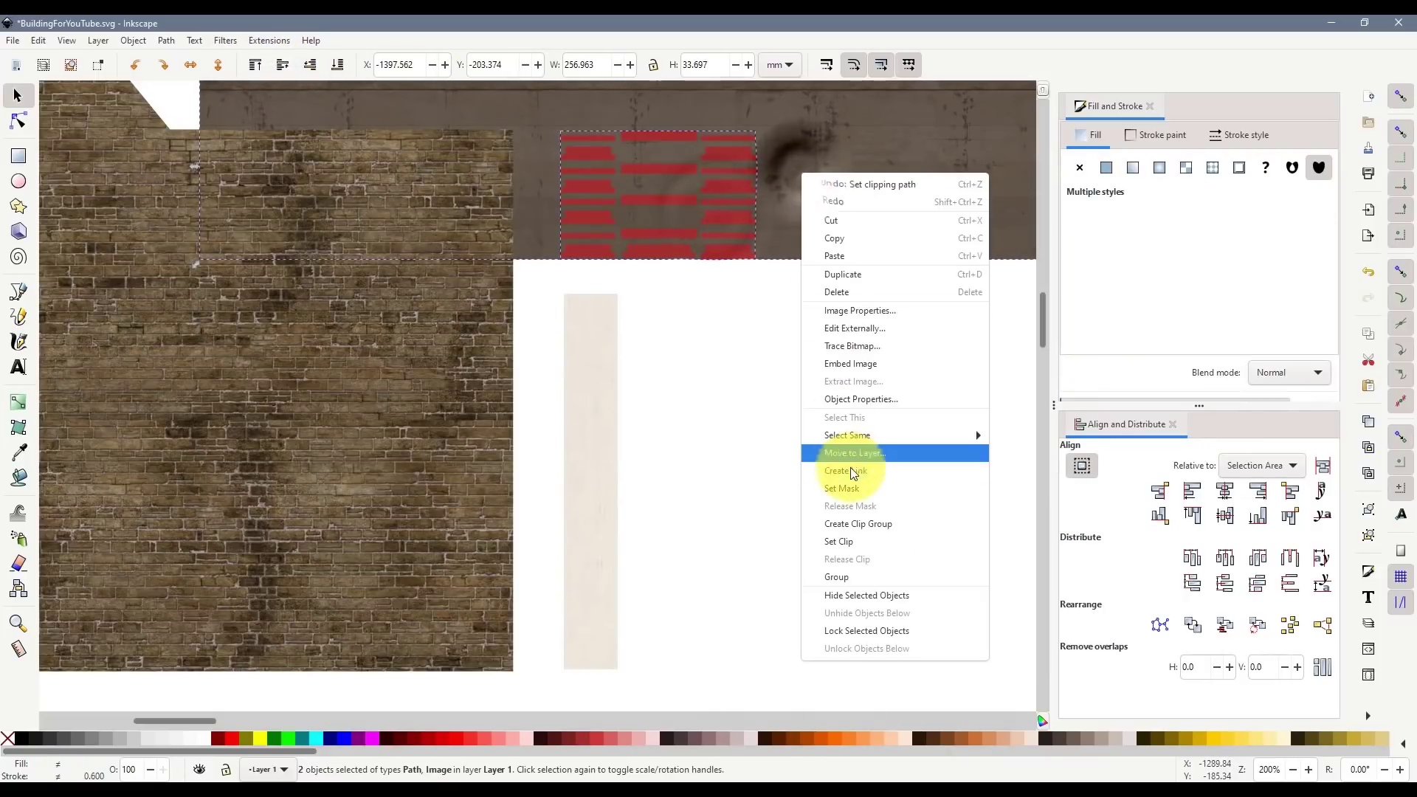
left_click(848, 543)
- Line up the new textured sills with the other sills
left_click(810, 467)
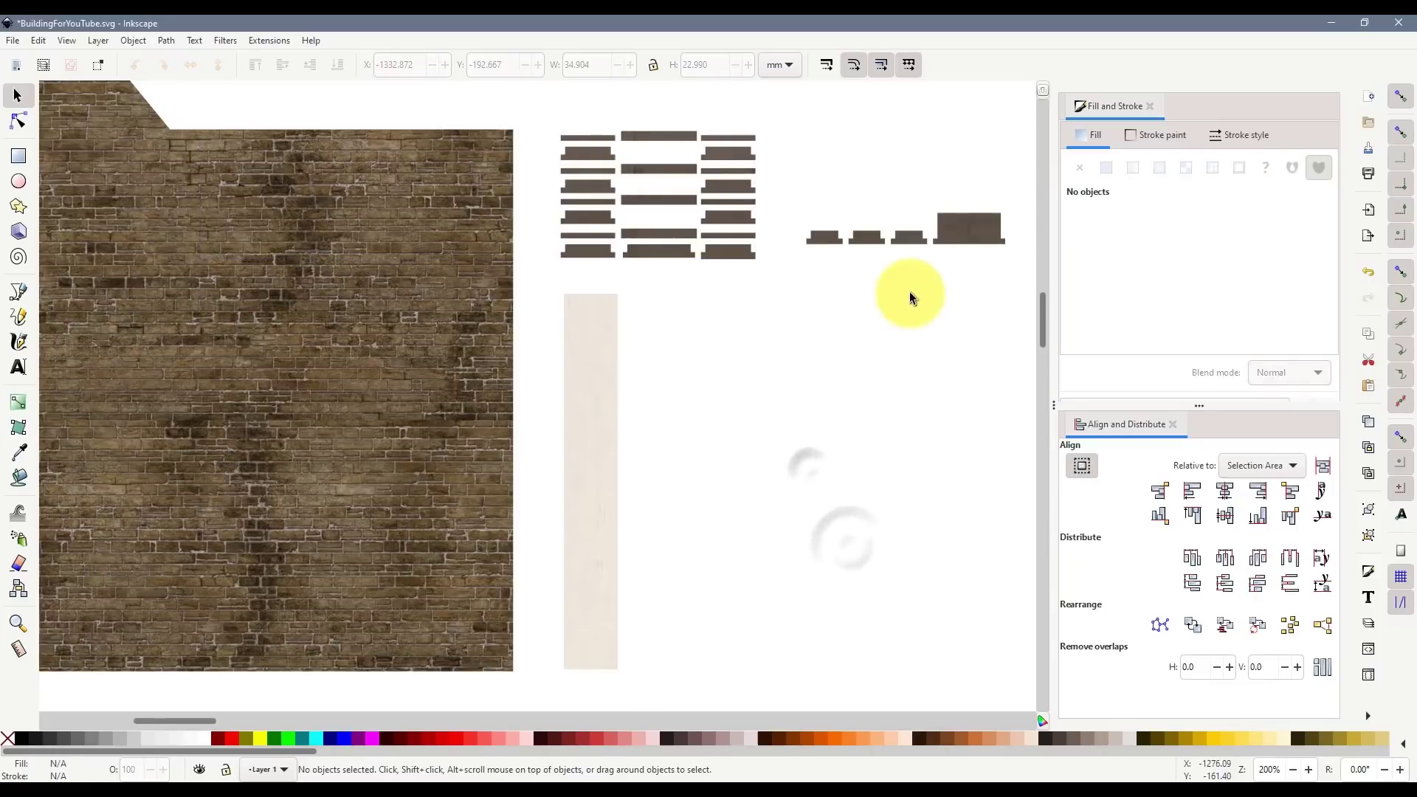
left_click_drag(960, 230, 938, 259)
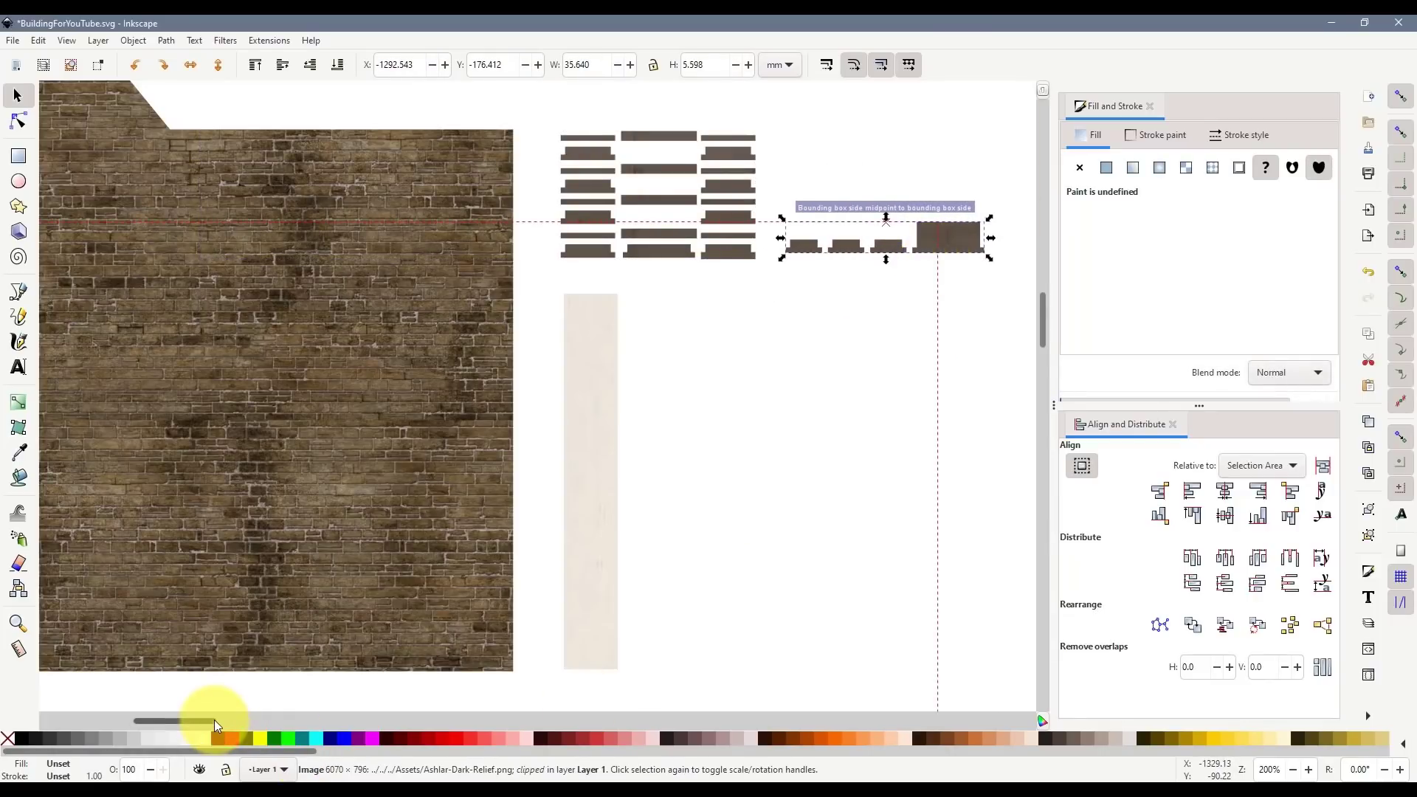
left_click_drag(214, 720, 122, 725)
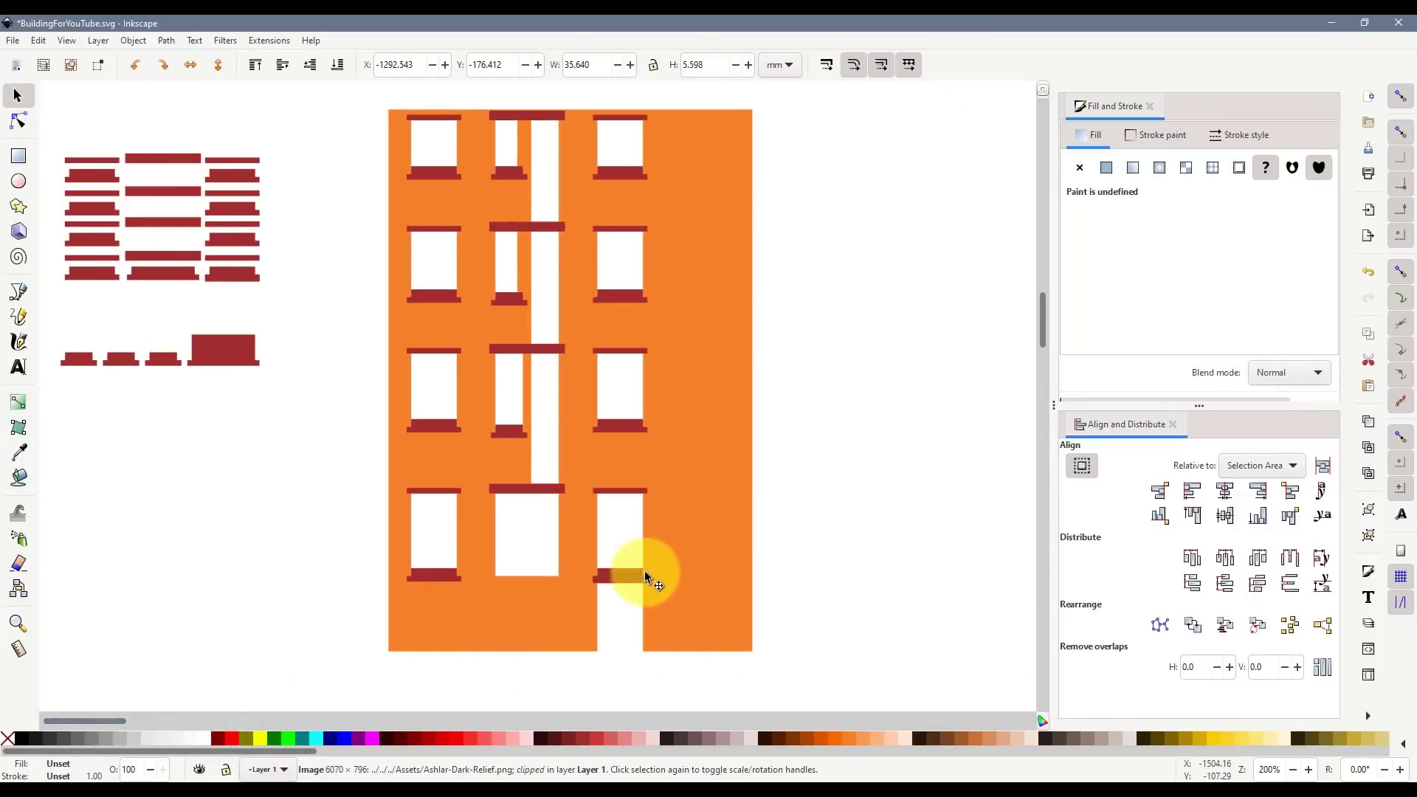
- Duplicate the orange facade and place the copy directly below the original
scroll(649, 561, "down", 2)
left_click(674, 488)
scroll(722, 362, "down", 3)
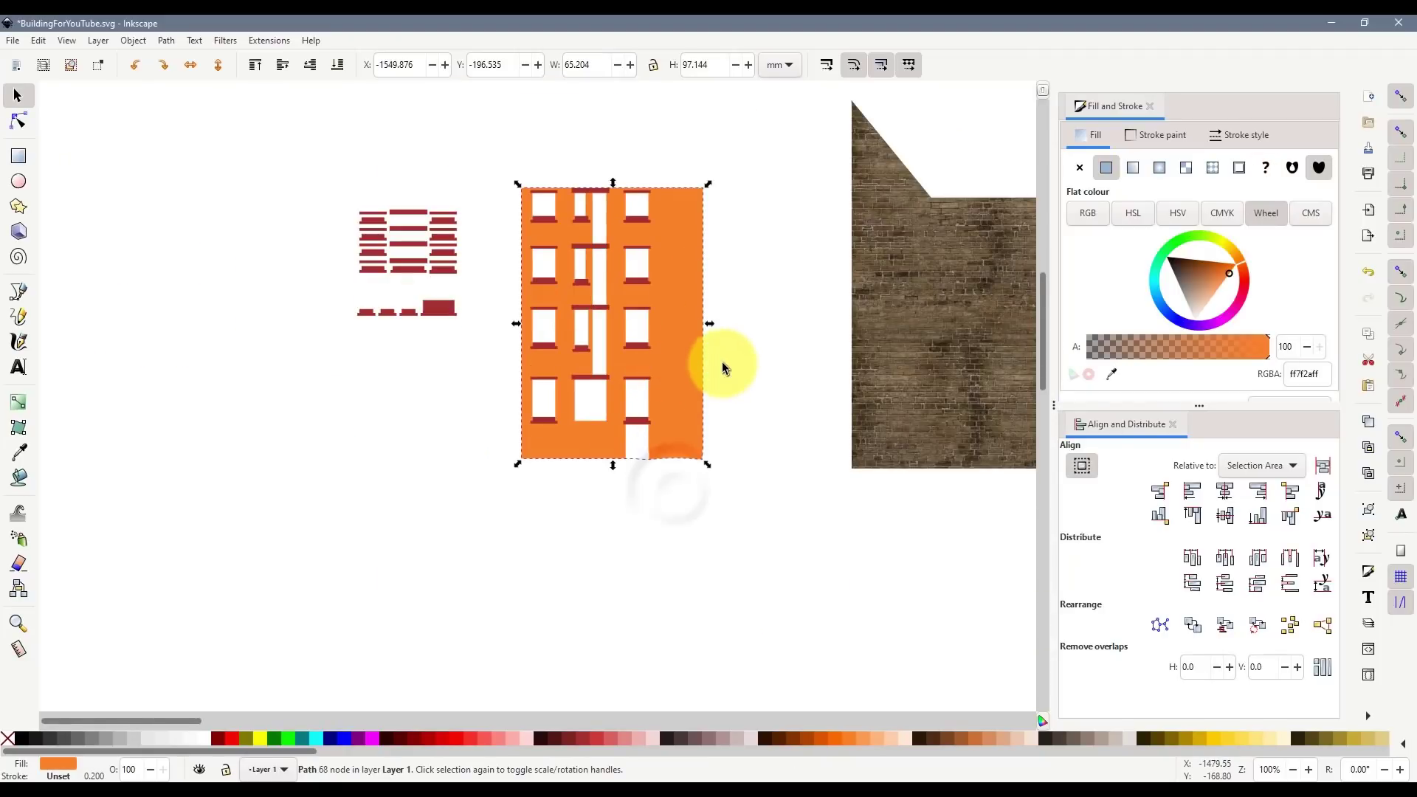
key("ctrl+d")
left_click_drag(652, 225, 654, 571)
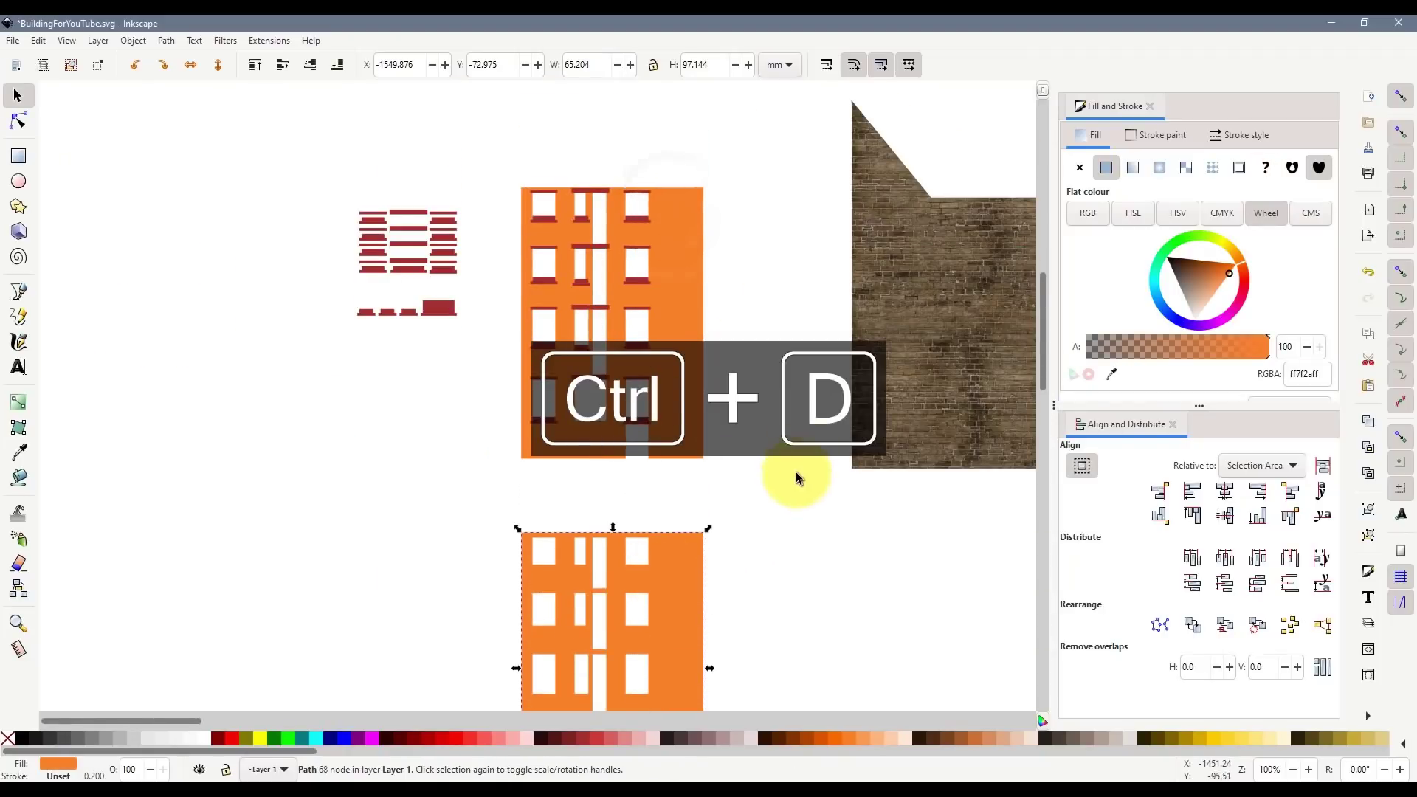
scroll(750, 465, "down", 4)
left_click(597, 626)
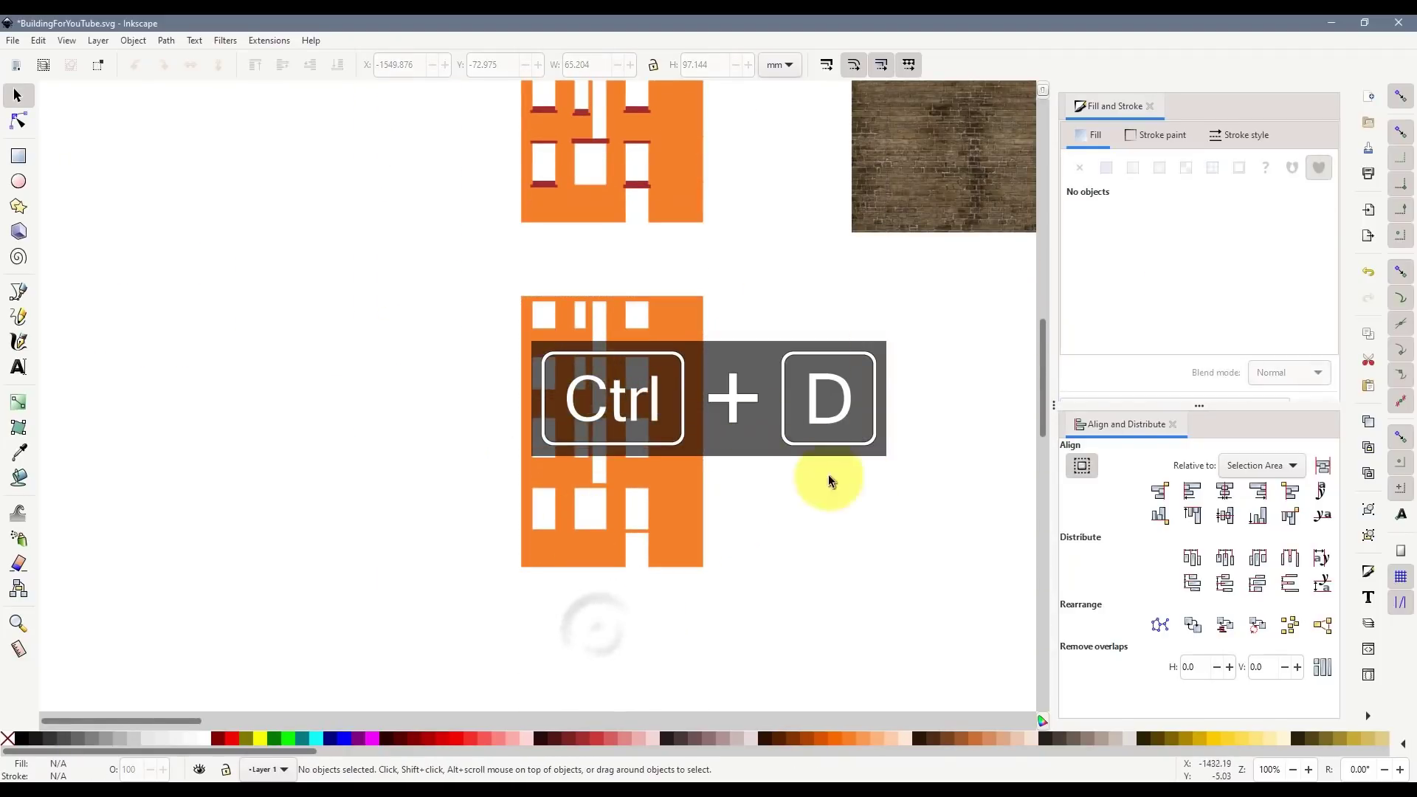
scroll(561, 314, "up", 3)
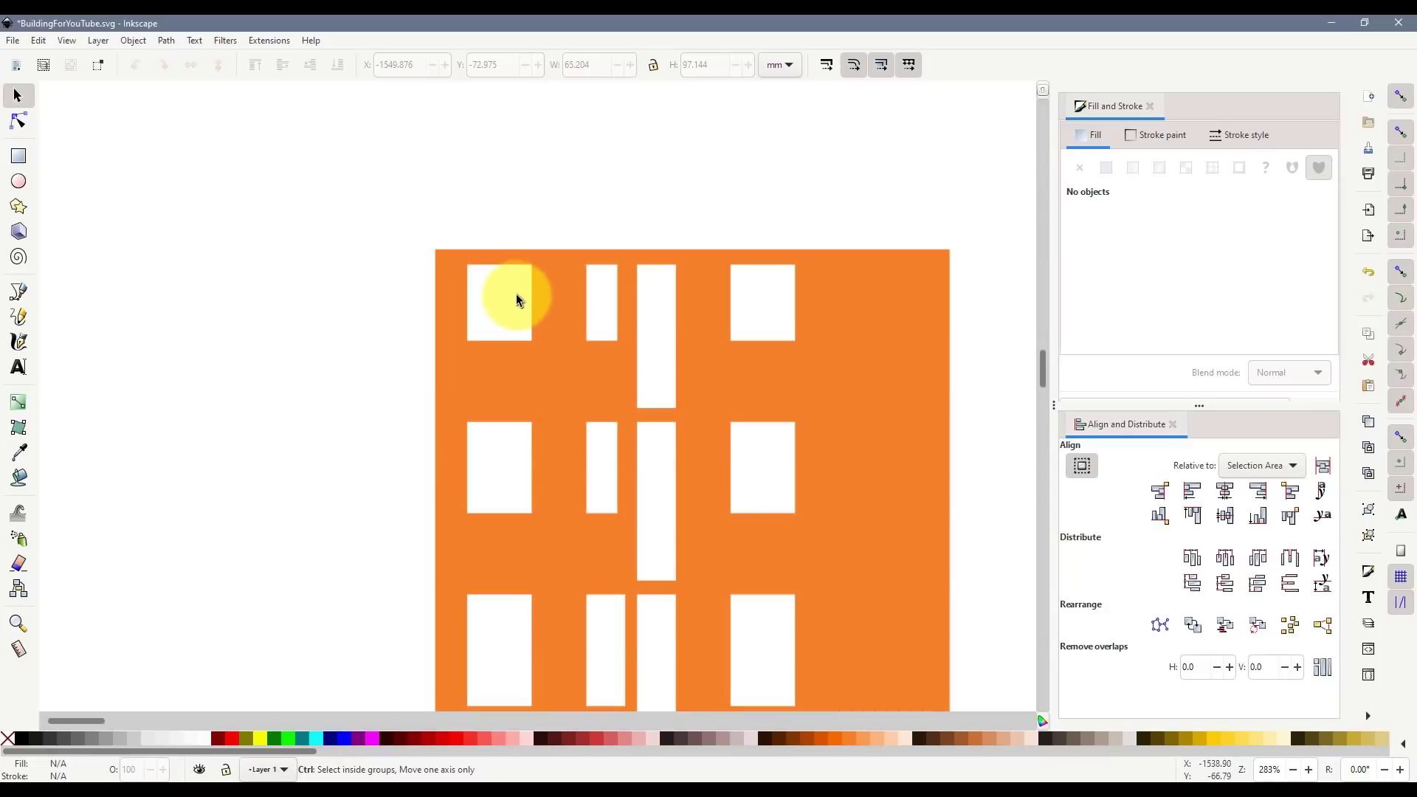
scroll(510, 293, "up", 4)
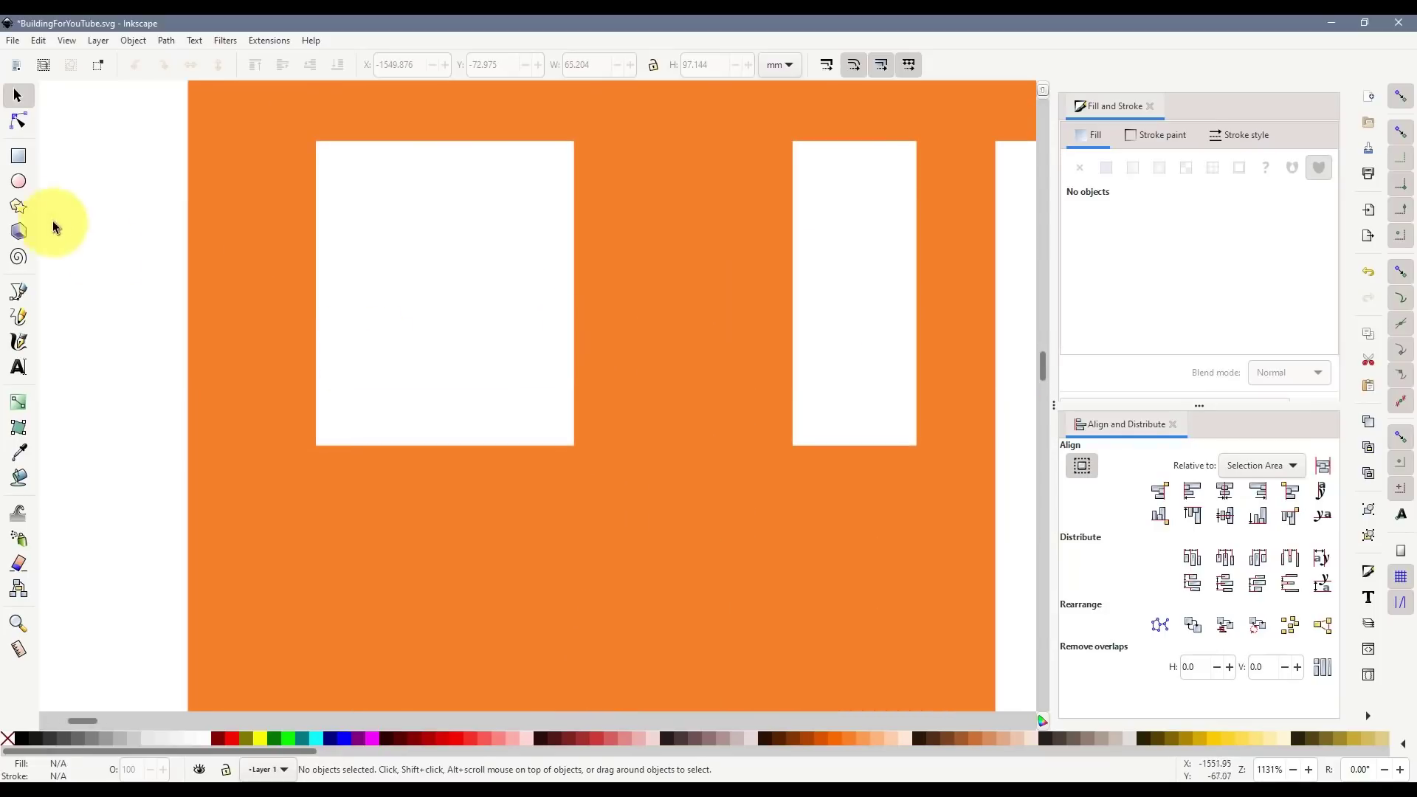
left_click(18, 156)
- Draw a grey rectangle filling the top-left window opening
left_click_drag(318, 143, 575, 445)
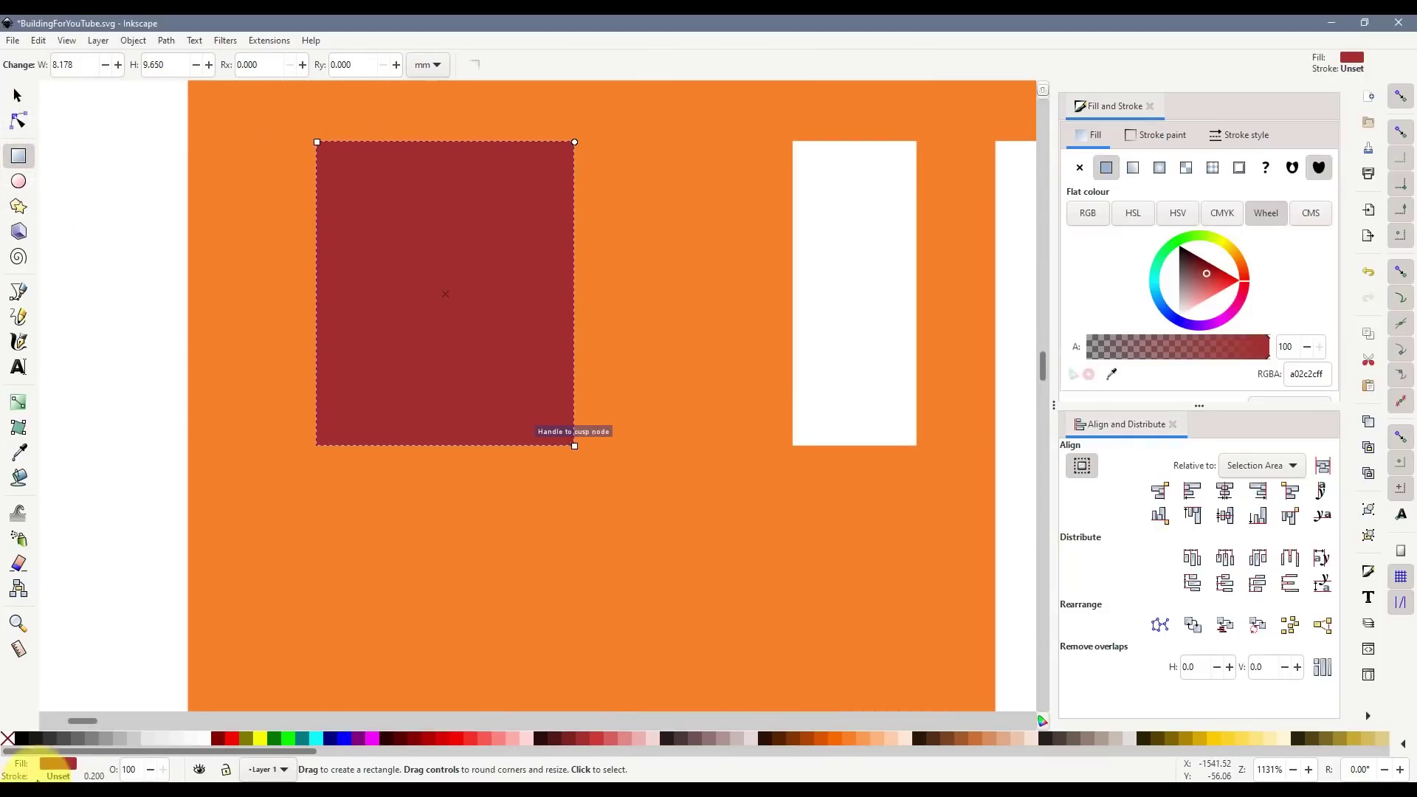
left_click(108, 741)
left_click(111, 476)
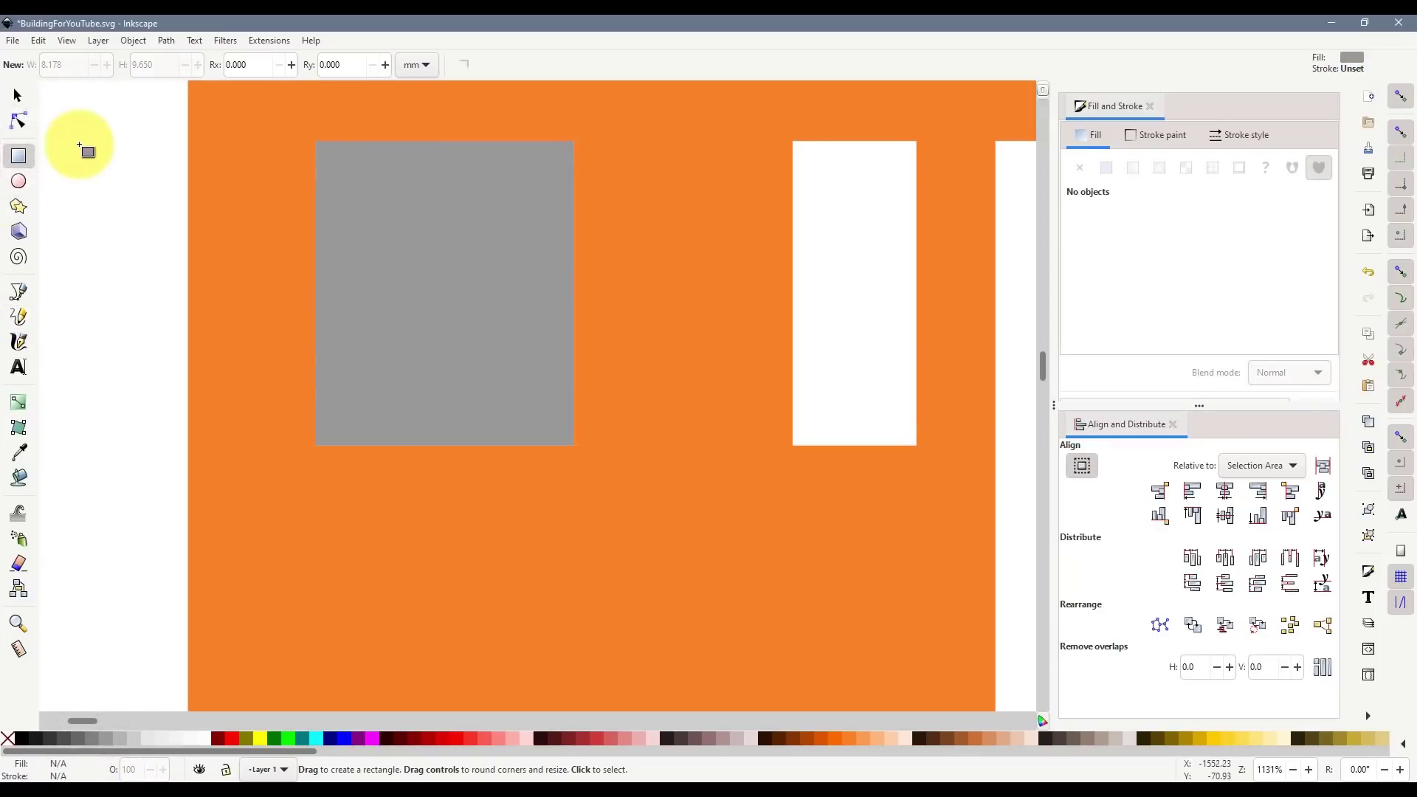
- Draw a small green bar on the pane's left edge, stretched to the bottom, width 0.7
left_click_drag(103, 229, 130, 292)
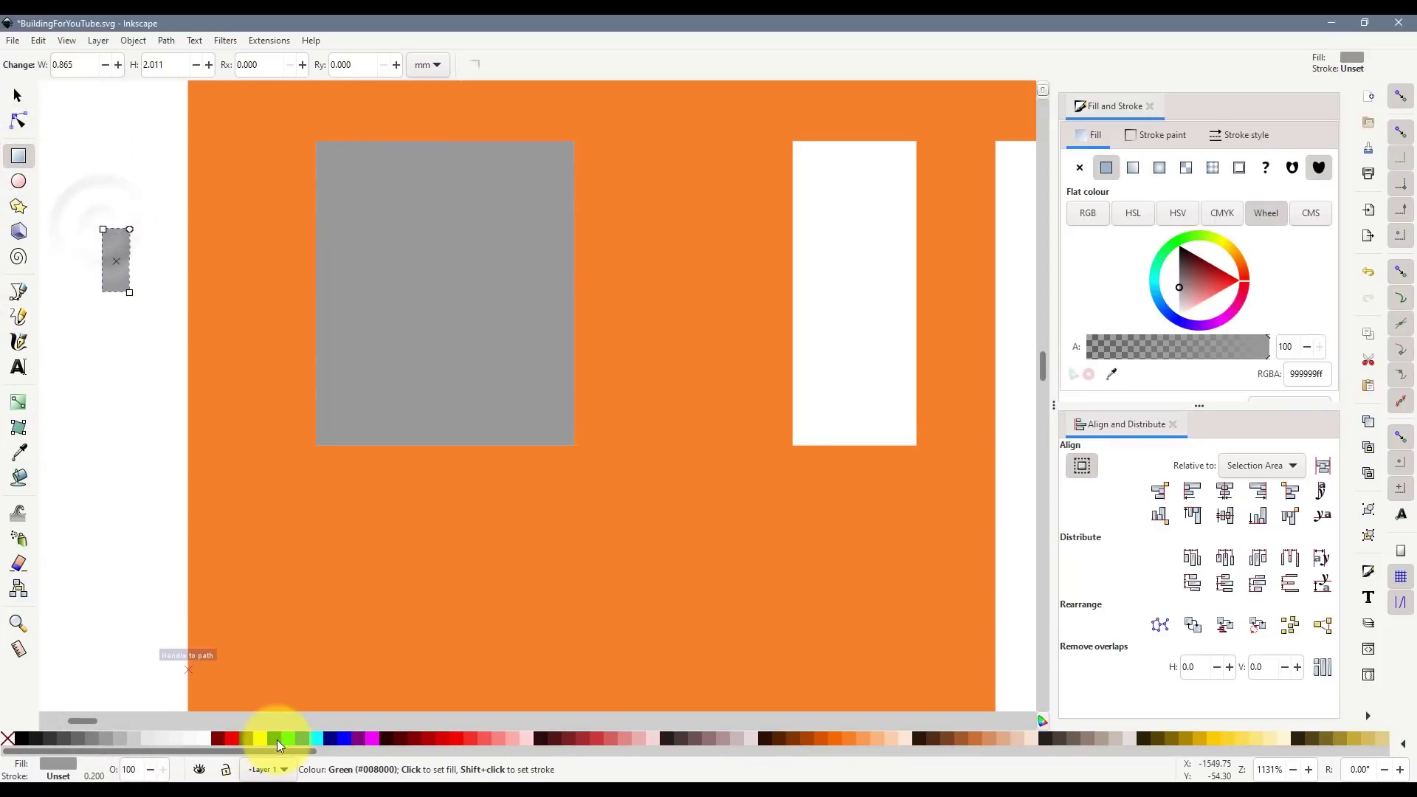
left_click(277, 740)
left_click(18, 95)
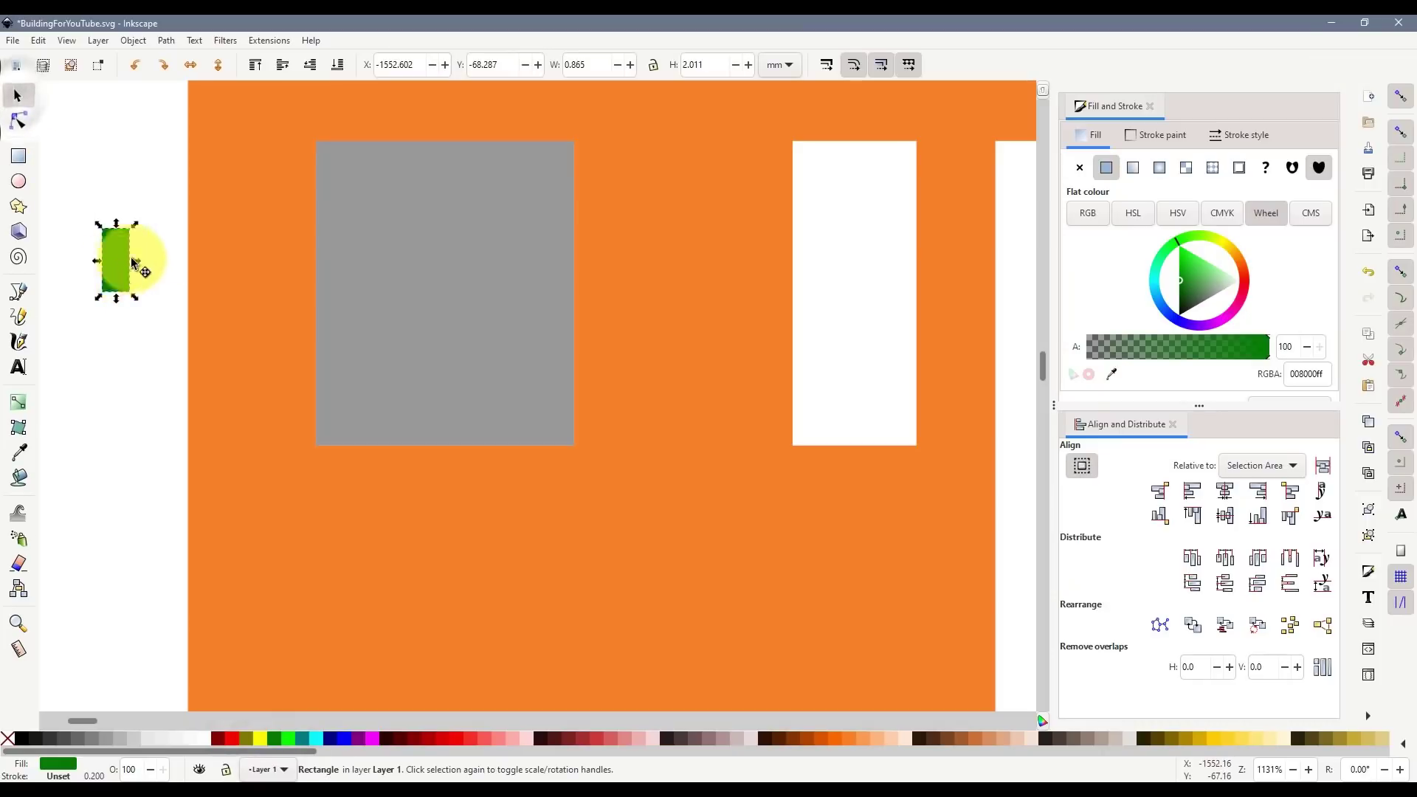
left_click_drag(133, 263, 323, 478)
key("ctrl+z")
left_click(324, 185)
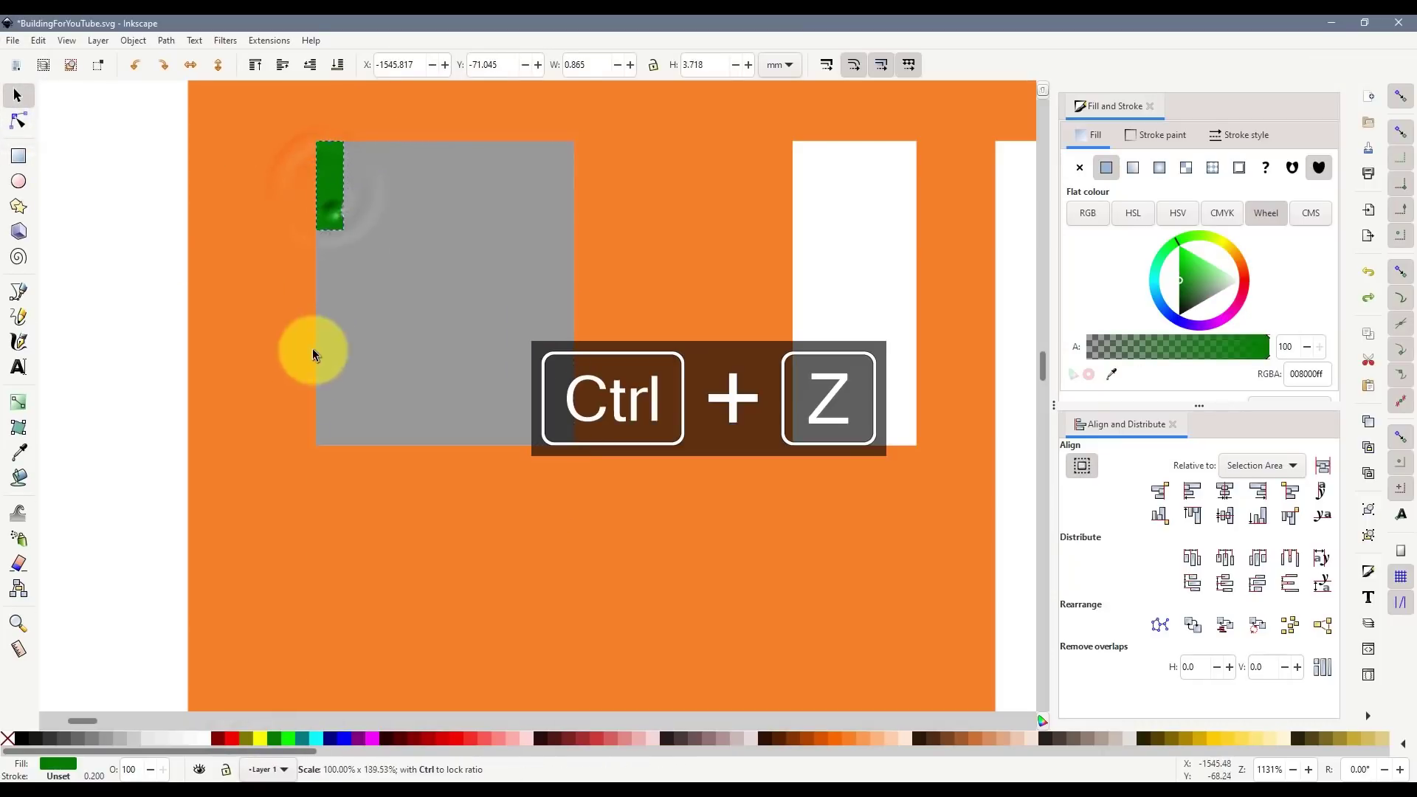
left_click_drag(312, 348, 317, 448)
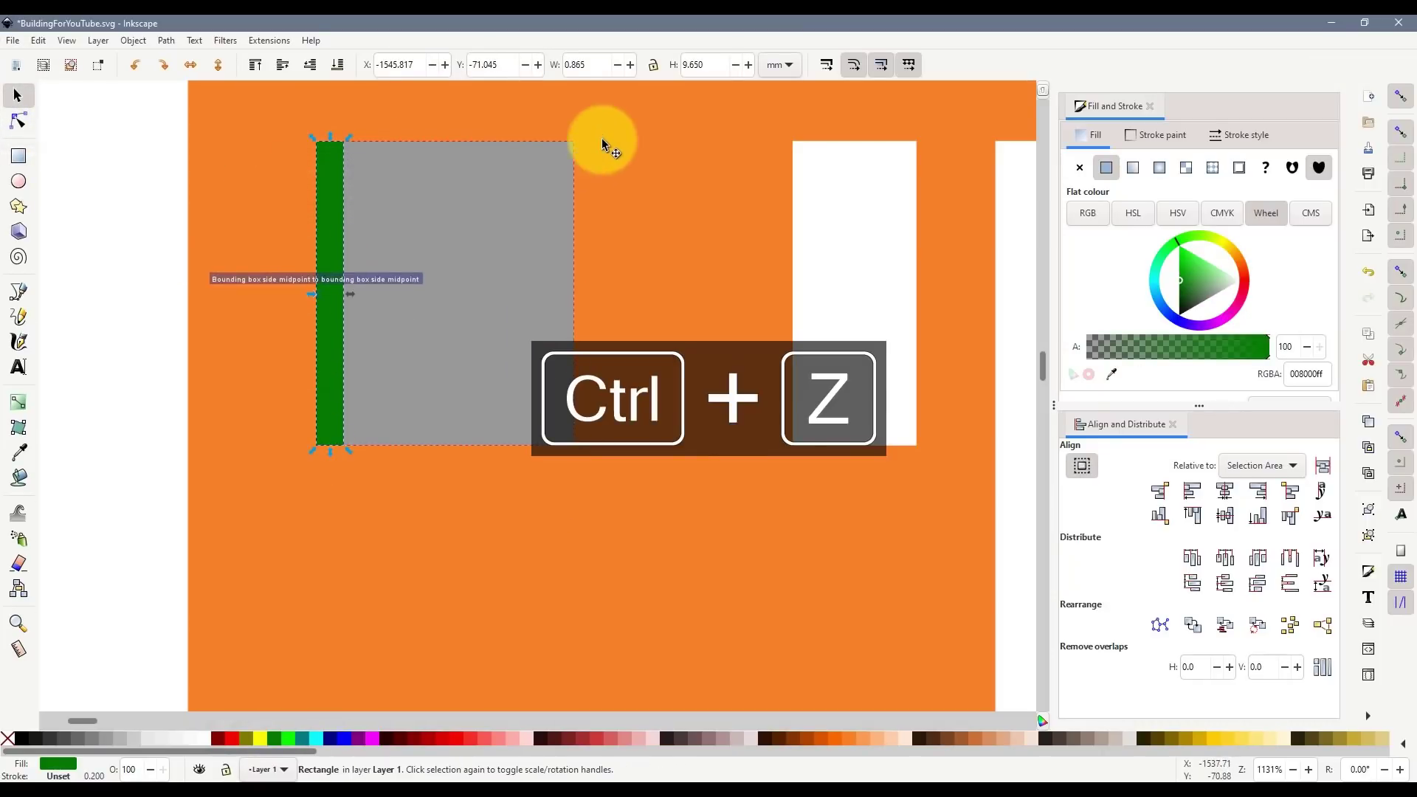
double_click(598, 65)
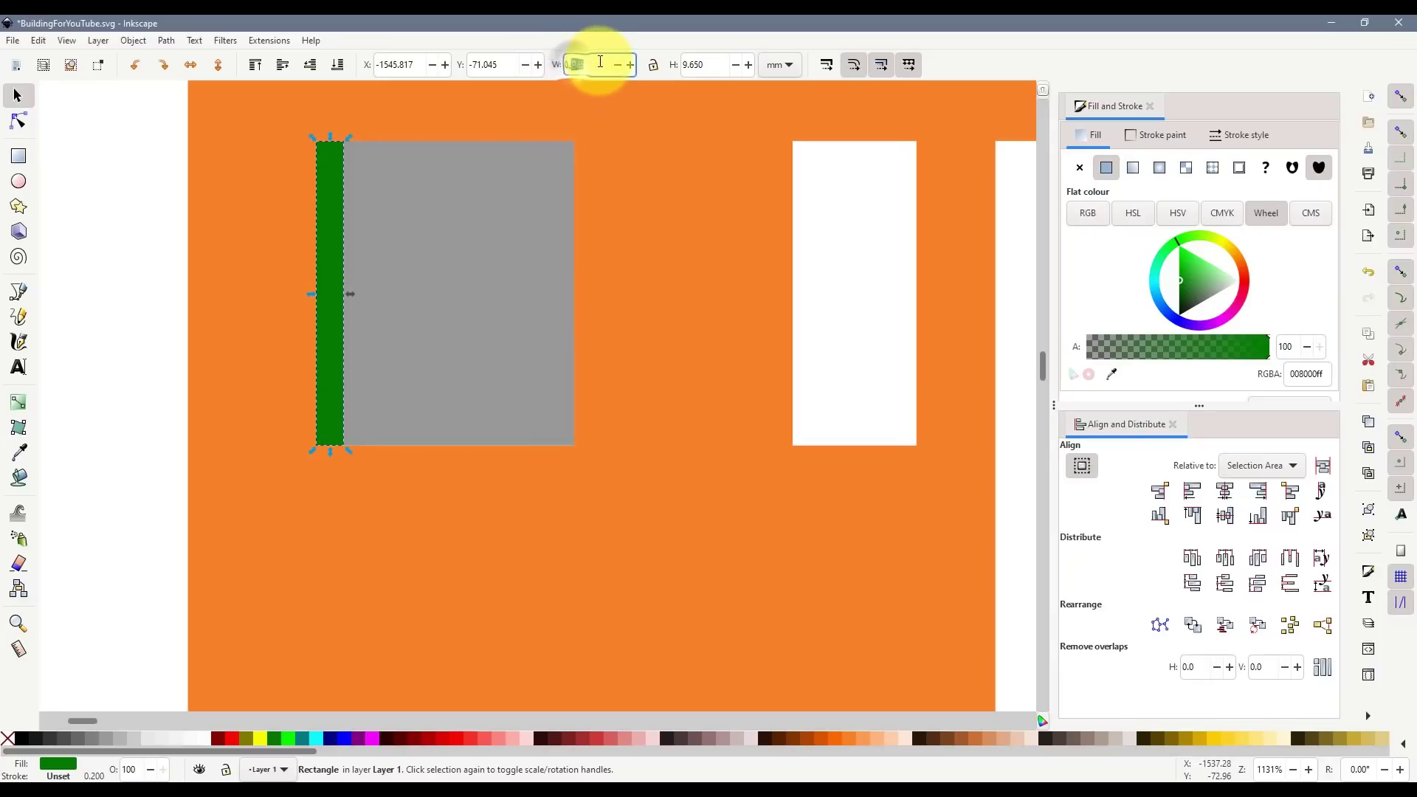
type("7")
key("Return")
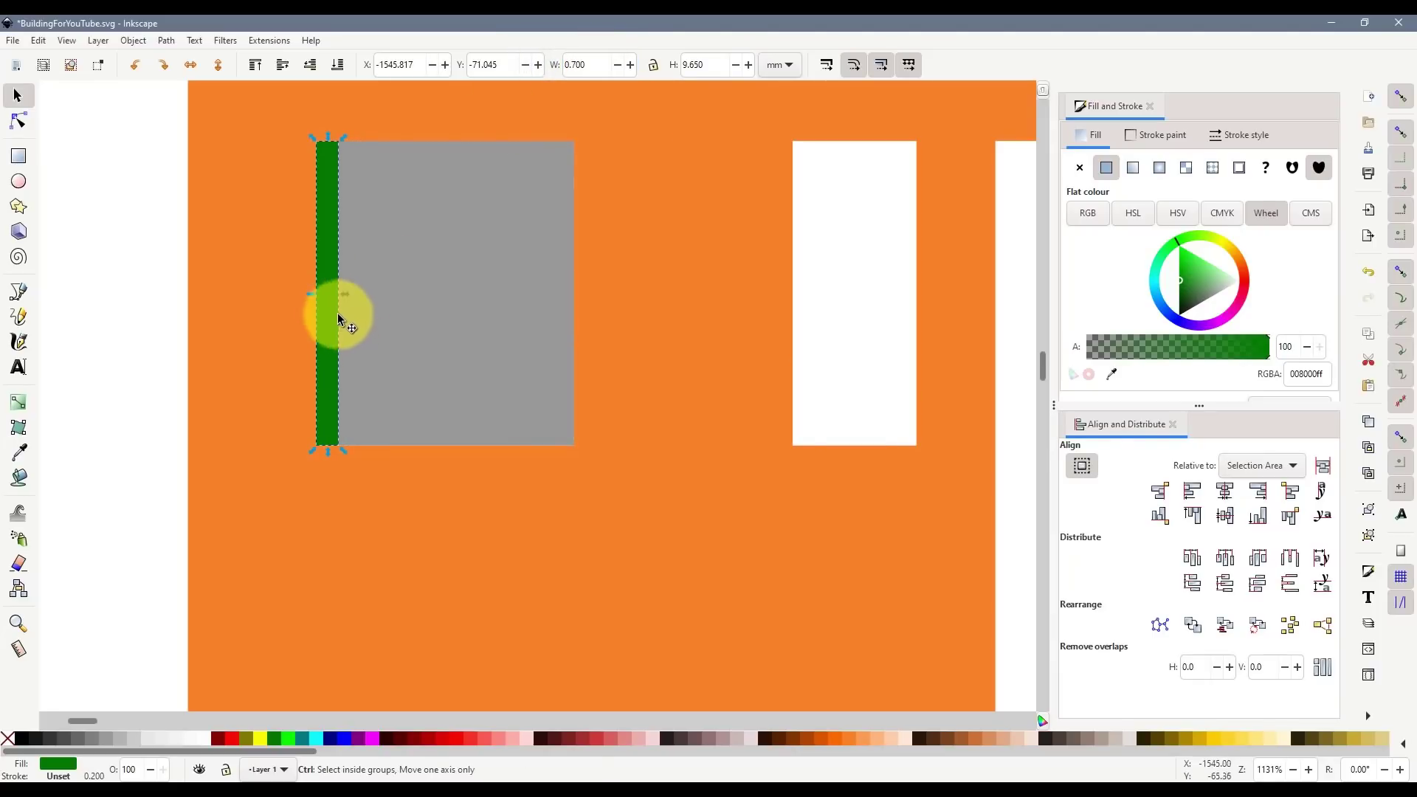
- Copy the bar to the right edge and add rotated top and bottom bars, bottom height 0.9
key("ctrl+d")
left_click_drag(362, 314, 556, 312)
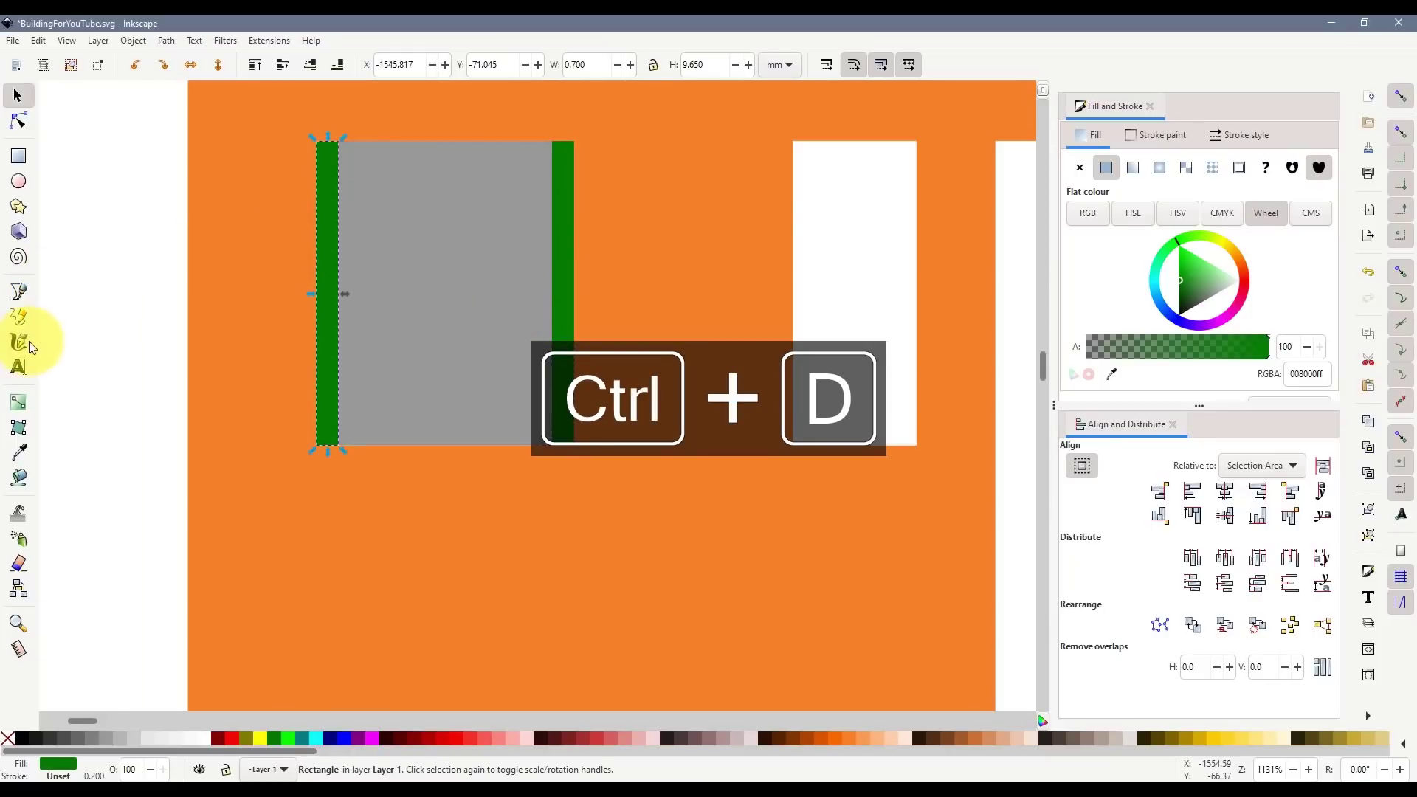
left_click(164, 65)
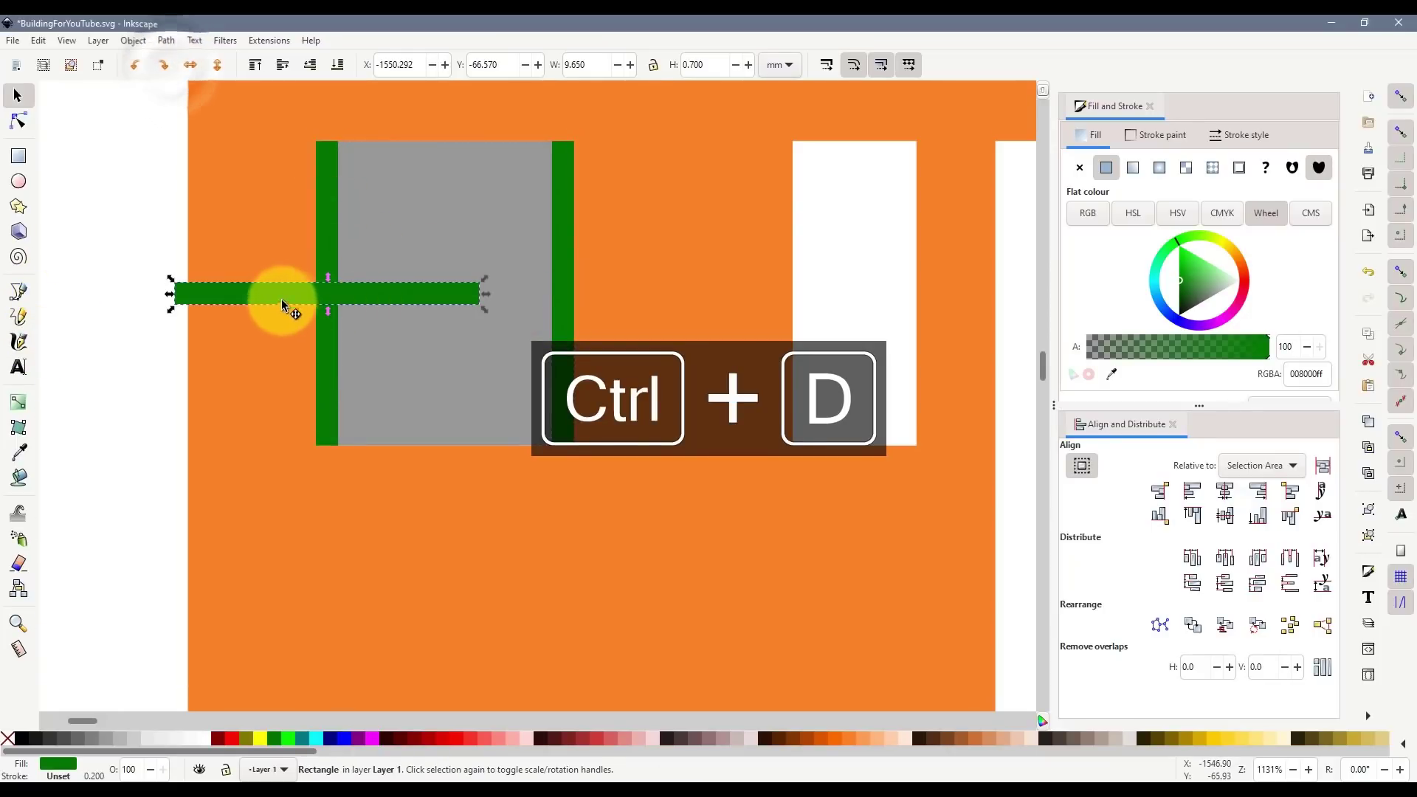
left_click_drag(282, 299, 436, 155)
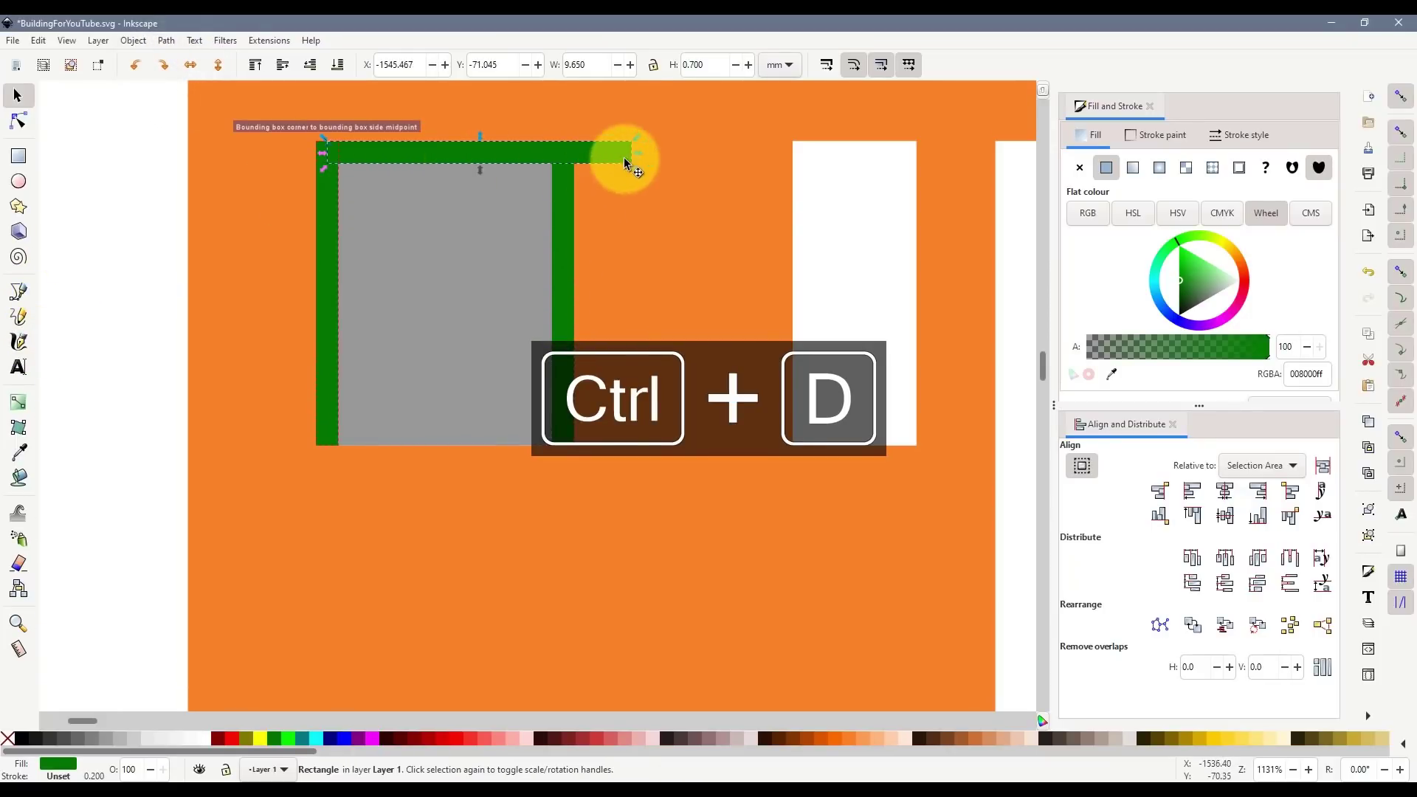
left_click_drag(638, 153, 555, 161)
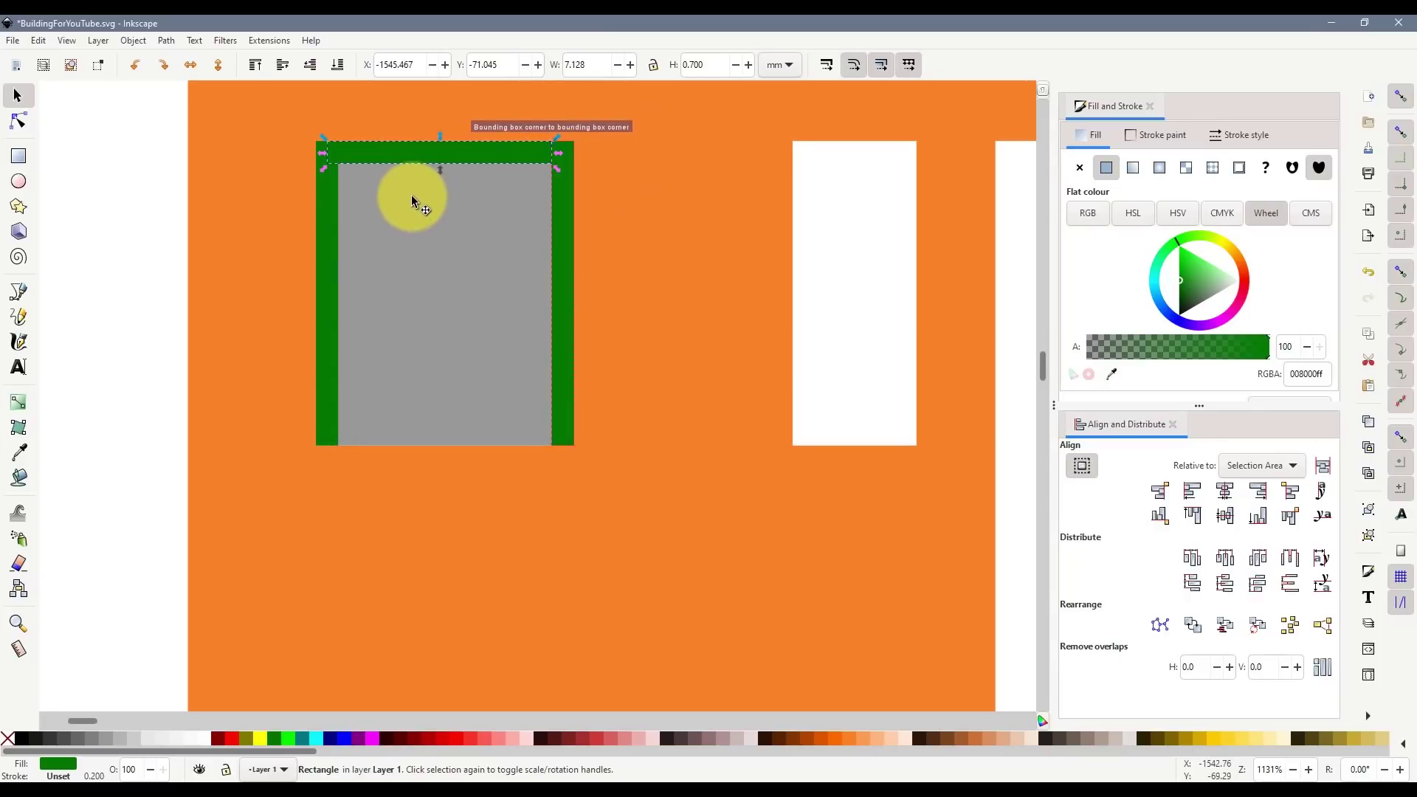
key("ctrl+d")
left_click_drag(397, 153, 402, 434)
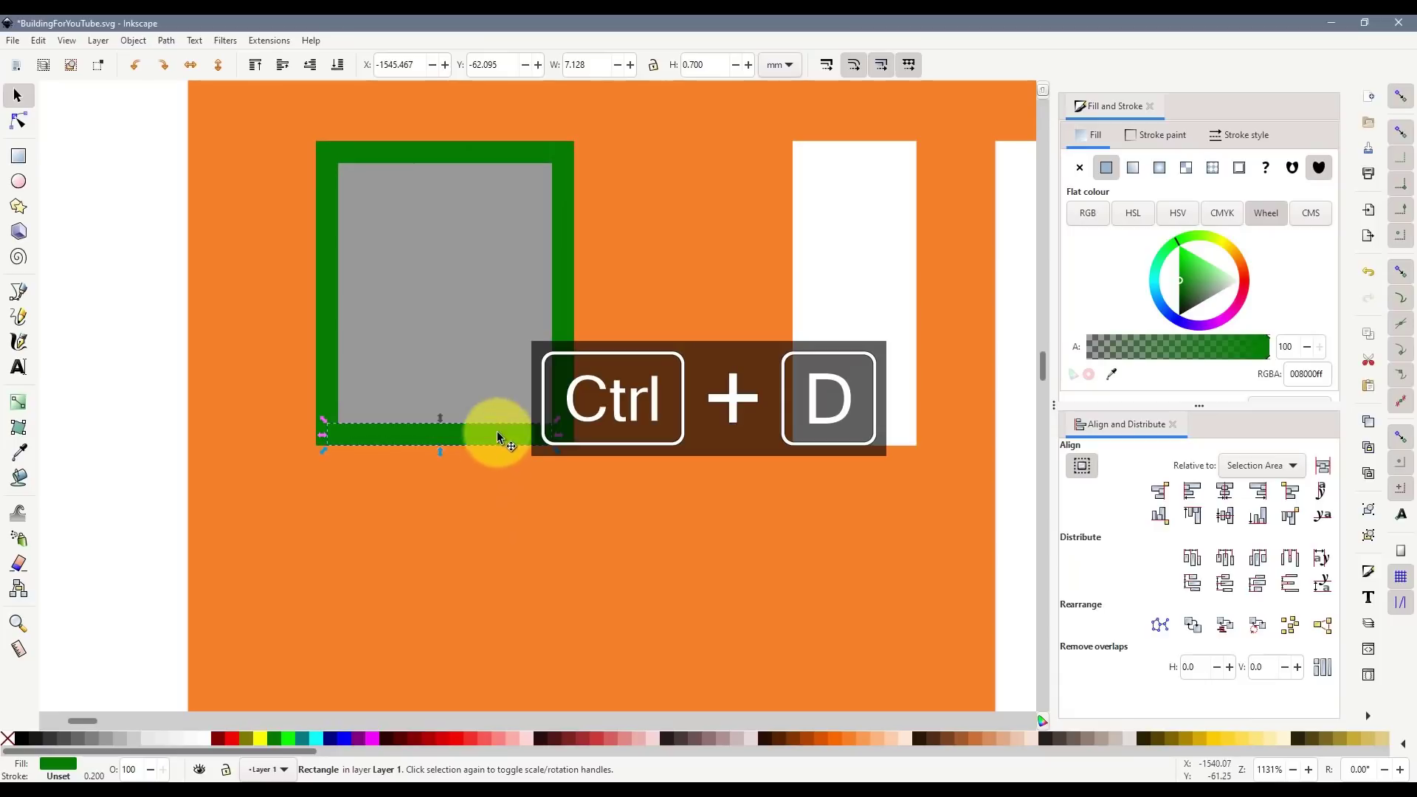
left_click(694, 65)
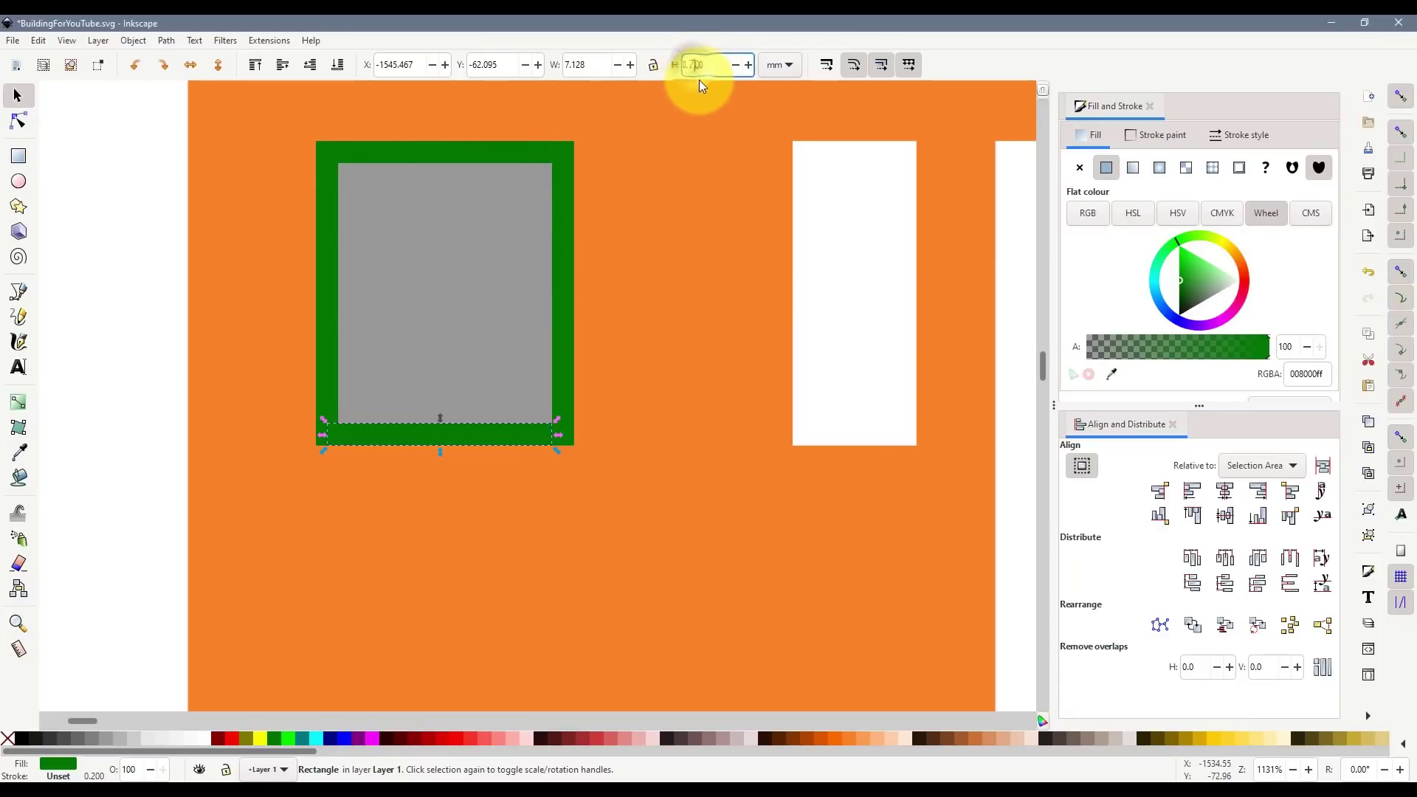
key("BackSpace")
type("9")
key("Return")
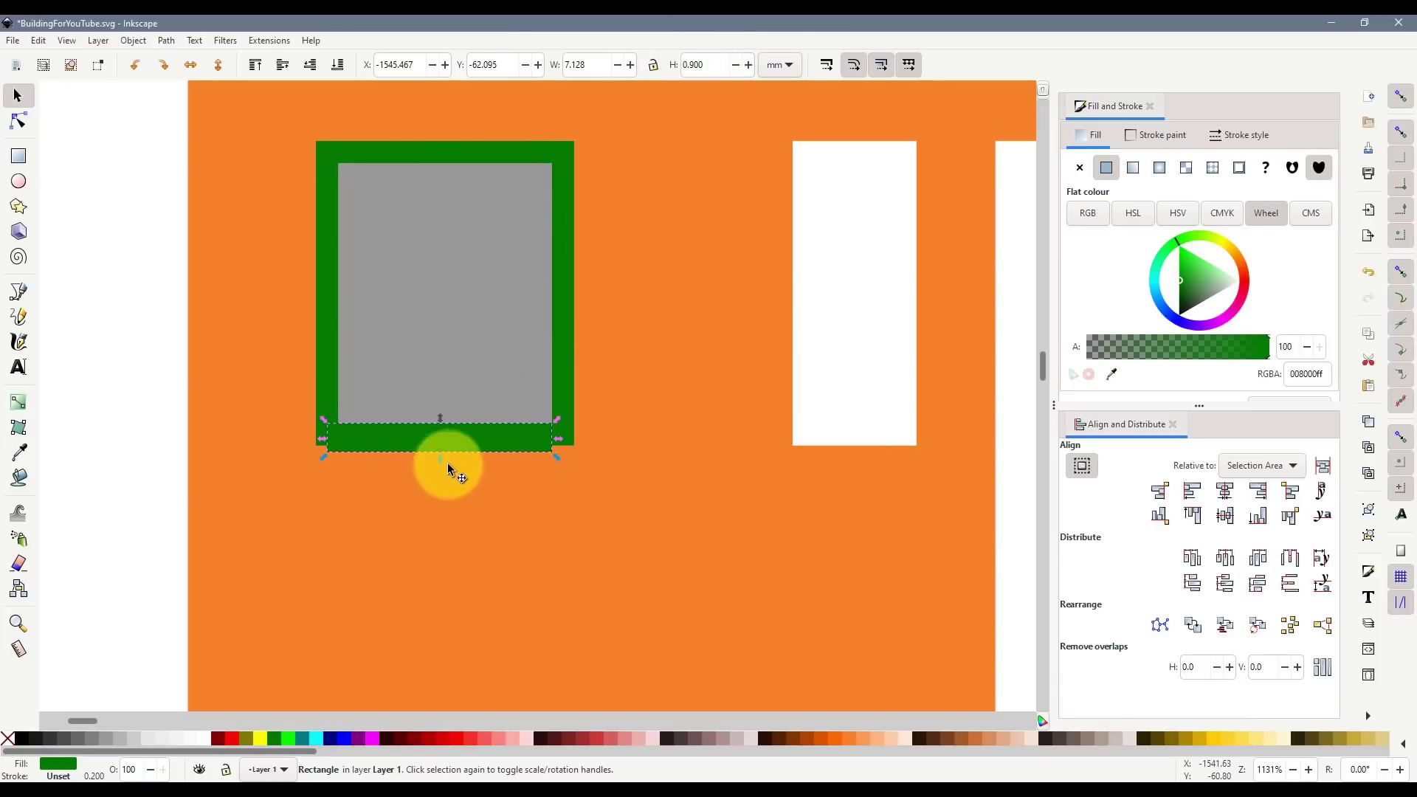
left_click_drag(432, 438, 437, 425)
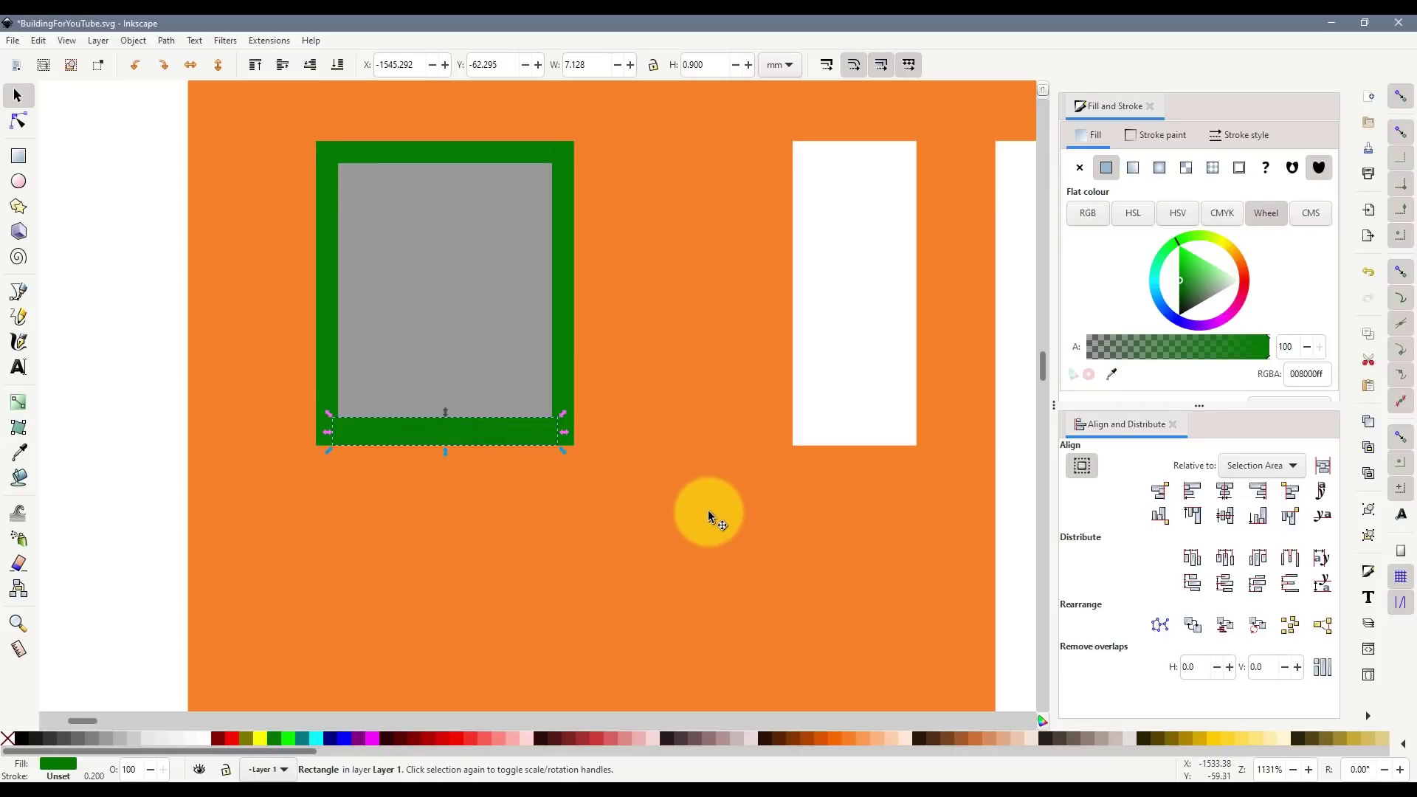
- Delete the bottom, top and right bars and narrow the left bar to width 0.600
key("Delete")
left_click(487, 152)
key("Delete")
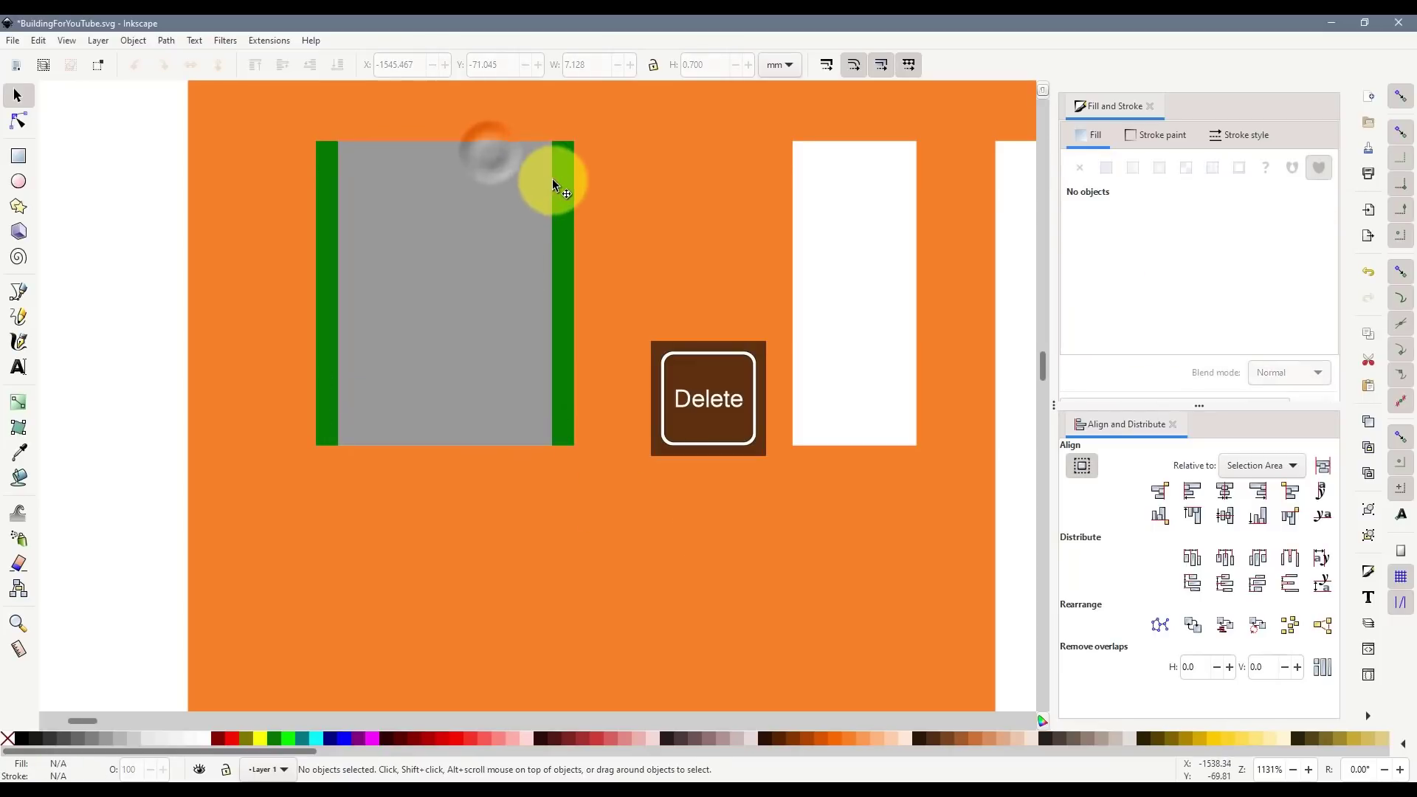
left_click(555, 184)
key("Delete")
left_click(330, 196)
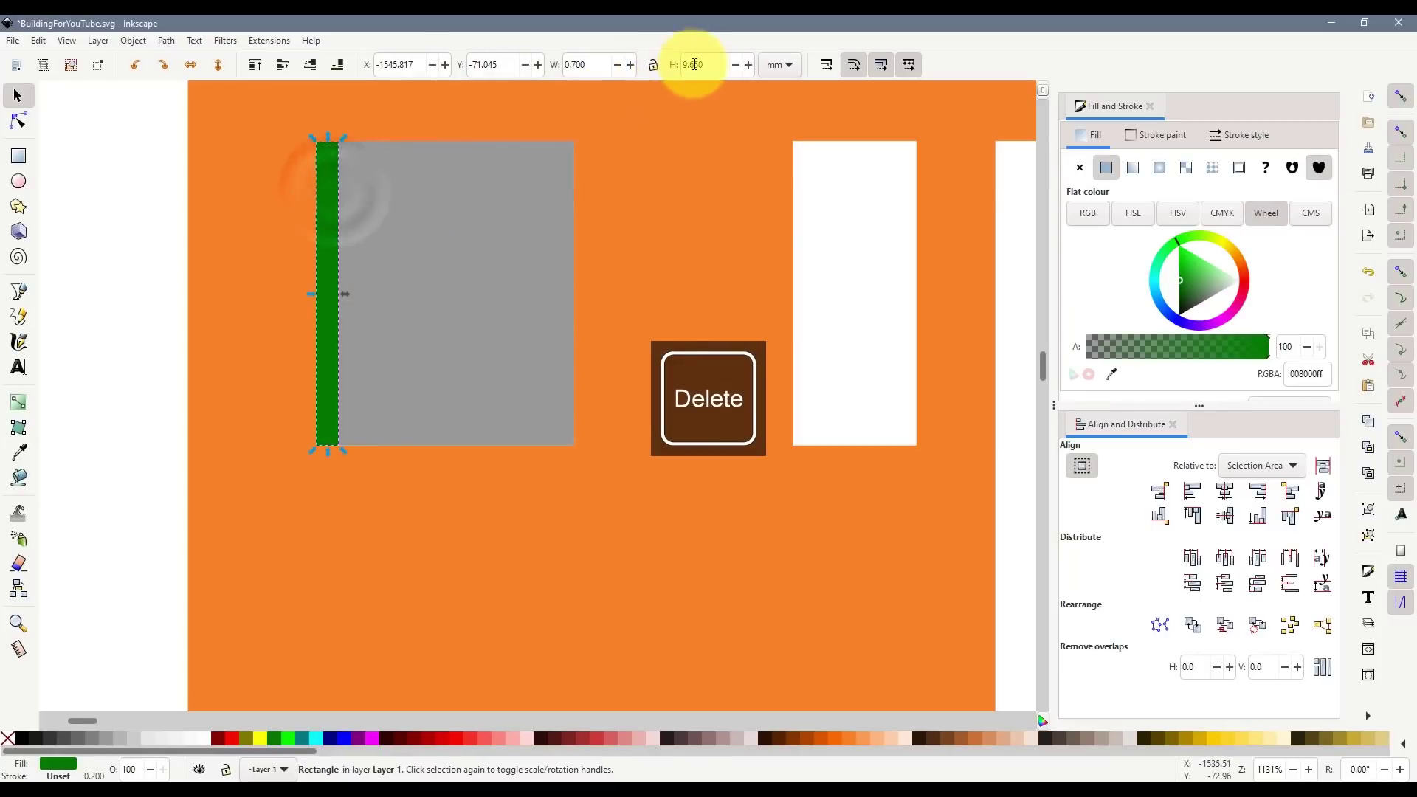
left_click(579, 64)
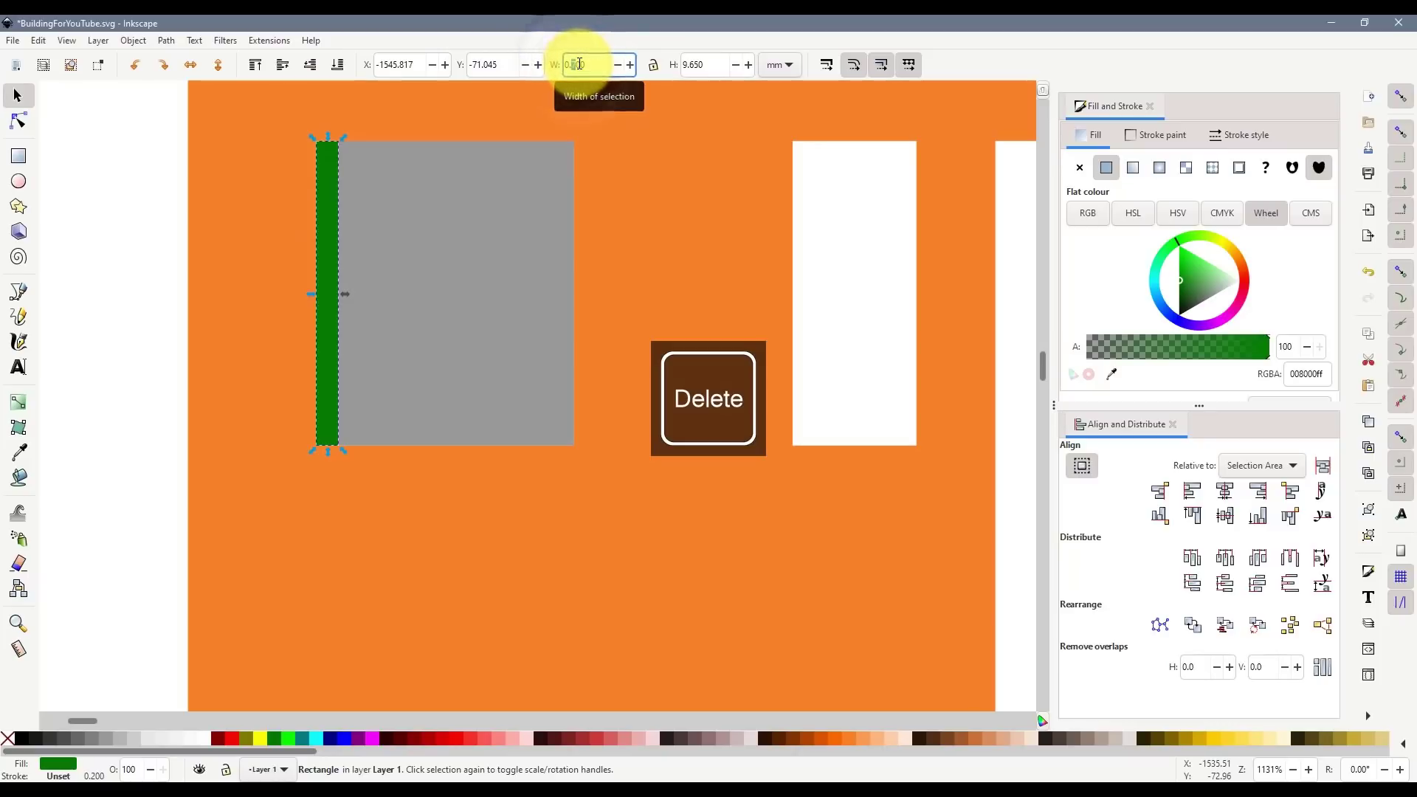
key("Return")
- Copy the narrowed bar to the right edge and add a rotated, shortened top bar and bottom copy
key("ctrl+d")
left_click_drag(329, 255, 560, 248)
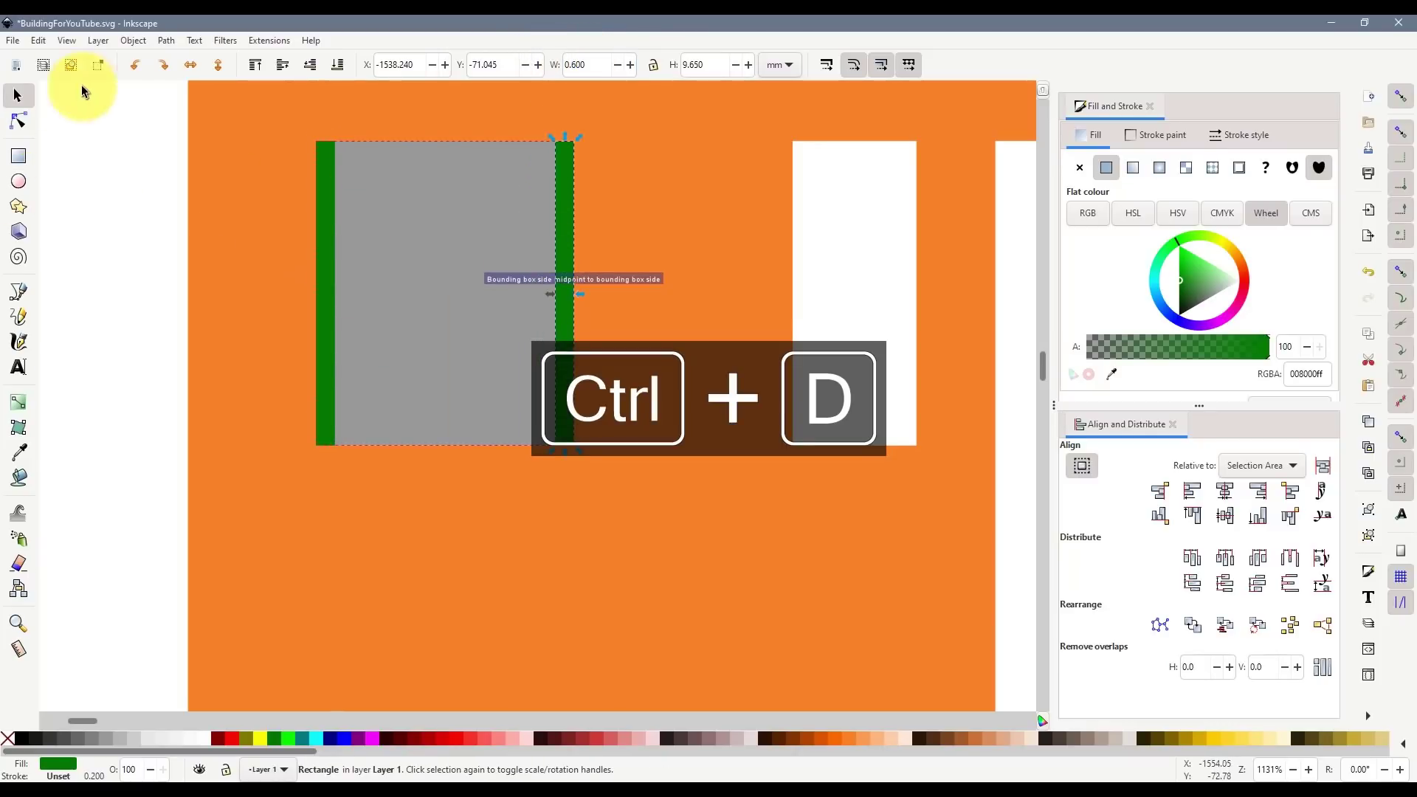
left_click(135, 64)
left_click_drag(448, 290, 360, 139)
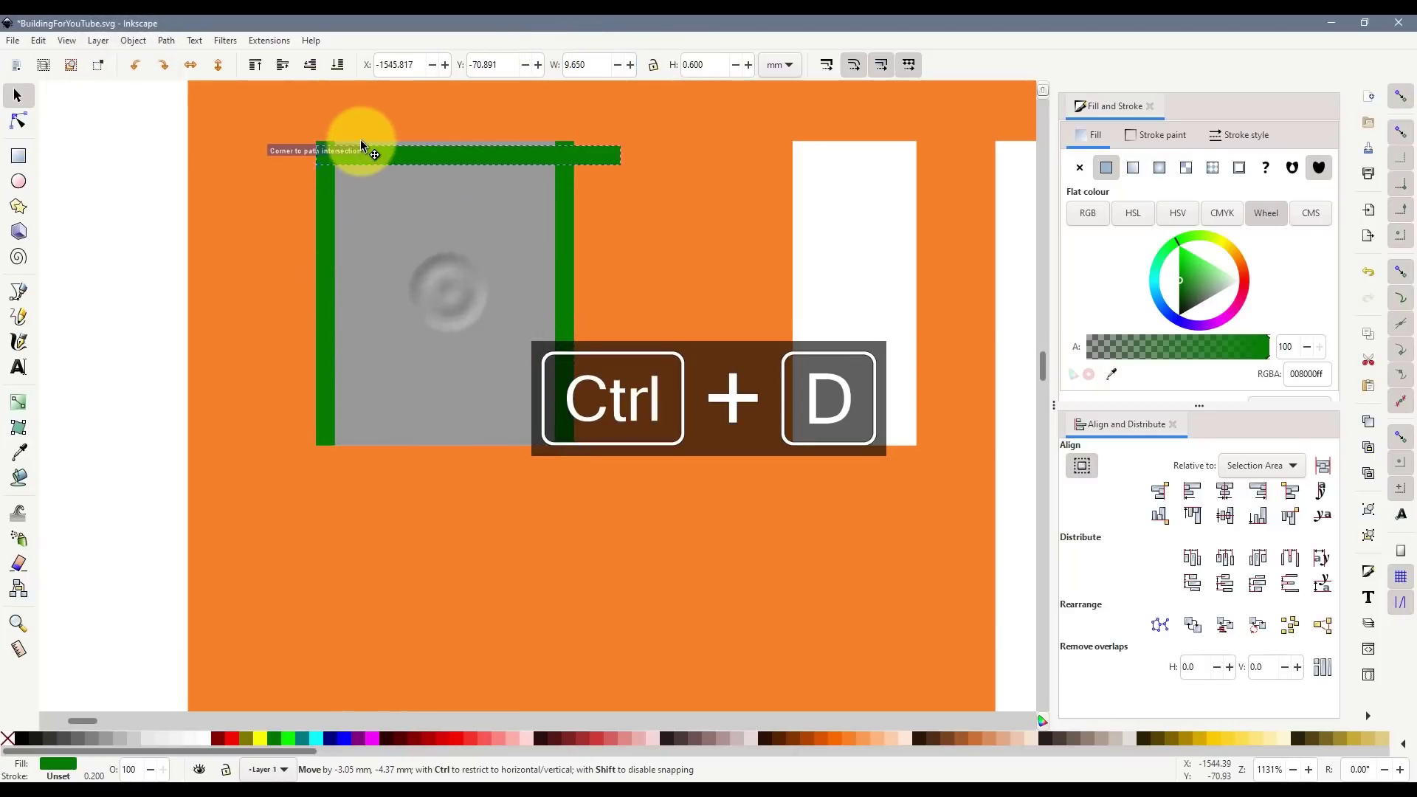
left_click_drag(636, 149, 557, 161)
key("ctrl+d")
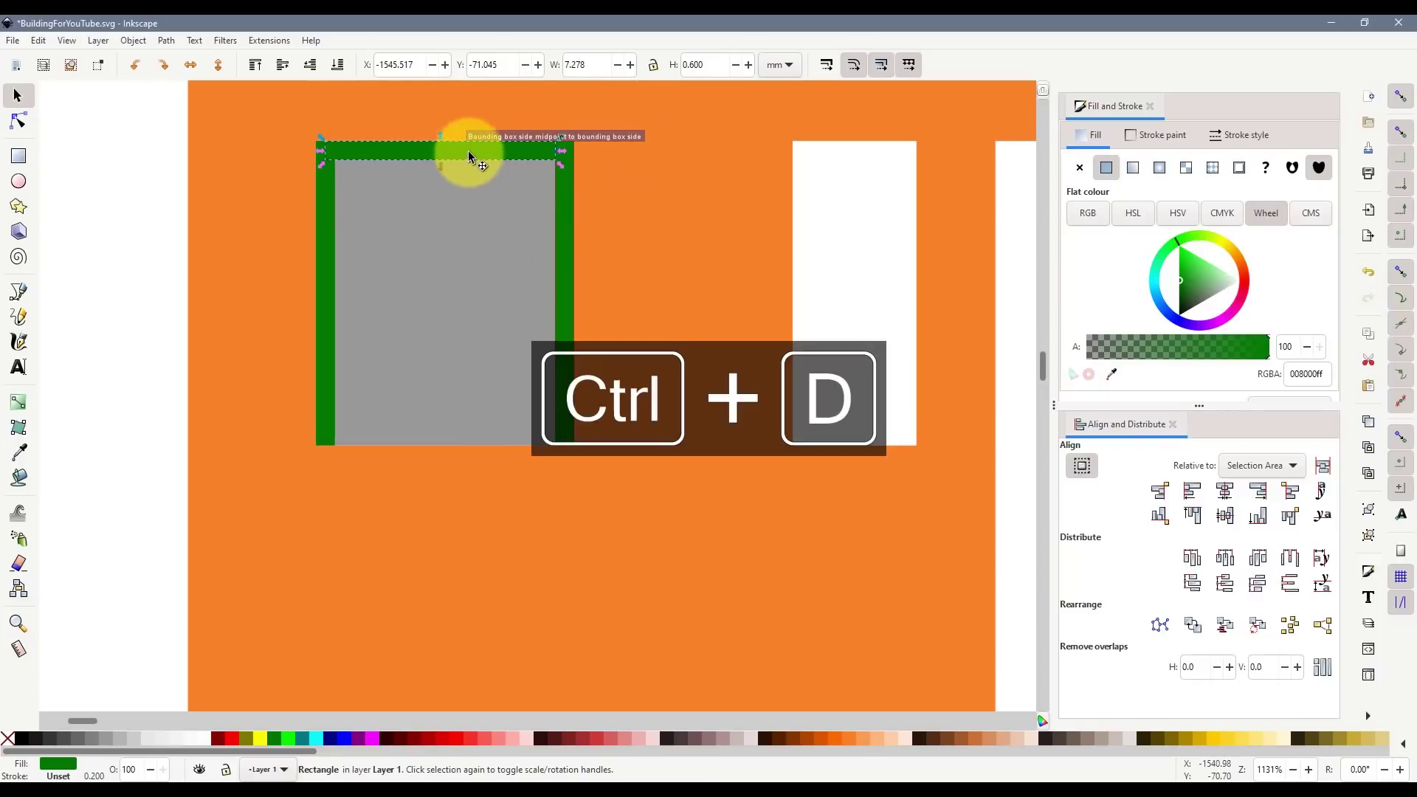
left_click_drag(468, 150, 472, 434)
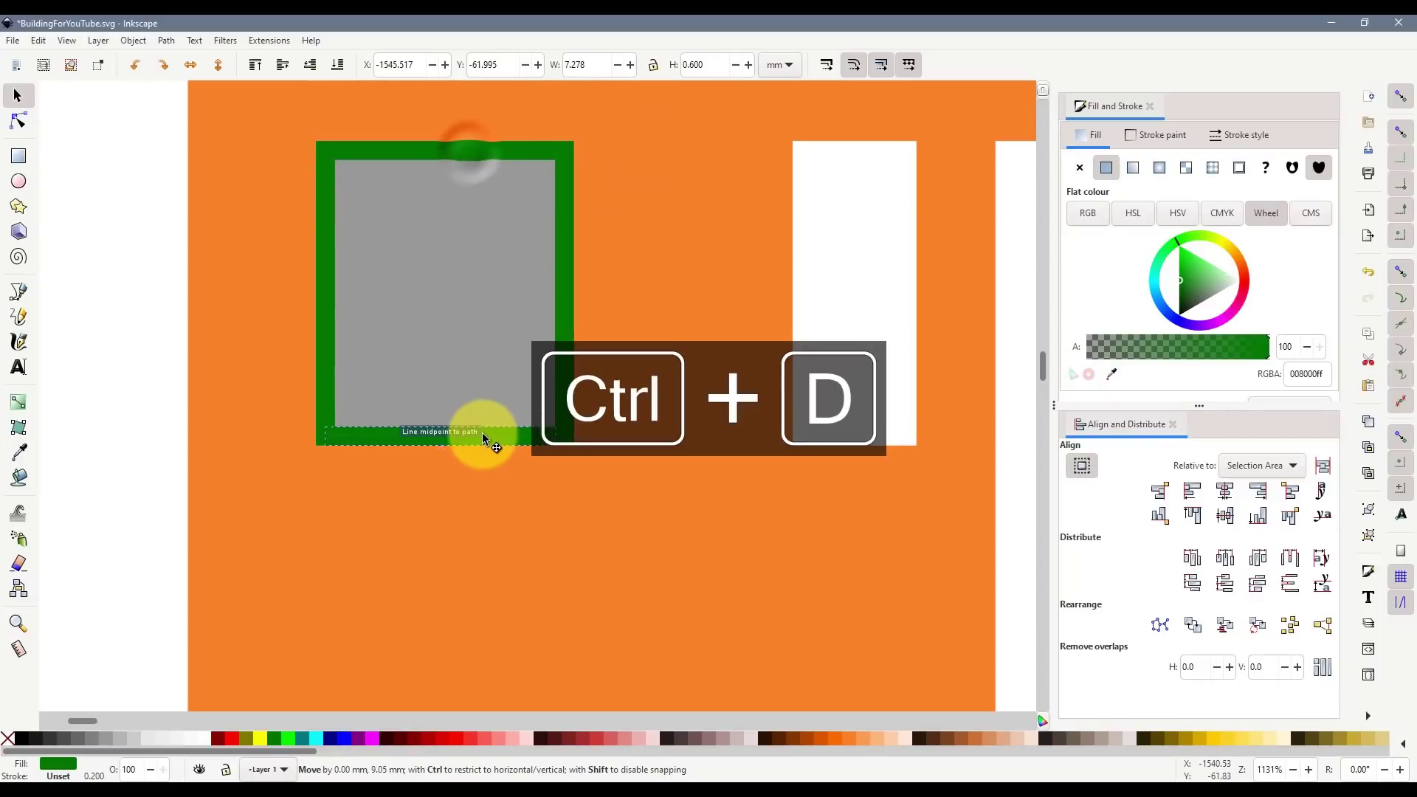
- Set the bottom bar height to 0.800, align it, and select all four frame bars
left_click(692, 64)
key("Delete")
type("8")
key("Return")
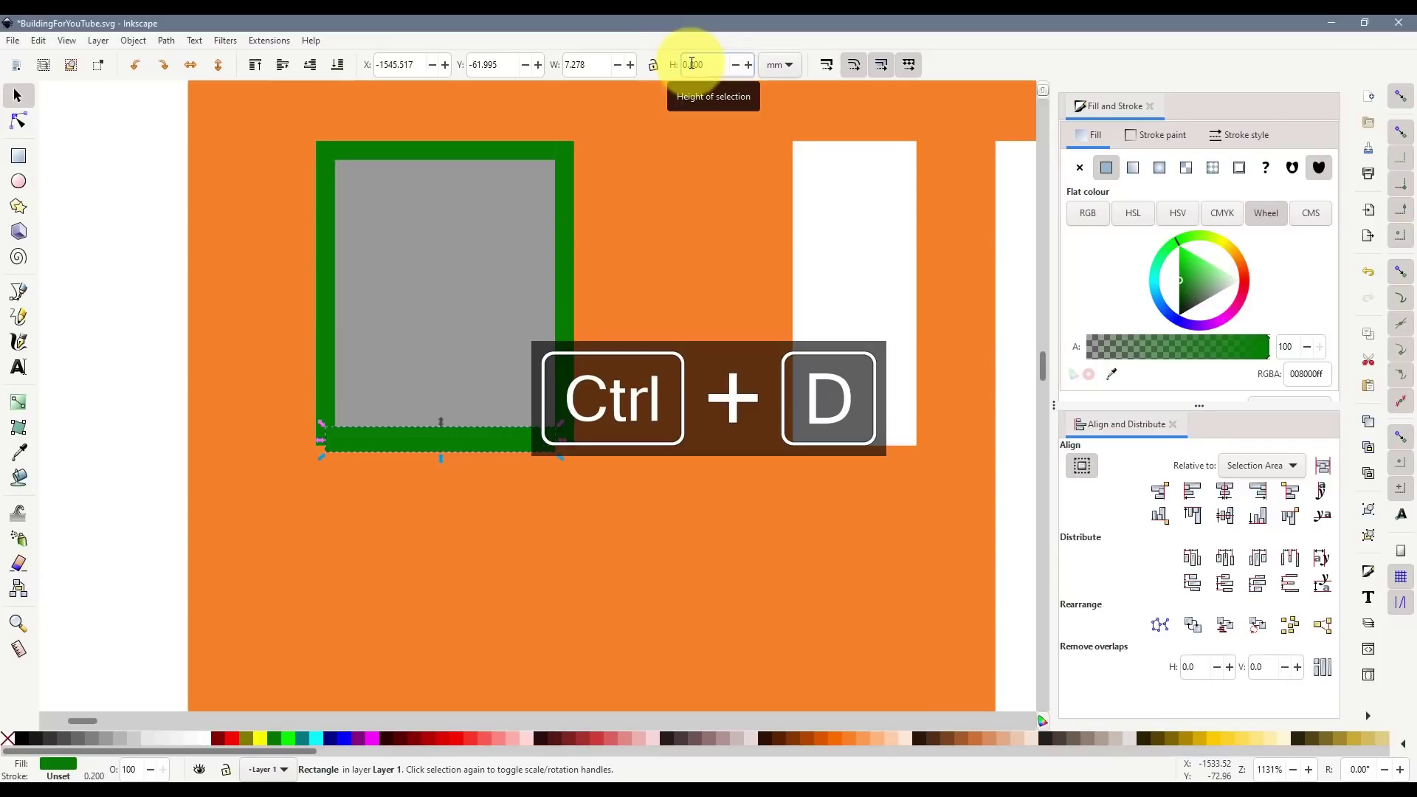
left_click_drag(510, 443, 520, 425)
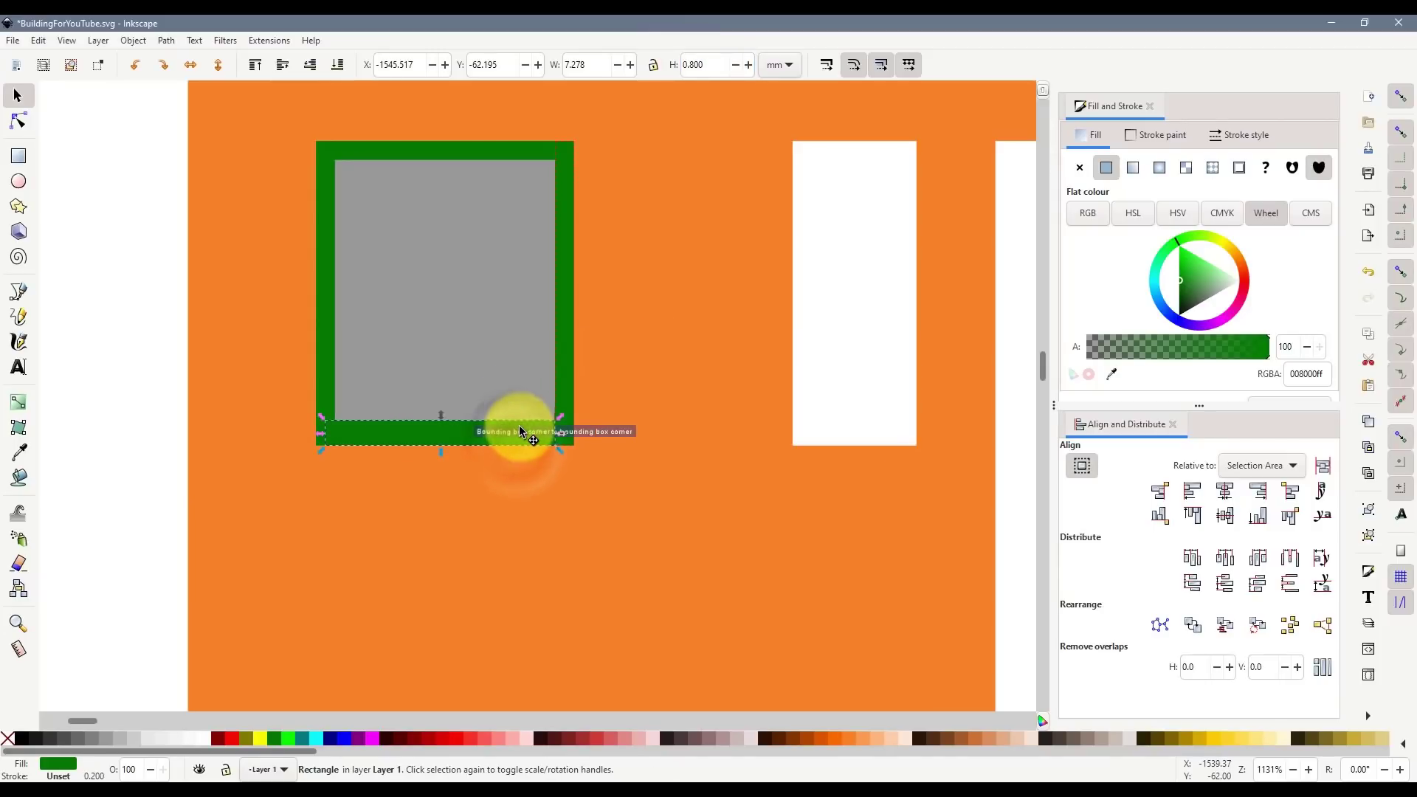
left_click(326, 290, "shift")
left_click(392, 153, "shift")
left_click(564, 189, "shift")
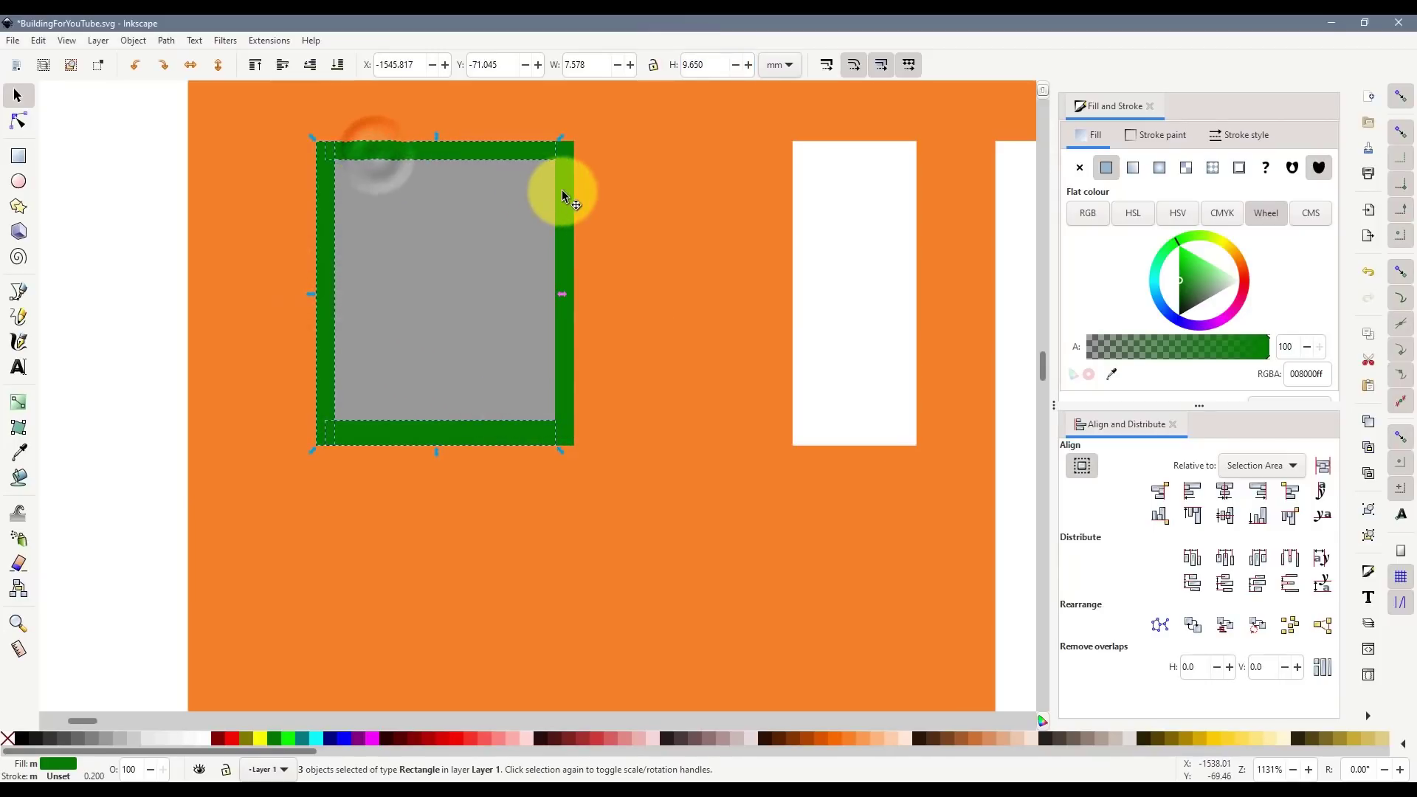
- Duplicate the green frame and align the copy on the window opening below
scroll(583, 352, "down", 1)
scroll(592, 351, "down", 4)
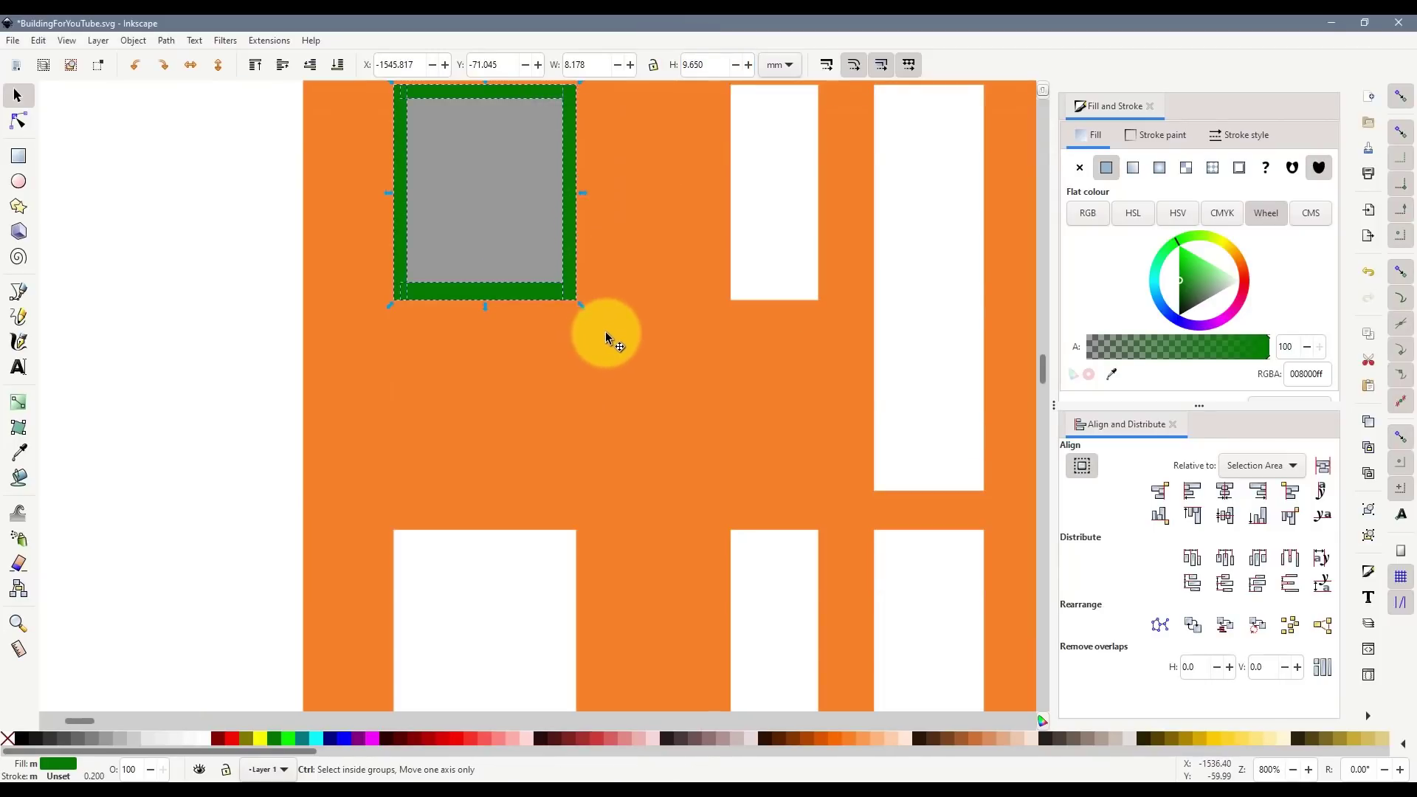
scroll(603, 332, "down", 1)
scroll(711, 381, "down", 1)
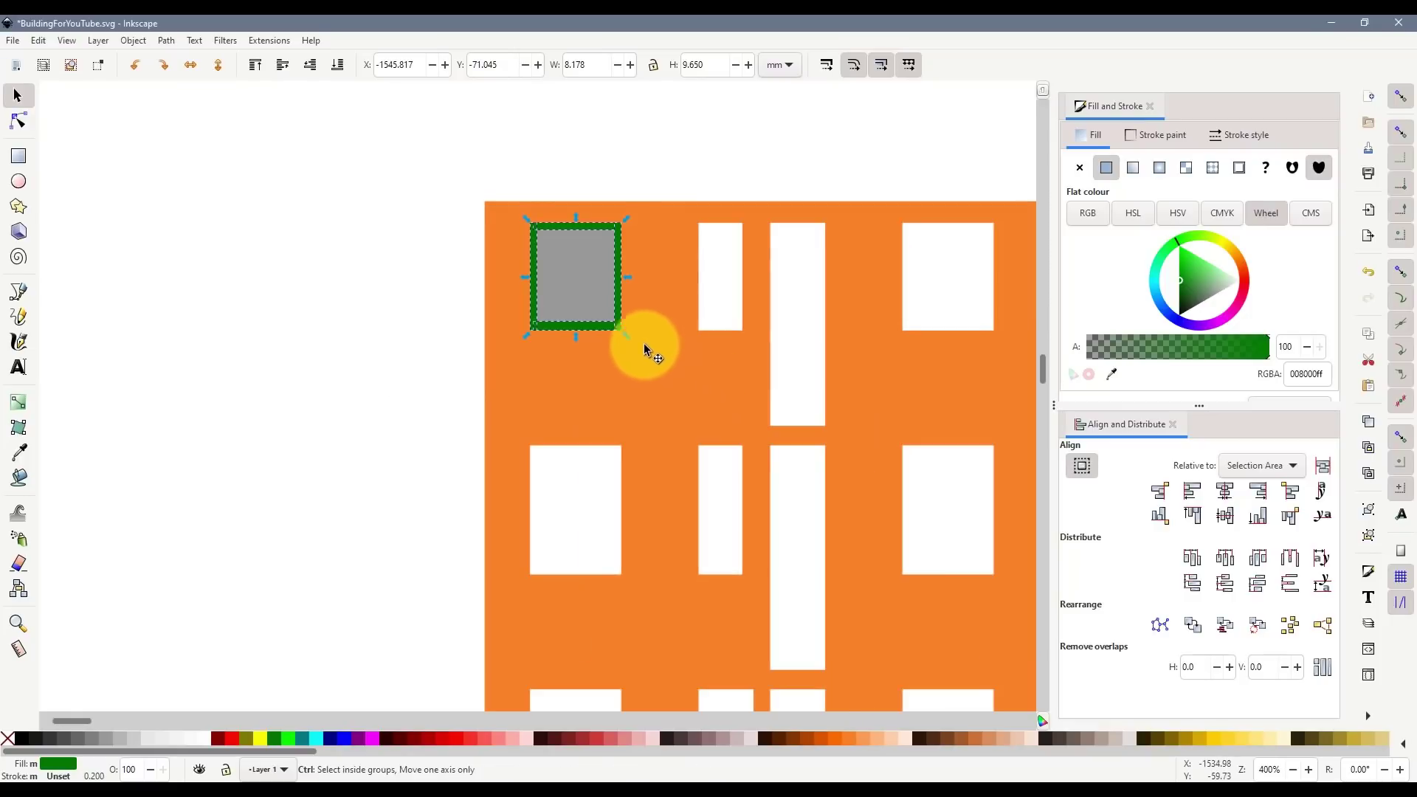
key("ctrl+d")
left_click_drag(567, 234, 535, 452)
scroll(576, 533, "up", 2)
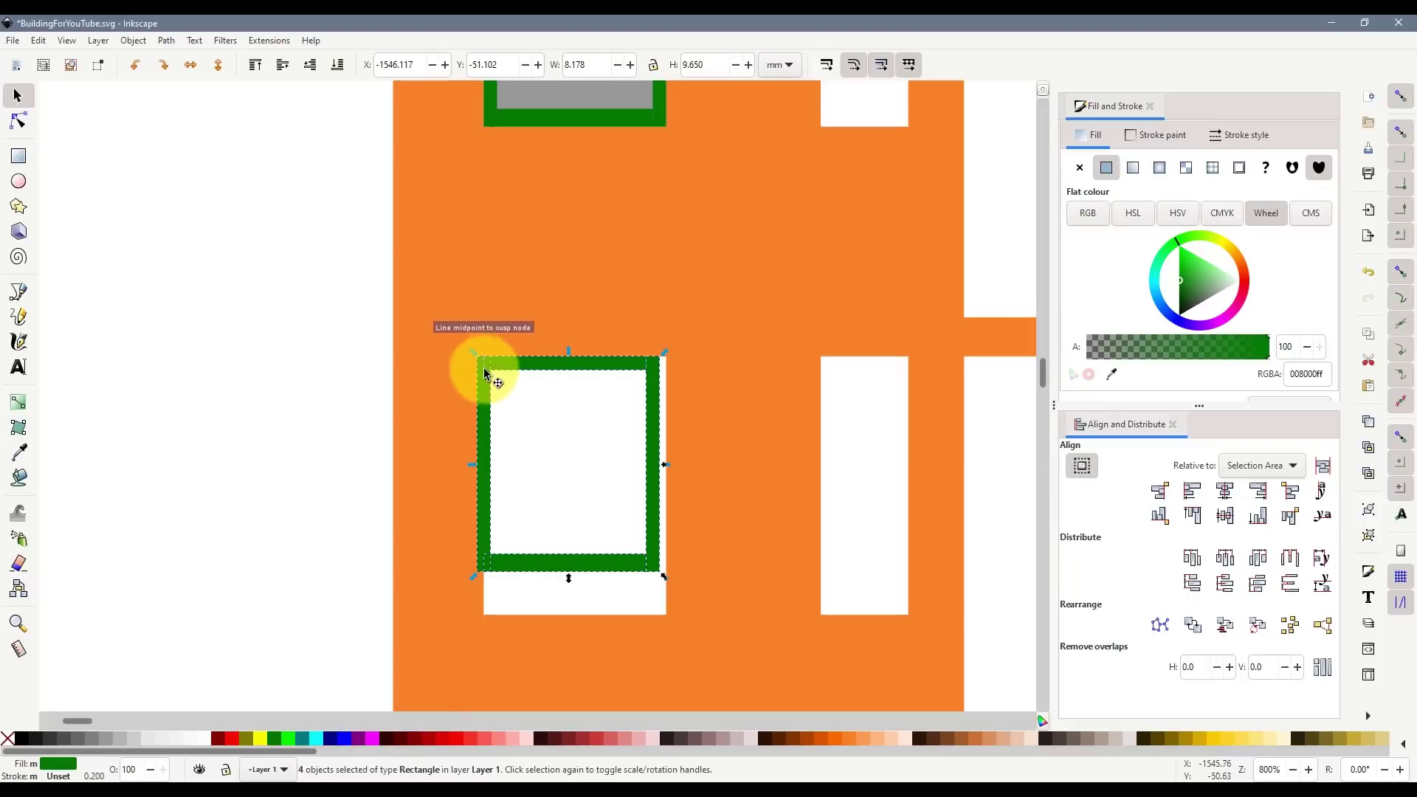
left_click_drag(490, 379, 496, 376)
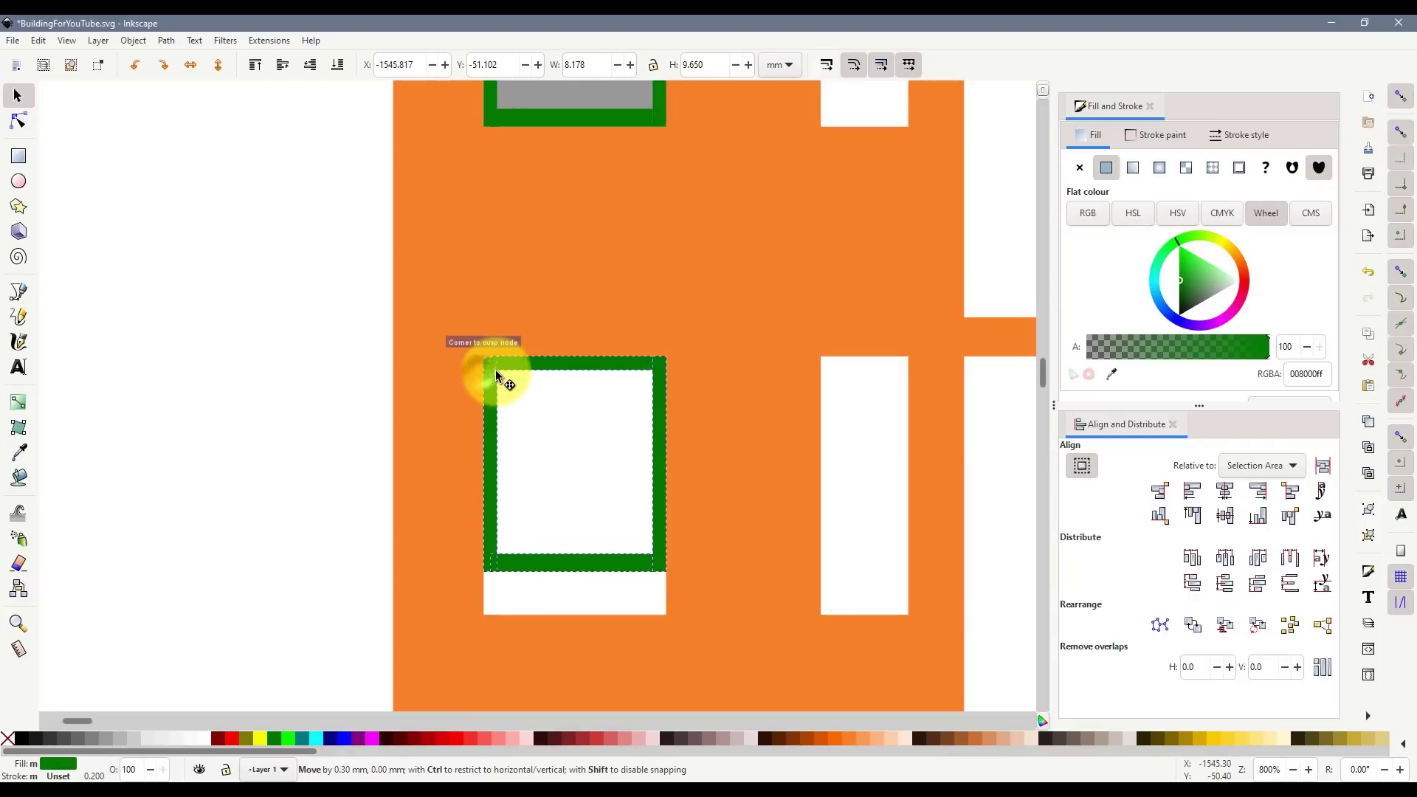
- Move the copy's bottom bar to the opening's bottom edge and stretch both side bars down
left_click(618, 634)
left_click(525, 562)
left_click_drag(593, 567, 595, 611)
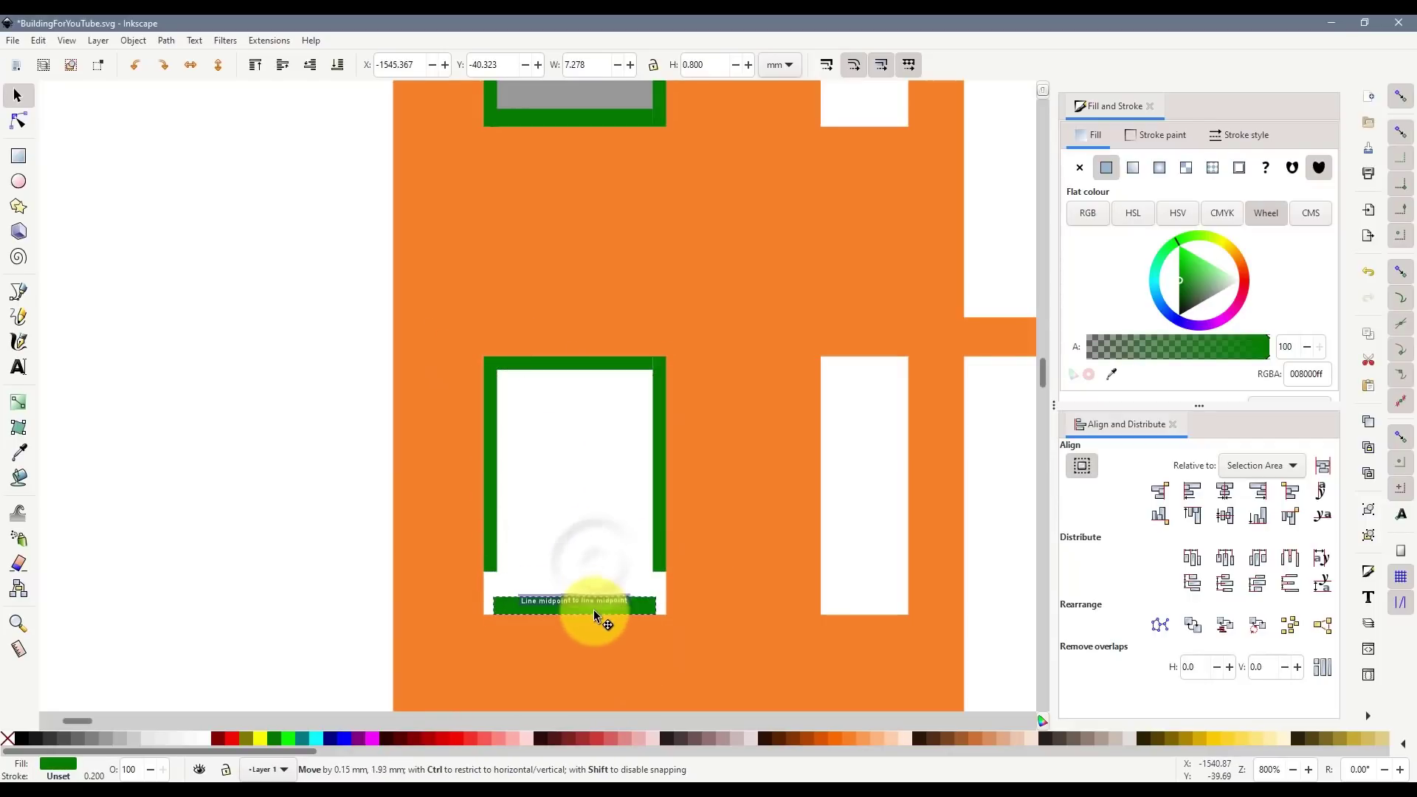
left_click(490, 558)
left_click(658, 559, "shift")
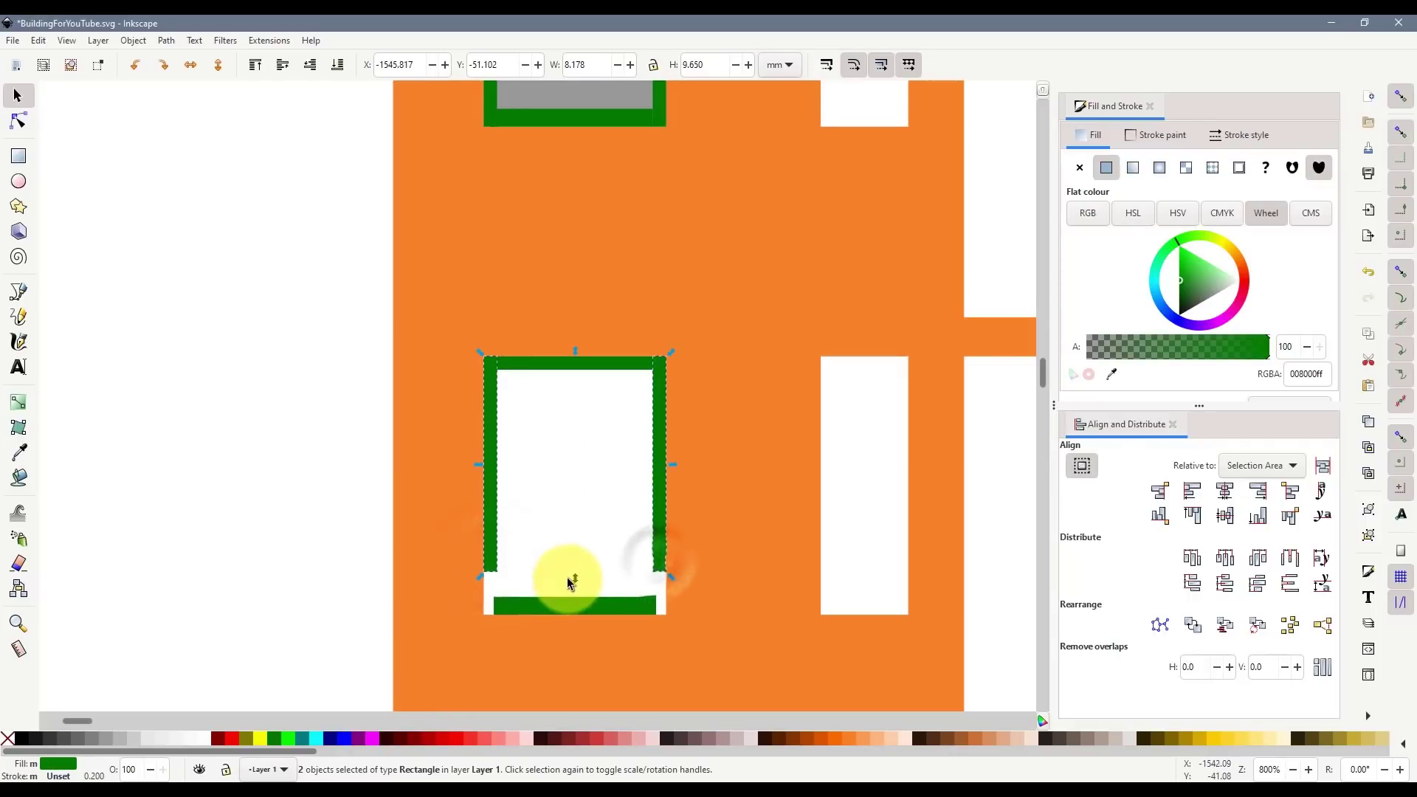
left_click_drag(574, 583, 577, 621)
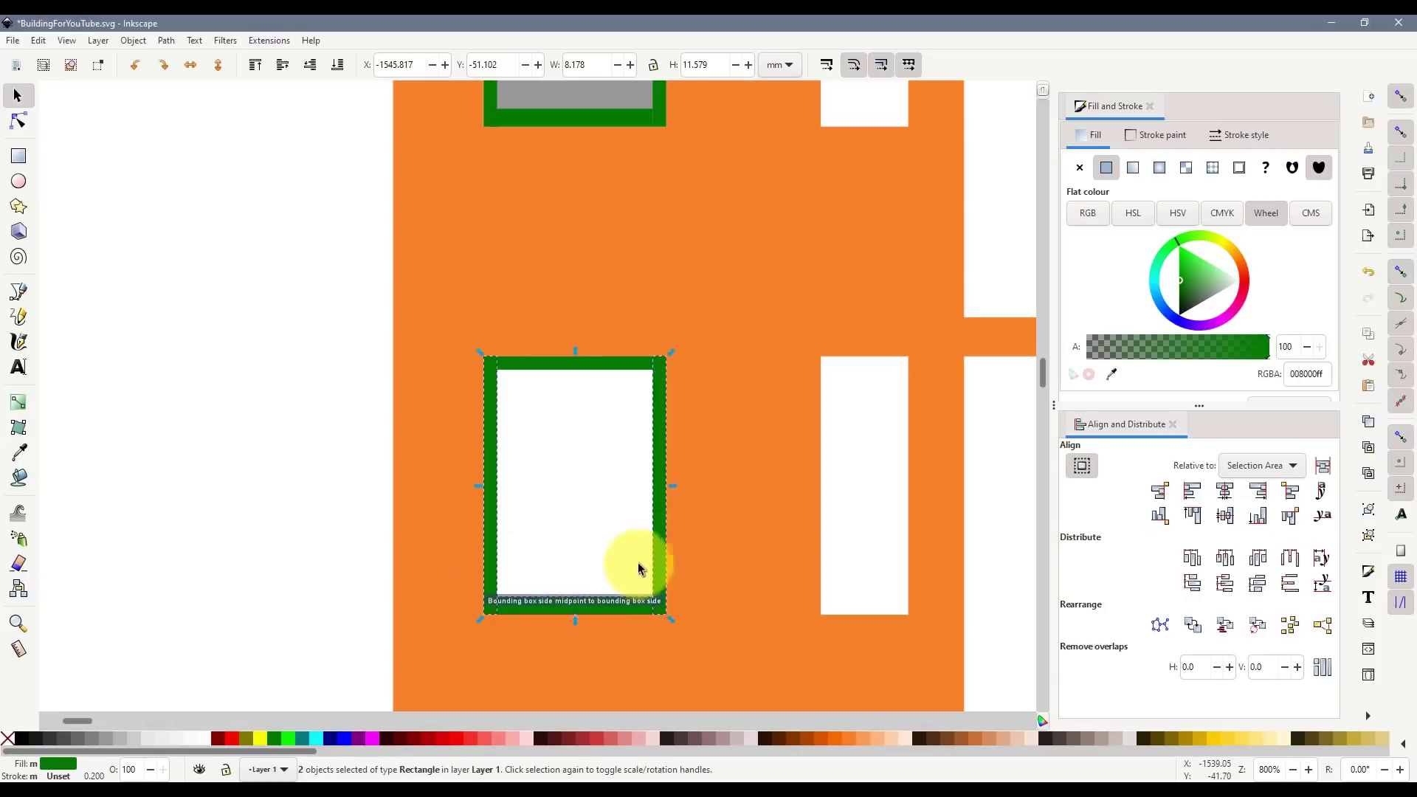
- Duplicate the four frame bars and position the copy on the next window down
scroll(664, 570, "down", 1, "ctrl")
scroll(628, 480, "down", 5)
scroll(639, 441, "down", 4)
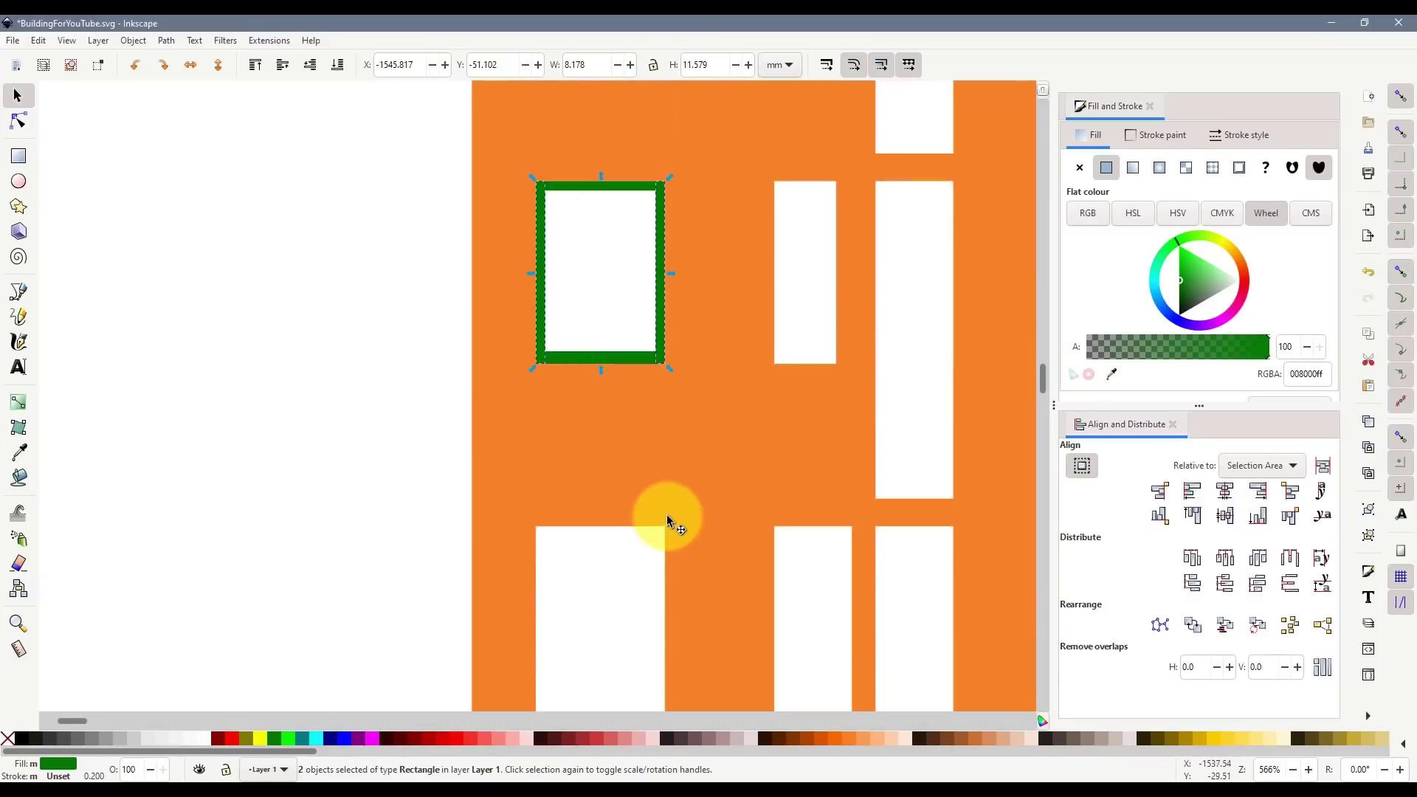
scroll(679, 490, "down", 1, "ctrl")
scroll(658, 431, "up", 1)
key("ctrl+d")
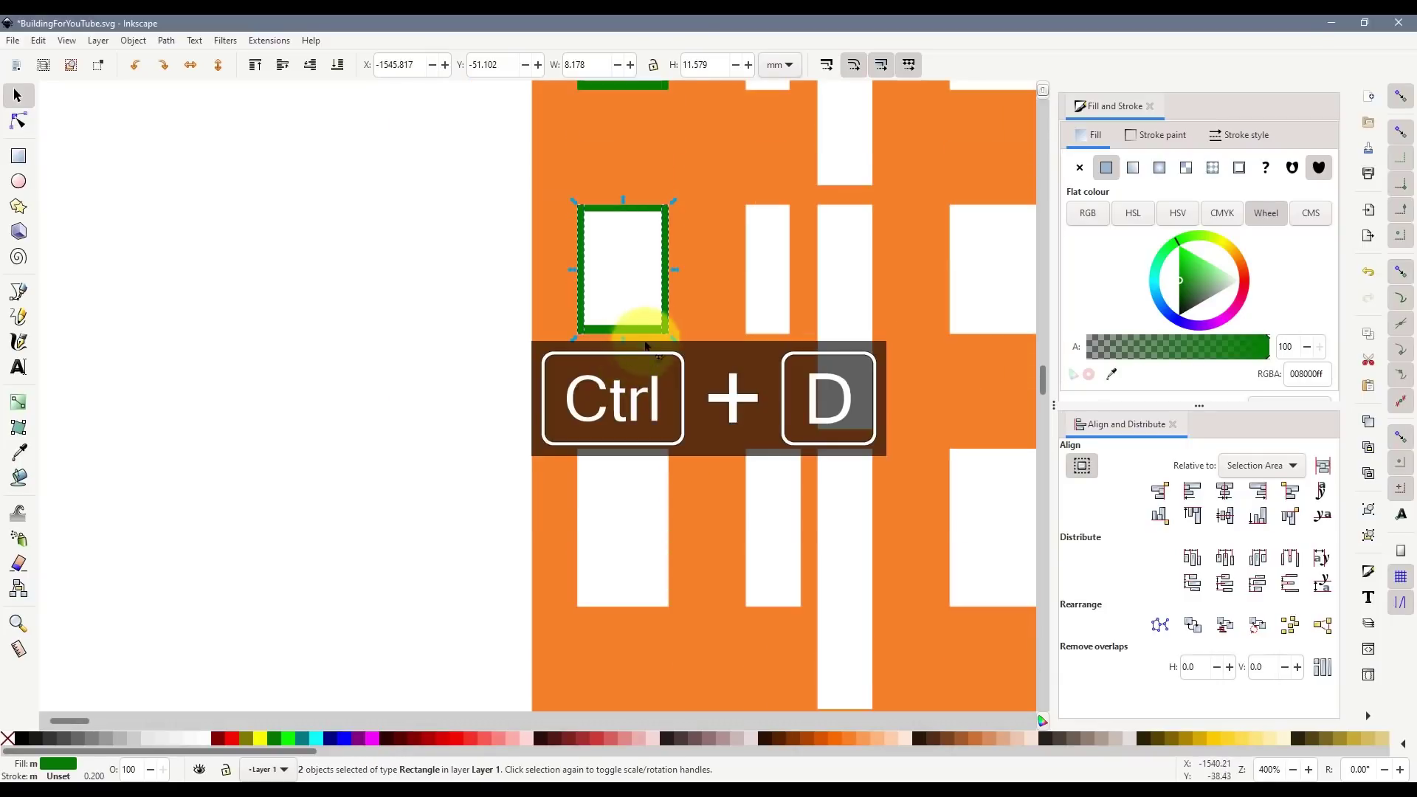
left_click_drag(650, 325, 654, 534)
key("ctrl+z")
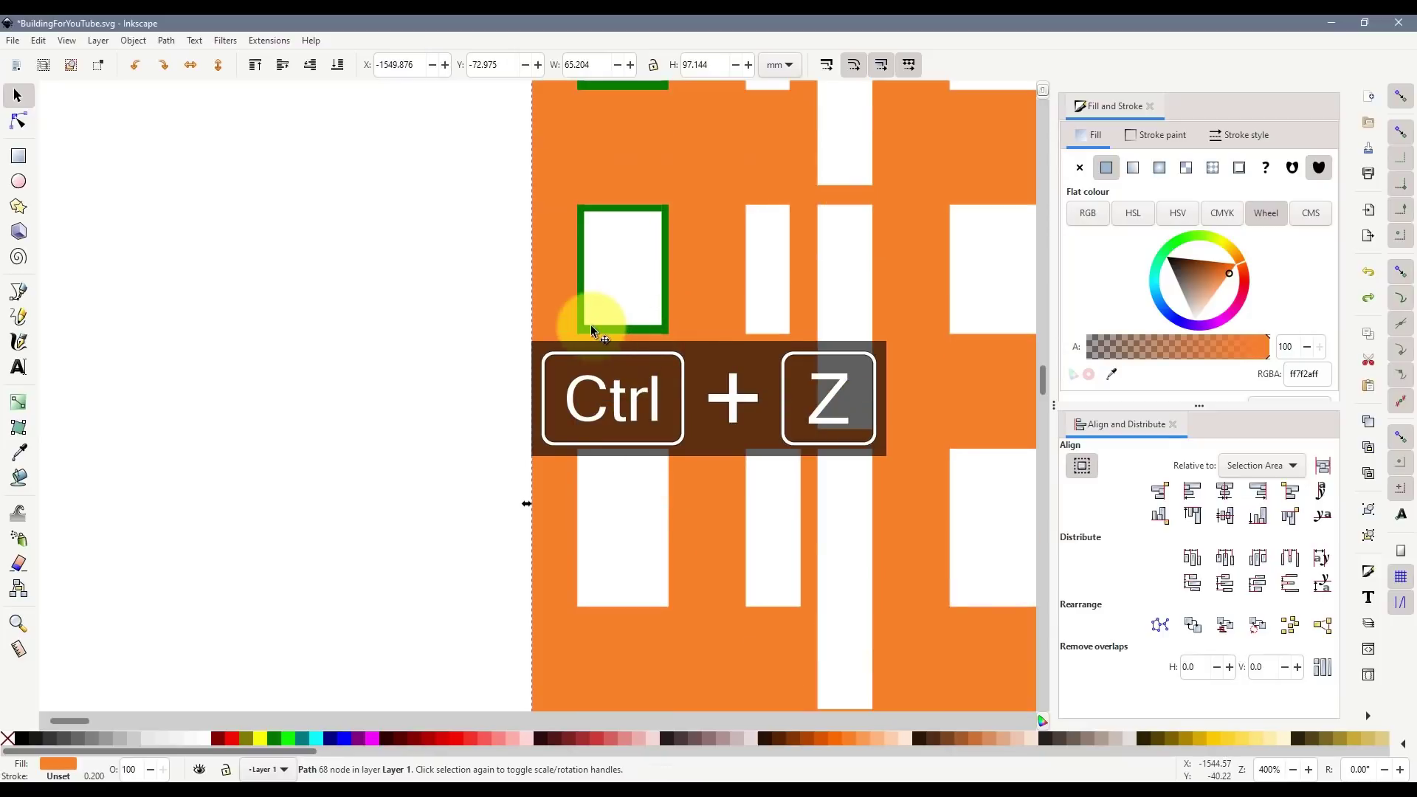
left_click_drag(470, 176, 696, 369)
key("ctrl+d")
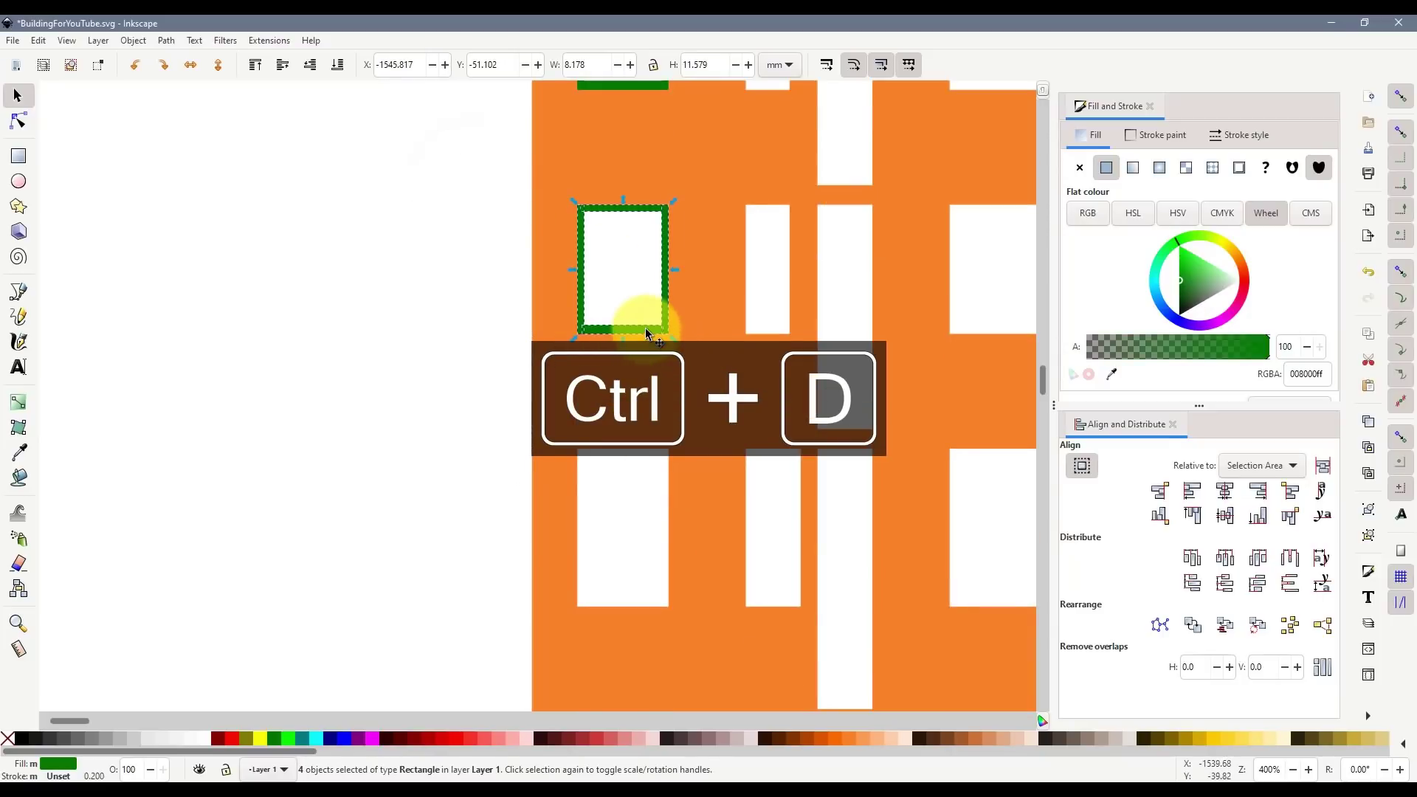
left_click_drag(645, 328, 637, 574)
left_click_drag(640, 466, 500, 416)
- Fit that frame to its window by moving the bottom bar and adjusting the side bars
scroll(596, 459, "up", 6)
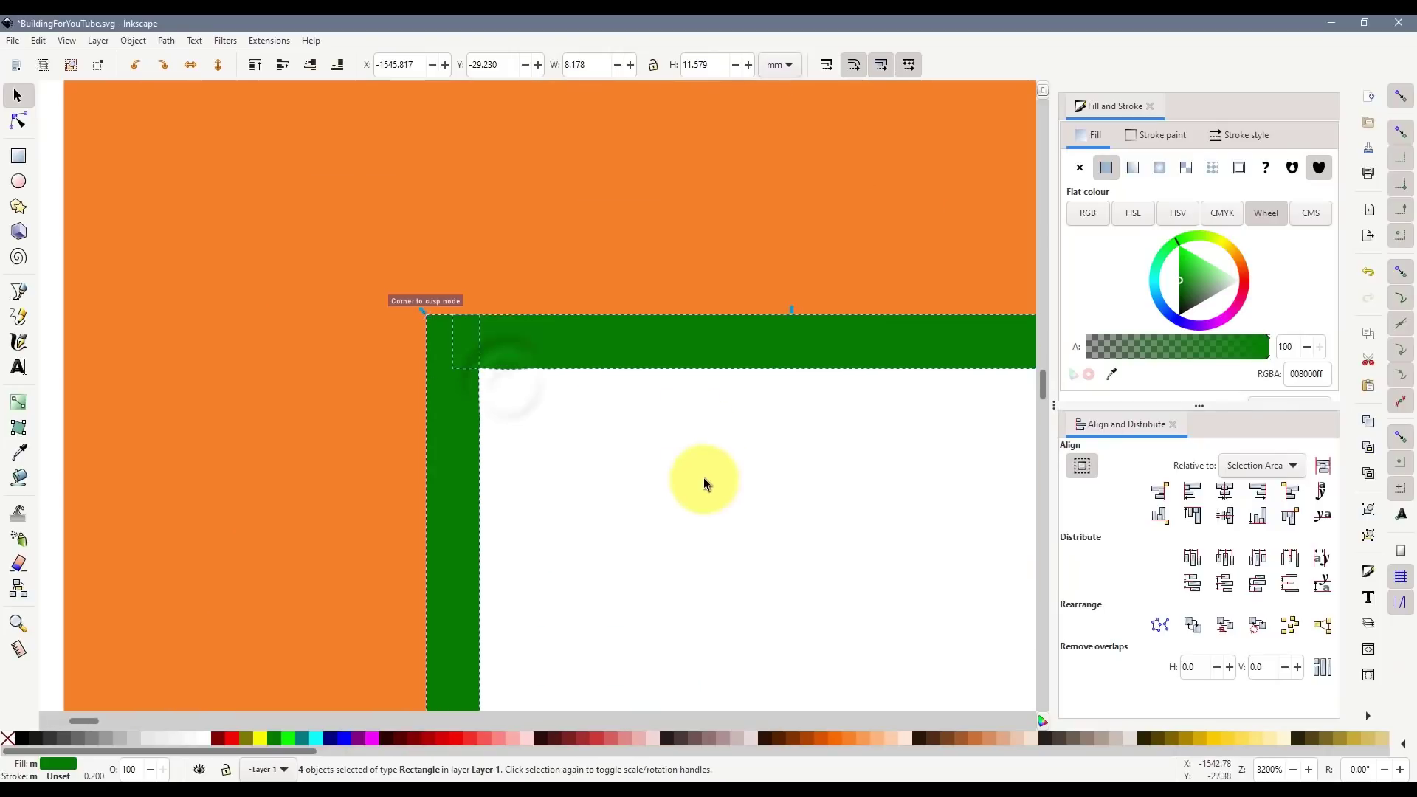
scroll(703, 477, "down", 8)
key("Escape")
scroll(798, 528, "up", 3)
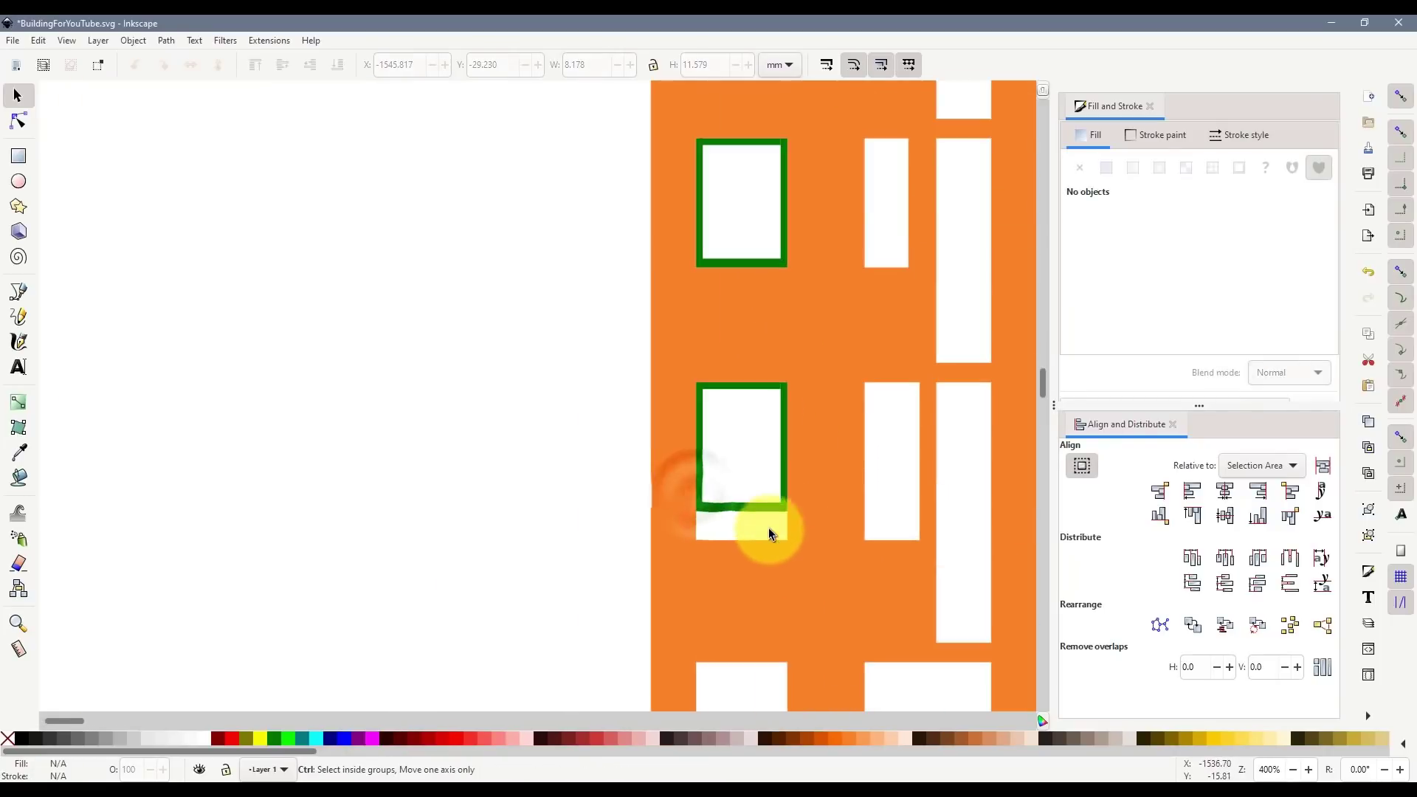
left_click(751, 507)
left_click_drag(746, 505, 747, 545)
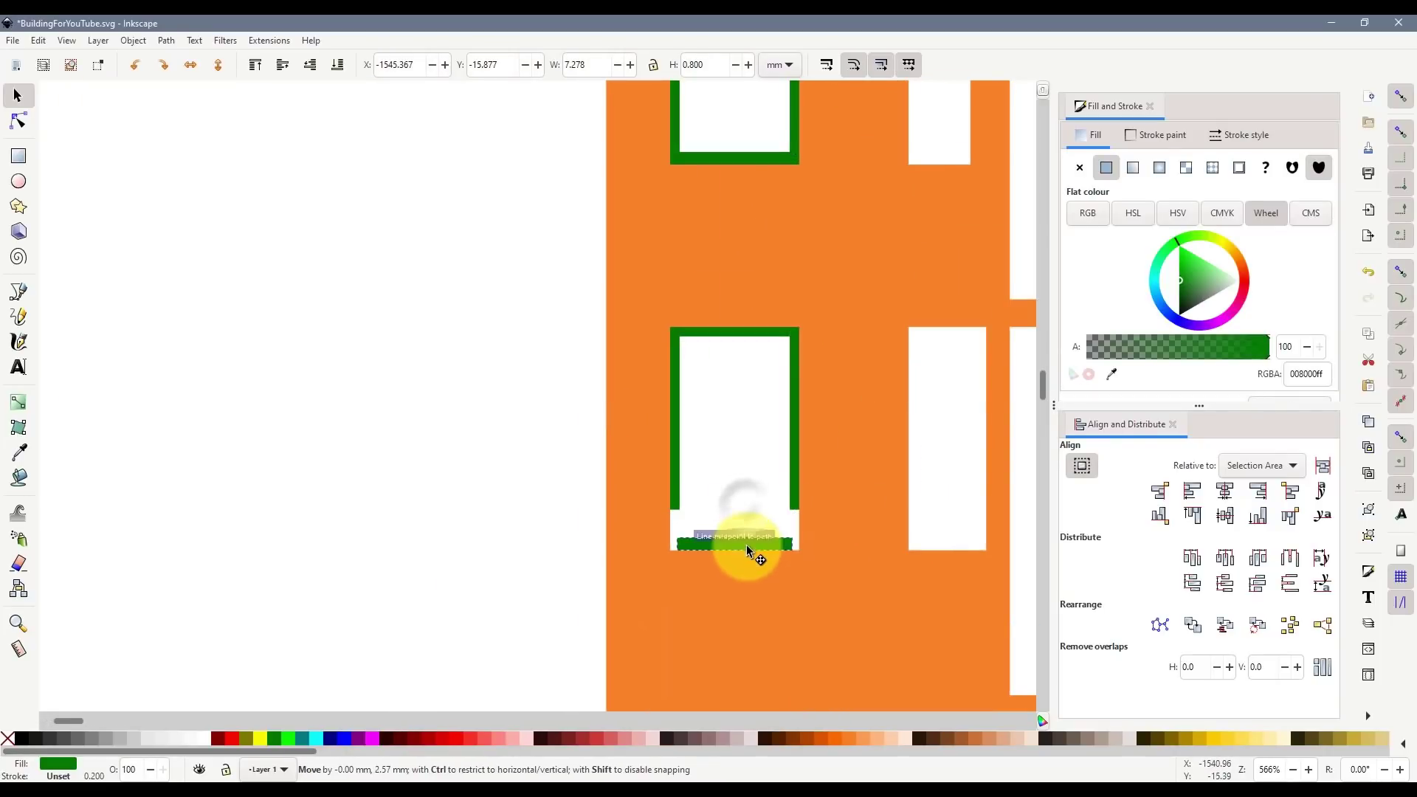
left_click(676, 493)
left_click(795, 488, "shift")
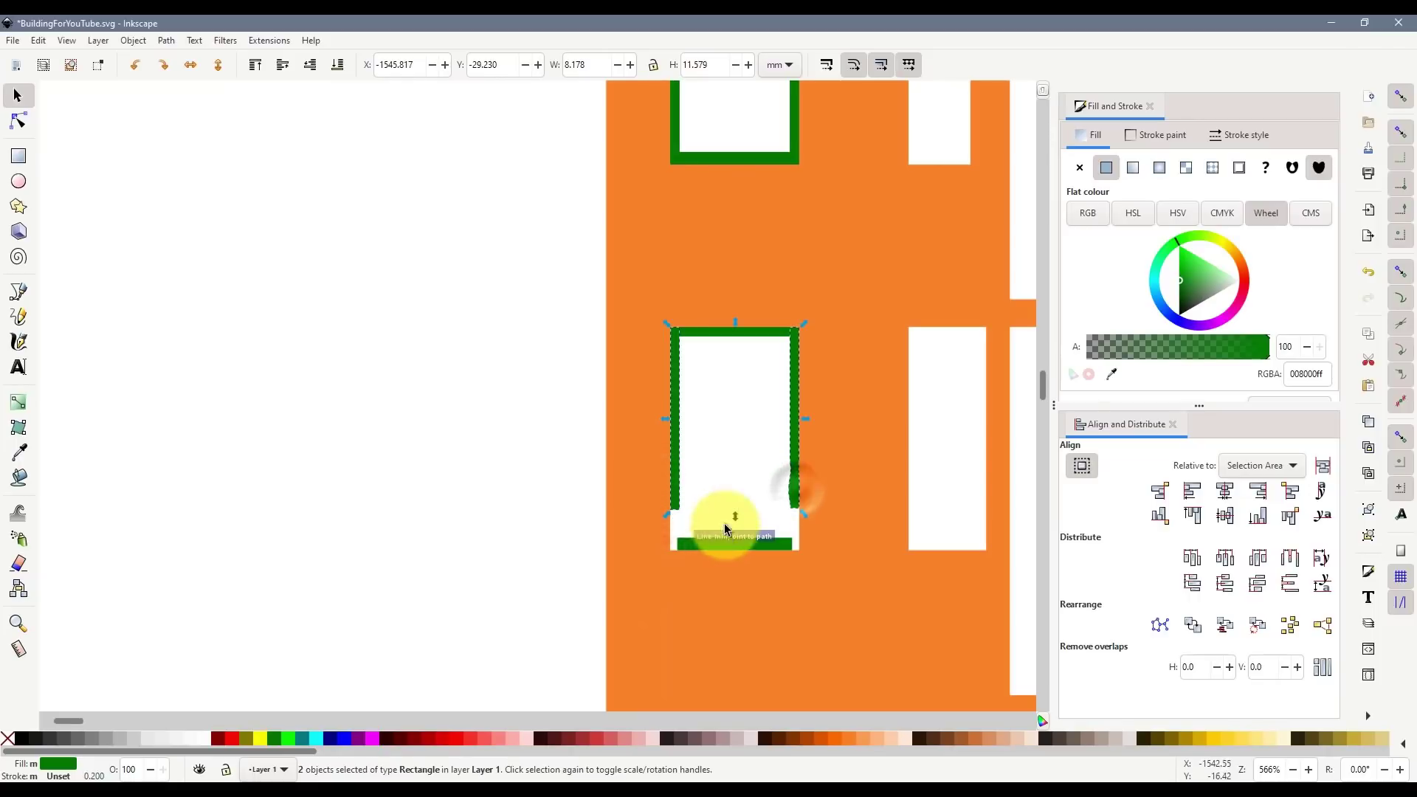
left_click_drag(738, 560, 740, 553)
- Duplicate the green frame again and align the copy on the lowest window
scroll(783, 538, "down", 1)
scroll(841, 495, "down", 5)
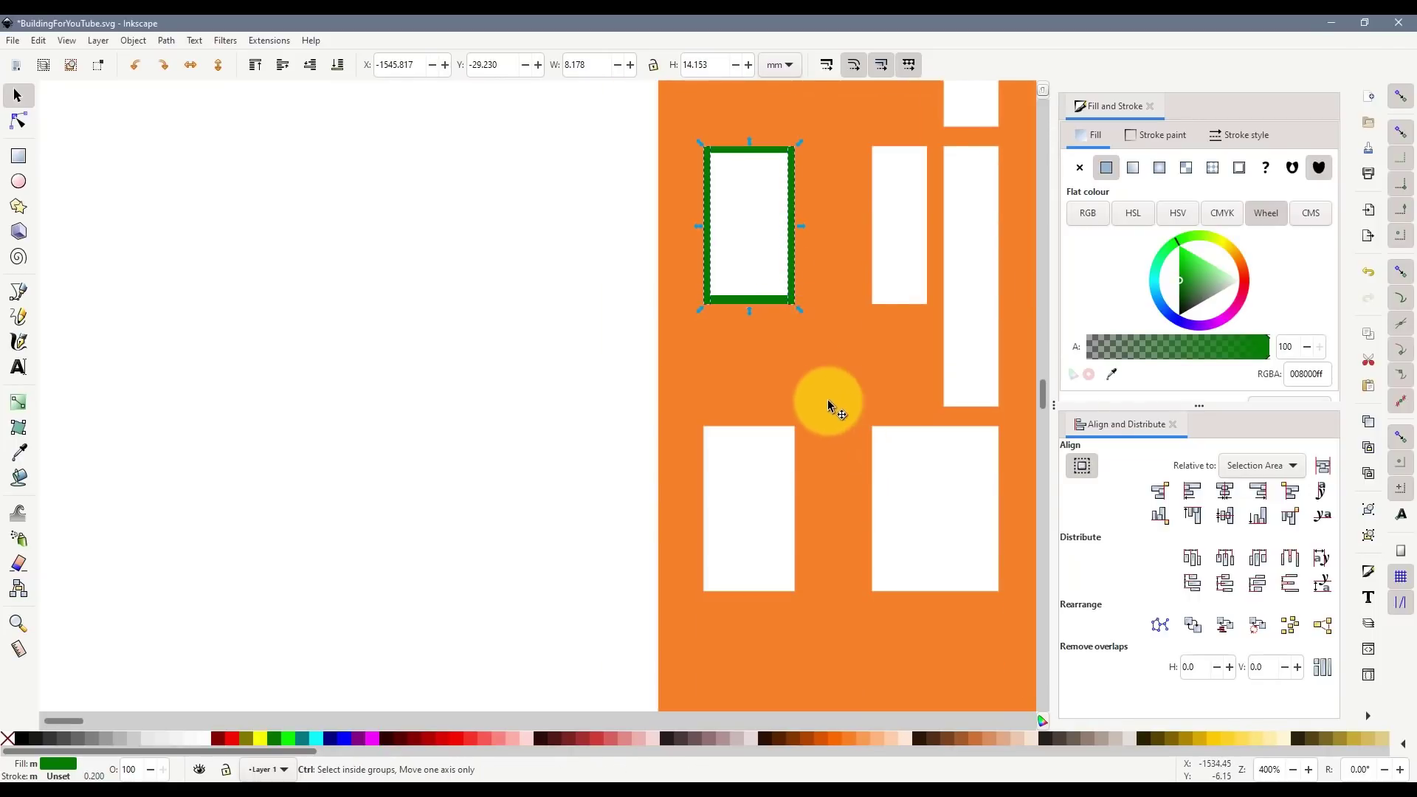
left_click(775, 296)
key("ctrl+d")
left_click_drag(775, 297, 793, 537)
key("ctrl+z")
left_click(620, 130)
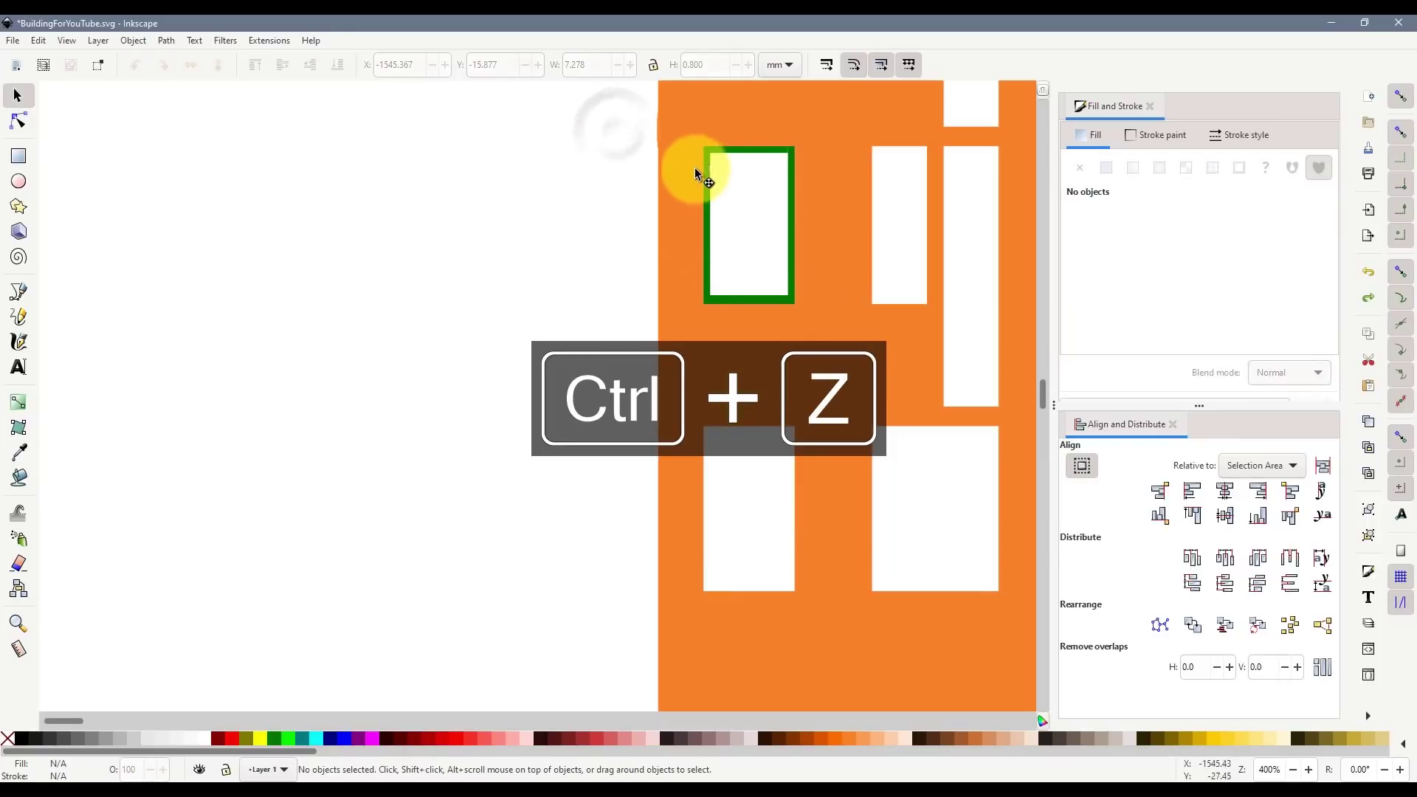
left_click_drag(660, 122, 775, 480)
key("ctrl+d")
key("ctrl+z")
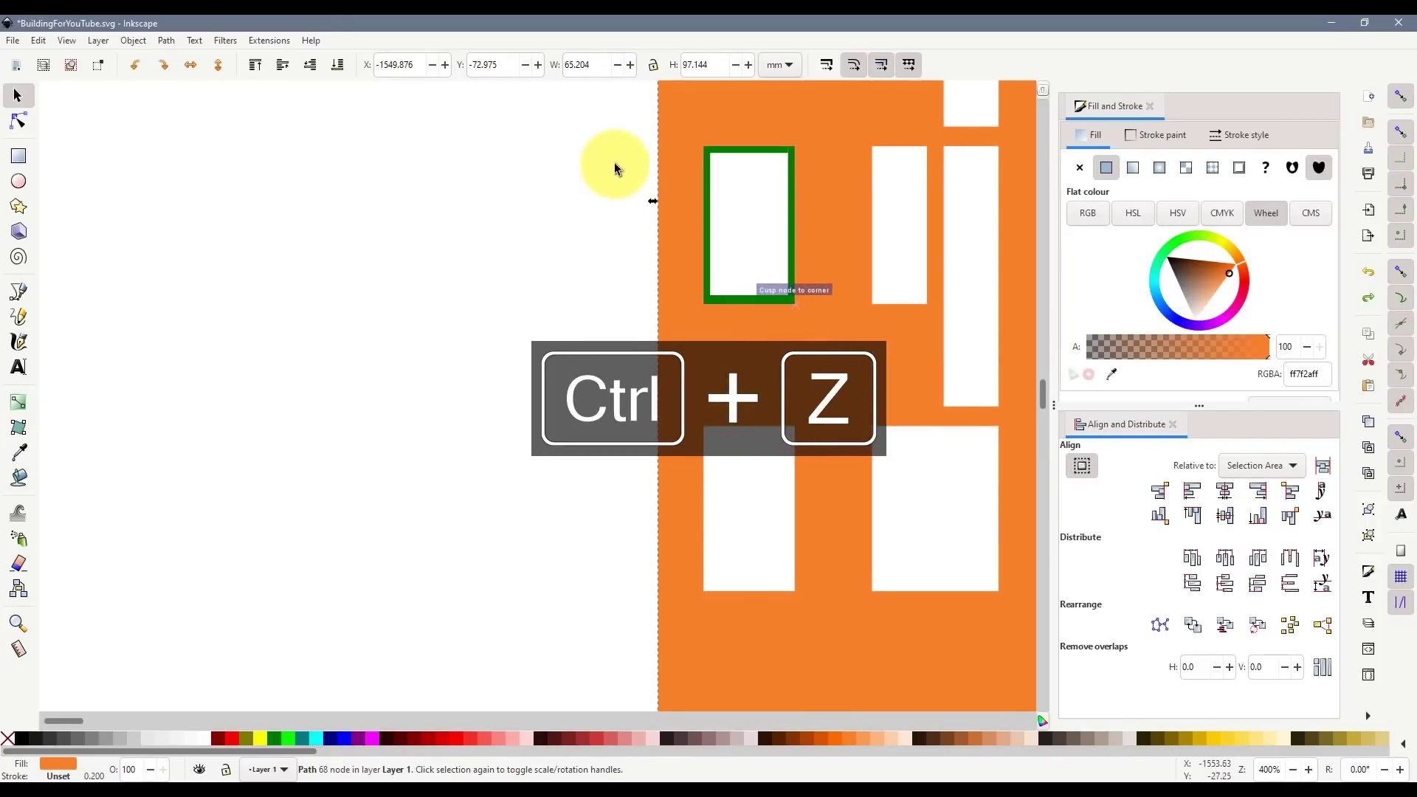
left_click_drag(615, 138, 884, 369)
key("ctrl+d")
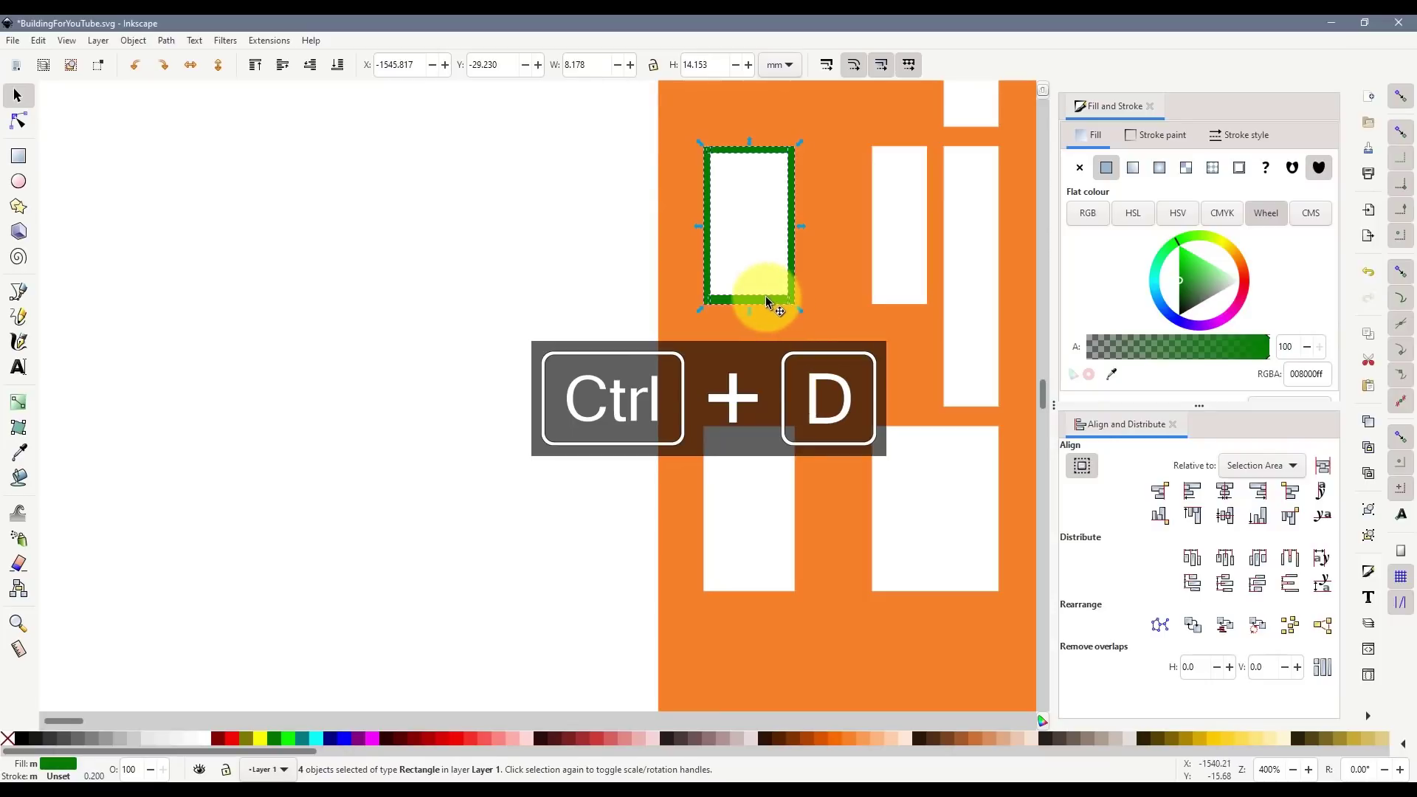
left_click_drag(765, 295, 760, 573)
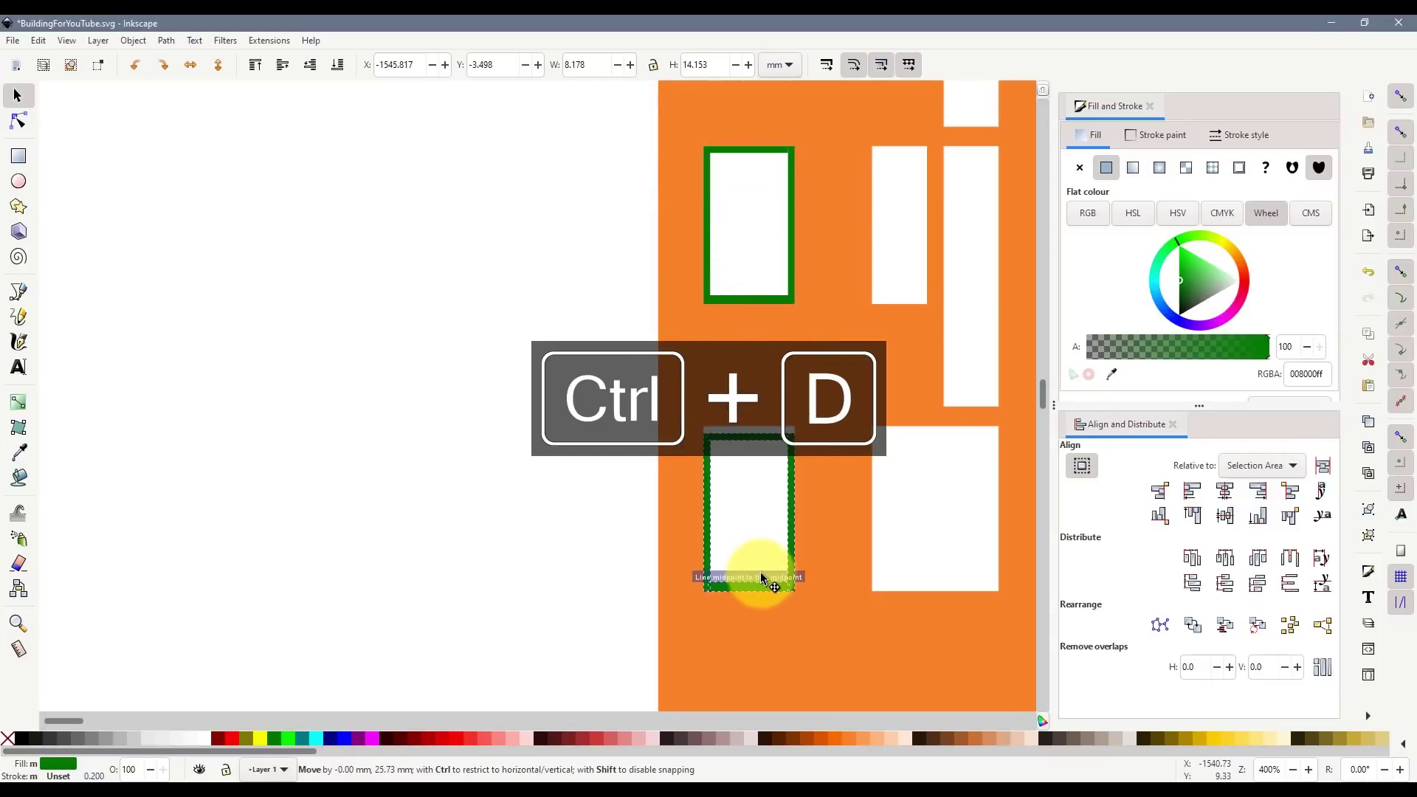
left_click_drag(720, 431, 729, 424)
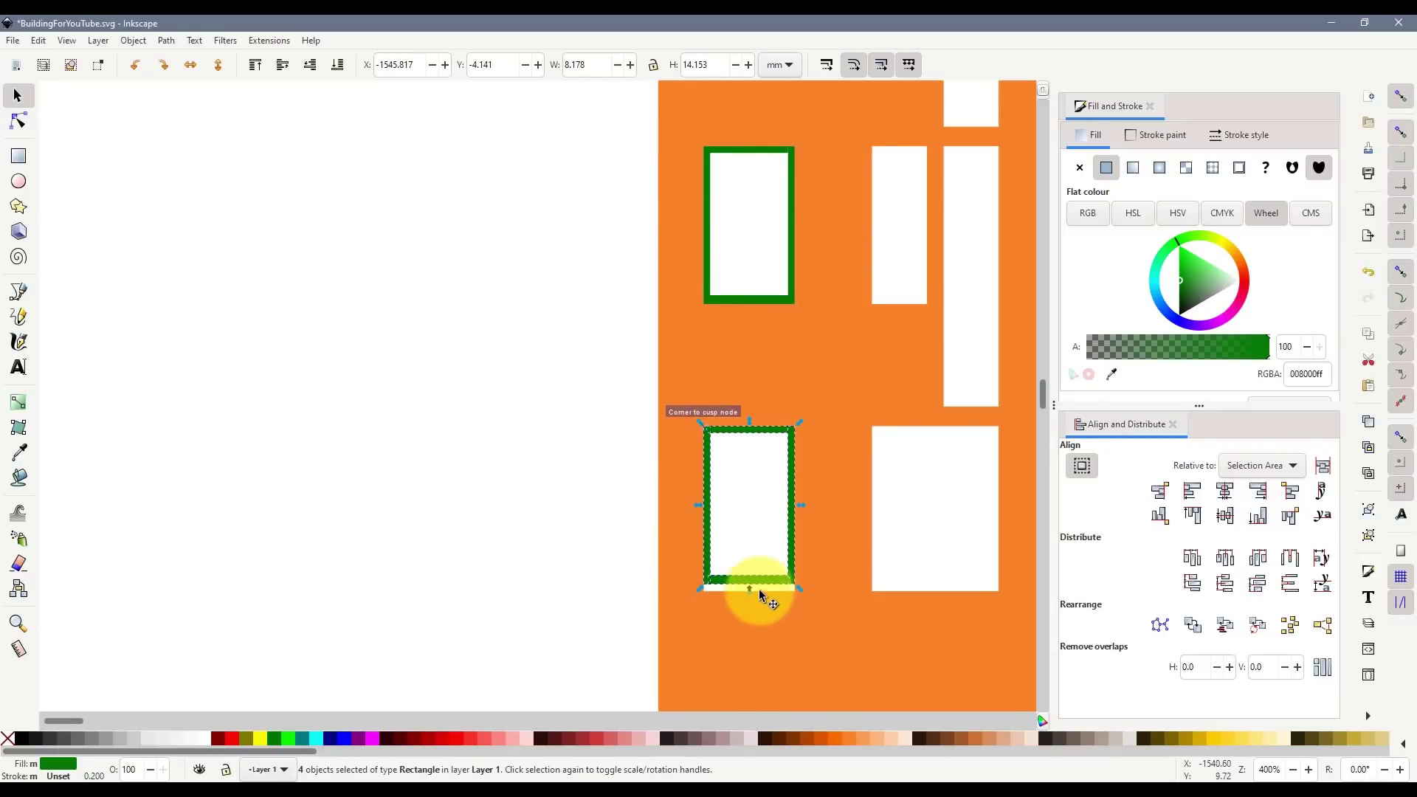
- Move the lowest frame's bottom bar to the window's lower edge and select its side bars
scroll(759, 589, "up", 3)
key("Escape")
left_click(648, 546)
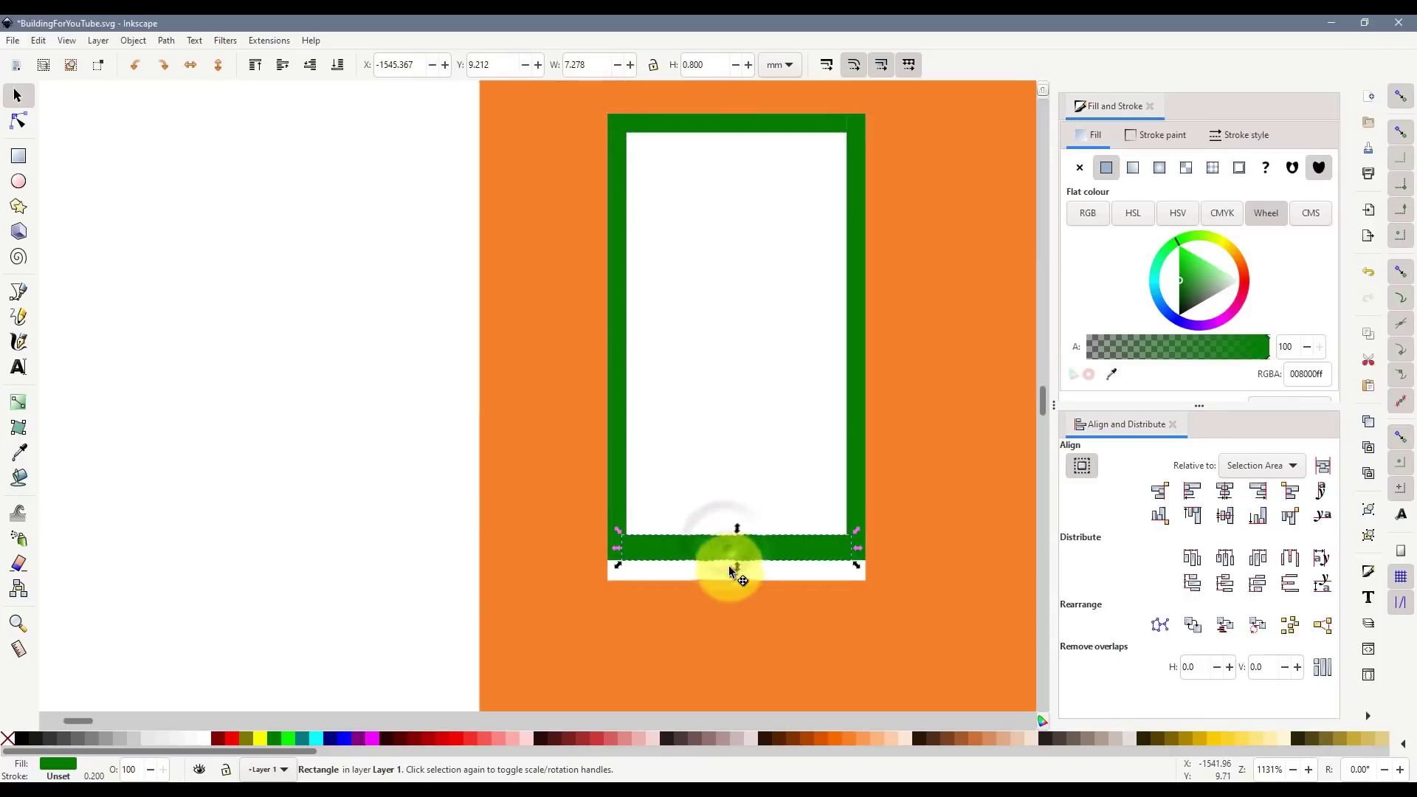
mouse_move(729, 567)
left_mouse_down()
mouse_move(738, 588)
mouse_move(742, 573)
left_mouse_up()
left_click(617, 490)
left_click(854, 506, "shift")
- Select the grey top-left window together with its green frame
scroll(794, 472, "down", 6)
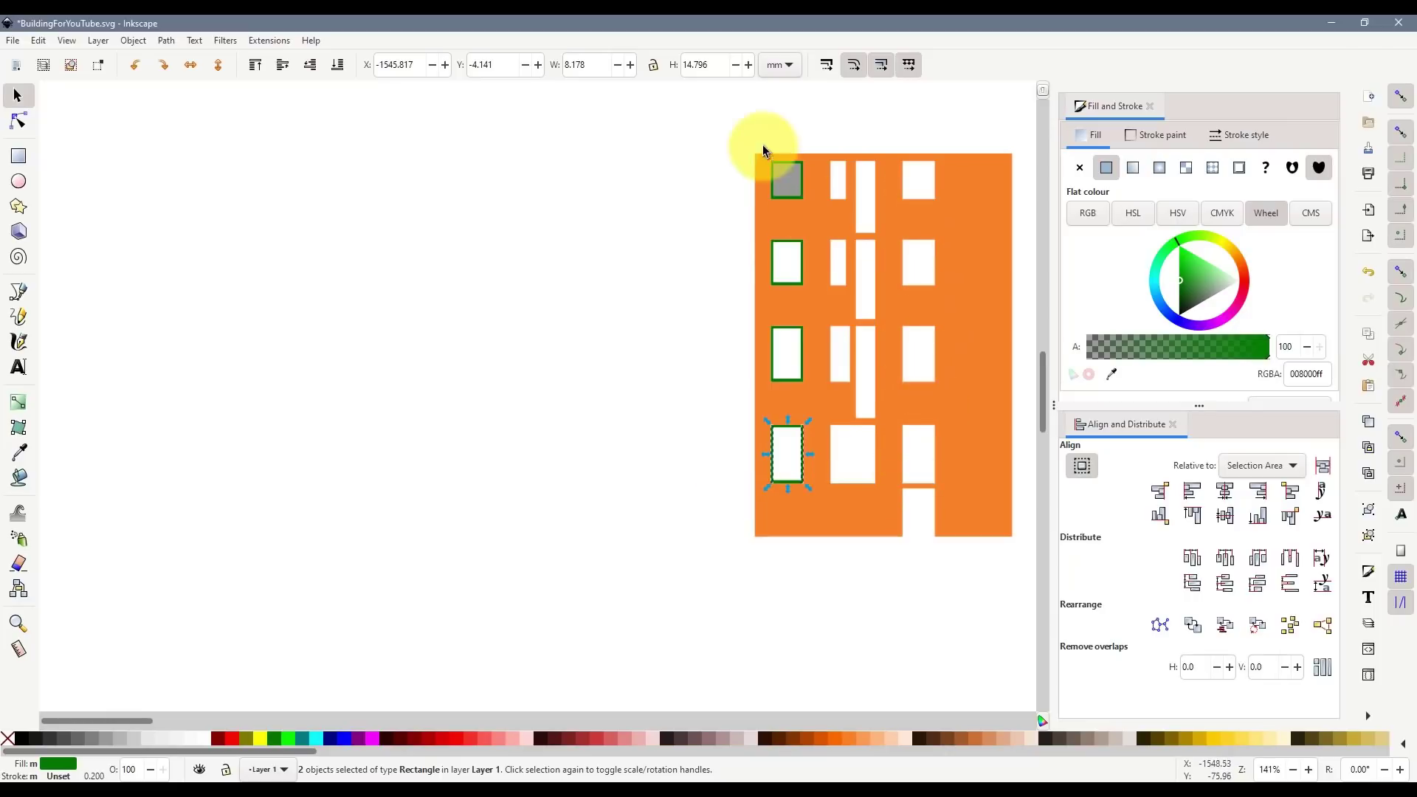
scroll(939, 386, "up", 1)
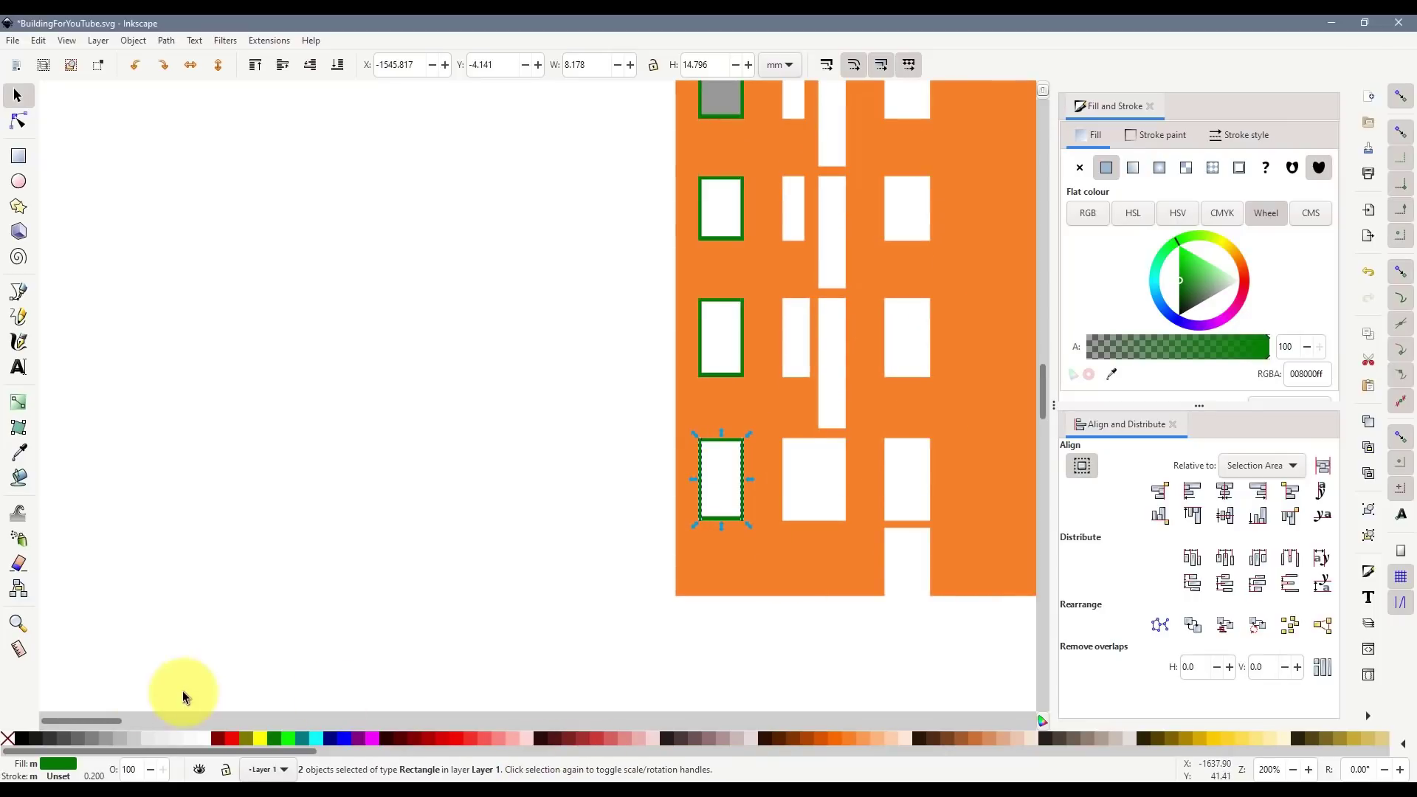
left_click_drag(90, 723, 115, 717)
scroll(363, 446, "up", 4)
scroll(362, 447, "up", 2)
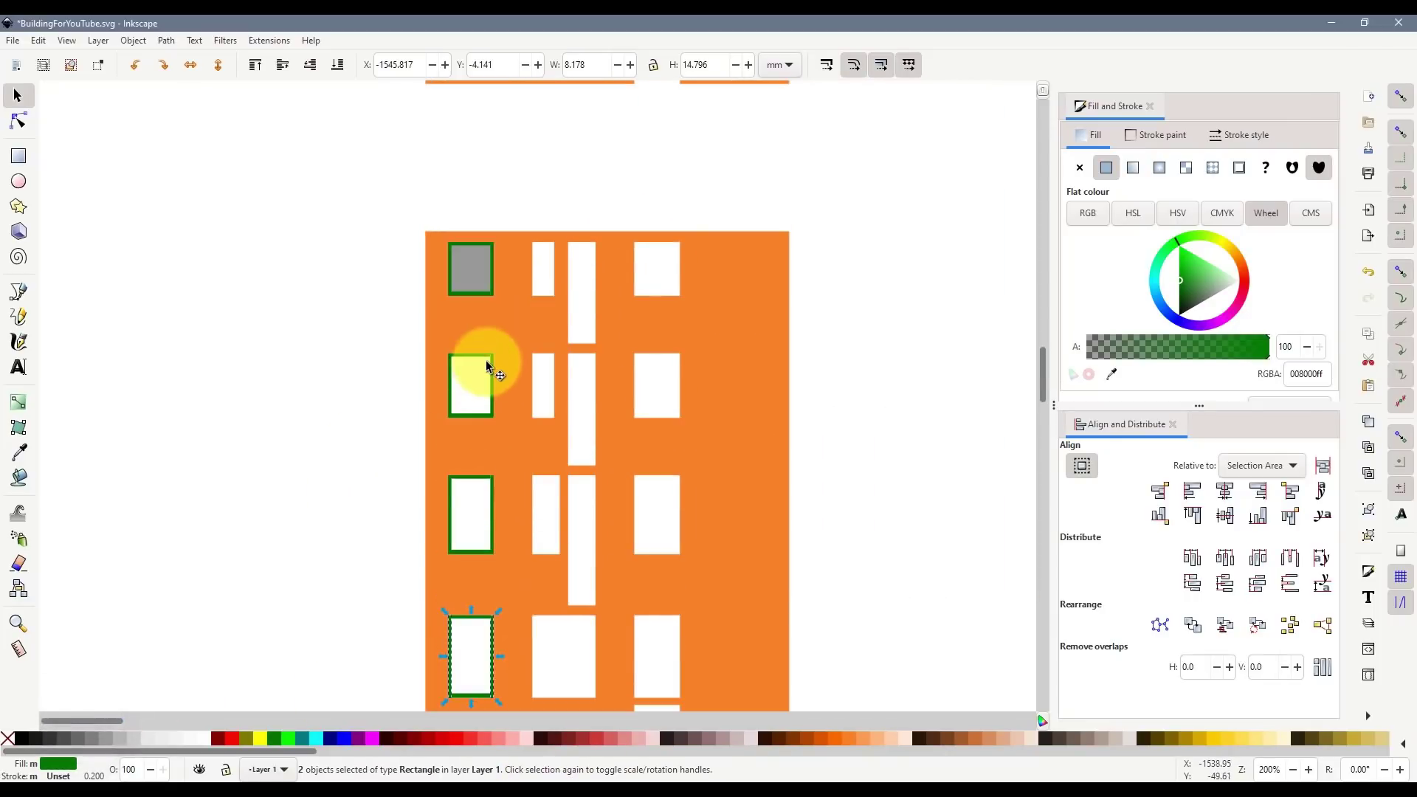
left_click_drag(383, 222, 499, 317)
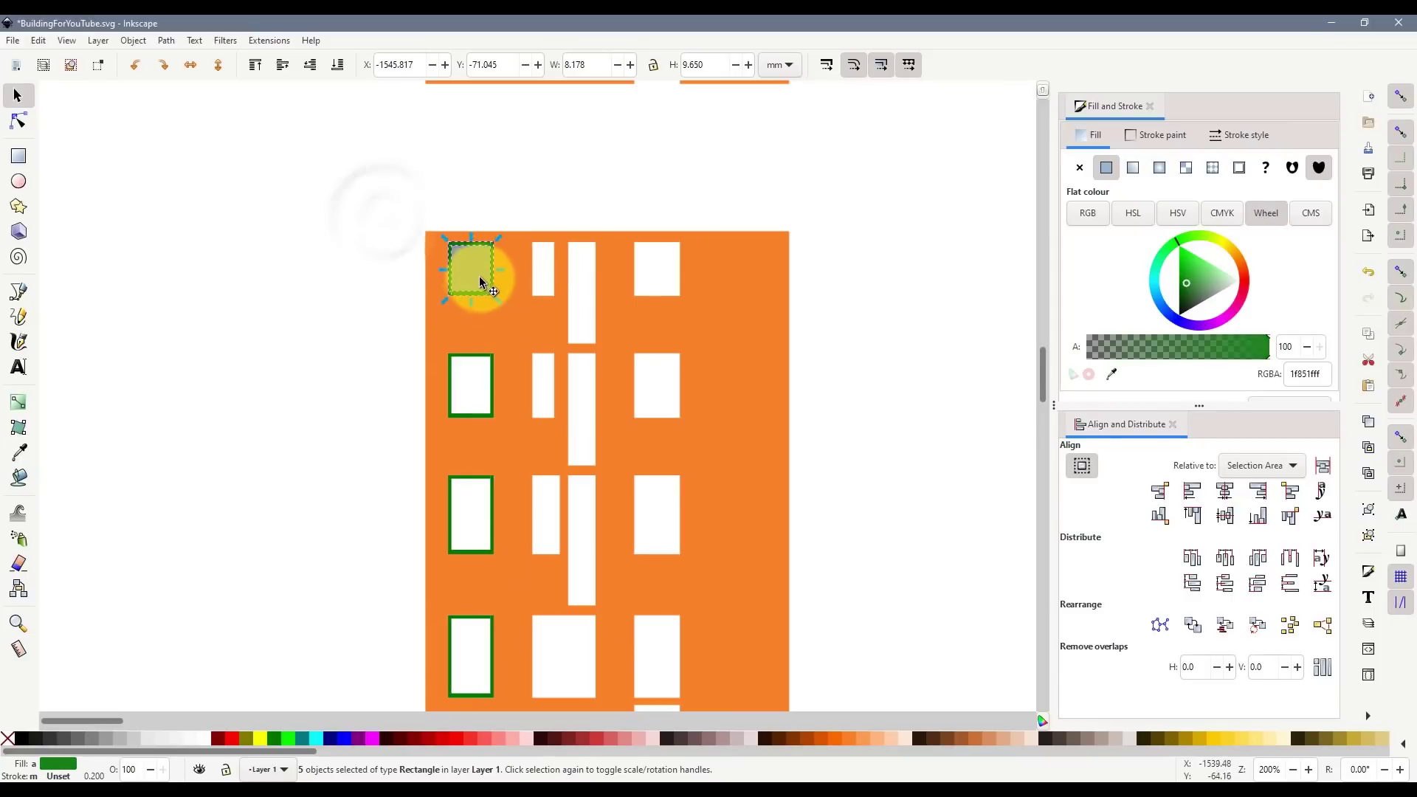
scroll(518, 295, "up", 1, "ctrl")
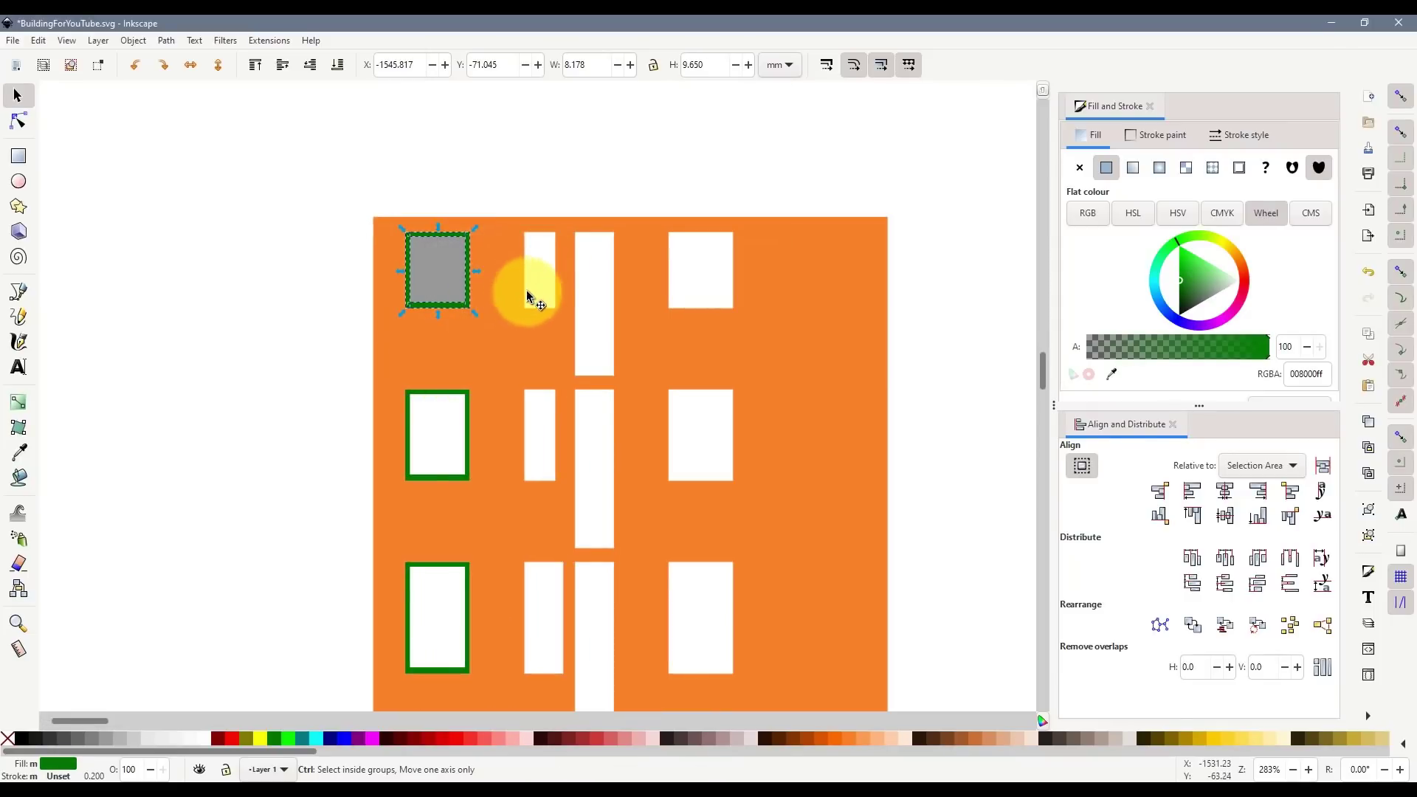
- Duplicate the grey window's frame and move the copy right onto the narrow window
scroll(512, 294, "up", 1, "ctrl")
key("ctrl+d")
left_click_drag(443, 287, 559, 297)
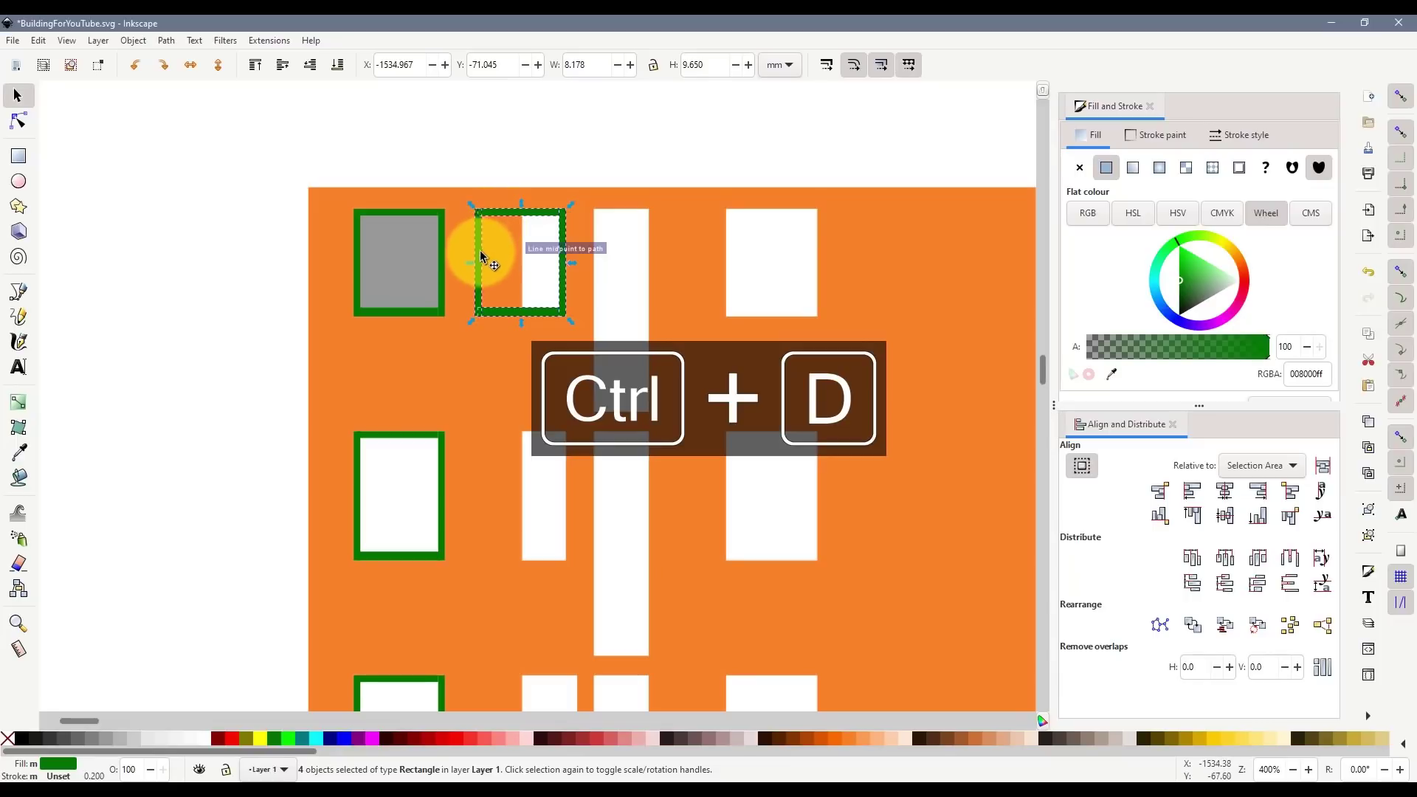
- Resize the copied frame's top bar to span the narrow window
left_click(516, 138)
scroll(532, 210, "up", 3, "ctrl")
left_click(527, 235)
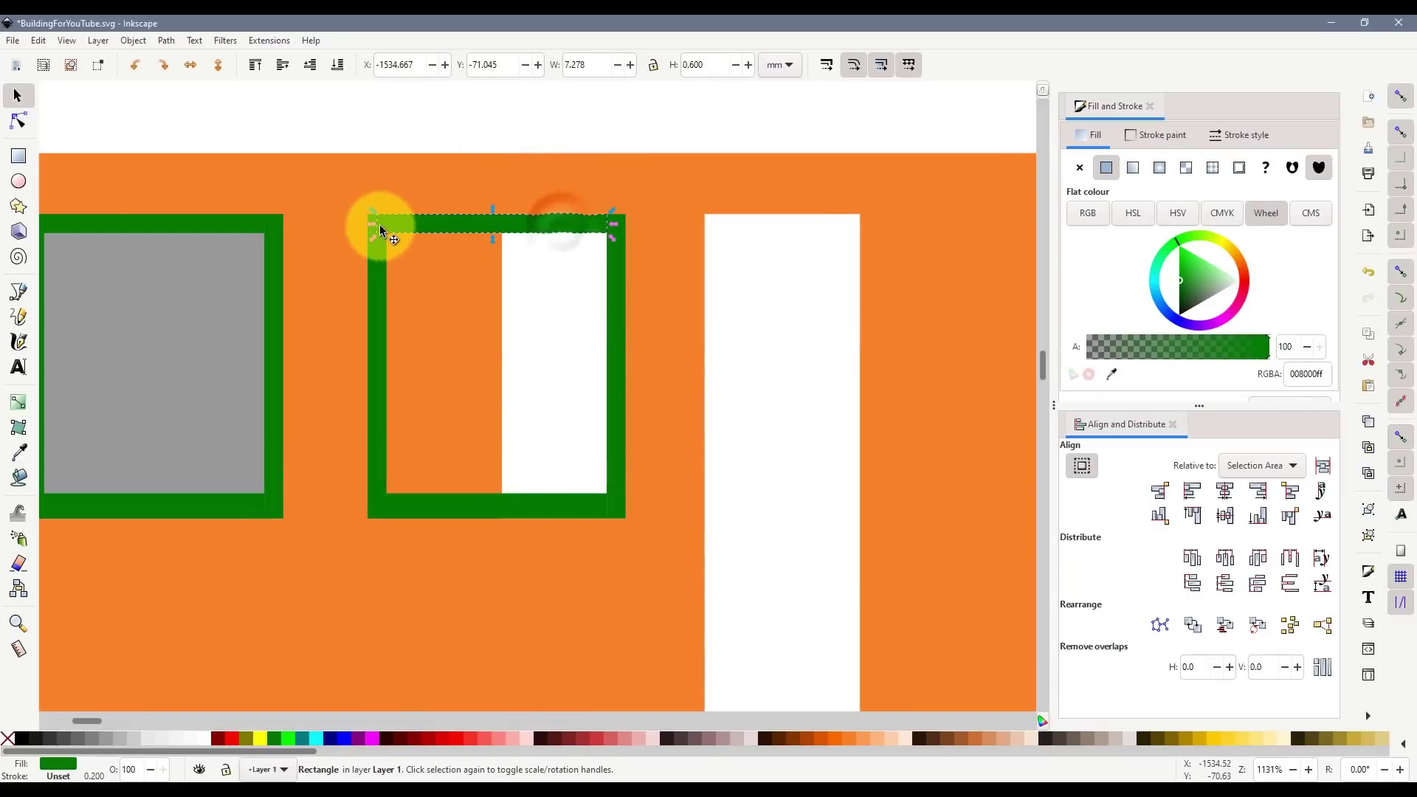
left_click_drag(377, 224, 505, 230)
left_click(546, 225)
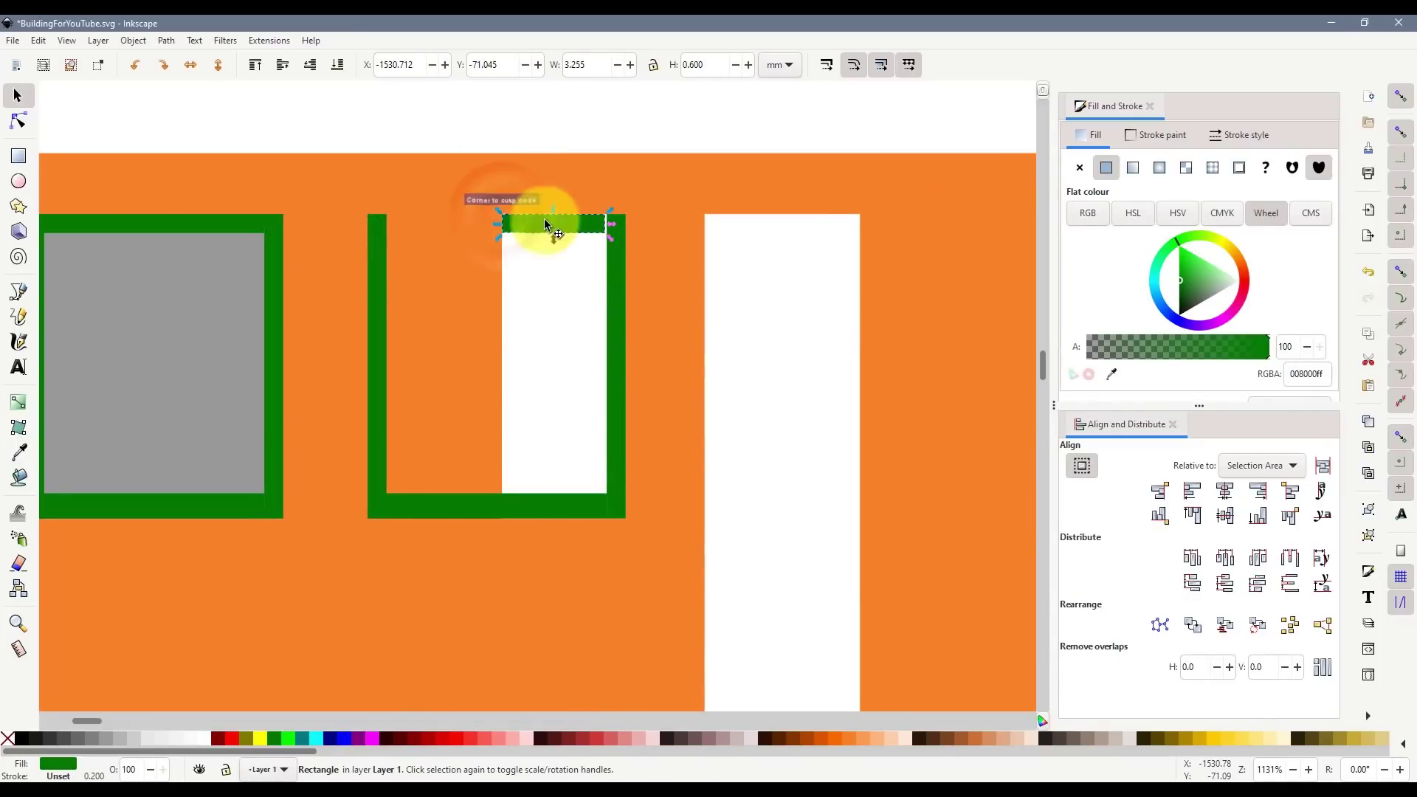
left_click_drag(610, 214, 628, 216)
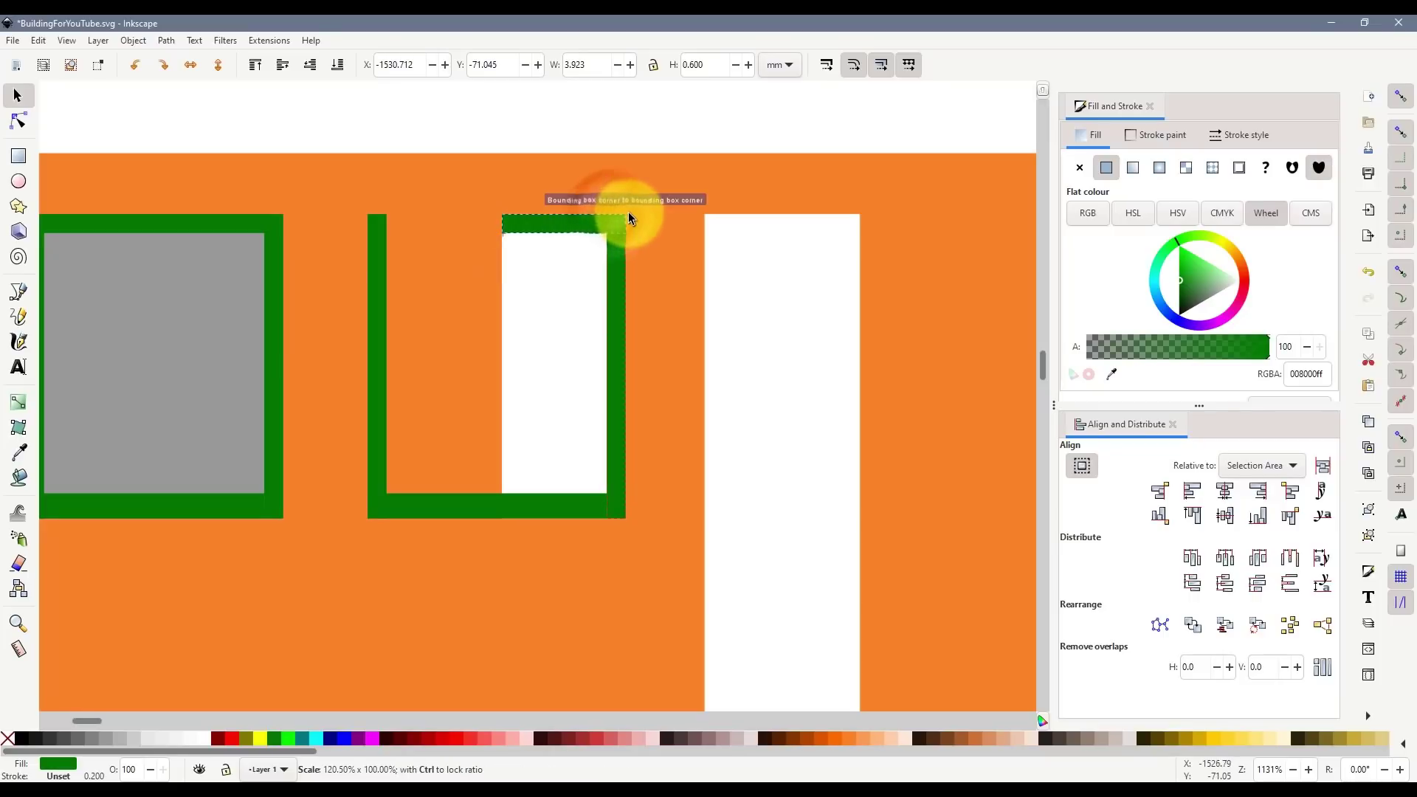
- Shrink the bottom bar to the narrow window's width, snapping its corner using node and bounding-box snapping
left_click(403, 506)
left_click_drag(371, 522, 502, 524)
left_click(1402, 269)
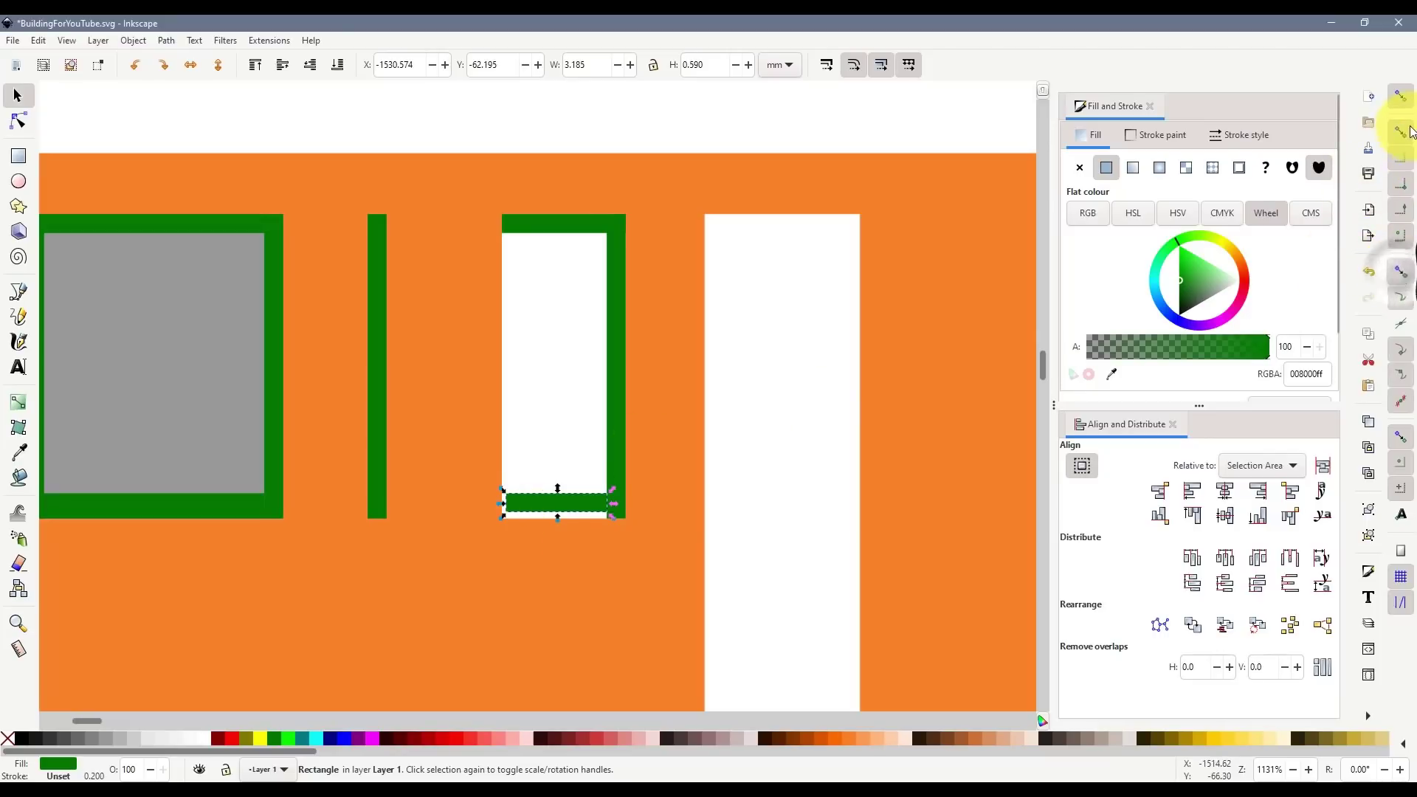
left_click(1401, 132)
left_click(1400, 271)
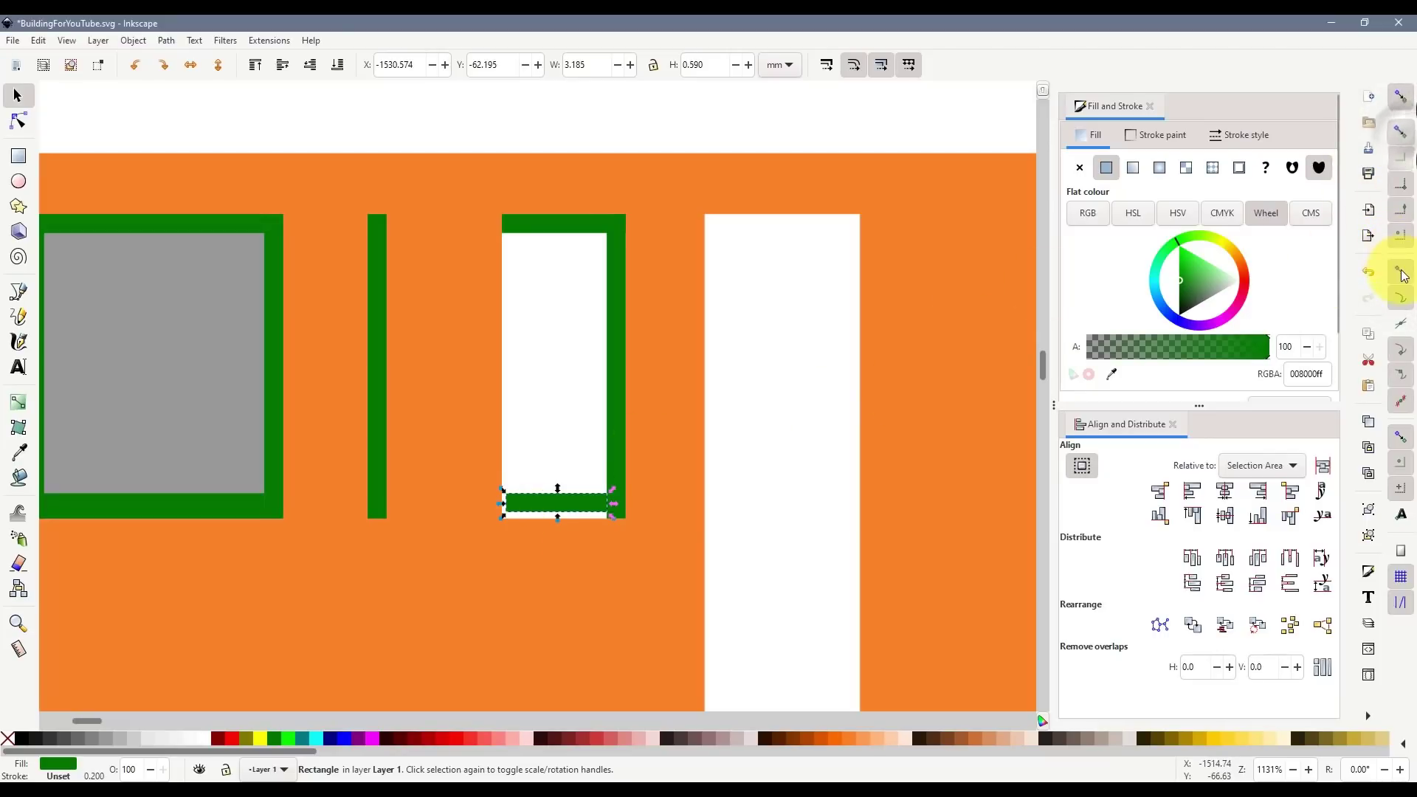
left_click(1400, 132)
left_click_drag(504, 518, 502, 520)
left_click(1399, 305)
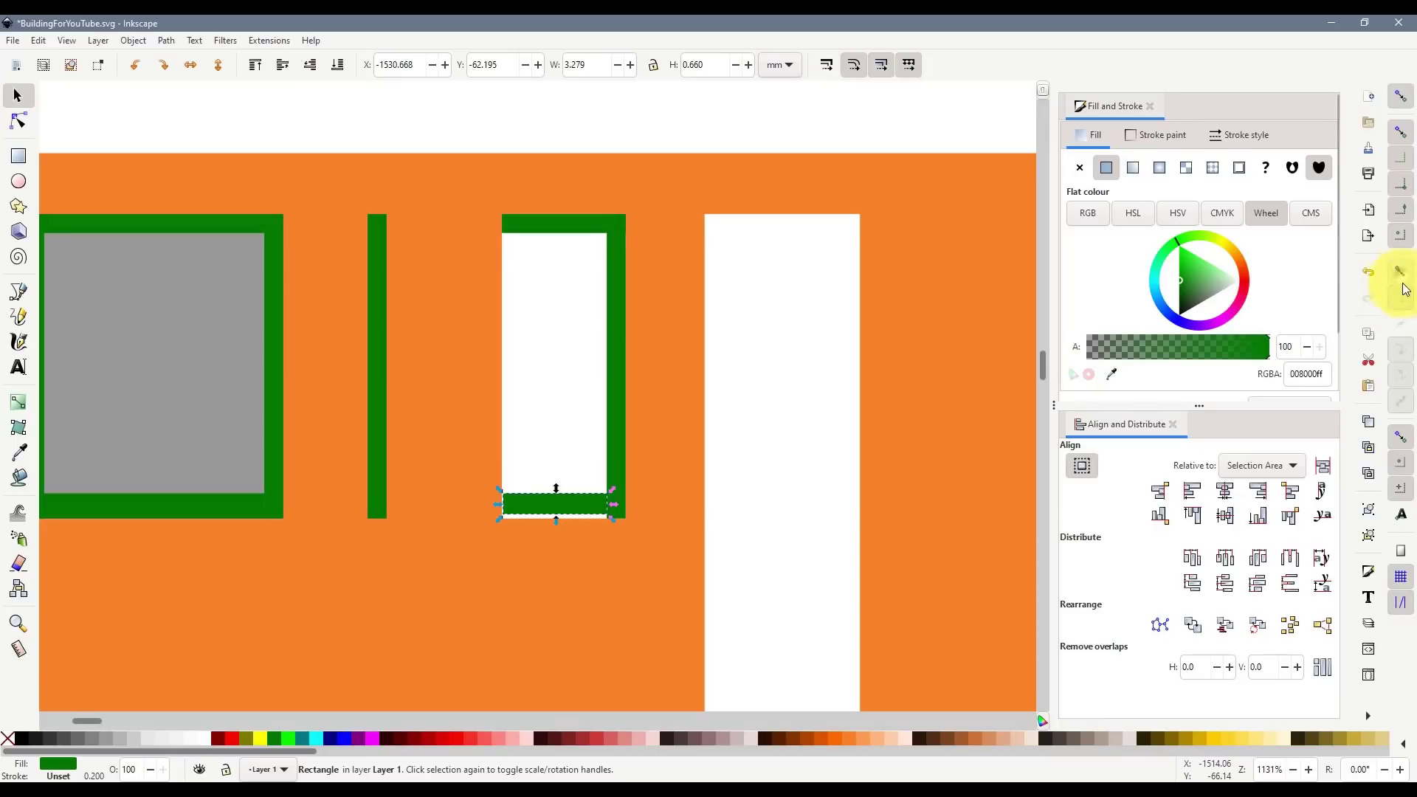
left_click(1401, 274)
left_click(1401, 133)
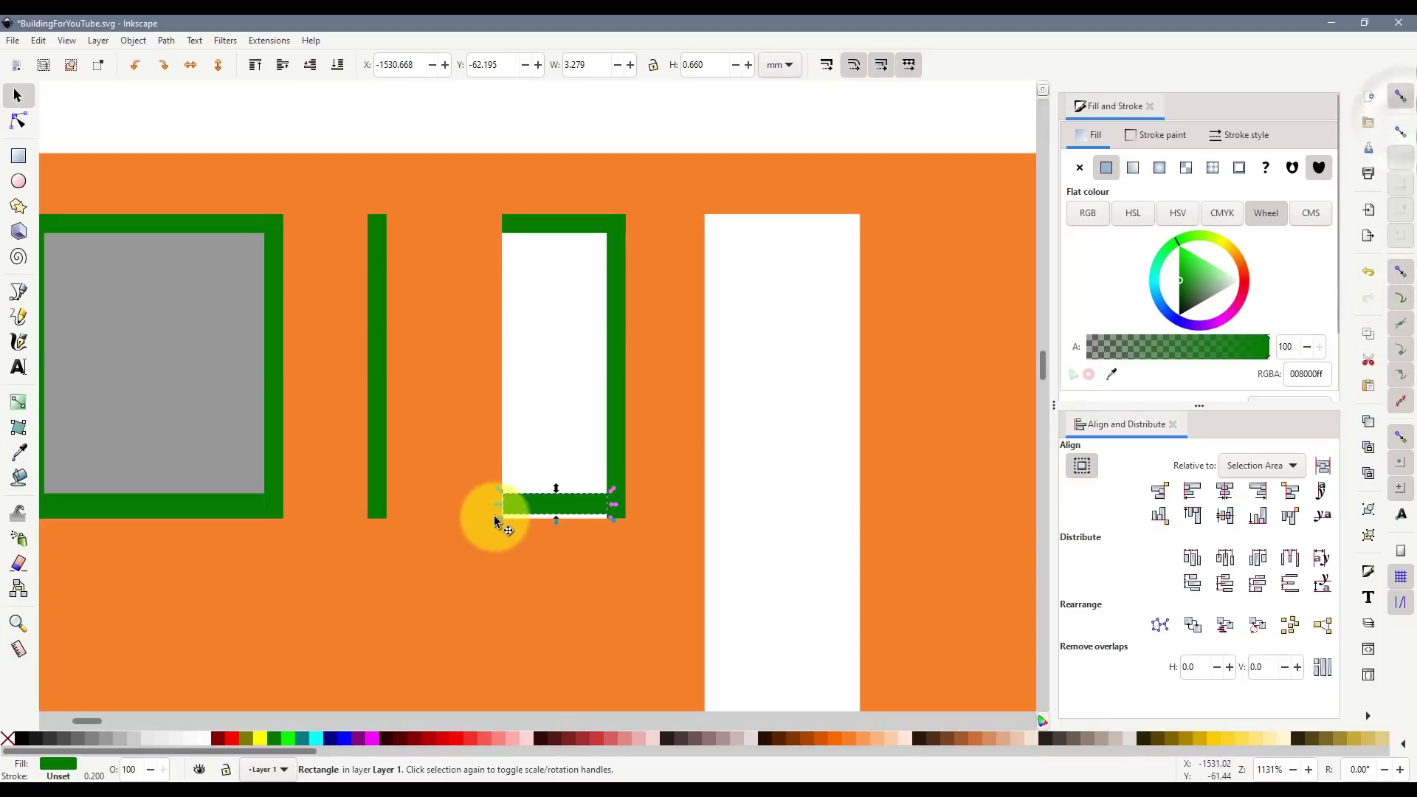
left_click_drag(496, 520, 499, 523)
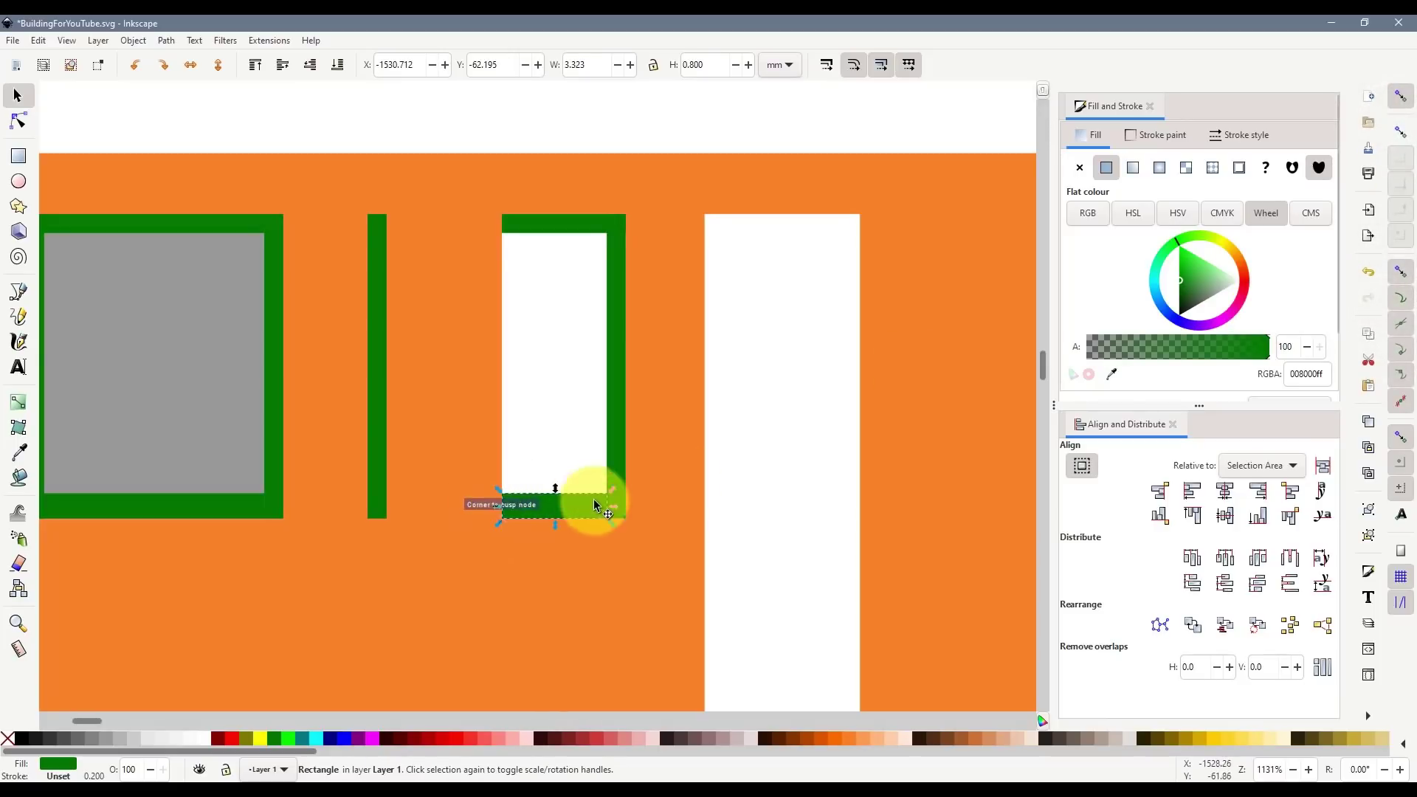
- Move the left bar onto the narrow window's left edge
scroll(624, 511, "up", 3)
left_click(625, 510)
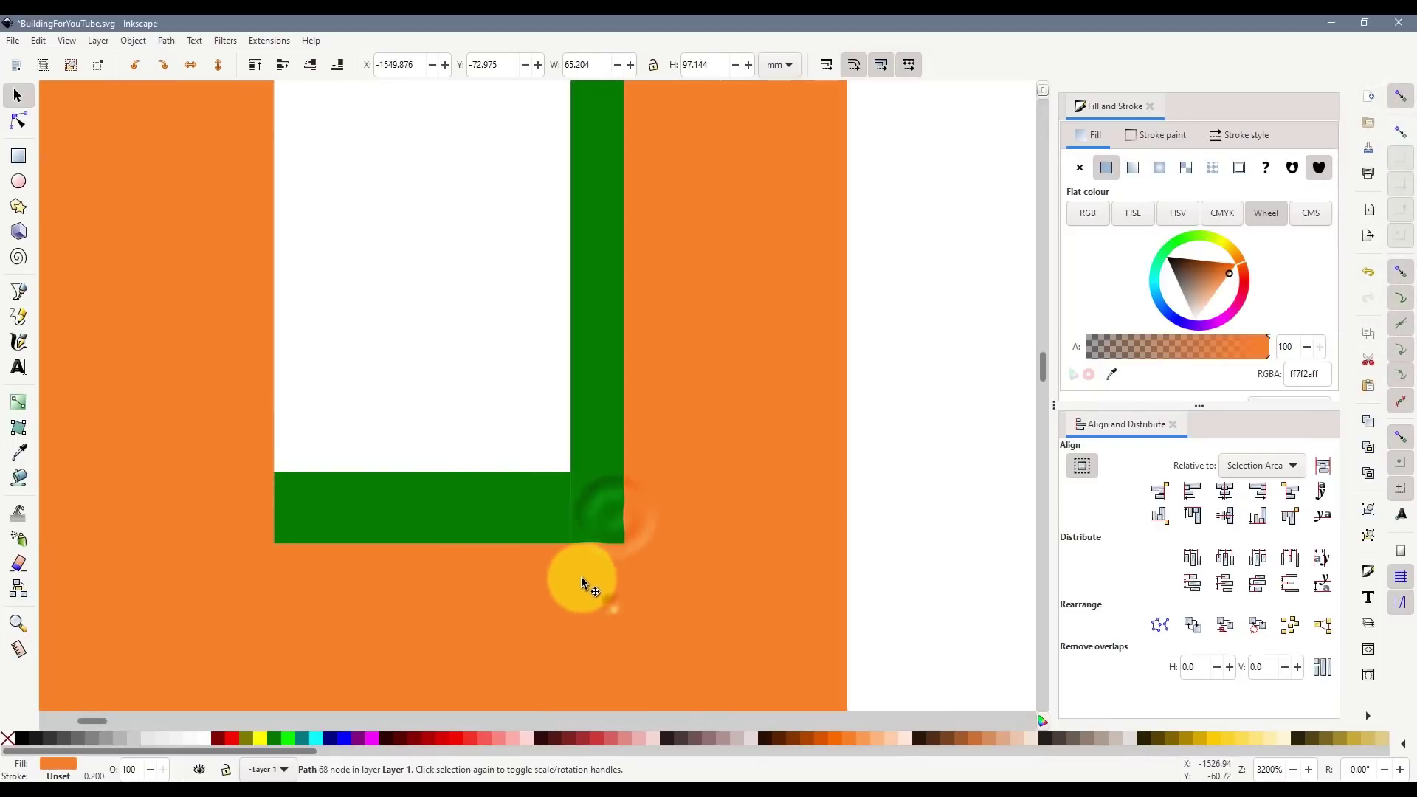
scroll(517, 517, "down", 2)
left_click_drag(222, 380, 401, 372)
scroll(509, 428, "down", 4)
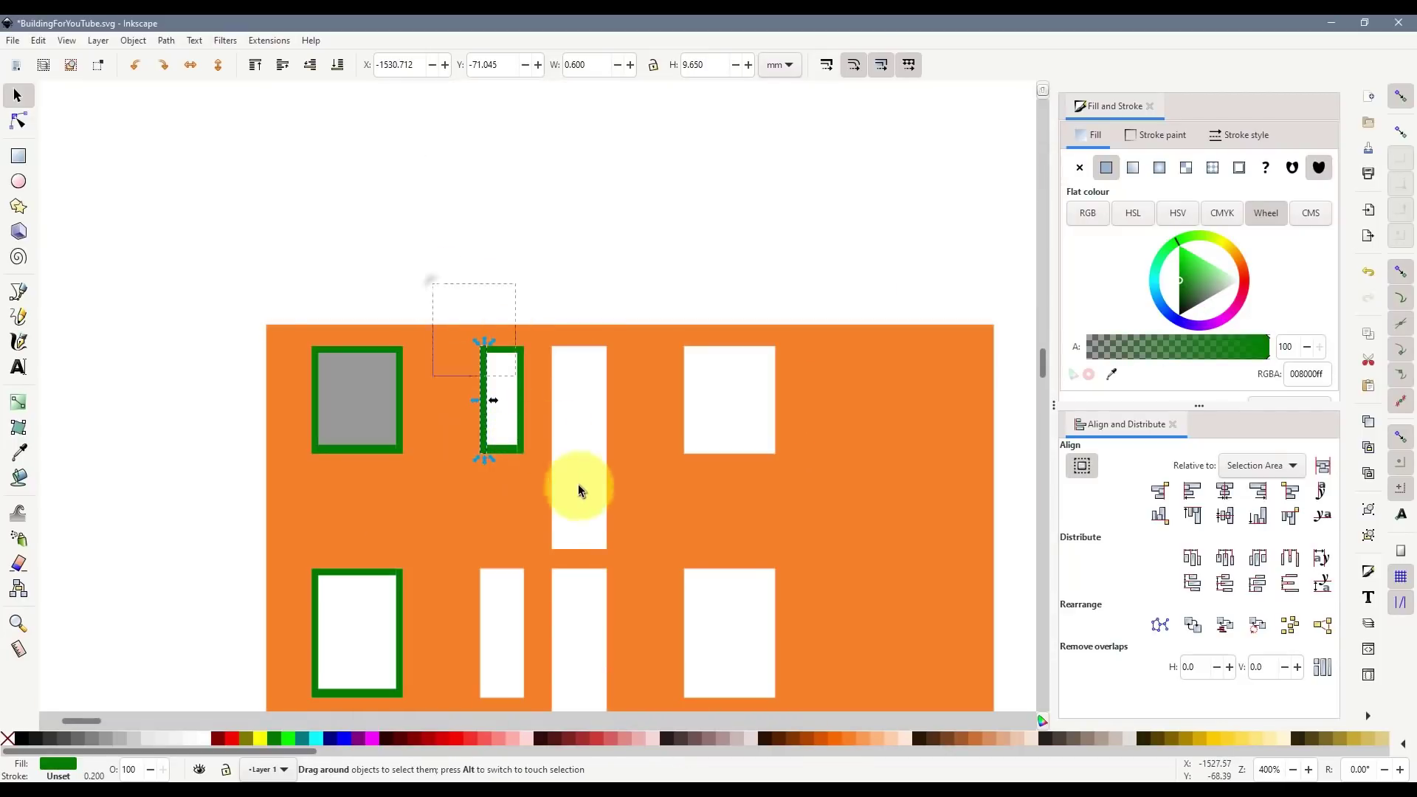
- Copy the narrow window's frame onto the middle narrow window and lengthen its side bars to fit
left_click_drag(580, 489, 580, 489)
scroll(547, 380, "down", 4)
key("ctrl+d")
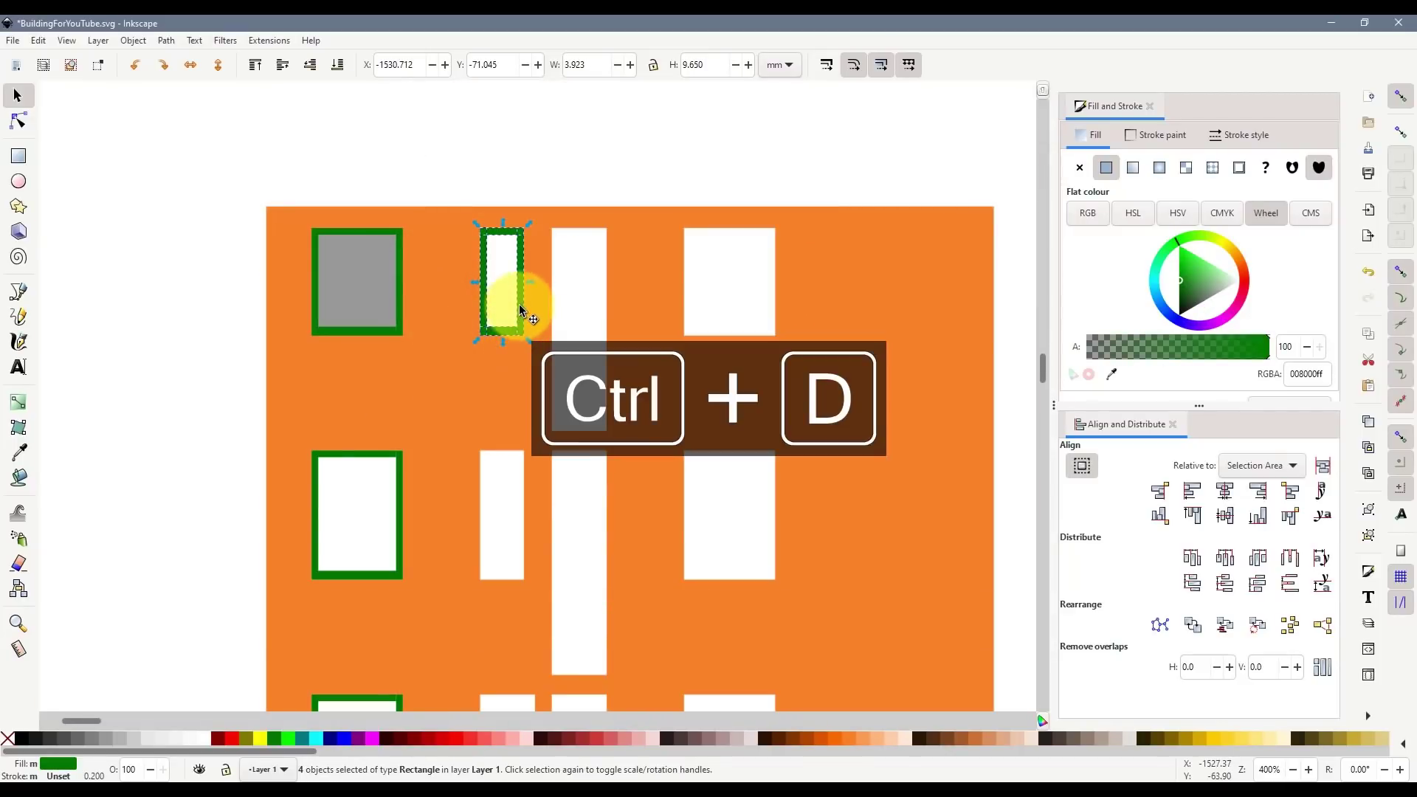
left_click_drag(522, 299, 493, 463)
key("Escape")
scroll(503, 560, "up", 1)
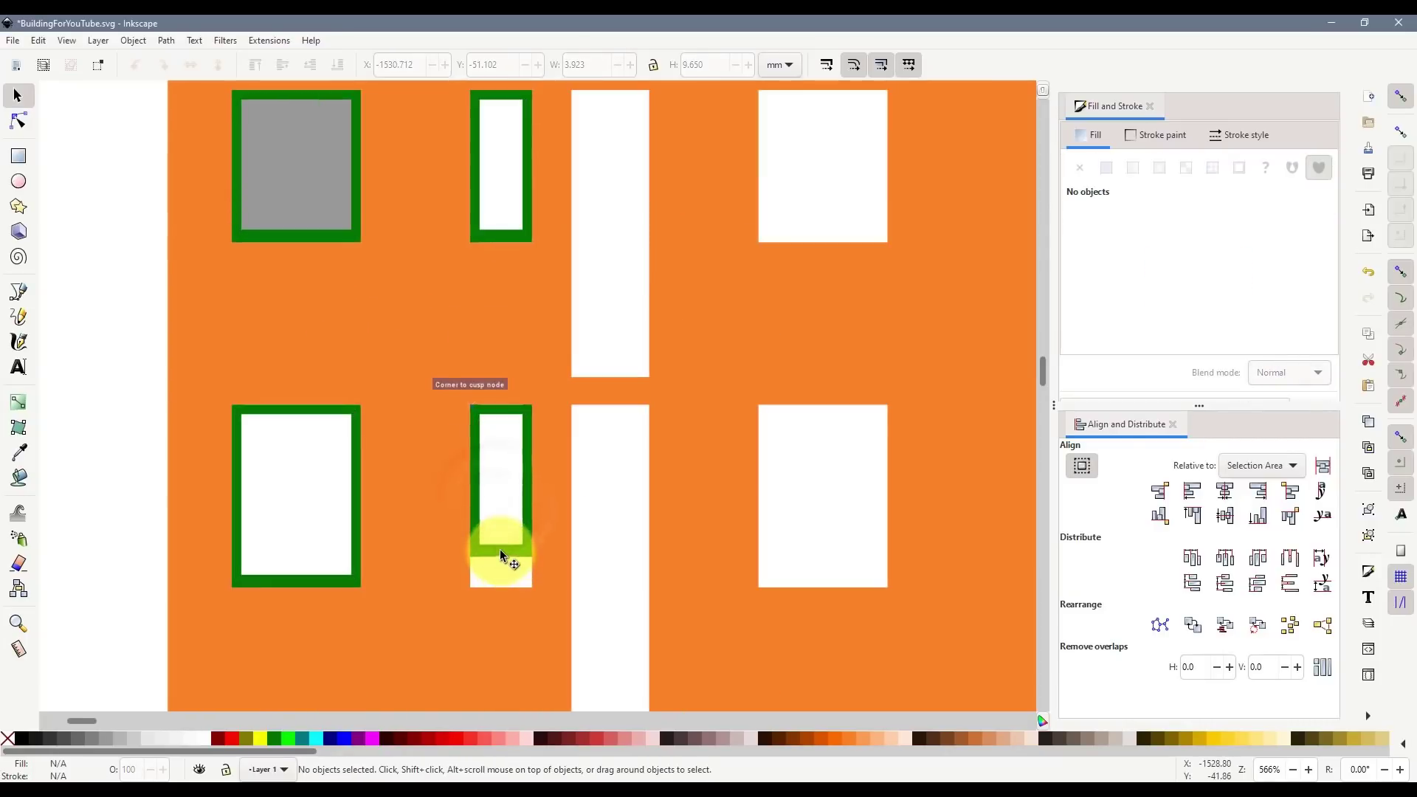
left_click(499, 549)
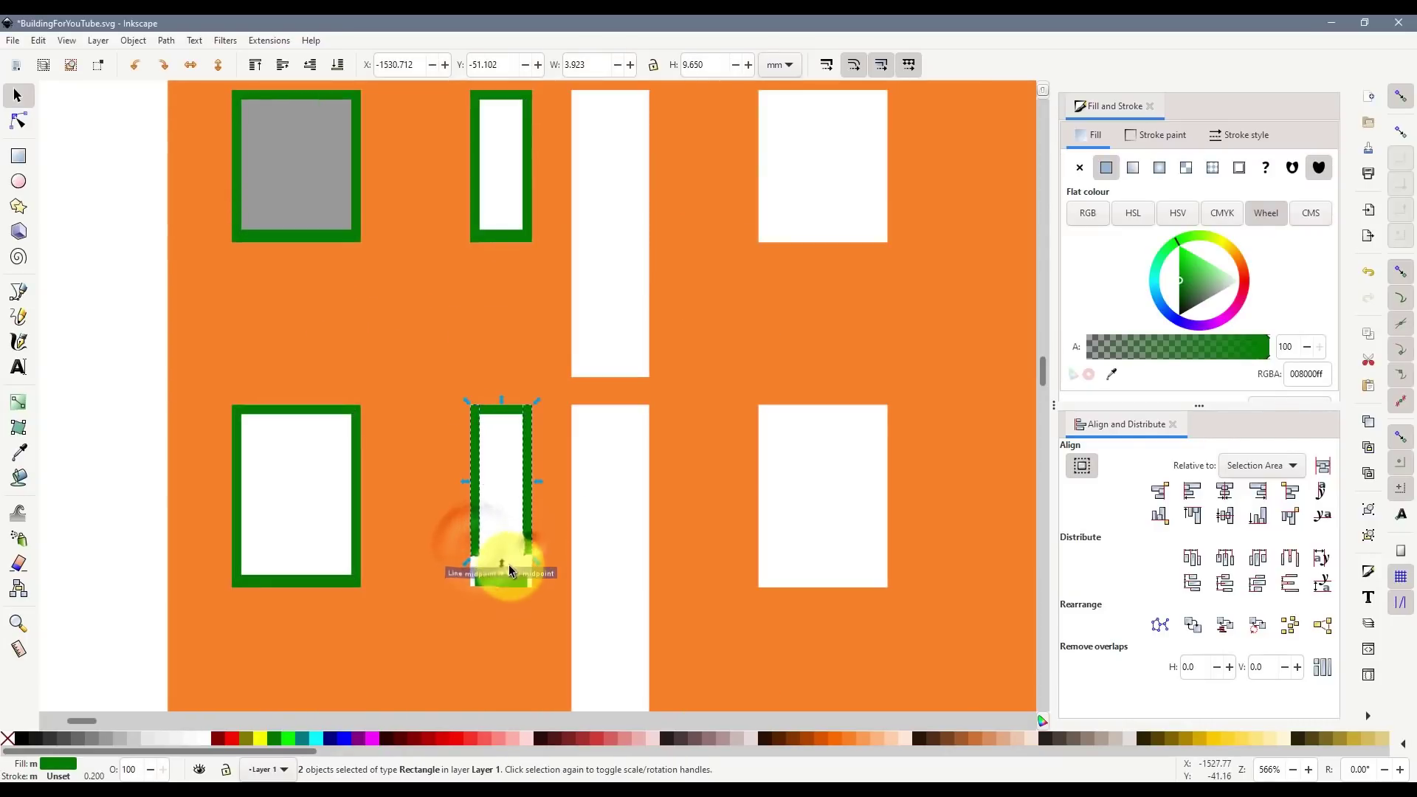
left_click_drag(509, 570, 502, 591)
scroll(502, 591, "up", 3)
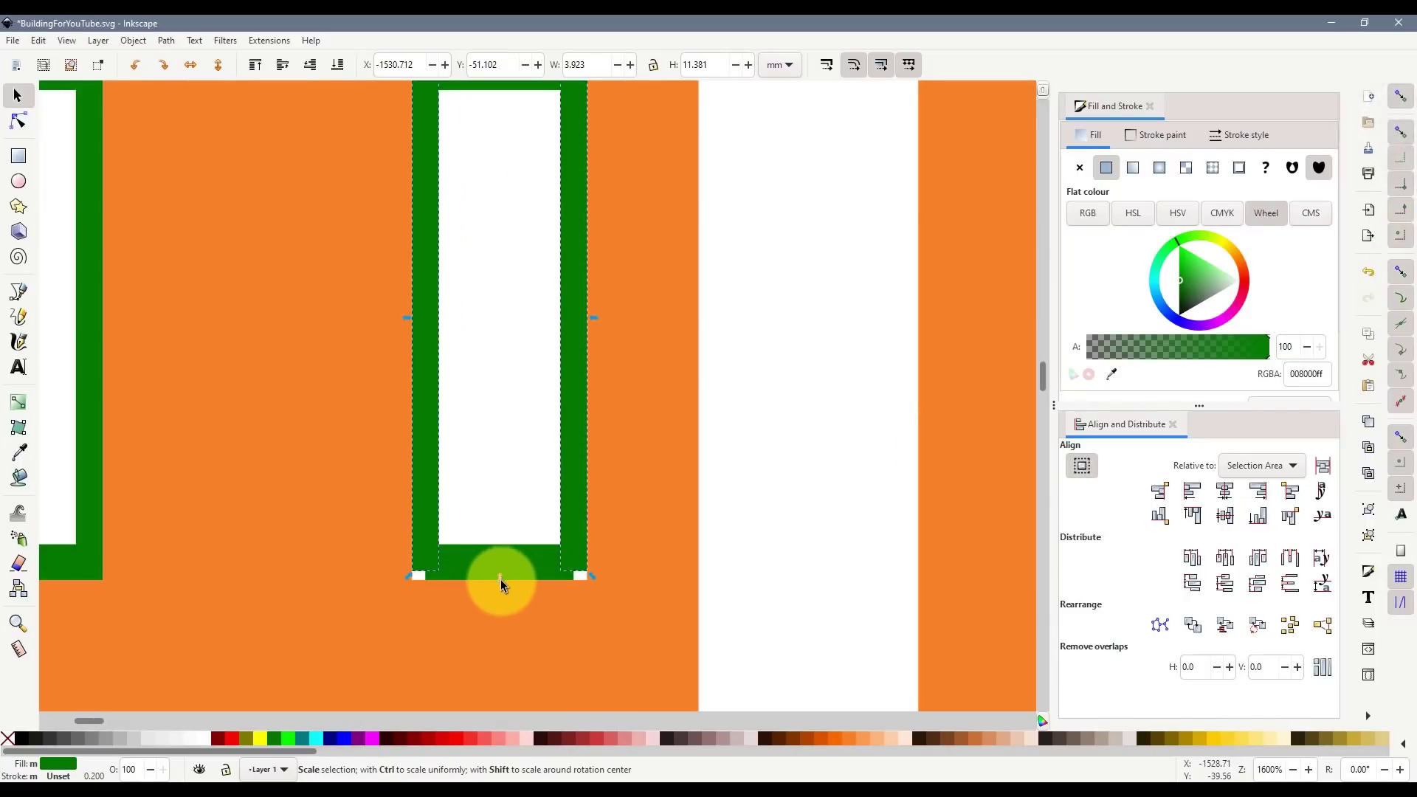
left_click_drag(500, 583, 542, 582)
scroll(502, 588, "down", 3)
scroll(542, 582, "down", 1)
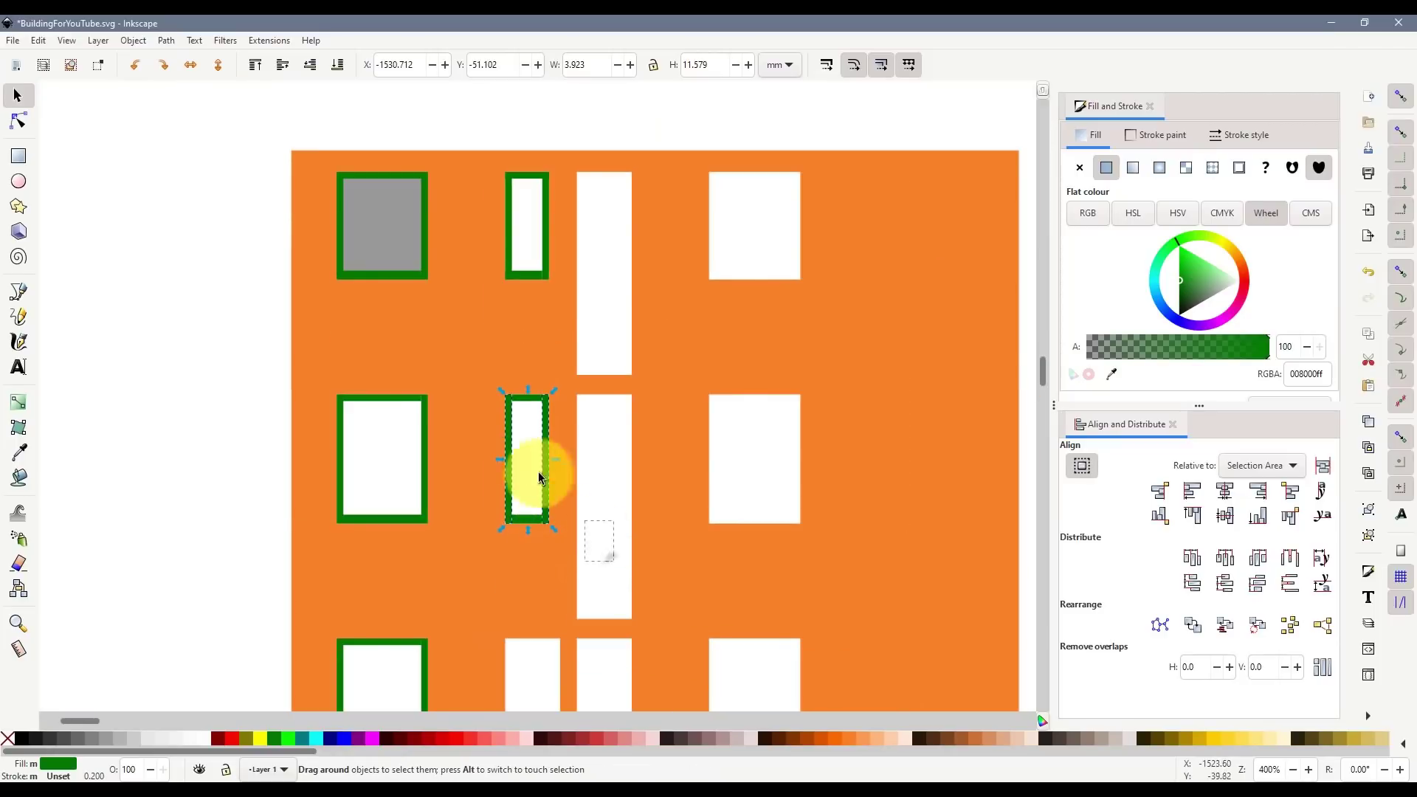
- Duplicate the four-bar narrow frame down onto the next narrow window
left_click_drag(539, 473, 497, 385)
key("ctrl+d")
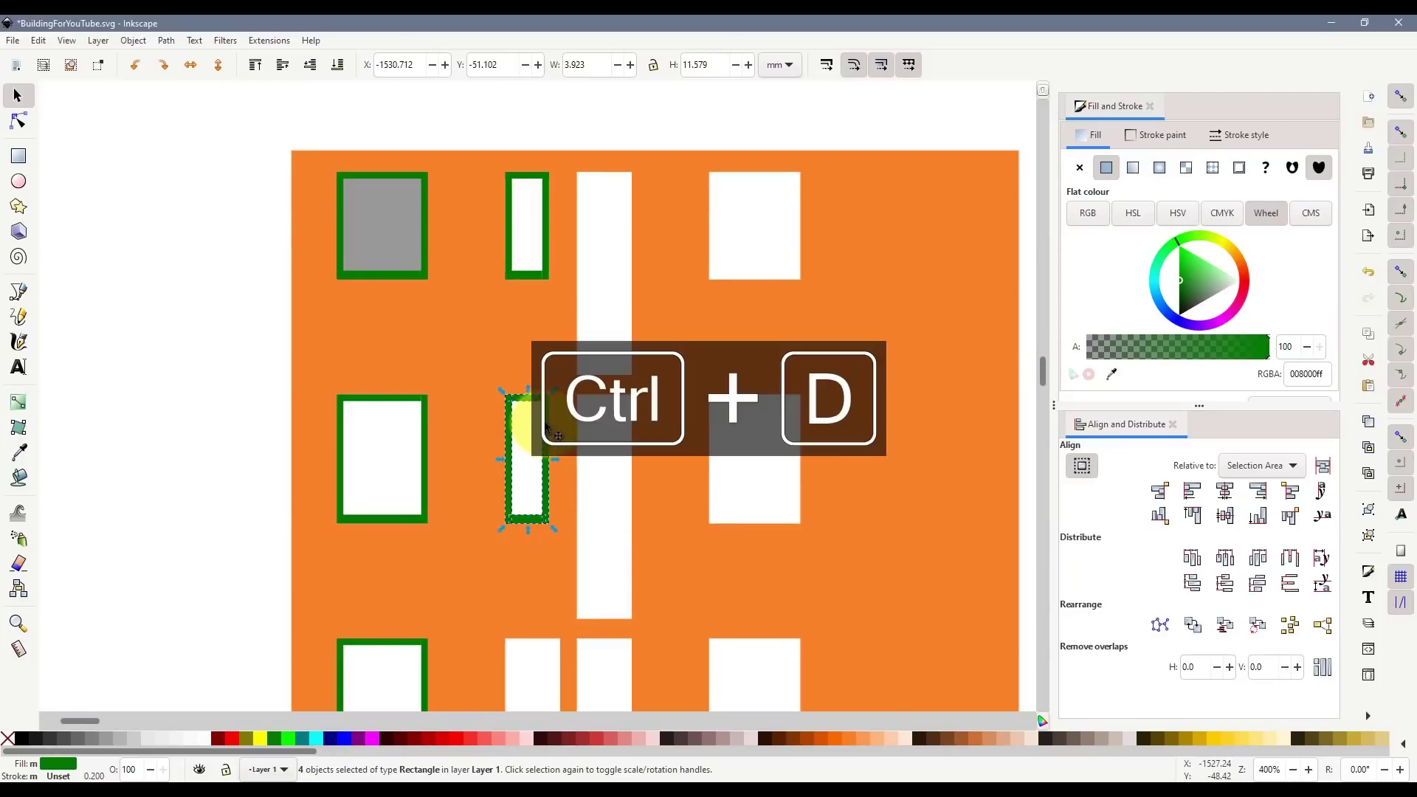
left_click_drag(547, 429, 547, 646)
scroll(547, 647, "down", 5)
scroll(517, 521, "up", 4)
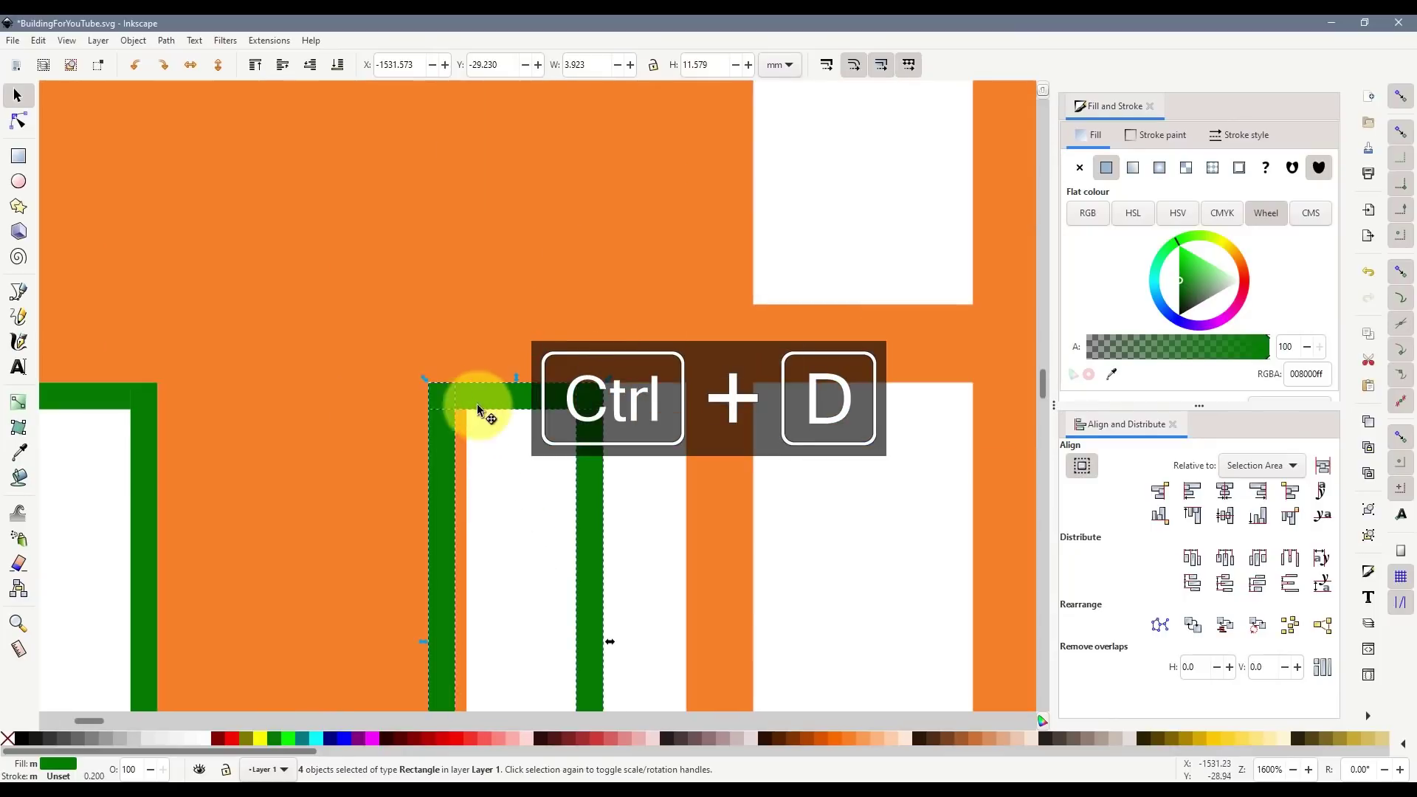
left_click_drag(478, 410, 488, 406)
scroll(531, 428, "down", 5)
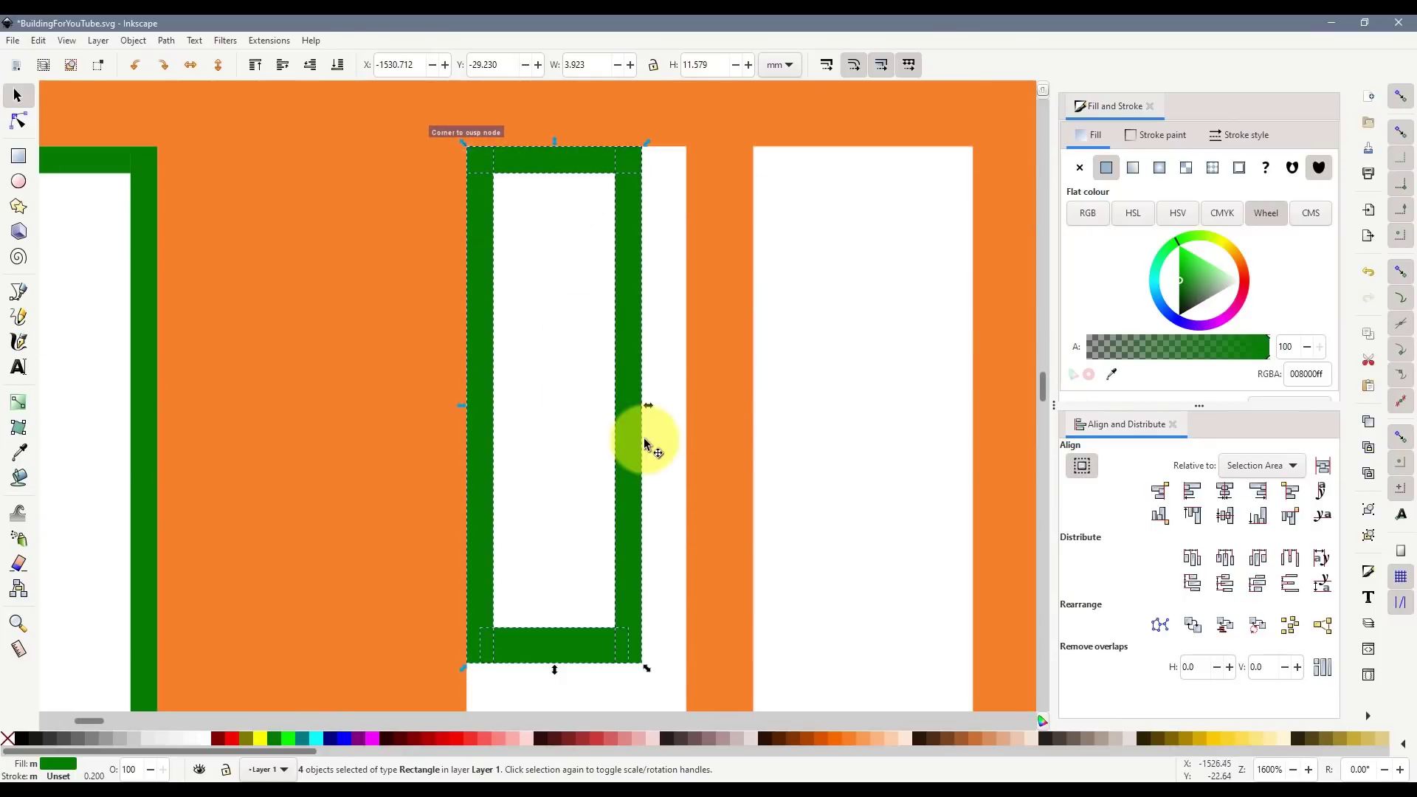
key("Escape")
- Widen the new frame by moving its right bar out and stretching the top and bottom bars to the window's edge
left_click_drag(627, 456, 676, 454)
scroll(612, 530, "down", 3)
left_click(592, 472)
scroll(599, 443, "up", 2)
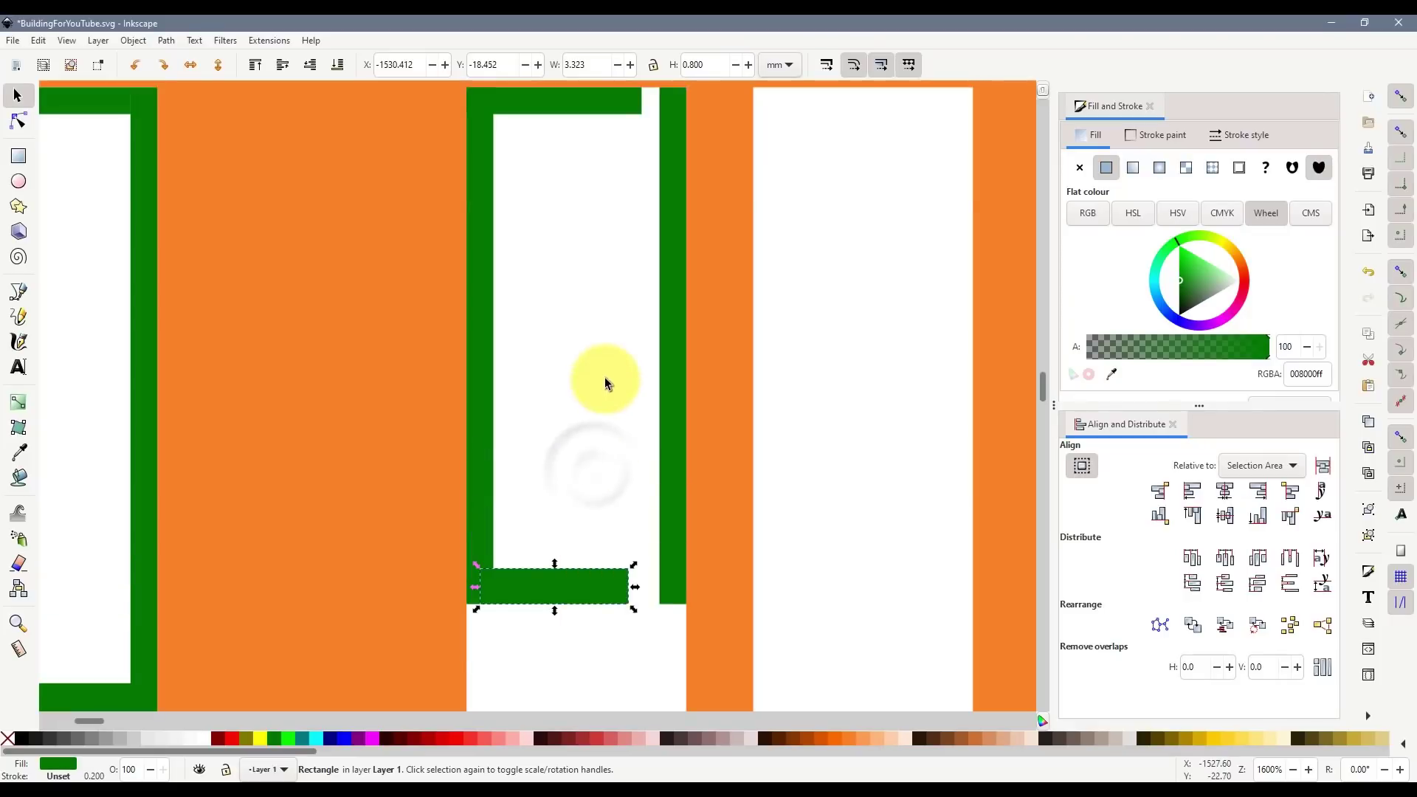
scroll(604, 378, "up", 2)
left_click(561, 218, "shift")
left_click_drag(649, 467, 680, 468)
scroll(632, 499, "down", 3)
key("Escape")
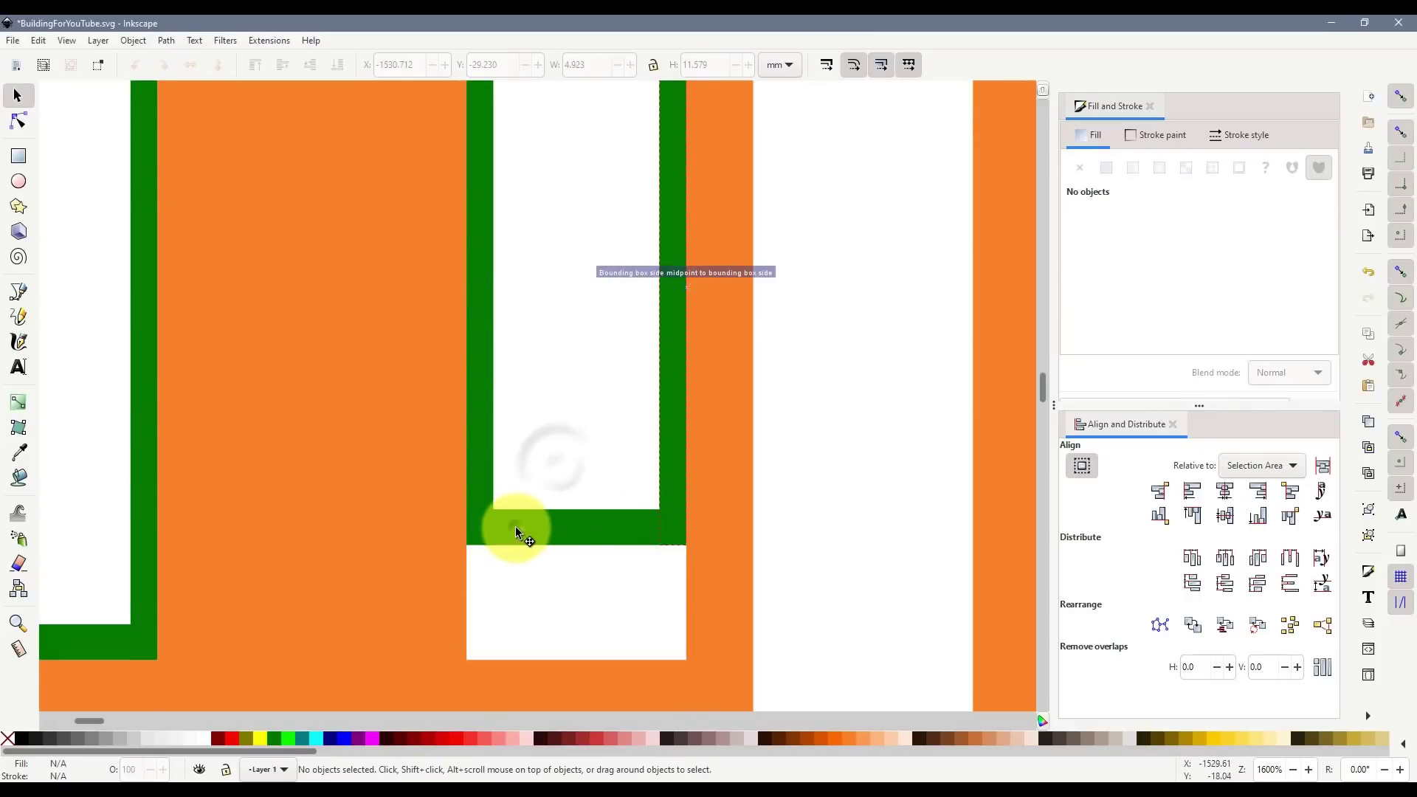
- Move the bottom bar down to the opening's edge and stretch both side bars to meet it
left_click(569, 521)
left_click_drag(569, 522, 582, 644)
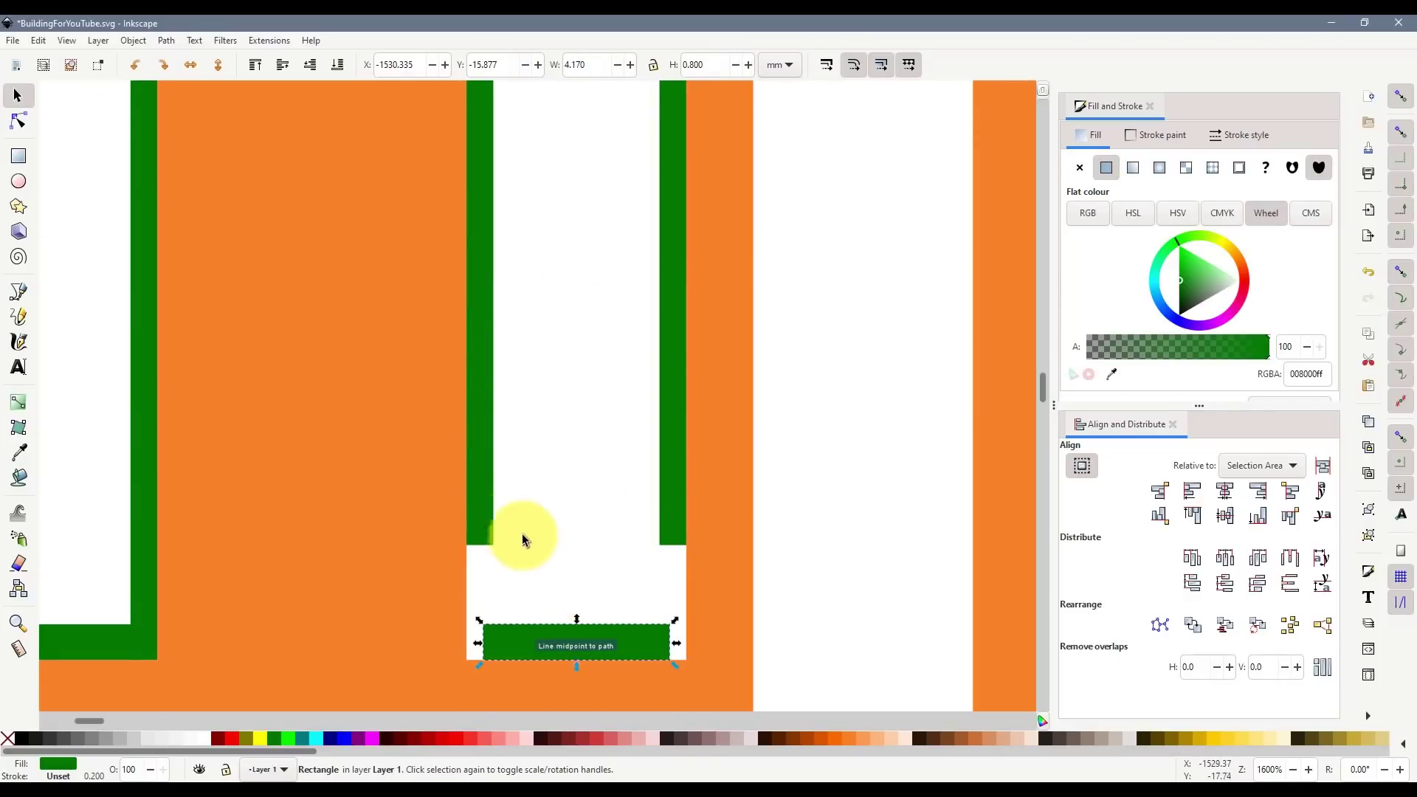
left_click(479, 517)
left_click(667, 520, "shift")
left_click_drag(578, 551, 583, 672)
scroll(610, 583, "down", 4)
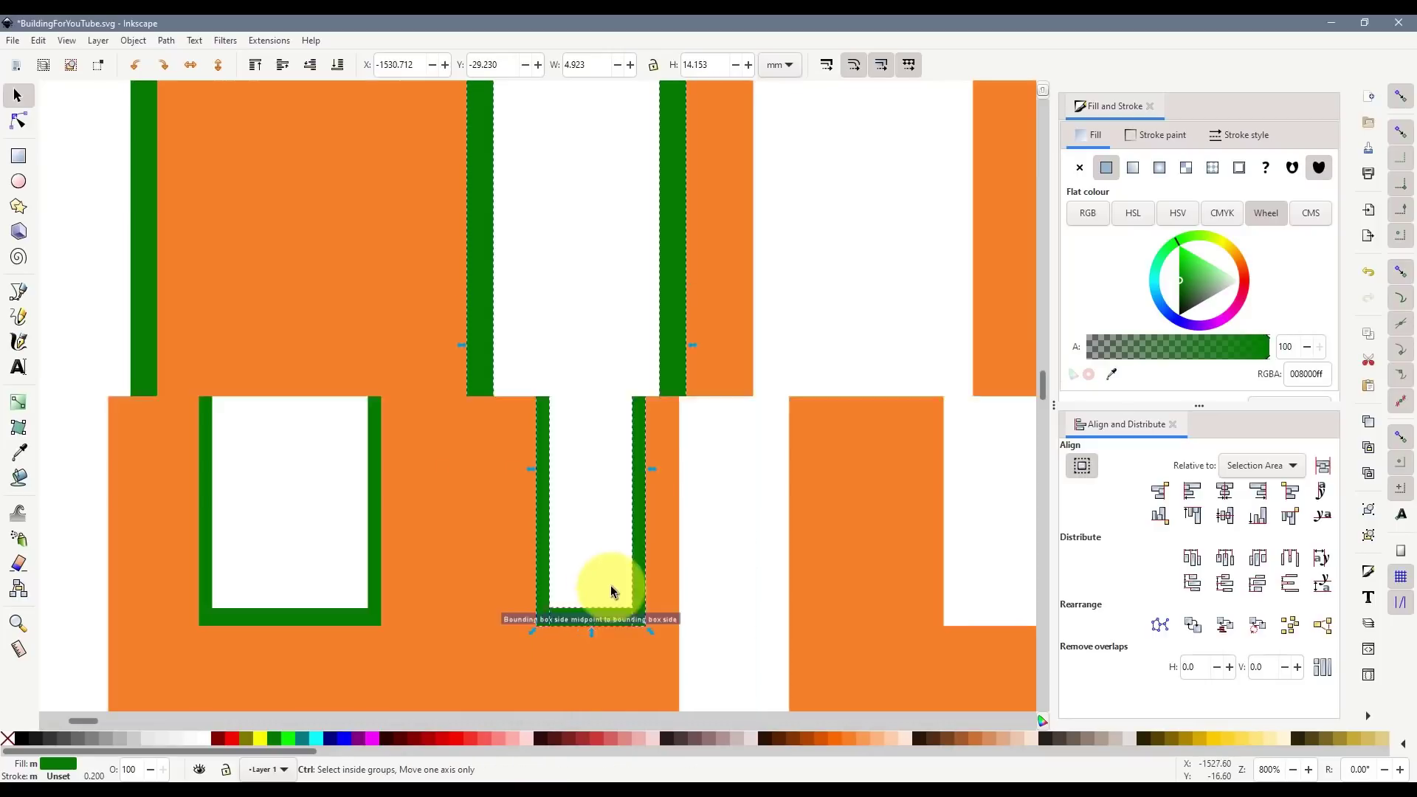
scroll(636, 561, "down", 3)
scroll(653, 546, "down", 2)
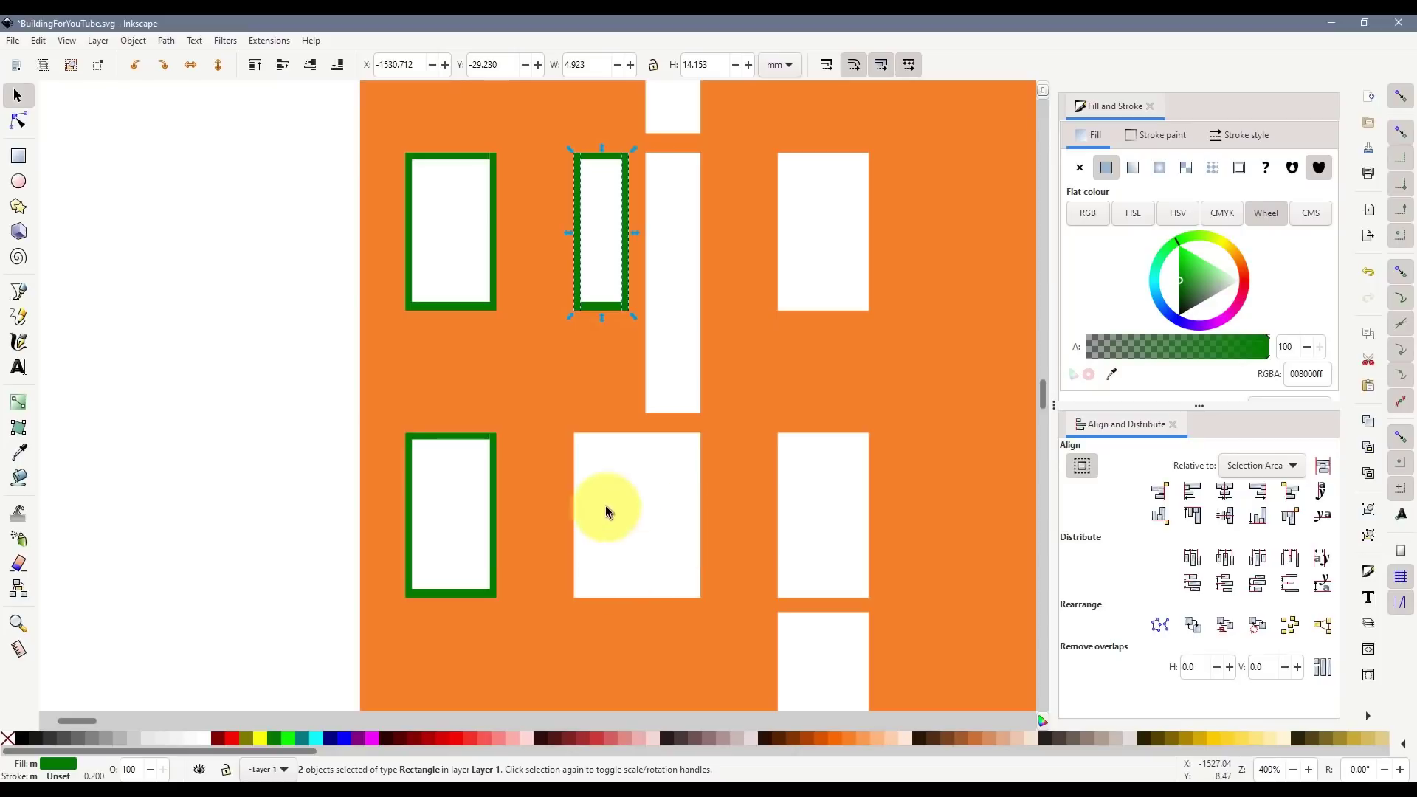
scroll(648, 545, "down", 4)
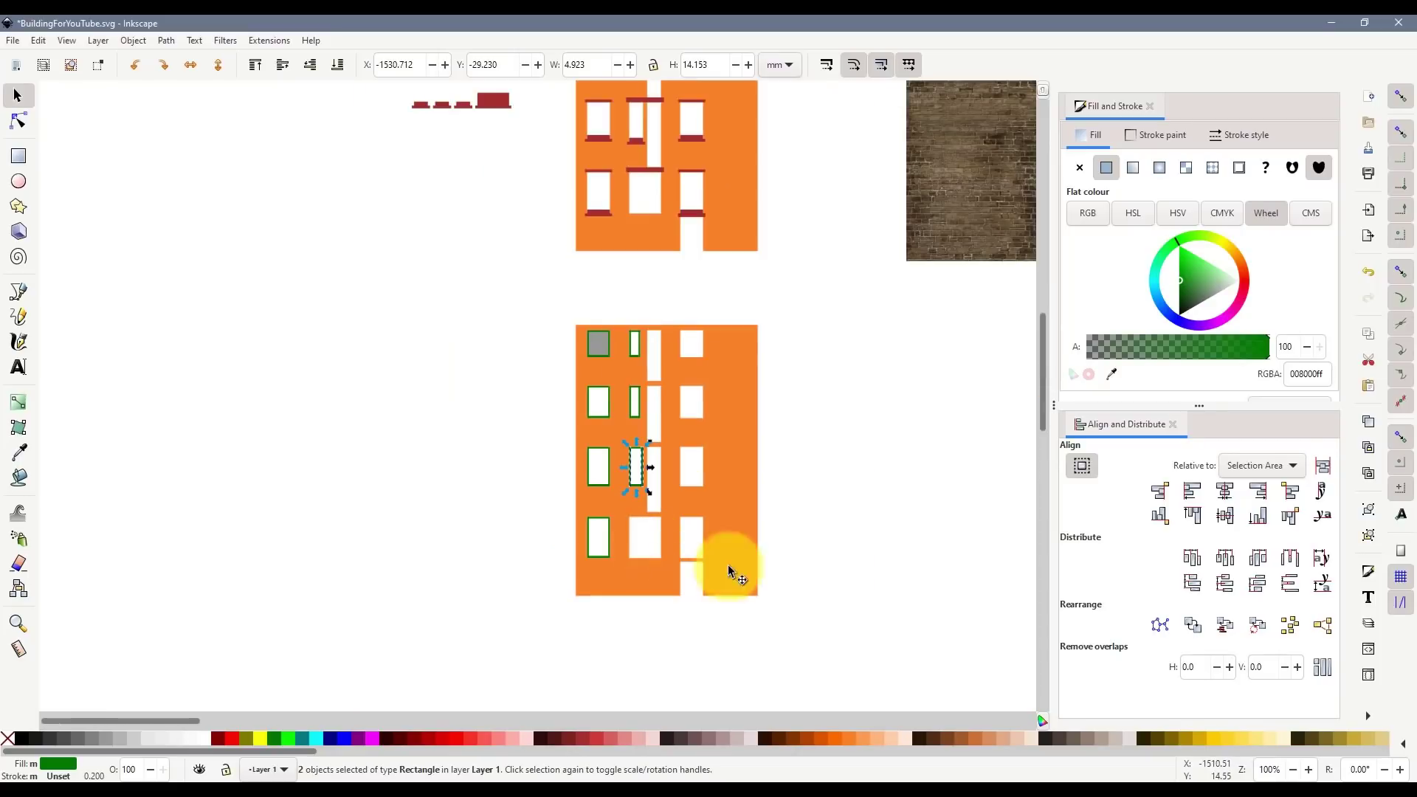
left_click(833, 556)
scroll(659, 527, "up", 1)
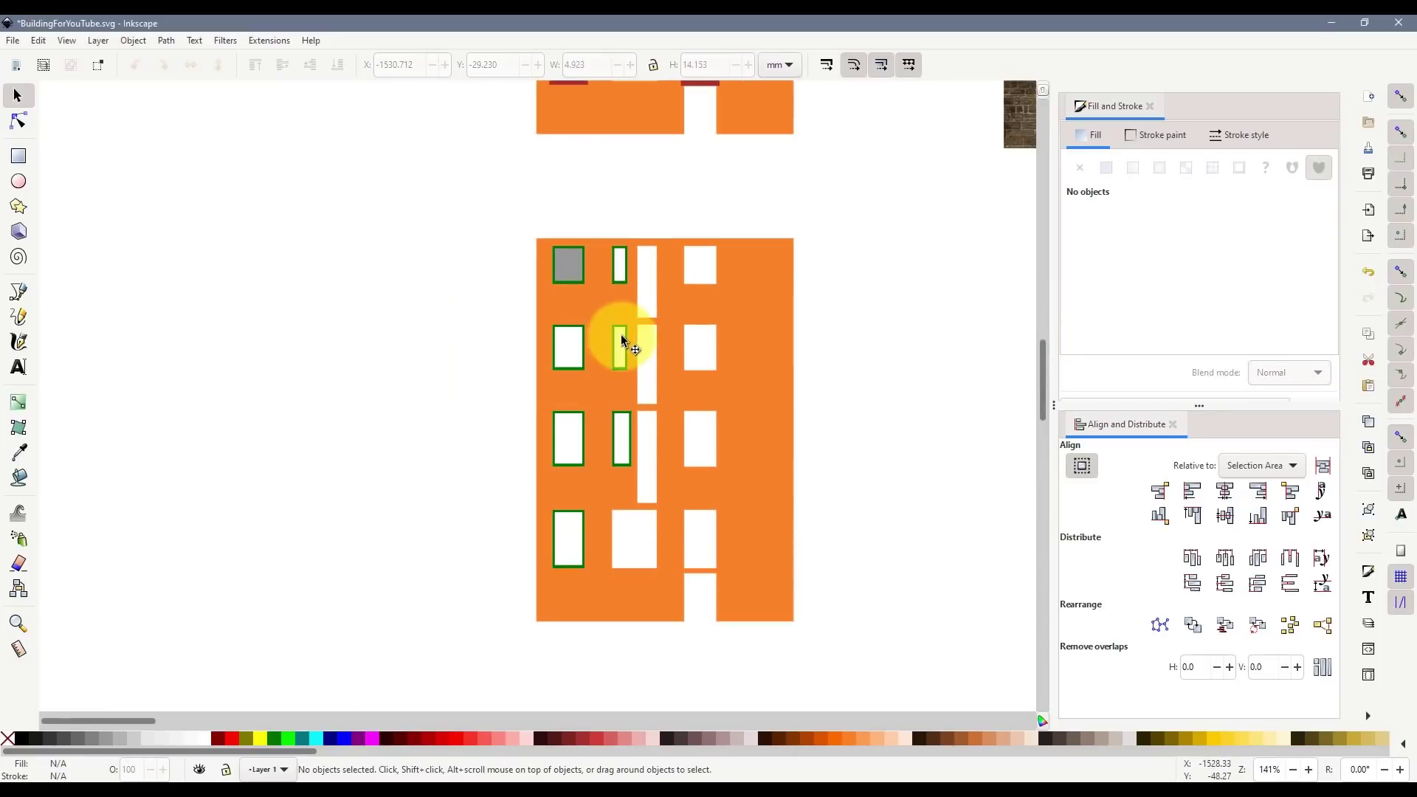
scroll(572, 261, "up", 1)
scroll(573, 265, "up", 2)
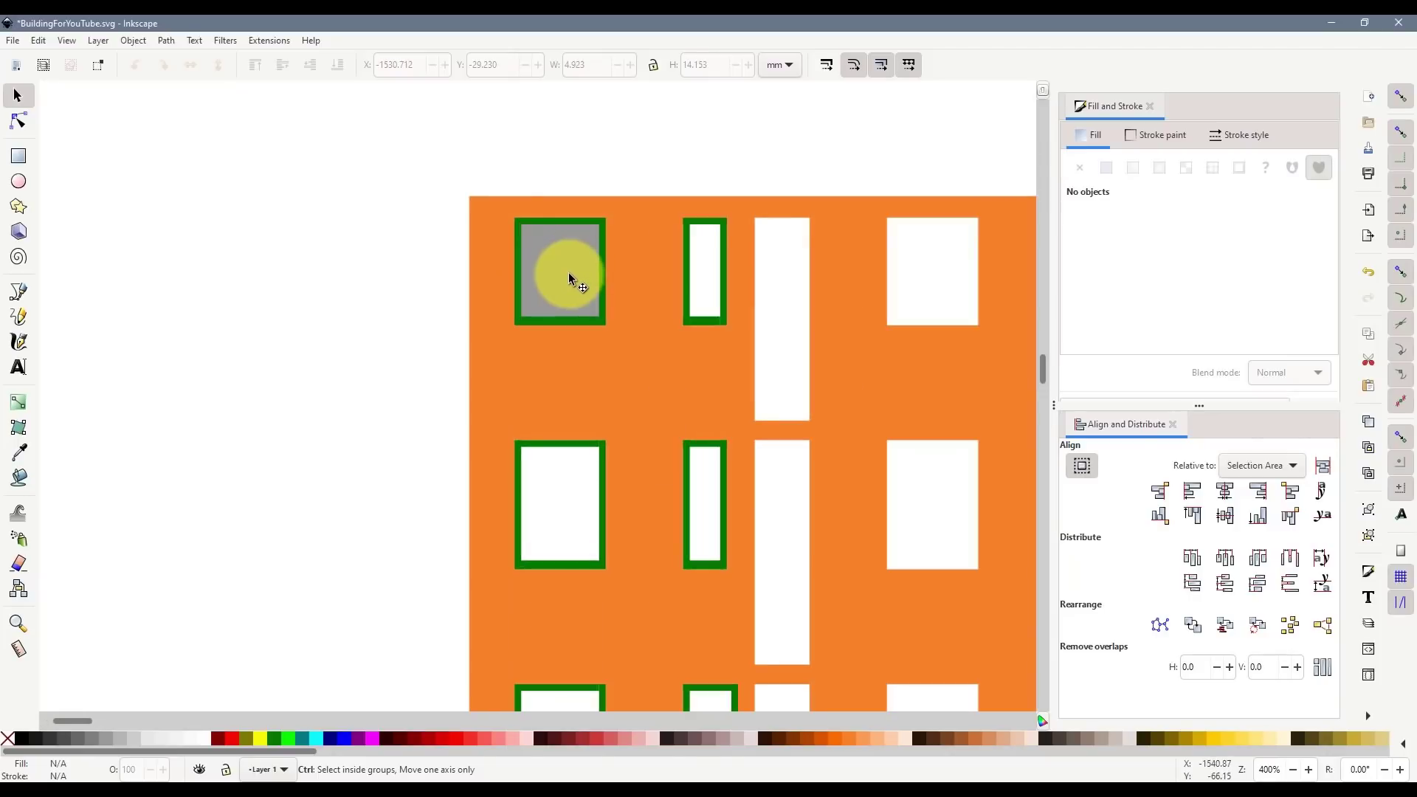
left_click(573, 267)
scroll(568, 280, "up", 1)
scroll(567, 282, "up", 4)
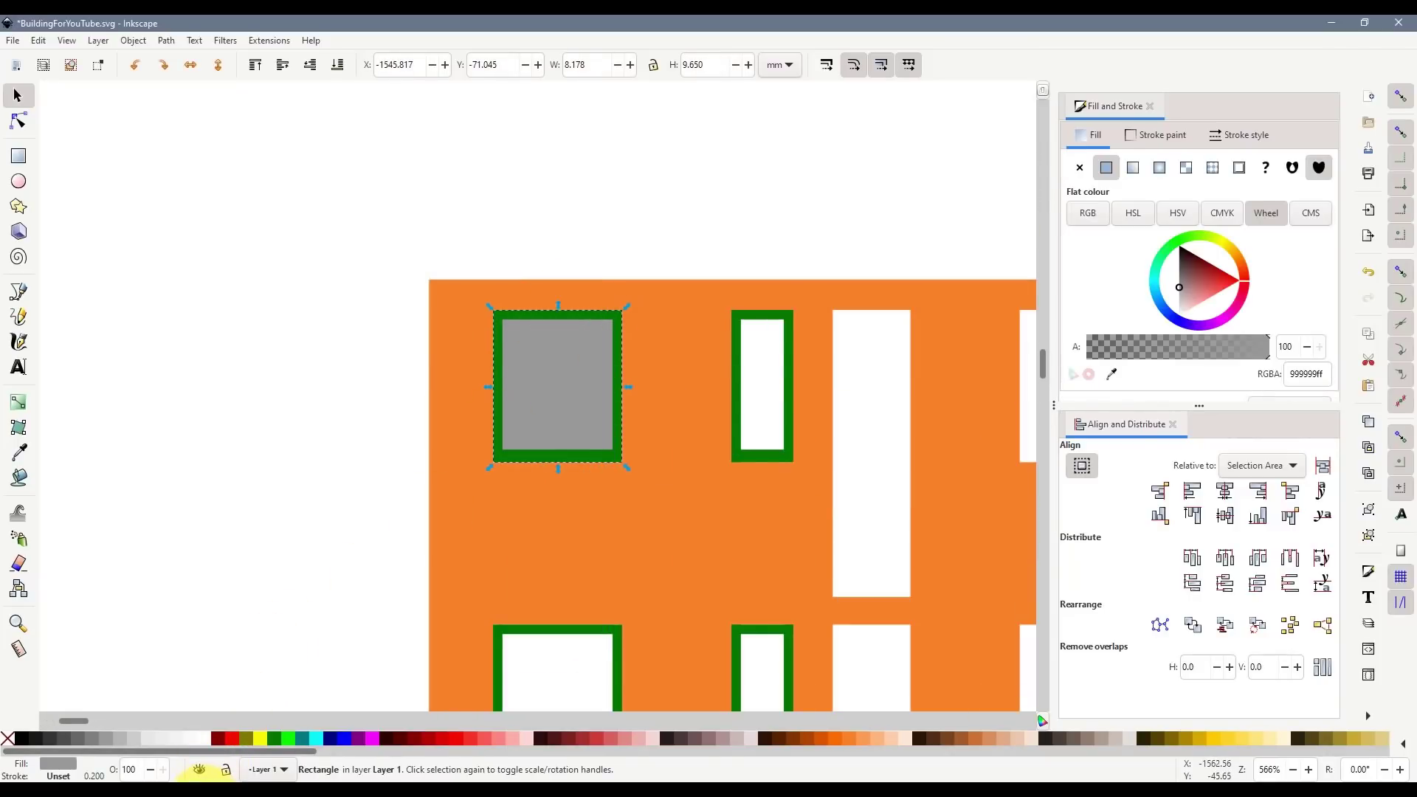
left_click(207, 794)
left_click_drag(740, 427, 631, 428)
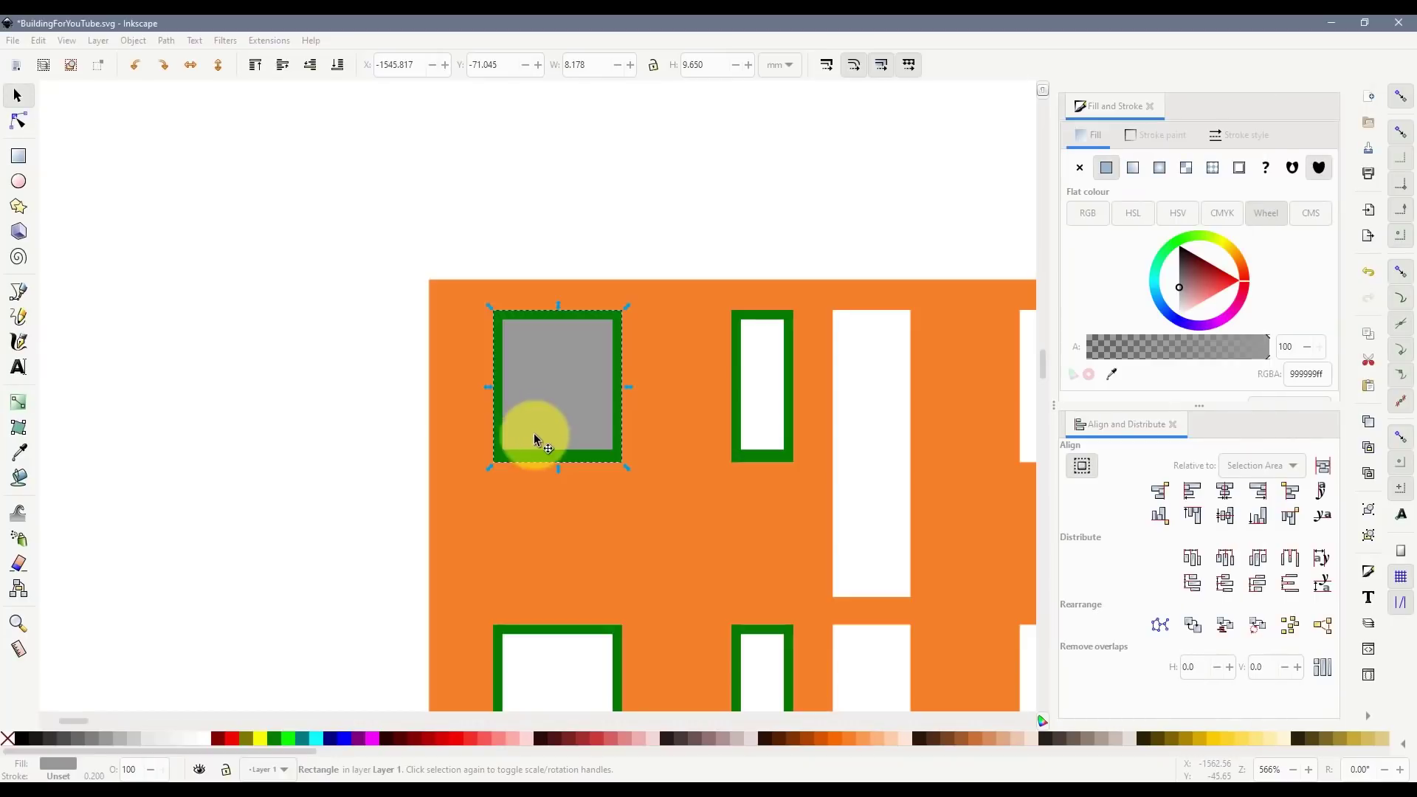
scroll(568, 385, "up", 1)
- Duplicate the bottom green bar as a crossbar and centre it within the window
left_click(548, 485)
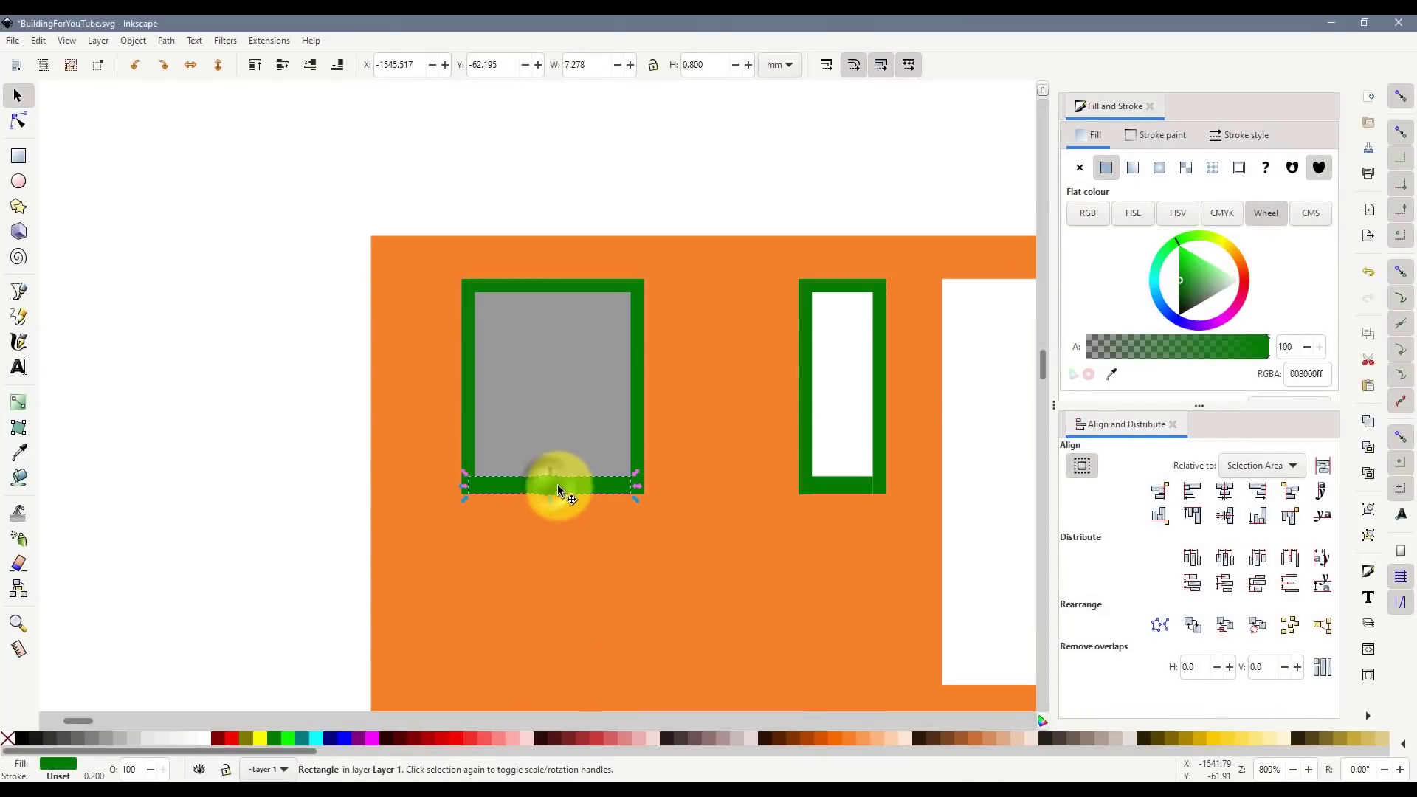
key("ctrl+d")
left_click_drag(570, 487, 588, 390)
left_click(569, 347, "shift")
left_click(1225, 515)
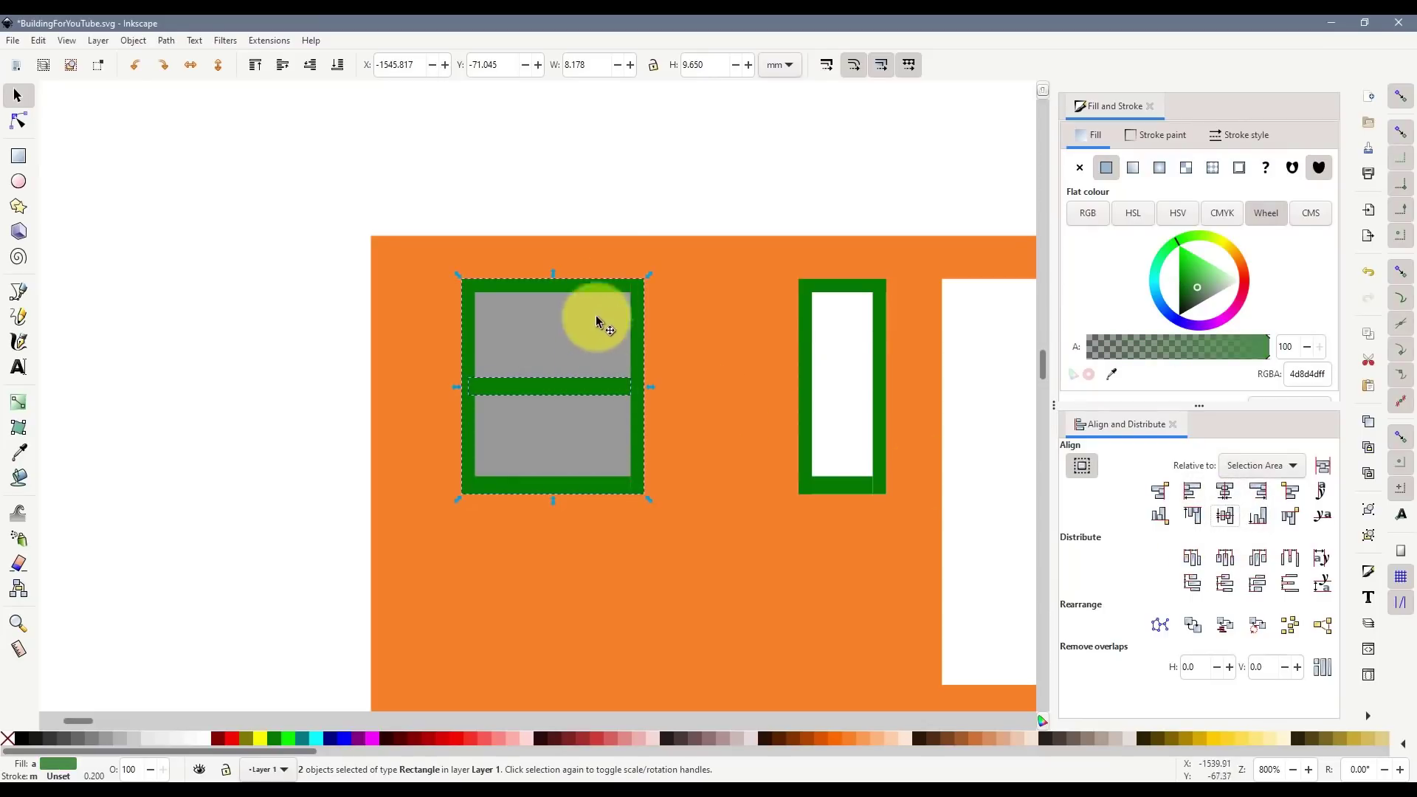
left_click(607, 205)
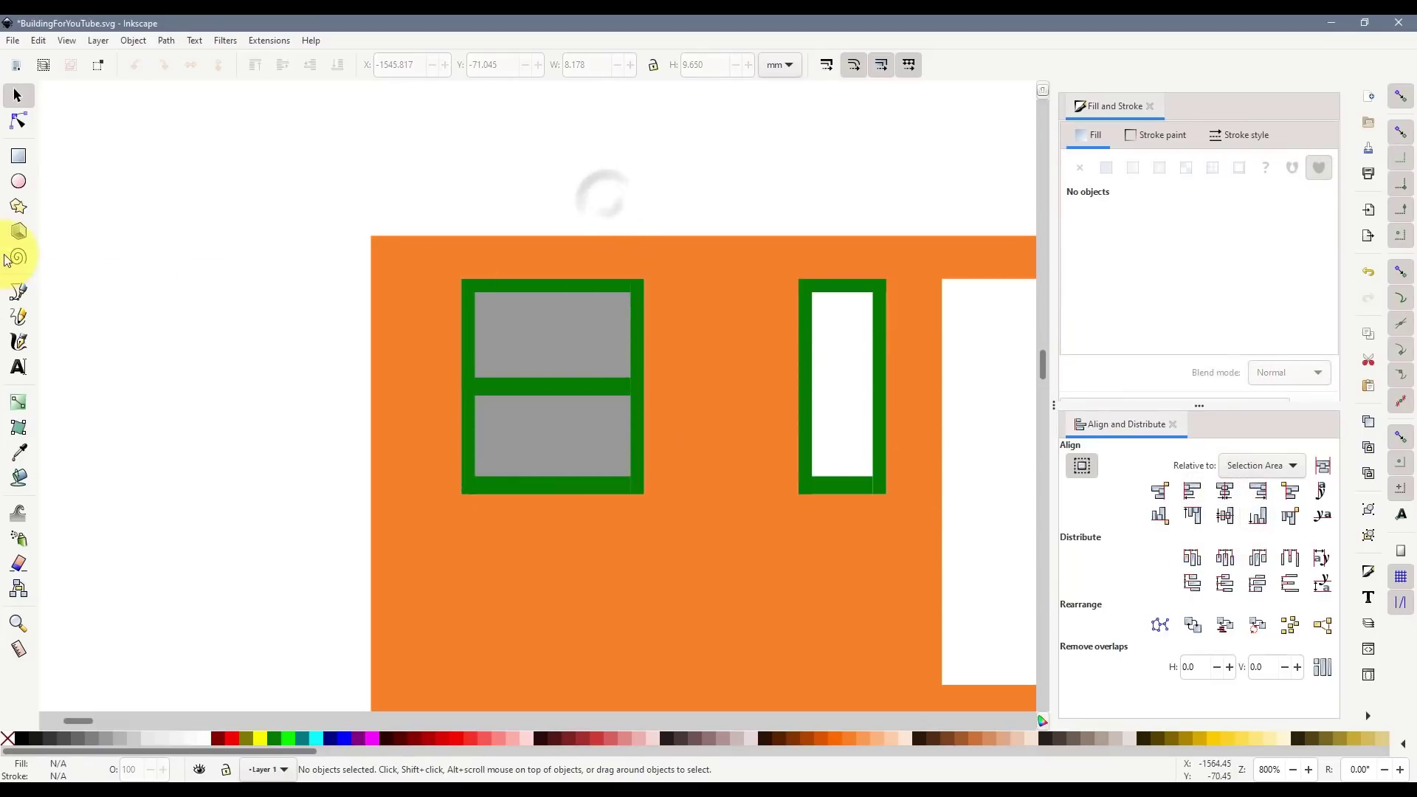
- Delete the middle green crossbar
left_click(18, 155)
left_click(18, 292)
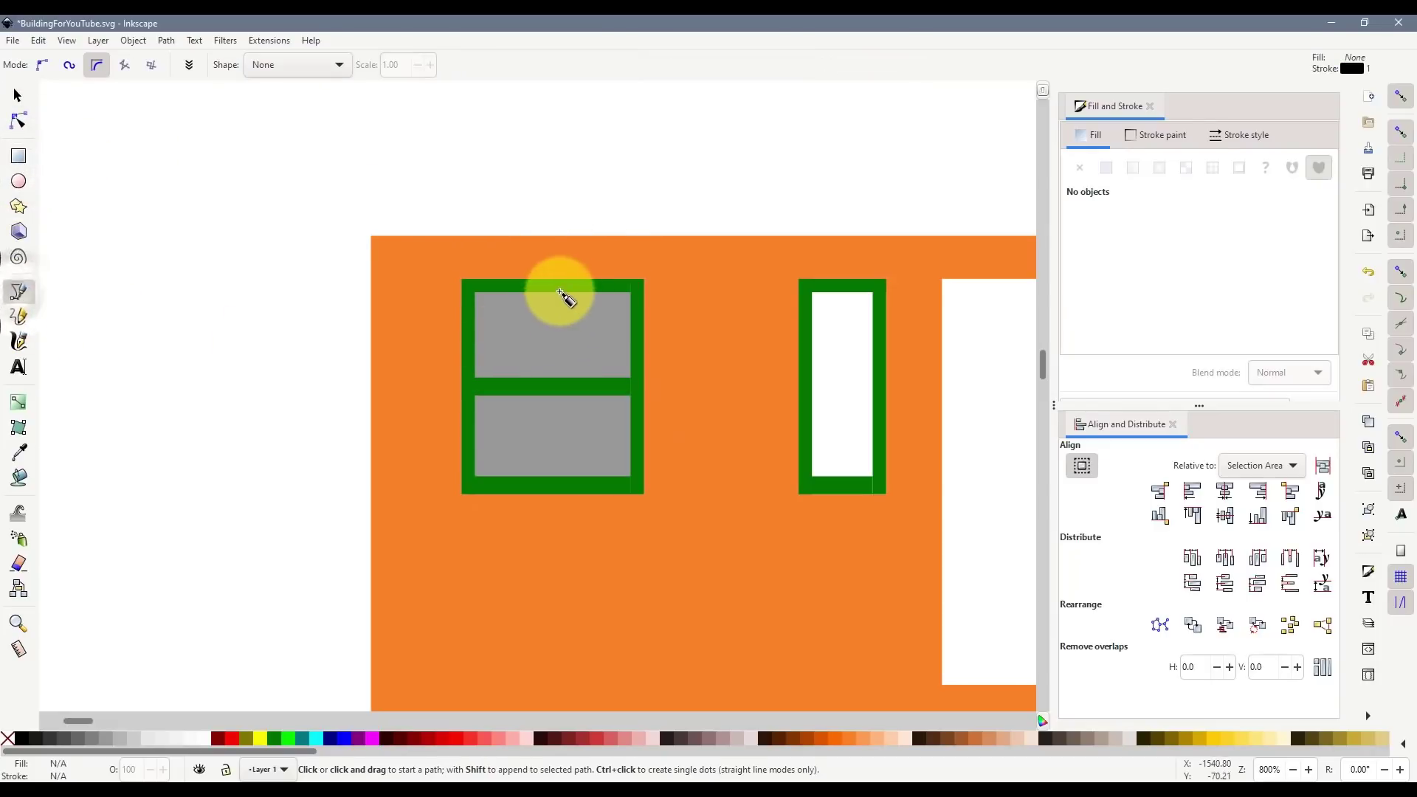
left_click(17, 96)
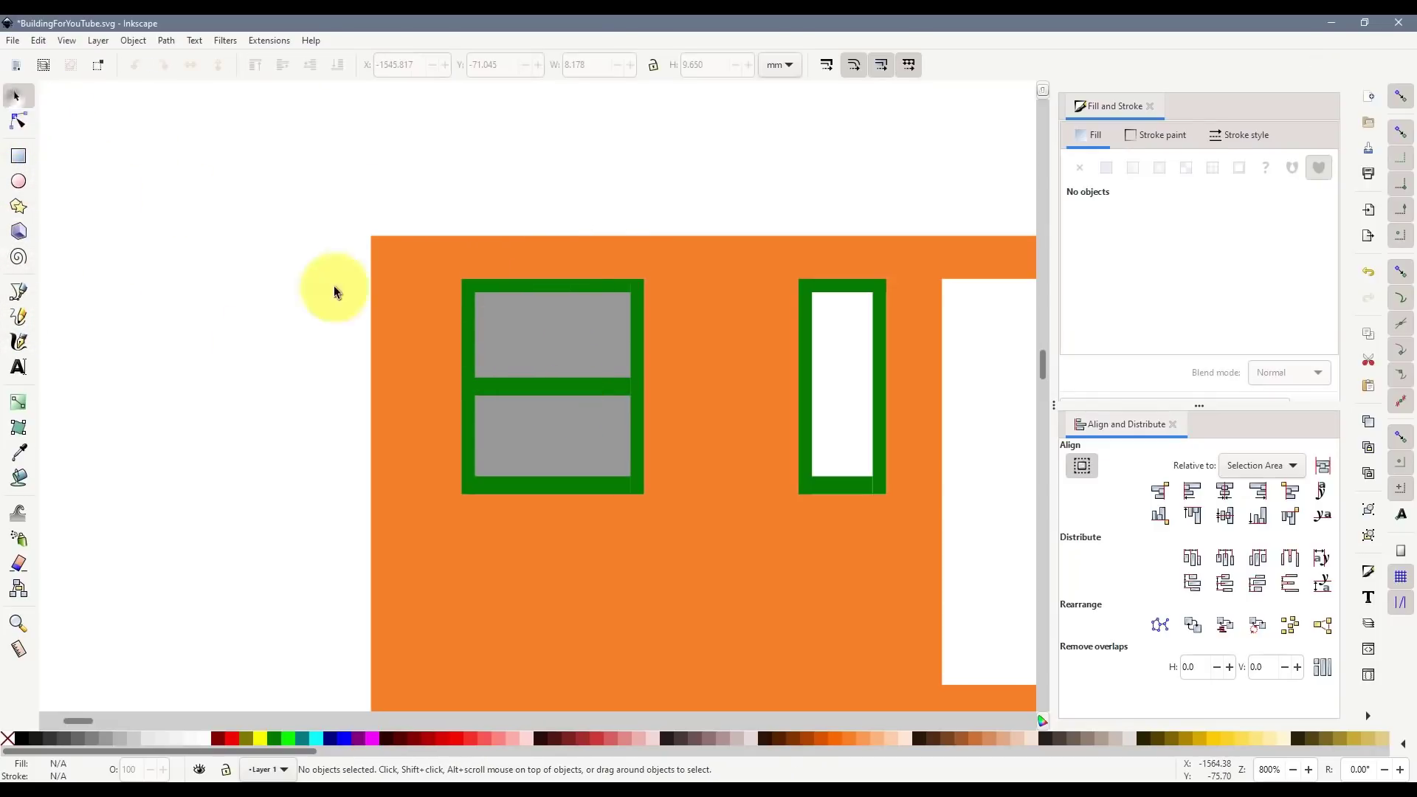
left_click(545, 384)
key("Delete")
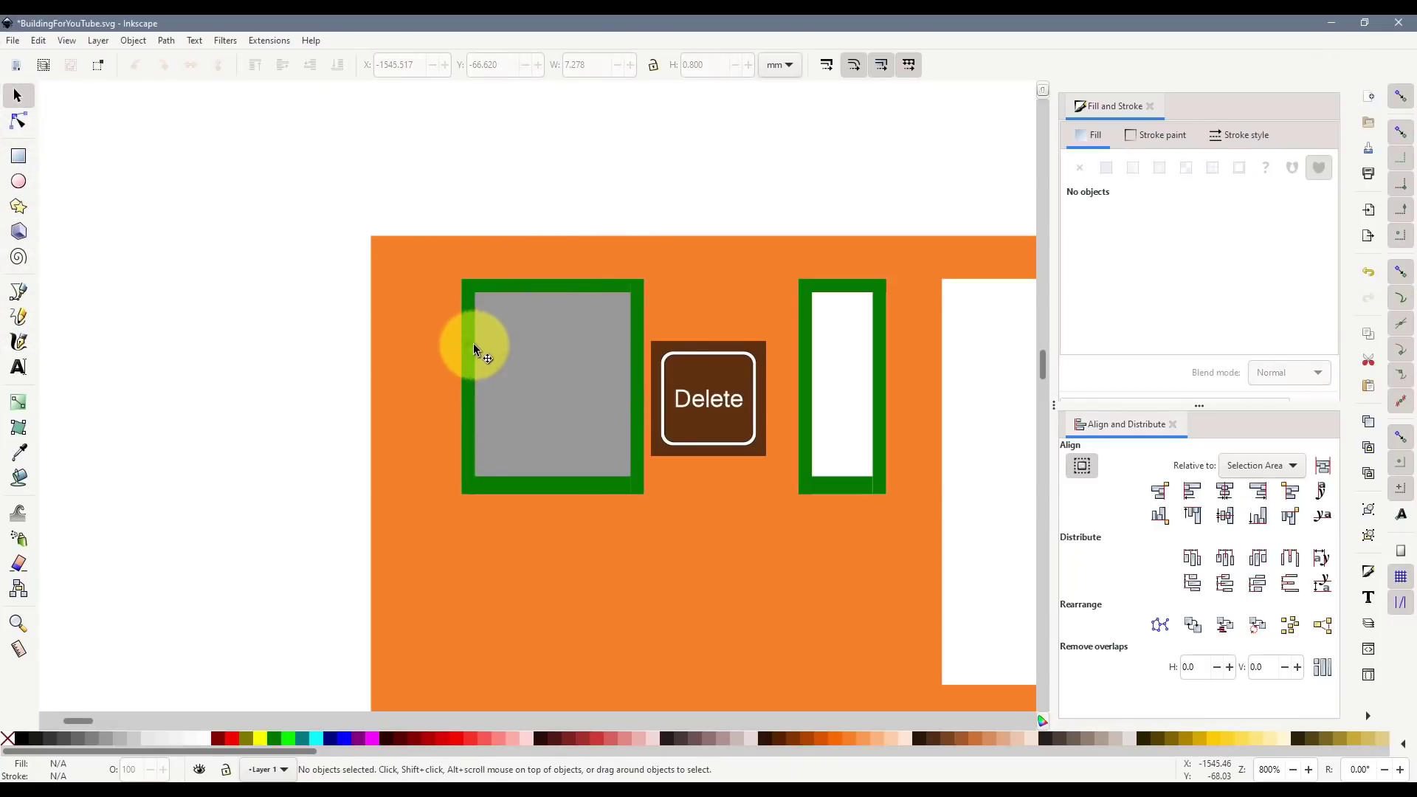
- Union the four green bars into one frame and subtract it from the grey pane
left_click(473, 343)
left_click(520, 282, "shift")
left_click(649, 316, "shift")
left_click(565, 489, "shift")
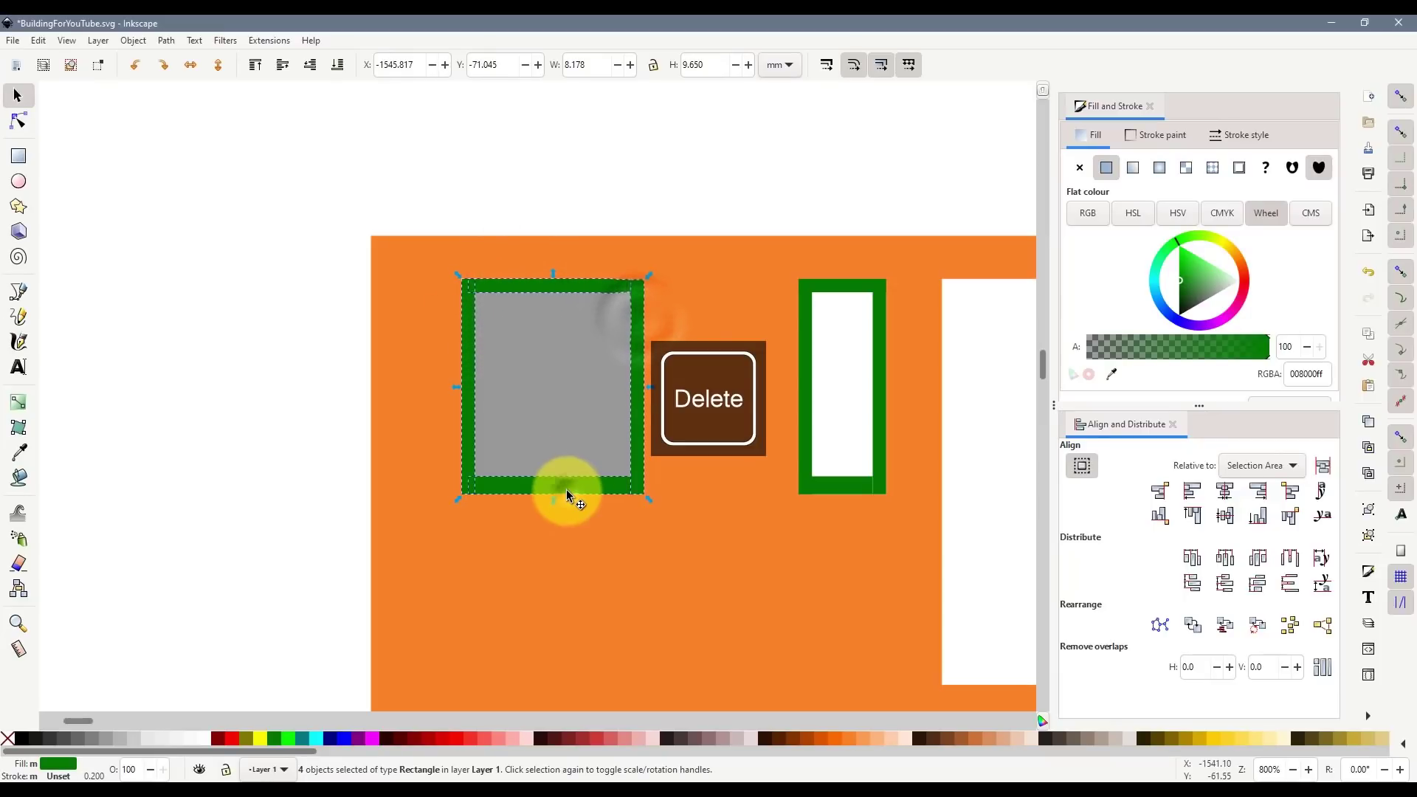
key("ctrl+KP_Add")
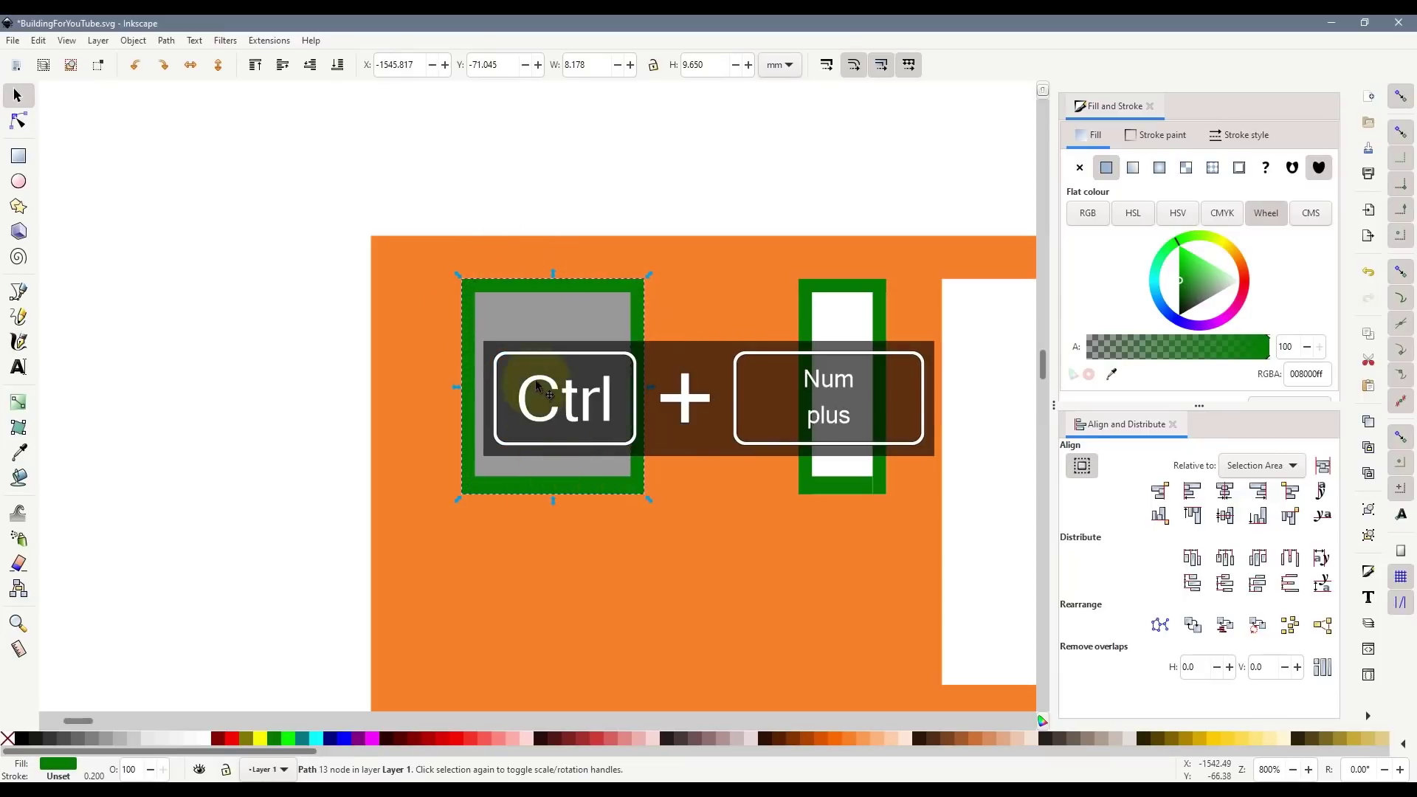
left_click(538, 383, "shift")
key("ctrl+KP_Subtract")
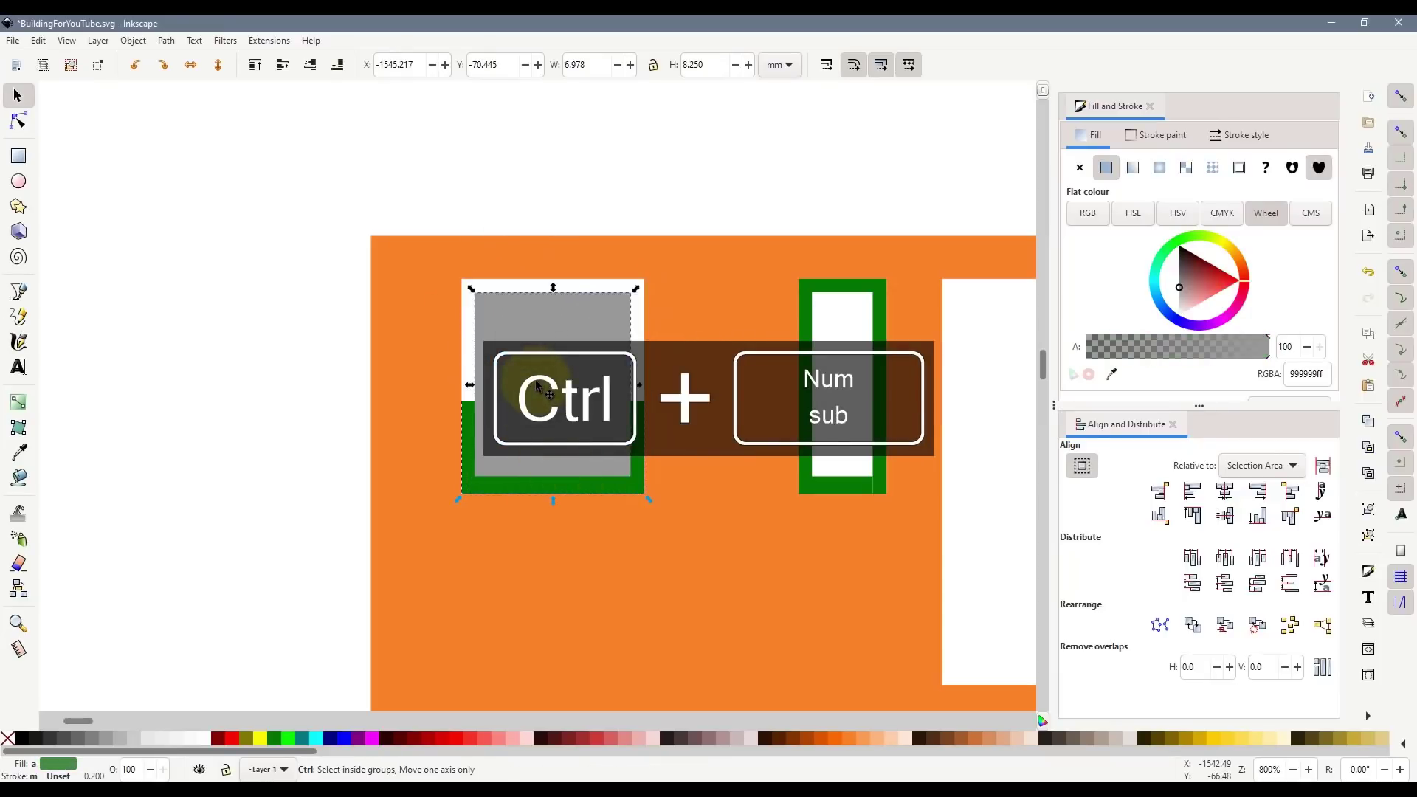
- Draw a horizontal line across the pane with a 0.25 mm stroke
left_click(20, 293)
left_click(477, 385)
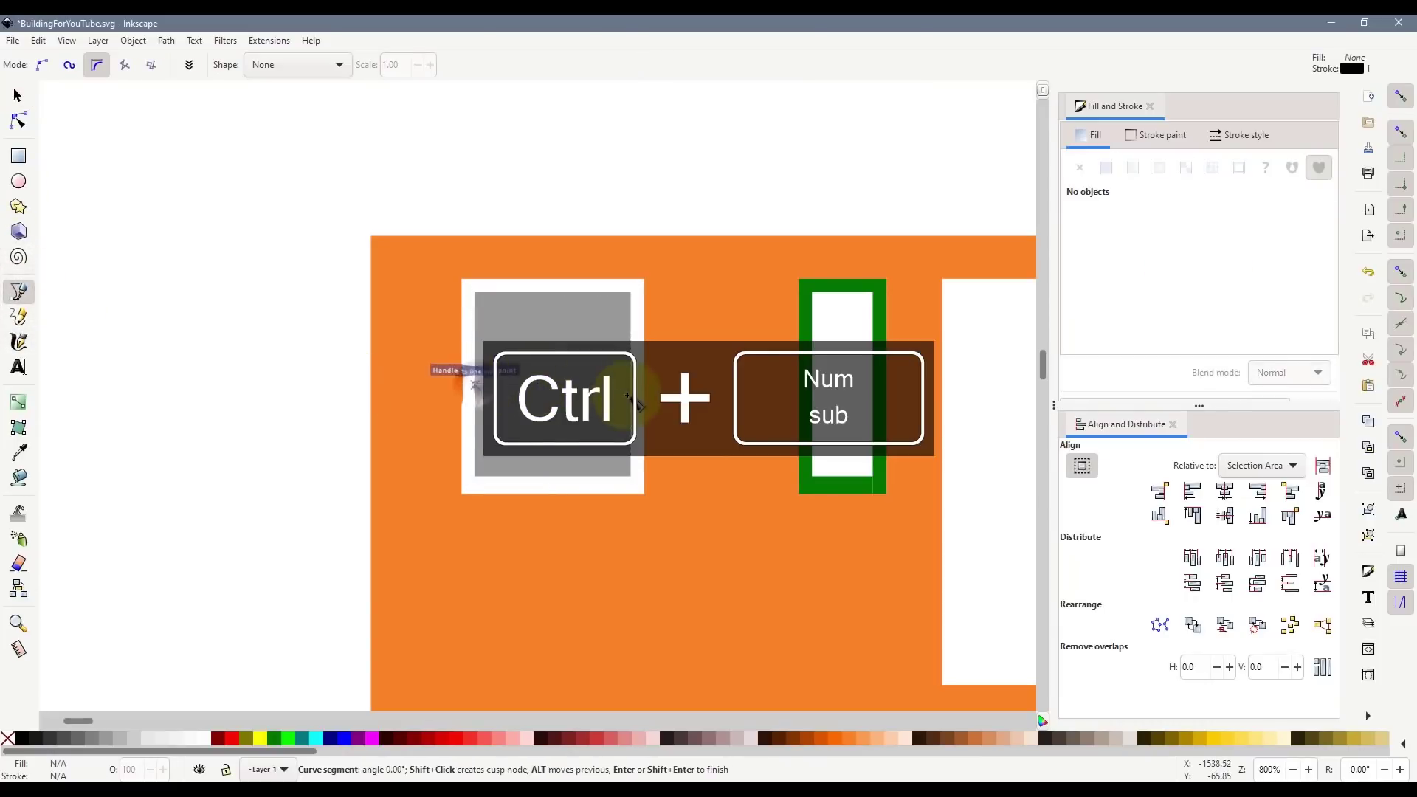
double_click(633, 385)
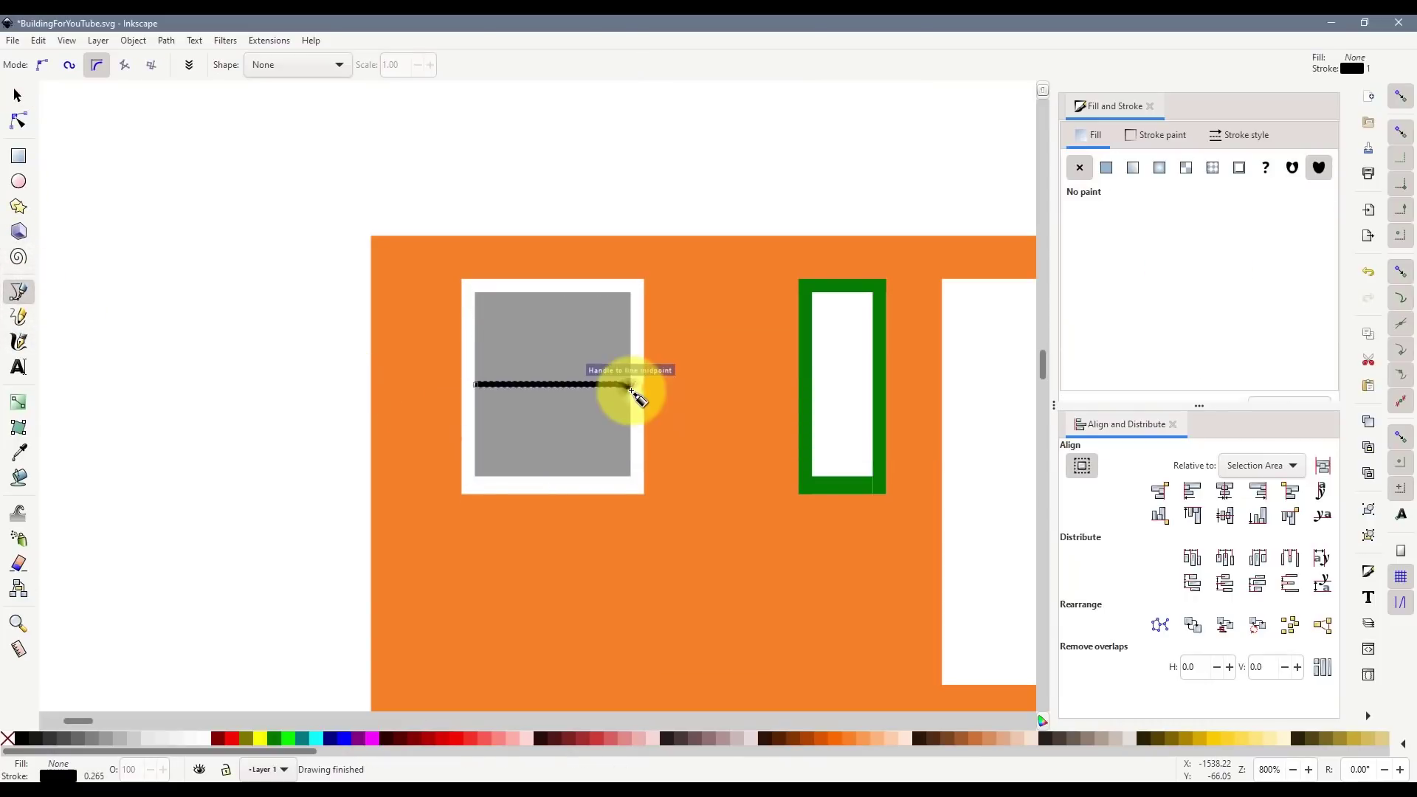
left_click(1219, 136)
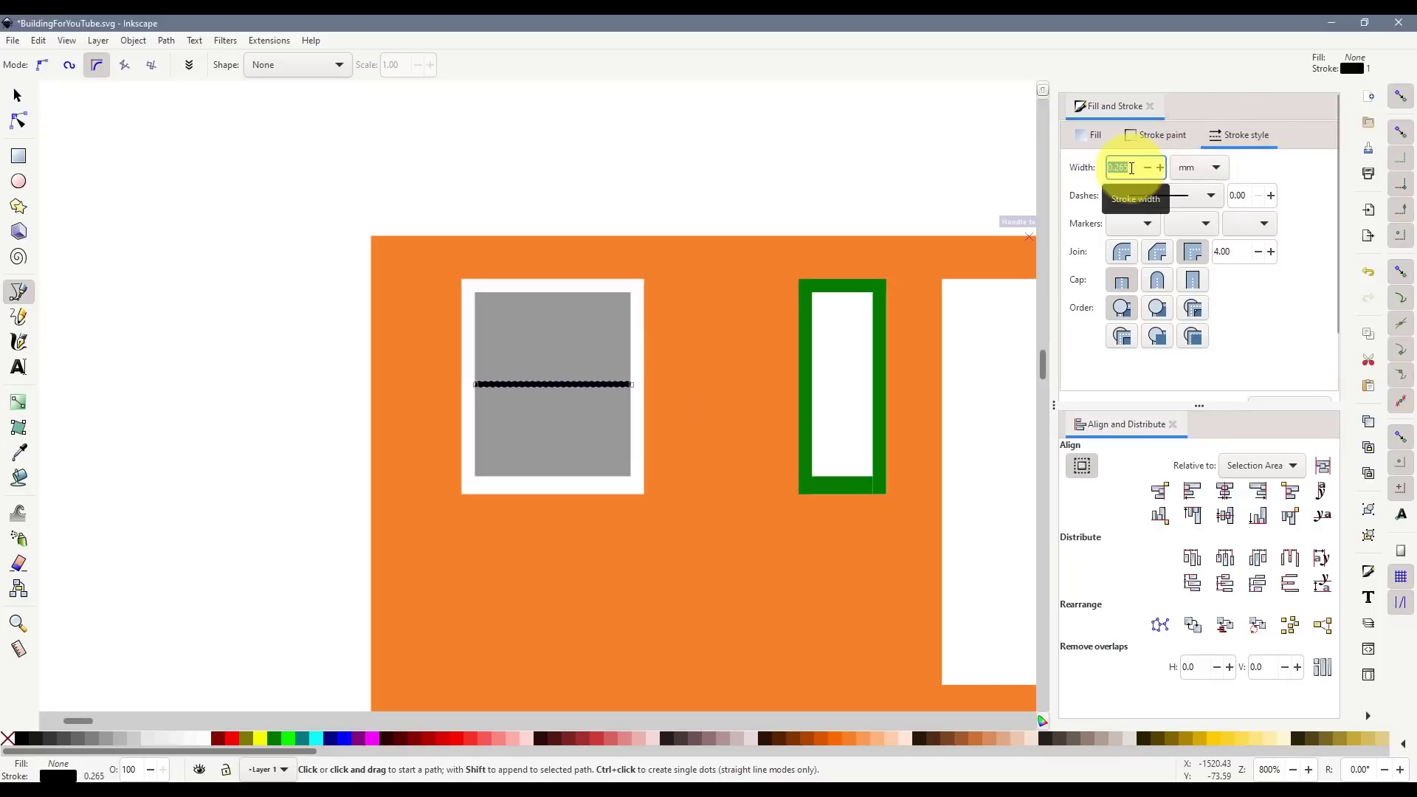
type("0.")
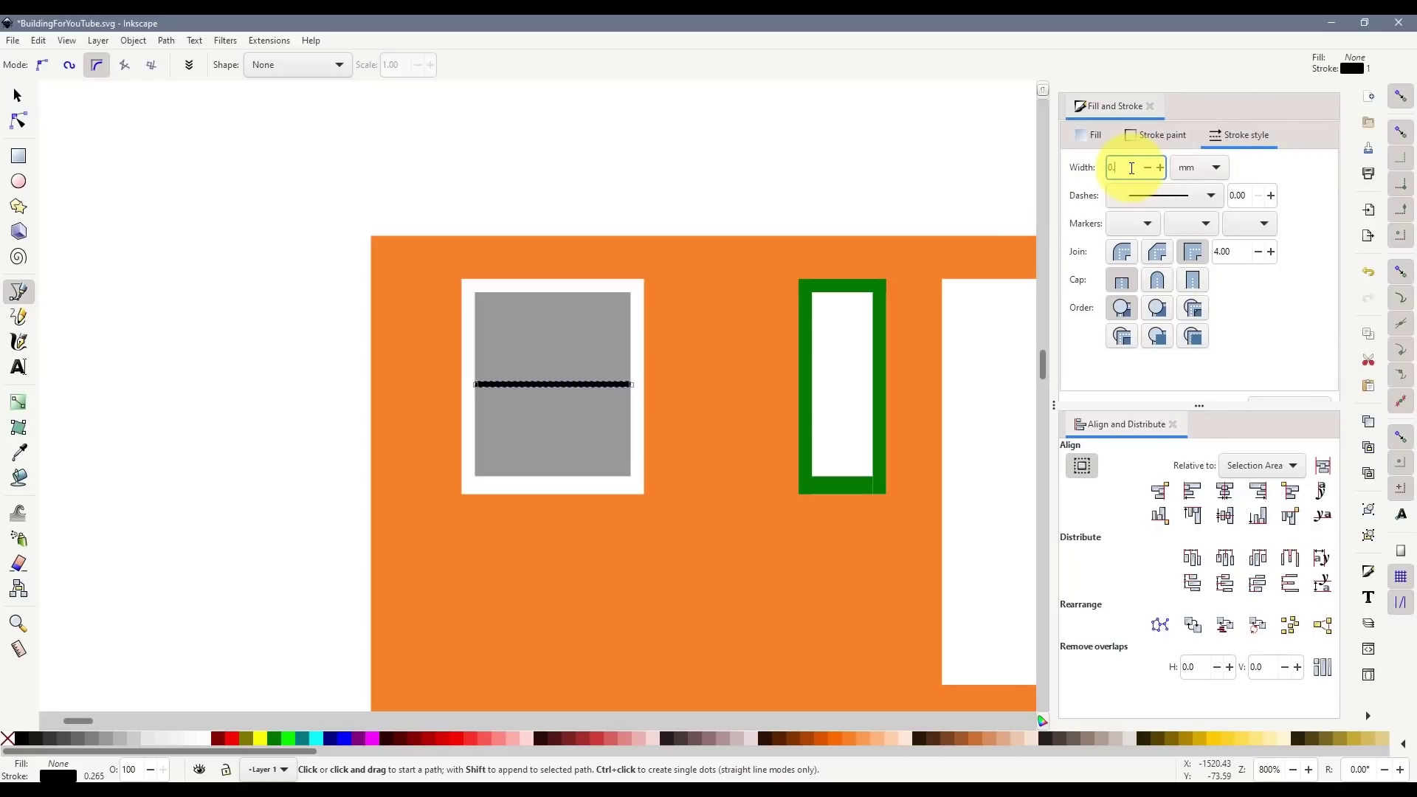
key("Return")
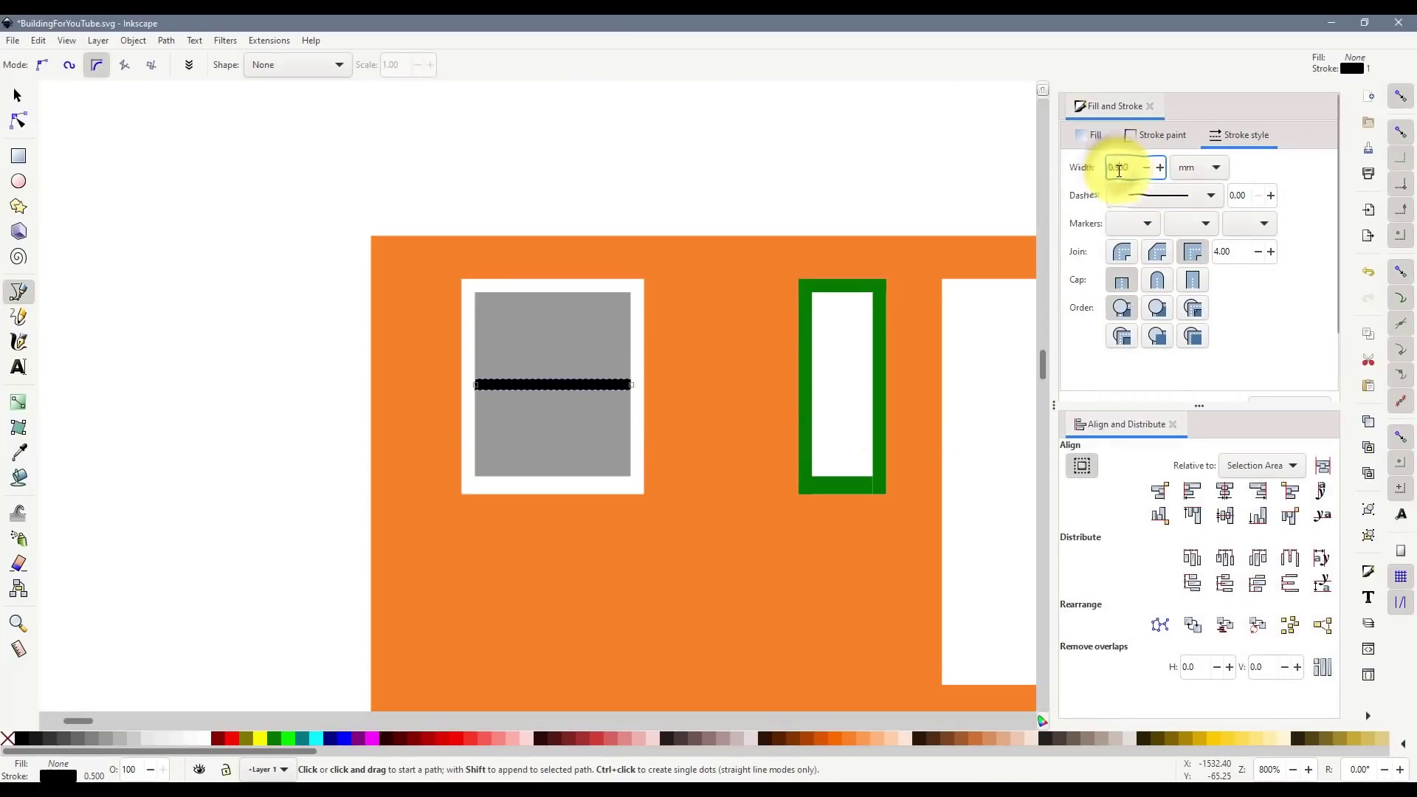
key("Return")
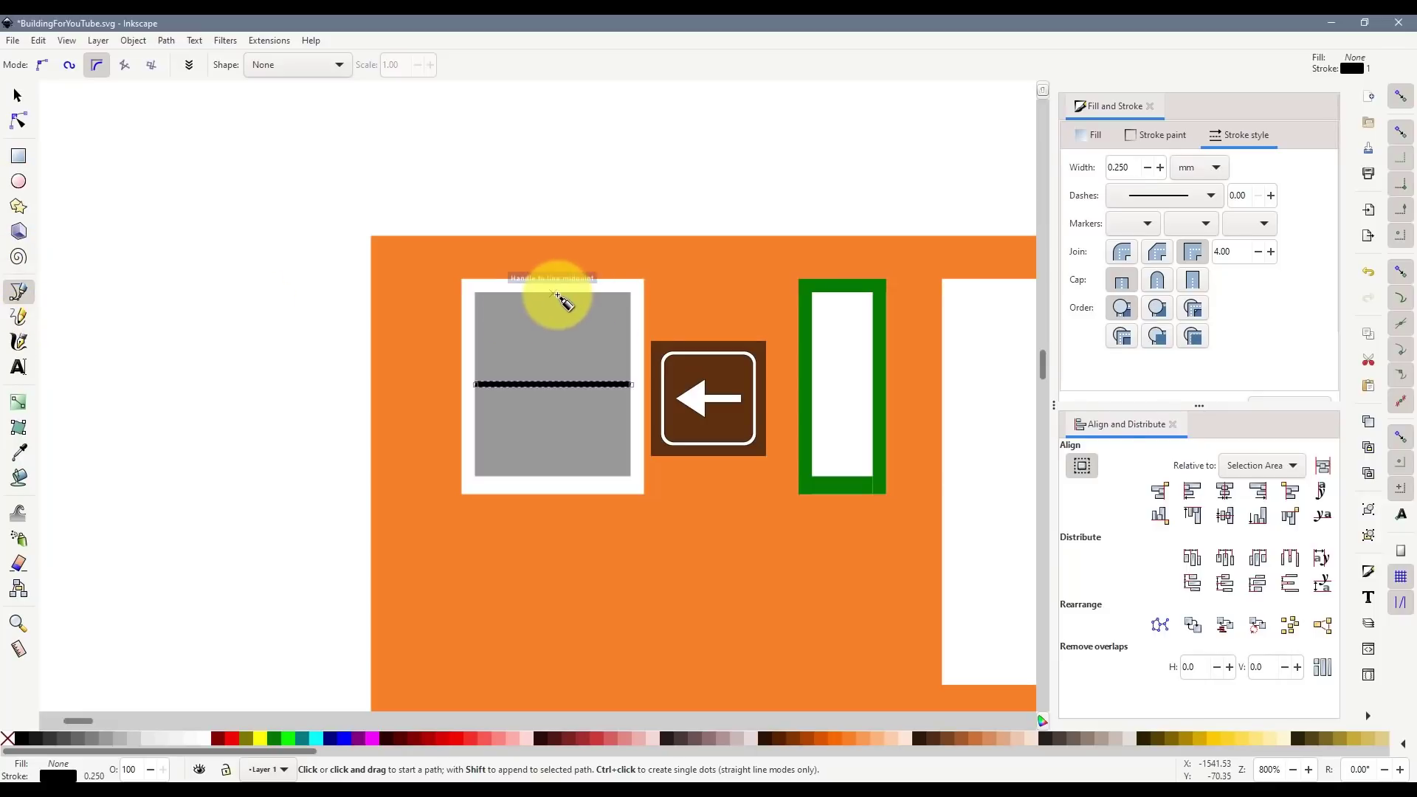
- Draw a vertical line down the pane's middle and set its stroke to 0.7 mm
left_click(555, 294)
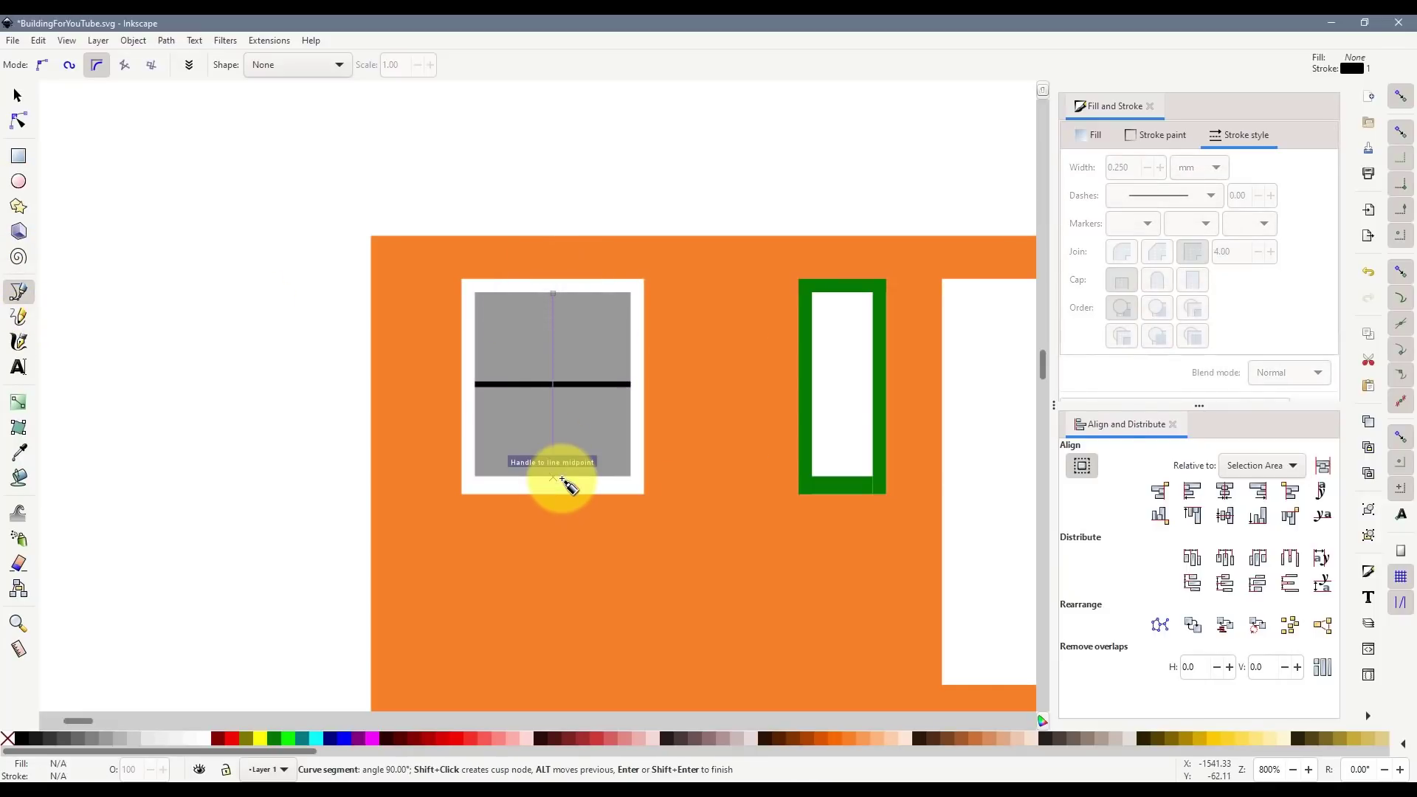
double_click(561, 478)
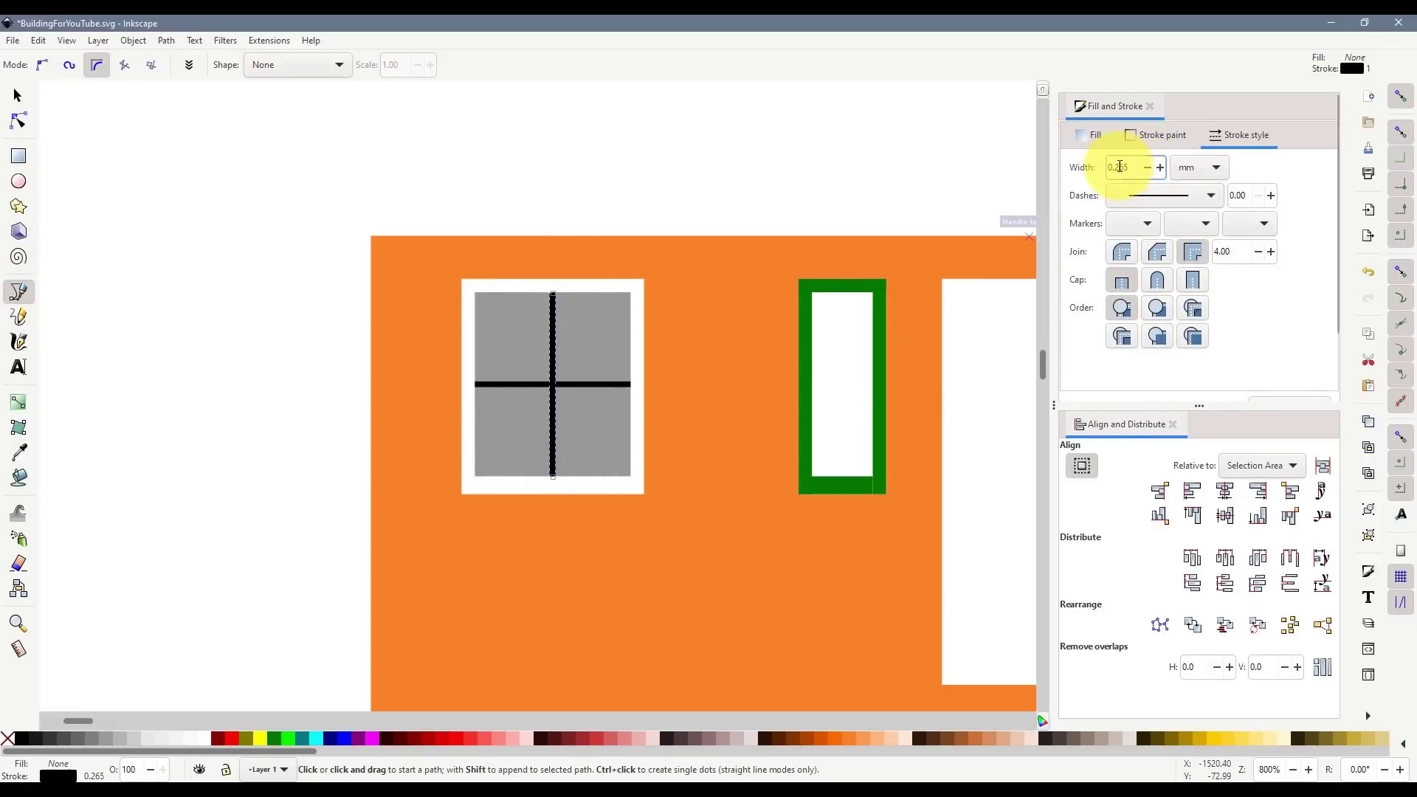
type("0.6")
key("Return")
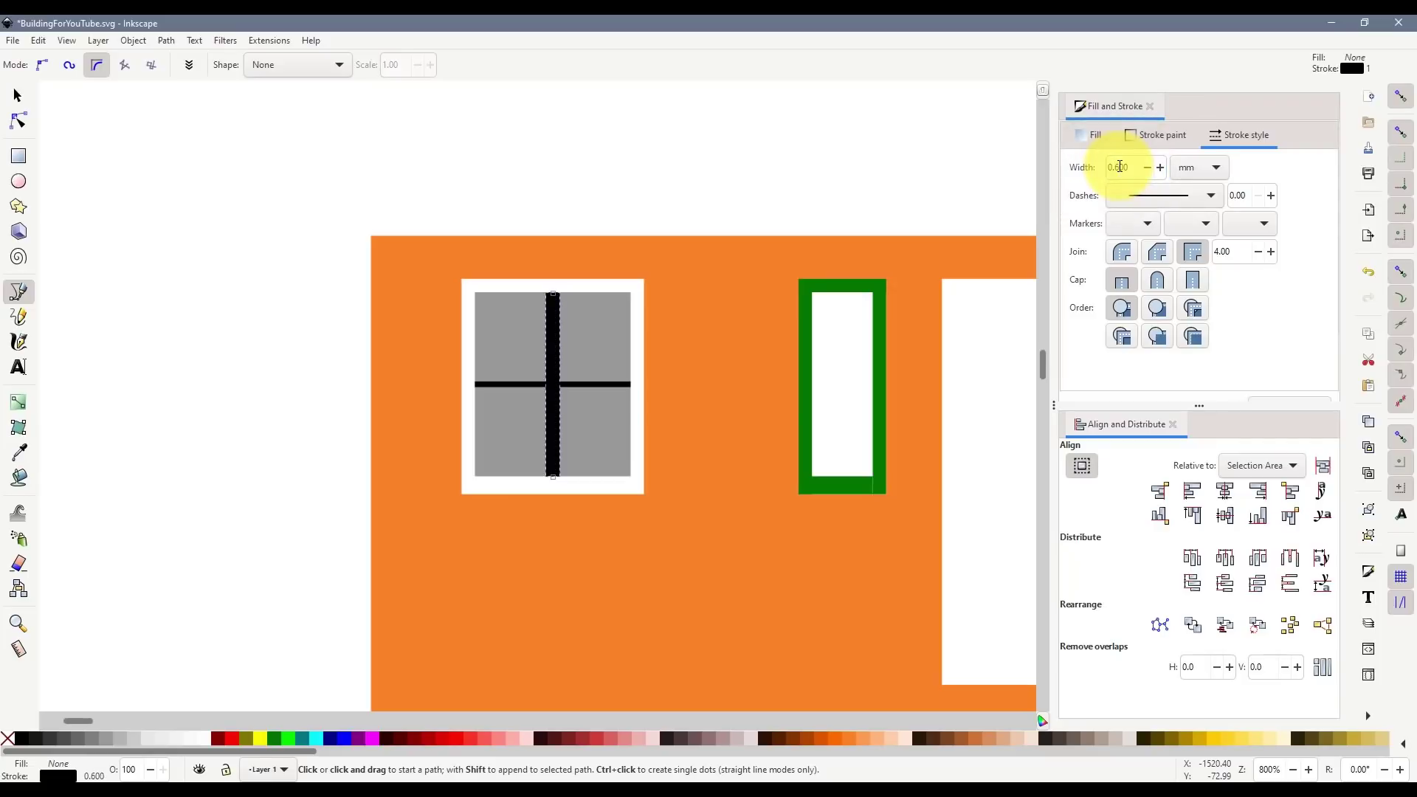
left_click(17, 96)
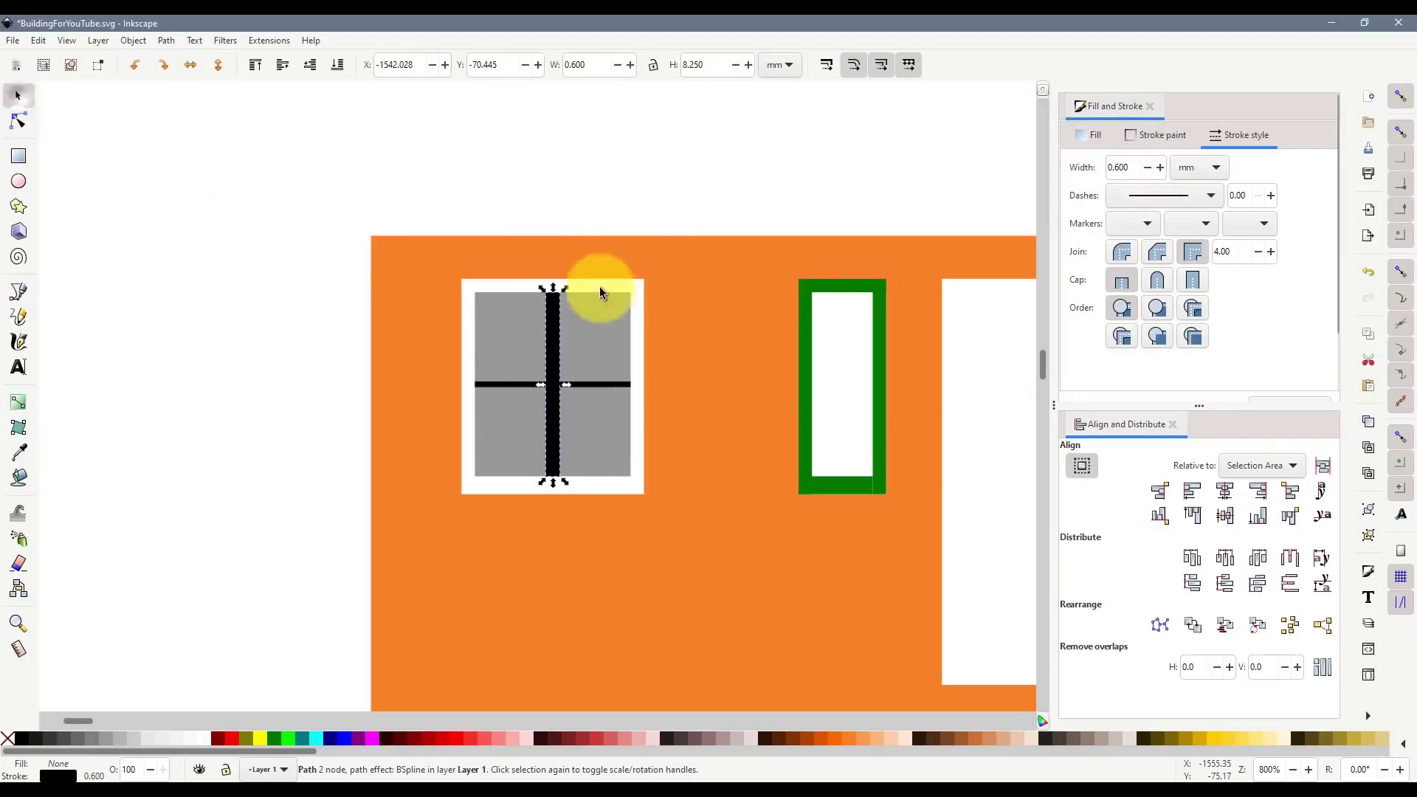
key("Escape")
left_click(554, 356)
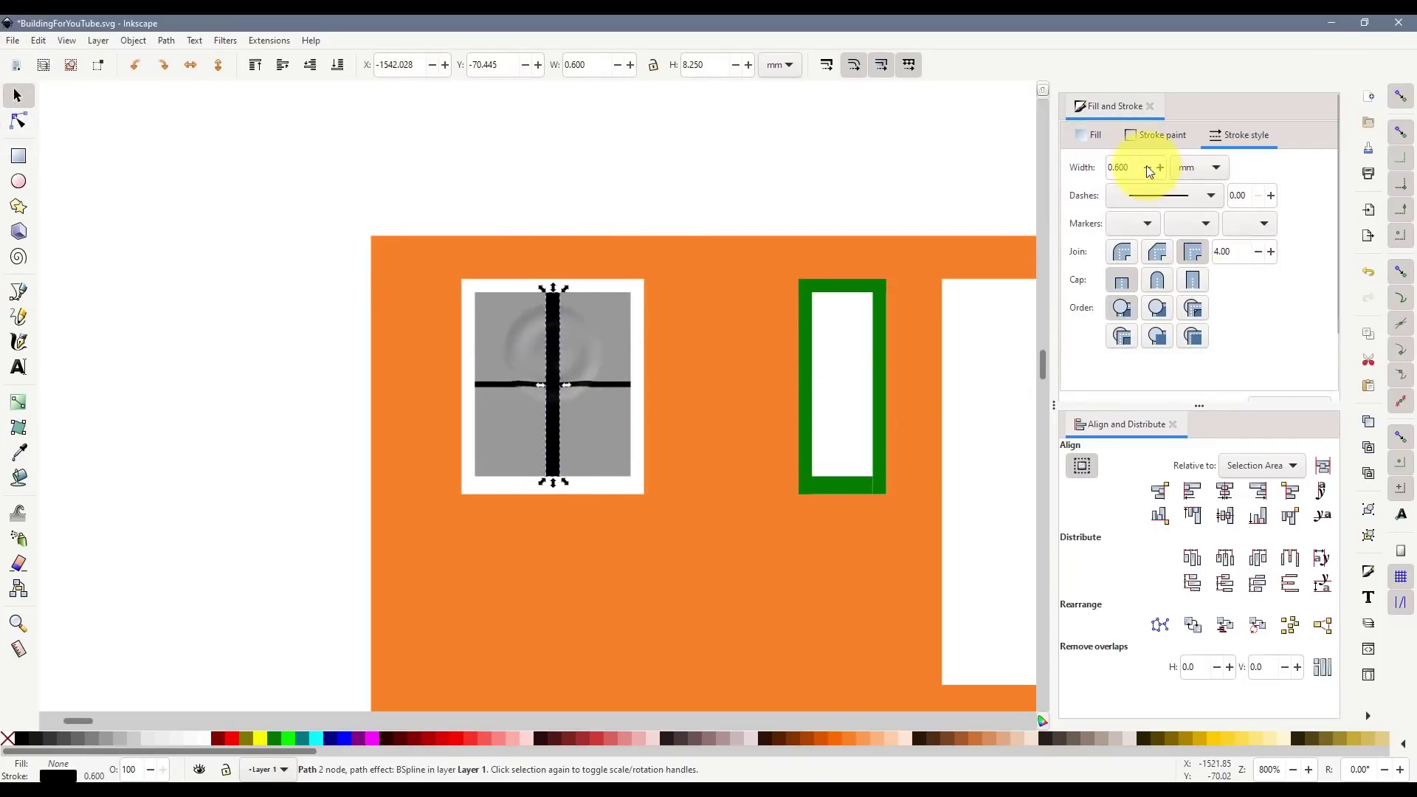
type("0.7")
key("Return")
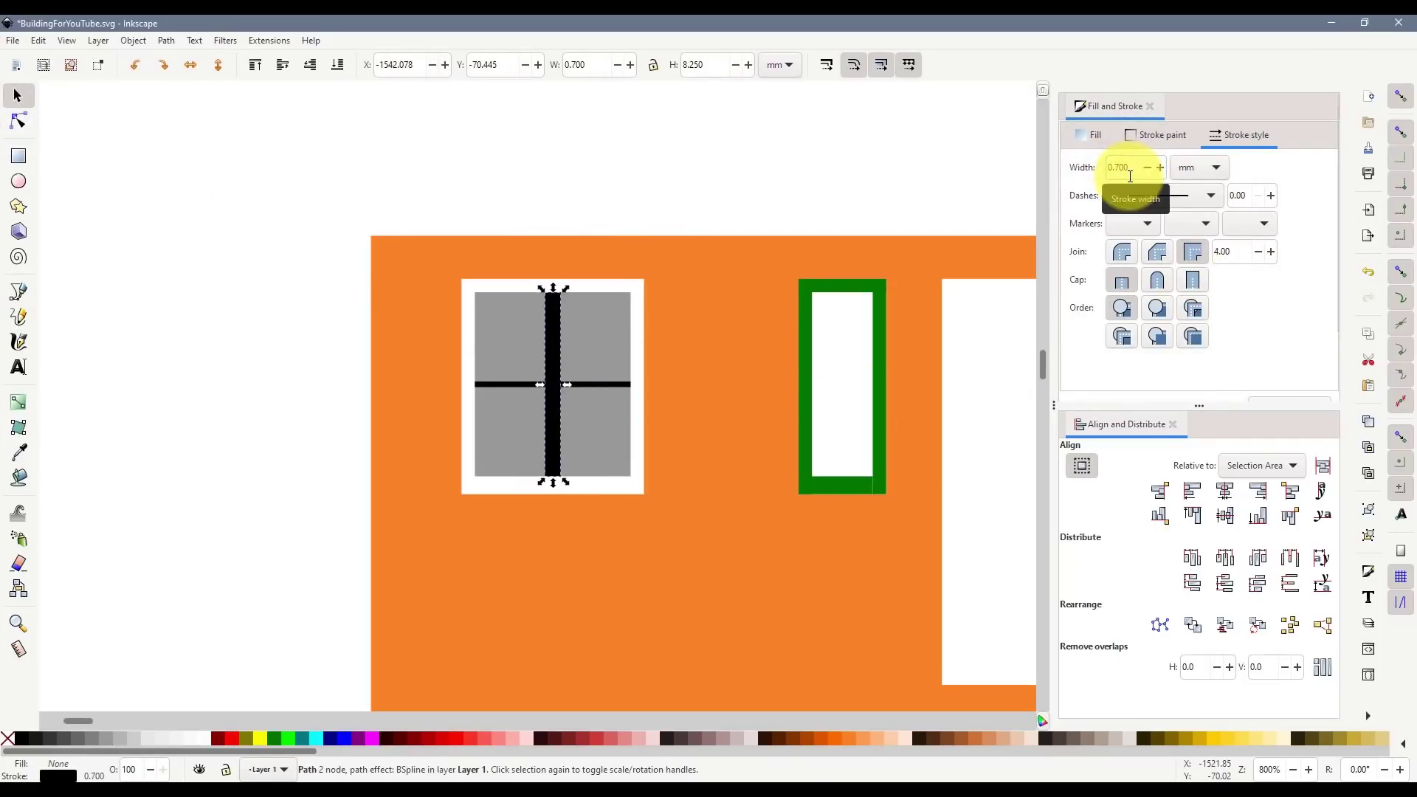
scroll(590, 361, "up", 1)
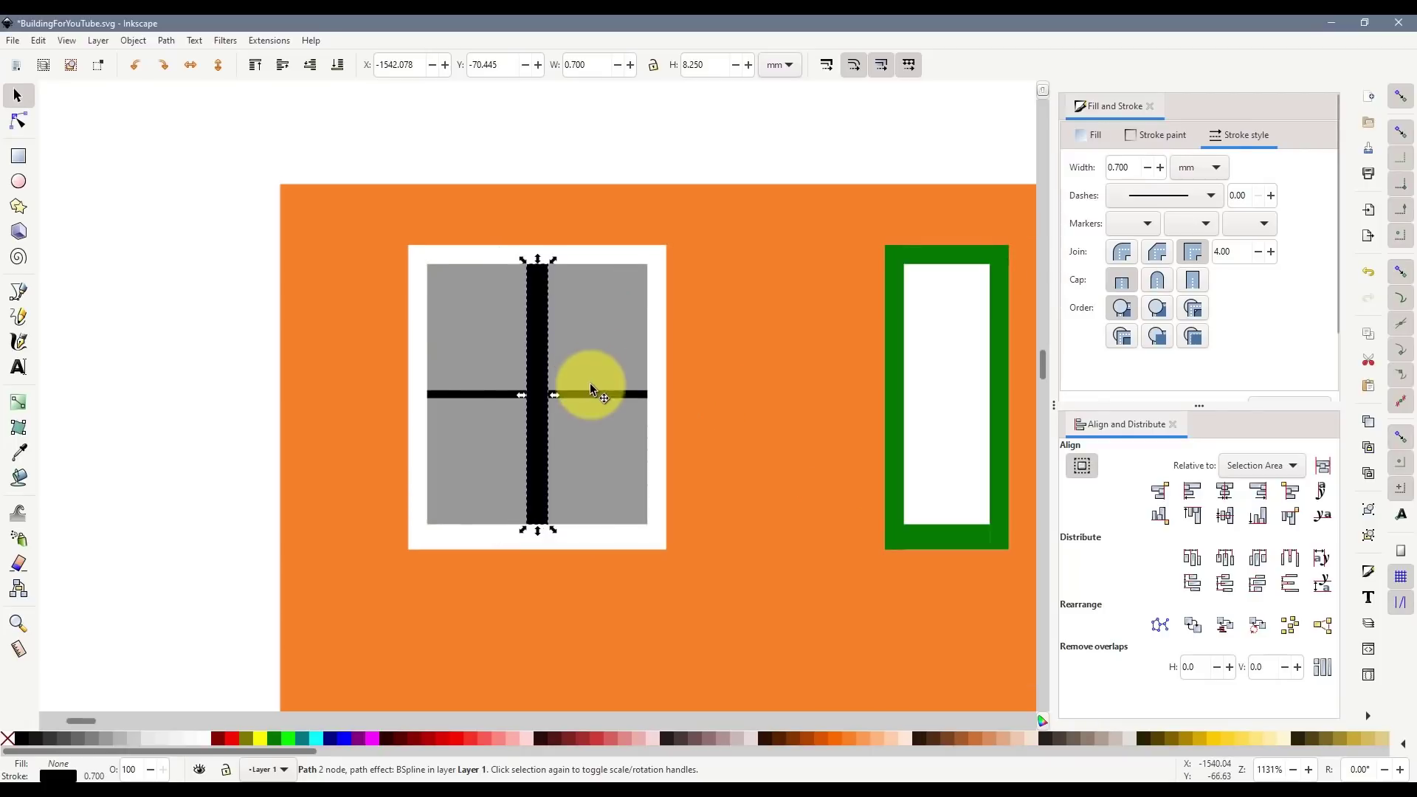
left_click(467, 395, "shift")
- Make both mullion lines white, then duplicate the vertical one as a pale grey 0.2-width line
left_click(199, 738, "shift")
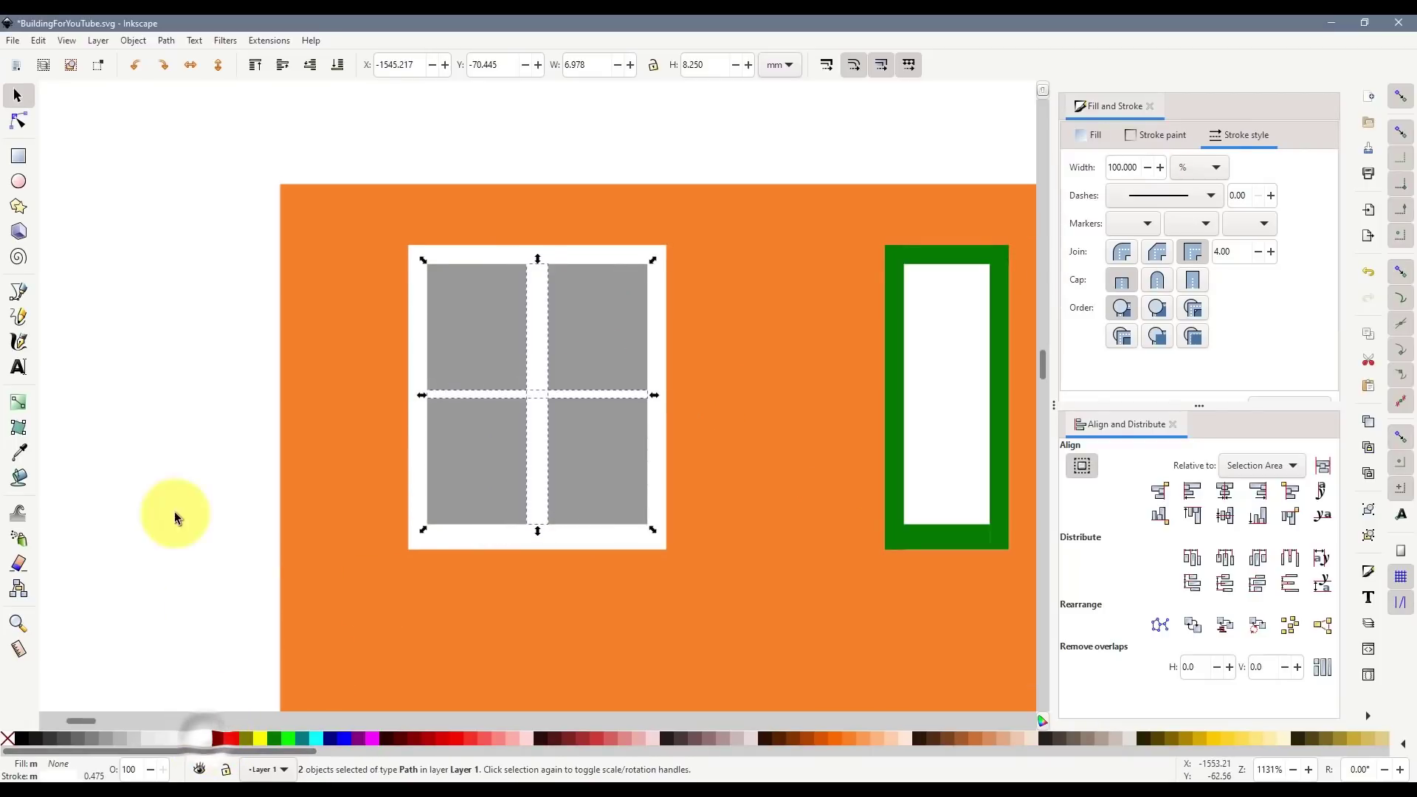
left_click(543, 337)
key("ctrl+d")
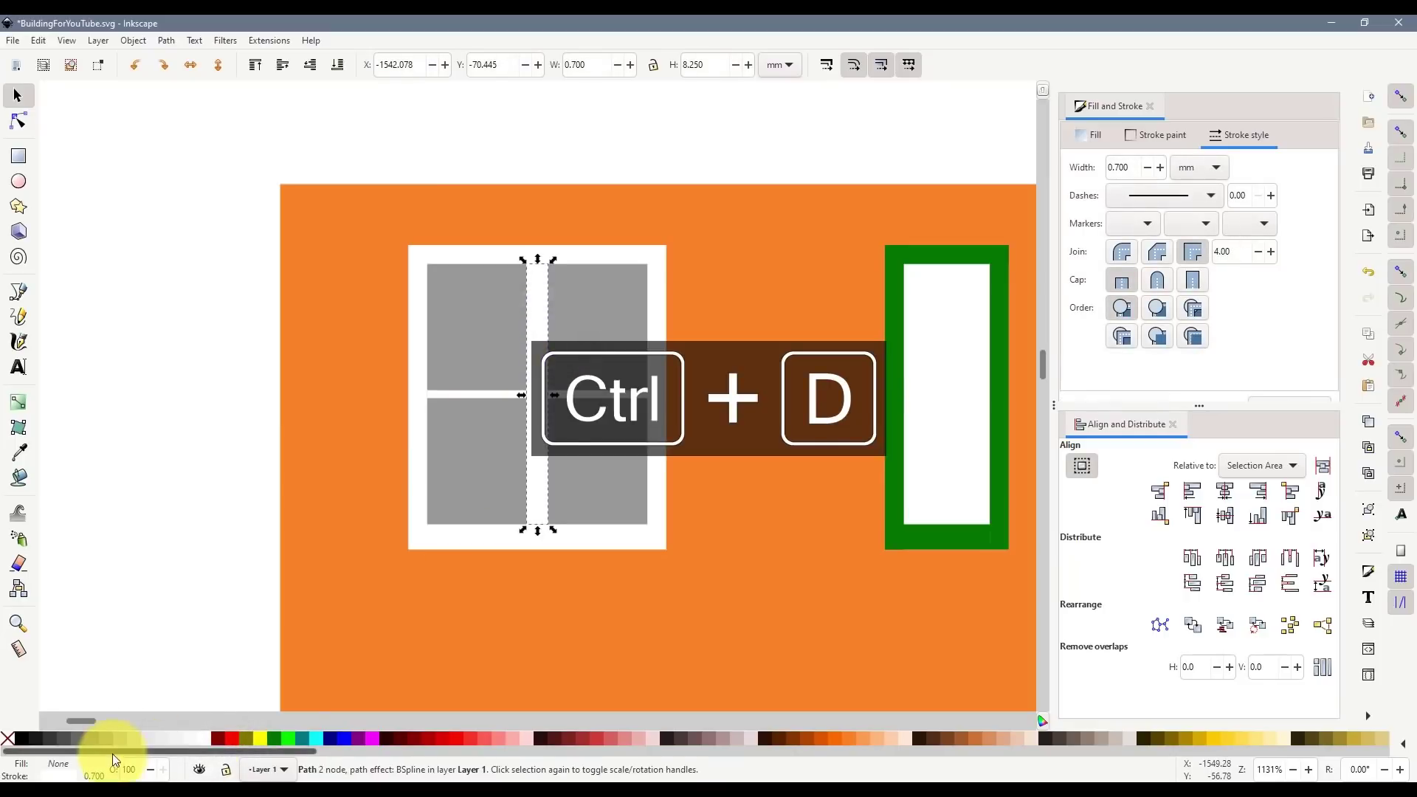
left_click(108, 739, "shift")
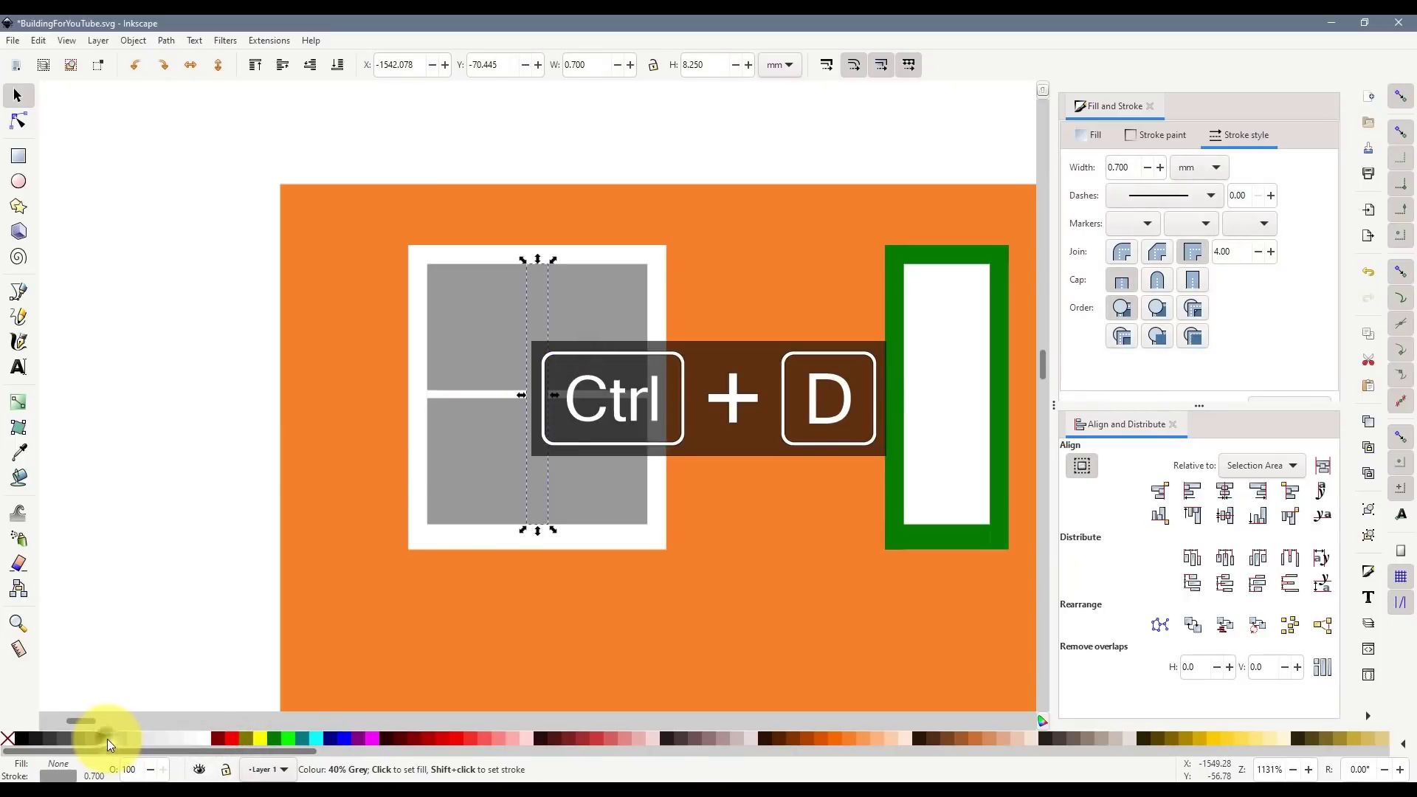
left_click(118, 741, "shift")
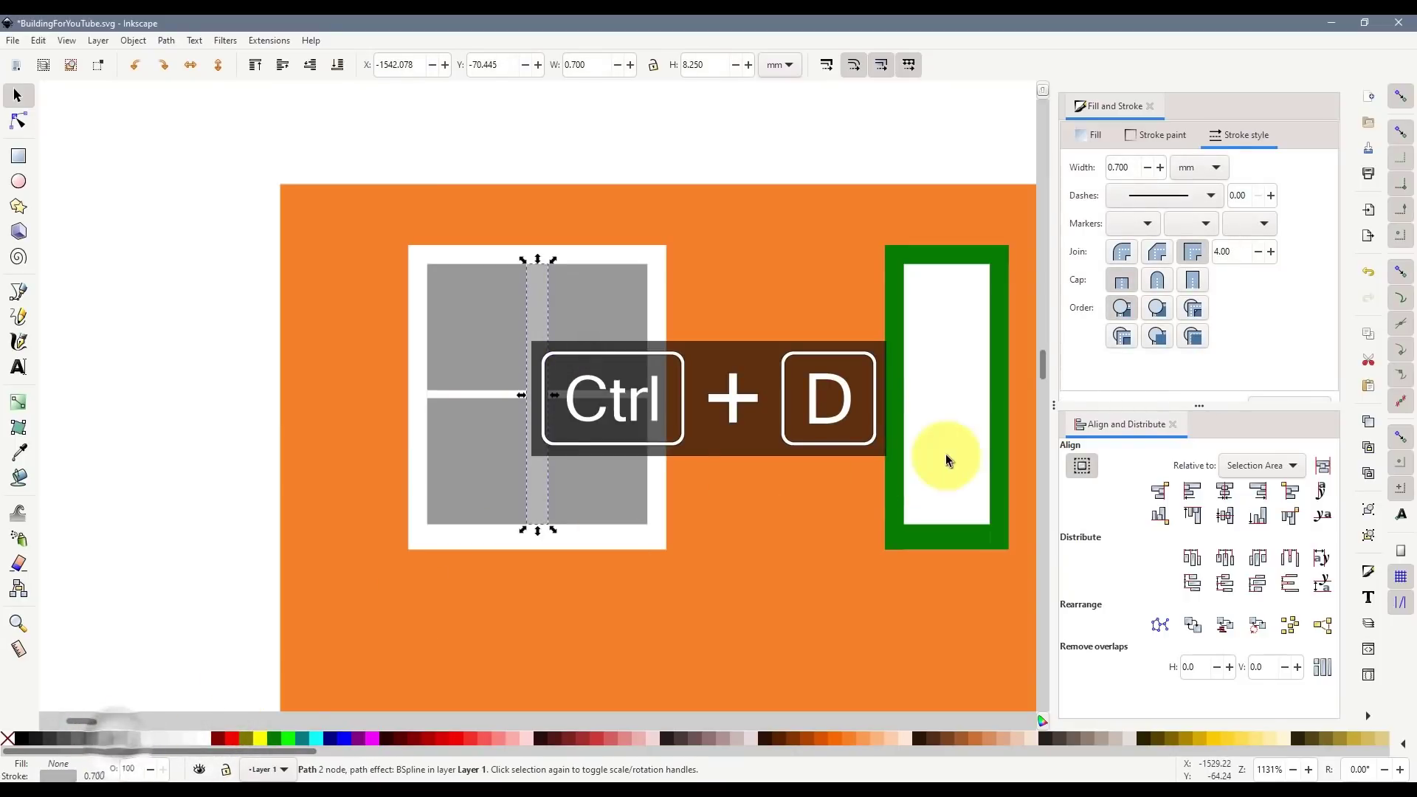
type("0.2")
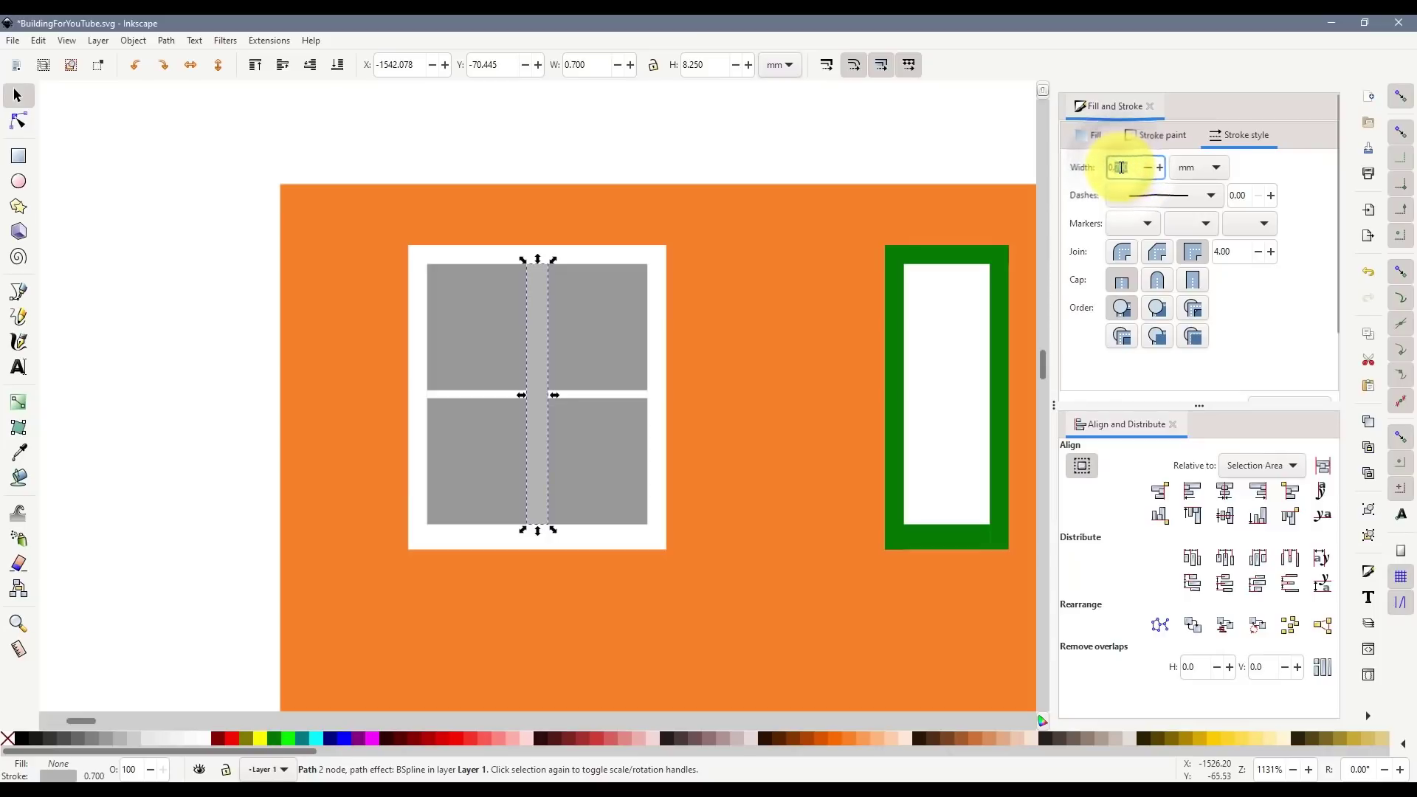
key("Return")
- Review the window and compare it against the Street View reference photo
left_click(258, 437)
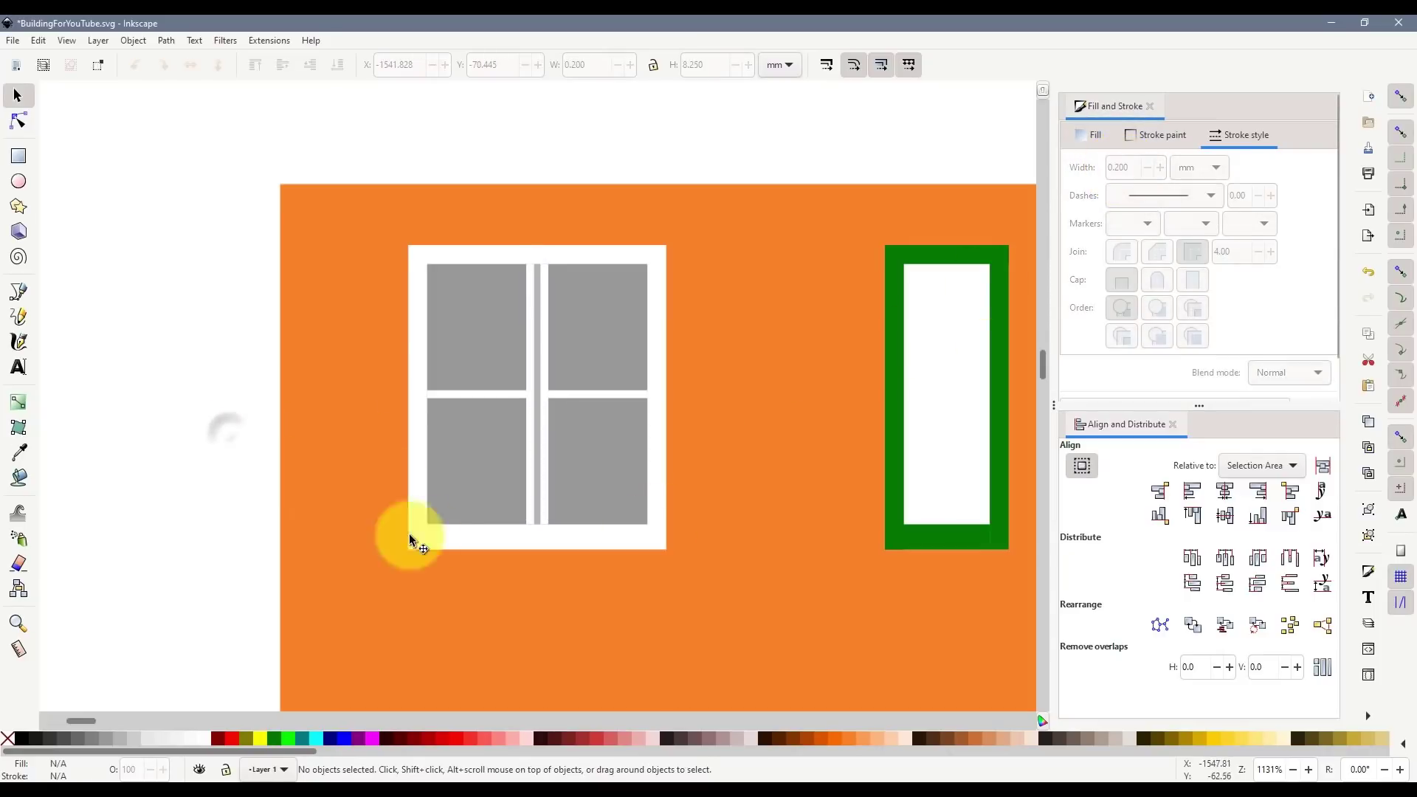
left_click(539, 423)
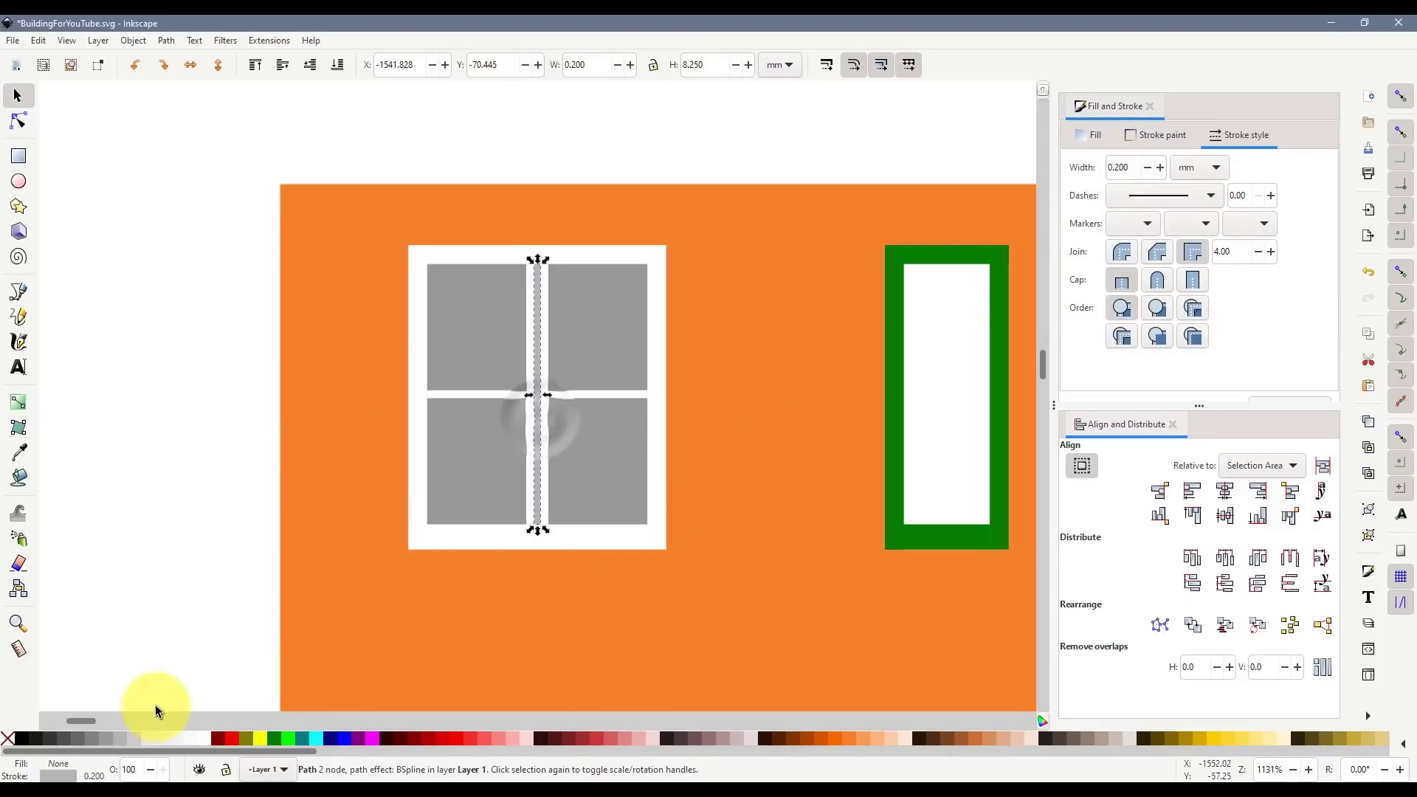
left_click(203, 587)
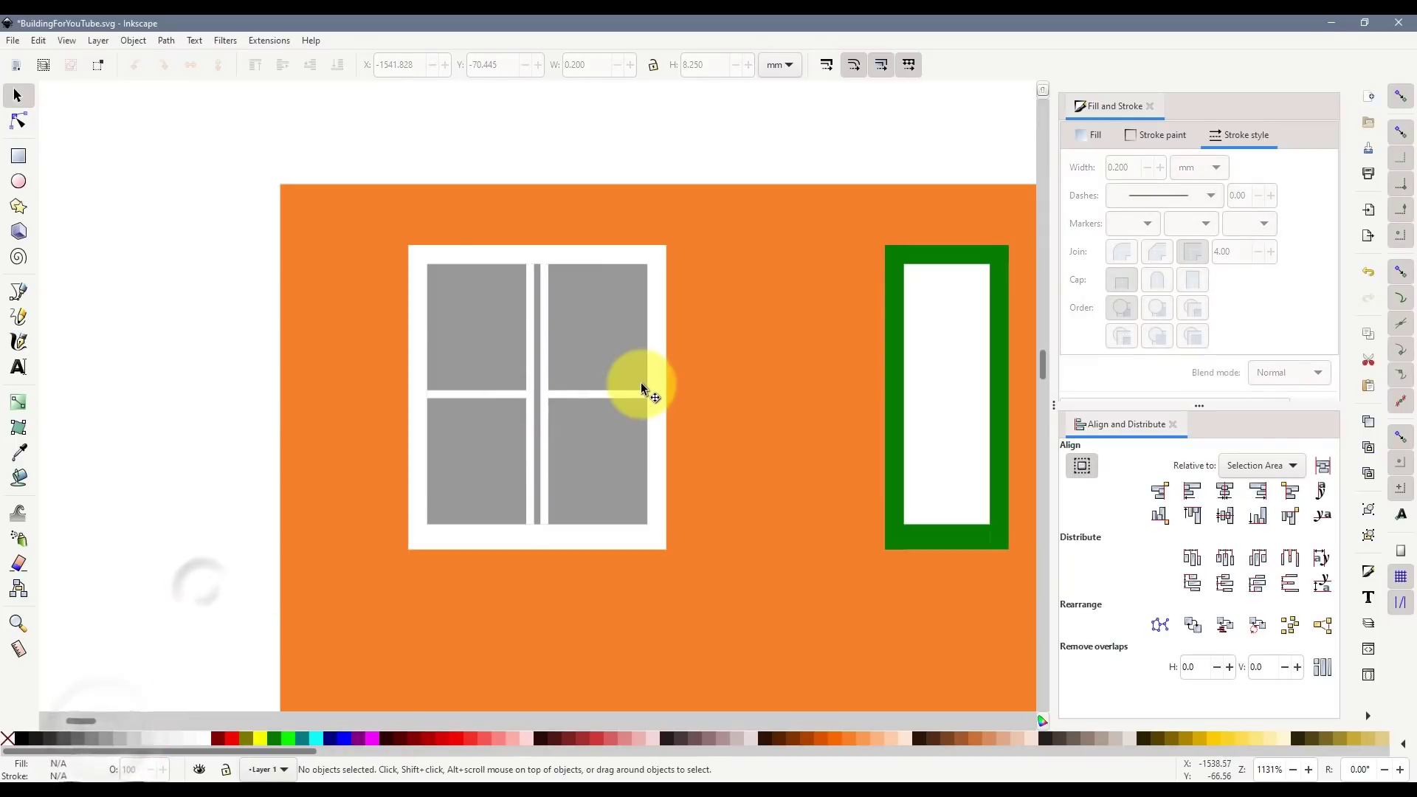
scroll(641, 382, "down", 3, "ctrl")
scroll(652, 385, "down", 1, "ctrl")
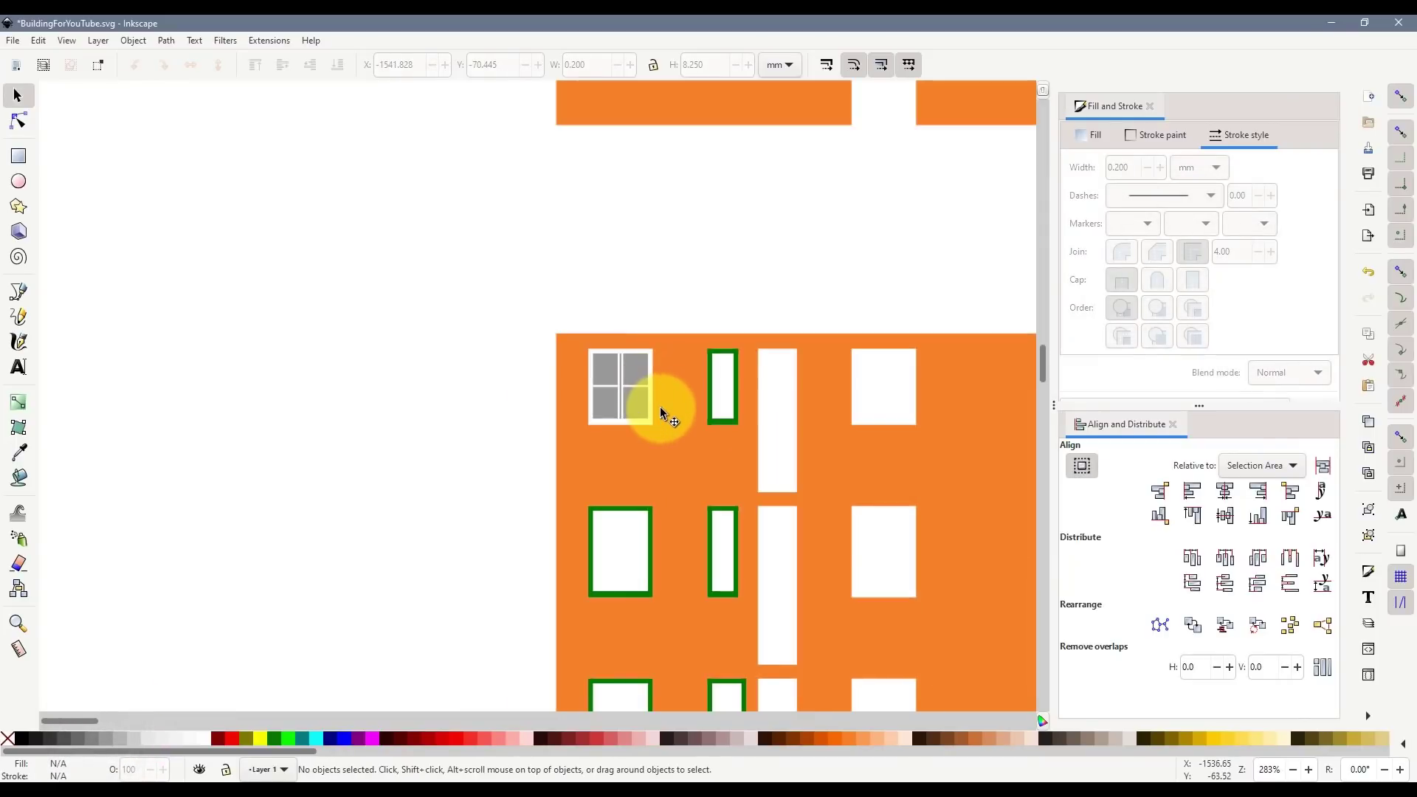
key("alt+Tab")
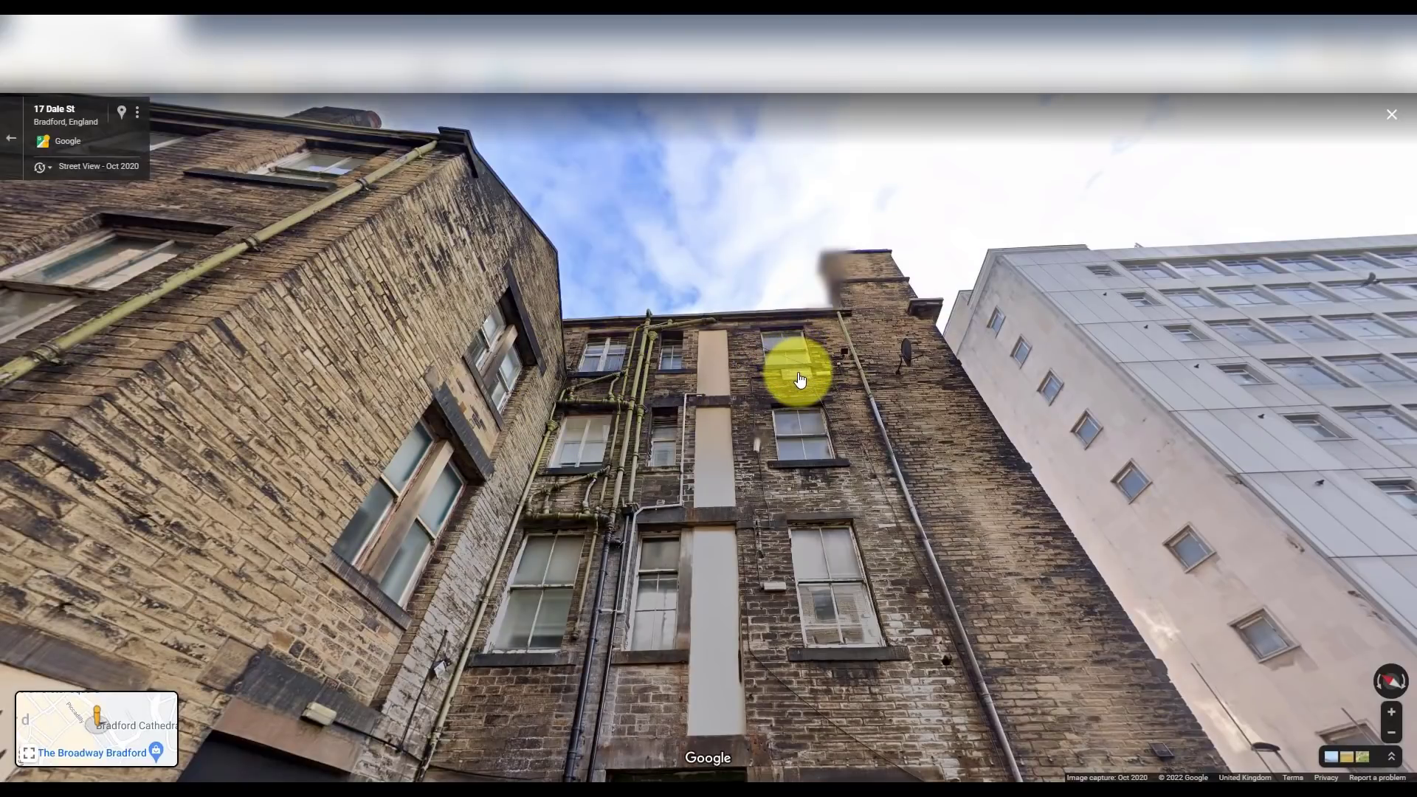
key("alt+Tab")
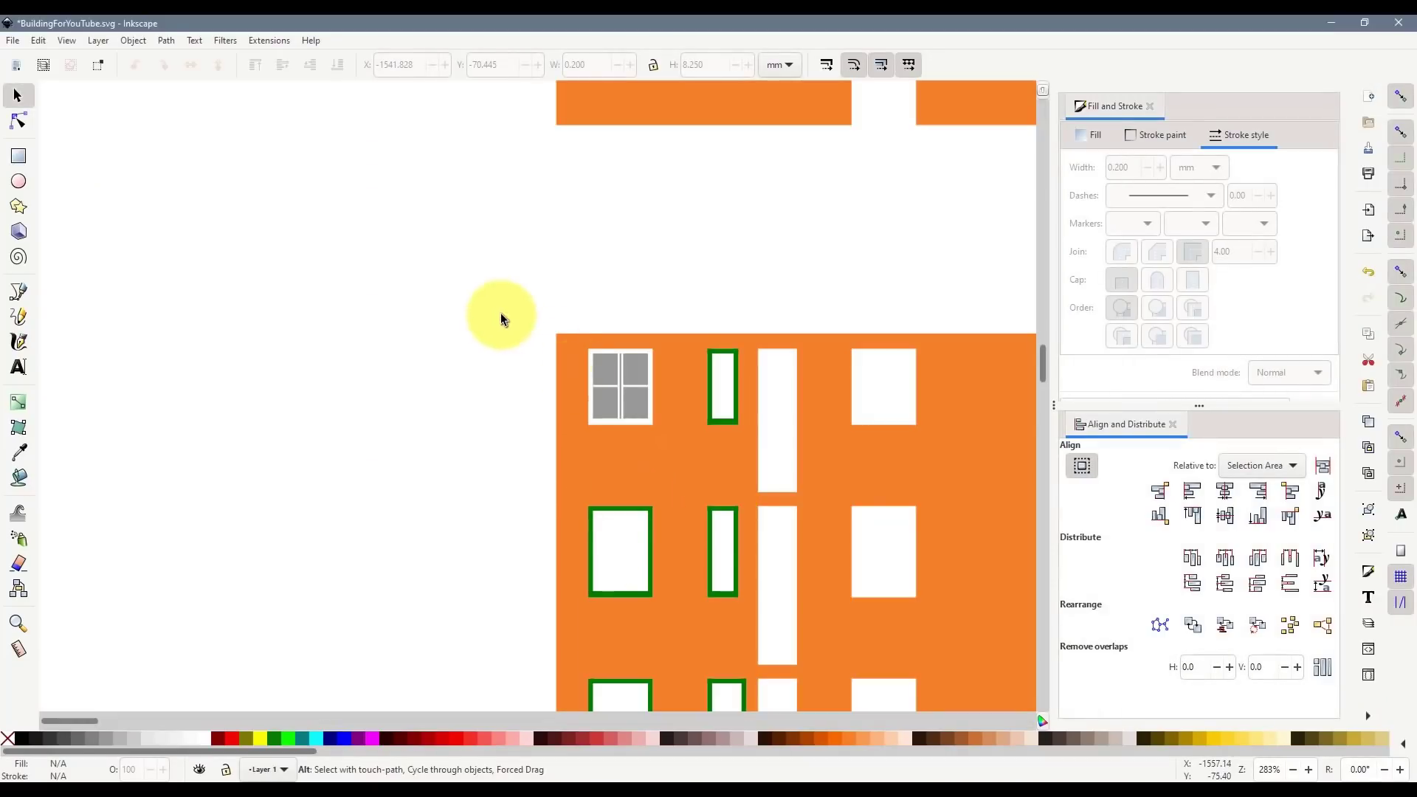
- Duplicate the whole grey window and move the copy left off the building
left_click_drag(500, 319, 690, 462)
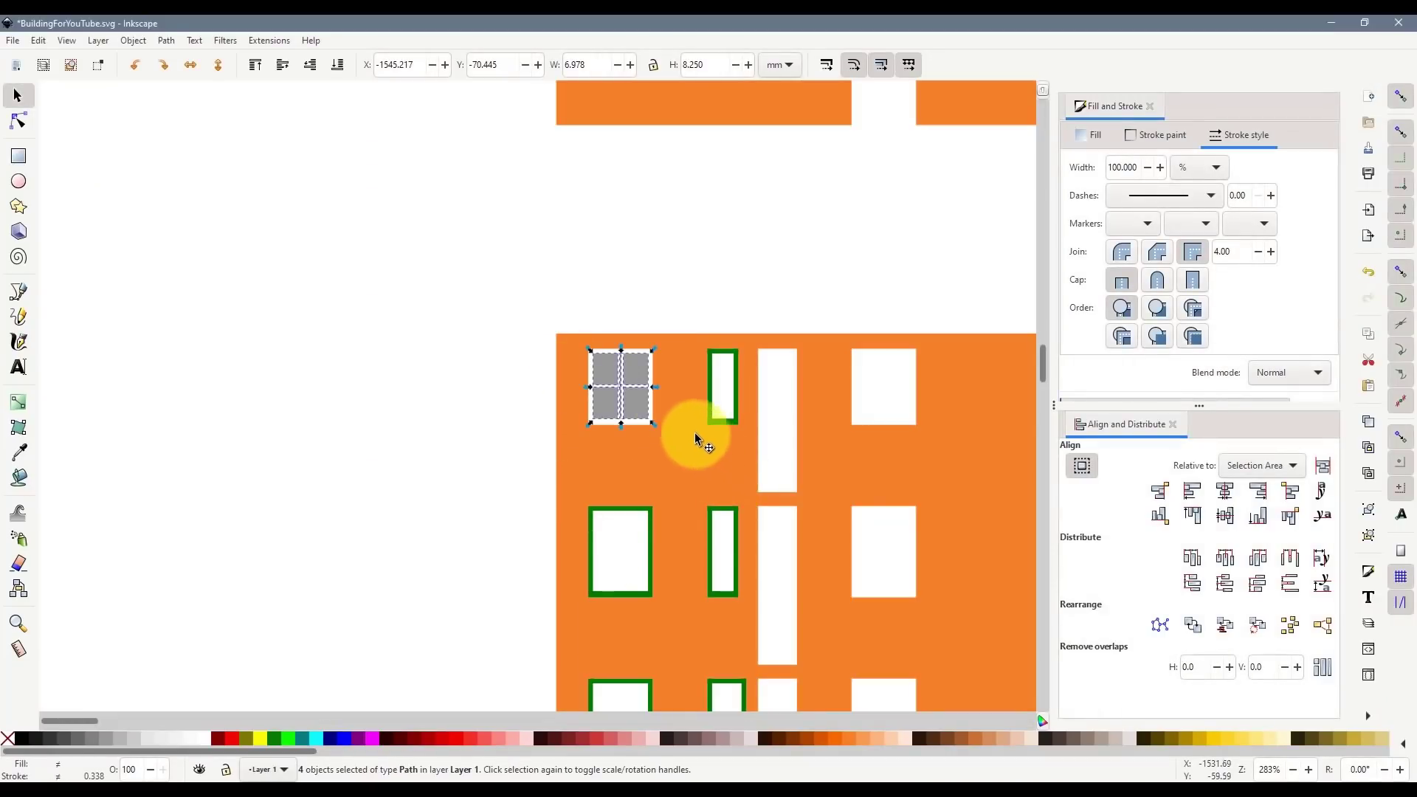
key("ctrl+d")
left_click_drag(646, 416, 245, 415)
left_click(365, 462)
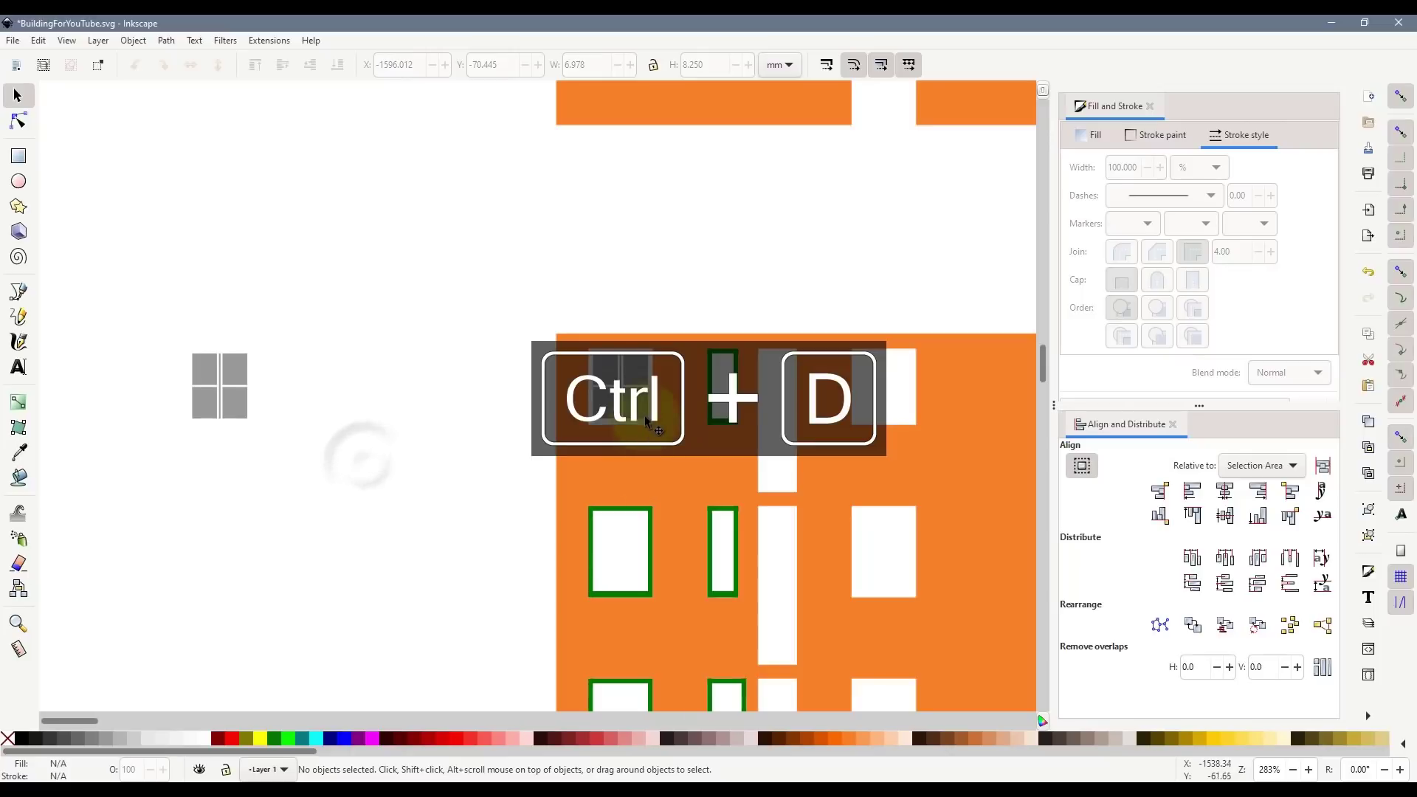
- Delete the wide white vertical bar and make the thin vertical line white with 0.25 stroke width
scroll(644, 399, "up", 1, "ctrl")
left_click(632, 383)
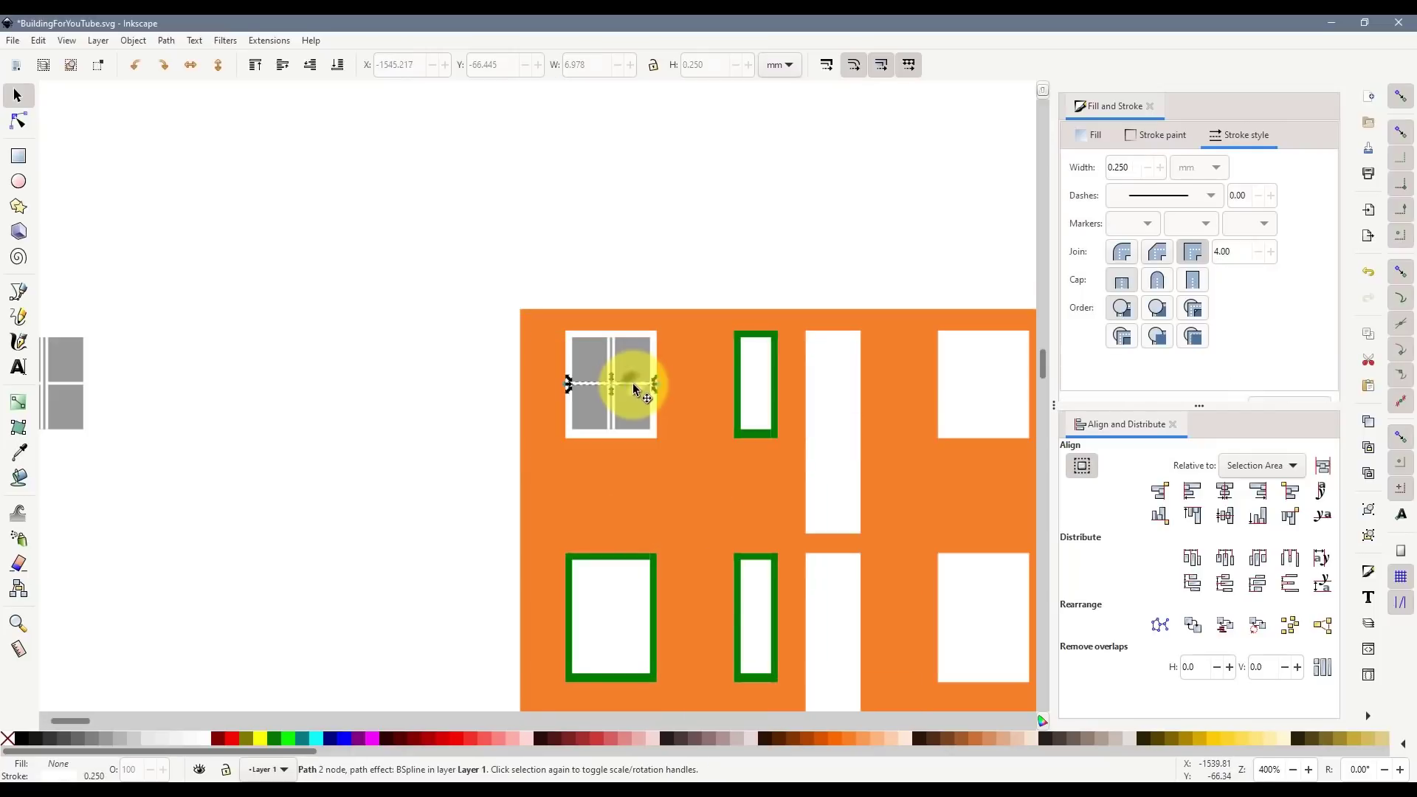
scroll(636, 382, "up", 2, "ctrl")
left_click(587, 353, "alt")
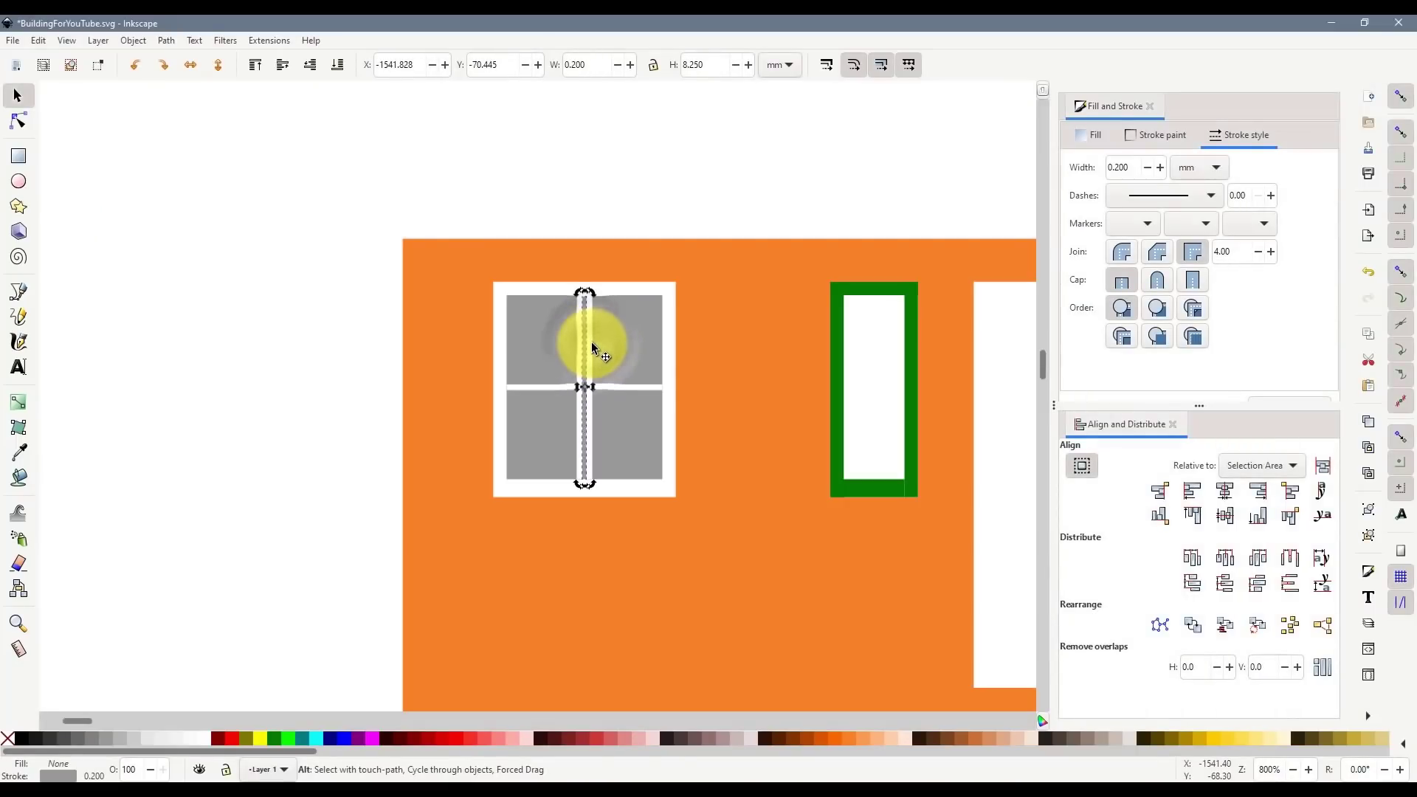
left_click(594, 345, "alt")
key("Delete")
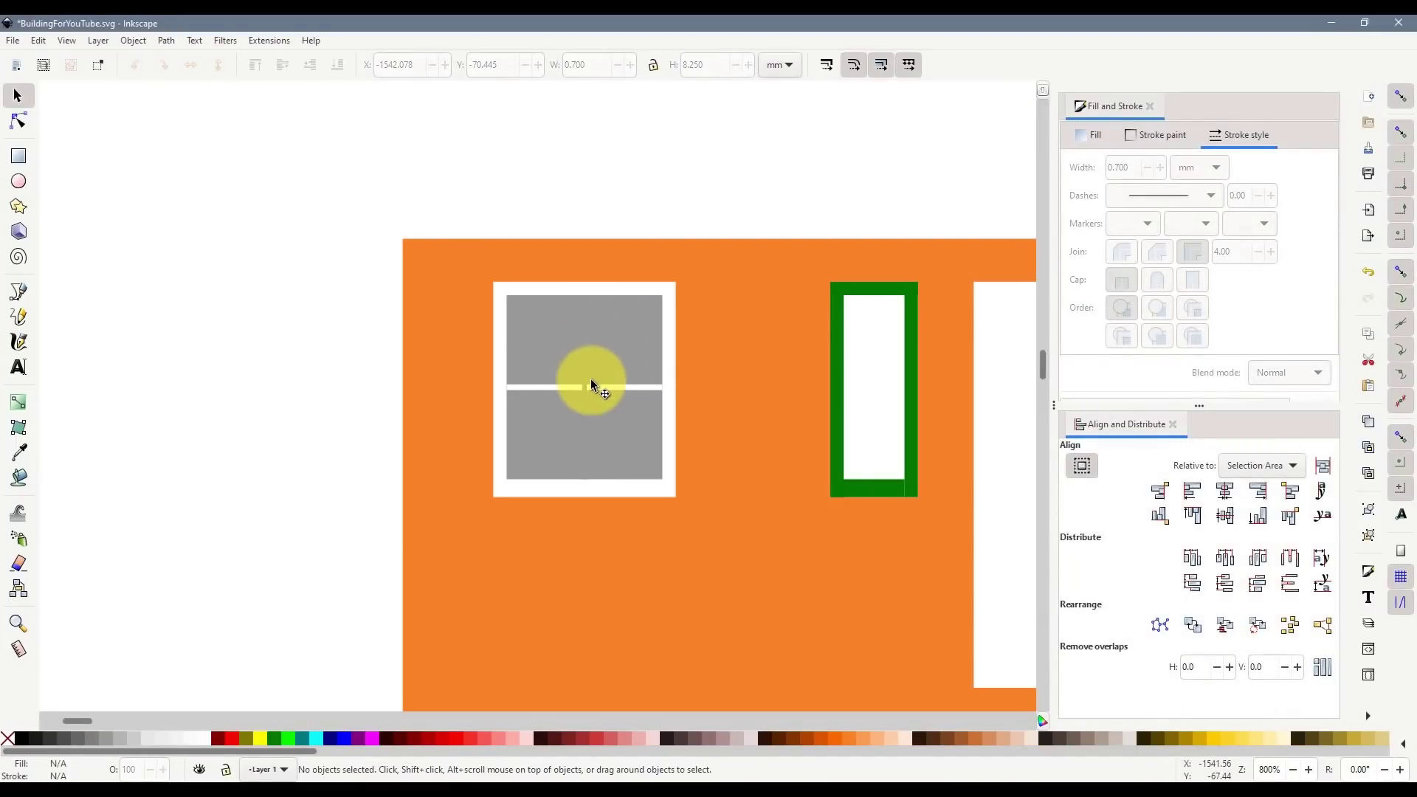
left_click(584, 397)
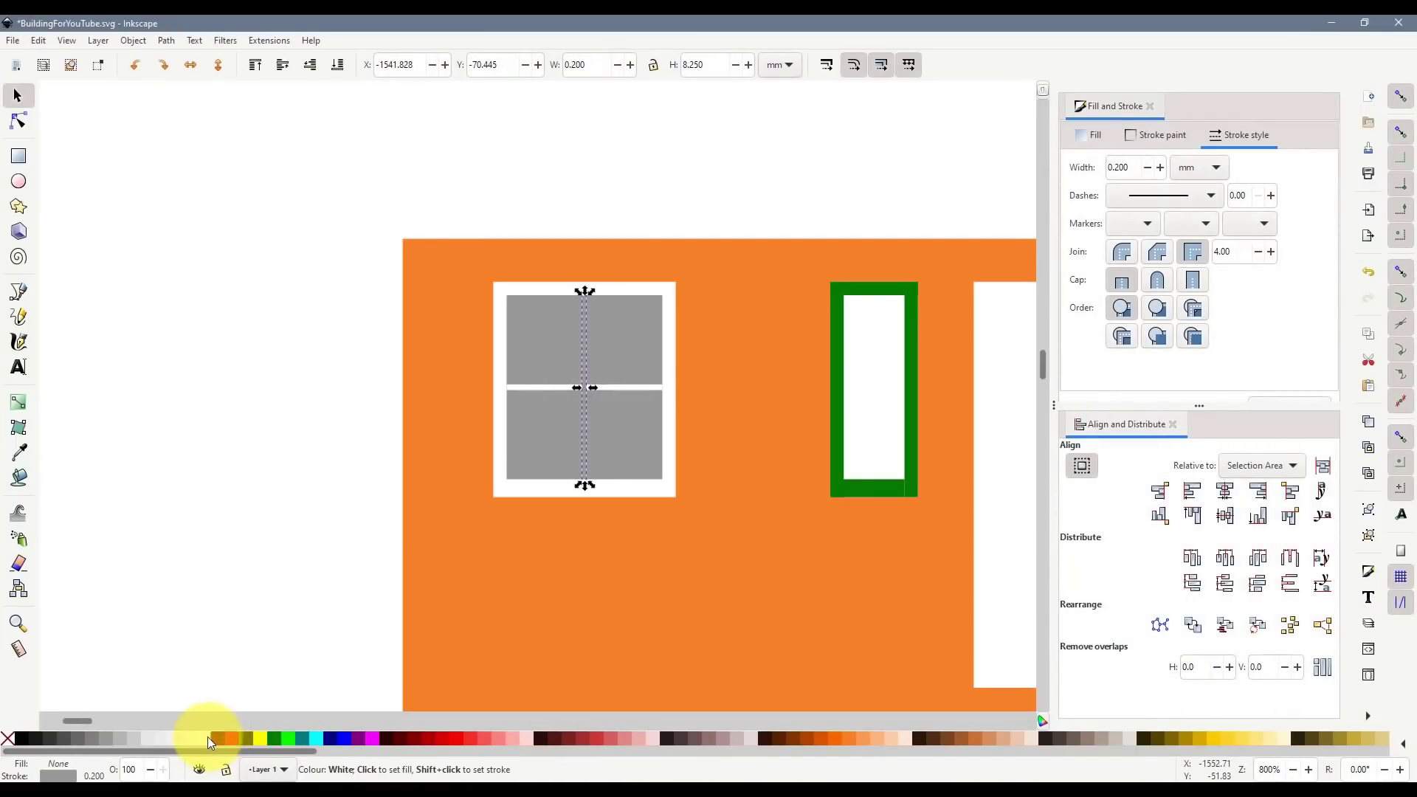
left_click(211, 740, "shift")
type("5")
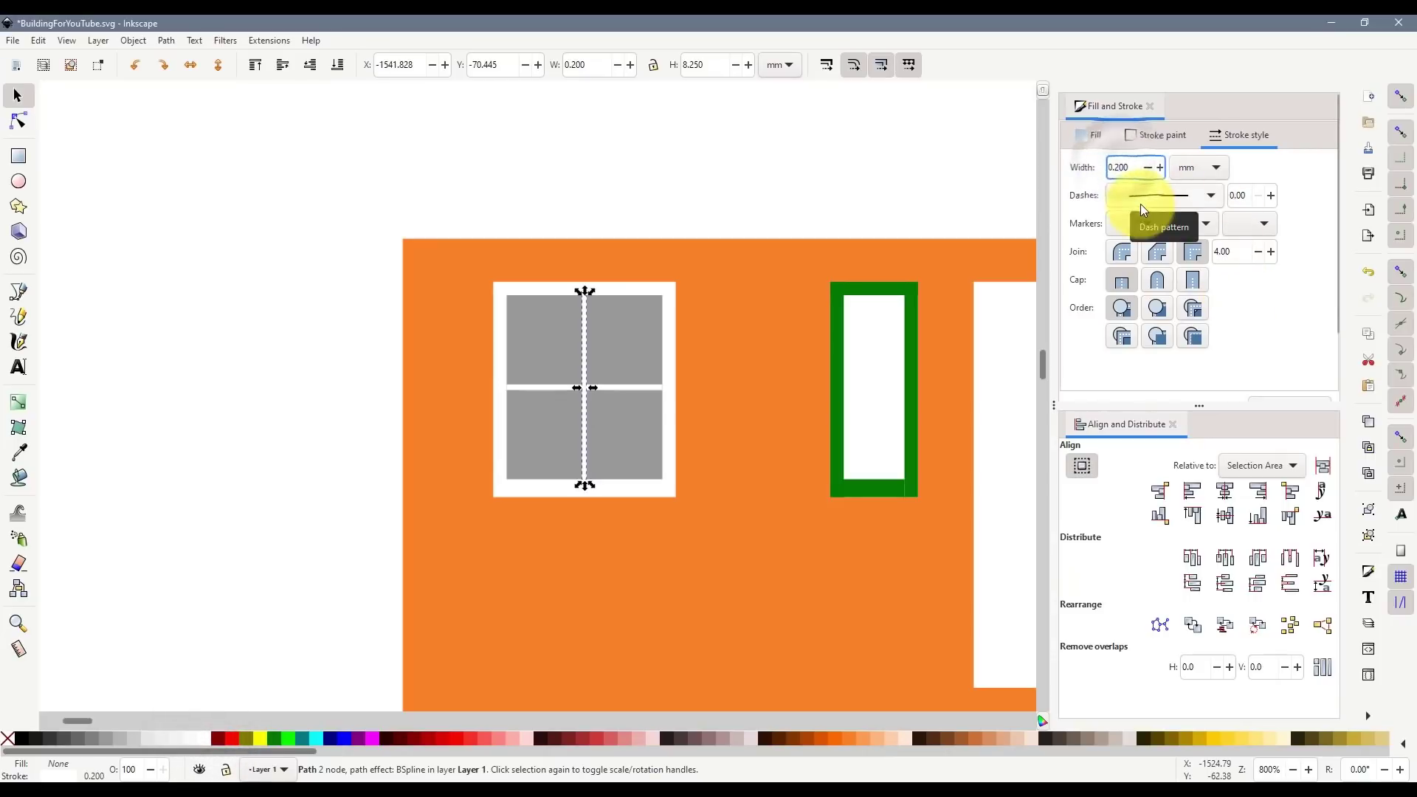
key("Return")
- Compare with the Street View photo and check the horizontal mullion's stroke width
key("alt+Tab")
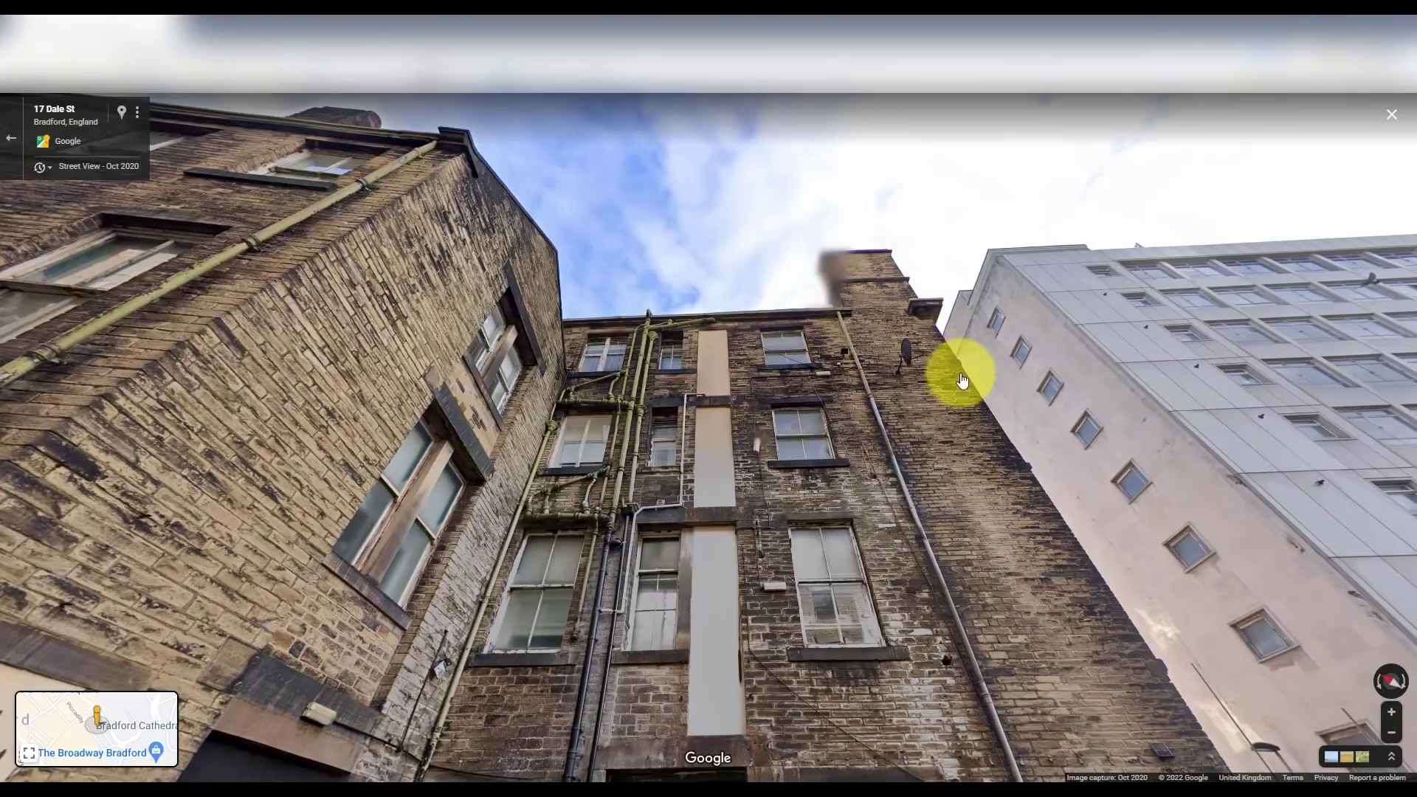
key("alt+Tab")
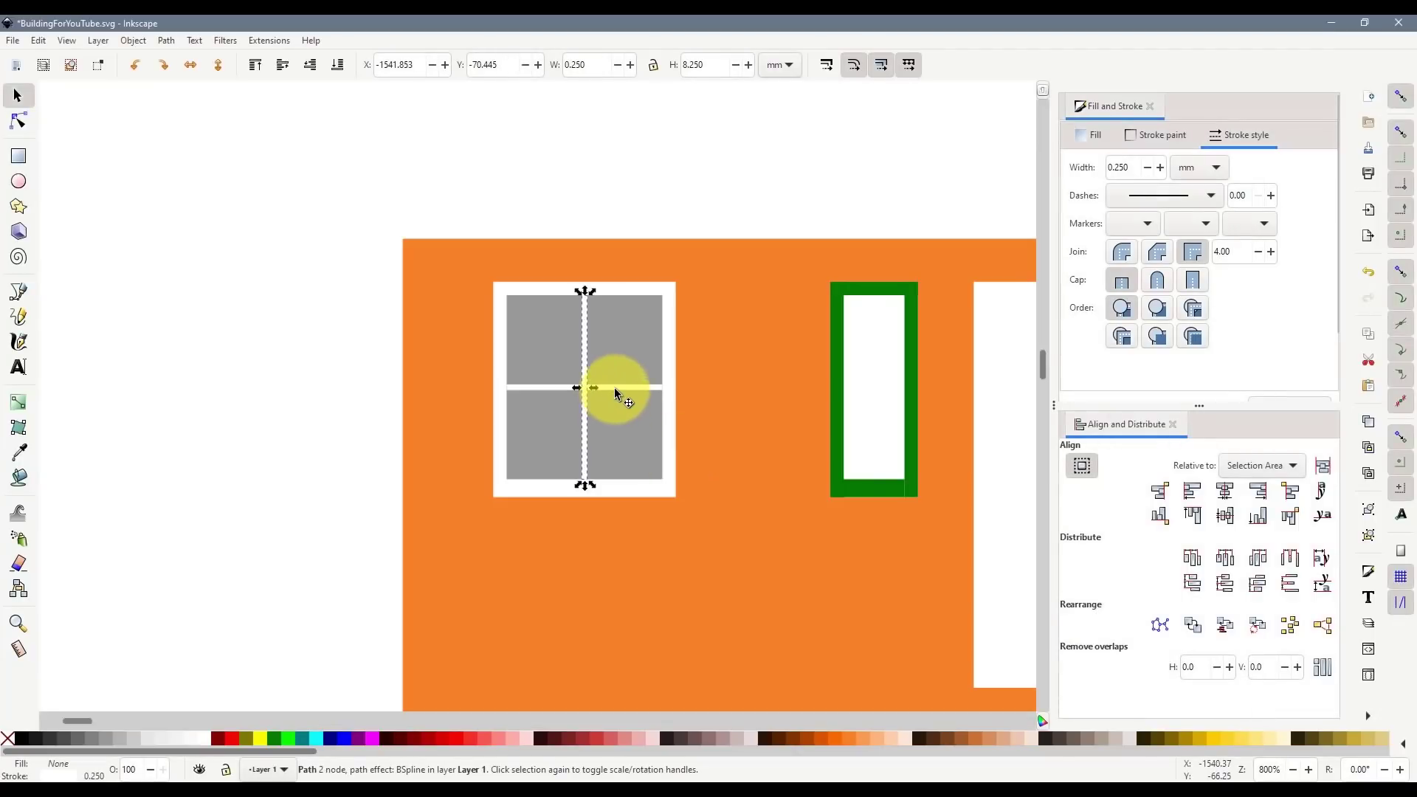
left_click(614, 387)
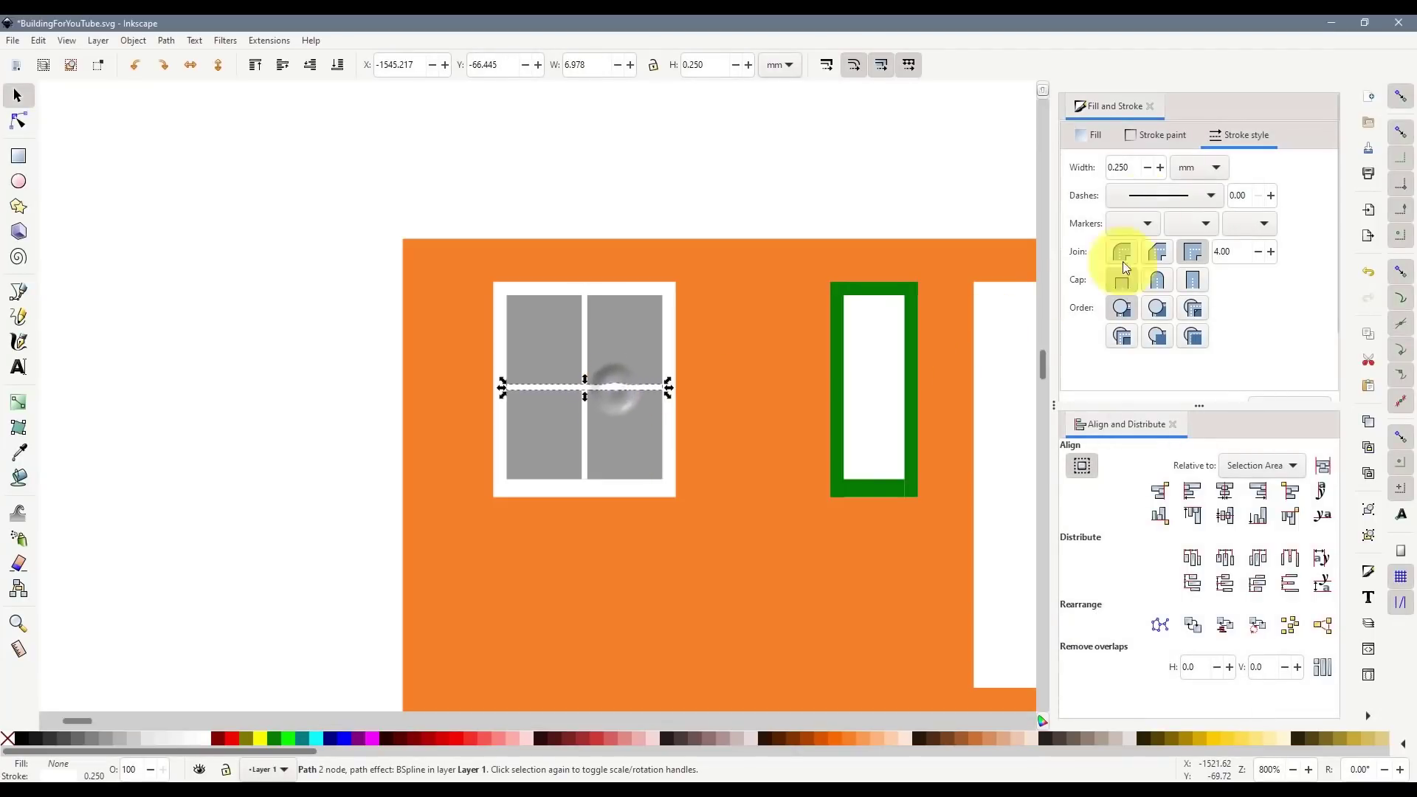
double_click(1129, 168)
key("alt+Tab")
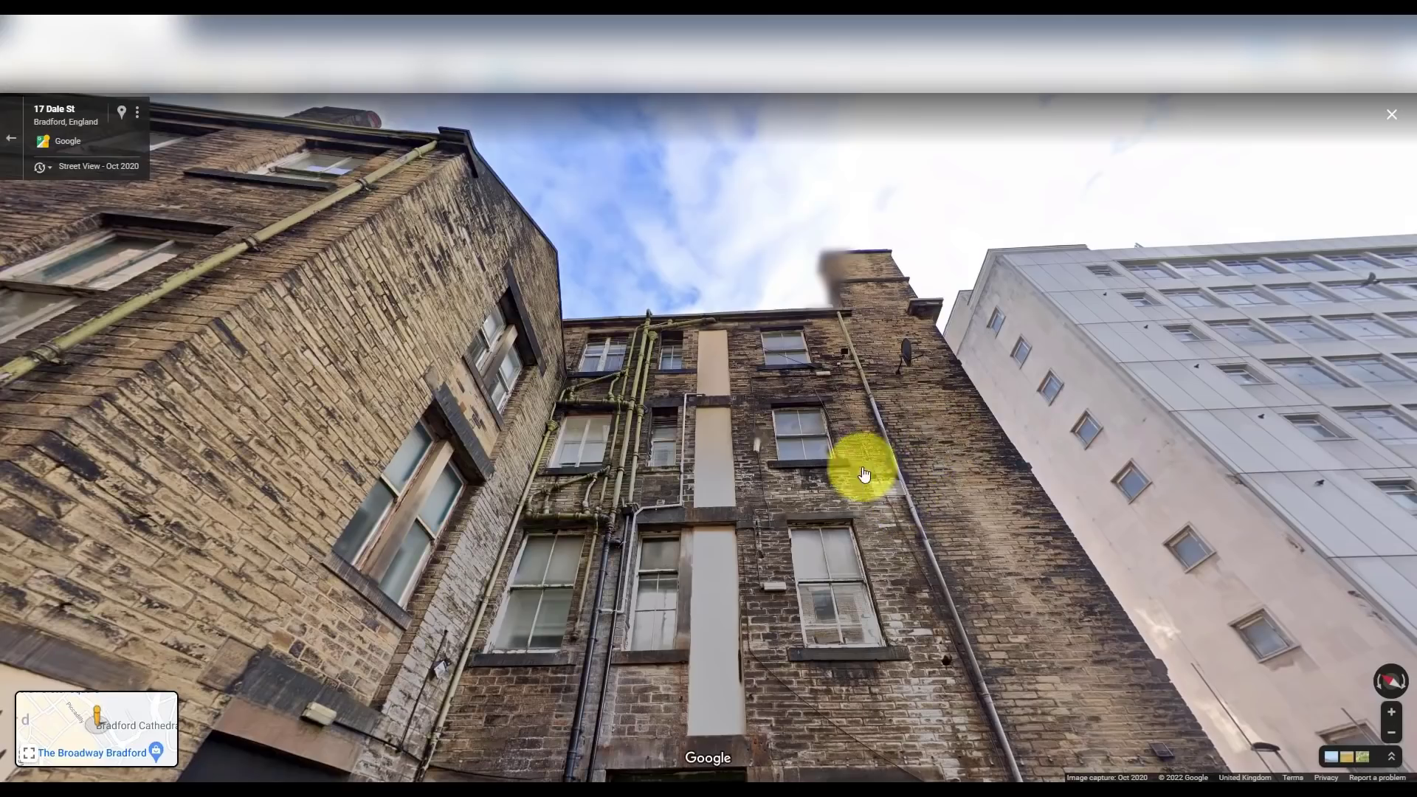
key("alt+Tab")
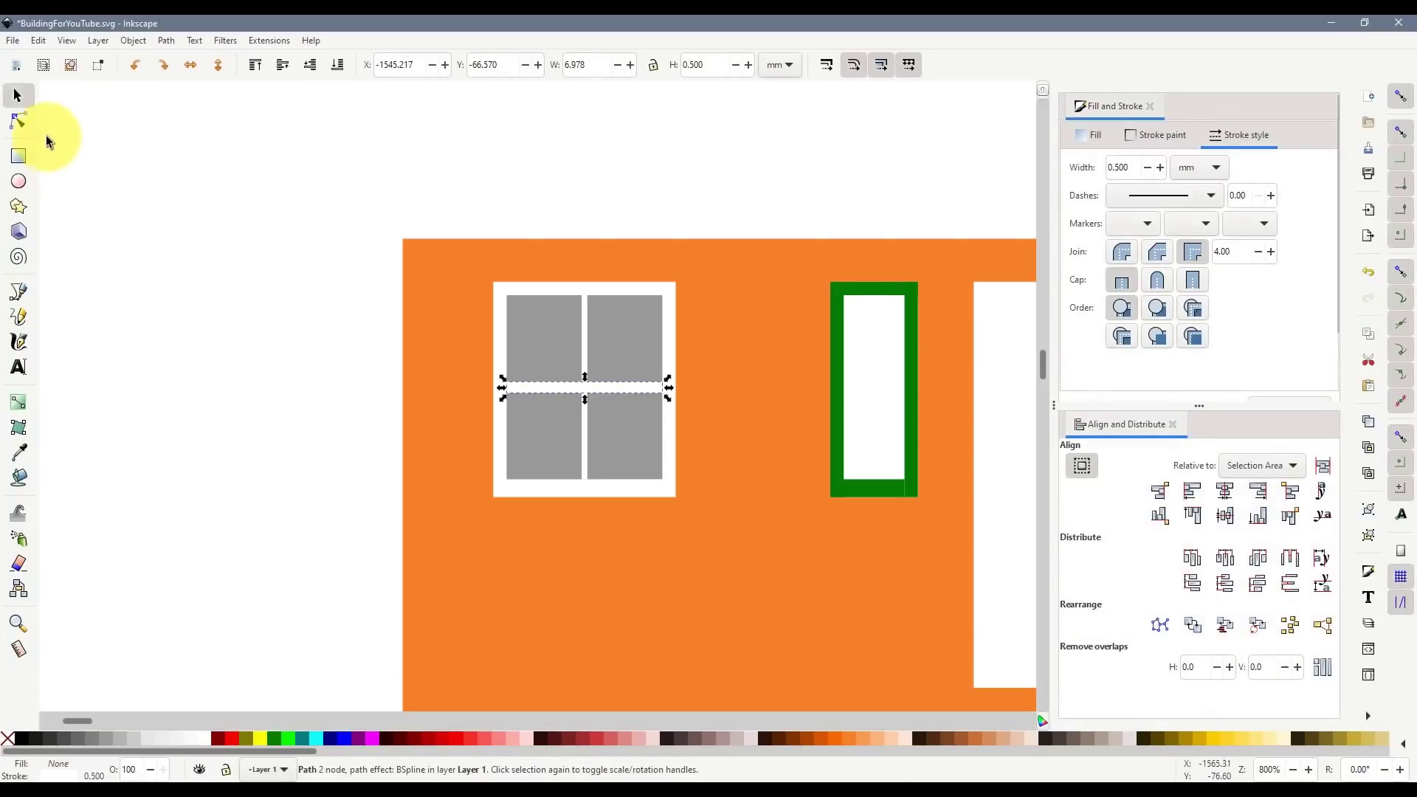
- Select the whole grey window grid and duplicate it
left_click(222, 279)
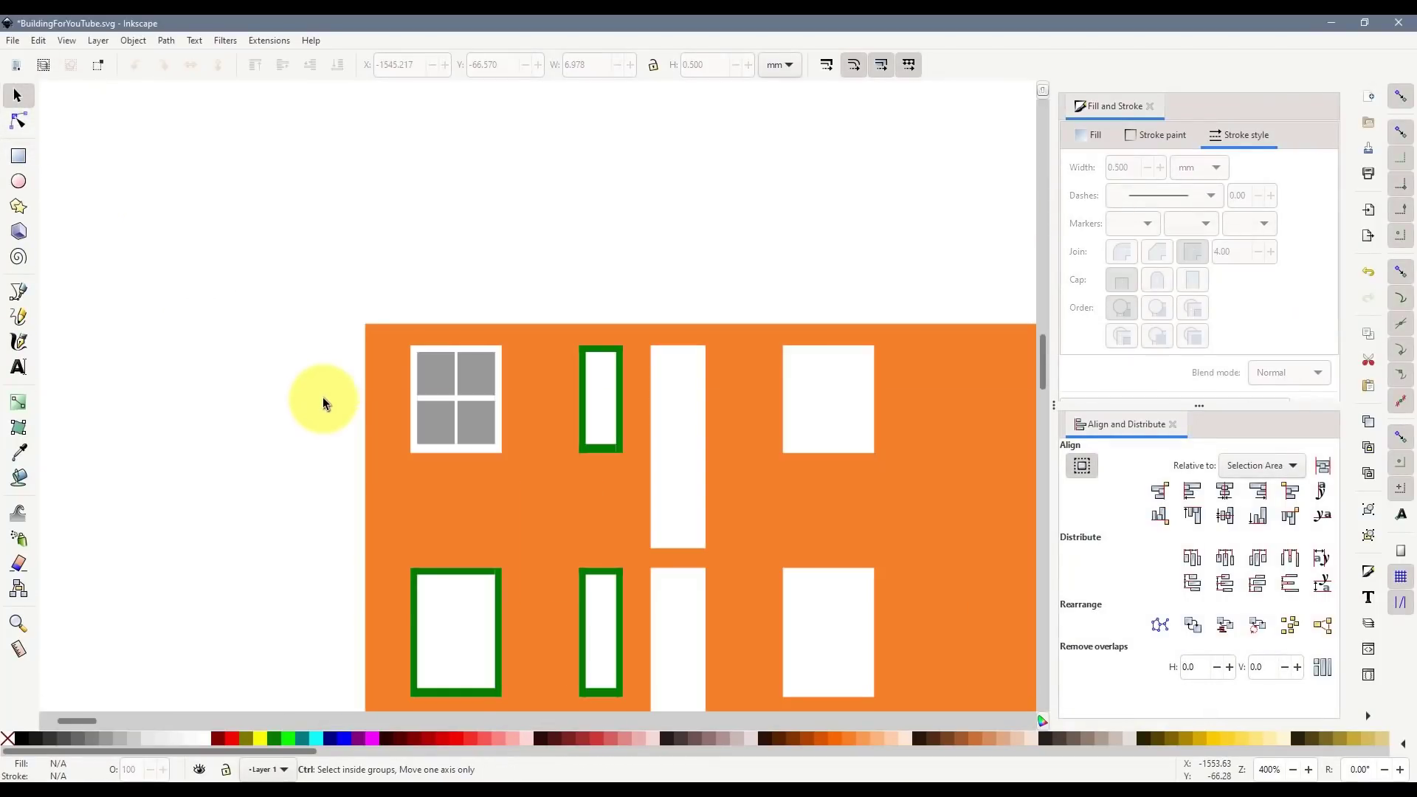
scroll(322, 397, "down", 2)
mouse_move(328, 349)
left_mouse_down()
mouse_move(435, 443)
mouse_move(171, 384)
left_mouse_up()
key("ctrl+d")
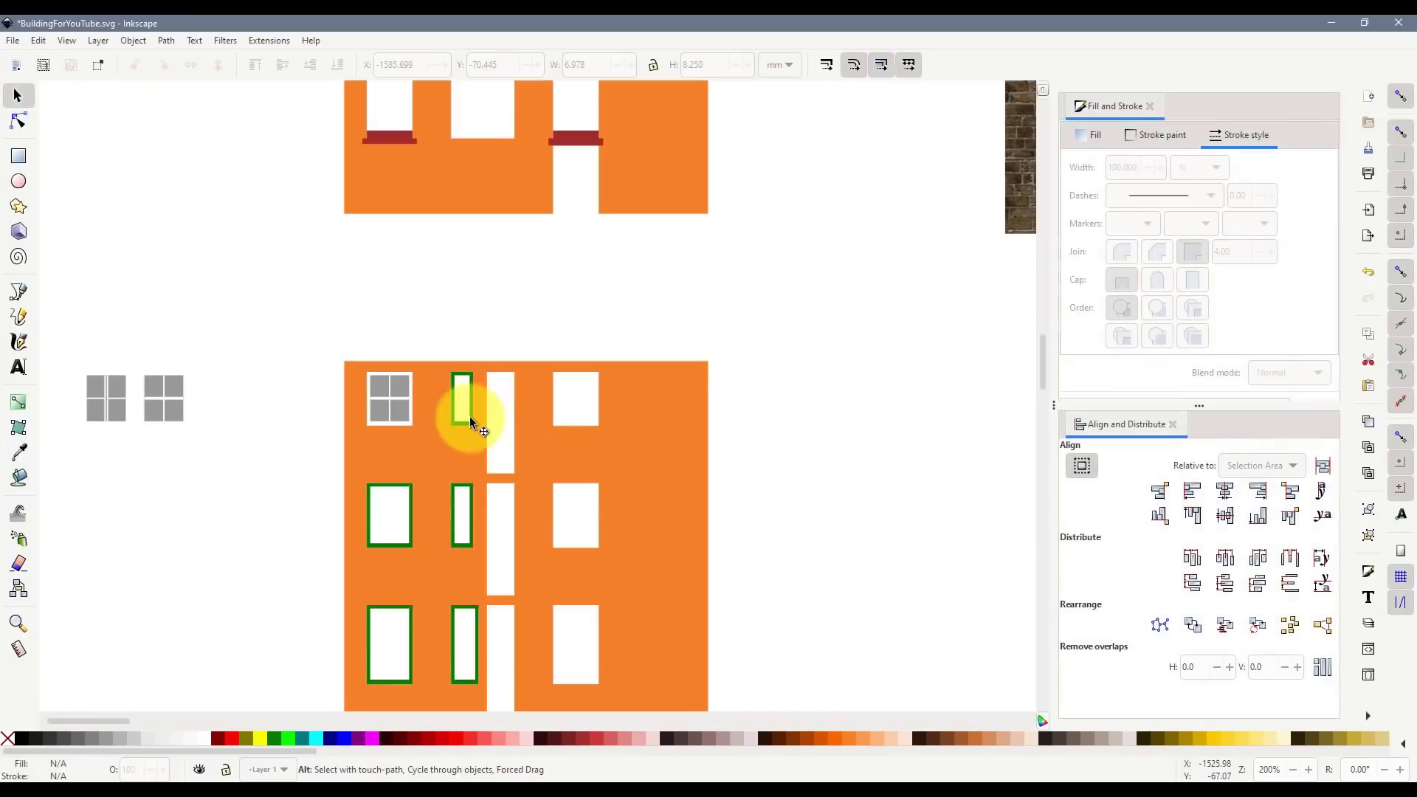
scroll(465, 410, "up", 2)
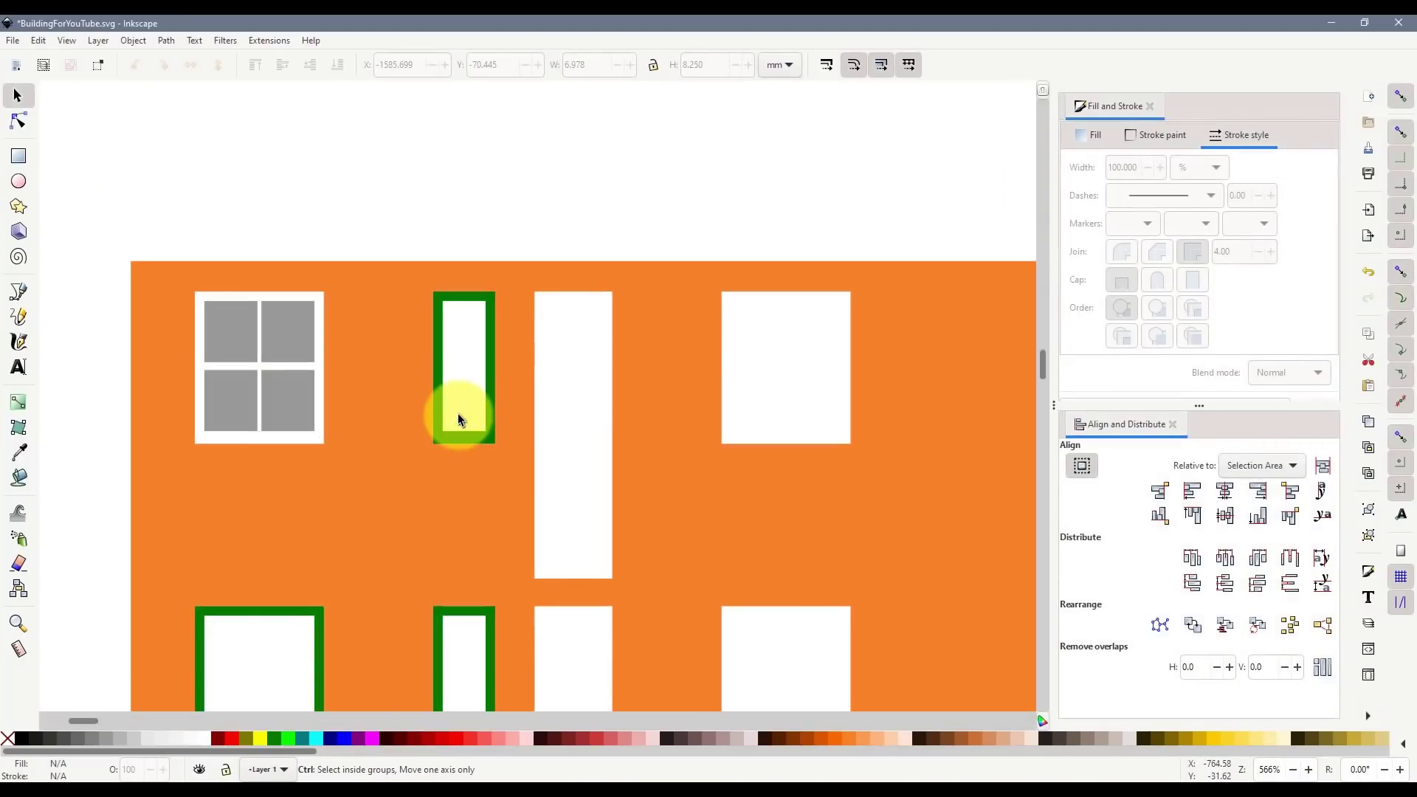
- Draw an outline-free light grey rectangle over the green frame and send it behind the frame
left_click(441, 336)
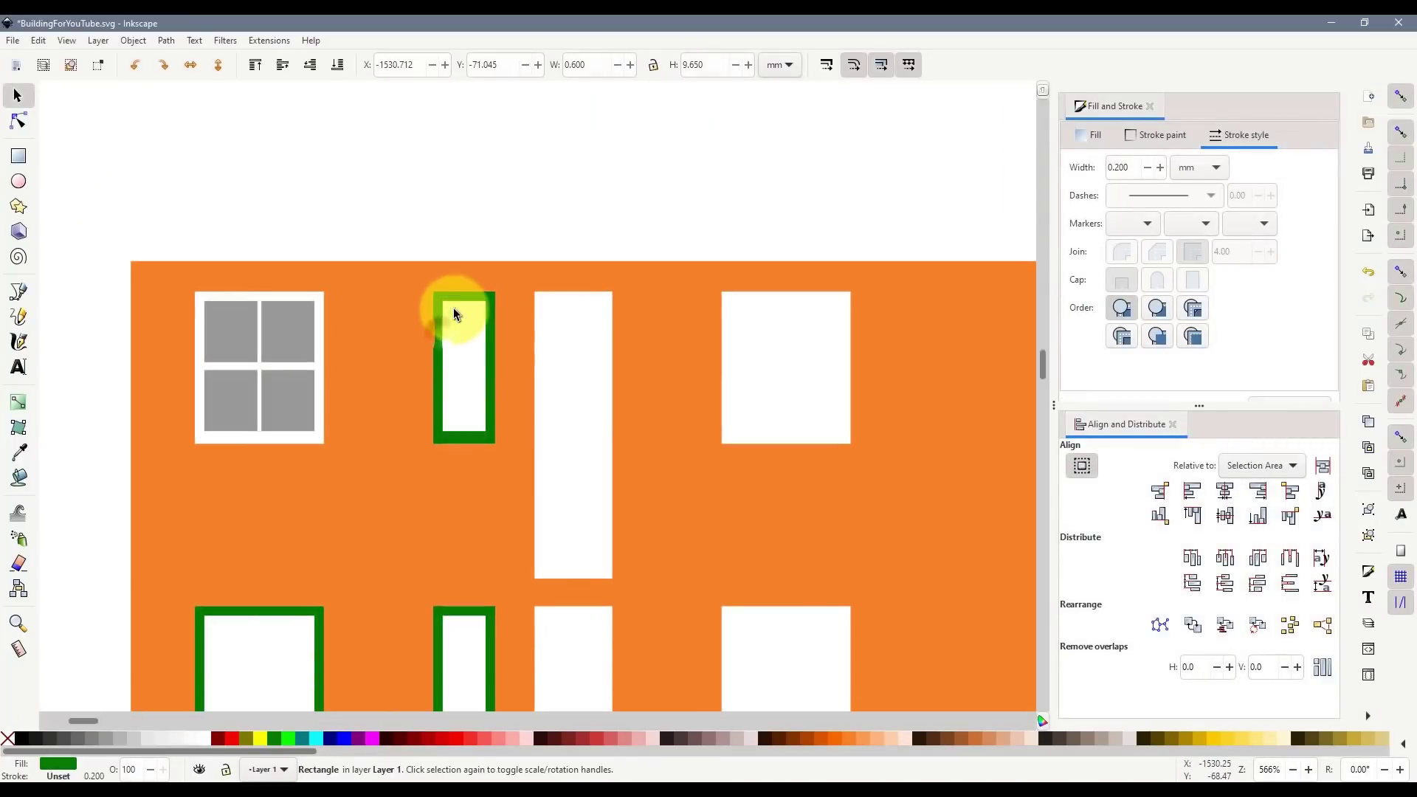
left_click(19, 156)
left_click_drag(436, 294, 496, 443)
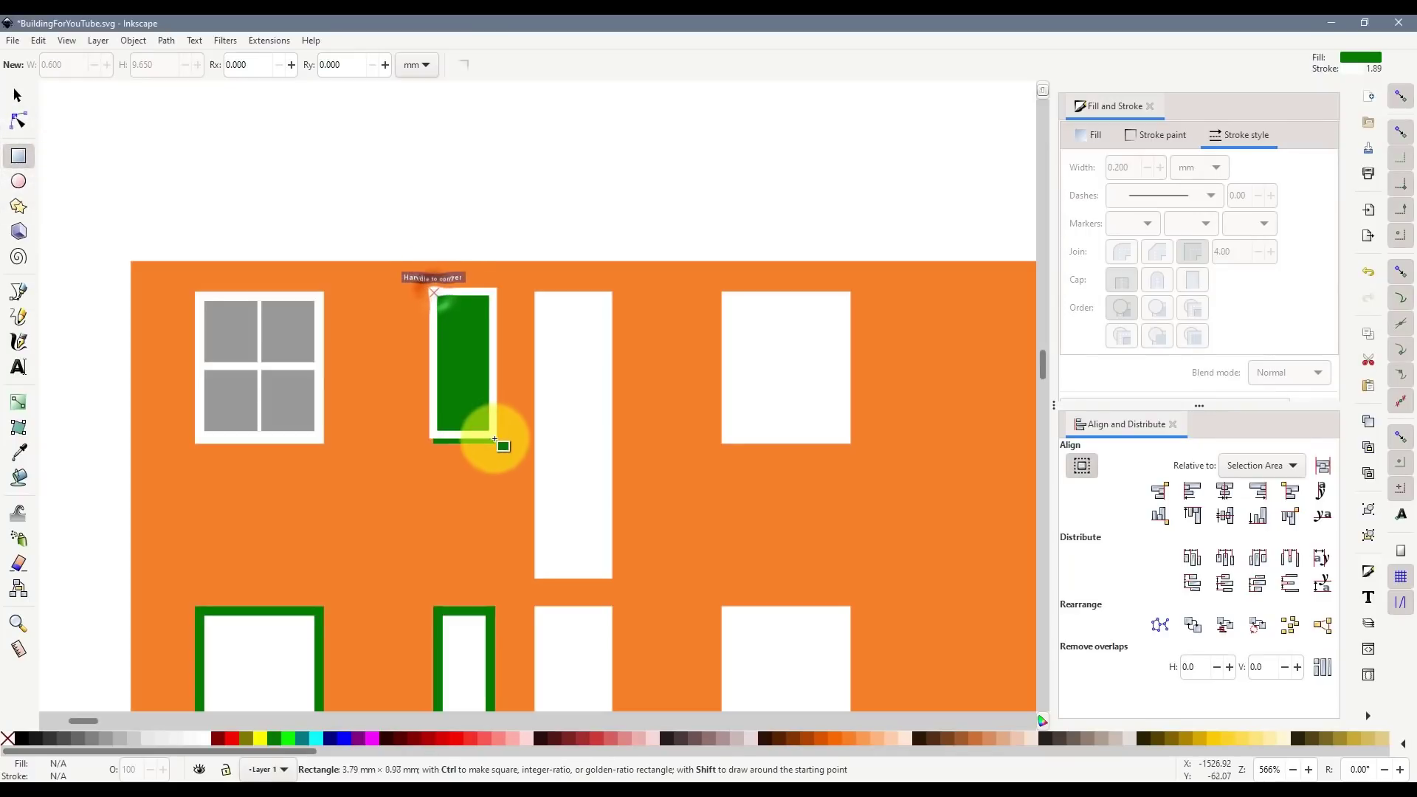
left_click(13, 740, "shift")
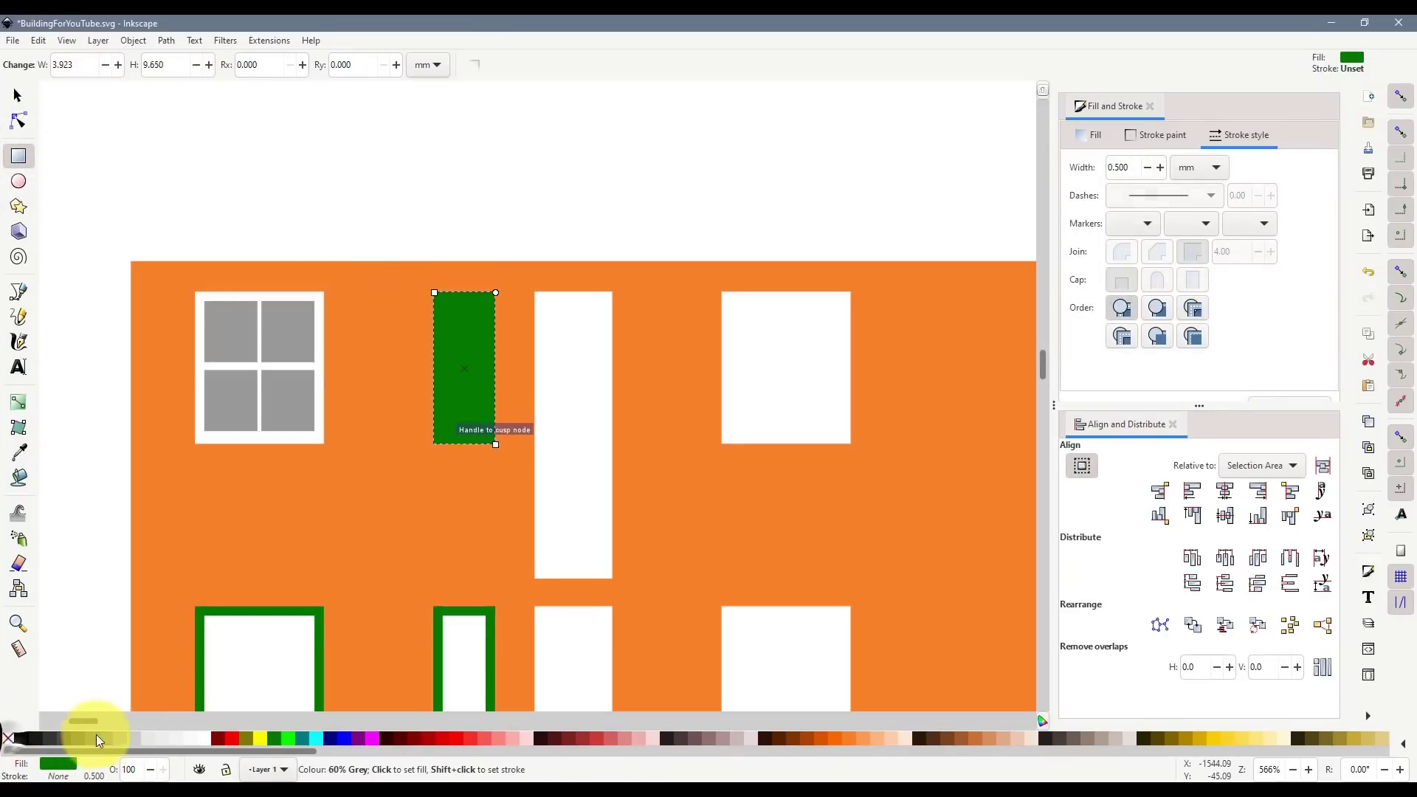
left_click(105, 732)
left_click(126, 734)
left_click(18, 95)
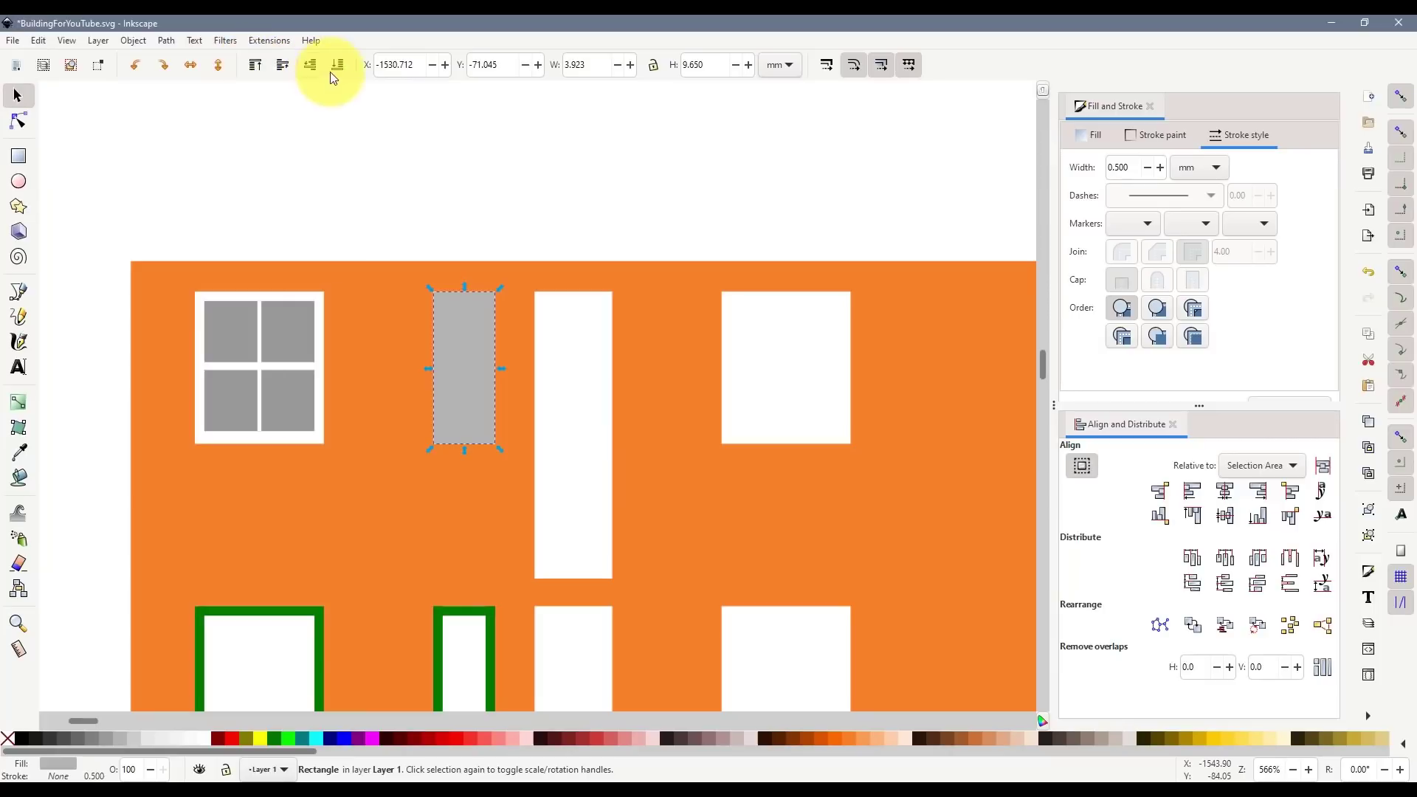
left_click(337, 65)
left_click(473, 178)
- Union the four green frame bars and subtract them to leave the grey glazing
left_click(439, 360)
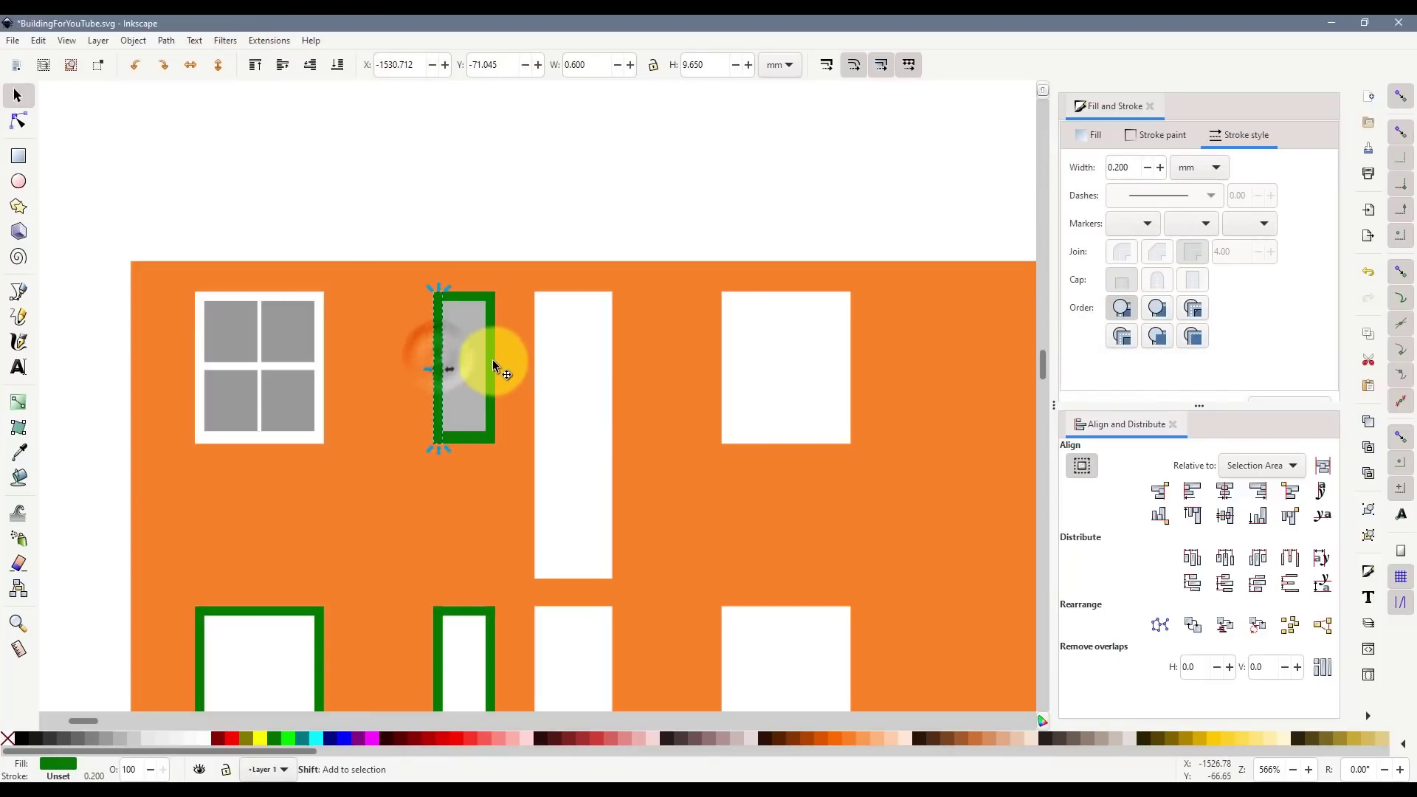
left_click(491, 361, "shift")
left_click(468, 437, "shift")
left_click(464, 299, "shift")
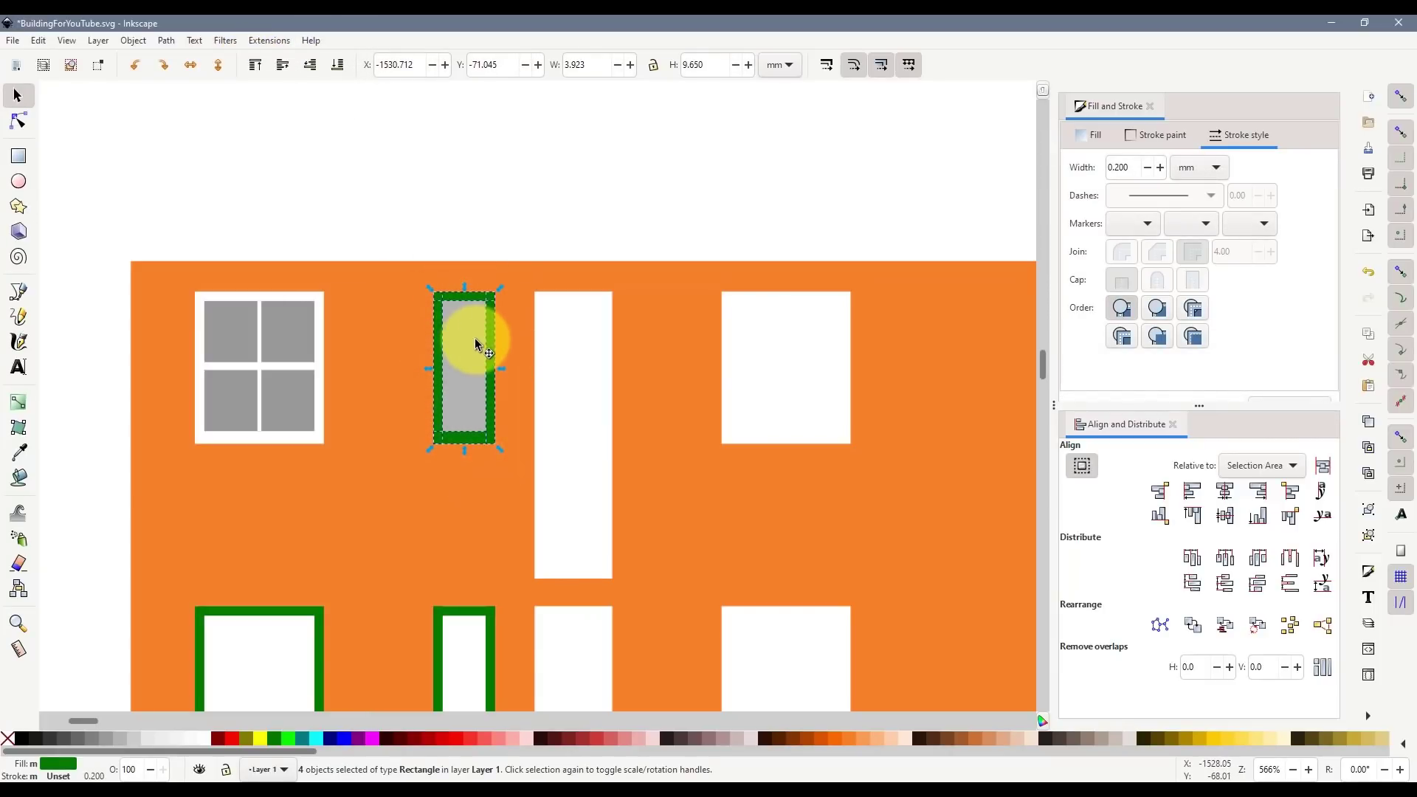
key("ctrl+KP_Add")
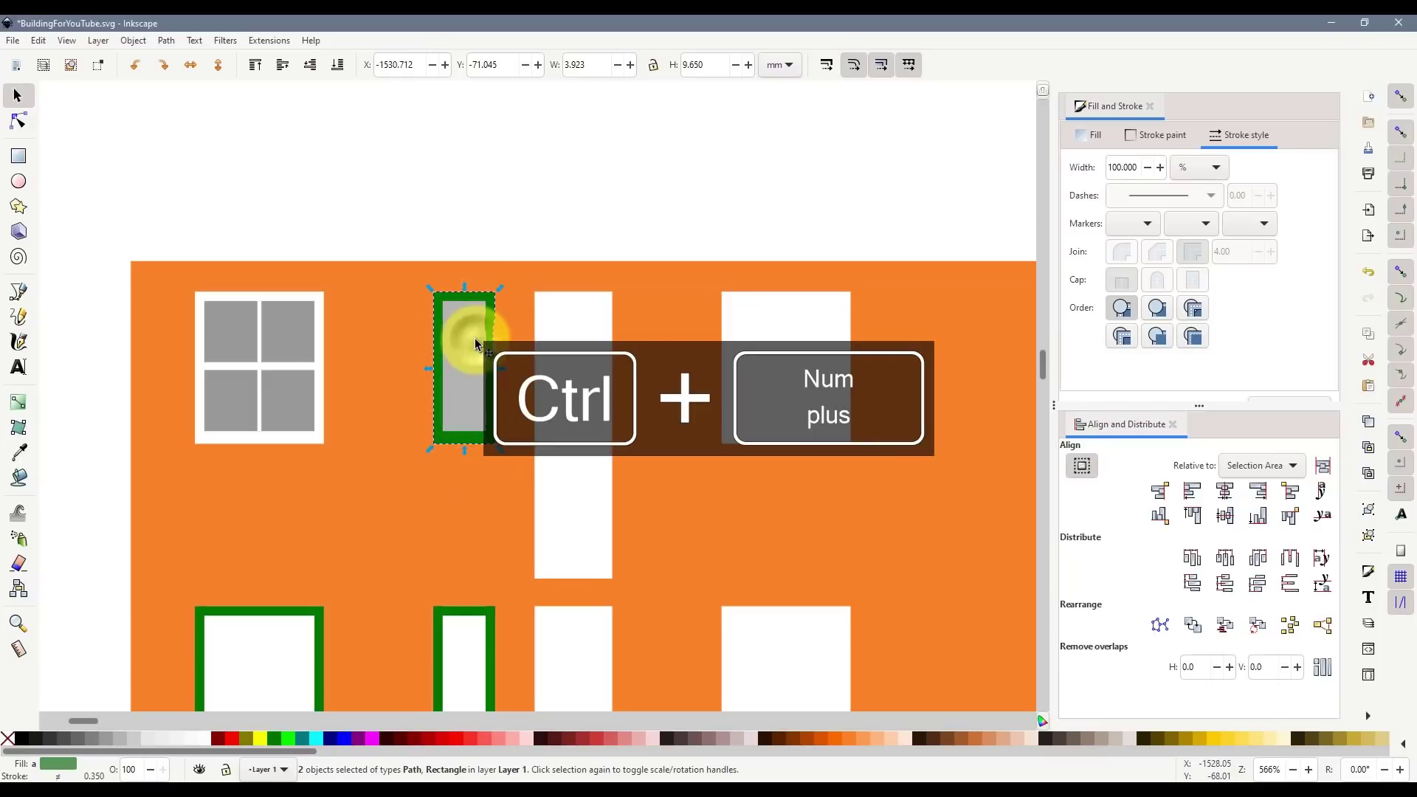
key("ctrl+KP_Subtract")
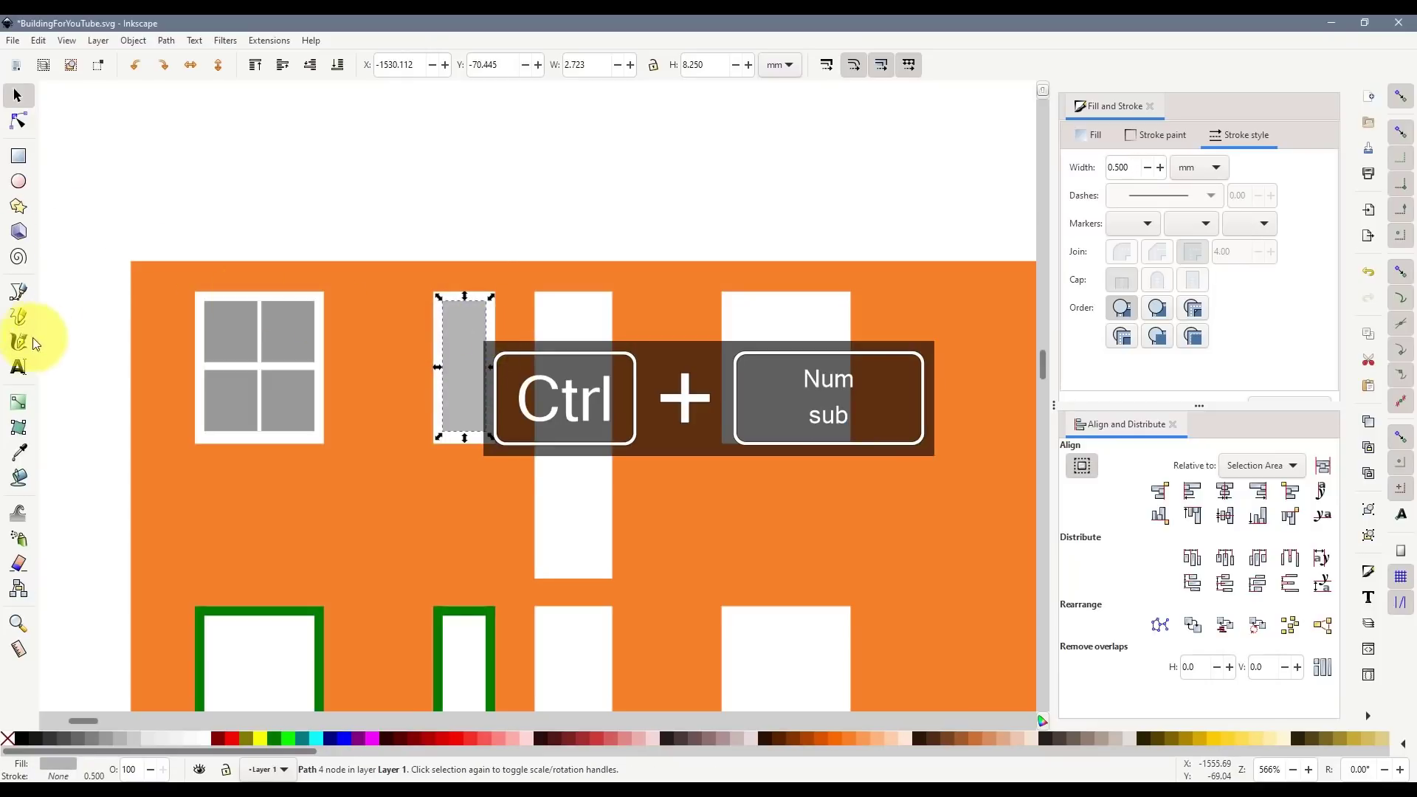
- Draw white vertical and horizontal mullions across the glazing
left_click(17, 293)
left_click(464, 301)
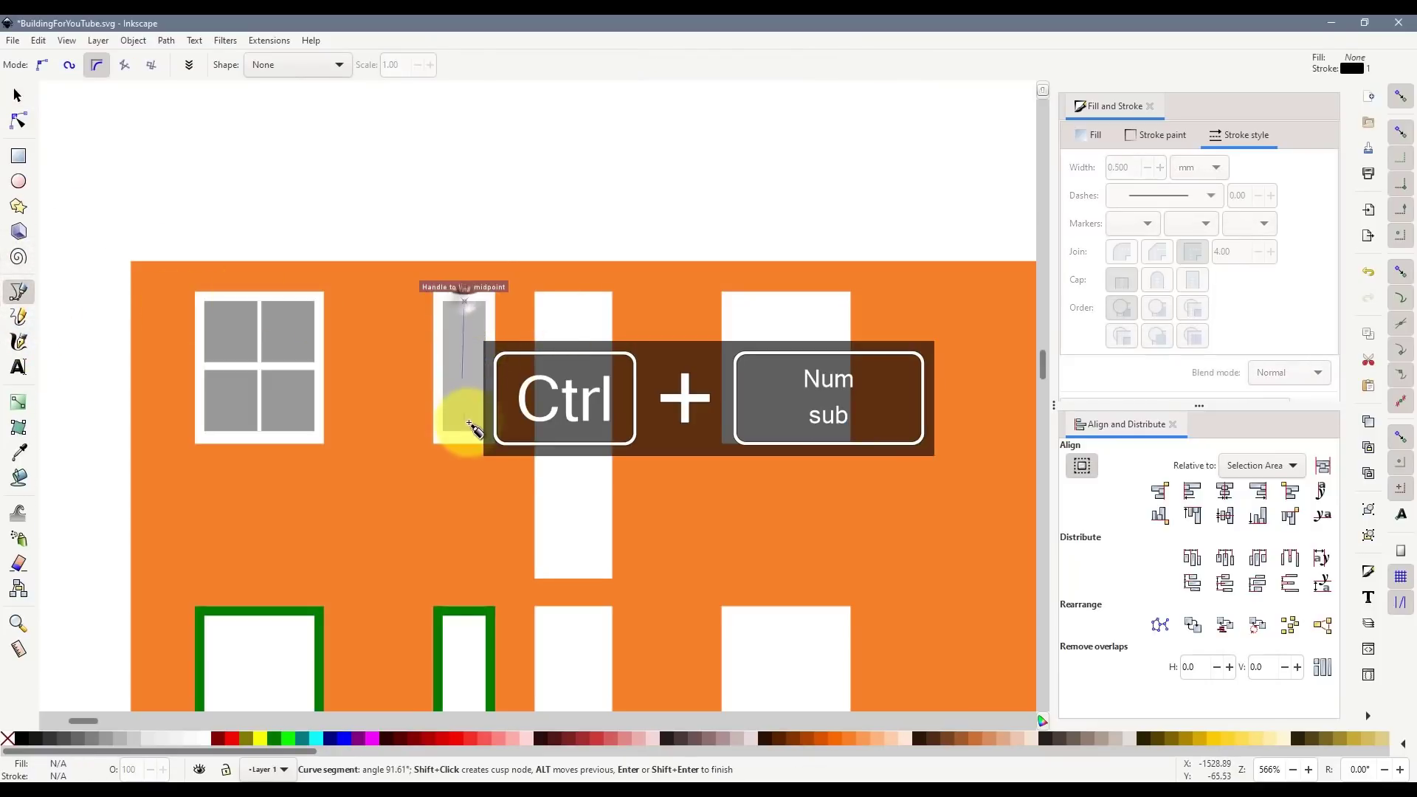
double_click(465, 432)
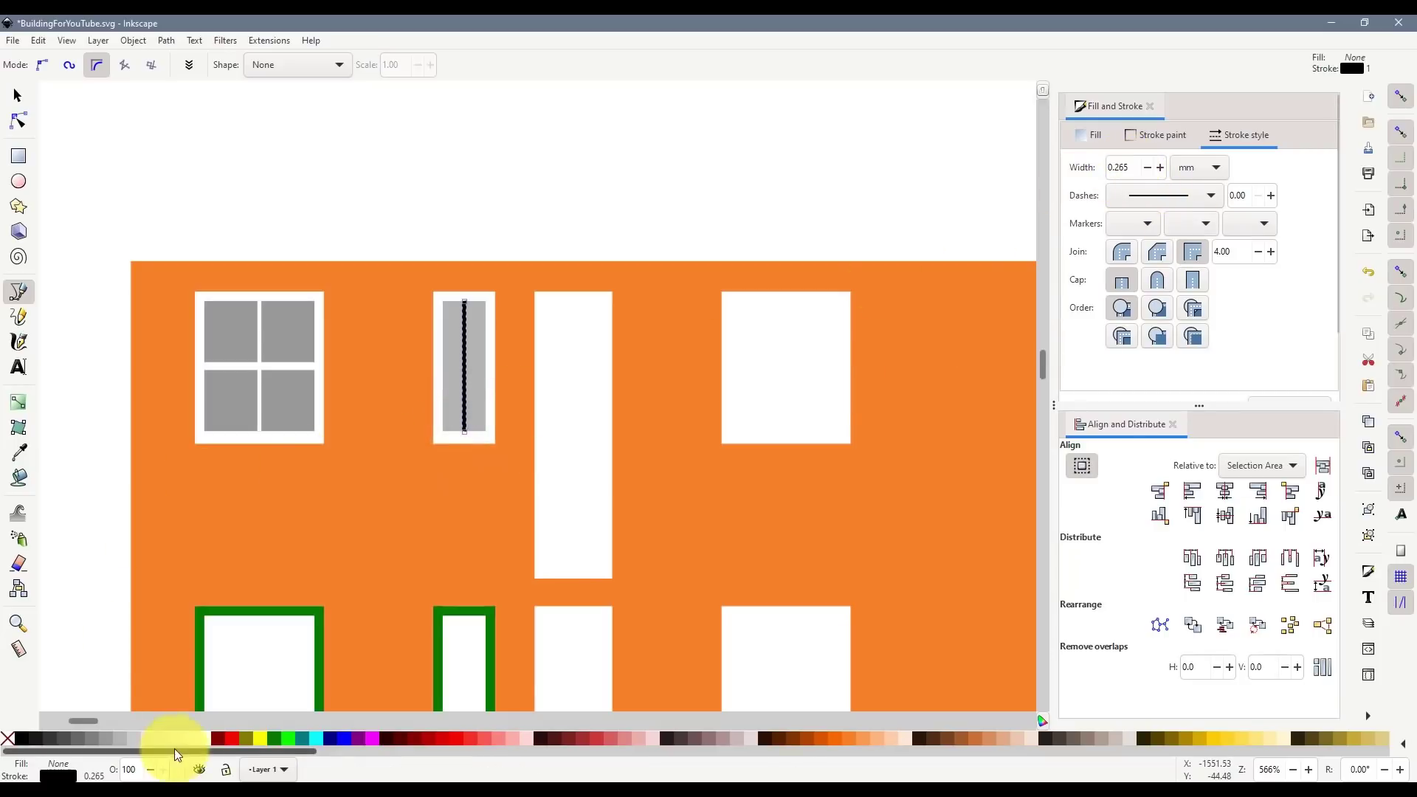
left_click(201, 738, "shift")
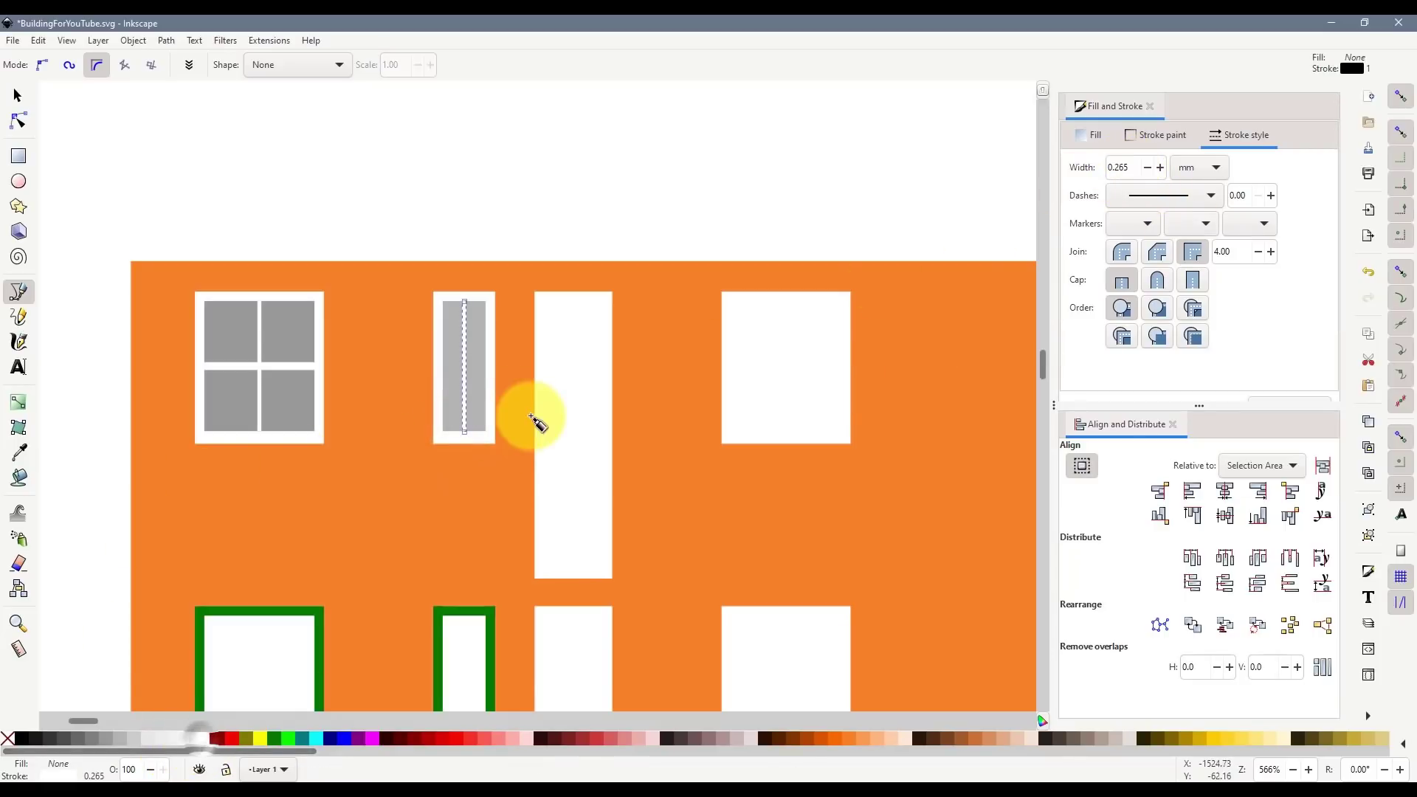
left_click(444, 366)
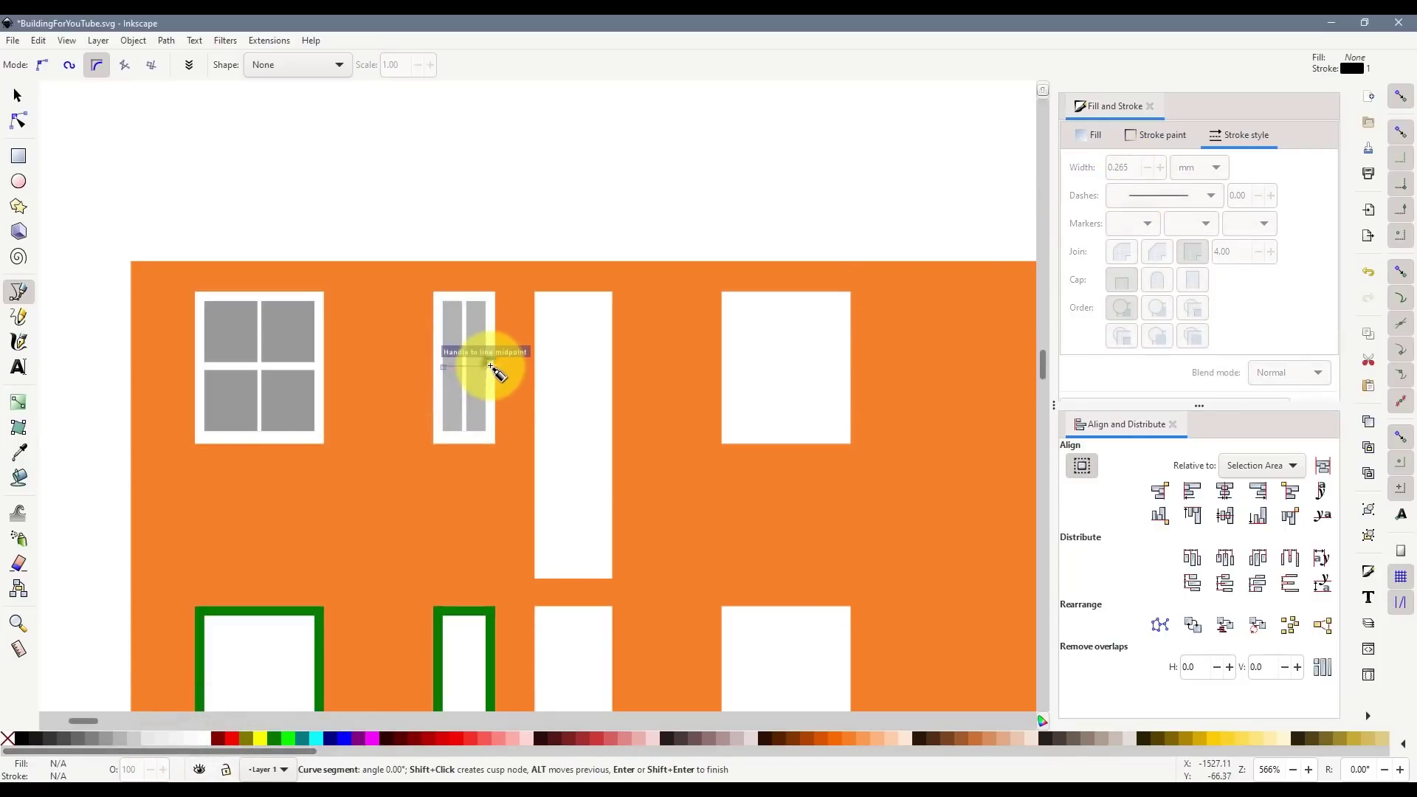
double_click(489, 366)
left_click(201, 738, "shift")
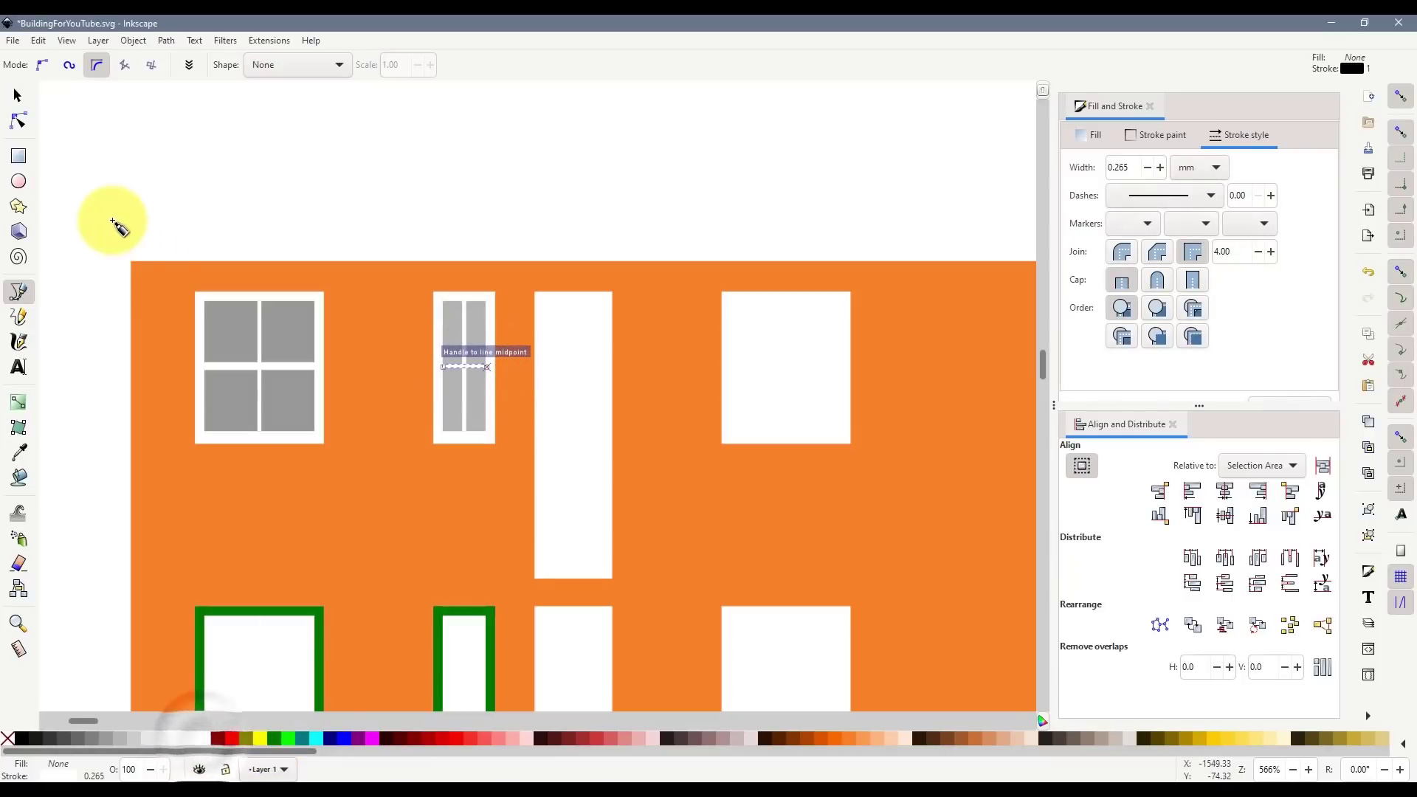
left_click(18, 96)
left_click(370, 157)
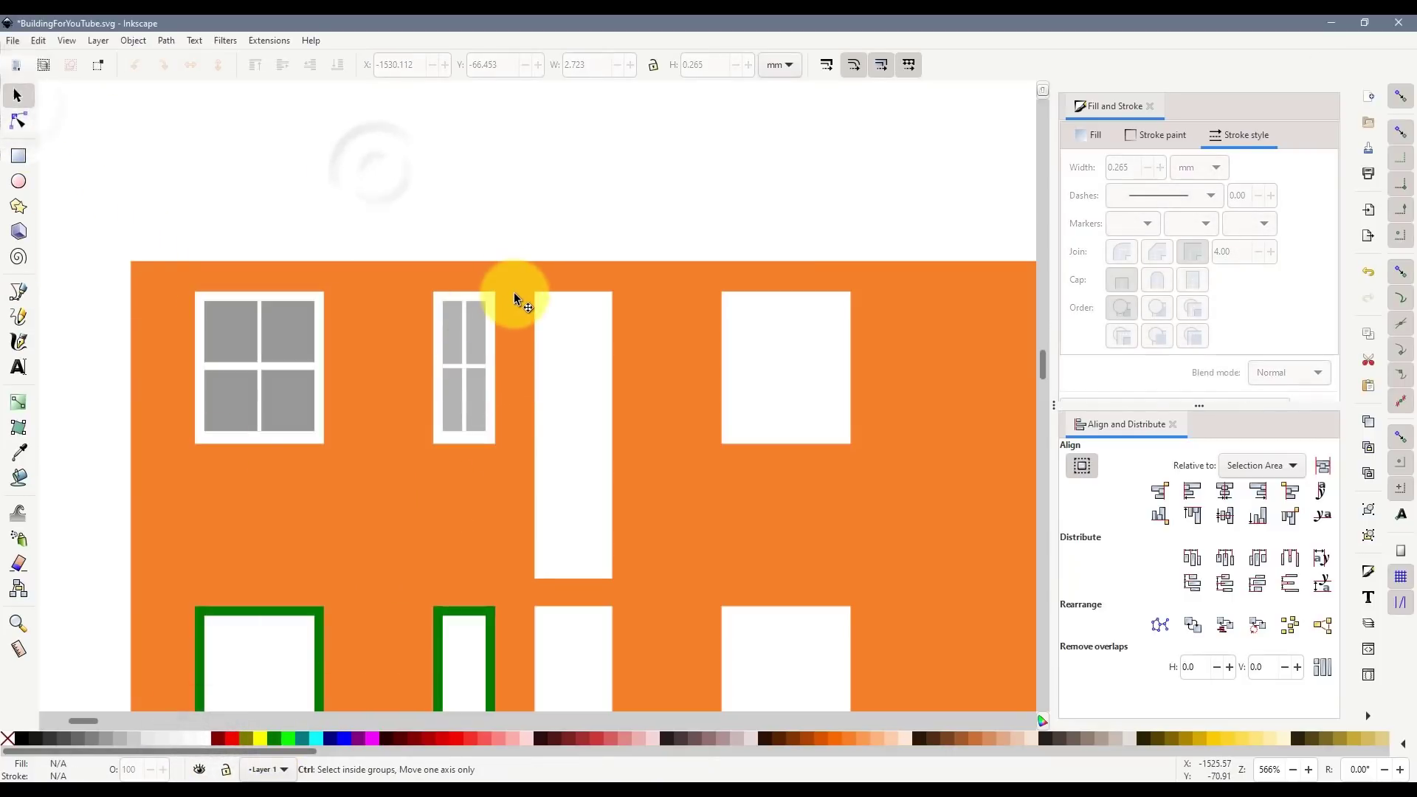
- Cover the wide second-row window with an outline-free grey rectangle and cut the green frame from it
scroll(513, 292, "down", 1)
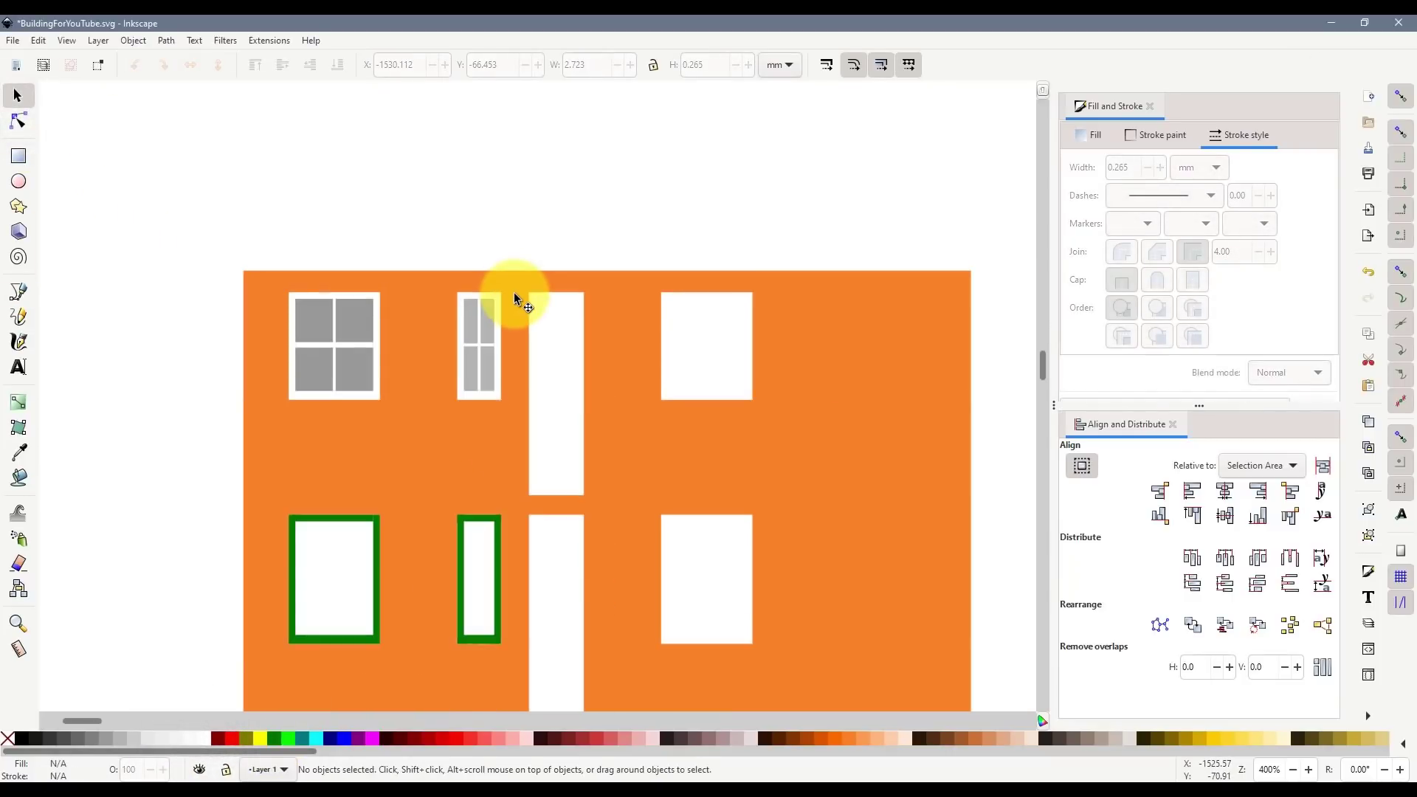
scroll(451, 251, "down", 2)
scroll(403, 366, "up", 4)
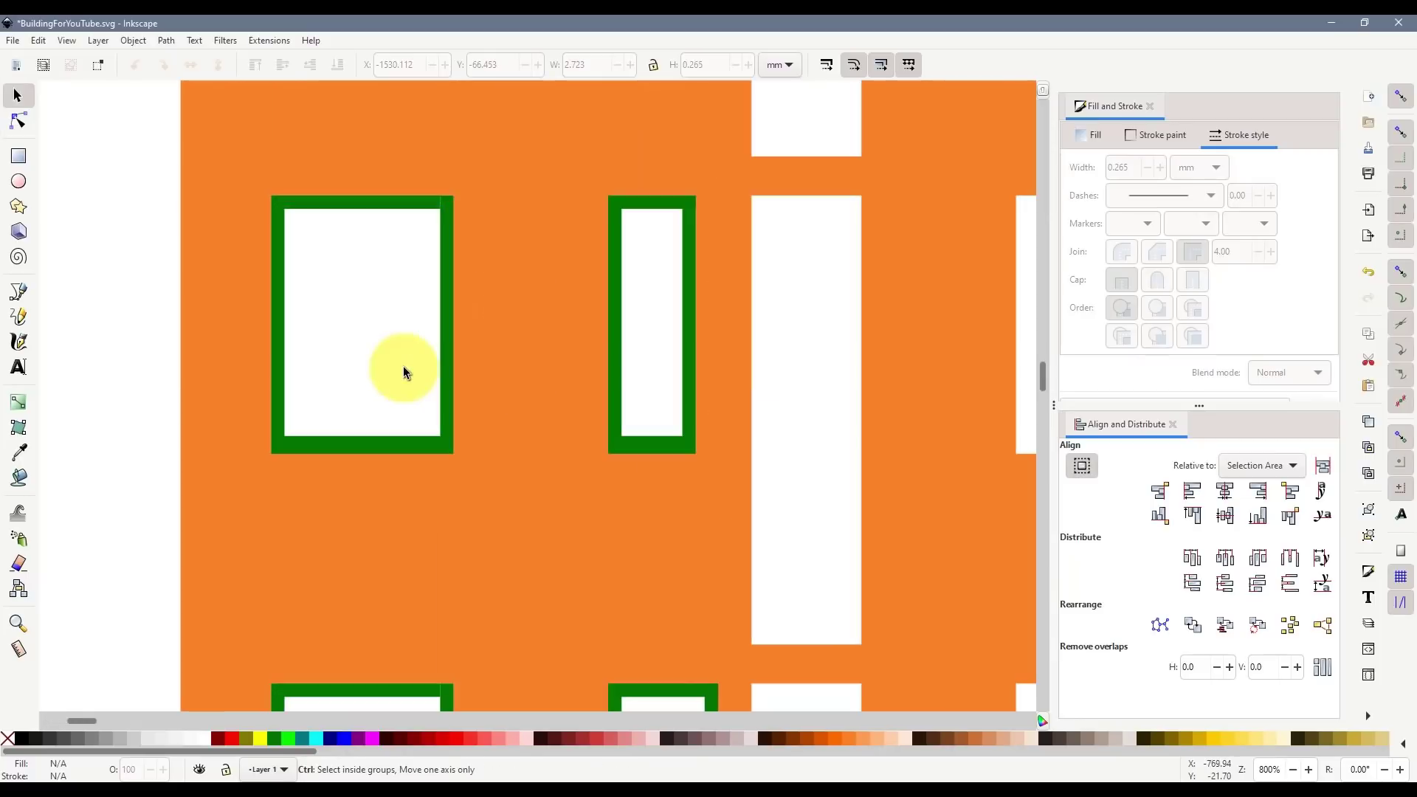
left_click(18, 156)
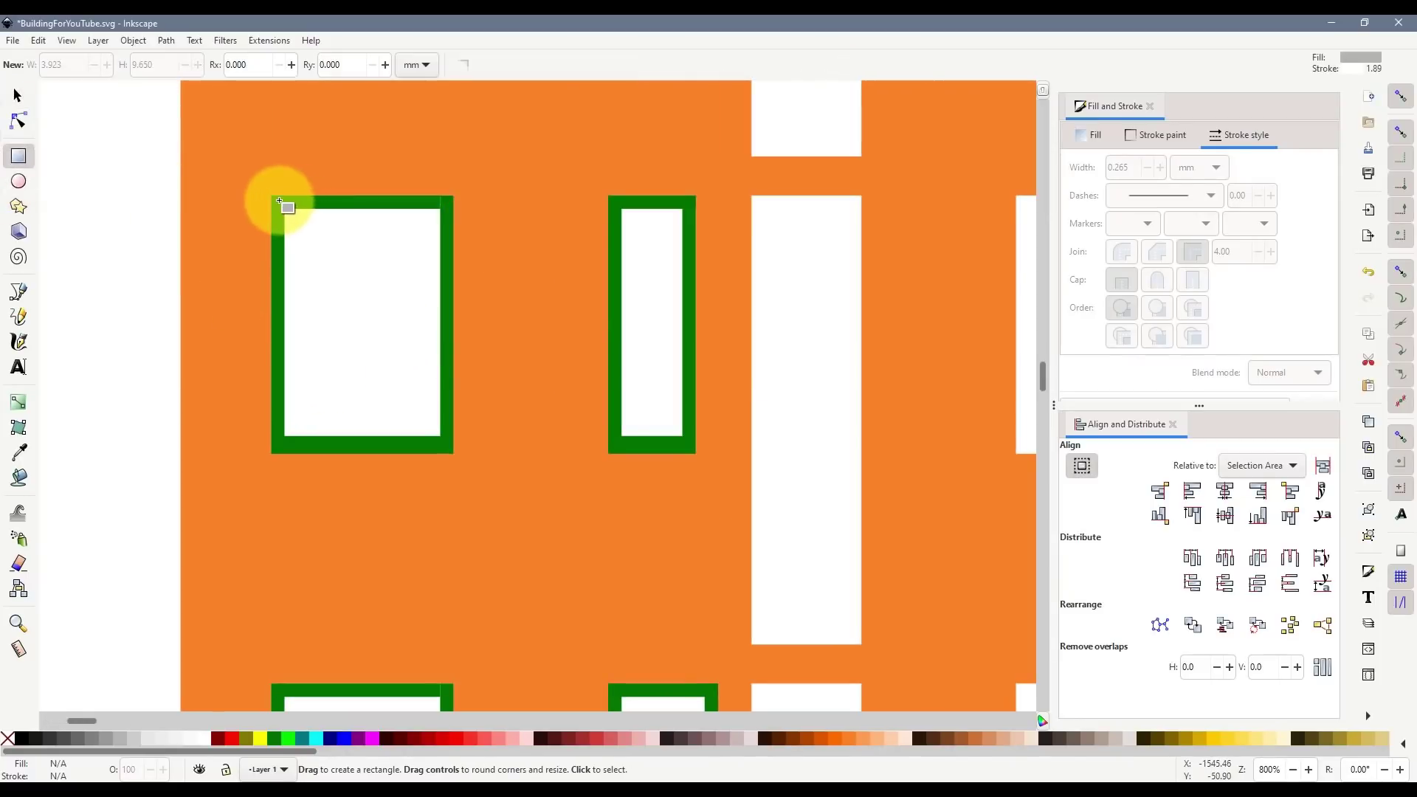
left_click_drag(273, 196, 454, 453)
left_click(8, 738, "shift")
left_click(19, 95)
left_click(337, 65)
left_click(339, 202, "shift")
left_click(278, 251, "shift")
left_click(447, 250, "shift")
left_click(387, 443, "shift")
key("ctrl+KP_Subtract")
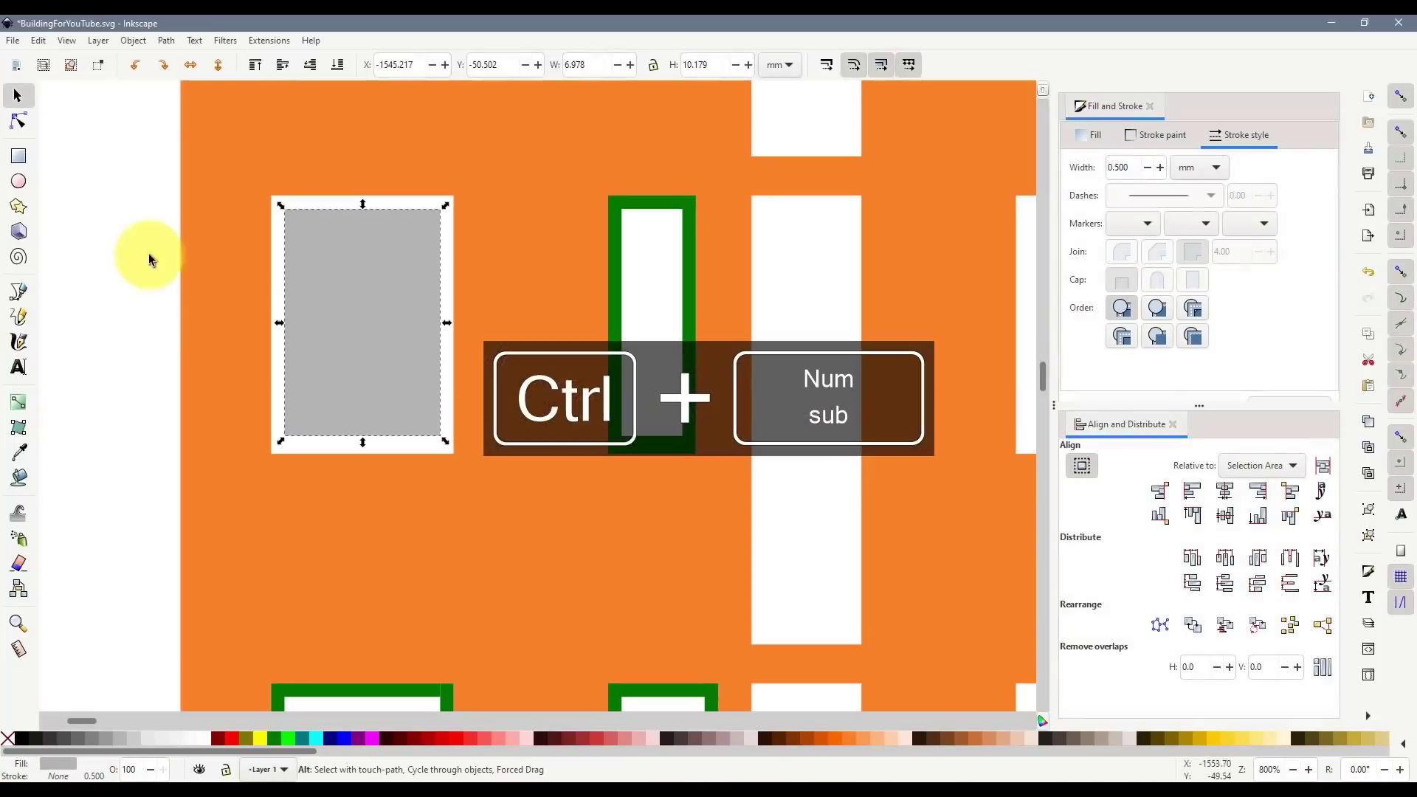
- Draw a white vertical mullion with 0.8 mm stroke down the middle of the glazing
left_click(18, 291)
left_click(362, 210)
double_click(362, 436)
left_click(204, 738, "shift")
double_click(1122, 168)
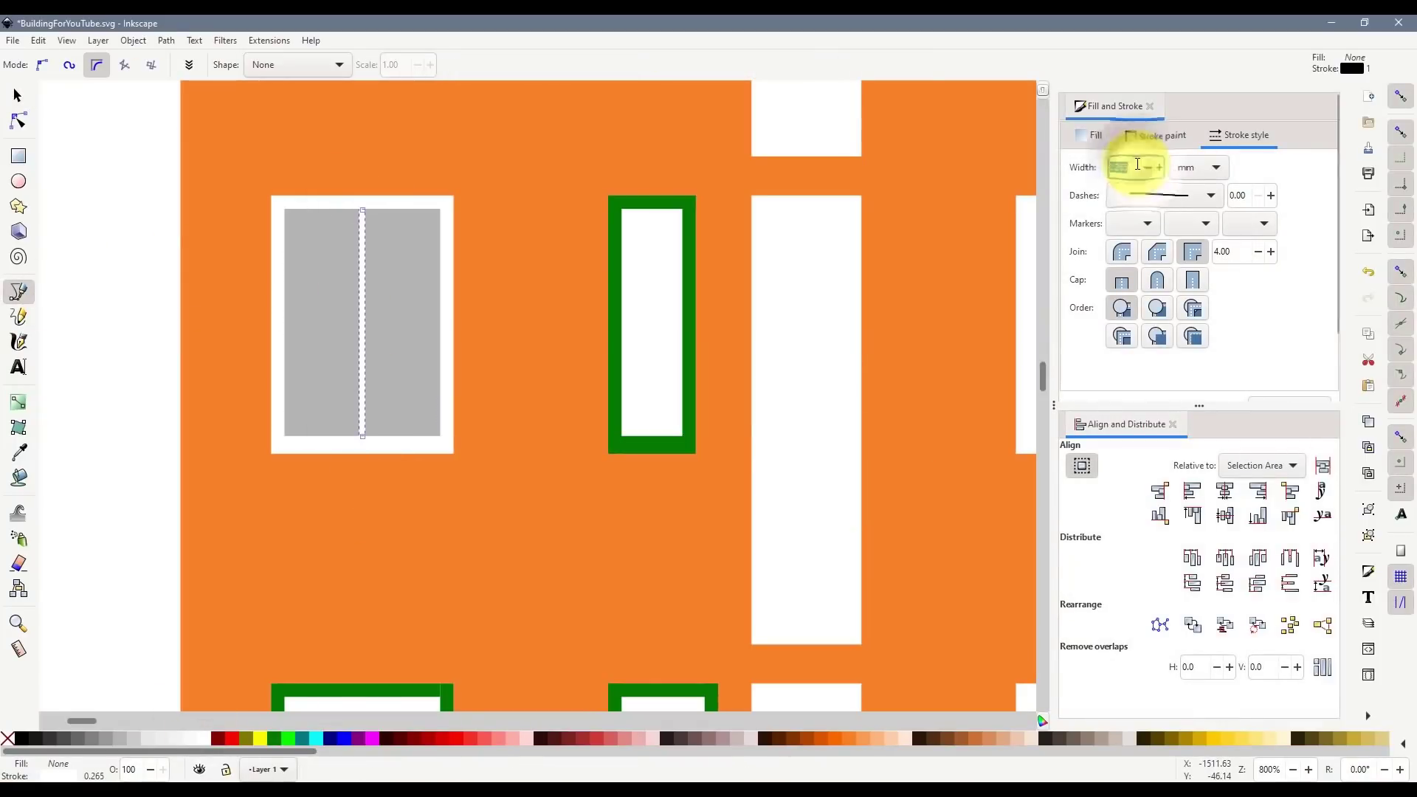
type("0.8")
key("Return")
scroll(174, 346, "down", 5)
left_click_drag(118, 721, 101, 721)
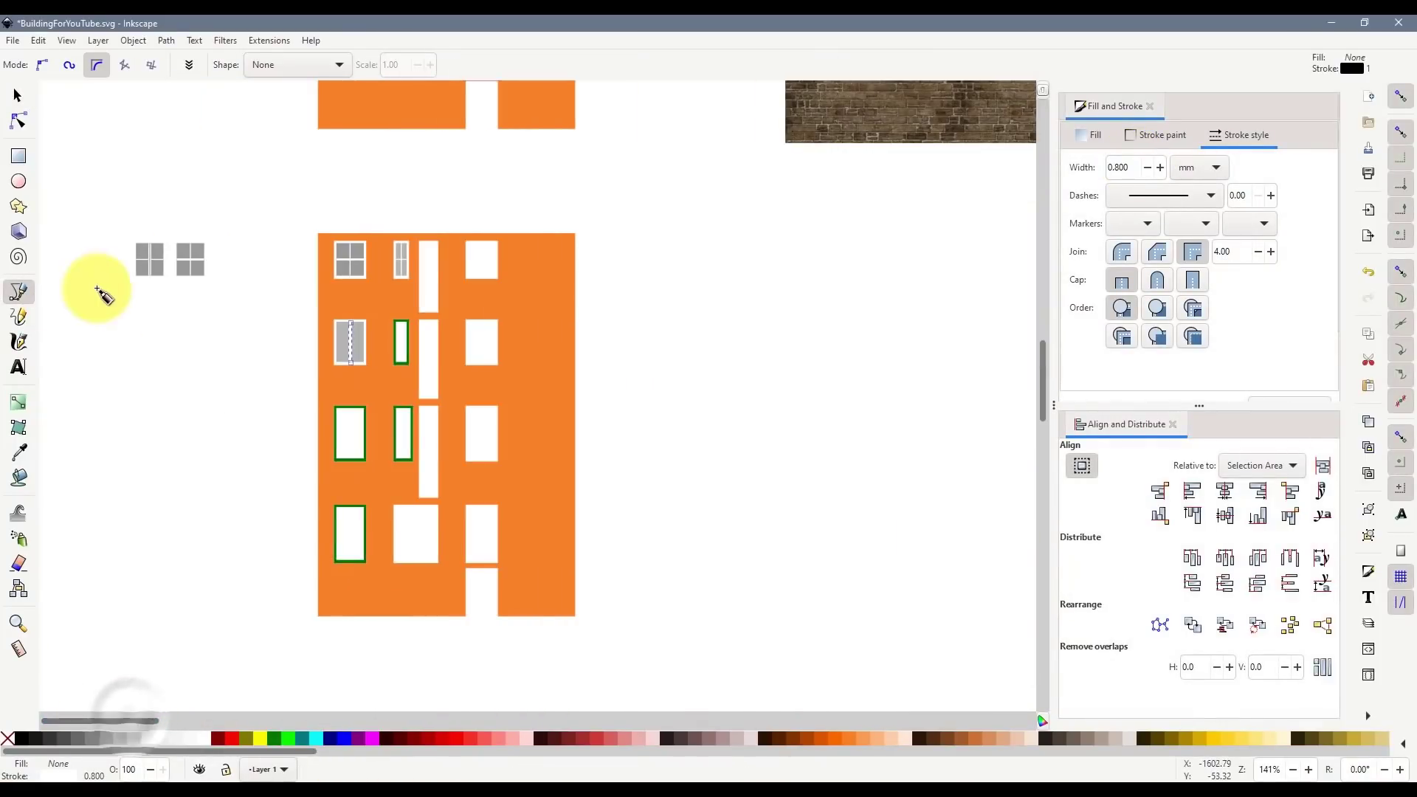
scroll(133, 255, "up", 5)
scroll(197, 239, "up", 2)
left_click(280, 240)
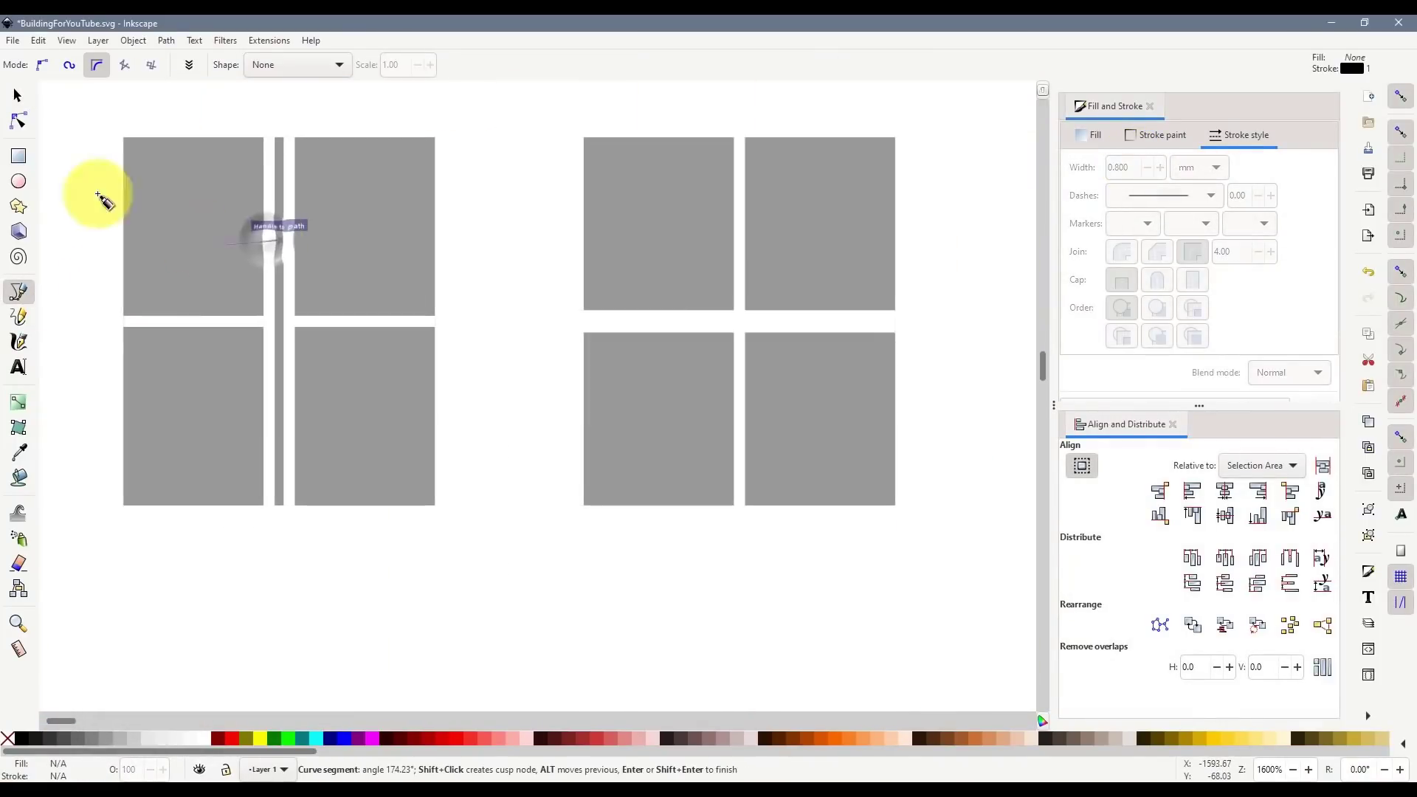
left_click(19, 96)
left_click(263, 210)
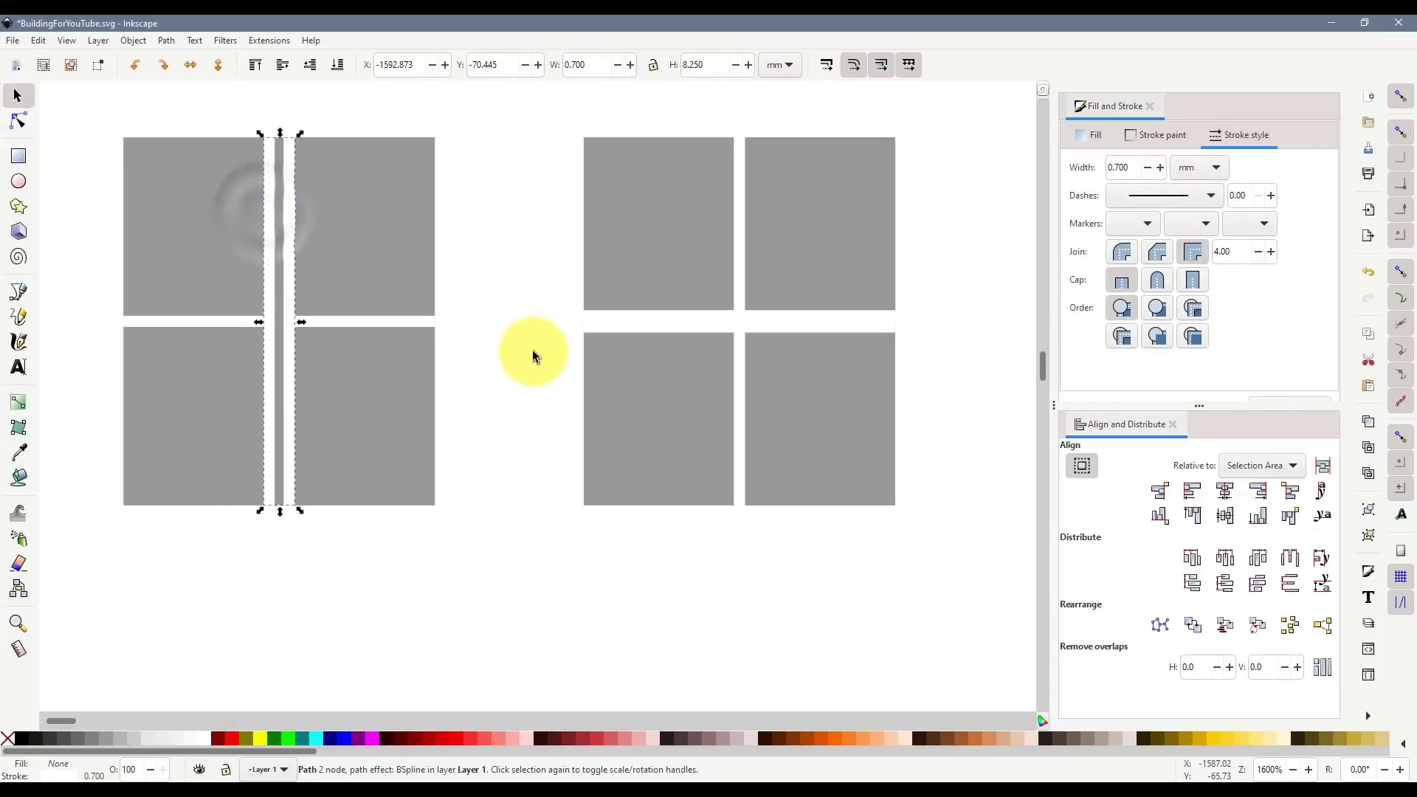
- Duplicate the finished narrow and four-pane windows and arrange spare copies beside the facade
key("2")
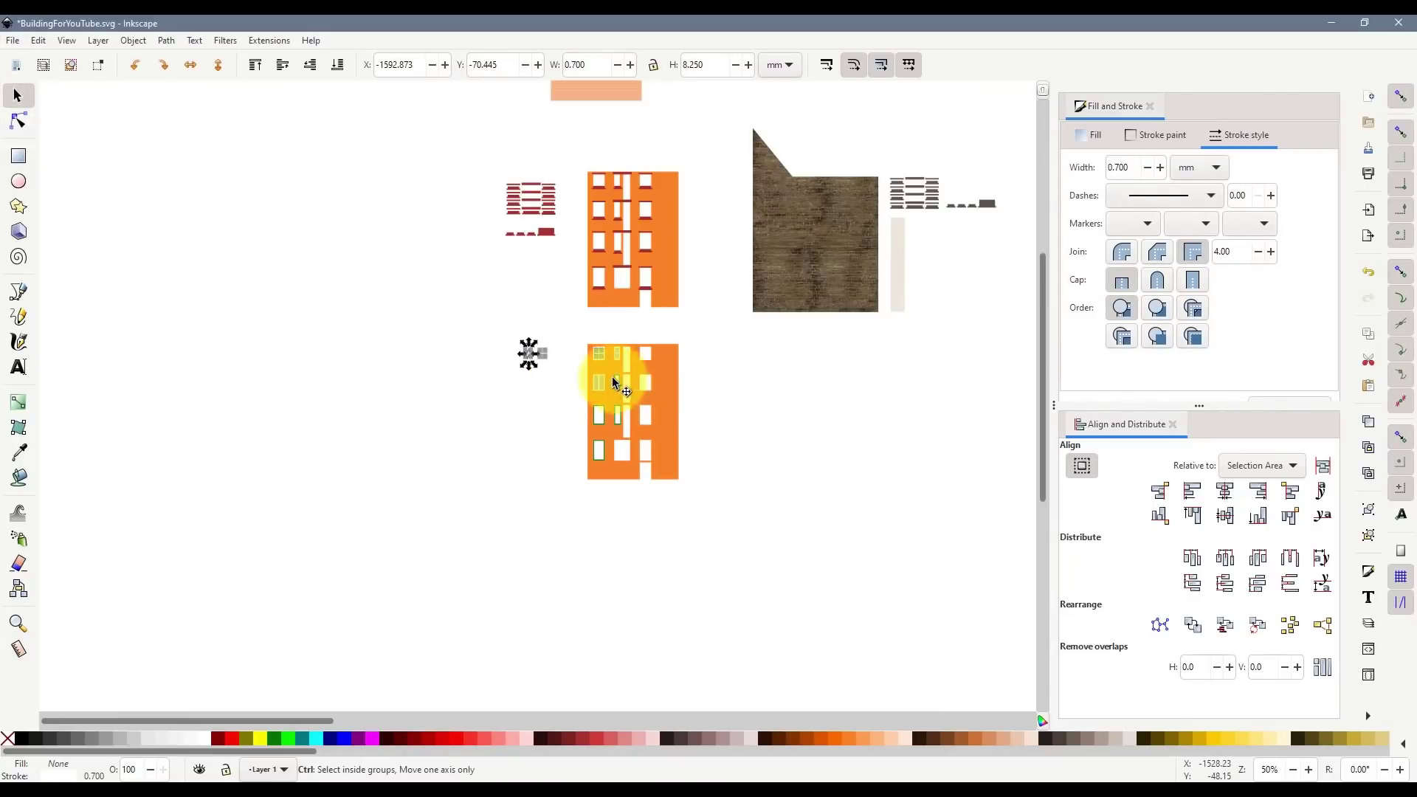
left_click(614, 382)
key("3")
key("ctrl+d")
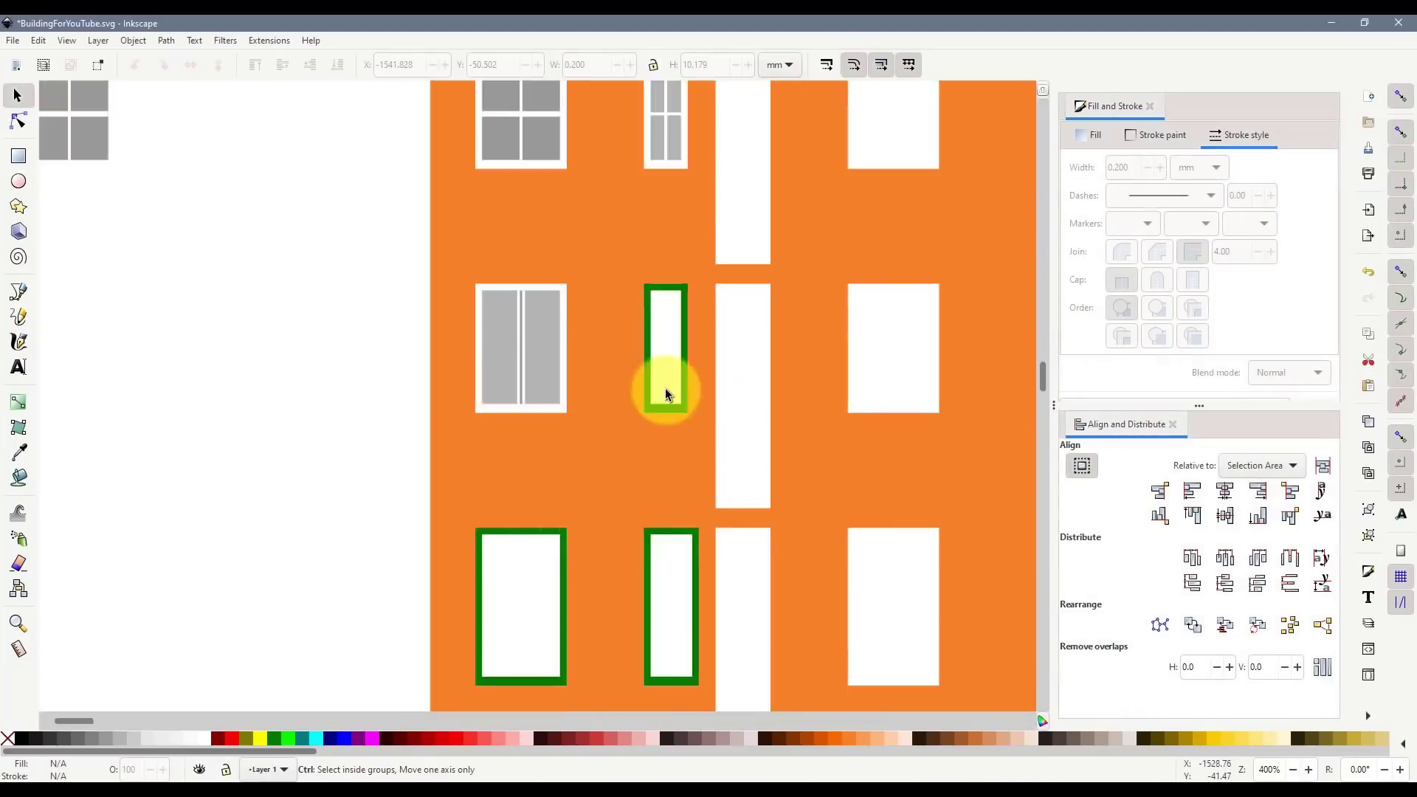
left_click_drag(658, 386, 189, 321)
key("ctrl+d")
left_click_drag(319, 260, 265, 296)
key("ctrl+d")
left_click_drag(355, 399, 198, 149)
left_click_drag(245, 197, 316, 197)
left_click(679, 207)
key("ctrl+d")
left_click_drag(679, 206, 248, 207)
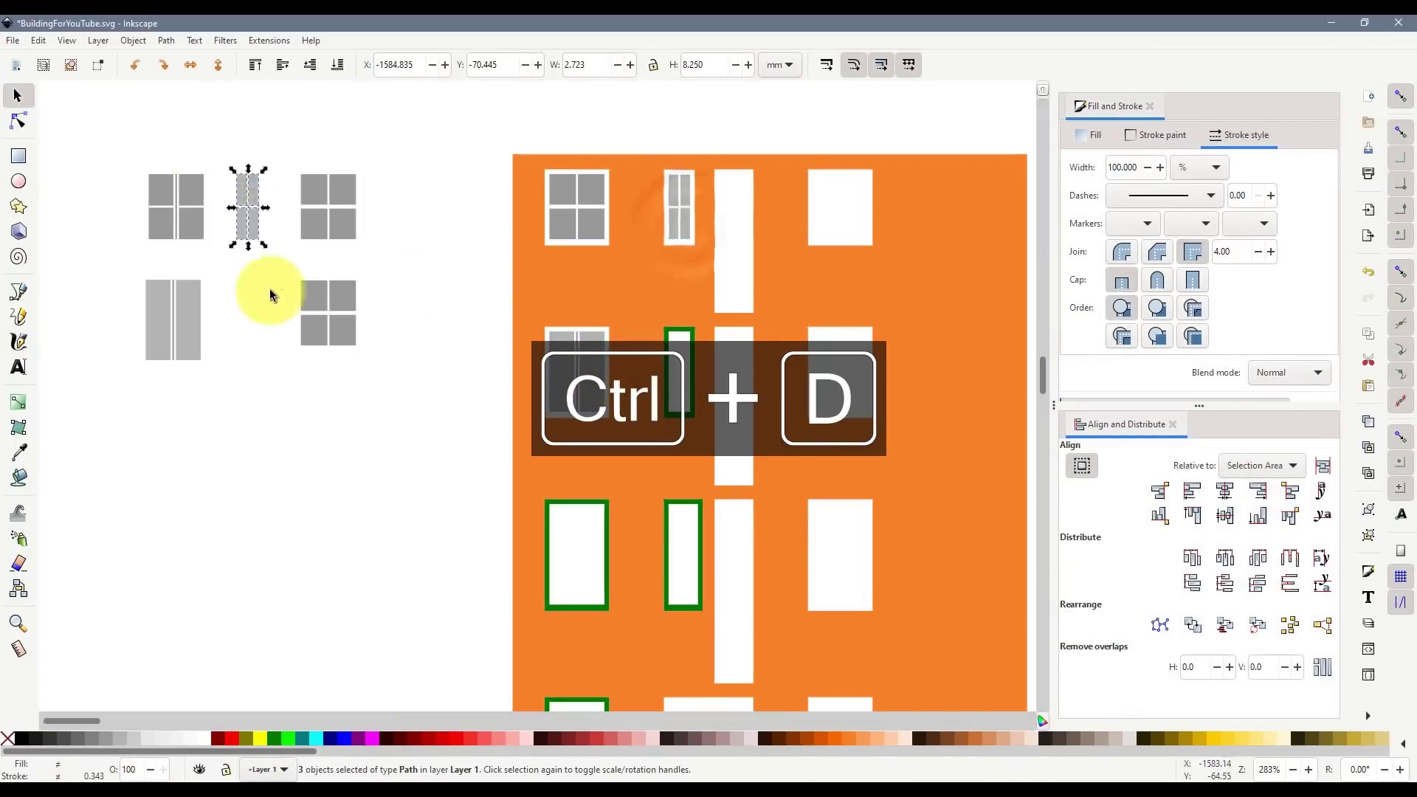
- Glaze the narrow second-row window in grey, cut out the merged green frame, and add a horizontal mullion
left_click(19, 155)
mouse_move(617, 230)
left_mouse_down()
mouse_move(701, 487)
mouse_move(614, 230)
left_mouse_up()
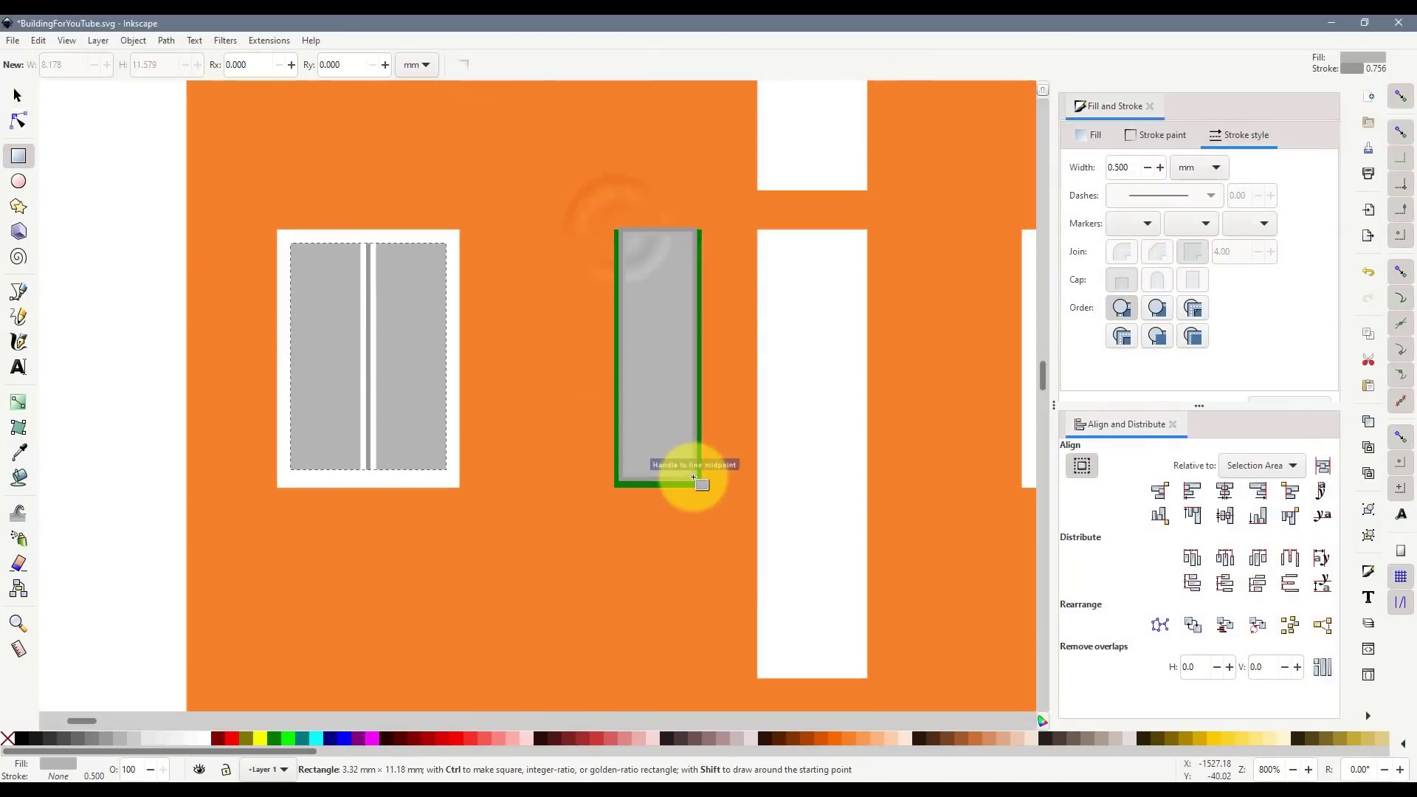
left_click(18, 95)
left_click(337, 65)
left_click(676, 245, "shift")
key("ctrl+KP_Add")
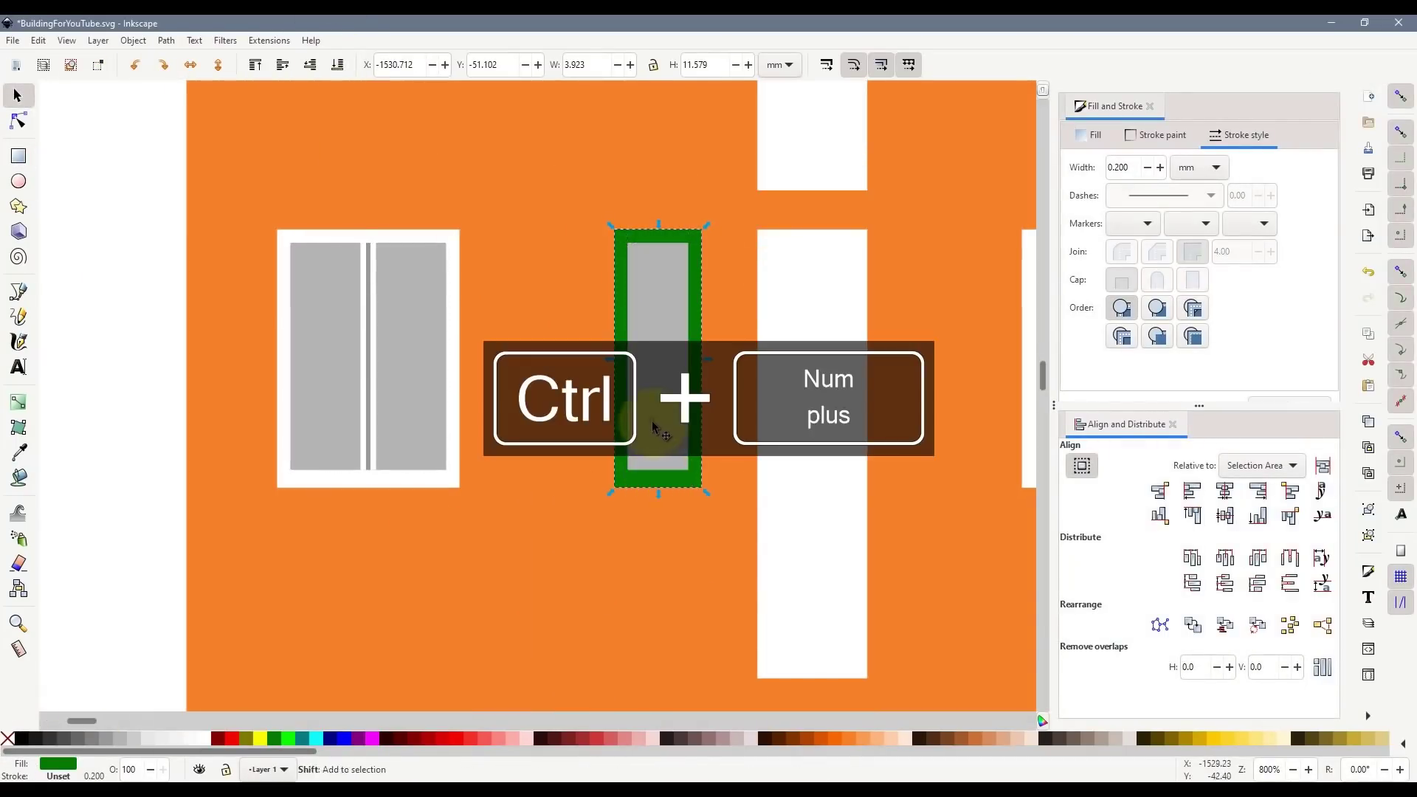
key("ctrl+KP_Subtract")
left_click(18, 292)
left_click(688, 342)
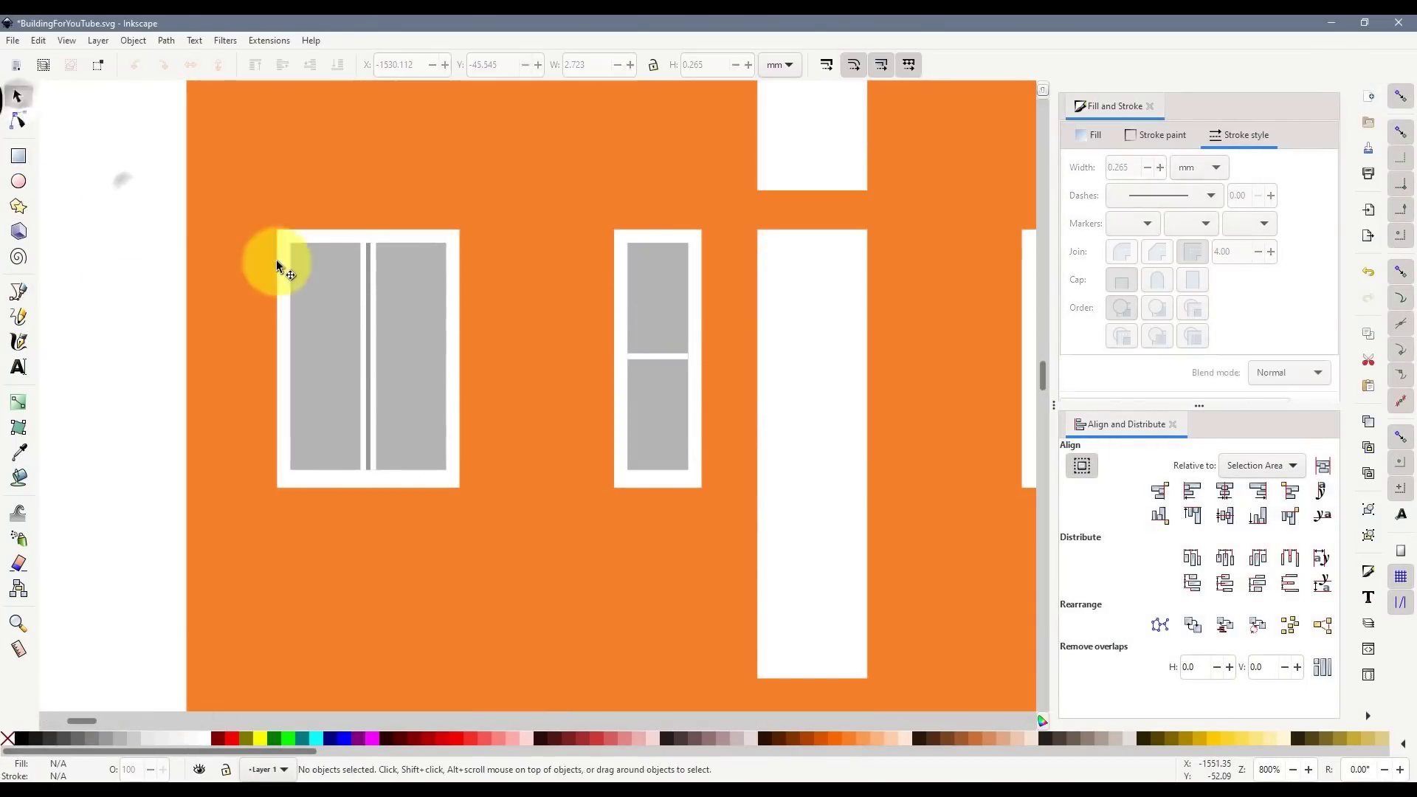
scroll(671, 380, "down", 3)
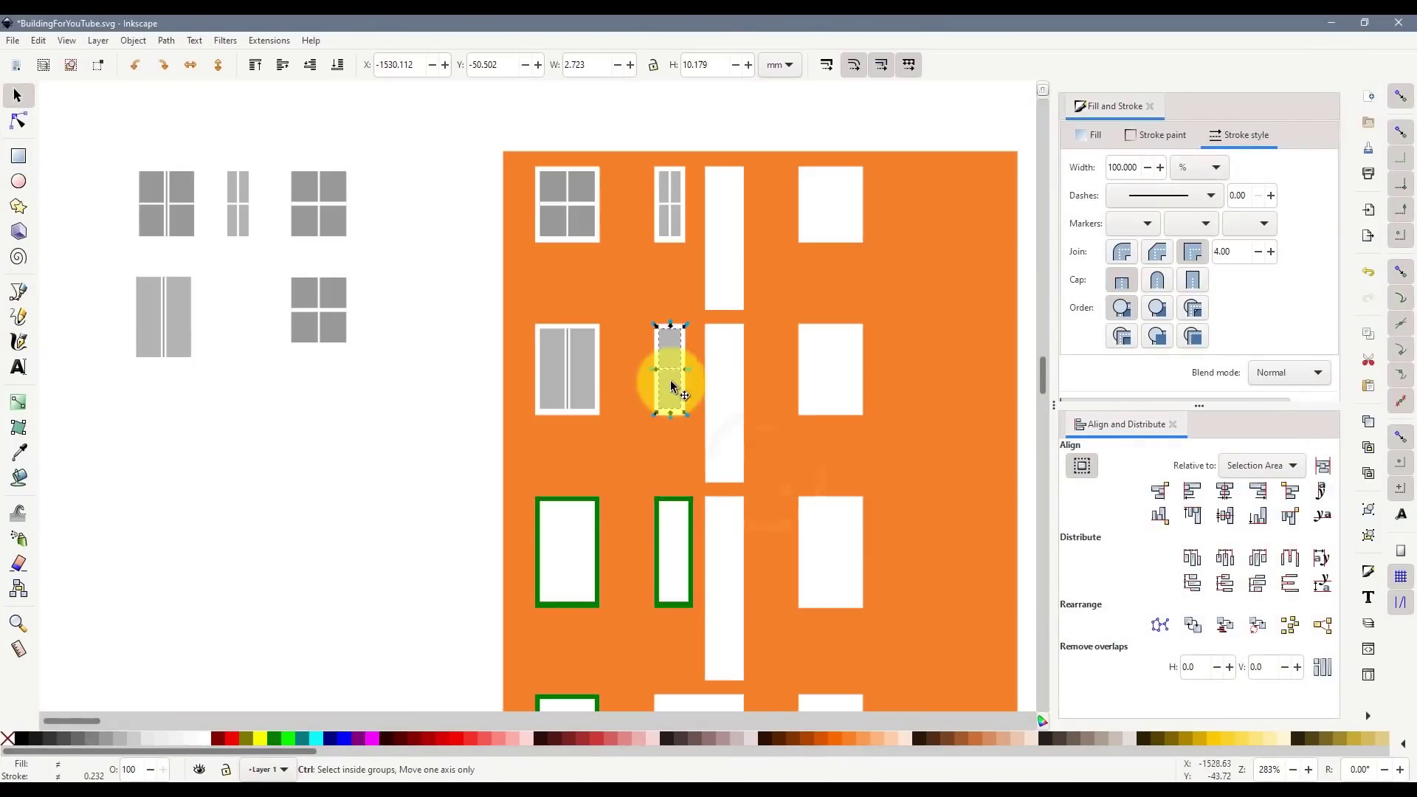
key("ctrl+d")
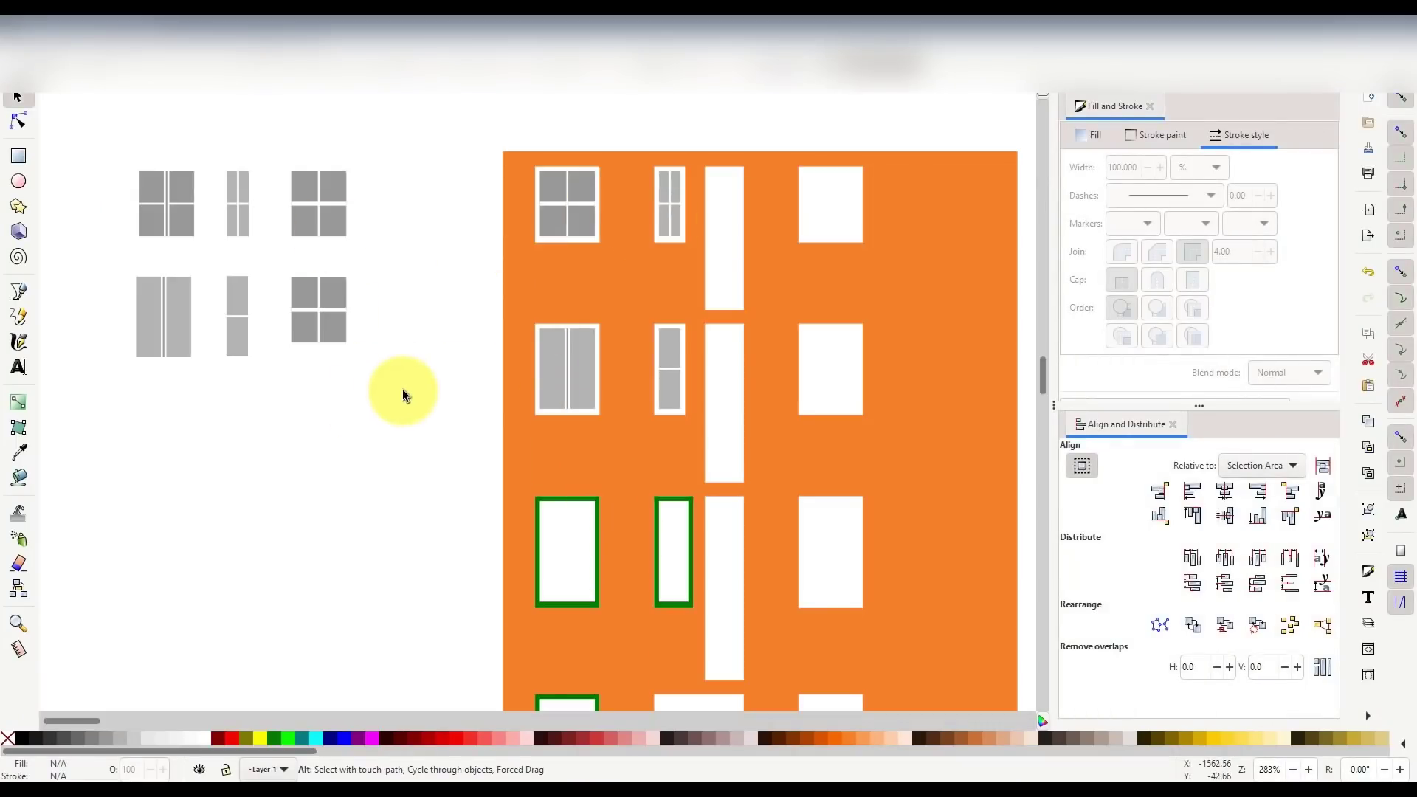
- Undo moving and duplicating the extra four-pane window copy
left_click_drag(402, 390, 824, 348)
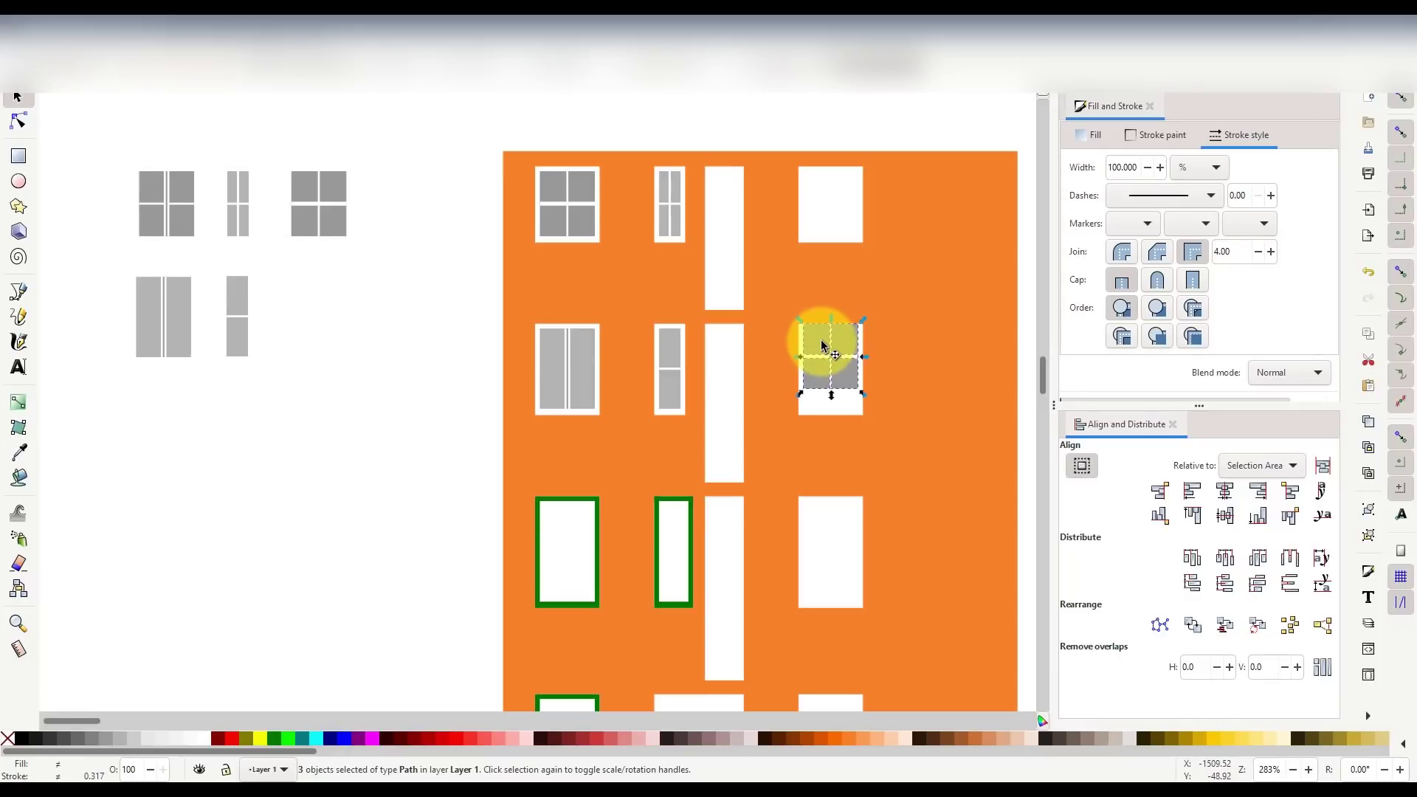
left_click_drag(826, 356, 836, 346)
key("ctrl+z")
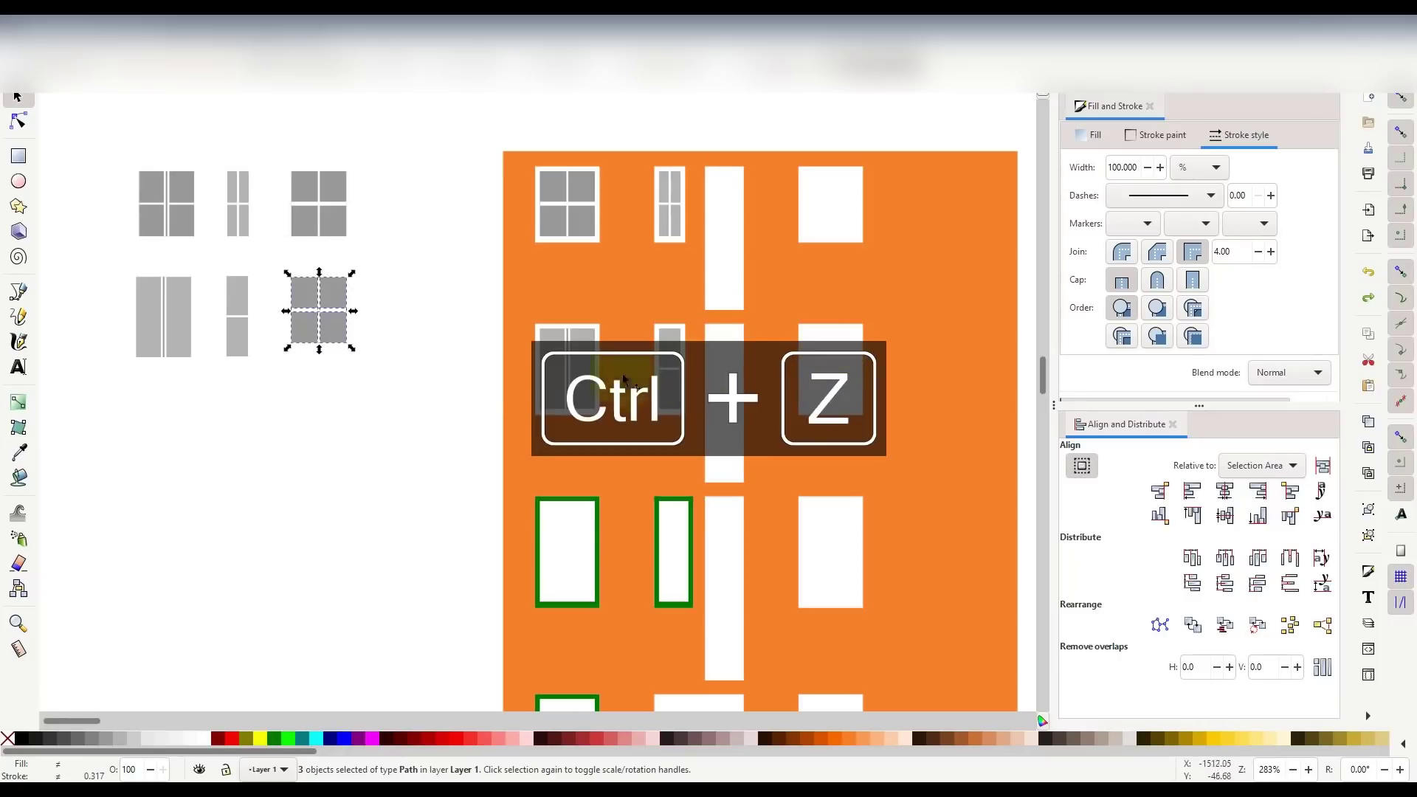
key("ctrl+z")
scroll(839, 390, "up", 4)
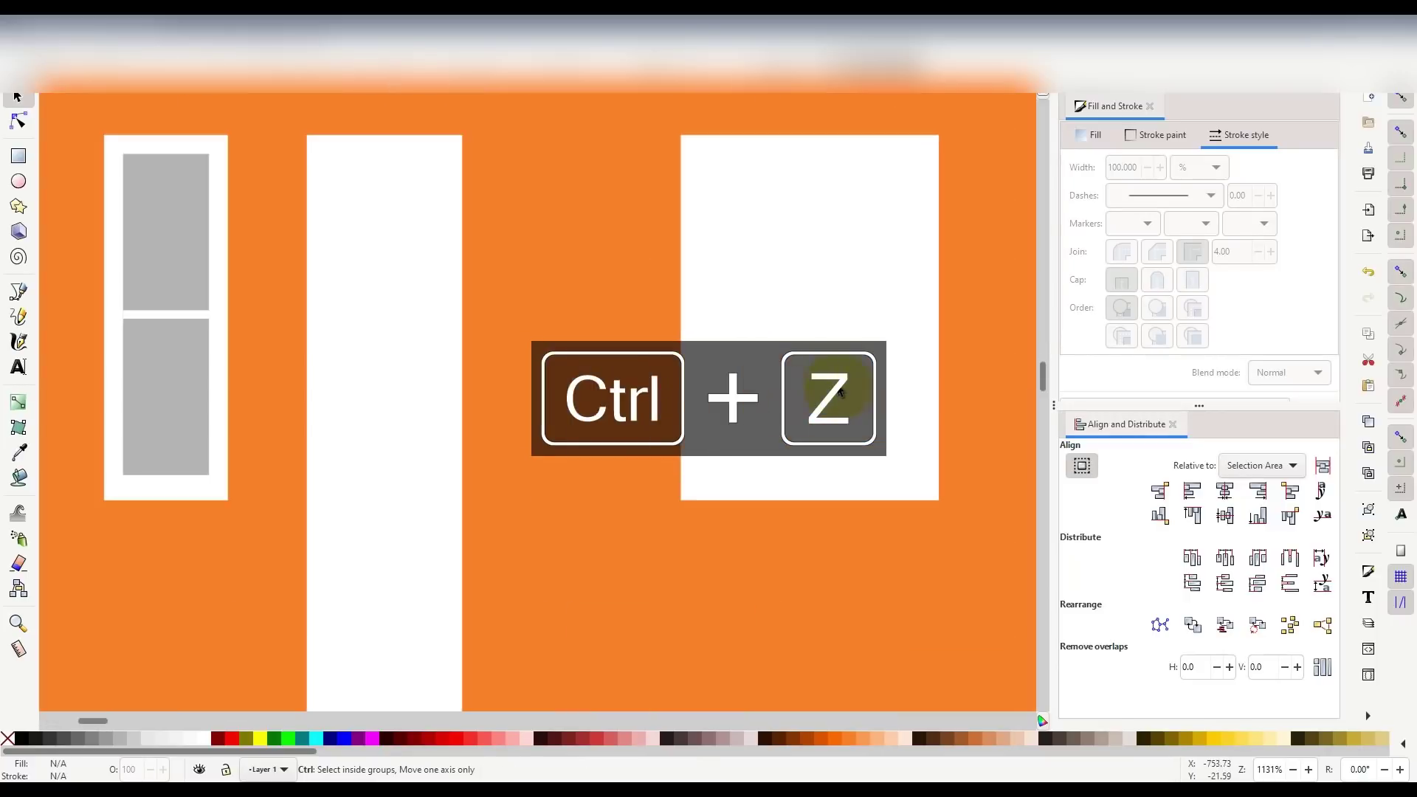
scroll(596, 472, "down", 1)
- Draw an outline-free grey rectangle over the right second-row window opening
left_click(18, 155)
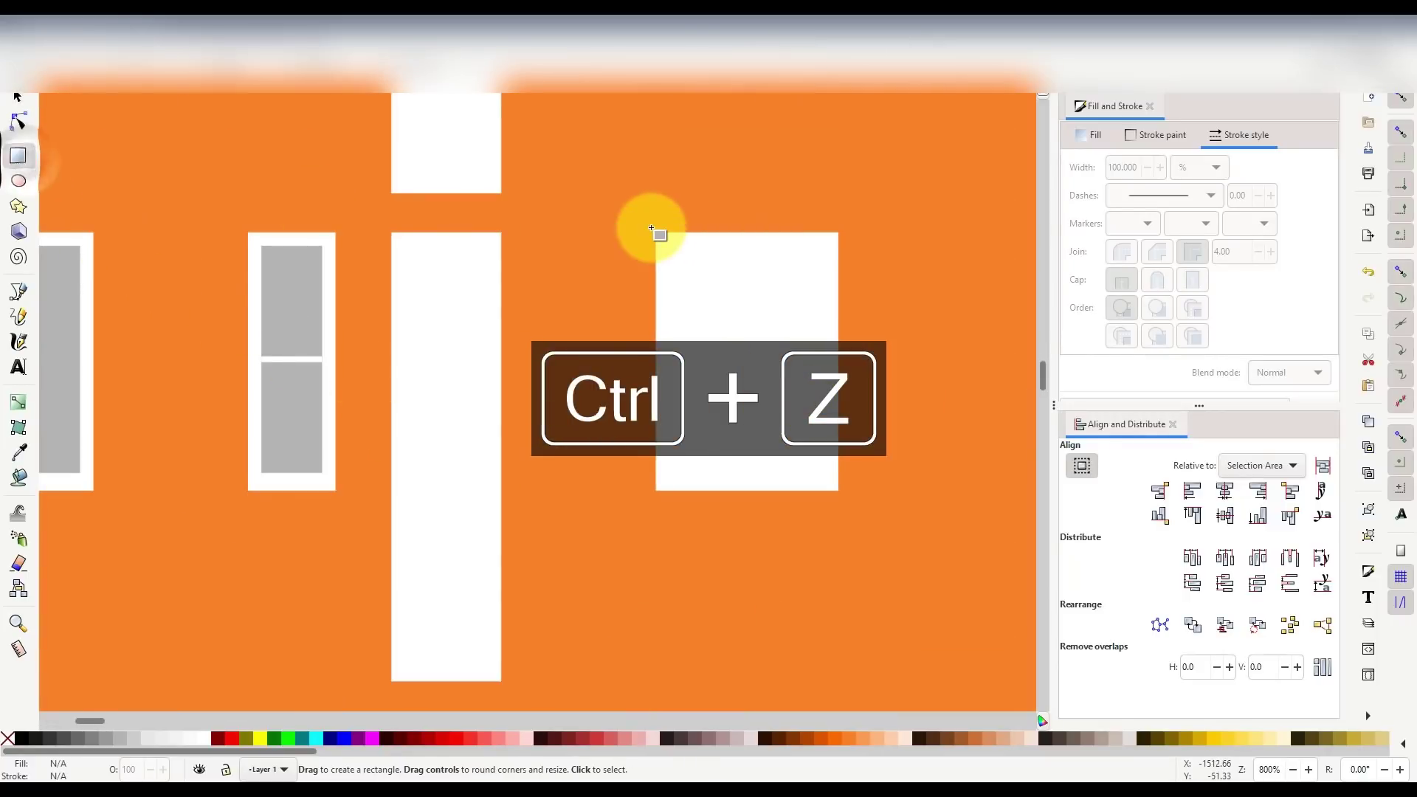
left_click_drag(652, 231, 838, 491)
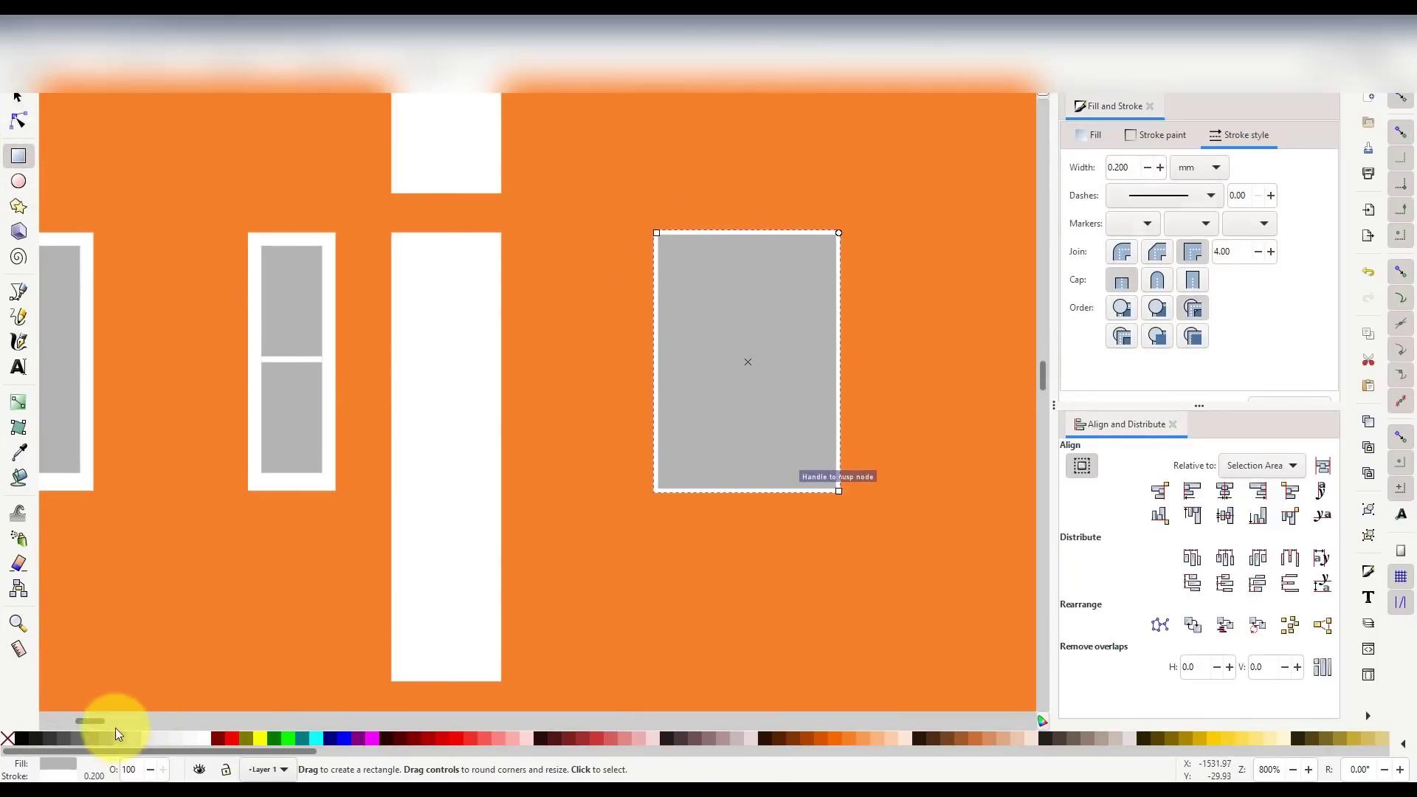
left_click(16, 738, "shift")
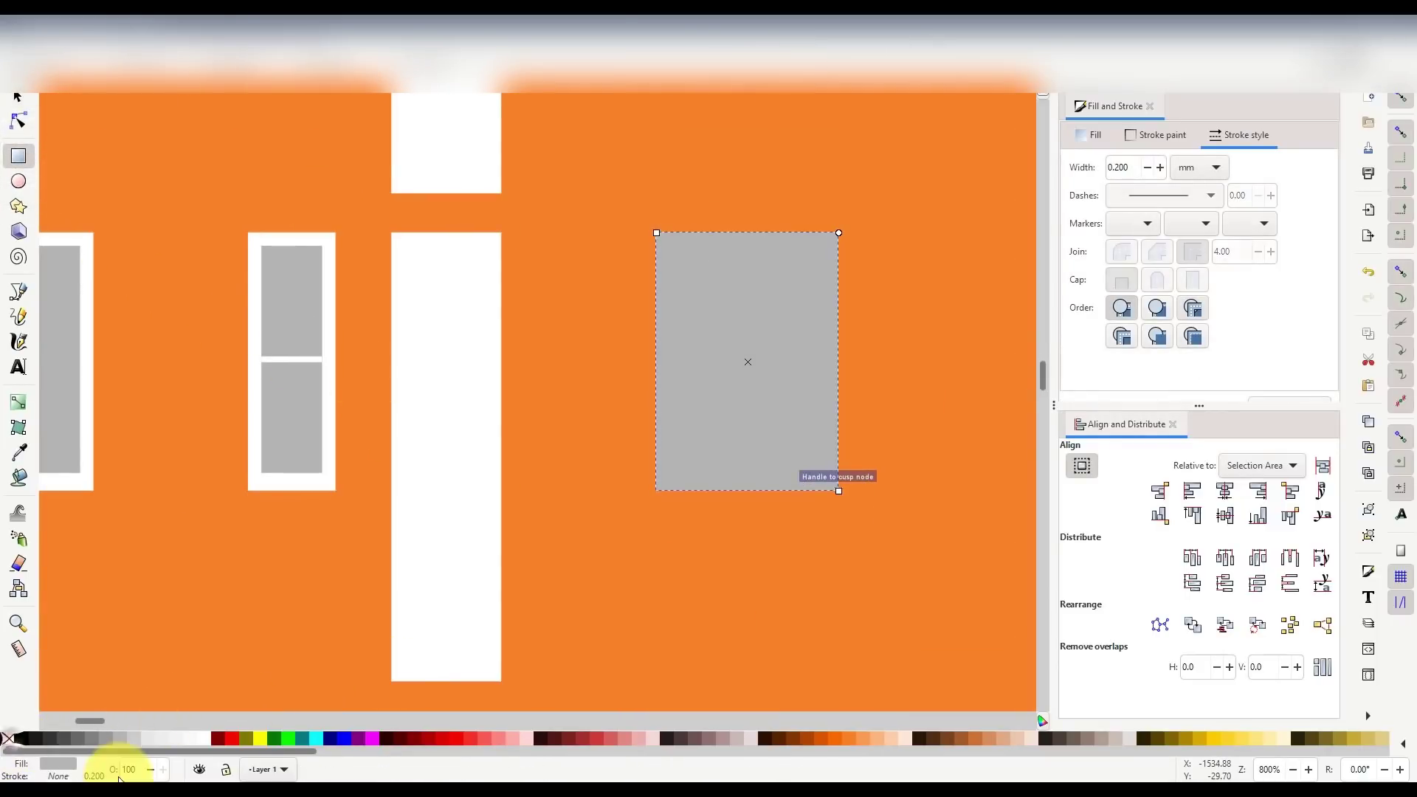
left_click(18, 98)
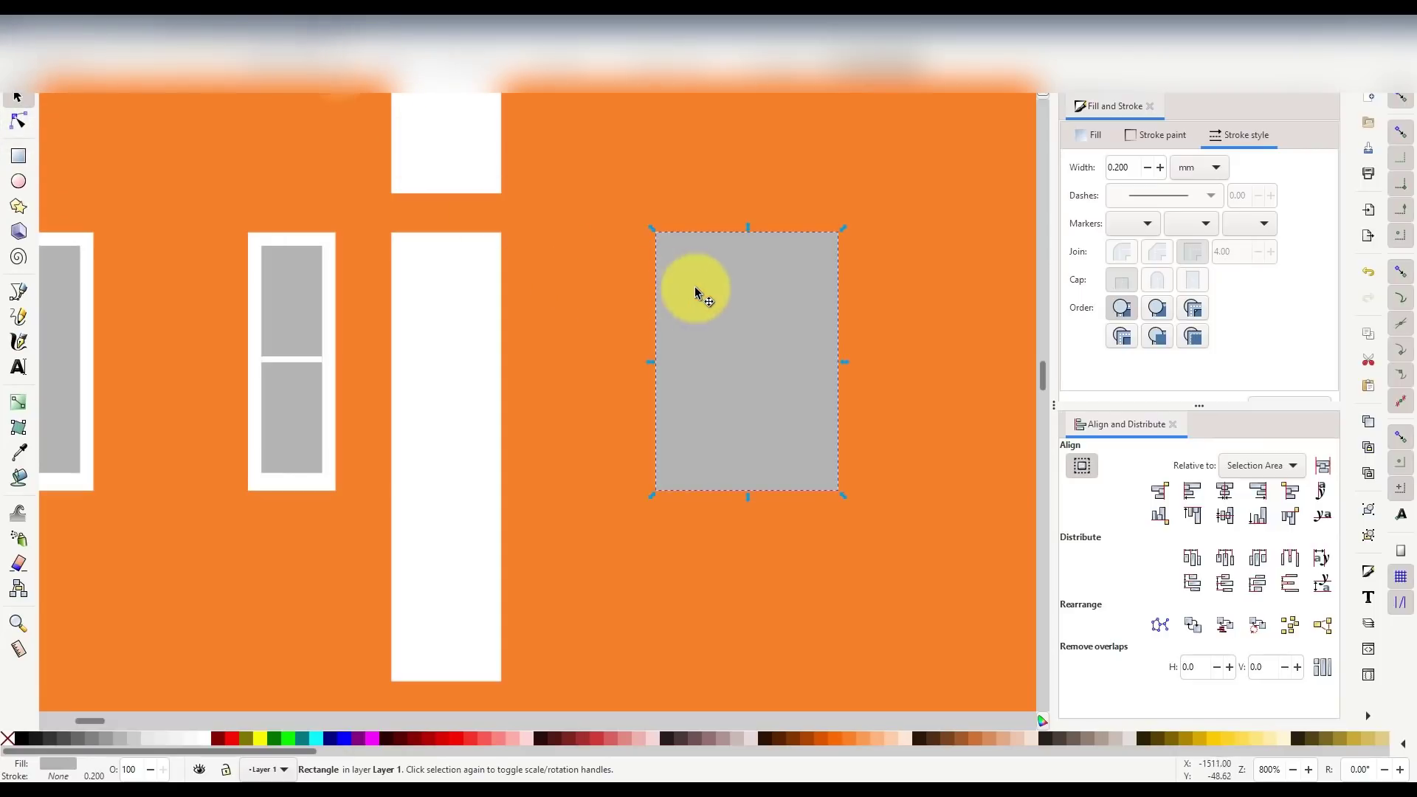
scroll(433, 390, "down", 4)
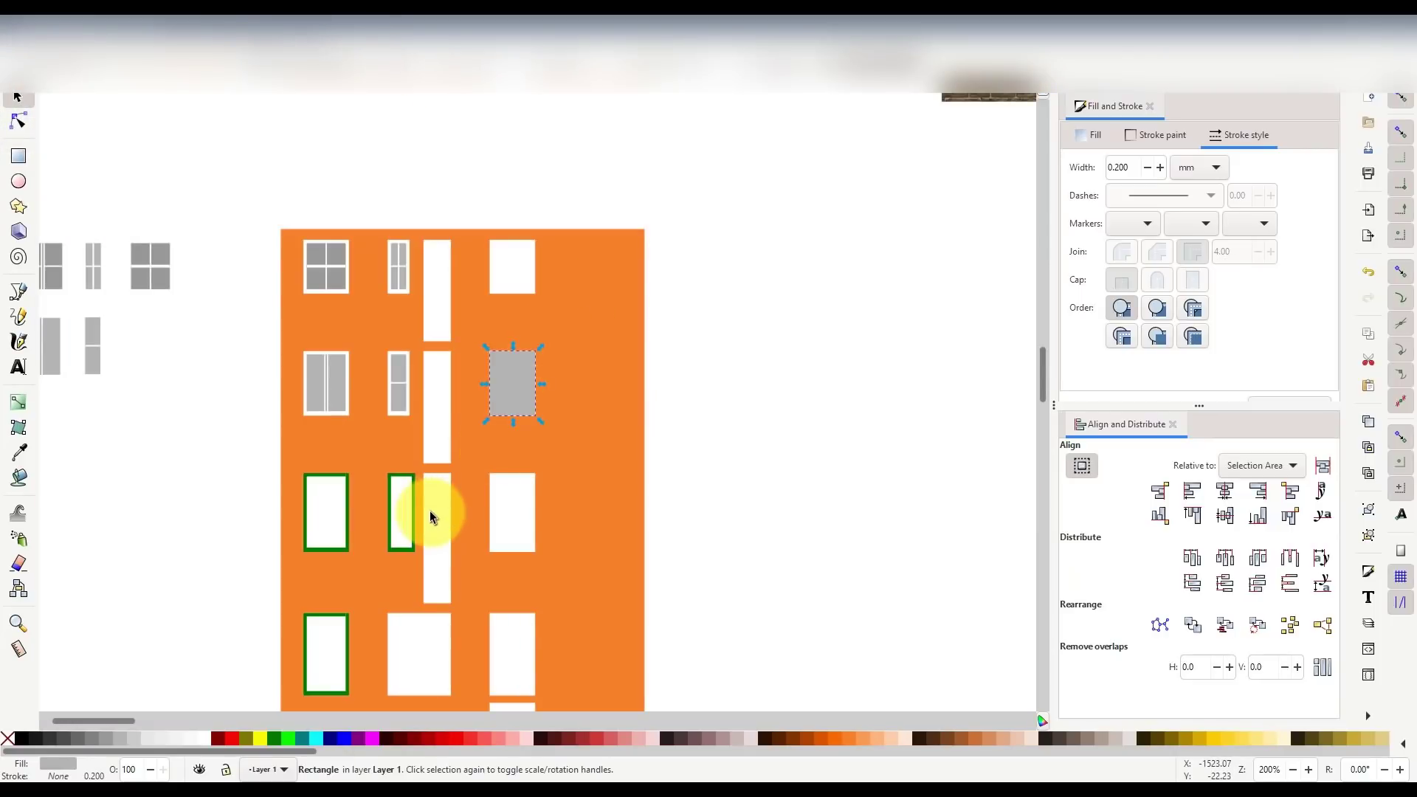
scroll(343, 503, "down", 4)
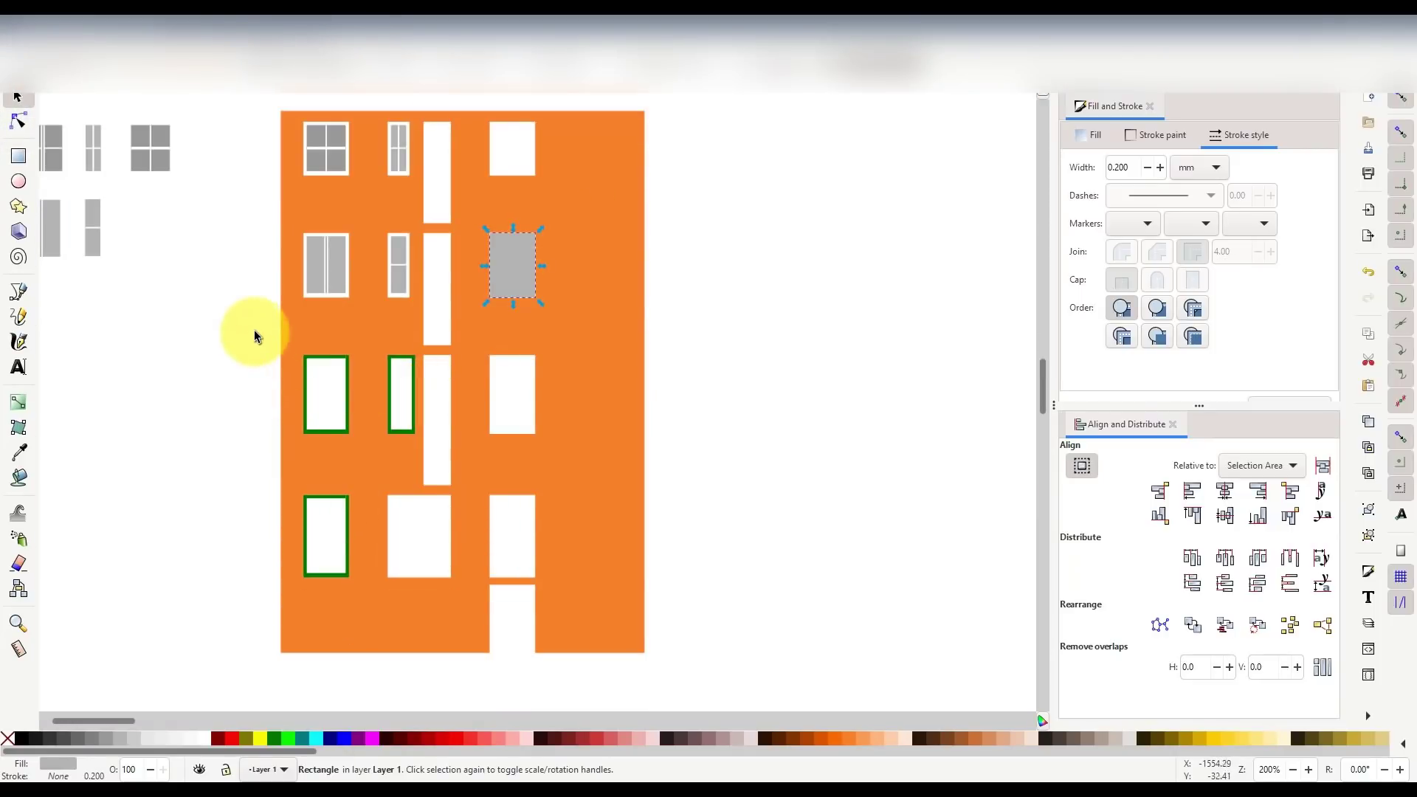
- Duplicate the green window frame and raise its bottom bar to mid-window
left_click_drag(379, 454, 483, 253)
key("ctrl+d")
scroll(507, 229, "up", 3)
left_click(502, 451)
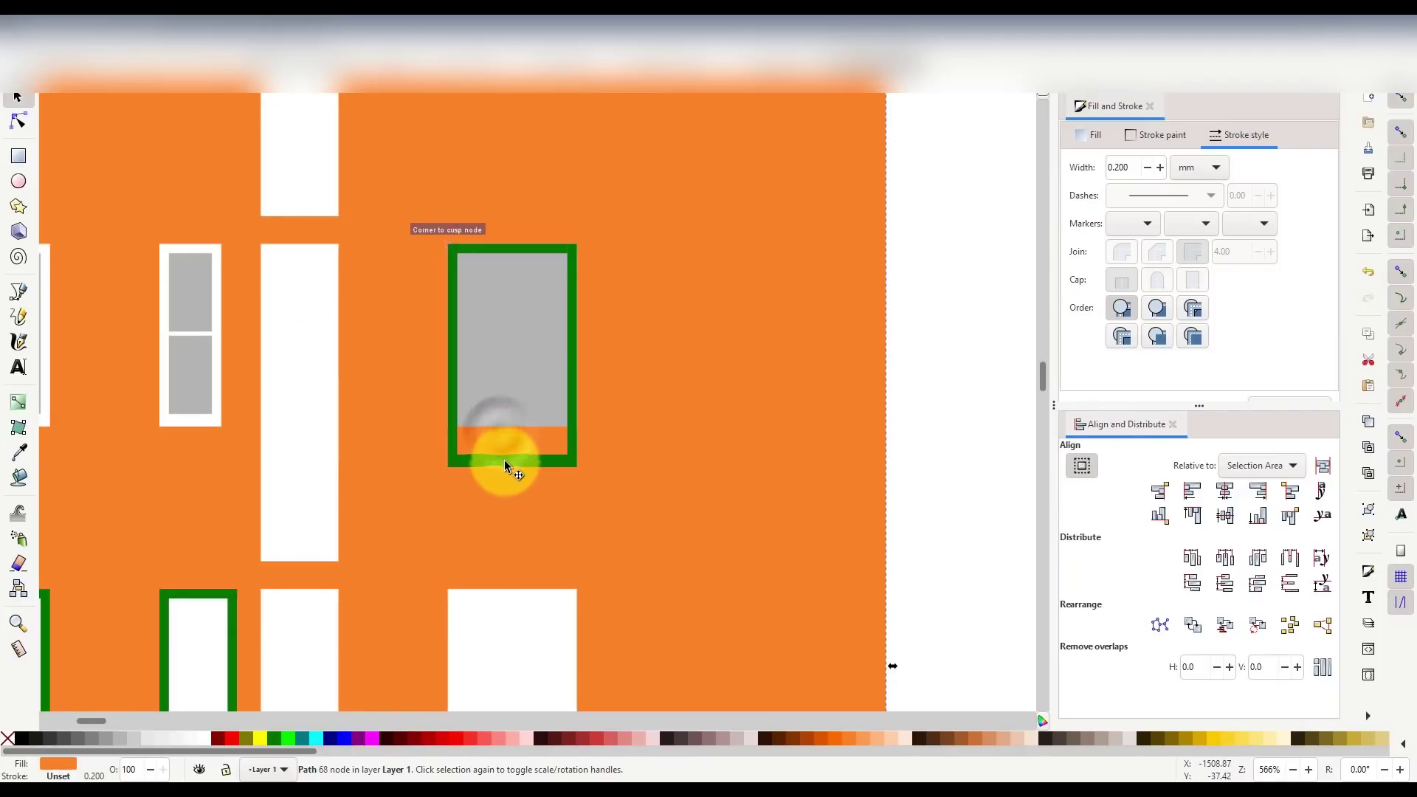
left_click_drag(504, 459, 518, 415)
- Union the green frame bars and subtract them from the right window's grey glazing
left_click(458, 462, "shift")
scroll(538, 324, "up", 1)
left_click(509, 220, "shift")
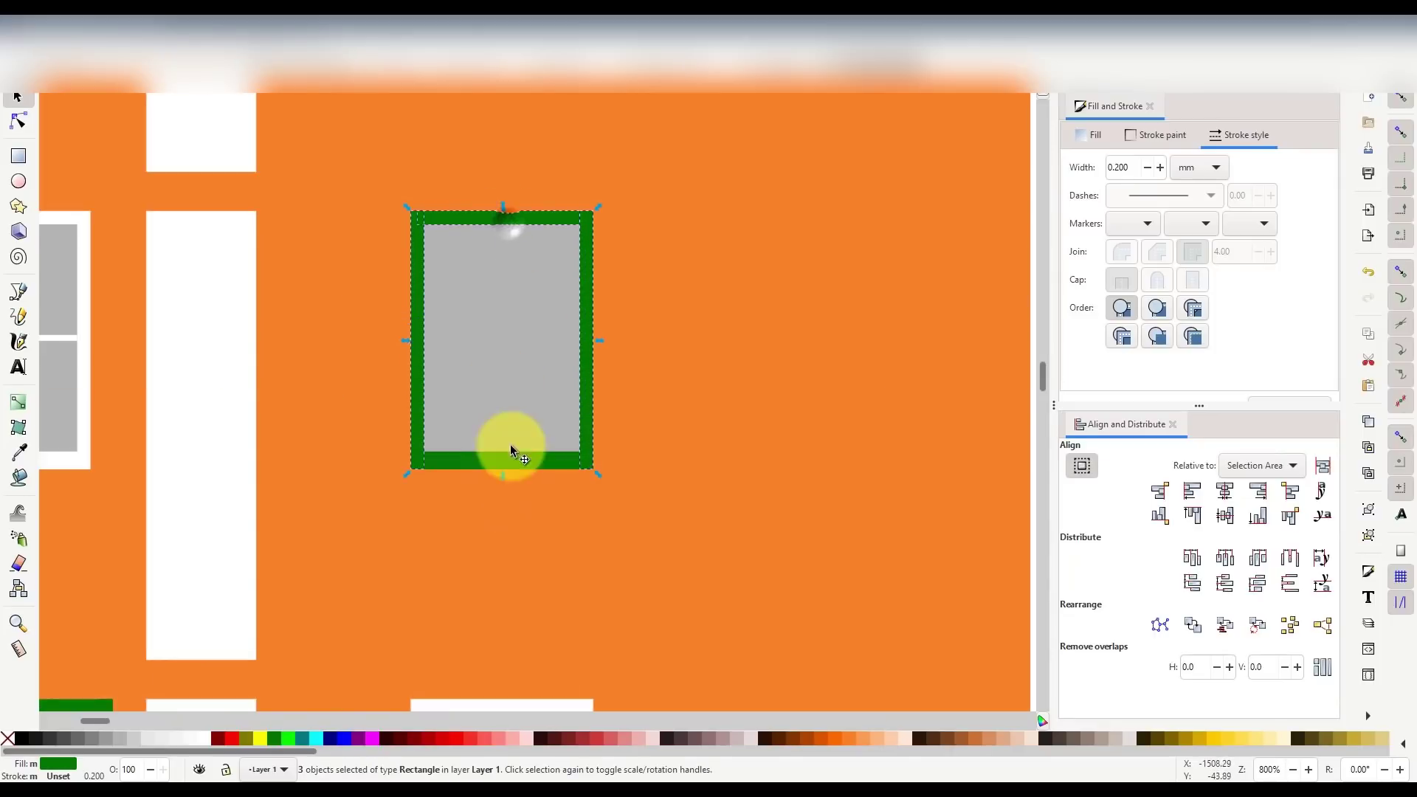
left_click(514, 459, "shift")
key("ctrl+KP_Add")
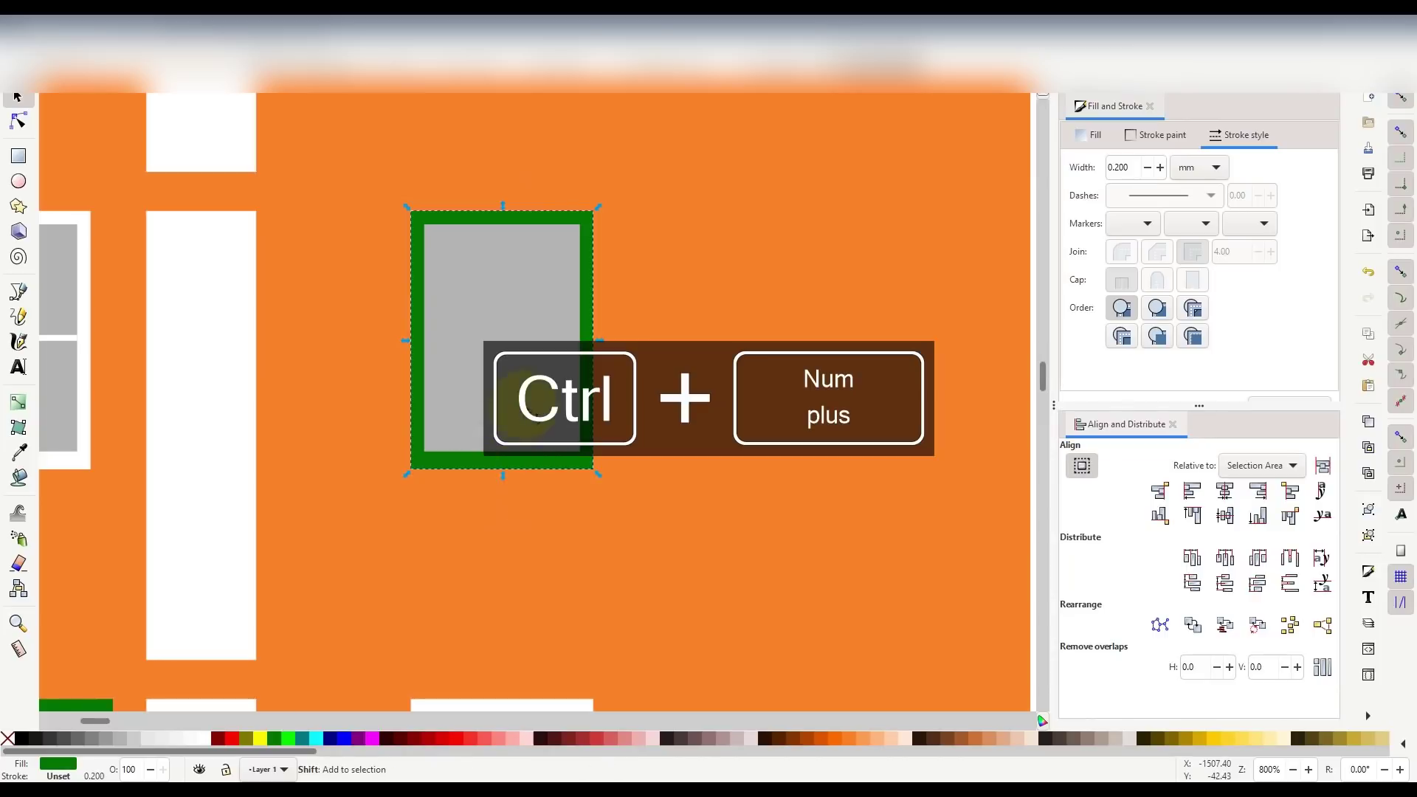
key("ctrl+KP_Subtract")
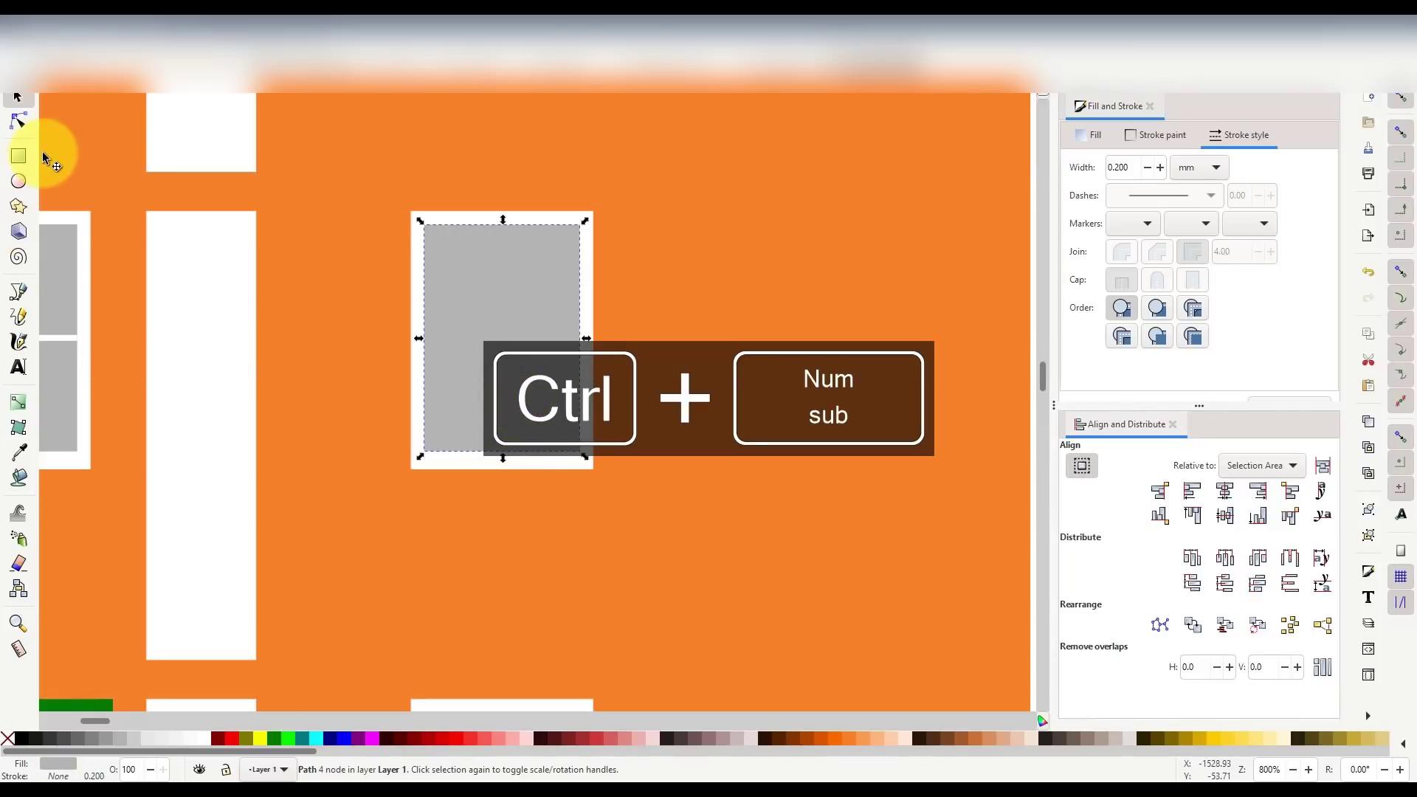
scroll(400, 366, "down", 3)
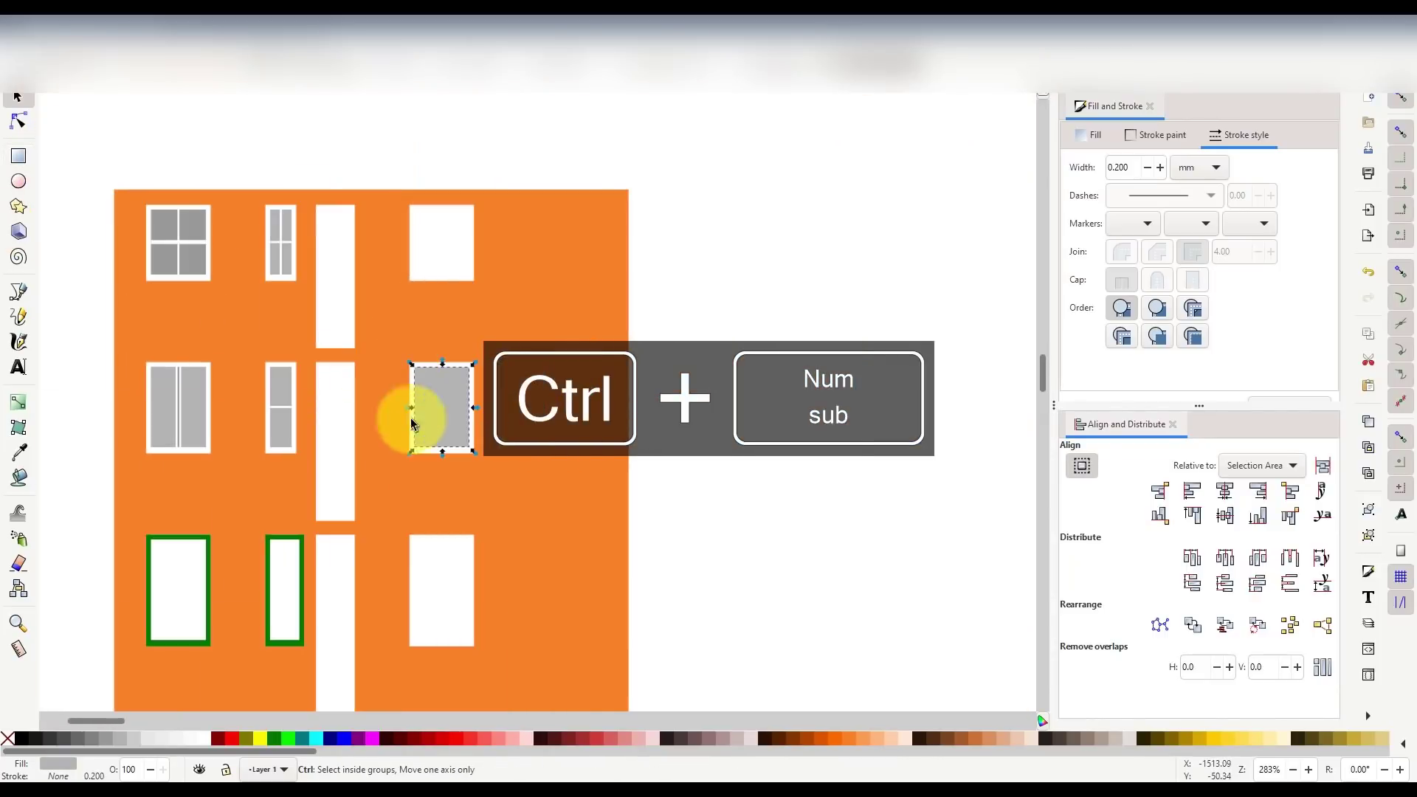
left_click_drag(108, 717, 93, 720)
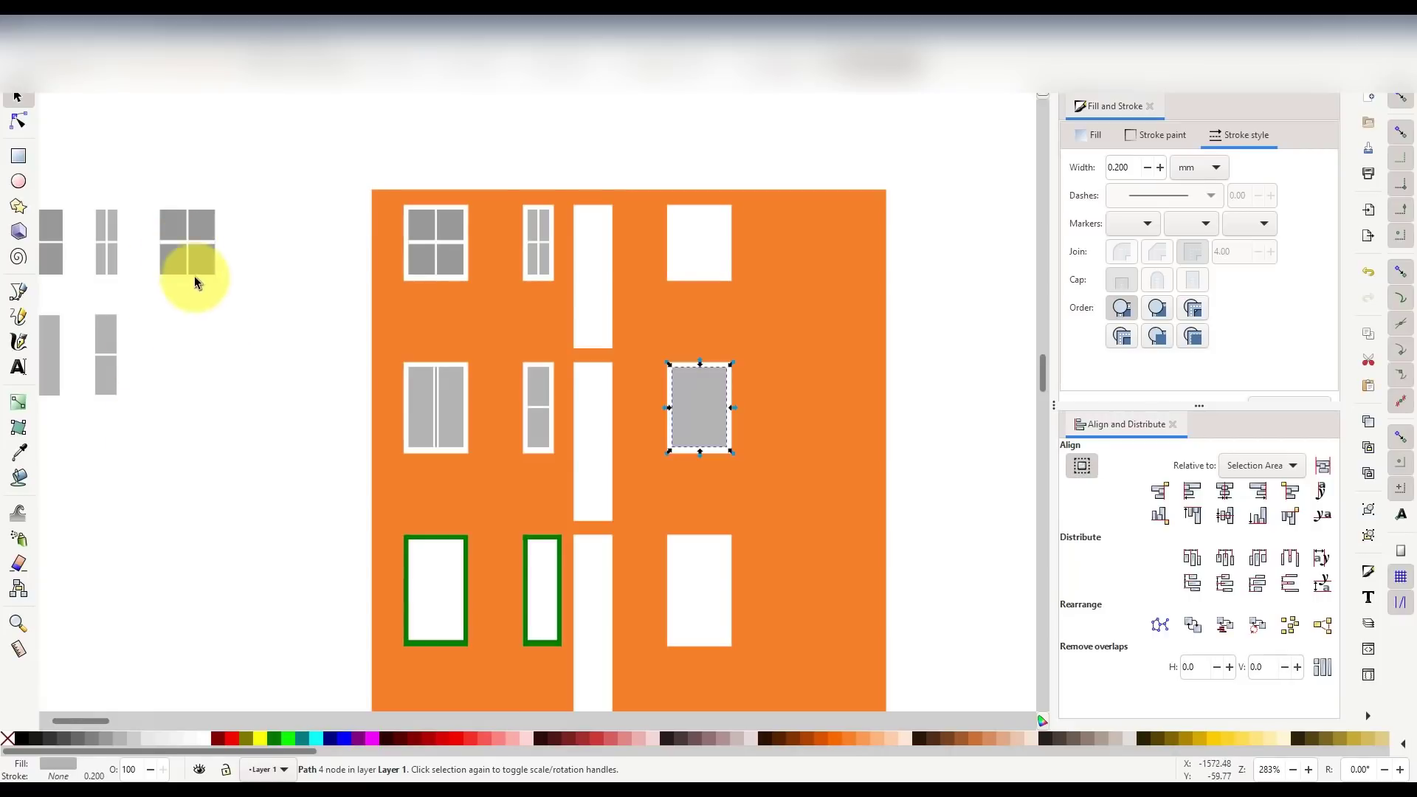
left_click(202, 243)
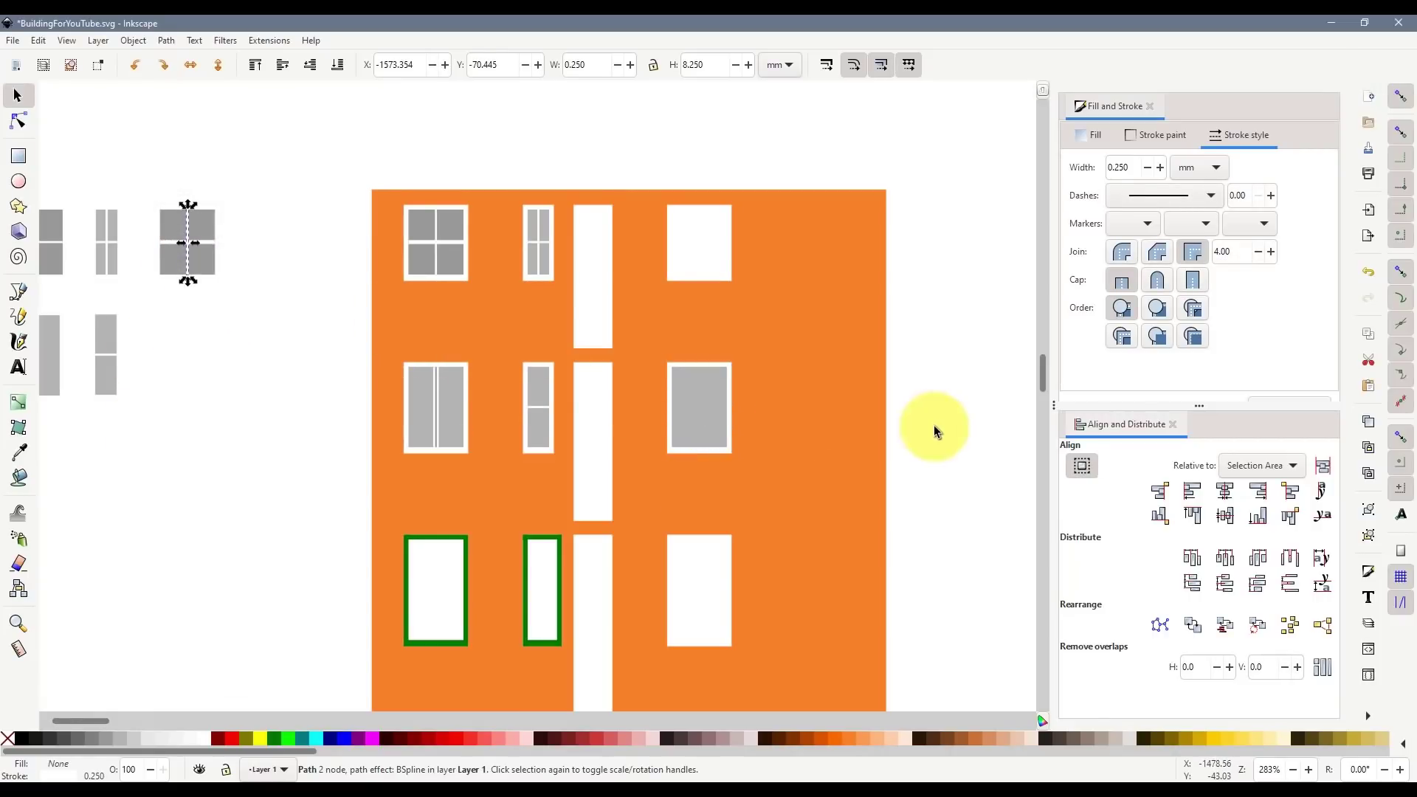
scroll(797, 424, "up", 1)
- Draw a white 0.5 mm horizontal mullion across the right window's glazing
left_click(17, 294)
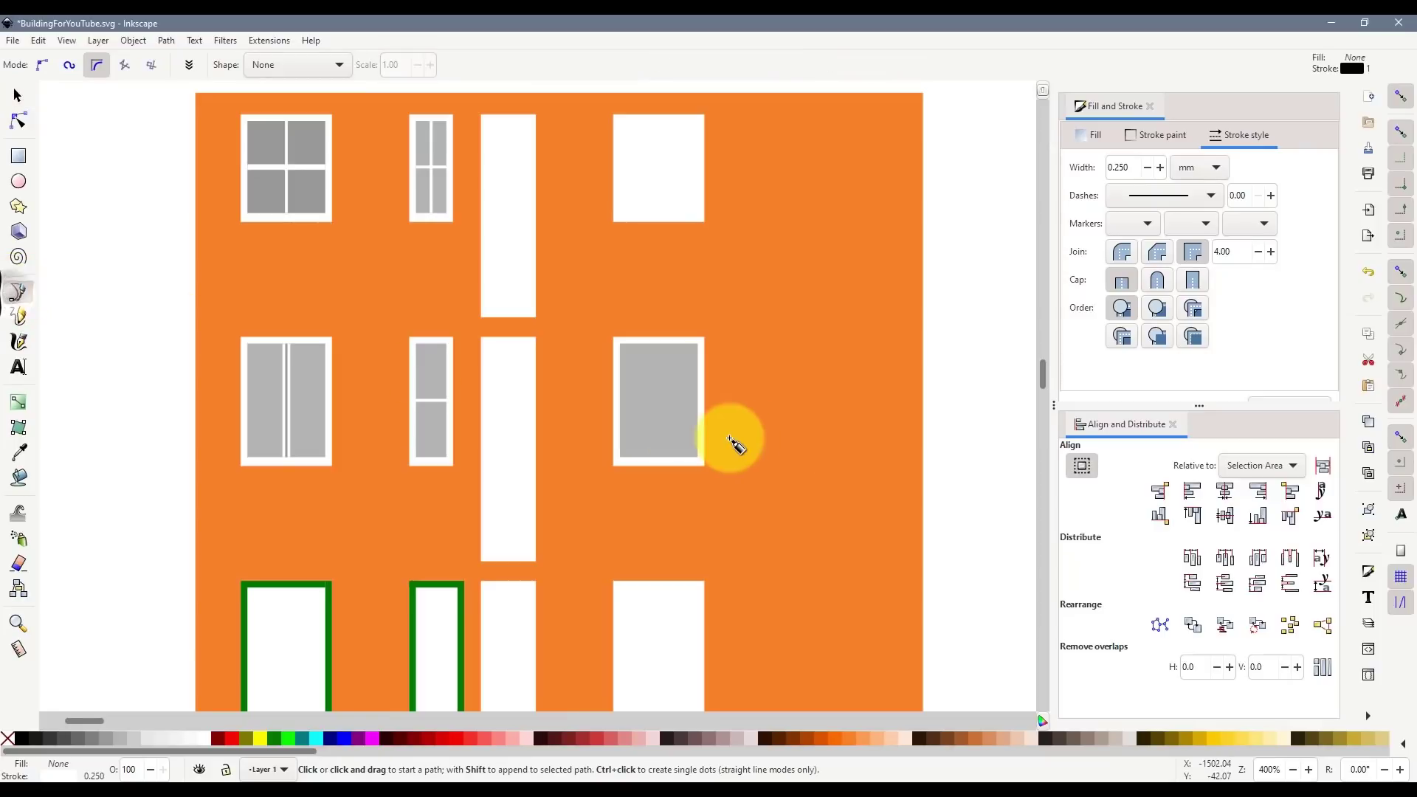
scroll(730, 440, "up", 1)
left_click(574, 385)
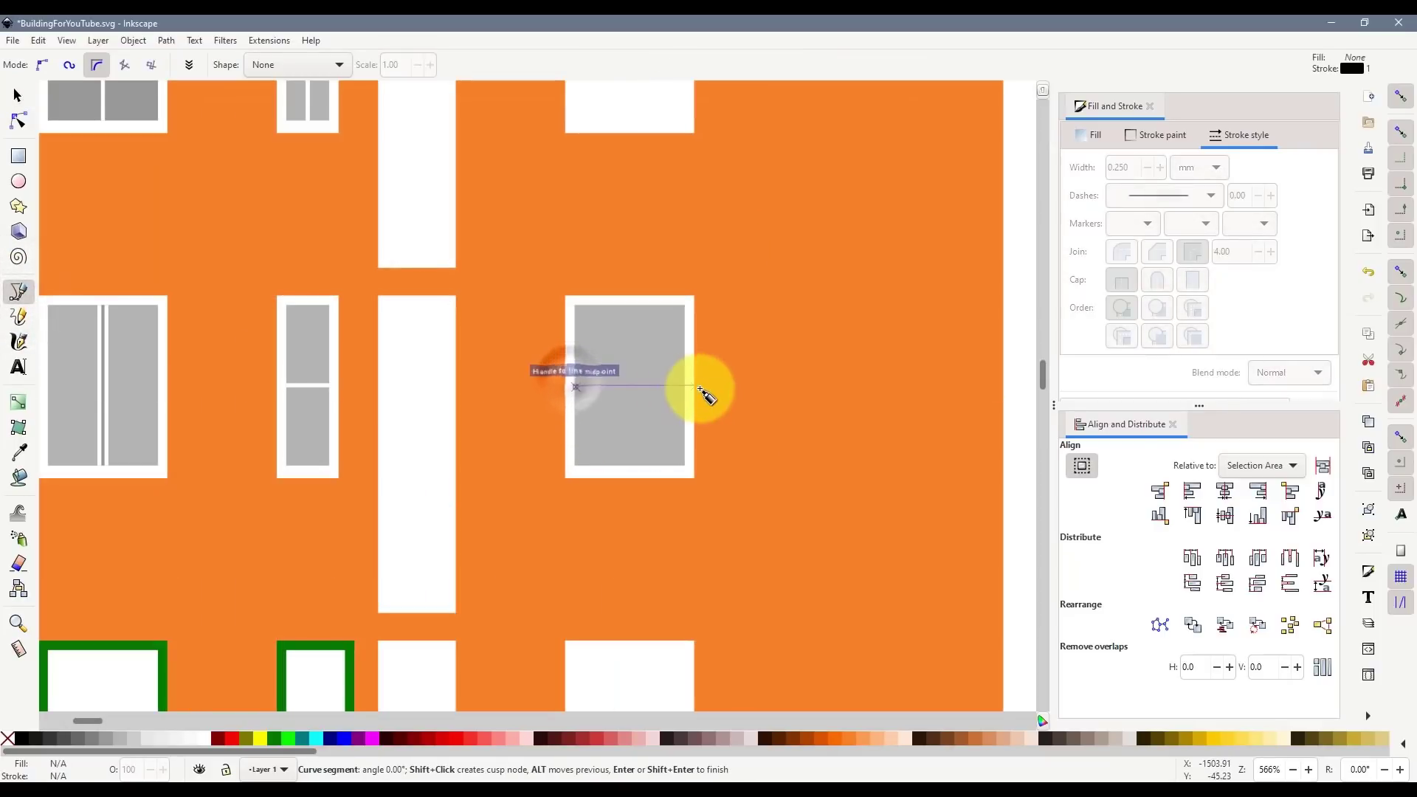
double_click(688, 388)
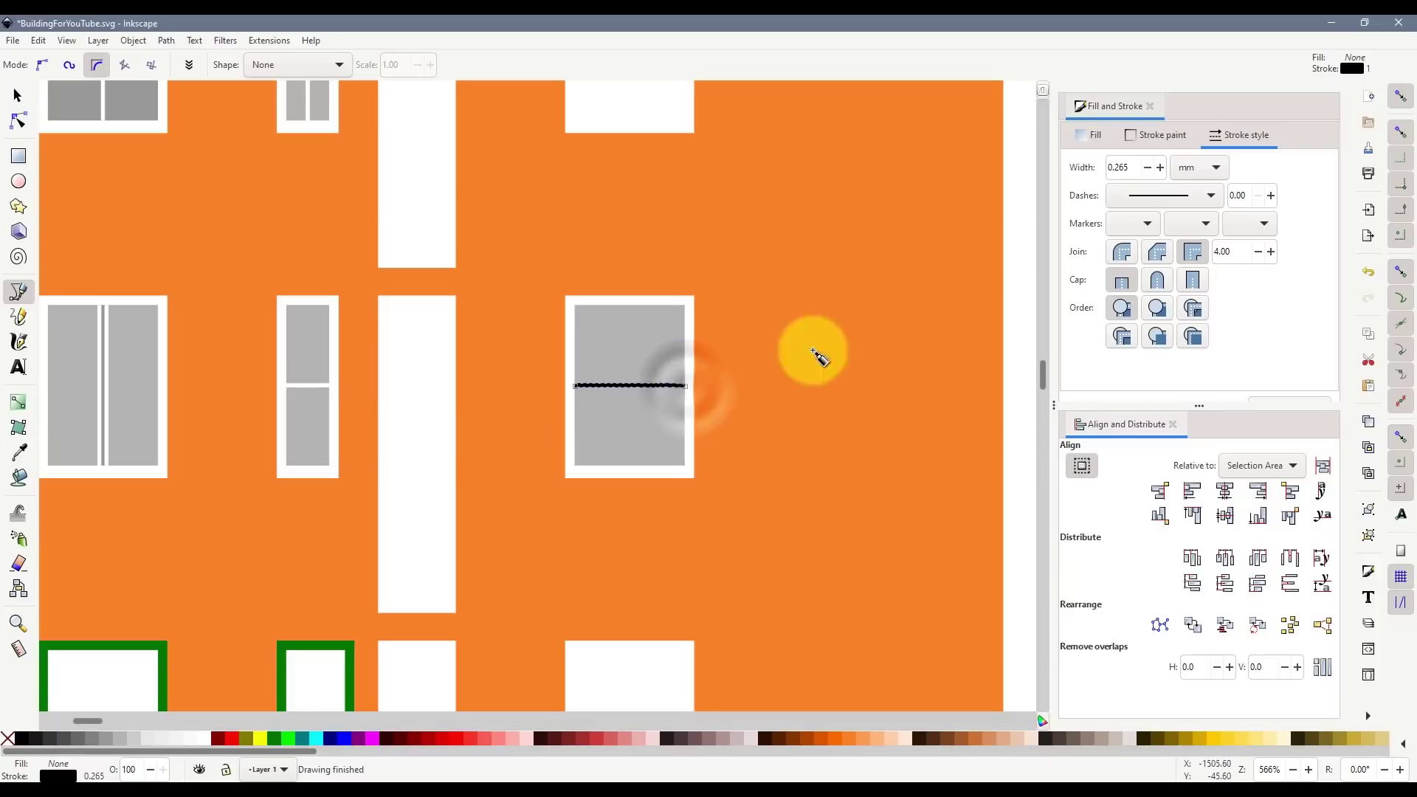
type("0.5")
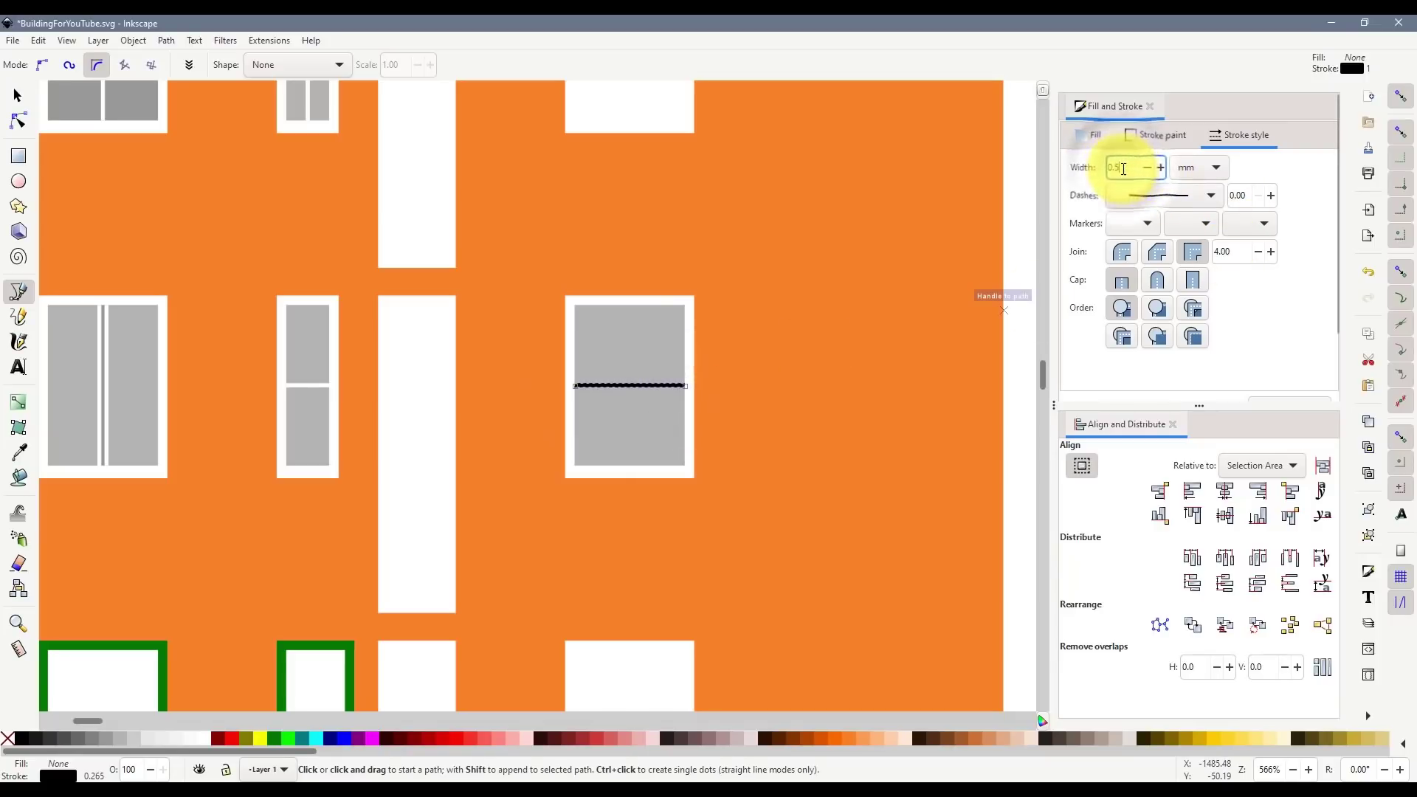
key("Return")
left_click(206, 742, "shift")
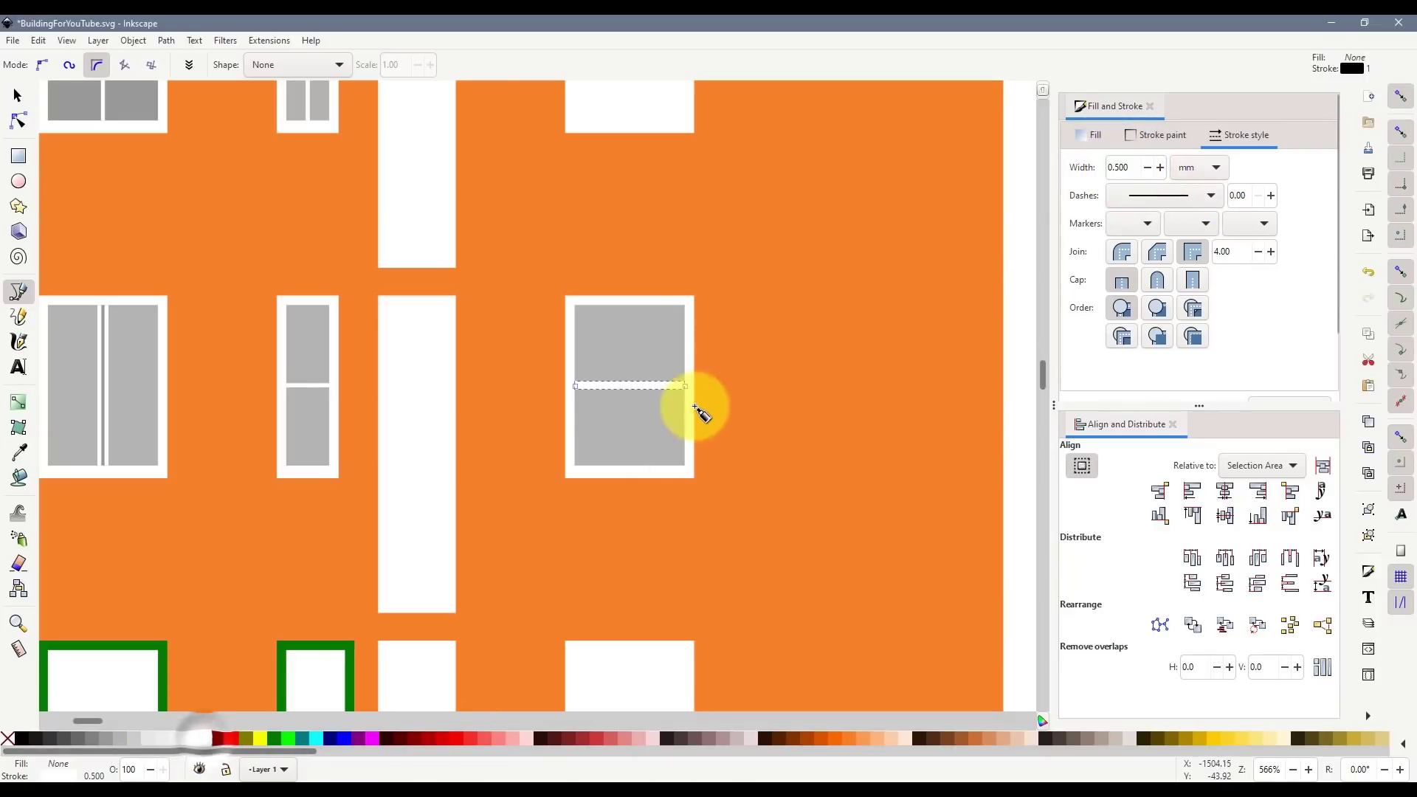
- Add a white vertical mullion and duplicate the finished four-pane window
left_click(631, 305)
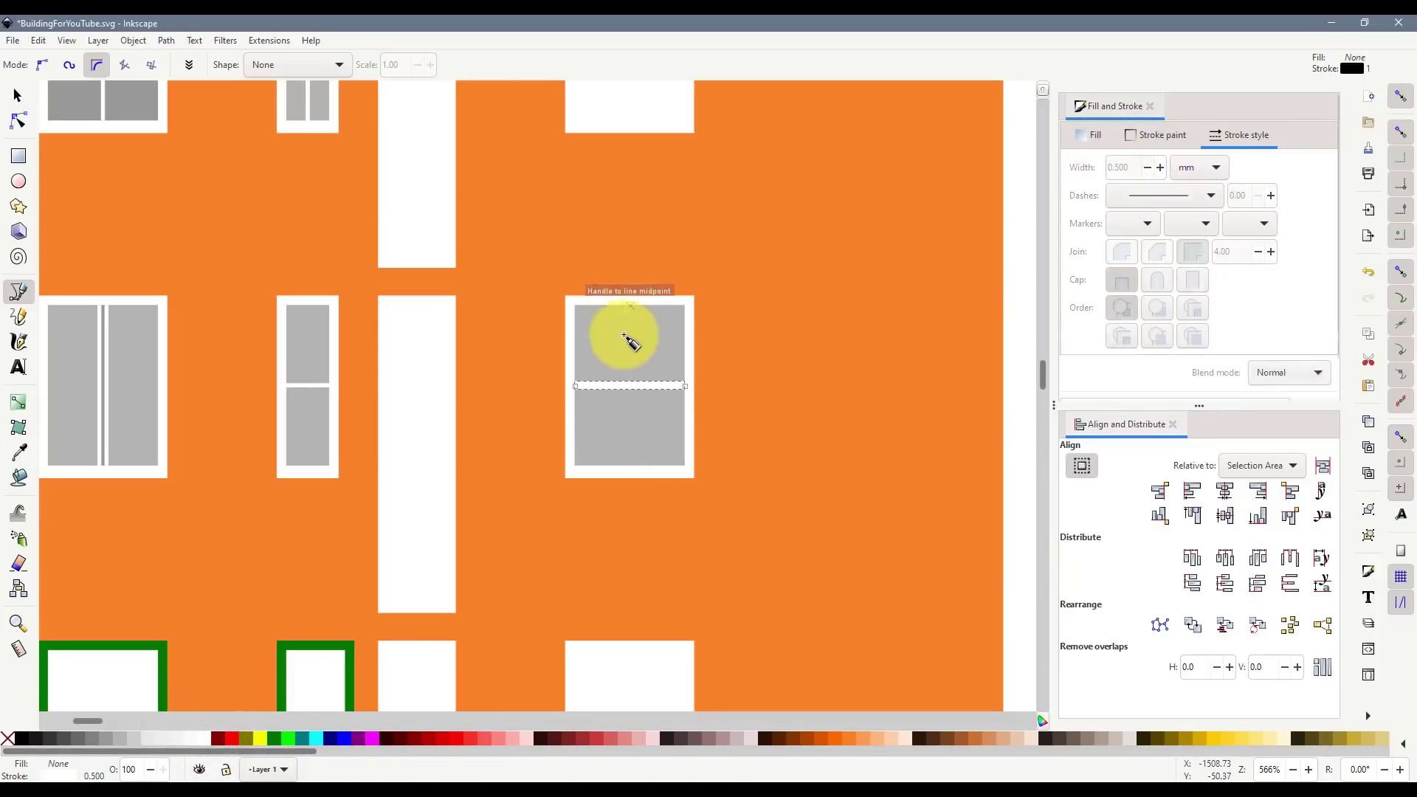
double_click(631, 467)
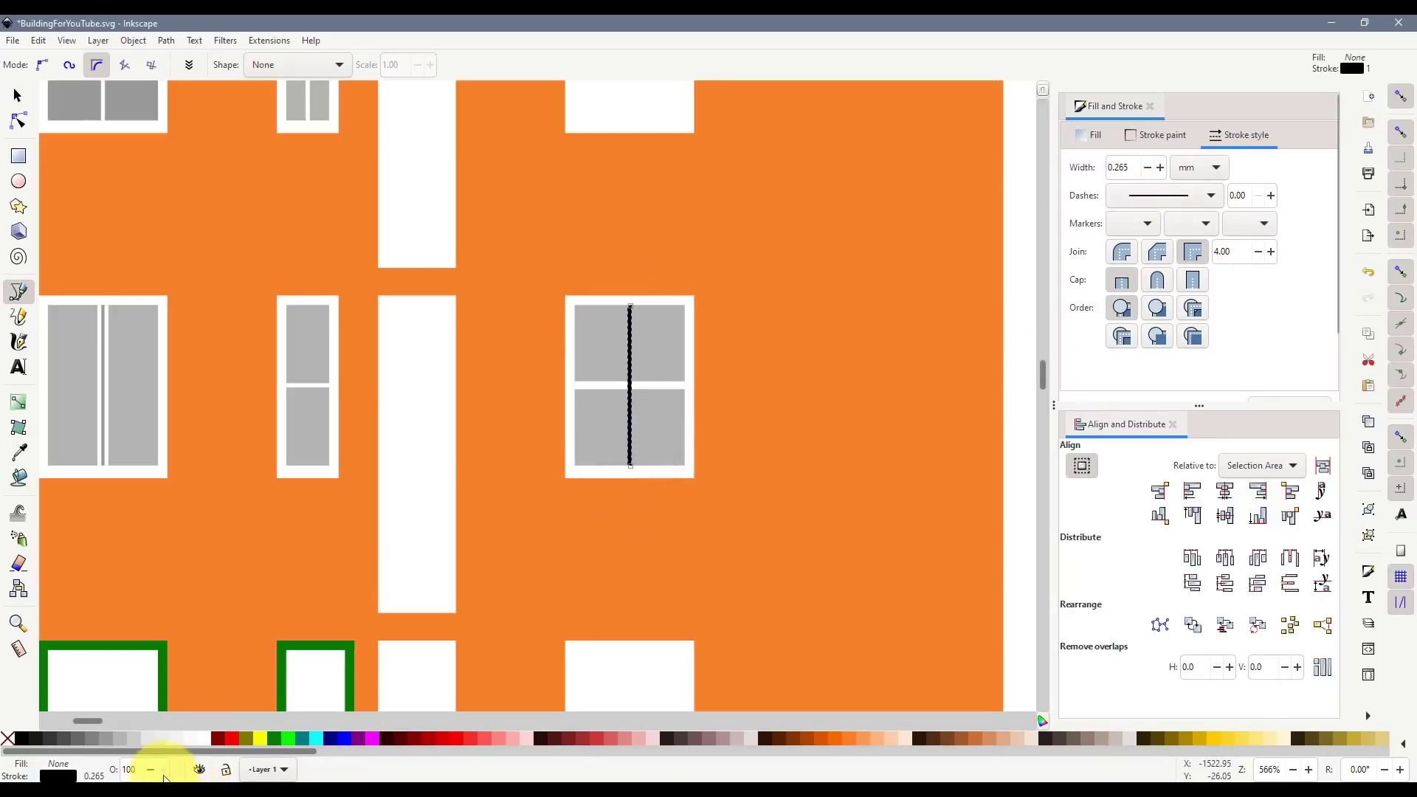
left_click(195, 738, "shift")
left_click(17, 95)
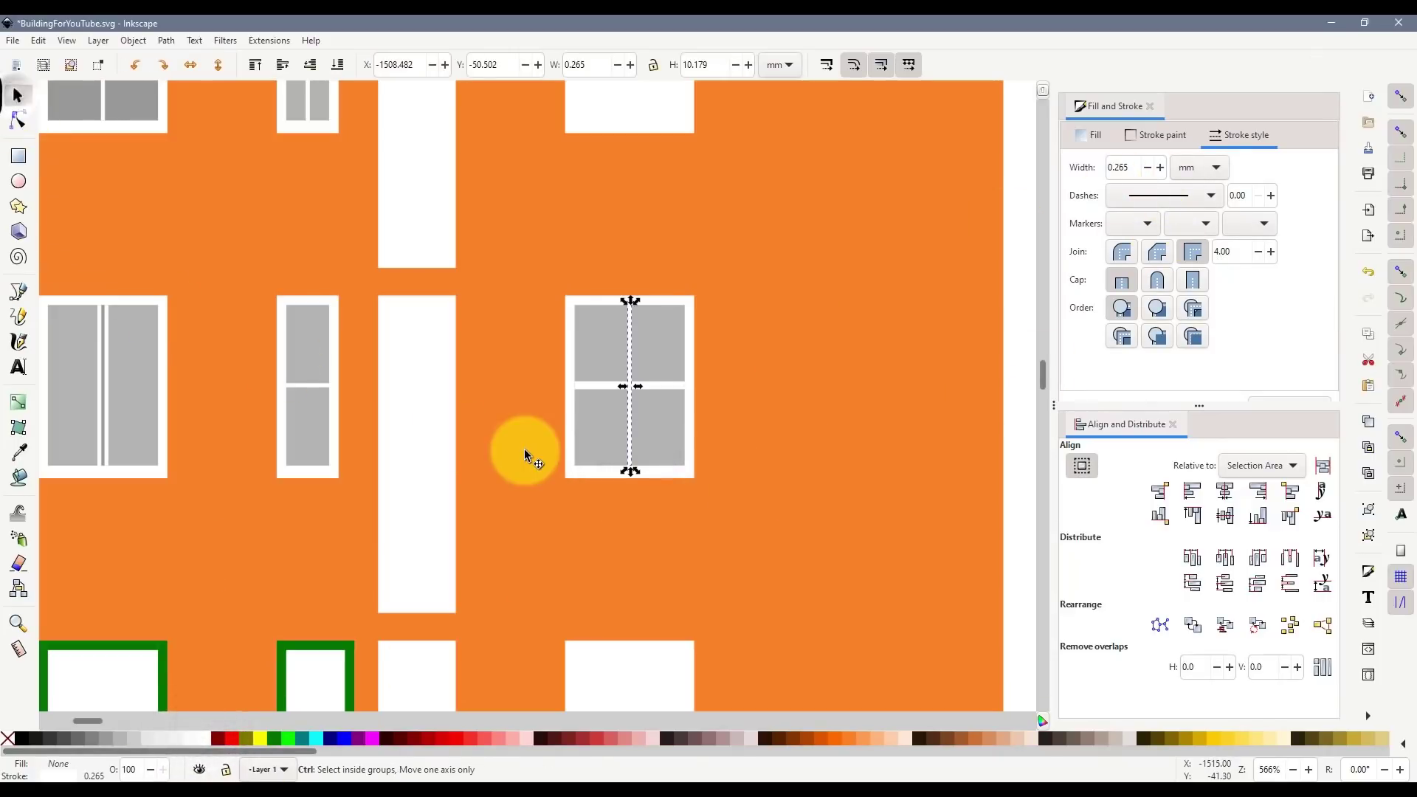
scroll(528, 449, "down", 3)
left_click_drag(763, 498, 521, 380)
key("ctrl+d")
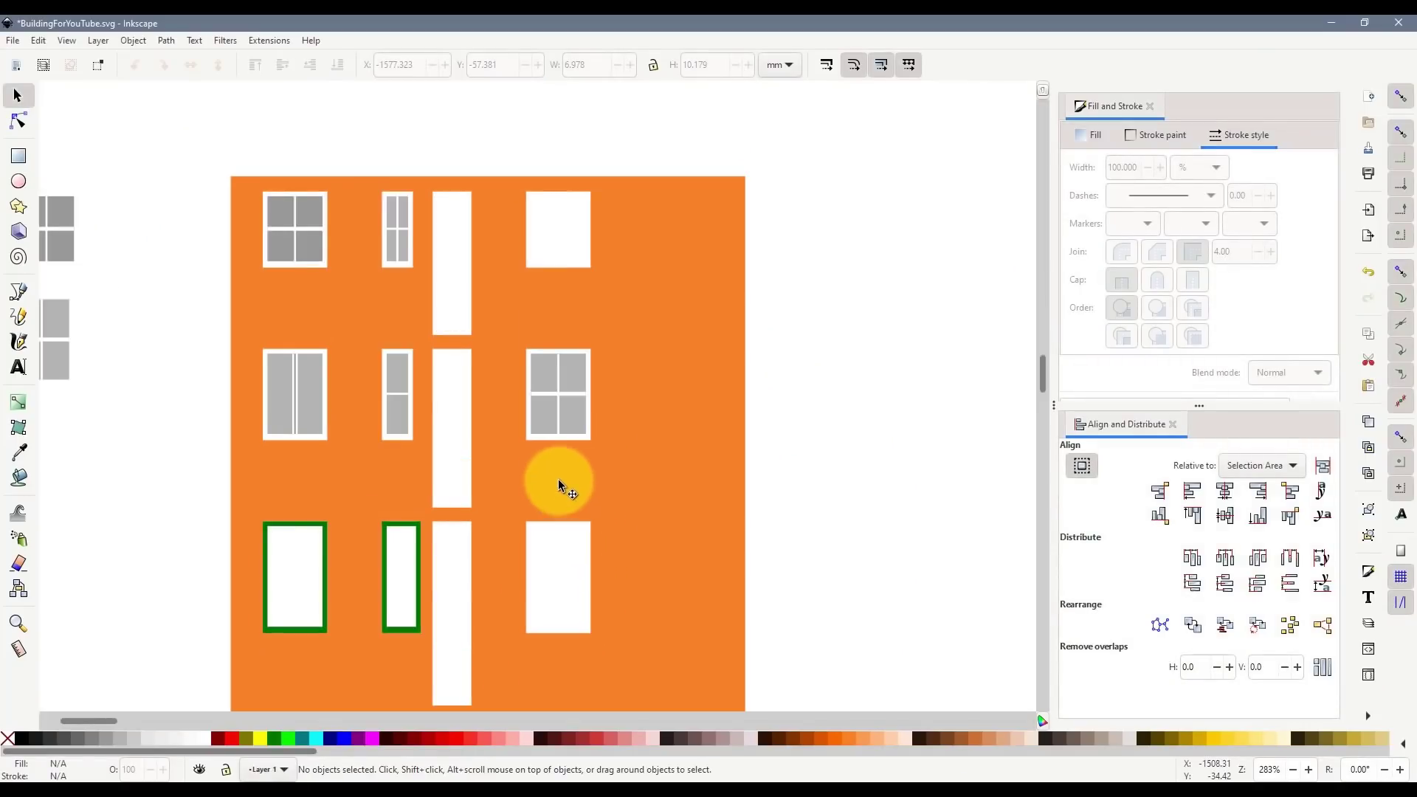
- Draw an outline-free grey rectangle in the third-row left window and cut the merged green frame out
scroll(560, 484, "down", 4)
left_click(19, 155)
left_click_drag(265, 408, 324, 509)
left_click(8, 738, "shift")
left_click(18, 96)
scroll(273, 472, "up", 1)
scroll(273, 472, "up", 1)
left_click(380, 370, "shift")
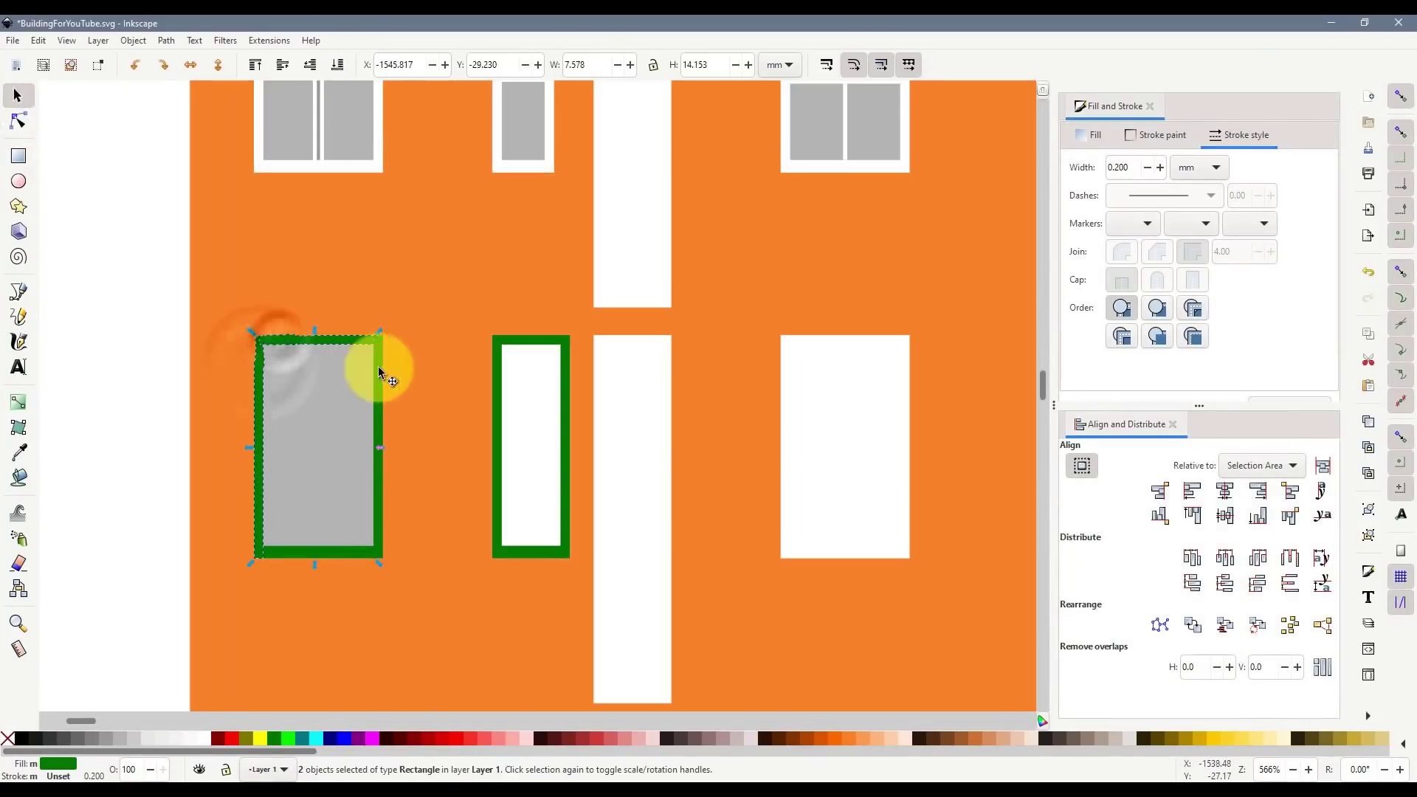
left_click(323, 553, "shift")
key("ctrl+KP_Add")
key("ctrl+KP_Subtract")
- Draw vertical and horizontal centre mullions across the glazing with a 0.5 mm stroke
left_click(18, 292)
left_click(319, 344)
double_click(319, 547)
left_click(263, 445)
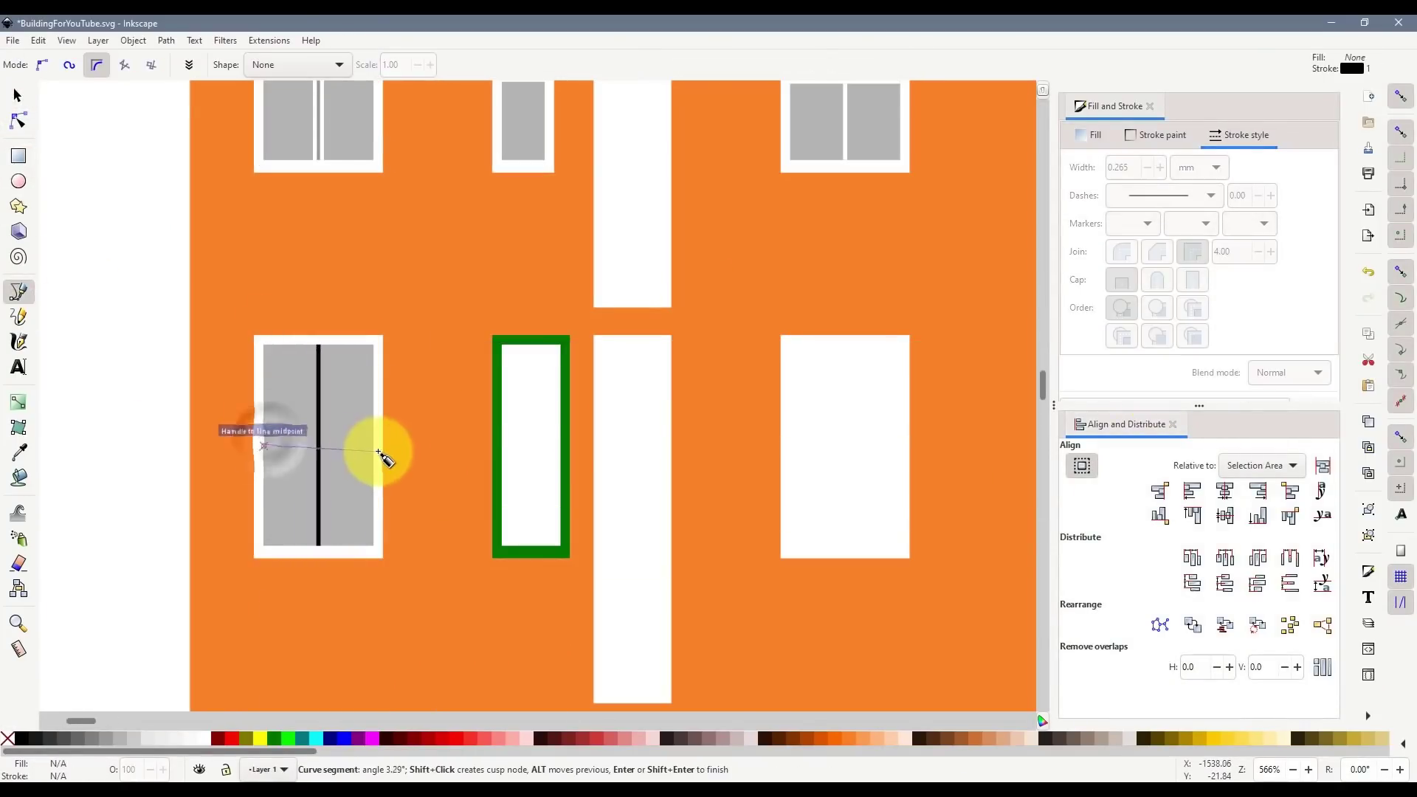
double_click(374, 445)
double_click(1119, 167)
type("0.5")
key("Return")
left_click(18, 95)
left_click(318, 383, "shift")
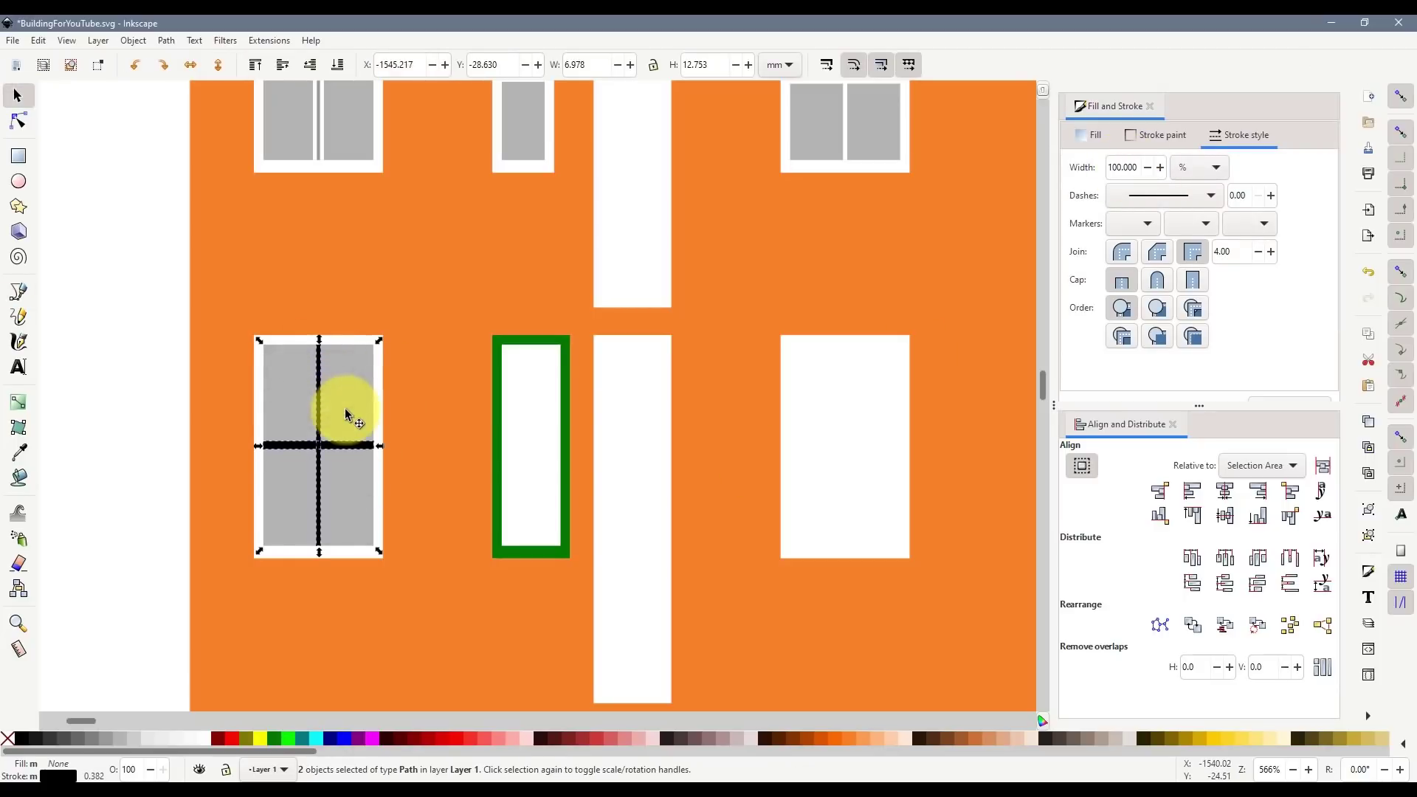
- Duplicate the finished window and move the copy to the left of the facade
scroll(238, 694, "down", 5)
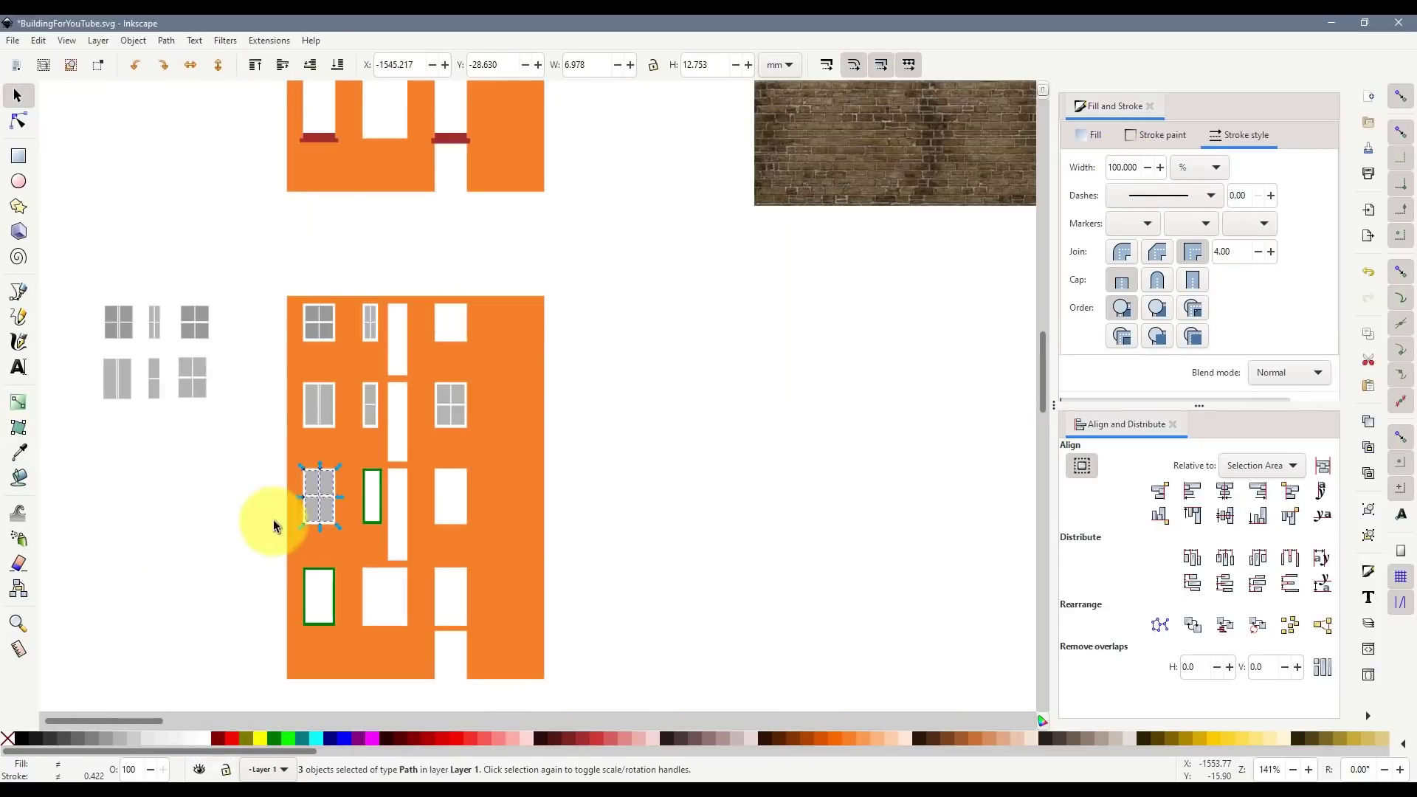
key("ctrl+d")
left_click_drag(269, 522, 189, 506)
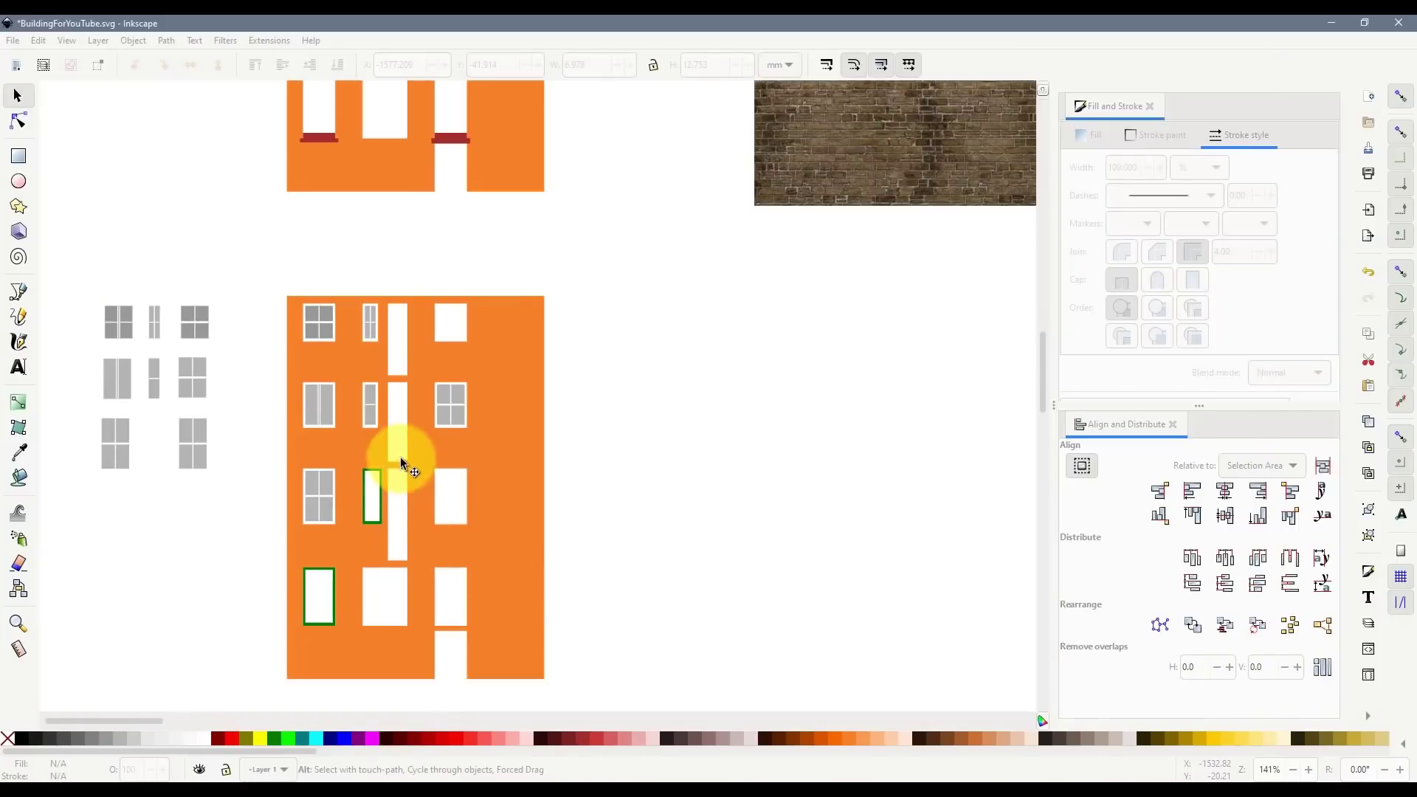
scroll(399, 458, "up", 4)
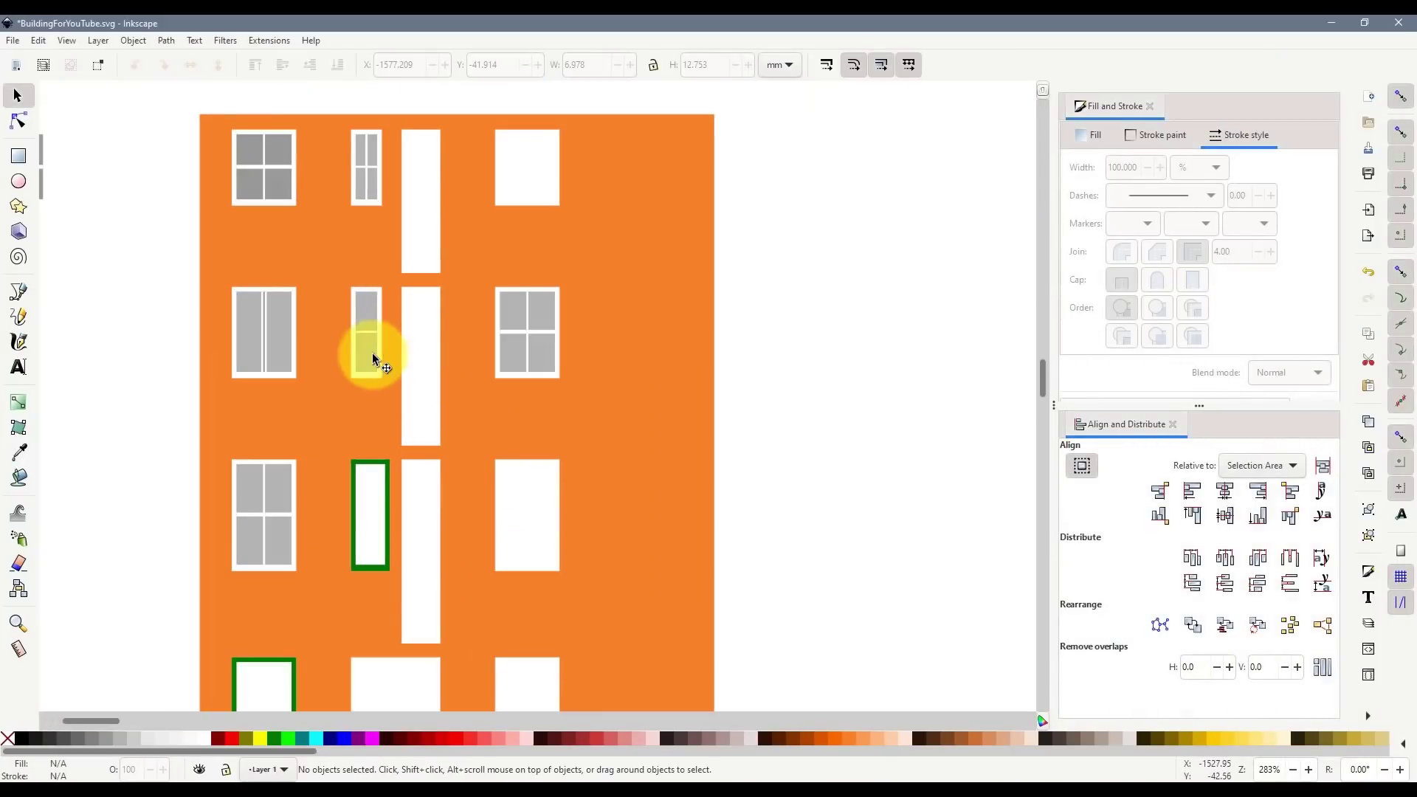
- Draw an outline-free grey rectangle over the narrow window and send it behind the green frame
left_click(18, 155)
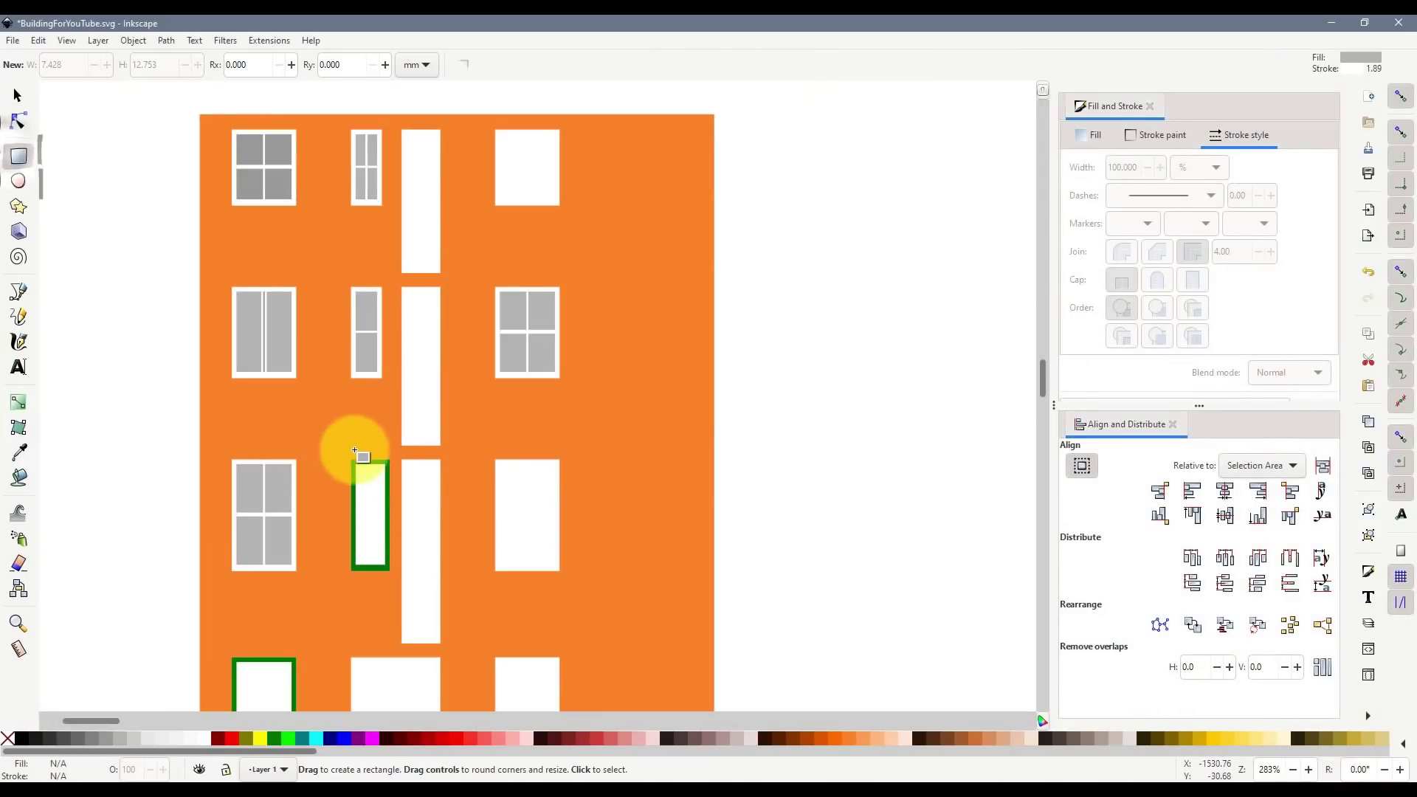
left_click_drag(355, 470, 392, 570)
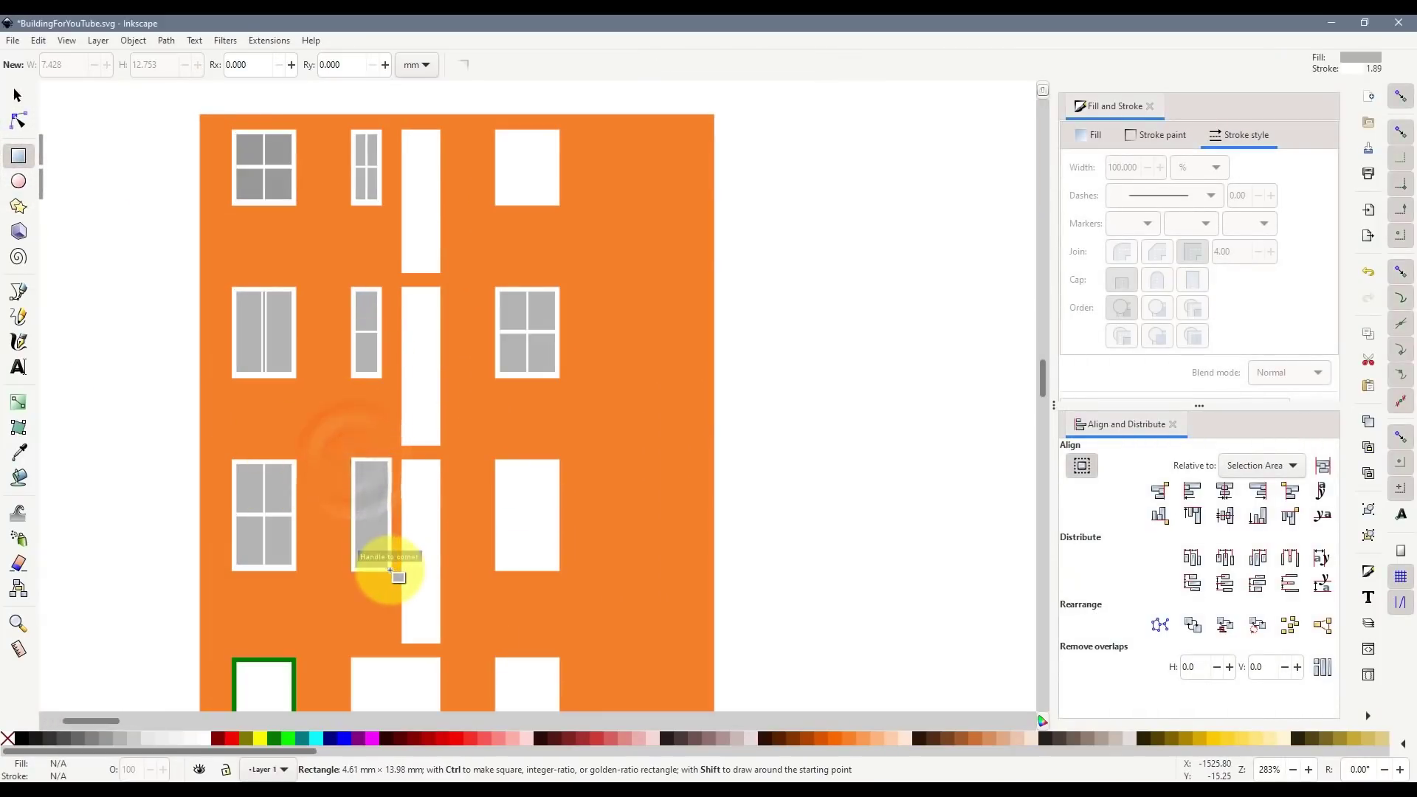
left_click(12, 736, "shift")
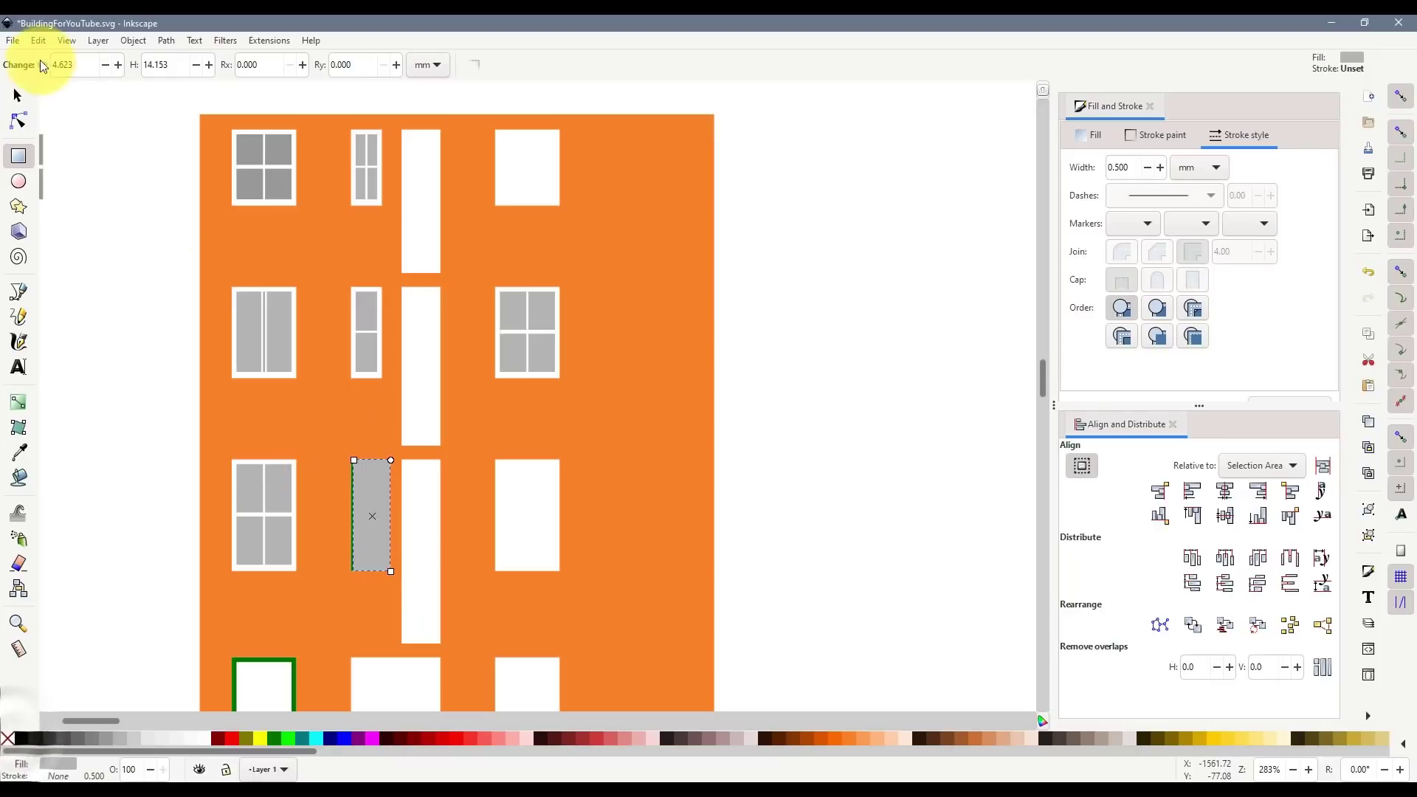
scroll(367, 560, "up", 2)
key("s")
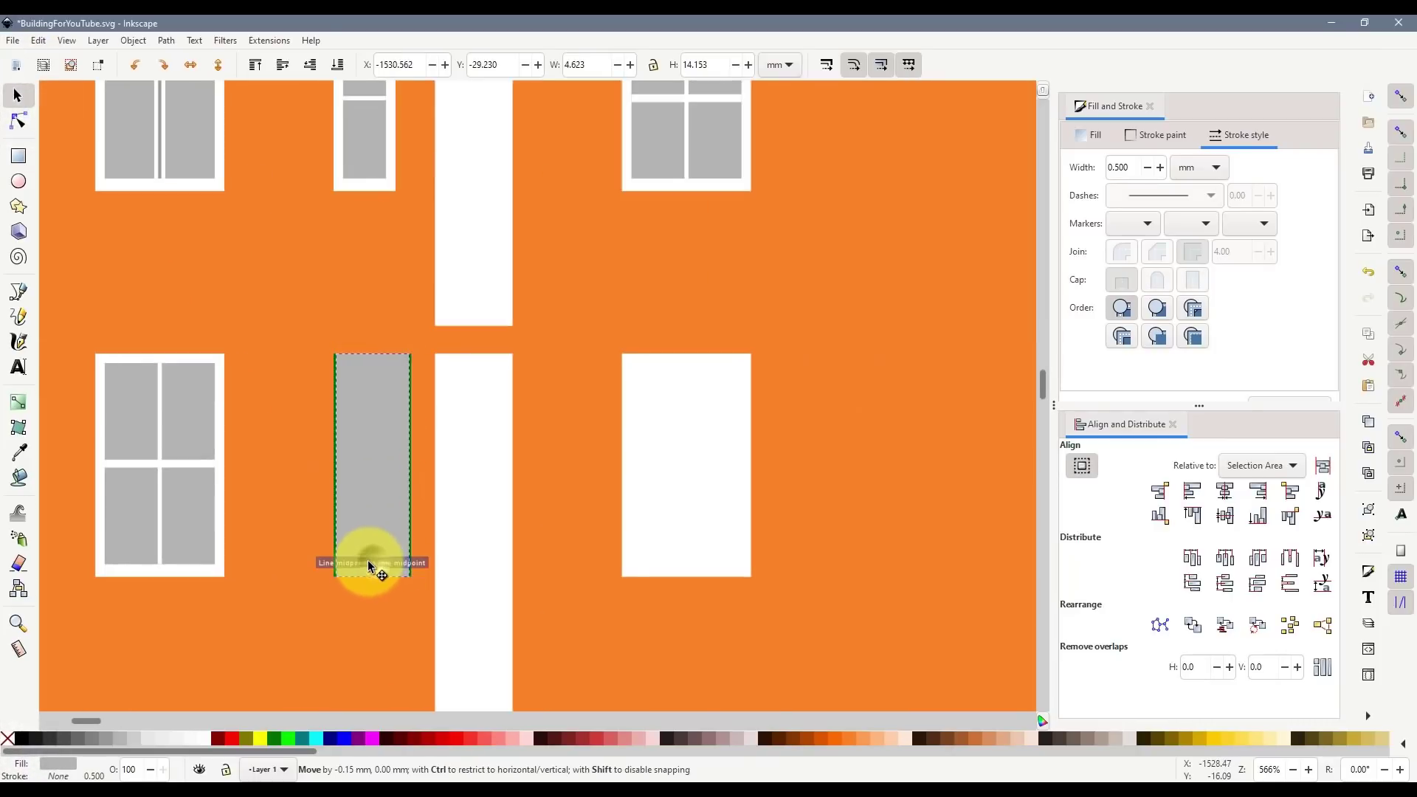
left_click(338, 65)
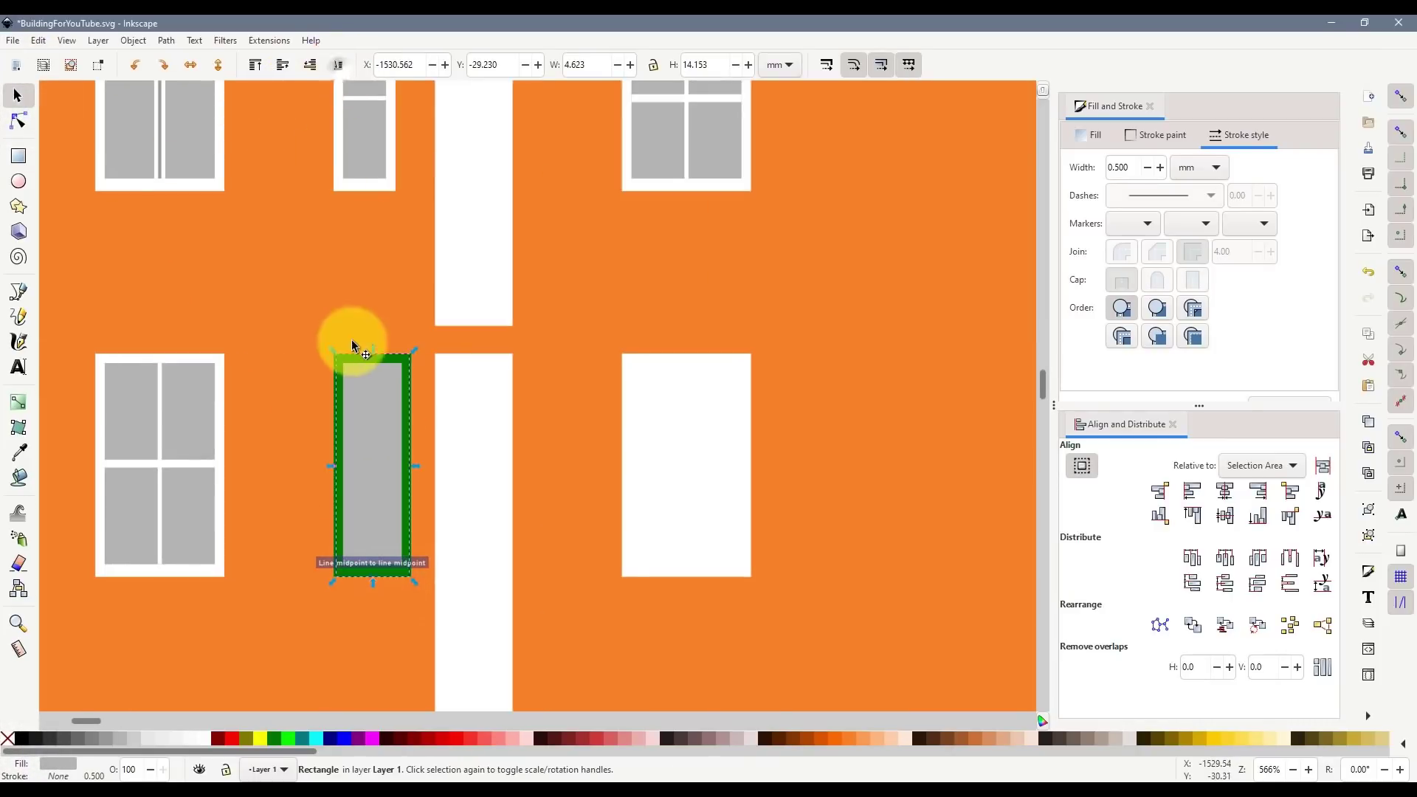
- Union the left, top and right green frame bars and cut them out of the grey glass
left_click(336, 386)
left_click(365, 358, "shift")
left_click(406, 377, "shift")
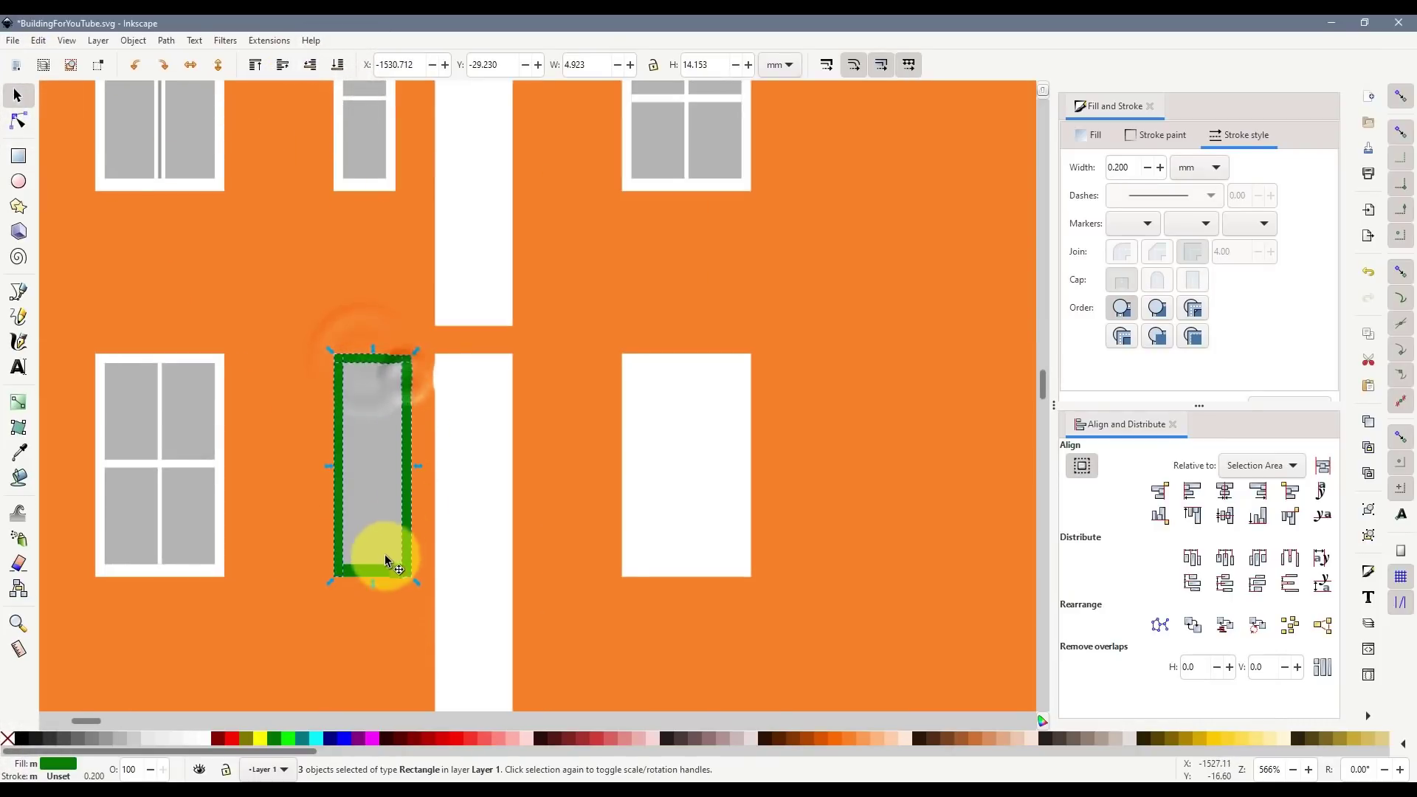
key("ctrl+KP_Add")
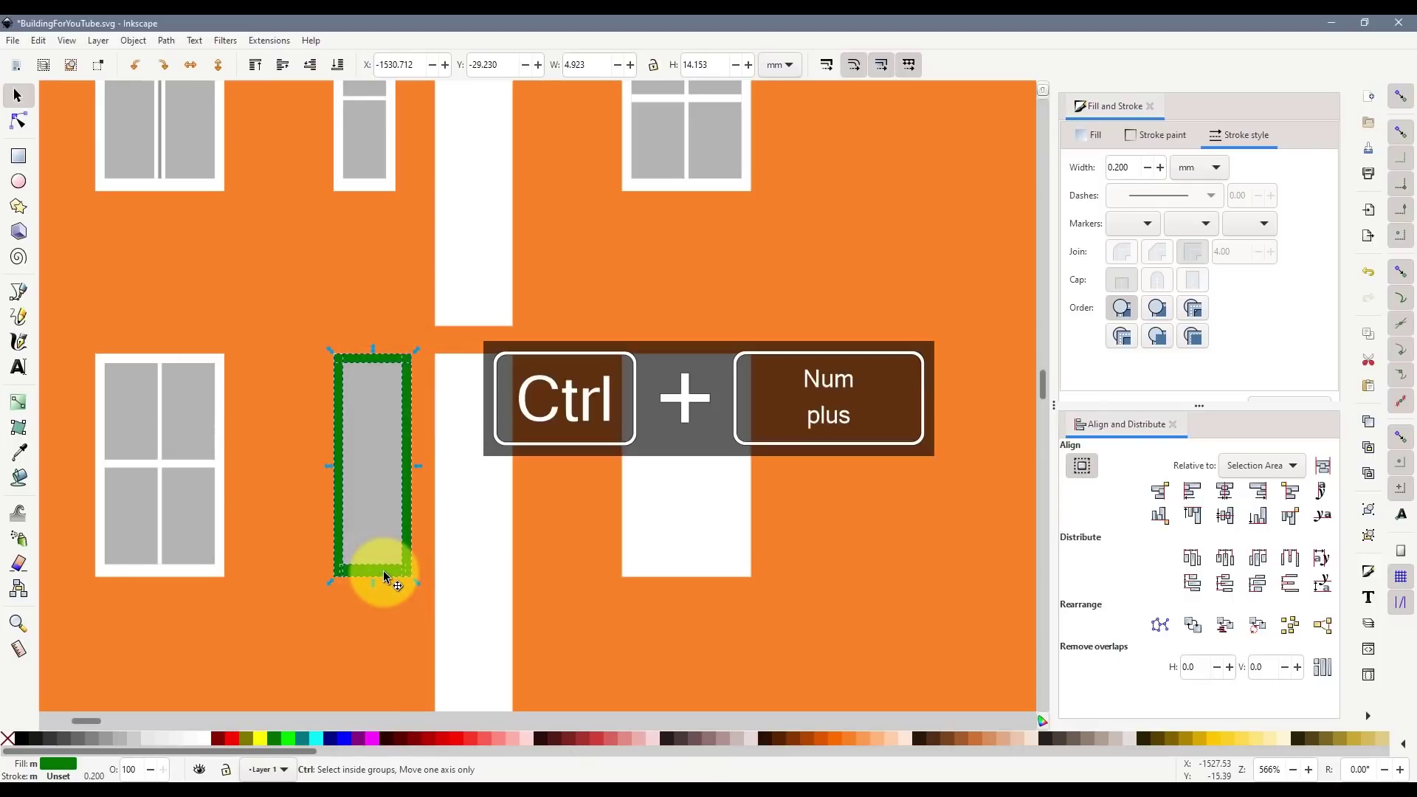
left_click(399, 519)
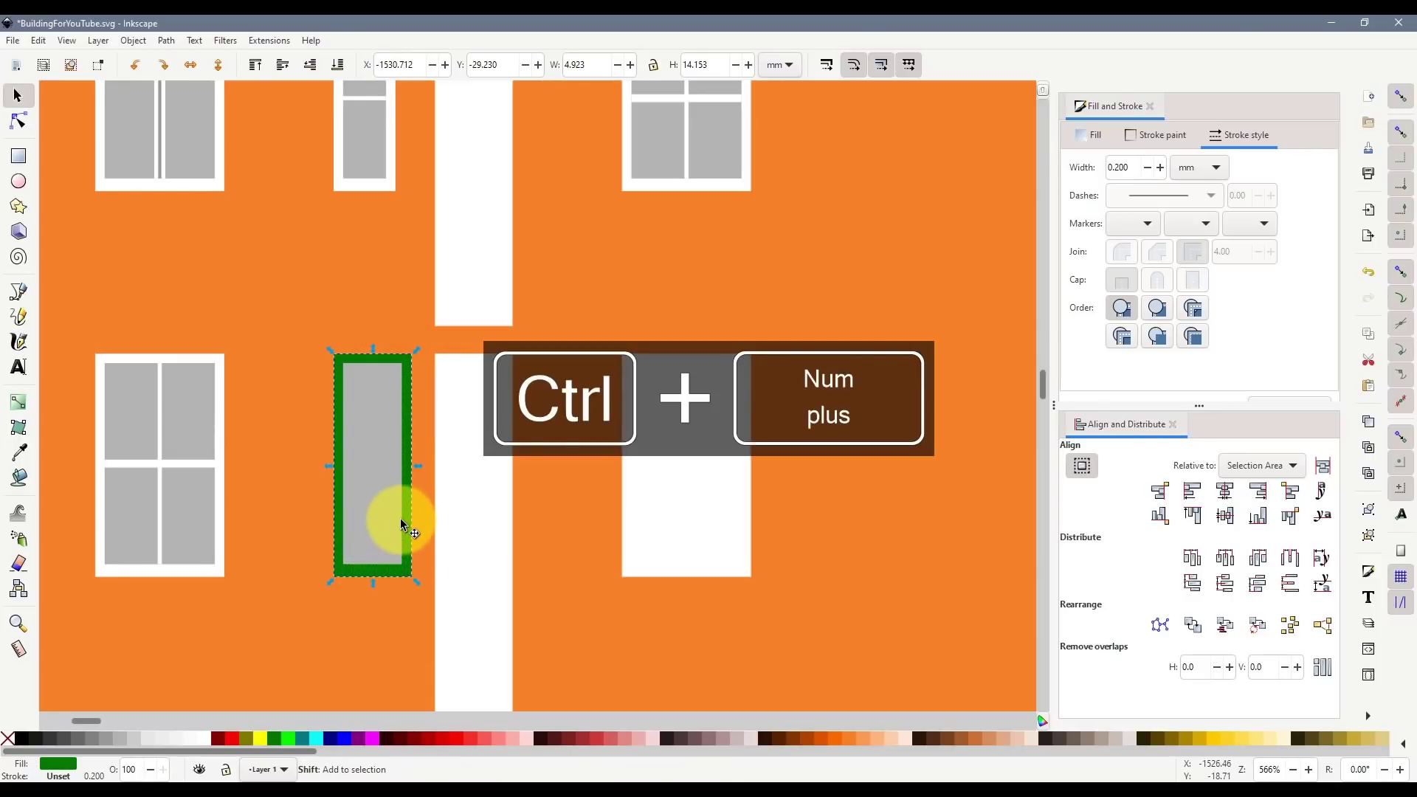
left_click(407, 519, "shift")
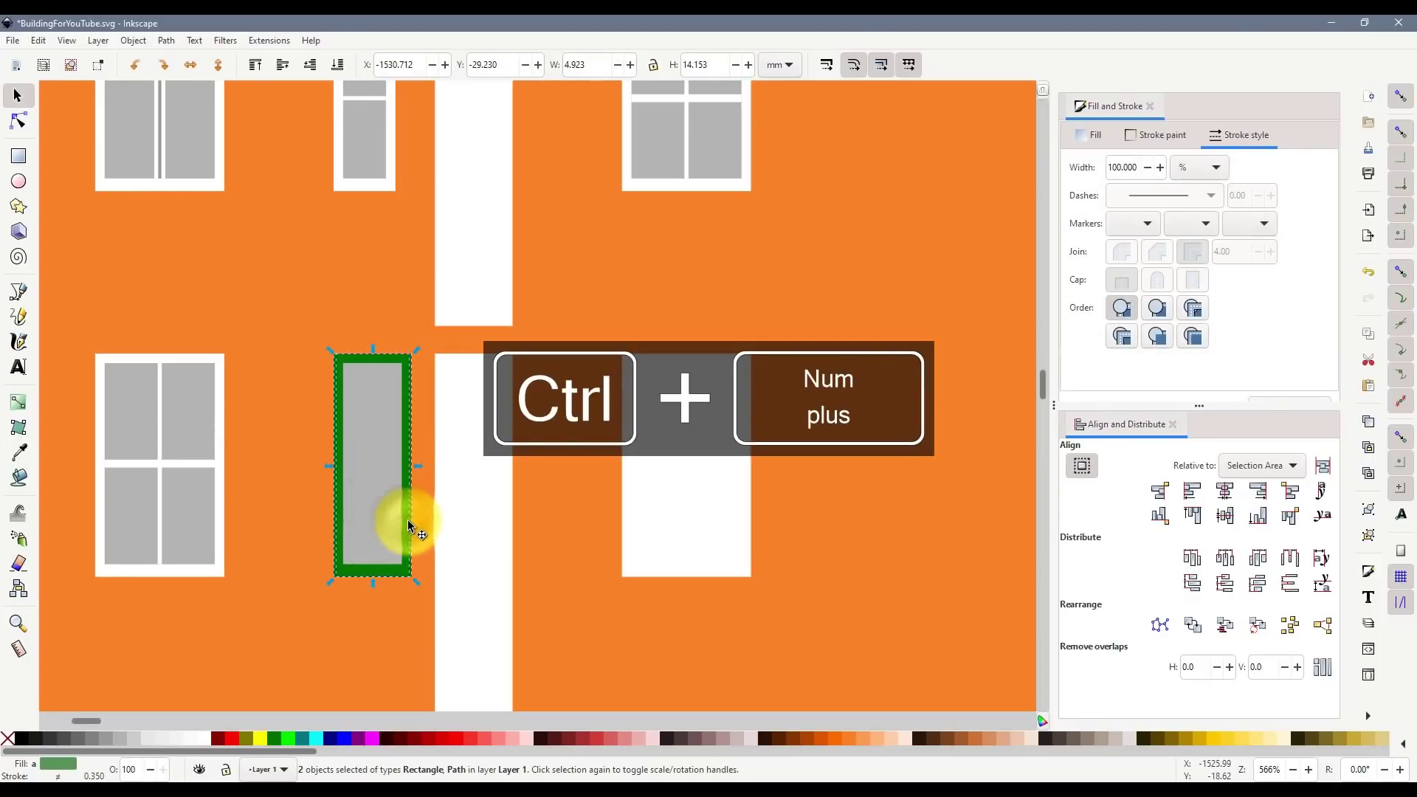
key("ctrl+KP_Subtract")
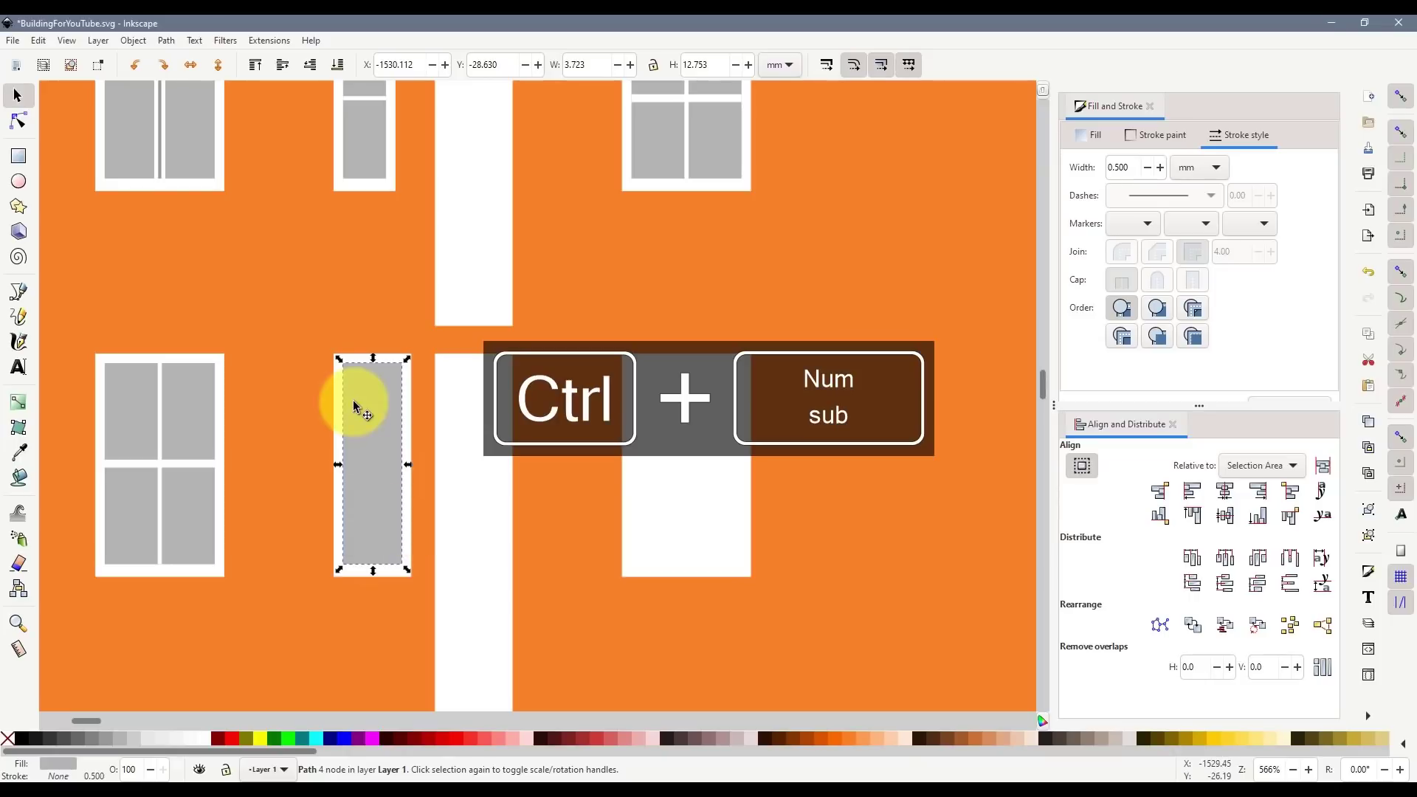
- Draw a horizontal and a vertical mullion line across the narrow window's glass
scroll(352, 400, "up", 2)
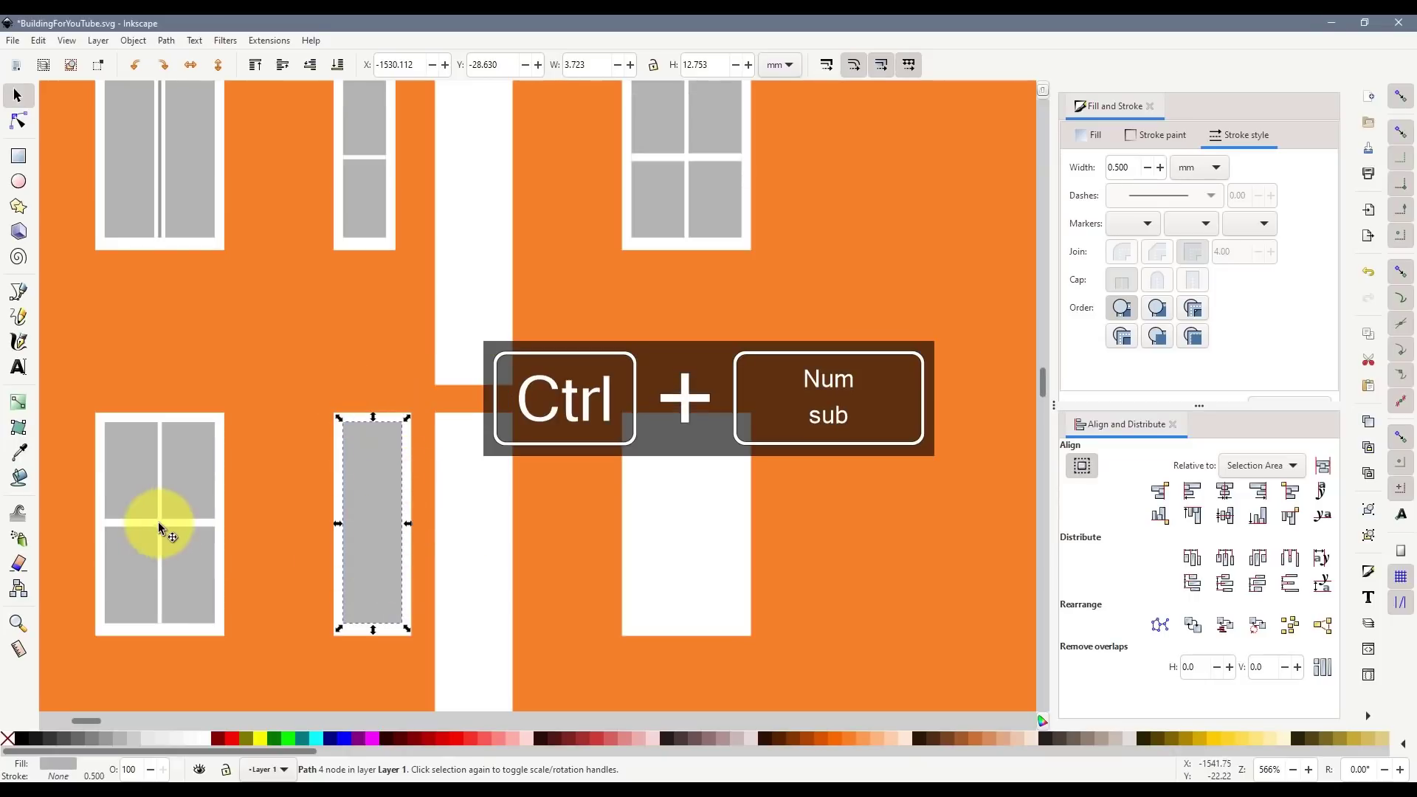
left_click(19, 291)
left_click(336, 521)
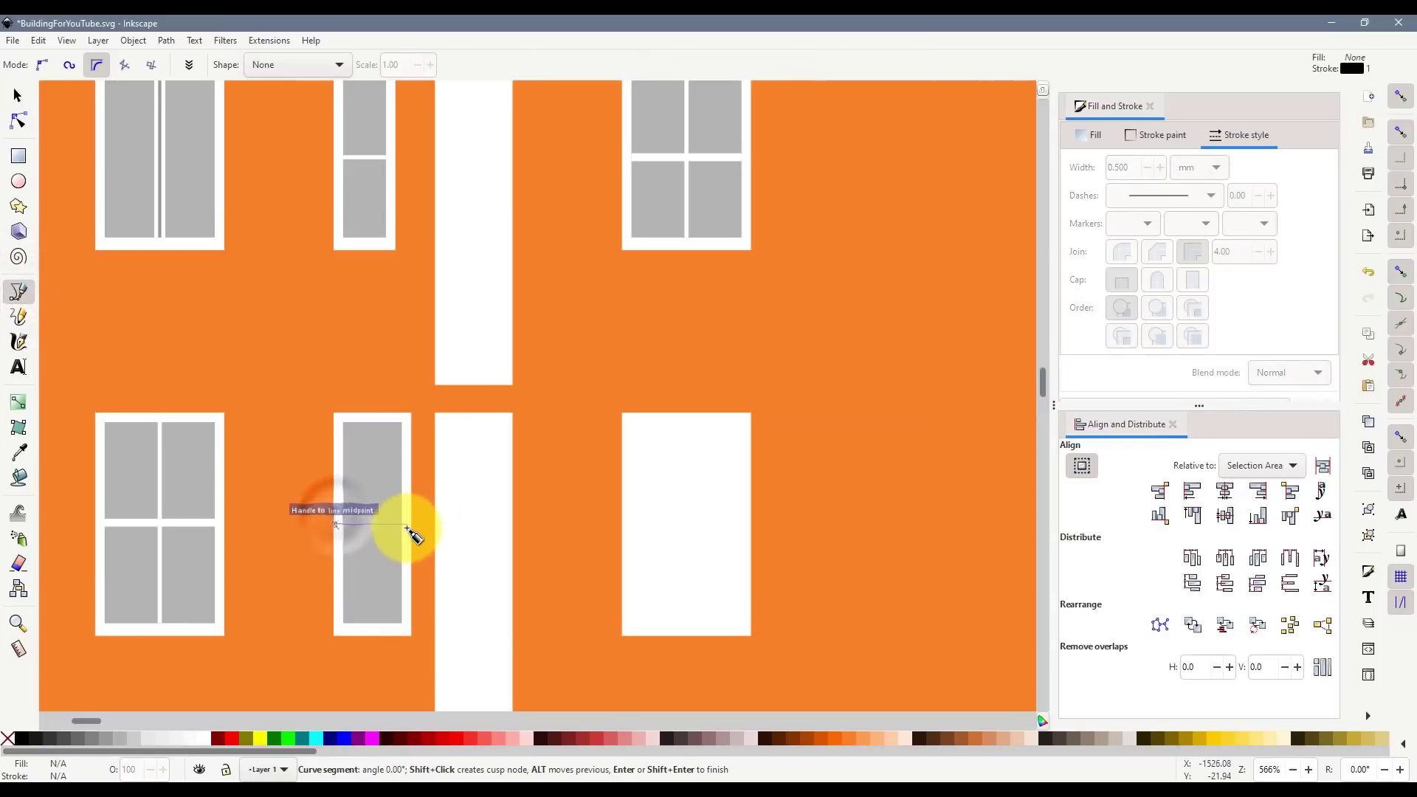
double_click(411, 525)
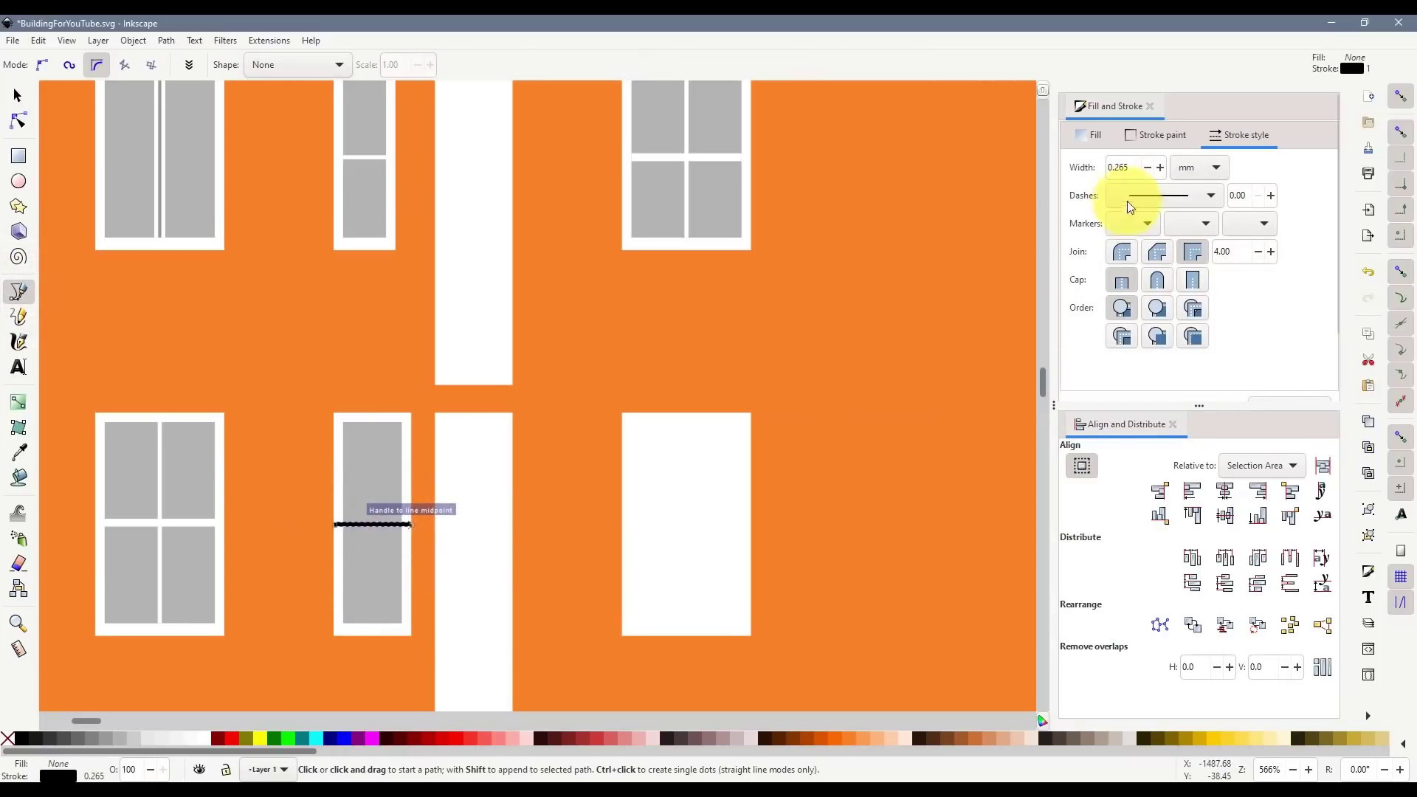
double_click(1133, 168)
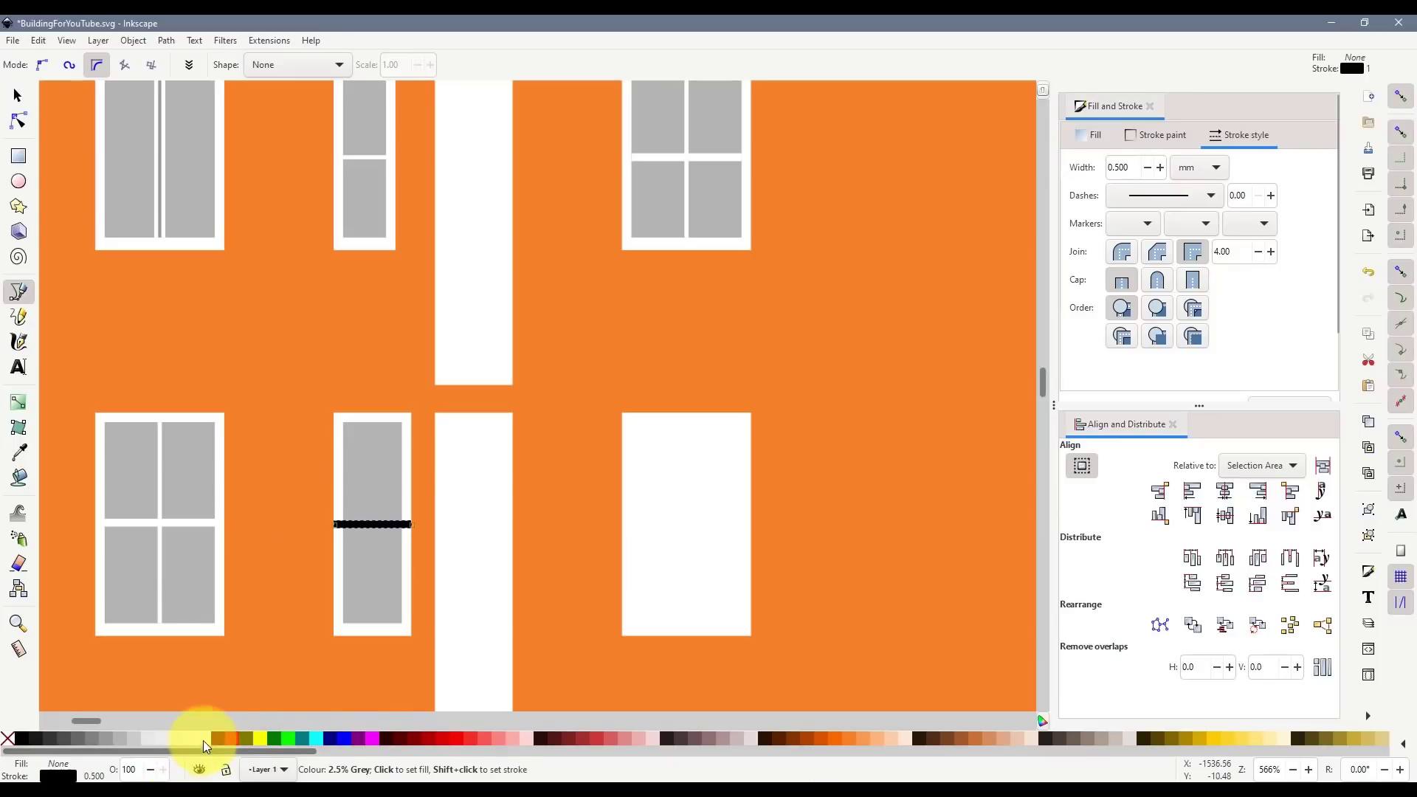
left_click(373, 422)
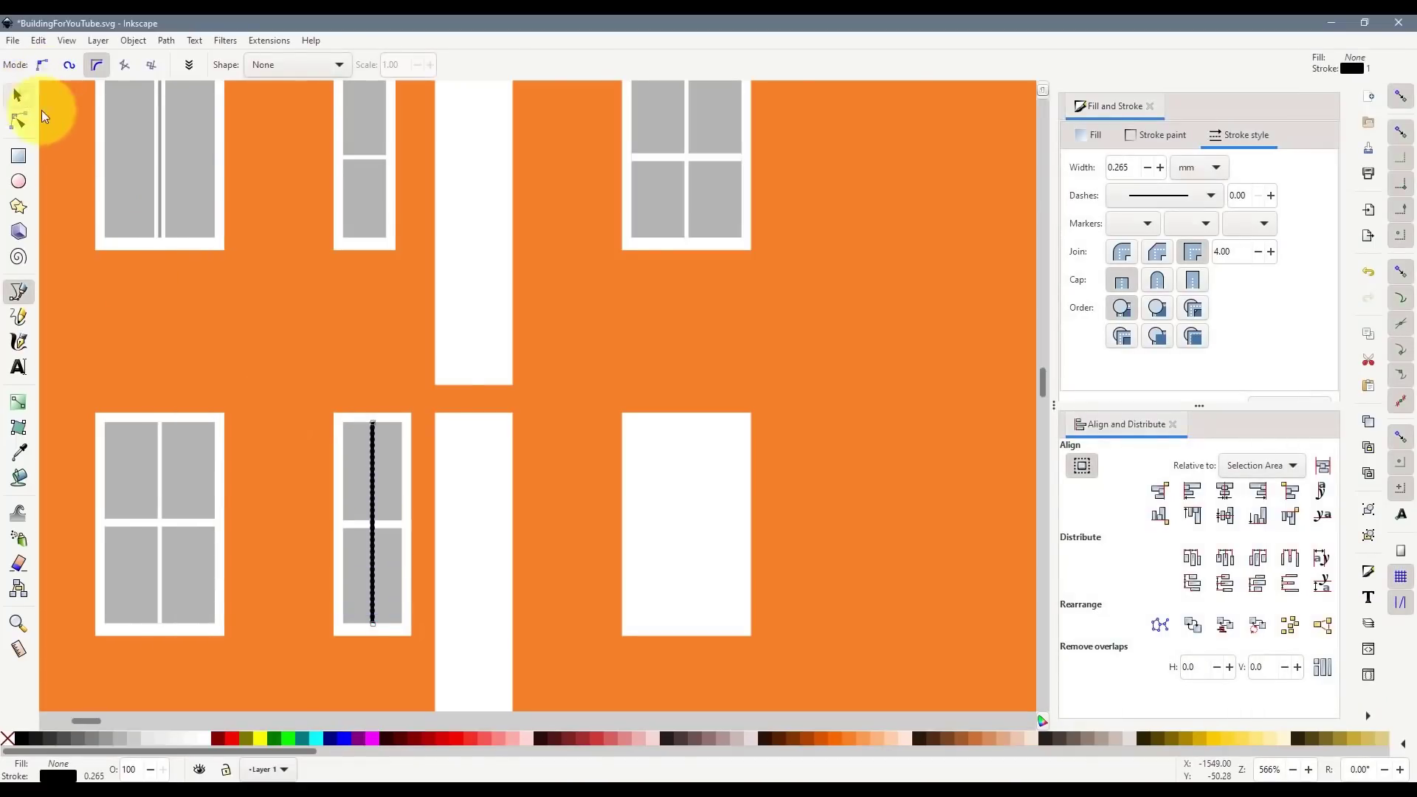
- Shorten the vertical mullion, move the horizontal one up into place, and stroke them white
left_click(18, 96)
left_click(375, 417)
left_click_drag(375, 419, 374, 511)
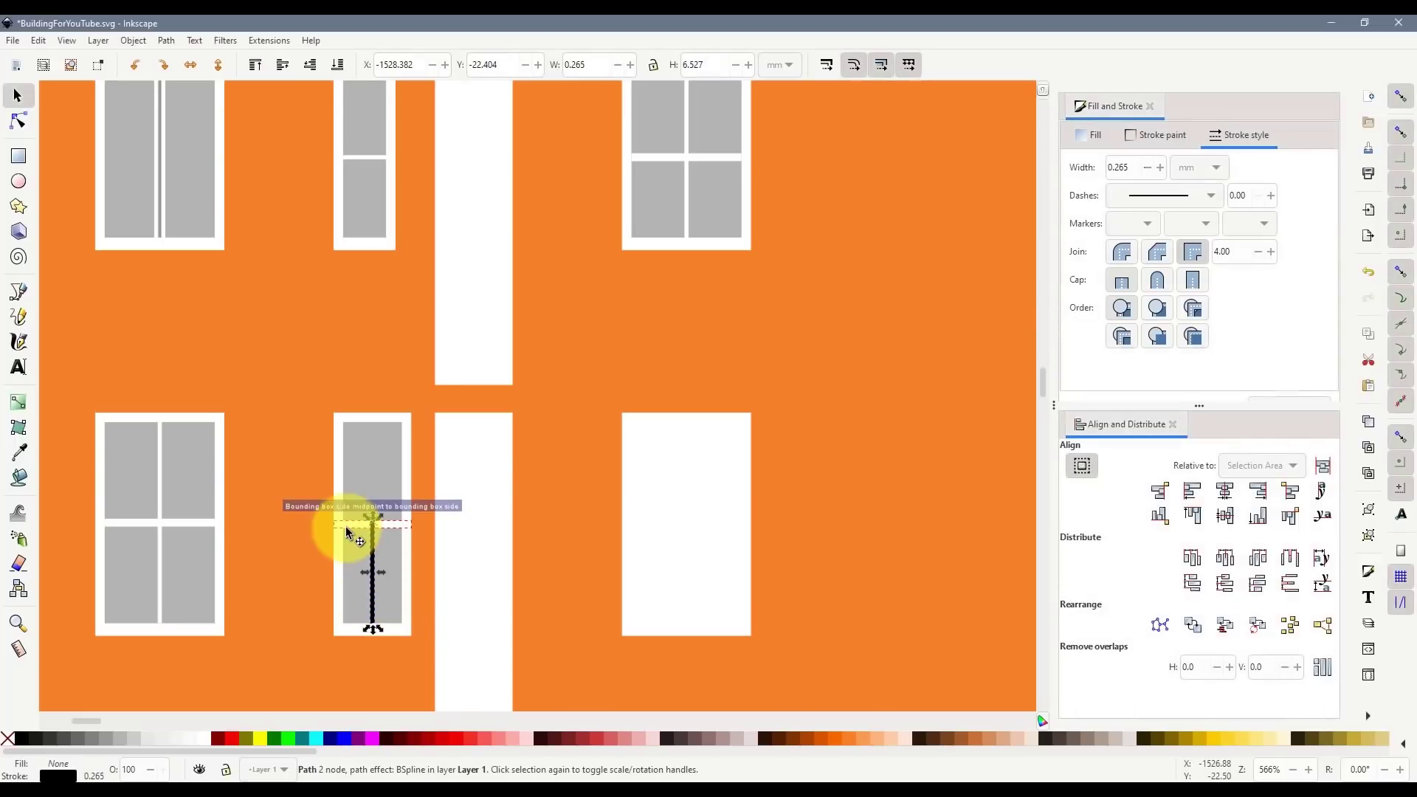
left_click(354, 527)
left_click_drag(353, 507, 353, 479)
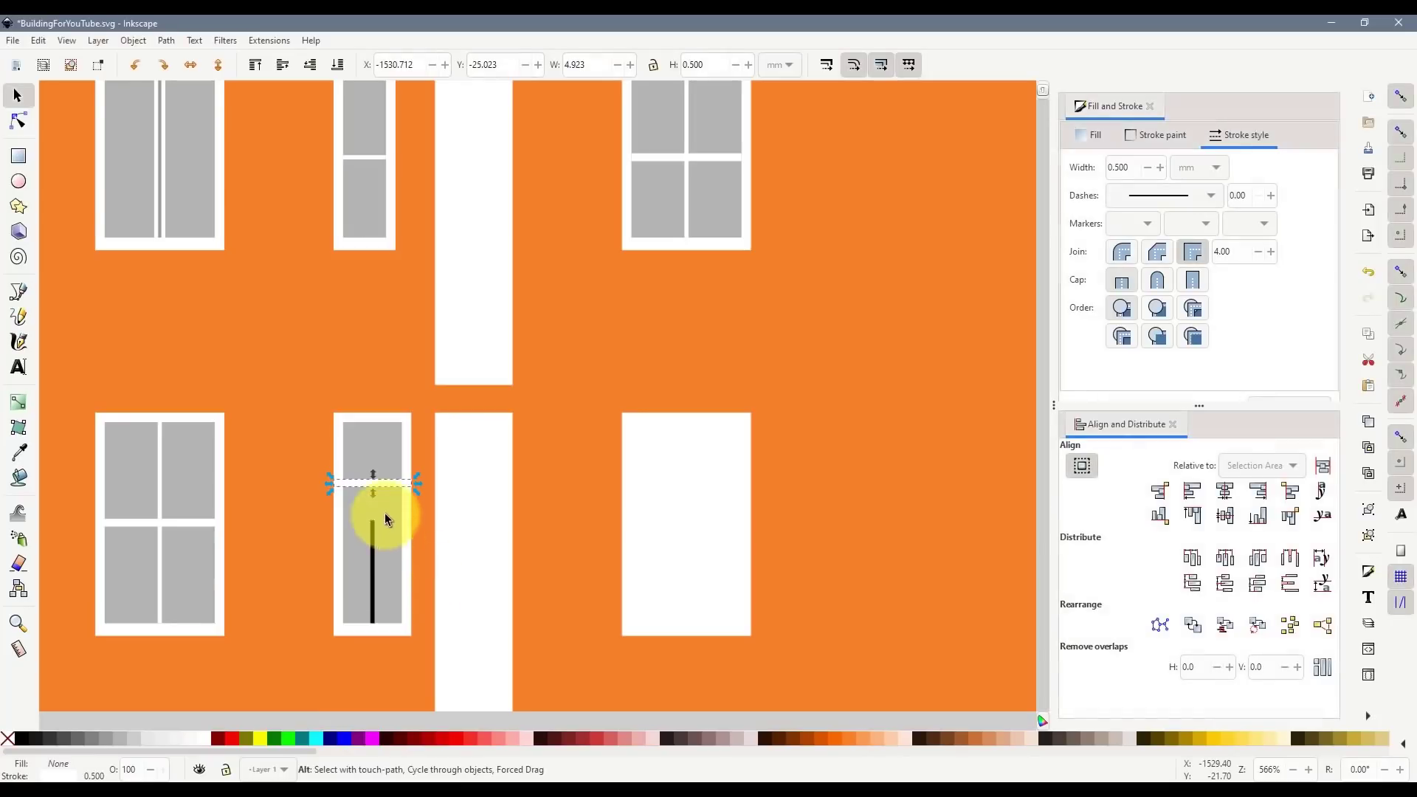
left_click_drag(358, 481, 374, 486)
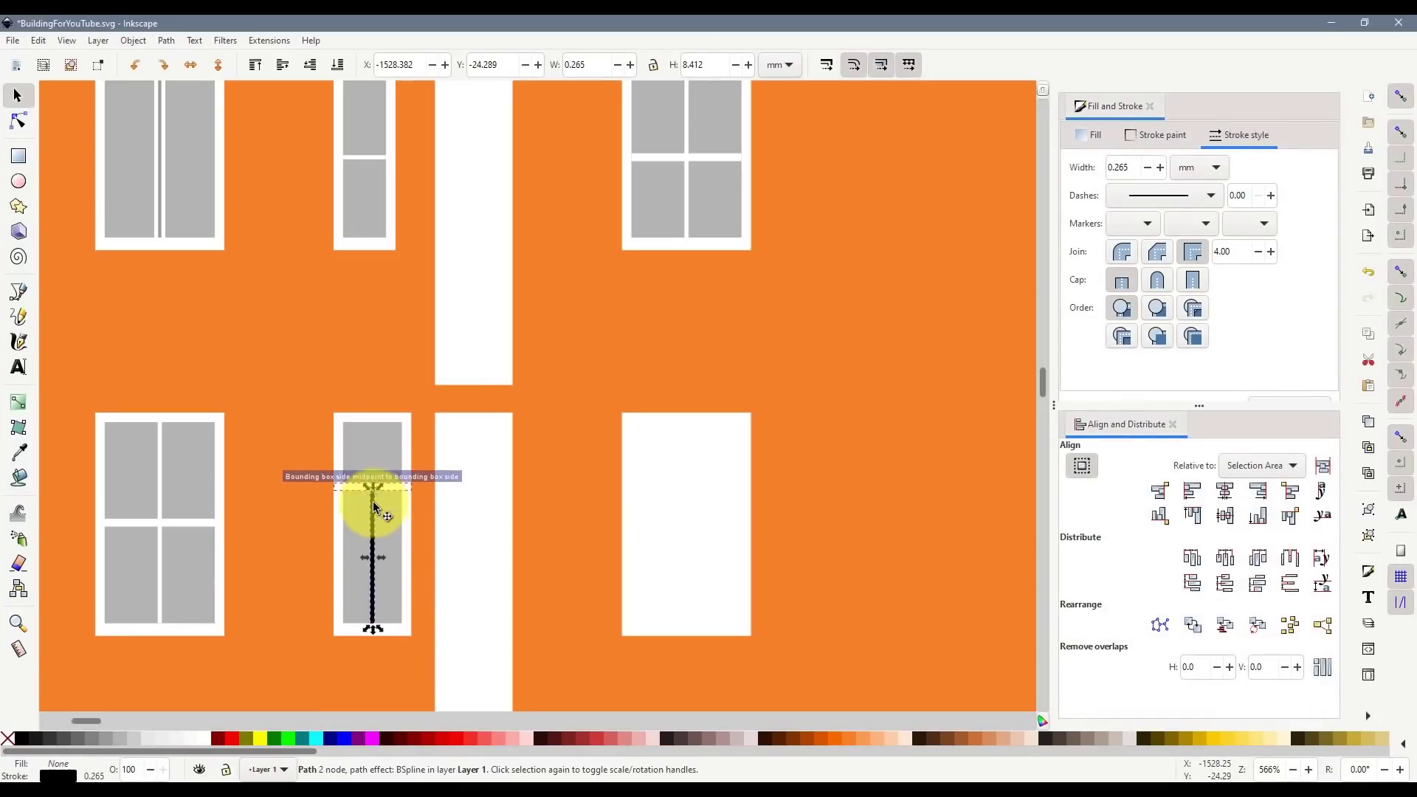
left_click(210, 737, "shift")
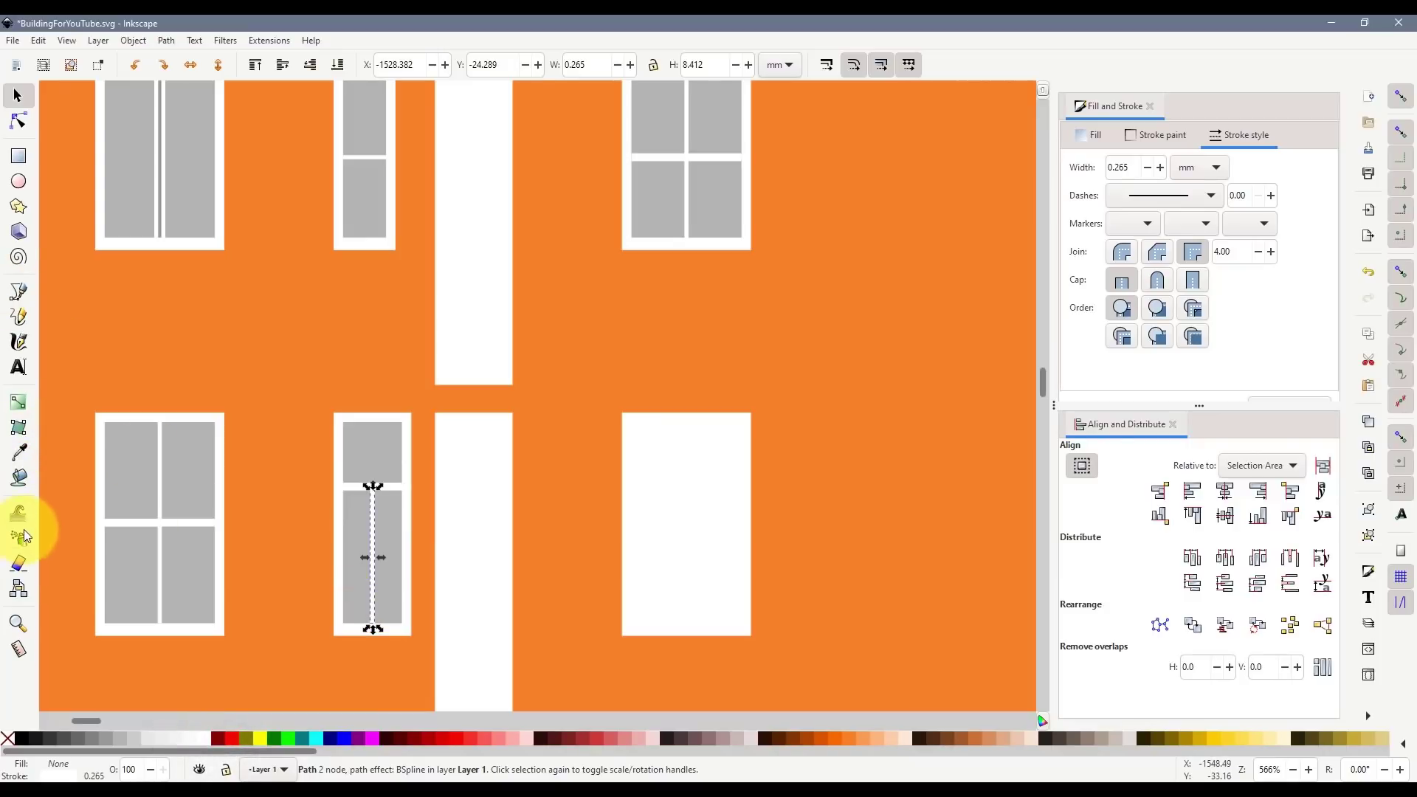
- Add a white horizontal mullion across the lower panes of the narrow window
left_click(19, 291)
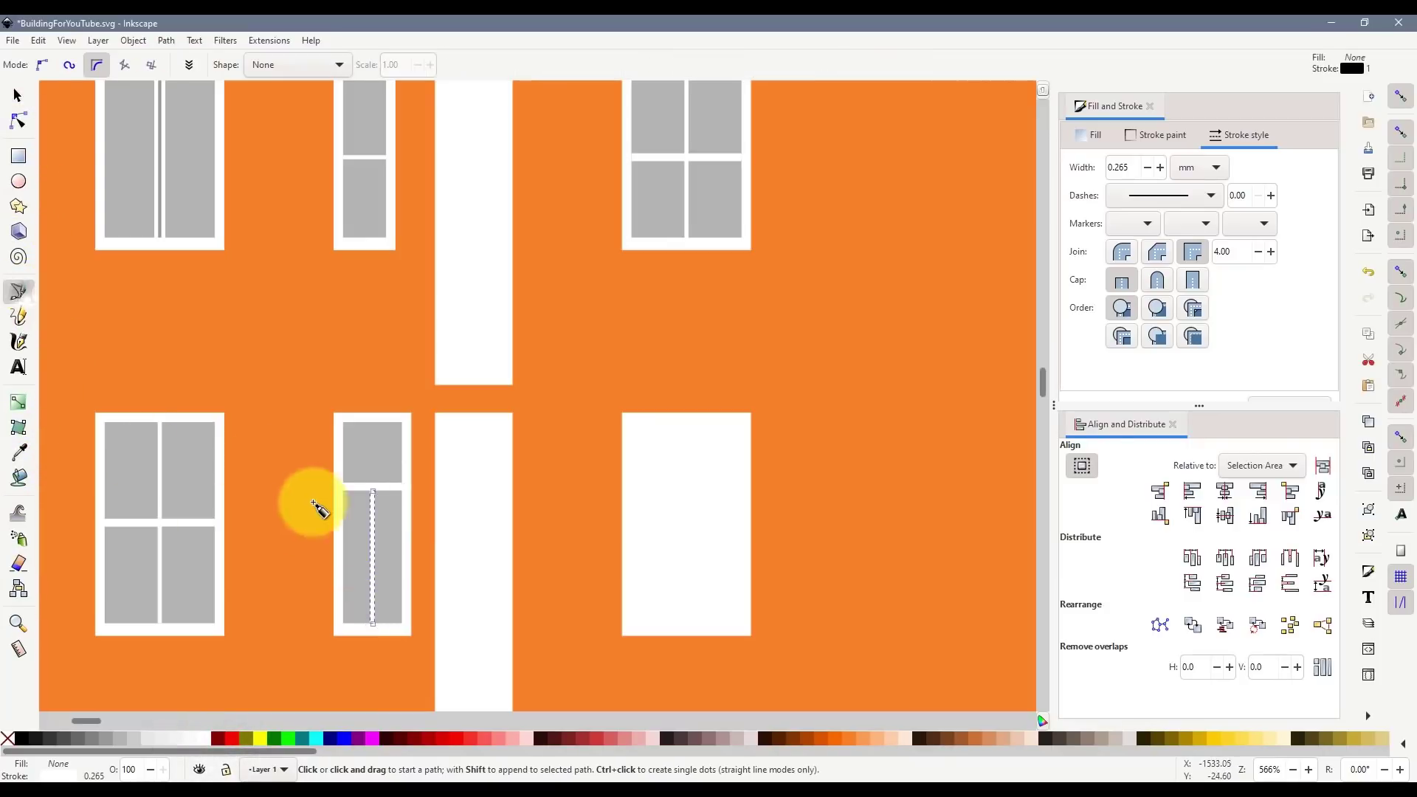
left_click(343, 553)
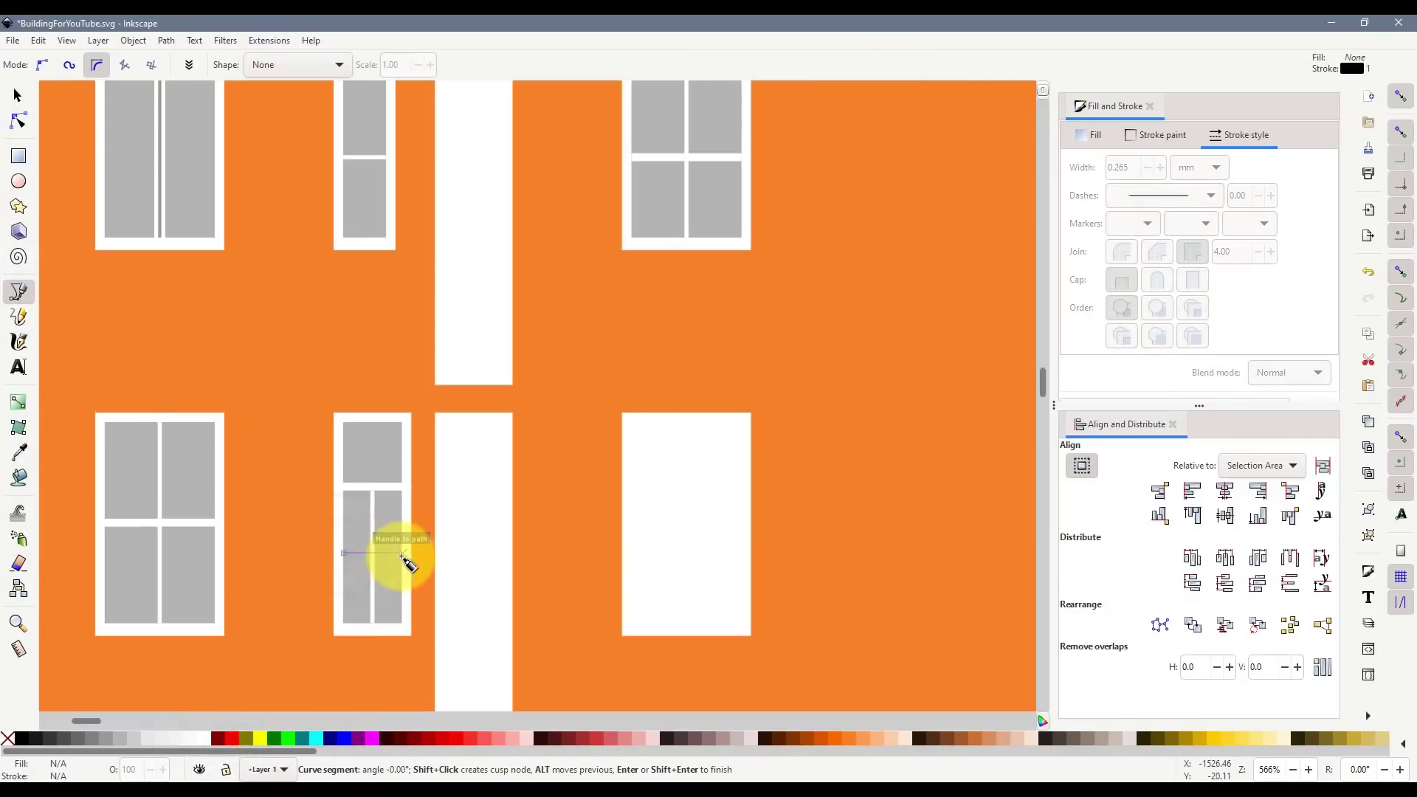
double_click(402, 555)
left_click(18, 96)
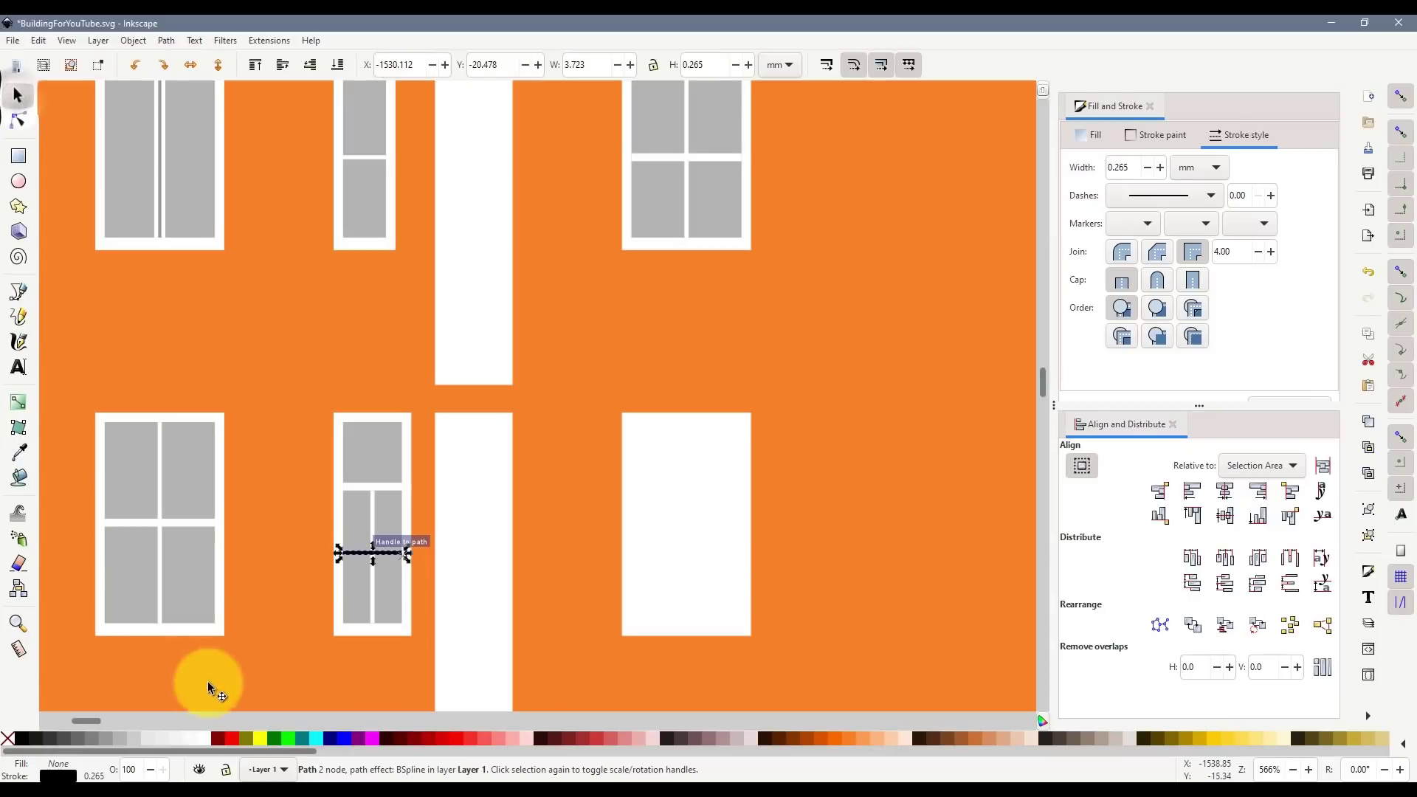
left_click(205, 739, "shift")
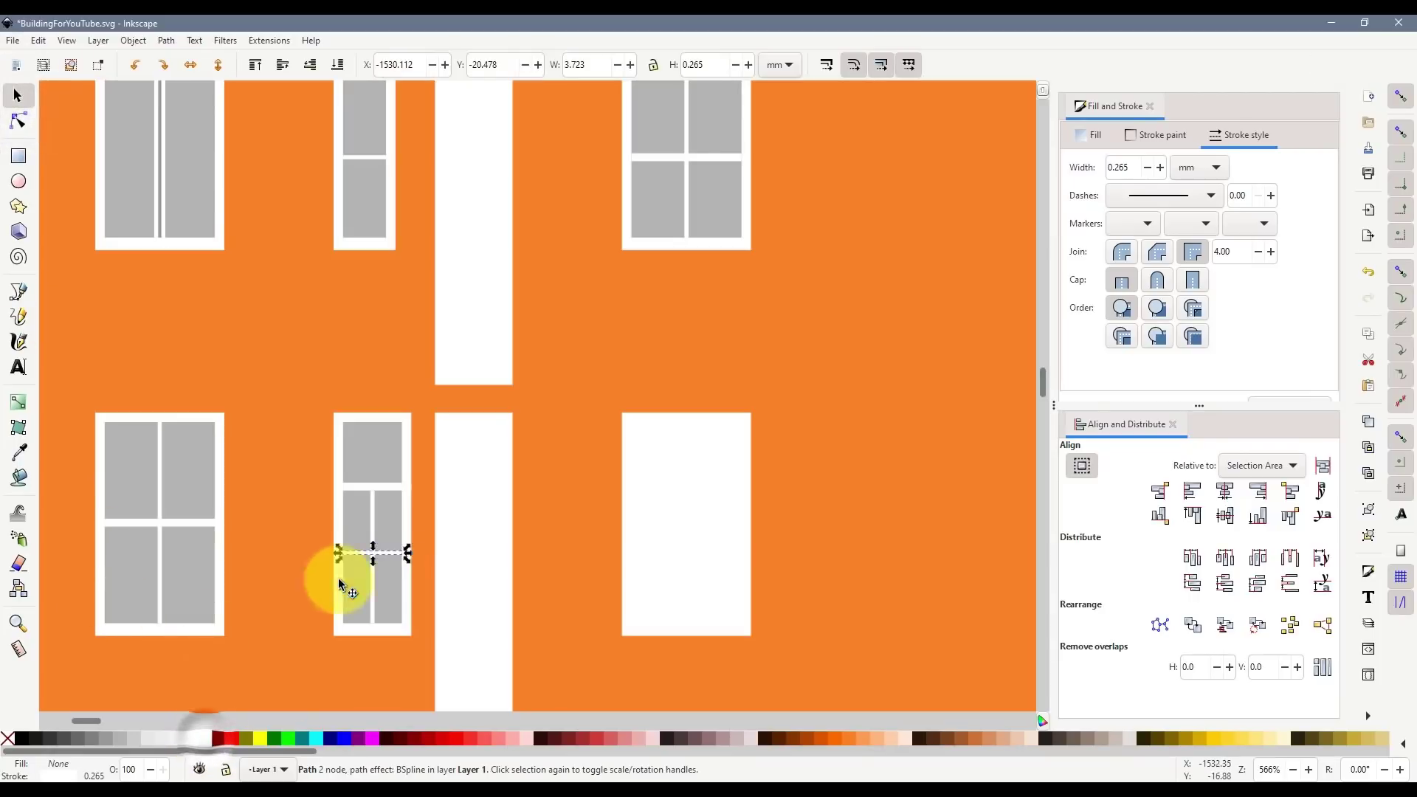
left_click(19, 156)
- Draw an outline-free green helper rectangle beside the lower panes, snapped level with them
left_click_drag(405, 491, 514, 632)
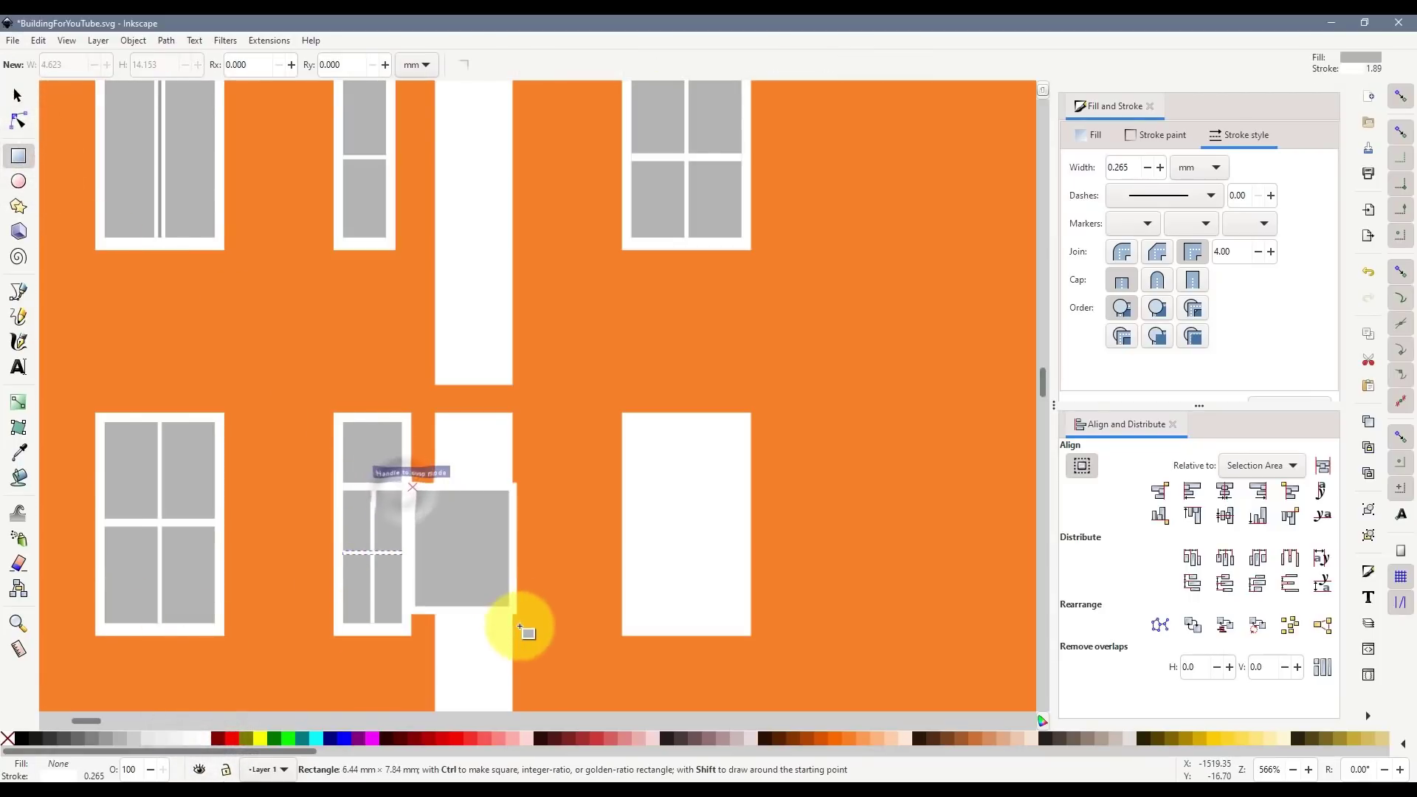
left_click(17, 95)
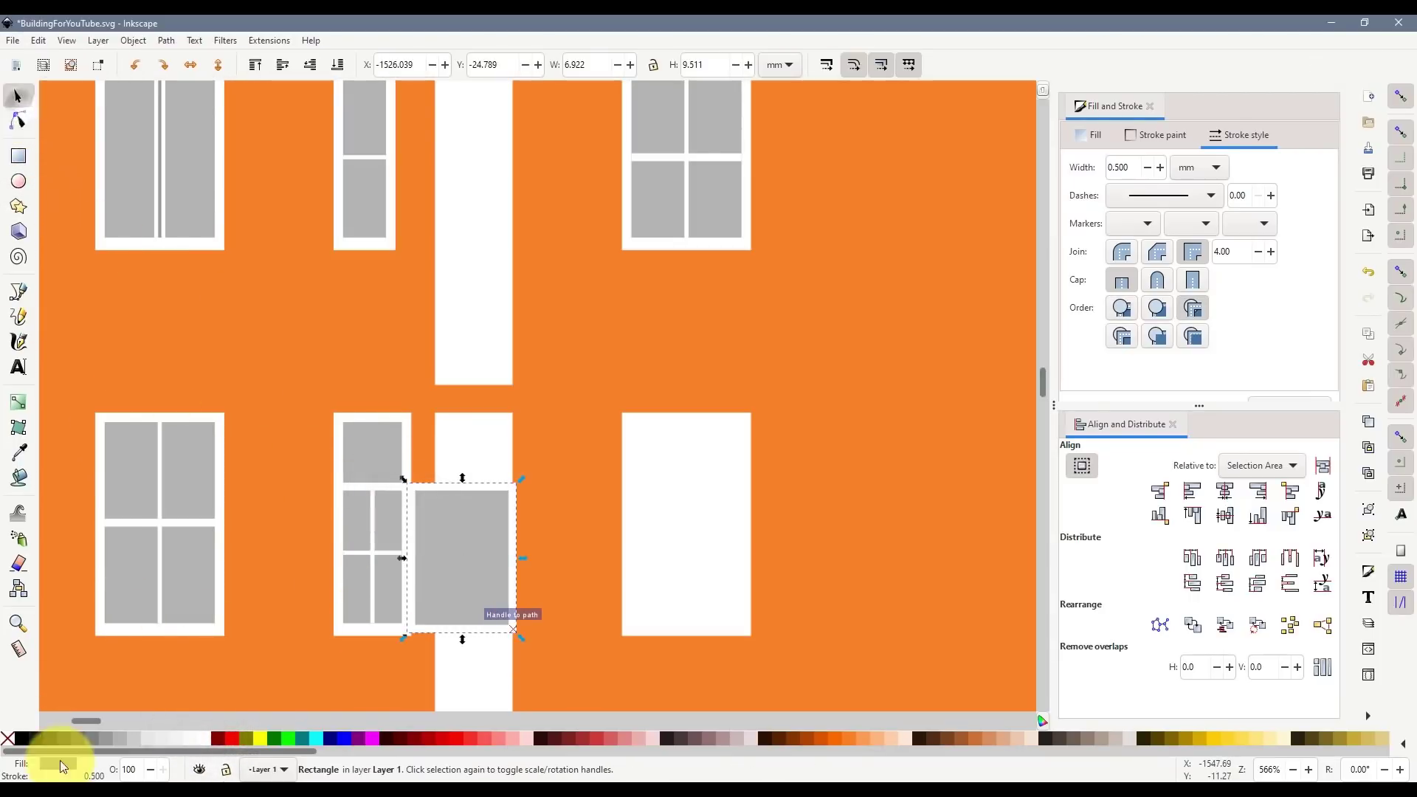
left_click(7, 738, "shift")
left_click(274, 738)
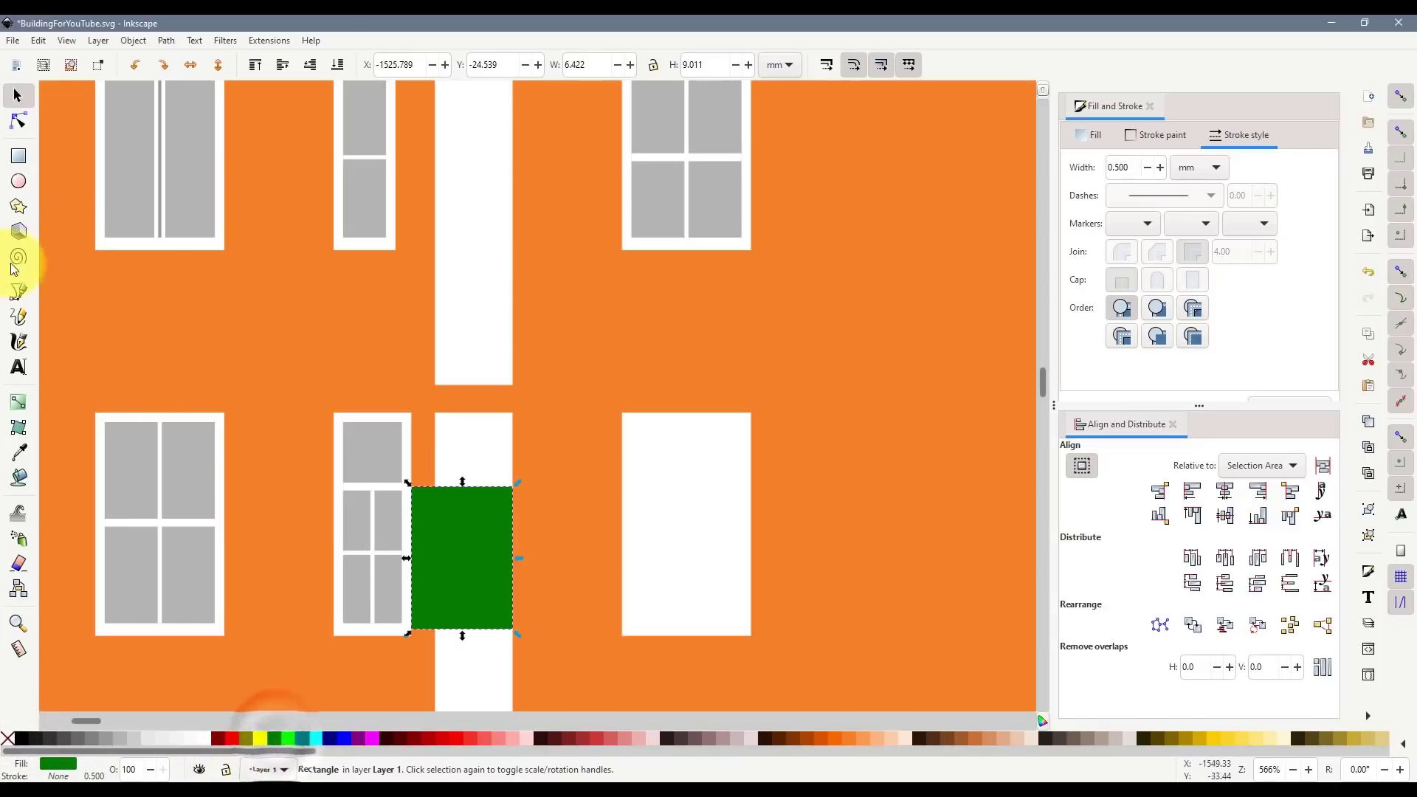
left_click_drag(431, 515, 379, 512)
scroll(415, 502, "up", 3)
scroll(411, 519, "down", 12)
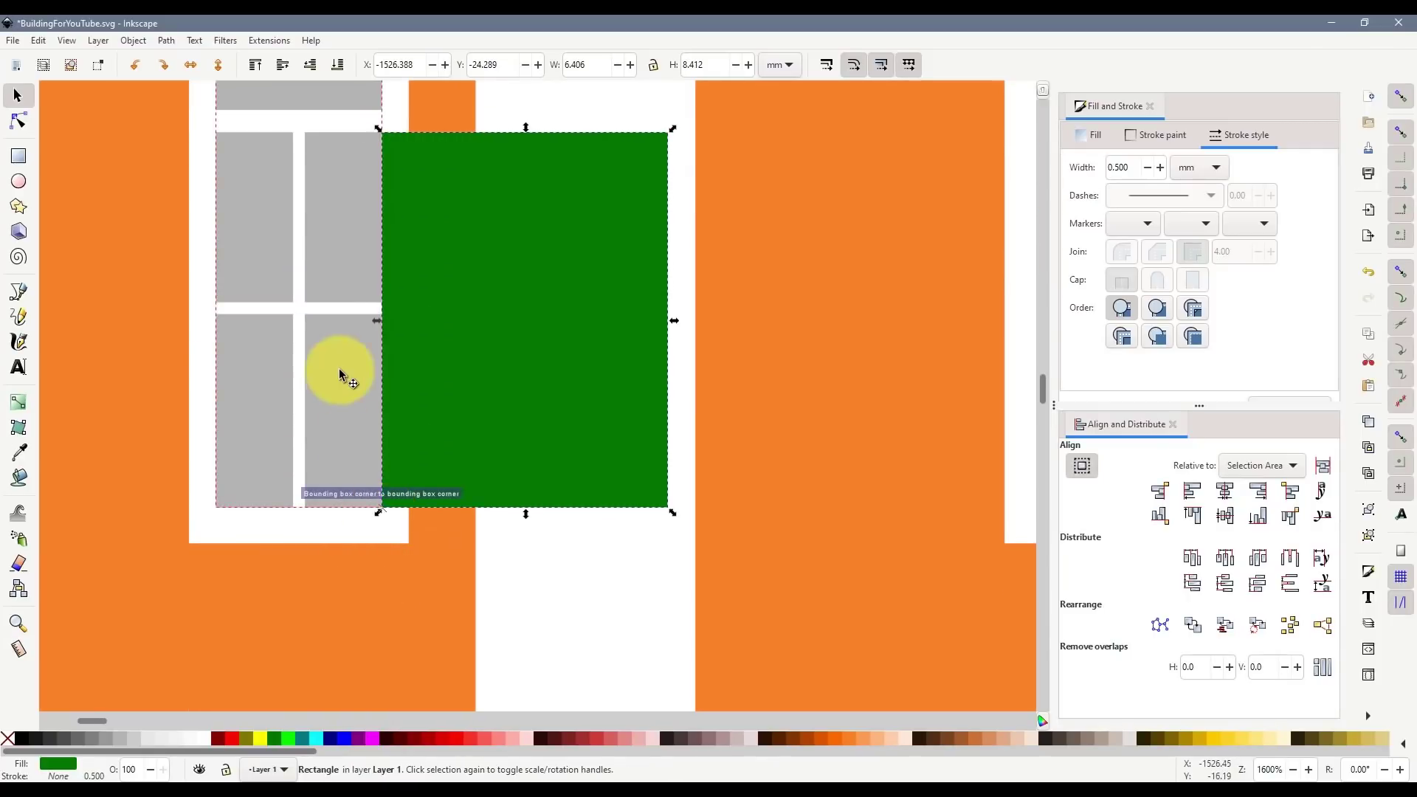
- Centre the white lower mullion vertically on the helper rectangle, then delete the helper
left_click(344, 319, "shift")
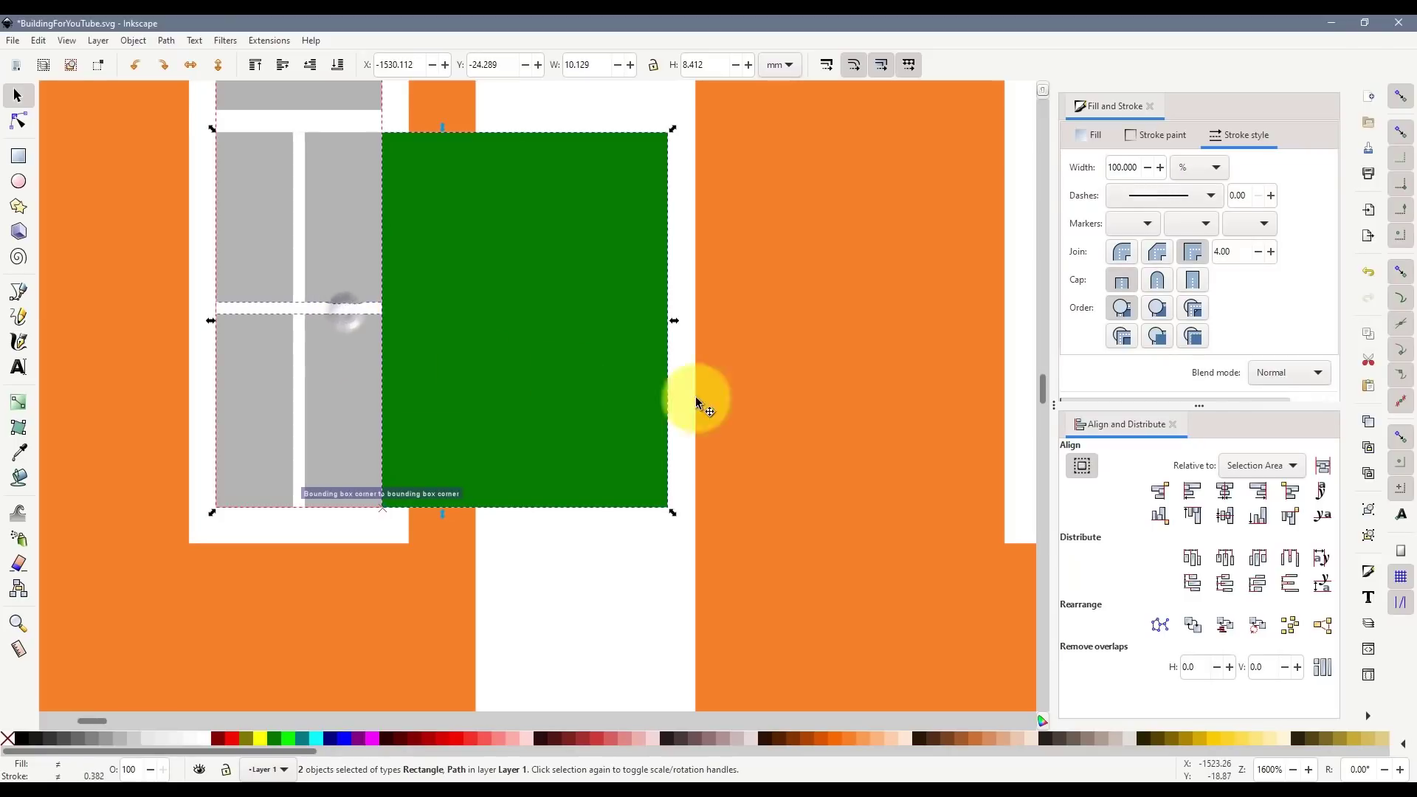
left_click(1226, 515)
left_click(620, 594)
left_click(576, 406)
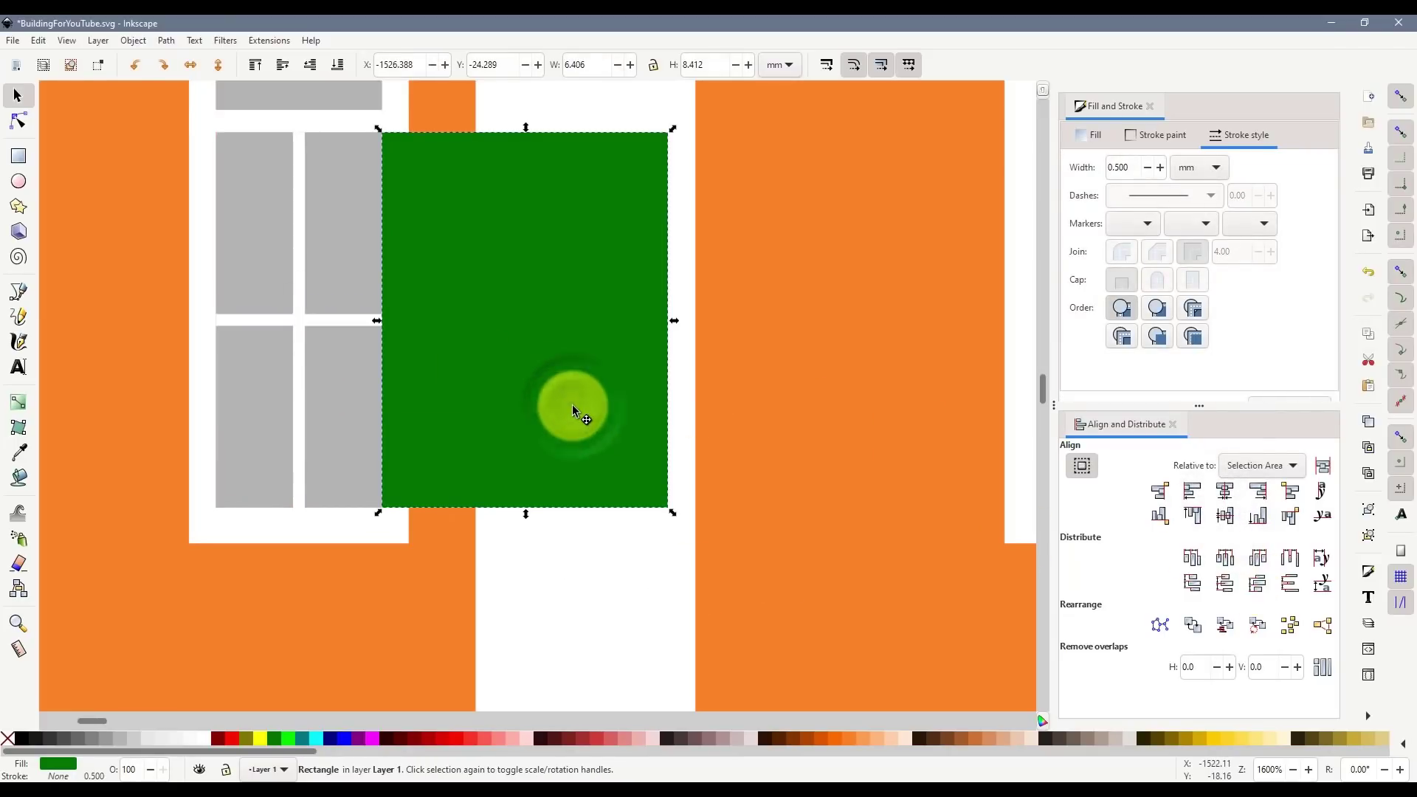
key("Delete")
scroll(552, 353, "down", 5)
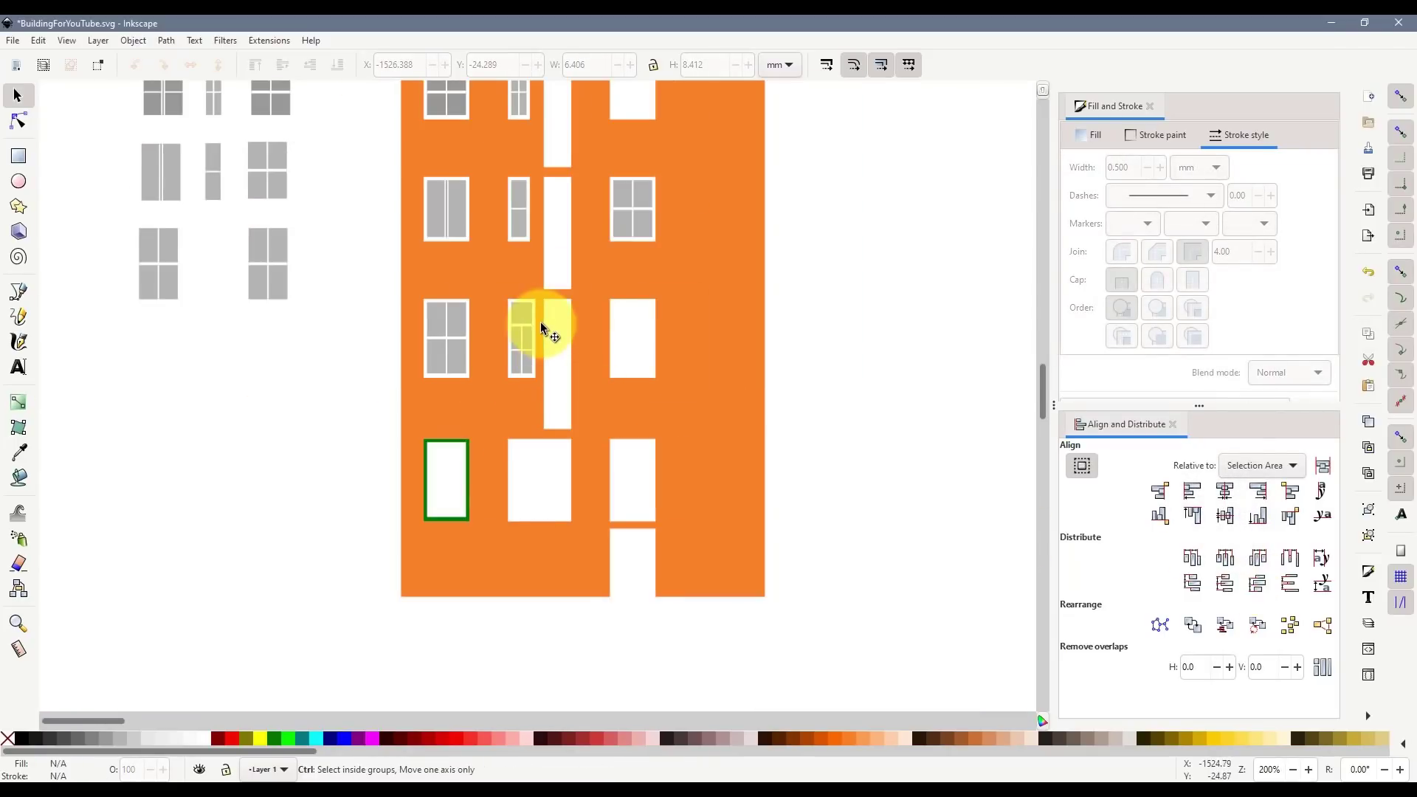
- Check the street photo, then duplicate the second-row wide window and discard the copy
key("alt+Tab")
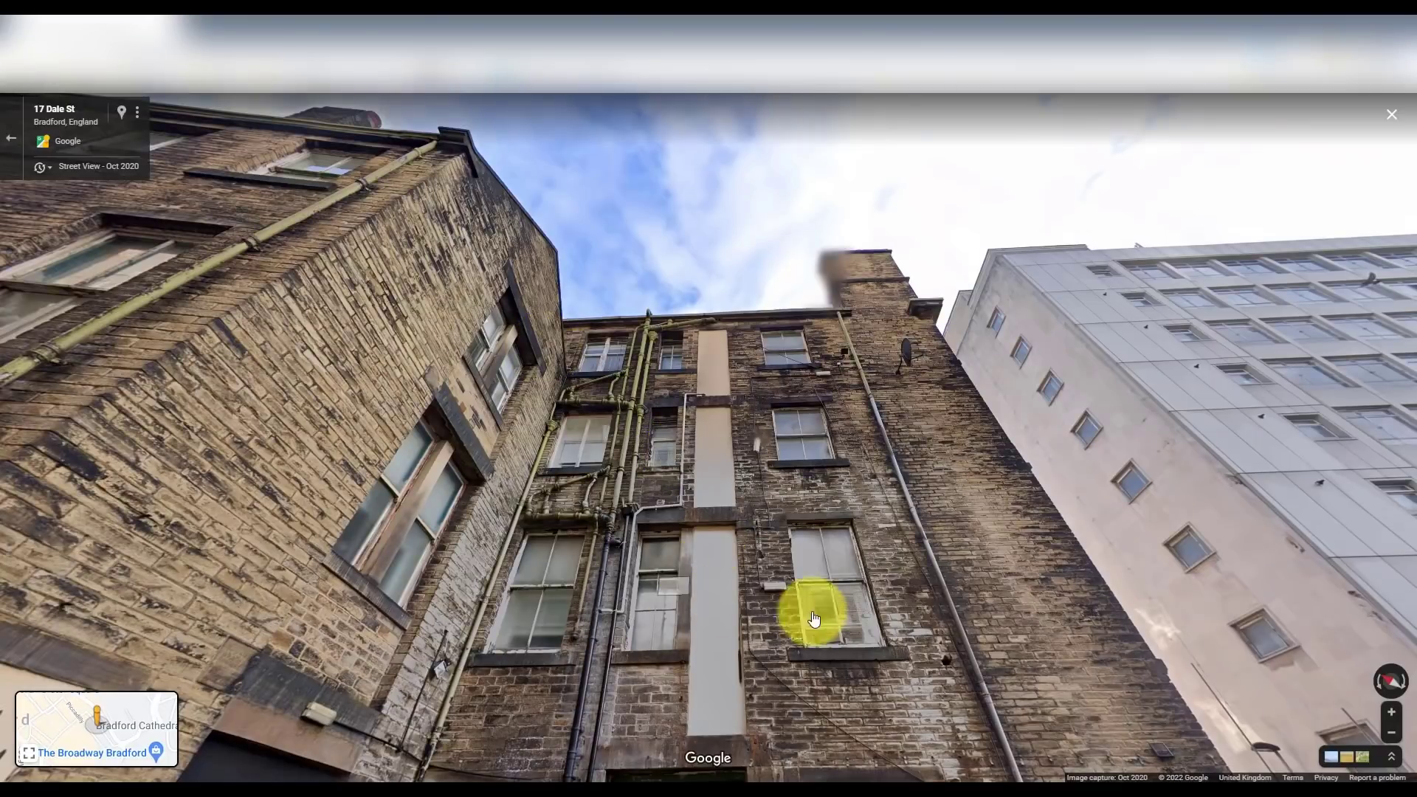
key("alt+Tab")
left_click(452, 349)
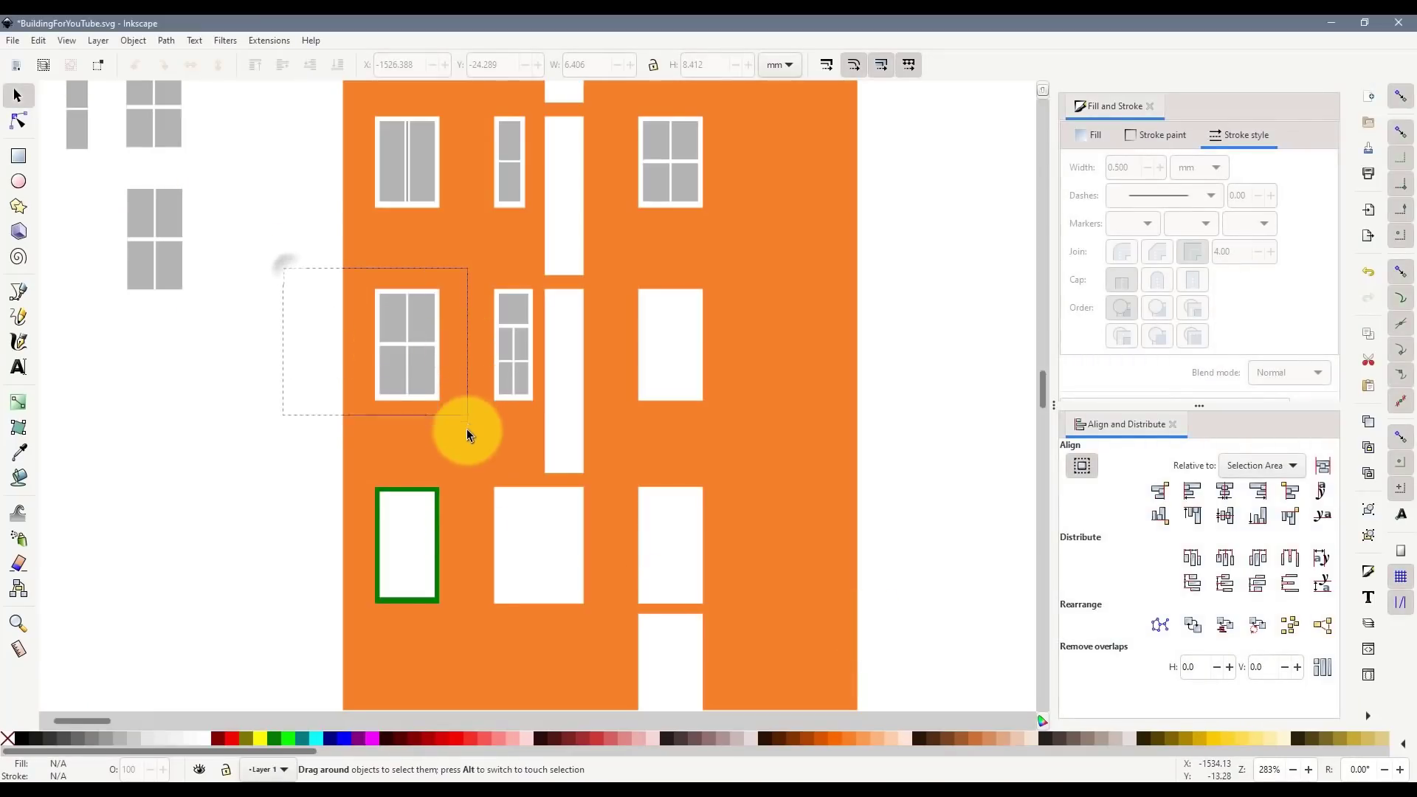
left_click_drag(467, 431, 467, 436)
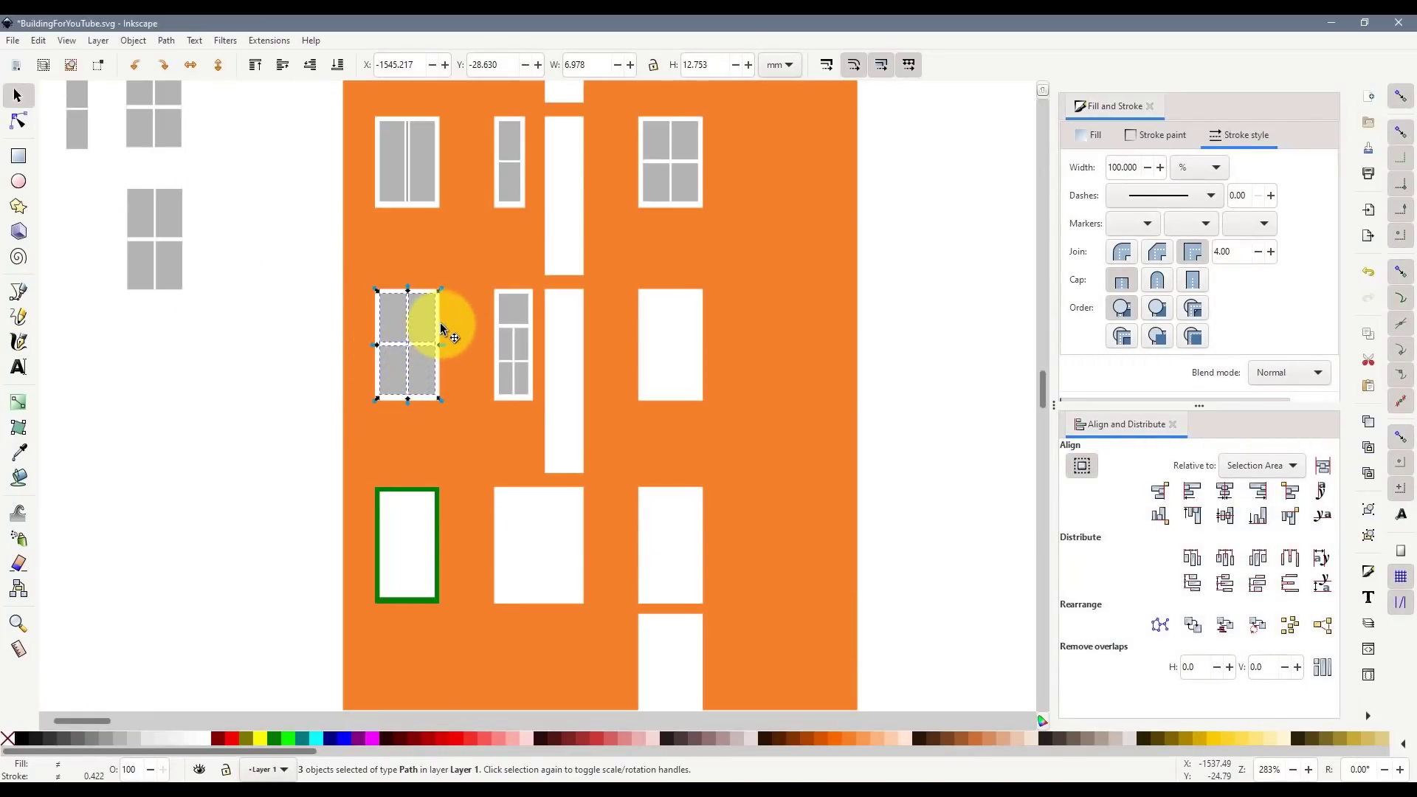
scroll(441, 329, "down", 2)
key("ctrl+d")
left_click_drag(431, 322, 269, 349)
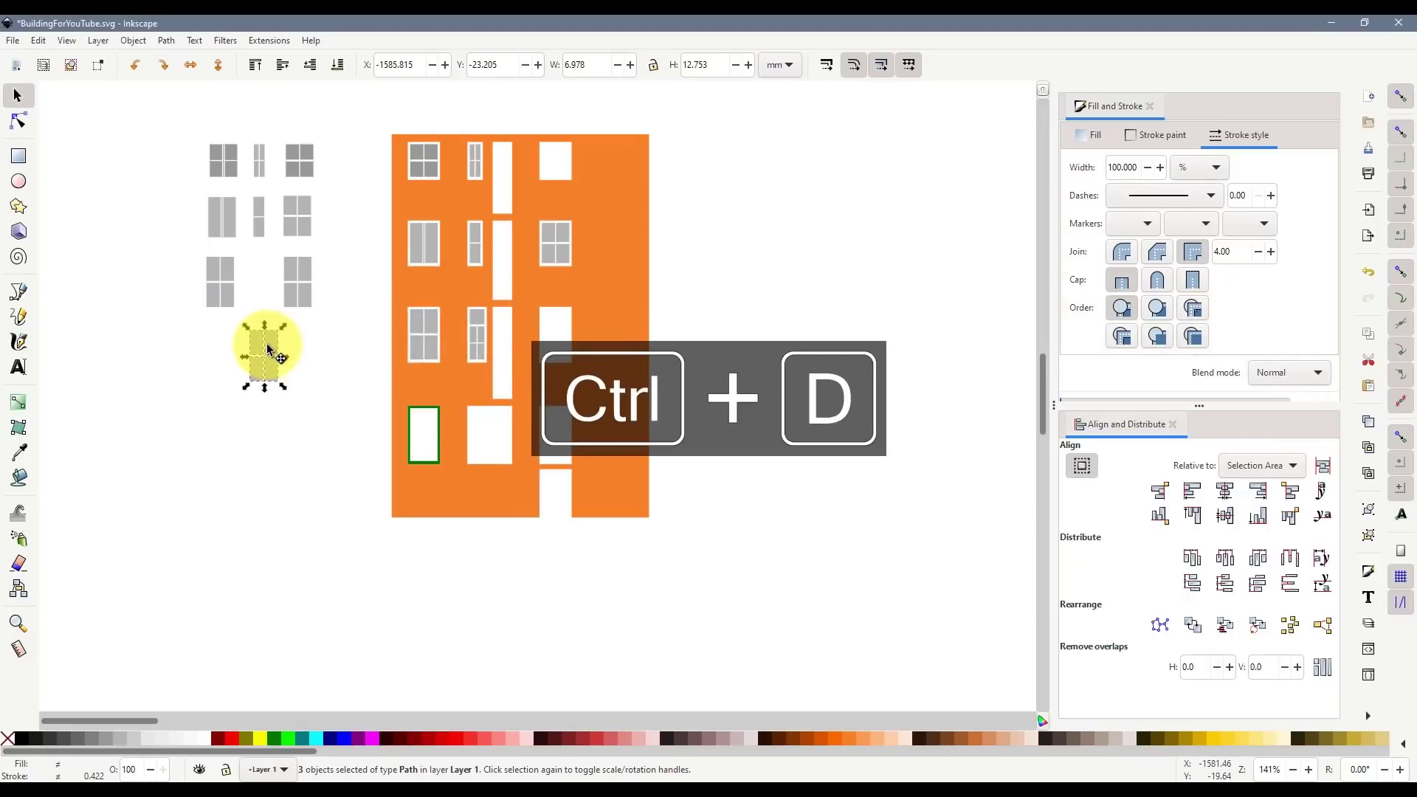
key("Delete")
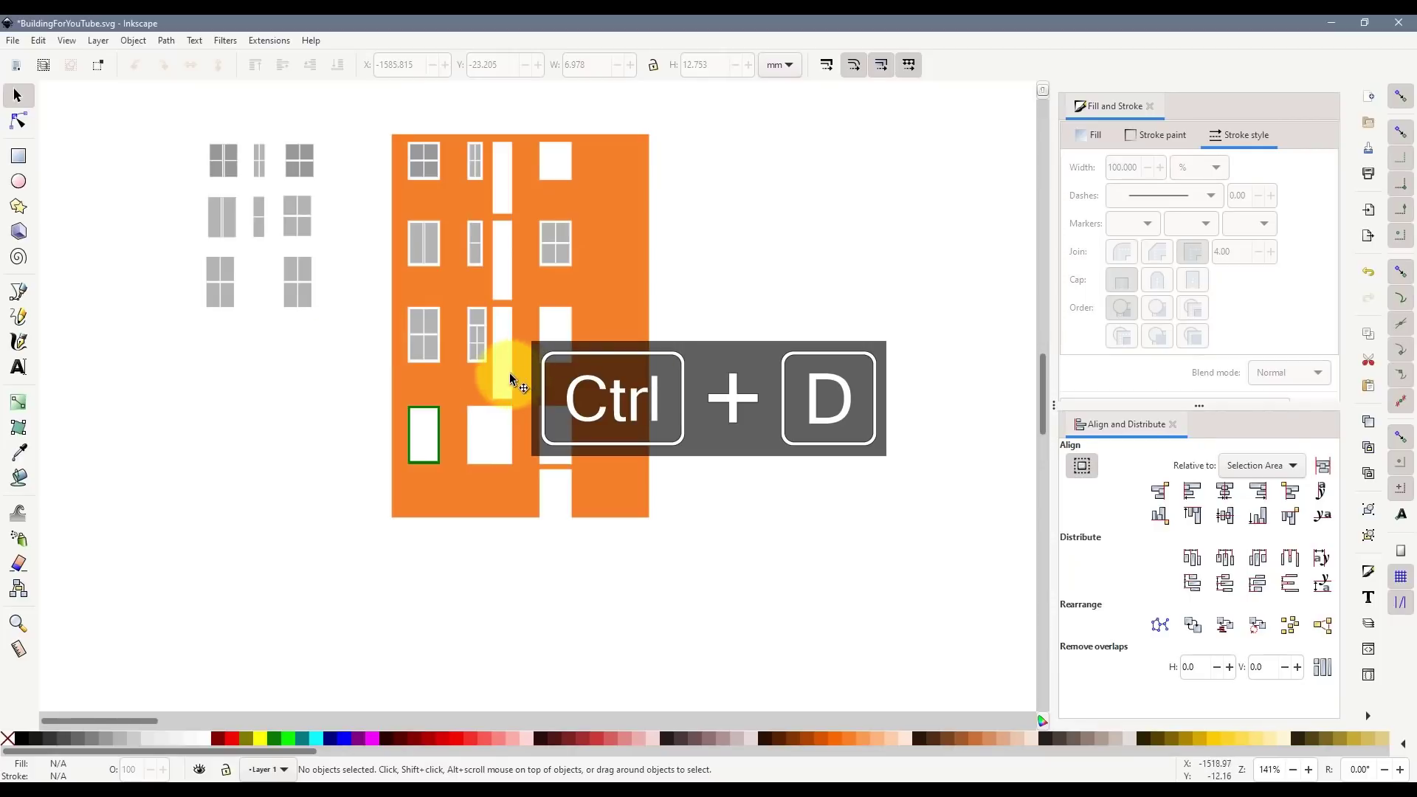
- Place a duplicate of the narrow paned window among the spare windows, then view the building straight-on
left_click(470, 333)
key("ctrl+d")
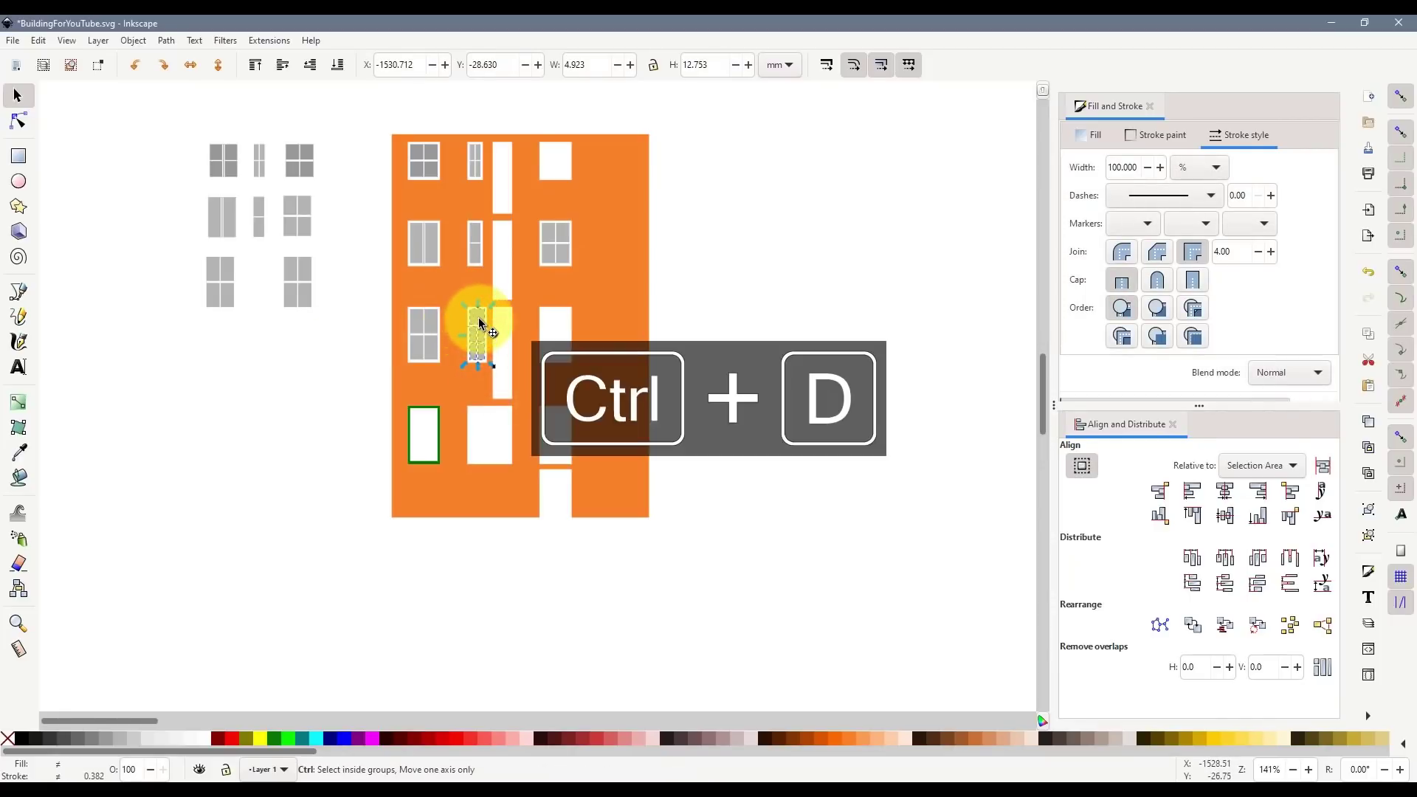
left_click_drag(480, 325, 255, 273)
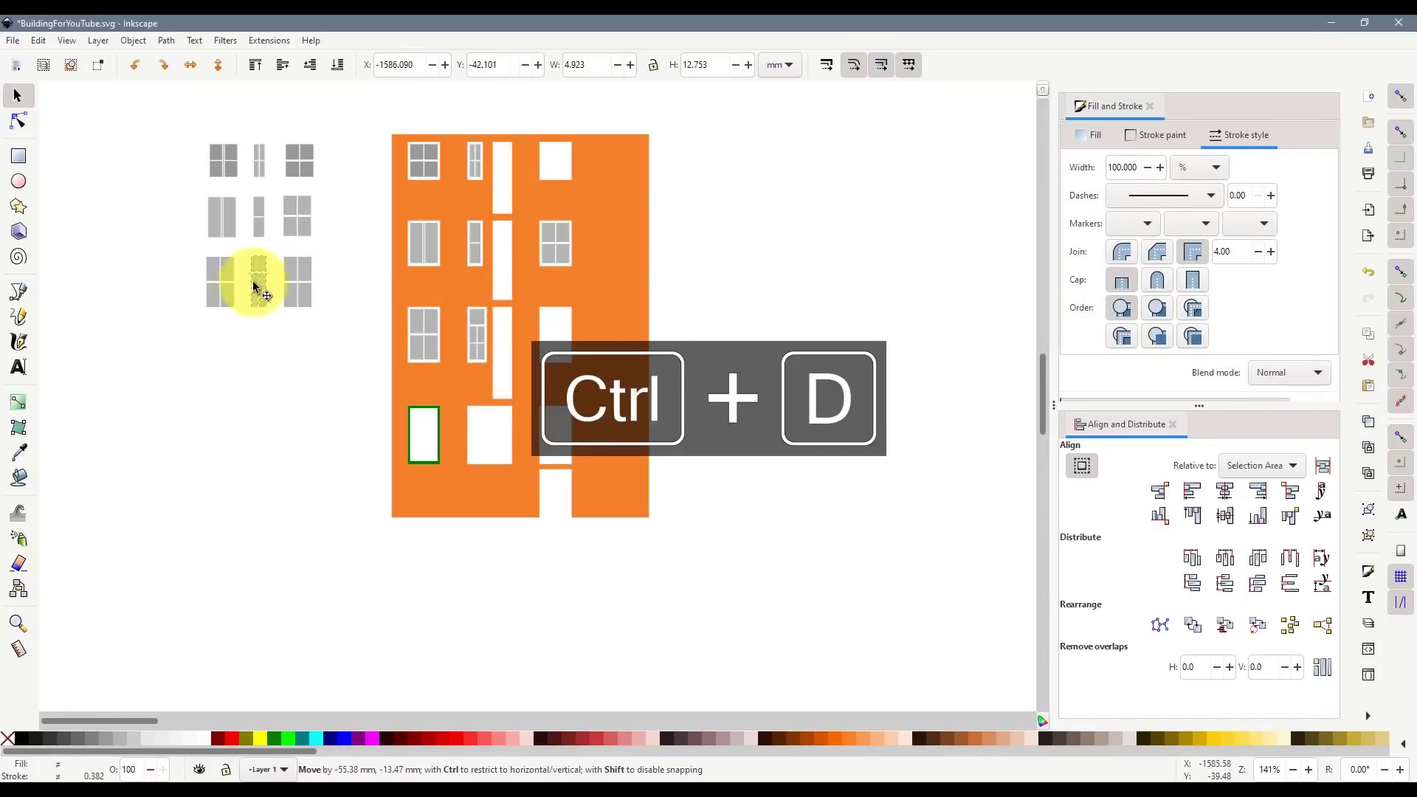
left_click(269, 362)
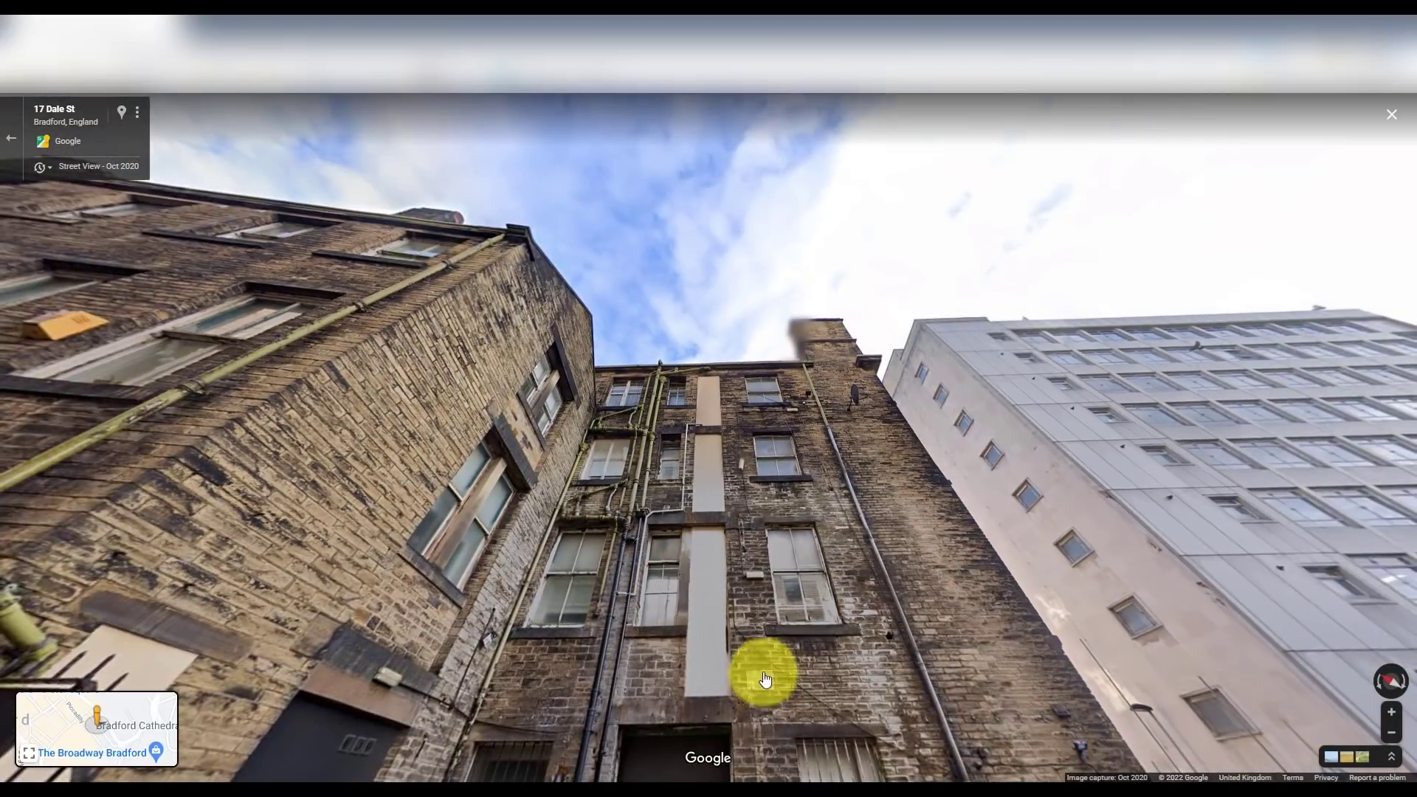
left_click(760, 668)
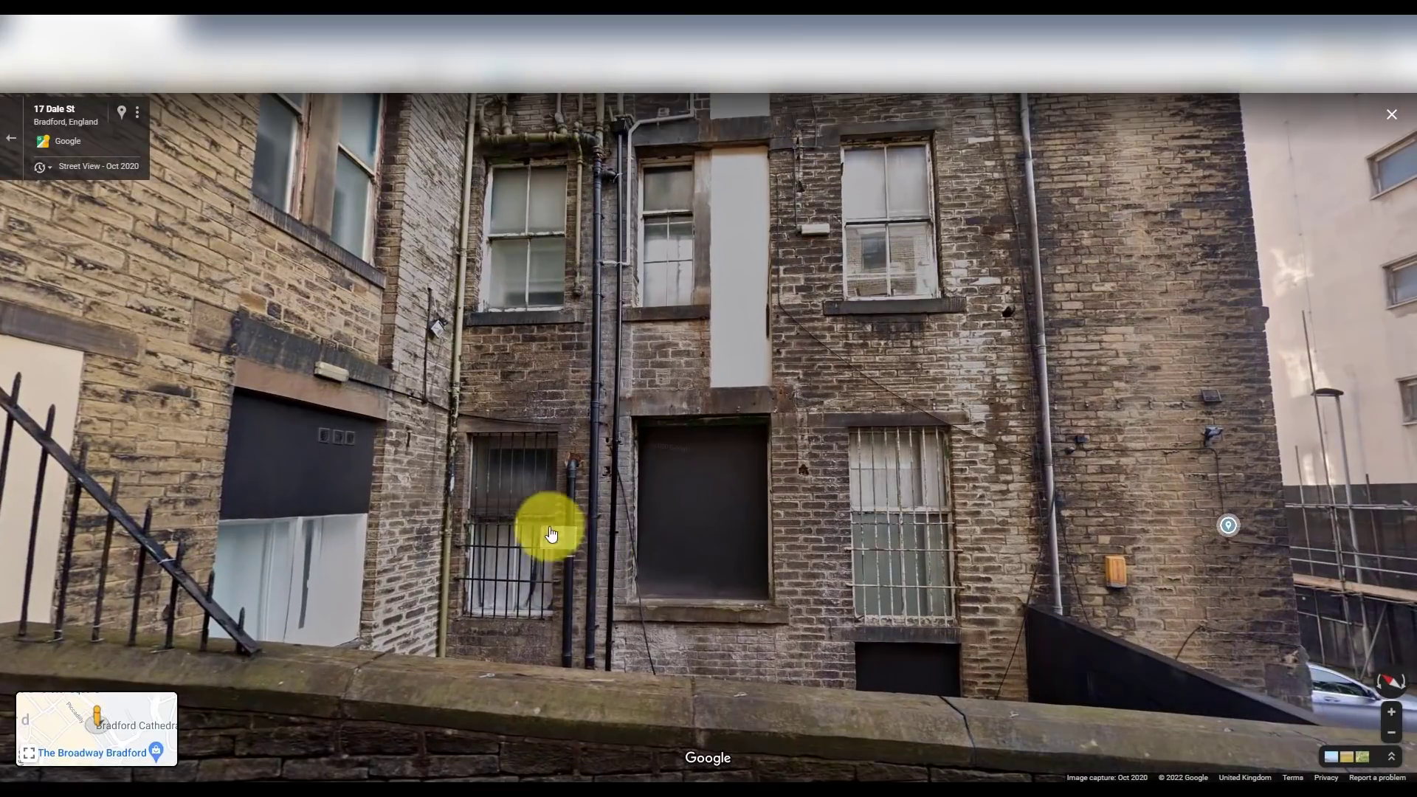
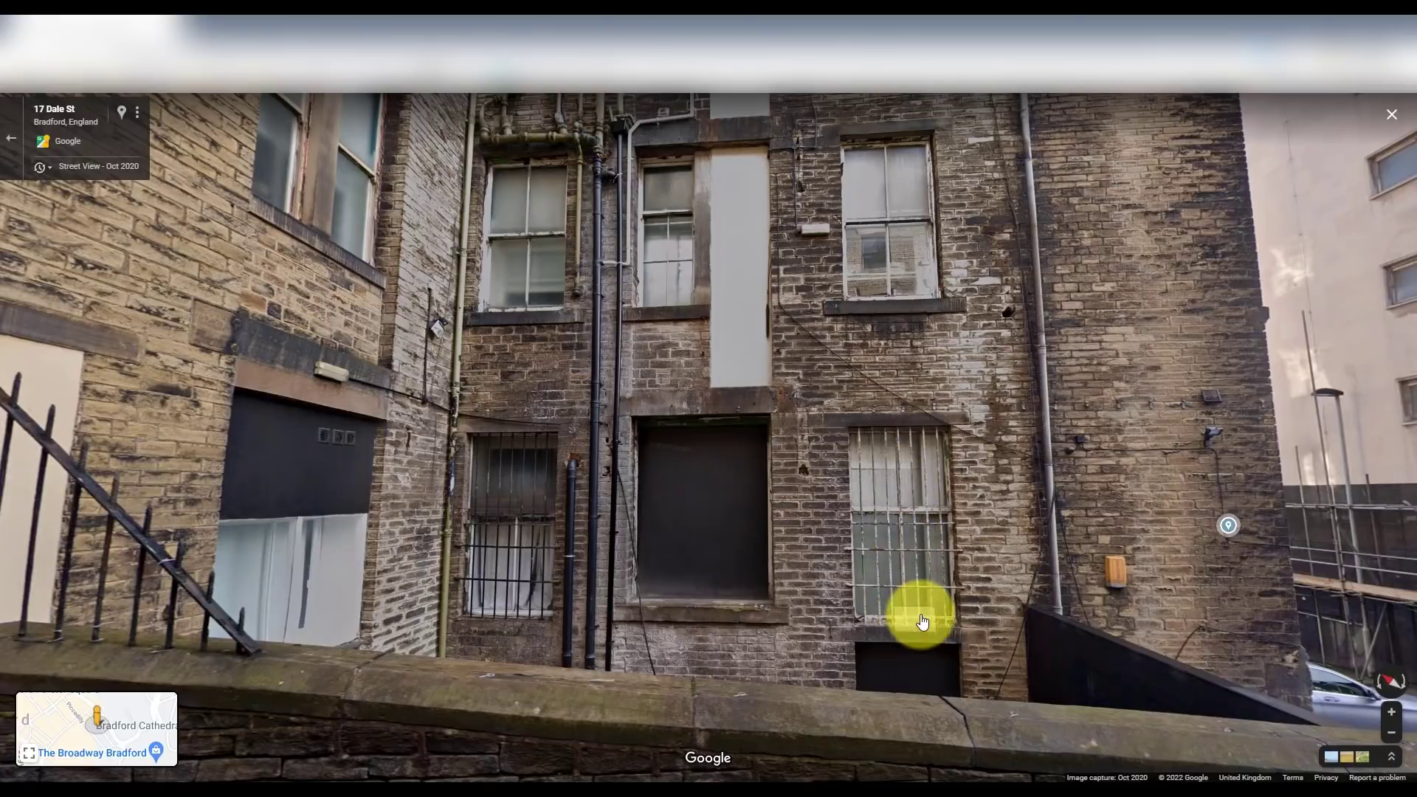
- Cover the bottom-left window frame with a grey rectangle placed behind the green frame
left_click_drag(918, 618, 1013, 586)
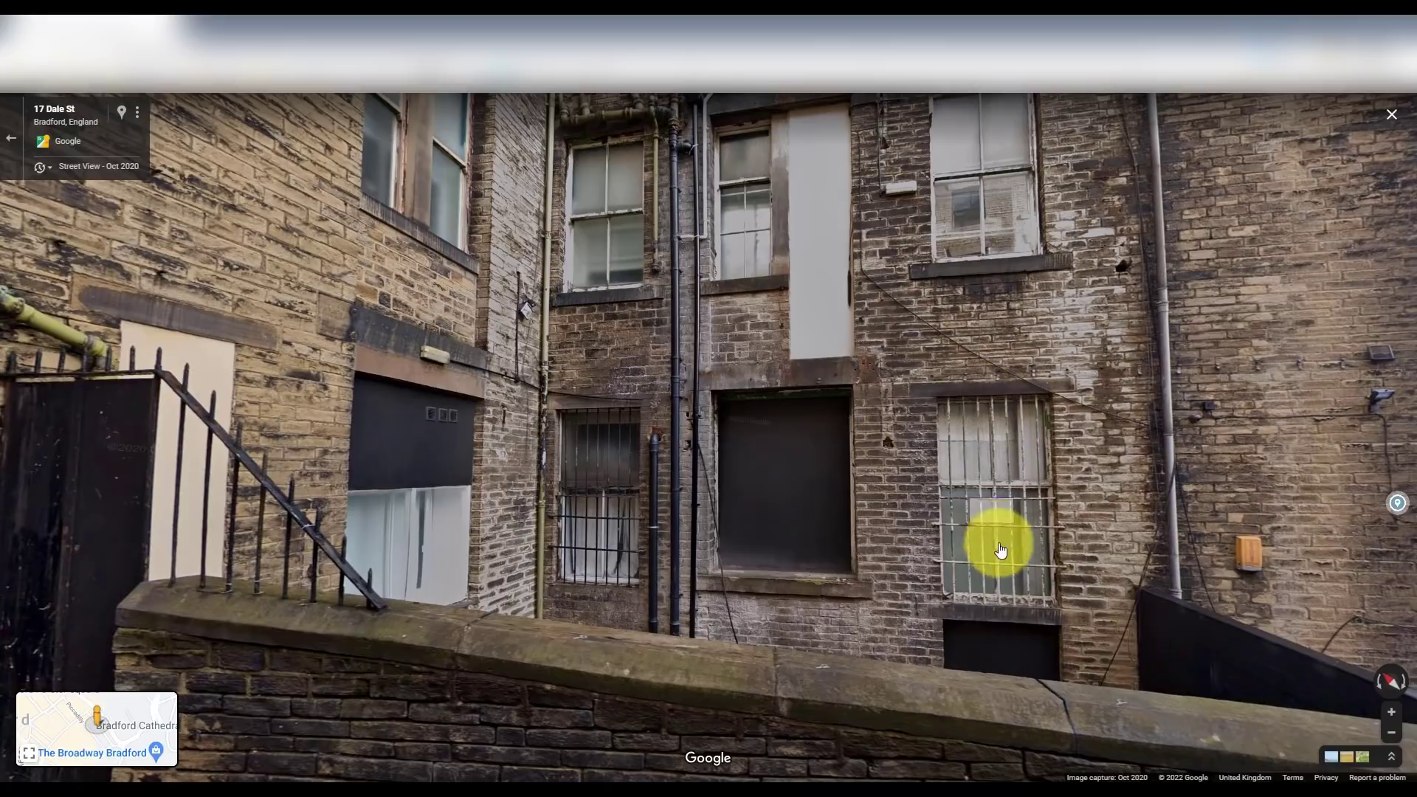
mouse_move(1006, 551)
left_mouse_down()
mouse_move(968, 516)
mouse_move(1001, 515)
mouse_move(965, 522)
left_mouse_up()
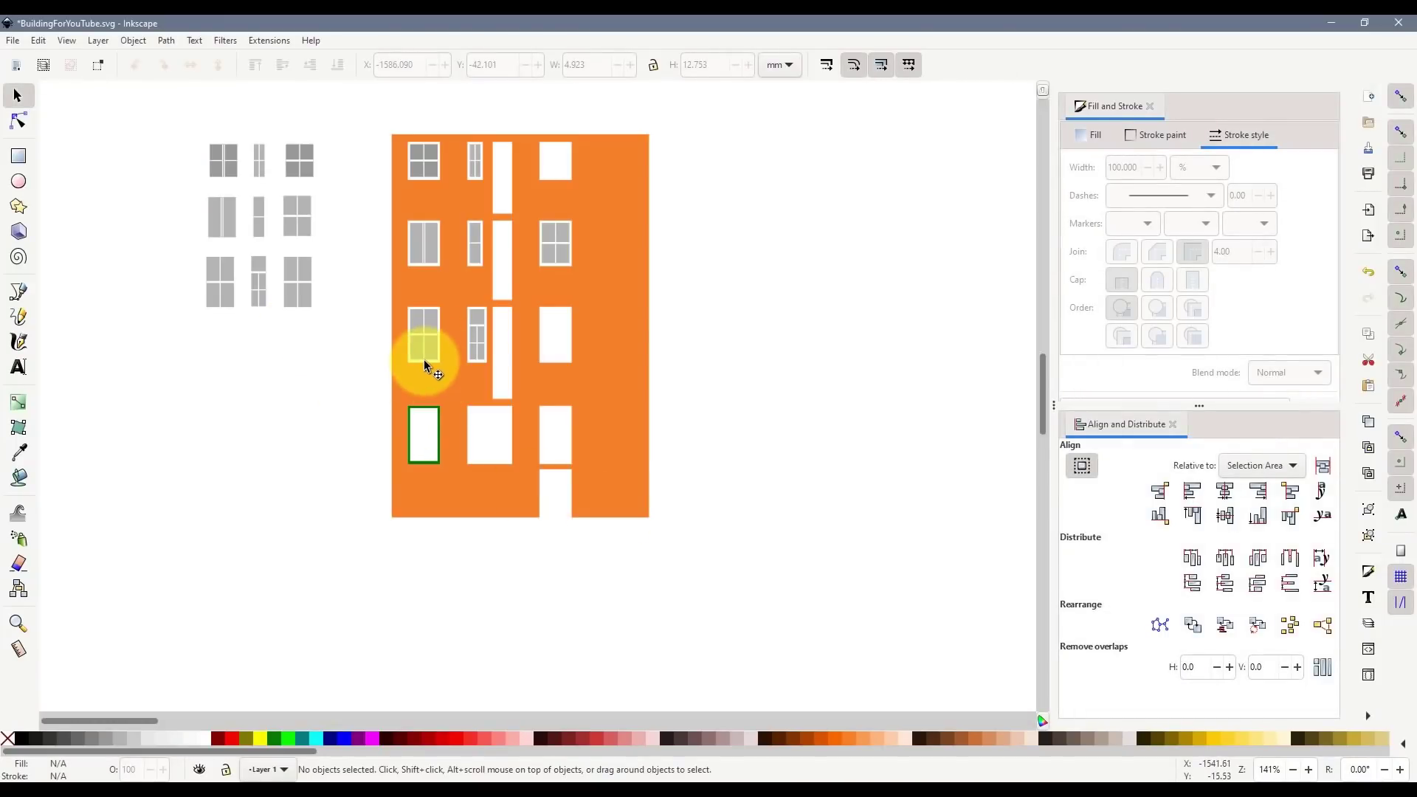
scroll(433, 404, "up", 2)
left_click(421, 410)
left_click(403, 428)
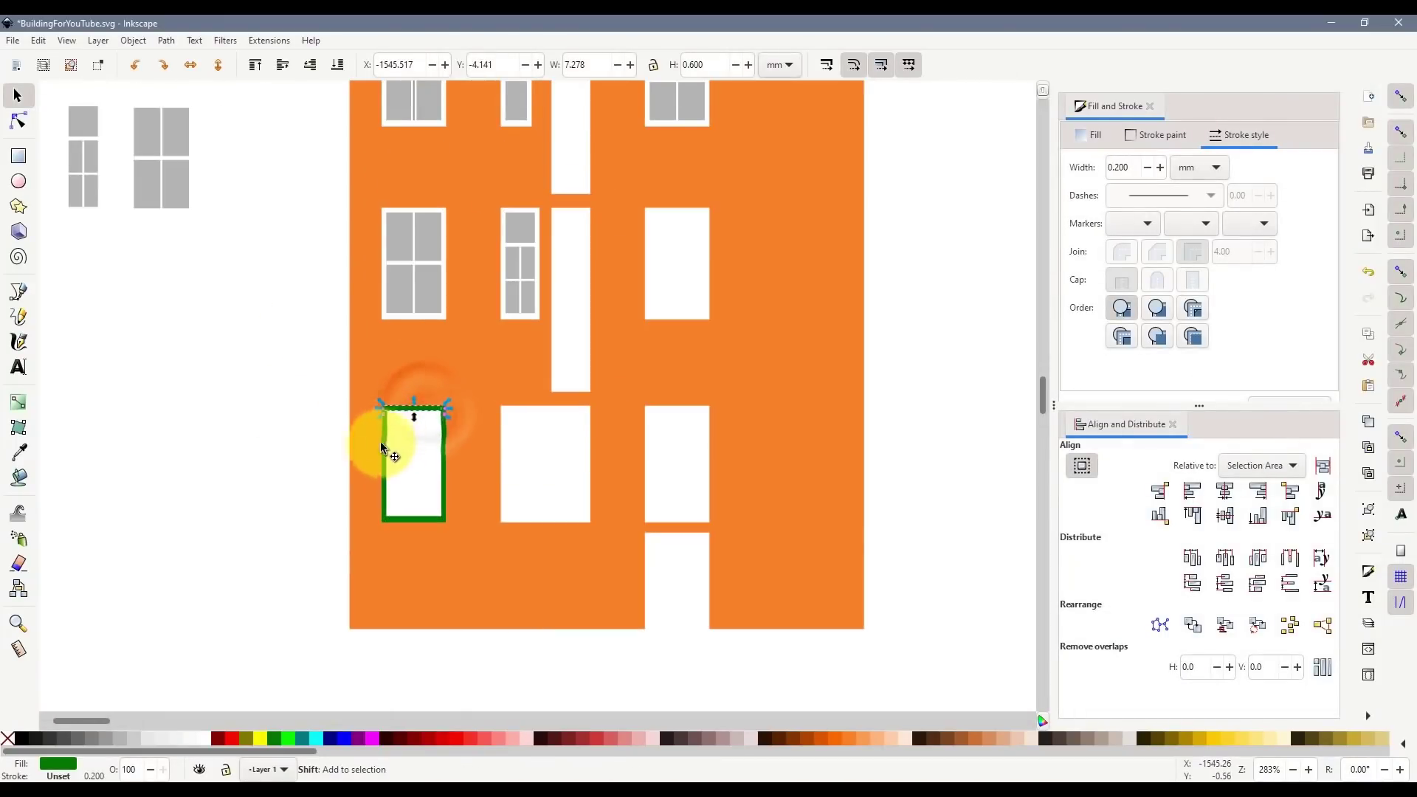
left_click(18, 155)
scroll(399, 436, "up", 4)
scroll(384, 399, "down", 2)
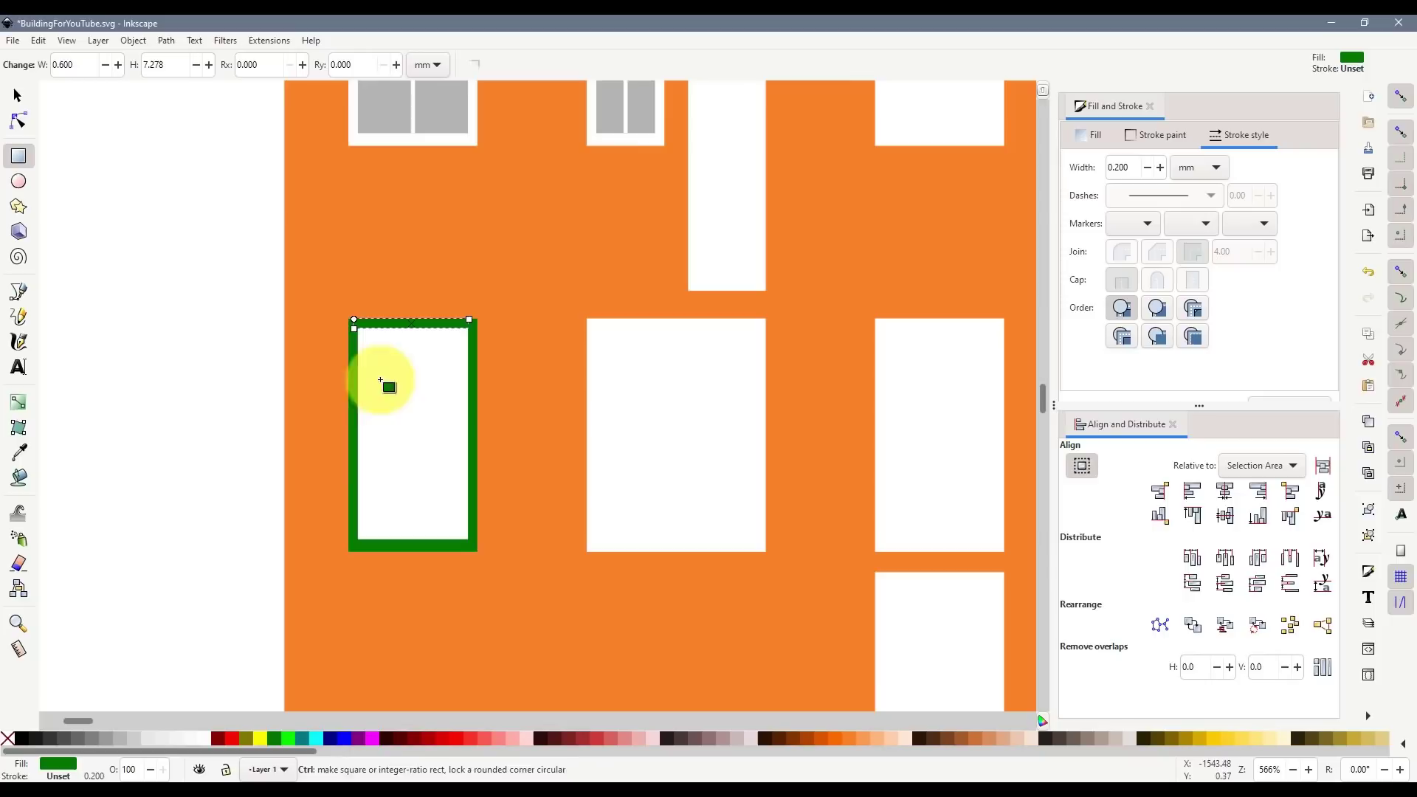
left_click_drag(350, 551, 473, 318)
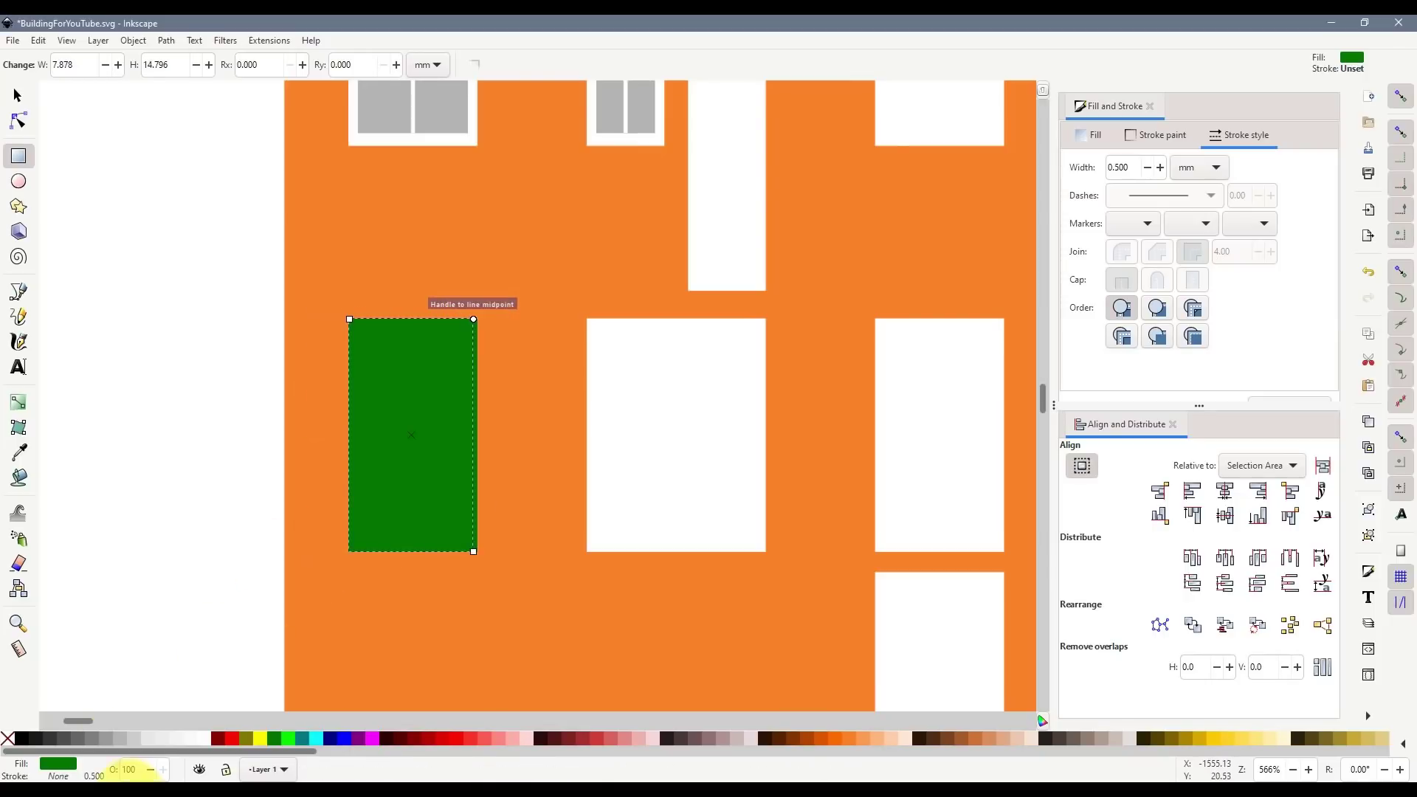
left_click(96, 738)
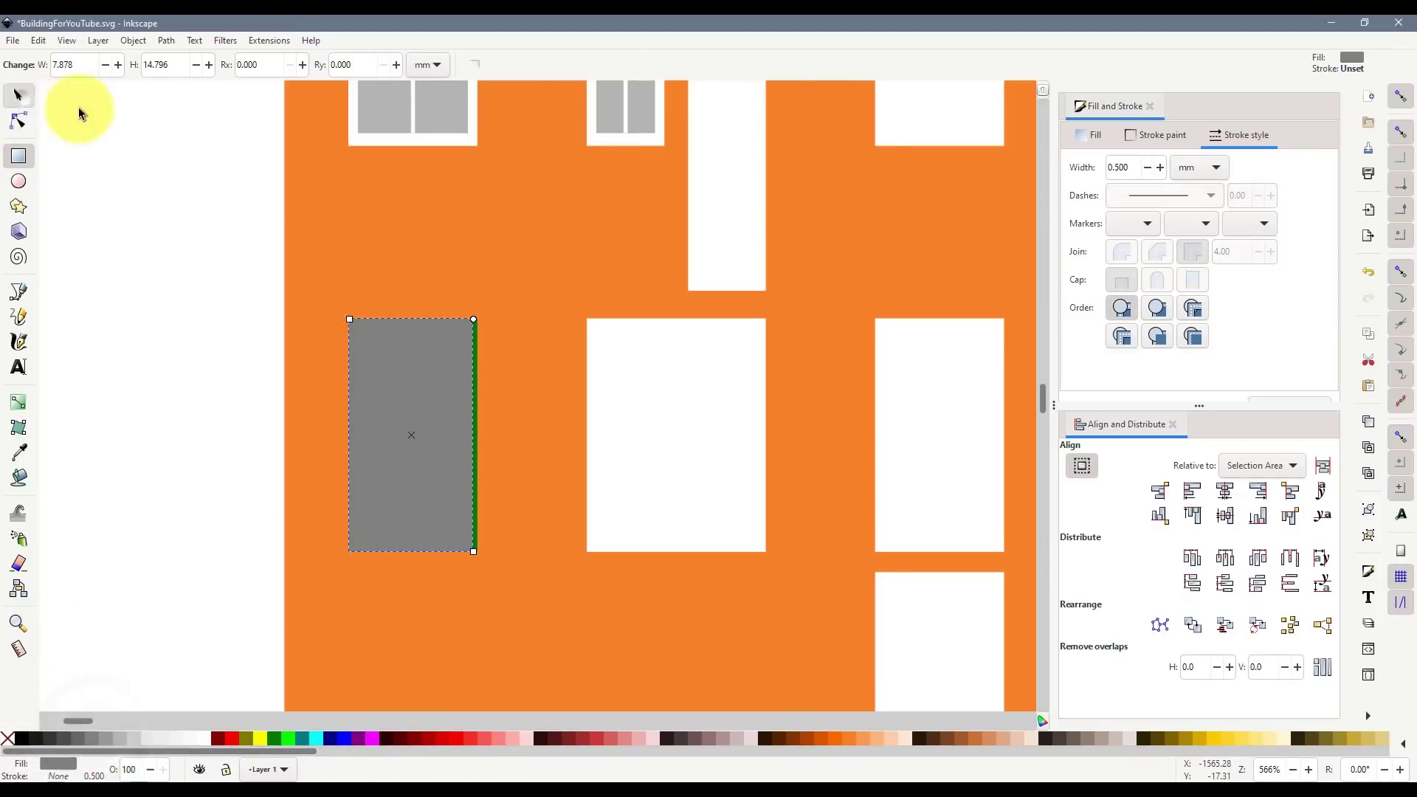
left_click(18, 95)
- Union the green frame bars, then cut them out of the grey rectangle to form panes
left_click(336, 66)
left_click(353, 373)
left_click(405, 324, "shift")
left_click(473, 343, "shift")
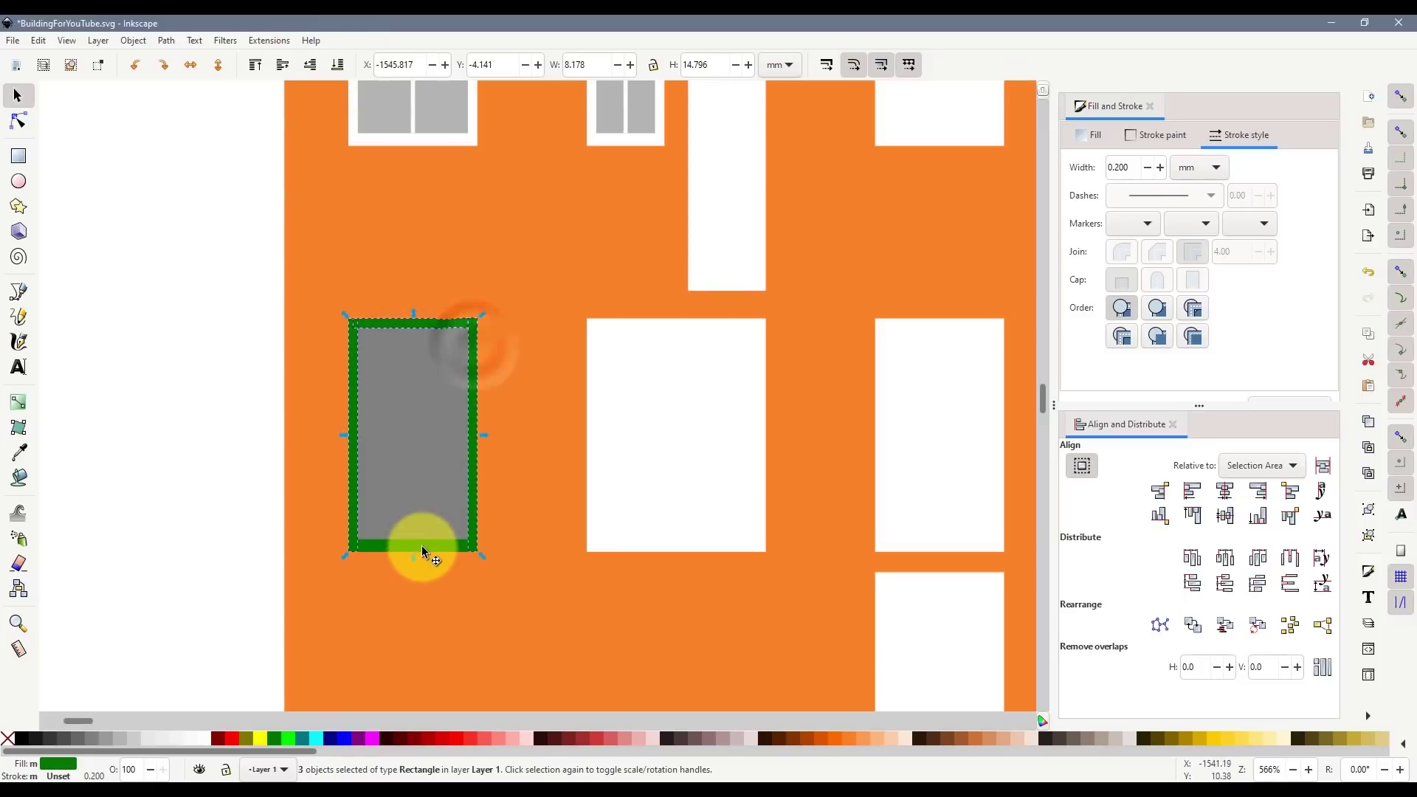
left_click(422, 546, "shift")
key("ctrl+KP_Add")
left_click(422, 485, "shift")
key("ctrl+KP_Subtract")
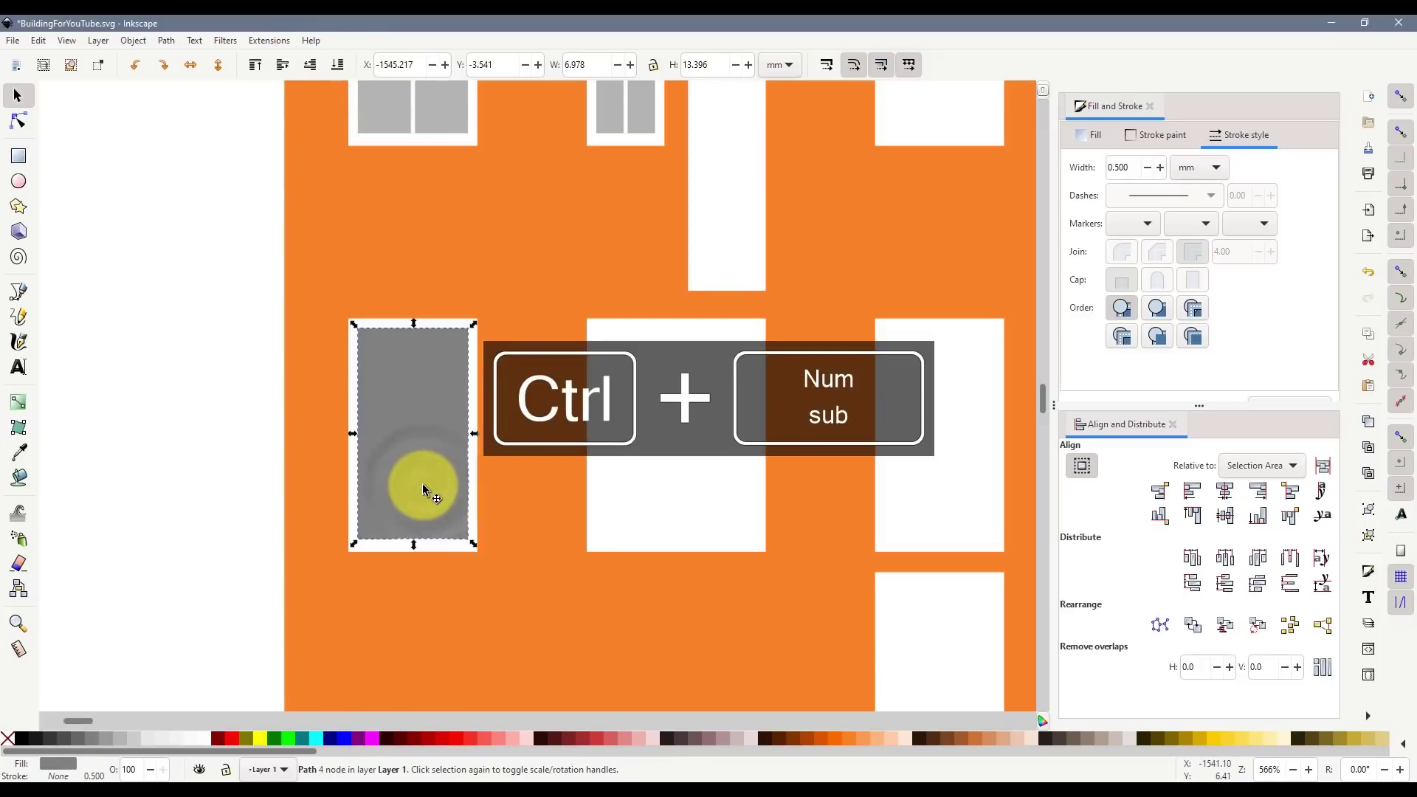
key("Escape")
- Draw a vertical and a horizontal glazing bar across the grey pane
scroll(323, 393, "up", 2)
left_click(18, 292)
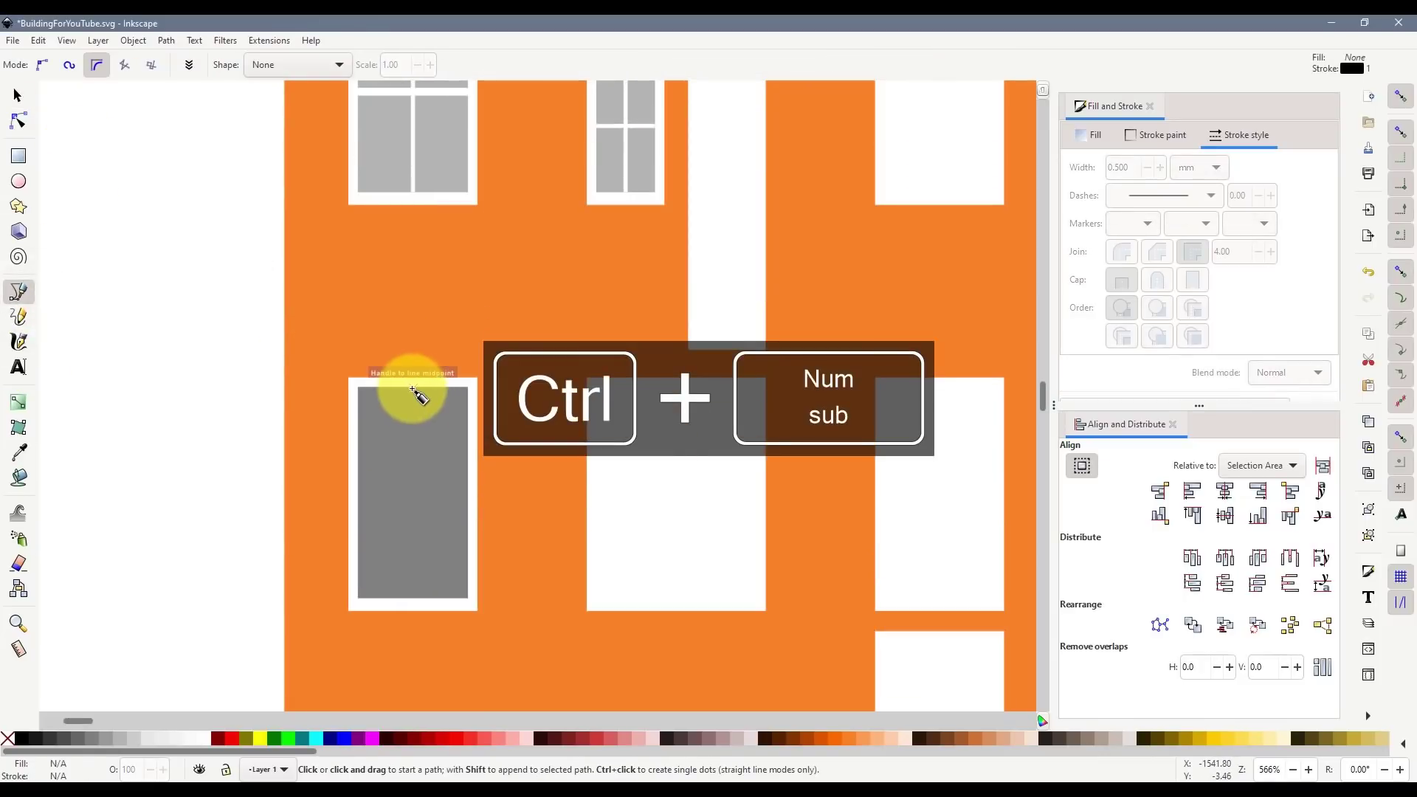
left_click(413, 387)
double_click(413, 604)
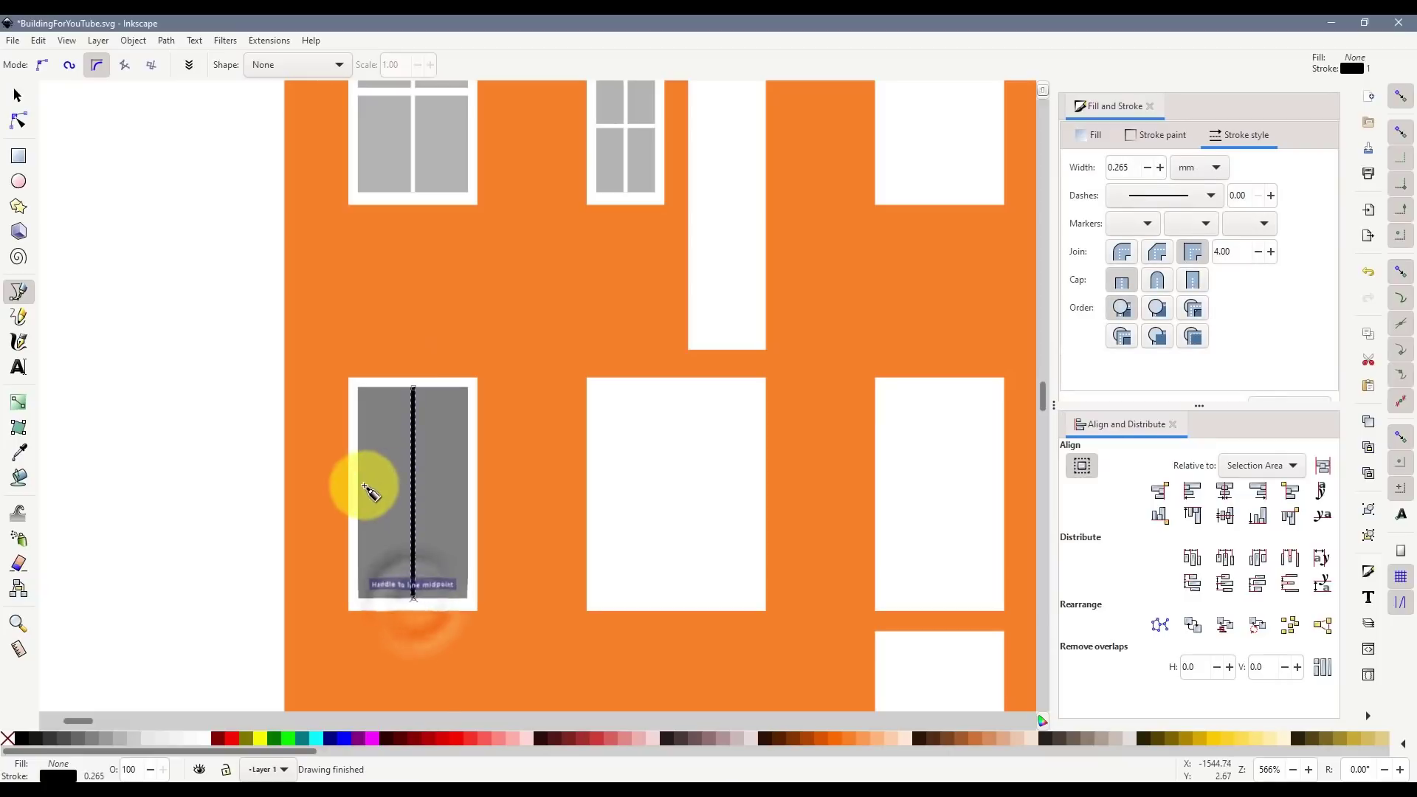
left_click(358, 492)
double_click(468, 493)
- Give both glazing bars 0.5 mm white strokes
left_click(28, 105)
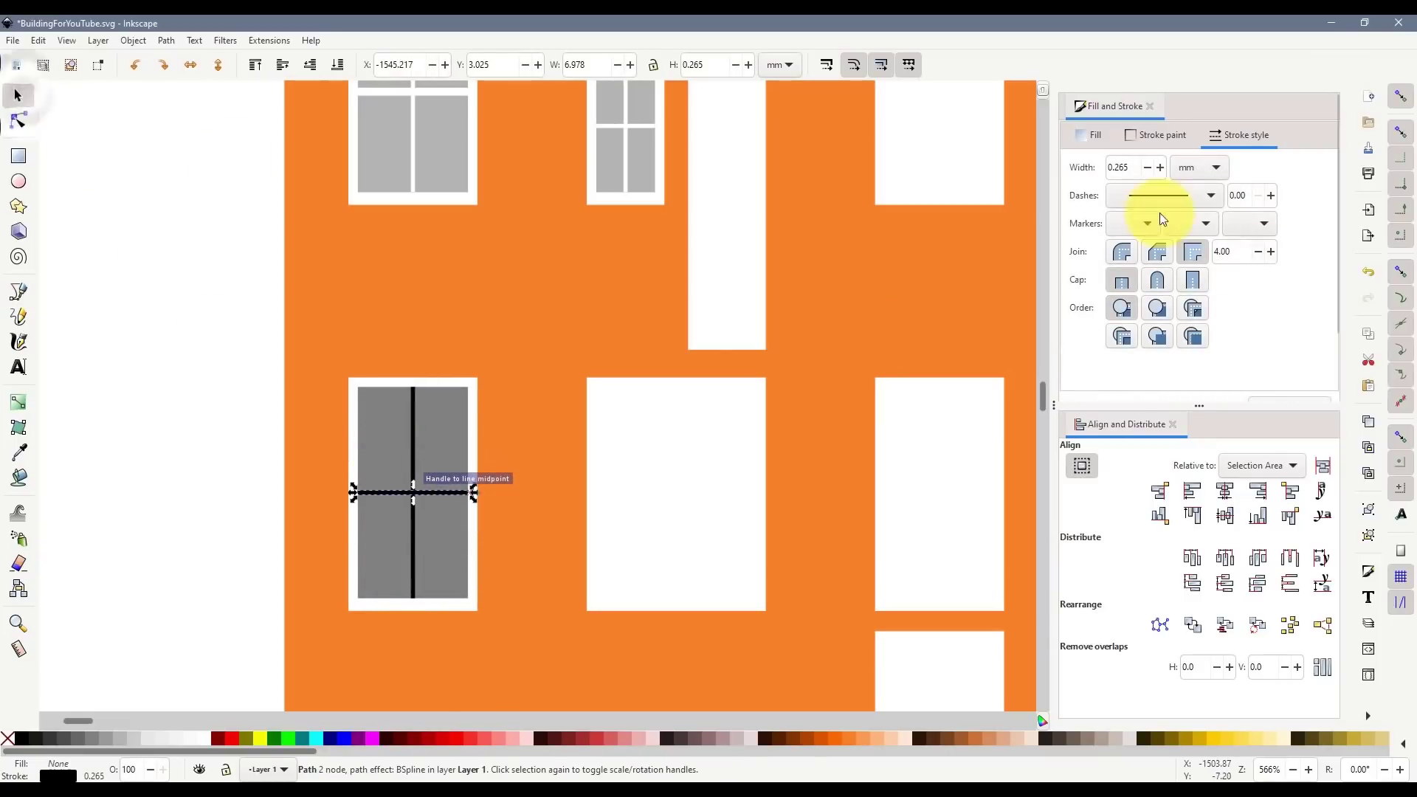
double_click(1122, 168)
type("0.5")
key("Return")
left_click(206, 739, "shift")
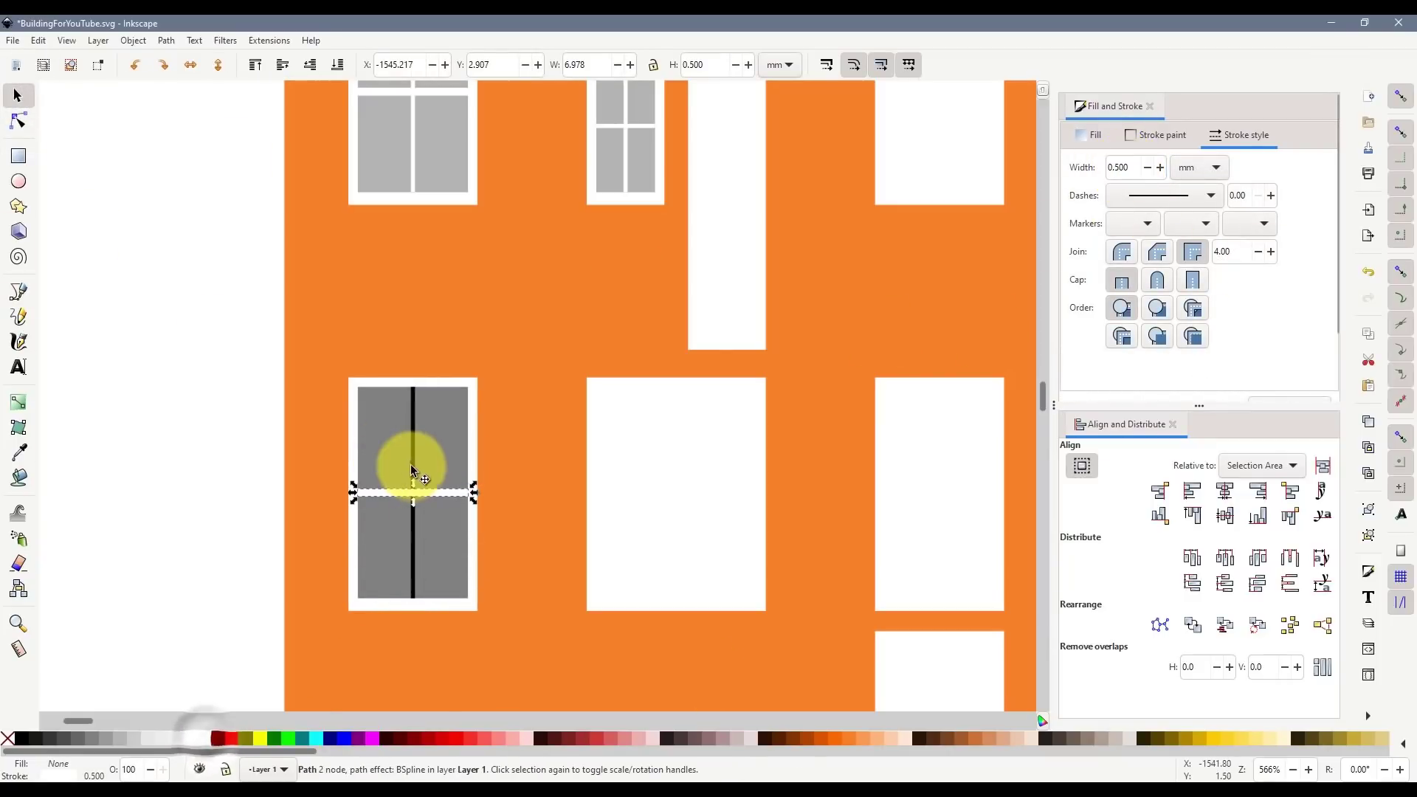
left_click(412, 468)
left_click(200, 740, "shift")
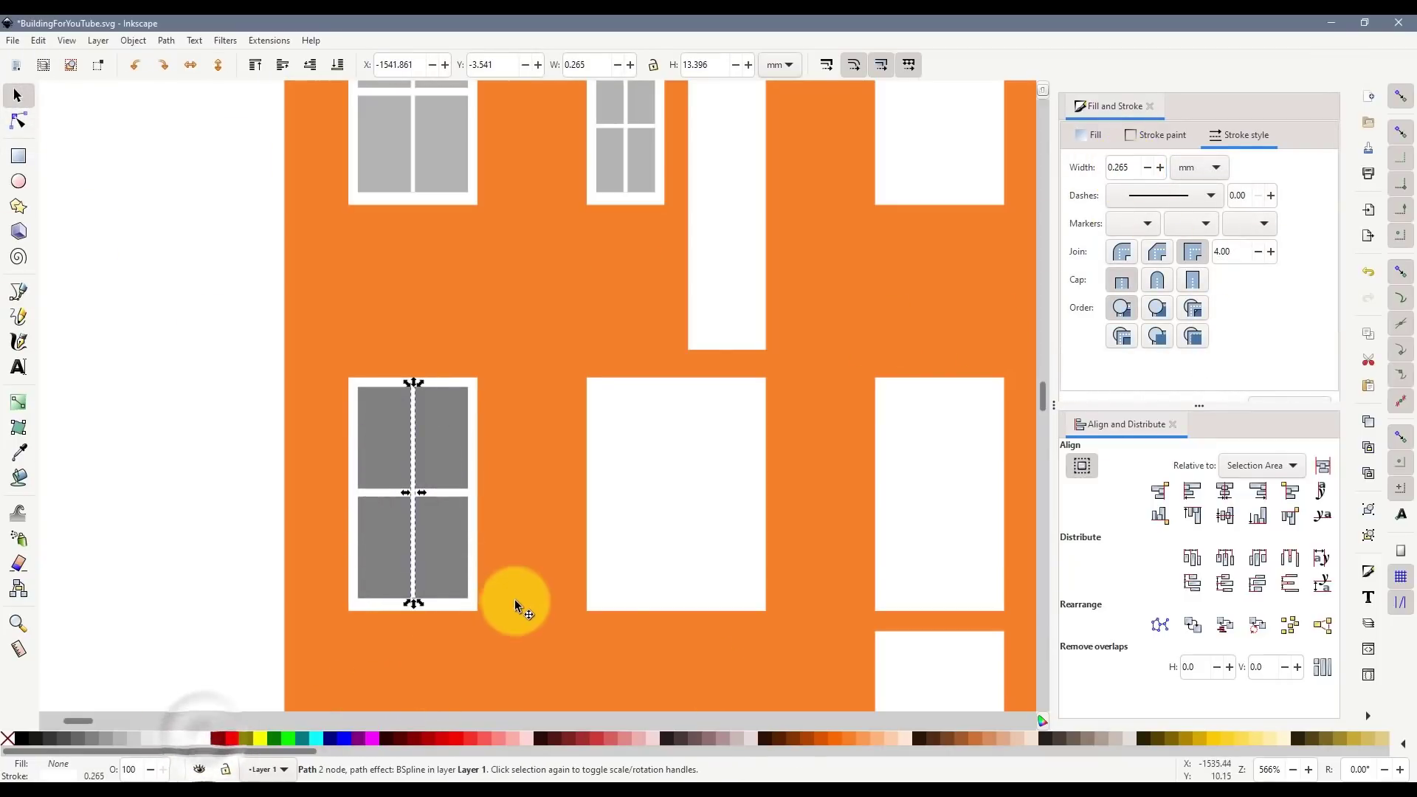
- Raise the horizontal bar to transom height and shorten the mullion to start below it, checking the photo
scroll(516, 599, "down", 2)
key("alt+Tab")
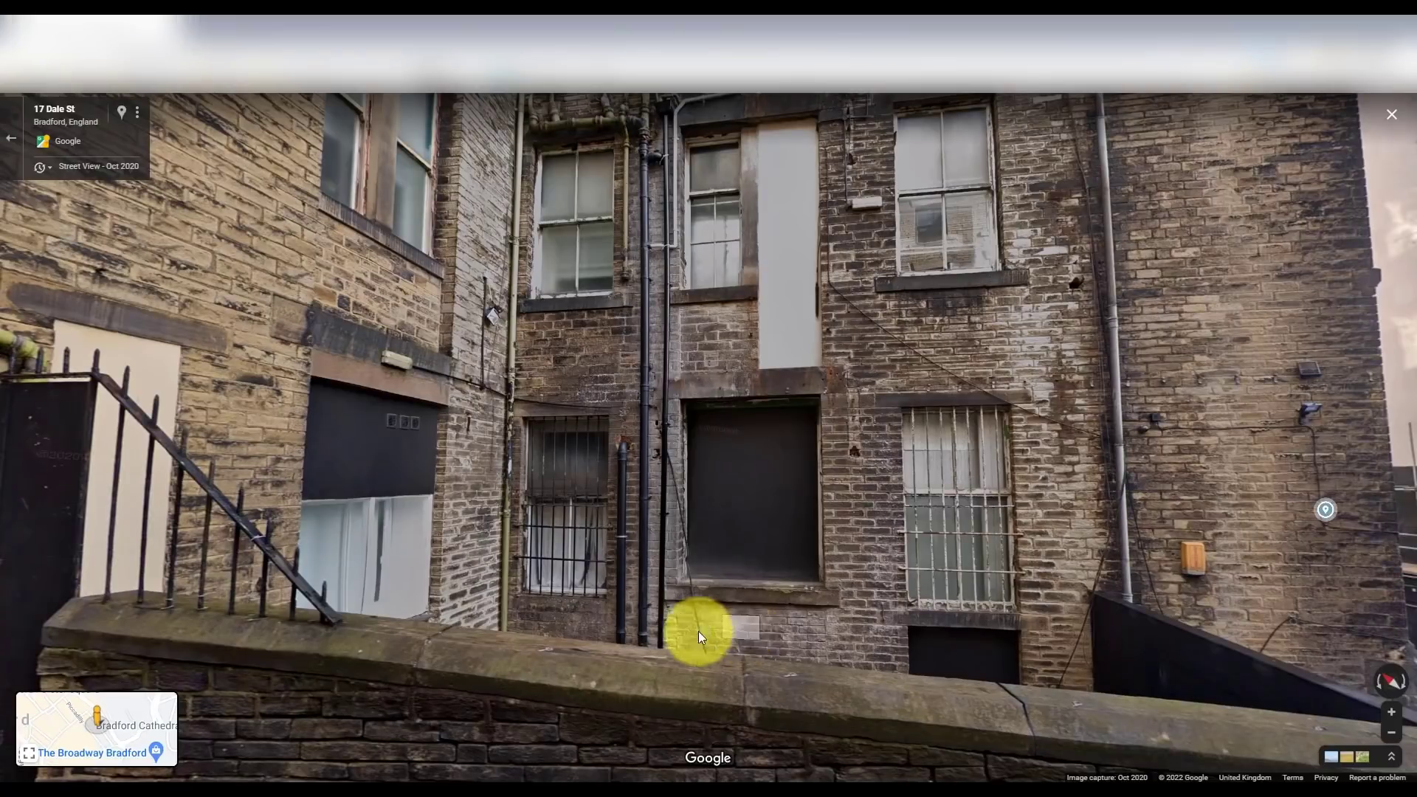
key("alt+Tab")
scroll(486, 549, "up", 2)
left_click(473, 547)
left_click_drag(472, 546, 452, 482)
left_click(439, 457)
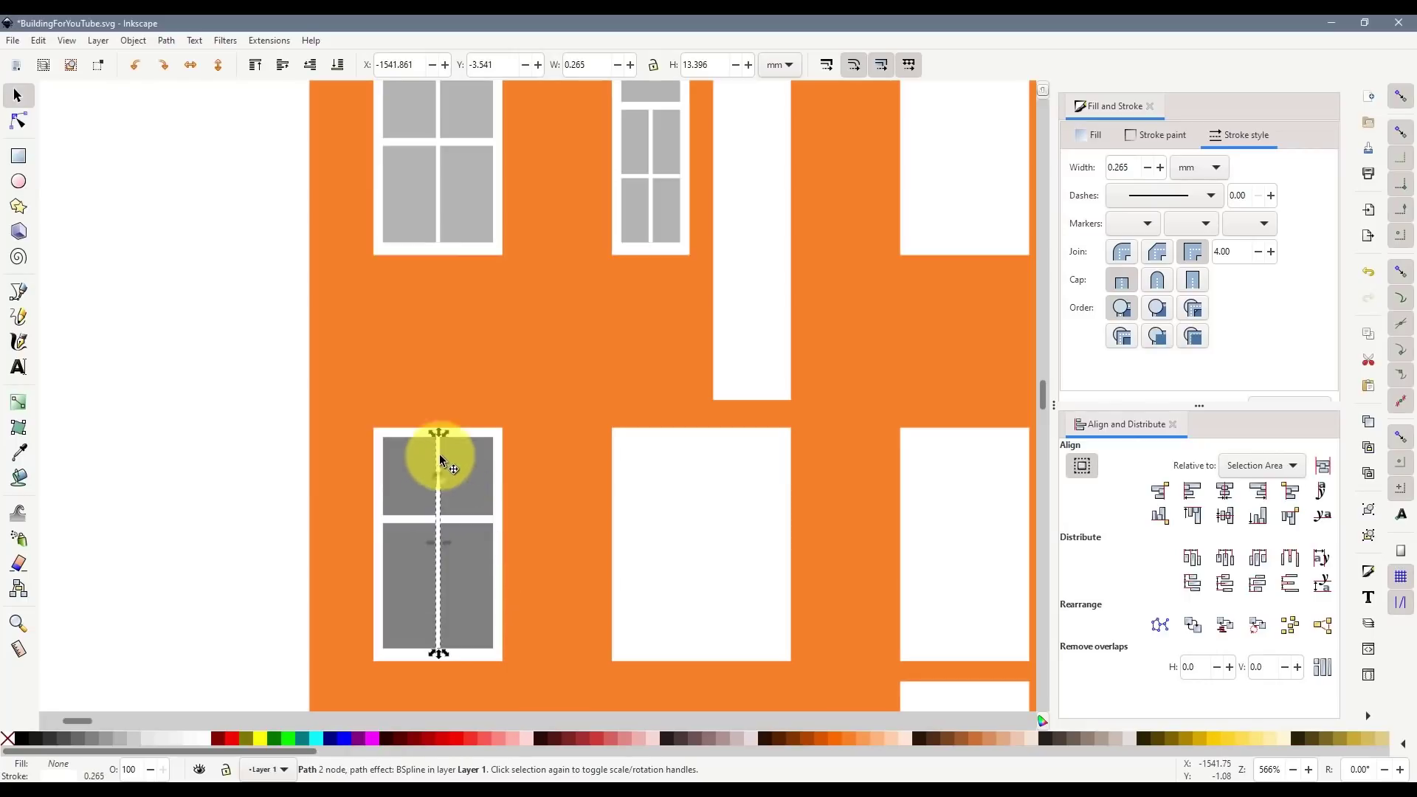
left_click_drag(438, 432, 440, 519)
key("alt+Tab")
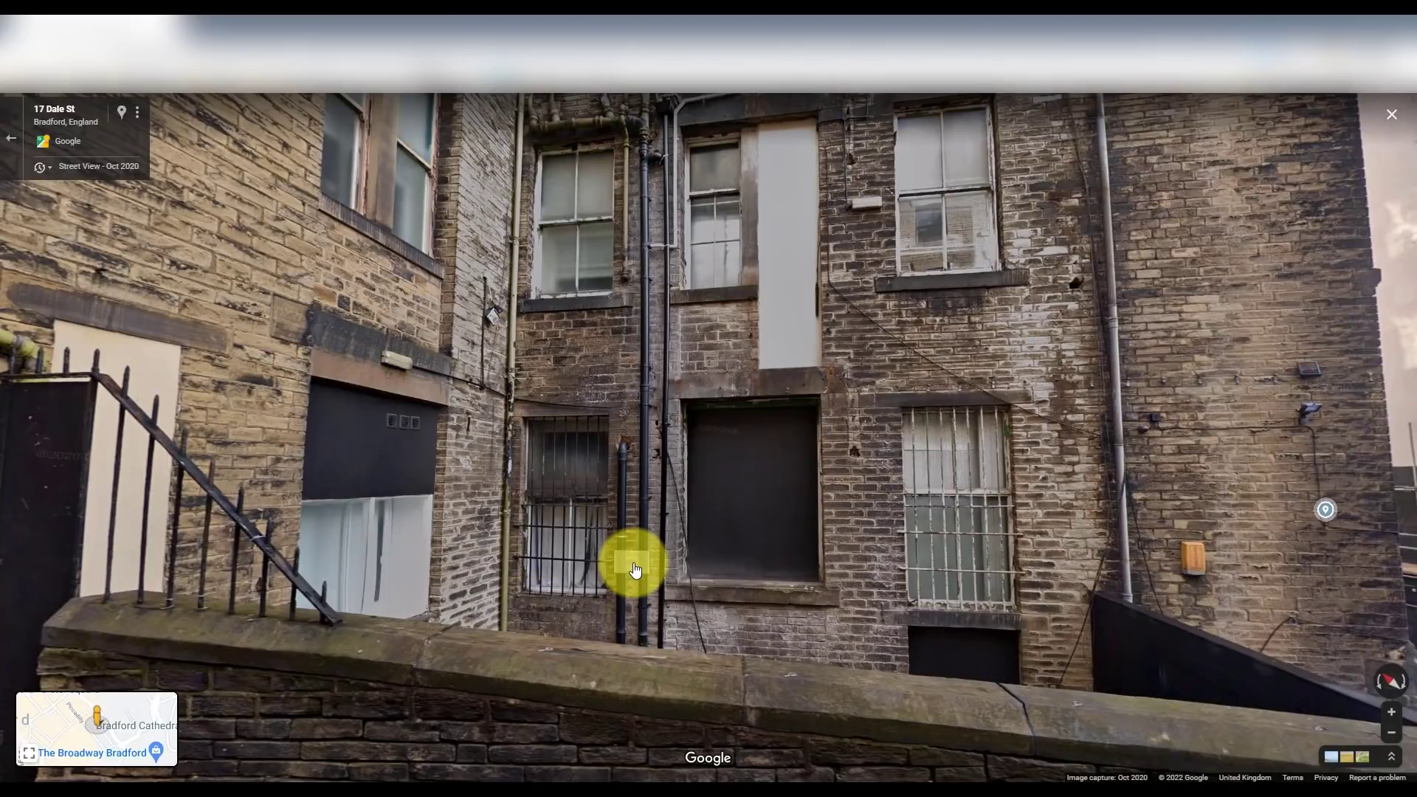
key("alt+Tab")
- Duplicate the bottom-left window and align the copy in the bottom-right window slot
scroll(764, 543, "down", 2)
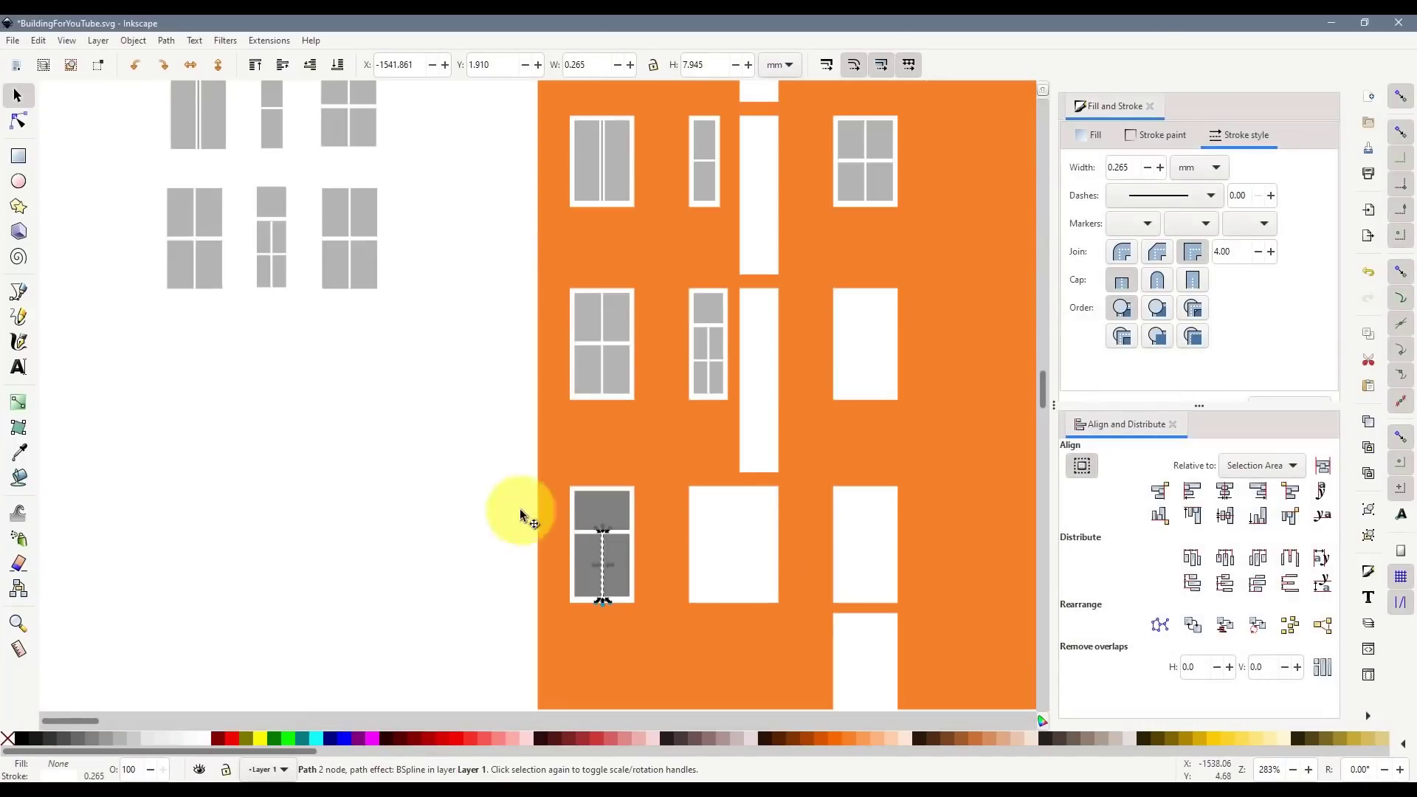
left_click(454, 510)
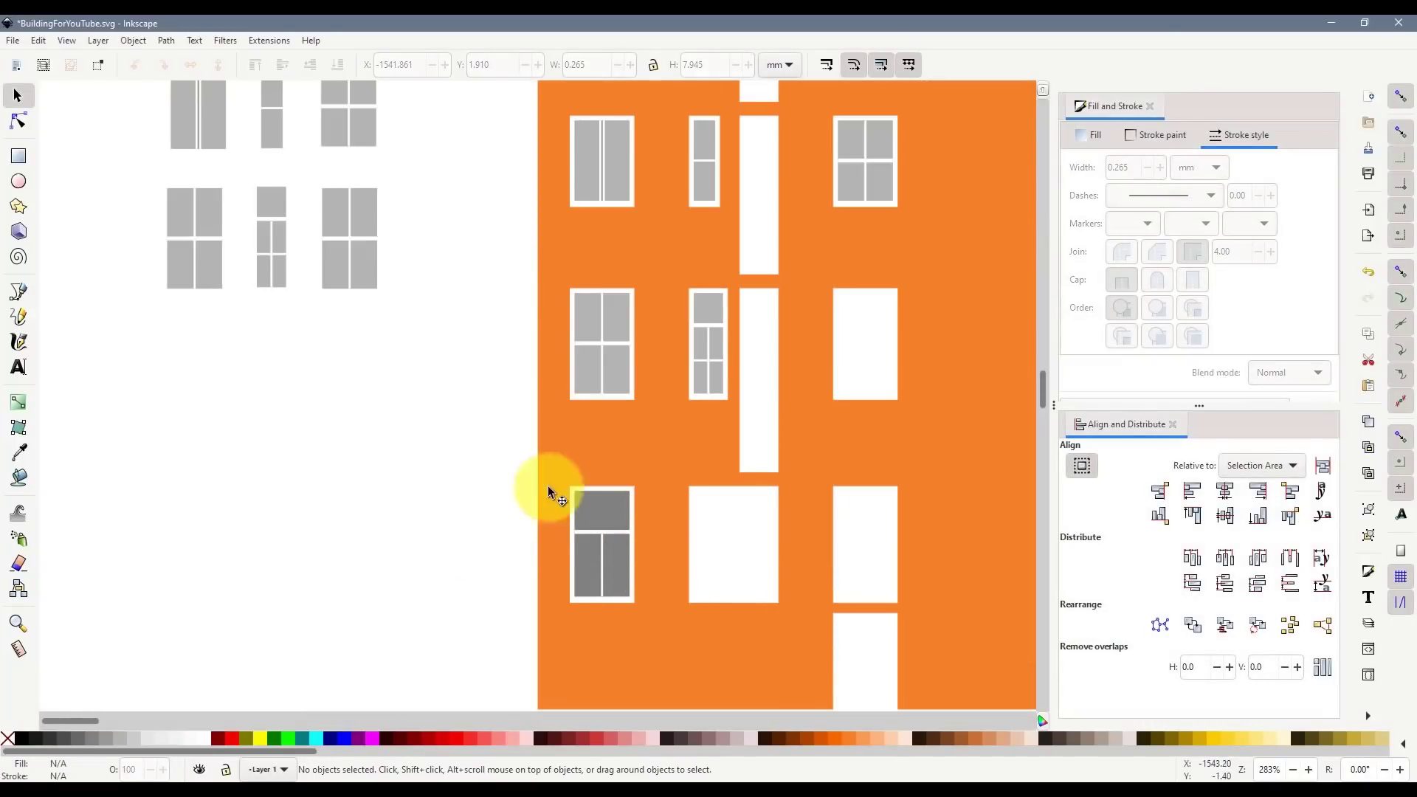
left_click_drag(683, 655, 683, 657)
key("ctrl+d")
left_click_drag(595, 506, 814, 508)
scroll(911, 510, "up", 3)
key("Left")
key("Left")
key("Left")
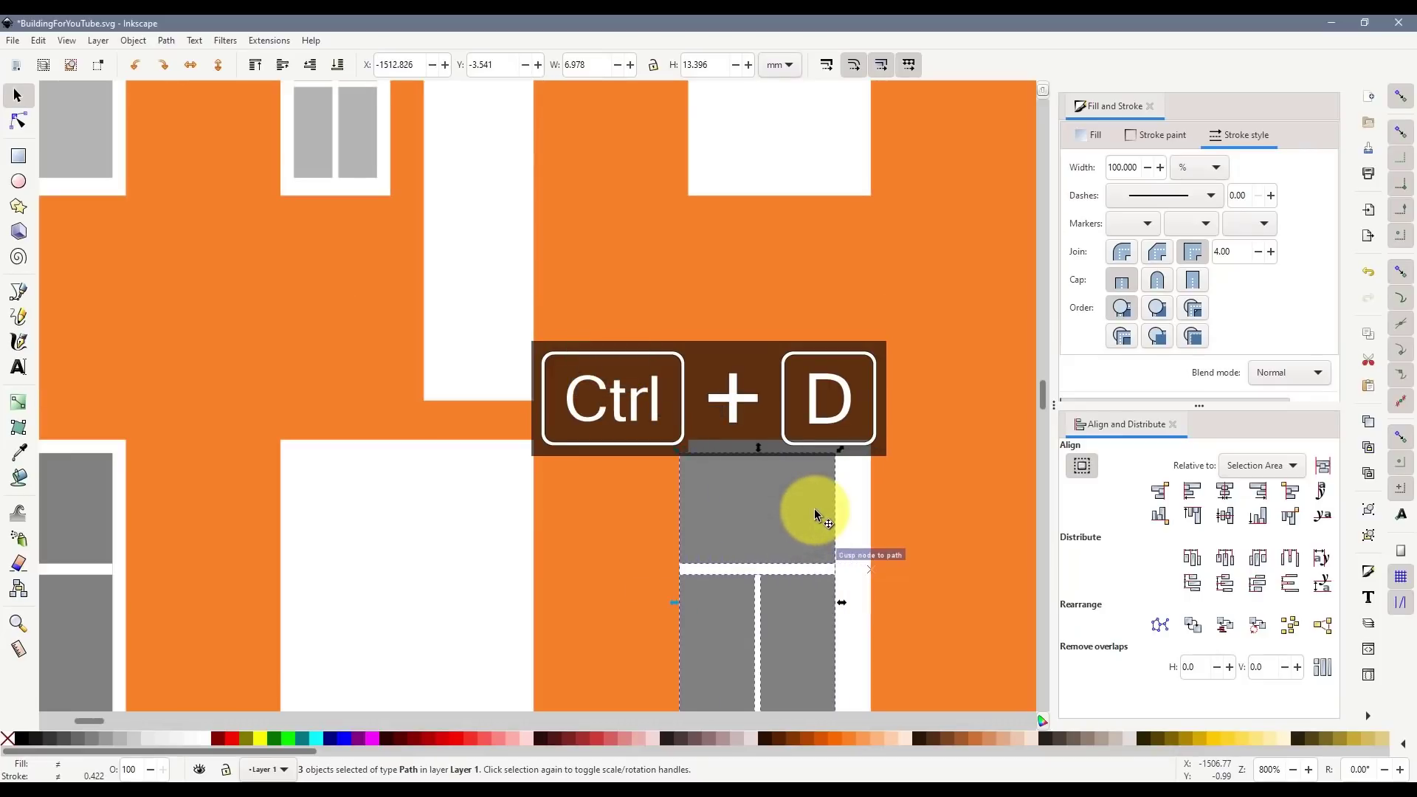
key("Right")
key("Right")
scroll(814, 508, "down", 1)
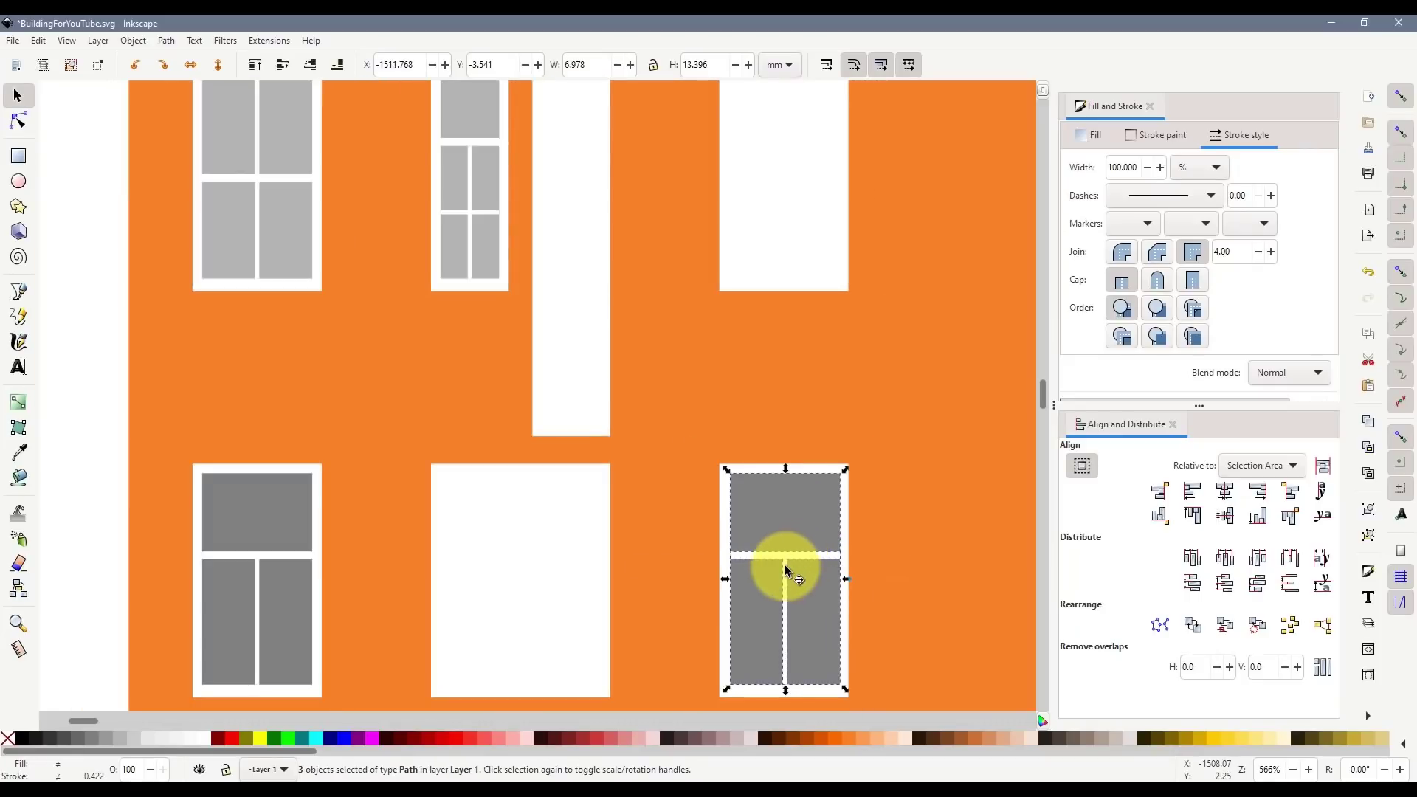
- Delete the vertical mullion from the bottom-right window copy
left_click(600, 623)
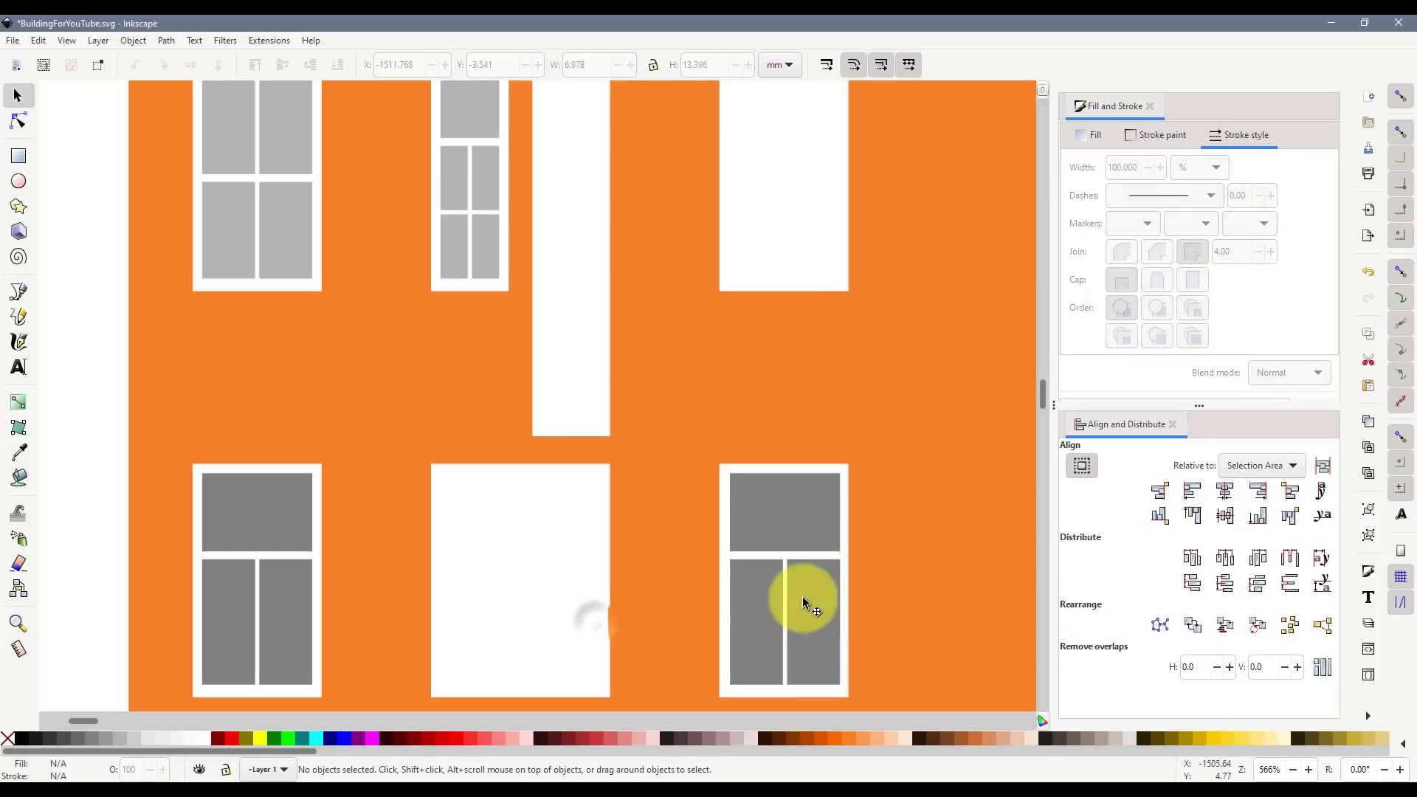
left_click(785, 587)
left_click_drag(786, 557, 787, 468)
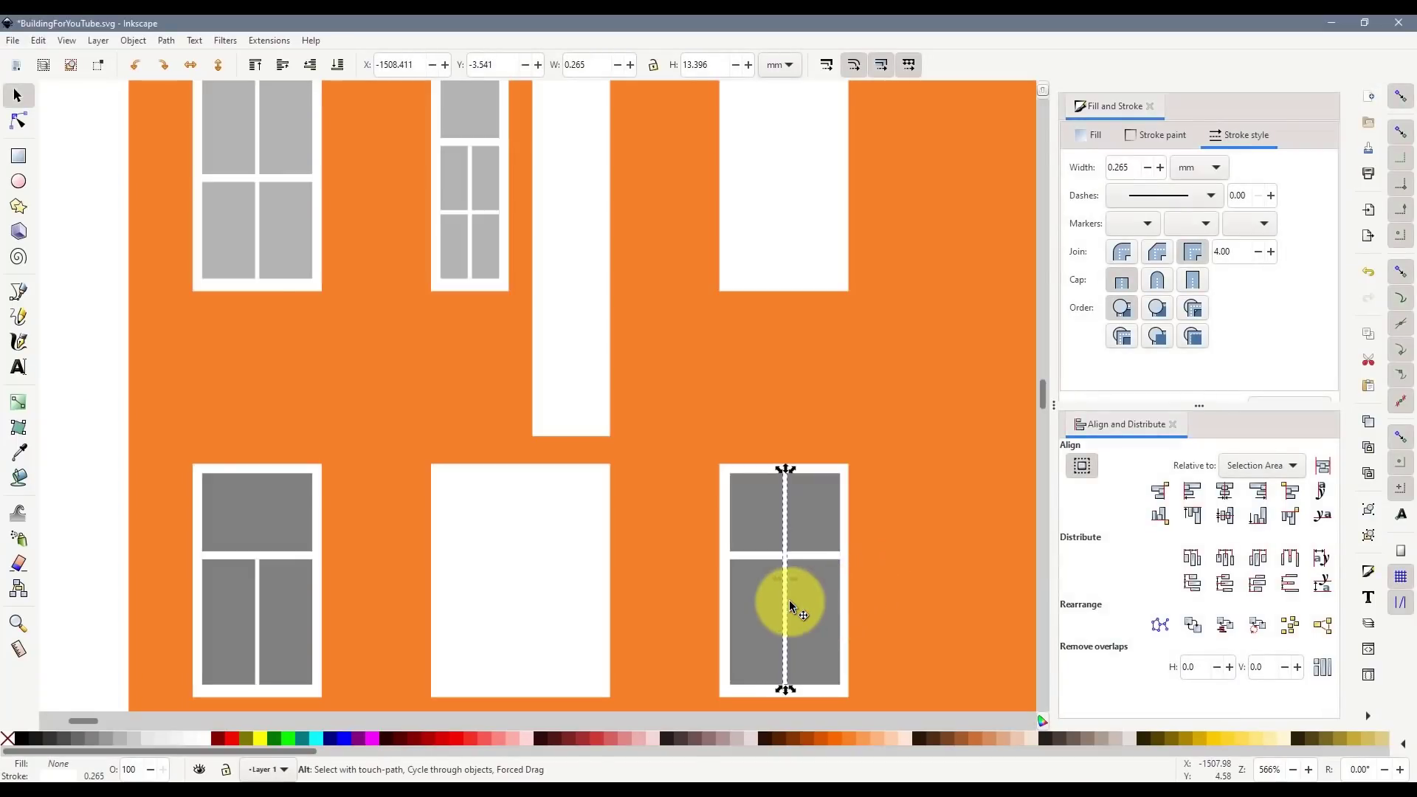
key("Delete")
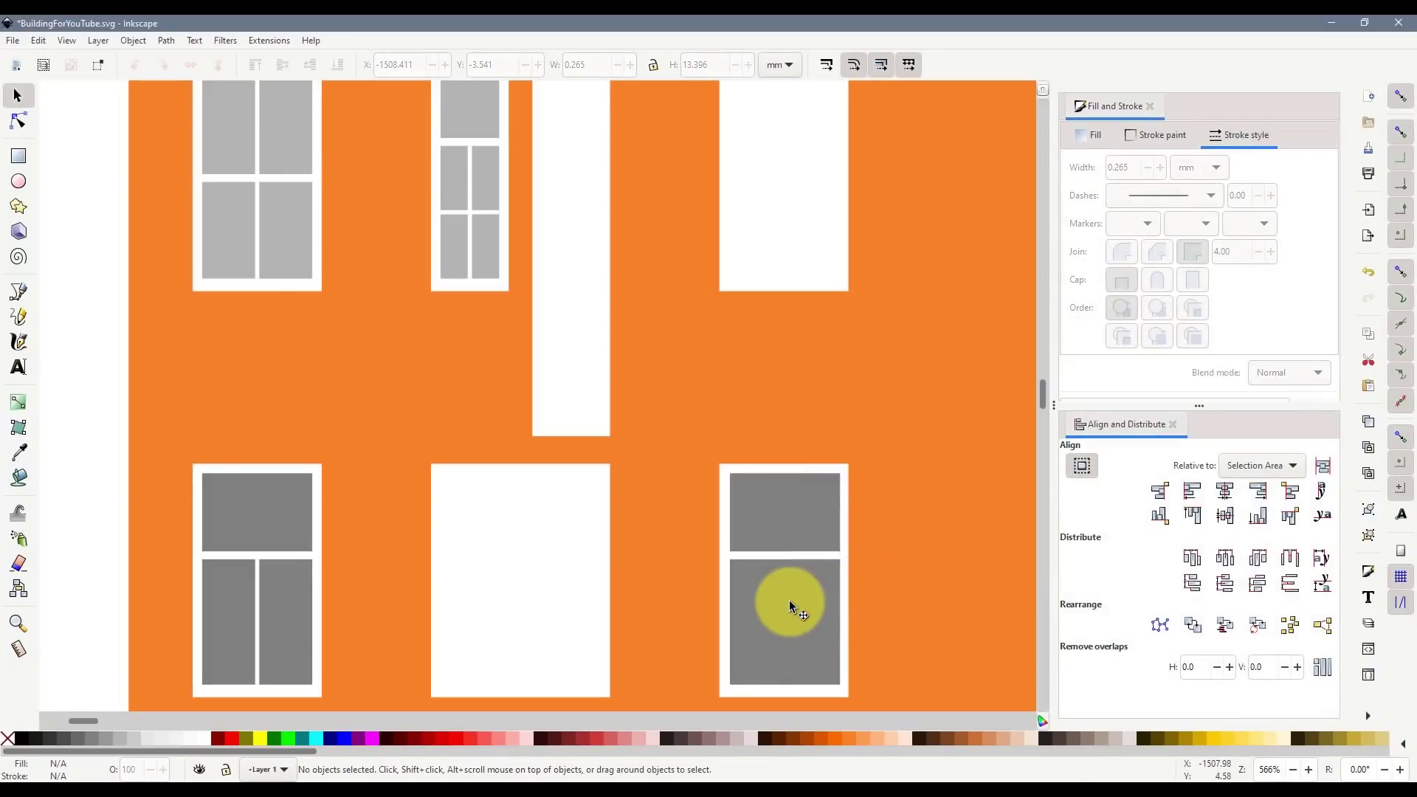
scroll(790, 600, "down", 2)
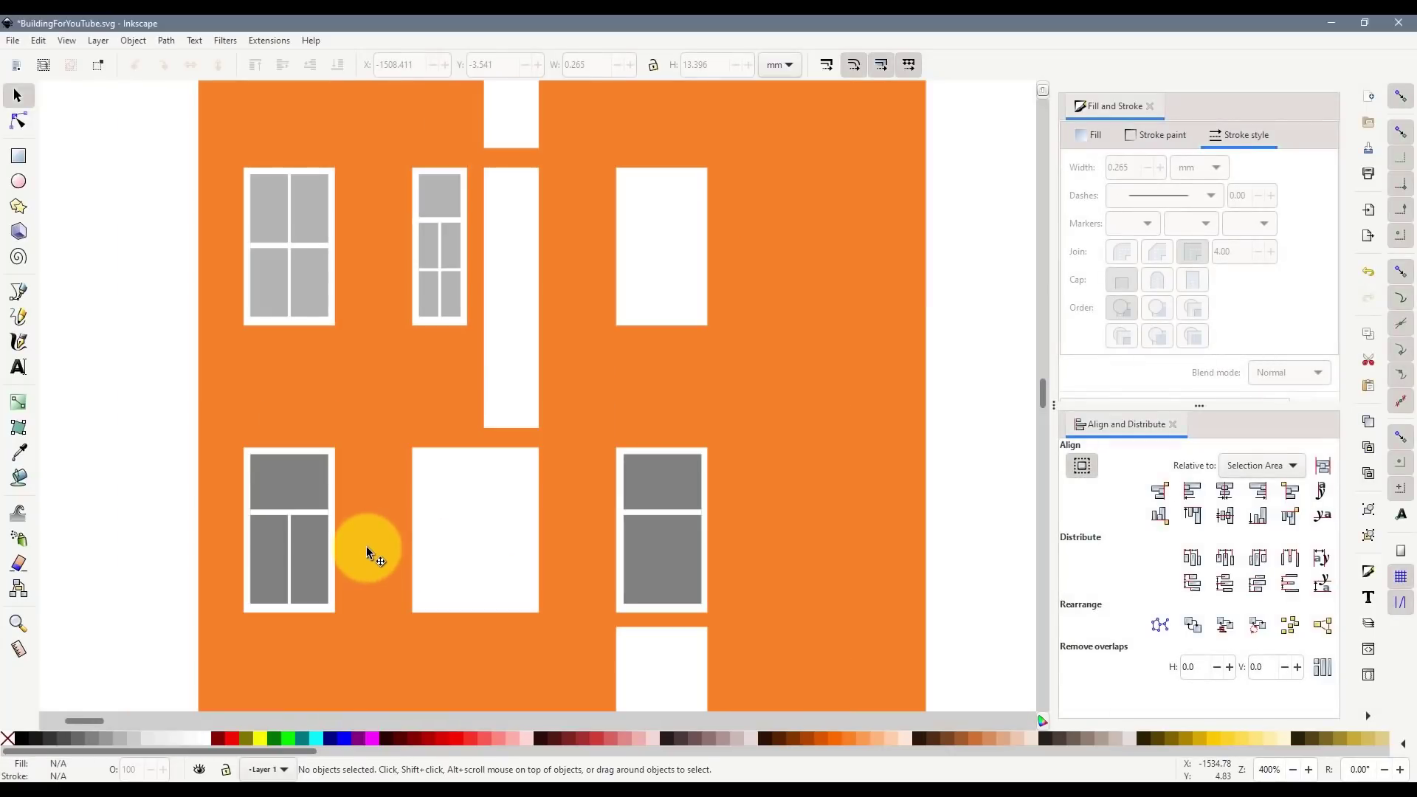
scroll(368, 545, "down", 1)
scroll(289, 543, "down", 1)
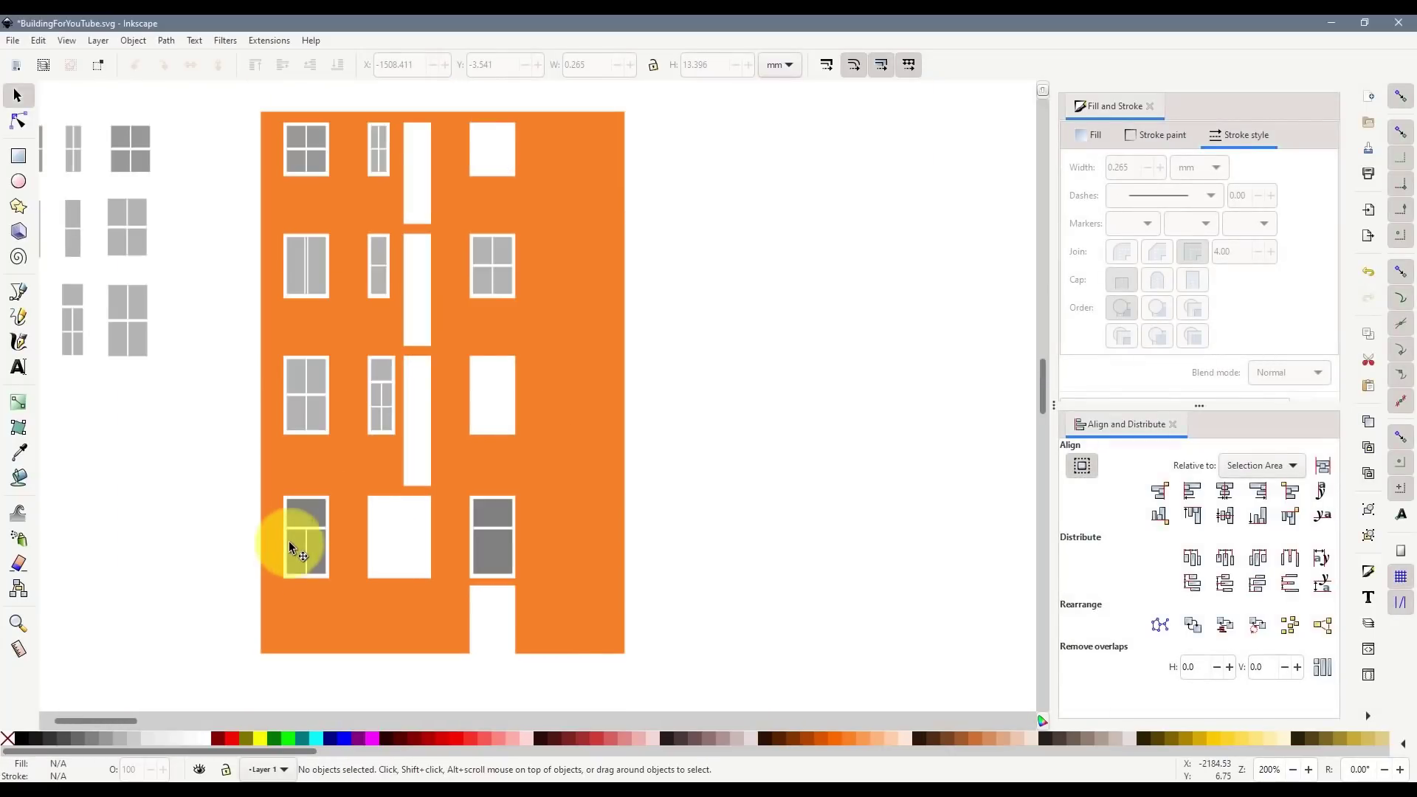
- Give the bottom-left window the lighter grey style of the third-row pane
left_click(313, 418)
key("ctrl+d")
left_click(318, 512)
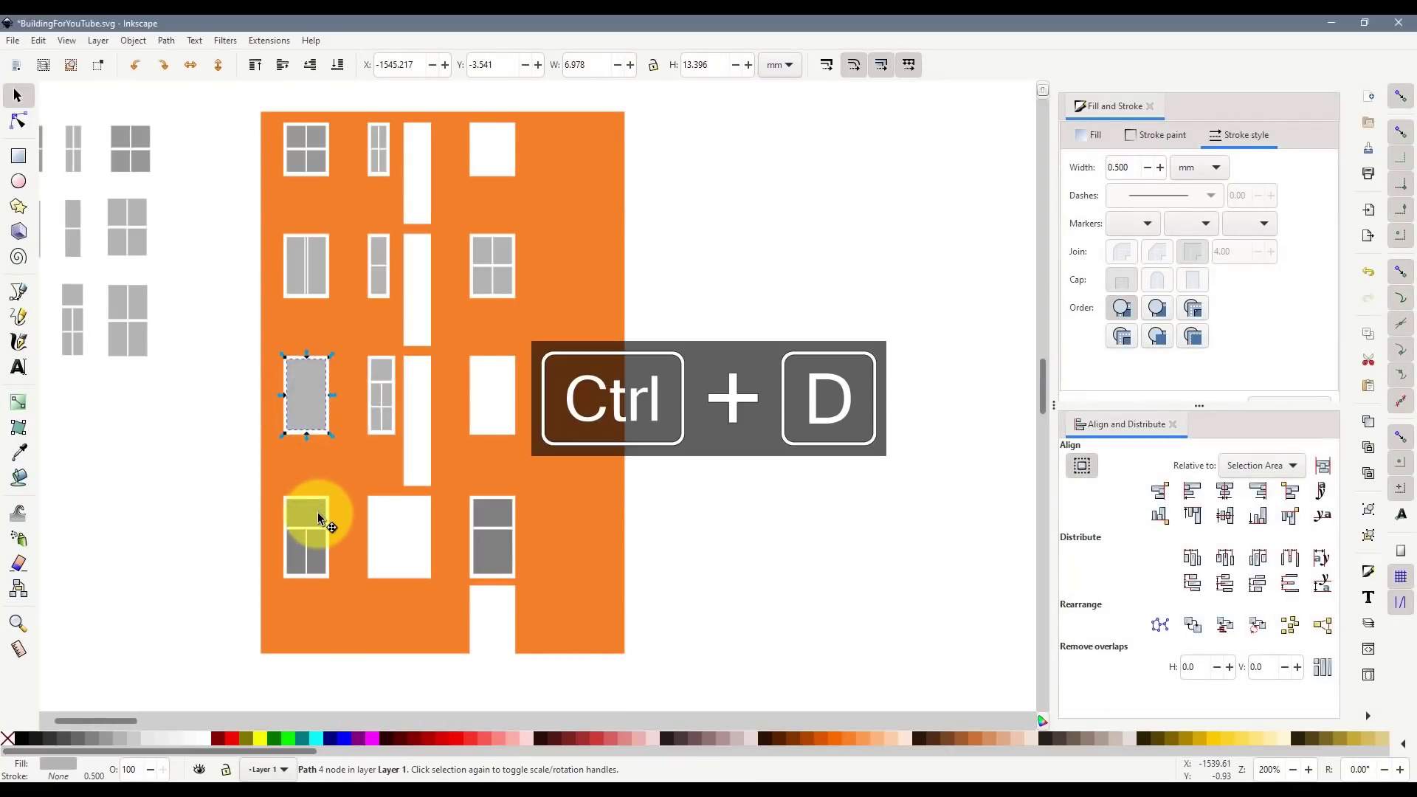
key("ctrl+shift+v")
key("ctrl+z")
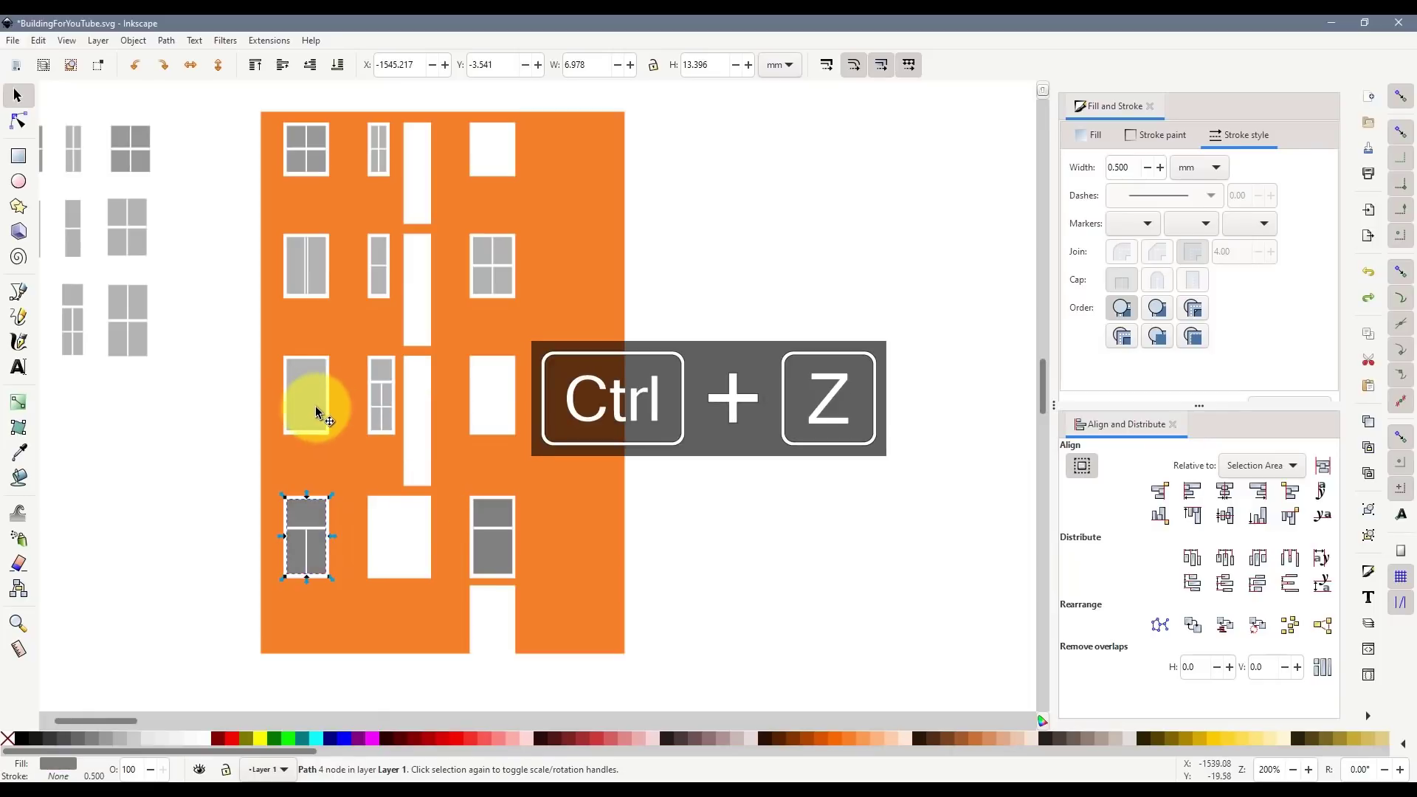
key("ctrl+c")
left_click(299, 517)
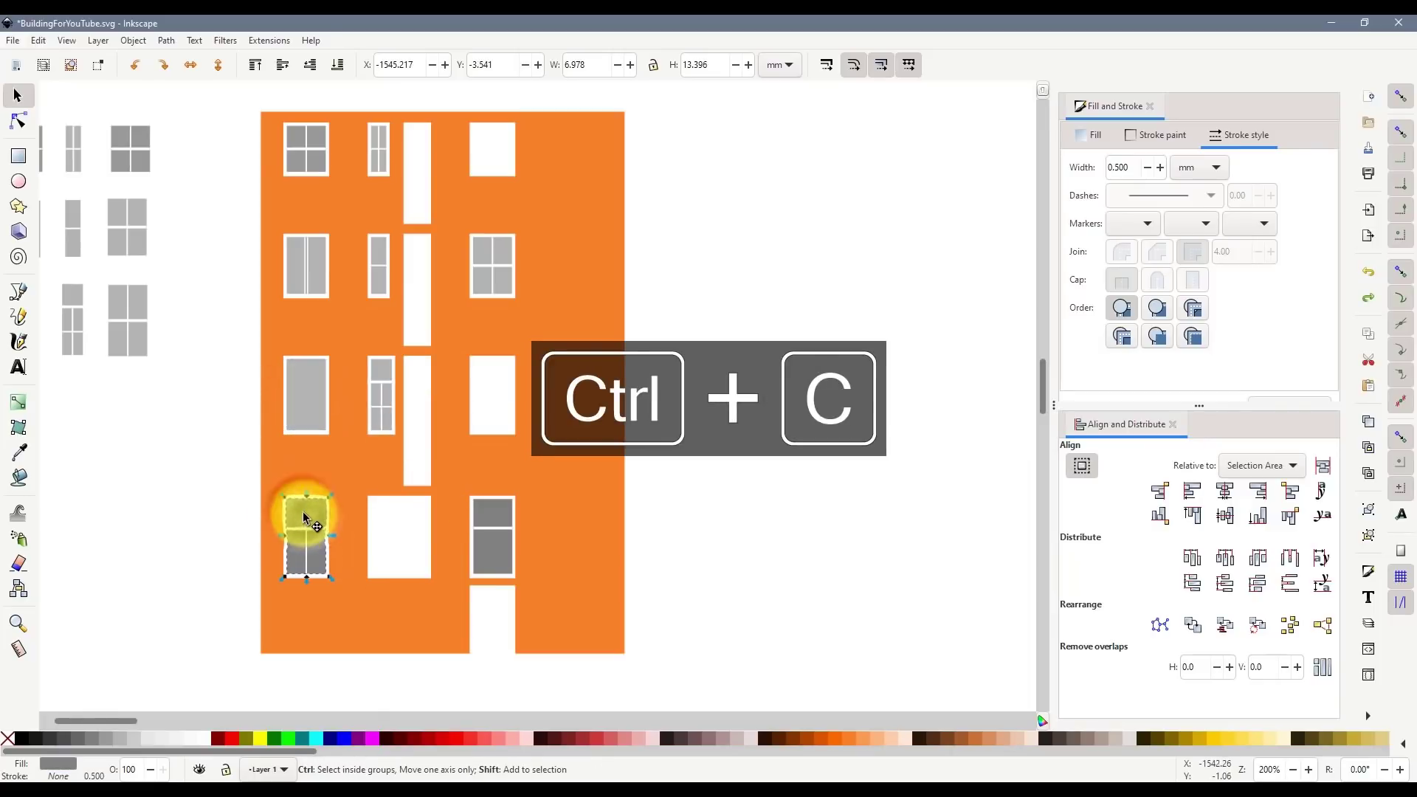
key("ctrl+shift+v")
key("Escape")
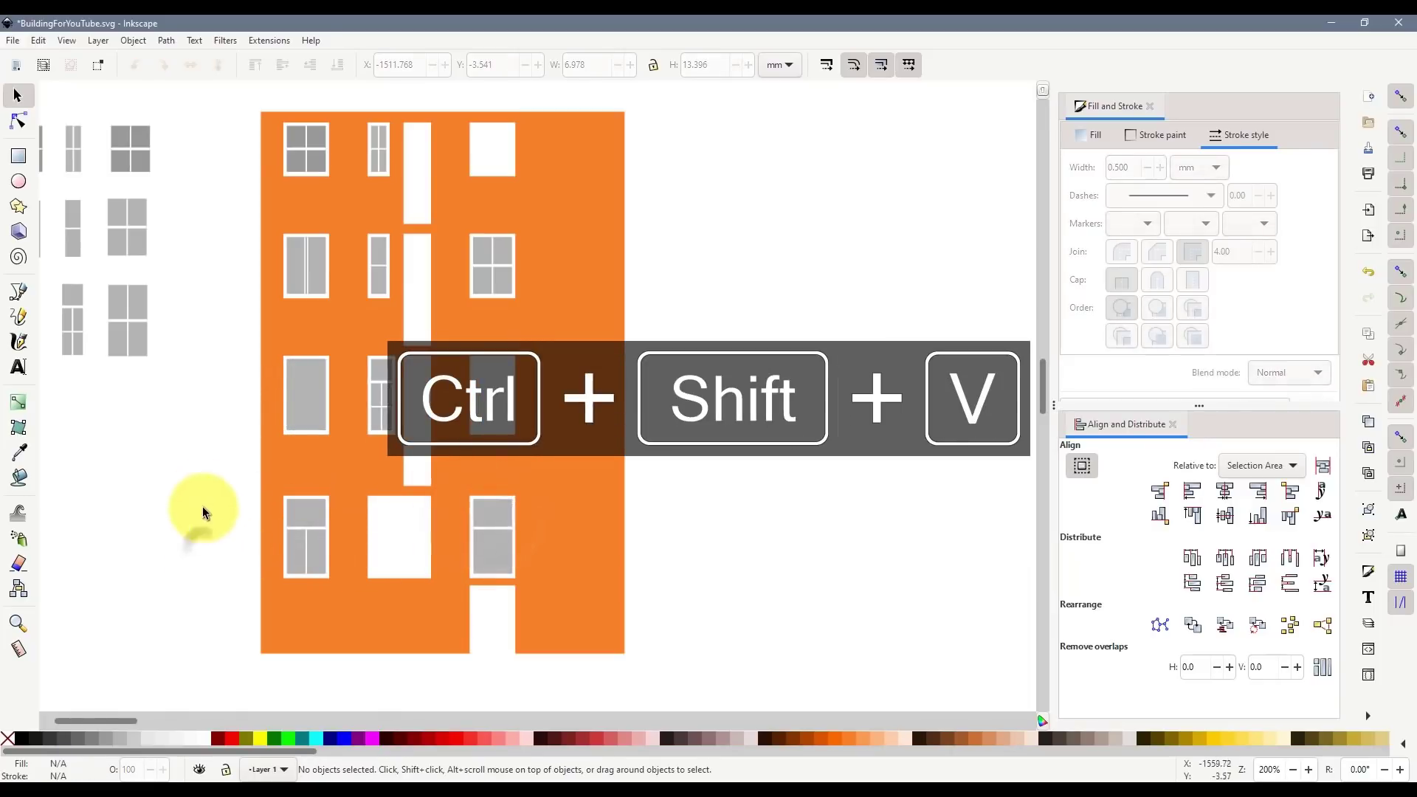
- Add duplicates of the bottom-left and bottom-right windows to the window tile grid
scroll(221, 531, "down", 2)
left_click_drag(291, 564, 123, 466)
key("ctrl+z")
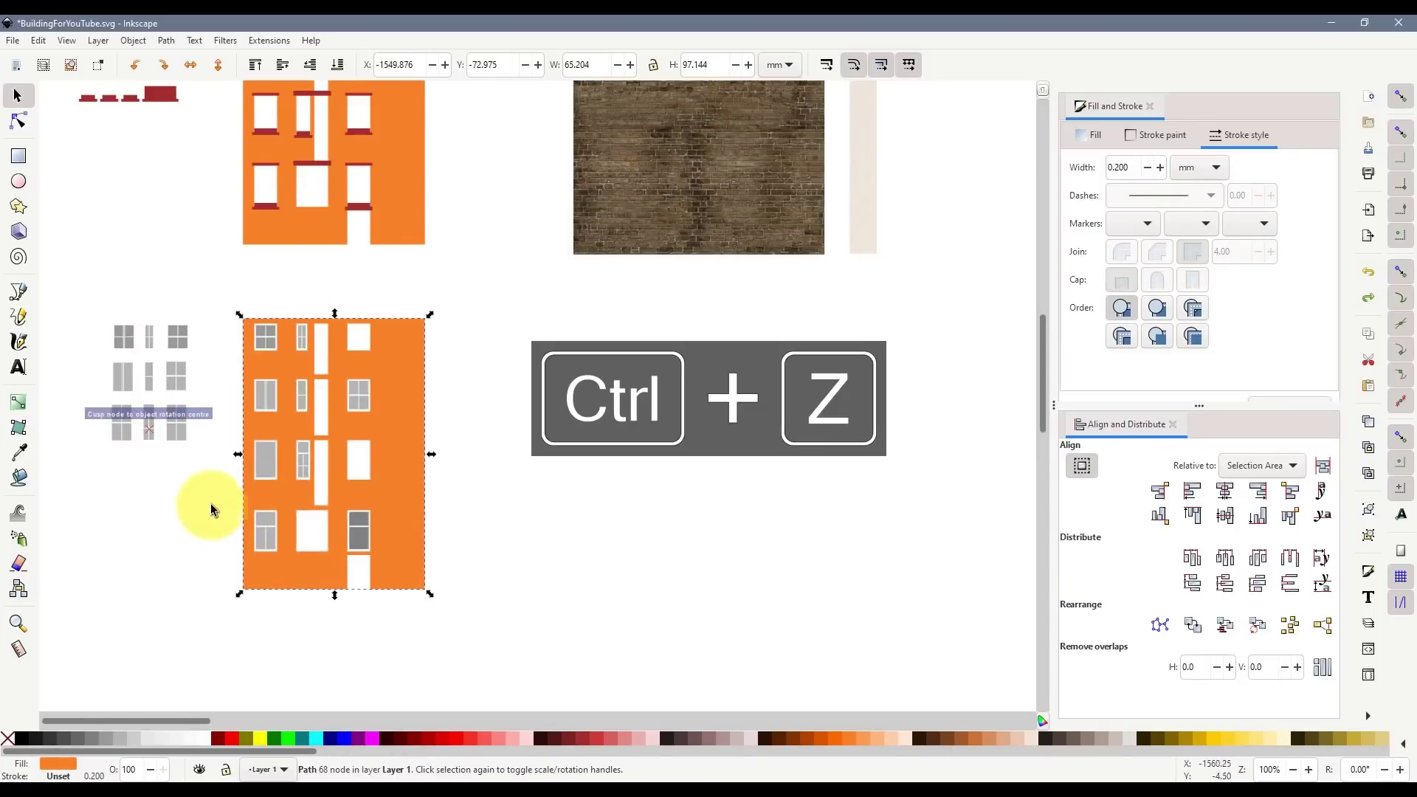
left_click(241, 515)
key("ctrl+y")
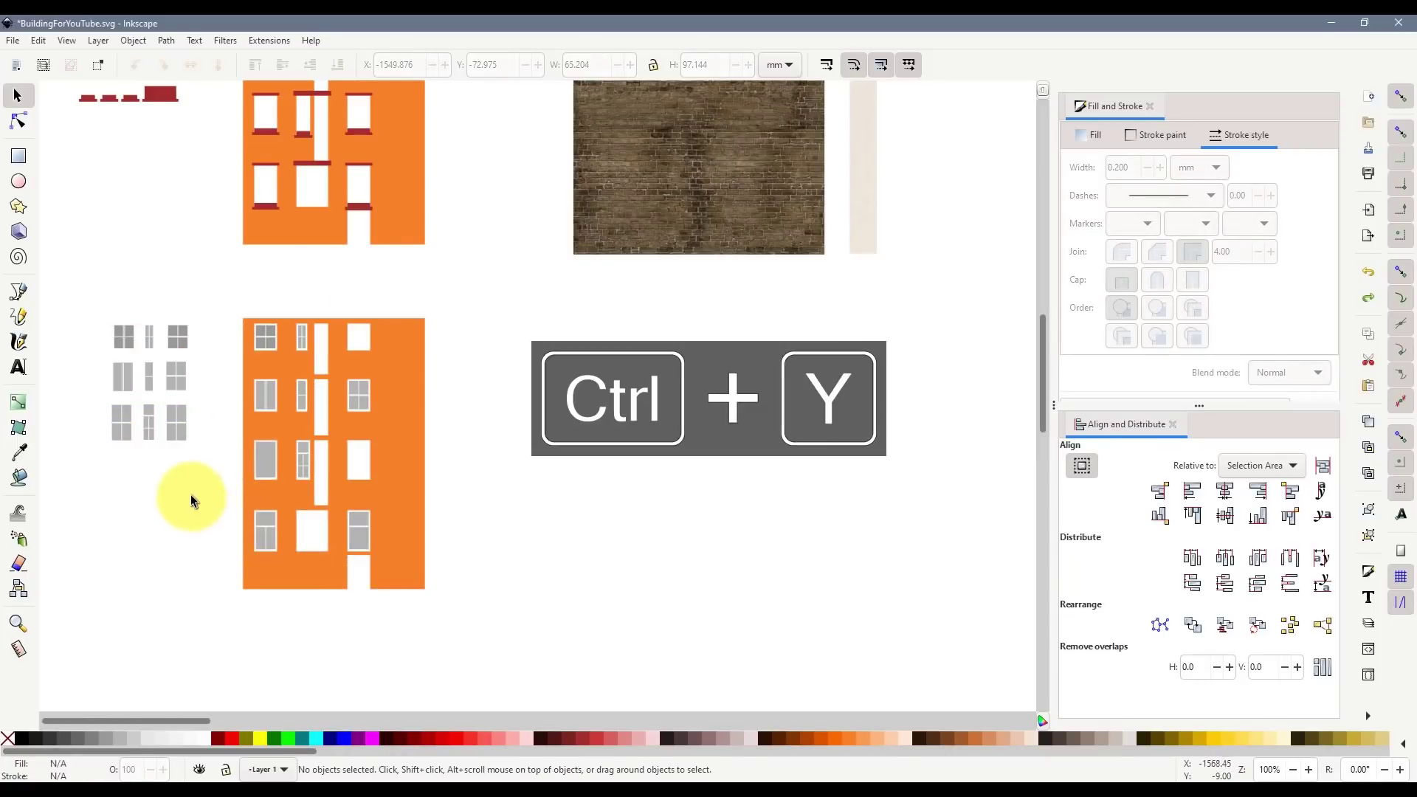
left_click_drag(191, 495, 293, 571)
key("ctrl+d")
left_click_drag(268, 526, 119, 468)
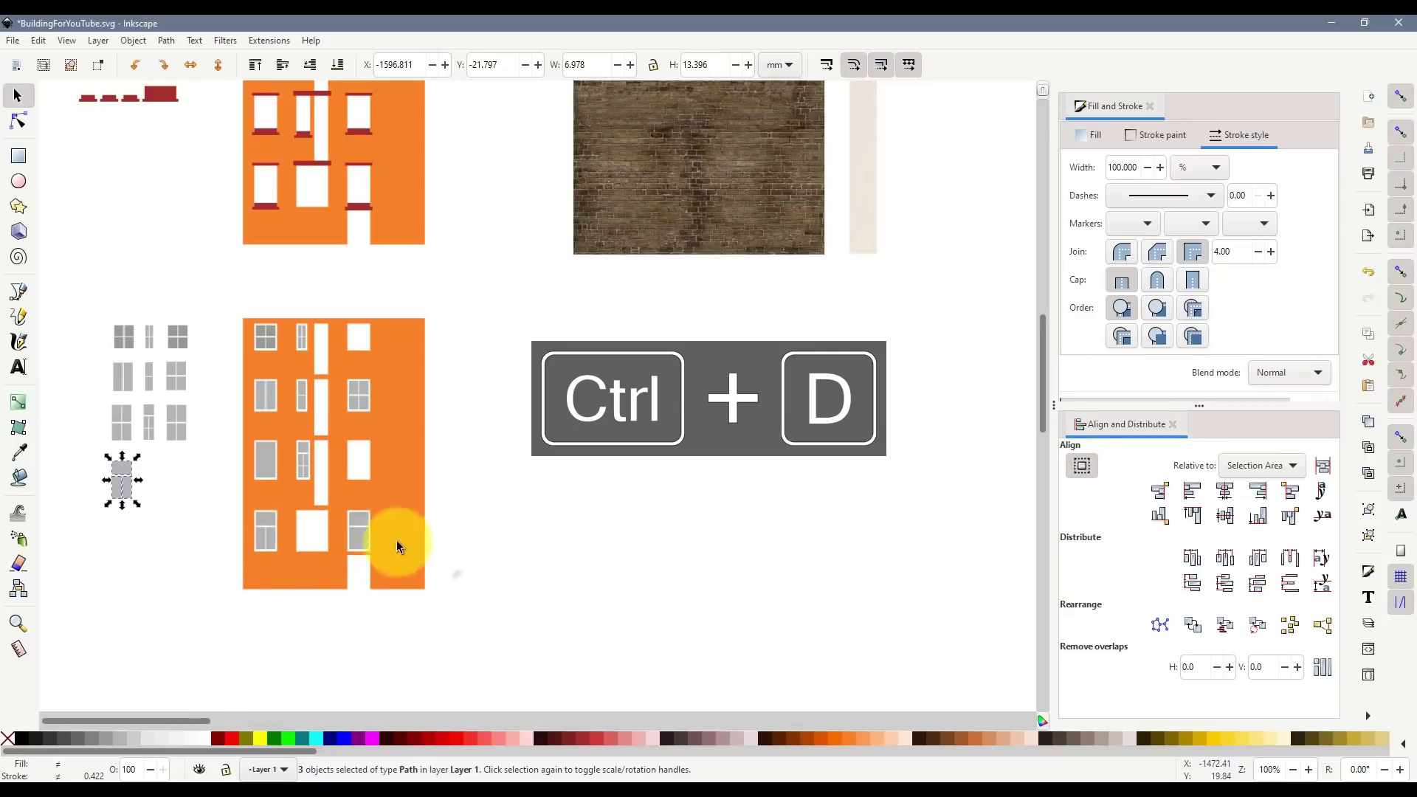
mouse_move(459, 584)
left_mouse_down()
mouse_move(331, 499)
mouse_move(175, 480)
left_mouse_up()
key("ctrl+d")
left_click(200, 552)
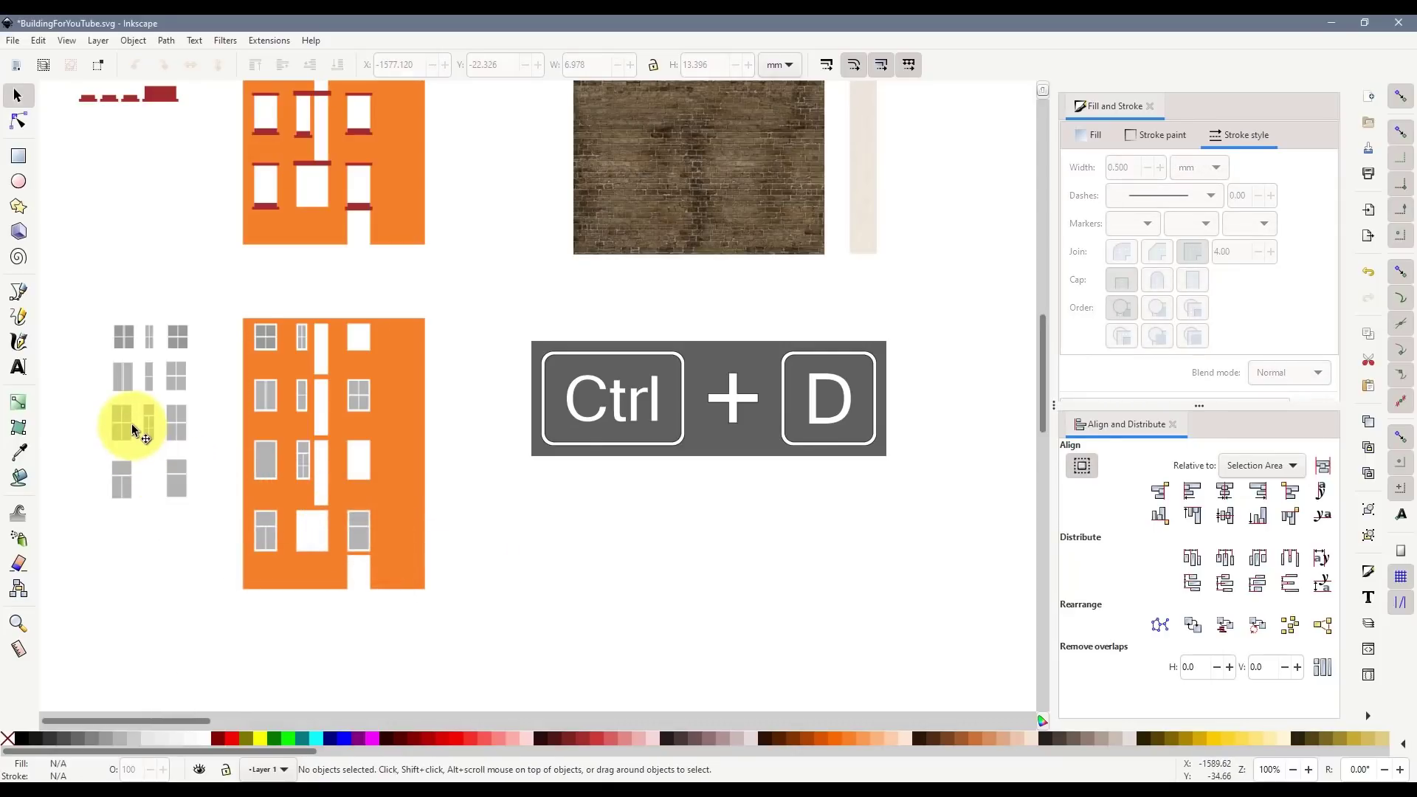
- Fill all the window tiles in the grid with 20% grey
left_click_drag(198, 520, 198, 521)
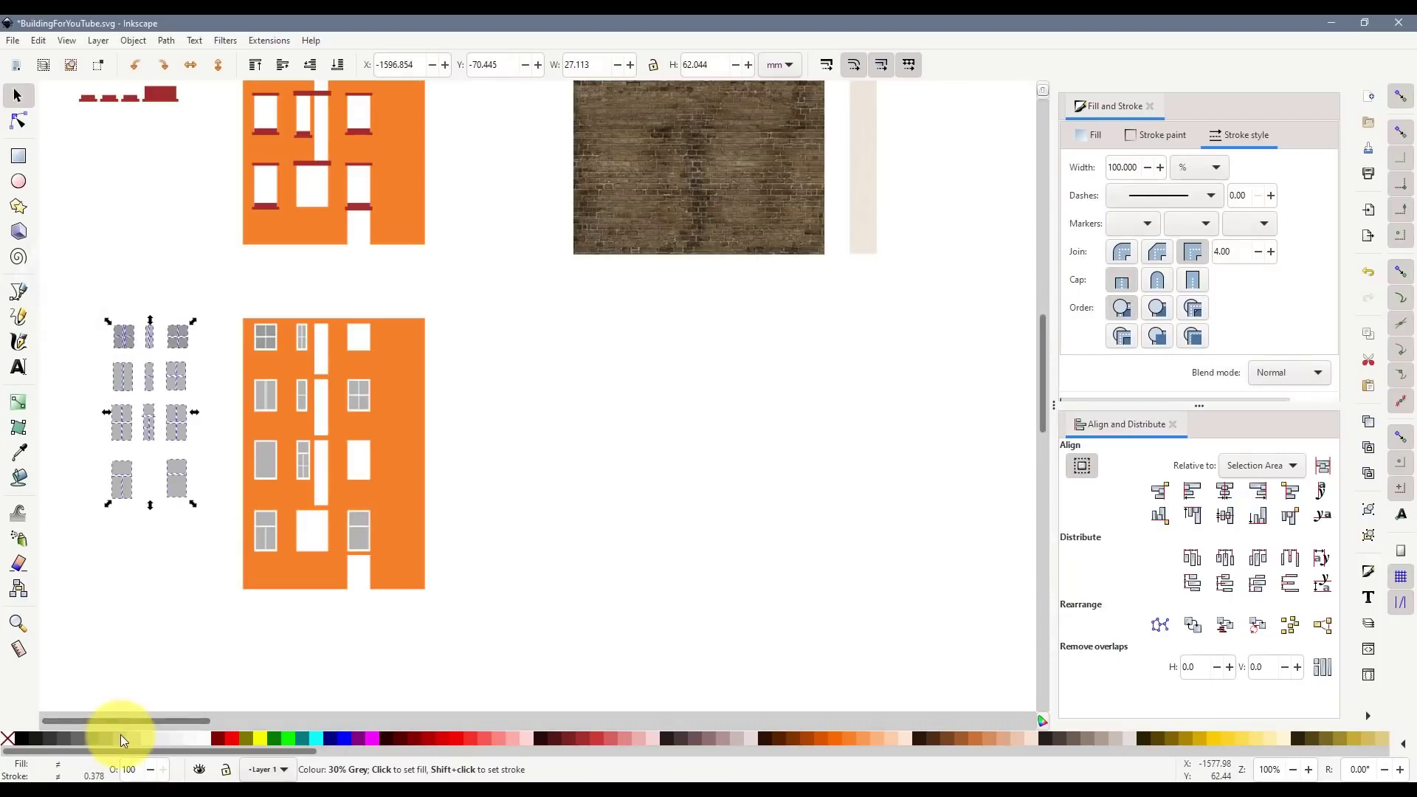
left_click(153, 643)
key("ctrl+z")
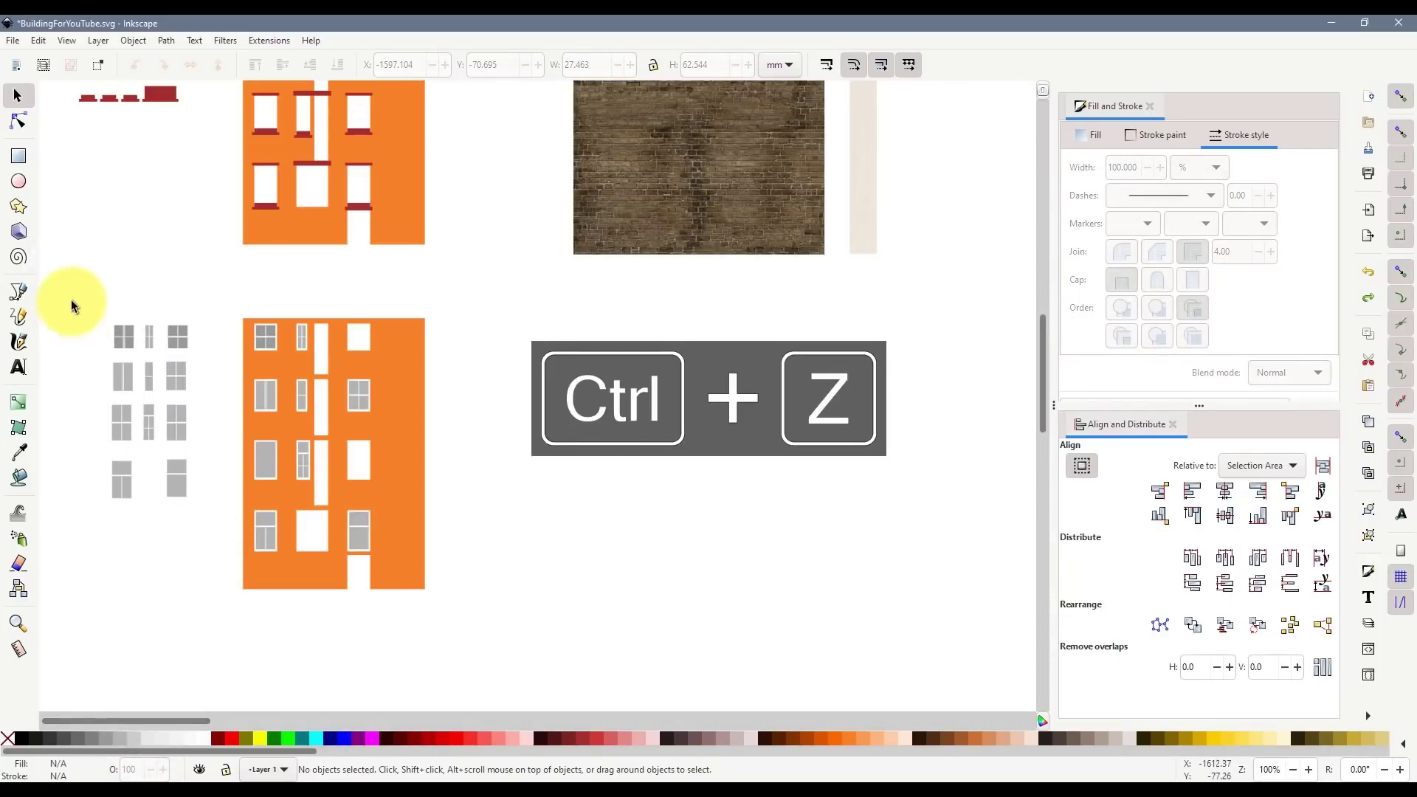
left_click_drag(74, 299, 198, 546)
left_click(134, 741)
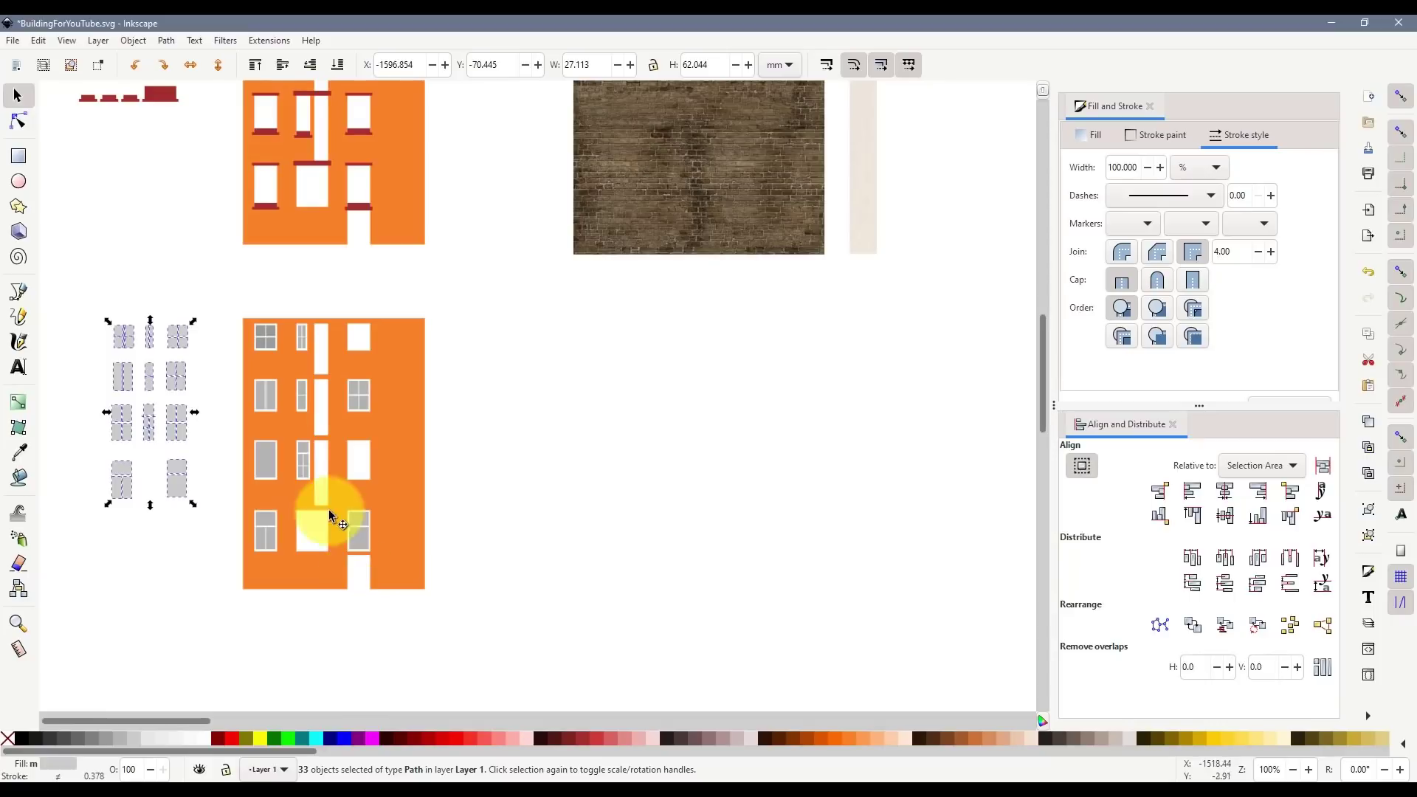
key("ctrl+c")
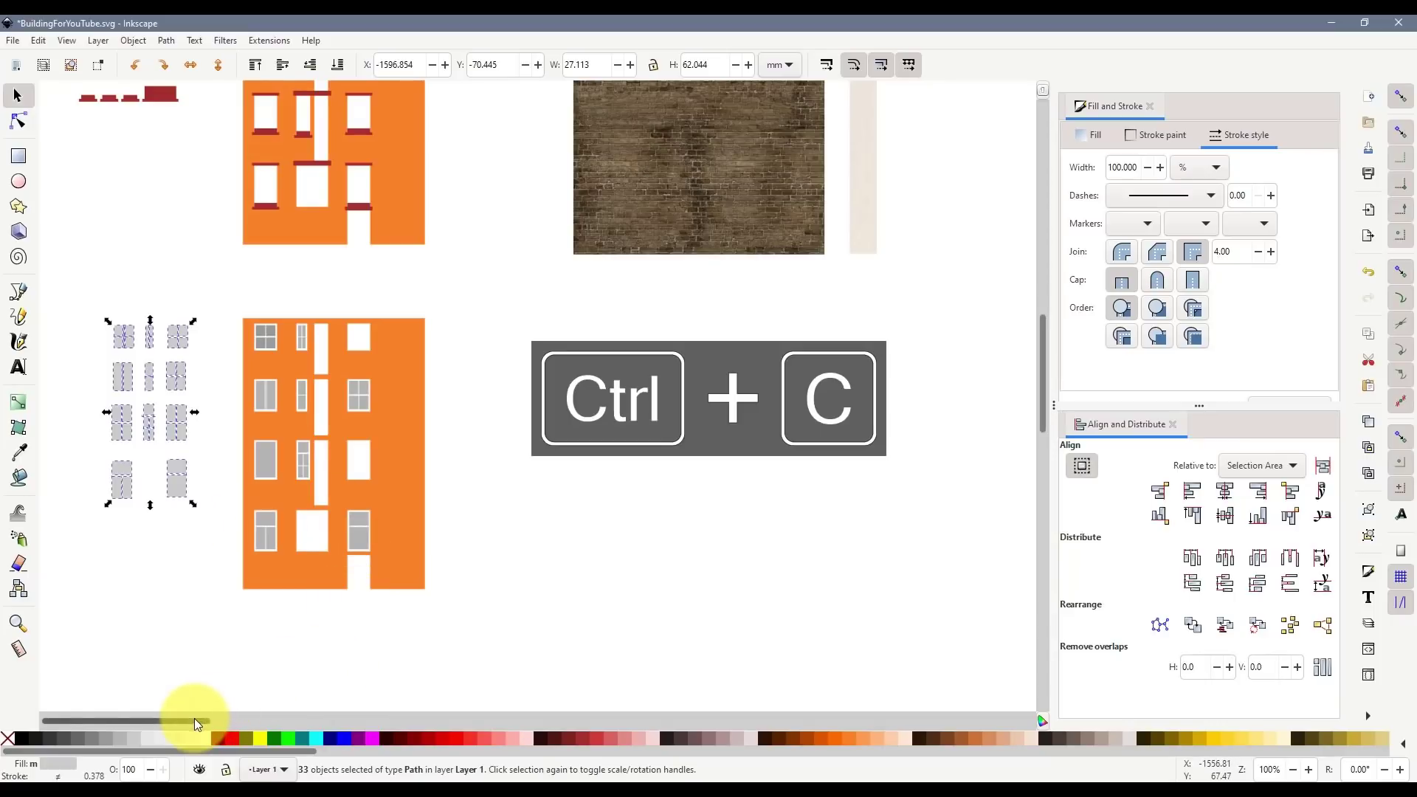
left_click_drag(193, 719, 443, 720)
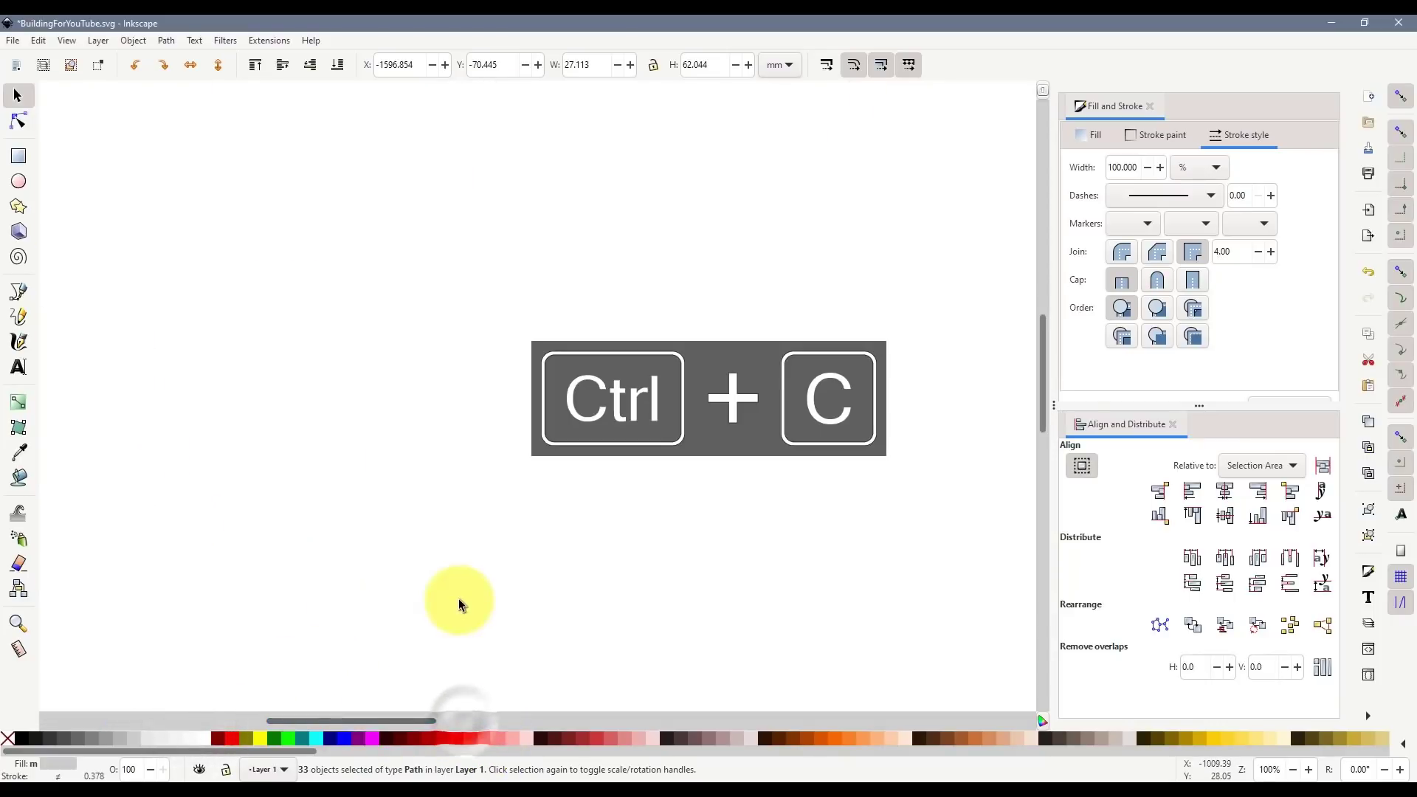
scroll(370, 663, "down", 6)
scroll(295, 607, "up", 8)
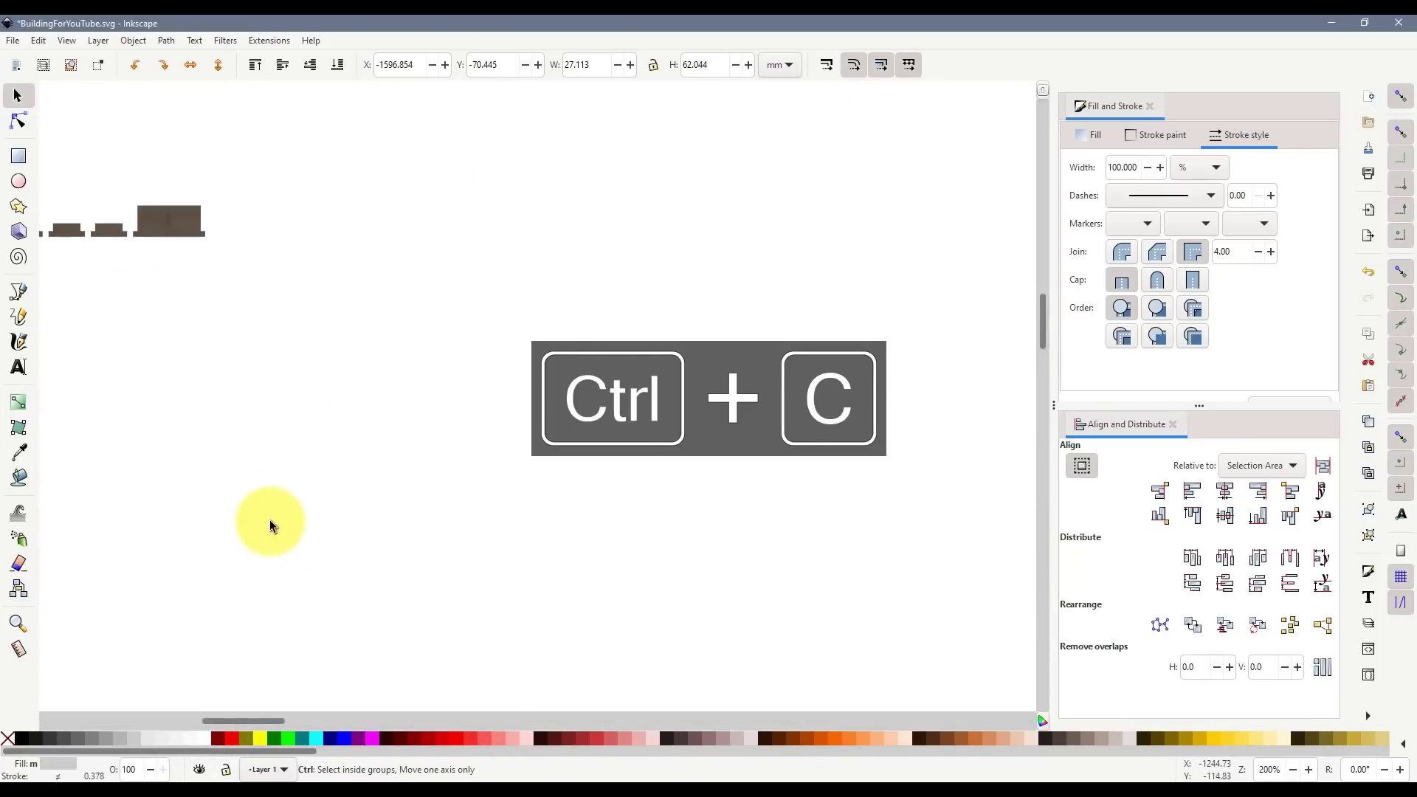
key("ctrl+v")
scroll(251, 332, "up", 2)
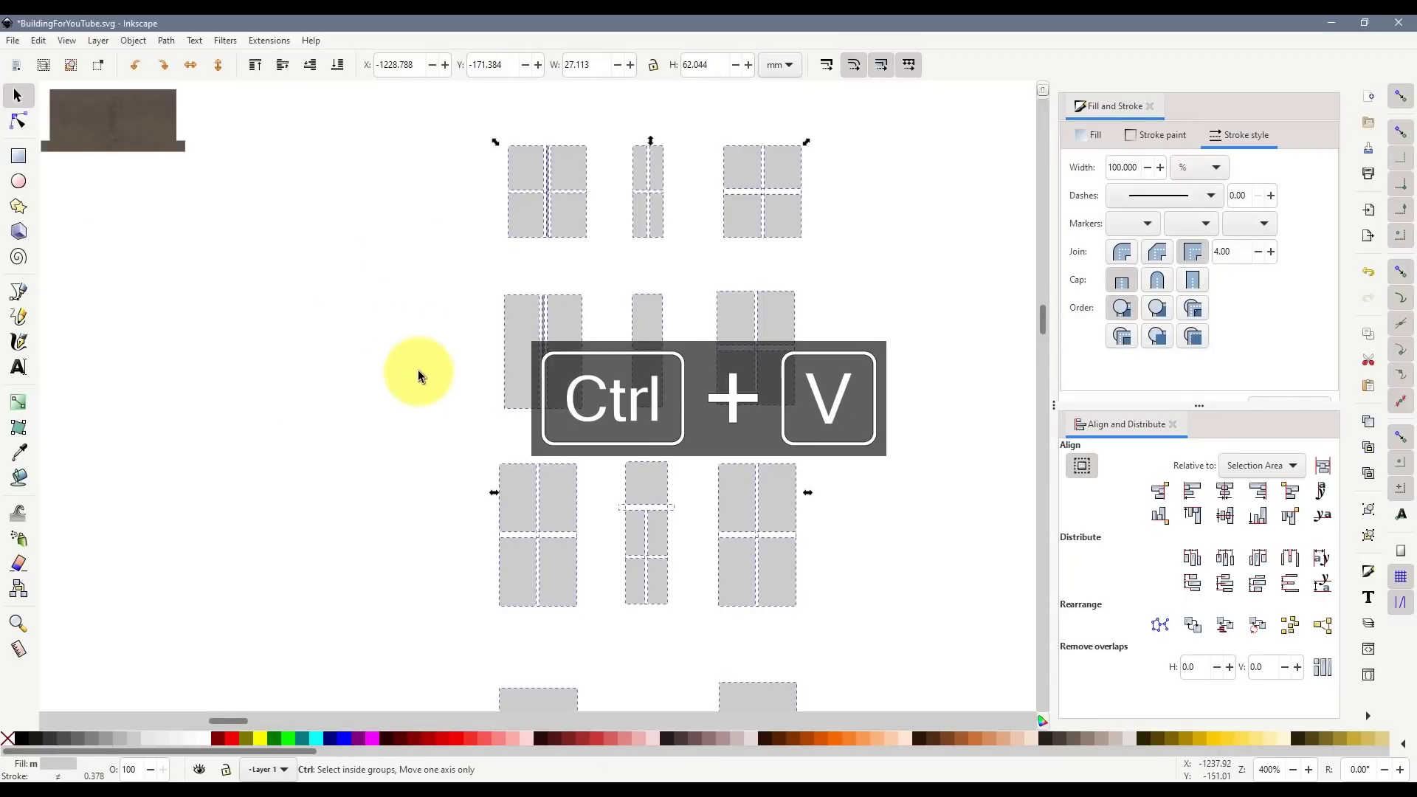
scroll(399, 355, "down", 4)
left_click(332, 316)
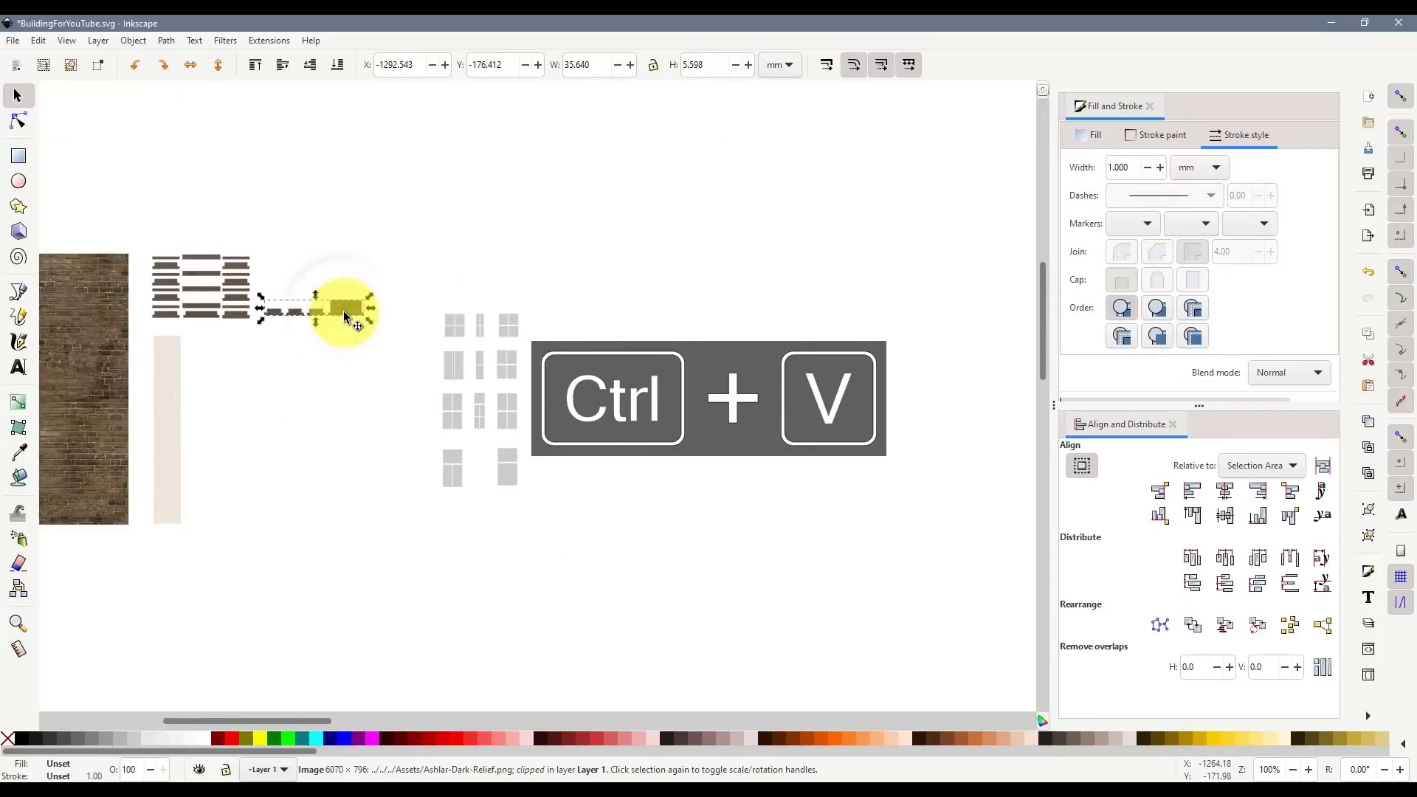
left_click_drag(582, 504, 412, 259)
key("ctrl+c")
key("Delete")
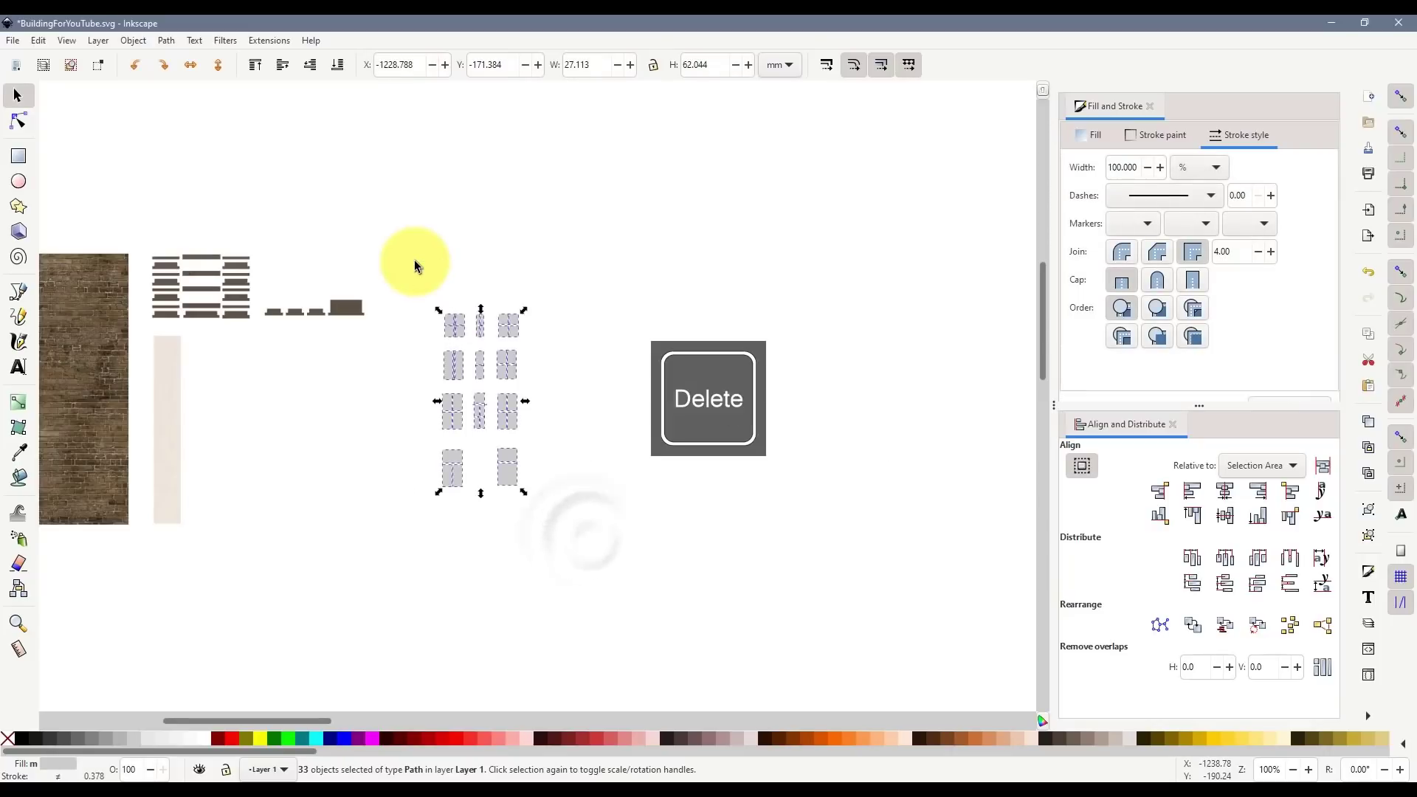
scroll(511, 321, "down", 4)
scroll(603, 452, "down", 5)
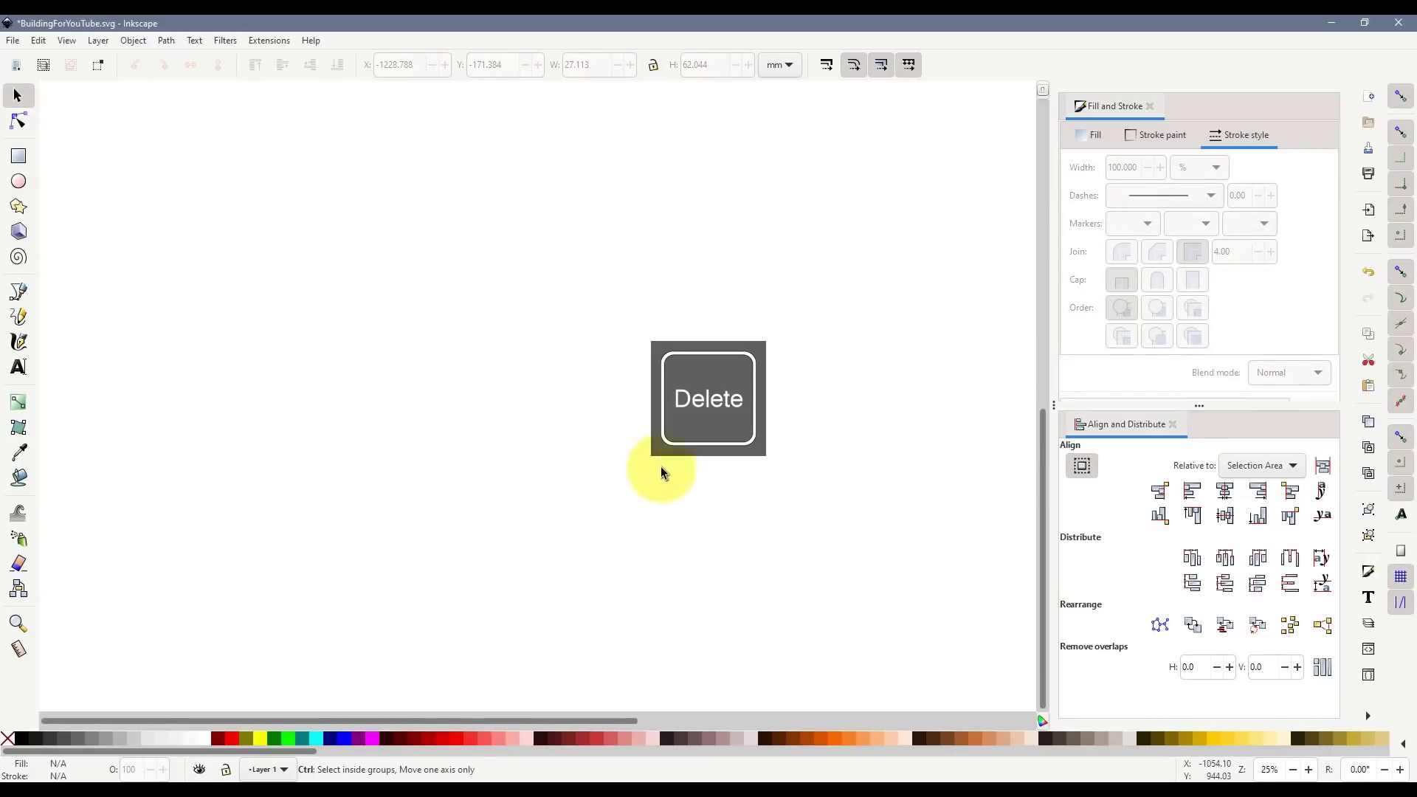
scroll(841, 559, "down", 2)
scroll(933, 413, "up", 4)
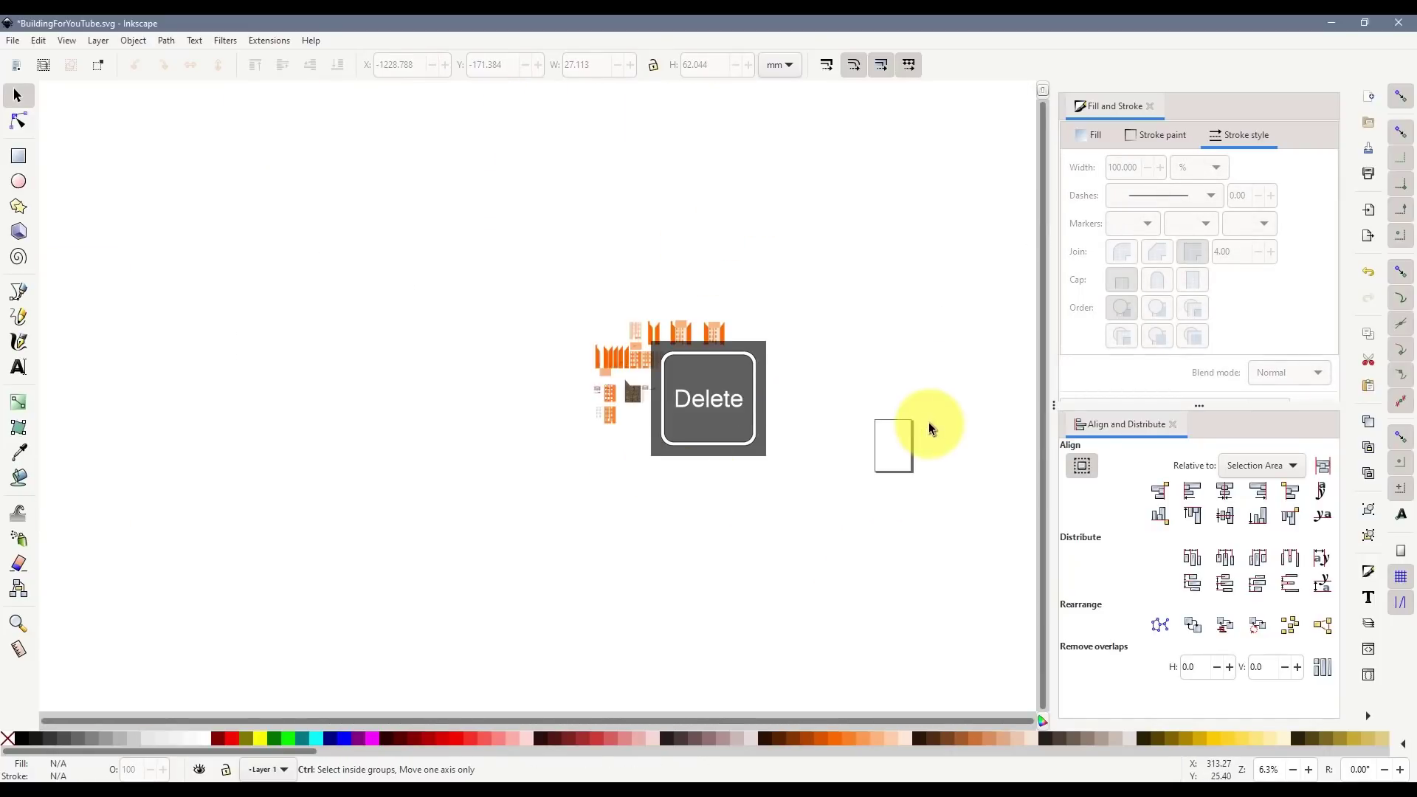
key("ctrl+v")
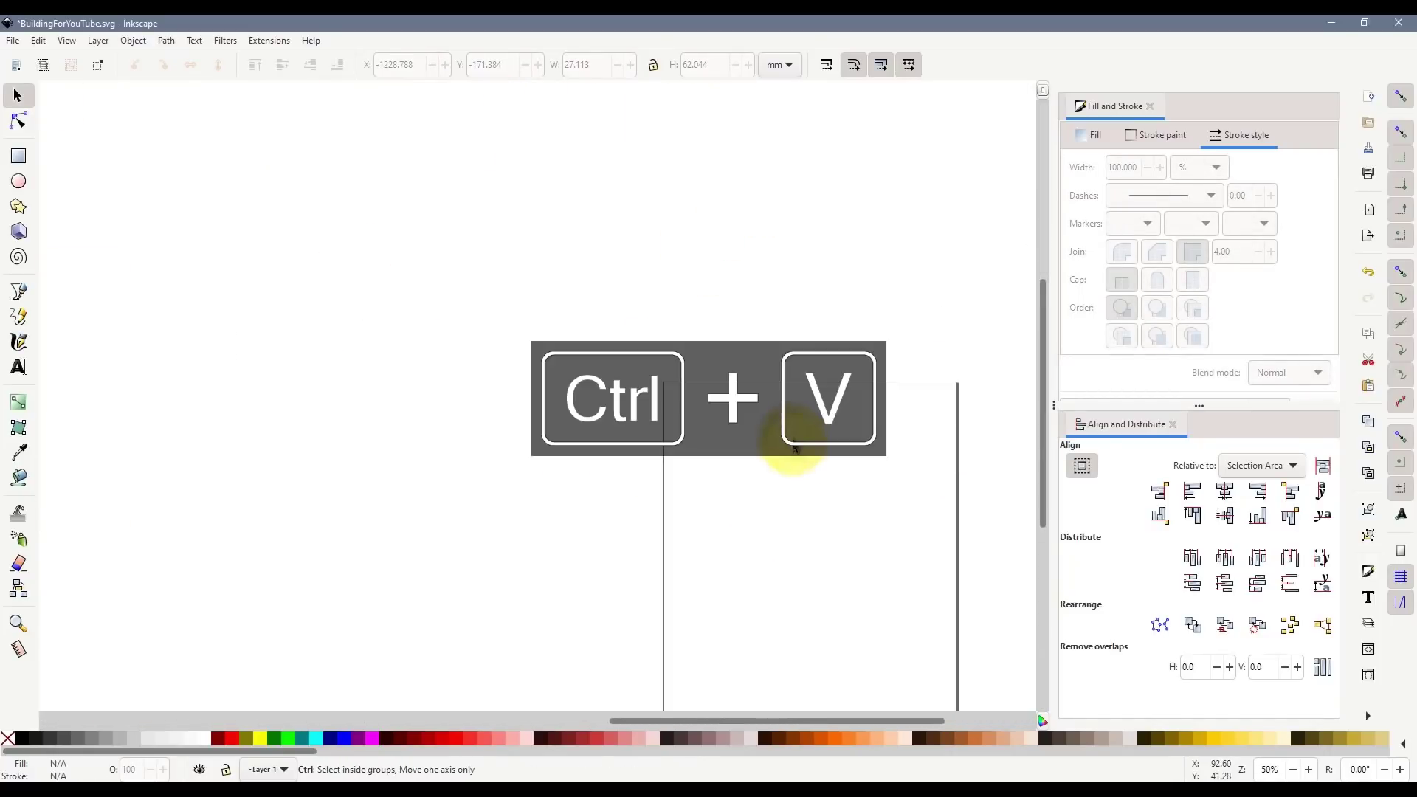
scroll(818, 473, "up", 2)
left_click(801, 476)
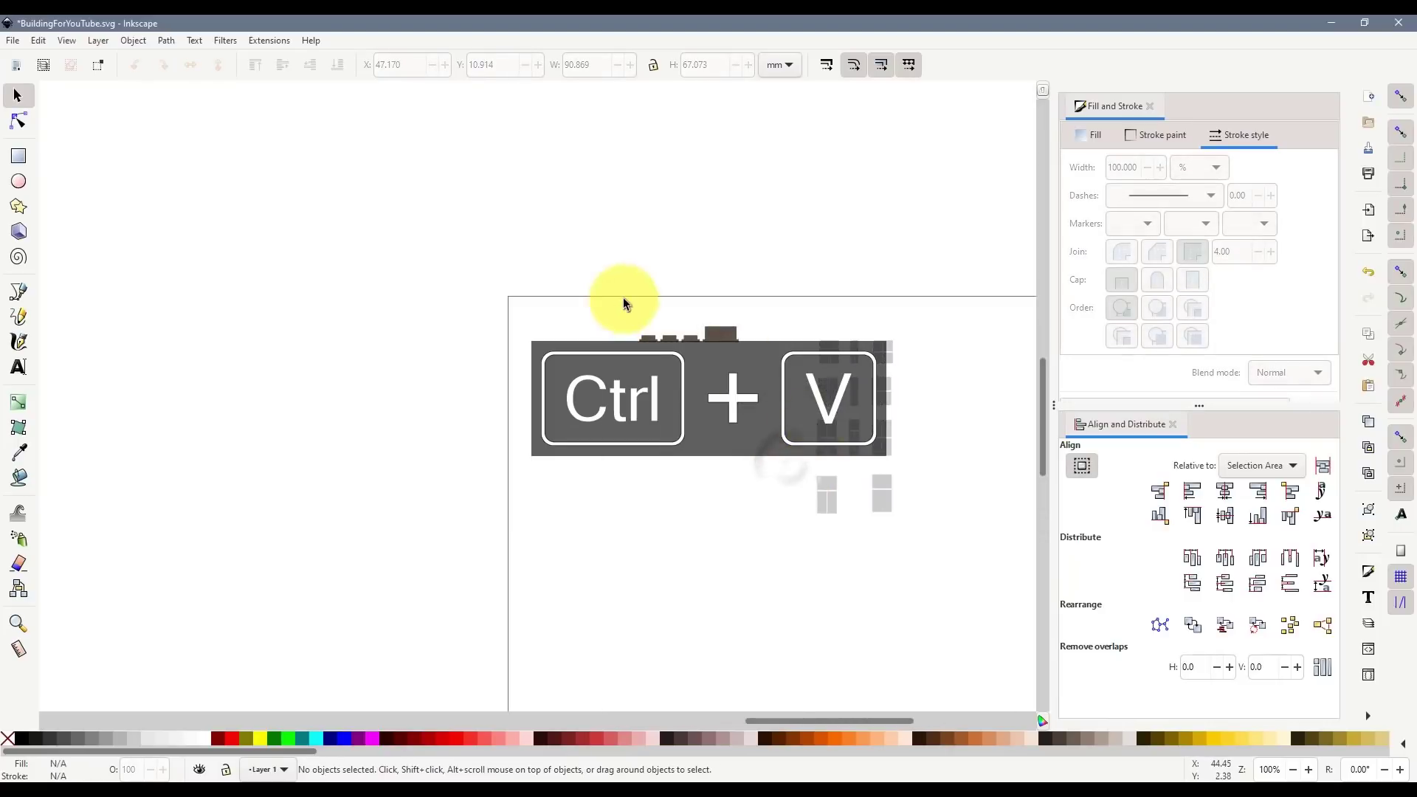
left_click(716, 333)
left_click_drag(716, 333, 629, 327)
left_click_drag(728, 310, 447, 481)
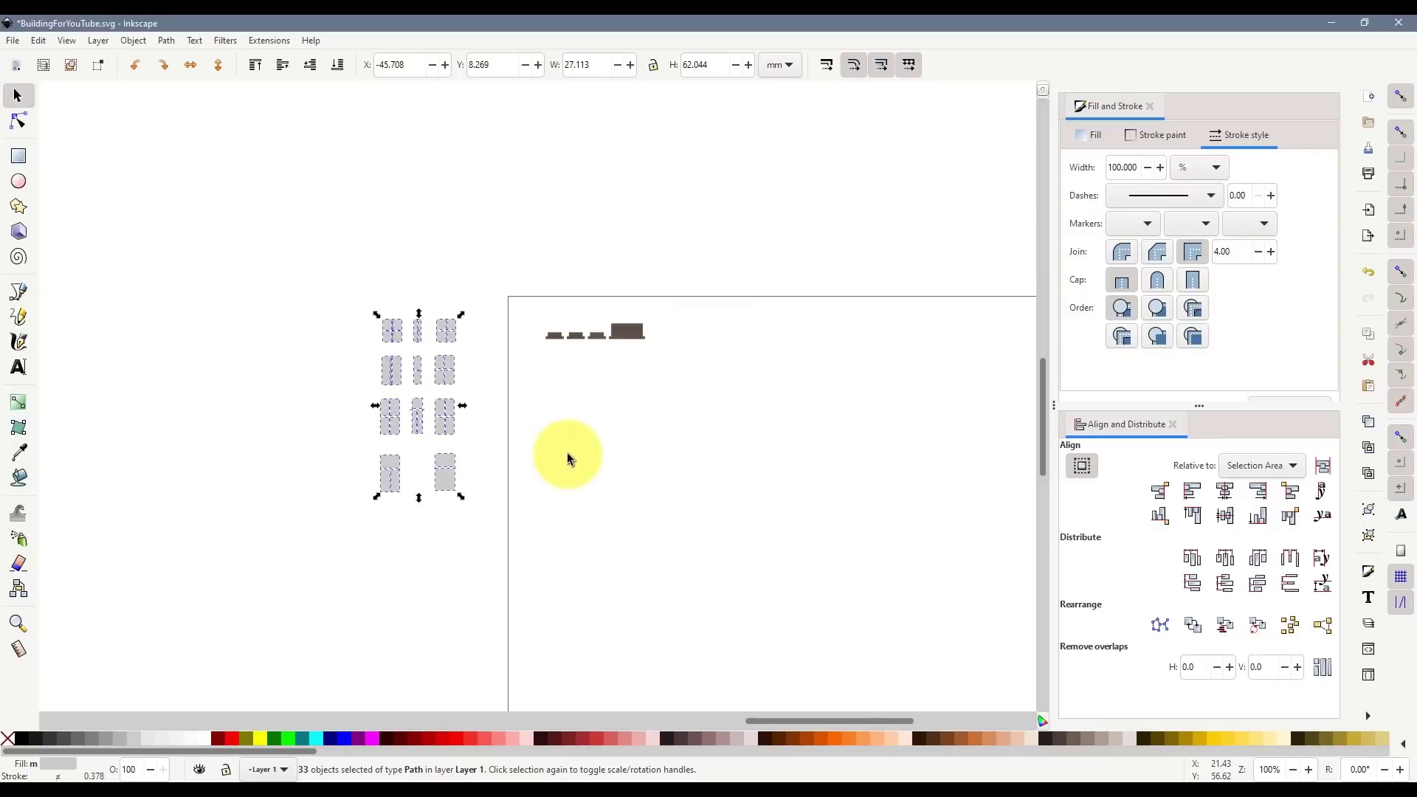
left_click_drag(785, 722, 318, 720)
scroll(462, 482, "down", 4)
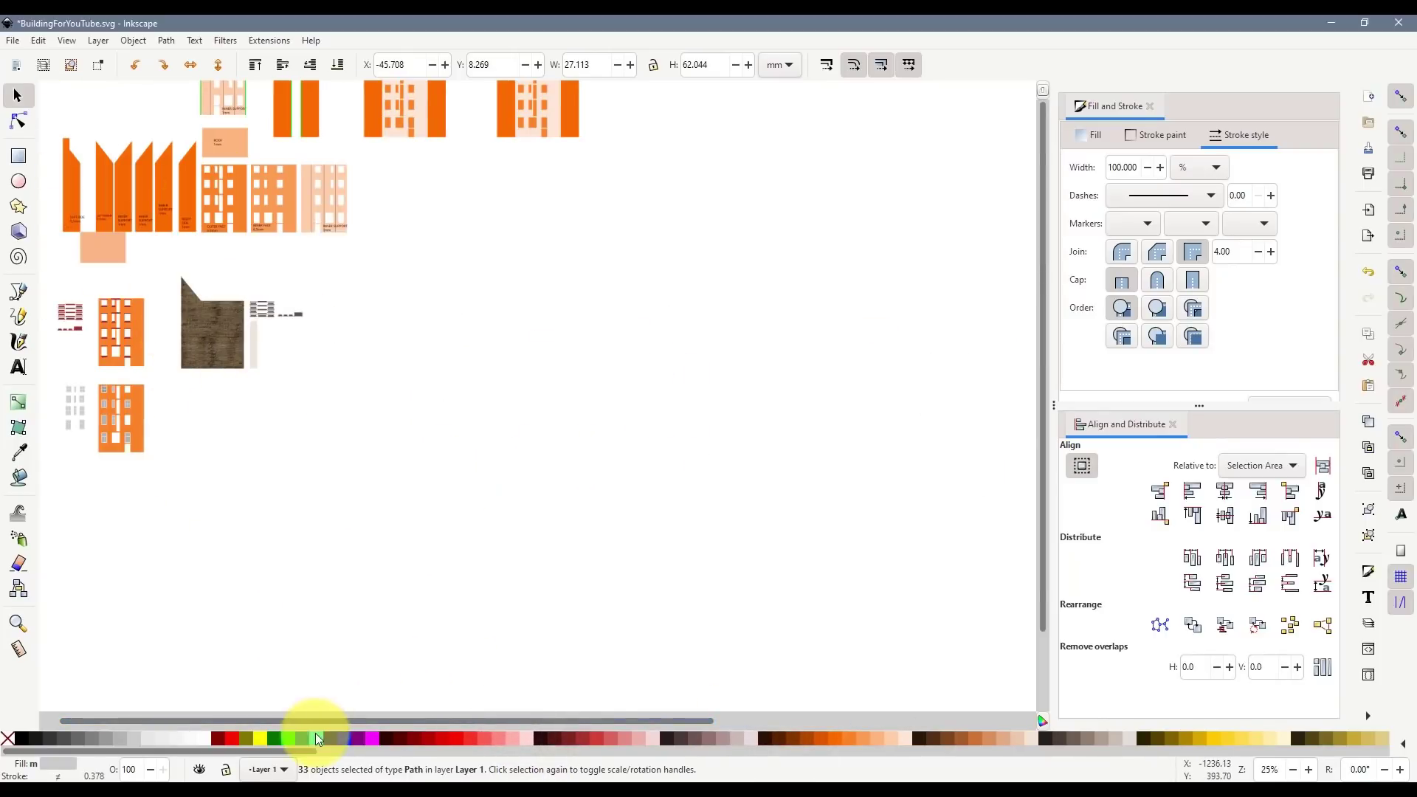
scroll(120, 449, "up", 6)
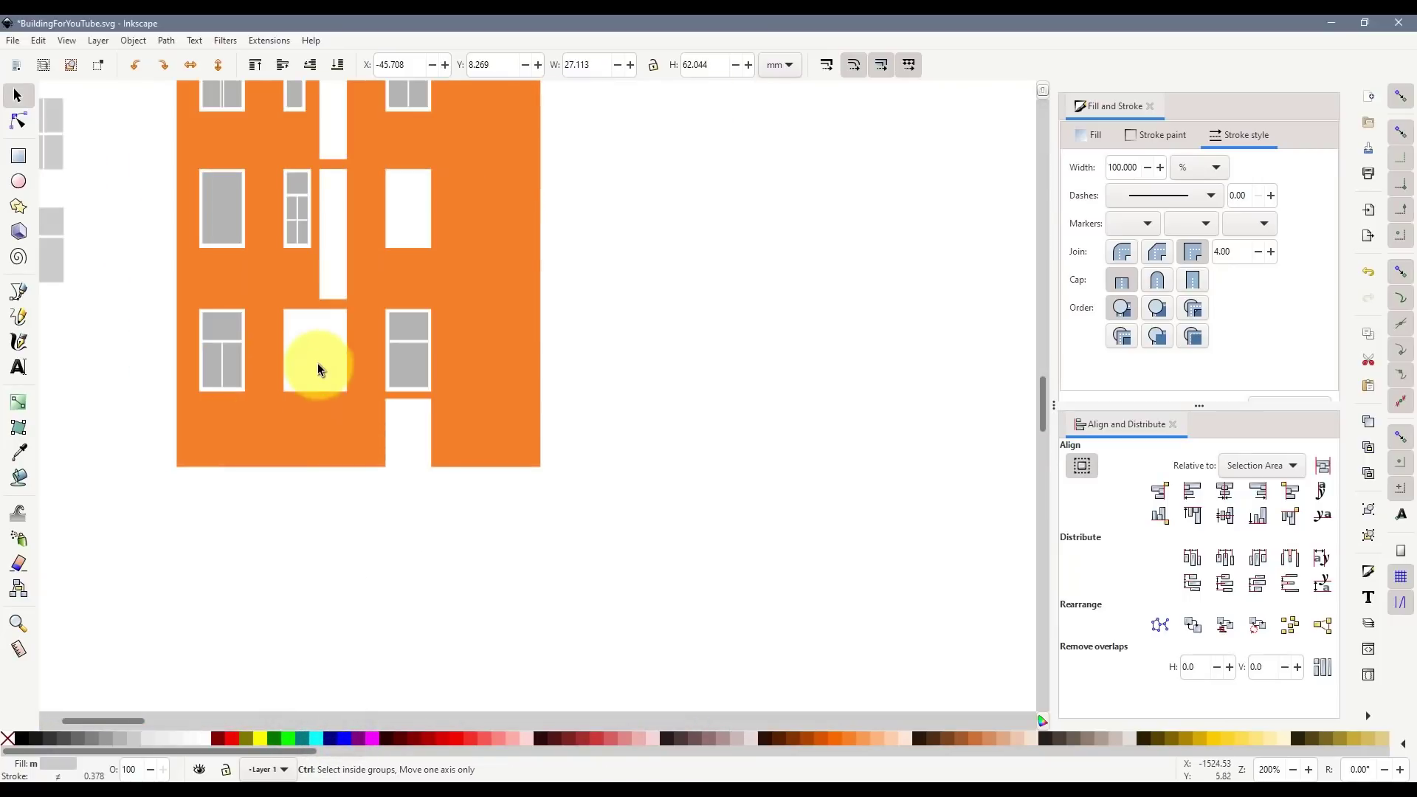
scroll(318, 363, "up", 2)
left_click(18, 156)
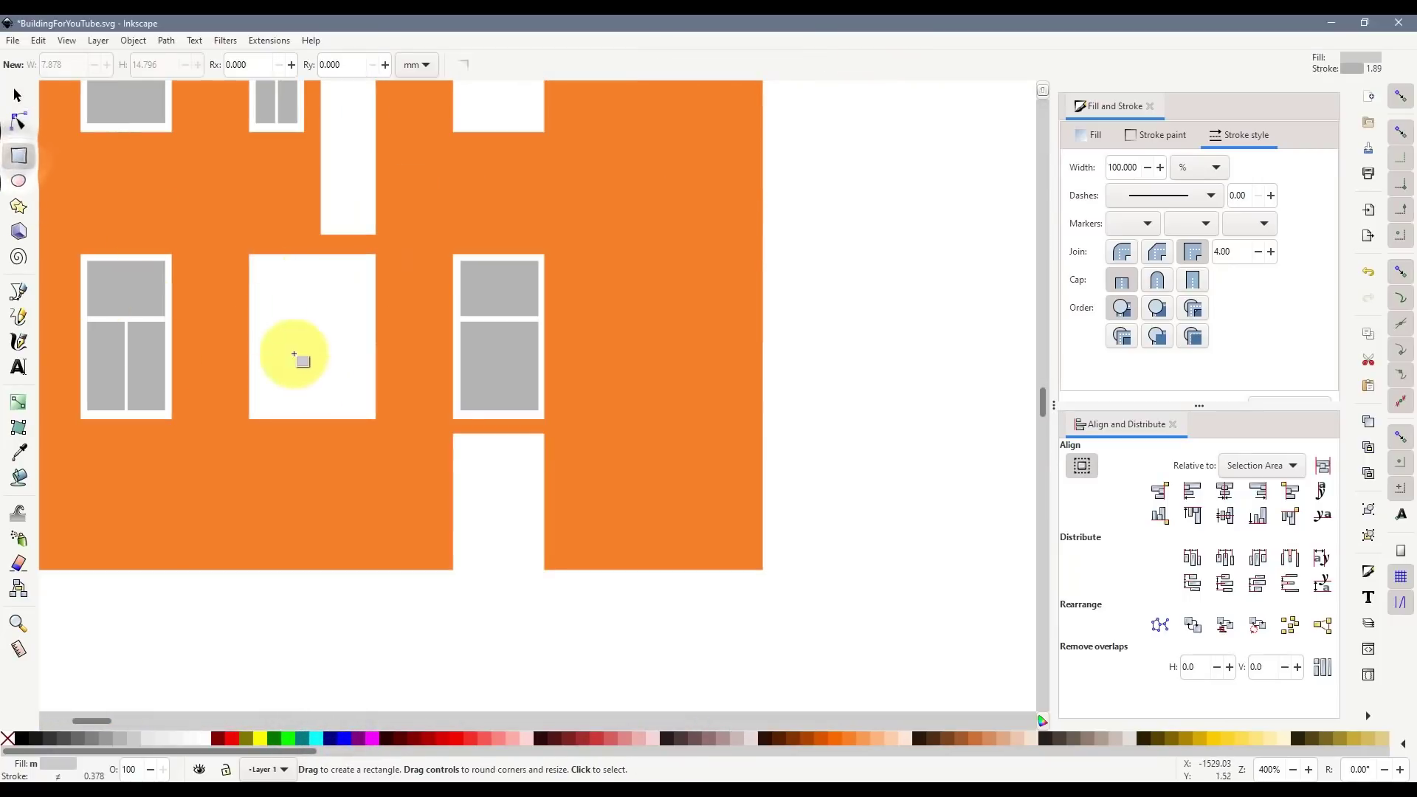
scroll(459, 511, "down", 6)
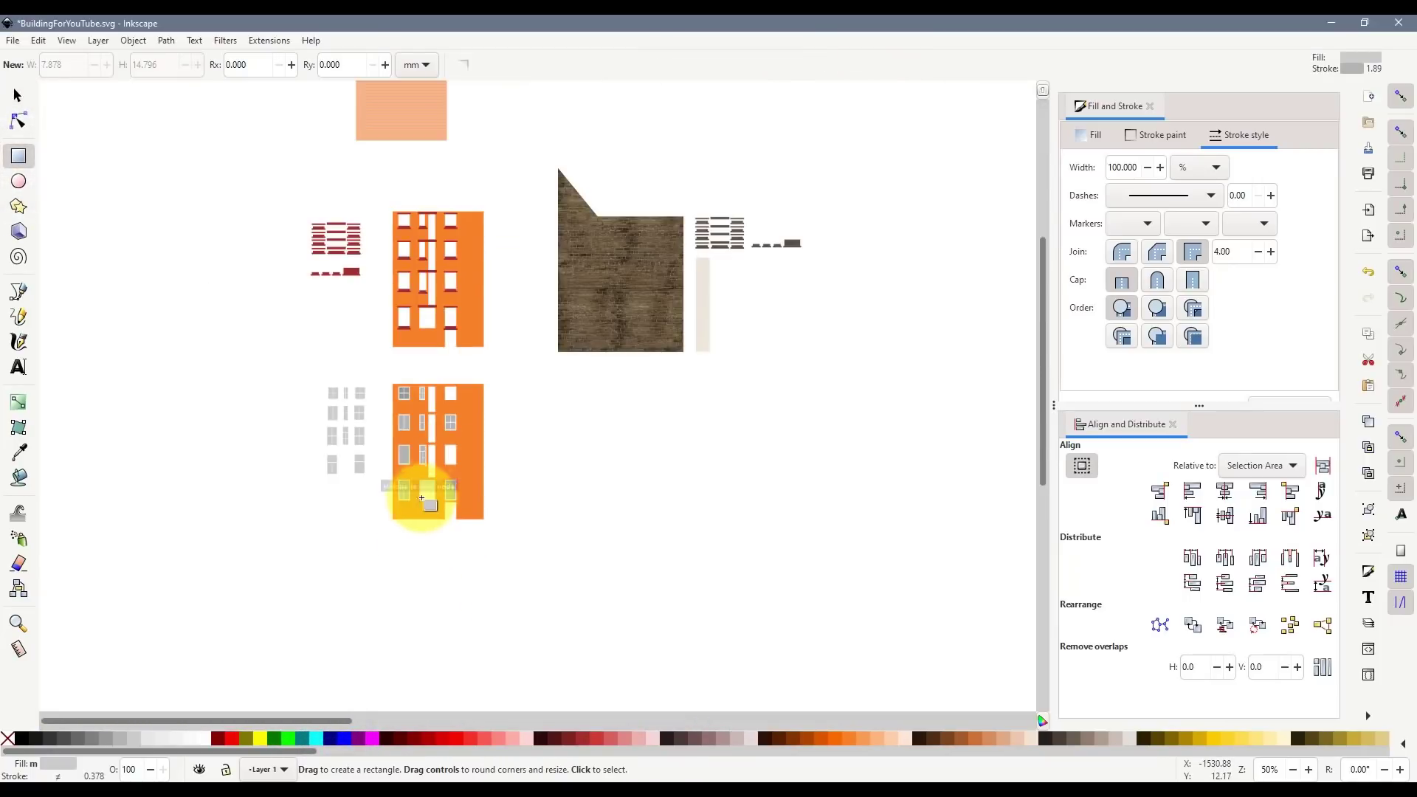
scroll(430, 484, "up", 2)
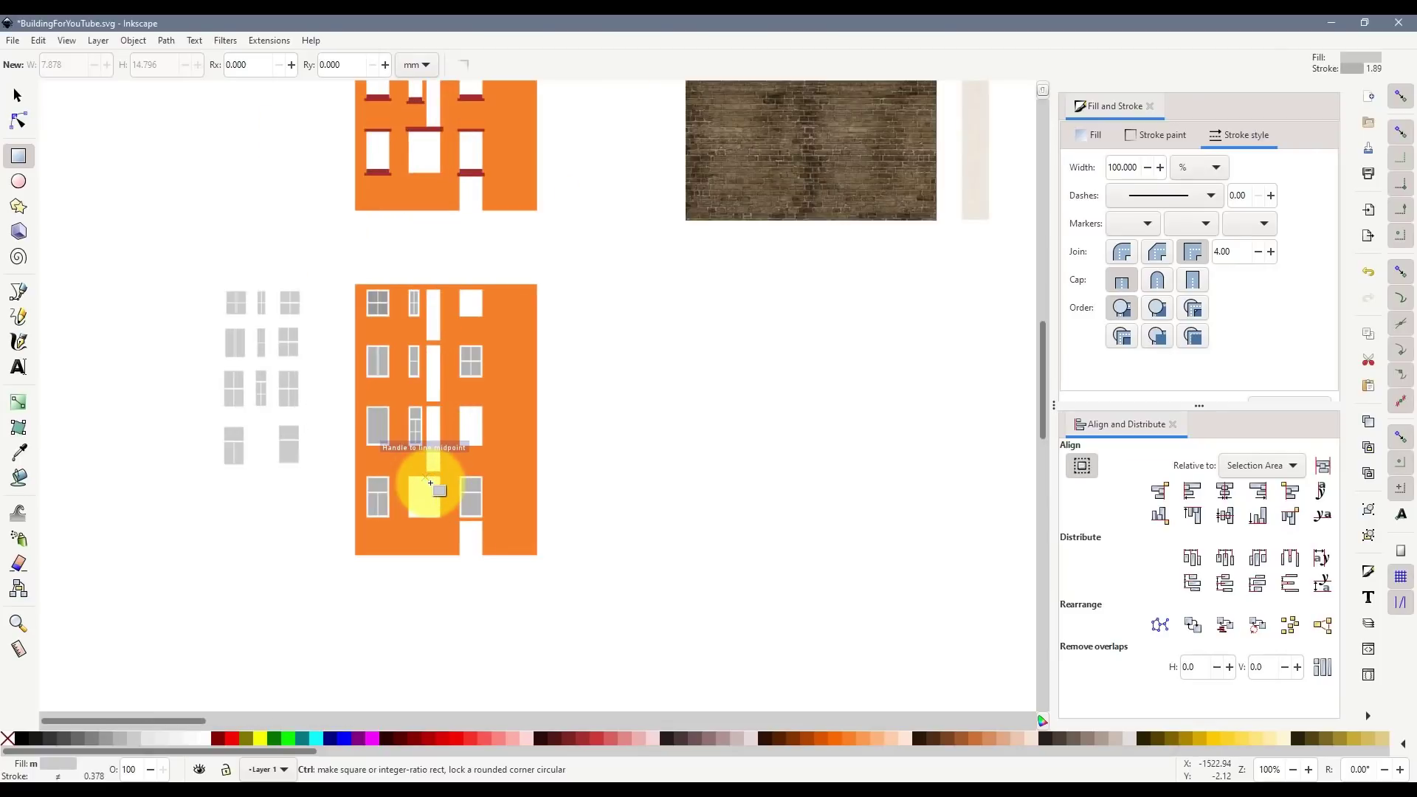
scroll(430, 483, "up", 2)
scroll(421, 483, "down", 1)
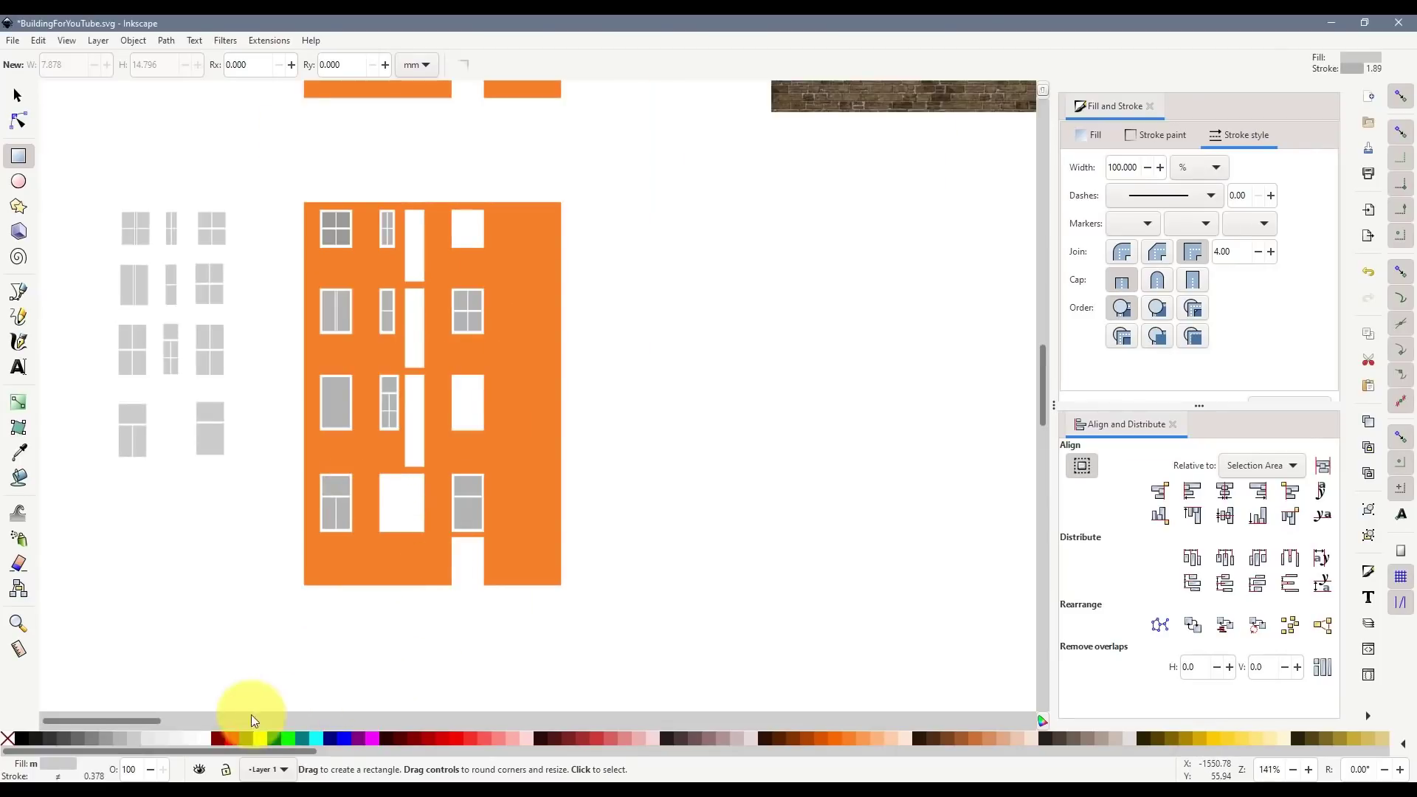
scroll(180, 608, "down", 4)
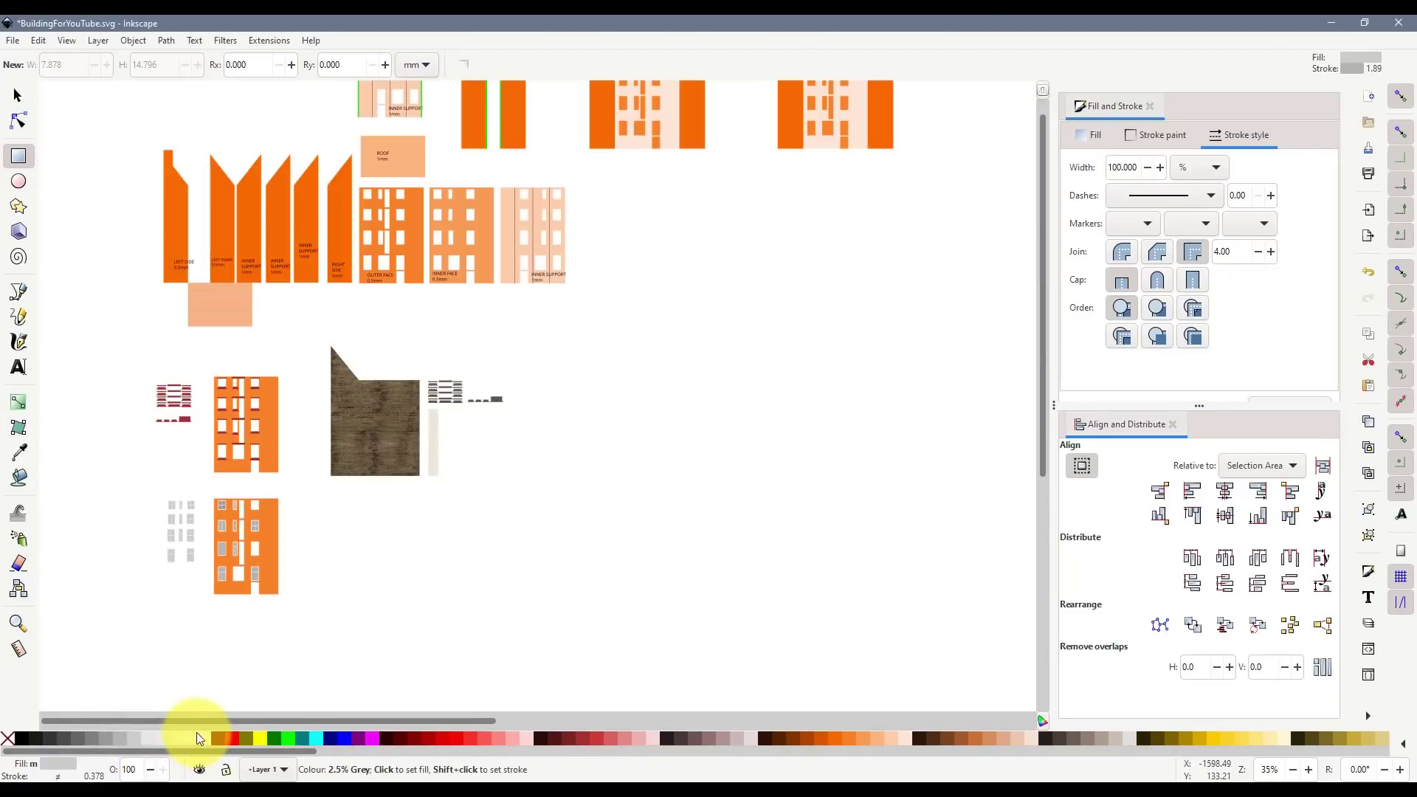
left_click_drag(196, 721, 682, 729)
left_click(29, 96)
left_click_drag(614, 499, 919, 689)
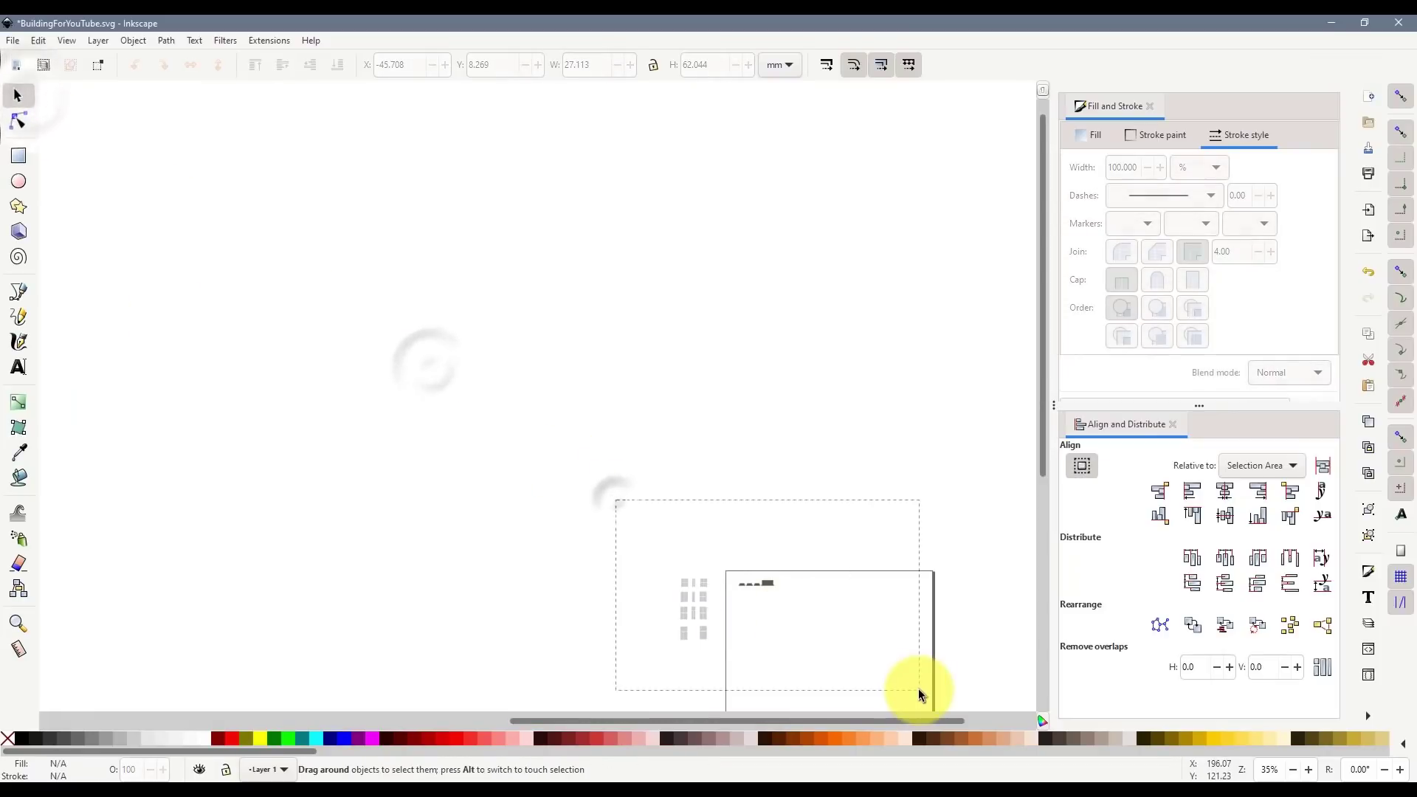
key("Delete")
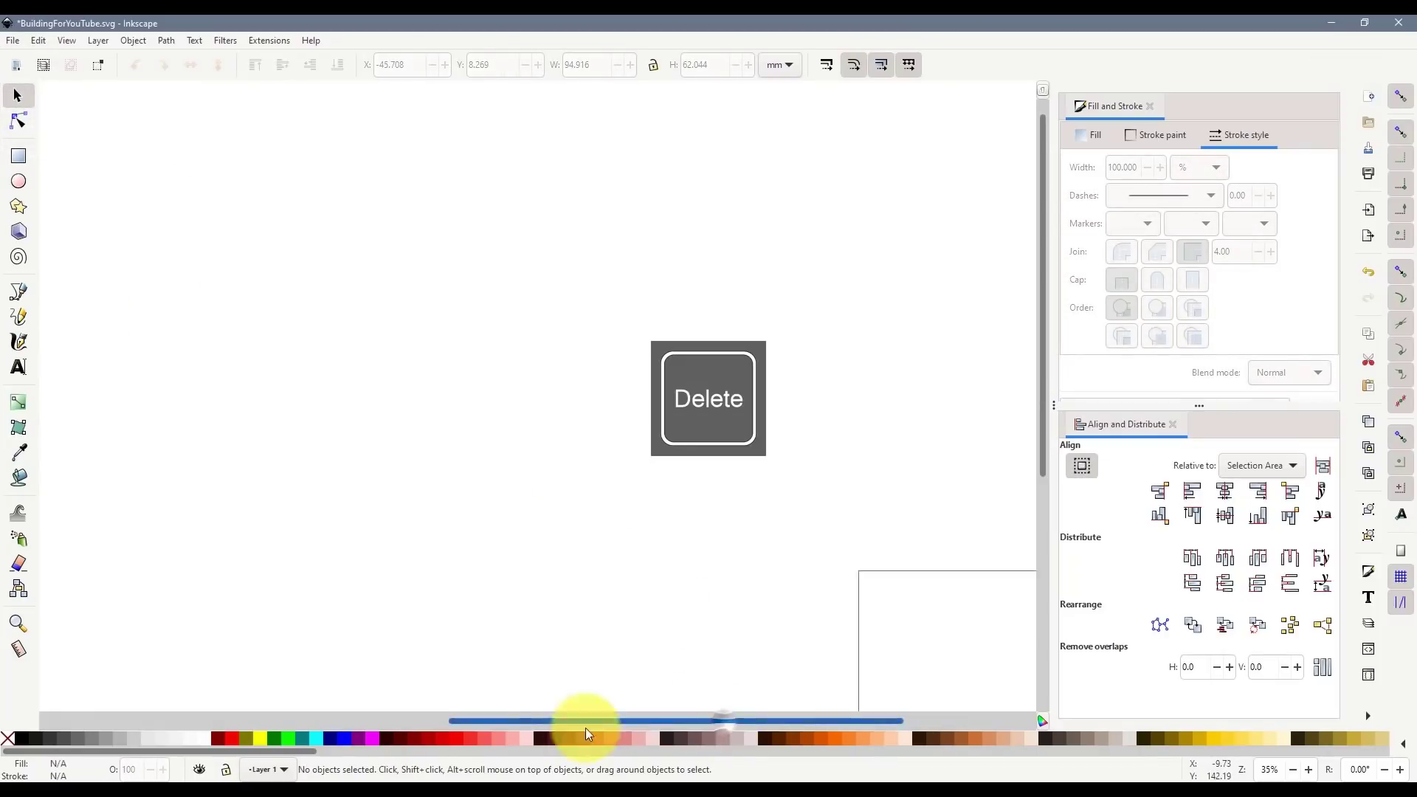
left_click_drag(586, 728, 278, 738)
scroll(175, 524, "up", 3)
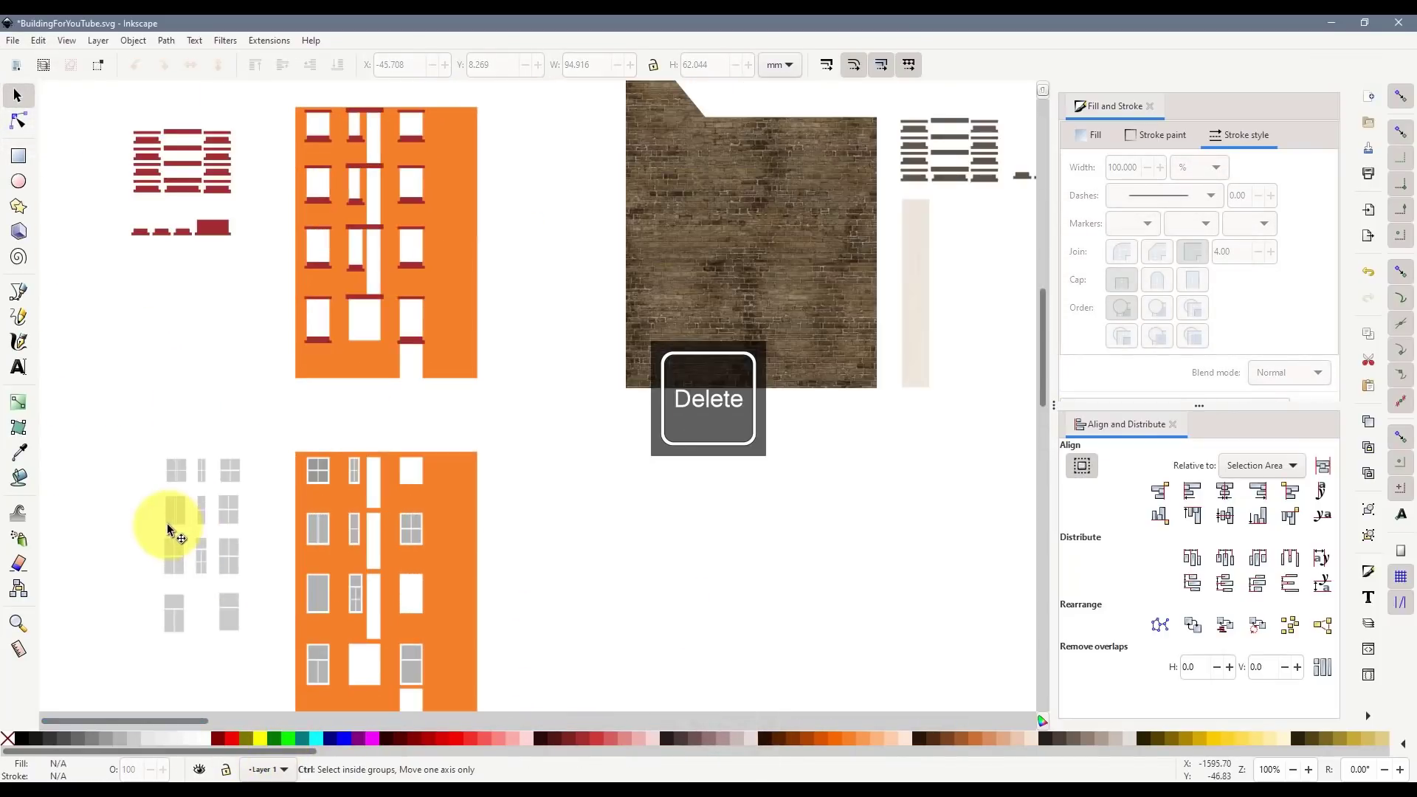
scroll(174, 525, "up", 2)
- Draw an unfilled square and centre the grouped four-pane window inside it
left_click(18, 156)
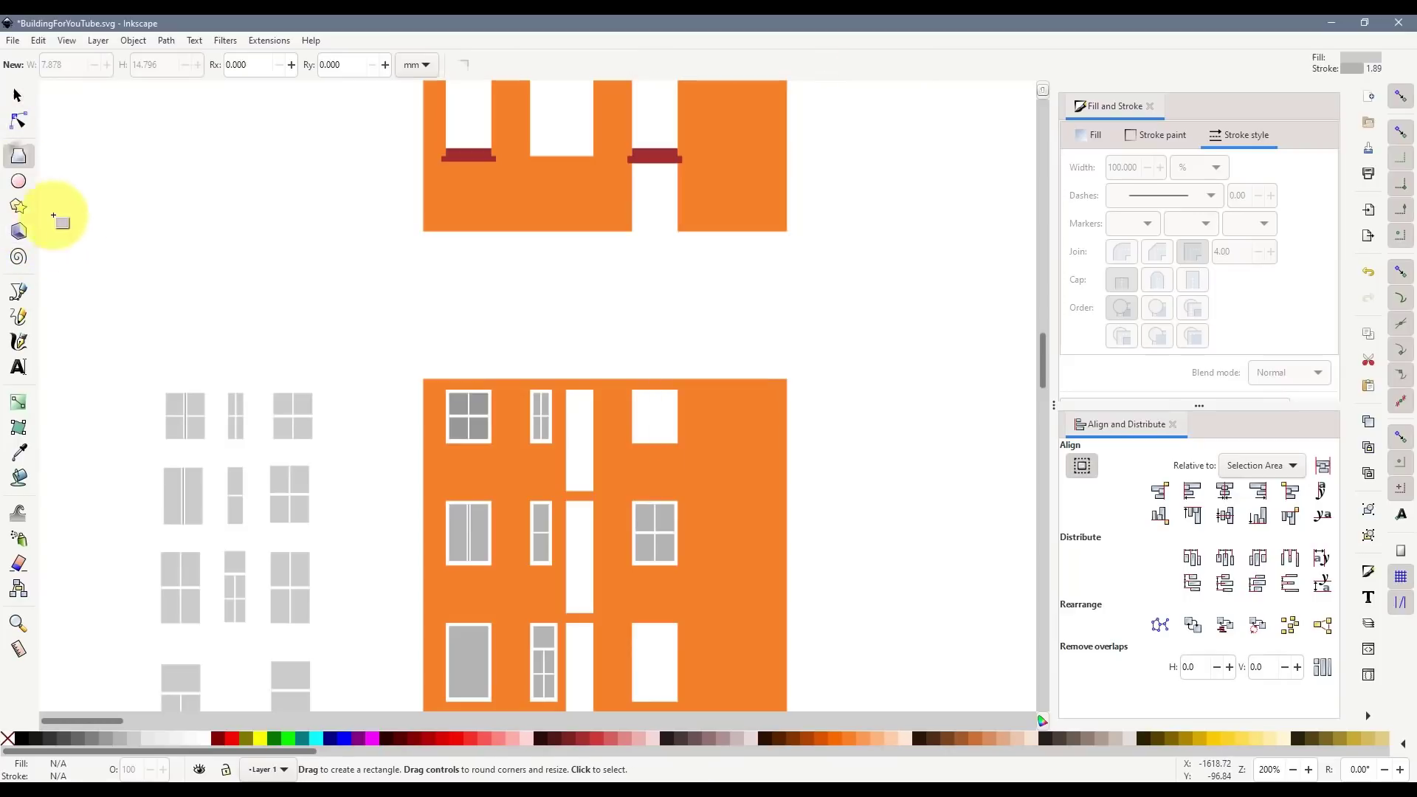
left_click_drag(82, 253, 164, 340)
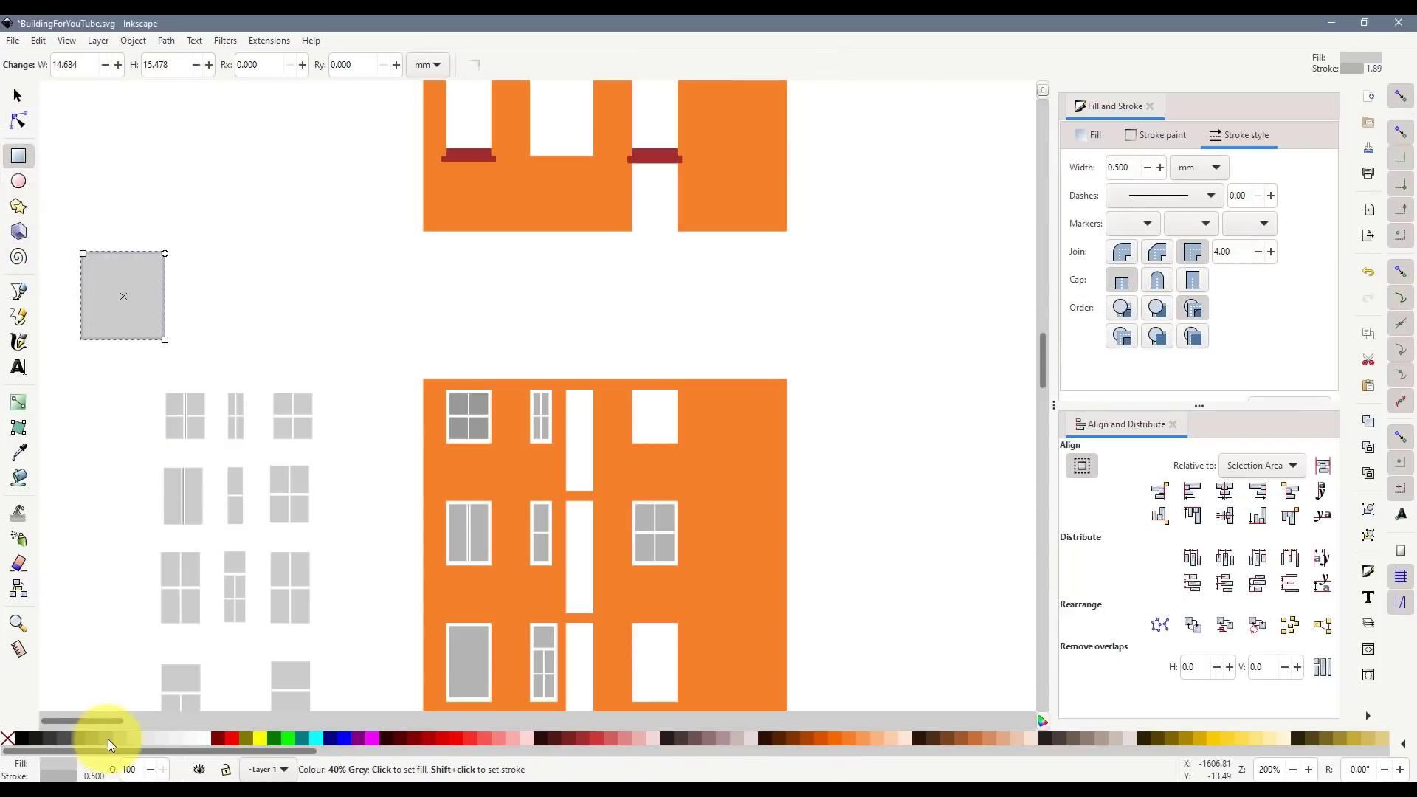
left_click(17, 736)
left_click(17, 95)
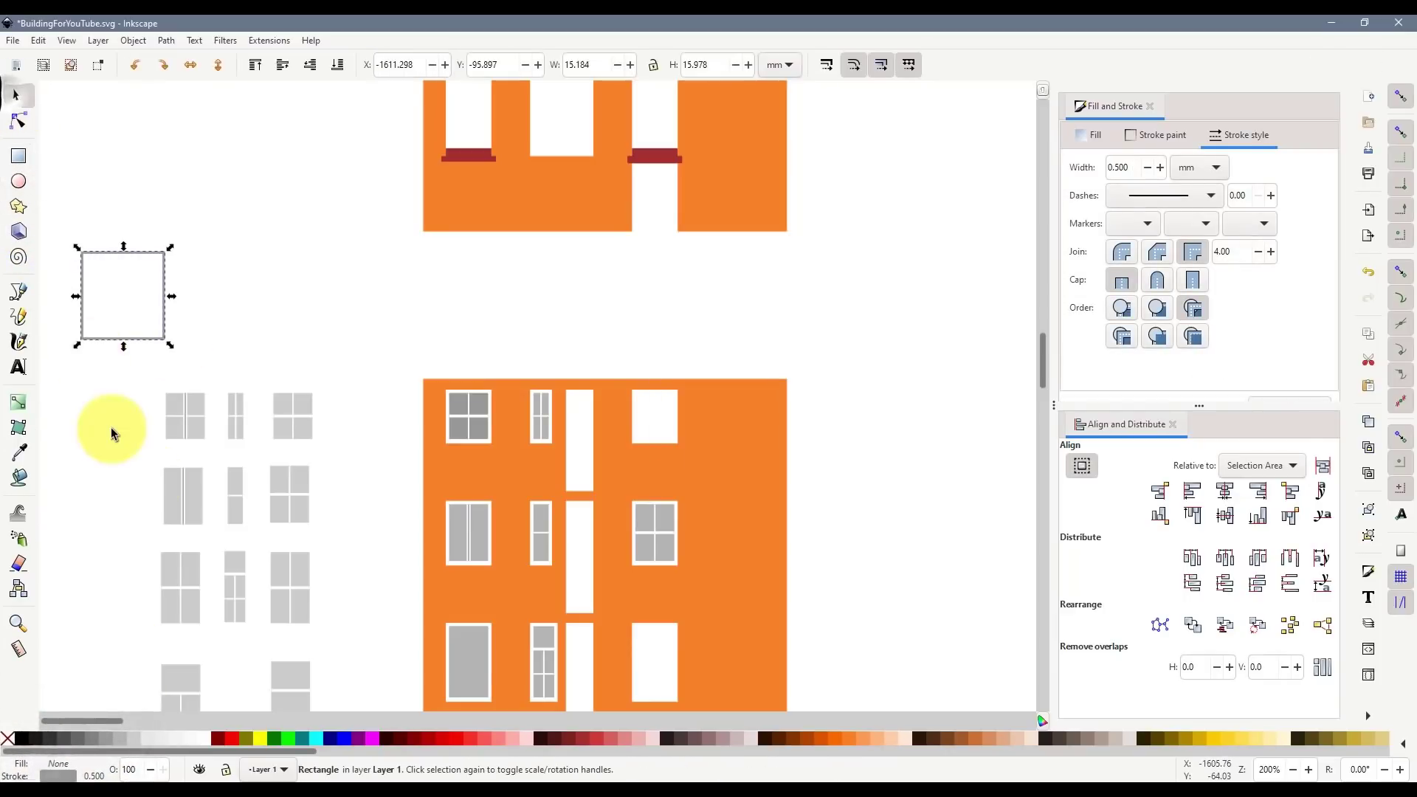
left_click(109, 426)
left_click_drag(226, 454, 226, 454)
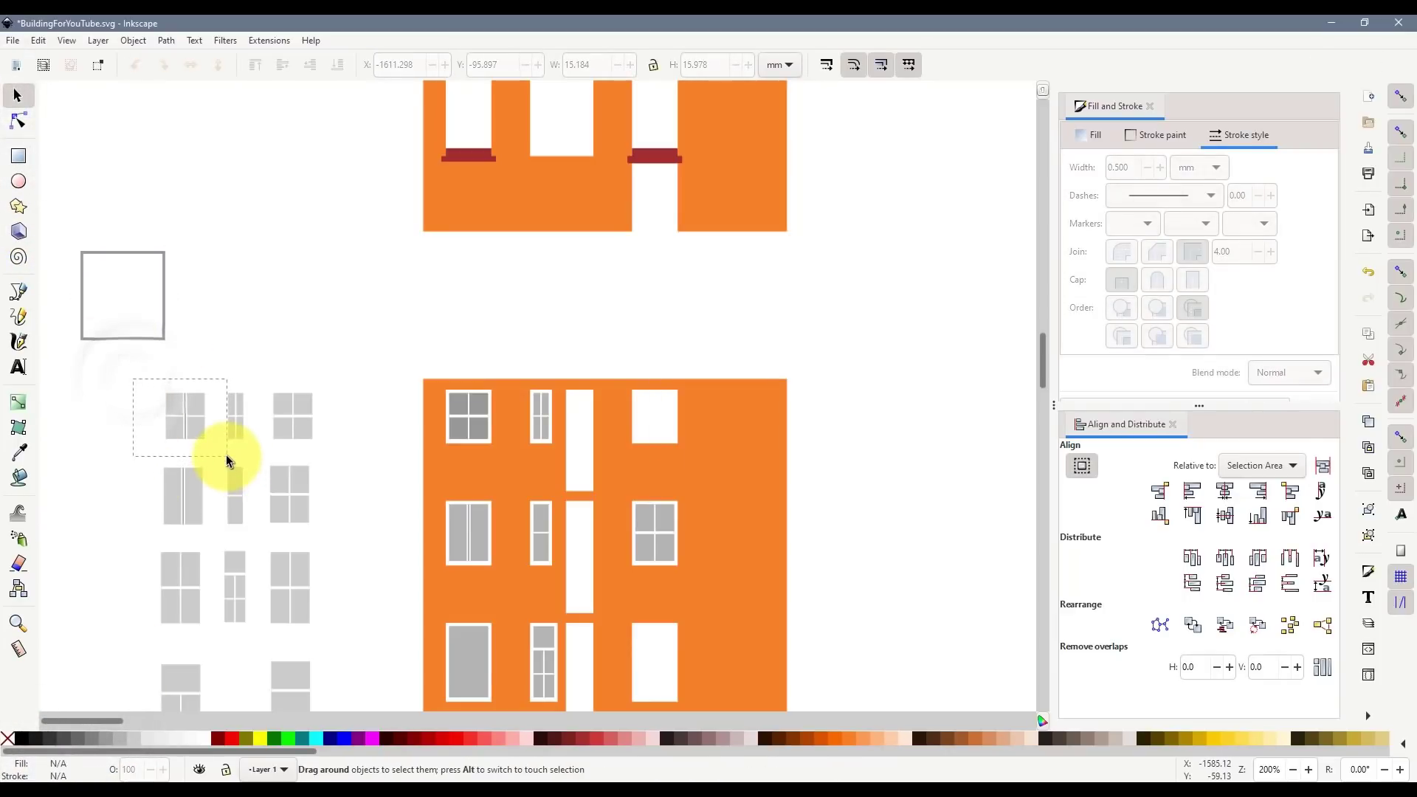
key("ctrl+g")
left_click(164, 334, "shift")
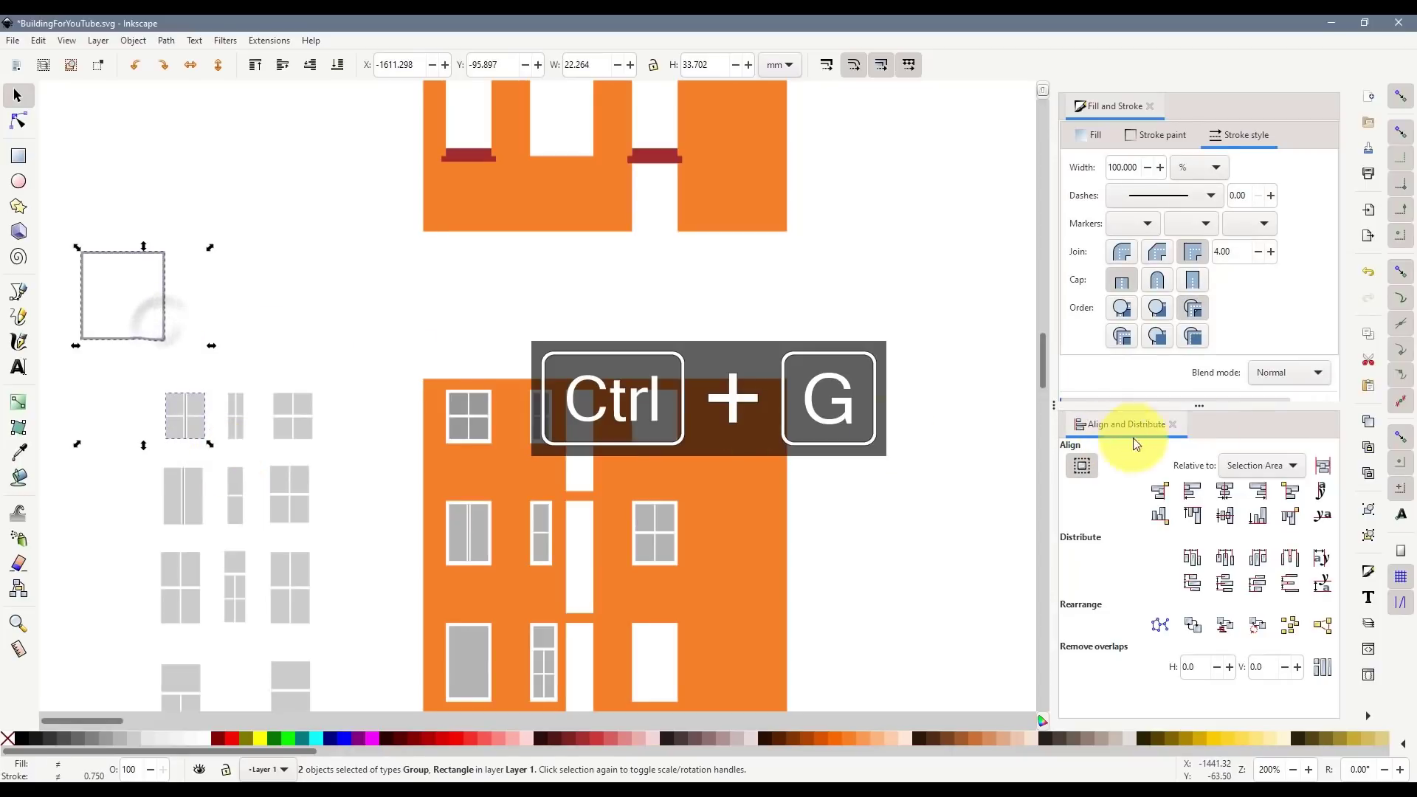
left_click(1225, 491)
left_click(1225, 515)
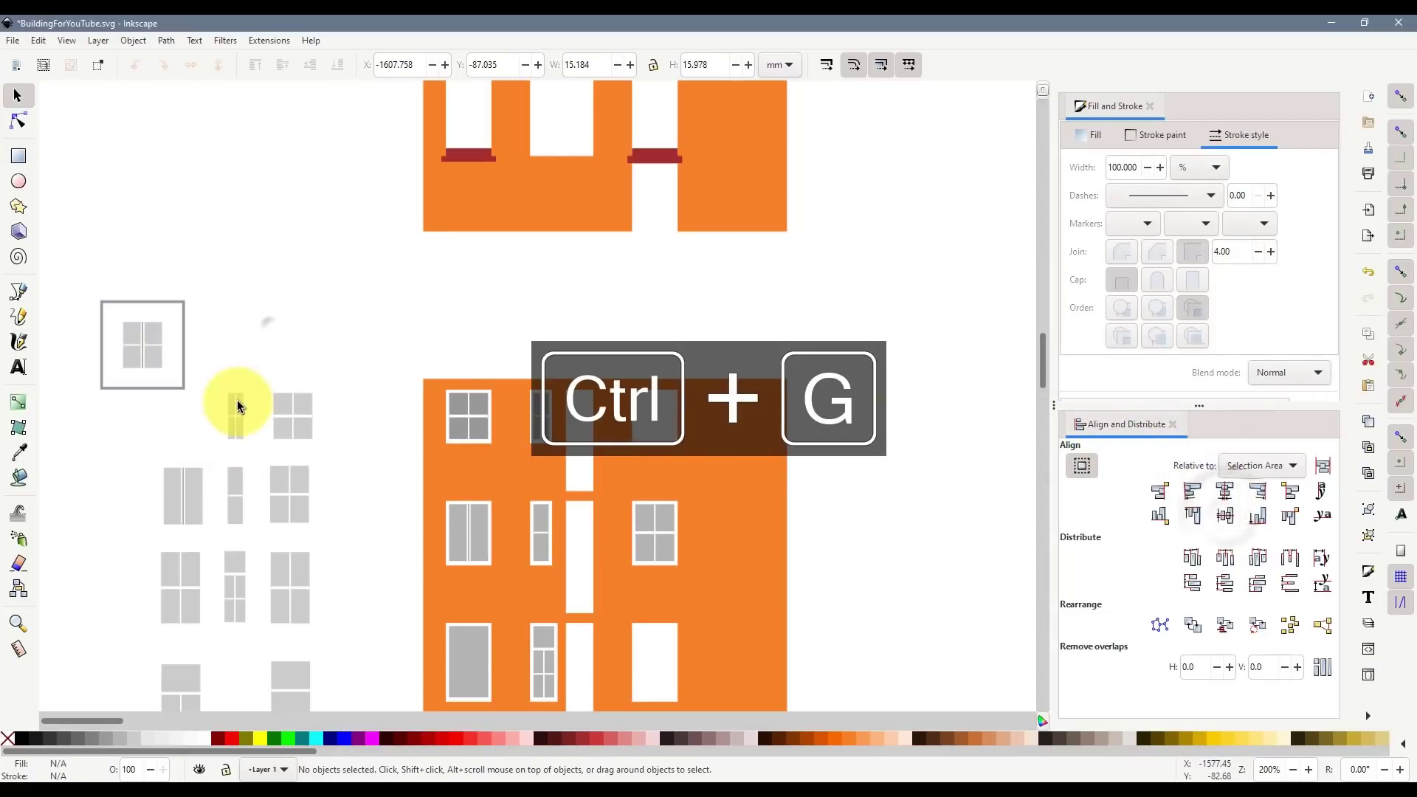
left_click(214, 380)
- Set the square's outline to 0.2 mm and group it with the window, moved clear of others
scroll(214, 379, "down", 2)
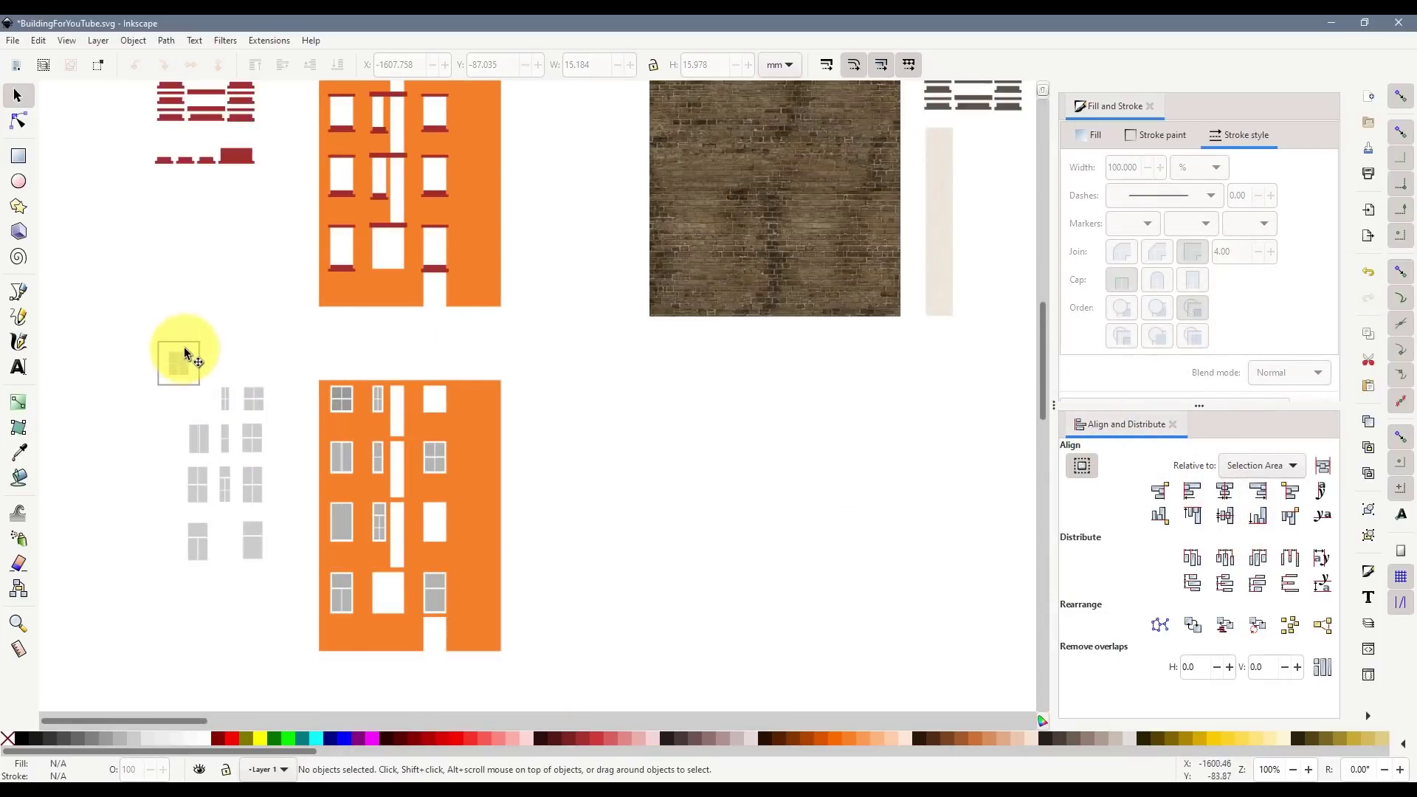
left_click(200, 370)
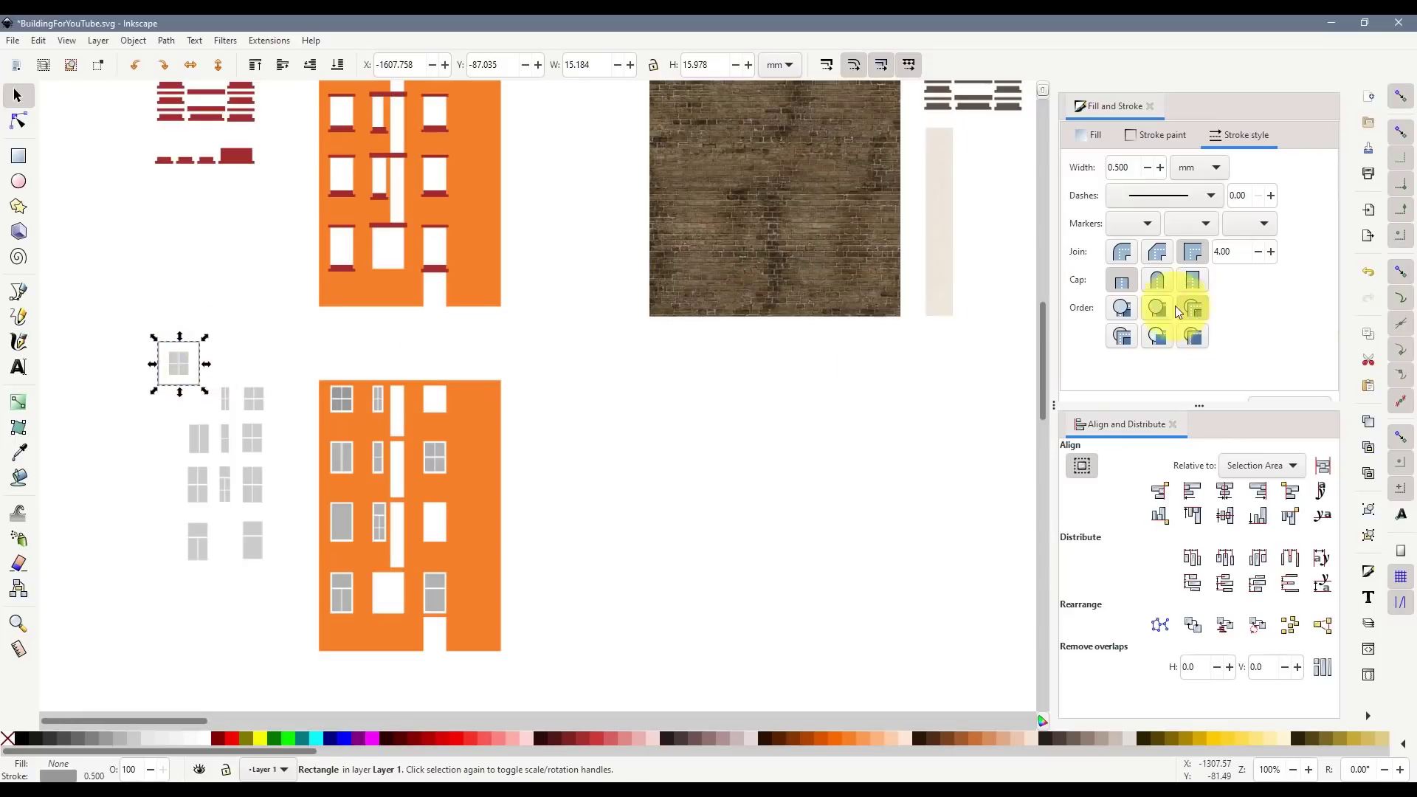
key("BackSpace")
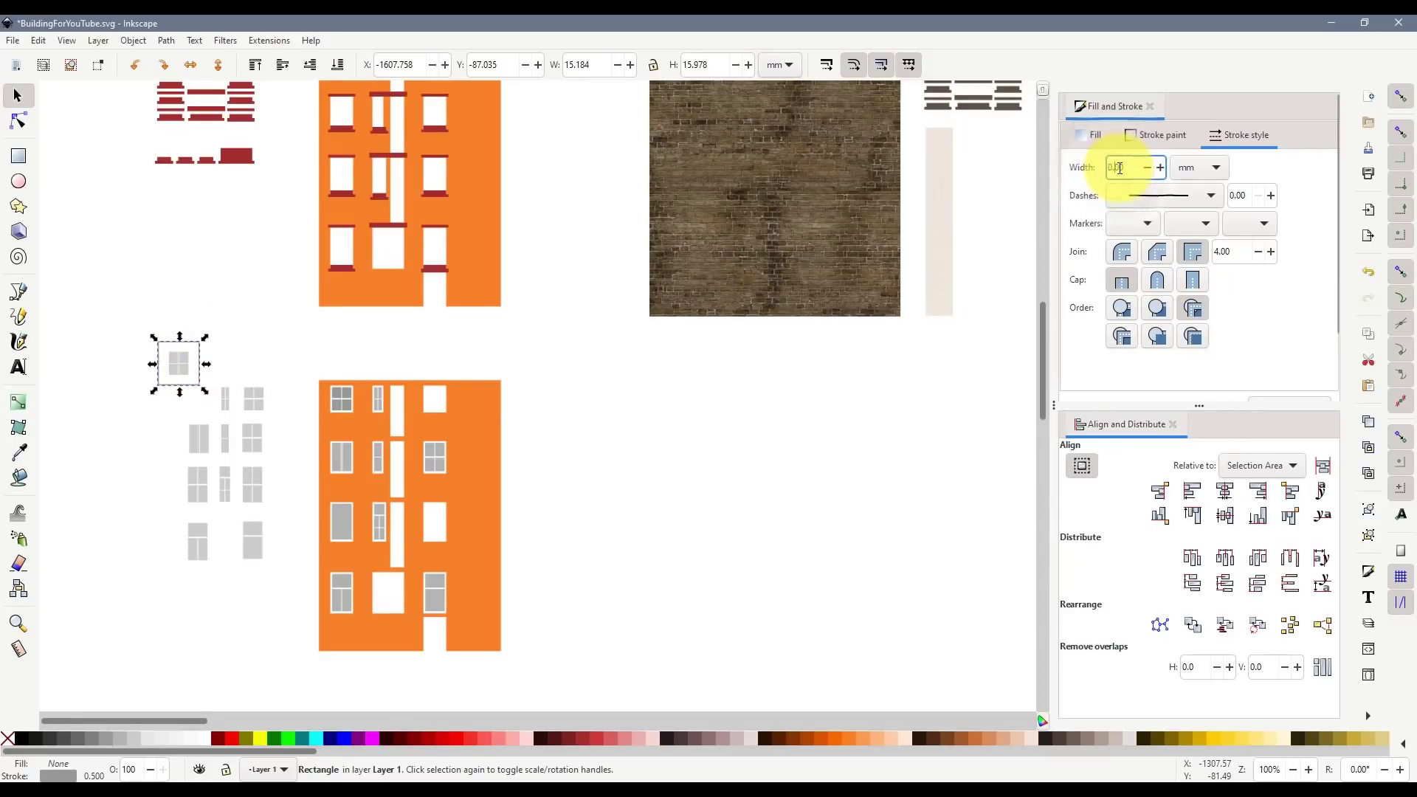
type("2")
key("Return")
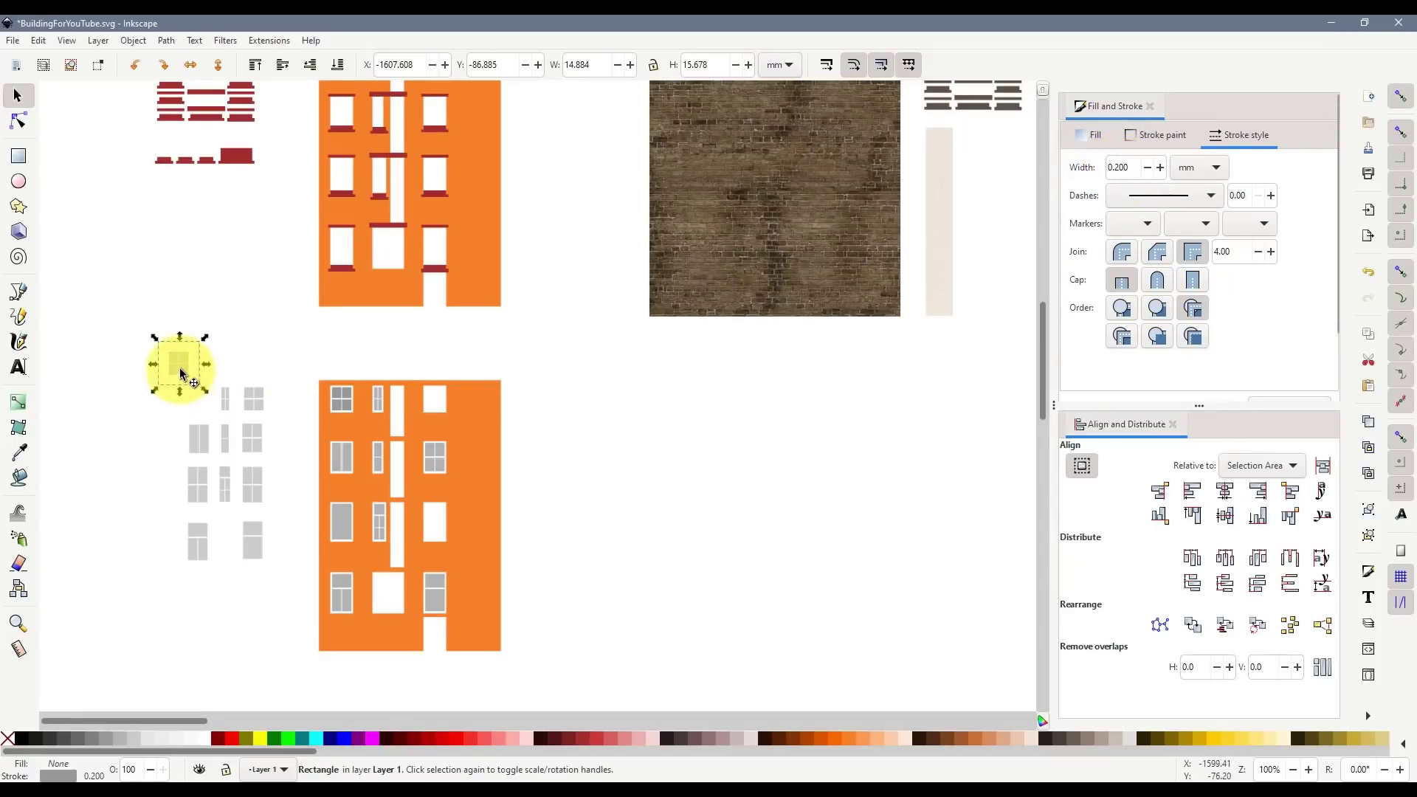
left_click(143, 370)
scroll(143, 370, "up", 4)
left_click_drag(172, 225, 403, 468)
left_click_drag(304, 364, 195, 298)
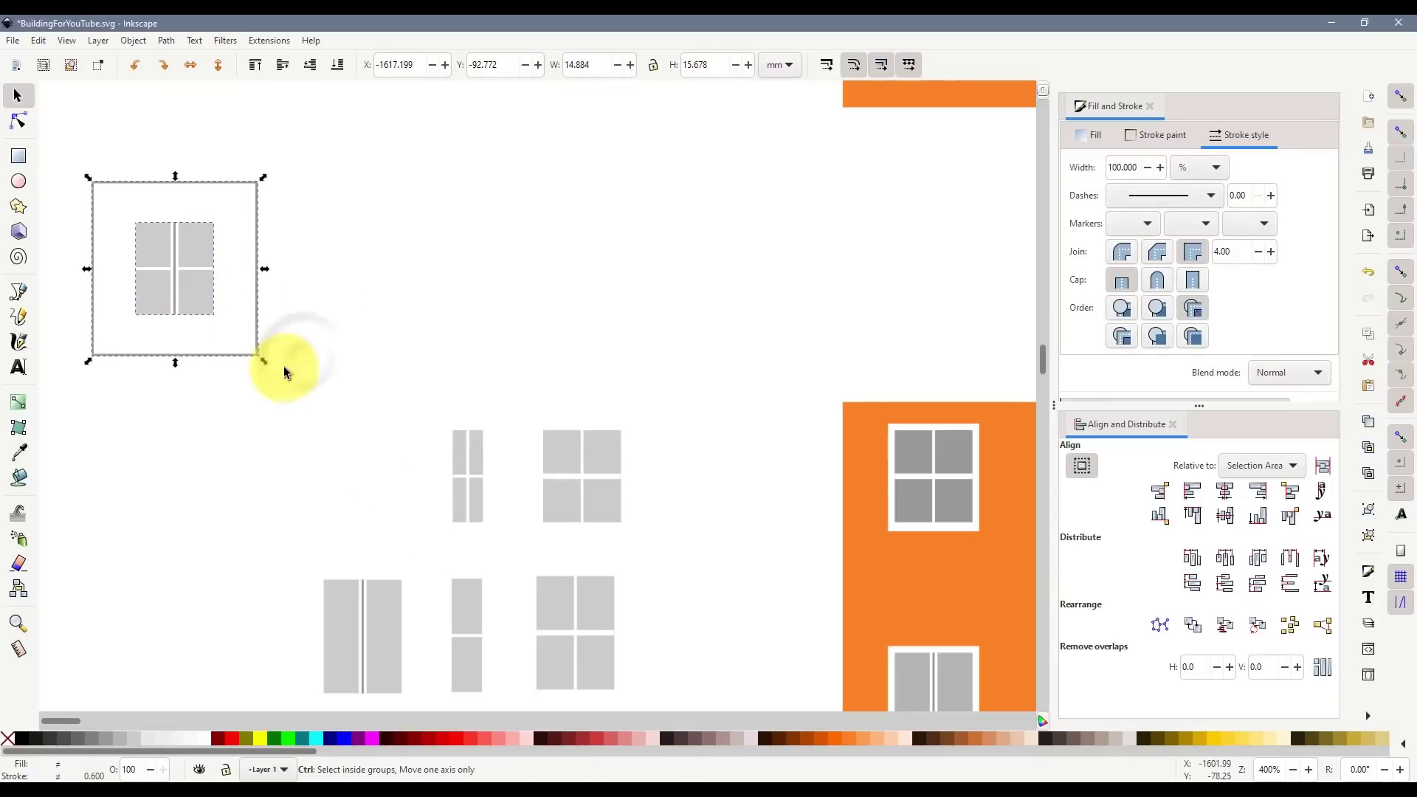
key("ctrl+g")
left_click(214, 467)
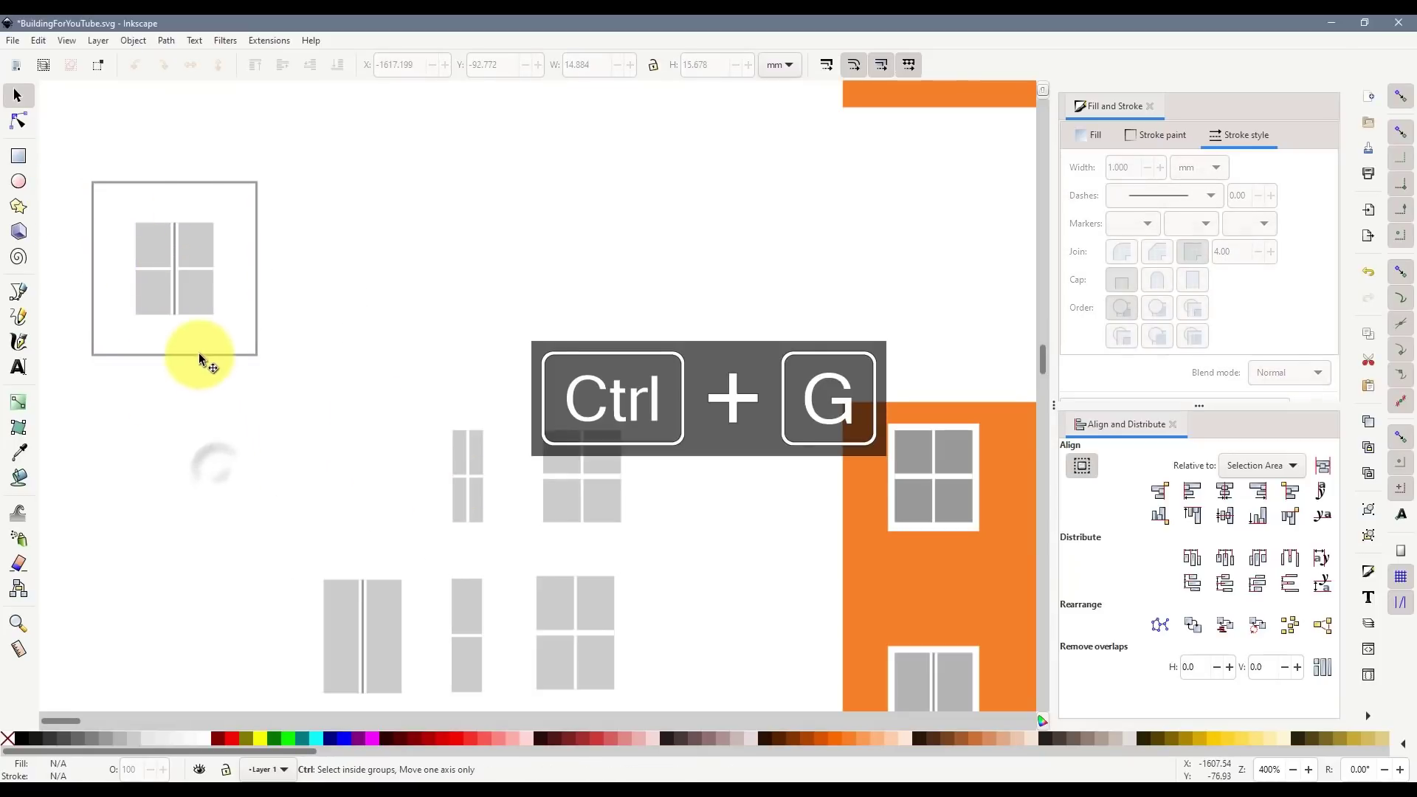
- Copy the frame square into two empty tiles edge-to-edge beside the framed window
left_click(198, 355, "ctrl")
key("ctrl+c")
key("ctrl+v")
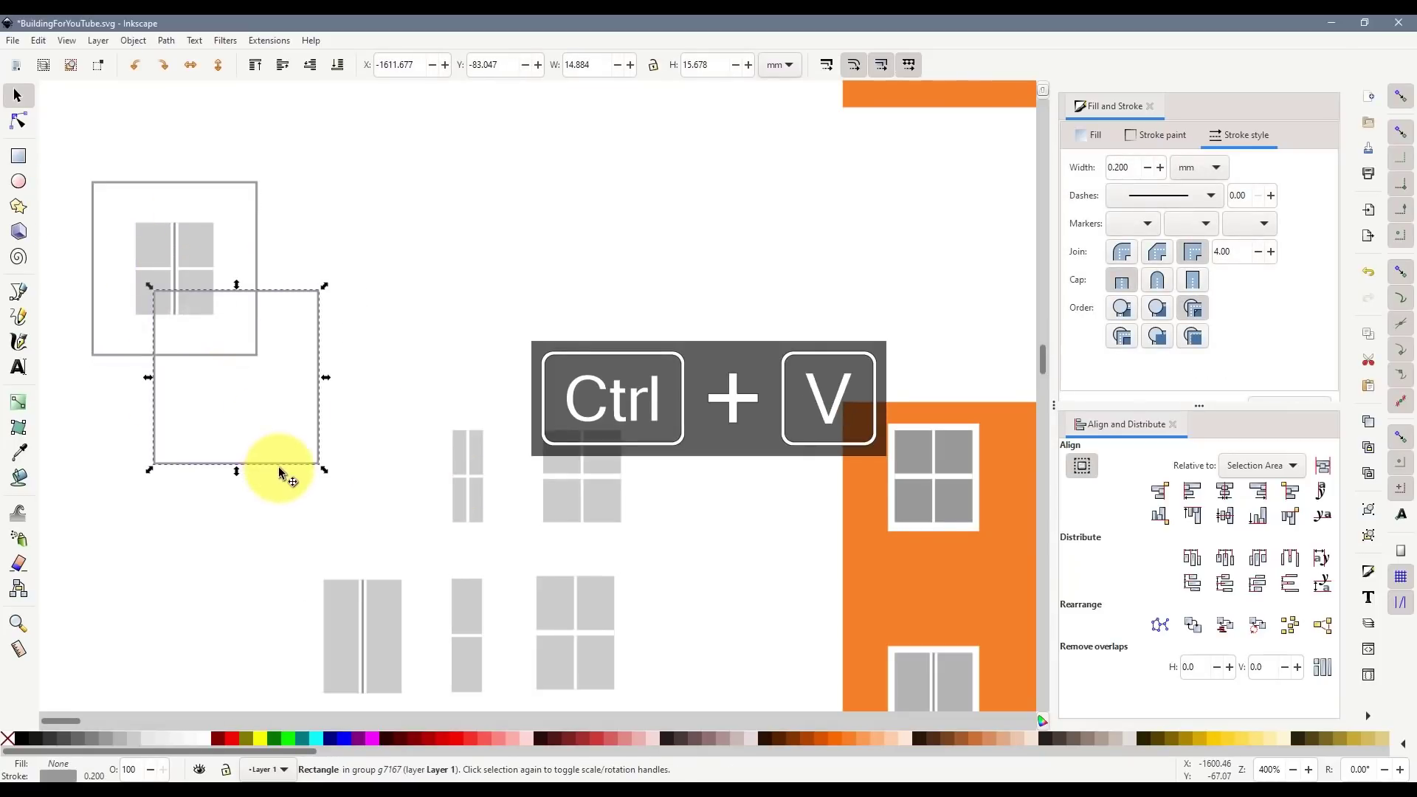
left_click_drag(280, 473, 460, 366)
key("ctrl+d")
- Move the row of window tiles up and left and duplicate it
scroll(457, 398, "down", 3)
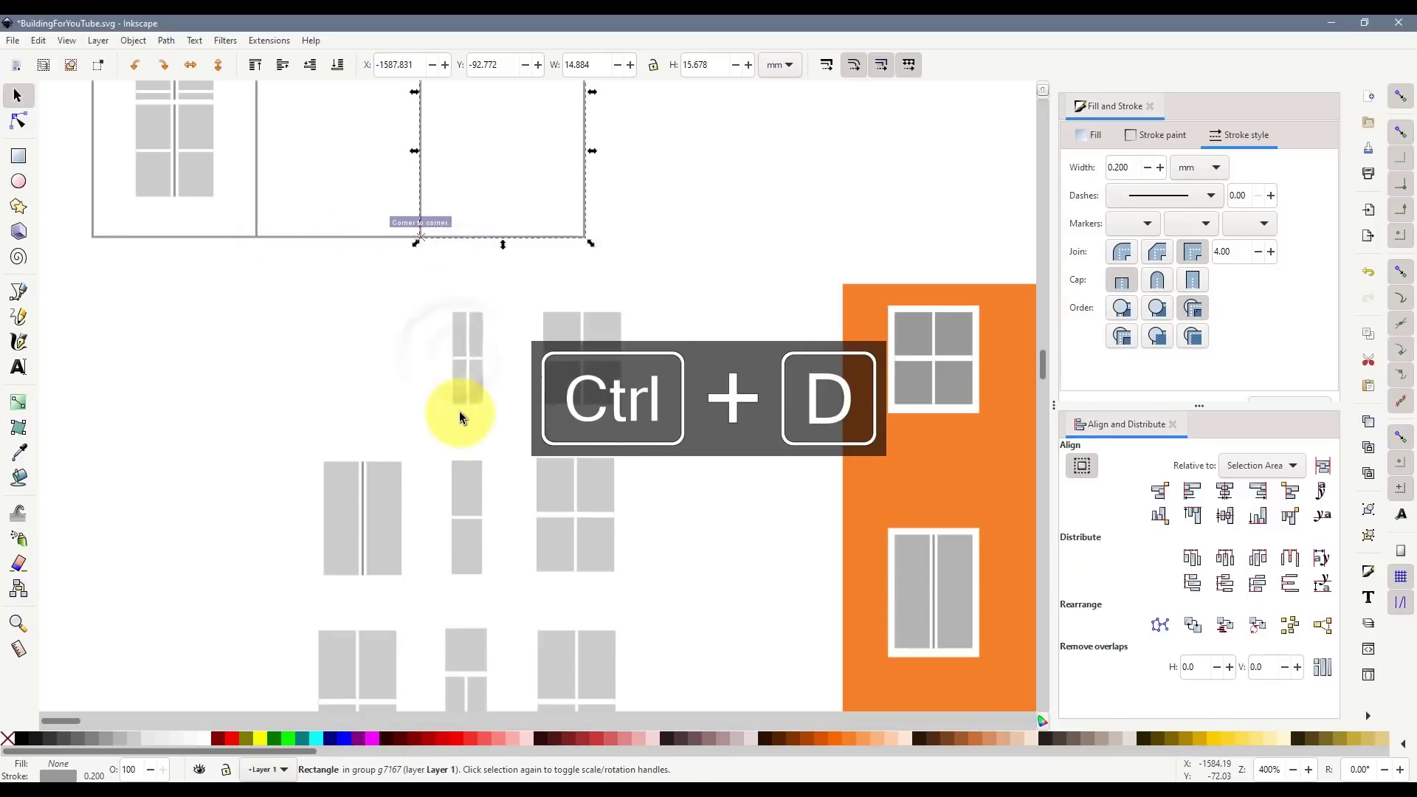
scroll(421, 373, "down", 2)
scroll(435, 405, "down", 2)
scroll(471, 395, "down", 2)
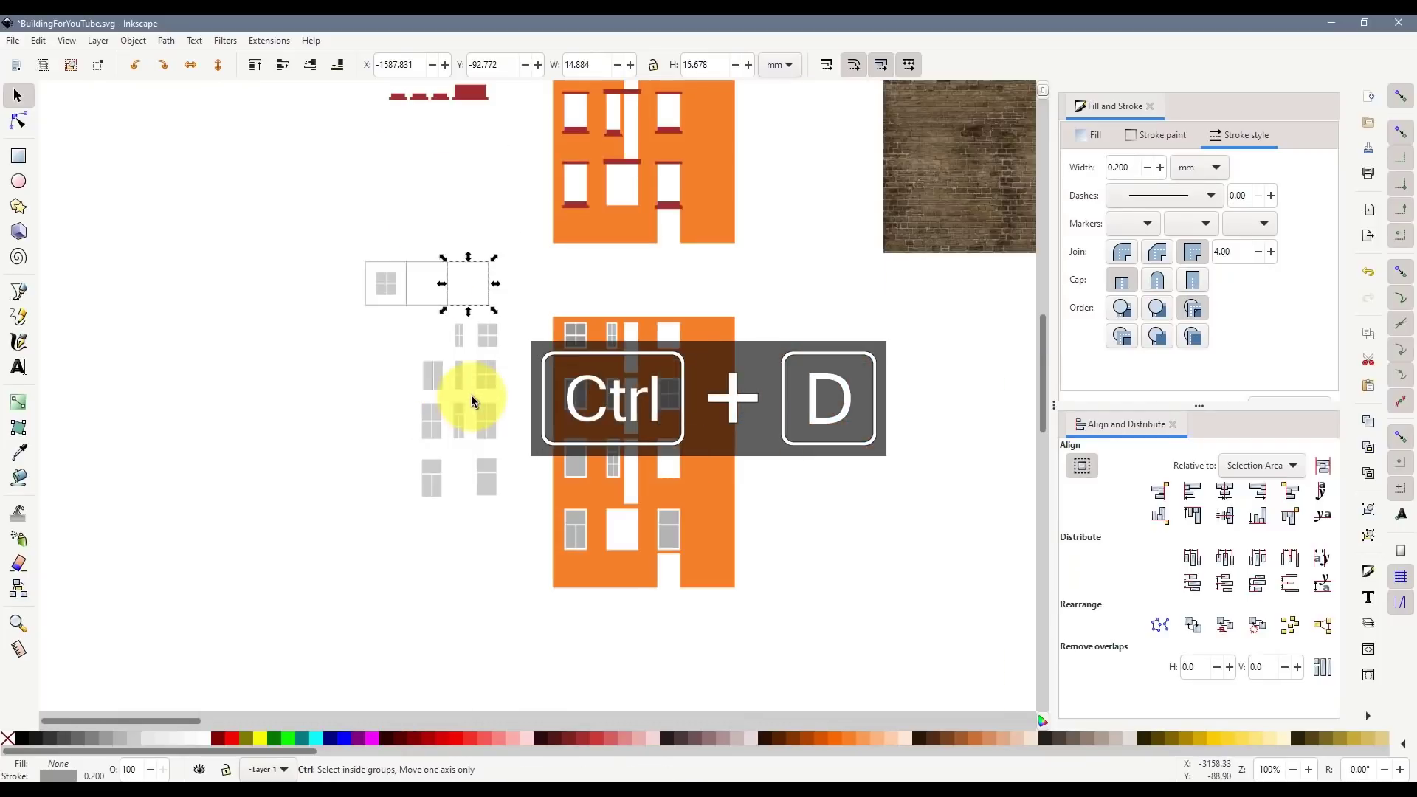
left_click(473, 290)
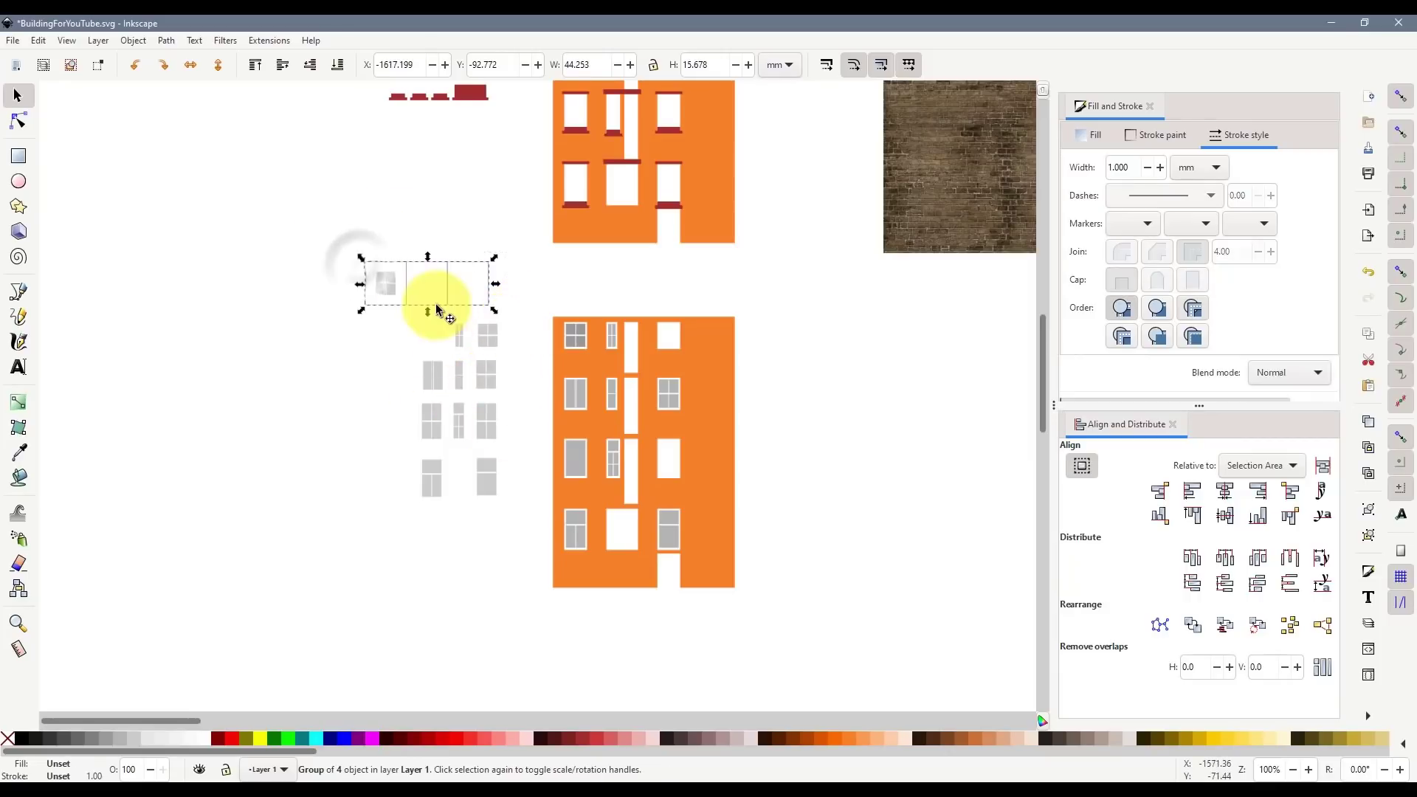
left_click_drag(376, 291, 212, 299)
key("ctrl+d")
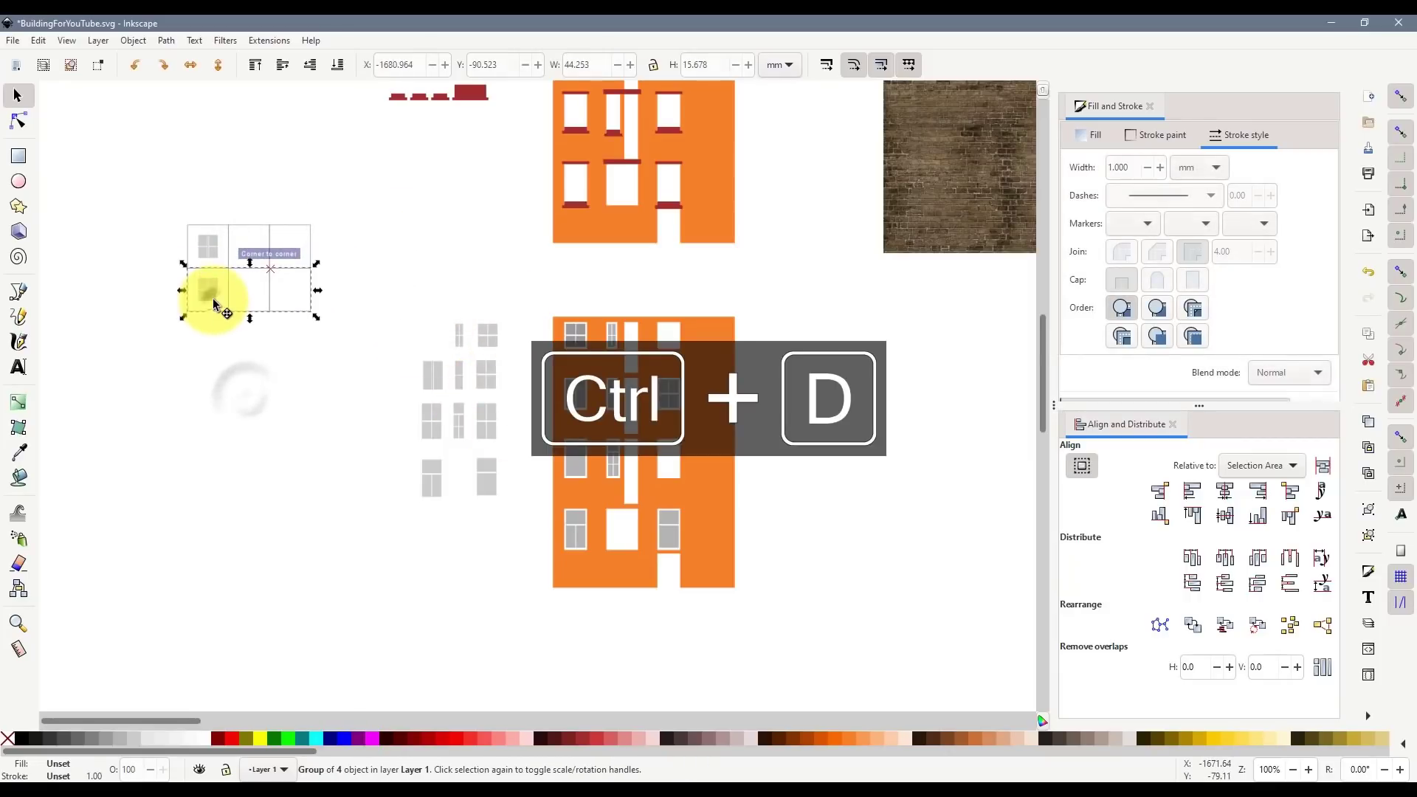
left_click(213, 299, "ctrl")
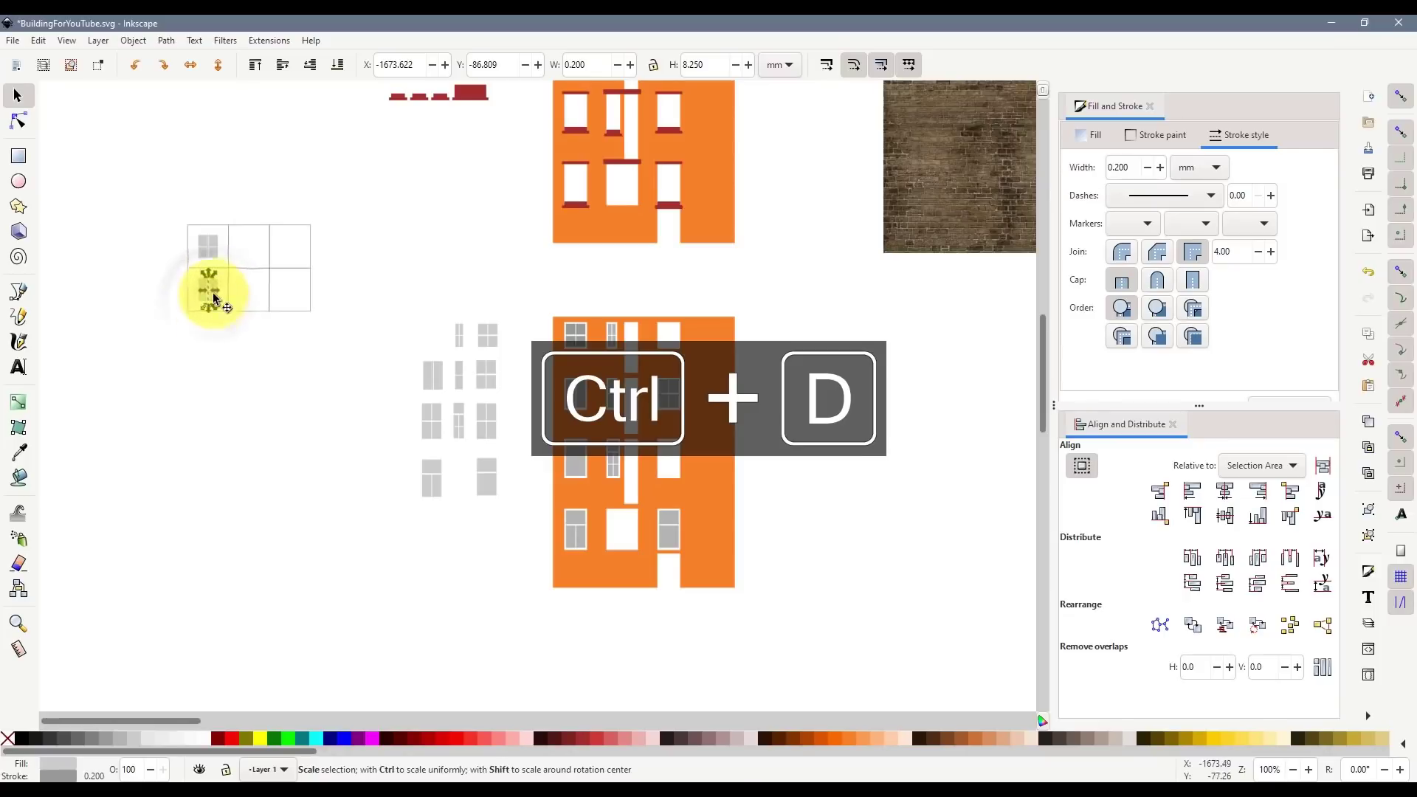
left_click(211, 295)
- Ungroup the duplicated row and delete the extra group of four objects
left_click(220, 317)
right_click(220, 312)
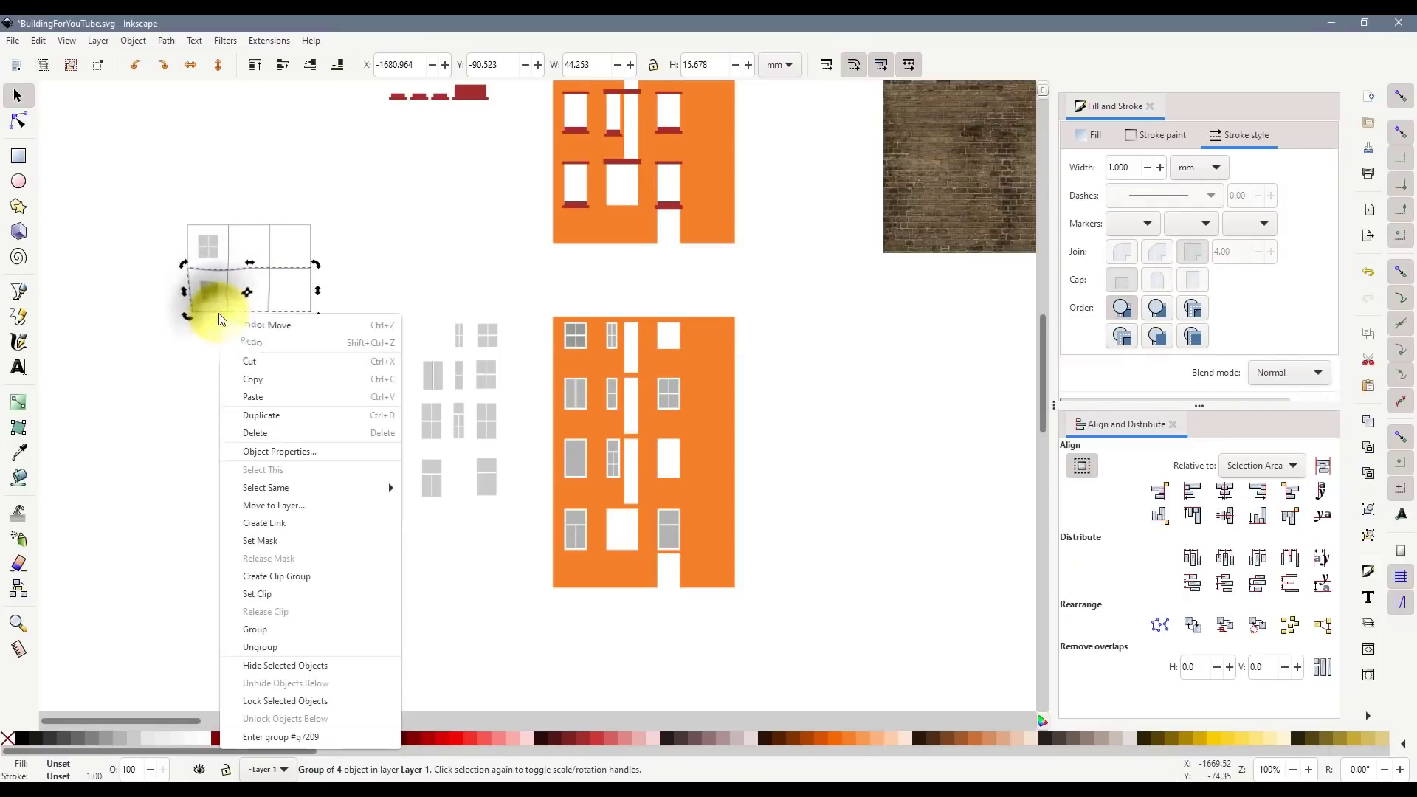
left_click(277, 646)
right_click(209, 313)
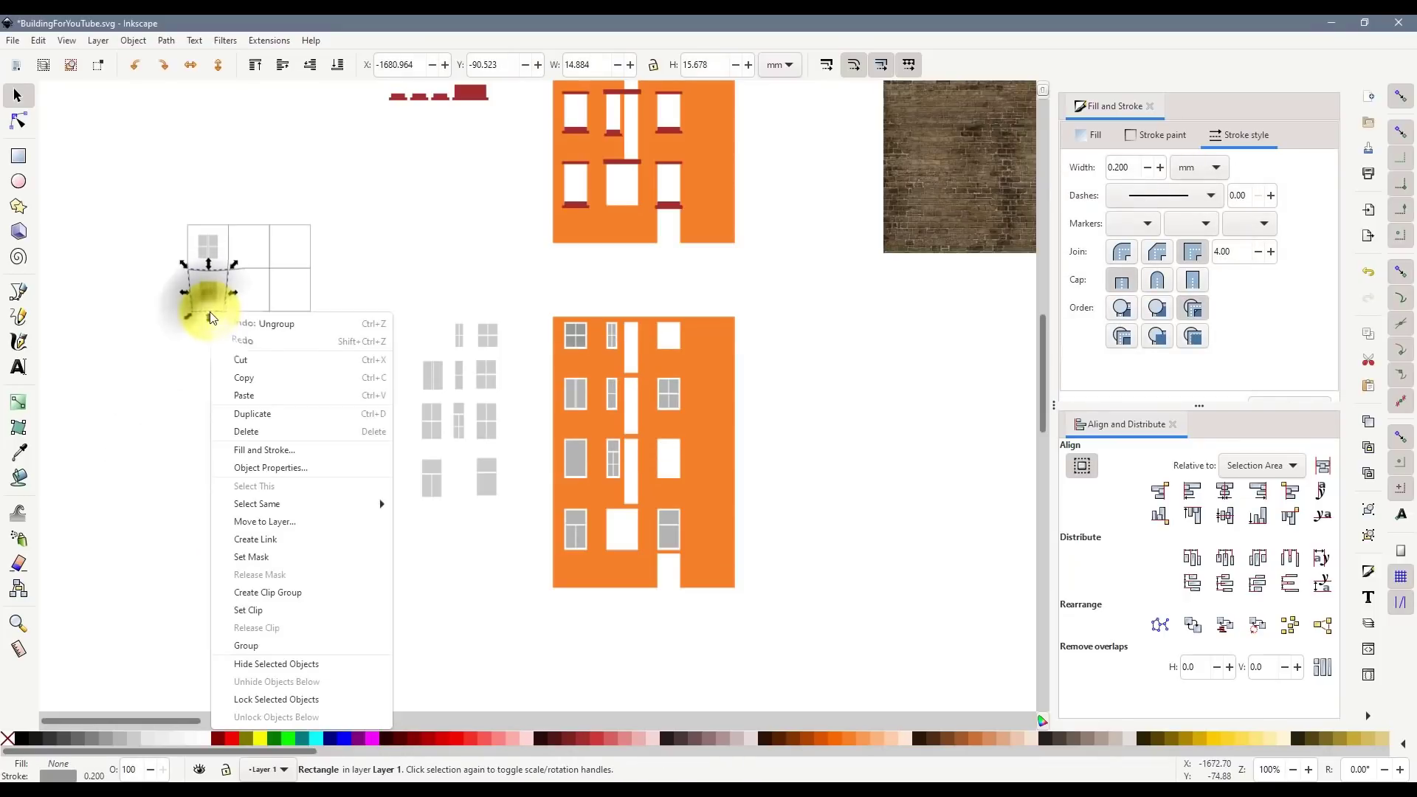
left_click(152, 563)
left_click(207, 295)
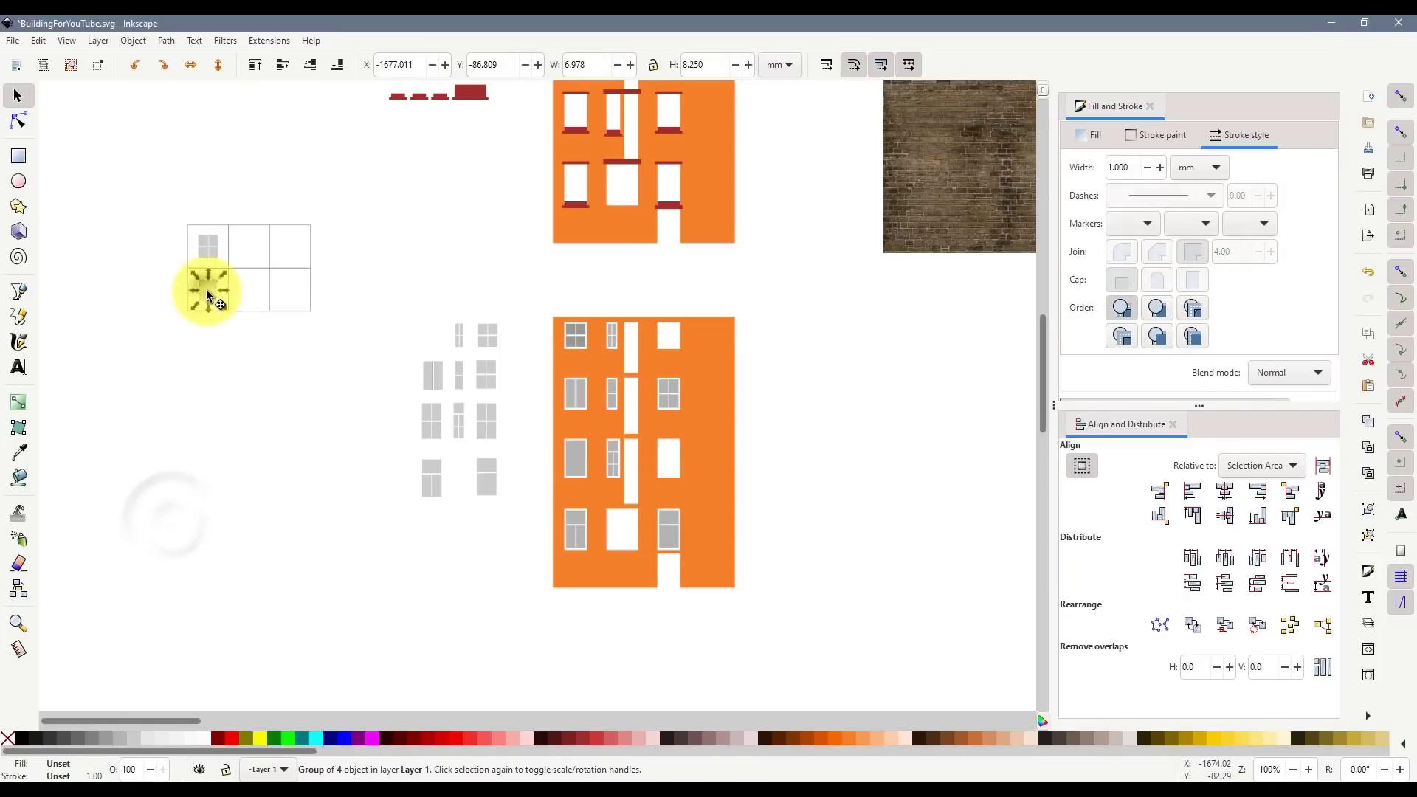
key("Delete")
- Duplicate the tile row, place the copy below the first, and ungroup the top row
left_click(269, 288)
key("ctrl+d")
left_click_drag(268, 289, 269, 376)
key("ctrl+d")
left_click(295, 500)
right_click(260, 225)
left_click(306, 557)
- Group a small window's panes, centre it in a cell, and place it top-middle
left_click_drag(441, 310, 471, 353)
key("ctrl+g")
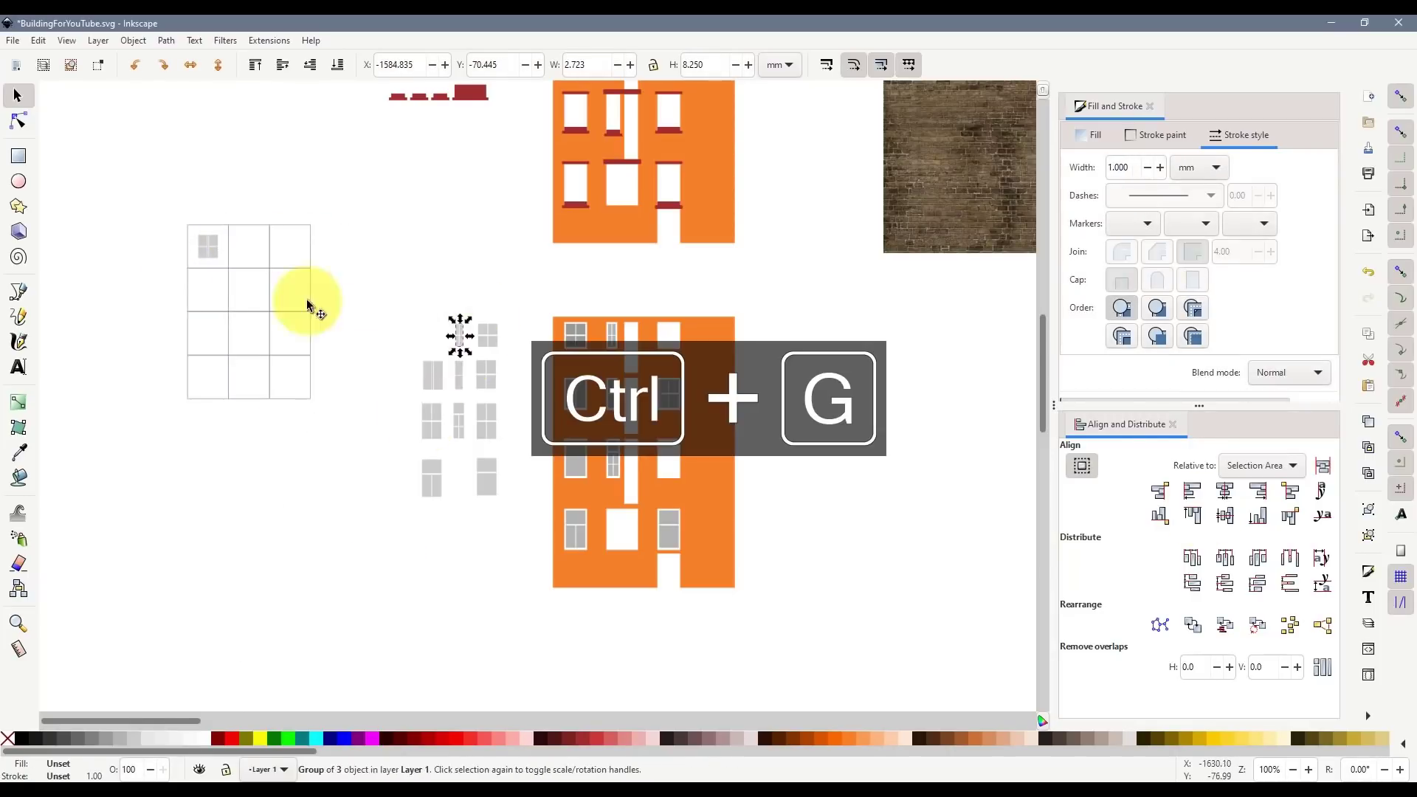
left_click(259, 225, "shift")
left_click(1224, 491)
left_click(1224, 515)
left_click_drag(350, 287, 237, 218)
left_click(358, 264)
- Snap the middle cell into line with the grid and centre a window in the third cell
scroll(231, 245, "up", 1)
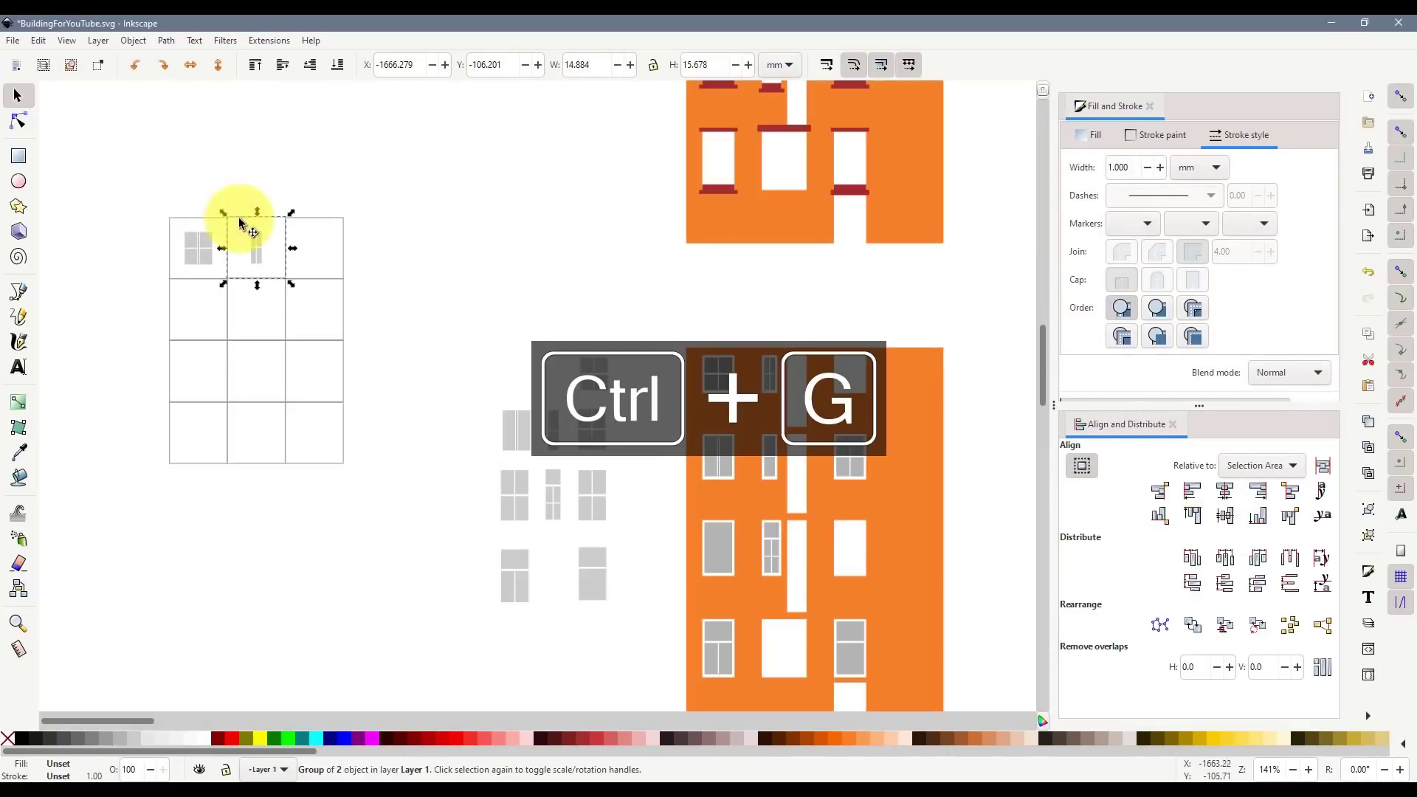
left_click(339, 220)
left_click_drag(557, 342, 626, 400)
left_click(1224, 491)
left_click(1225, 515)
key("ctrl+g")
left_click_drag(446, 309, 313, 255)
- Group the next window, centre it in a cell, and move it to the second-row left slot
left_click_drag(490, 401, 537, 459)
key("ctrl+g")
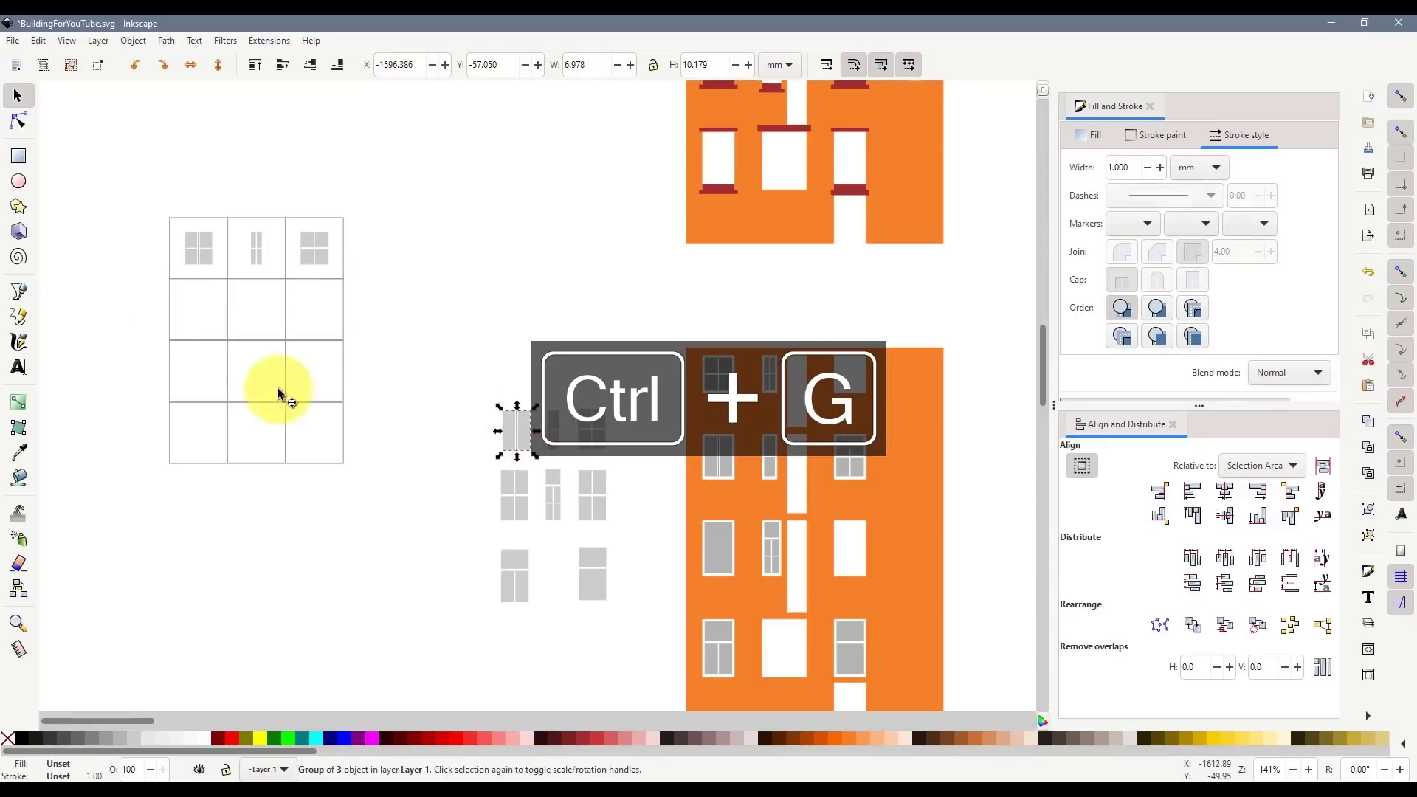
left_click(170, 304, "shift")
left_click(1225, 491)
left_click(1225, 515)
left_click_drag(357, 365, 206, 310)
- Centre the next small window in its cell, group them, and fill the second-row middle slot
left_click_drag(539, 402, 568, 459)
key("ctrl+g")
left_click(232, 279, "shift")
left_click(1225, 490)
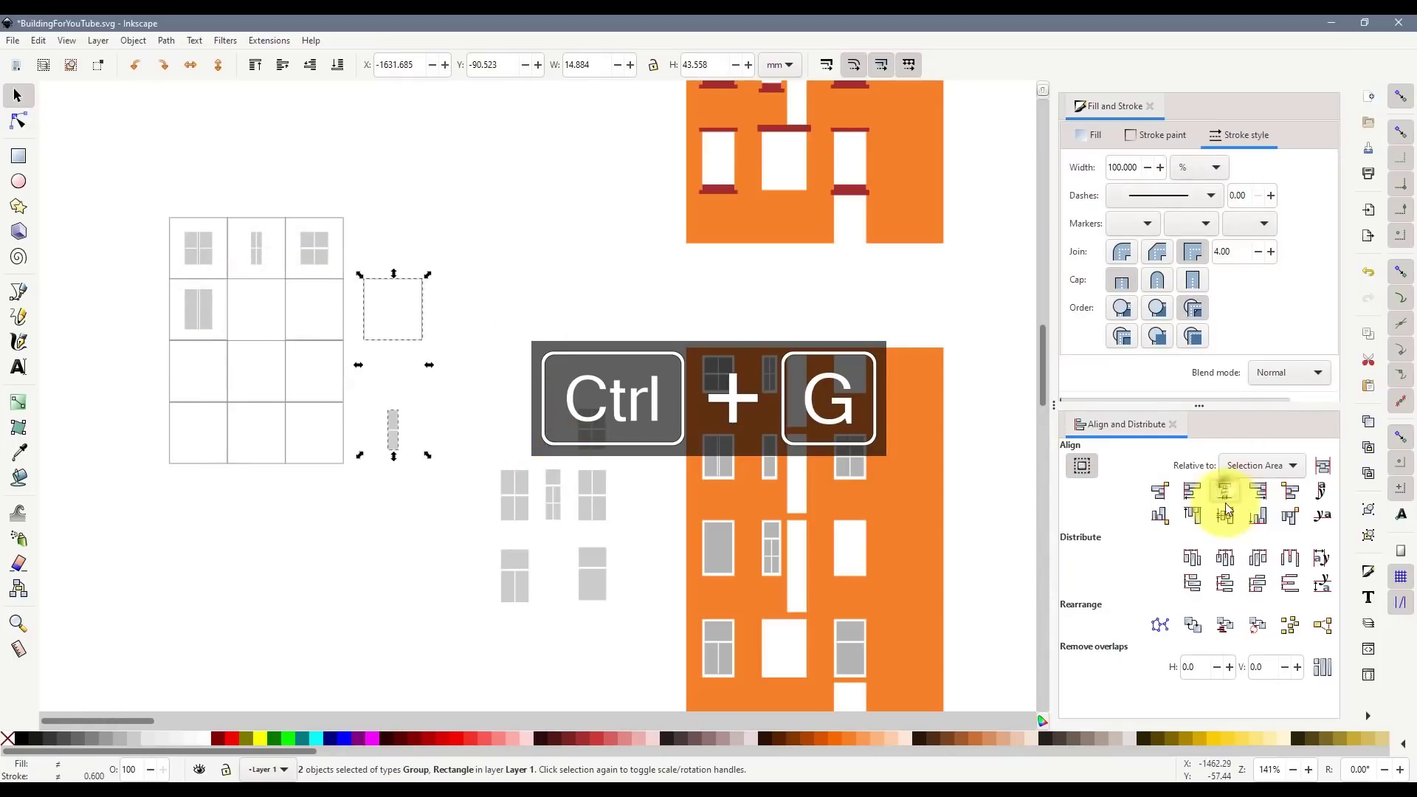
left_click(1225, 515)
key("ctrl+g")
left_click_drag(413, 380, 275, 325)
left_click_drag(567, 397, 616, 458)
- Group and centre the next window with its cell and fill the second-row right slot
key("ctrl+g")
left_click(343, 298, "shift")
key("ctrl+g")
left_click_drag(473, 393, 341, 339)
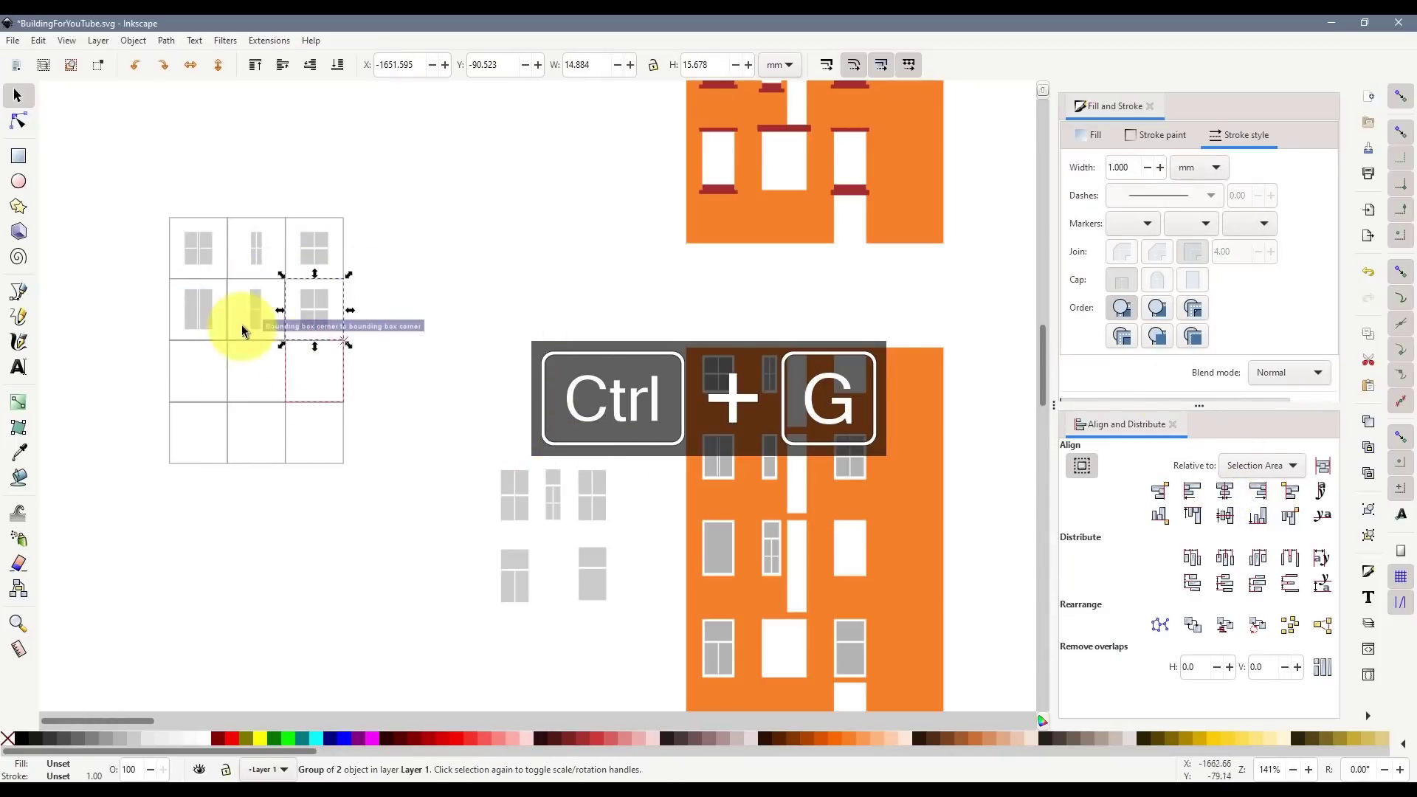
- Group a window with the third-row left cell, centre it, and move the spare right cell aside
left_click(170, 365)
left_click_drag(475, 458, 535, 525)
key("ctrl+g")
left_click(170, 369, "shift")
left_click(1225, 491)
left_click(1224, 515)
left_click_drag(288, 402, 362, 385)
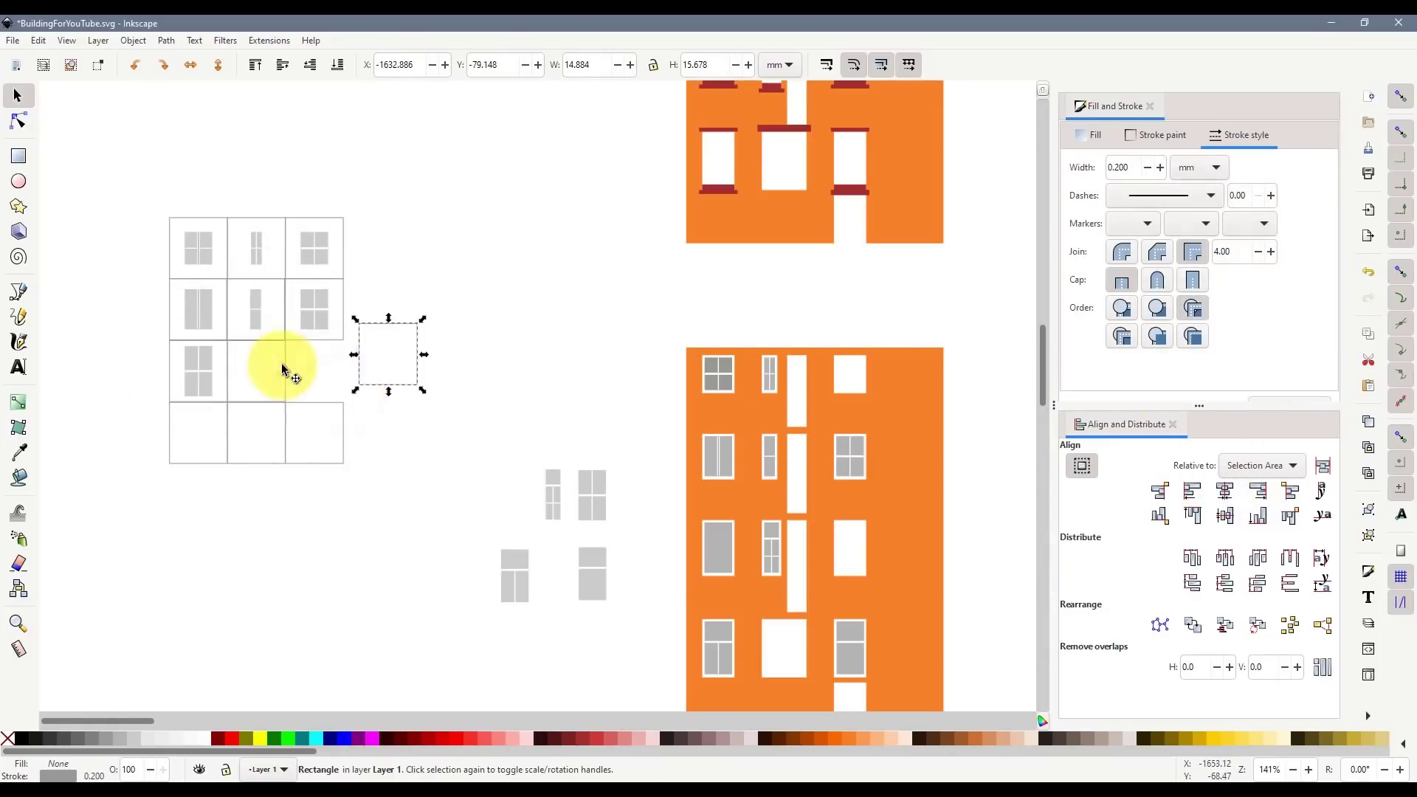
- Centre and group a window with its cell and fill the third-row middle slot
left_click_drag(531, 459, 569, 528)
key("ctrl+g")
left_click(285, 363, "shift")
left_click(1224, 491)
left_click(1225, 515)
key("ctrl+g")
left_click_drag(421, 457, 285, 399)
- Centre and group the next window with its cell and fill the third-row right slot
left_click_drag(567, 463, 620, 533)
key("ctrl+g")
left_click(417, 363, "shift")
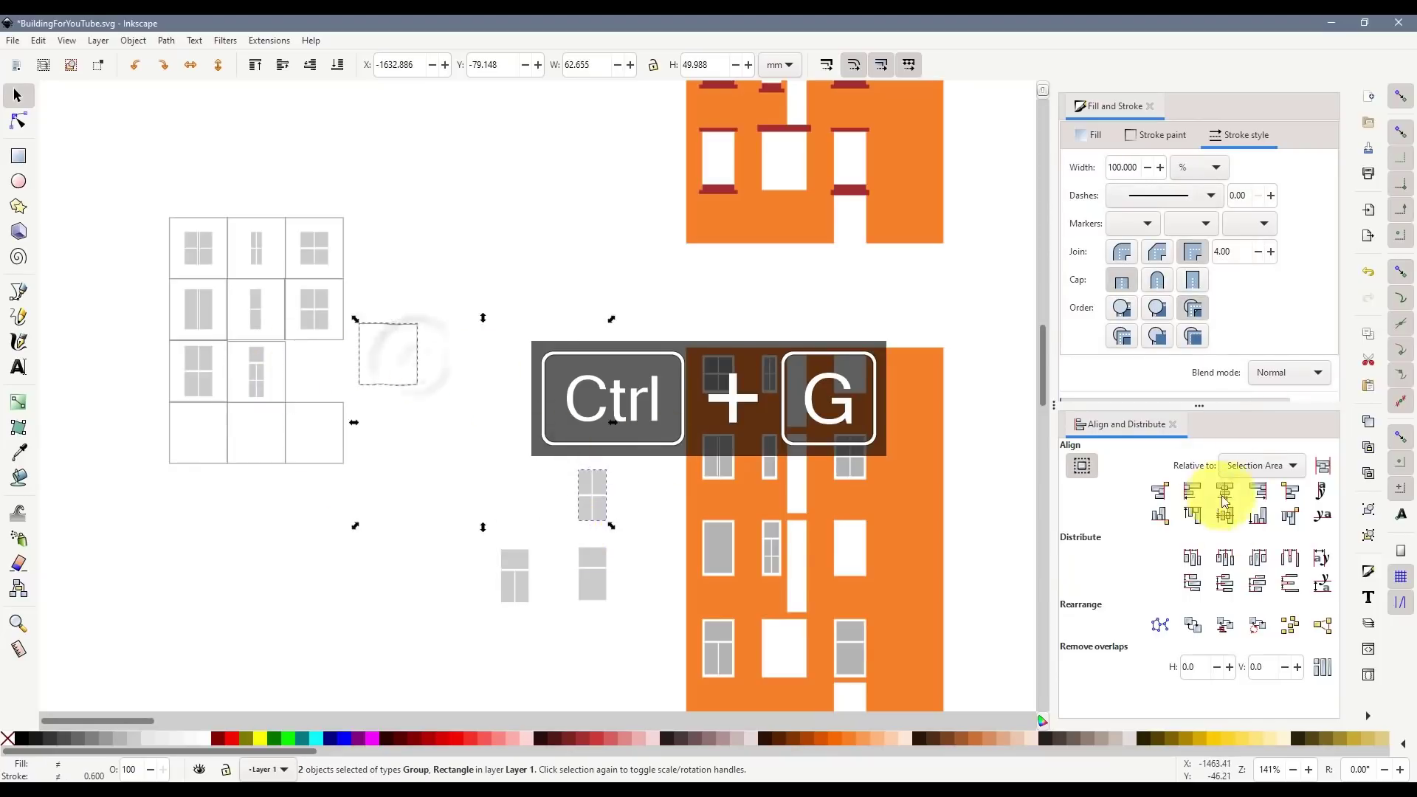
left_click(1225, 491)
left_click(1224, 515)
key("ctrl+g")
left_click_drag(511, 434, 342, 385)
- Place a tile in the fourth-row left slot and delete the leftover empty cells
left_click_drag(466, 524, 559, 645)
left_click_drag(380, 525, 206, 421)
key("Delete")
left_click(311, 462)
key("Delete")
- Paste a copy of the tall cell and group a window's panes
double_click(226, 457)
key("ctrl+c")
key("ctrl+v")
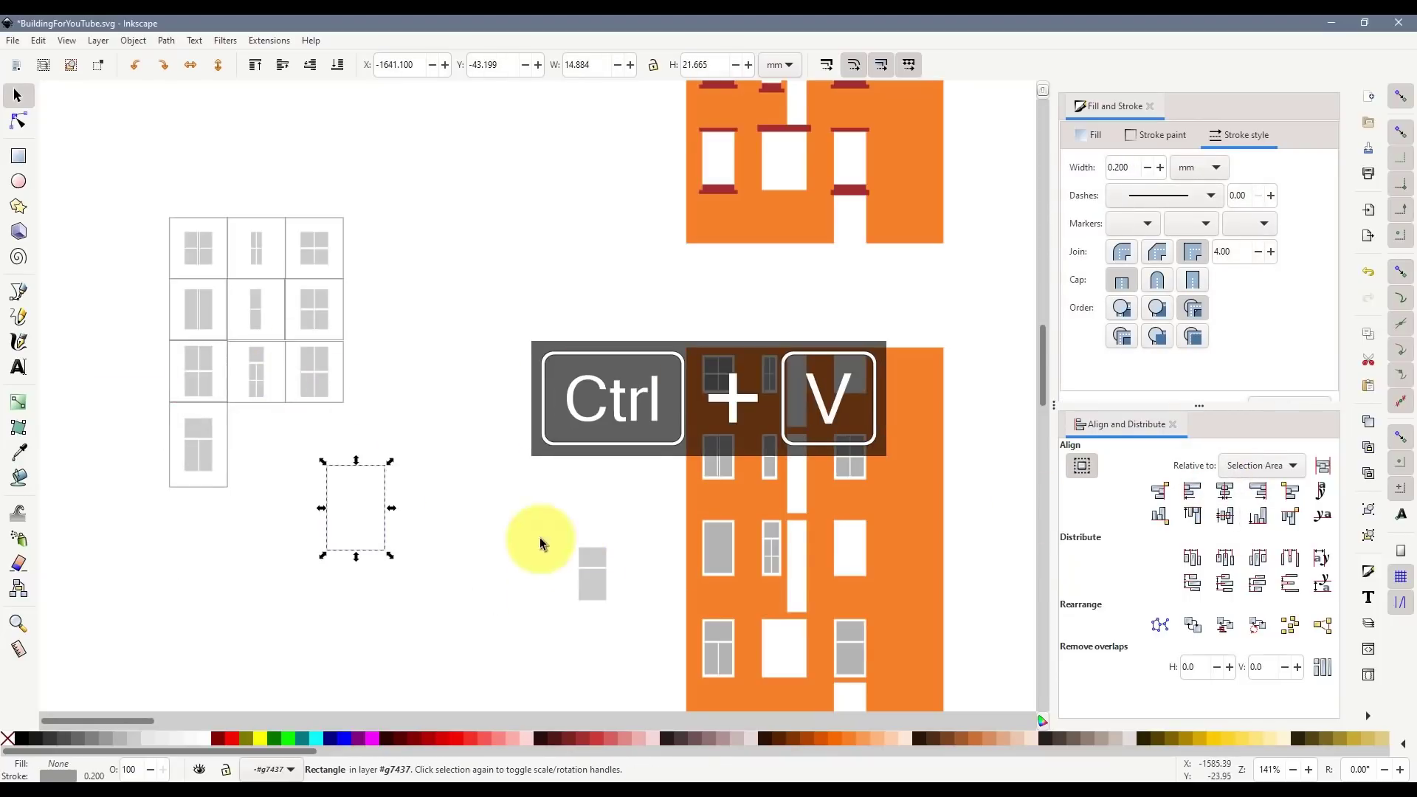
left_click_drag(541, 539, 629, 622)
key("ctrl+g")
- Centre the window in the pasted cell, group them, and move the tile left of the grid
left_click(385, 509, "shift")
right_click(384, 500)
left_click(453, 402)
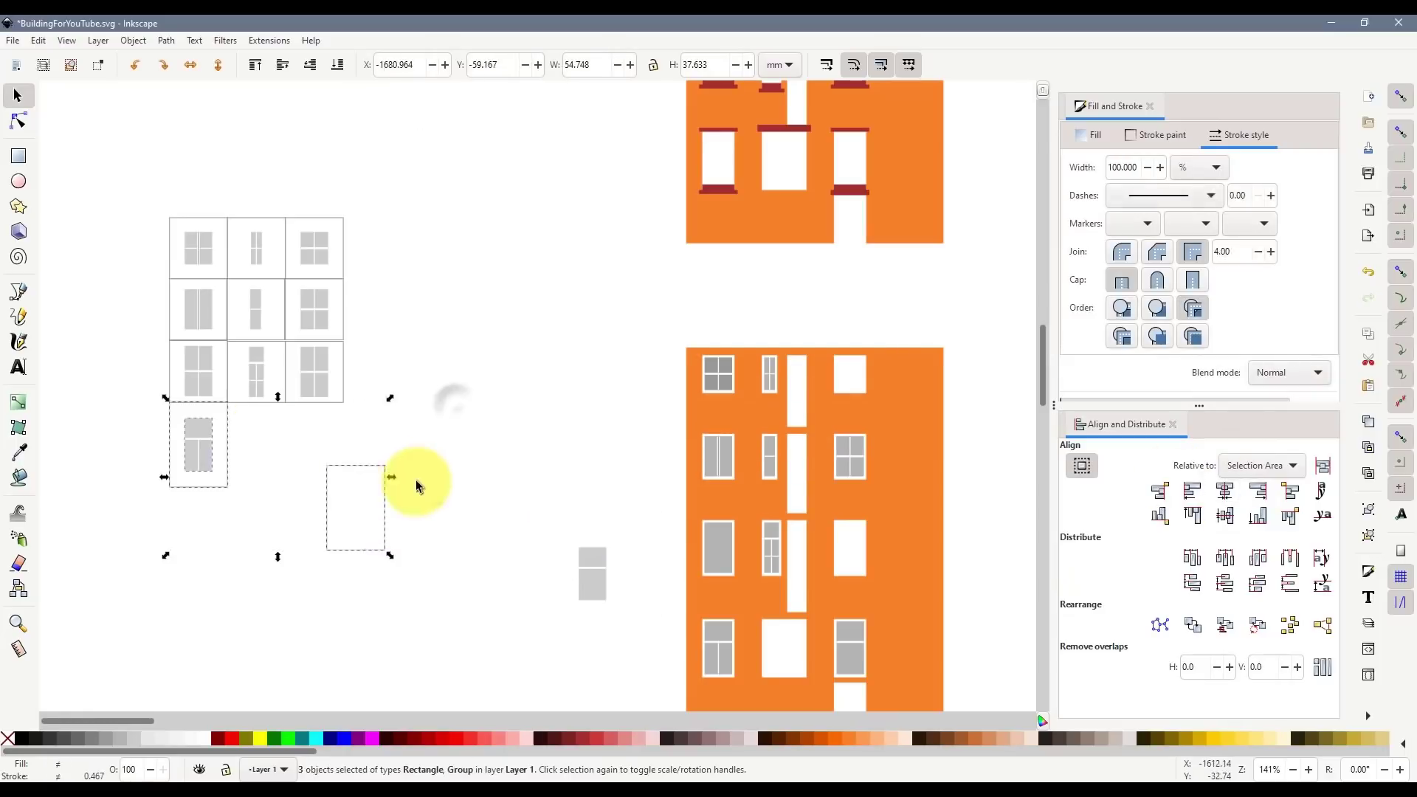
left_click(592, 579, "shift")
left_click(1224, 491)
left_click(1225, 516)
key("ctrl+g")
left_click_drag(455, 492, 307, 497)
- Group the fourth-row left outline with its window and move the third-row right cell out of the grid
left_click_drag(227, 464, 275, 558)
key("ctrl+z")
mouse_move(101, 387)
left_mouse_down()
mouse_move(252, 508)
mouse_move(287, 561)
left_mouse_up()
key("ctrl+g")
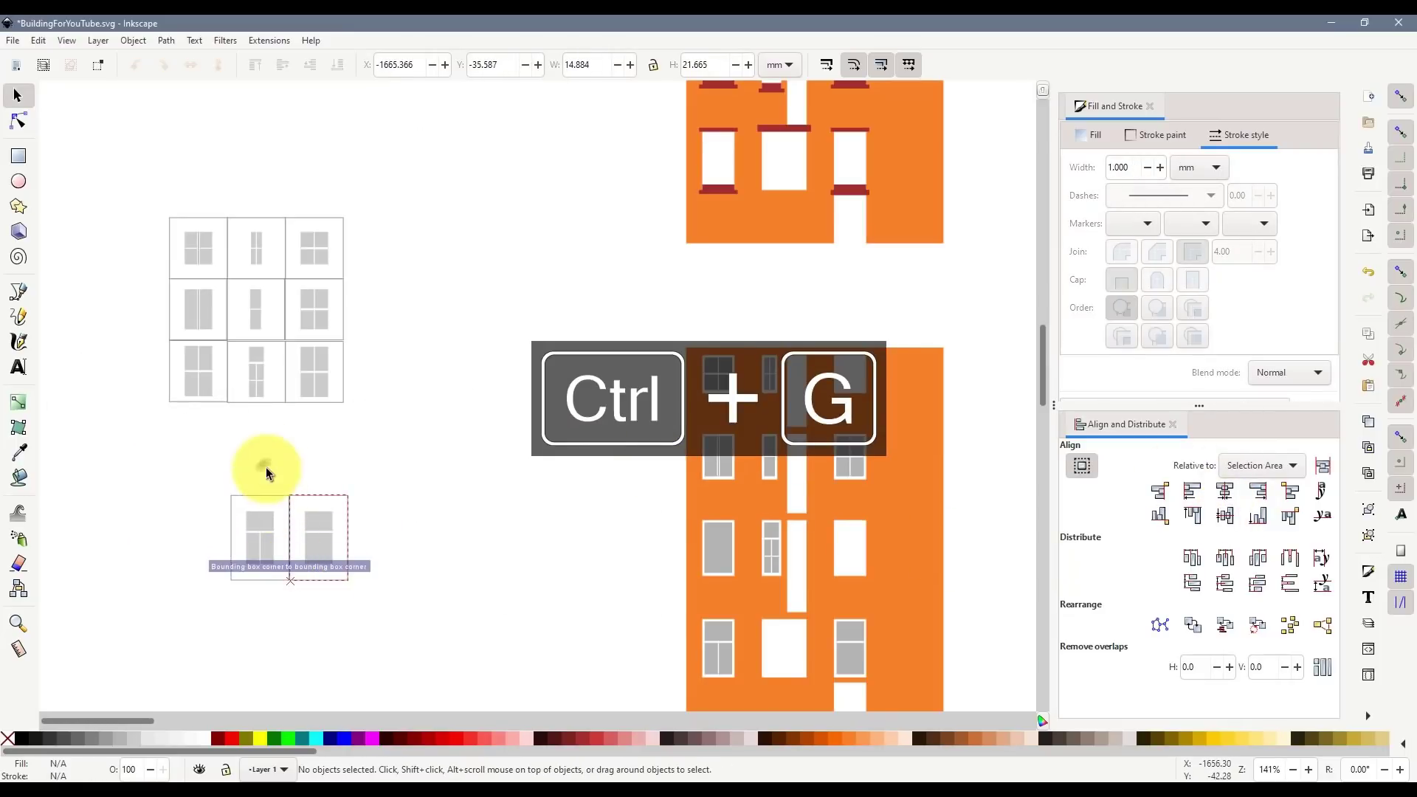
left_click(310, 390)
left_click_drag(329, 413, 329, 499)
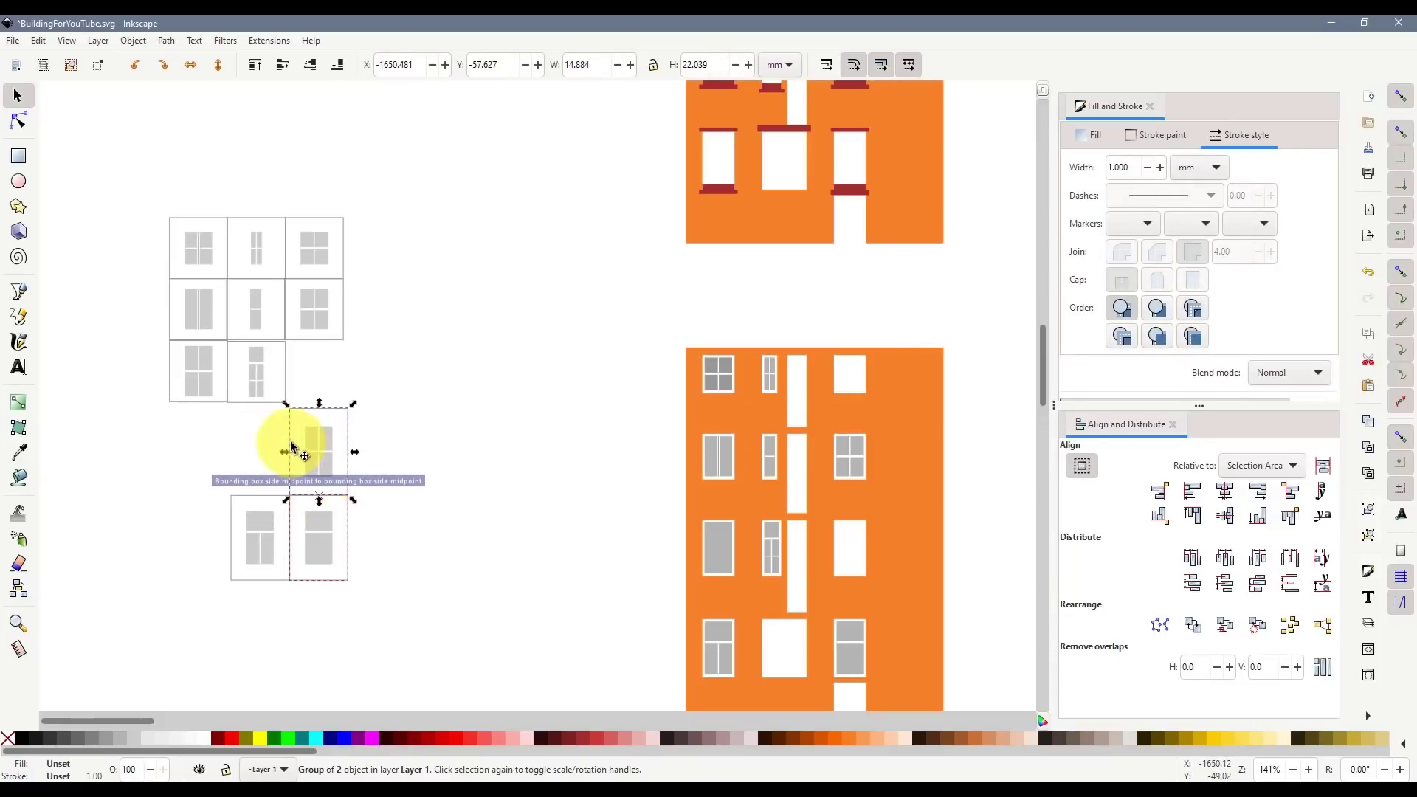
- Snap the tall cell beside the others and stretch a cell taller to match its neighbours
left_click(259, 401)
left_click_drag(259, 402, 251, 471)
left_click(441, 472)
left_click(446, 471)
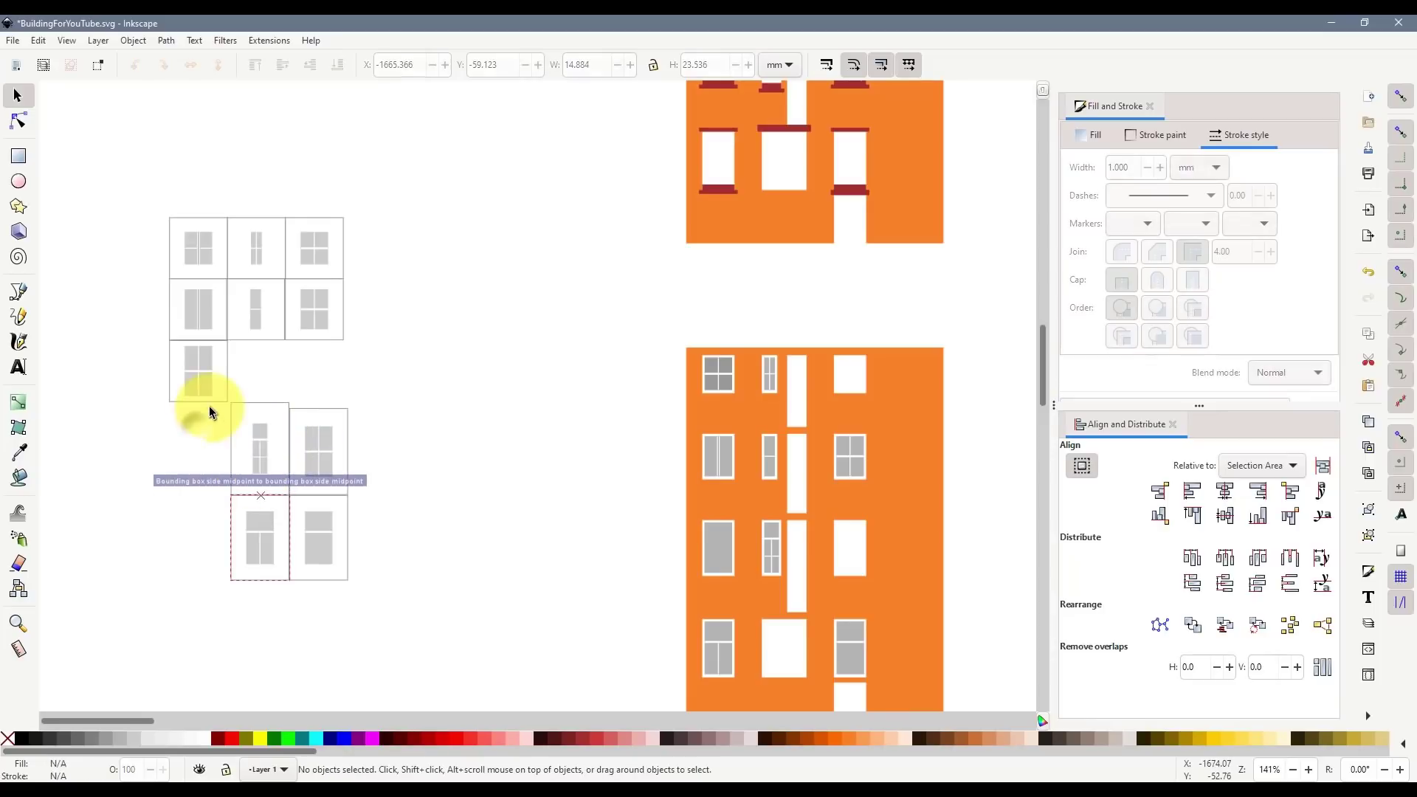
left_click(209, 406)
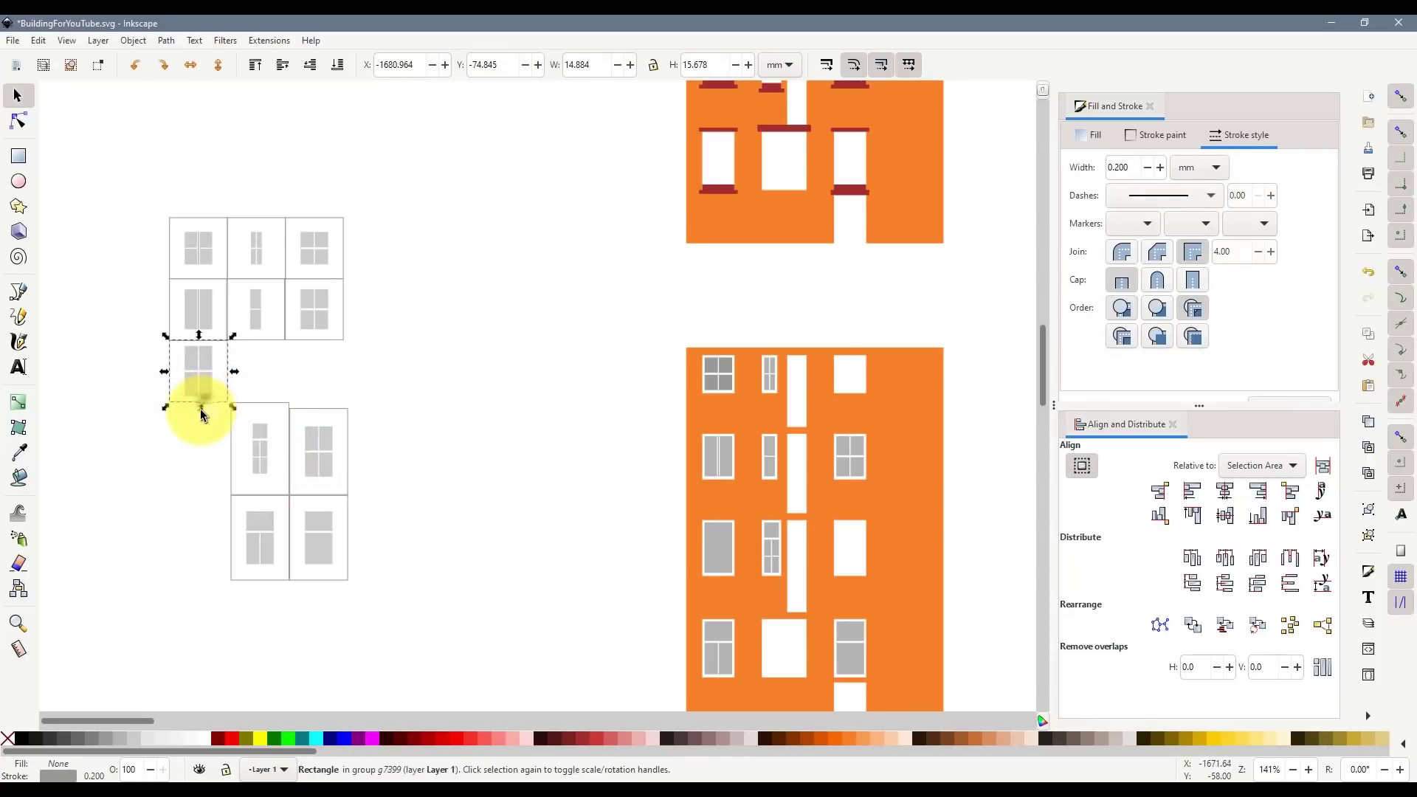
left_click_drag(200, 409, 200, 424)
left_click_drag(200, 422, 231, 466)
key("ctrl+z")
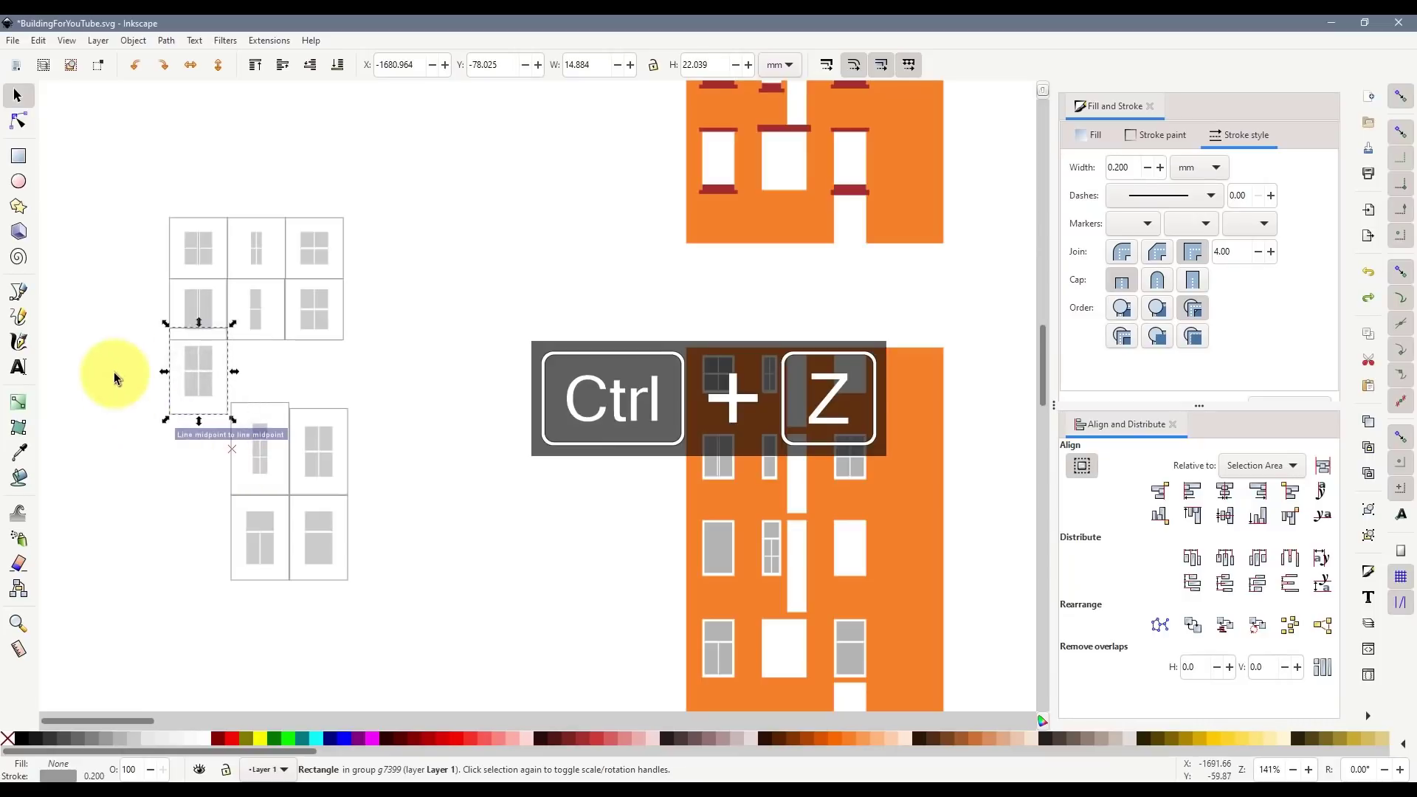
- Move the lower window group and outlines up-left into the grid as the fourth row
left_click_drag(116, 319, 247, 437)
left_click(183, 459)
left_click_drag(205, 392, 209, 476)
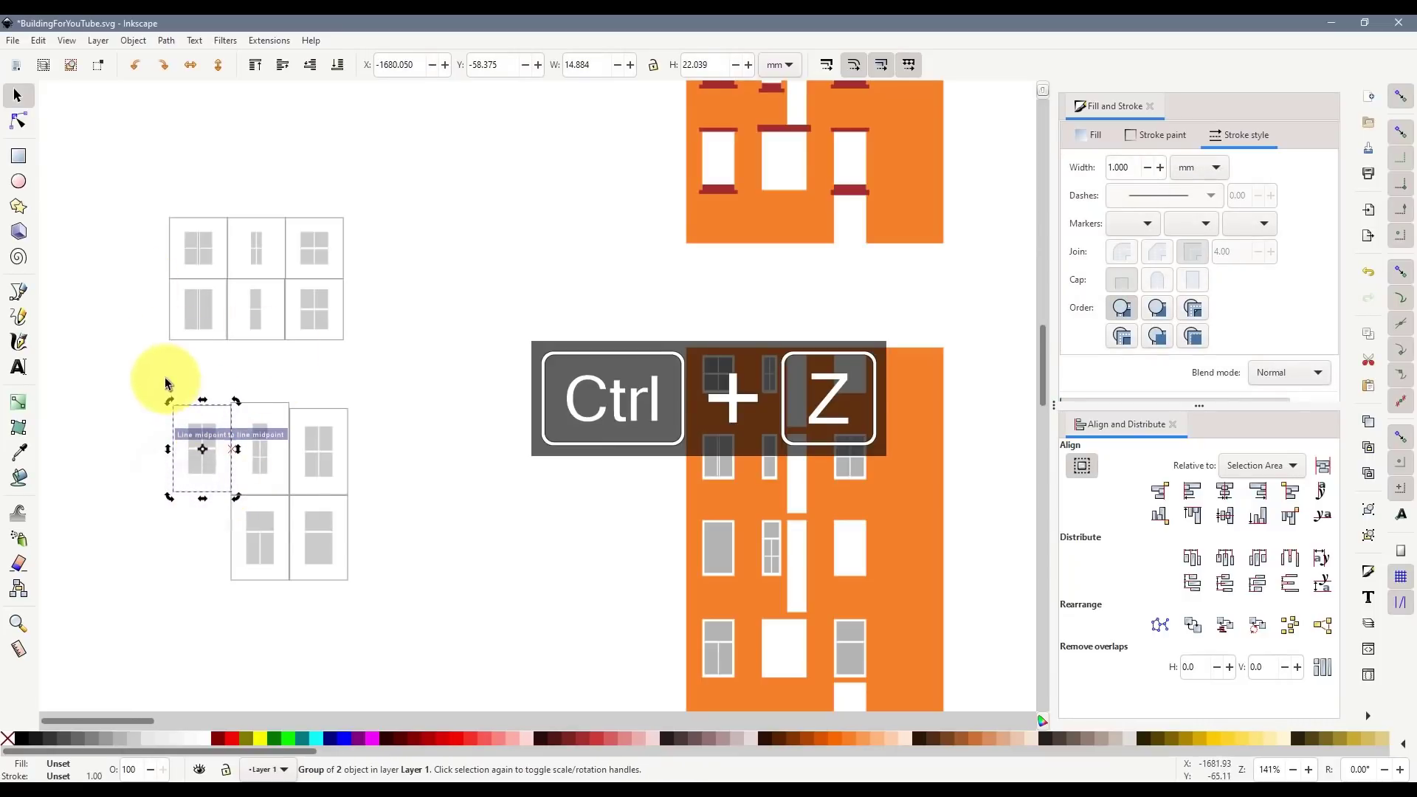
left_click_drag(165, 379, 354, 590)
left_click_drag(212, 412, 210, 356)
left_click(490, 453)
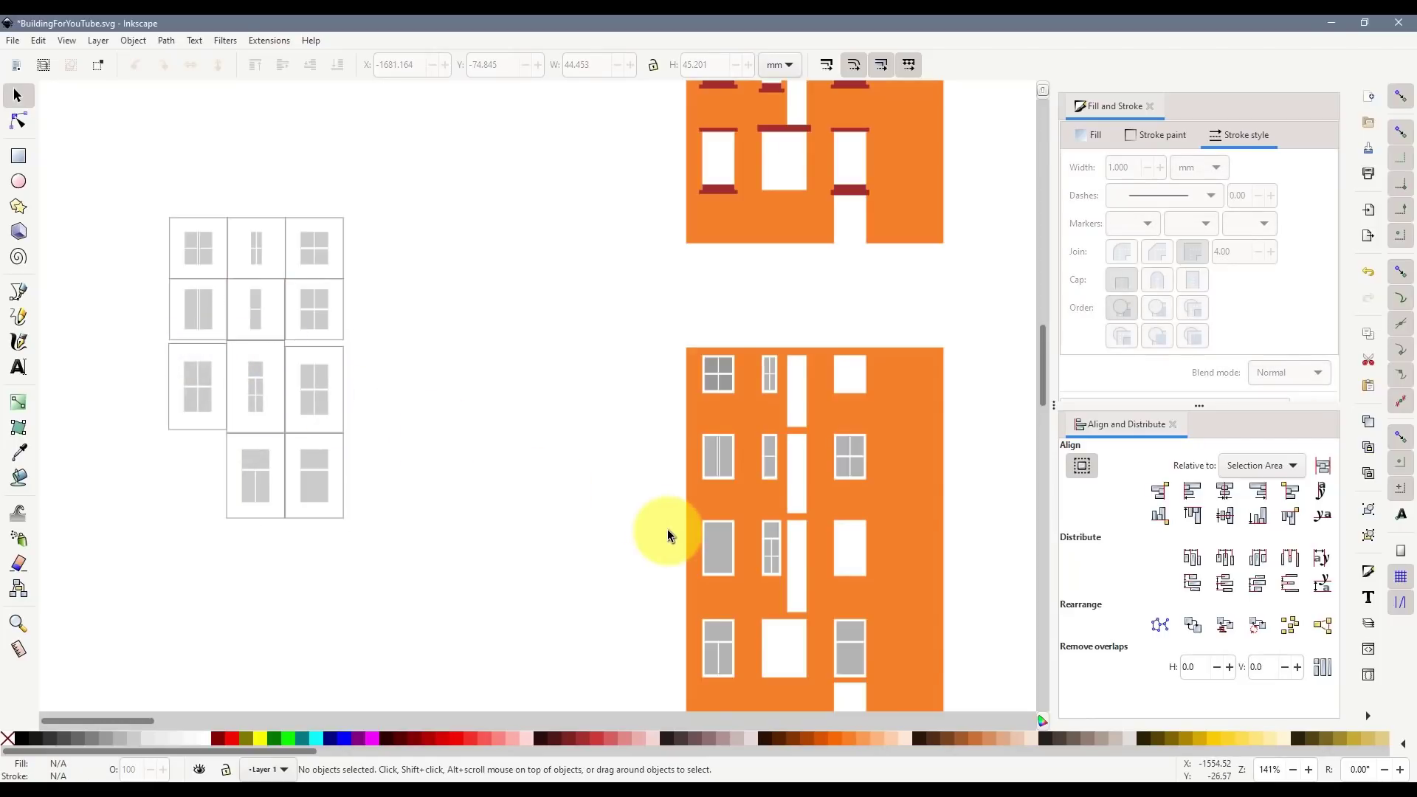
- Draw a red, outline-free rectangle over the white door opening
scroll(893, 608, "down", 2)
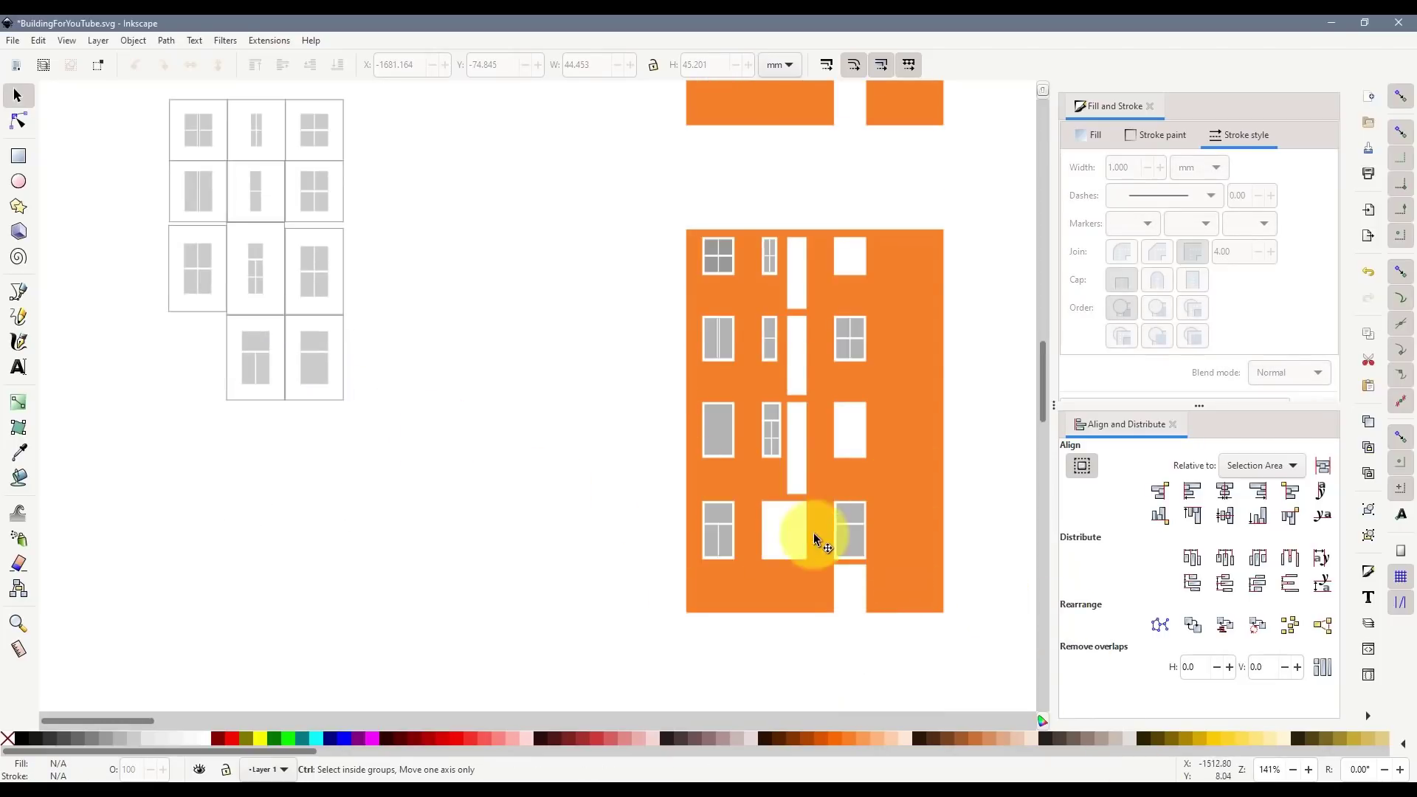
scroll(815, 526, "up", 1)
scroll(814, 520, "up", 1)
left_click(25, 159)
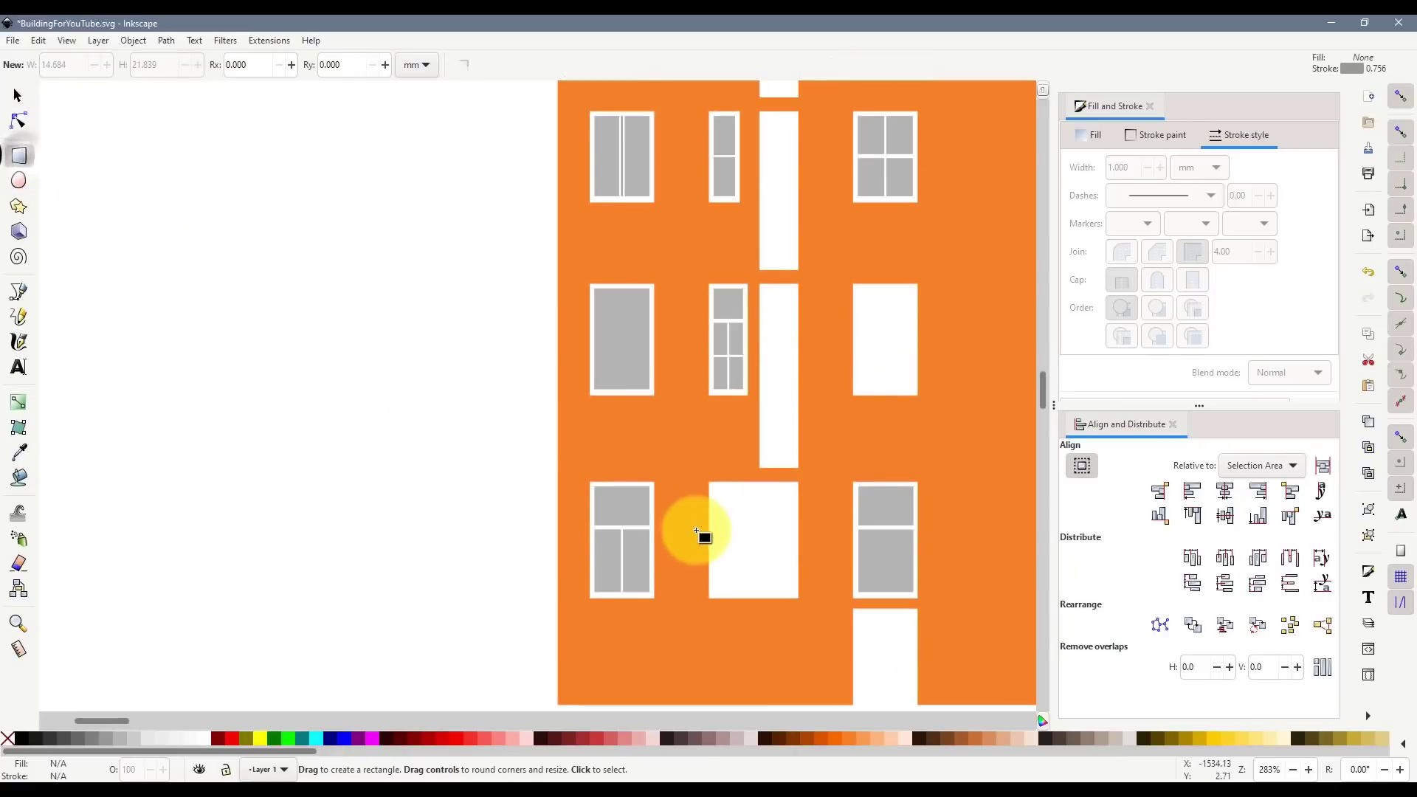
mouse_move(707, 482)
left_mouse_down()
mouse_move(826, 617)
mouse_move(806, 595)
left_mouse_up()
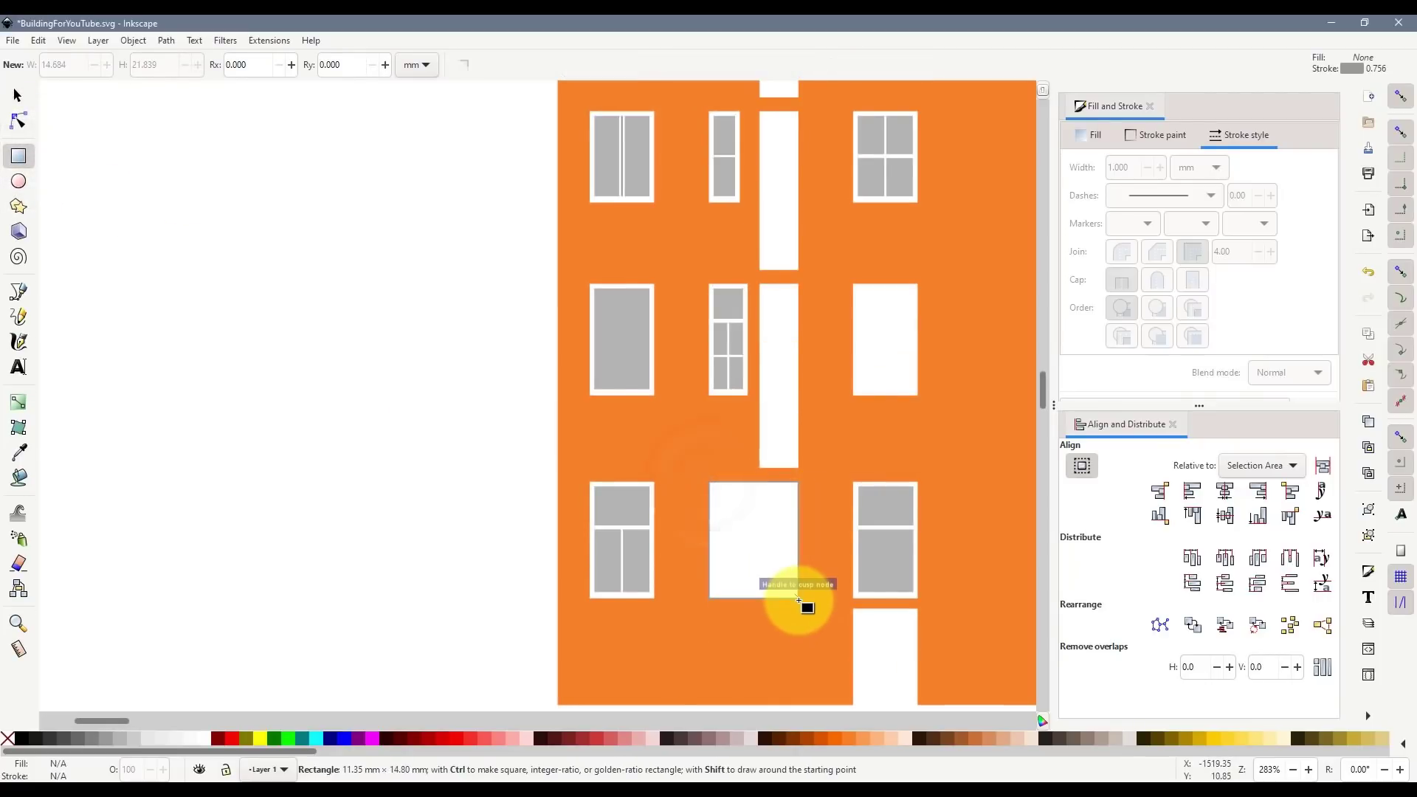
left_click(451, 739)
left_click(8, 738, "shift")
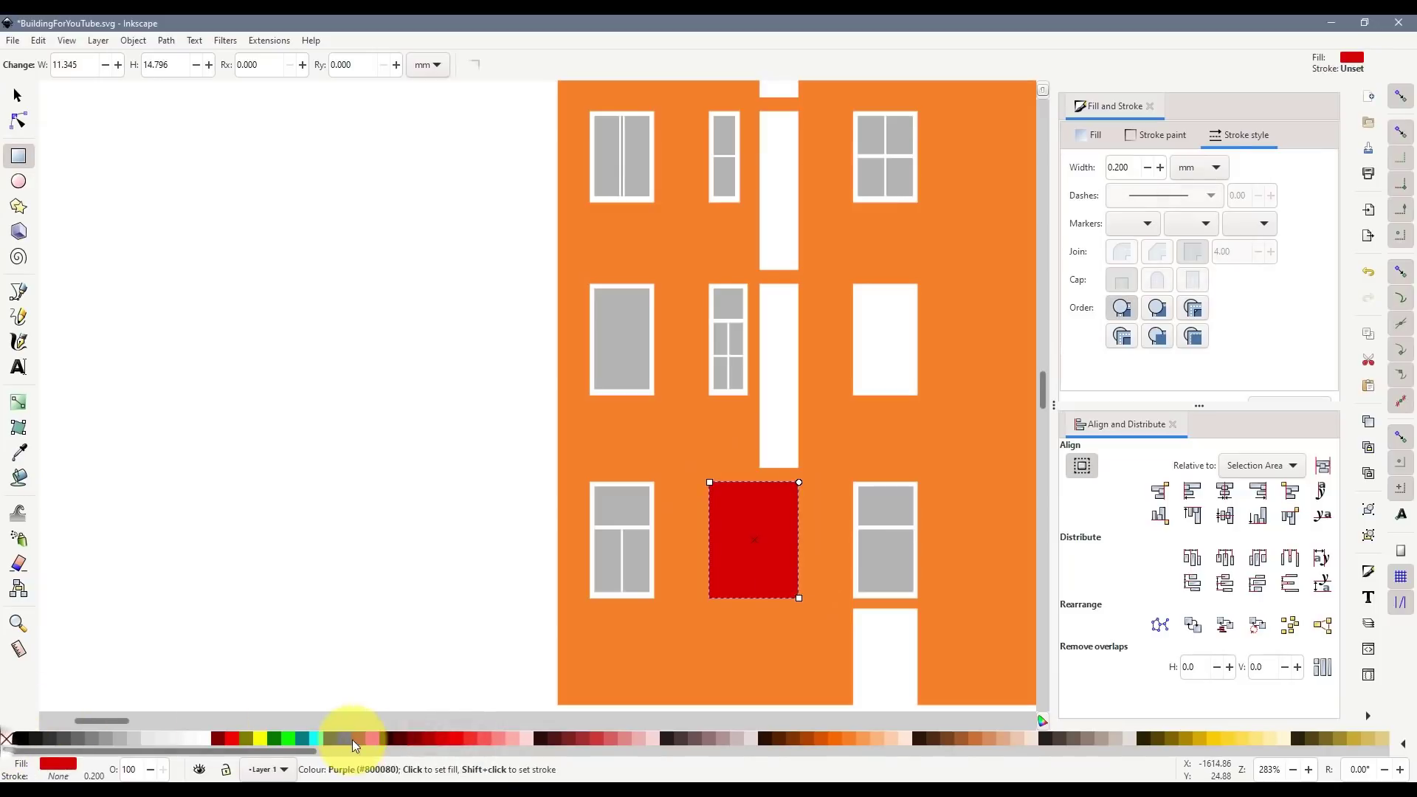
- Move the rectangle left of the building and fill it brown #483E37
key("s")
mouse_move(744, 520)
left_mouse_down()
mouse_move(171, 286)
mouse_move(195, 311)
left_mouse_up()
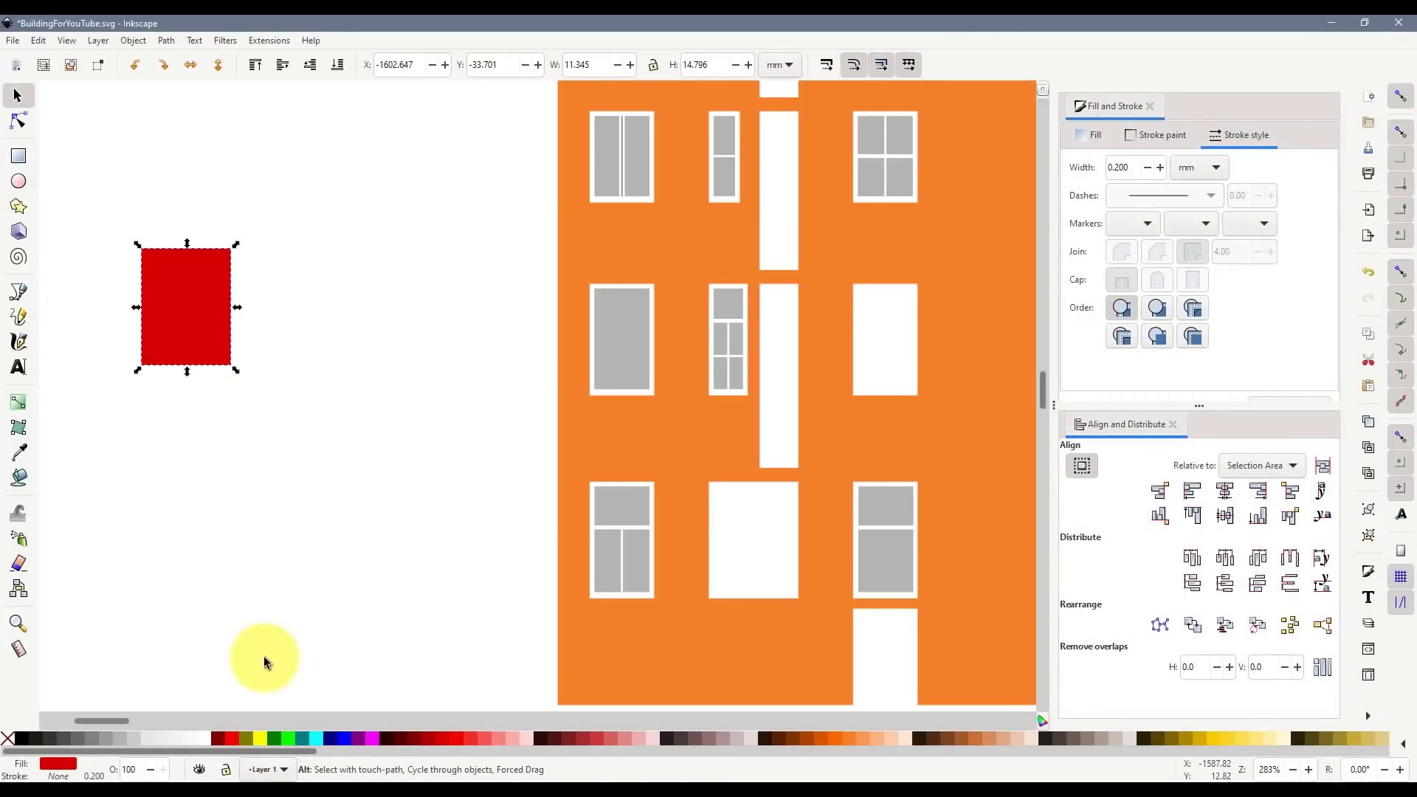
left_click(669, 738)
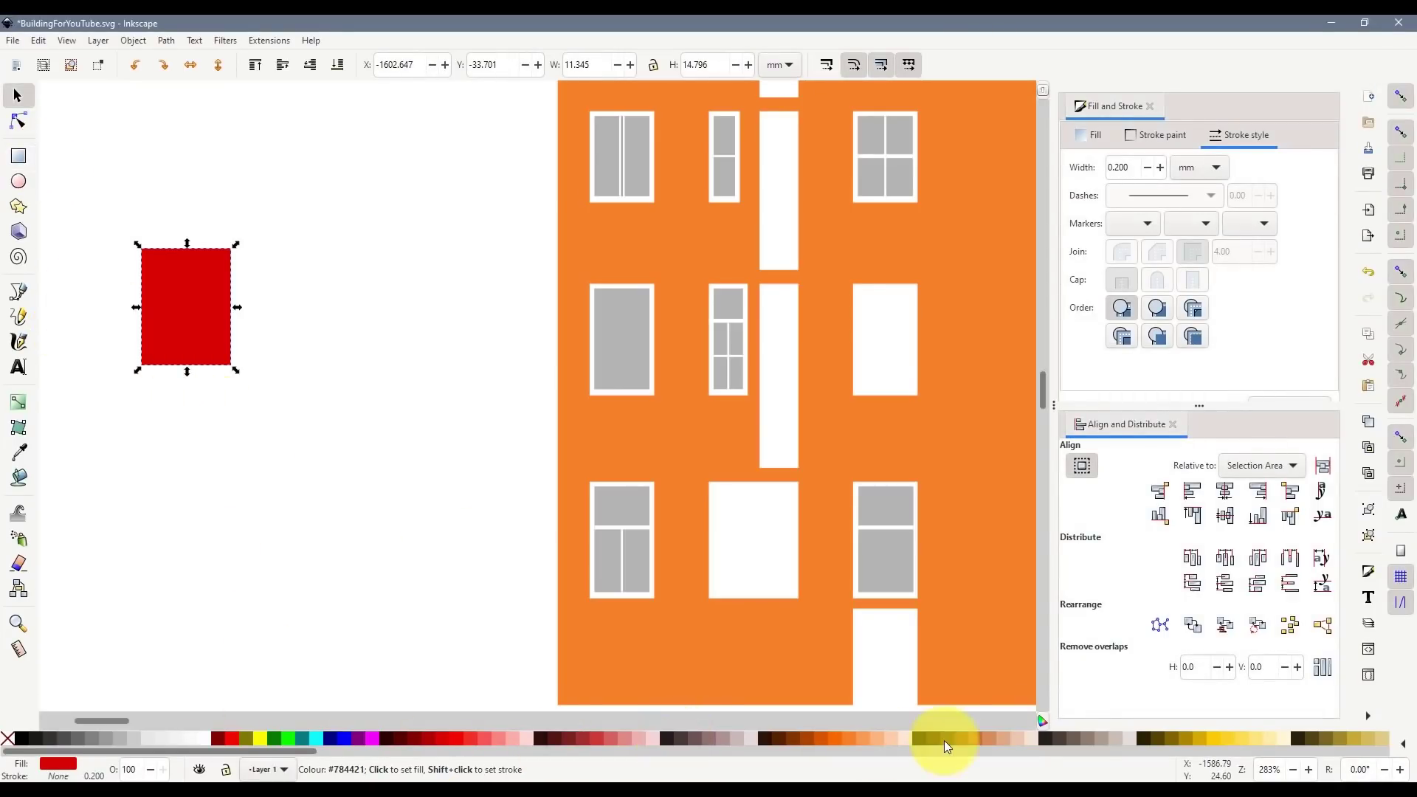
left_click(1061, 740)
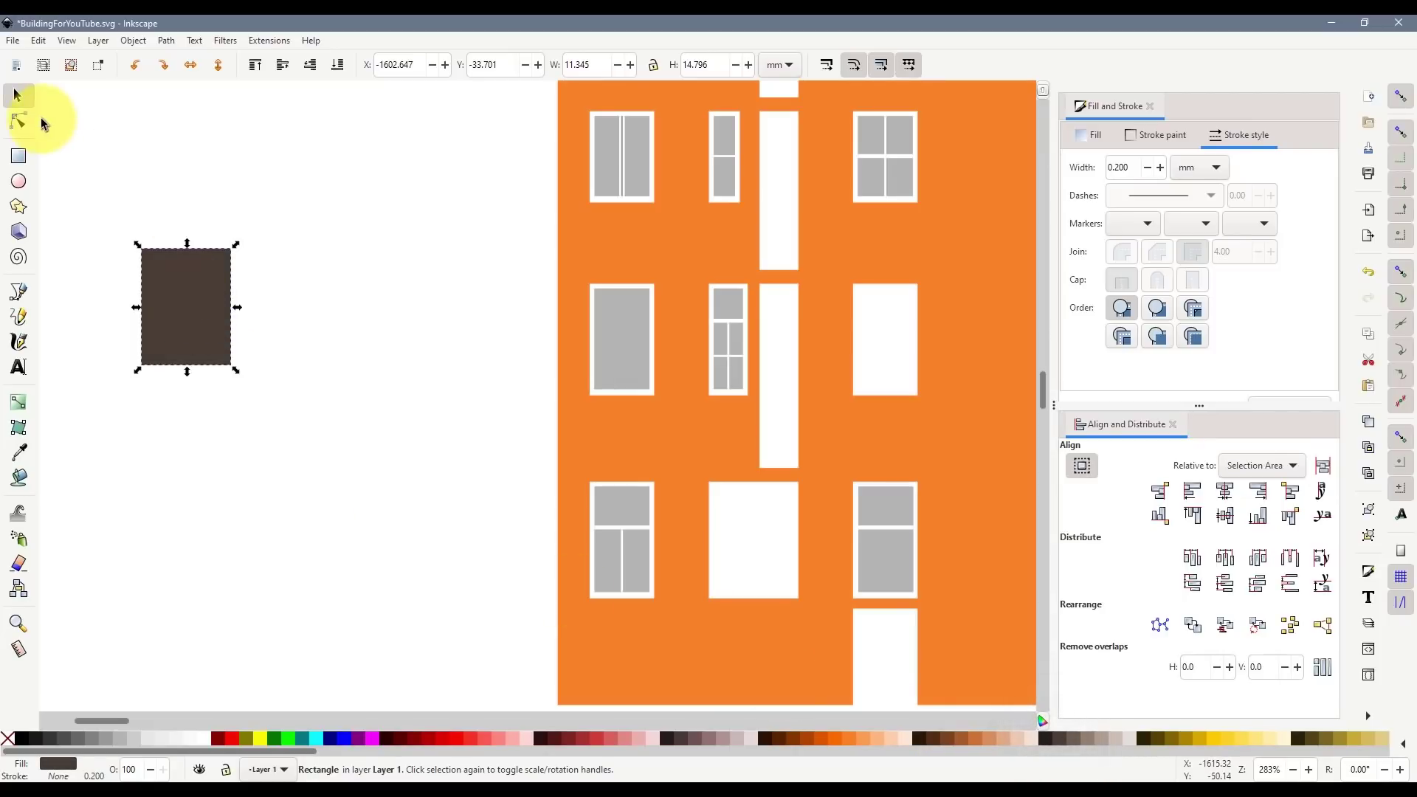
left_click(376, 431)
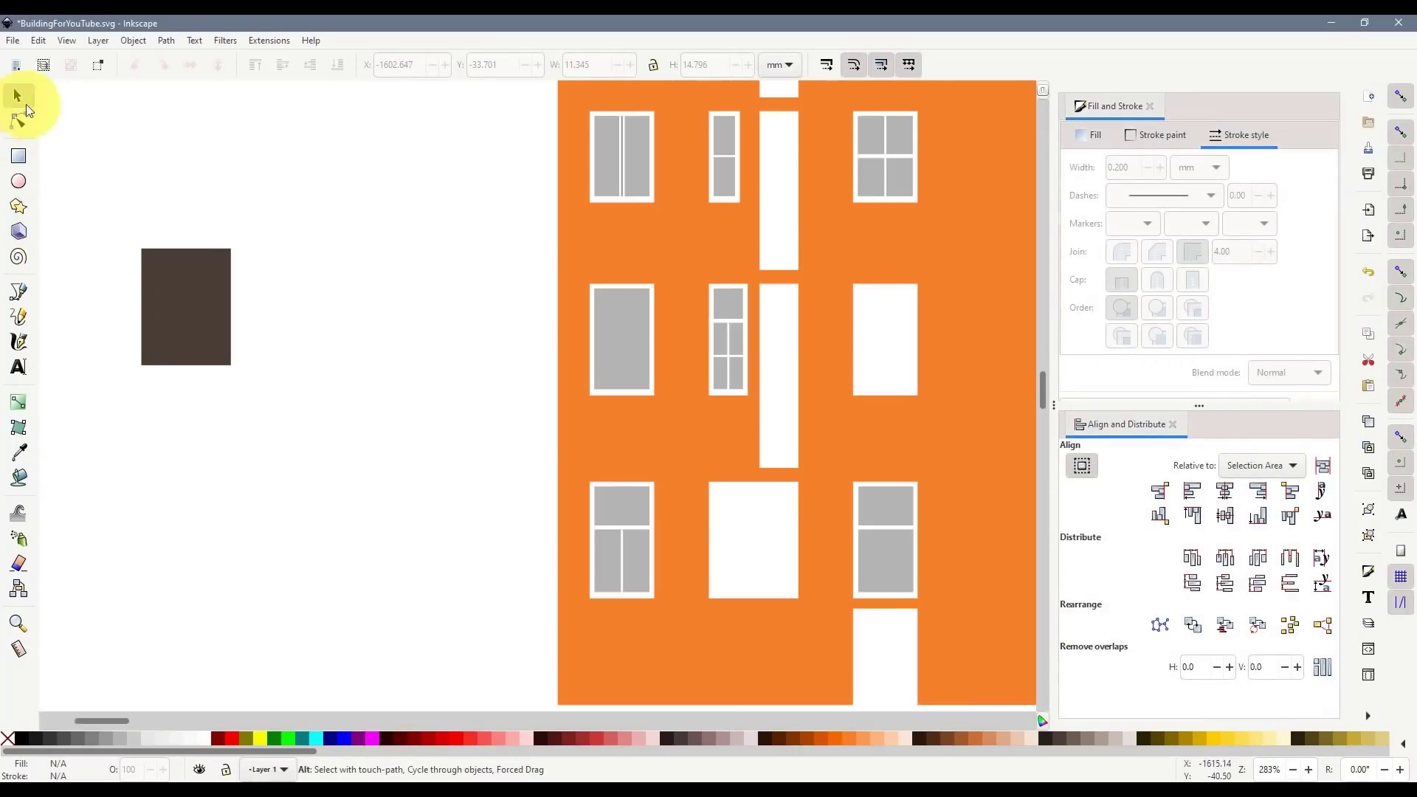
left_click(176, 279)
scroll(176, 281, "up", 2)
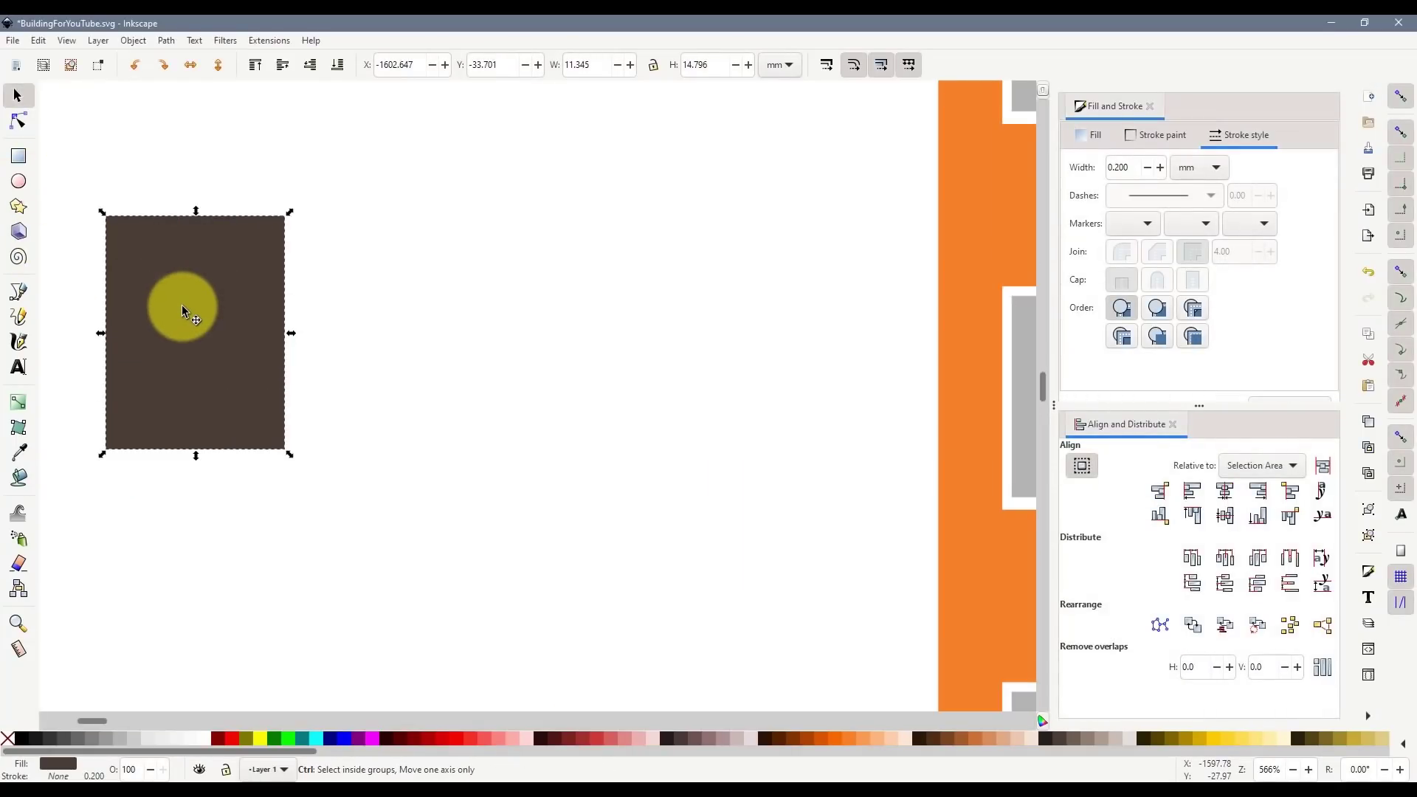
- Duplicate the brown door rectangle beside itself and give the copy a radial gradient
key("ctrl+d")
left_click_drag(189, 307, 578, 307)
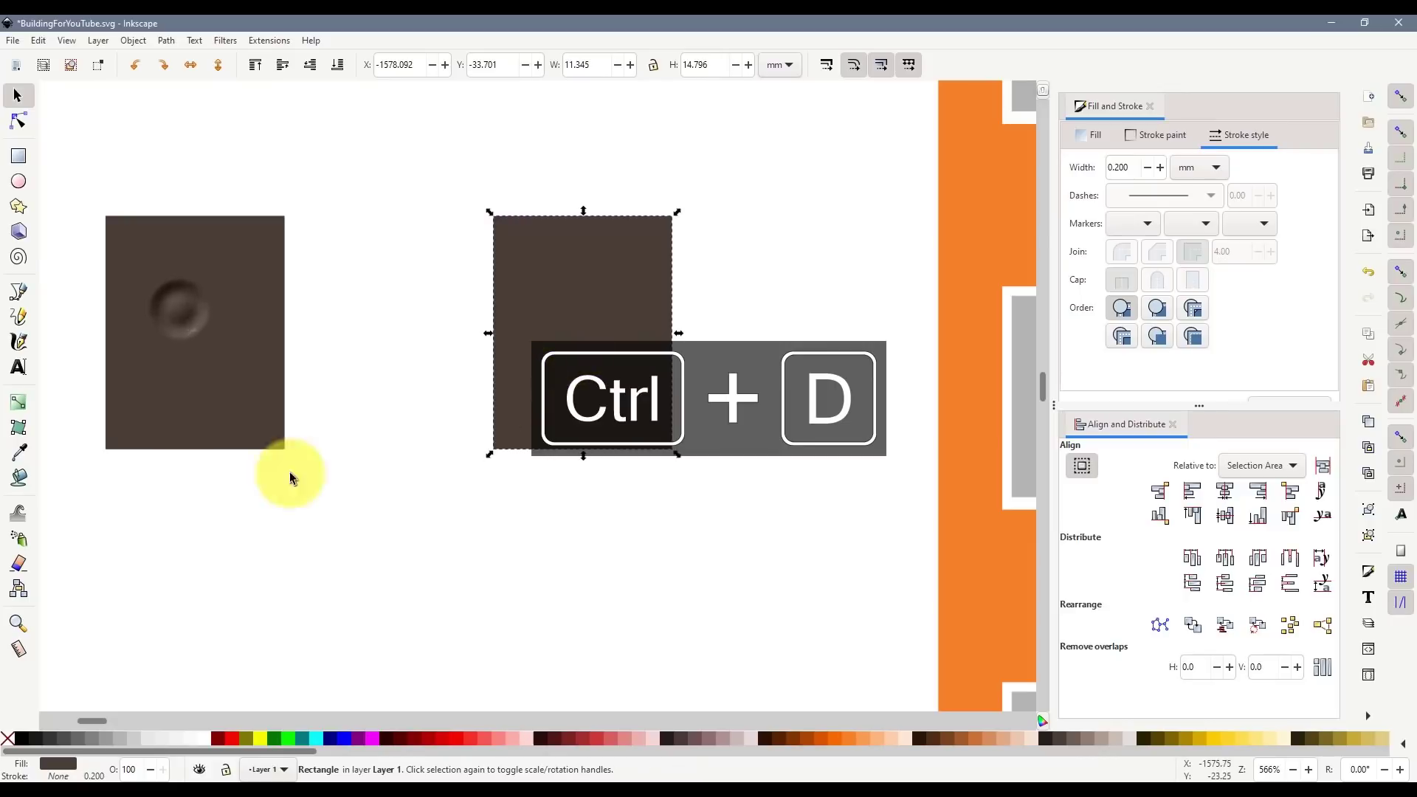
left_click(19, 403)
left_click_drag(520, 443, 431, 419)
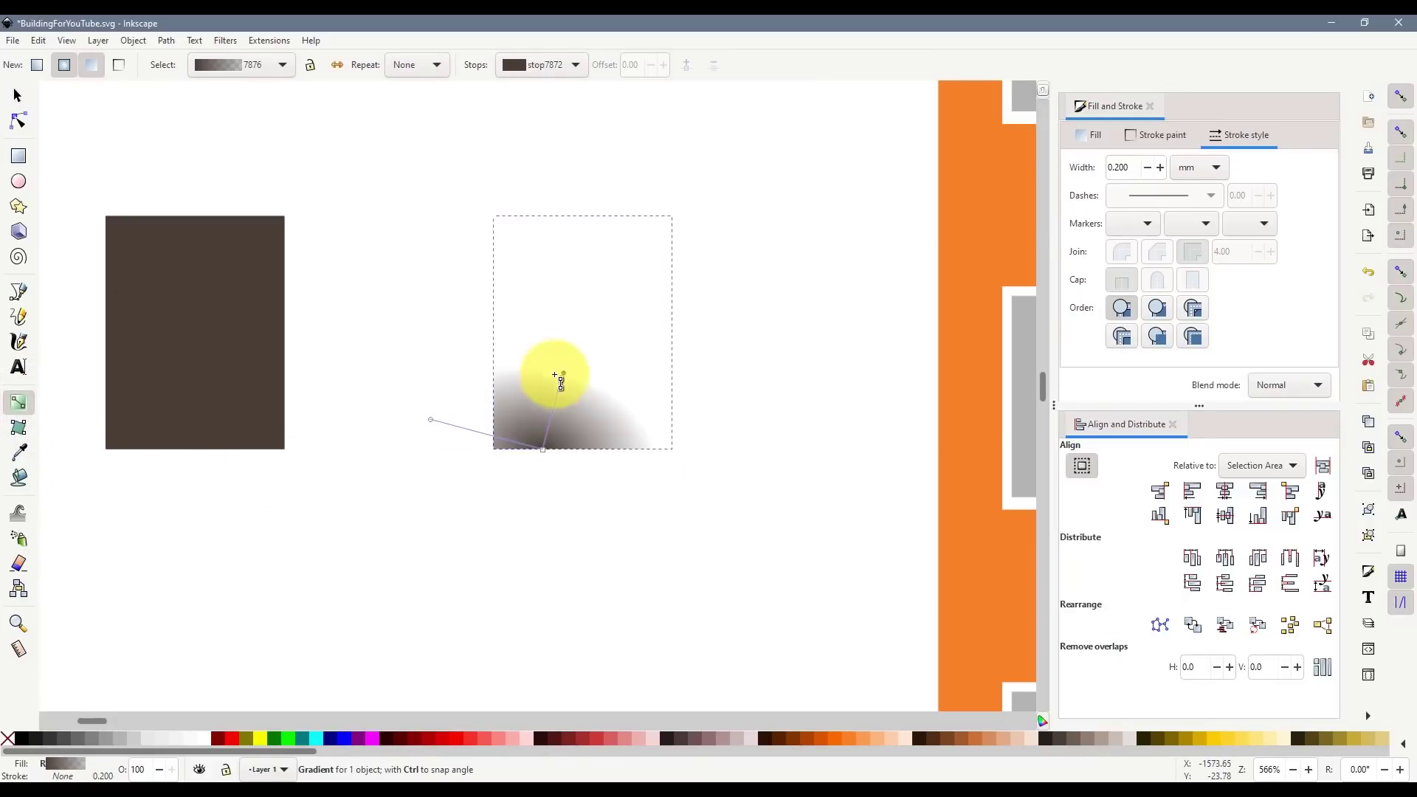
left_click(563, 373)
left_click(17, 100)
left_click_drag(554, 405, 493, 420)
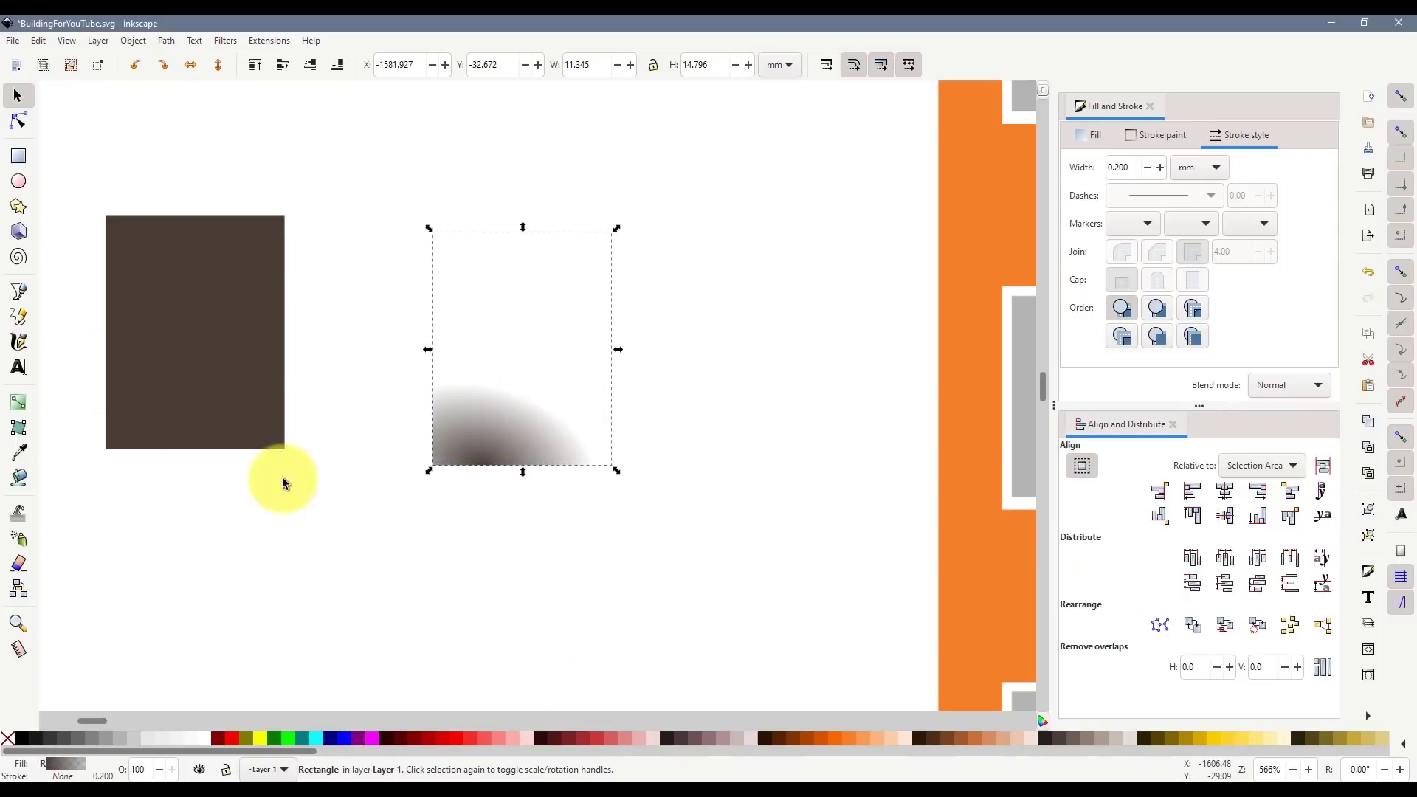
- Colour the radial gradient's centre stop light brown #917C6F
left_click(490, 426)
left_click(18, 406)
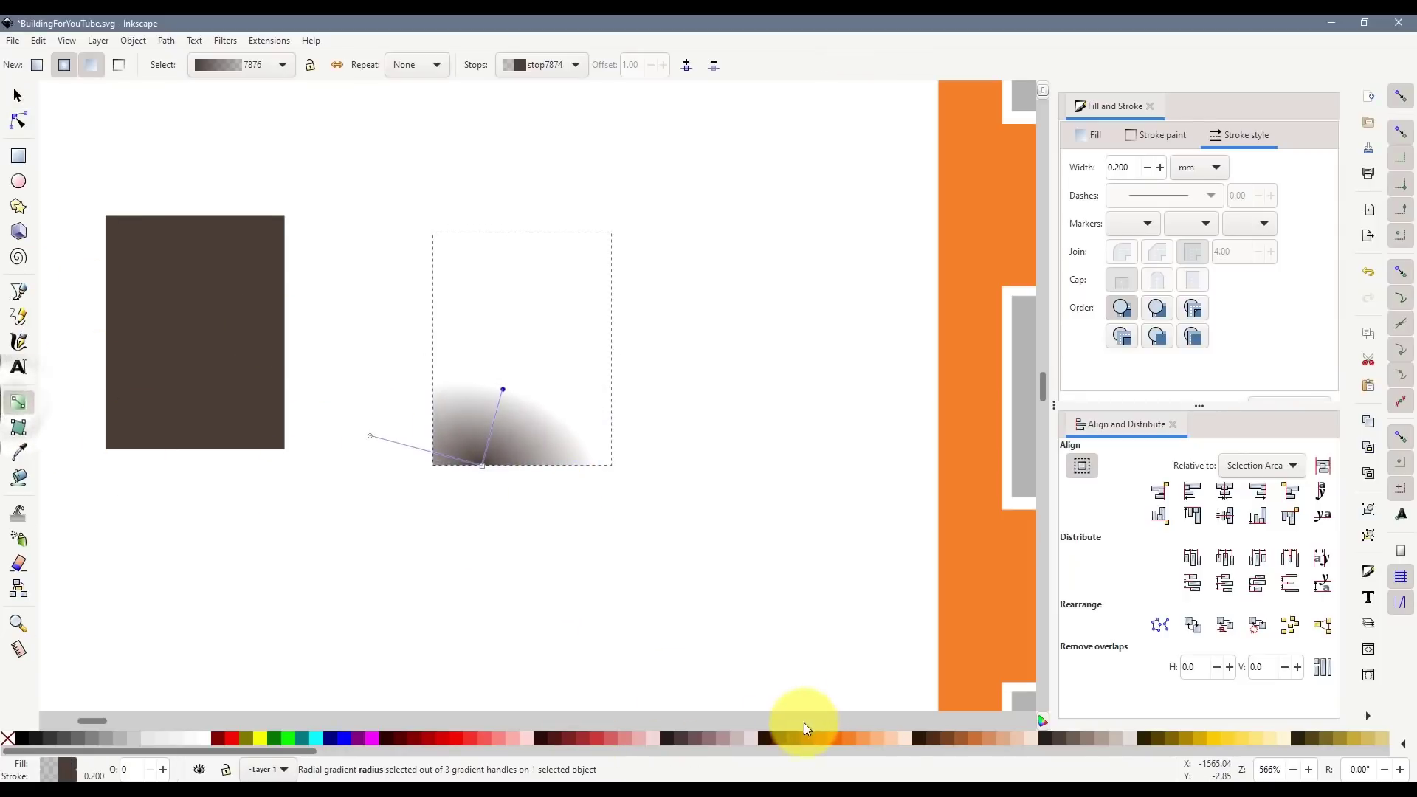
left_click(1091, 739)
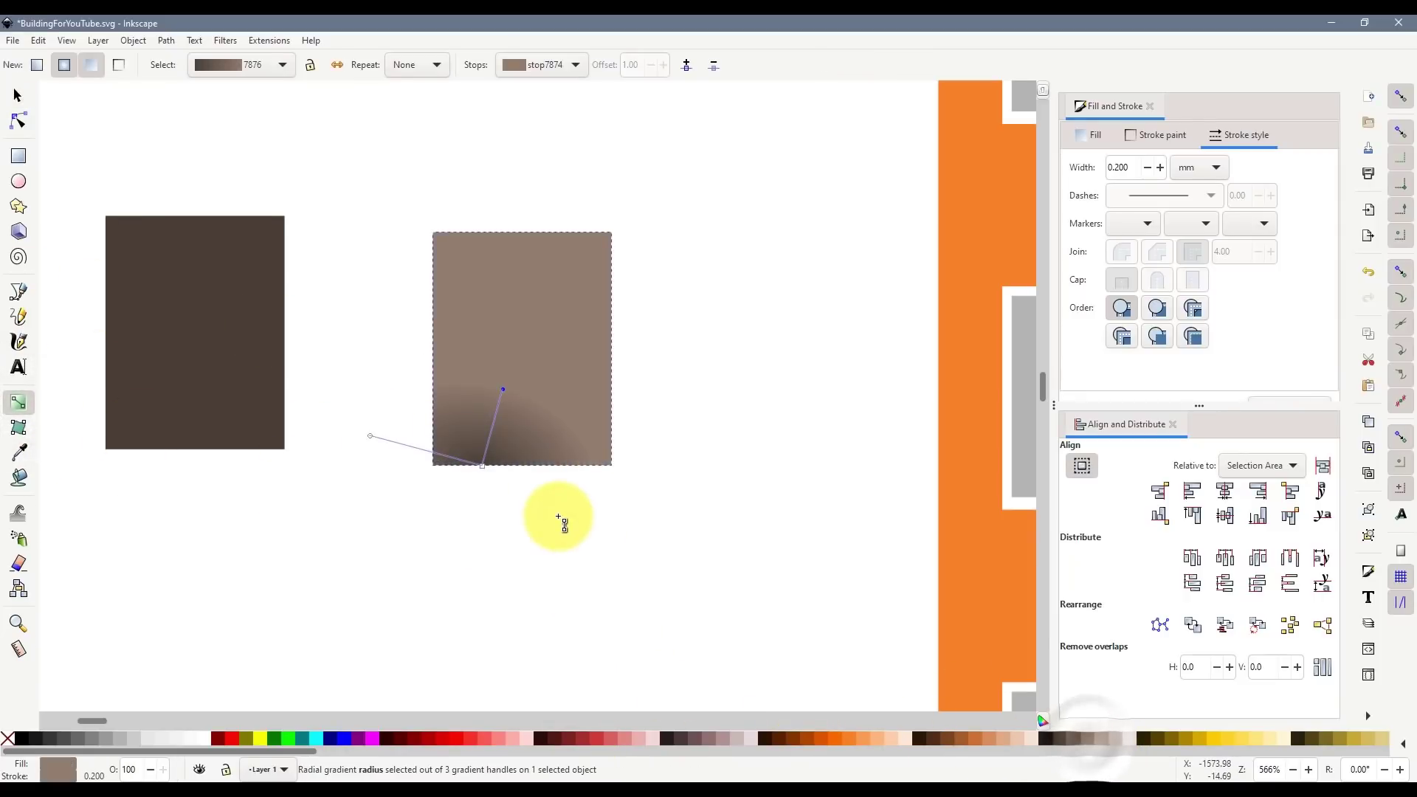
key("ctrl+z")
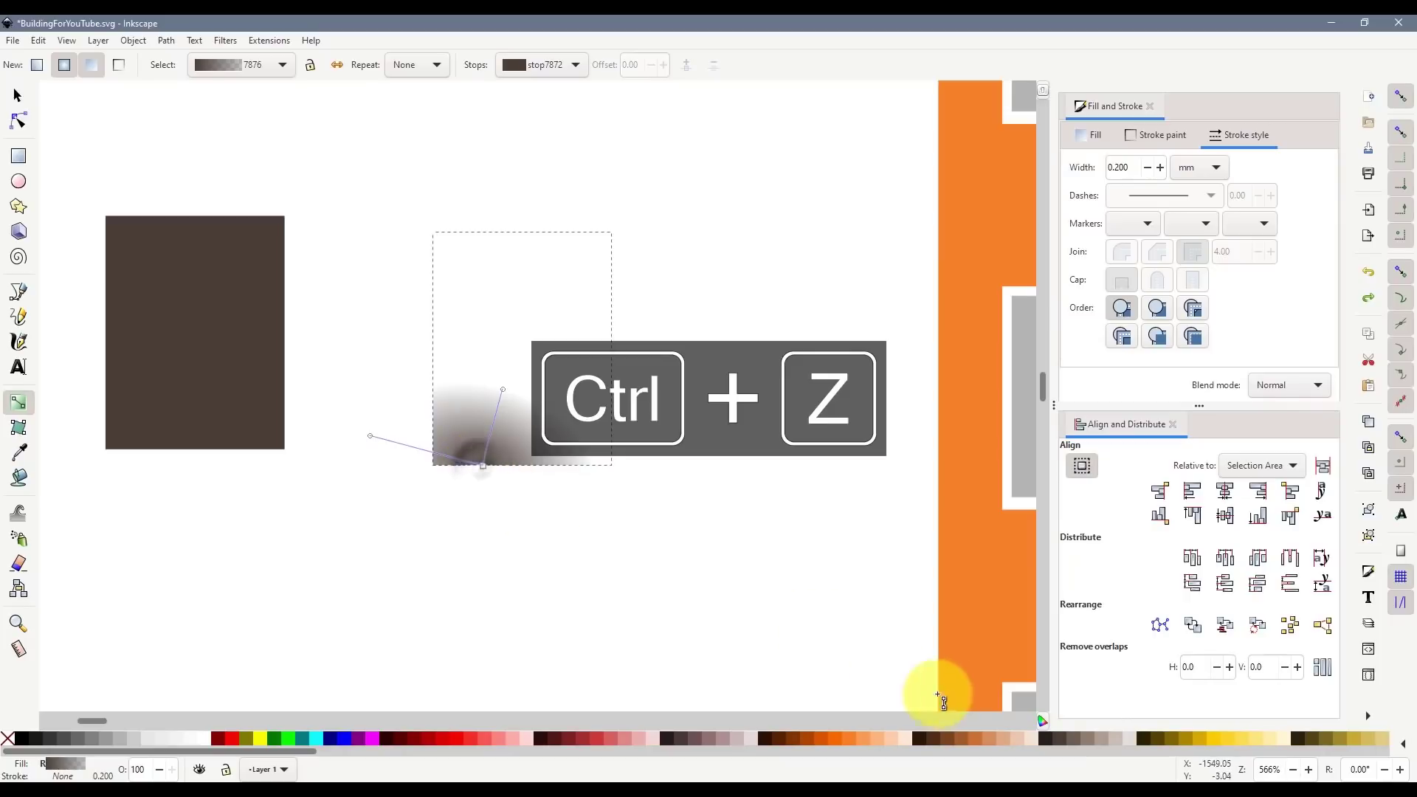
left_click(482, 468)
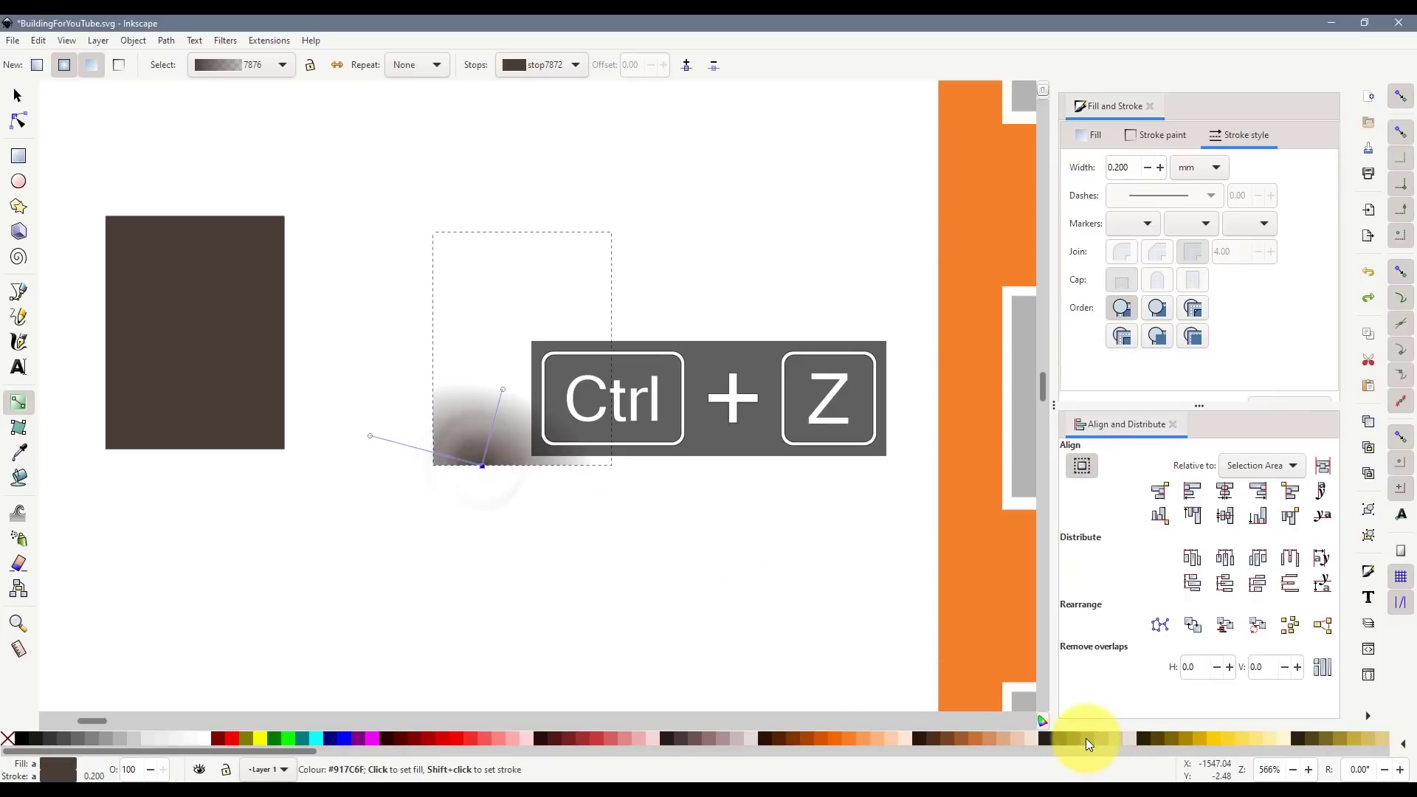
left_click(1087, 738)
- Lay the gradient copy over the brown rectangle and stretch the glow along its bottom edge
left_click(17, 96)
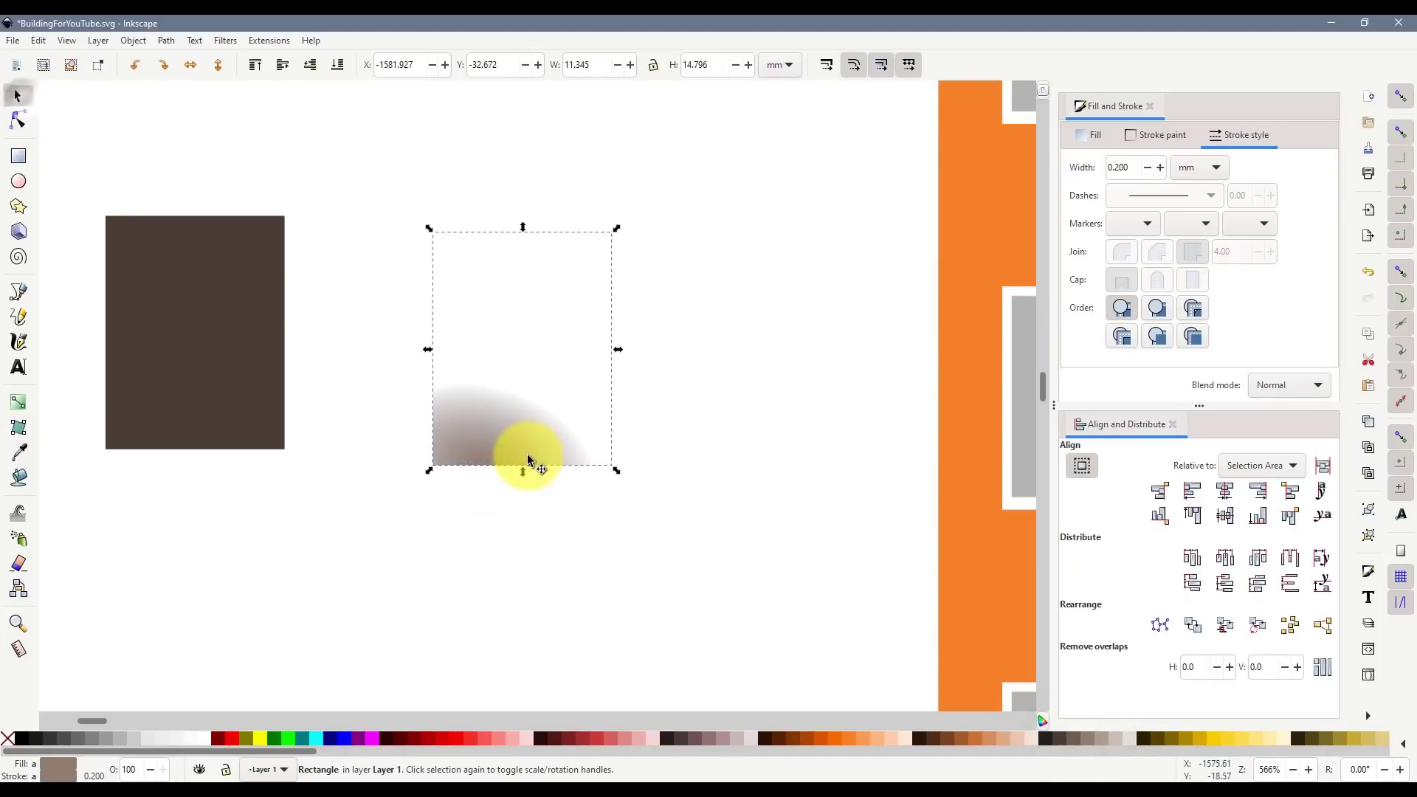
left_click_drag(472, 419, 175, 426)
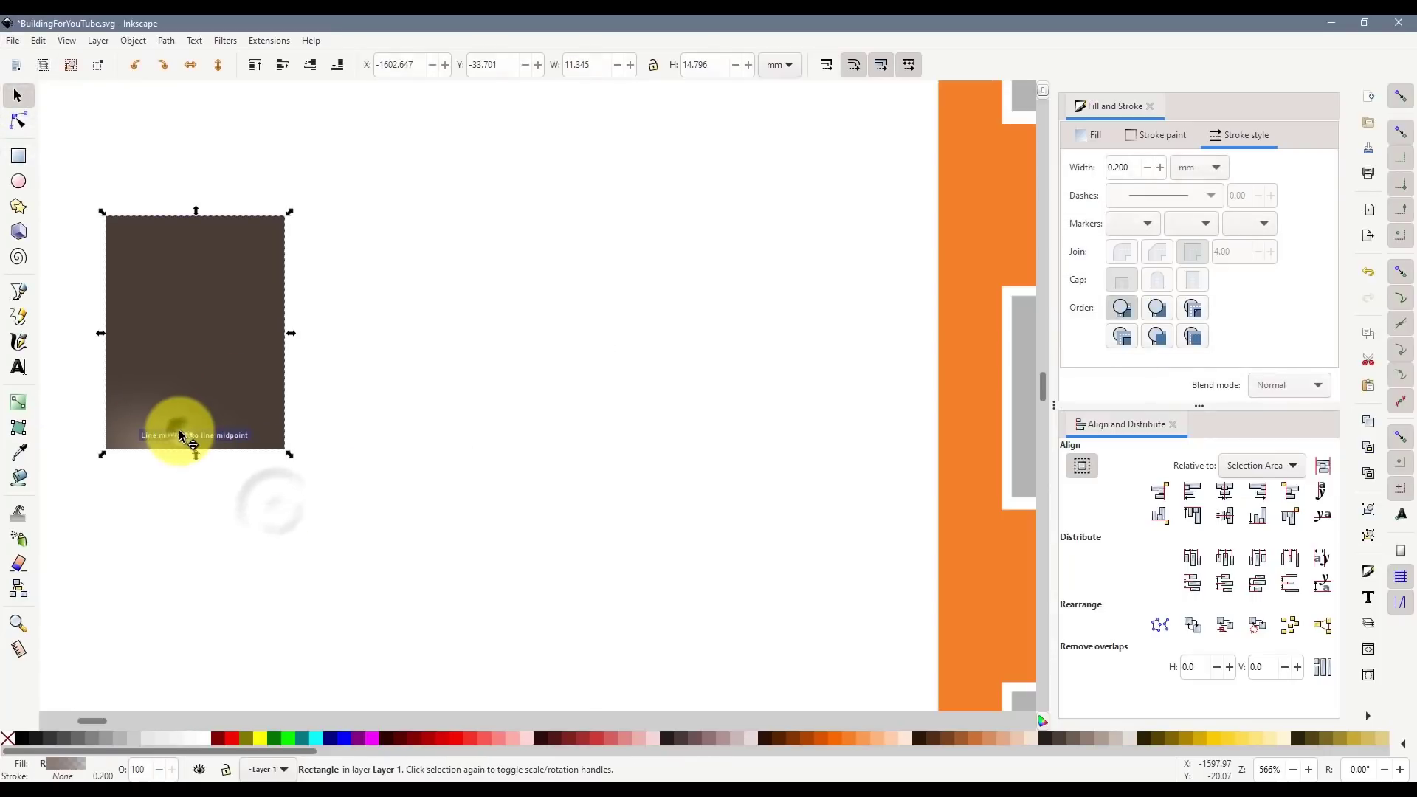
left_click(18, 403)
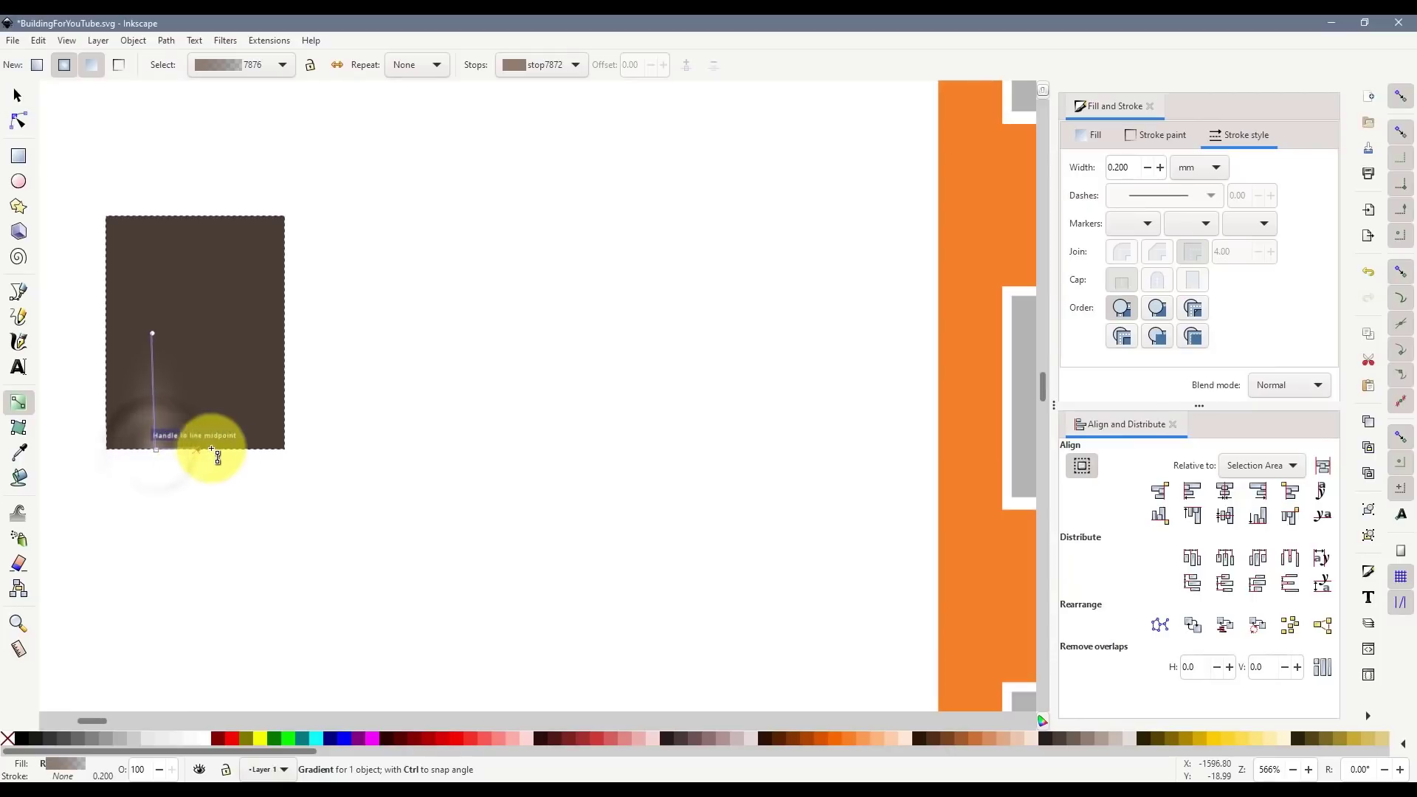
left_click_drag(212, 450, 273, 441)
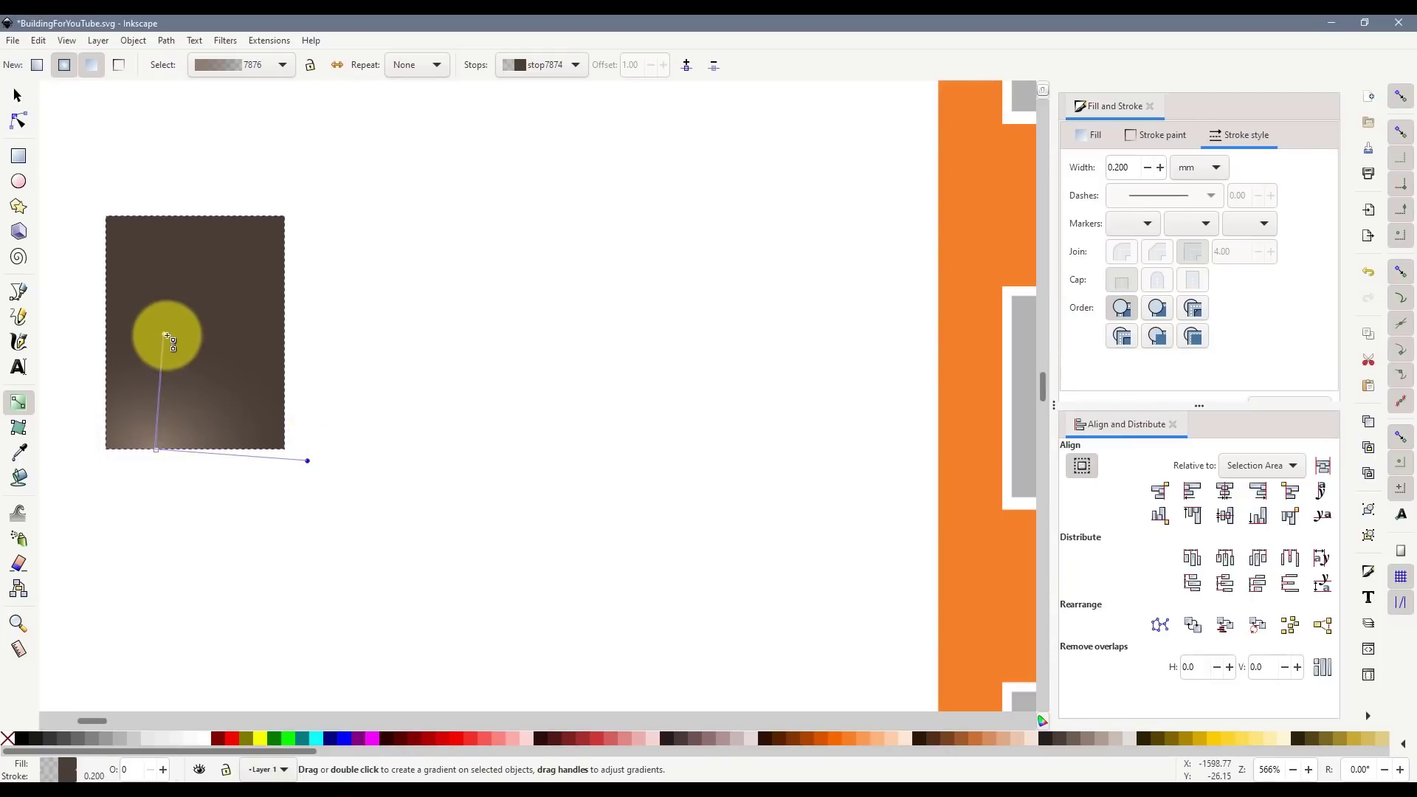
left_click_drag(159, 333, 226, 363)
left_click(495, 392)
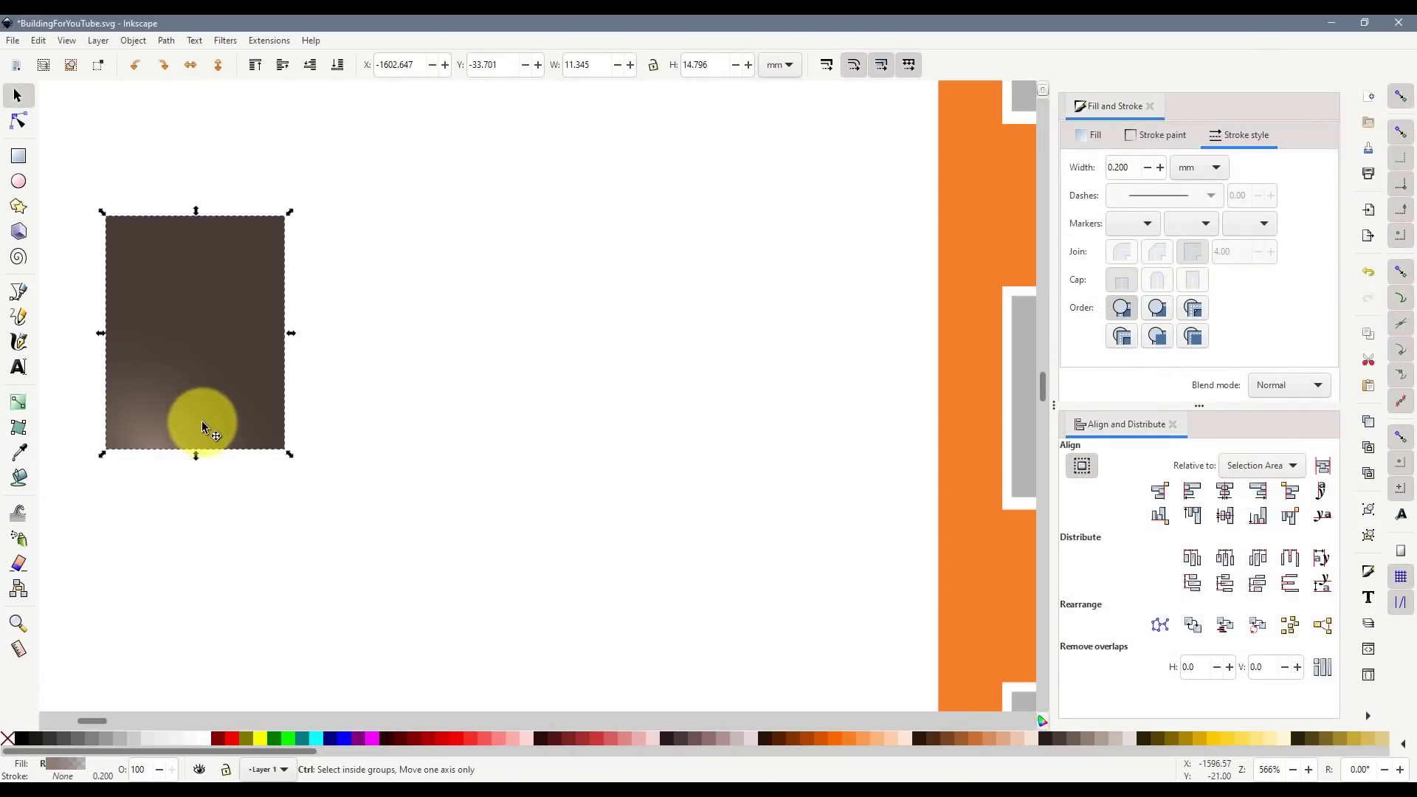
- Duplicate the gradient rectangle and give it a short linear gradient with a lighter grey bottom stop
key("ctrl+d")
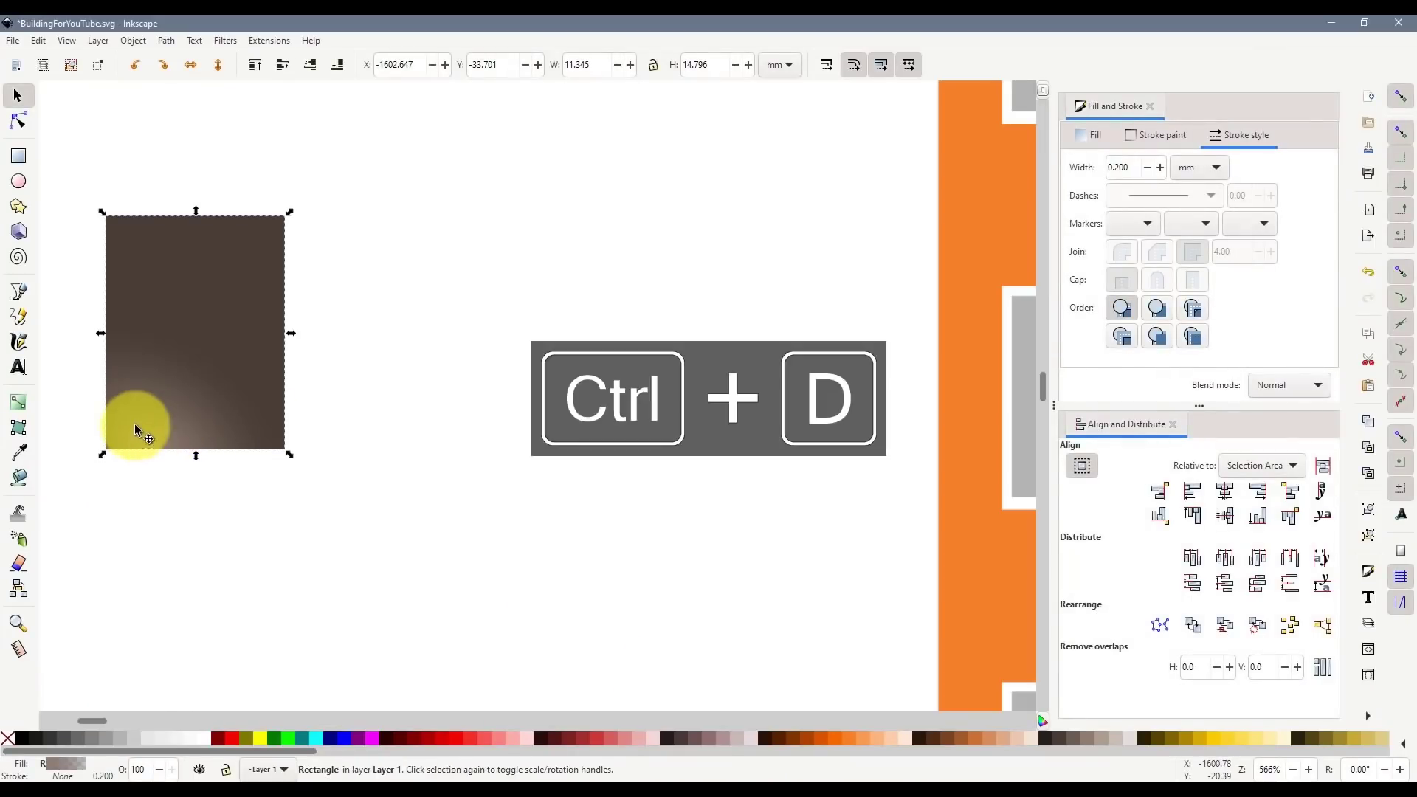
left_click_drag(140, 428, 419, 428)
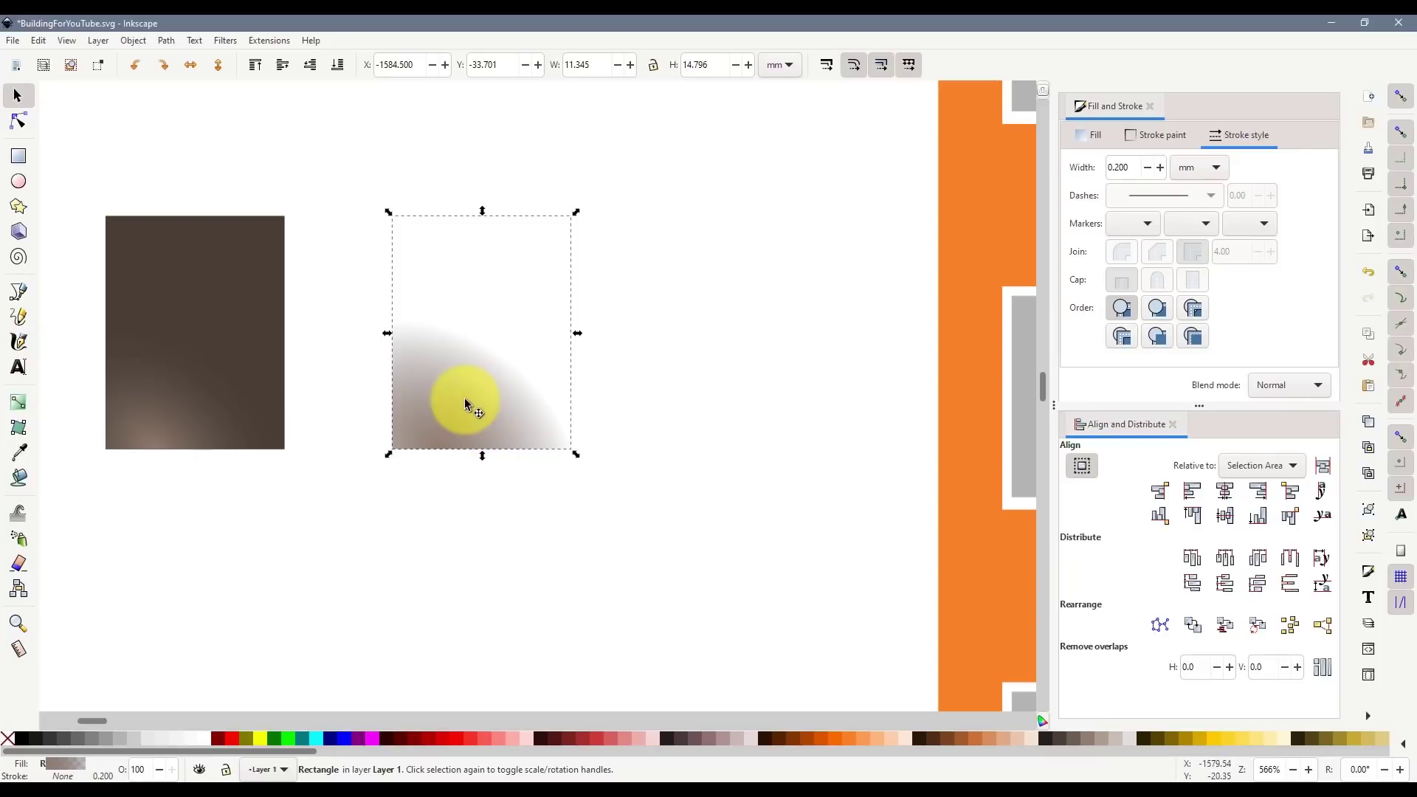
left_click(18, 402)
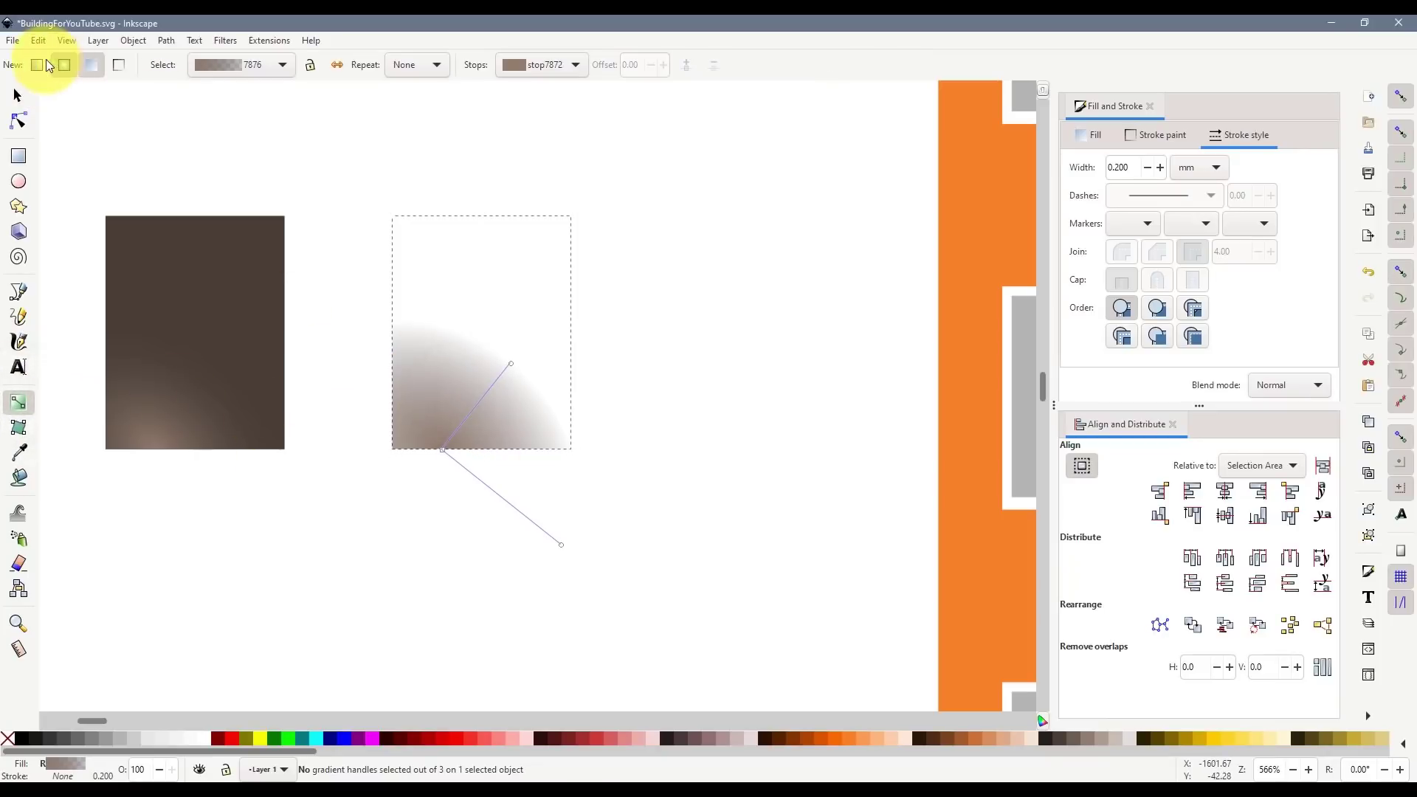
left_click_drag(442, 449, 428, 386)
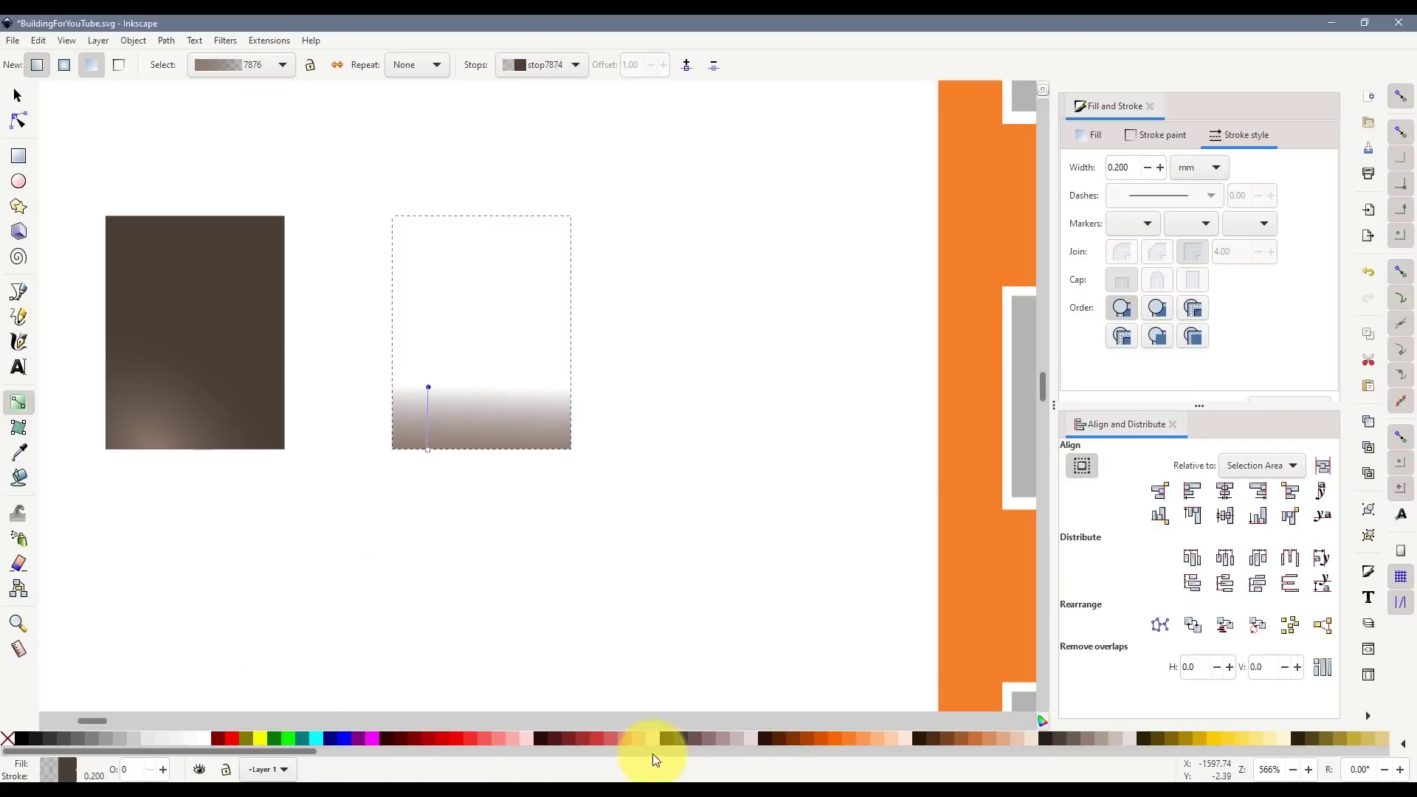
left_click(1116, 741)
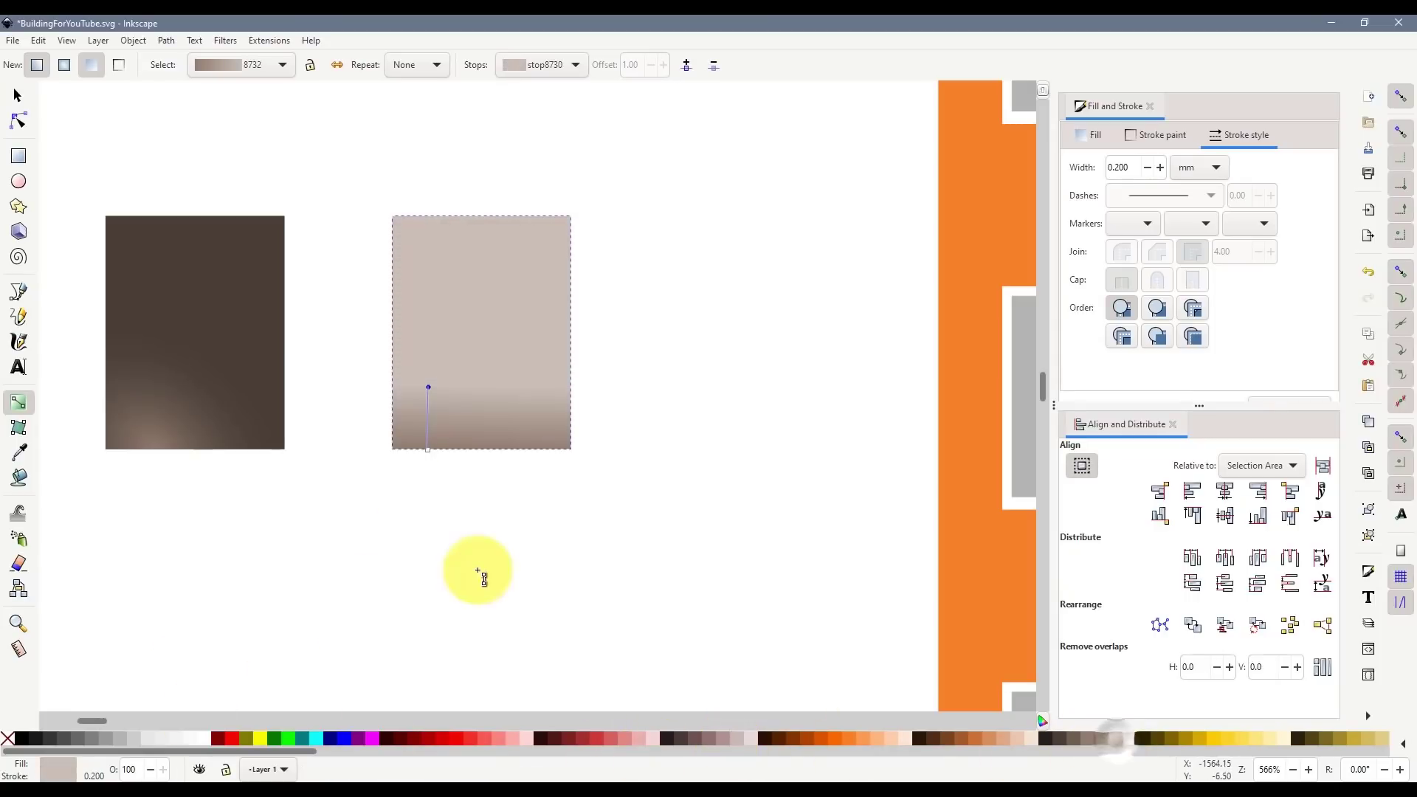
key("ctrl+z")
left_click(428, 451)
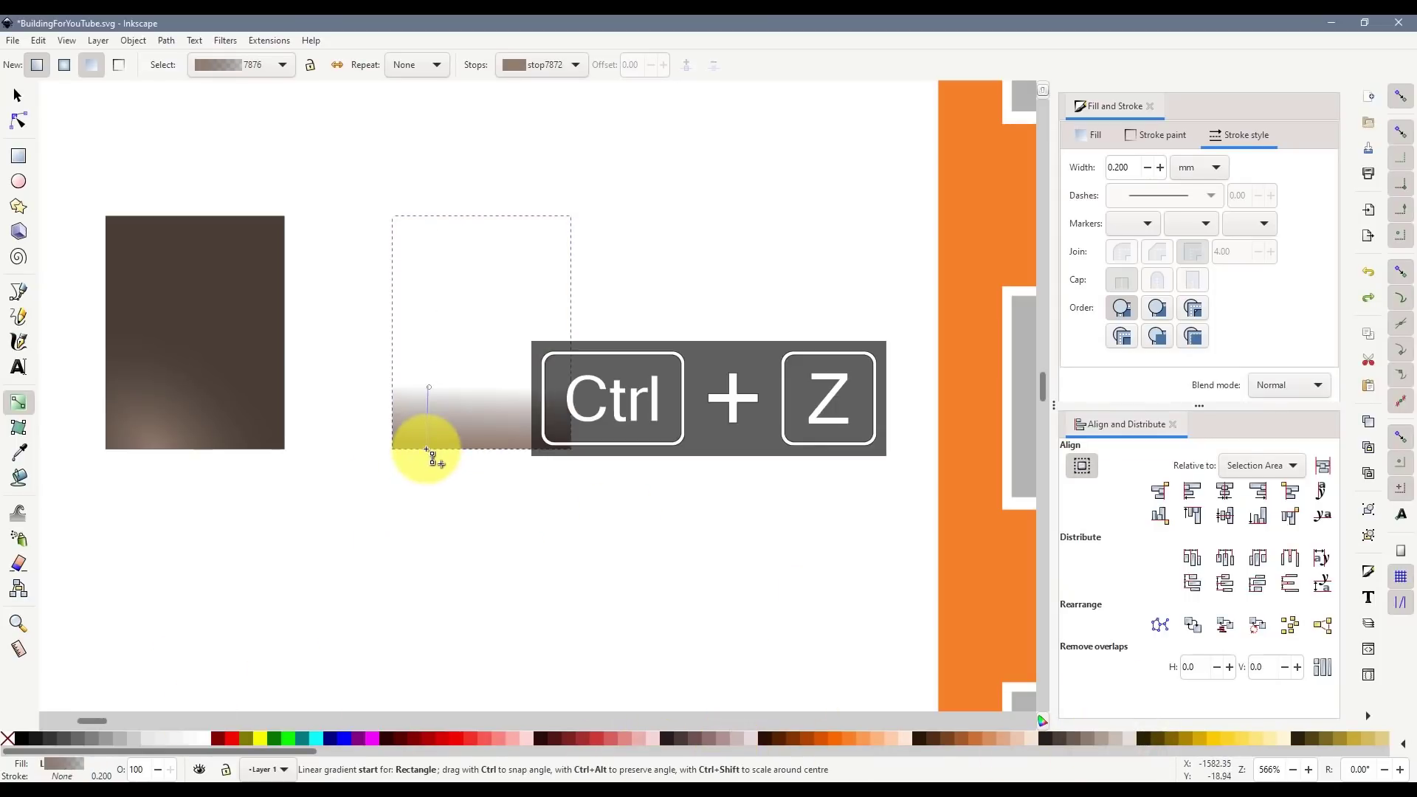
left_click(1101, 745)
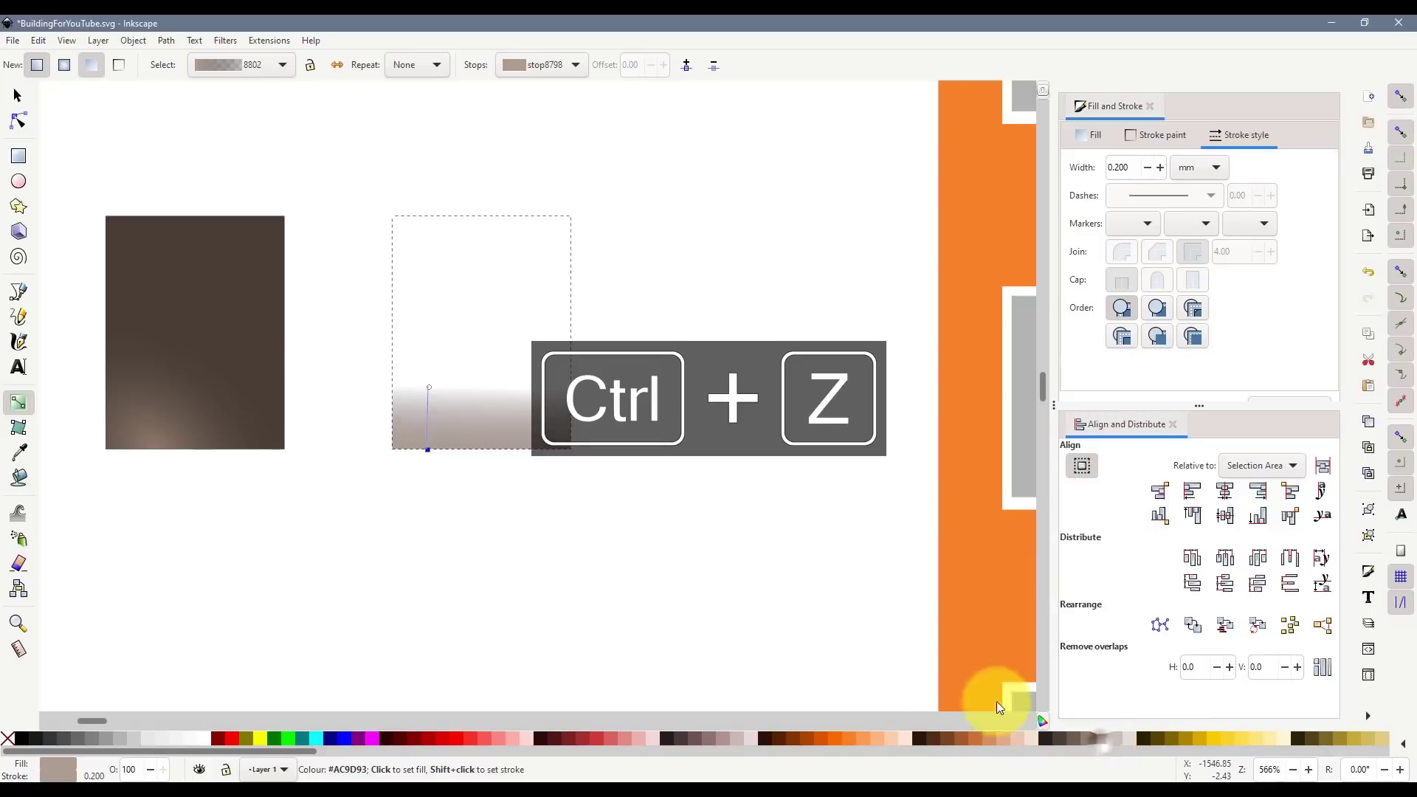
left_click(429, 387)
left_click_drag(430, 417, 443, 334)
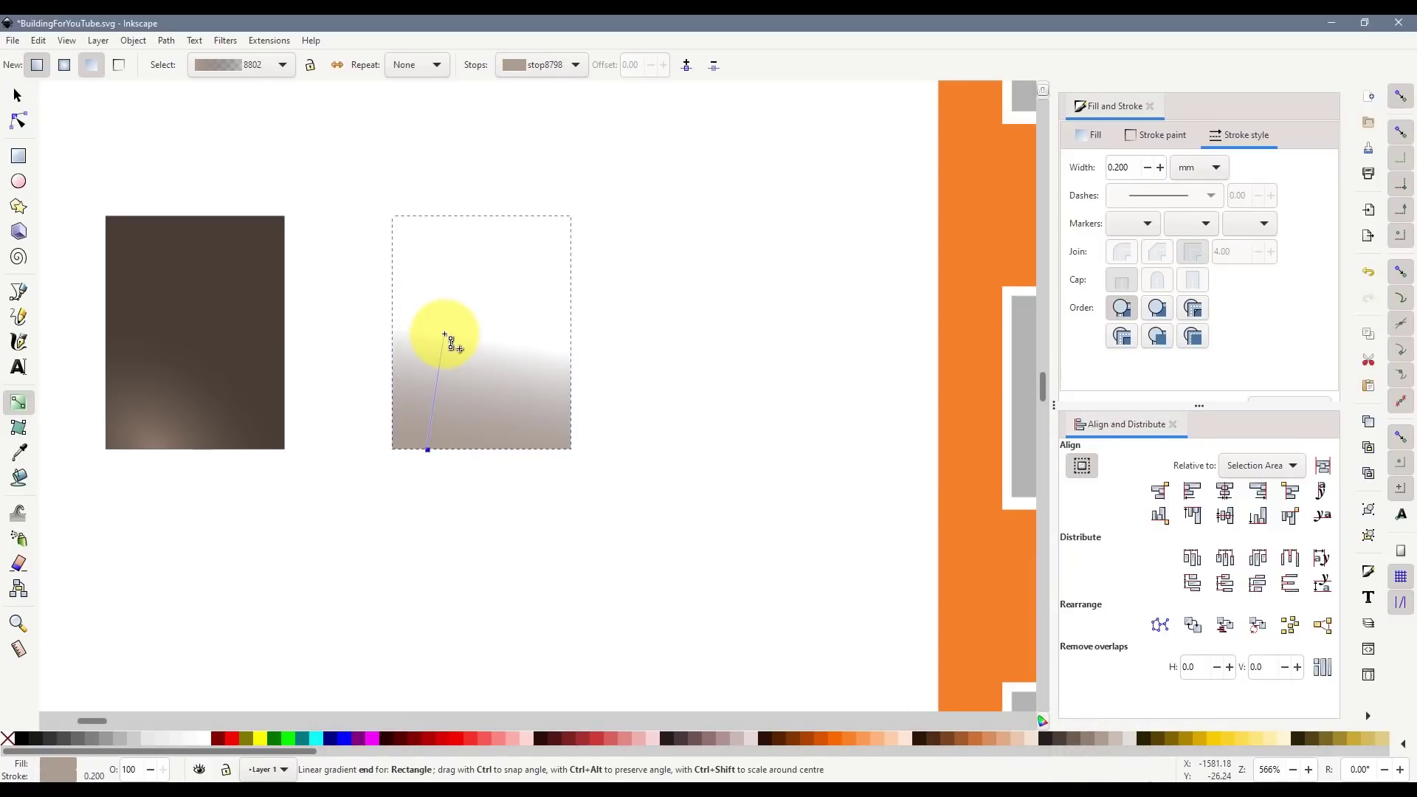
left_click_drag(446, 338, 444, 334)
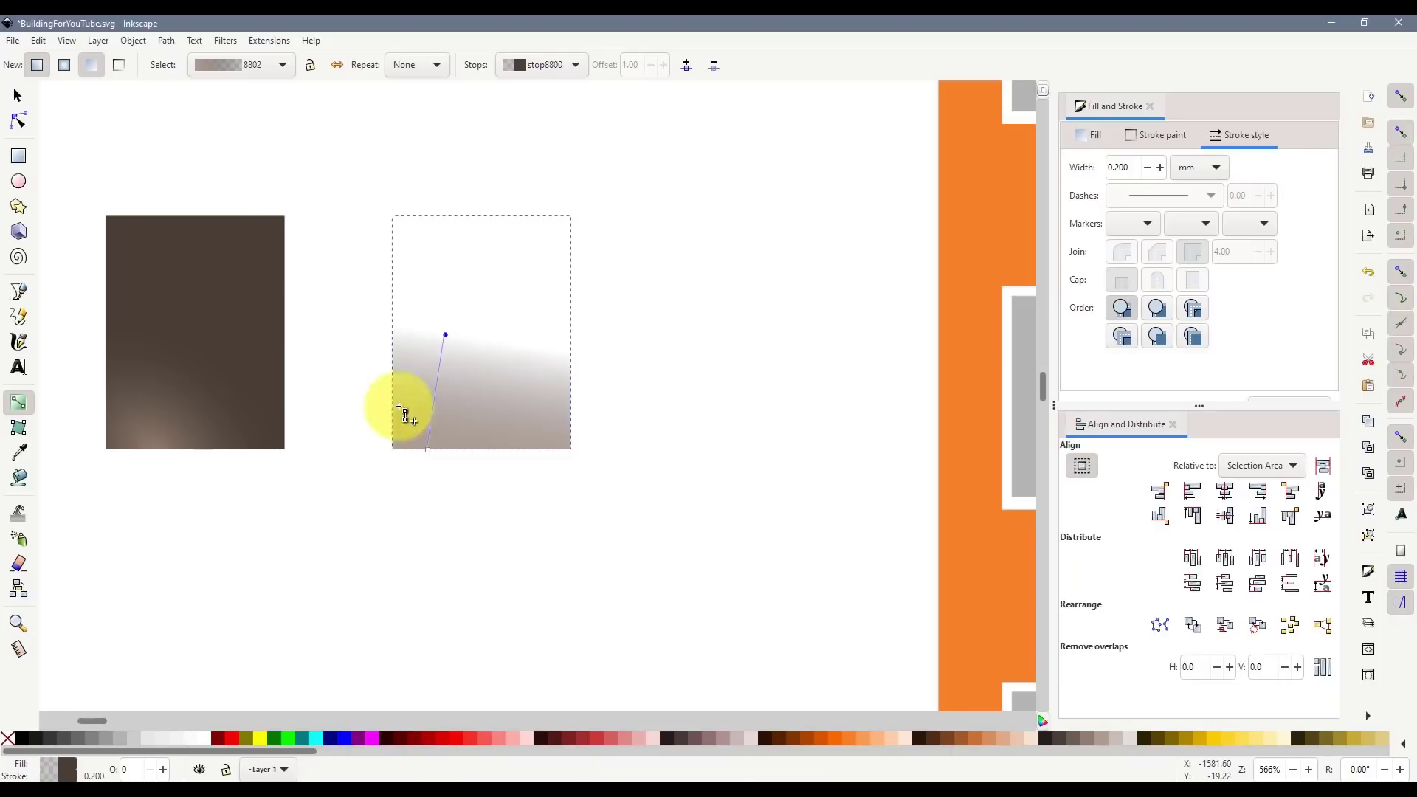
- Place the linear-gradient copy exactly over the brown rectangle and lower it one level
left_click(17, 96)
left_click(476, 448)
left_click_drag(499, 430, 197, 427)
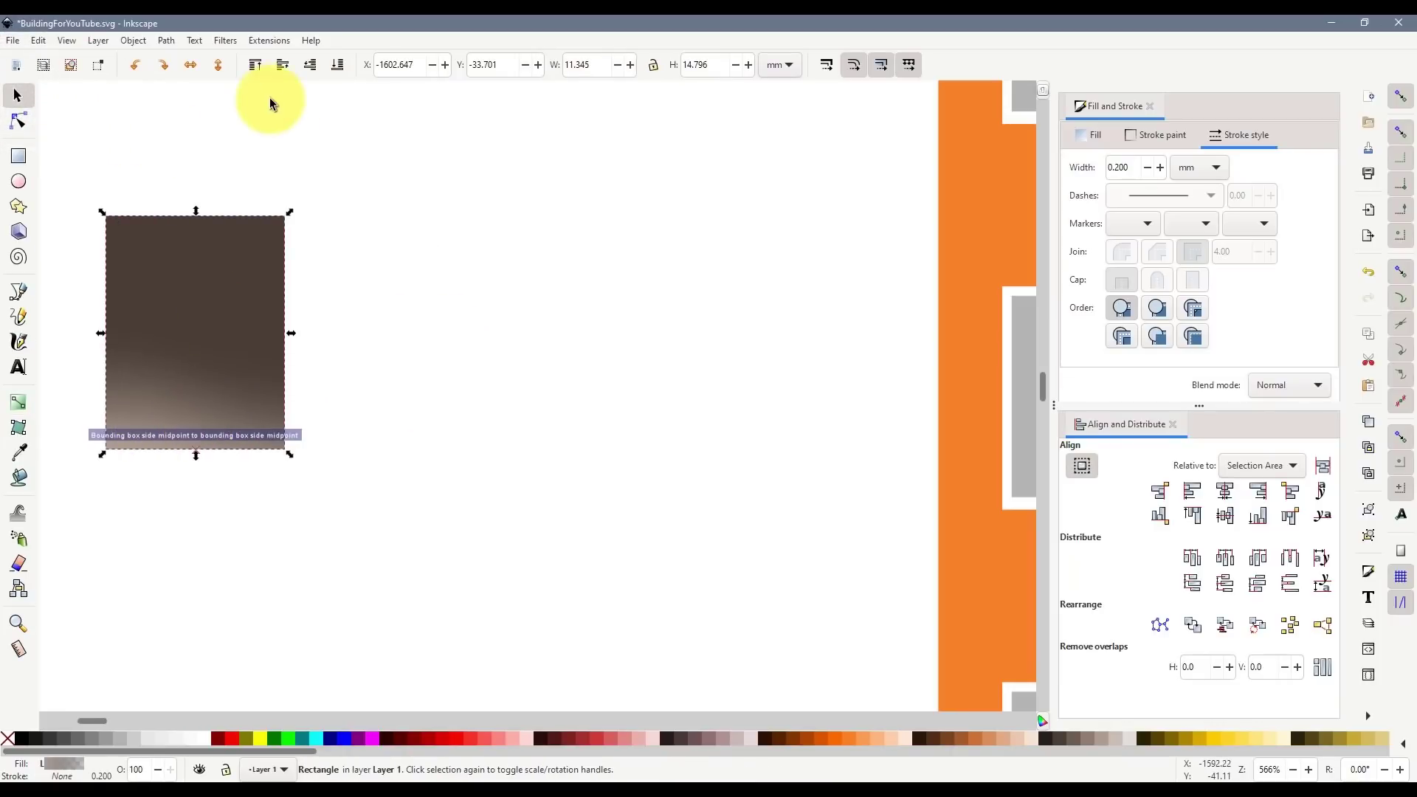
left_click(311, 69)
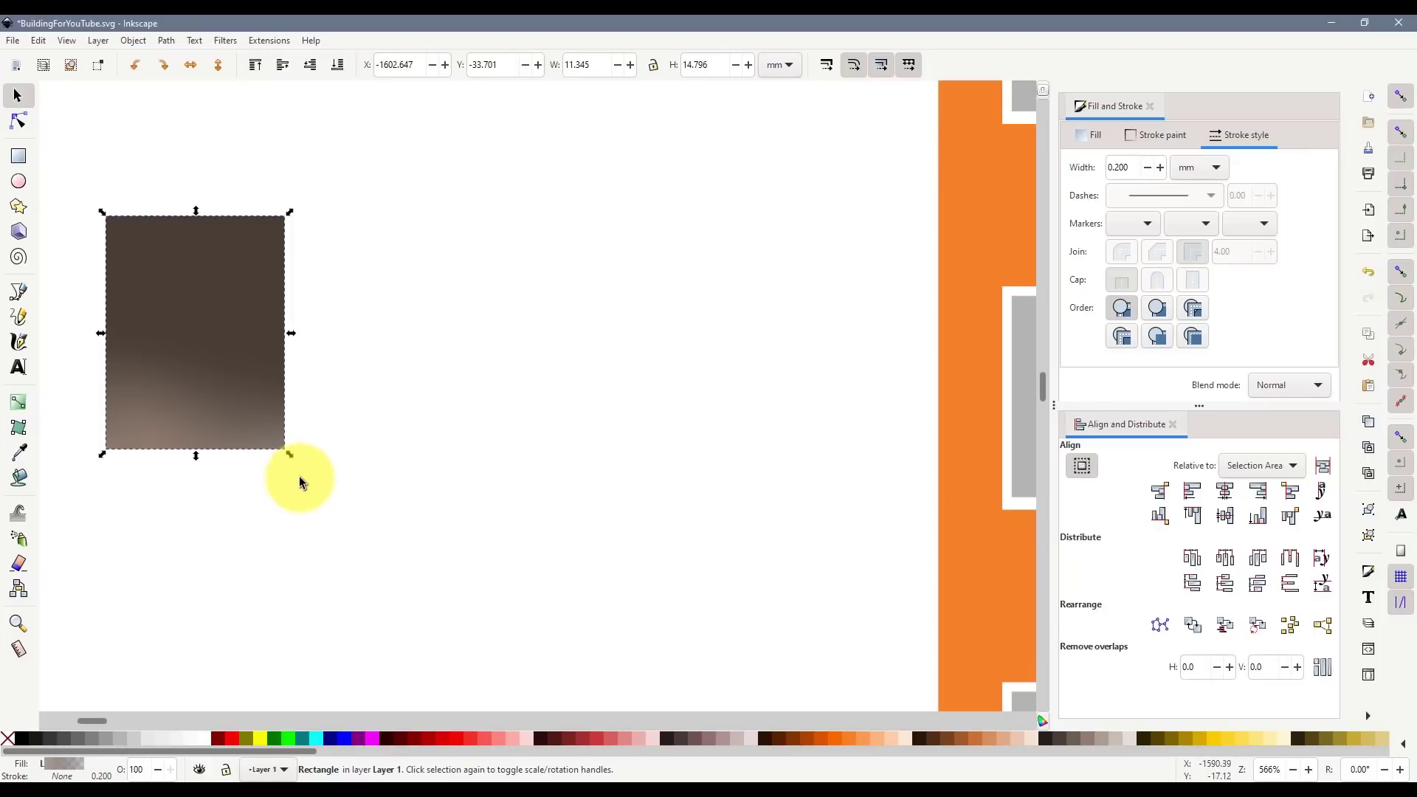
- Fill the top rectangle near-black and send it to the bottom of the stack
left_click(234, 258)
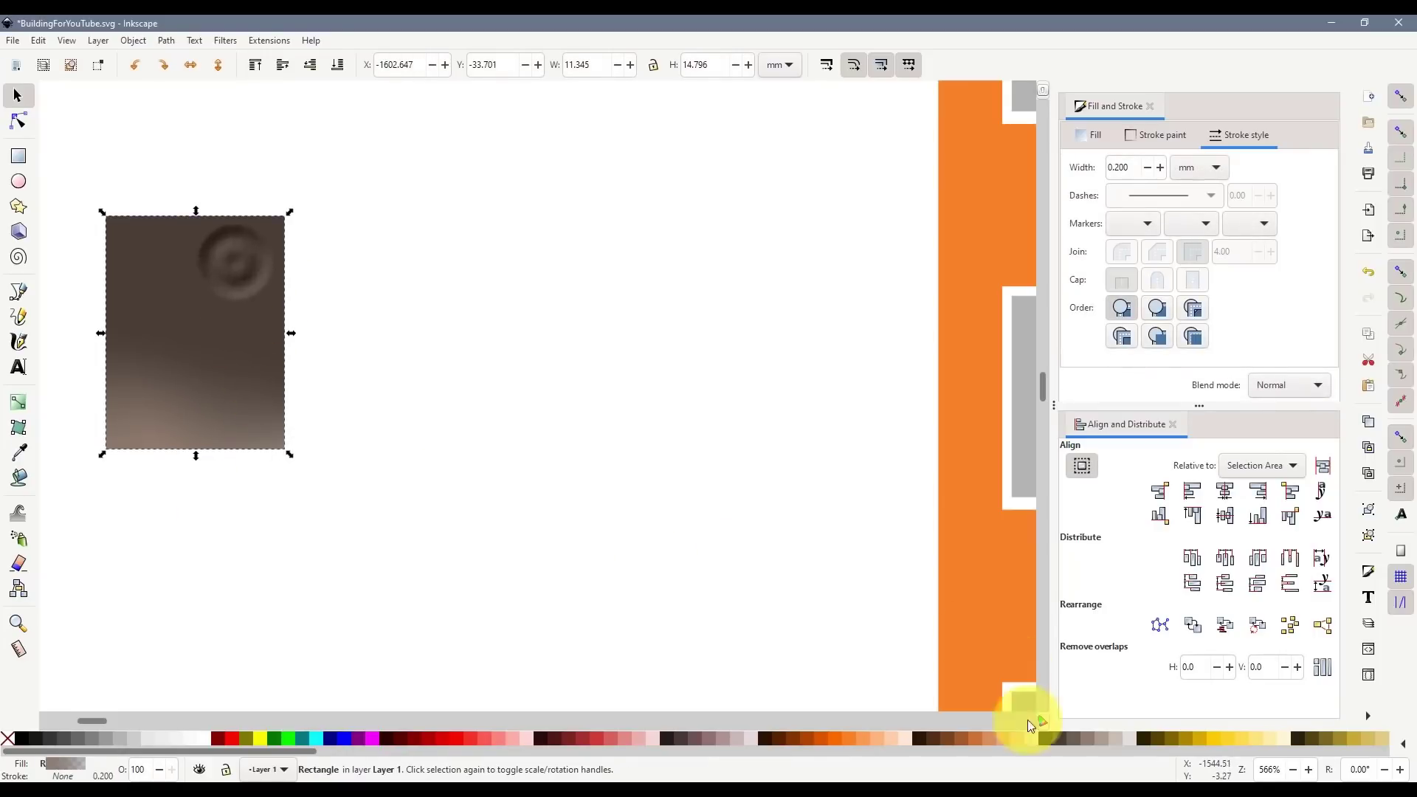
left_click(1051, 740)
left_click(428, 495)
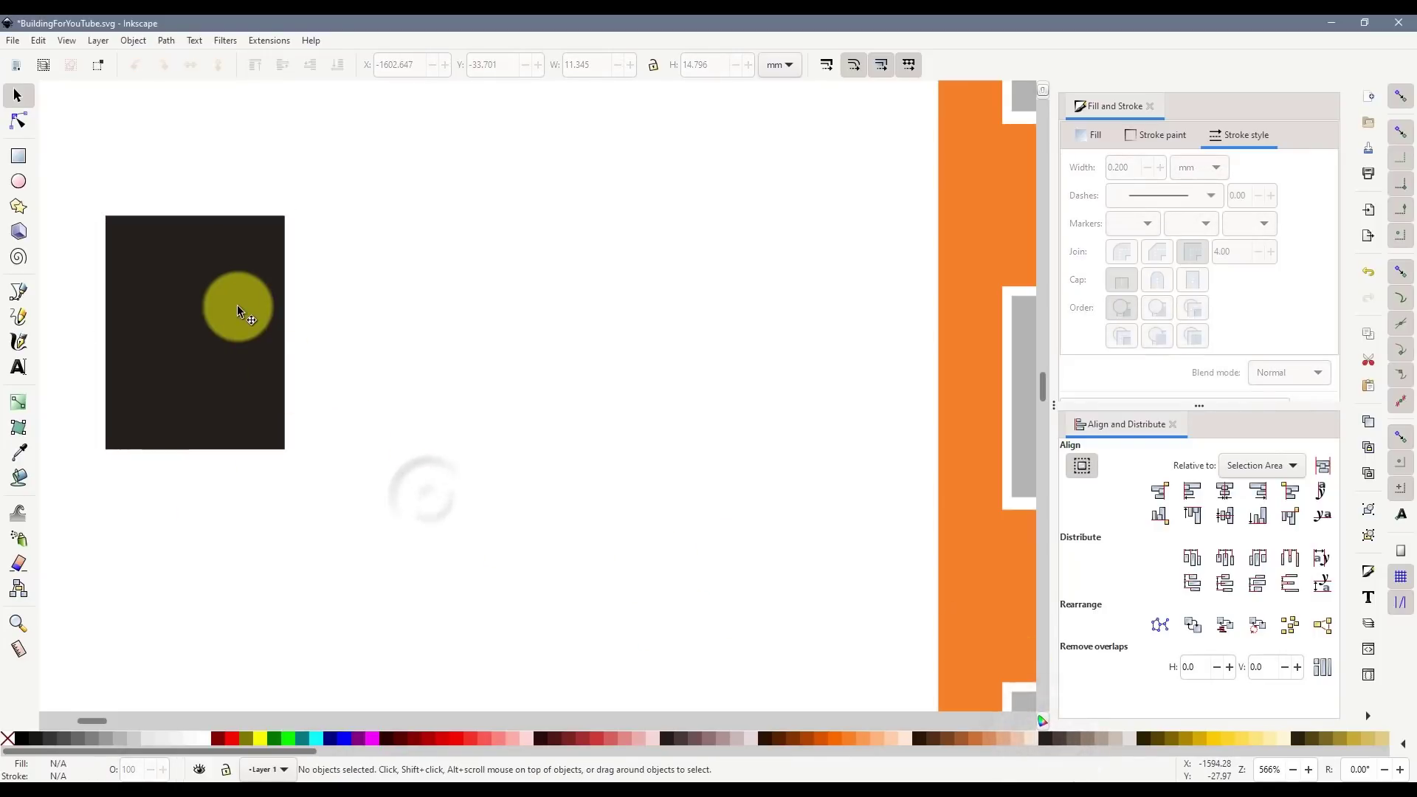
left_click_drag(237, 304, 442, 307)
key("ctrl+z")
key("ctrl+z")
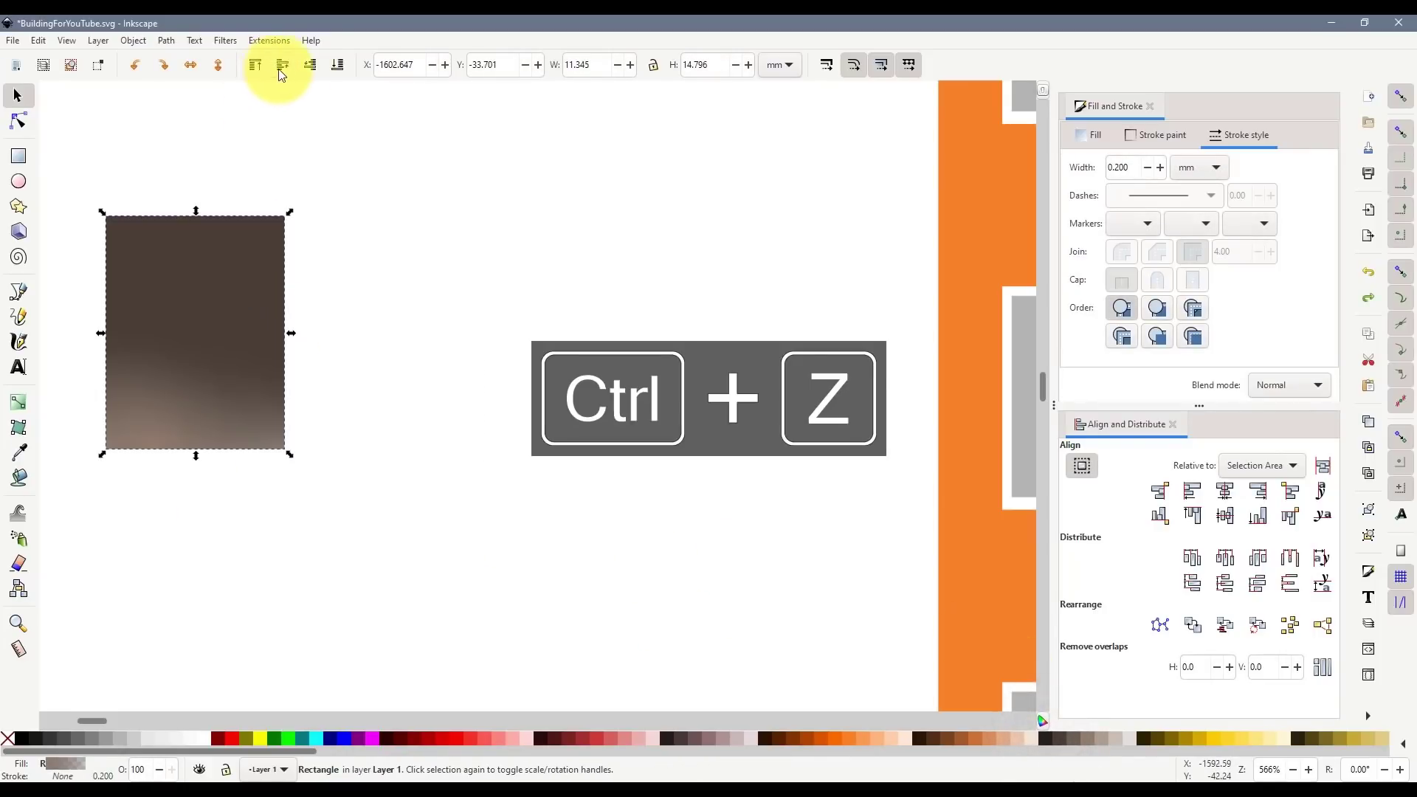
key("ctrl+z")
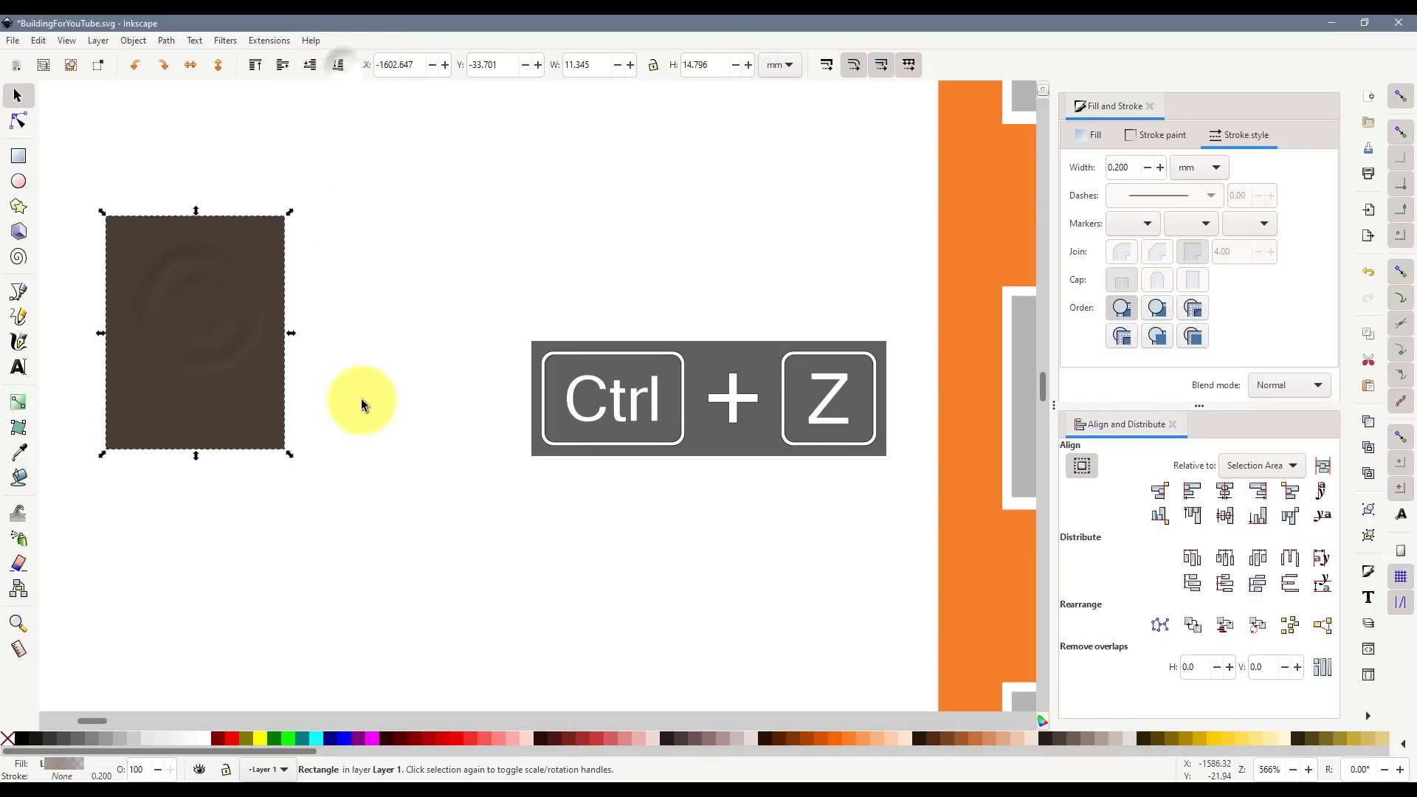
left_click(1050, 741)
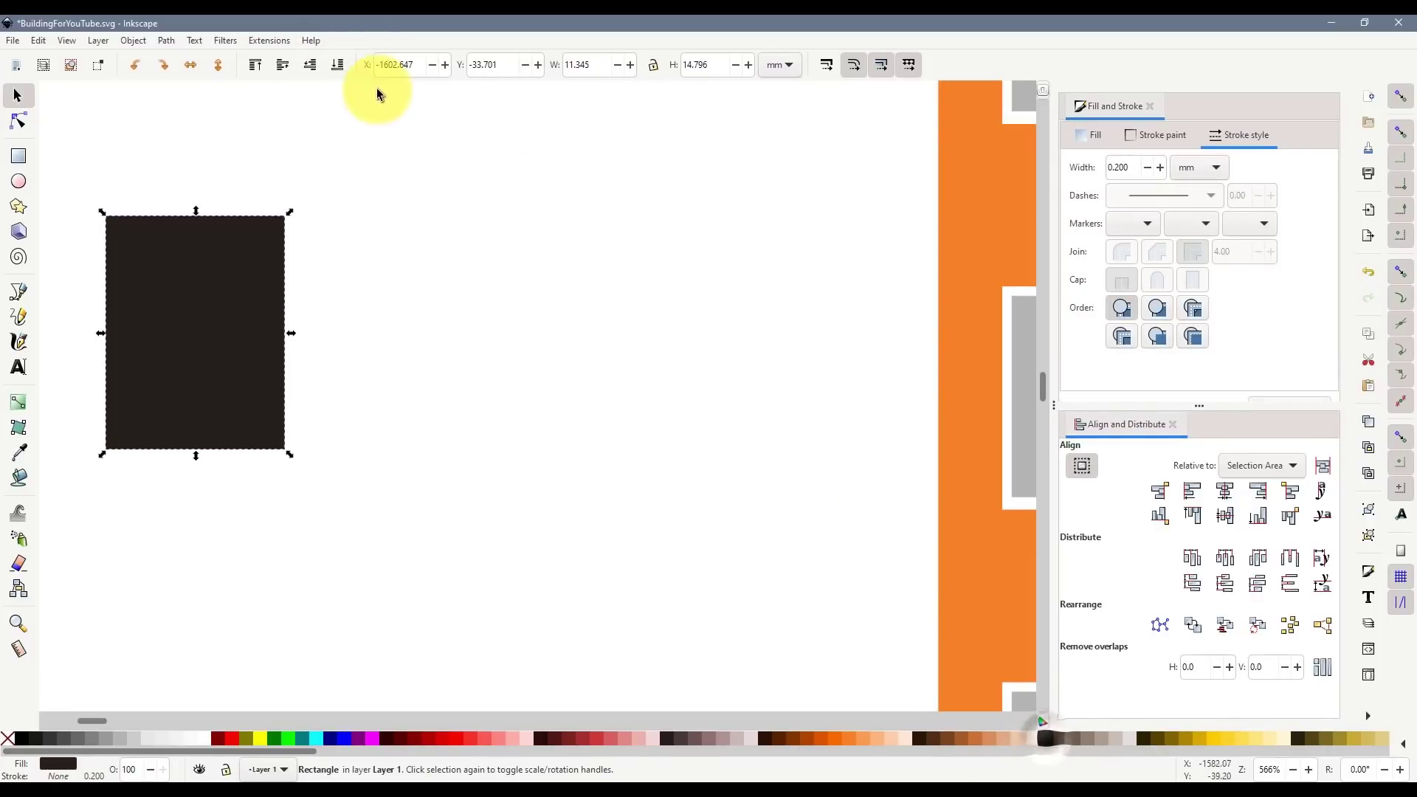
left_click(340, 68)
left_click(378, 329)
- Reduce the radial gradient's centre stop opacity to 60
left_click(141, 404)
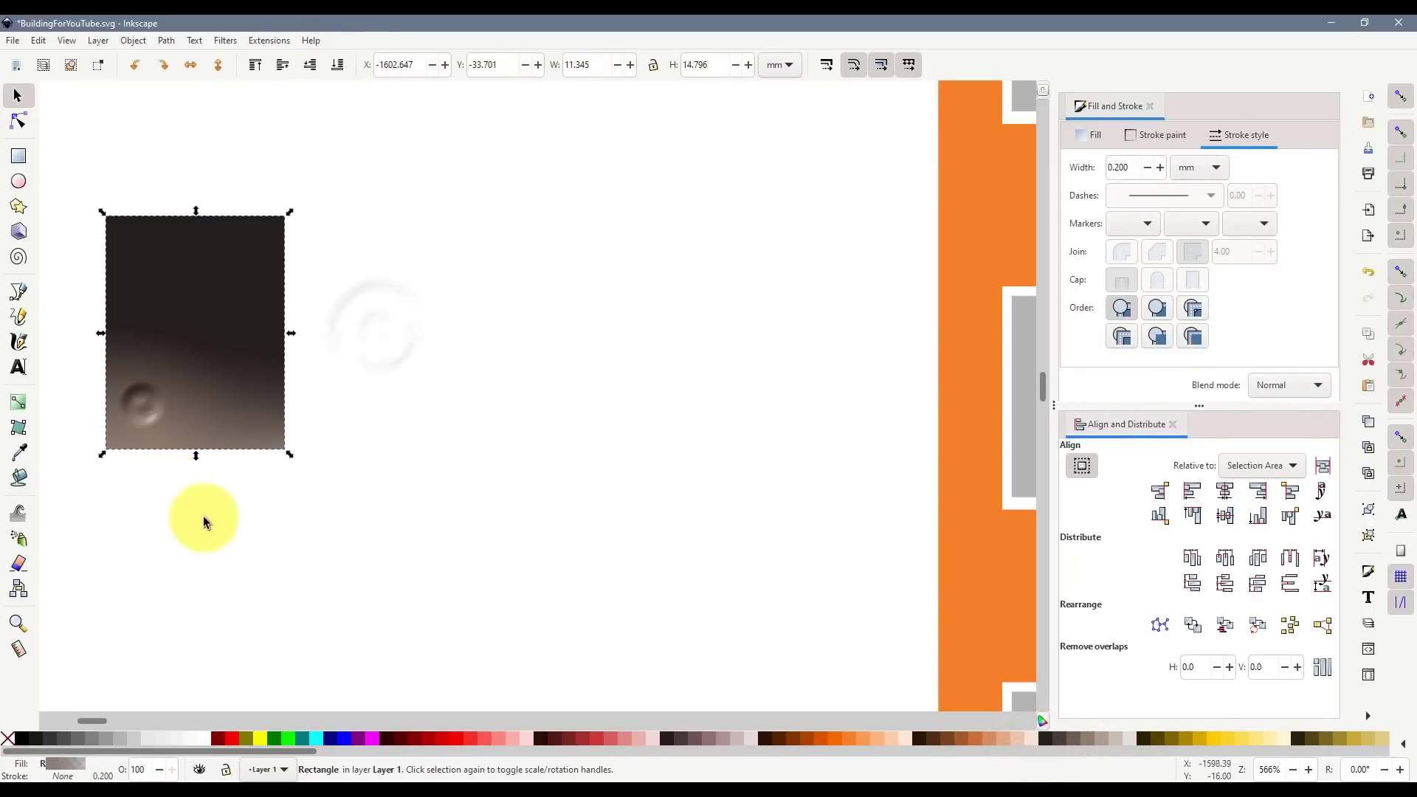
left_click(18, 401)
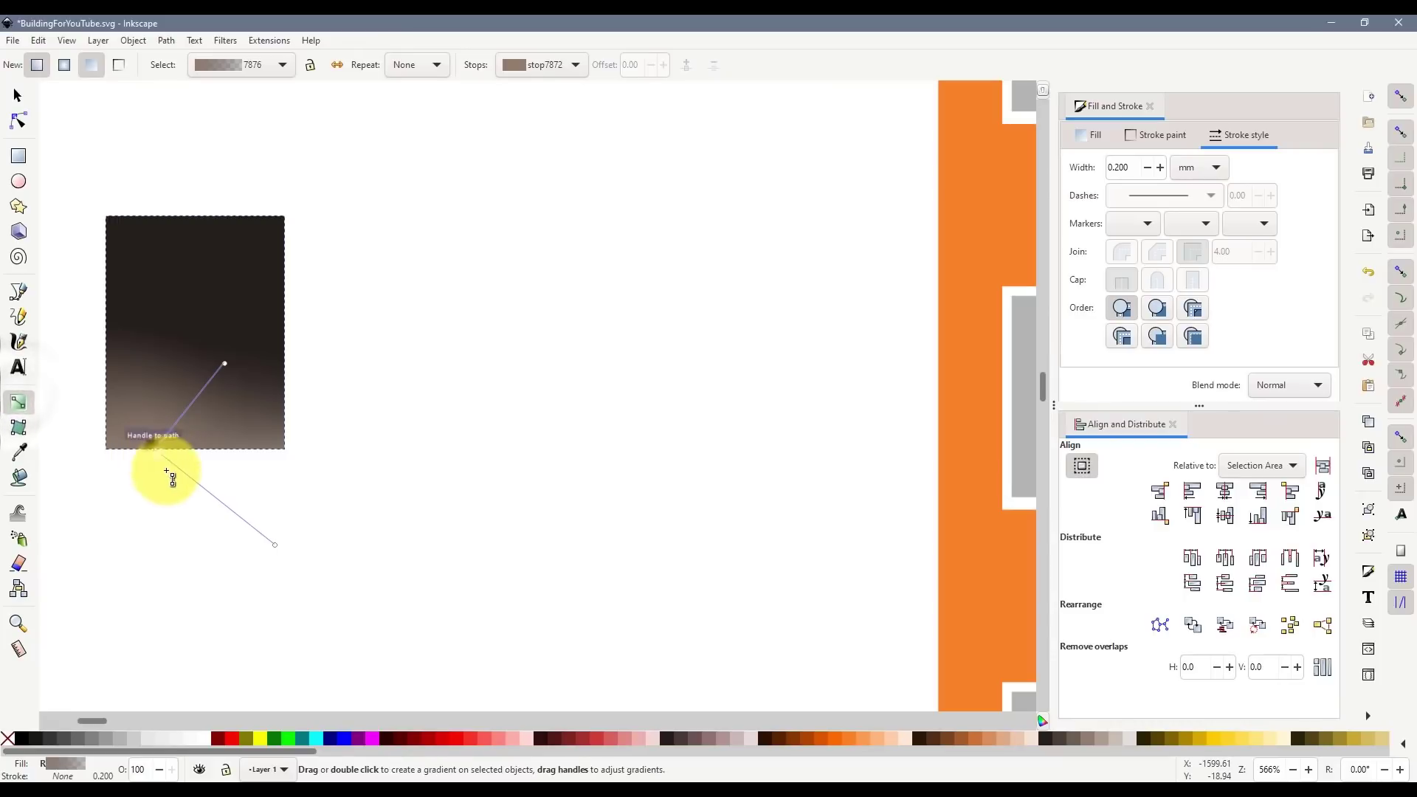
left_click(157, 450)
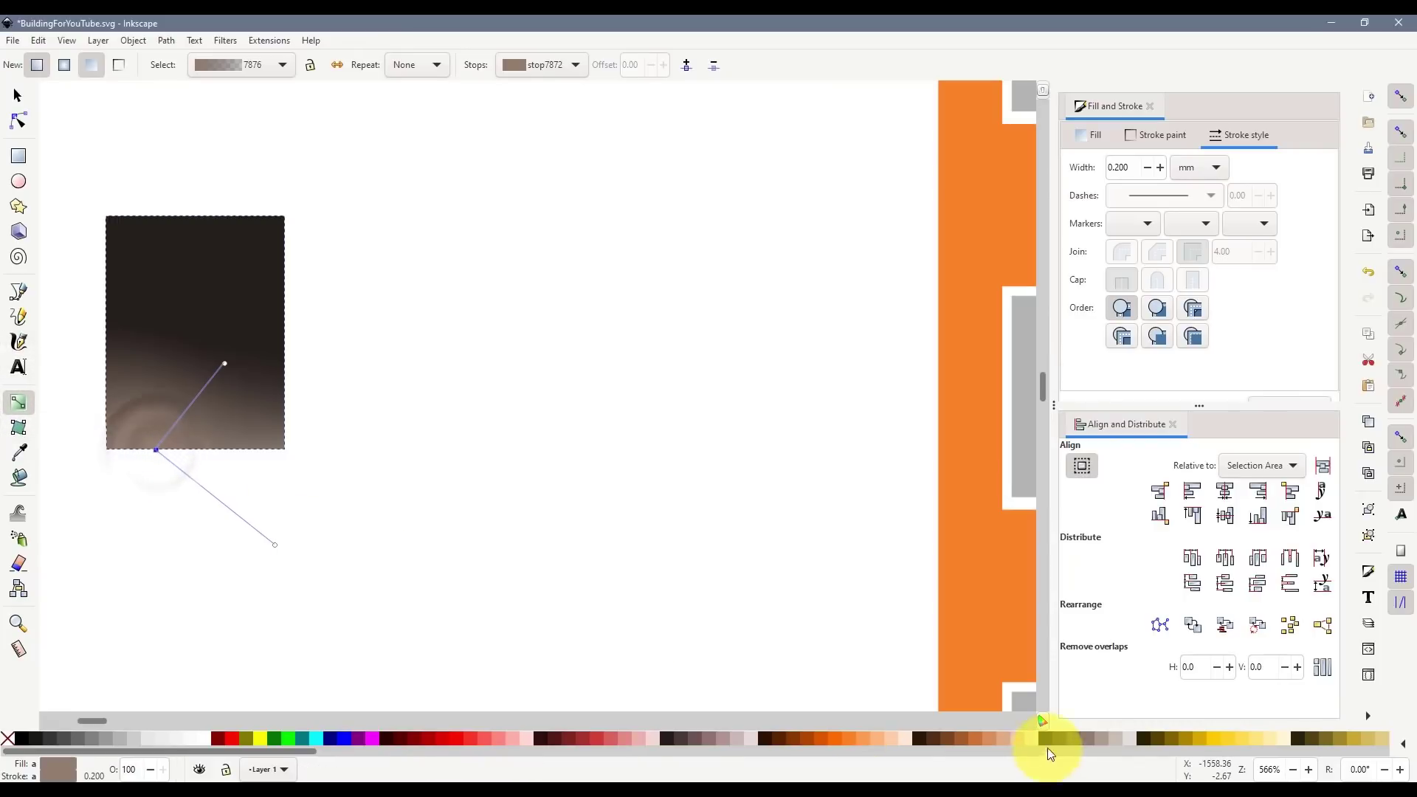
left_click(1075, 131)
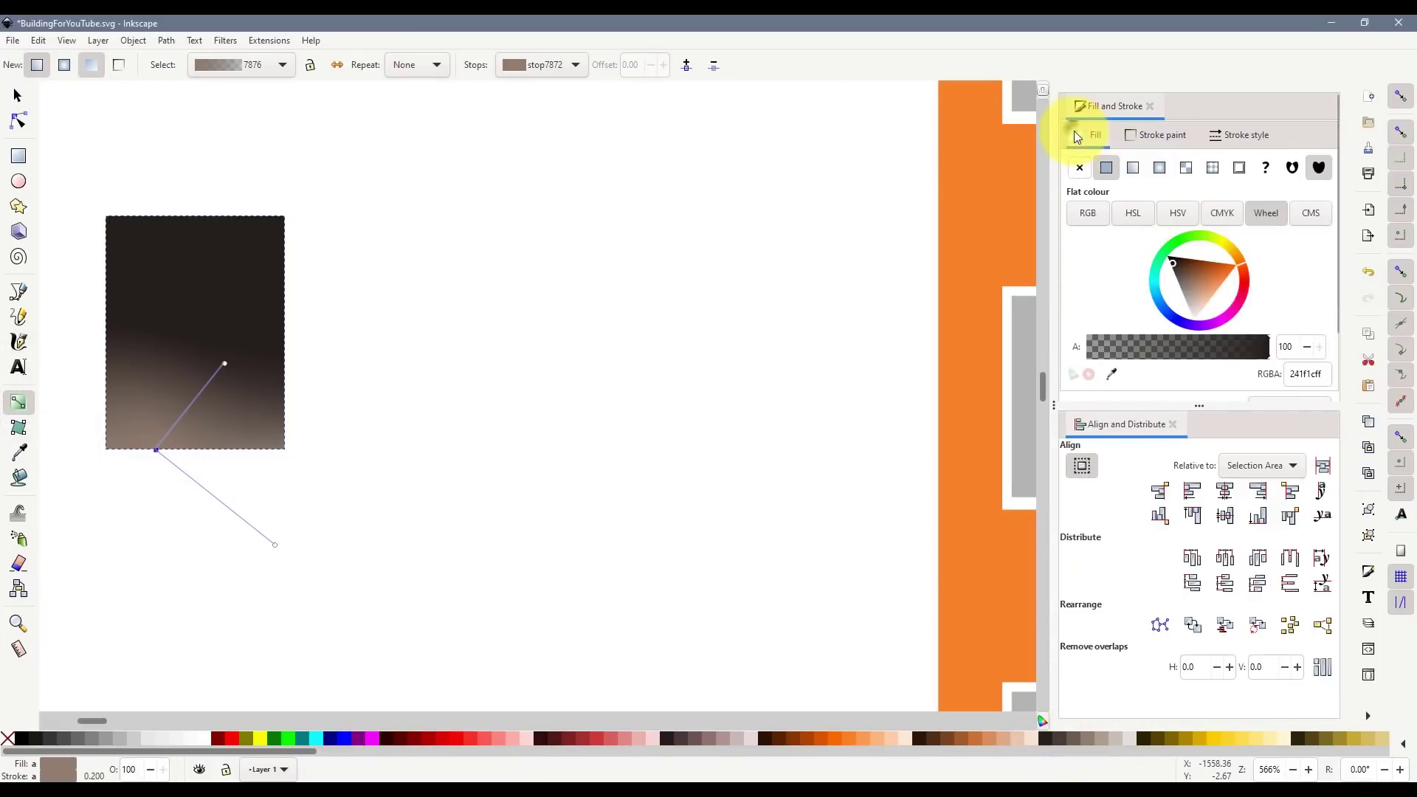
left_click_drag(1216, 350, 1134, 353)
left_click(18, 96)
left_click(183, 276)
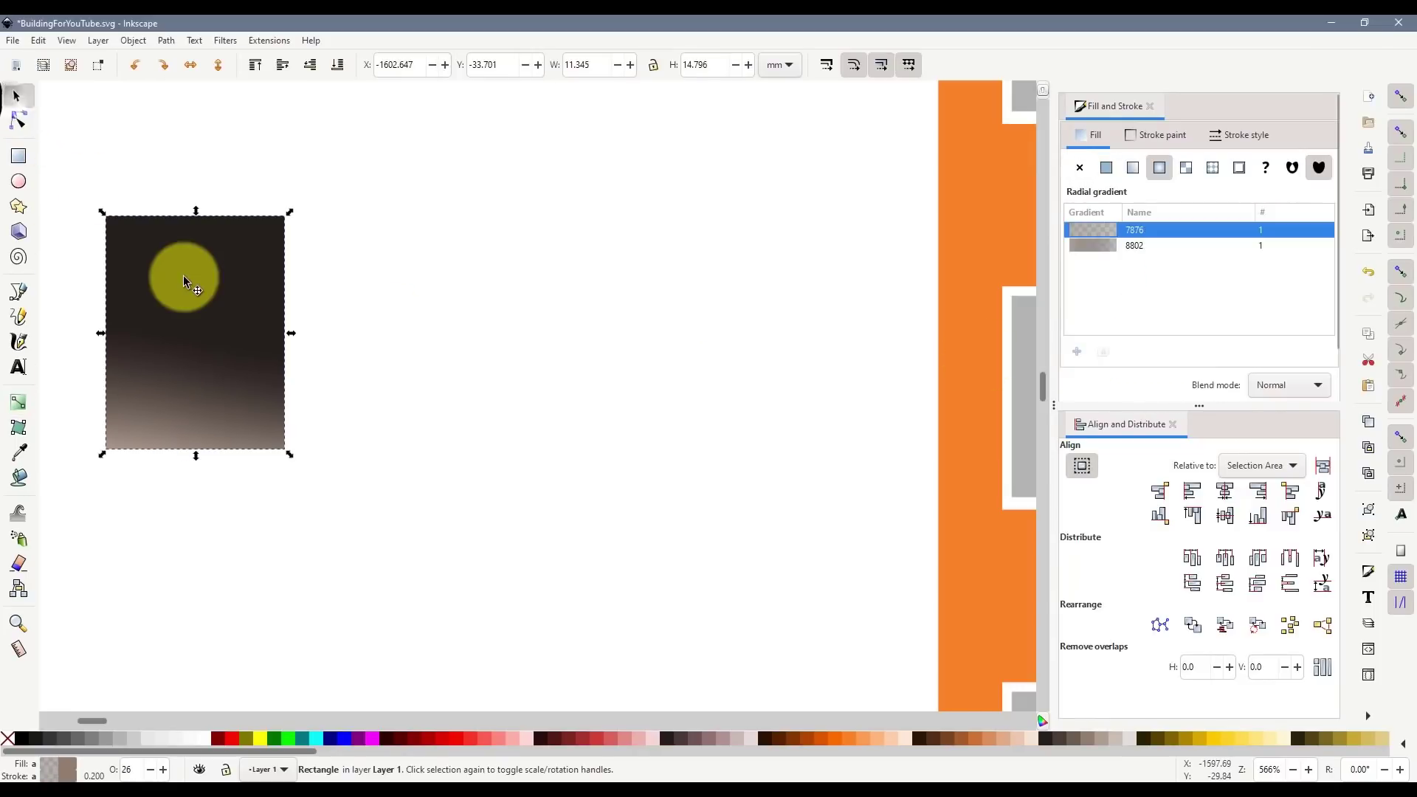
- Set the linear gradient's start stop to 69% opacity and snap it back onto the dark rectangle
key("ctrl+d")
left_click_drag(183, 276, 483, 296)
left_click_drag(251, 338, 286, 409)
key("g")
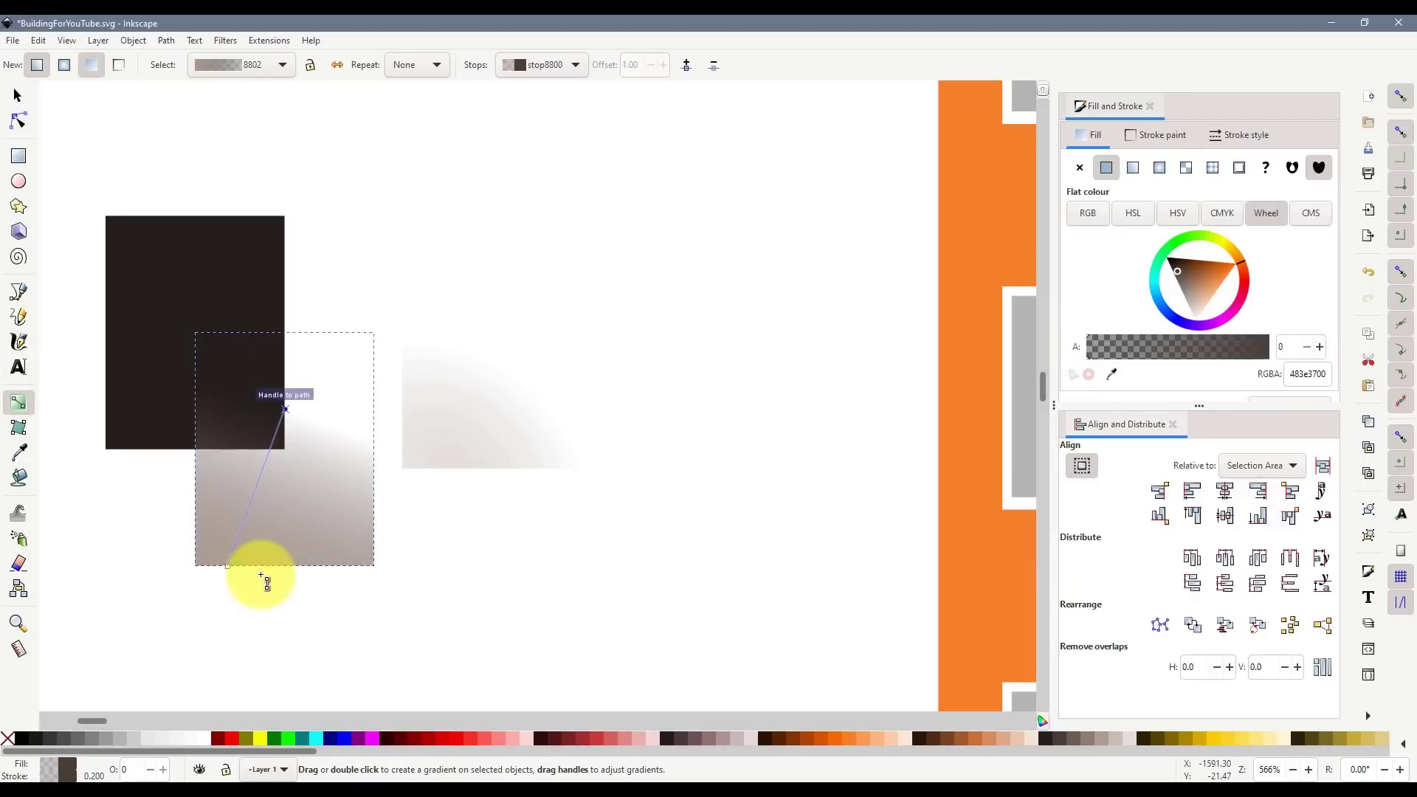
left_click(231, 554)
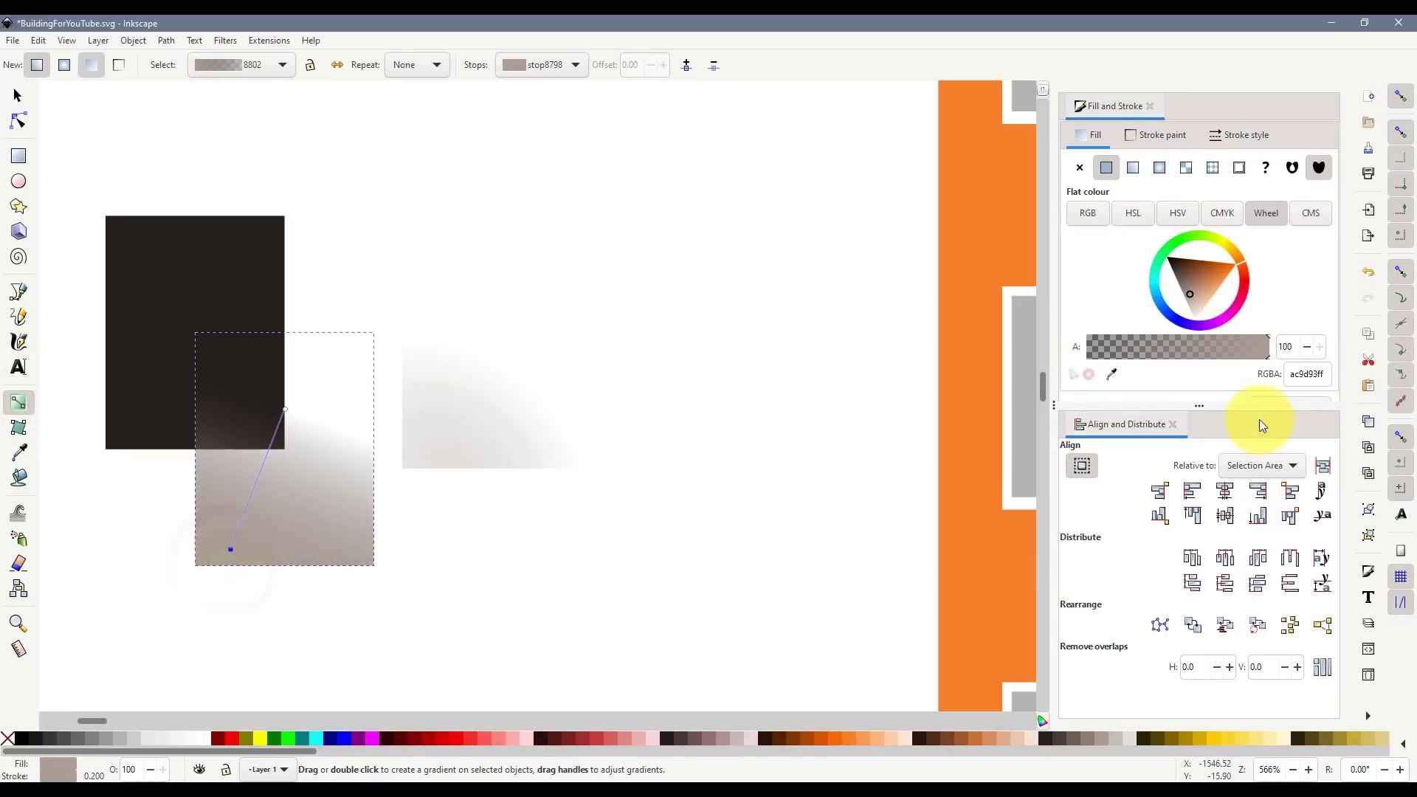
mouse_move(1218, 353)
left_mouse_down()
mouse_move(1203, 351)
mouse_move(1215, 348)
left_mouse_up()
left_click(17, 95)
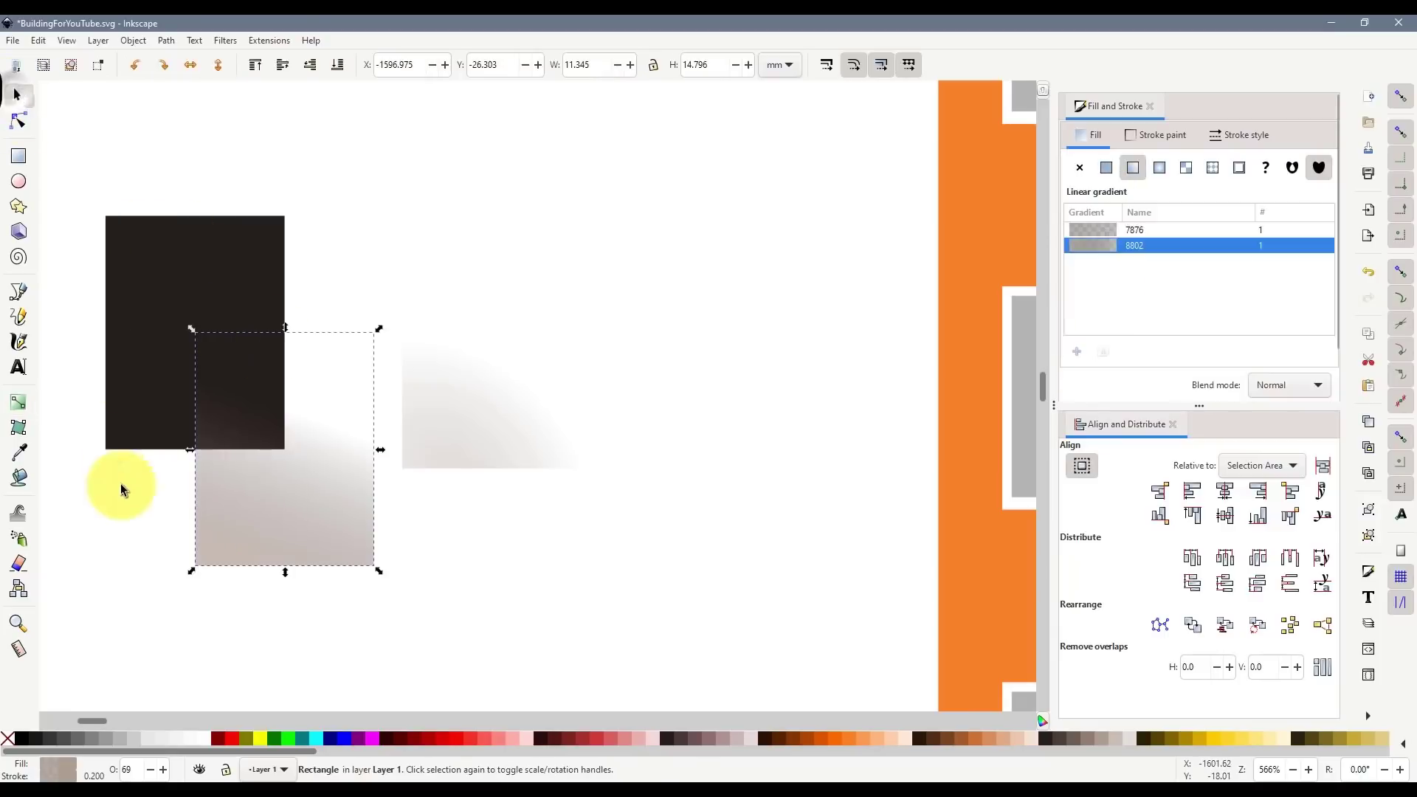
left_click(117, 469)
left_click_drag(240, 524, 147, 410)
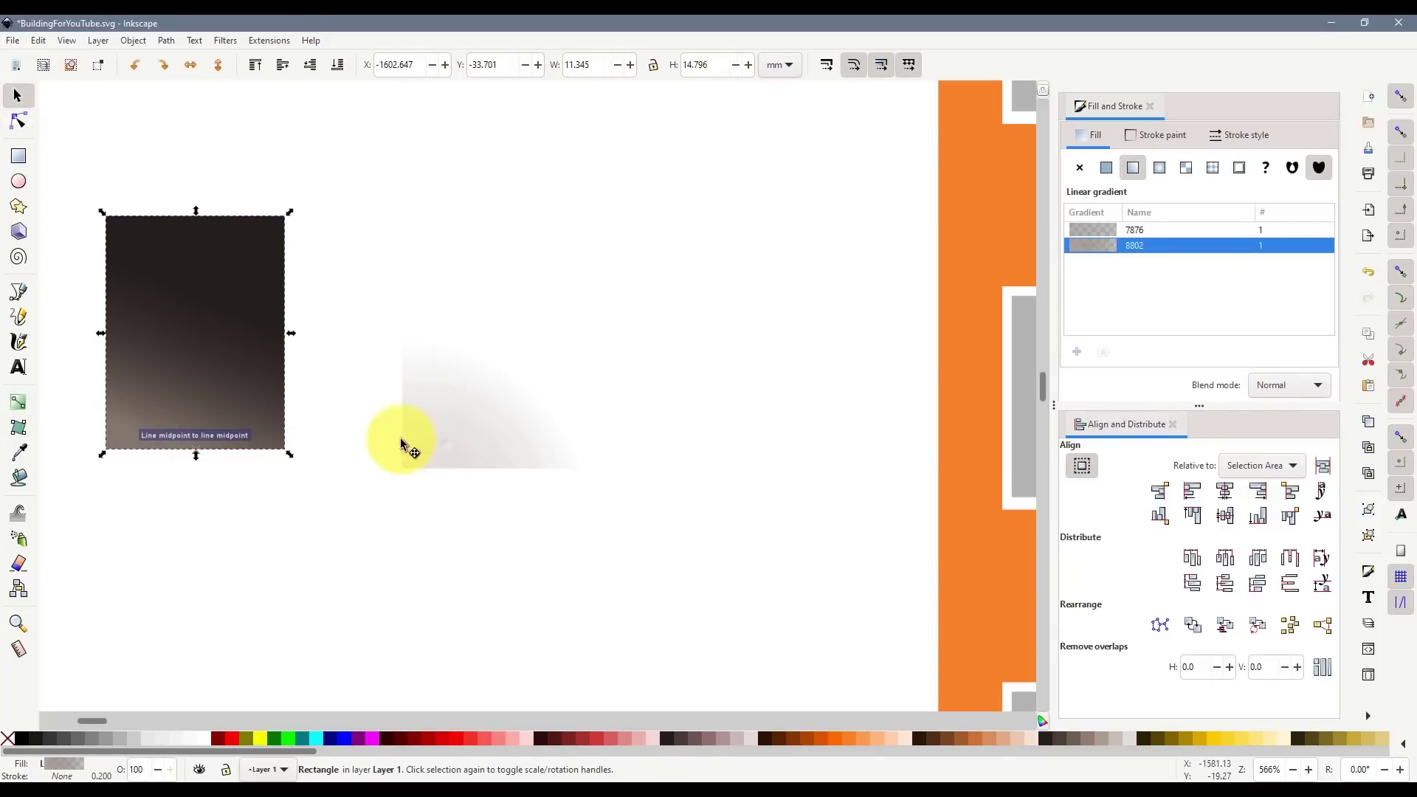
left_click_drag(408, 442, 144, 420)
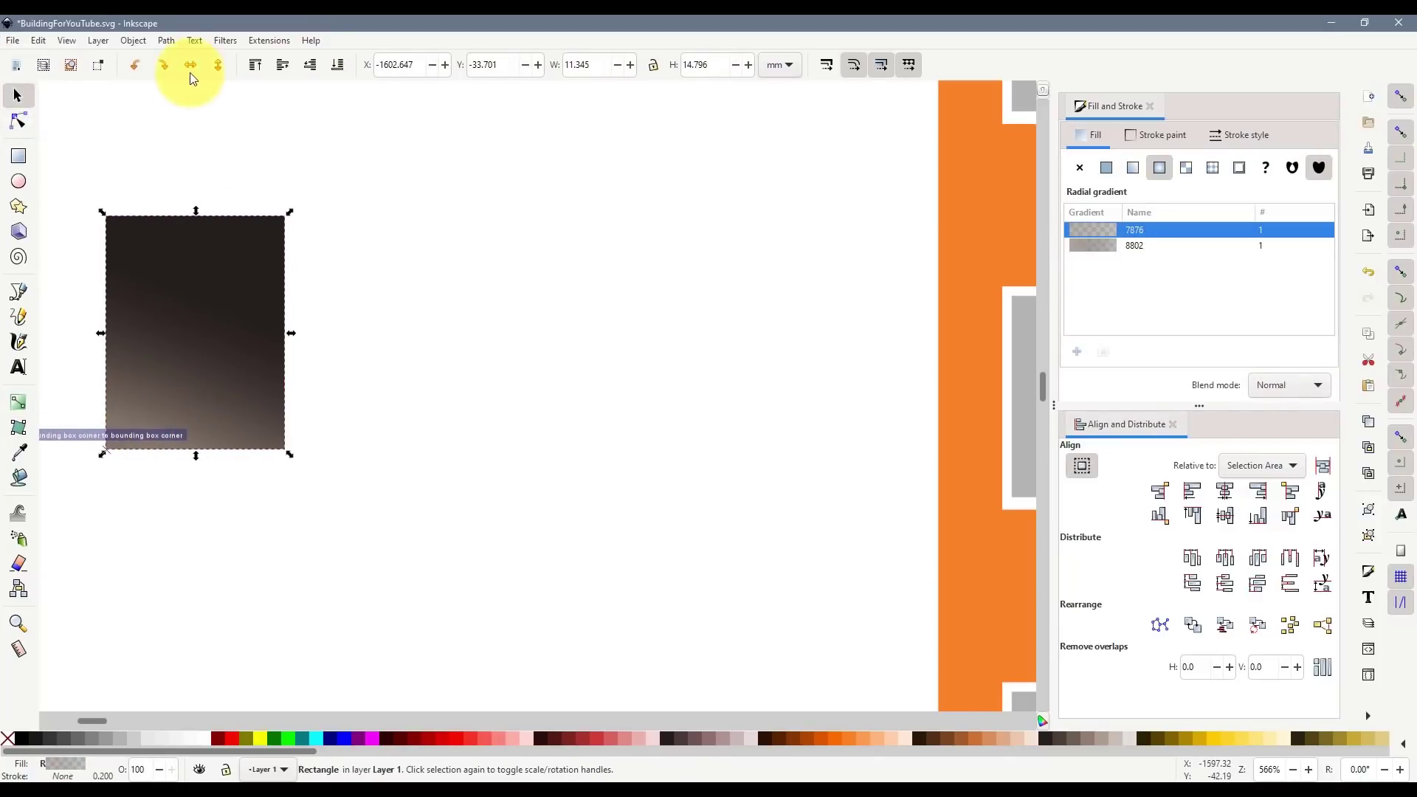
left_click(247, 516)
- Group the door swatch layers and move the group down and right
scroll(340, 413, "down", 5, "ctrl")
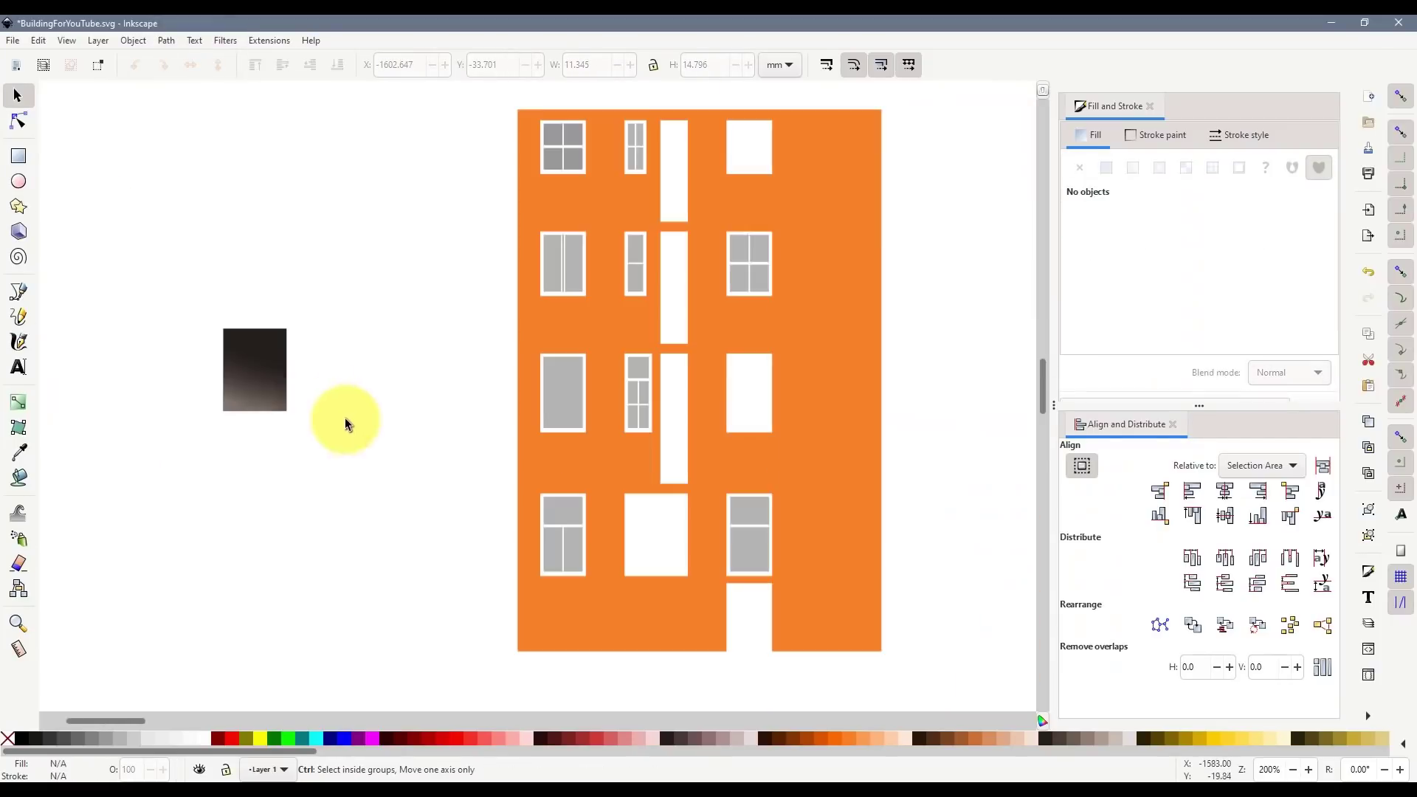
scroll(358, 426, "down", 2, "ctrl")
scroll(358, 426, "up", 2, "ctrl")
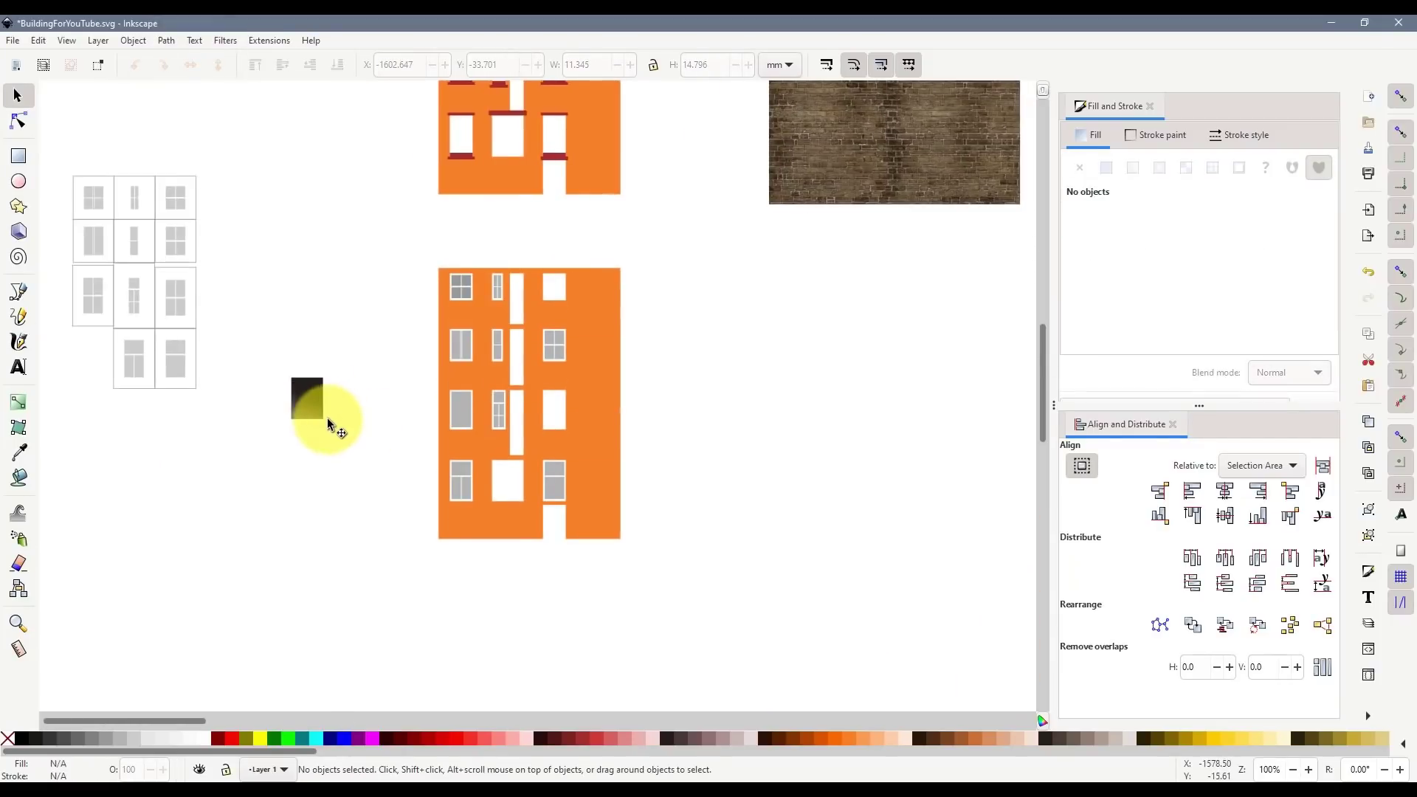
left_click_drag(249, 338, 391, 451)
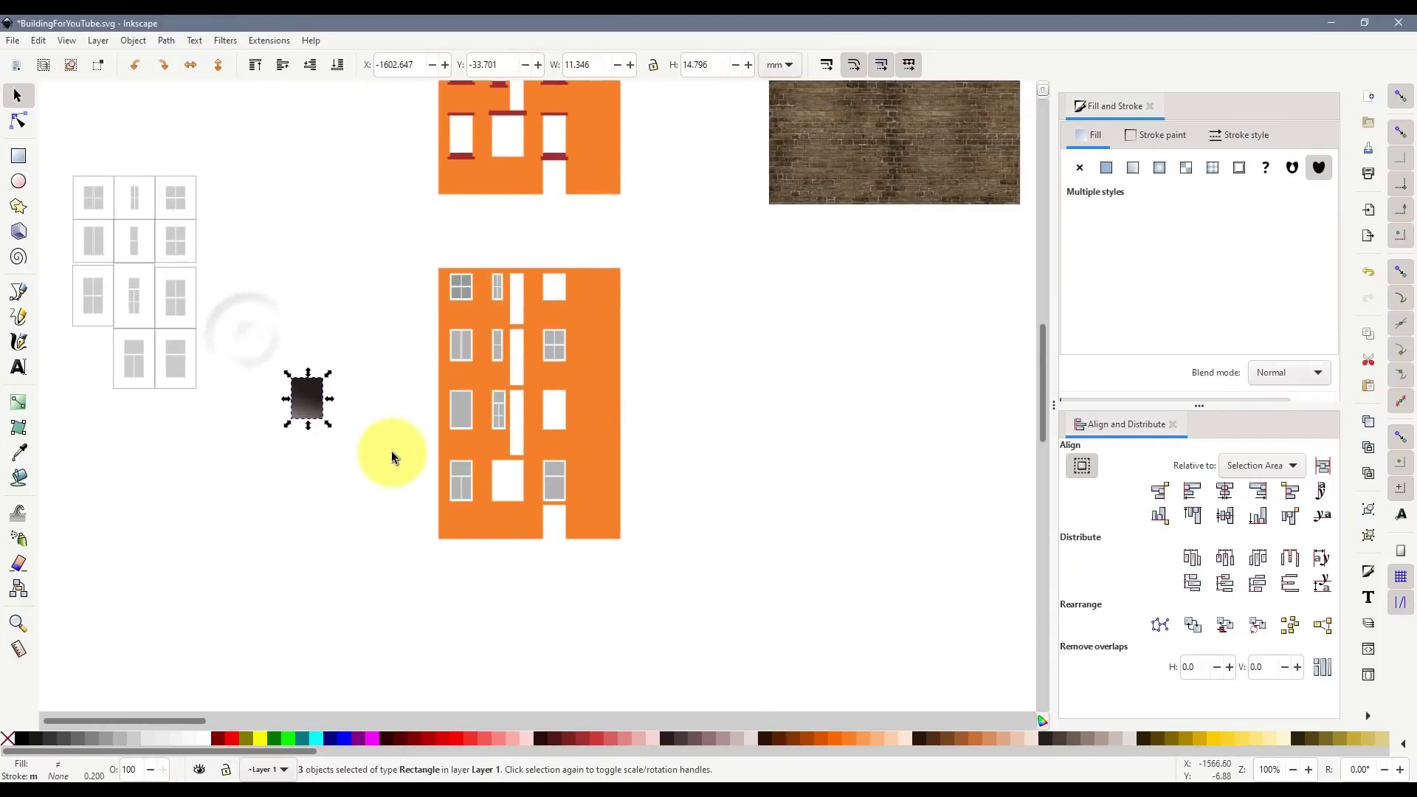
key("ctrl+g")
left_click_drag(310, 395, 547, 512)
- Duplicate the door group and shrink the copy to 8.178 × 12.227 mm with node snapping off
key("ctrl+d")
scroll(553, 512, "up", 3, "ctrl")
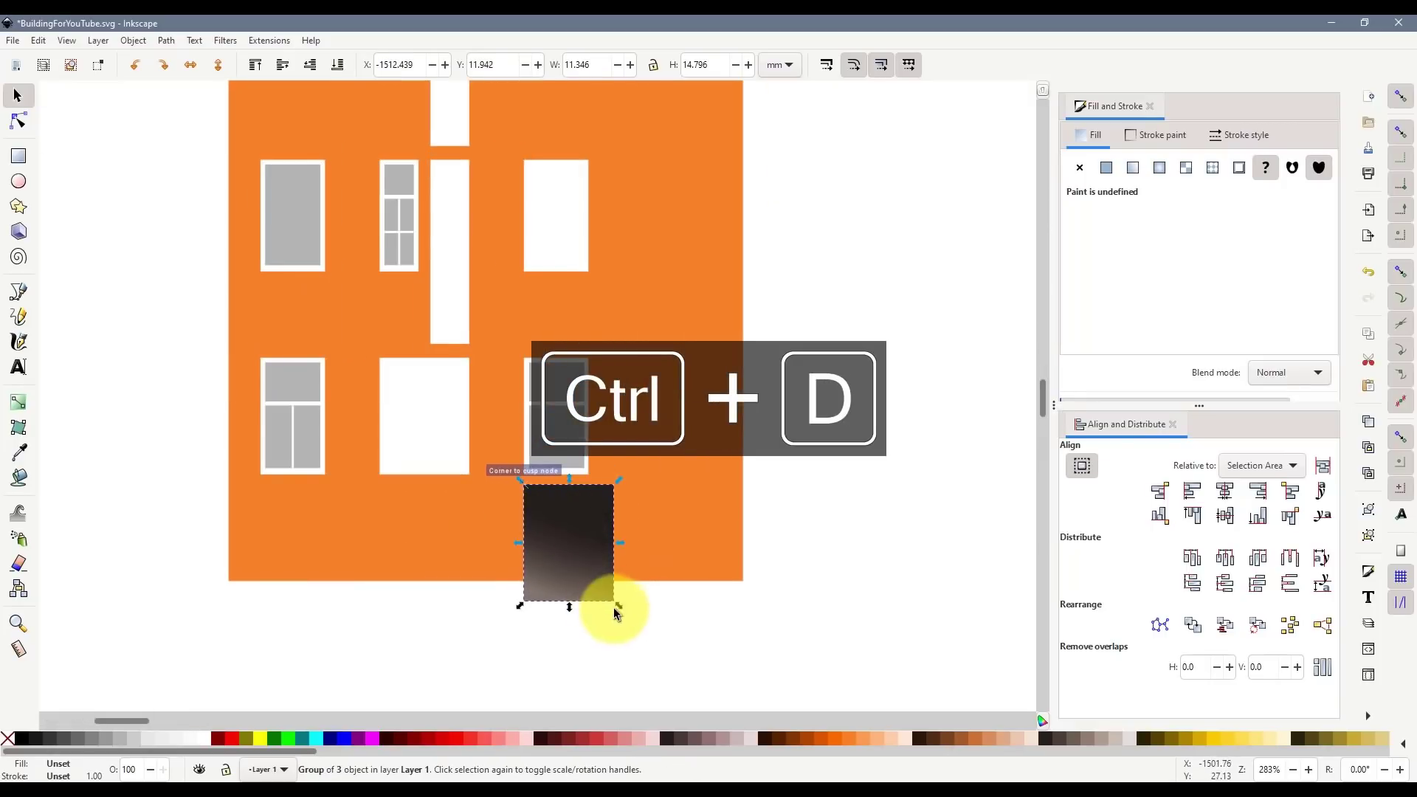
left_click_drag(612, 606, 580, 579)
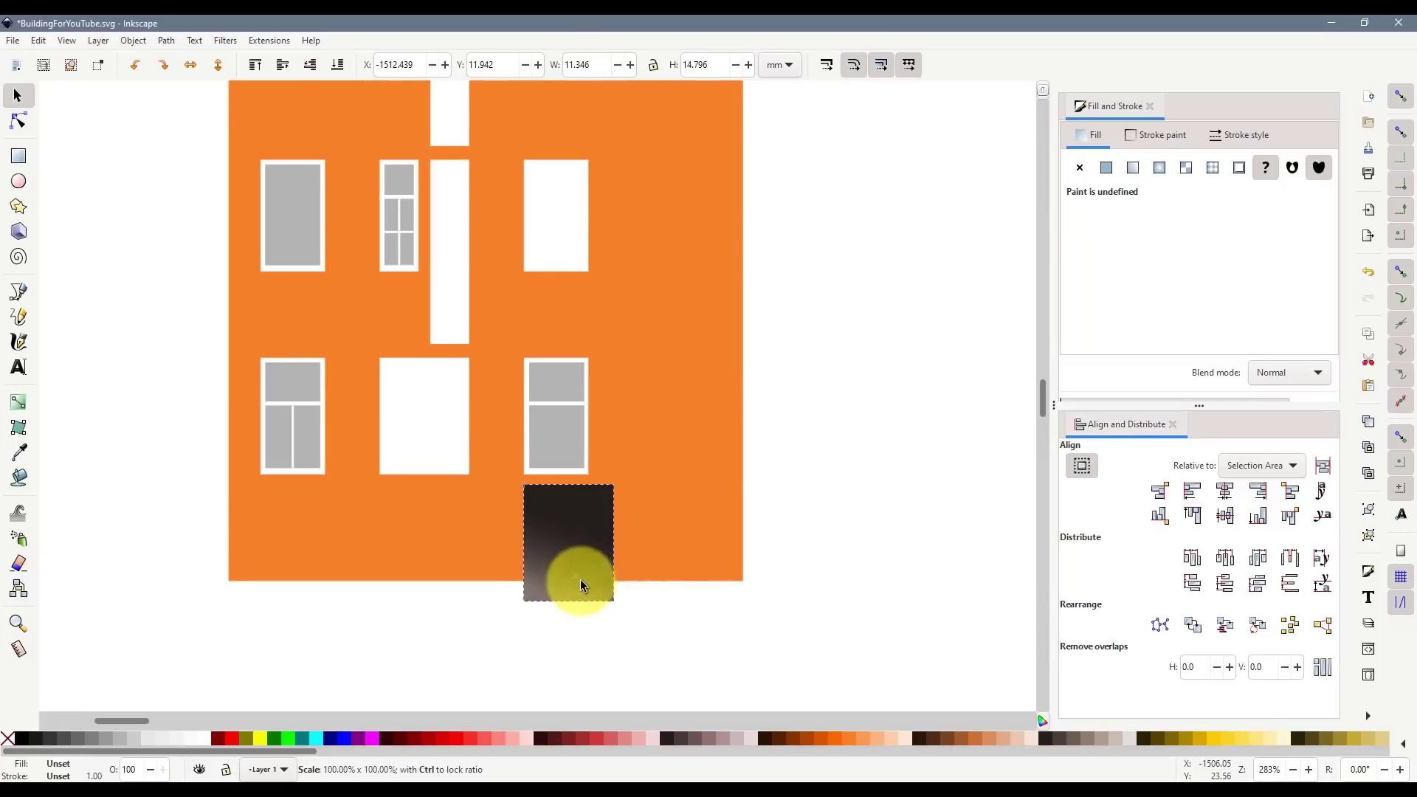
key("Escape")
scroll(594, 591, "up", 3)
left_click_drag(649, 620, 568, 558)
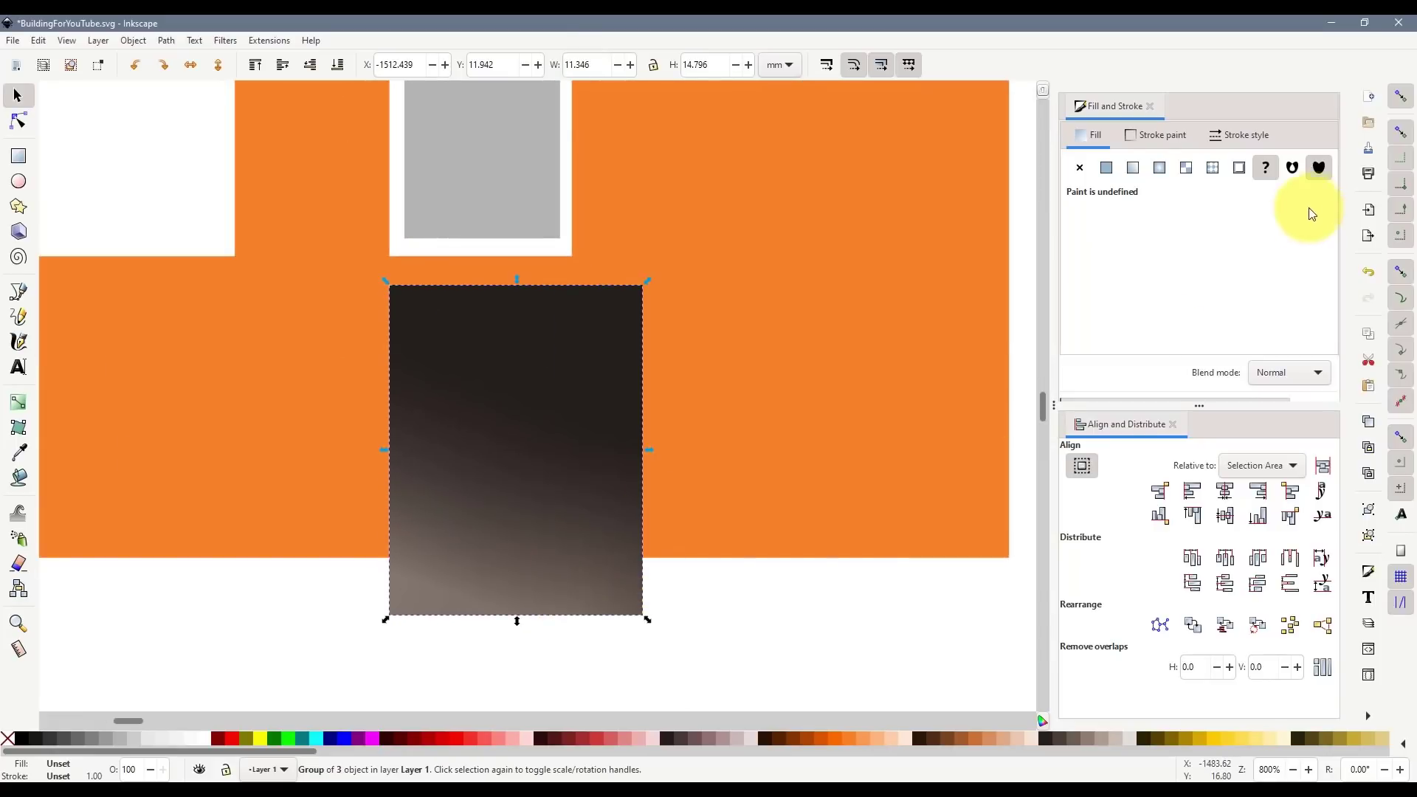
left_click(1392, 276)
mouse_move(646, 622)
left_mouse_down()
mouse_move(603, 560)
mouse_move(551, 558)
mouse_move(570, 554)
left_mouse_up()
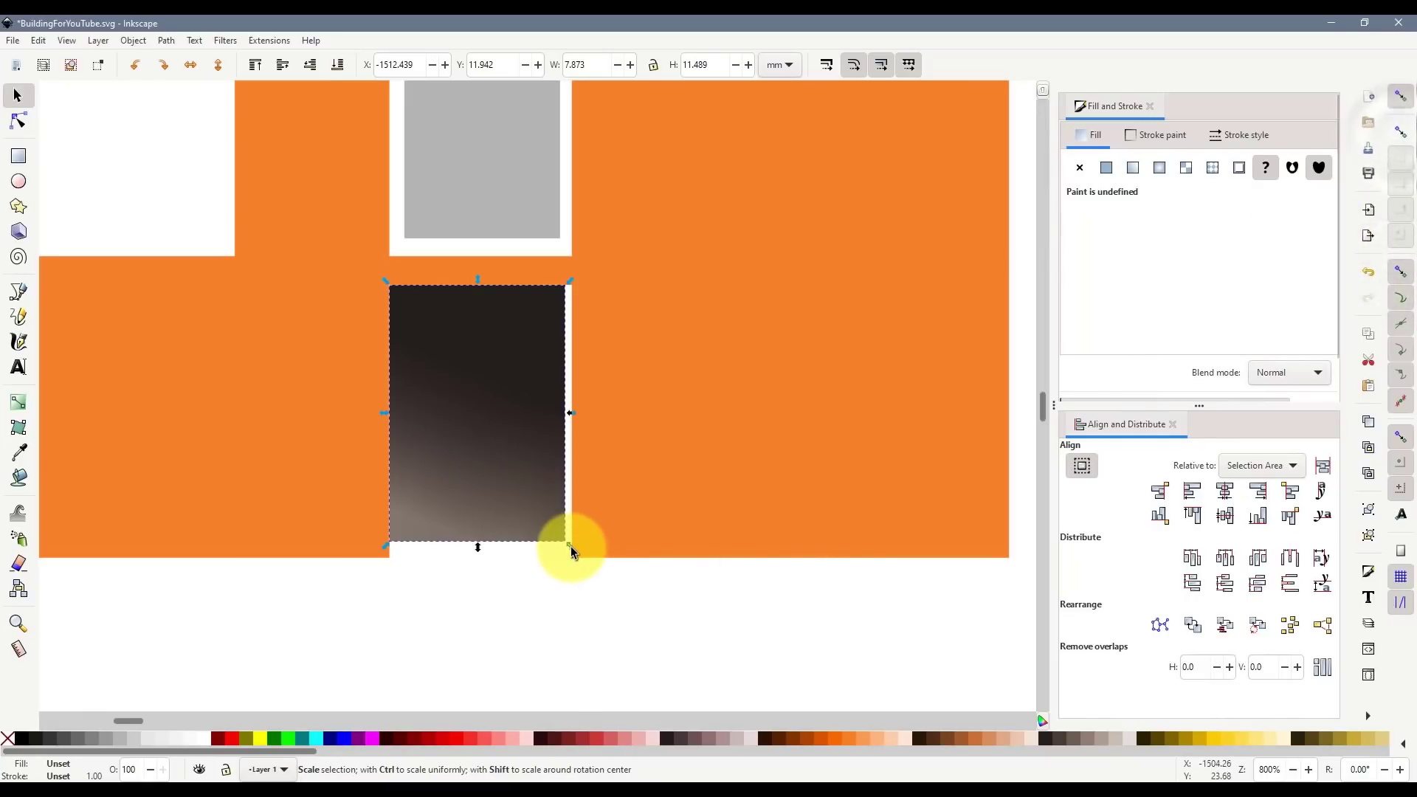
- Move both door swatches left off the building, the smaller one right of the original
scroll(537, 590, "down", 2)
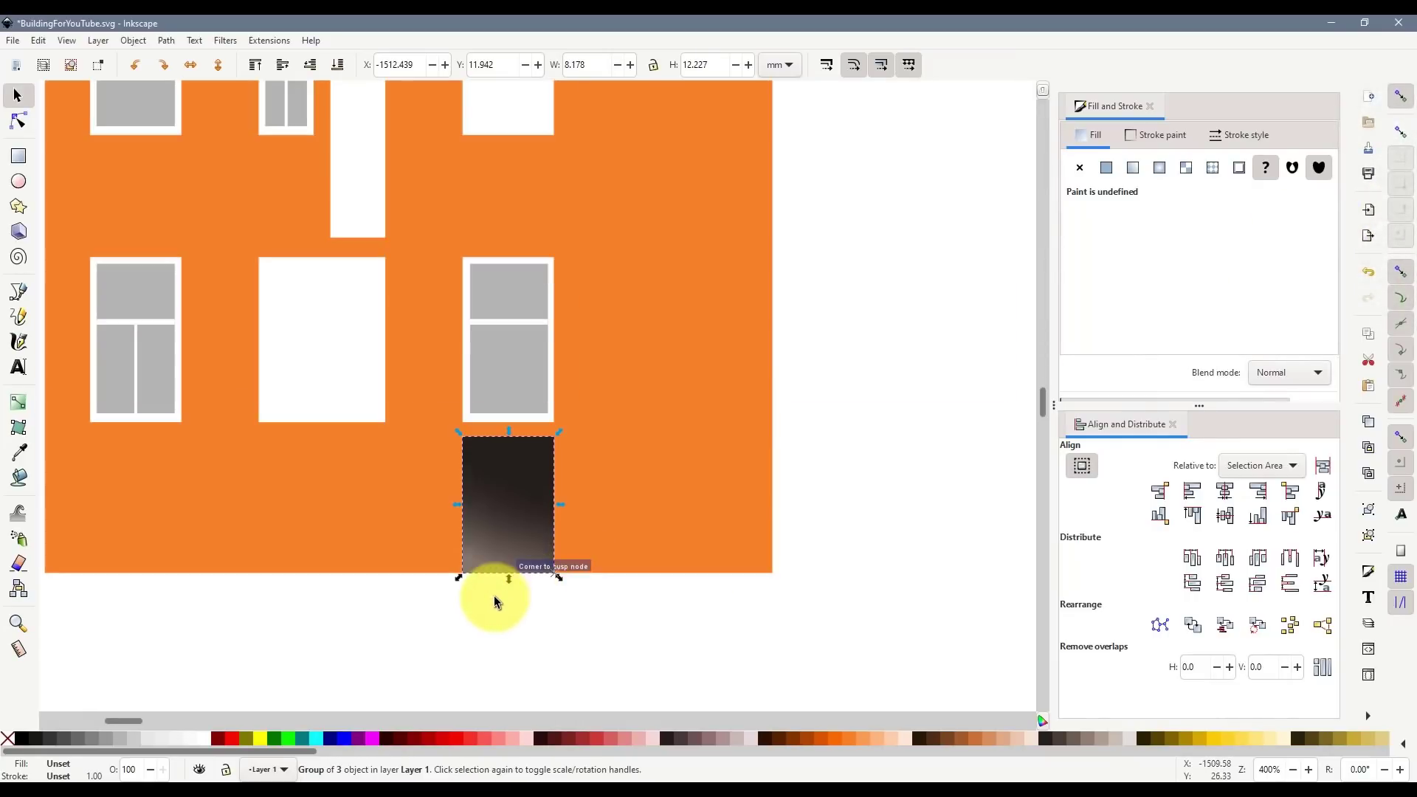
scroll(501, 594, "down", 4)
left_click_drag(506, 583, 251, 458)
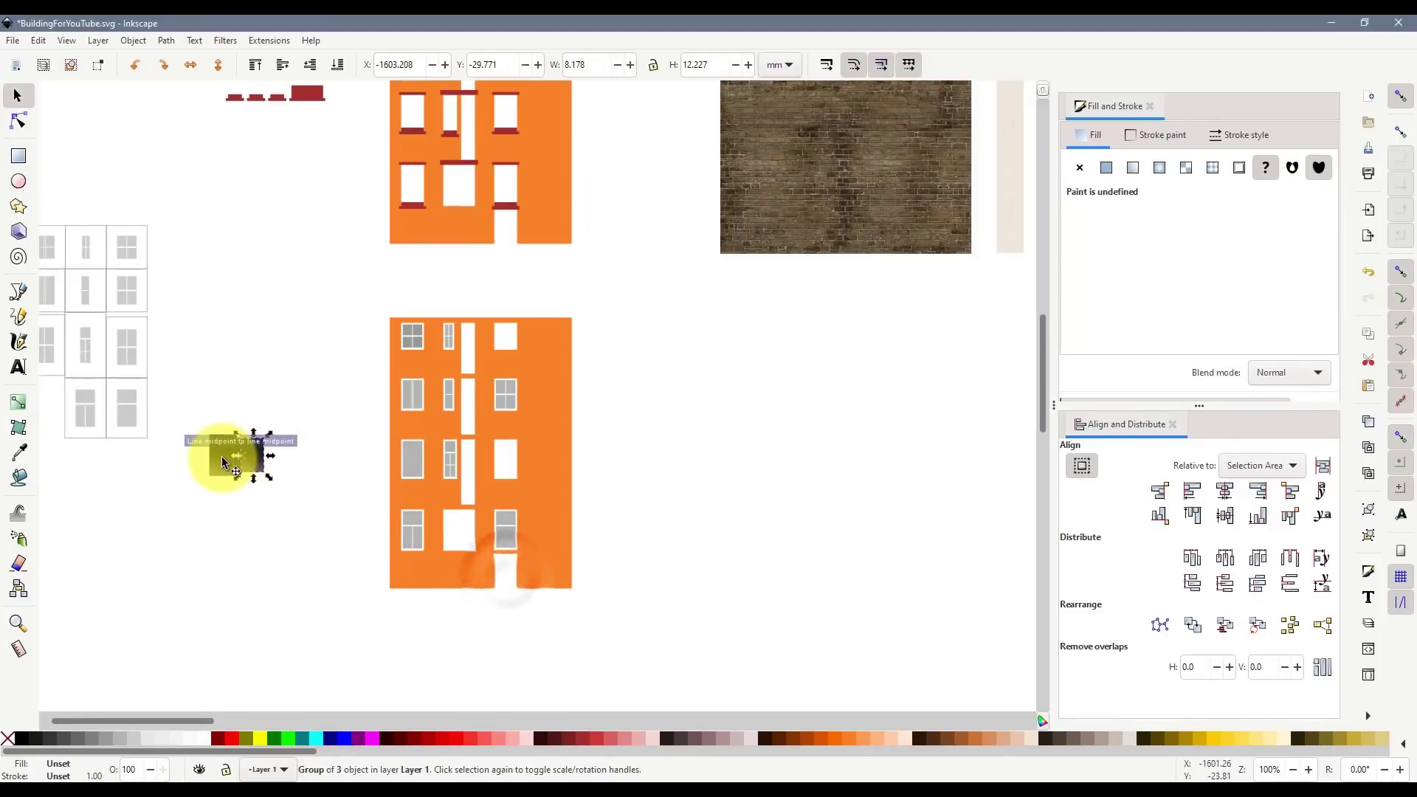
scroll(282, 467, "up", 3)
left_click_drag(338, 463, 372, 466)
scroll(233, 436, "up", 2)
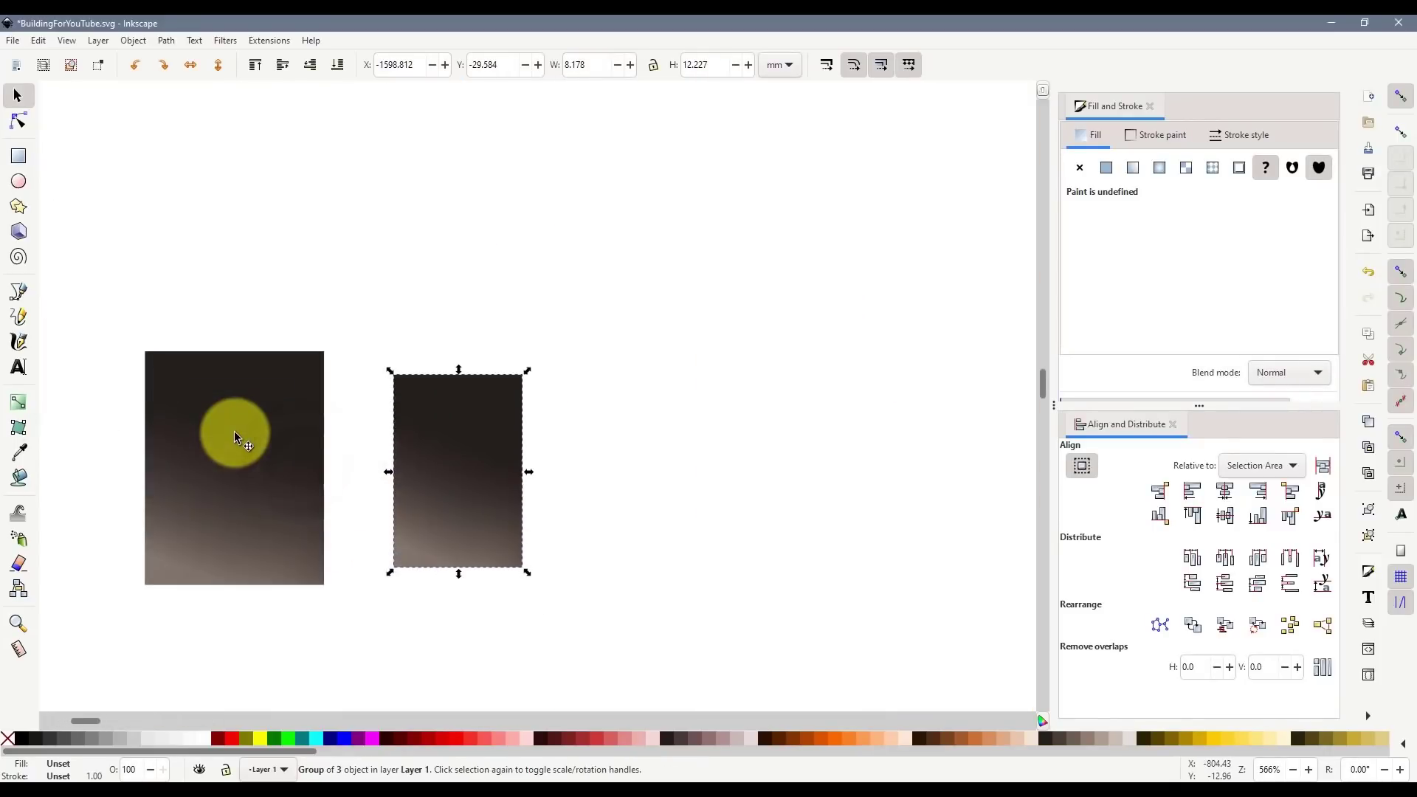
- Reposition the two dark door swatches side by side below the window tiles
left_click(205, 464)
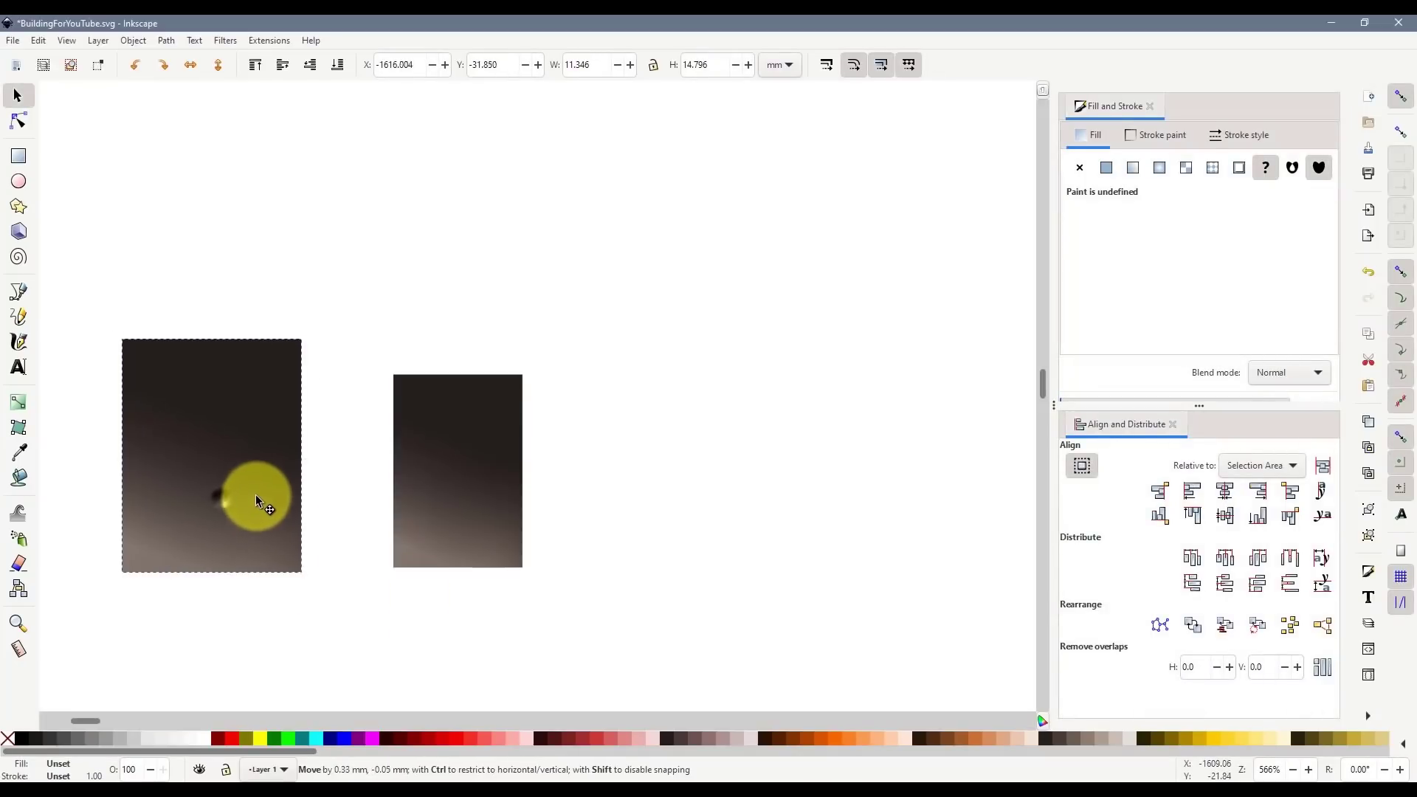
left_click_drag(256, 494, 256, 494)
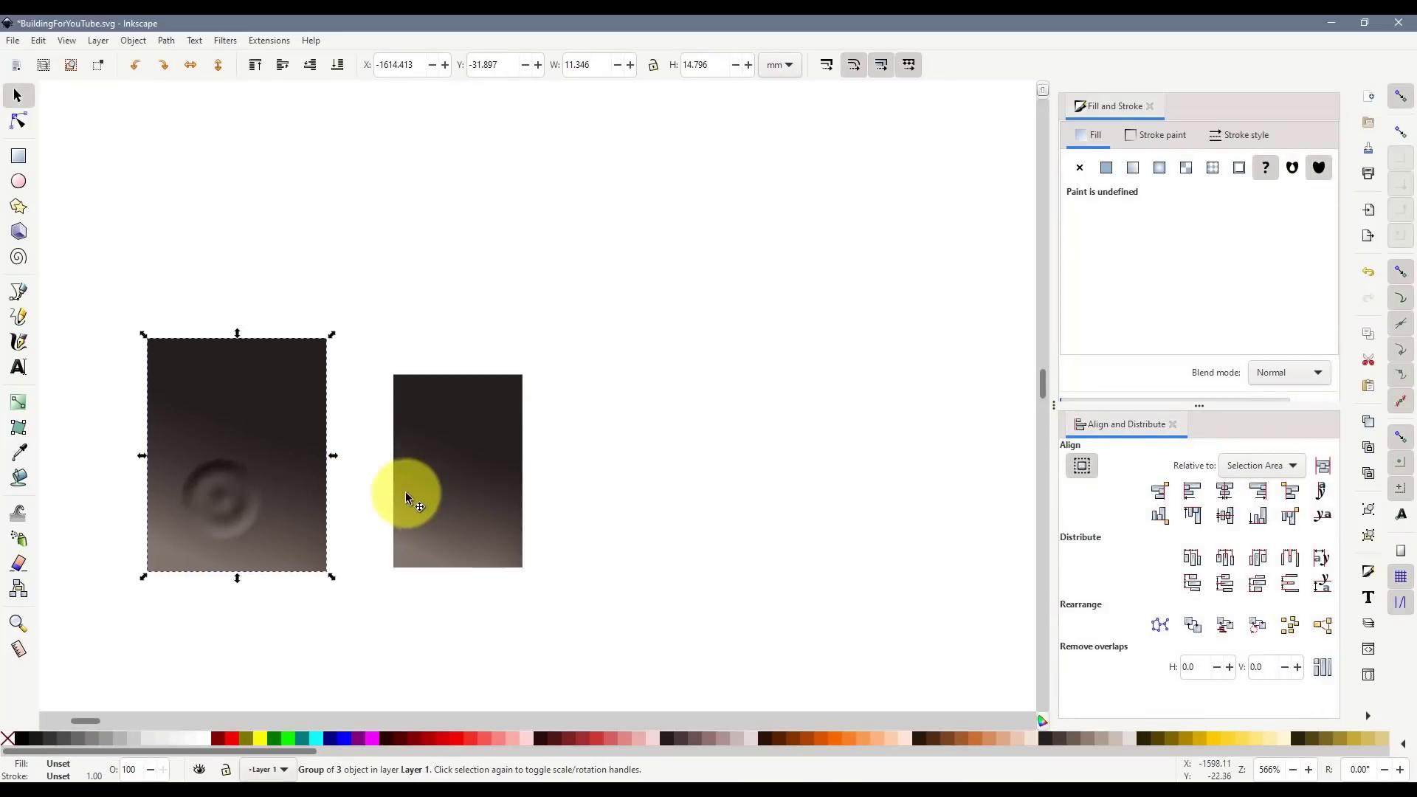
left_click_drag(424, 504, 403, 508)
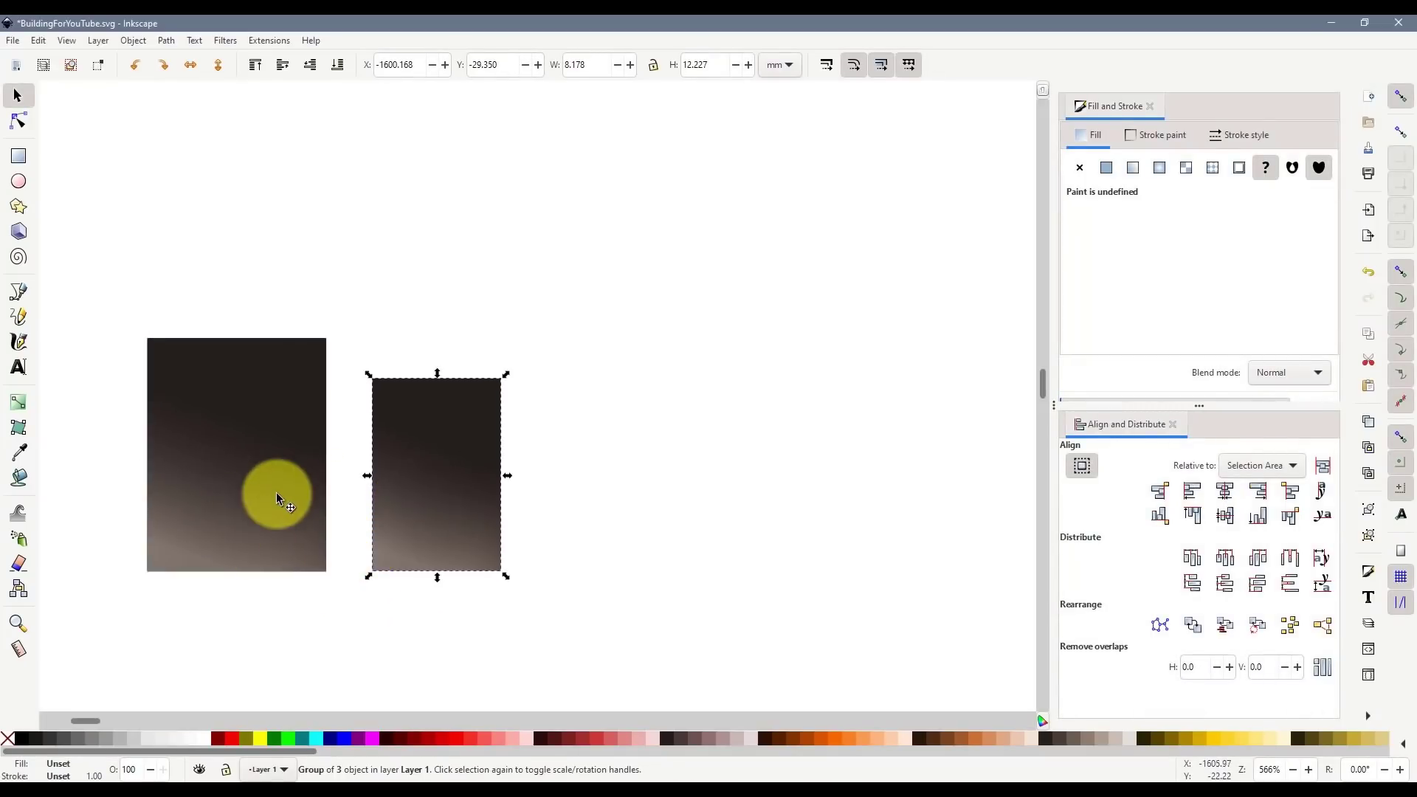
left_click_drag(276, 493, 245, 497)
left_click_drag(418, 515, 485, 517)
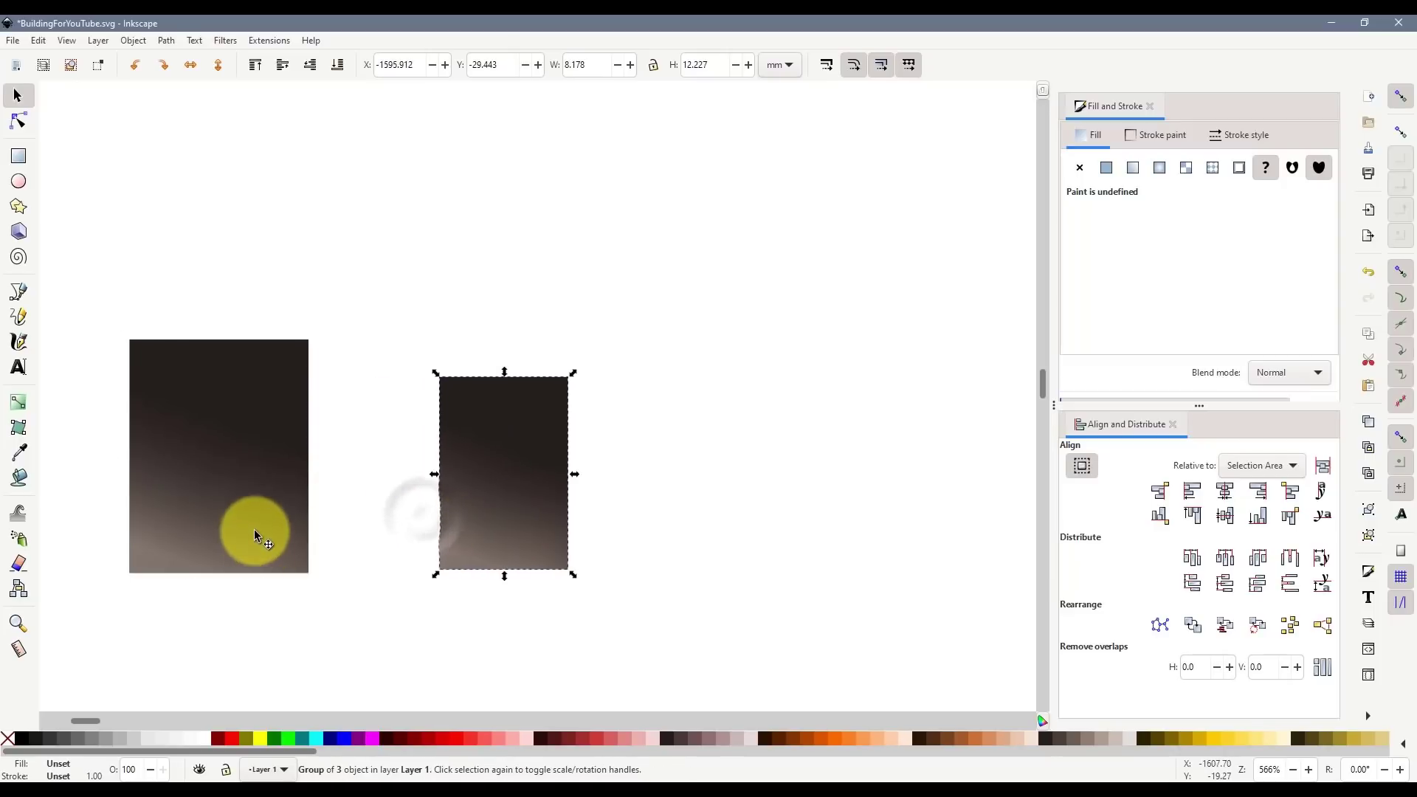
- Enlarge each dark swatch about its centre, one to 11.265 × 15.969 mm
left_click(253, 530)
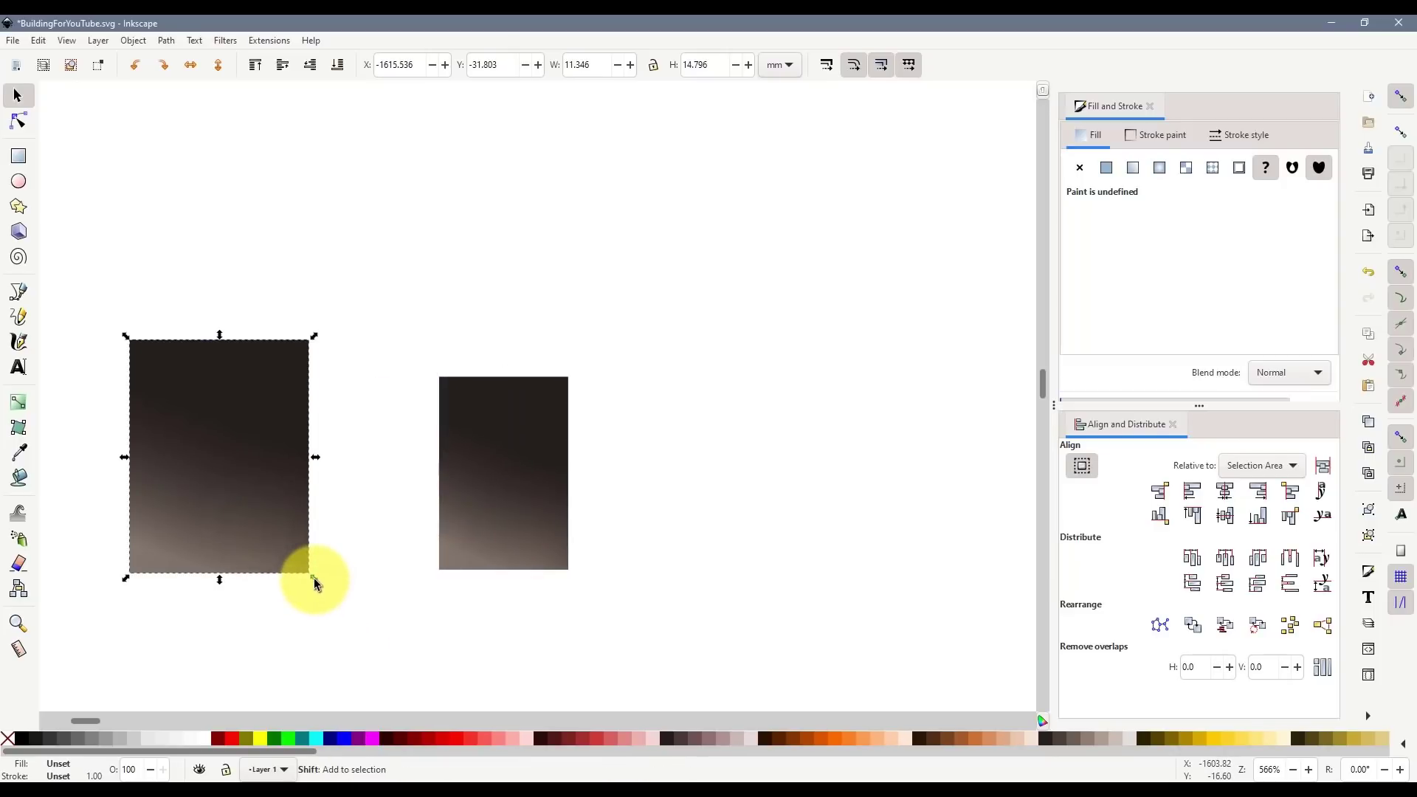
left_click_drag(314, 584, 341, 604)
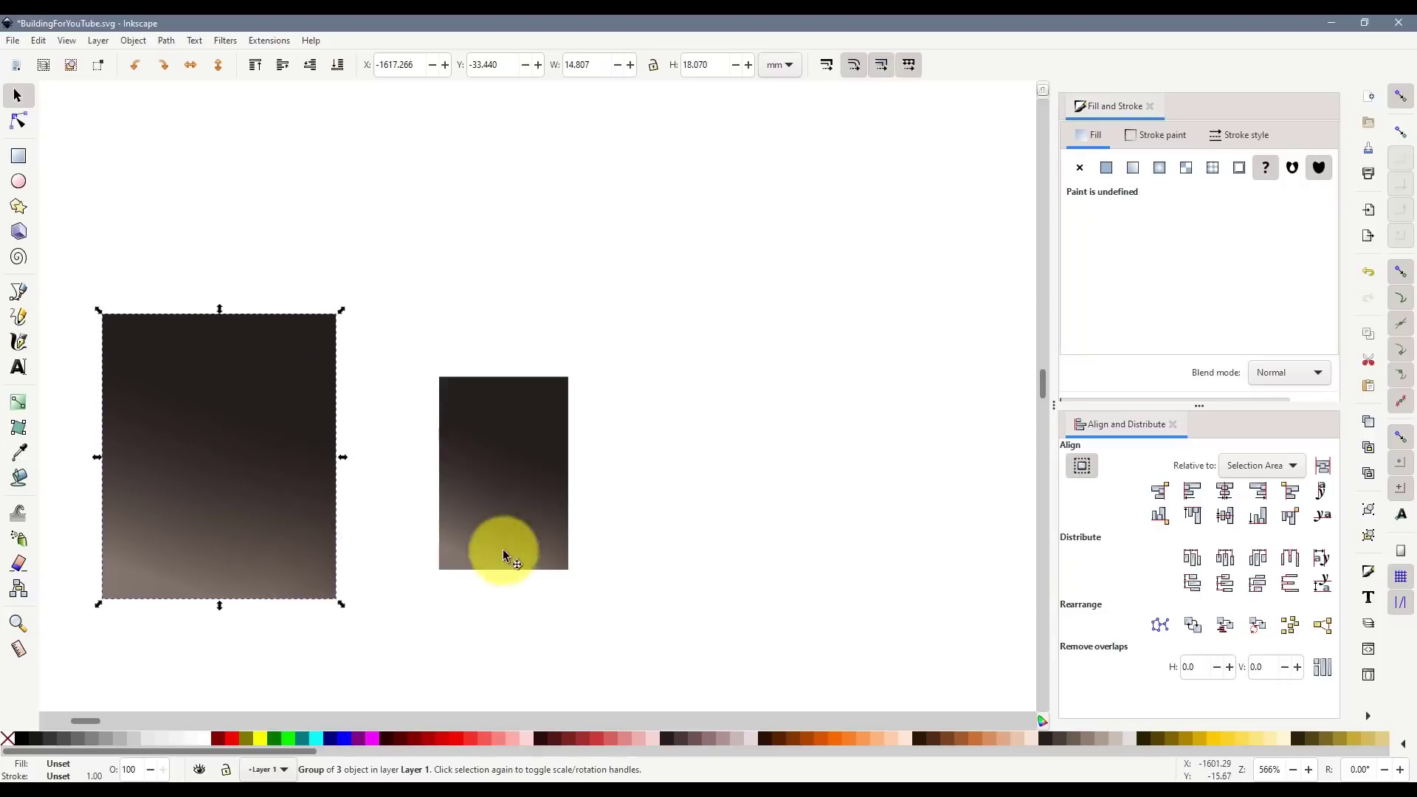
left_click(504, 555)
left_click_drag(574, 576, 541, 574)
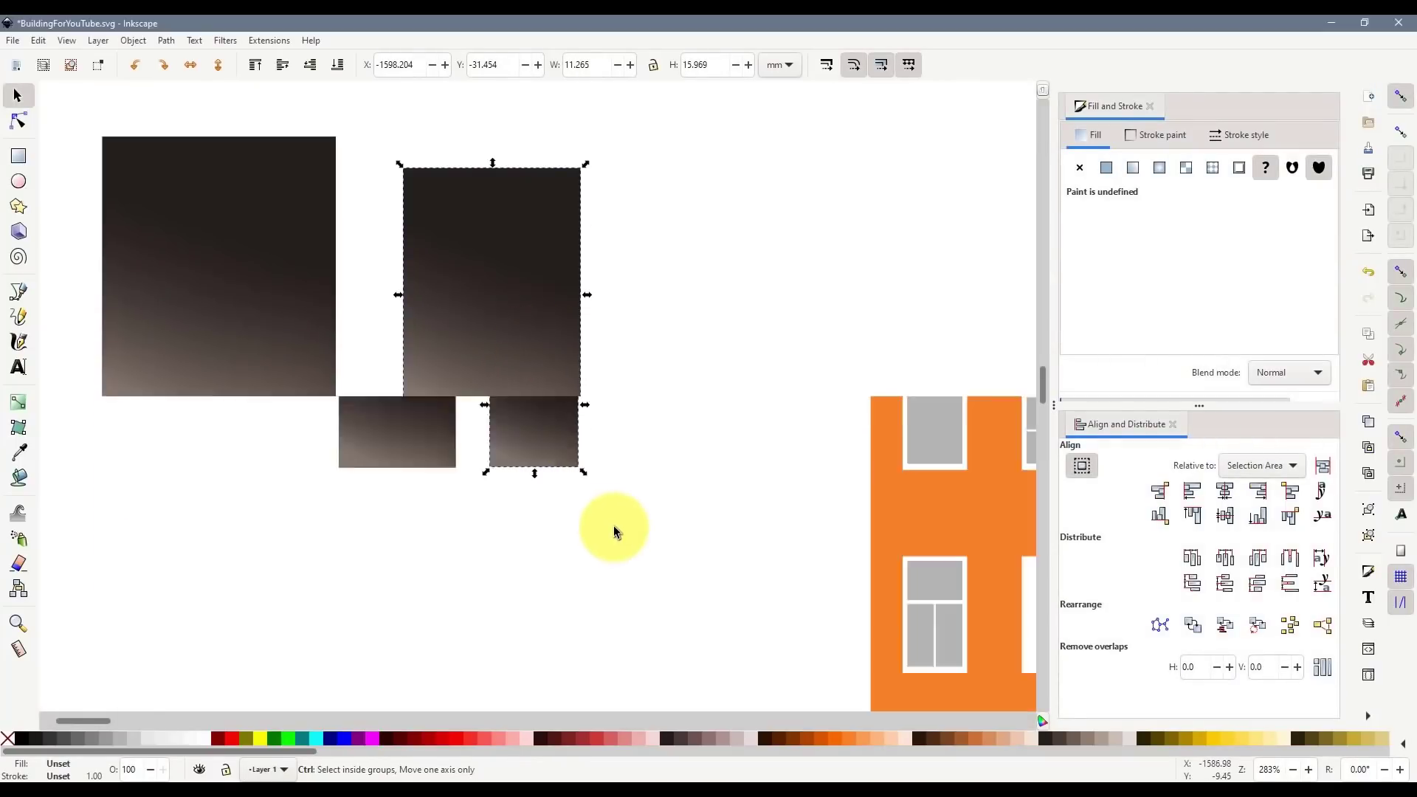
scroll(614, 525, "down", 2)
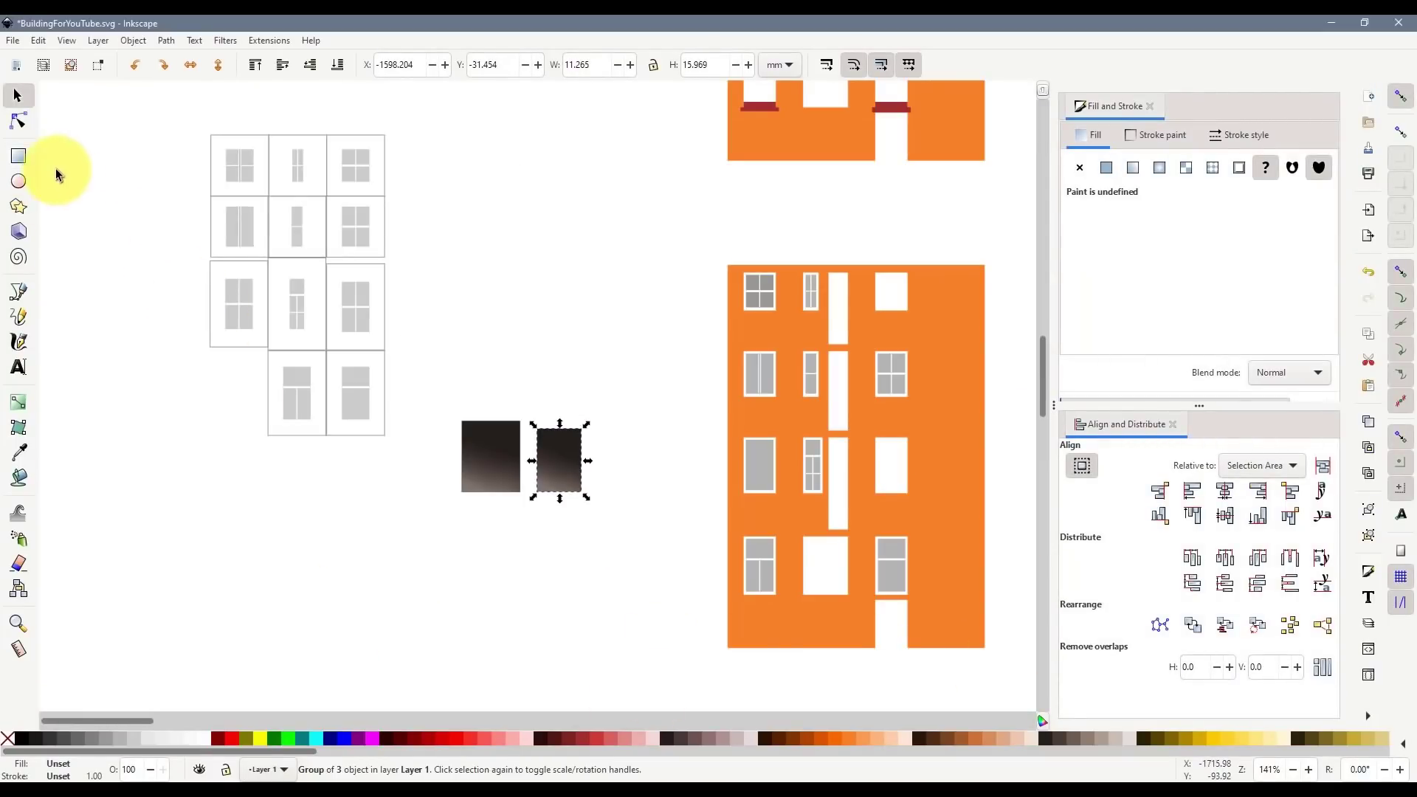
- Draw a pane rectangle over the empty white bottom-middle window, with snapping off
key("r")
scroll(875, 600, "up", 3)
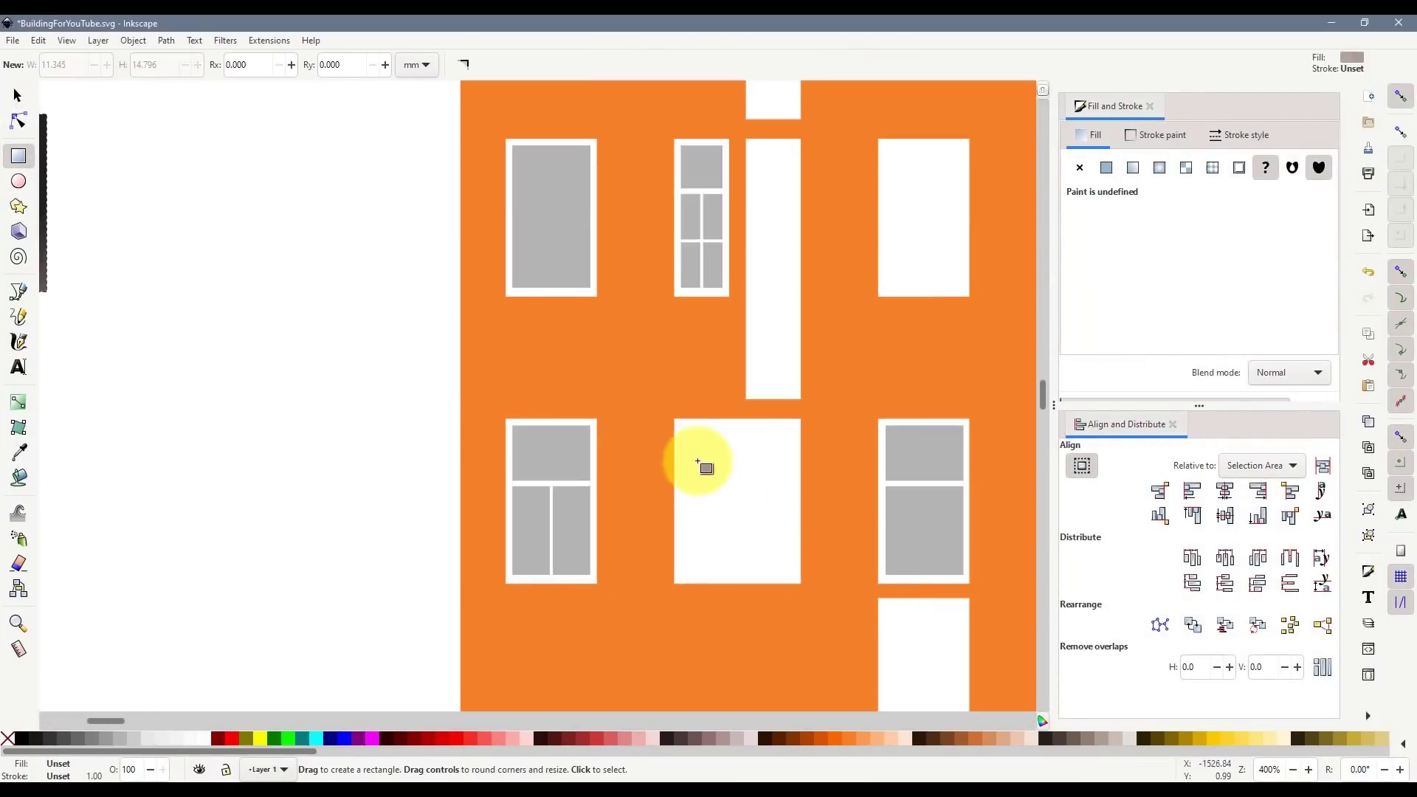
mouse_move(674, 419)
left_mouse_down()
mouse_move(817, 583)
mouse_move(802, 590)
left_mouse_up()
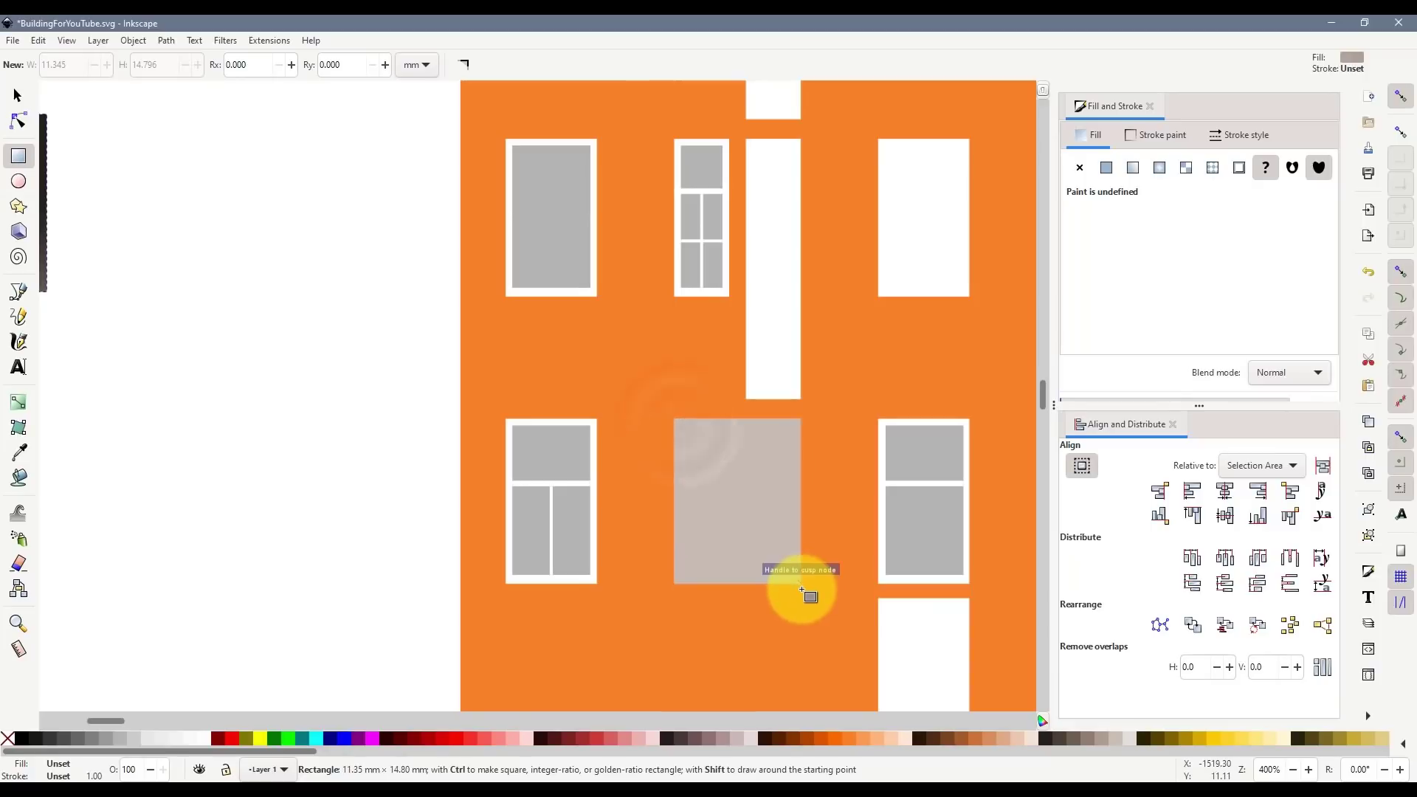
left_click(17, 95)
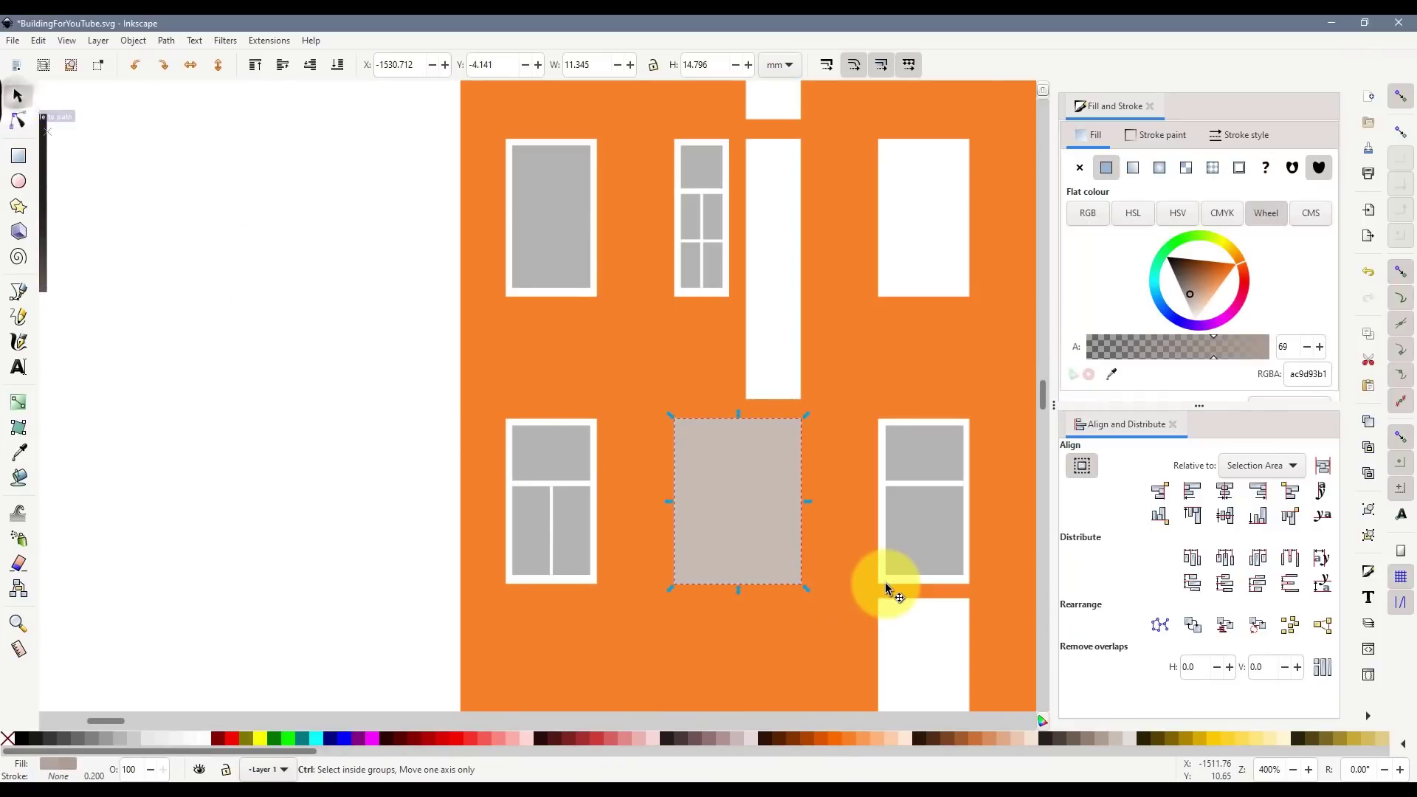
scroll(884, 583, "up", 1)
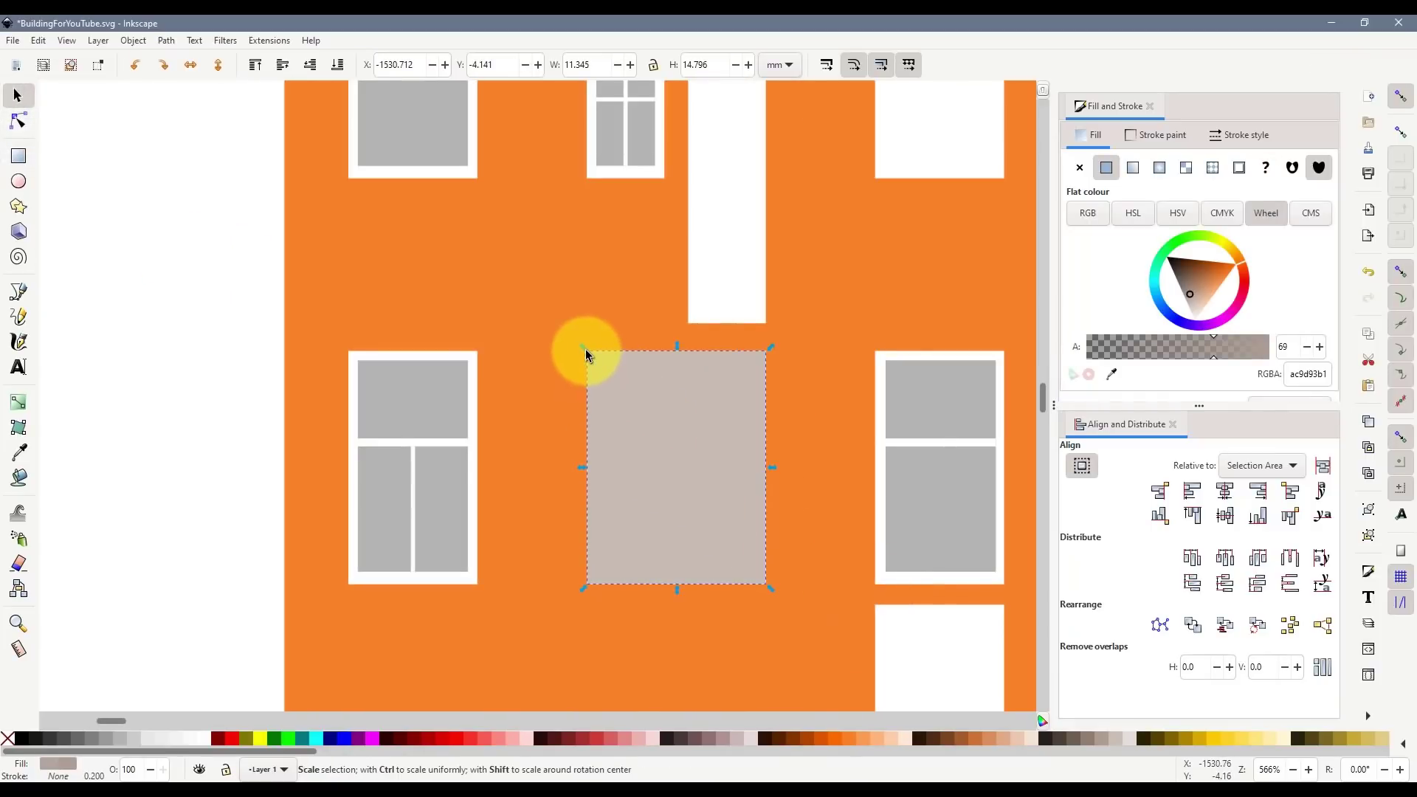
left_click_drag(585, 348, 592, 359)
left_click(1400, 99)
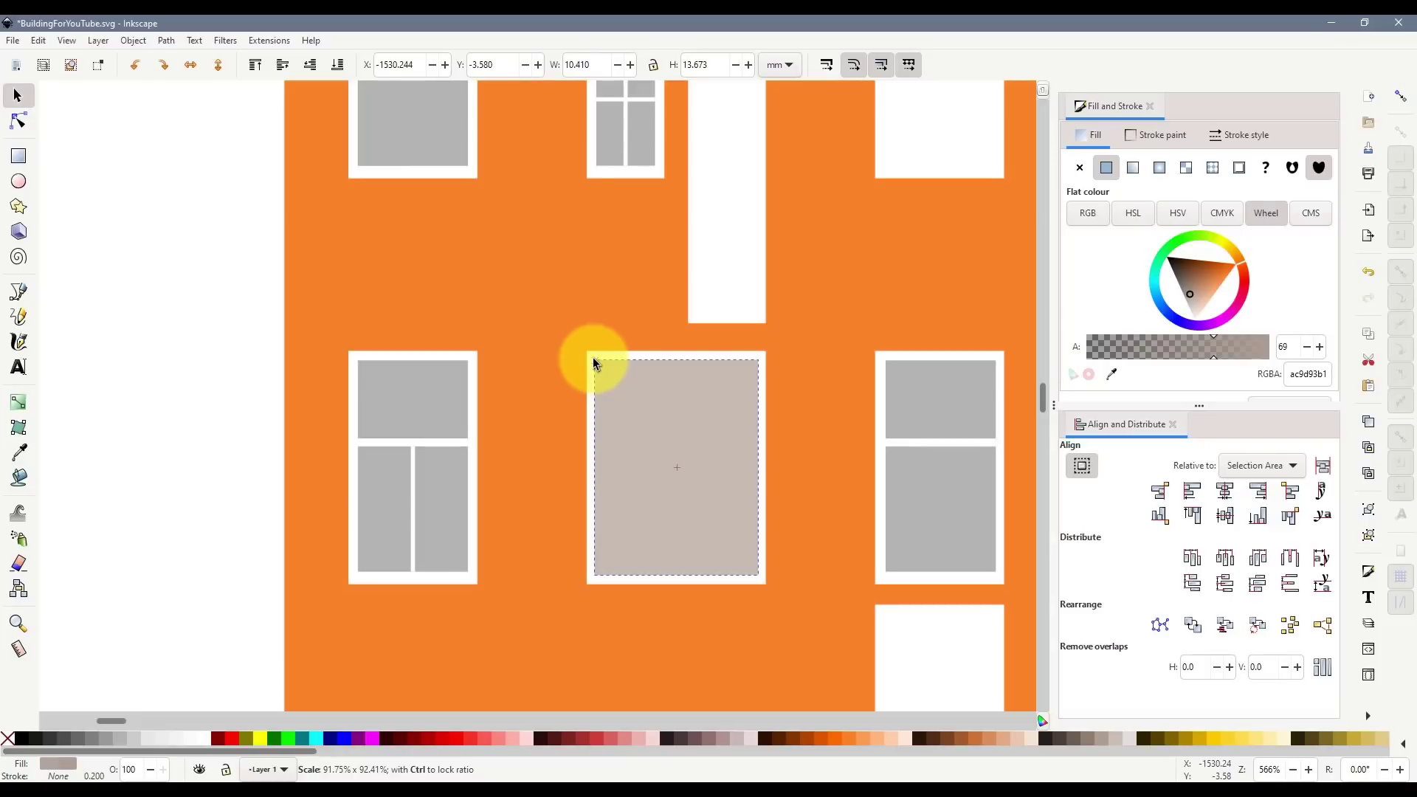
left_click_drag(593, 359, 674, 350)
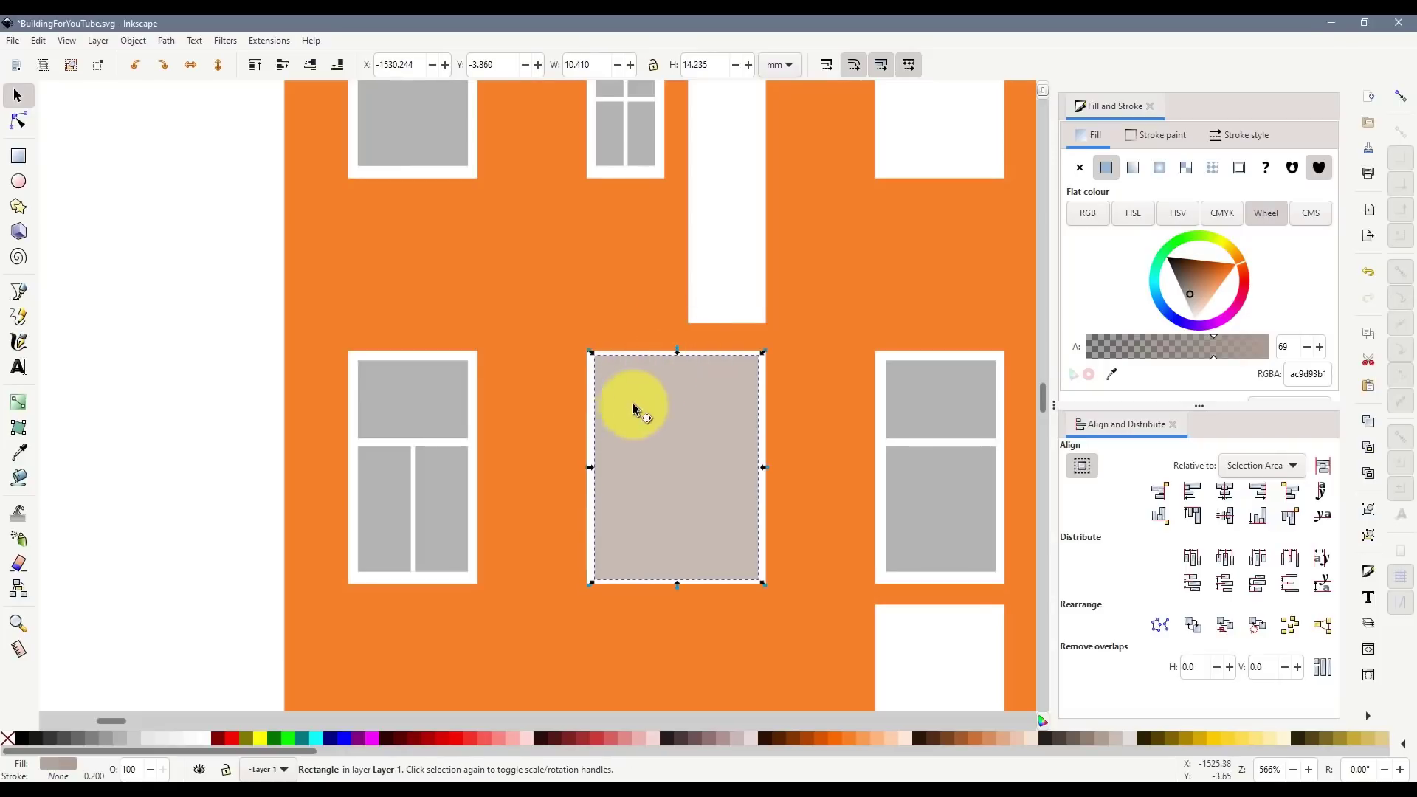
left_click_drag(592, 466, 587, 466)
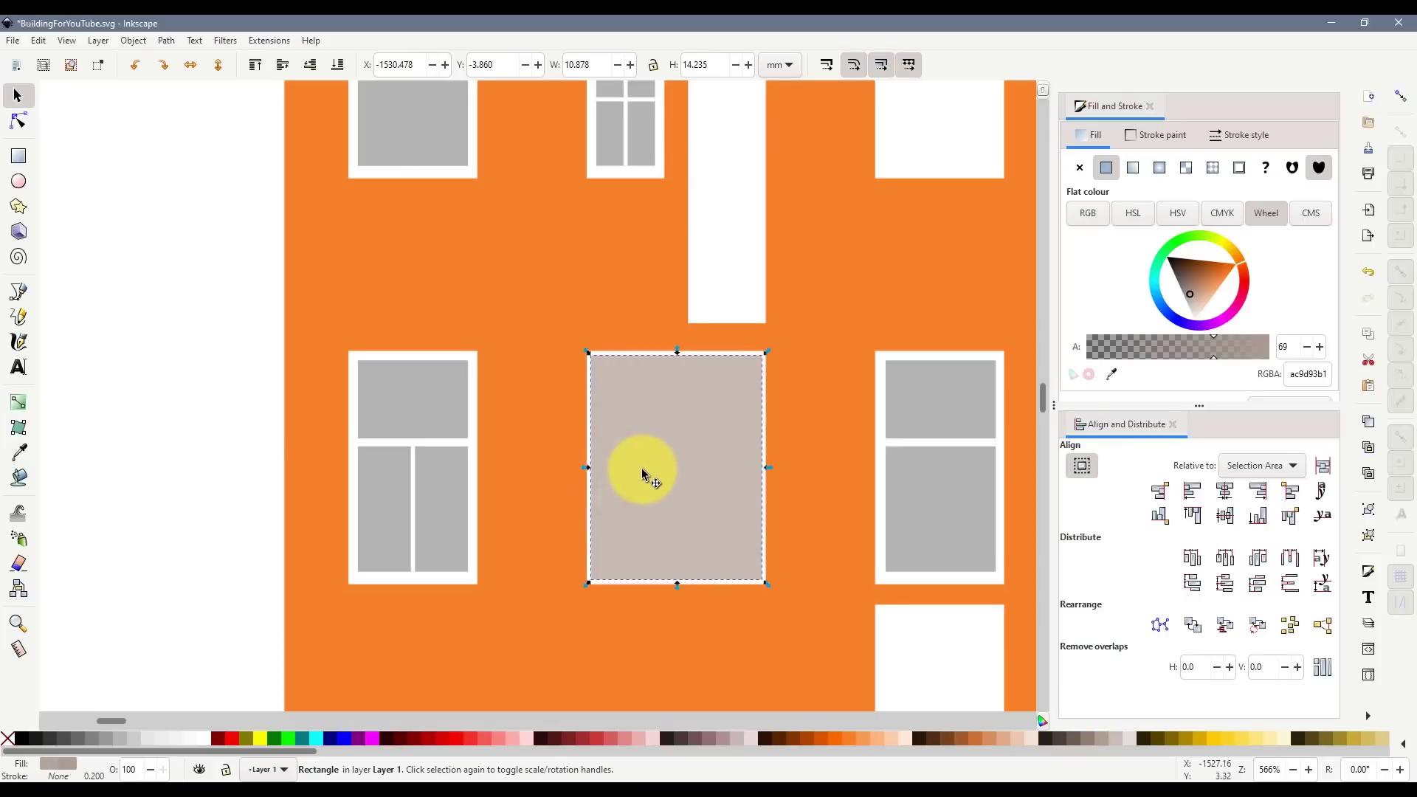
- Fine-tune the pane rectangle's edges to fit inside the window frame
scroll(641, 468, "up", 2, "ctrl")
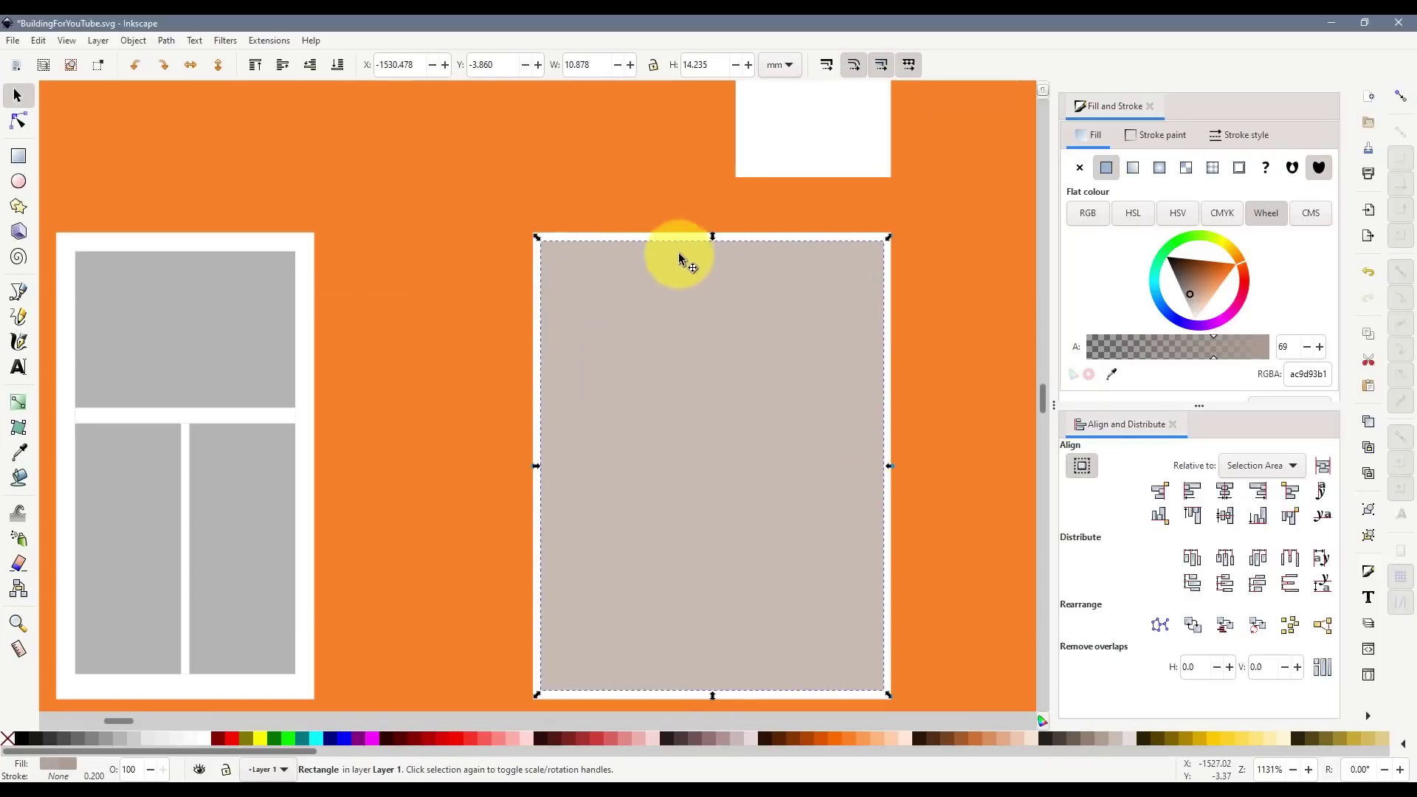
left_click_drag(538, 240, 544, 248)
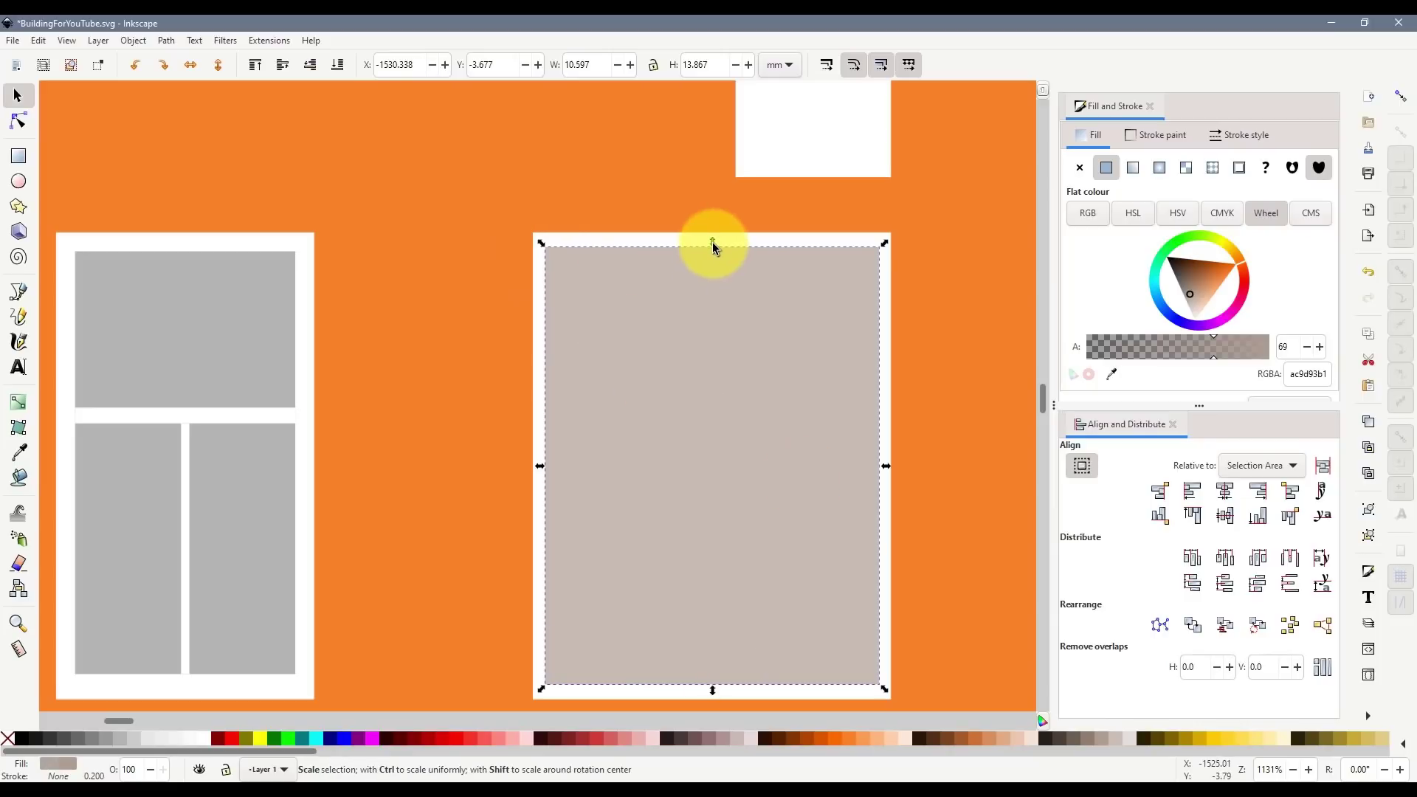
left_click_drag(539, 467, 540, 467)
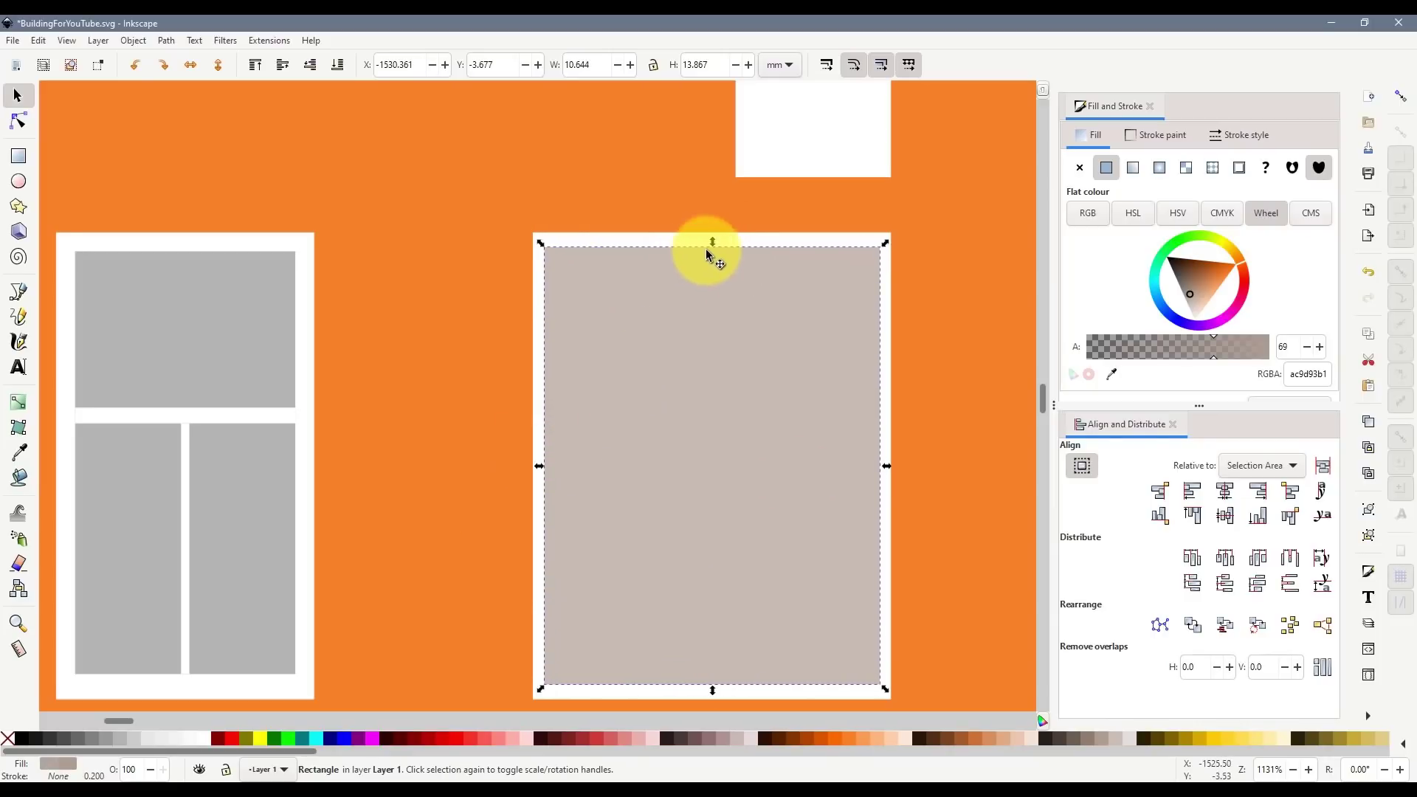
left_click_drag(712, 244, 711, 238)
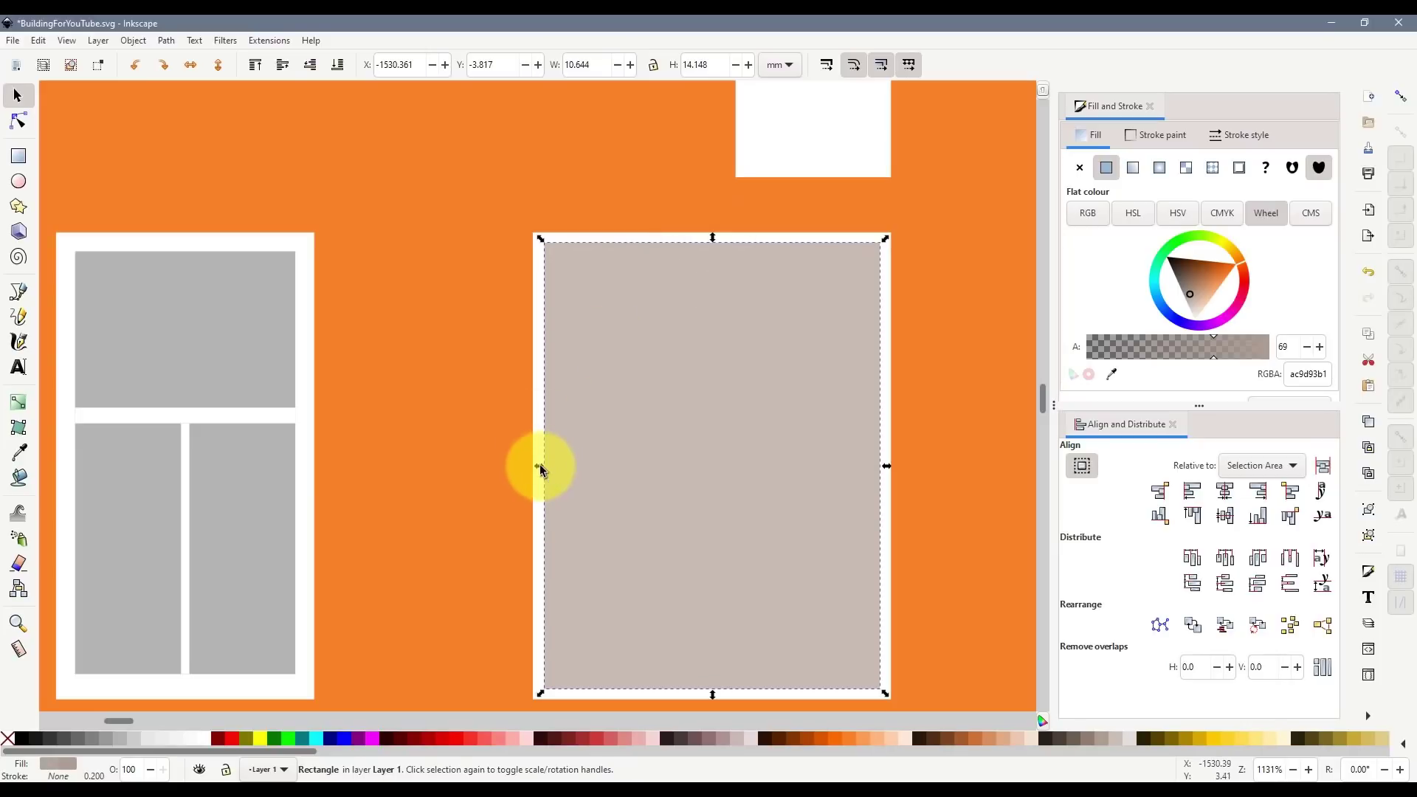
left_click_drag(539, 469, 536, 469)
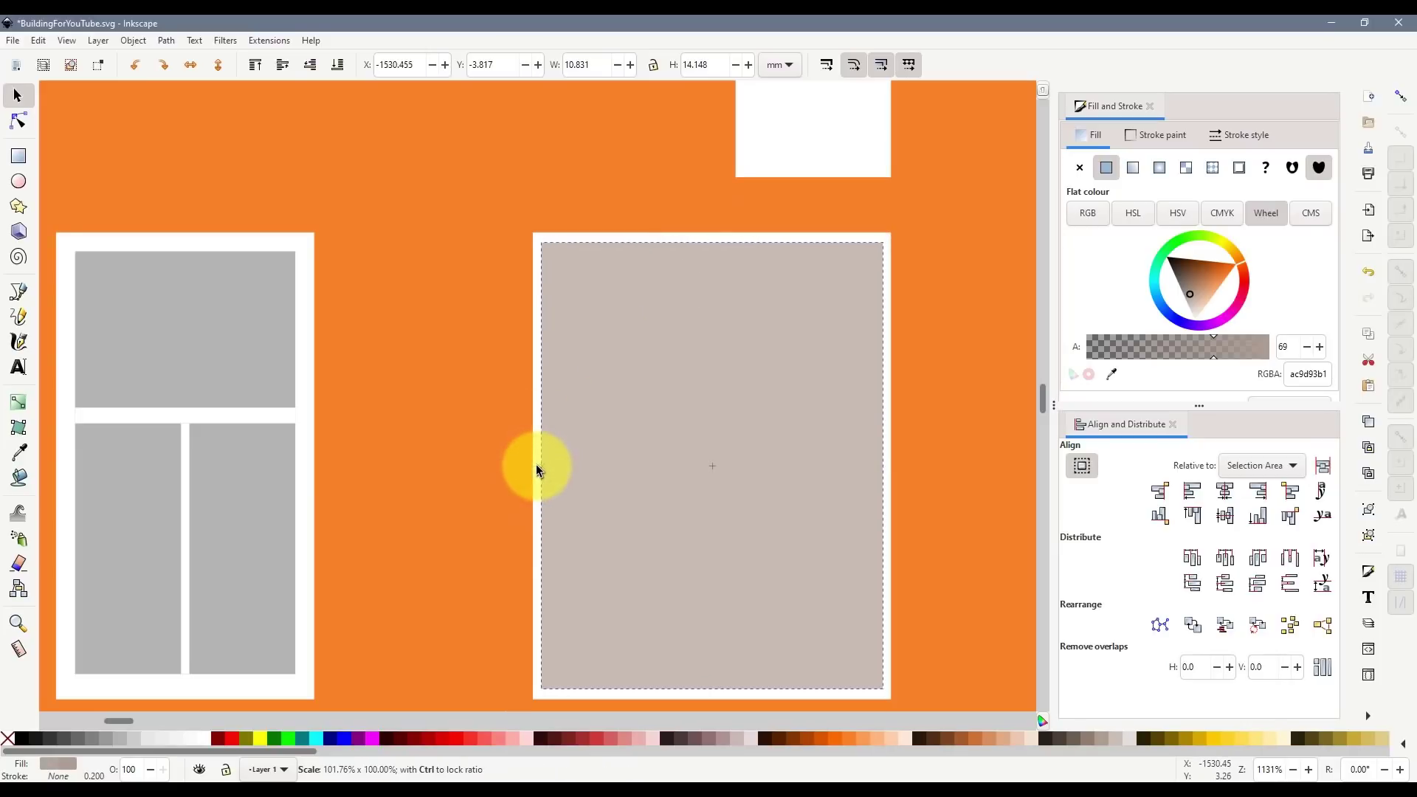
scroll(558, 480, "up", 2)
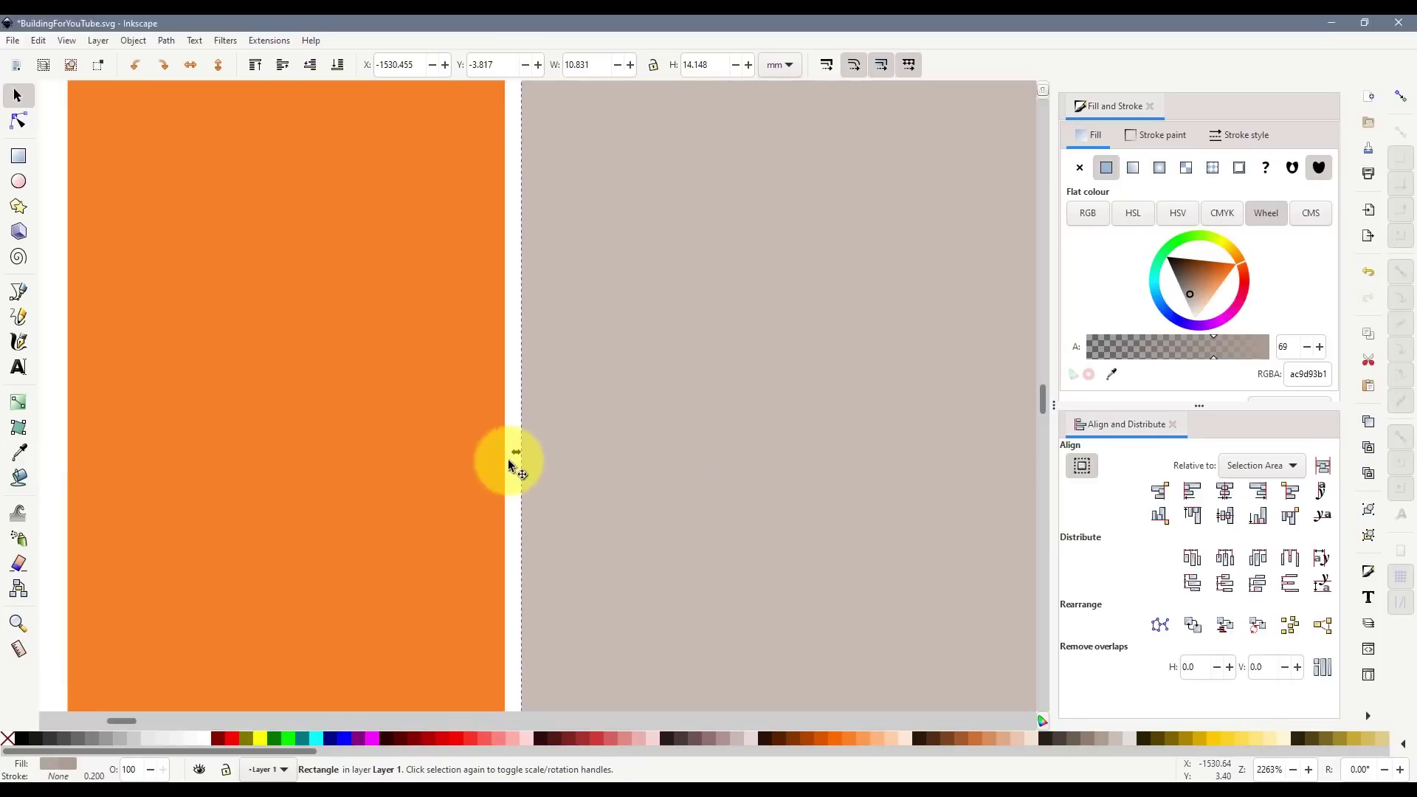
left_click_drag(518, 451, 520, 453)
scroll(787, 464, "down", 3)
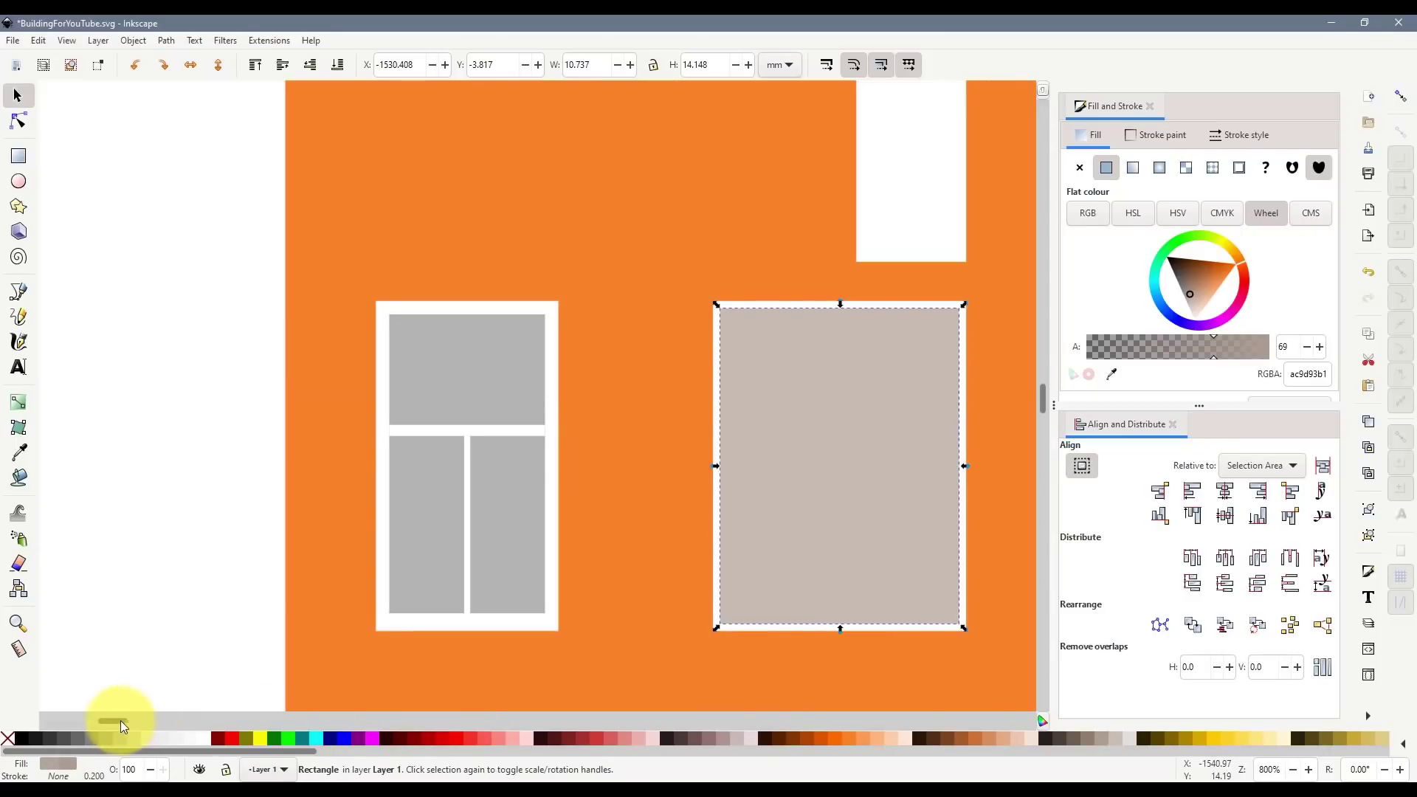
left_click_drag(121, 721, 129, 727)
- Snap a pane copy to the frame's outer corners and subtract the pane, leaving a hollow frame
key("ctrl+d")
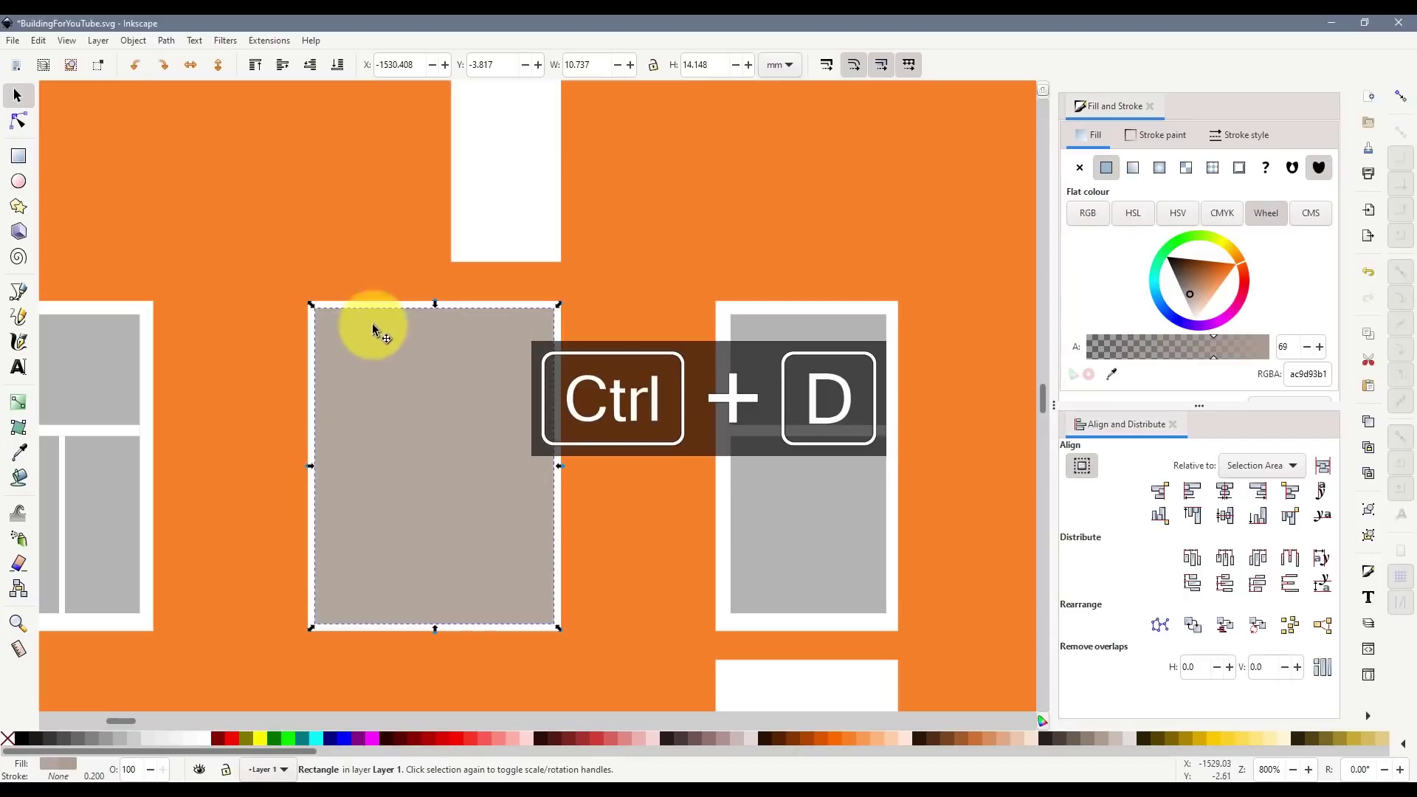
left_click(1400, 96)
left_click_drag(310, 302, 306, 299)
left_click_drag(558, 629, 563, 634)
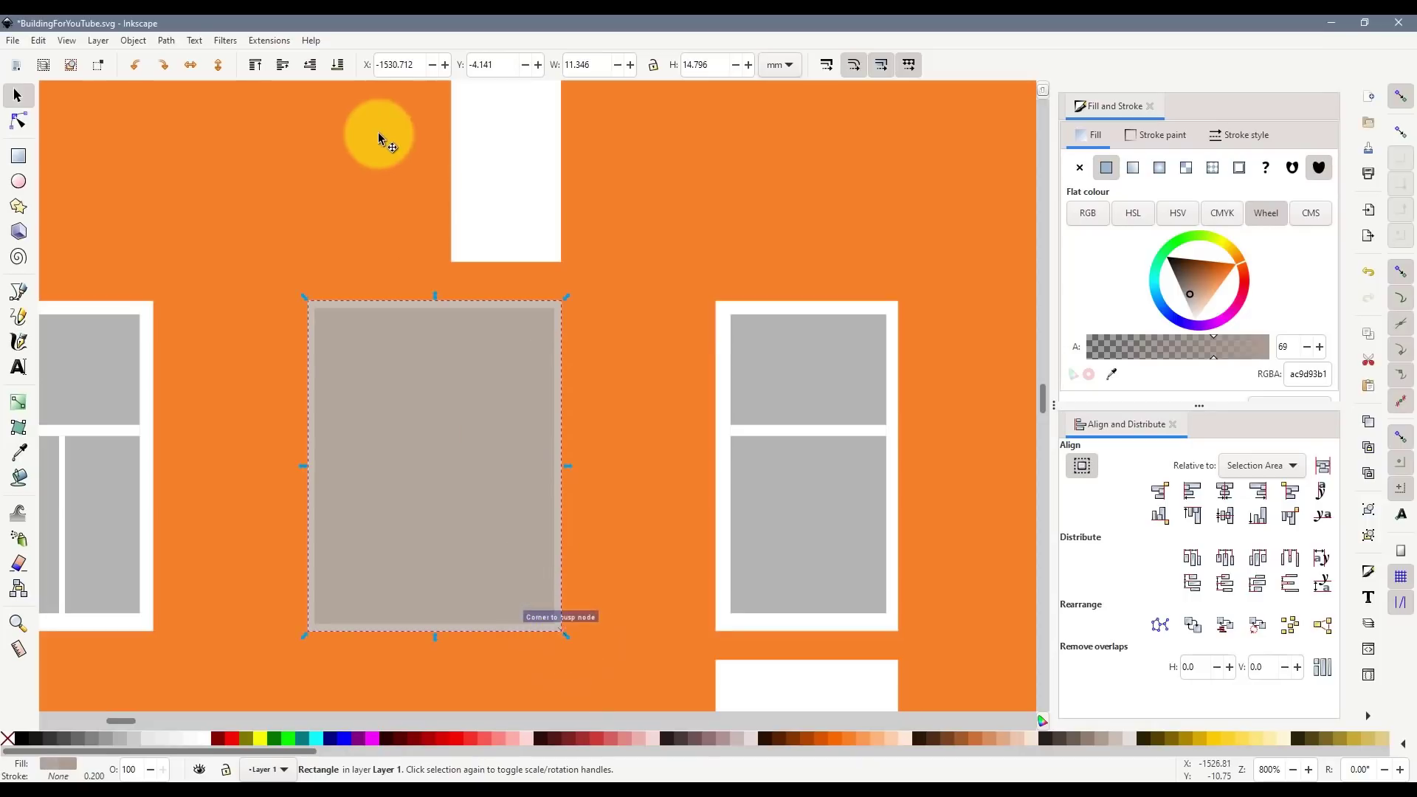
left_click(337, 65)
left_click(395, 365, "shift")
key("ctrl+KP_Subtract")
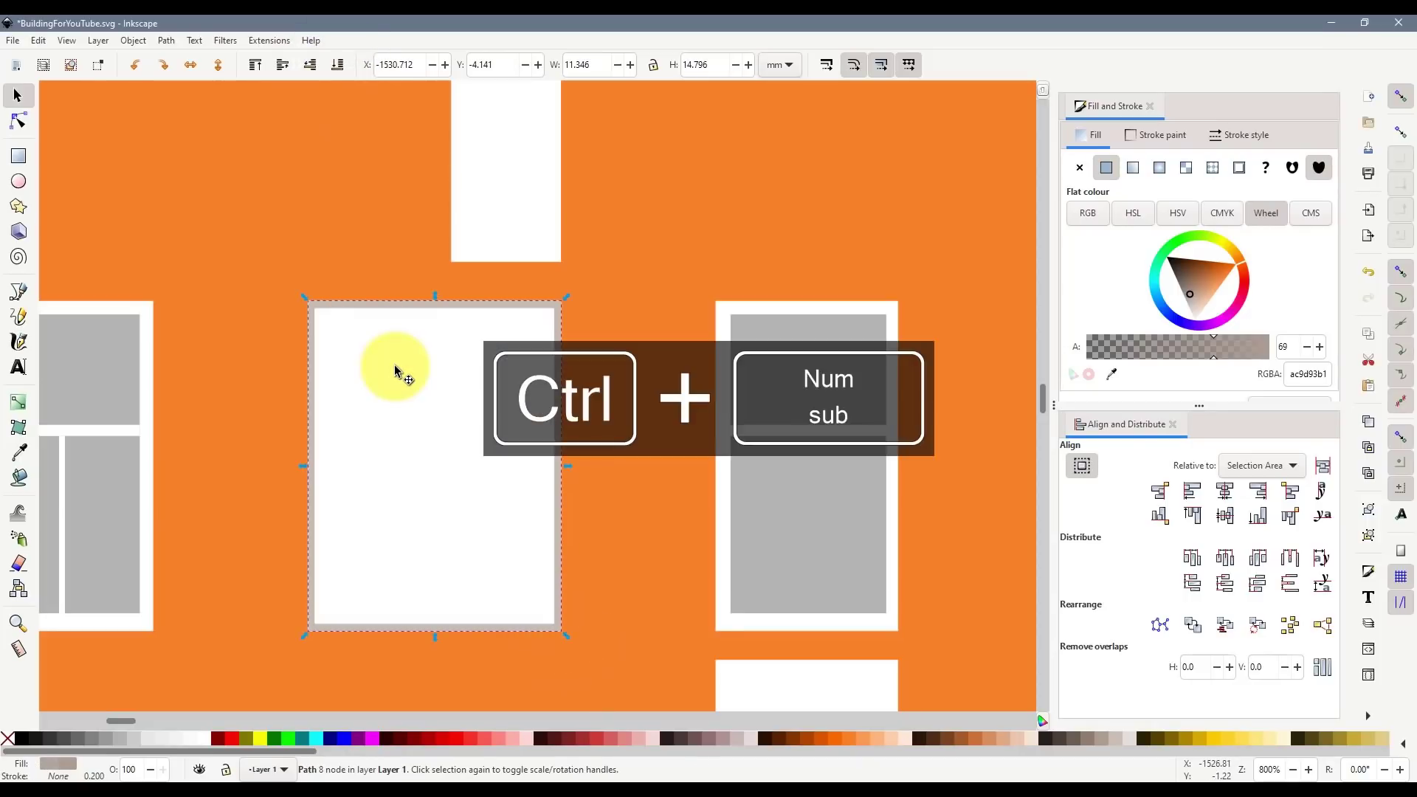
- Fill the hollow frame yellow and cut it from the drawing with Ctrl+X
scroll(394, 365, "down", 5, "ctrl")
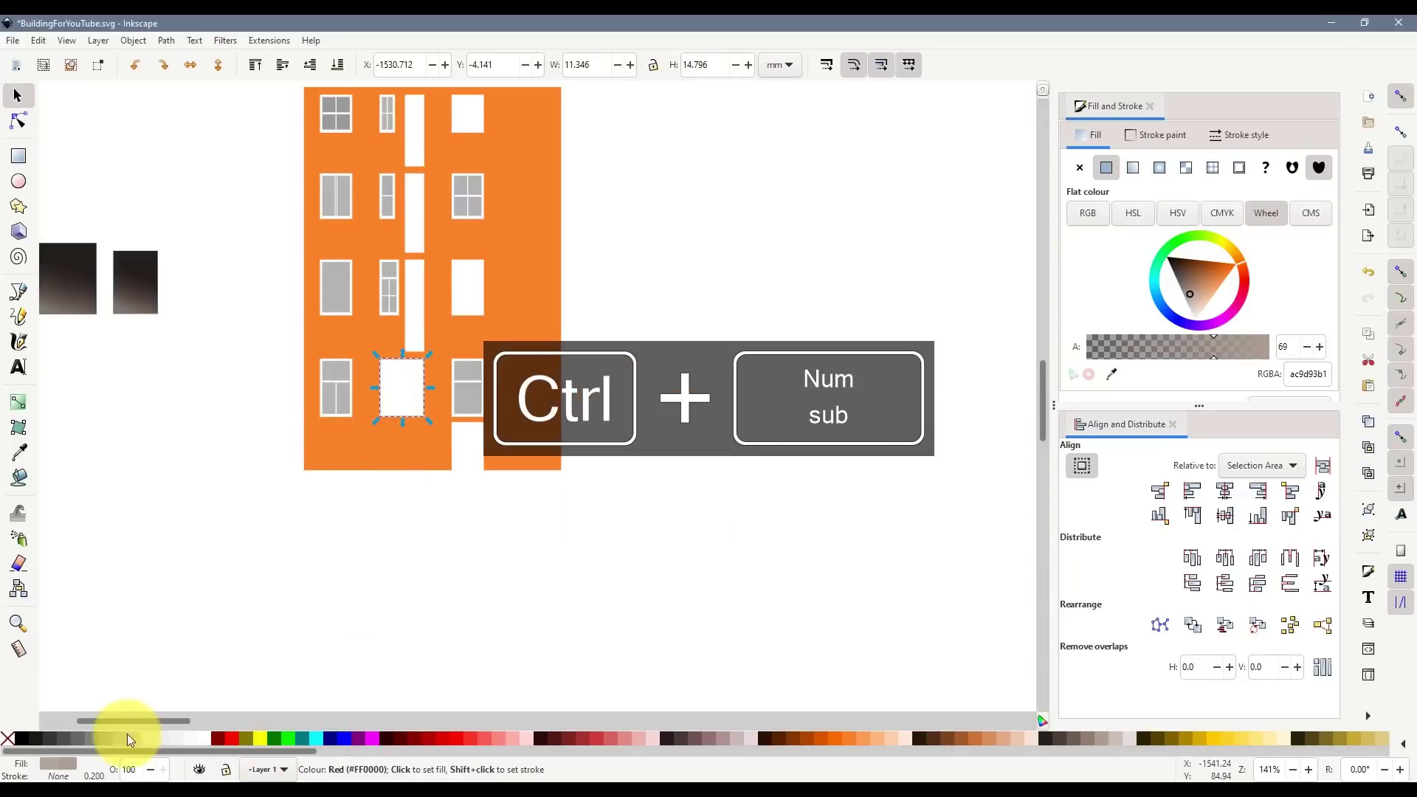
left_click(22, 740)
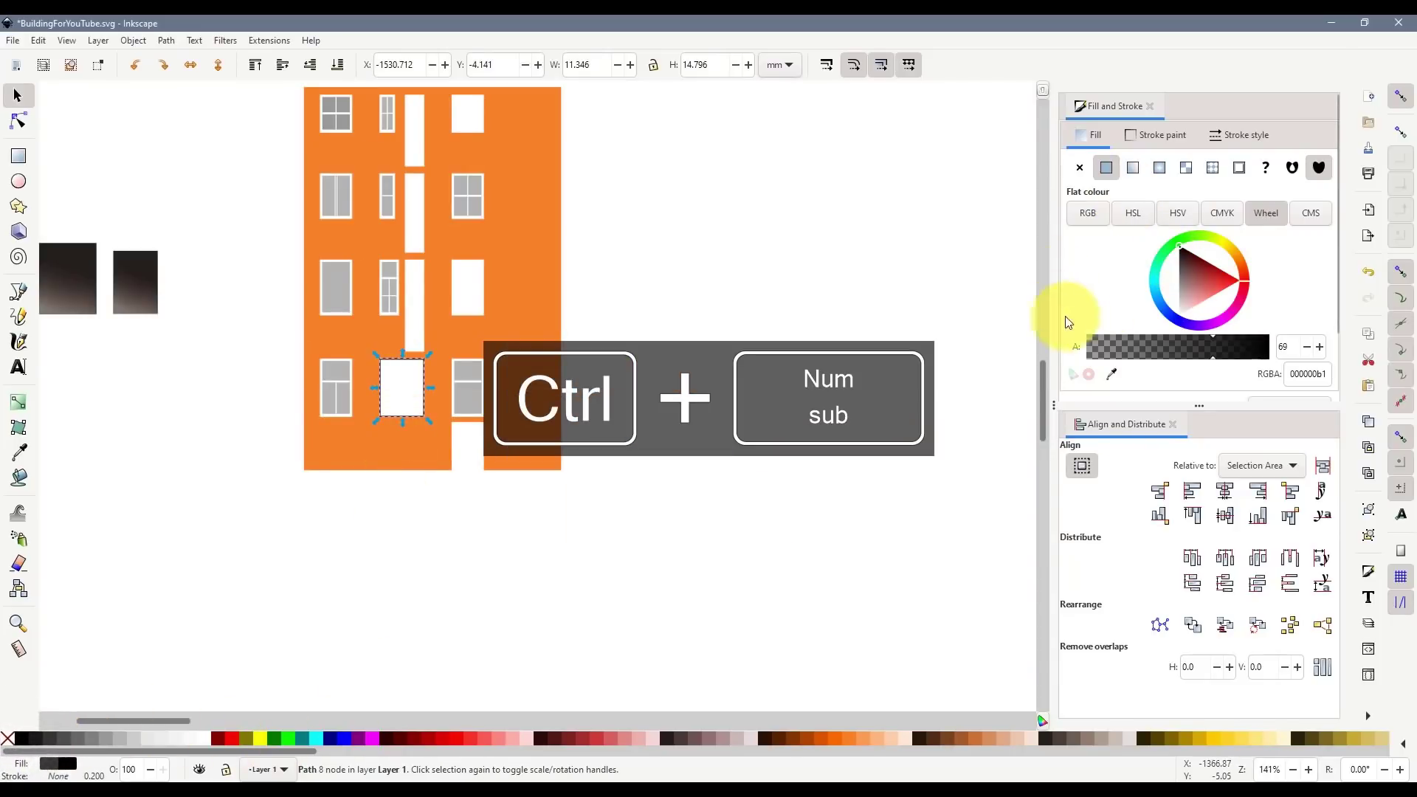
left_click(148, 738)
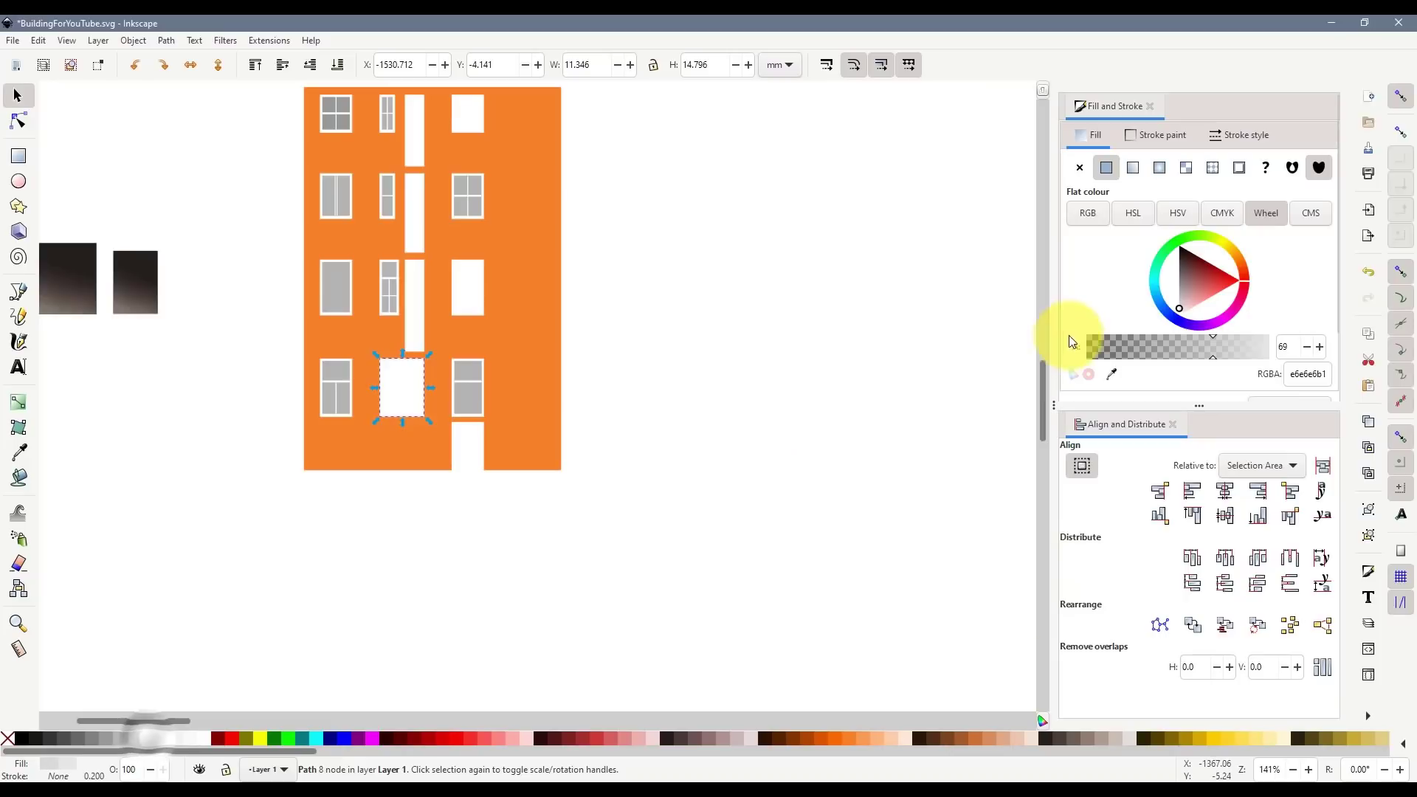
left_click(259, 737)
left_click_drag(353, 342, 412, 434)
key("ctrl+z")
scroll(418, 366, "up", 5)
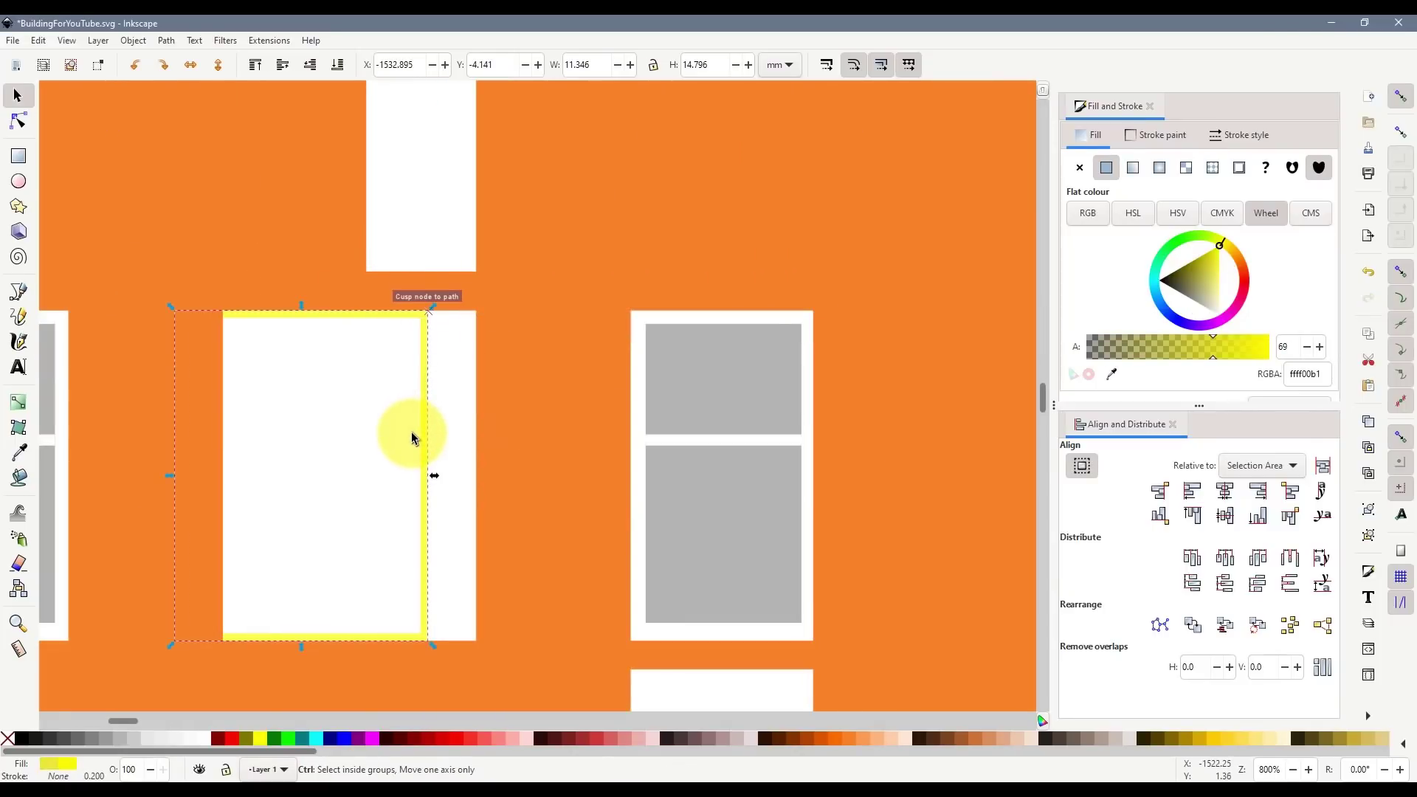
key("ctrl+x")
scroll(411, 431, "down", 6)
scroll(255, 388, "up", 2)
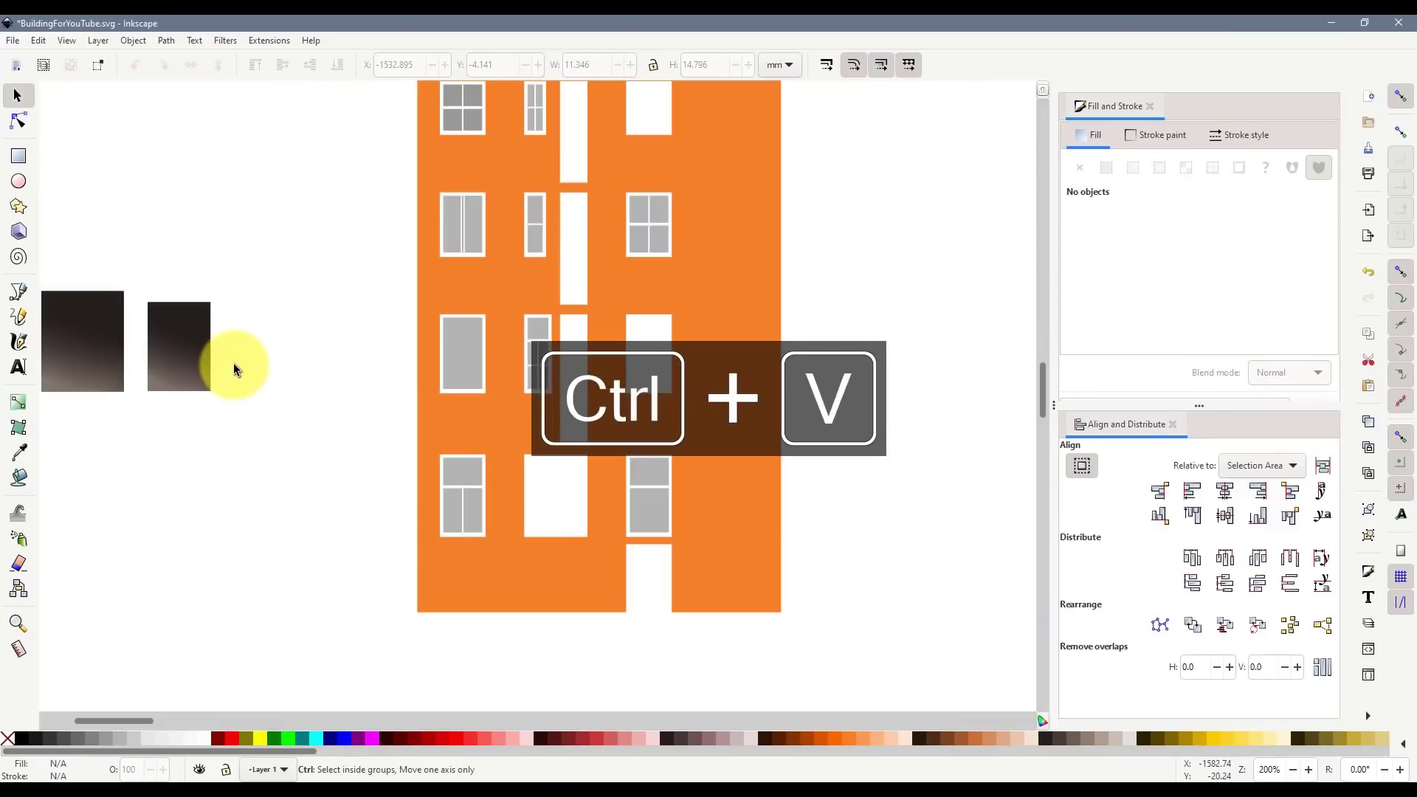
- Paste the yellow frame and place it to the left of the building
key("ctrl+v")
scroll(237, 361, "up", 2)
left_click_drag(237, 361, 290, 259)
- Draw a larger backing rectangle around the frame and make it fully opaque
scroll(279, 288, "up", 2)
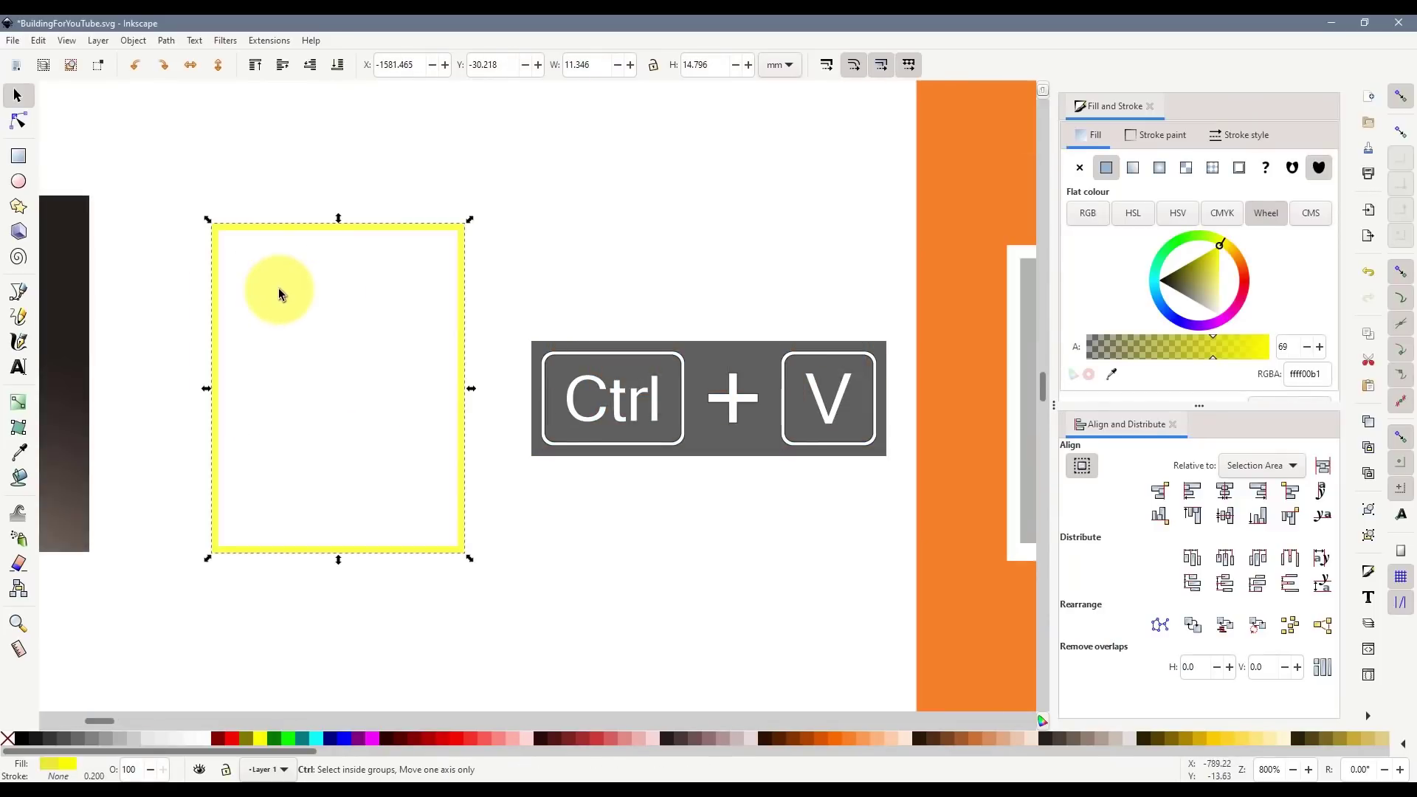
left_click(30, 155)
left_click_drag(178, 197, 496, 585)
key("s")
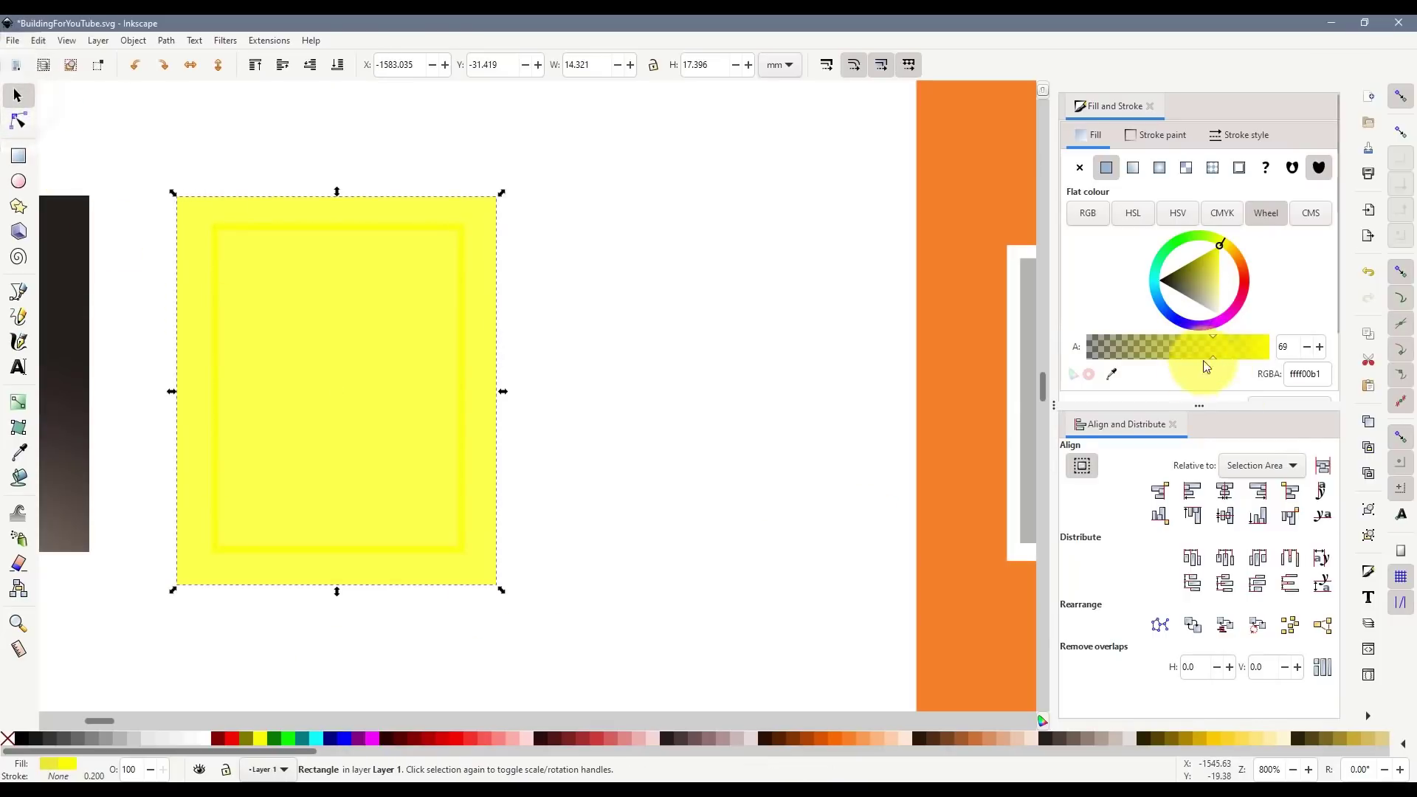
left_click_drag(1296, 354, 1299, 354)
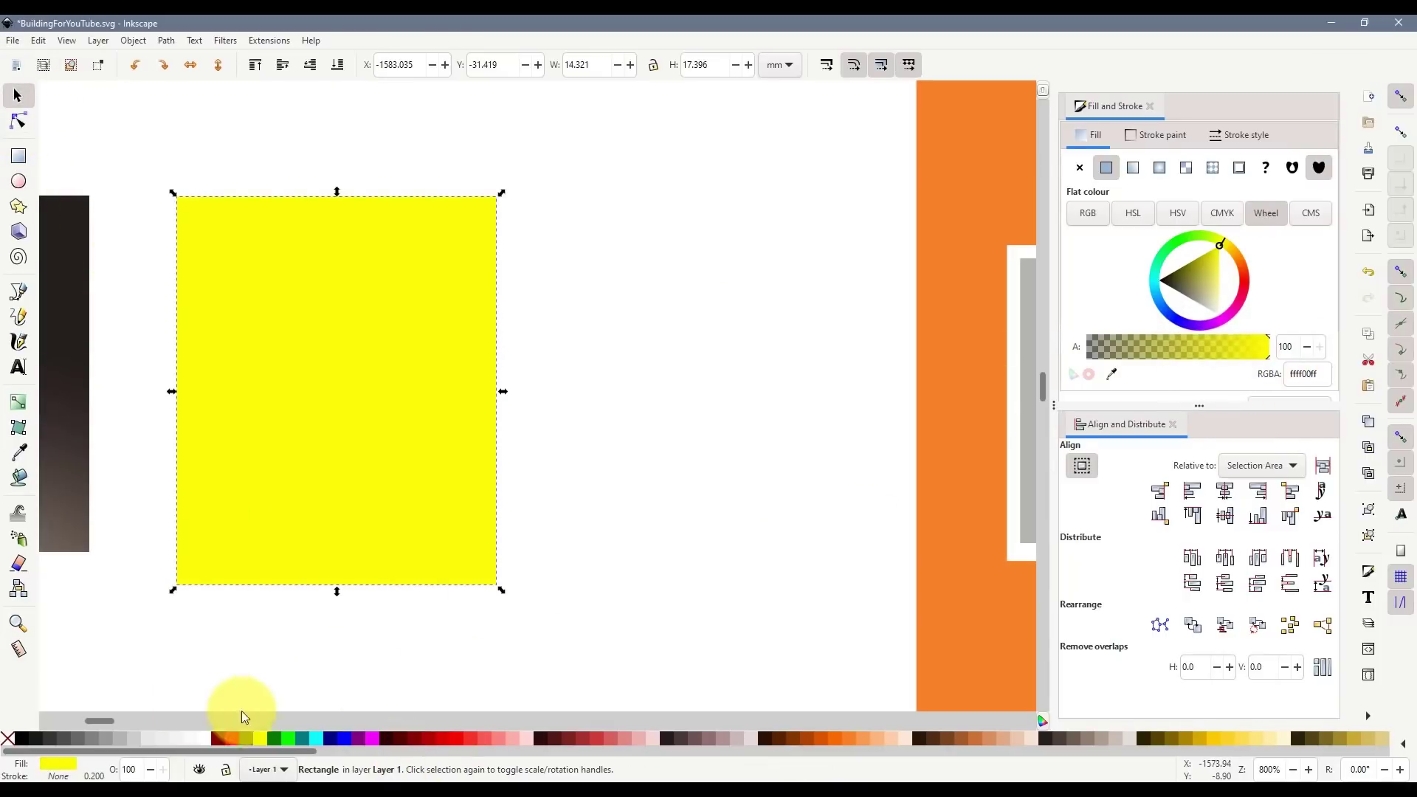
- Colour the inner frame fuchsia and the backing rectangle 30% grey
left_click(273, 177)
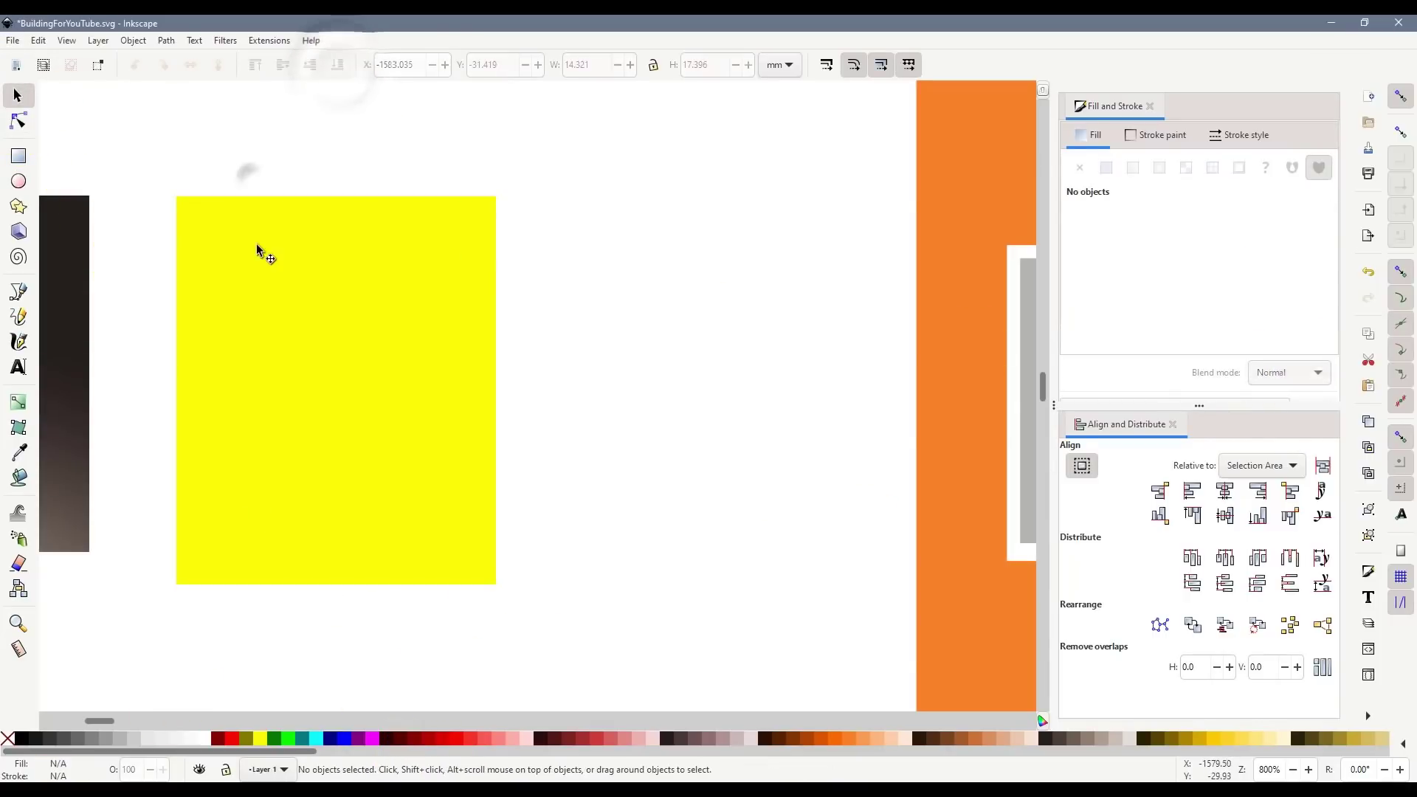
left_click(305, 291)
left_click_drag(144, 206, 597, 570)
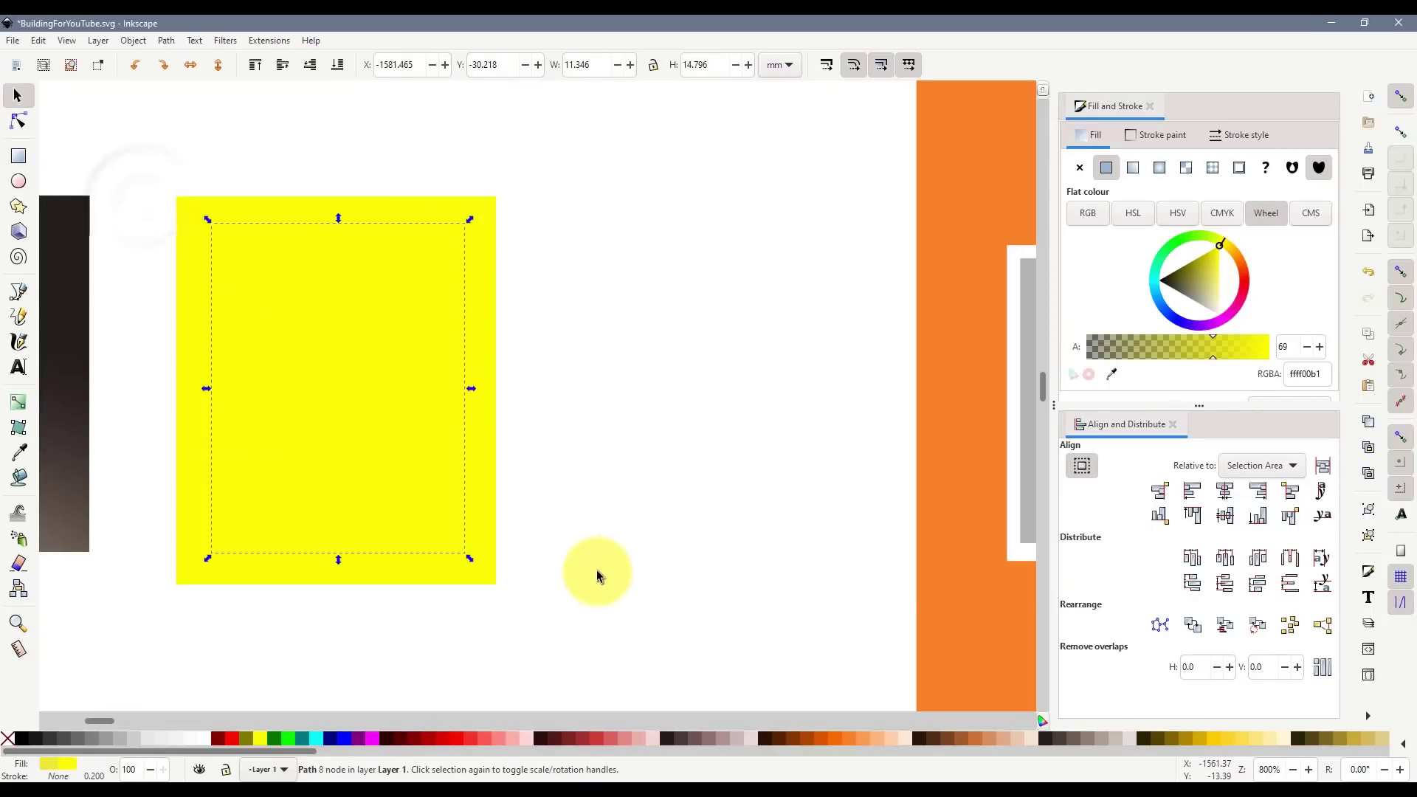
left_click(374, 743)
left_click(535, 476)
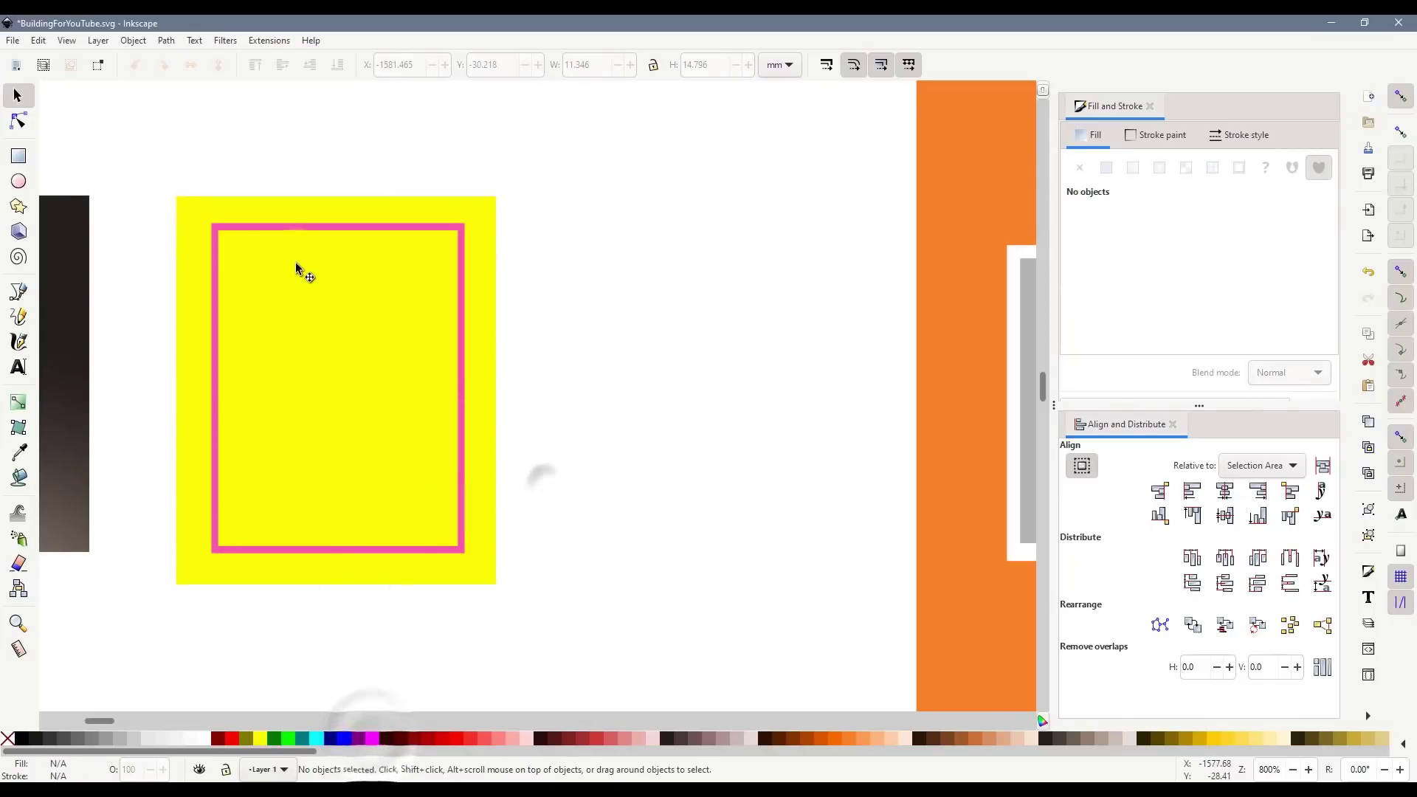
scroll(251, 244, "up", 1)
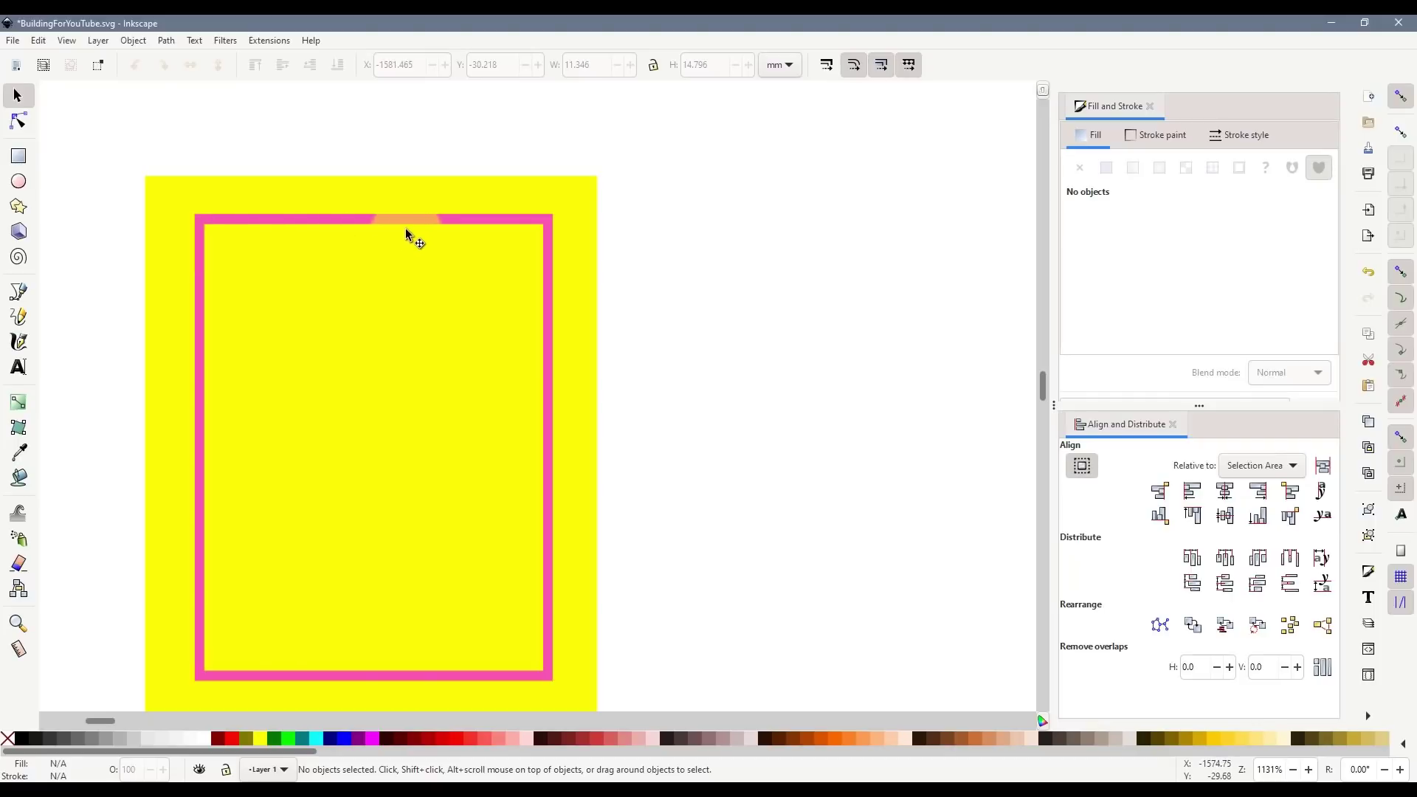
left_click(573, 255)
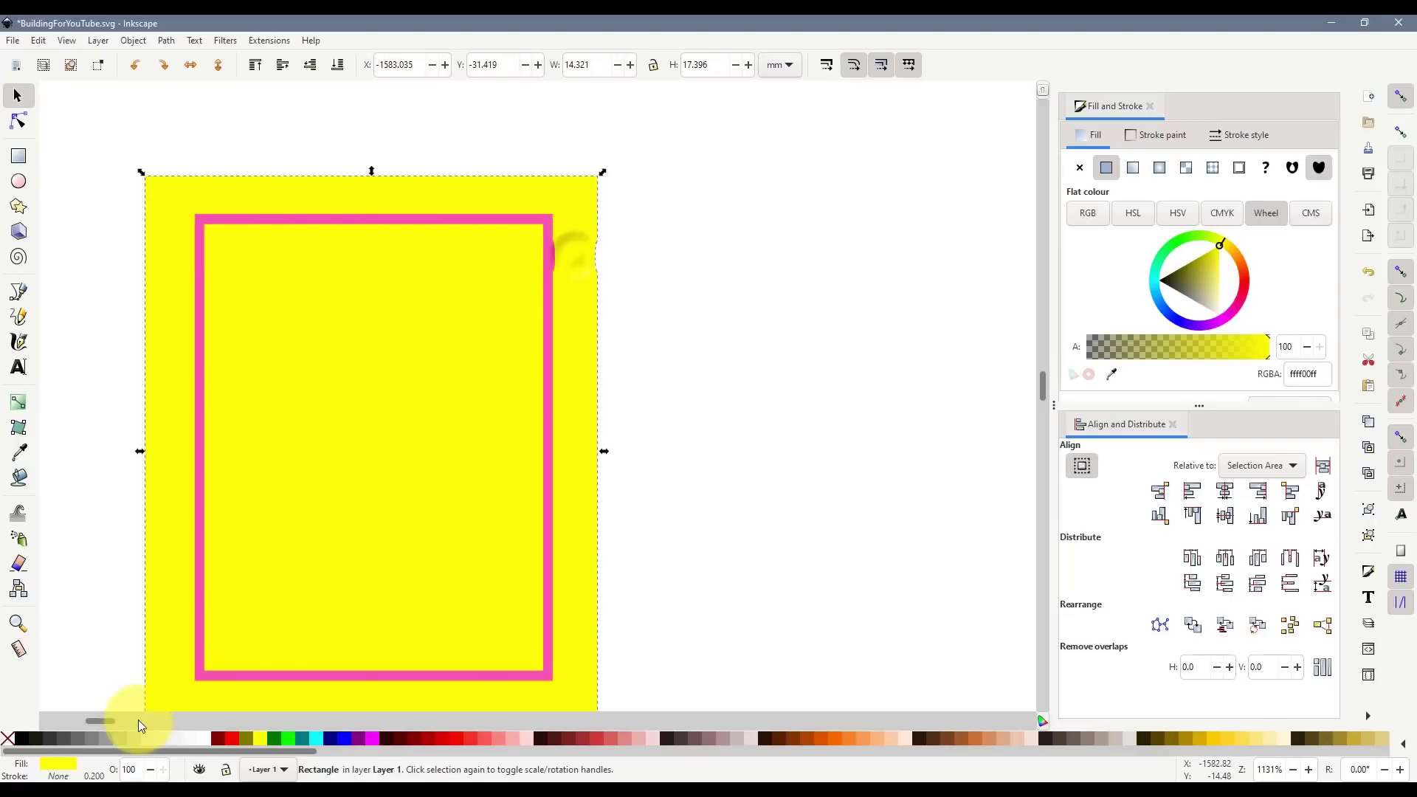
left_click(108, 741)
- Turn the frame white and select the grey backing rectangle
left_click(801, 417)
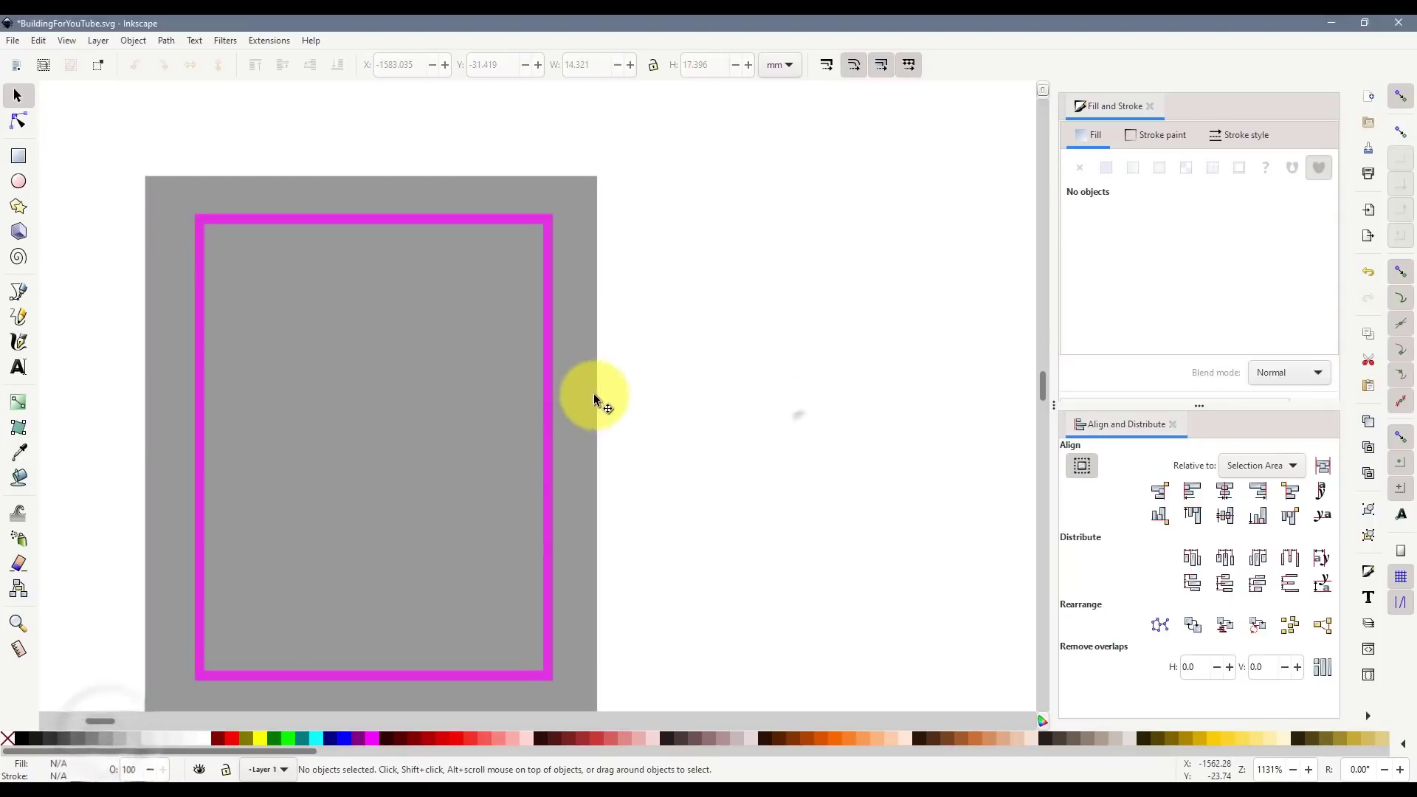
left_click(547, 383)
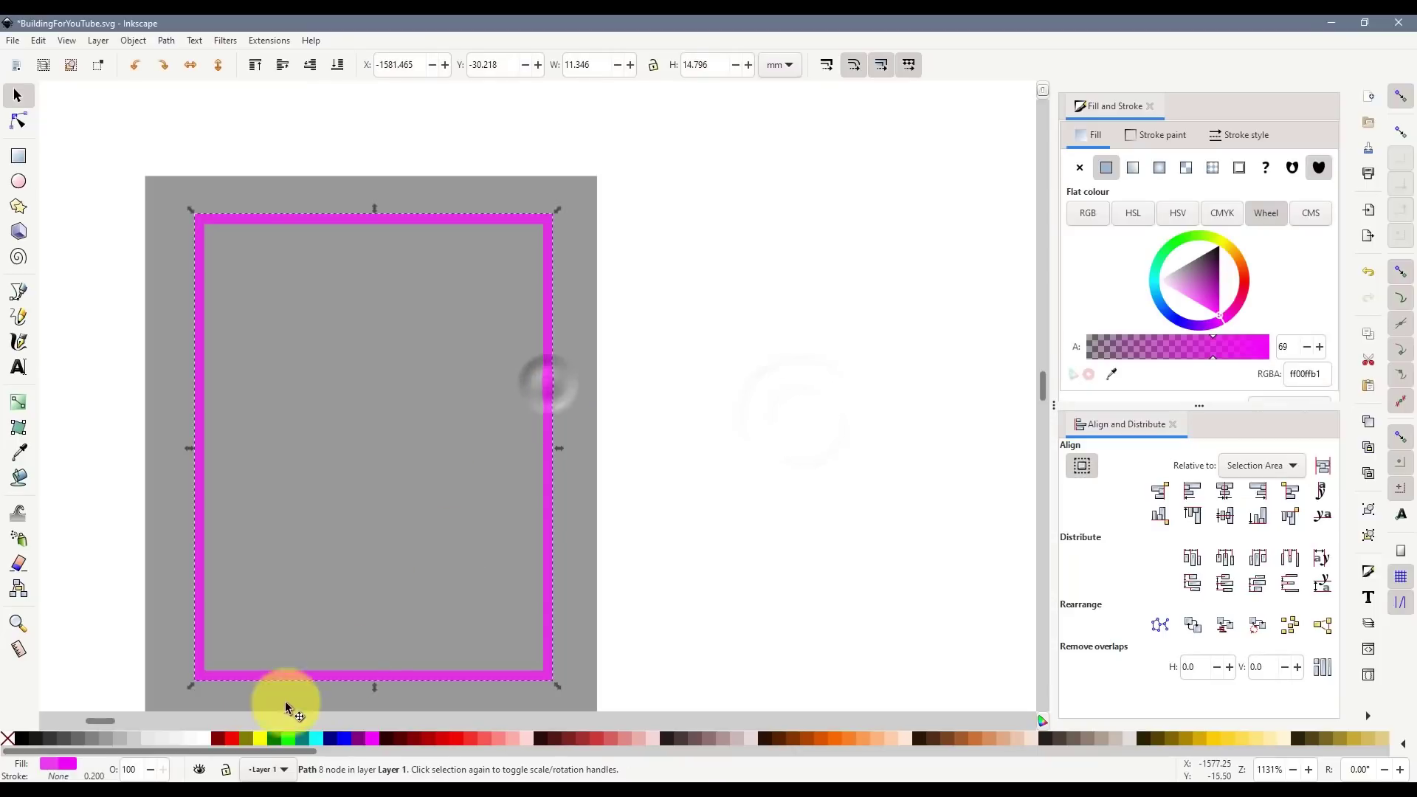
left_click(206, 738)
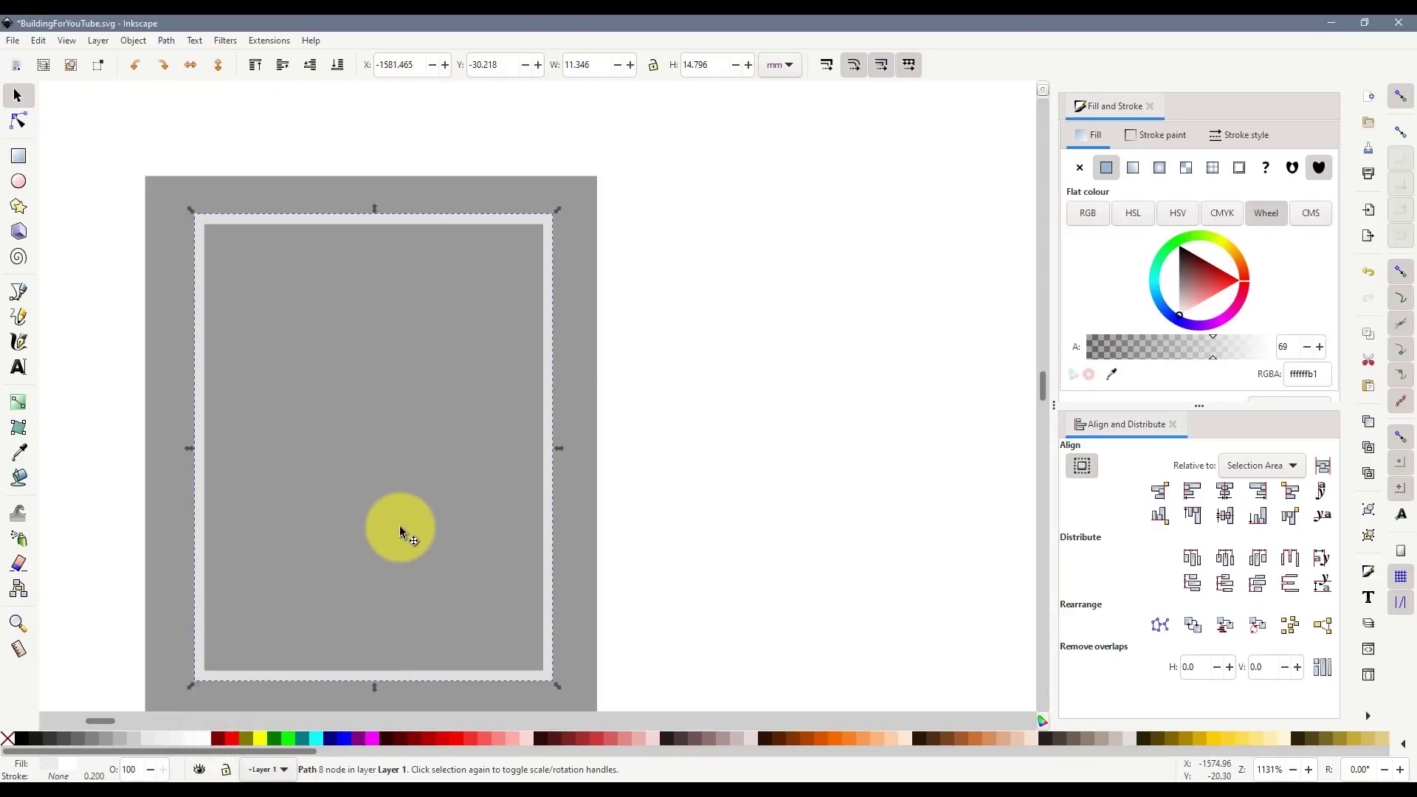
left_click(151, 448)
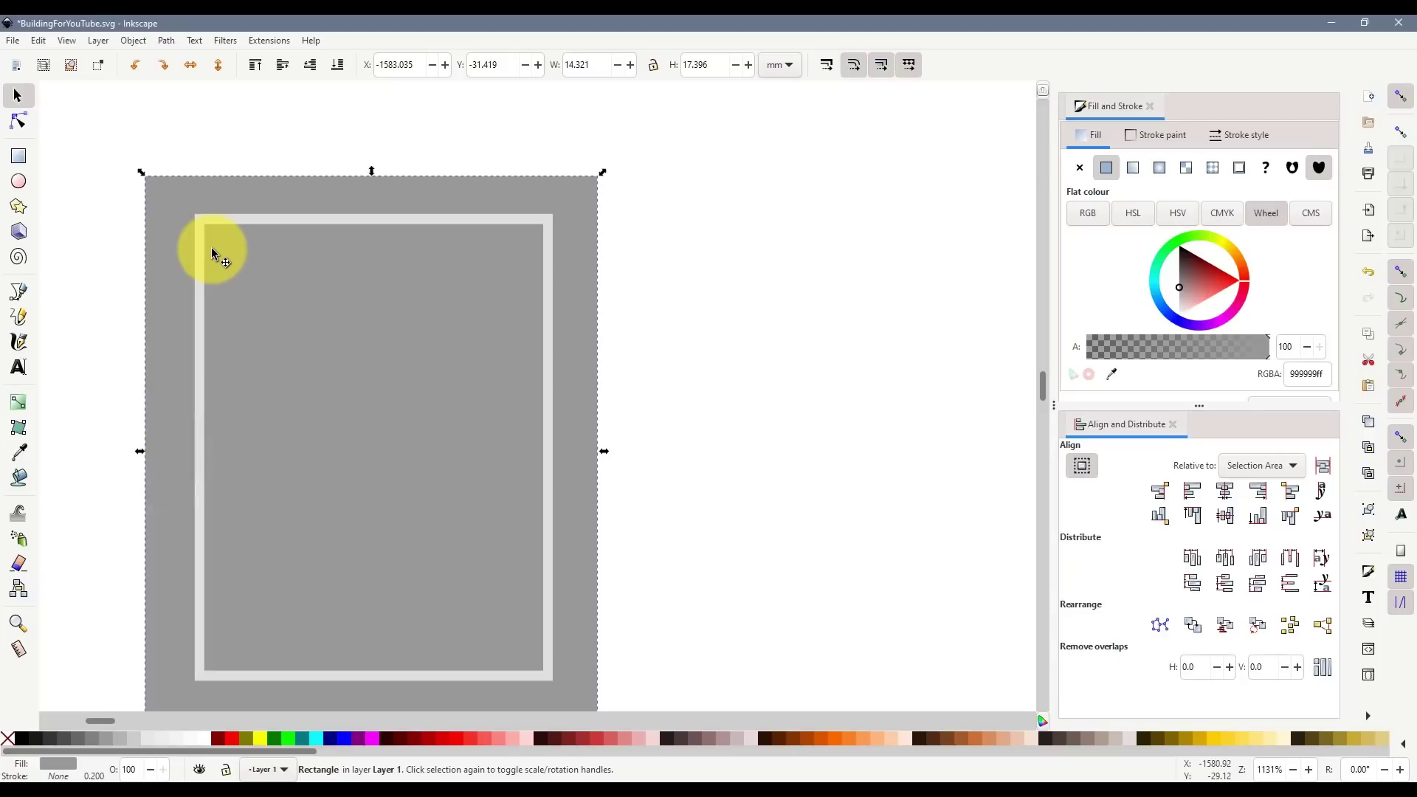
left_click(18, 156)
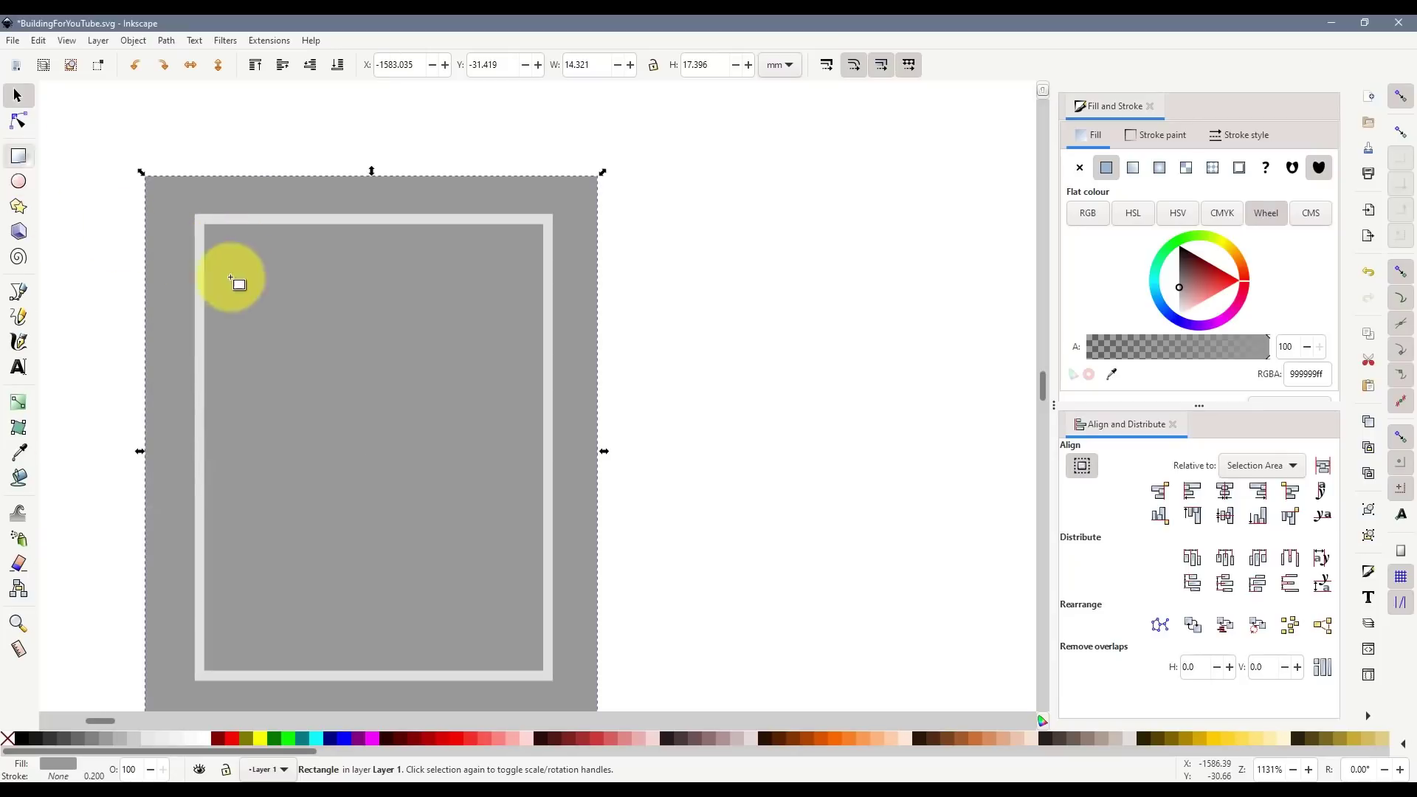
left_click(18, 96)
- Fill the backing white with a grey outline and recolour the inner frame fuchsia
left_click(195, 223)
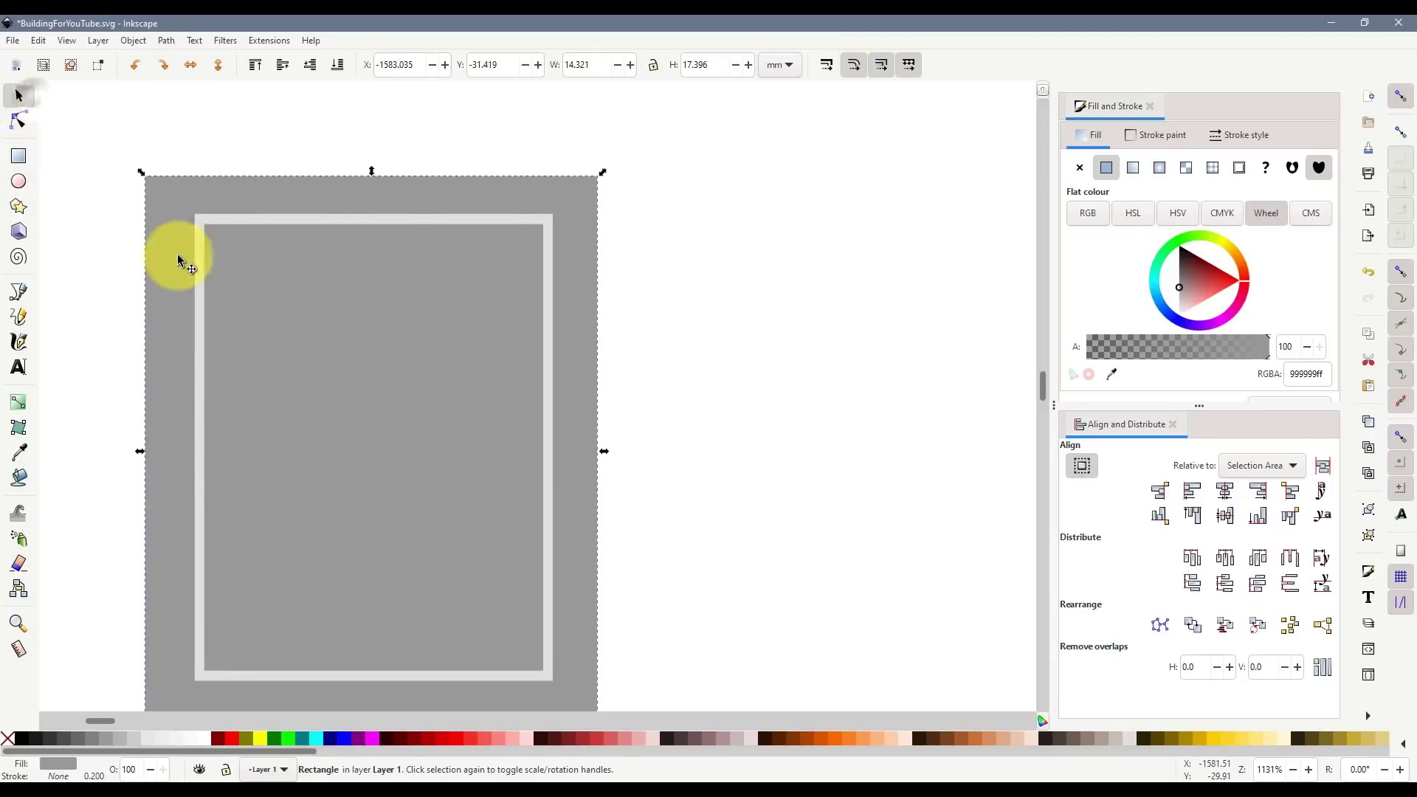
left_click(152, 675)
left_click(202, 738)
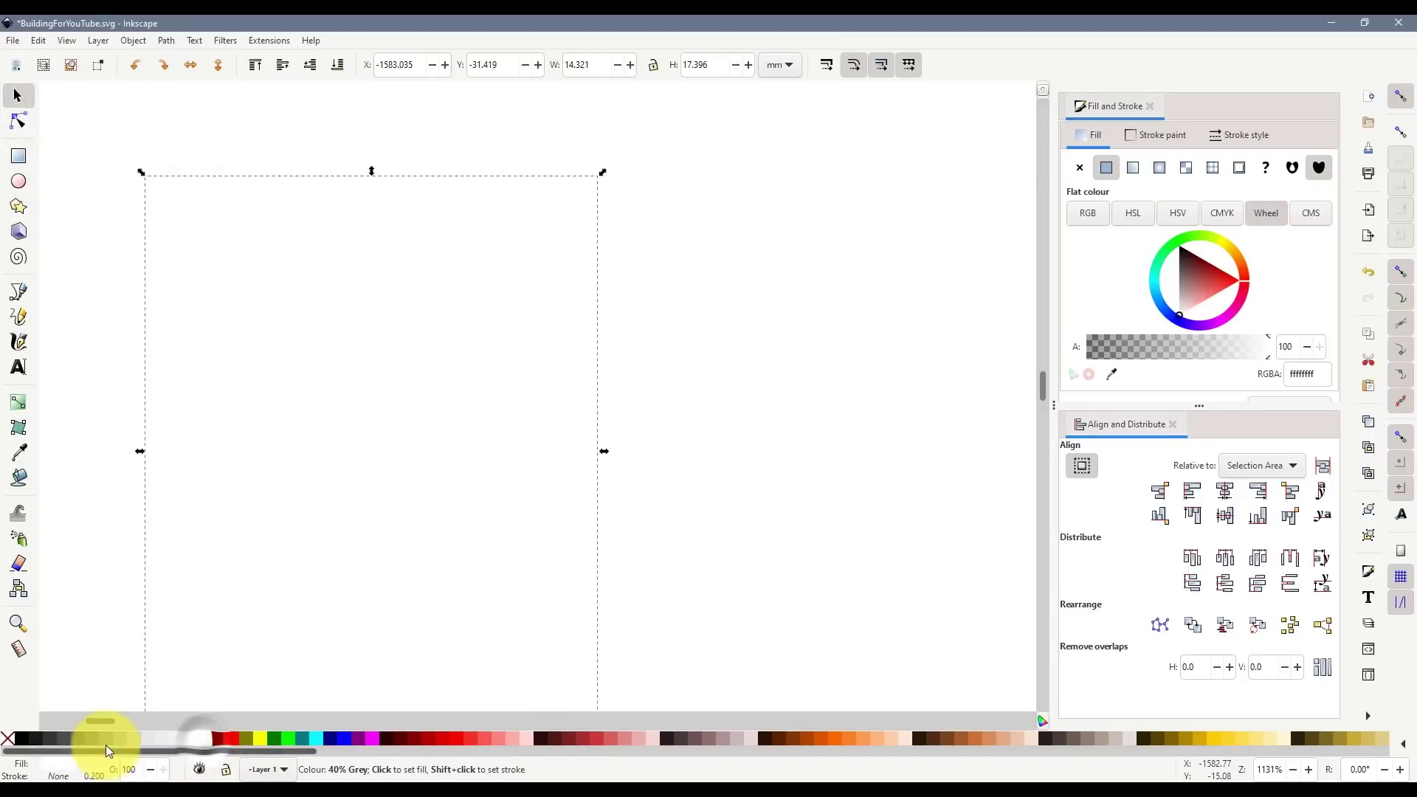
left_click(105, 739, "shift")
left_click(274, 380)
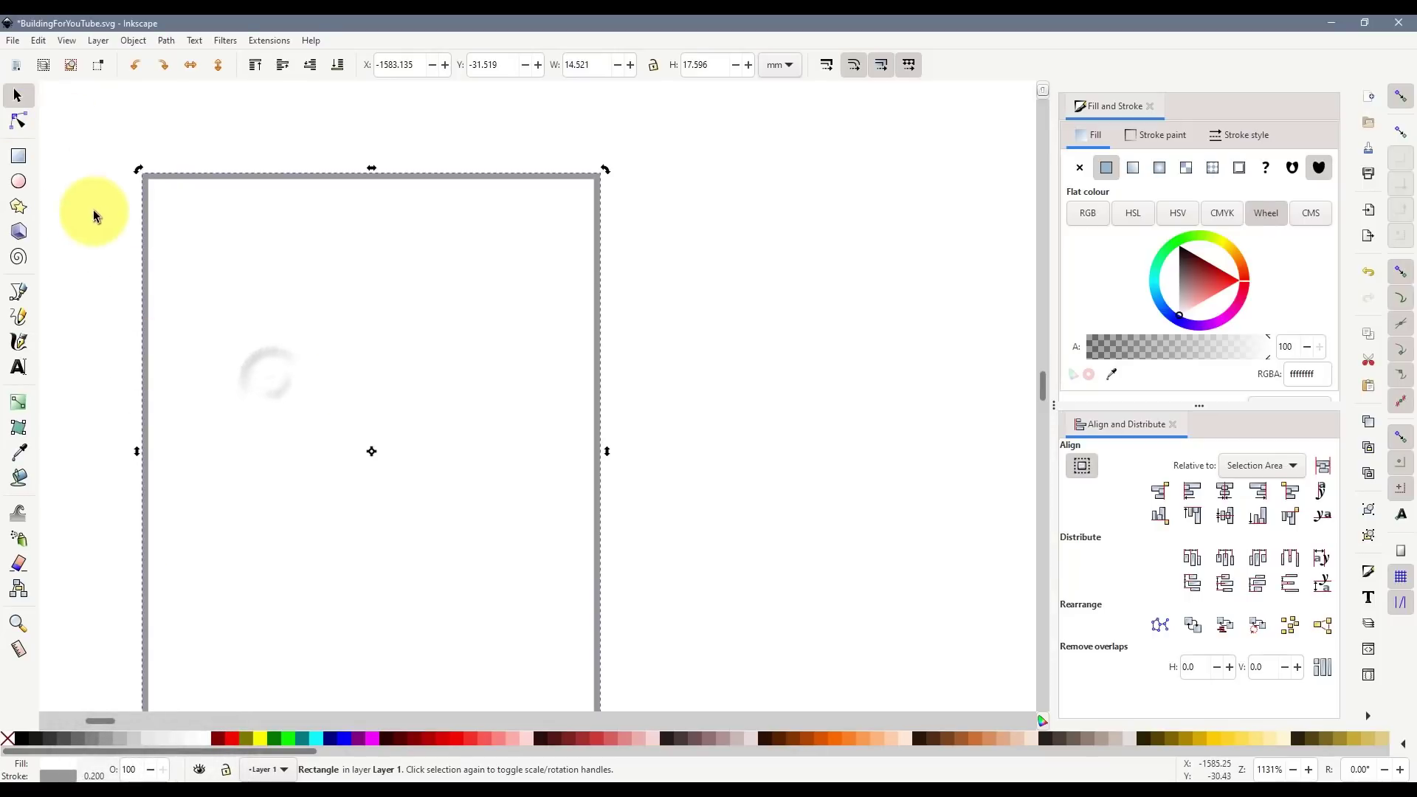
left_click_drag(74, 207, 664, 635)
scroll(614, 565, "up", 4)
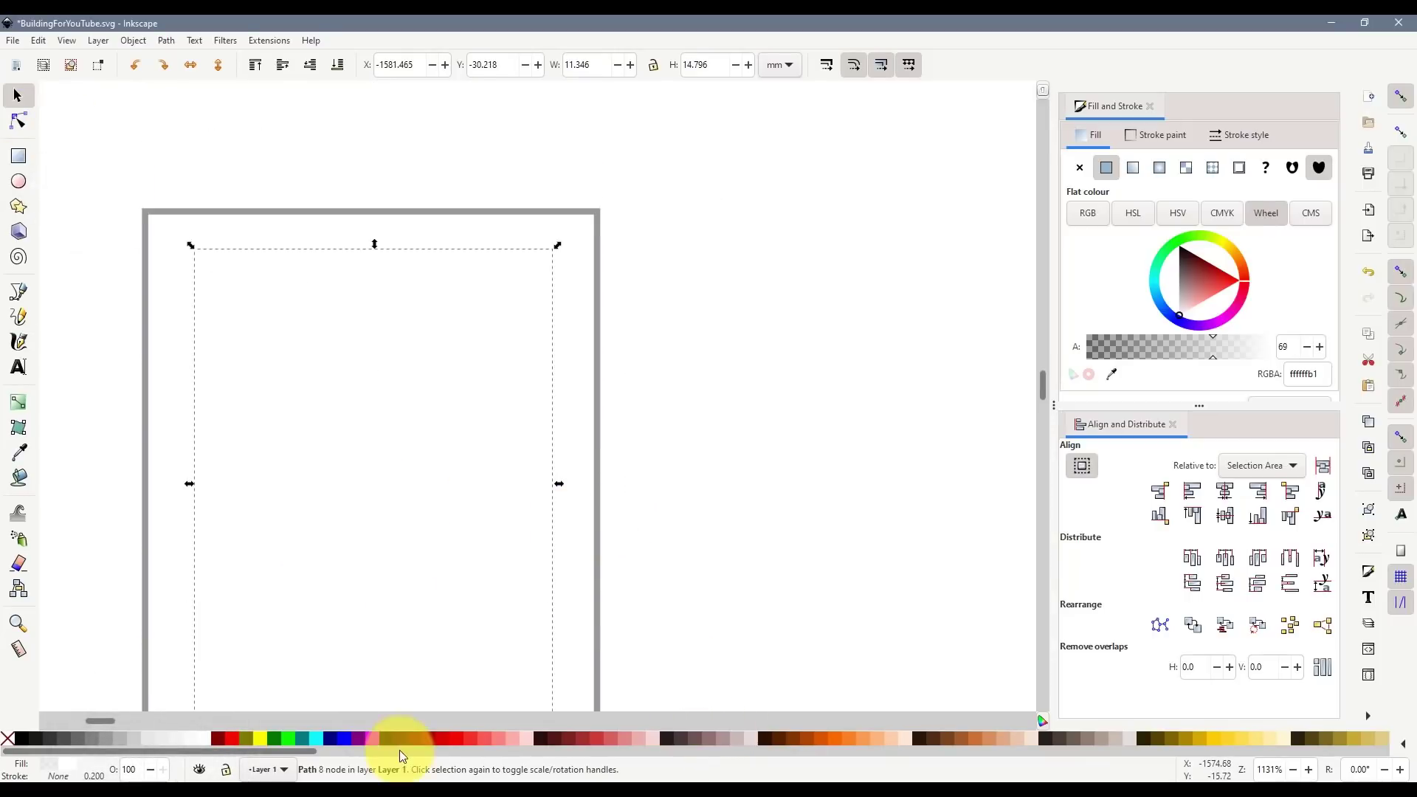
left_click(373, 733)
- Draw a cyan rectangle filling the frame's interior and nudge it into place
left_click(18, 155)
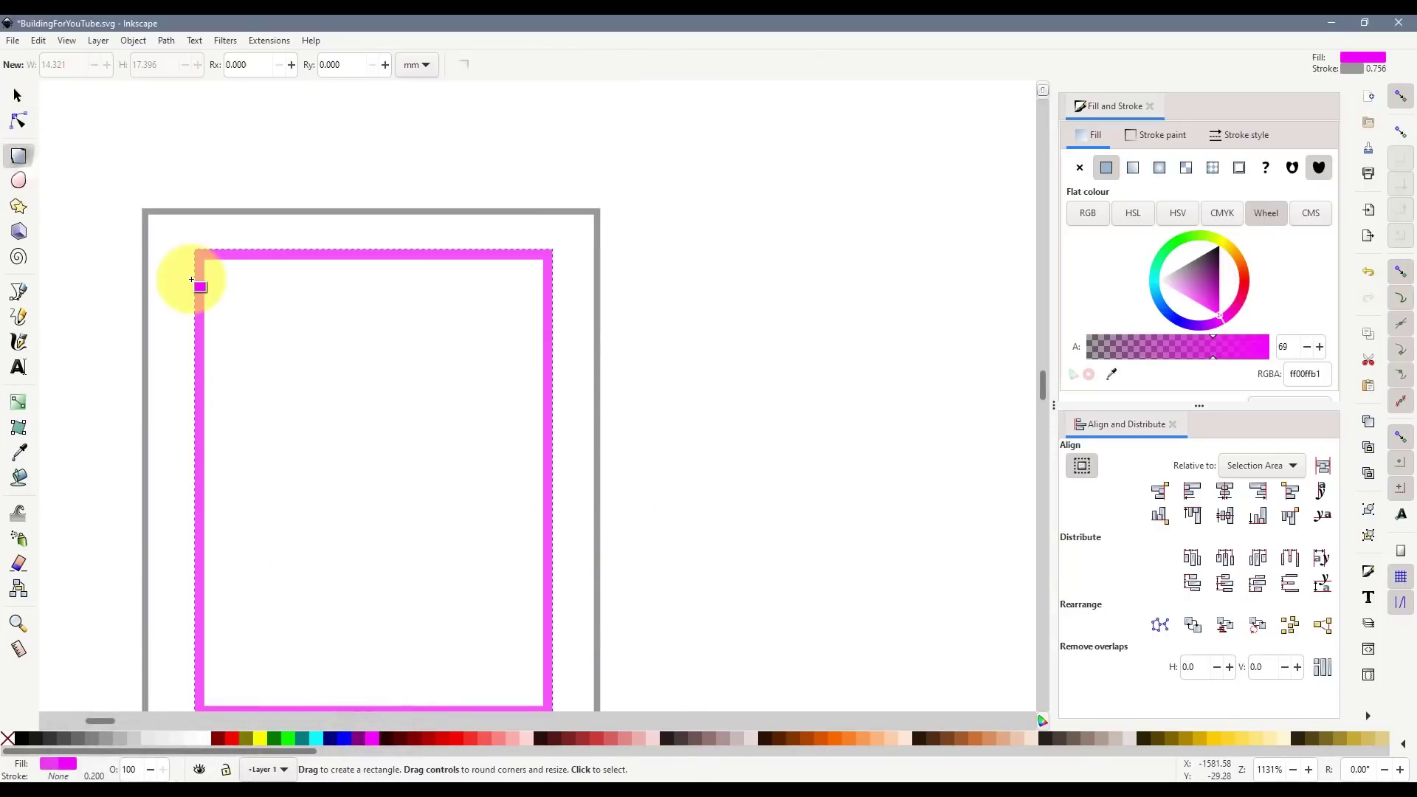
left_click_drag(206, 260, 383, 706)
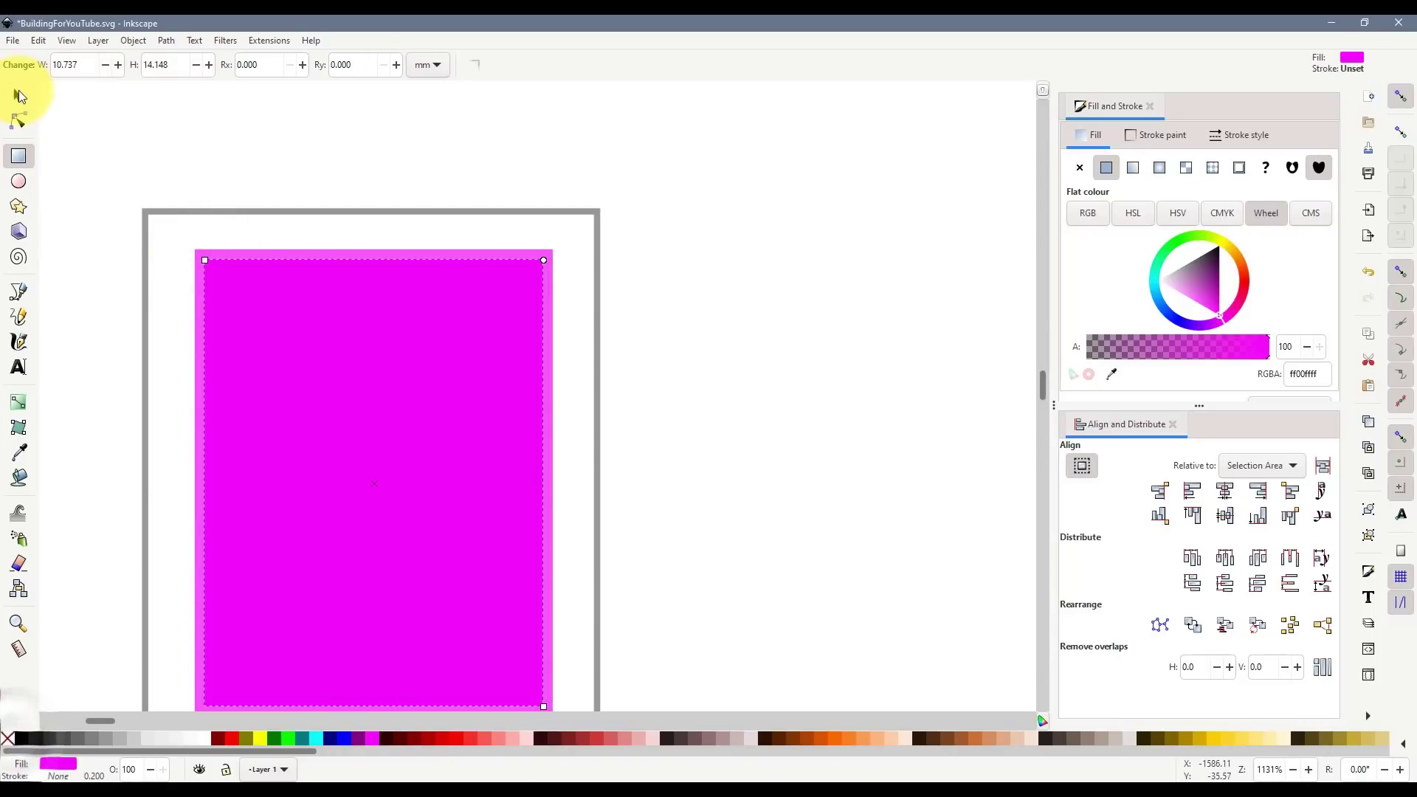
left_click(18, 95)
left_click(318, 737)
mouse_move(270, 381)
left_mouse_down()
mouse_move(289, 413)
mouse_move(286, 392)
left_mouse_up()
scroll(521, 648, "down", 2)
left_click_drag(549, 649, 546, 655)
left_click(703, 568)
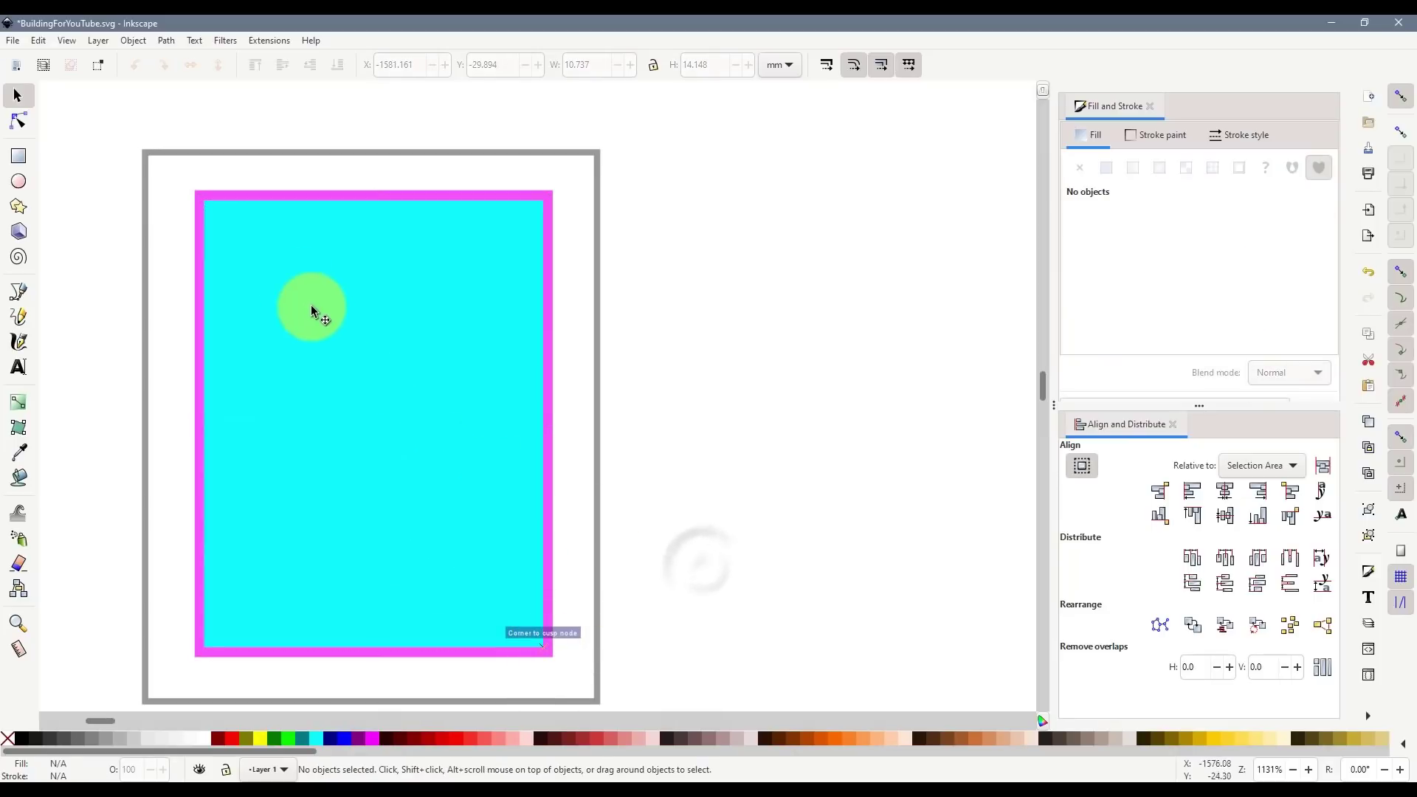
- Delete the magenta frame path and fill the cyan rectangle with 20% grey
left_click(294, 283)
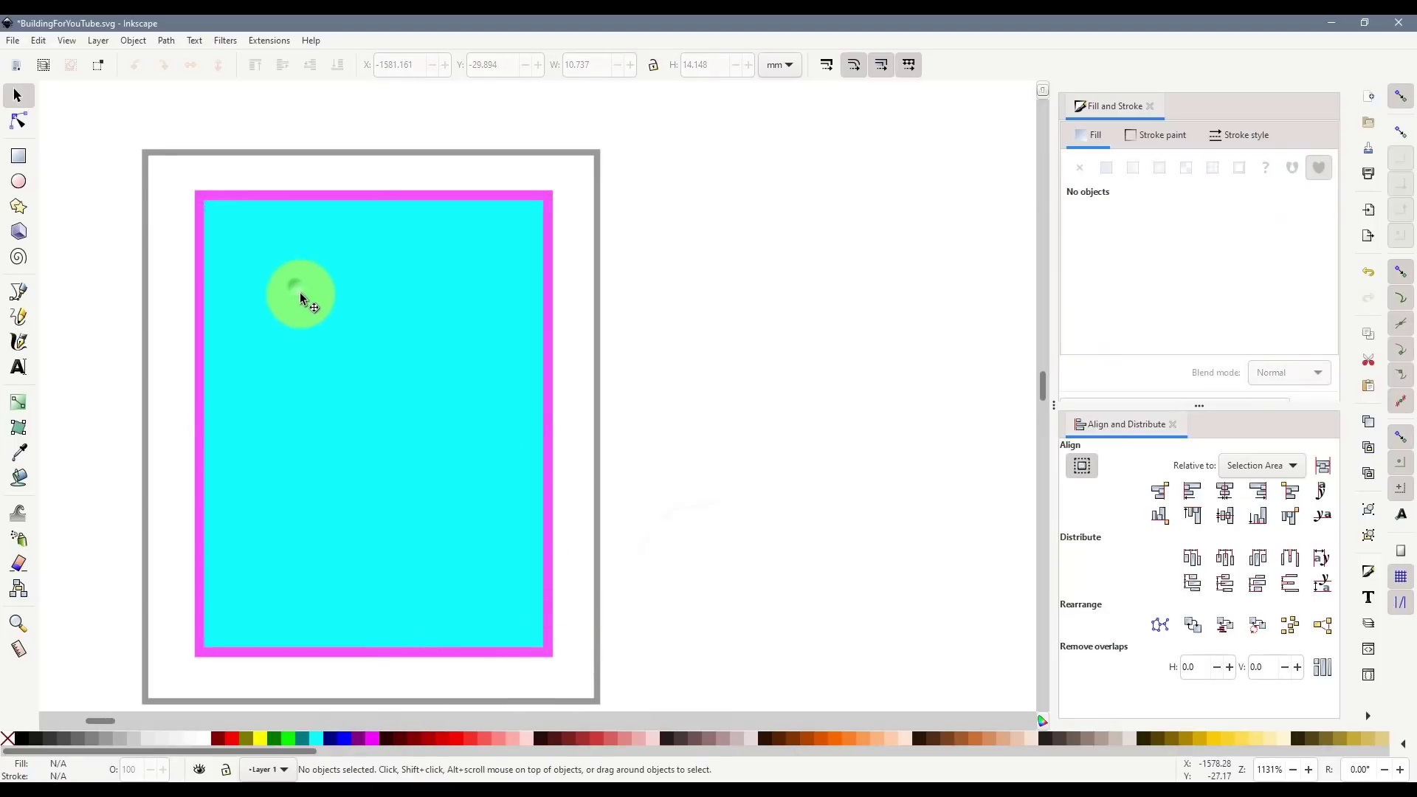
left_click(329, 195)
key("Delete")
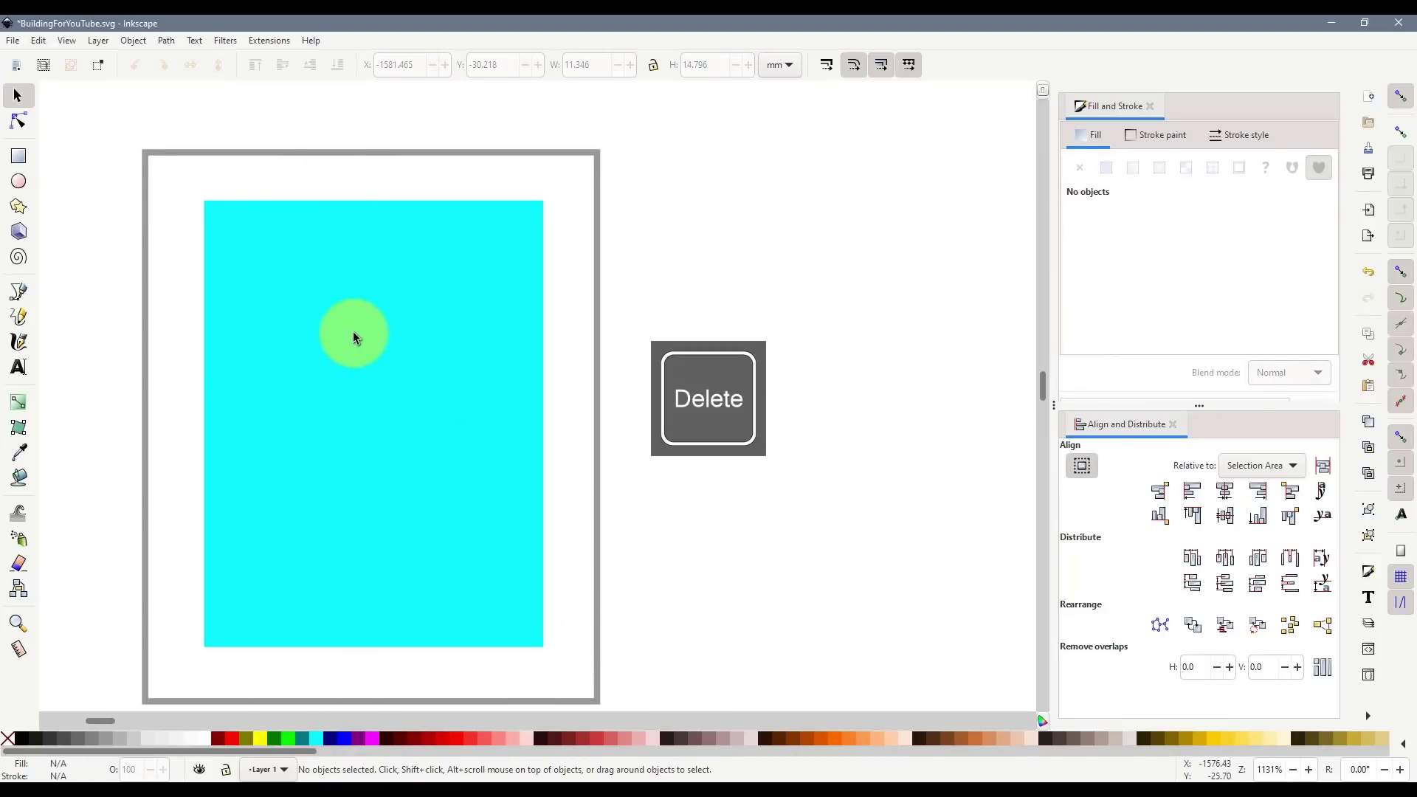
left_click(353, 331)
left_click(152, 740)
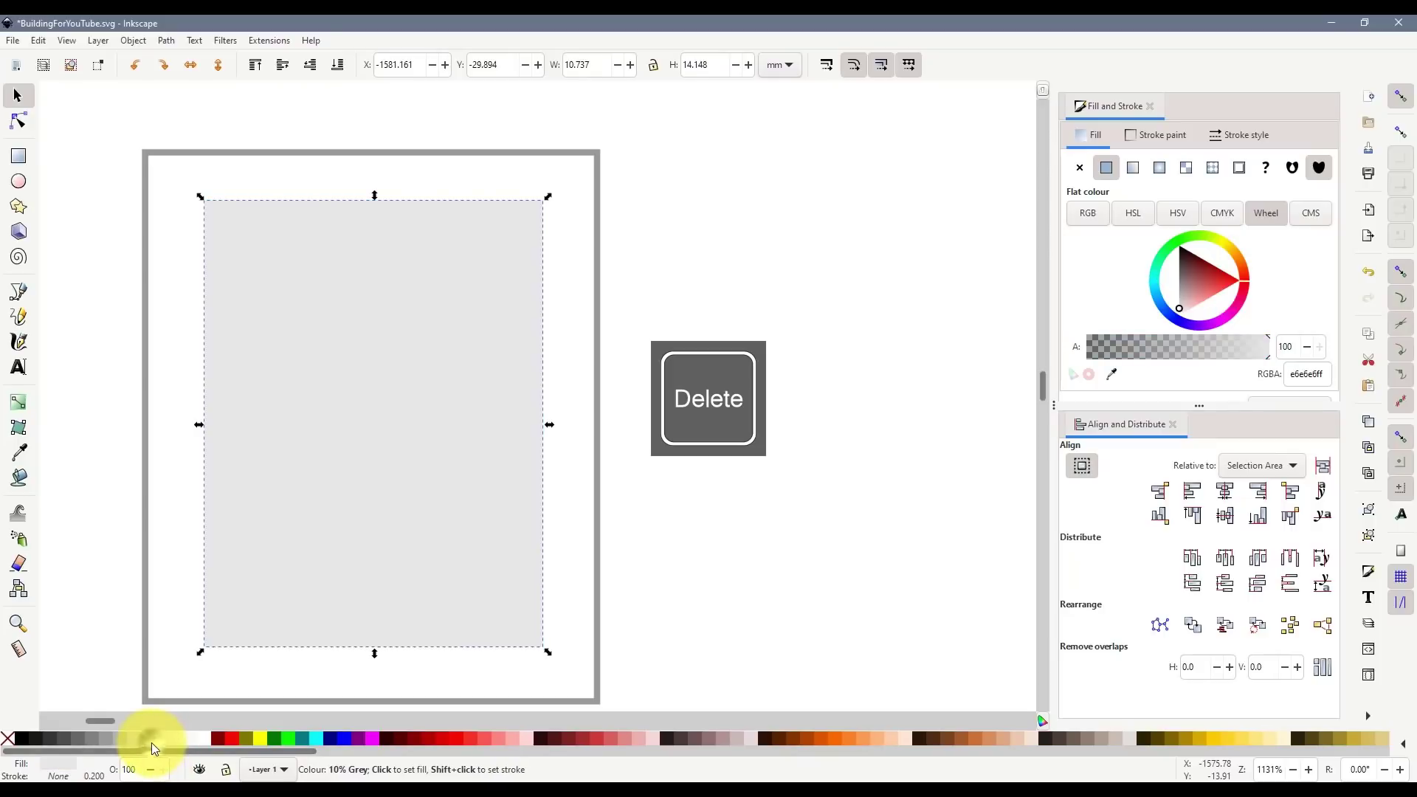
left_click(133, 740)
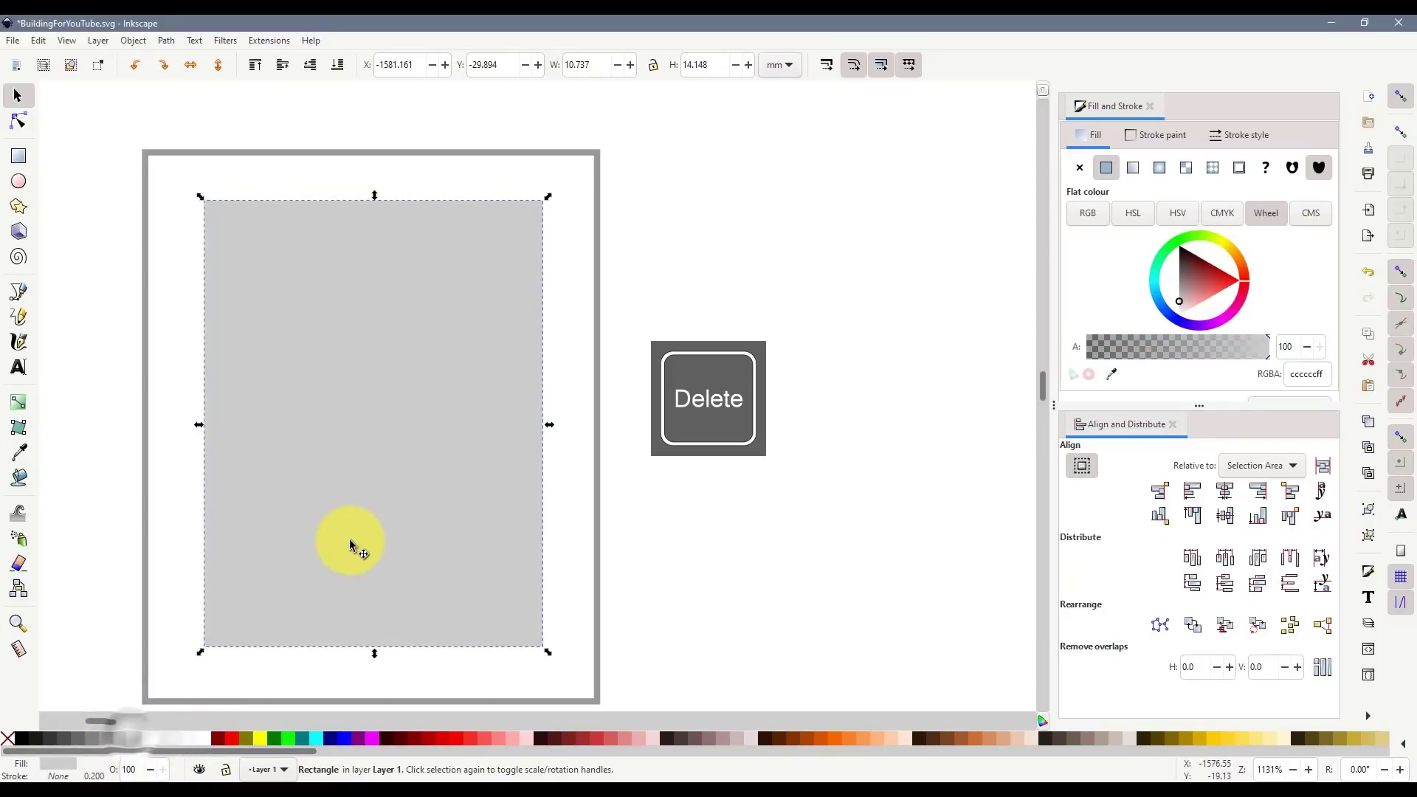
scroll(357, 544, "down", 1, "ctrl")
- Shift the two dark door swatches and grey window tile up-left together as one row
left_click(145, 155)
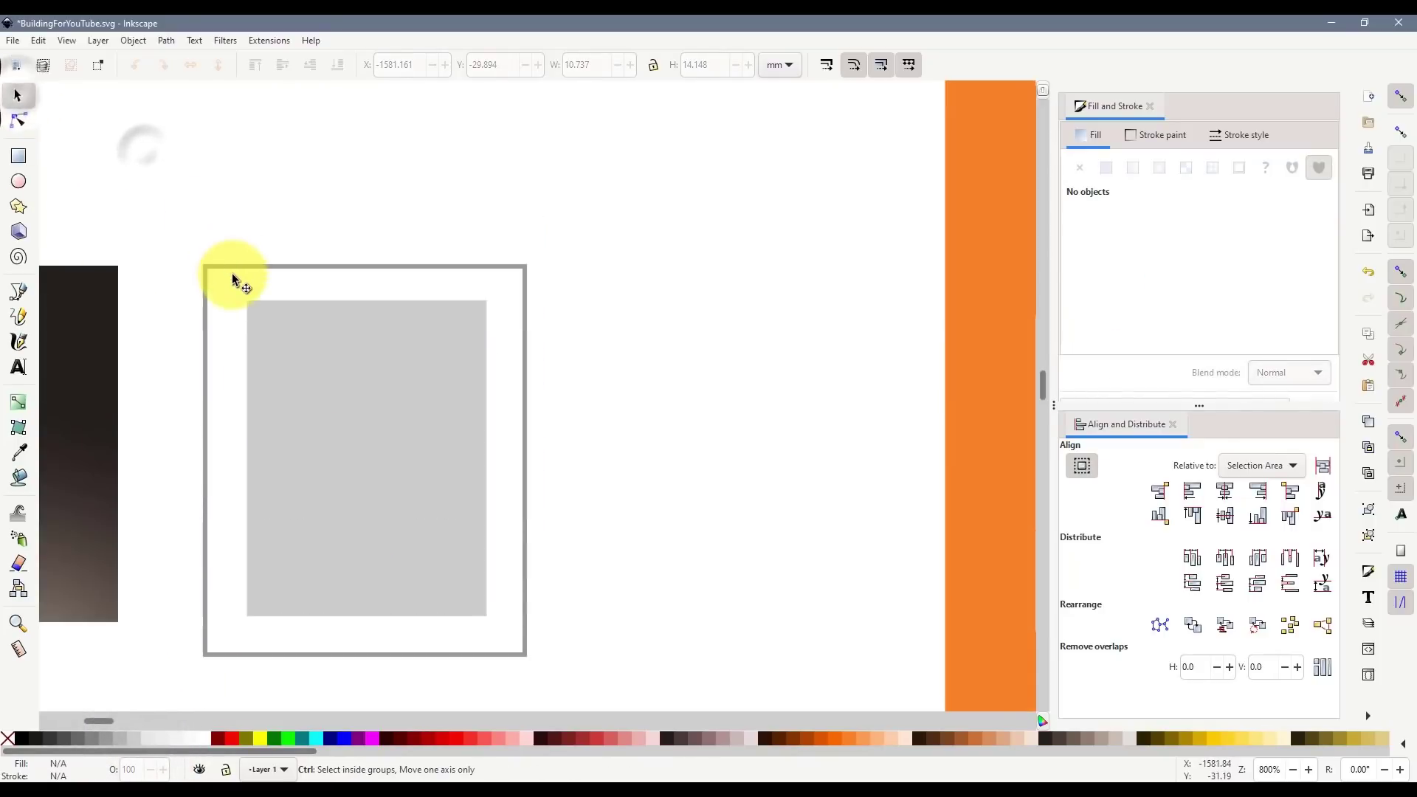
scroll(228, 295, "down", 4, "ctrl")
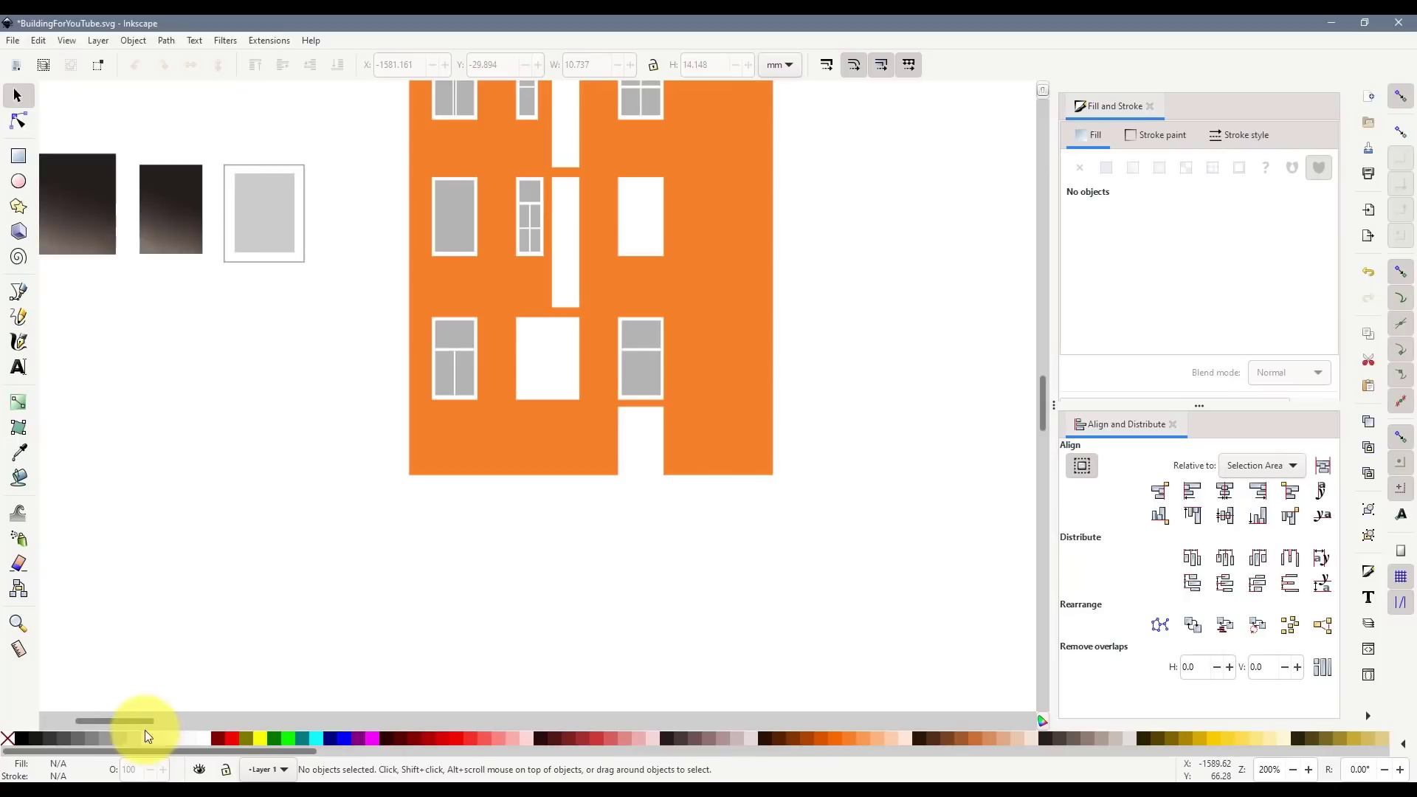
left_click_drag(145, 729, 100, 721)
scroll(543, 449, "up", 5)
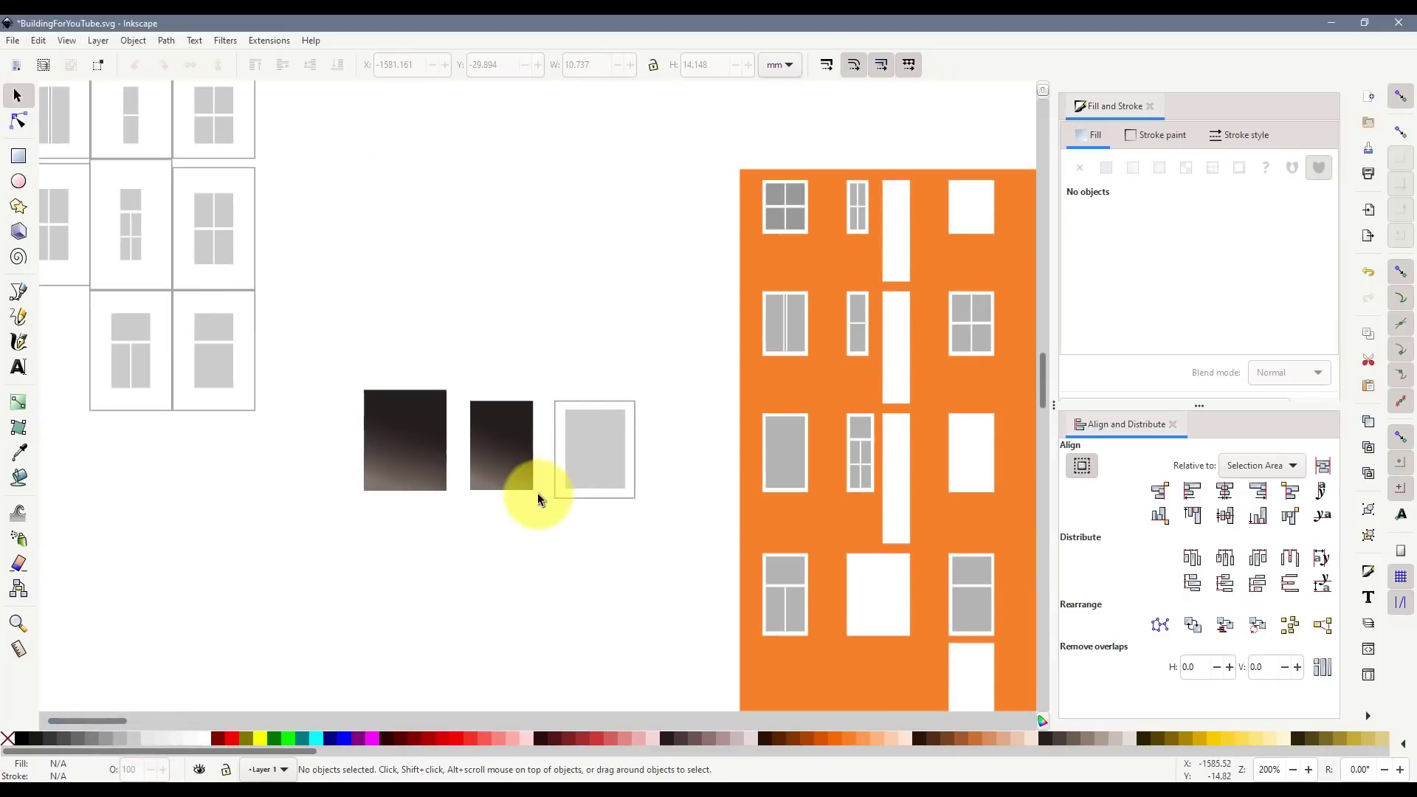
left_click_drag(707, 555, 697, 561)
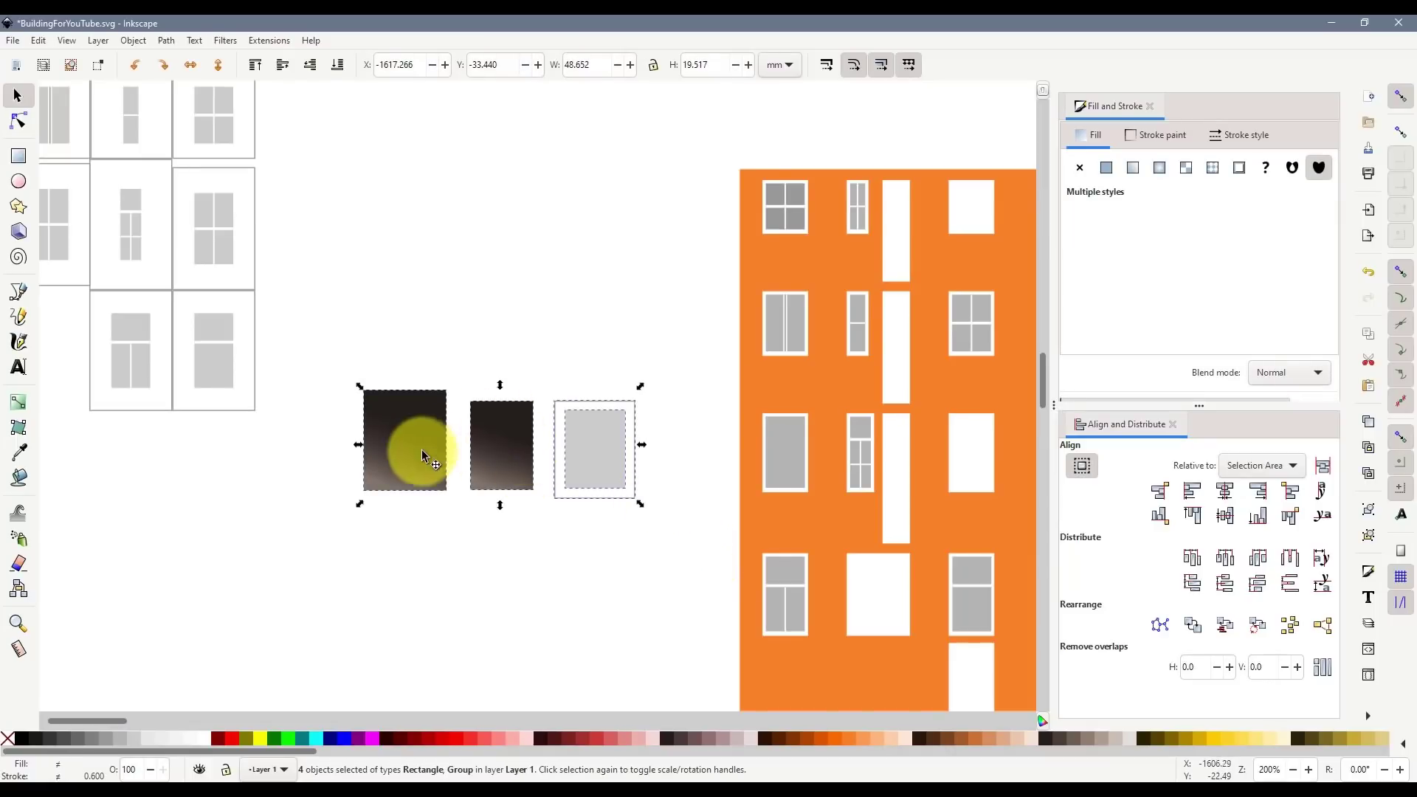
left_click_drag(423, 449, 390, 380)
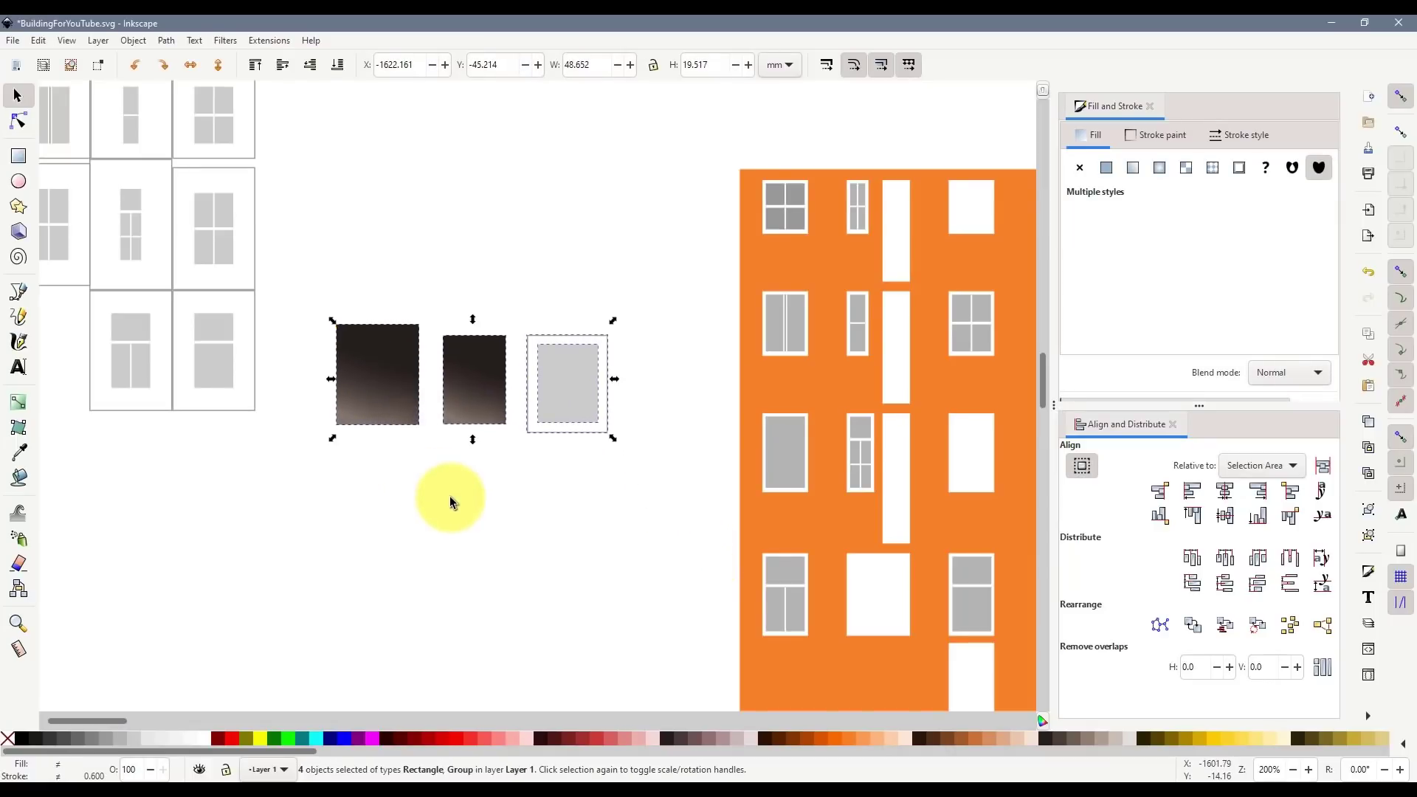
left_click(351, 588)
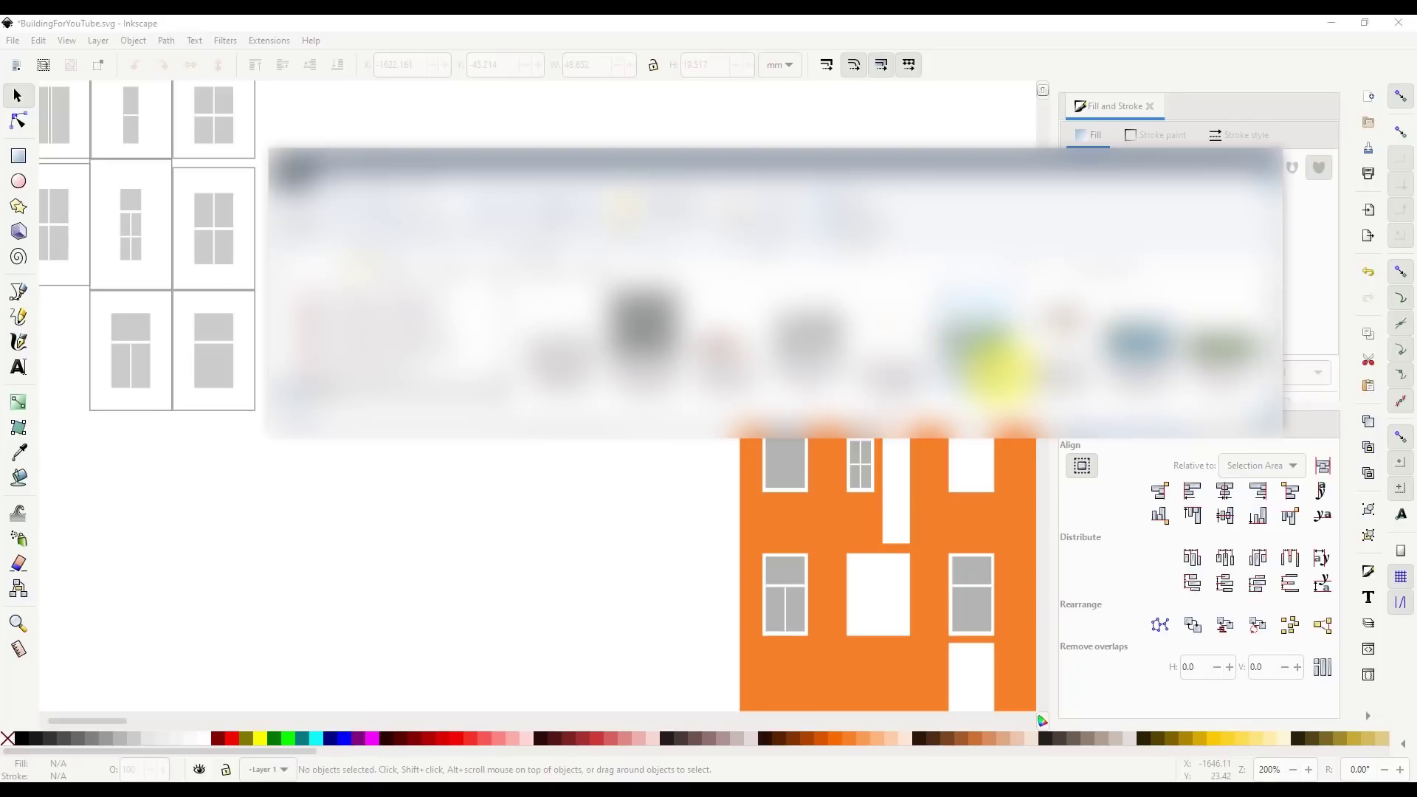
- Import the stain texture PNG, discarding the cloud image imported by mistake
left_click_drag(738, 344, 584, 497)
left_click(225, 215)
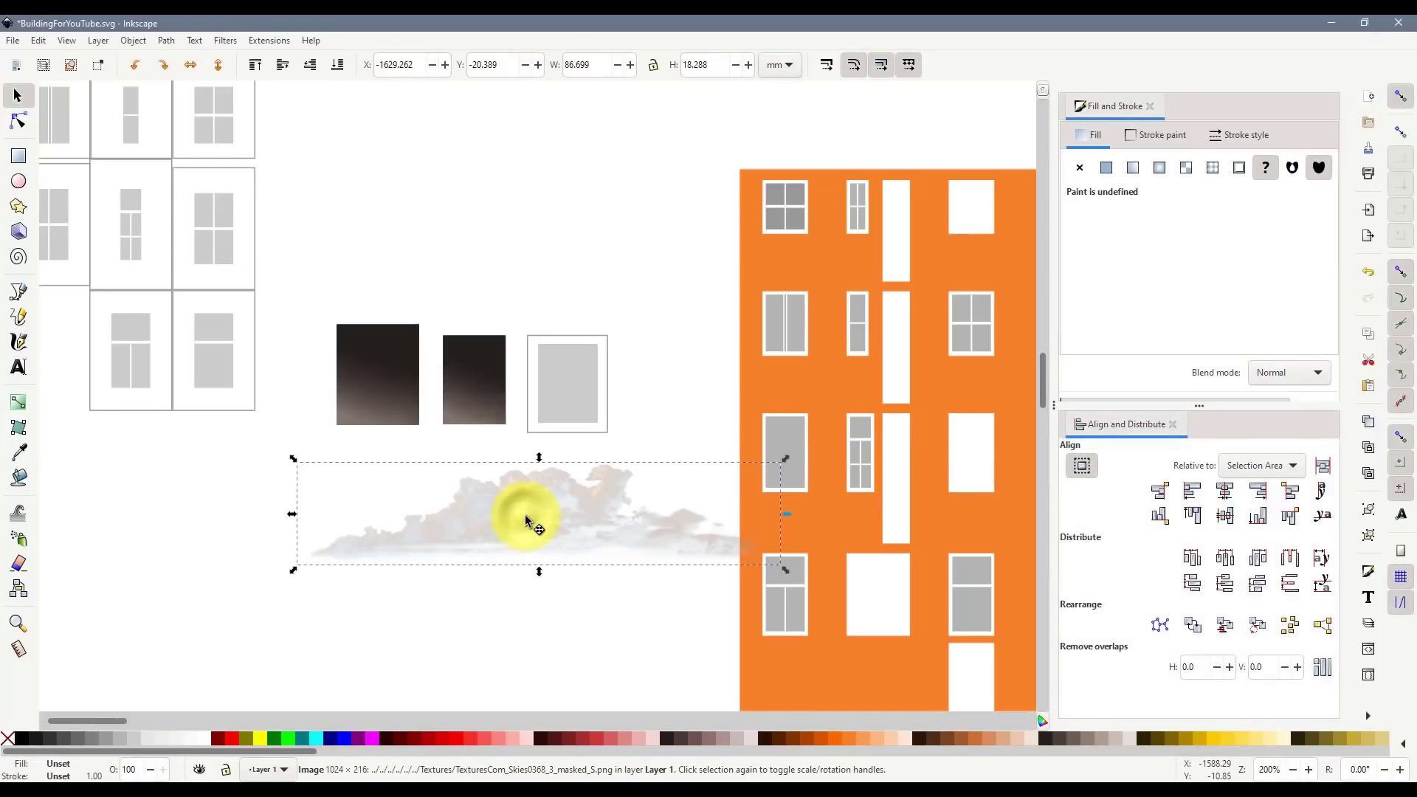
key("Delete")
key("alt+Tab")
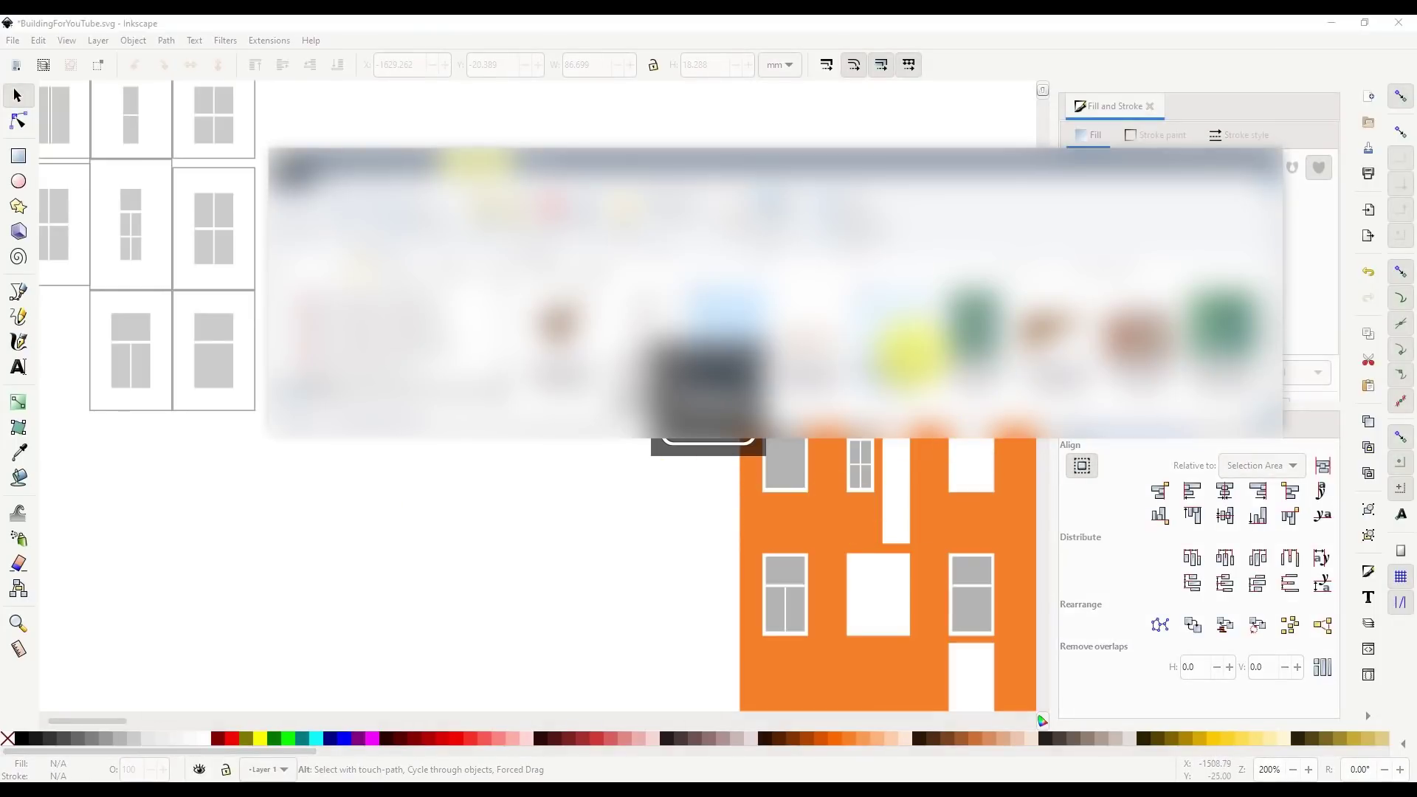
left_click_drag(635, 323, 532, 498)
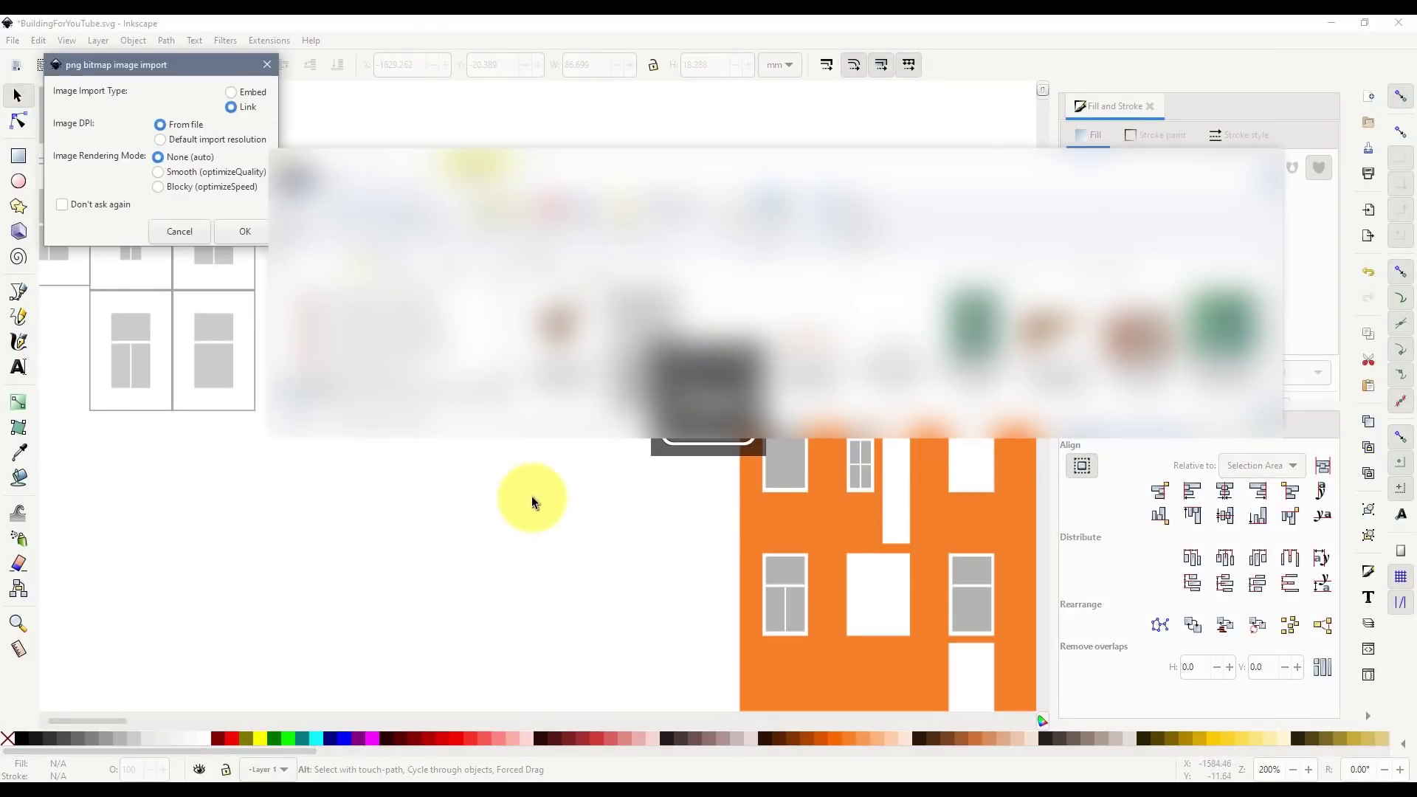
left_click(246, 231)
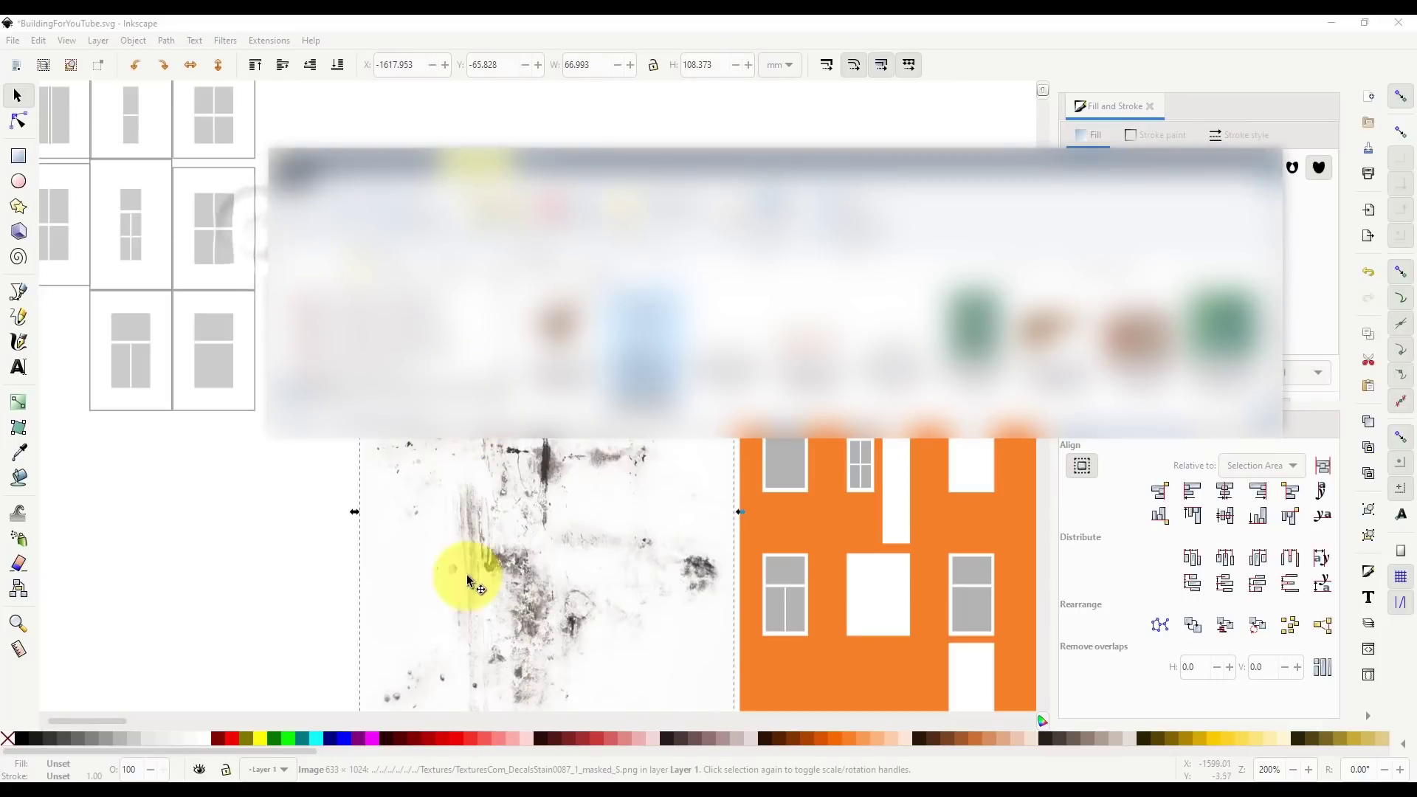
scroll(505, 508, "up", 2)
scroll(375, 519, "down", 2)
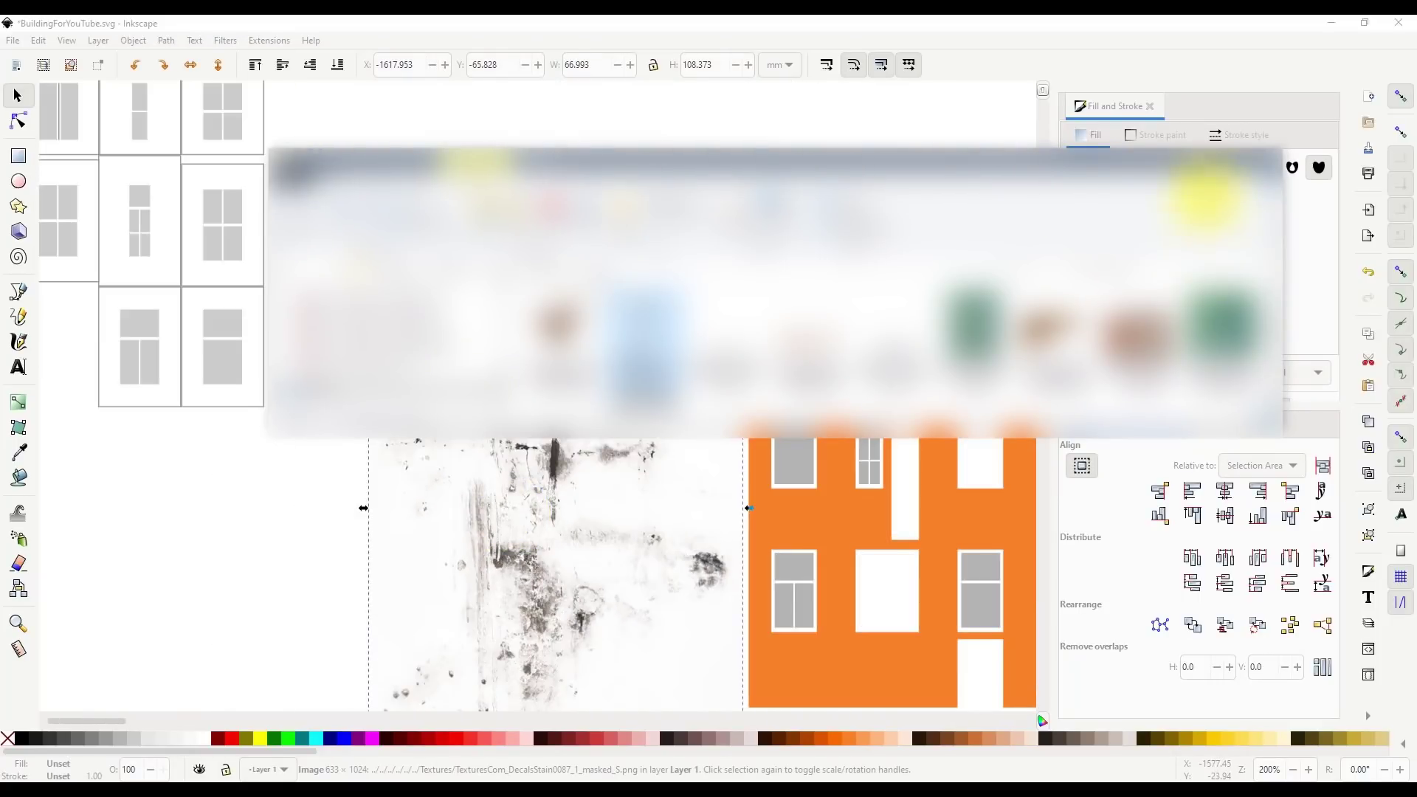
left_click(1202, 167)
- Scale and fit the stain image exactly over the left dark swatch
left_click_drag(564, 539, 455, 432)
scroll(507, 459, "down", 1)
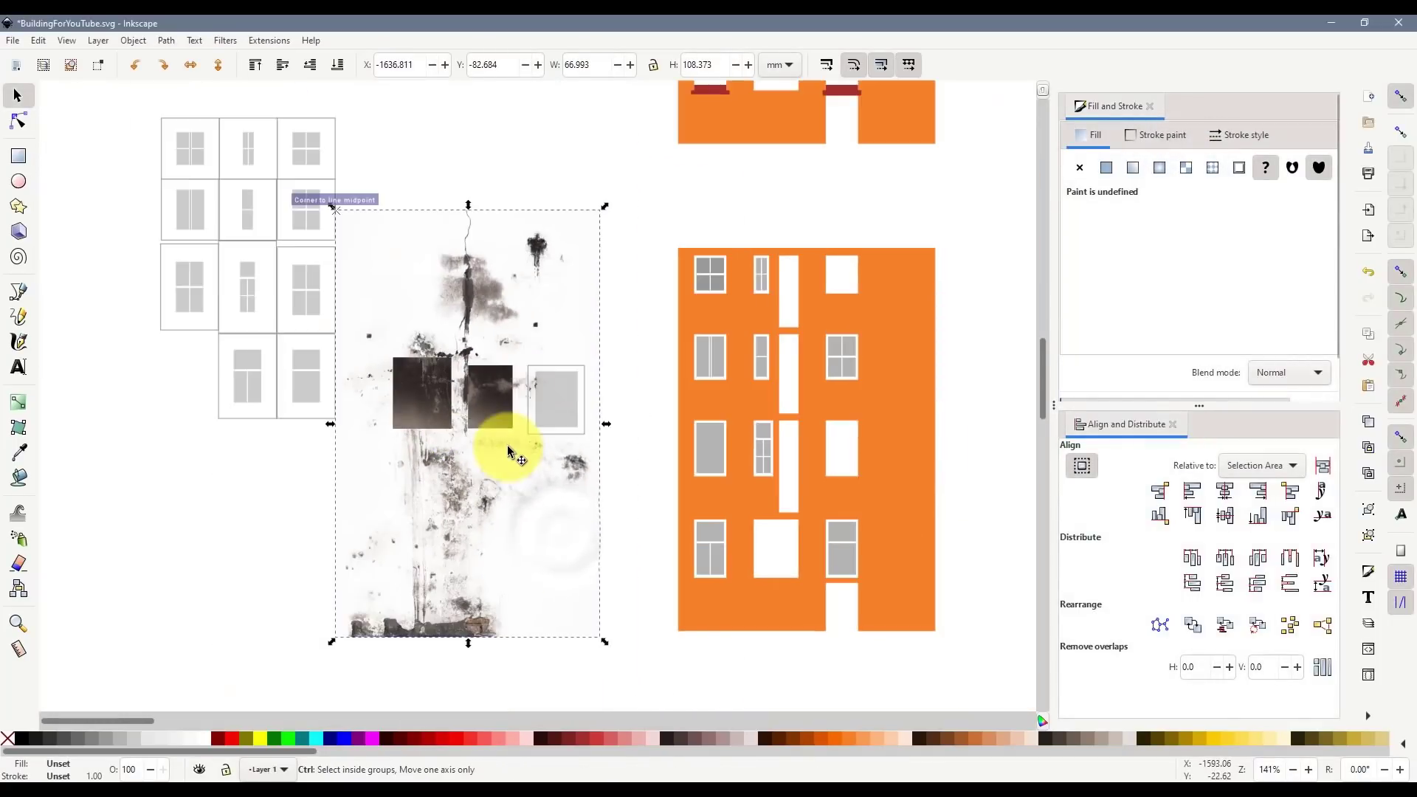
left_click_drag(603, 632, 412, 319)
scroll(427, 375, "up", 3, "ctrl")
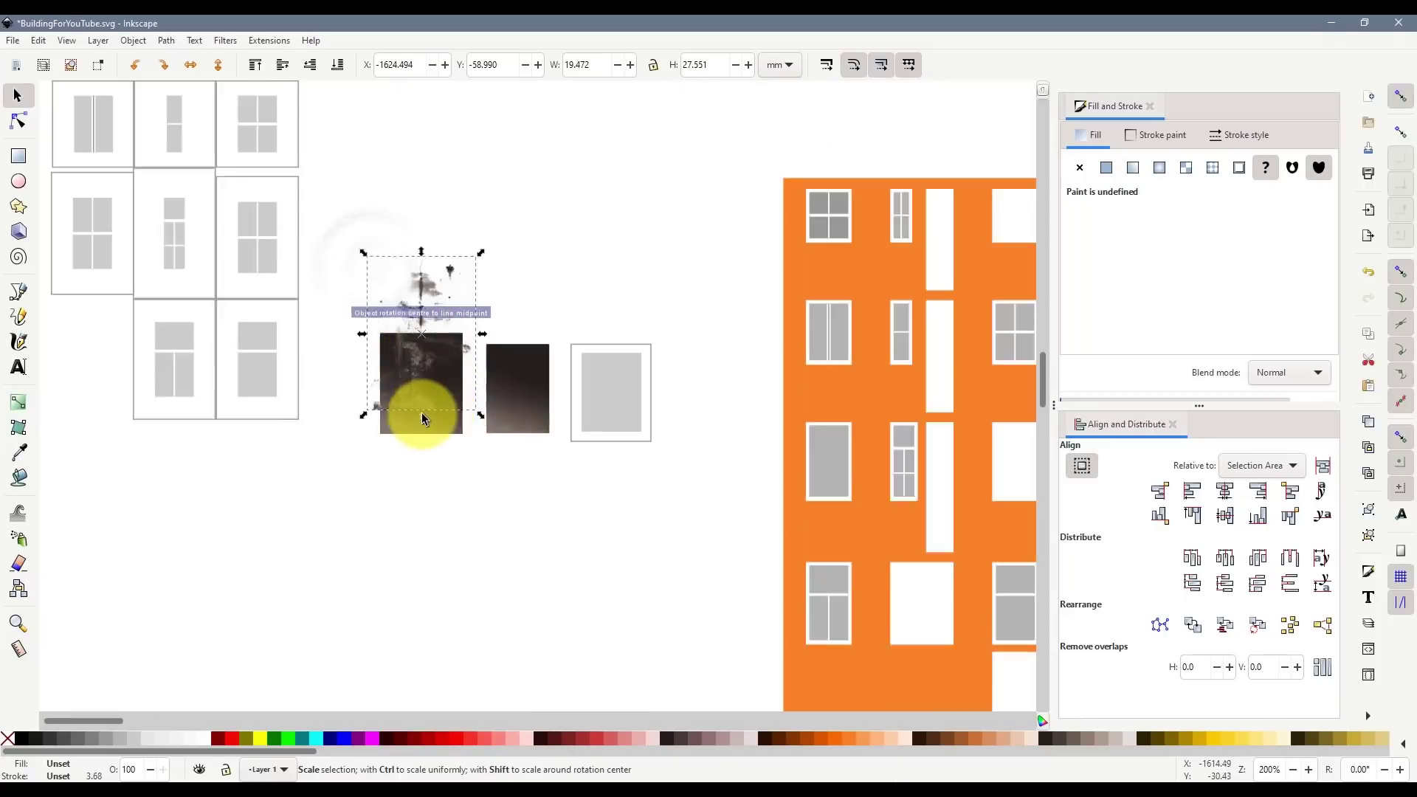
left_click_drag(415, 387, 441, 429)
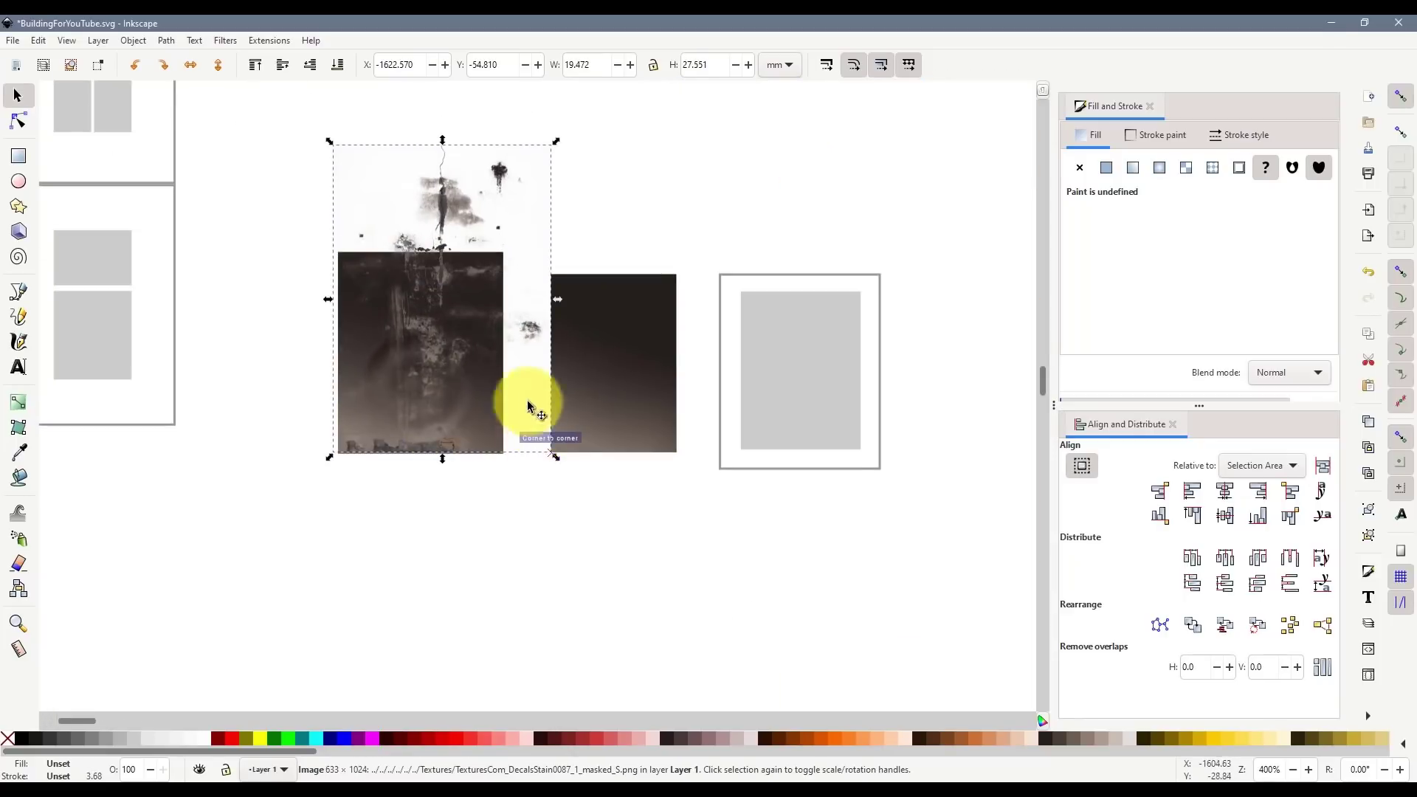
left_click_drag(555, 453, 503, 454)
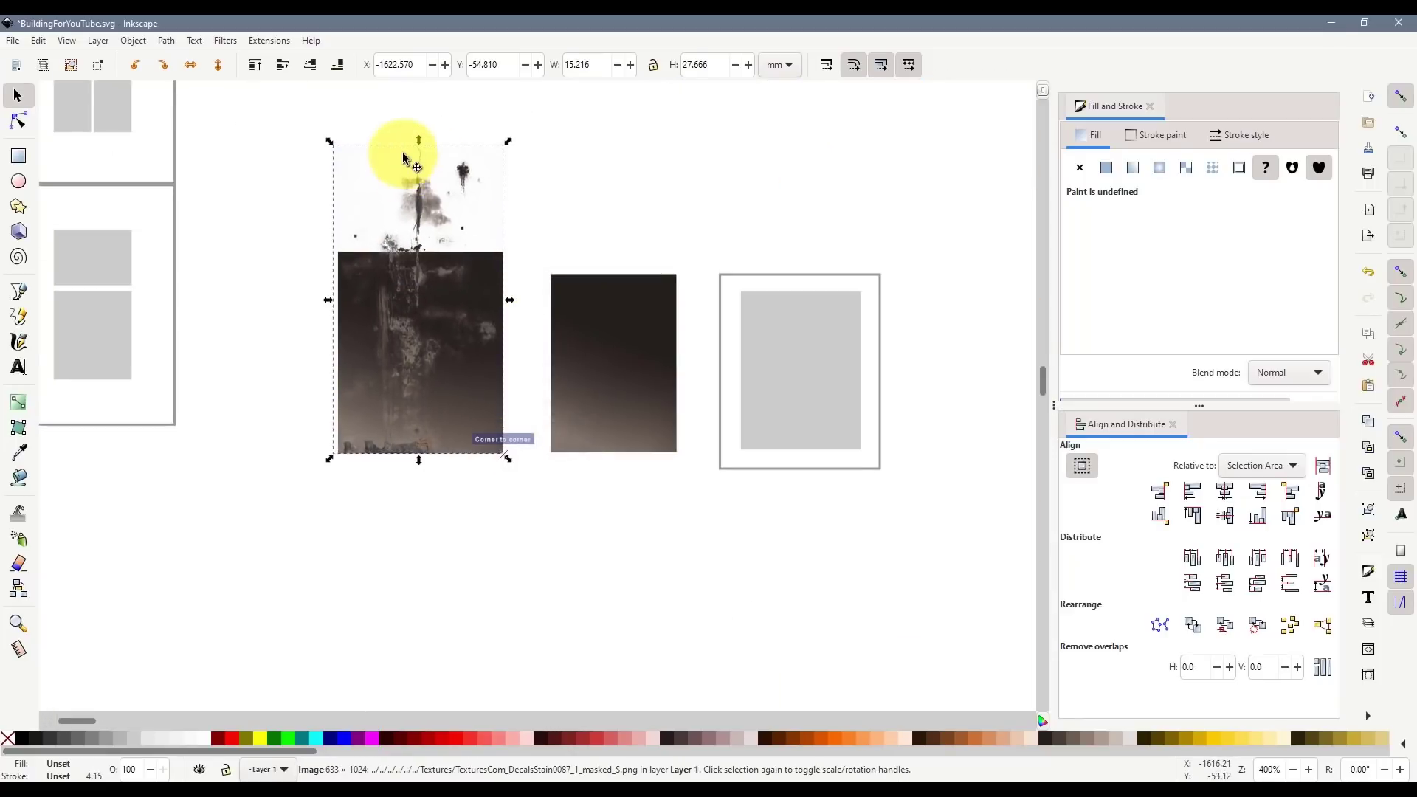
left_click_drag(418, 140, 425, 245)
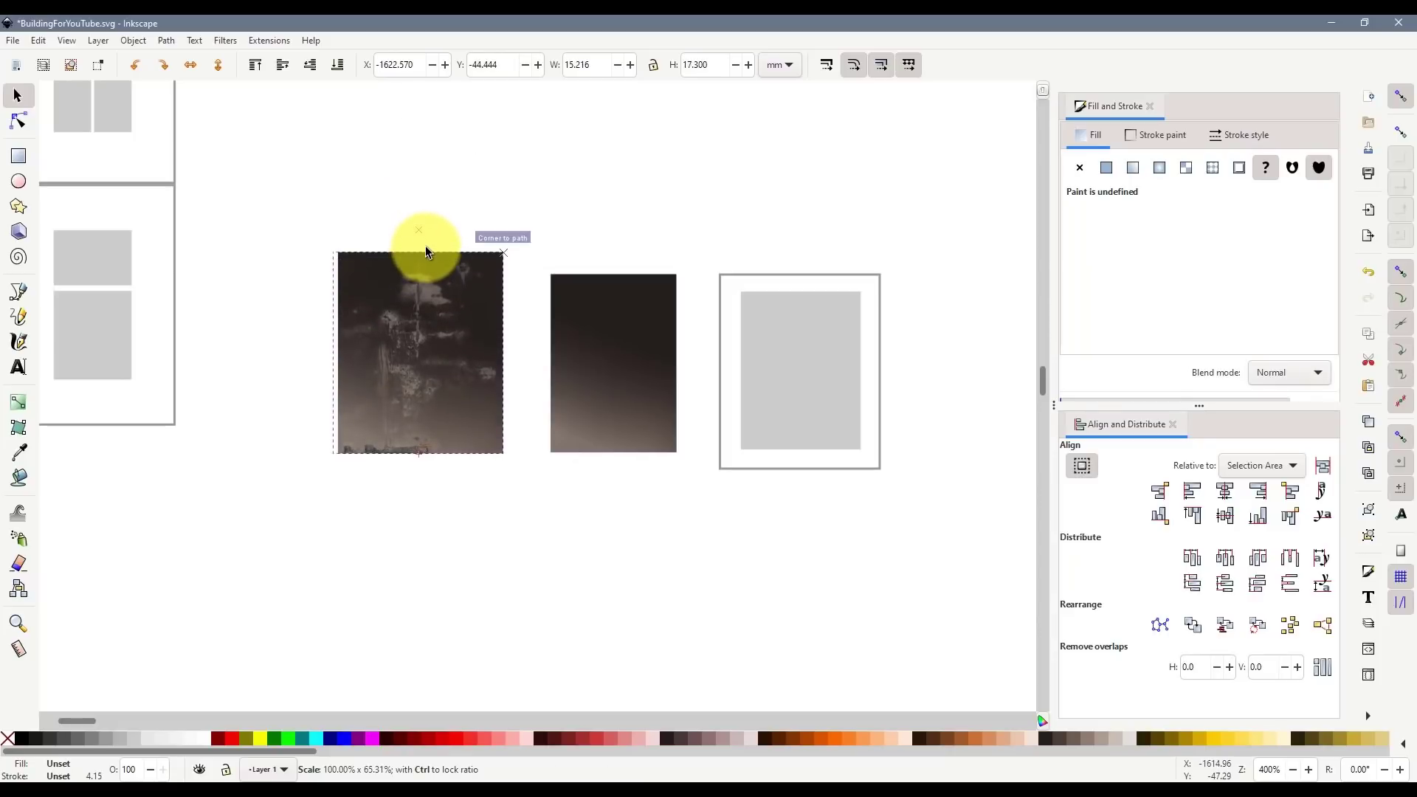
left_click_drag(340, 358, 335, 355)
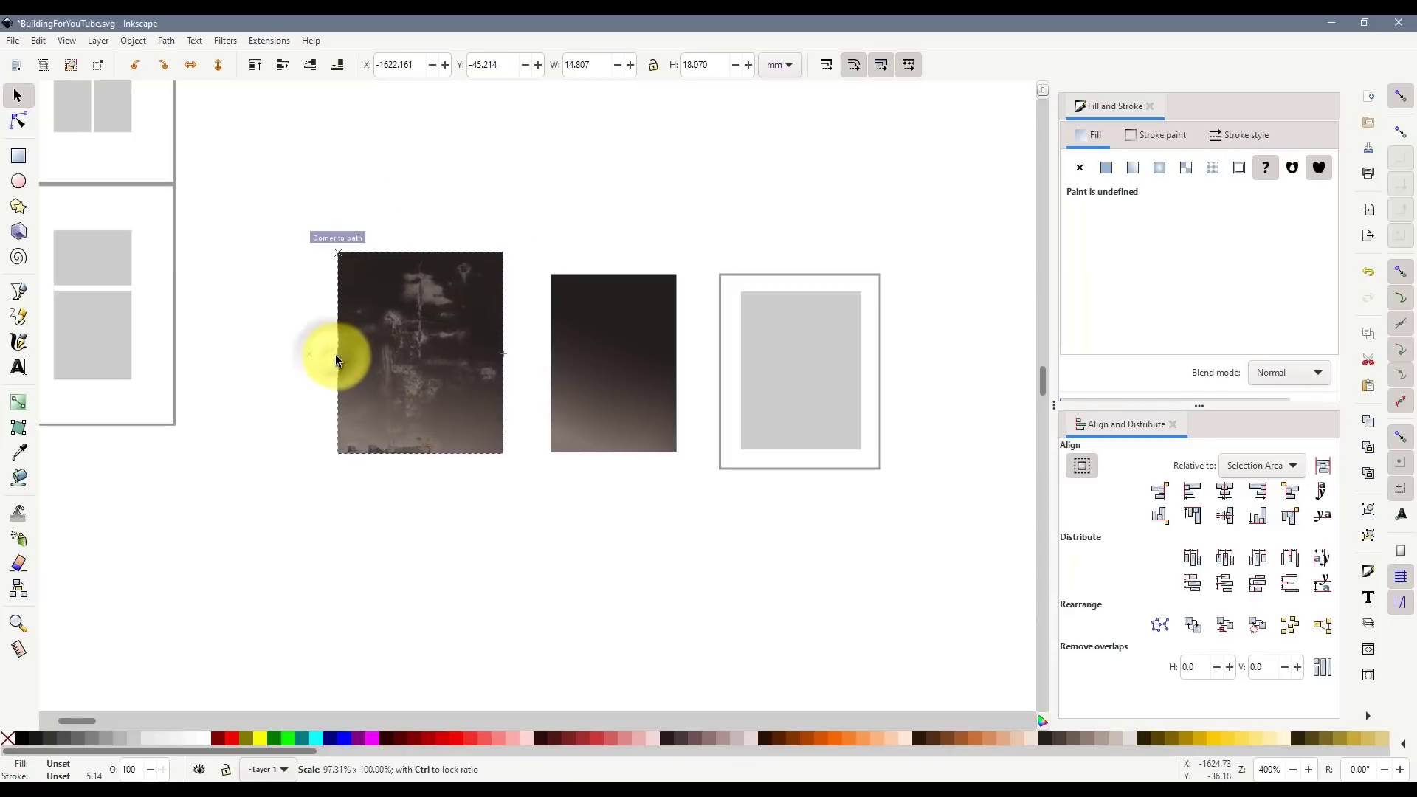
left_click(495, 526)
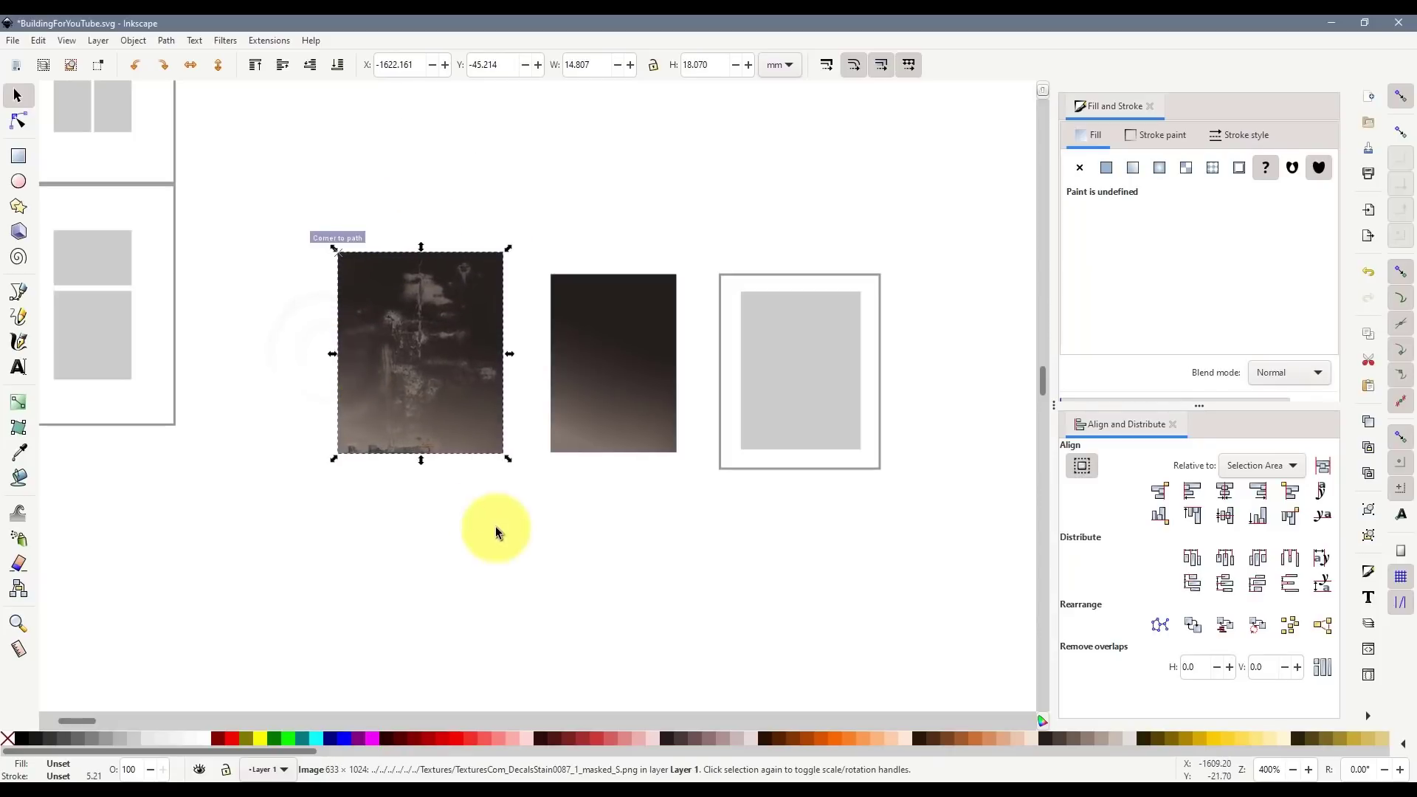
- Duplicate the stain and resize the copy to fit the middle dark swatch
left_click(428, 387)
key("ctrl+d")
left_click_drag(426, 387, 588, 411)
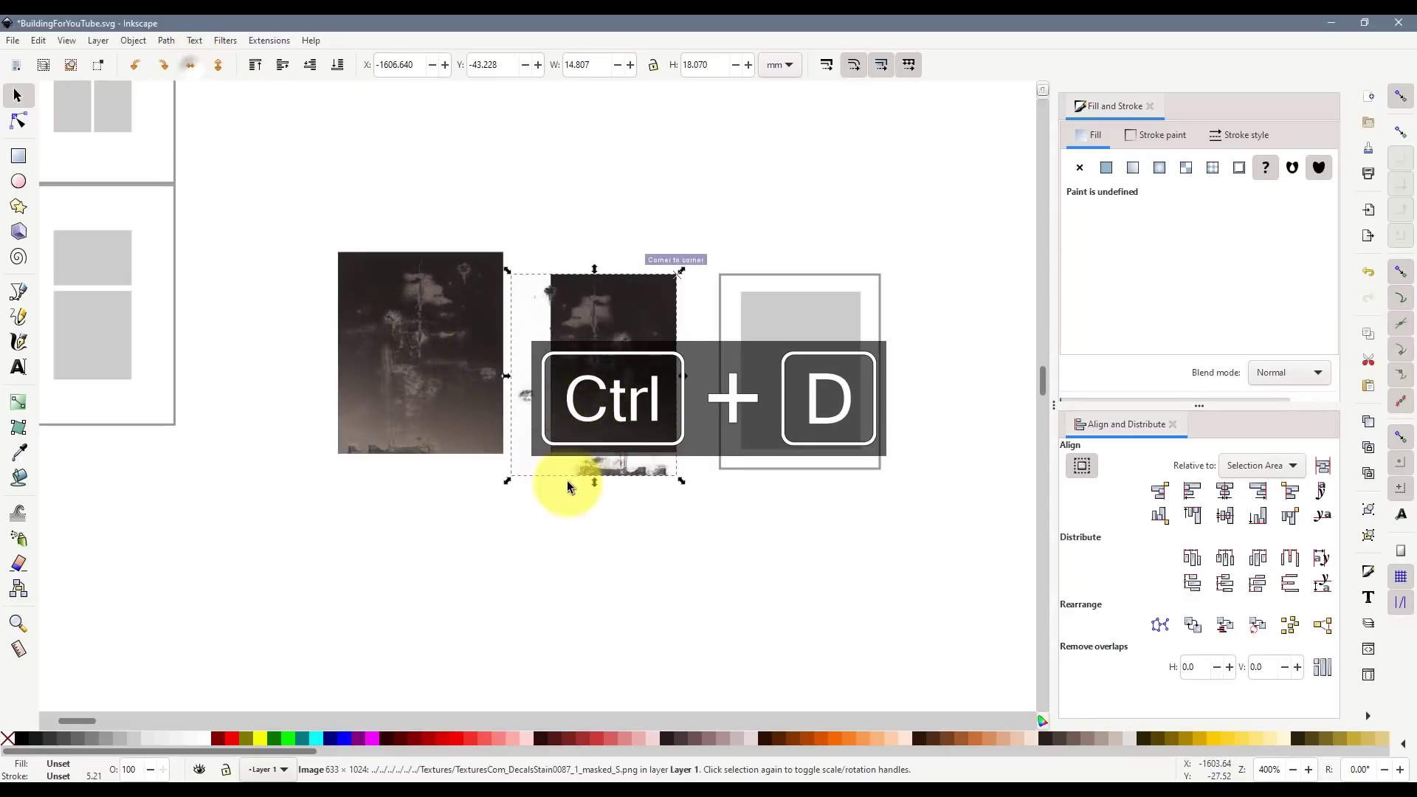
left_click_drag(511, 476, 550, 452)
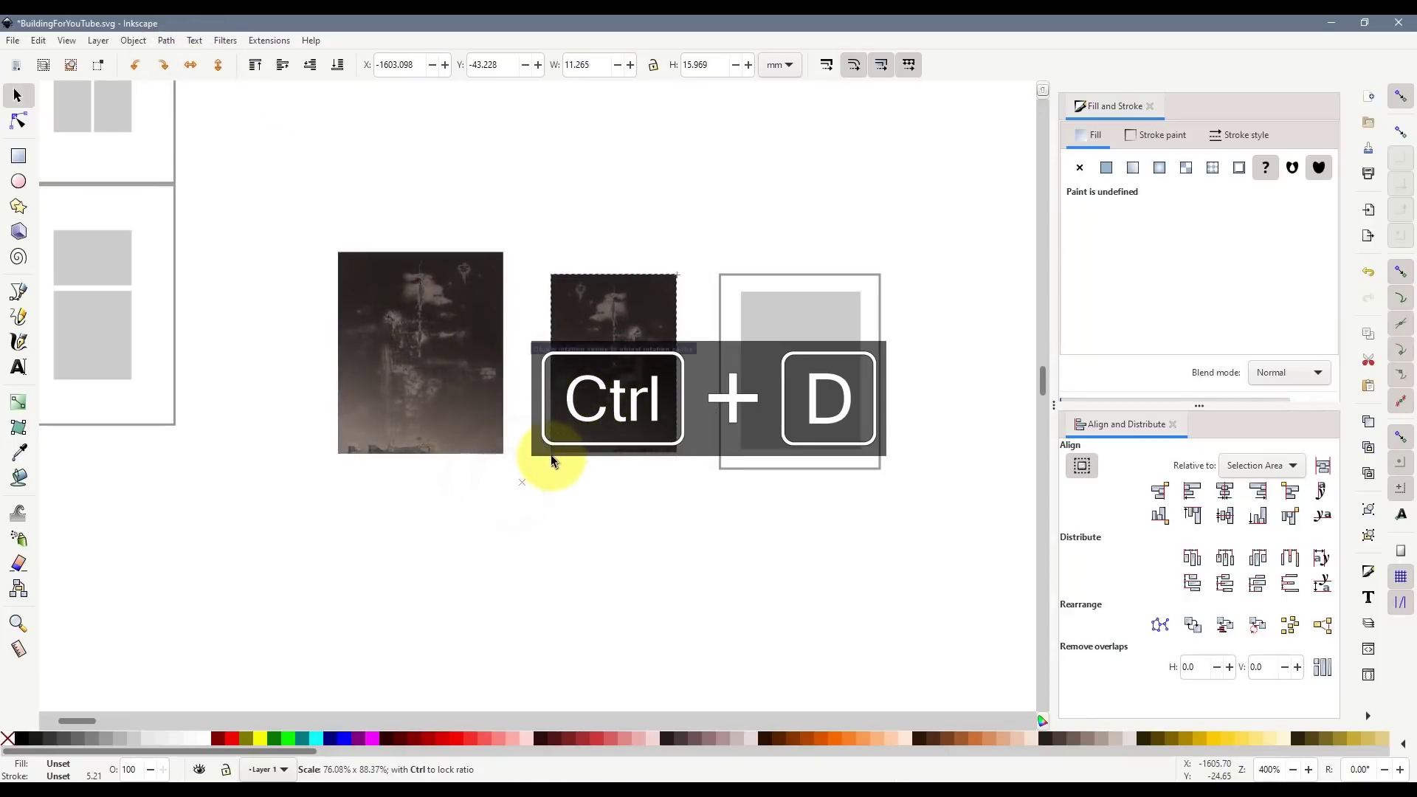
left_click(694, 588)
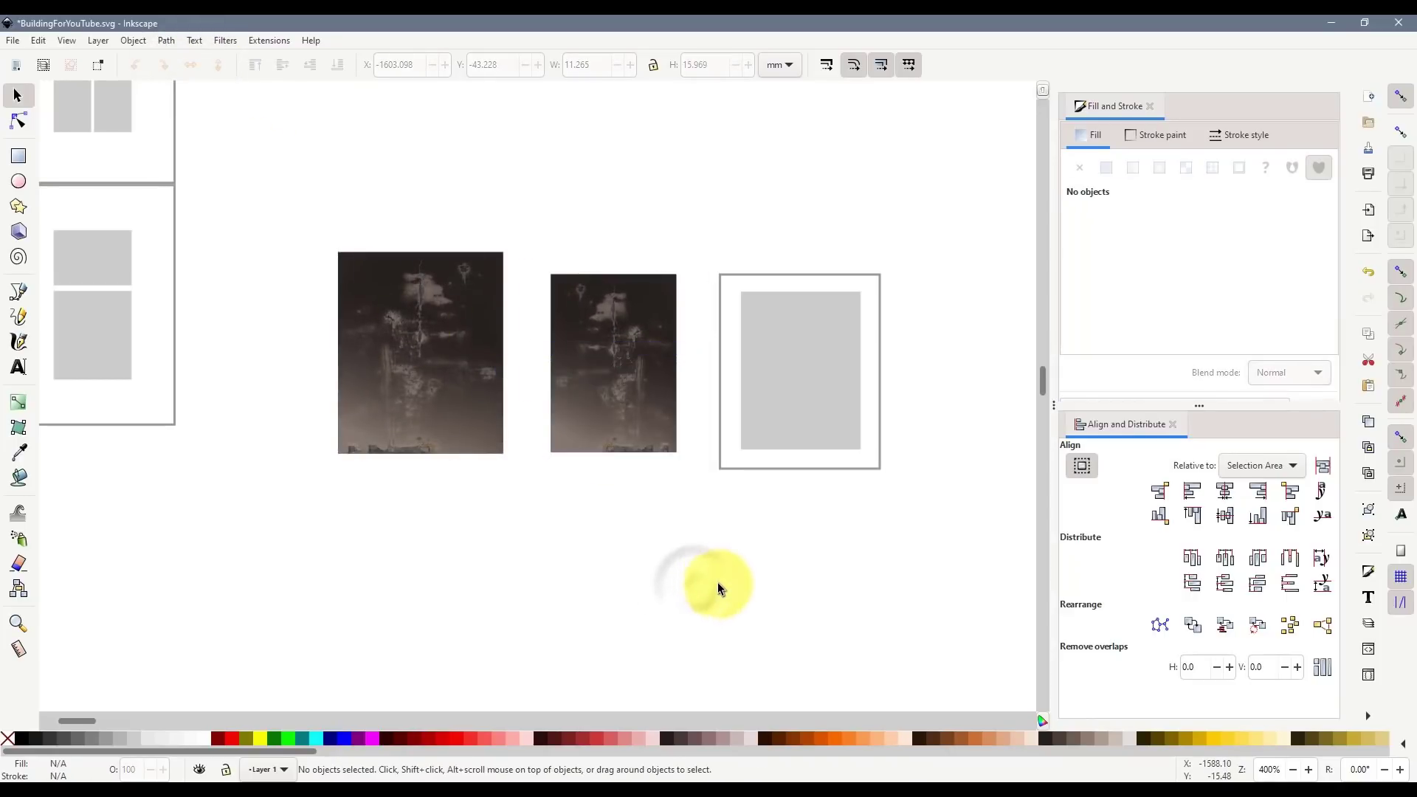
scroll(717, 582, "down", 2)
left_click_drag(497, 371, 834, 563)
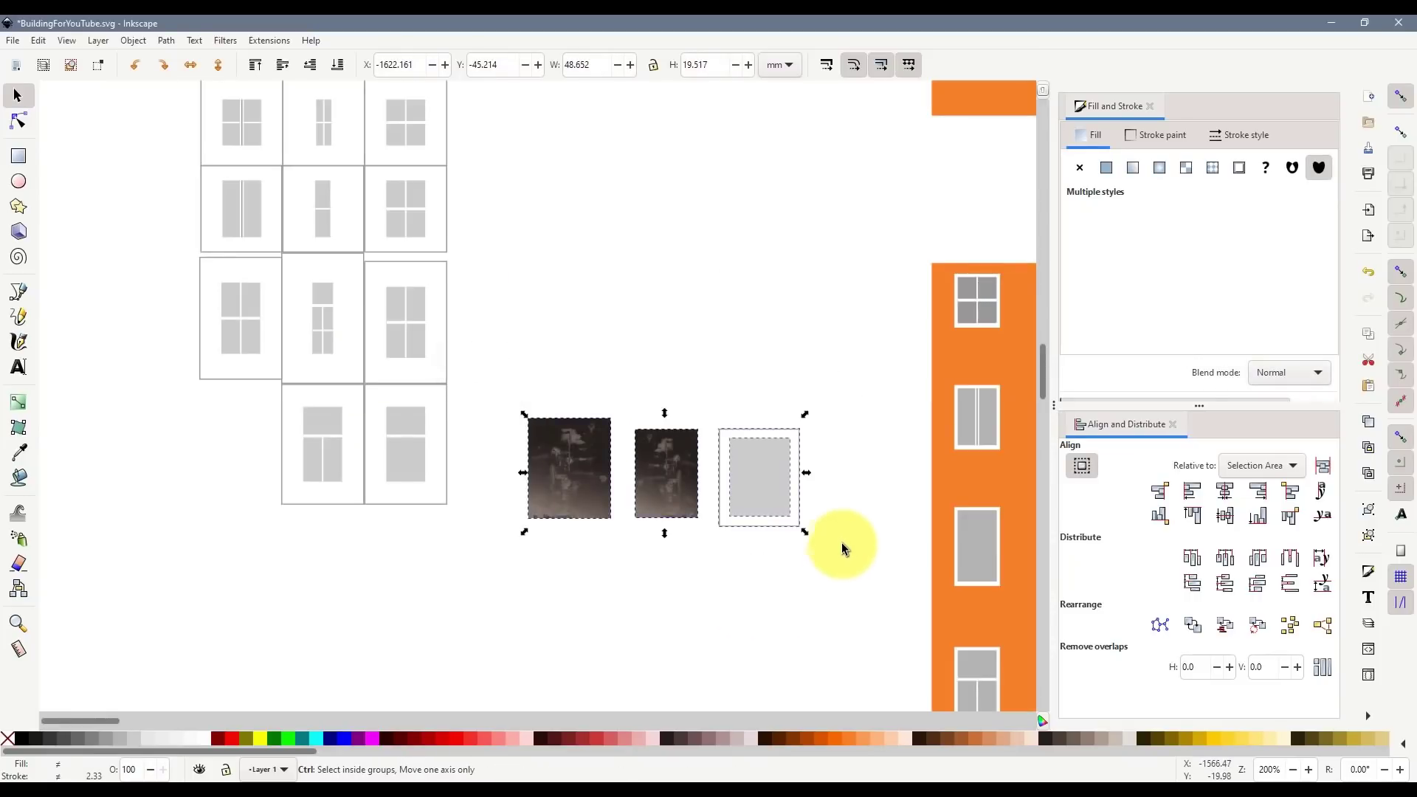
- Copy the swatches and window tile, paste them by the brick wall, and copy them with the brown trim pieces
key("ctrl+c")
scroll(843, 529, "down", 4)
left_click_drag(282, 718, 508, 720)
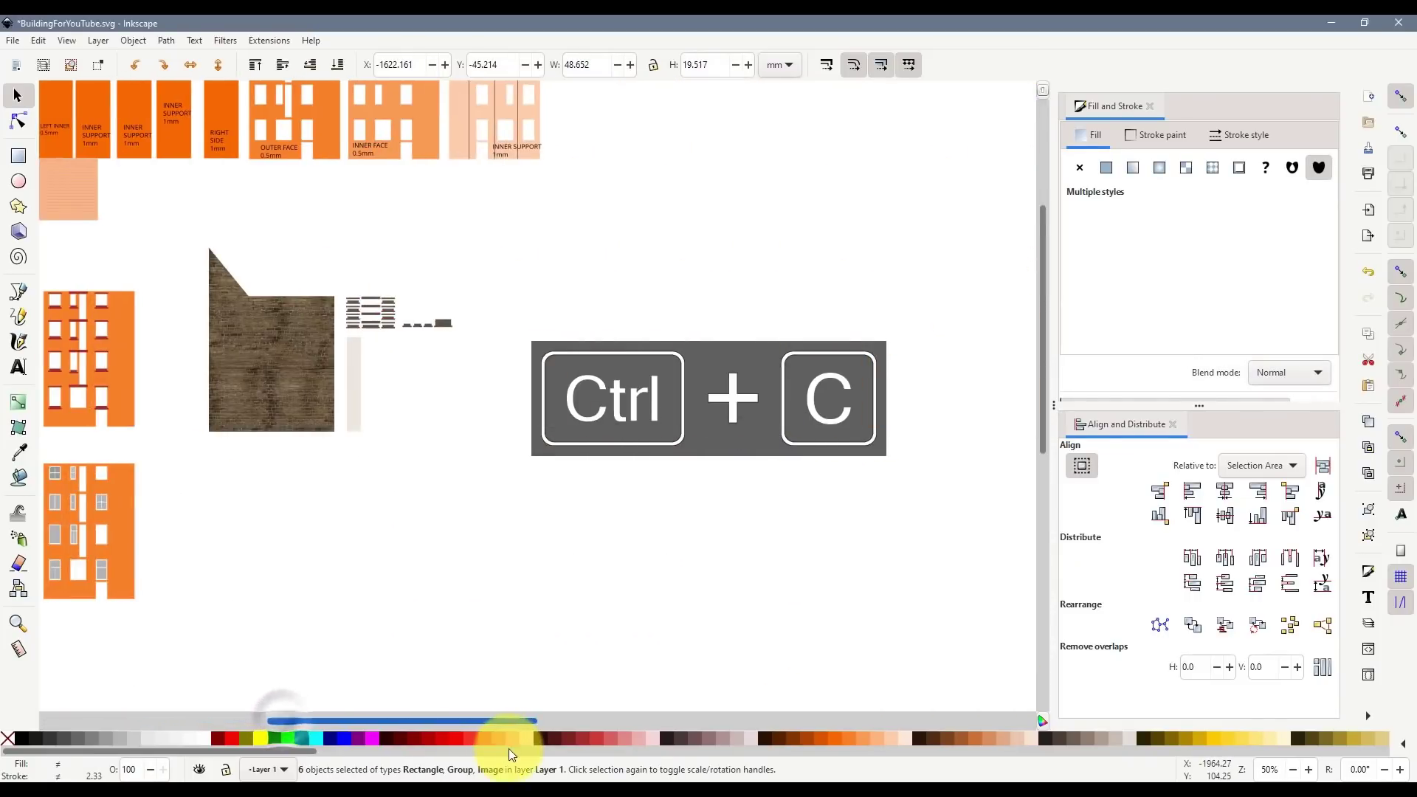
scroll(377, 341, "up", 2)
key("ctrl+v")
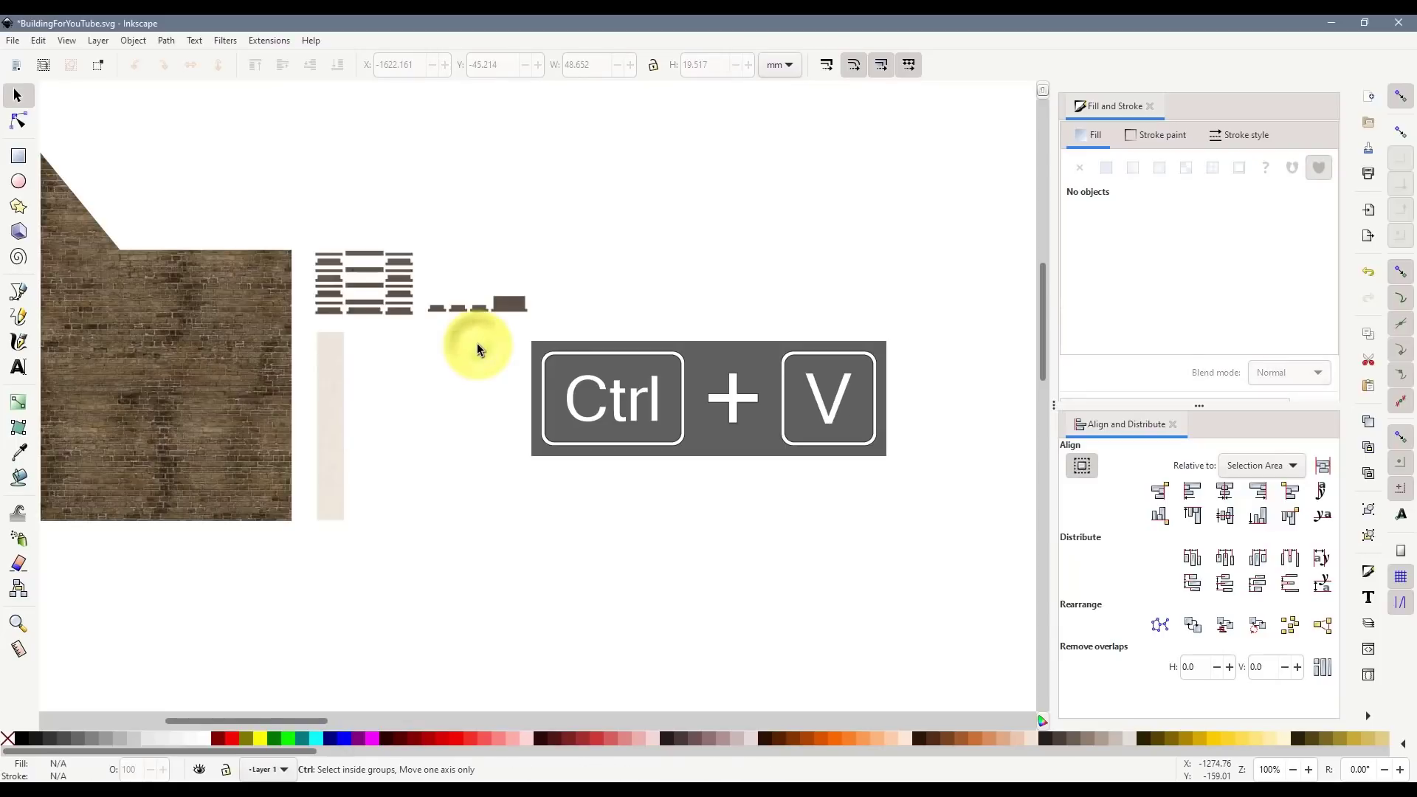
left_click_drag(402, 291, 397, 290)
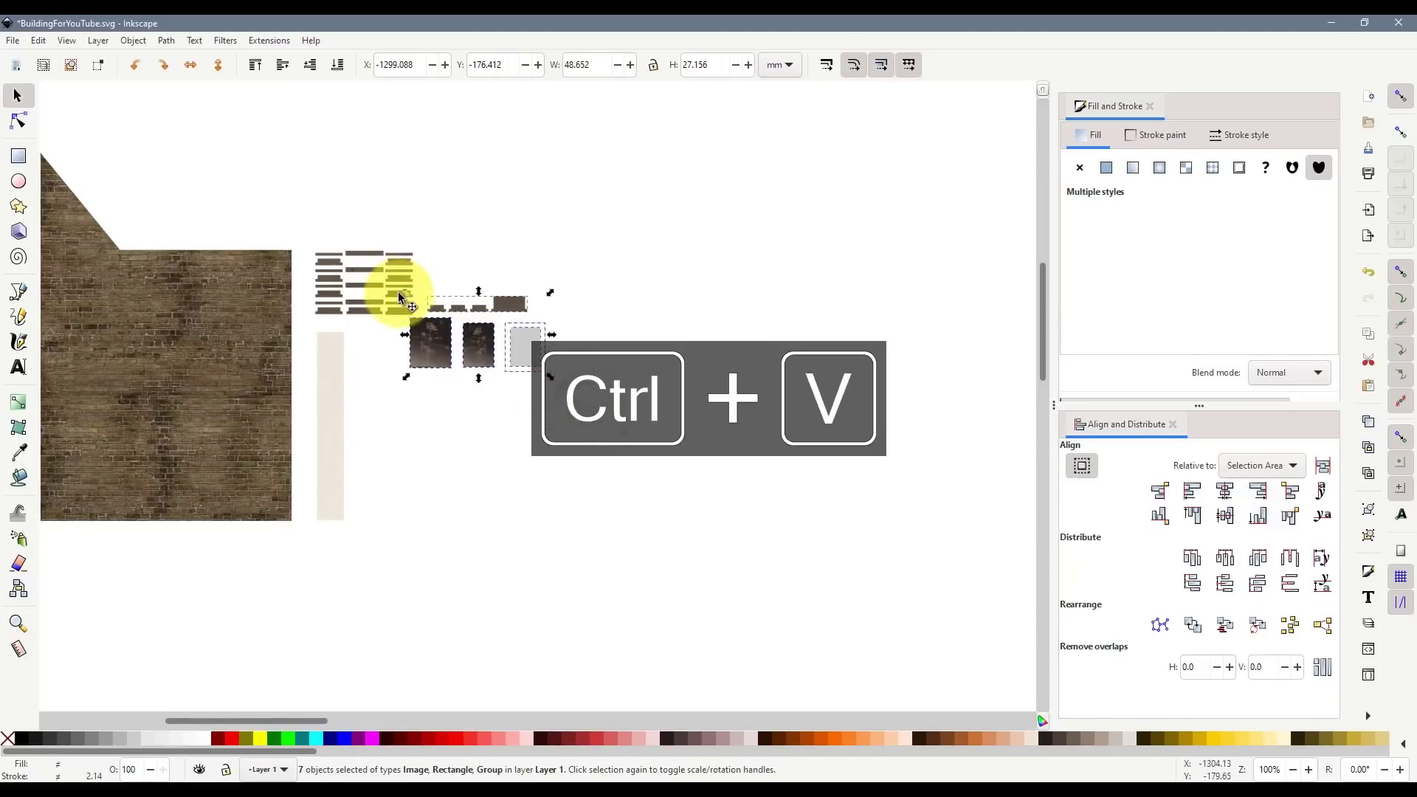
key("ctrl+c")
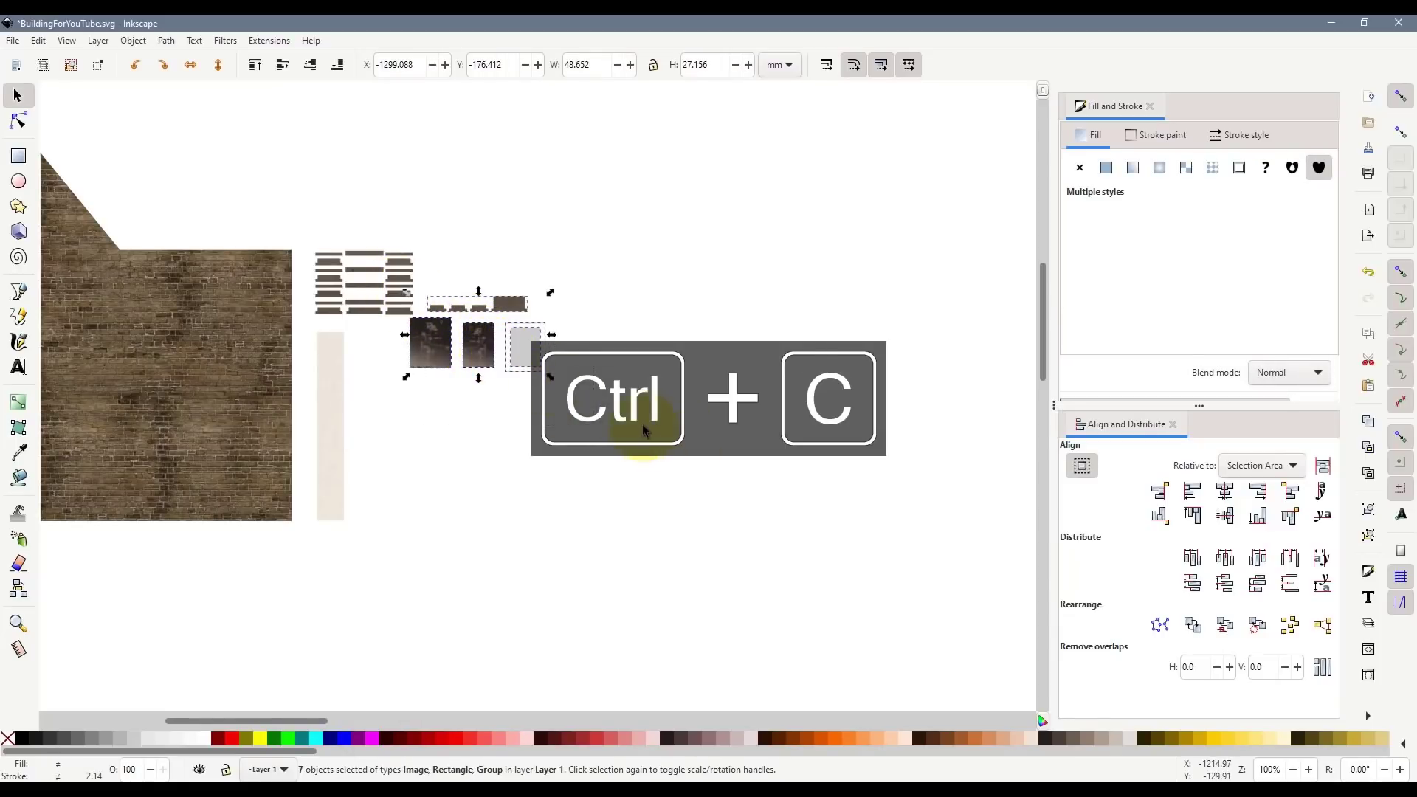
- Paste the swatch set onto the blank print page at its top-left
scroll(643, 423, "down", 6)
scroll(786, 555, "down", 3)
scroll(928, 716, "right", 5)
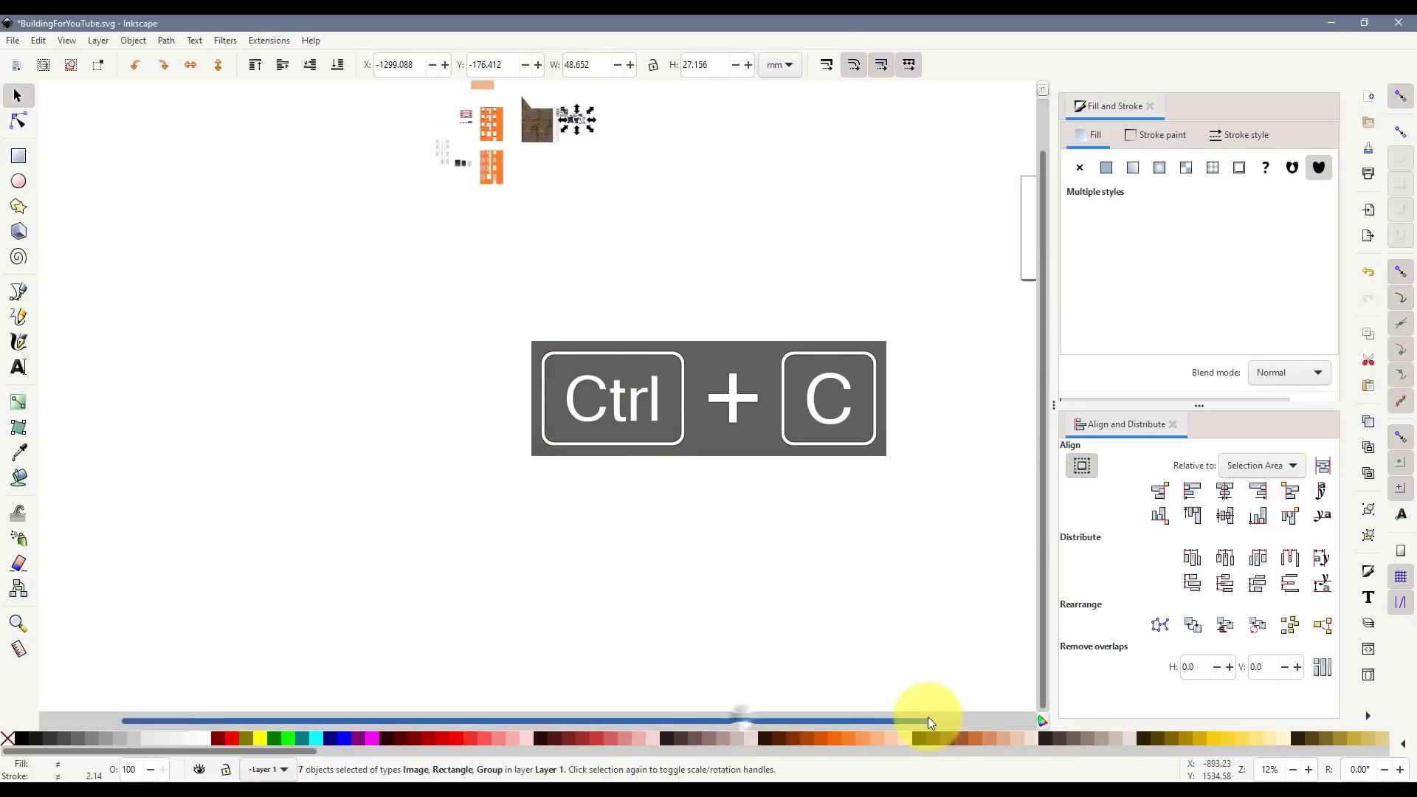
scroll(878, 224, "up", 2)
scroll(745, 246, "up", 4)
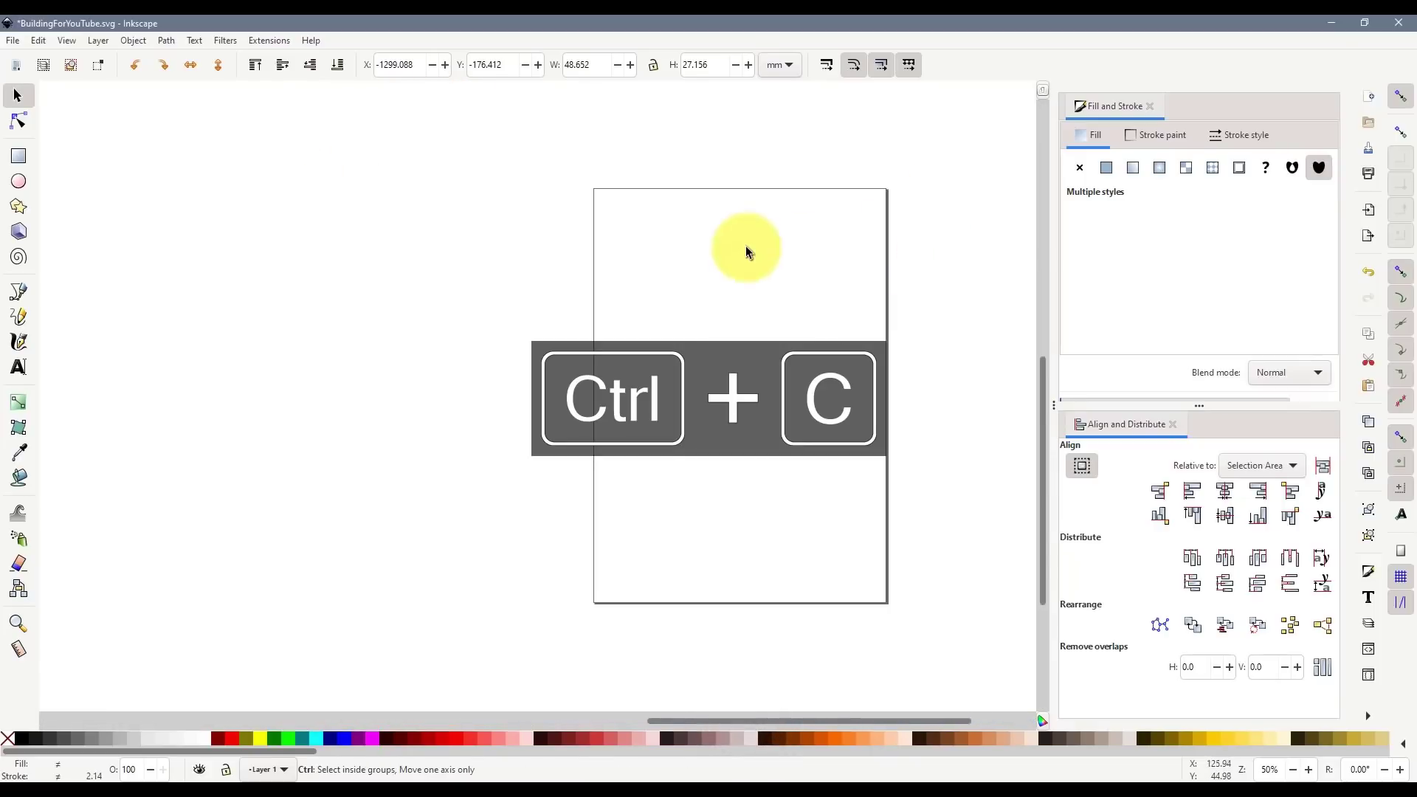
key("ctrl+v")
left_click_drag(625, 216, 511, 196)
left_click(597, 287)
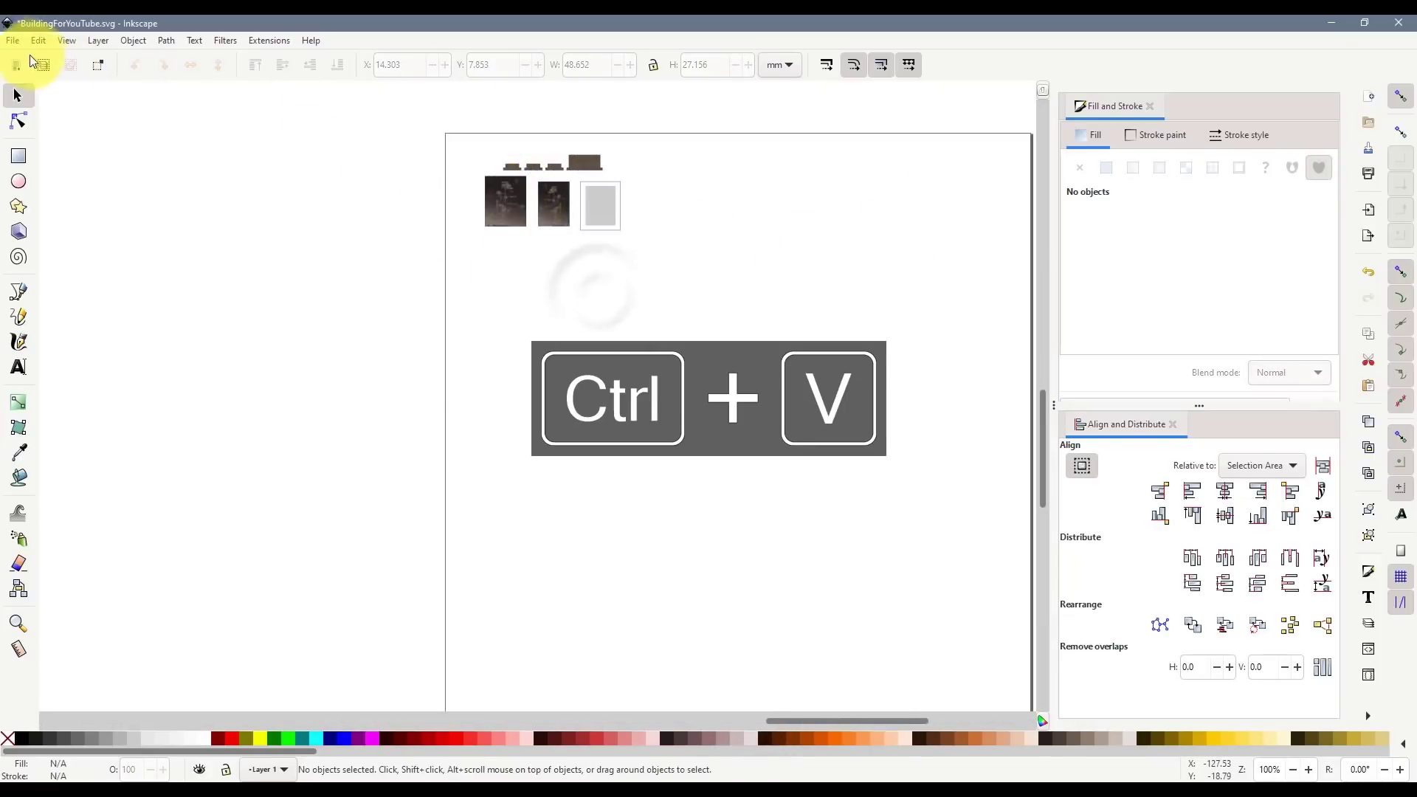
- Line up the three image tiles beside the strips in one row along the page top
left_click(13, 41)
left_click(499, 280)
left_click_drag(701, 262, 642, 179)
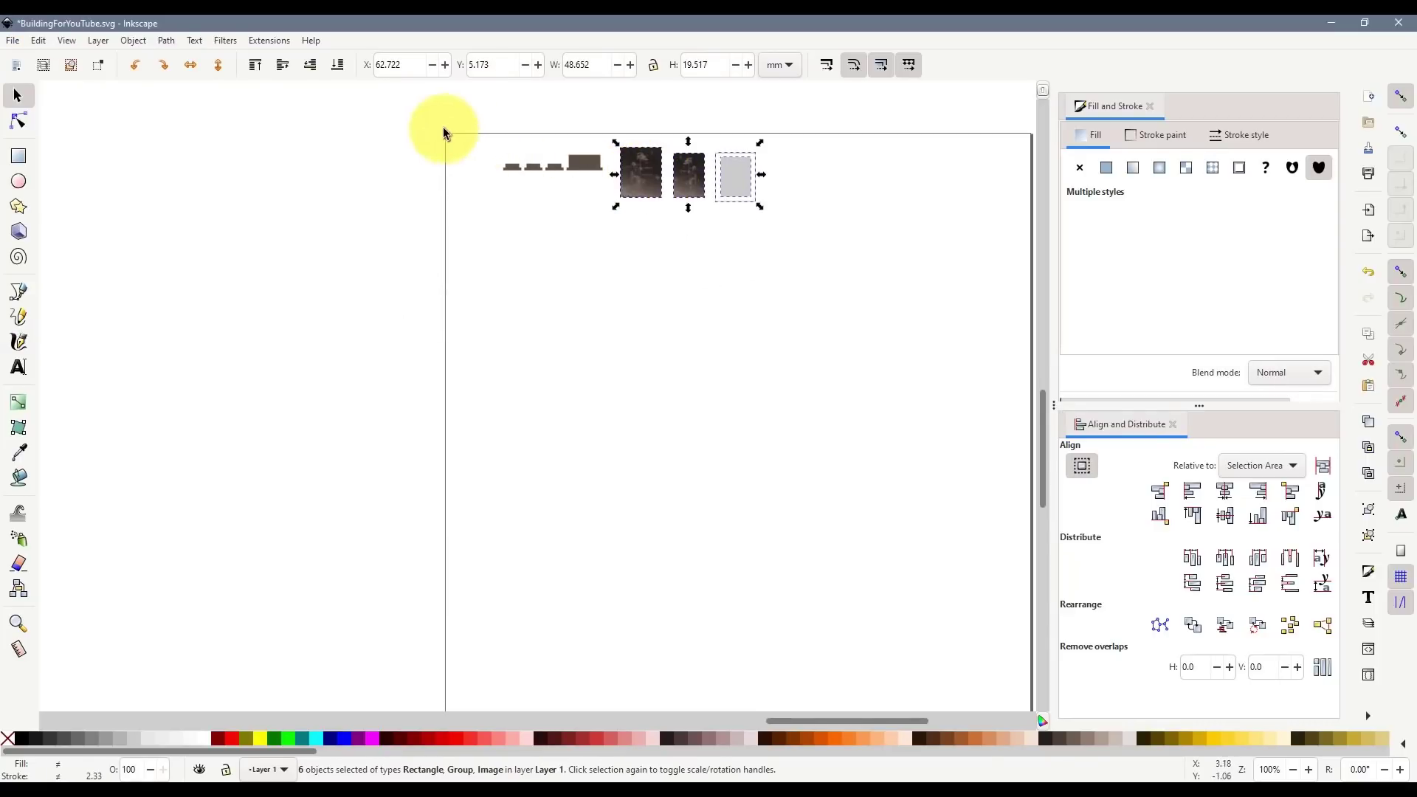
left_click_drag(444, 127, 775, 229)
left_click_drag(693, 186, 668, 198)
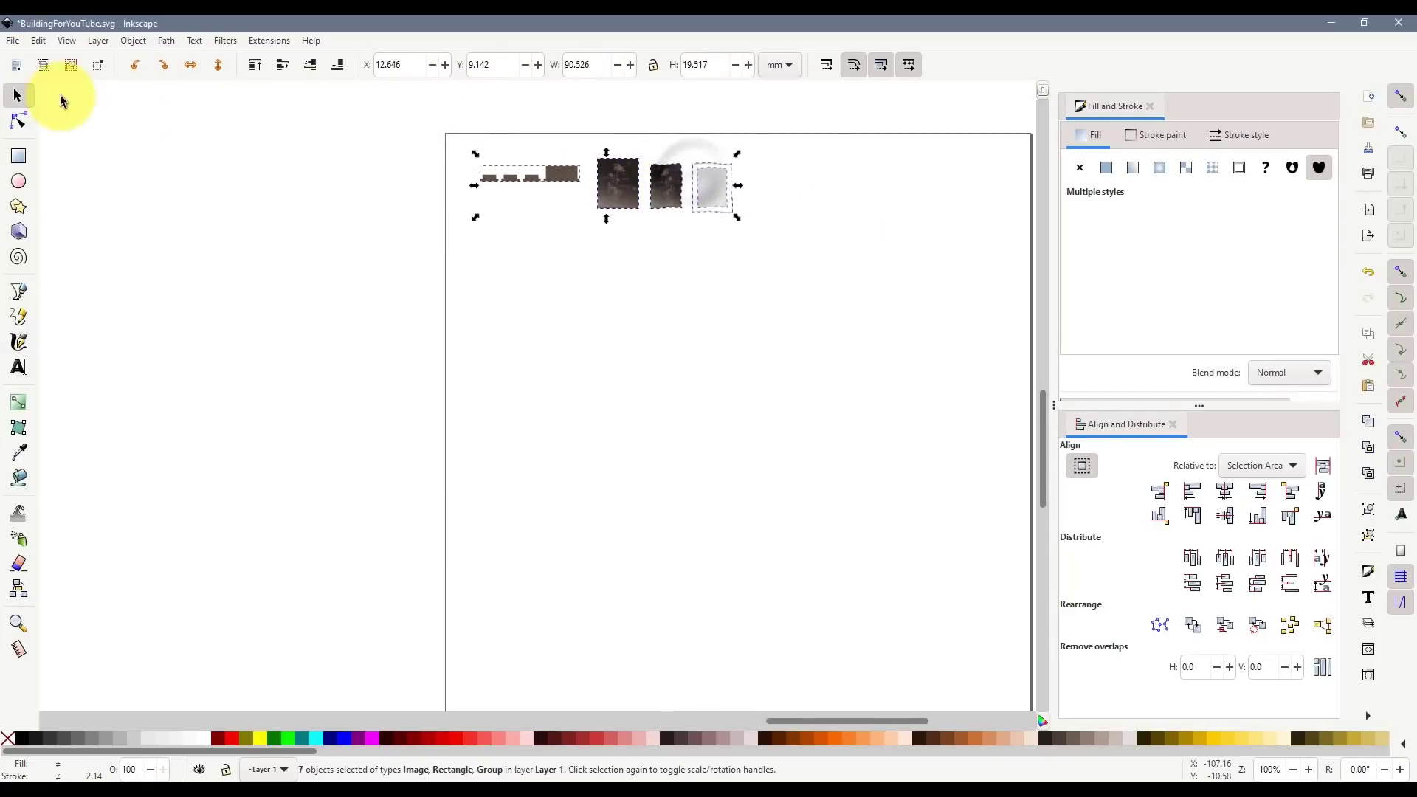
left_click(12, 40)
left_click(96, 180)
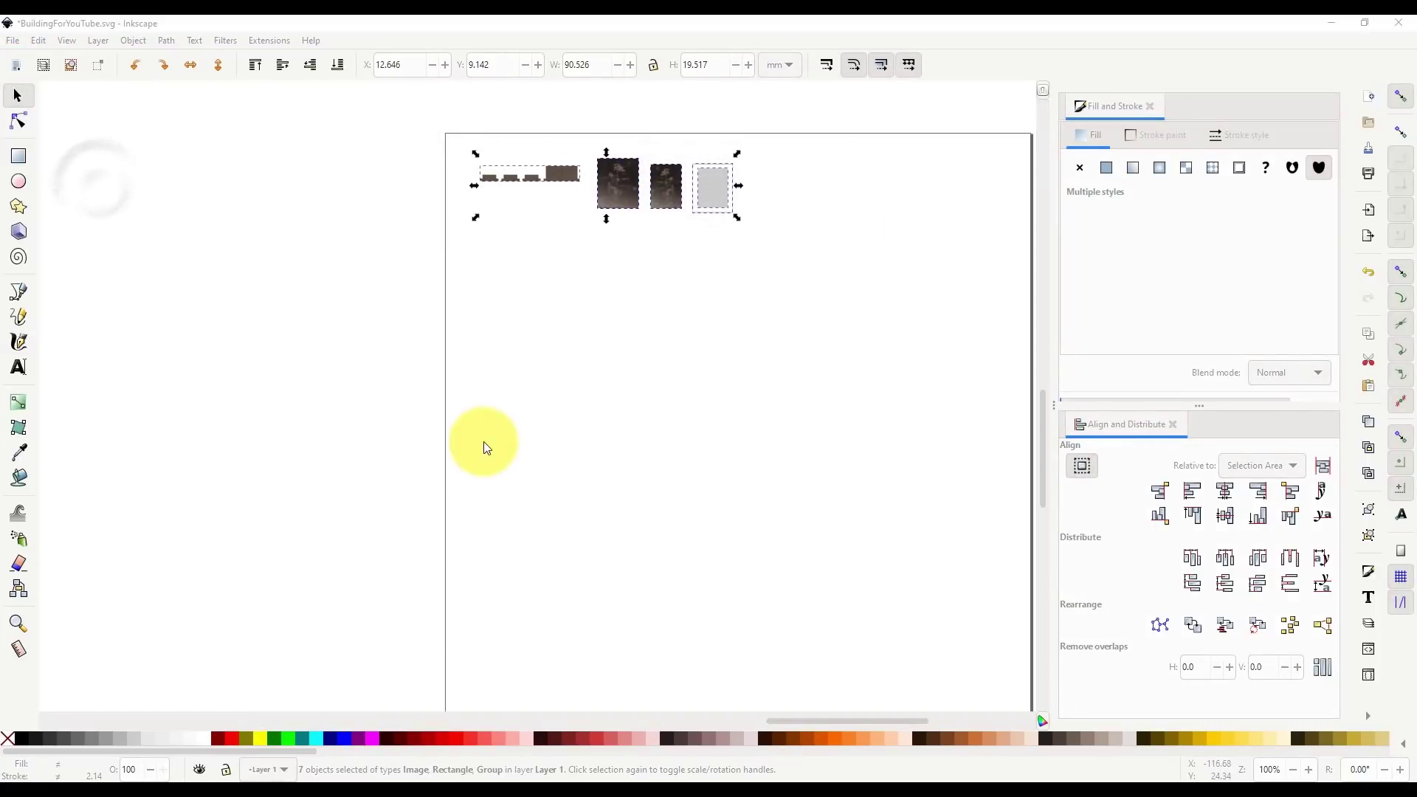
- Save a PDF copy as BuildingForYouTube-005.pdf, then delete the swatches from the page
left_click(422, 698)
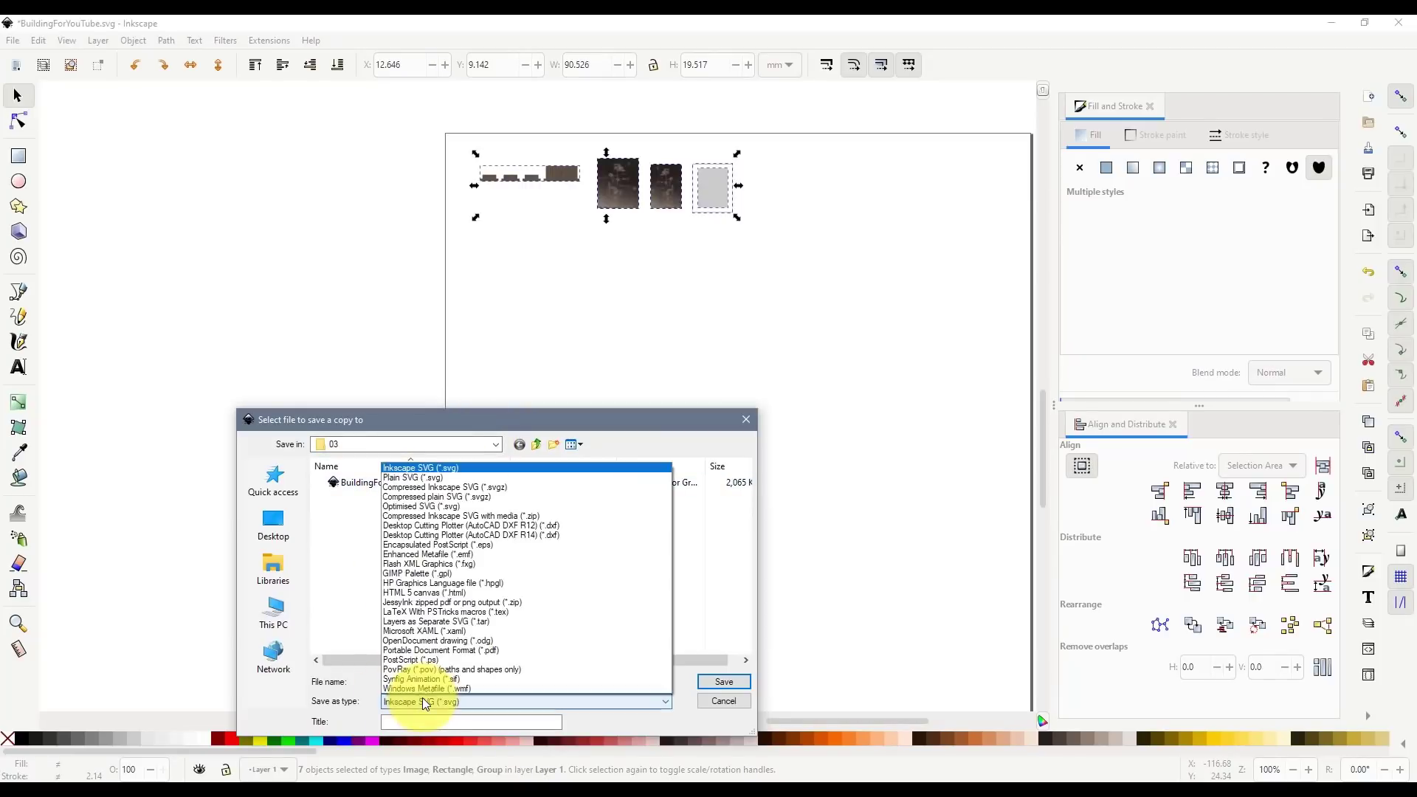
left_click(511, 649)
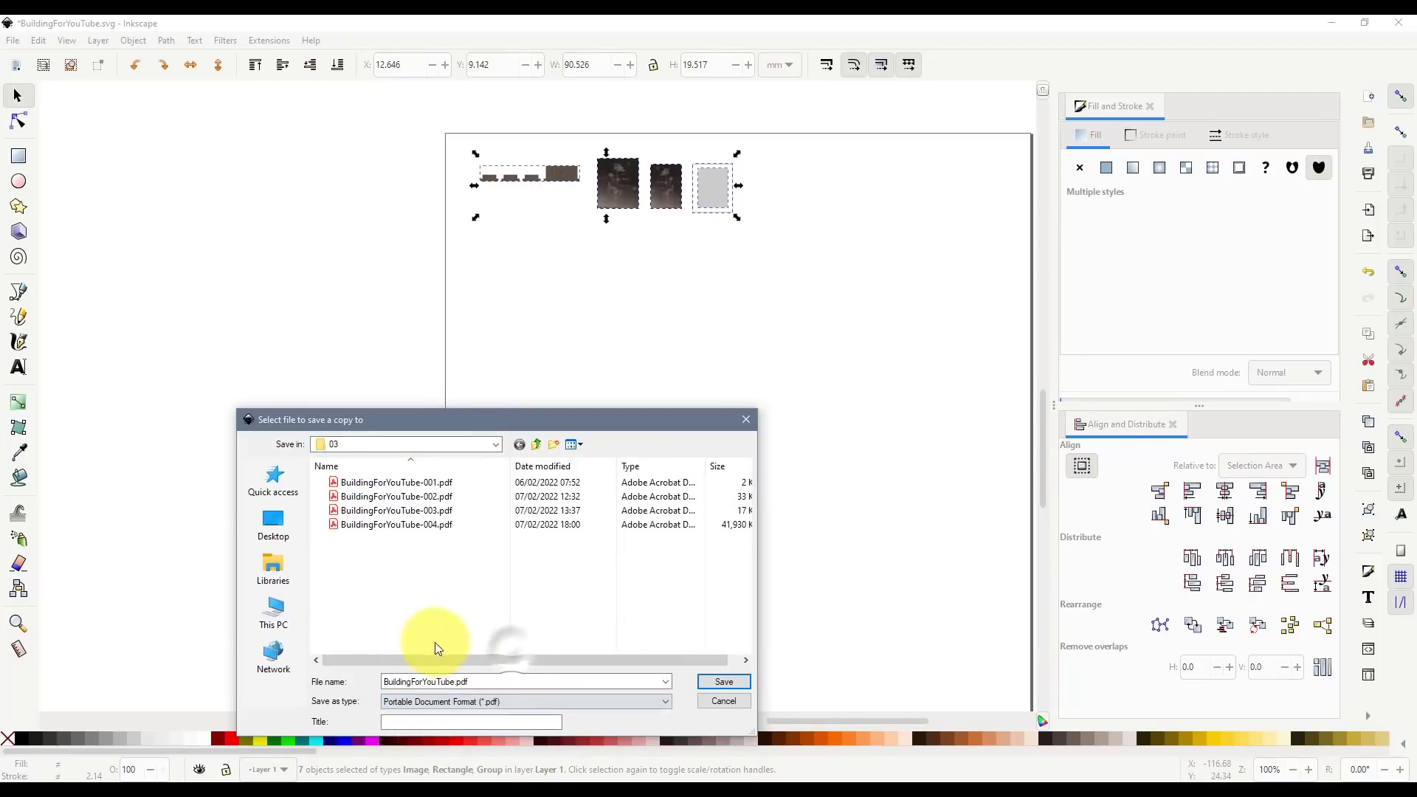
left_click(435, 524)
double_click(453, 680)
left_click(468, 680)
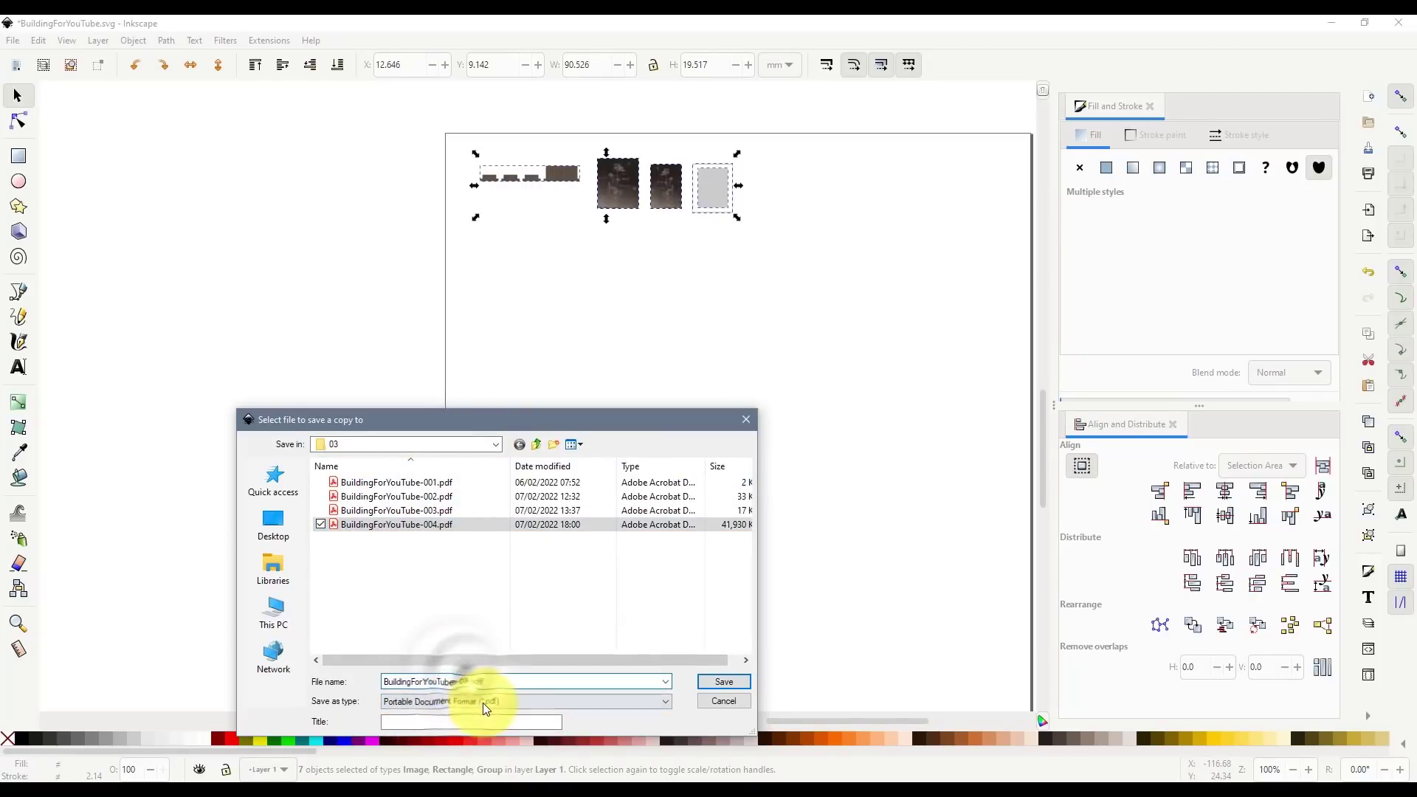
key("Delete")
type("5")
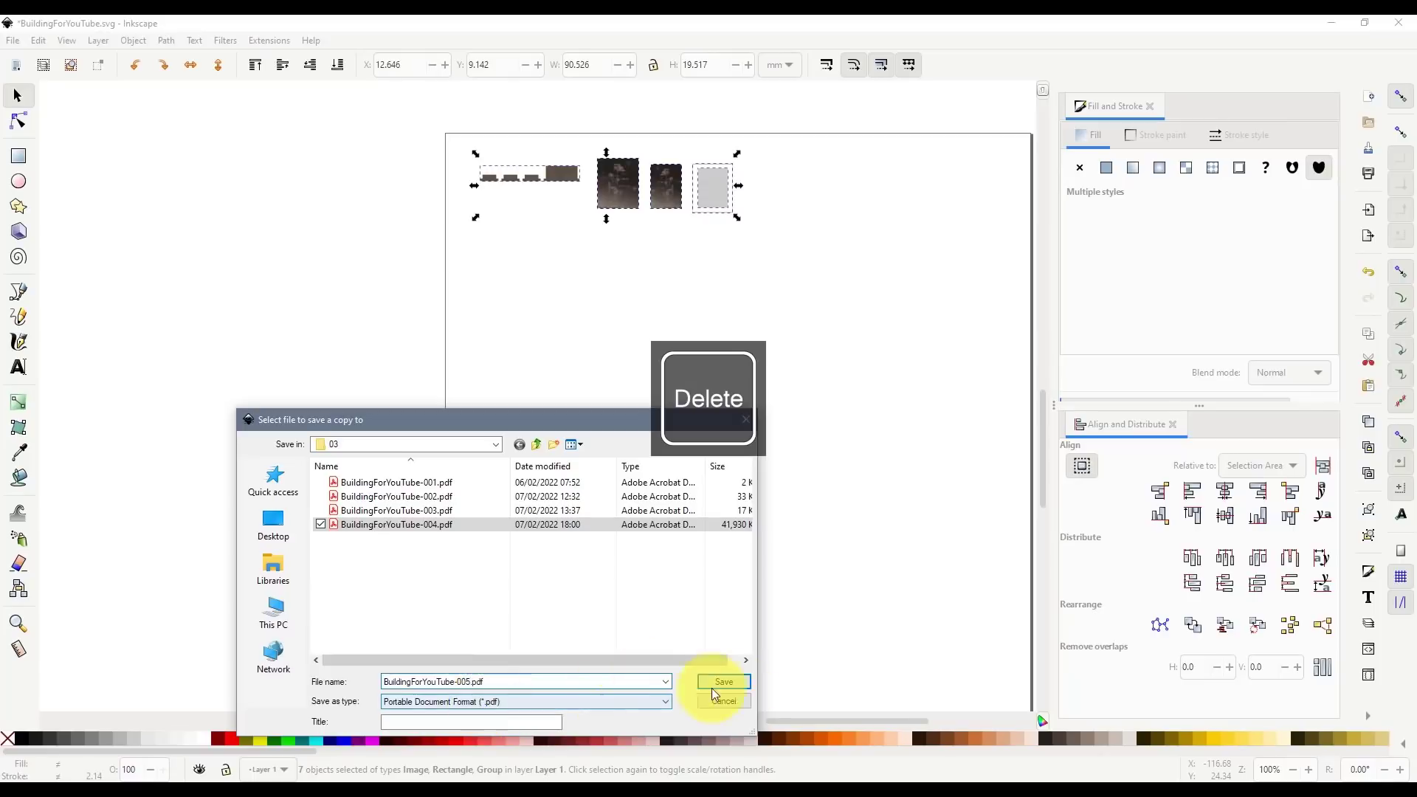
left_click(727, 682)
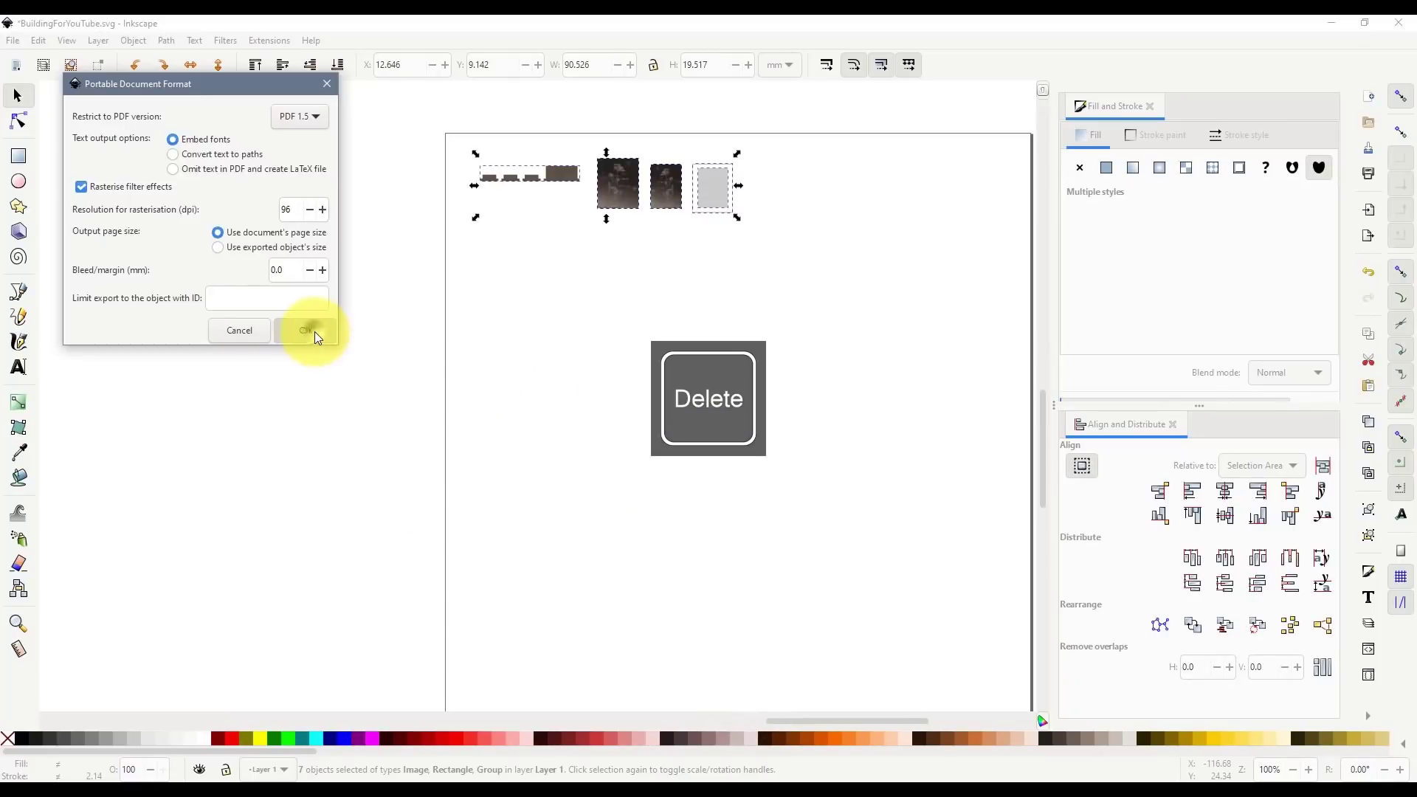
left_click(310, 330)
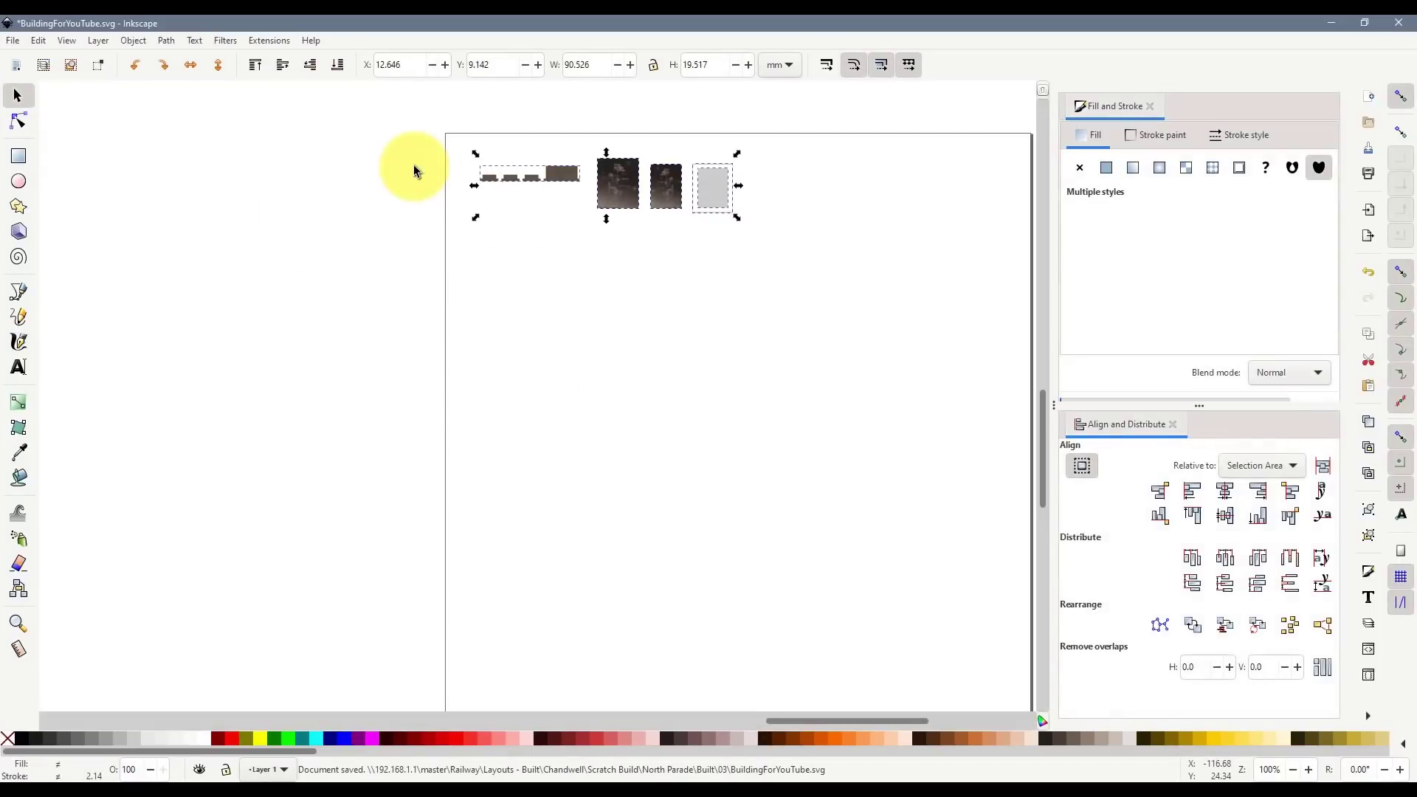
key("Delete")
- Copy the twelve framed window tiles and paste them onto the print page
scroll(454, 317, "down", 6)
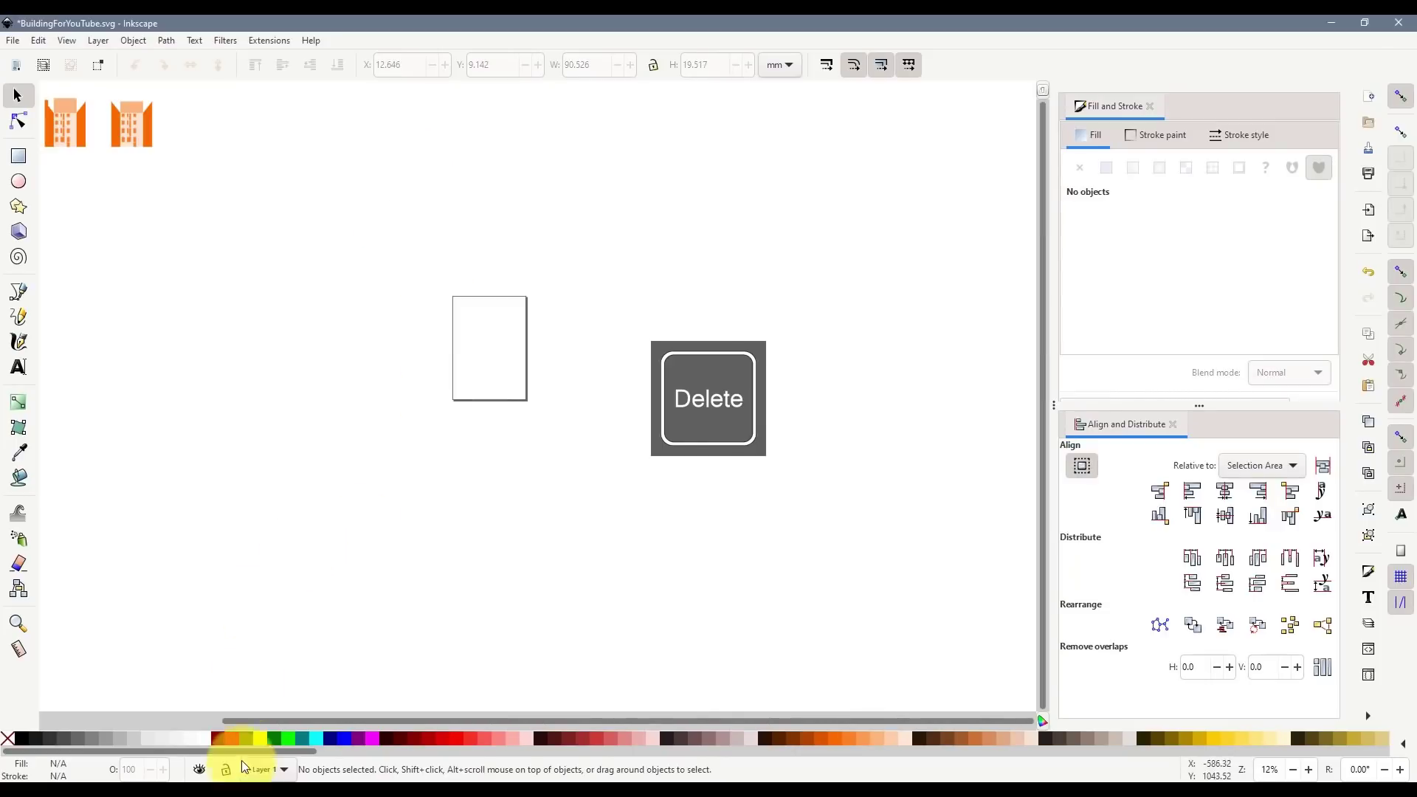
scroll(112, 697, "up", 5)
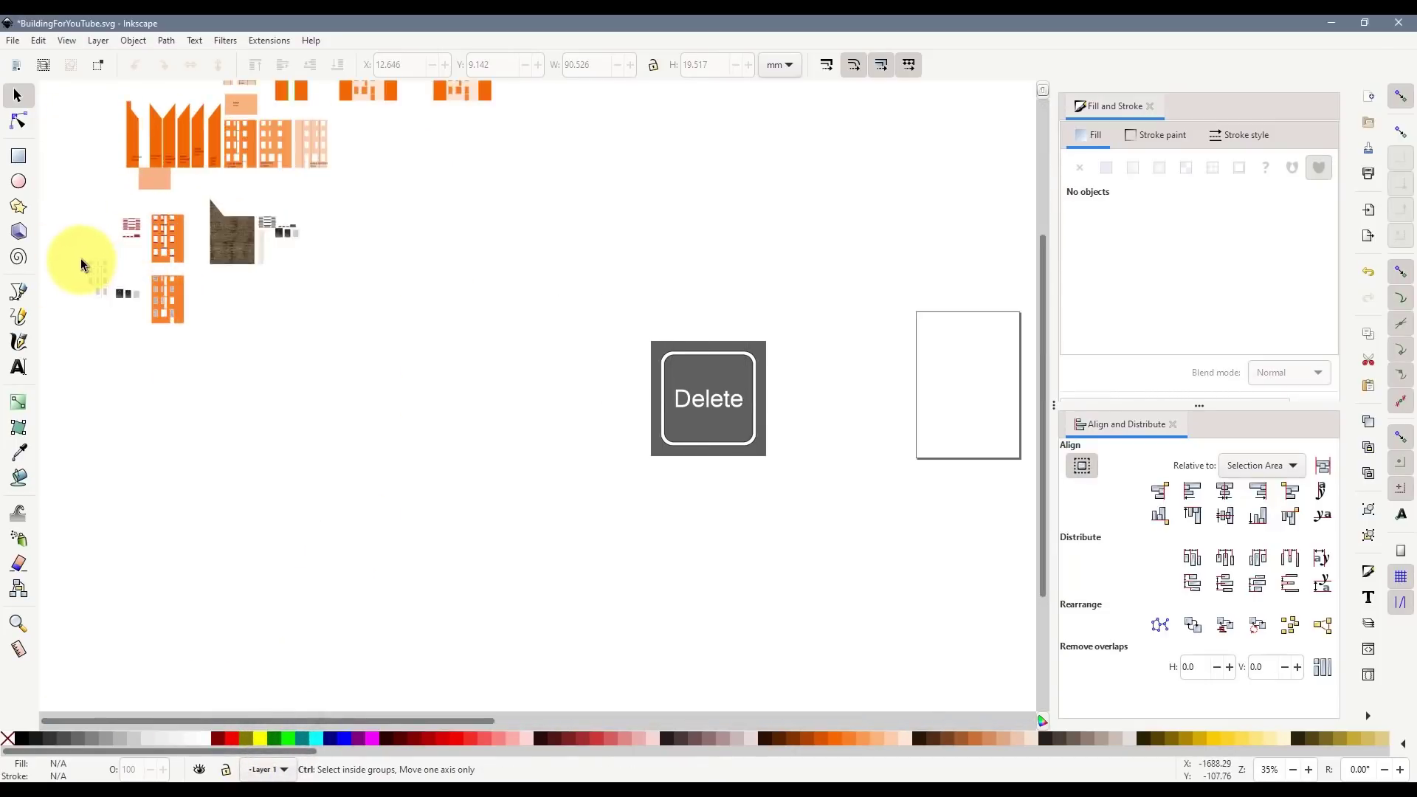
left_click_drag(81, 251, 197, 427)
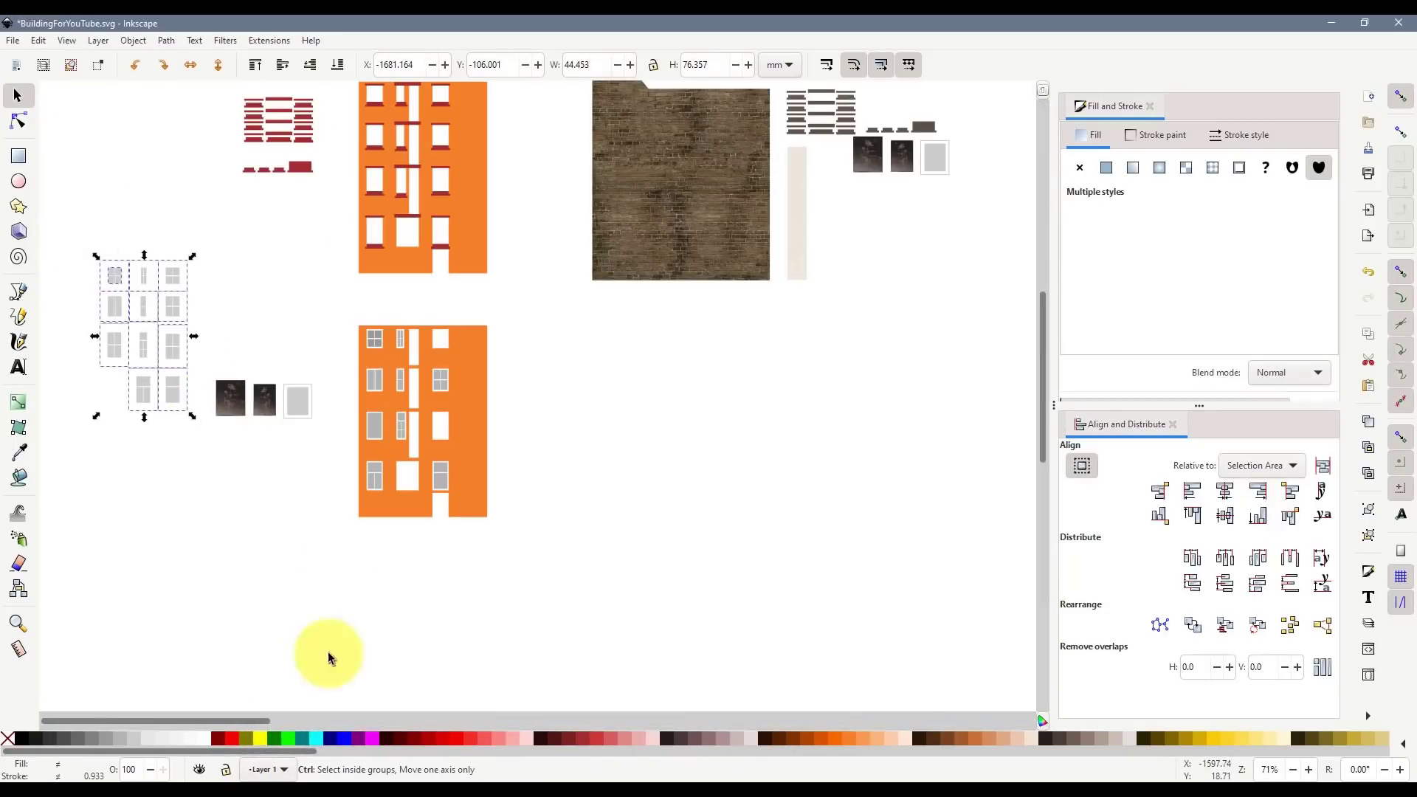
key("ctrl+c")
left_click_drag(273, 724, 545, 729)
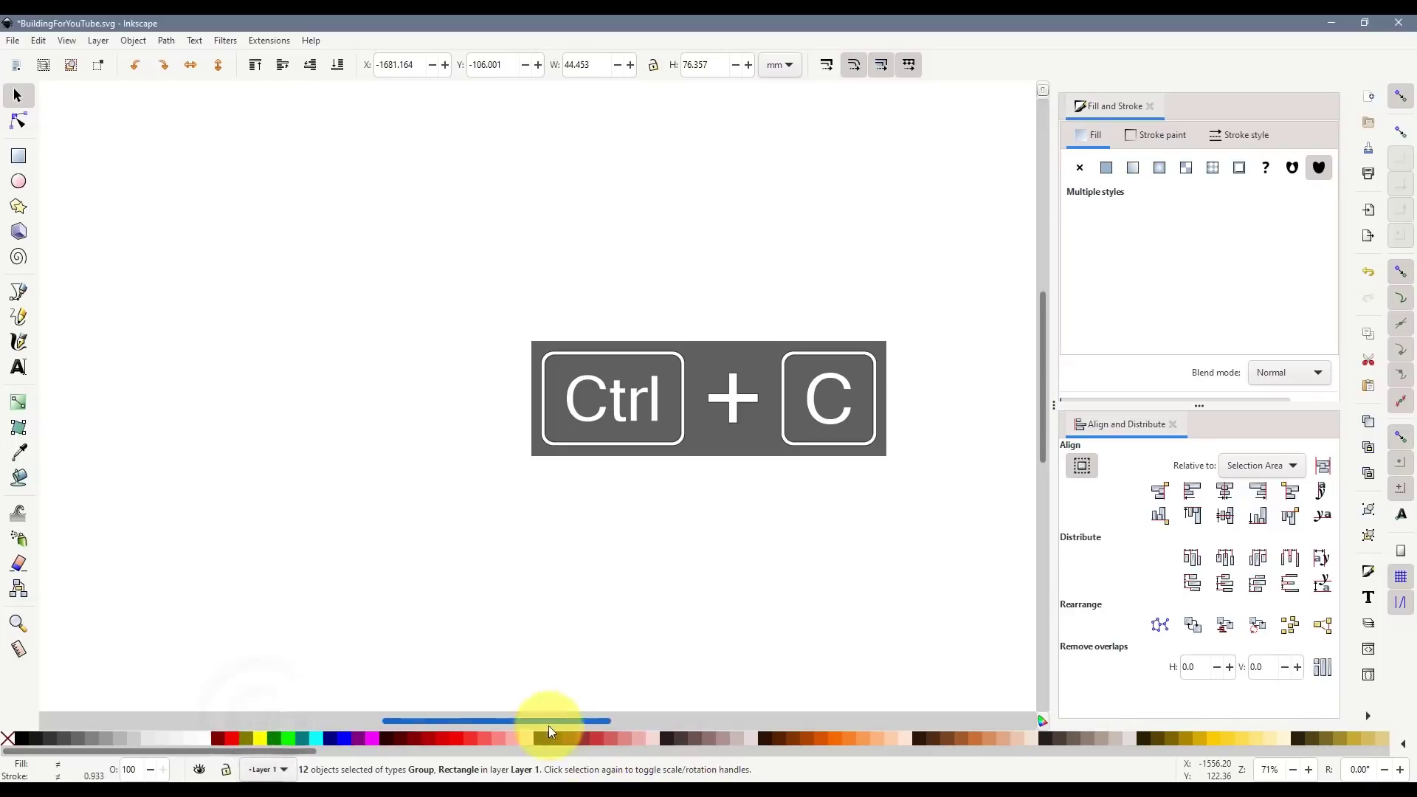
scroll(575, 640, "down", 2)
scroll(548, 549, "down", 2)
scroll(552, 552, "down", 2)
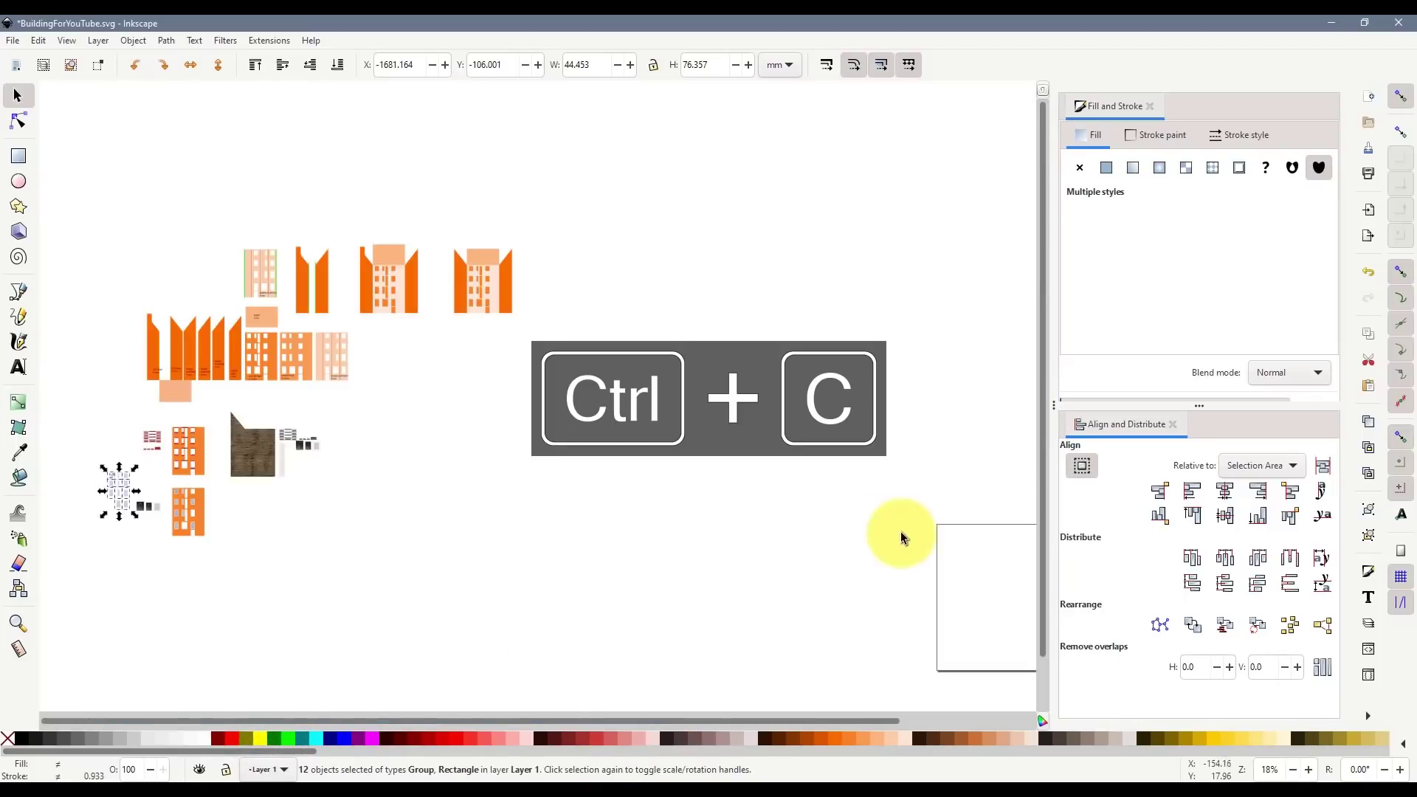
scroll(990, 556, "up", 2)
scroll(991, 556, "up", 2)
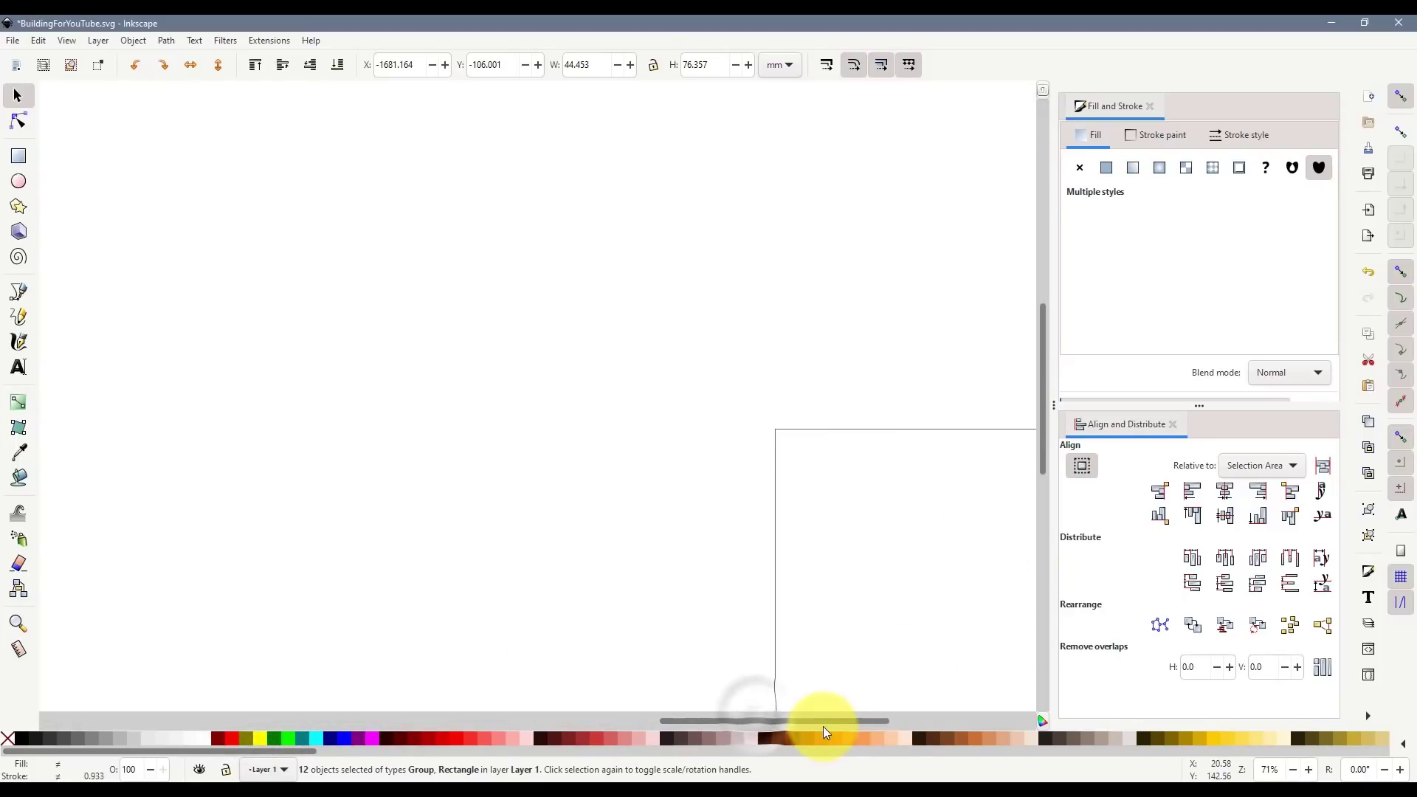
left_click_drag(823, 727, 975, 731)
scroll(269, 481, "up", 2, "ctrl")
scroll(300, 468, "down", 2)
key("ctrl+v")
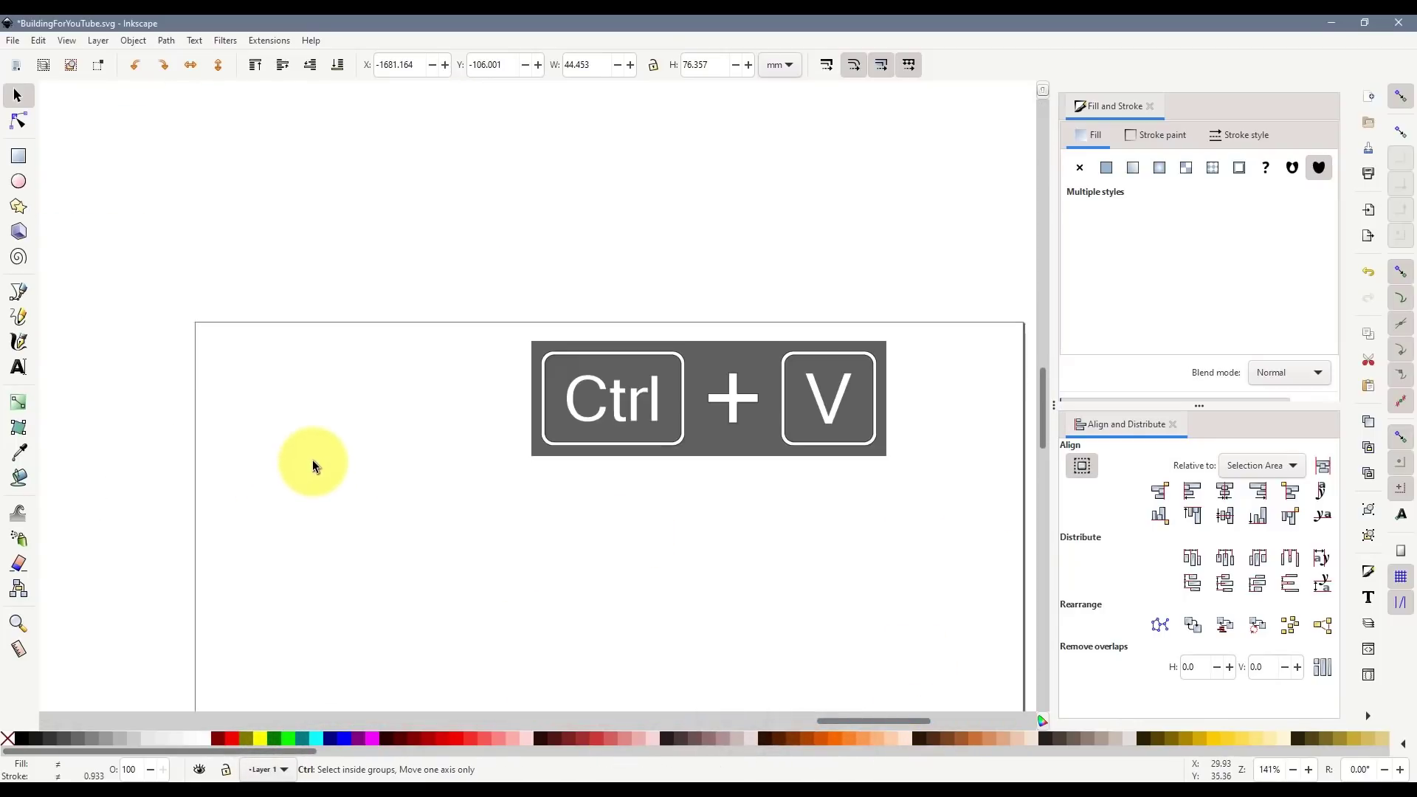
left_click_drag(313, 407, 396, 389)
- Group the tiles, rotate them 90° to landscape, and place a duplicate to the right
key("ctrl+g")
left_click(141, 67)
key("ctrl+d")
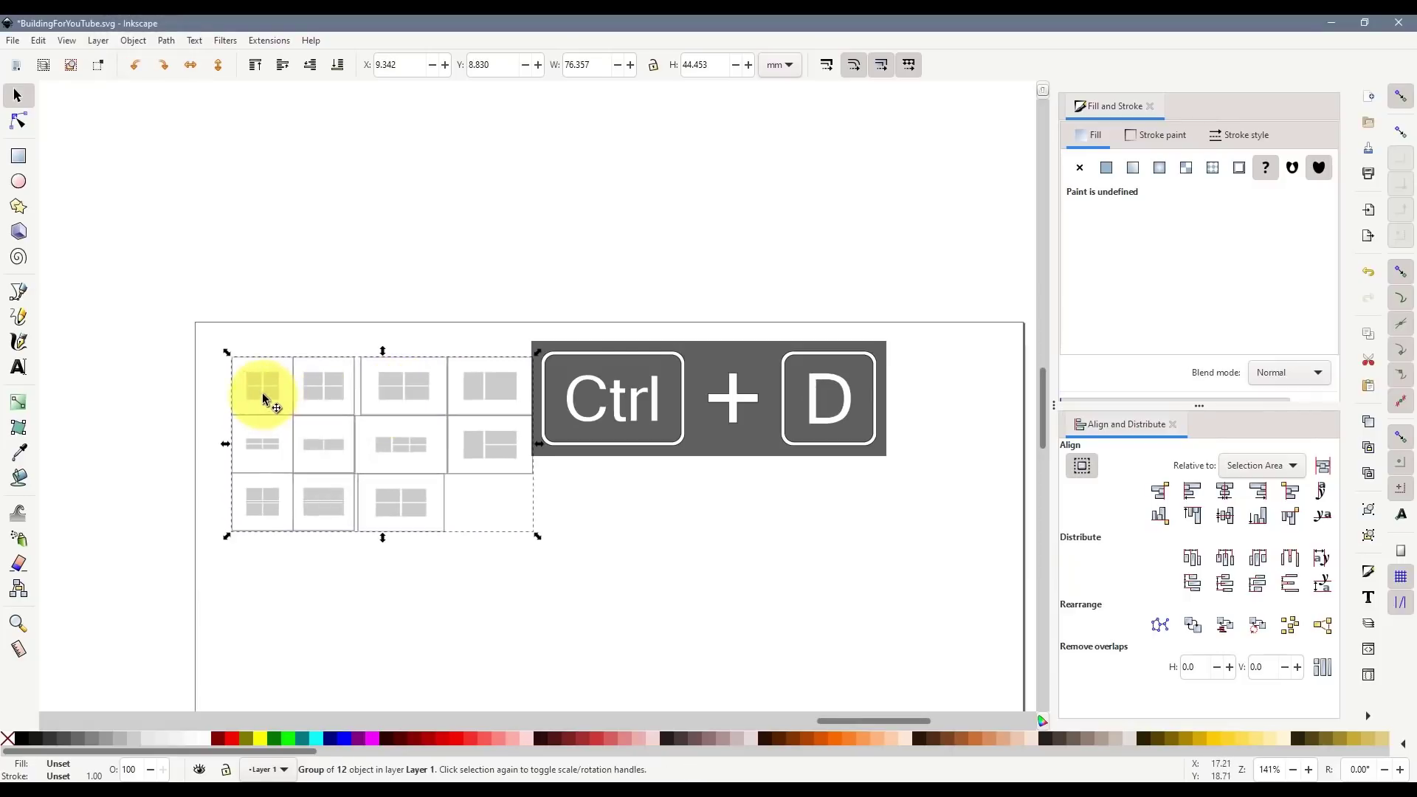
left_click_drag(263, 392, 627, 483)
left_click(623, 550)
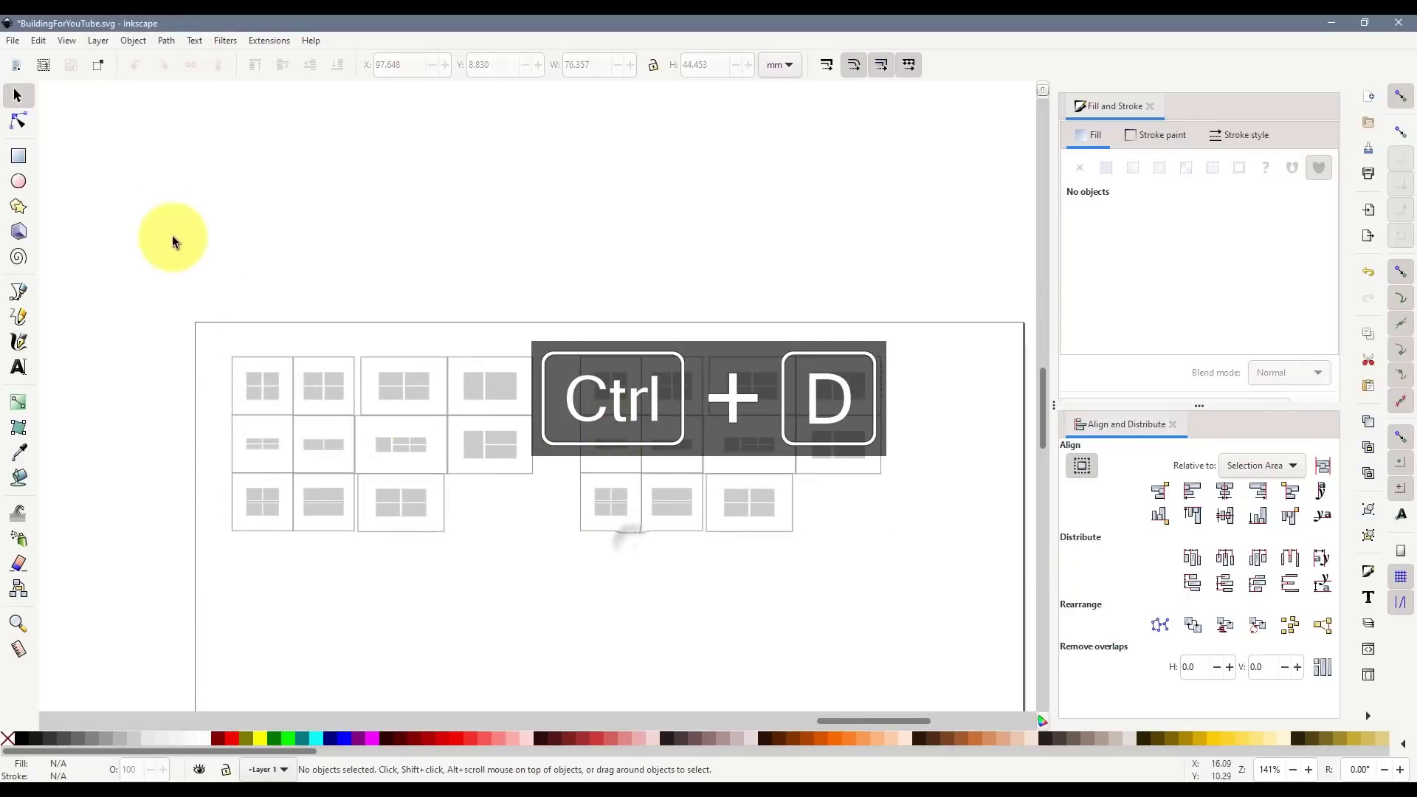
left_click(12, 40)
- Save a PDF copy, changing the 005 file name to BuildingForYouTube-006.pdf
left_click(59, 181)
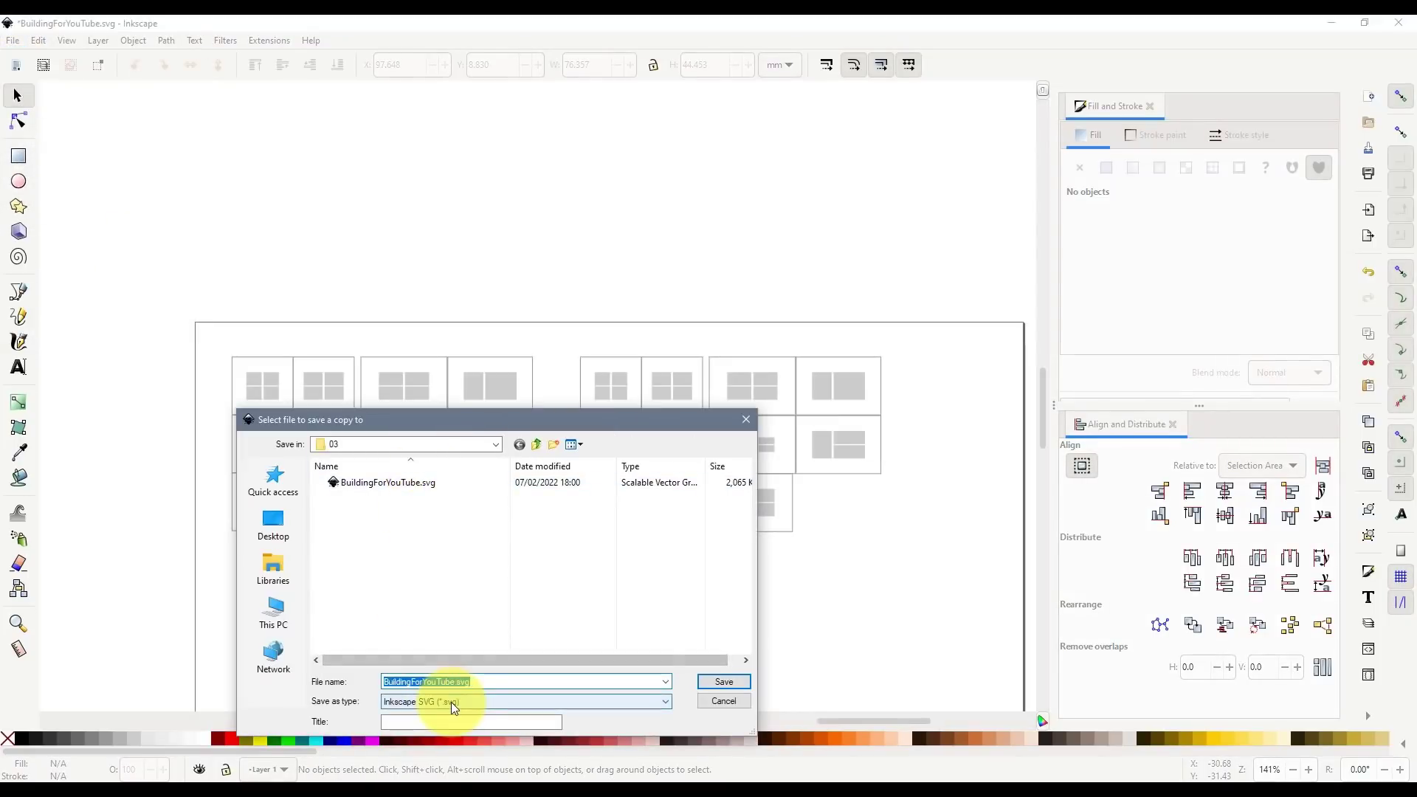
left_click(453, 702)
left_click(487, 651)
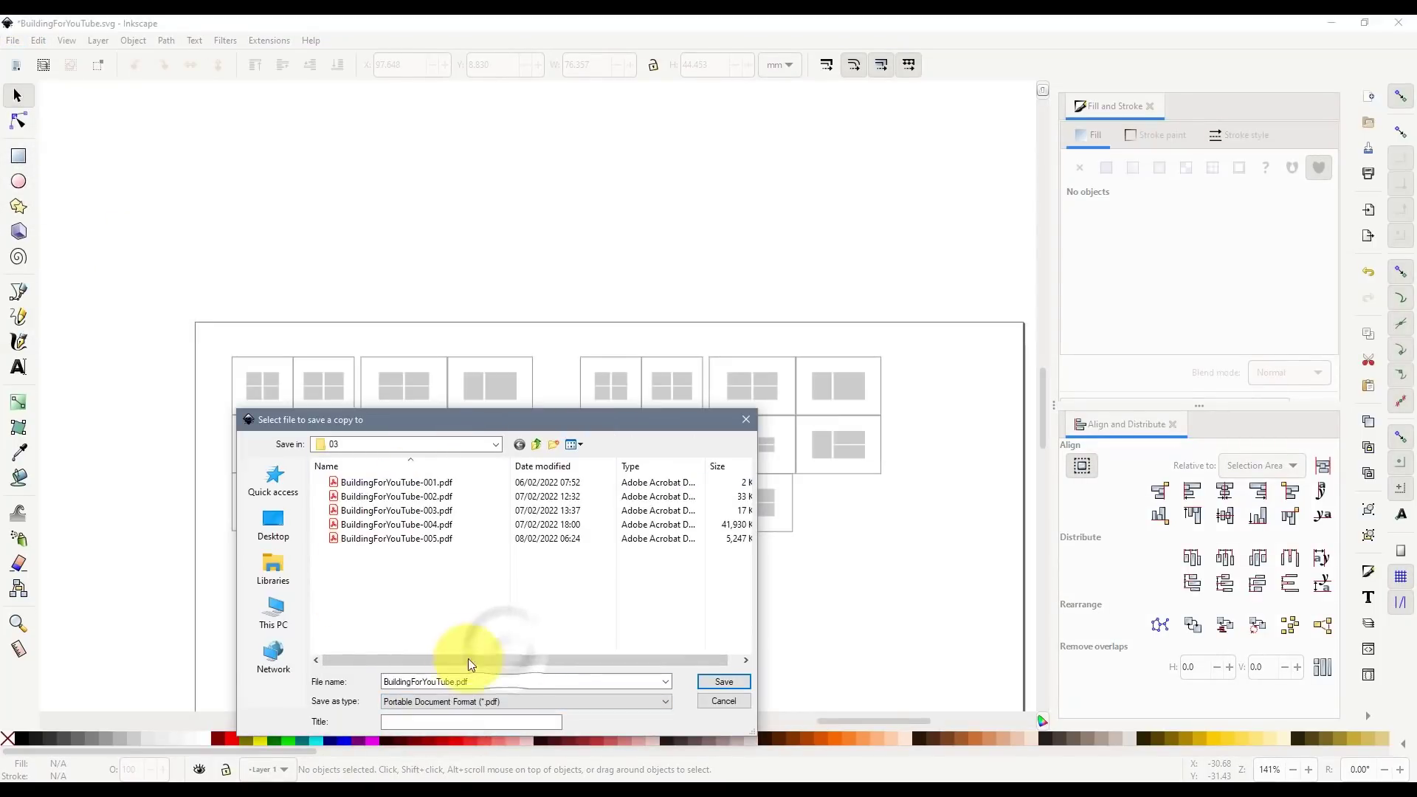
left_click(401, 544)
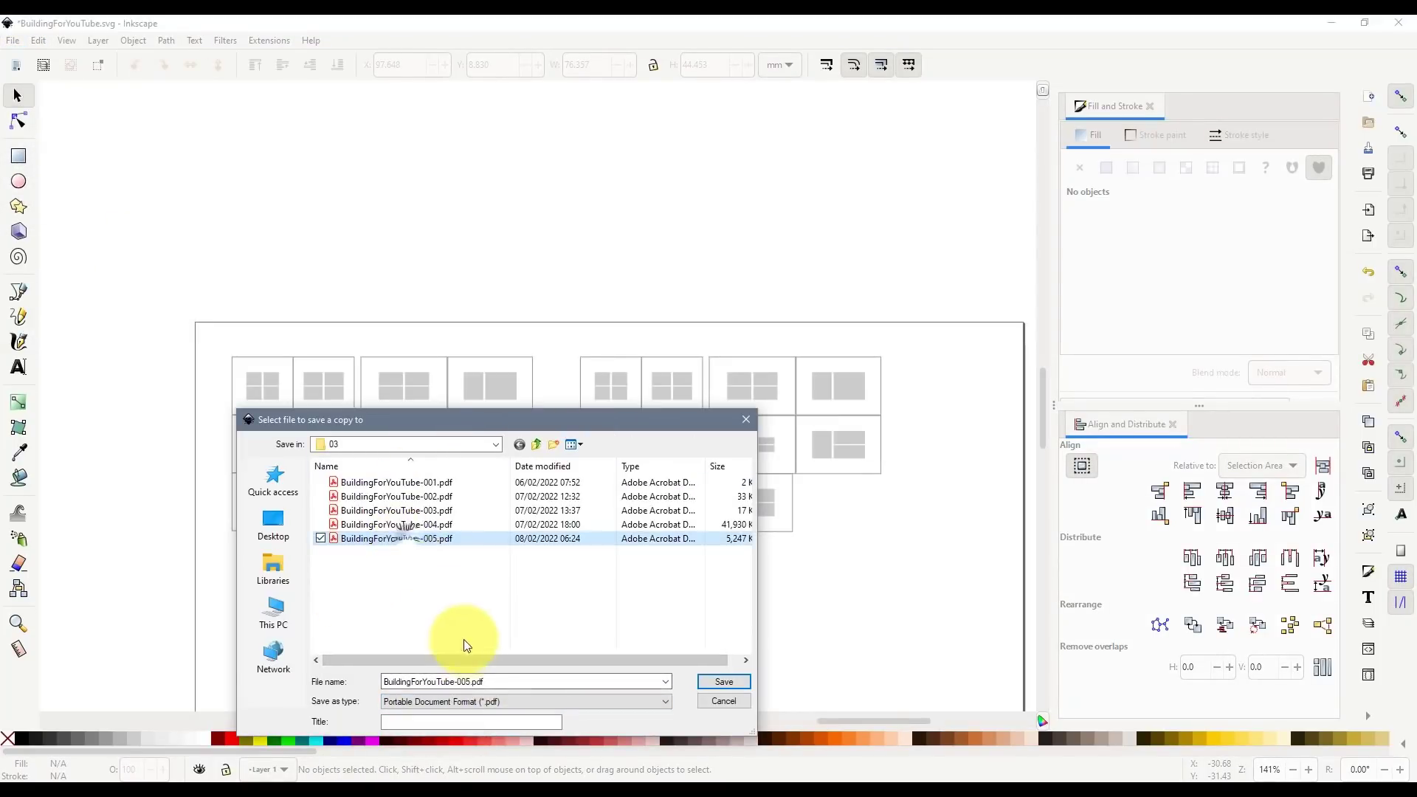
left_click(475, 686)
key("Right")
key("Delete")
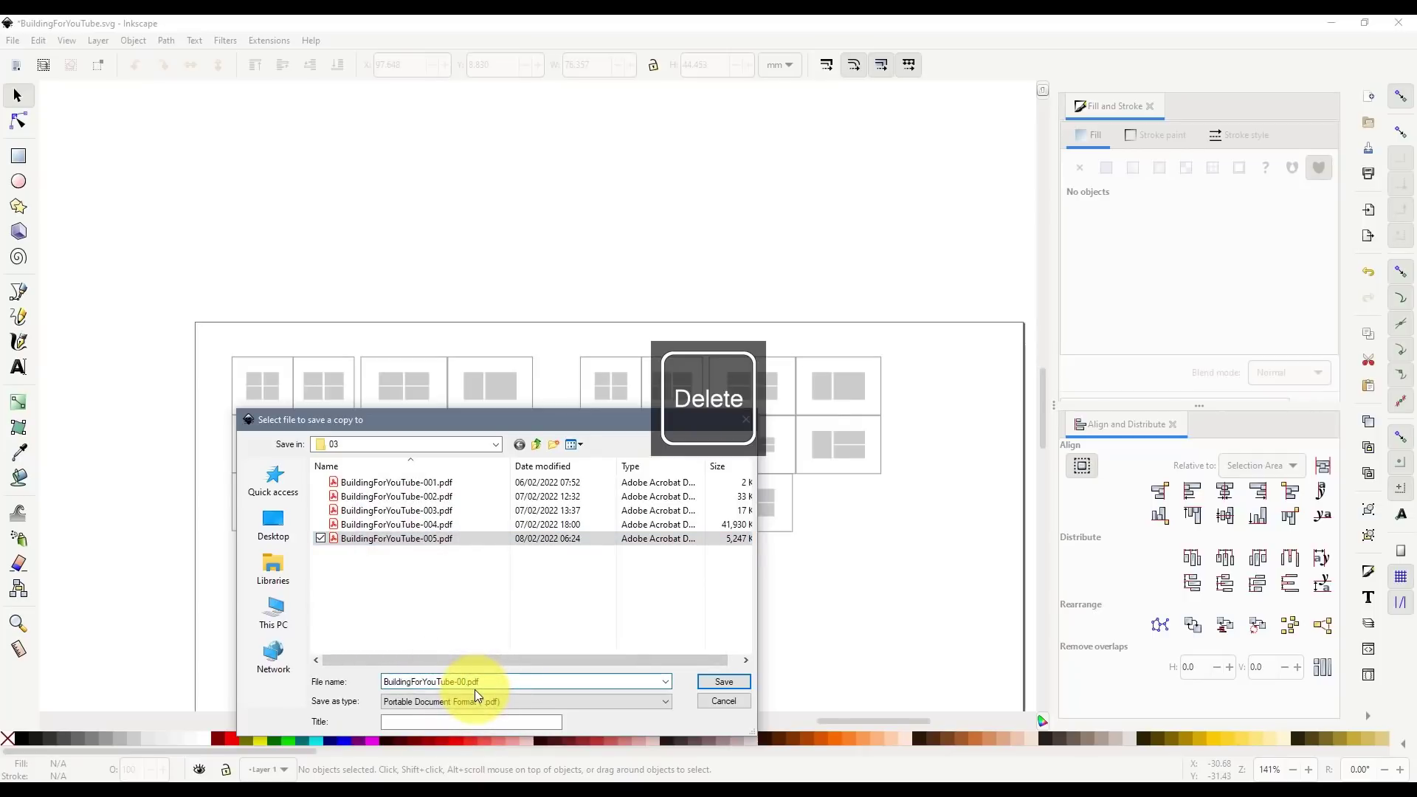
type("6")
left_click(724, 682)
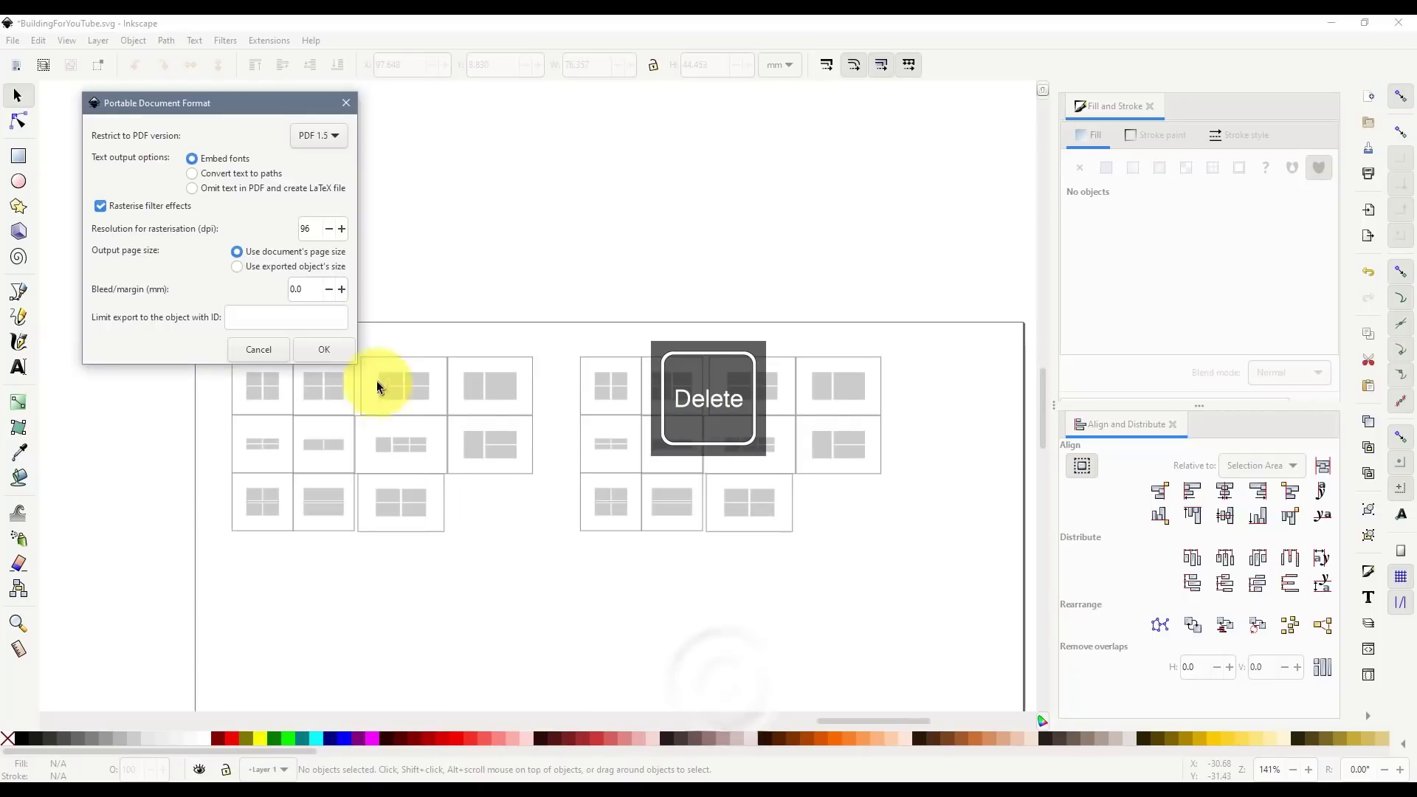
left_click(331, 343)
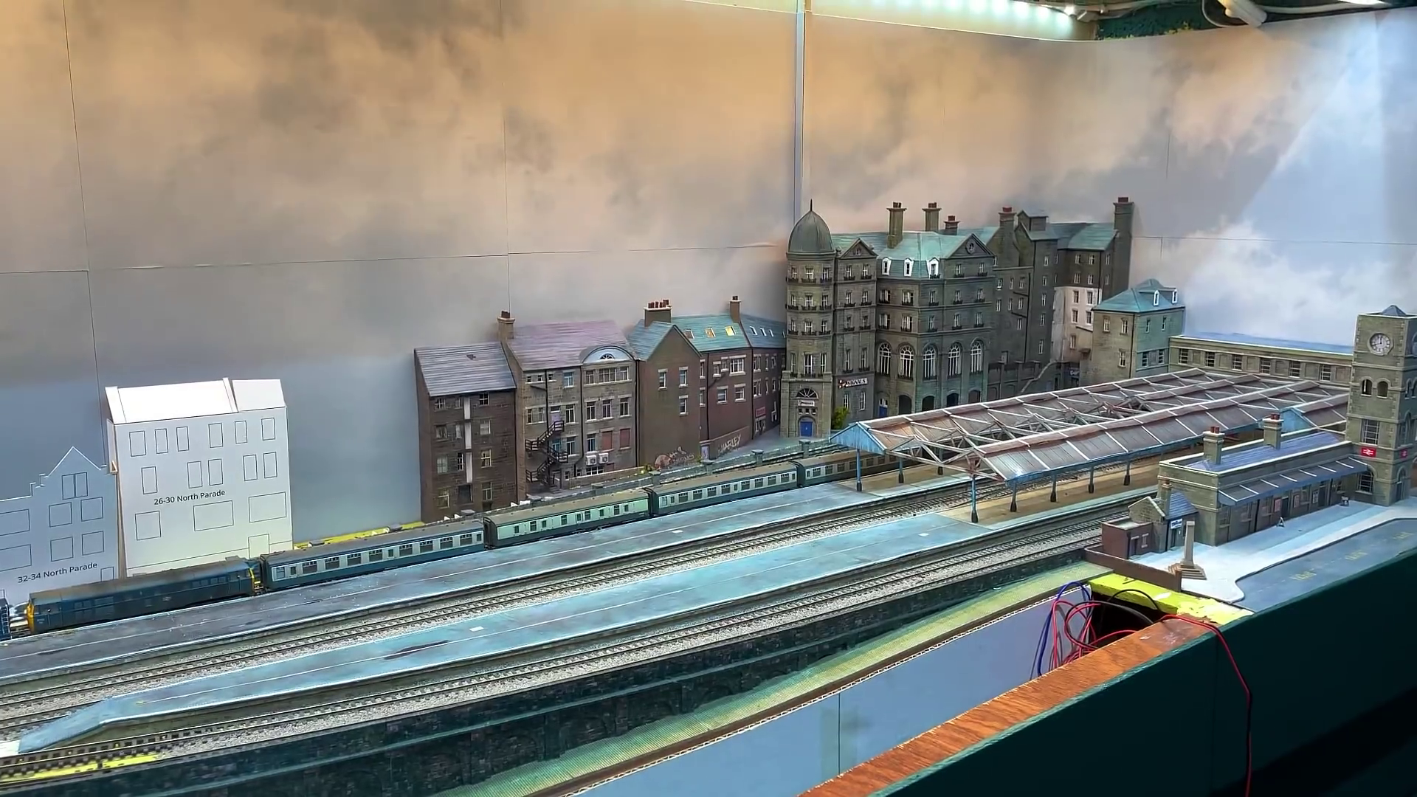